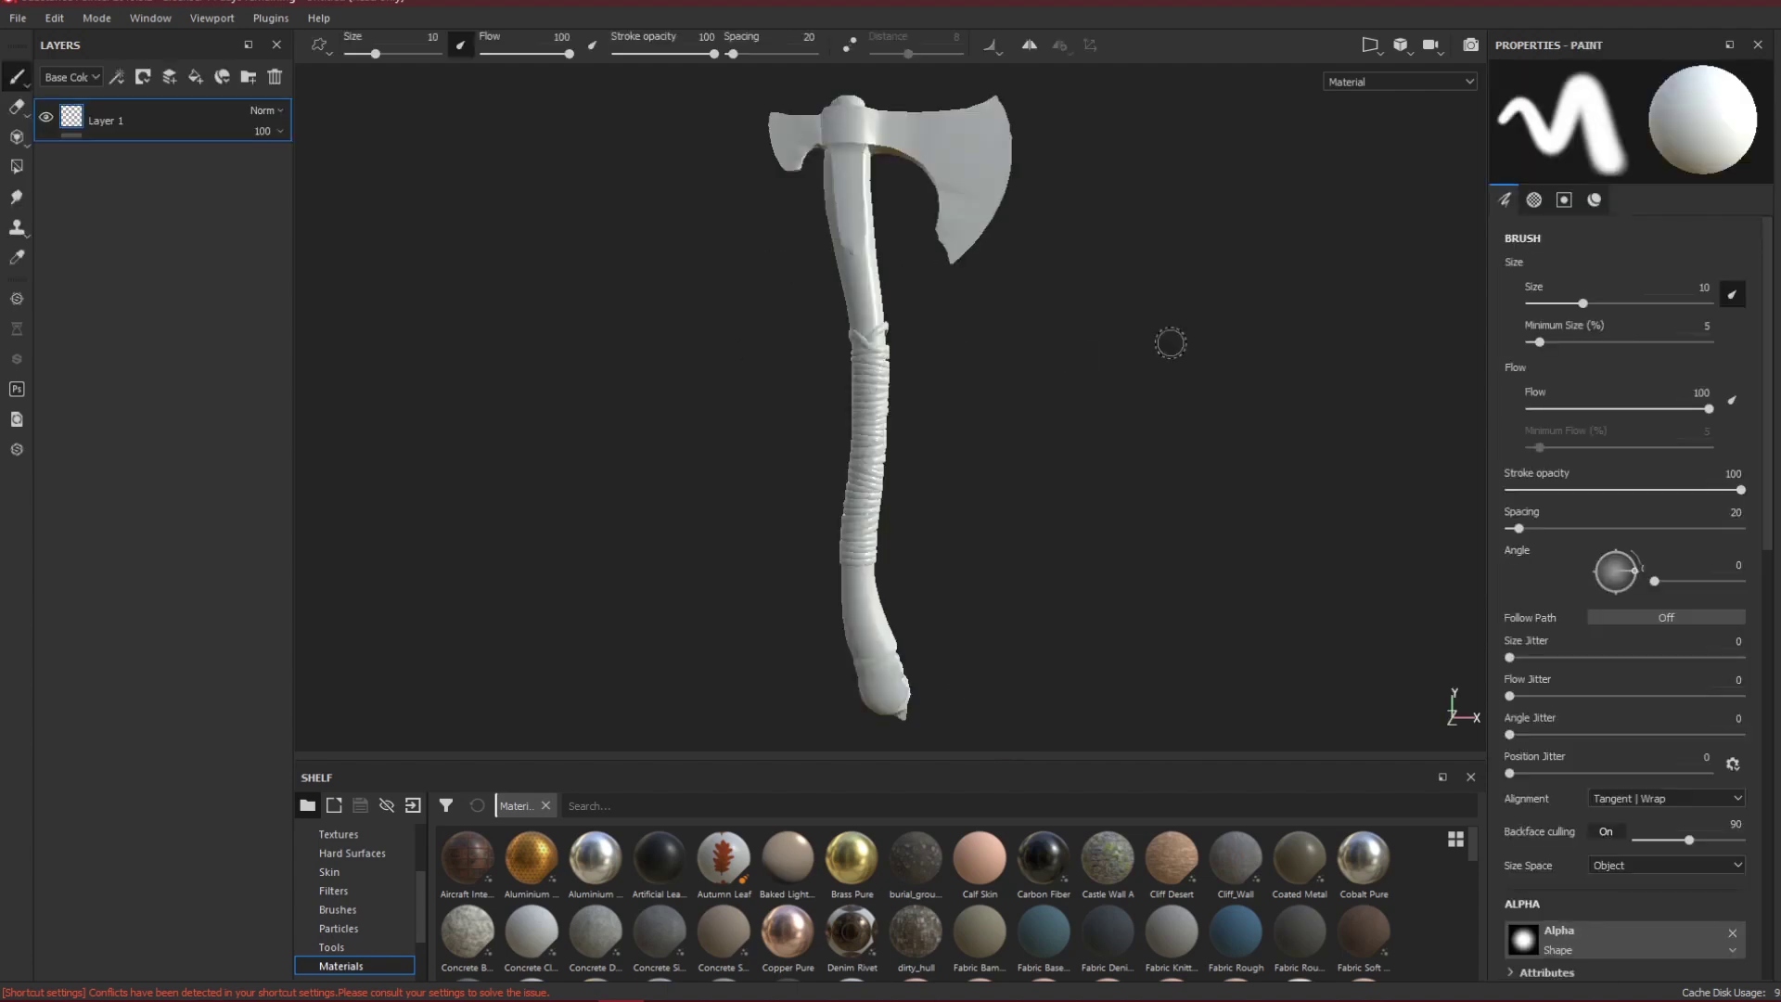
Undock the texture set list so it floats over the viewport, and open the texture set settings.
left_click_drag(1170, 343, 981, 442, "alt")
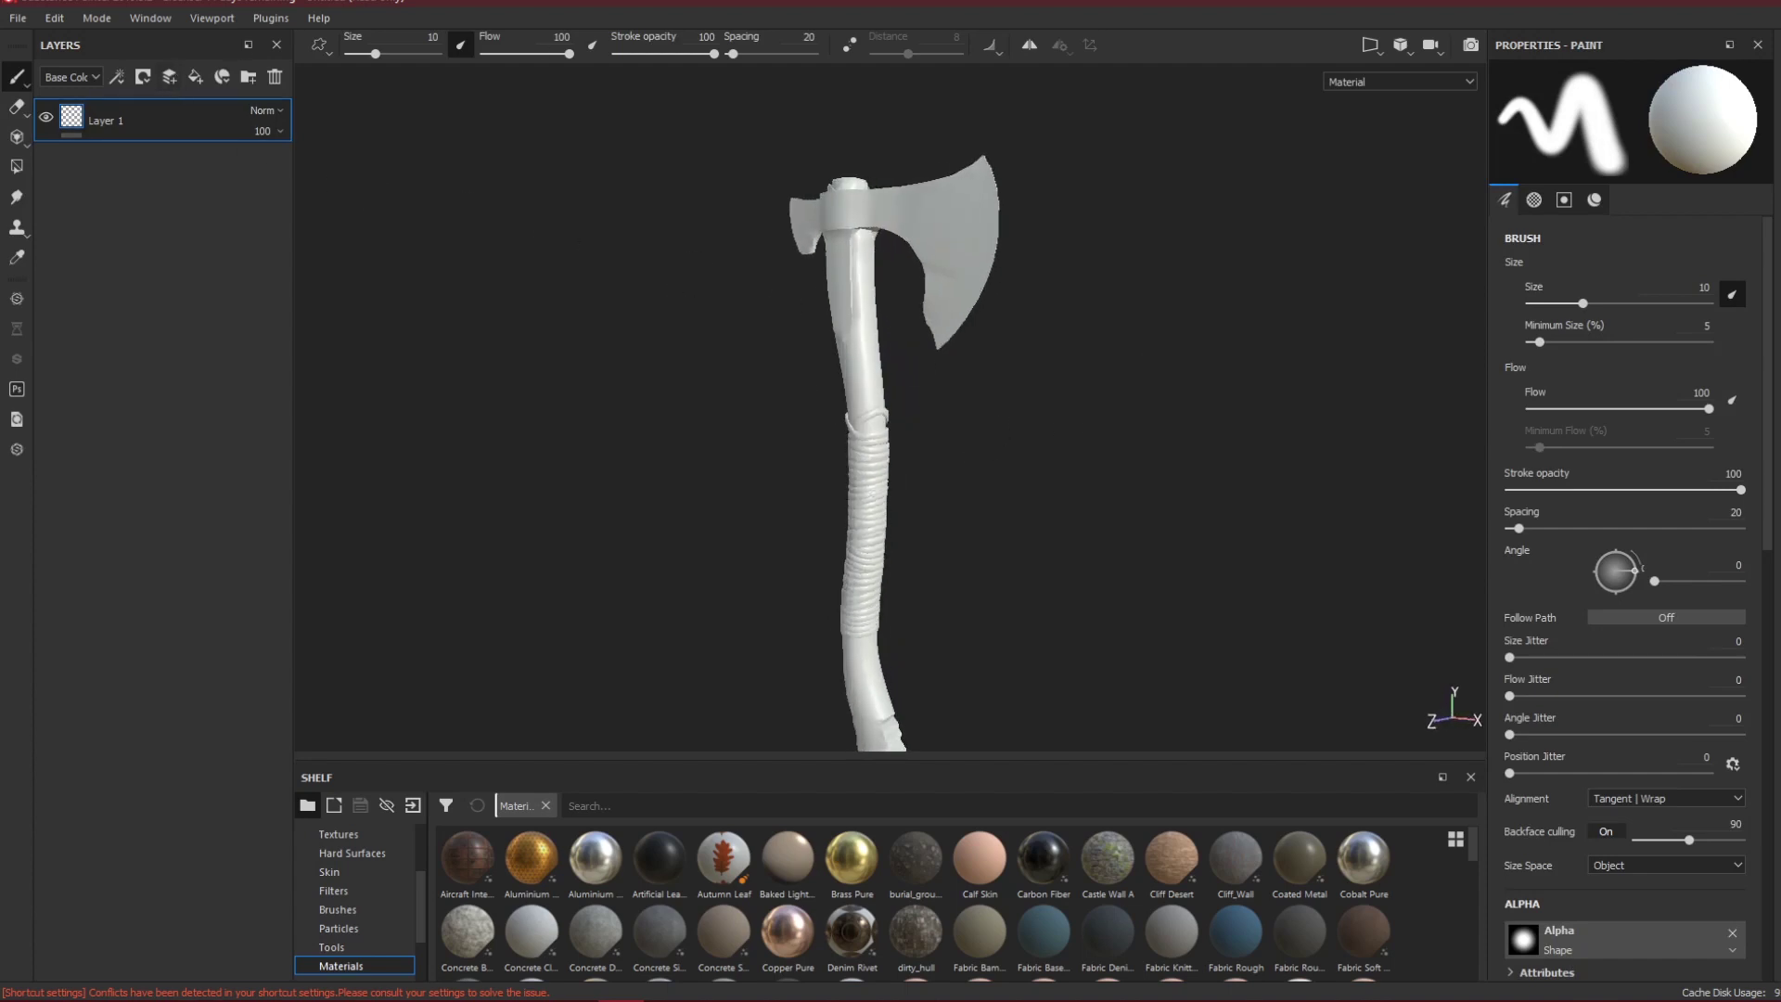
left_click(1777, 75)
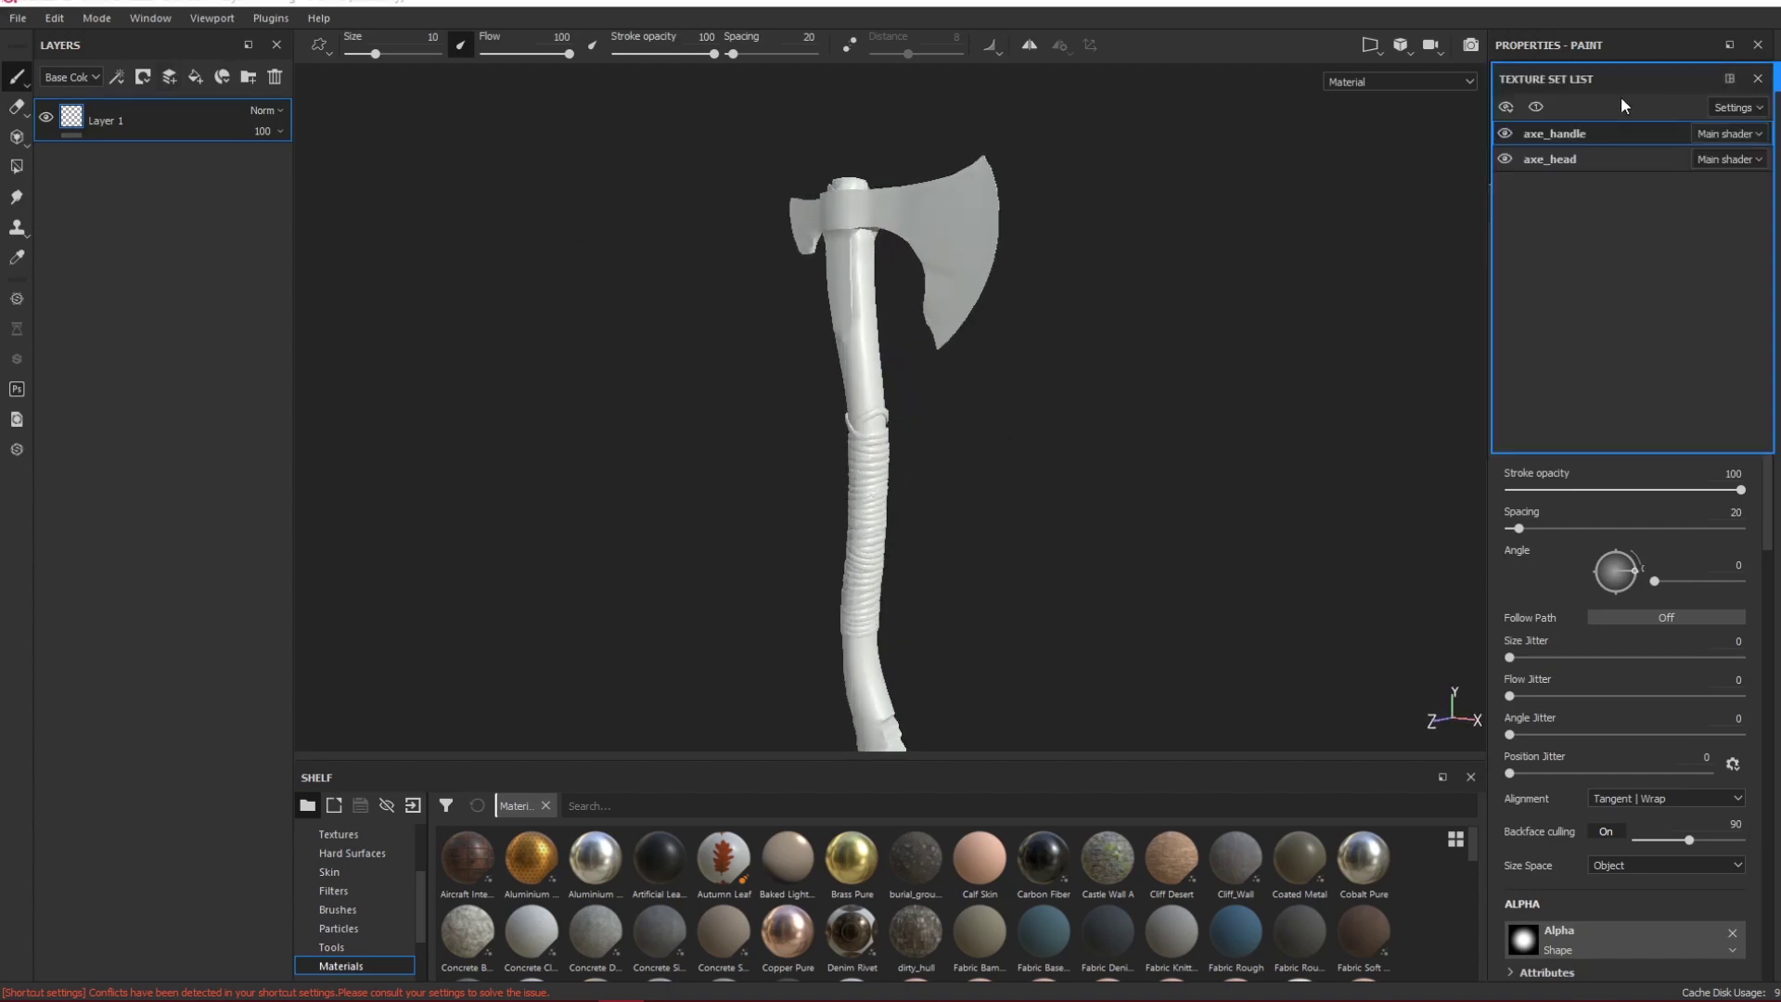
mouse_move(1608, 81)
left_mouse_down()
mouse_move(1496, 137)
mouse_move(1310, 145)
left_mouse_up()
left_click(1777, 76)
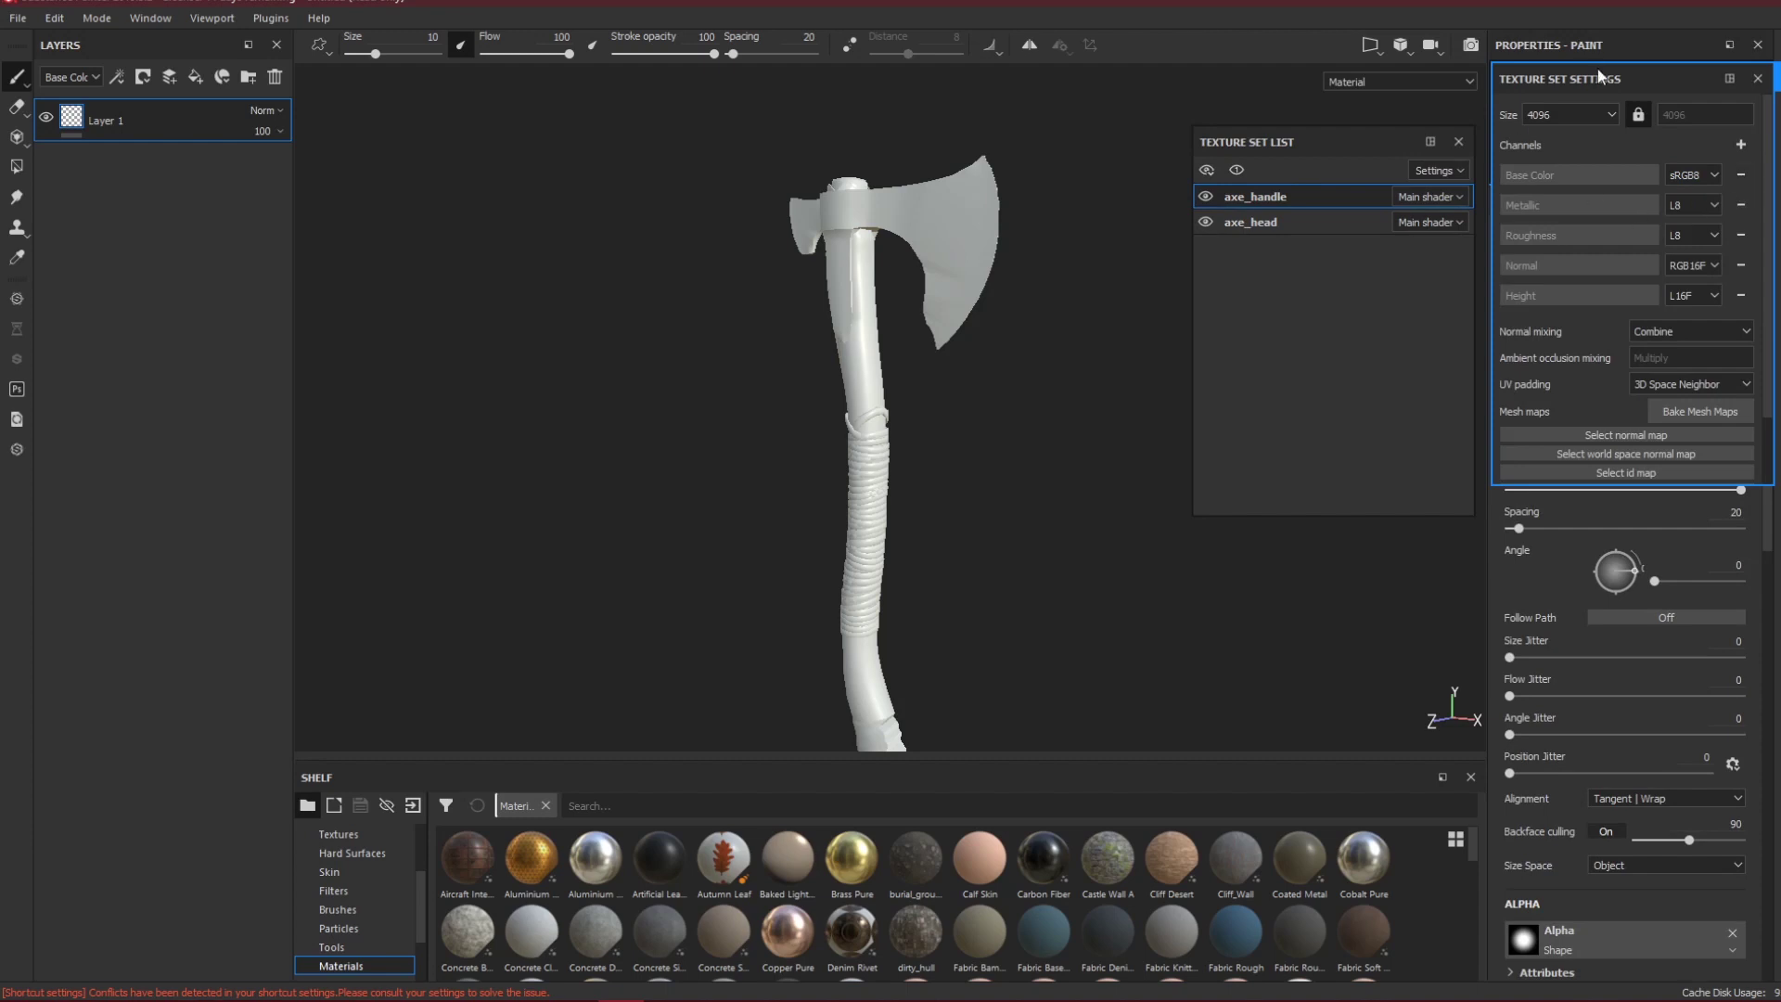
Set up mesh map baking with only the Normal map enabled and an output size of 4096.
left_click(1679, 416)
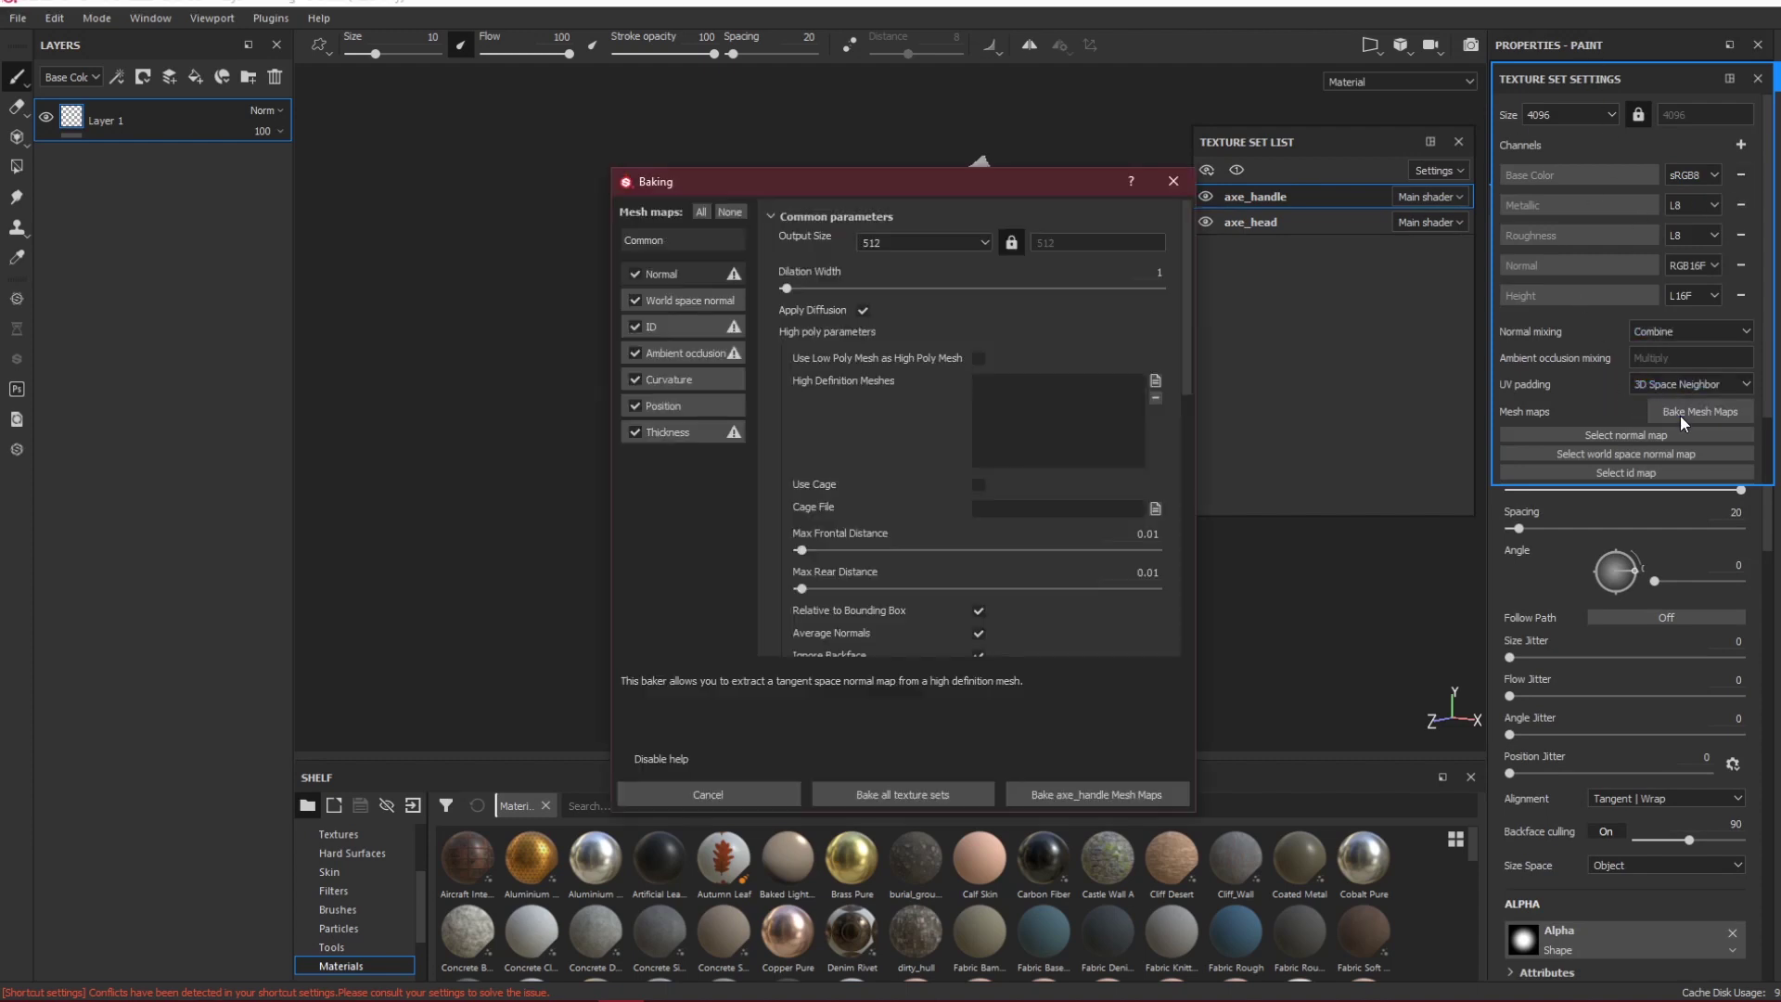
left_click(730, 213)
left_click(636, 274)
left_click(942, 239)
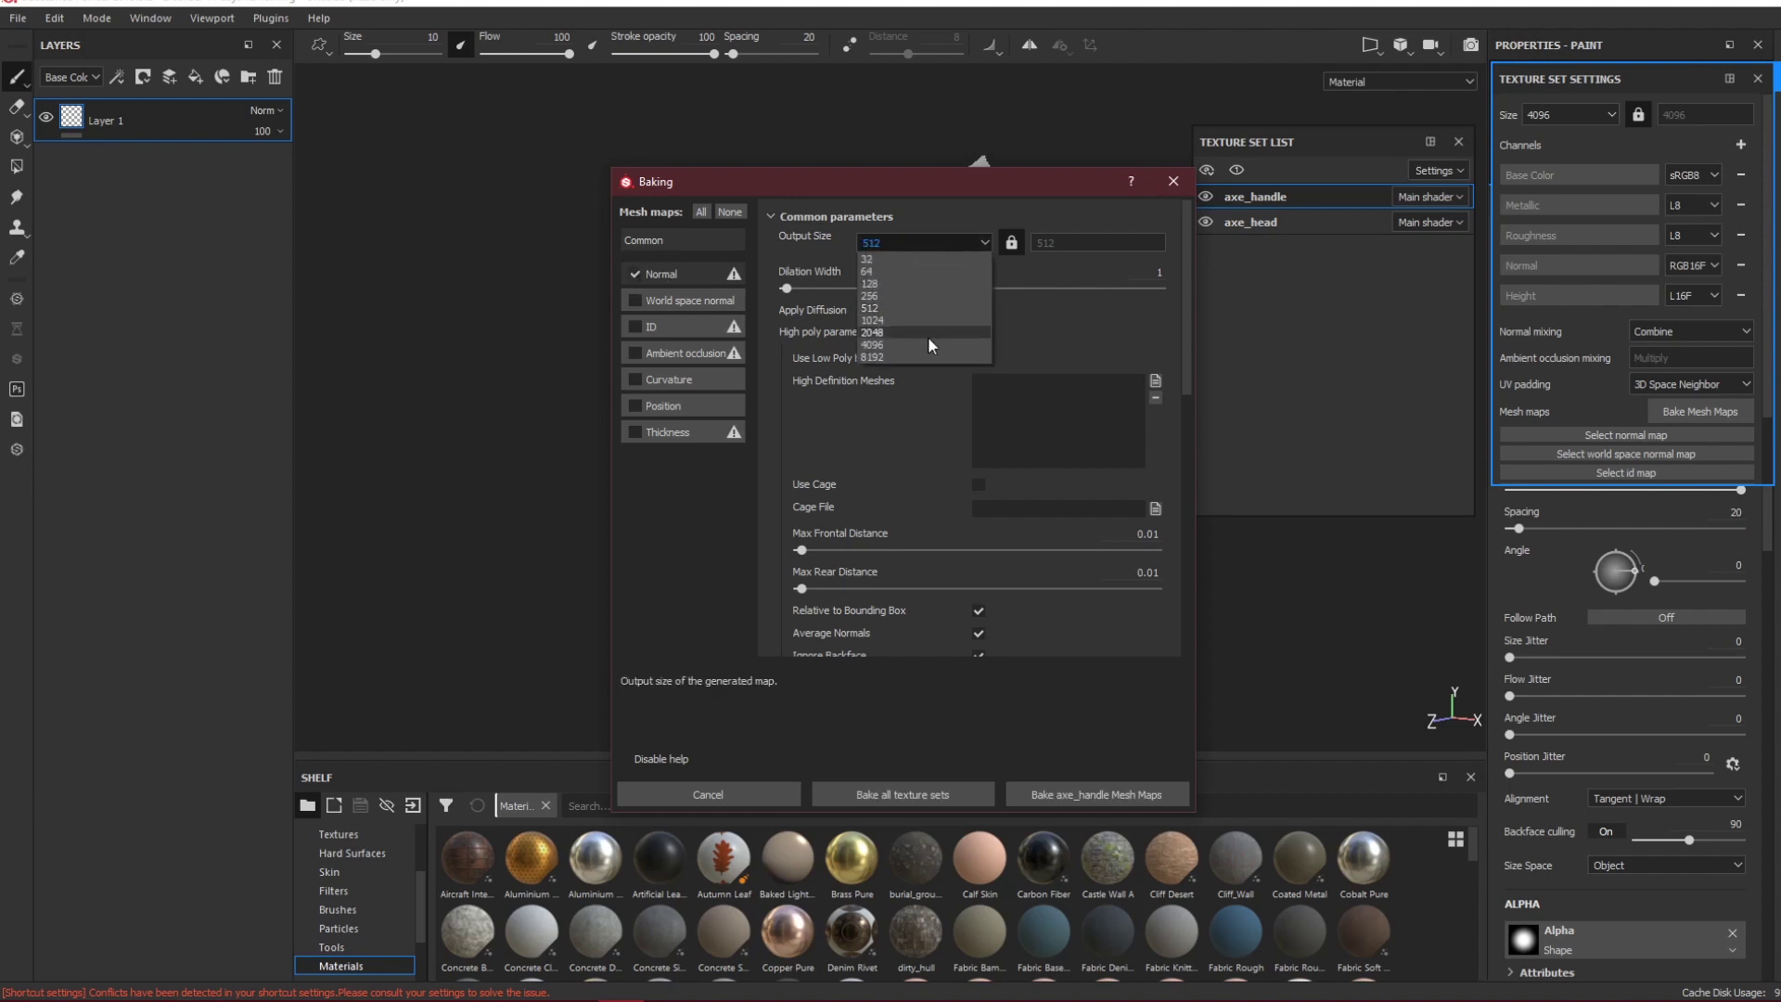
left_click(924, 341)
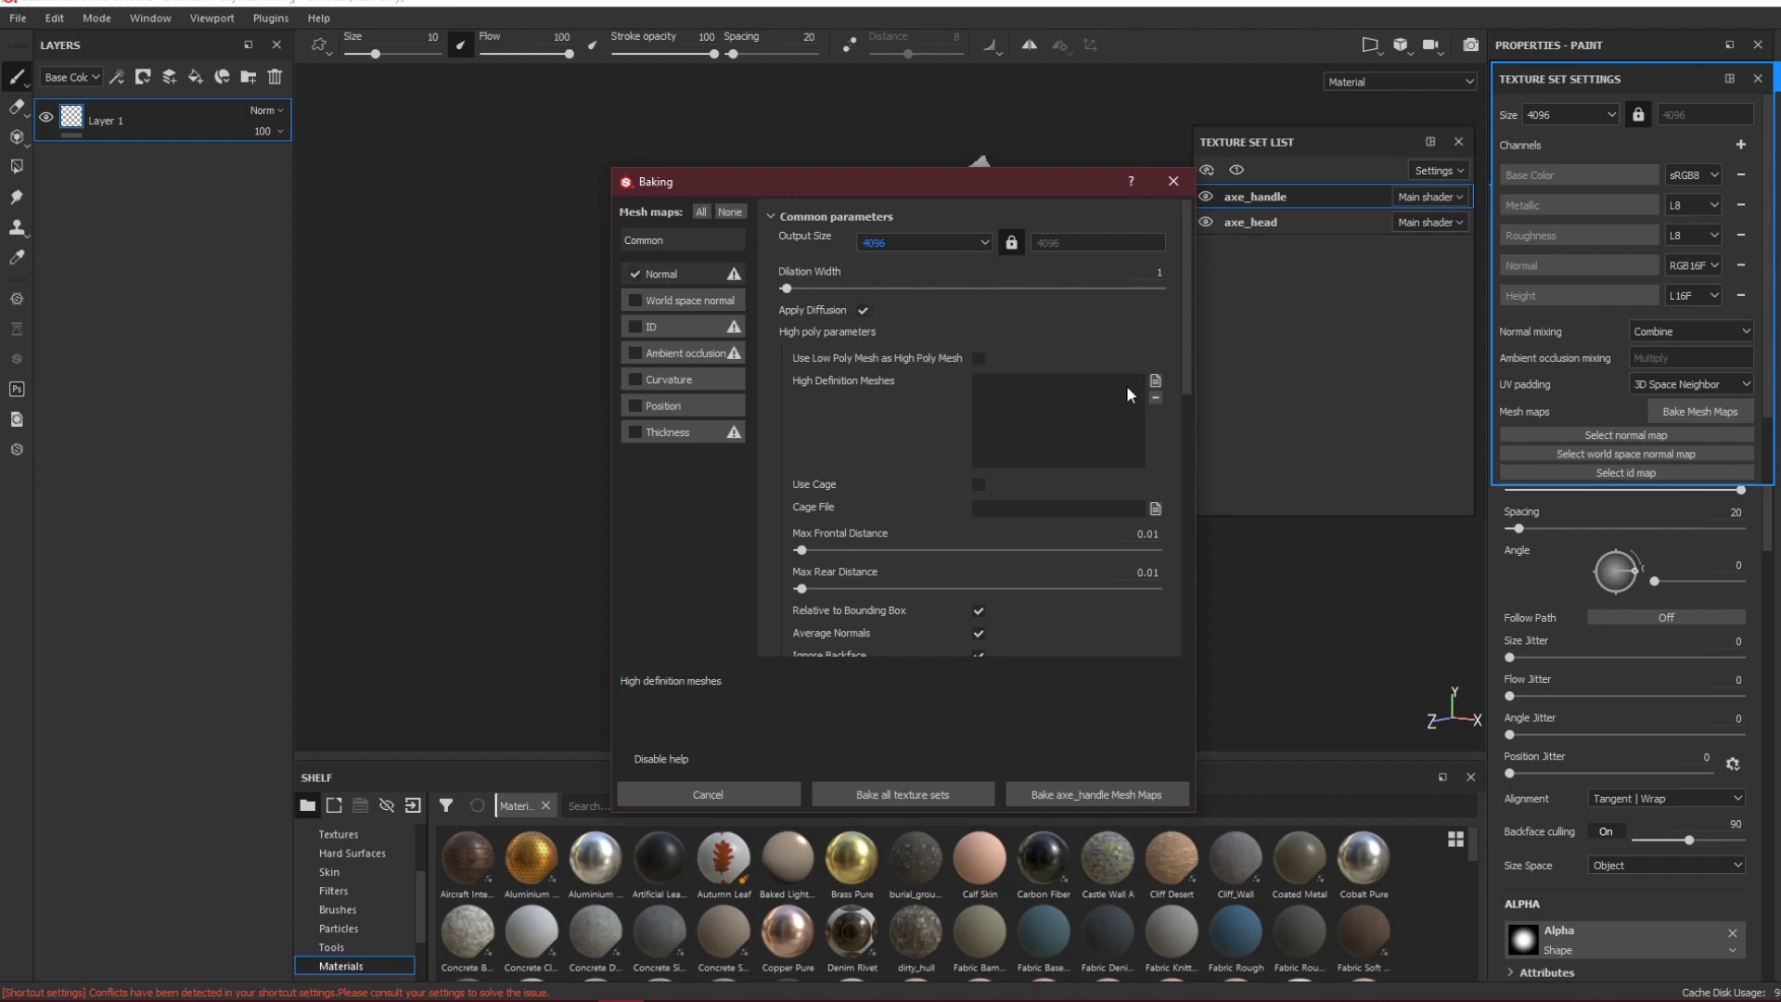
Load axe_high as the high definition mesh and set mesh matching to By Mesh Name.
left_click(1154, 382)
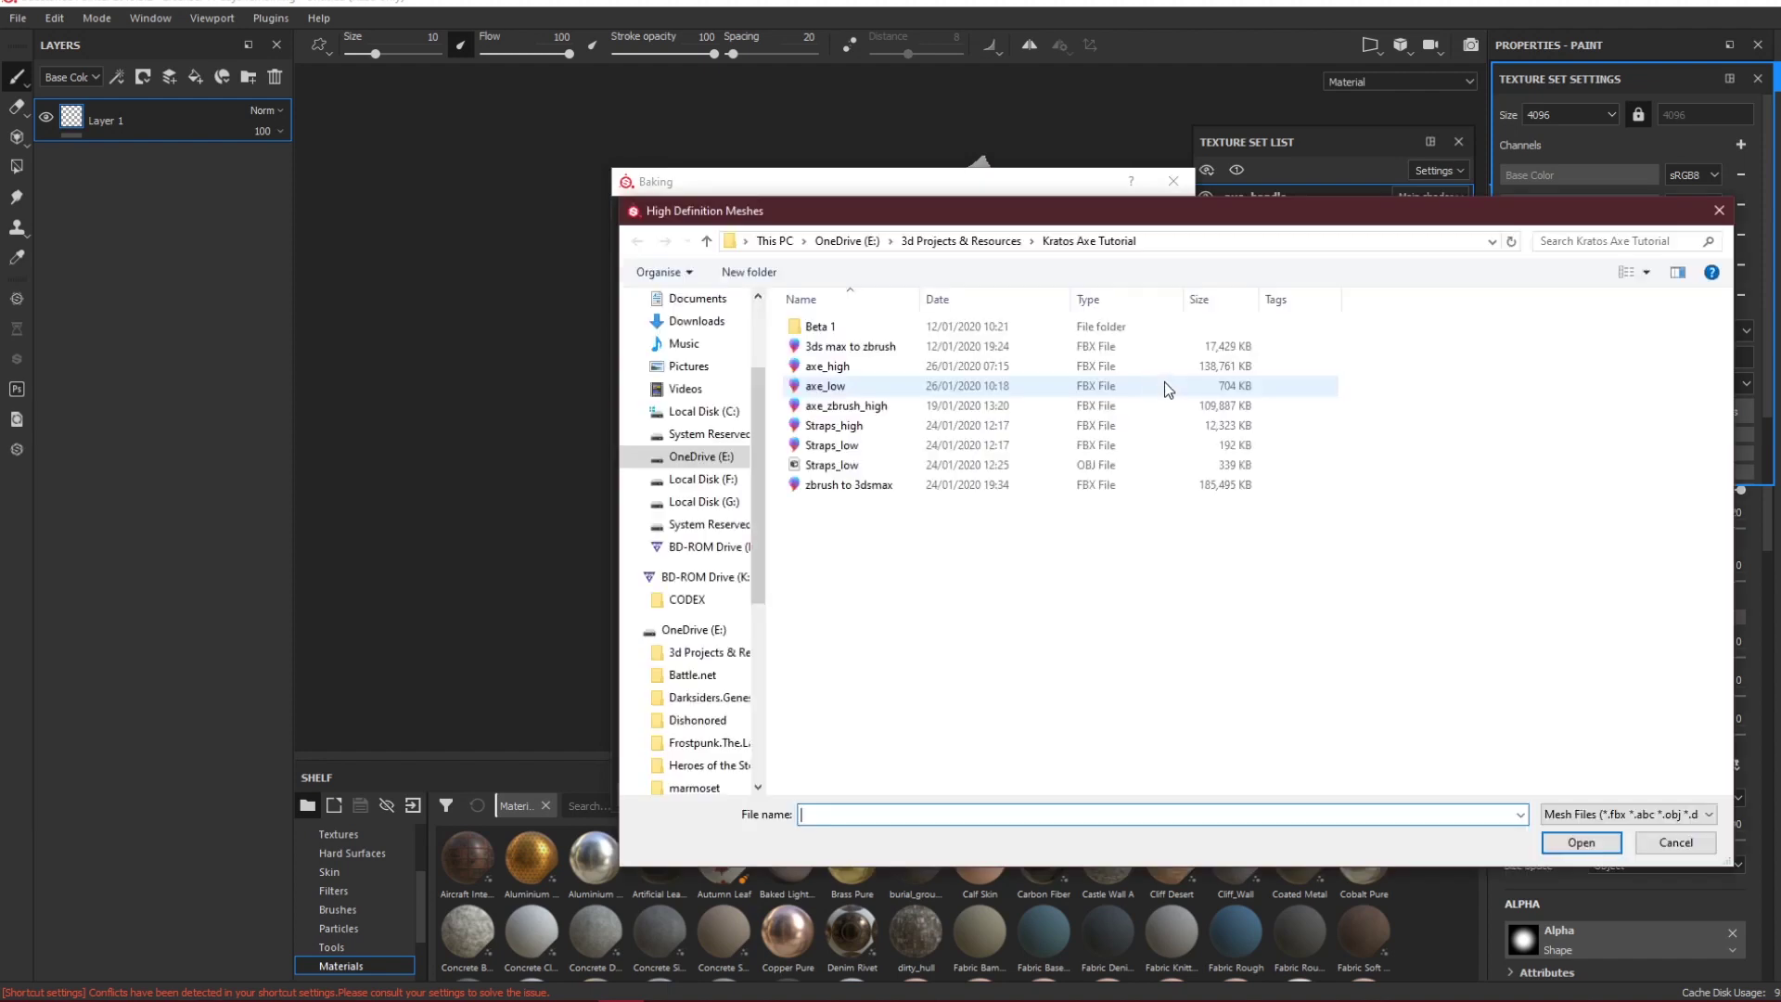
double_click(918, 365)
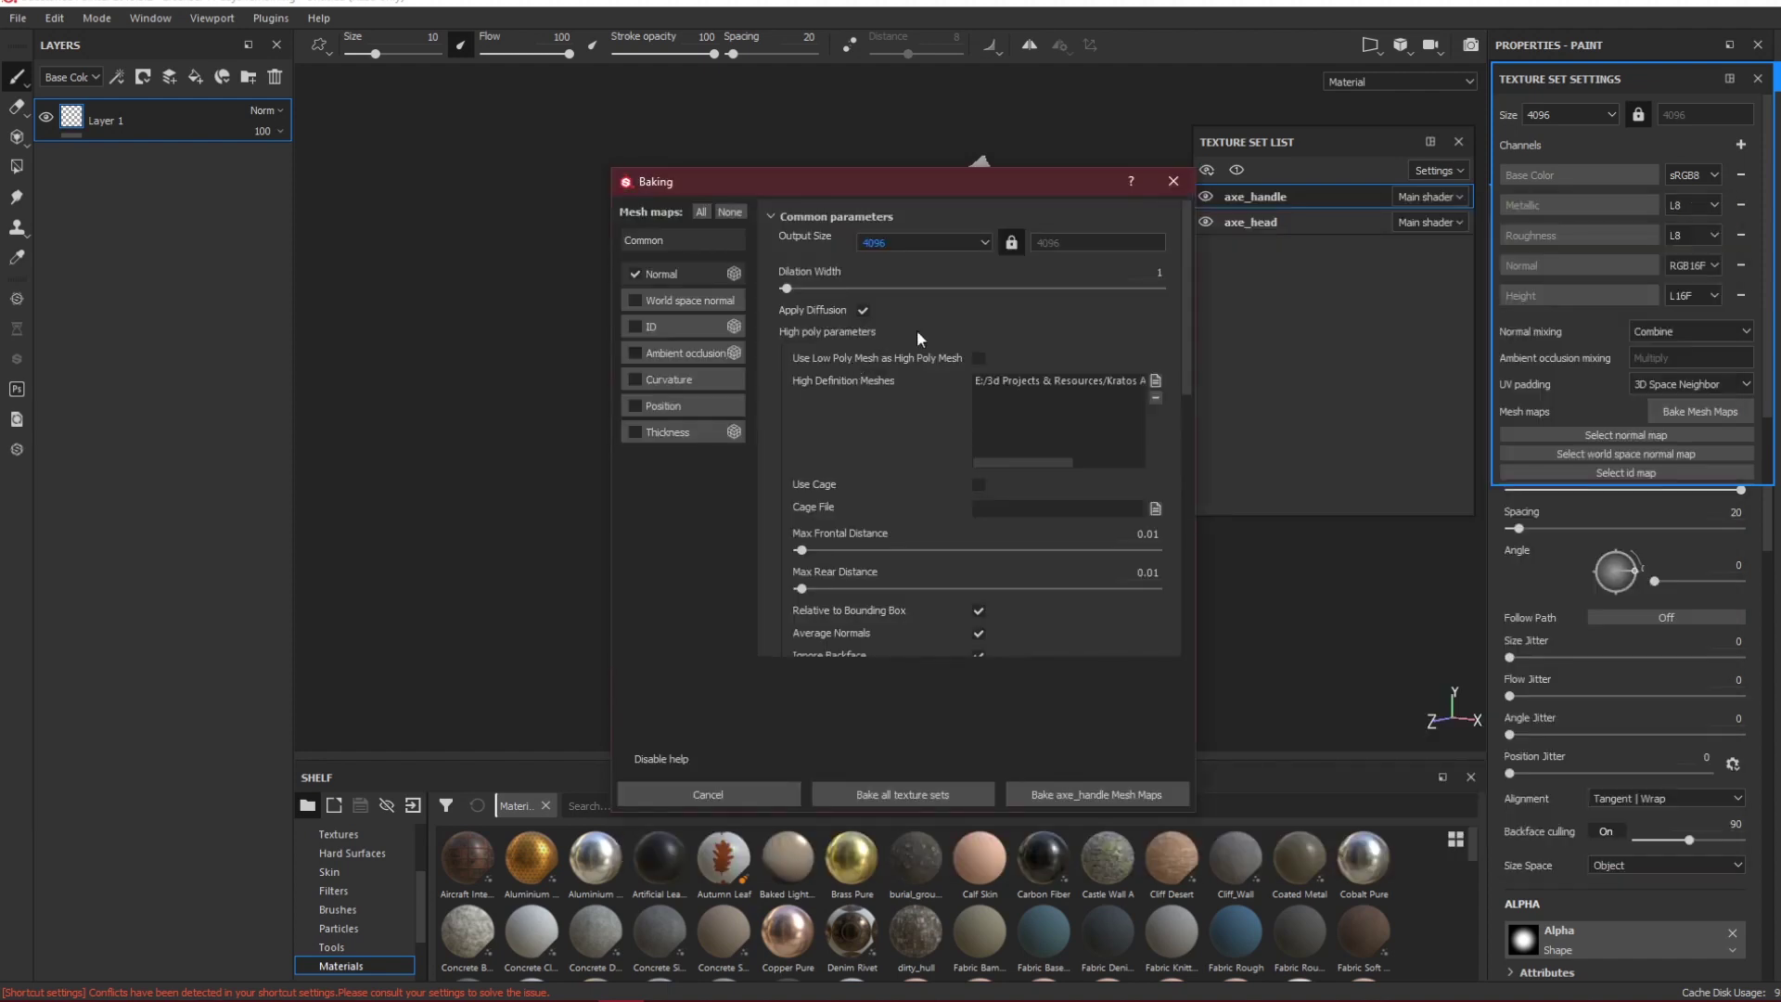
left_click_drag(1183, 358, 1092, 482)
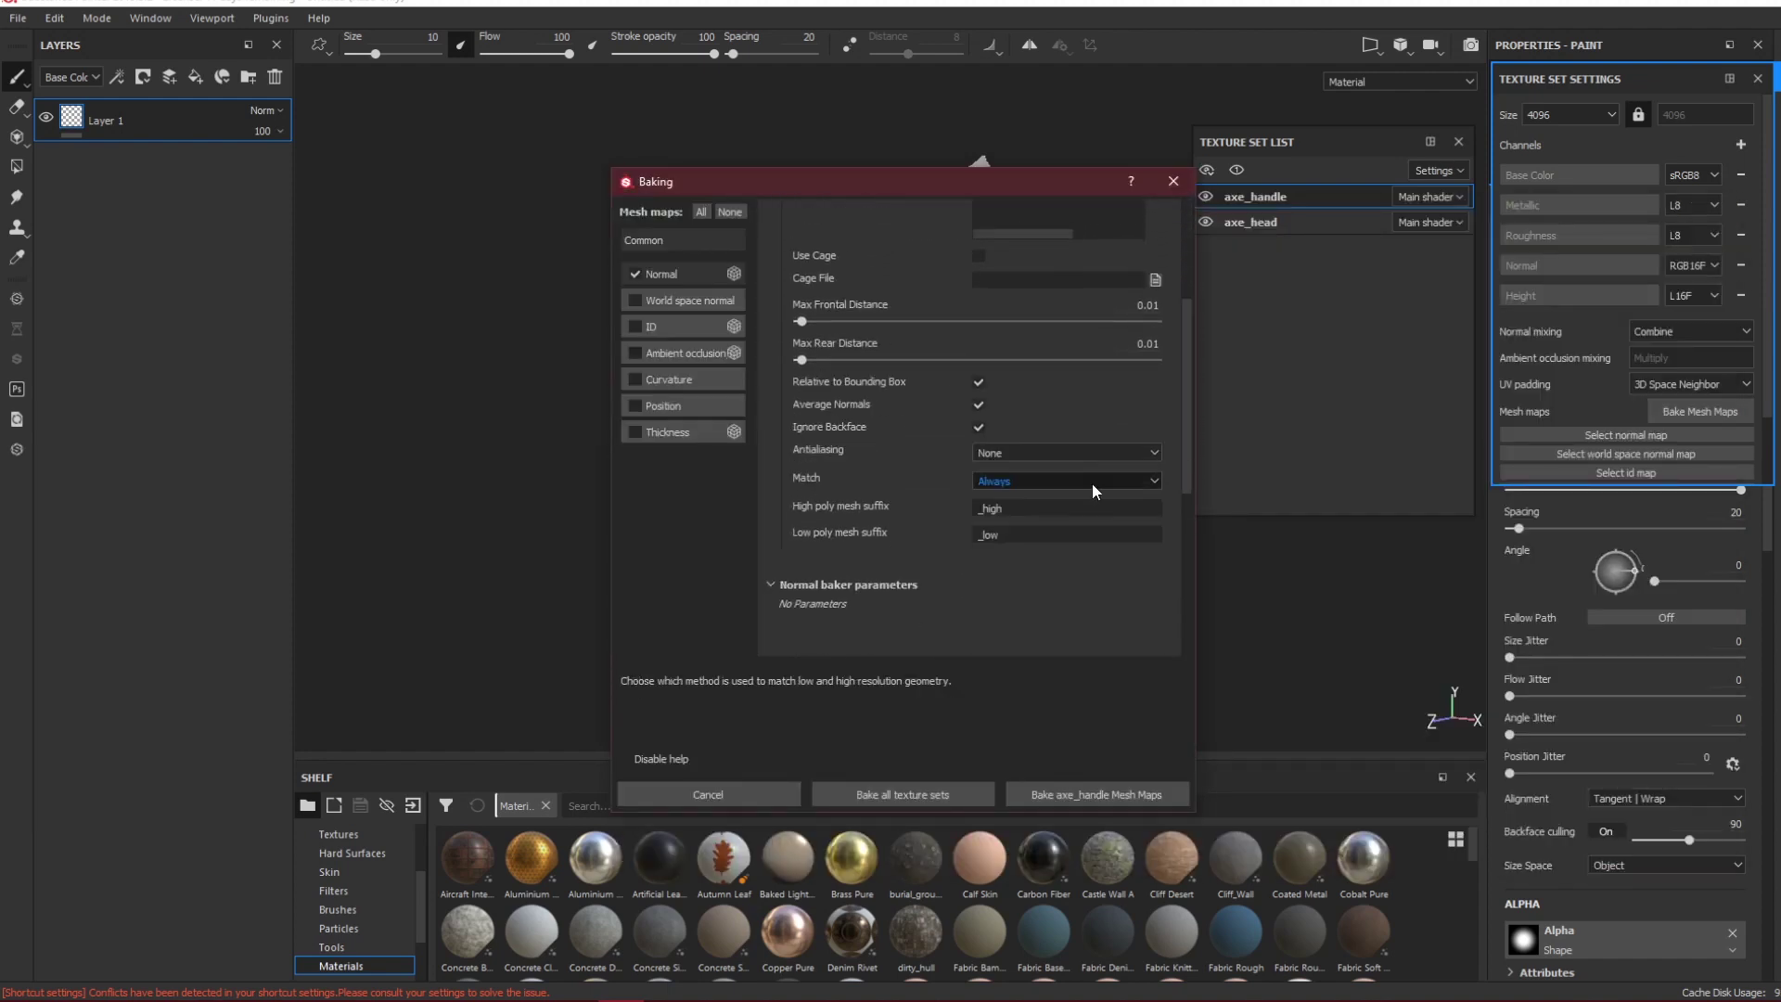
left_click(1018, 478)
left_click(1041, 509)
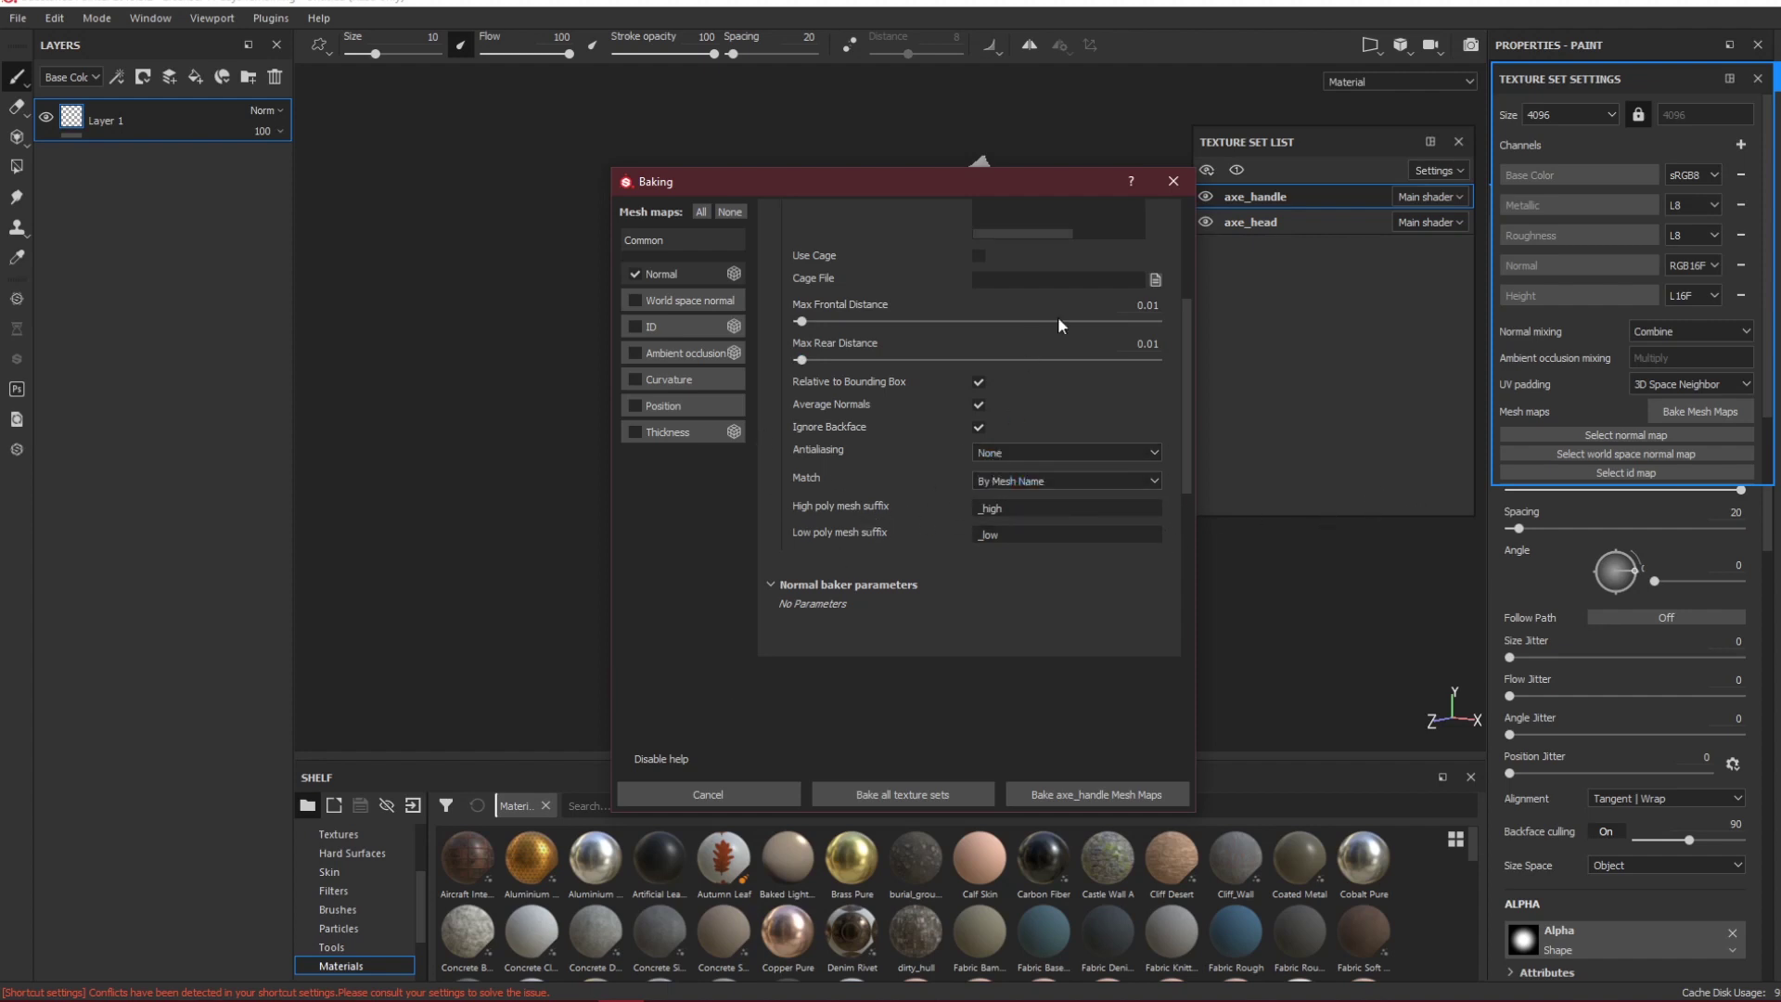
Bake the normal maps for all texture sets and dismiss the finished bake report.
left_click_drag(1180, 491, 1202, 315)
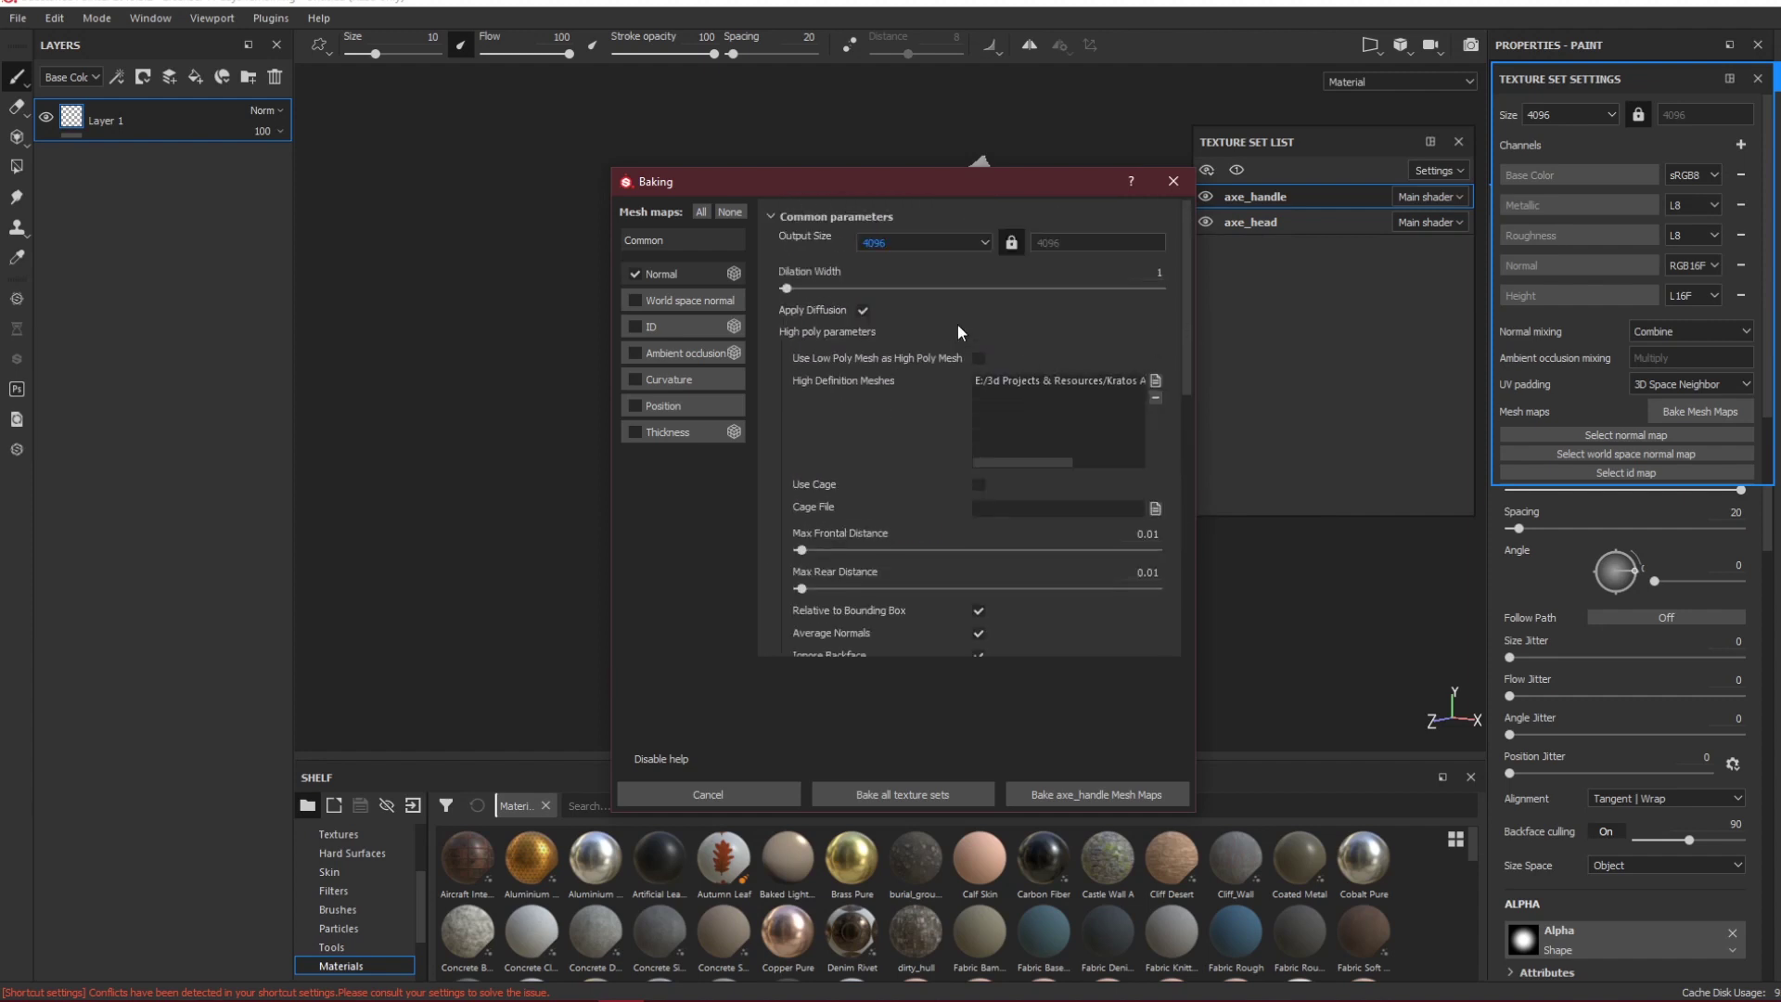
left_click(894, 795)
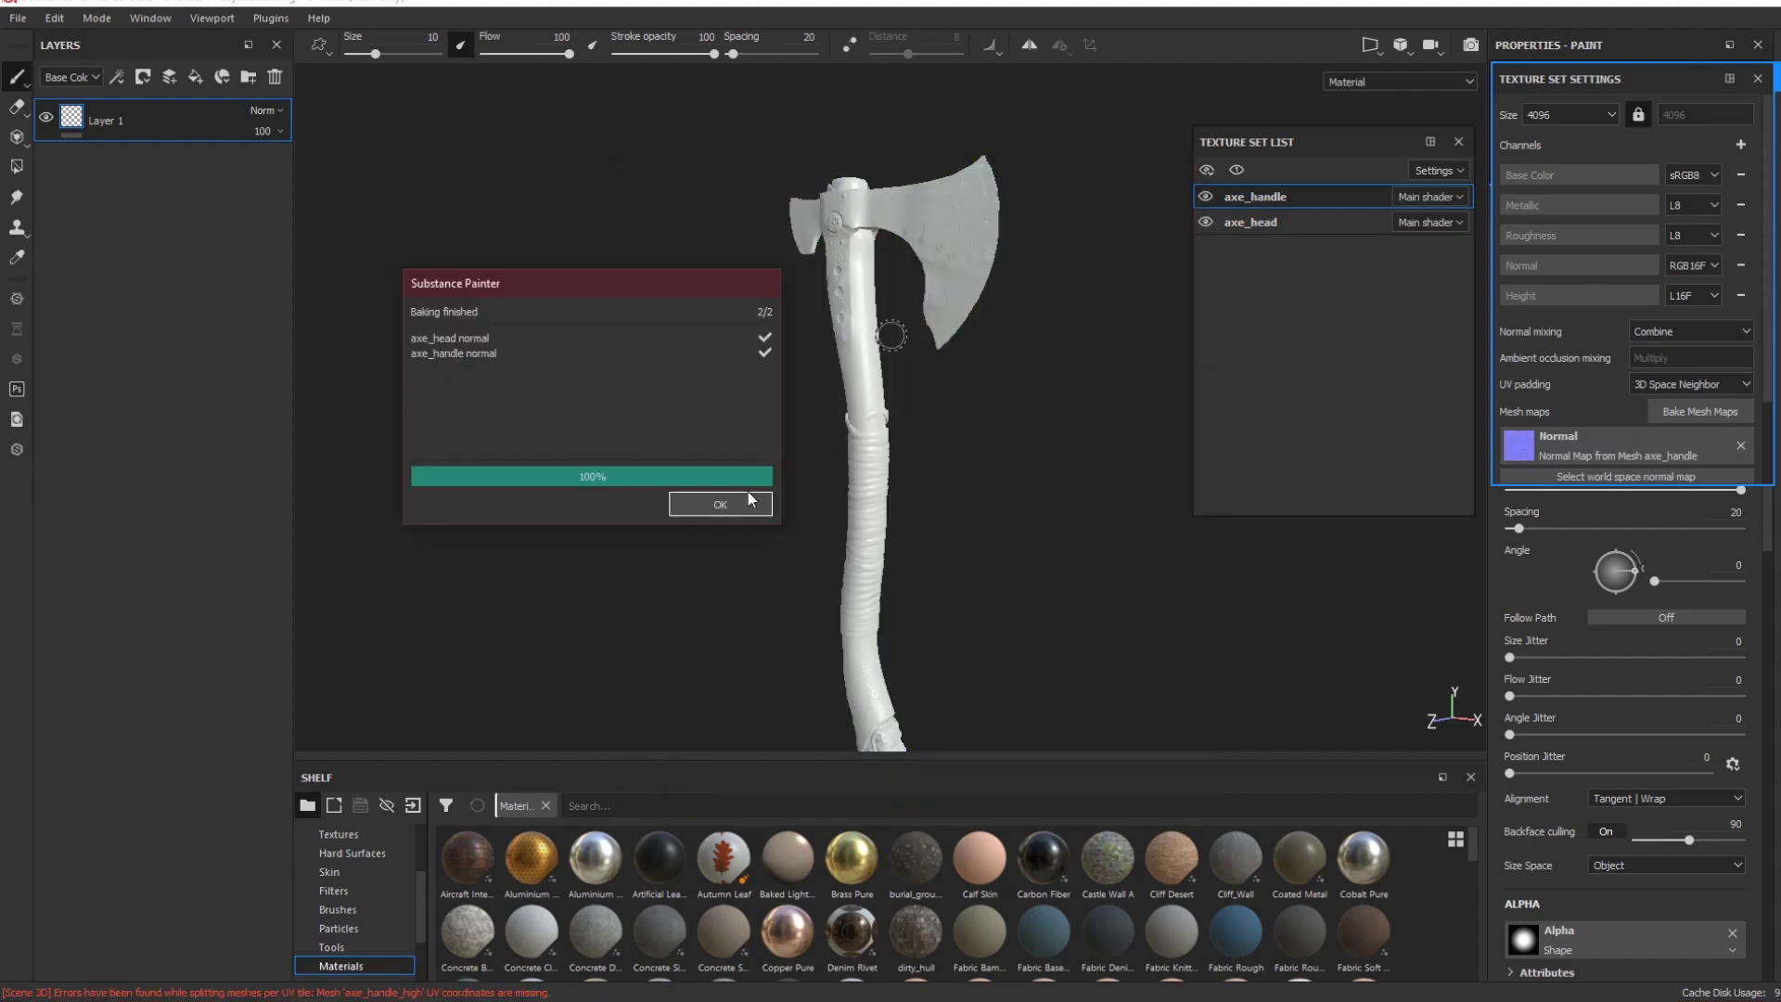
left_click(732, 499)
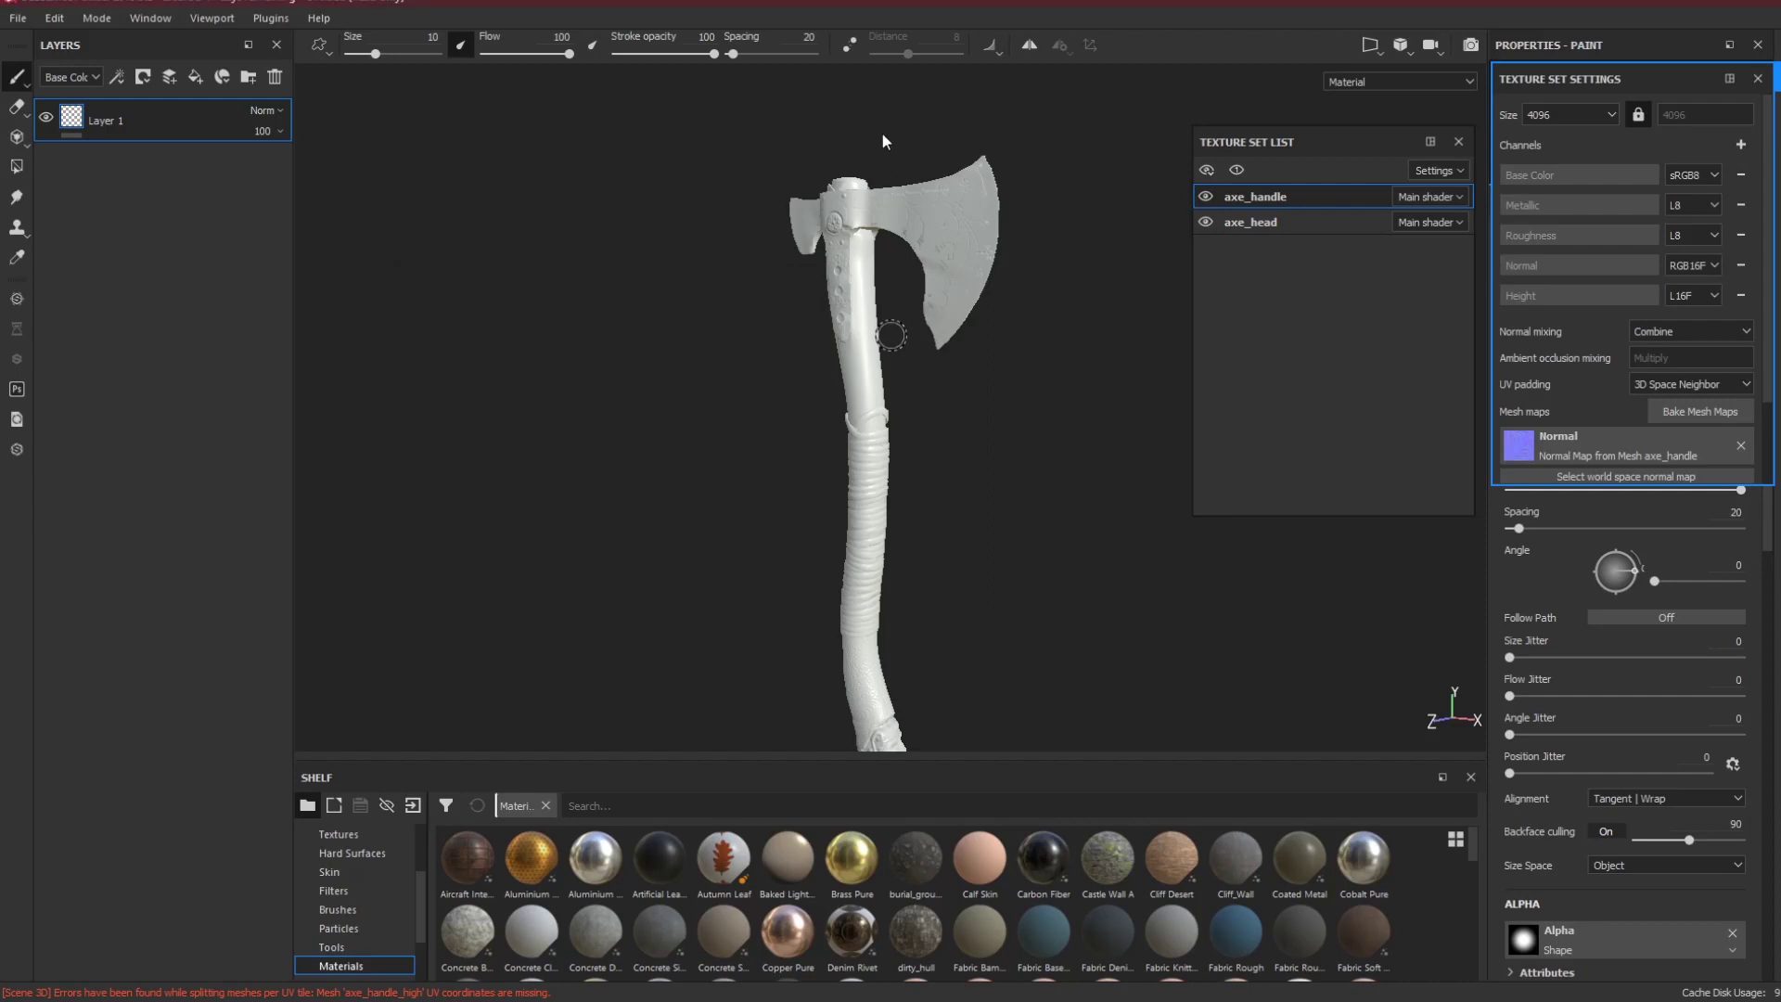
Examine the baked normal details on the axe head and the upper handle from several sides.
middle_click_drag(886, 243, 931, 396, "alt")
scroll(931, 394, "up", 5)
middle_click_drag(835, 517, 867, 340, "alt")
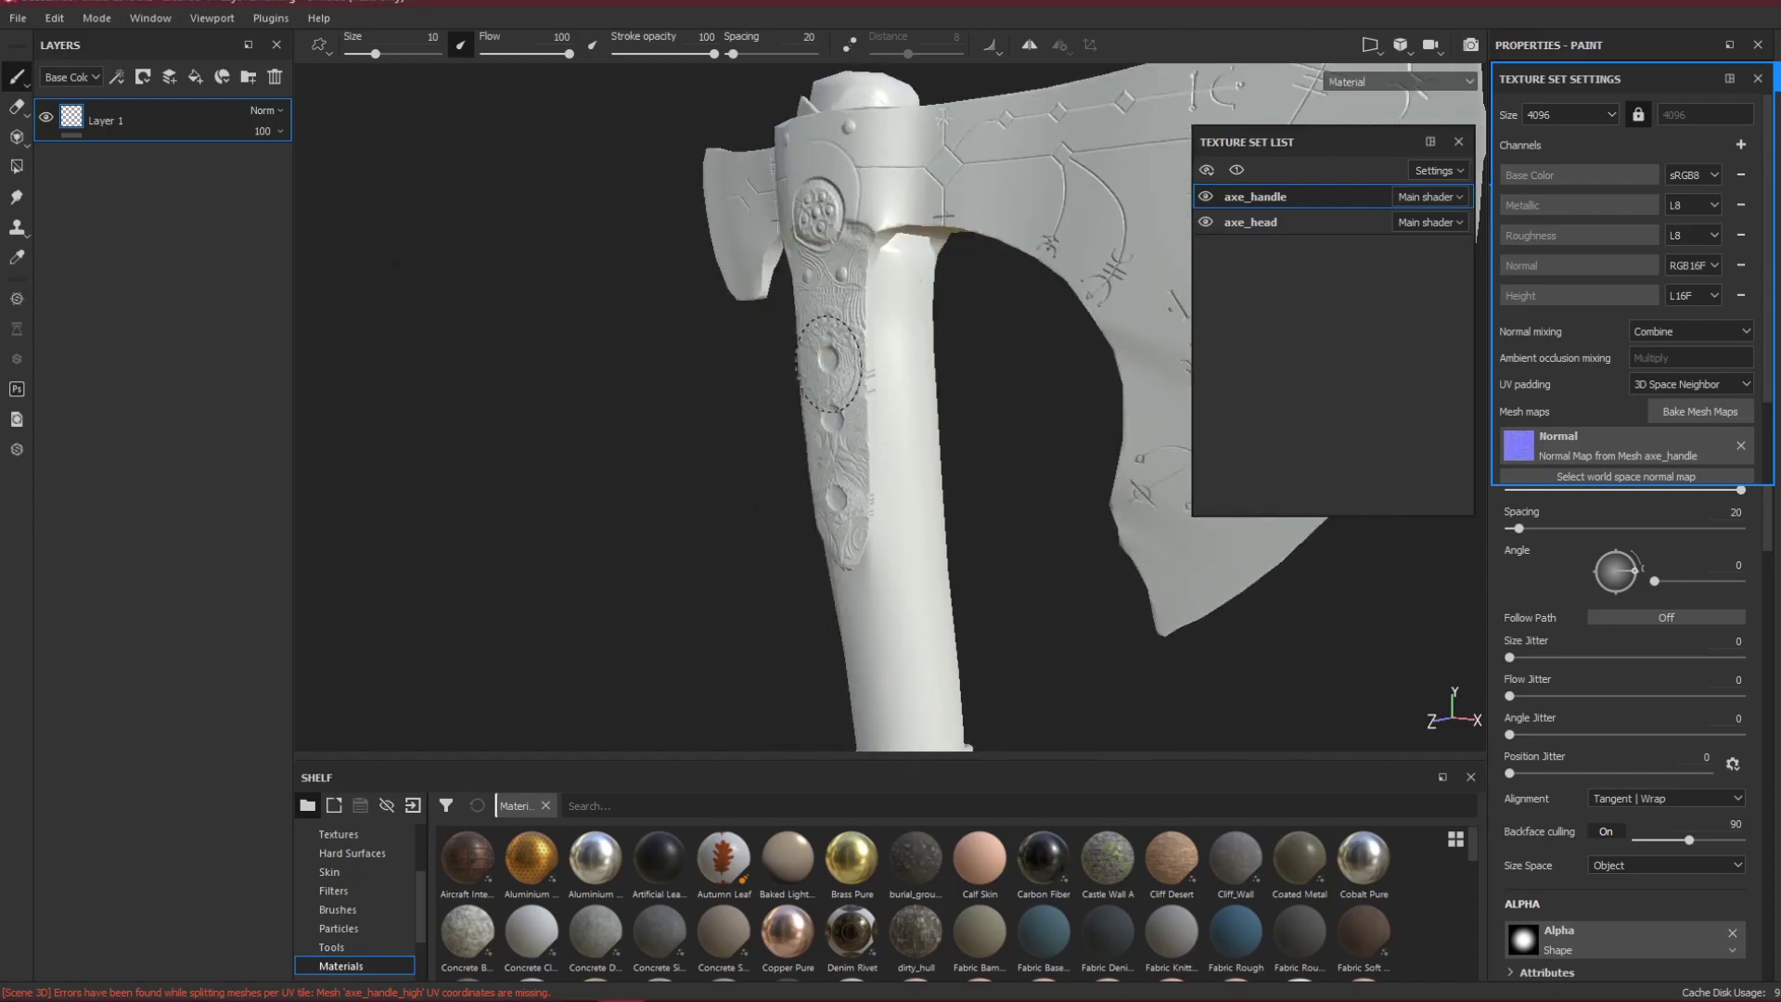
mouse_move(890, 308)
left_mouse_down("alt")
mouse_move(1066, 334)
mouse_move(978, 430)
mouse_move(748, 437)
mouse_move(595, 390)
mouse_move(783, 465)
mouse_move(788, 298)
mouse_move(715, 401)
left_mouse_up("alt")
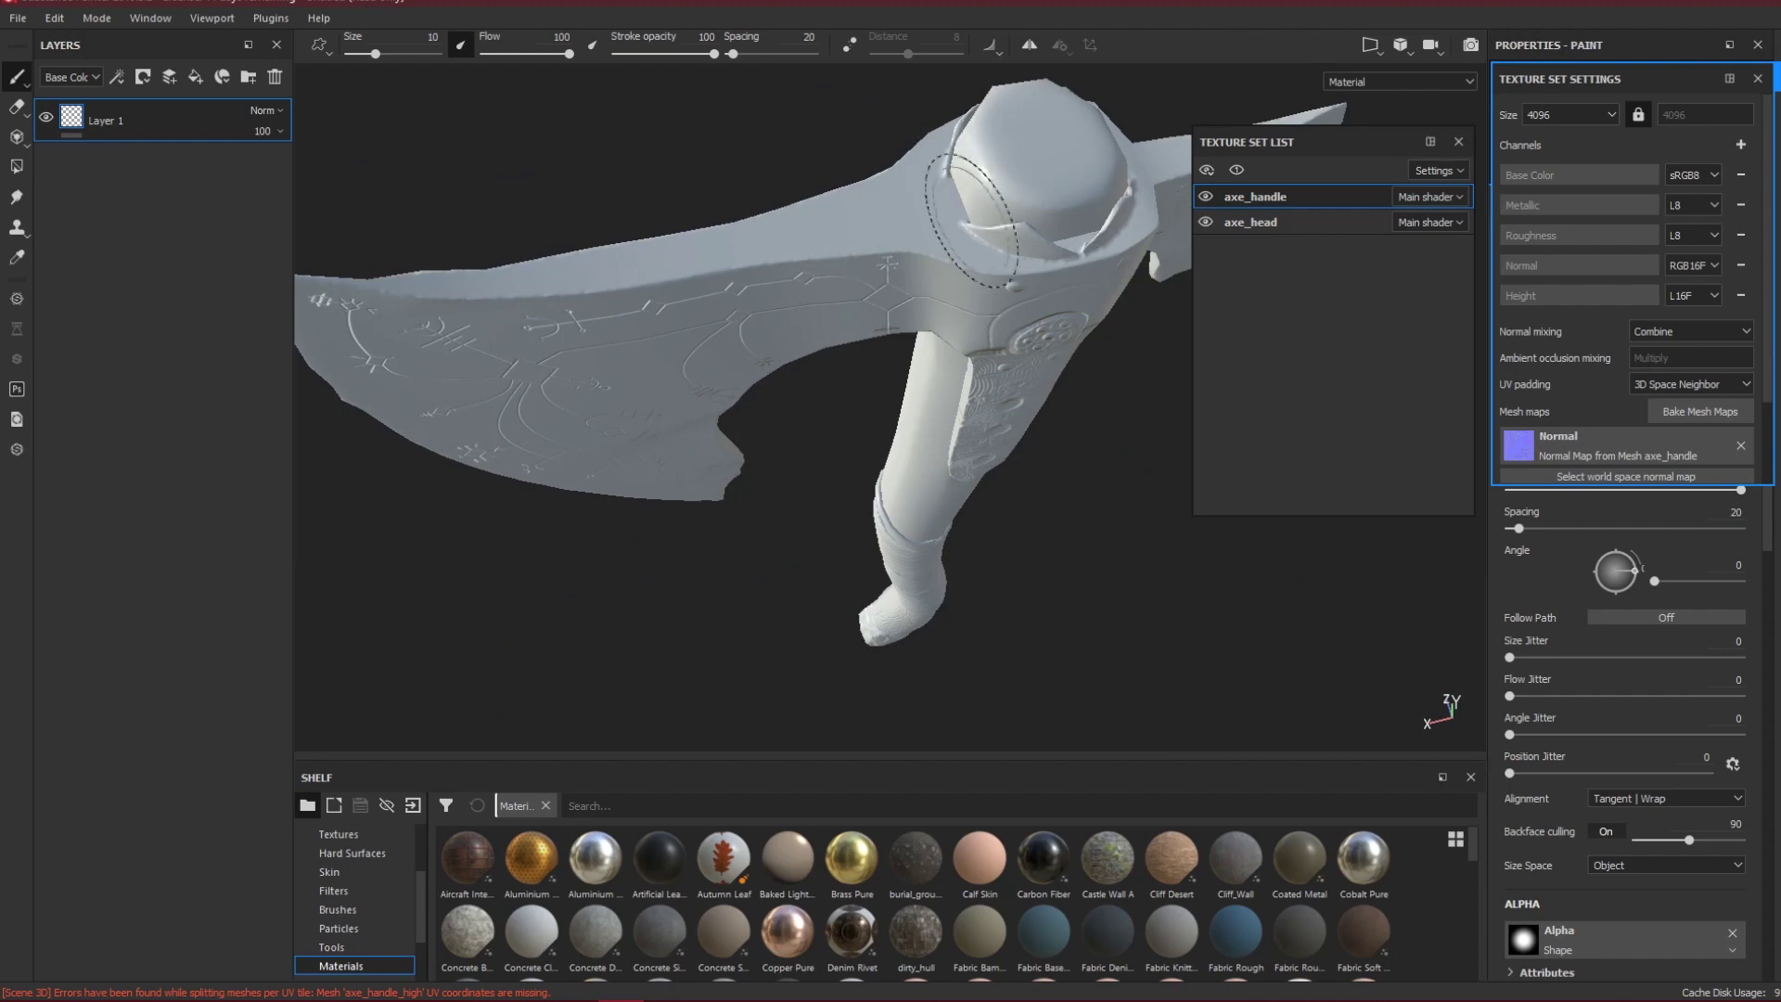
left_click_drag(913, 299, 850, 286, "alt")
middle_click_drag(849, 287, 847, 176, "alt")
middle_click_drag(922, 376, 897, 195, "alt")
left_click_drag(916, 352, 914, 384, "alt")
right_click_drag(914, 371, 851, 268, "alt")
Inspect the baked normals on the wrapped grip, the engraved lower handle and the carved pommel.
middle_click_drag(768, 486, 927, 177, "alt")
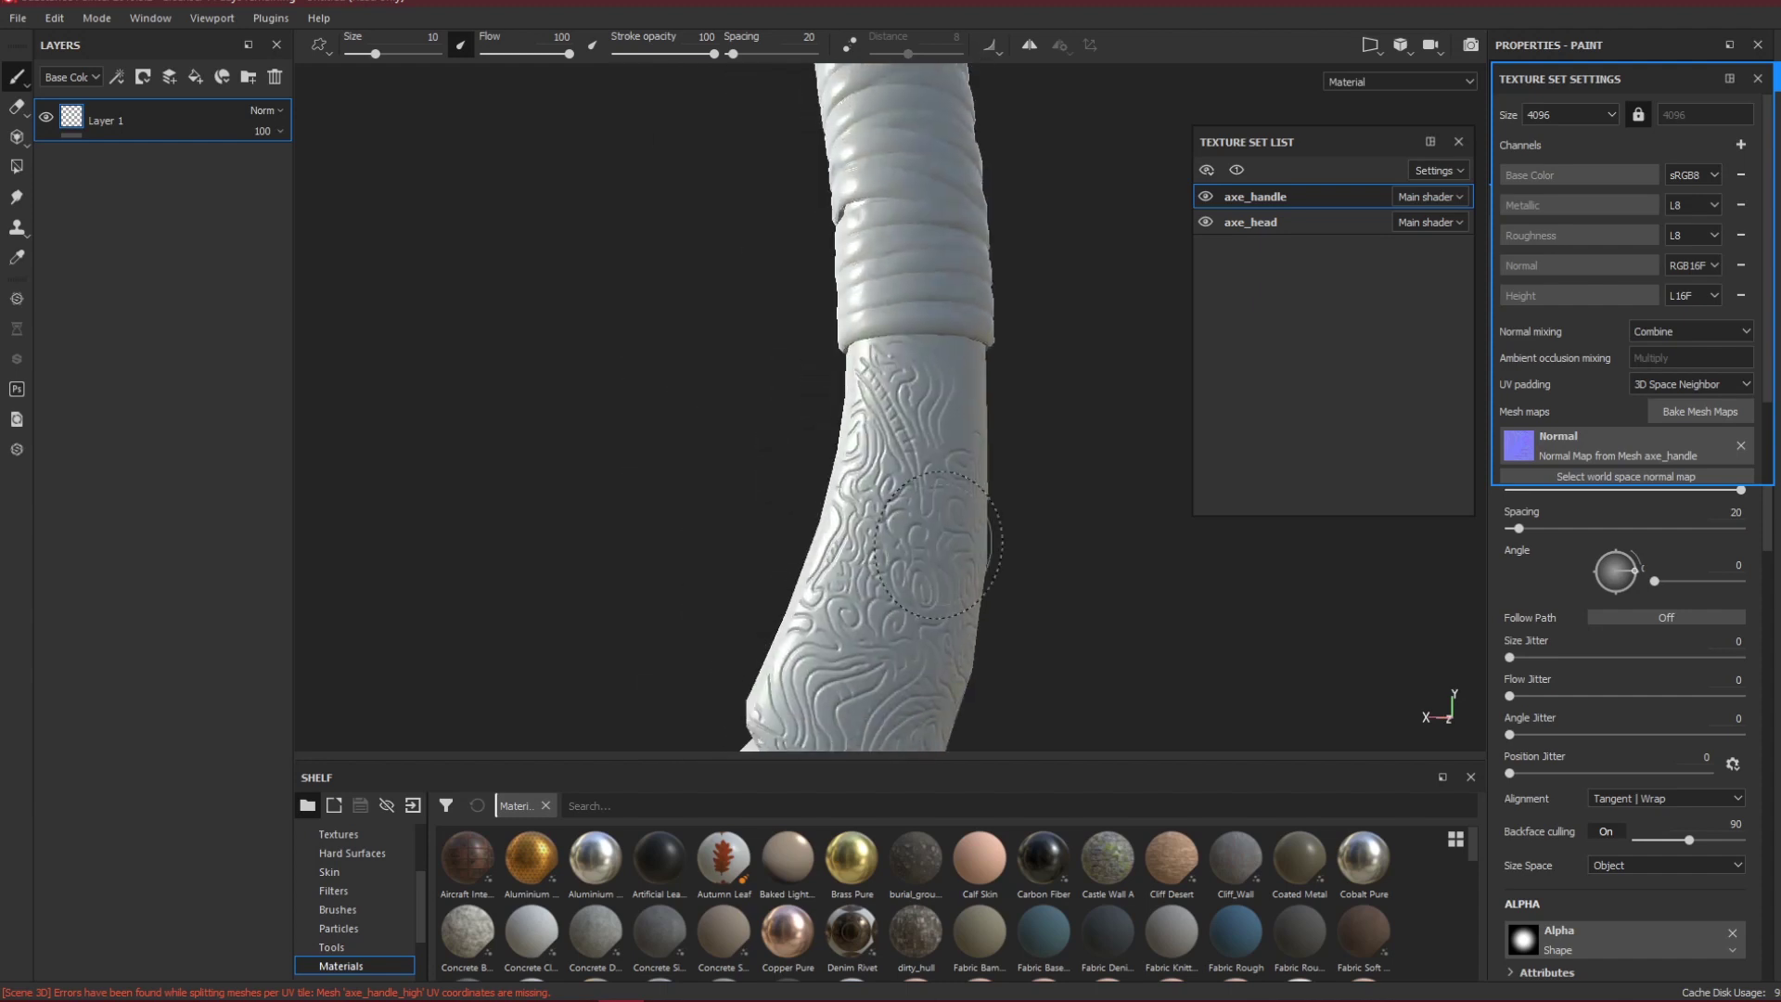
middle_click_drag(913, 552, 842, 343, "alt")
left_click_drag(839, 349, 955, 465, "alt")
right_click_drag(955, 465, 915, 481, "alt")
mouse_move(915, 482)
left_mouse_down("alt")
mouse_move(715, 426)
mouse_move(829, 509)
mouse_move(1034, 540)
left_mouse_up("alt")
left_click_drag(687, 497, 874, 513, "alt")
right_click_drag(874, 513, 715, 616, "alt")
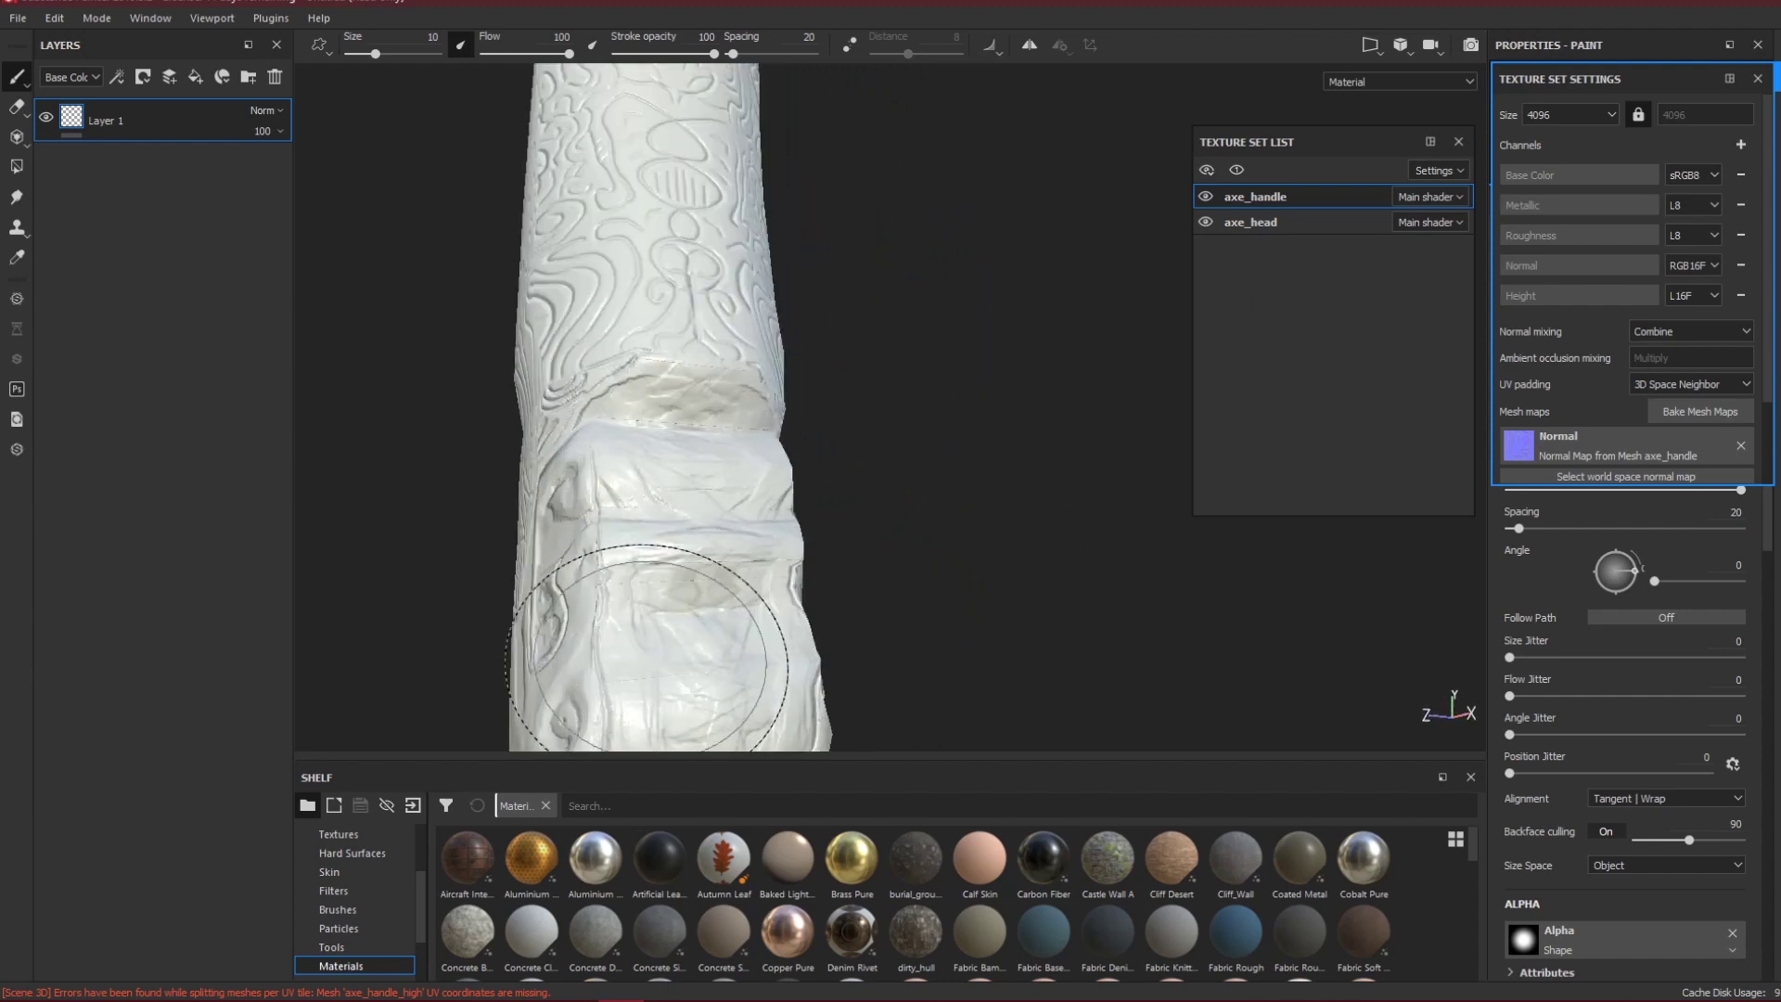
middle_click_drag(715, 616, 723, 430, "alt")
right_click_drag(723, 429, 668, 465, "alt")
left_click_drag(691, 439, 778, 490, "alt")
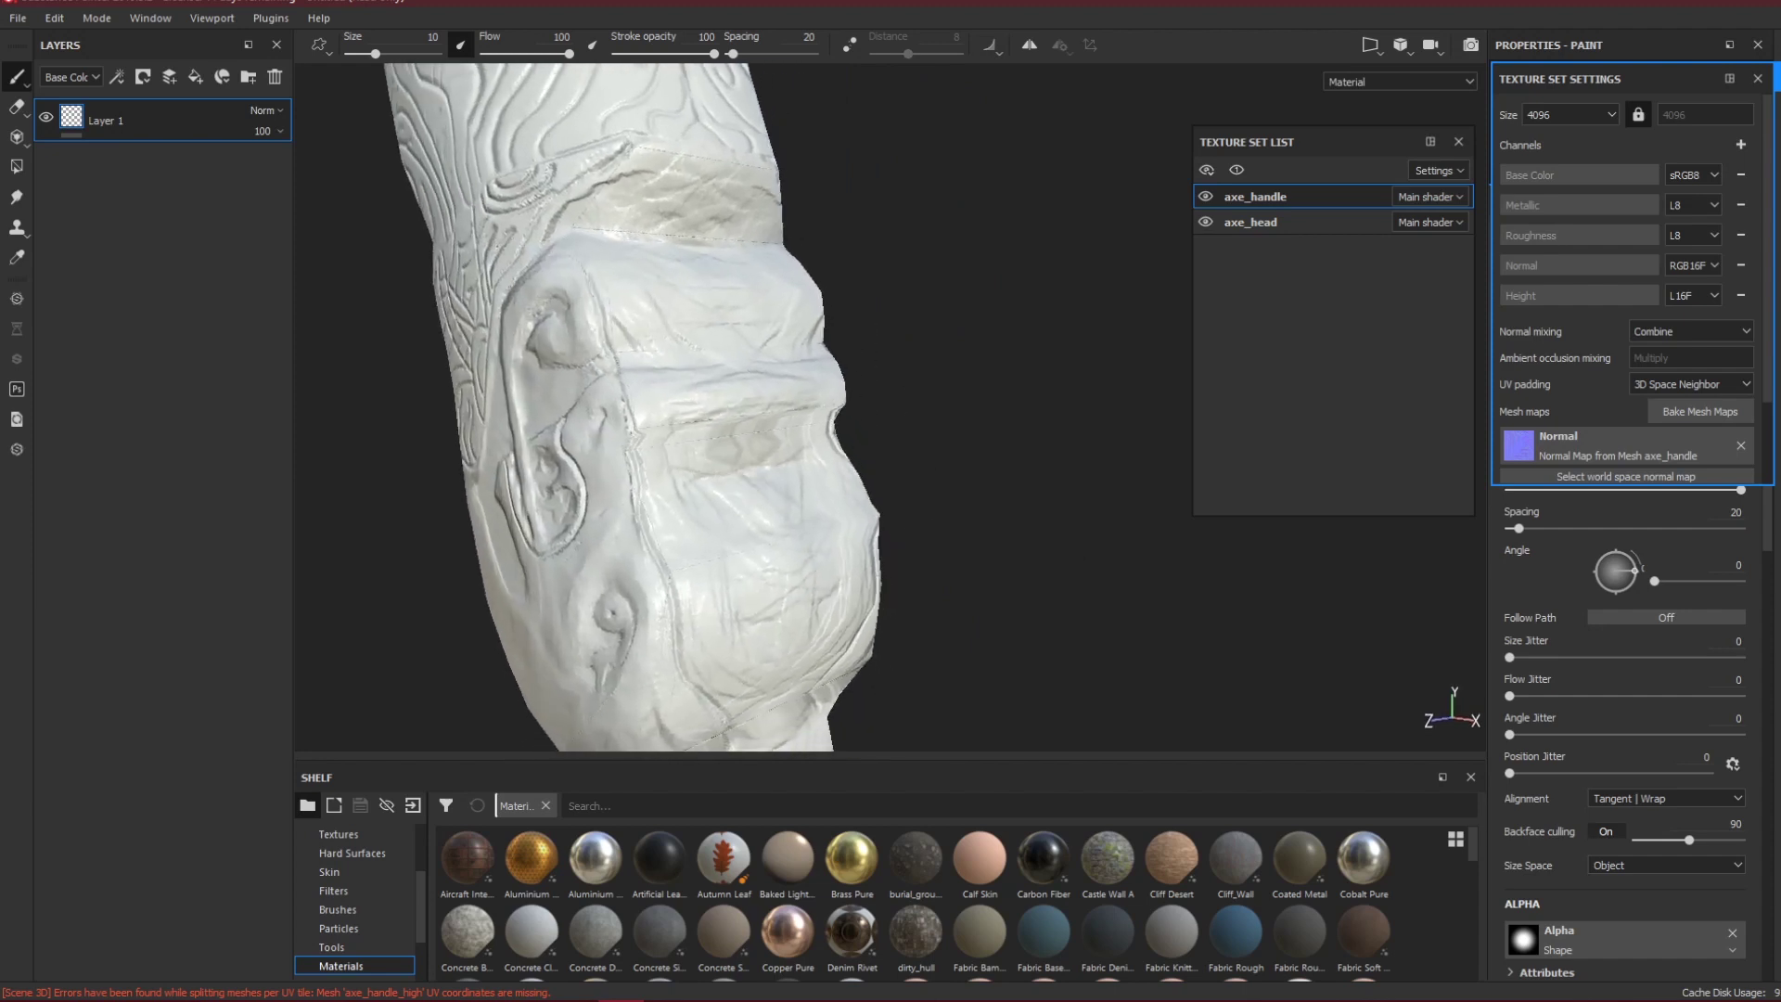
left_click_drag(637, 461, 603, 422, "alt")
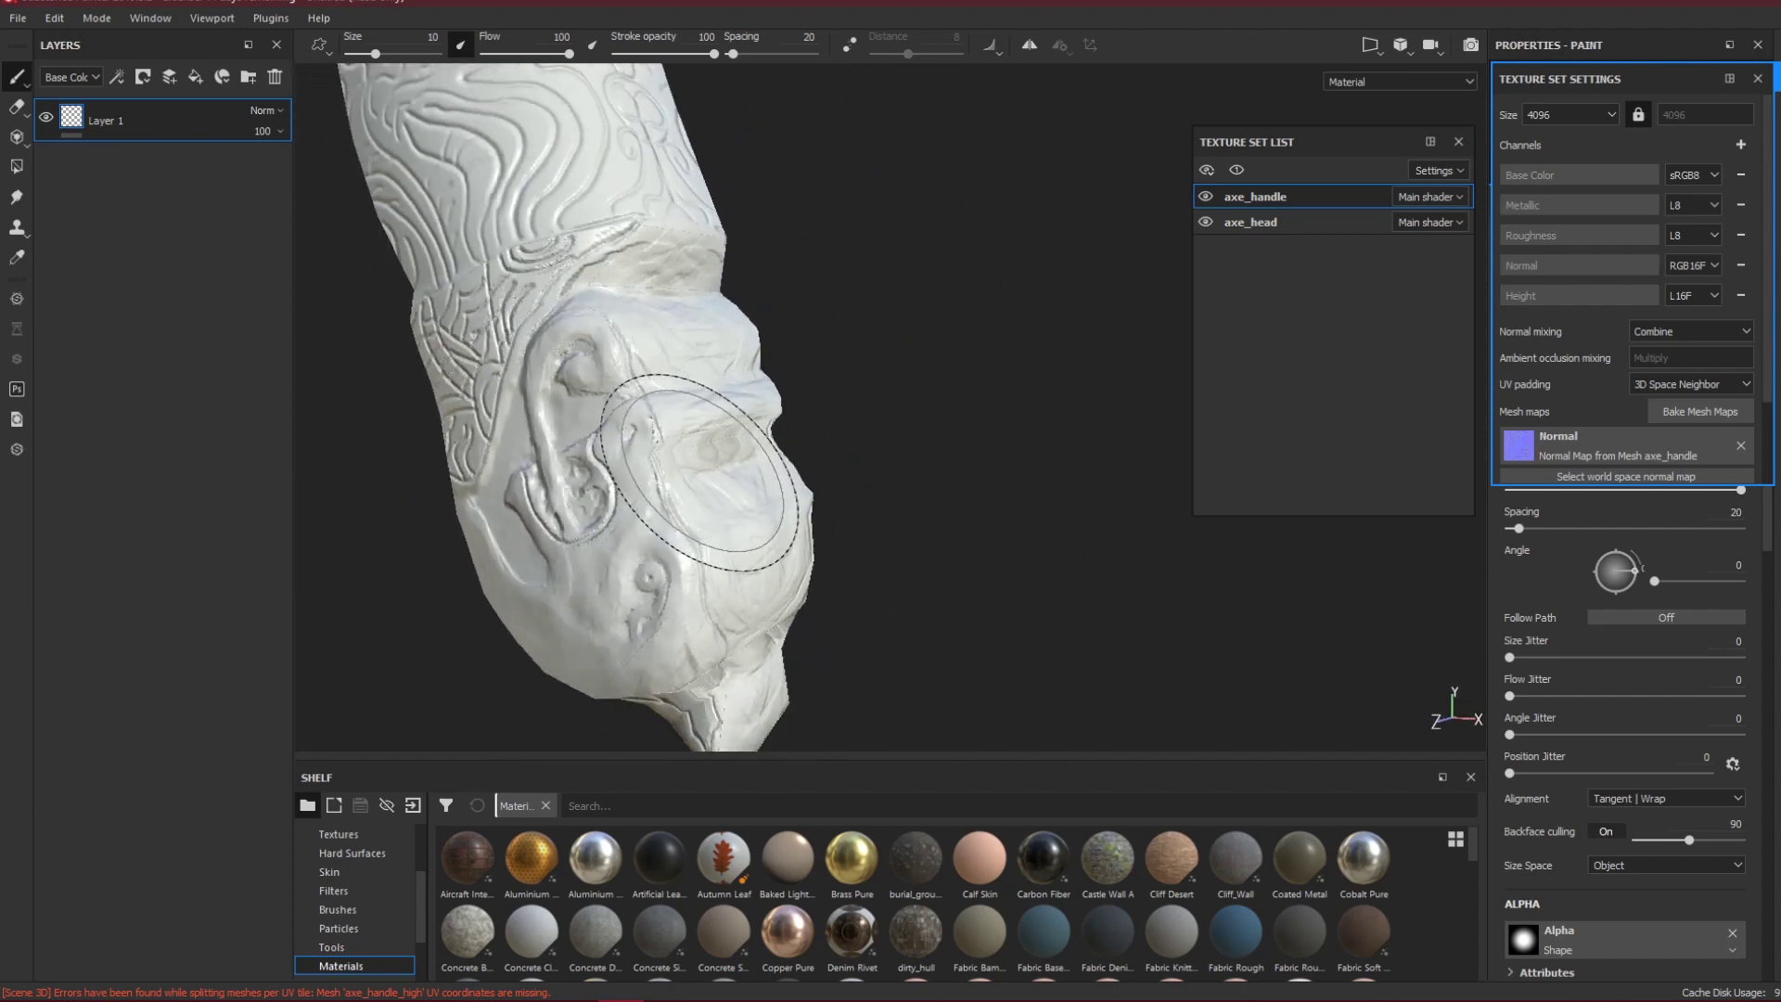
right_click_drag(584, 464, 451, 220, "alt")
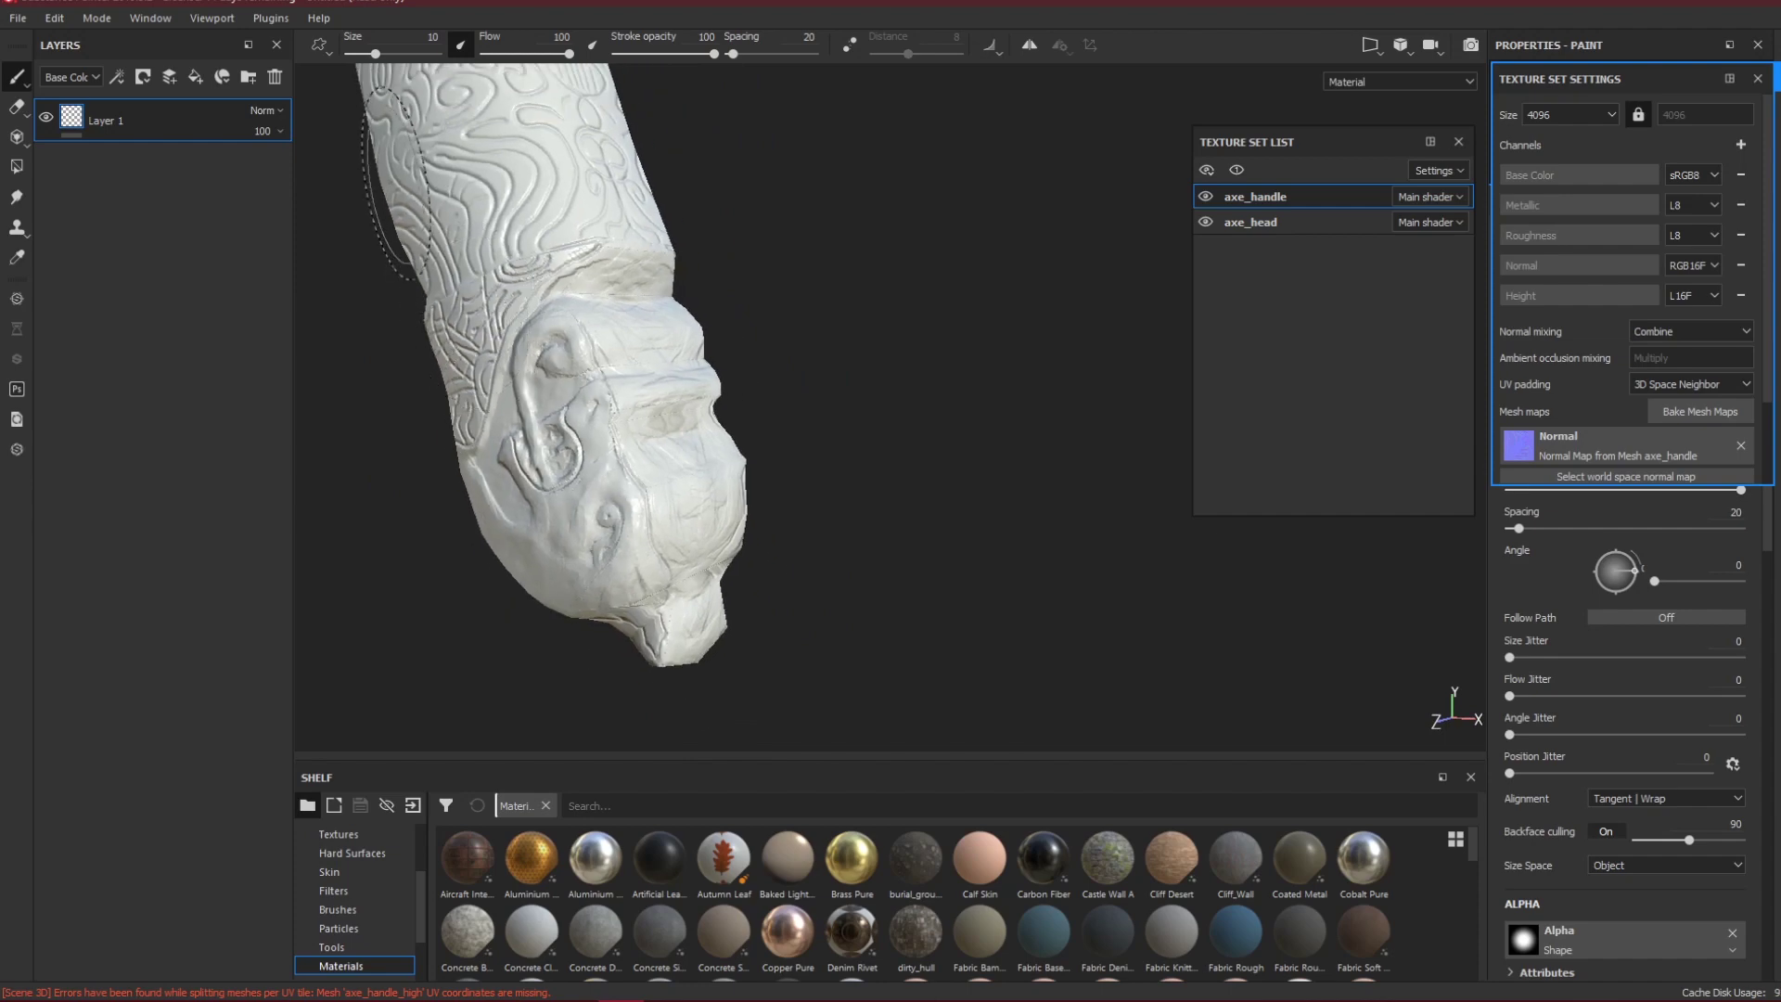
middle_click_drag(450, 220, 561, 361, "alt")
right_click_drag(541, 260, 541, 301, "alt")
left_click_drag(541, 302, 599, 295, "alt")
Check the baked engravings on the ornamented plate along the upper handle, up to the round medallion.
middle_click_drag(604, 235, 705, 677, "alt")
middle_click_drag(649, 291, 686, 603, "alt")
middle_click_drag(731, 308, 733, 556, "alt")
mouse_move(727, 506)
left_mouse_down("alt")
mouse_move(461, 390)
mouse_move(779, 442)
mouse_move(799, 428)
left_mouse_up("alt")
middle_click_drag(680, 286, 779, 537, "alt")
middle_click_drag(715, 262, 783, 589, "alt")
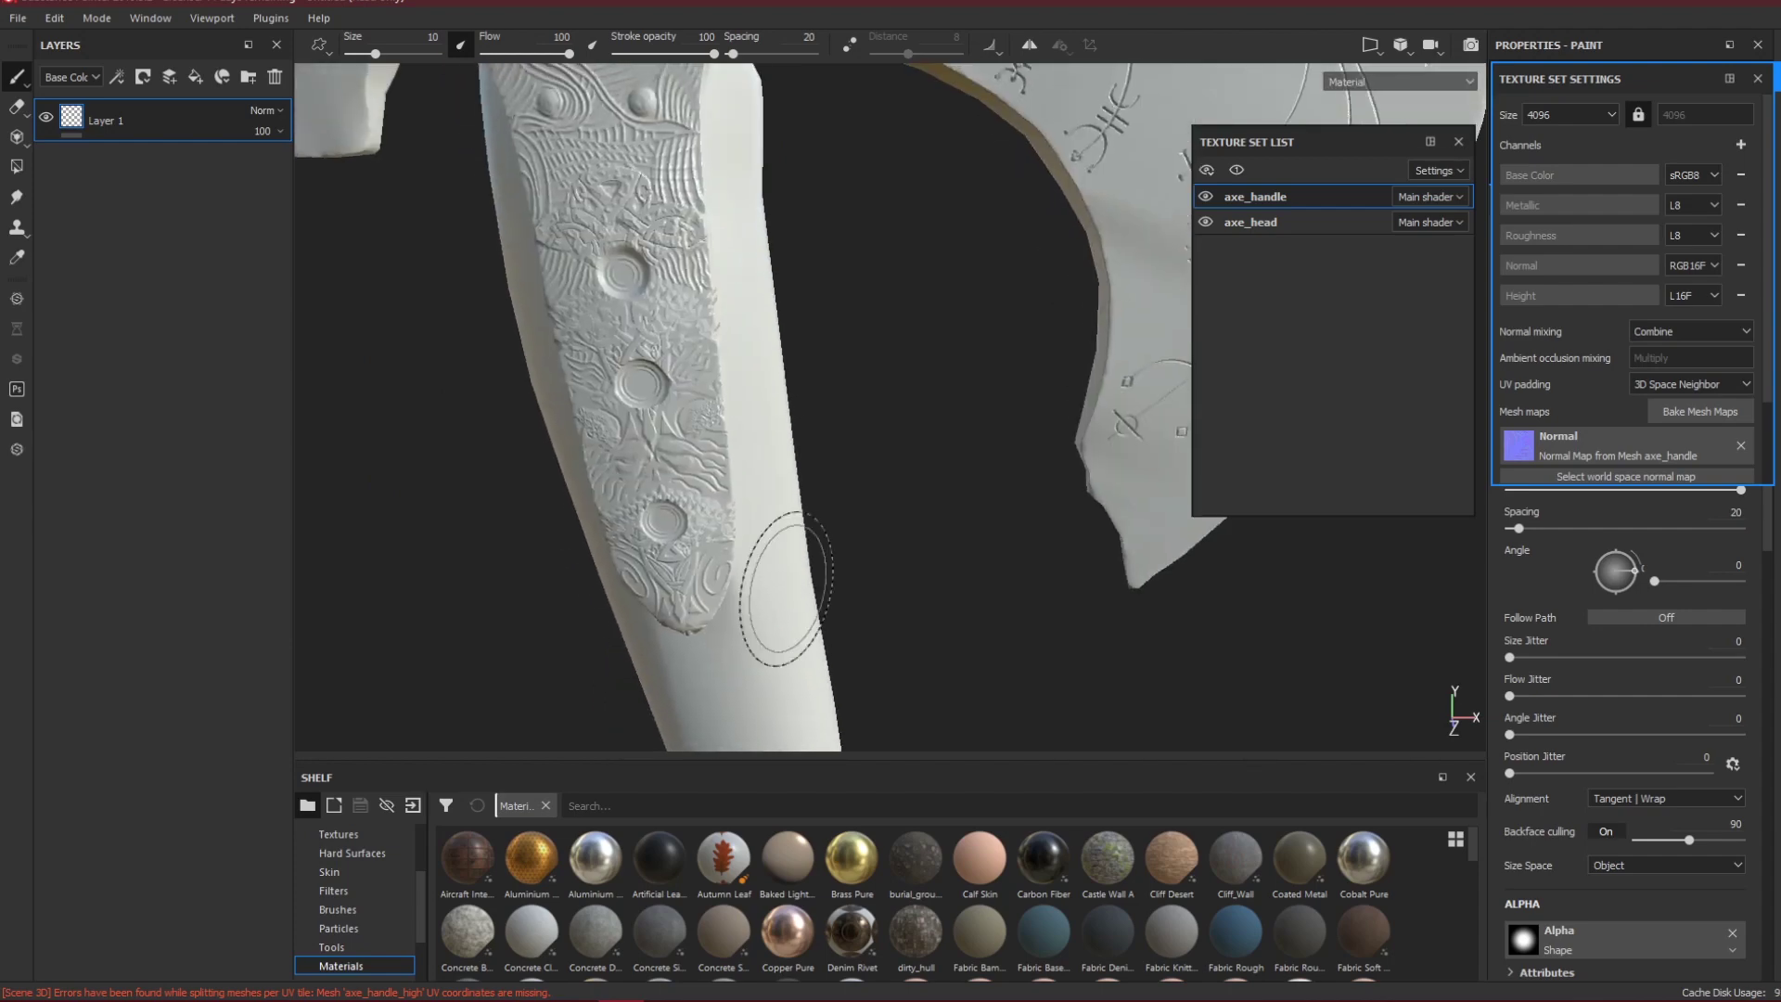
left_click_drag(783, 588, 763, 353, "alt")
scroll(761, 352, "down", 3)
middle_click_drag(753, 337, 800, 537, "alt")
mouse_move(800, 537)
left_mouse_down("alt")
mouse_move(854, 434)
mouse_move(767, 409)
mouse_move(732, 343)
mouse_move(626, 371)
left_mouse_up("alt")
scroll(756, 367, "up", 3)
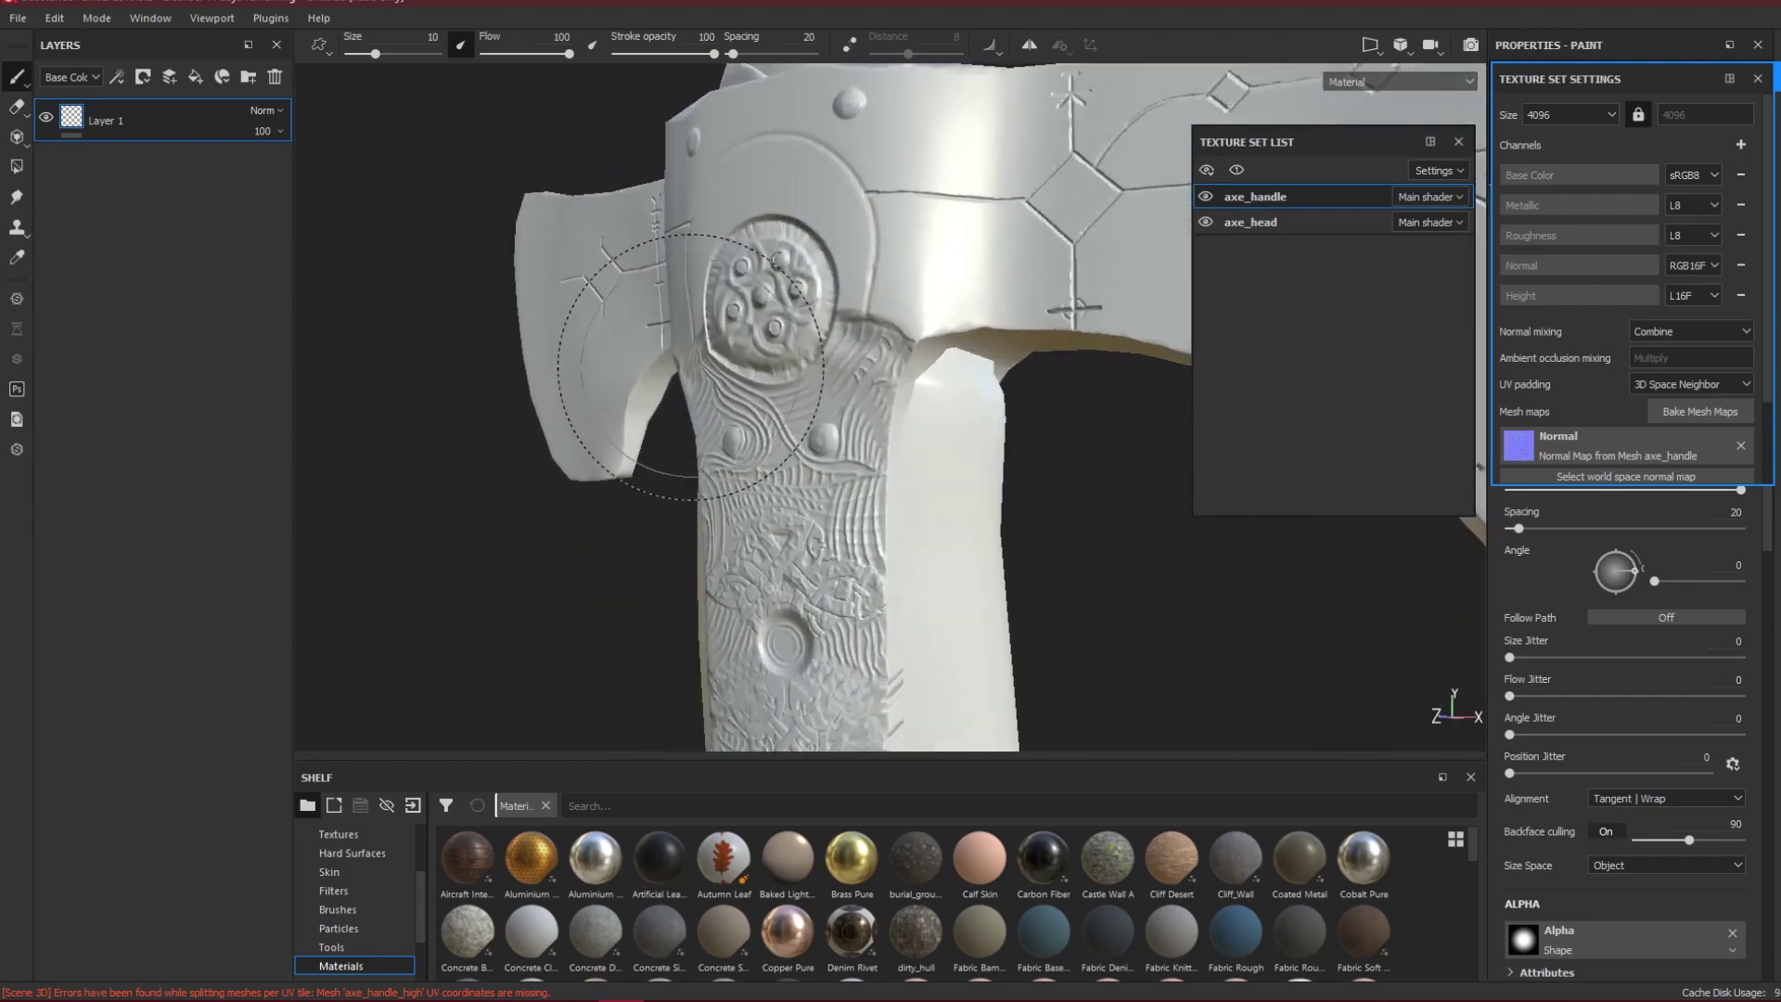
Inspect the bake where the handle meets the axe head, including the plate's edges, the medallion and the blade runes.
mouse_move(765, 360)
left_mouse_down("alt")
mouse_move(797, 351)
mouse_move(579, 345)
left_mouse_up("alt")
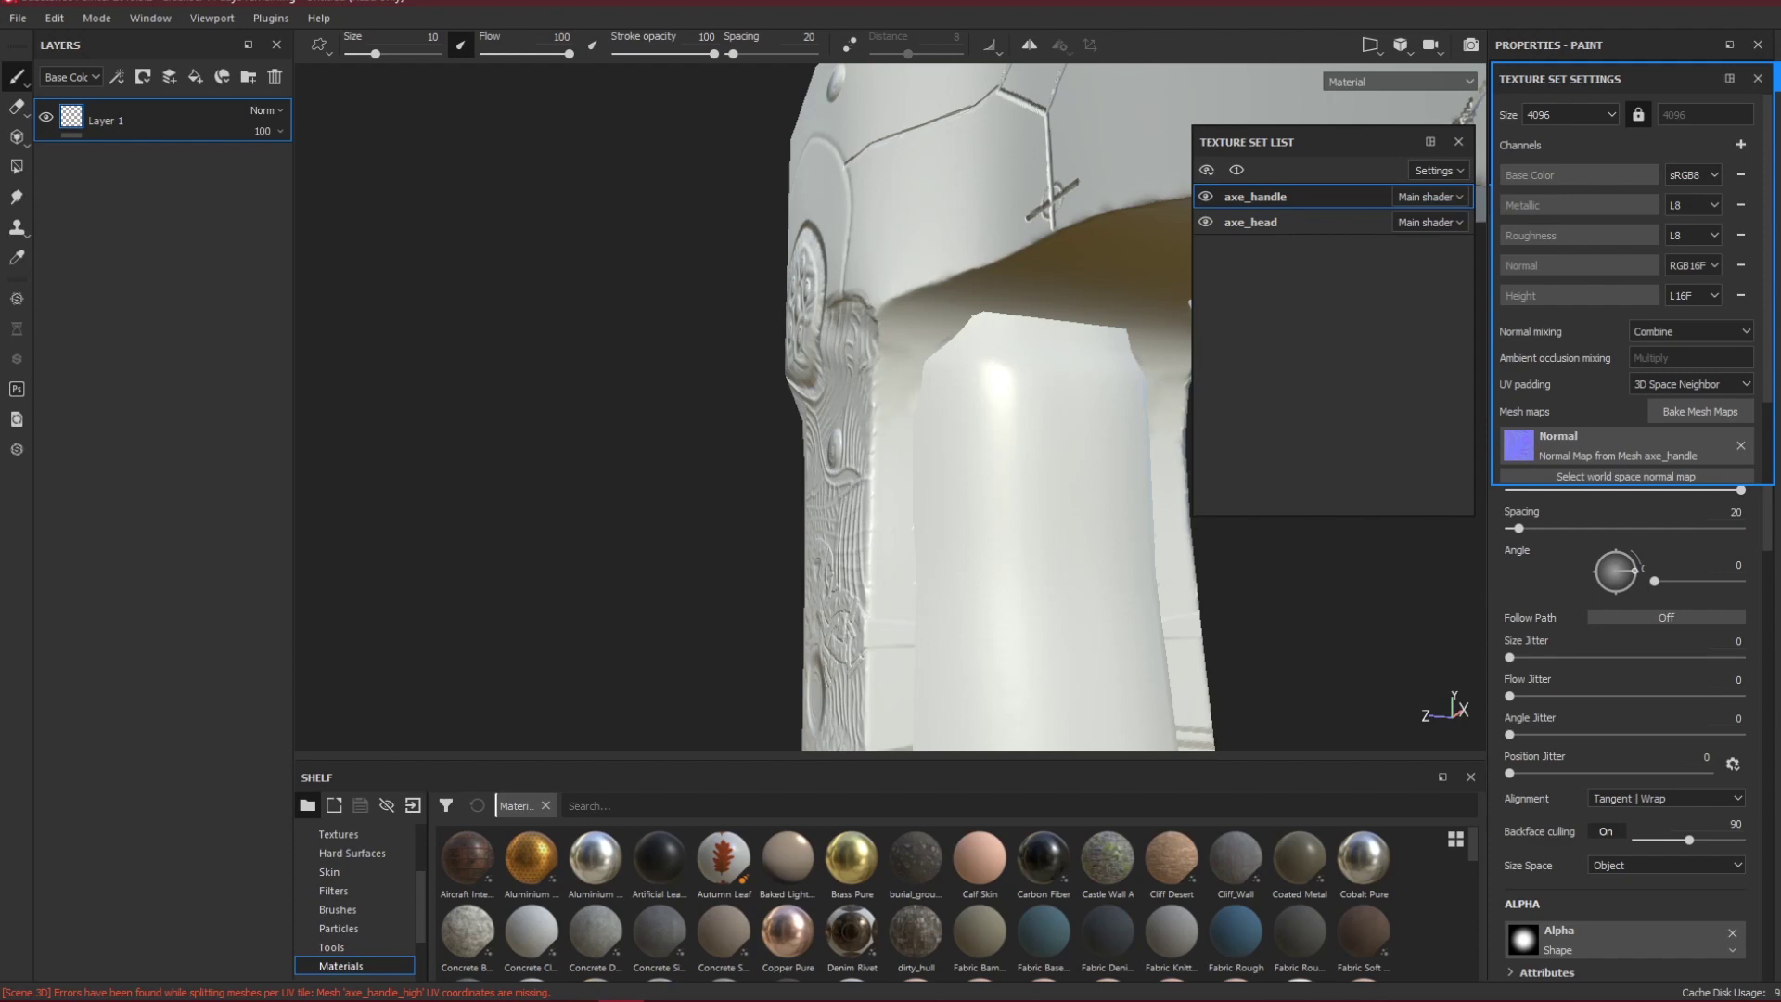
mouse_move(685, 391)
left_mouse_down("alt")
mouse_move(937, 464)
mouse_move(938, 432)
left_mouse_up("alt")
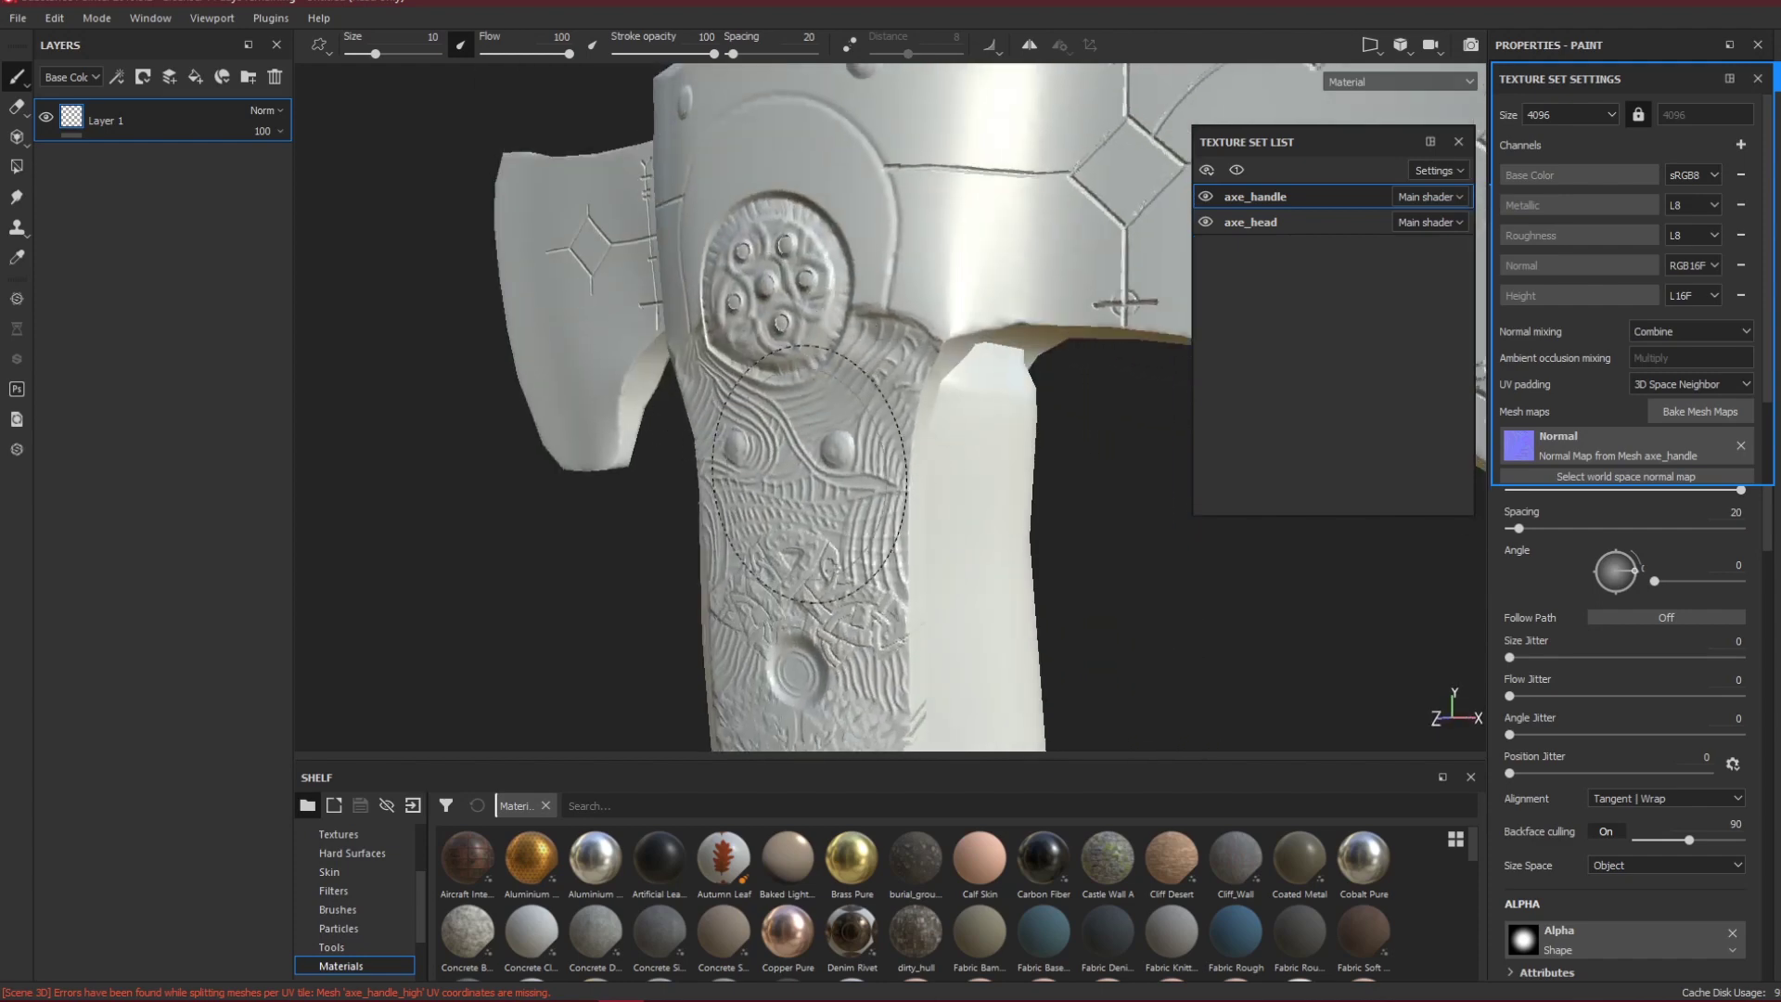
mouse_move(809, 474)
left_mouse_down("alt")
mouse_move(856, 331)
mouse_move(575, 320)
left_mouse_up("alt")
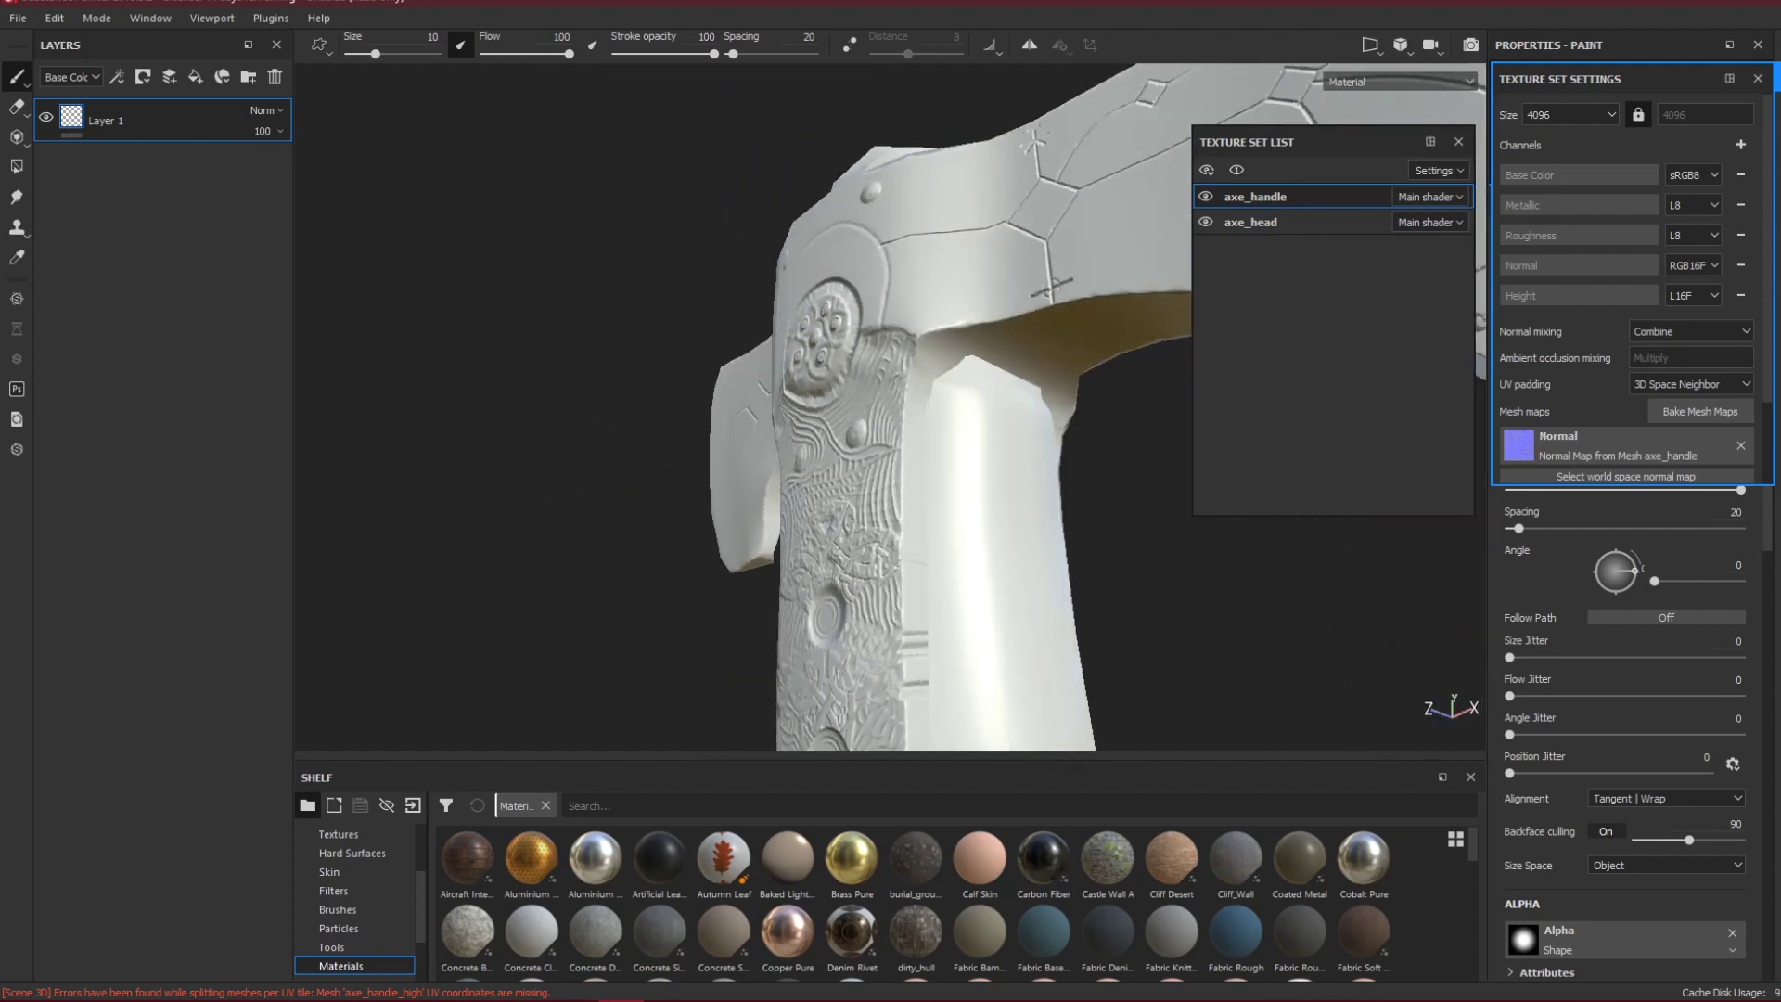
left_click_drag(807, 464, 1094, 486, "alt")
mouse_move(714, 430)
left_mouse_down("alt")
mouse_move(888, 425)
mouse_move(921, 373)
mouse_move(882, 422)
mouse_move(1094, 394)
left_mouse_up("alt")
left_click_drag(768, 375, 636, 409, "alt")
scroll(636, 409, "up", 10)
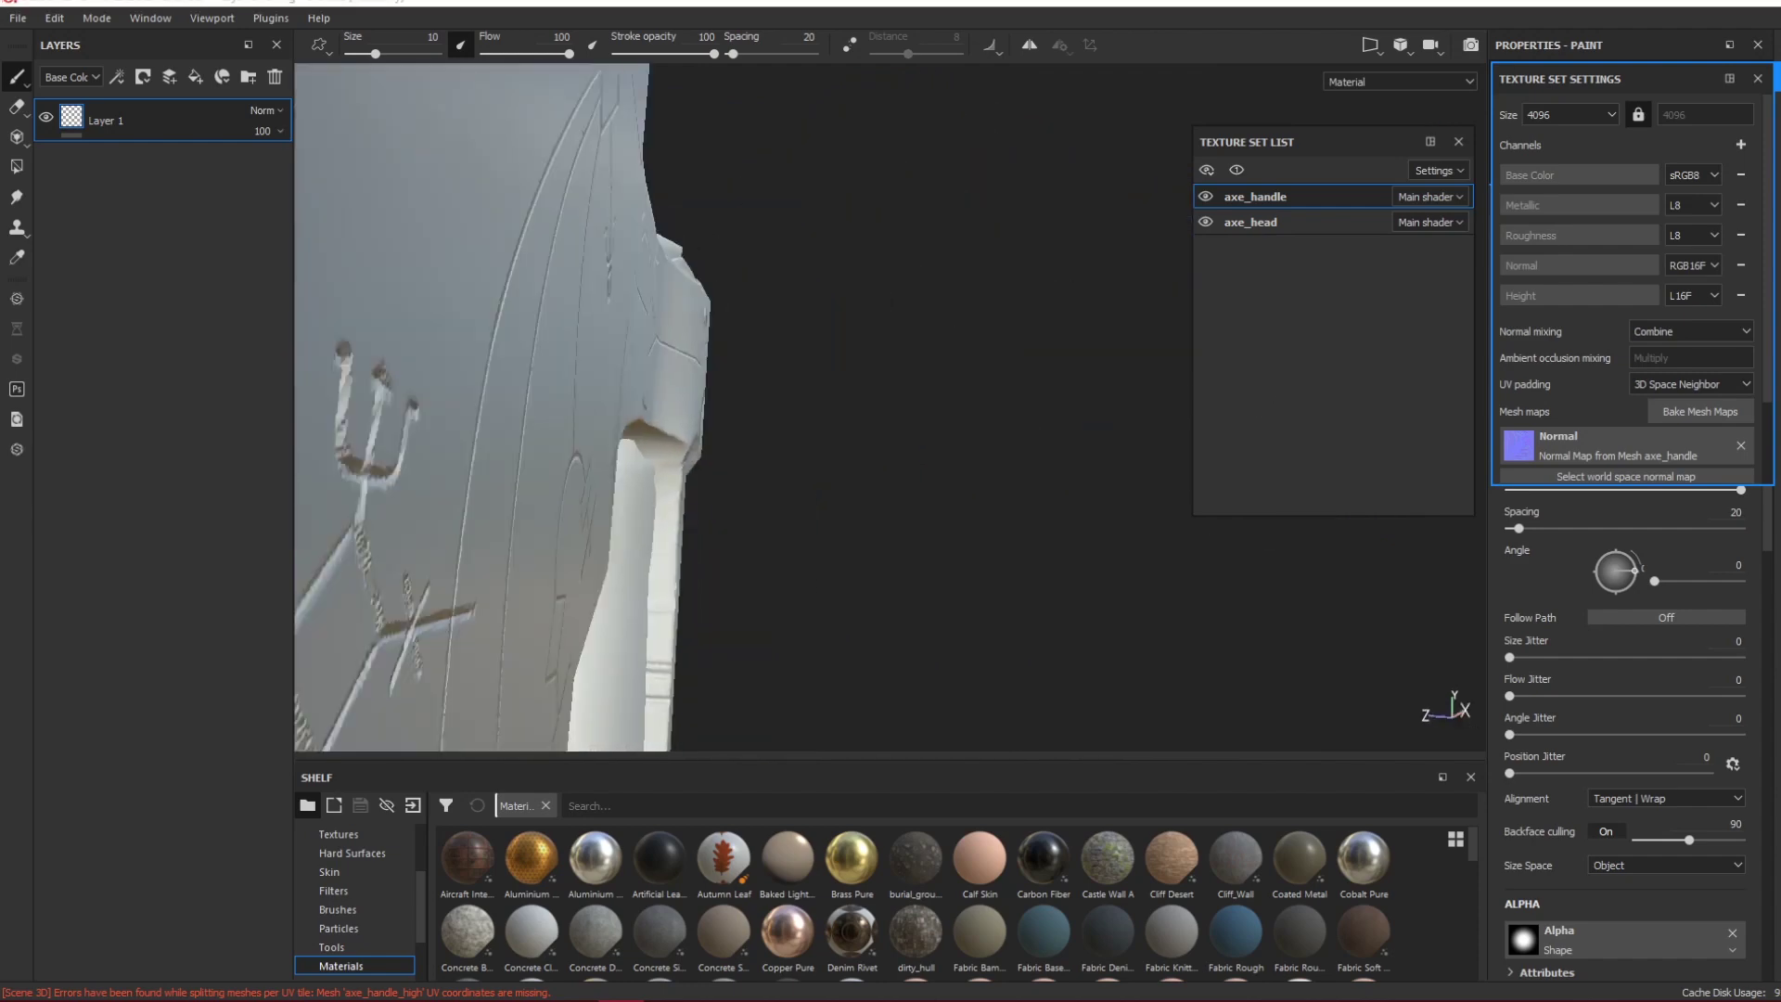
scroll(542, 353, "down", 3)
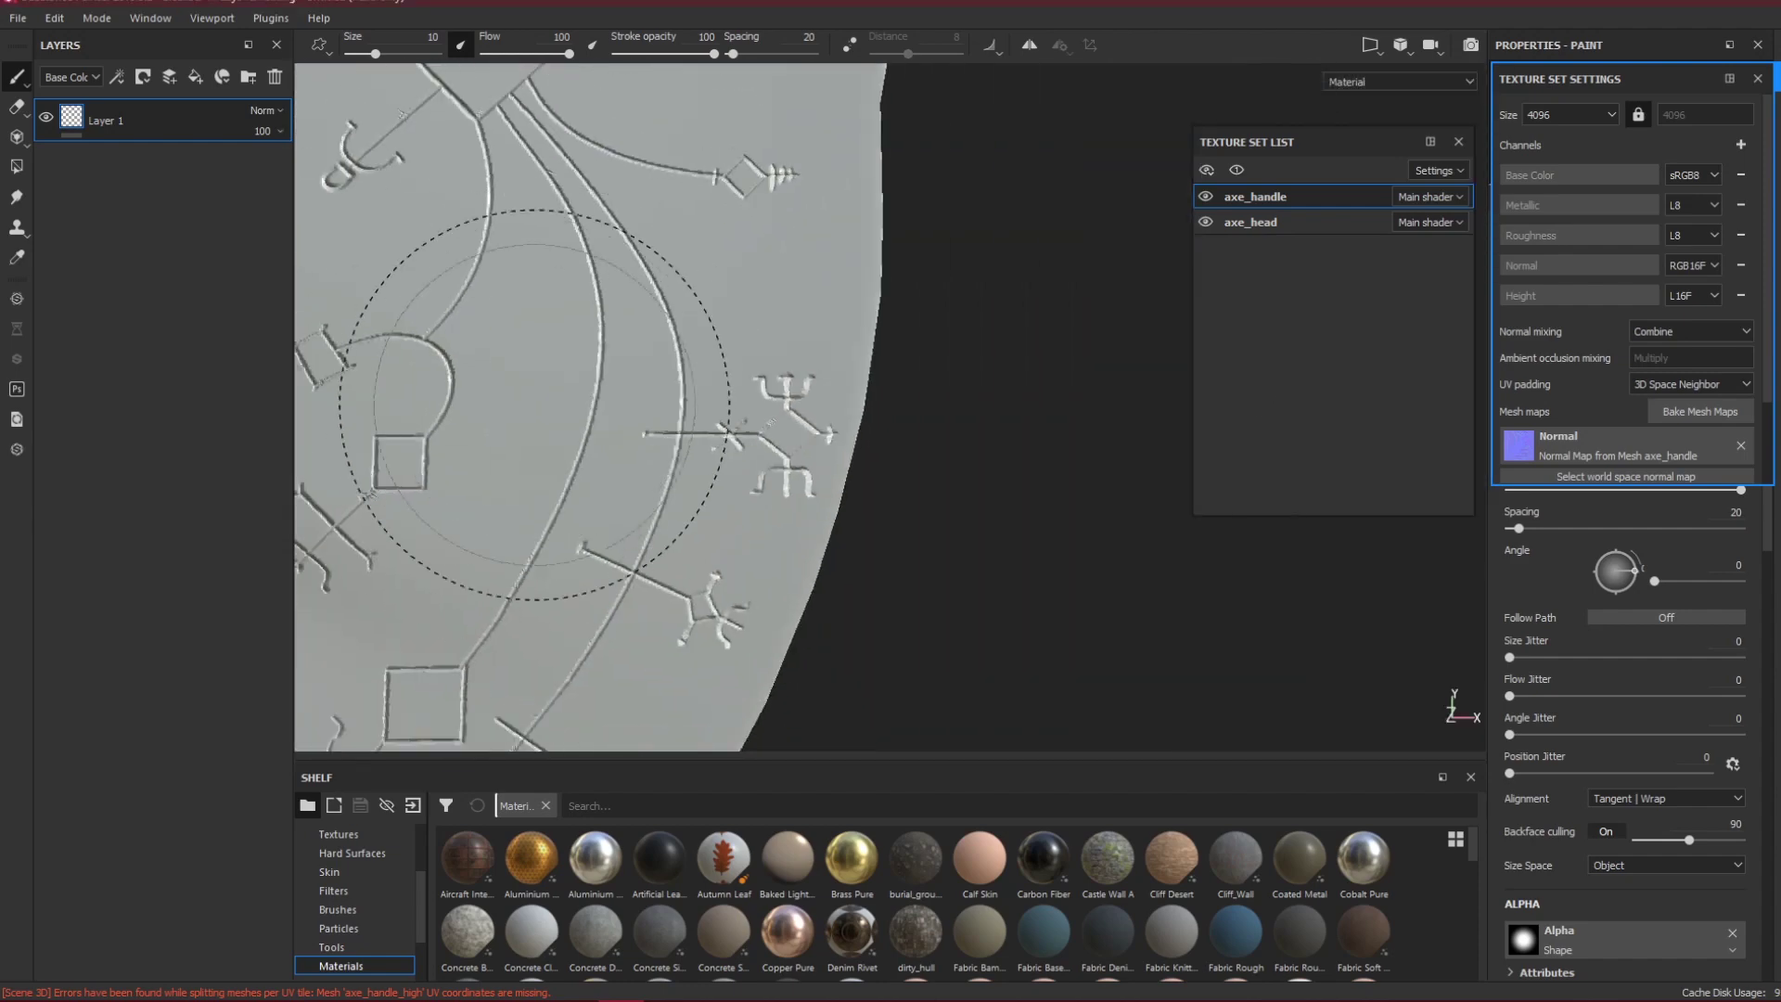
middle_click_drag(538, 353, 719, 439, "alt")
scroll(719, 440, "down", 1)
left_click_drag(718, 439, 761, 371, "alt")
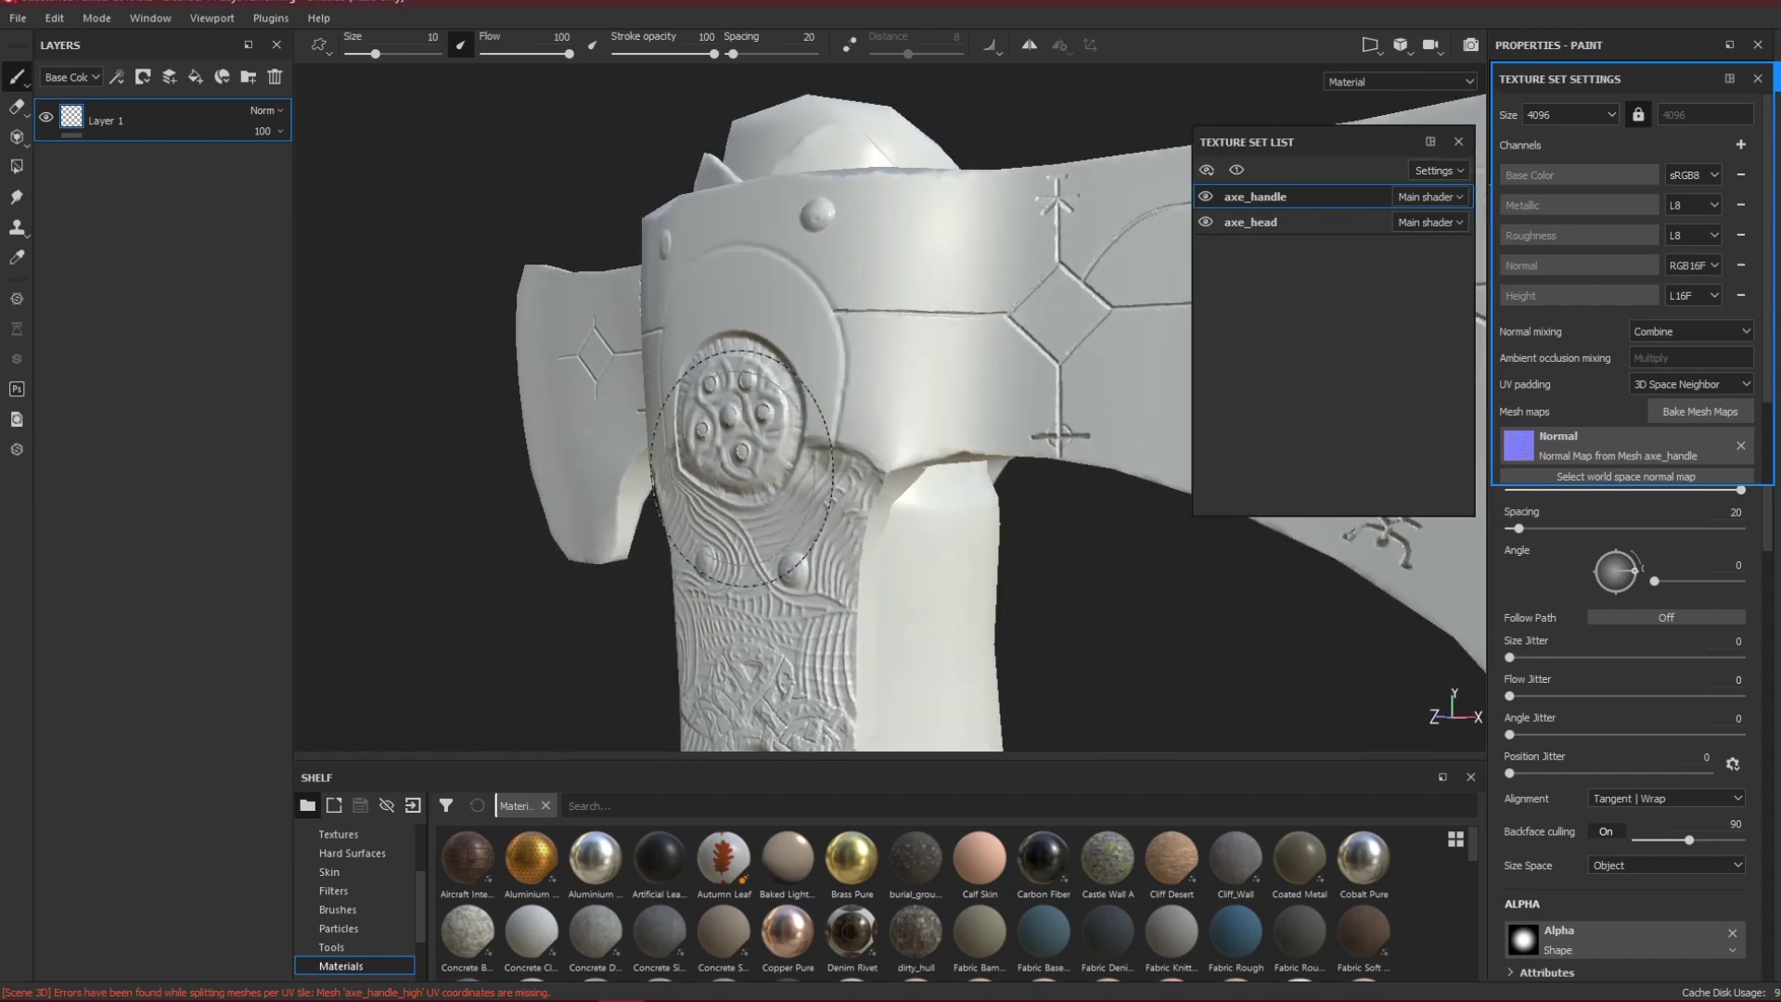
middle_click_drag(757, 552, 757, 537, "alt")
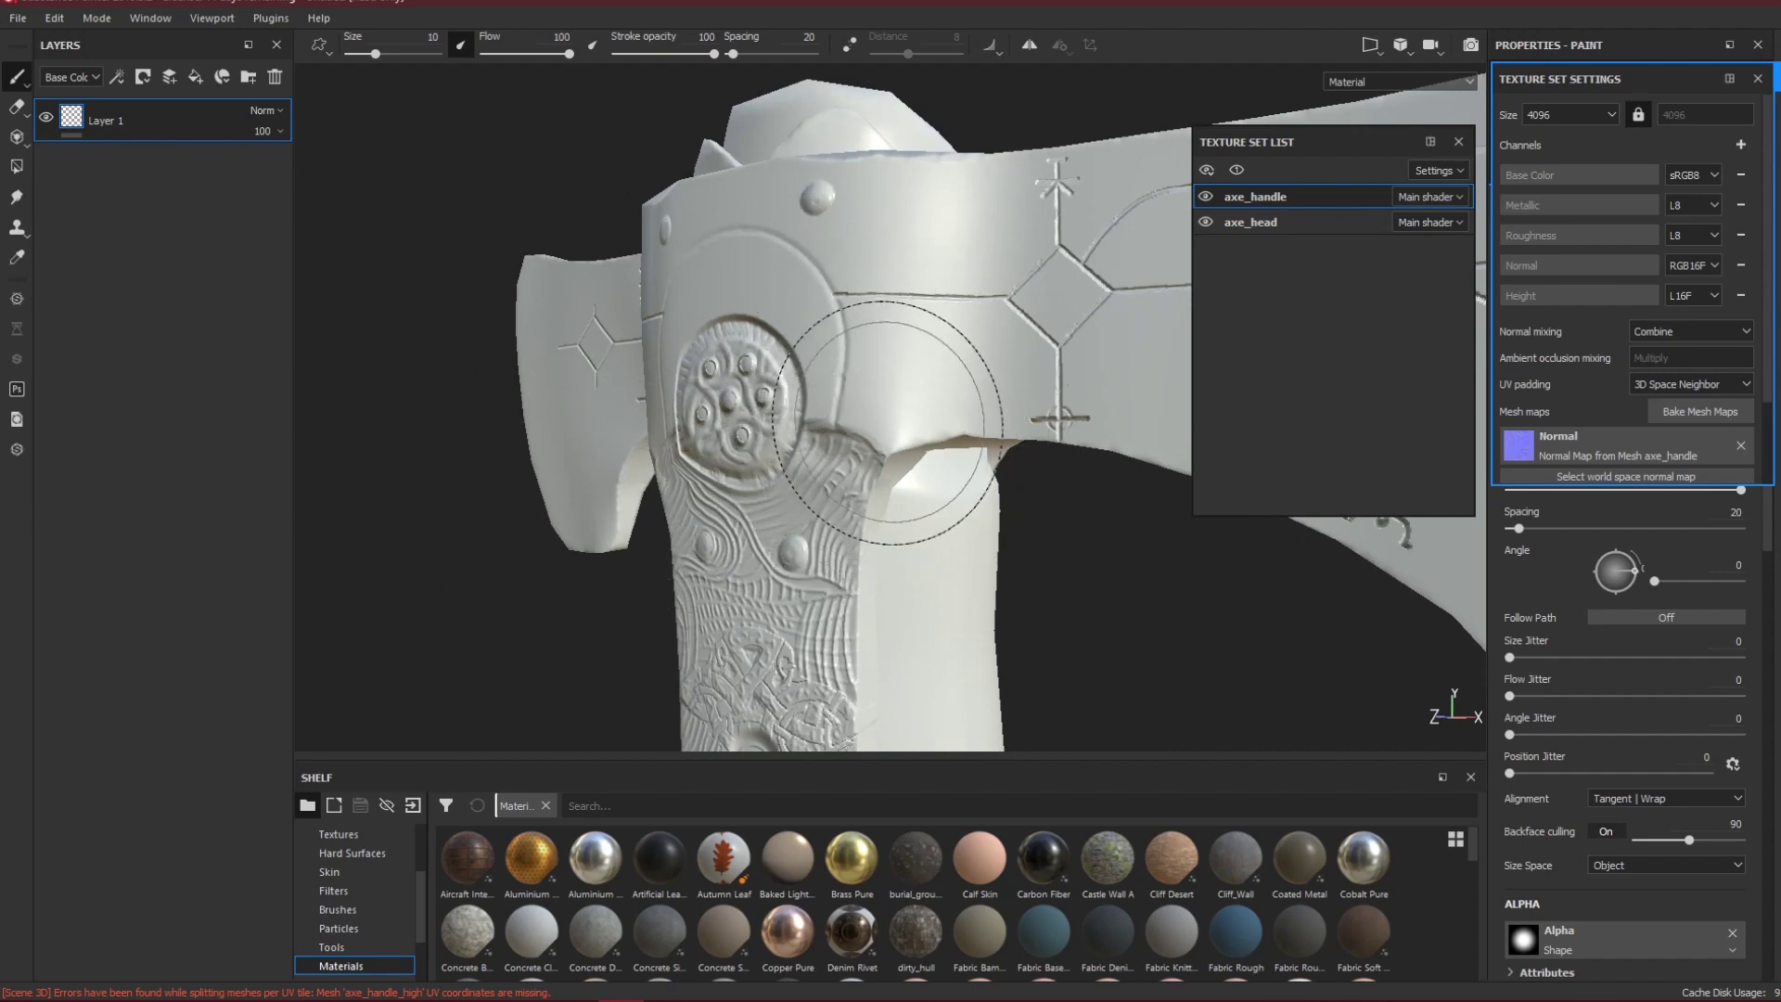
left_click_drag(702, 377, 710, 371, "alt")
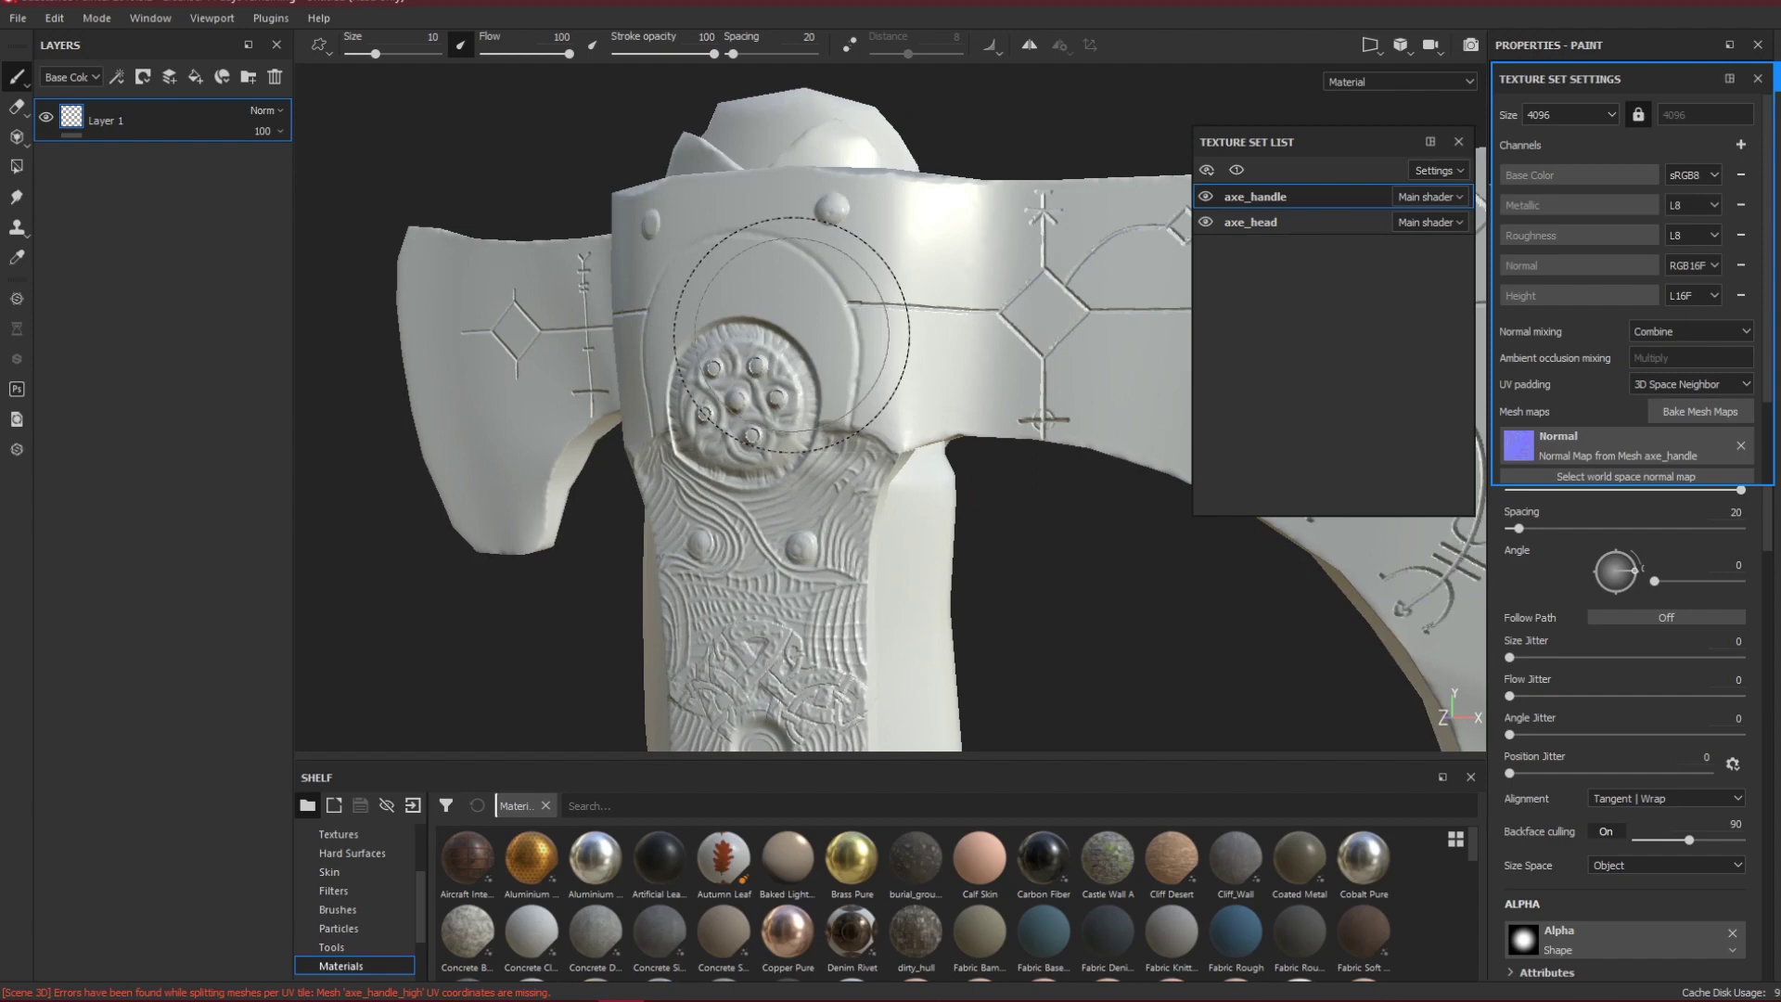
left_click_drag(914, 380, 848, 411, "alt")
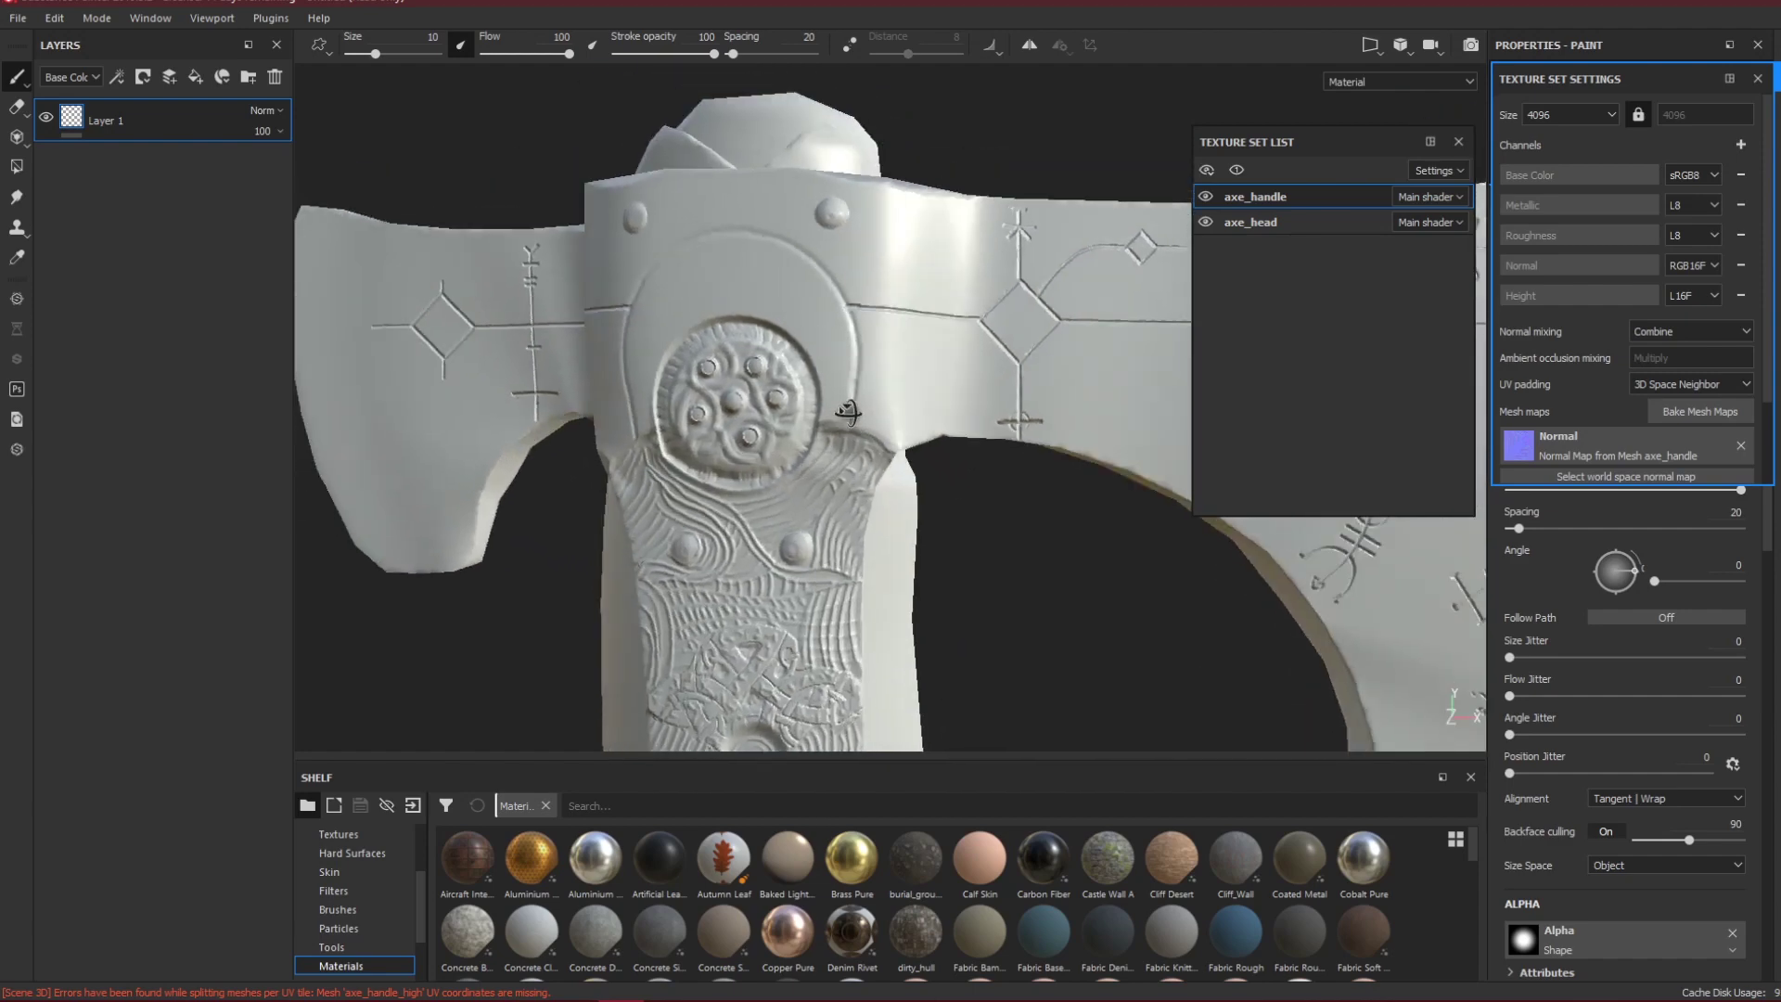
scroll(848, 411, "down", 3)
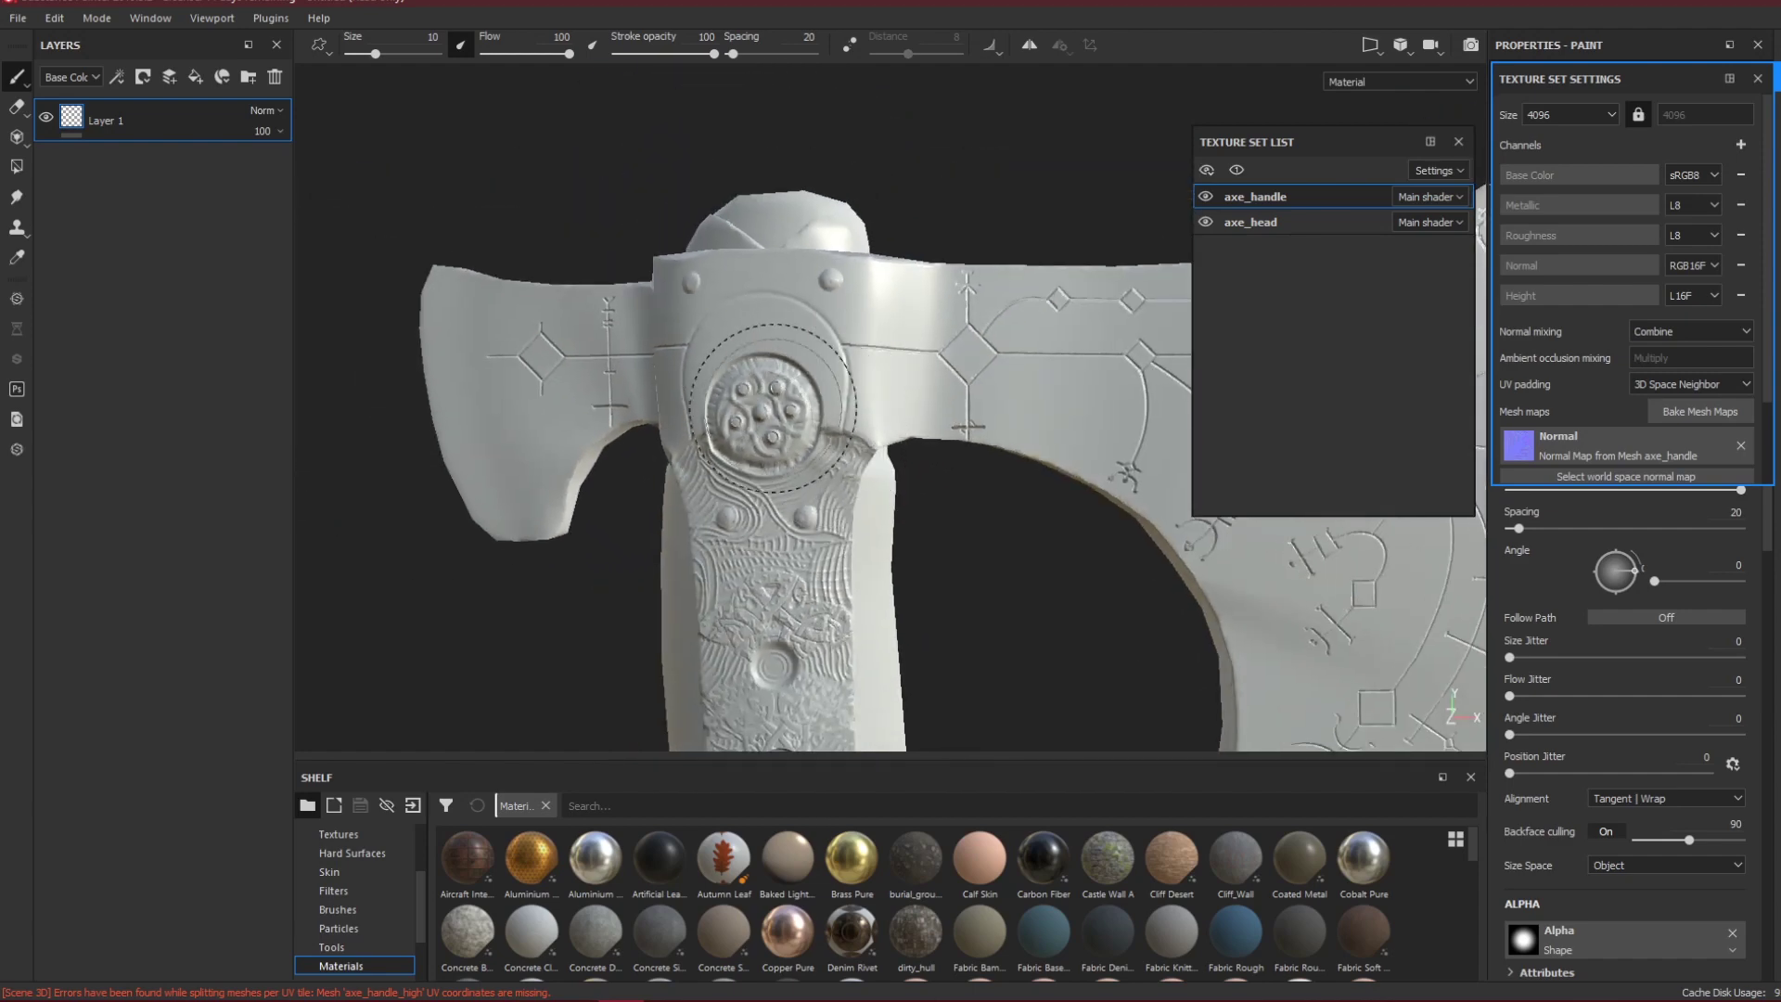
mouse_move(775, 409)
left_mouse_down("alt")
mouse_move(902, 377)
mouse_move(781, 468)
mouse_move(817, 446)
mouse_move(838, 489)
mouse_move(731, 417)
mouse_move(770, 413)
left_mouse_up("alt")
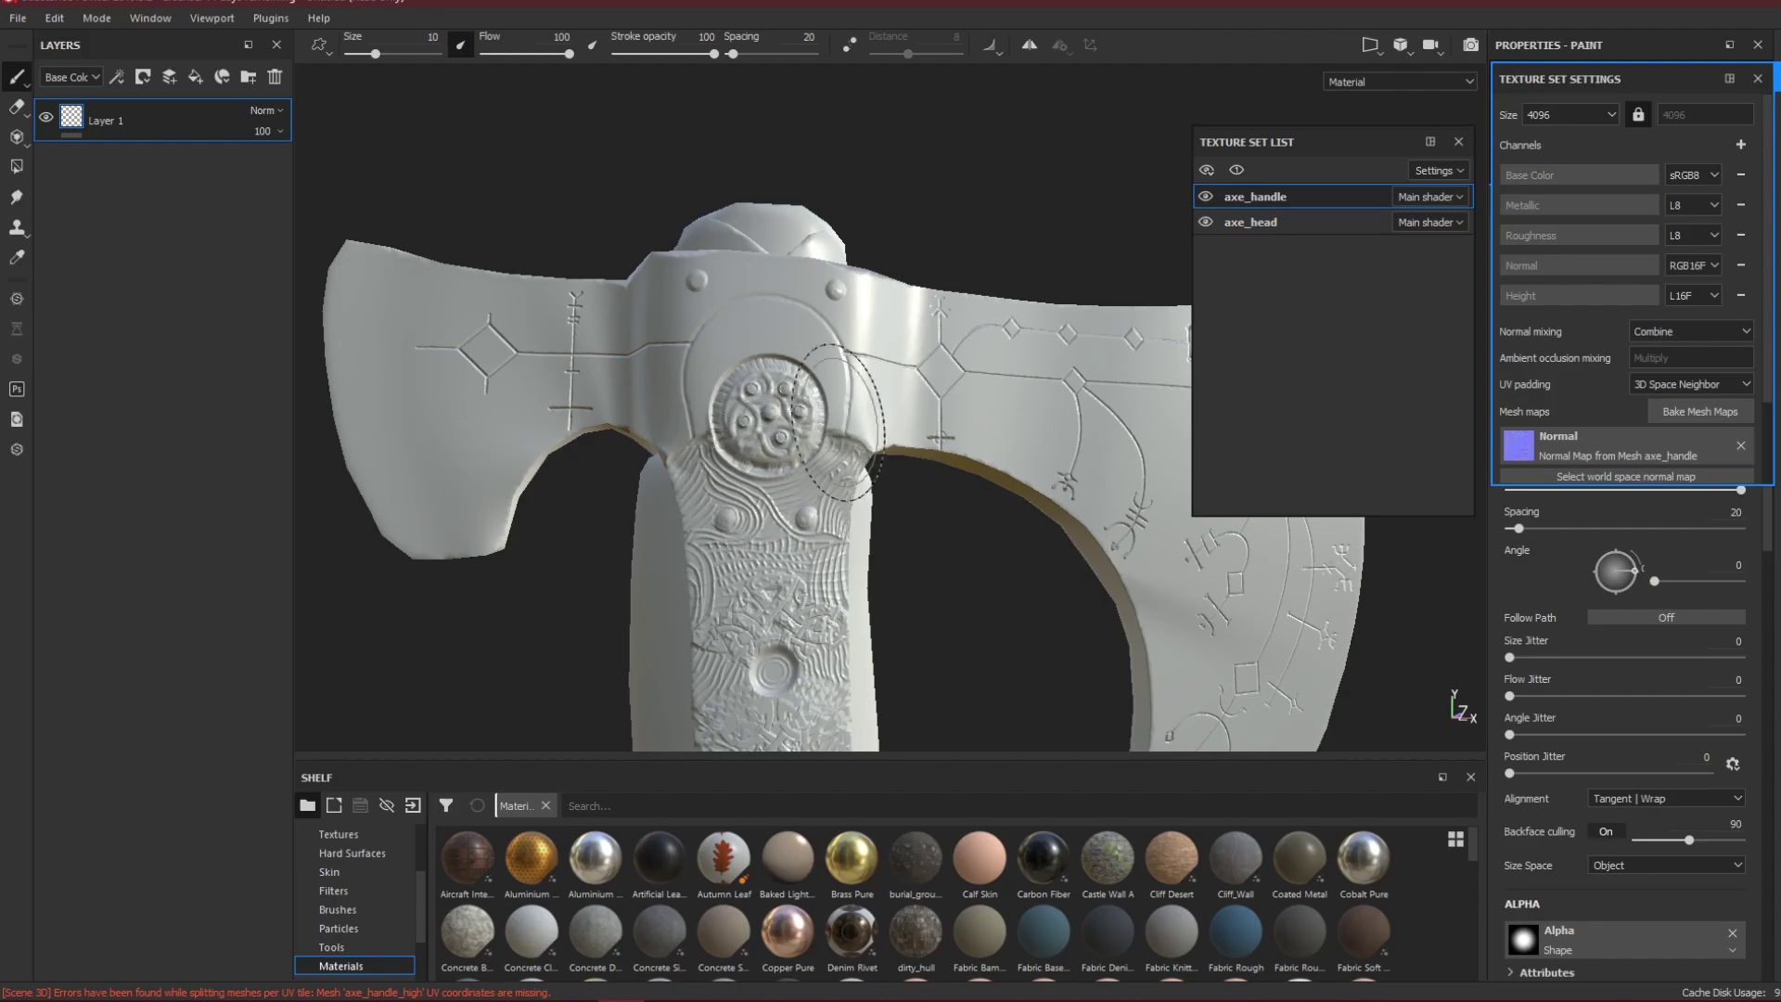
Switch to 3ds Max and isolate axe_head_low together with axe_head_high.
key("alt+Tab")
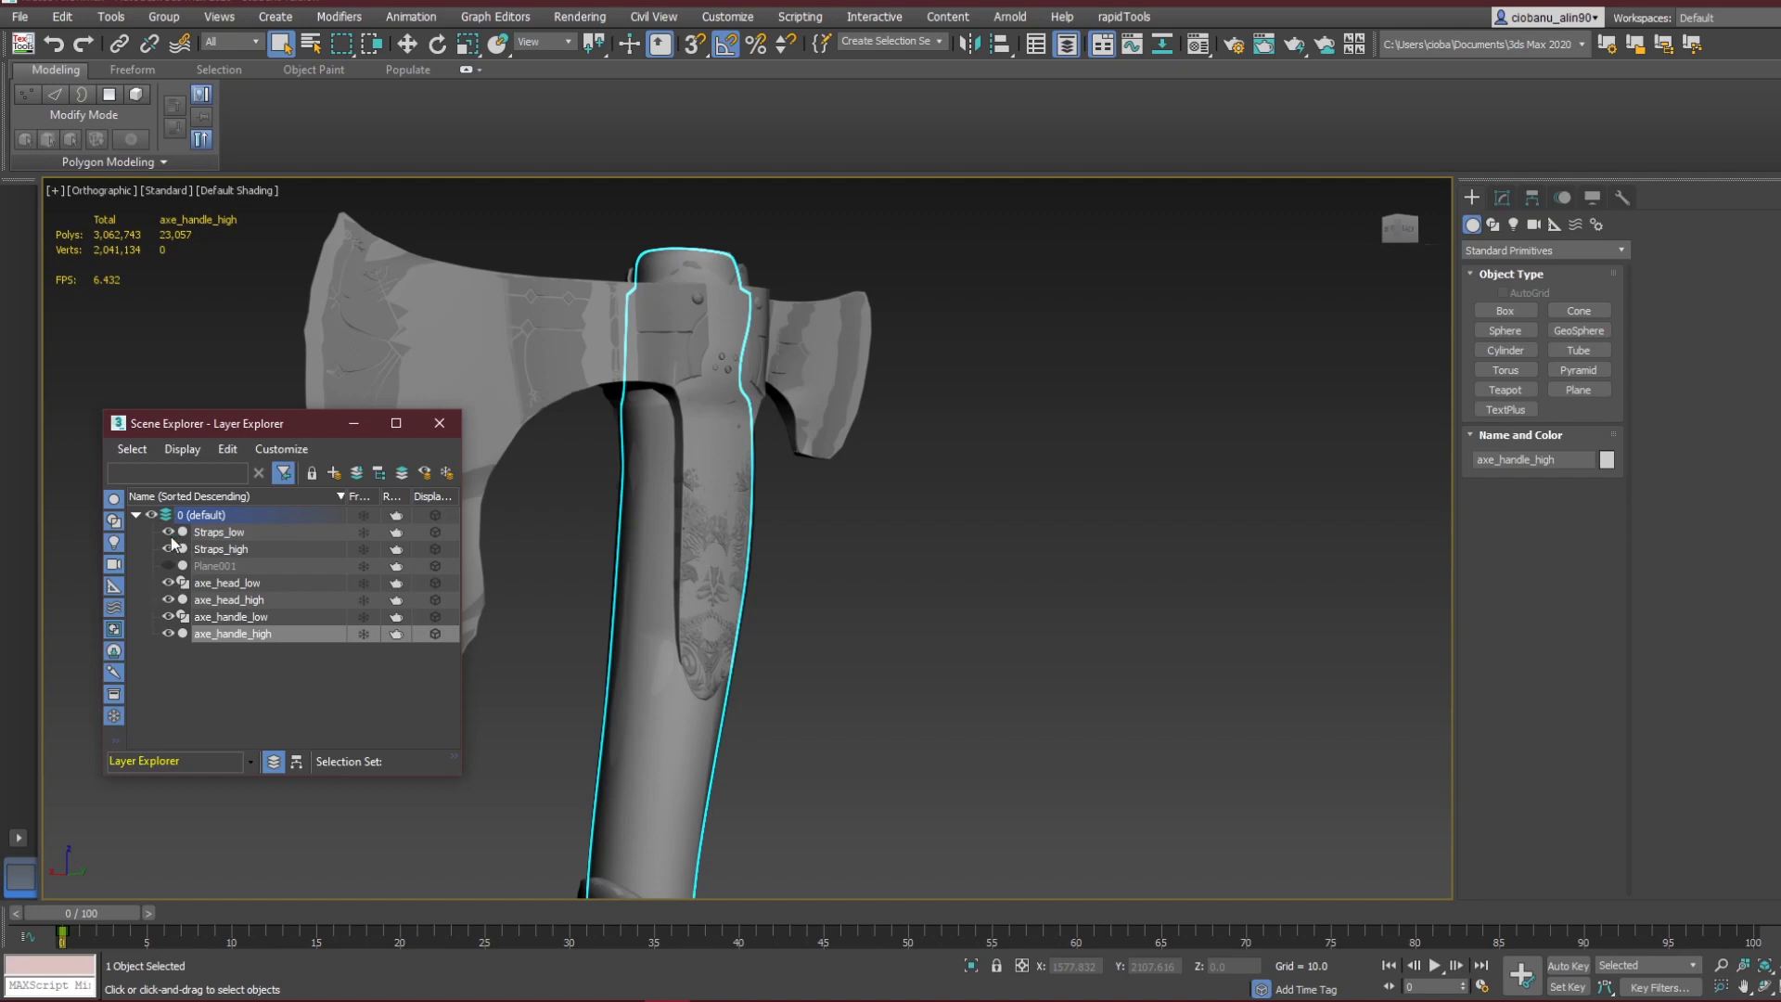
left_click(208, 616)
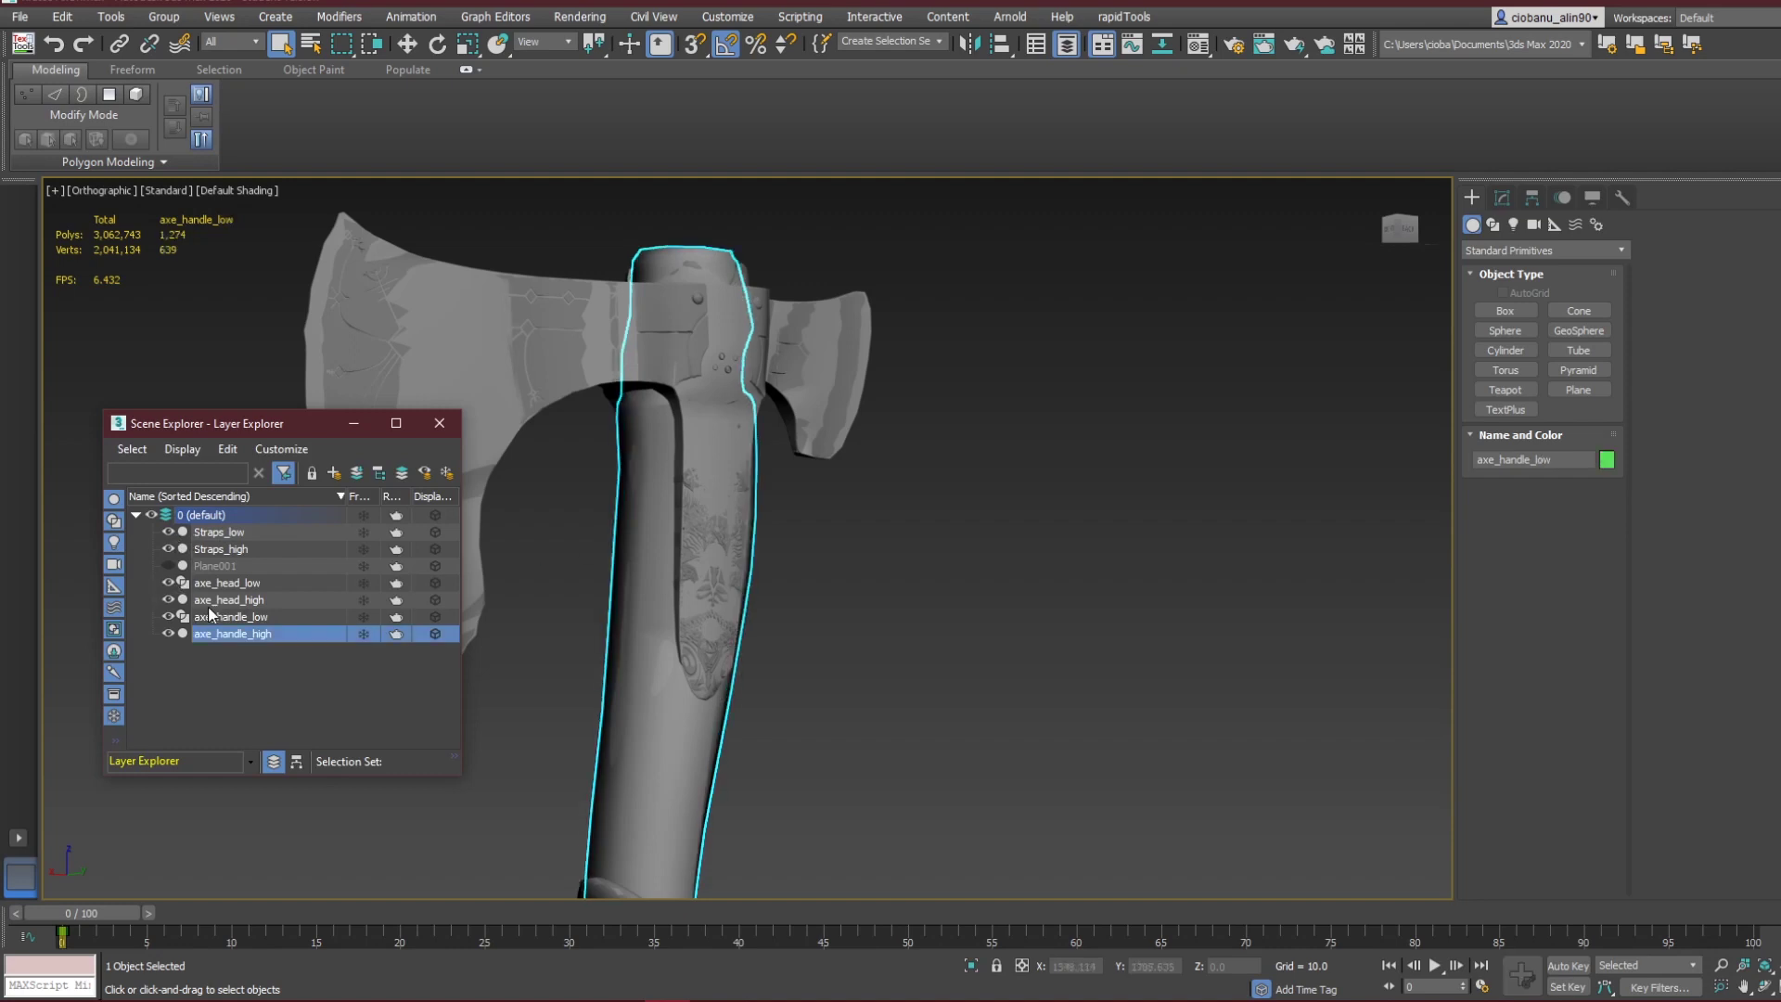
left_click(209, 608)
left_click(220, 585, "ctrl")
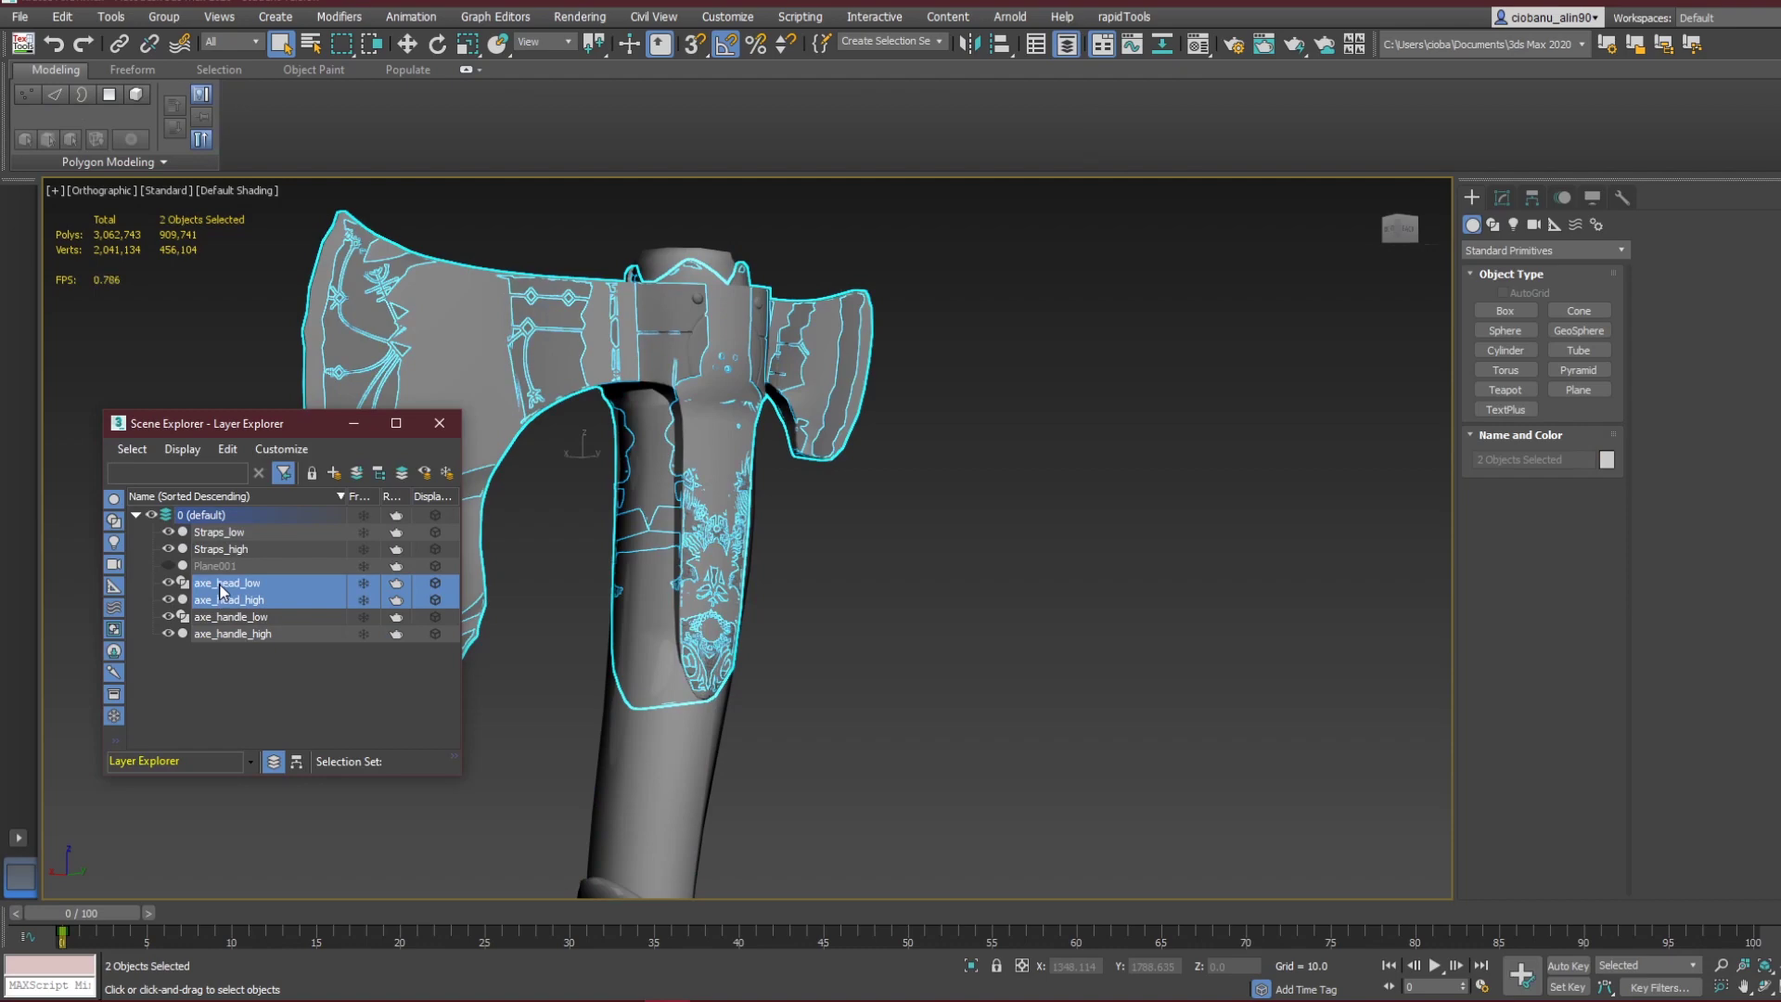
key("alt+q")
scroll(1062, 538, "up", 6)
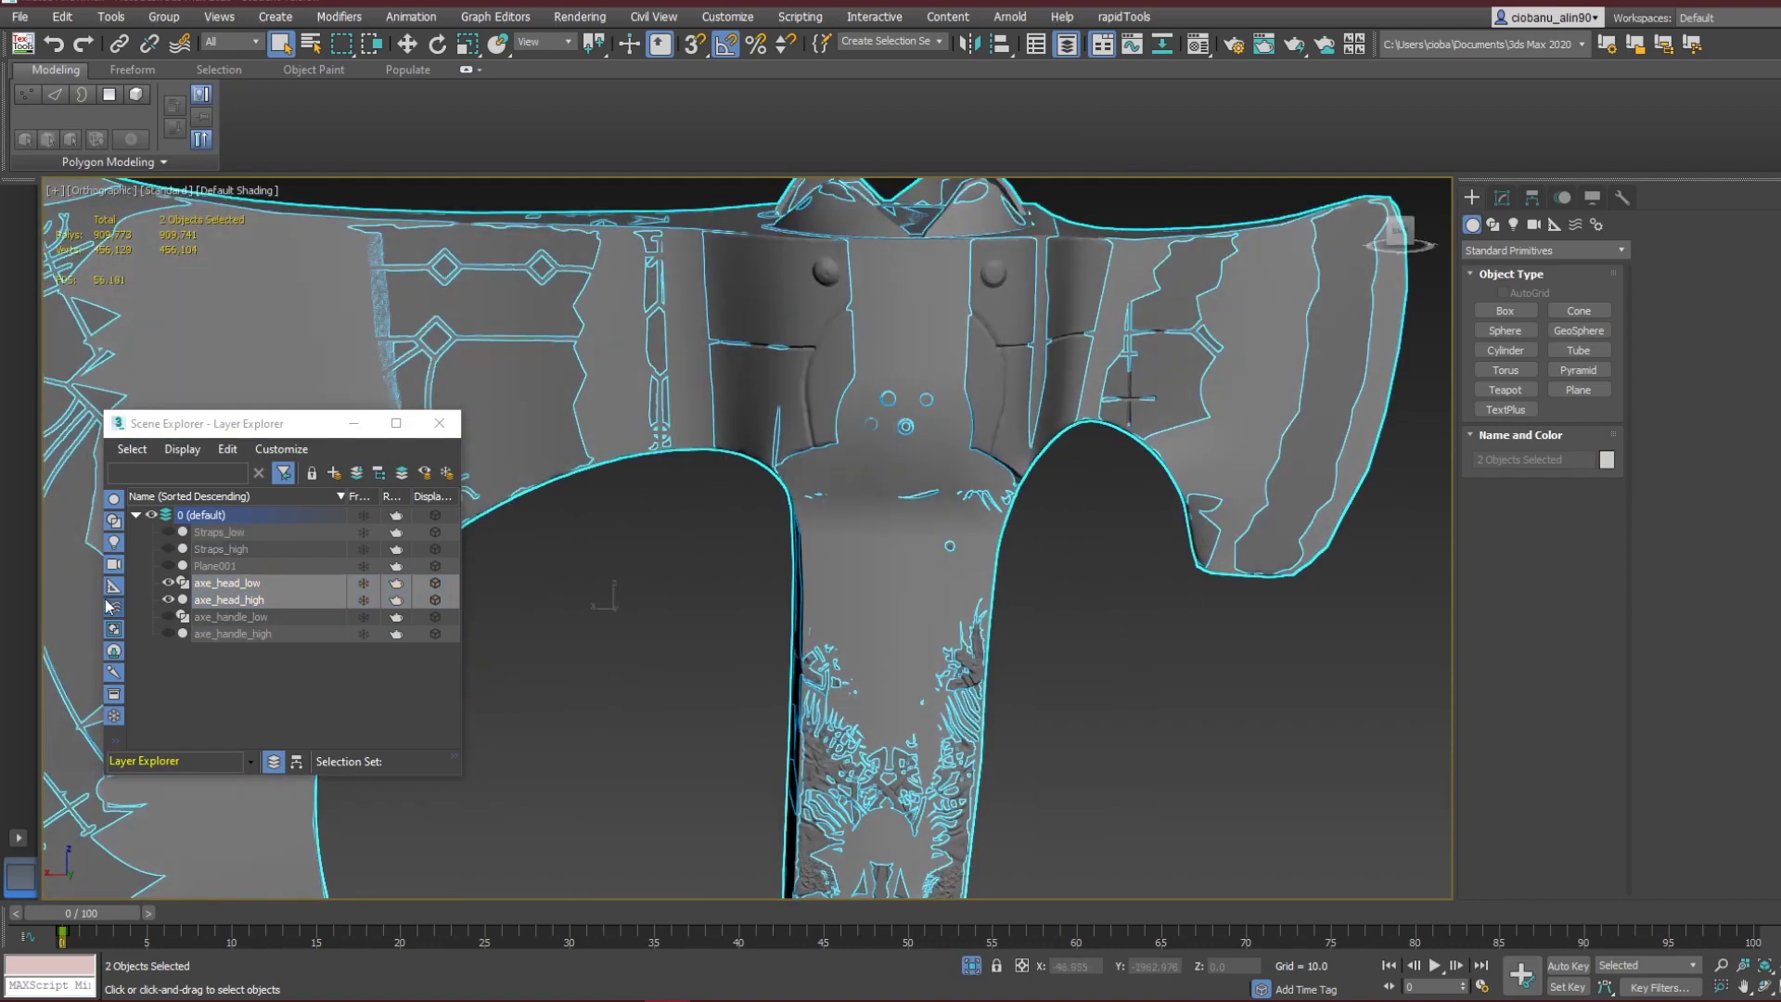
Select only axe_head_low and add an Edit Poly modifier above its Unwrap UVW.
left_click(237, 603)
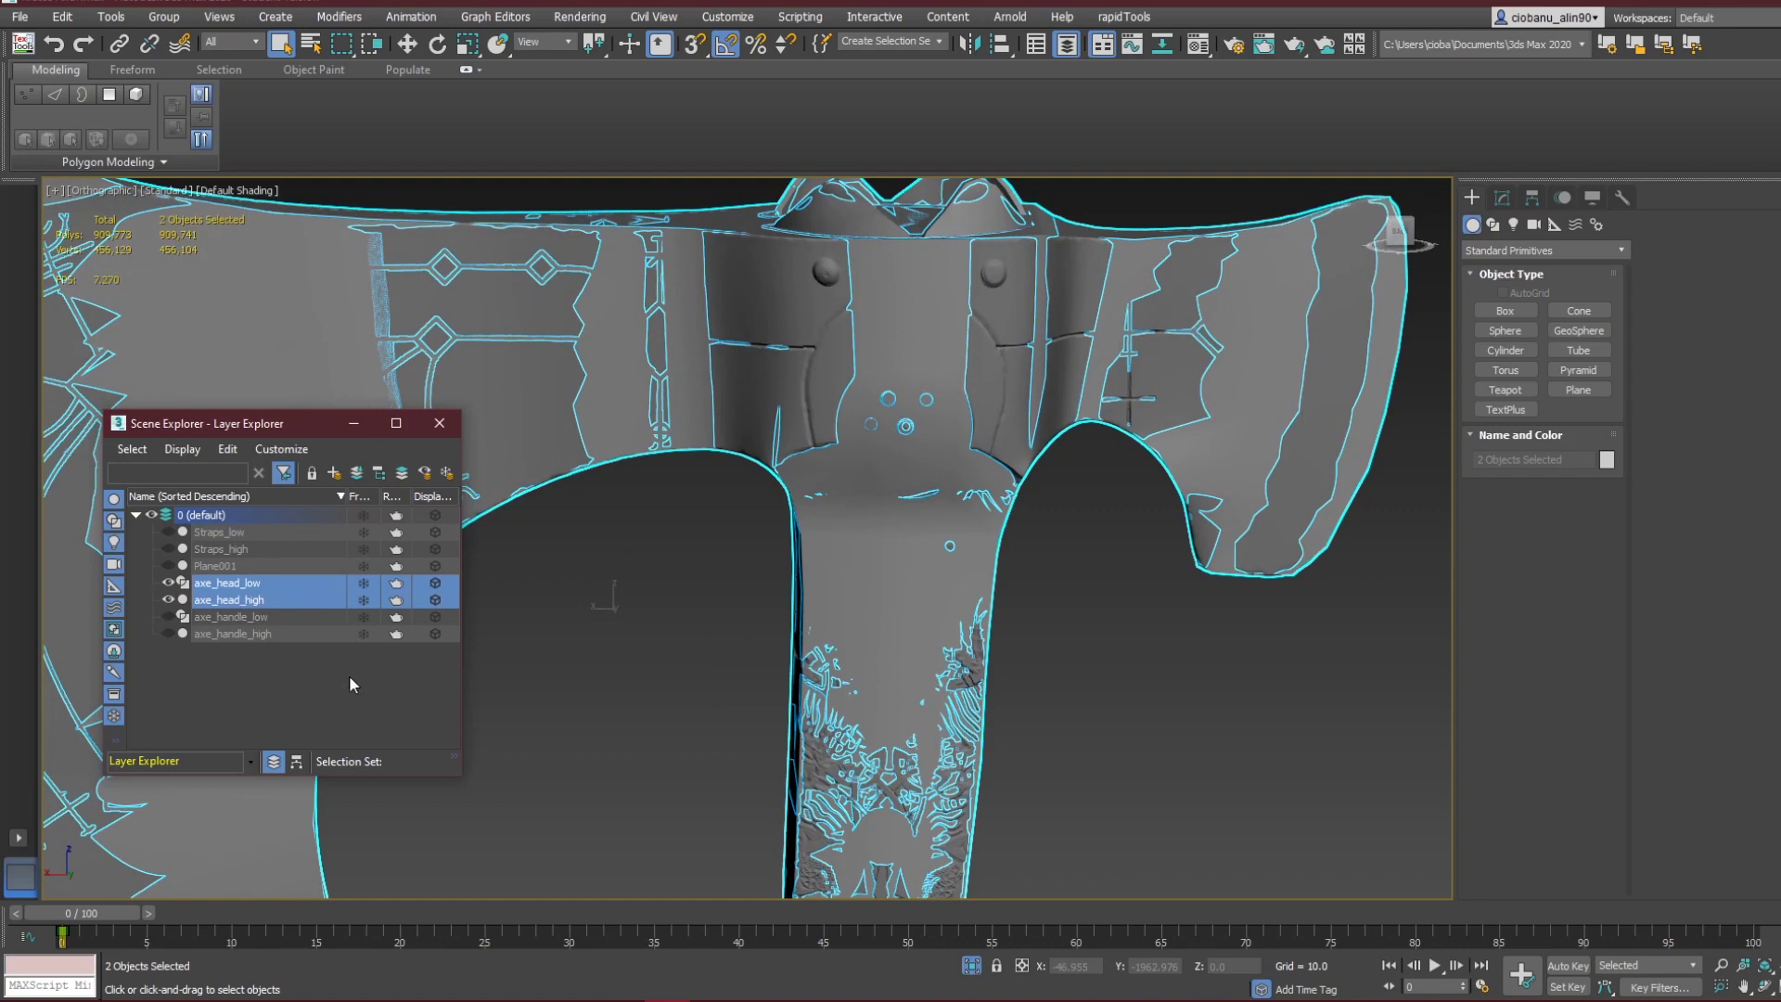
left_click(295, 599)
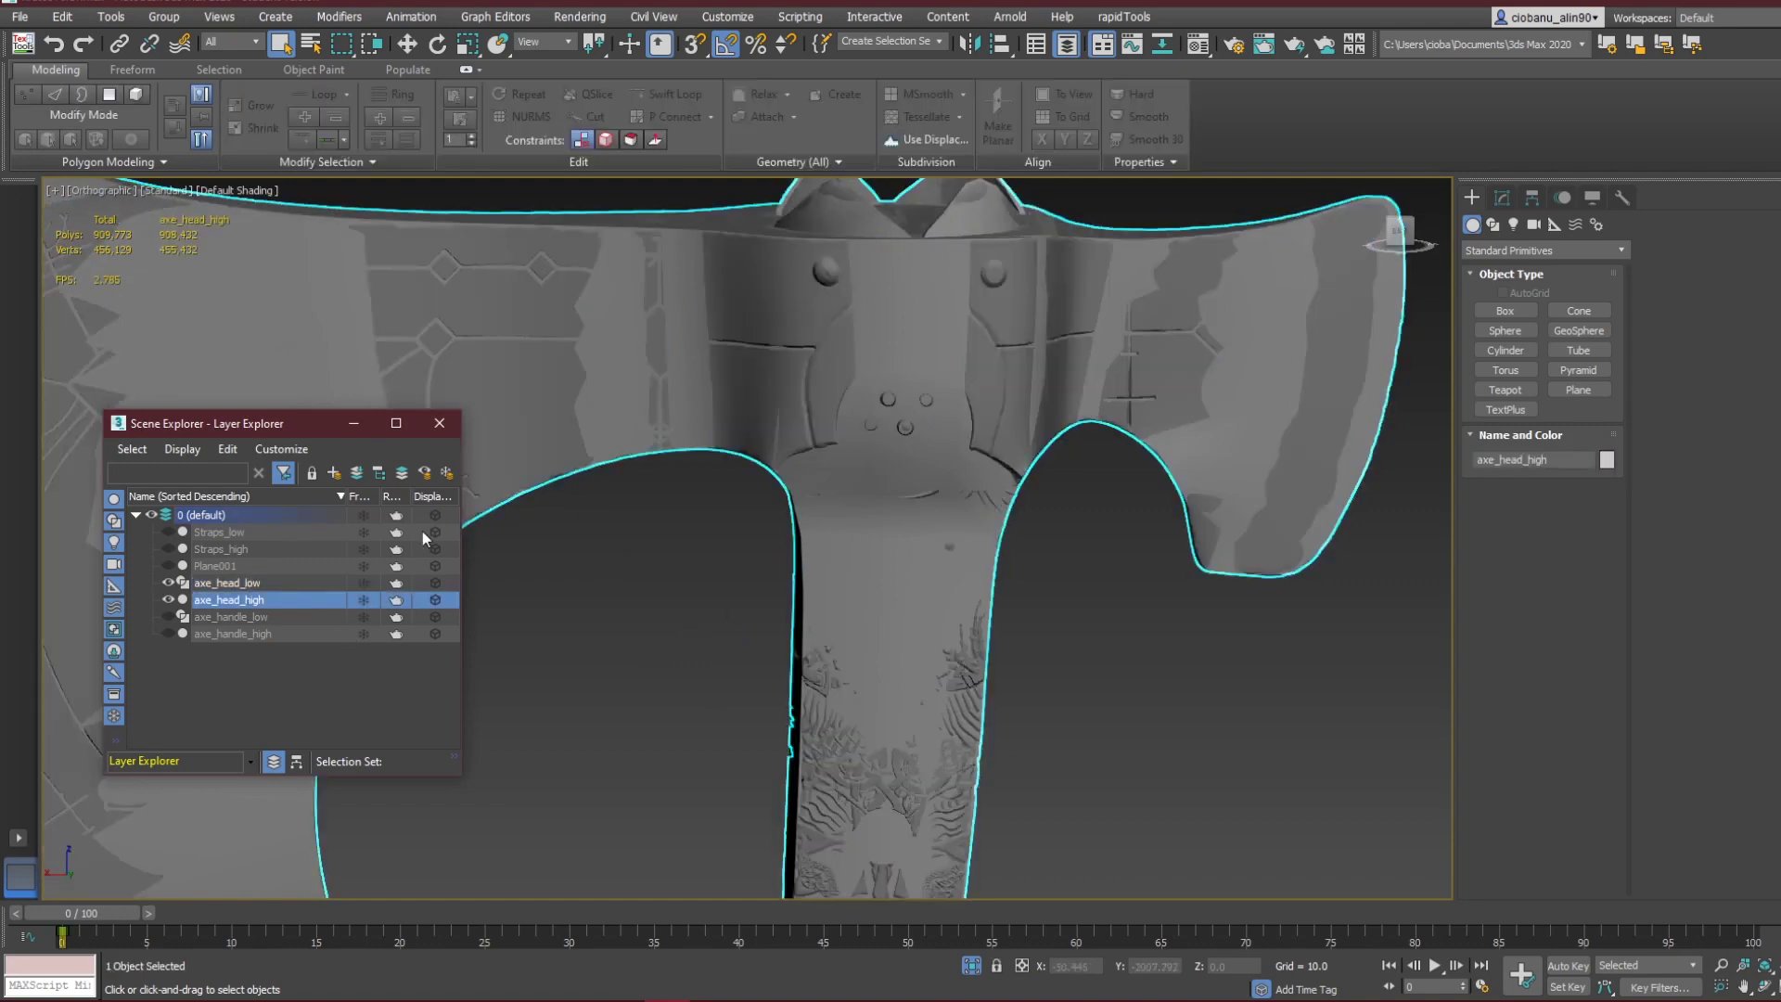
left_click(259, 584)
middle_click_drag(736, 522, 689, 576)
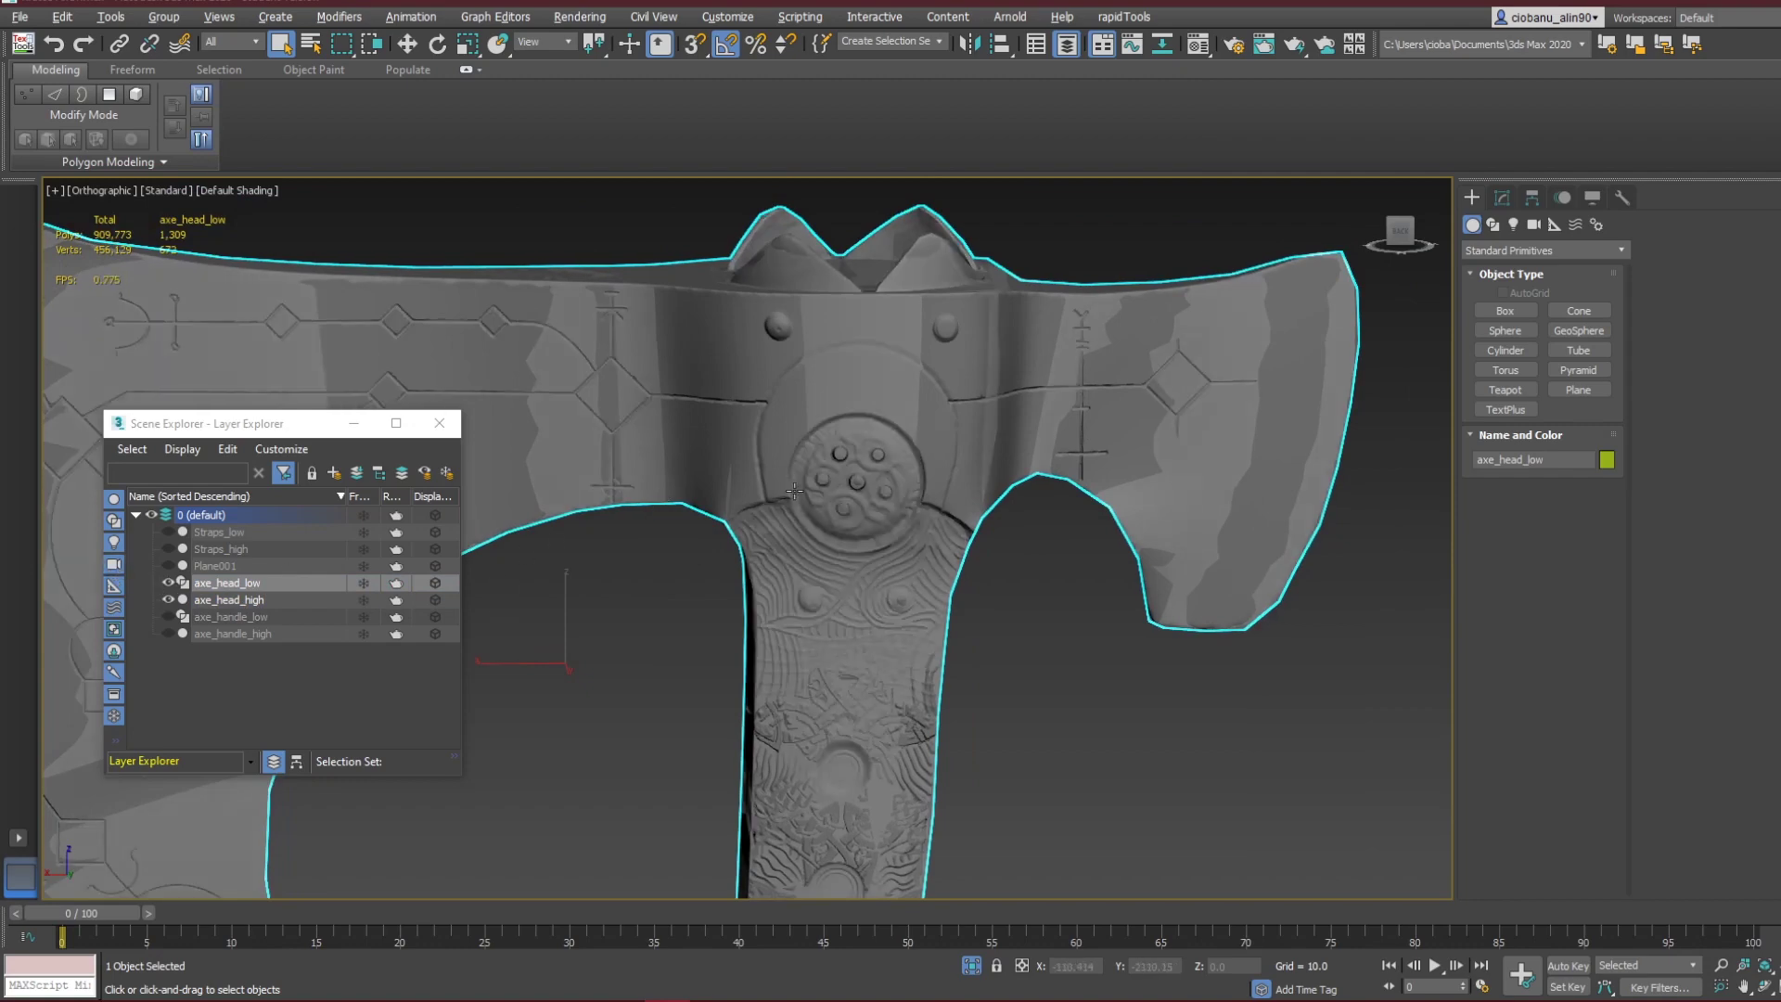
middle_click_drag(661, 501, 768, 488, "alt")
left_click(1502, 197)
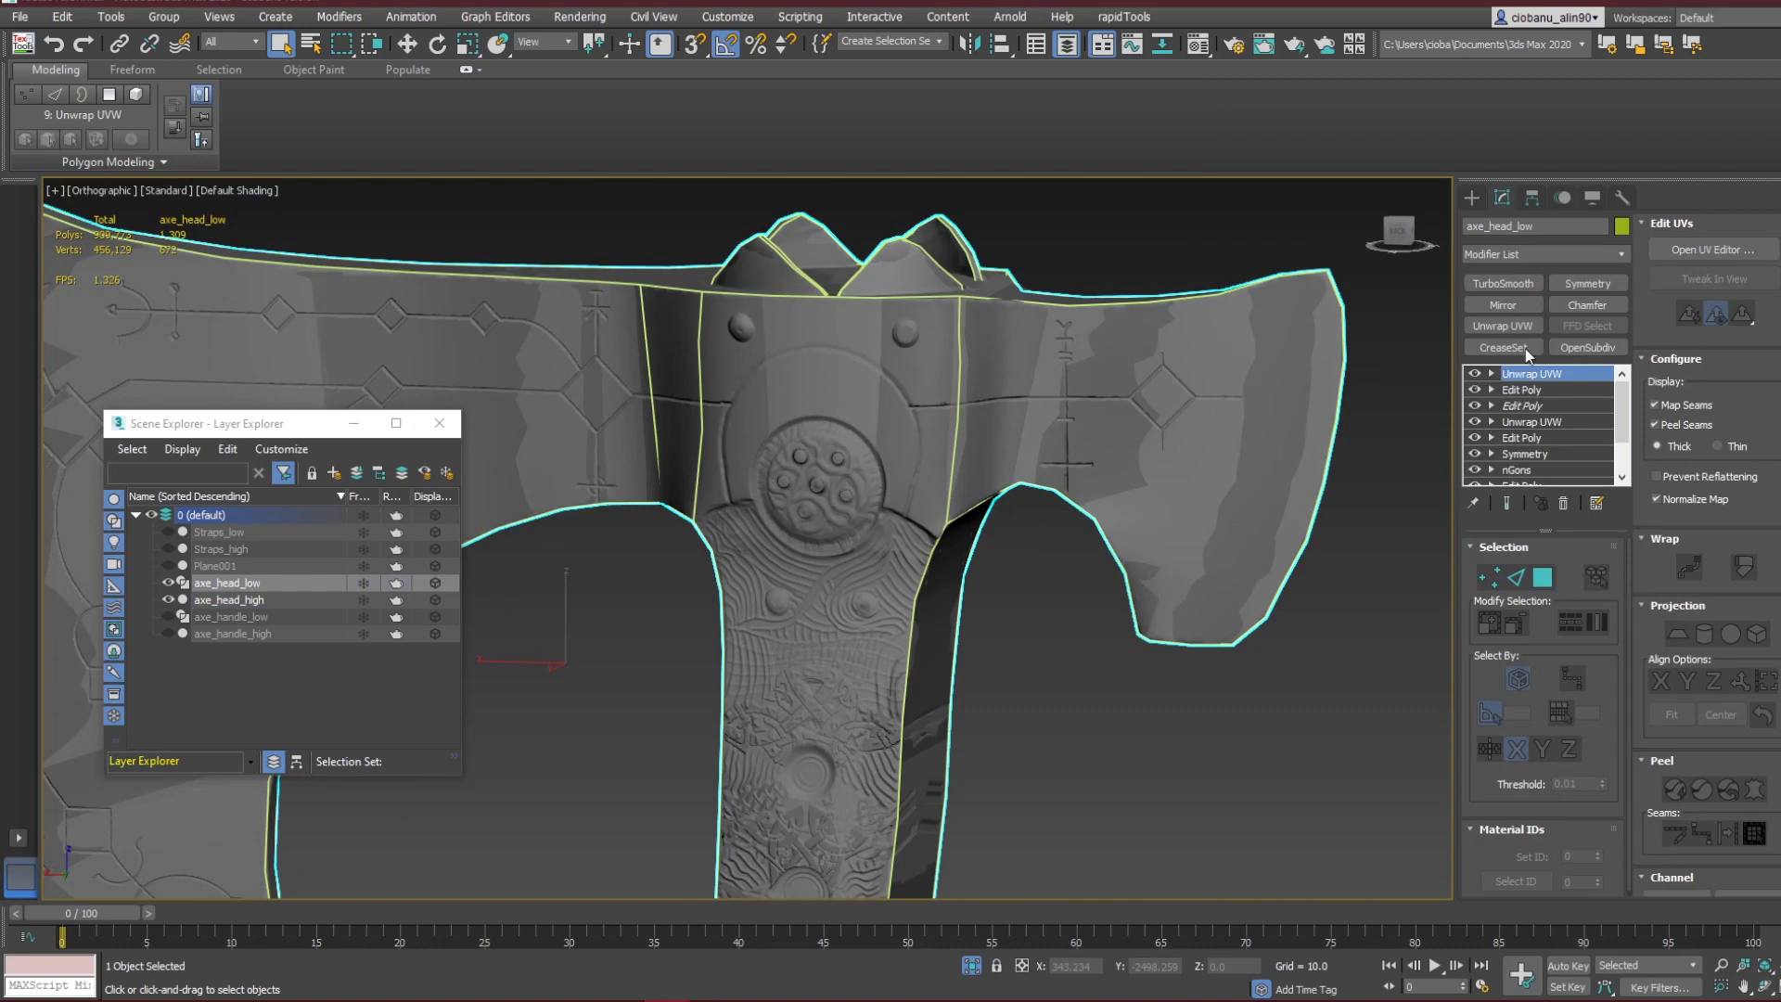
left_click(1519, 255)
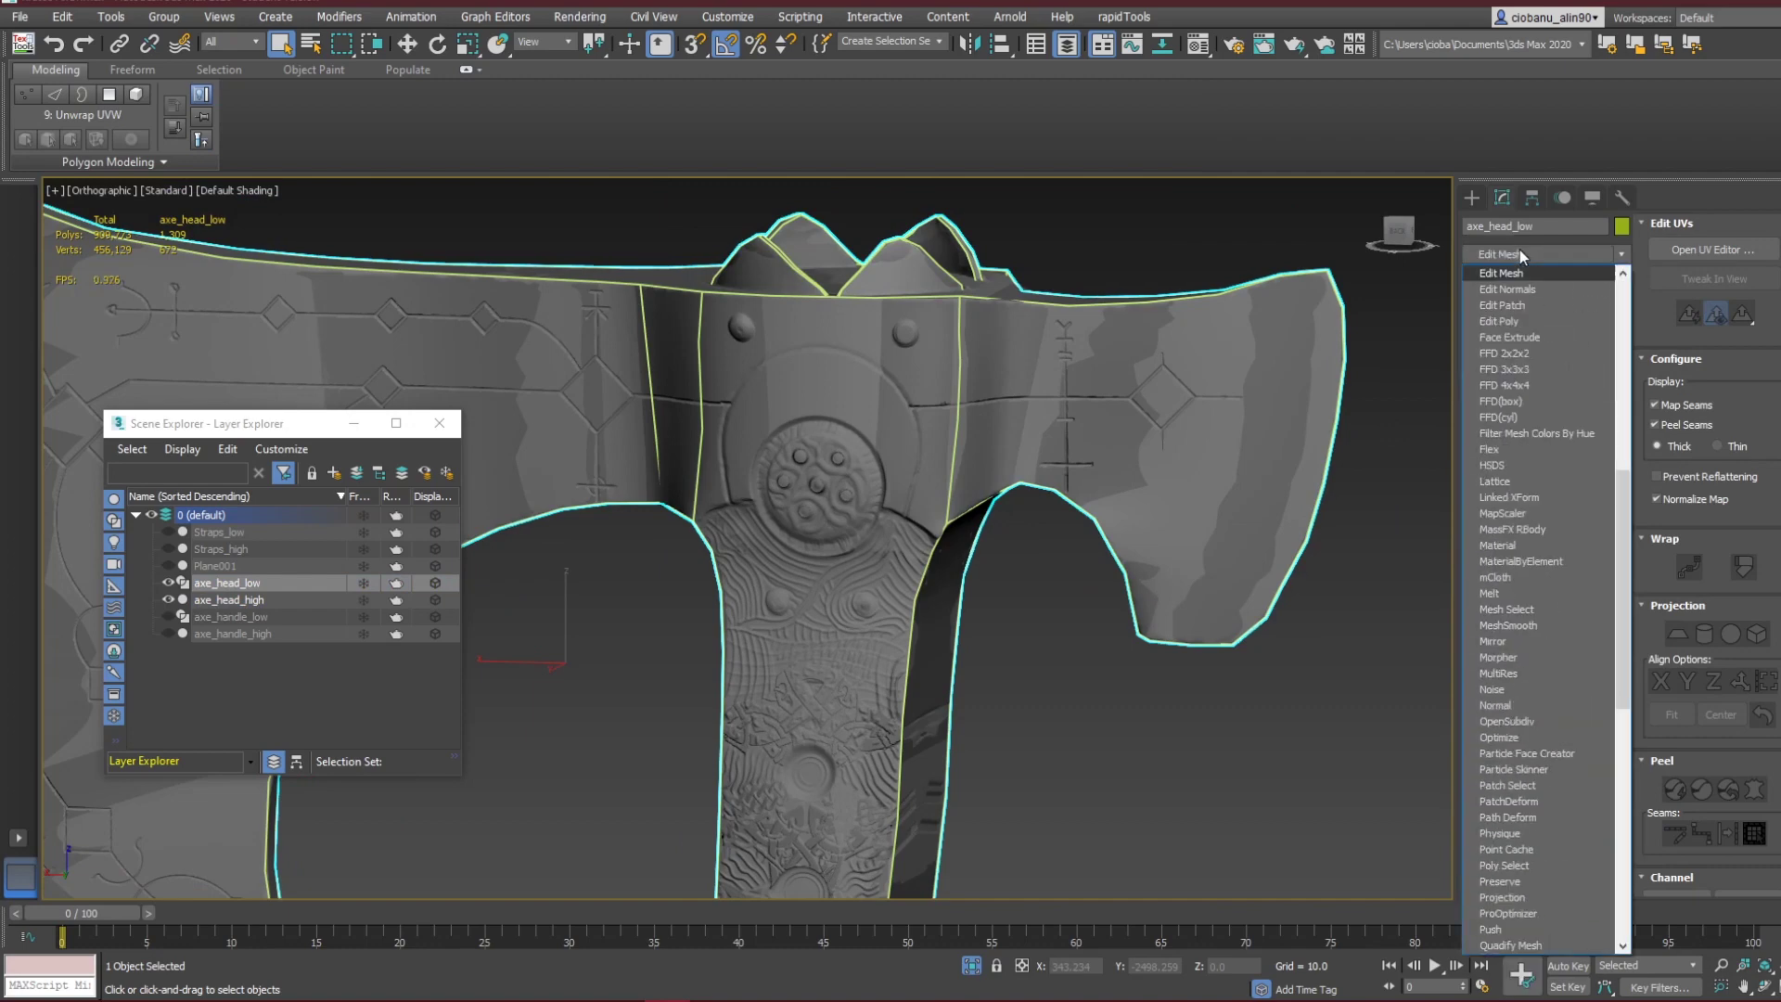
key("e")
left_click(1497, 321)
Edit the low-poly head at vertex level with wireframe edges shown and select the vertex at the medallion's lower edge.
middle_click_drag(775, 504, 718, 464, "alt")
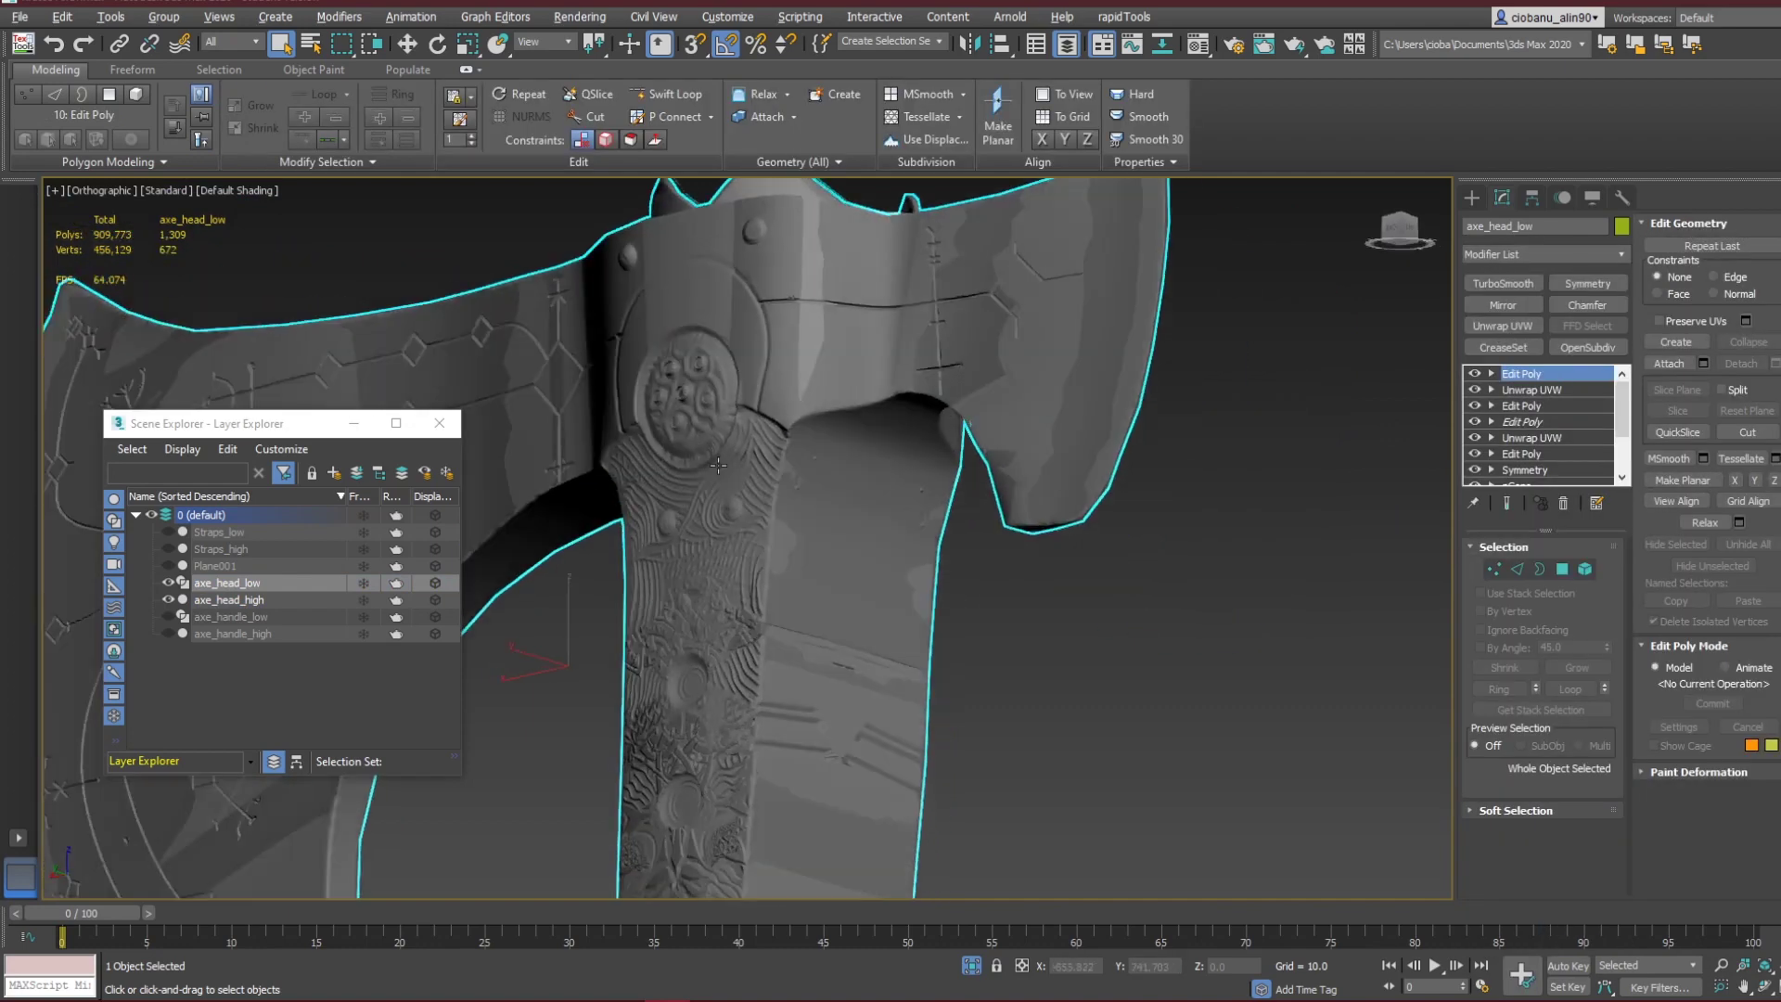
scroll(699, 462, "down", 3)
scroll(687, 459, "up", 6)
key("1")
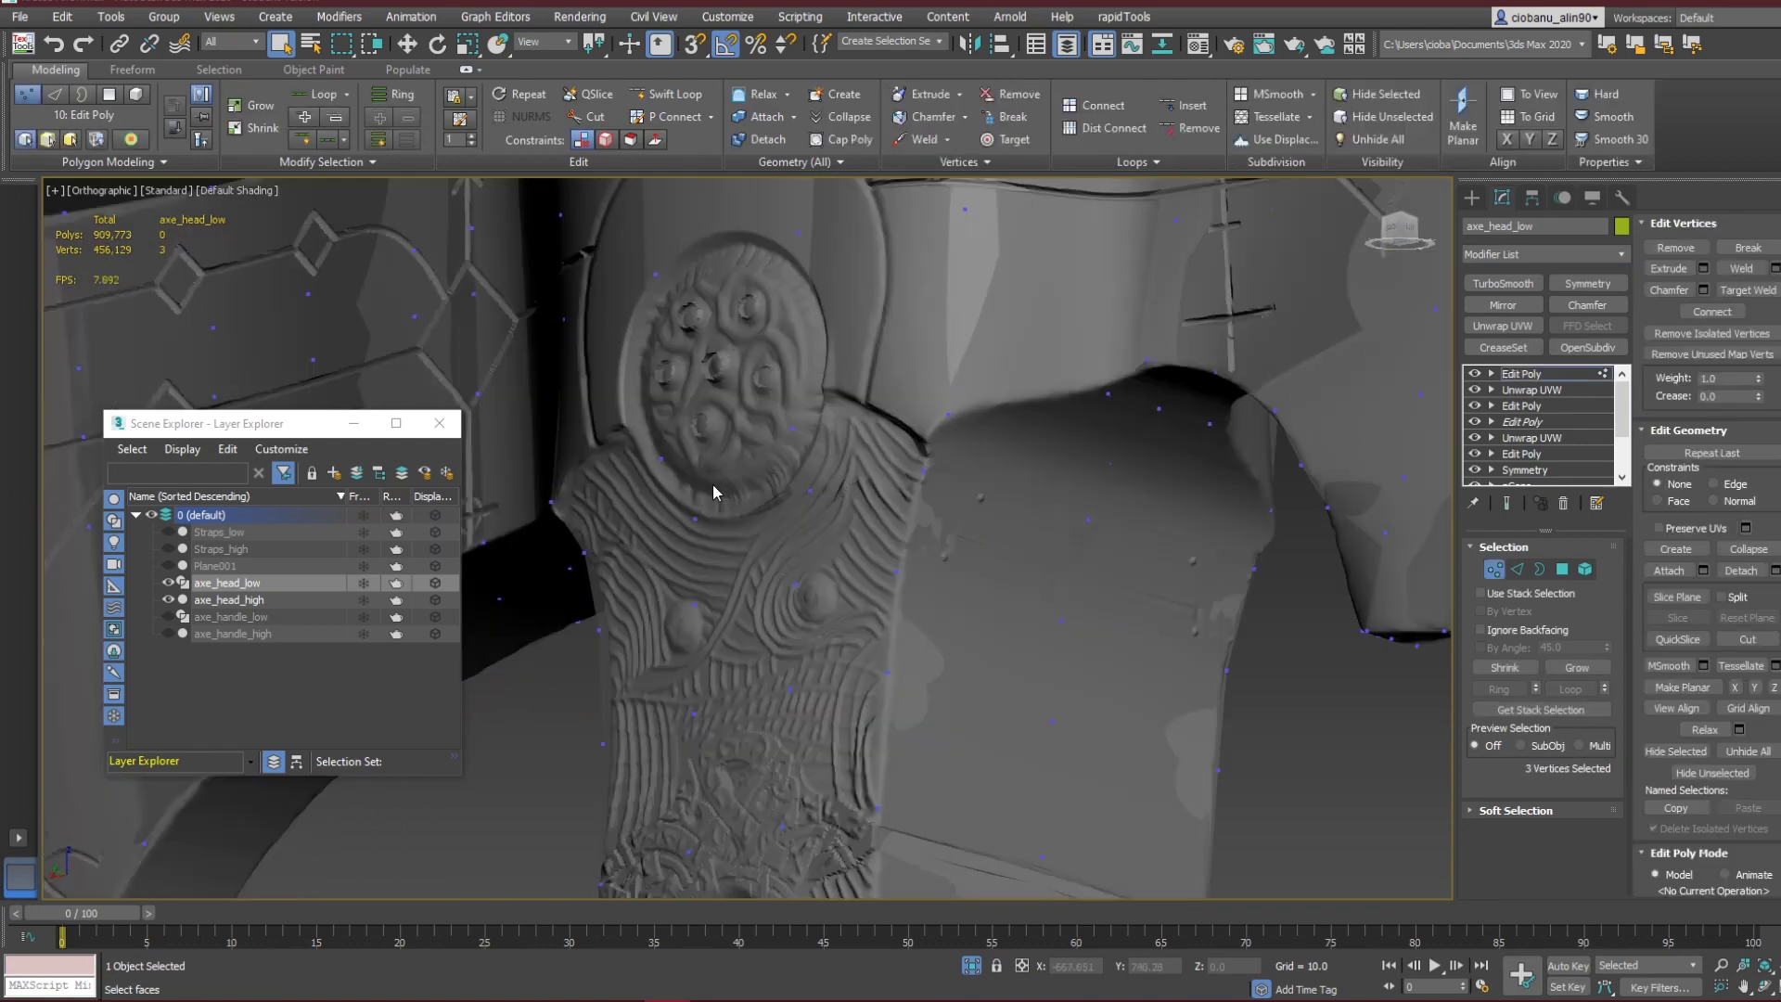
middle_click_drag(656, 456, 726, 487, "alt")
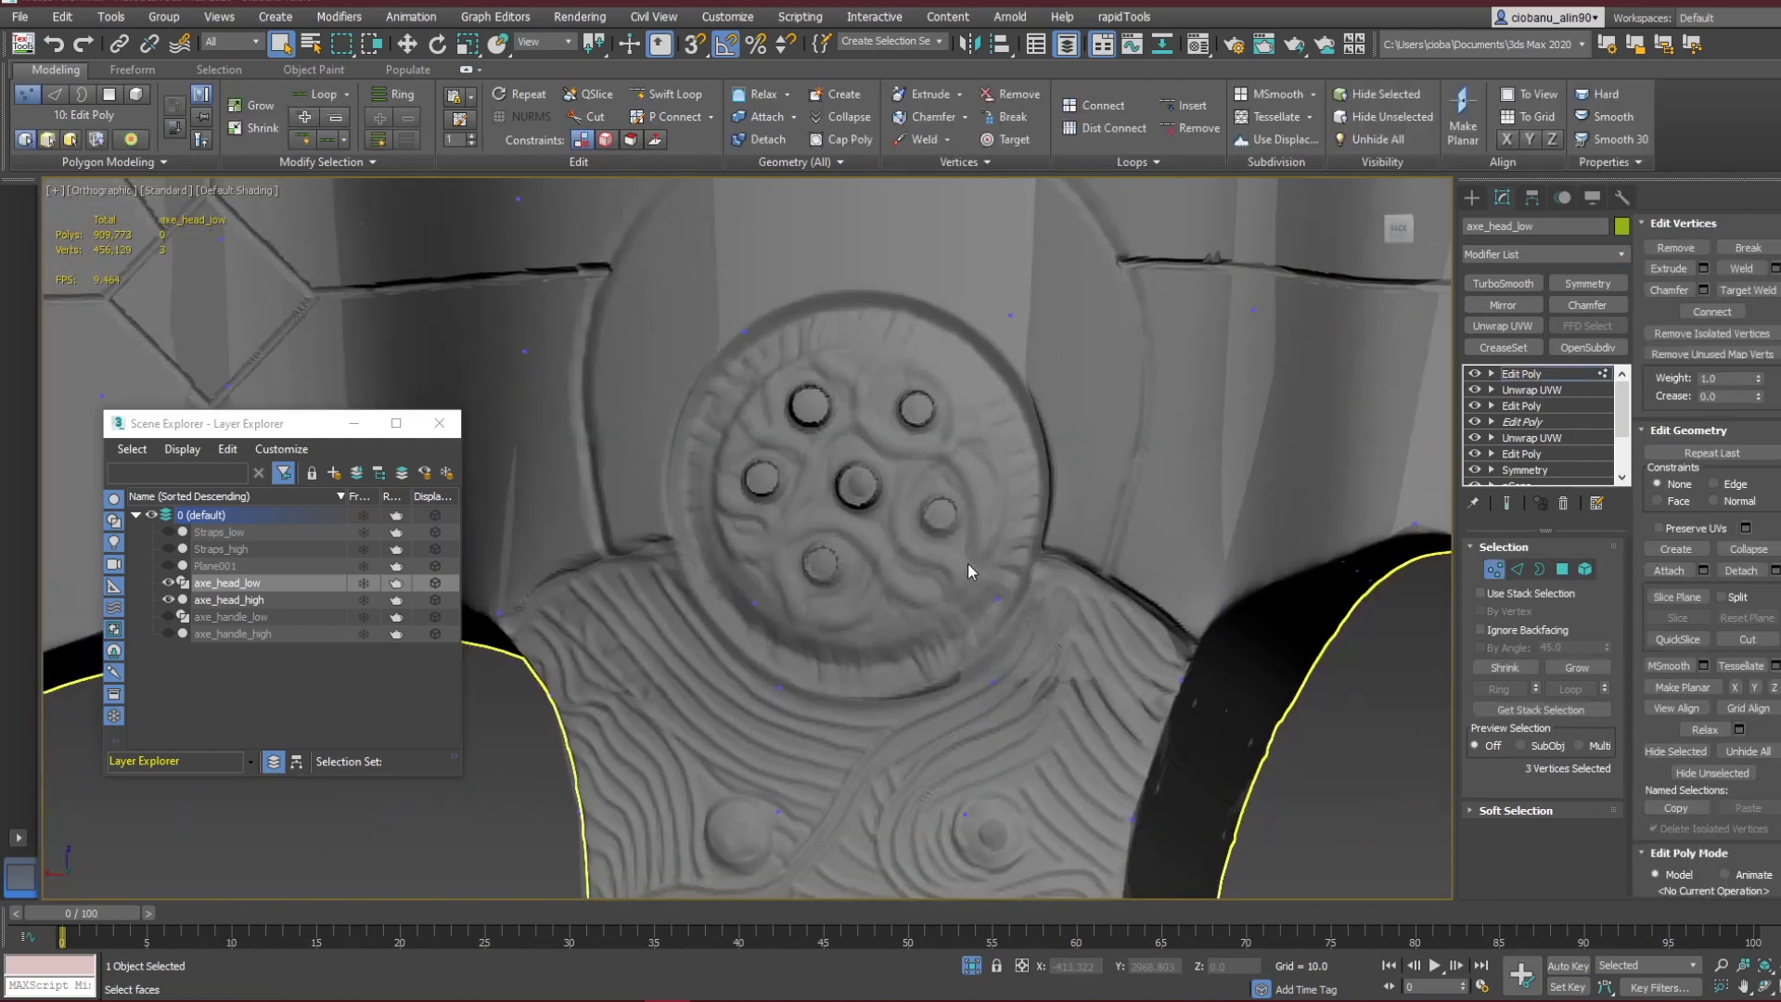
key("F4")
middle_click_drag(958, 587, 868, 547)
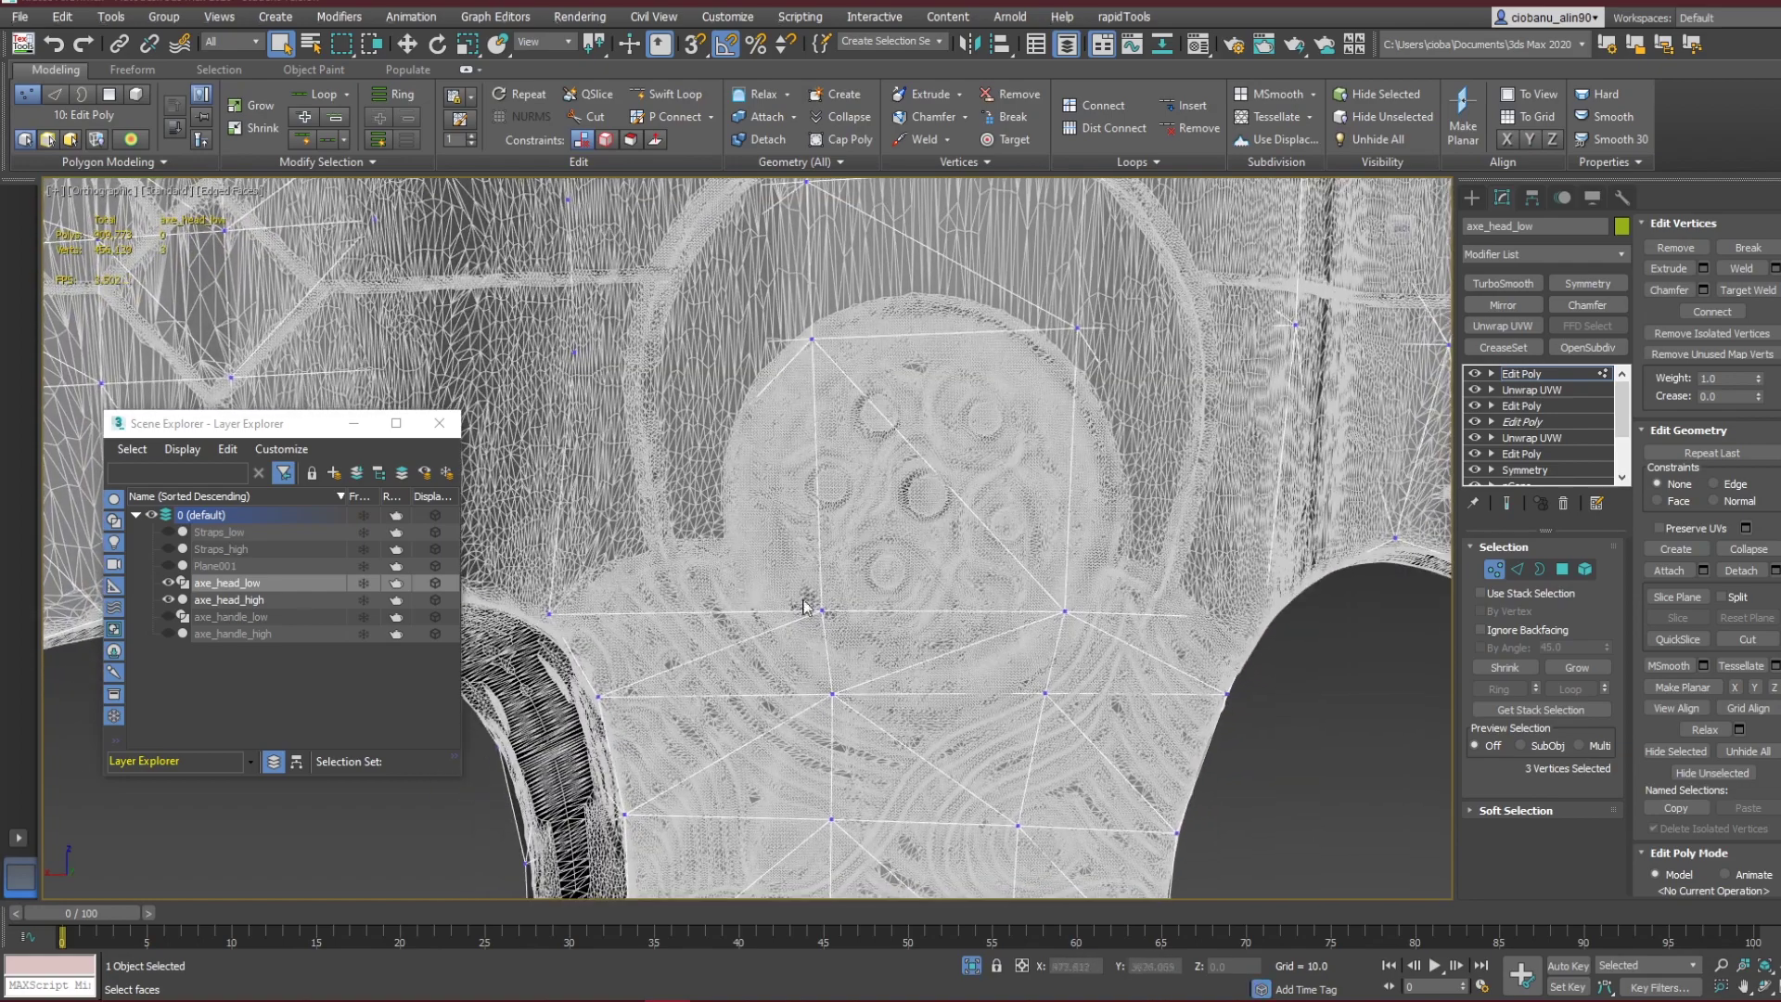
middle_click_drag(715, 587, 525, 771, "alt")
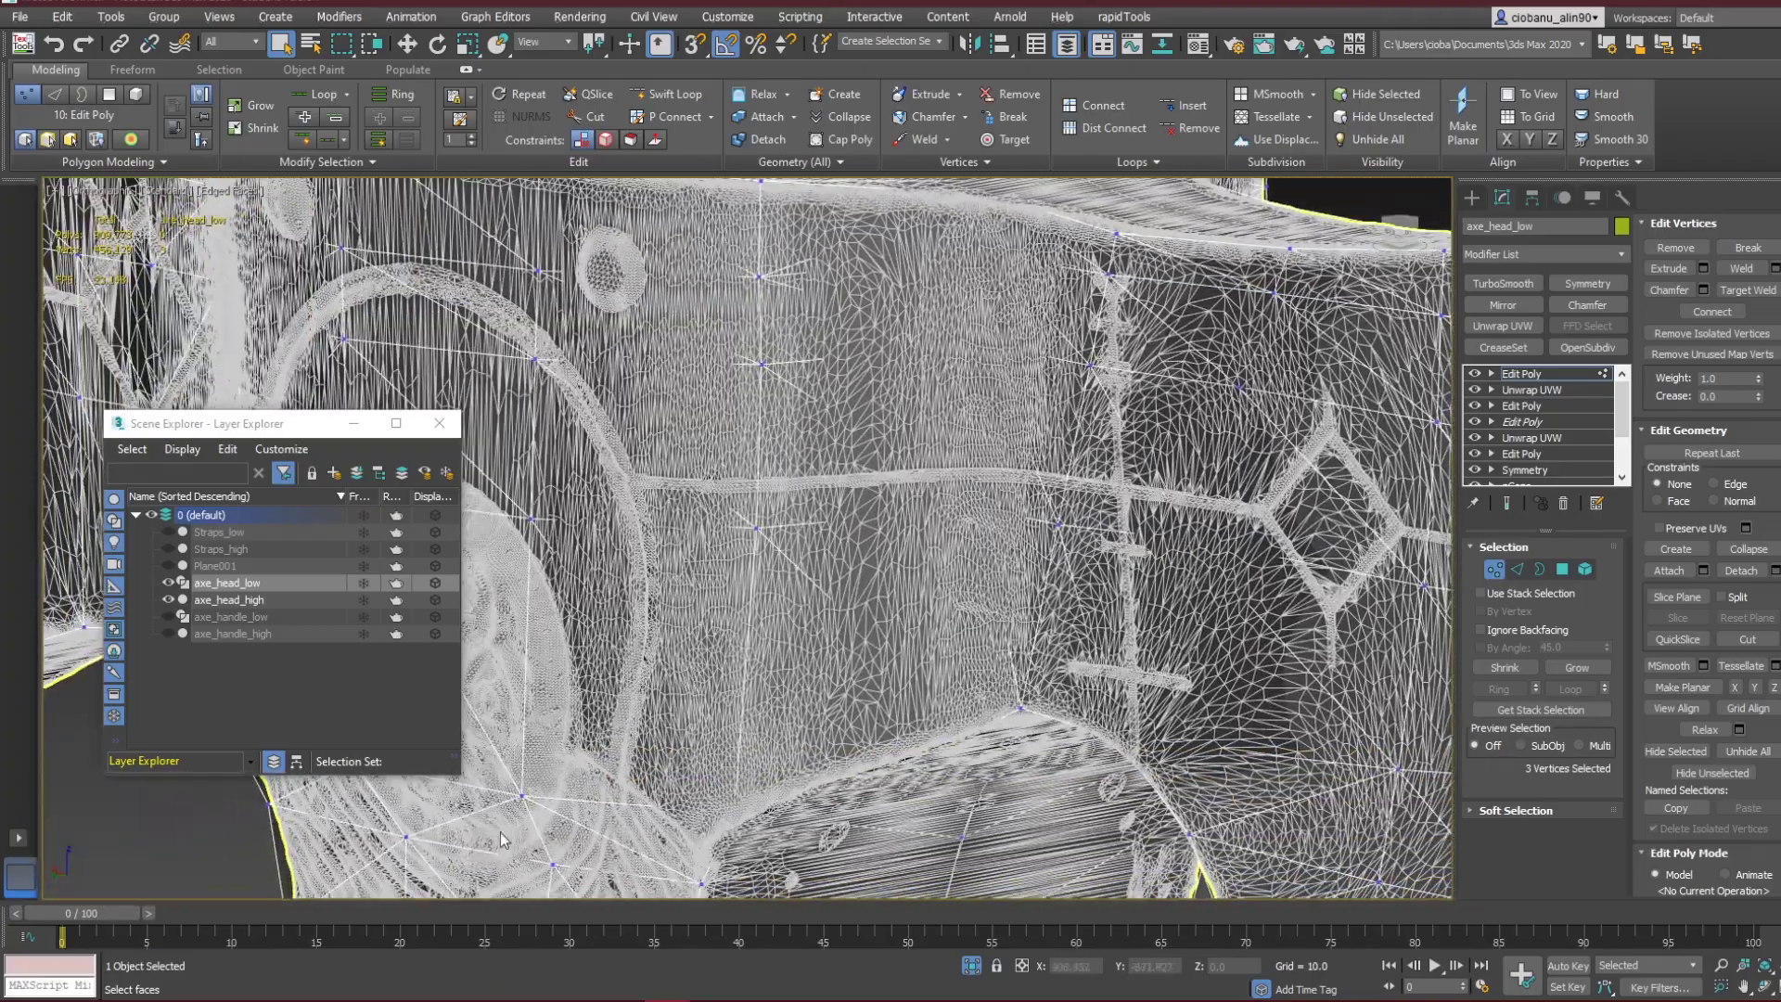
left_click(522, 794)
Compare the high-poly medallion's relief with the low-poly vertices around it, both in wireframe and without edges.
middle_click_drag(733, 821, 598, 785, "alt")
middle_click_drag(598, 786, 884, 564)
middle_click_drag(763, 536, 802, 520, "alt")
middle_click_drag(802, 519, 934, 600)
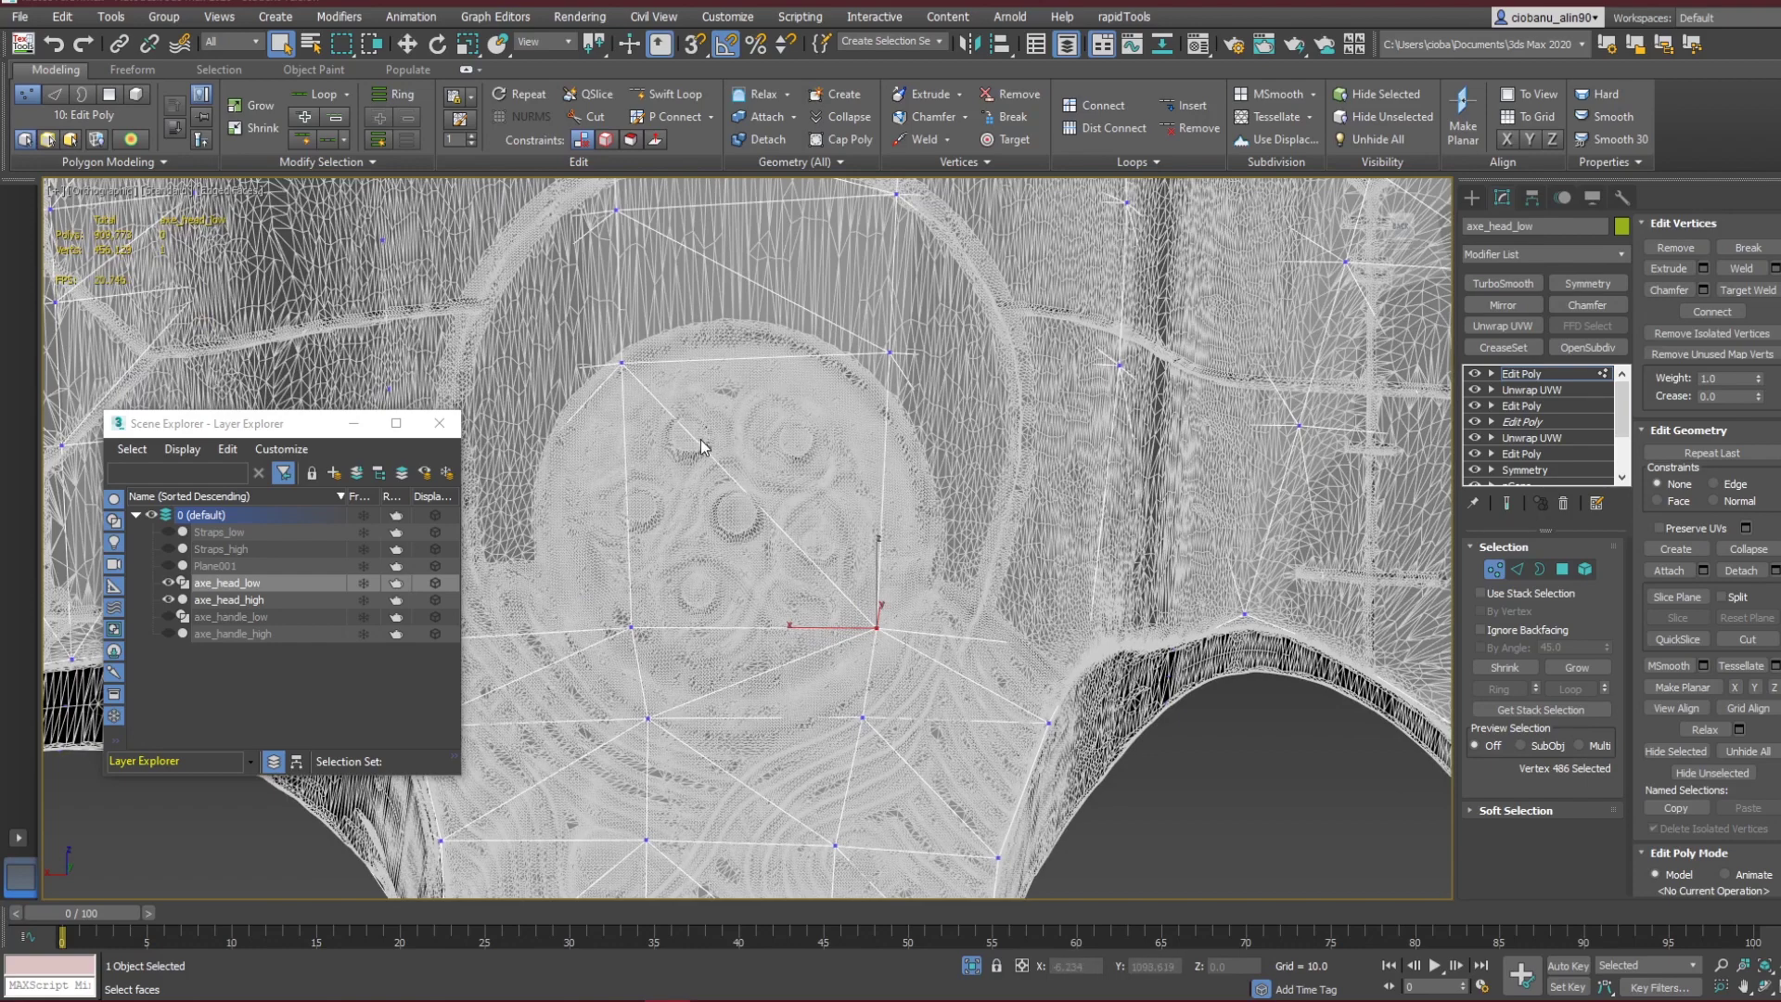
key("F4")
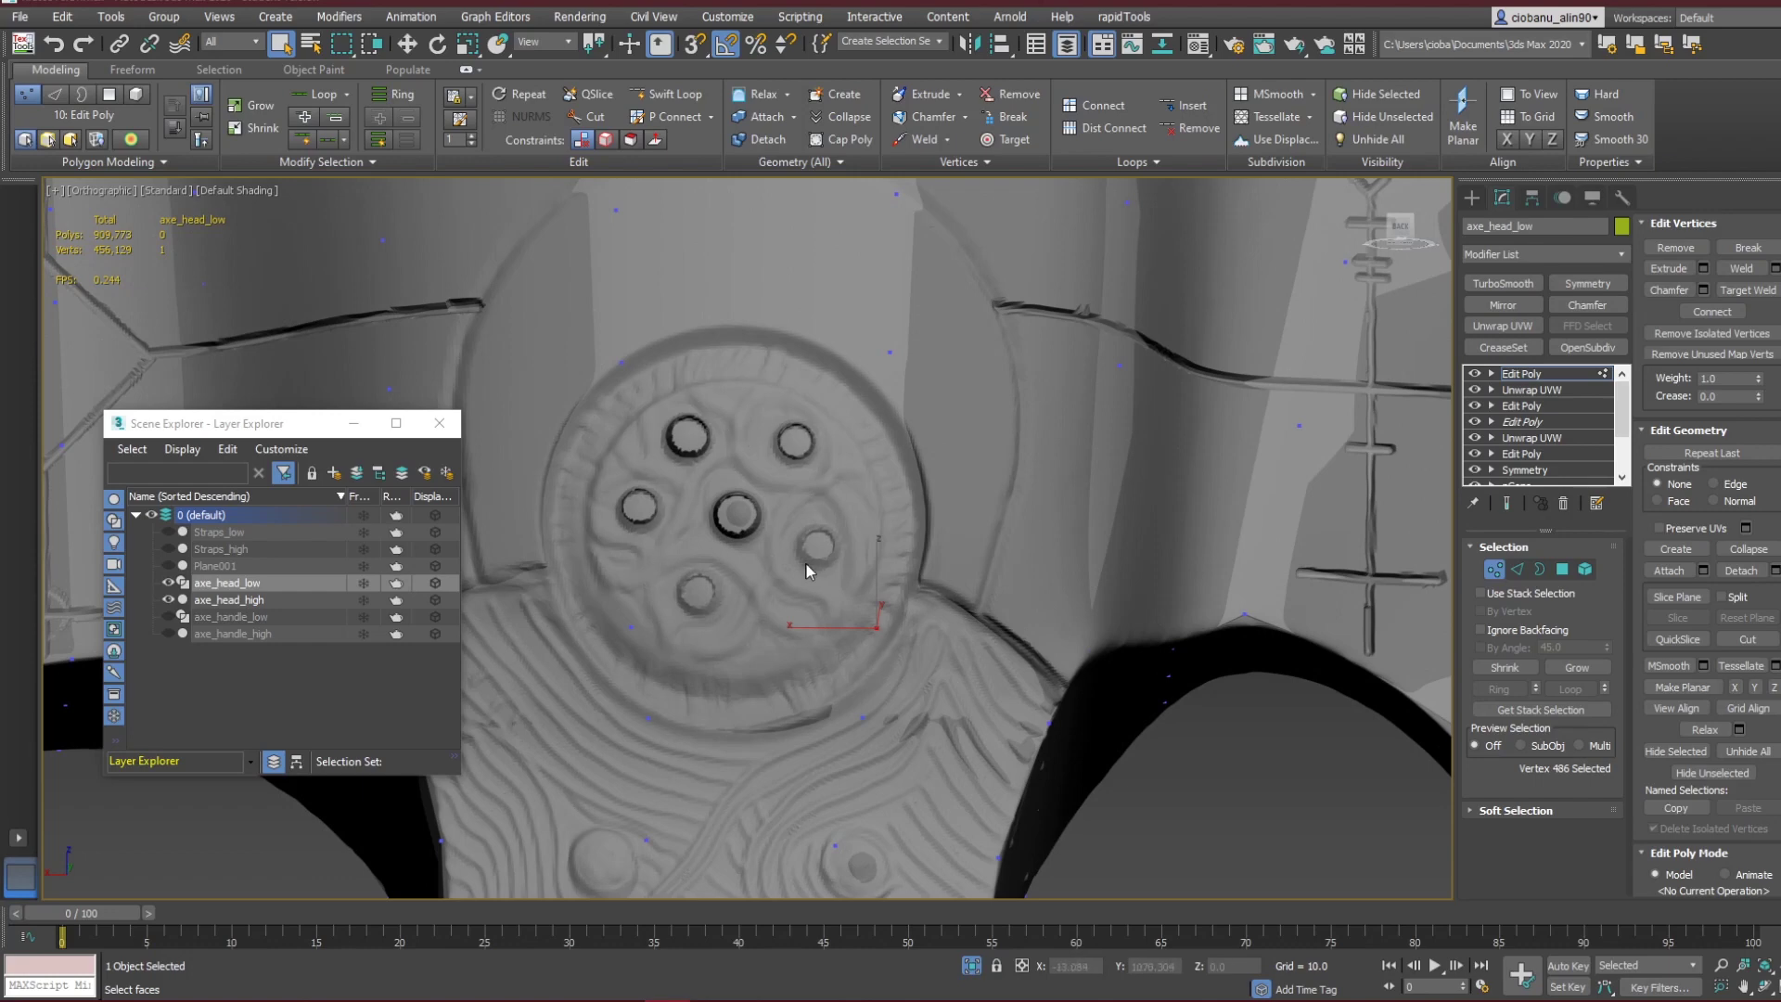
mouse_move(805, 564)
middle_mouse_down("alt")
mouse_move(824, 582)
mouse_move(770, 570)
middle_mouse_up("alt")
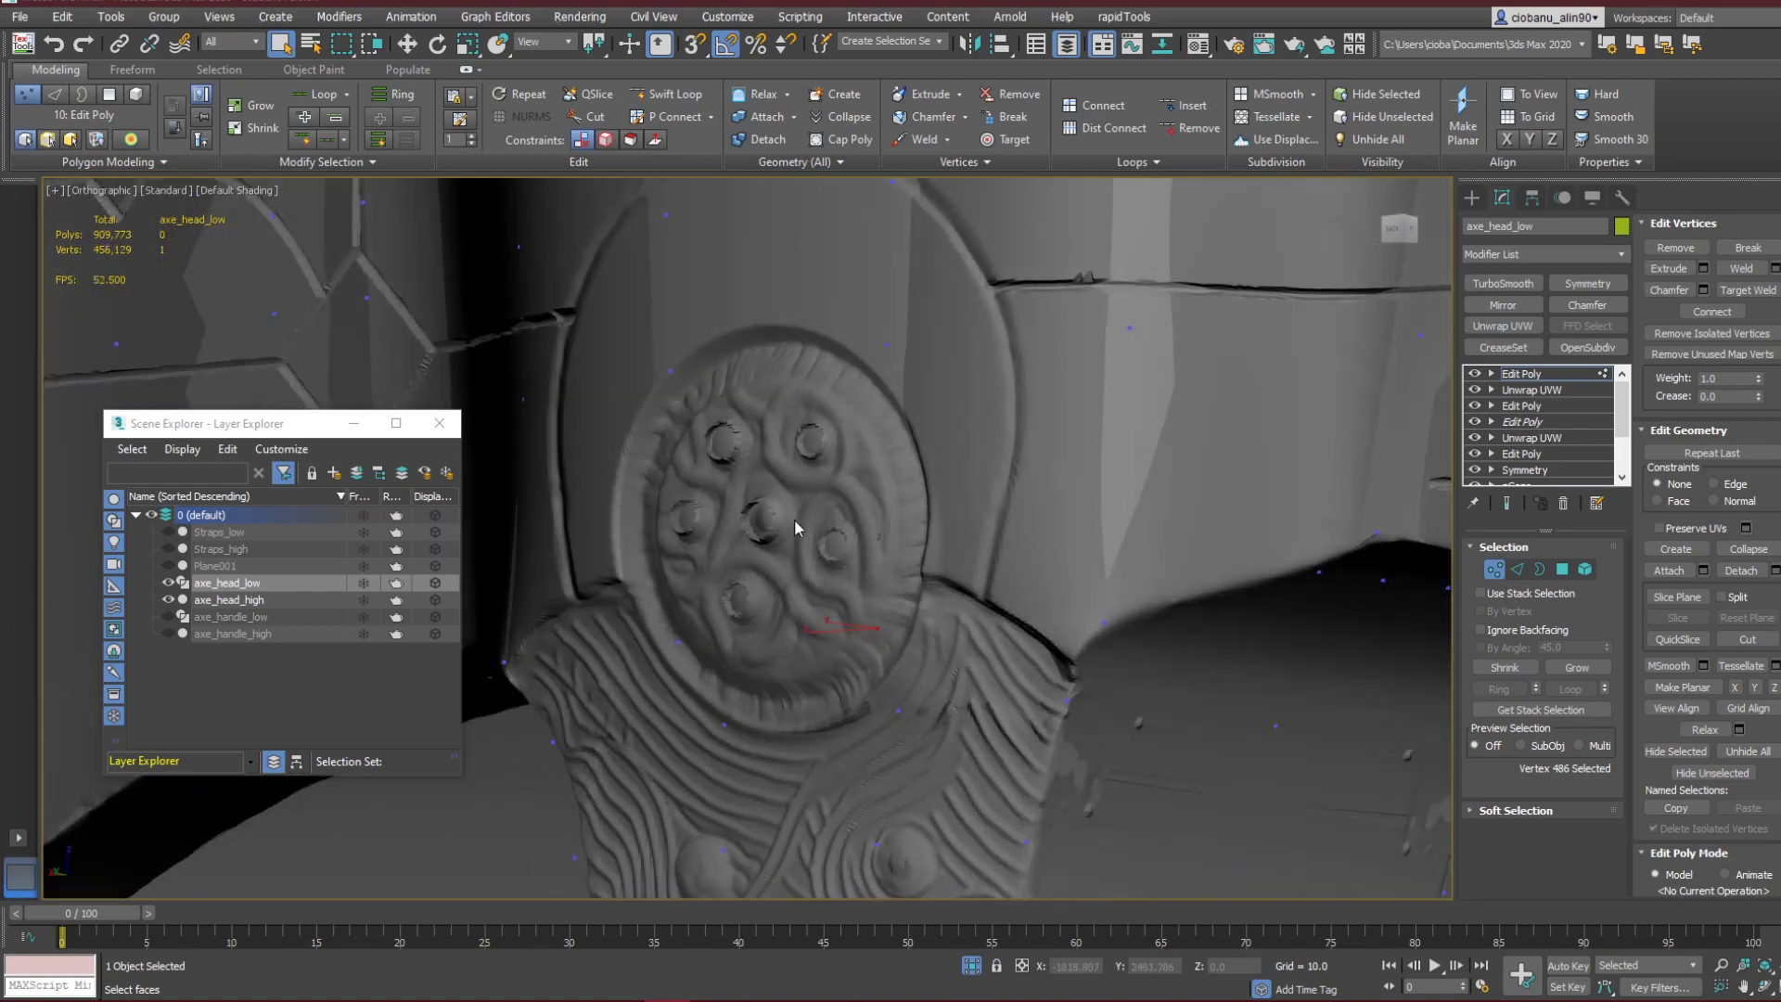
scroll(827, 471, "down", 5)
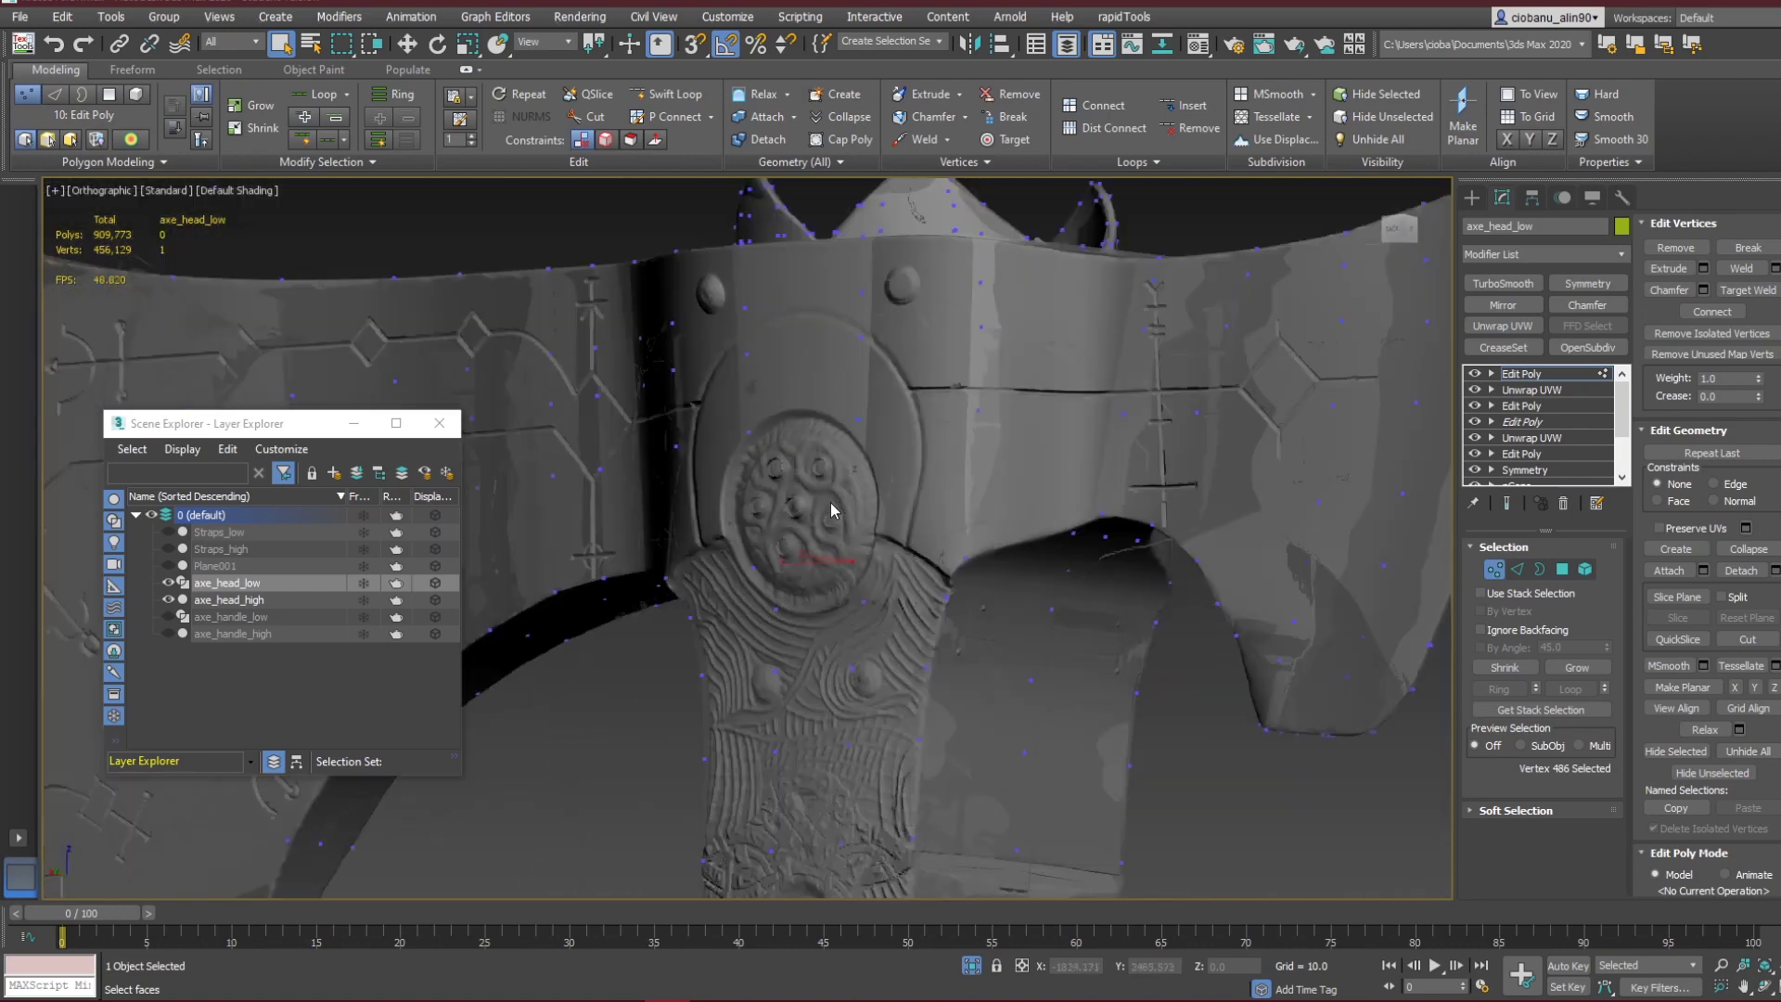
scroll(822, 615, "down", 10)
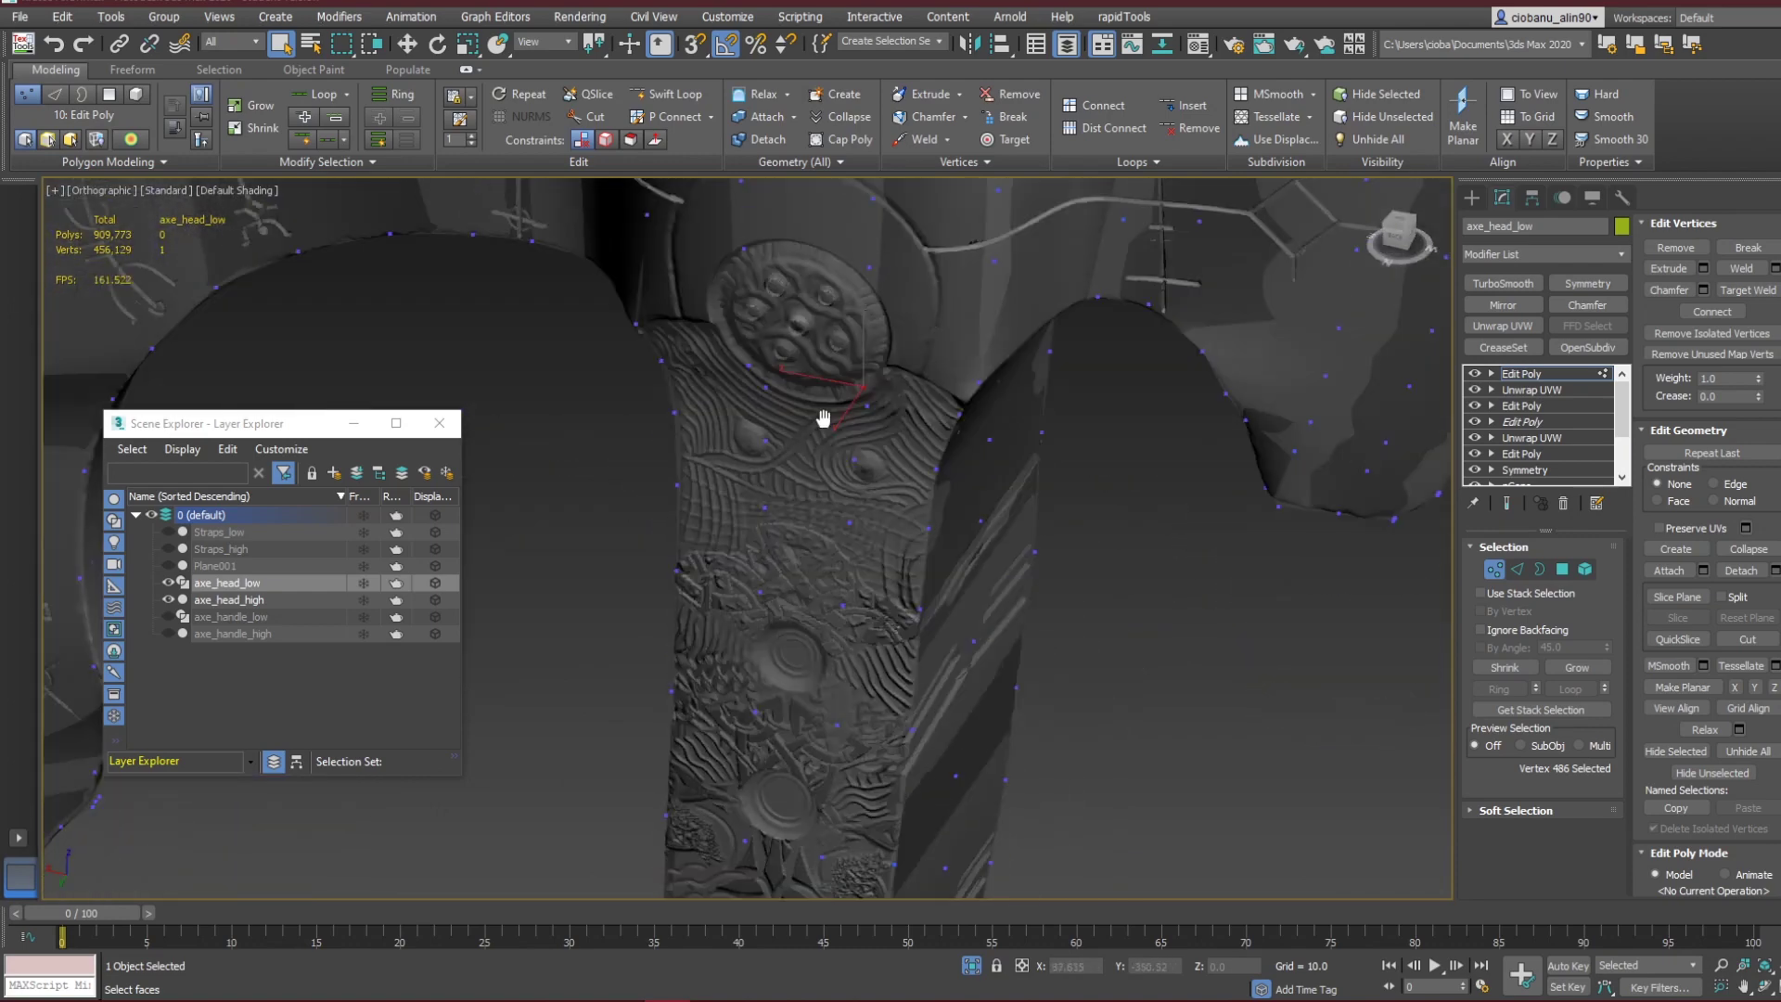
scroll(807, 421, "down", 2)
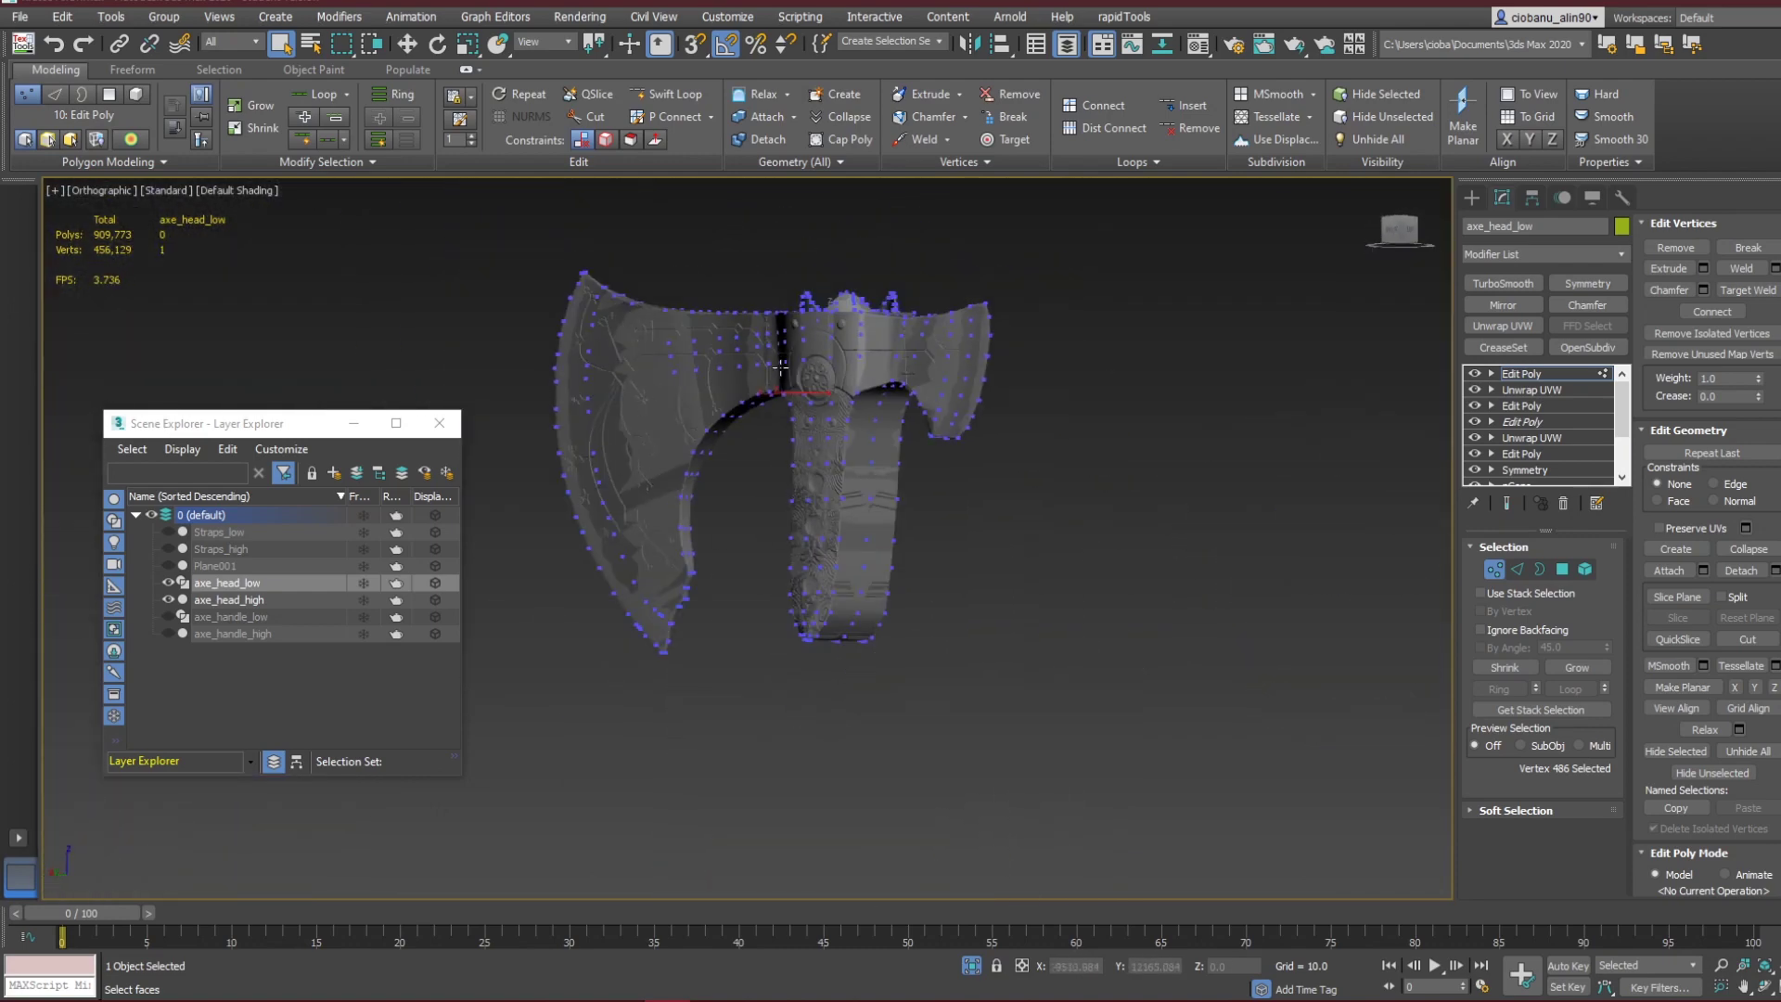
Examine how far the collar's rivets and the medallion stand out from the axe head's surface.
scroll(832, 371, "up", 8)
scroll(857, 419, "down", 3)
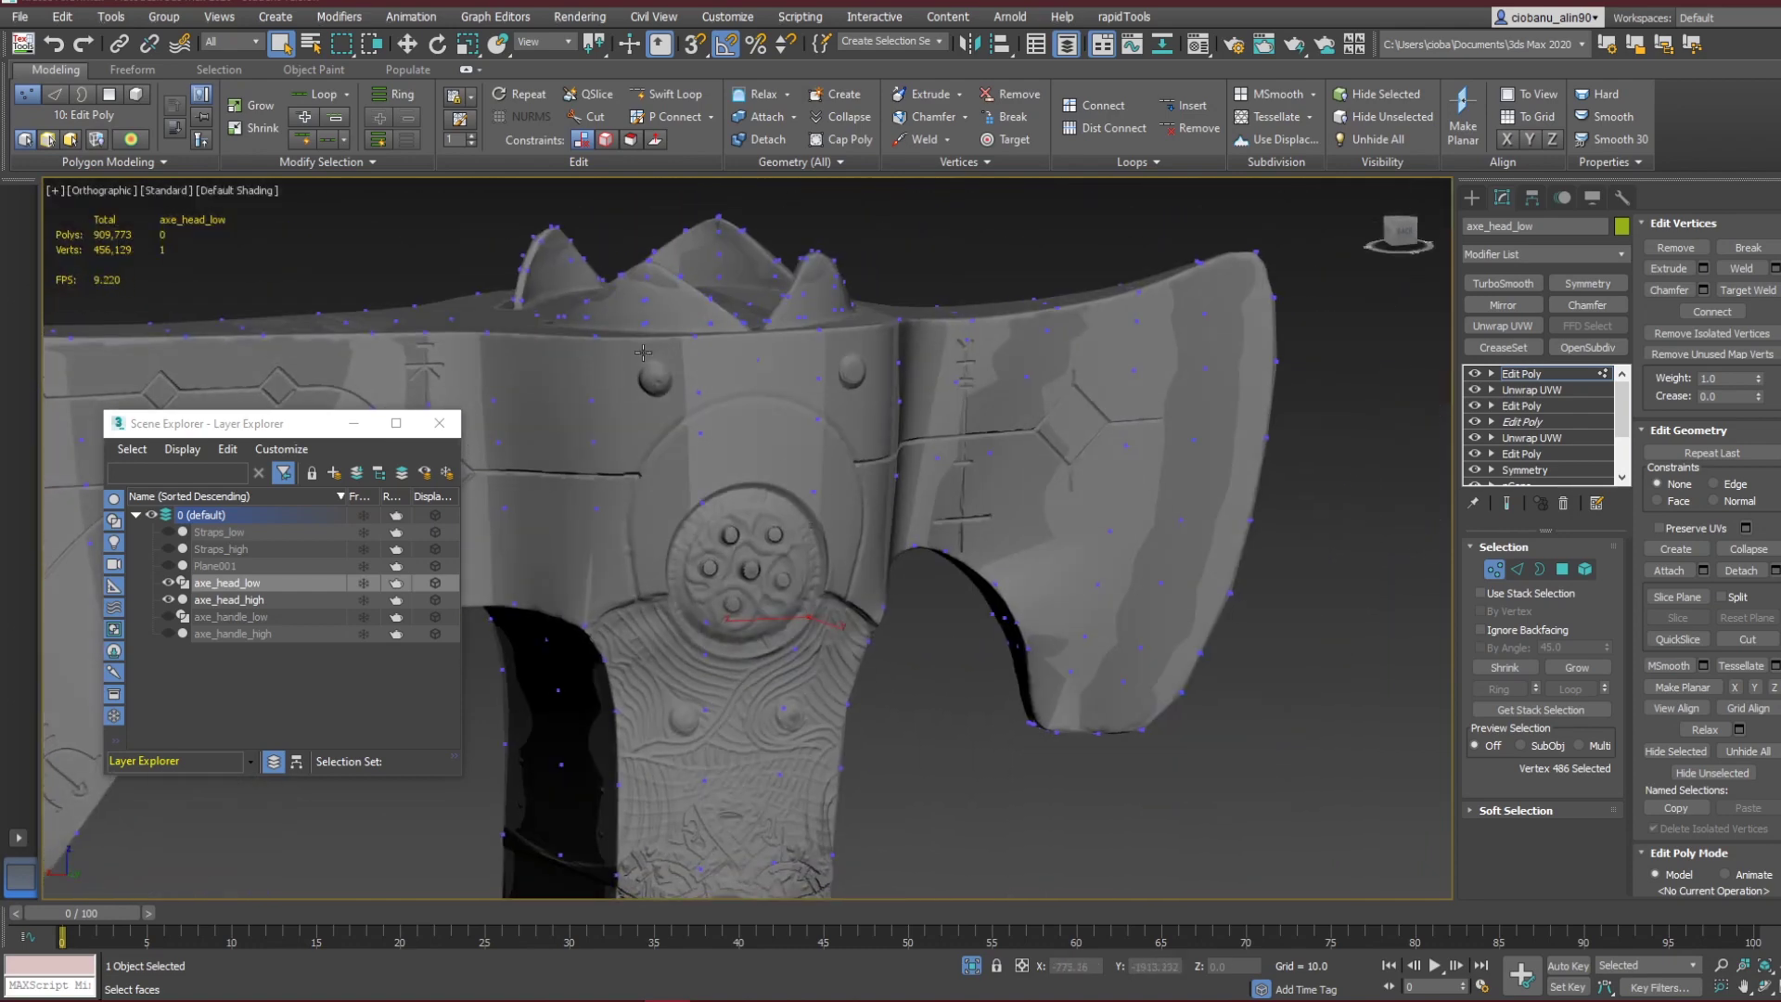
middle_click_drag(643, 352, 708, 401, "alt")
scroll(668, 462, "up", 4)
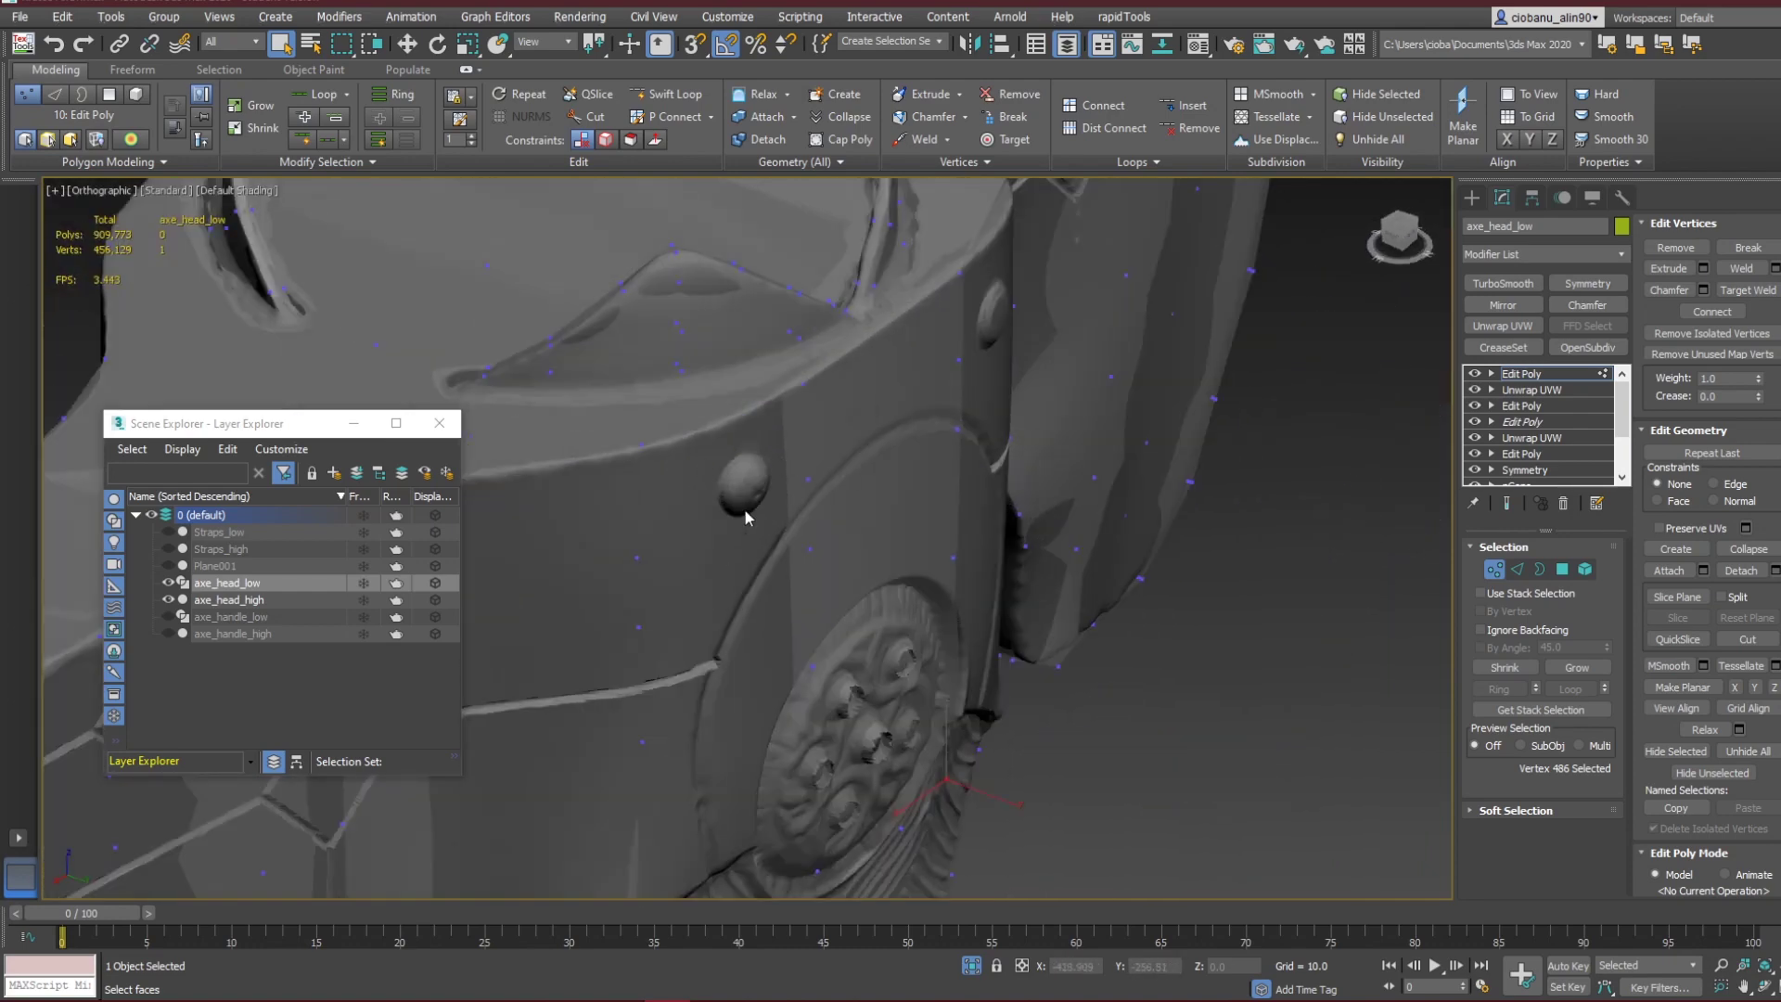
middle_click_drag(747, 517, 760, 516, "alt")
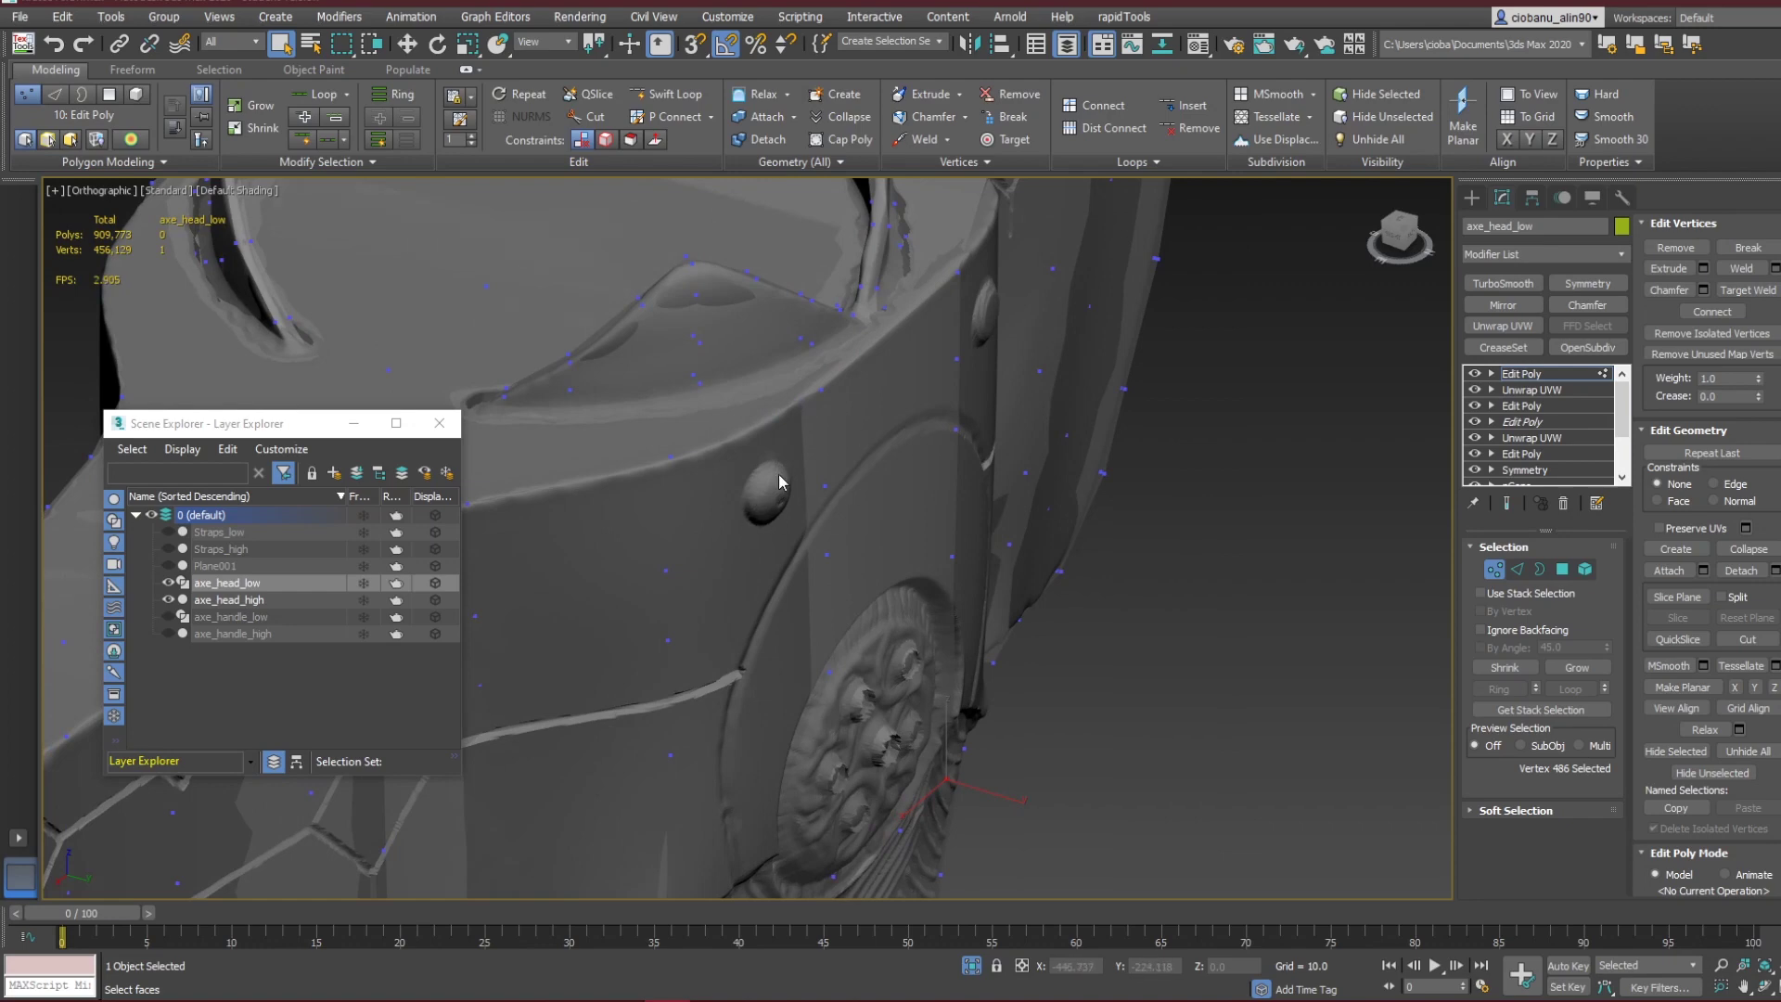
middle_click_drag(905, 489, 775, 177)
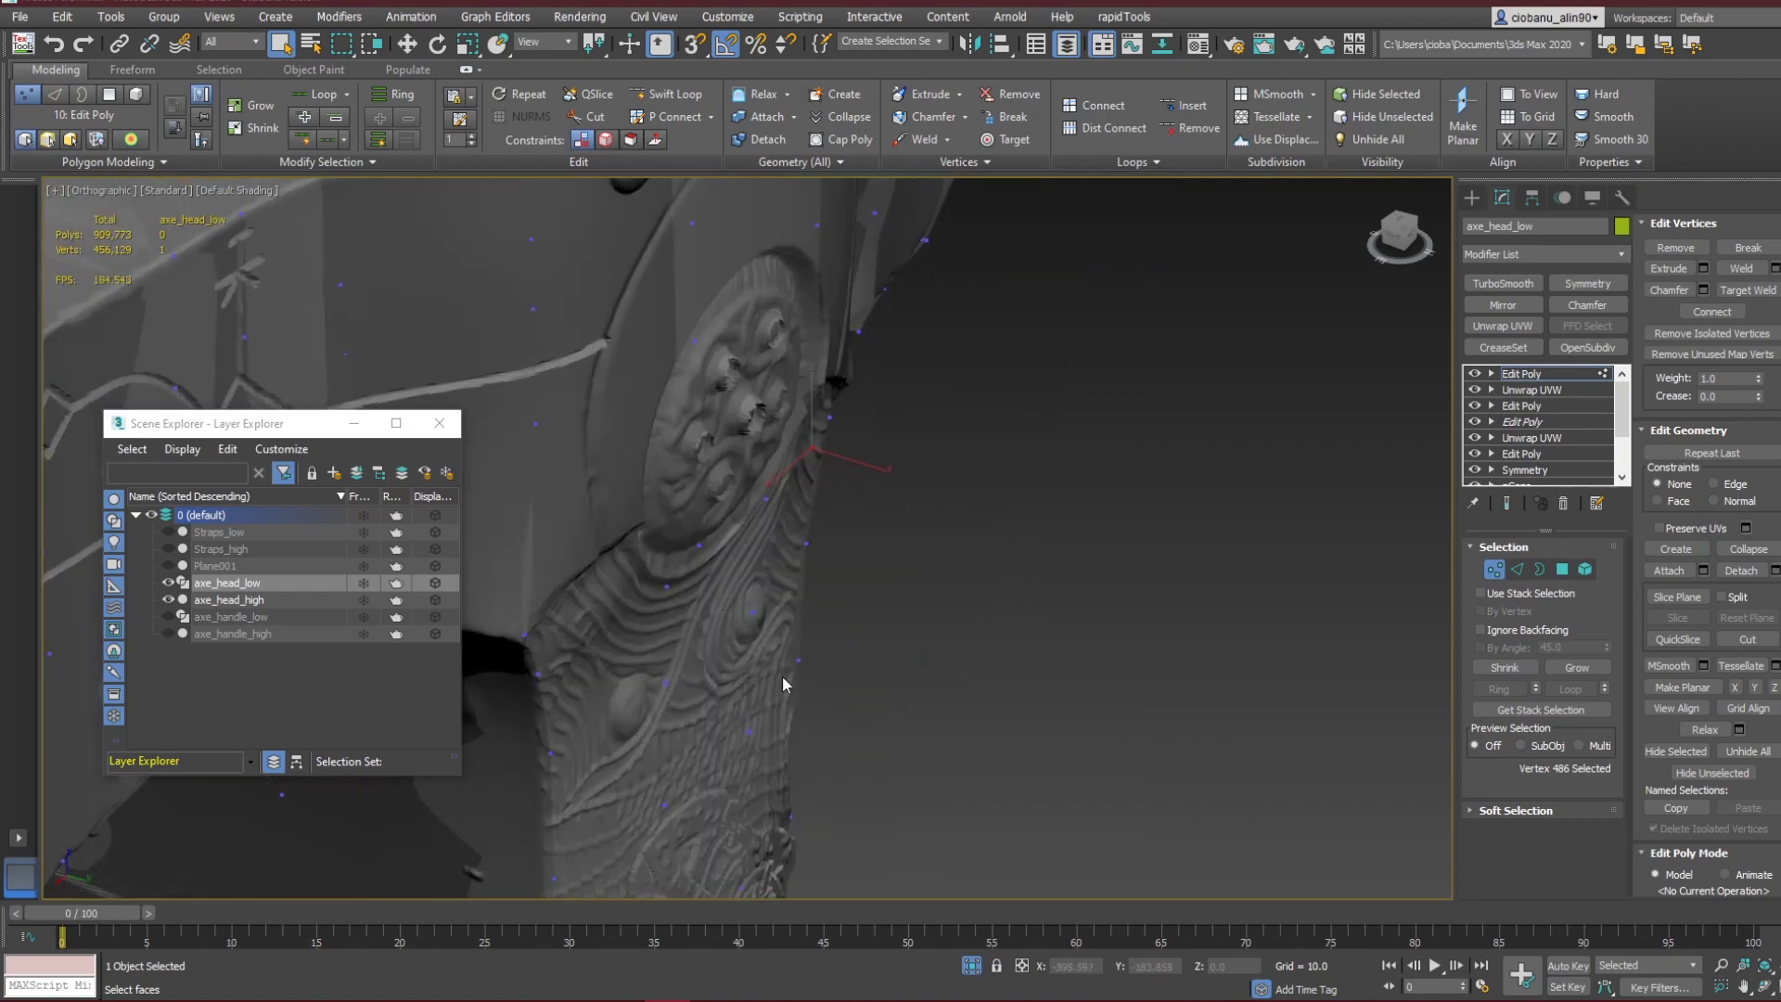
middle_click_drag(782, 676, 532, 530, "alt")
Hide axe_head_high and examine the low-poly wireframe of the plate below the medallion.
scroll(764, 543, "down", 2)
middle_click_drag(764, 542, 776, 673, "alt")
scroll(804, 612, "down", 3)
middle_click_drag(776, 672, 745, 566)
middle_click_drag(749, 437, 735, 554)
middle_click_drag(818, 696, 788, 531)
scroll(810, 560, "down", 2)
scroll(774, 538, "up", 4)
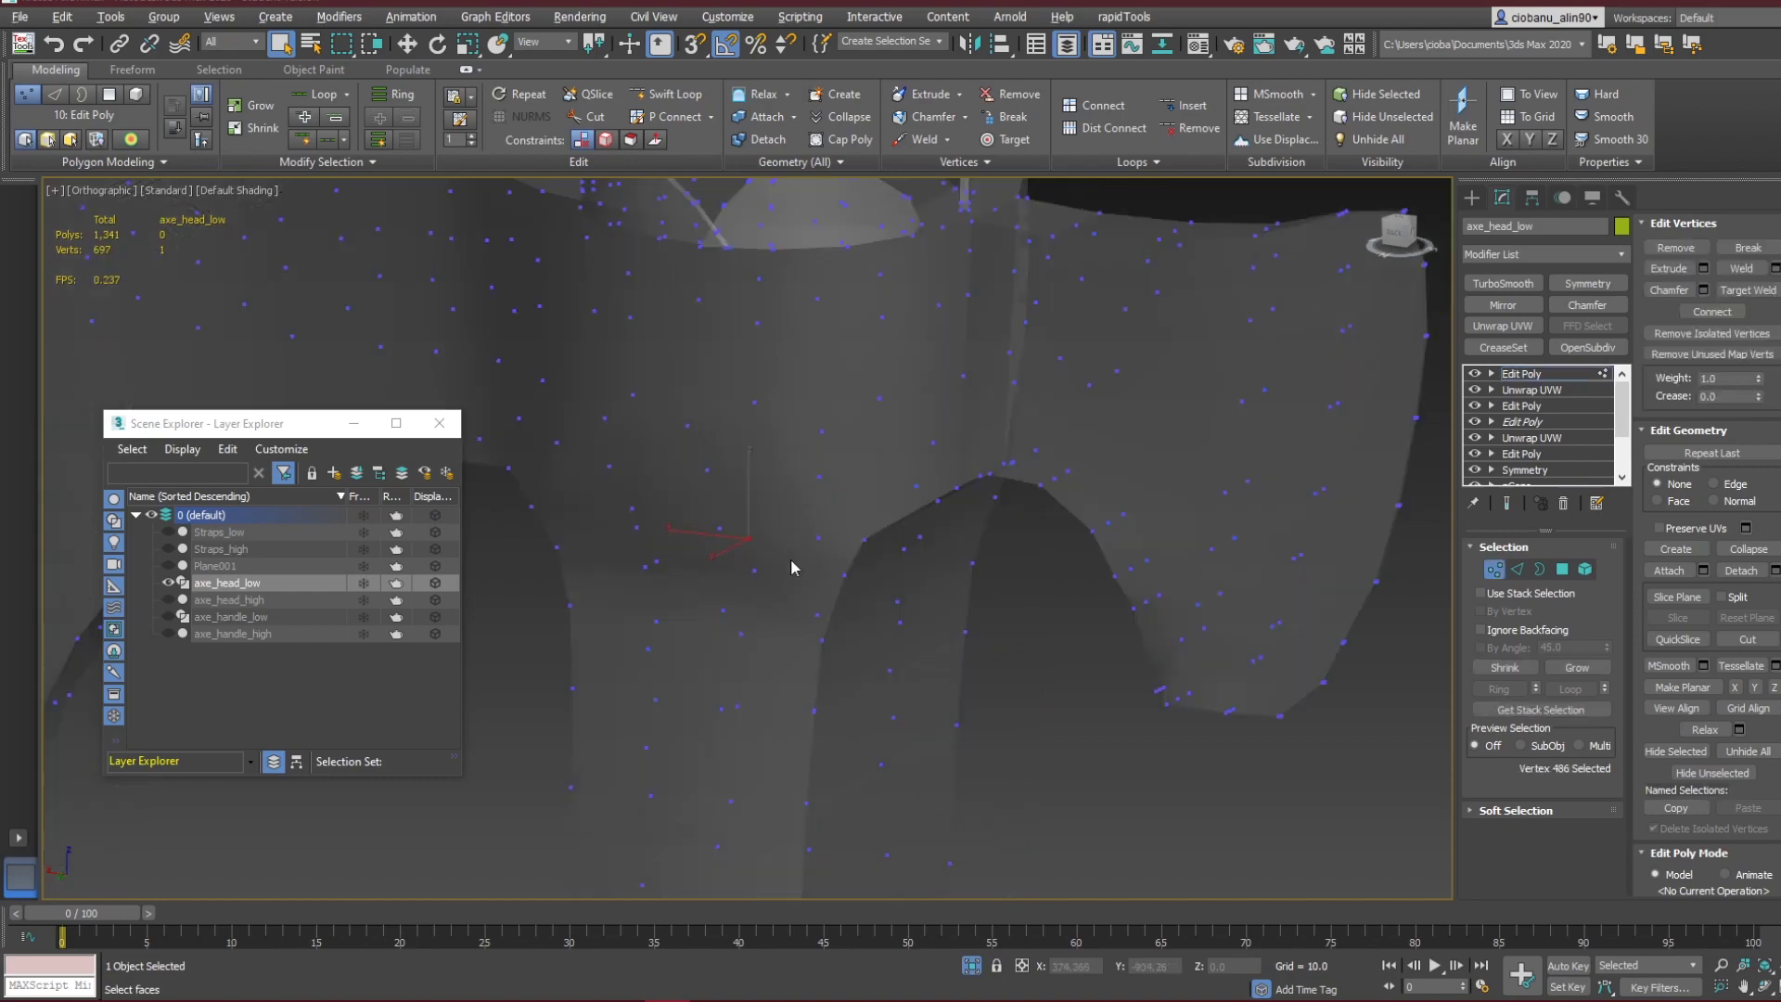
key("F4")
middle_click_drag(795, 566, 957, 190)
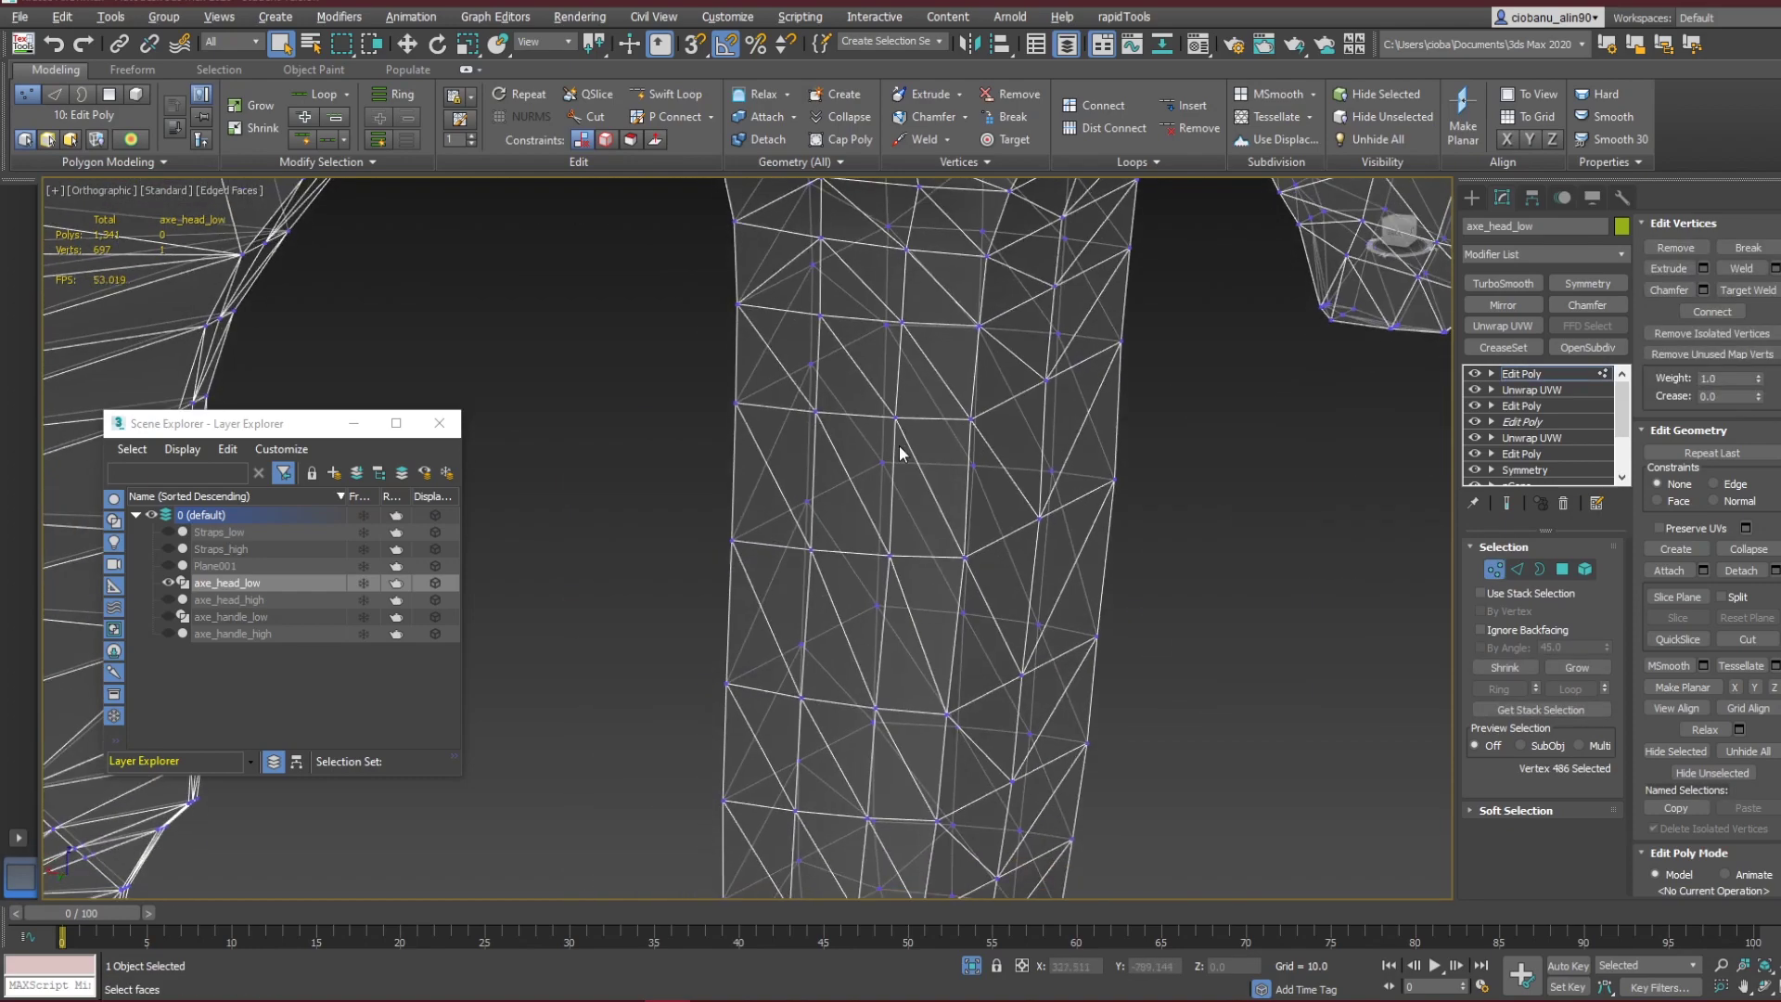
middle_click_drag(900, 452, 746, 536)
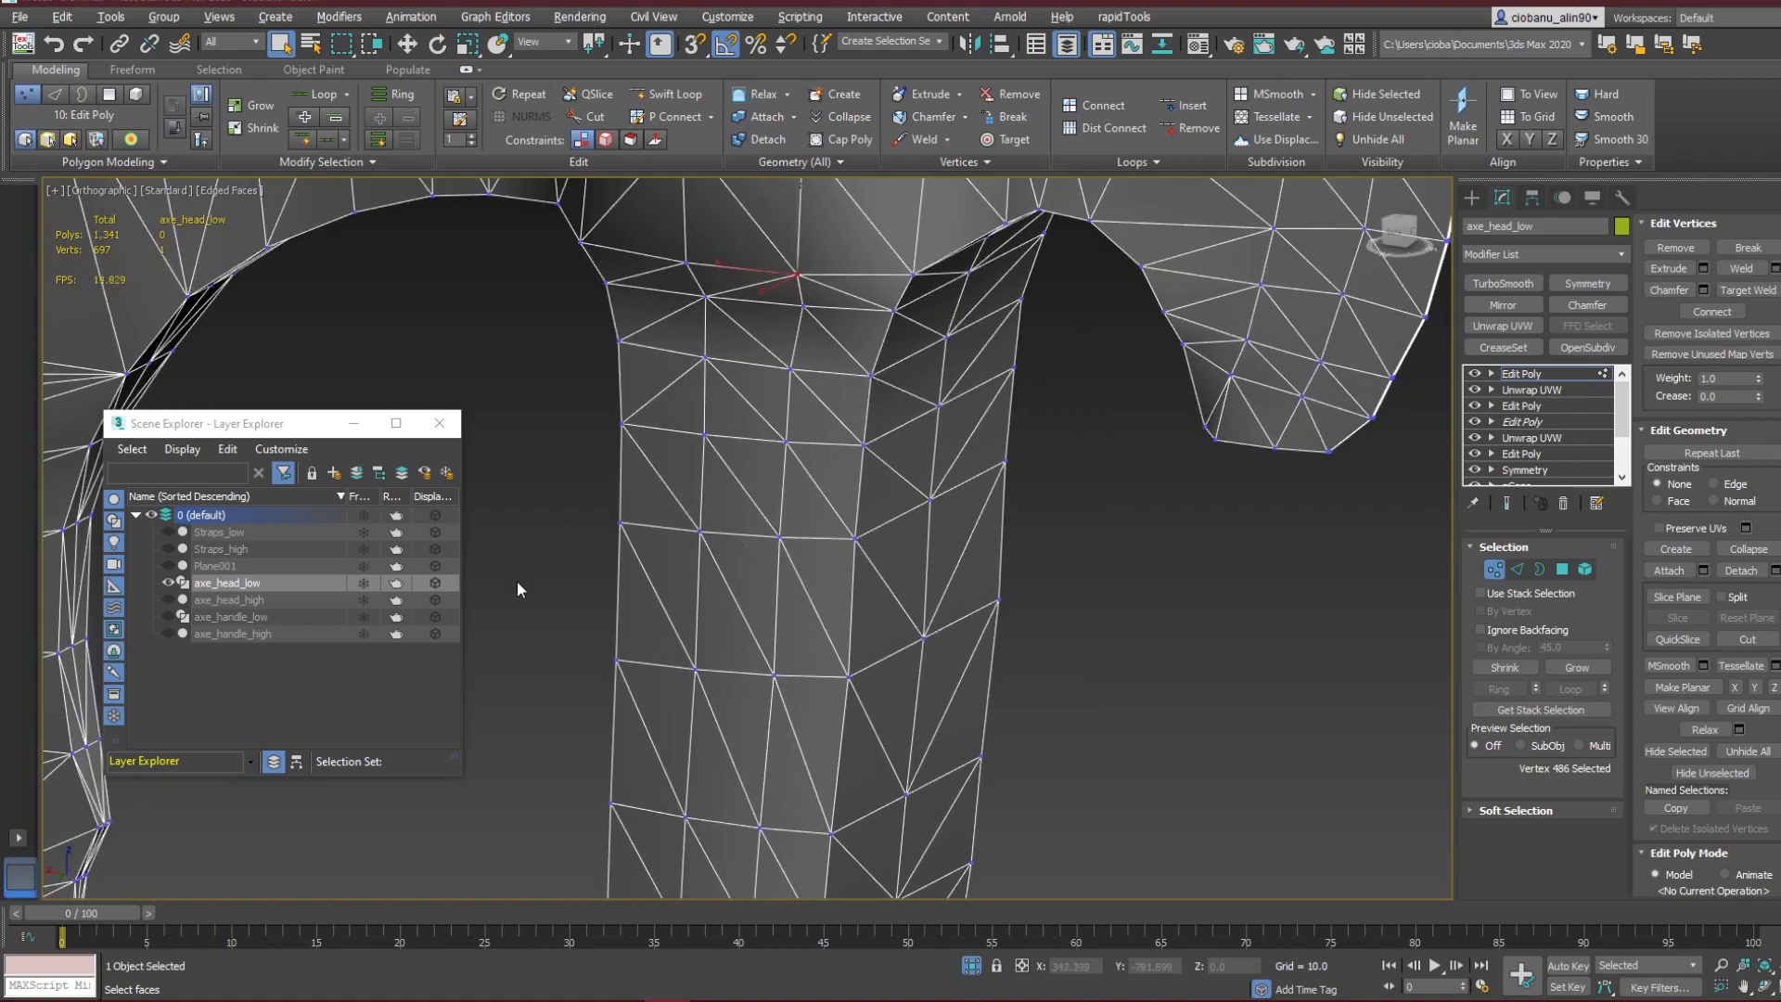
Show axe_head_high again without edges and examine the upper round ornament on the engraved plate.
left_click(171, 600)
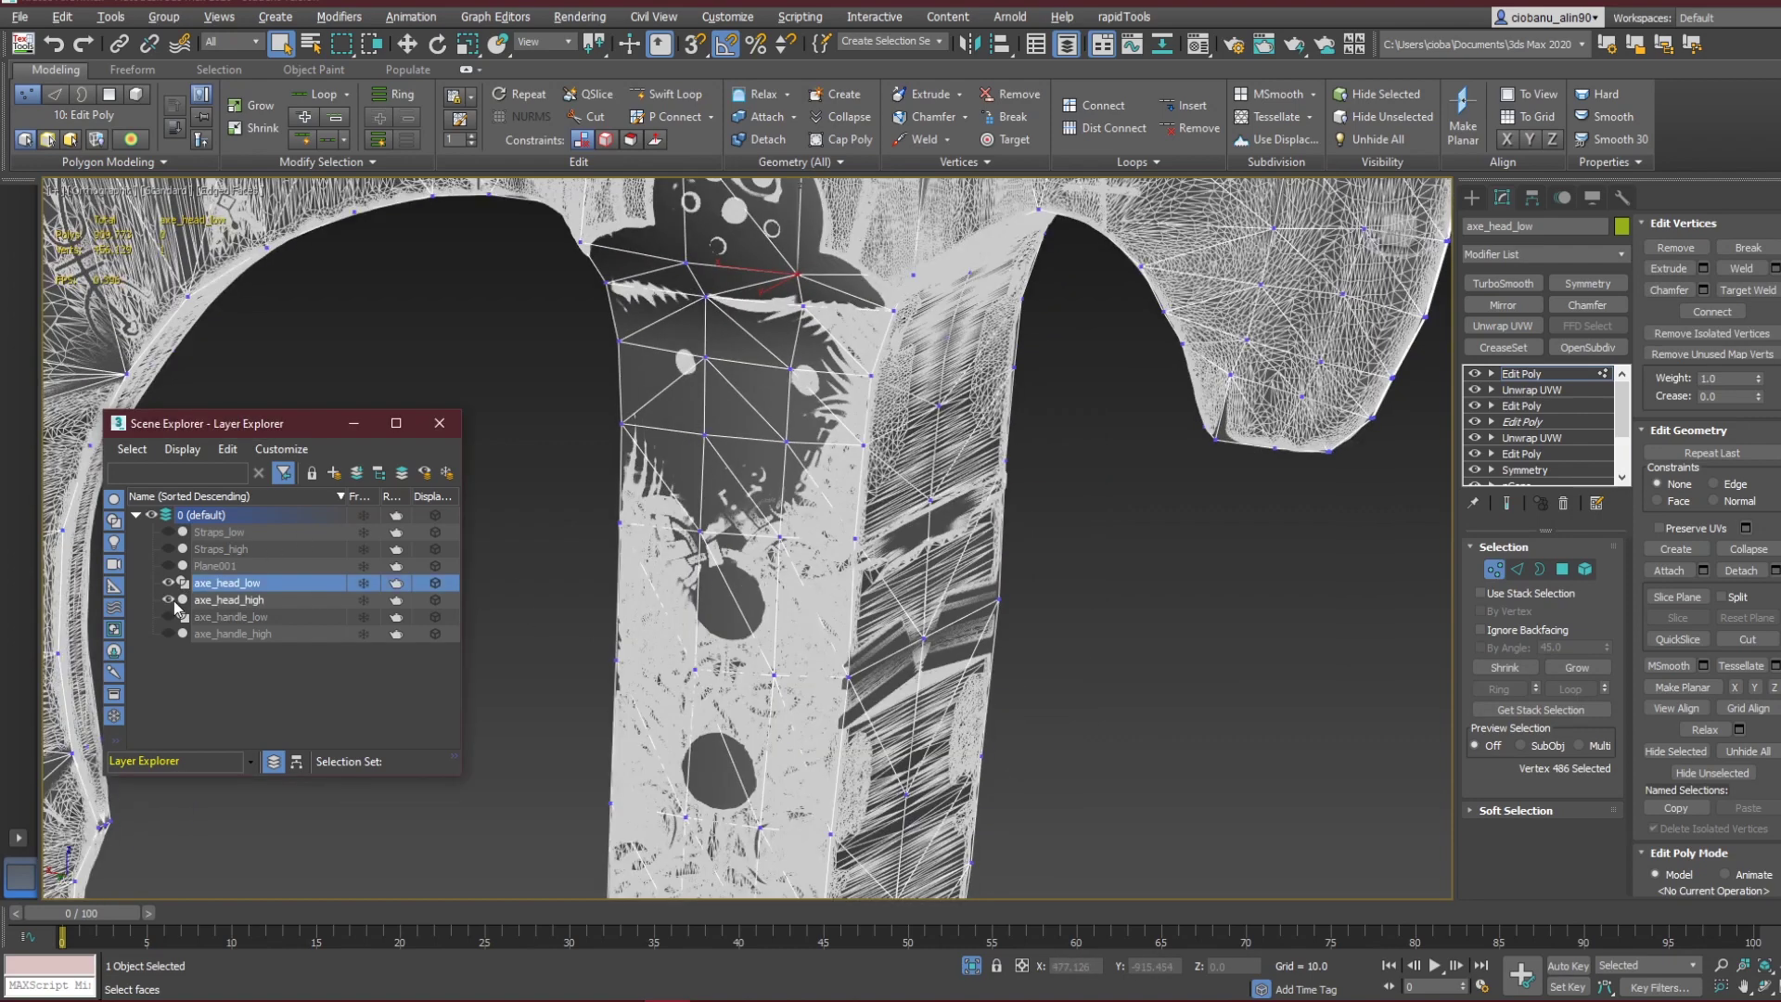
key("F4")
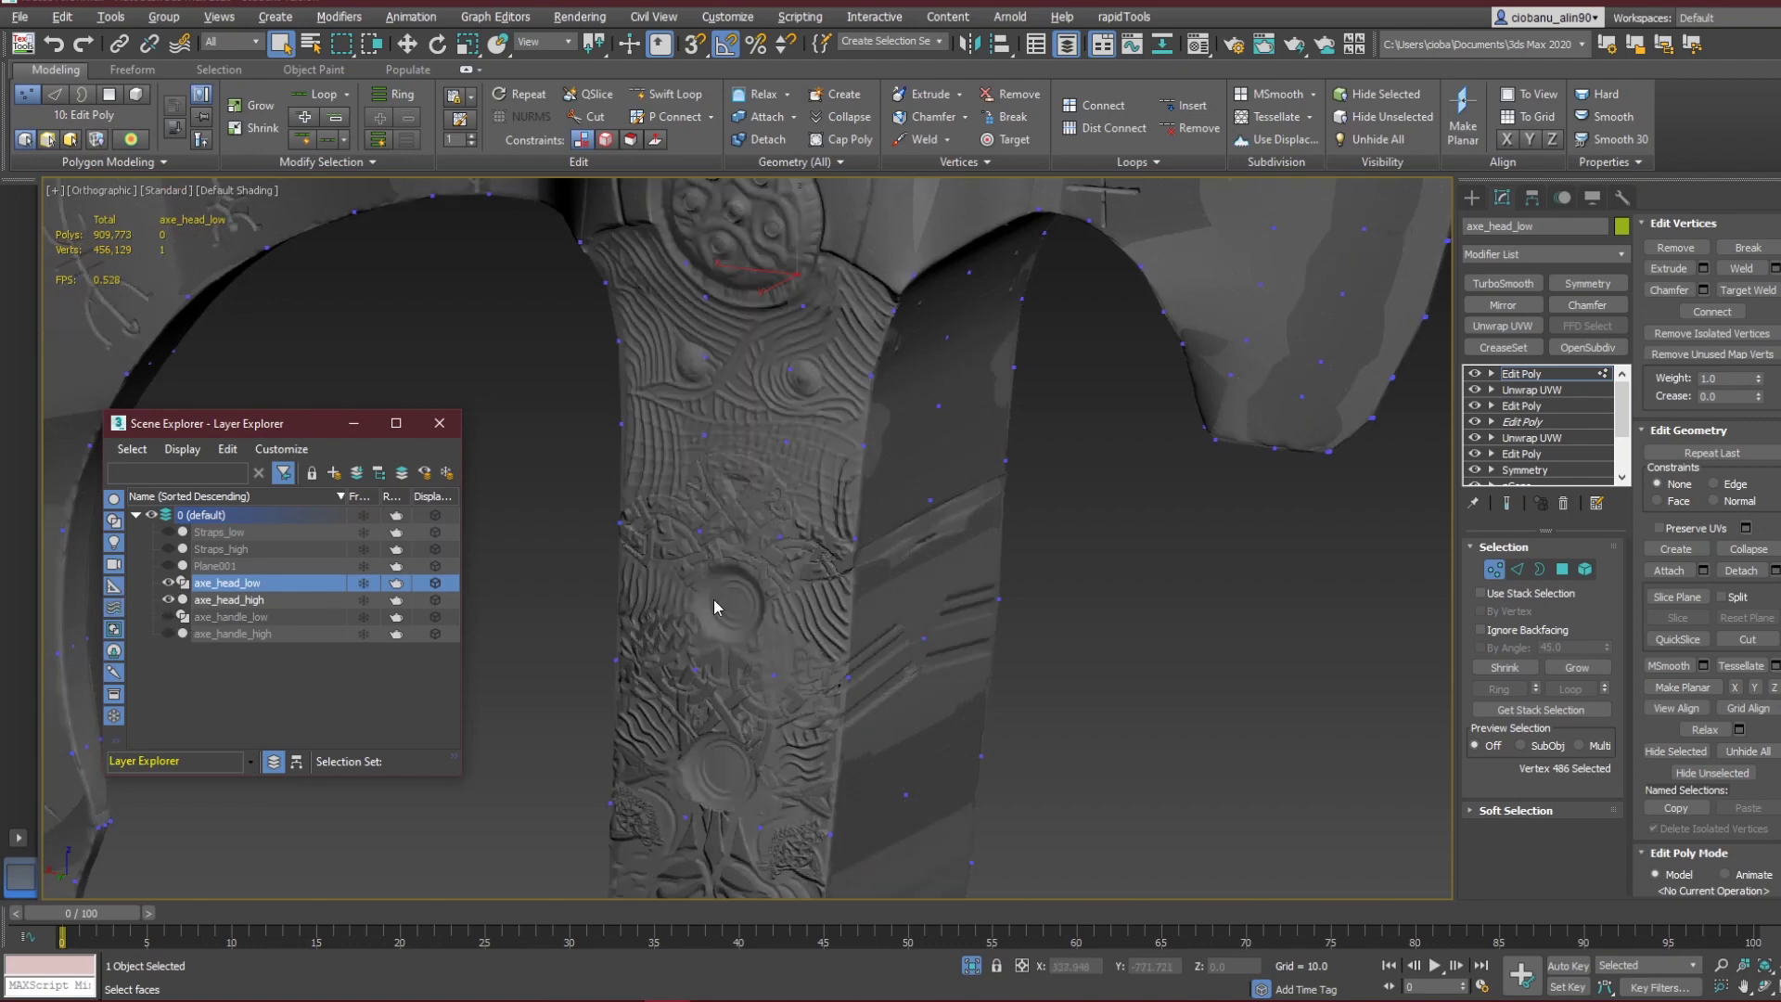
scroll(742, 557, "up", 5)
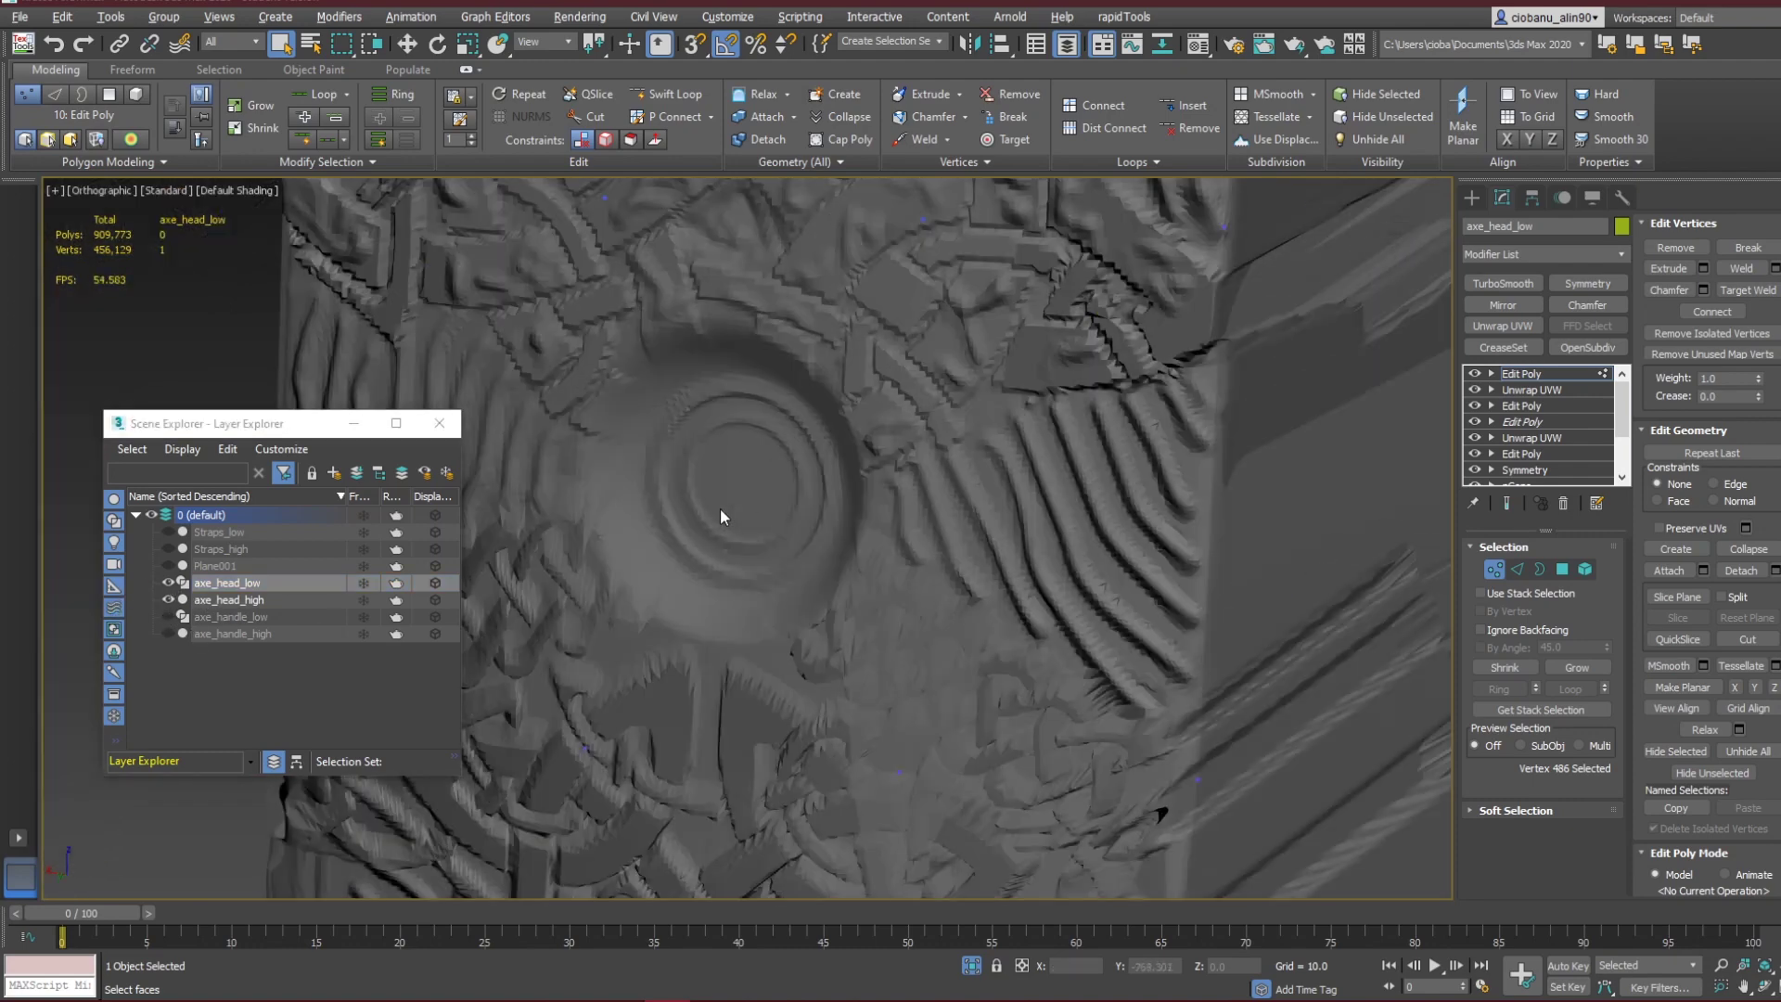
Hide axe_head_high, show the low-poly edges, and select the two triangular polygons where the upper round ornament sits.
left_click(168, 598)
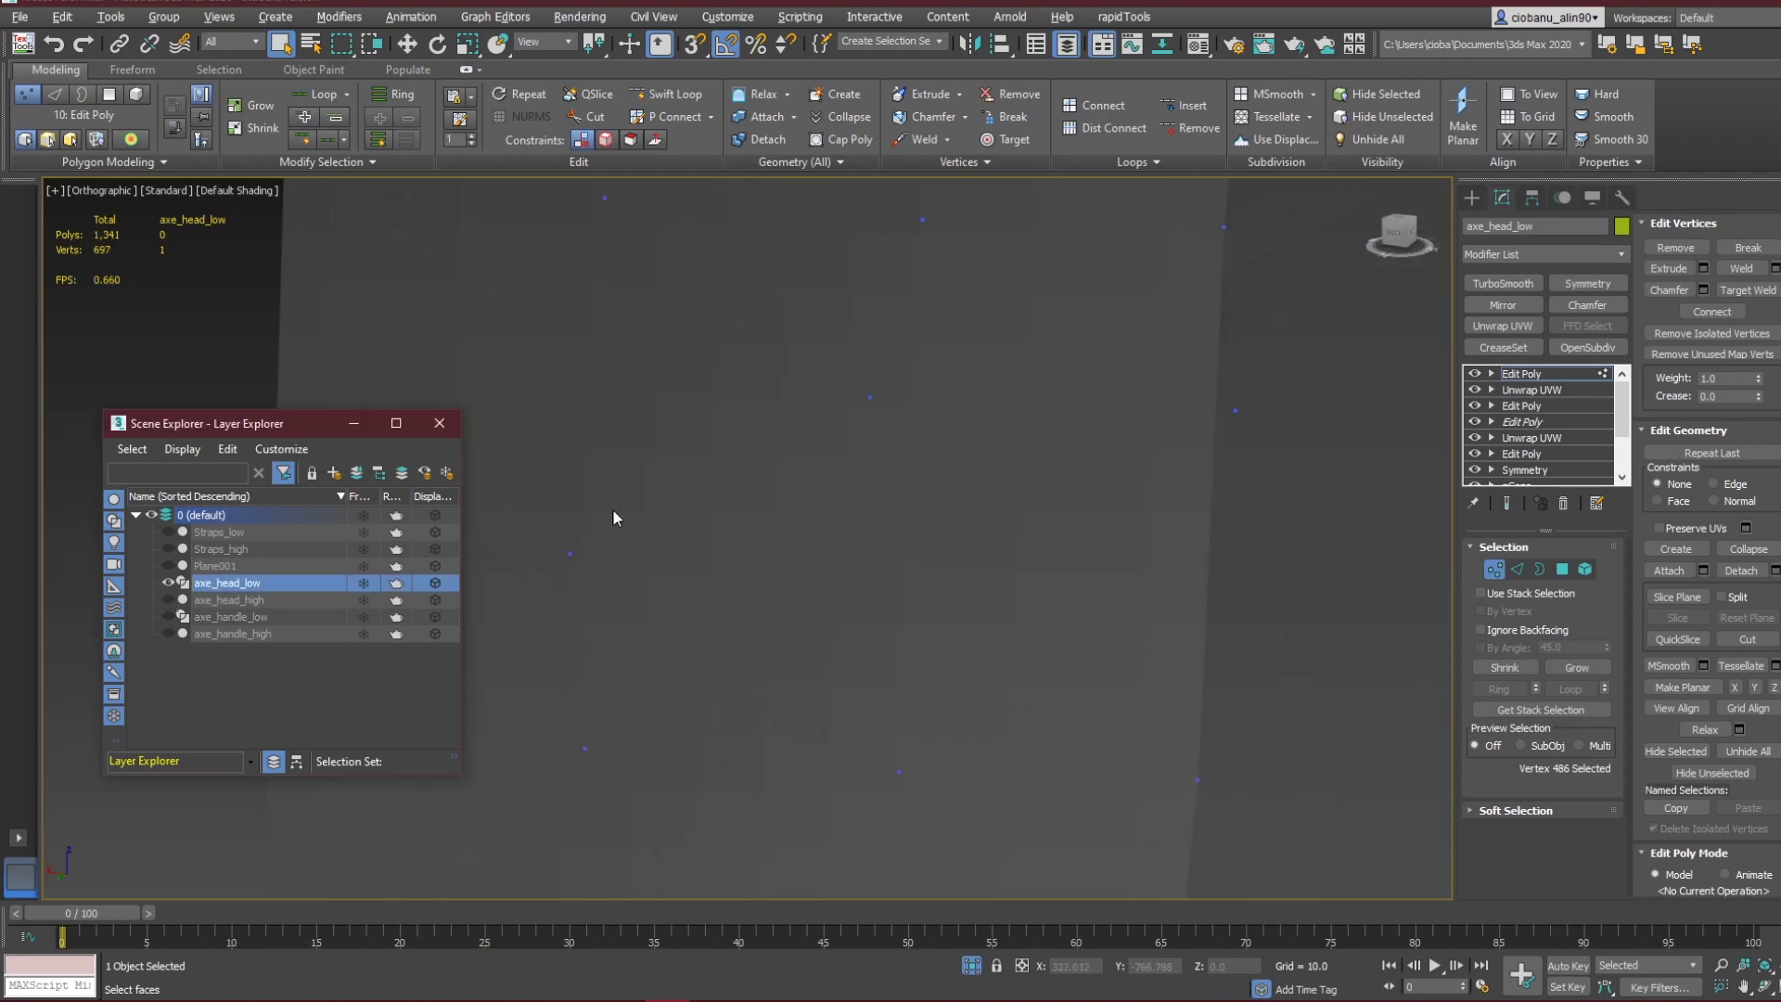
key("F4")
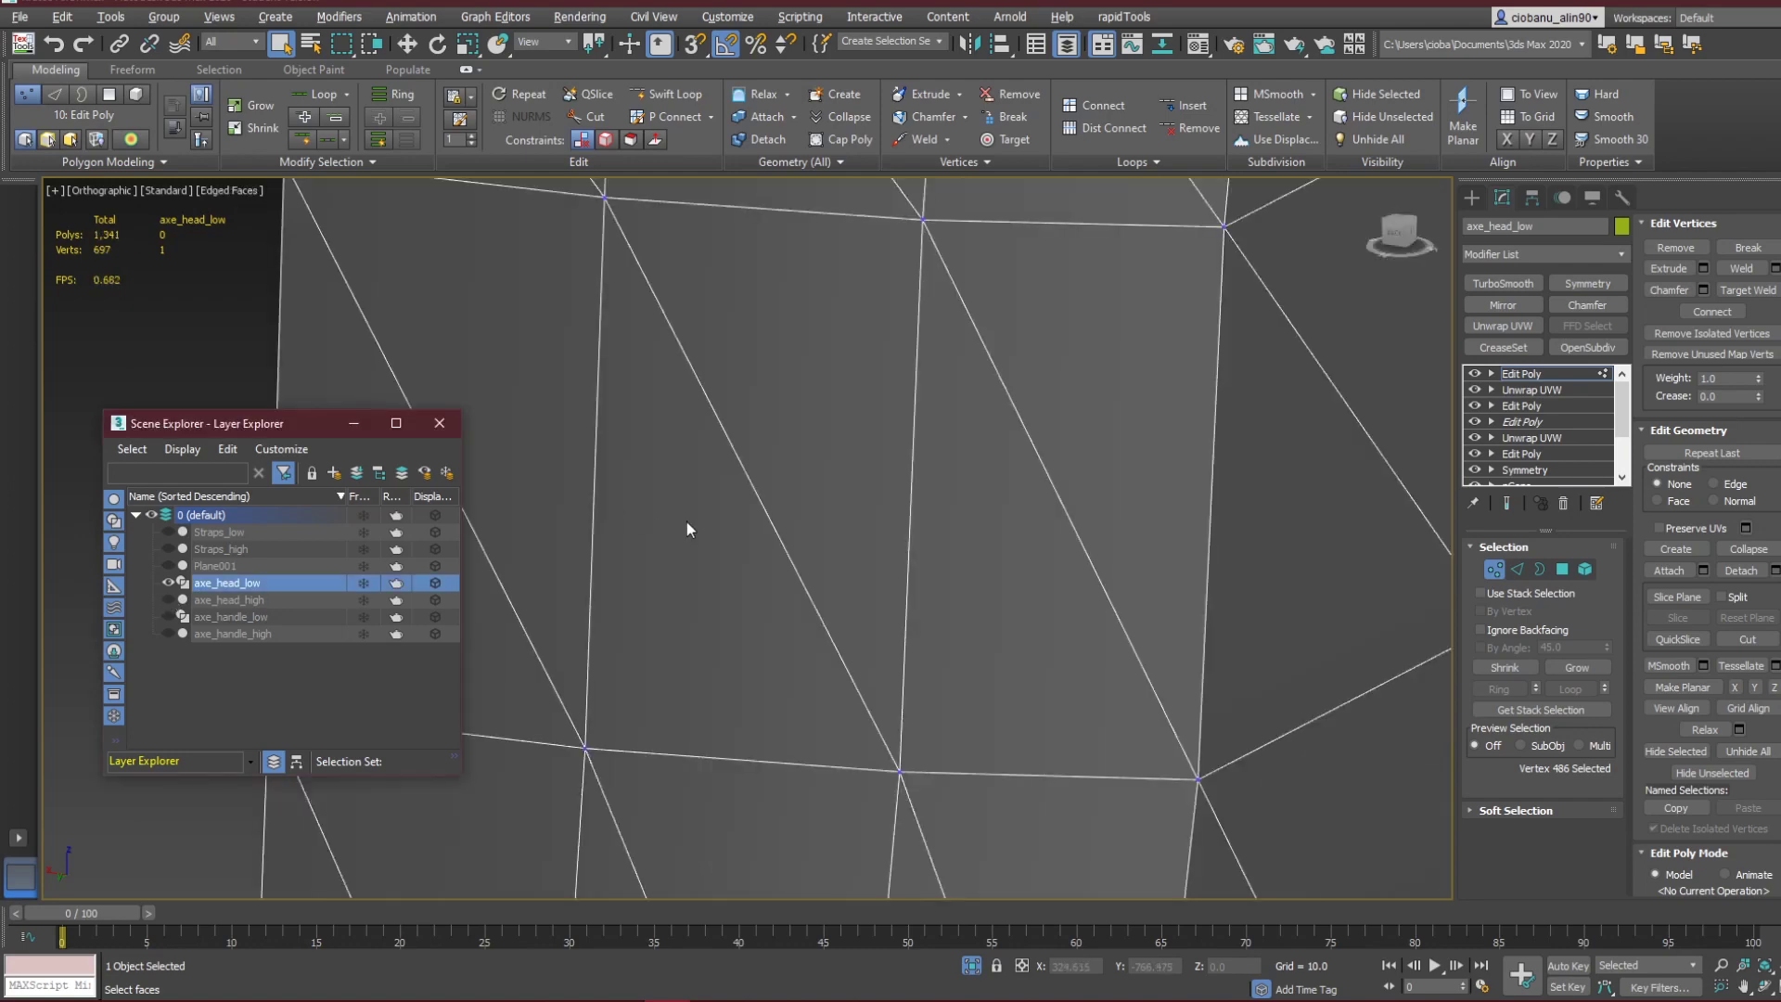
key("4")
left_click(663, 528)
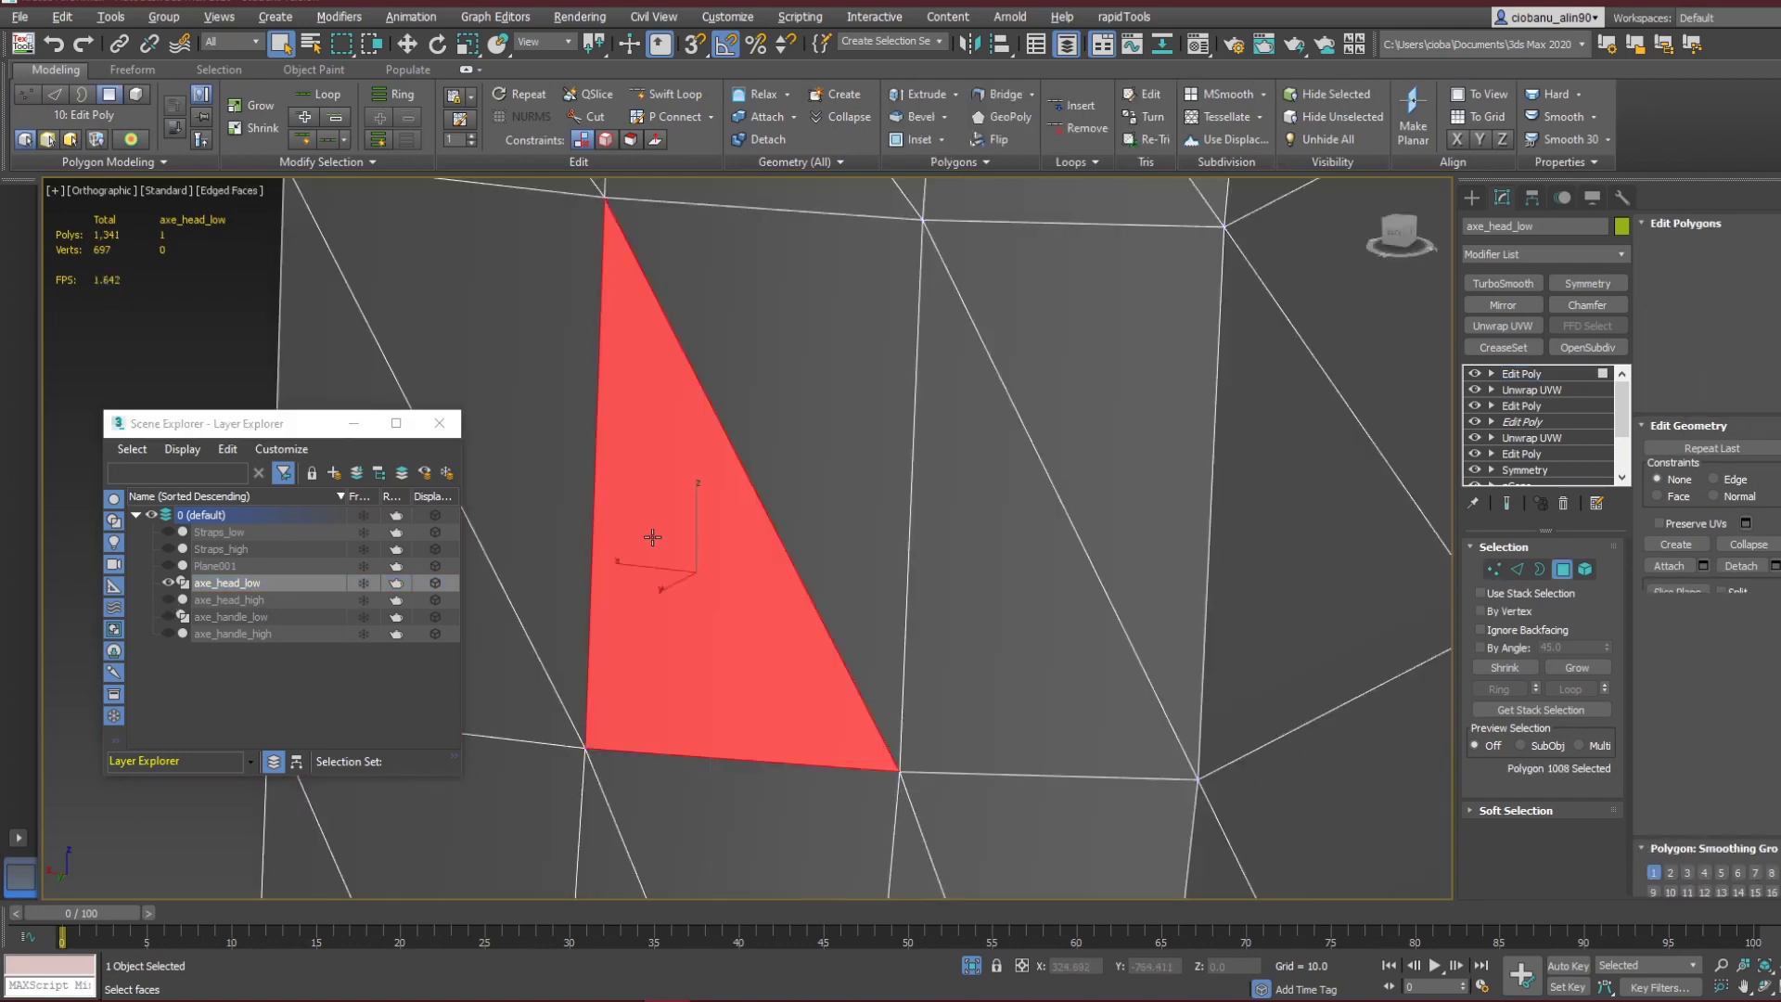
scroll(691, 542, "down", 1)
left_click(798, 334, "ctrl")
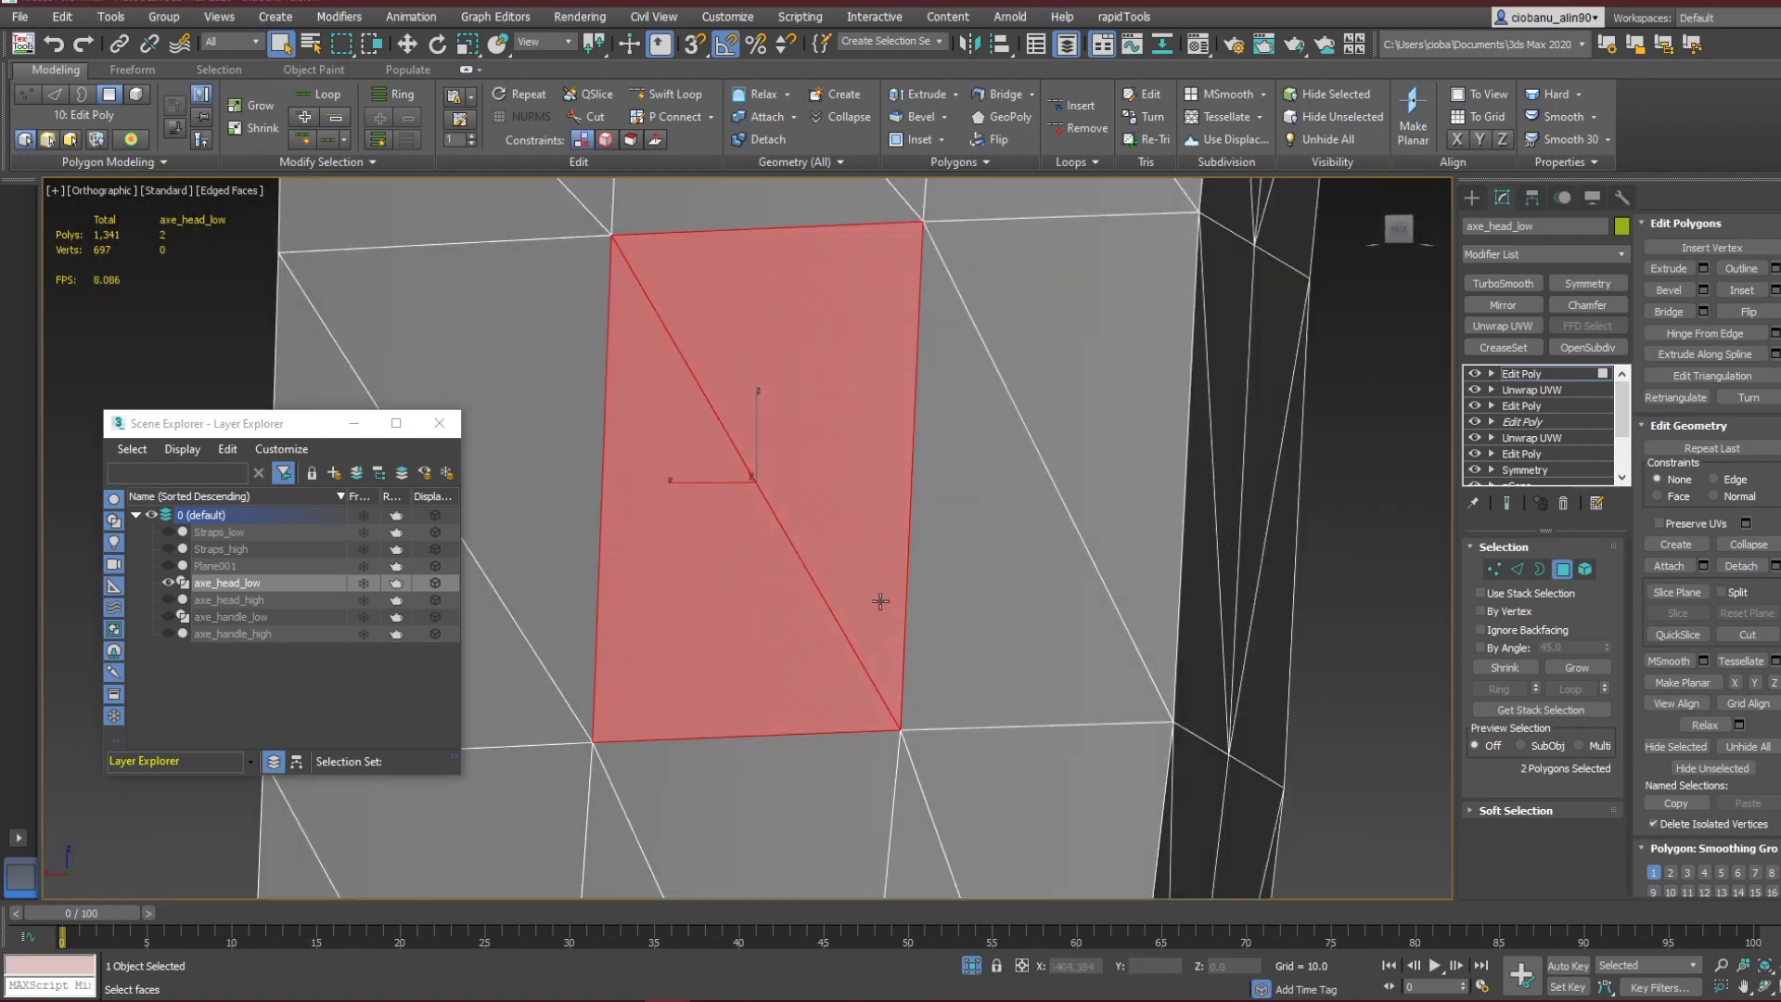
scroll(767, 537, "up", 2)
scroll(767, 537, "down", 2)
middle_click_drag(767, 537, 733, 565, "alt")
scroll(733, 540, "down", 3)
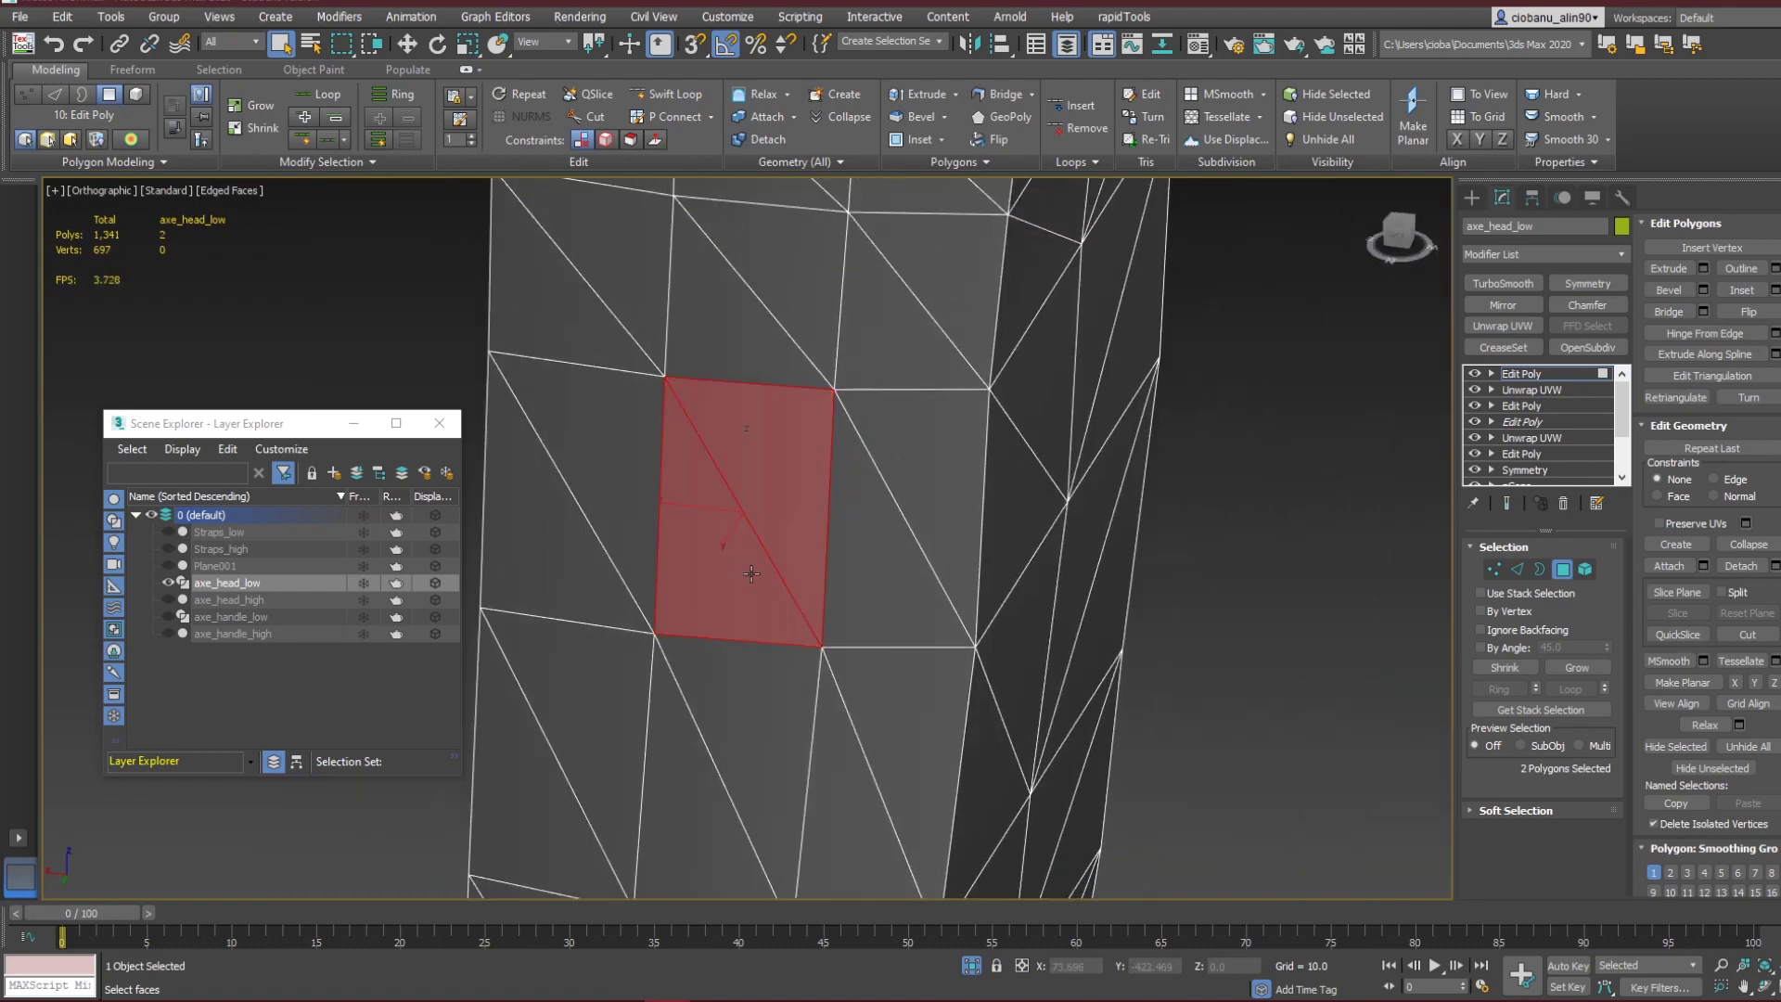
Examine the low-poly wireframe on the opposite side of the axe head, where the medallion's polygons meet the plate below.
middle_click_drag(723, 543, 727, 656)
scroll(727, 657, "up", 2)
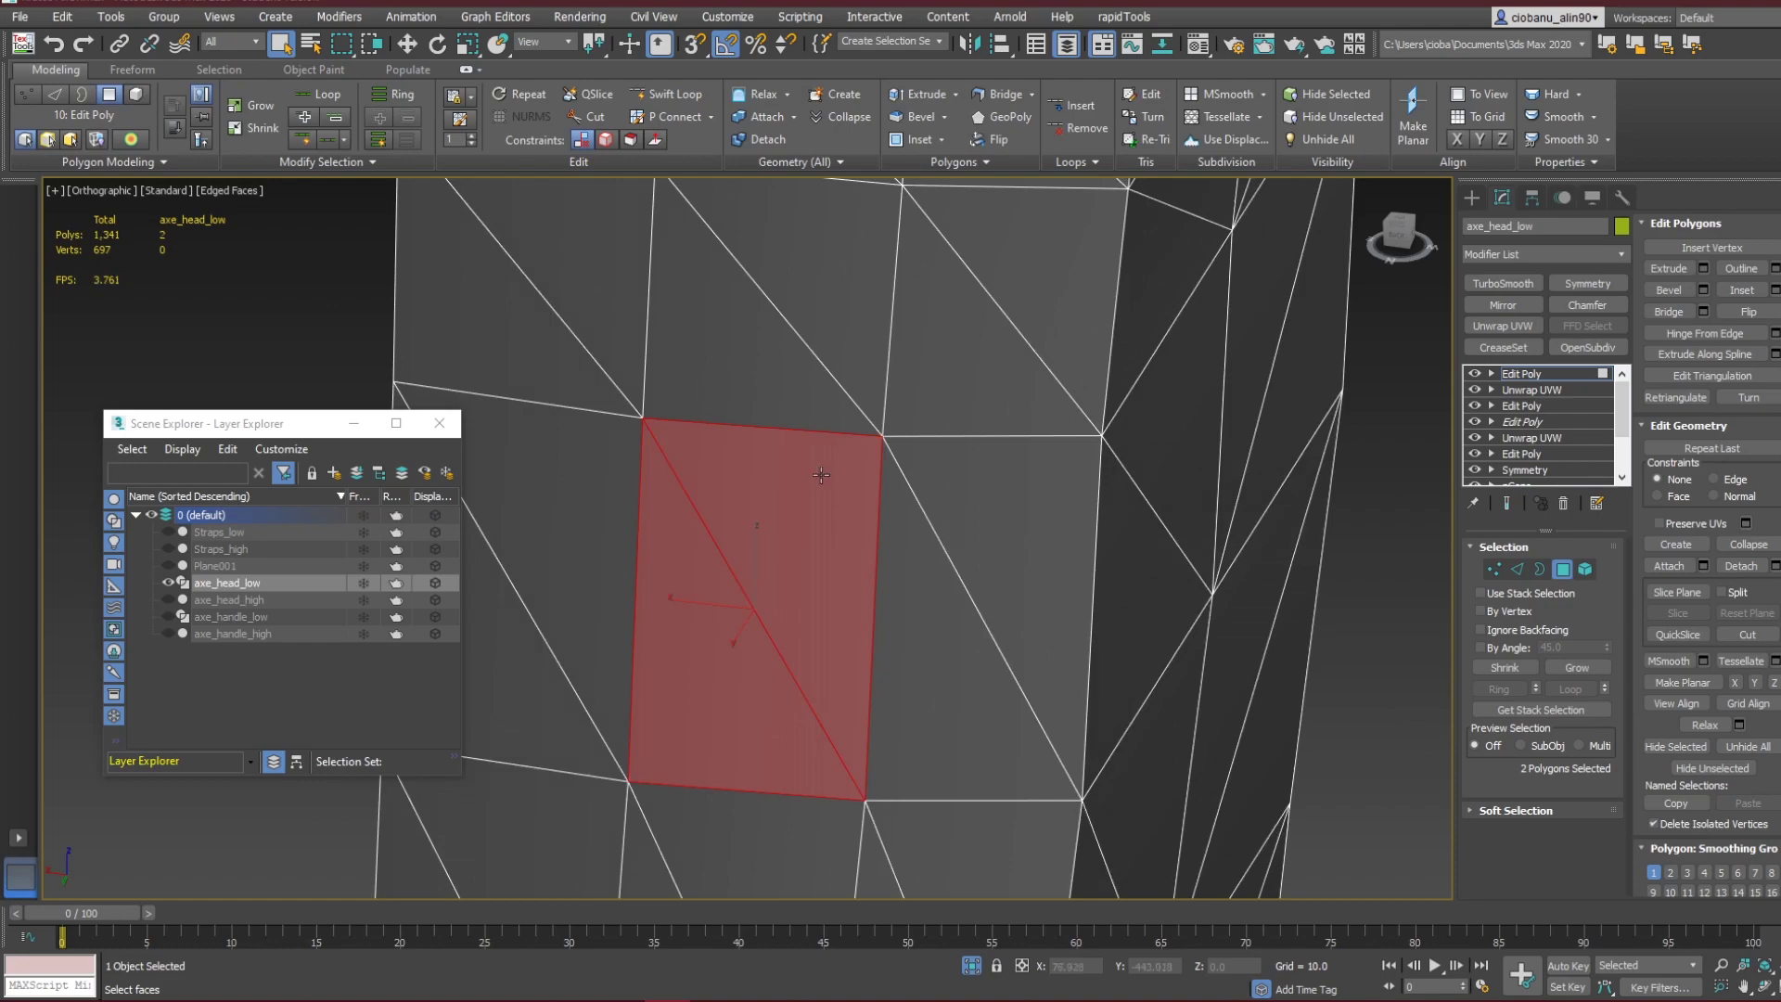
middle_click_drag(821, 475, 901, 749)
scroll(838, 547, "down", 2)
scroll(886, 527, "down", 2)
scroll(872, 509, "down", 2)
middle_click_drag(900, 749, 867, 526, "alt")
left_click(849, 503)
scroll(869, 486, "up", 2)
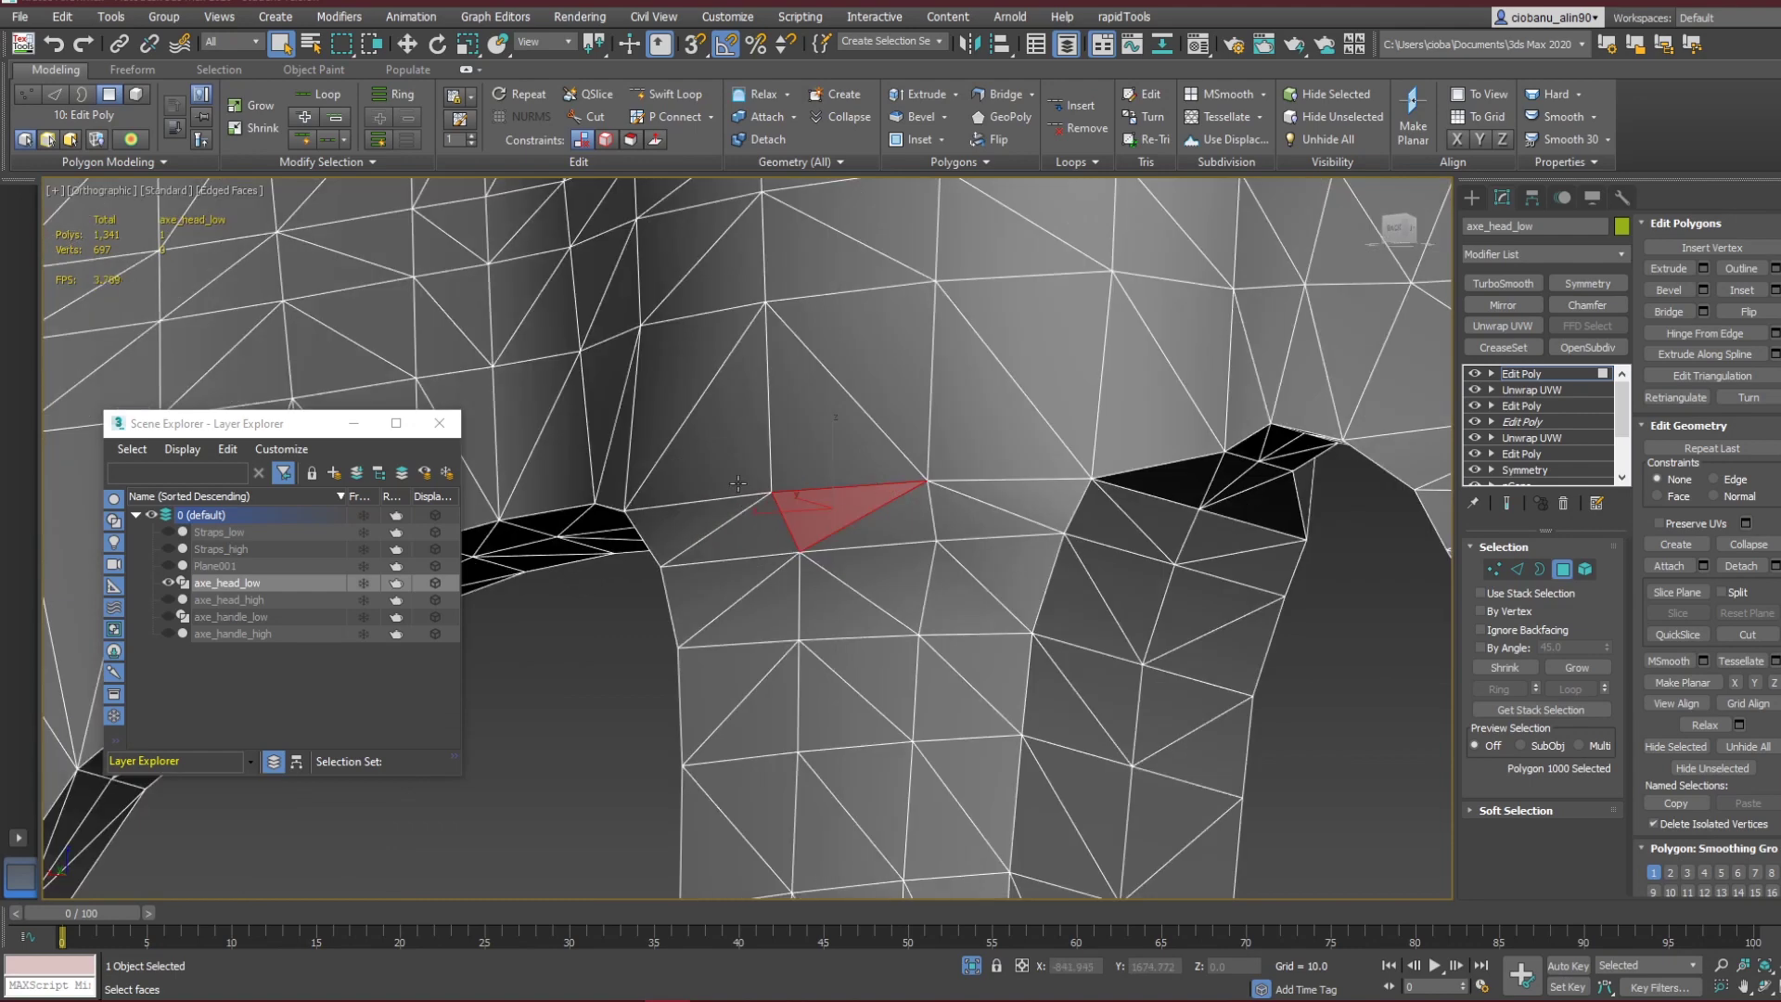
Leave polygon editing, show axe_head_high with edges turned off, and select axe_head_low.
key("4")
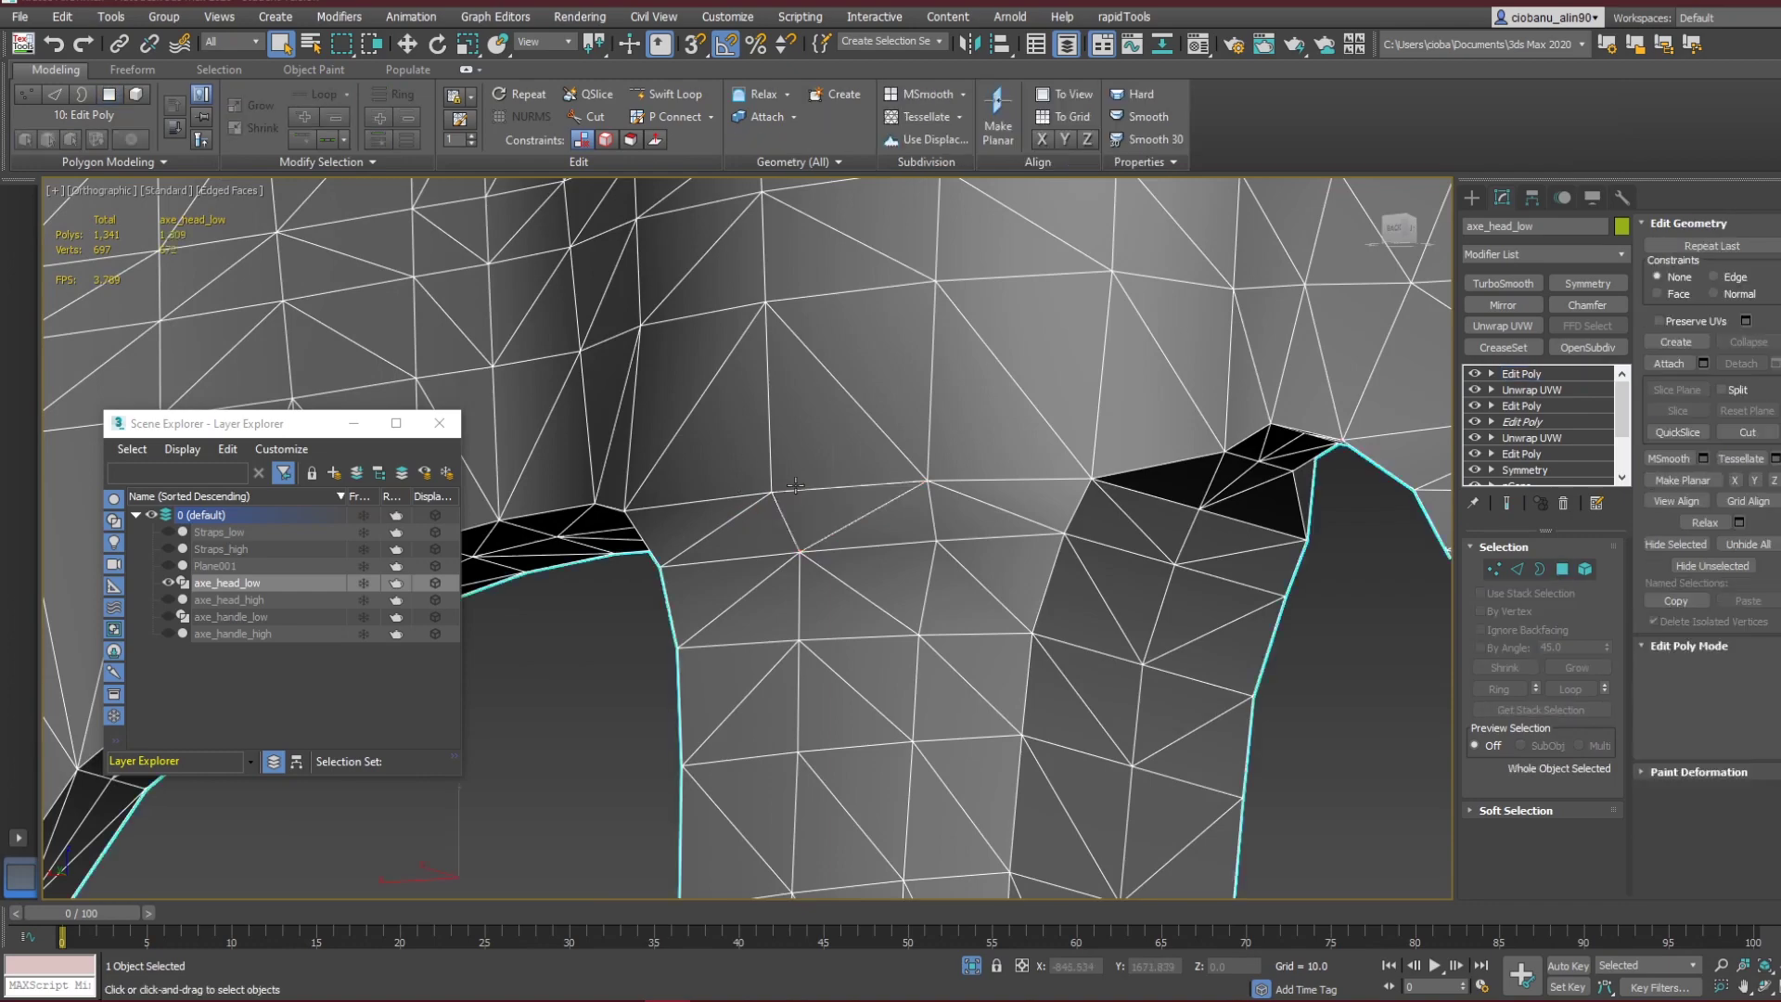
left_click(169, 600)
middle_click_drag(932, 482, 931, 535, "alt")
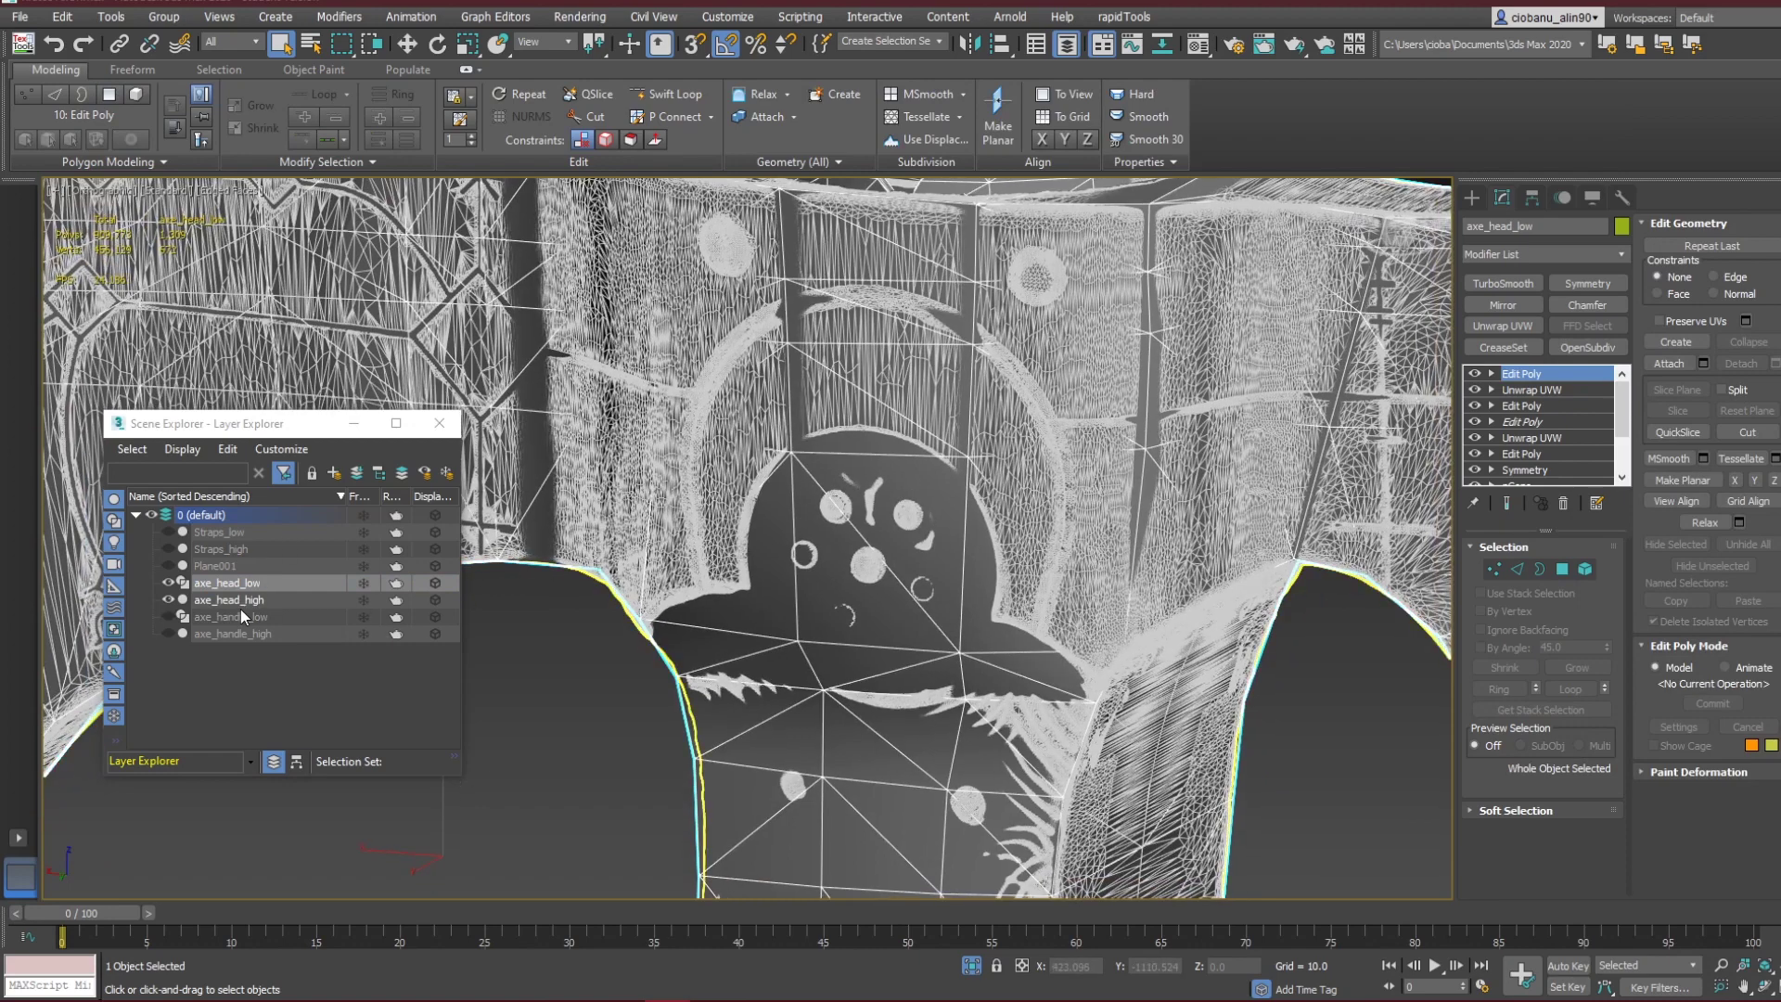
left_click(232, 600)
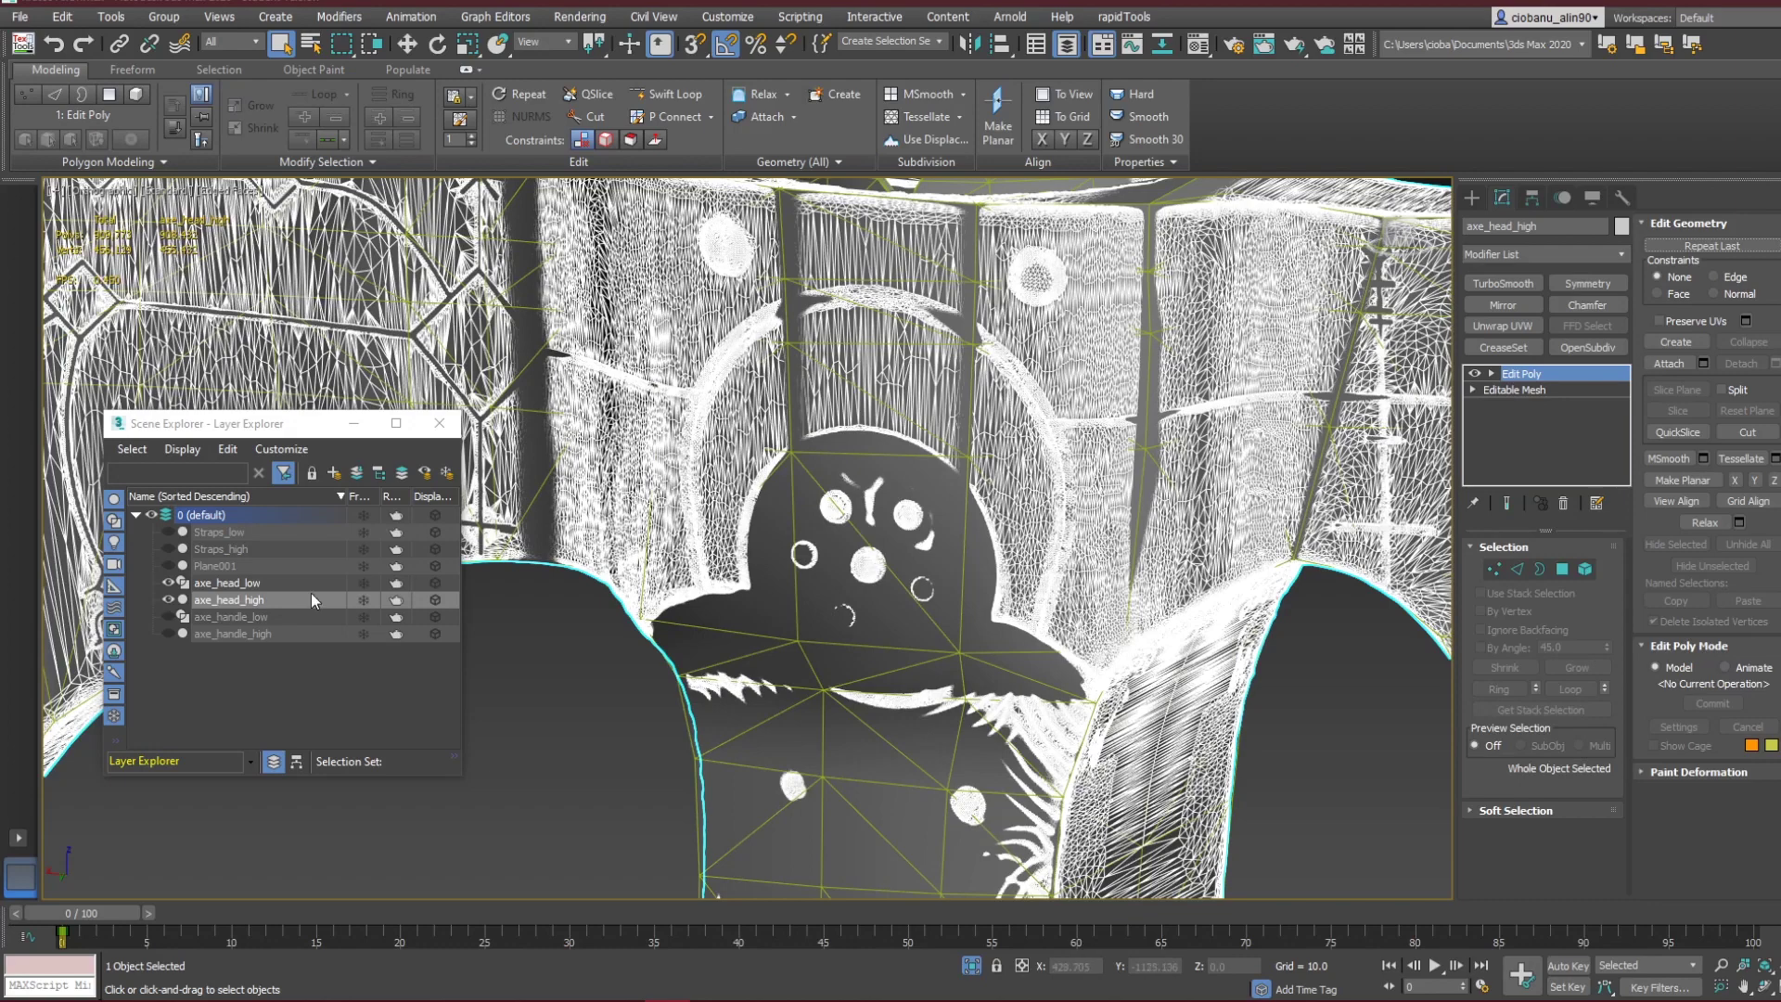
scroll(852, 458, "up", 5)
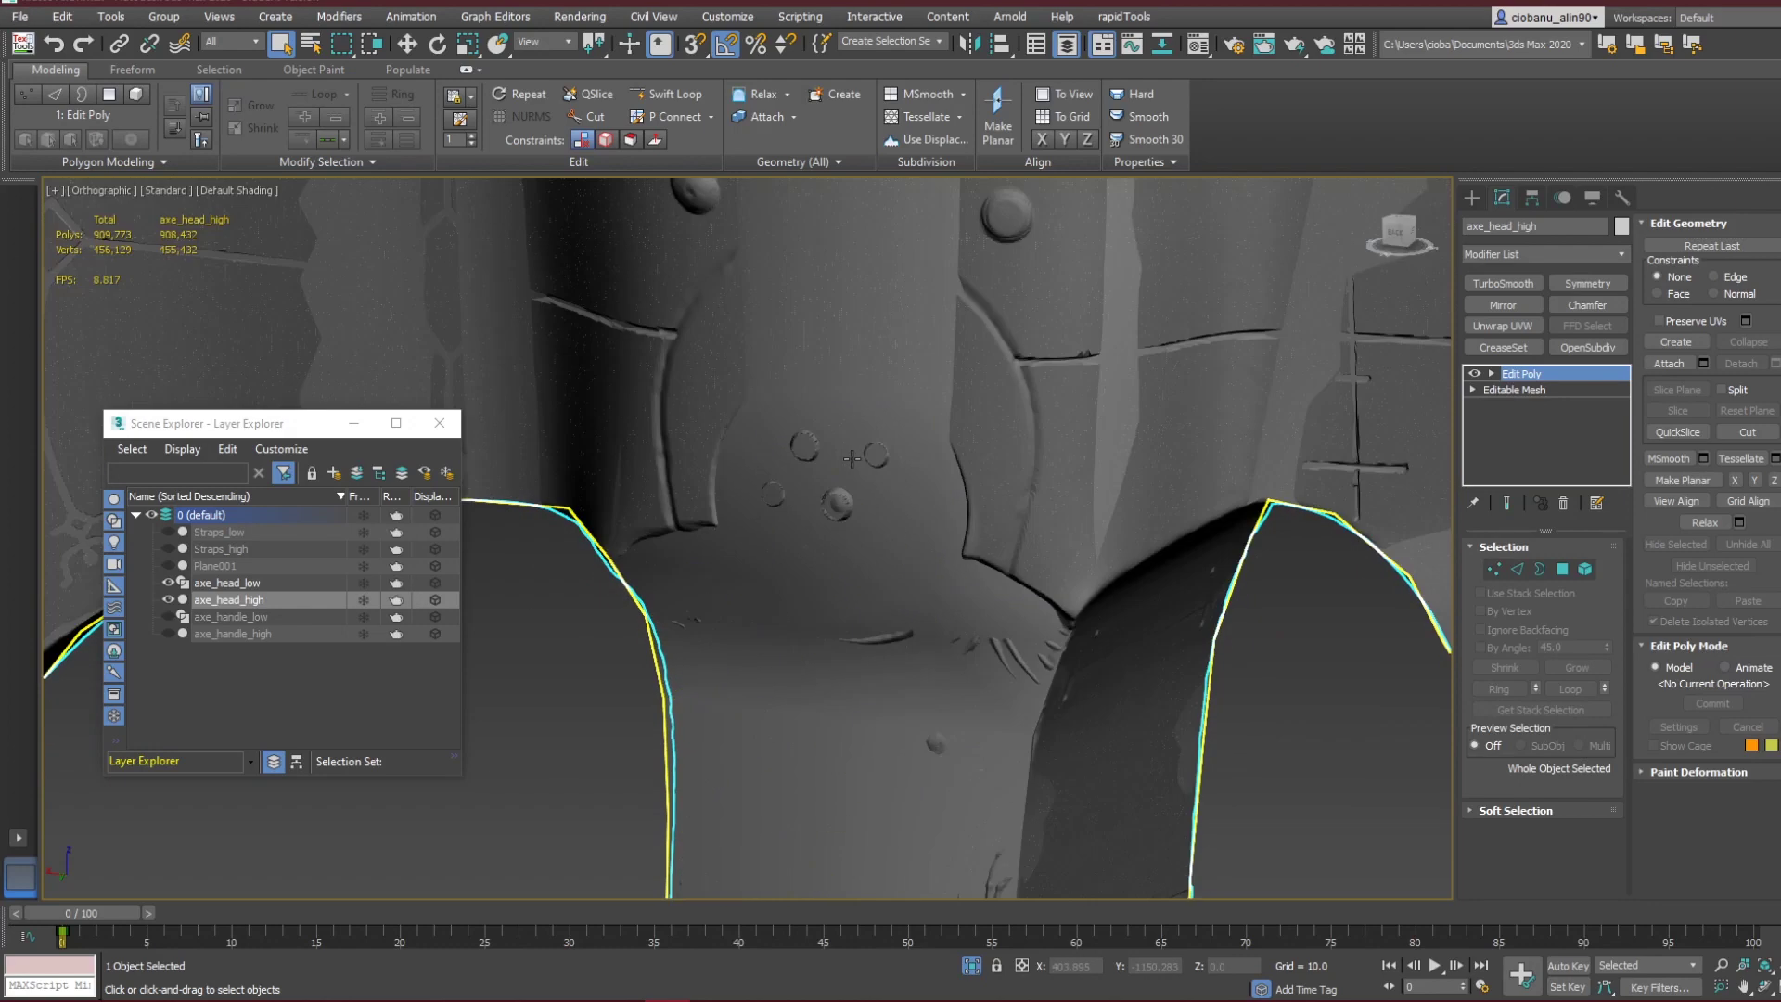
left_click(243, 586)
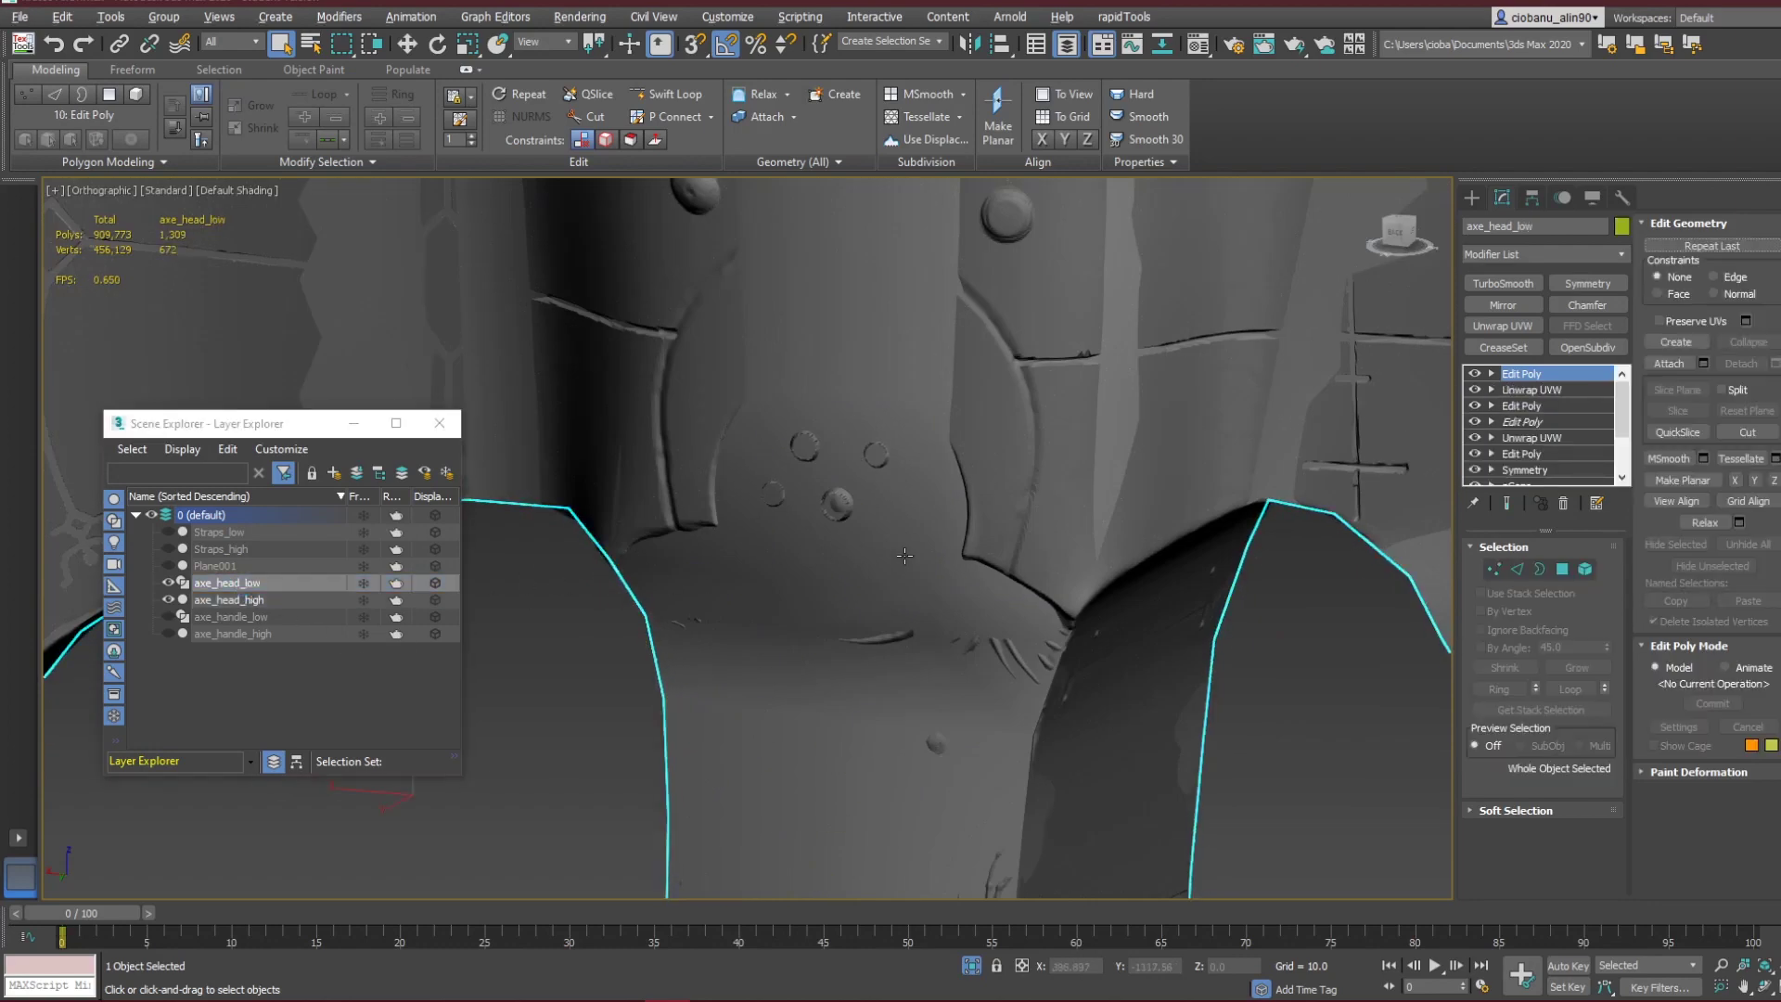
Select the four axe_head_low vertices flanking the lower half of the medallion, two on each face of the head.
middle_click_drag(904, 556, 840, 547, "alt")
key("1")
left_click(881, 530)
left_click(1055, 531, "ctrl")
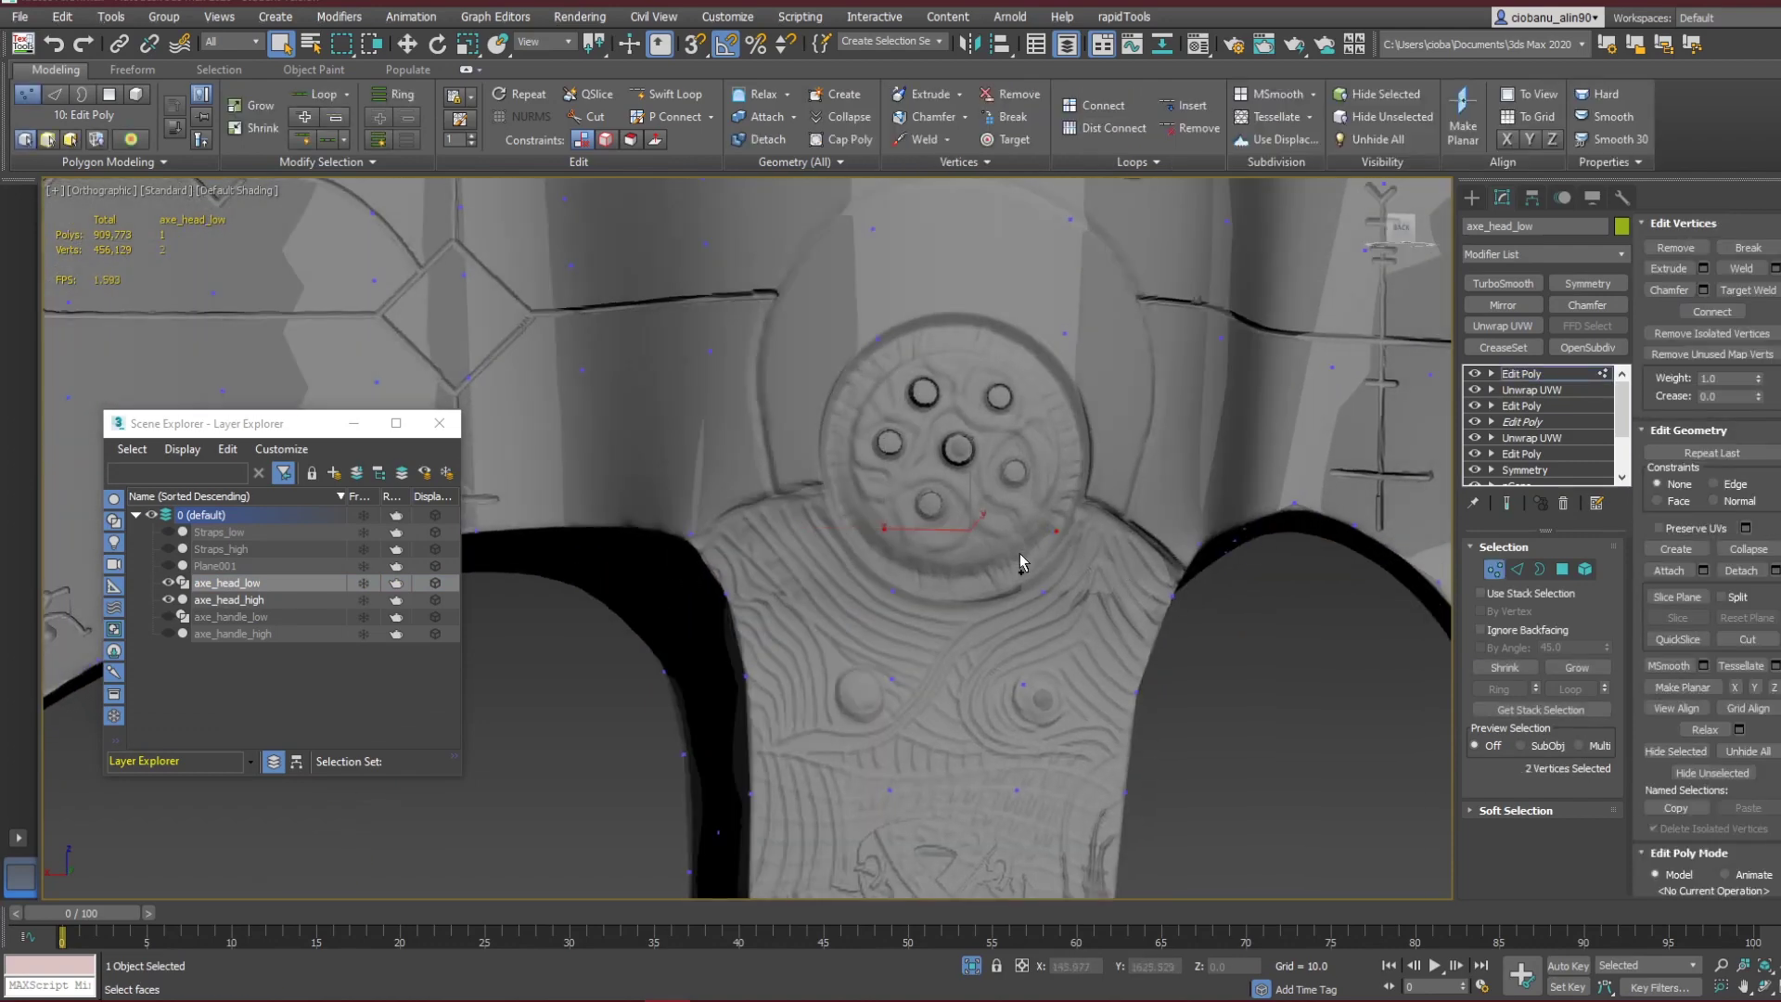
middle_click_drag(1021, 559, 1013, 582, "alt")
key("w")
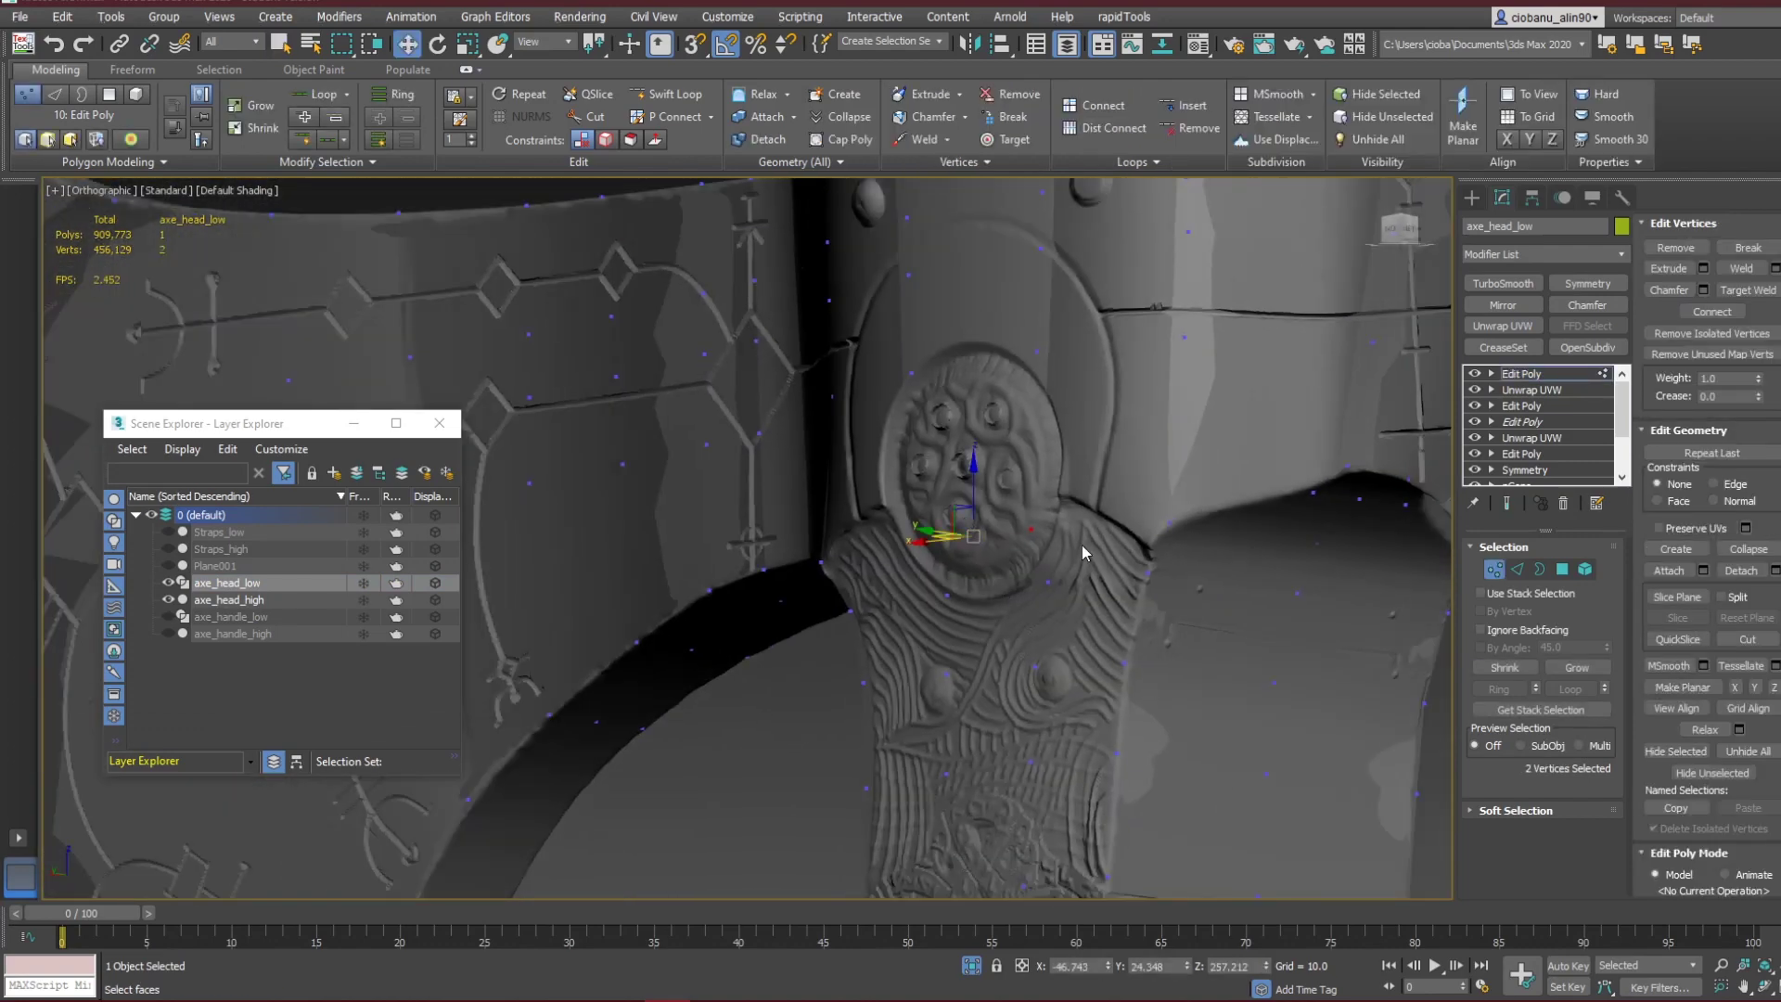
scroll(1168, 599, "down", 5)
middle_click_drag(1170, 592, 1097, 628, "alt")
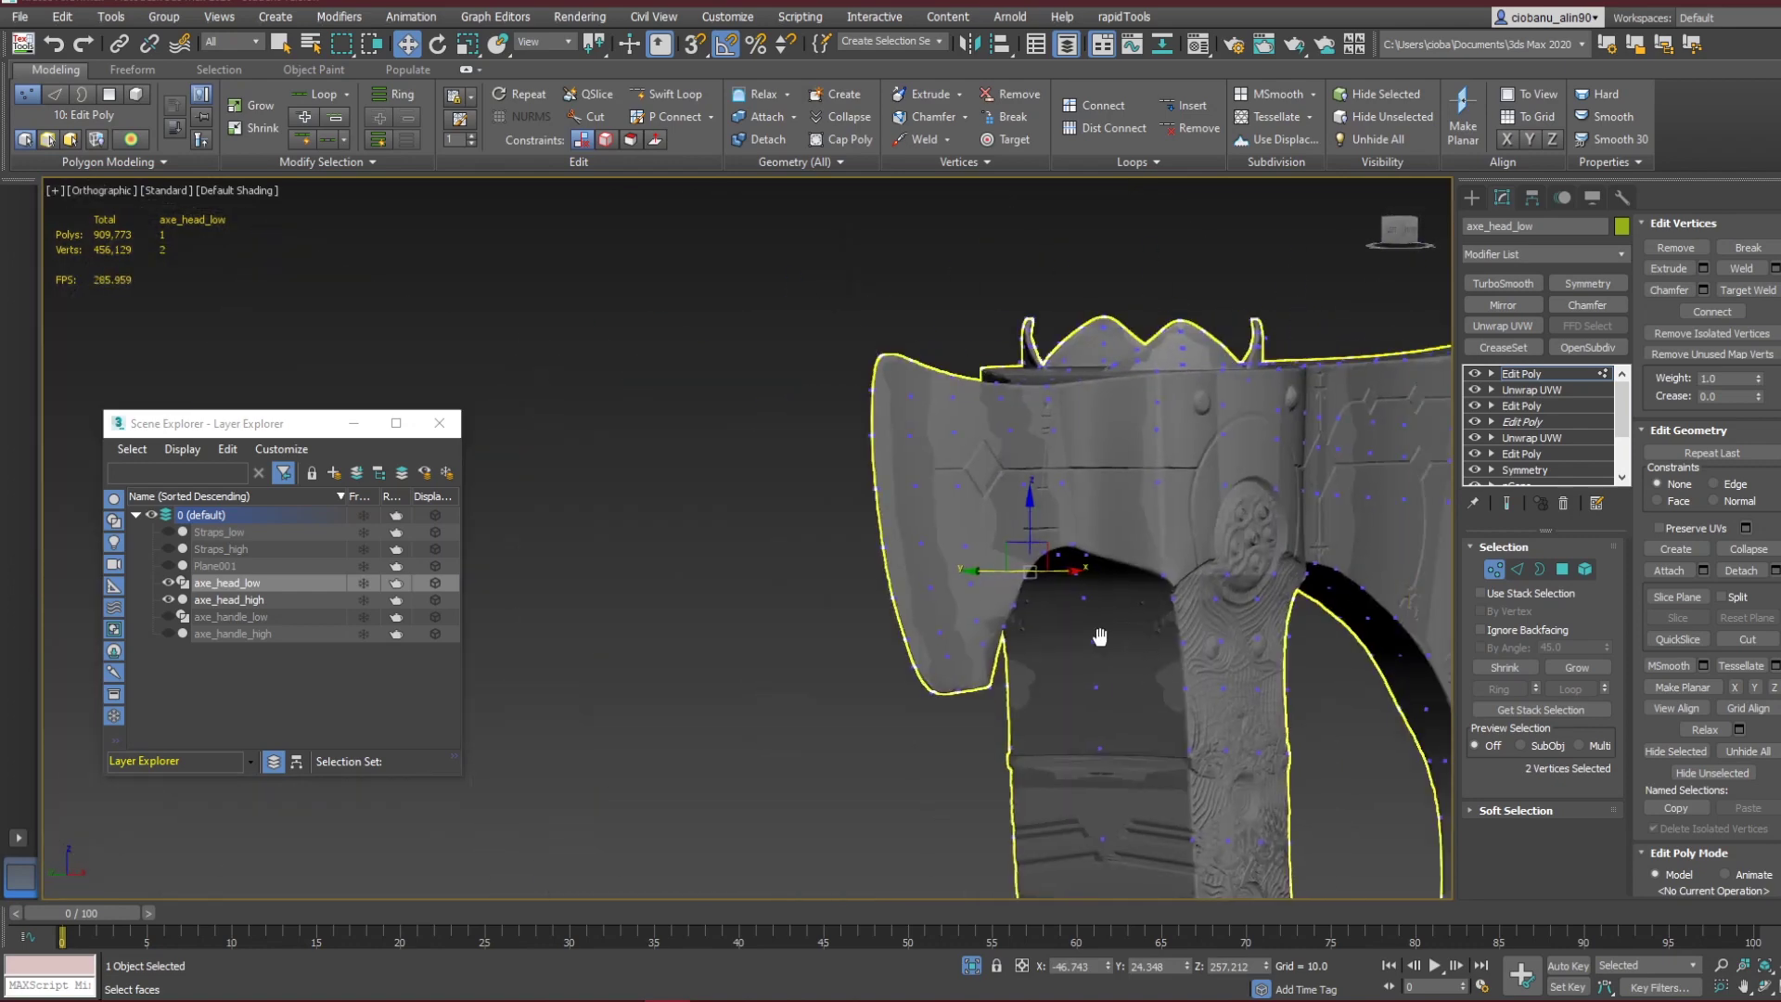
scroll(1103, 603, "up", 4)
middle_click_drag(1139, 519, 914, 620, "alt")
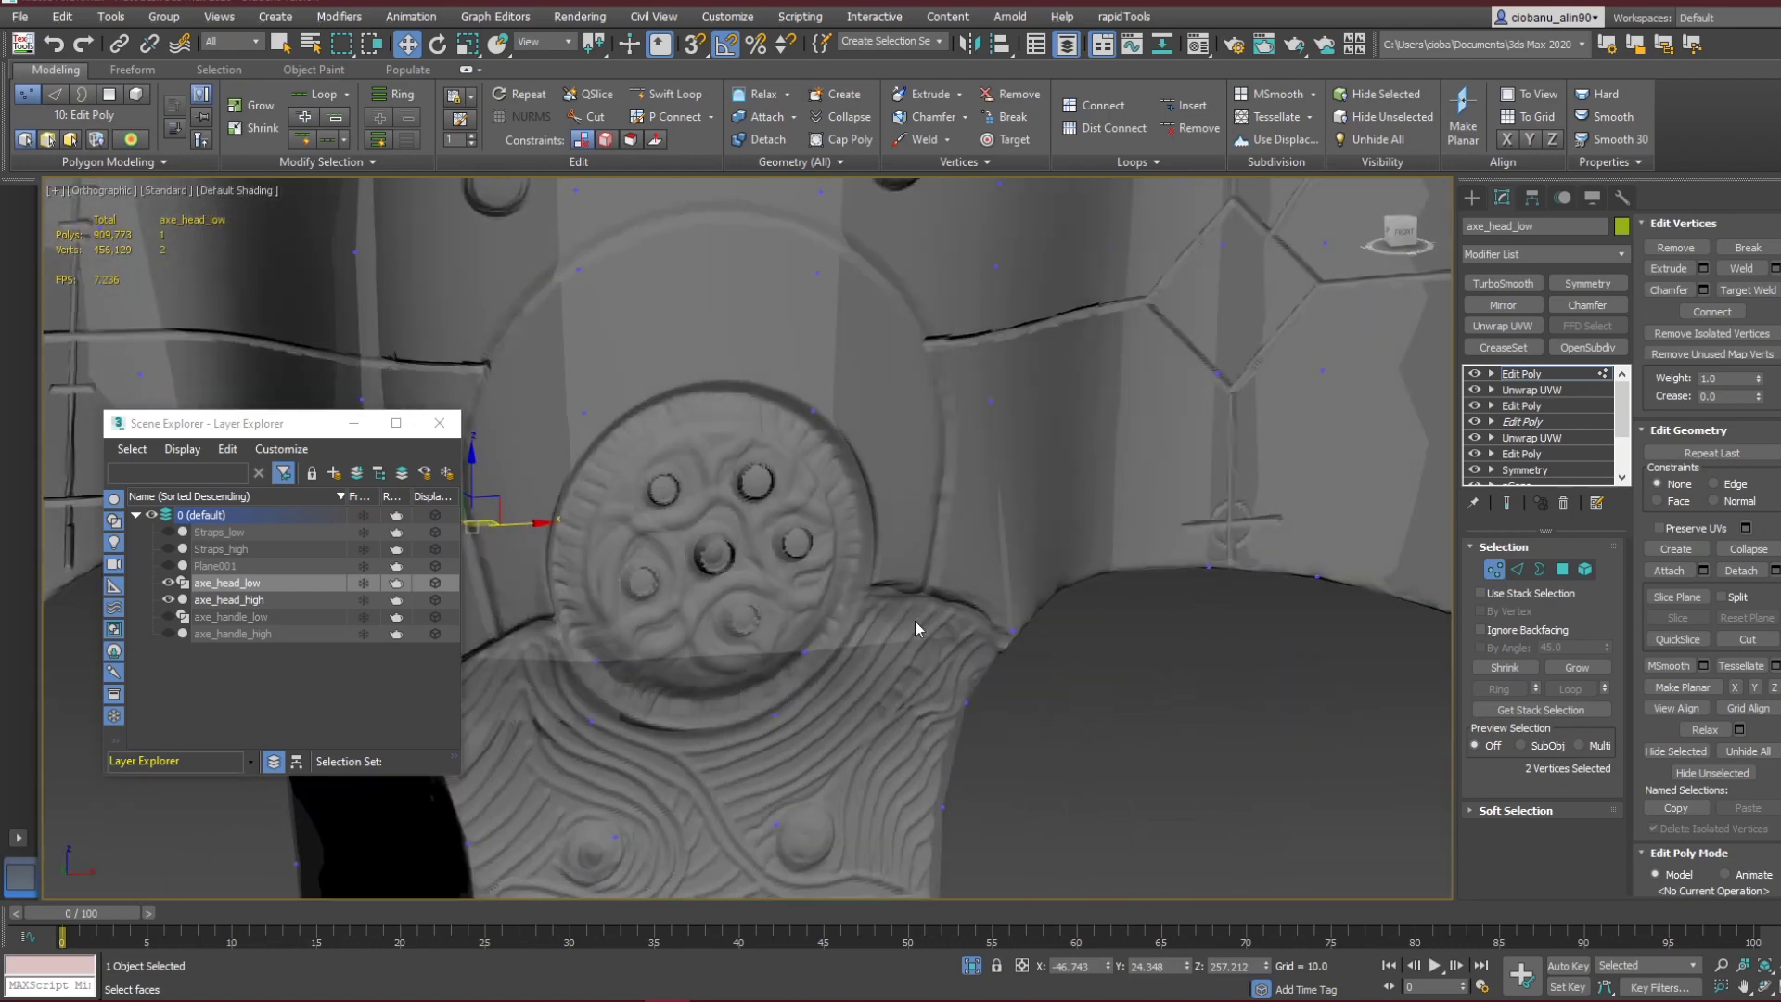
left_click(806, 651, "ctrl")
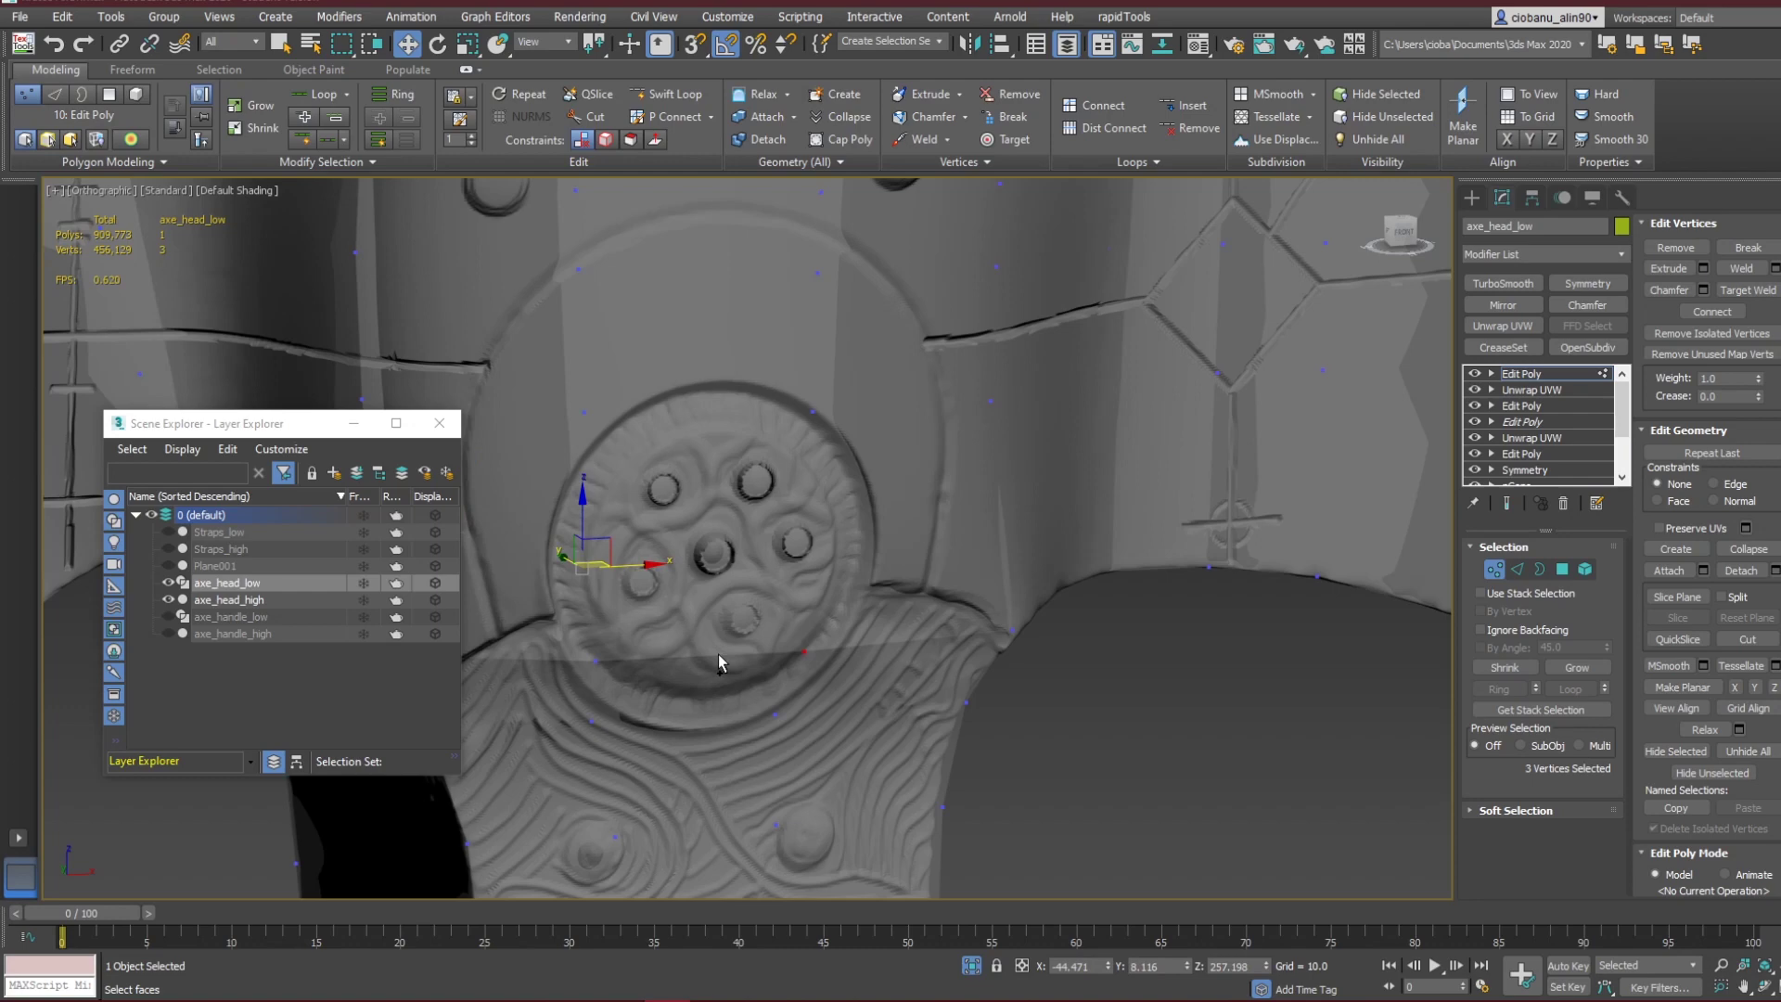
left_click(602, 659, "ctrl")
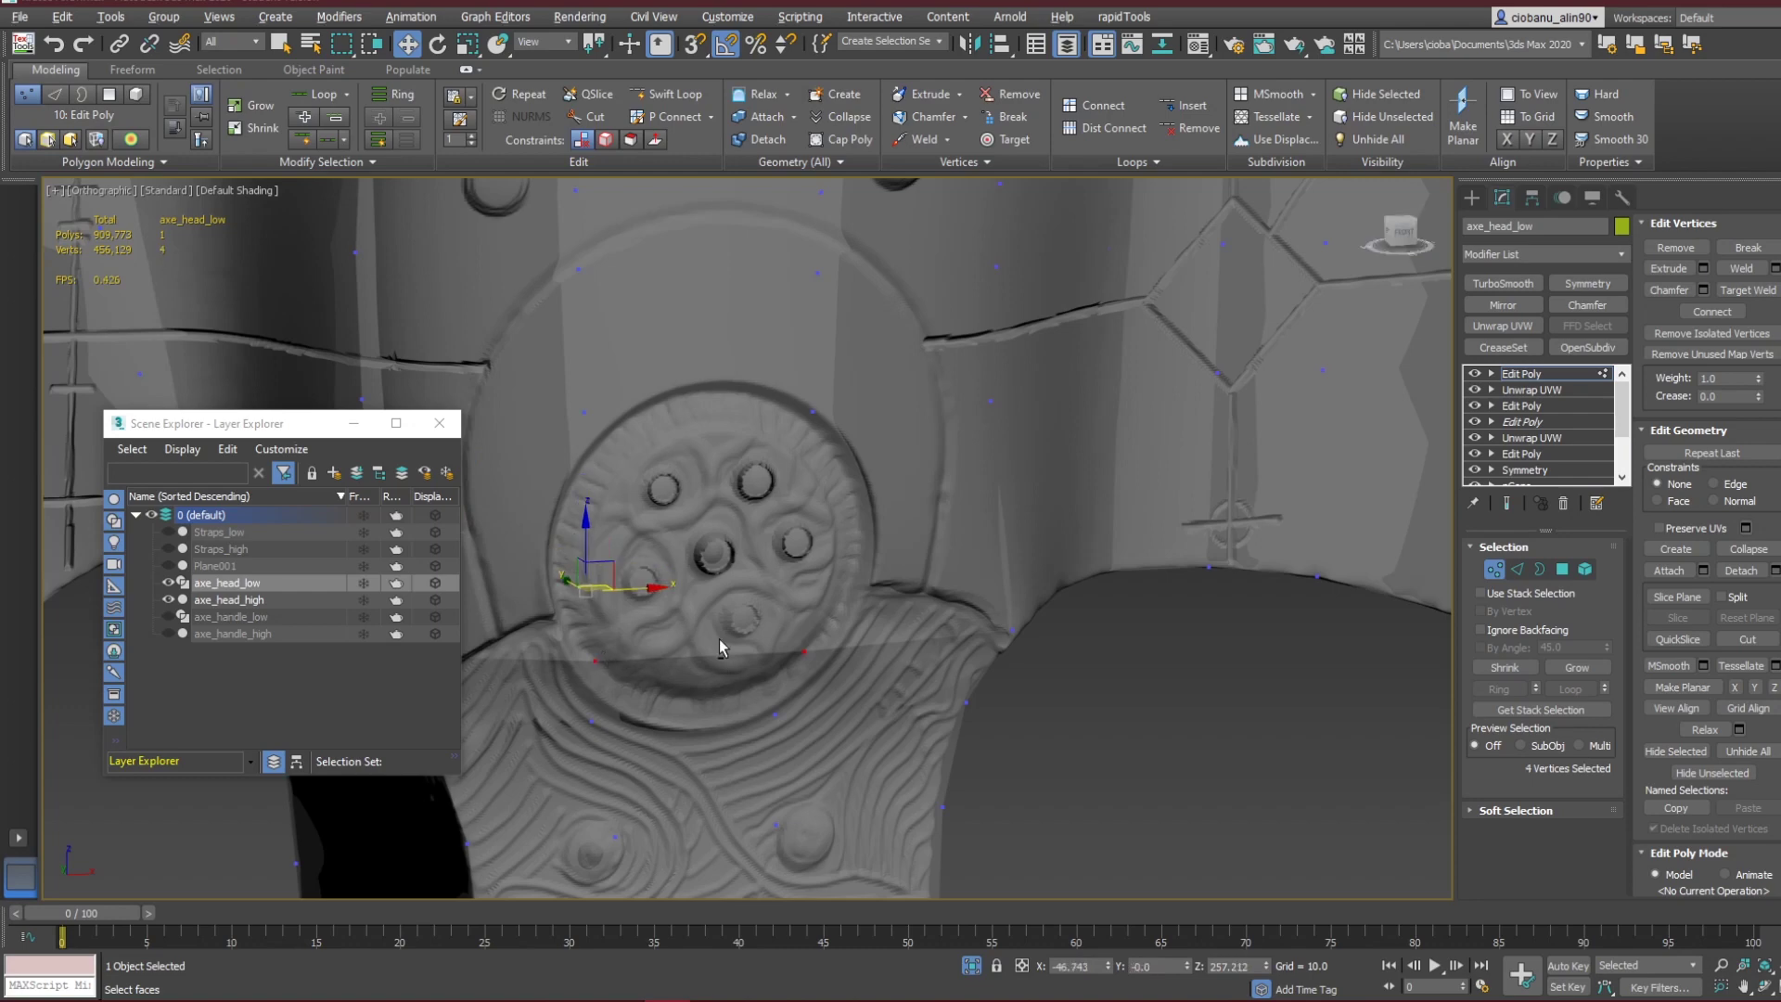
Raise the four selected vertices along Z to about 261 so the low-poly edge crosses the medallion higher up.
middle_click_drag(720, 648, 580, 522, "alt")
left_click_drag(582, 533, 624, 473)
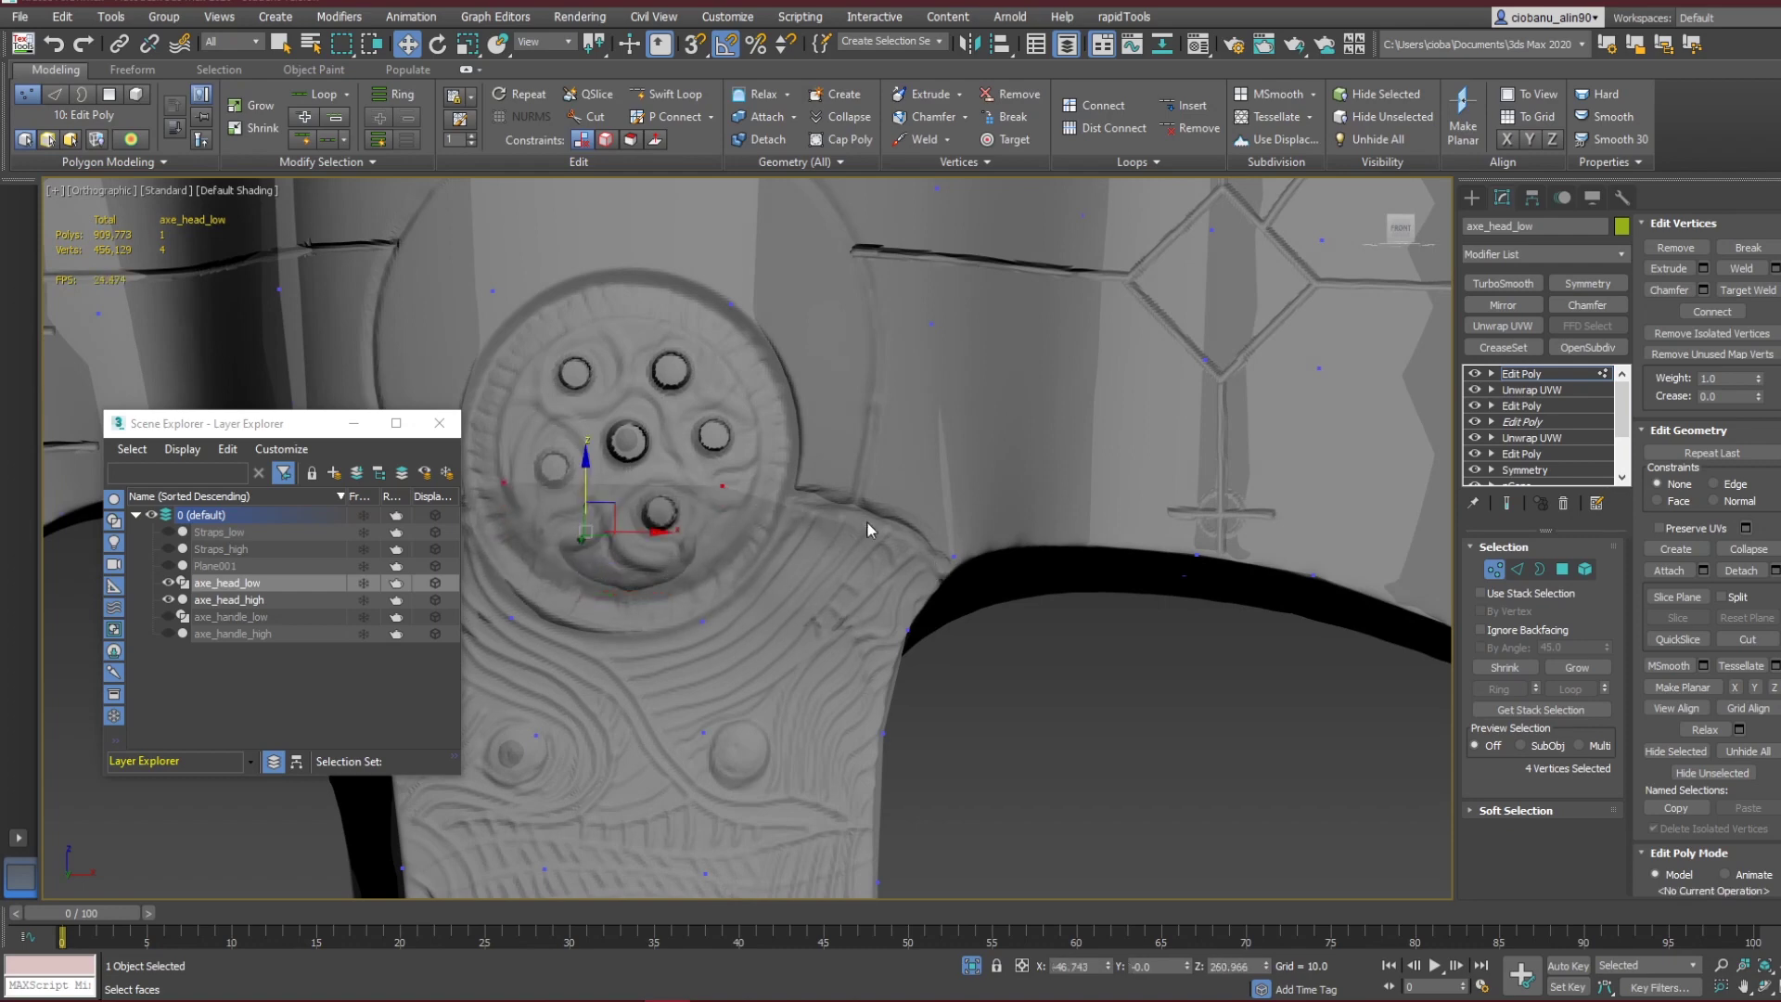
middle_click_drag(726, 524, 898, 593, "alt")
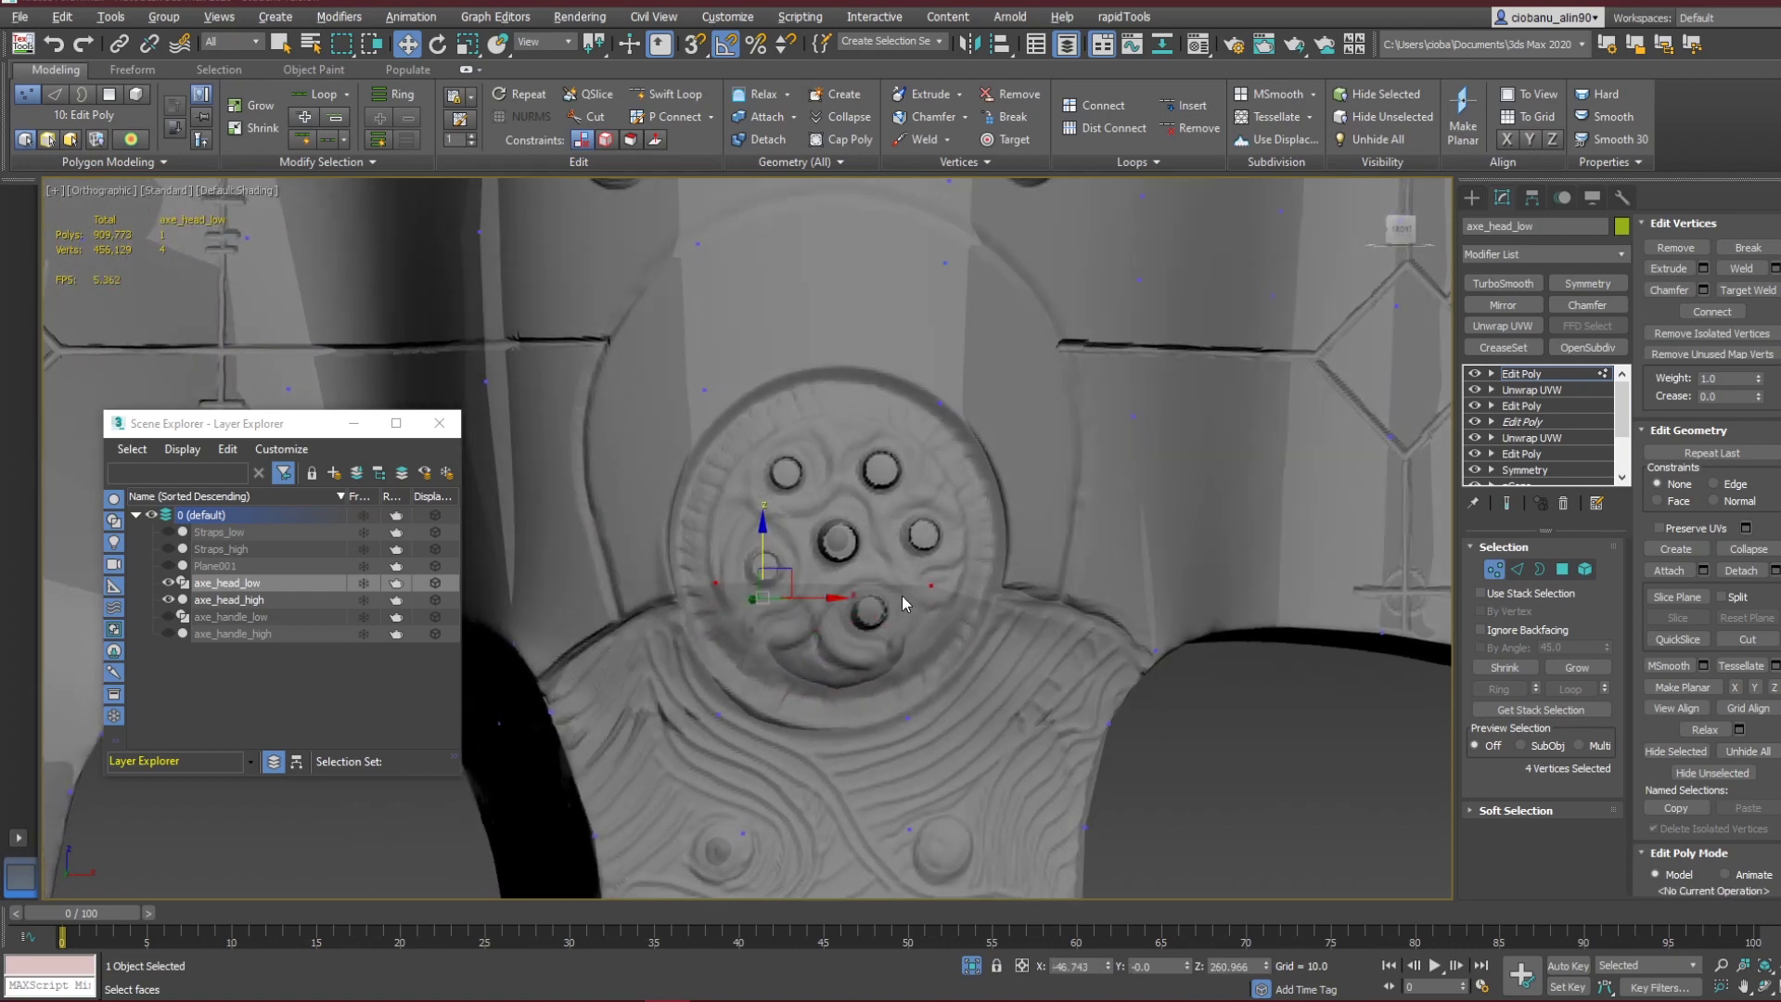
left_click_drag(761, 540, 761, 540)
middle_click_drag(838, 575, 788, 585, "alt")
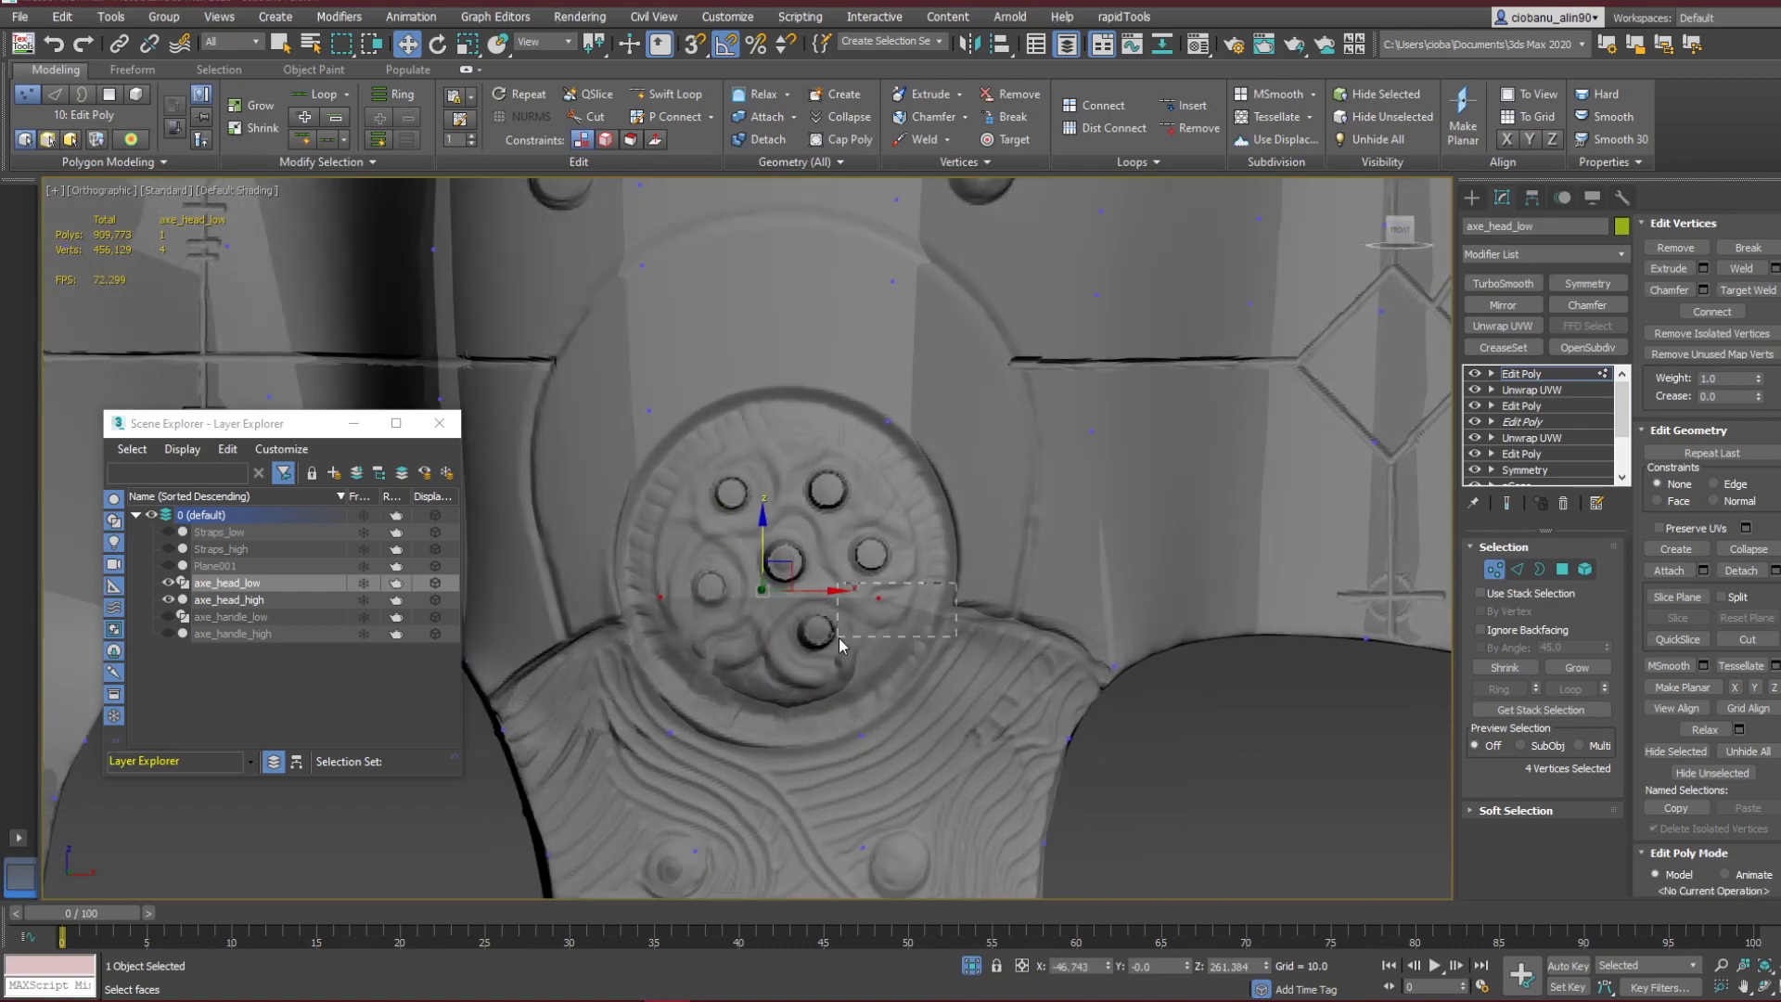
In the front view, move the right-hand pair of medallion vertices outward to the medallion's rim, at X about -35.9.
left_click_drag(840, 639, 838, 637)
key("f")
scroll(742, 531, "up", 6)
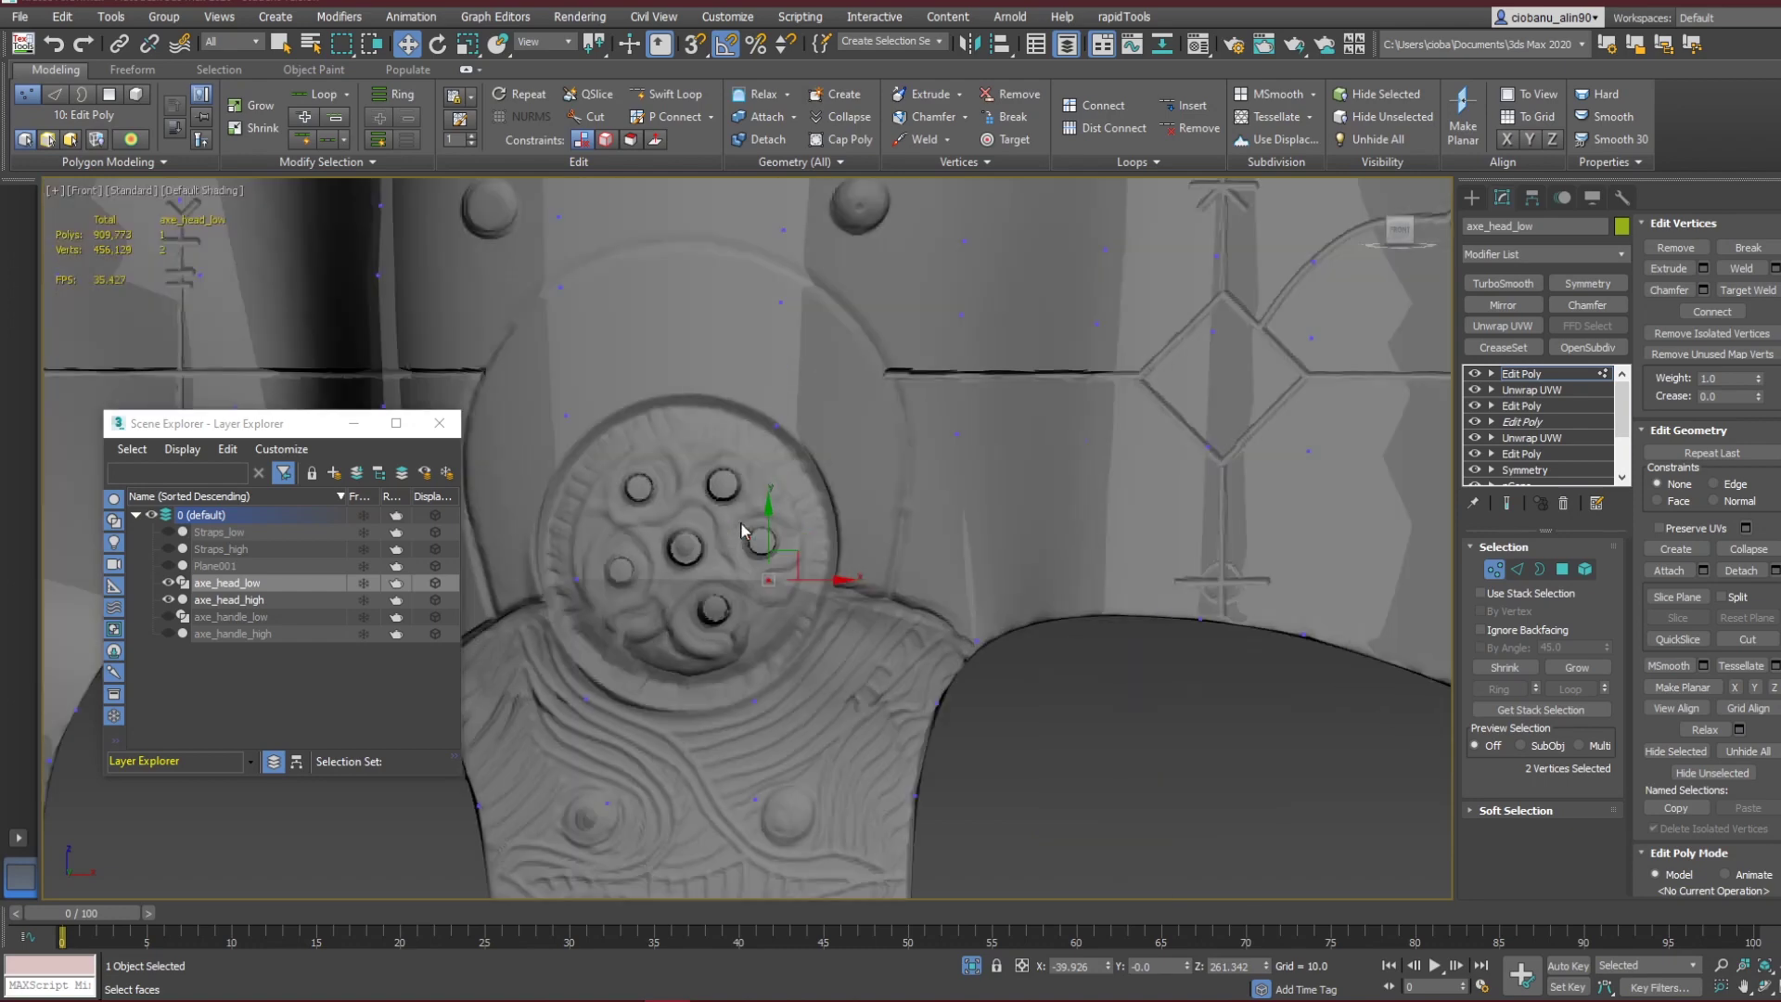
scroll(742, 531, "up", 5)
middle_click_drag(766, 666, 763, 554)
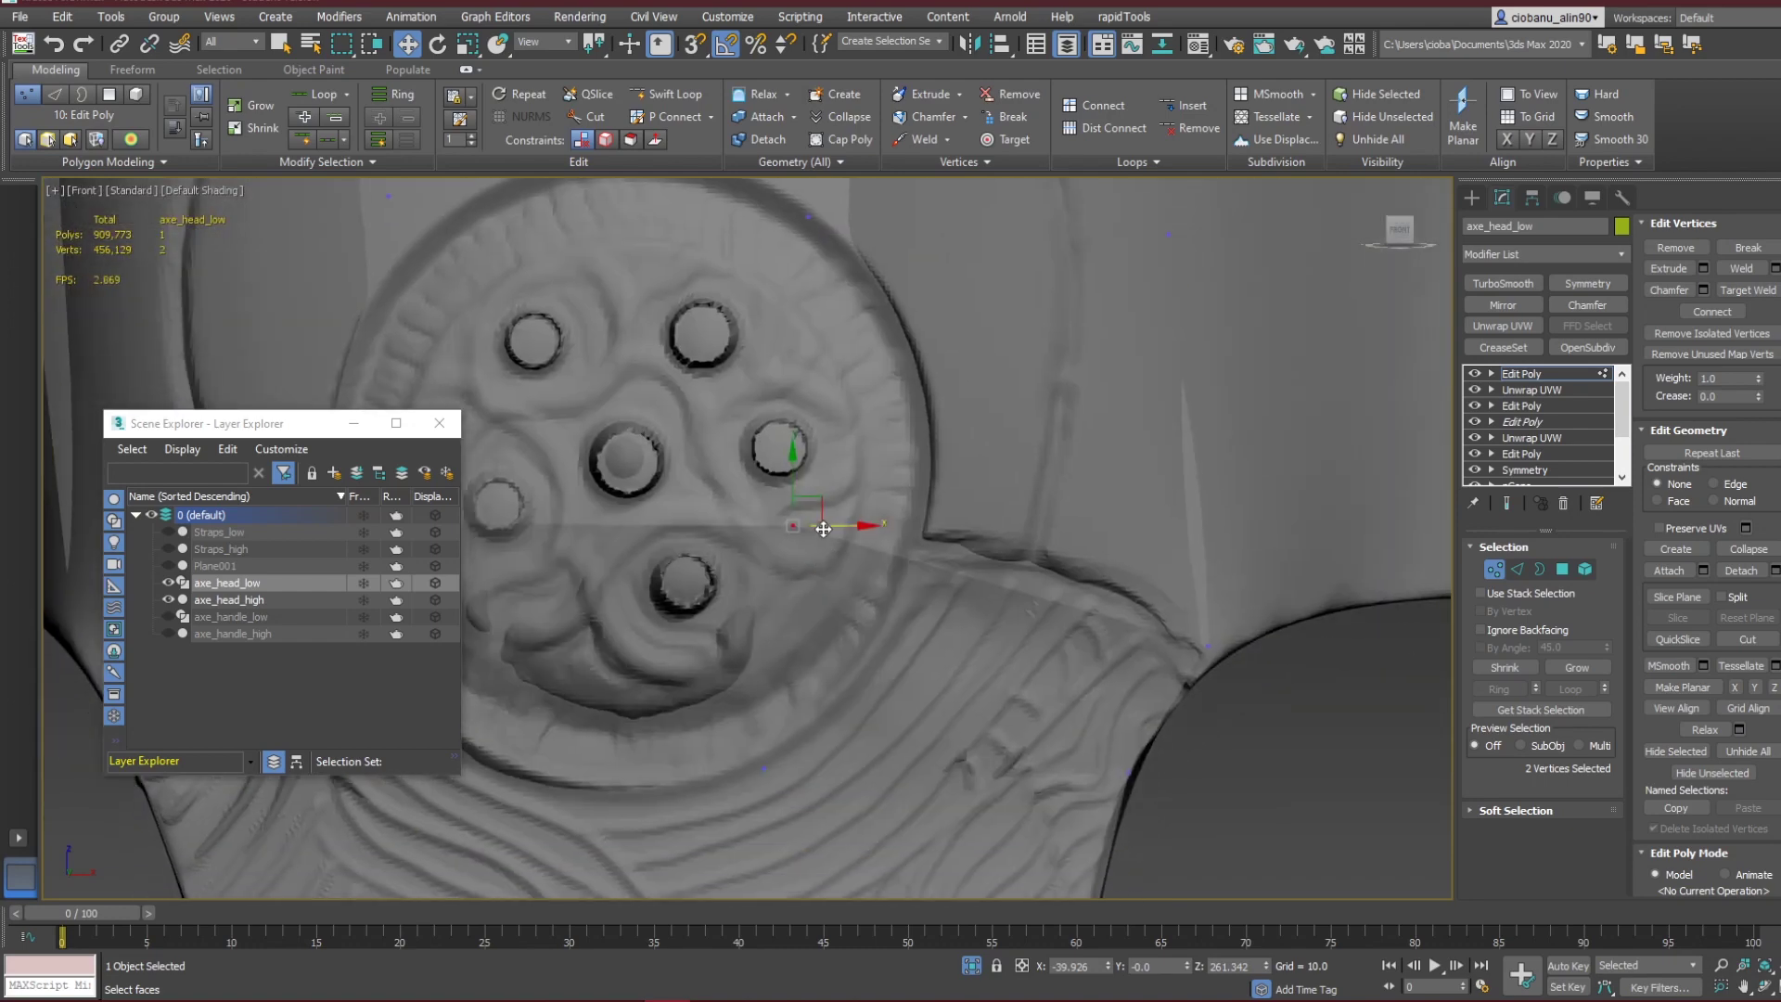
mouse_move(940, 541)
left_mouse_down()
mouse_move(982, 544)
mouse_move(954, 553)
left_mouse_up()
Move the left-hand pair of medallion vertices outward and slightly down to the rim, at X about -55.7 and Z about 260.4.
middle_click_drag(810, 556, 1079, 531)
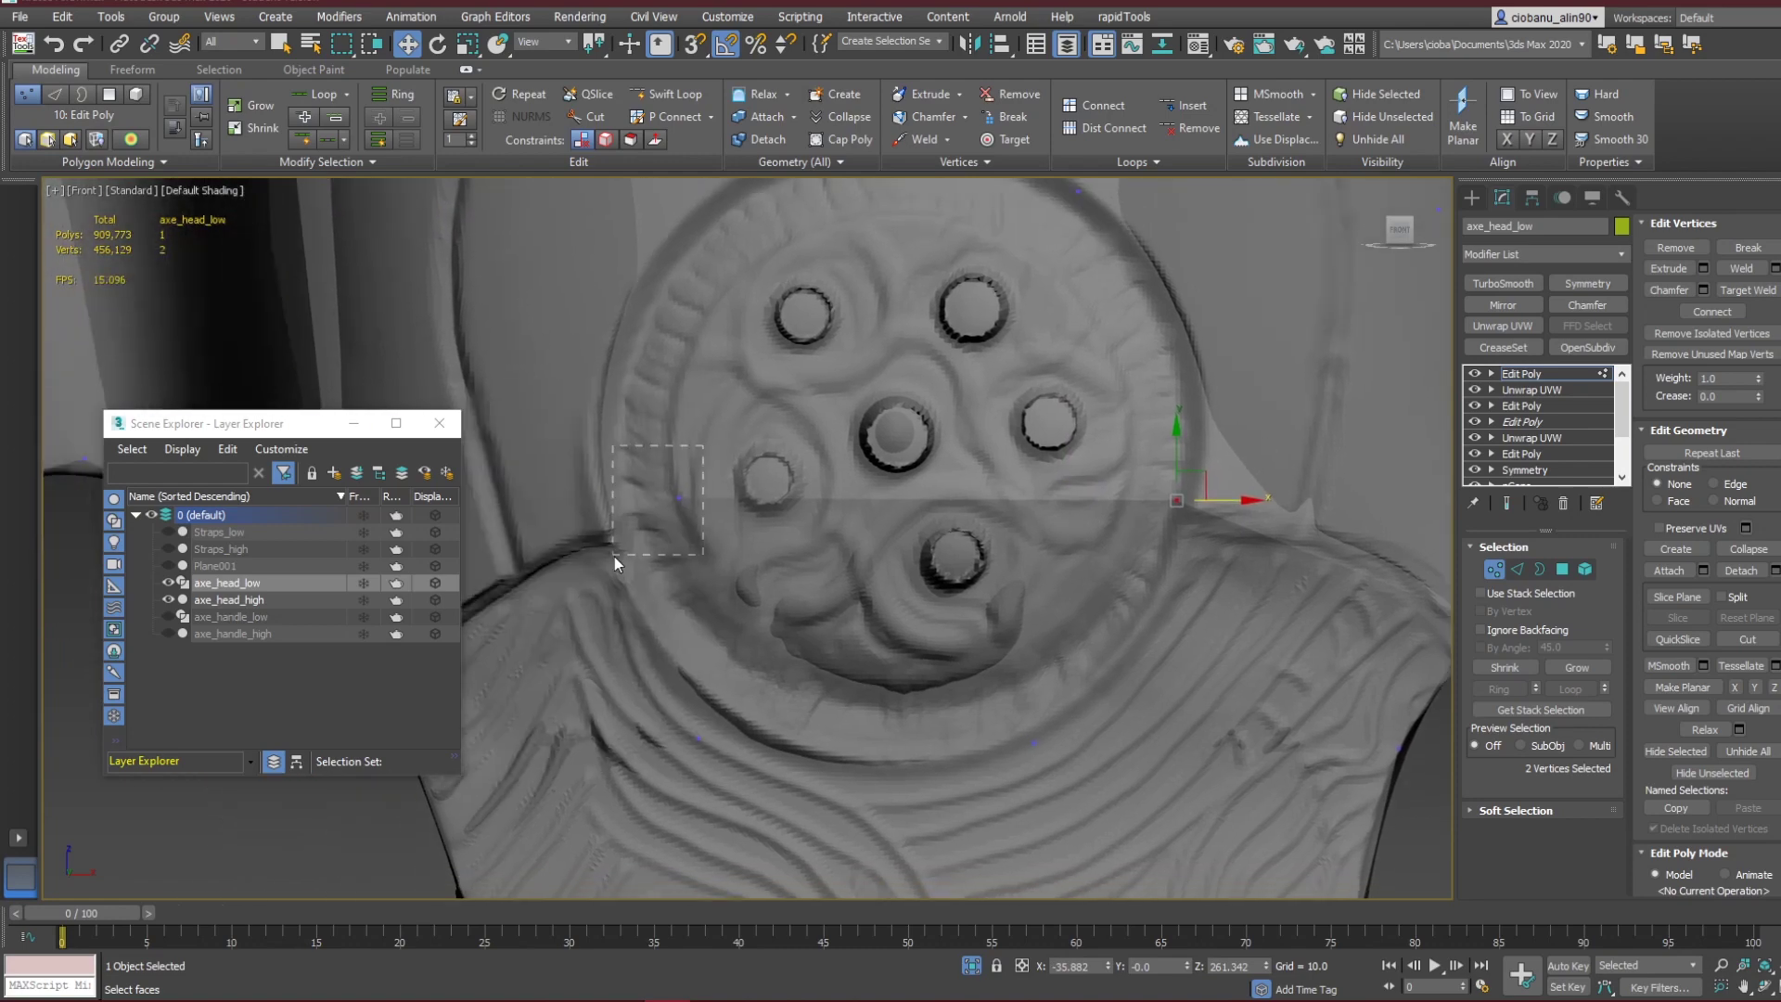
left_click_drag(614, 557, 613, 556)
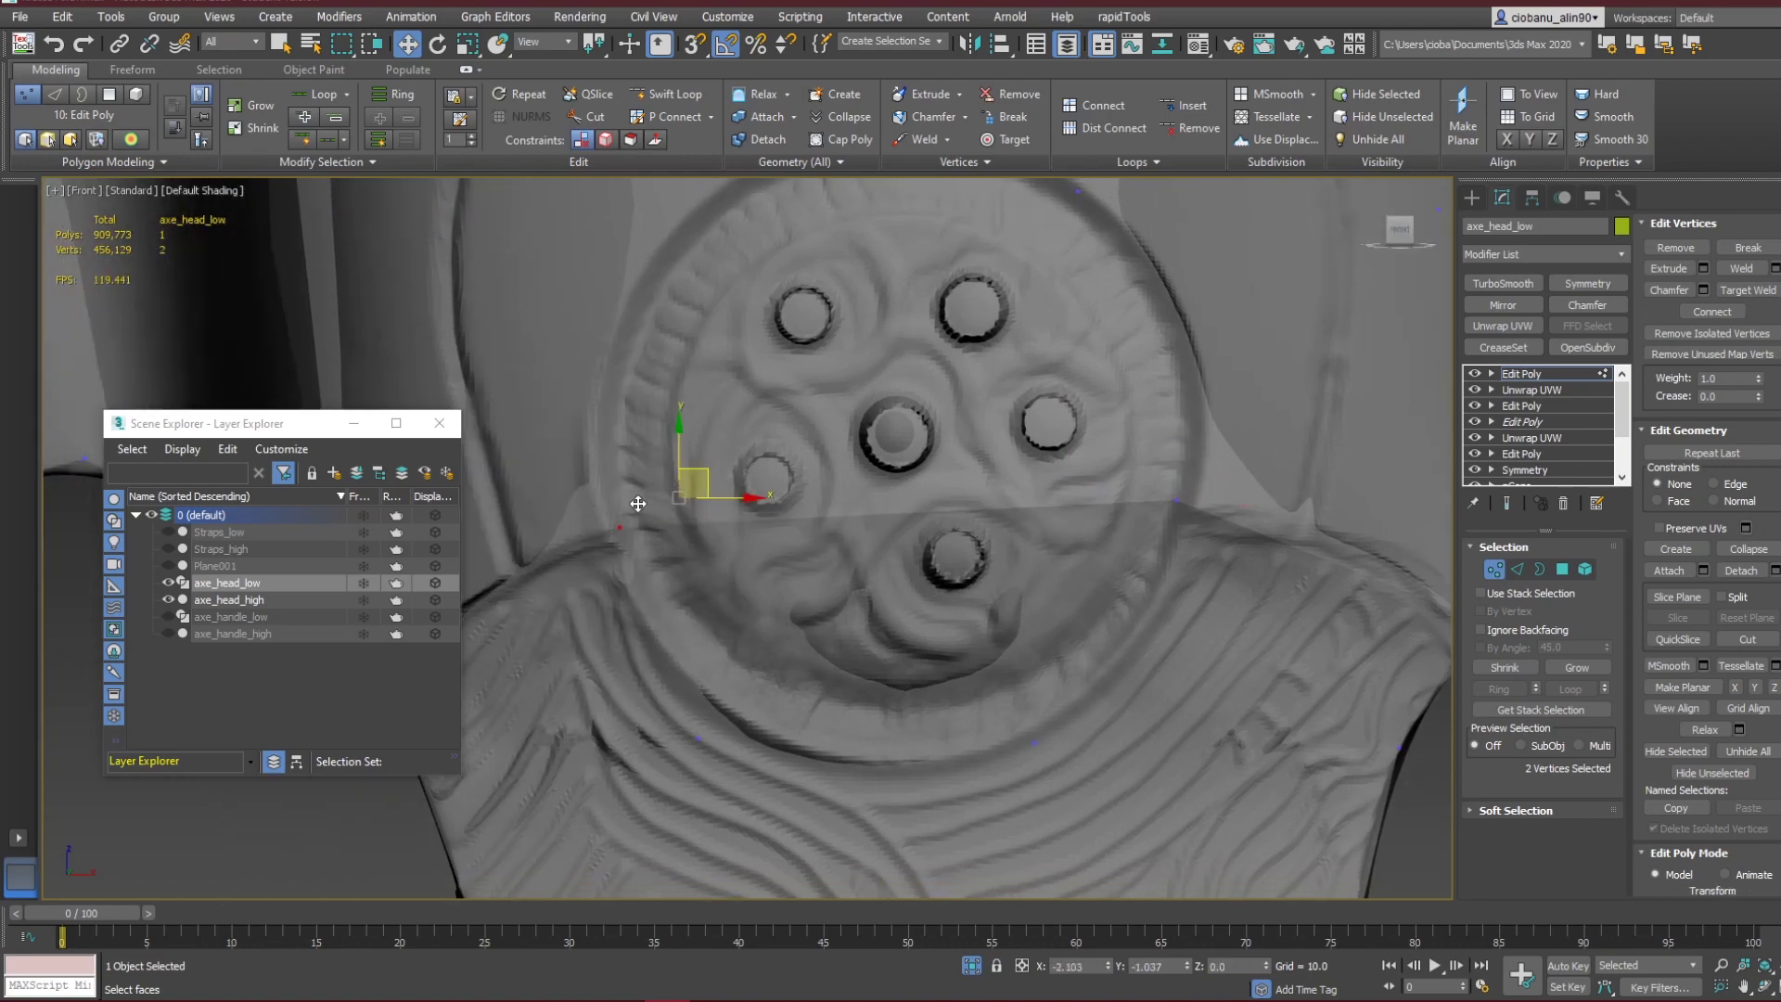
left_click(620, 526)
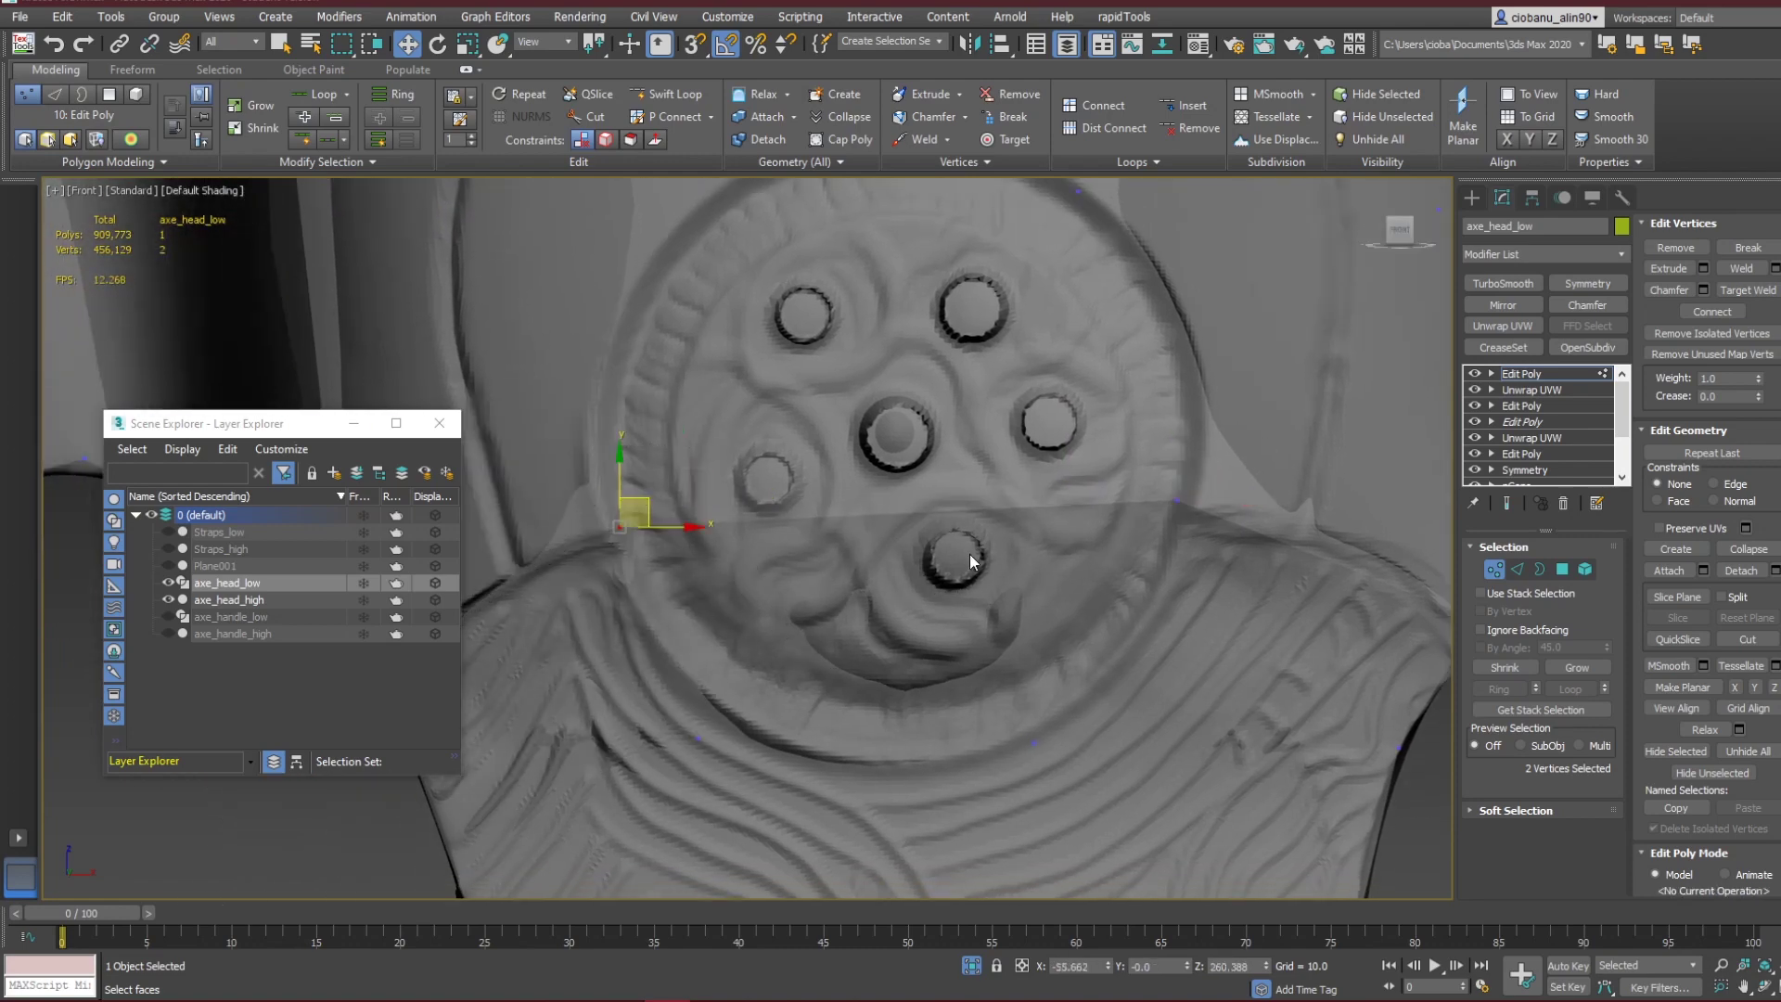
scroll(1011, 525, "down", 3)
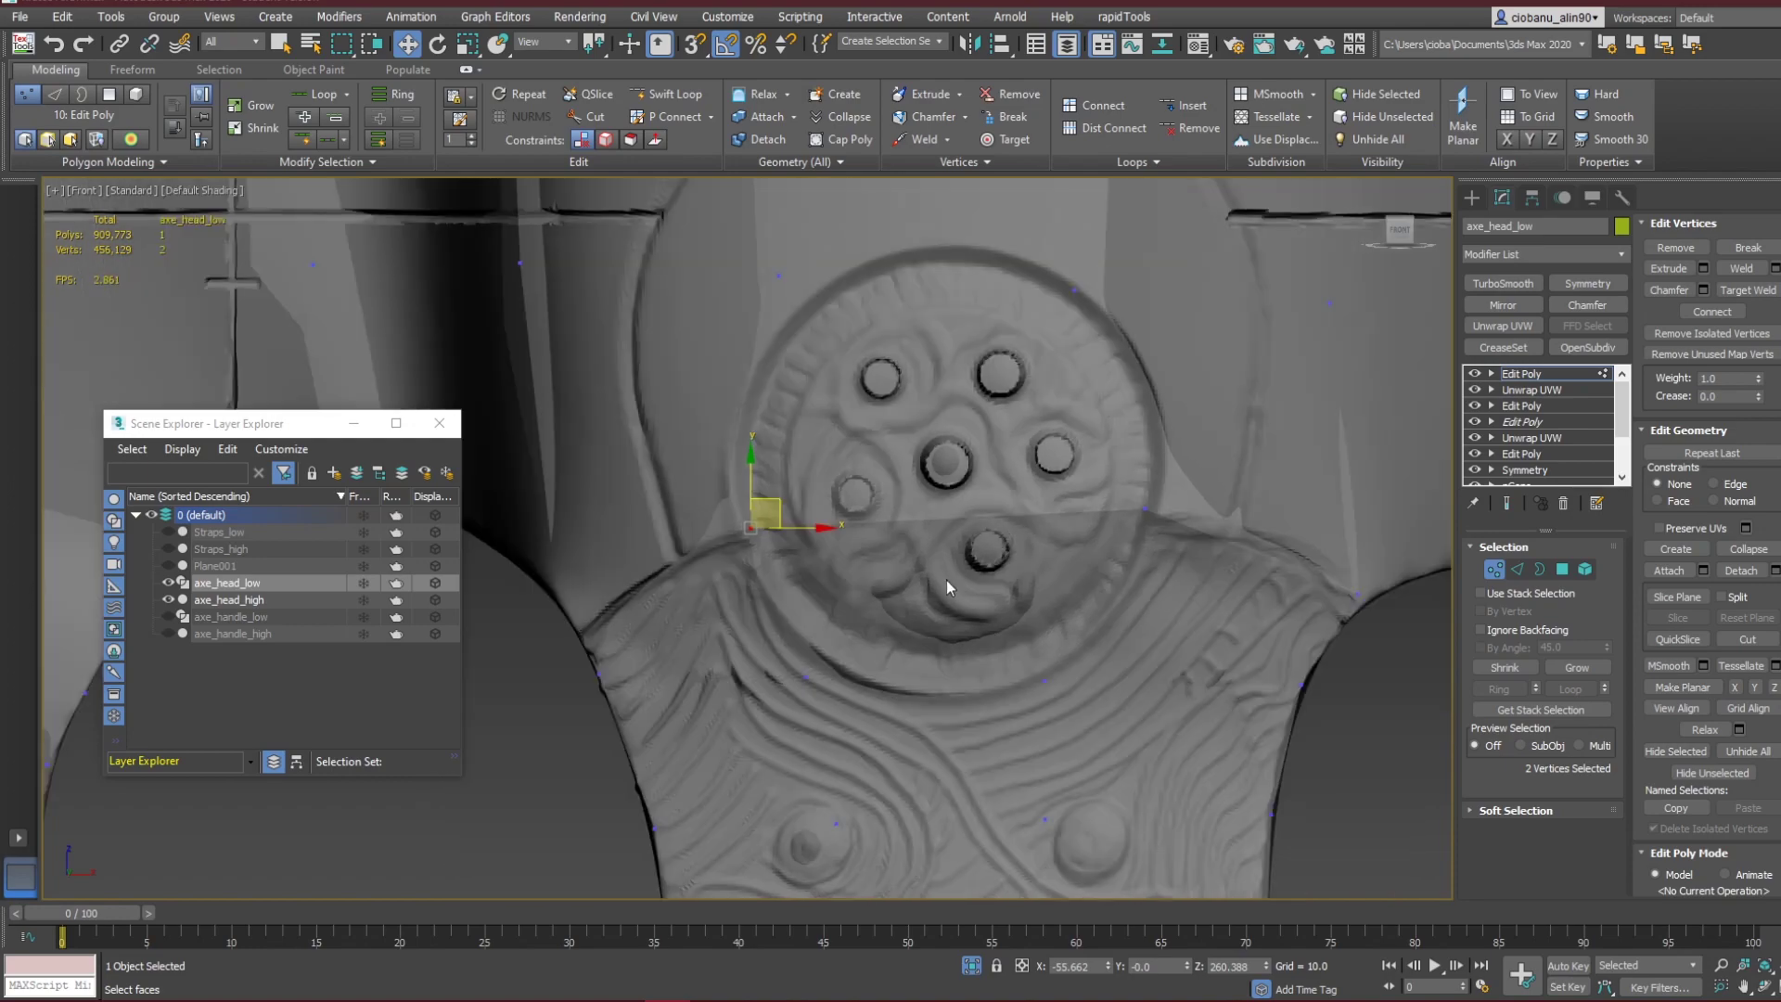
Turn on edges and examine how the low-poly edges cross the medallion over the high-poly mesh.
middle_click_drag(898, 564, 1035, 588, "alt")
middle_click_drag(935, 627, 732, 615, "alt")
key("F4")
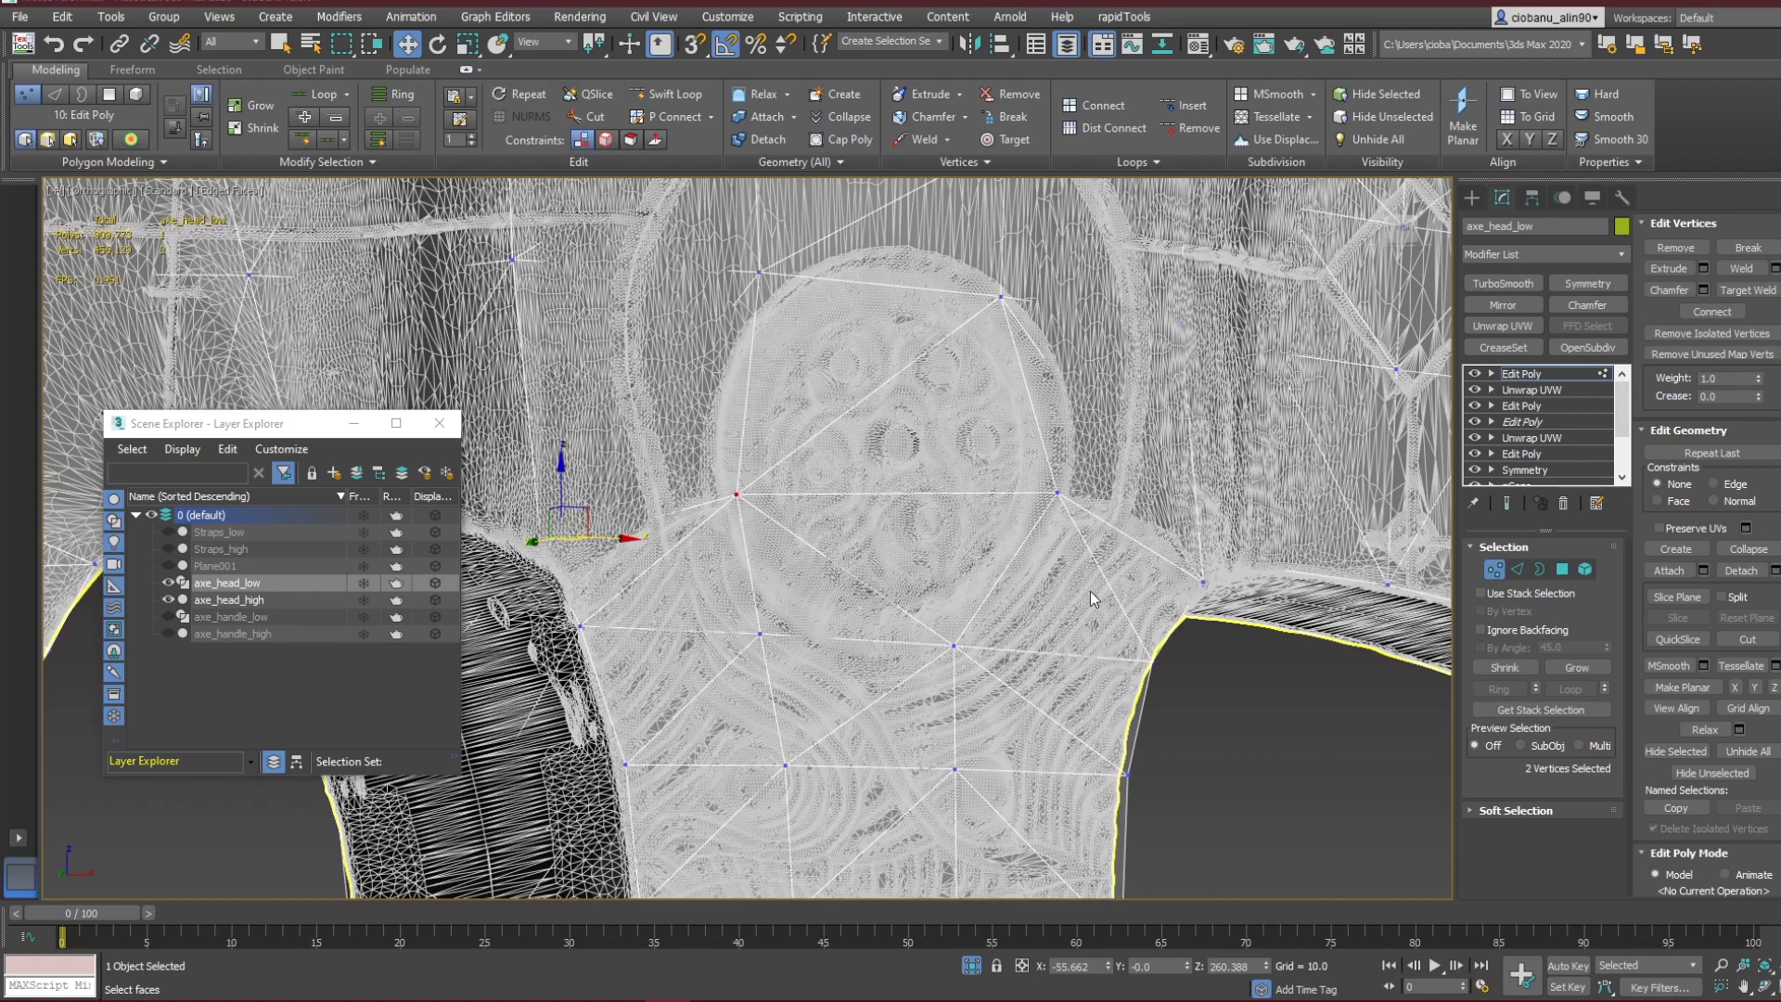
middle_click_drag(1081, 594, 1026, 599, "alt")
middle_click_drag(821, 586, 872, 558)
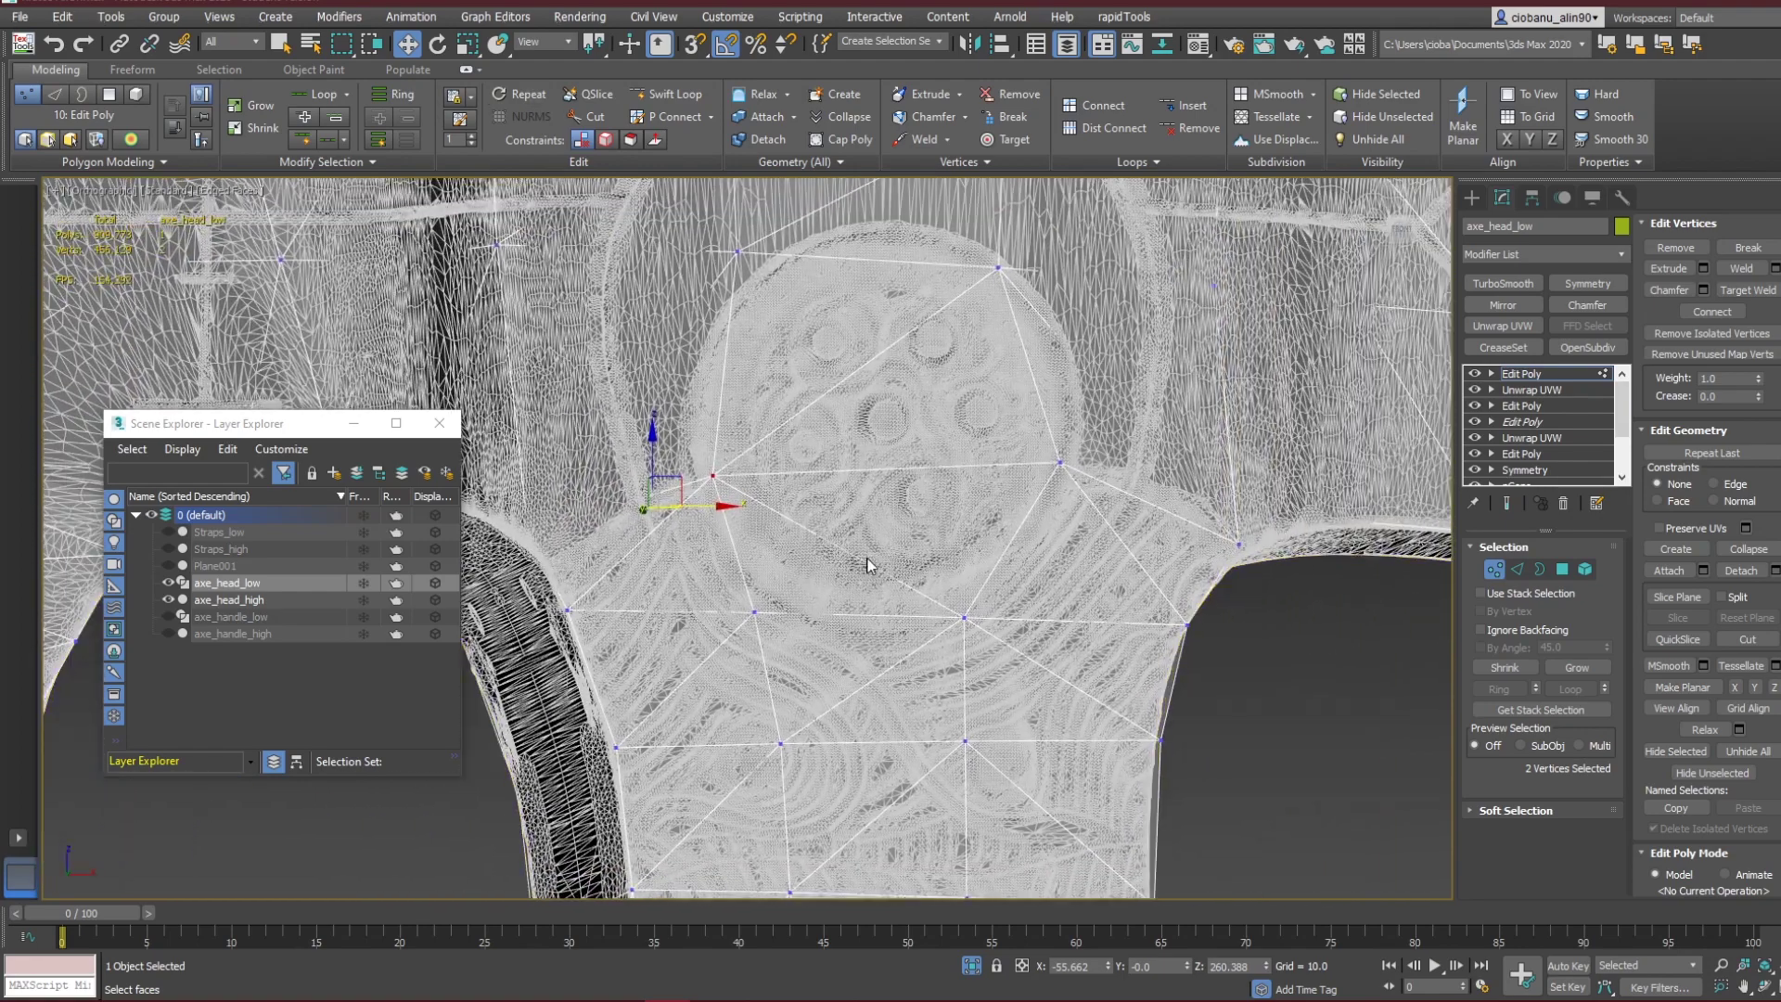
left_click(664, 93)
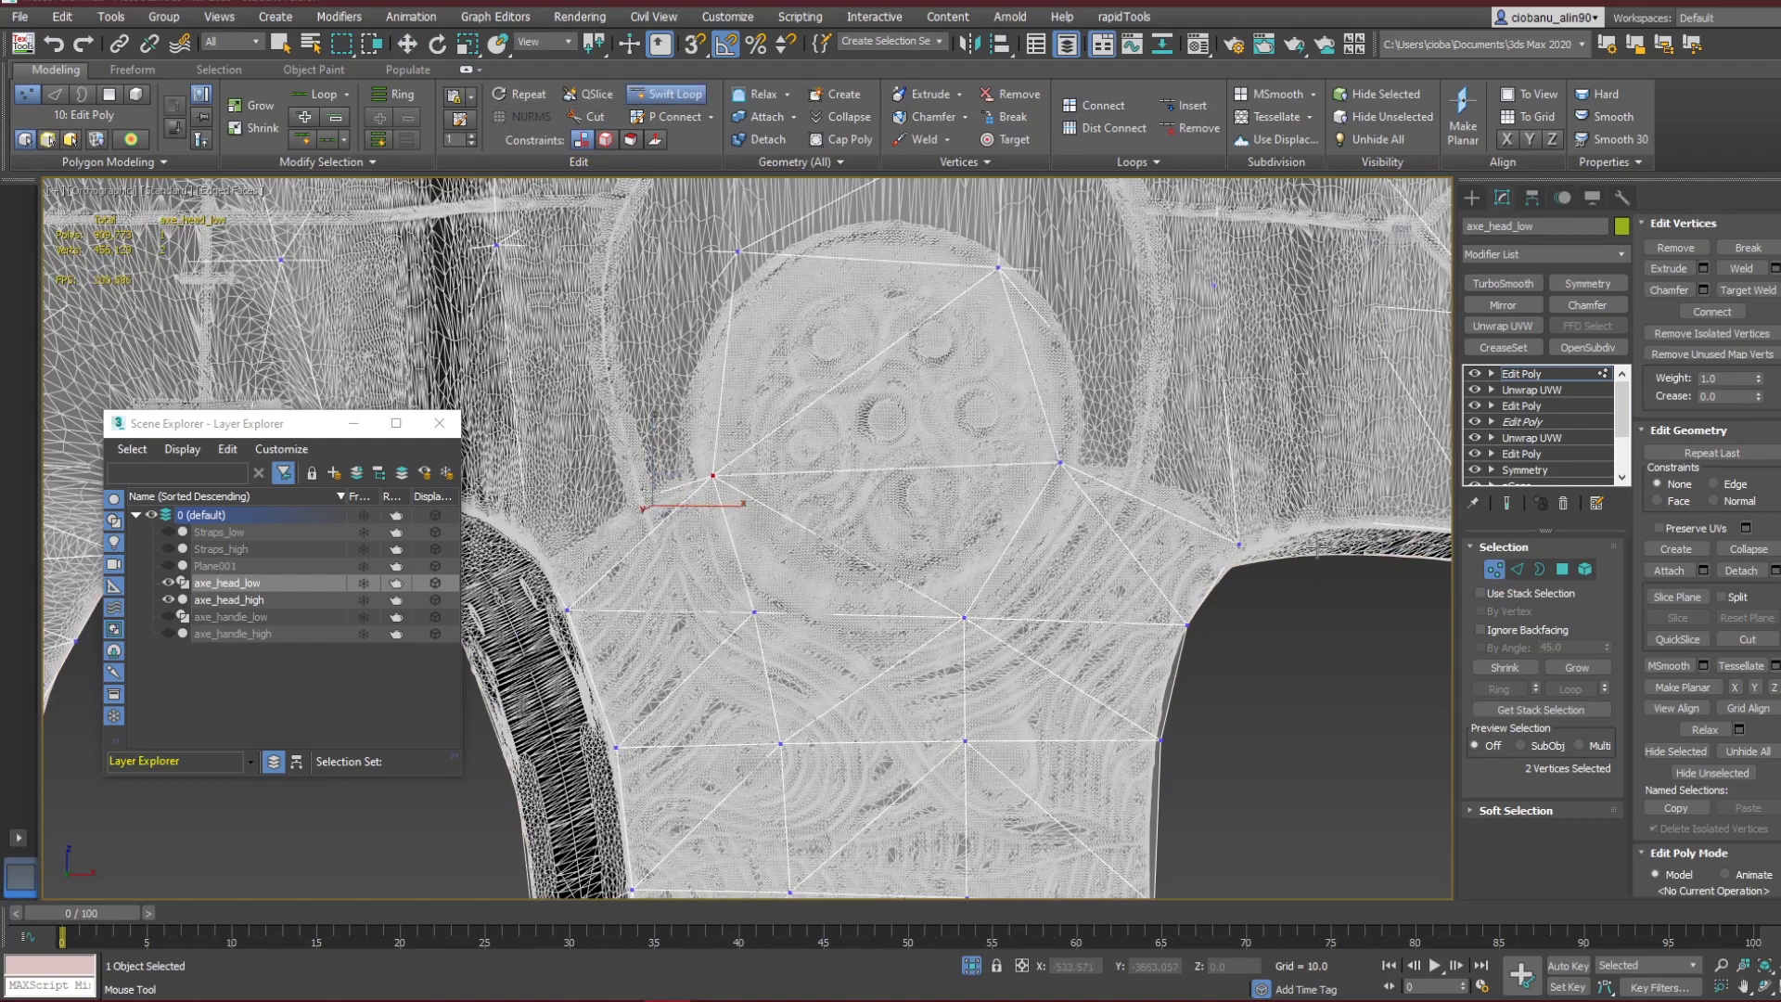
key("w")
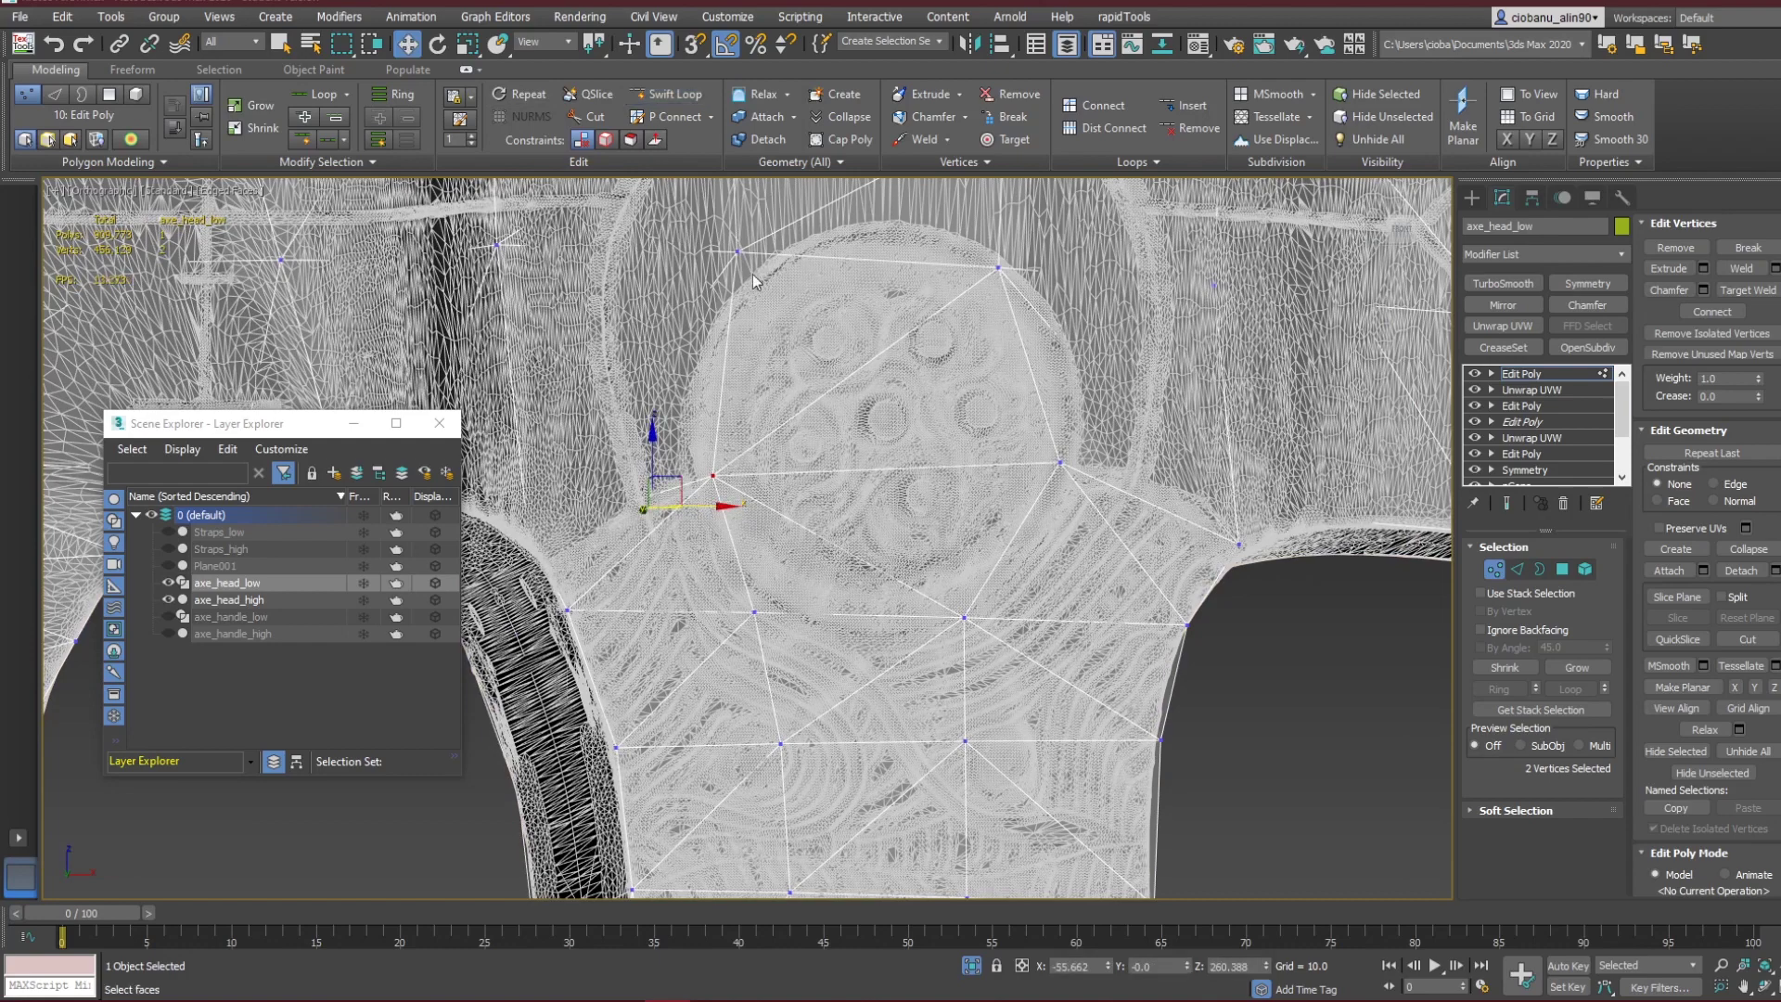
Compare the shaded and wireframe views around the medallion, then inspect the whole shaded axe head.
middle_click_drag(761, 401, 926, 519, "alt")
key("F4")
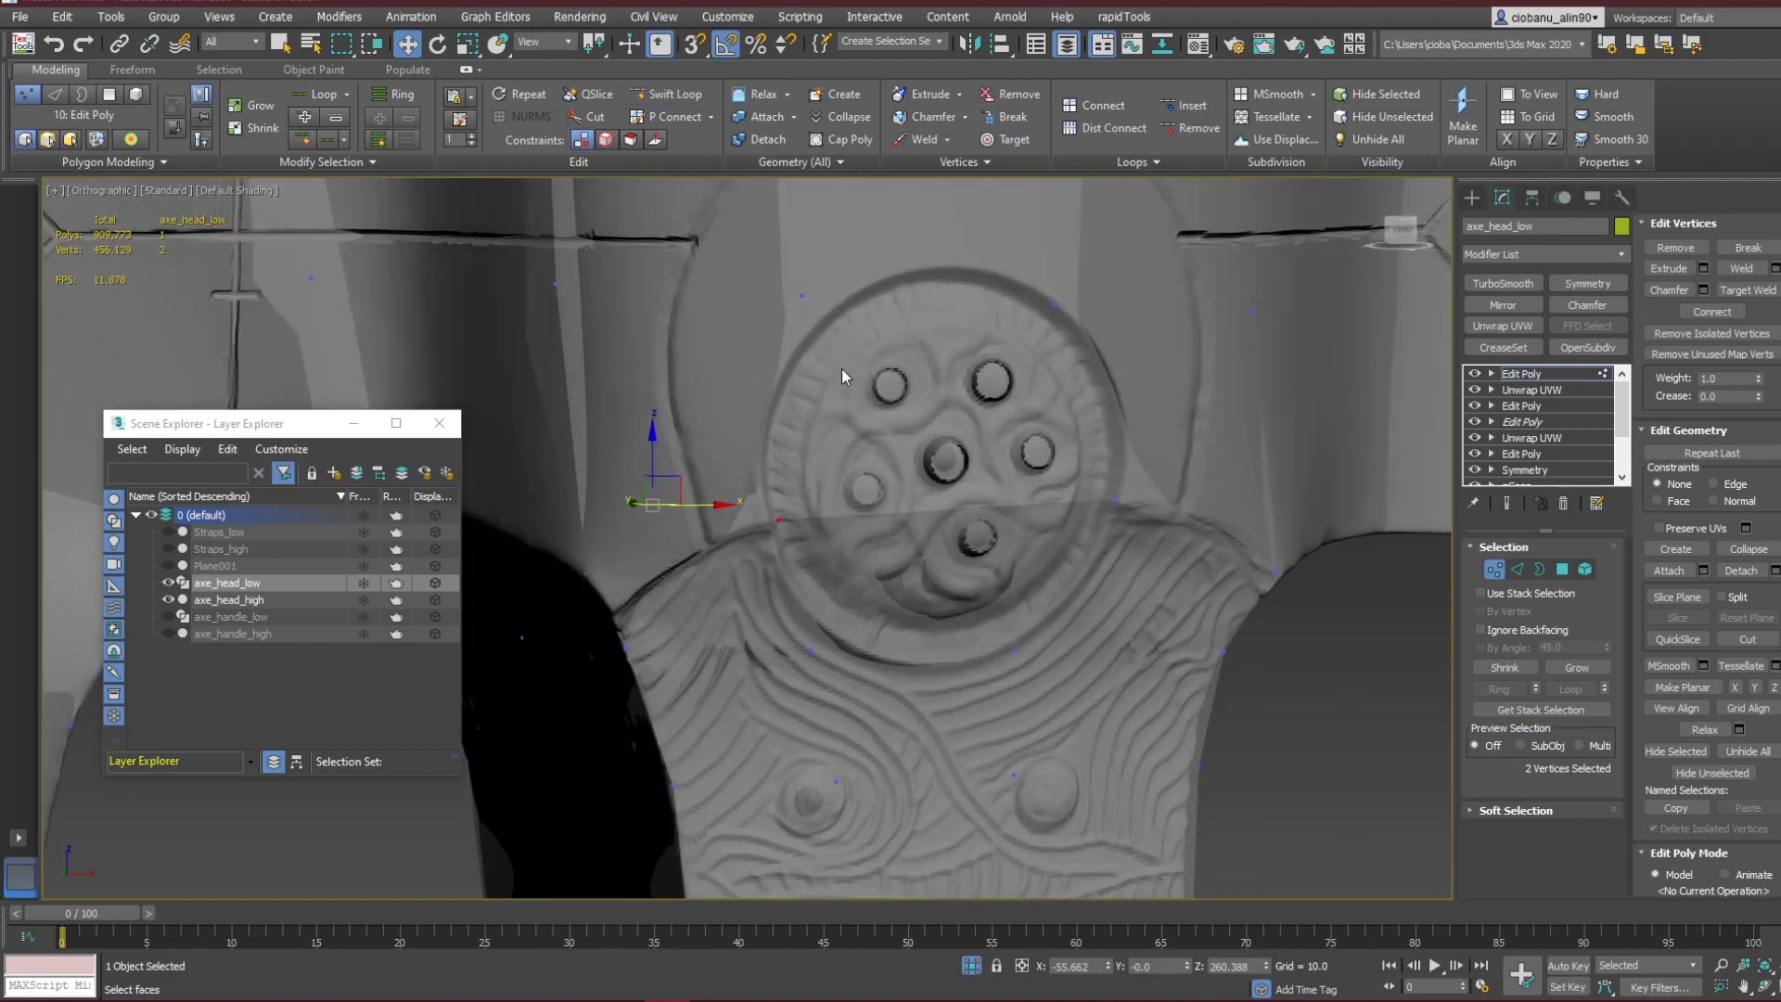
scroll(928, 464, "down", 3)
key("F3")
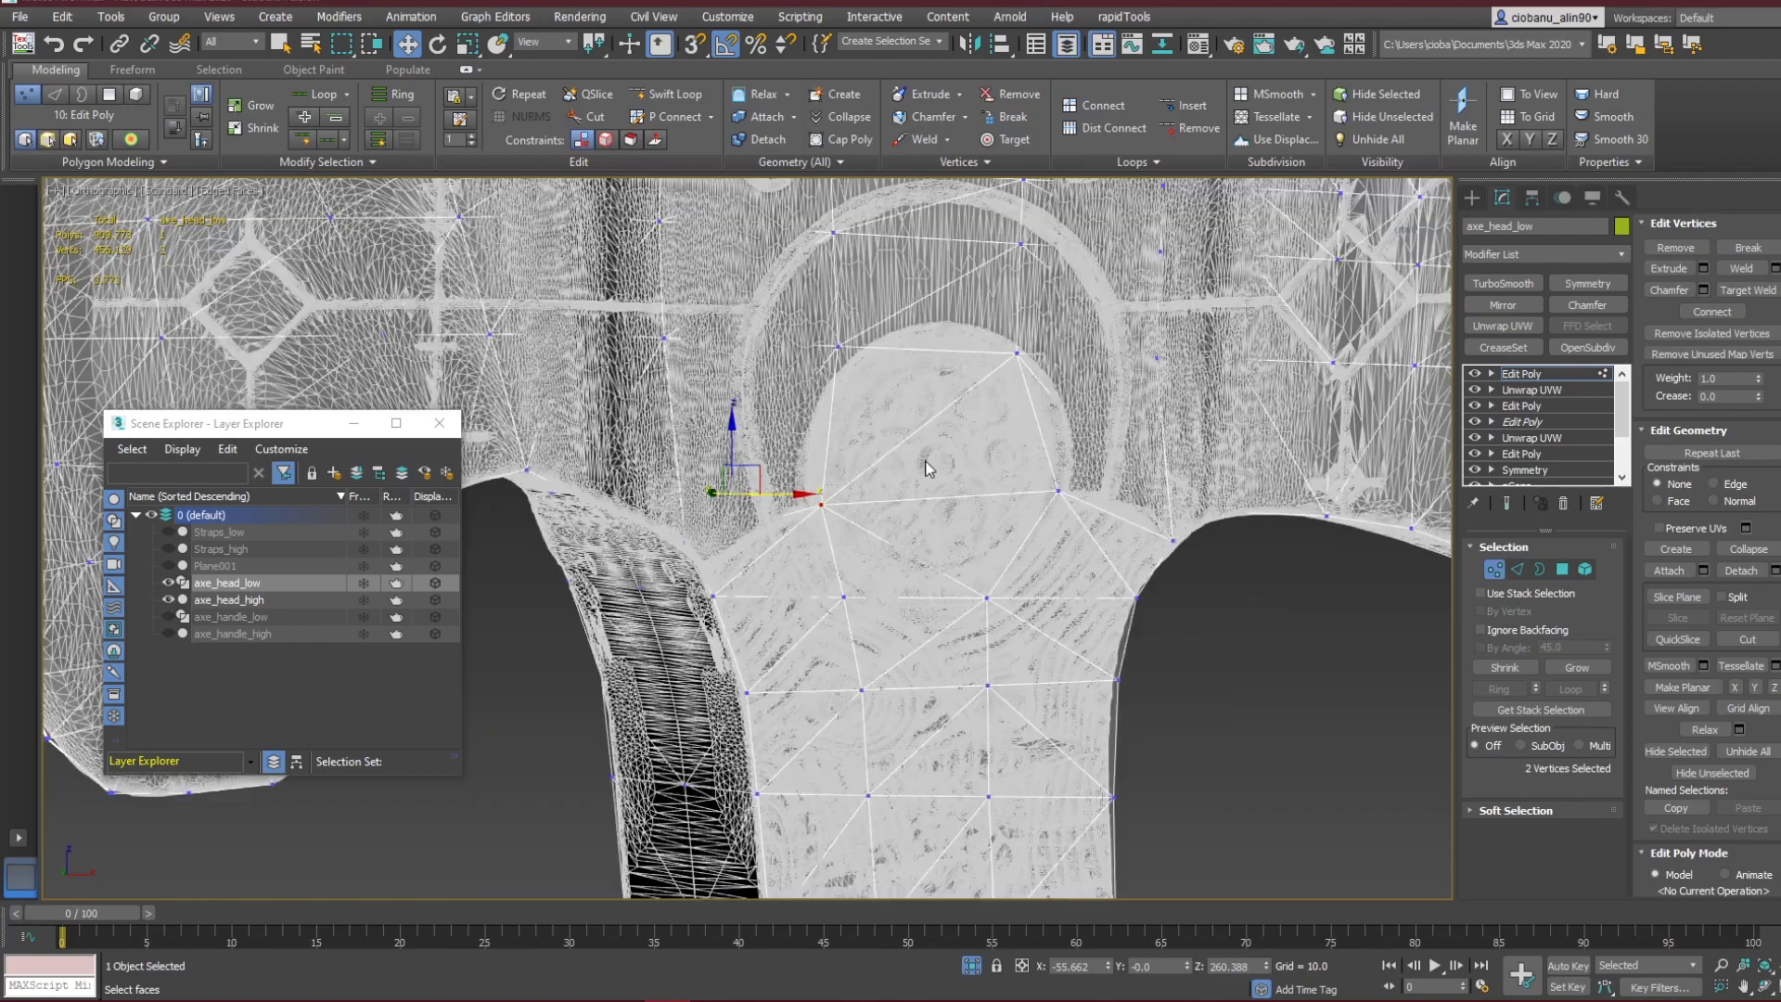
key("F3")
mouse_move(954, 500)
middle_mouse_down("alt")
mouse_move(920, 509)
mouse_move(688, 425)
mouse_move(854, 510)
mouse_move(986, 508)
mouse_move(875, 533)
mouse_move(840, 498)
mouse_move(877, 491)
mouse_move(787, 480)
middle_mouse_up("alt")
scroll(921, 516, "down", 5)
key("q")
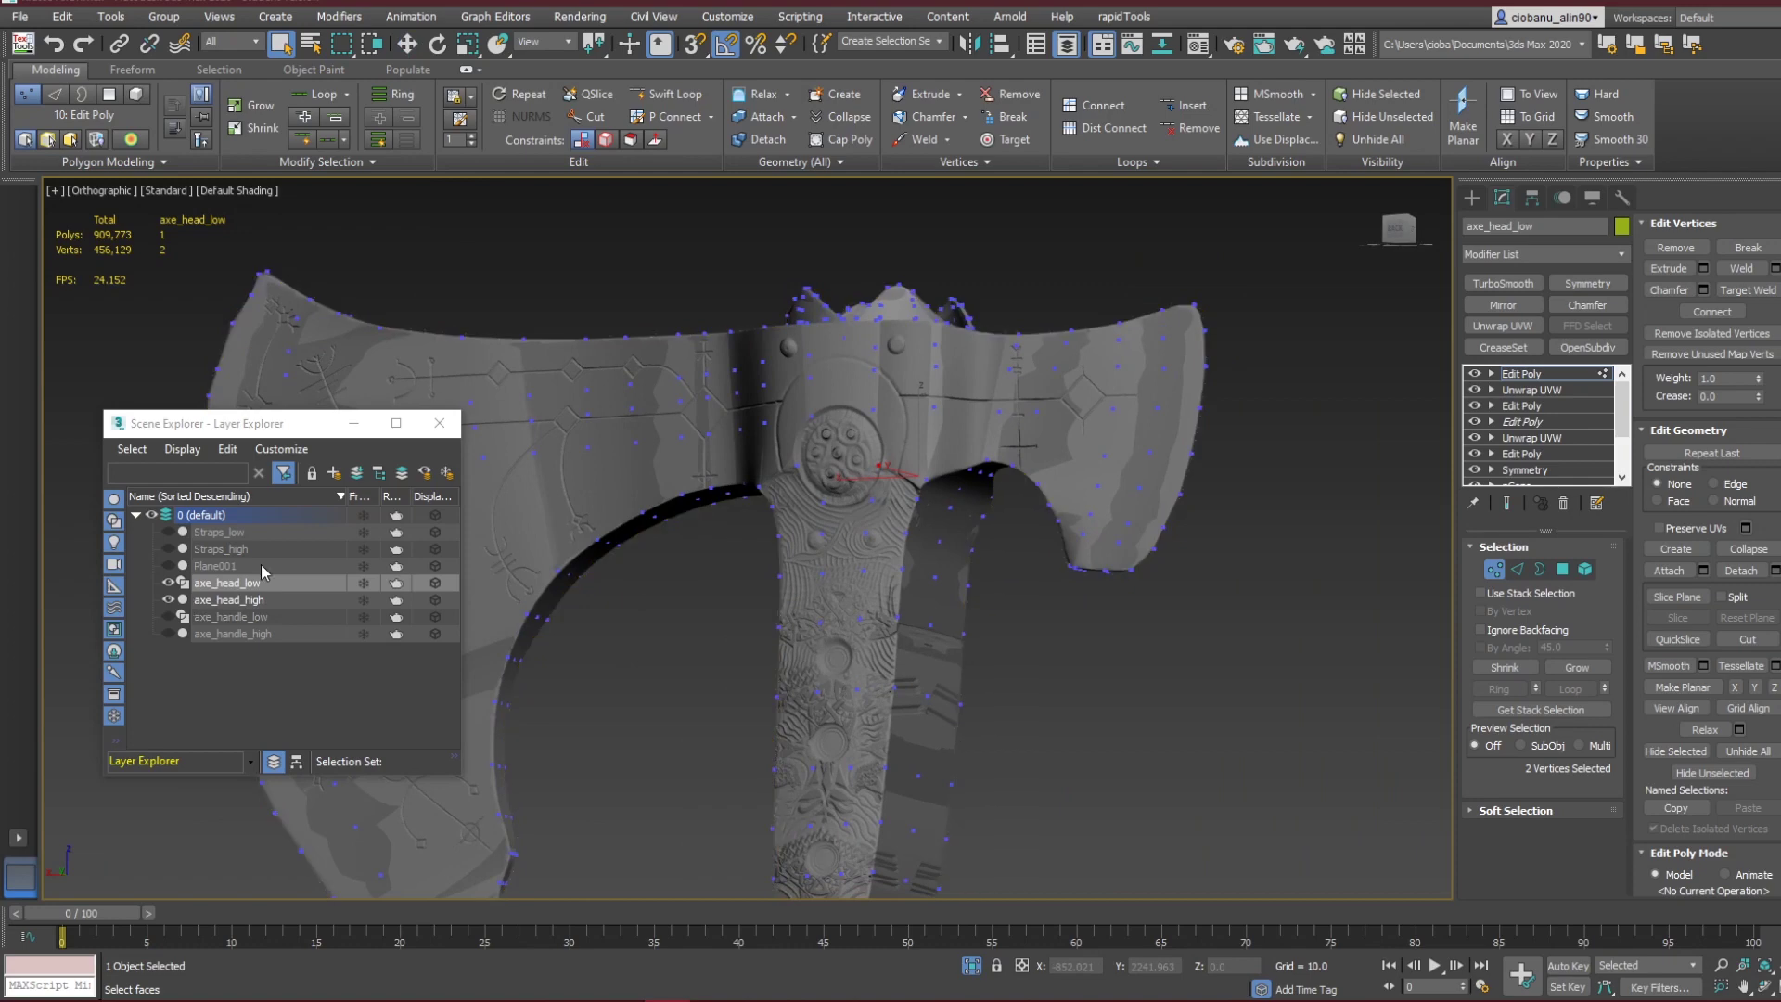
middle_click_drag(804, 489, 829, 511, "alt")
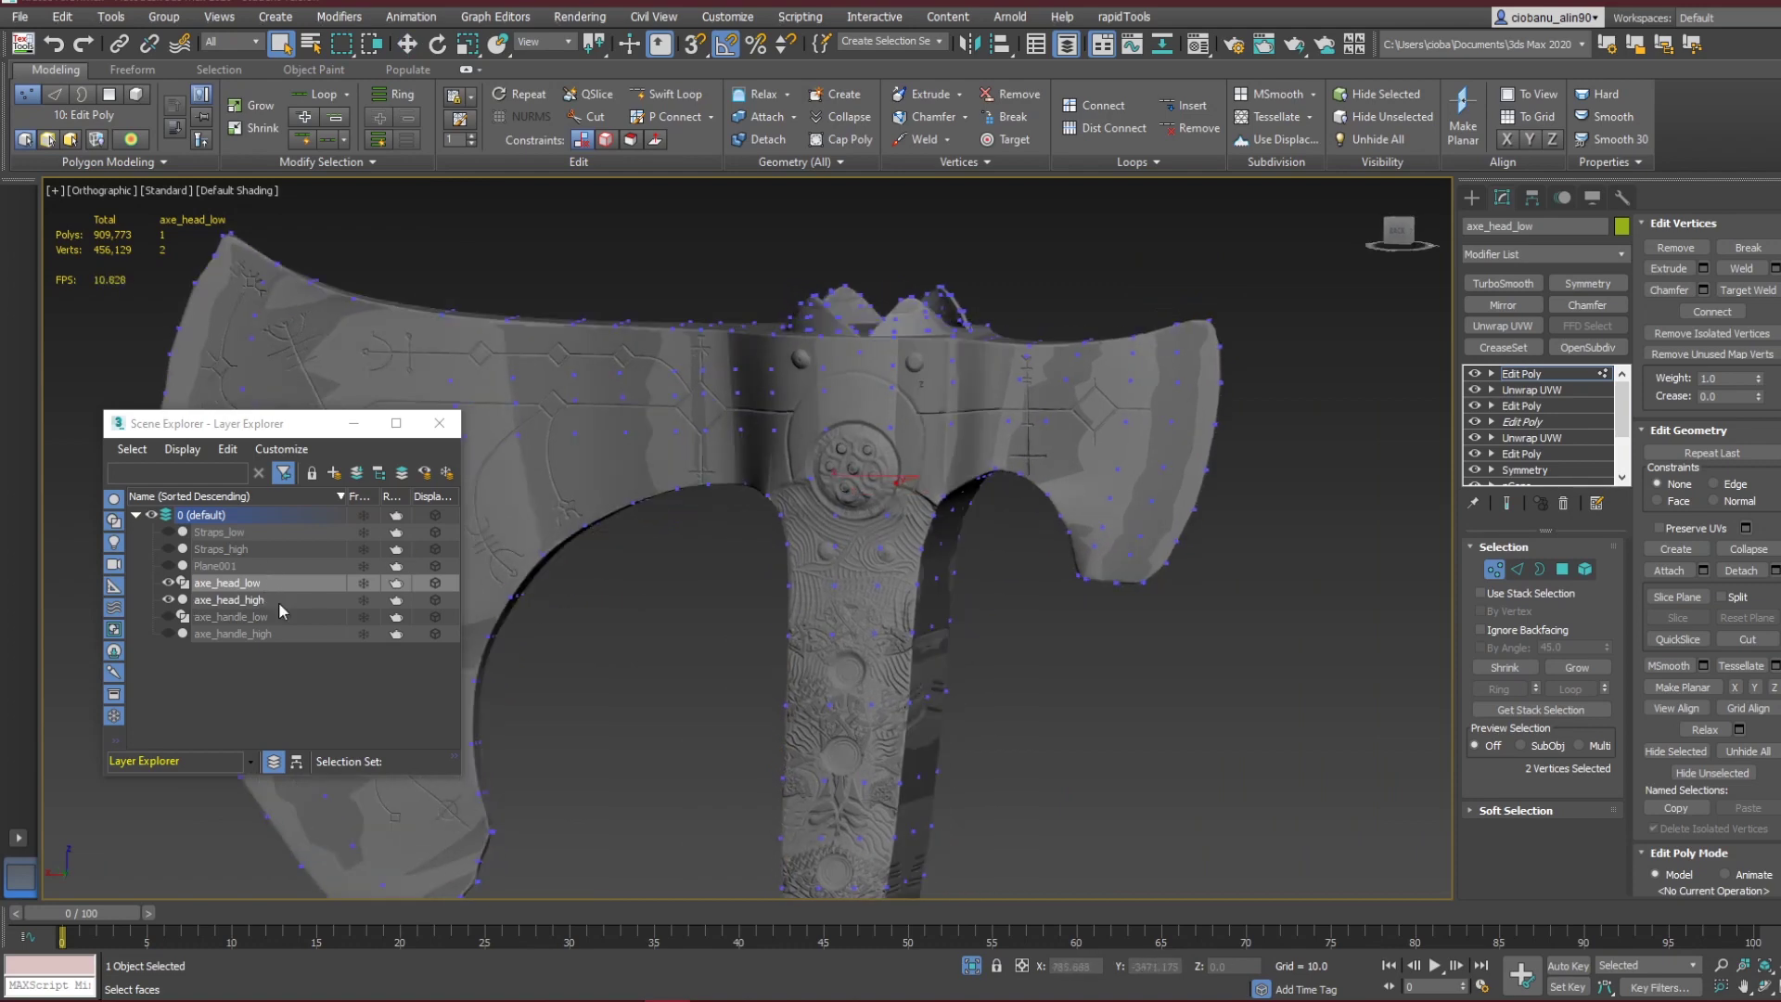
Hide axe_head_high, leave vertex editing, and show Straps_low and axe_handle_low alongside axe_head_low.
left_click(169, 600)
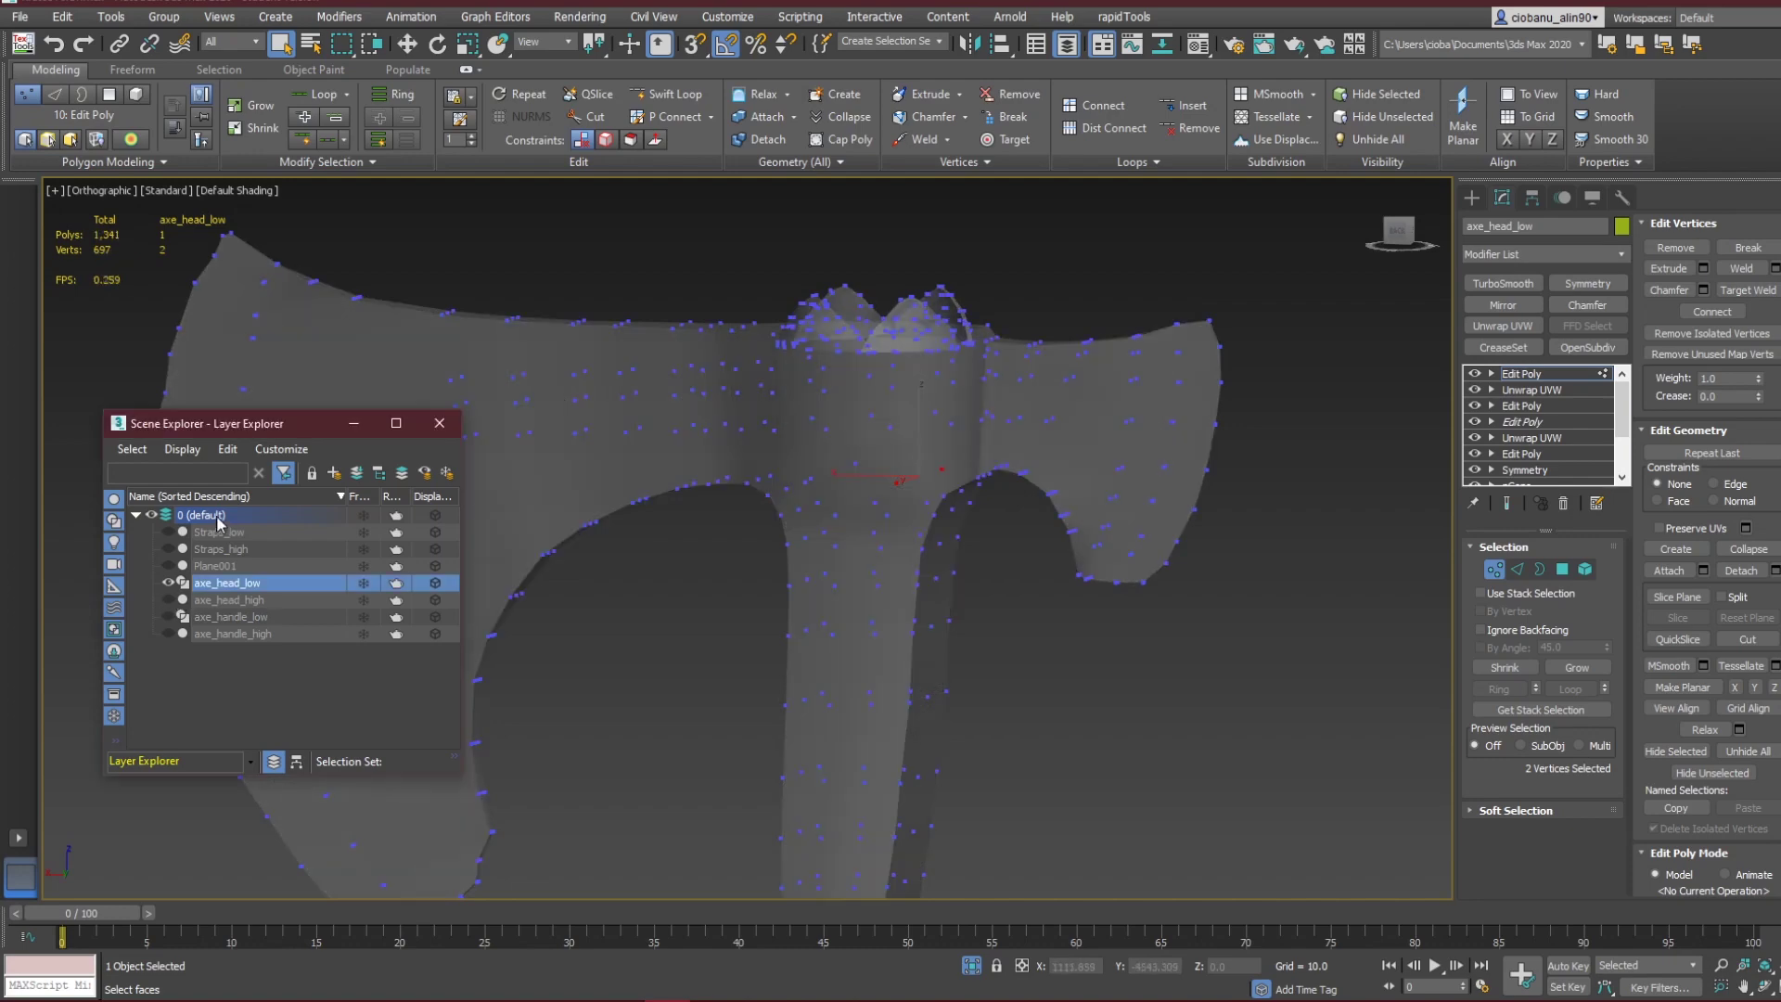
key("1")
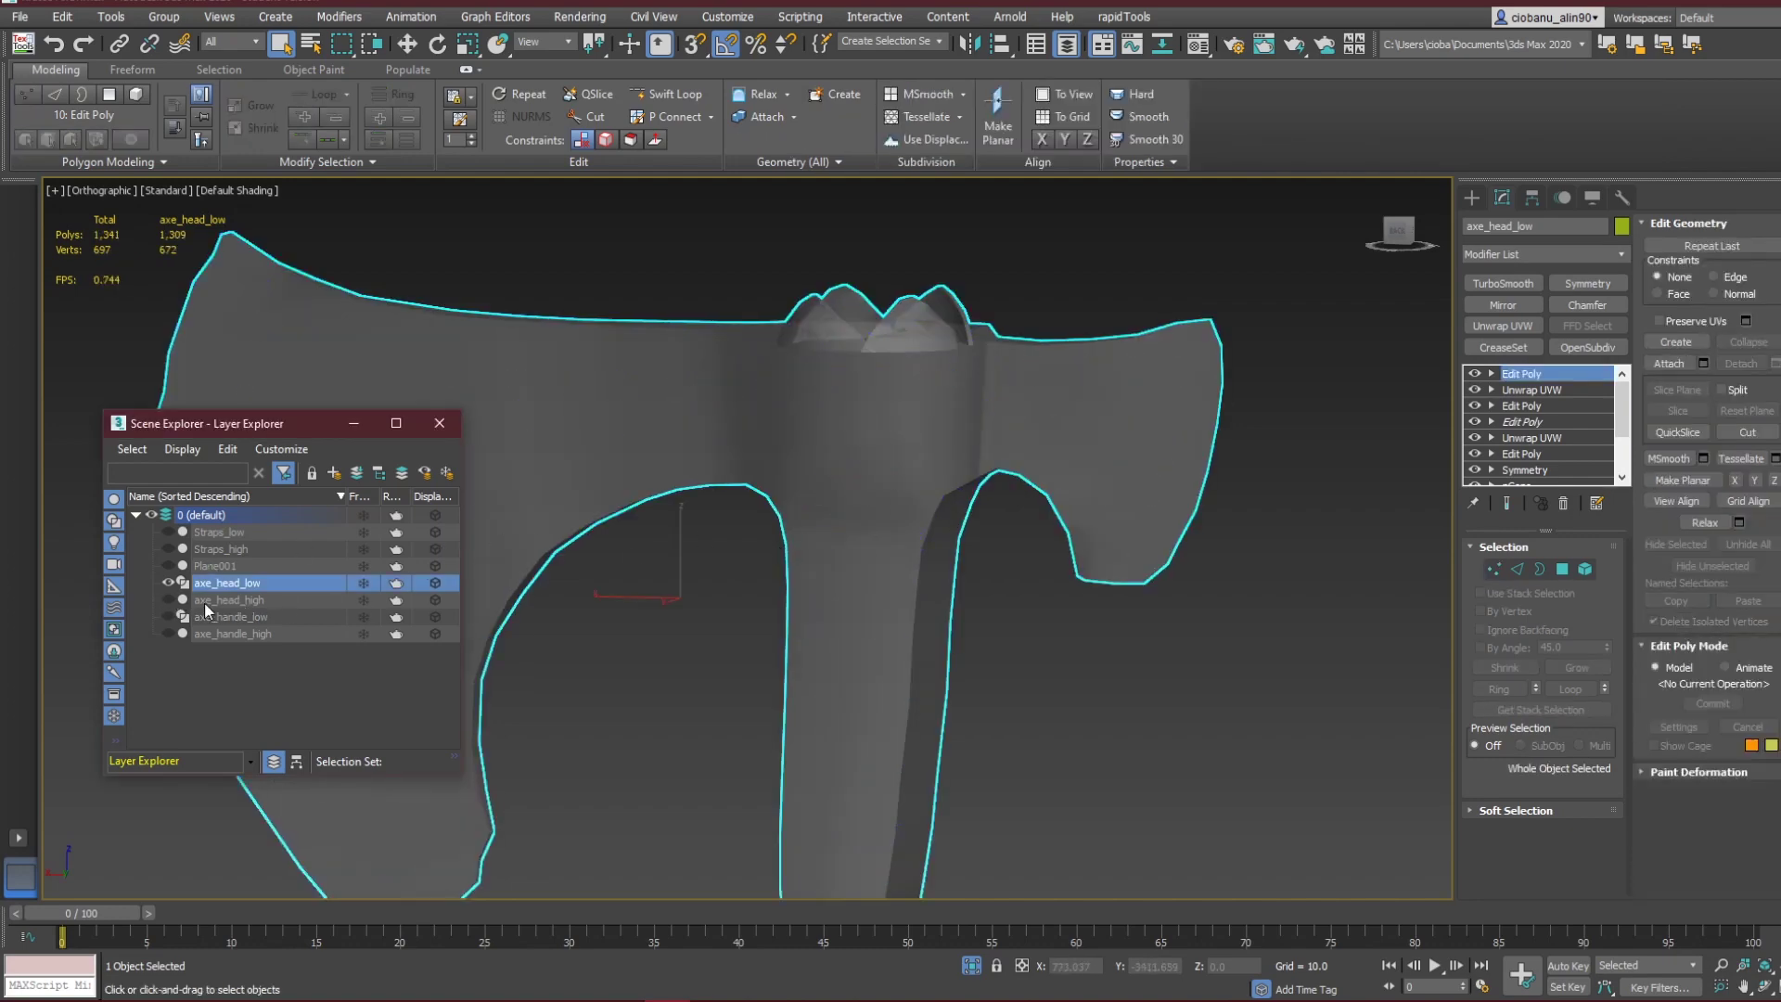
left_click(168, 533)
left_click(168, 617)
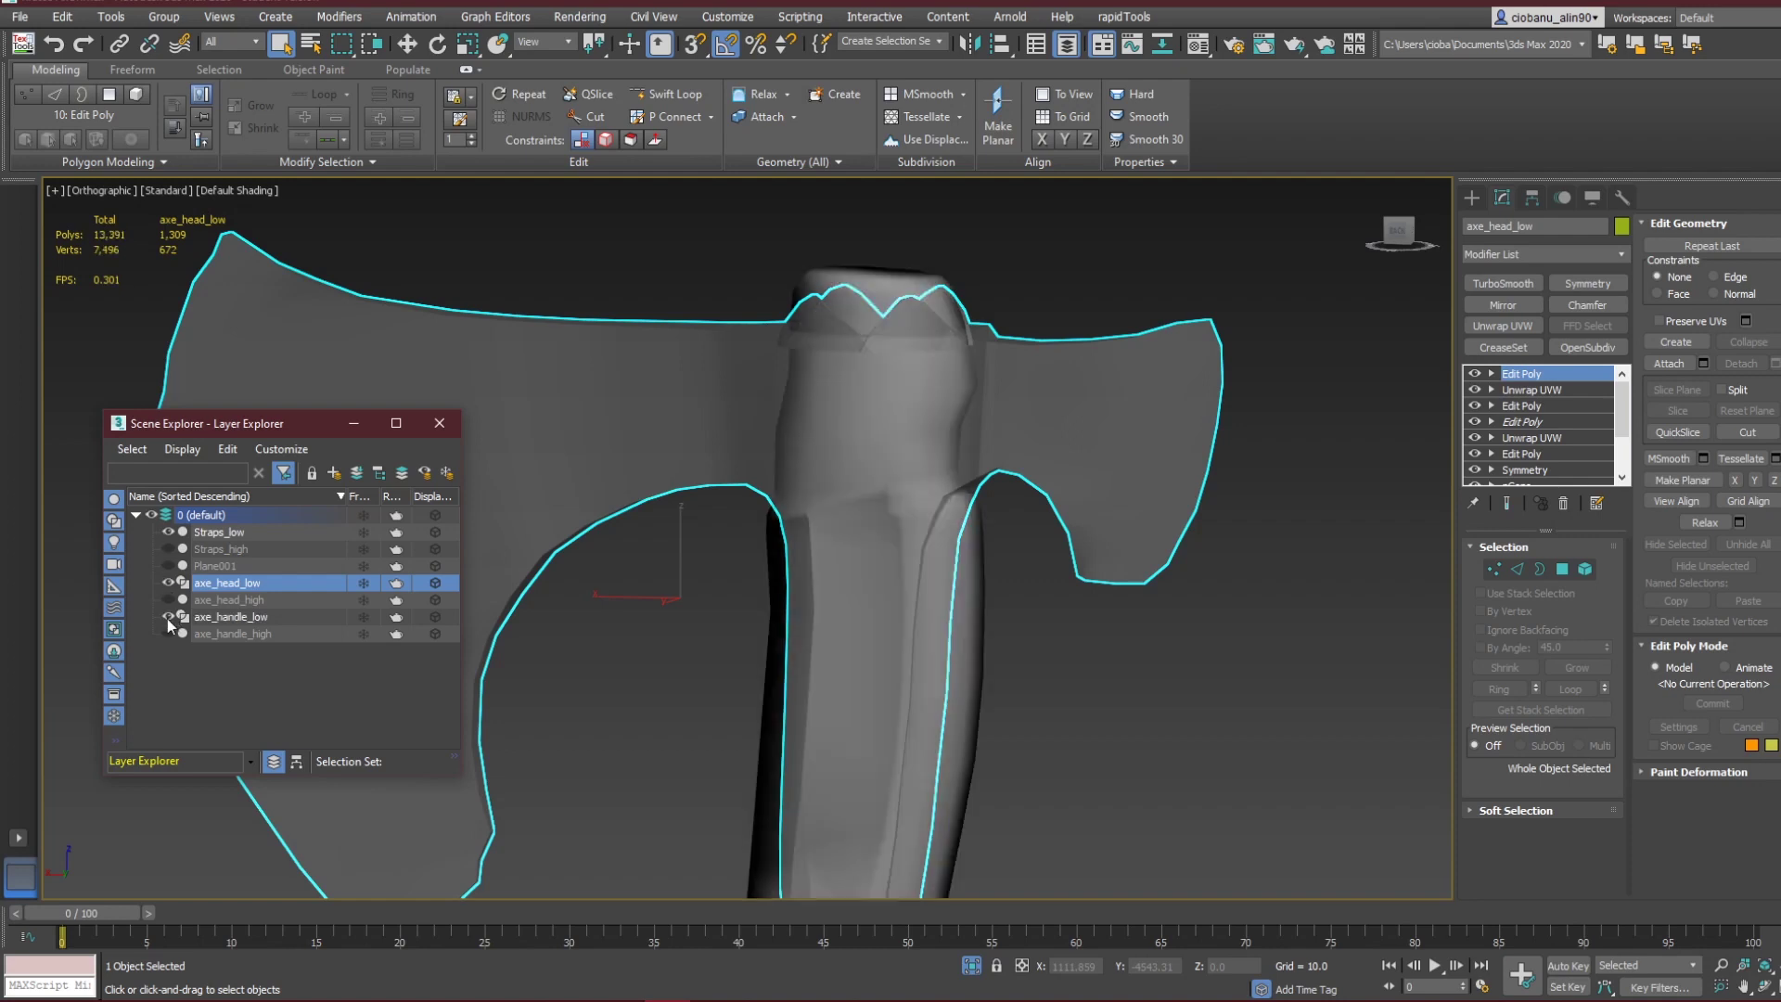
Select Straps_low and axe_handle_low along with axe_head_low, and start exporting the selection to E:\3d Projects & Resources\Kratos Axe Tutorial.
left_click(223, 532, "ctrl")
left_click(243, 617, "ctrl")
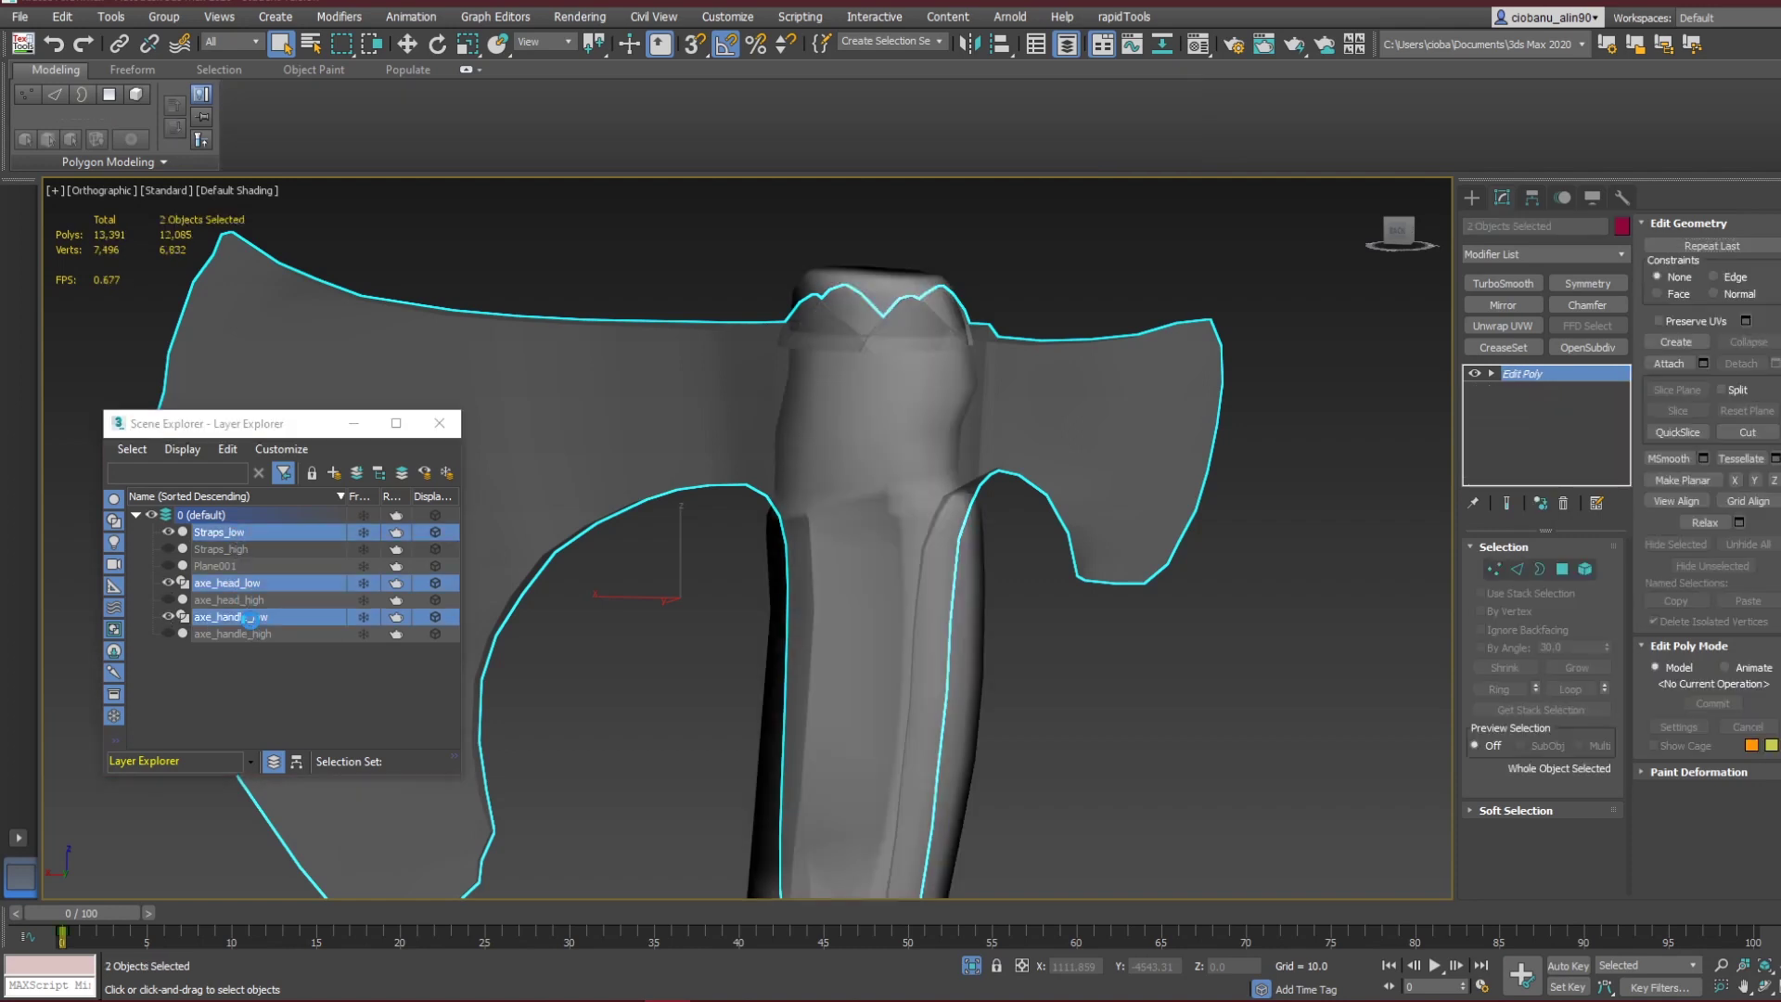
left_click(21, 16)
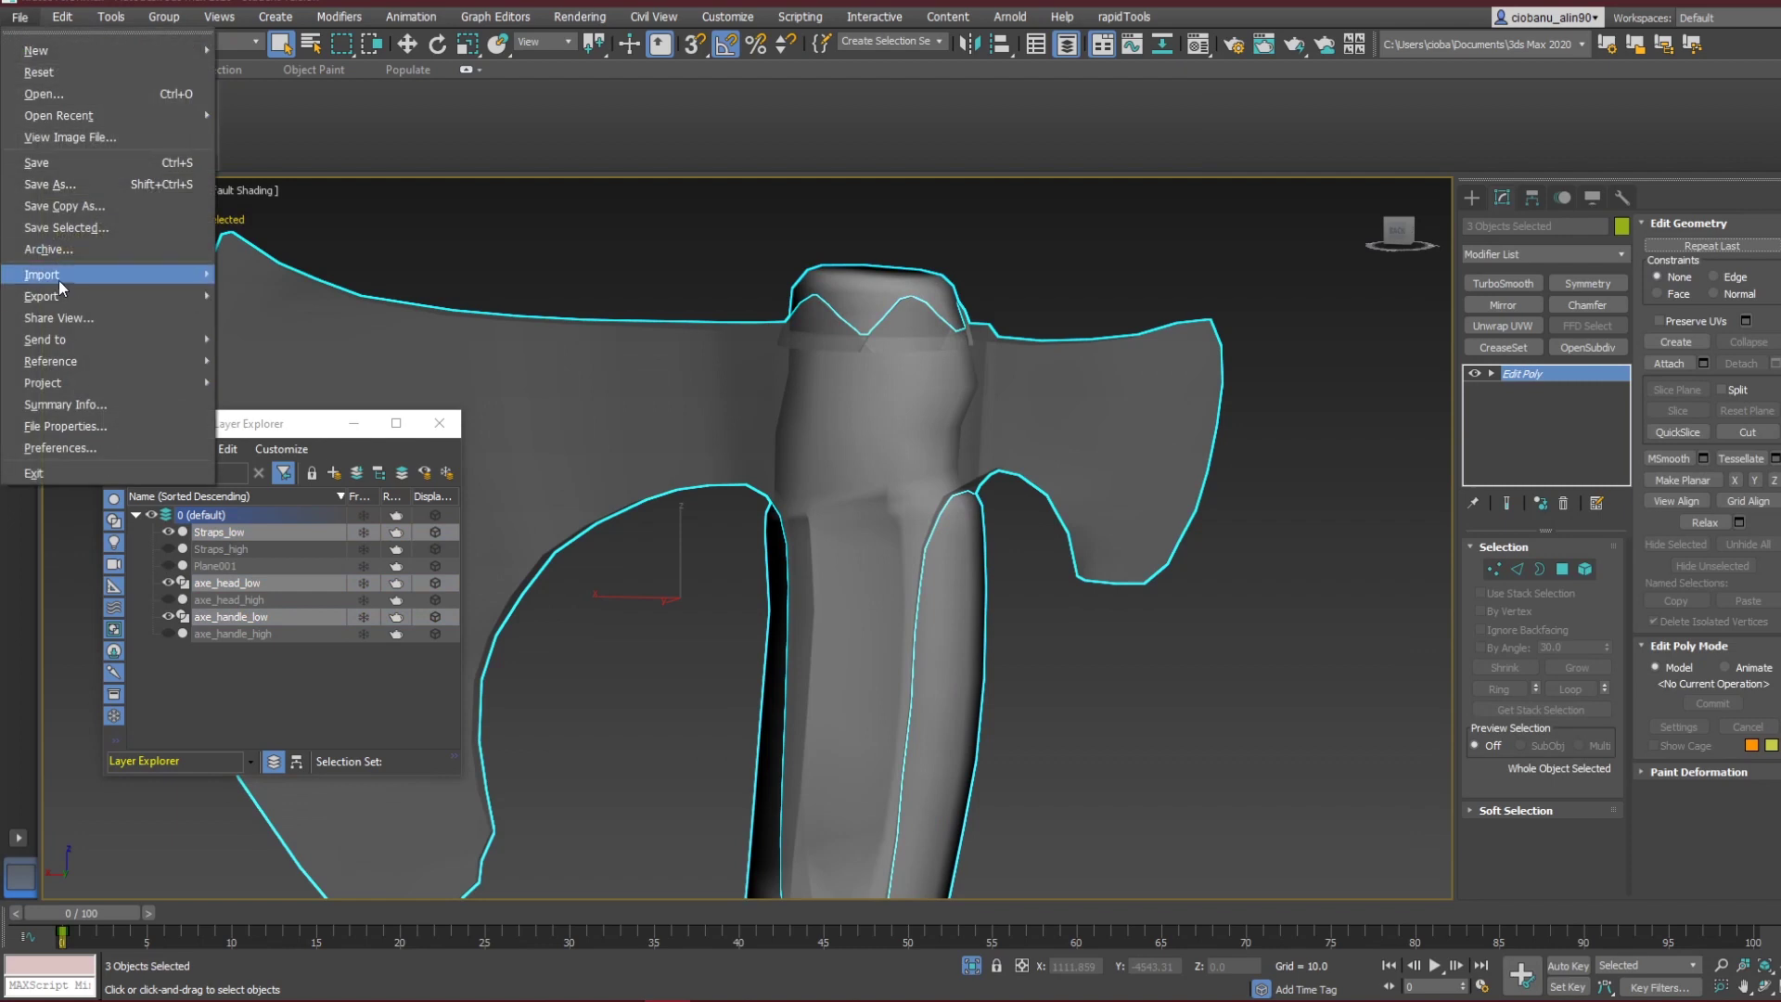
mouse_move(80, 299)
left_click(286, 317)
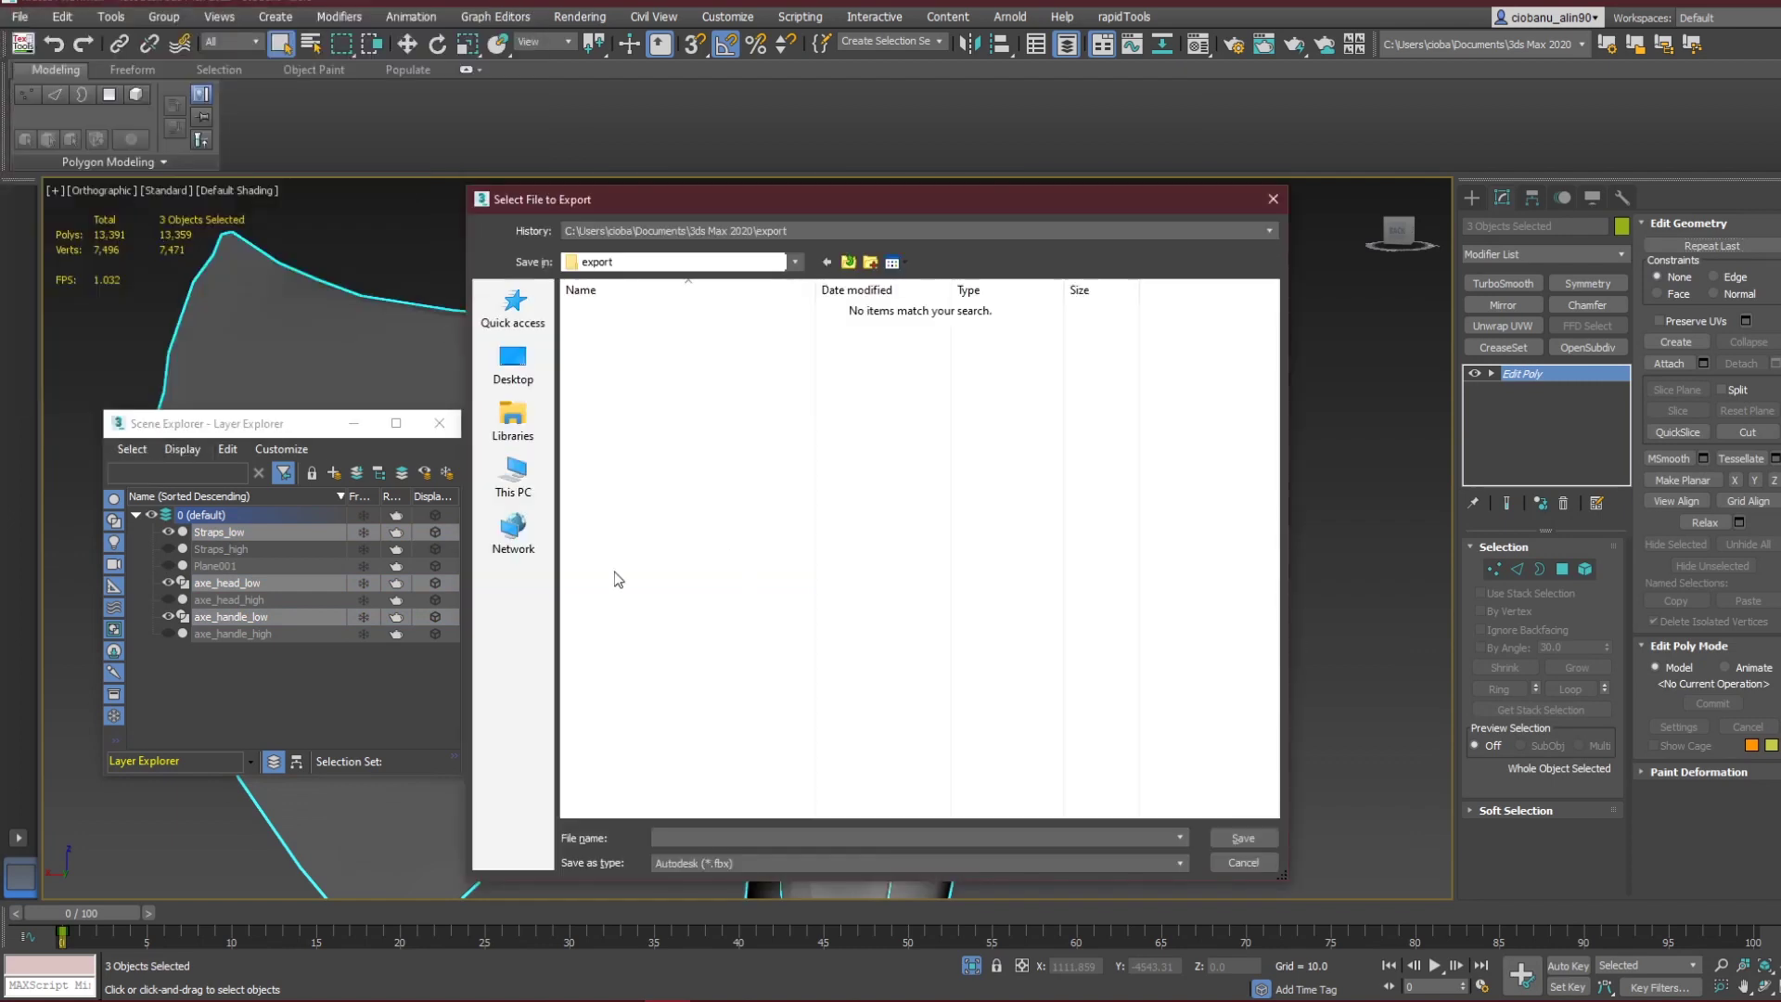
left_click(513, 475)
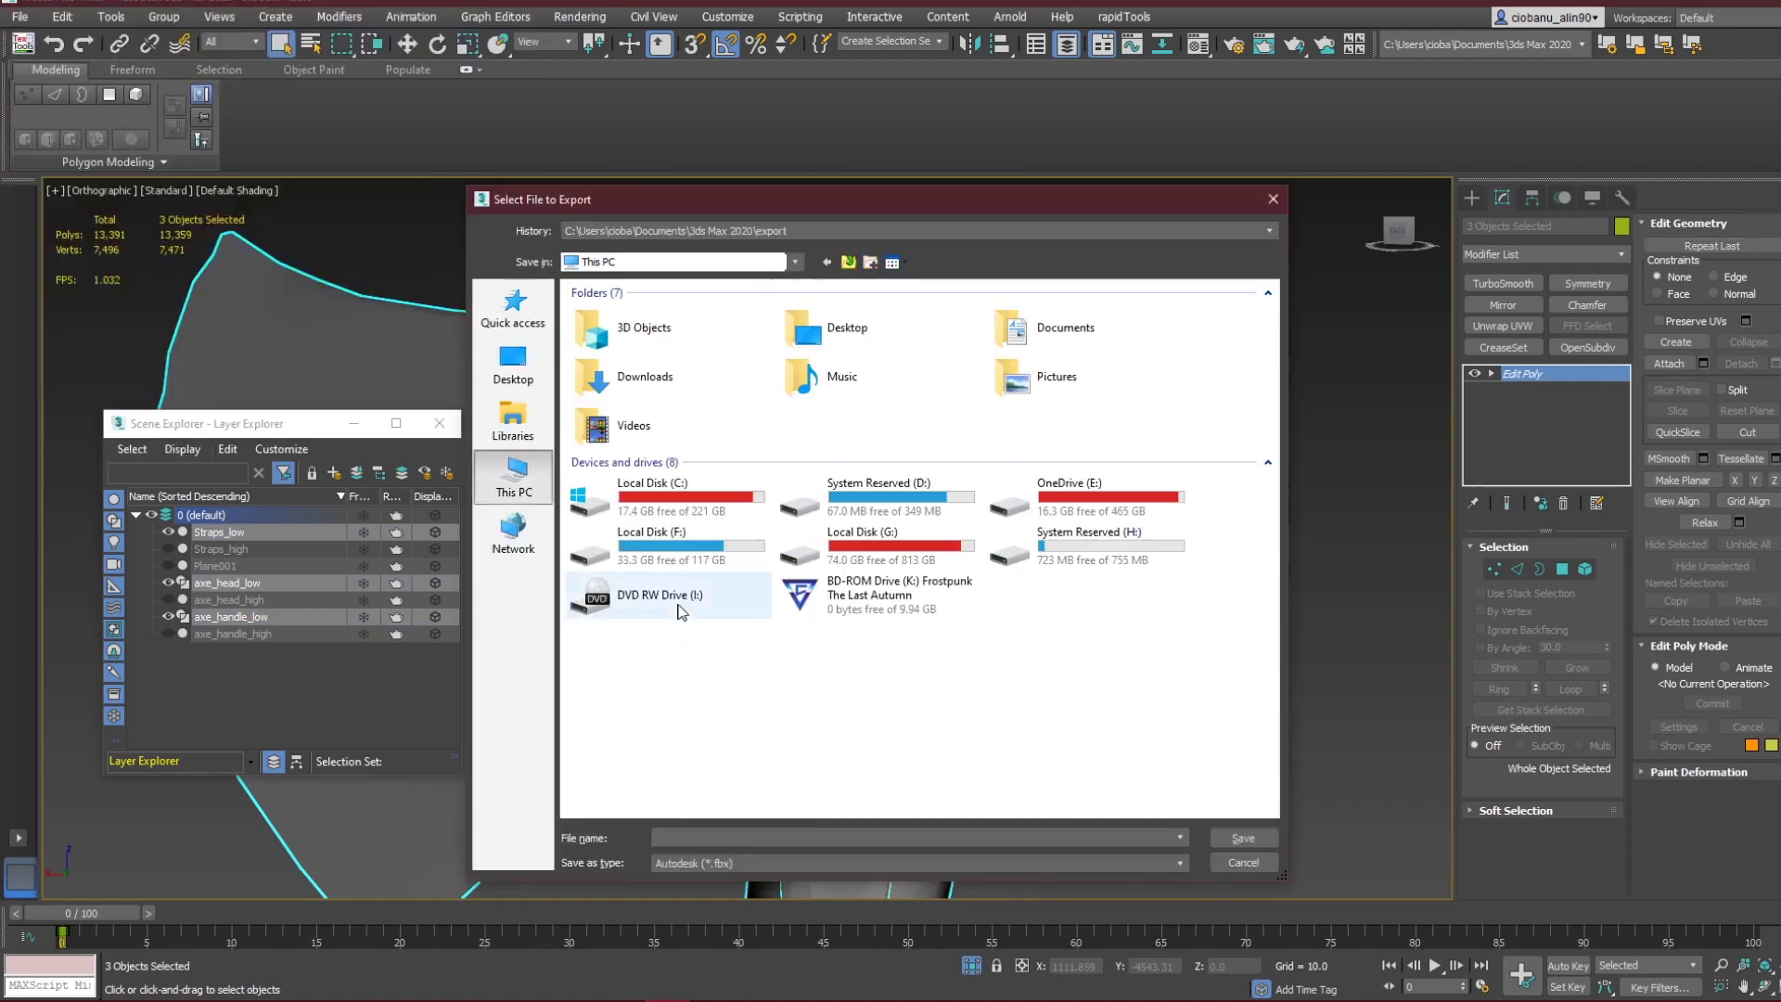
double_click(1090, 497)
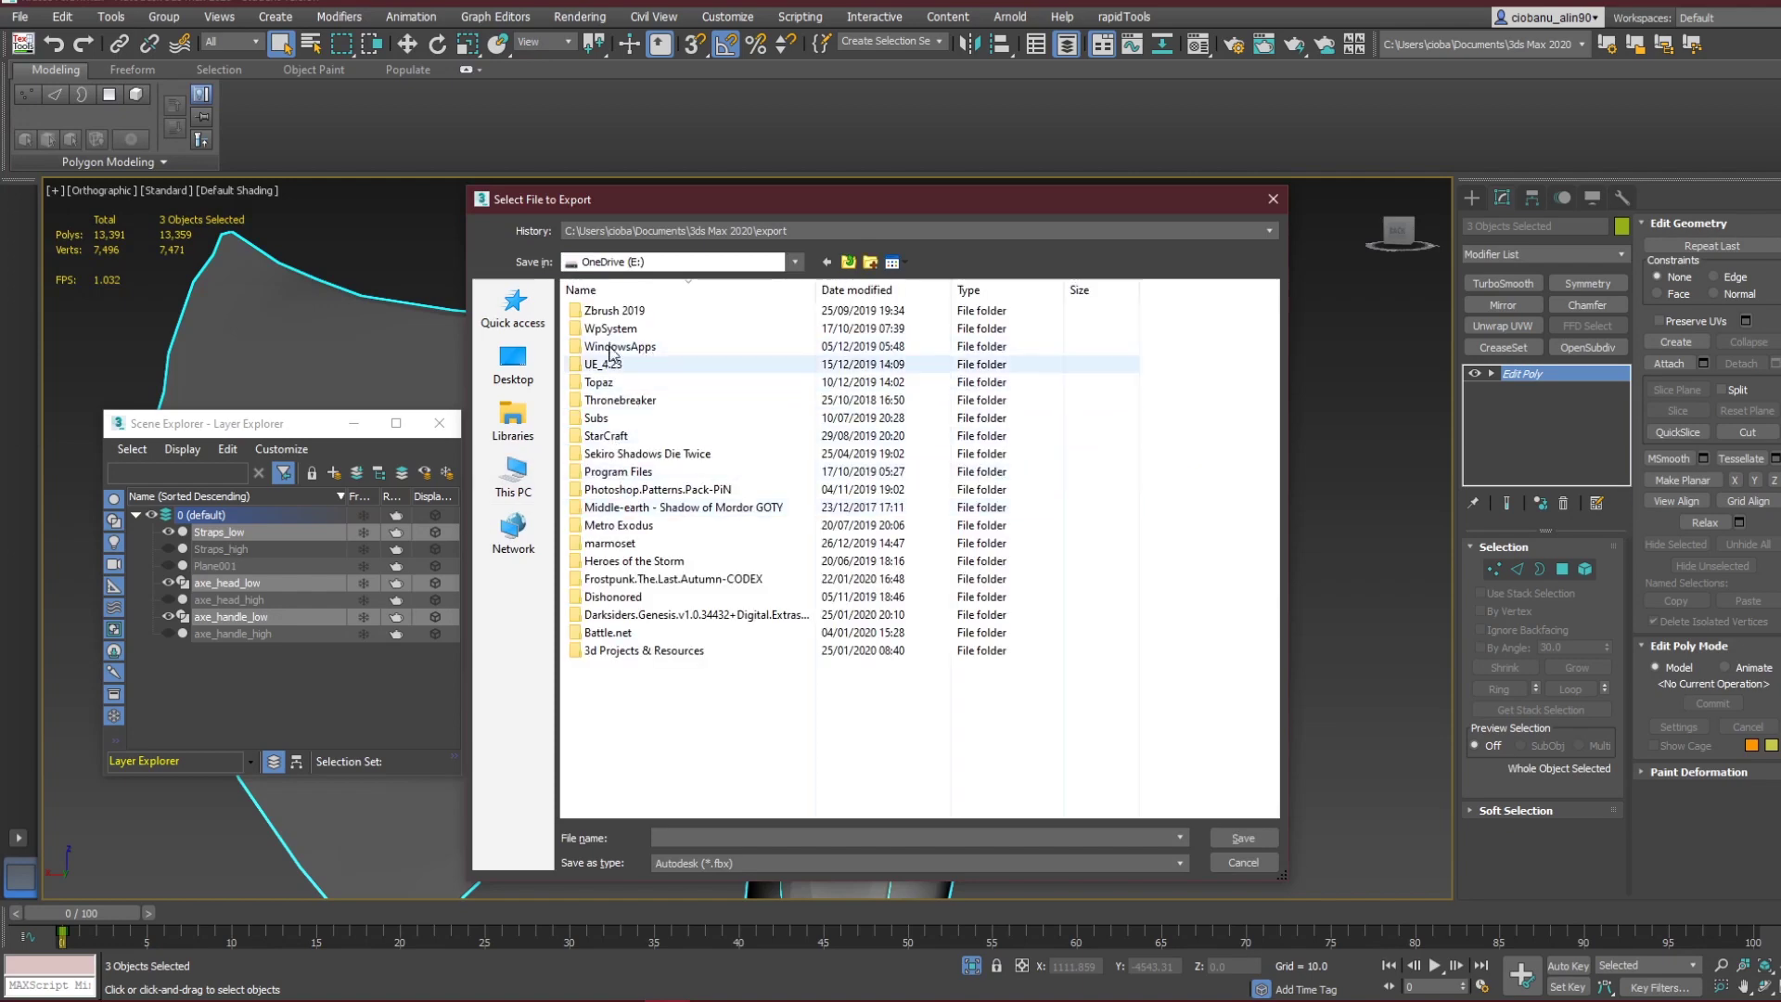
left_click(668, 638)
double_click(669, 648)
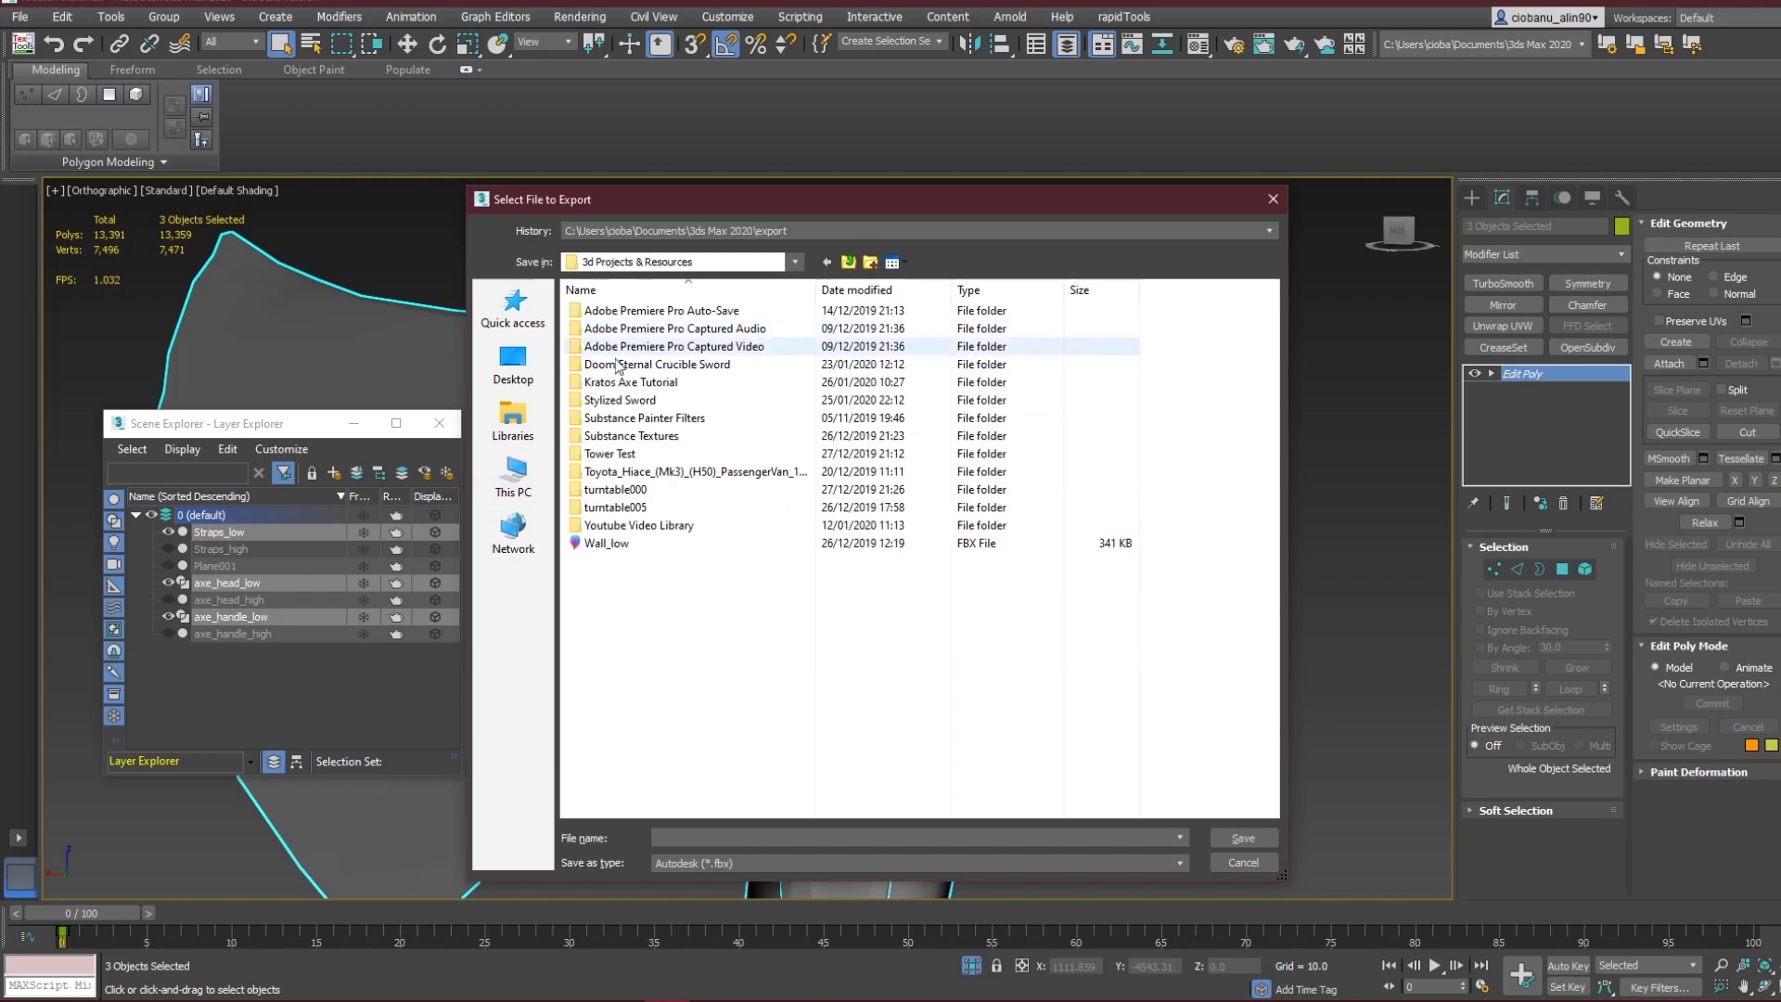
double_click(652, 387)
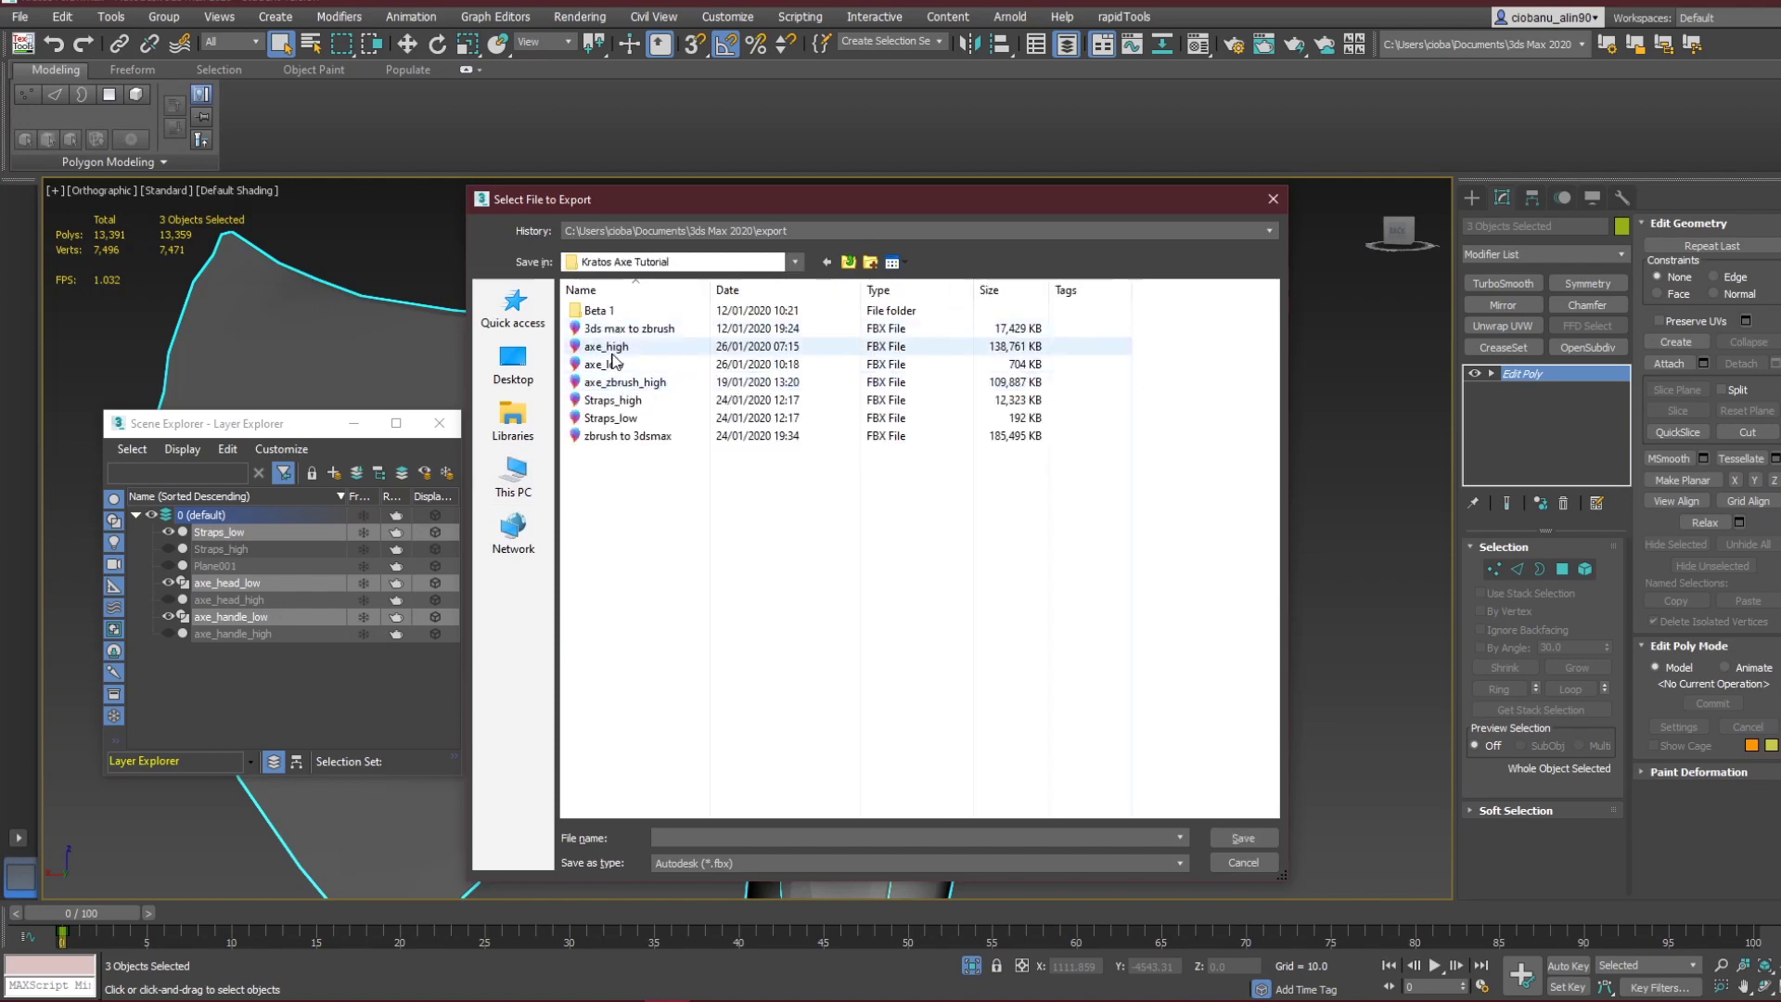
Overwrite axe_low.fbx with the three selected low-poly objects, using the current FBX export settings.
left_click(1066, 363)
left_click(1226, 839)
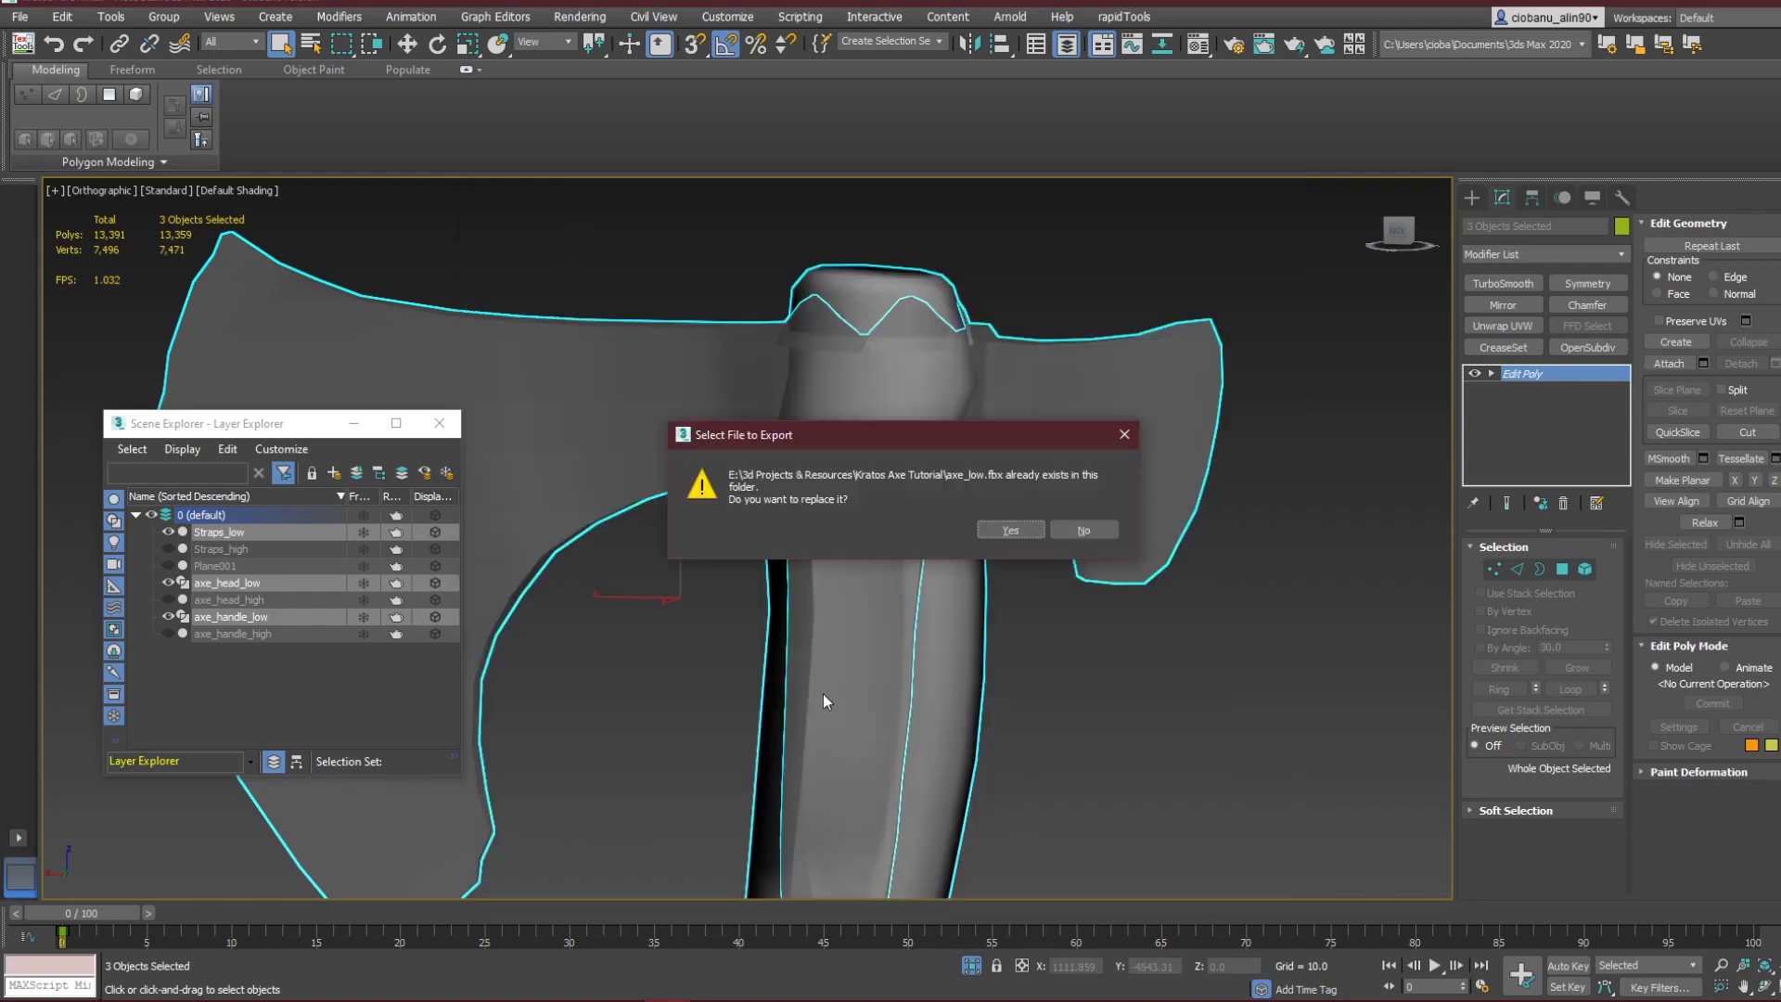
left_click(983, 527)
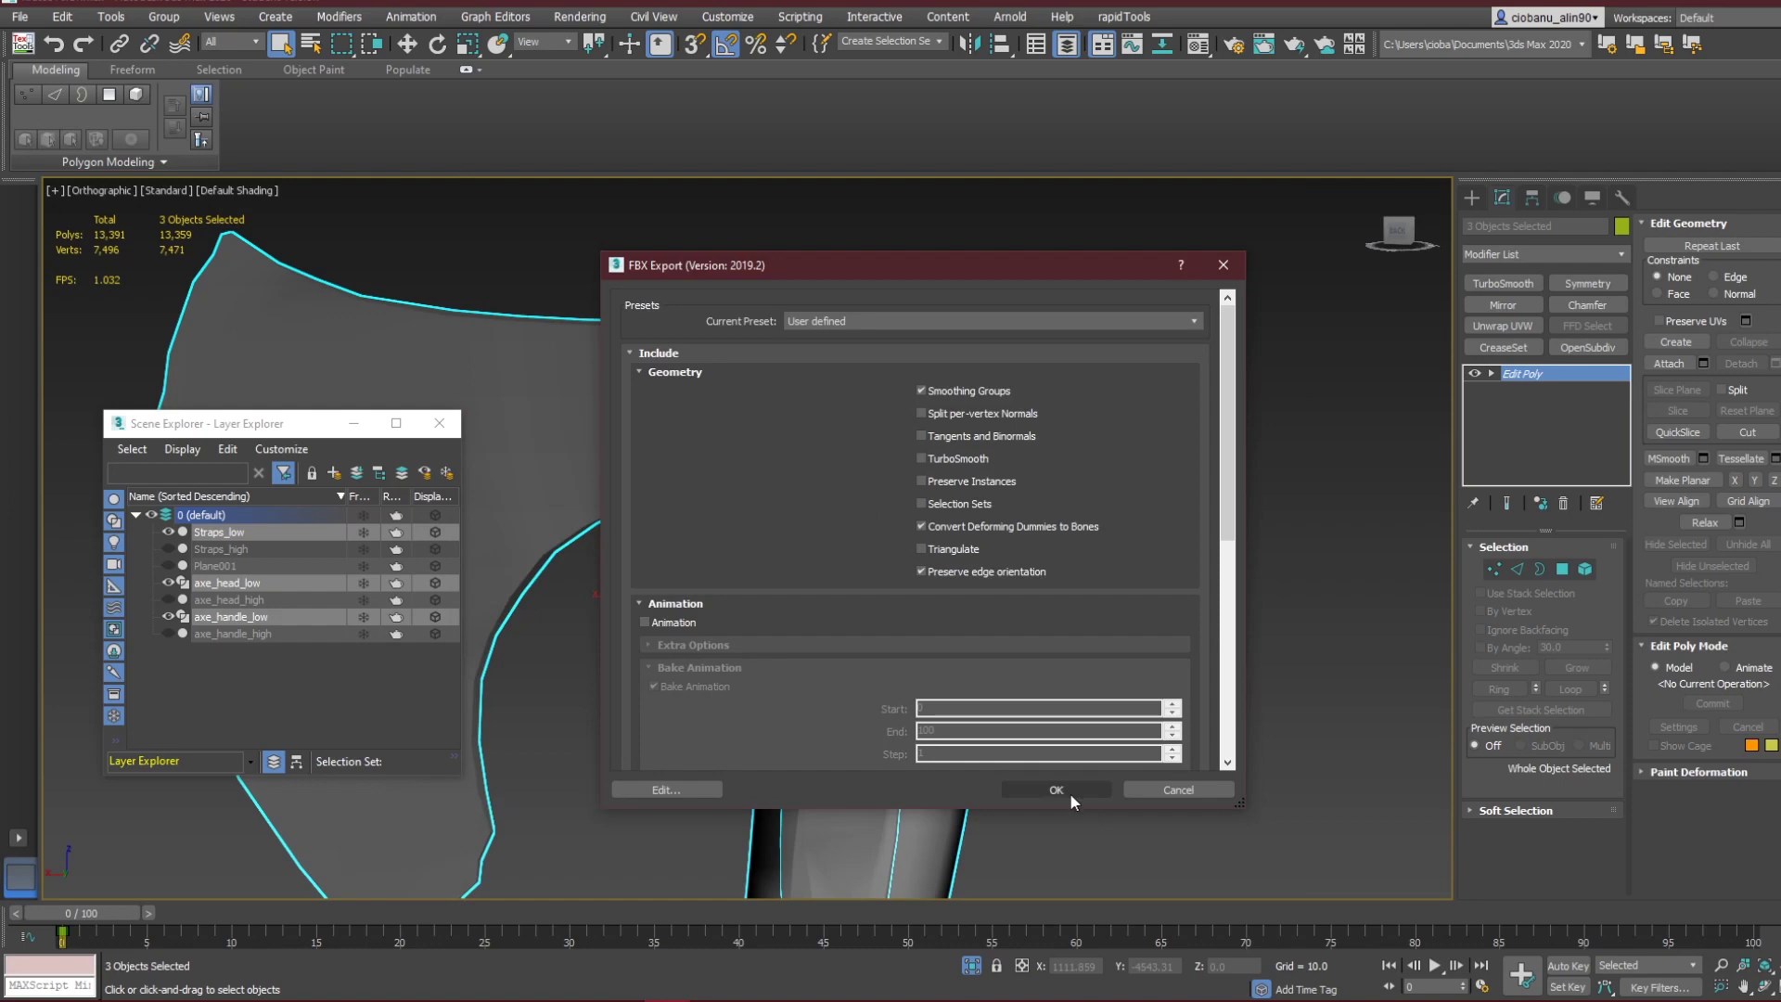
left_click(1070, 790)
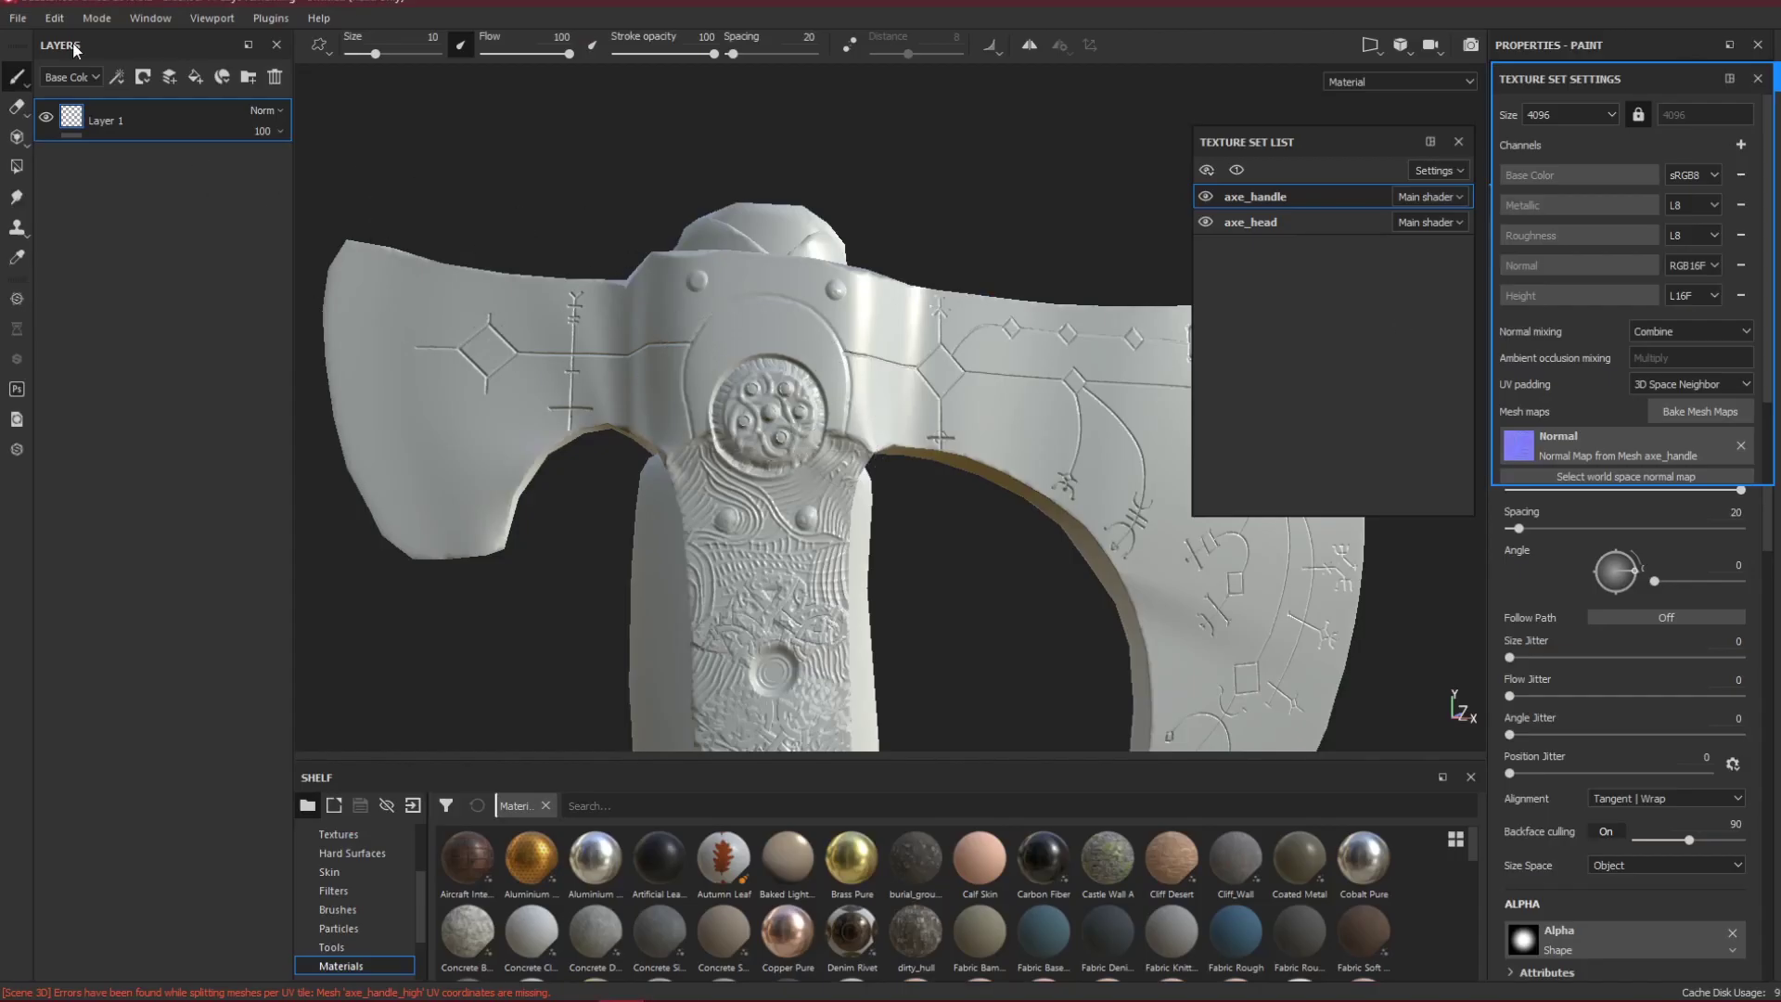
Switch to Substance Painter and reload the updated axe_low.fbx mesh through the project configuration.
scroll(764, 437, "down", 2)
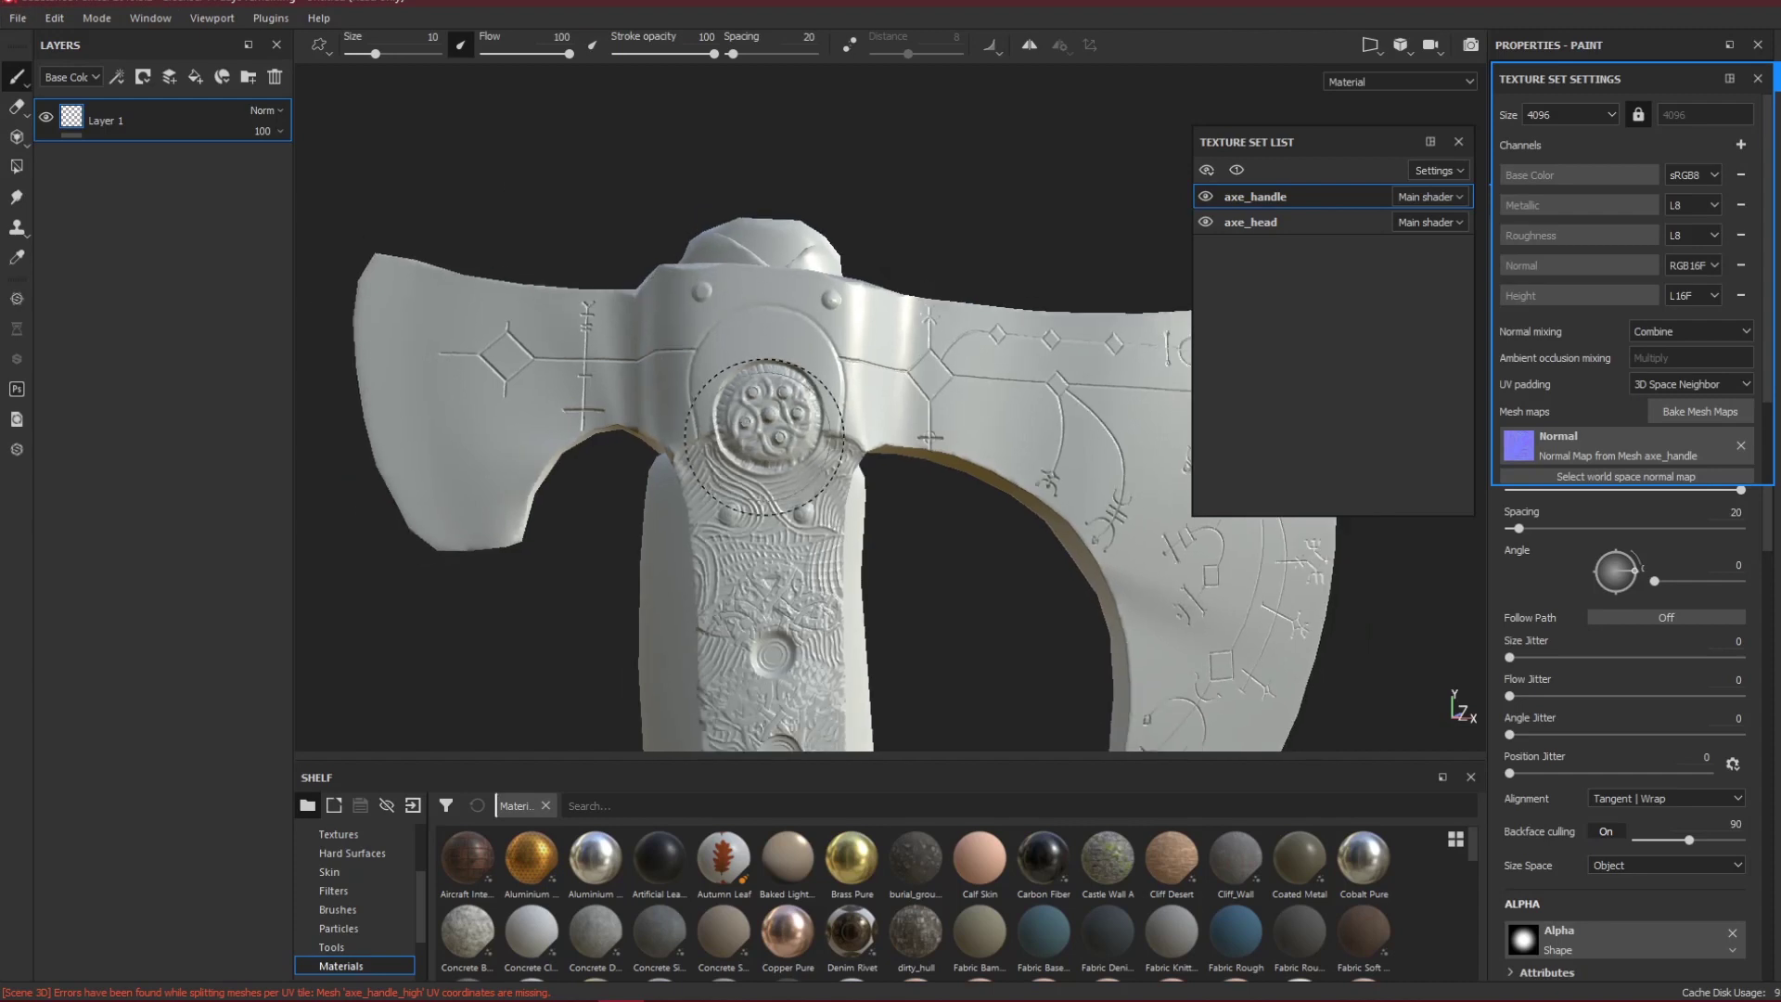
scroll(764, 437, "up", 1)
left_click(18, 19)
mouse_move(51, 26)
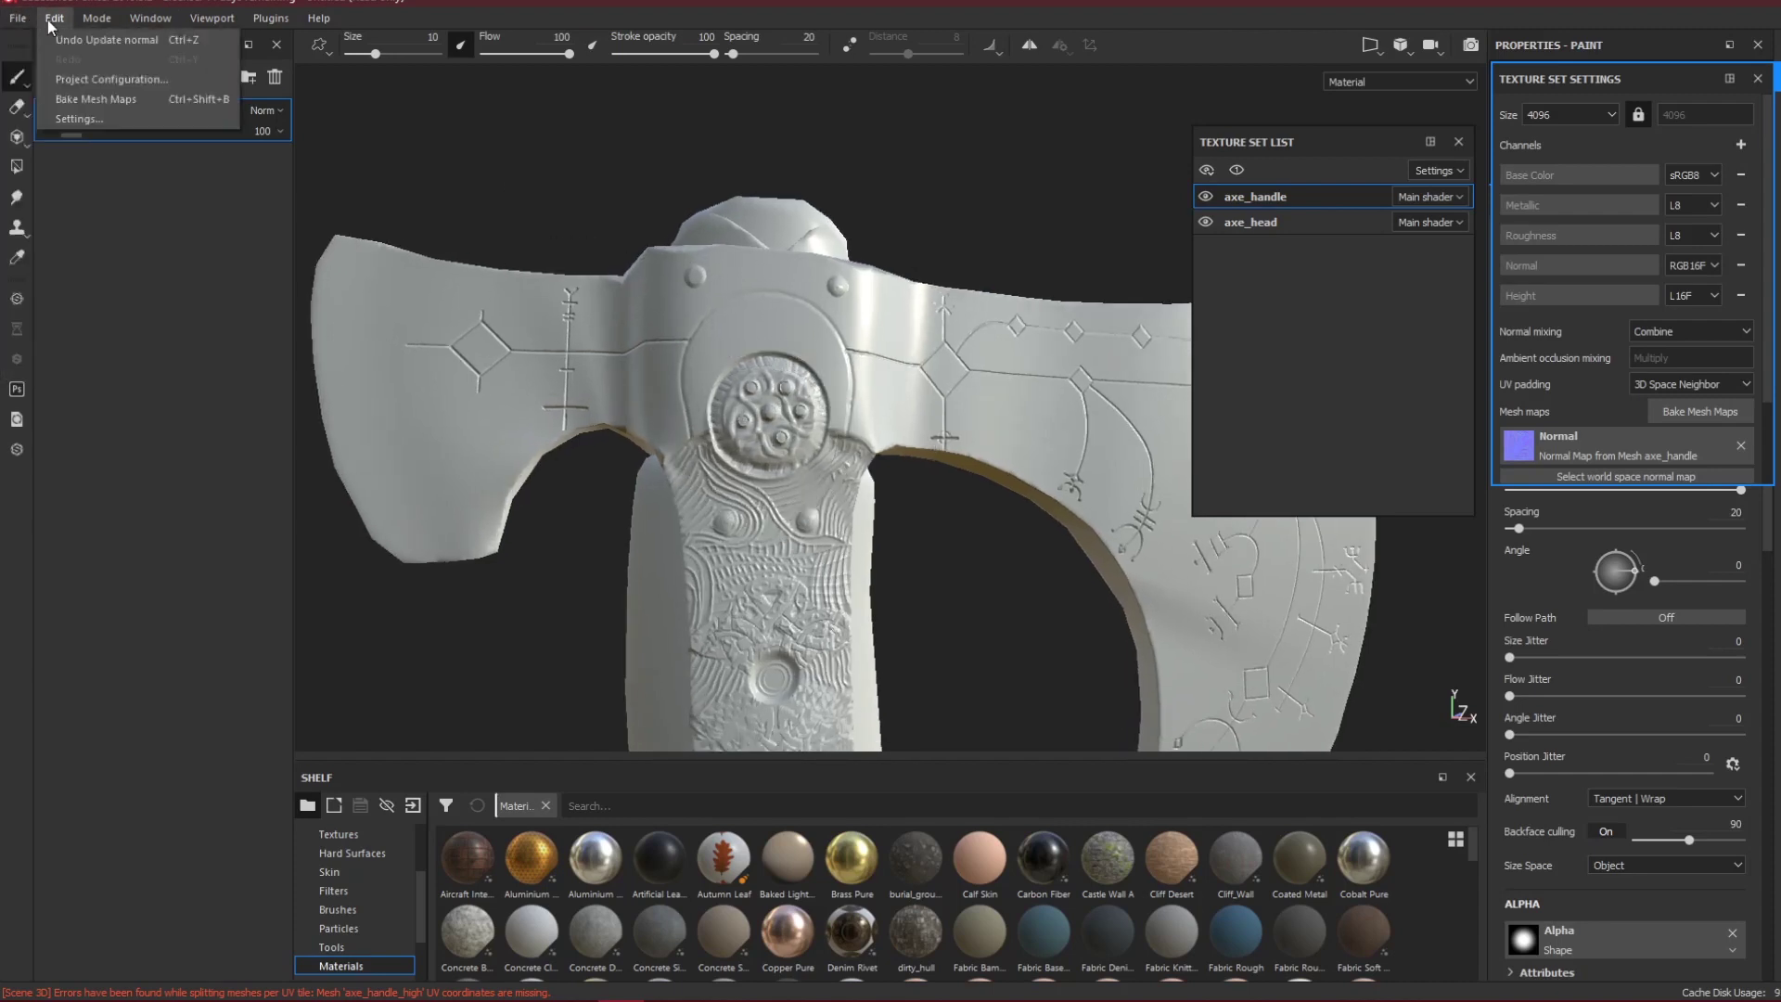
left_click(91, 78)
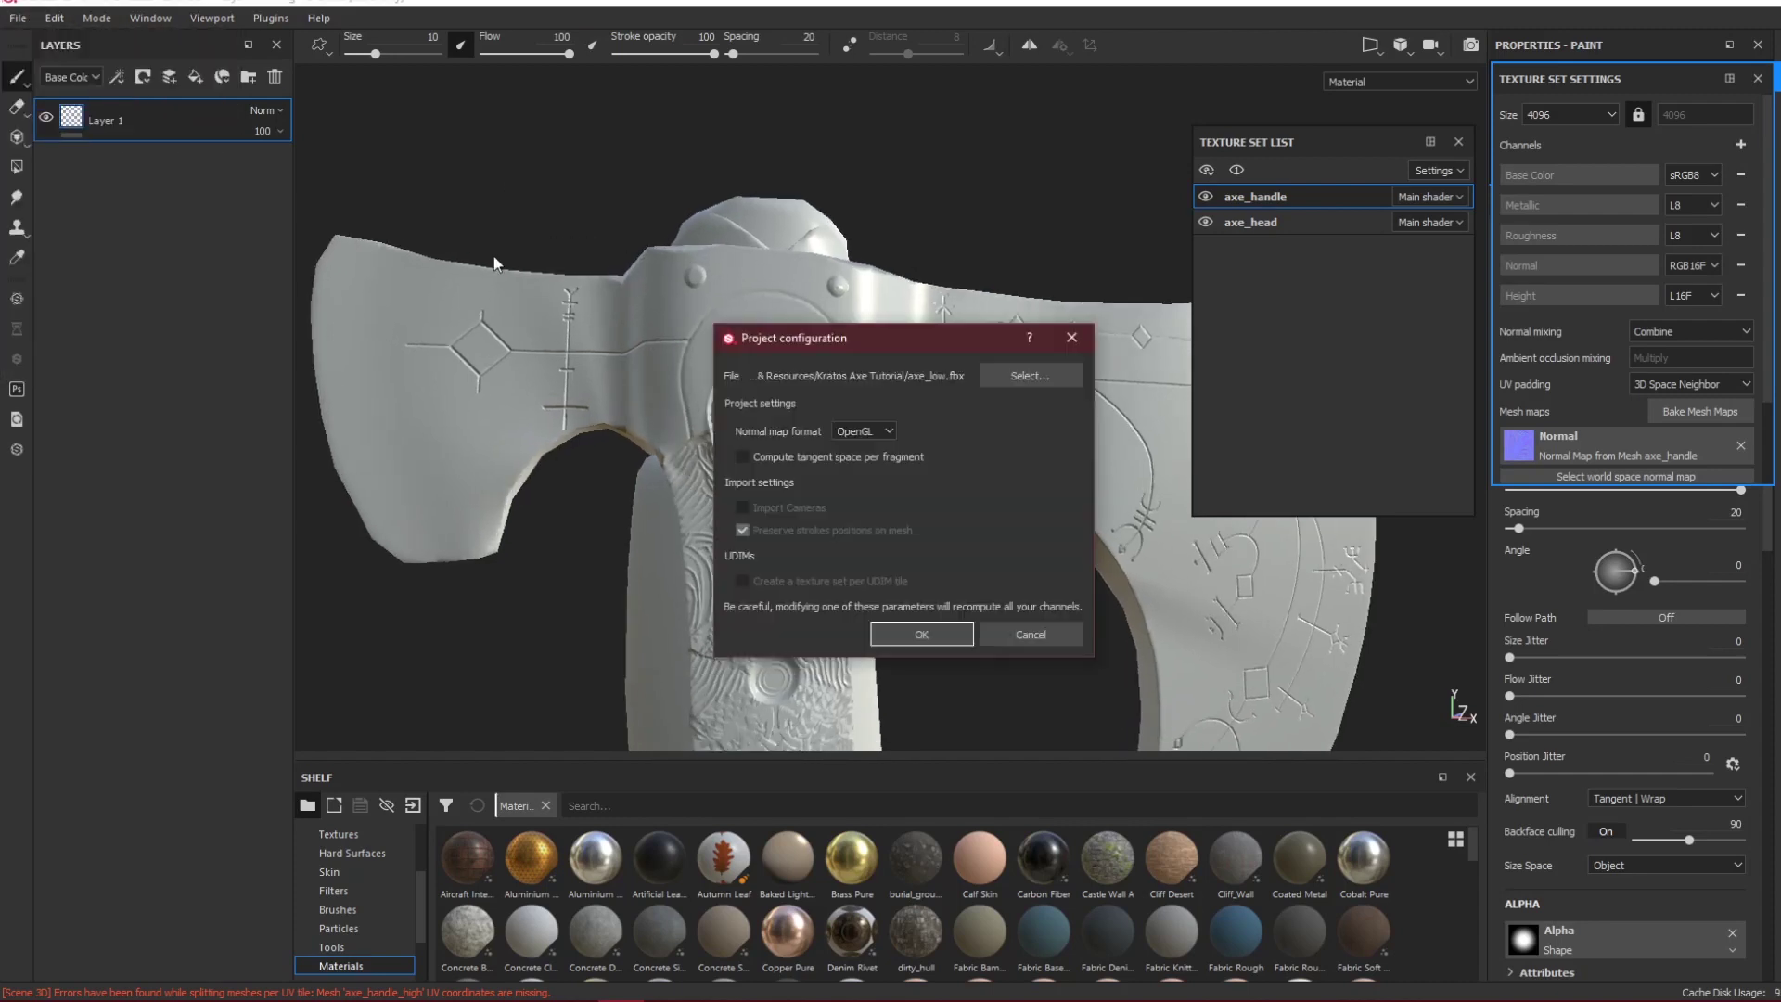
left_click(1029, 374)
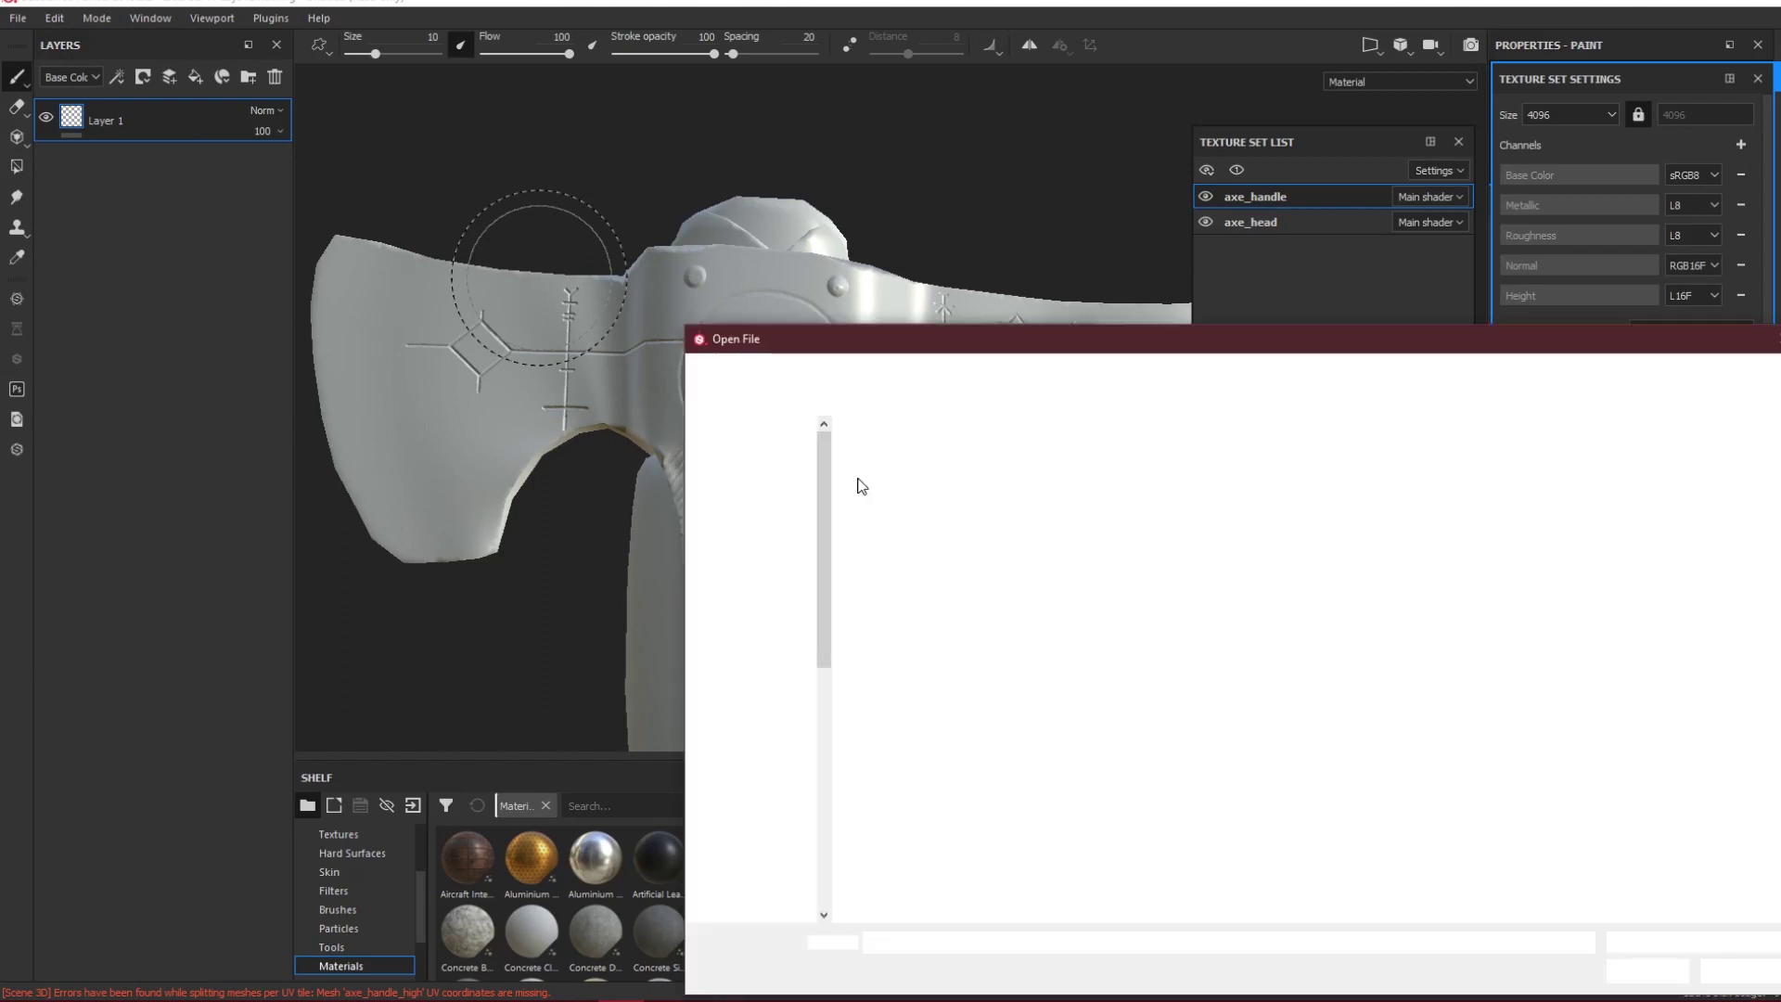
double_click(890, 514)
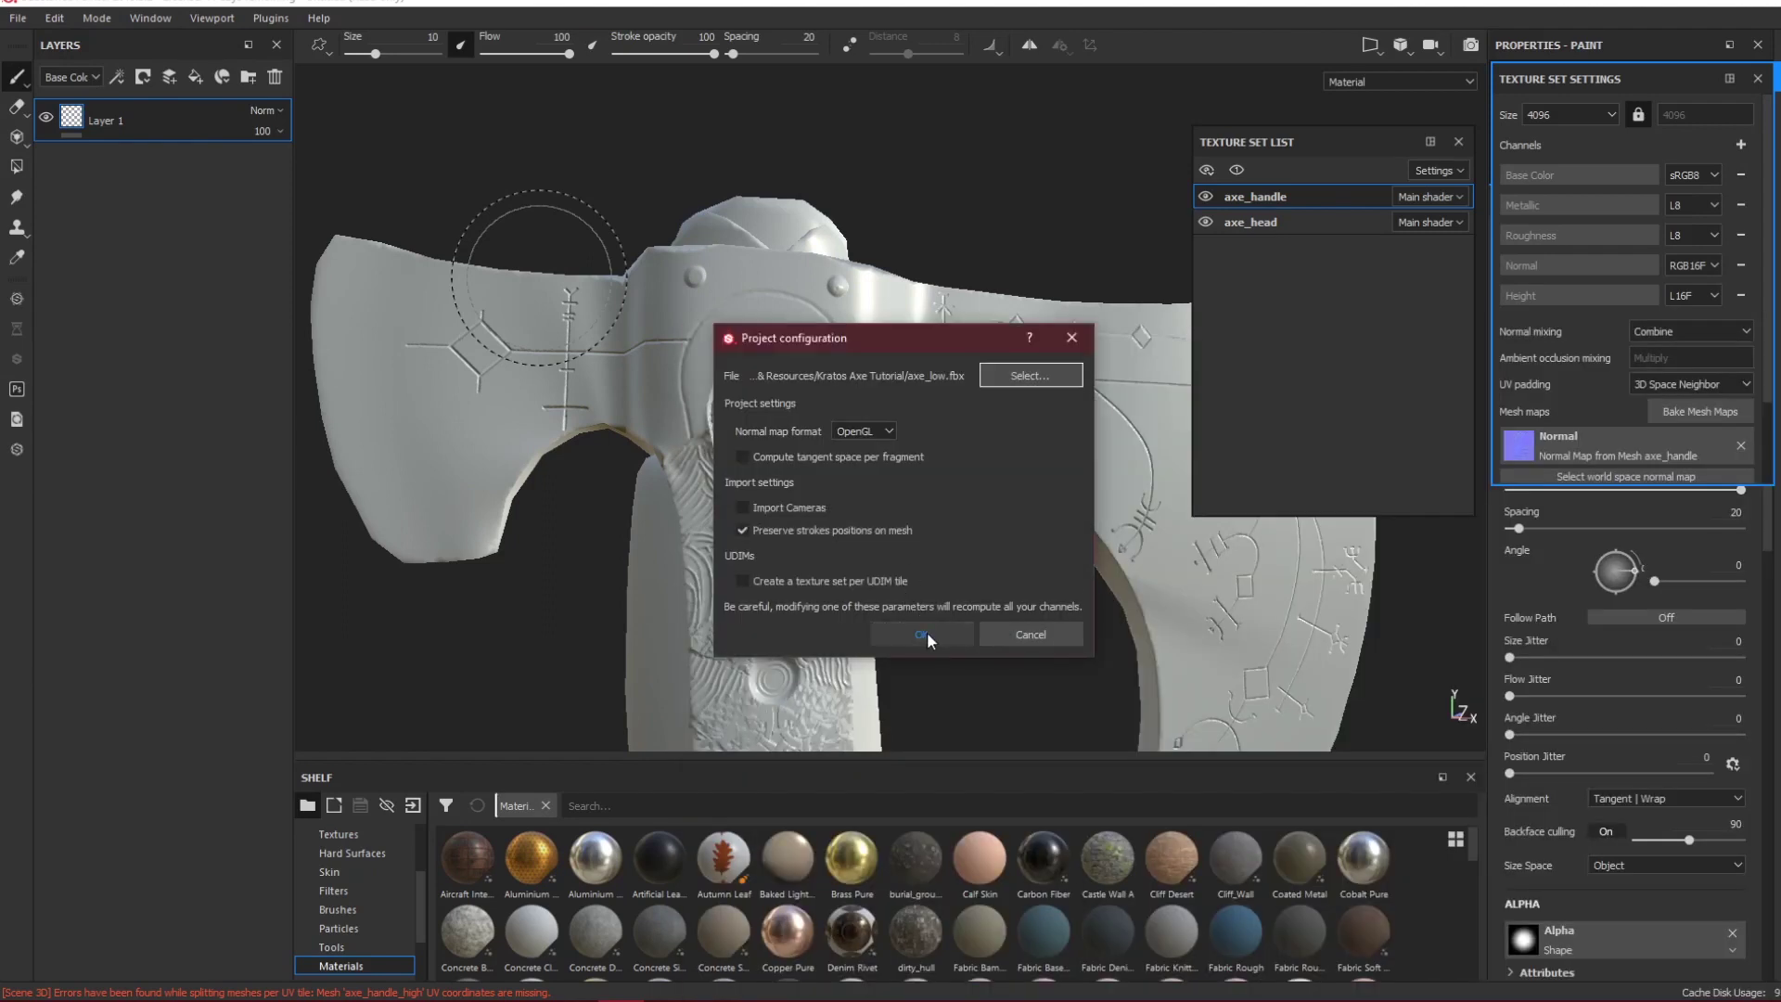
left_click(922, 634)
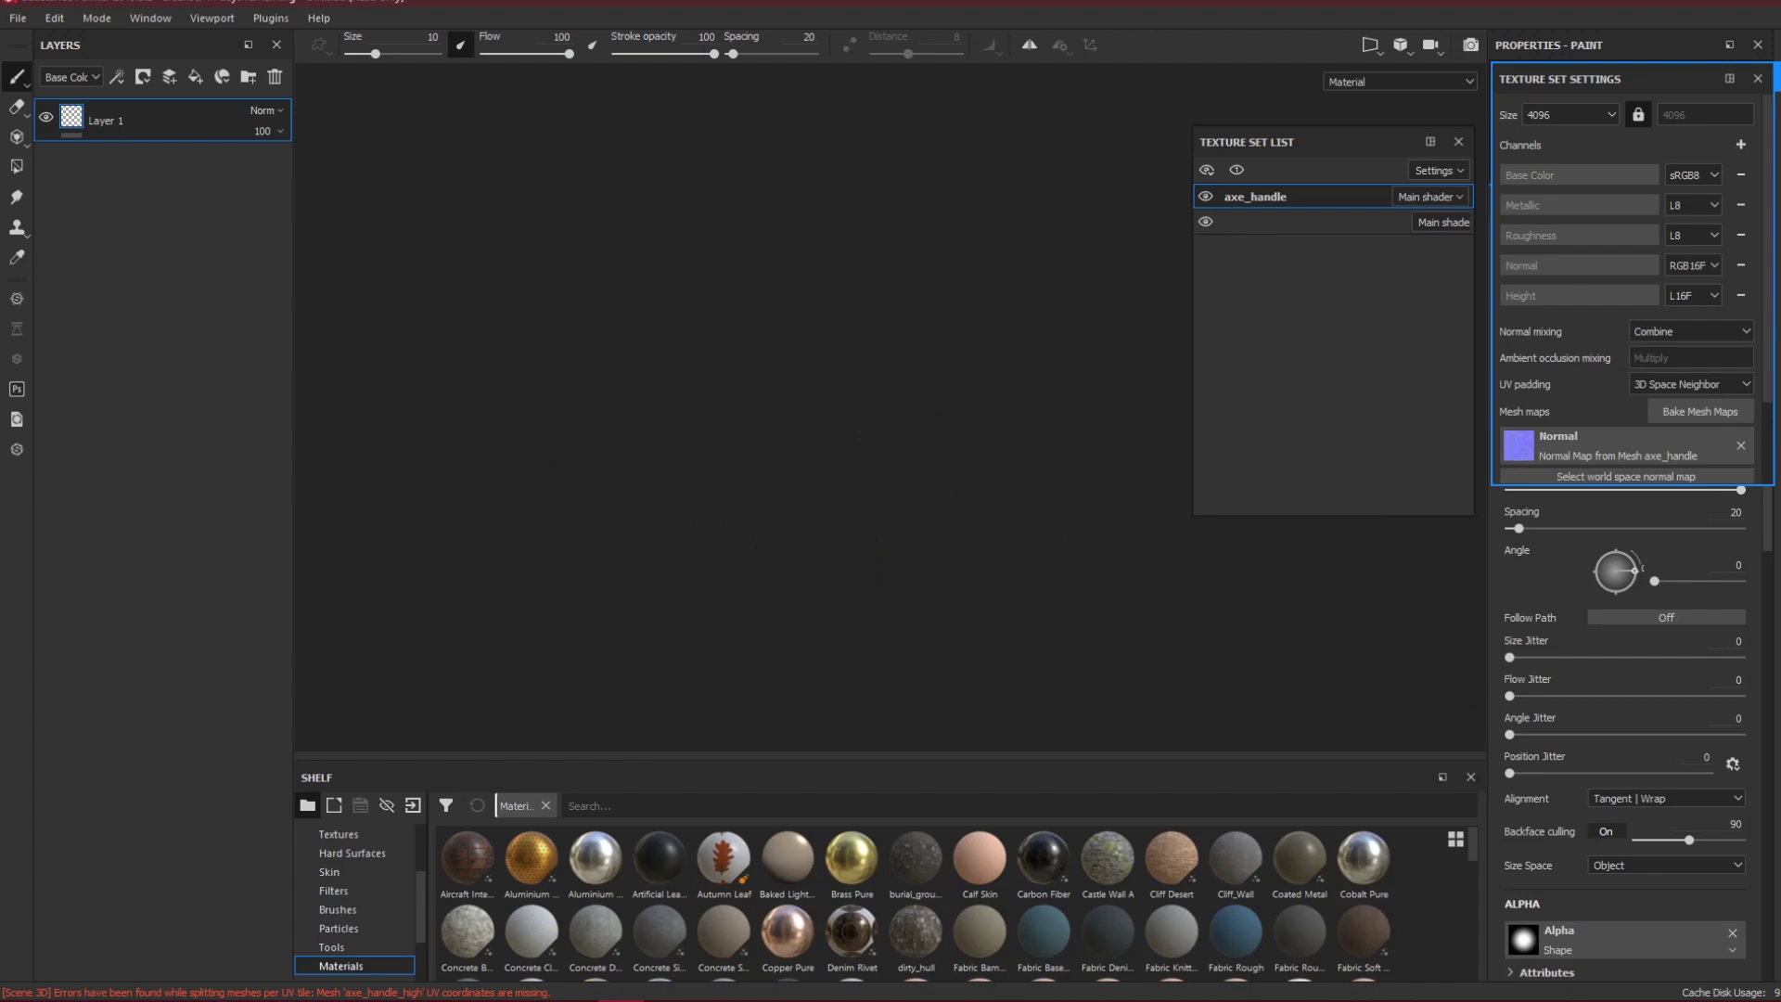
Examine the medallion and surrounding axe head on the reloaded mesh from several angles for normal-map distortion.
scroll(985, 139, "up", 5)
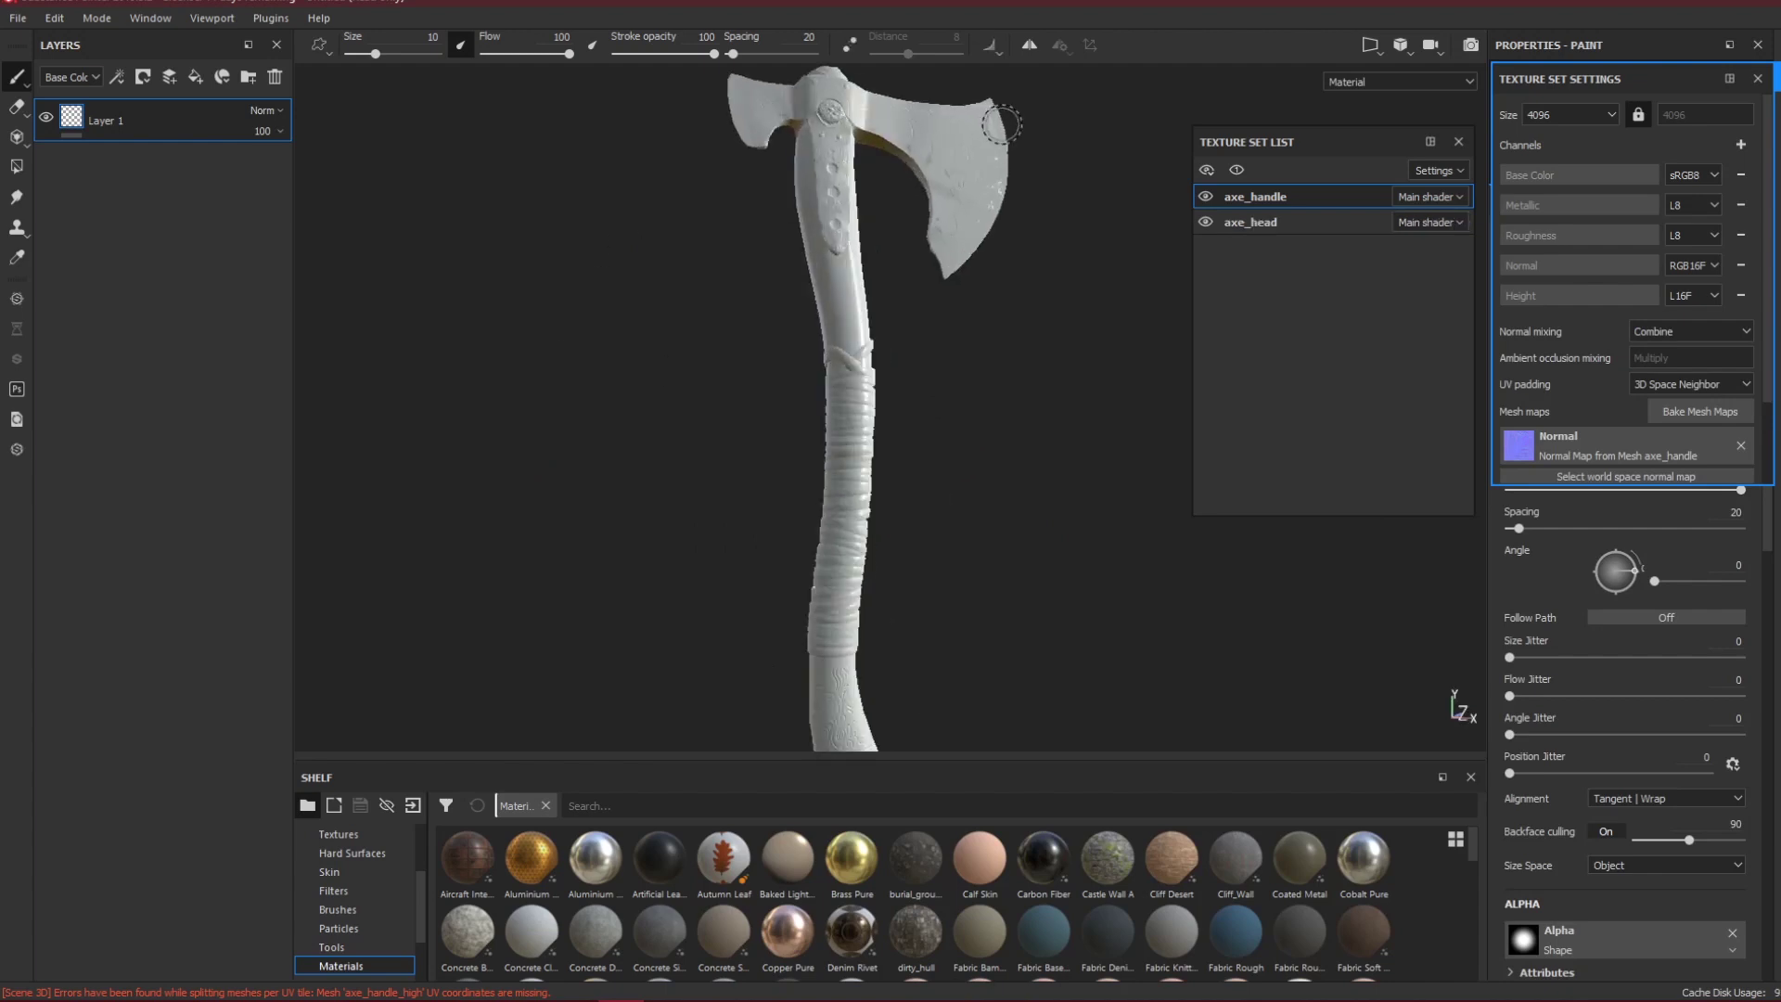
middle_click_drag(733, 268, 809, 533, "alt")
scroll(825, 482, "up", 5)
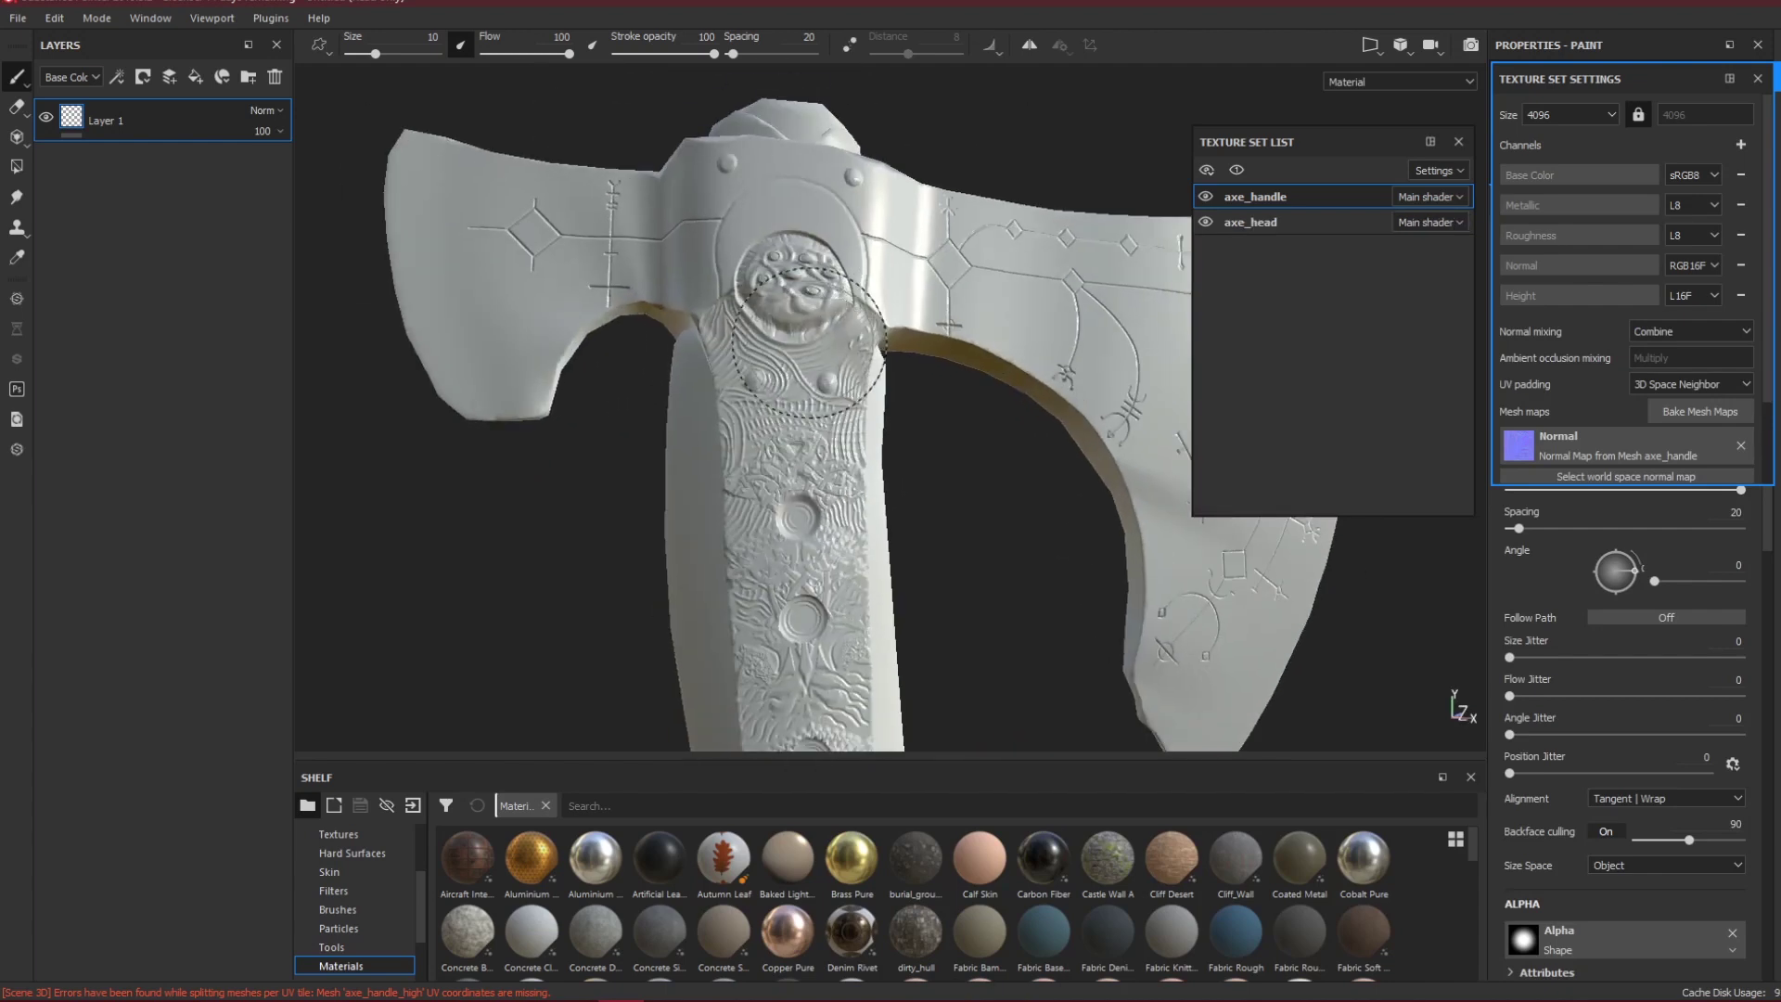
scroll(849, 299, "up", 2)
mouse_move(853, 213)
left_mouse_down("alt")
mouse_move(853, 337)
mouse_move(821, 283)
mouse_move(582, 346)
mouse_move(593, 327)
mouse_move(846, 348)
mouse_move(1013, 276)
left_mouse_up("alt")
scroll(816, 278, "up", 4)
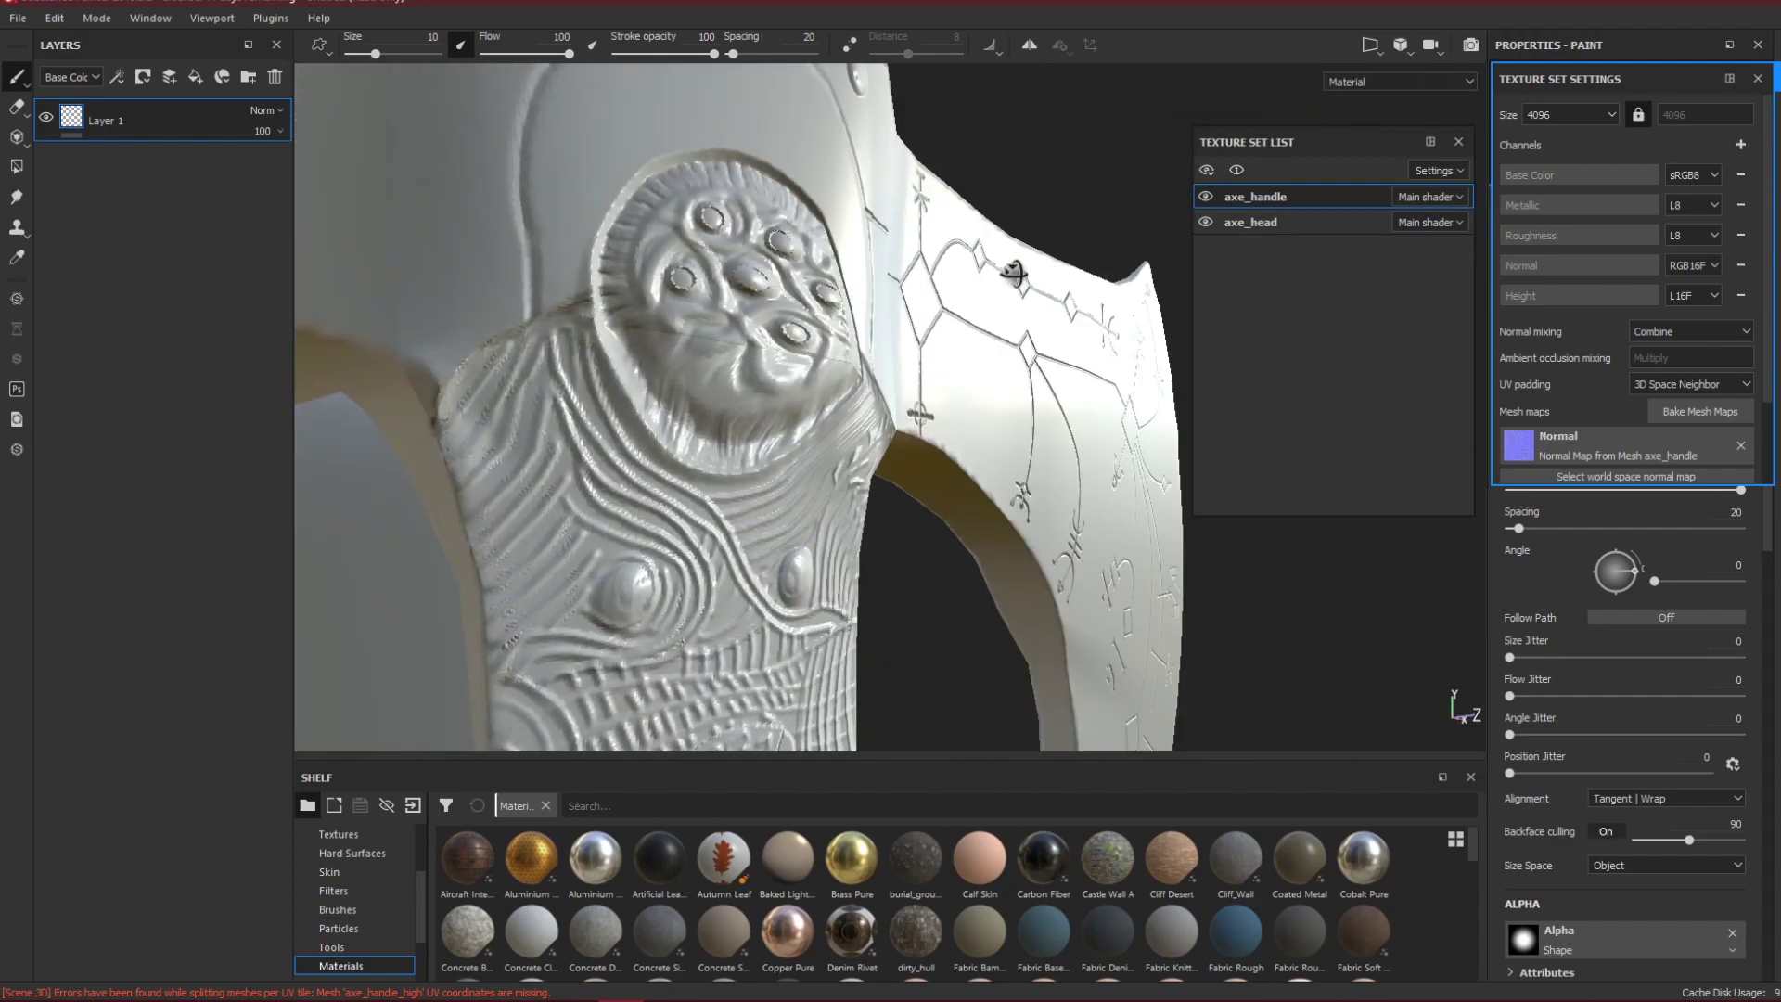
left_click_drag(607, 348, 640, 427, "alt")
scroll(640, 427, "down", 4)
left_click_drag(524, 418, 1117, 442, "alt")
left_click_drag(849, 448, 501, 427, "alt")
left_click_drag(723, 387, 742, 436, "alt")
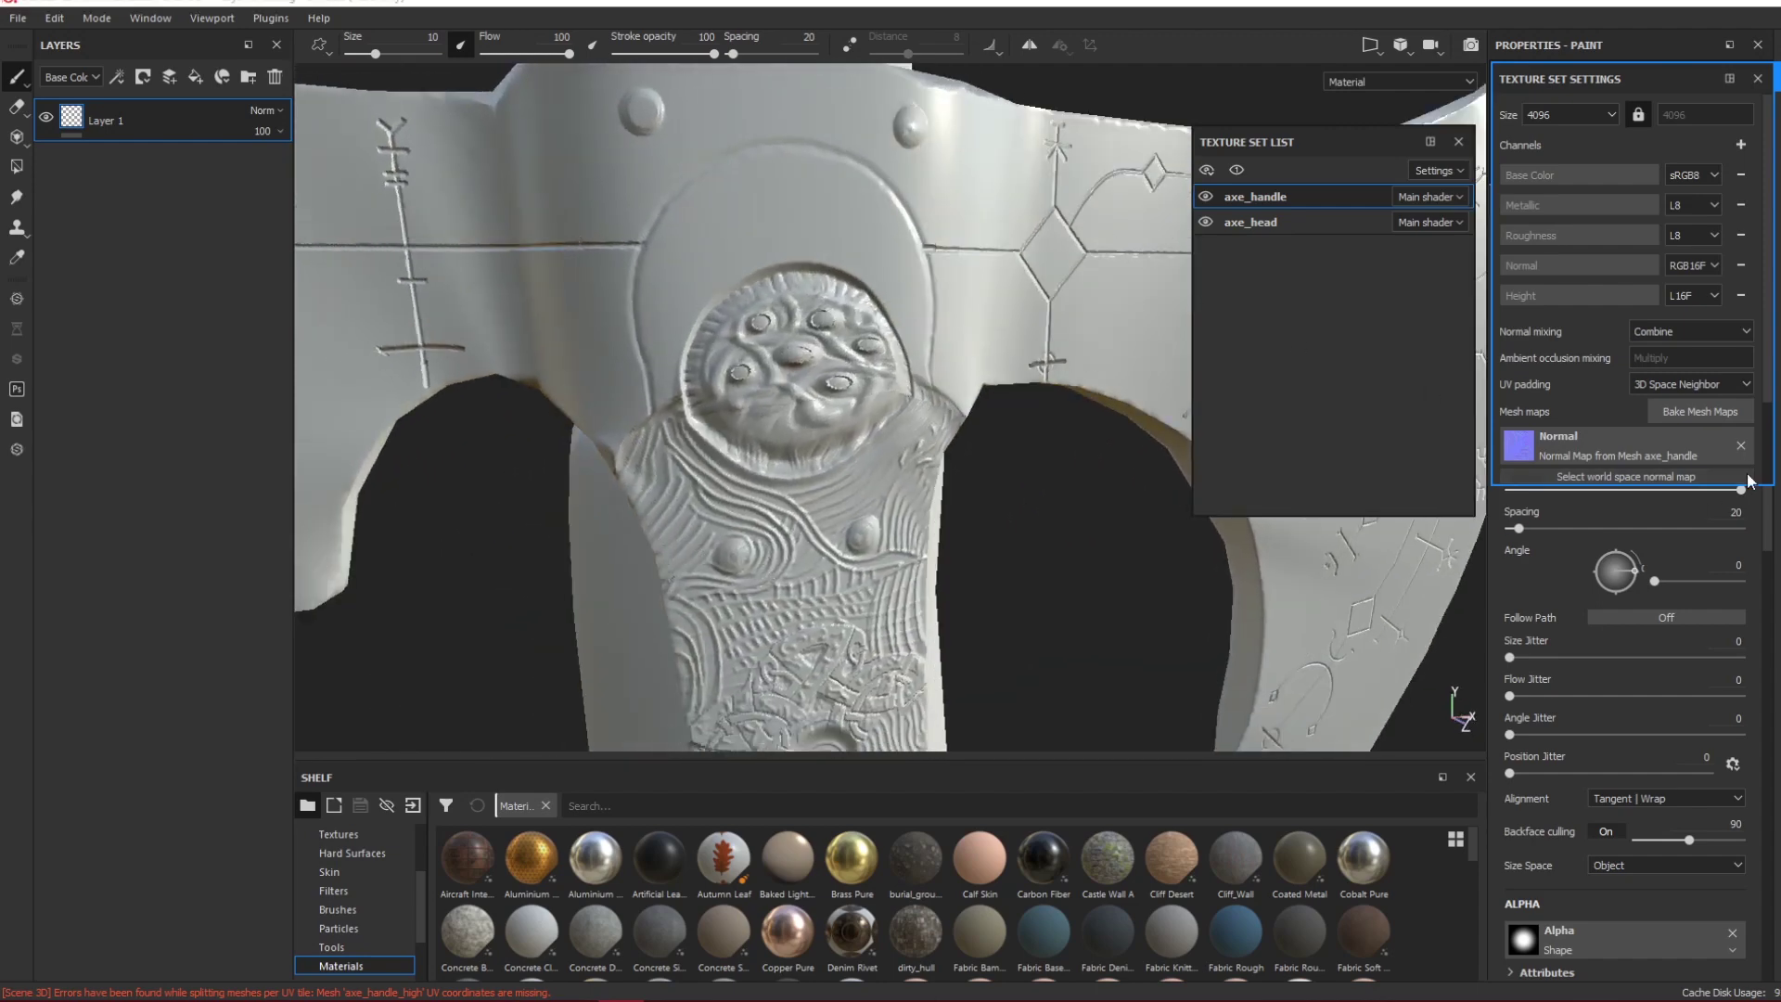
Bake the Normal mesh map for all texture sets with the existing high-poly baking settings.
left_click(1660, 411)
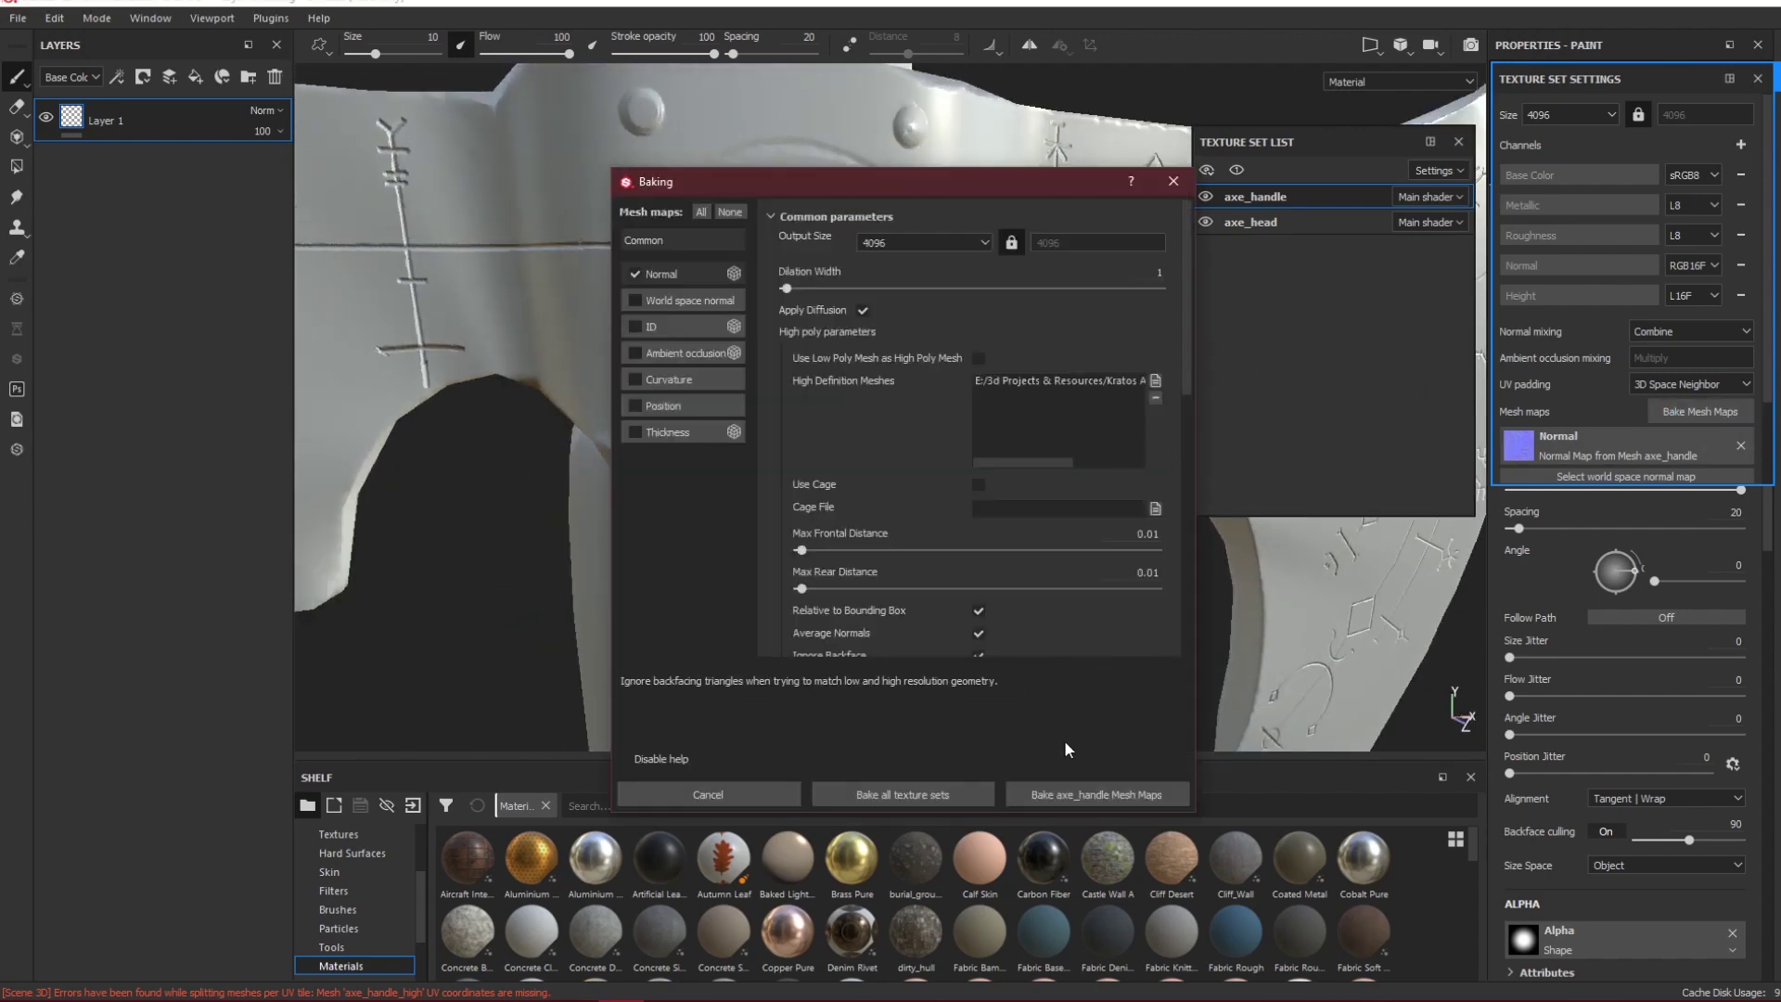
left_click_drag(819, 185, 1146, 213)
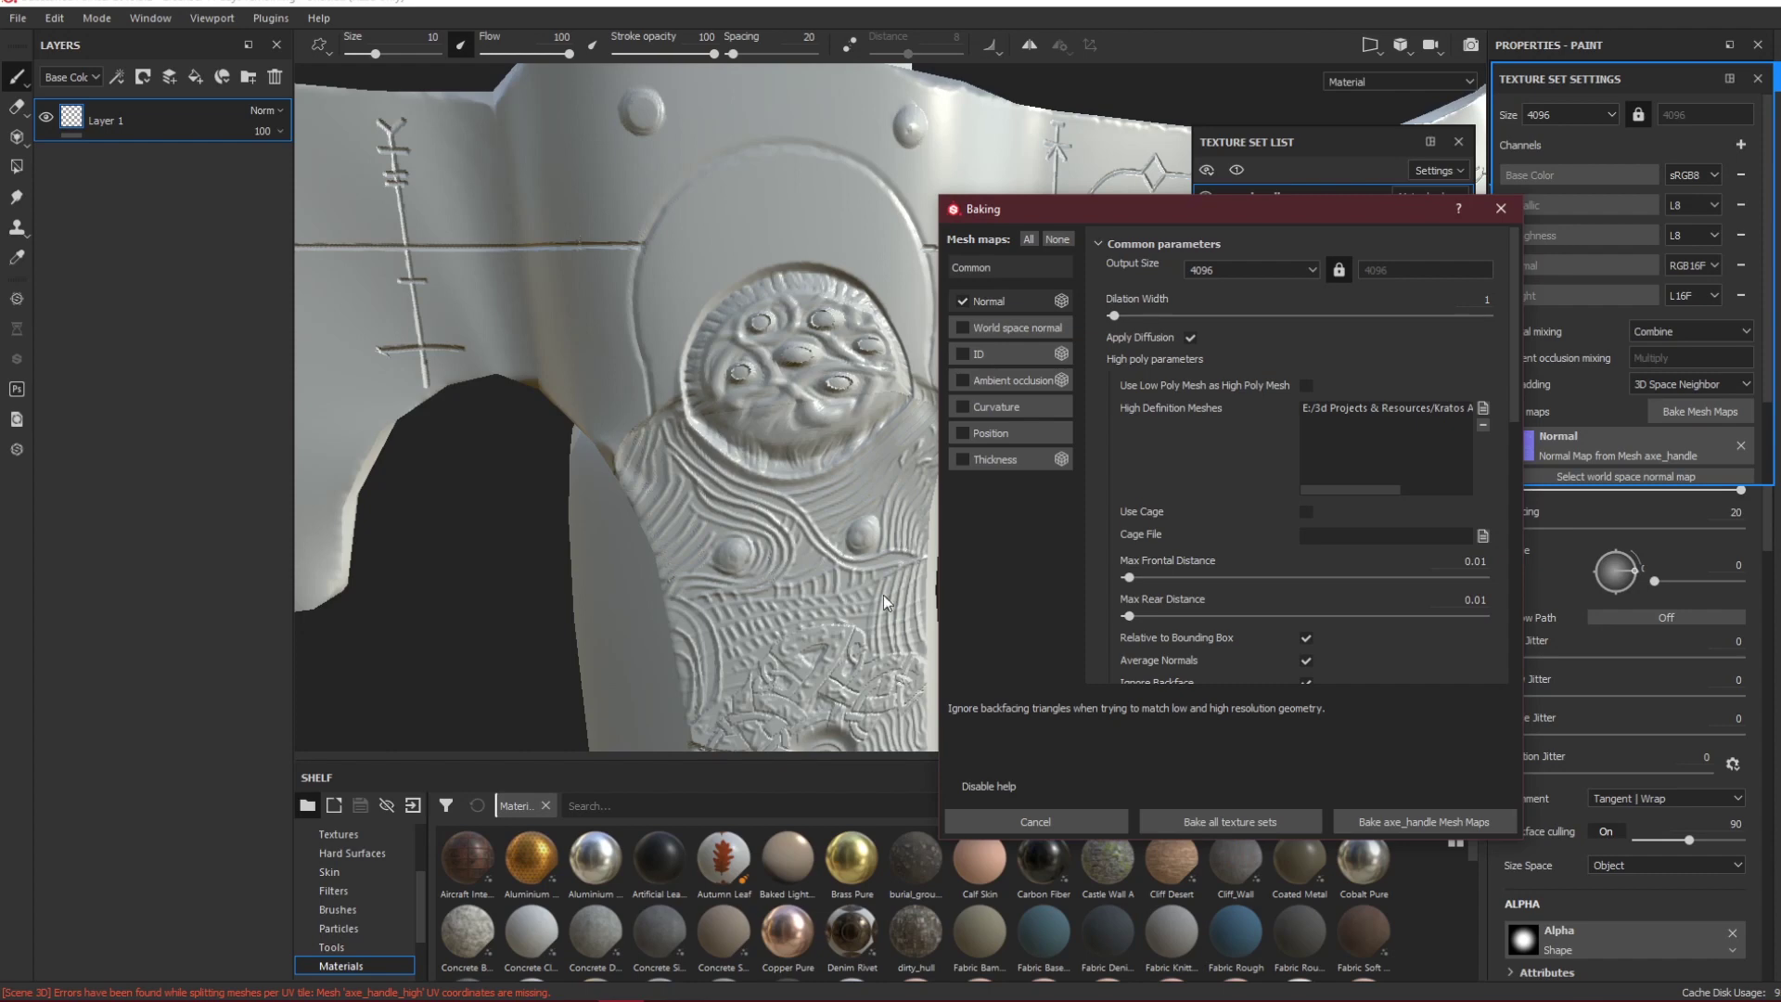
left_click(1211, 810)
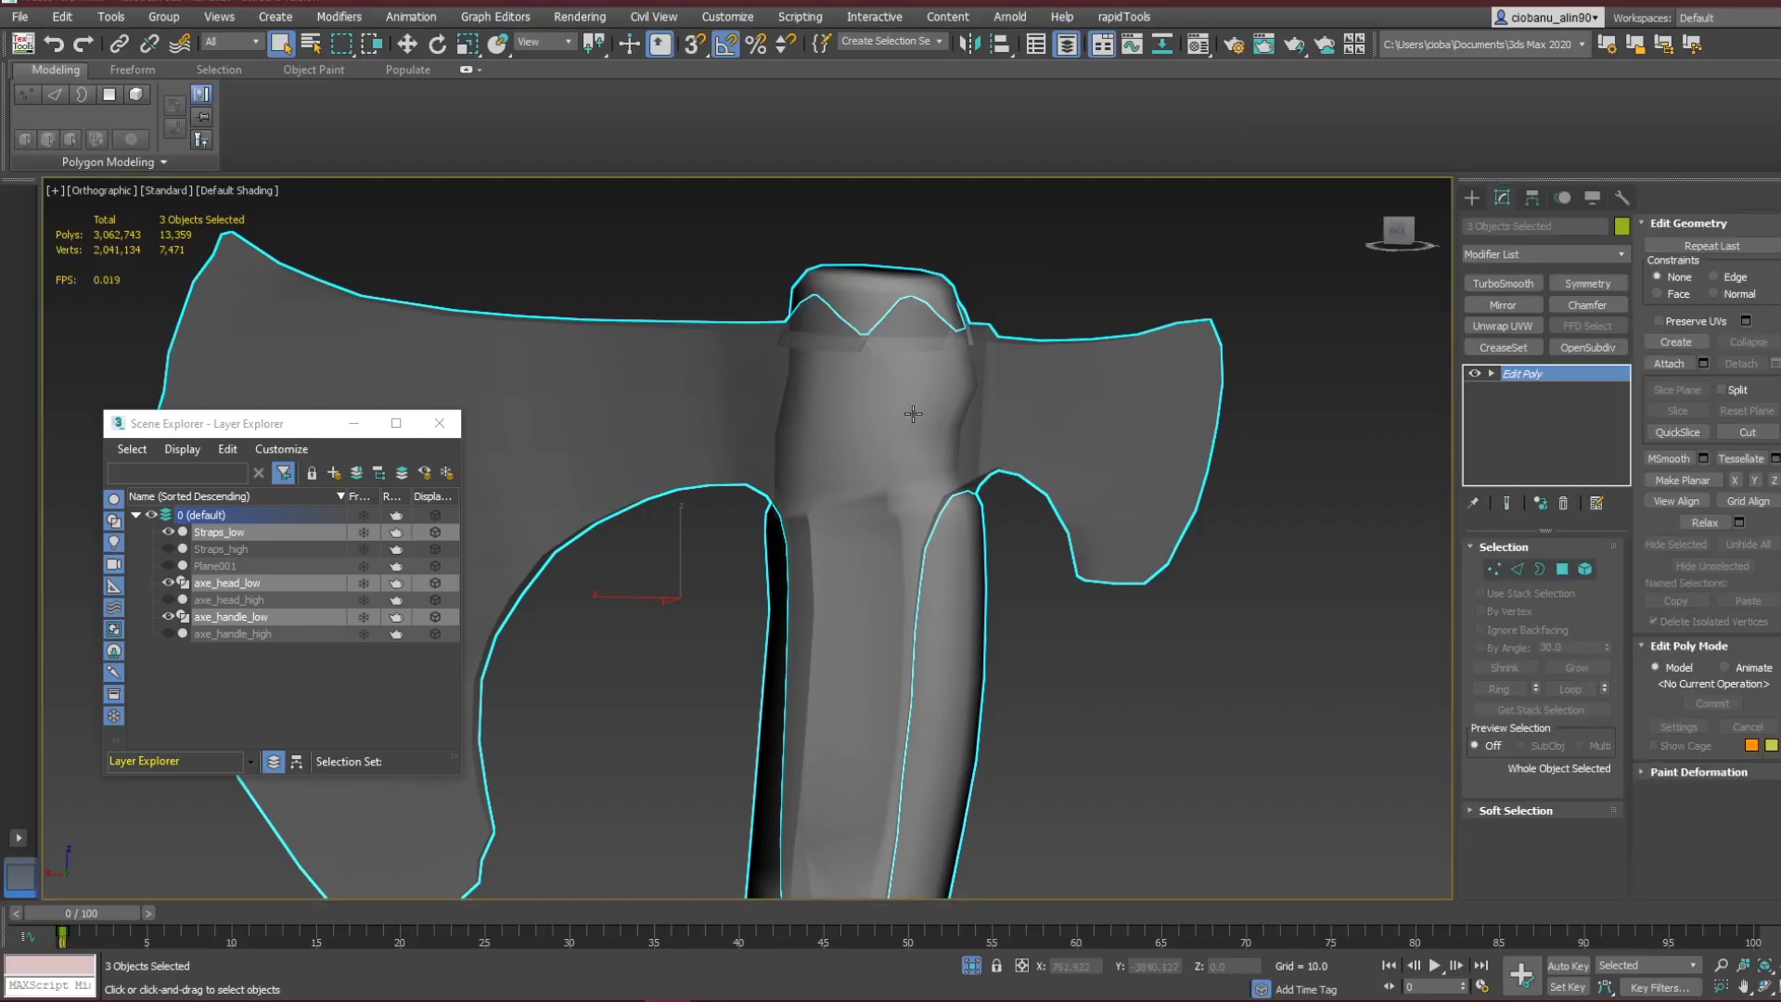
Switch back to 3ds Max and add an Unwrap UVW modifier on top of axe_head_low's stack.
left_click(587, 444)
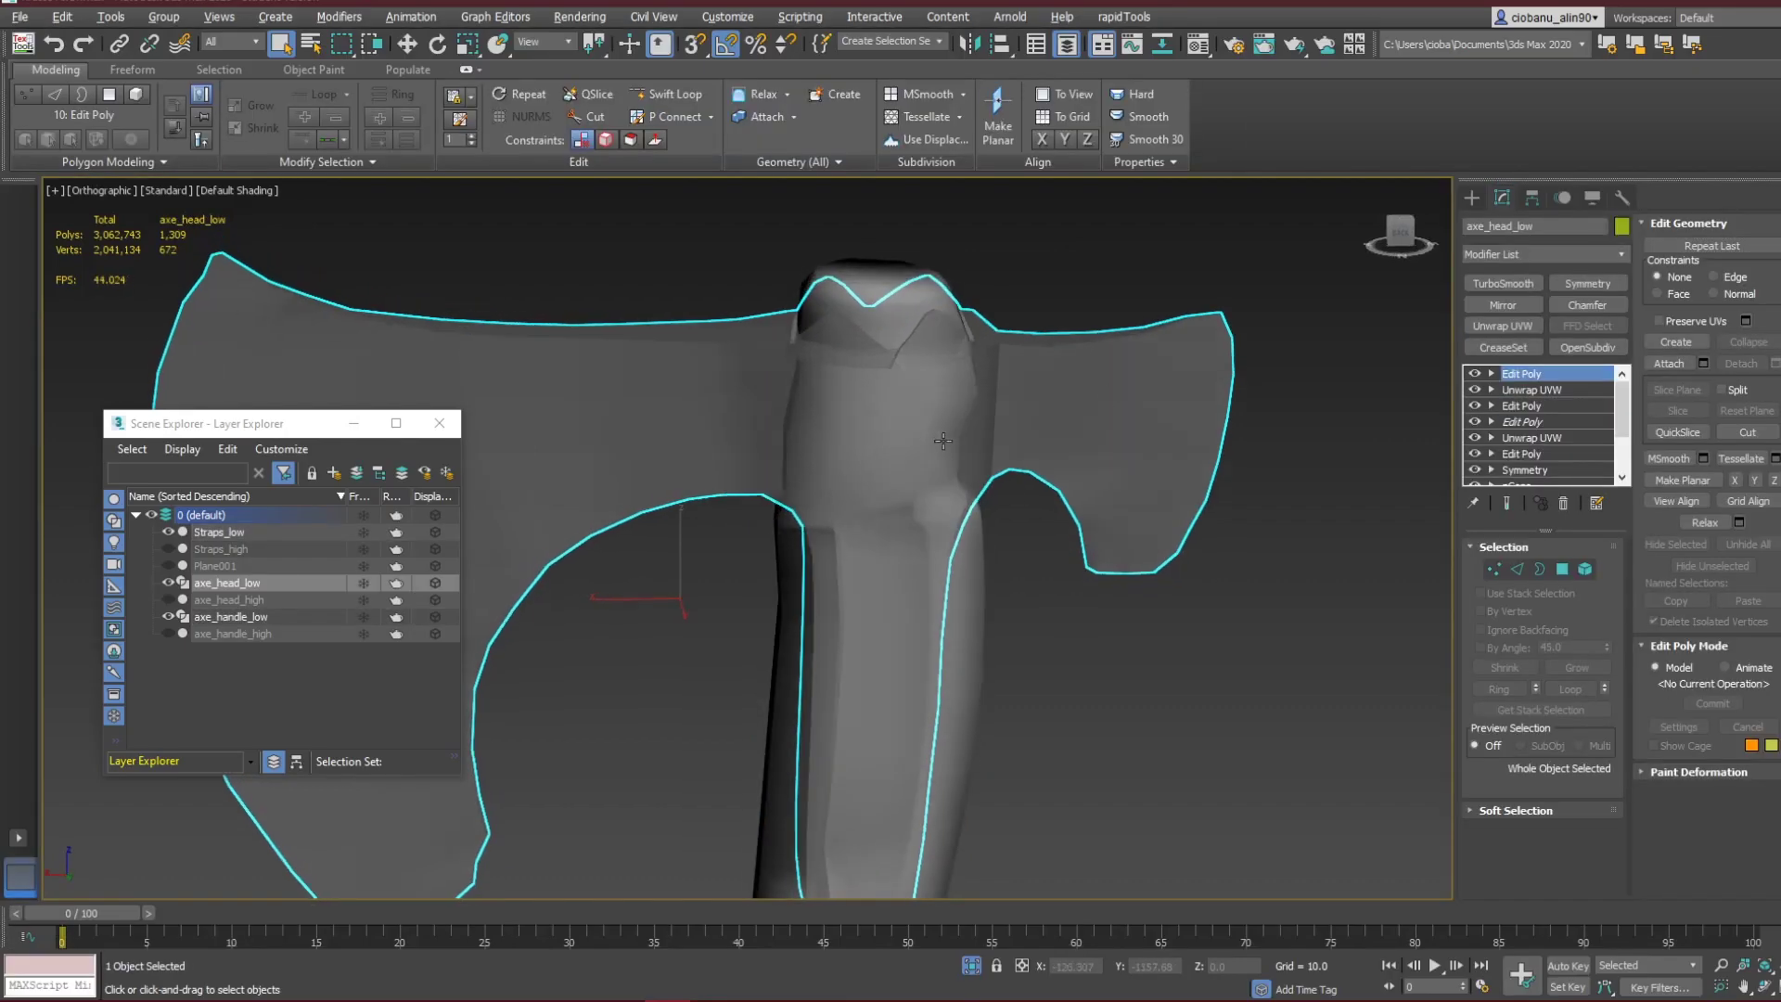
left_click(1520, 330)
middle_click_drag(821, 427, 937, 492, "alt")
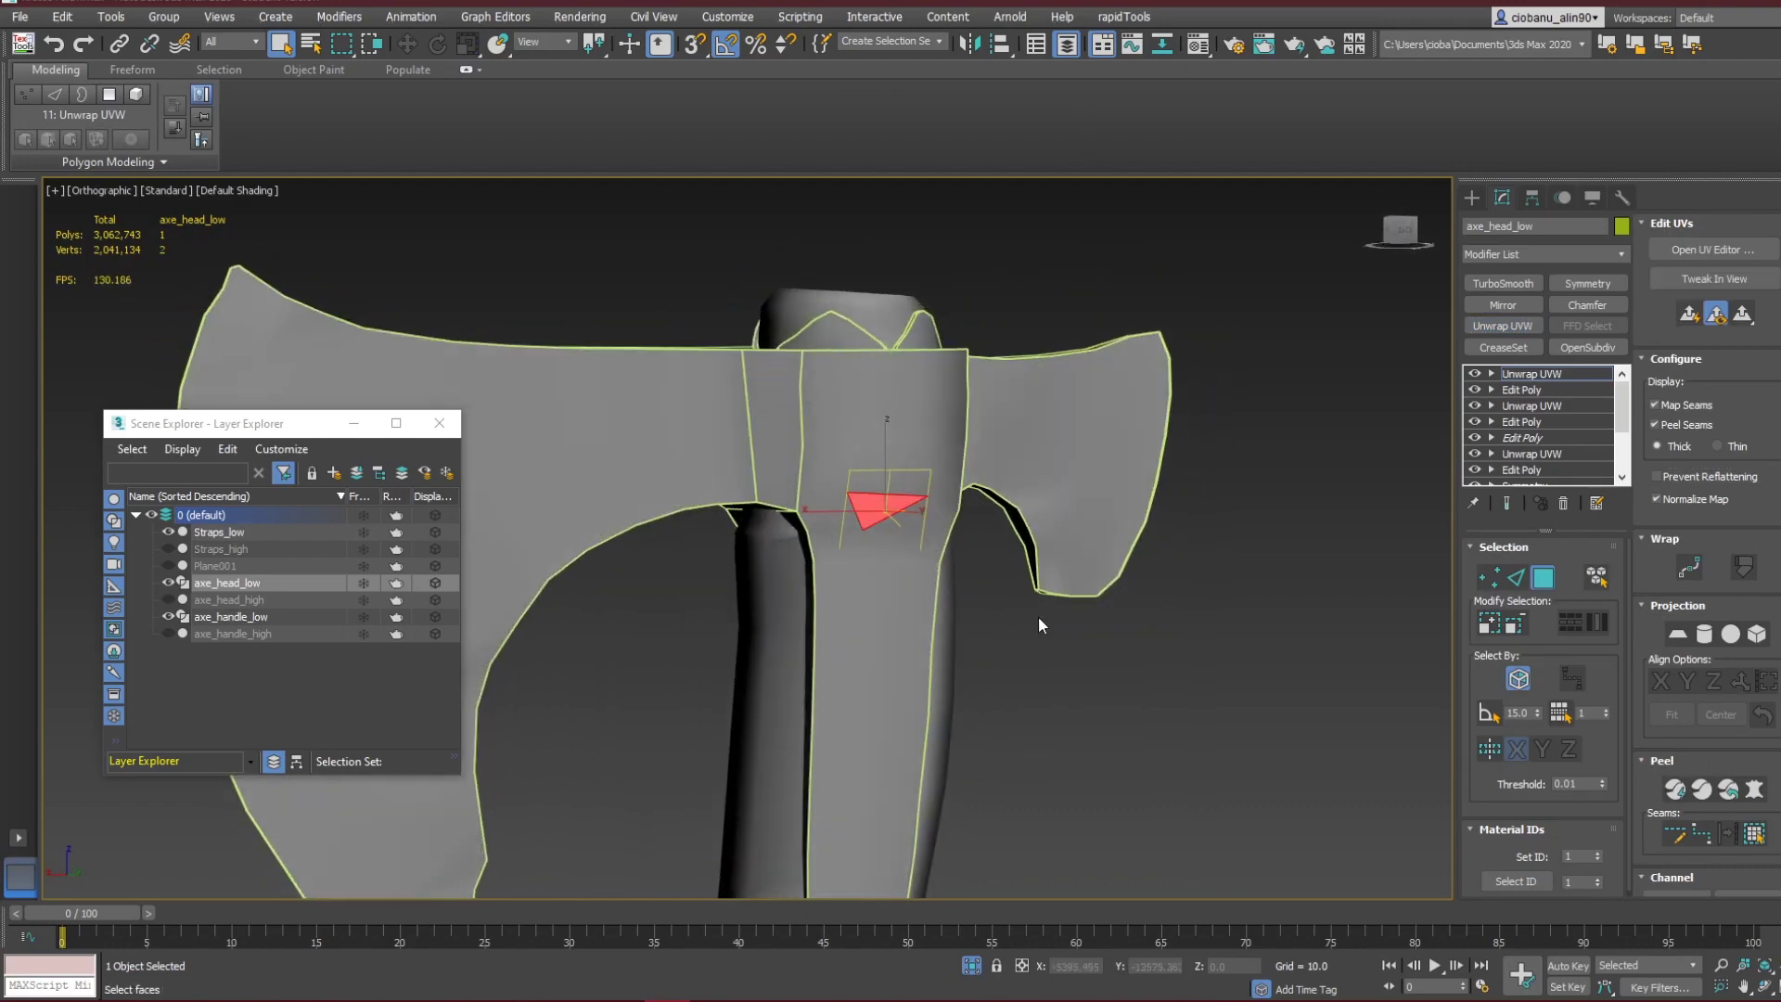
left_click(897, 526)
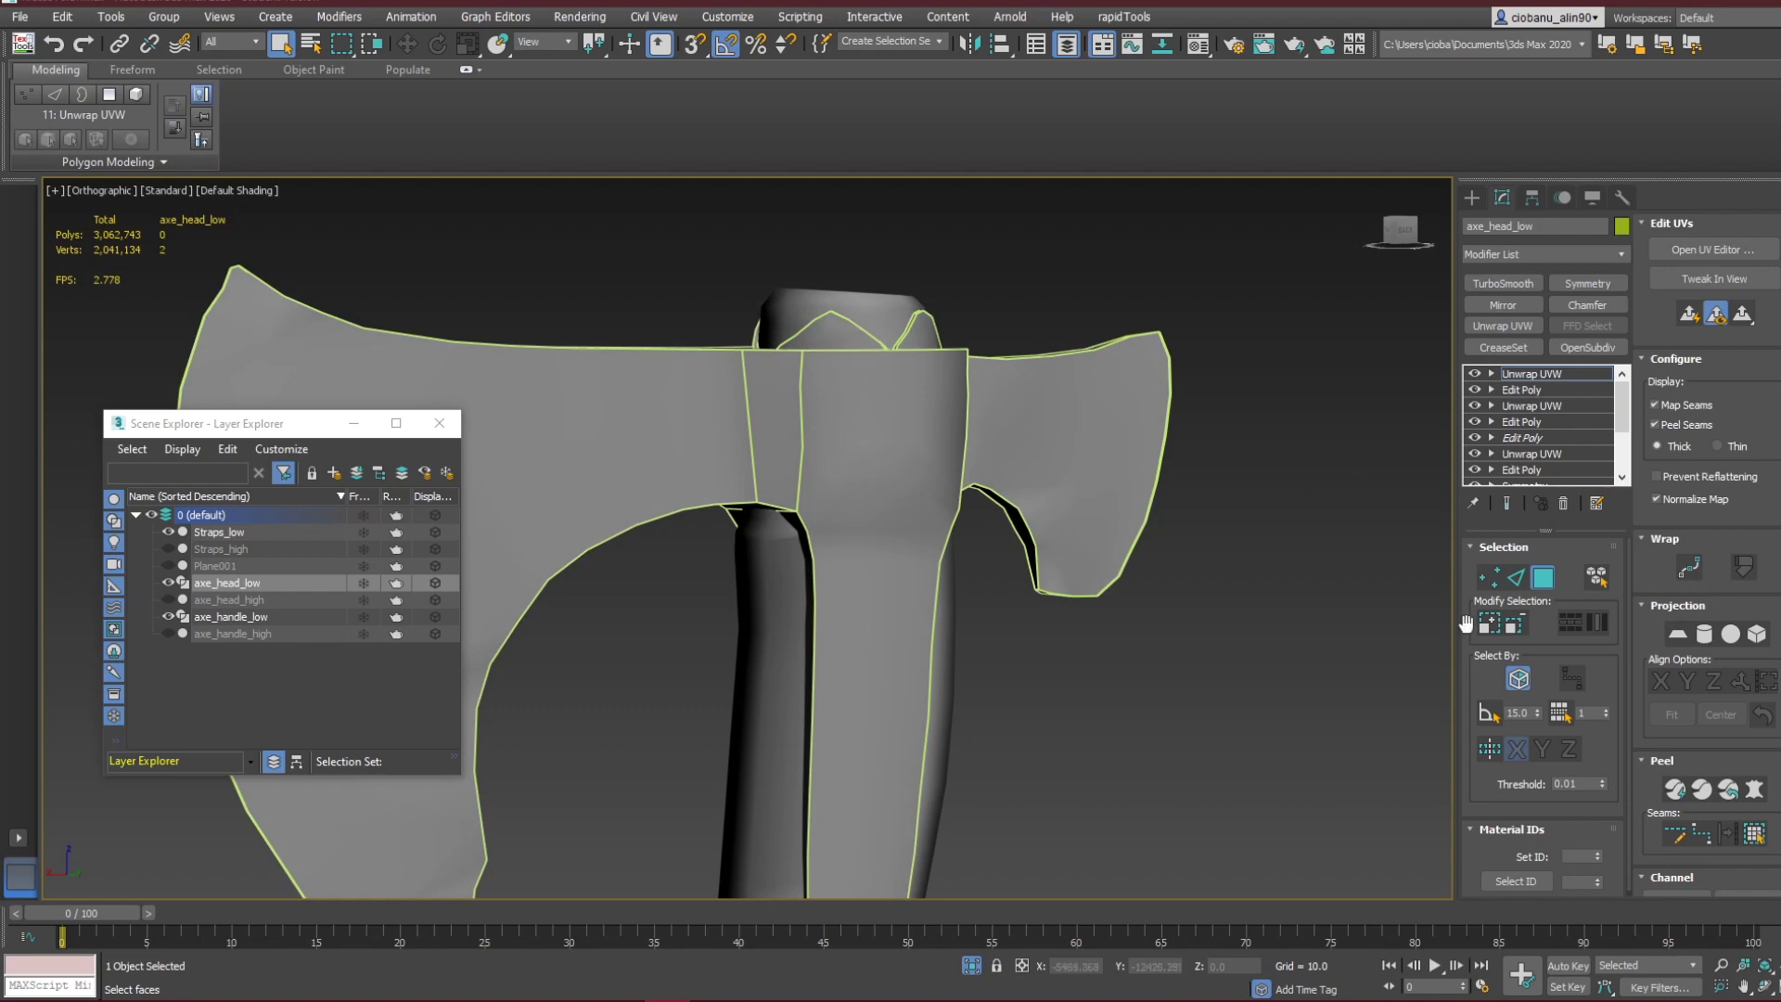
left_click(1549, 376)
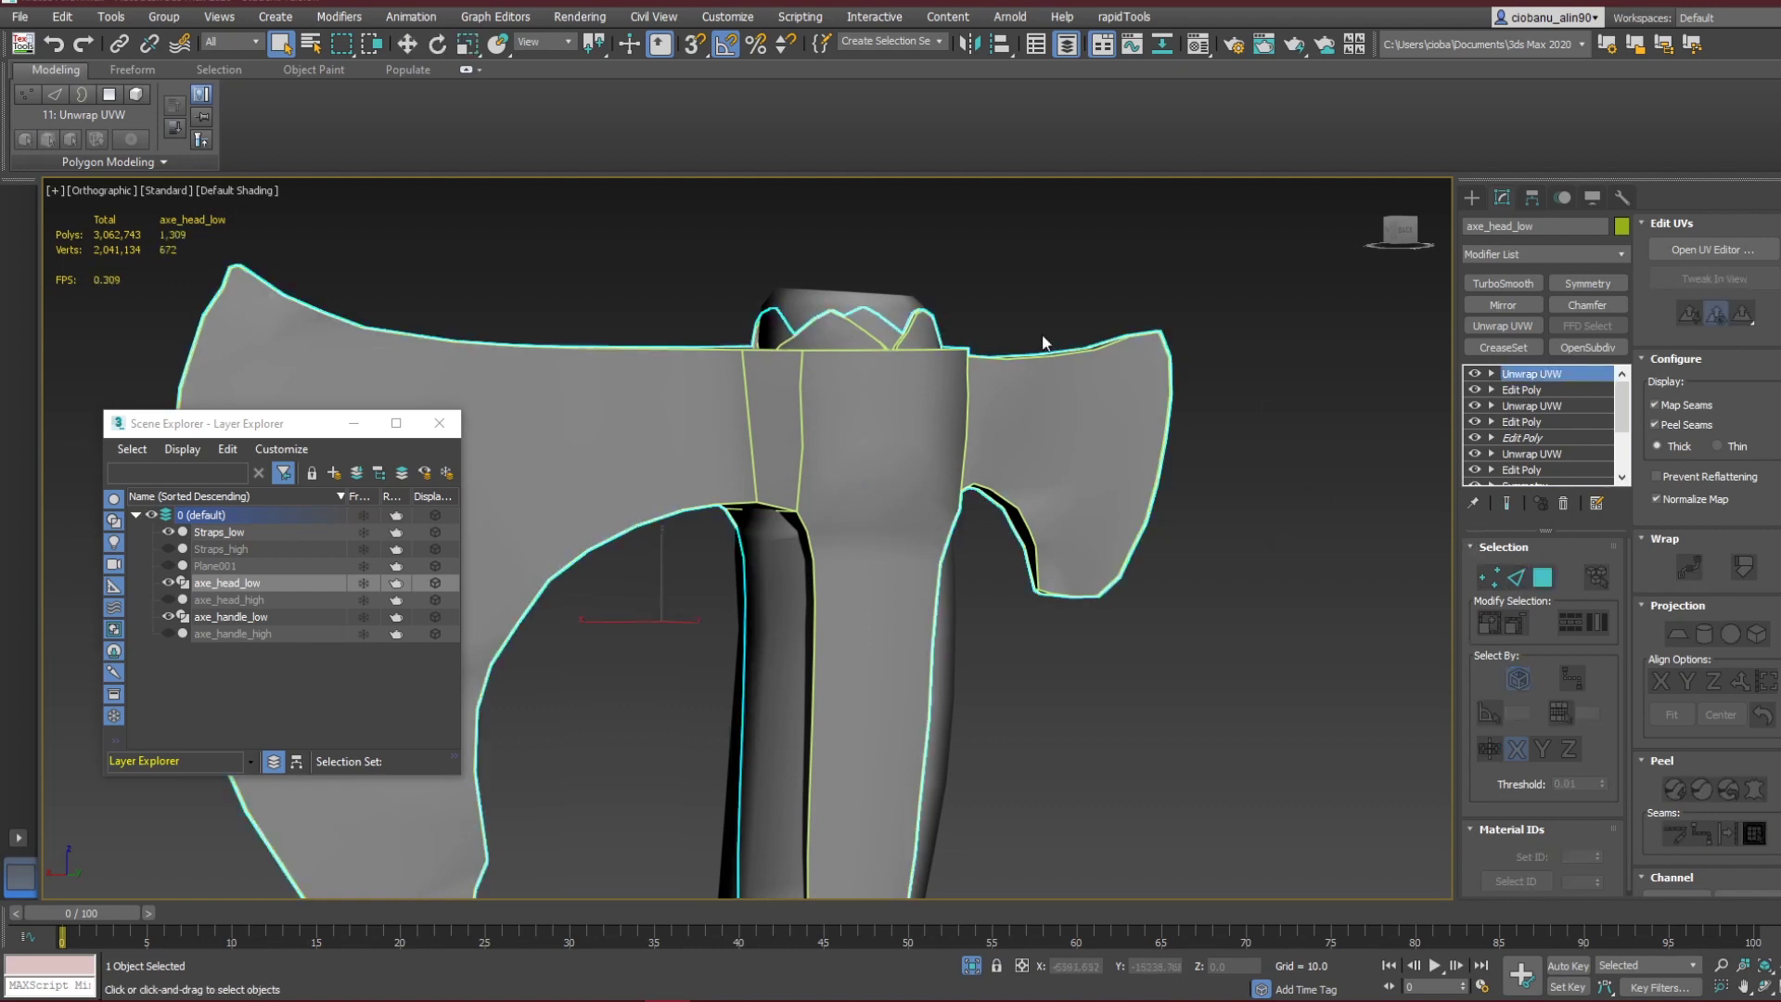
Apply the TexTools checker texture to axe_head_low and inspect the UV stretching around the medallion.
left_click(22, 42)
left_click(65, 206)
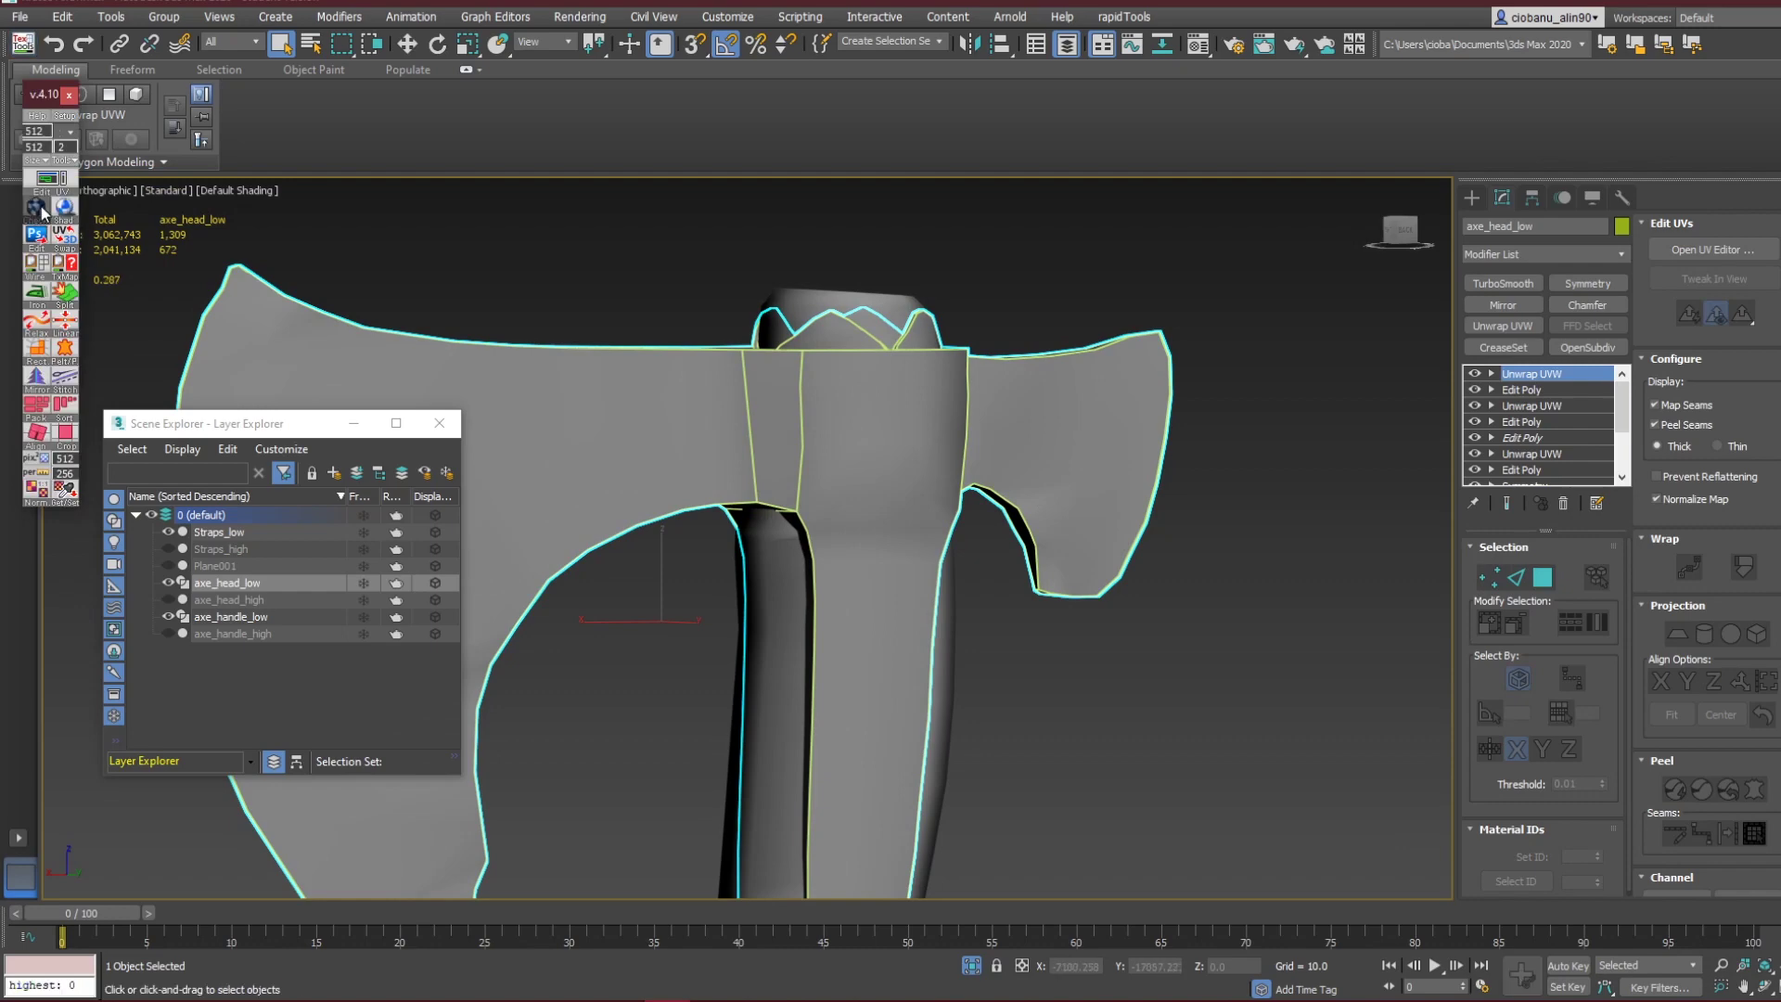
middle_click_drag(951, 524, 900, 536, "alt")
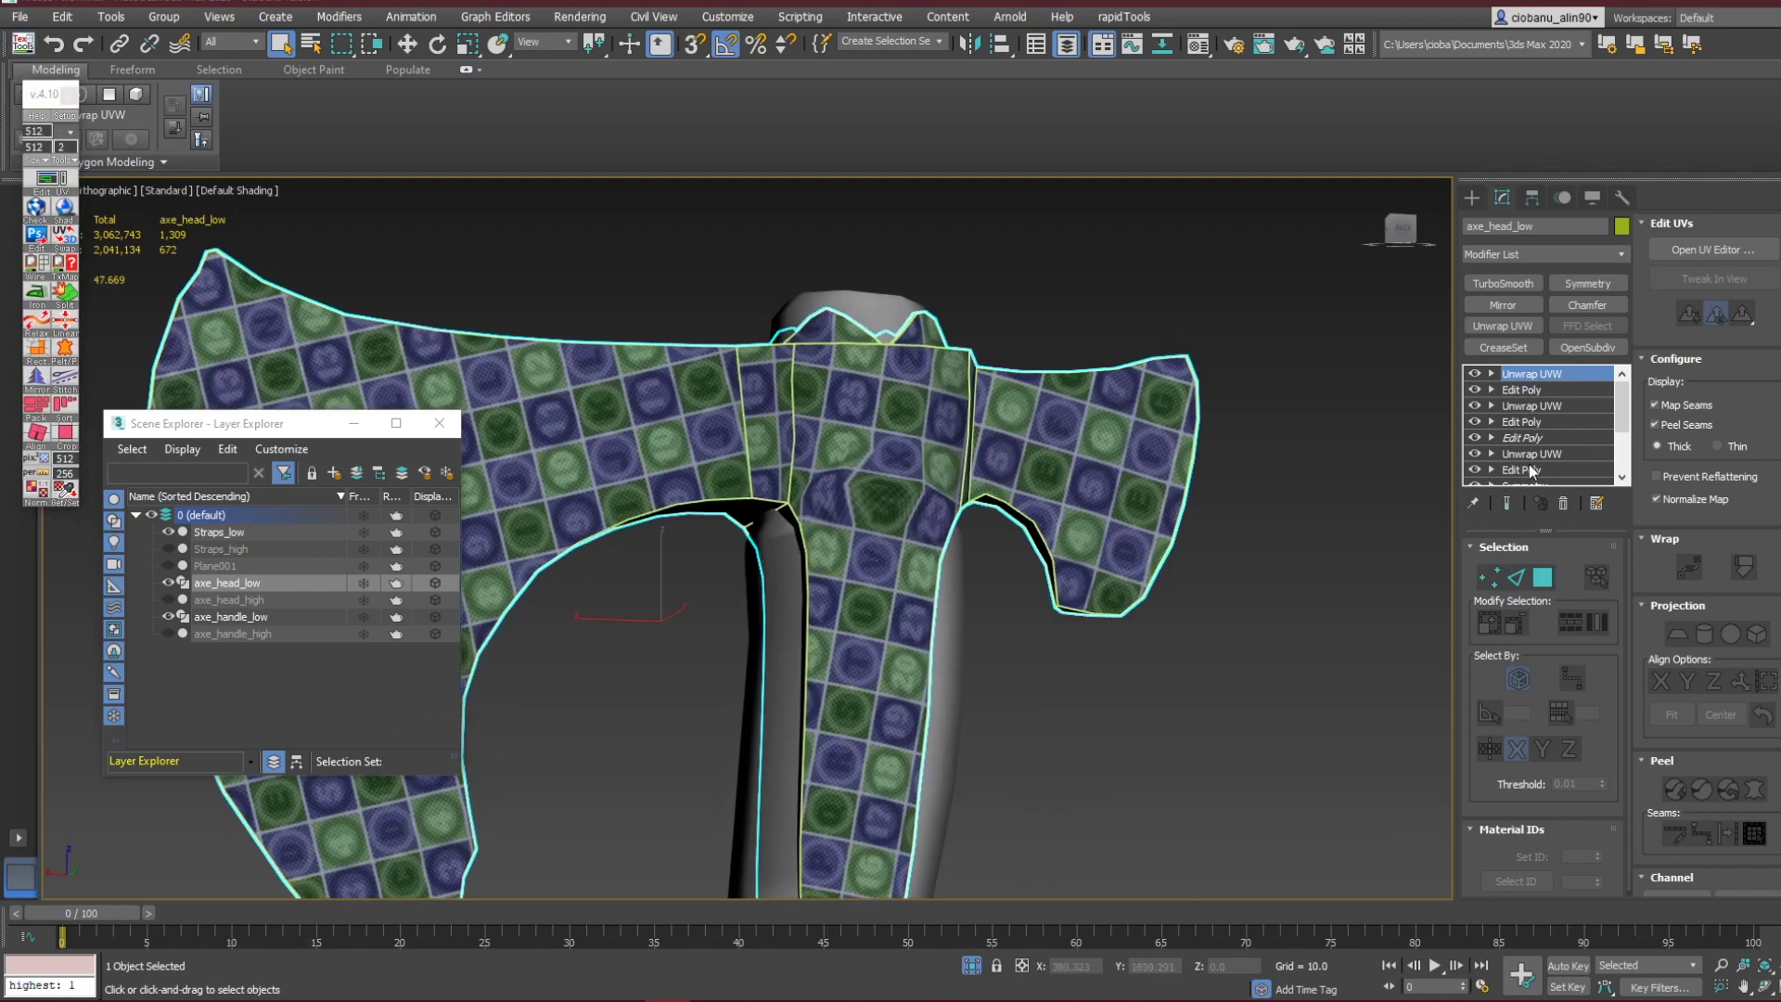
mouse_move(937, 646)
middle_mouse_down("alt")
mouse_move(877, 640)
mouse_move(919, 635)
middle_mouse_up("alt")
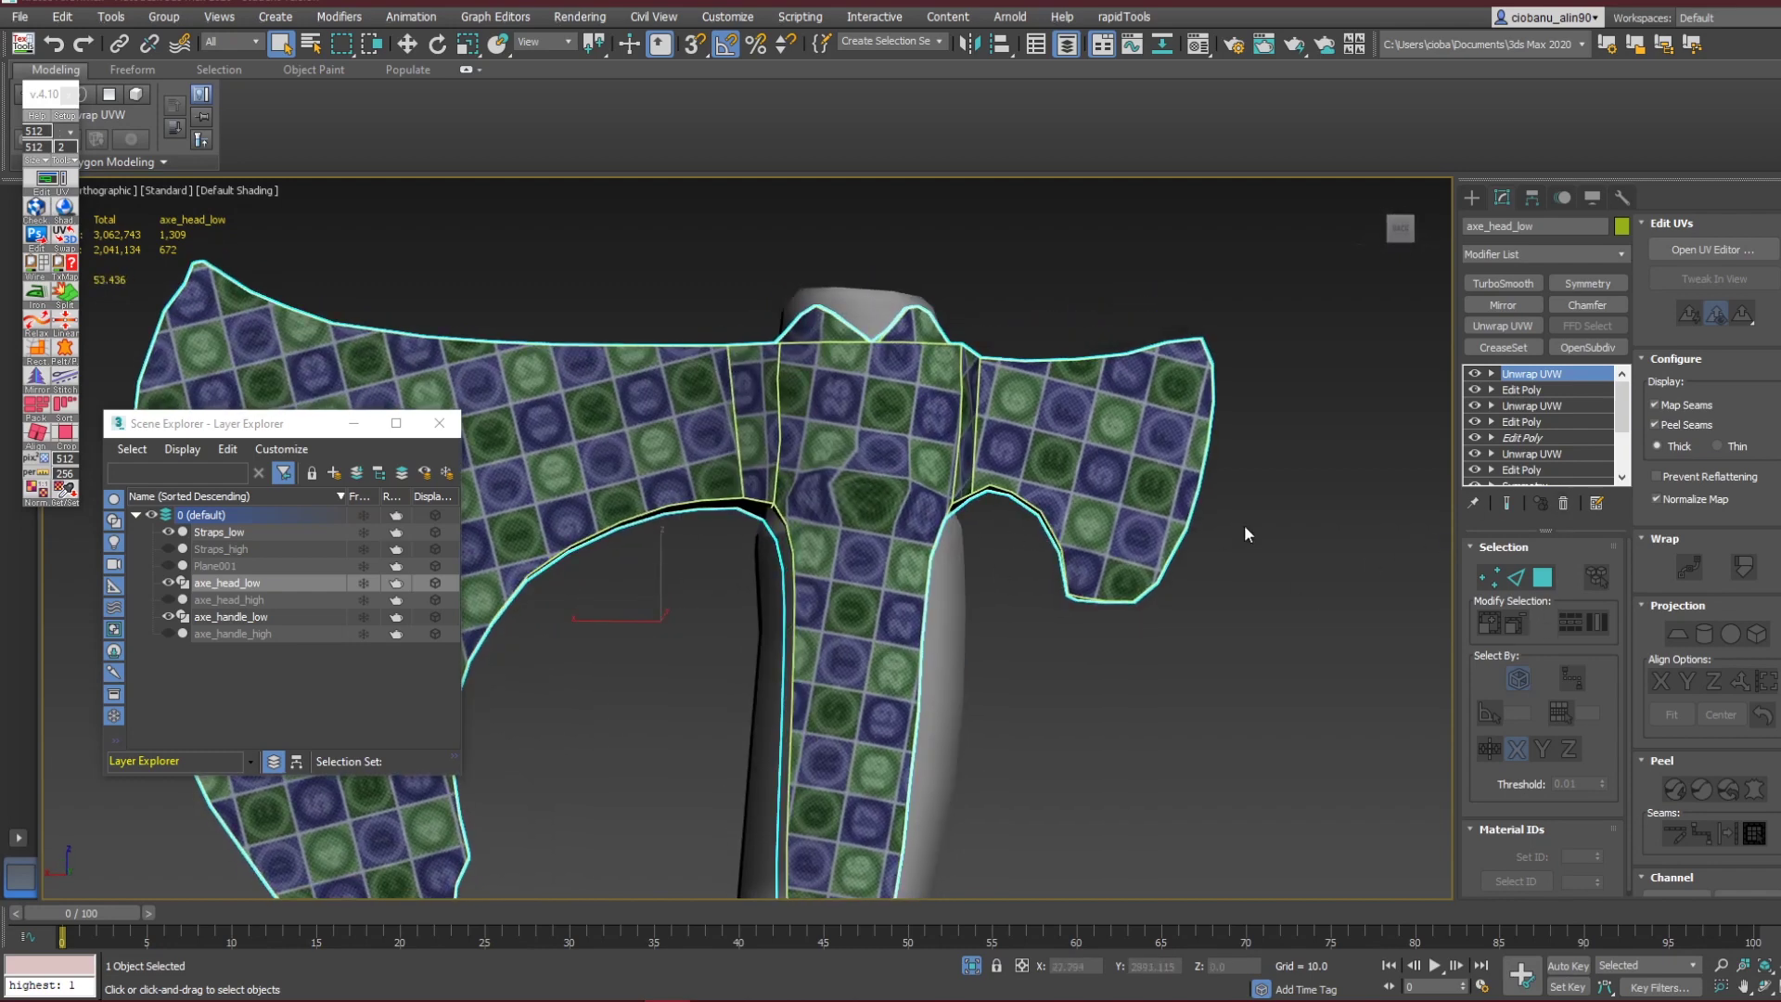
Open axe_head_low's UV editor and select the front strip faces around the medallion, using planar-angle face selection with a 15.0 threshold.
left_click(1705, 247)
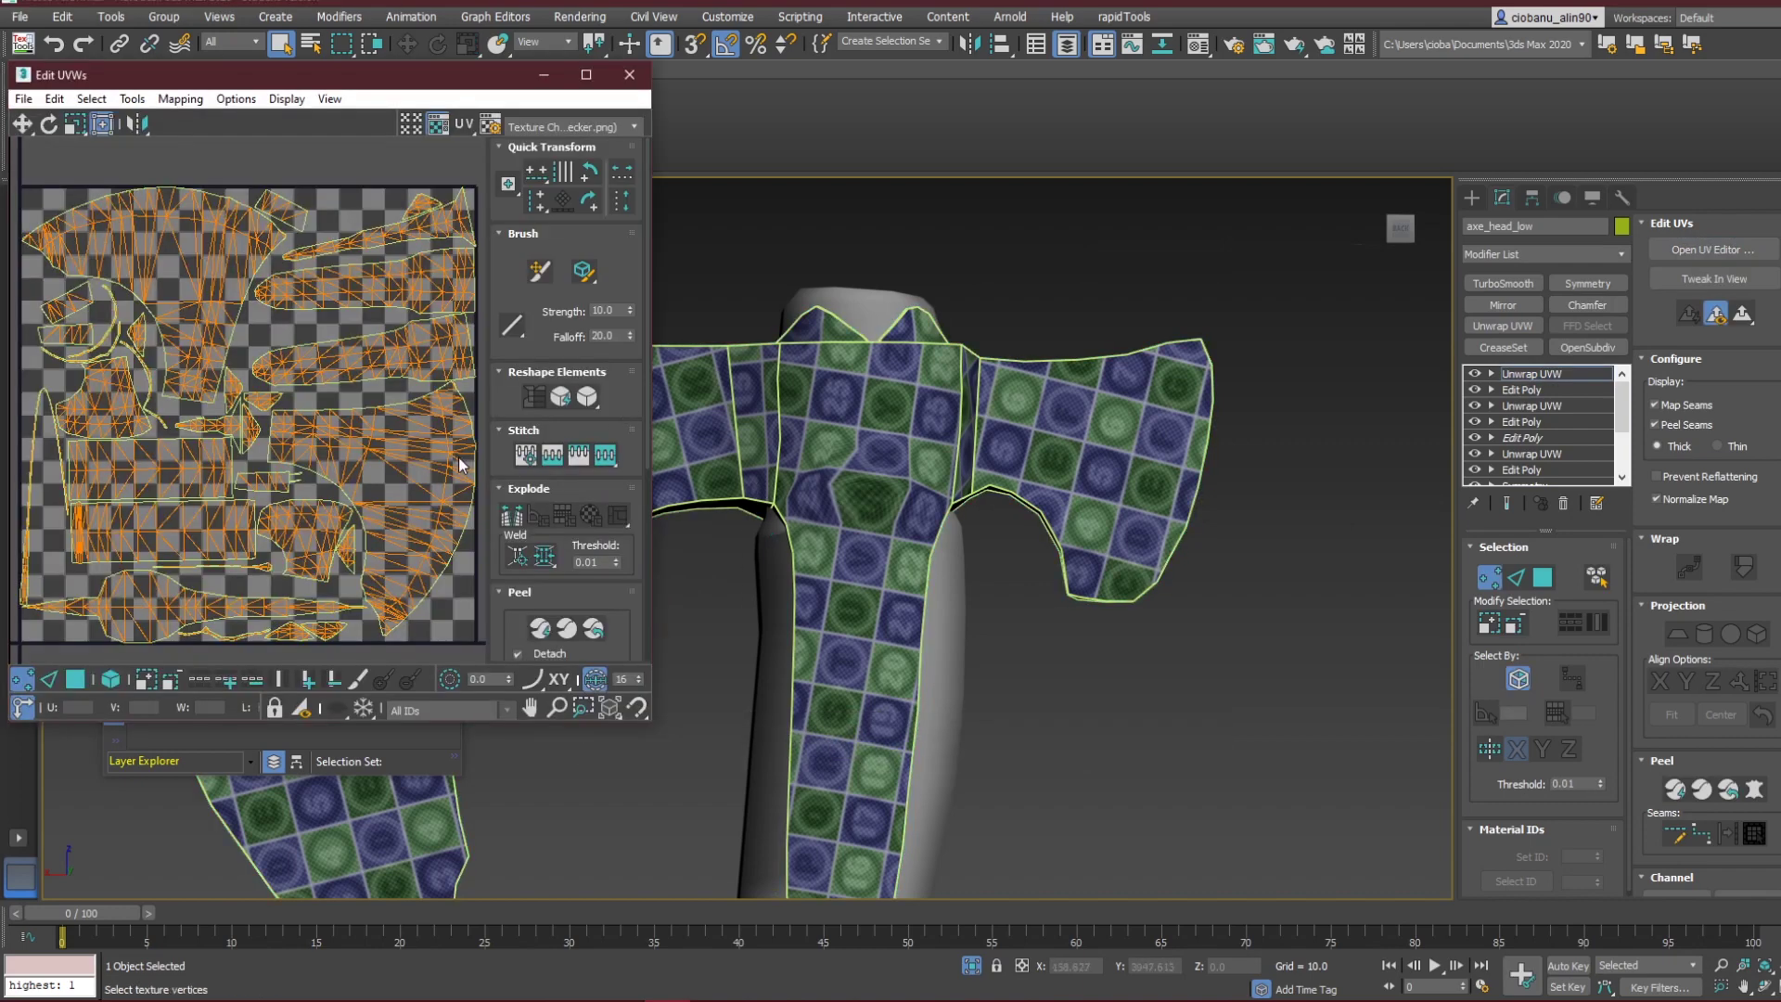
scroll(257, 448, "down", 2)
middle_click_drag(887, 549, 909, 543)
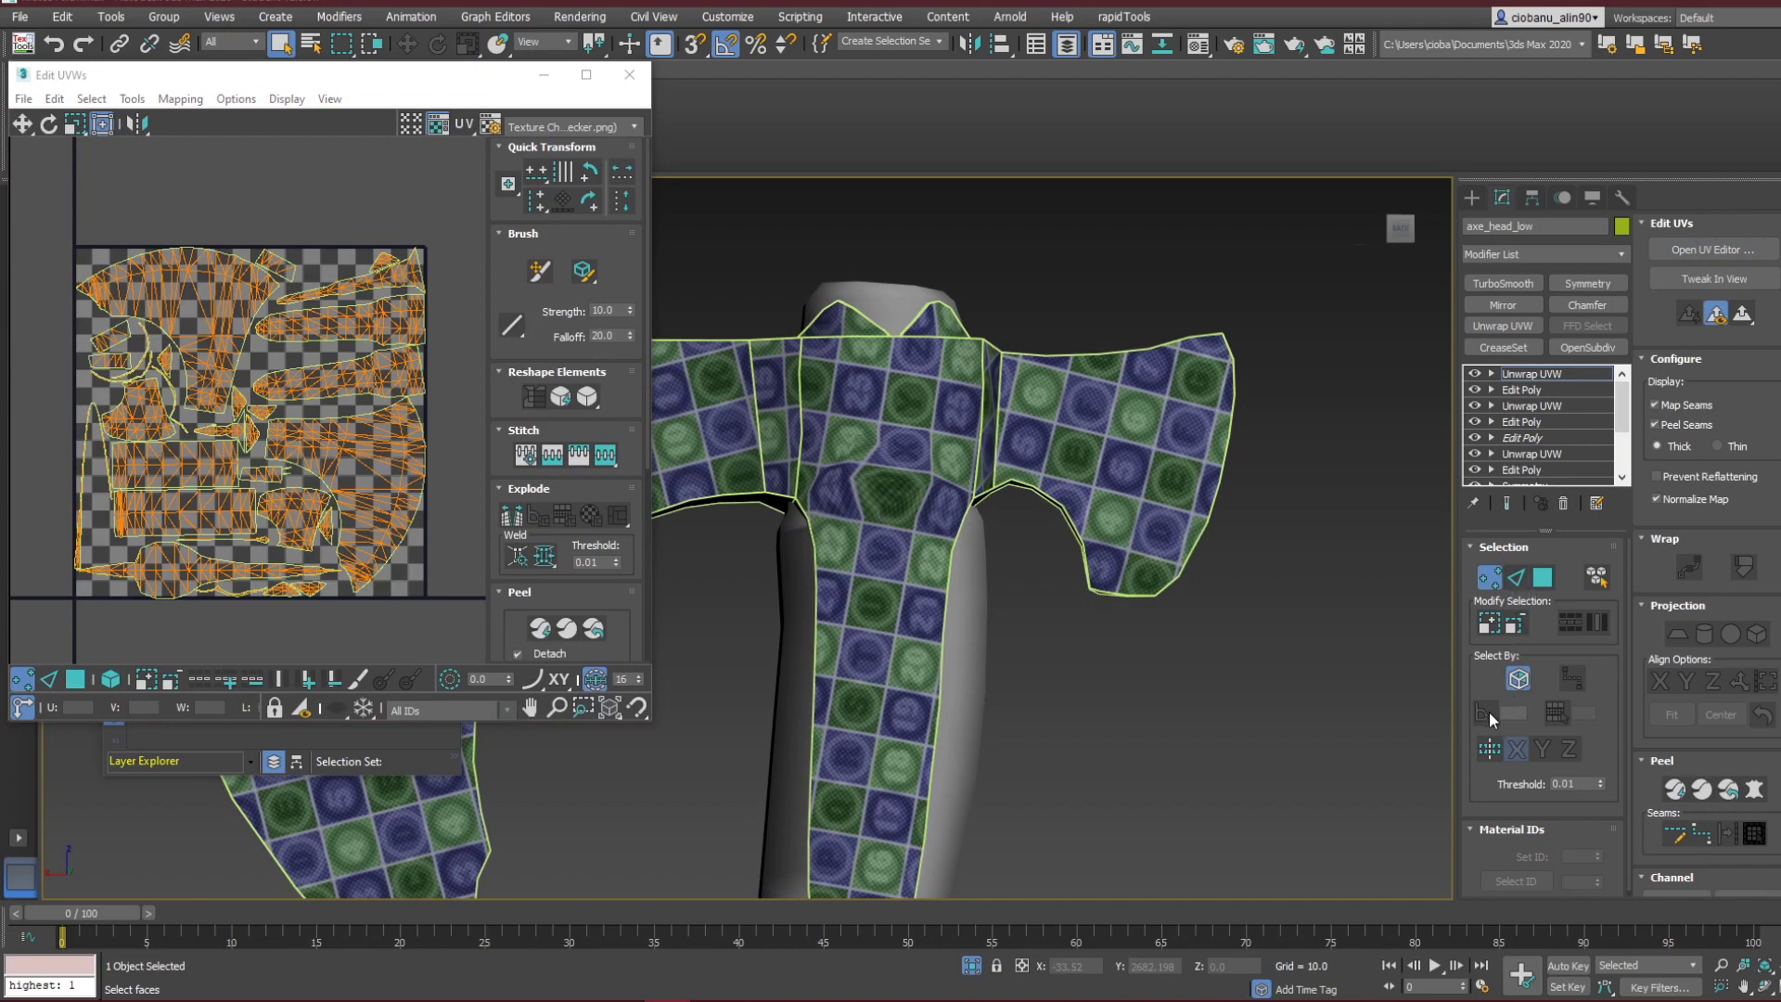
key("3")
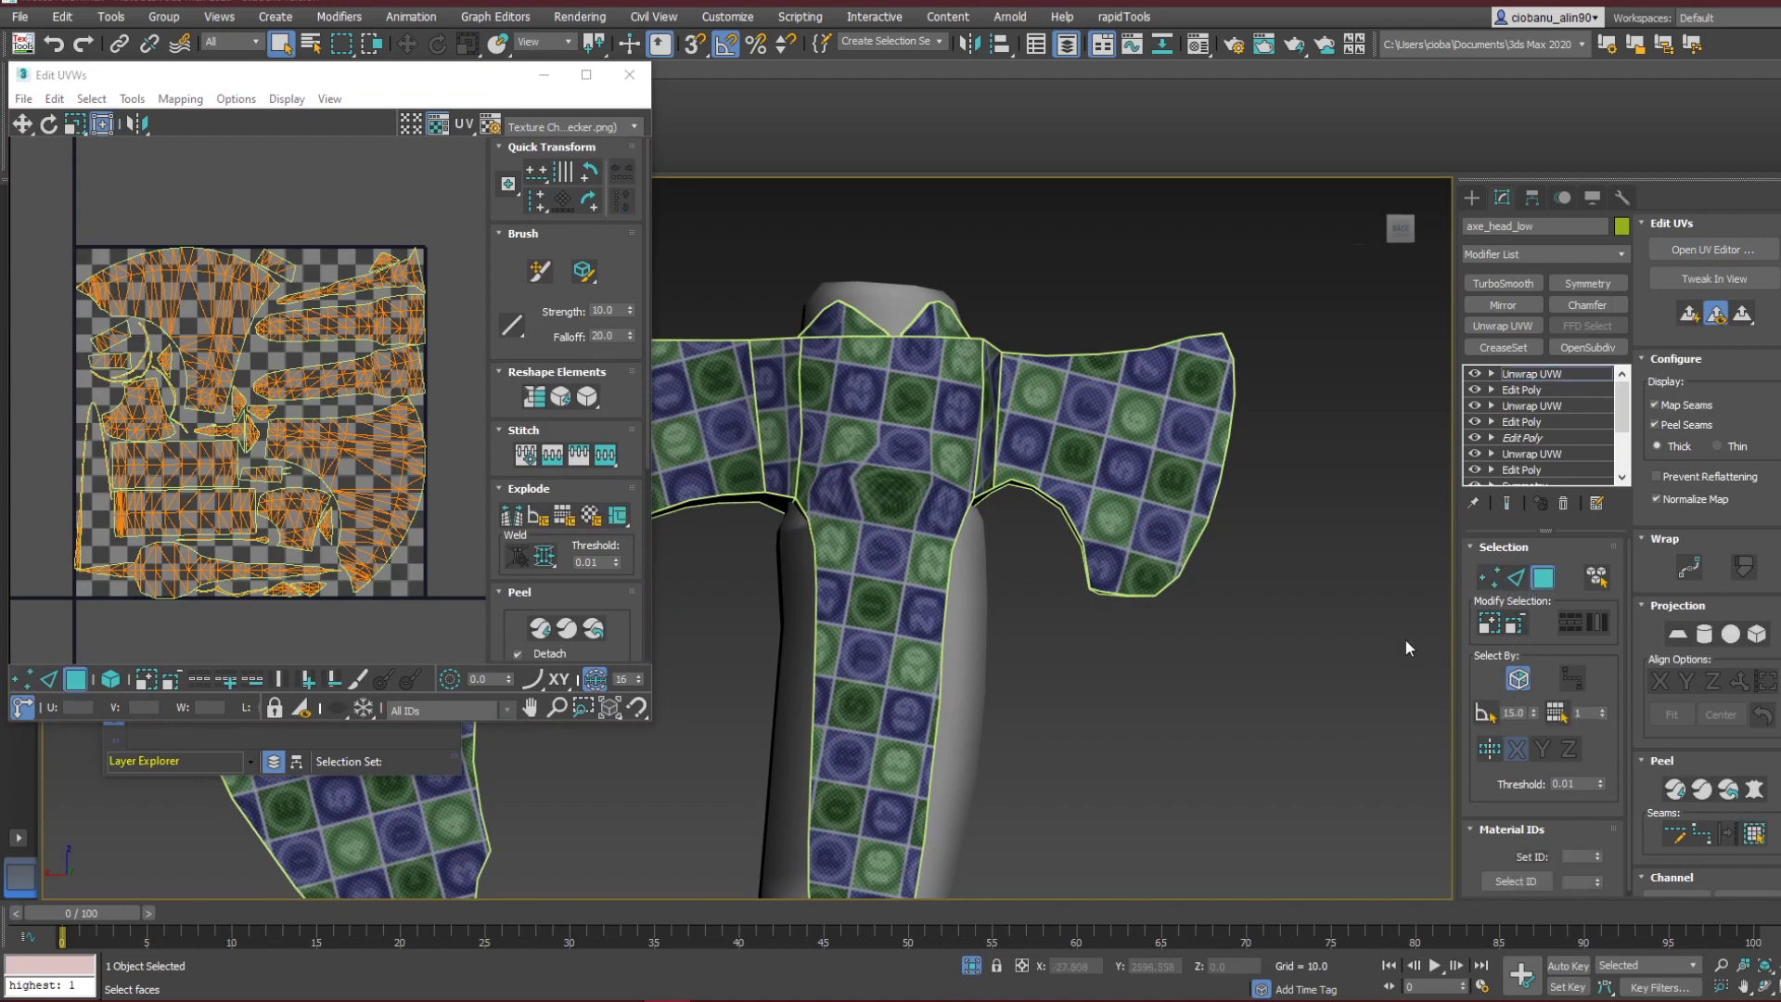
left_click(1484, 715)
left_click(813, 436)
left_click(893, 545, "ctrl")
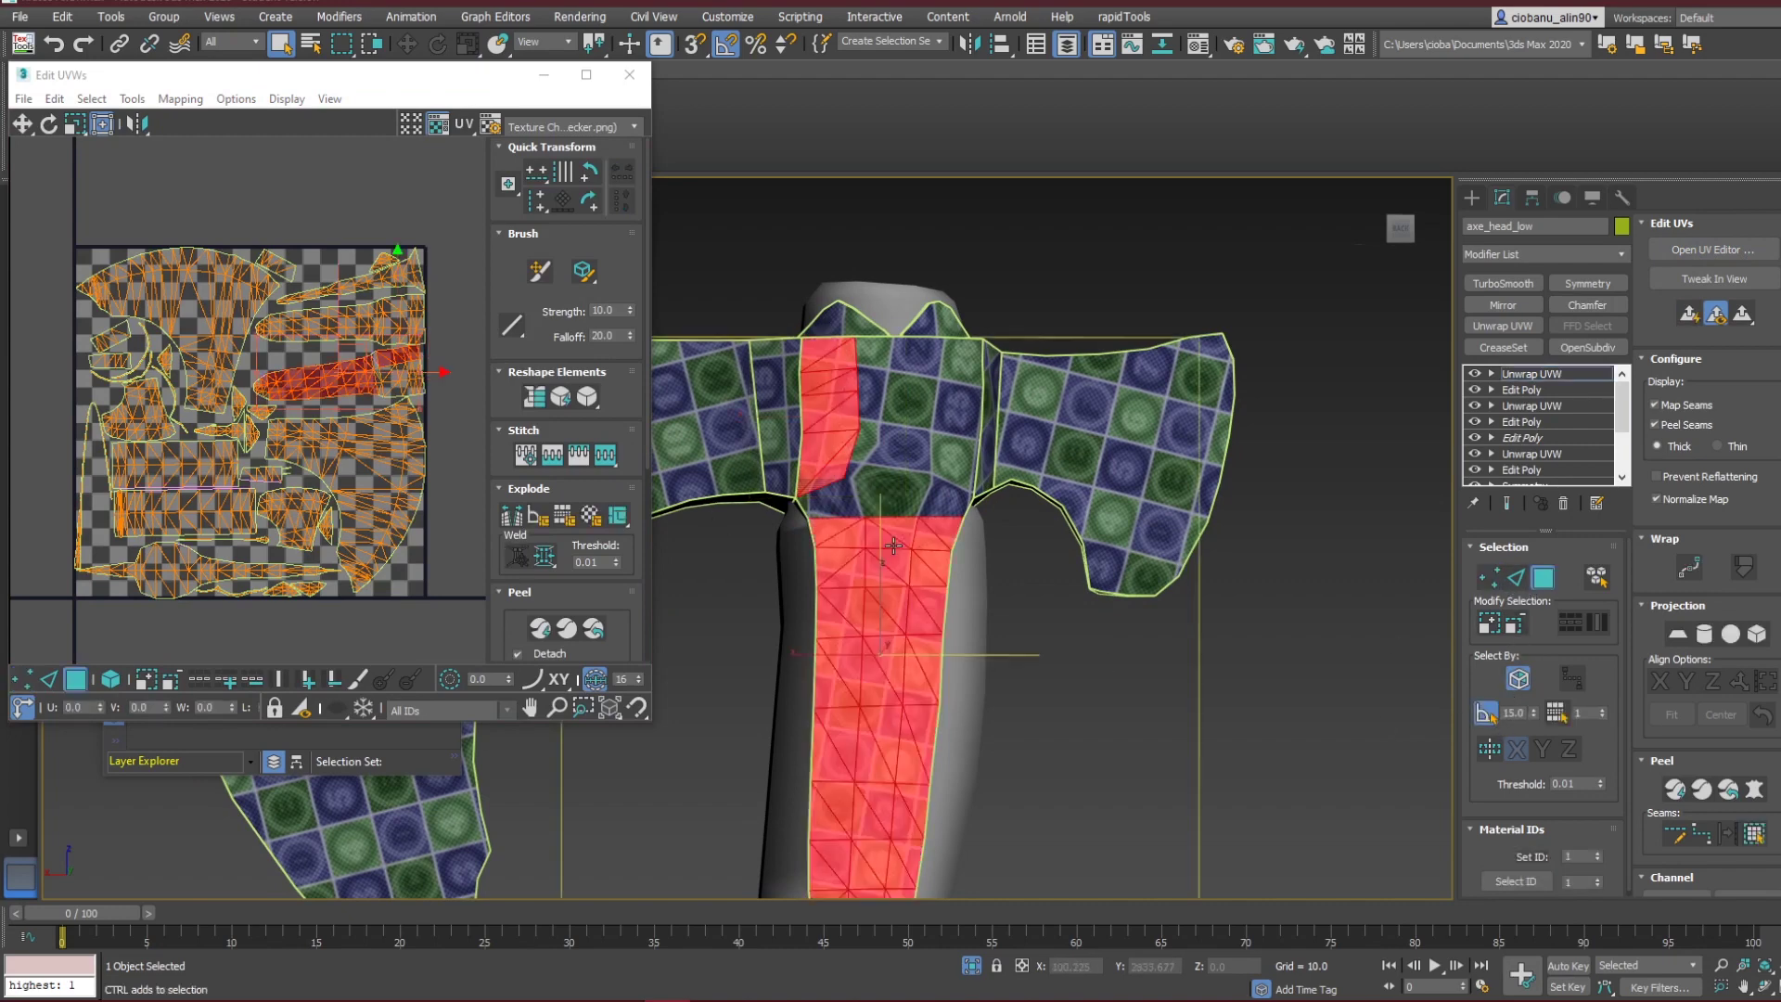
left_click(923, 496, "ctrl")
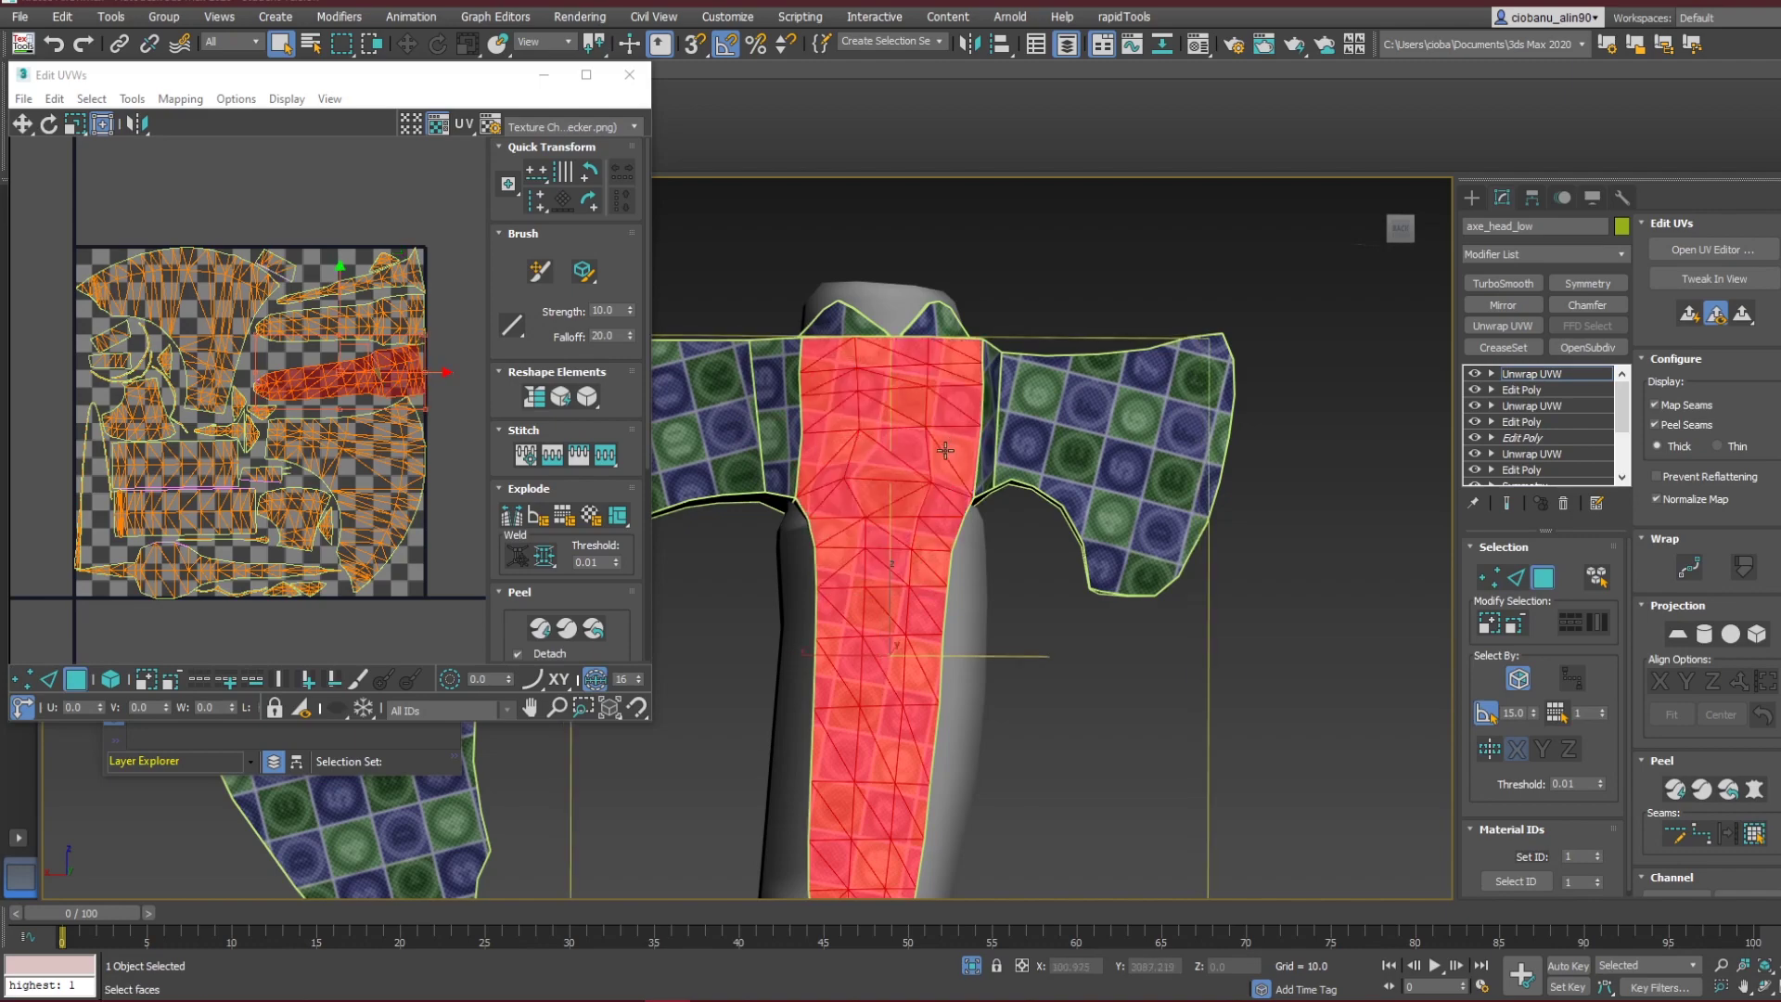
Extend the selection to the front strip's entire UV shell, including its pointed tip, using element selection.
middle_click_drag(944, 484, 930, 417, "alt")
middle_click_drag(931, 417, 919, 463, "alt")
scroll(899, 733, "up", 3)
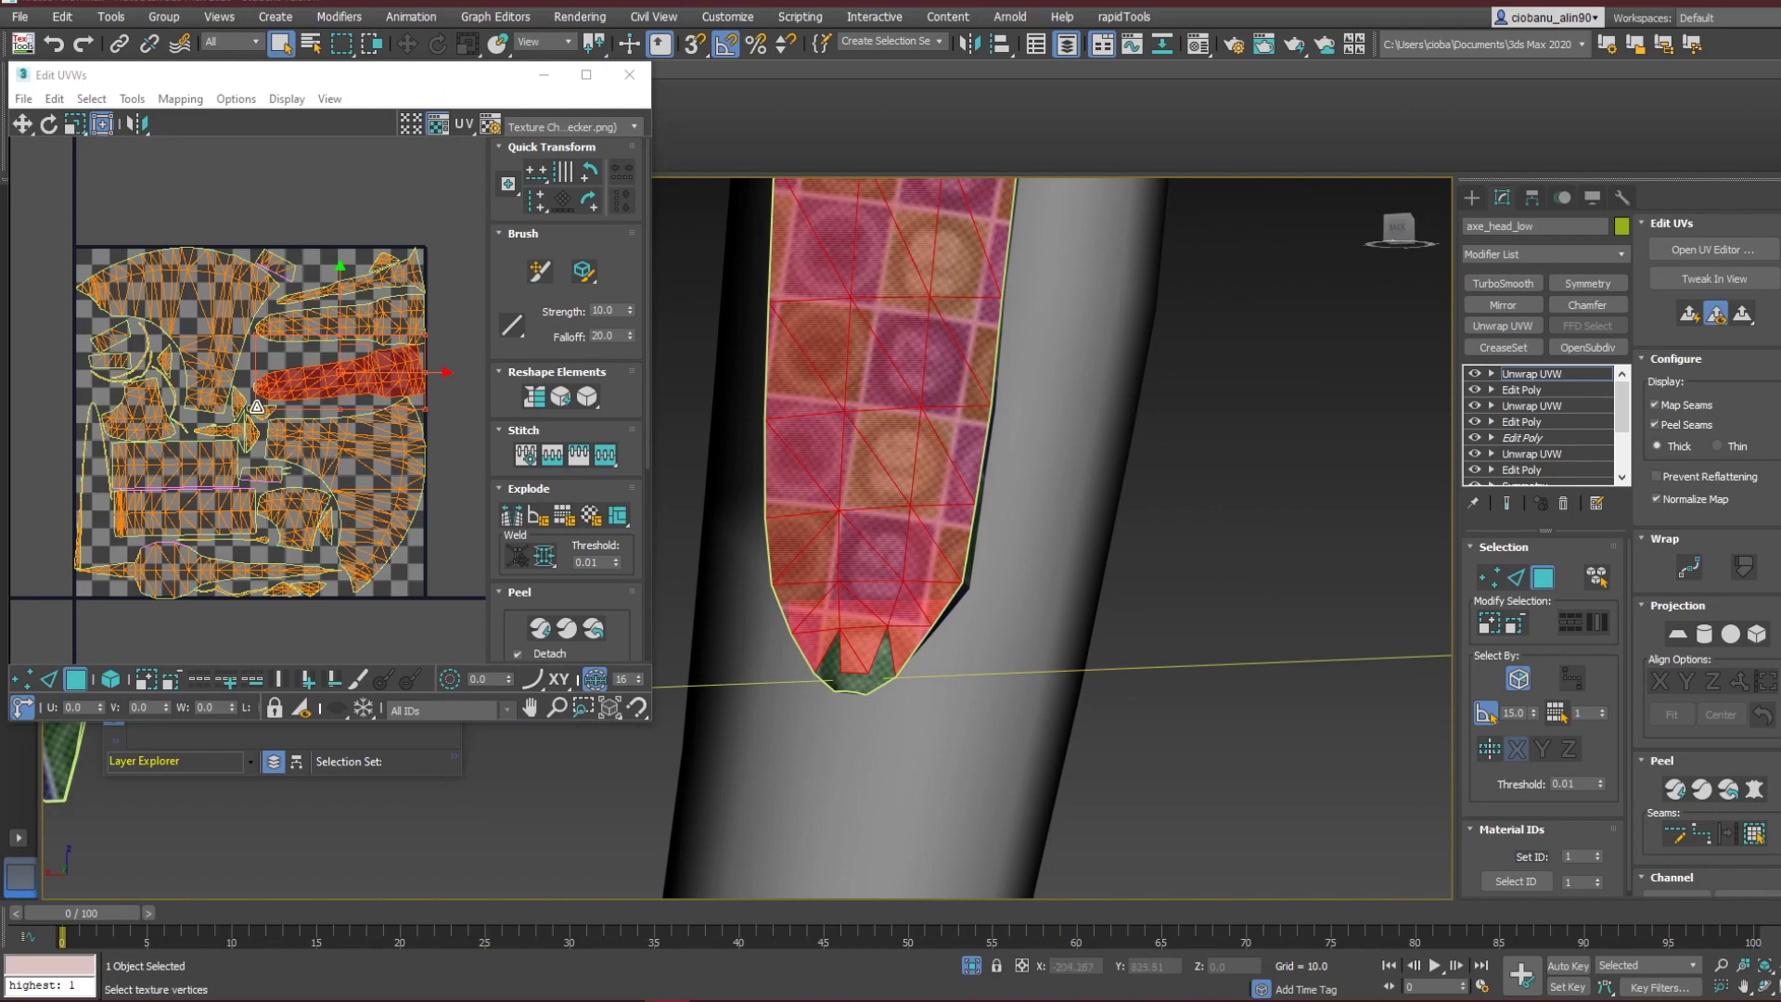
scroll(258, 405, "up", 2)
middle_click_drag(320, 391, 404, 397)
scroll(359, 393, "up", 2)
scroll(358, 395, "down", 1)
left_click(110, 679)
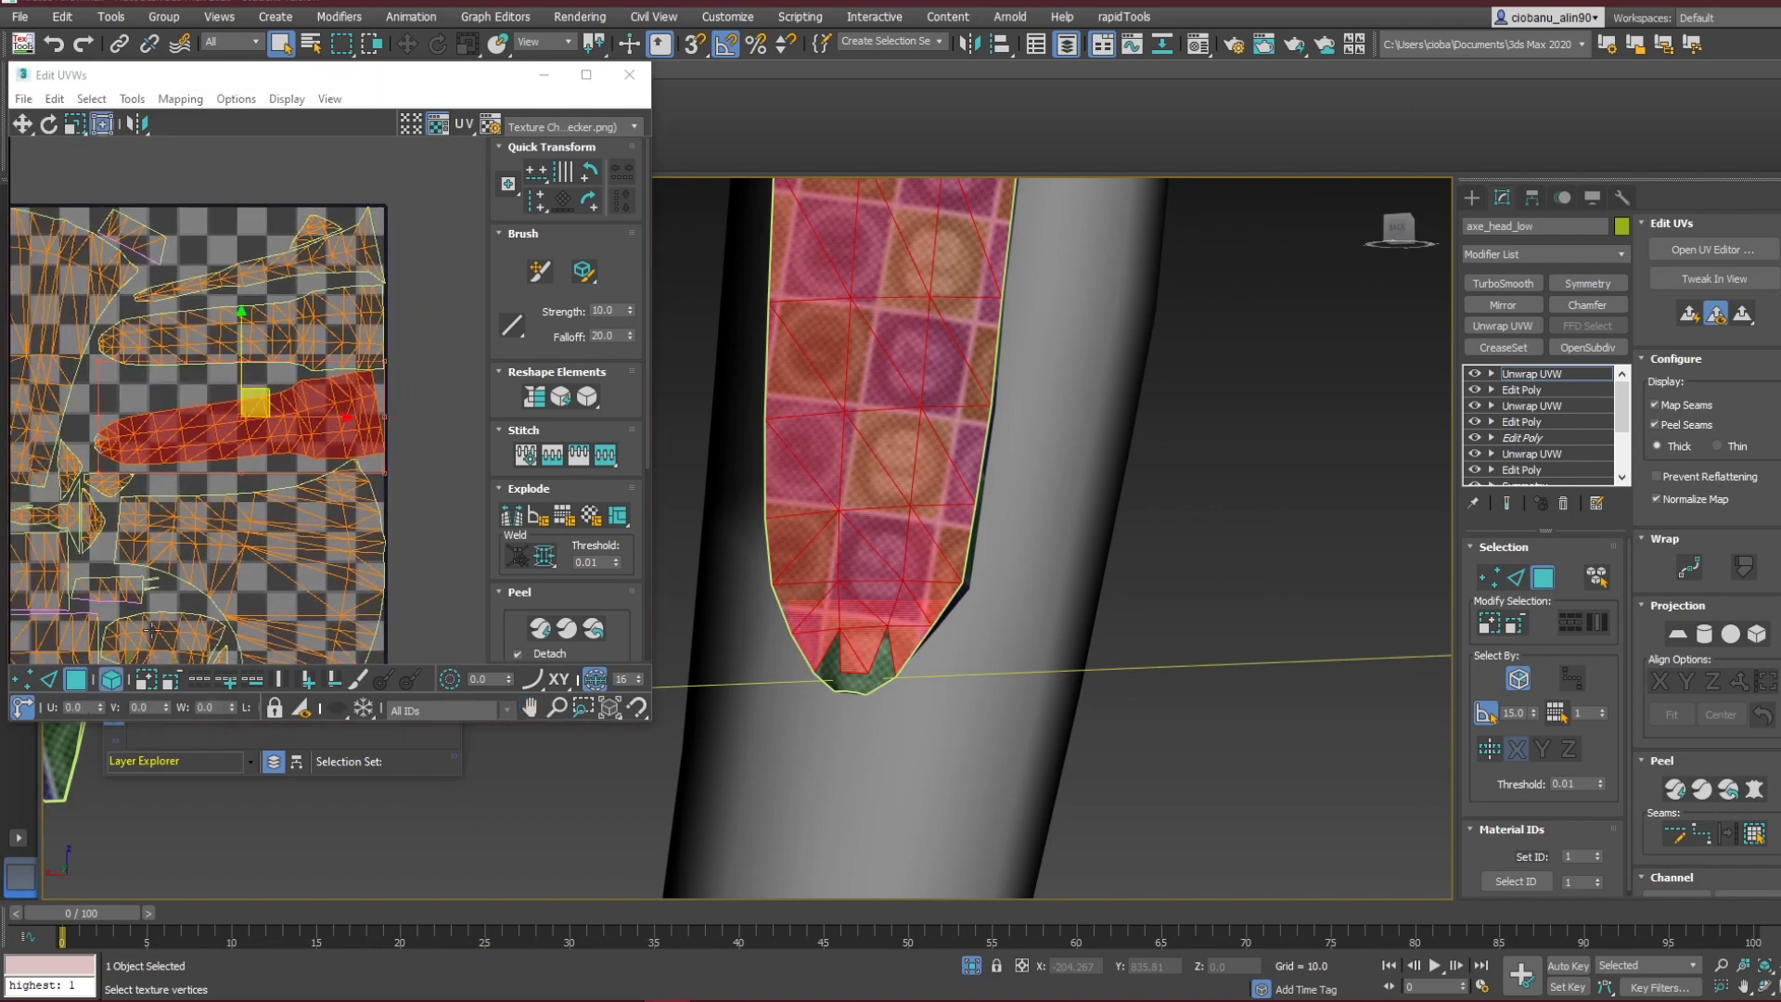
left_click(274, 446)
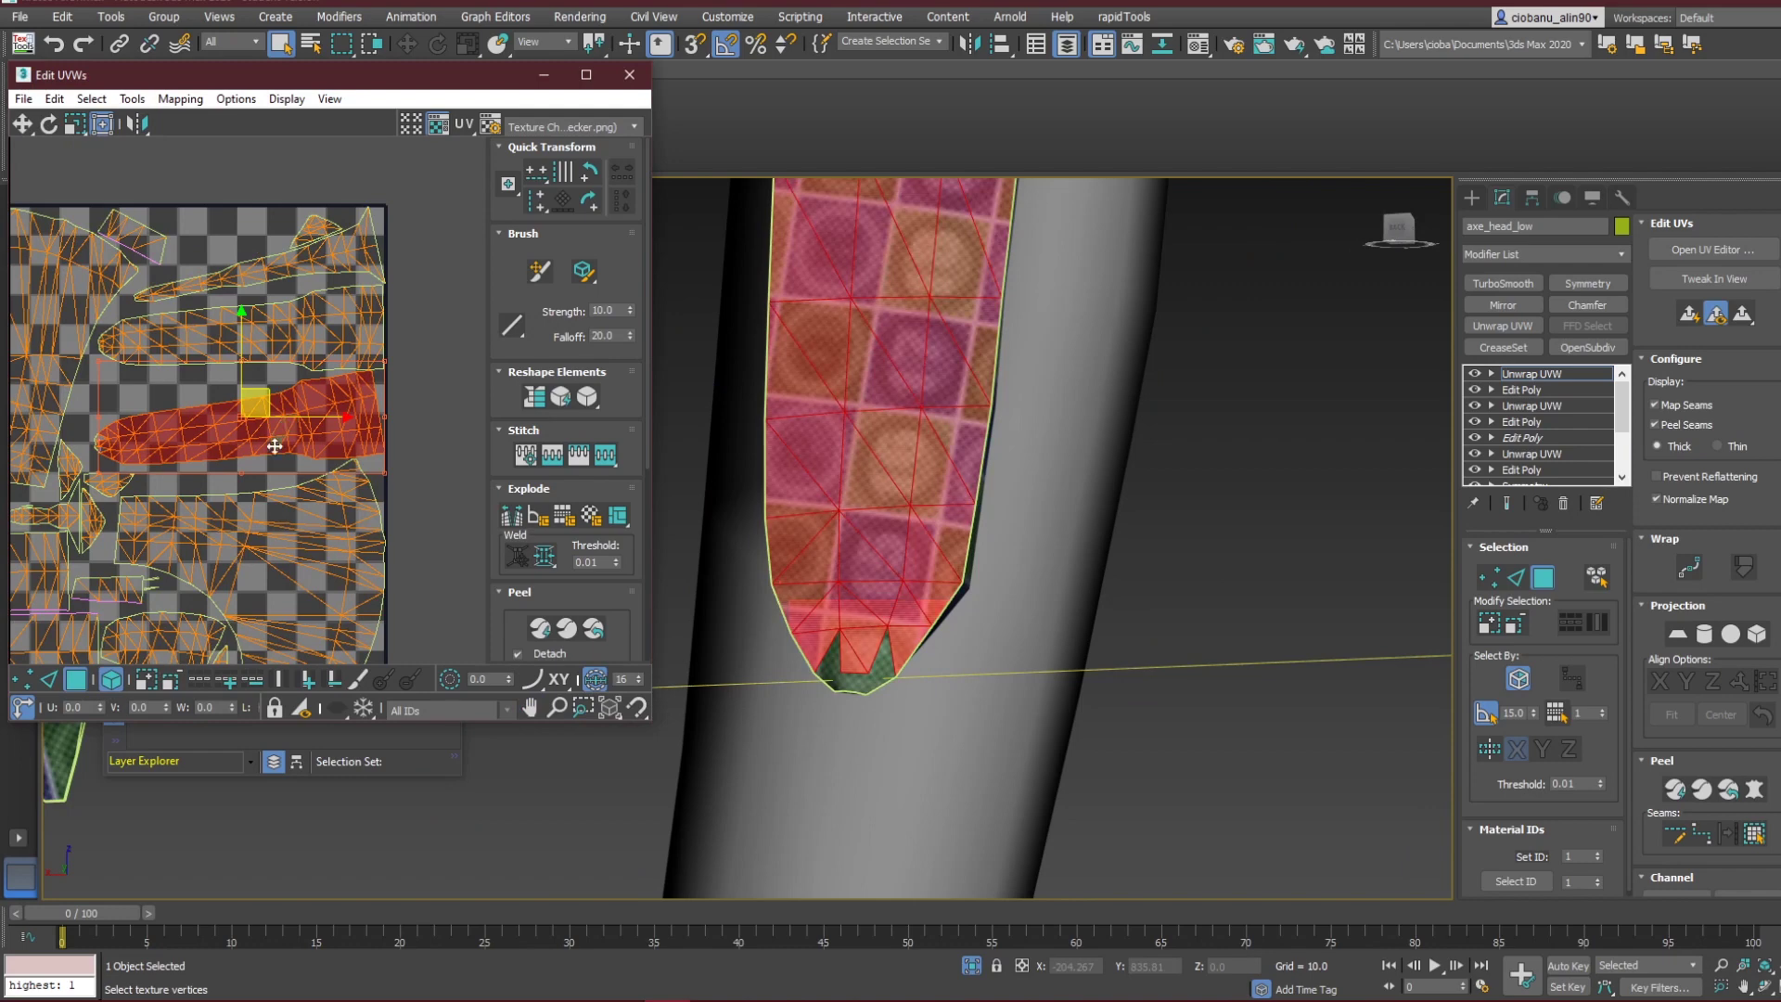
left_click(184, 383)
left_click(197, 423)
scroll(231, 458, "down", 1)
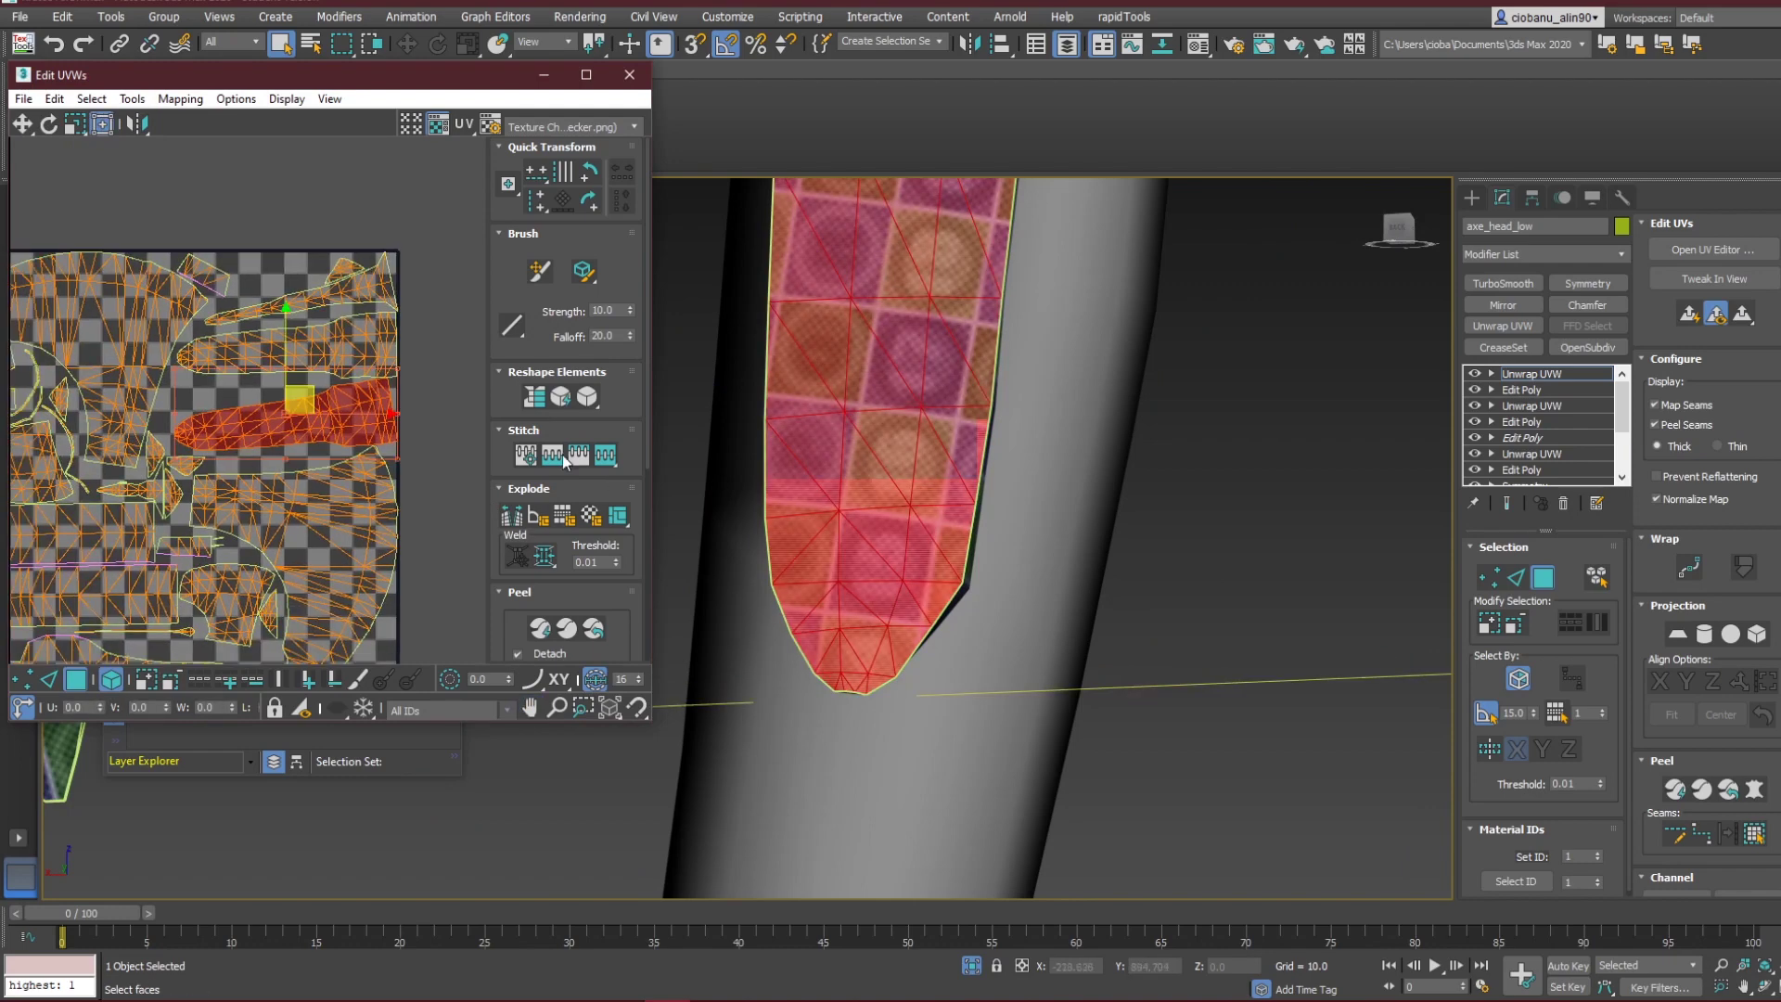
Quick Peel the selected front strip shell and move it below the UV tile.
middle_click_drag(209, 459, 187, 464)
scroll(197, 486, "up", 1)
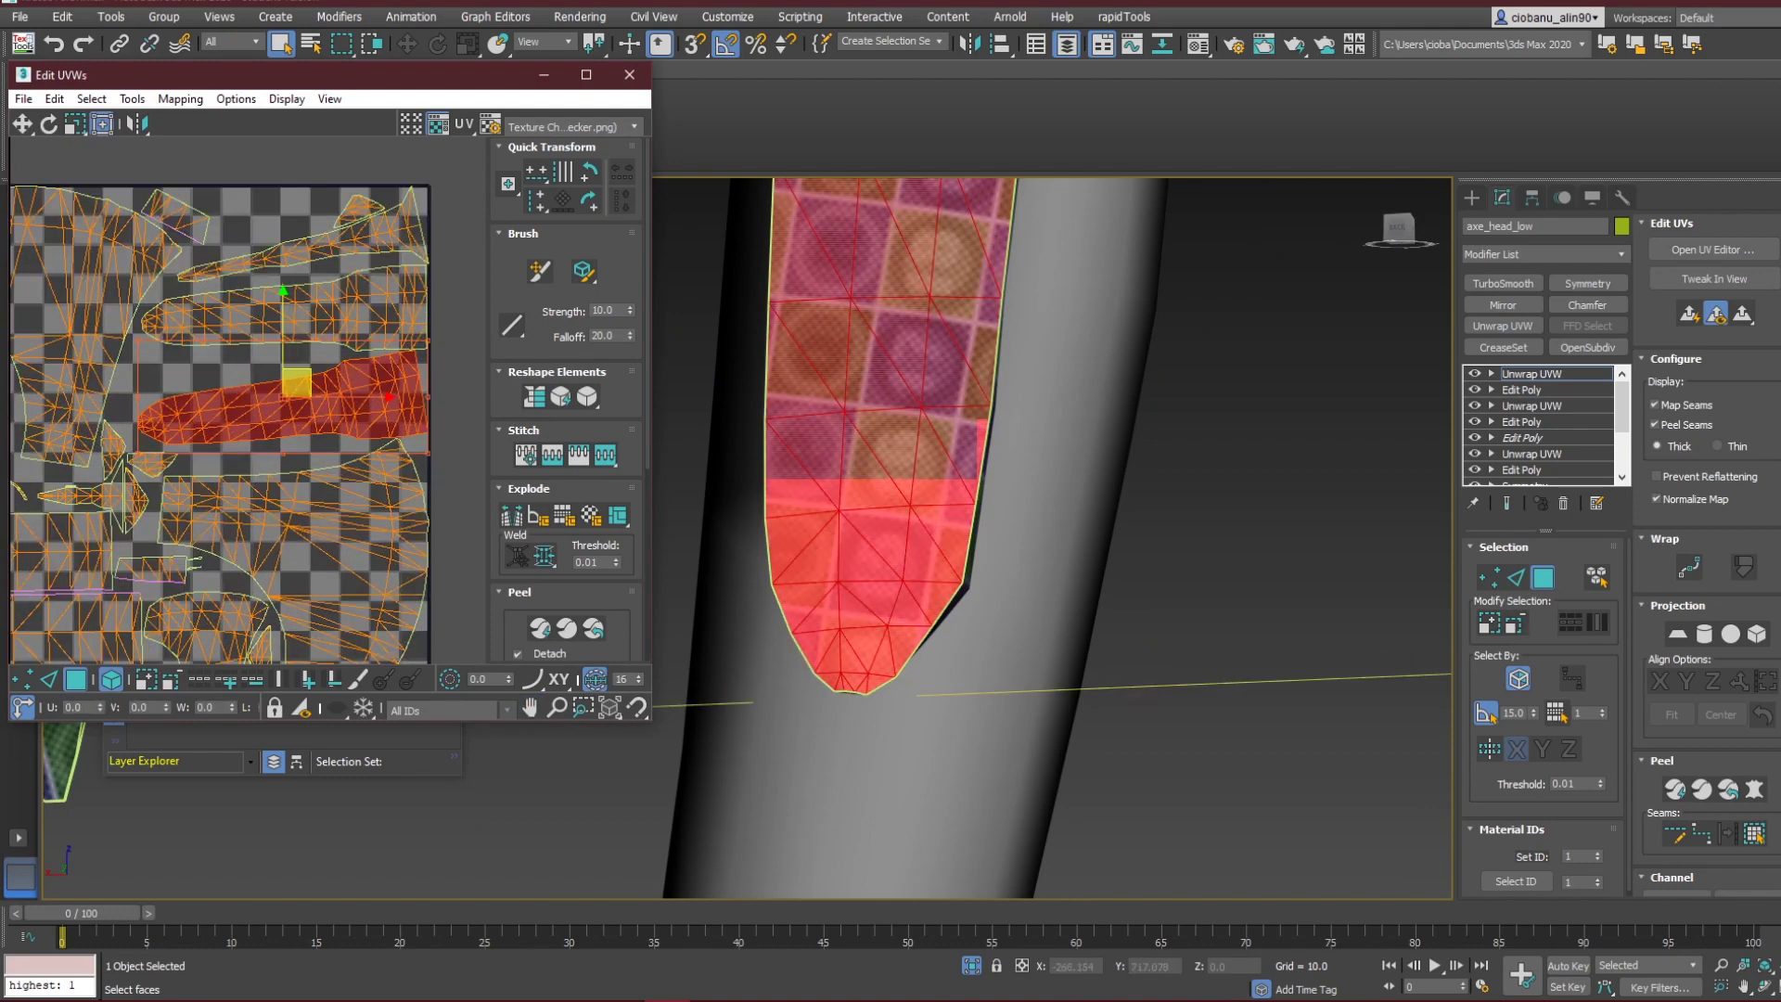
left_click(1682, 789)
scroll(937, 527, "down", 5)
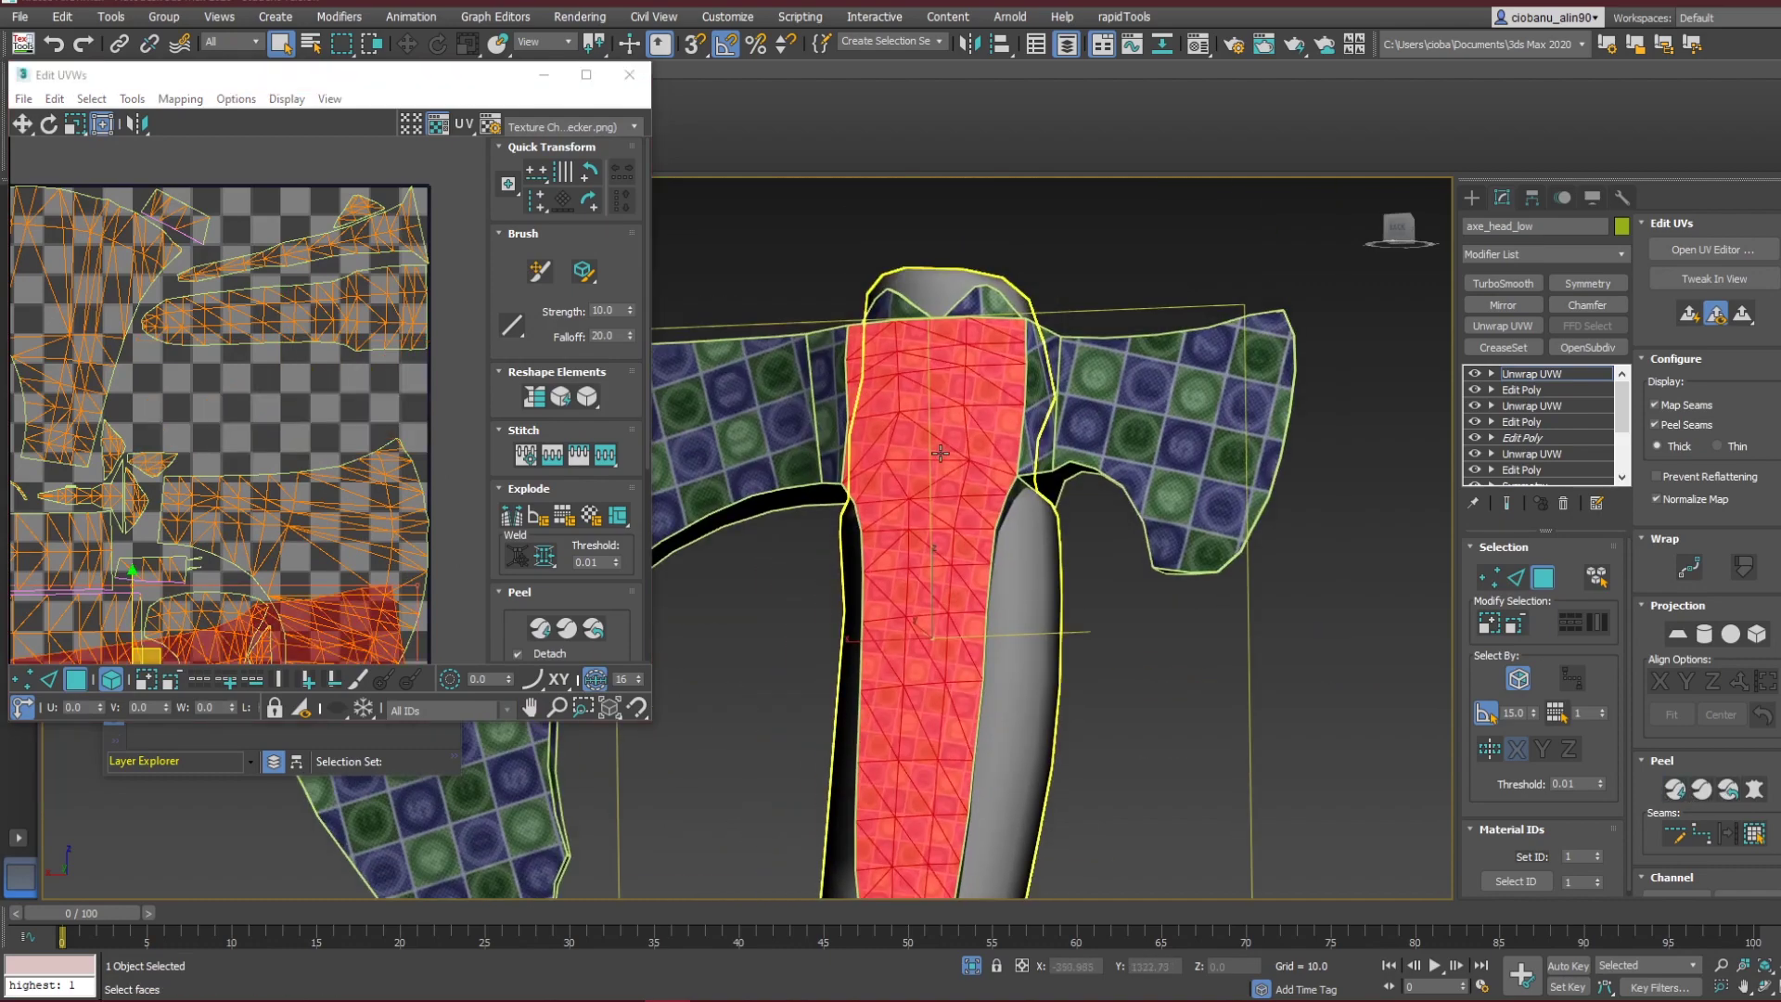
scroll(287, 480, "down", 5)
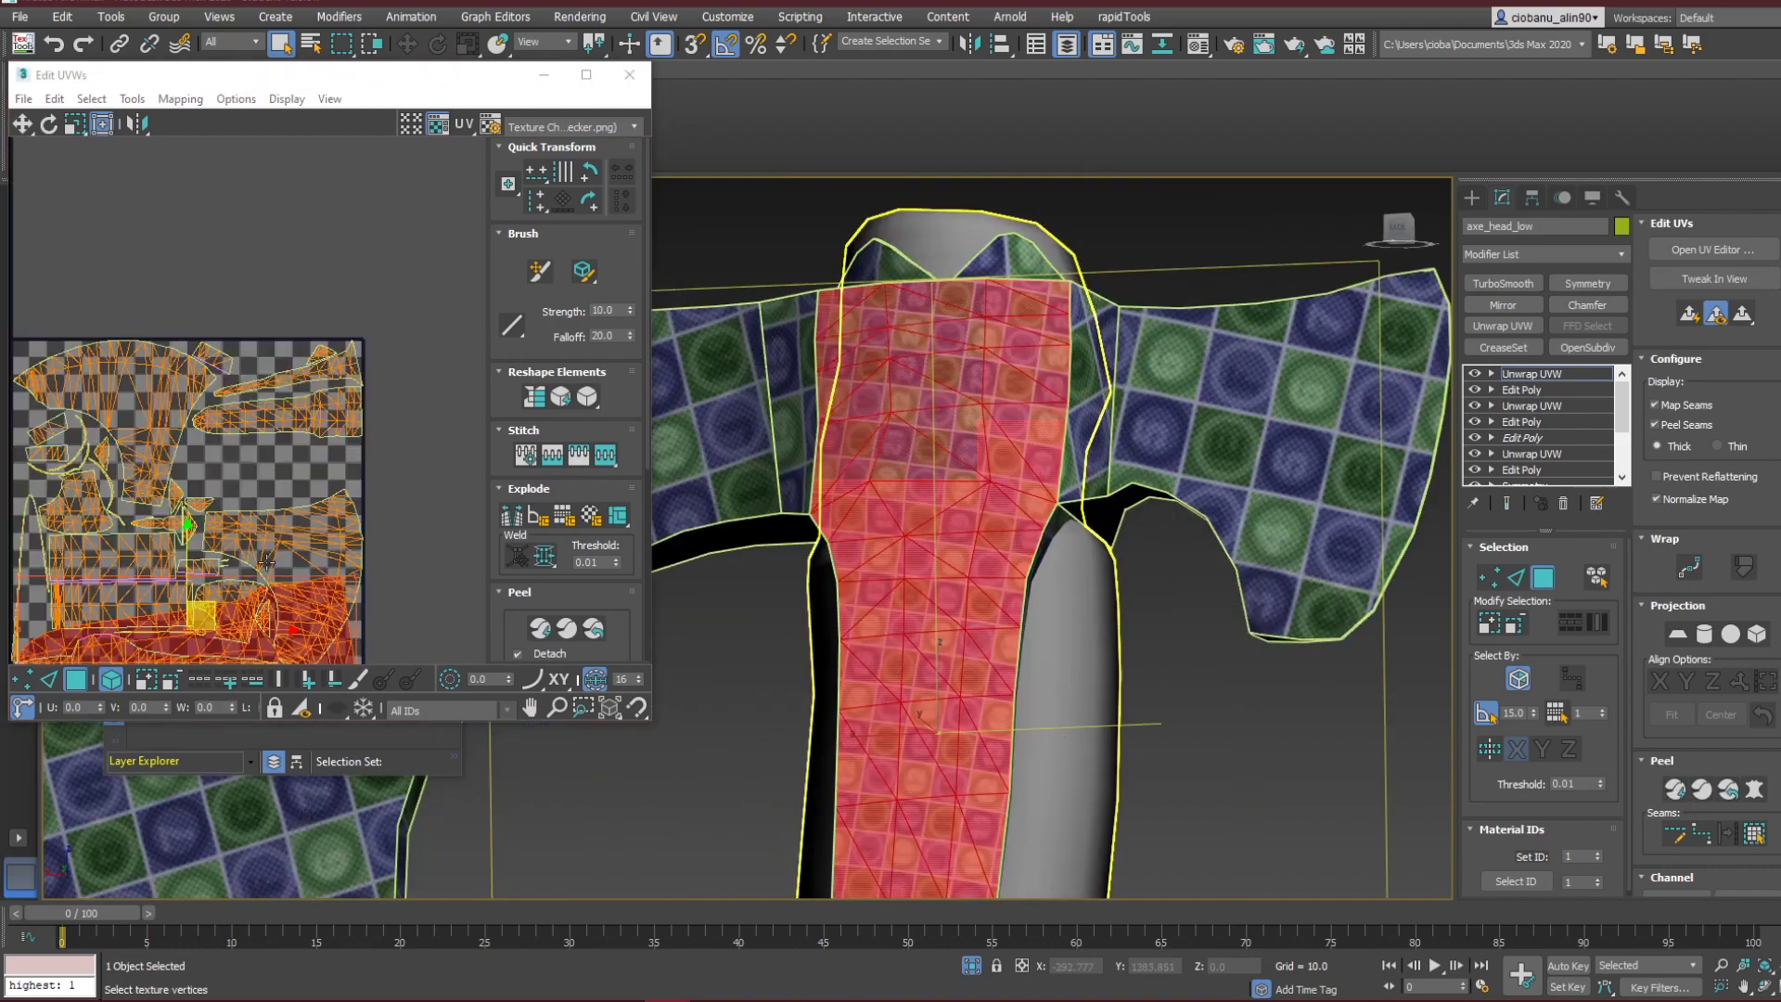
scroll(287, 480, "down", 2)
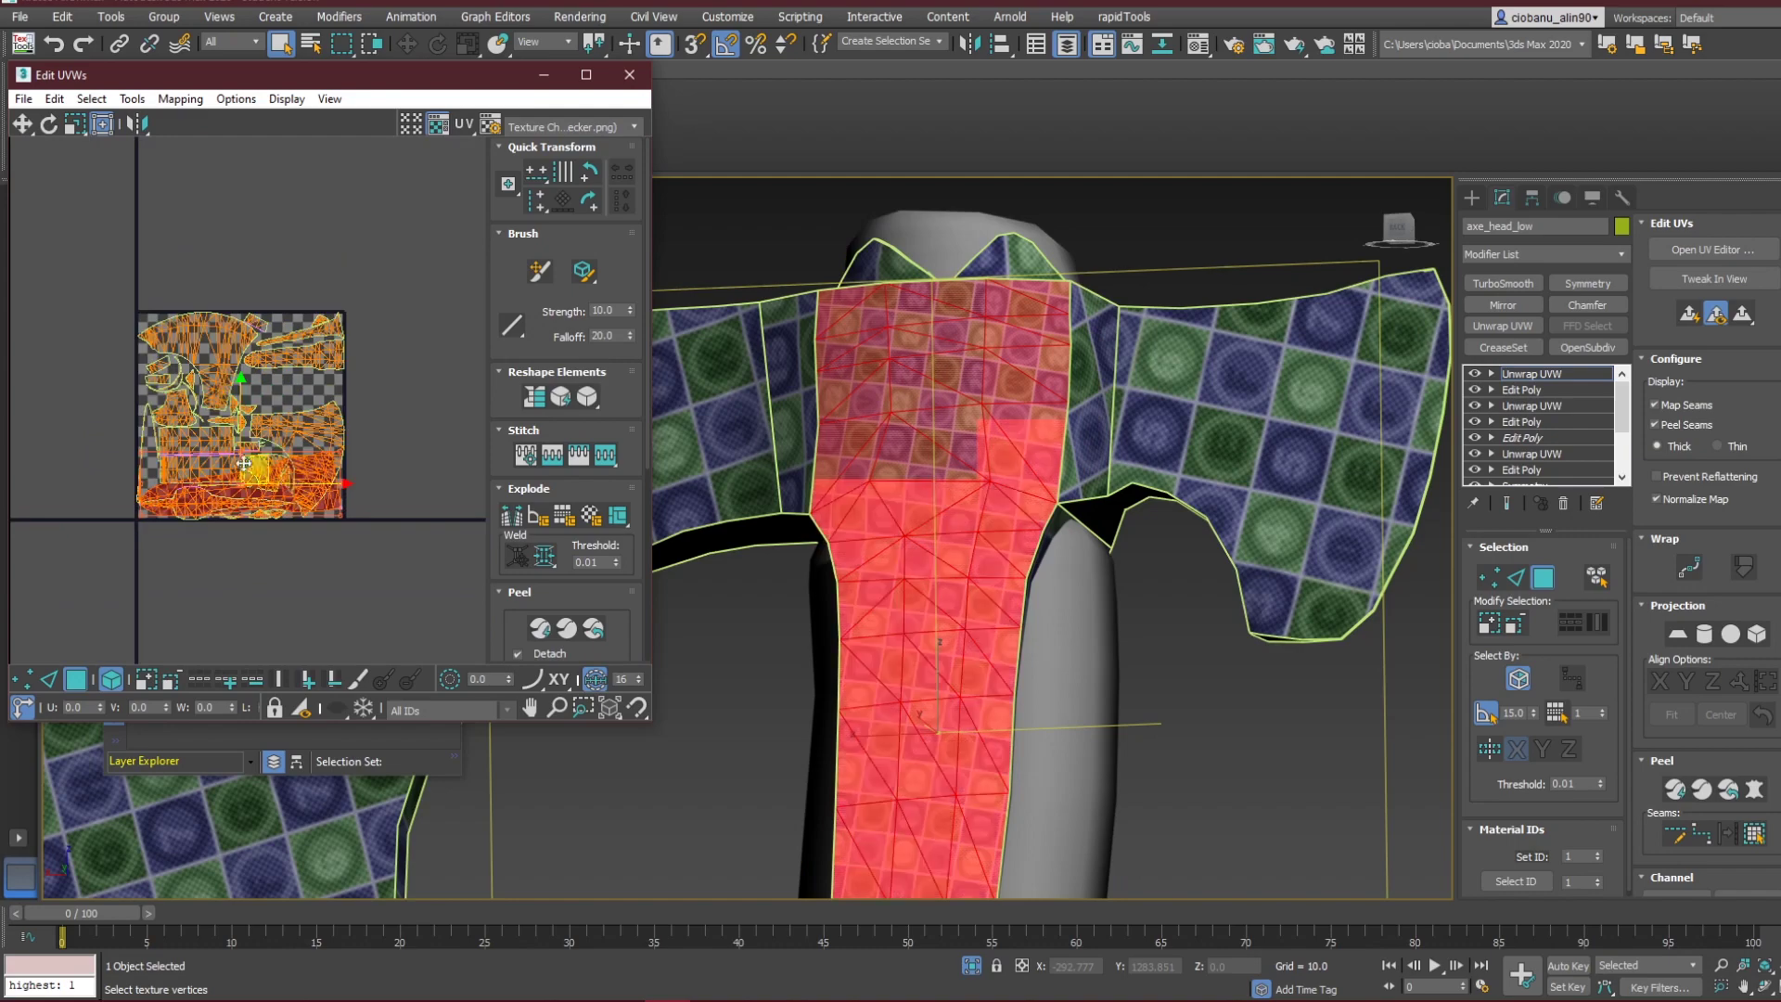
left_click_drag(287, 480, 290, 628)
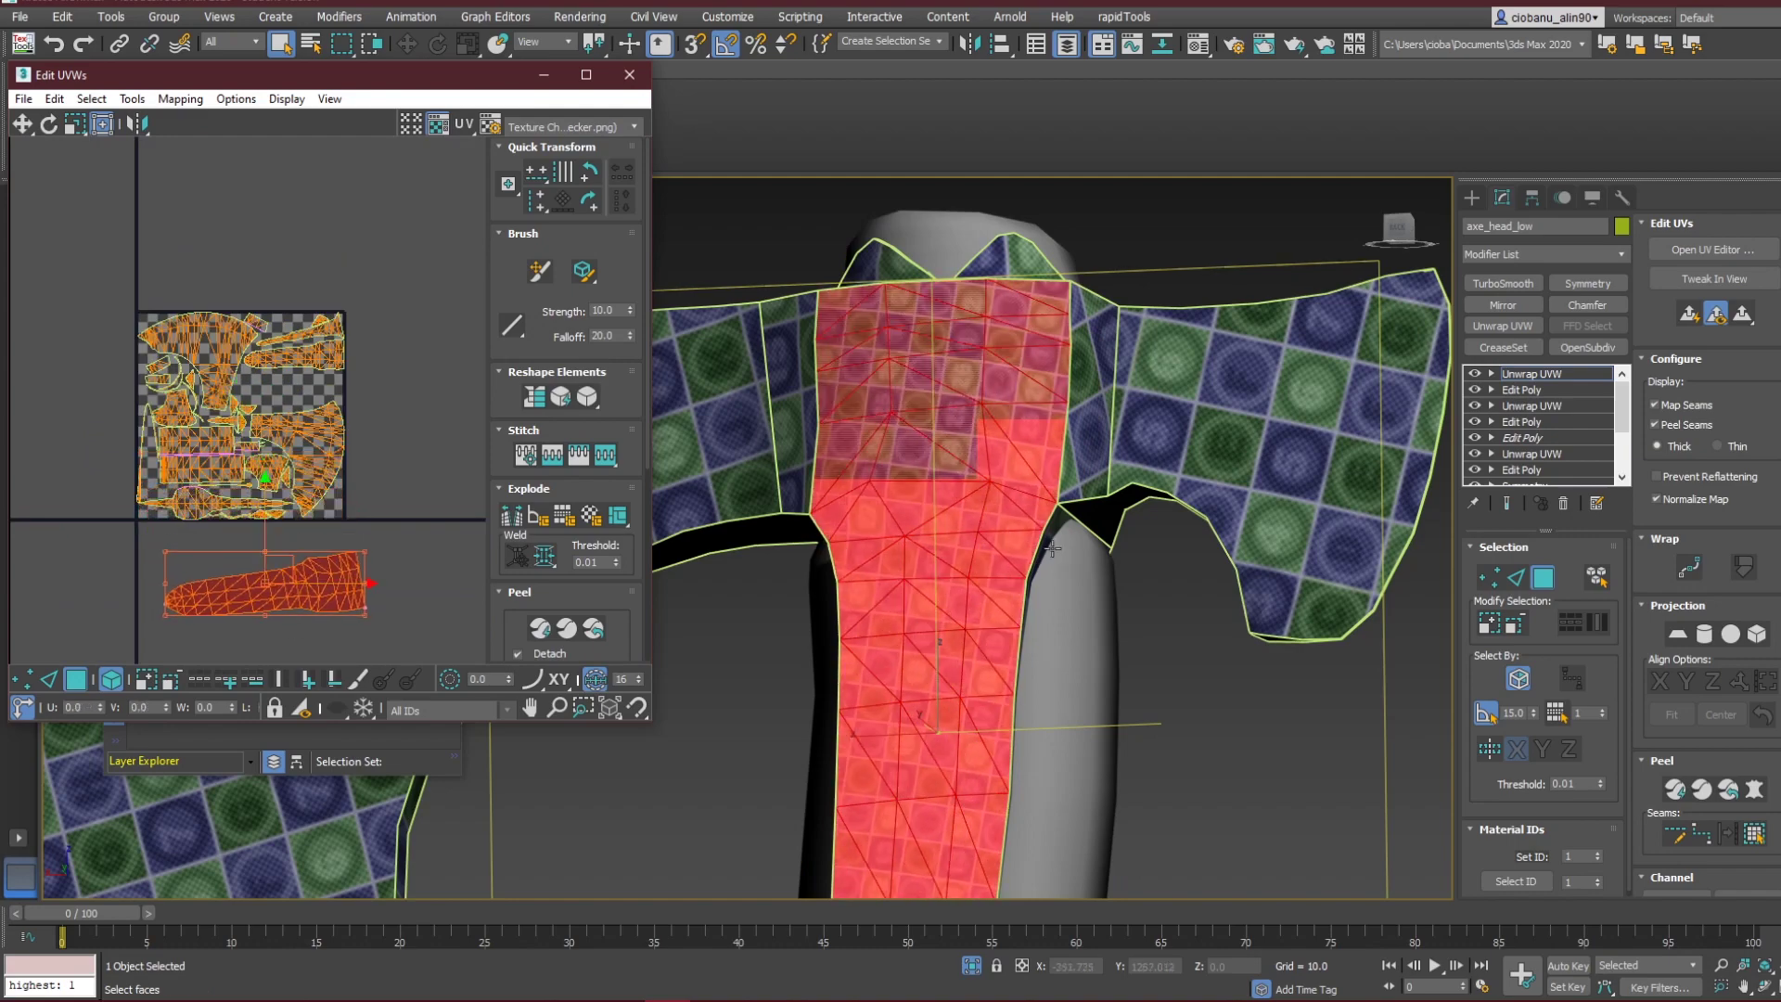
Select the matching strip's UV shell on the opposite side of the axe head and unfold it with Quick Peel.
middle_click_drag(1045, 542, 828, 542, "alt")
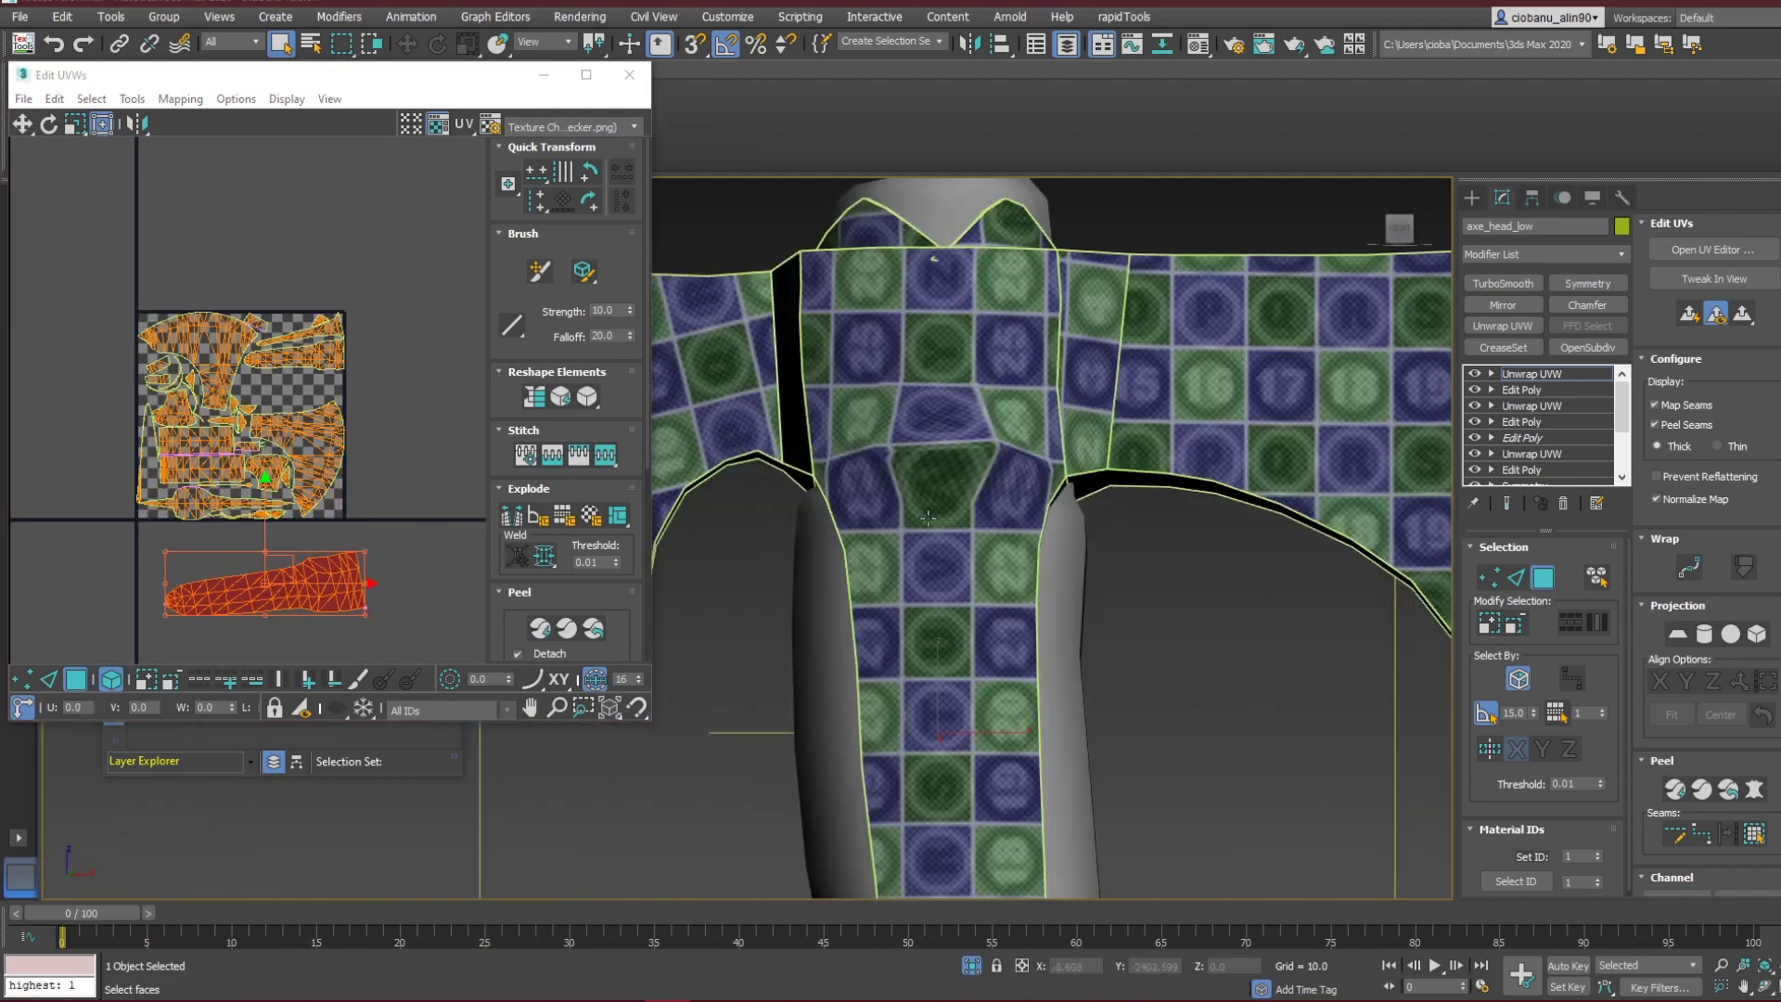
left_click(896, 564)
scroll(276, 360, "up", 3)
left_click(368, 368)
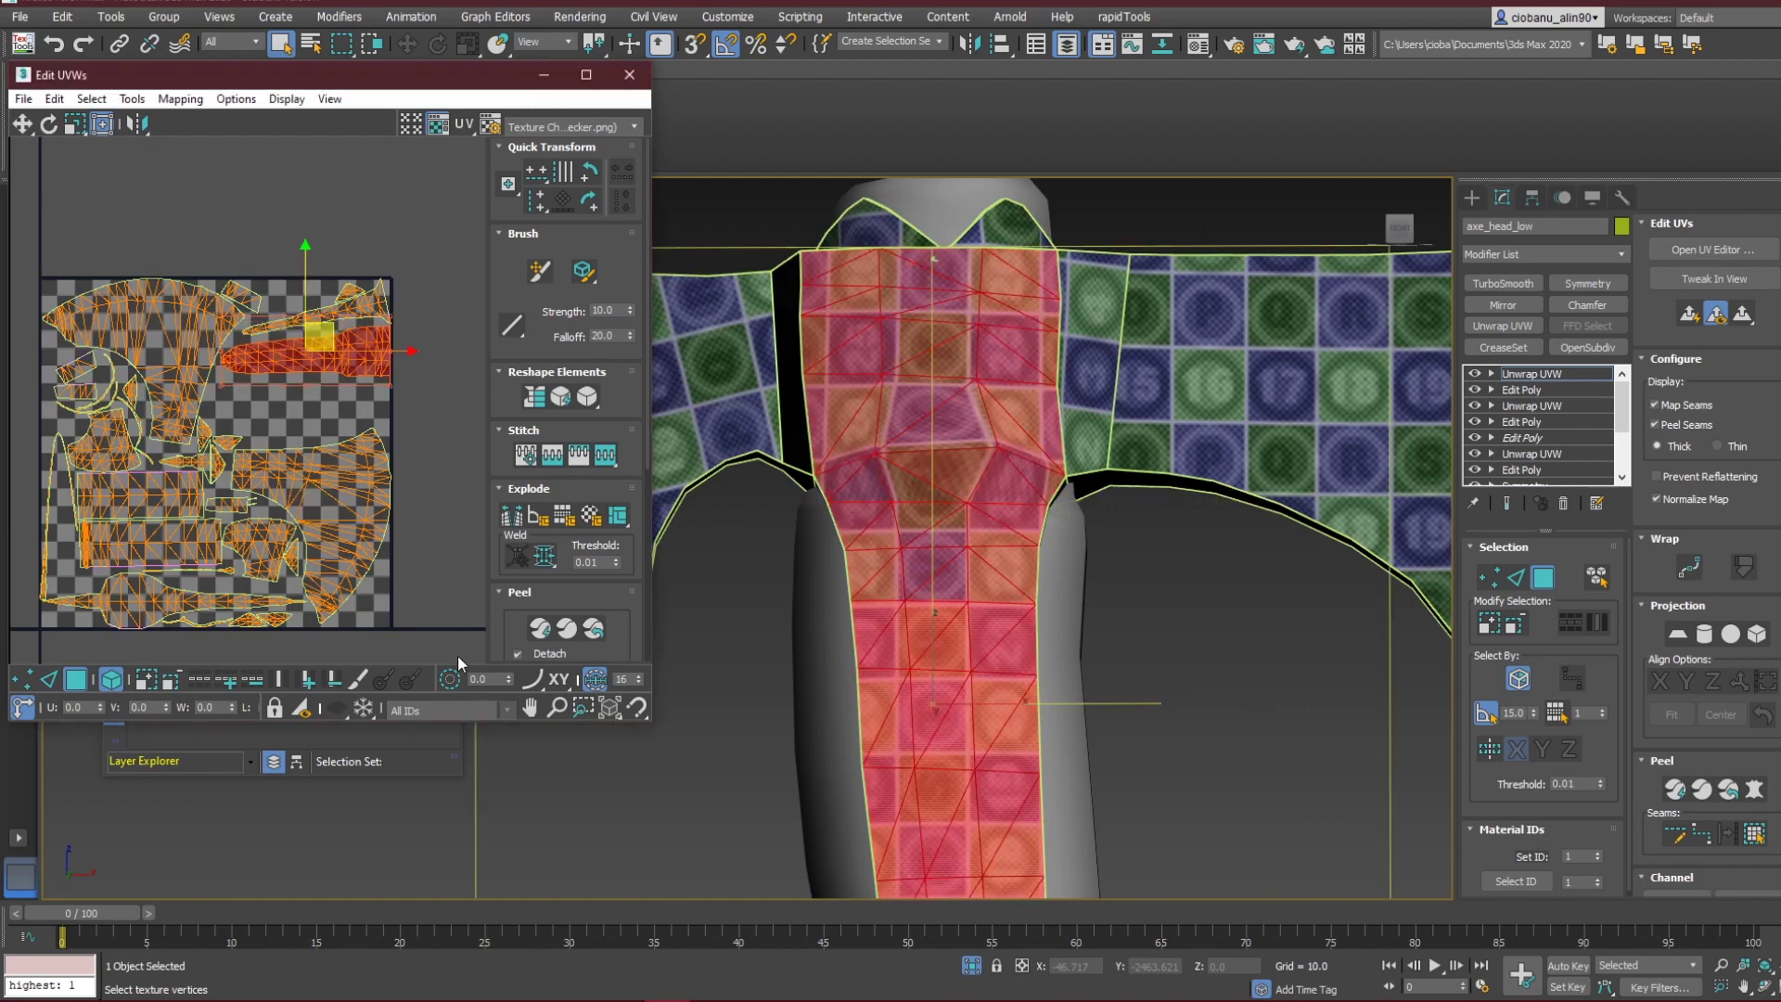
left_click(547, 632)
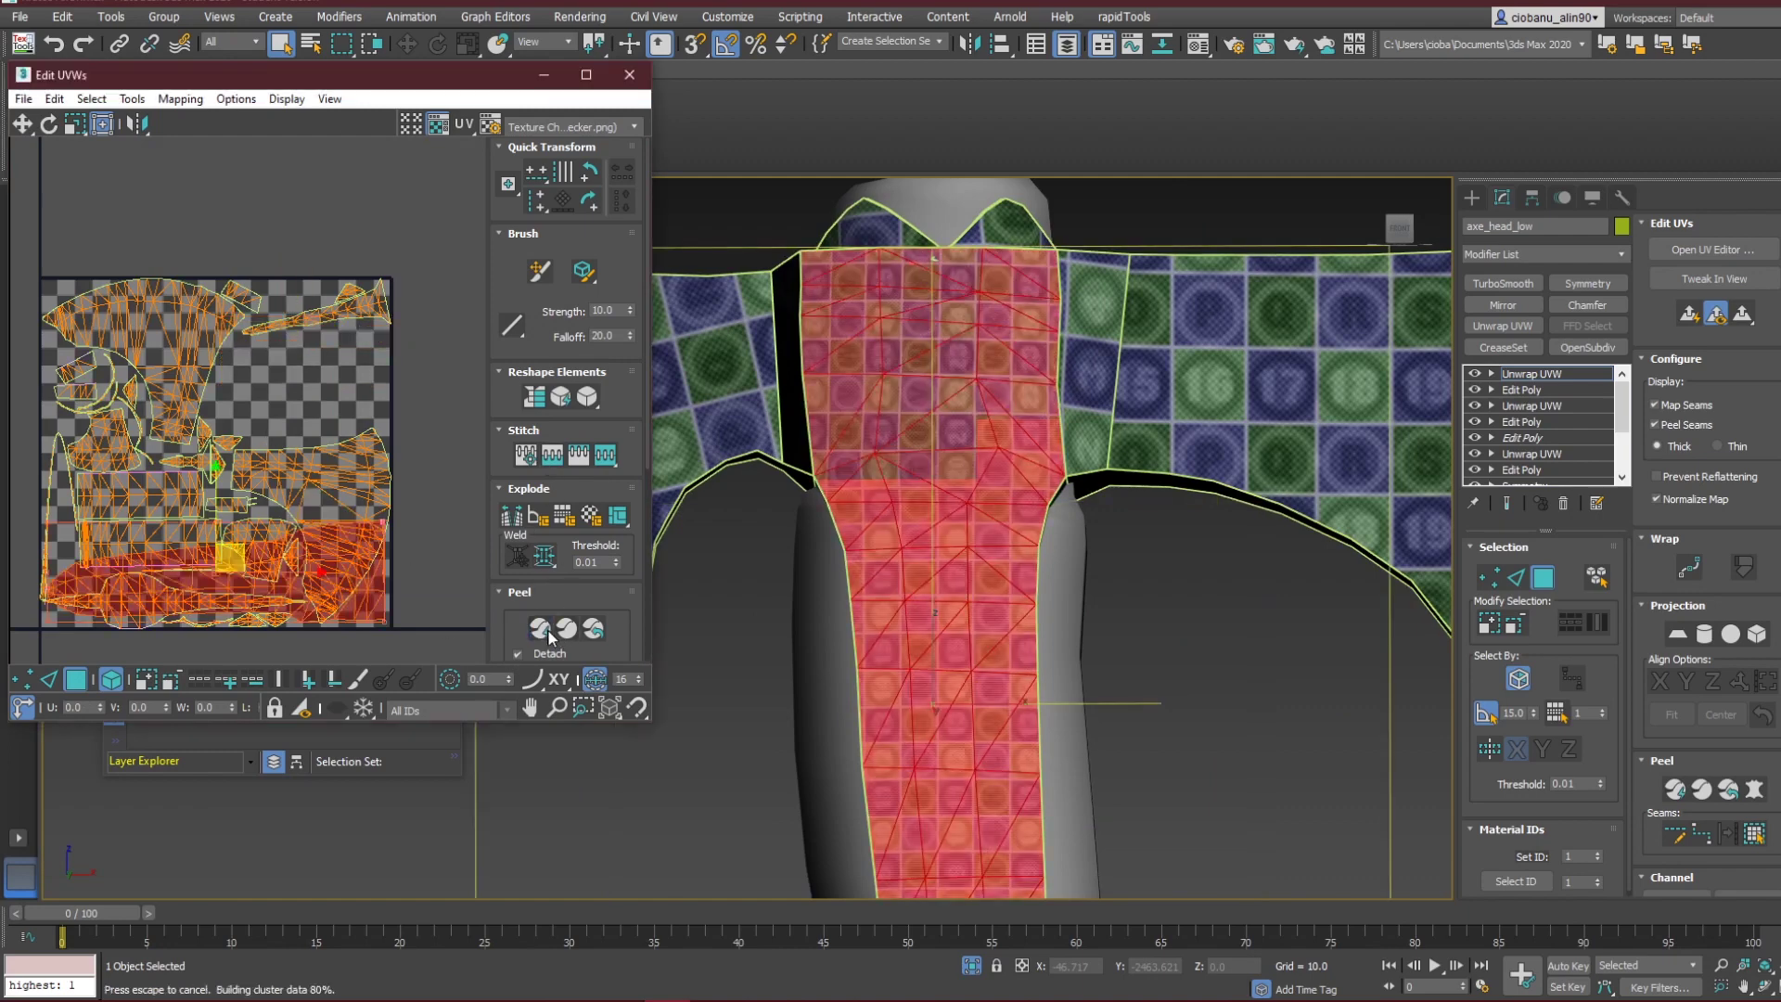
left_click_drag(223, 561, 264, 719)
key("3")
scroll(189, 501, "down", 3)
scroll(331, 308, "up", 2)
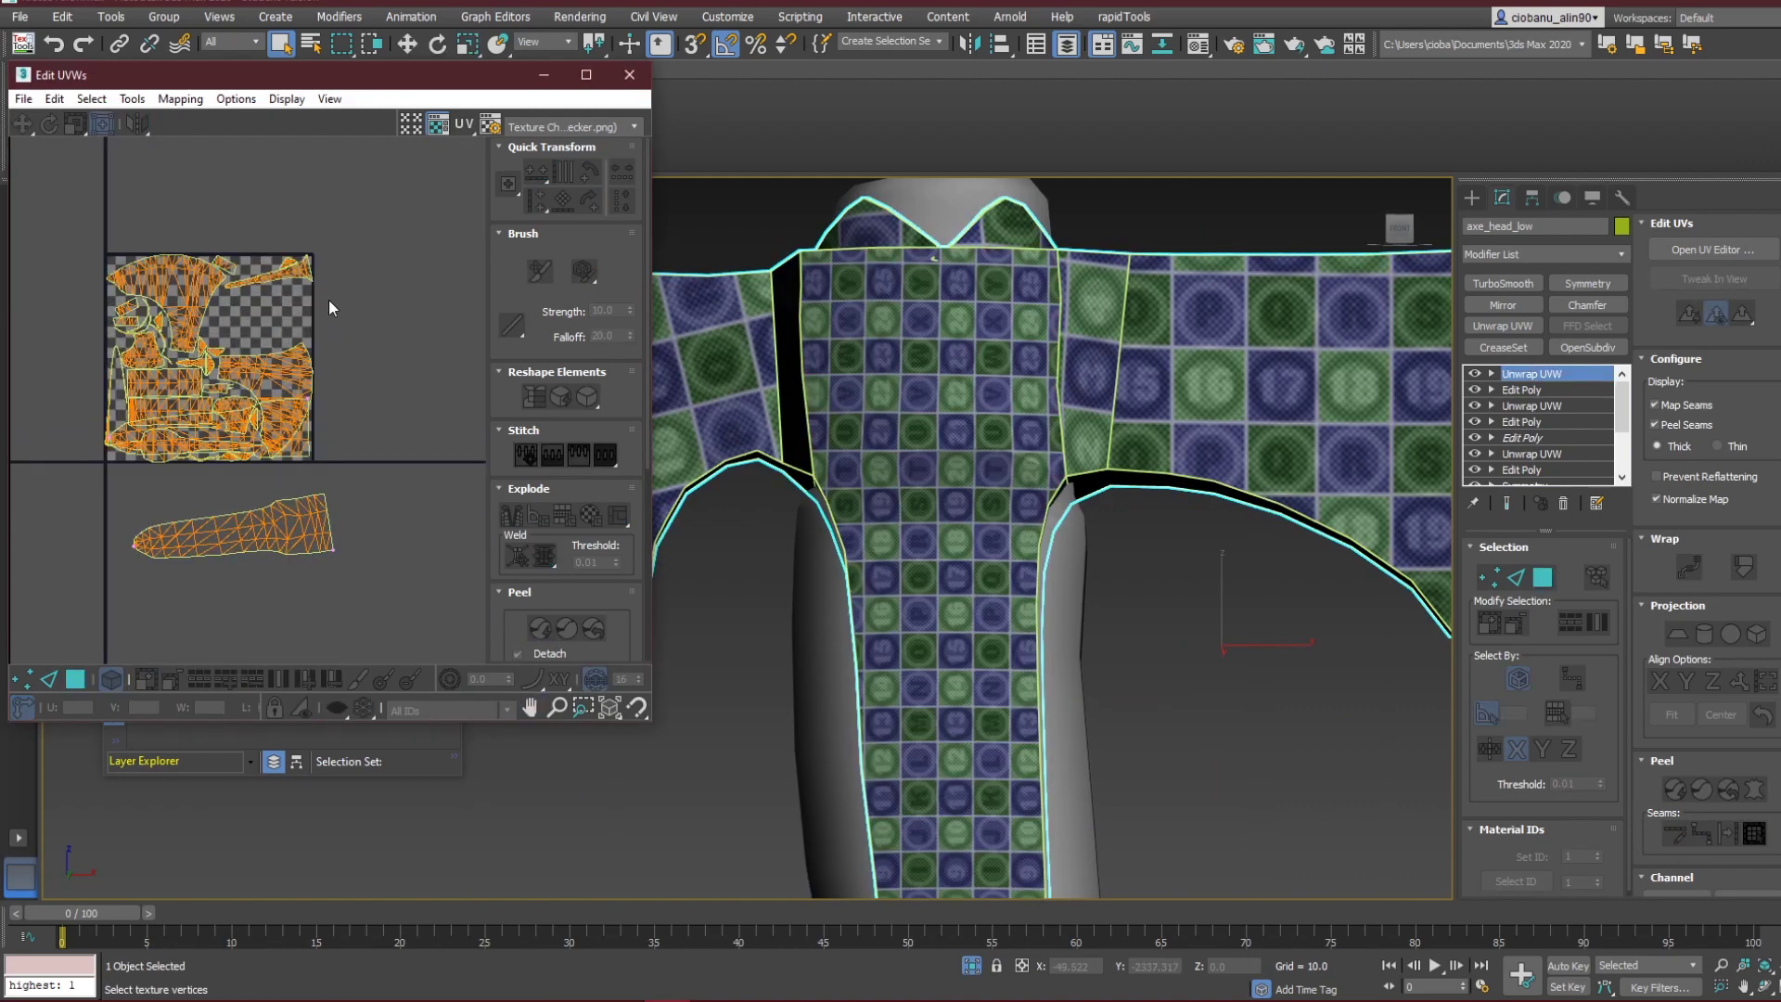
Select all of the axe head's UV shells and pack them into the tile with Rescale enabled, Rotate disabled and 0.02 padding.
key("3")
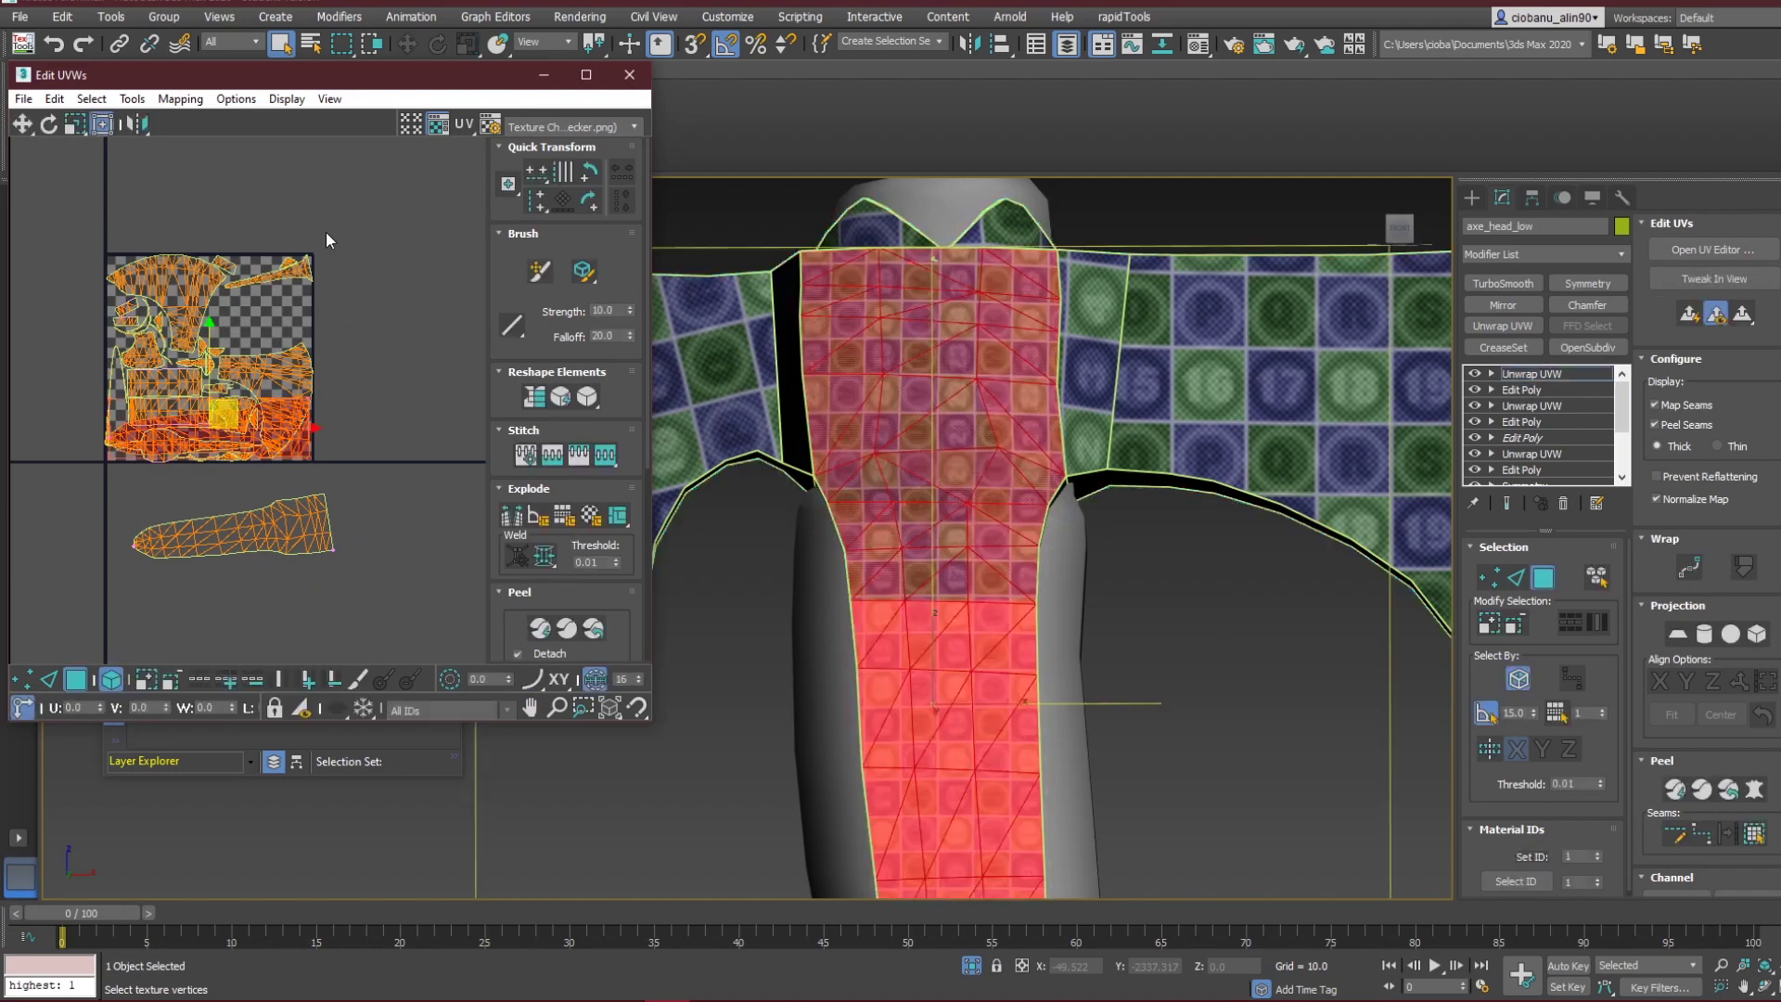
left_click_drag(329, 233, 35, 606)
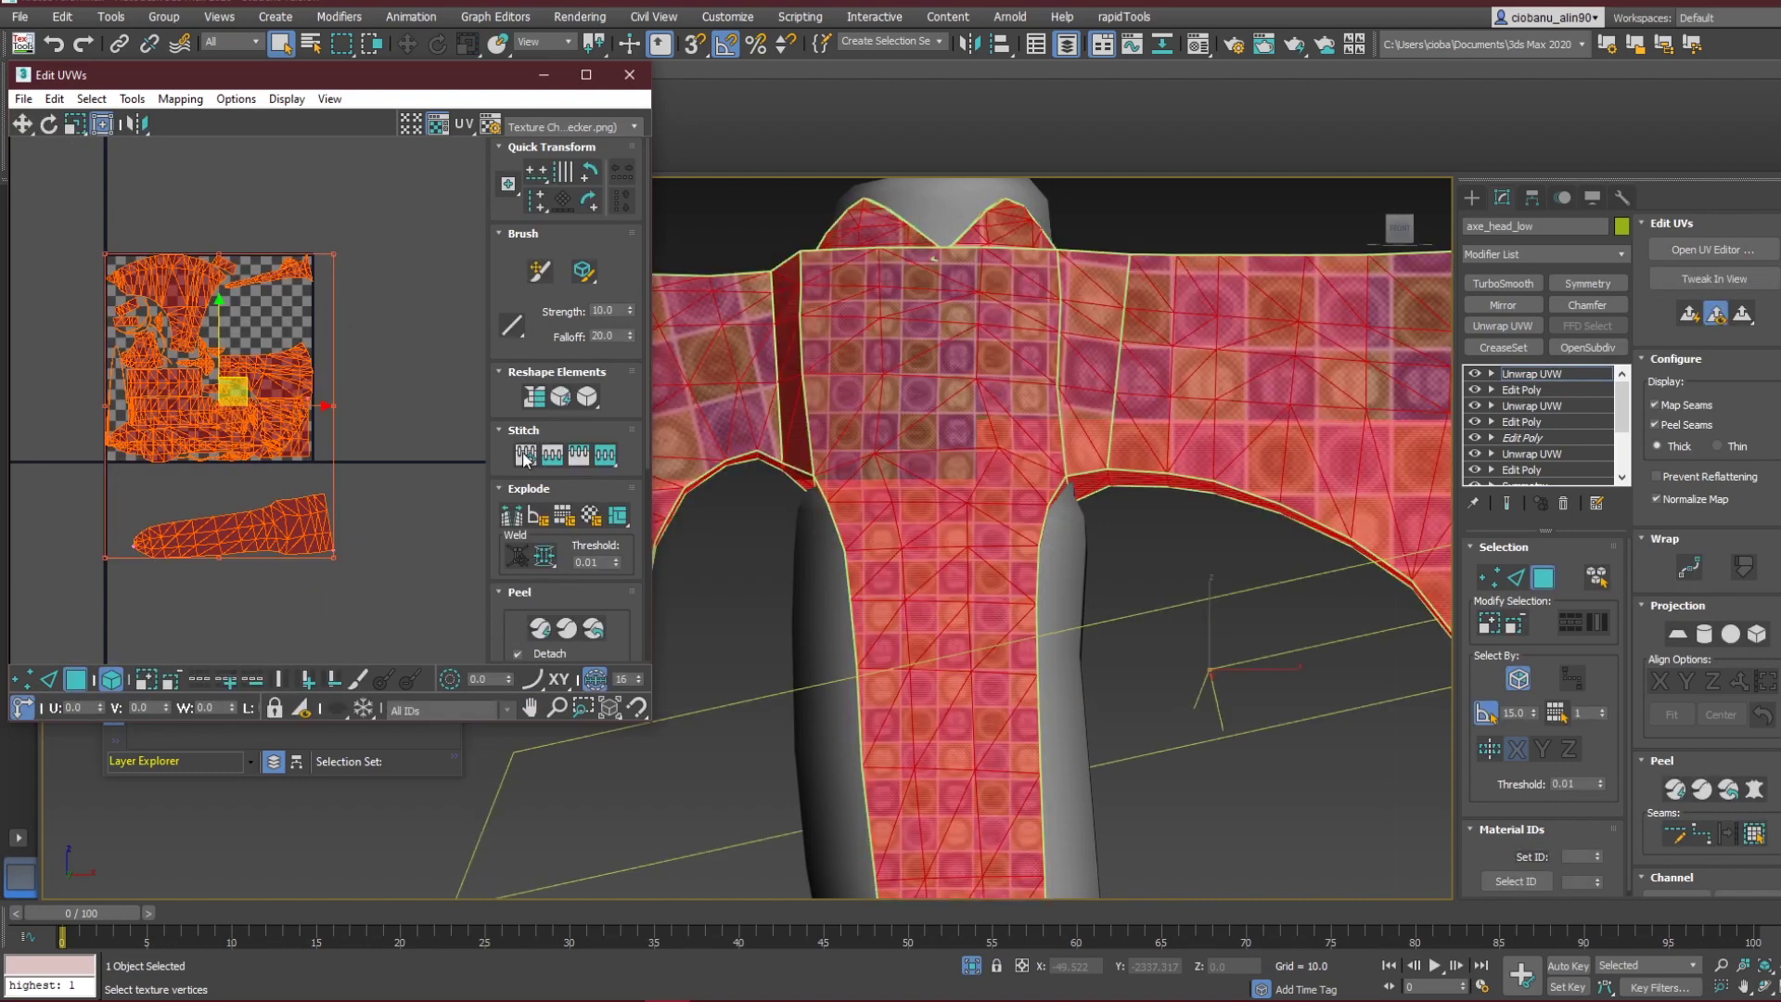
left_click_drag(519, 607, 529, 385)
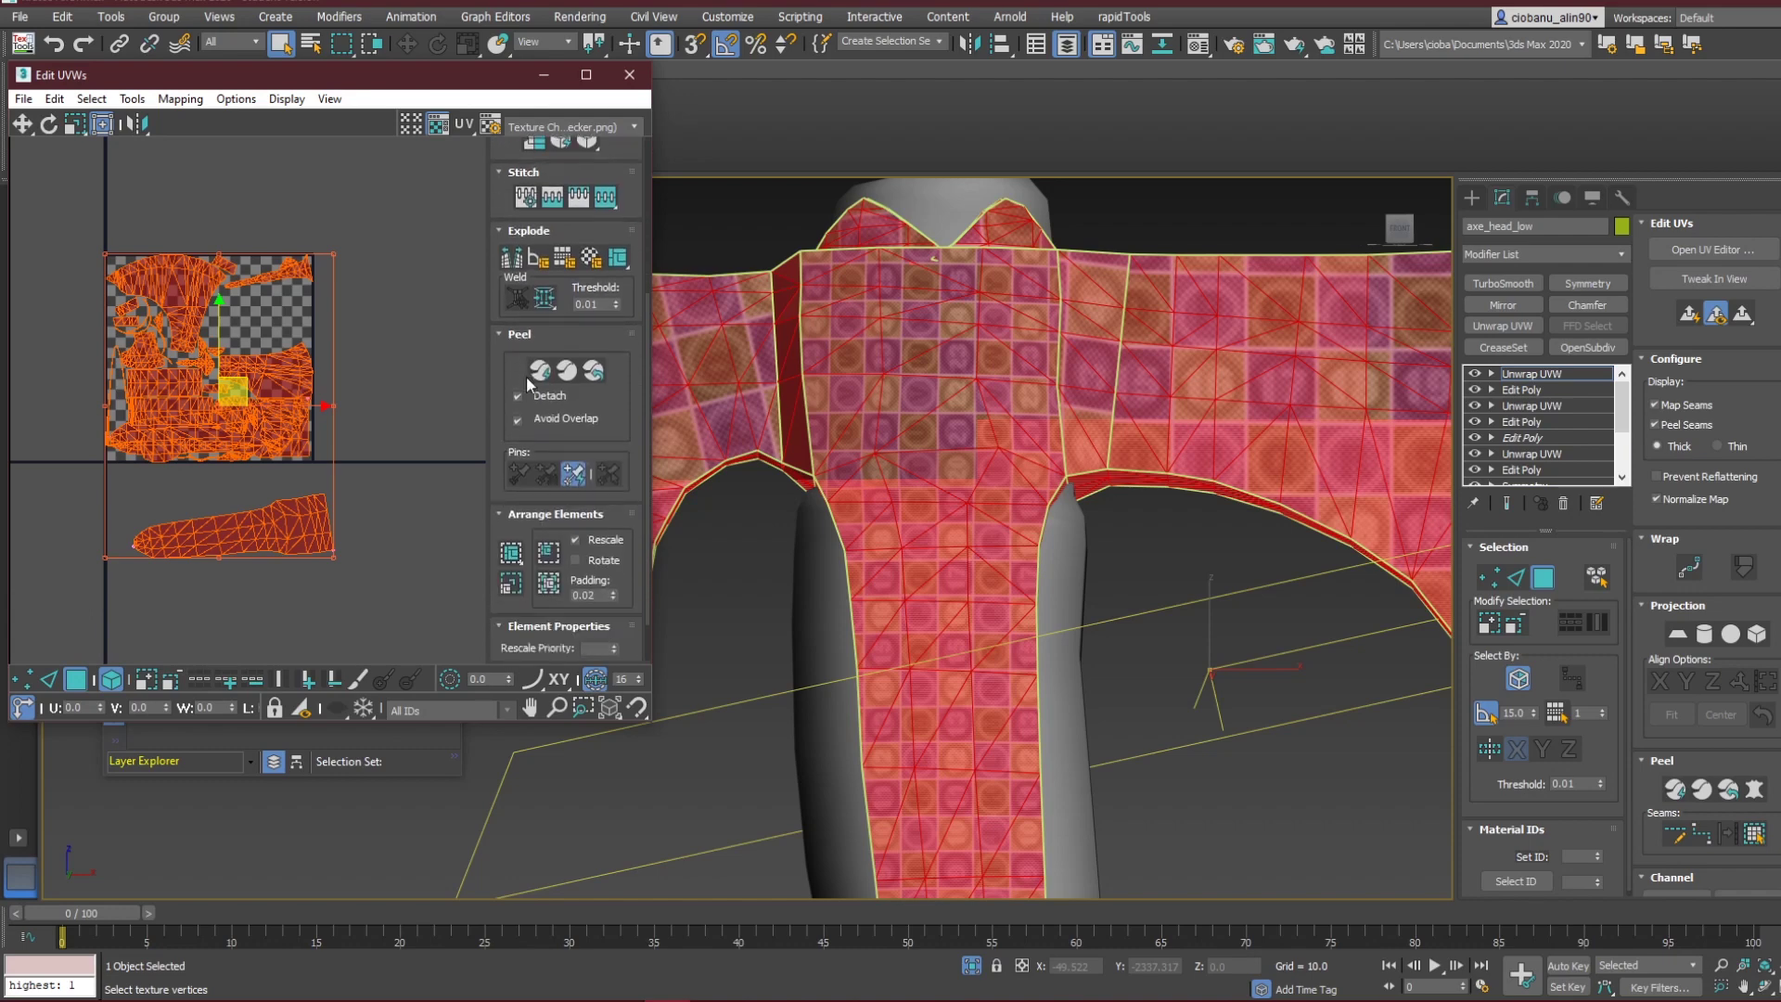
left_click(511, 553)
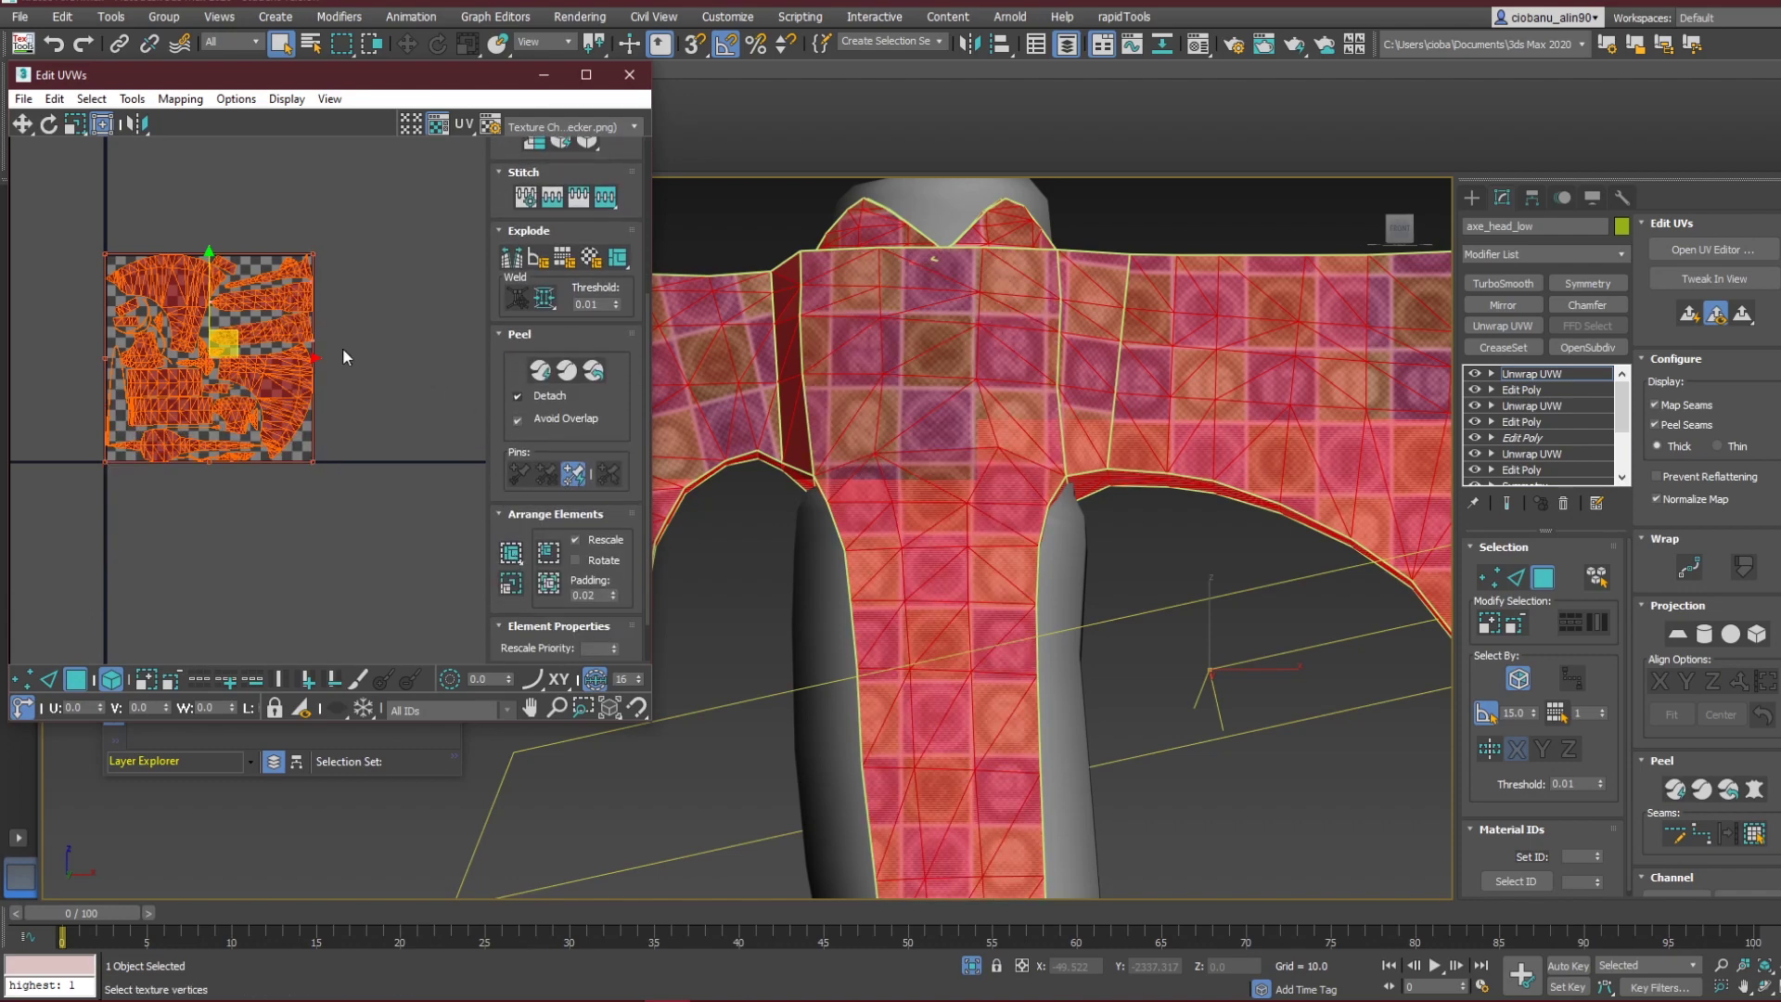
left_click(362, 348)
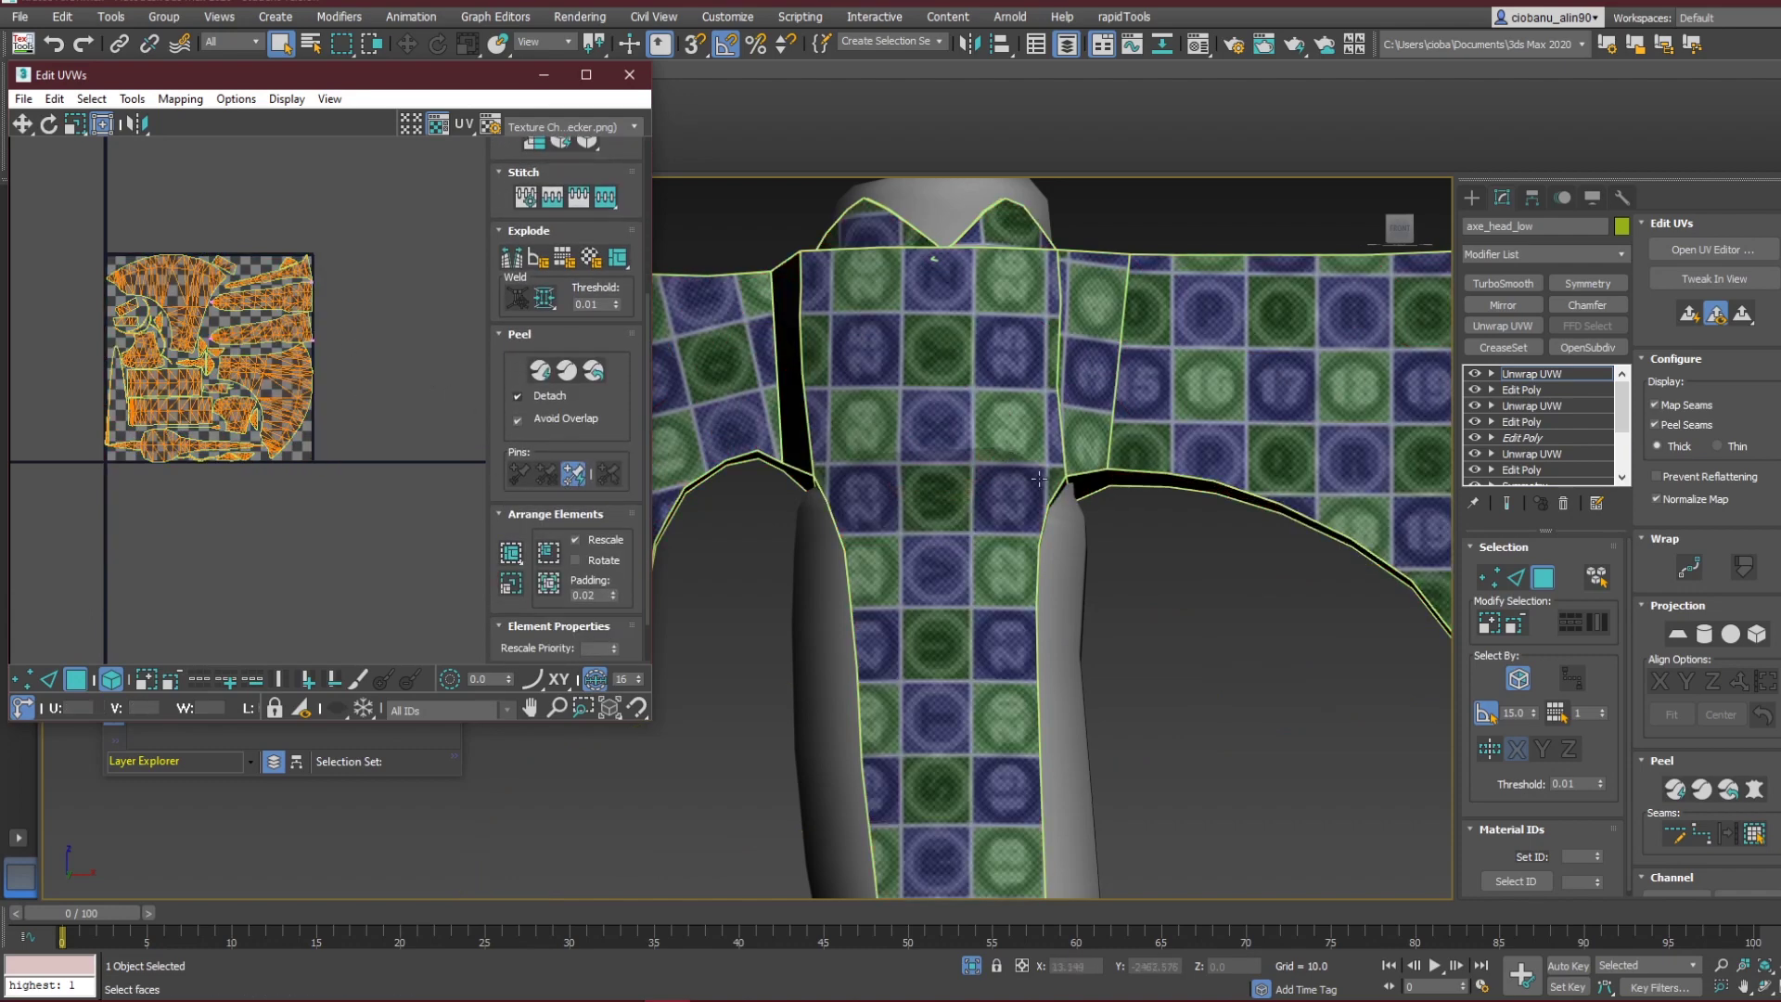
Close the UV editor and remove the TexTools checker texture from axe_head_low.
left_click(629, 76)
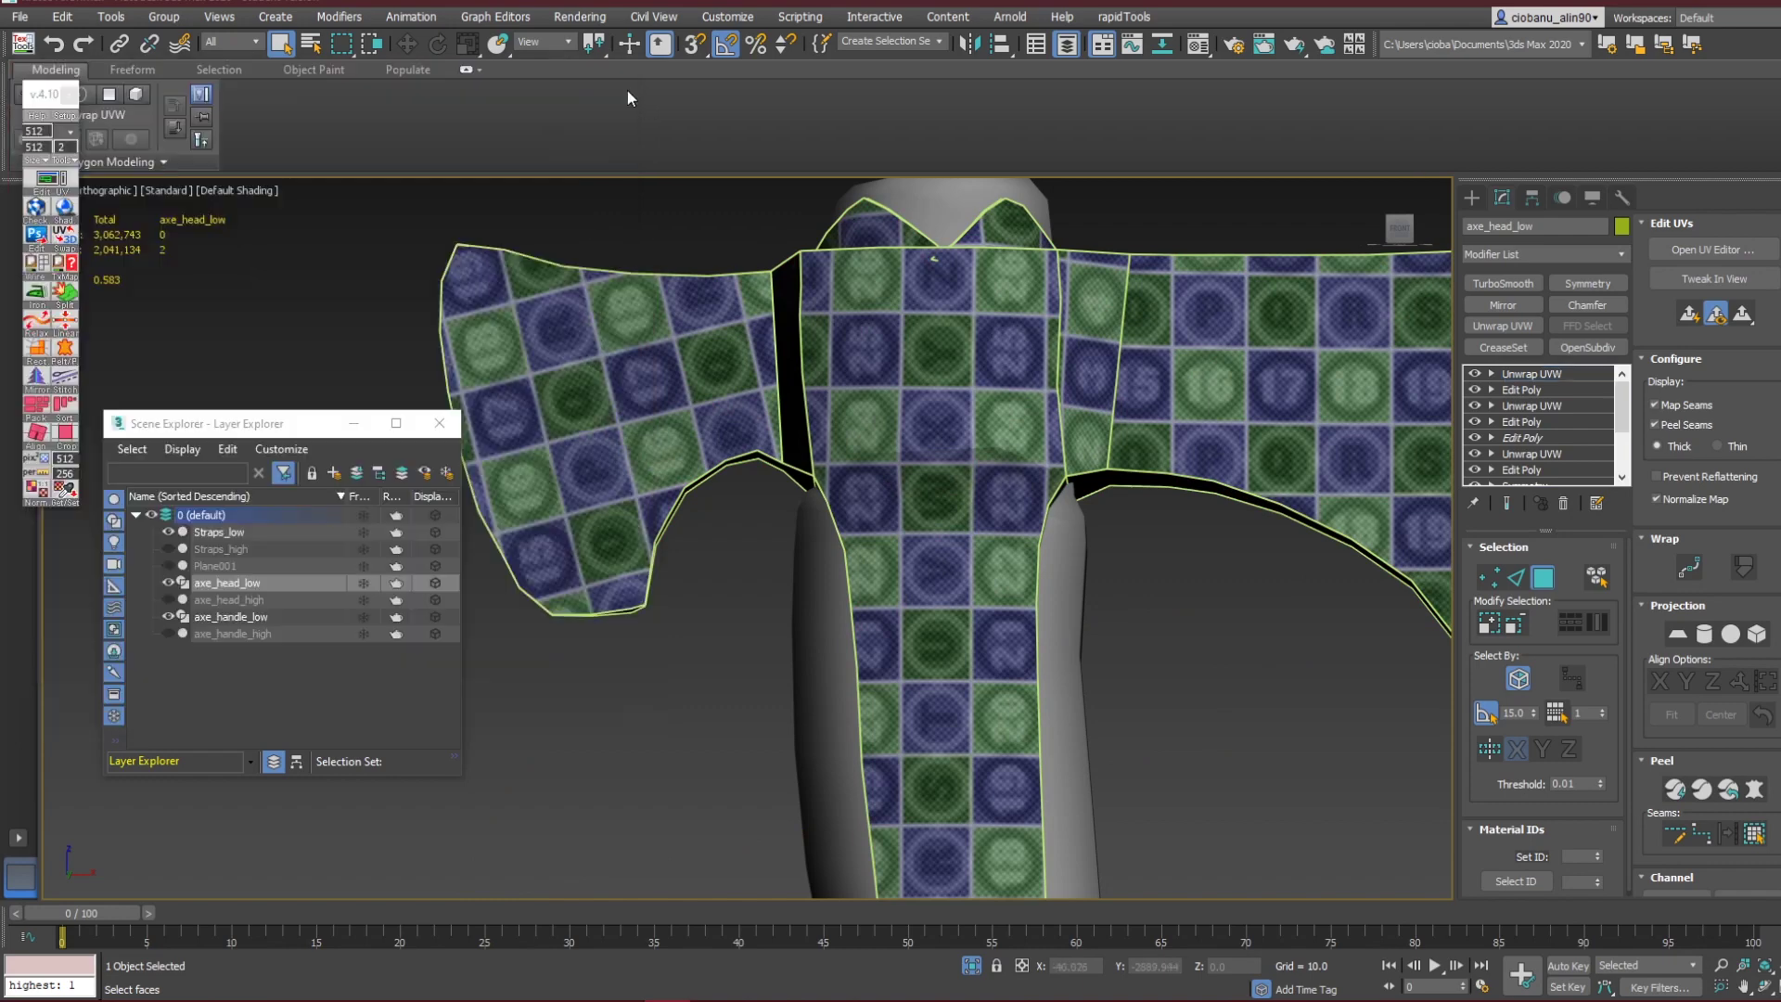
left_click(245, 528)
key("ctrl+z")
left_click(29, 192)
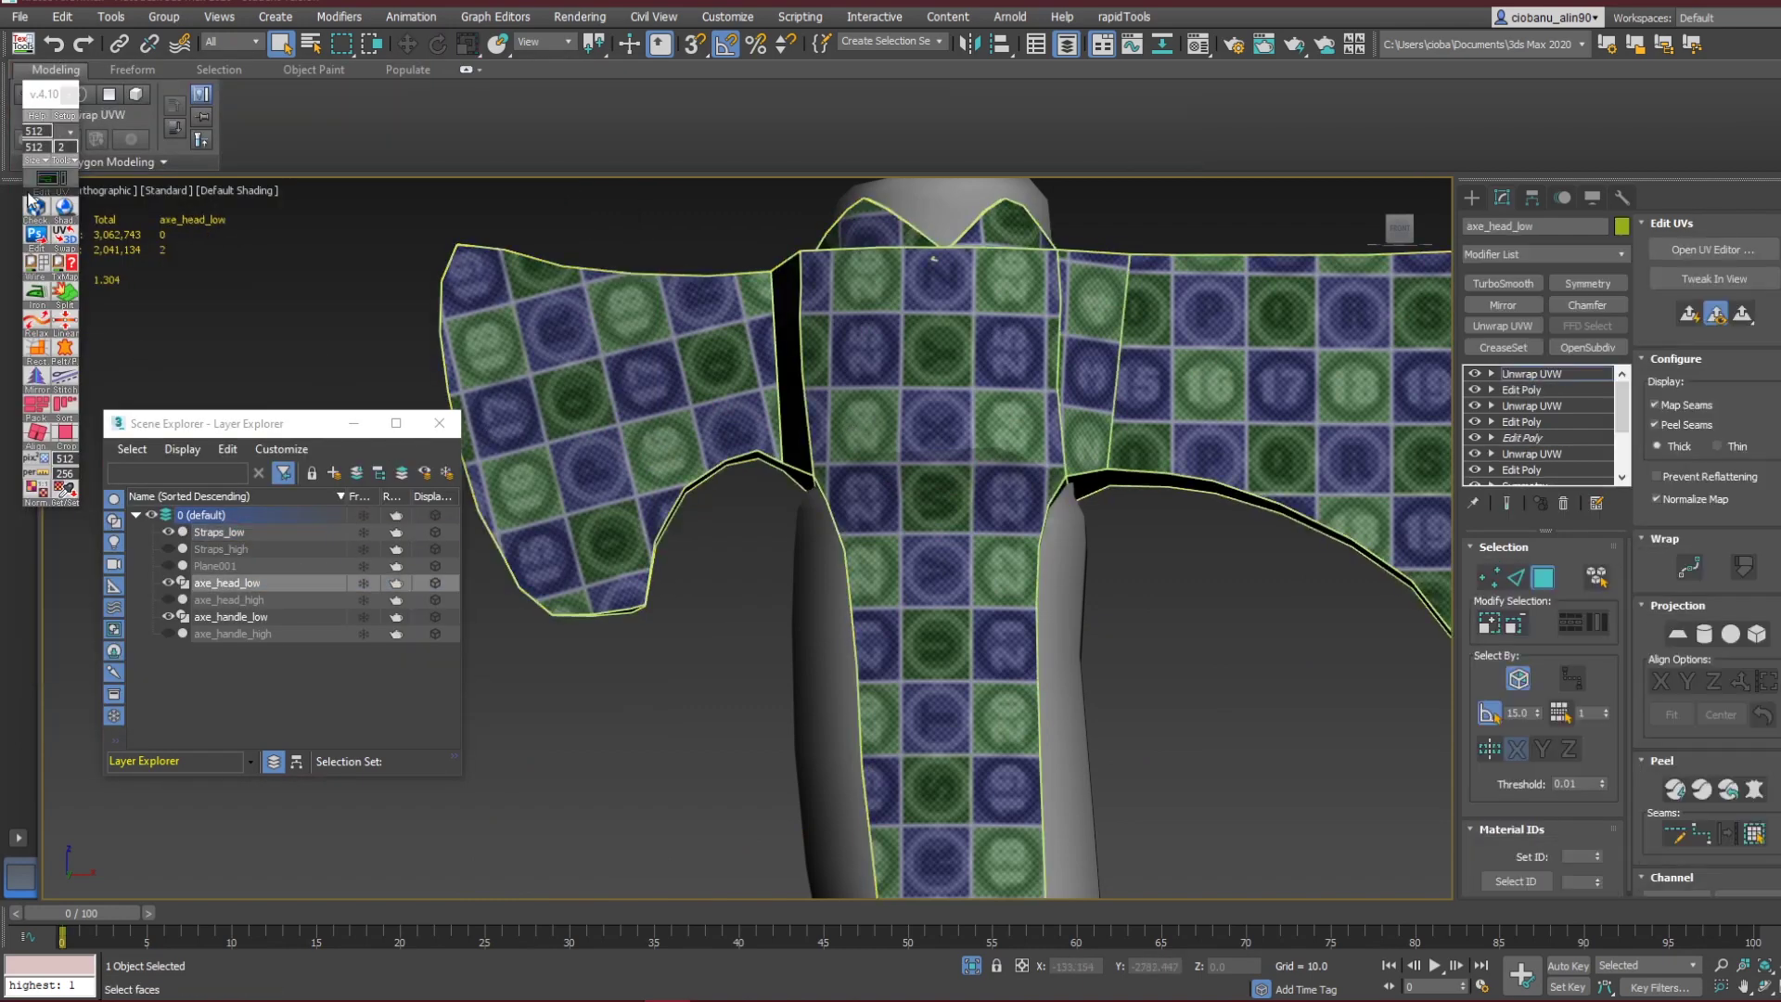
left_click(30, 204)
left_click(30, 203)
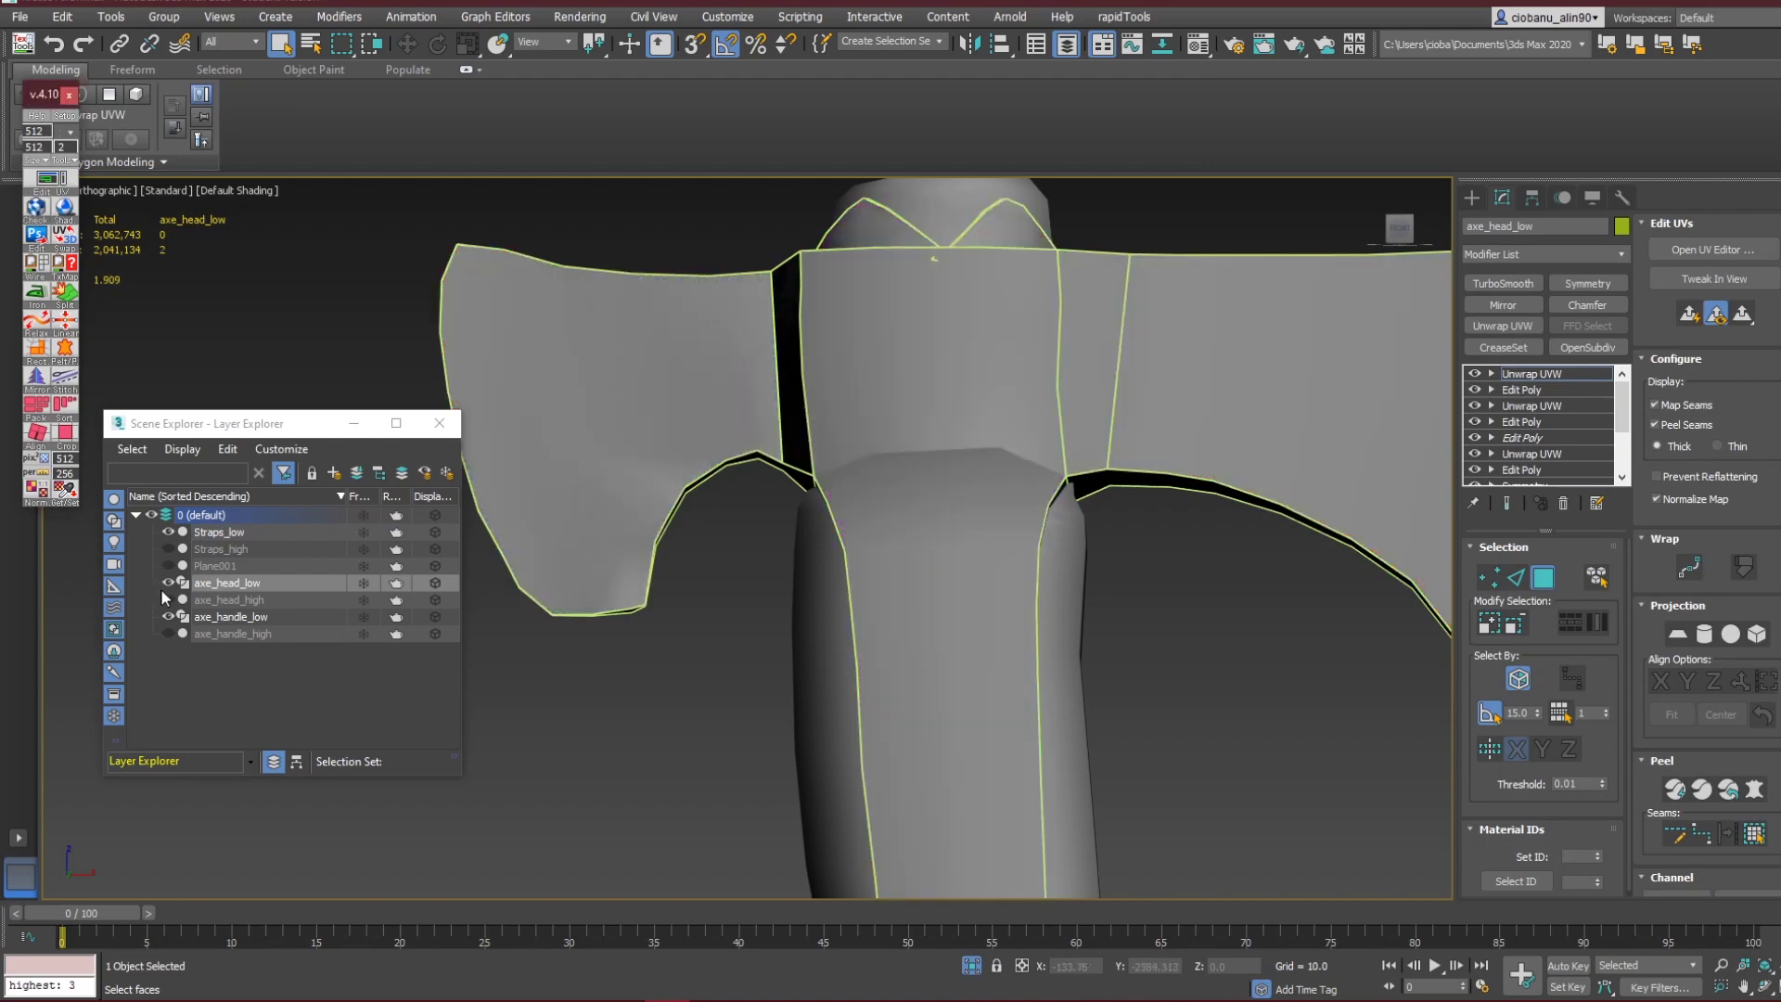
Select Straps_low, axe_head_low and axe_handle_low together and inspect the shading and polygons where the head meets the handle.
left_click(217, 533, "ctrl")
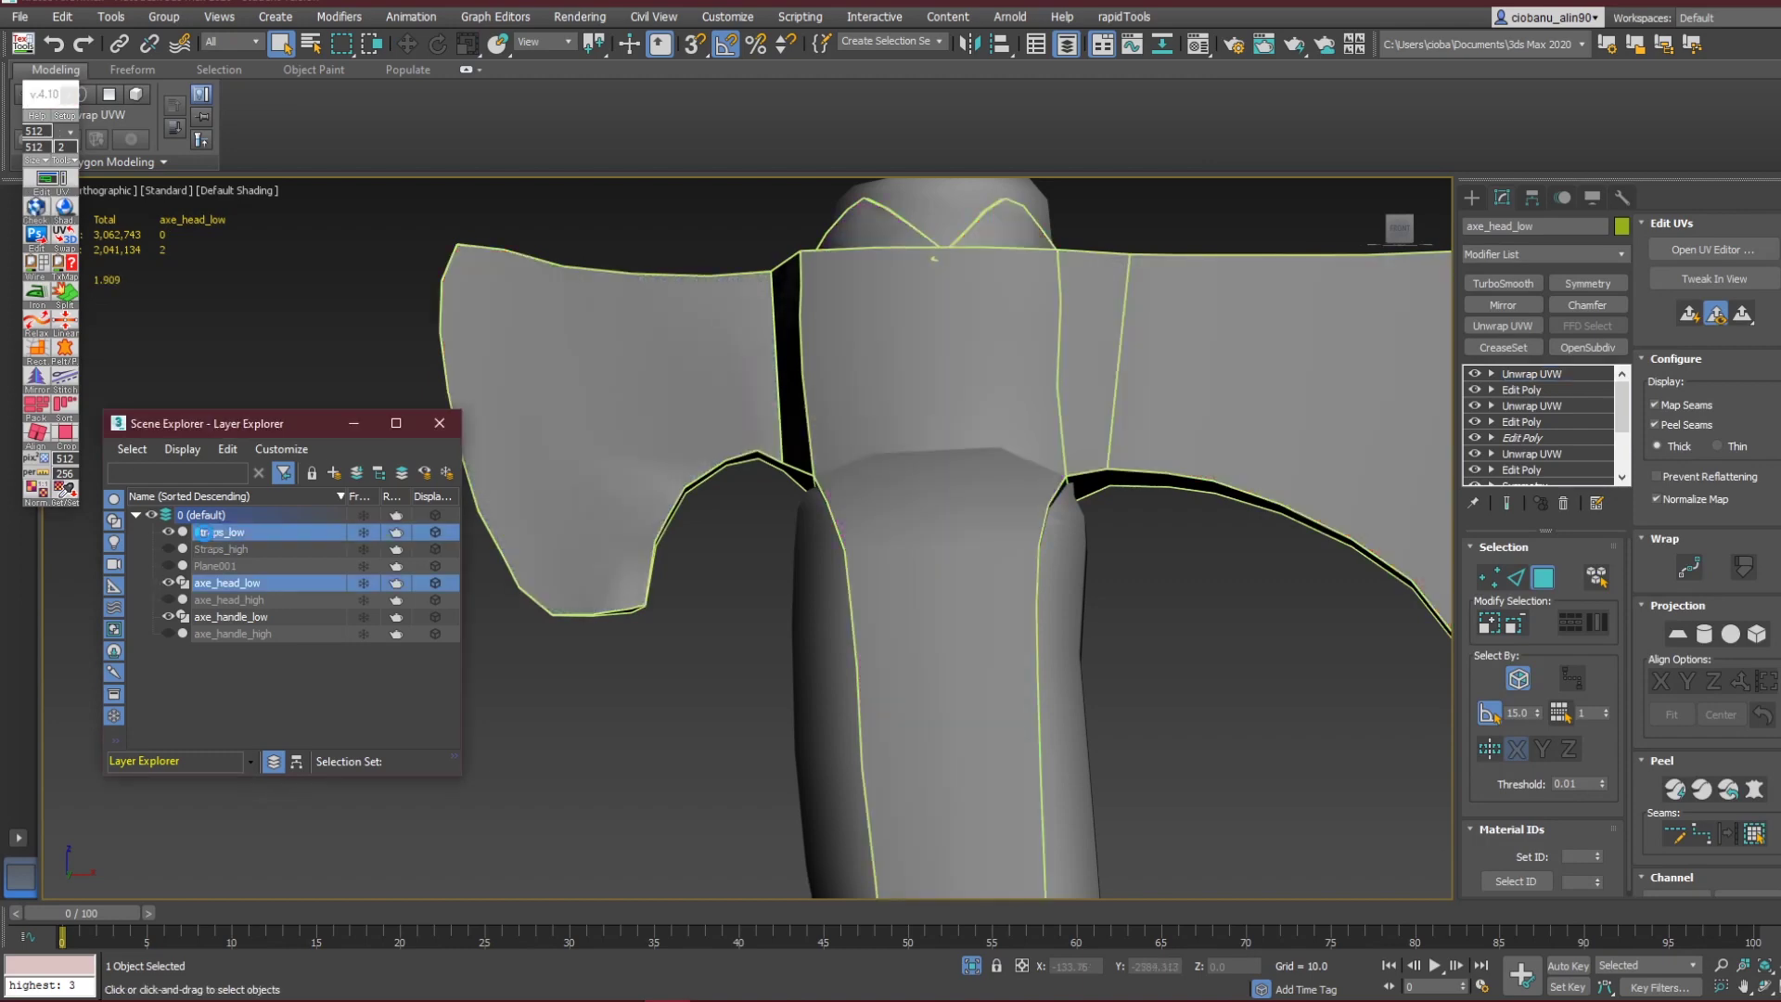
left_click(223, 617, "ctrl")
middle_click_drag(906, 619, 902, 485, "alt")
scroll(942, 642, "down", 2)
scroll(948, 637, "up", 2)
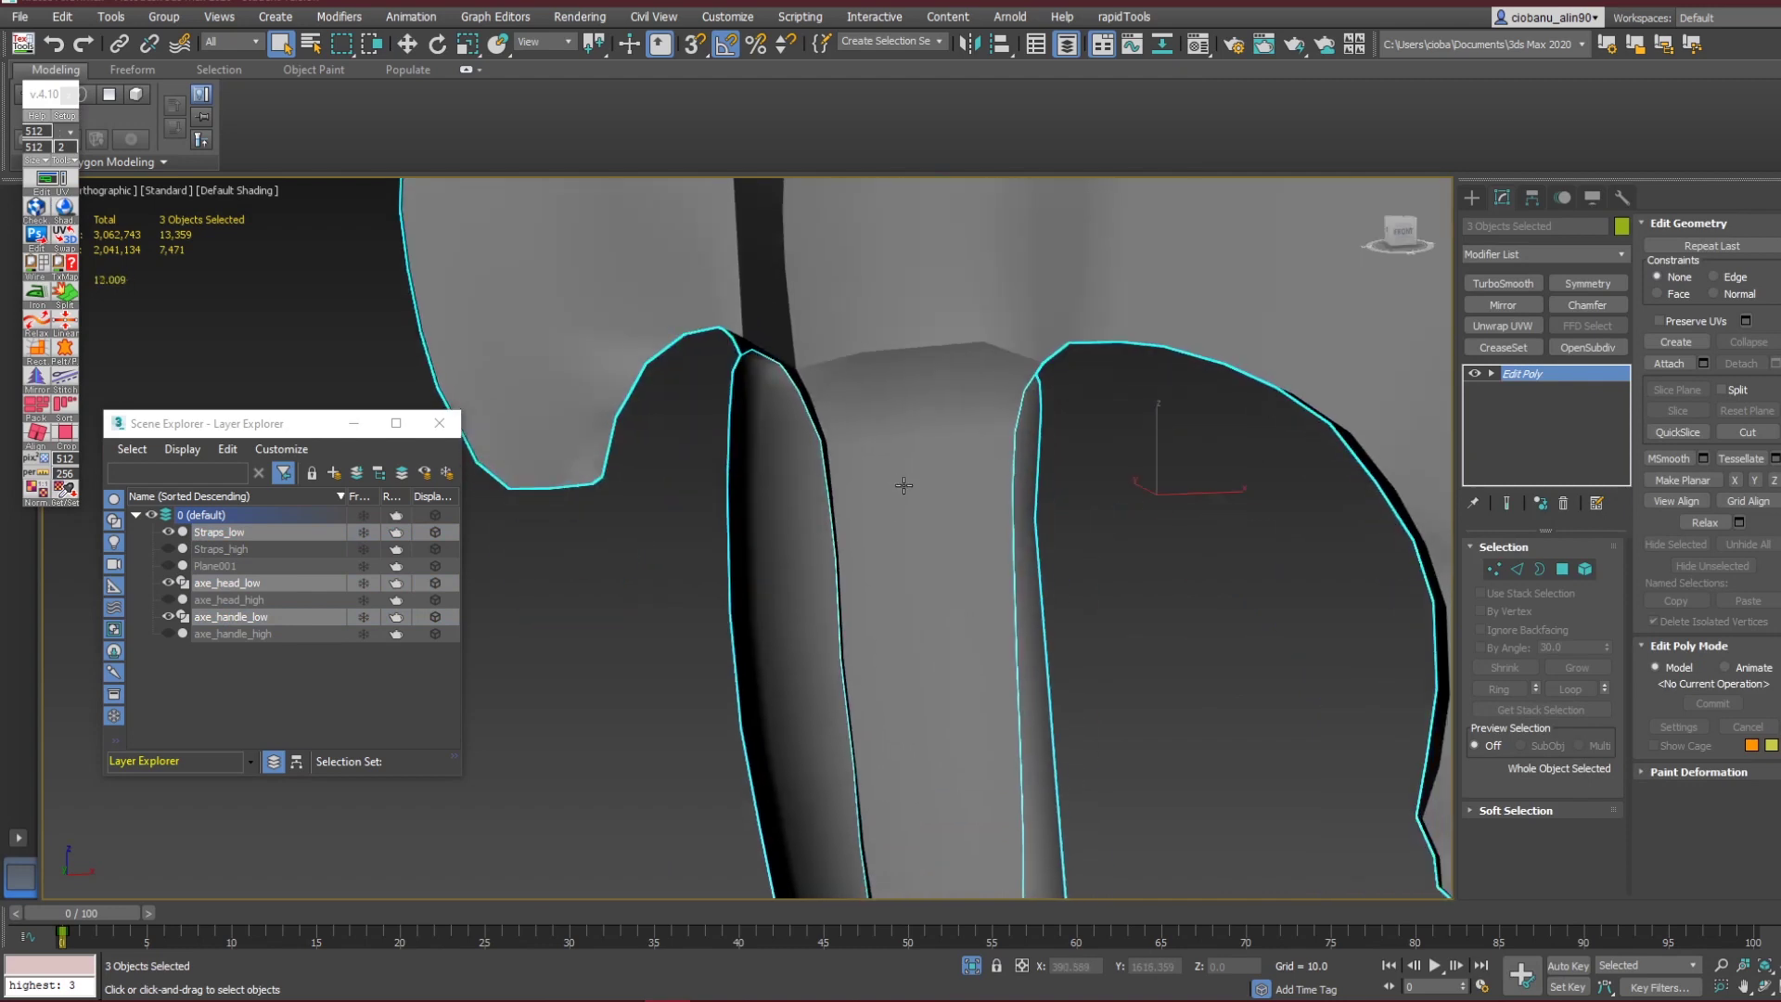
middle_click_drag(938, 399, 841, 300, "alt")
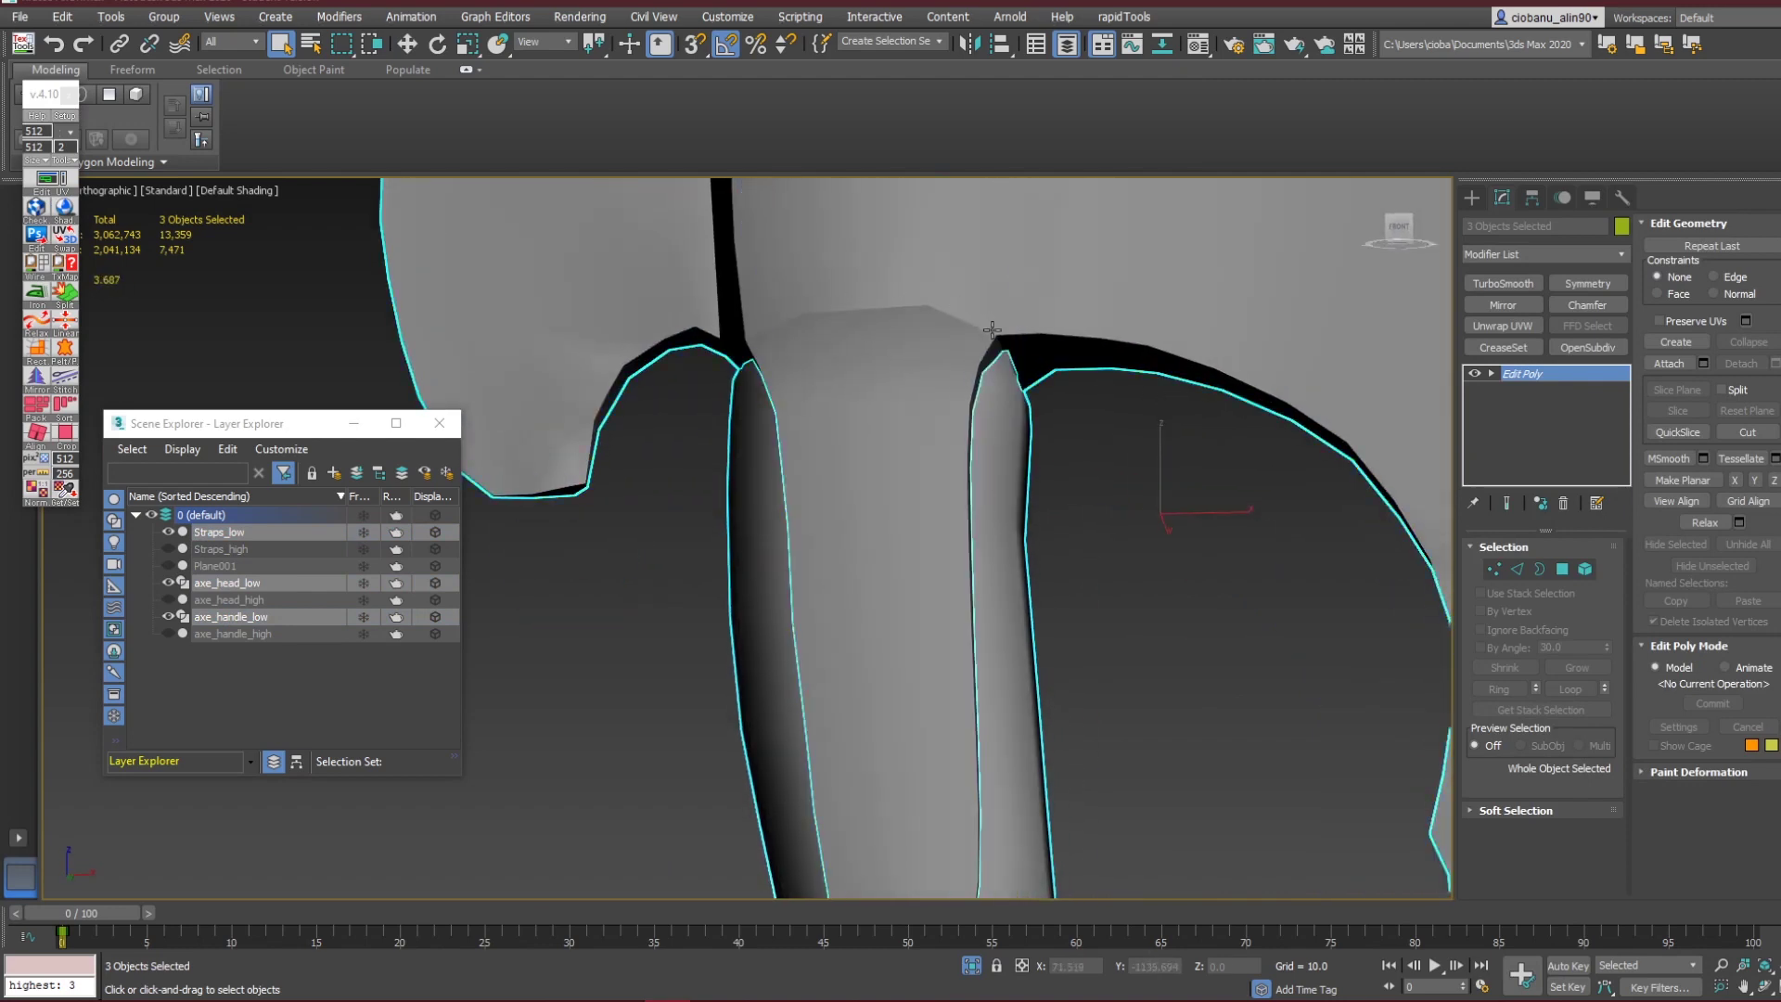
scroll(992, 330, "down", 2)
middle_click_drag(880, 360, 866, 416)
key("4")
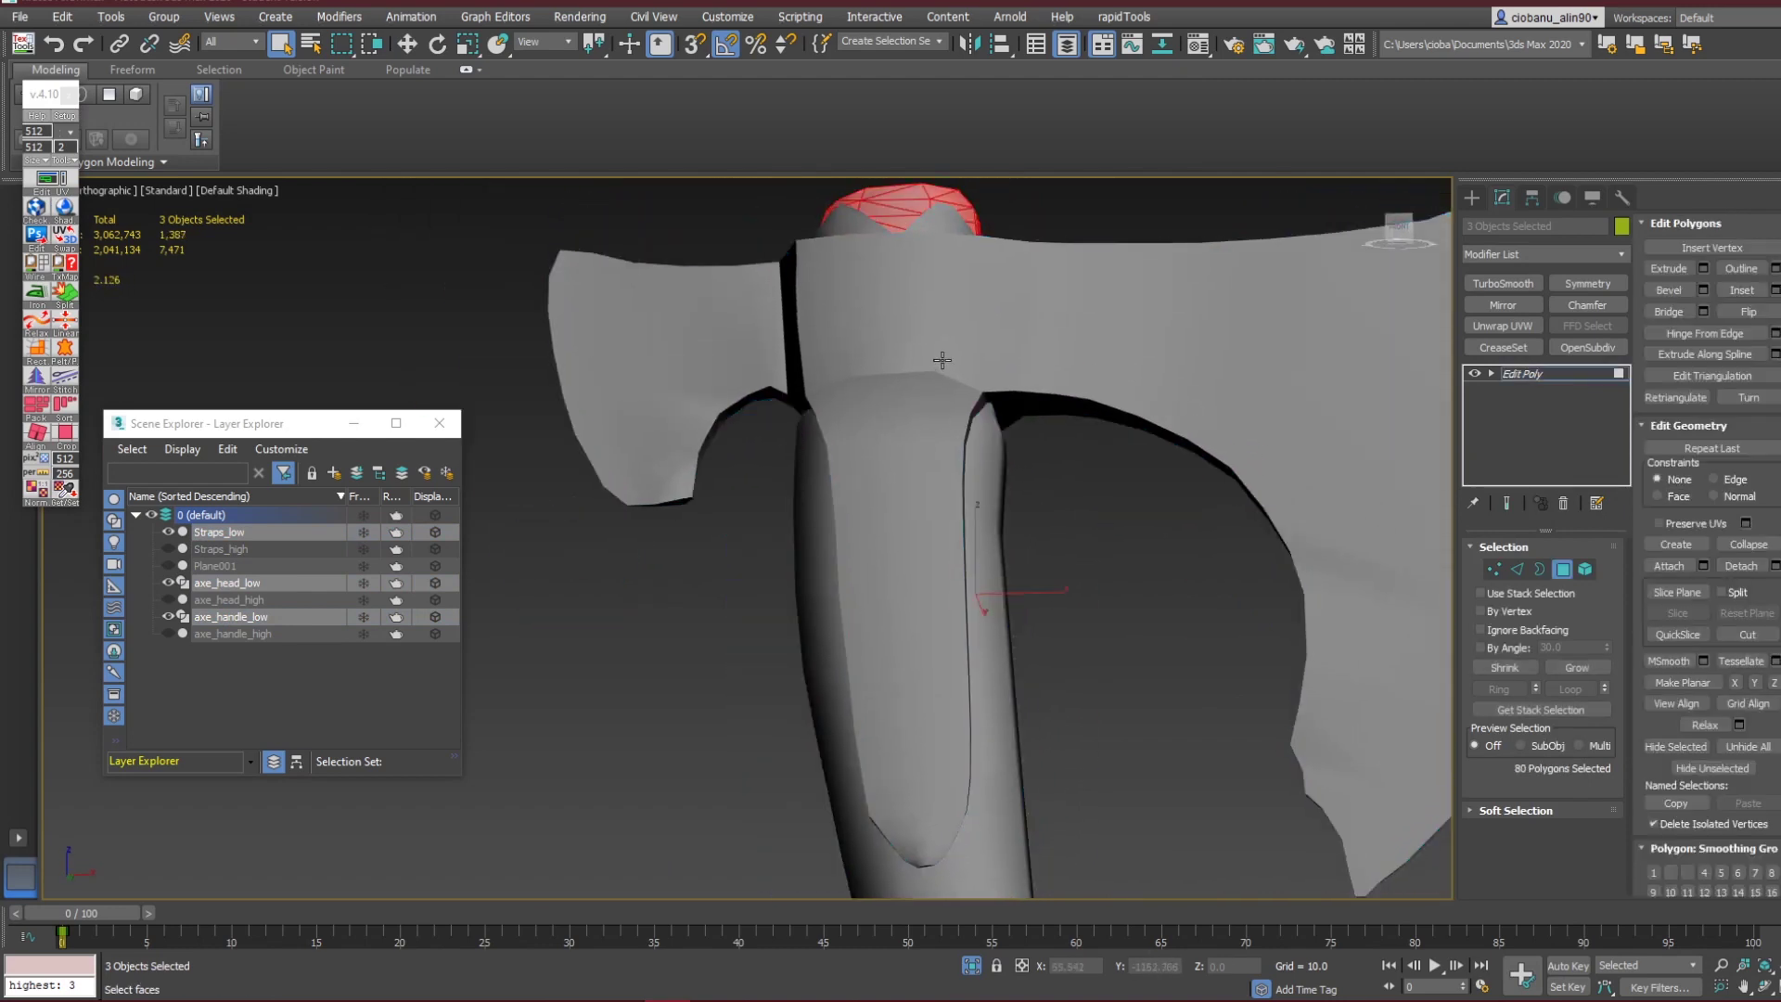
left_click(934, 347)
key("4")
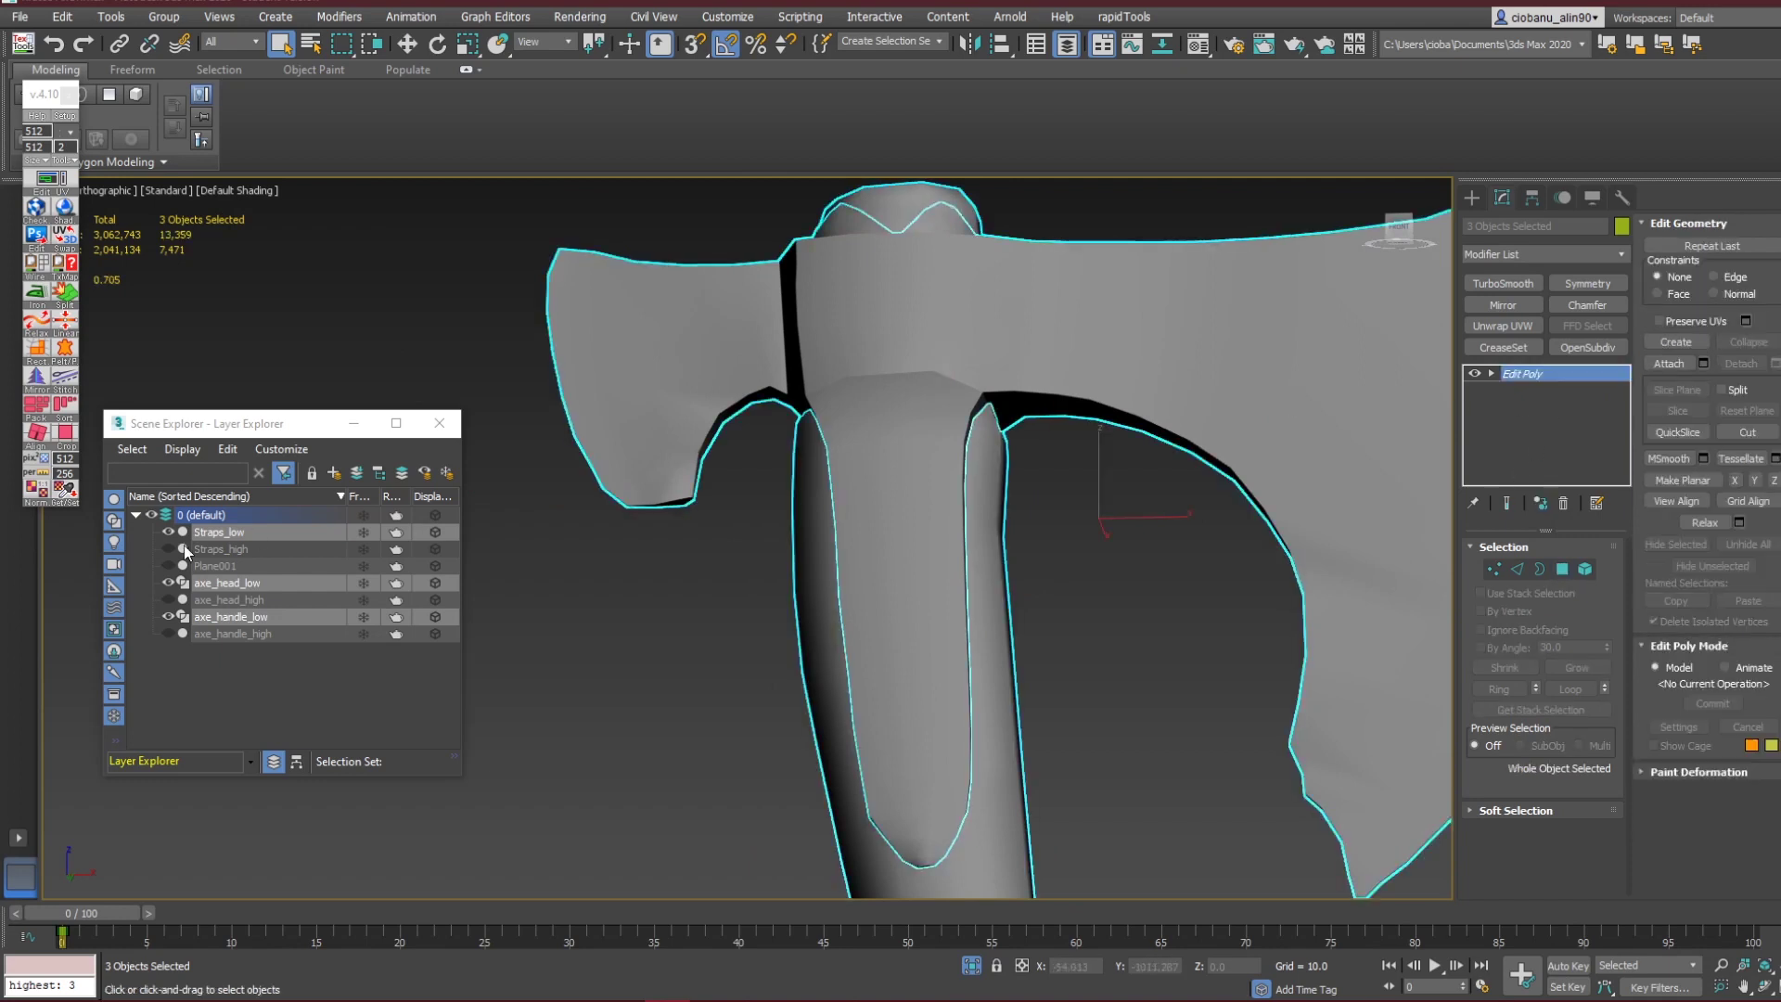
left_click(549, 637)
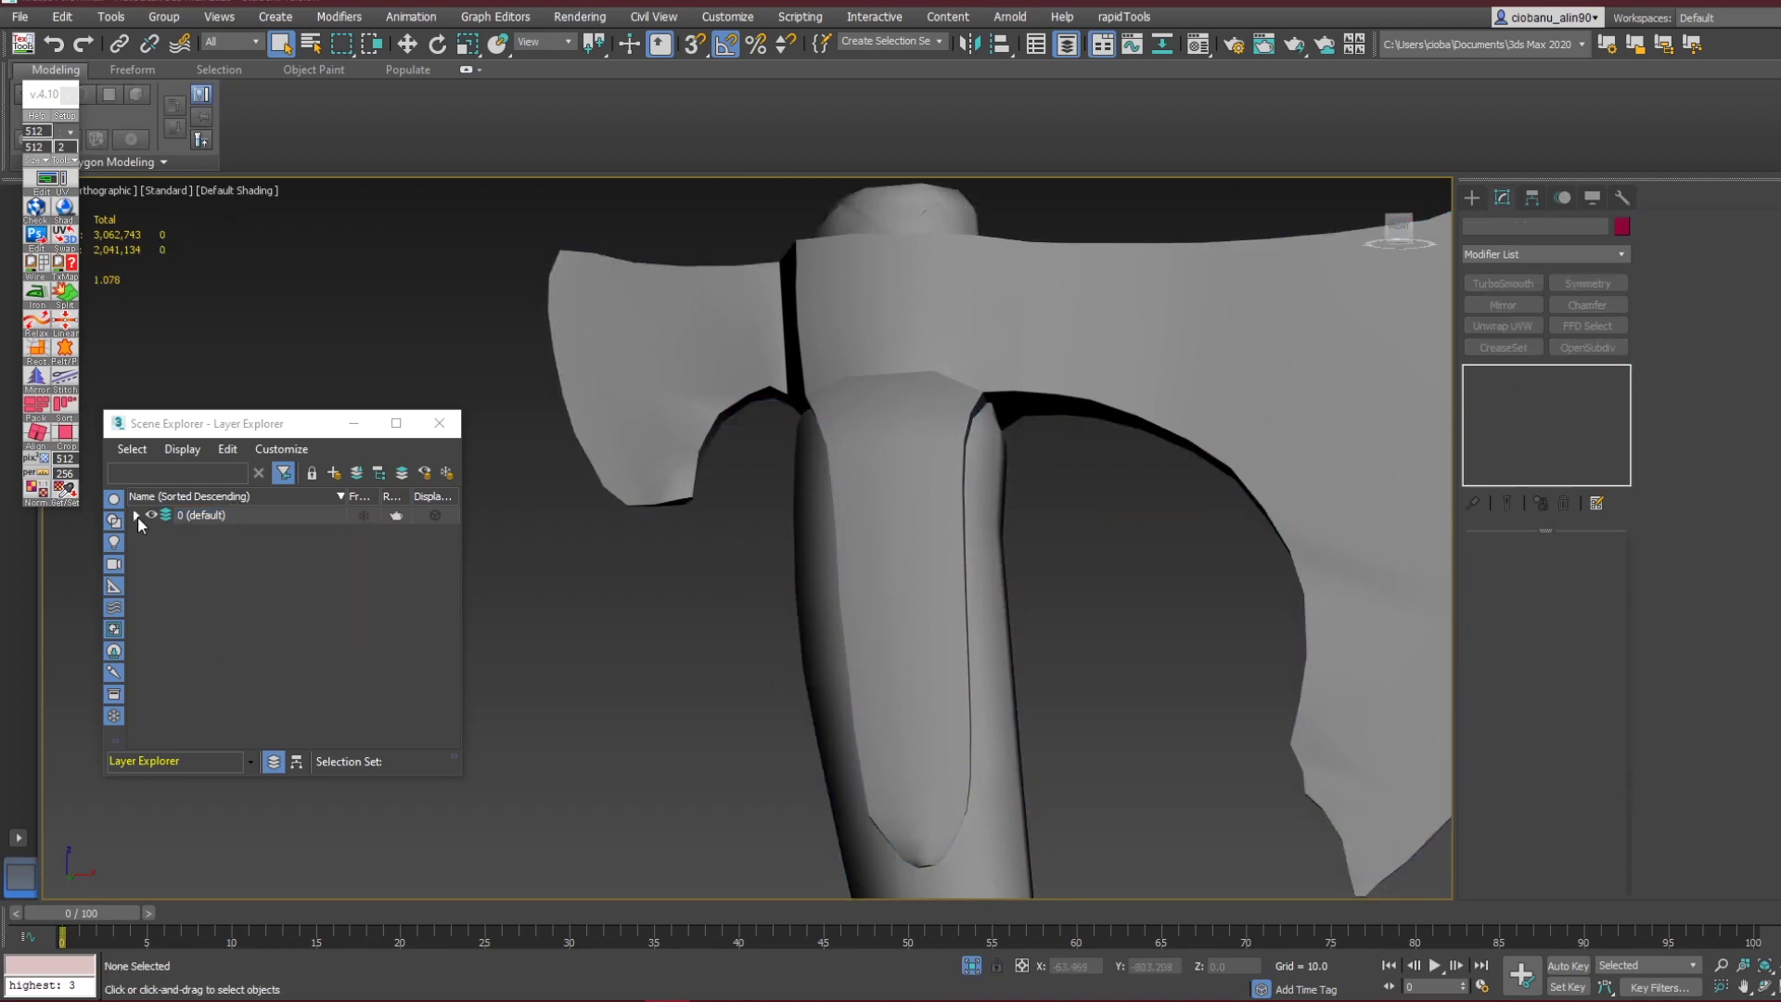
Add an Edit Poly modifier on top of axe_head_low's stack and switch to polygon selection.
left_click(136, 515)
left_click(202, 582)
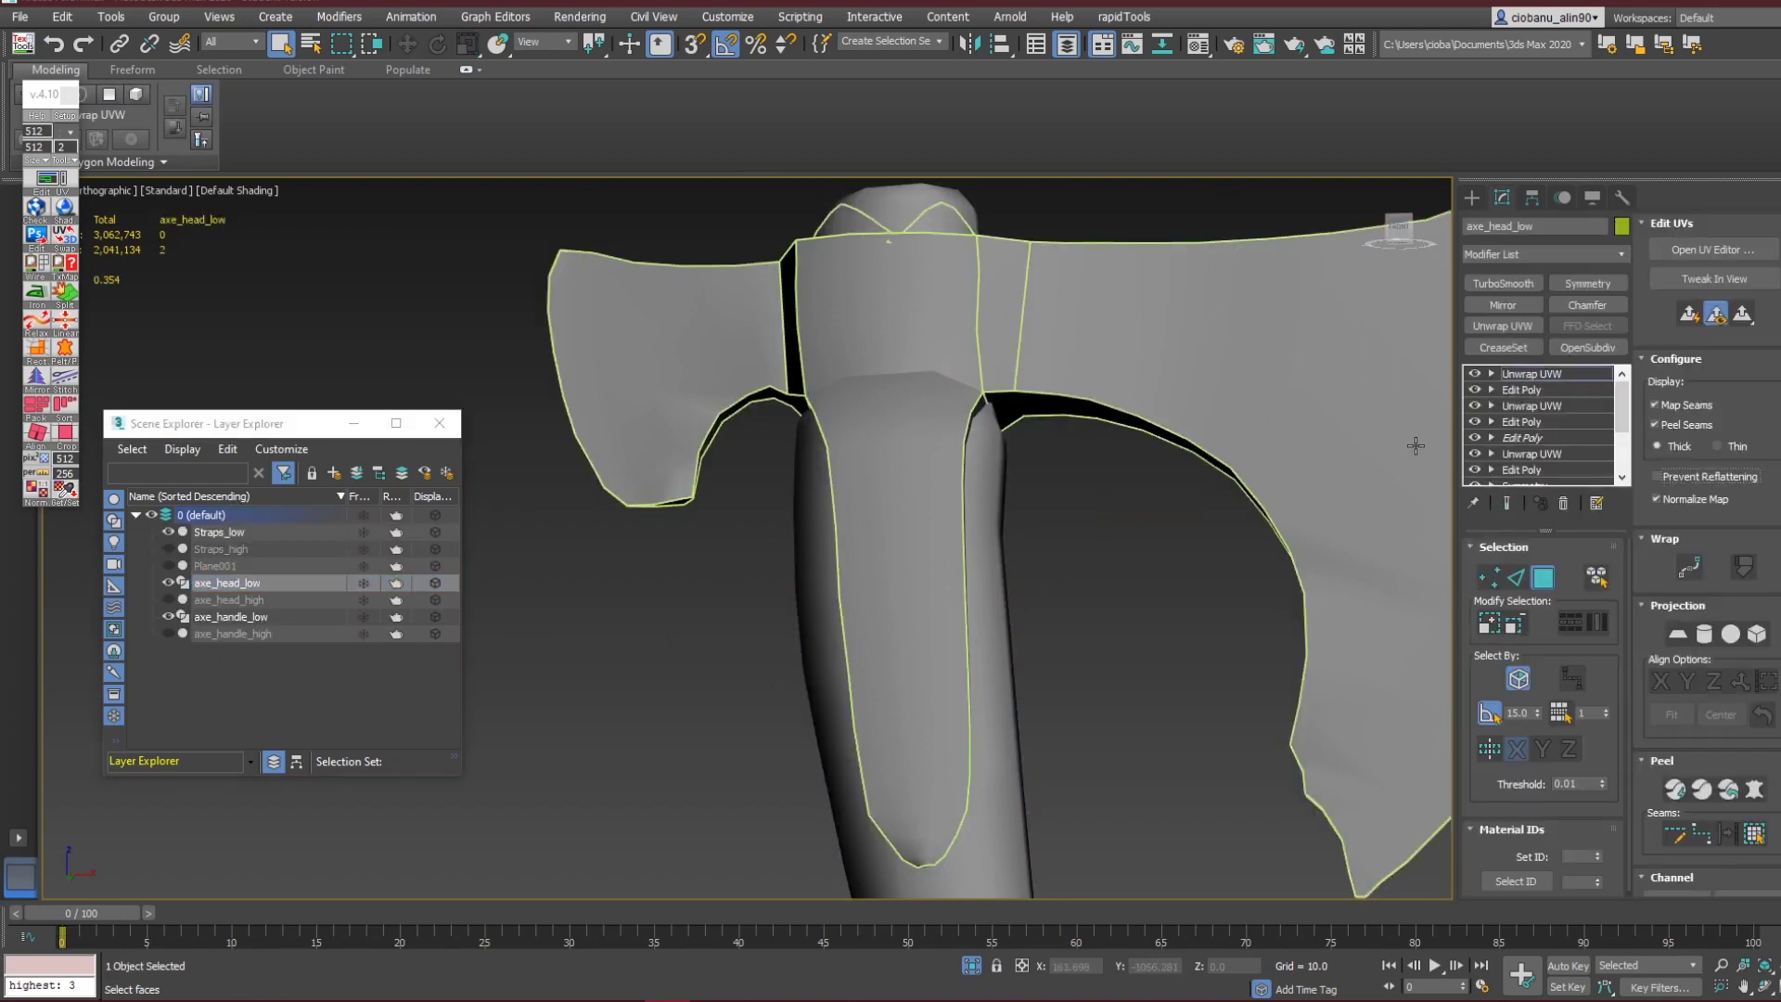
left_click(1546, 390)
left_click(1046, 559)
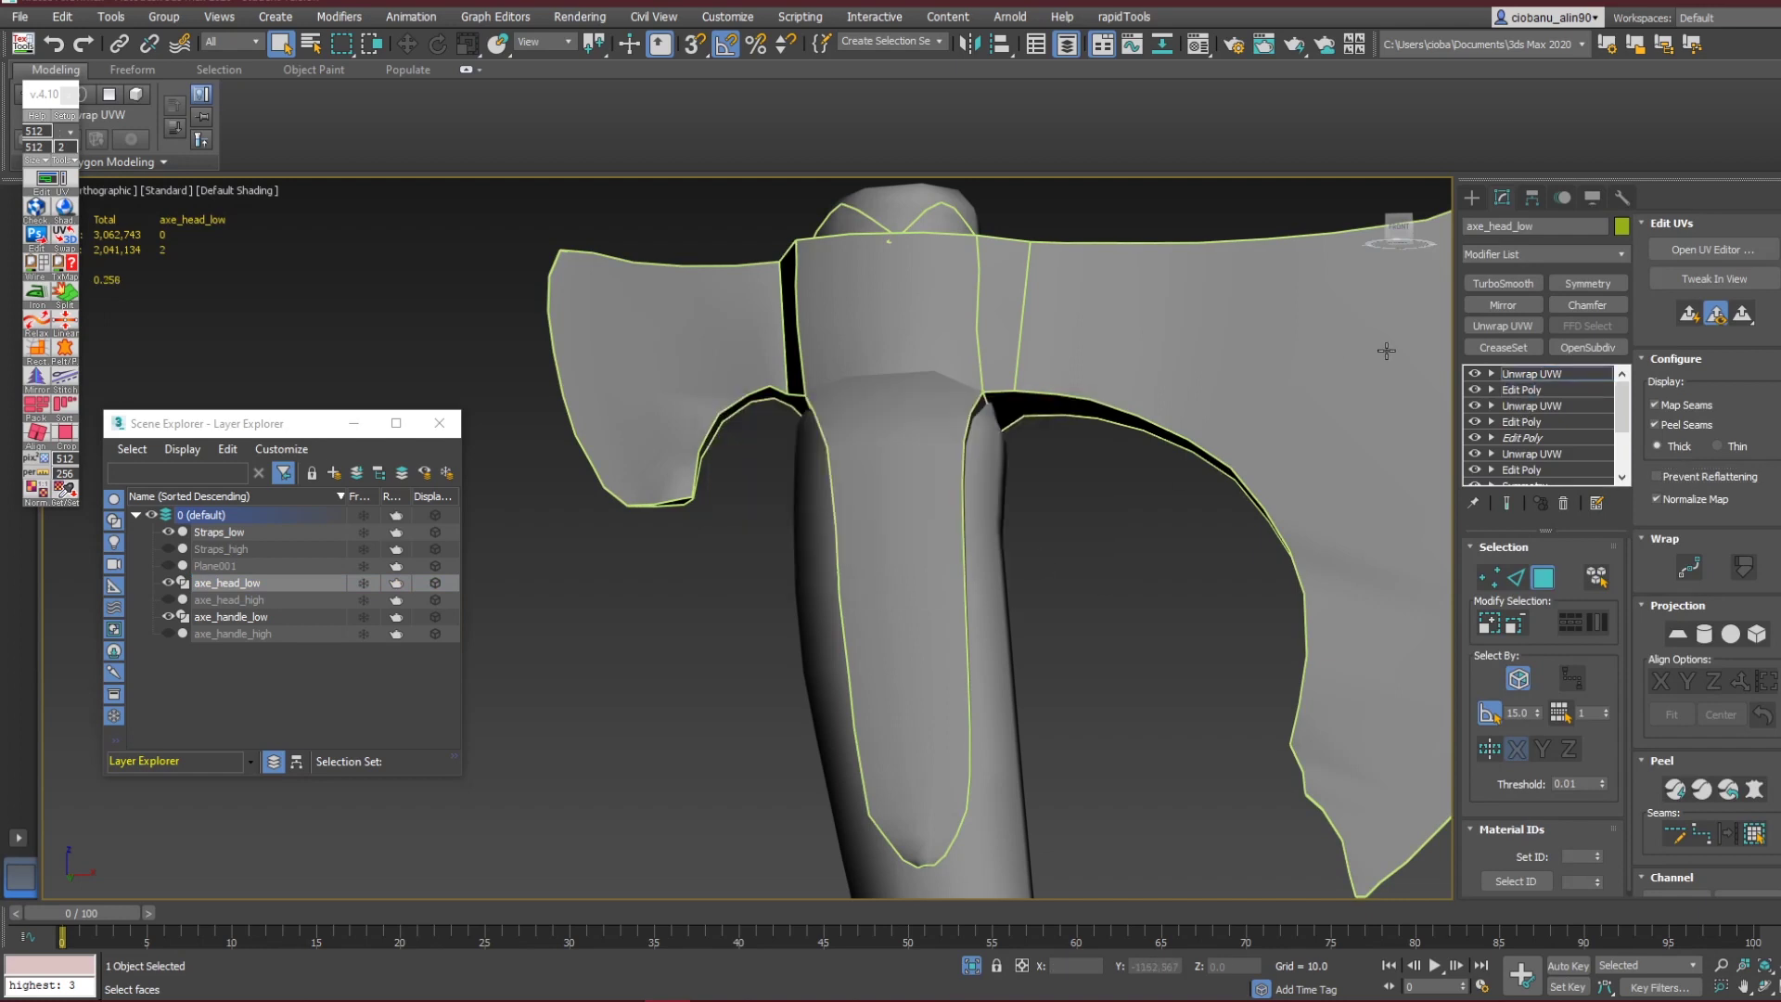
left_click(1521, 254)
key("e")
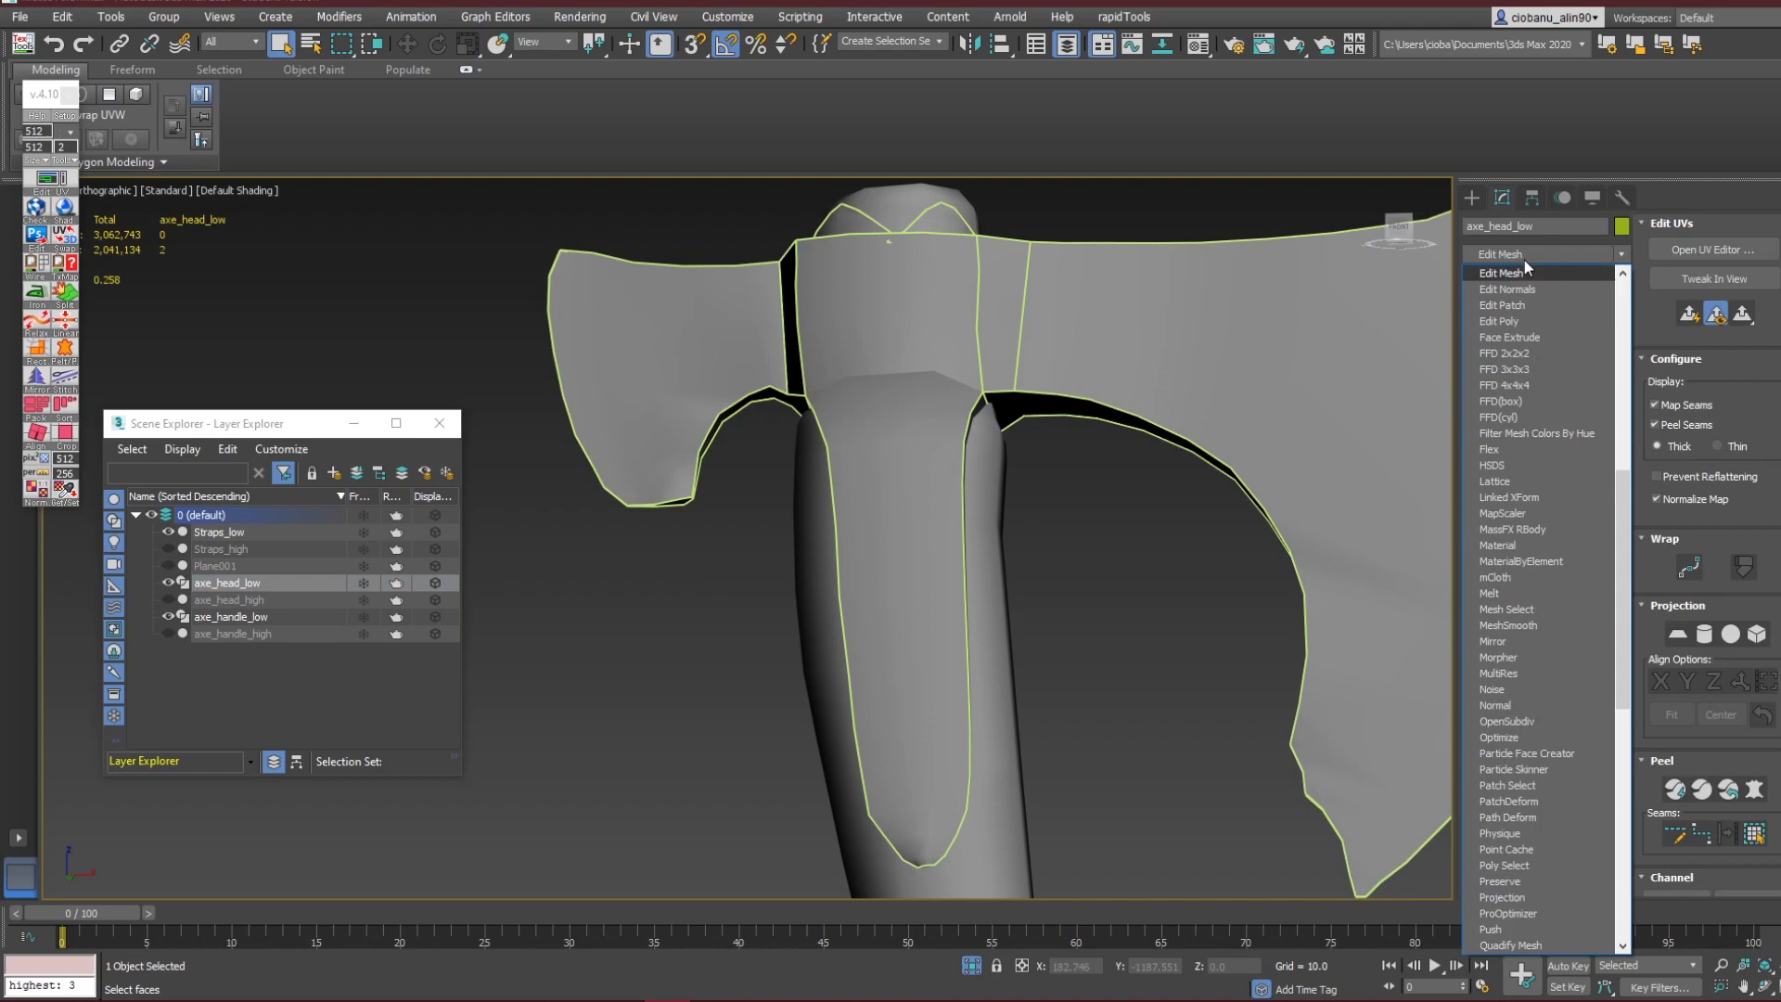
left_click(1510, 321)
key("4")
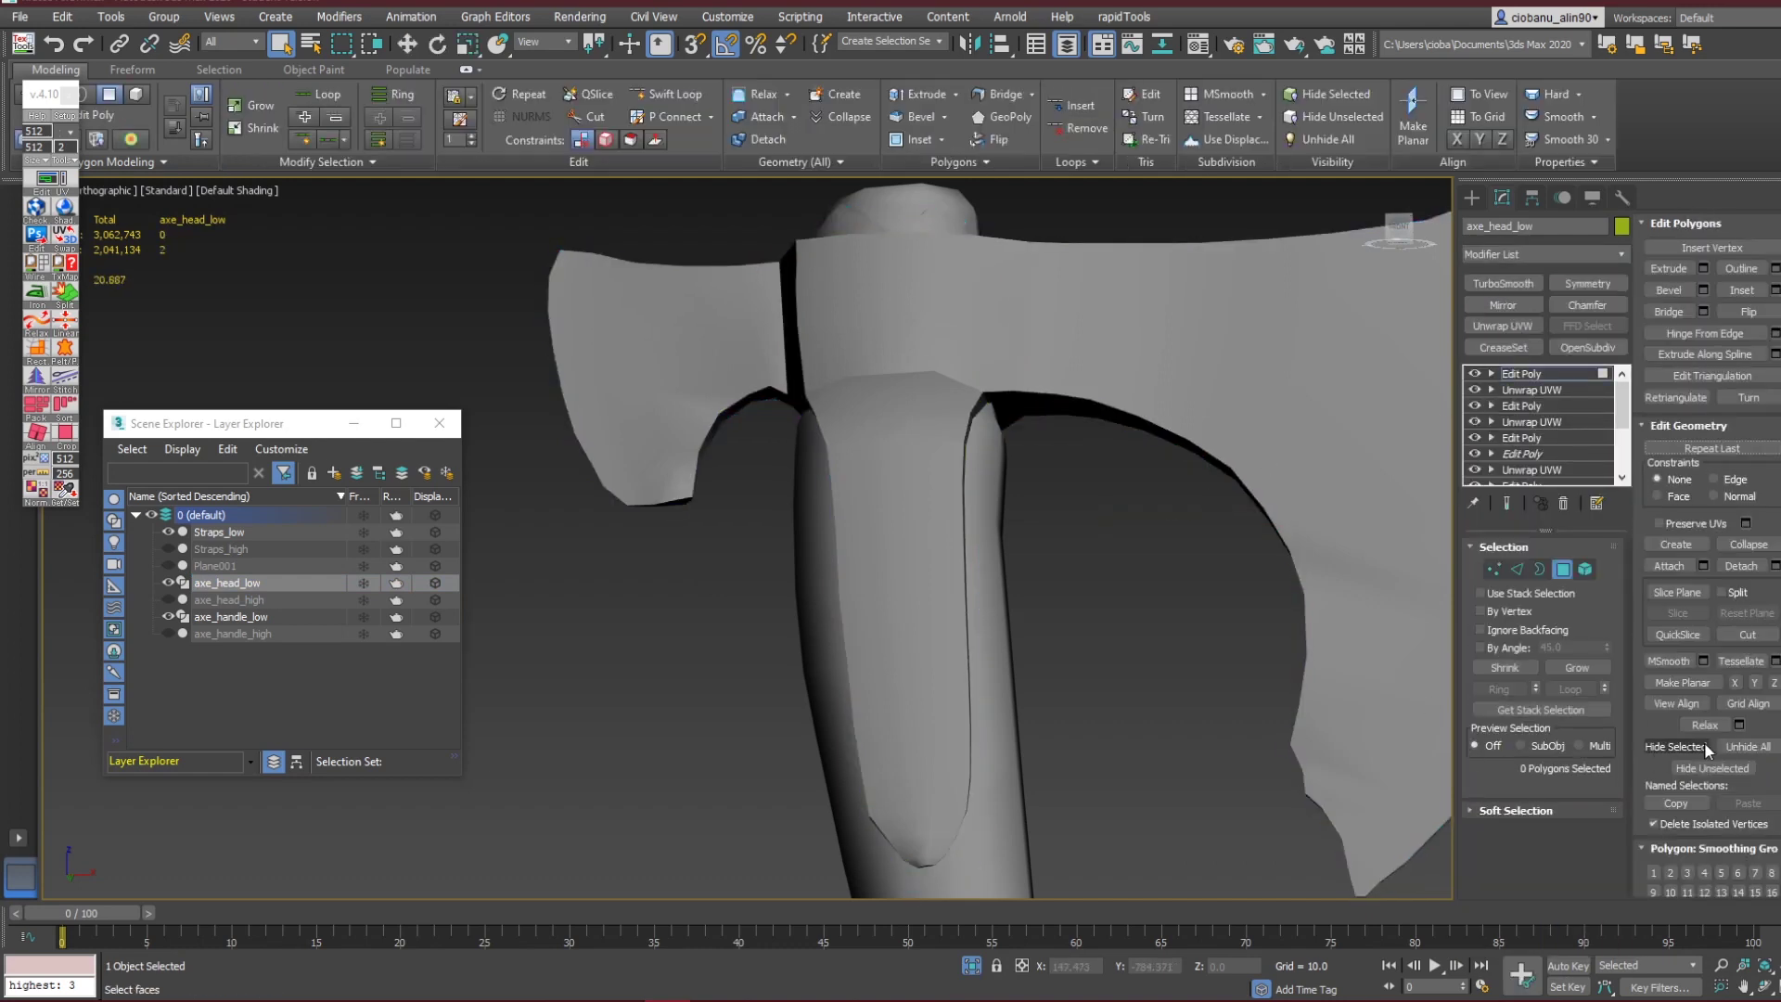
Select one side of the axe head by angle with a threshold of 24.161 and auto-smooth its polygons at 45.
left_click(1519, 647)
left_click(884, 505)
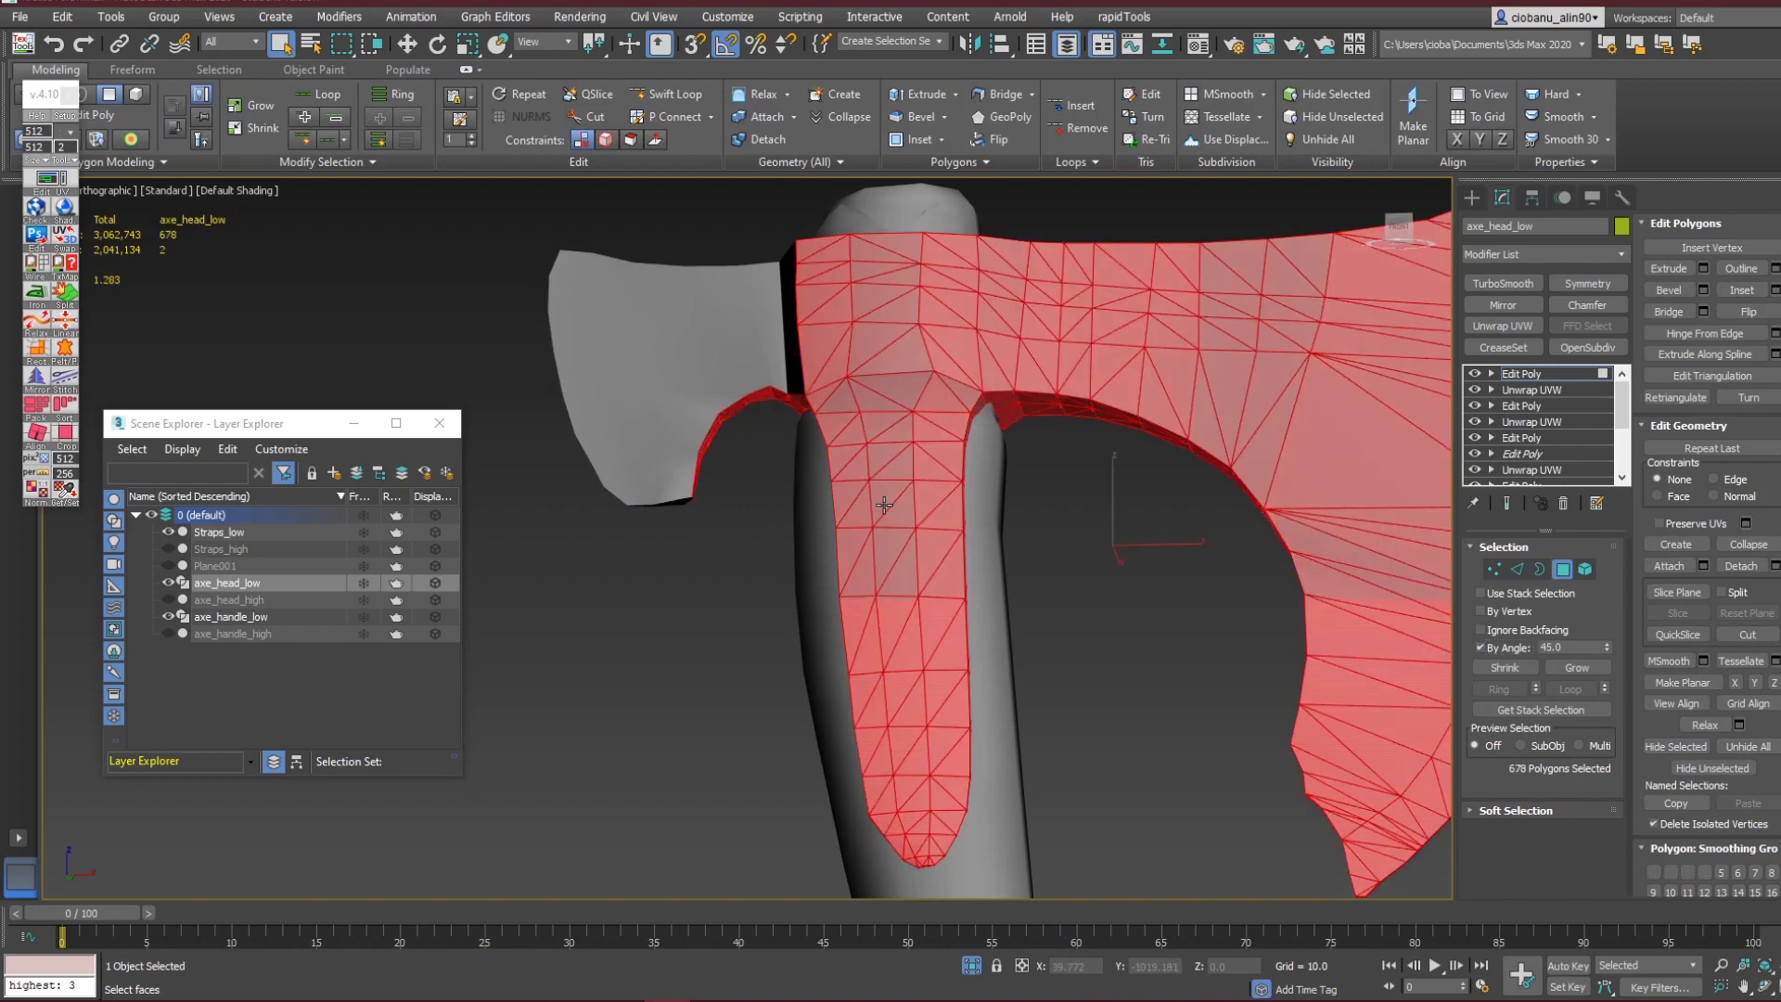
left_click(1062, 582)
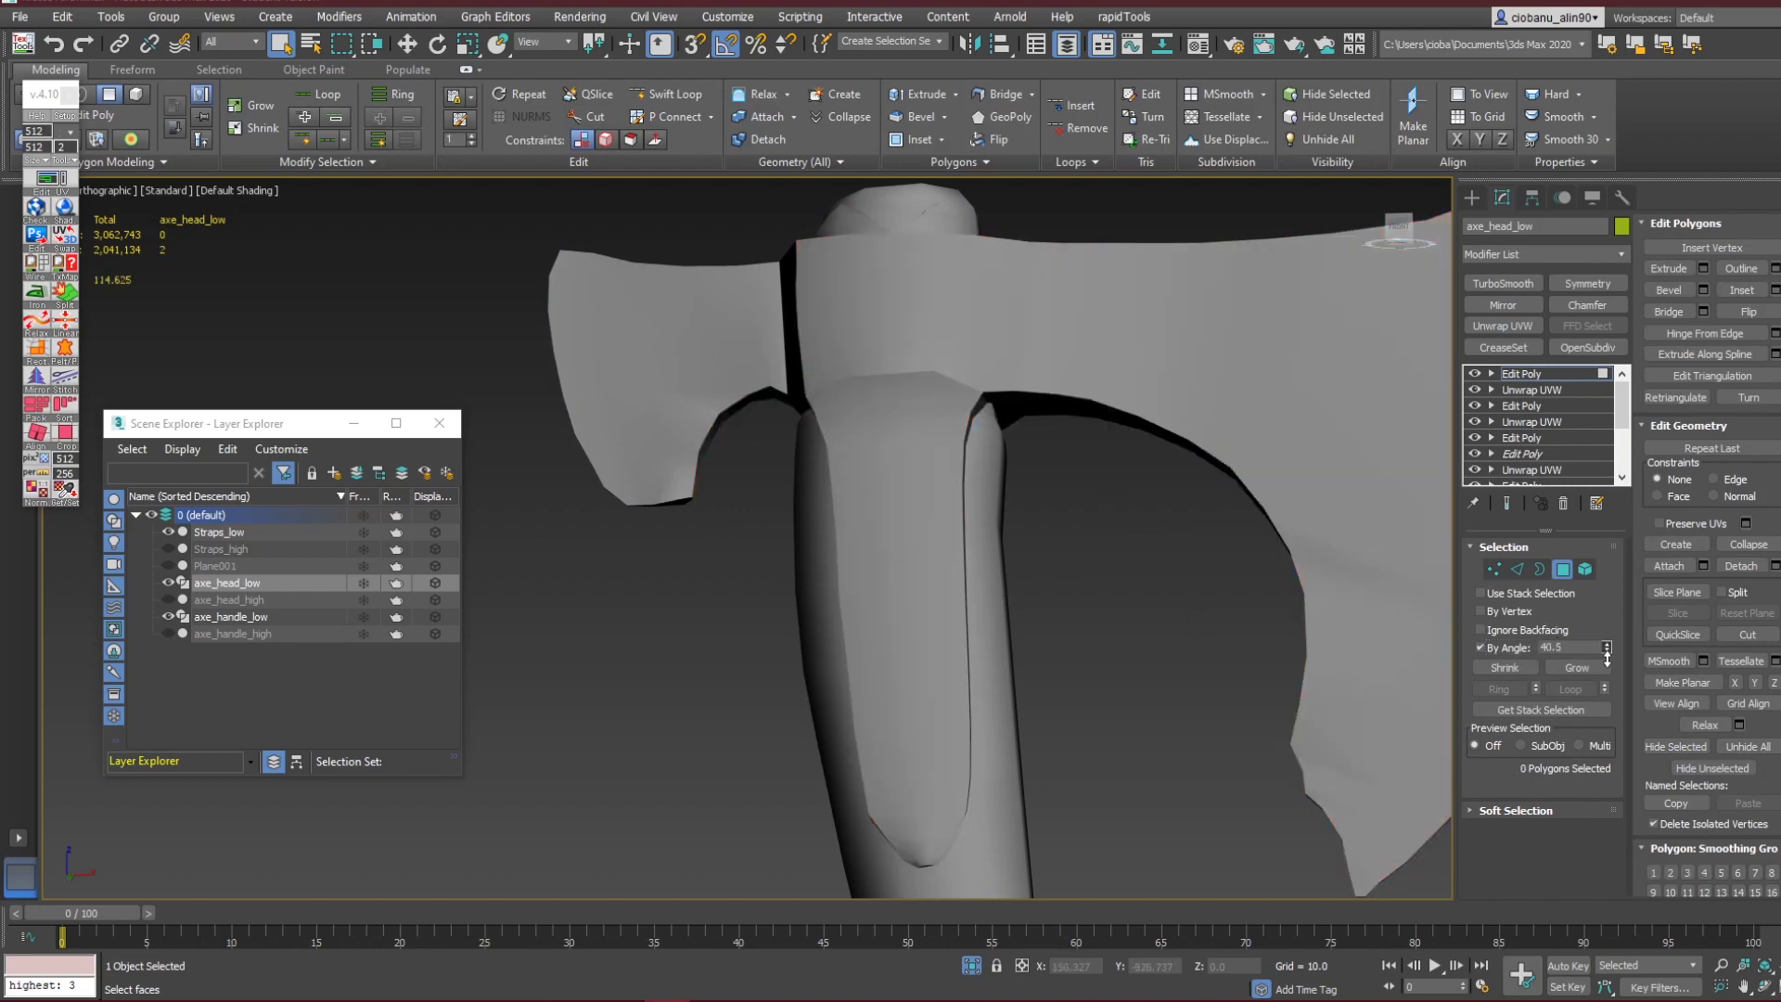
left_click_drag(1606, 648, 1608, 687)
left_click(873, 515)
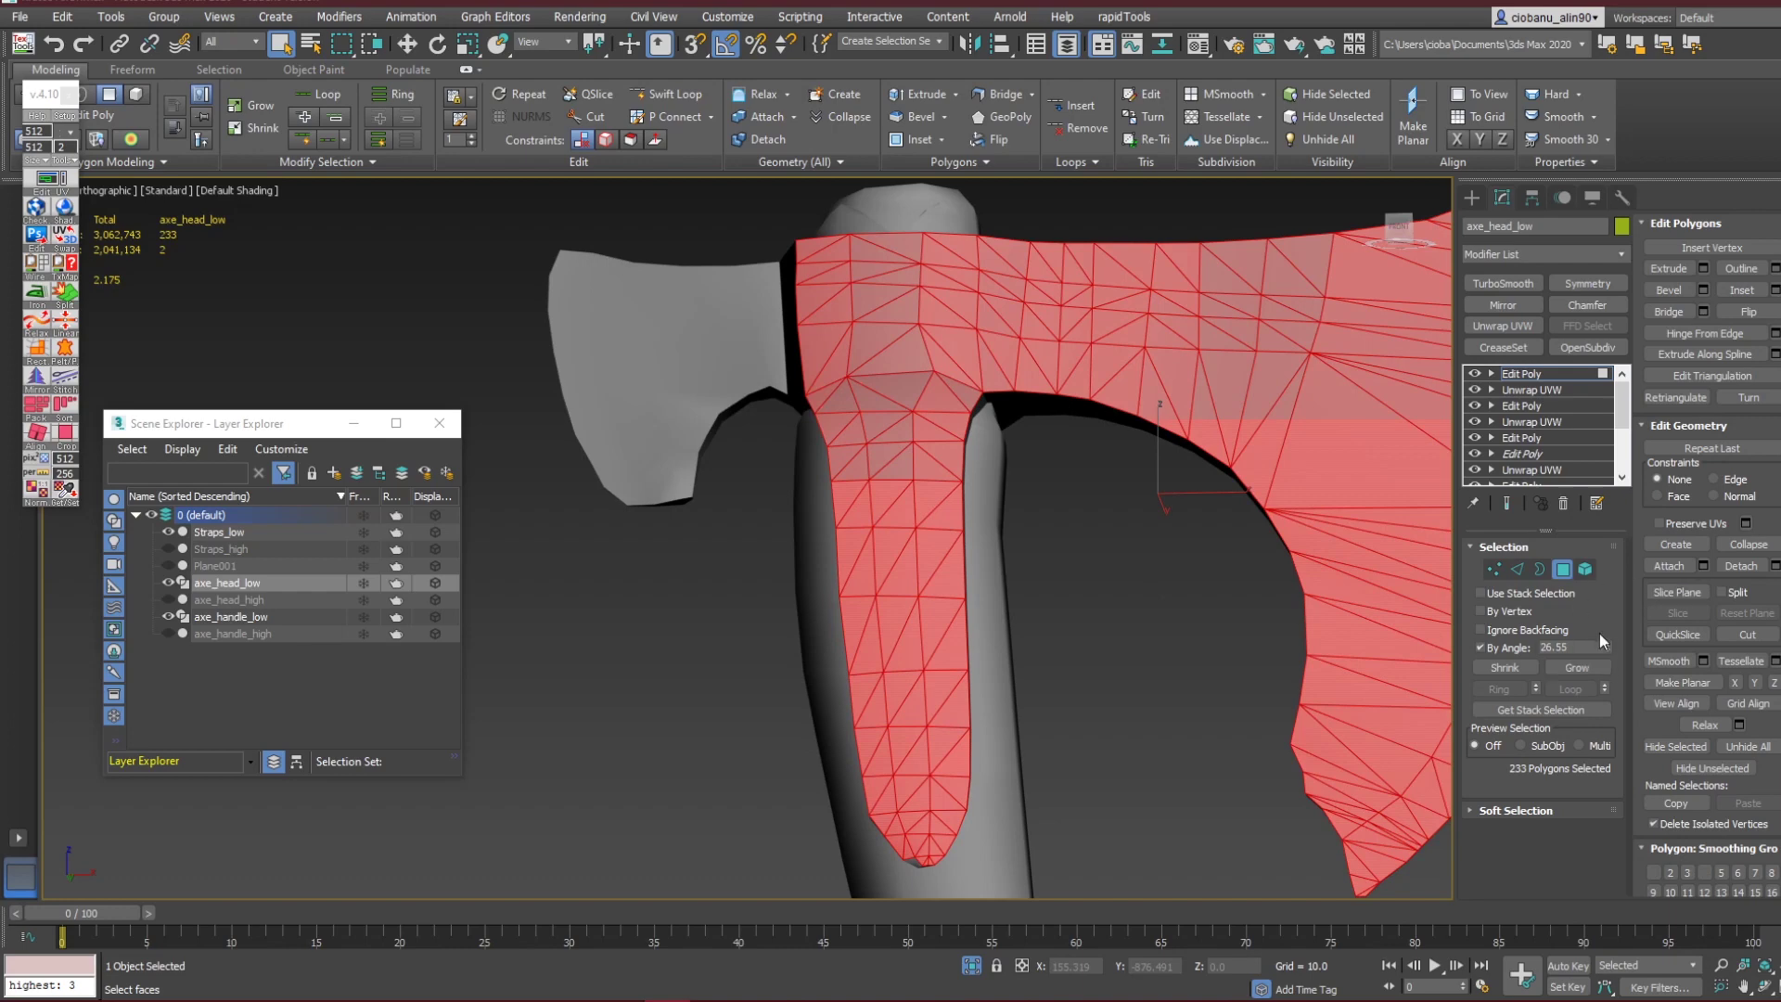
left_click_drag(1605, 646, 1605, 658)
left_click(1037, 538)
left_click(1066, 346)
middle_click_drag(1122, 640, 649, 572)
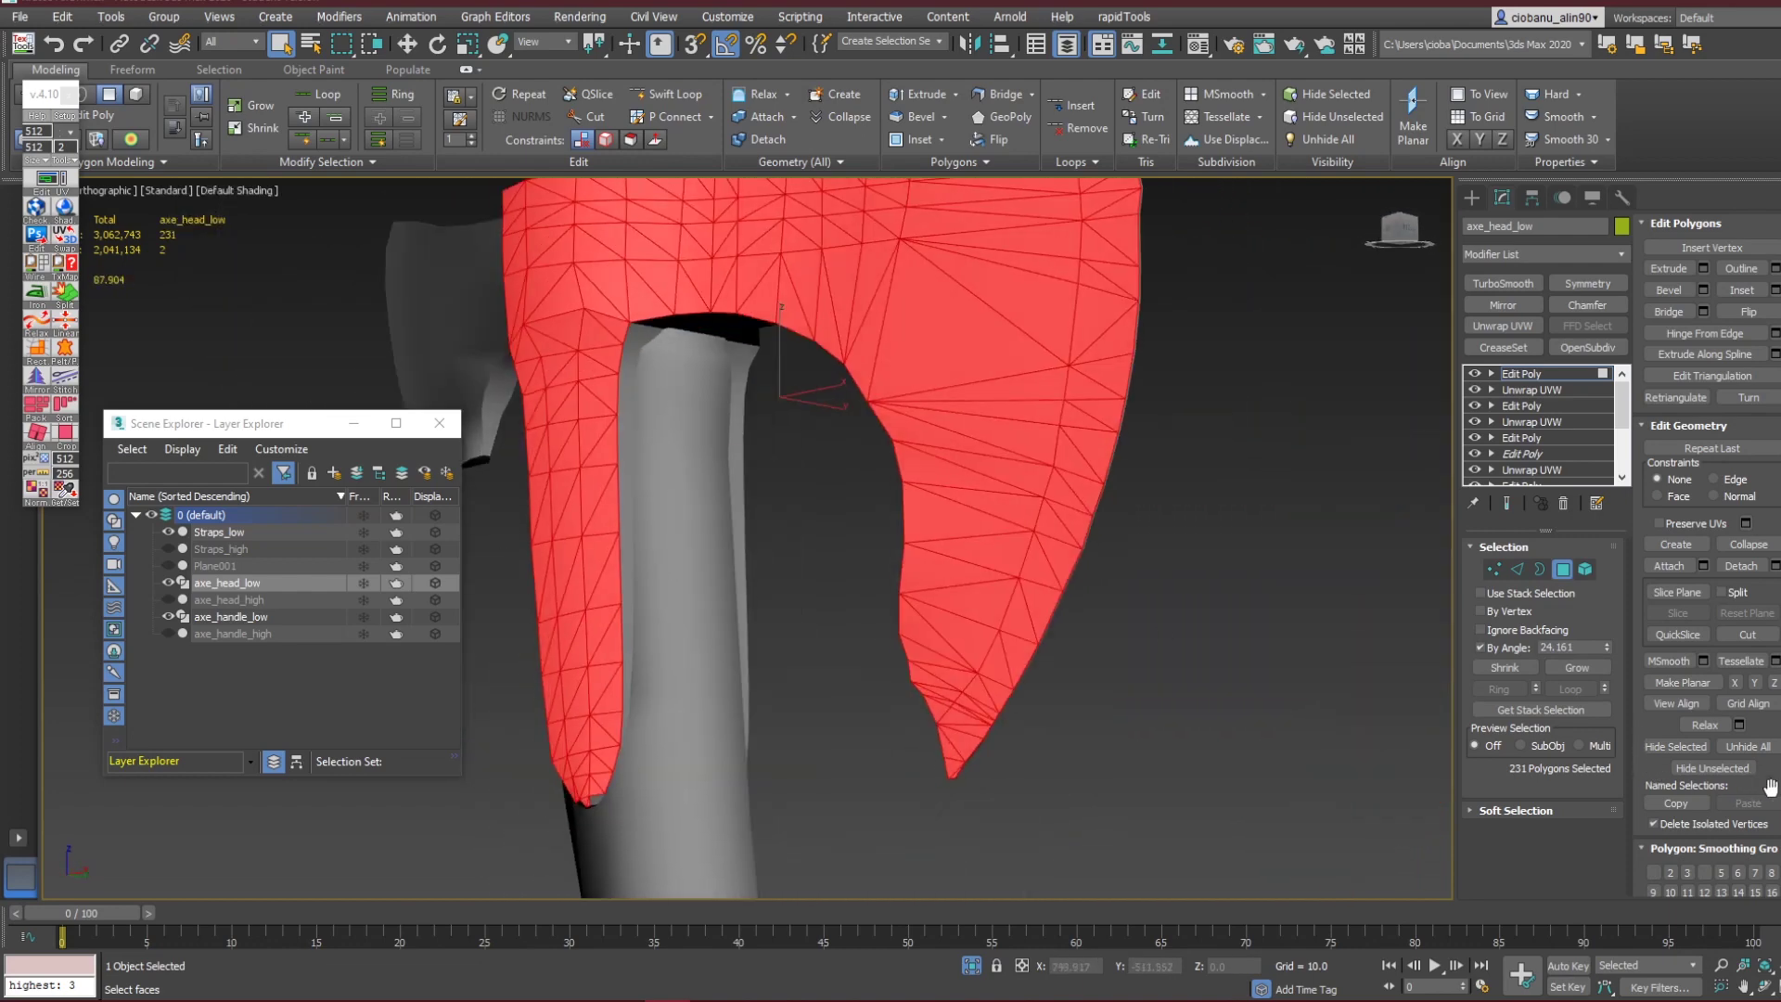
scroll(1753, 765, "down", 2)
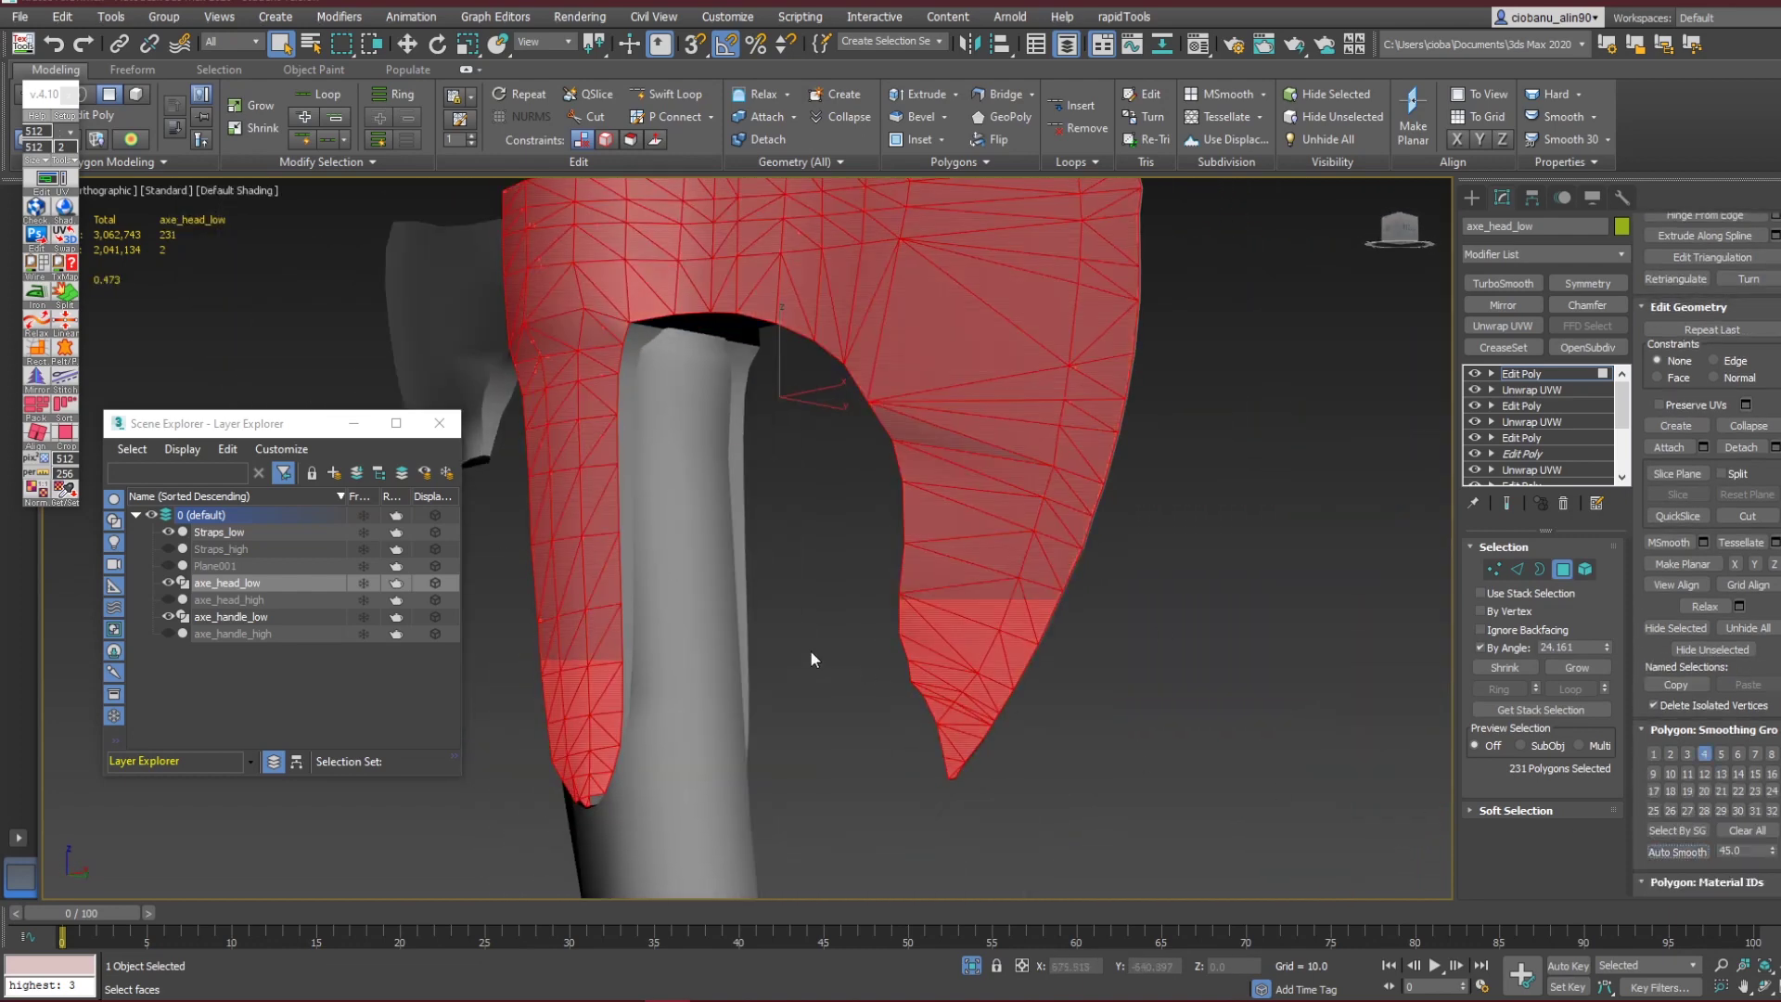
left_click(810, 649)
Select the polygons on the axe head's opposite side, including those at the strip's tip, and auto-smooth them at 45.
middle_click_drag(795, 544, 724, 379, "alt")
left_click(786, 433)
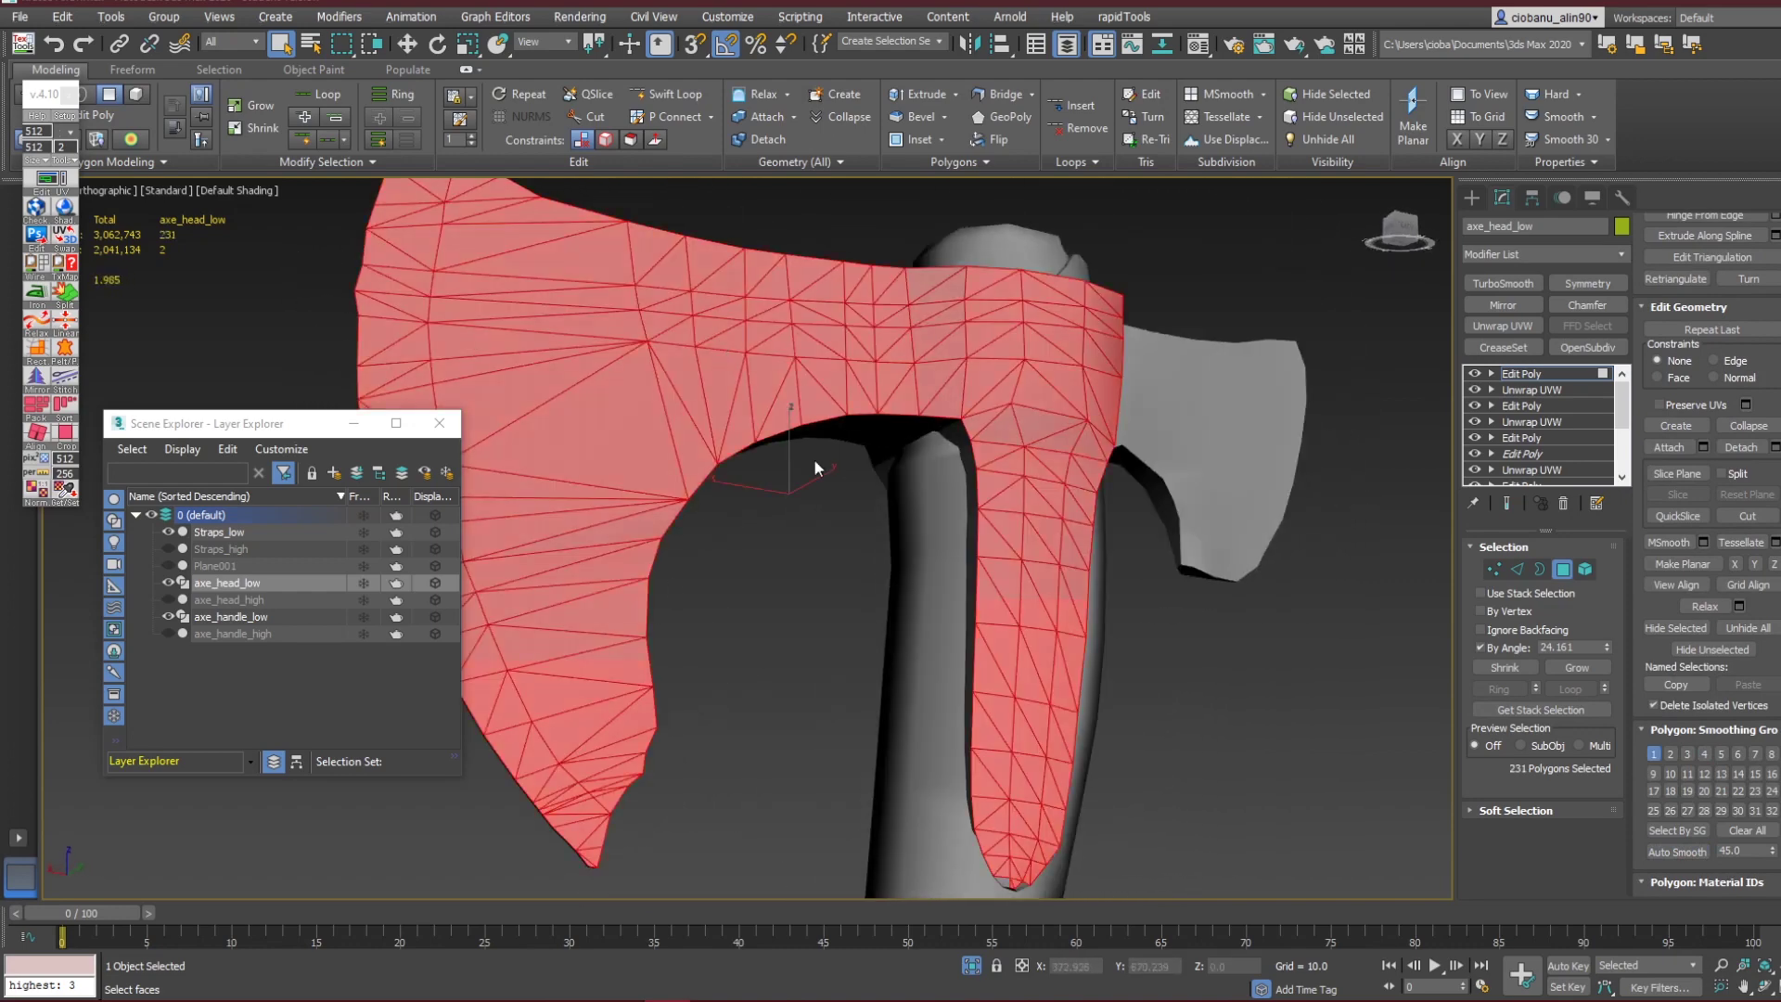
left_click(1700, 855)
scroll(1041, 552, "up", 6)
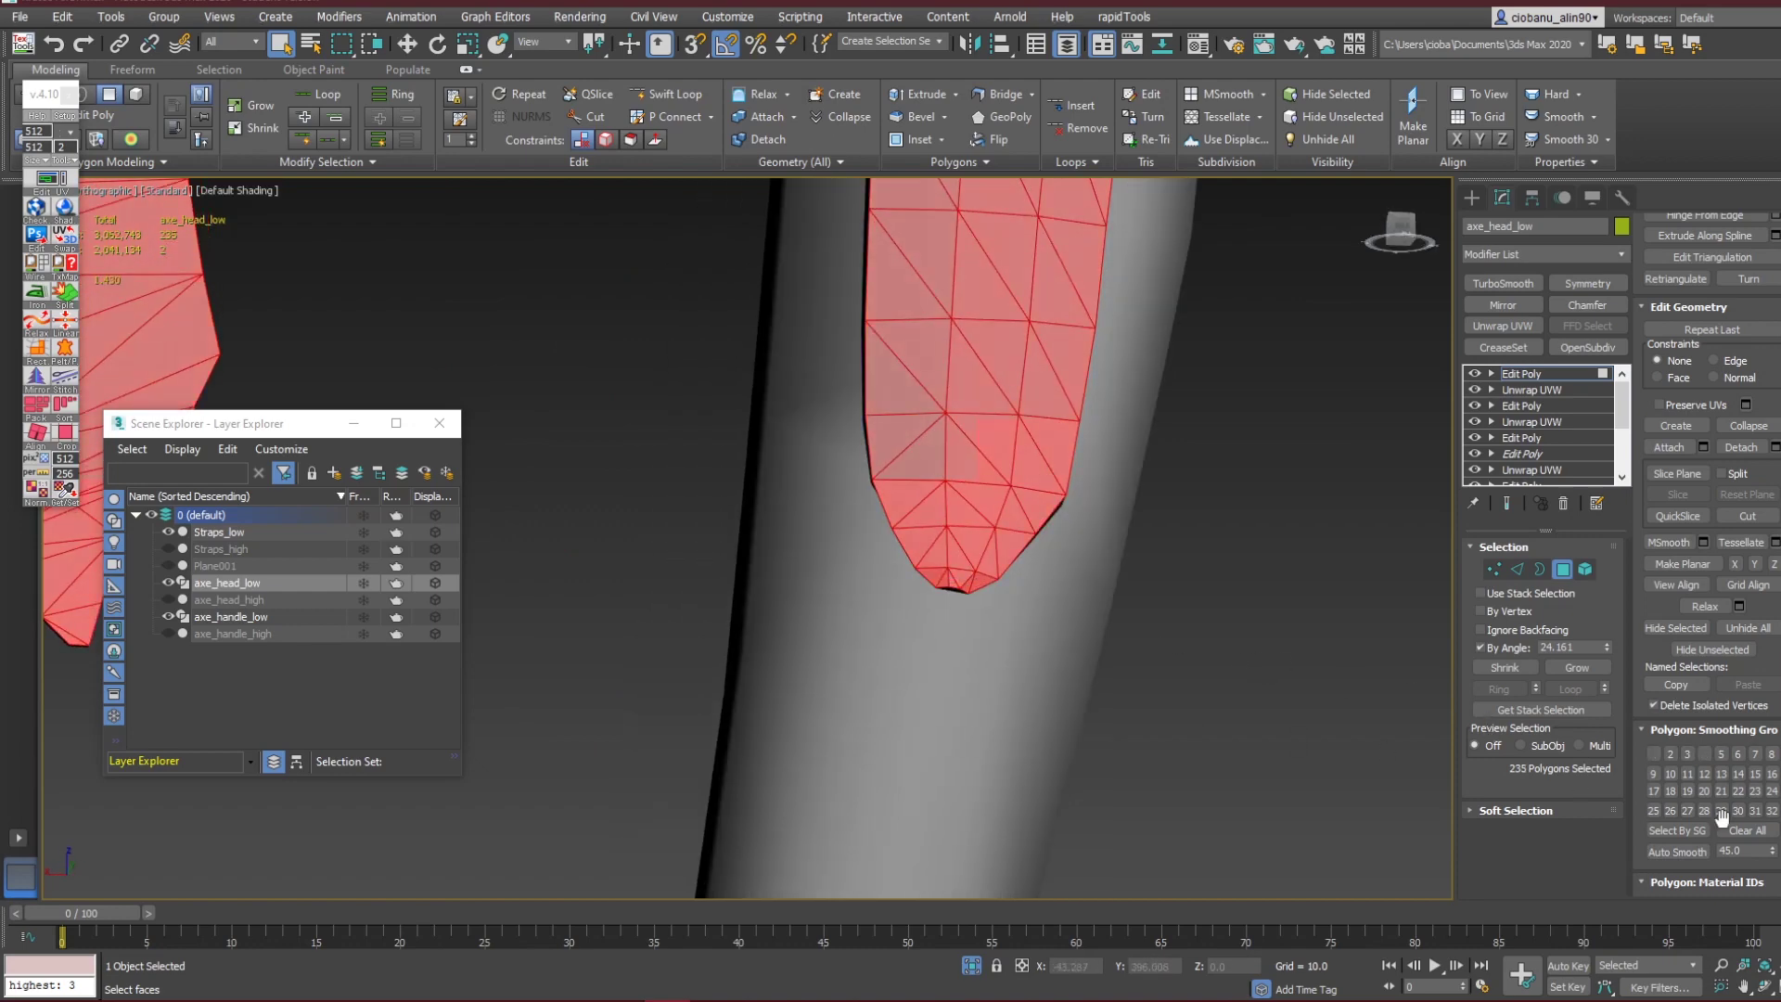
left_click(1682, 855)
middle_click_drag(789, 269, 843, 593)
left_click(843, 588)
Reselect the first side of the axe head and add the missed polygons at the strip's rounded tip.
scroll(840, 584, "down", 5)
middle_click_drag(784, 508, 1138, 532, "alt")
left_click(986, 329)
middle_click_drag(799, 698, 736, 779, "alt")
scroll(722, 821, "up", 4)
middle_click_drag(710, 881, 687, 696)
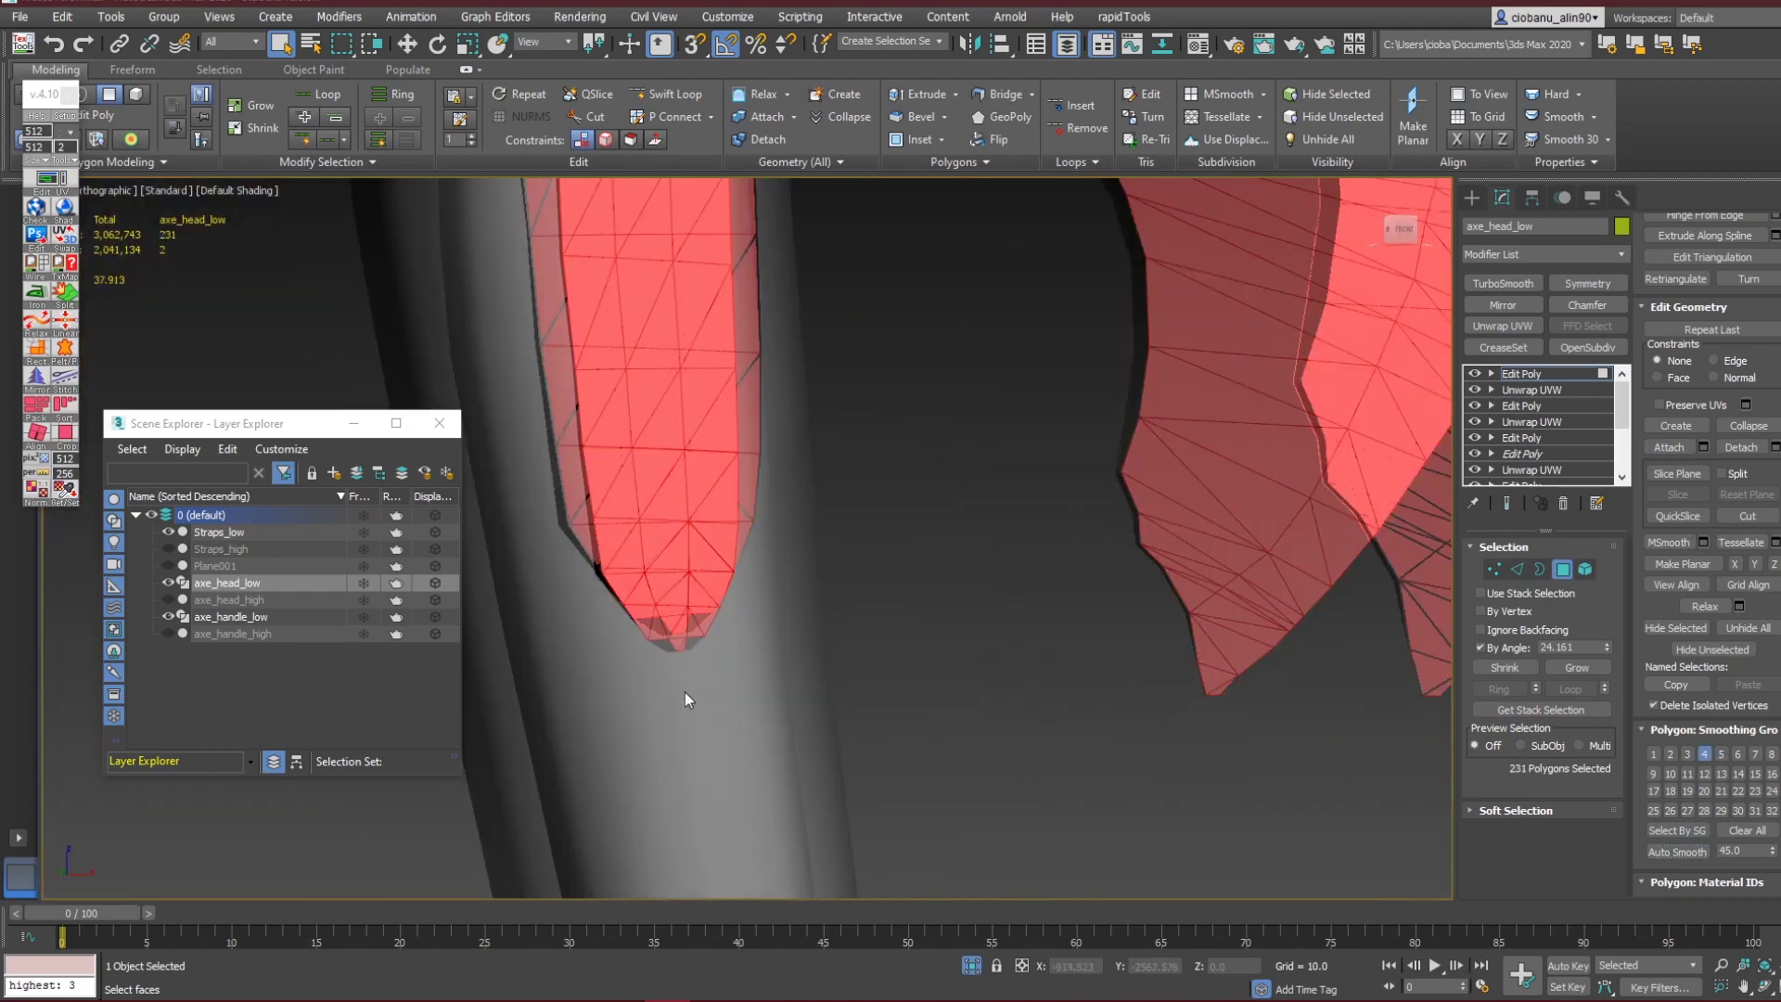
scroll(695, 649, "down", 2)
left_click(695, 640, "ctrl")
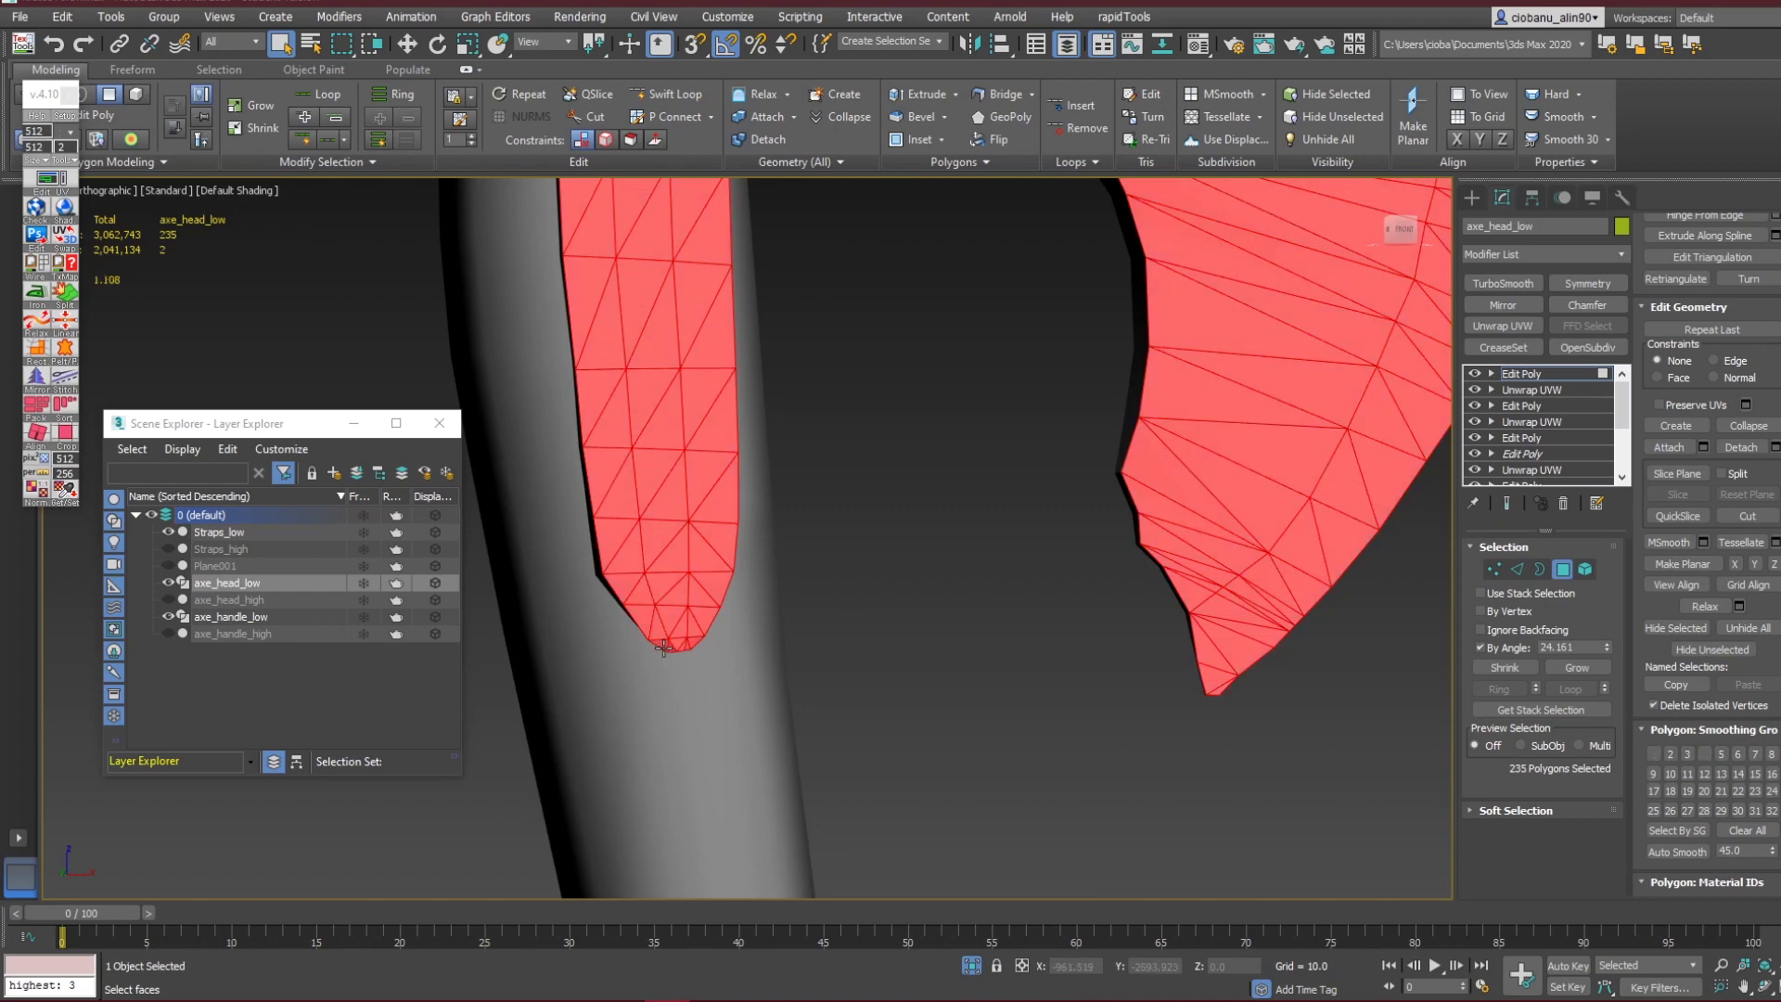
left_click(1033, 624)
Select Straps_low, axe_head_low and axe_handle_low and export the selection as FBX, overwriting axe_low.
scroll(978, 520, "down", 6)
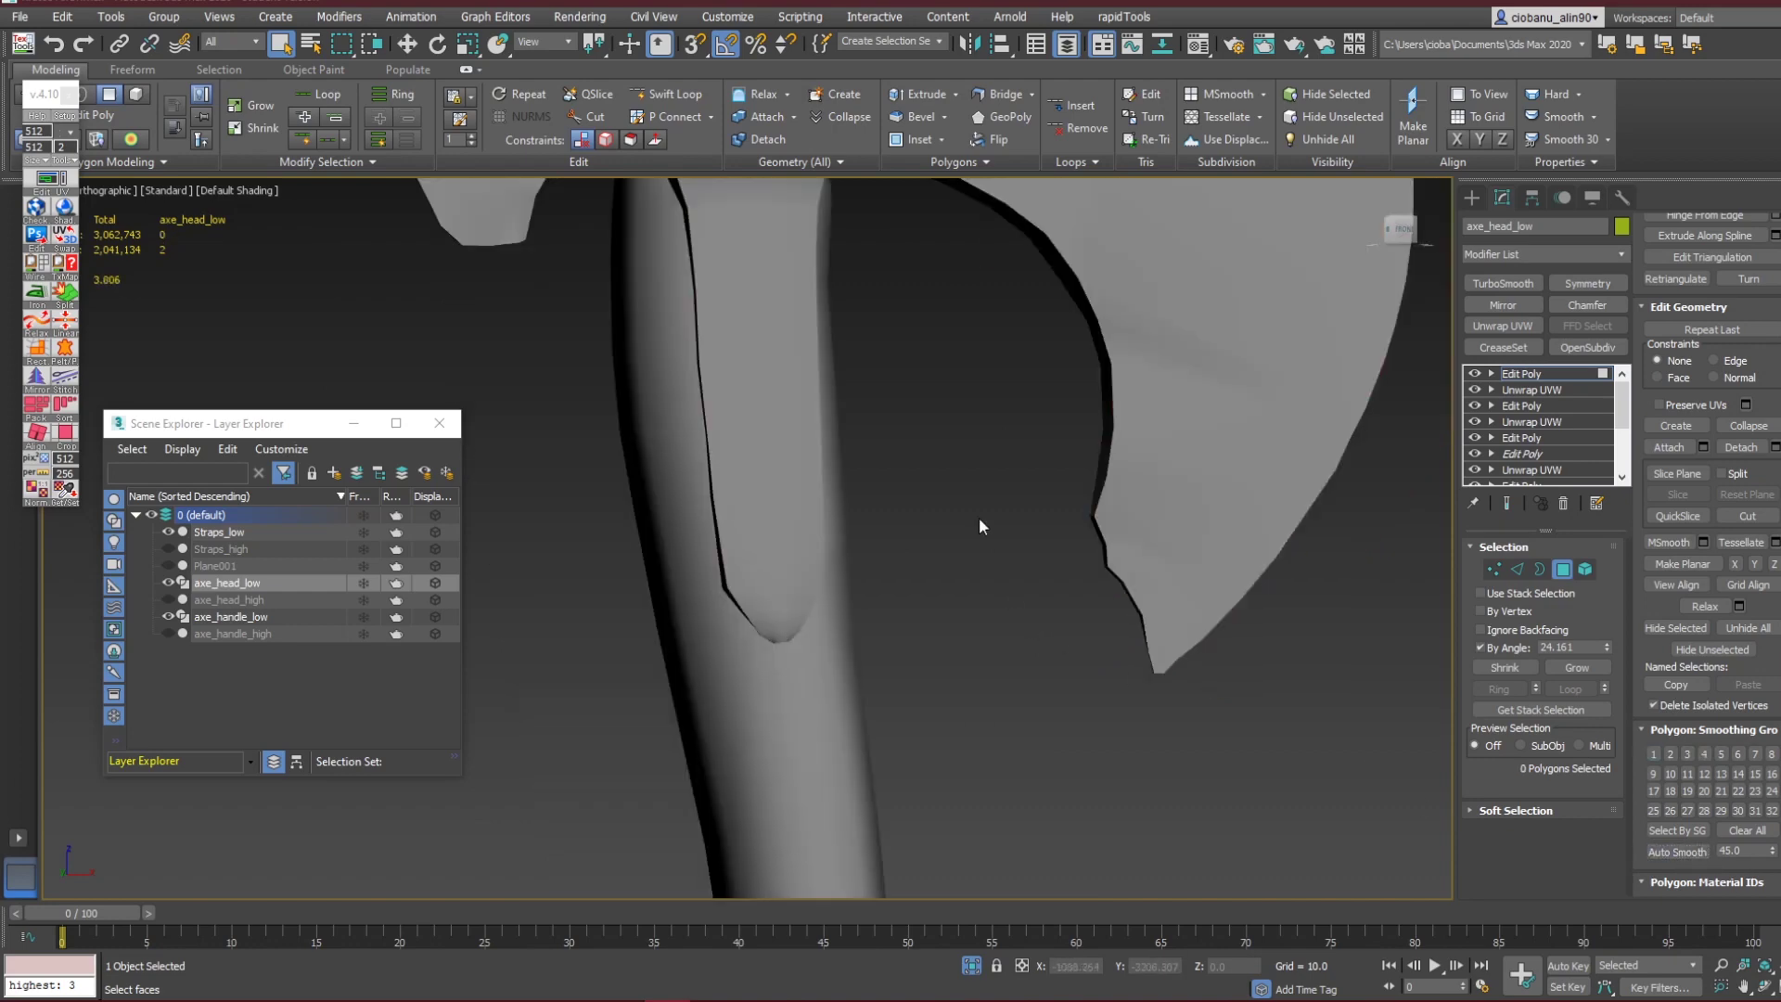
middle_click_drag(894, 543, 764, 452, "alt")
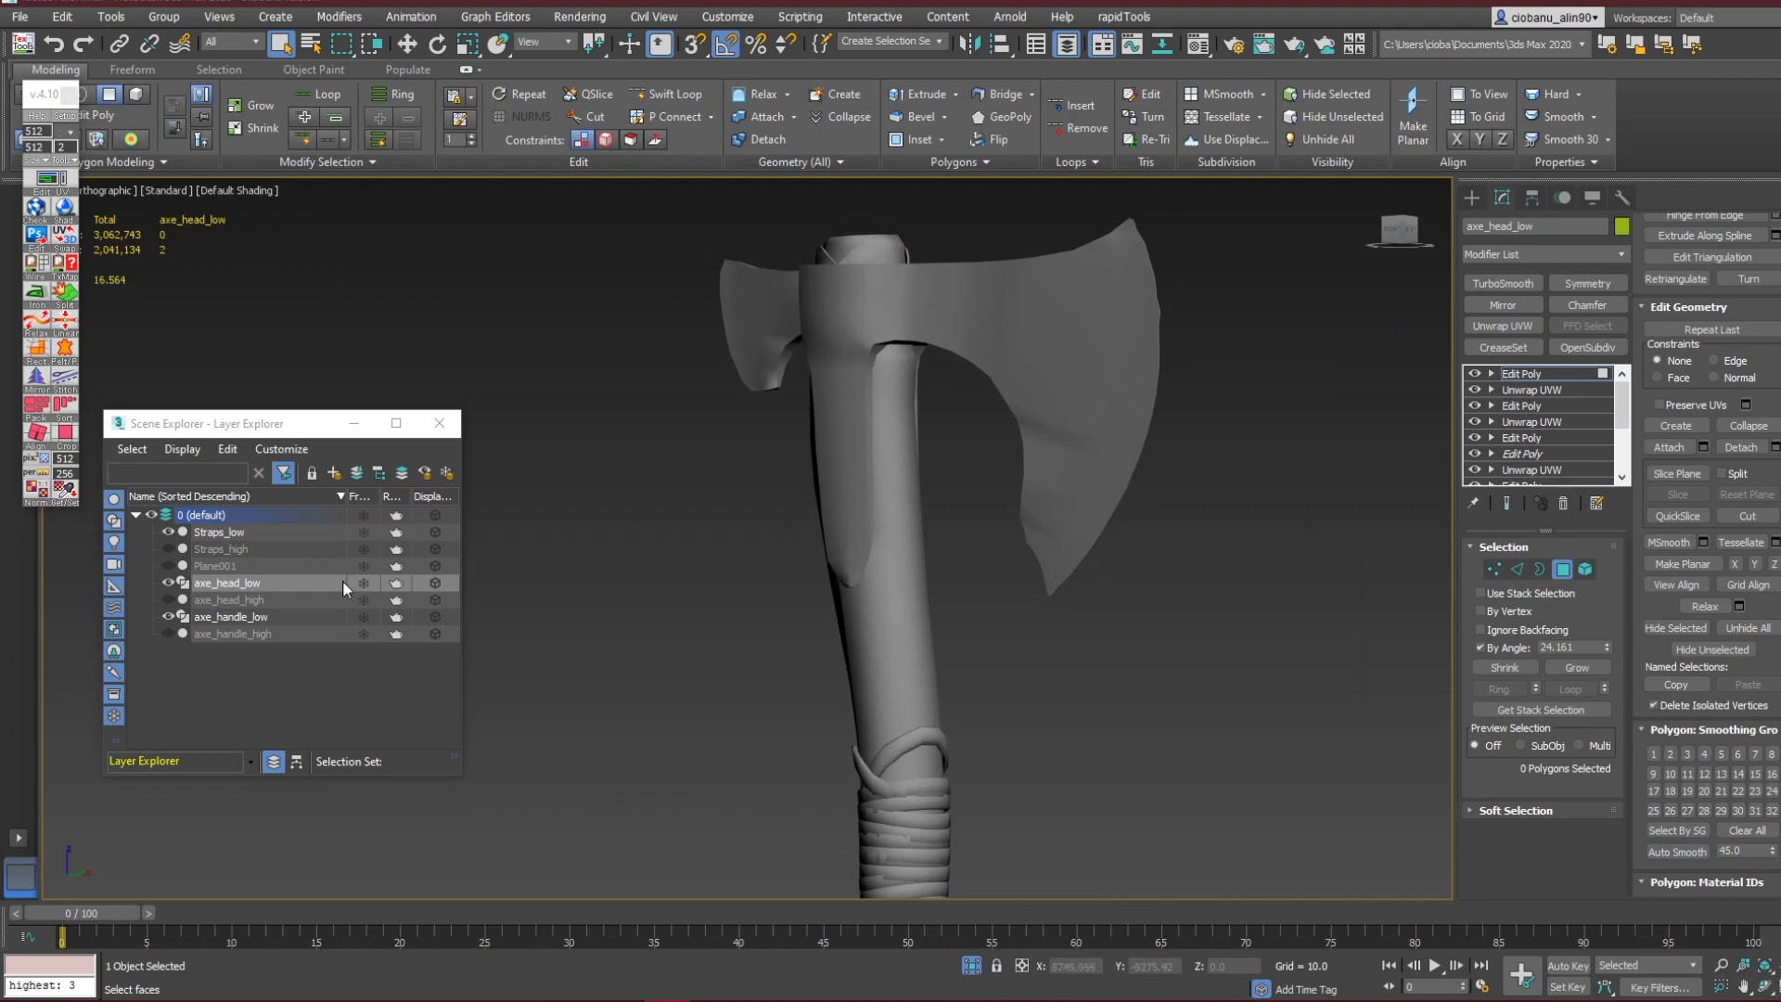
key("ctrl+a")
key("6")
key("ctrl+a")
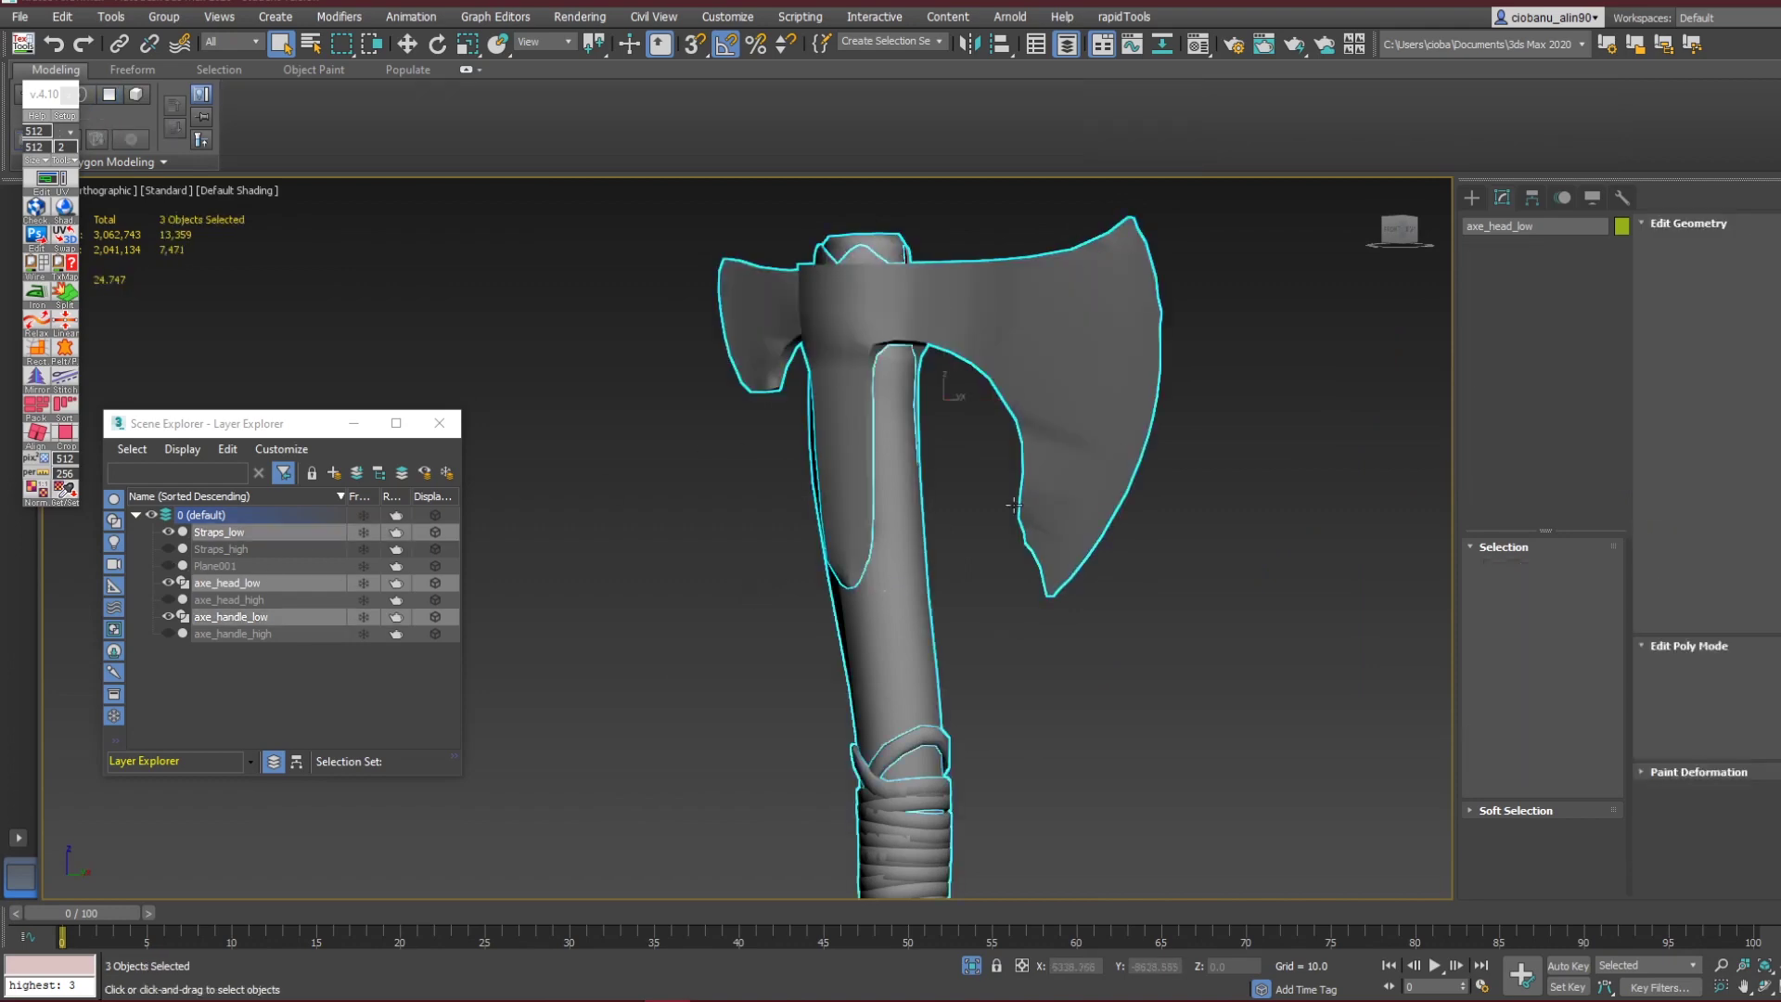
left_click(19, 17)
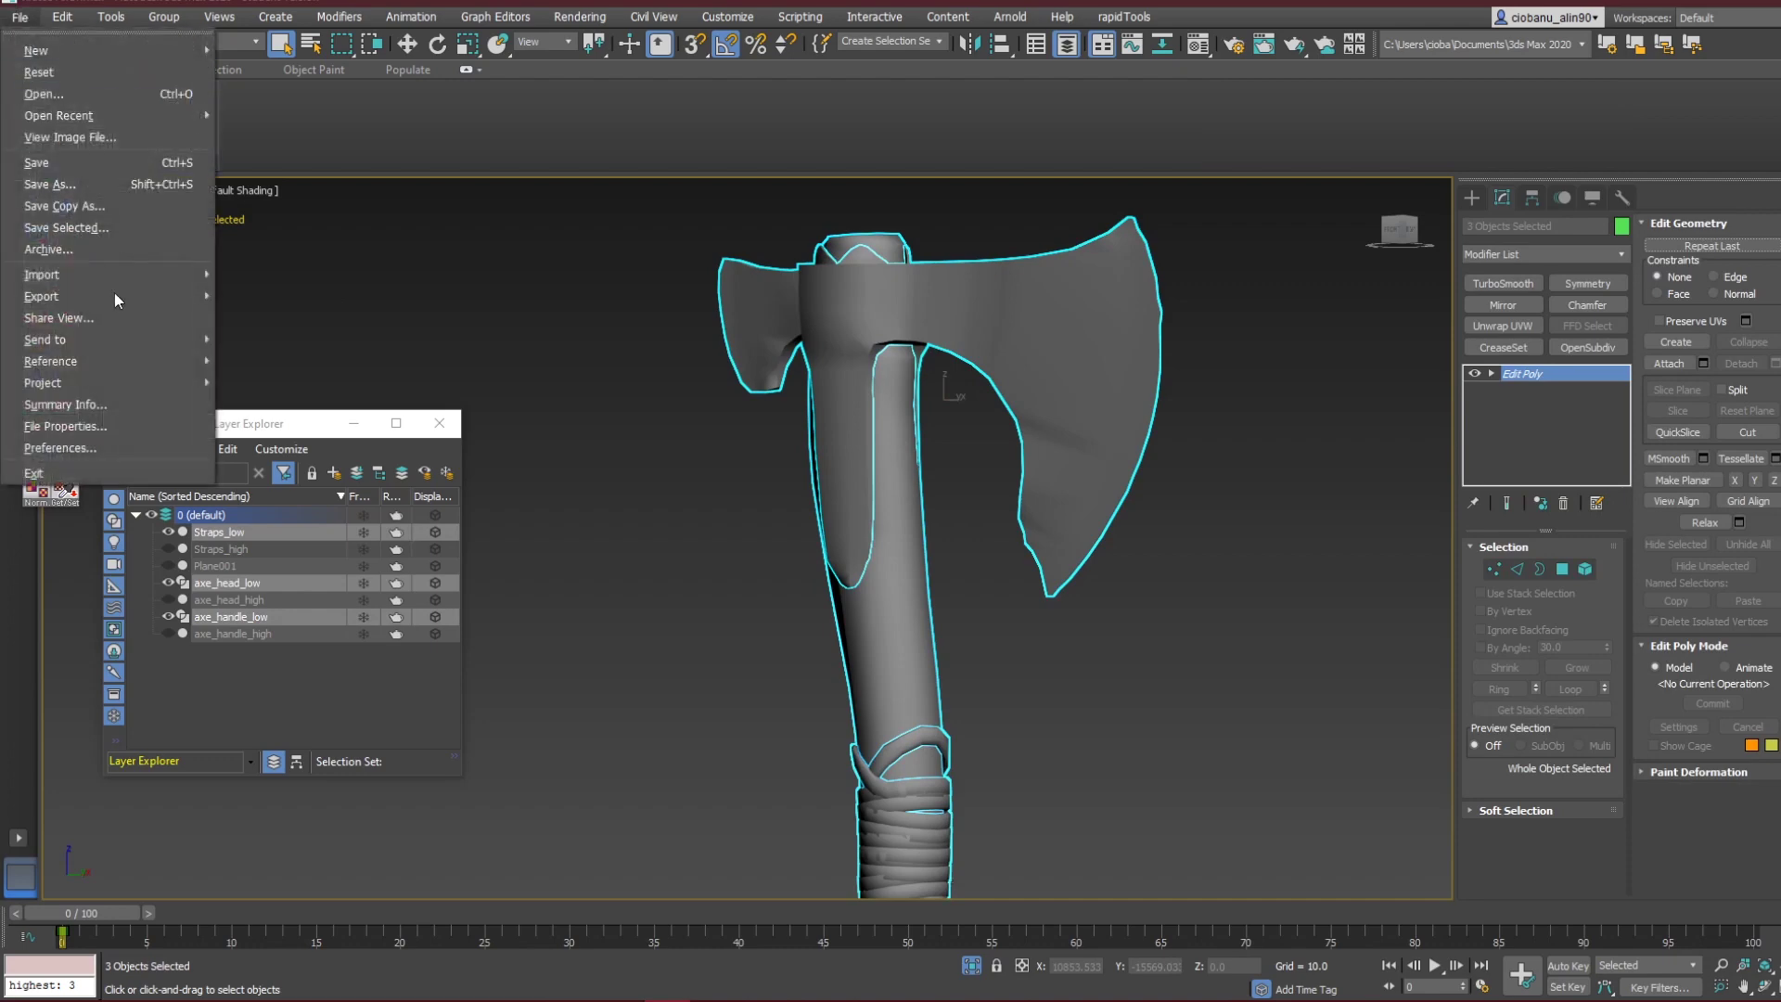
mouse_move(110, 300)
left_click(321, 313)
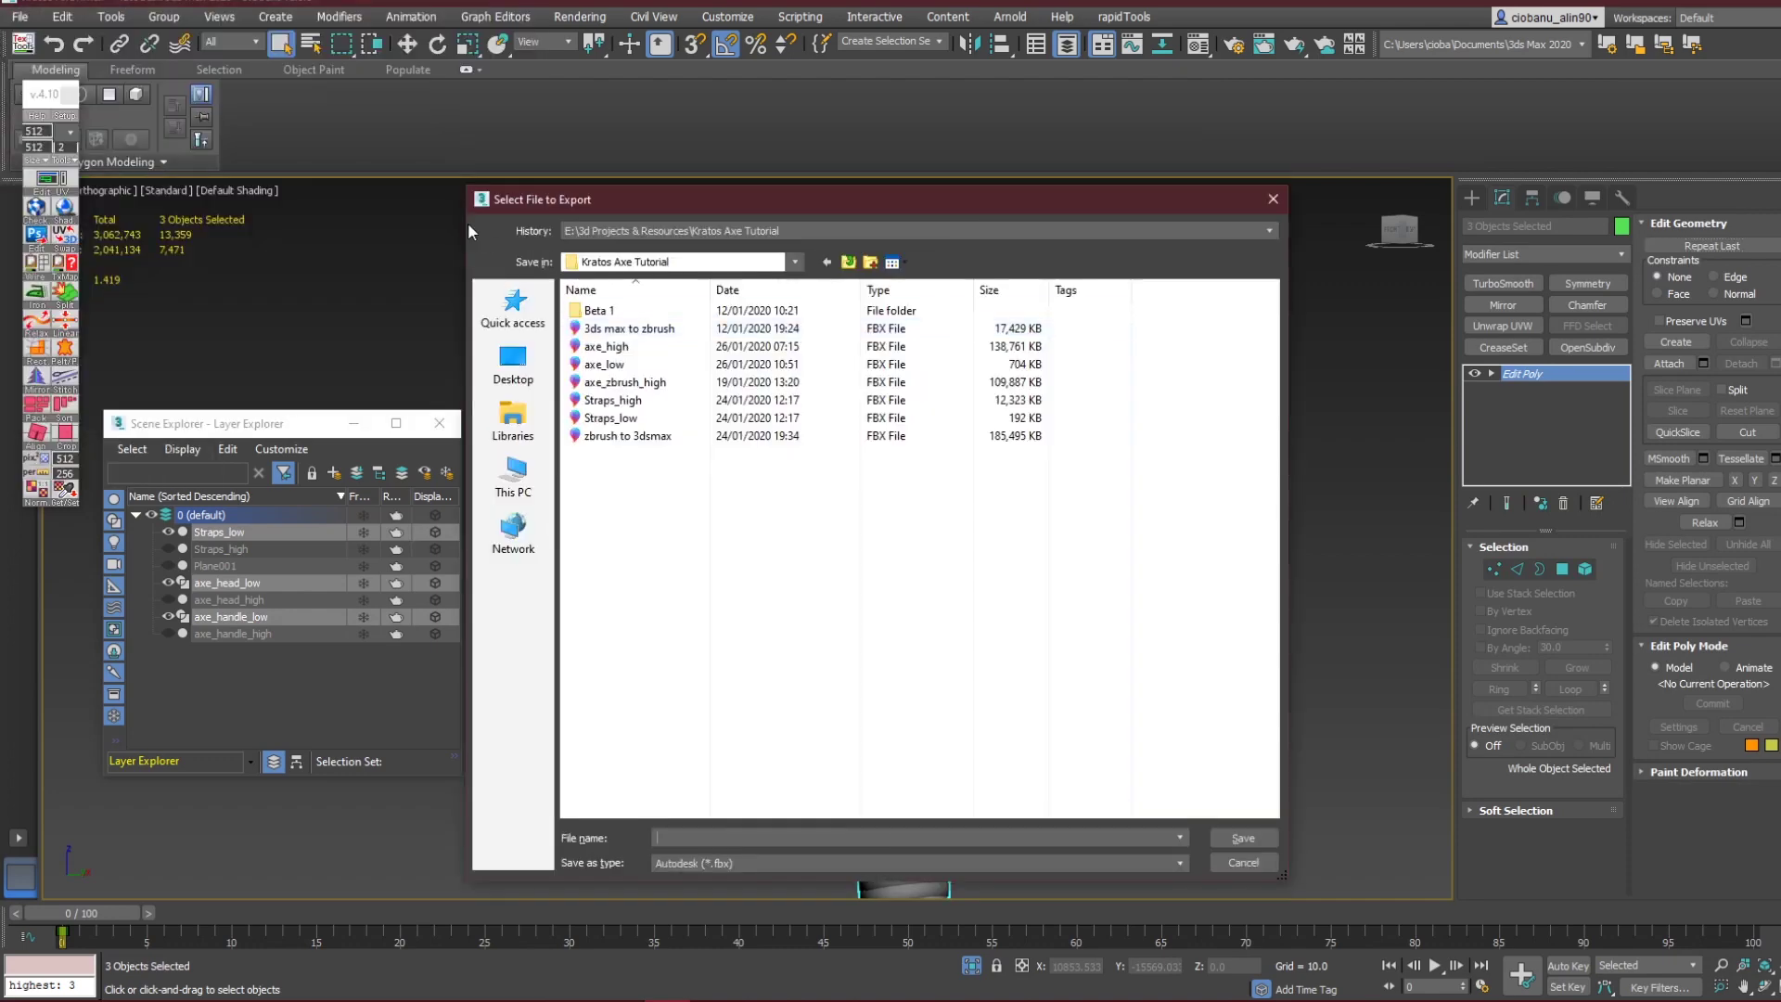
left_click(603, 355)
left_click(1245, 837)
left_click(1034, 530)
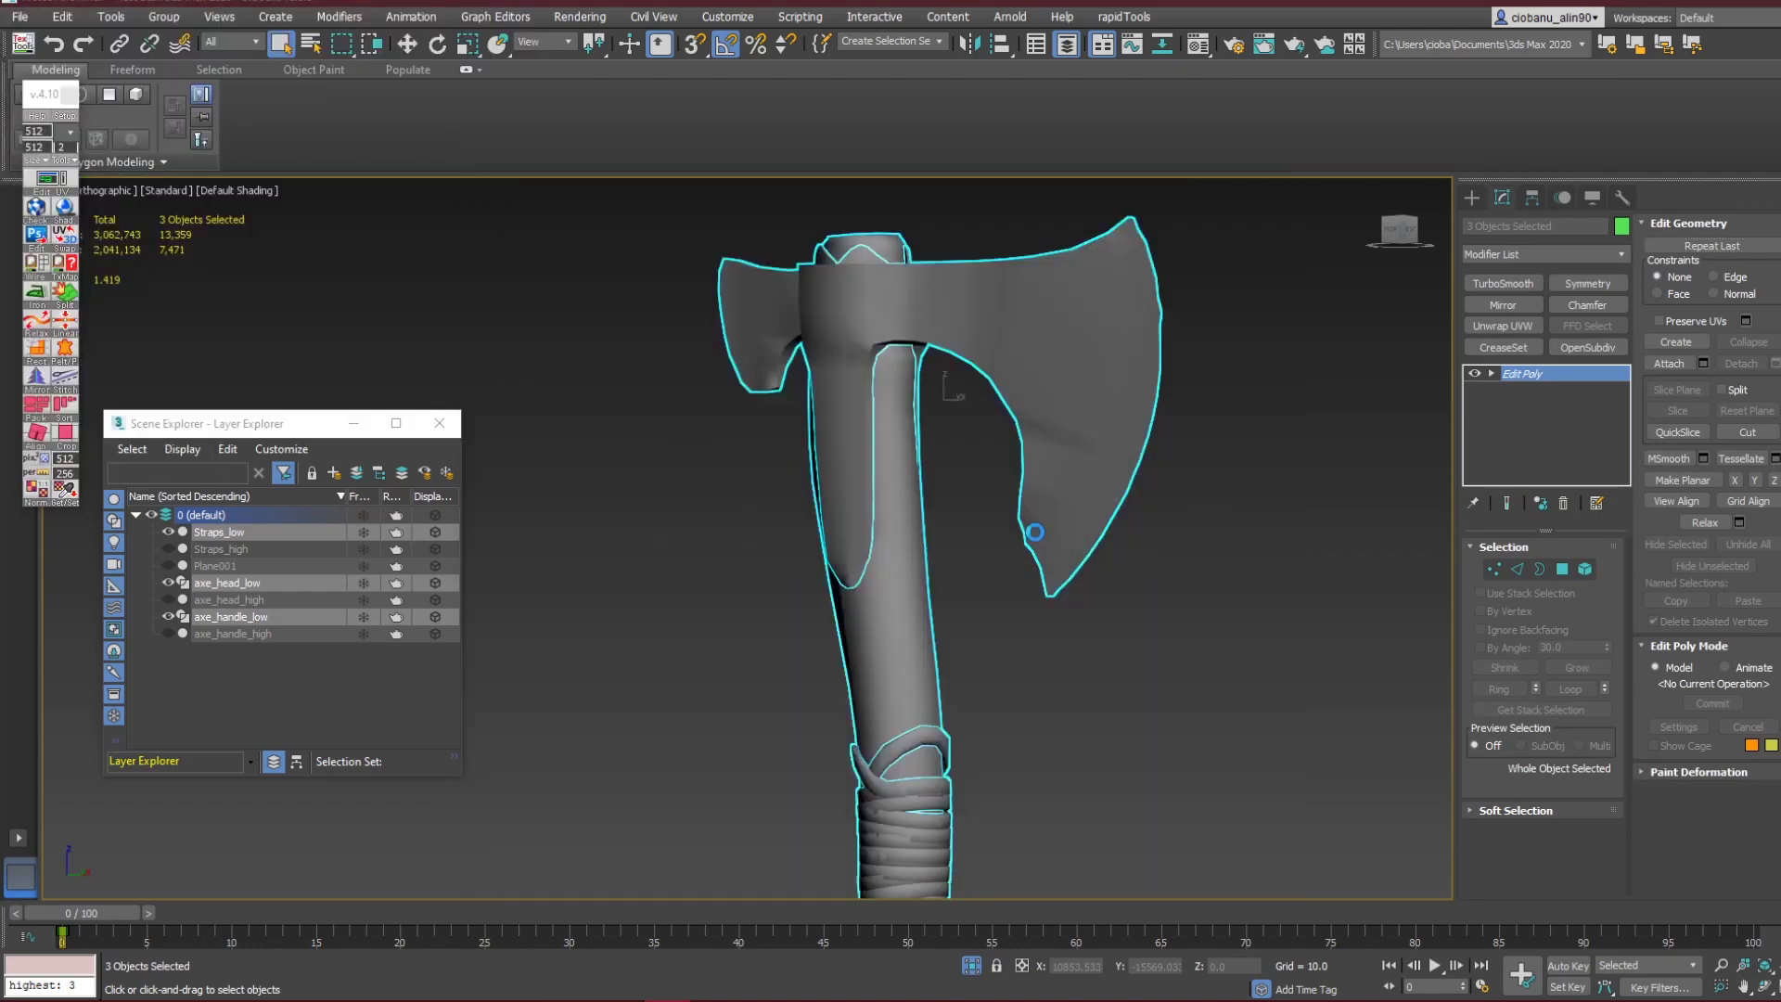
left_click(1112, 791)
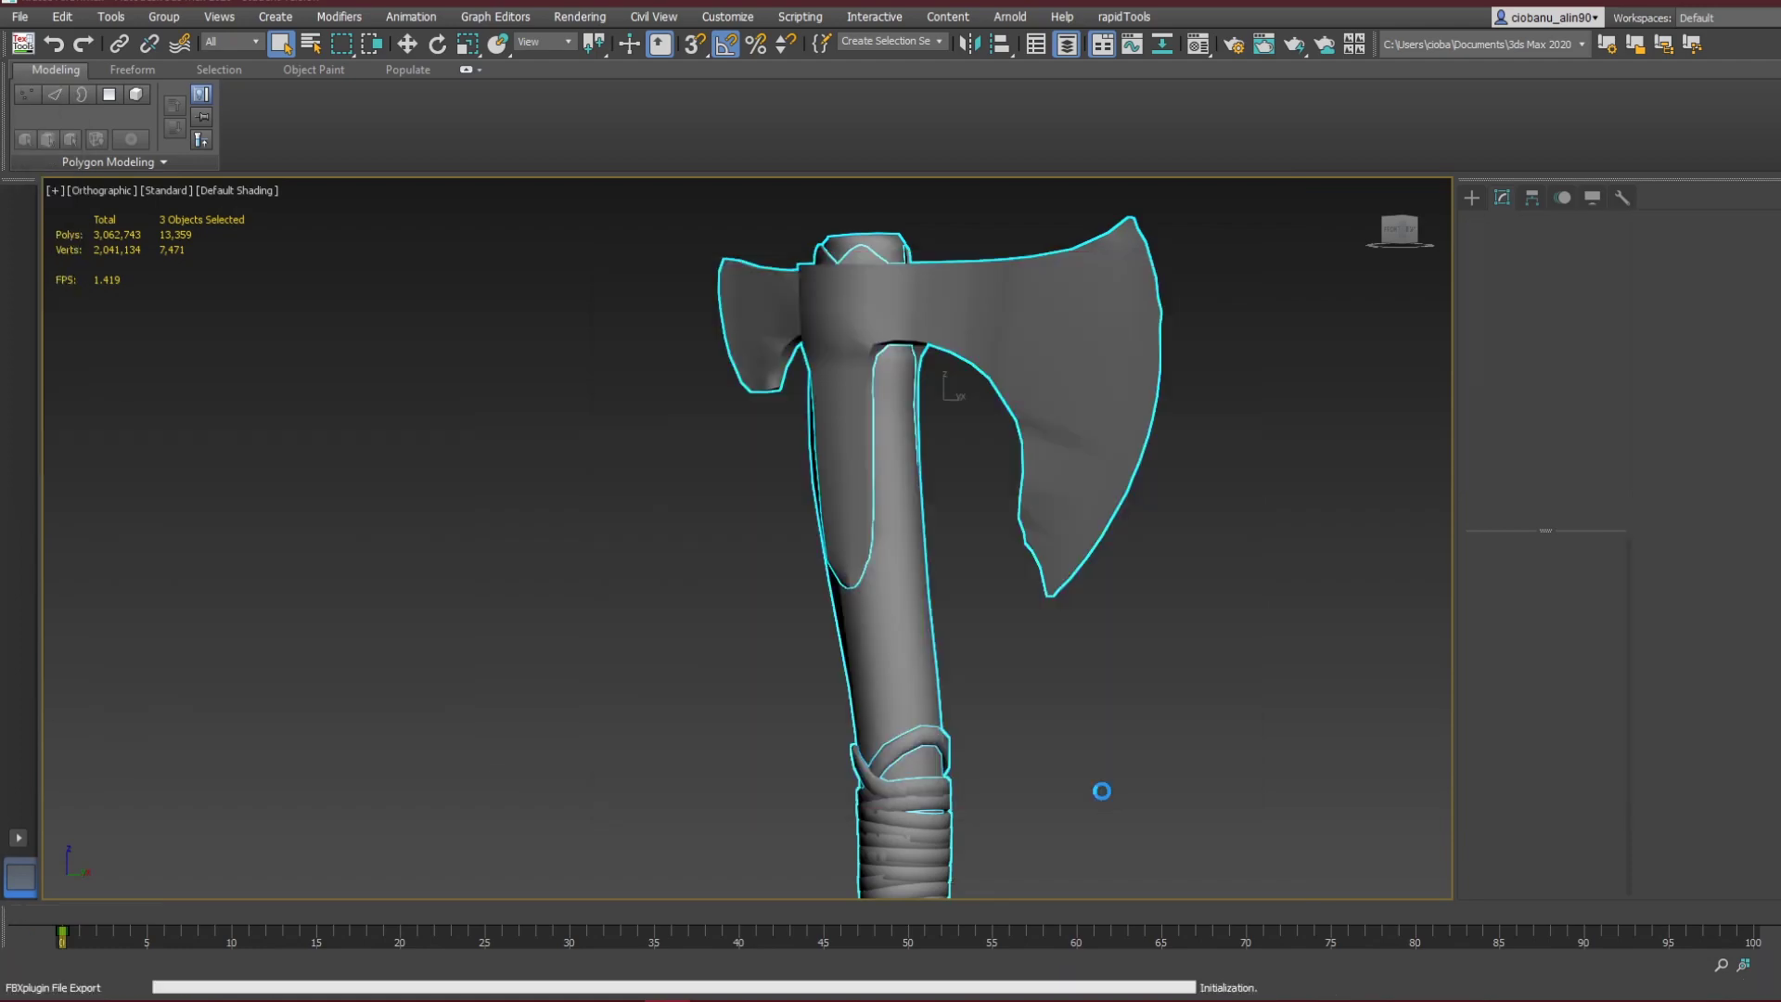
Switch to Substance Painter, dismiss the finished bake report and reload the project mesh from the updated axe_low file.
key("alt+Tab")
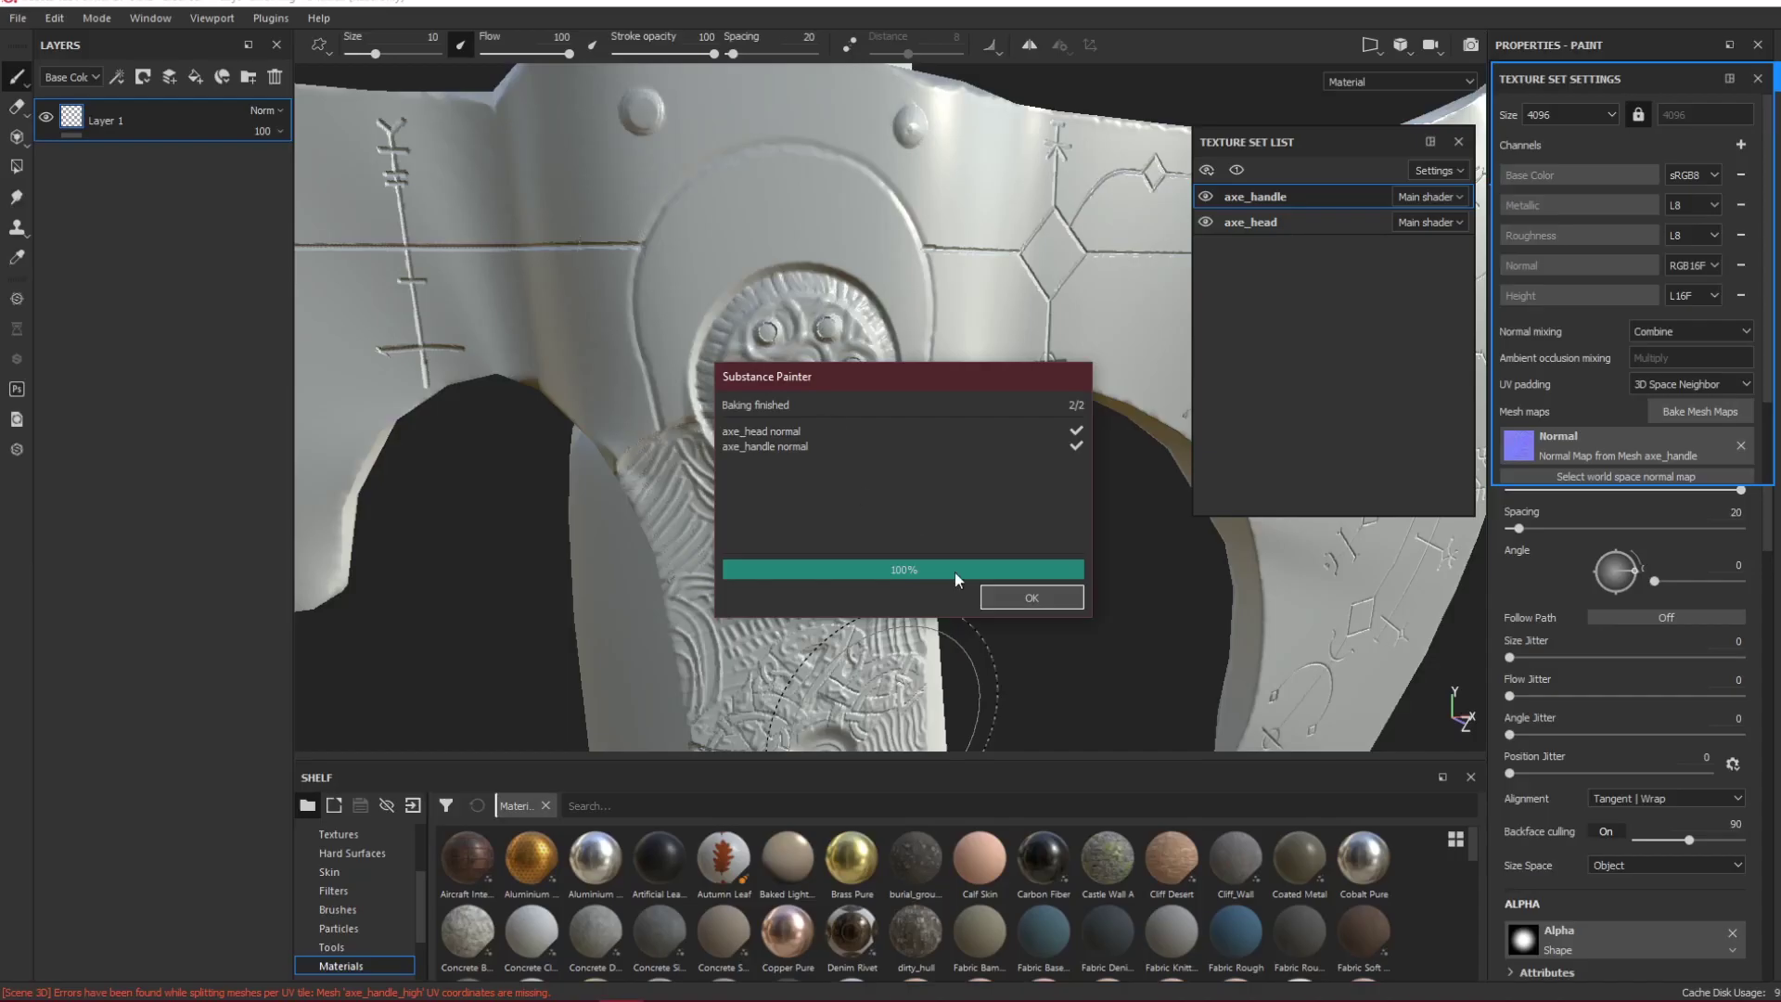
left_click(1057, 601)
left_click_drag(974, 441, 1015, 363, "alt")
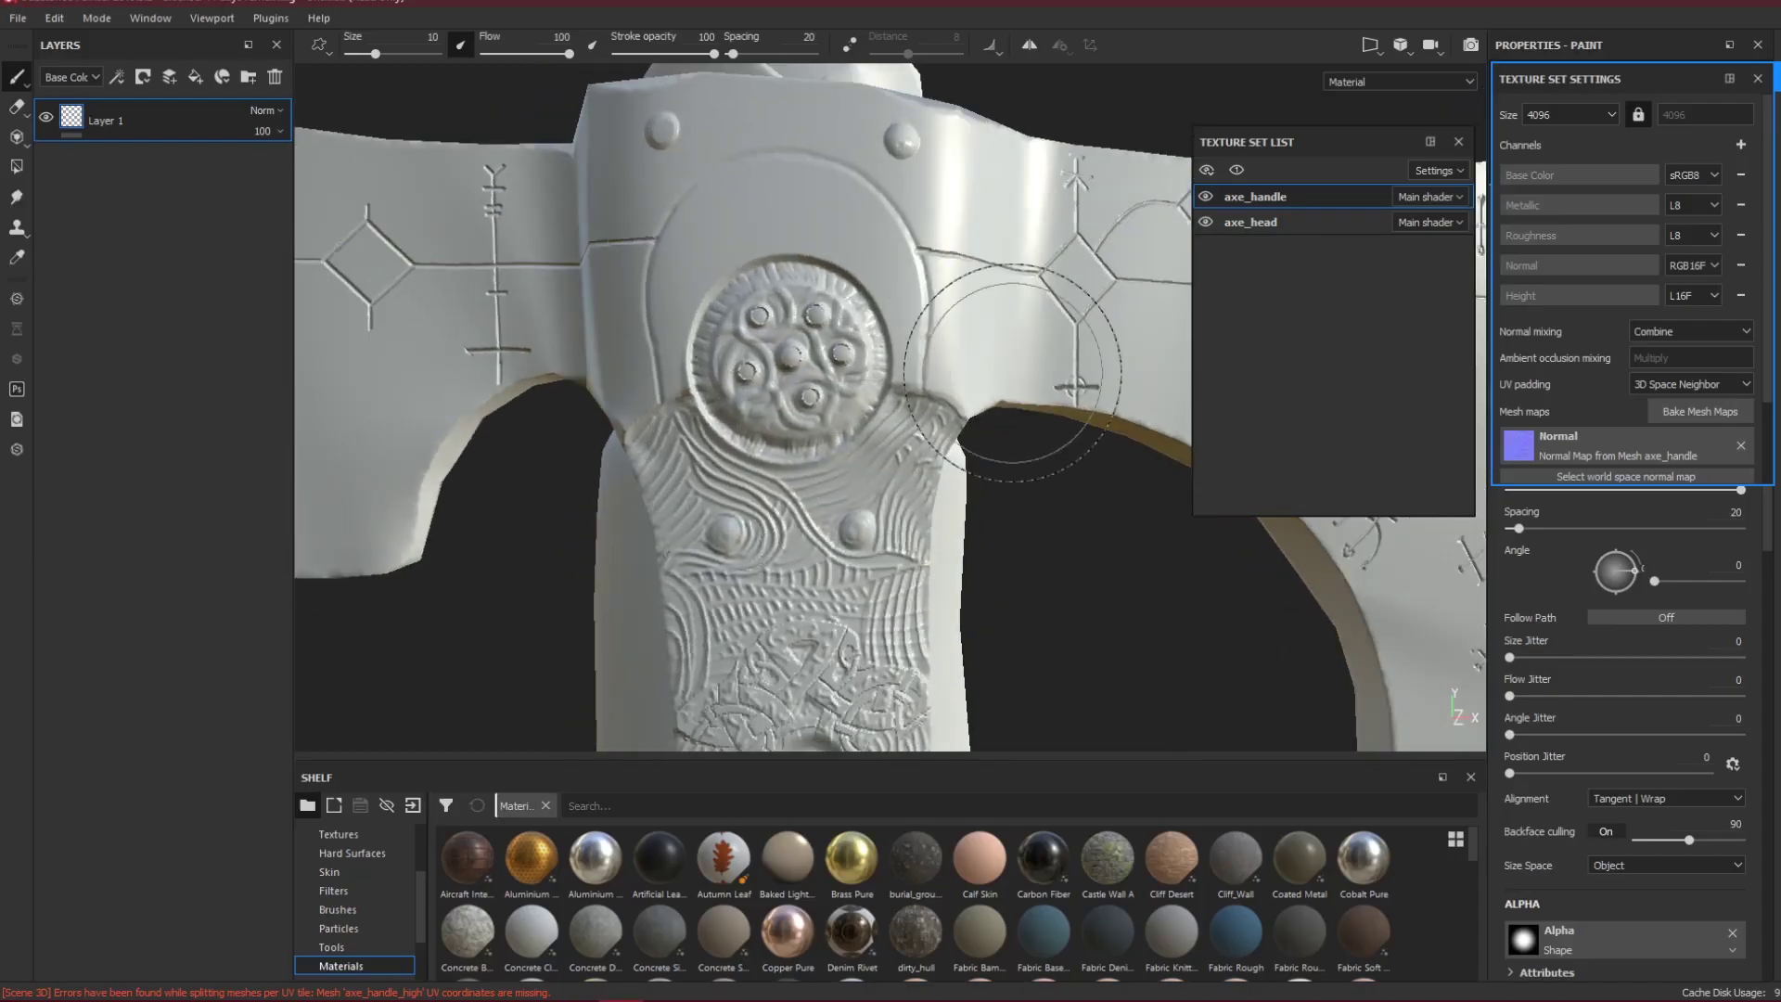
left_click(55, 17)
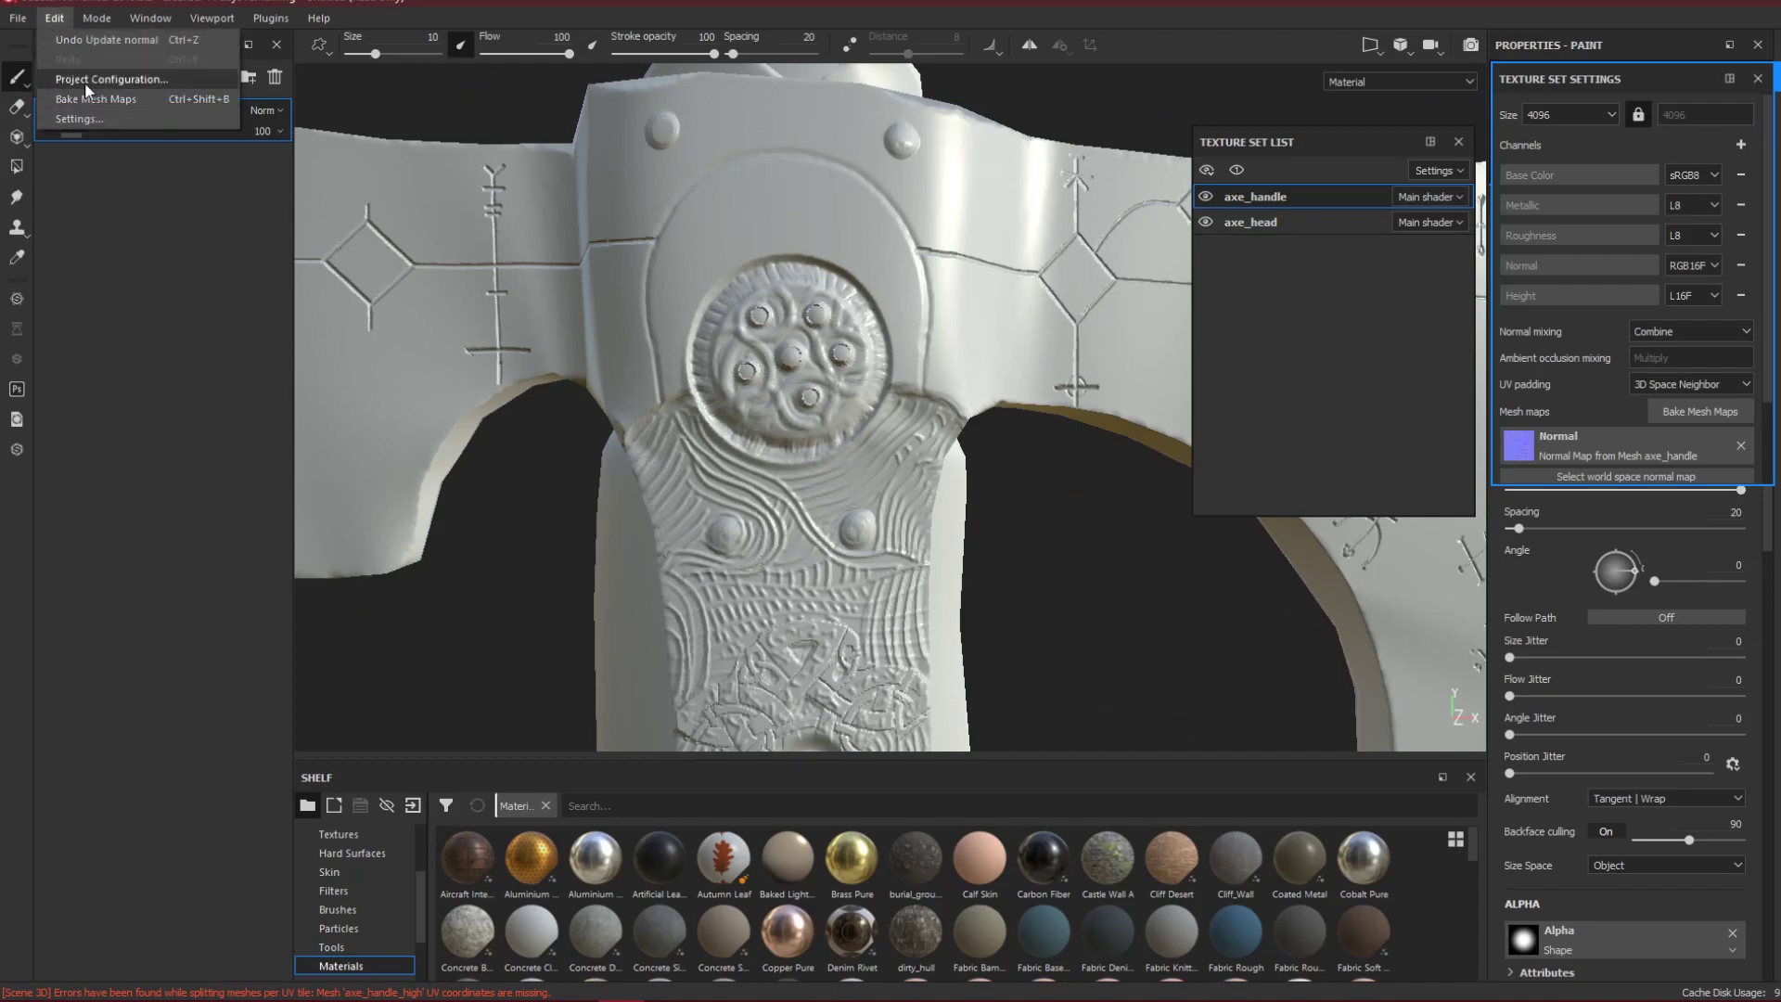
left_click(85, 118)
left_click(1058, 380)
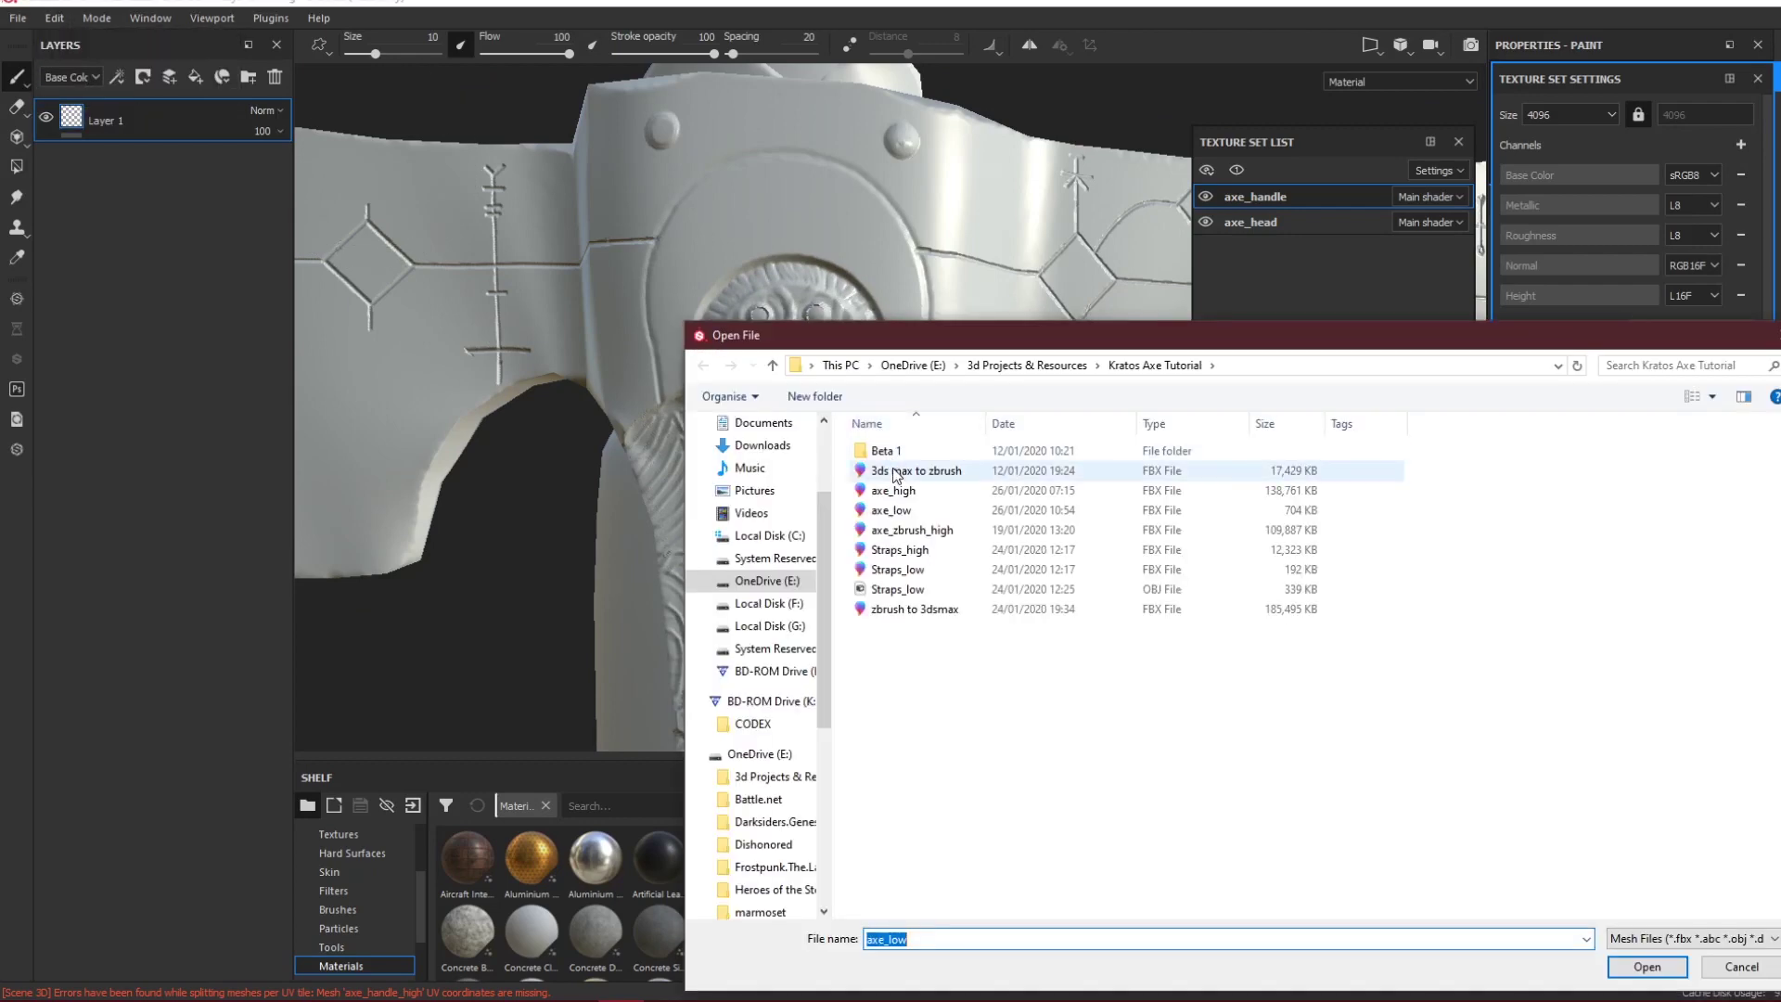
double_click(895, 505)
left_click(918, 634)
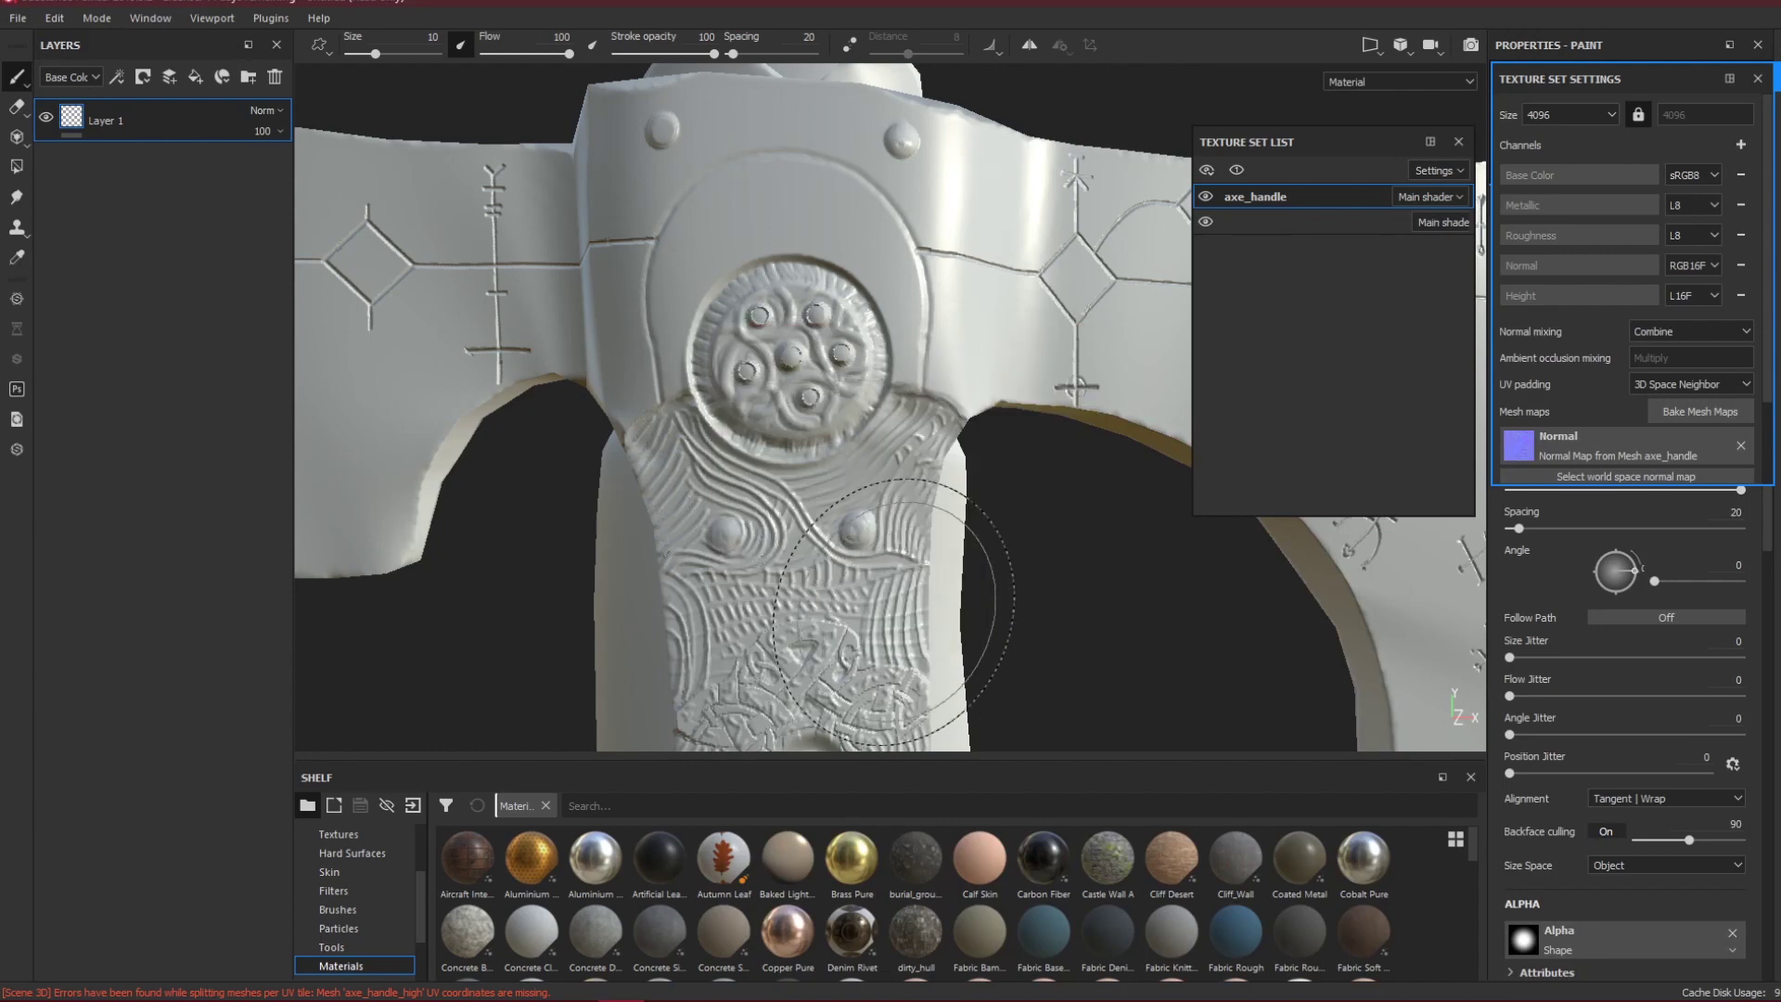
Replace the high-definition mesh in the baking settings with a fresh load of axe_high.
scroll(902, 182, "up", 5)
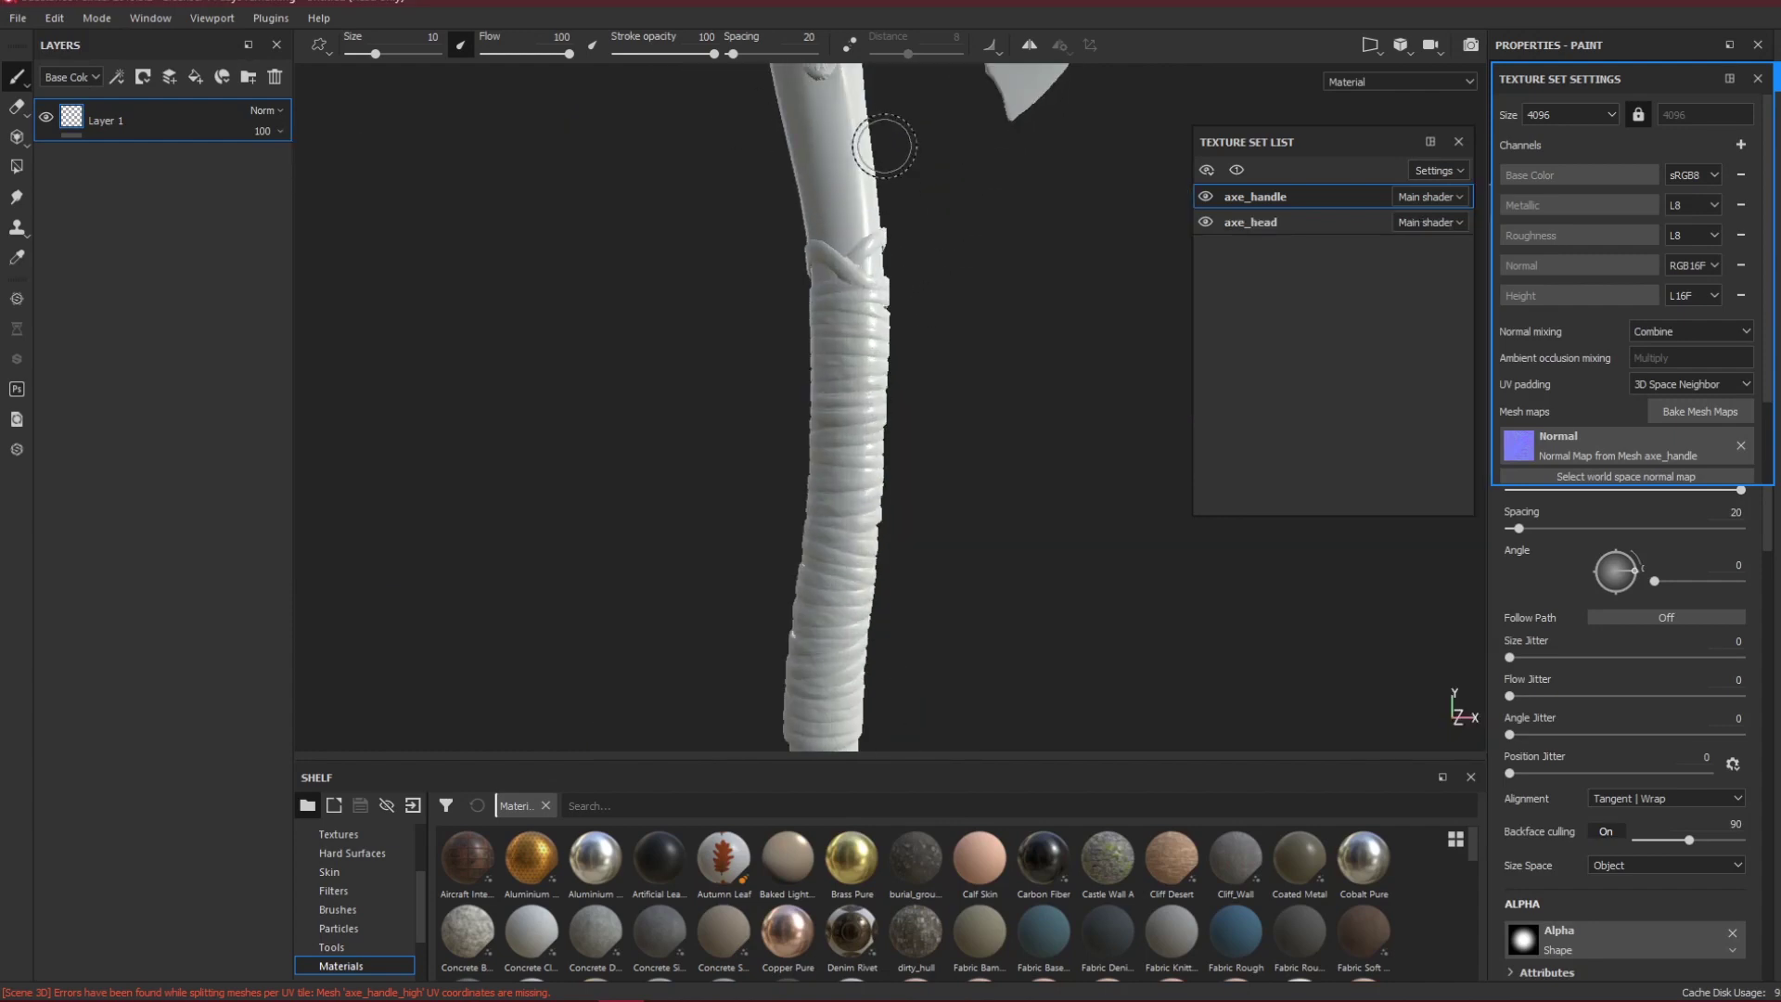
middle_click_drag(882, 151, 938, 479, "alt")
scroll(939, 480, "up", 5)
middle_click_drag(818, 209, 888, 411, "alt")
scroll(872, 258, "up", 5)
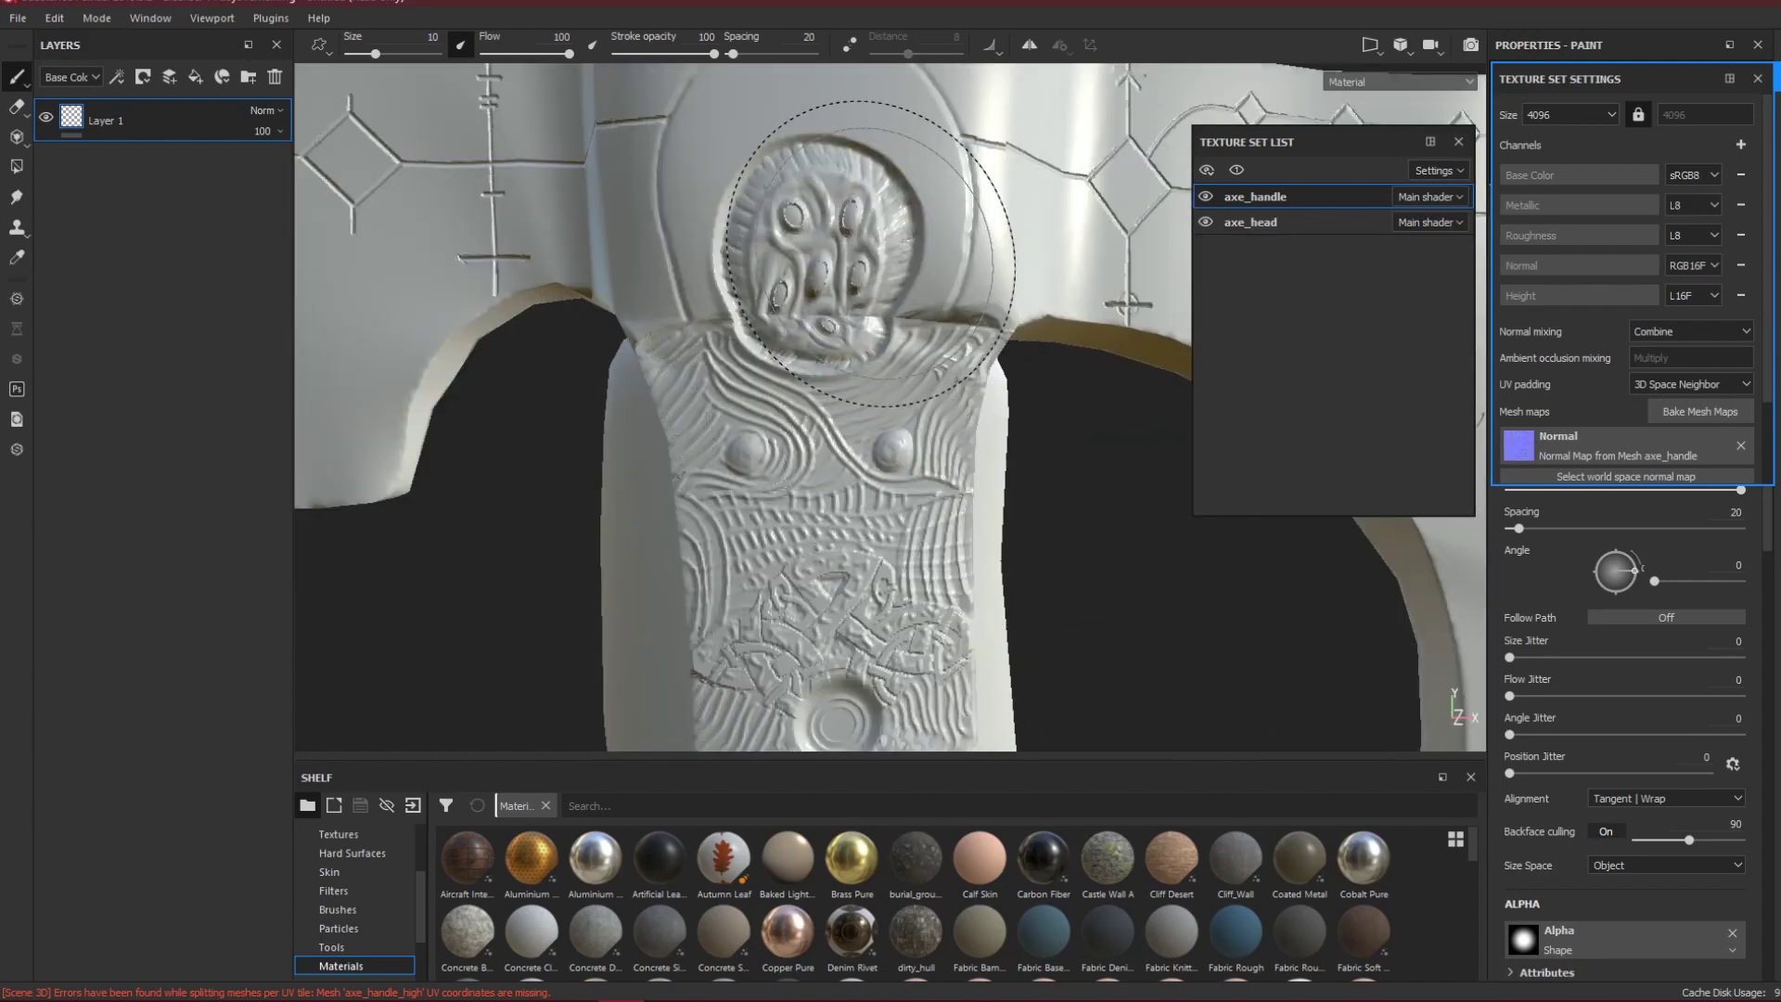
left_click_drag(862, 338, 1280, 297, "alt")
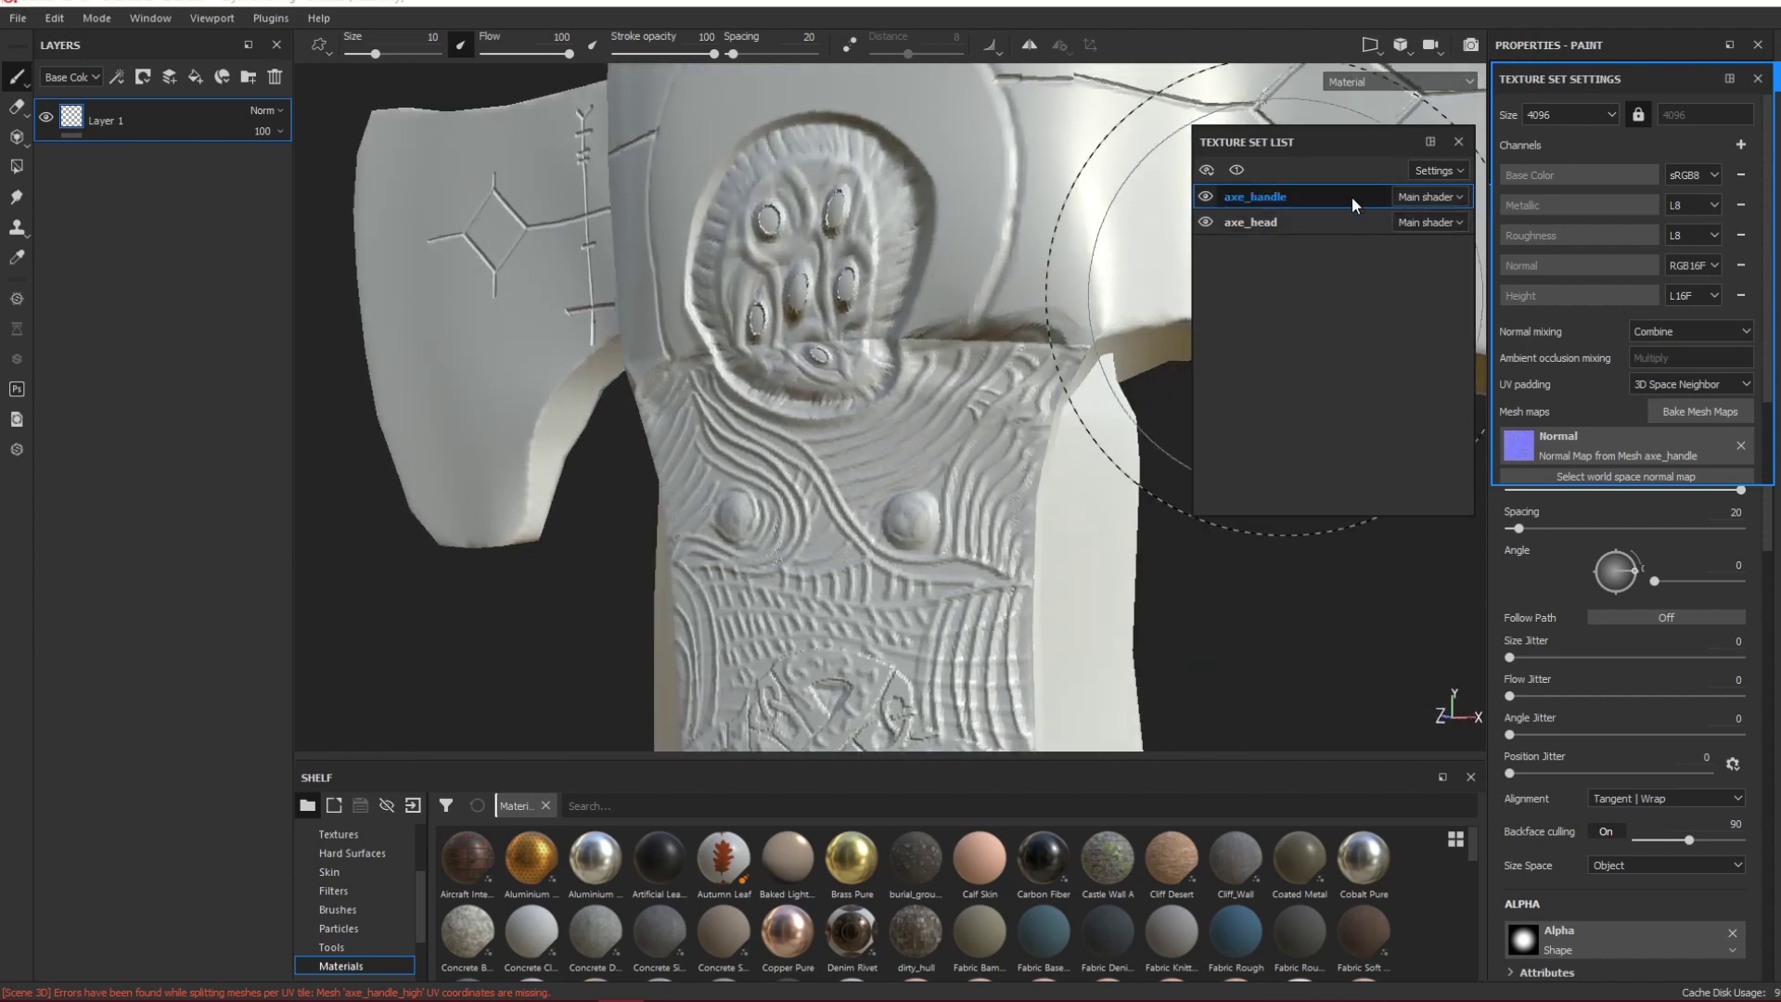
left_click(1684, 420)
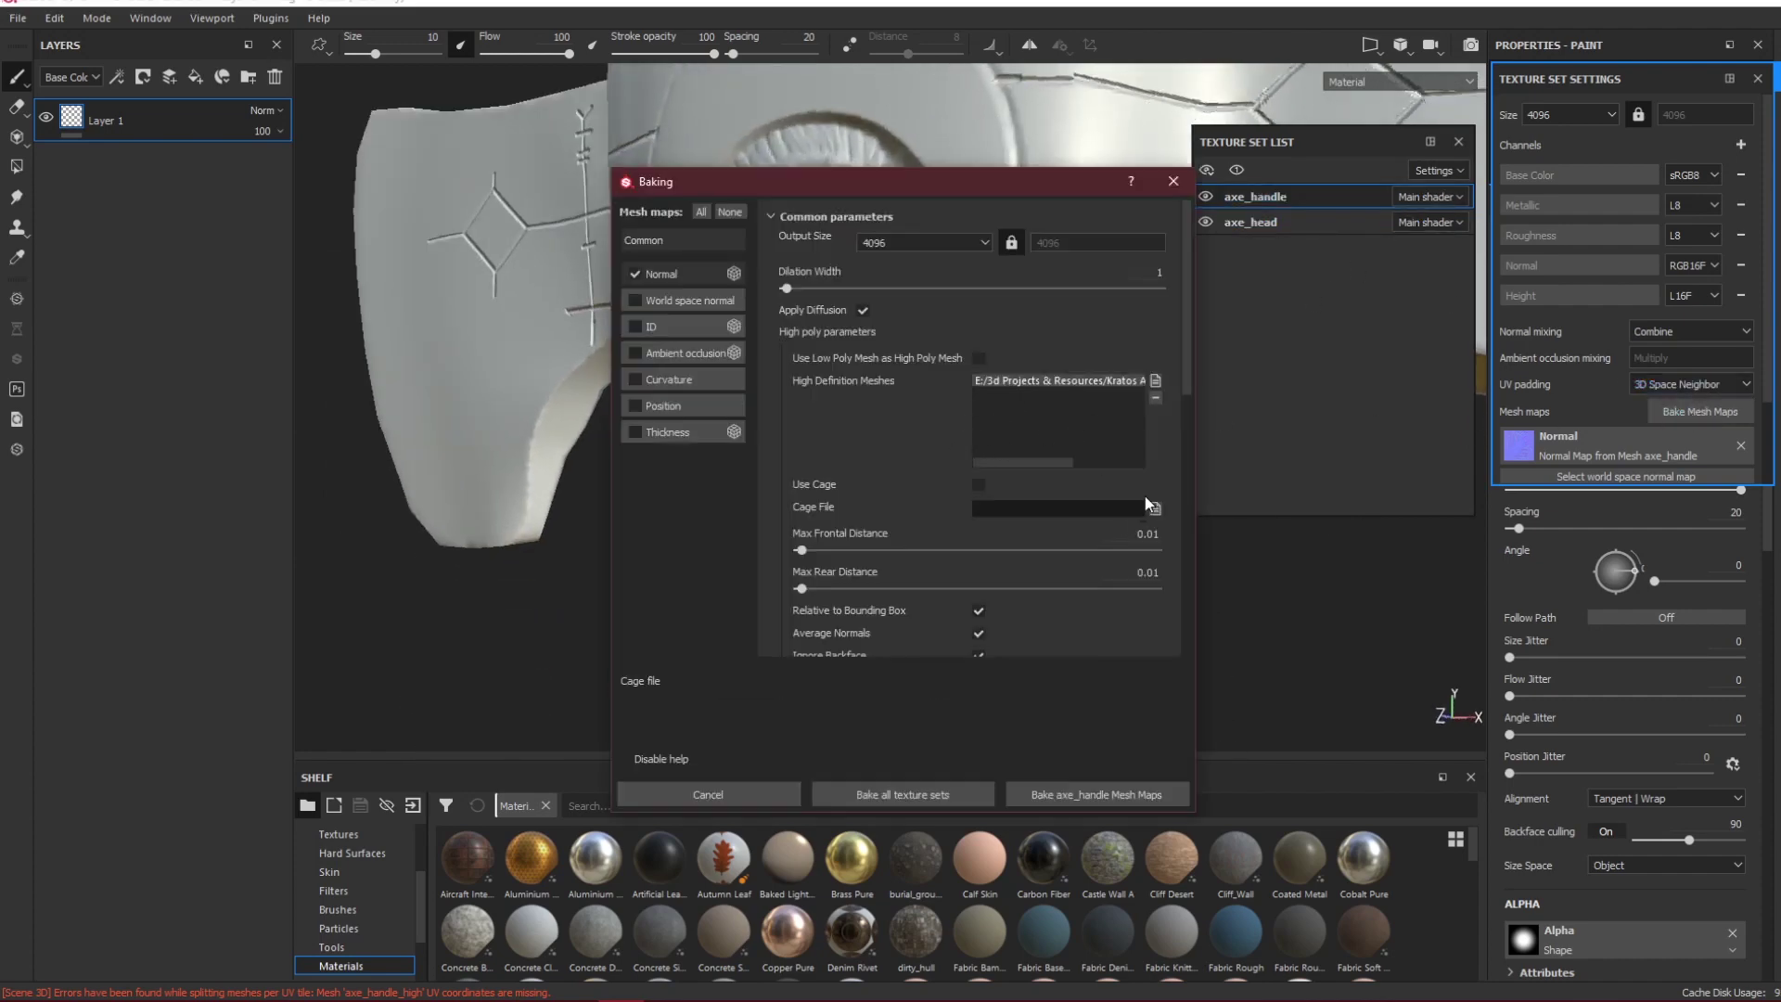
left_click(1155, 397)
left_click(1155, 380)
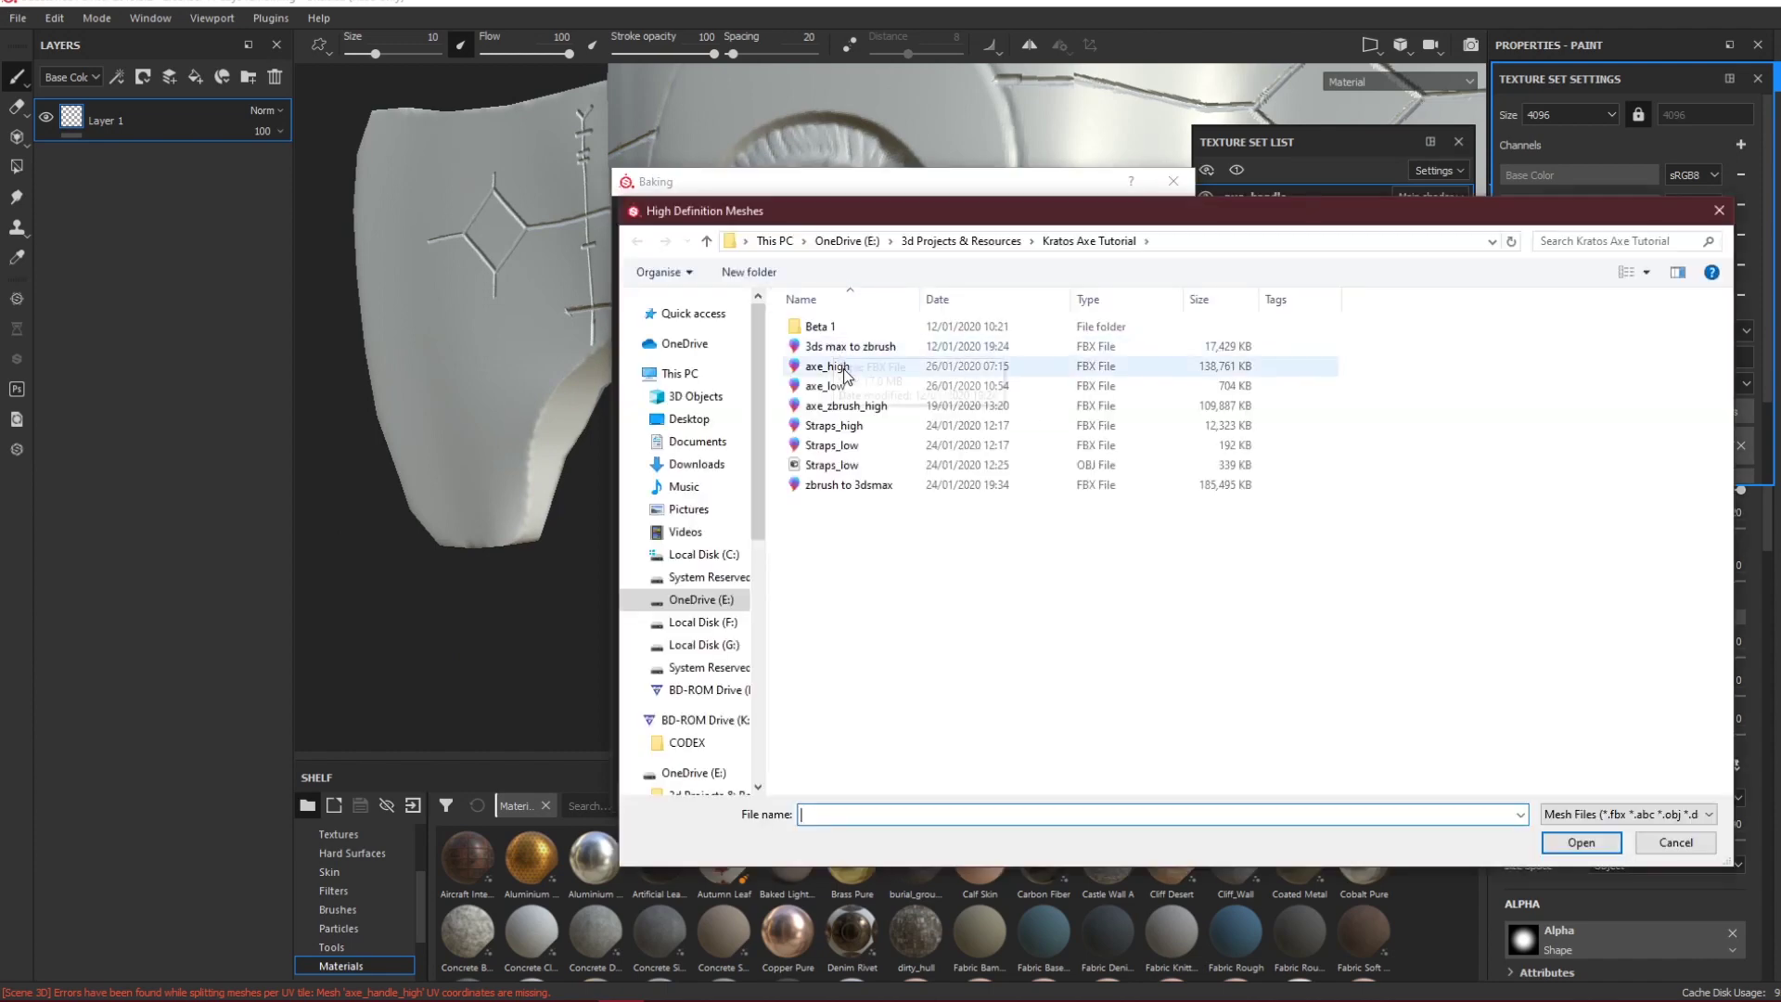
double_click(829, 366)
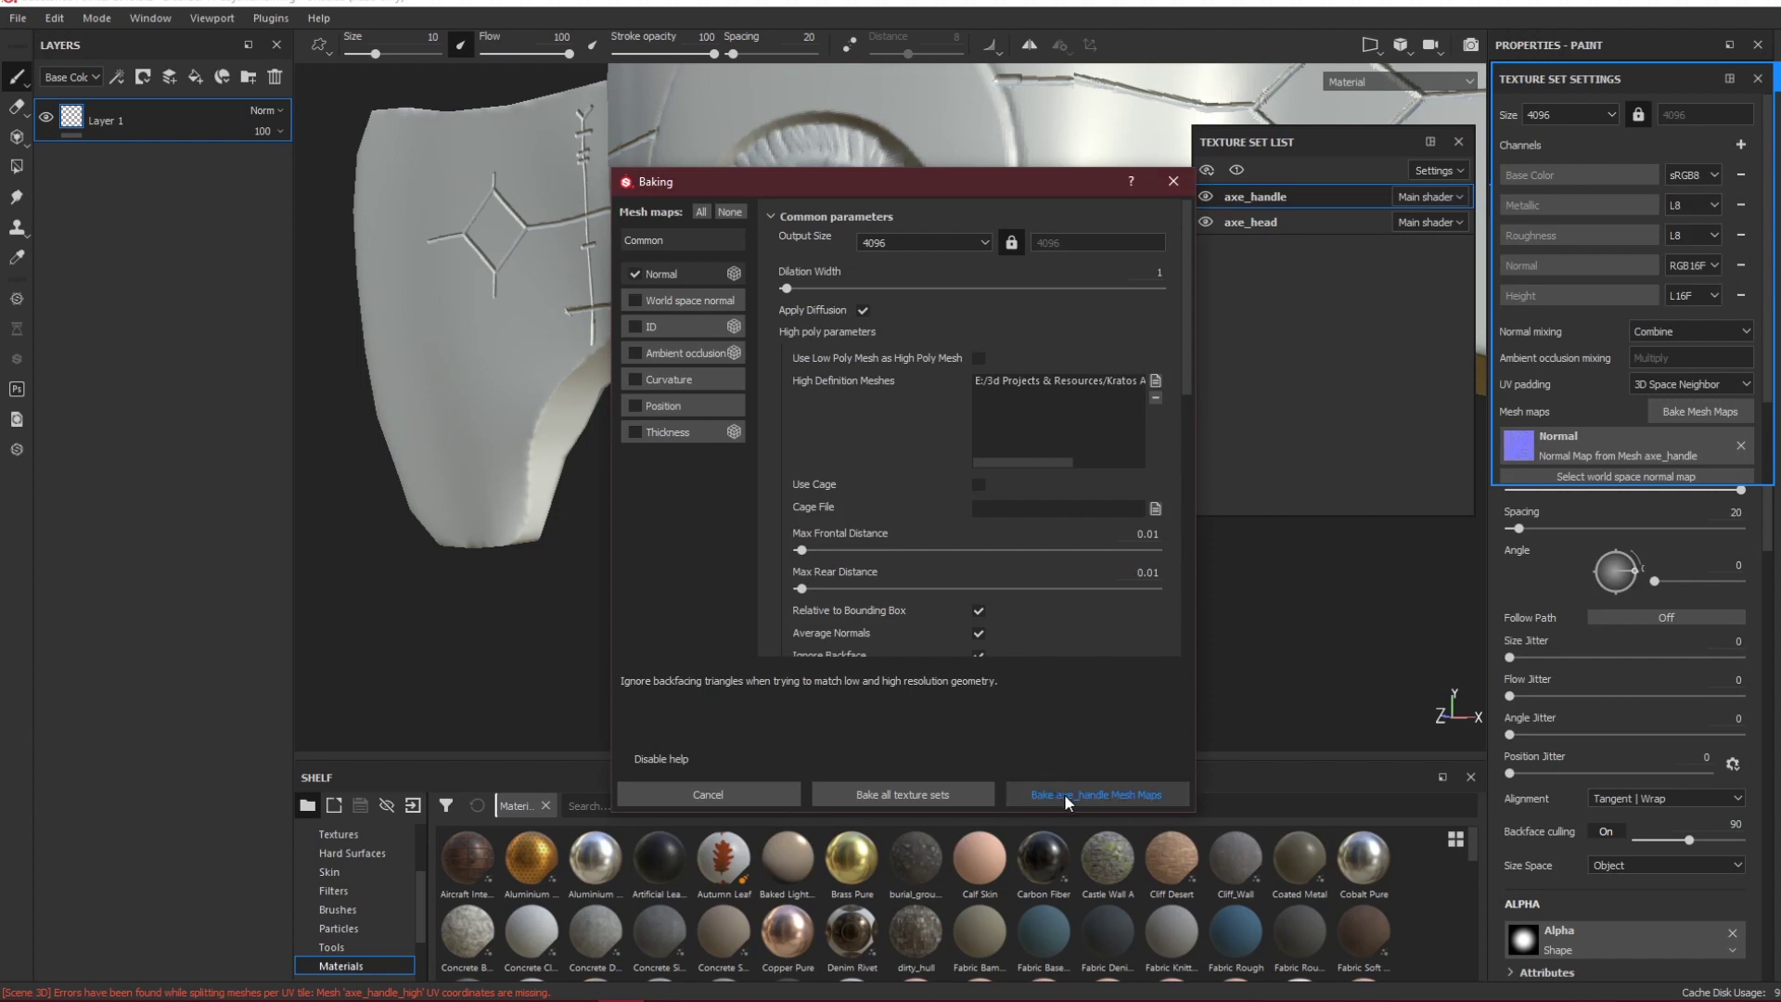
Bake only the normal map for the axe_head texture set at 4096.
left_click(1173, 182)
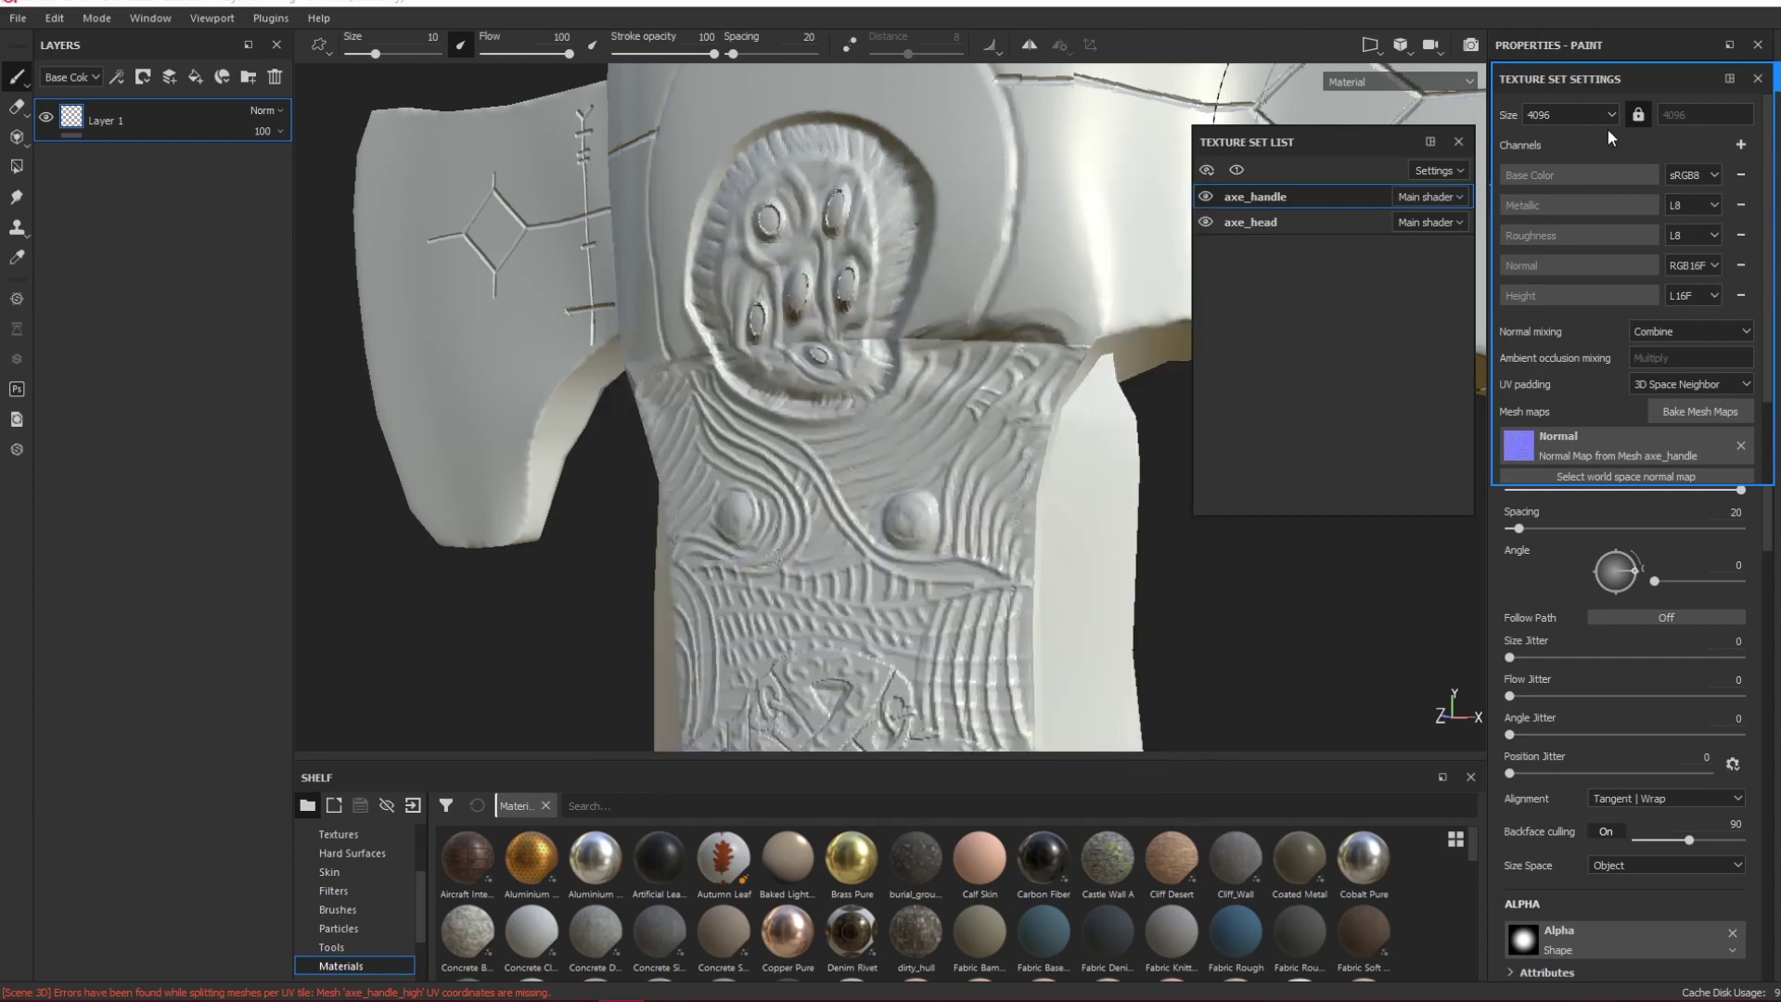
left_click(1693, 408)
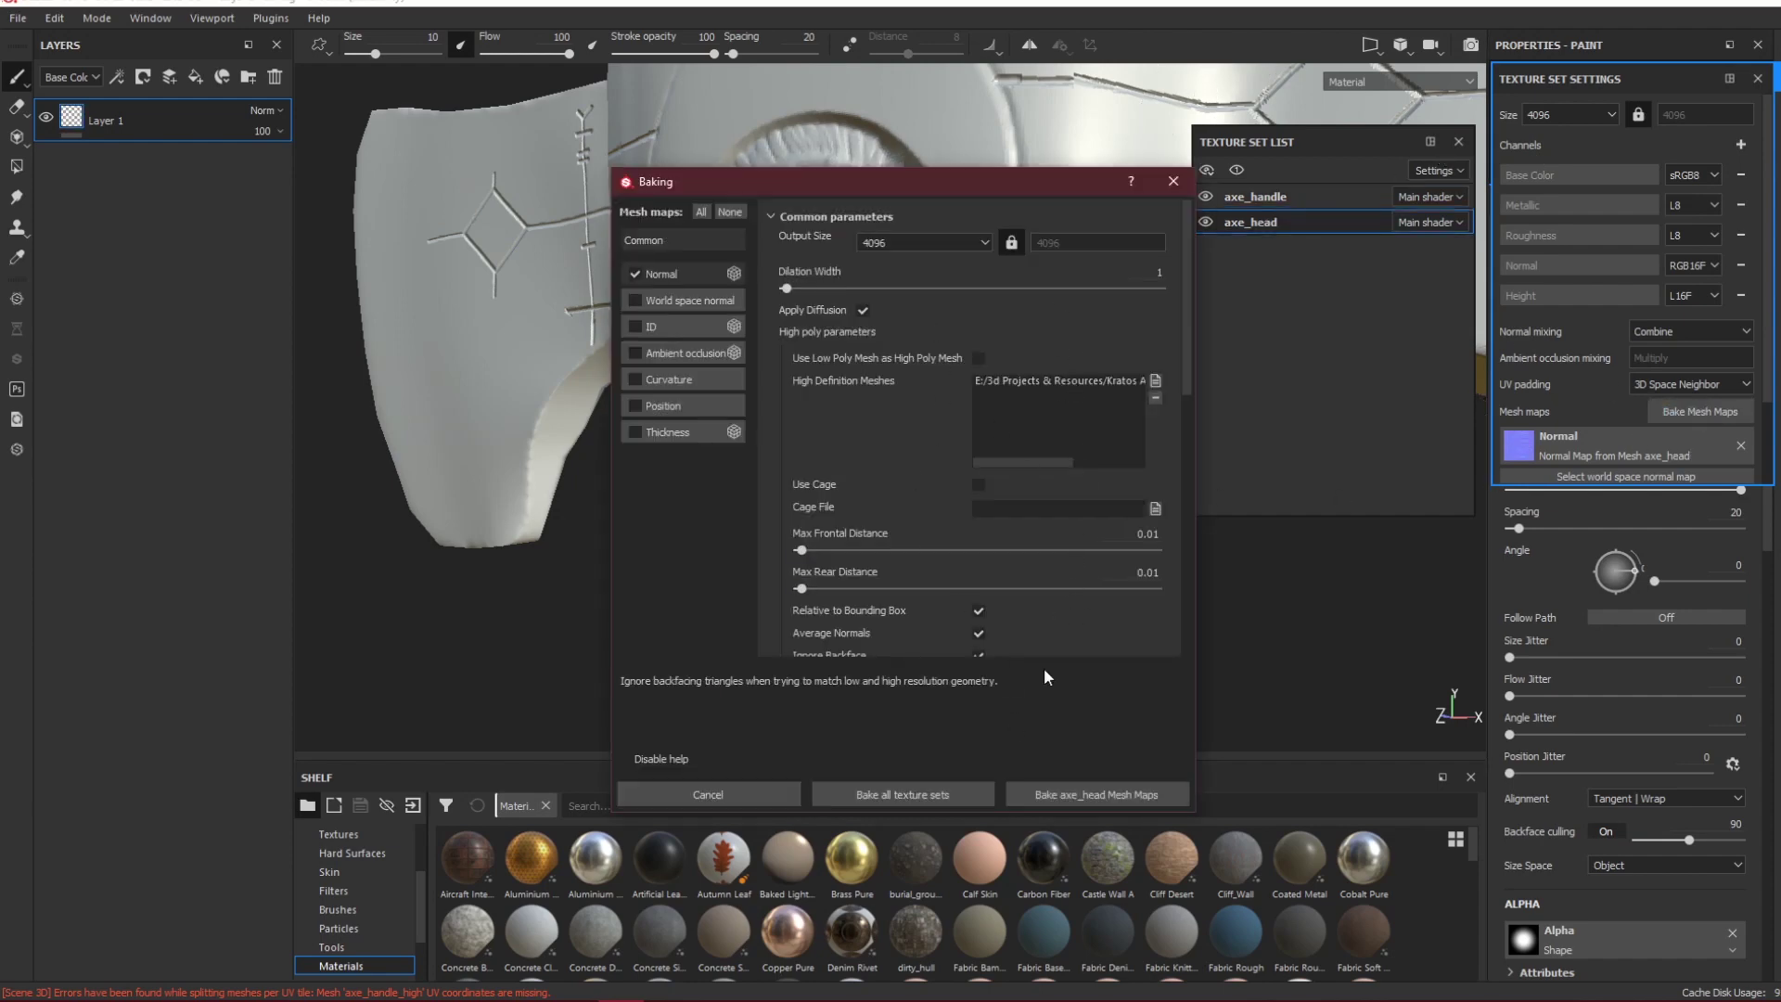
left_click(1060, 799)
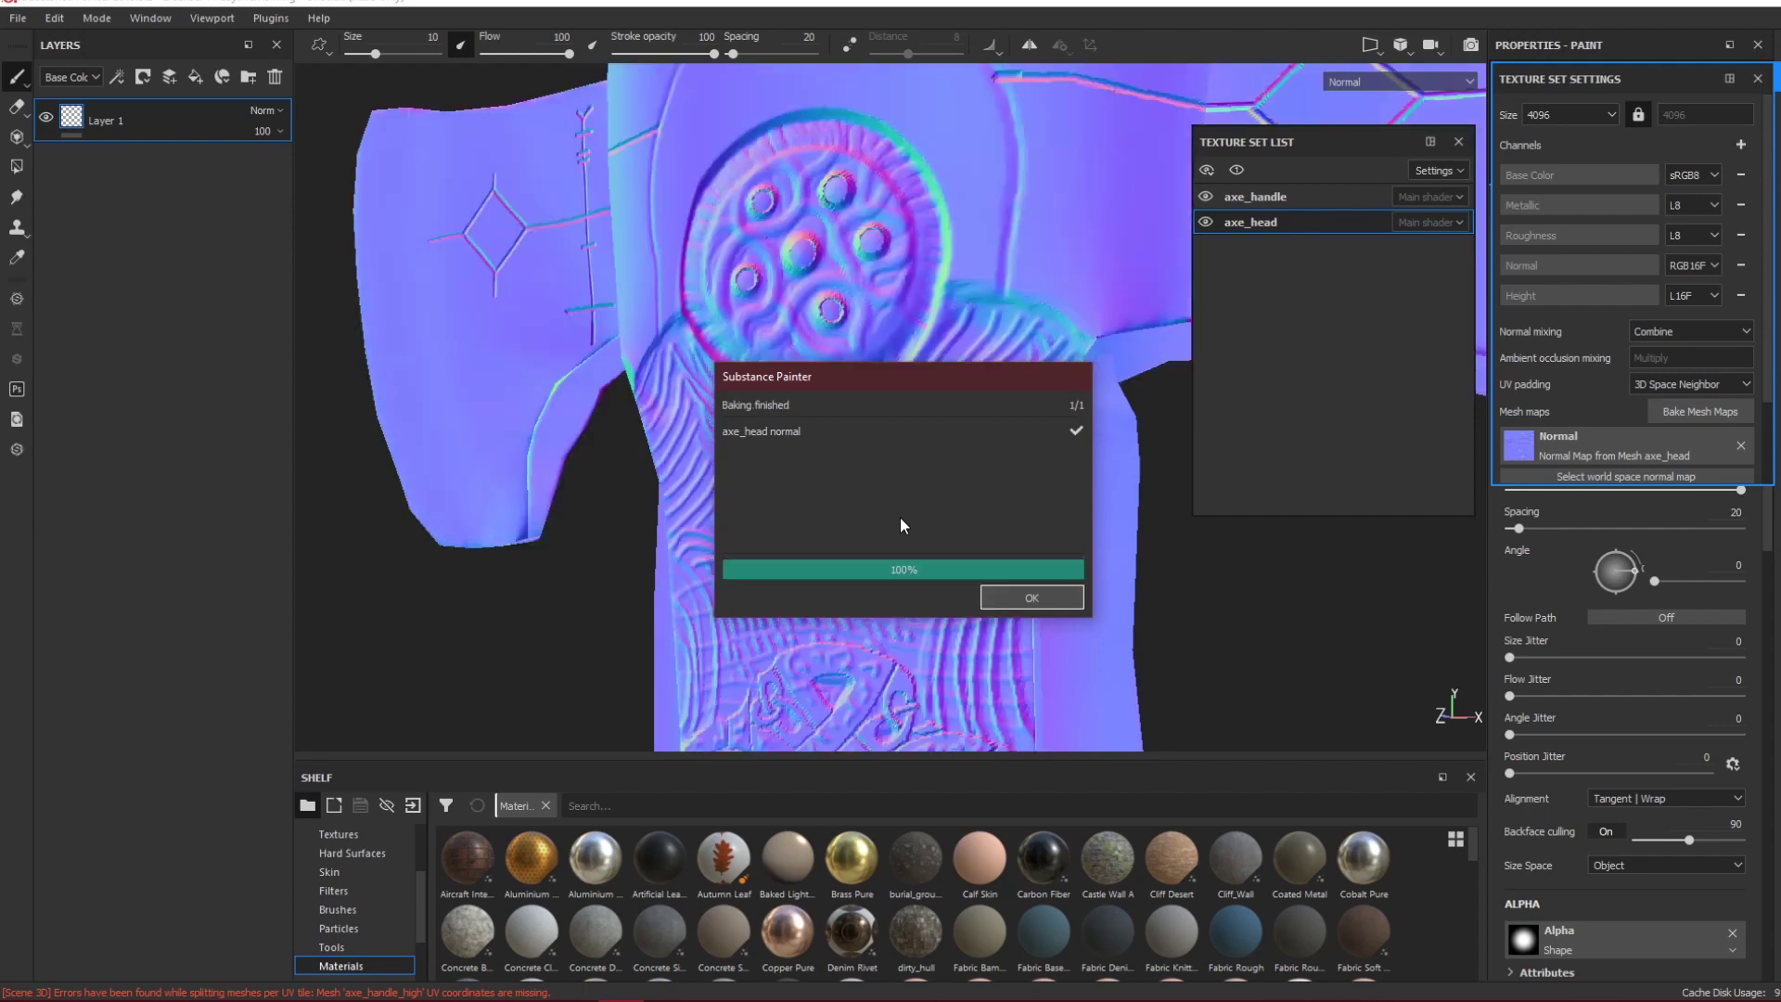
left_click(1022, 594)
Inspect the rebaked normal detail on the axe head's medallion and ornamented strip from the side.
middle_click_drag(898, 466, 978, 546, "alt")
right_click_drag(990, 512, 975, 470, "alt")
mouse_move(976, 469)
left_mouse_down("alt")
mouse_move(1038, 386)
mouse_move(995, 305)
mouse_move(561, 437)
mouse_move(1216, 388)
mouse_move(1223, 407)
mouse_move(951, 394)
mouse_move(588, 481)
mouse_move(864, 436)
left_mouse_up("alt")
scroll(871, 427, "up", 5)
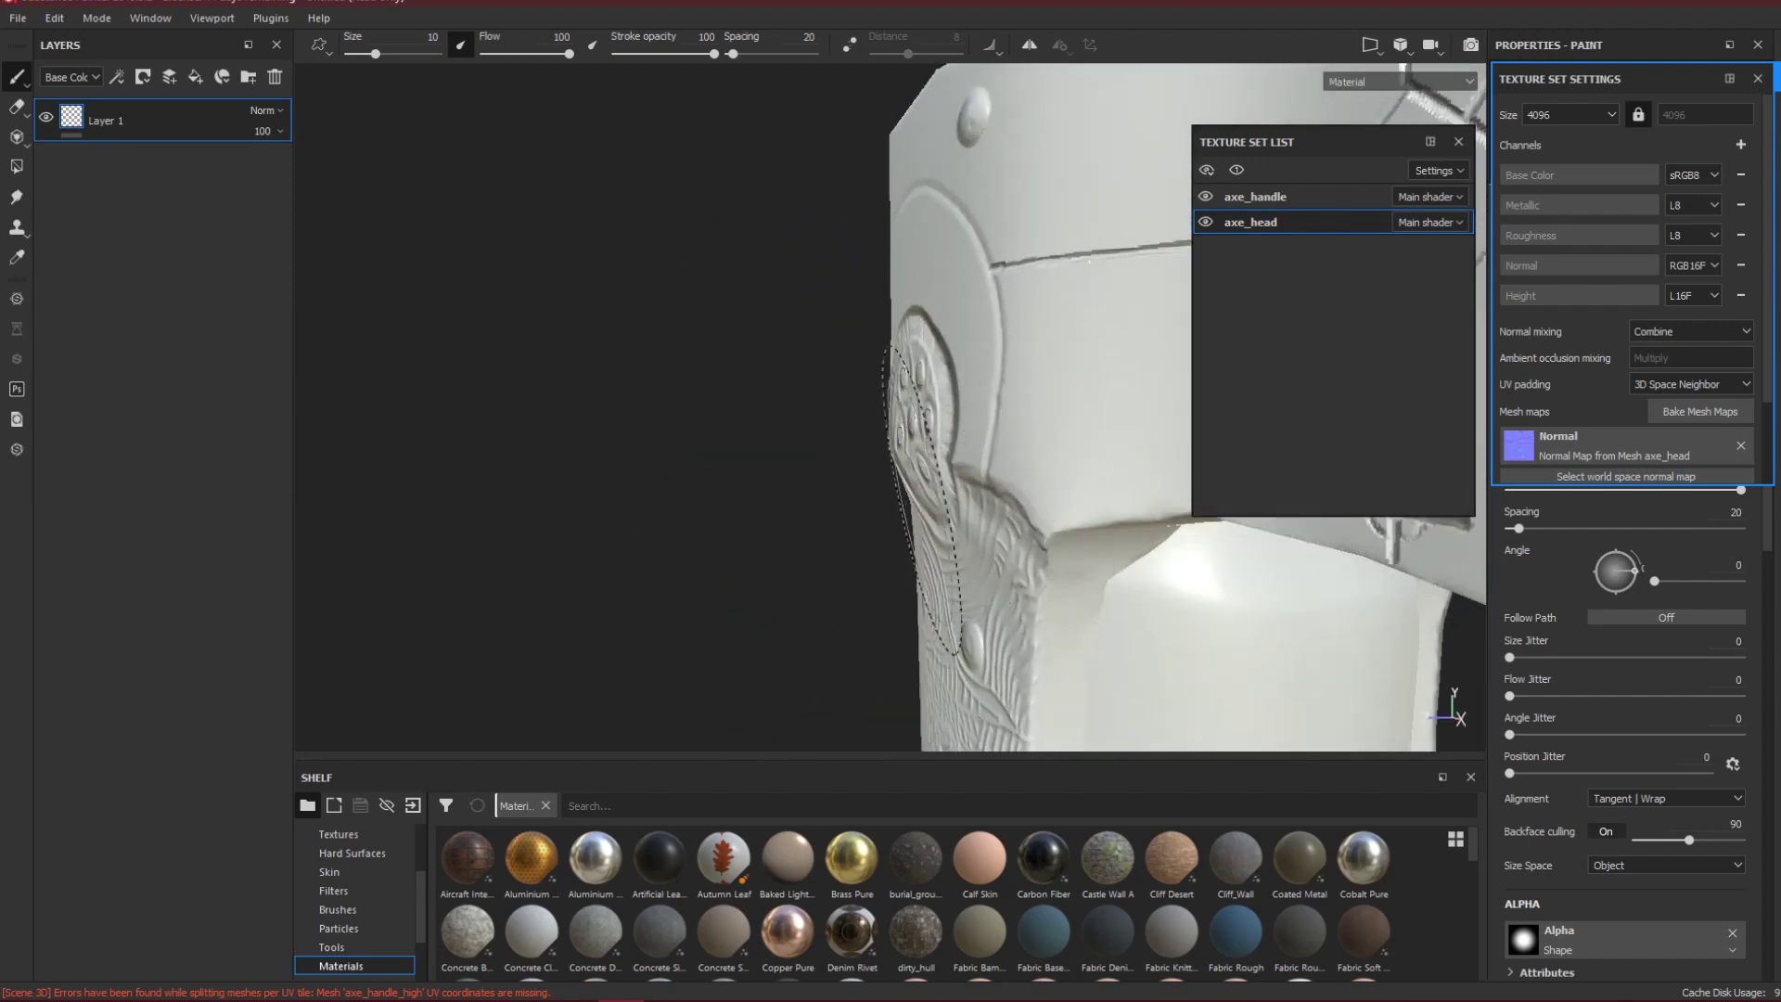
Inspect the baked normal detail on the axe head's medallion, ornamented strip, back and both faces.
left_click_drag(948, 404, 1143, 413, "alt")
scroll(1113, 426, "down", 4)
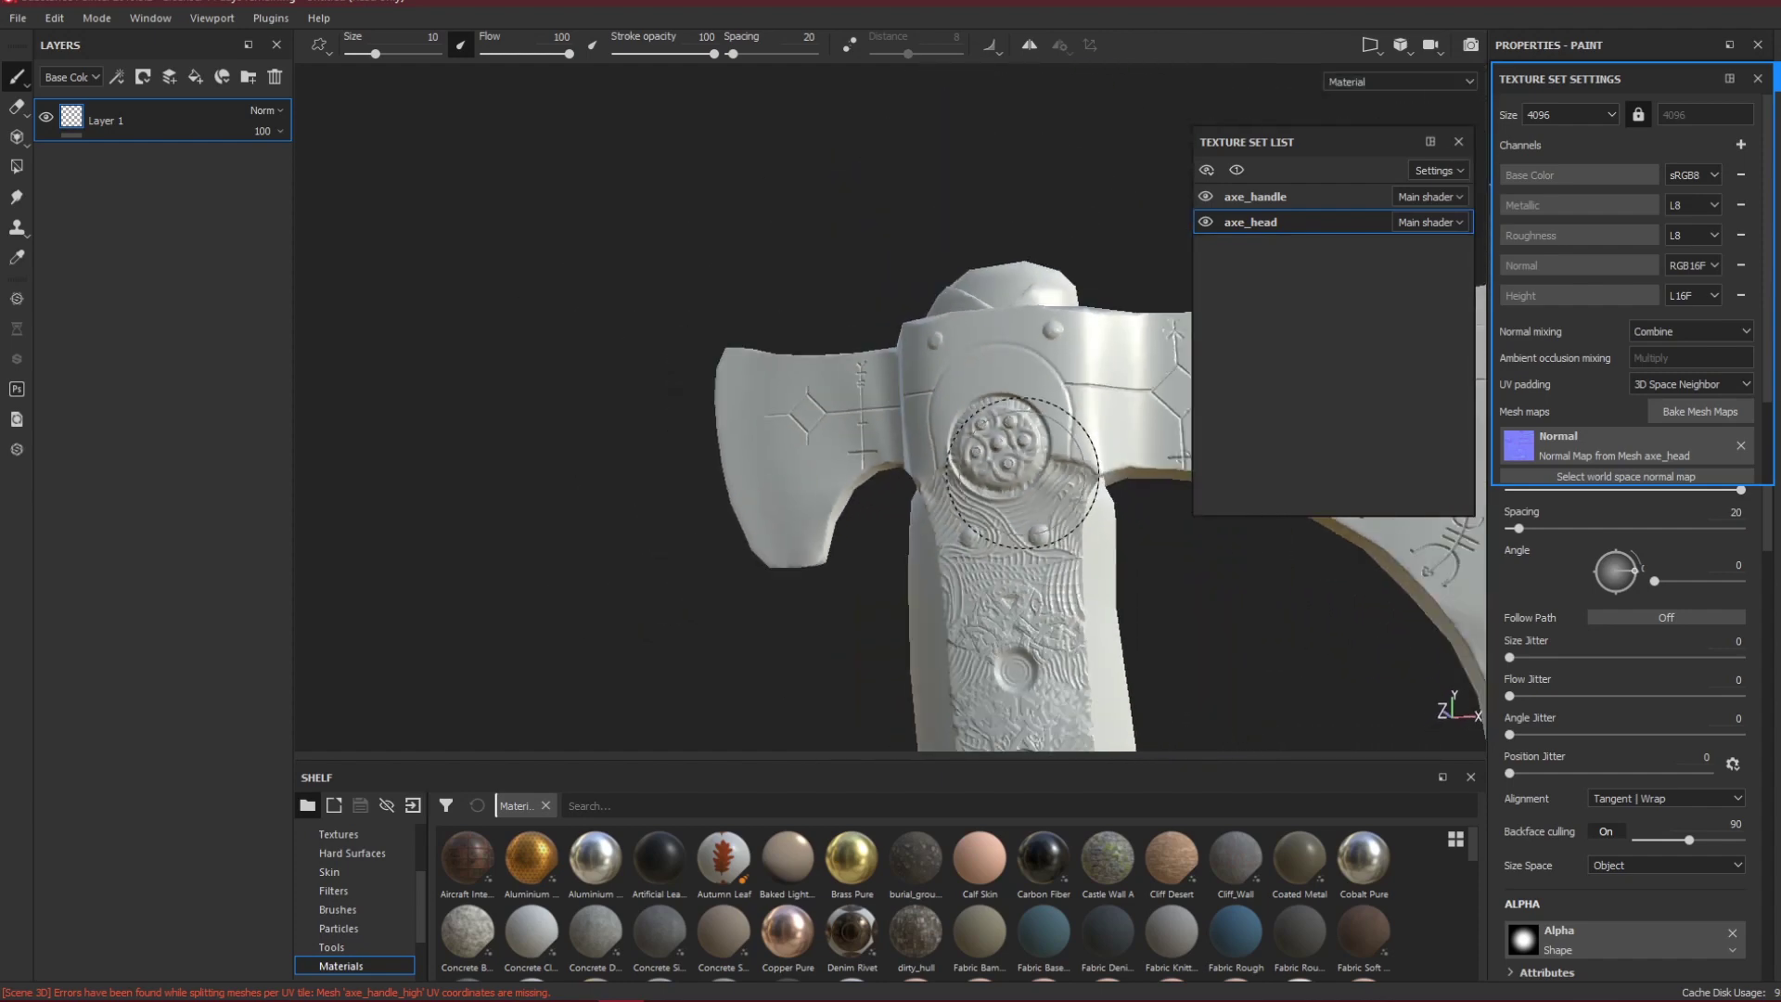
middle_click_drag(868, 486, 519, 297, "alt")
scroll(509, 386, "down", 3)
left_click_drag(509, 386, 1055, 512, "alt")
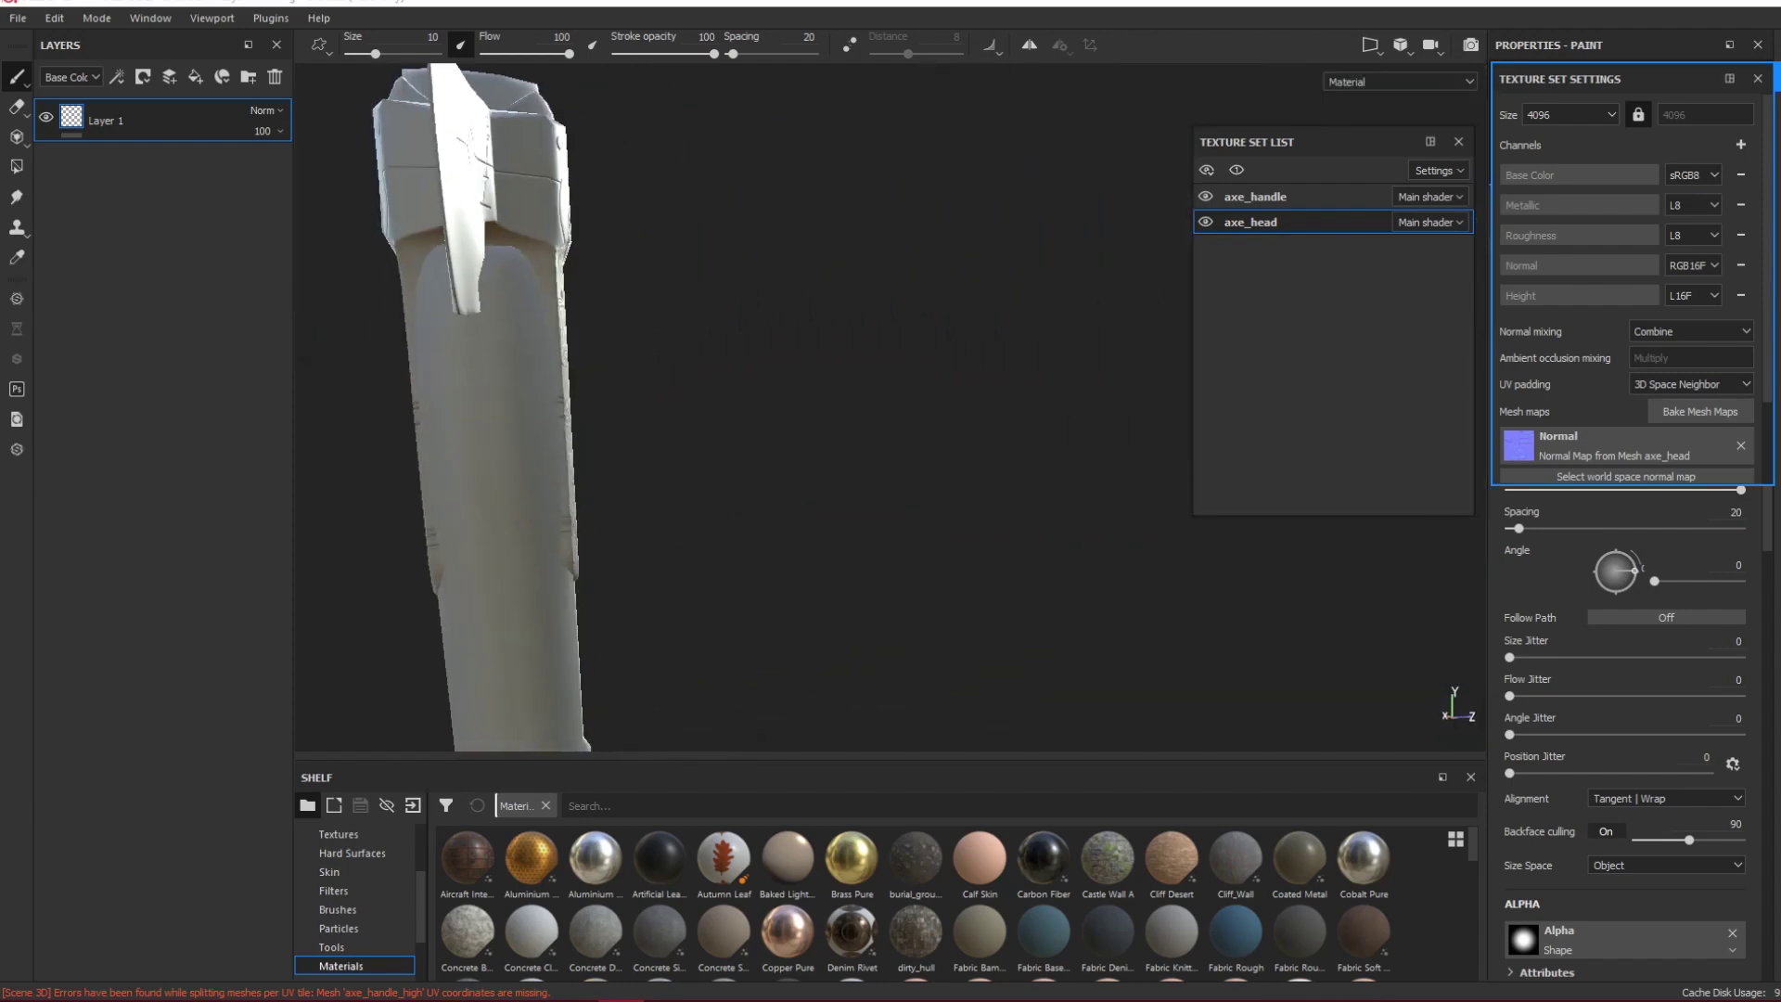
middle_click_drag(605, 478, 1126, 558, "alt")
left_click_drag(1126, 558, 986, 471, "alt")
middle_click_drag(986, 472, 691, 399, "alt")
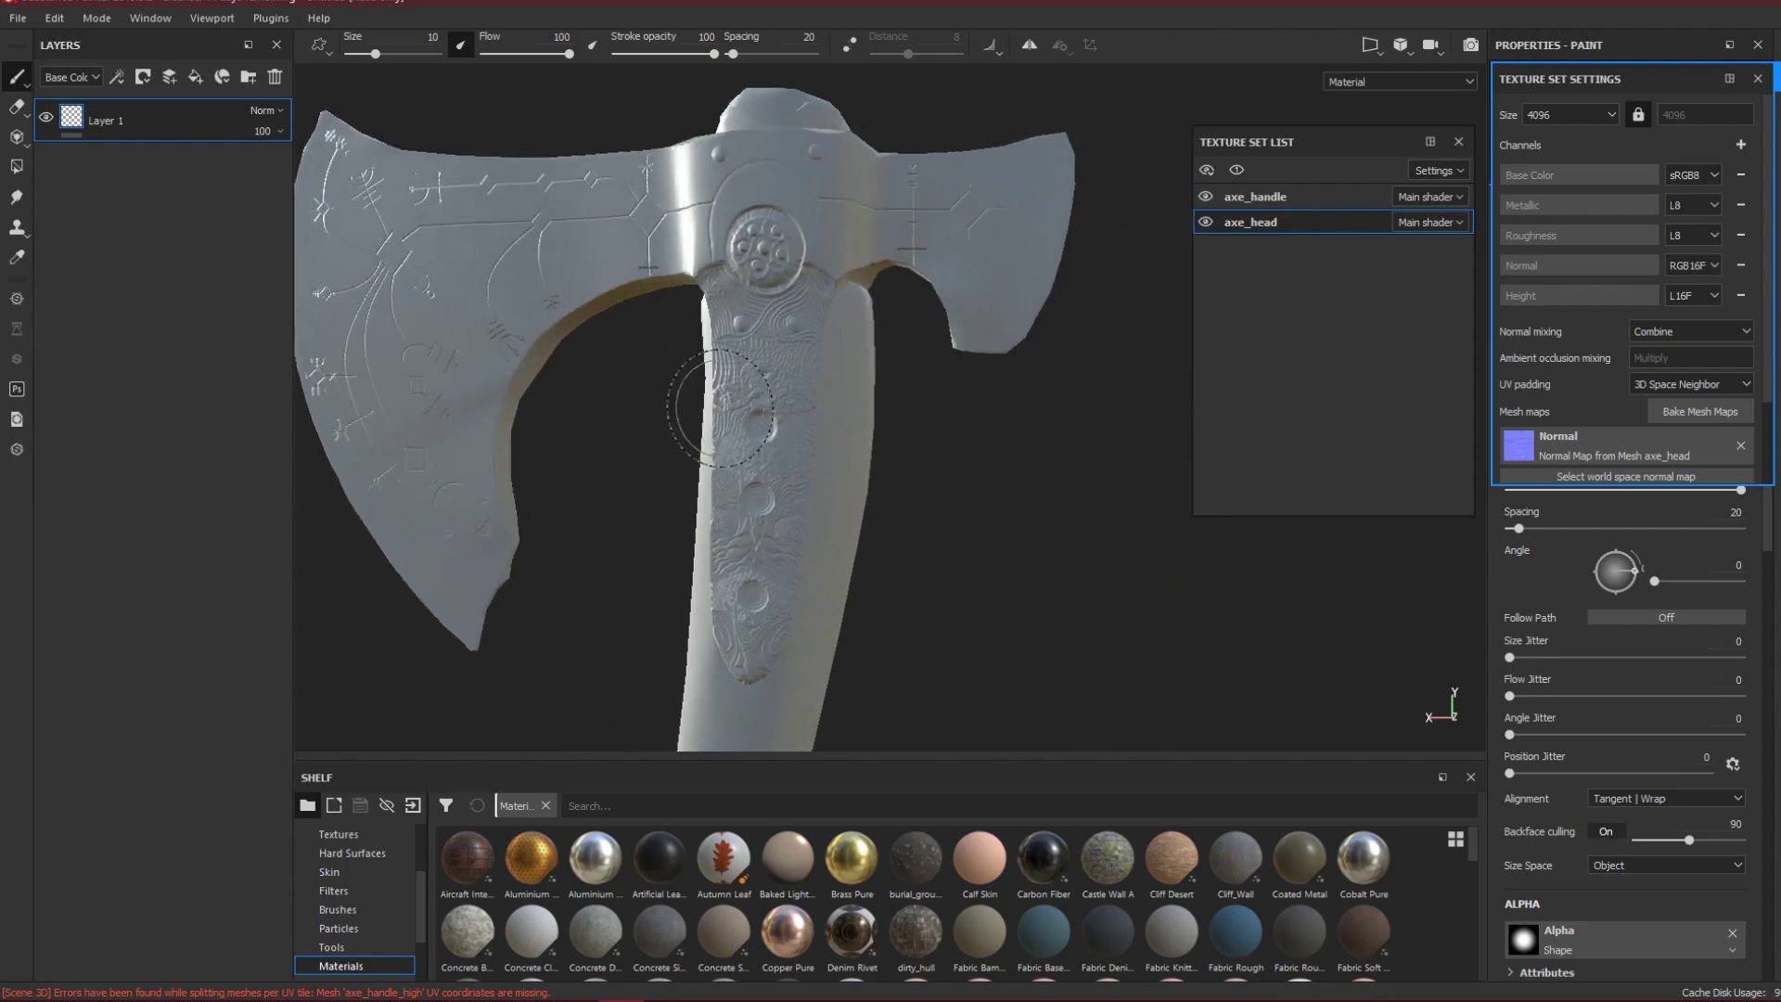
left_click_drag(691, 399, 729, 428, "alt")
scroll(729, 428, "down", 2)
scroll(729, 428, "down", 2)
right_click_drag(700, 476, 785, 475, "shift")
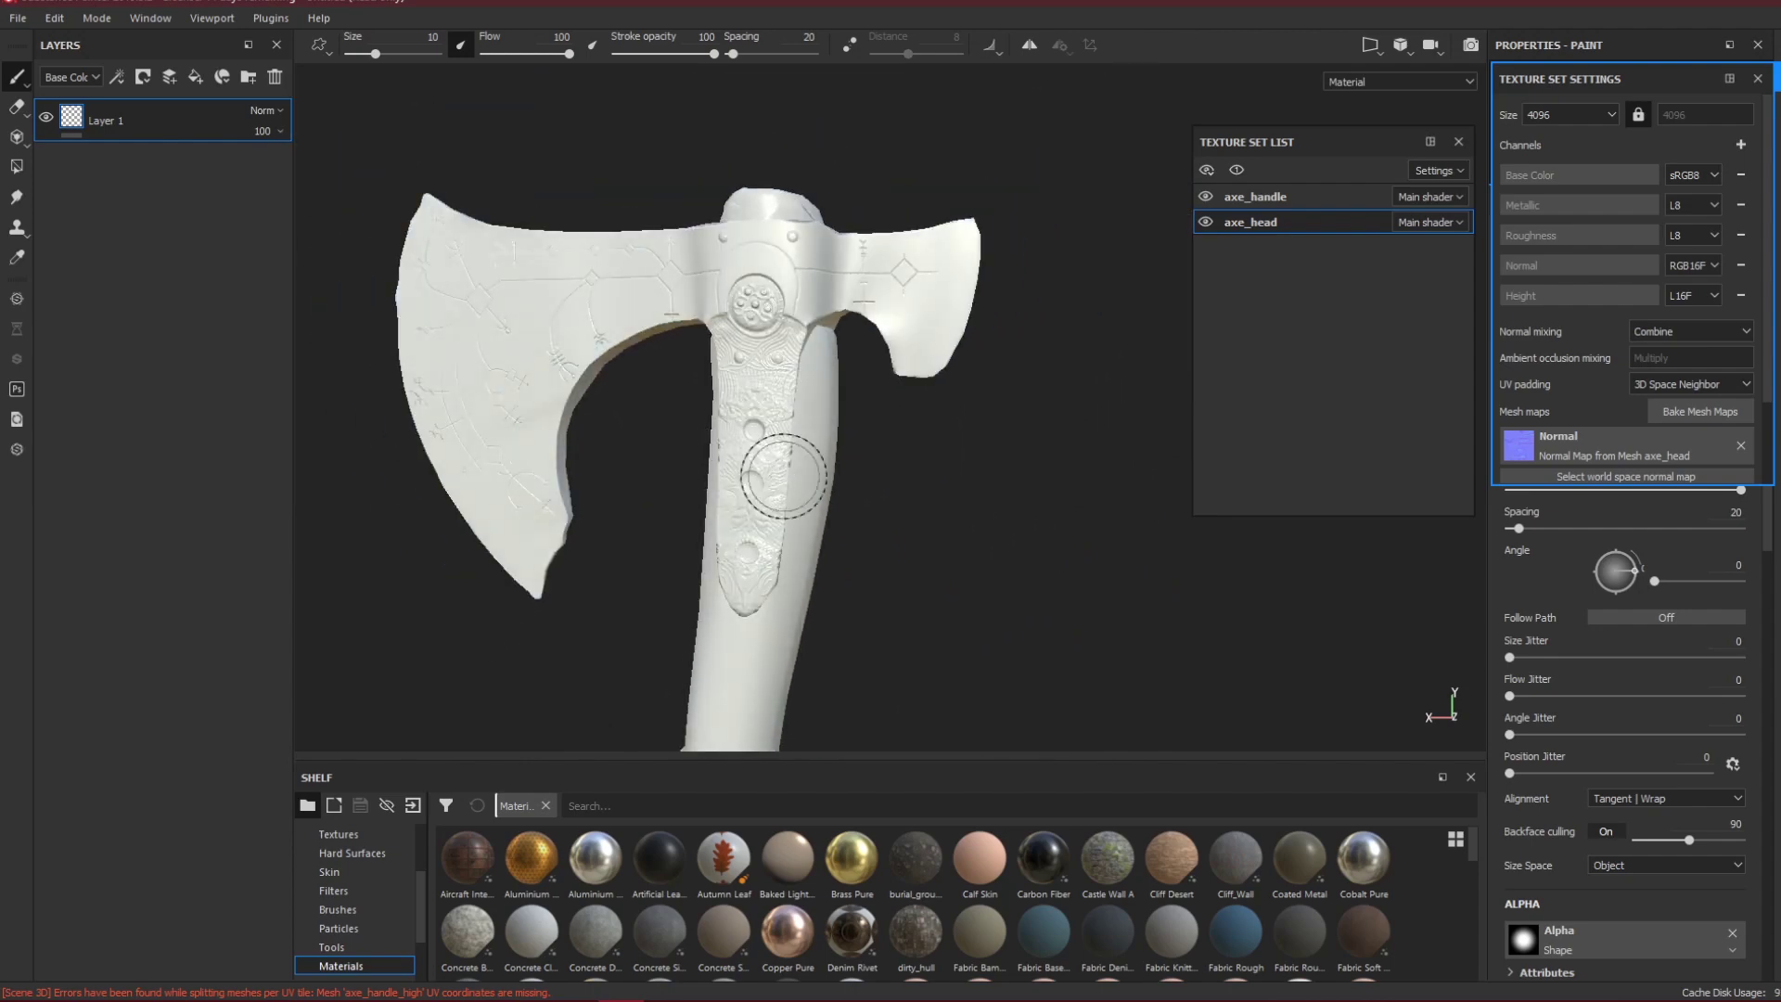
middle_click_drag(740, 493, 781, 244, "alt")
scroll(763, 367, "down", 3)
middle_click_drag(765, 367, 809, 439, "alt")
left_click_drag(731, 338, 887, 334, "alt")
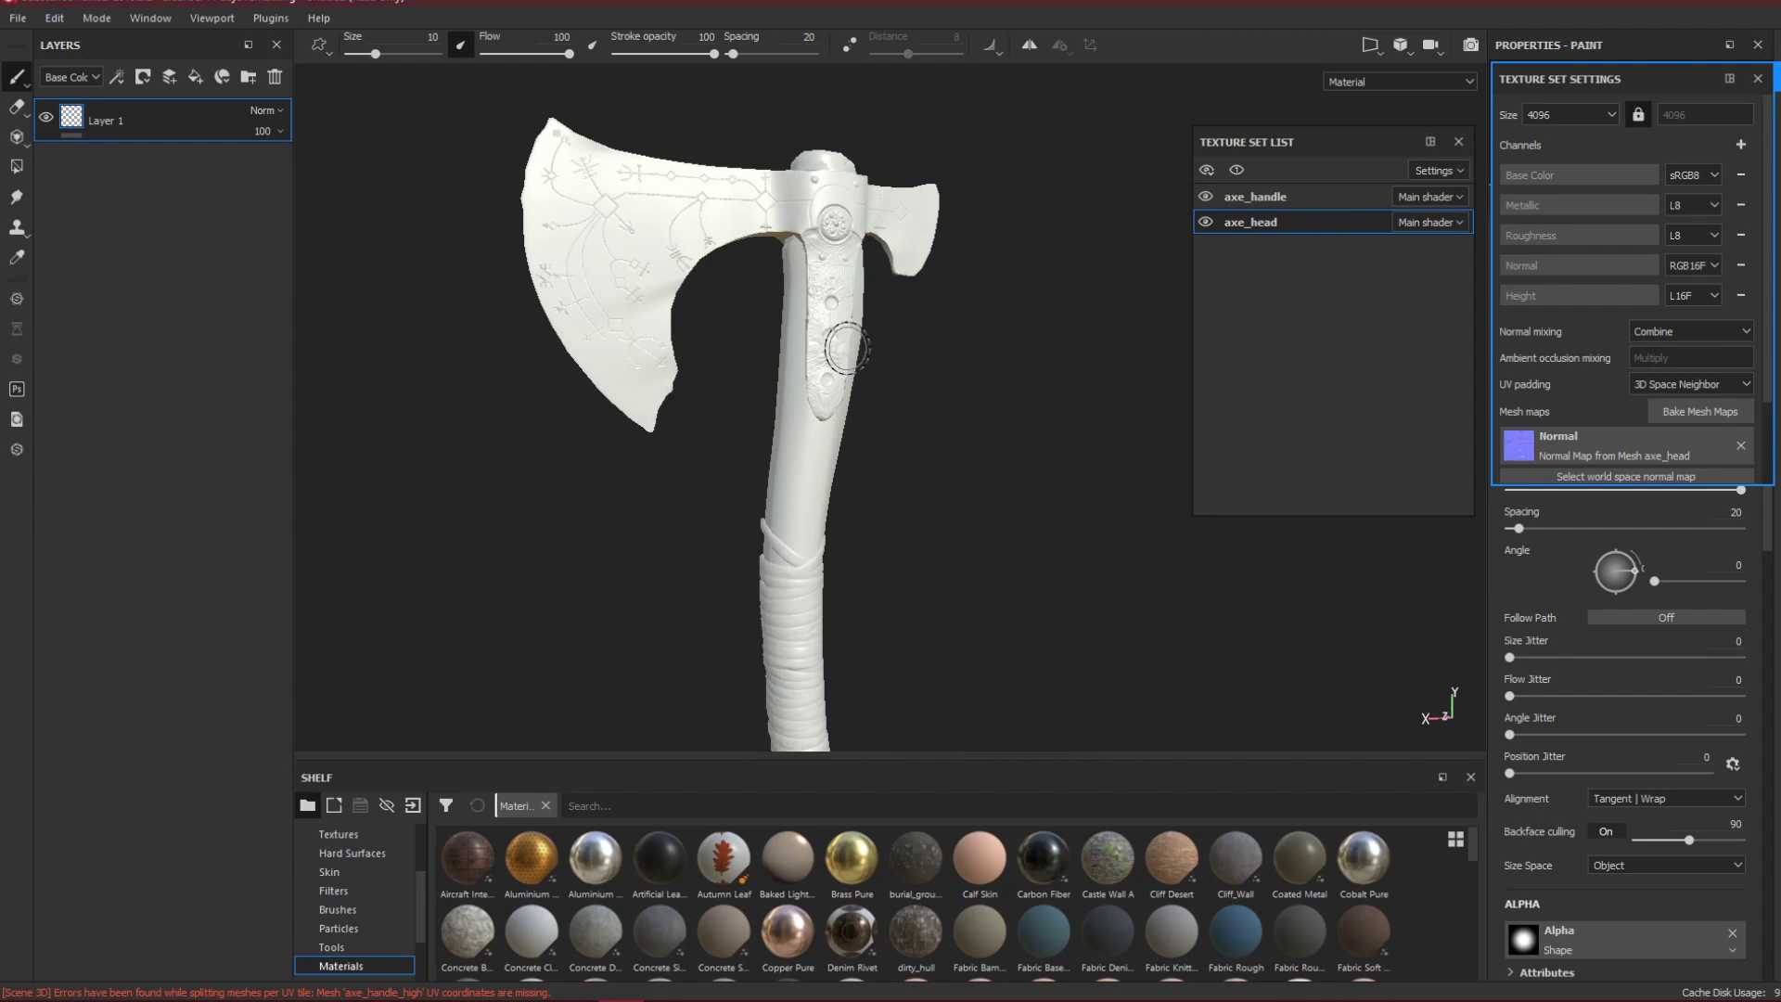
Examine the wrapped grip from several angles and the engraved blade for shading errors.
middle_click_drag(884, 508, 909, 251, "alt")
left_click_drag(921, 260, 1108, 295, "alt")
left_click_drag(901, 311, 976, 266, "alt")
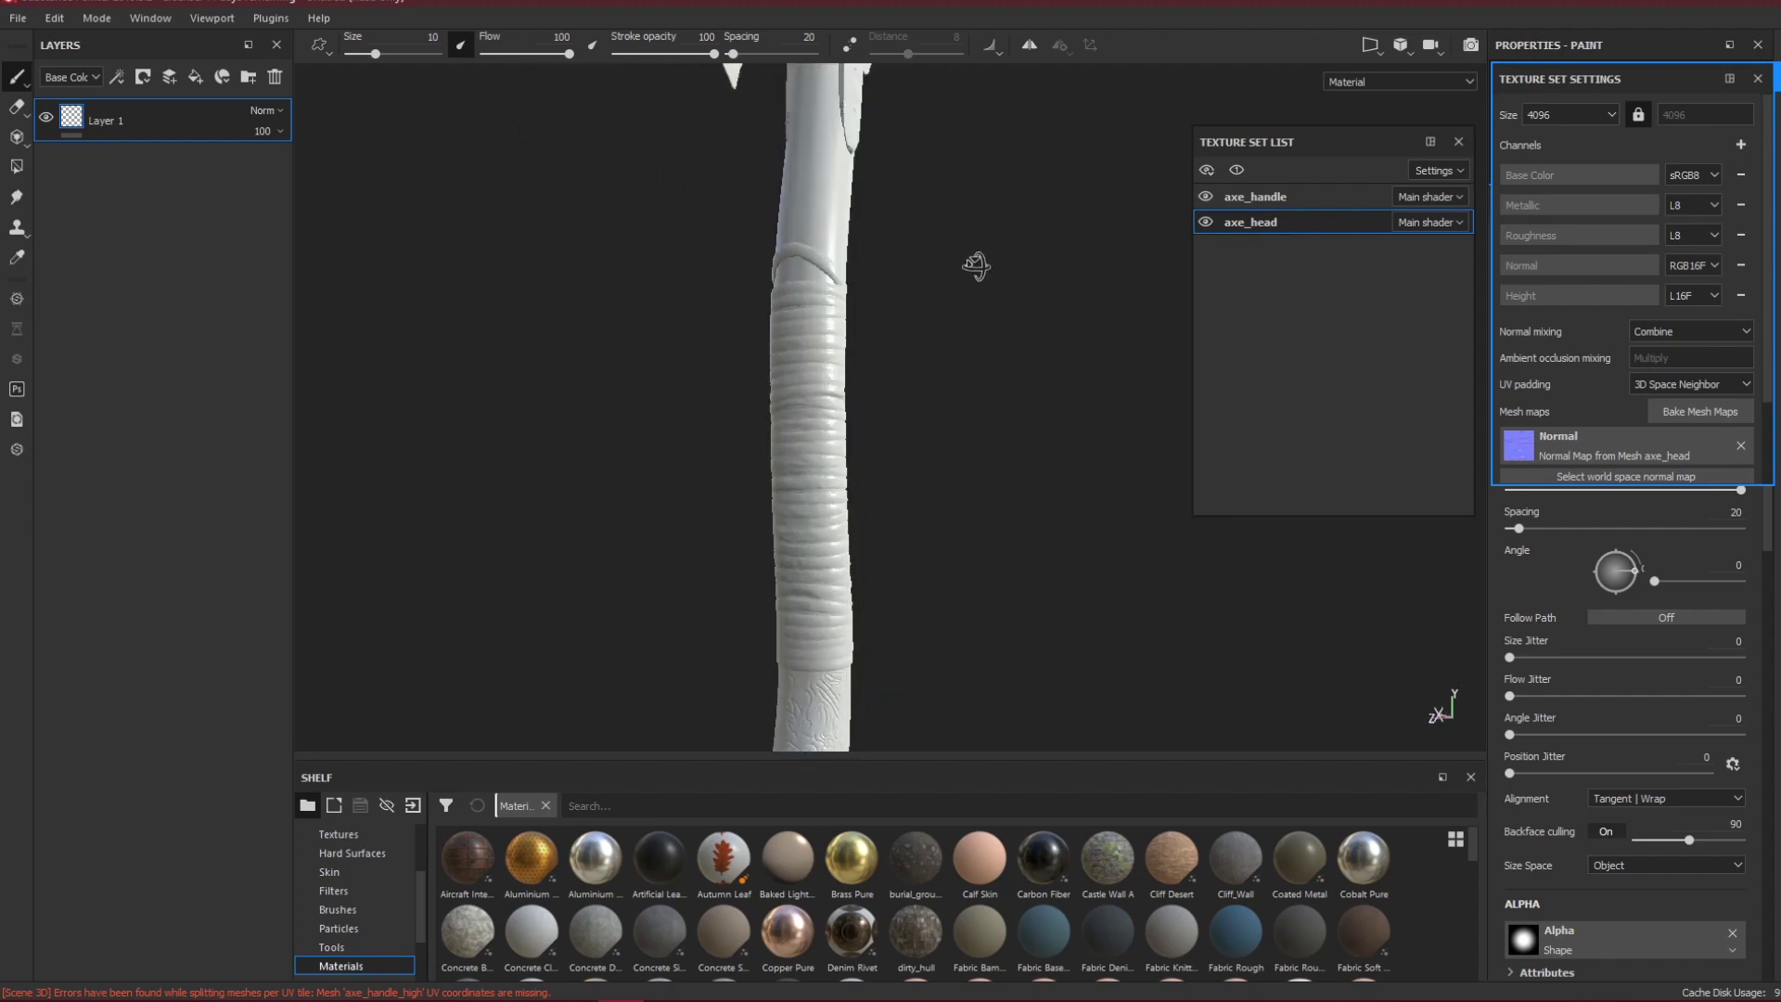
middle_click_drag(976, 266, 839, 287, "alt")
left_click_drag(838, 287, 805, 320, "alt")
left_click_drag(893, 242, 832, 301, "alt")
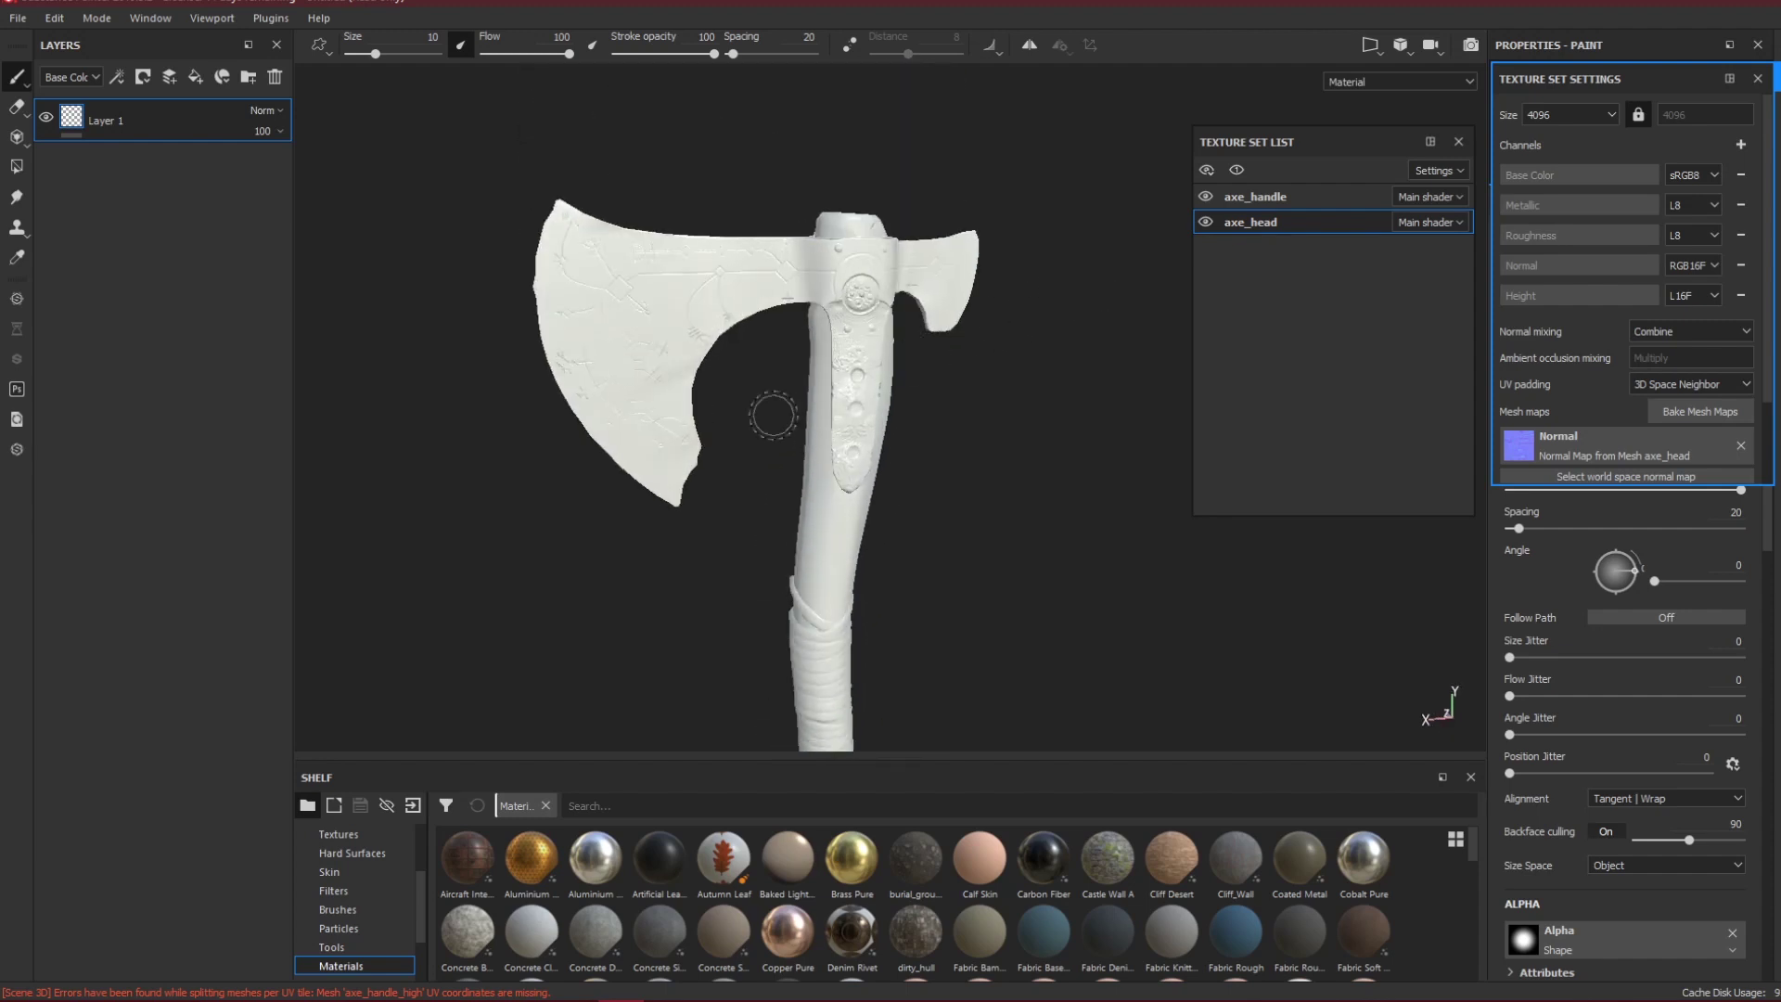
scroll(812, 379, "up", 2)
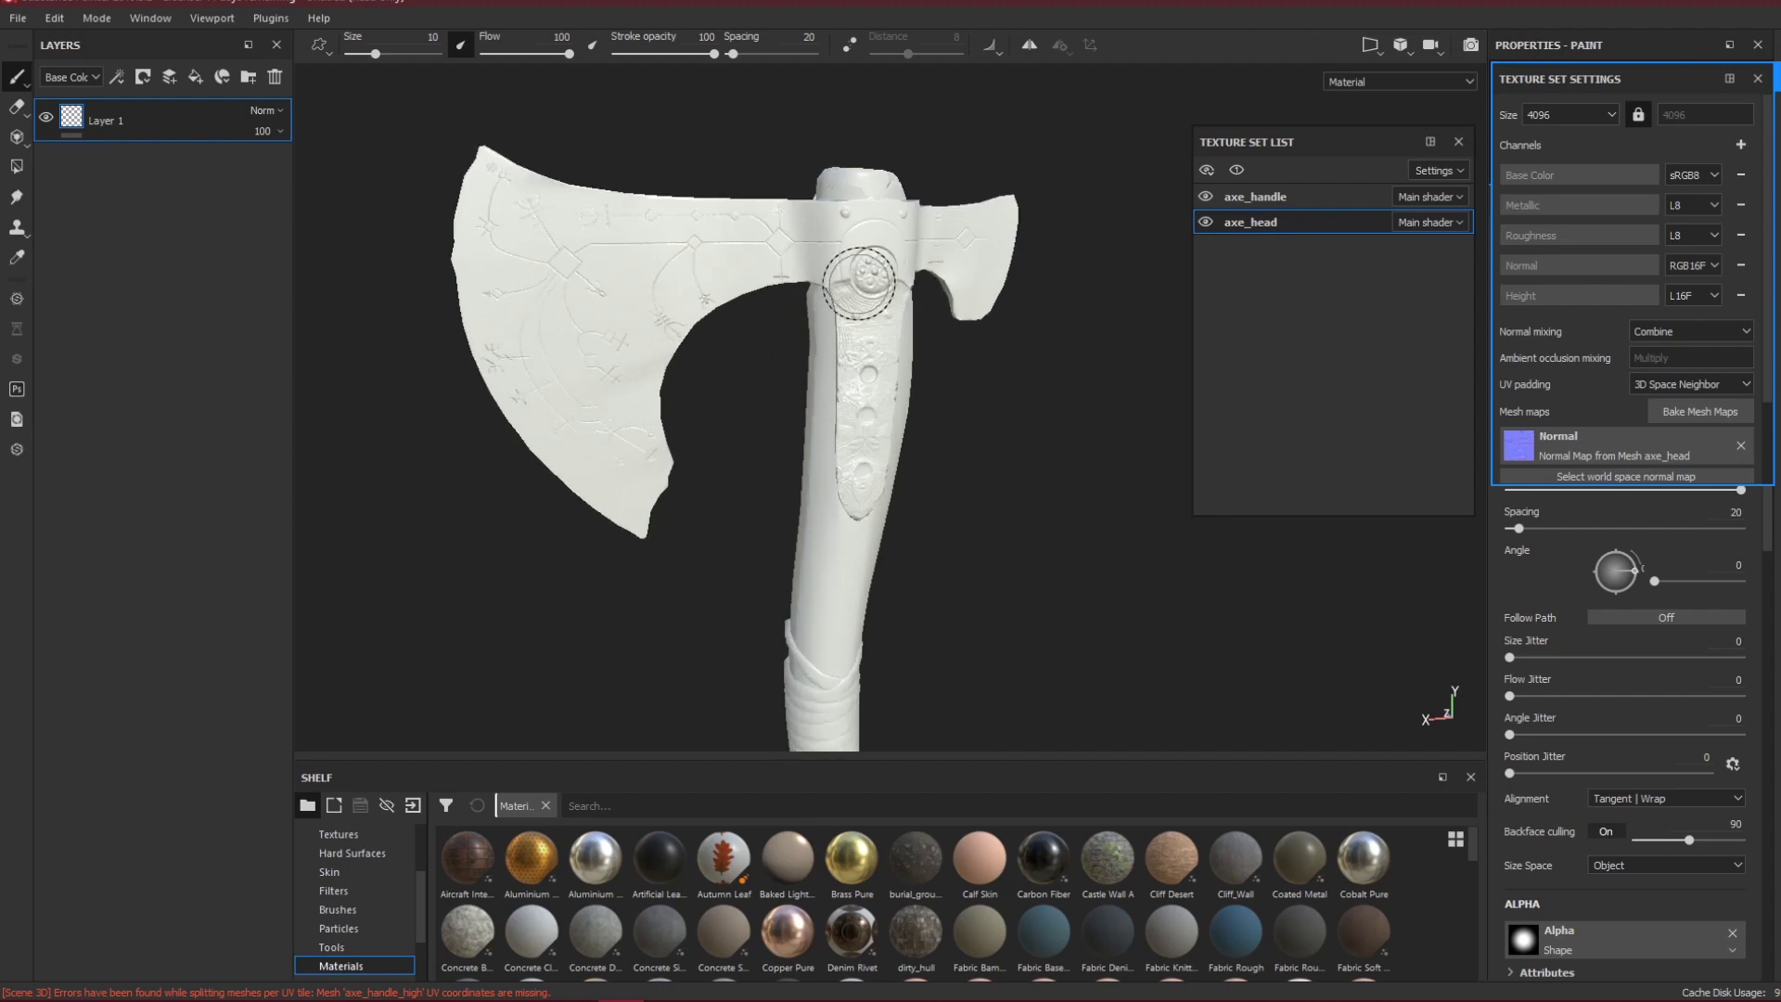
middle_click_drag(875, 266, 872, 425, "alt")
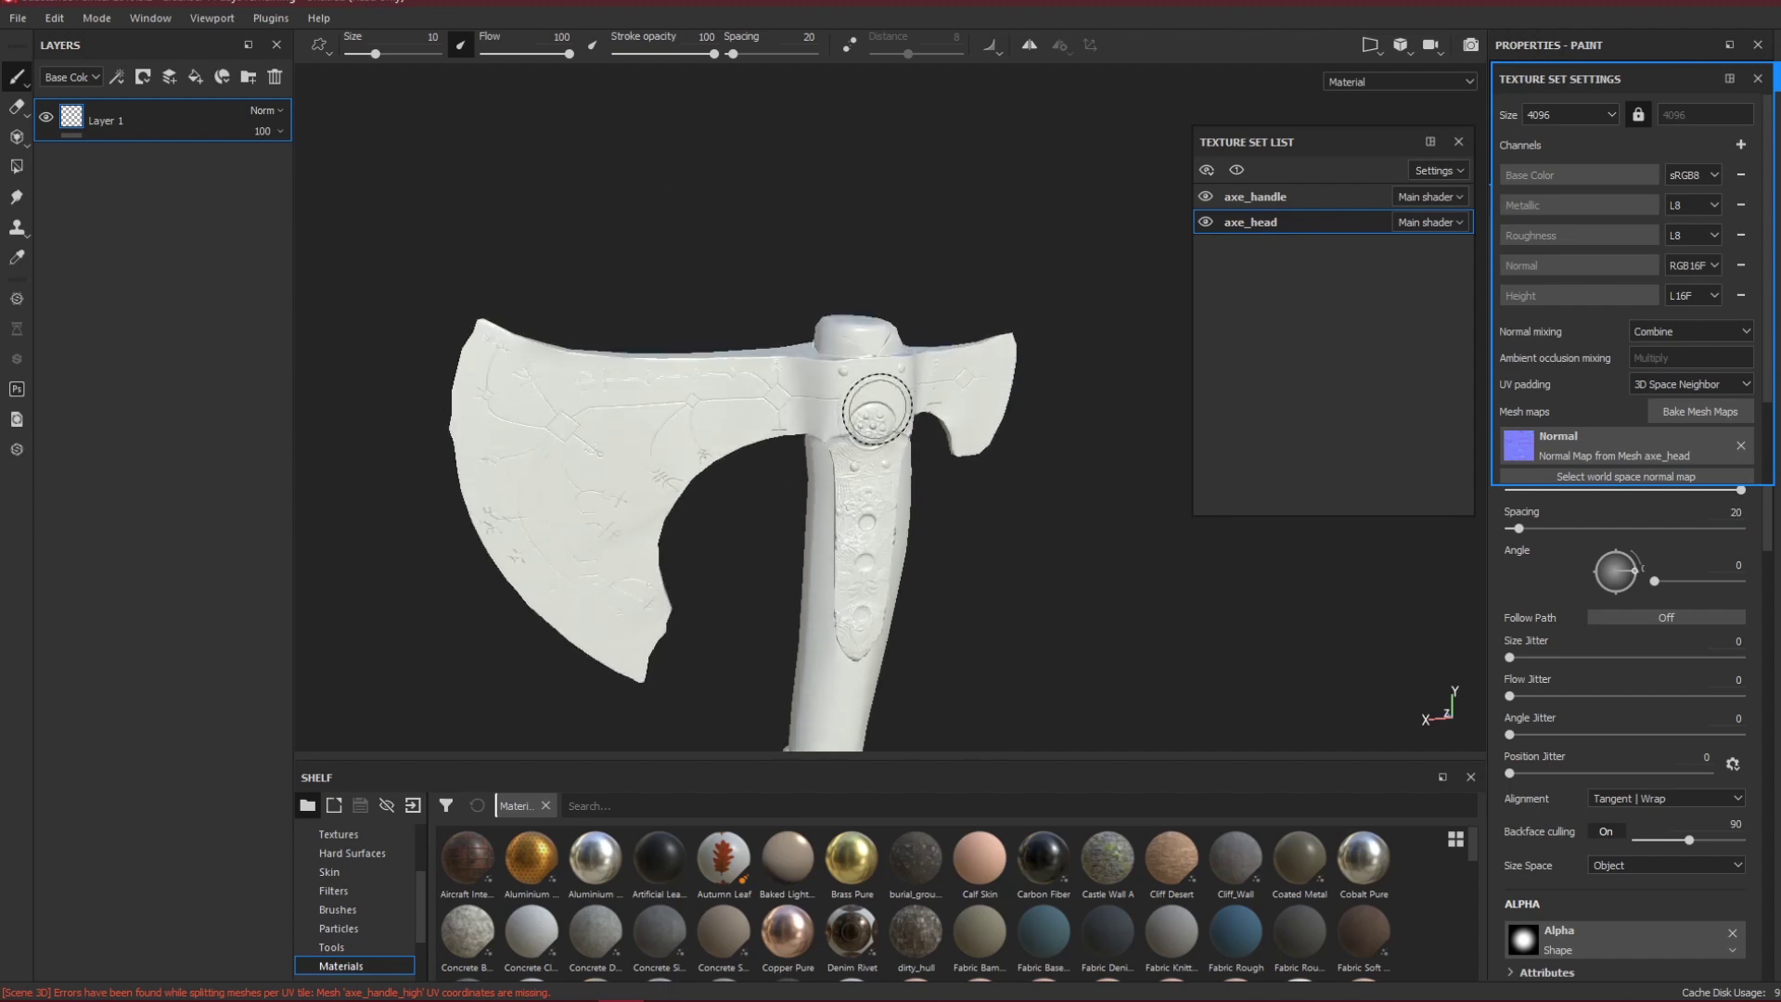
scroll(877, 409, "up", 2)
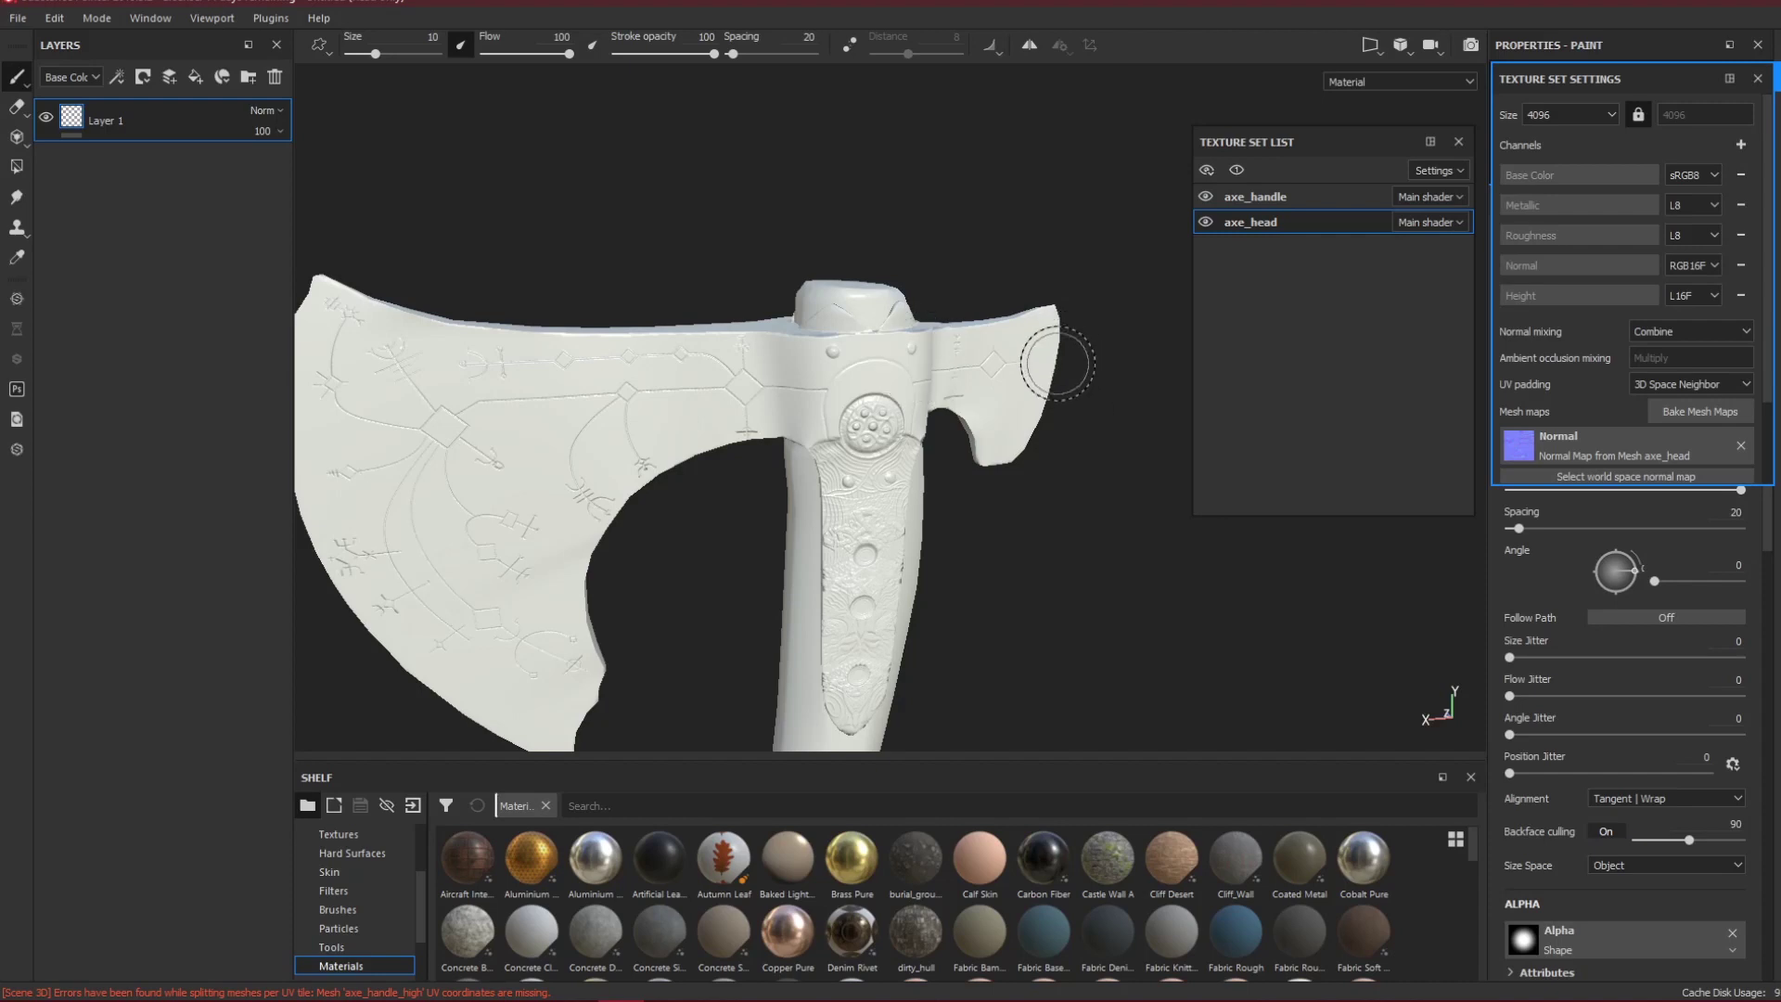
middle_click_drag(840, 452, 999, 365, "alt")
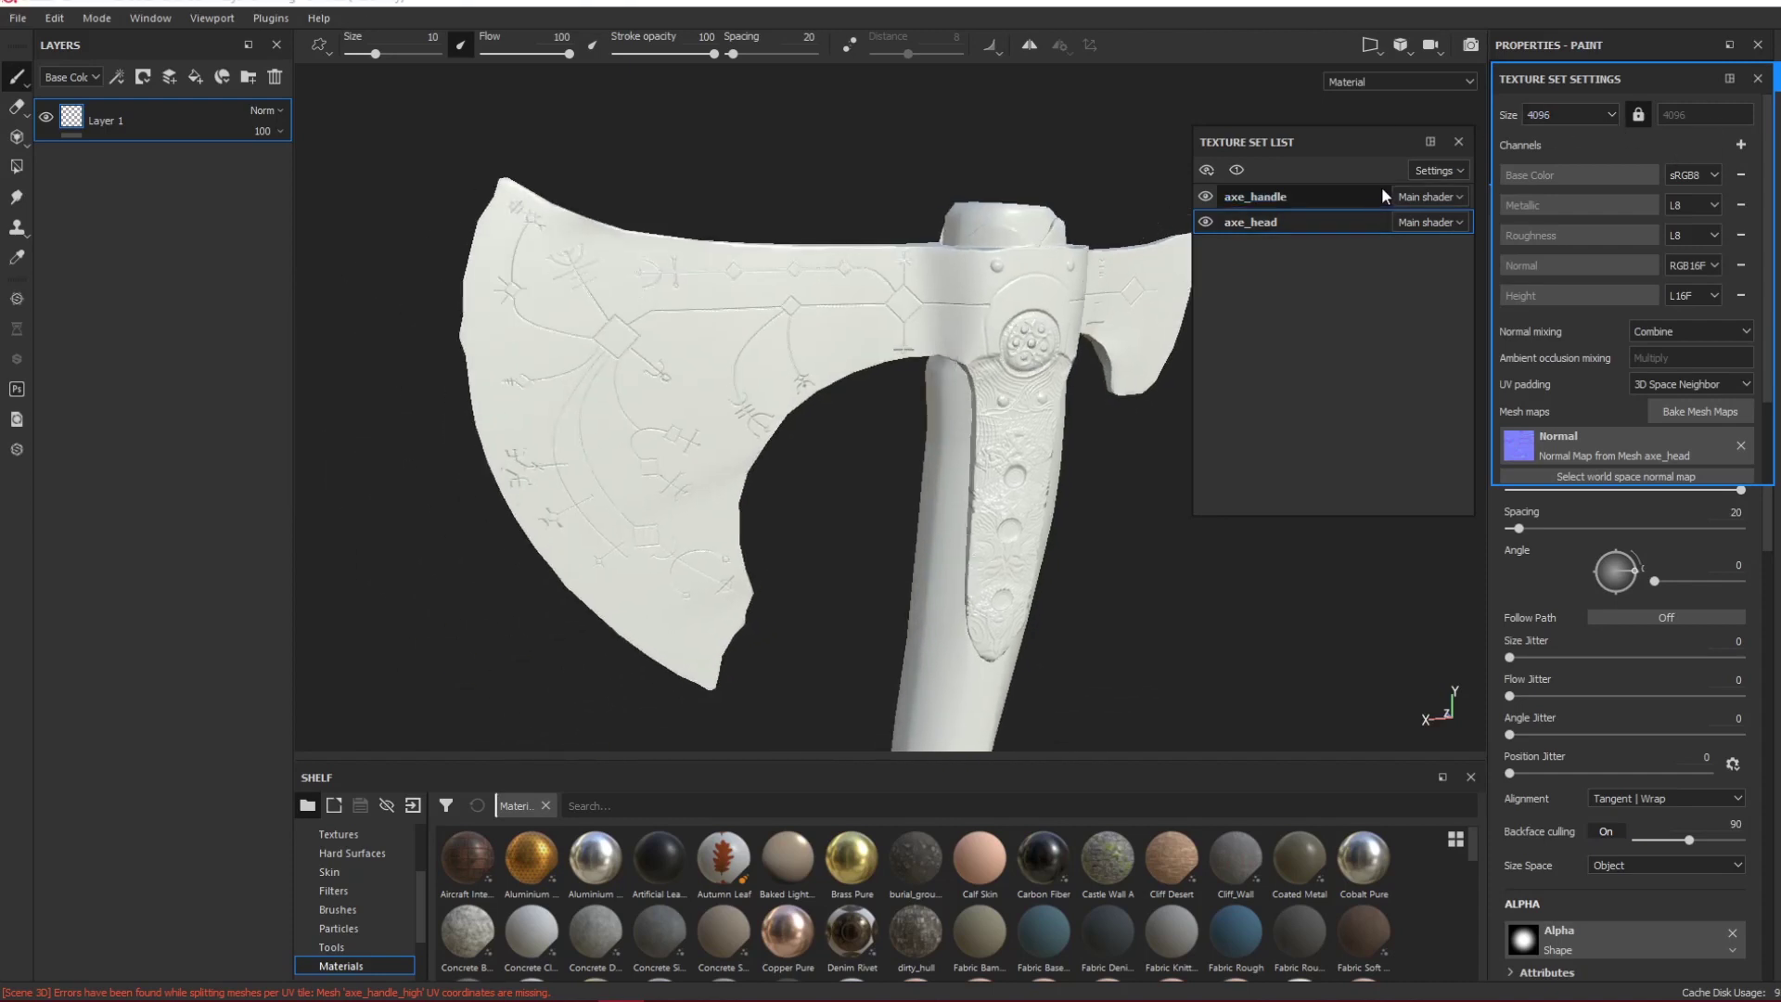
Set the axe_head texture set size to 2048 and check the engraved blade at that resolution.
left_click(1541, 116)
left_click(1544, 120)
left_click(1556, 175)
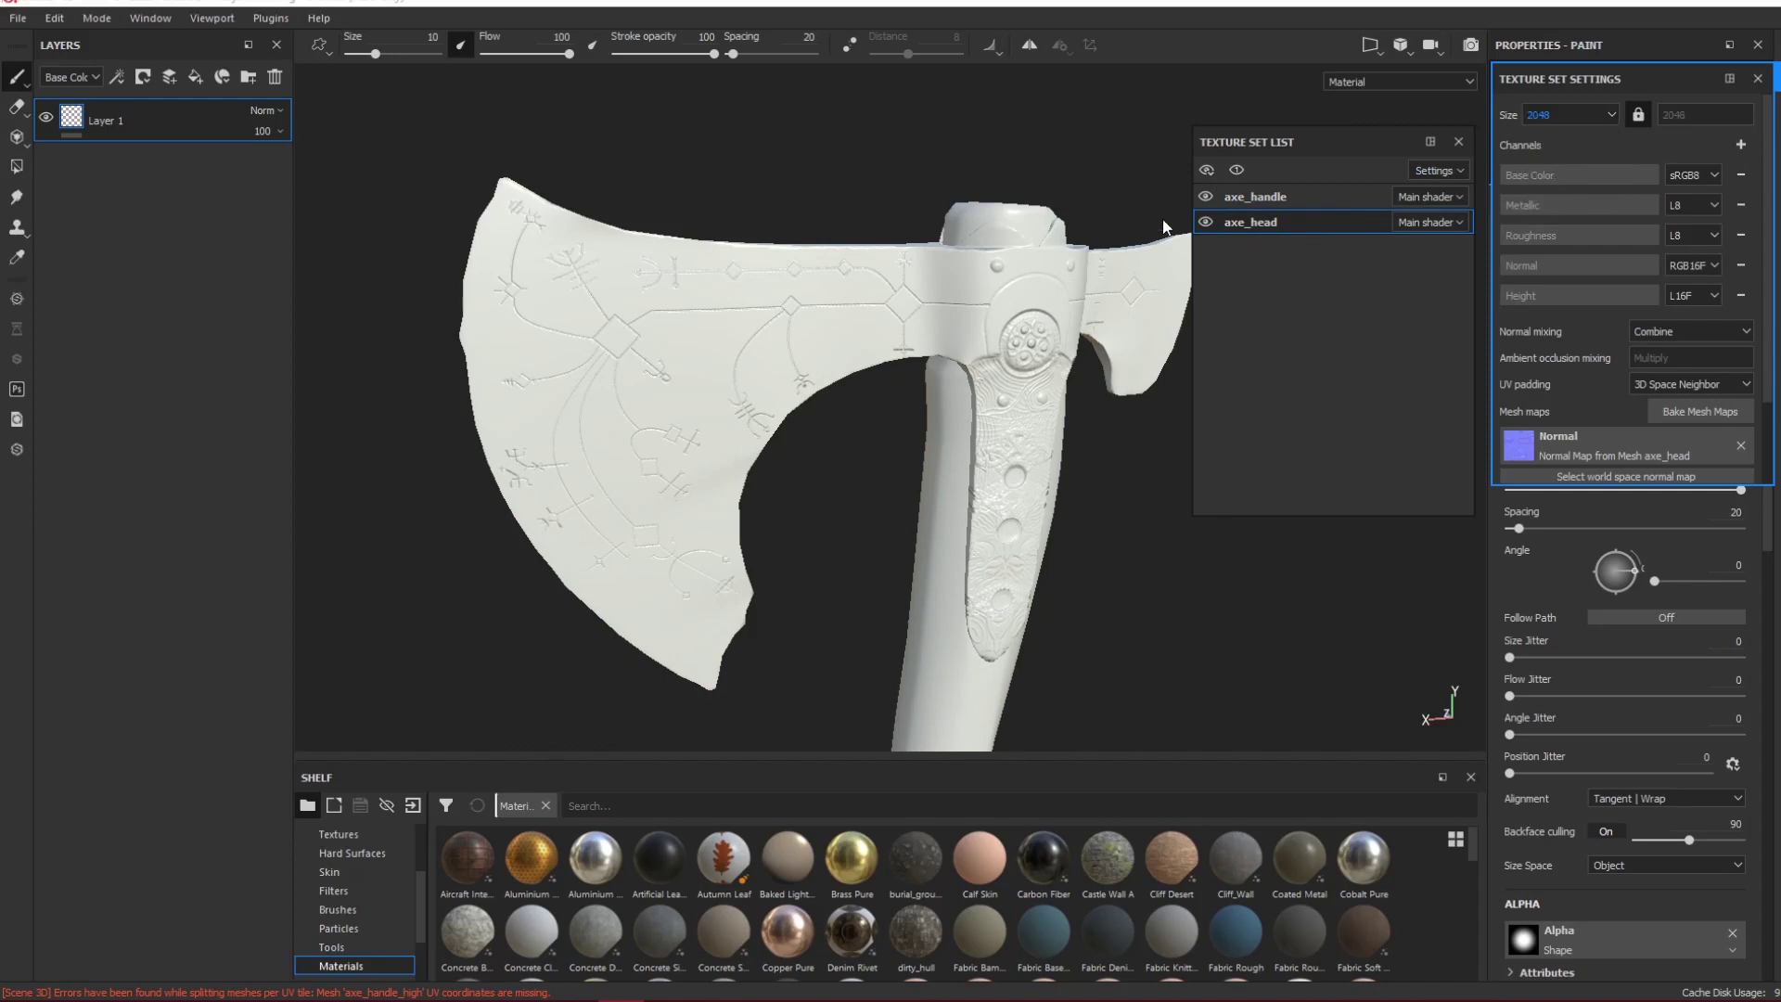
middle_click_drag(1013, 422, 942, 337, "alt")
left_click_drag(944, 336, 958, 293, "alt")
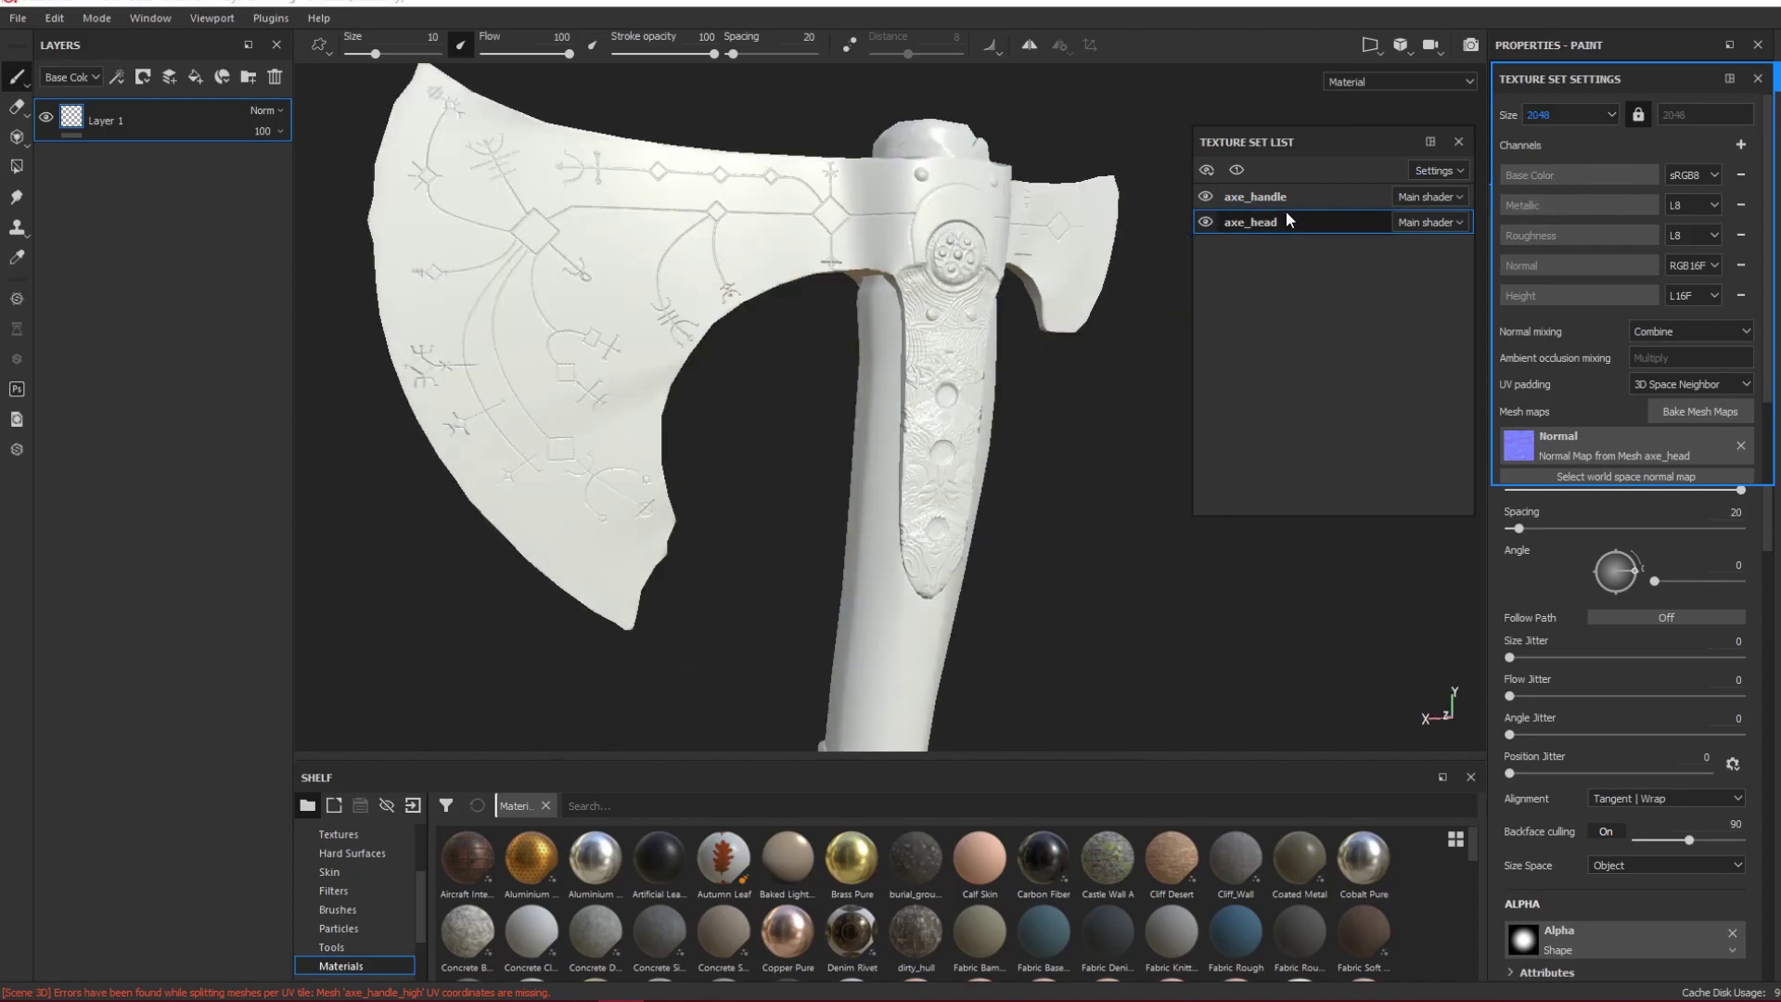
left_click_drag(616, 260, 711, 287, "alt")
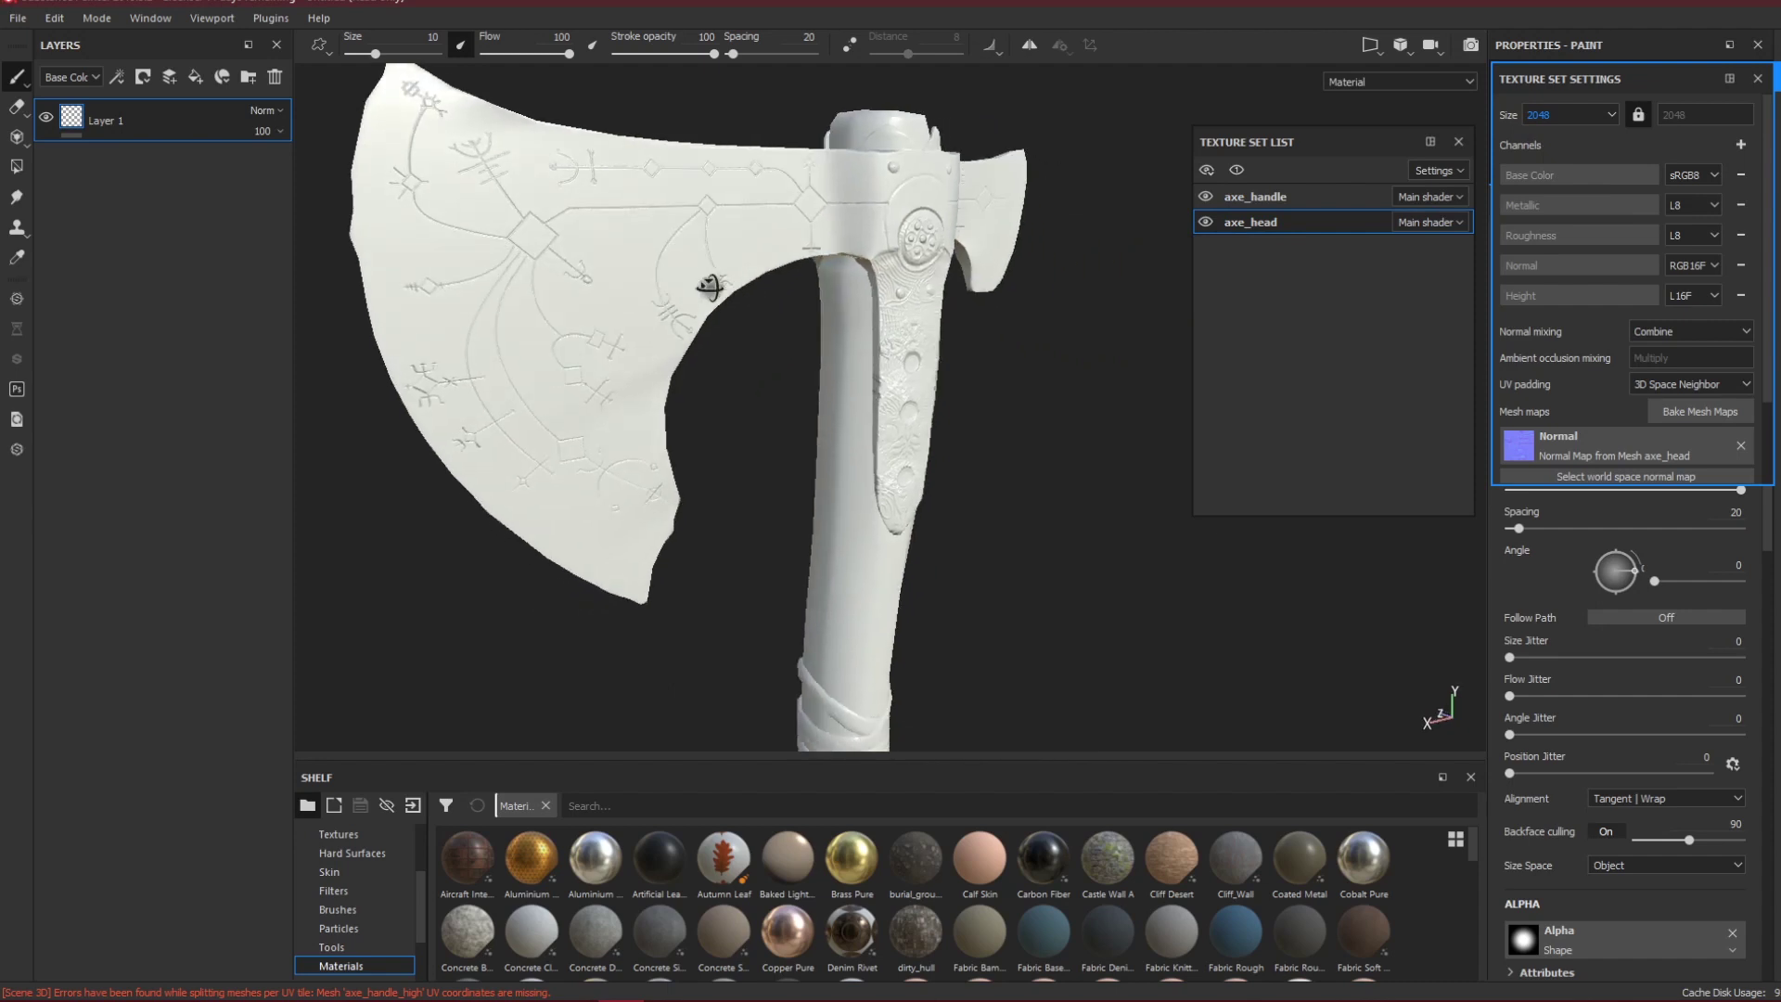
Search the material shelf for steel and add Steel Rough as a layer beneath Layer 1 on axe_head.
left_click(588, 804)
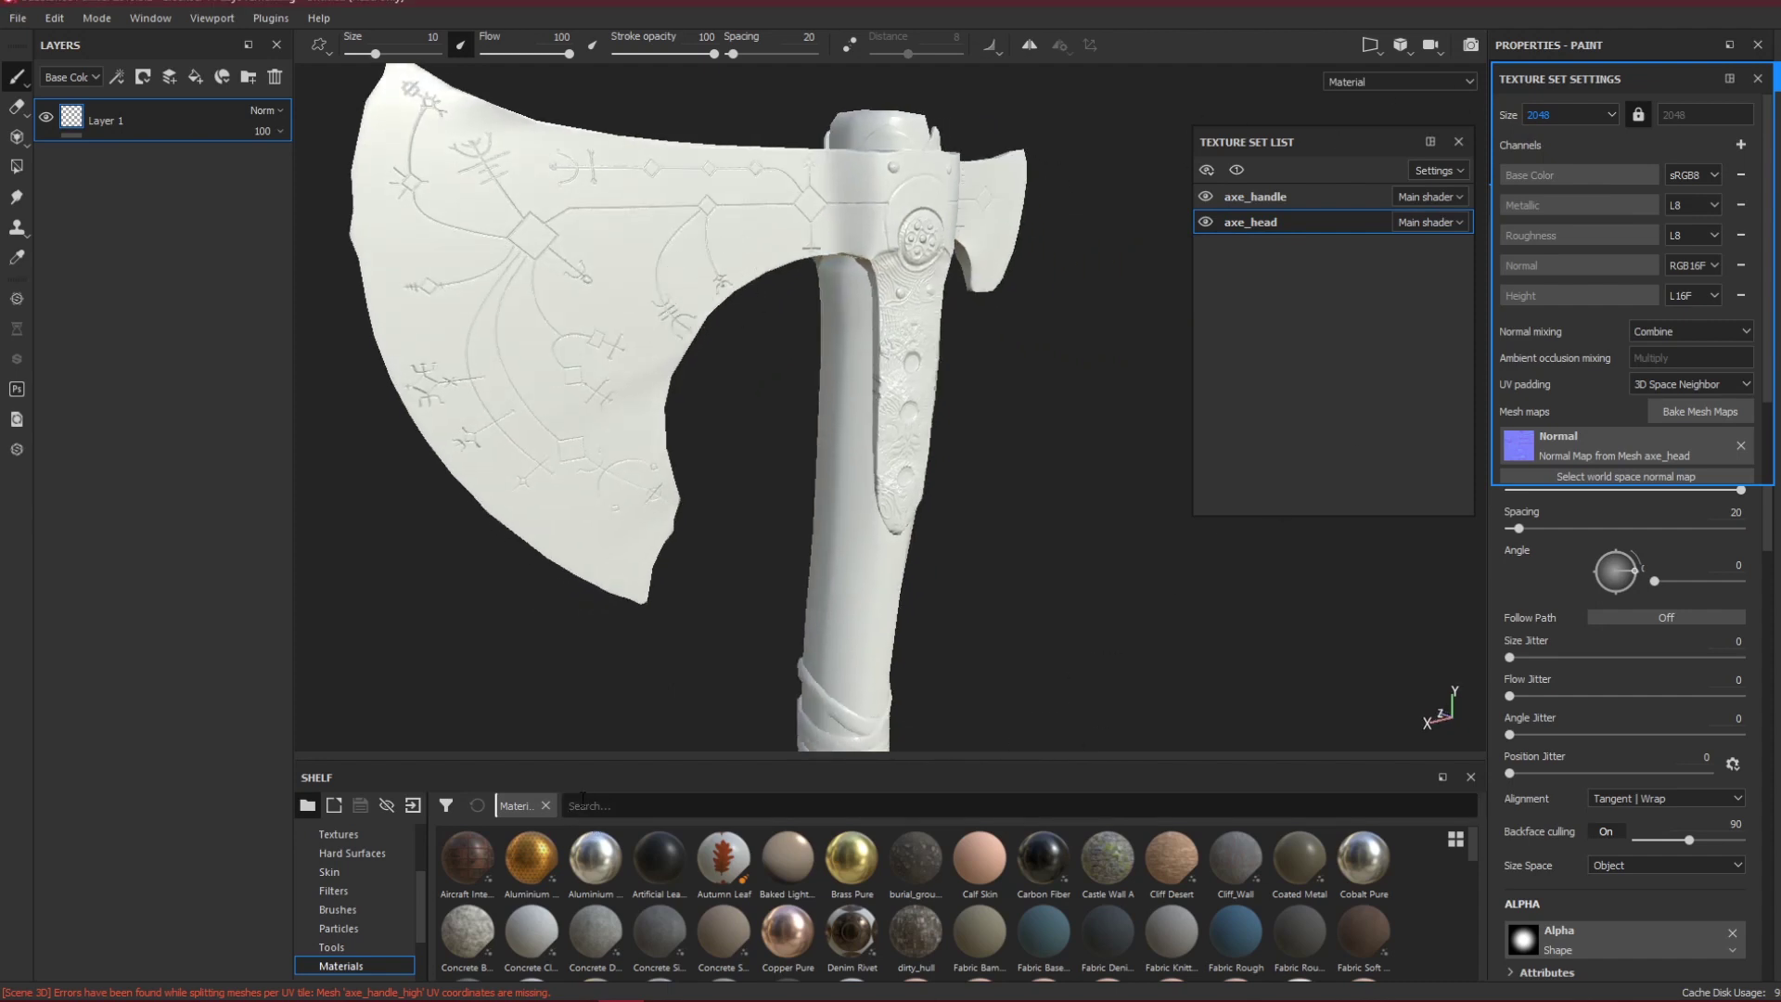
type("ste")
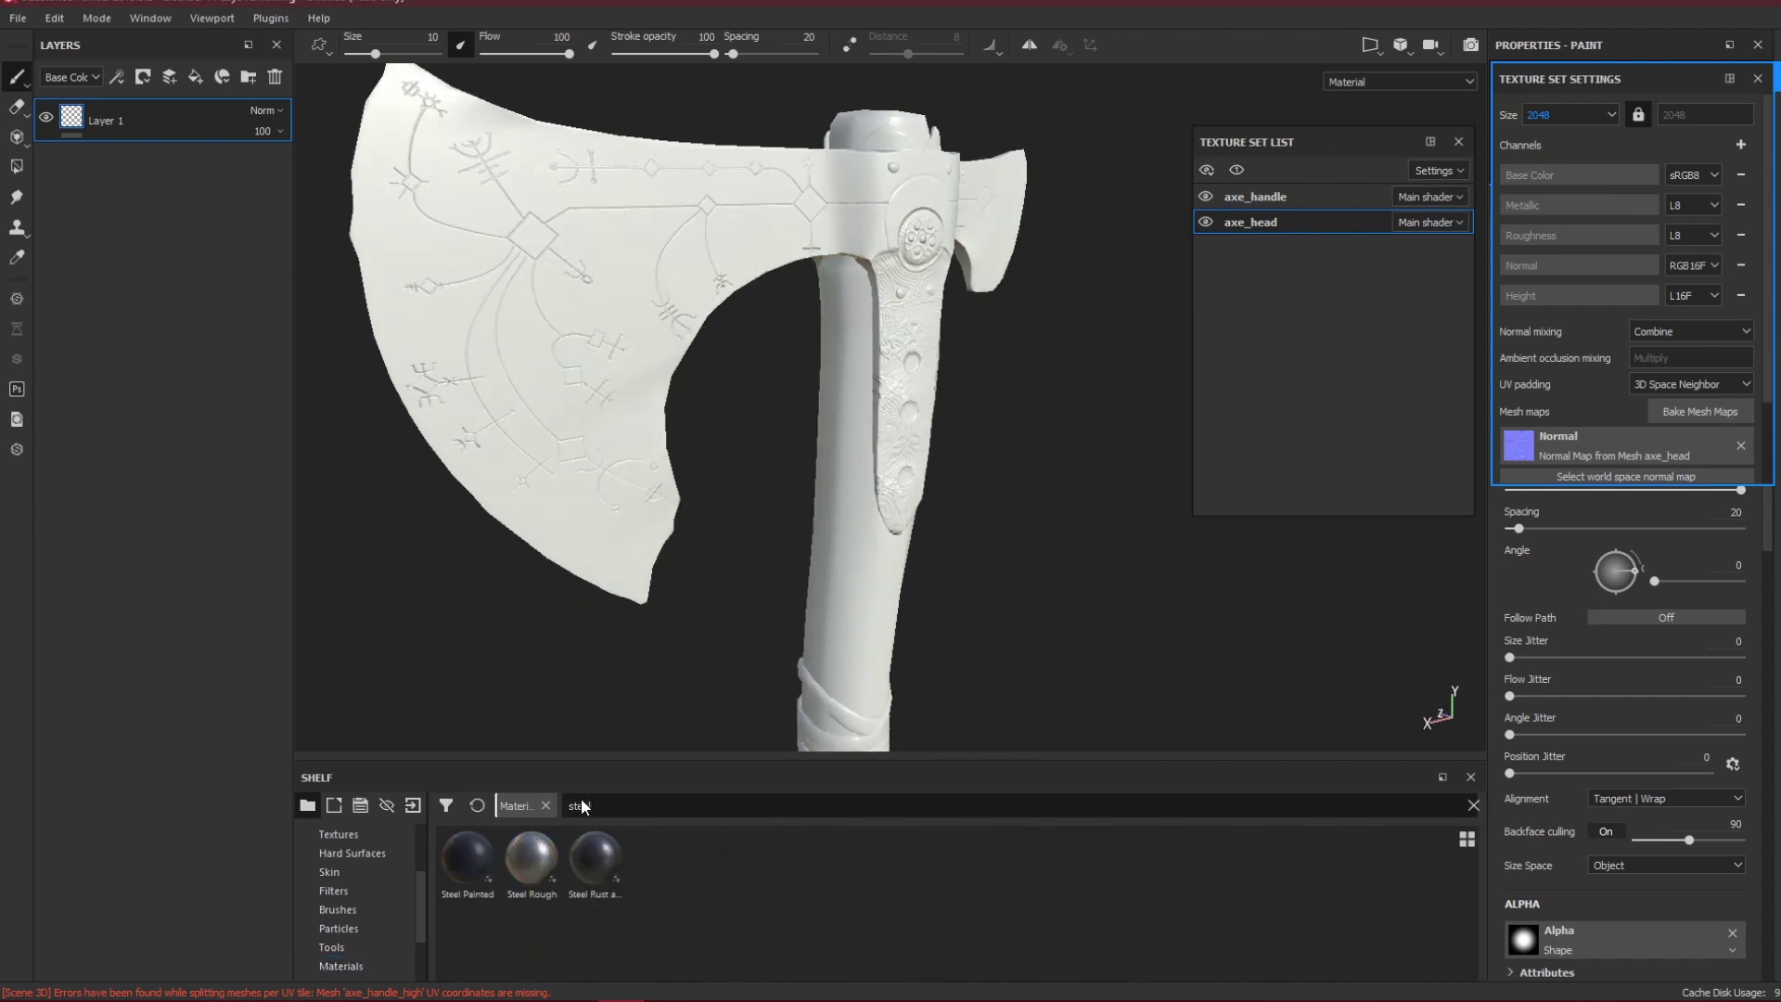
type("el")
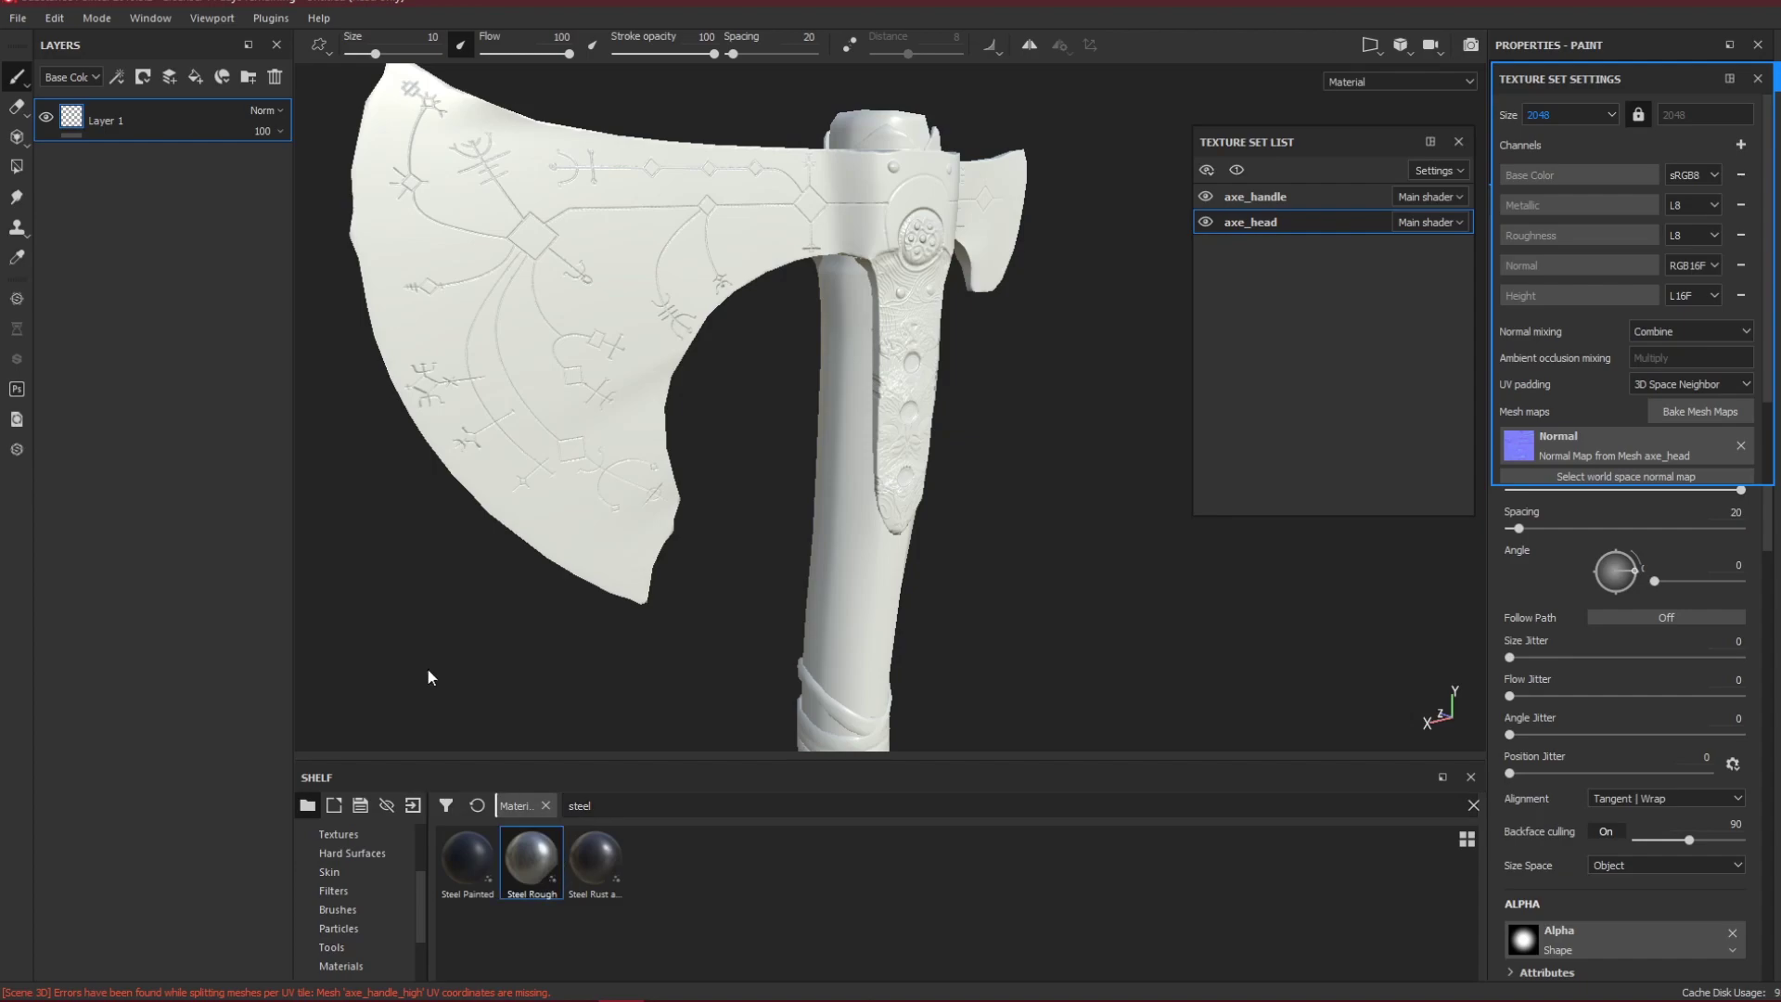
left_click_drag(430, 676, 213, 352)
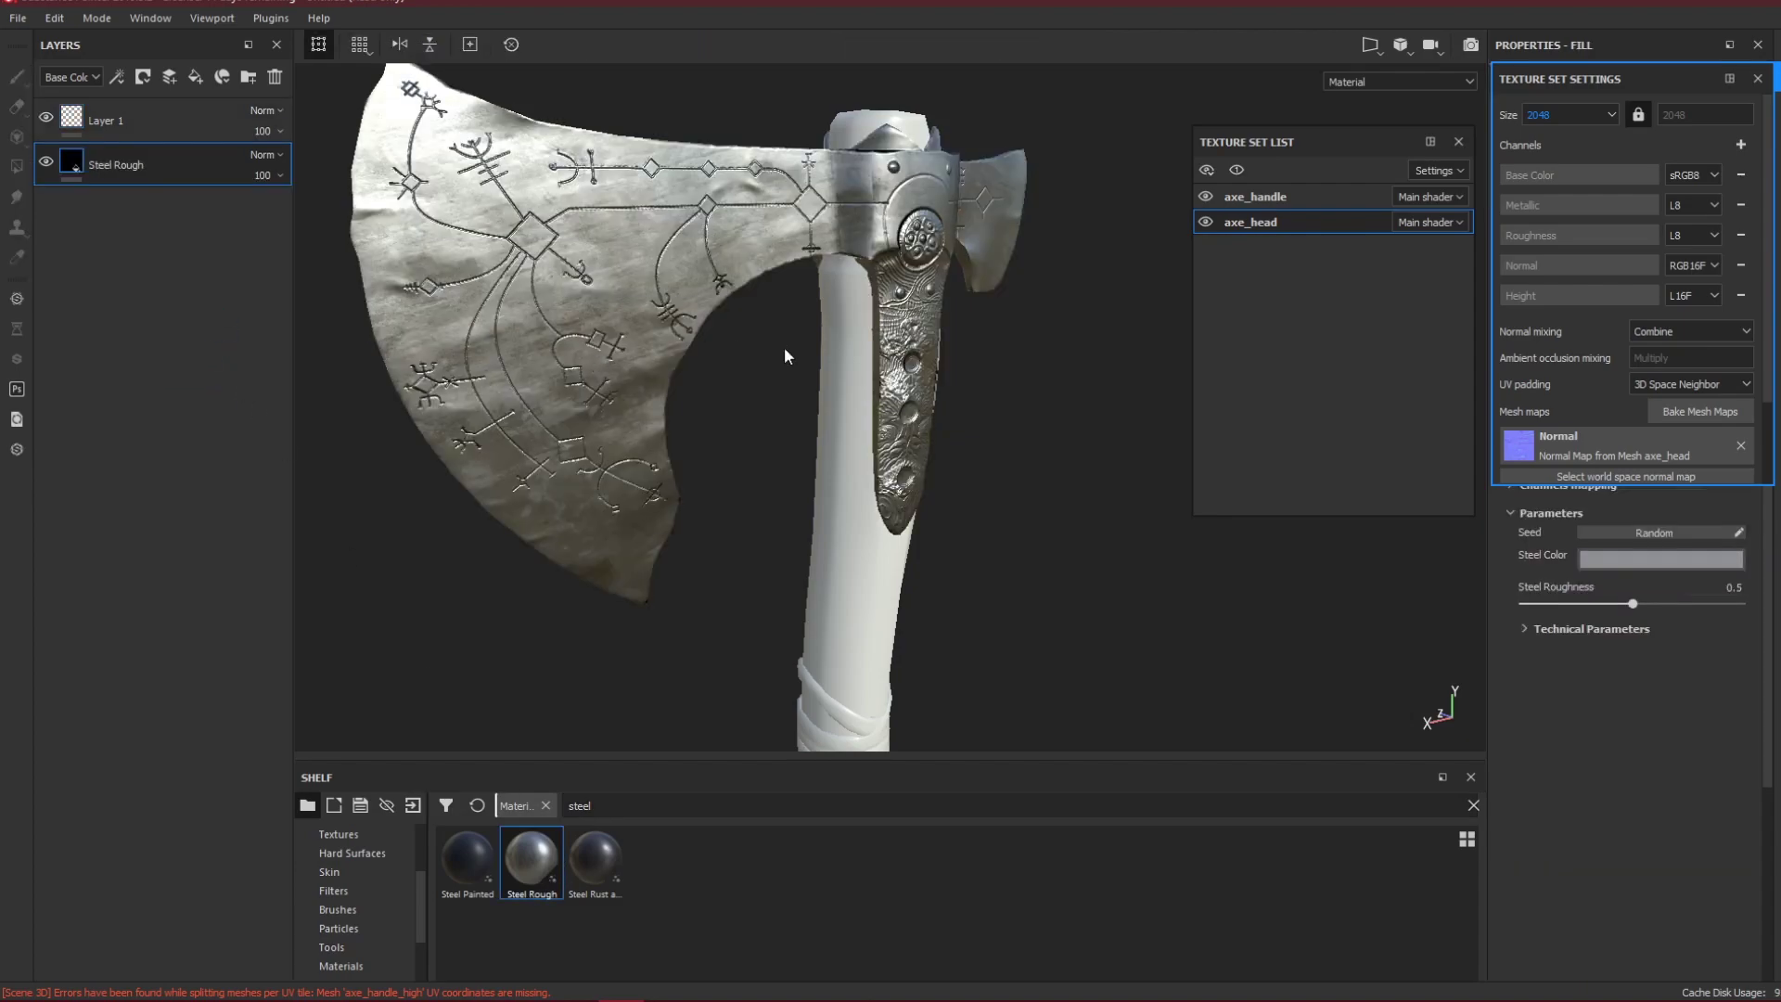
scroll(855, 232, "up", 3)
left_click_drag(862, 227, 725, 225, "alt")
left_click_drag(588, 495, 684, 439, "alt")
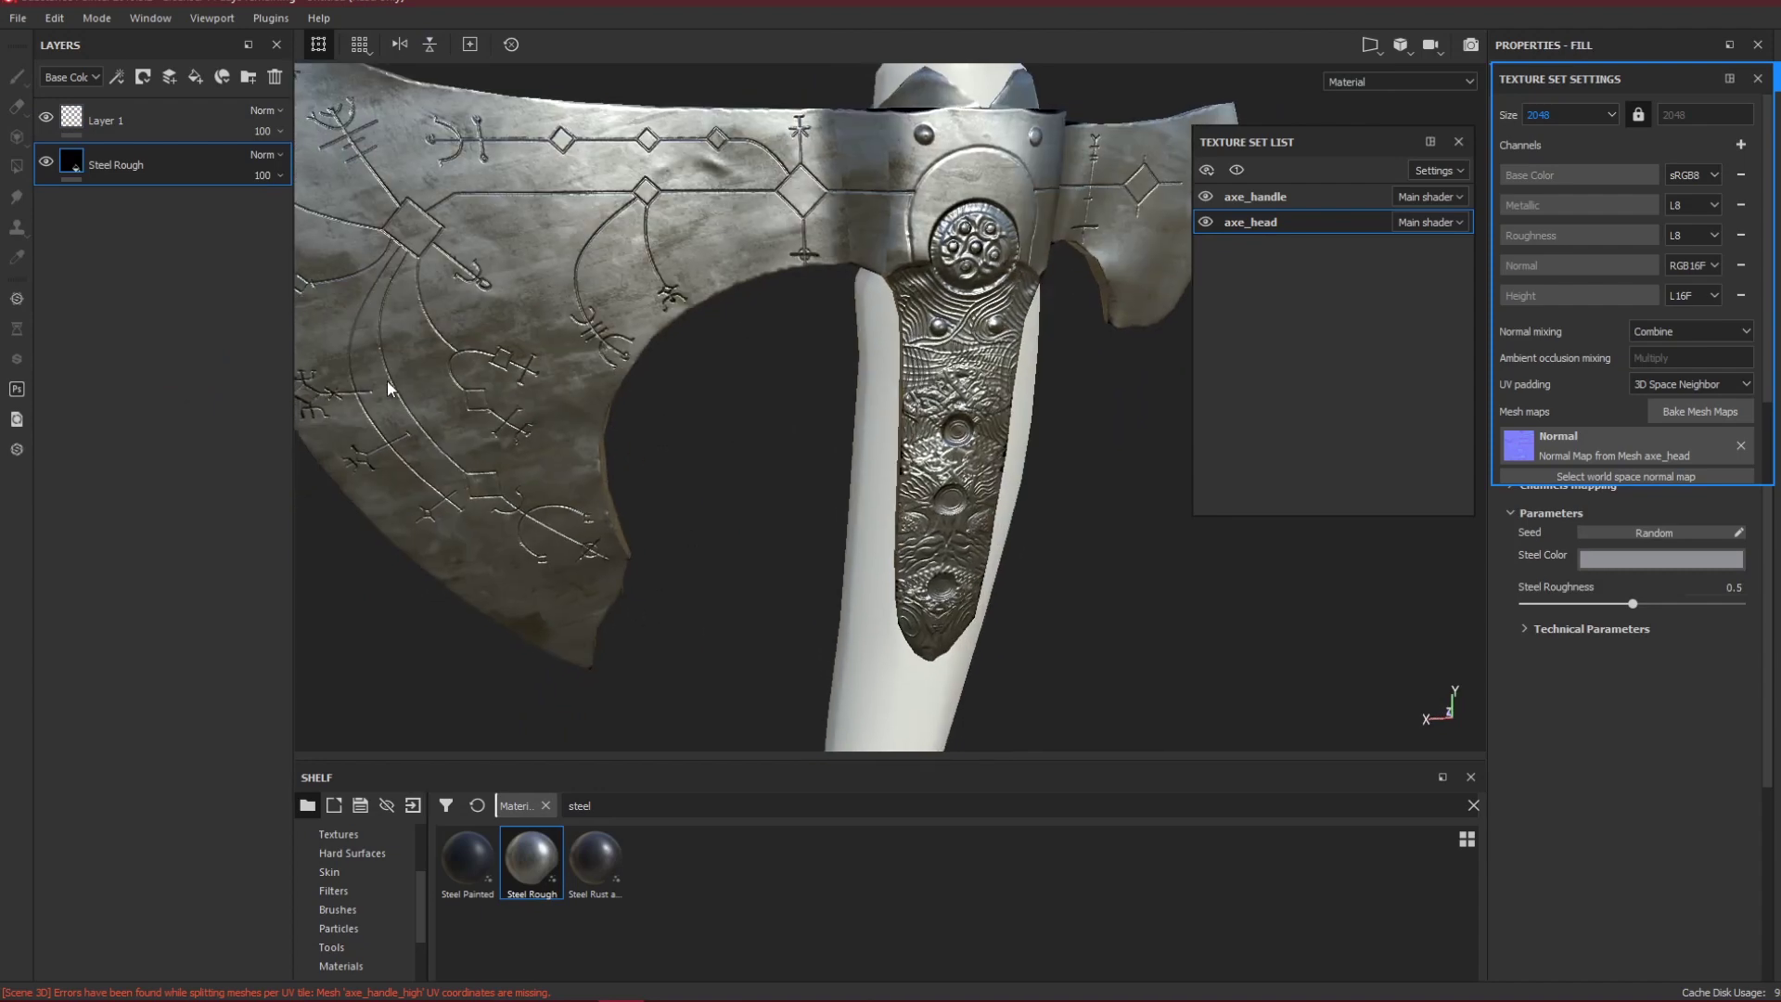
Search the system for PureRef and launch it.
key("super+s")
type("pure")
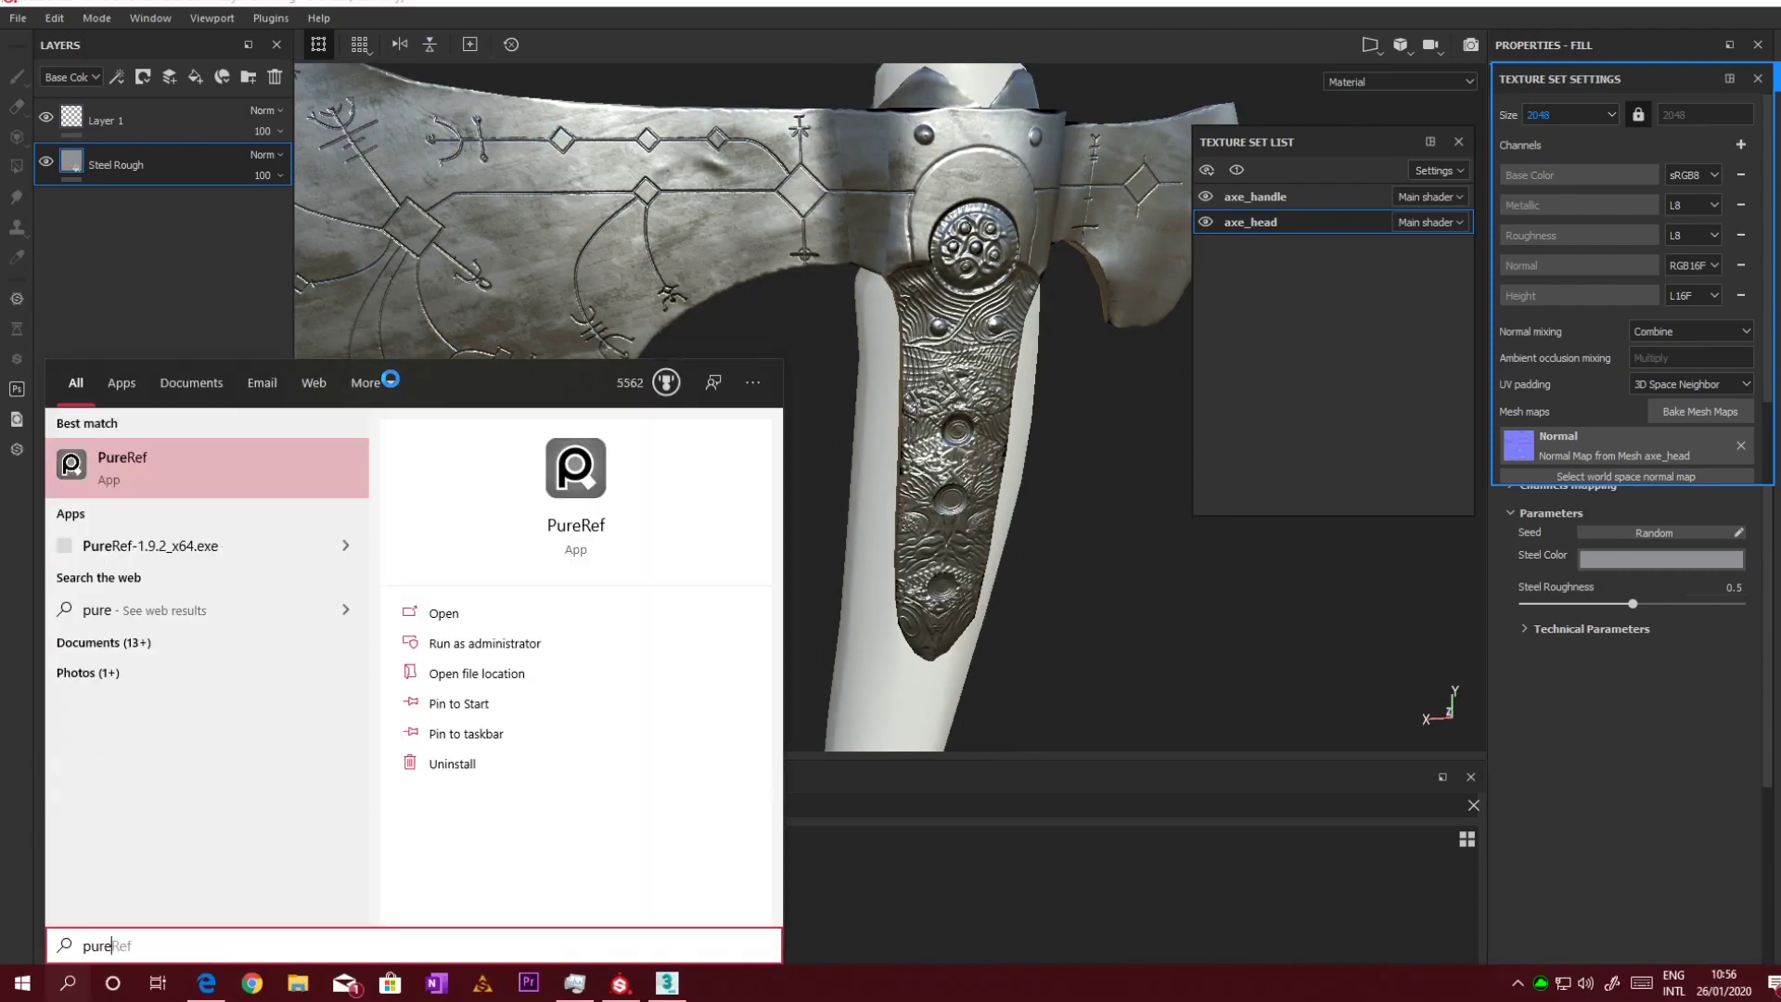
key("Return")
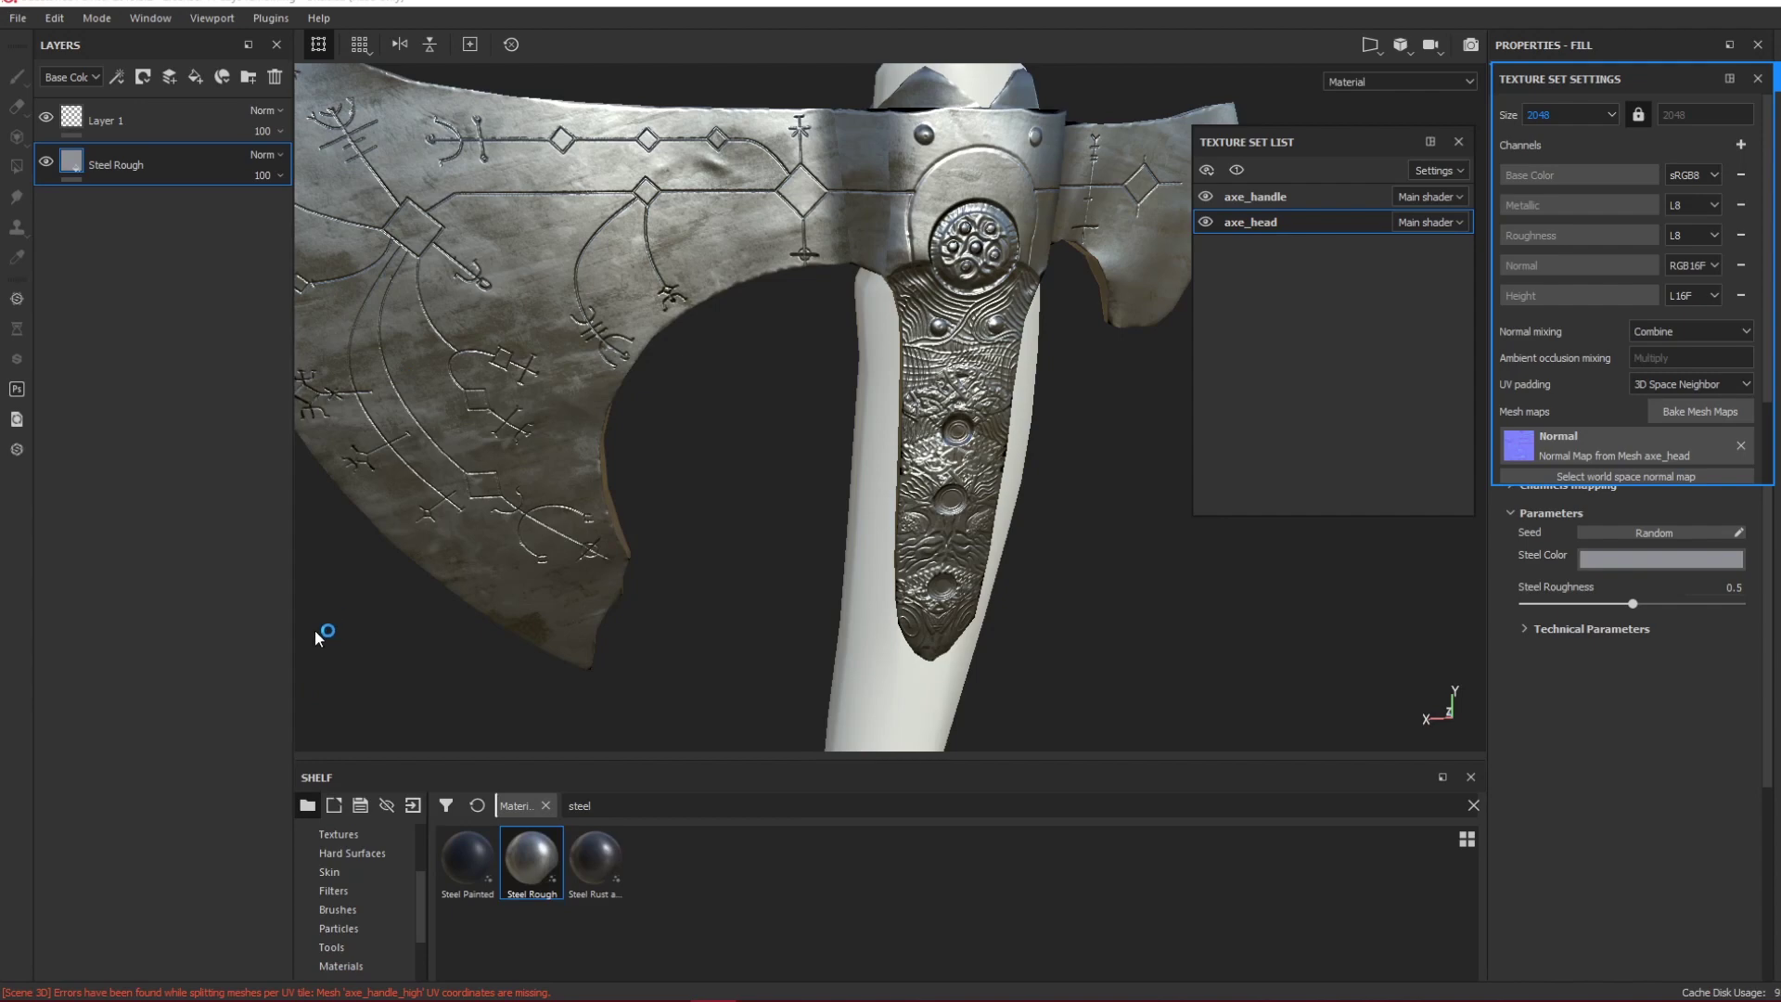
right_click(264, 622)
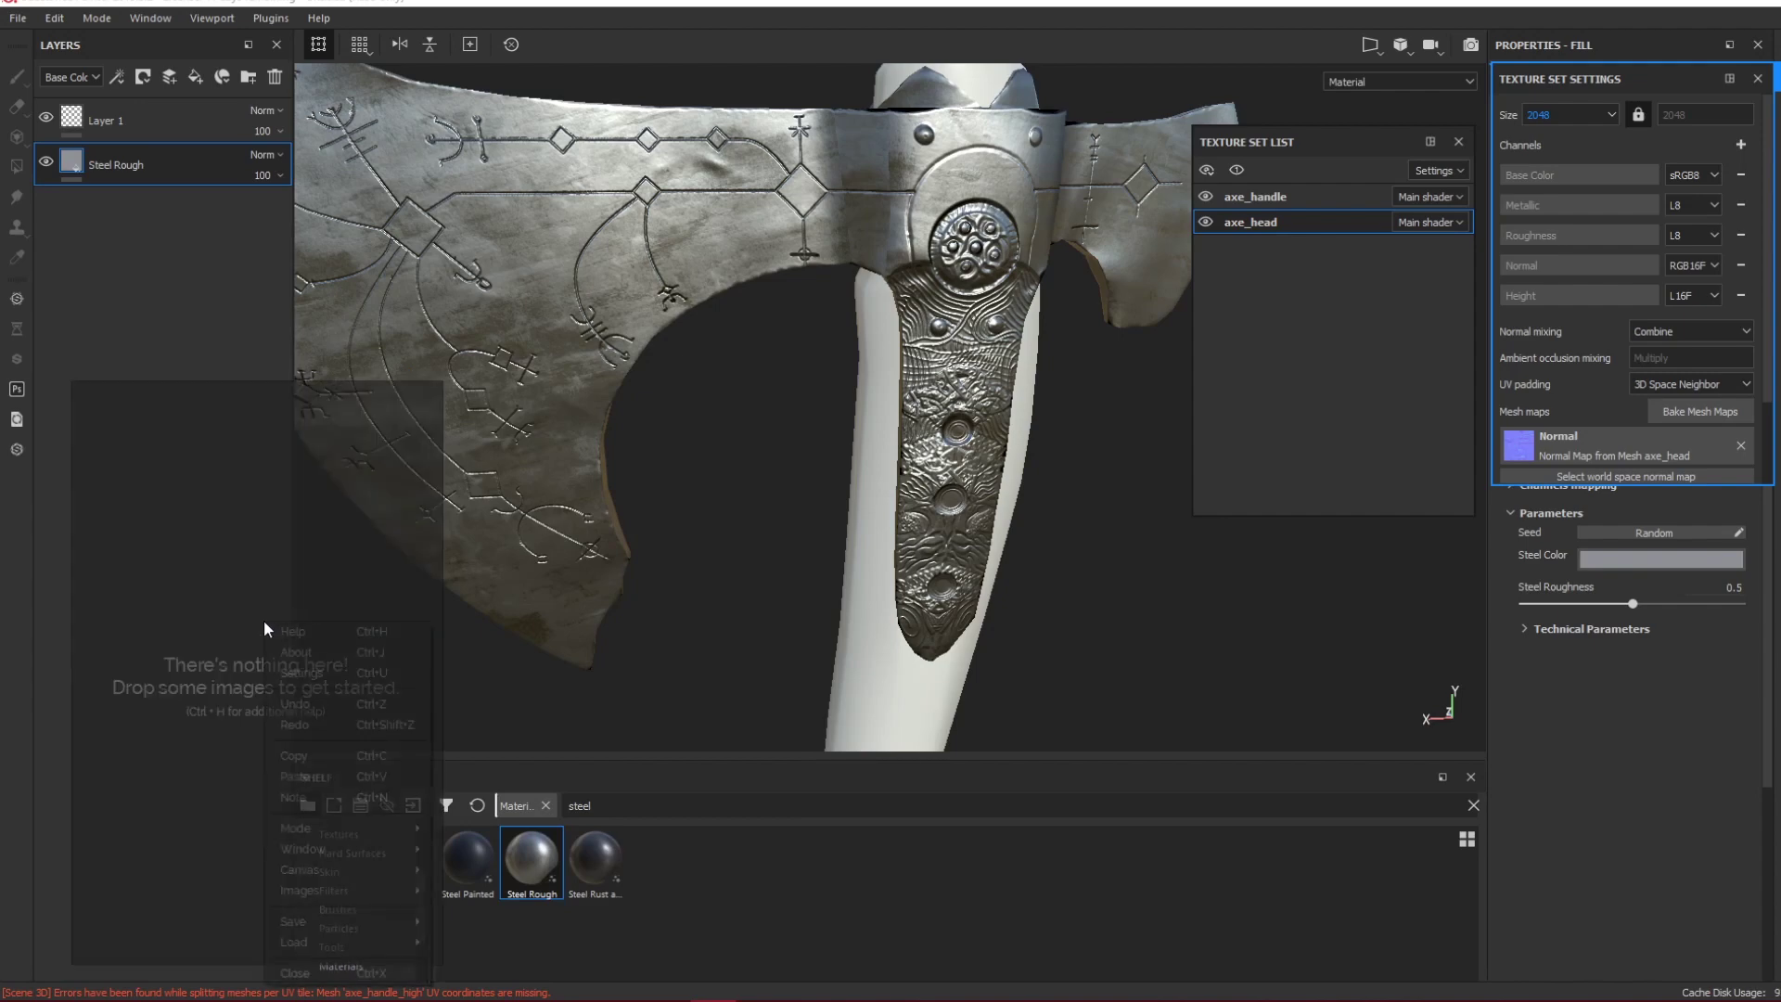
mouse_move(351, 943)
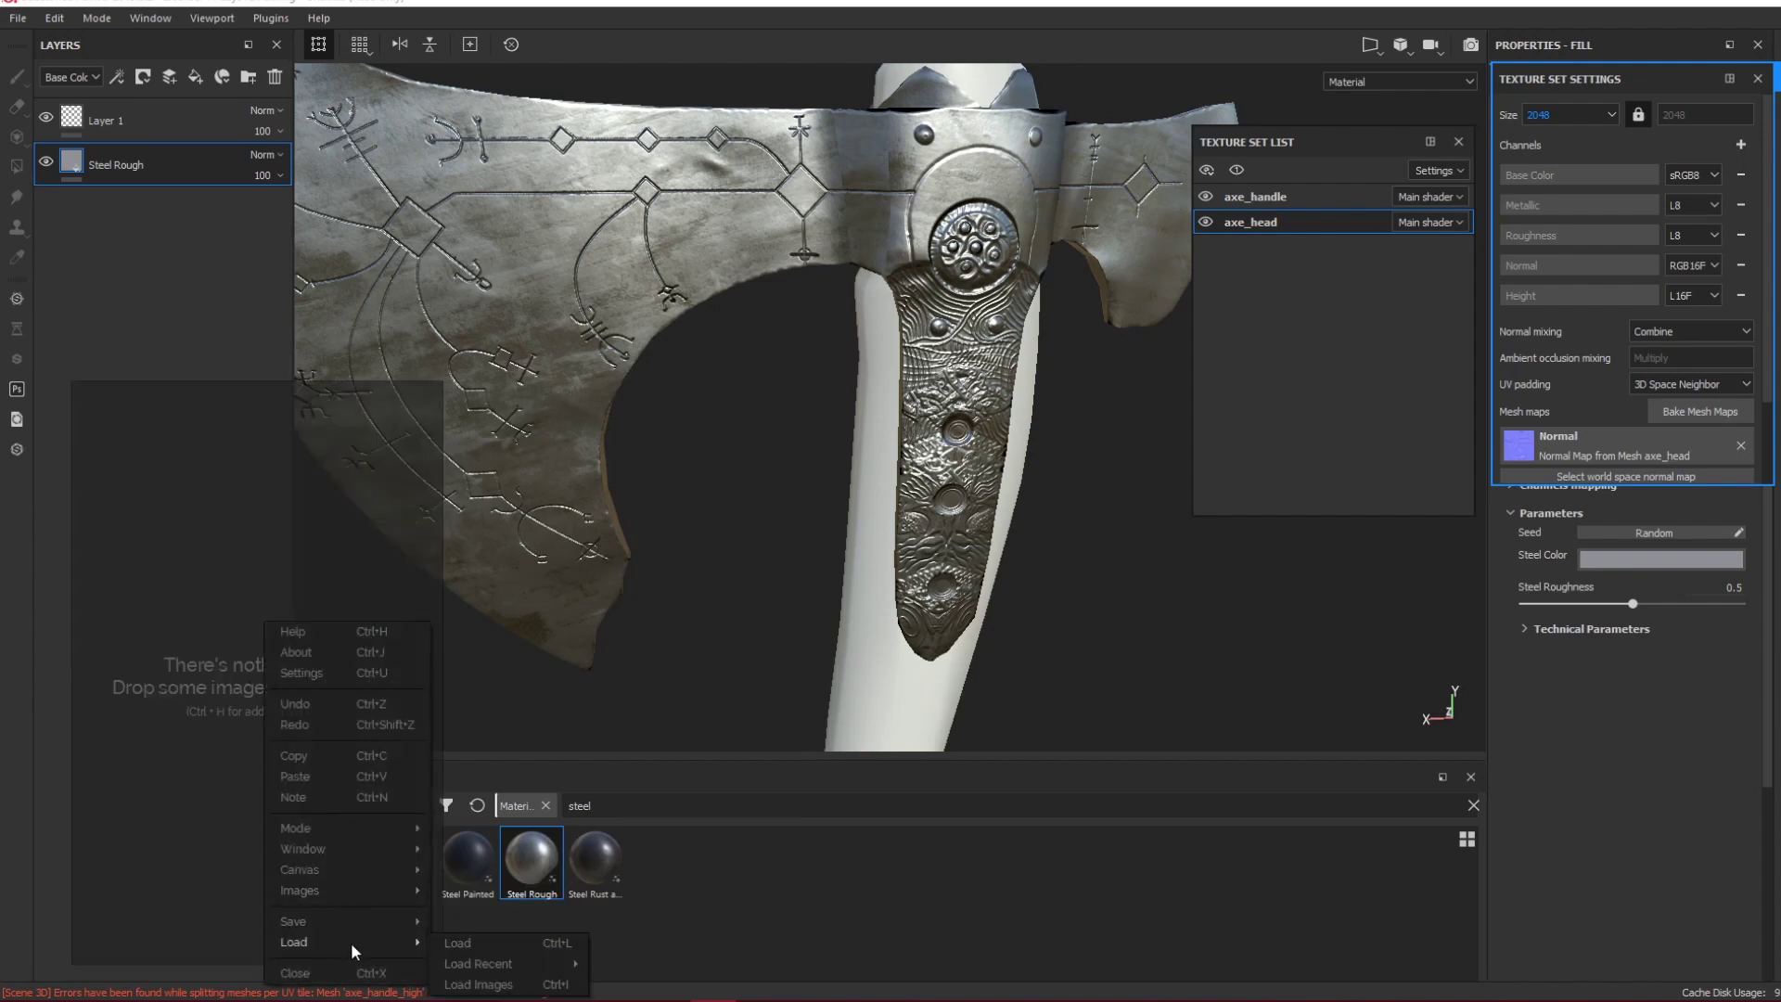
left_click(479, 943)
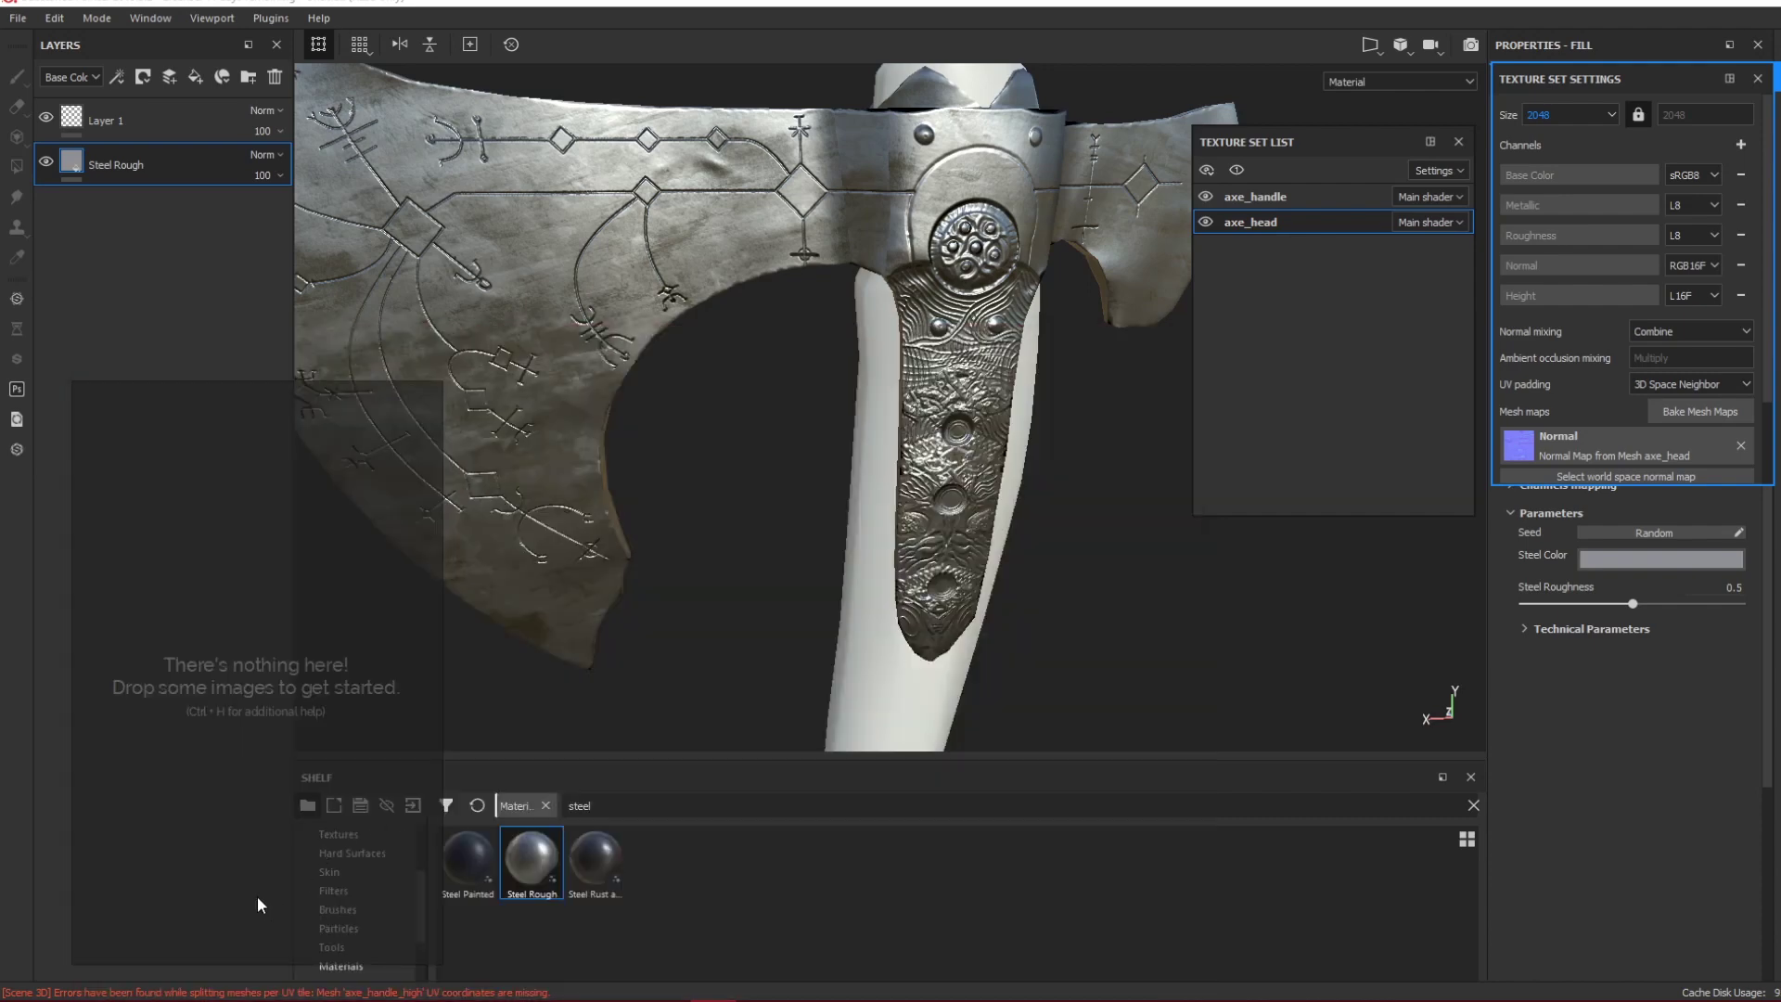
right_click(258, 896)
mouse_move(325, 863)
left_click(465, 887)
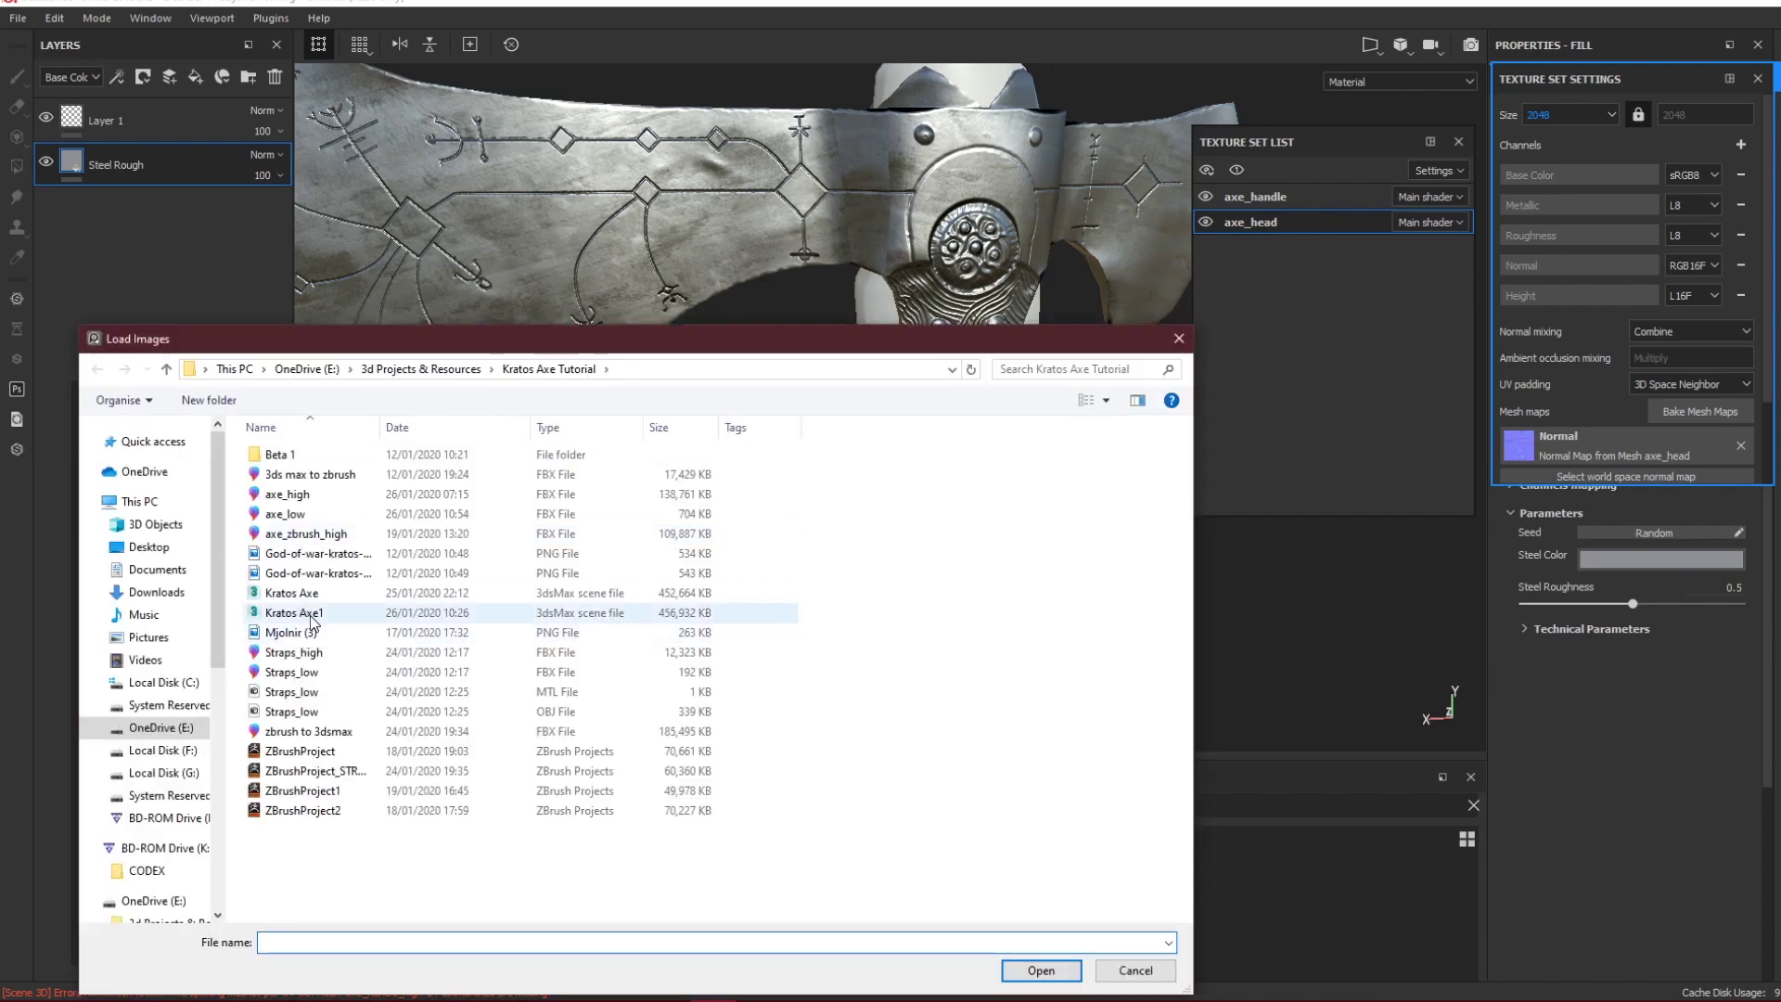
key("Escape")
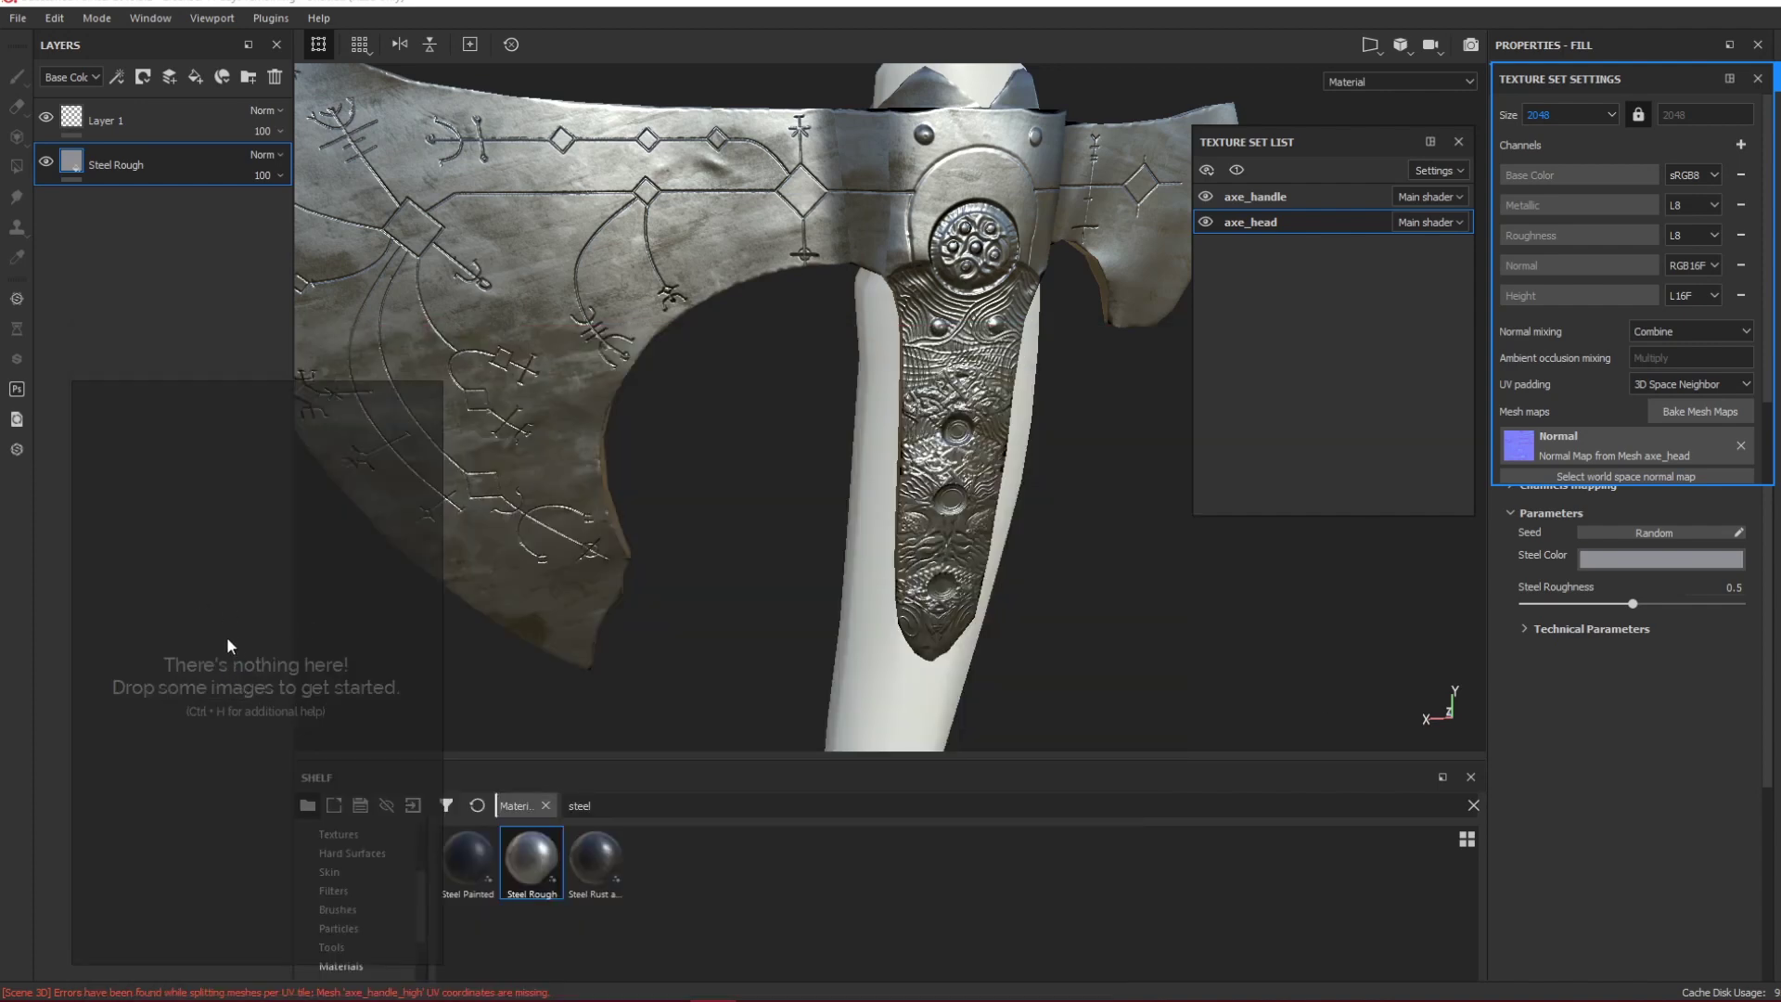
Reposition the PureRef window and load a God-of-war-kratos PNG from the Kratos Axe Tutorial folder as reference.
left_click_drag(226, 636, 186, 619)
right_click(186, 619)
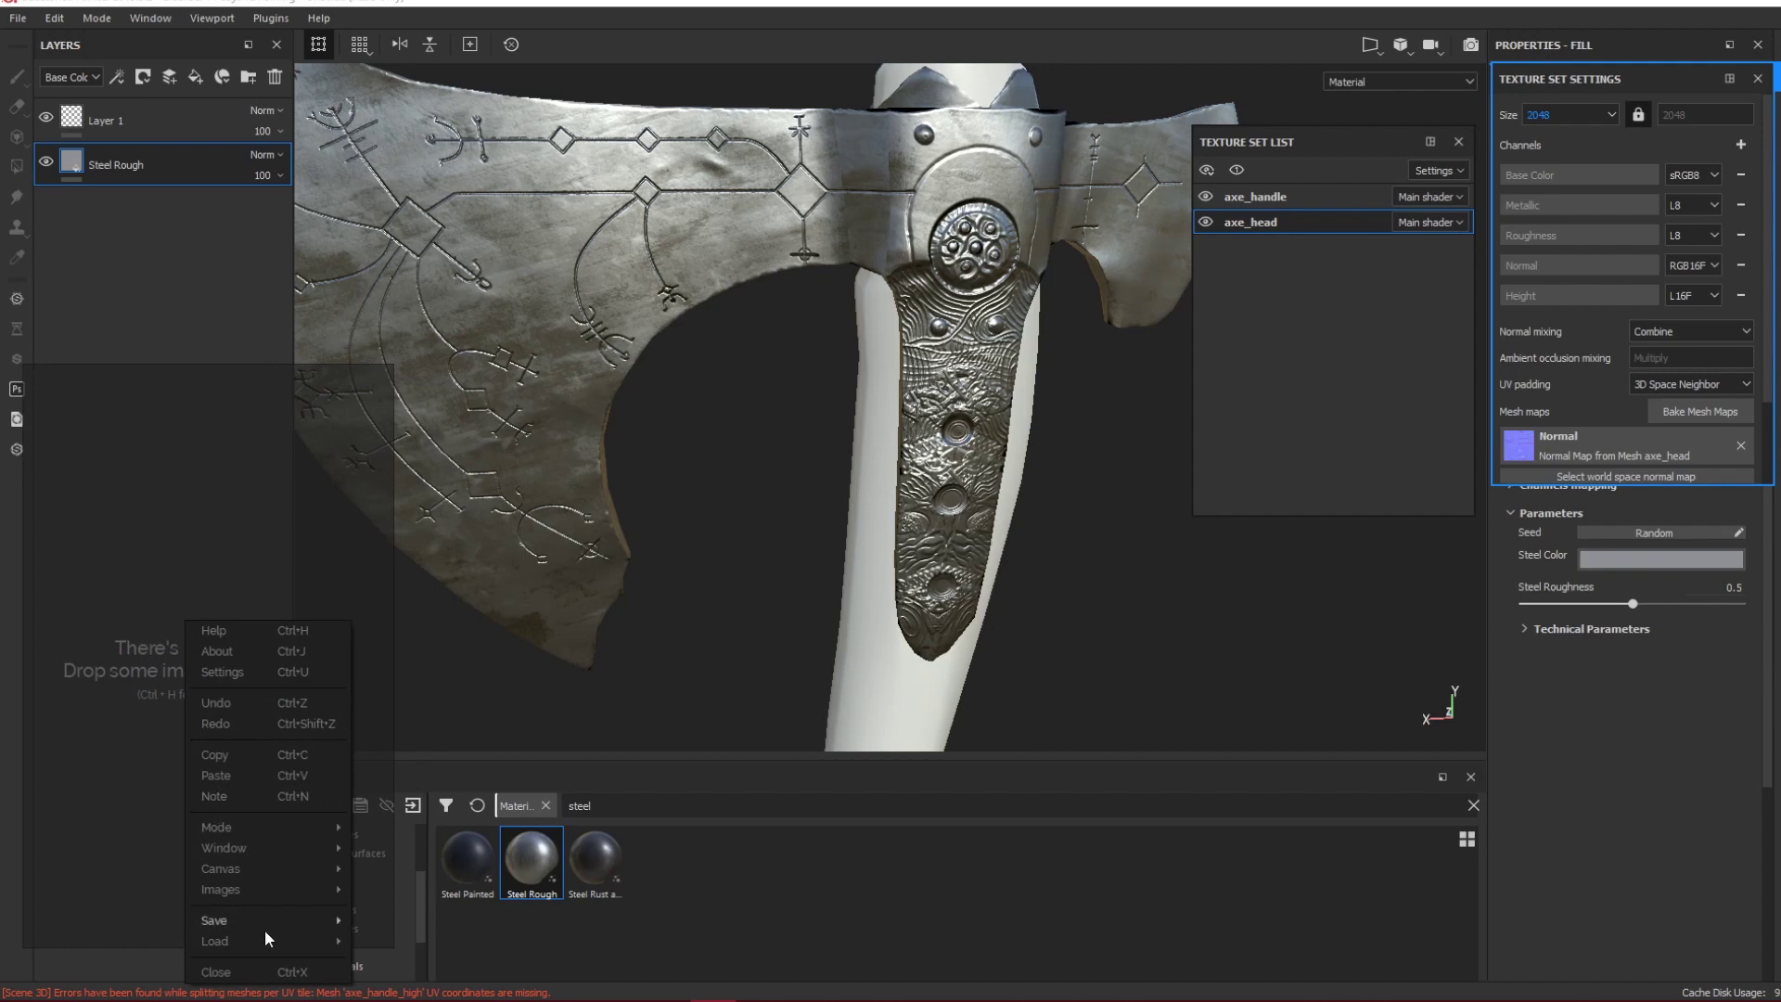
mouse_move(316, 947)
left_click(395, 984)
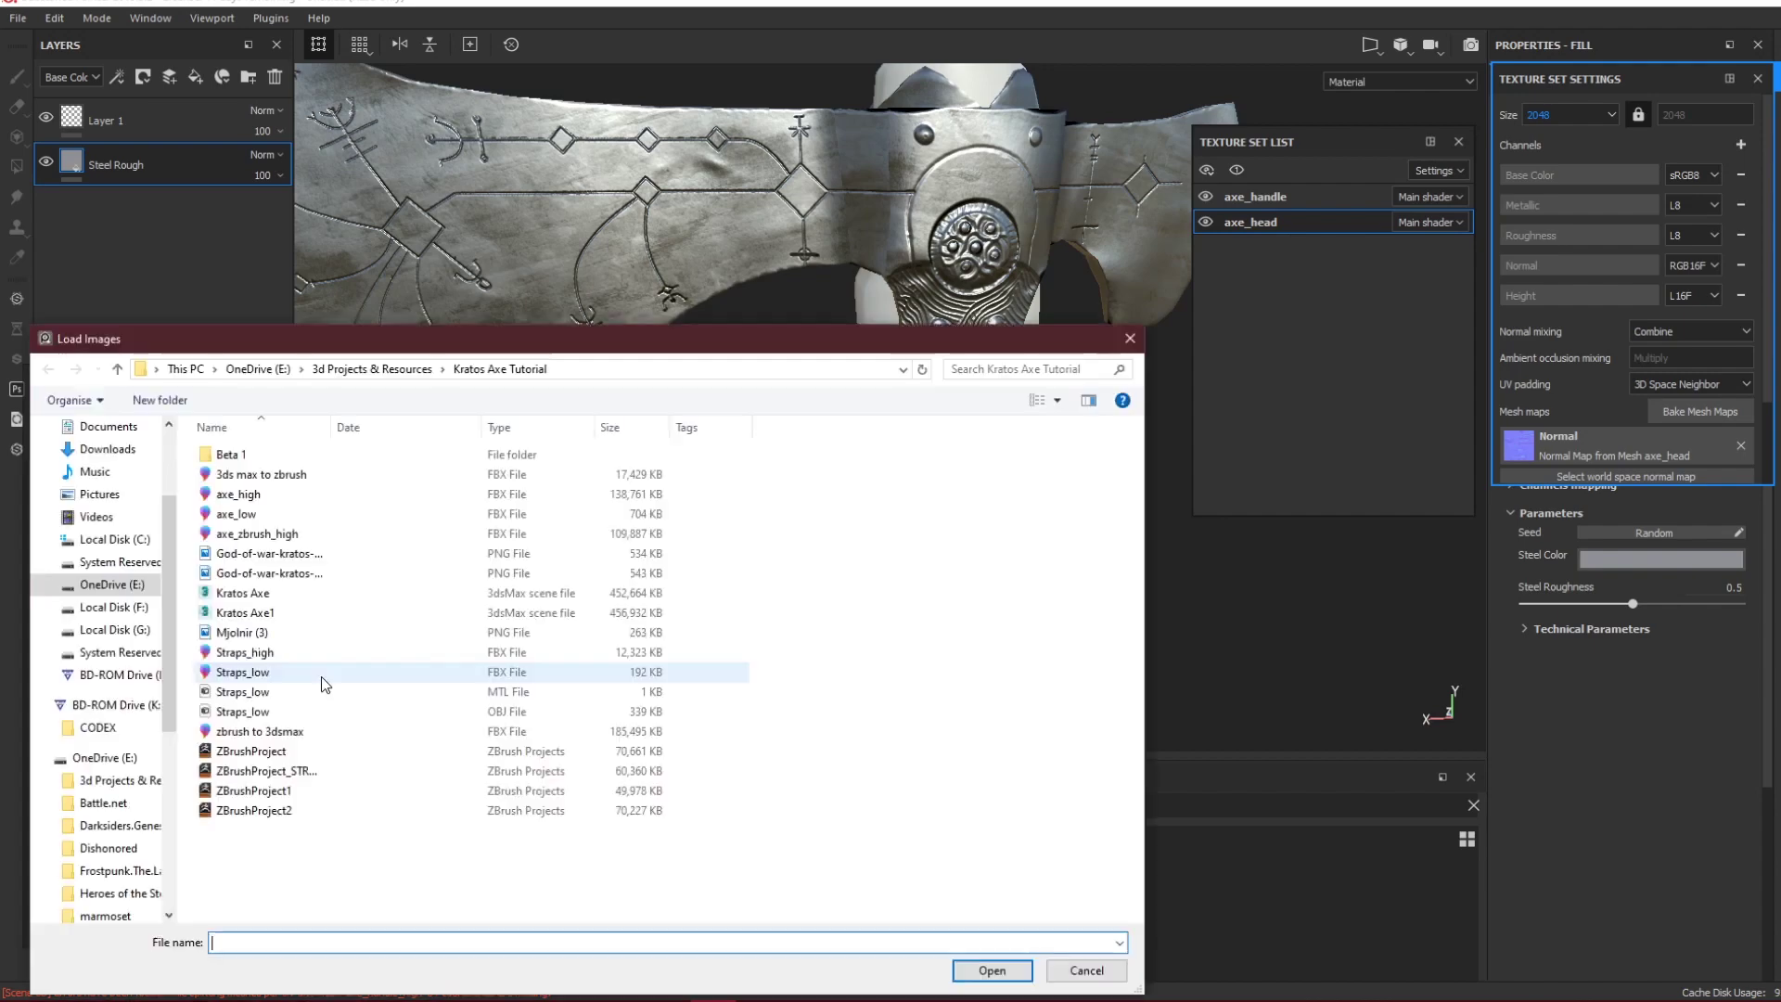
double_click(278, 562)
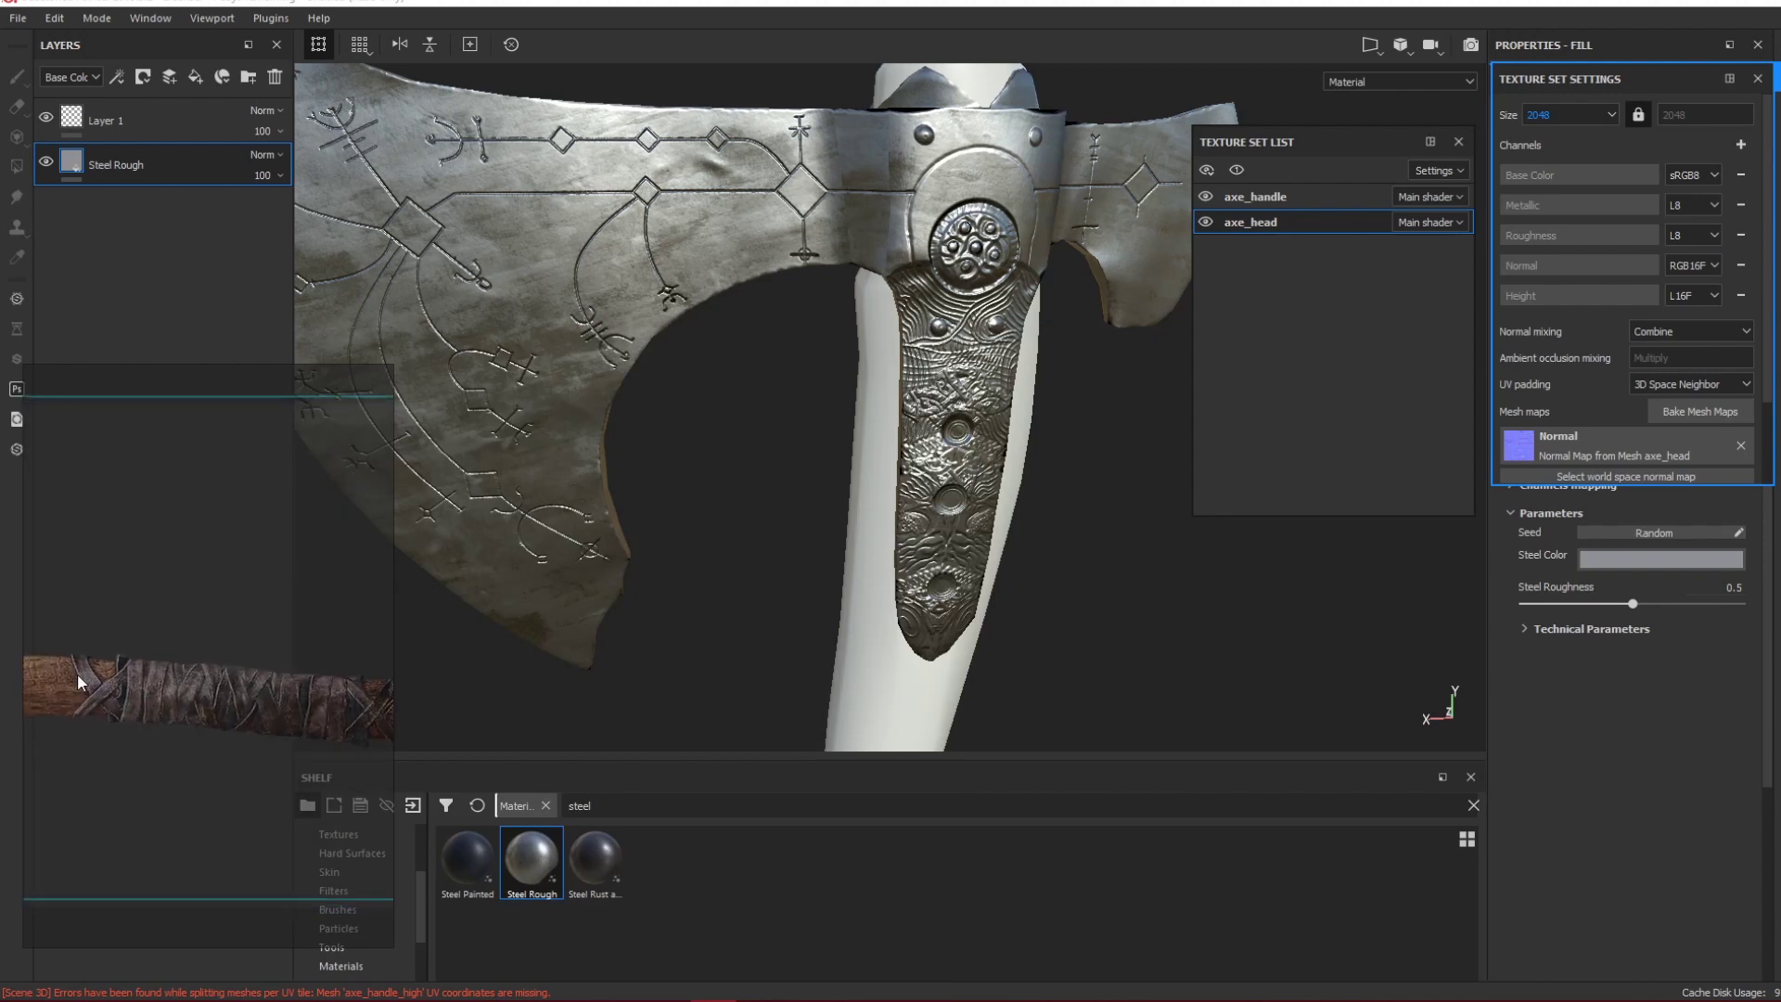
Bring the reference image's axe head into the PureRef view and open the dialog for loading more images.
middle_click_drag(206, 604, 465, 632)
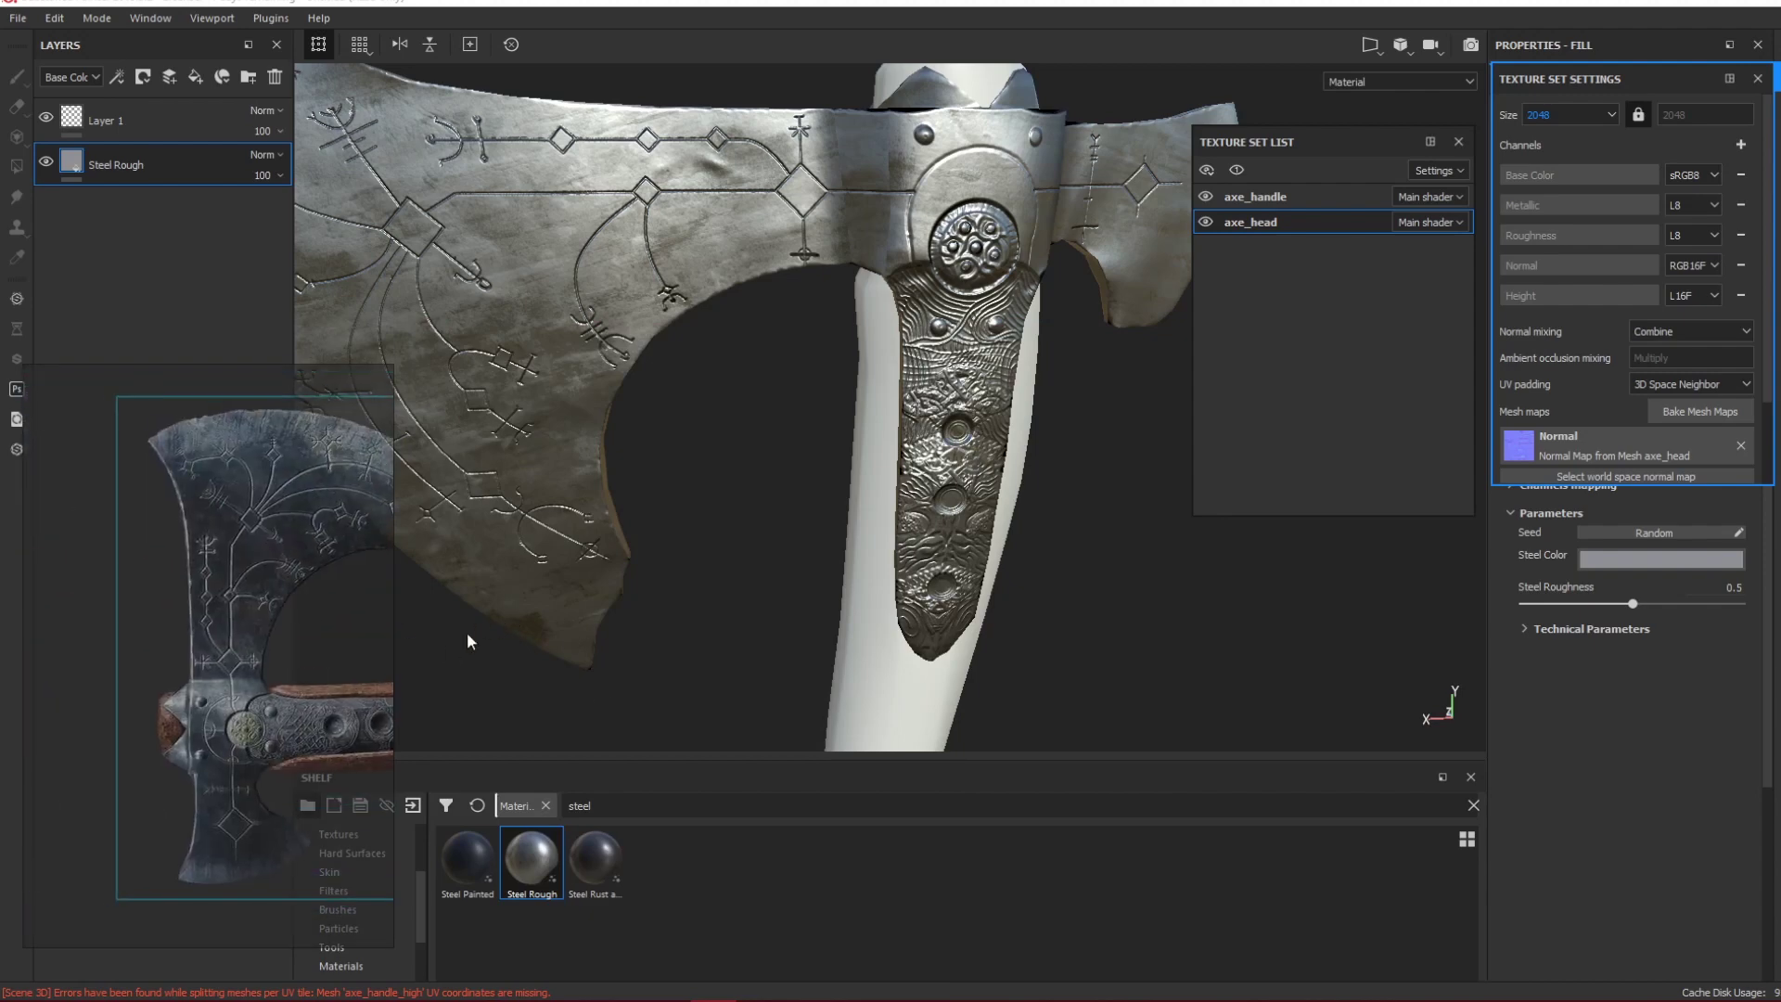
middle_click_drag(295, 628, 208, 615)
middle_click_drag(135, 520, 241, 593)
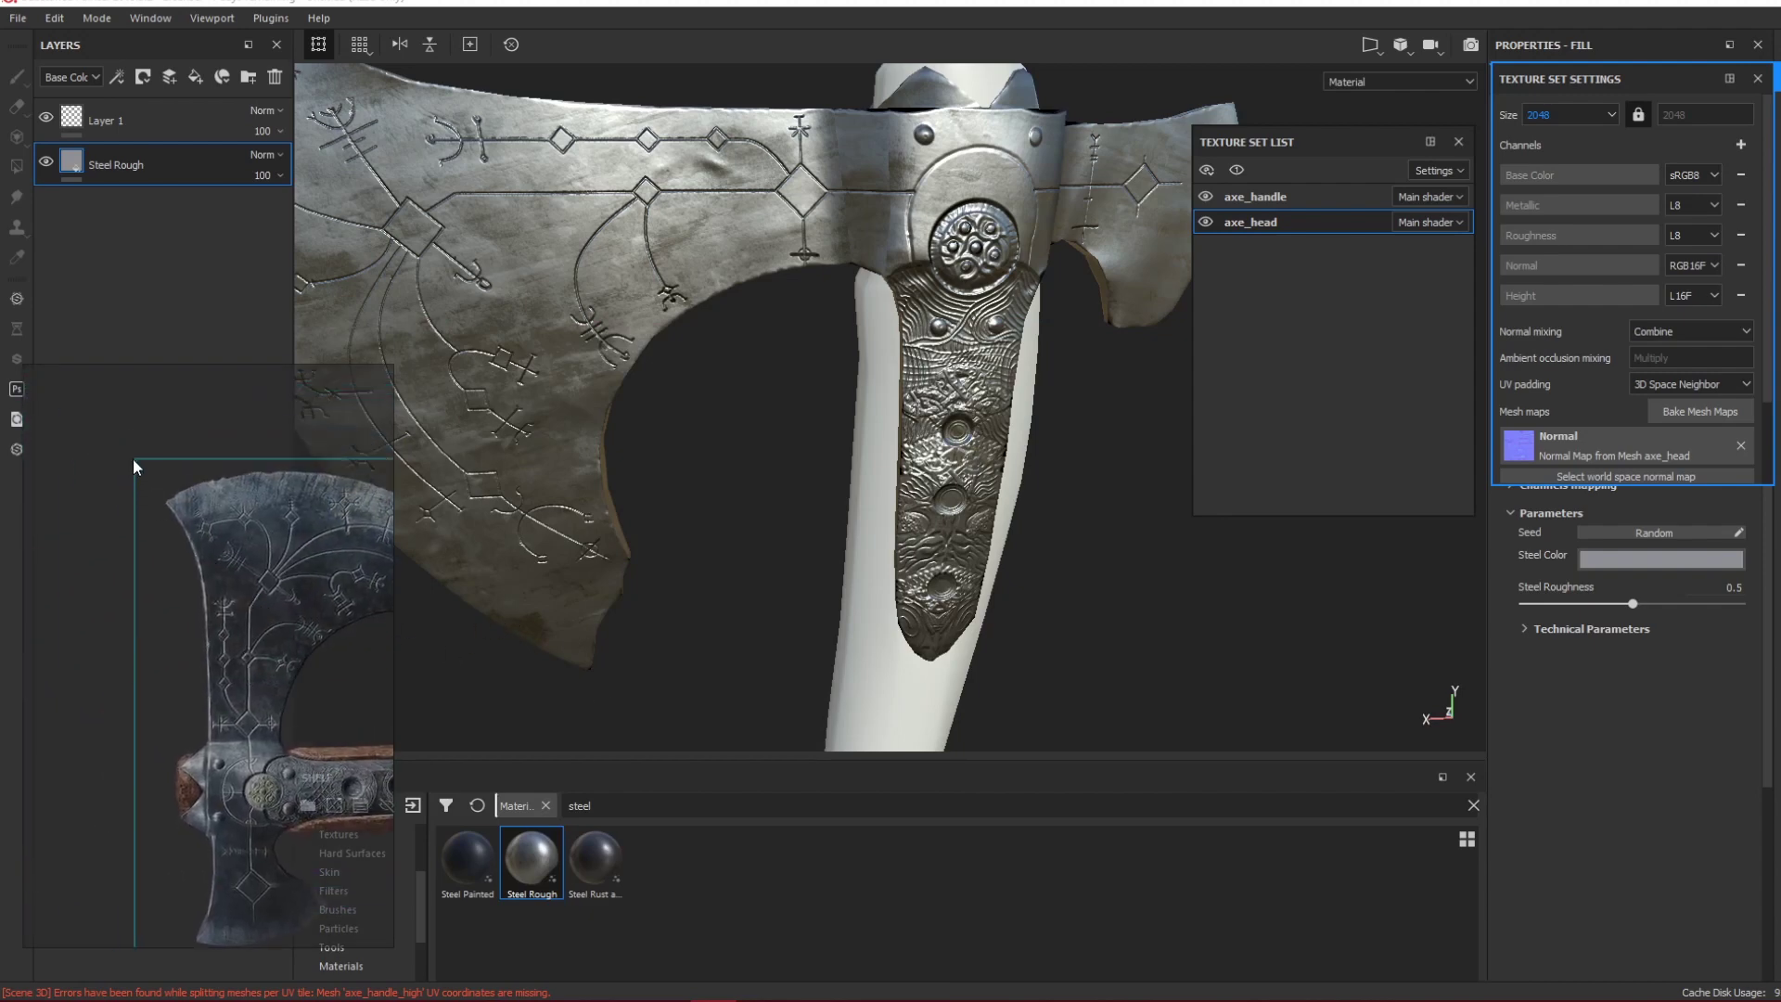
right_click(184, 569)
mouse_move(254, 896)
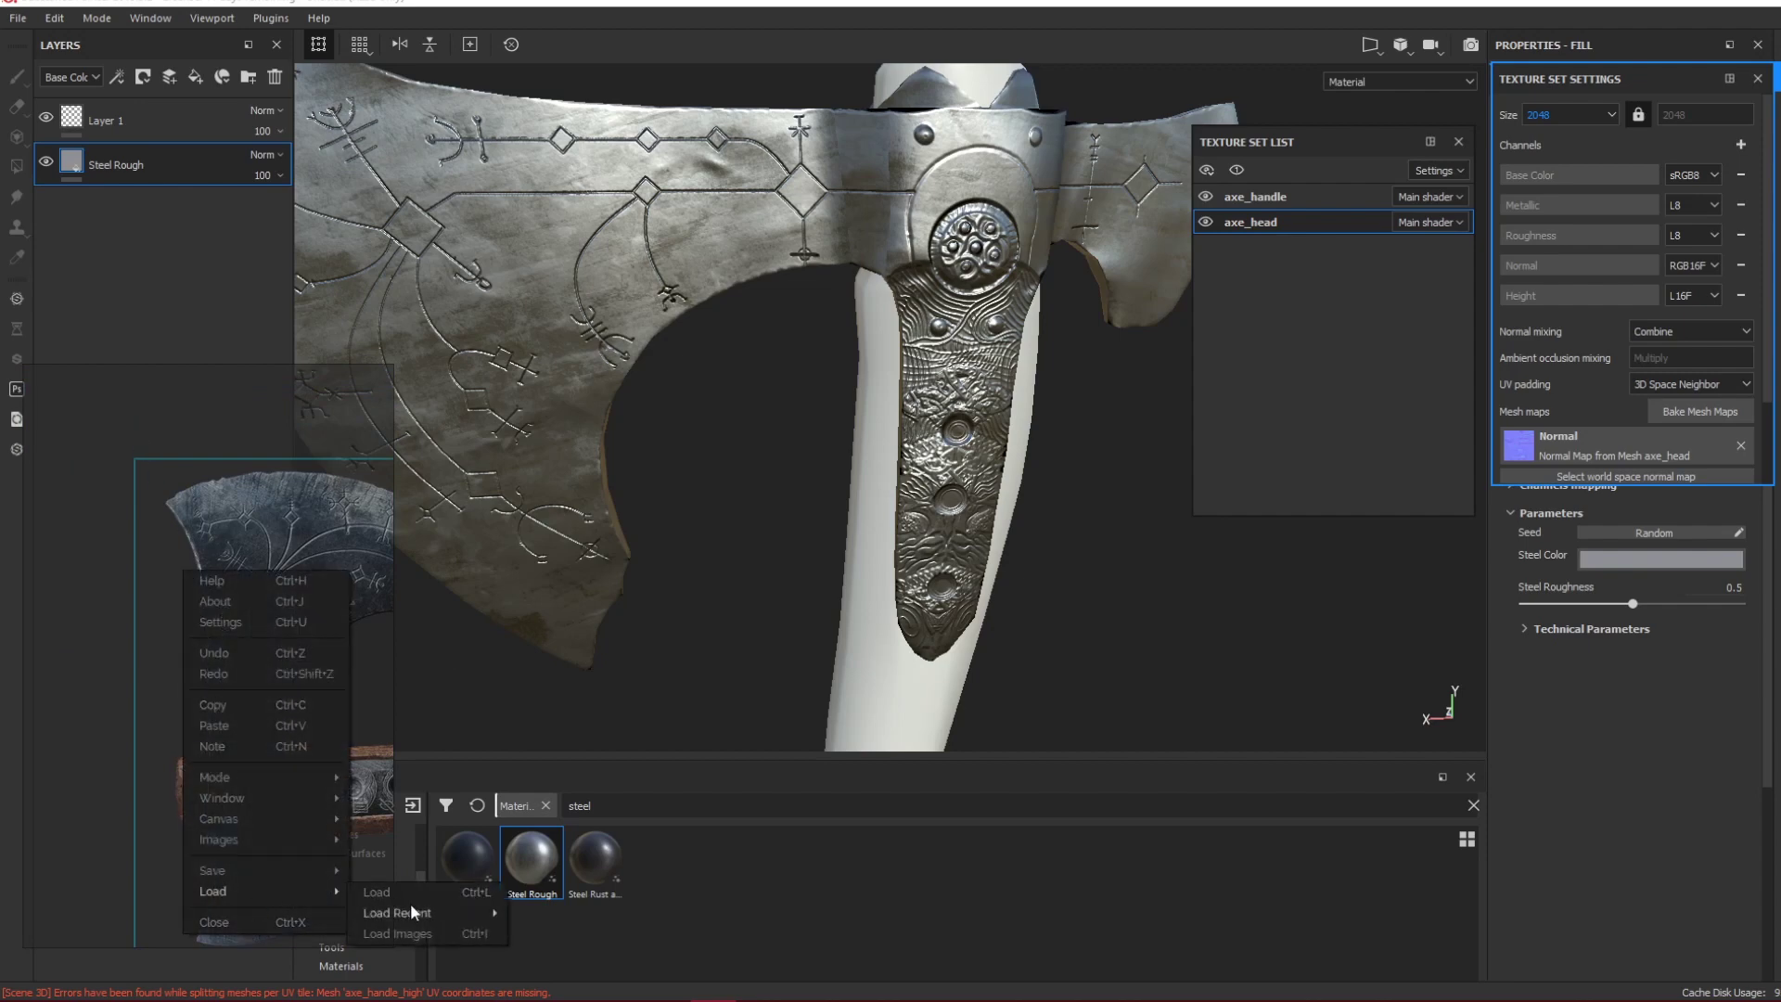
left_click(426, 930)
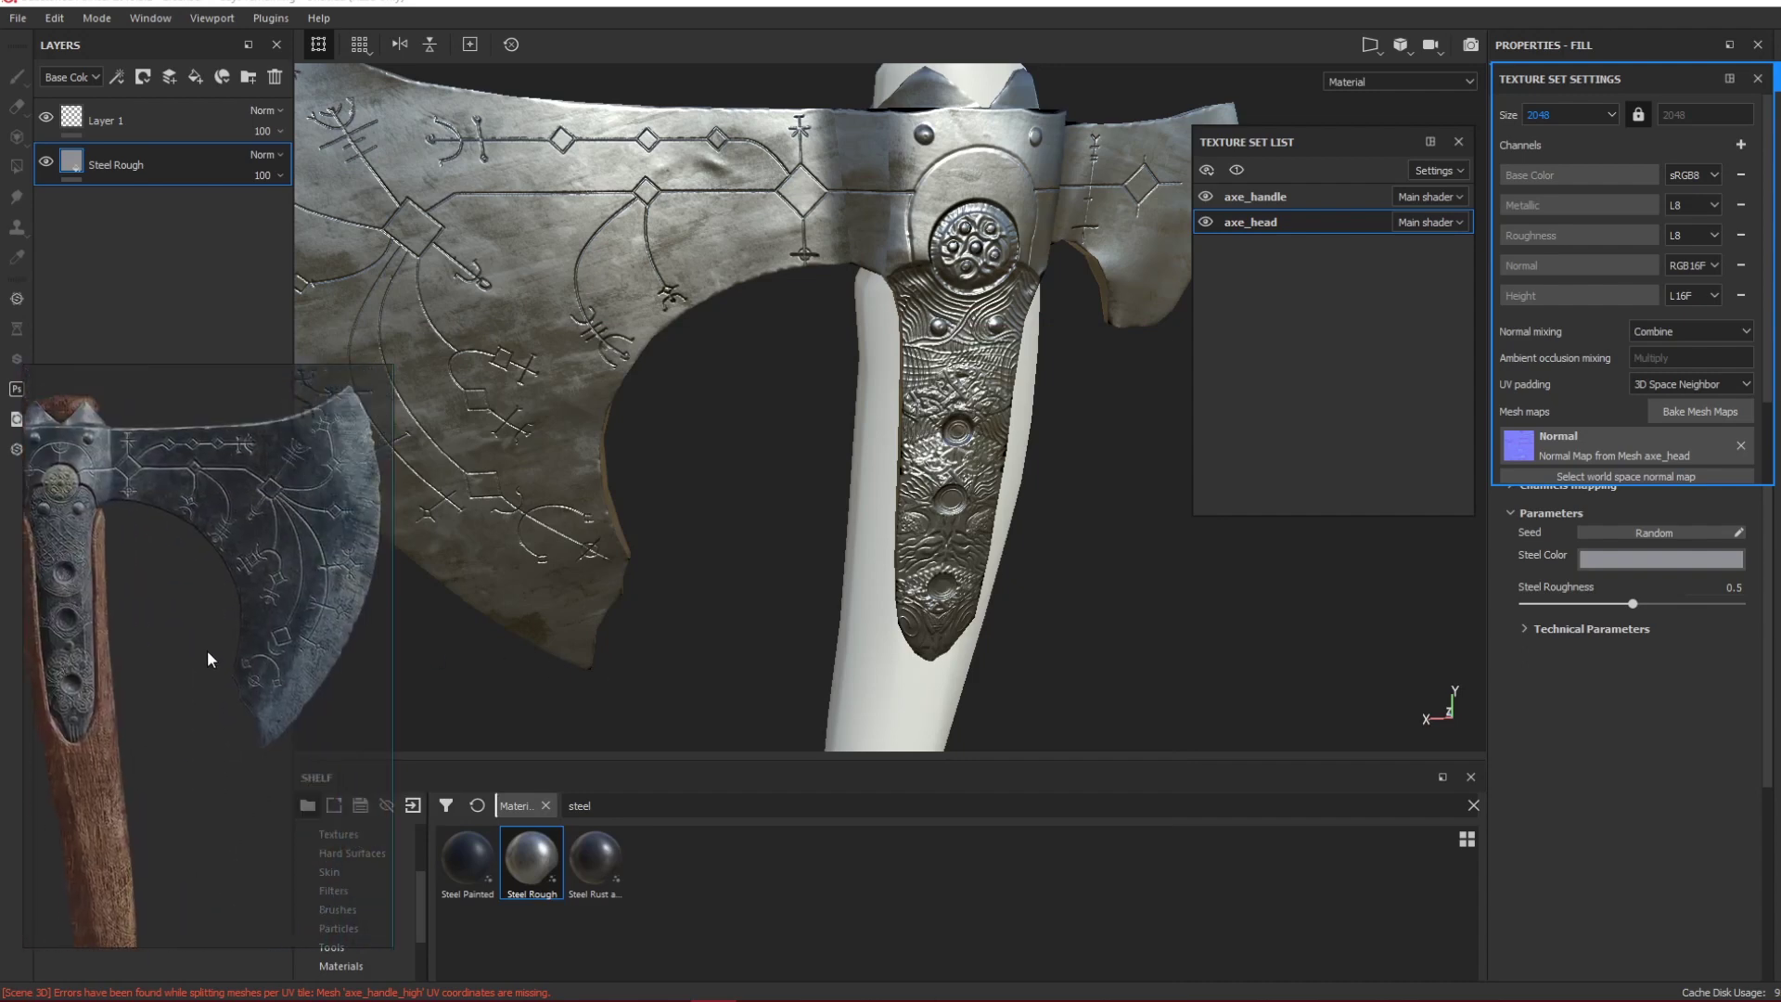
Raise the Master Opacity of the PureRef reference window and make the window transparent to the mouse.
right_click(180, 616)
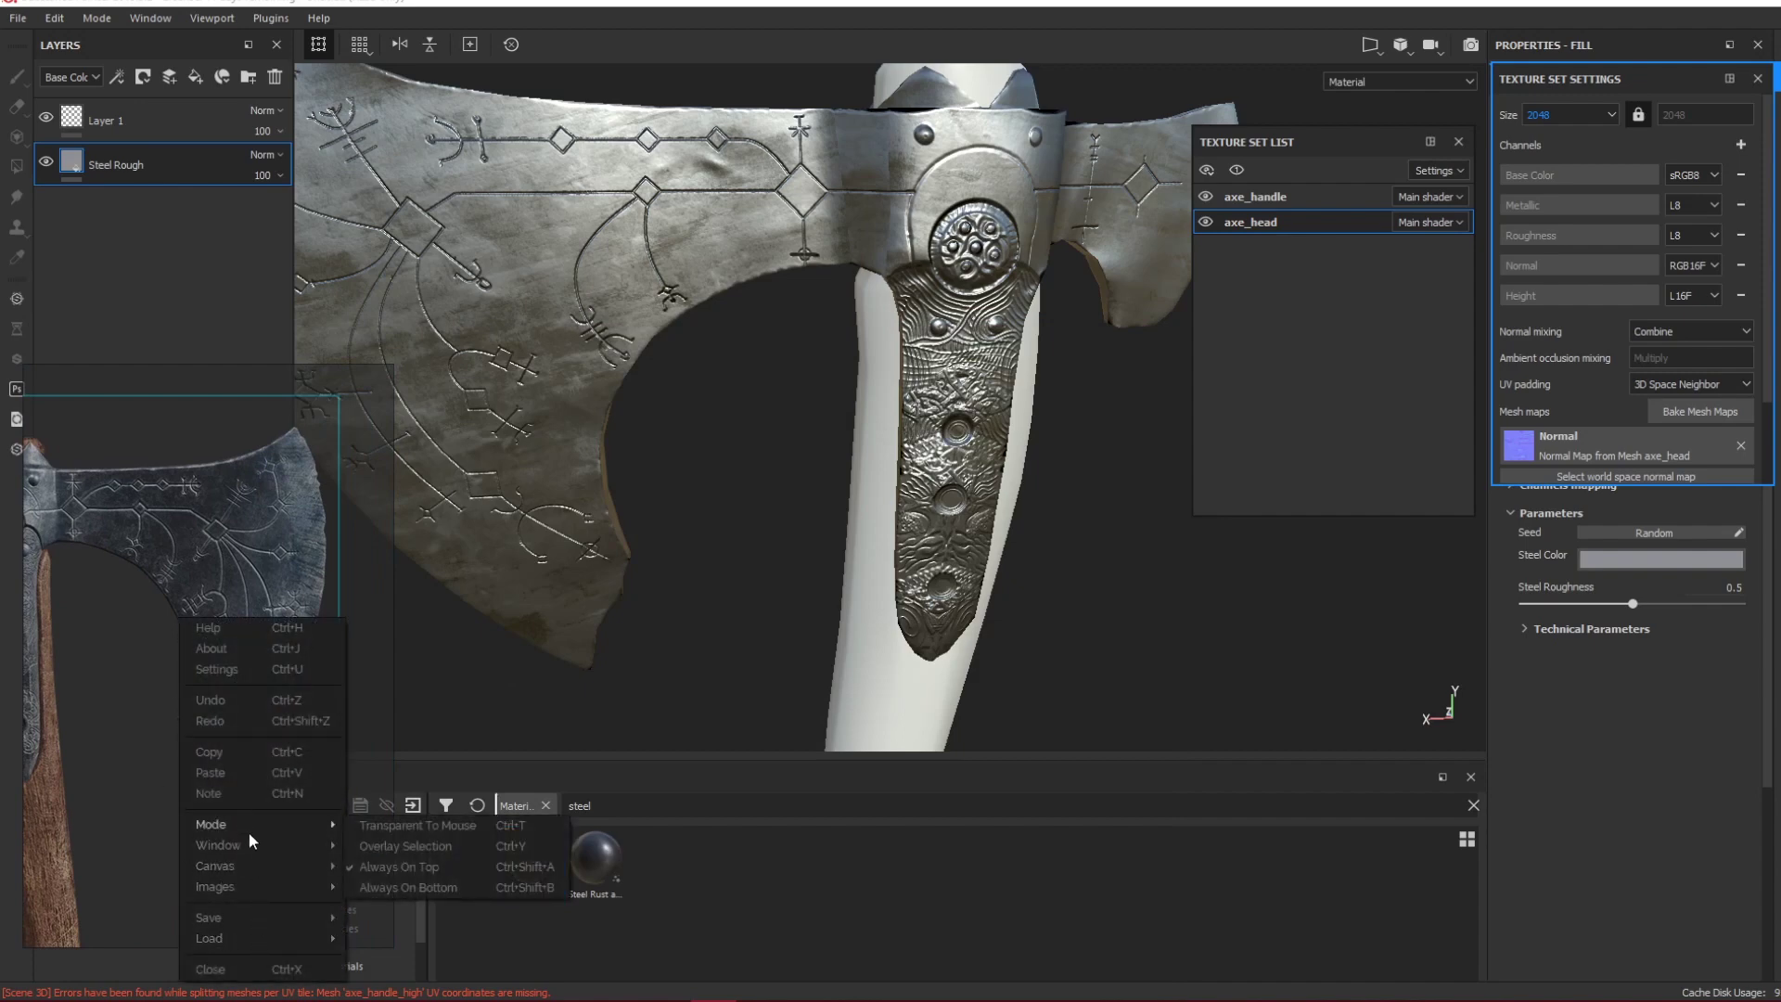
left_click(249, 667)
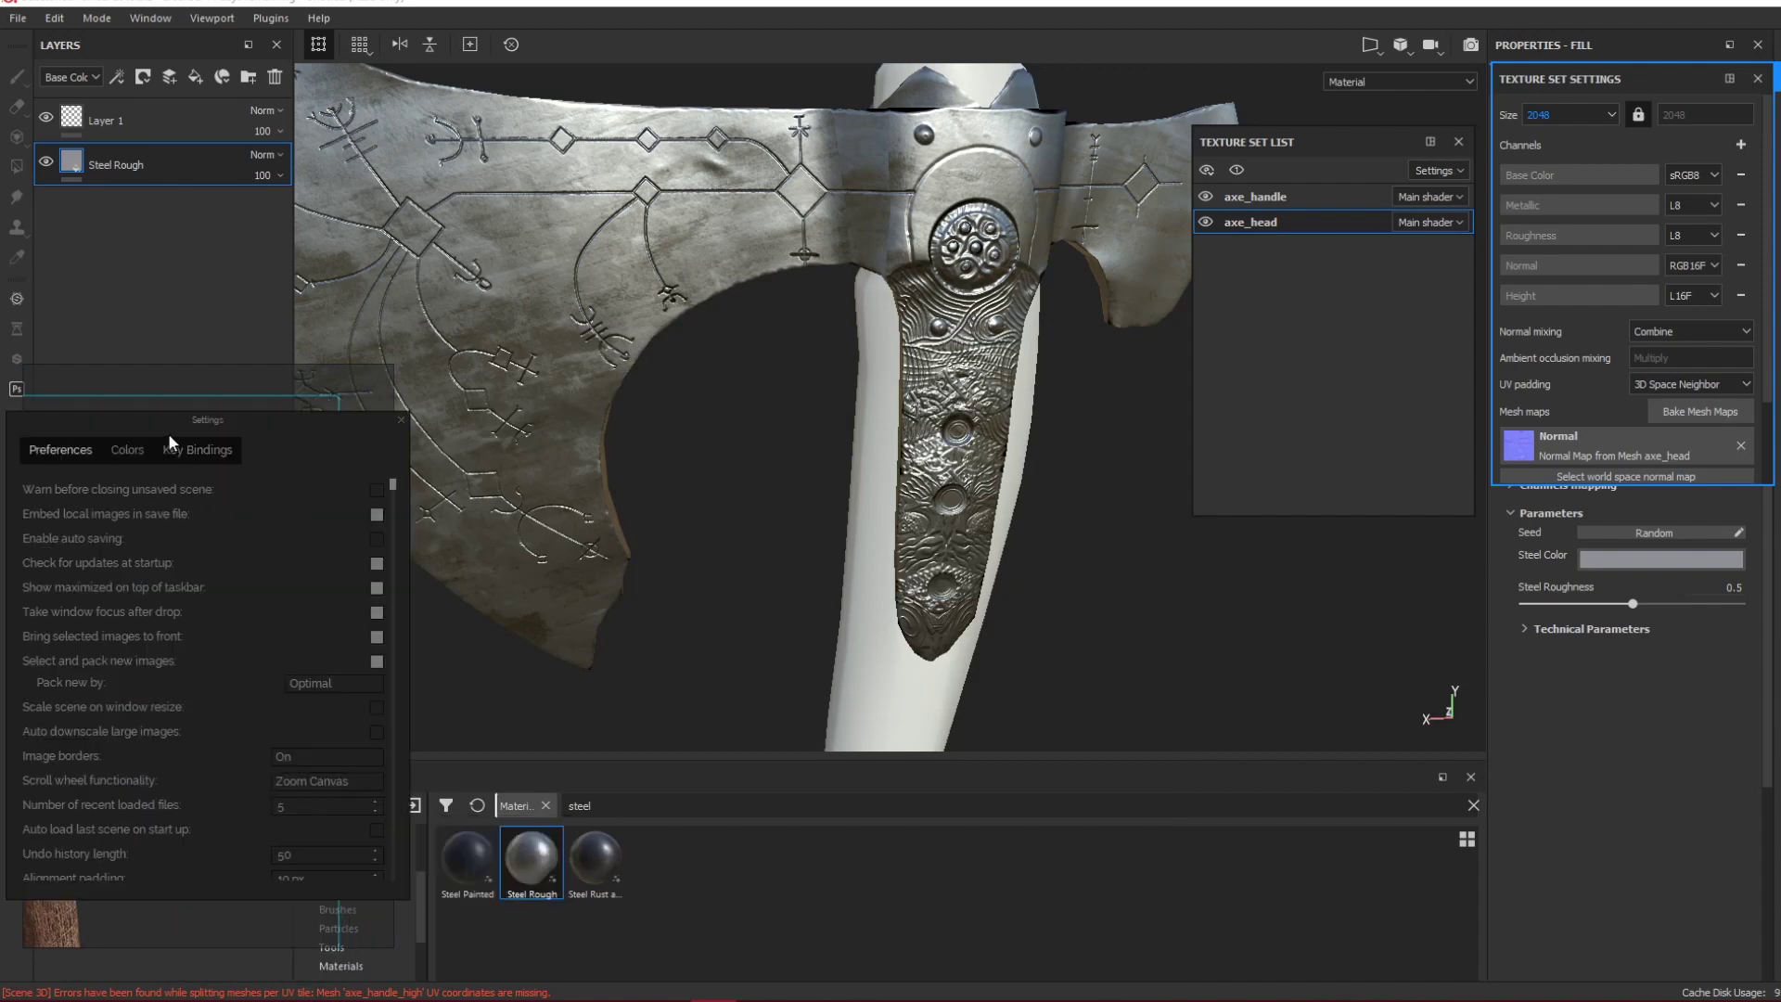
left_click(128, 450)
left_click_drag(284, 785, 314, 782)
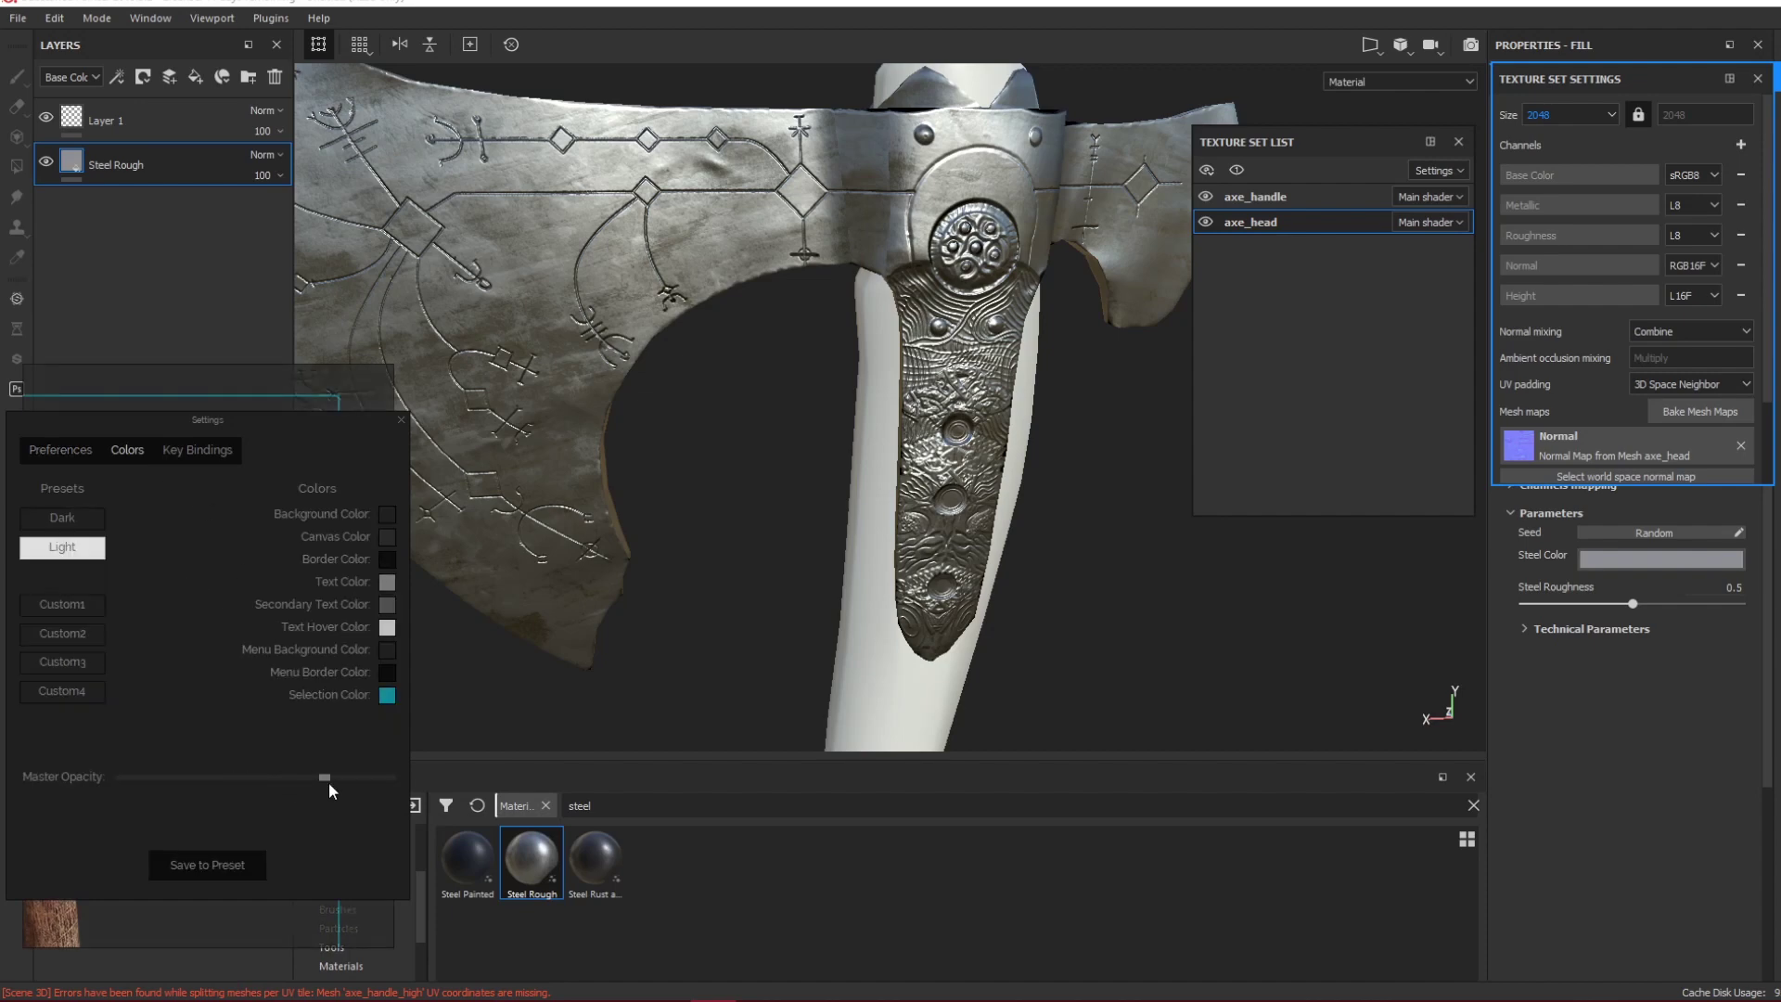
left_click(398, 420)
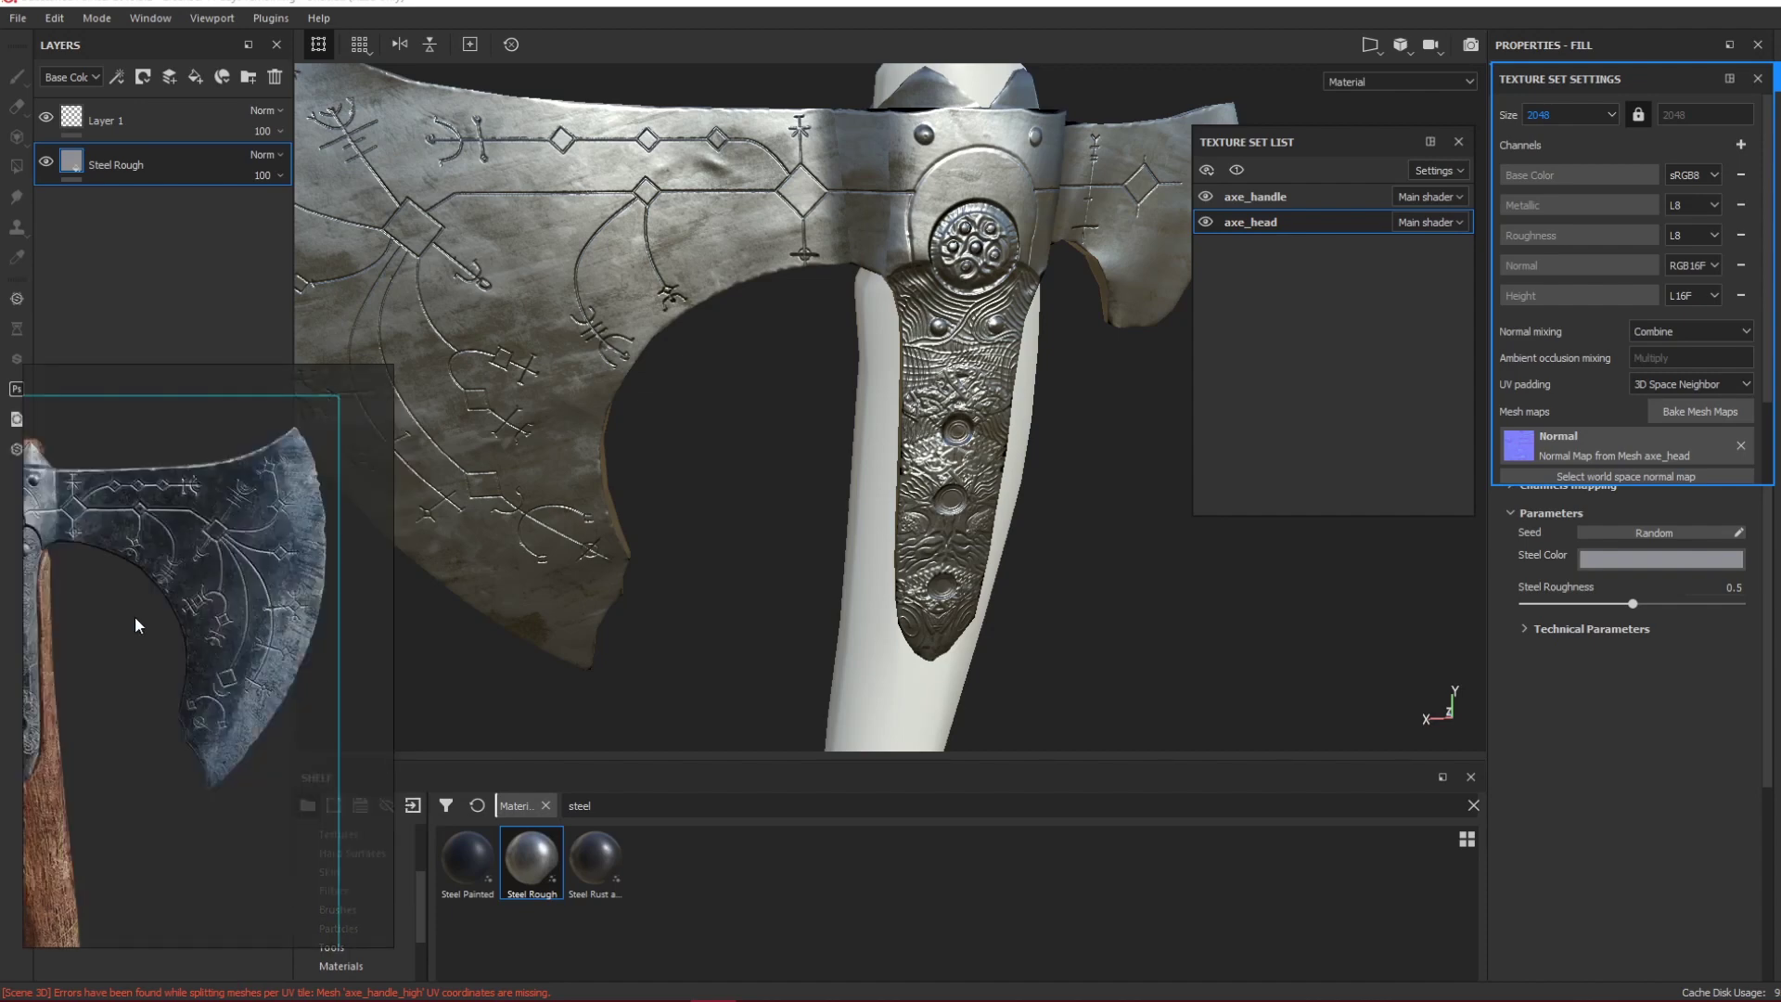
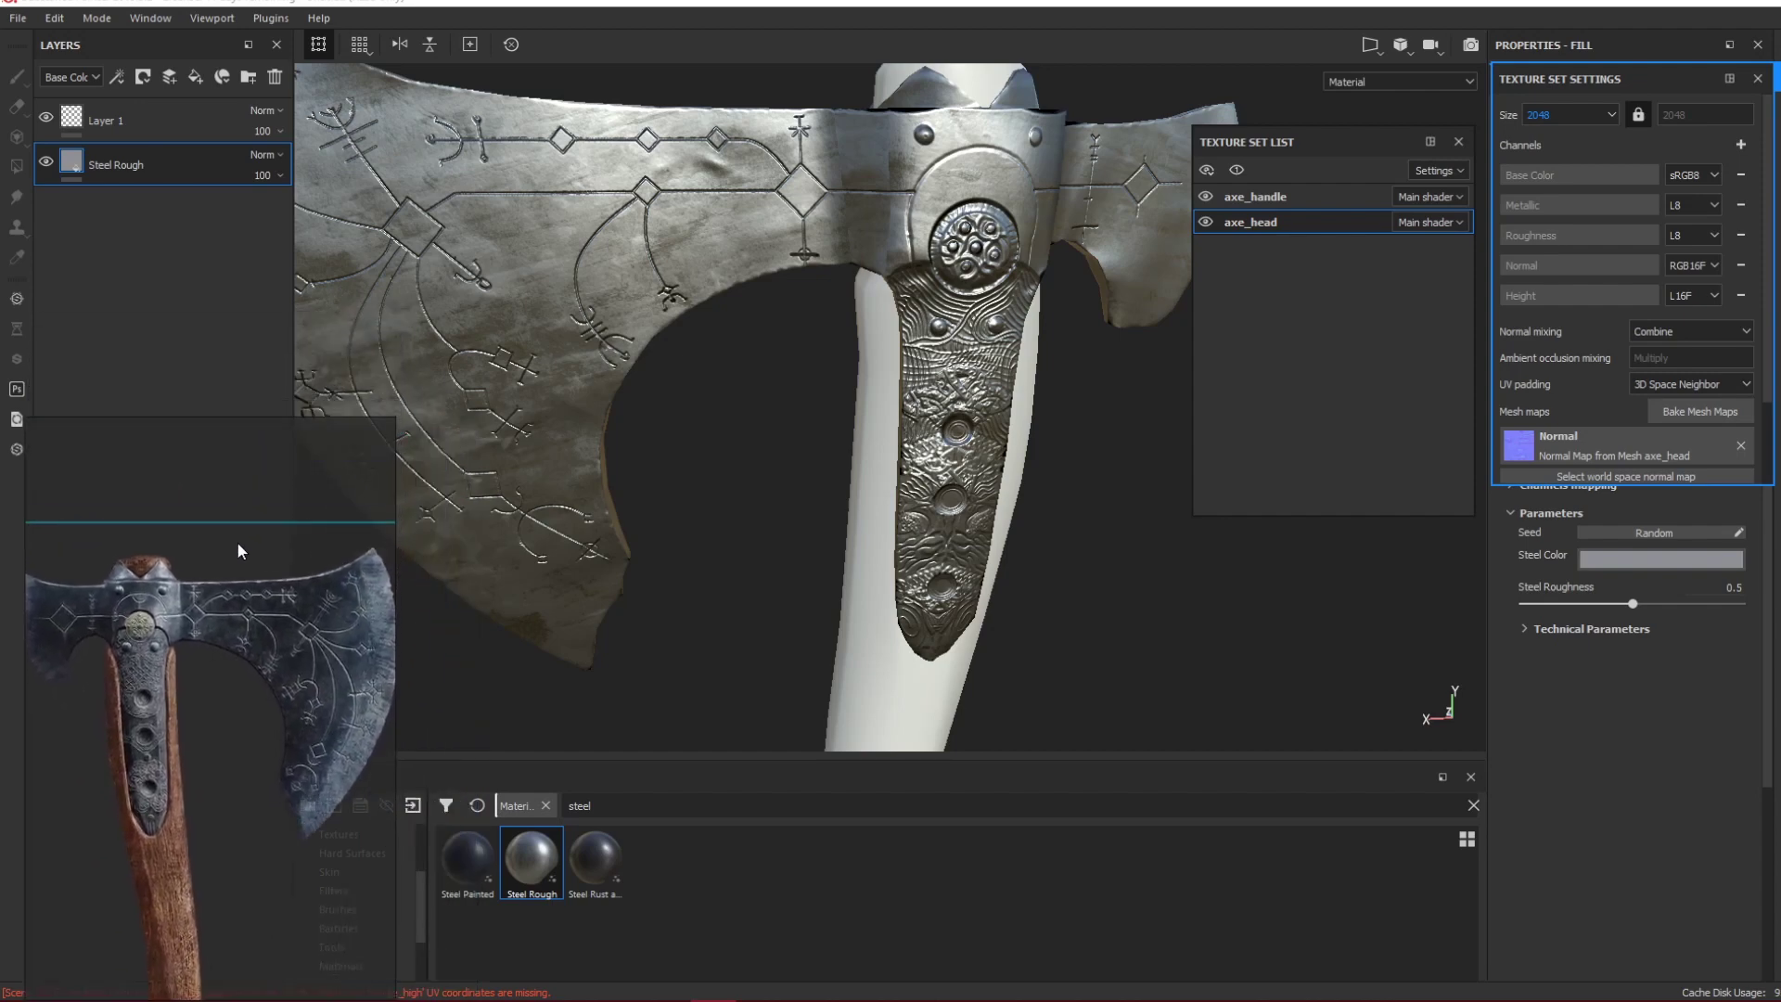
key("ctrl+t")
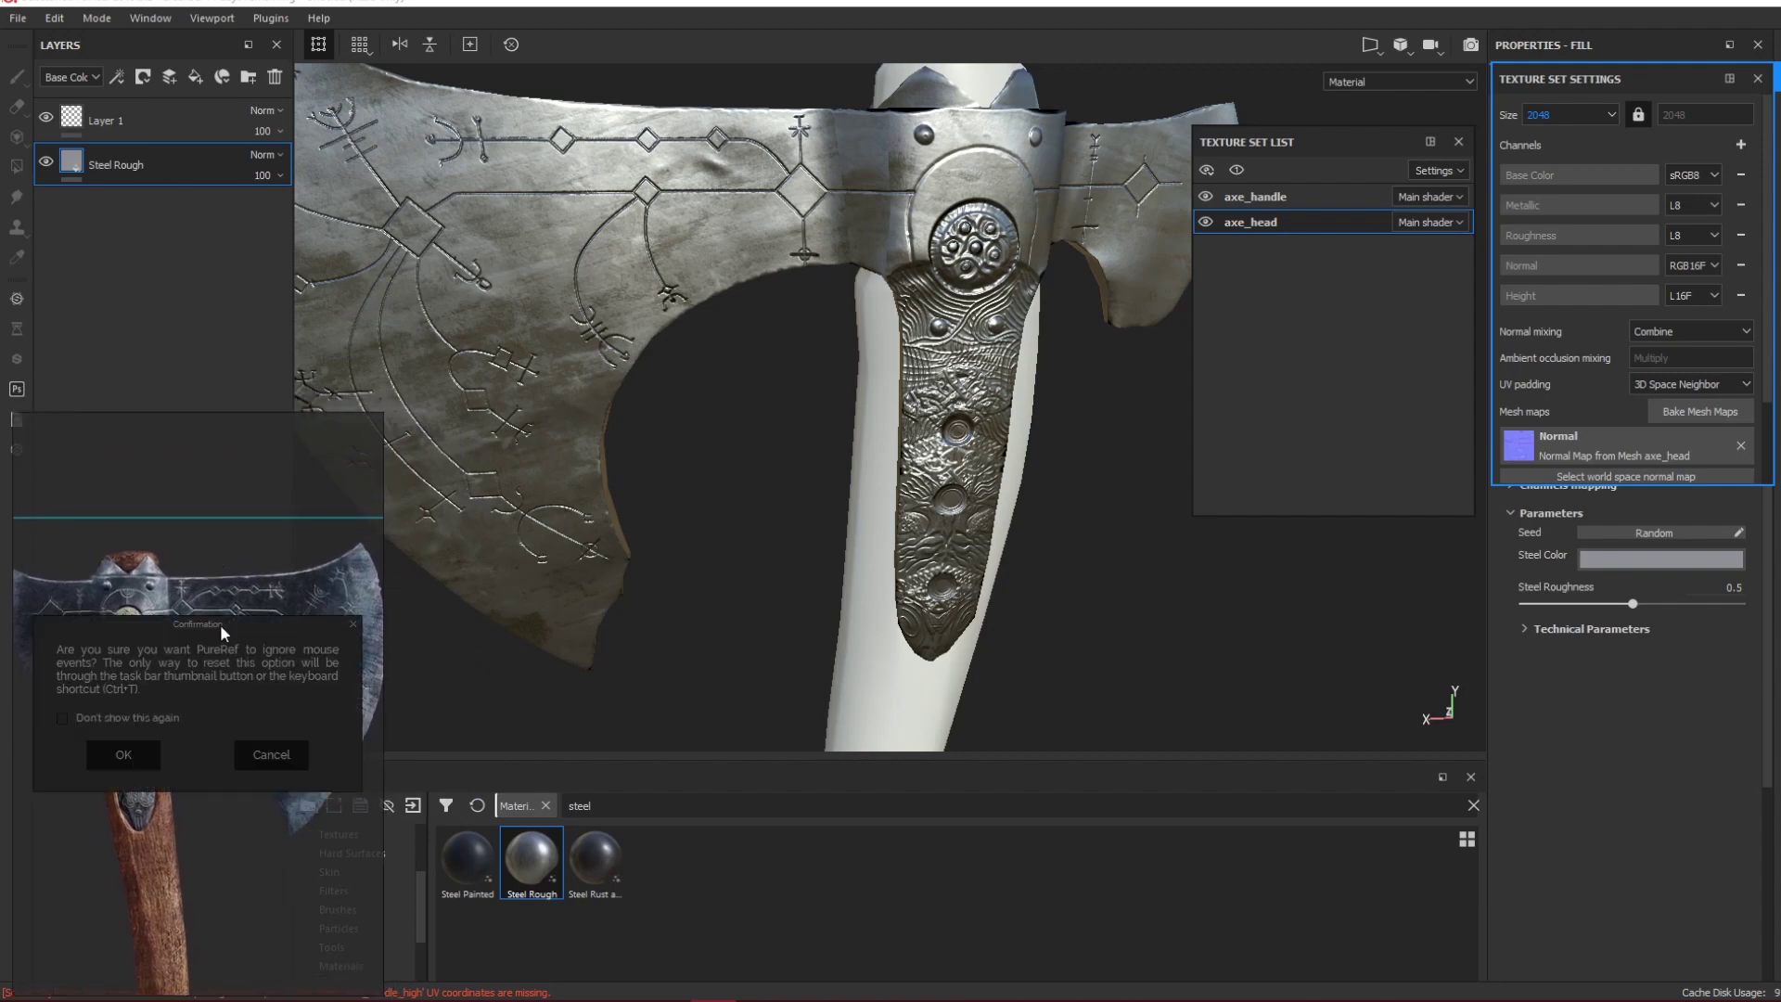
left_click(109, 753)
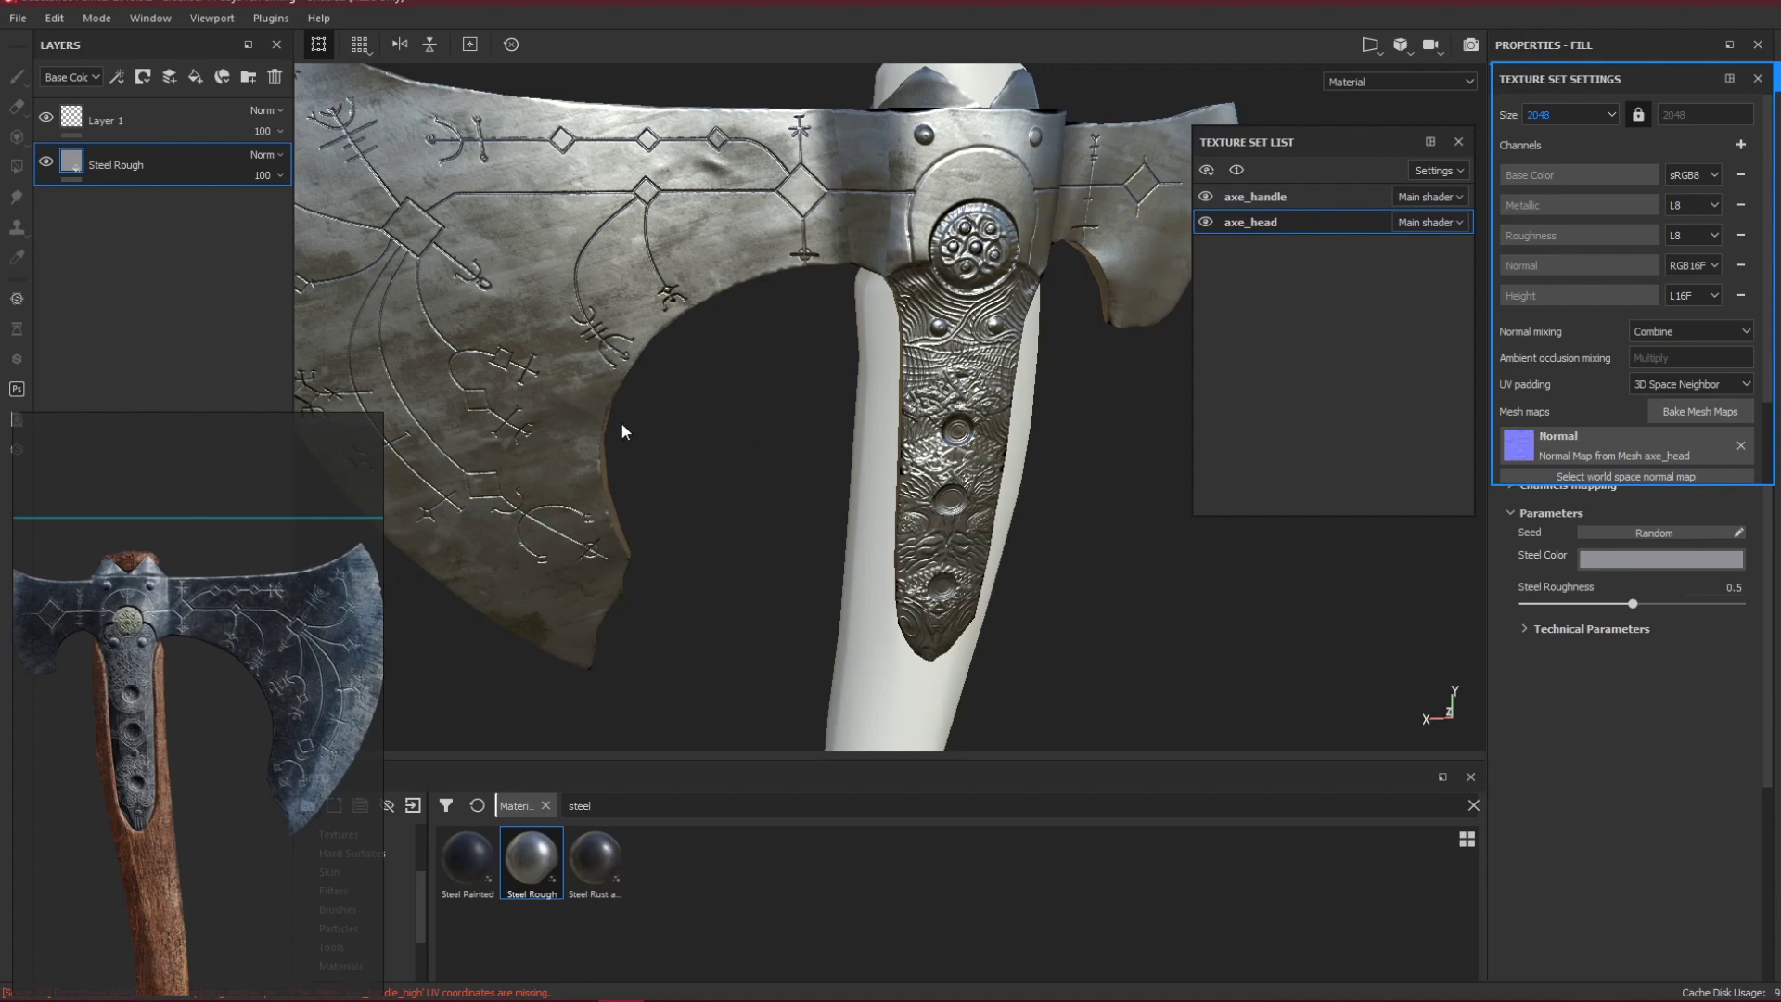
Close the Texture Set Settings and set the Steel Rough layer's Steel Color to a dark blue-grey sampled from the reference axe blade.
left_click_drag(697, 450, 810, 484, "alt")
left_click_drag(698, 490, 907, 499, "alt")
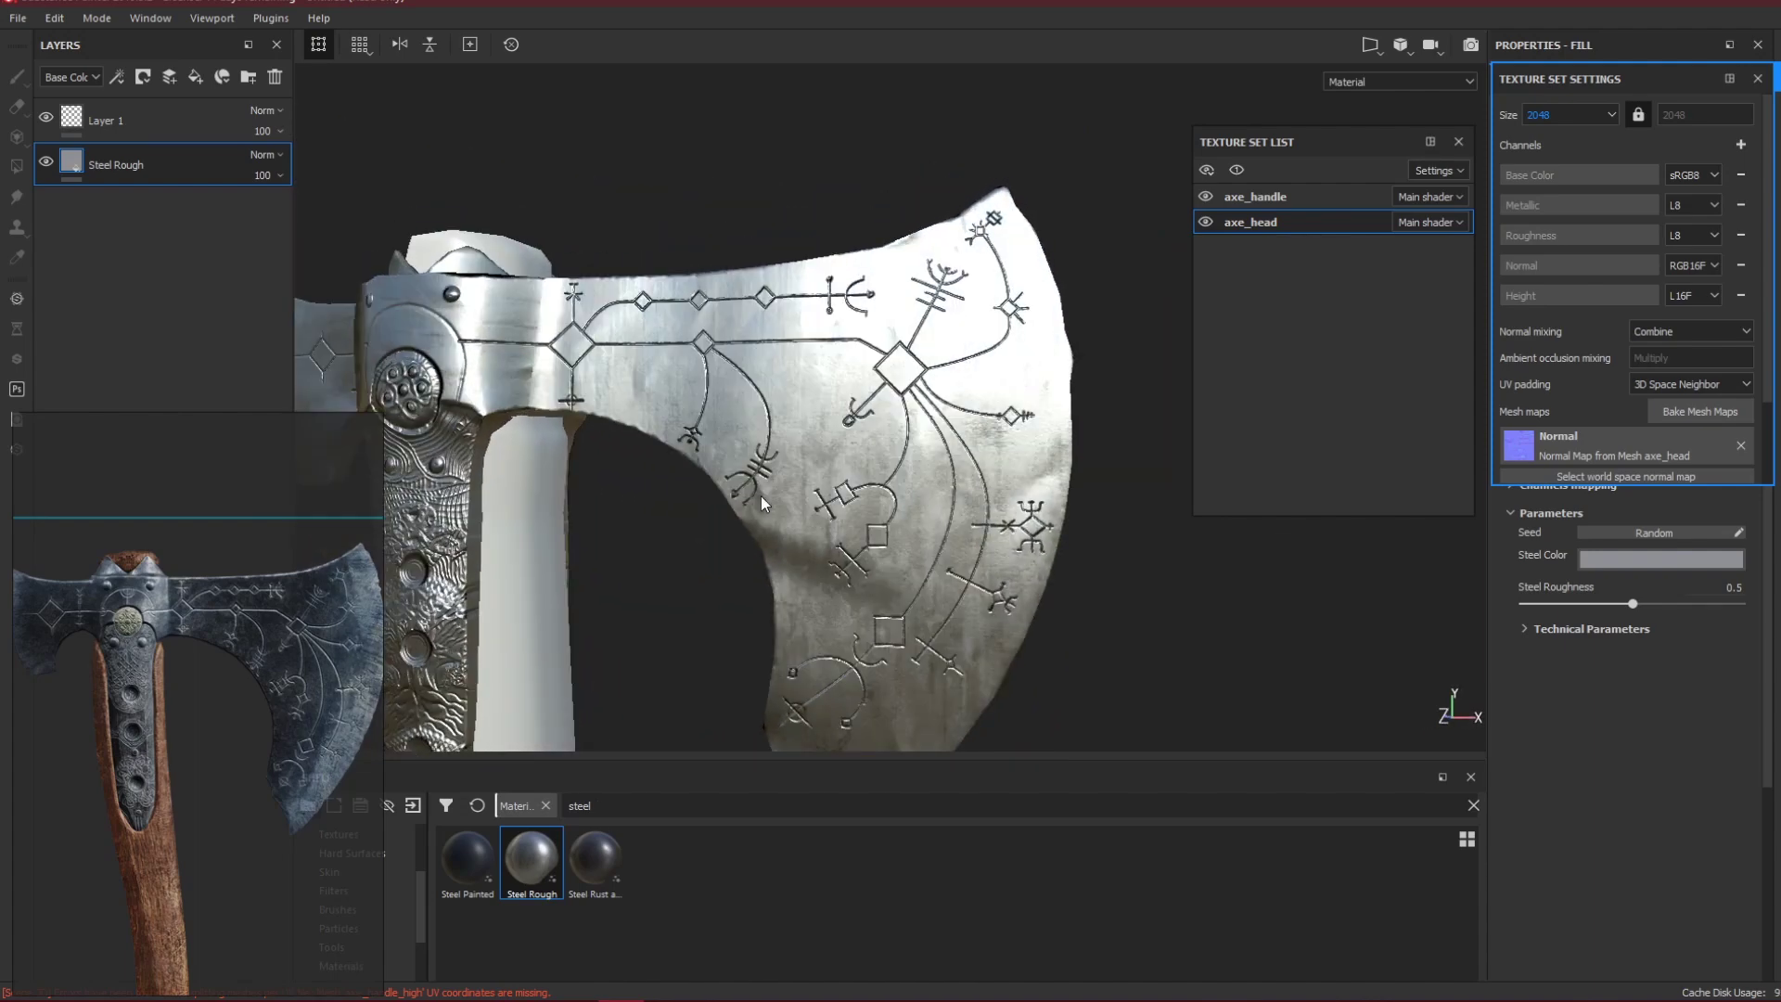
middle_click_drag(761, 495, 799, 485, "alt")
scroll(800, 485, "down", 3)
left_click_drag(800, 485, 737, 510, "alt")
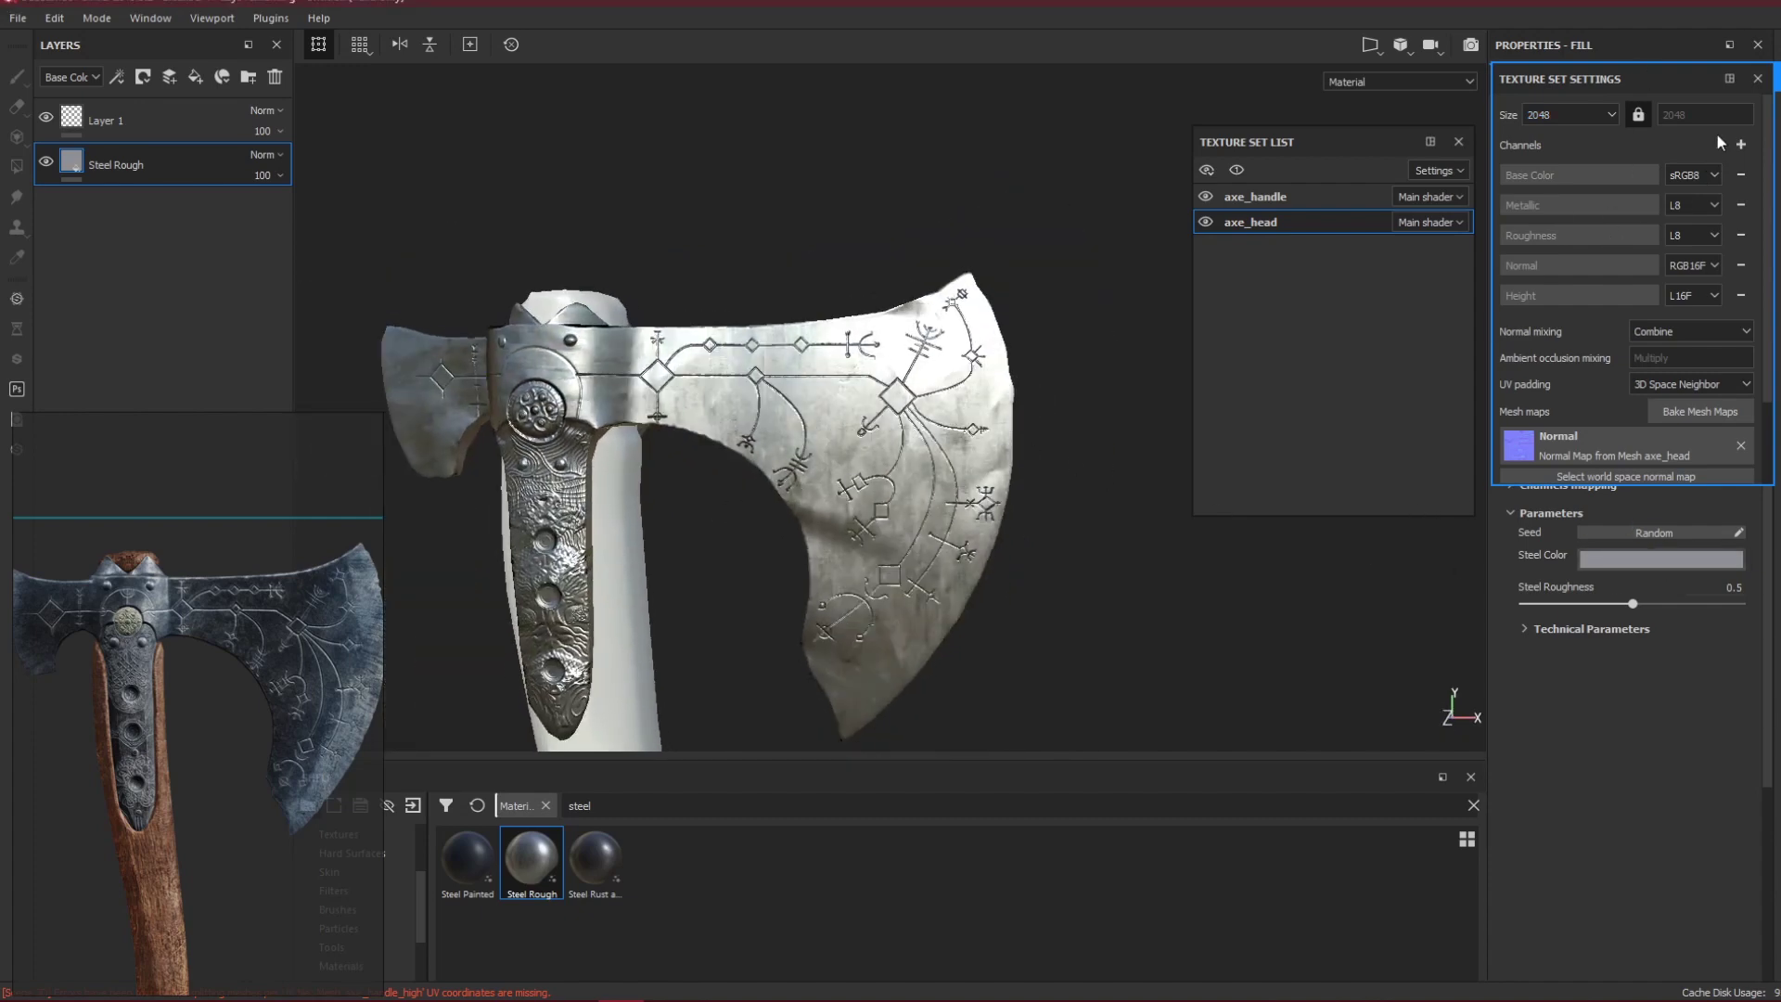
left_click(1758, 78)
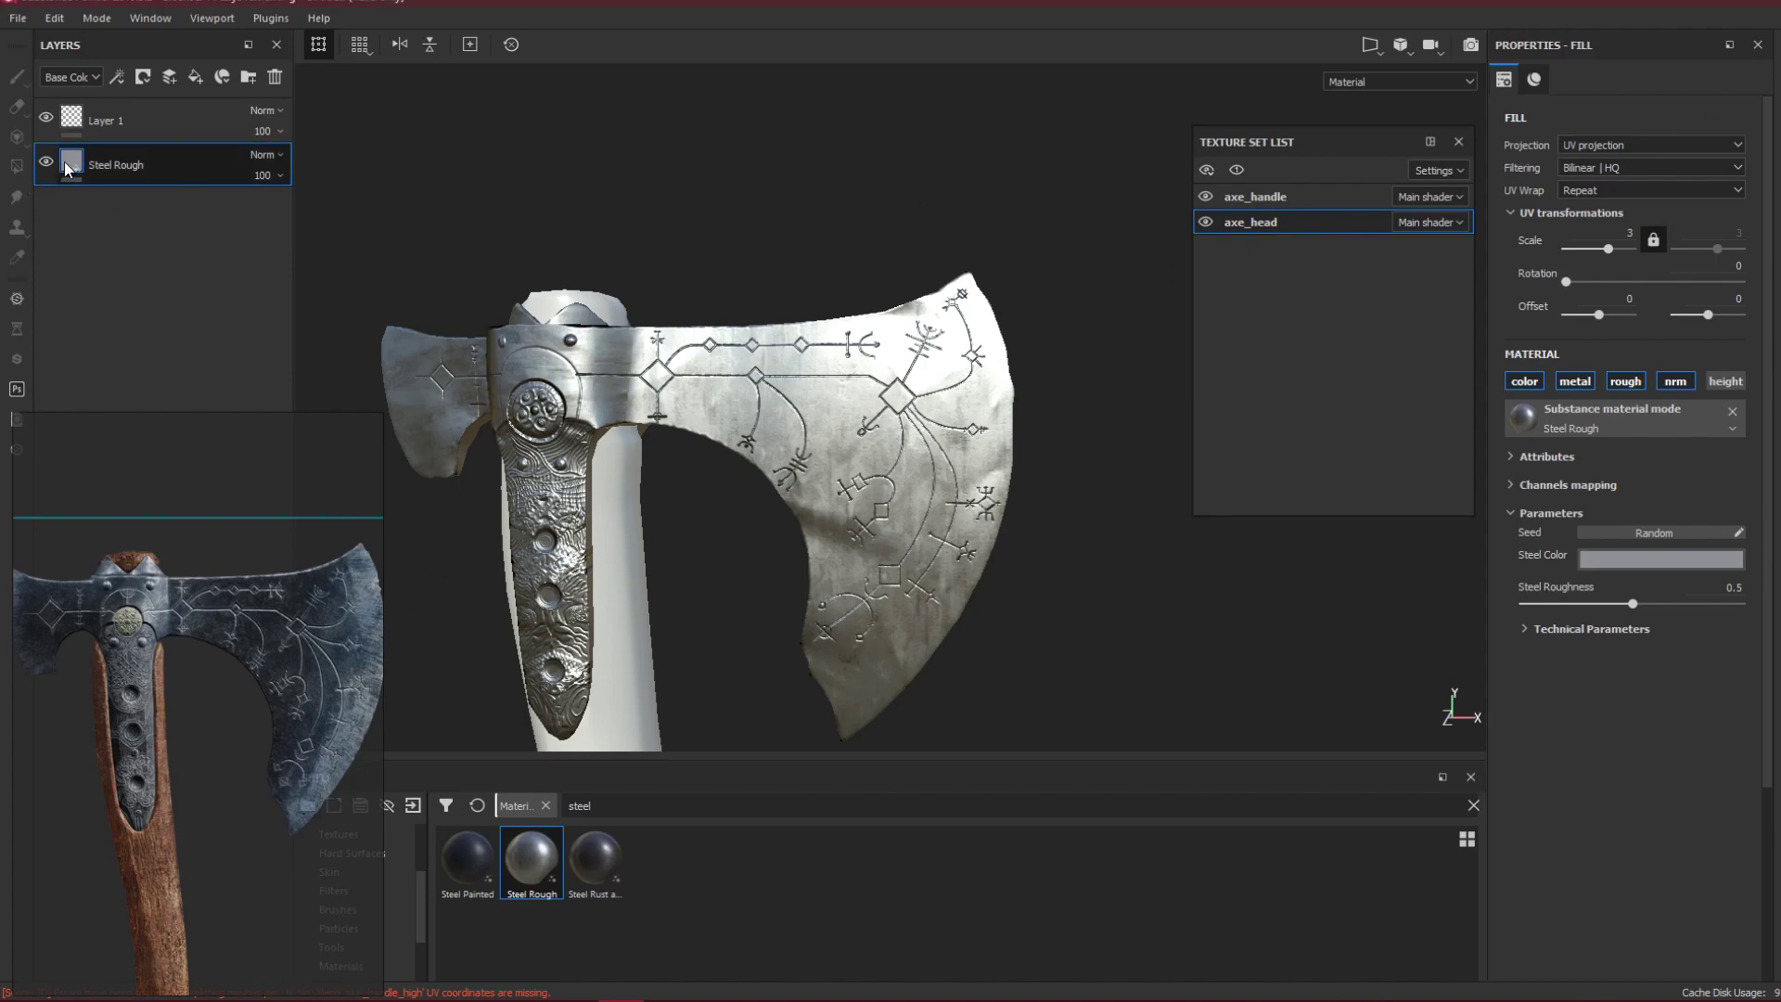
left_click(1610, 557)
mouse_move(1592, 606)
left_mouse_down()
mouse_move(1635, 634)
mouse_move(1623, 619)
left_mouse_up()
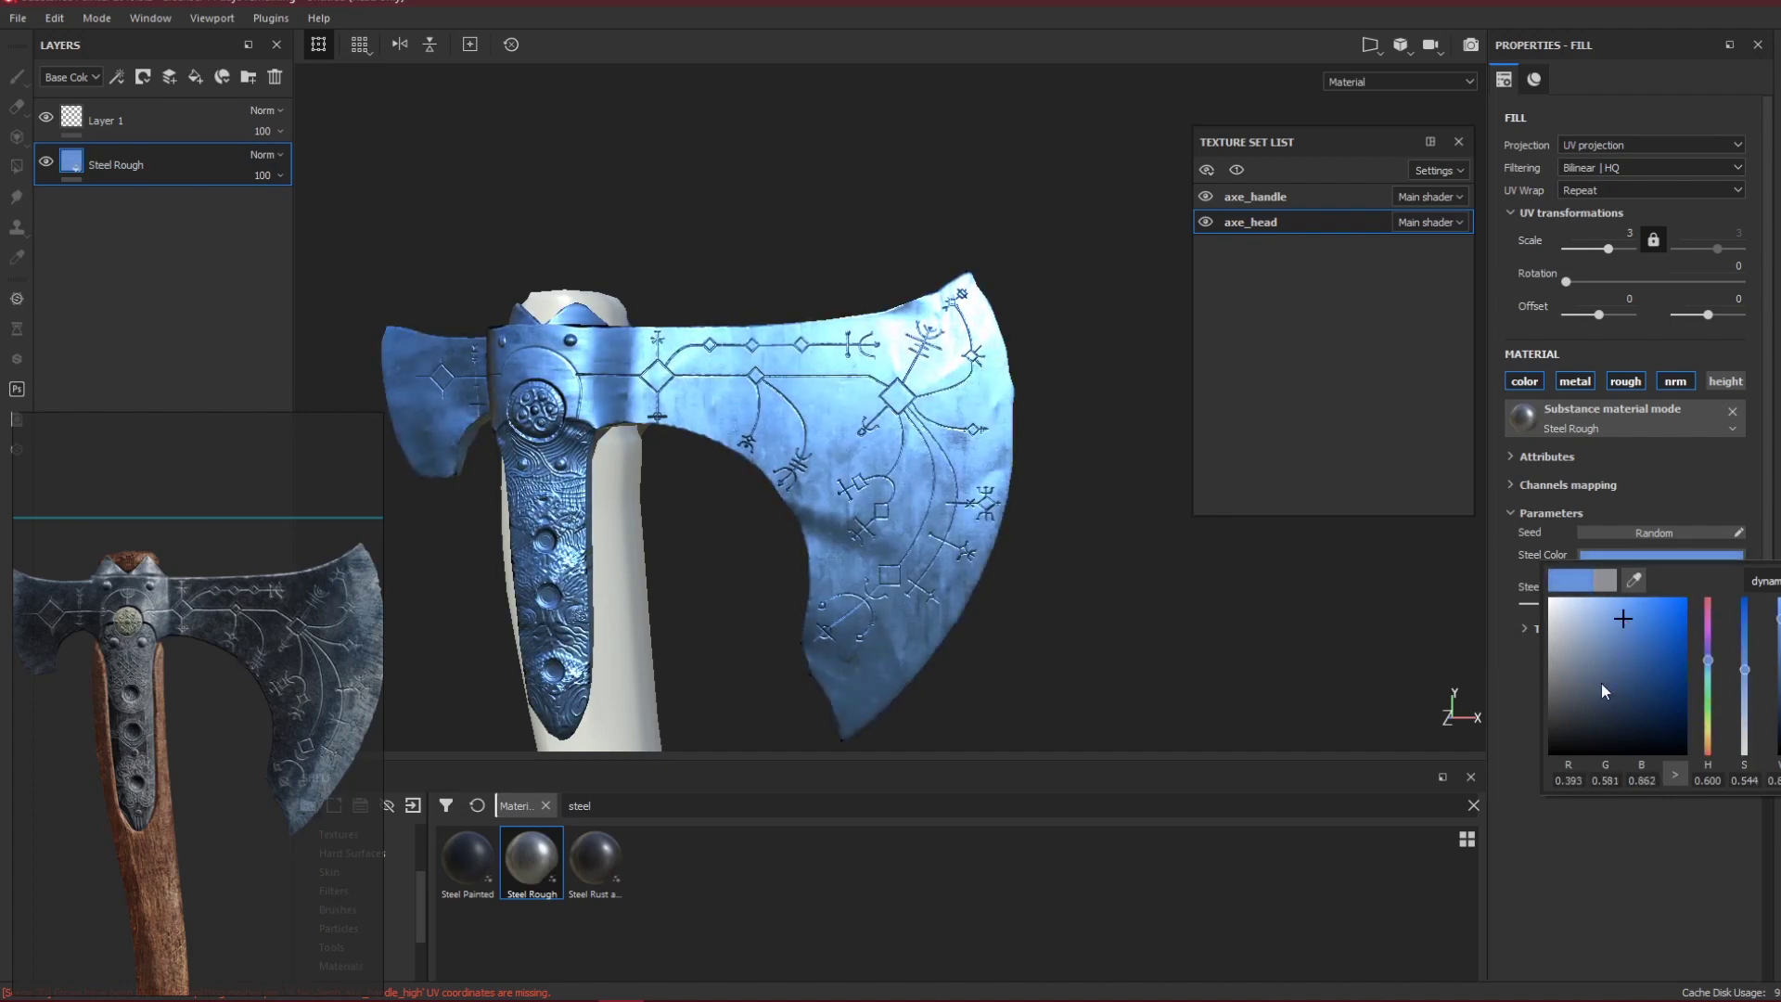
left_click(1652, 568)
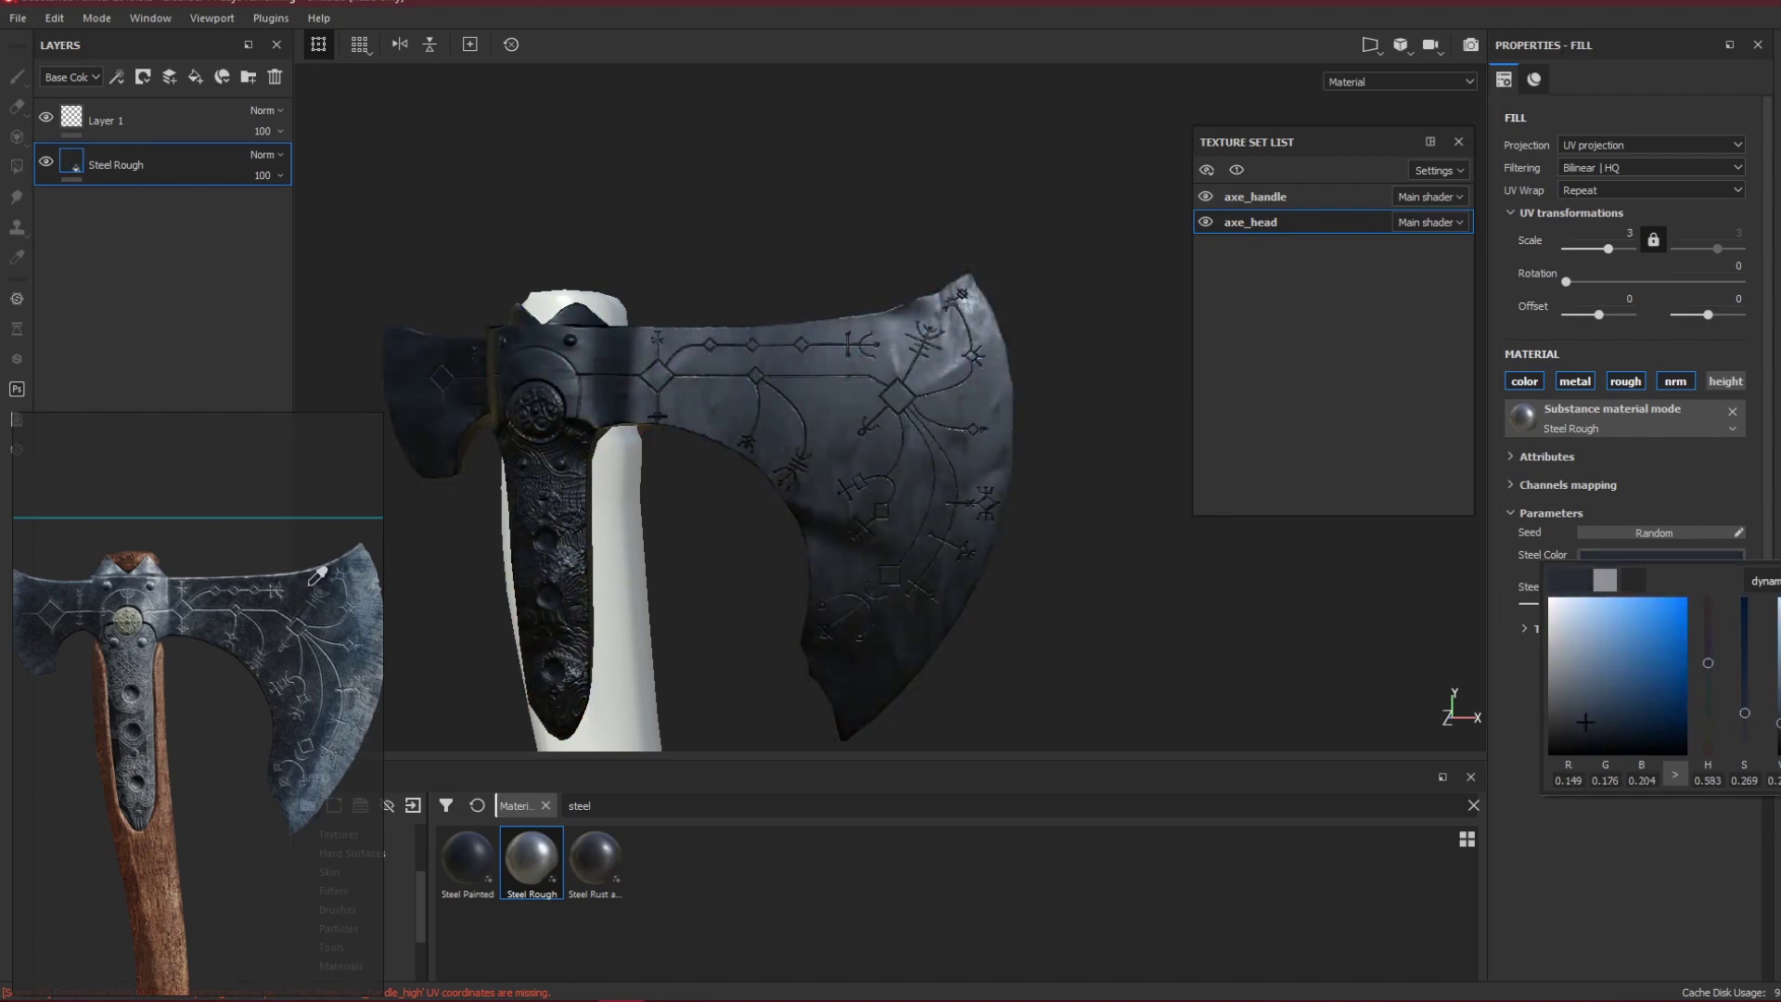
left_click(363, 583)
Examine the recoloured axe head up close and from several angles against the reference.
left_click_drag(719, 442, 770, 426, "alt")
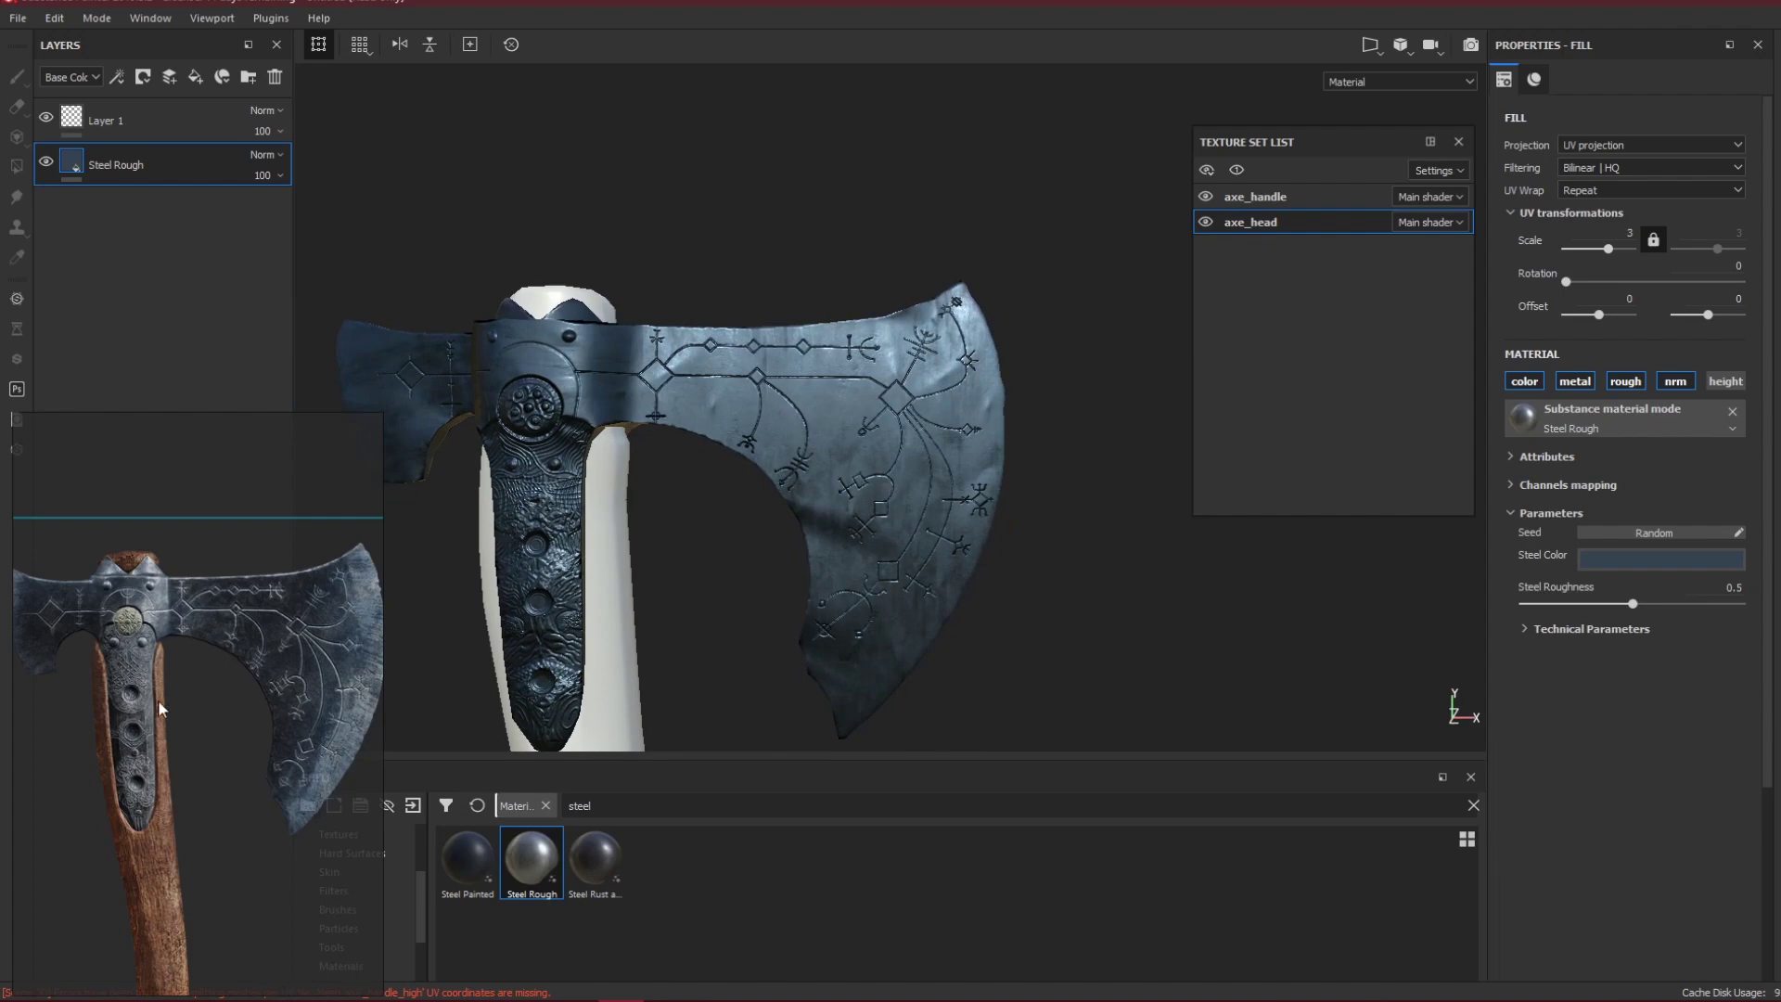
scroll(827, 487, "up", 2)
middle_click_drag(671, 501, 733, 541, "alt")
scroll(874, 423, "up", 2)
scroll(875, 423, "down", 1)
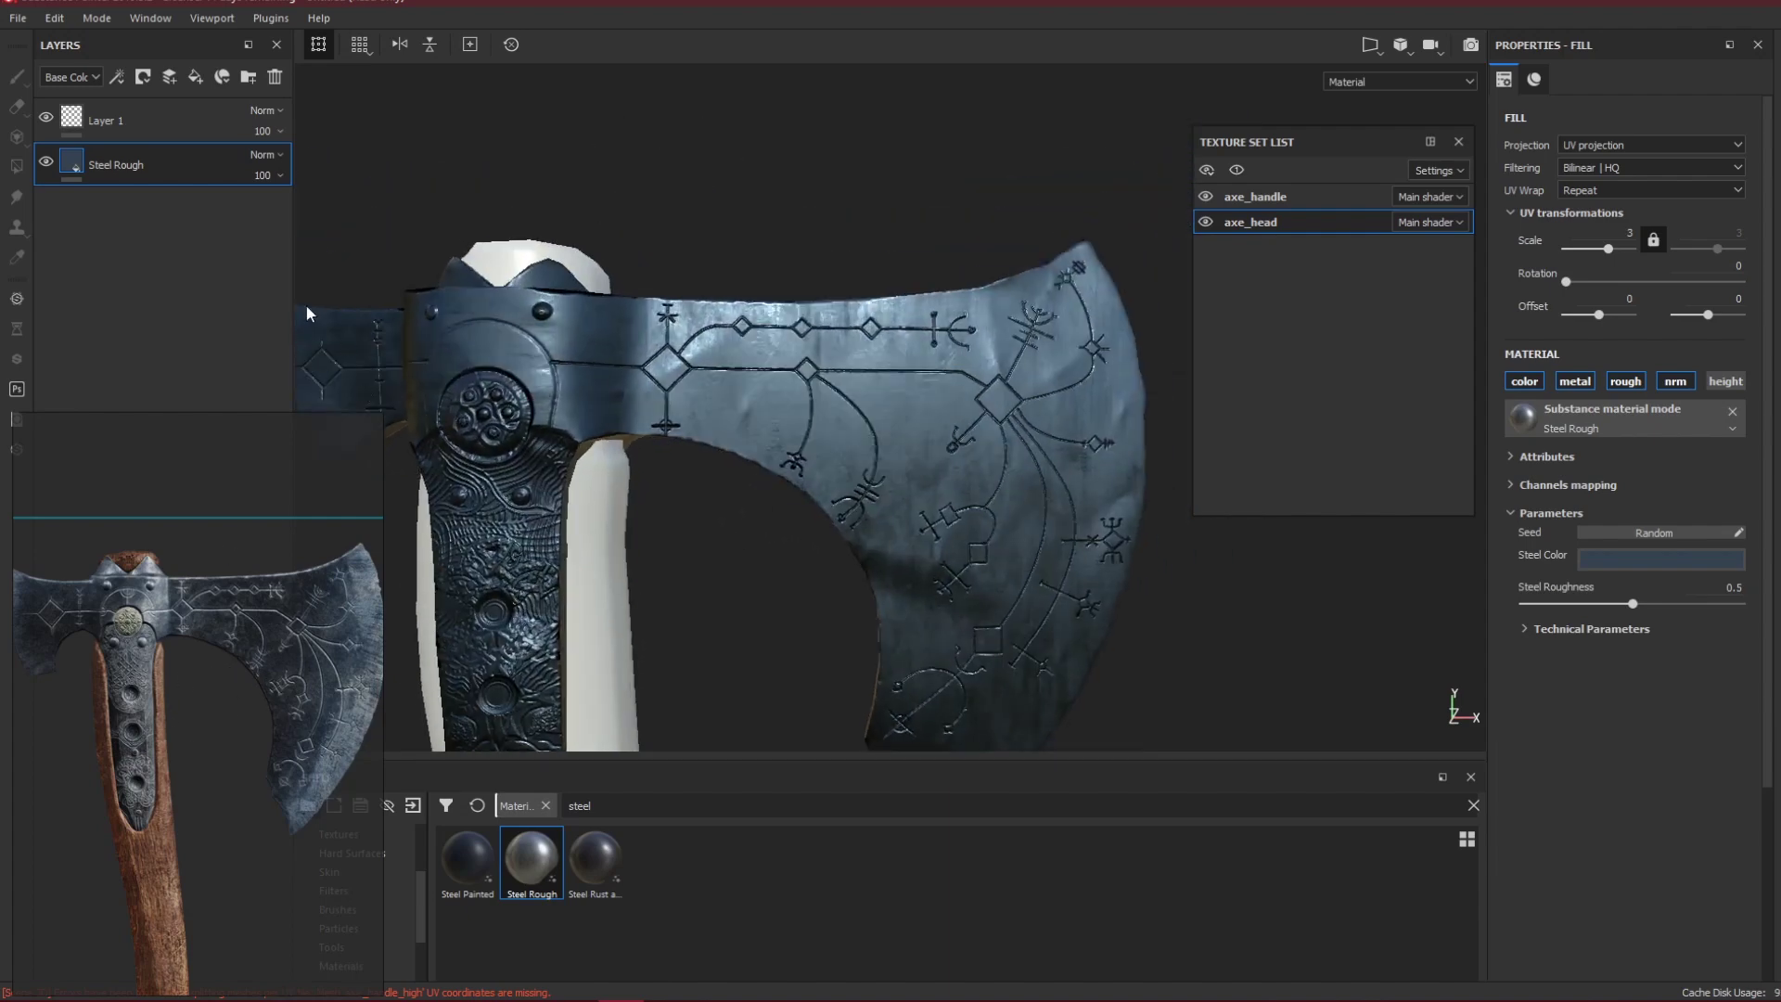
left_click_drag(509, 329, 553, 411, "alt")
left_click_drag(733, 427, 694, 356, "alt")
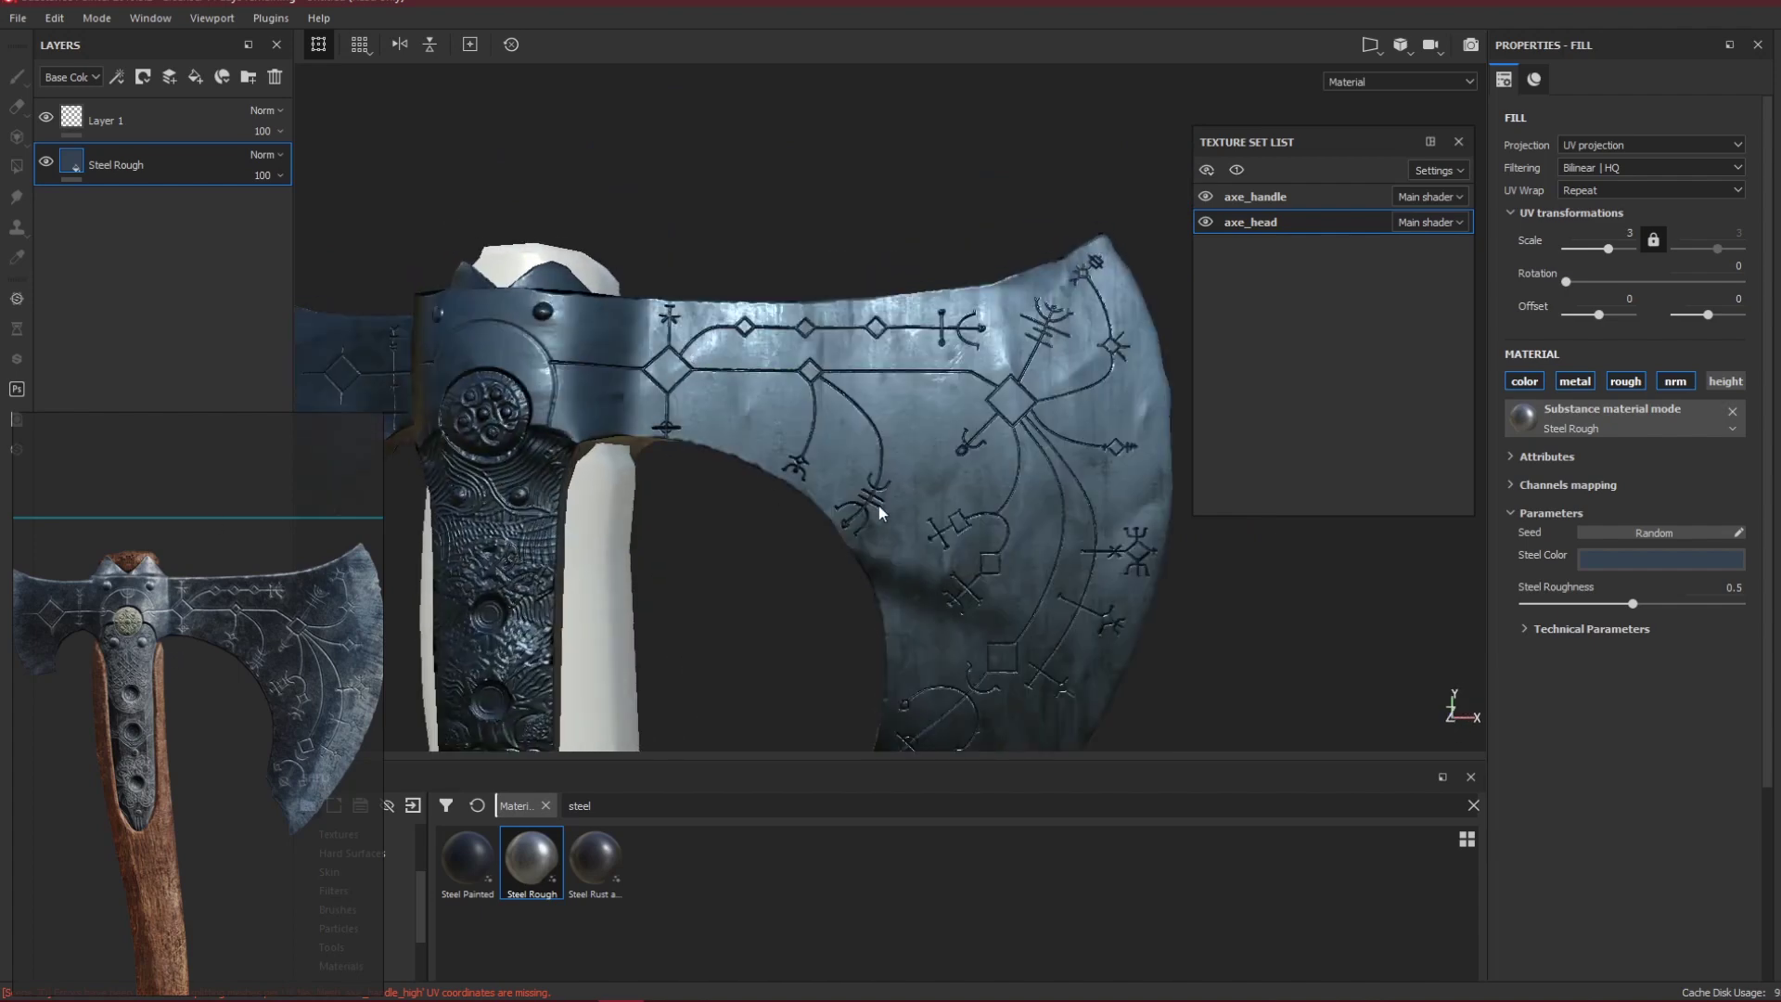
middle_click_drag(577, 399, 668, 413, "alt")
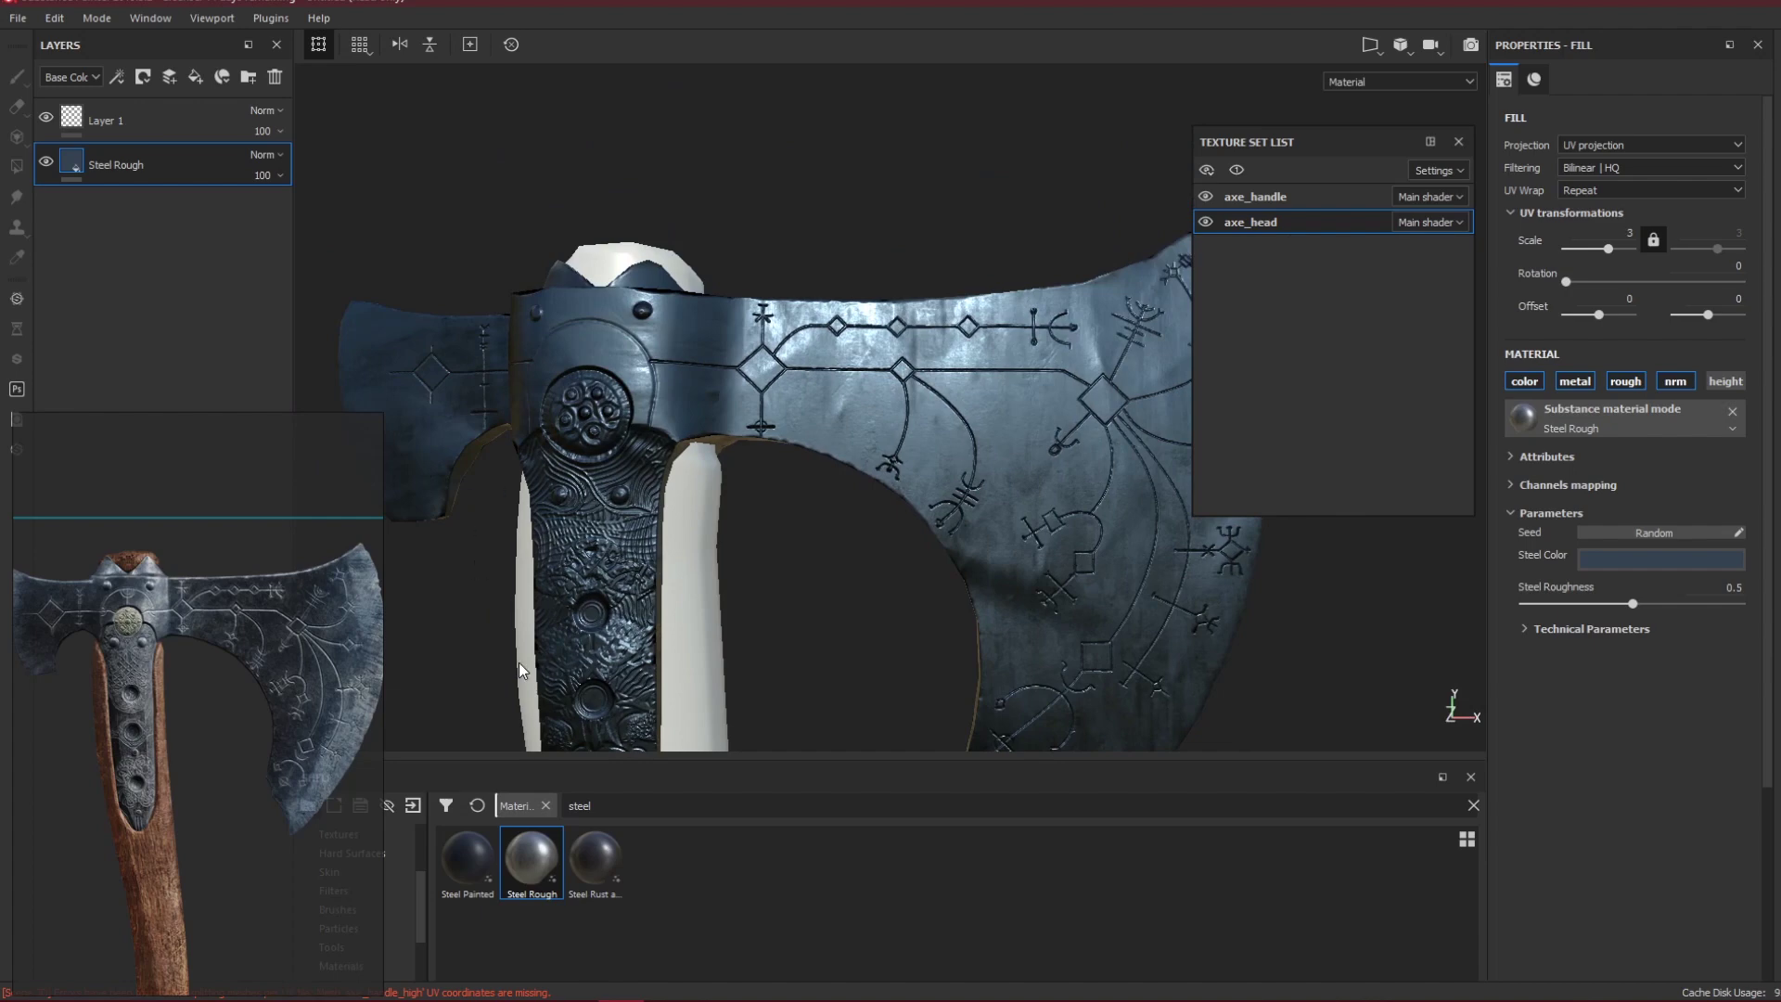
Search the shelf's regular materials for bright instead of steel, and clear the search.
key("BackSpace")
key("BackSpace")
key("BackSpace")
key("BackSpace")
key("BackSpace")
type("bright")
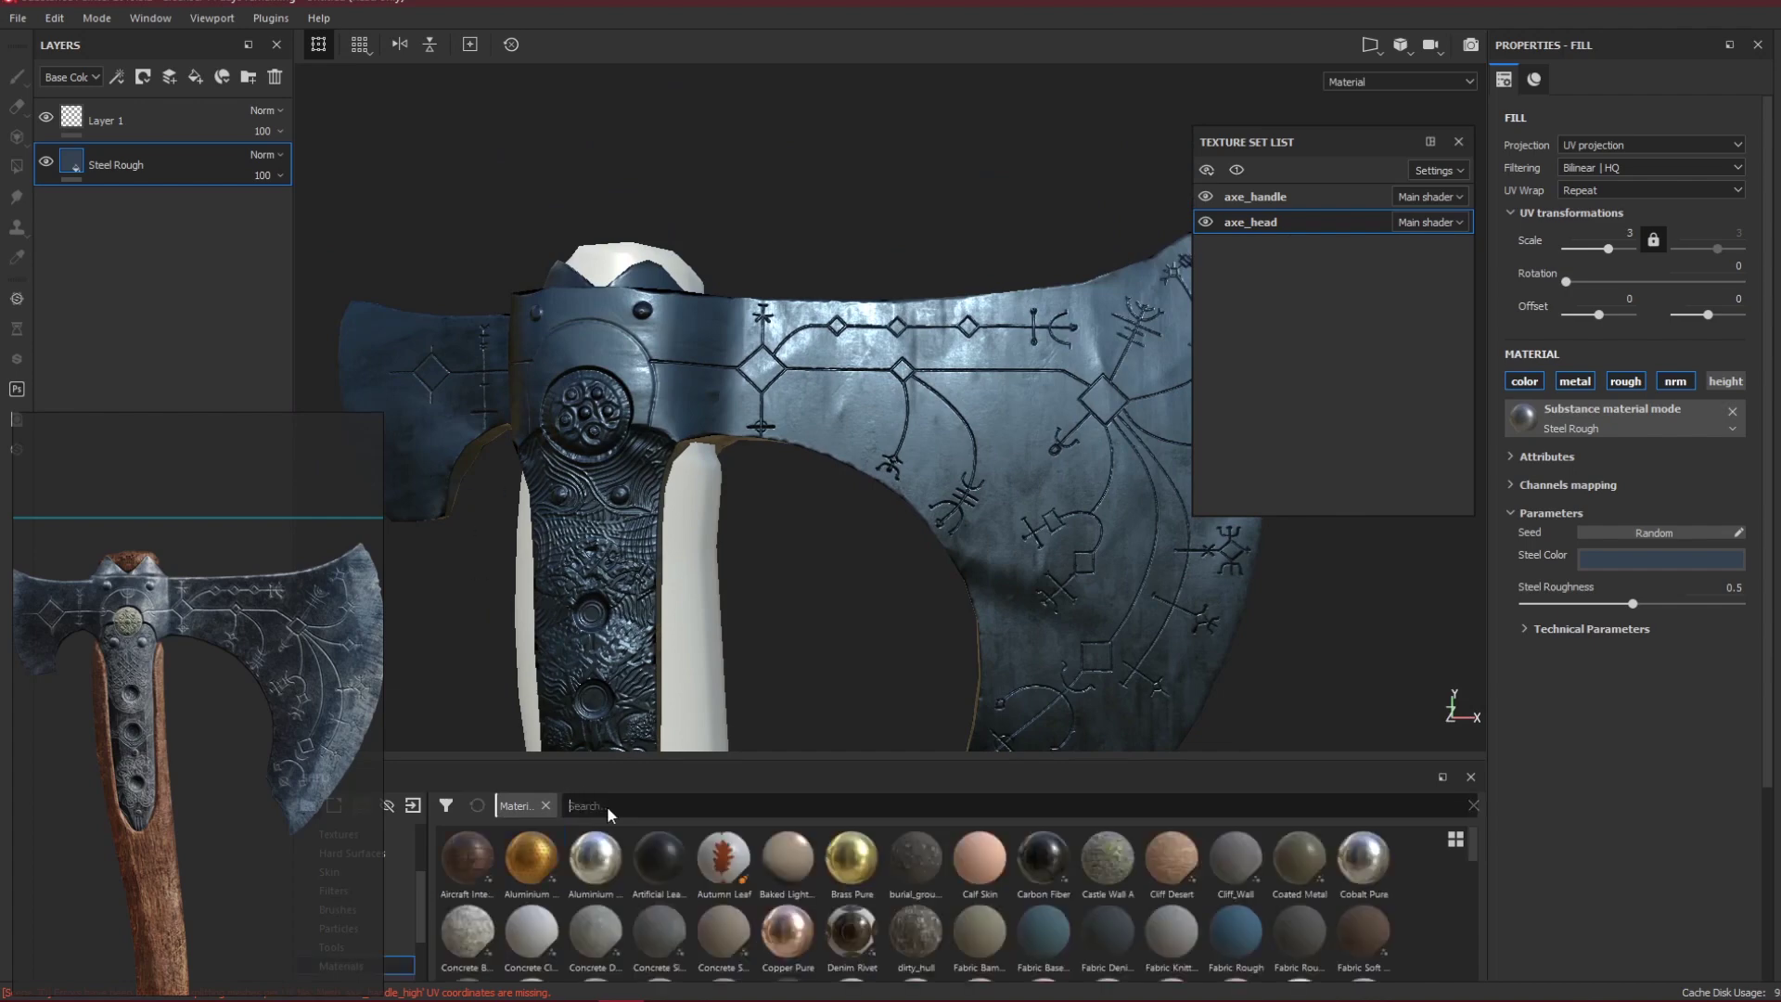
key("BackSpace")
key("BackSpace")
key("BackSpace")
key("BackSpace")
key("BackSpace")
key("BackSpace")
Search the smart materials for bright and add Steel Bright Layered between Layer 1 and Steel Rough.
scroll(300, 899, "down", 2)
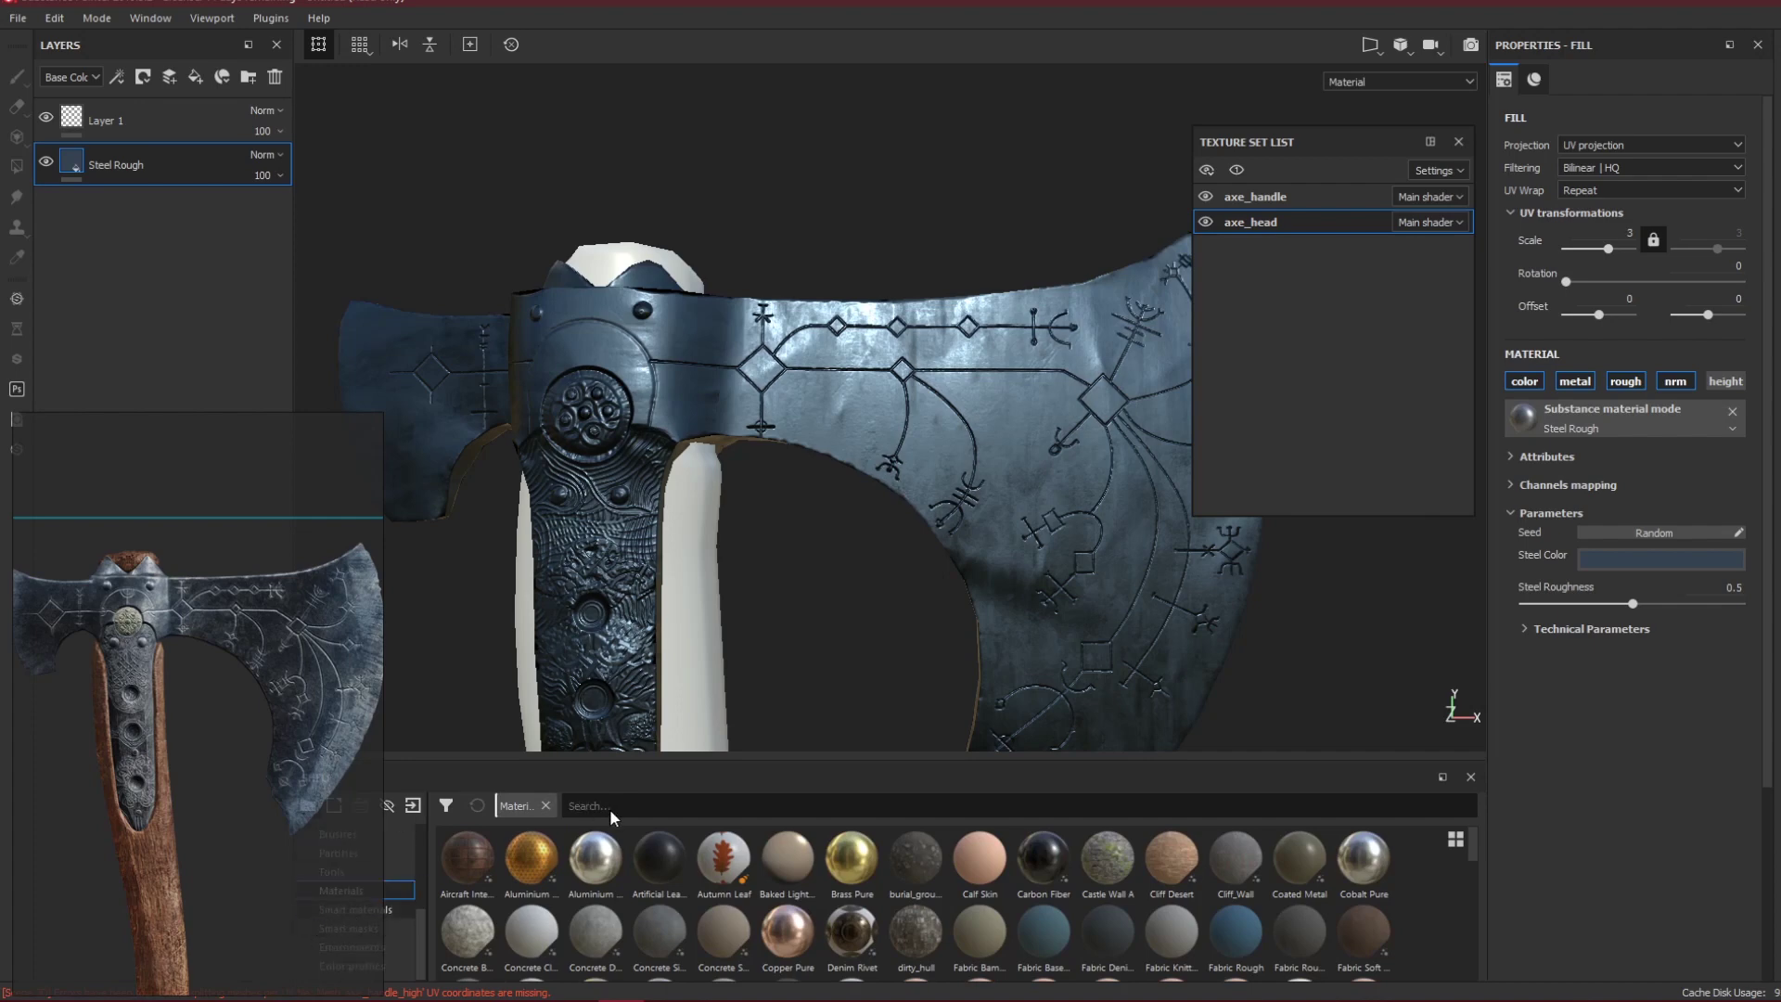
left_click(399, 911)
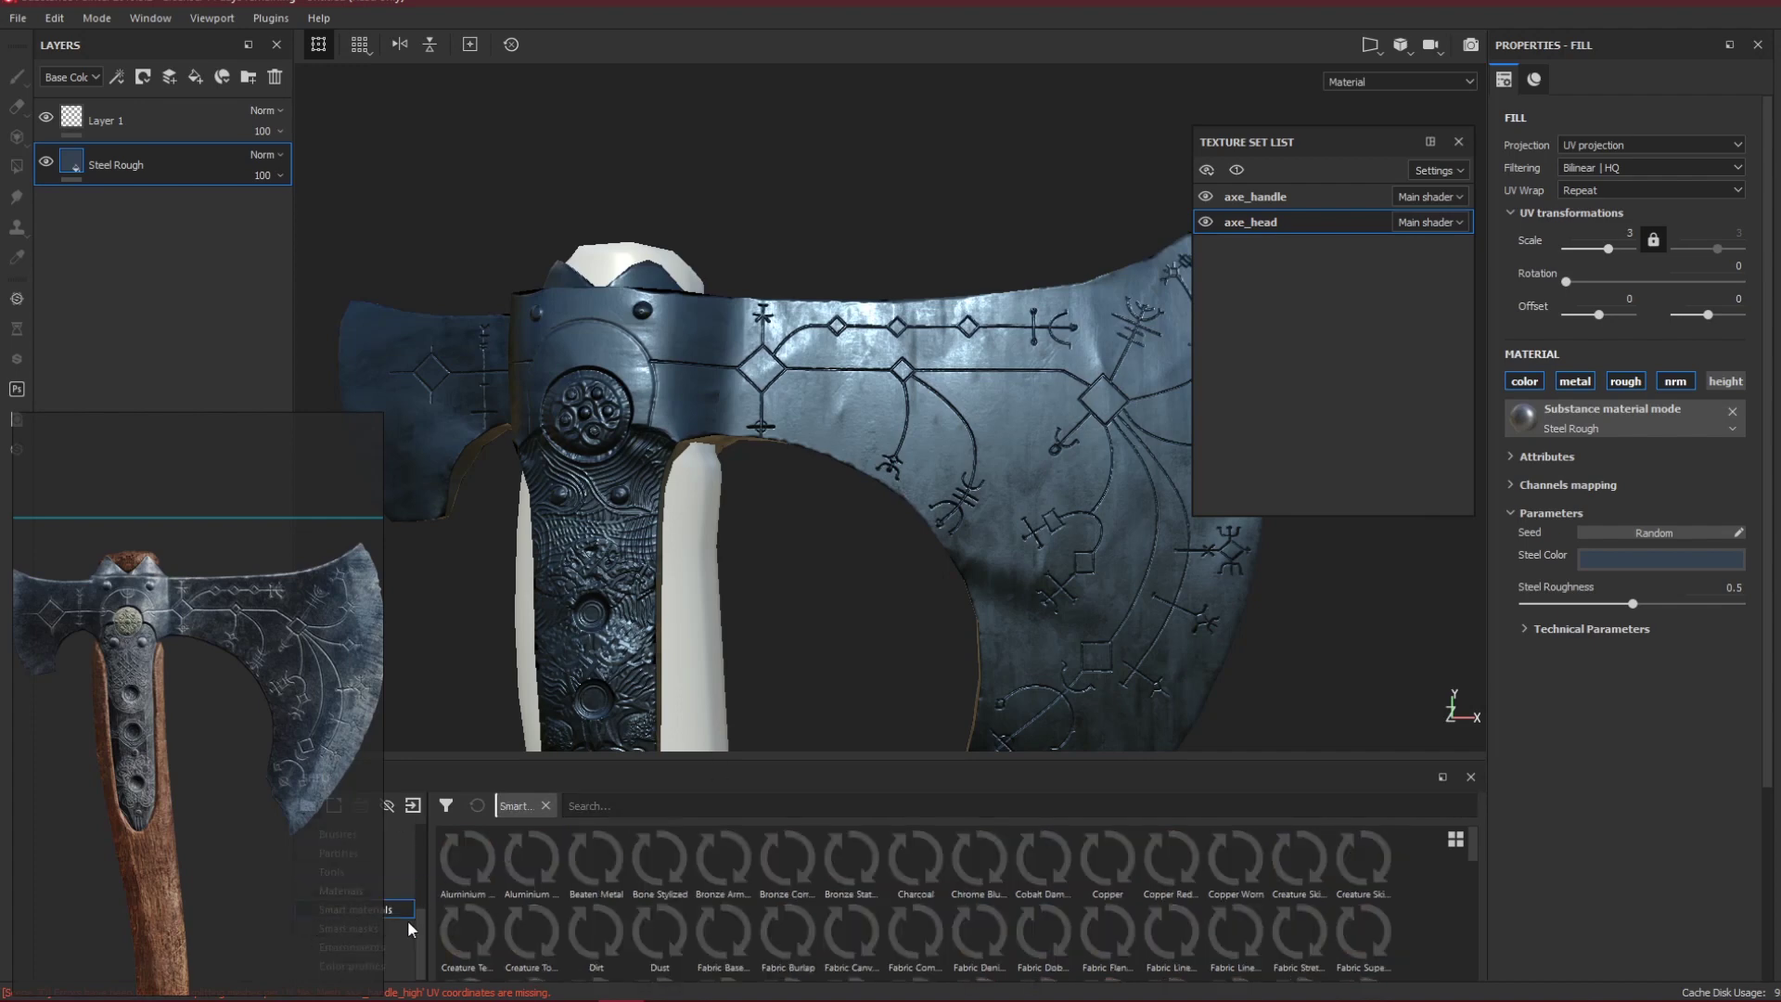
left_click(621, 813)
type("bright")
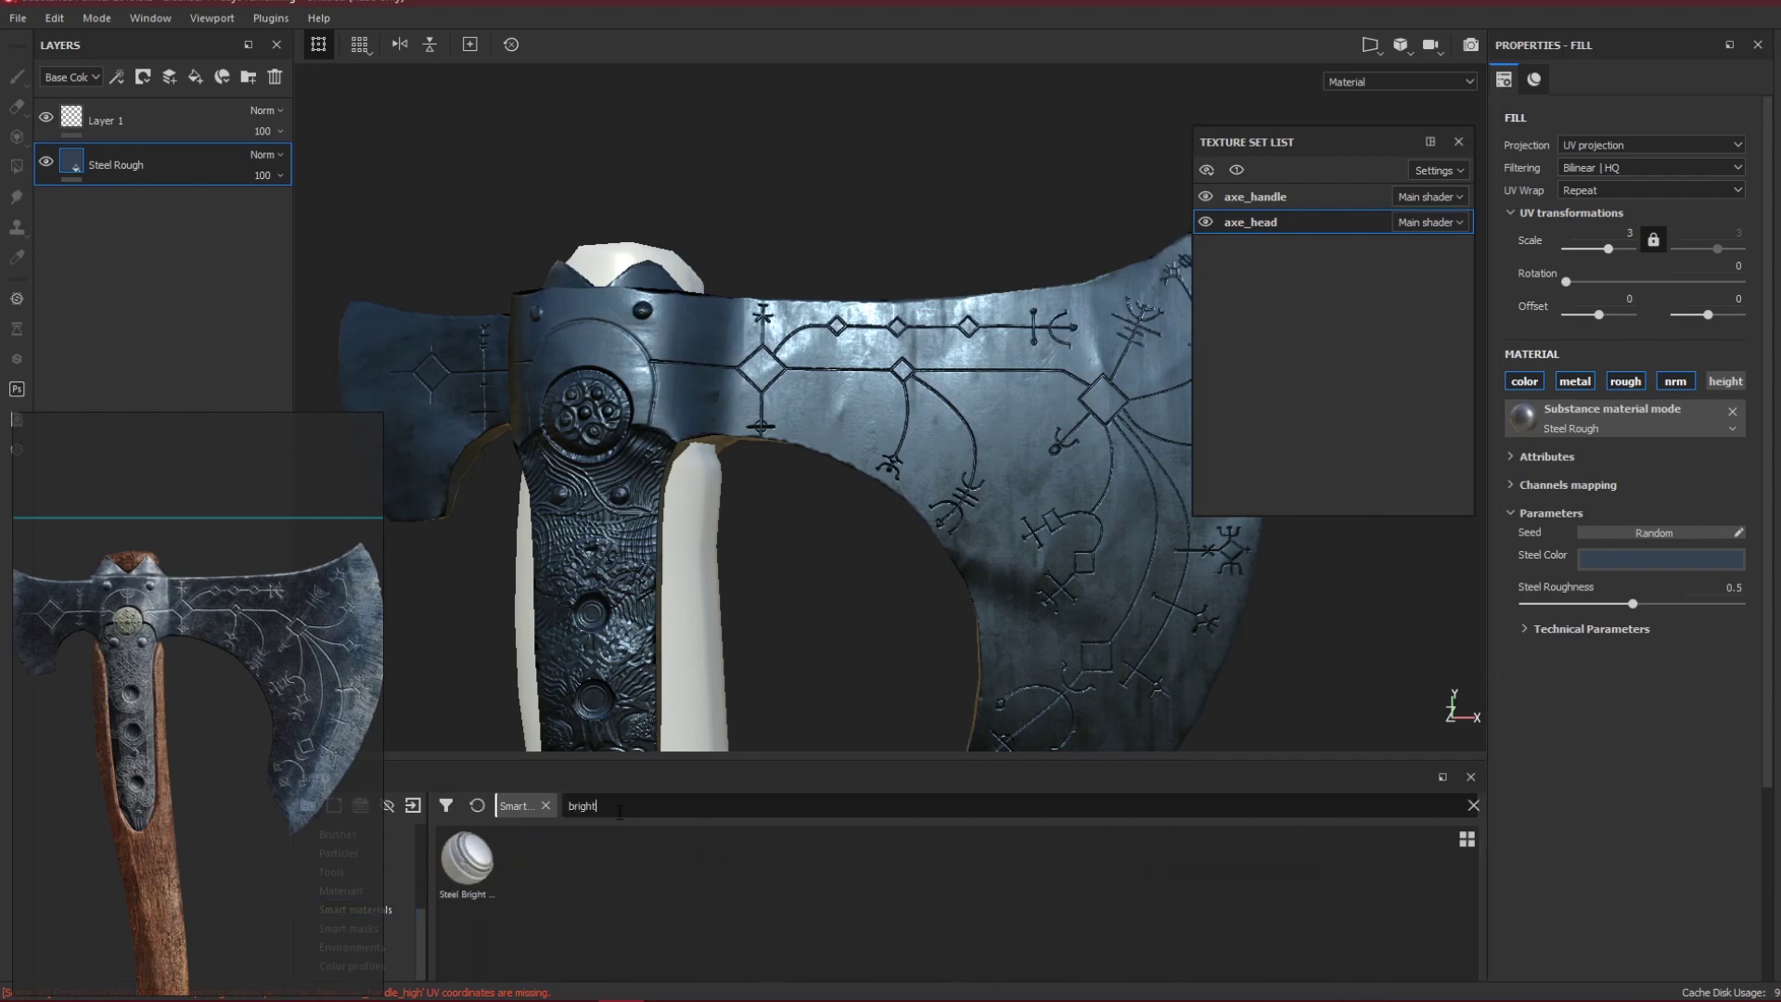
left_click_drag(466, 860, 218, 176)
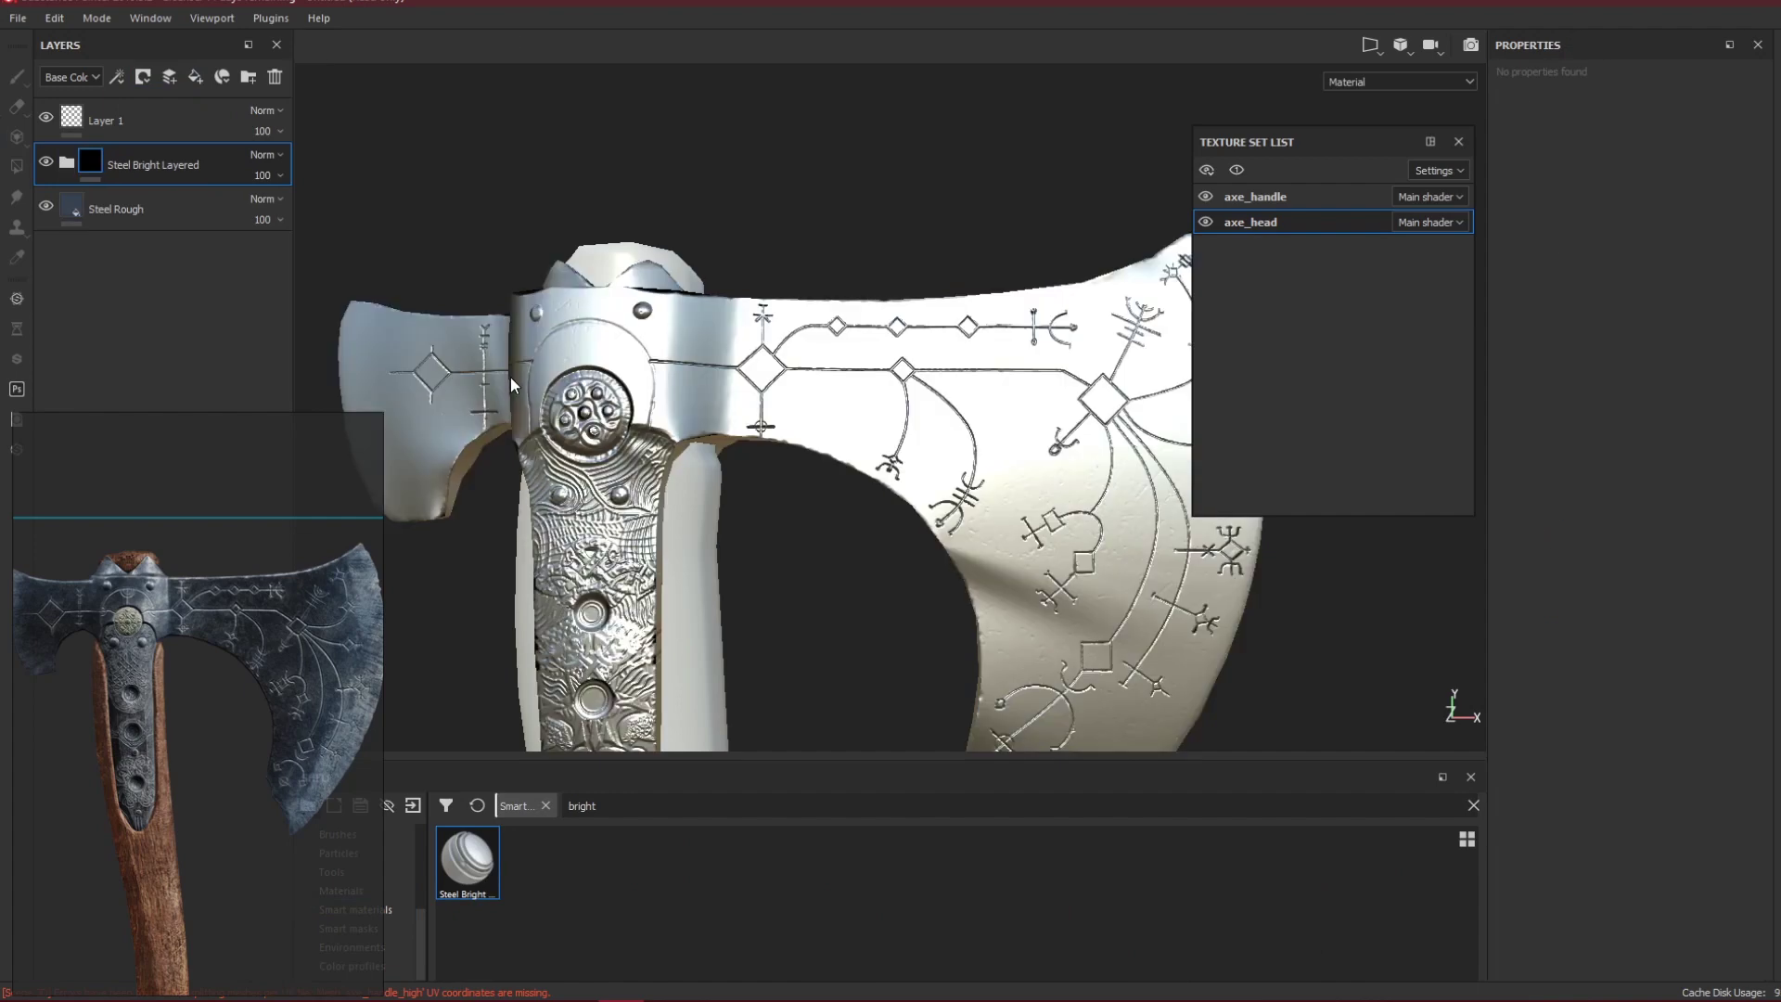
Add a black mask to the Steel Bright Layered folder.
left_click_drag(560, 301, 517, 373, "alt")
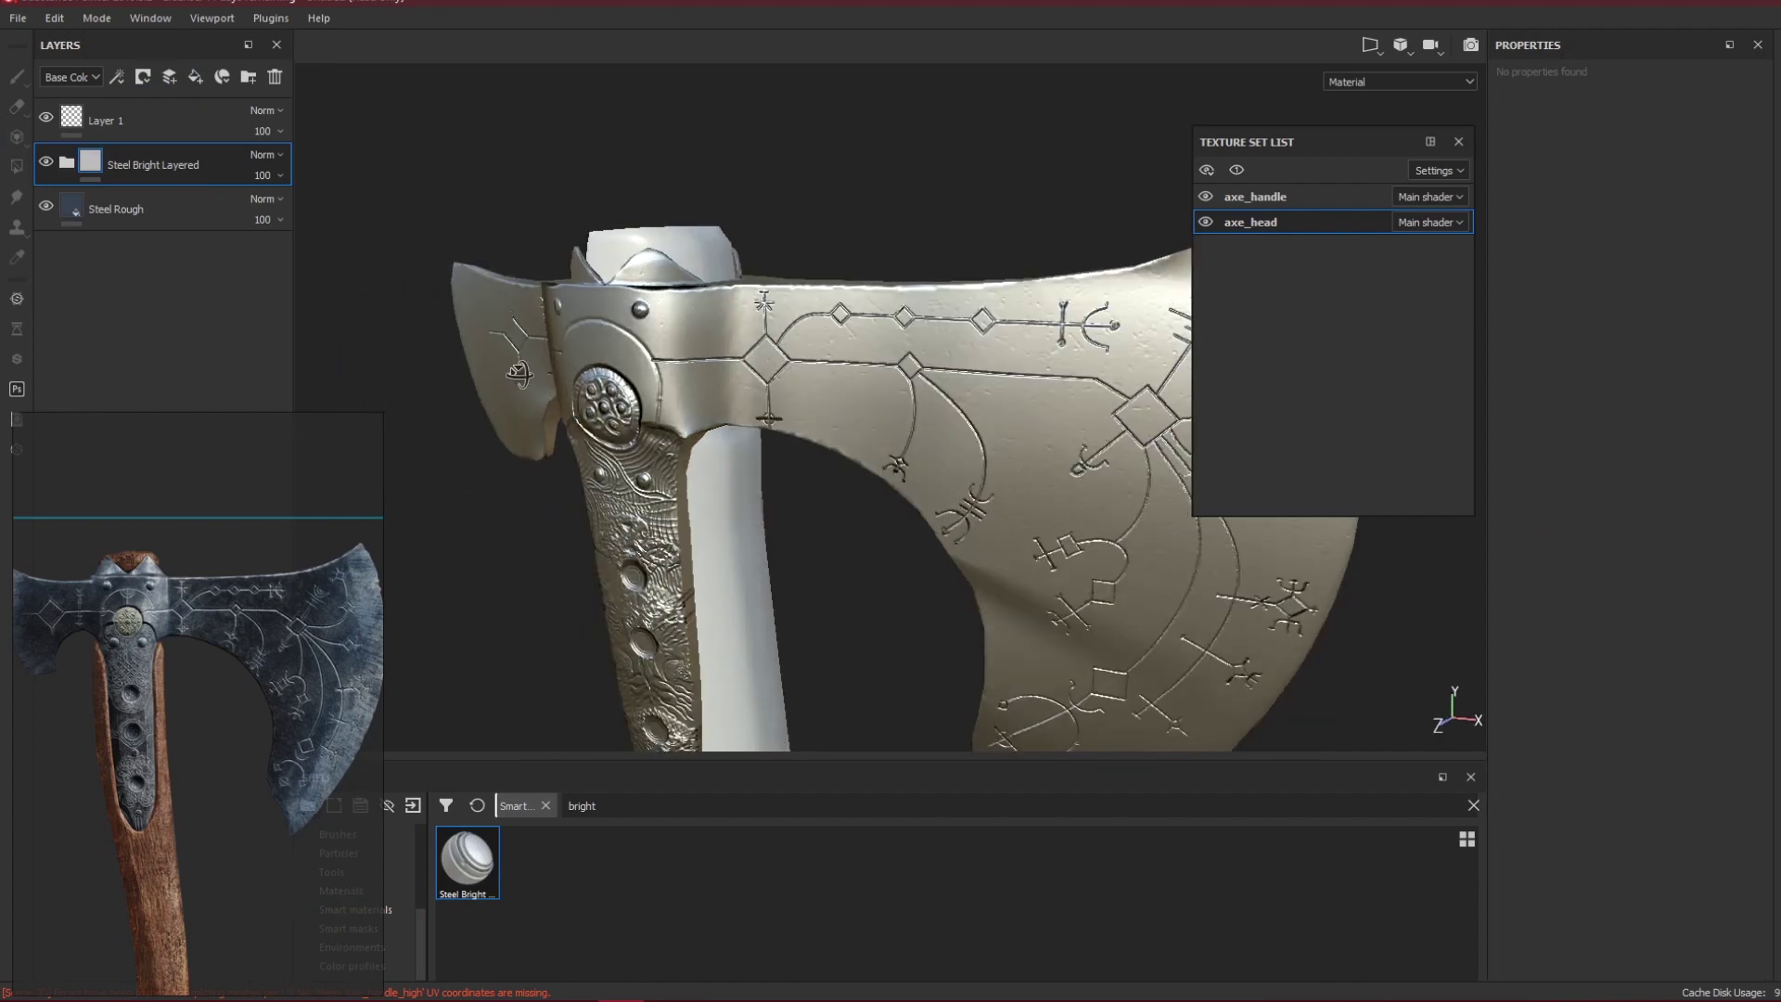
left_click_drag(746, 276, 714, 284, "alt")
right_click(86, 165)
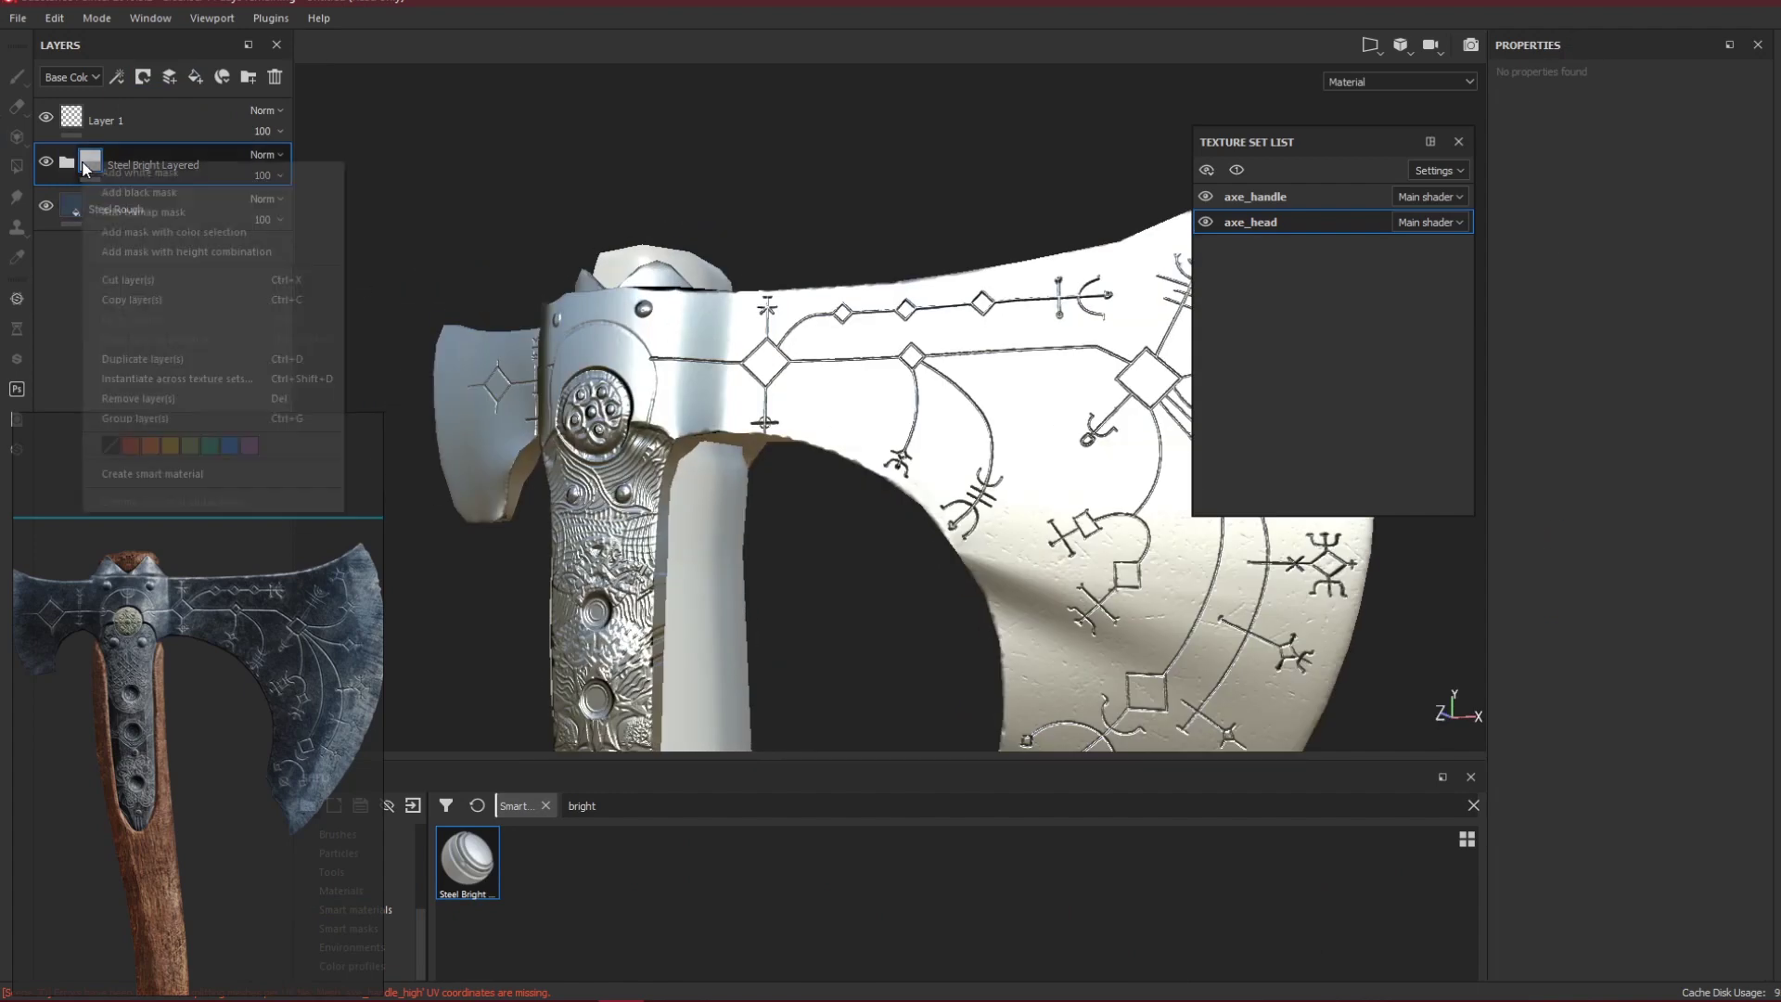
left_click(173, 195)
key("1")
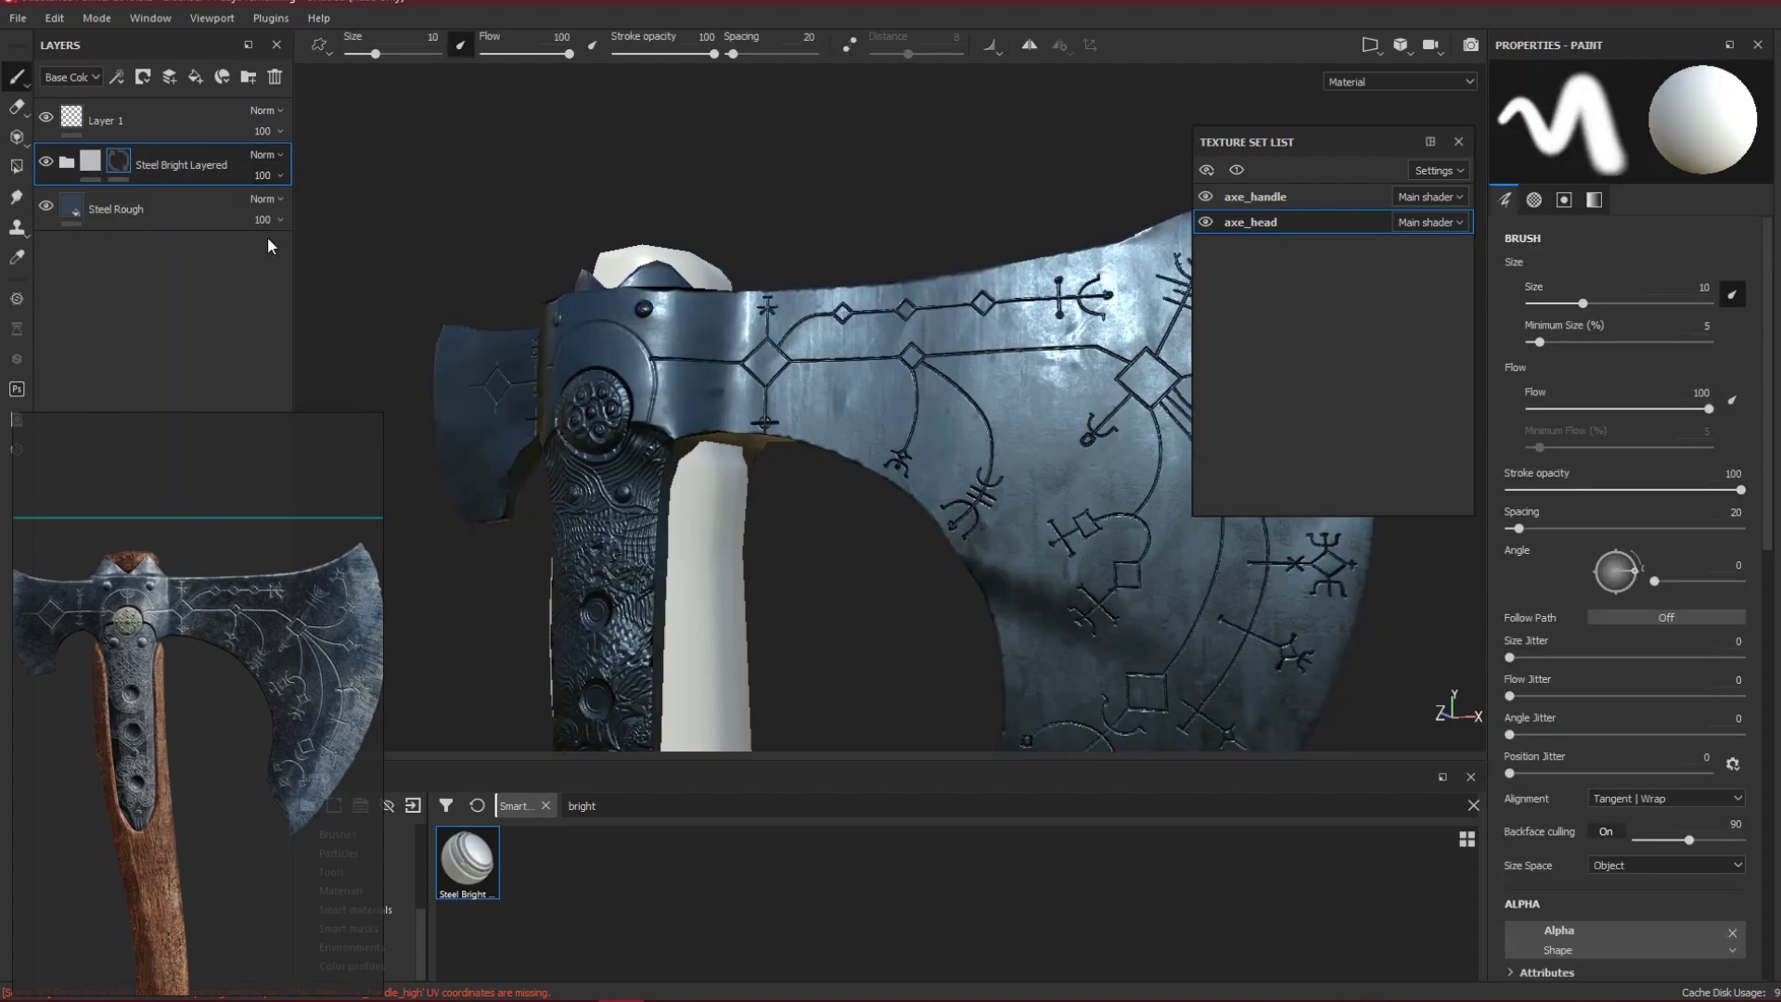
Add a Metal Edge Wear generator to the Steel Bright Layered mask and check it on the blade.
middle_click_drag(1000, 359, 816, 340, "alt")
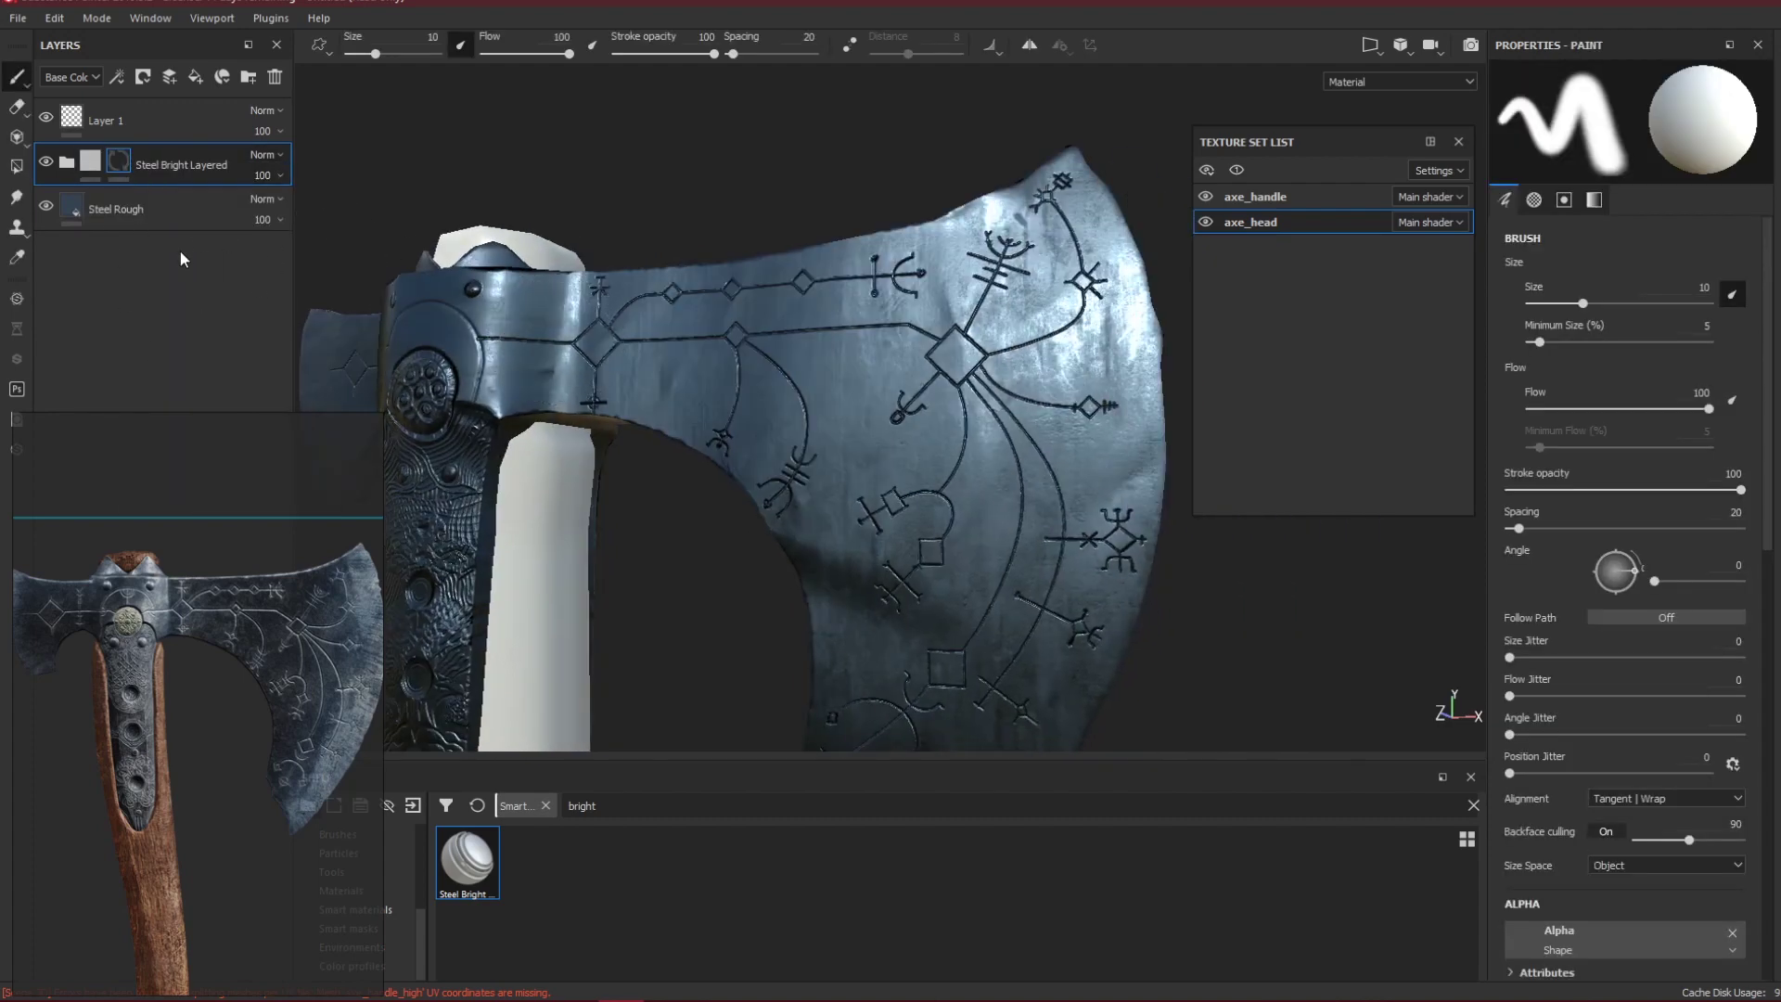
right_click(119, 164)
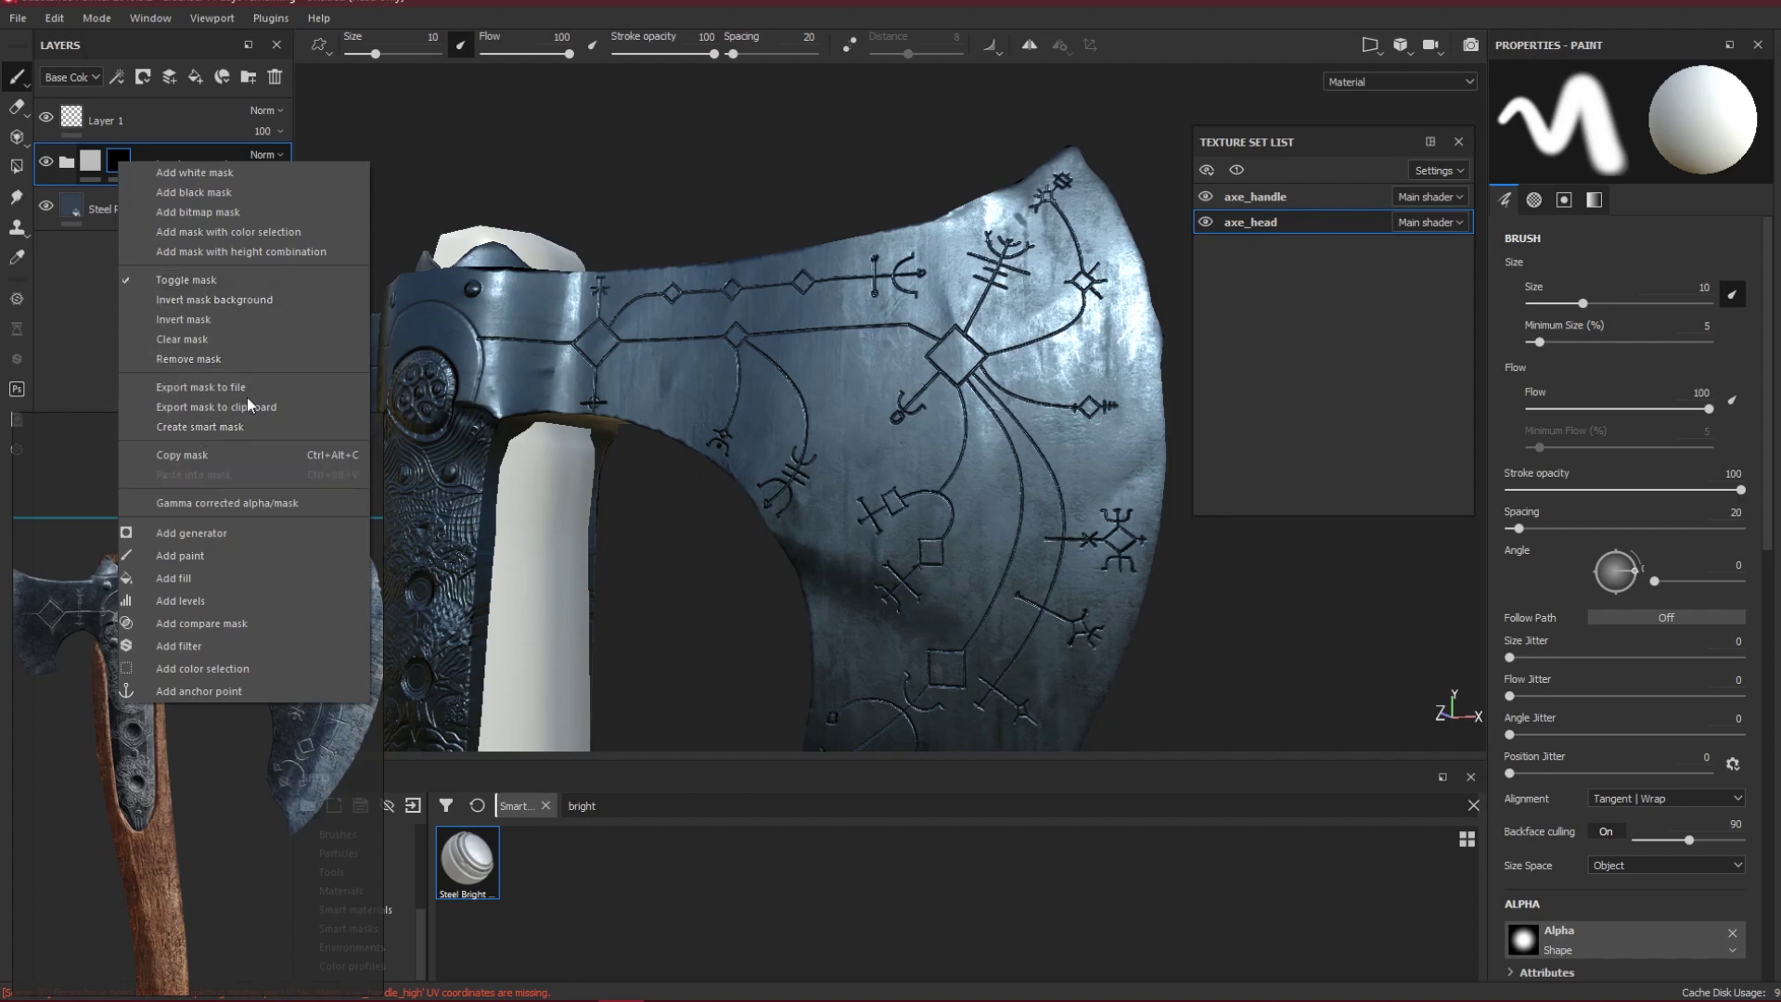
left_click(227, 534)
left_click(1668, 122)
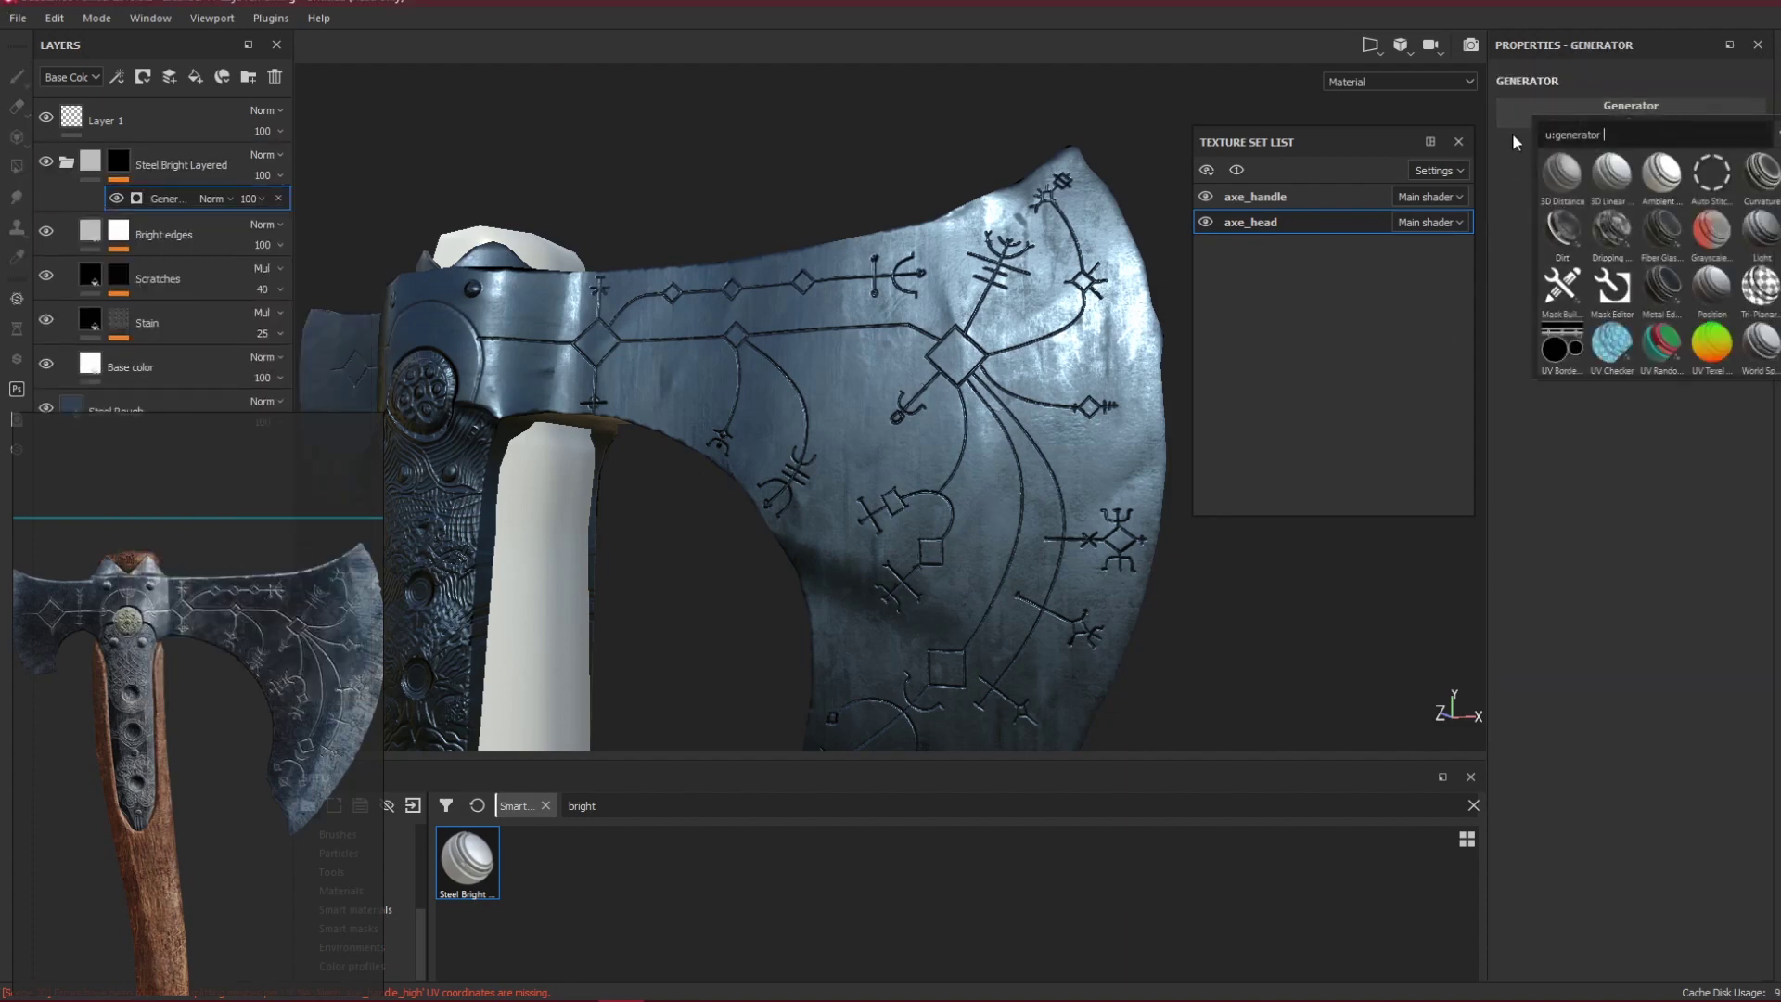
left_click(1658, 288)
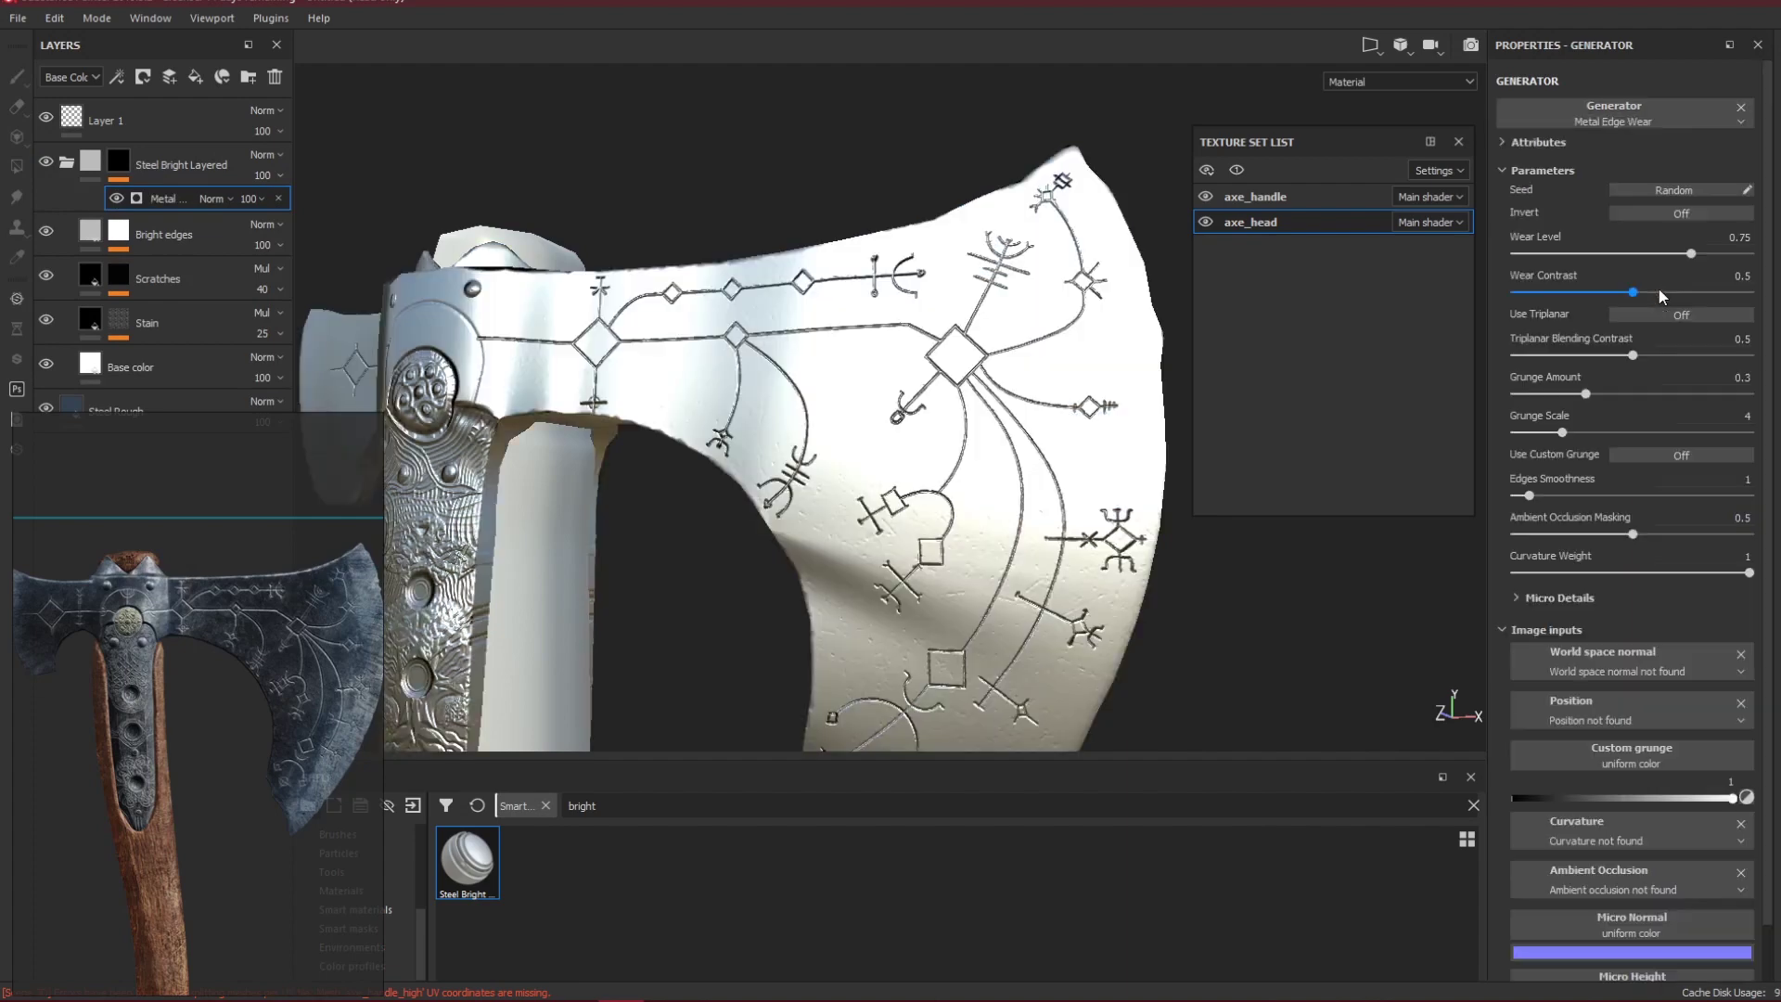
left_click_drag(814, 437, 855, 398, "alt")
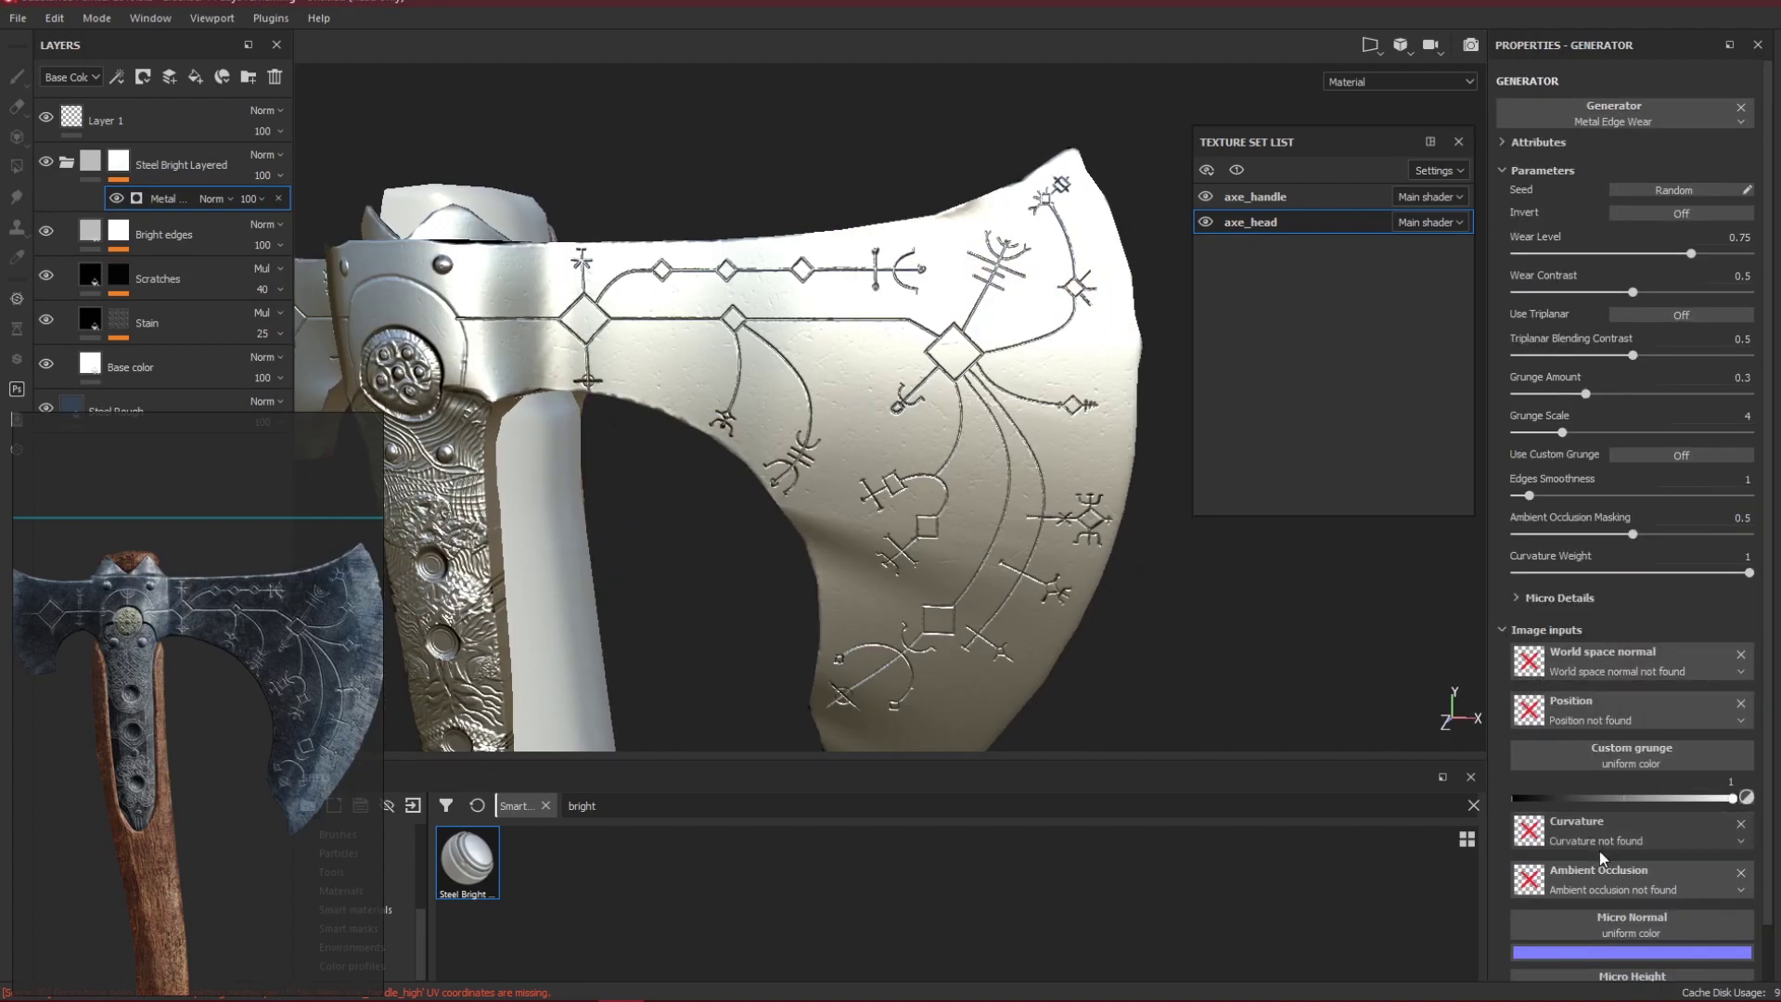
Open the mesh map baking settings for axe_head and enable every map except ID and Thickness.
left_click(1777, 78)
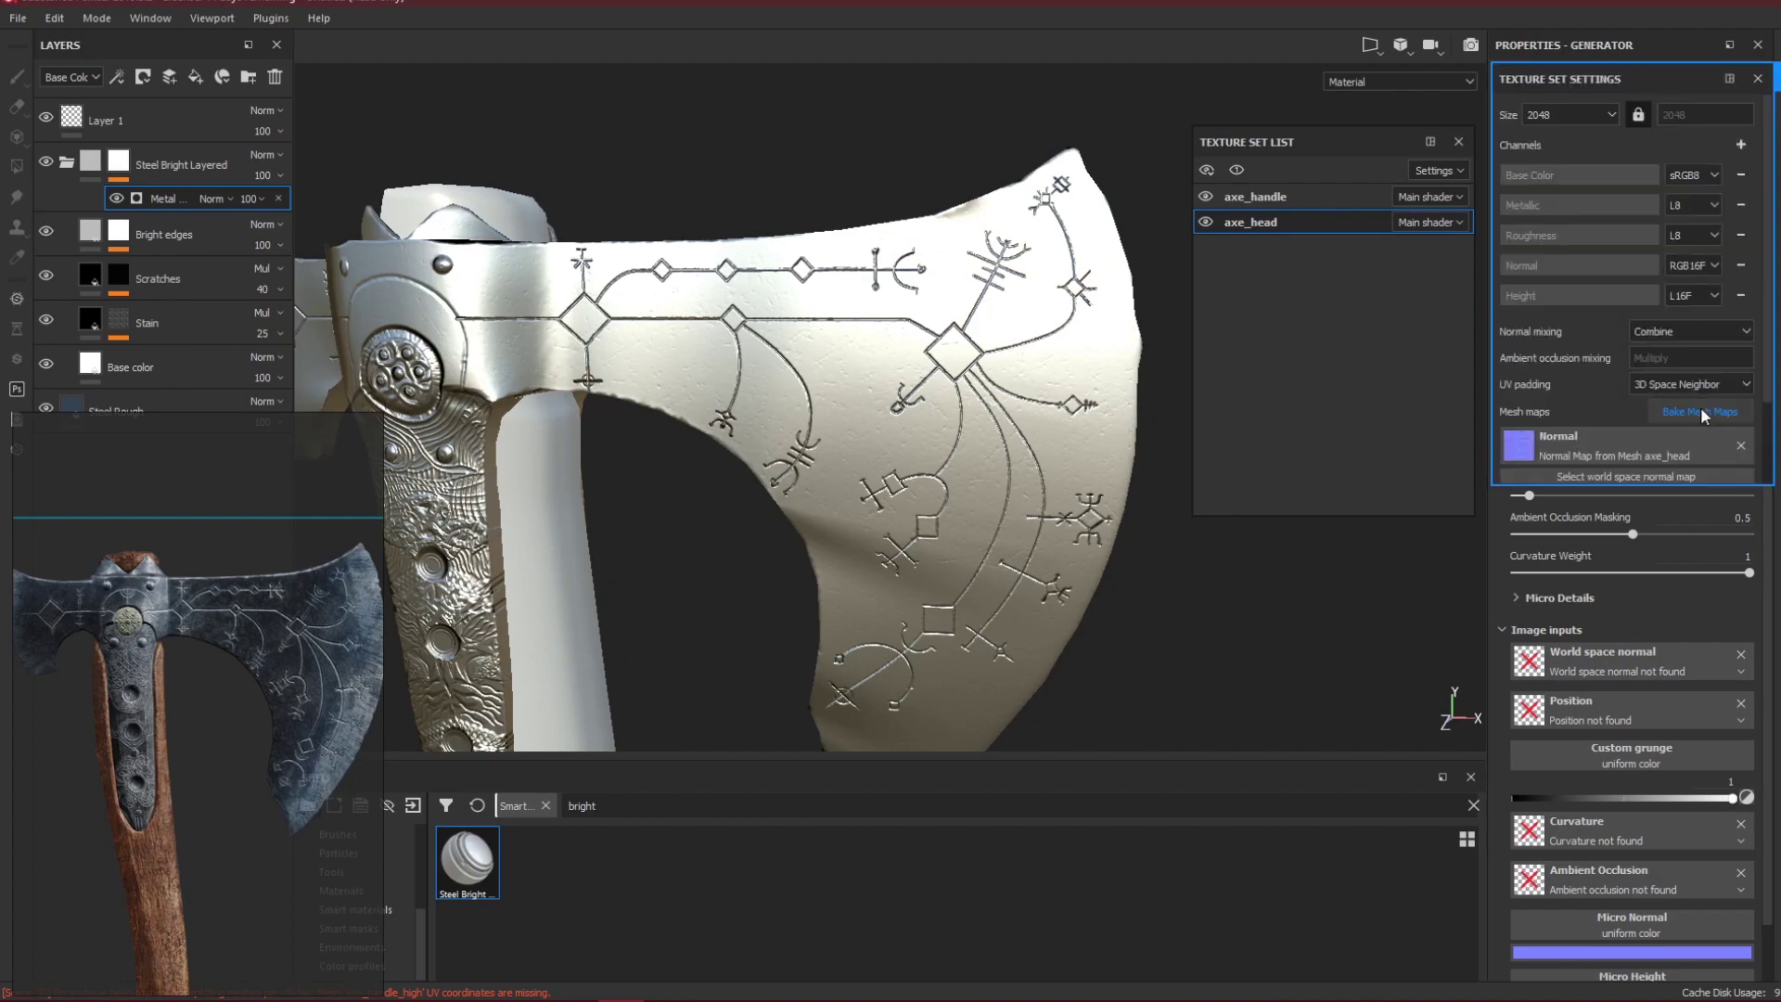
left_click(1660, 414)
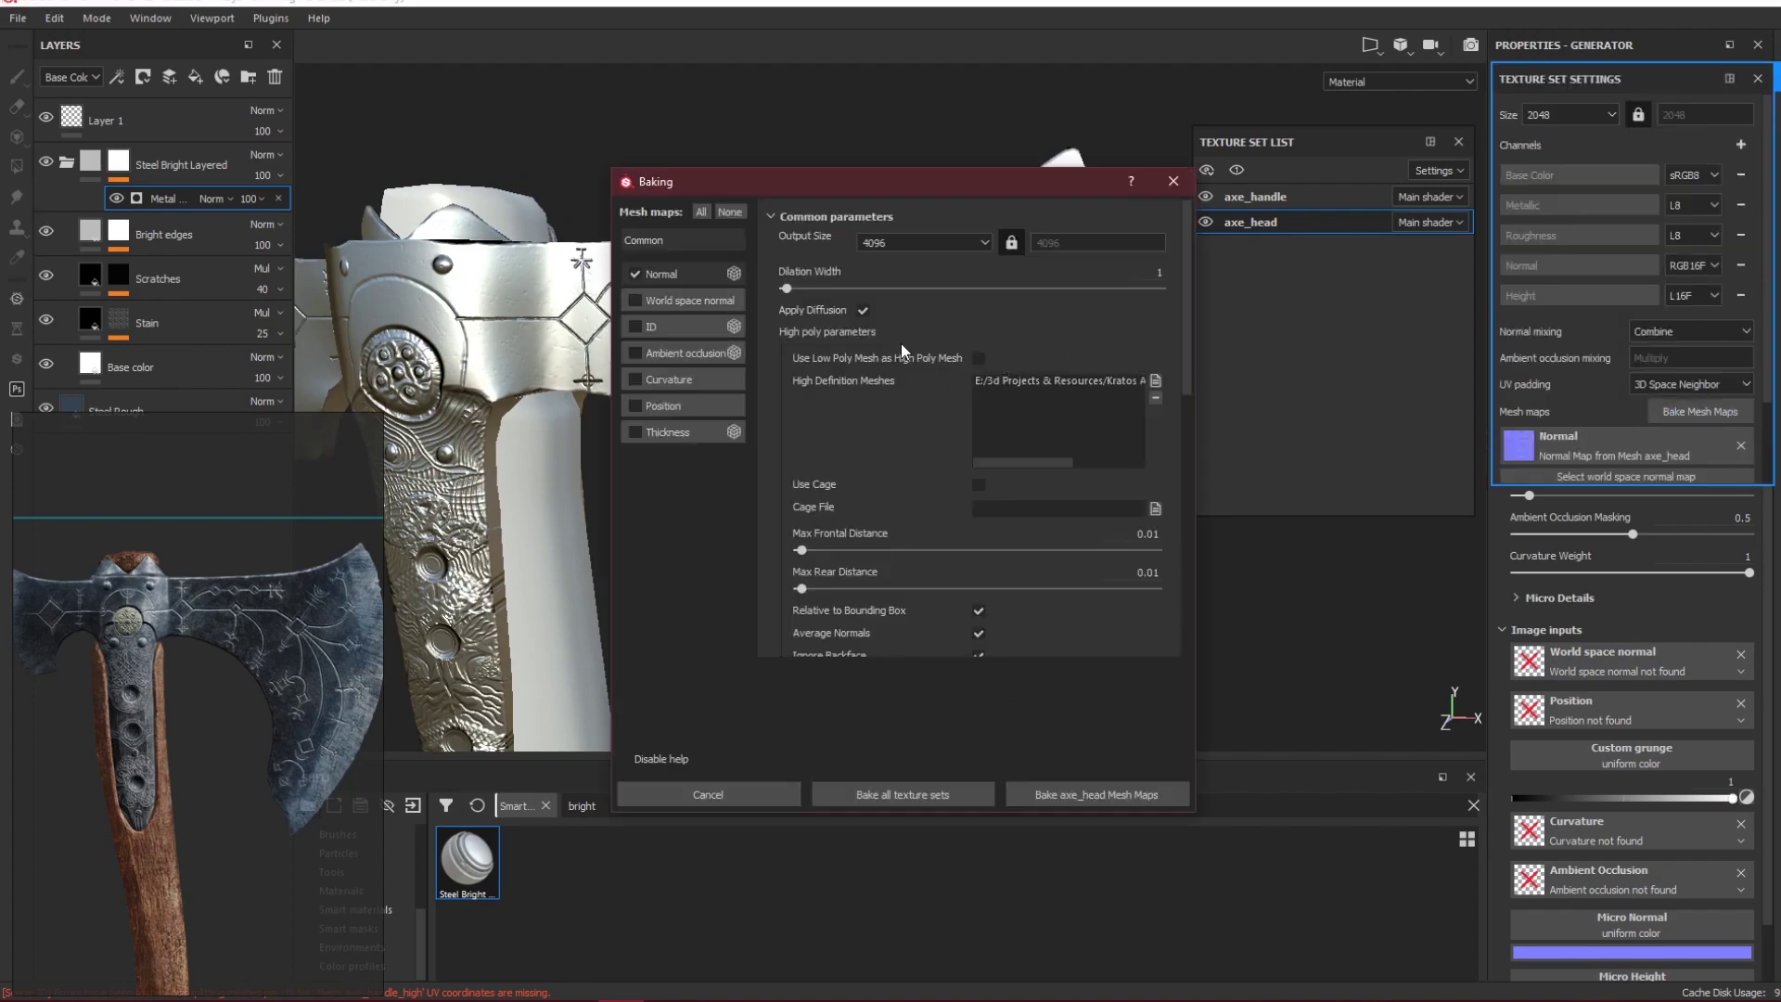
left_click(701, 213)
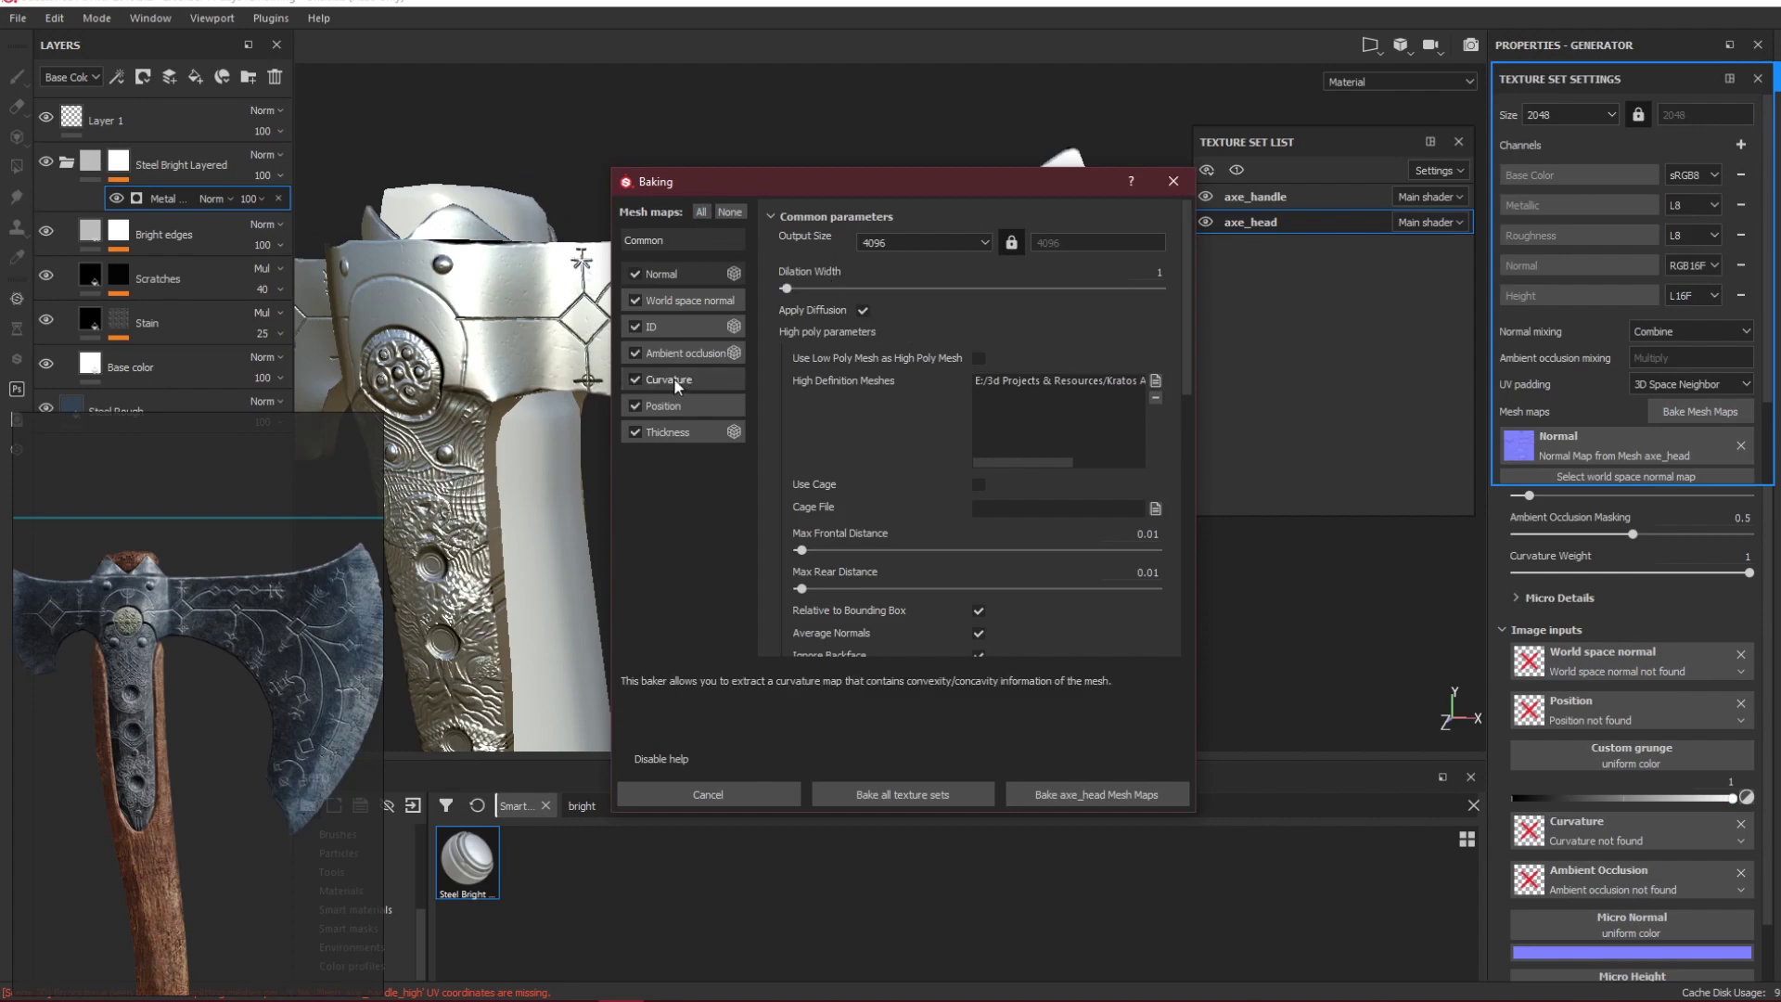
left_click(633, 434)
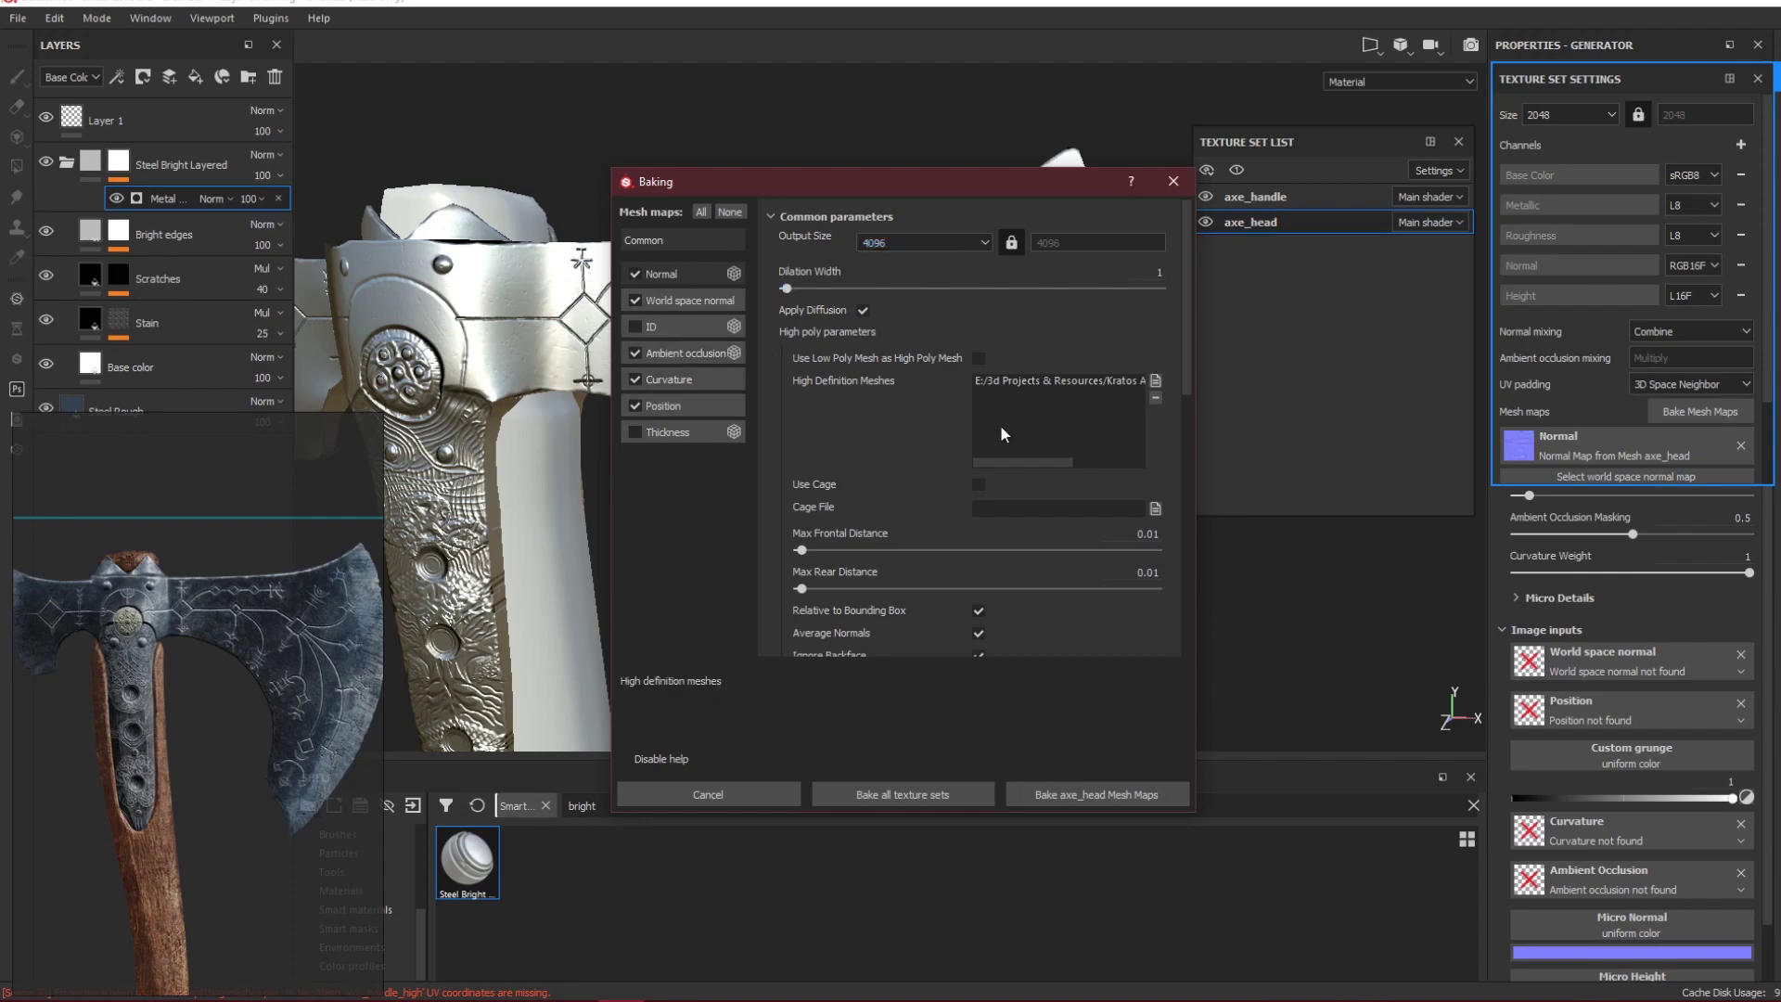
Set the bake antialiasing to Subsampling 4x4 and move the Baking dialog aside.
scroll(904, 459, "down", 3)
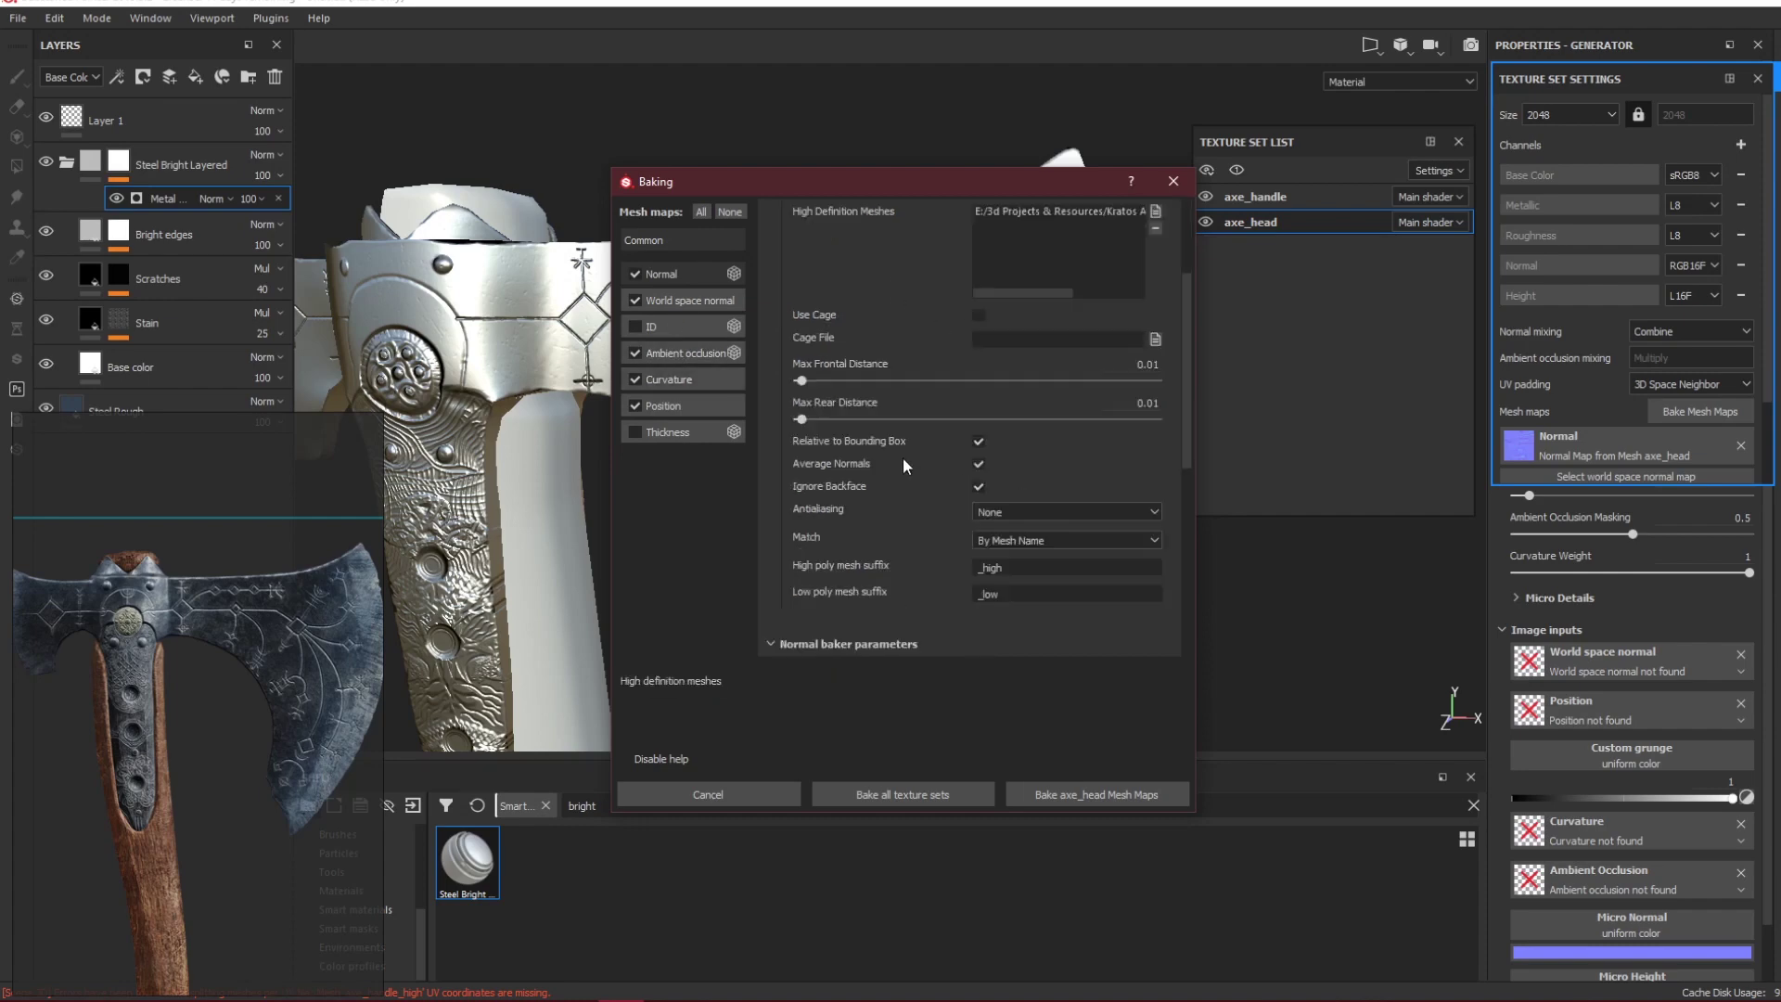
left_click(1021, 513)
left_click(1022, 551)
left_click_drag(978, 184, 1200, 198)
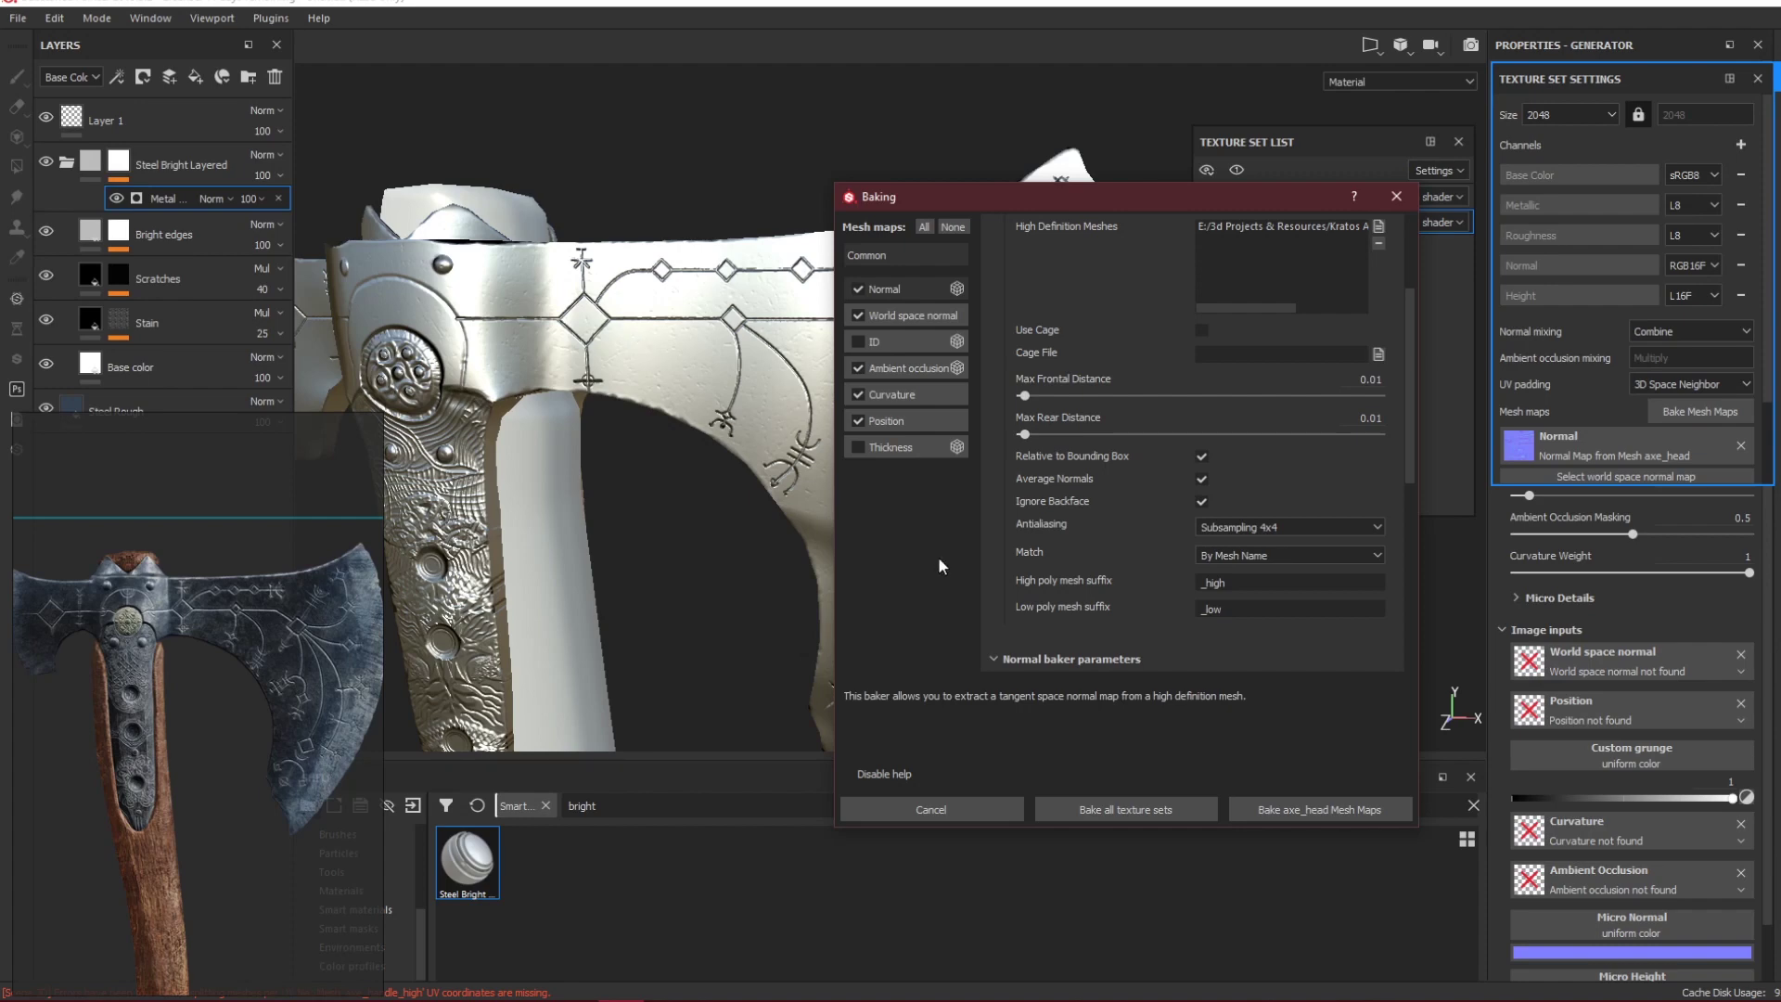
Bake the configured mesh maps for all texture sets and check the bright steel mask on the axe head.
left_click(1166, 810)
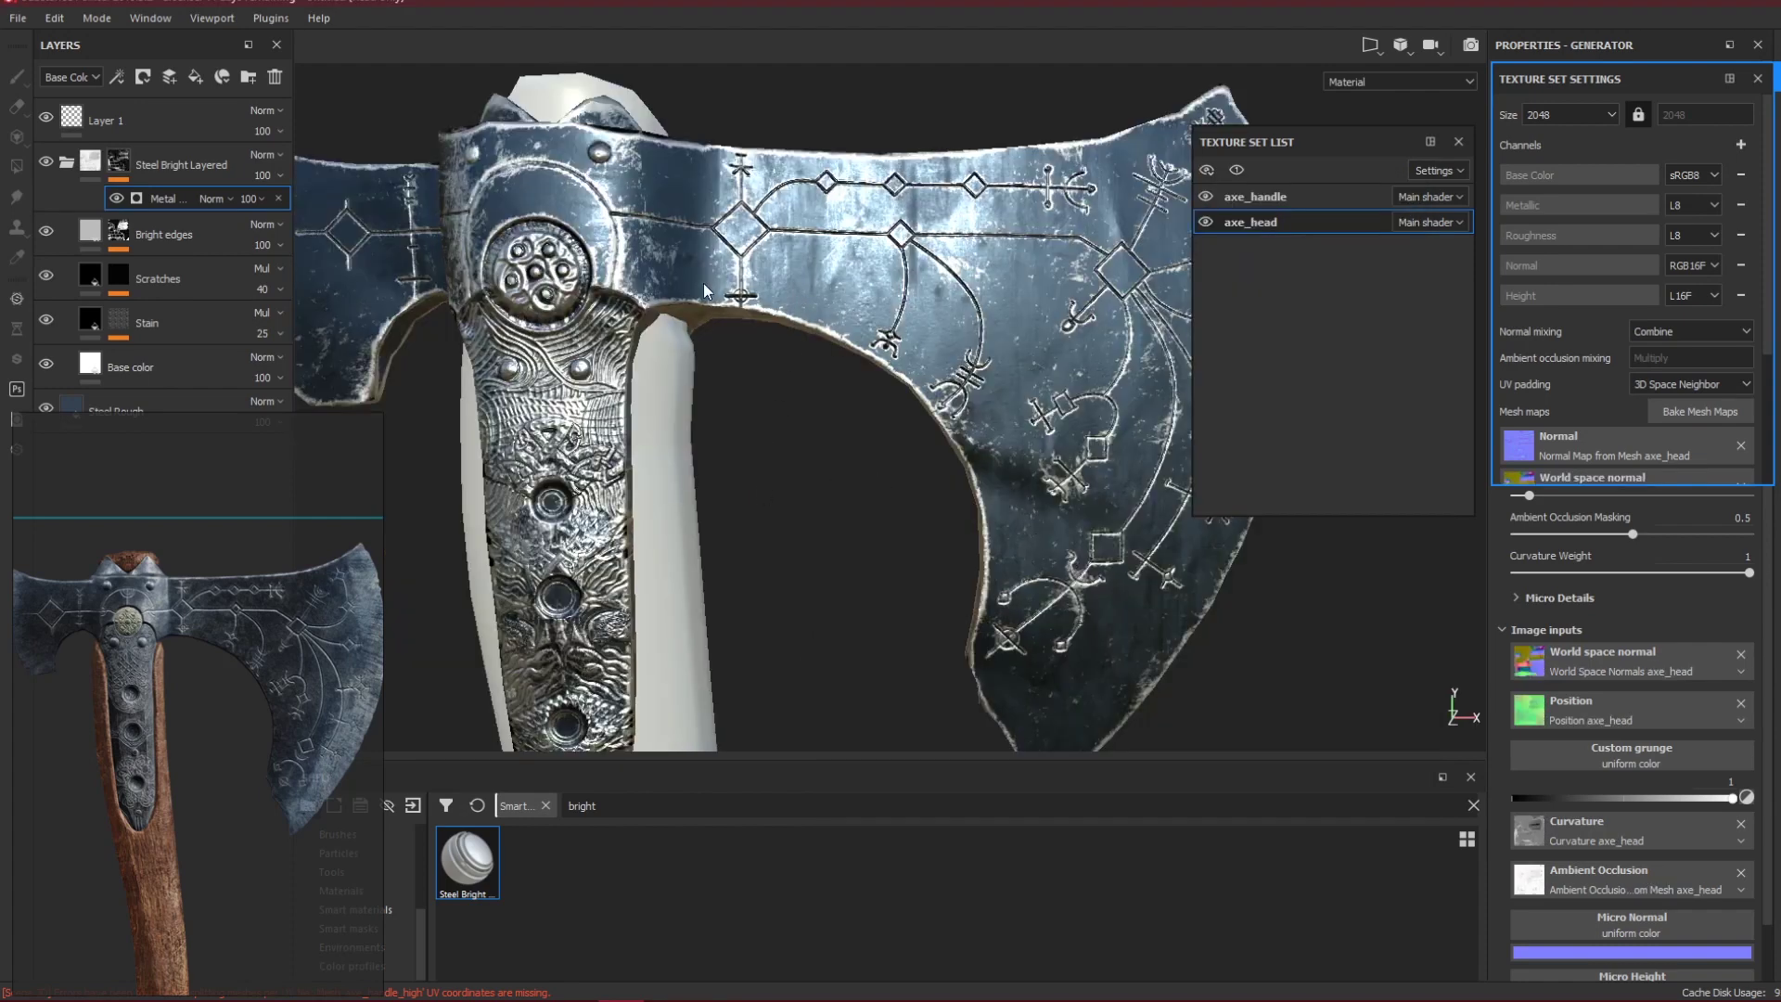
left_click_drag(703, 282, 818, 309, "alt")
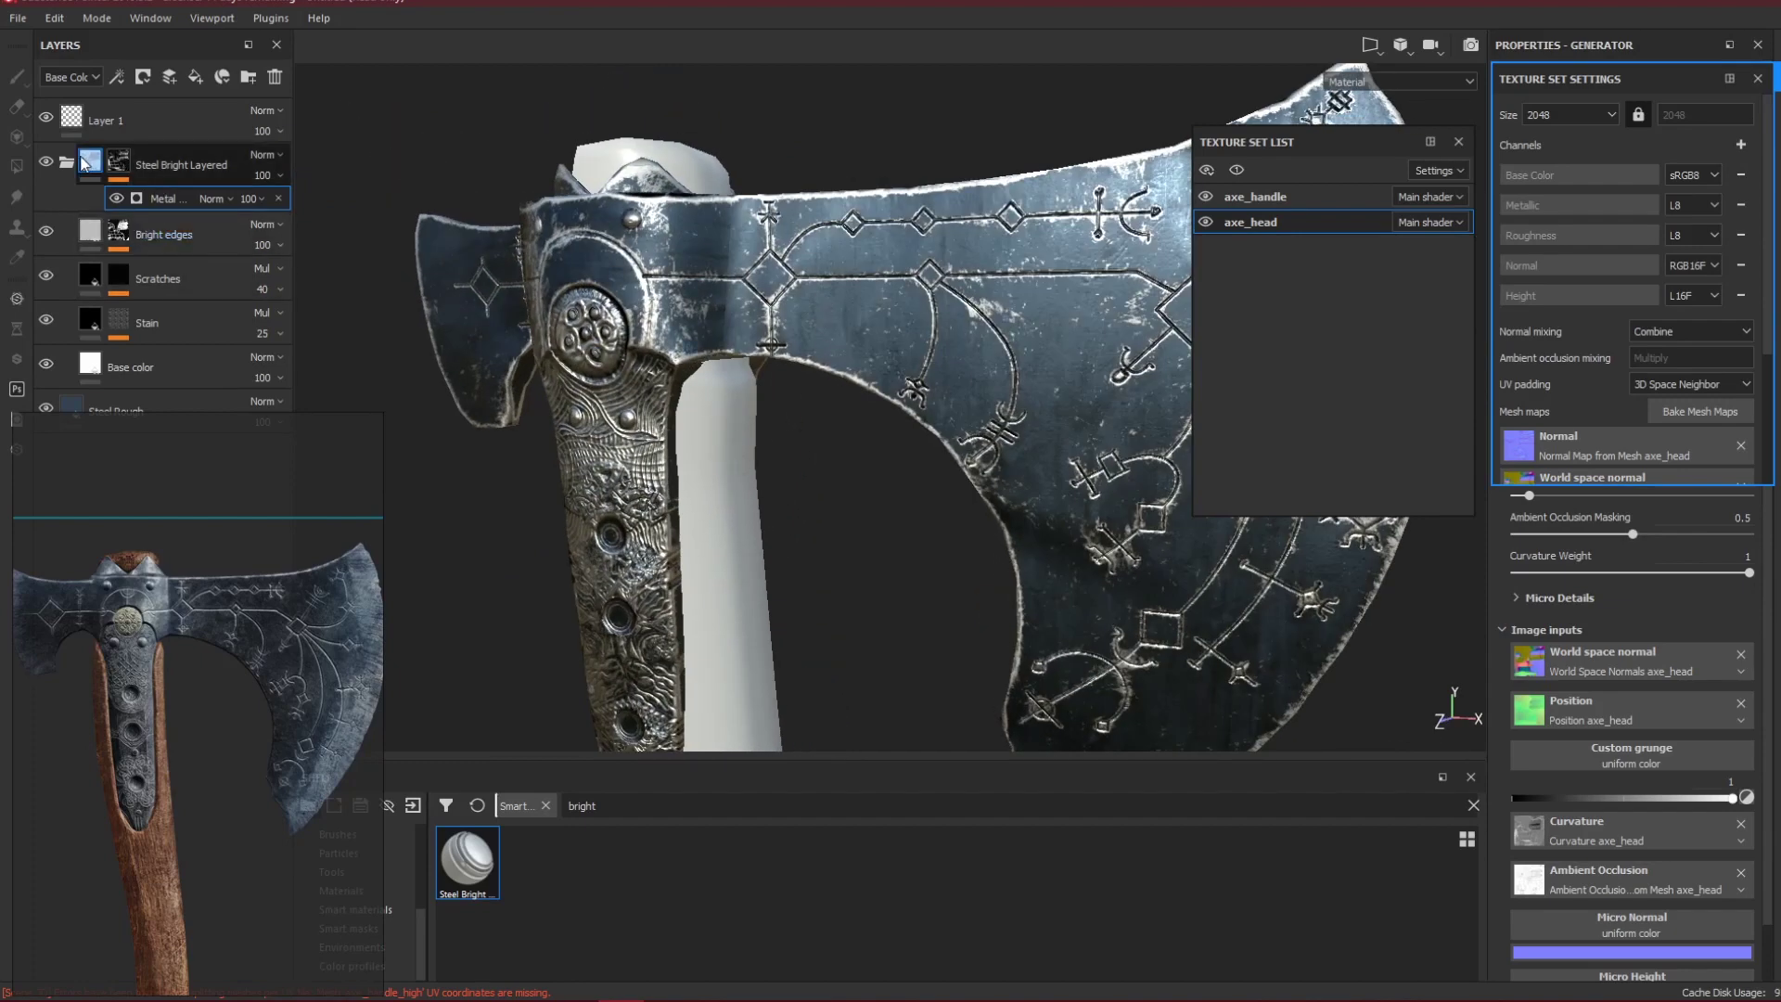
Compare the axe head with the Steel Bright Layered folder hidden and shown, examining the blade edges and the engraved strip.
left_click(53, 159)
left_click(52, 160)
left_click(53, 160)
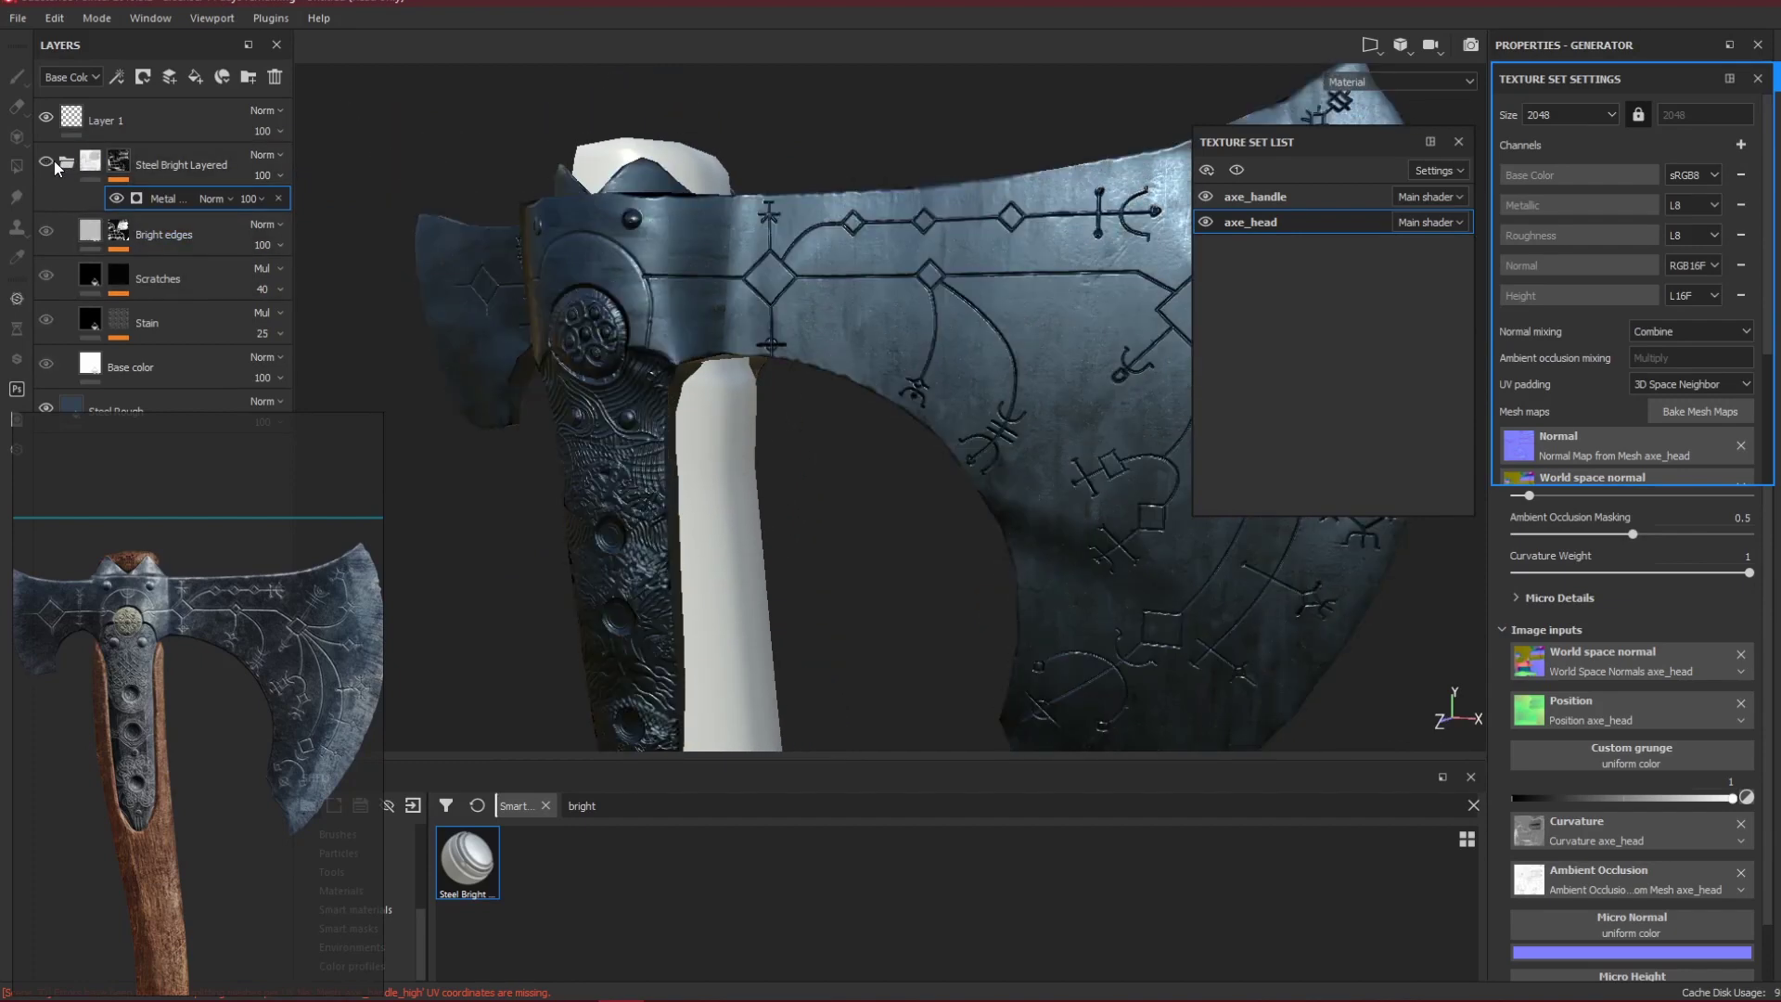
left_click(54, 162)
left_click_drag(594, 325, 756, 317, "alt")
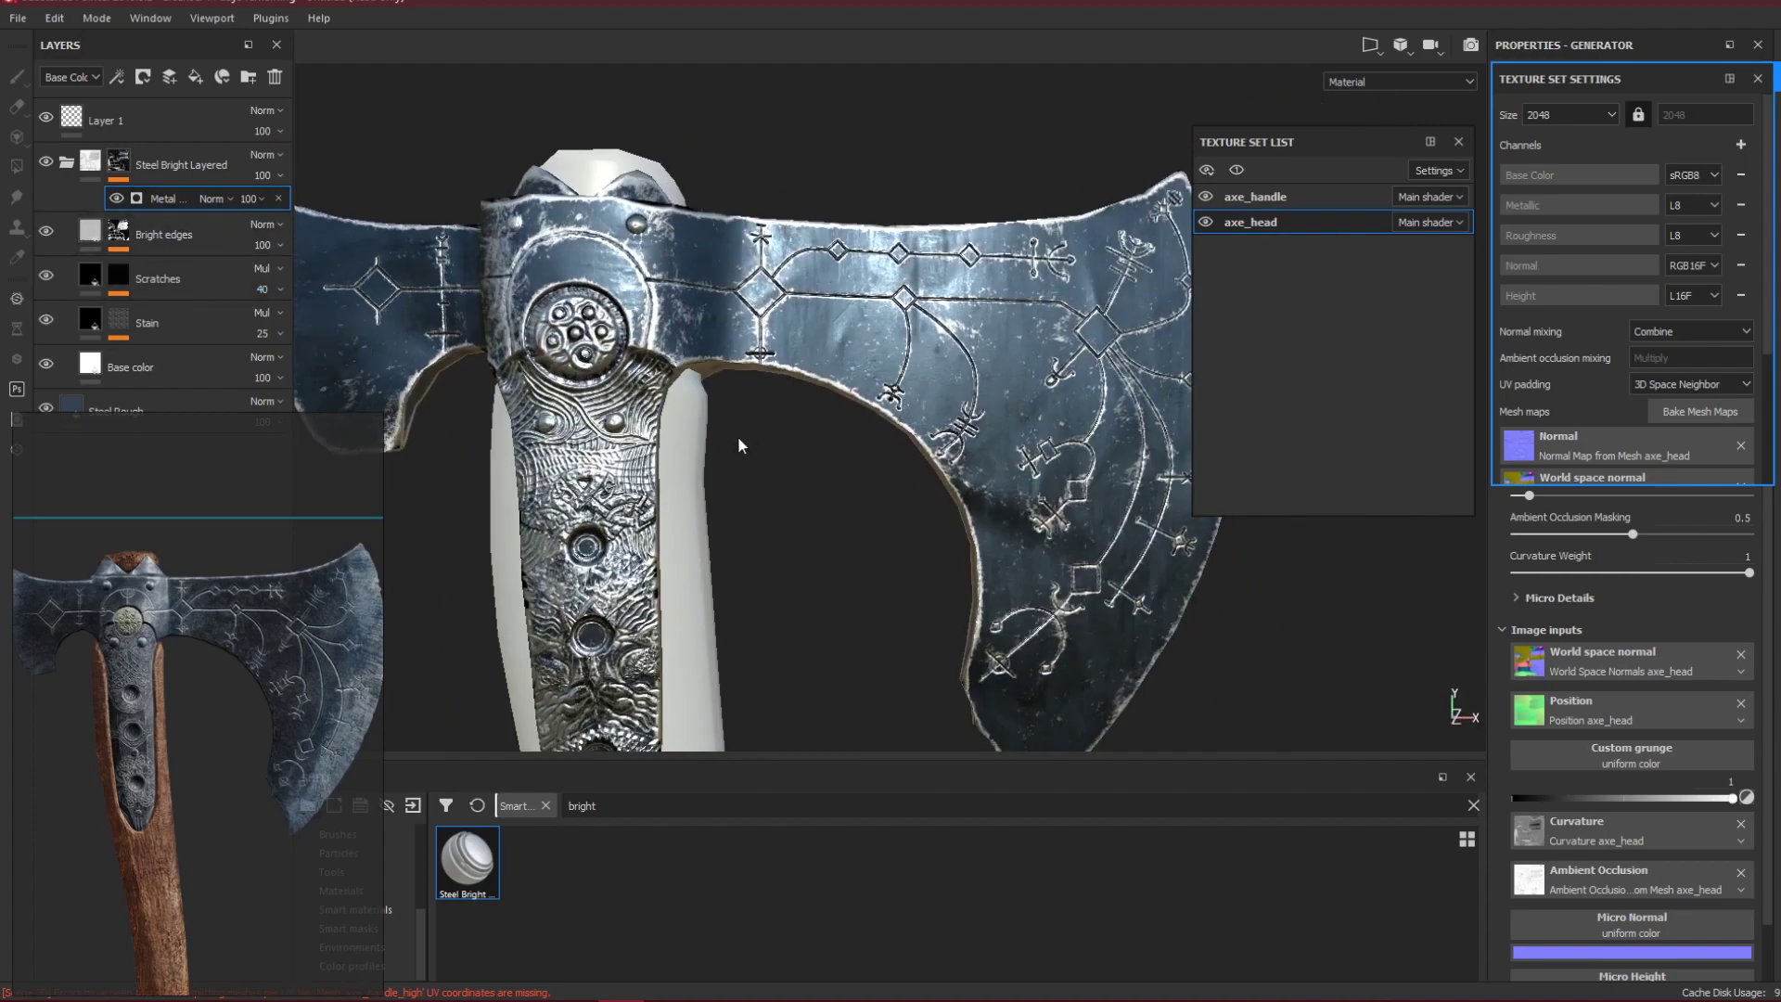
left_click_drag(617, 473, 644, 443, "alt")
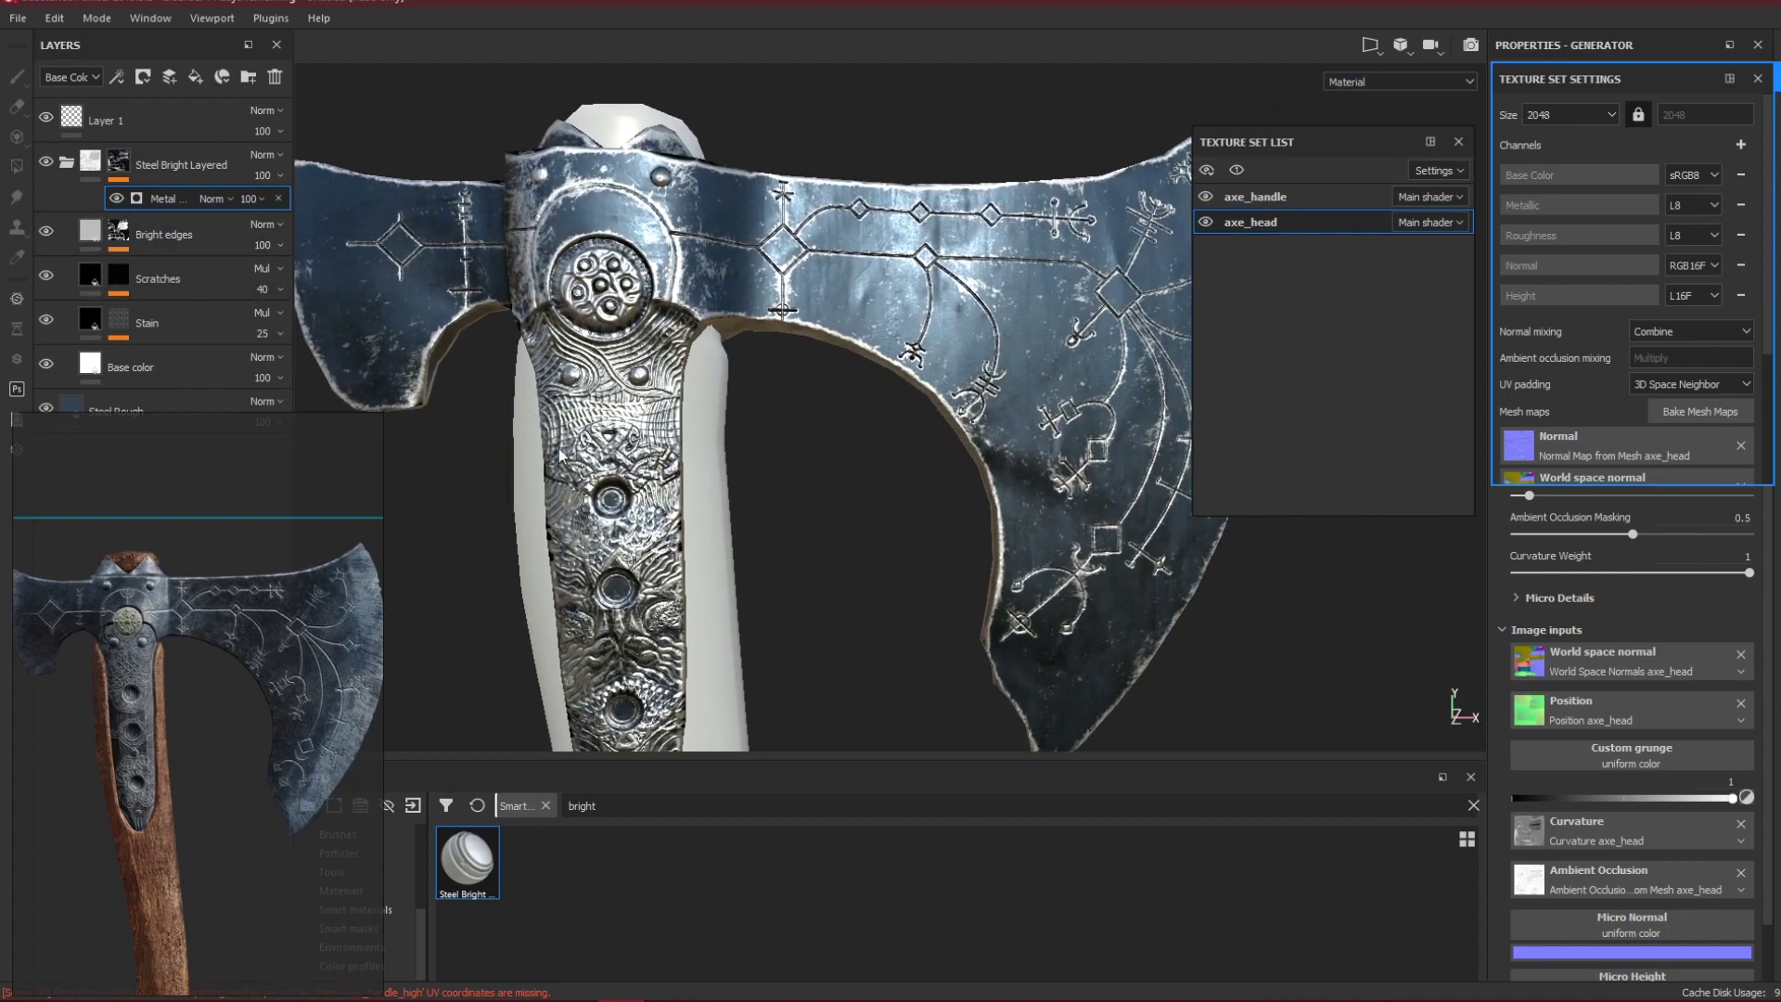
scroll(634, 483, "up", 3)
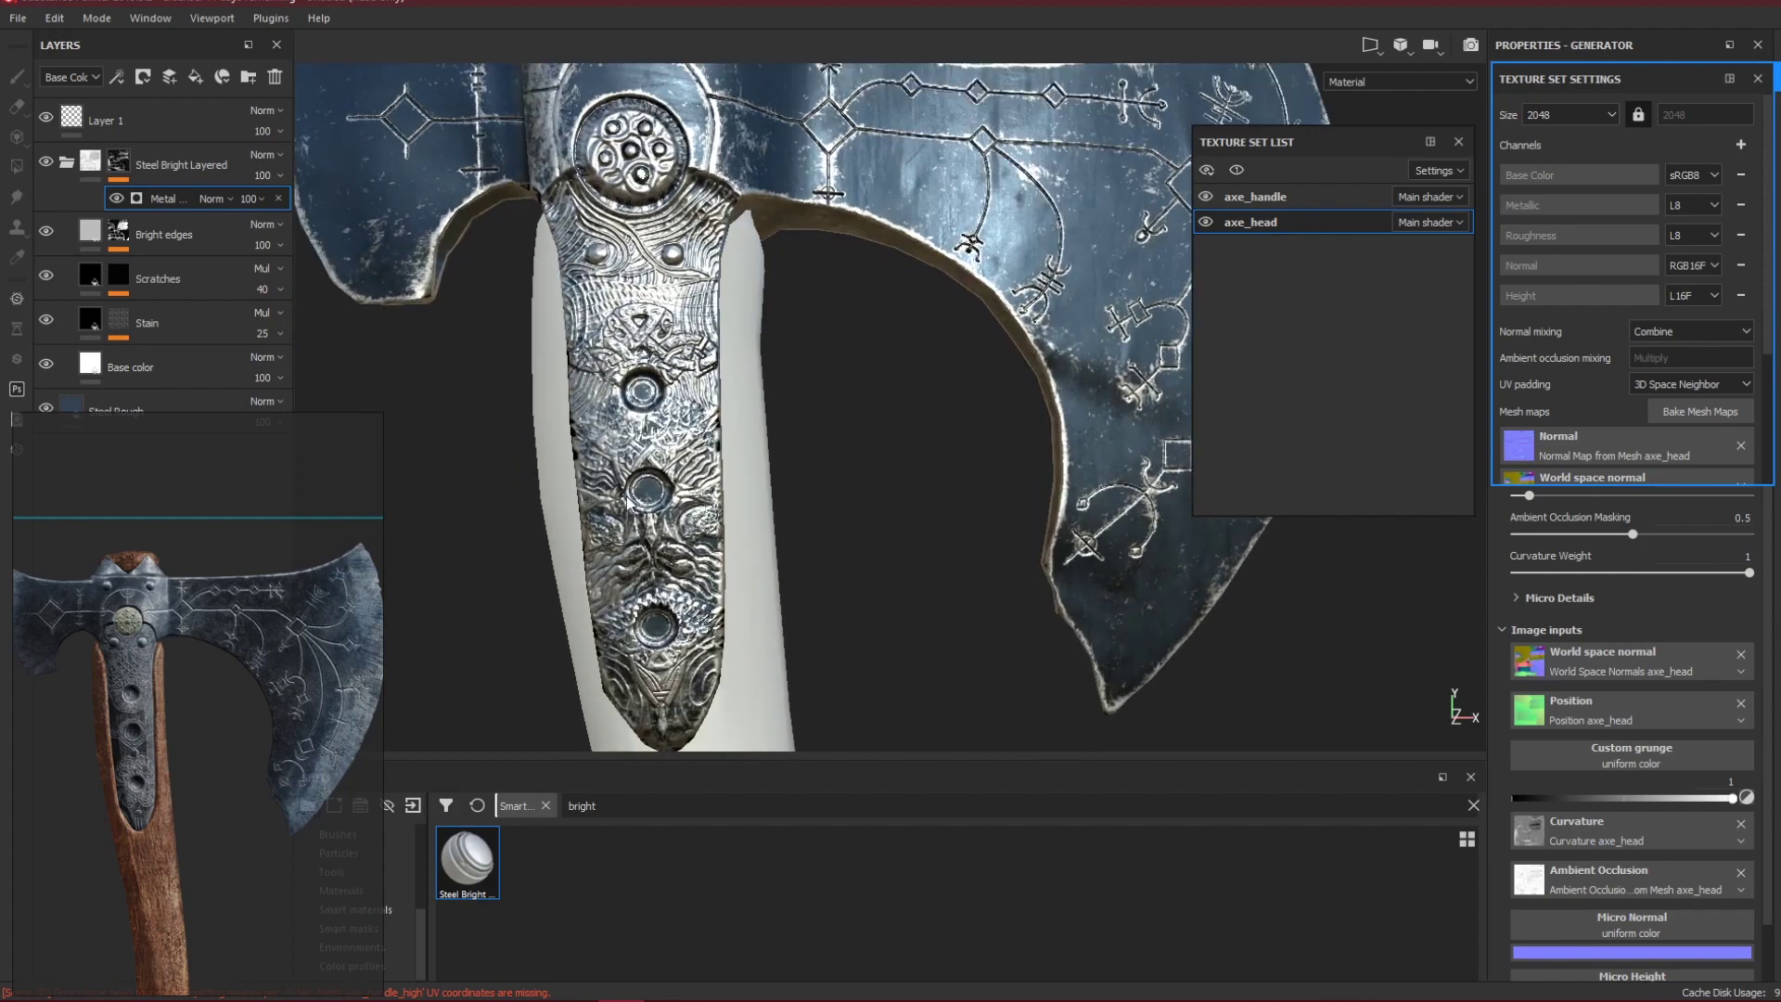
left_click_drag(695, 459, 433, 326, "alt")
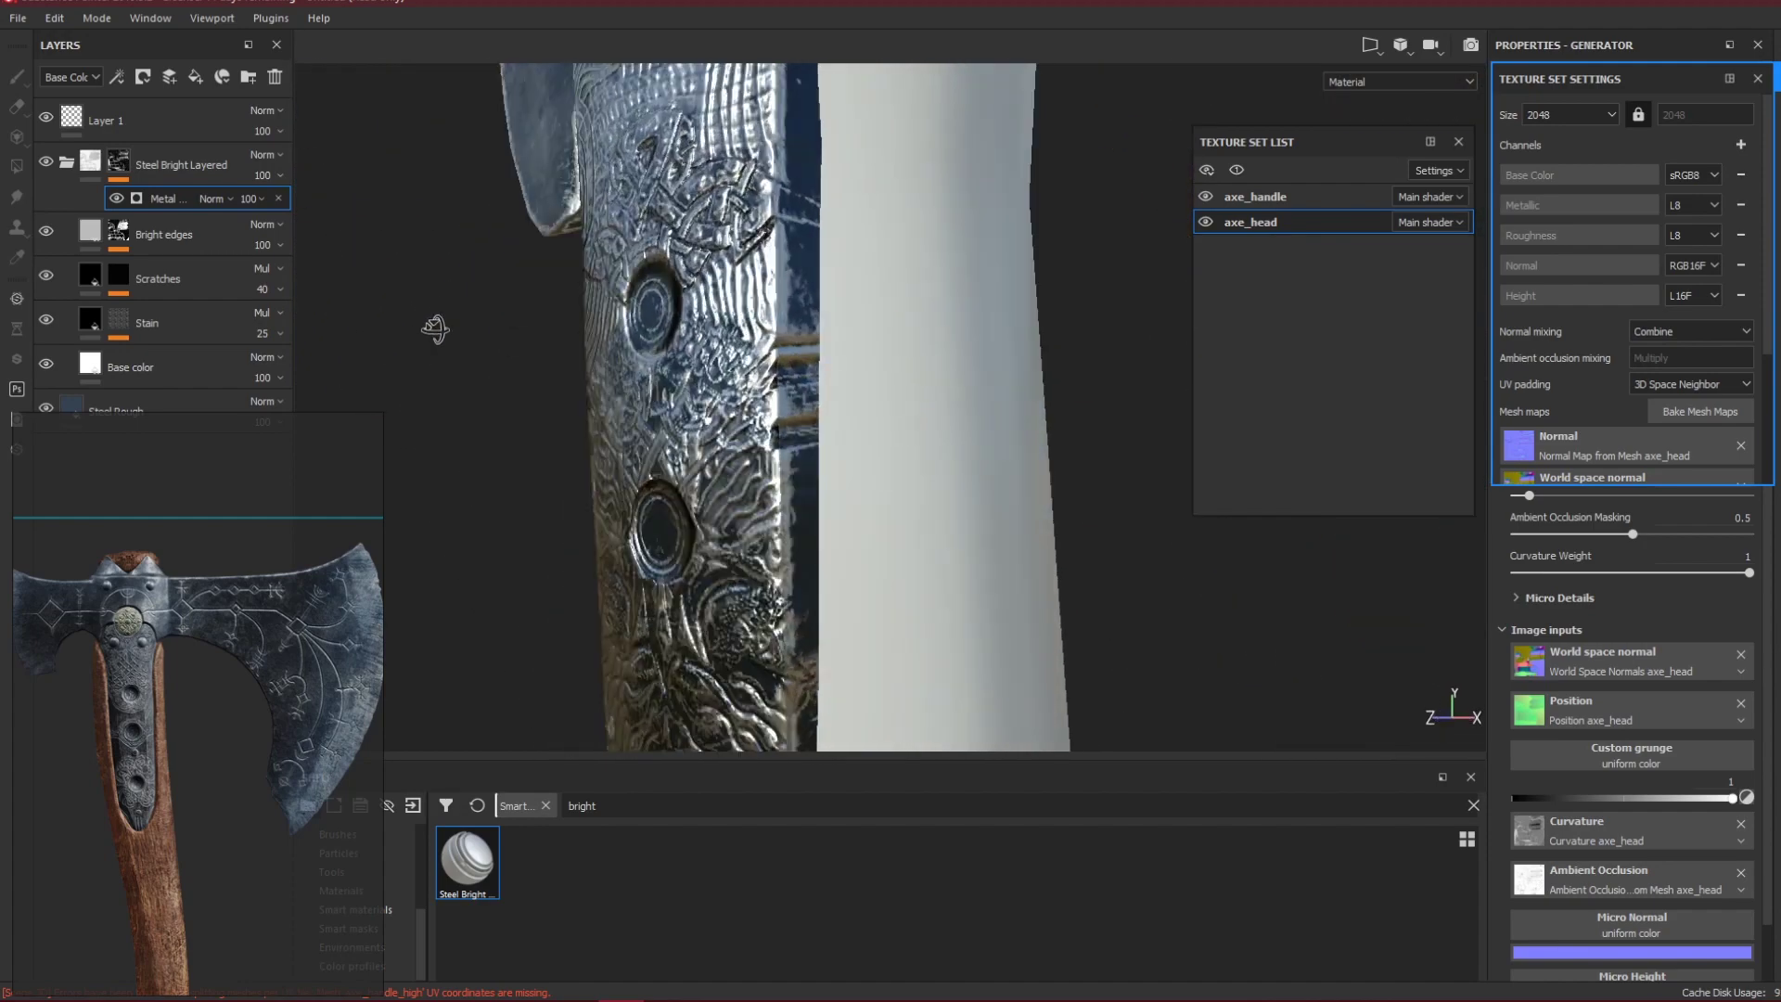
left_click_drag(702, 360, 828, 453, "alt")
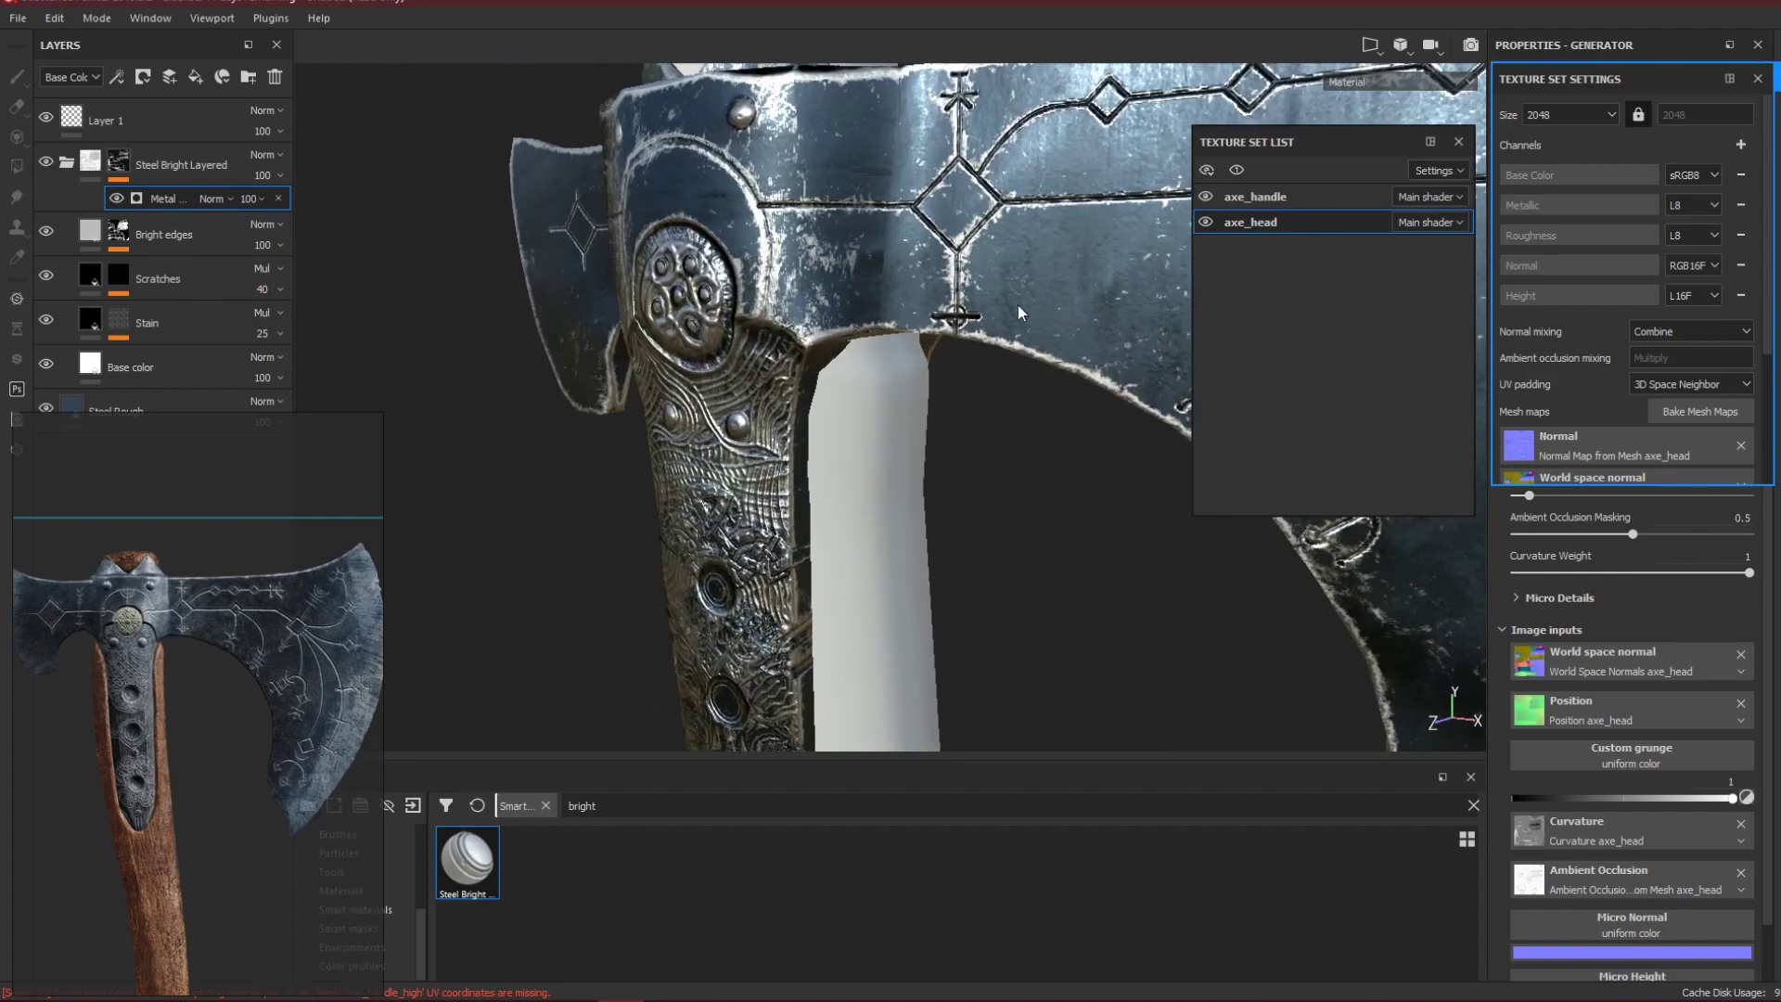
left_click_drag(942, 471, 770, 376, "alt")
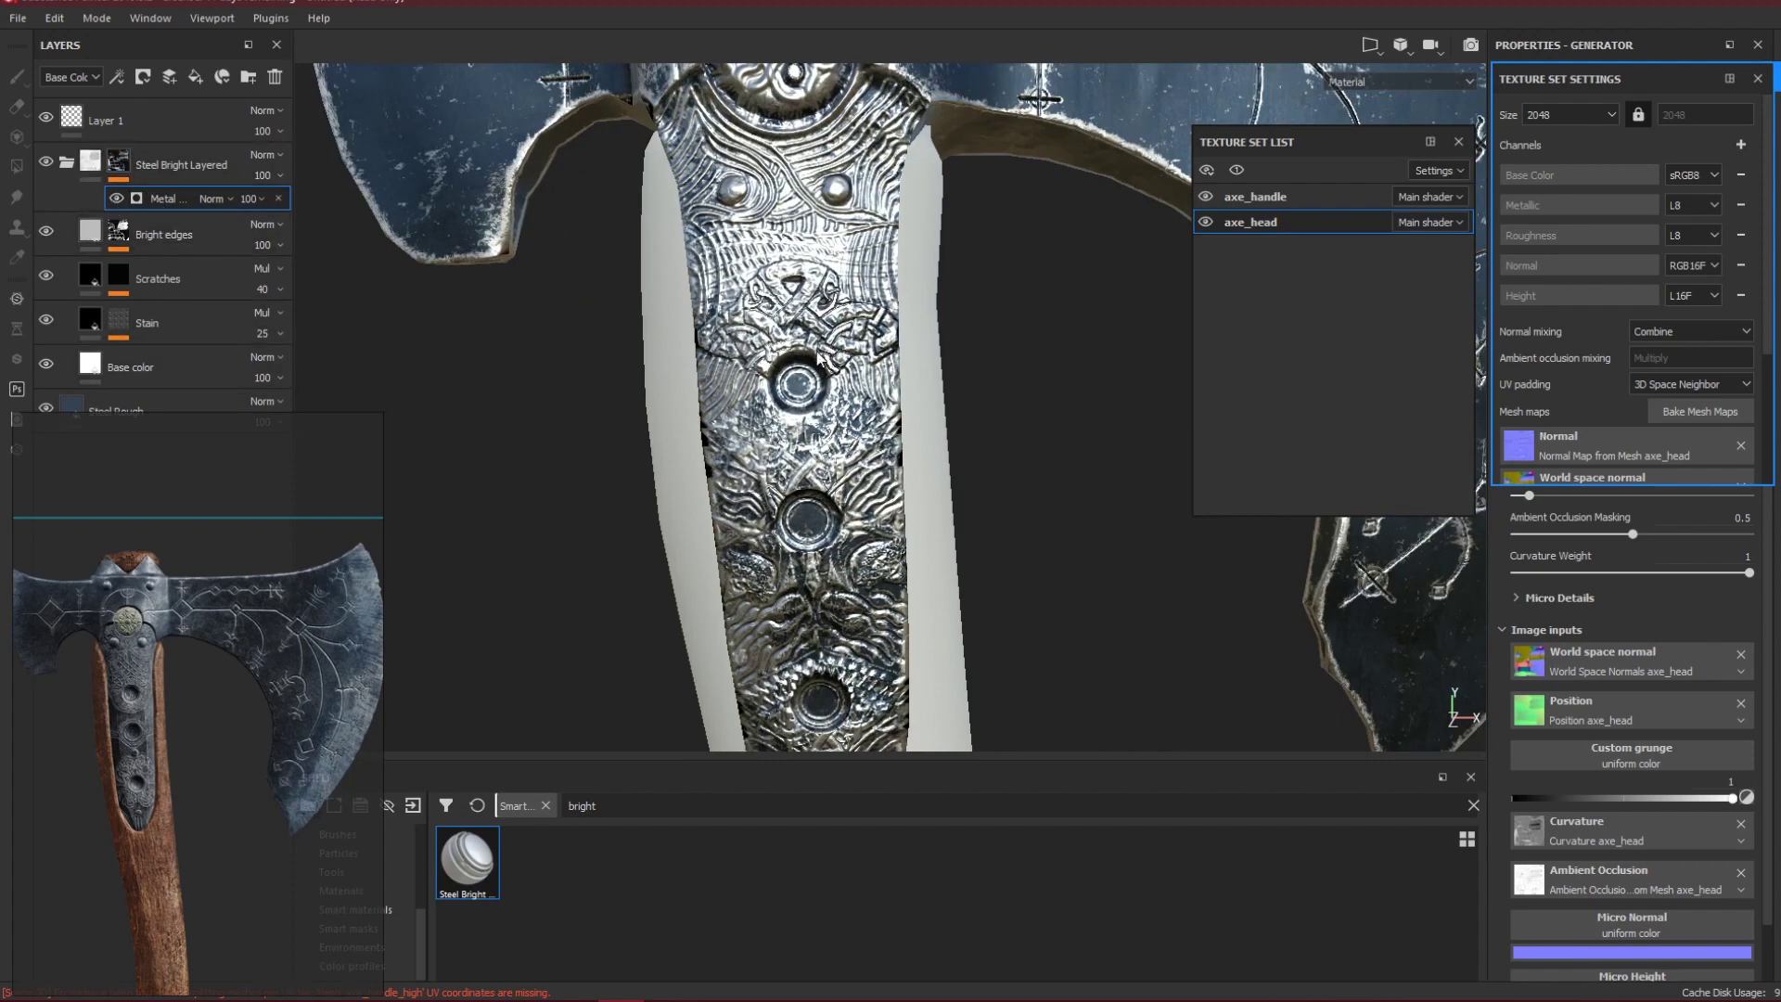
Add a paint effect above the Metal Edge Wear generator in the Steel Bright Layered mask.
right_click(170, 200)
left_click(220, 243)
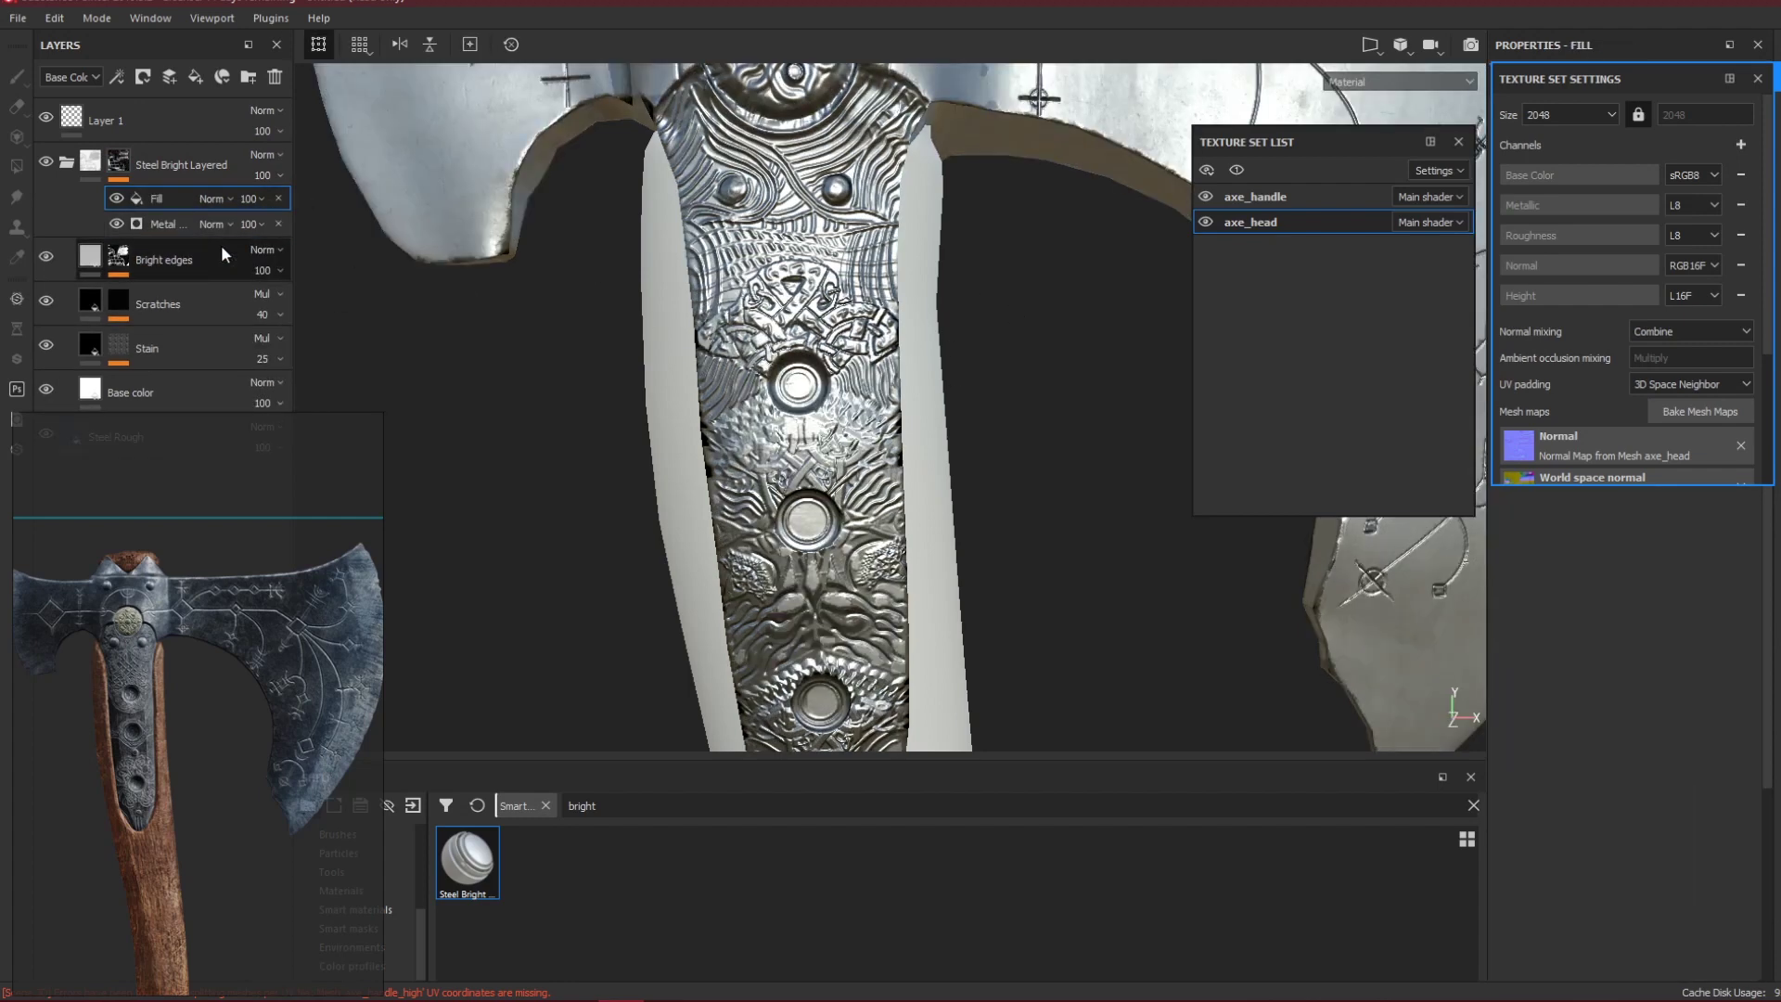
right_click(190, 206)
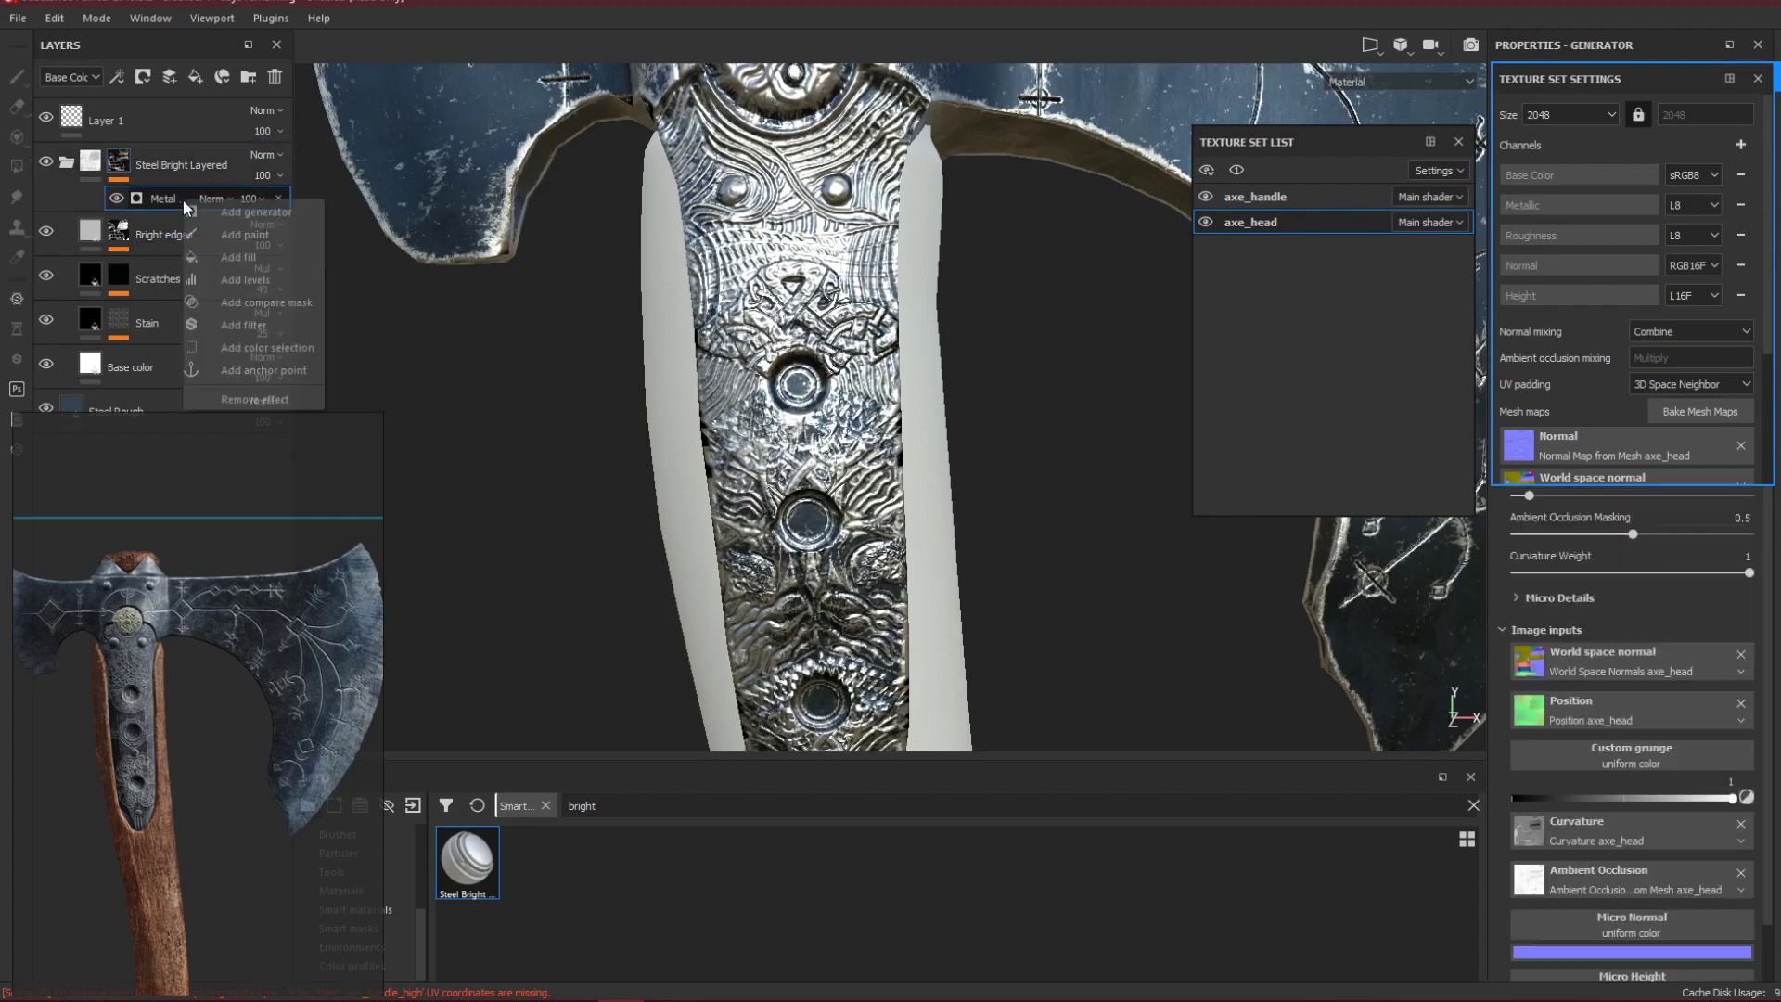
left_click(263, 239)
Try painting the bright steel out of the engraved strip's mask with a size 10 brush.
mouse_move(774, 394)
left_mouse_down()
mouse_move(840, 454)
mouse_move(747, 614)
left_mouse_up()
key("ctrl+z")
mouse_move(747, 454)
left_mouse_down()
mouse_move(826, 371)
mouse_move(632, 346)
mouse_move(941, 278)
left_mouse_up()
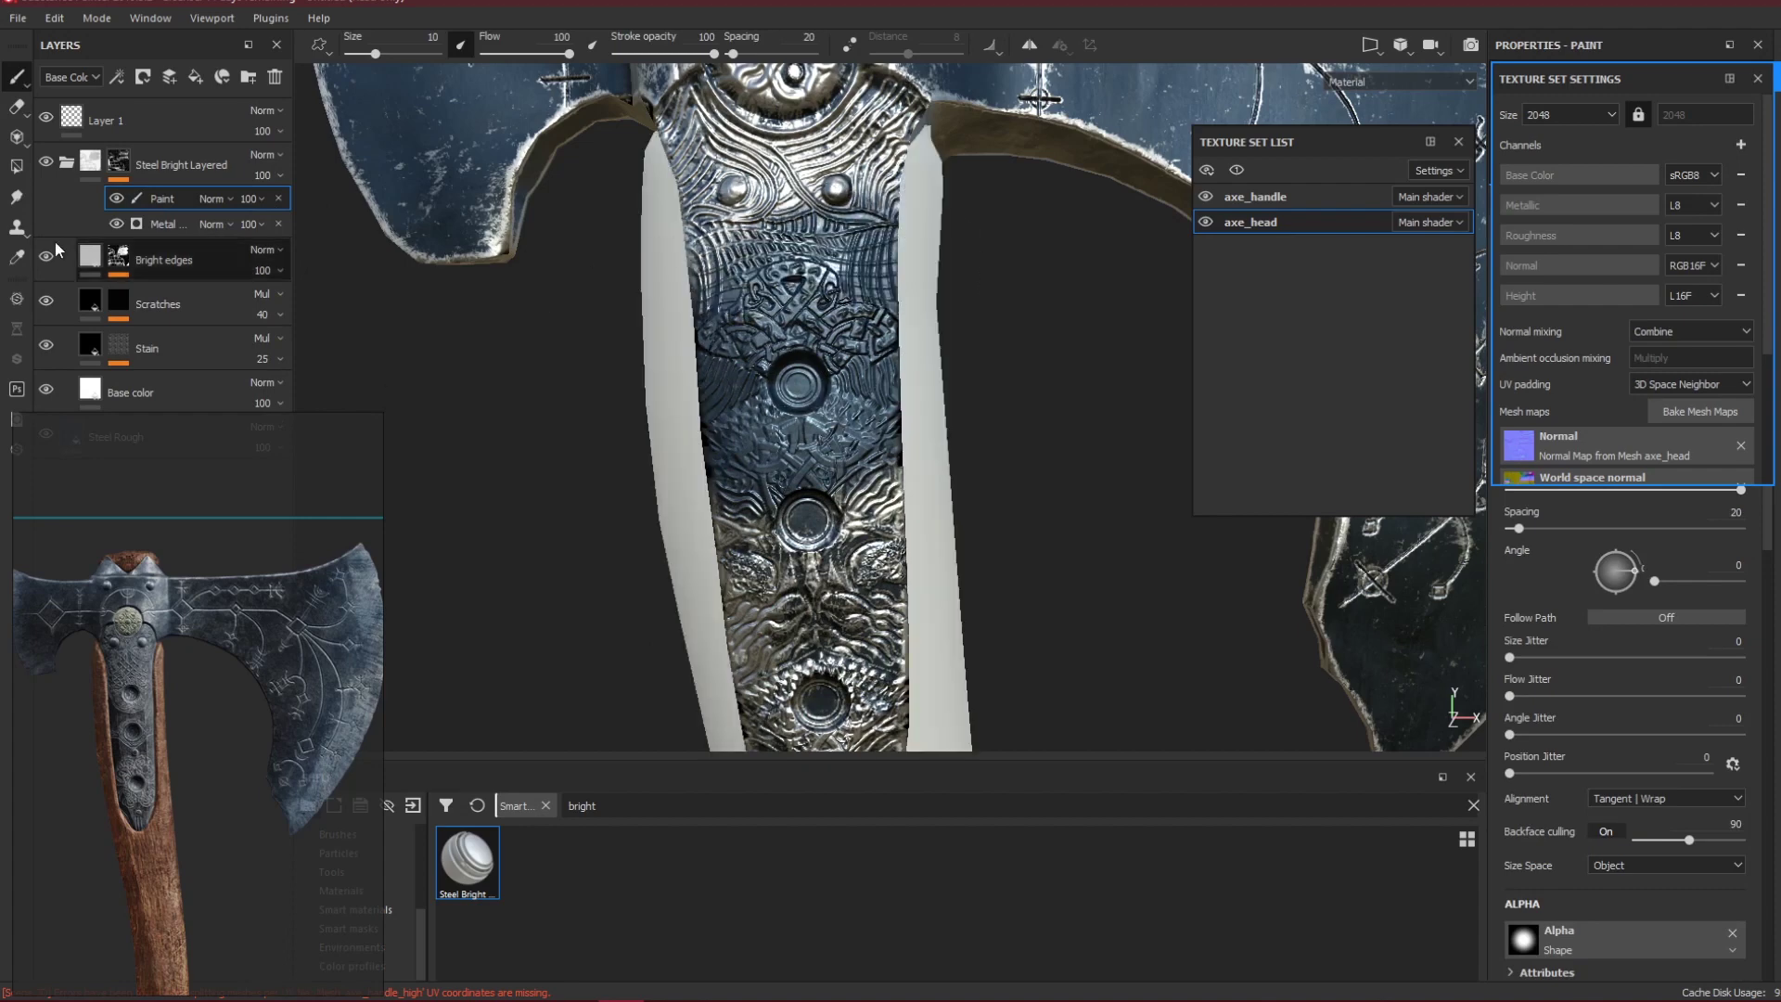
key("ctrl+z")
middle_click_drag(600, 230, 622, 414, "alt")
mouse_move(881, 452)
left_mouse_down()
mouse_move(666, 391)
mouse_move(799, 363)
mouse_move(835, 469)
left_mouse_up()
key("ctrl+z")
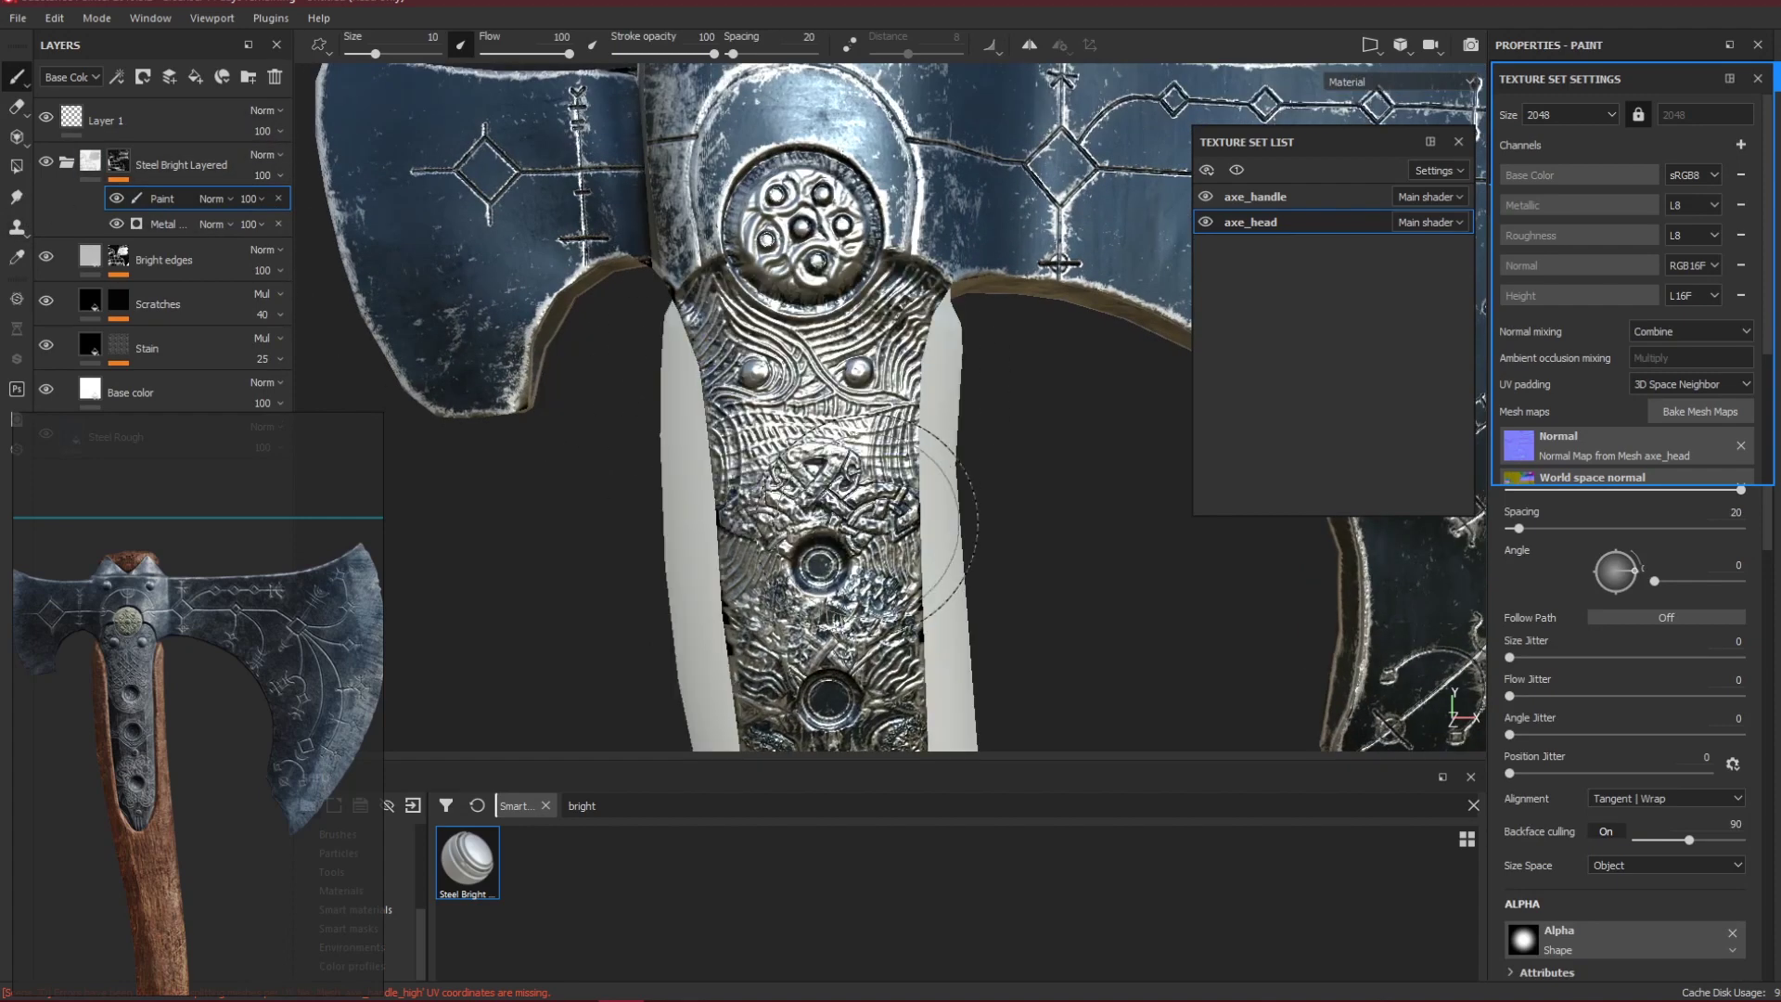
Reduce the brush size to 1.35 and paint out bright steel on the band below the strip's two rivets.
mouse_move(774, 480)
right_mouse_down("ctrl")
mouse_move(804, 480)
mouse_move(789, 480)
right_mouse_up("ctrl")
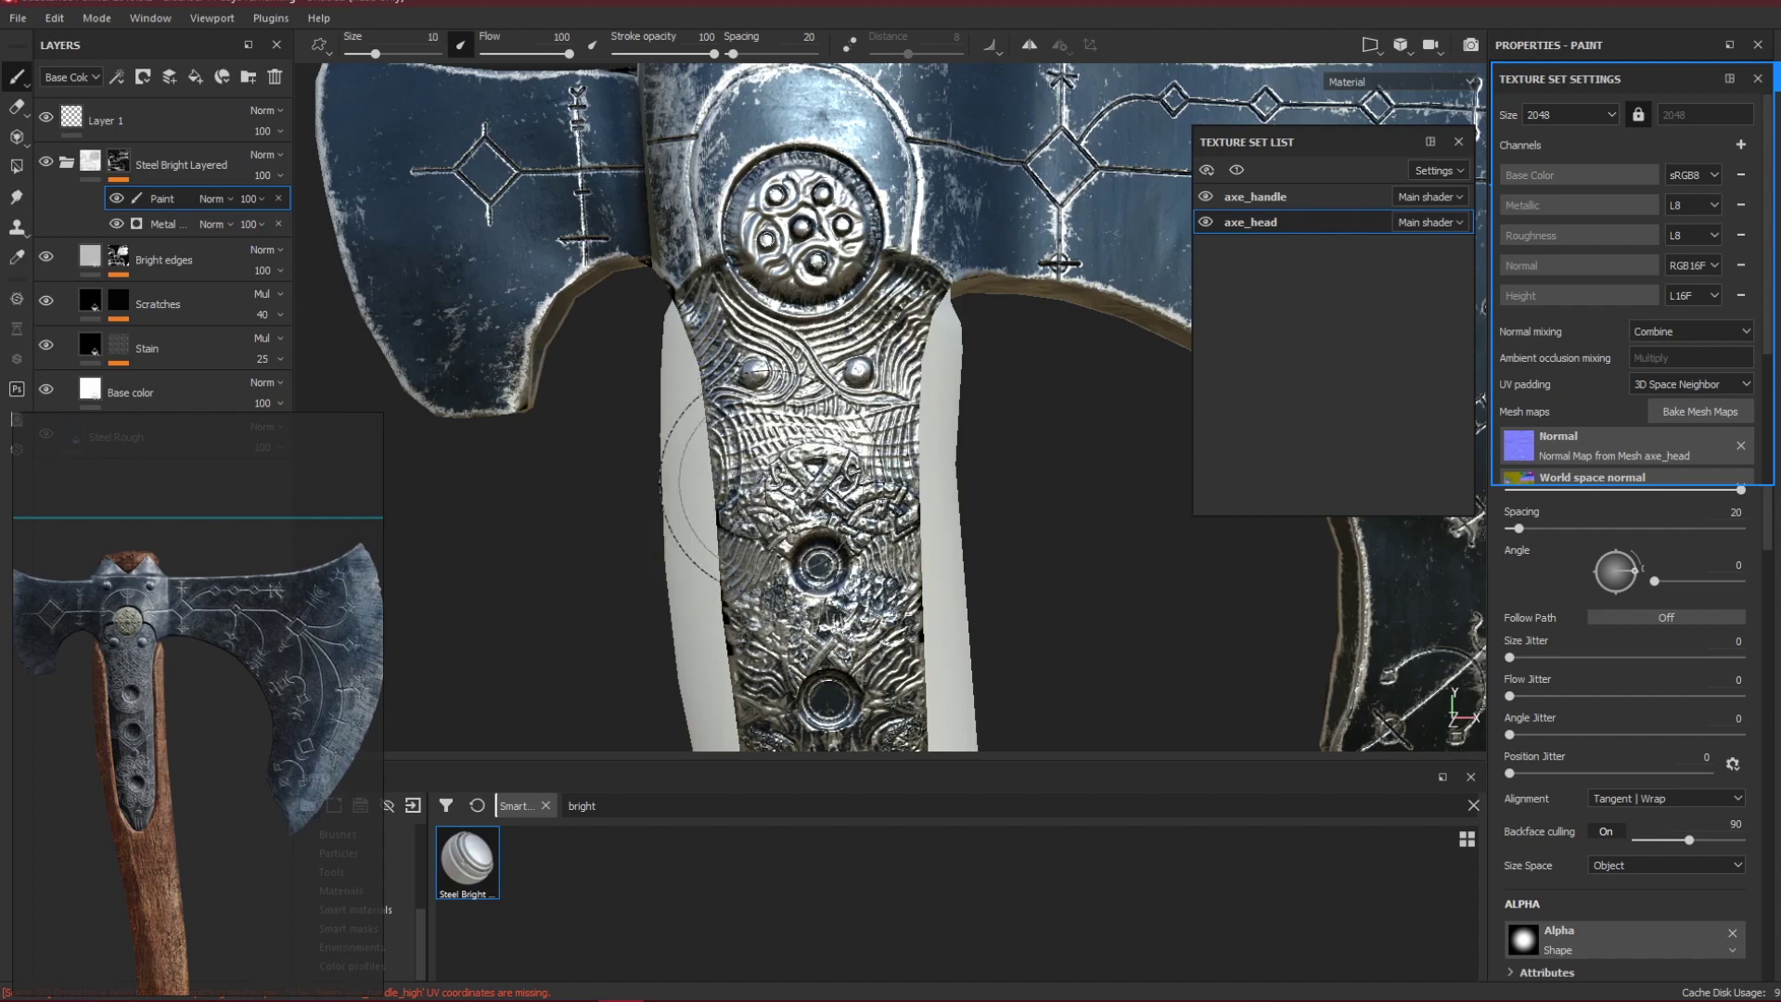
left_click_drag(768, 436, 777, 438)
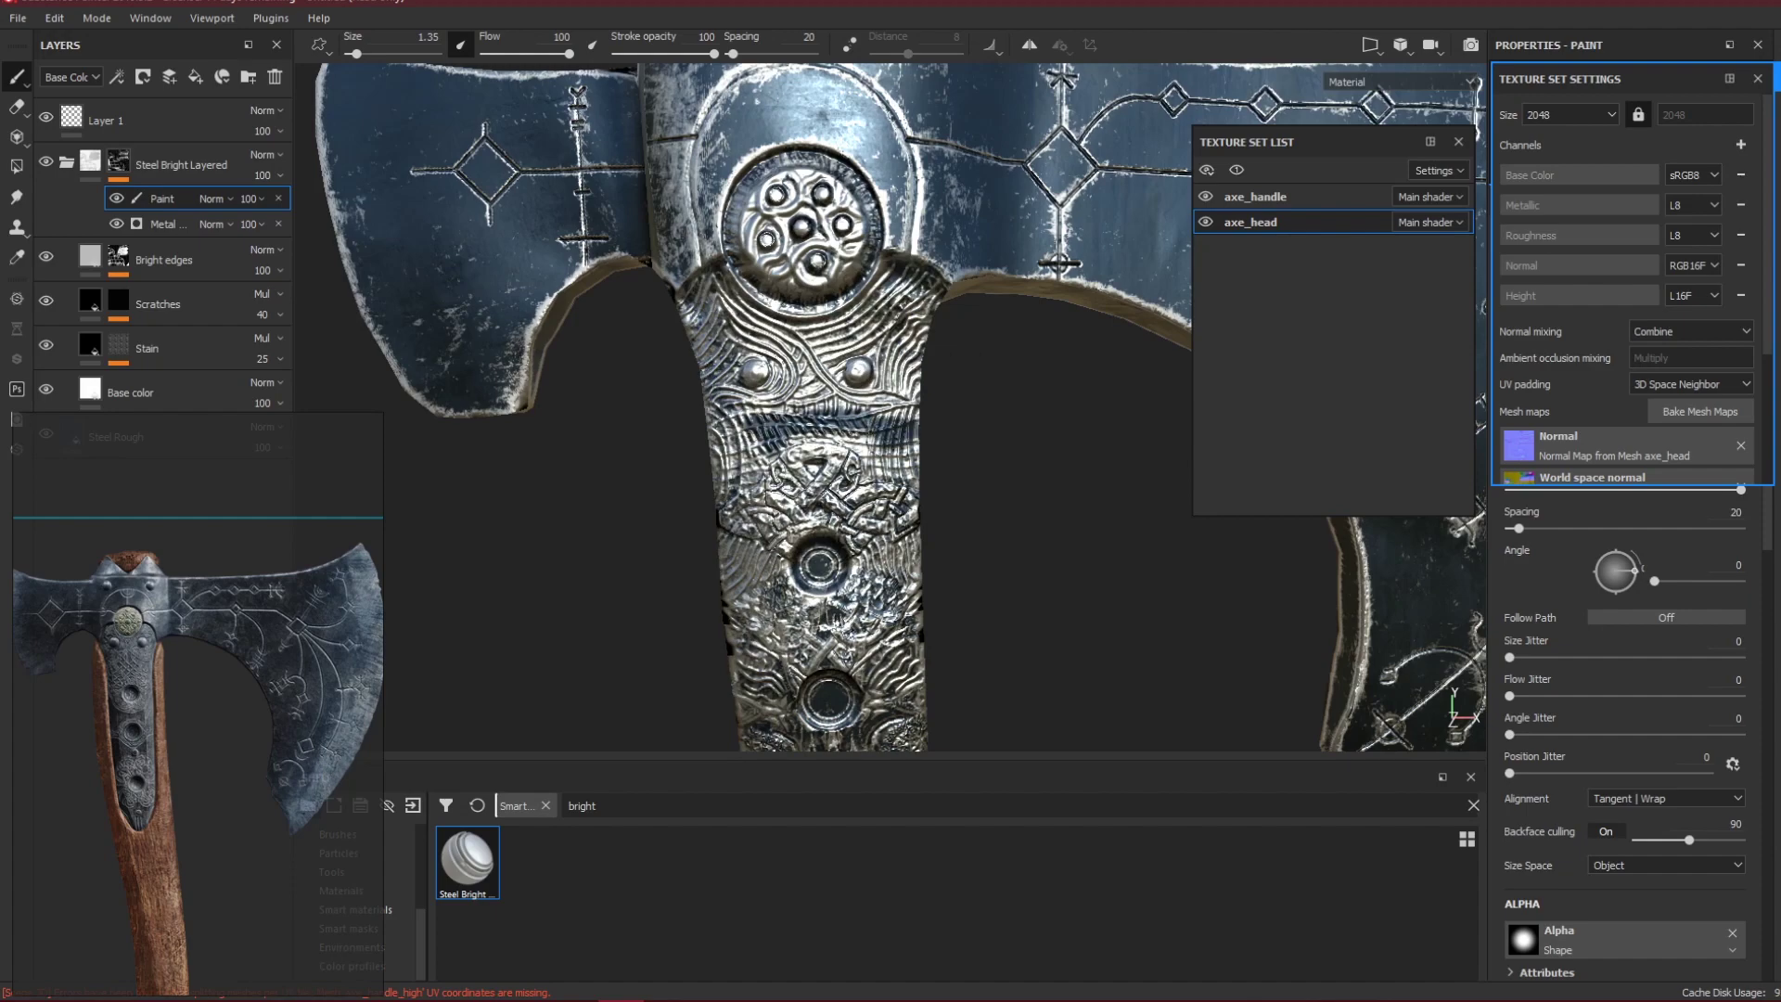
Examine the edge wear and engraved runes across the blade, centre collar and strip, near and far, against the reference.
scroll(767, 279, "down", 5)
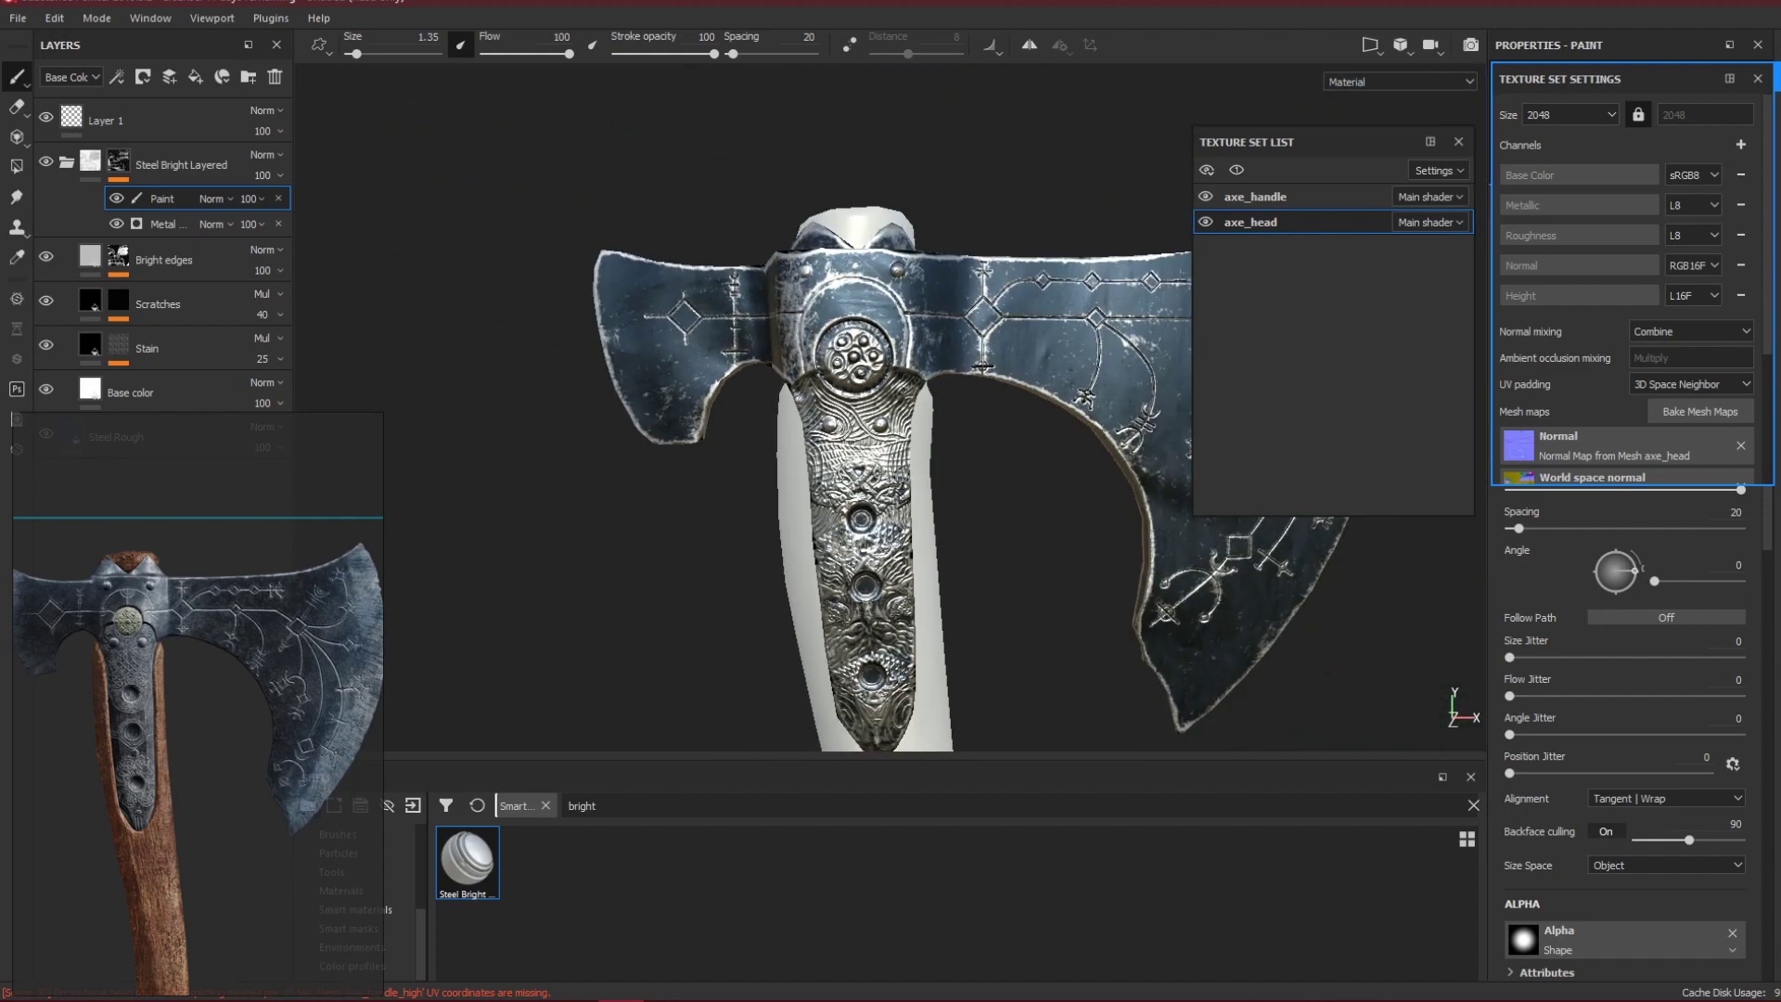
mouse_move(807, 394)
left_mouse_down("alt")
mouse_move(638, 395)
mouse_move(536, 453)
mouse_move(371, 492)
mouse_move(727, 505)
mouse_move(1159, 485)
mouse_move(803, 432)
left_mouse_up("alt")
scroll(803, 432, "down", 5)
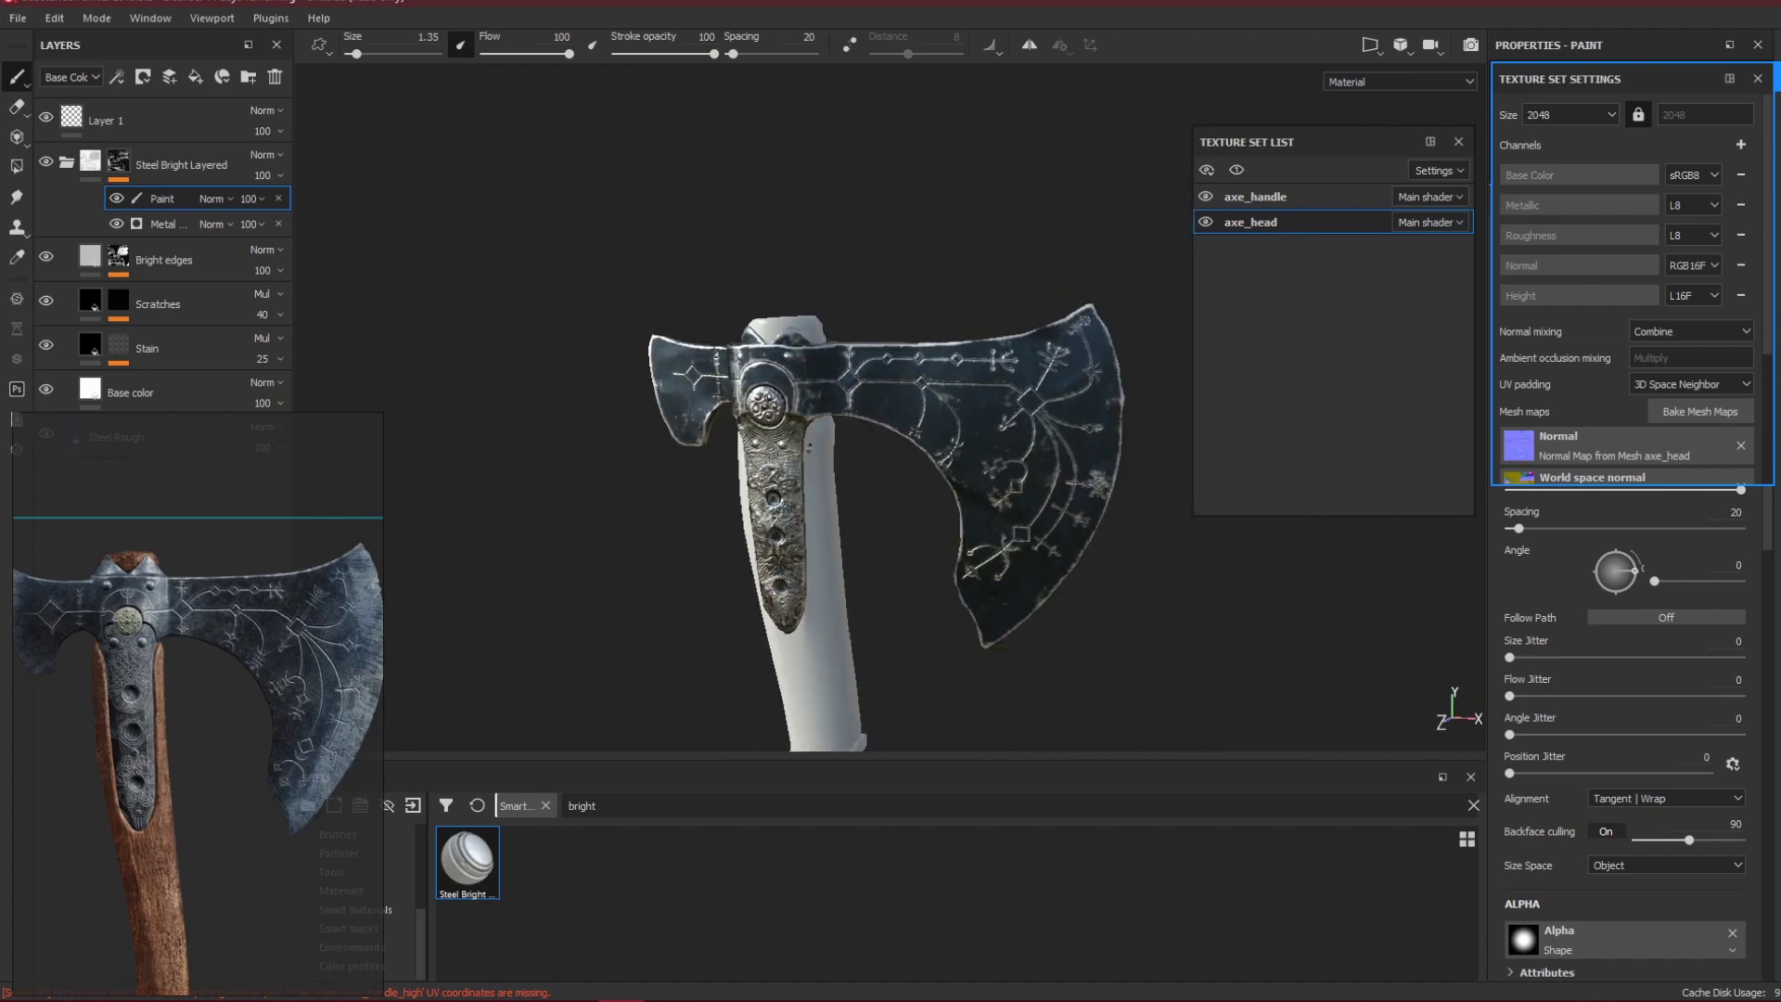
left_click_drag(833, 473, 812, 482, "alt")
right_click_drag(813, 482, 819, 483, "shift")
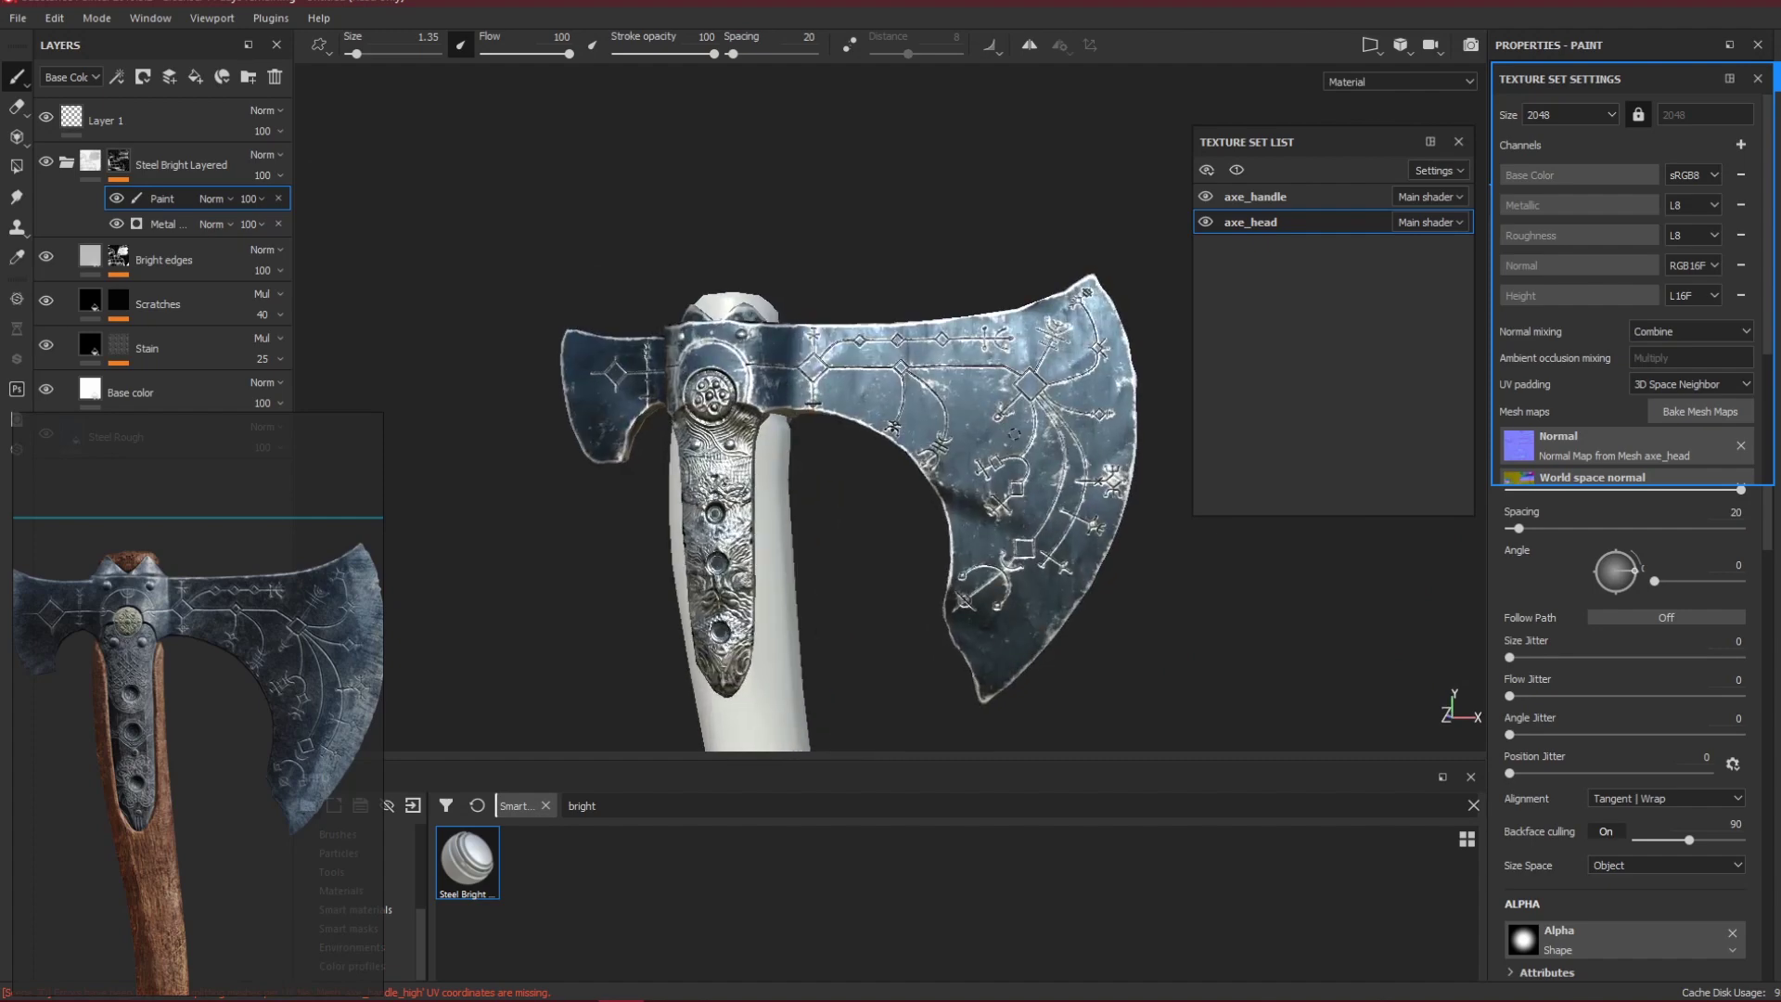
scroll(1009, 403, "up", 10)
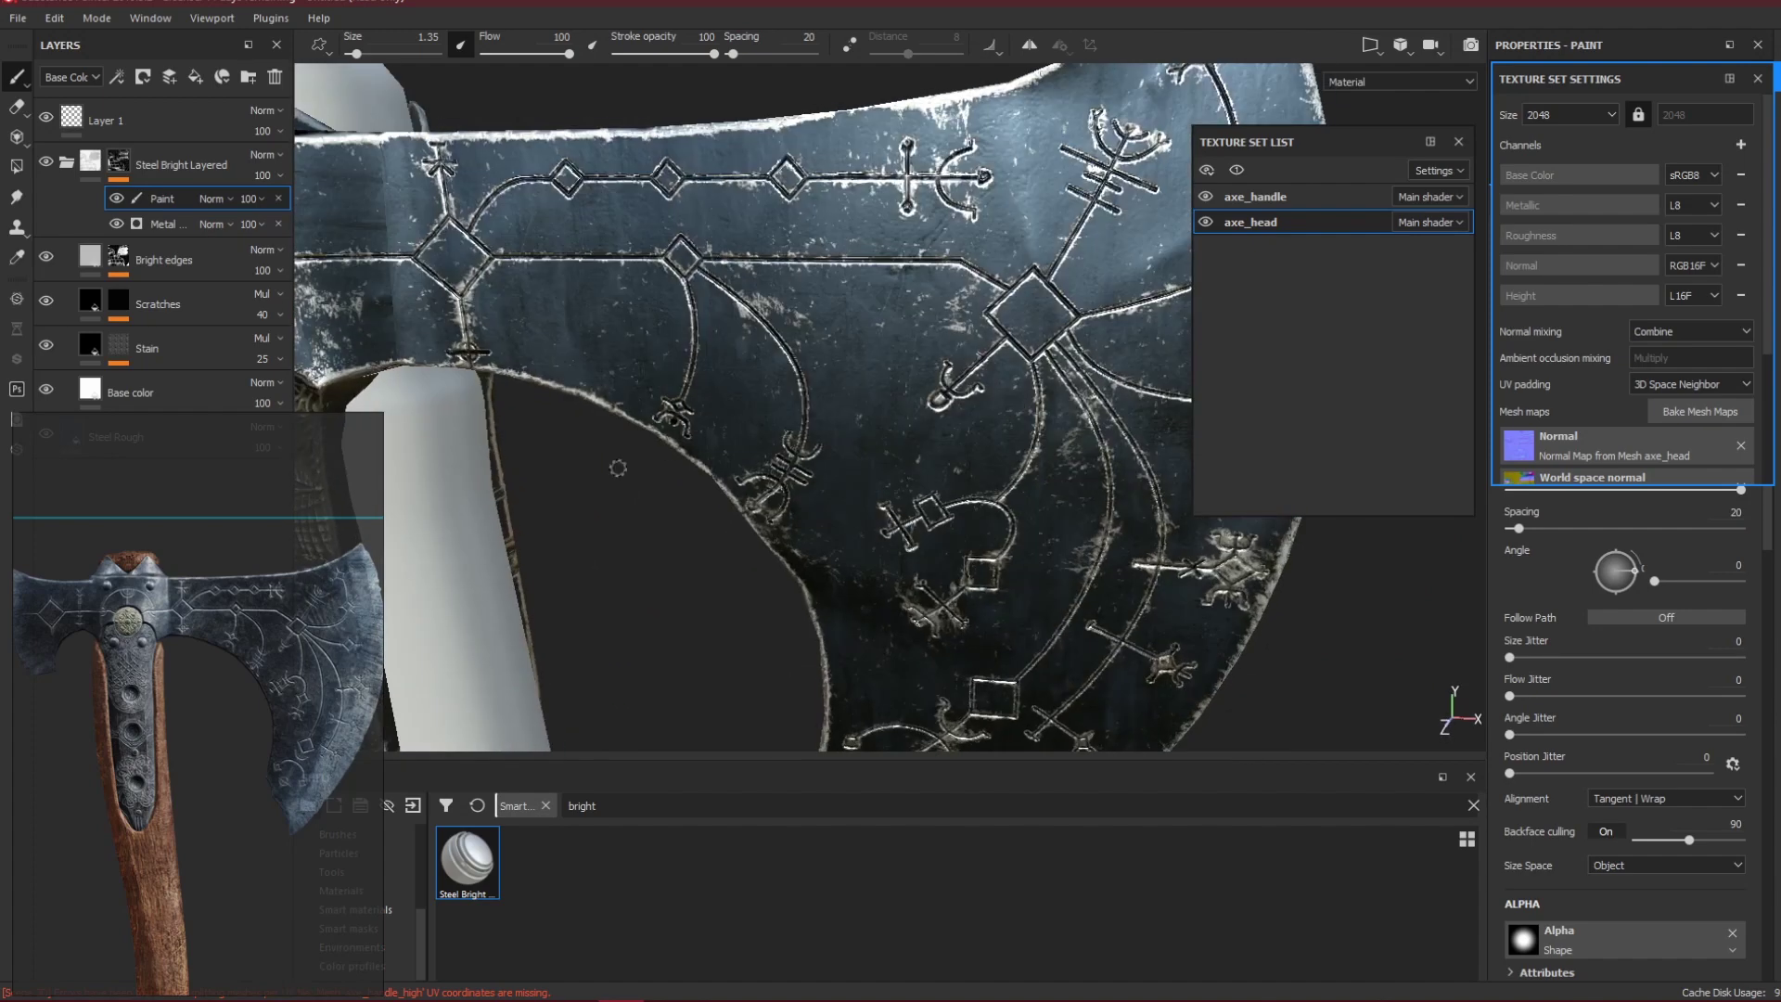
middle_click_drag(881, 592, 767, 426, "alt")
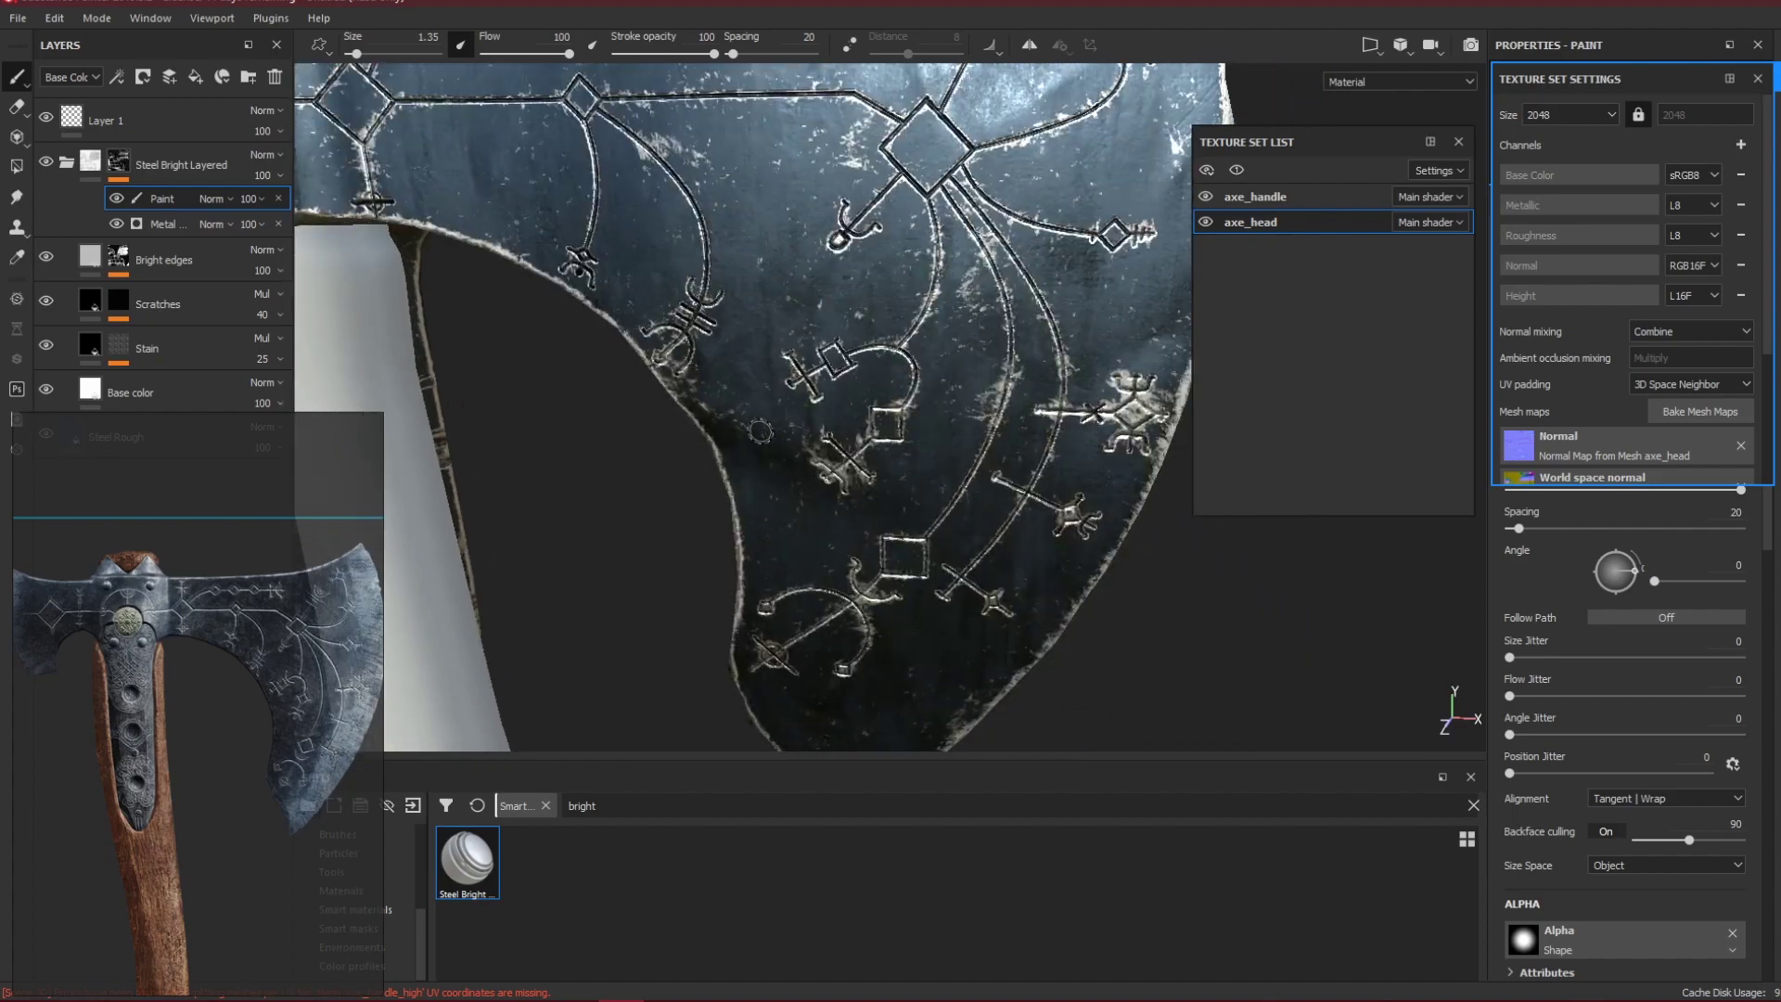
left_click_drag(767, 427, 839, 345, "alt")
middle_click_drag(839, 345, 800, 601, "alt")
left_click_drag(800, 601, 791, 482, "alt")
left_click_drag(655, 481, 654, 423, "alt")
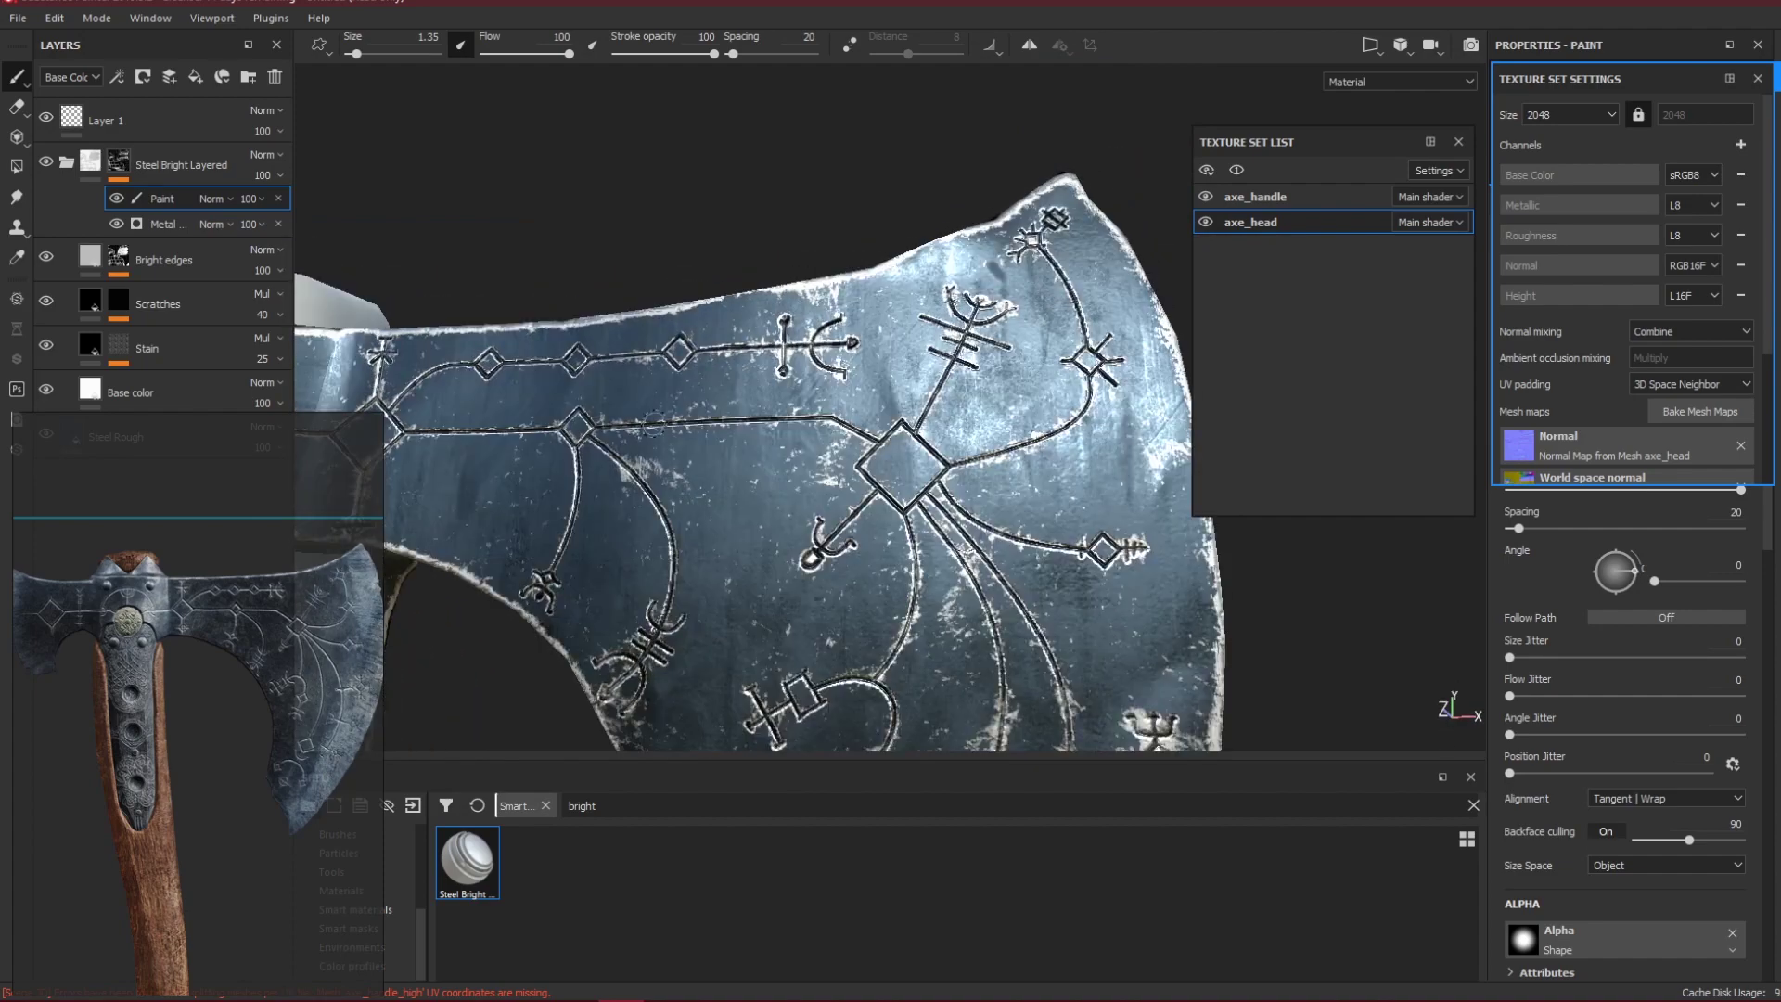
scroll(673, 549, "down", 2)
scroll(674, 544, "down", 2)
middle_click_drag(675, 546, 736, 343, "alt")
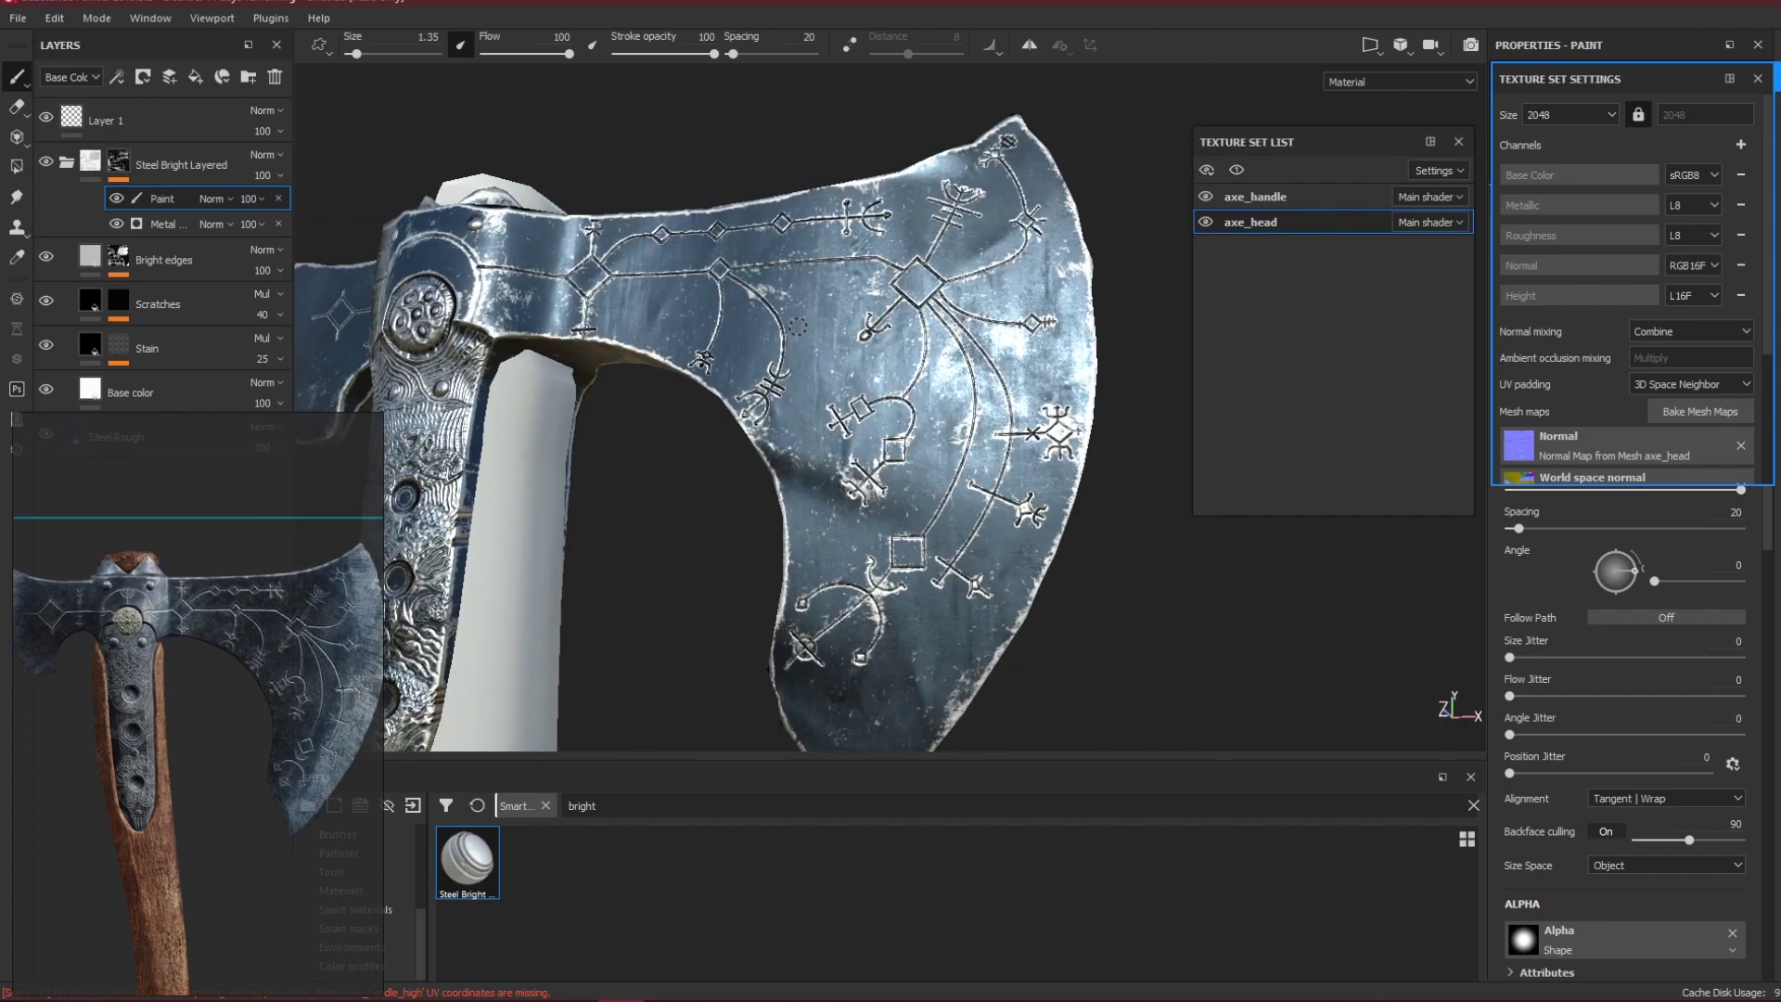
scroll(737, 352, "down", 2)
left_click_drag(745, 448, 1032, 488, "alt")
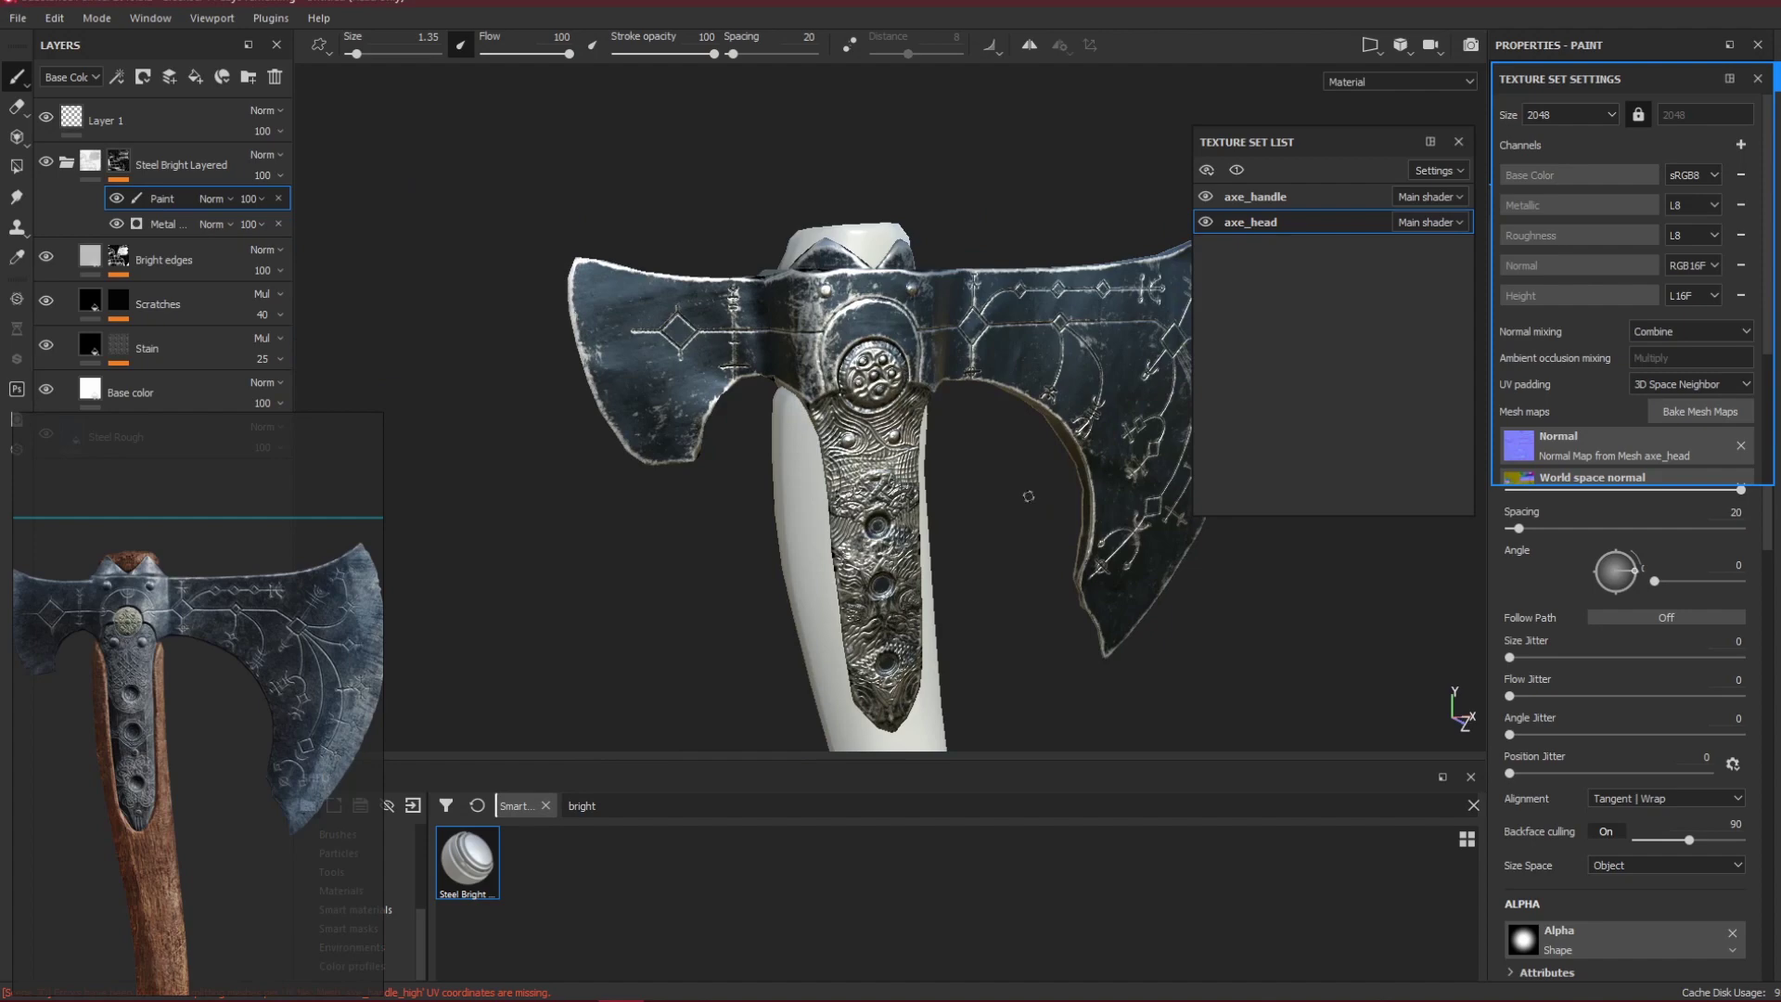
Switch to the axe_handle texture set and delete its Layer 1.
scroll(1029, 496, "down", 1)
left_click_drag(1029, 496, 960, 515, "alt")
middle_click_drag(960, 515, 834, 122, "alt")
scroll(882, 508, "down", 2)
middle_click_drag(907, 431, 894, 369, "alt")
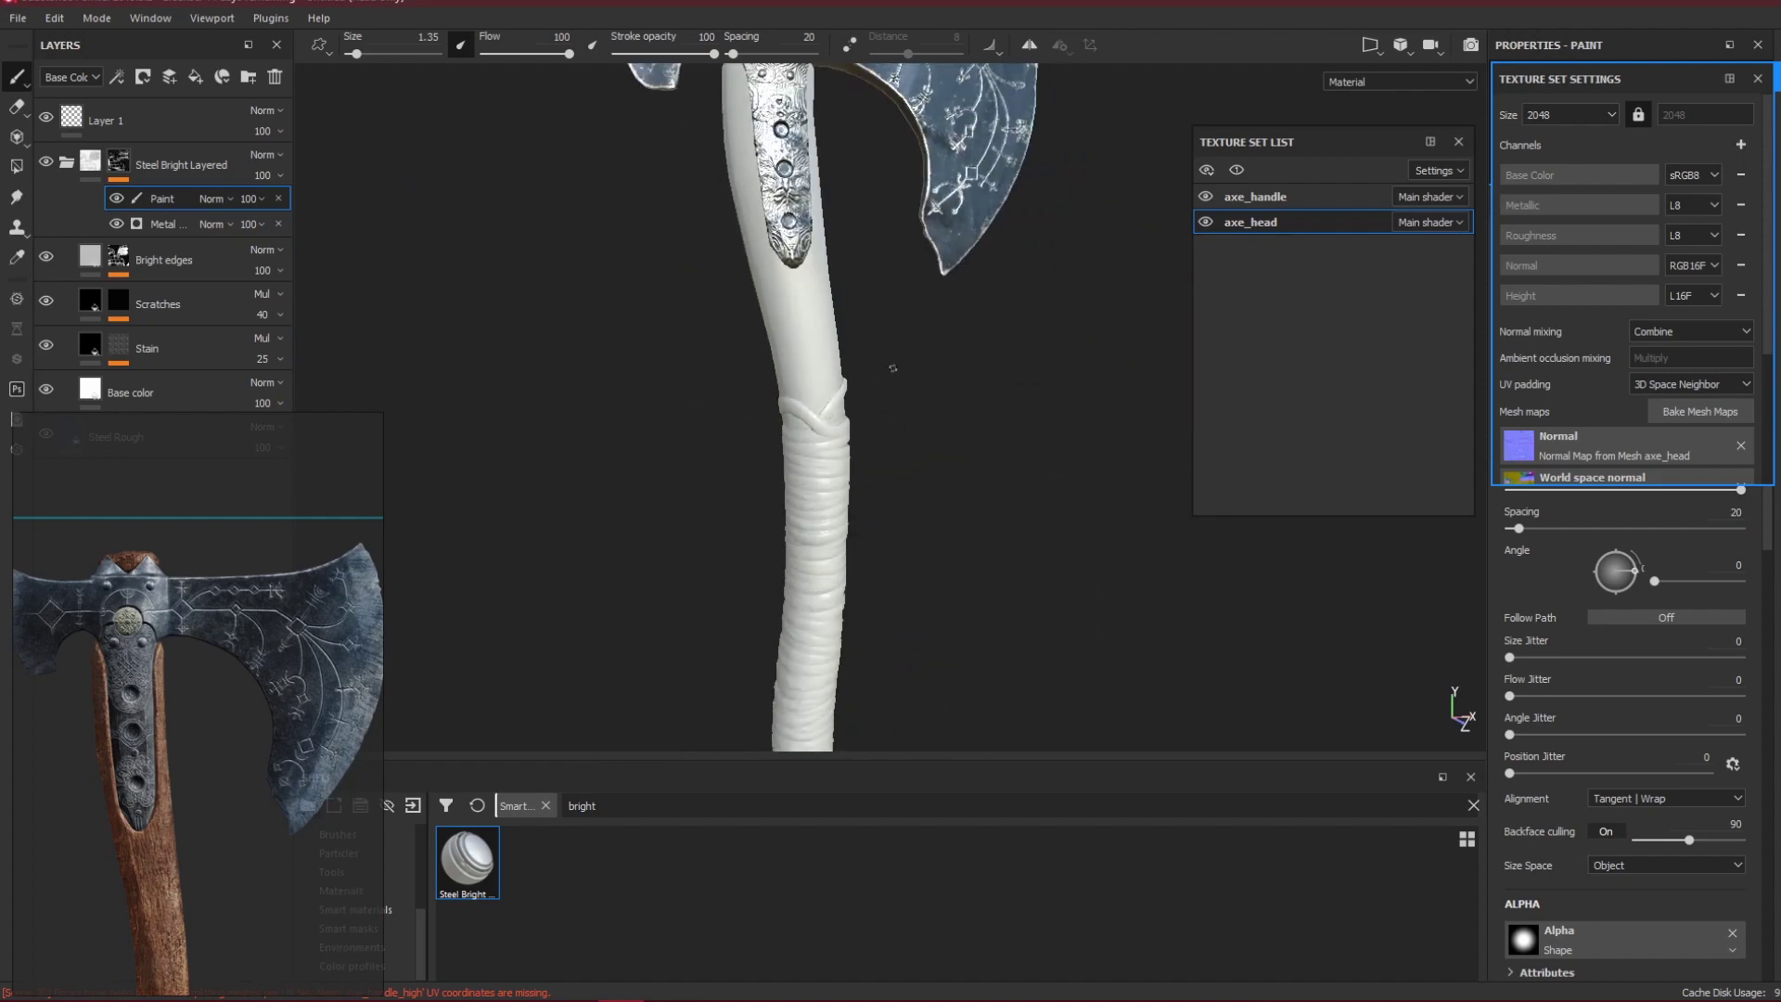
key("f")
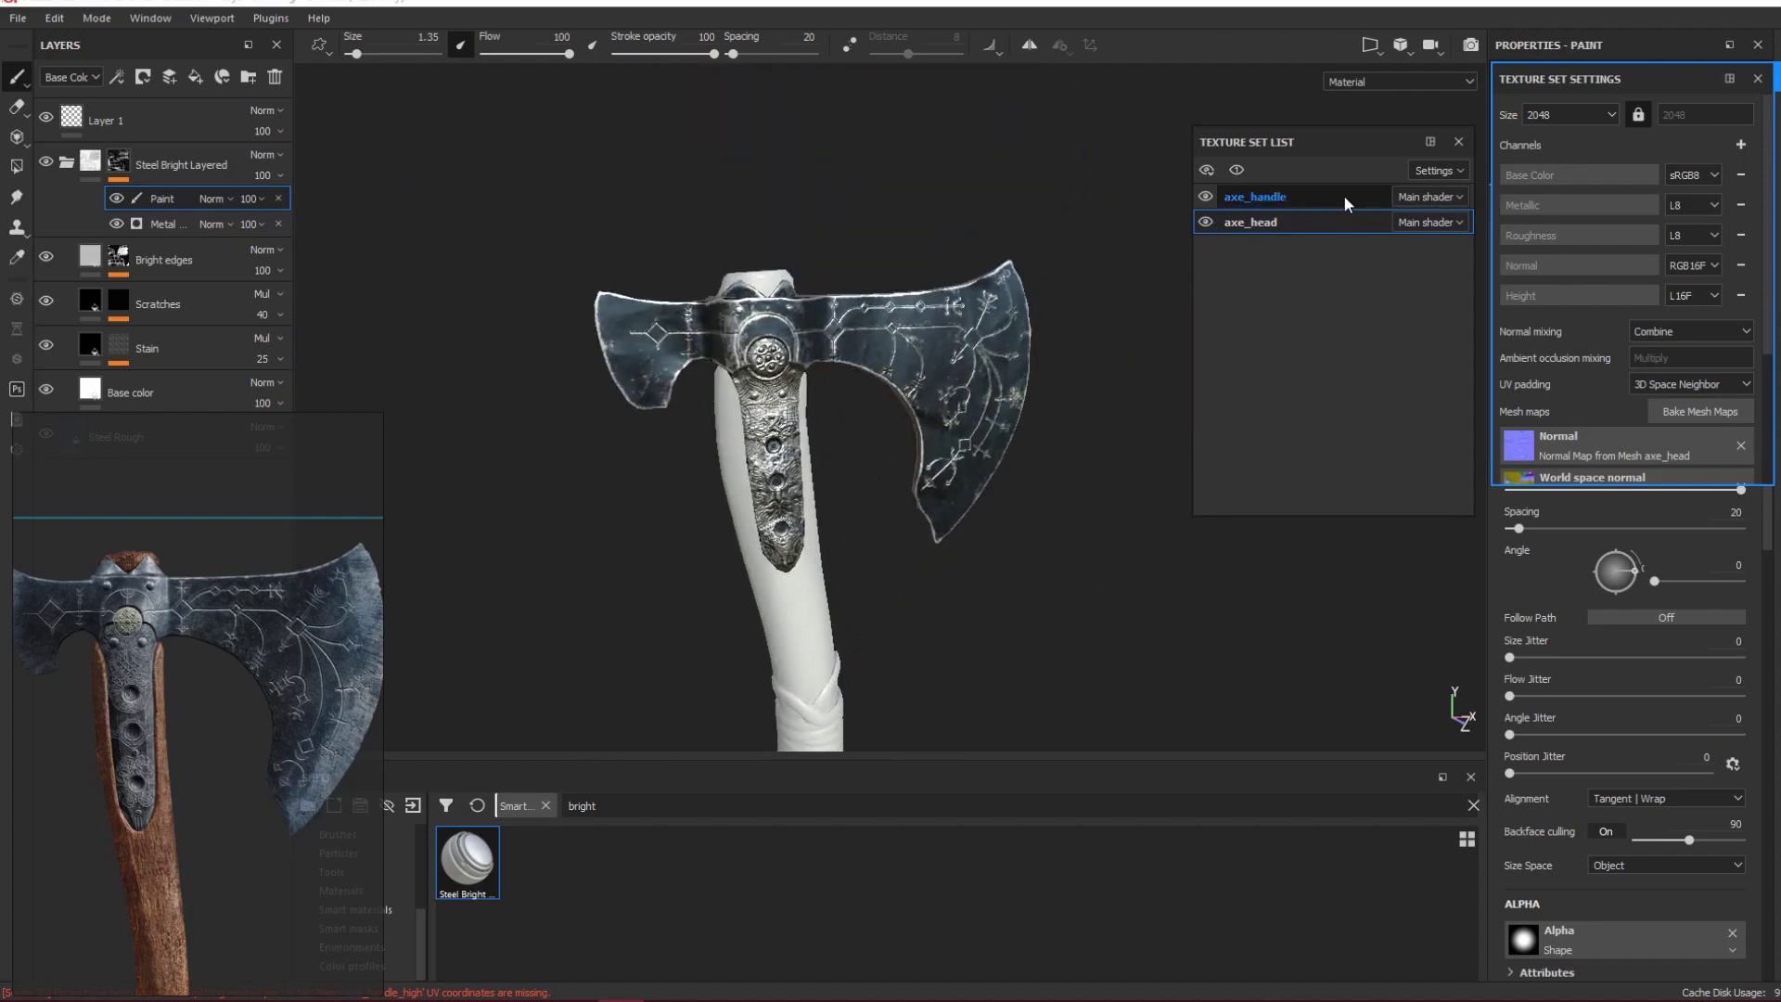
left_click(1343, 196)
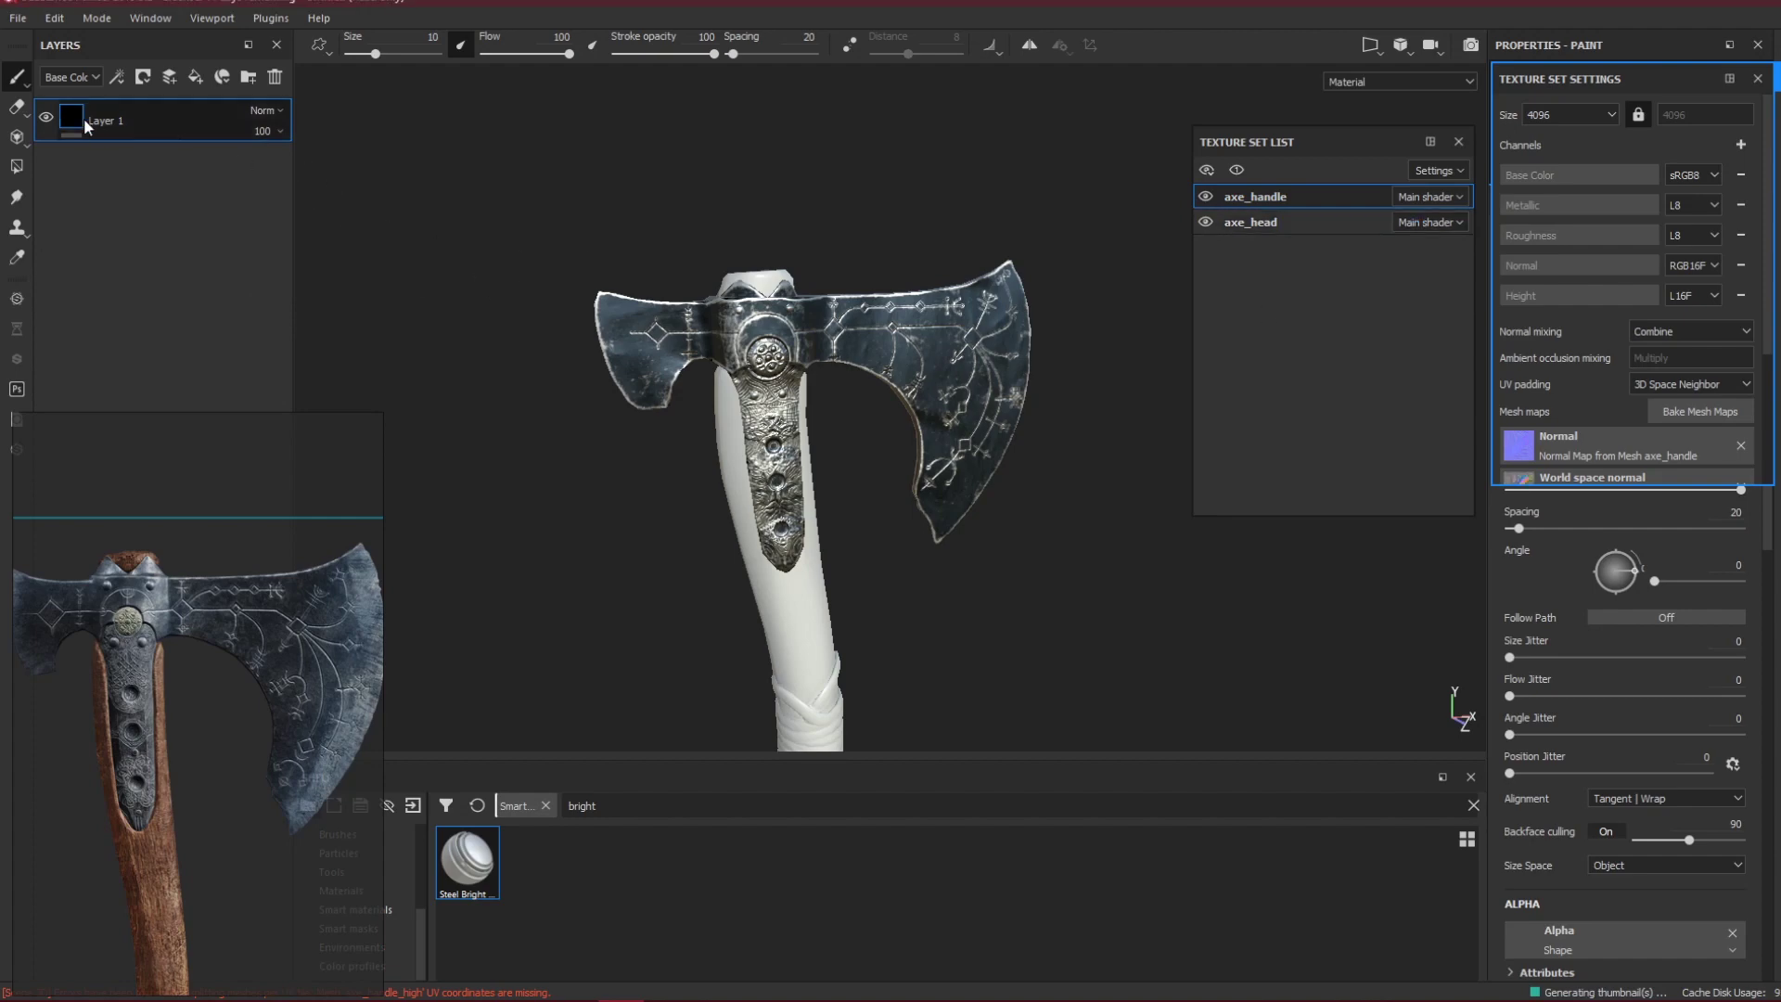
key("Delete")
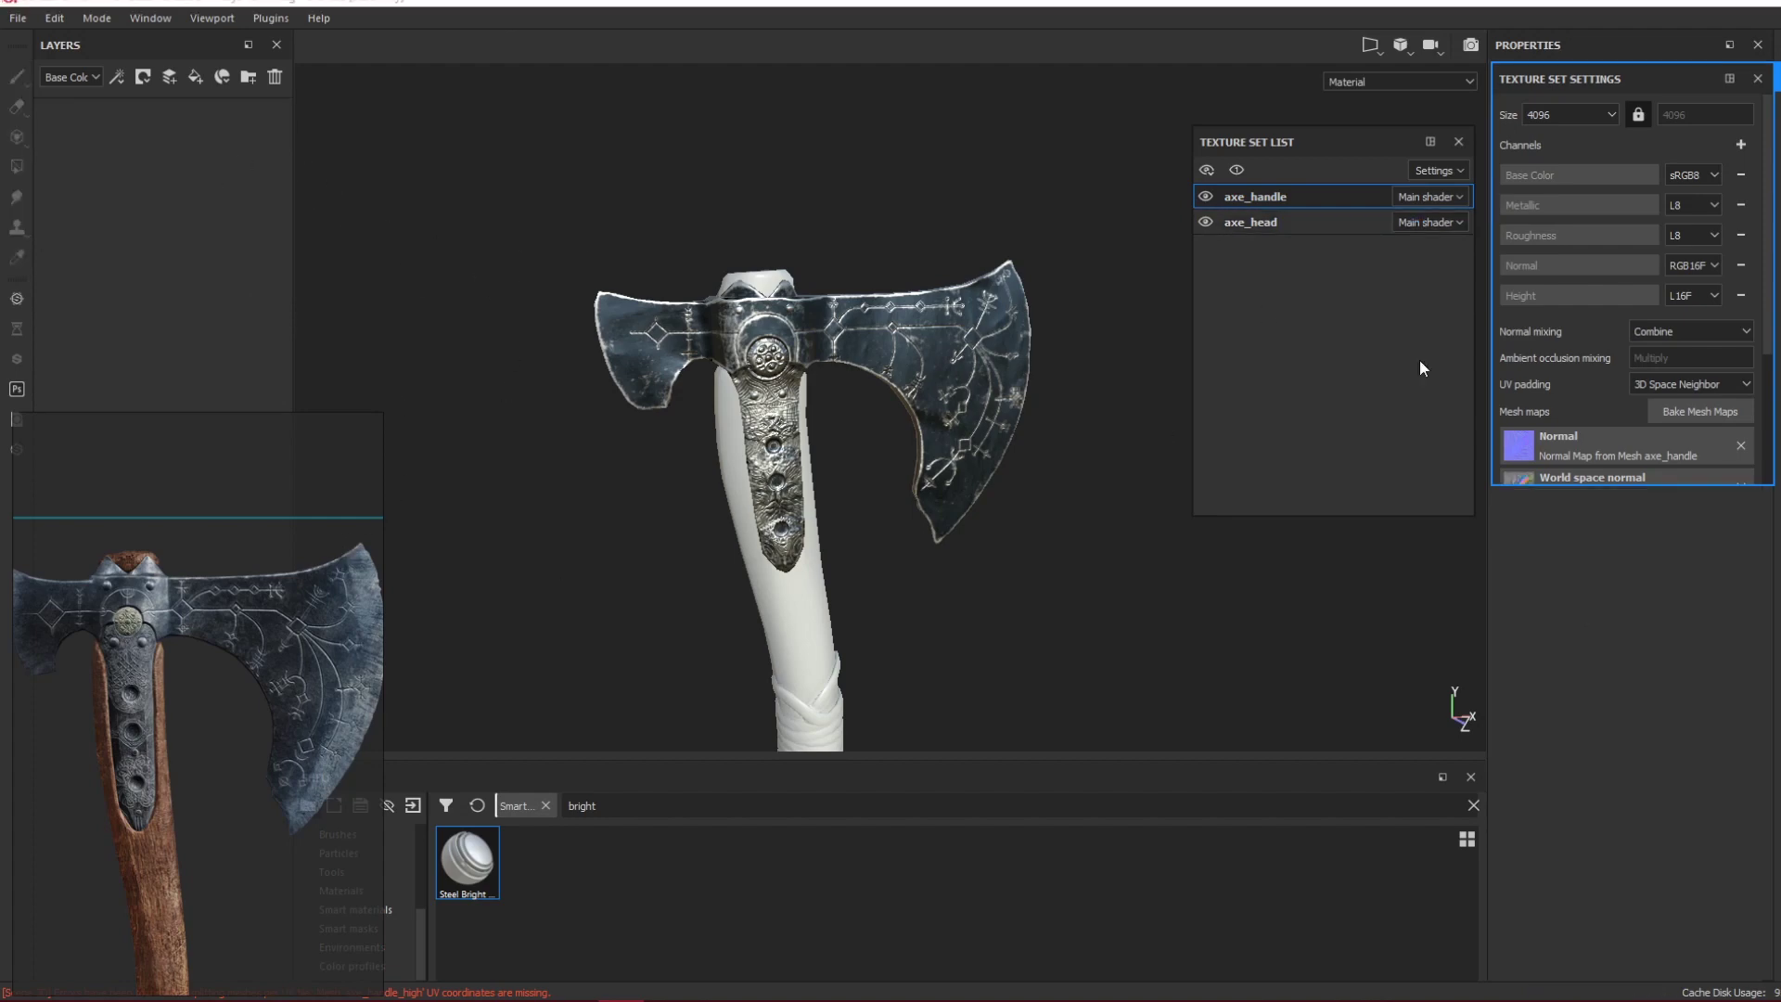
Search the smart materials for "wood" and compare the previews with the reference handle.
left_click(630, 805)
type("wood")
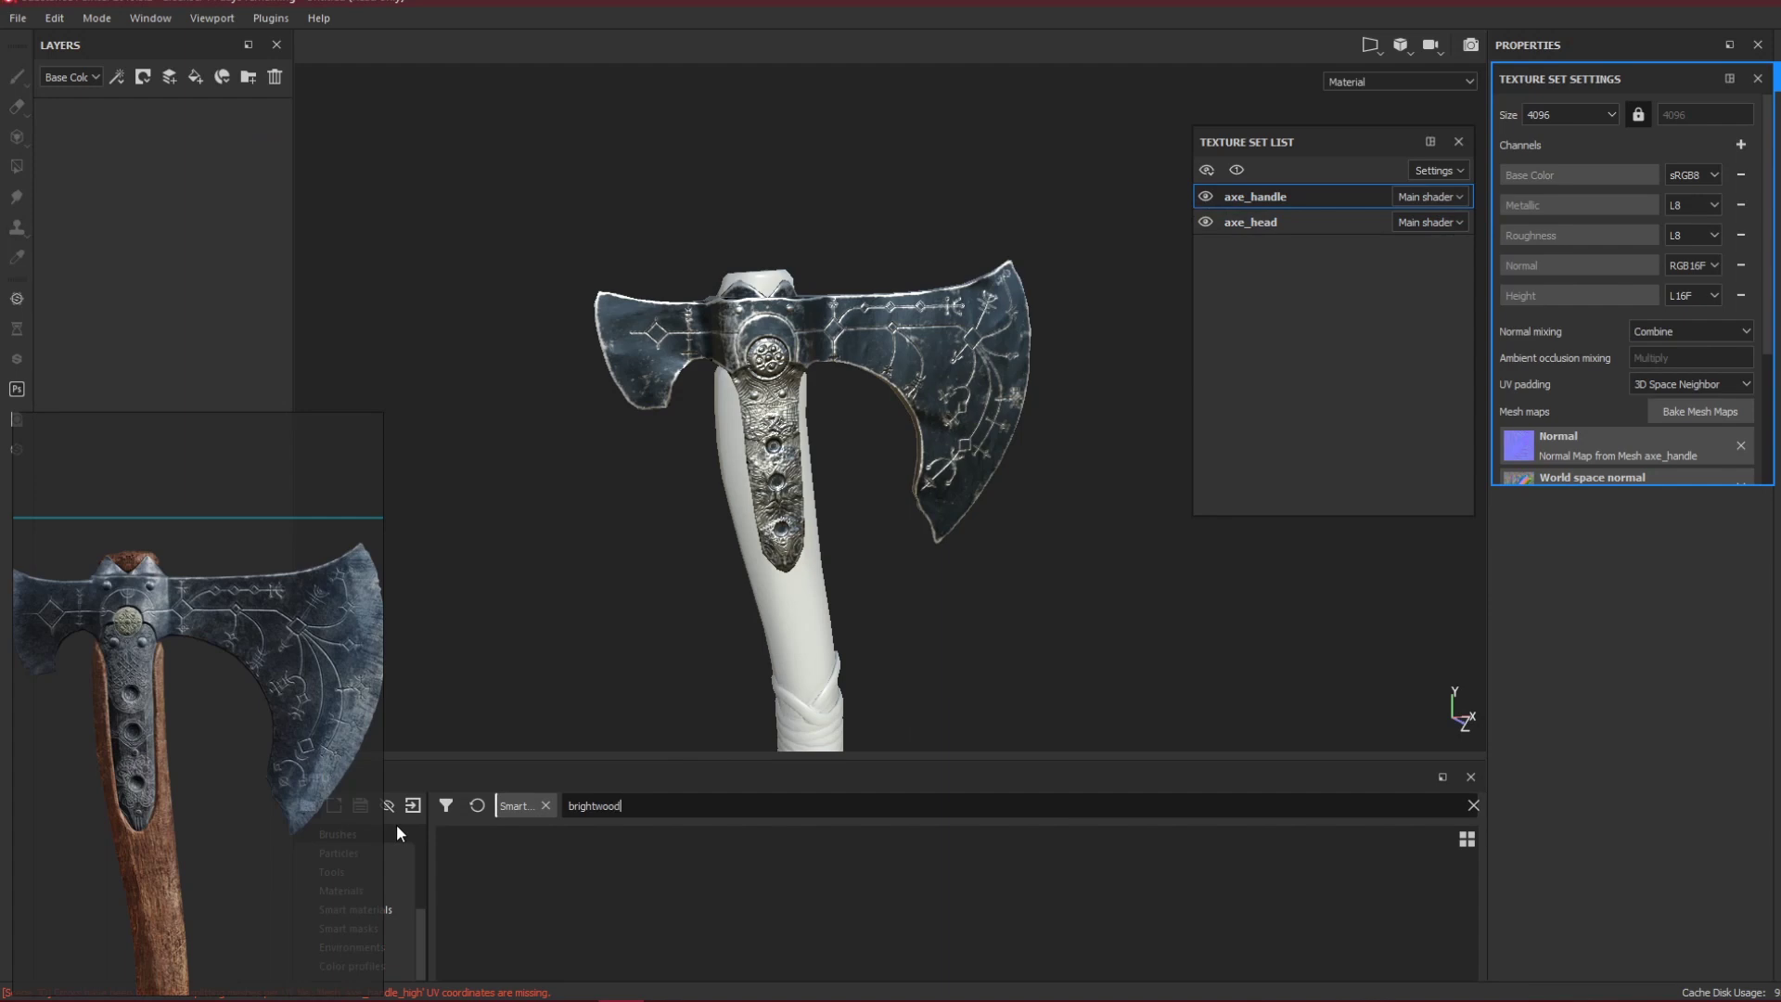
key("ctrl+a")
type("wood")
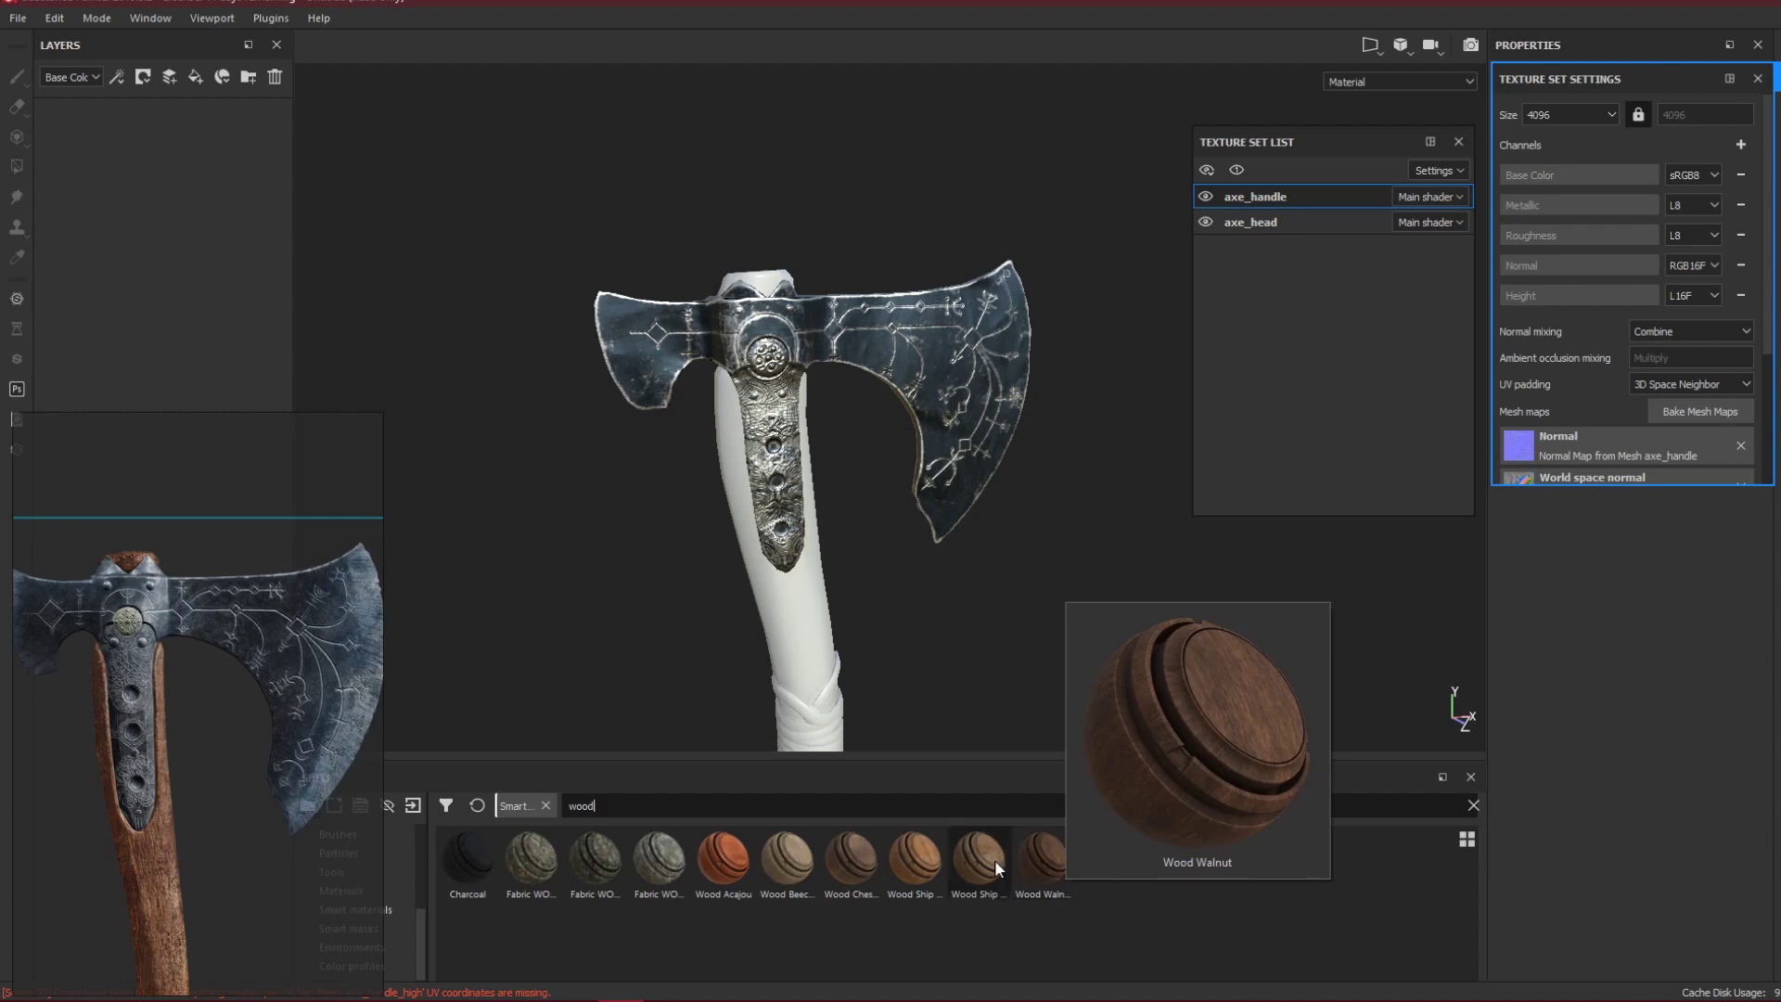
mouse_move(923, 858)
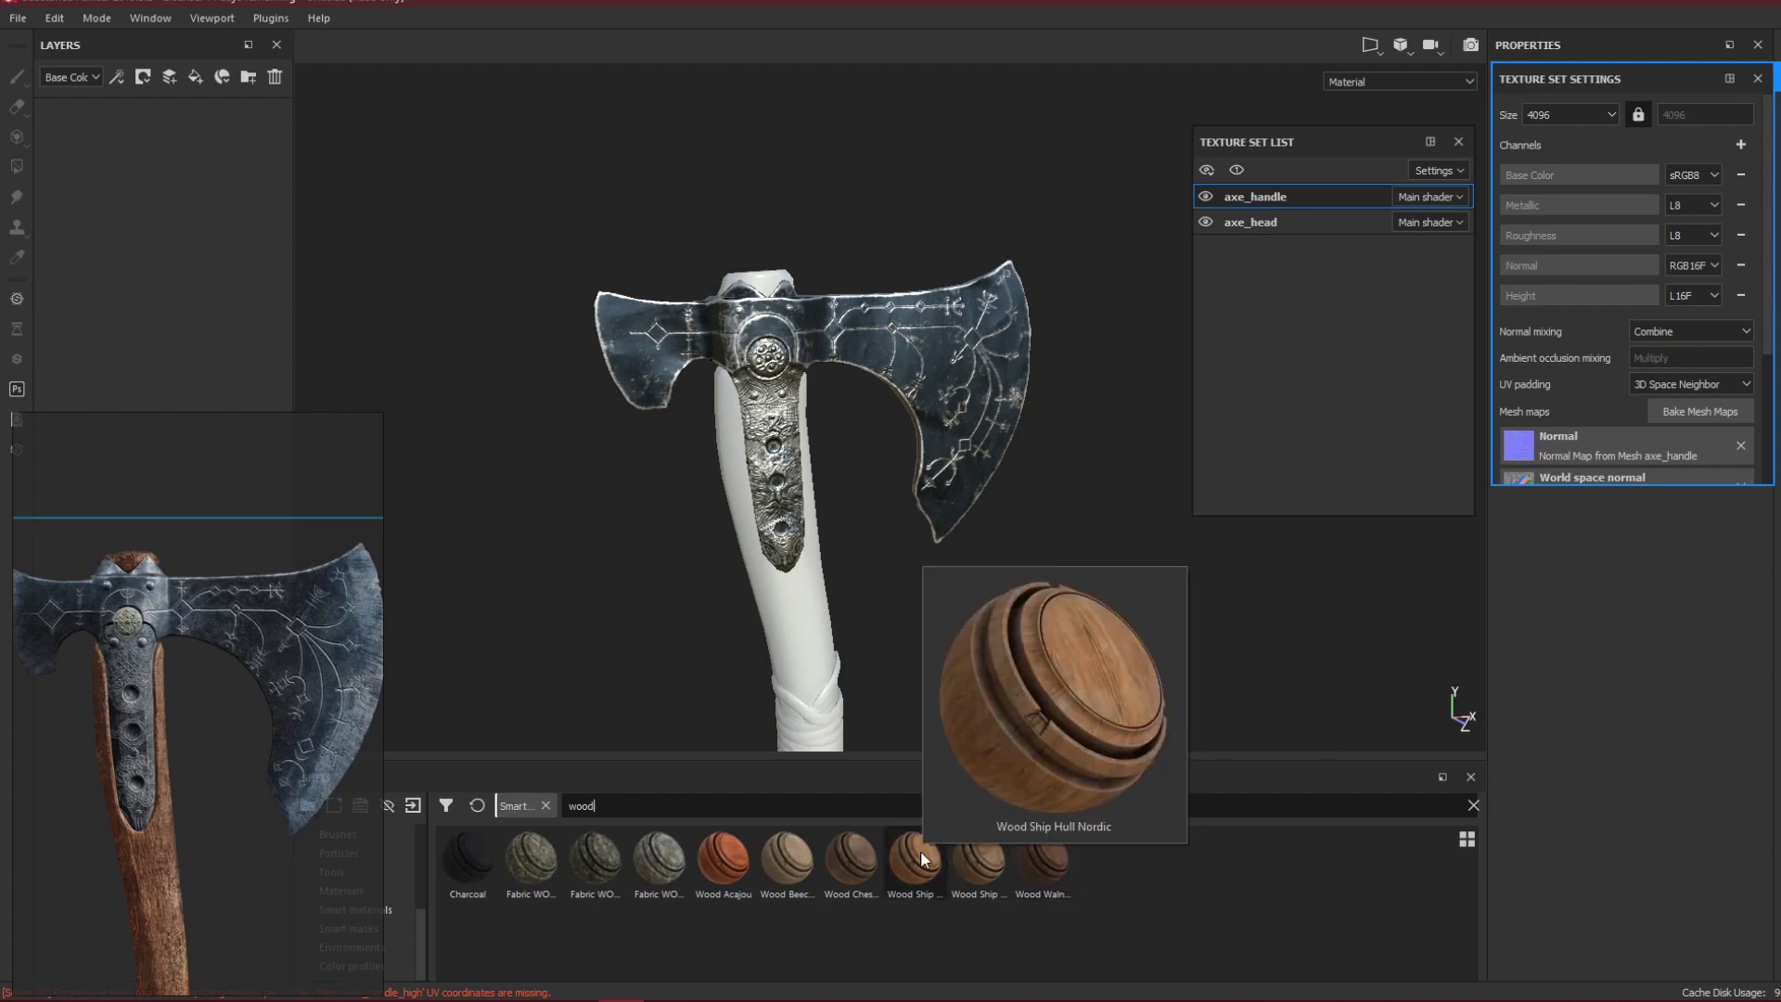
mouse_move(849, 858)
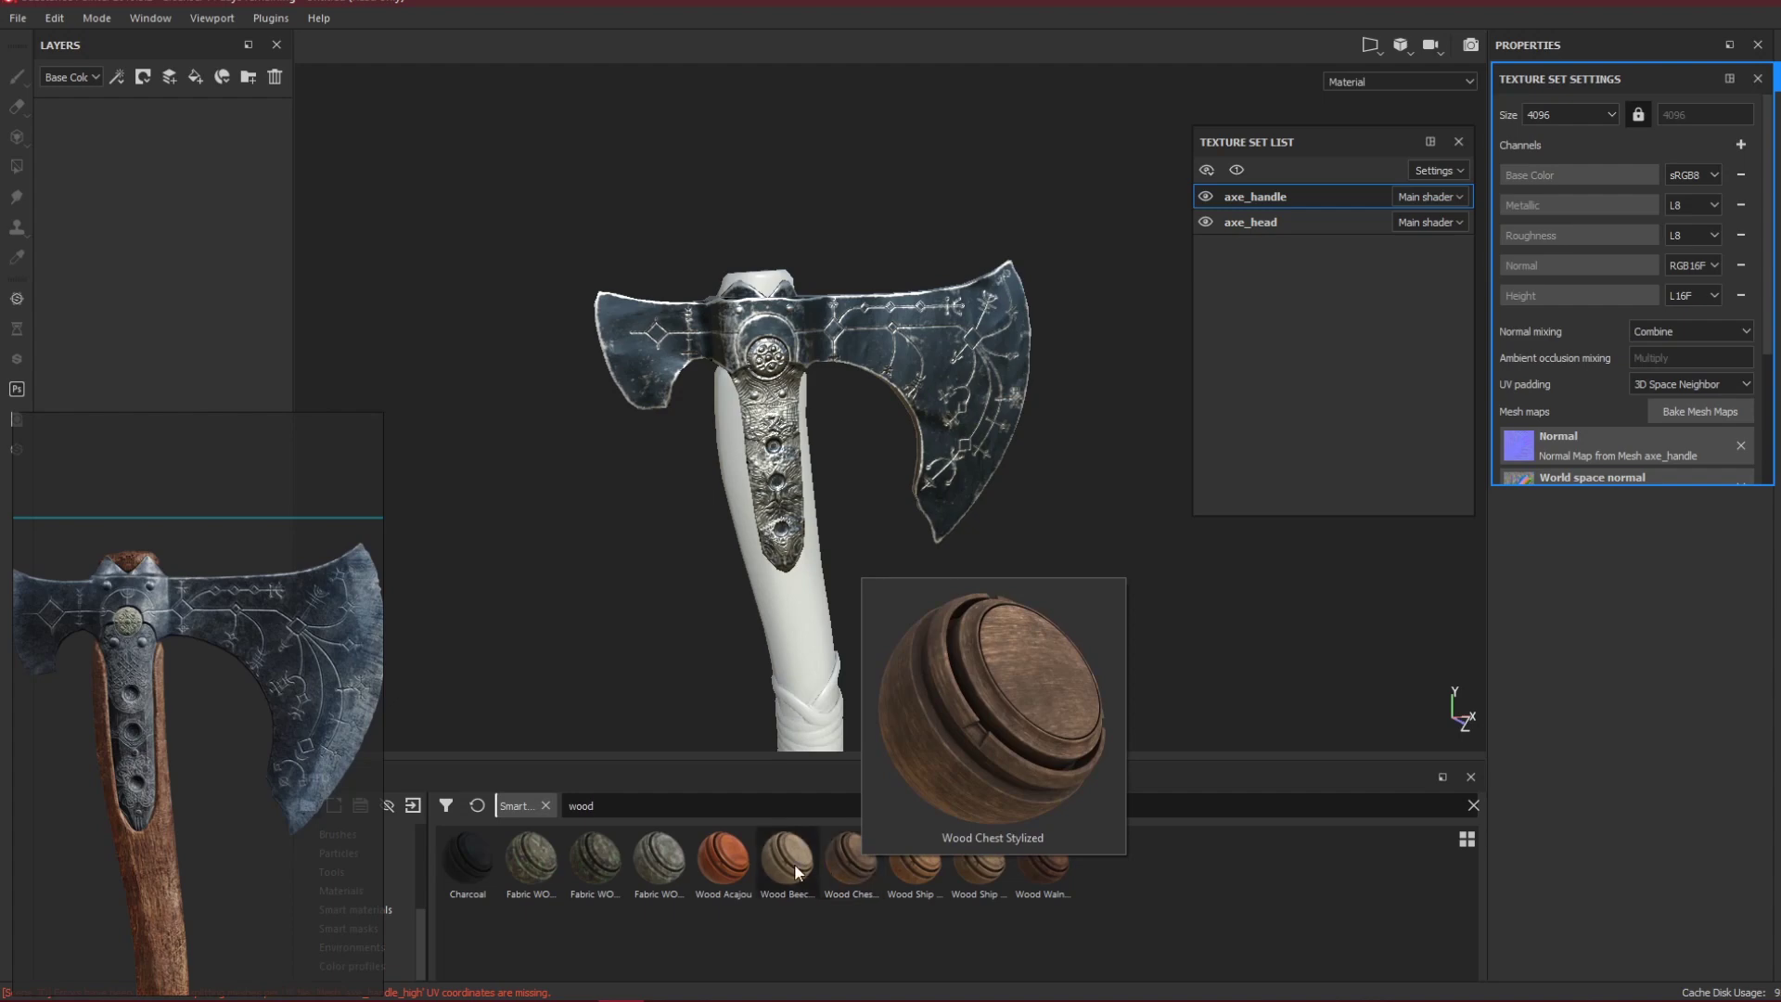
mouse_move(794, 862)
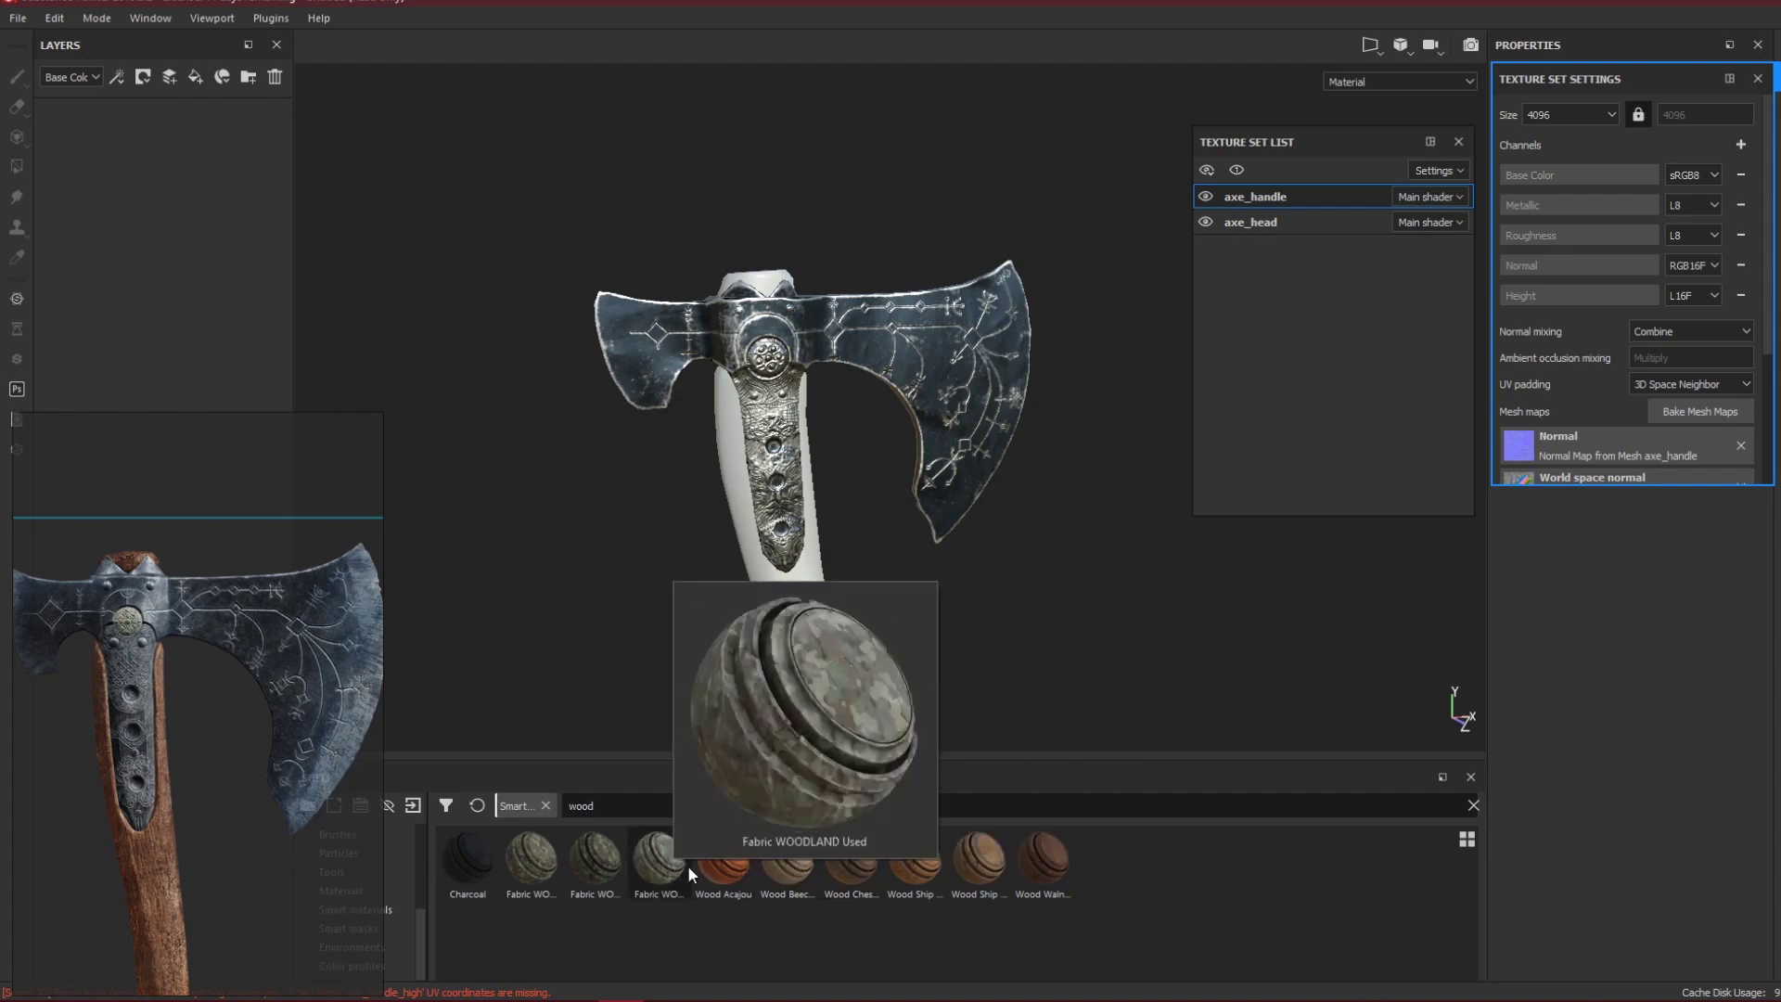
mouse_move(713, 866)
Add the Wood Acajou smart material to the axe_handle layer stack and check its grain on the handle.
left_click_drag(712, 866, 192, 301)
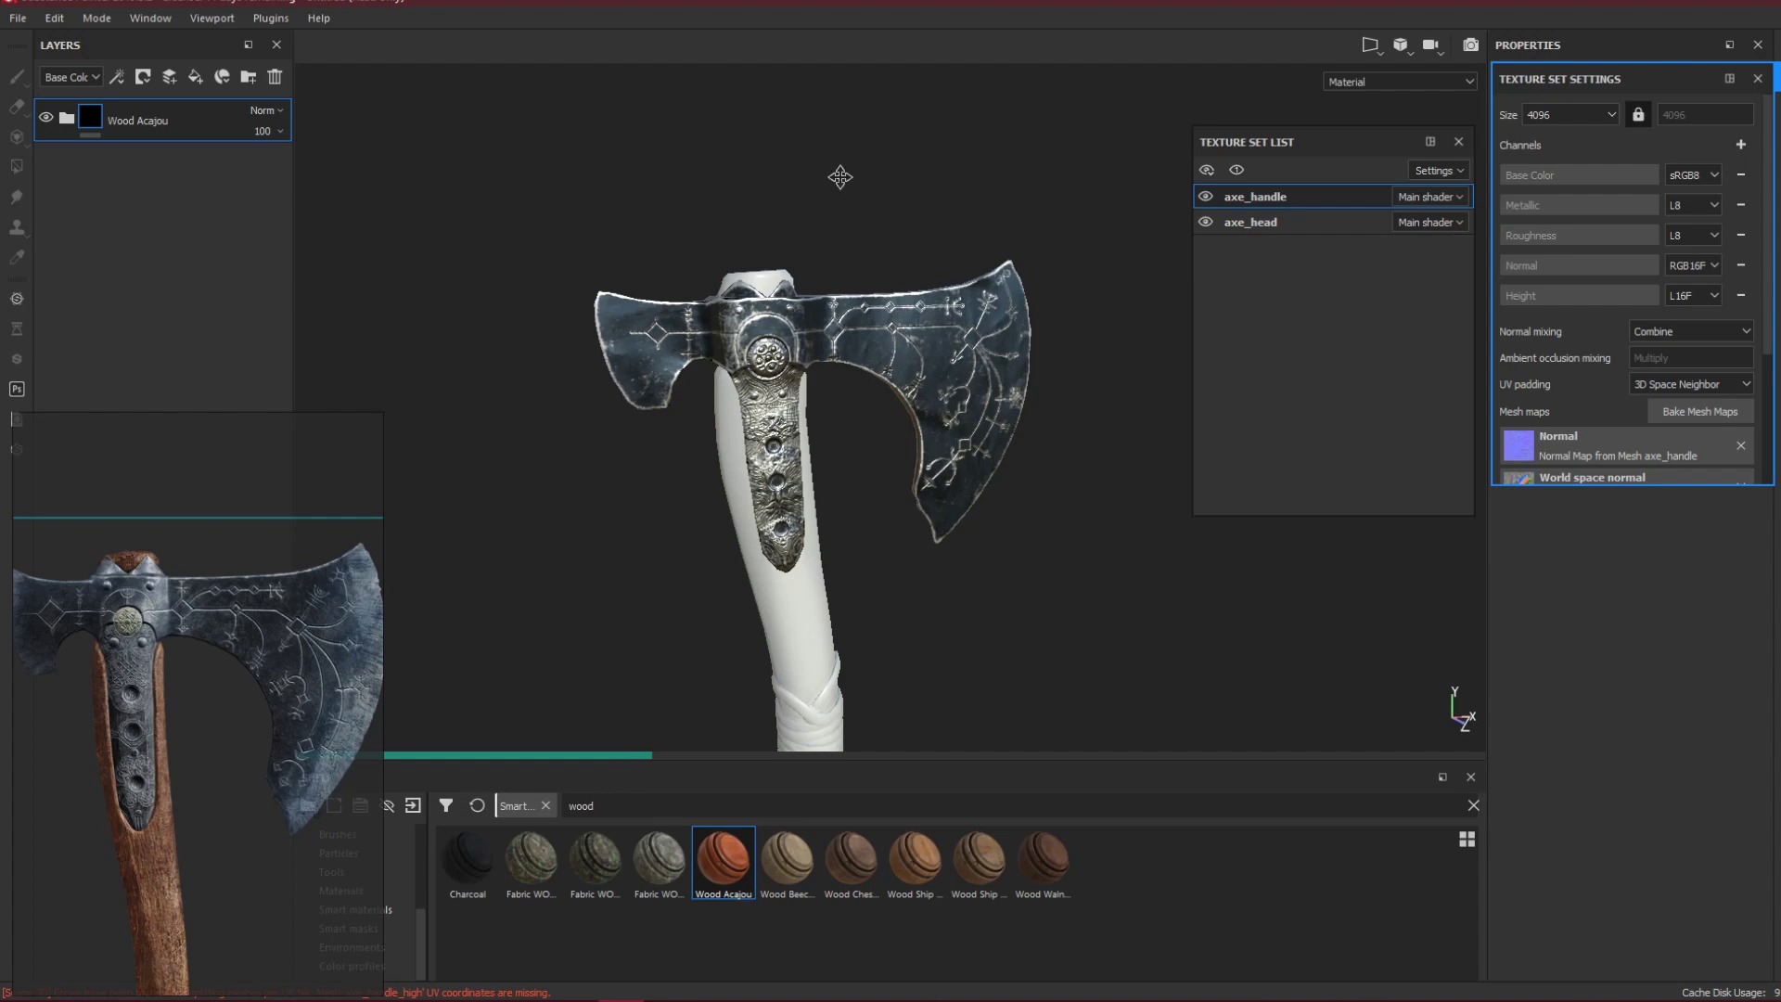
scroll(843, 181, "up", 3)
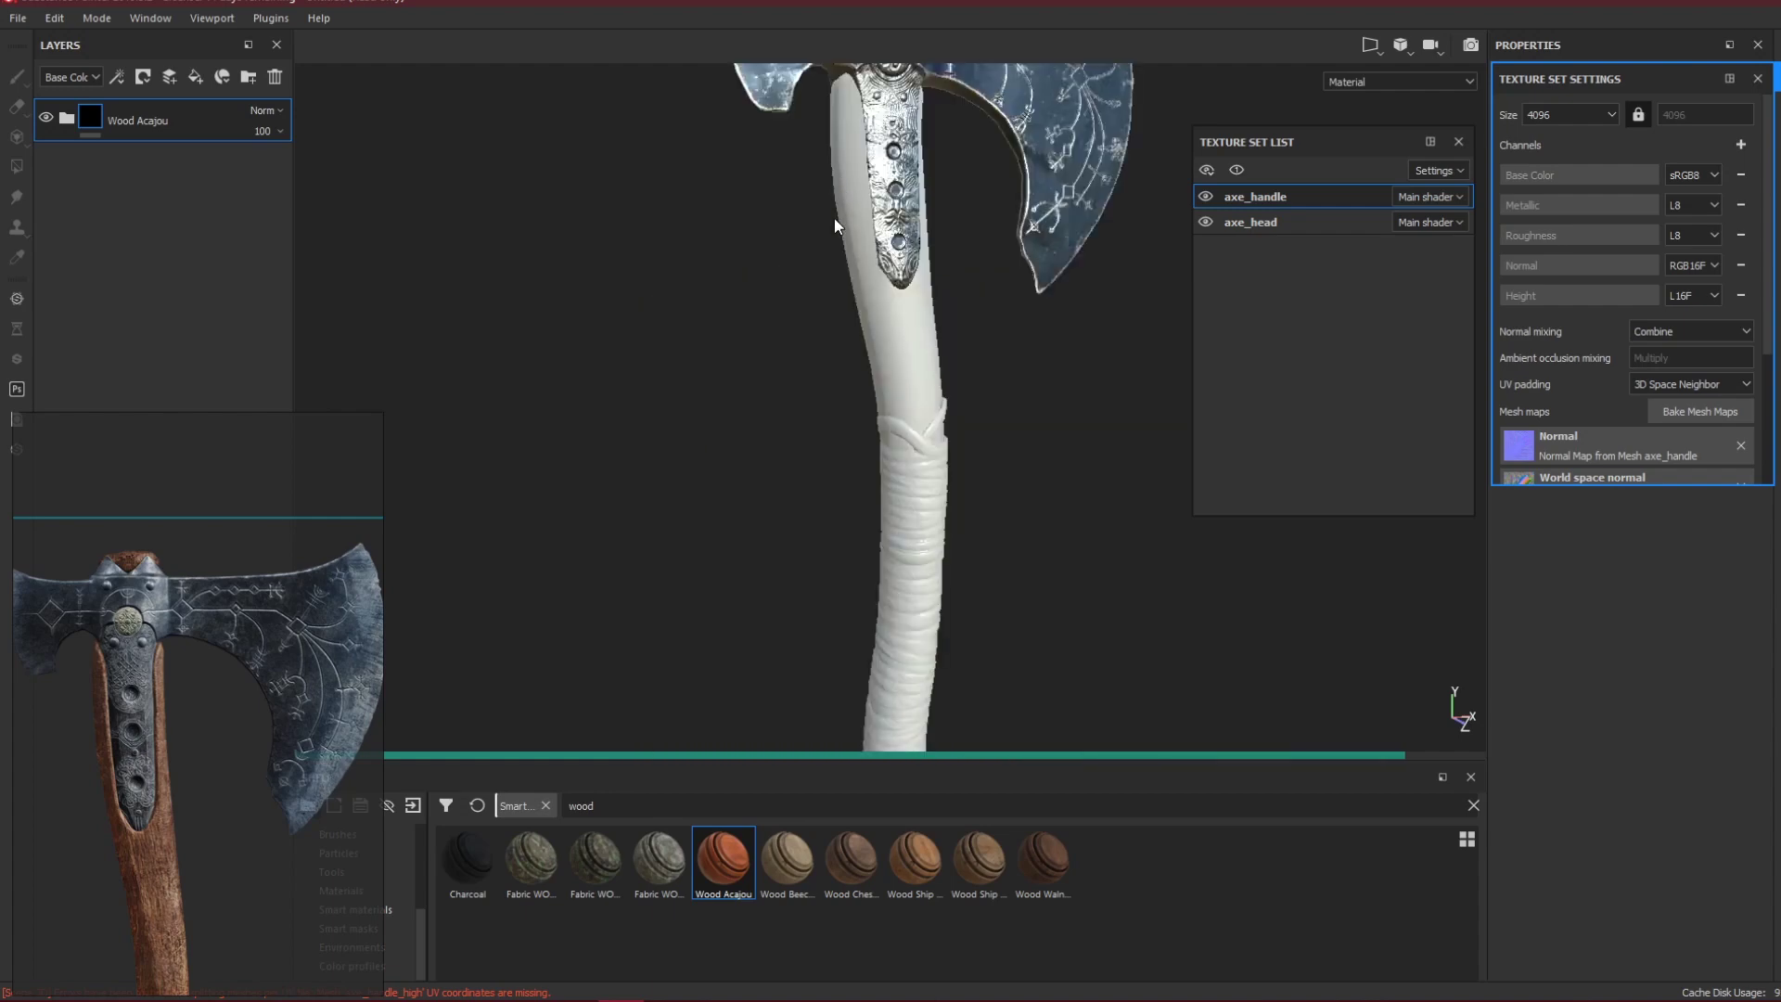
scroll(928, 343, "up", 2)
left_click_drag(923, 350, 1139, 418, "alt")
scroll(966, 409, "up", 3)
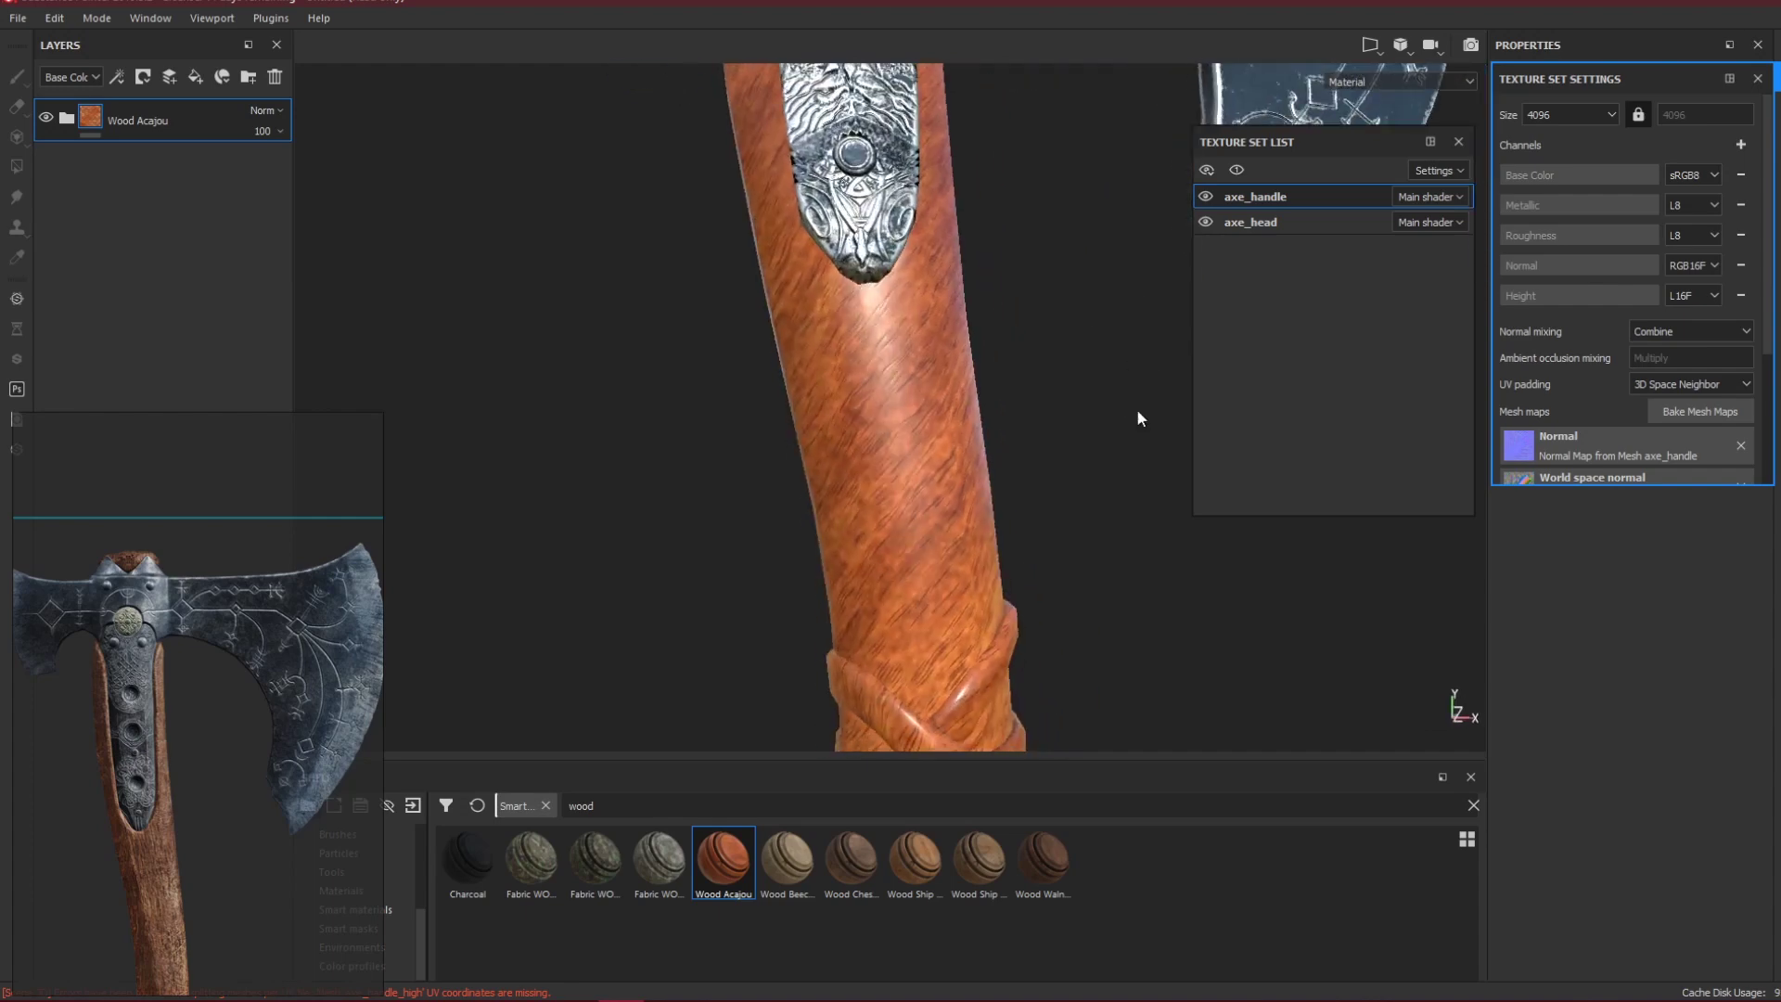
Set the roughness of the Base layer inside Wood Acajou to 0.5915 and check the duller sheen on the handle.
left_click(67, 118)
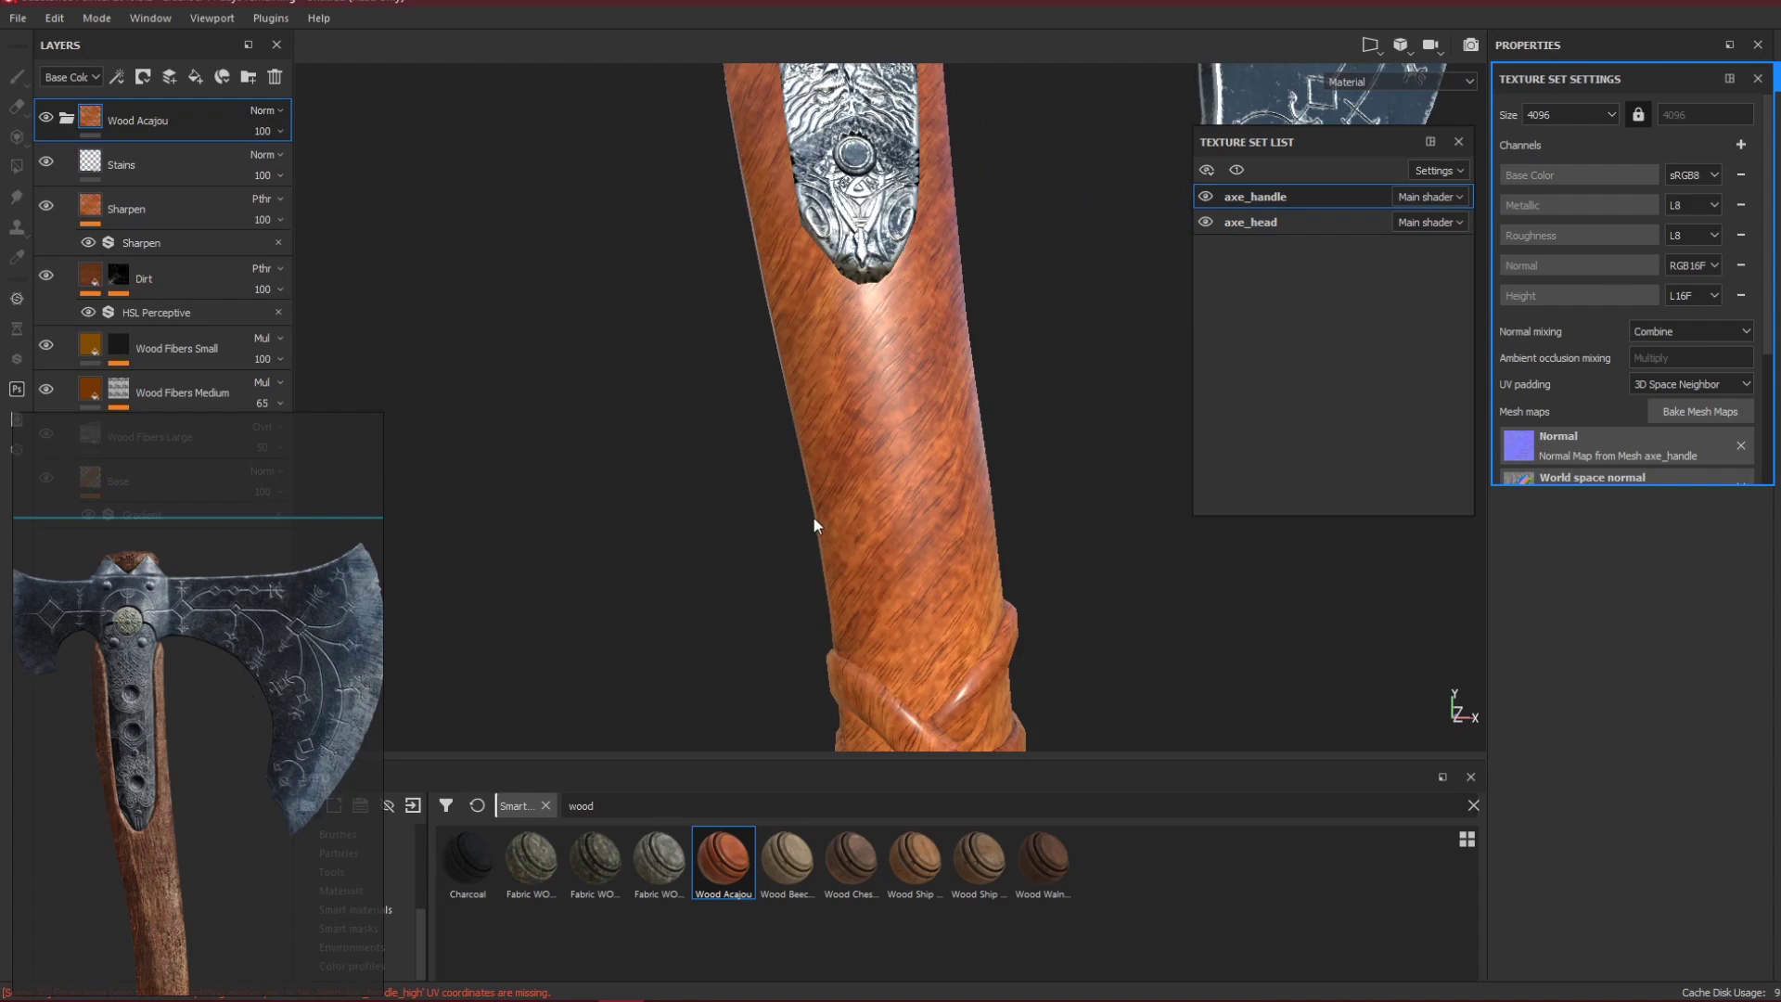
left_click_drag(738, 303, 813, 305, "alt")
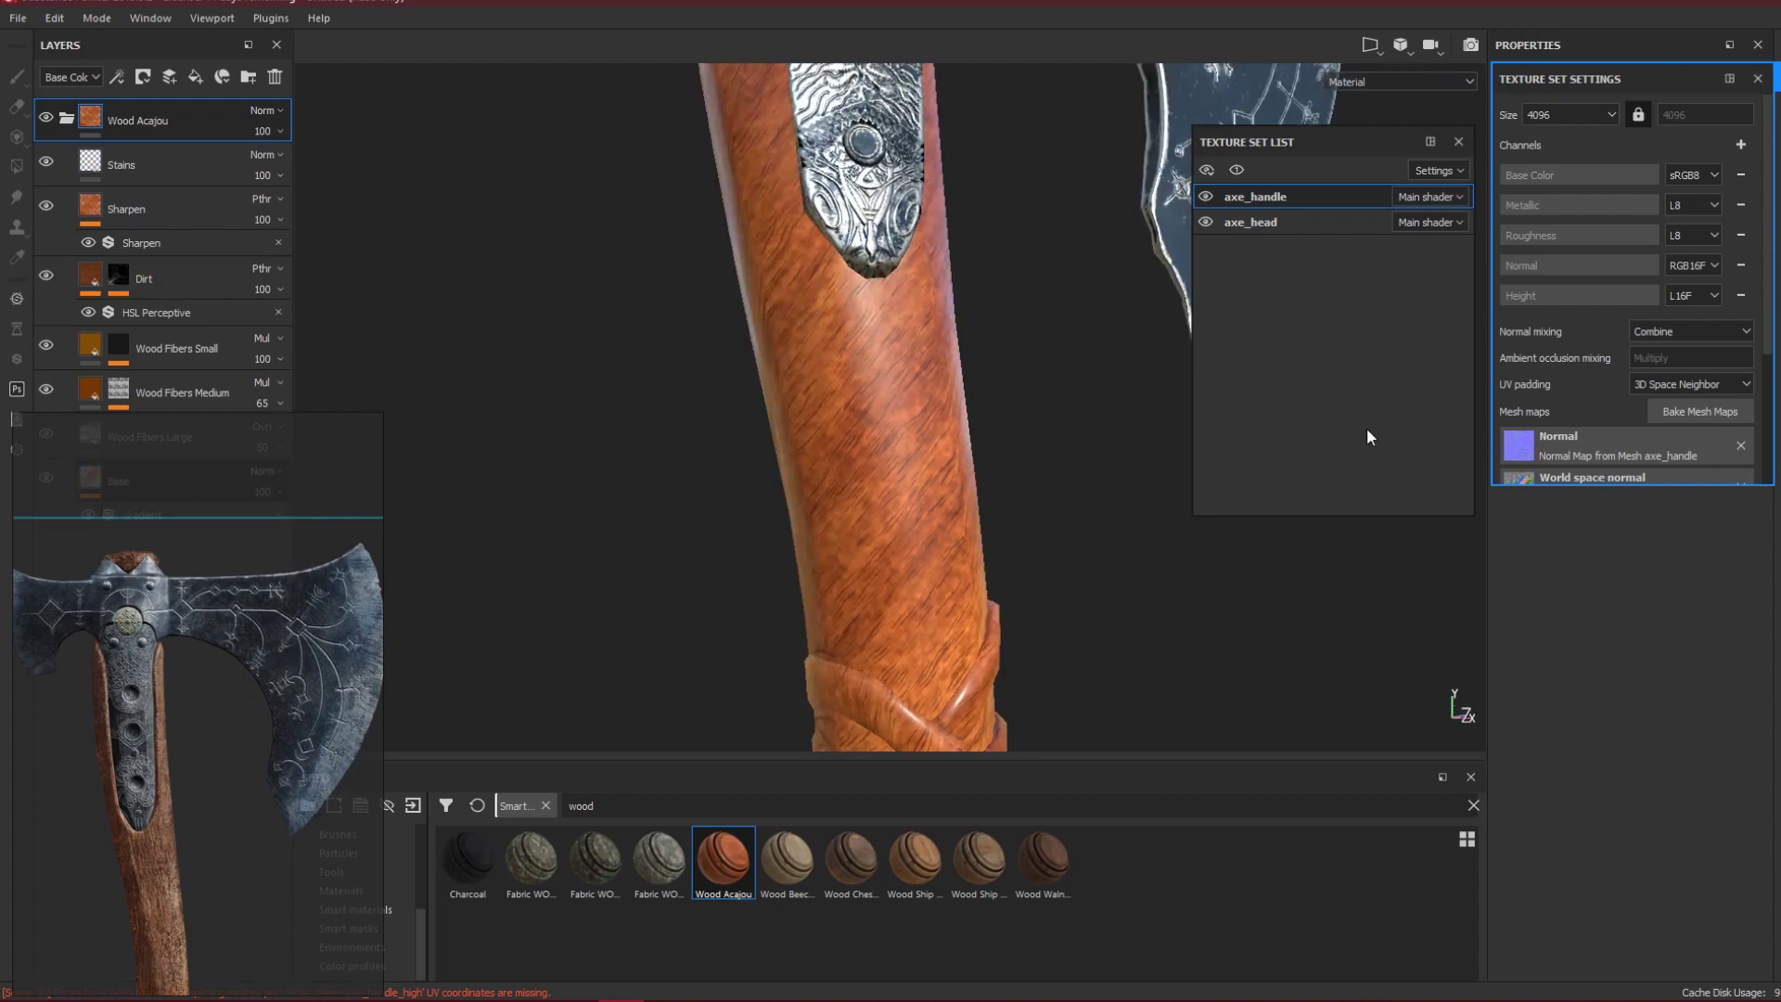
left_click(119, 480)
scroll(1666, 638, "down", 3)
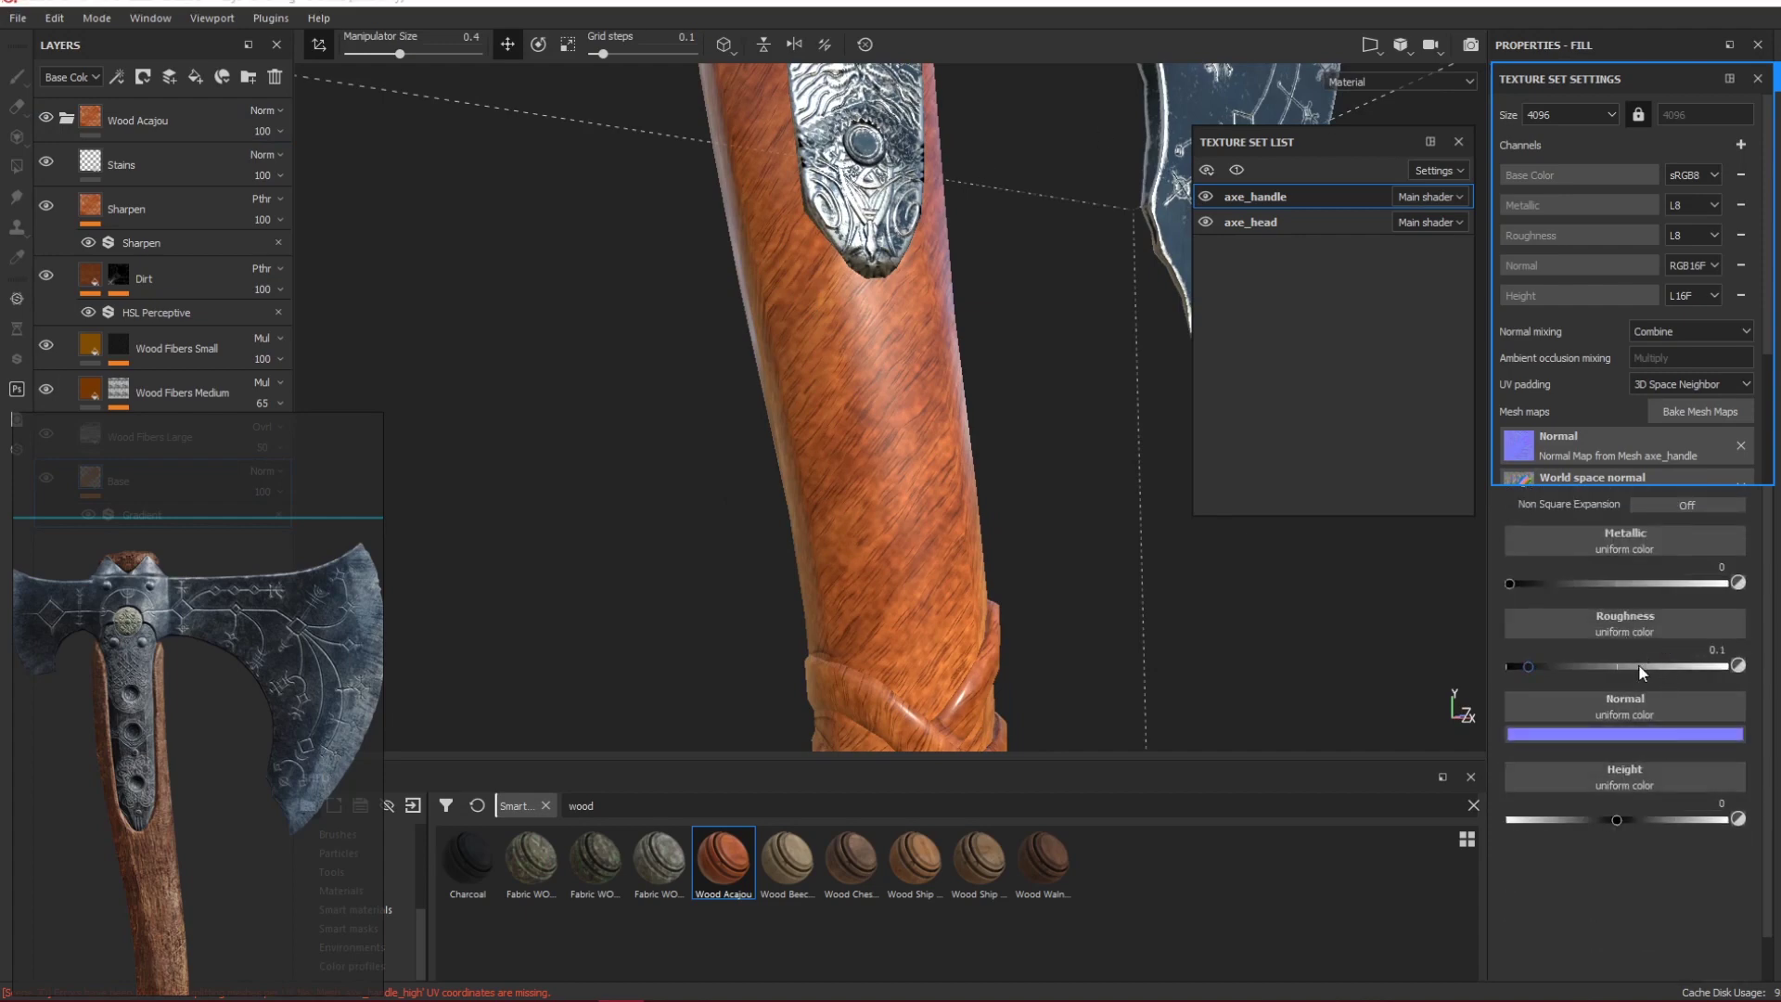
left_click(1586, 672)
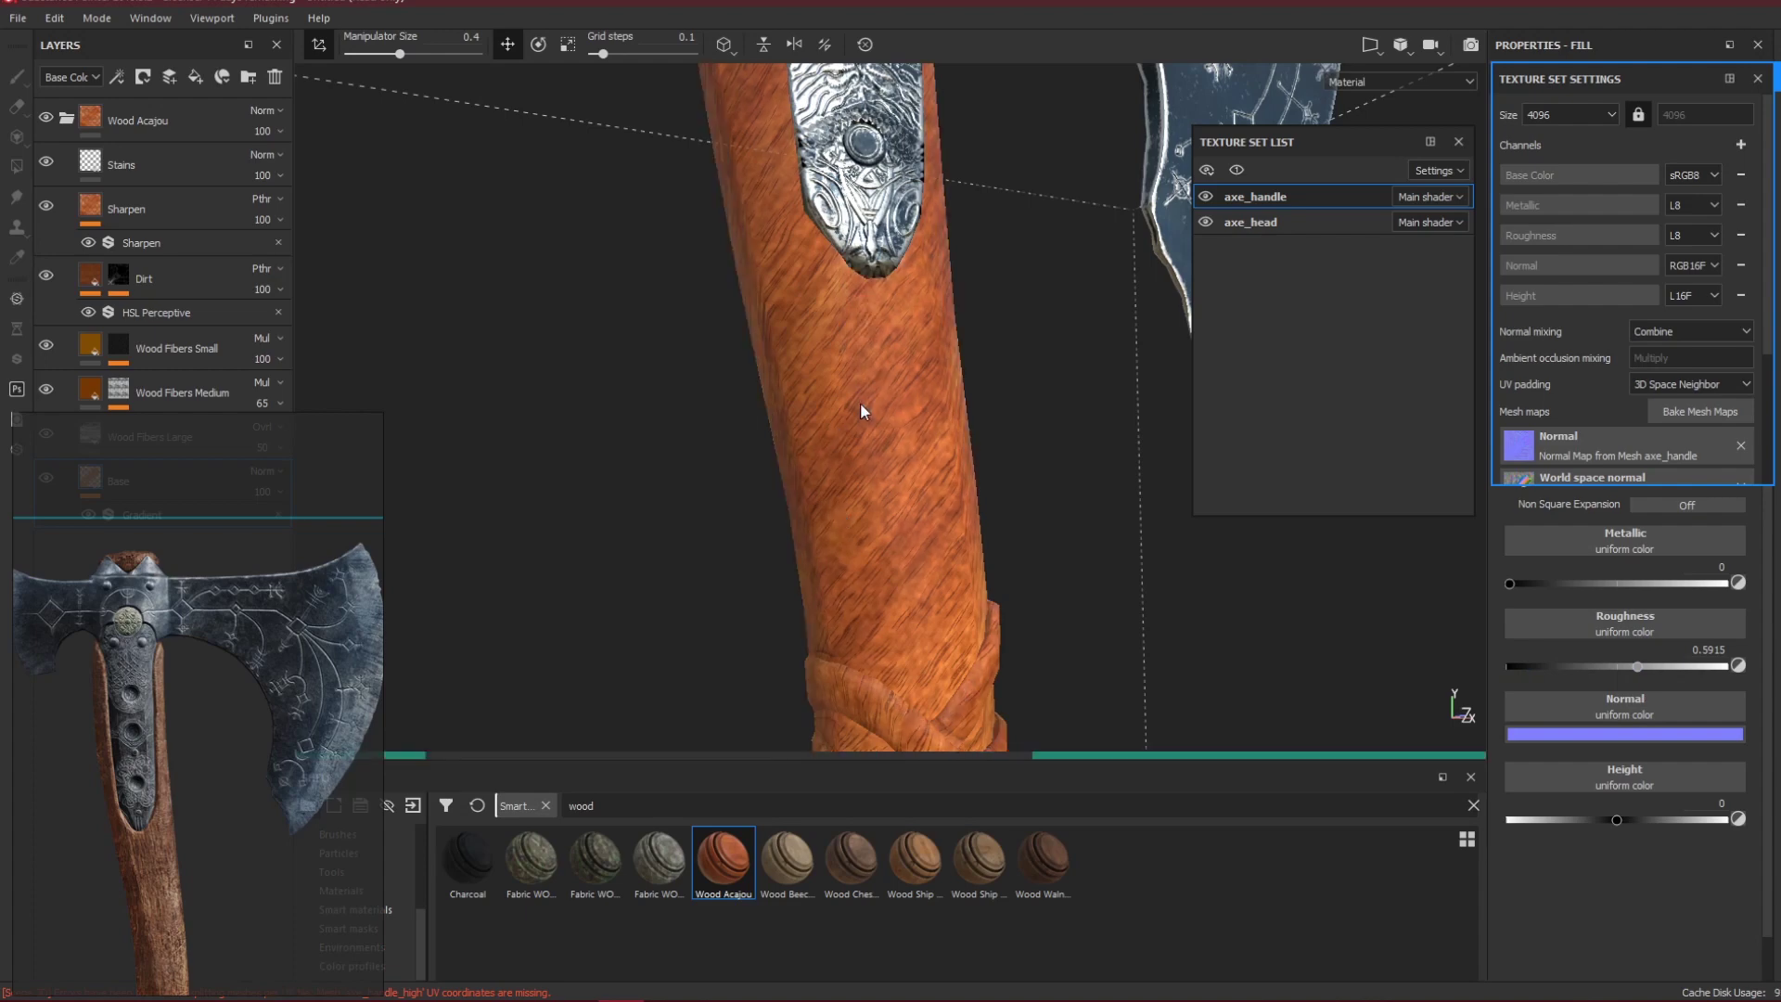
left_click_drag(859, 402, 374, 404, "alt")
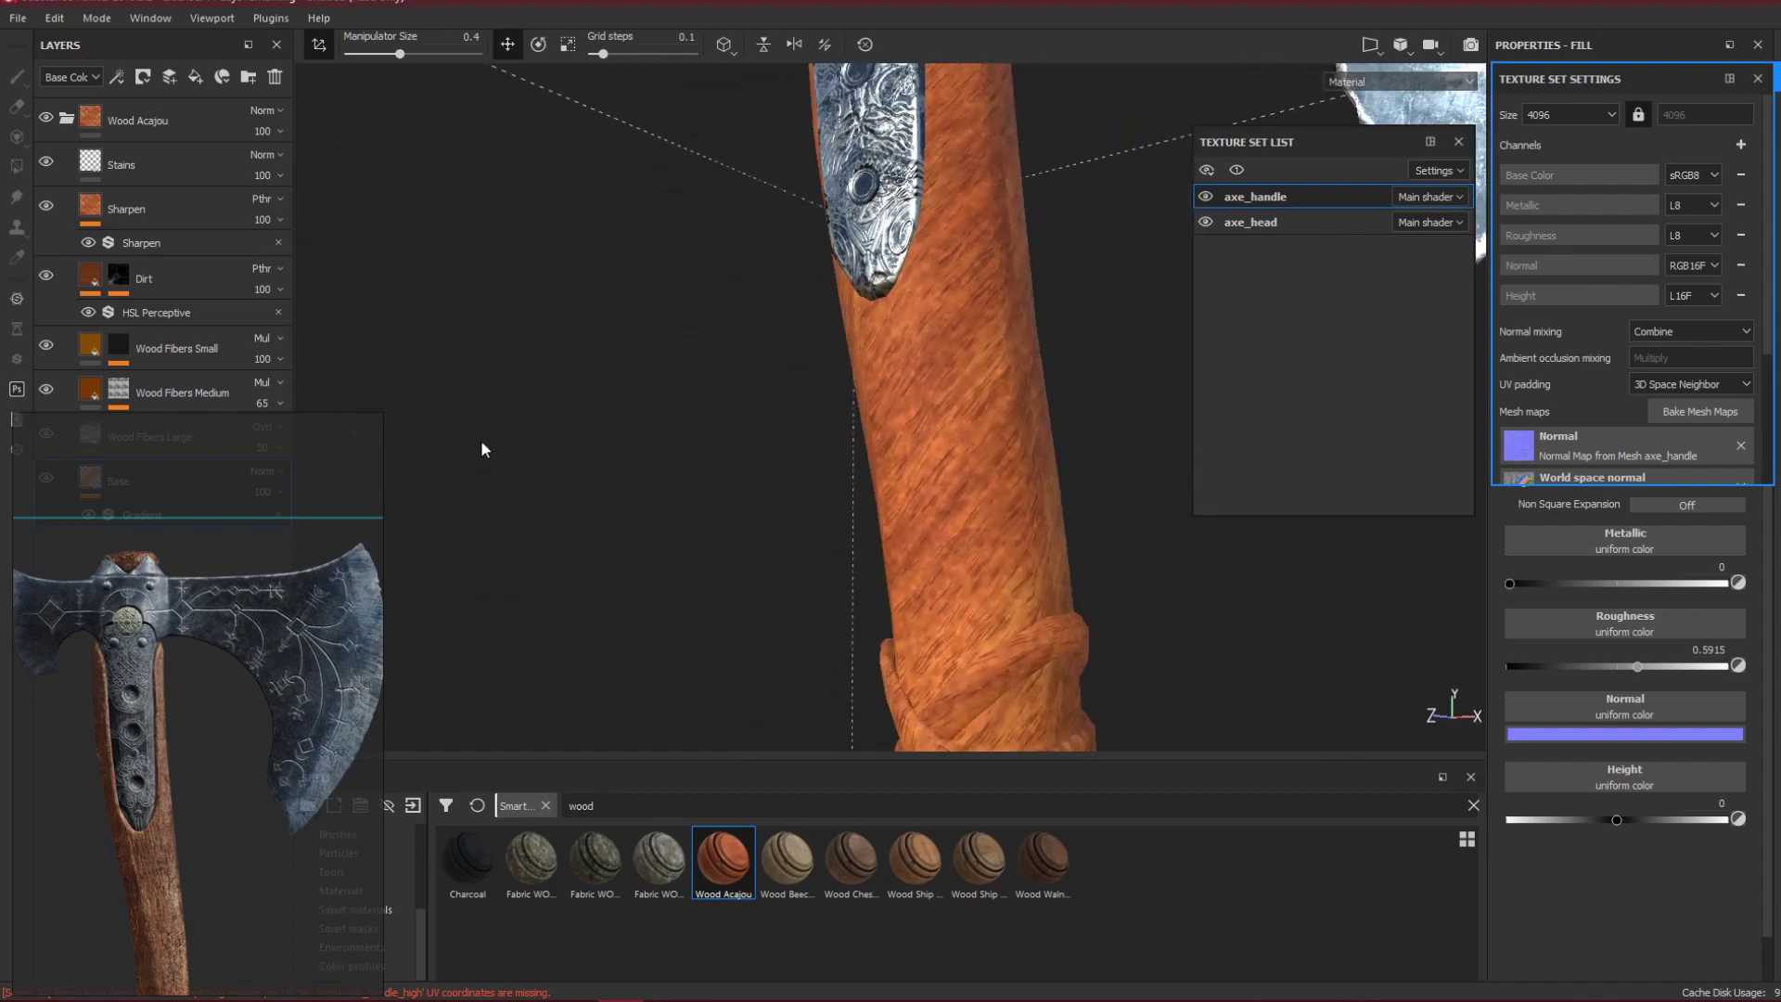
Replace the Wood Acajou material with the Wood Ship Hull Nordic smart material and check it along the whole handle.
left_click(154, 120)
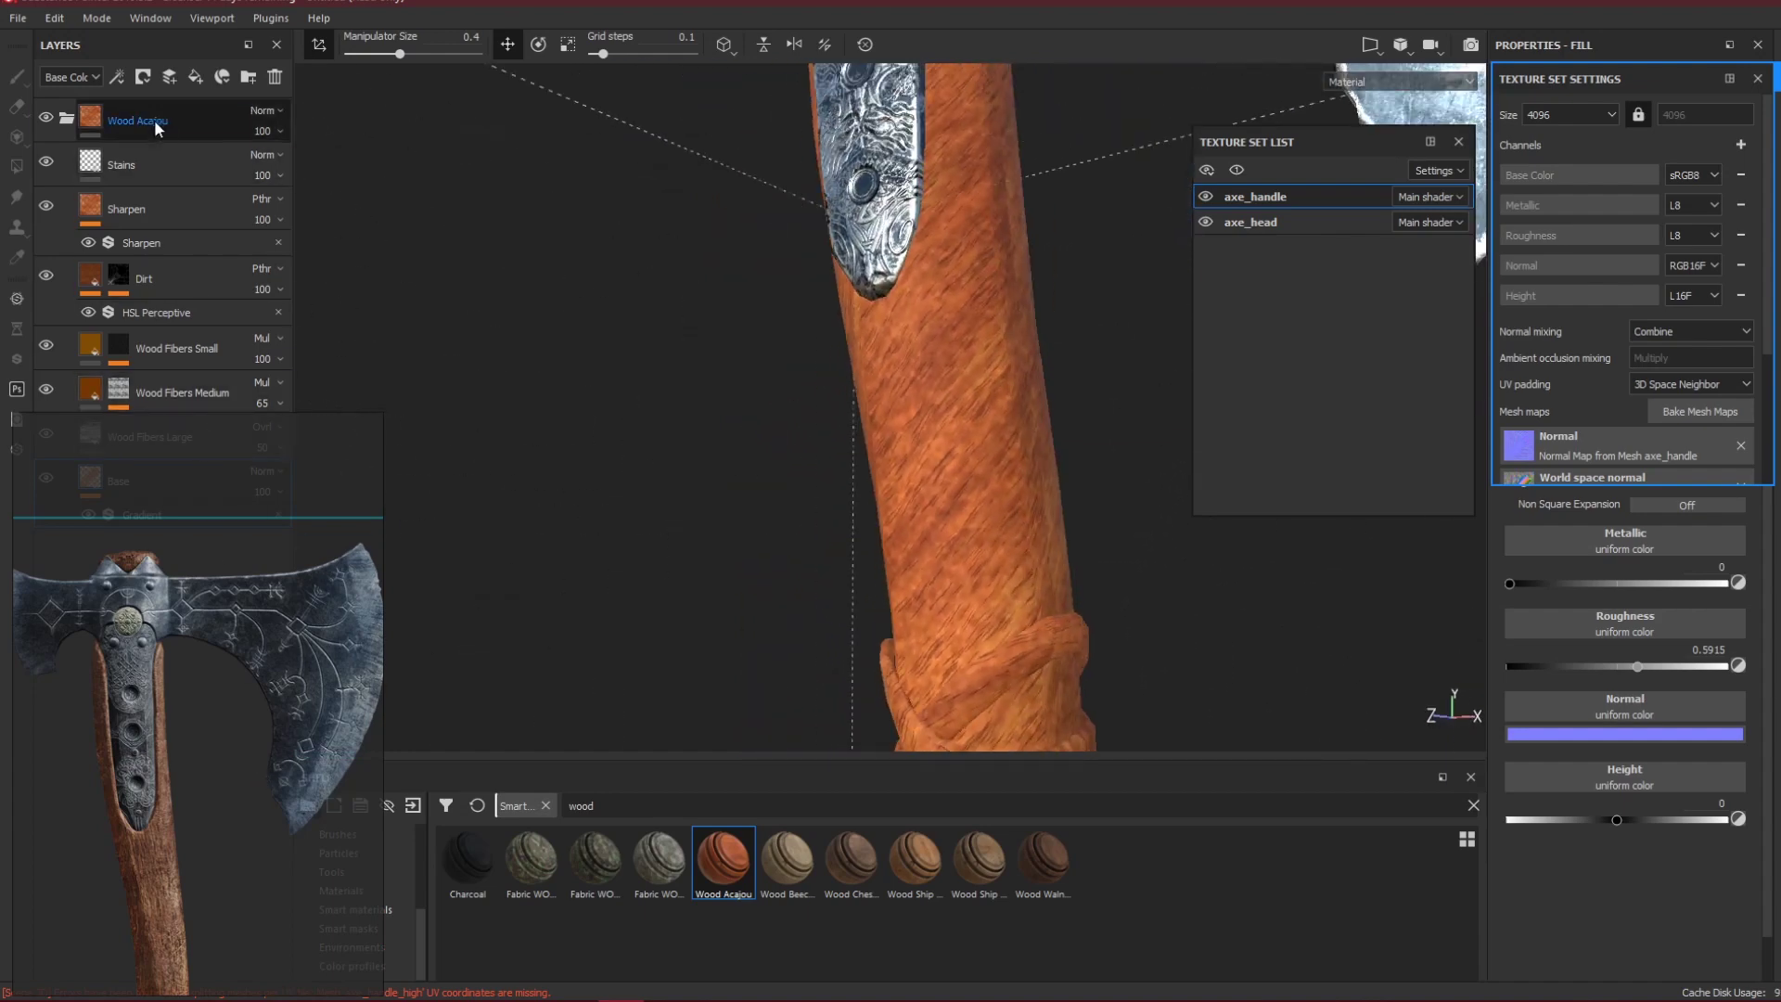
key("Delete")
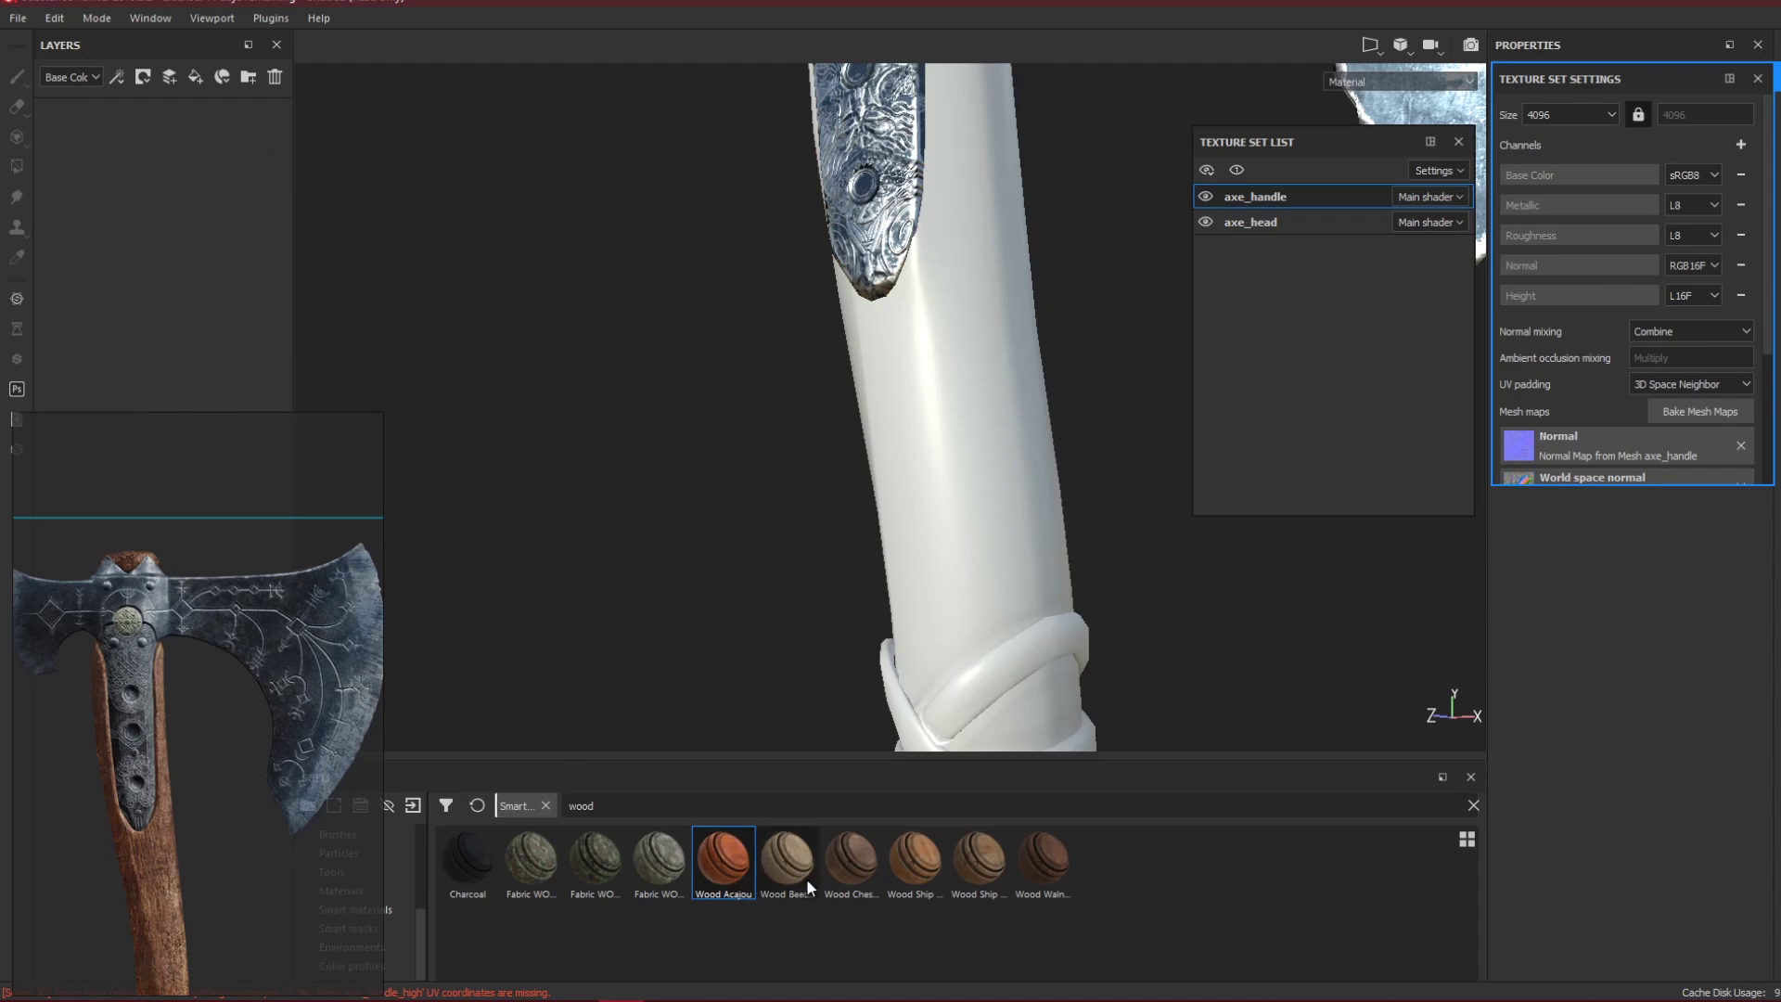
left_click(943, 866)
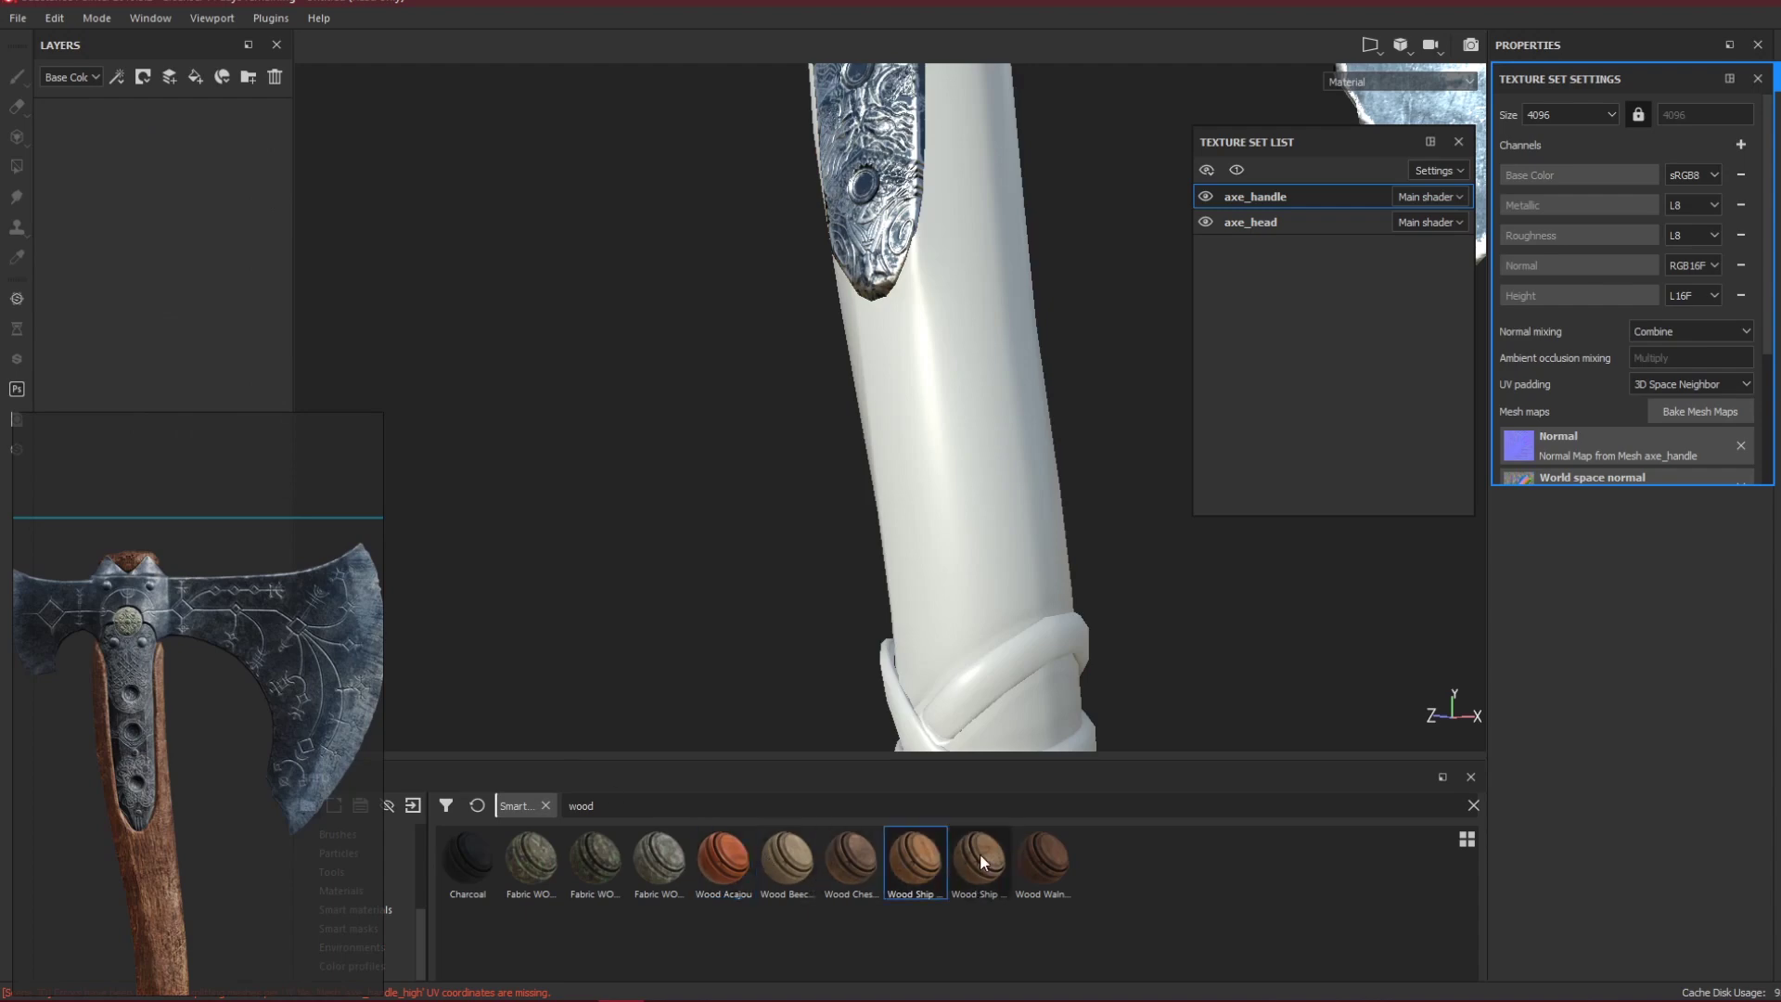
mouse_move(983, 862)
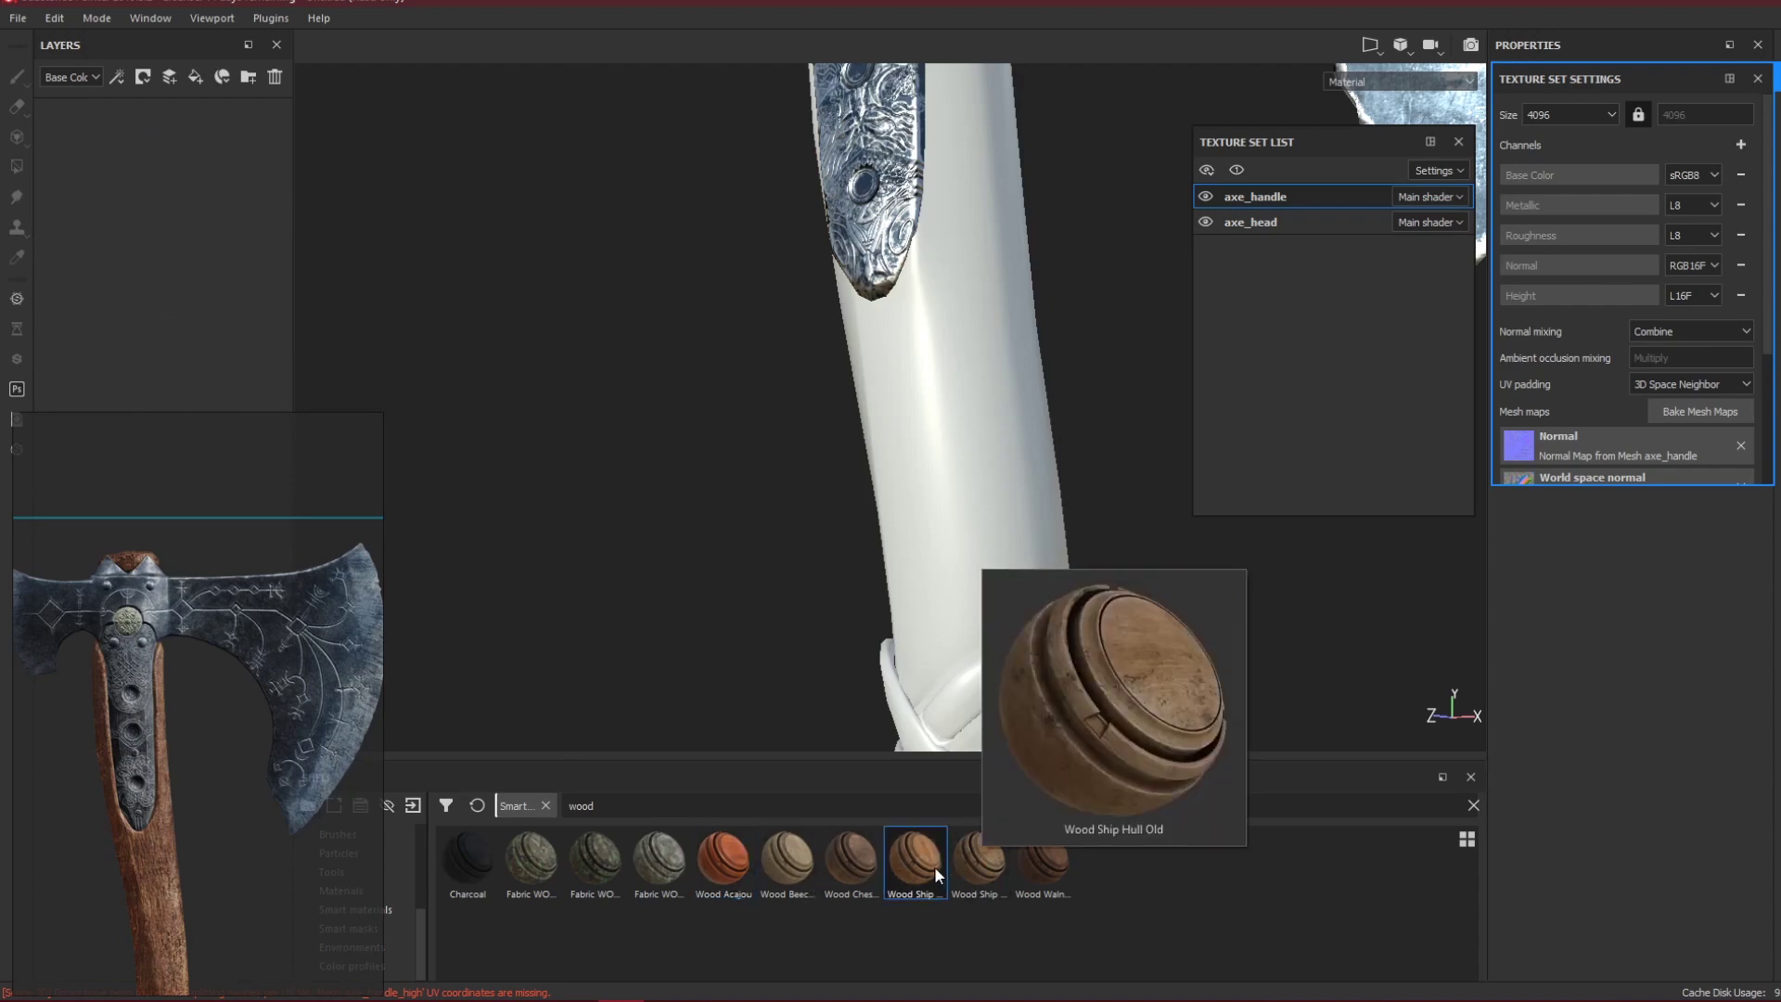
left_click_drag(933, 866, 249, 268)
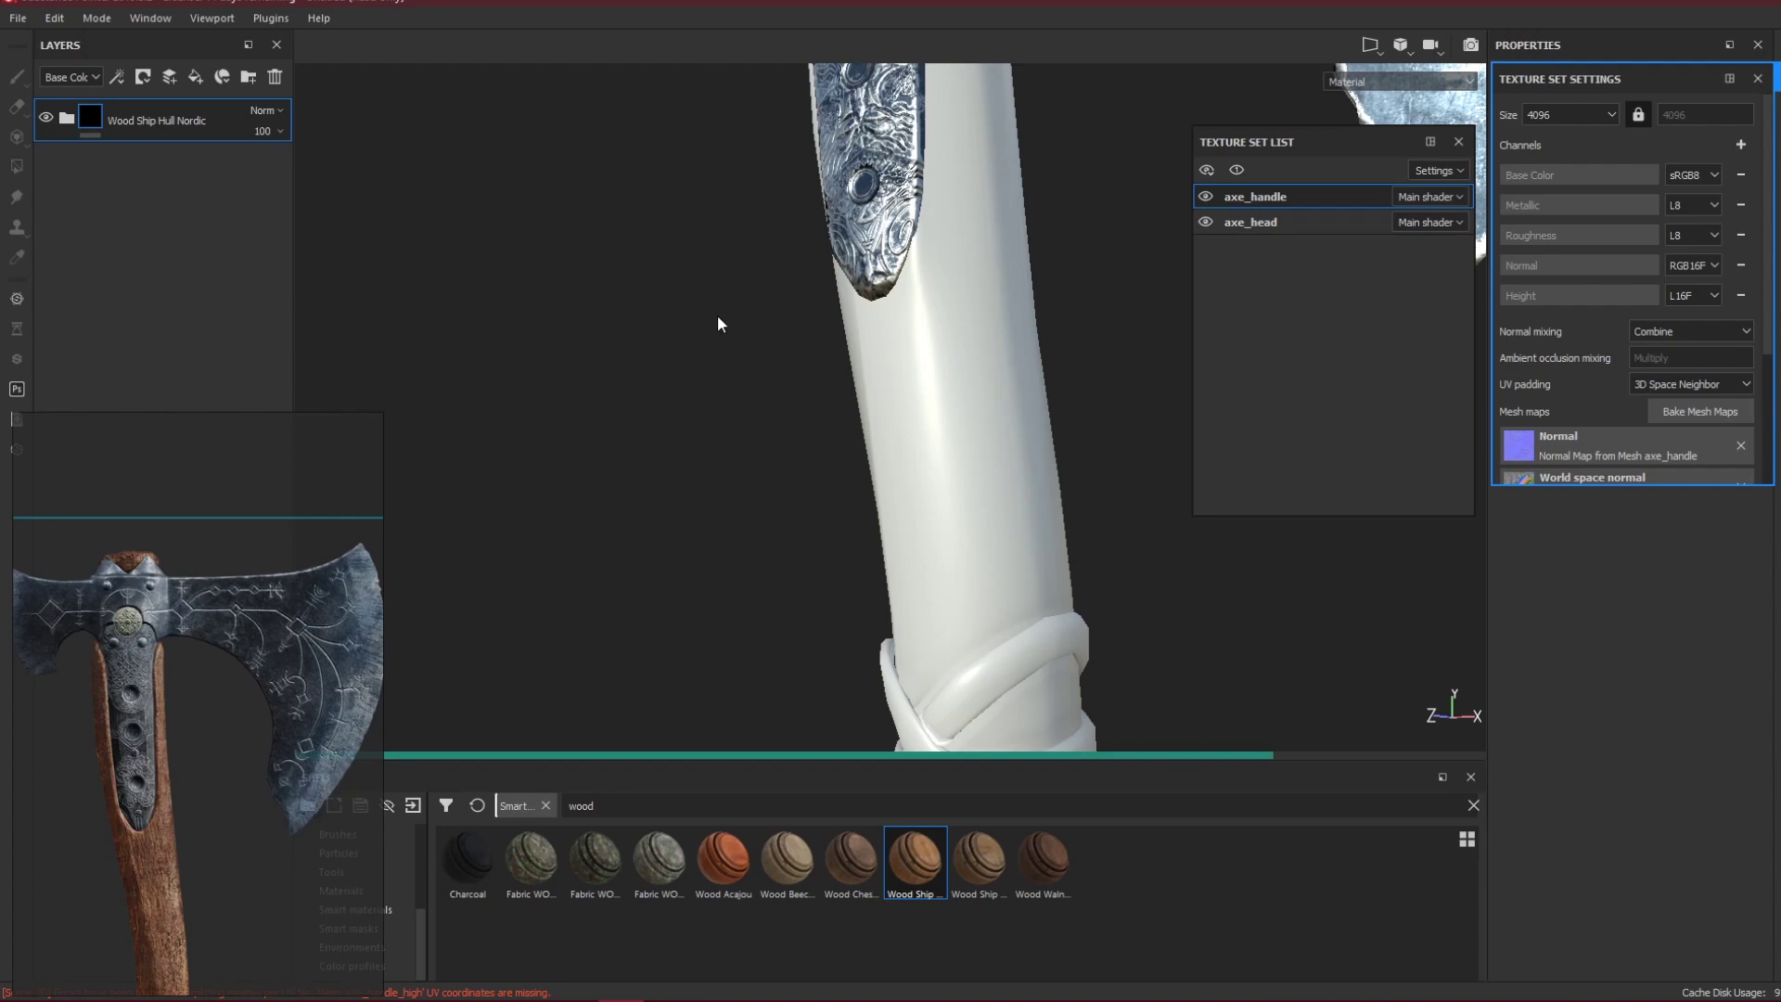
left_click_drag(716, 314, 882, 505, "alt")
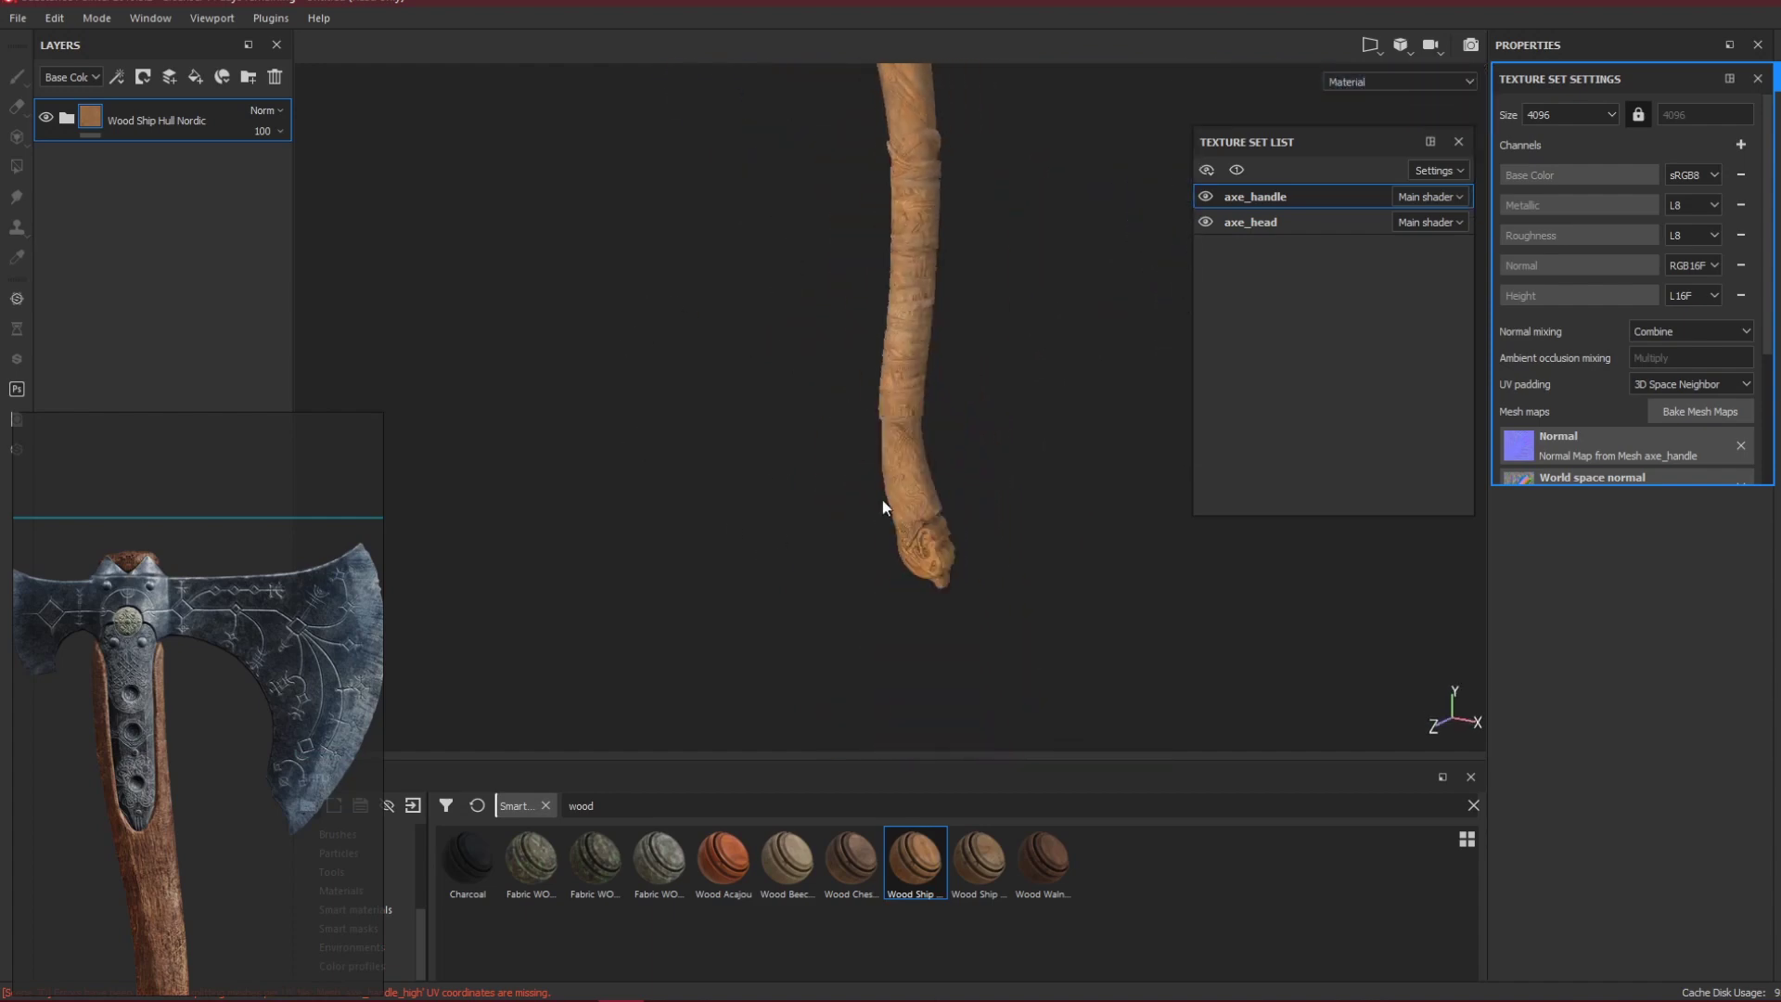
scroll(915, 537, "up", 5)
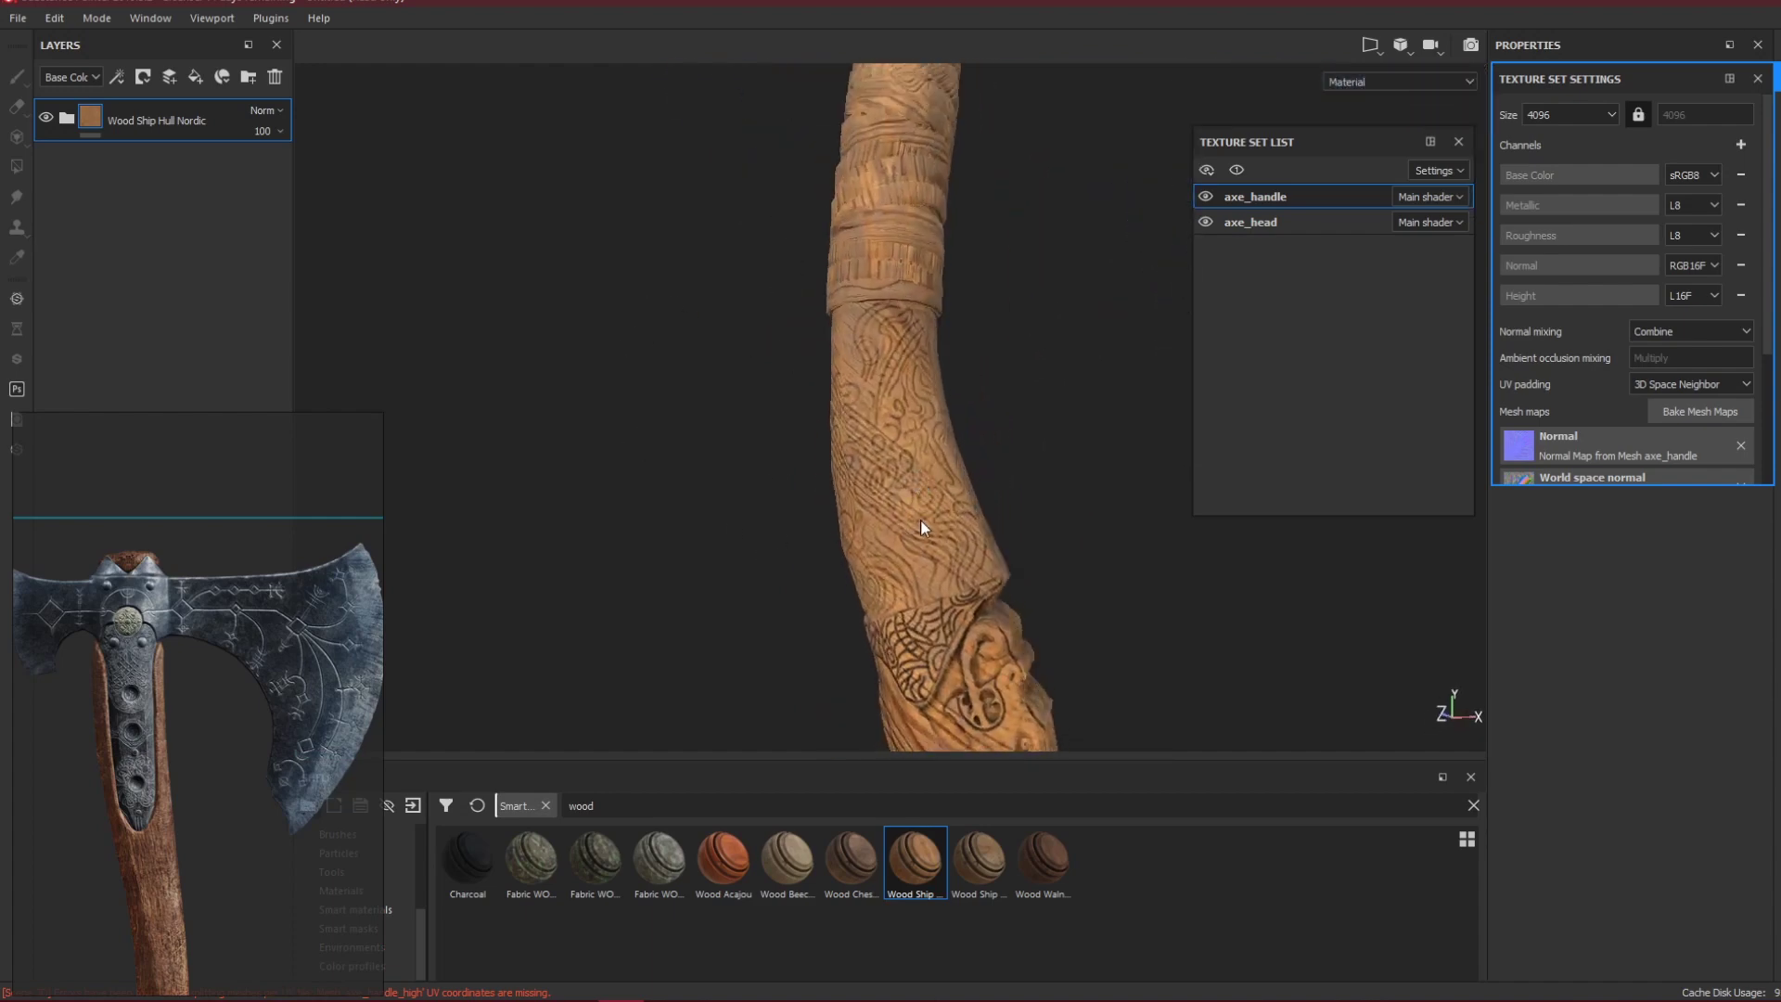
middle_click_drag(923, 517, 806, 470, "alt")
left_click_drag(806, 470, 911, 332, "alt")
middle_click_drag(911, 332, 914, 421, "alt")
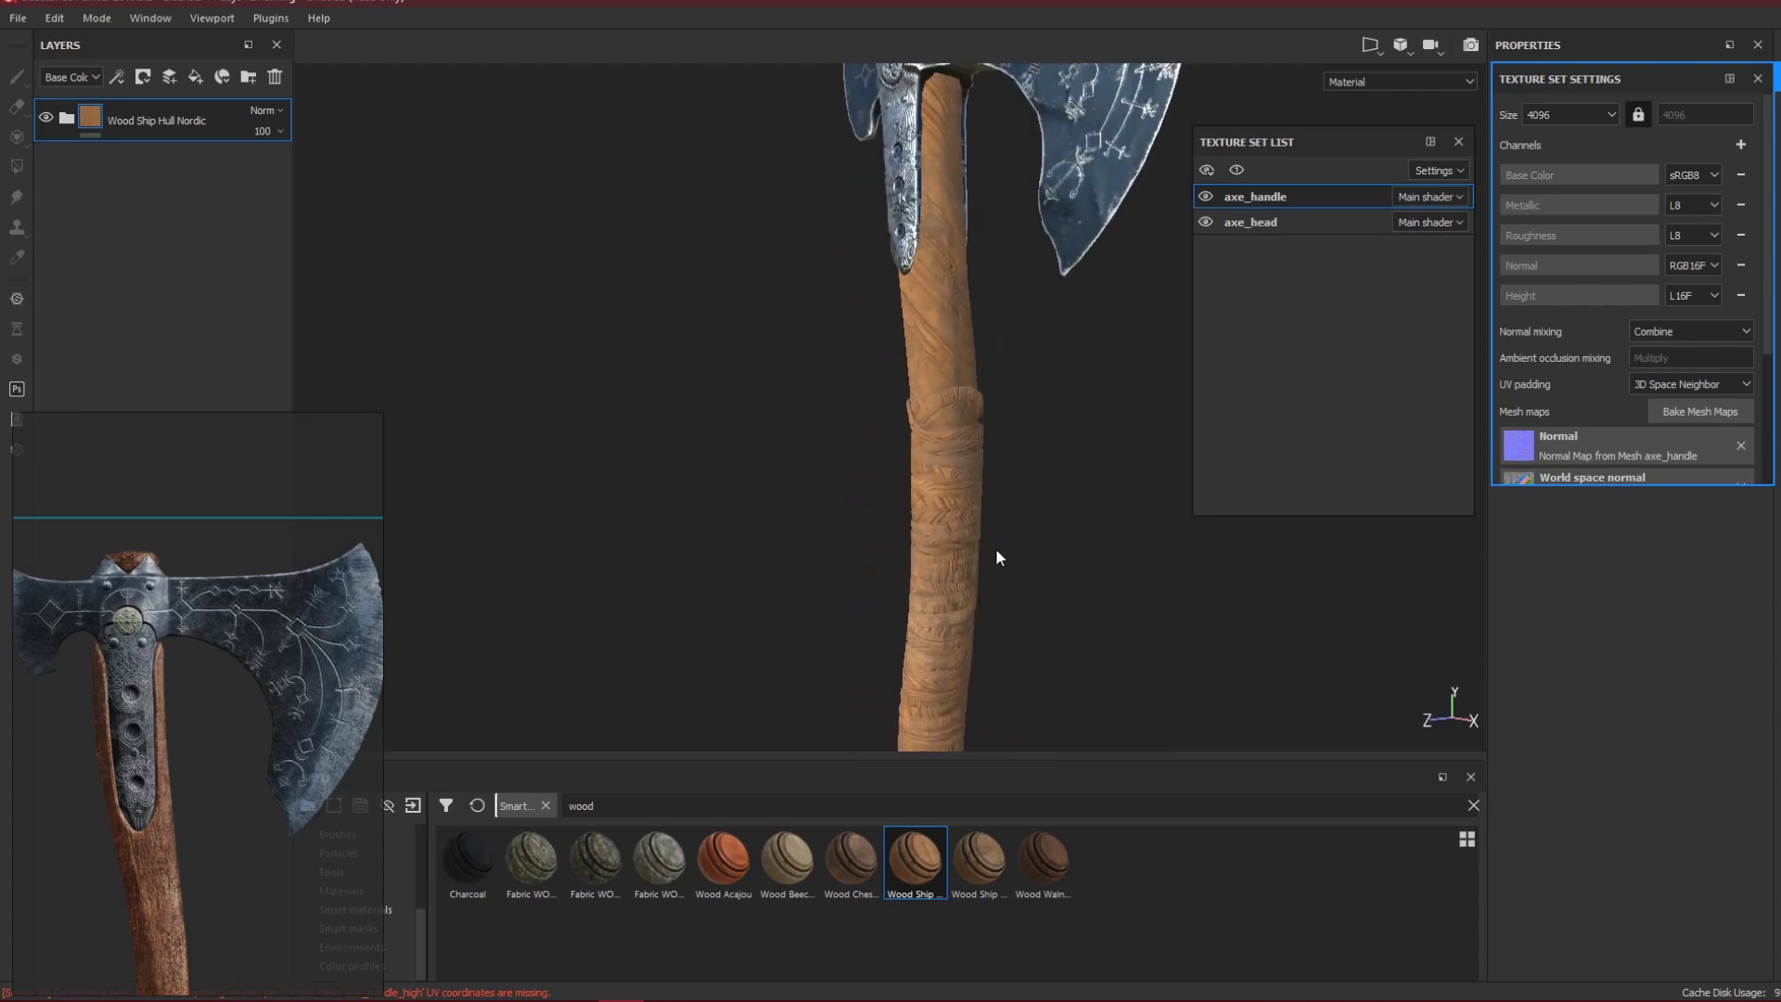
middle_click_drag(997, 557, 1010, 356, "alt")
Search the smart materials and the regular materials for "leather".
left_click_drag(642, 807, 474, 804)
key("BackSpace")
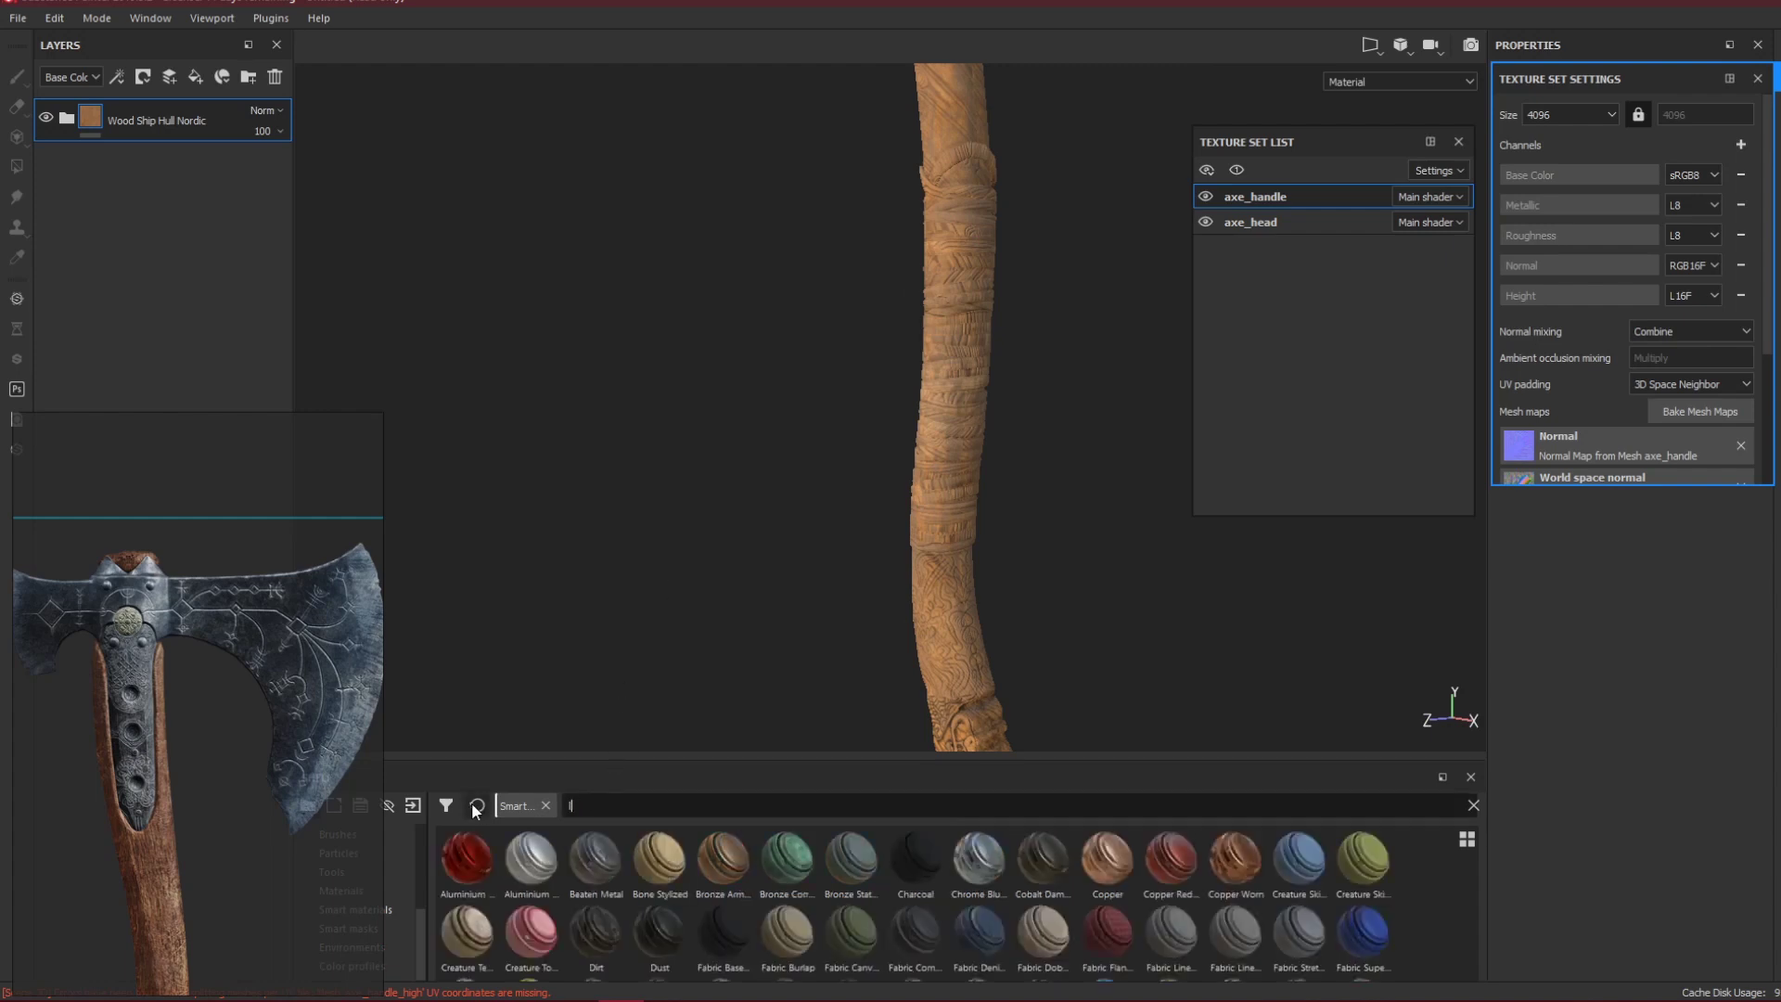
type("leather")
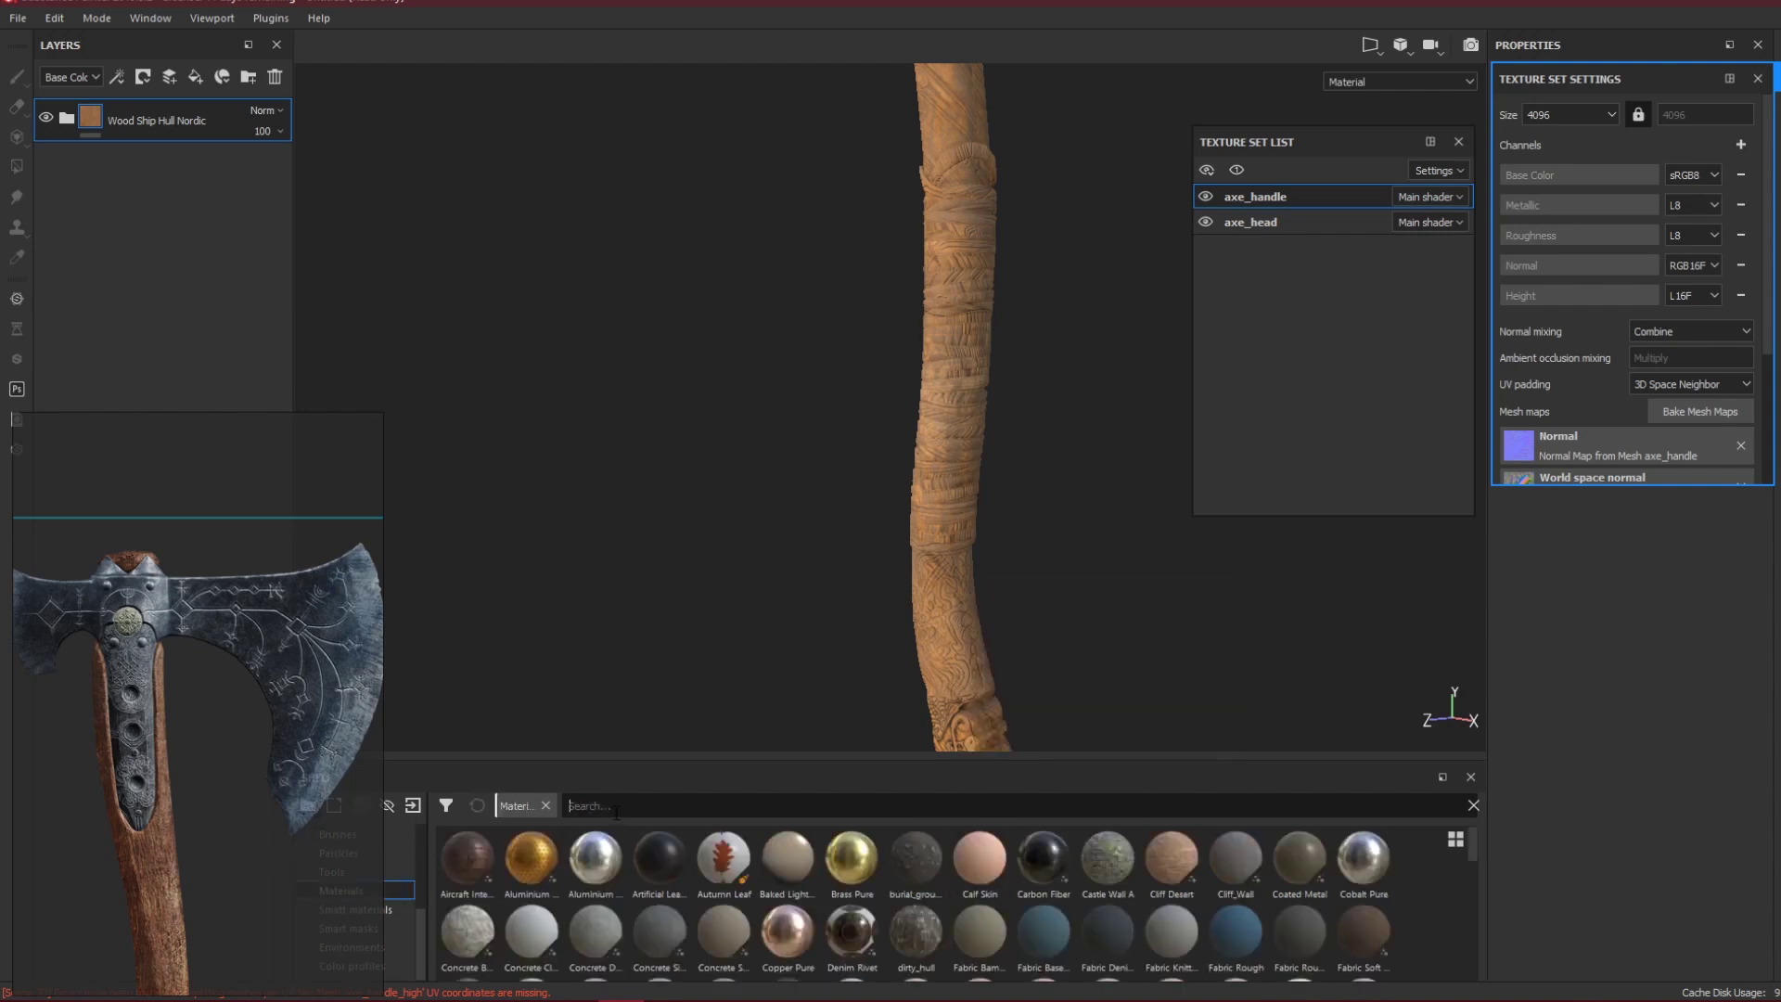
type("leather")
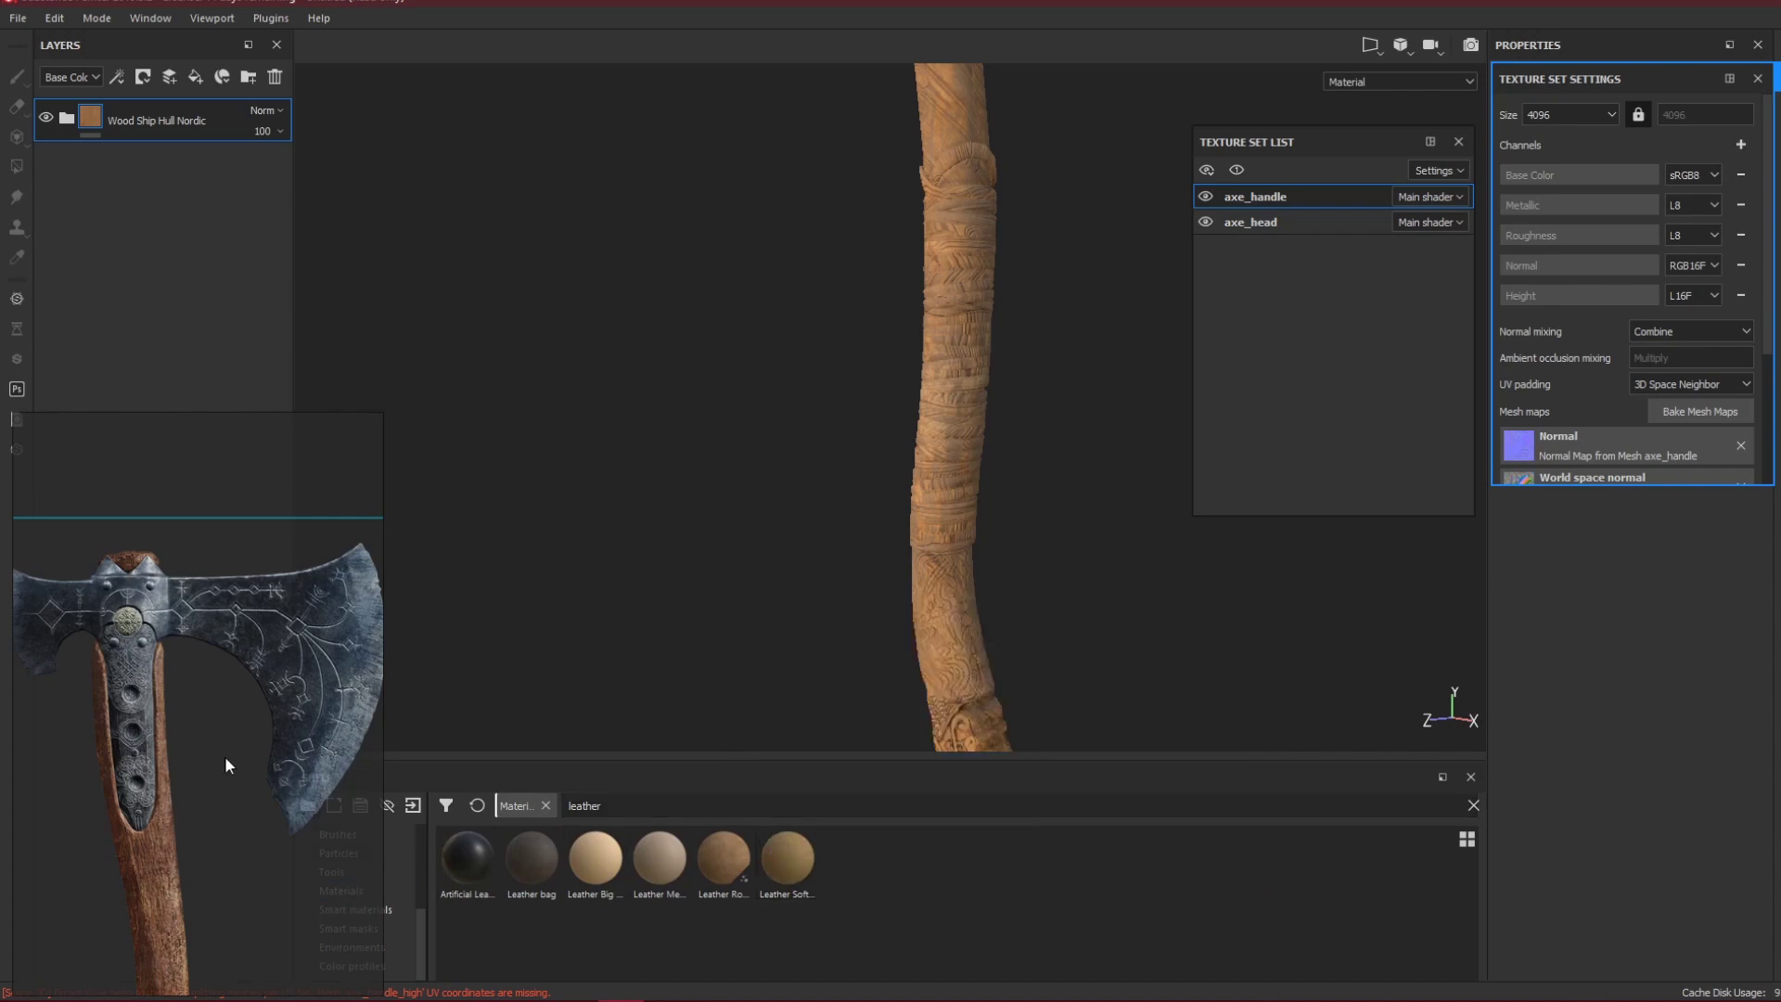
Frame the PureRef reference on the leather-wrapped grip and make its overlay ignore mouse events.
key("alt+Tab")
key("alt+Tab")
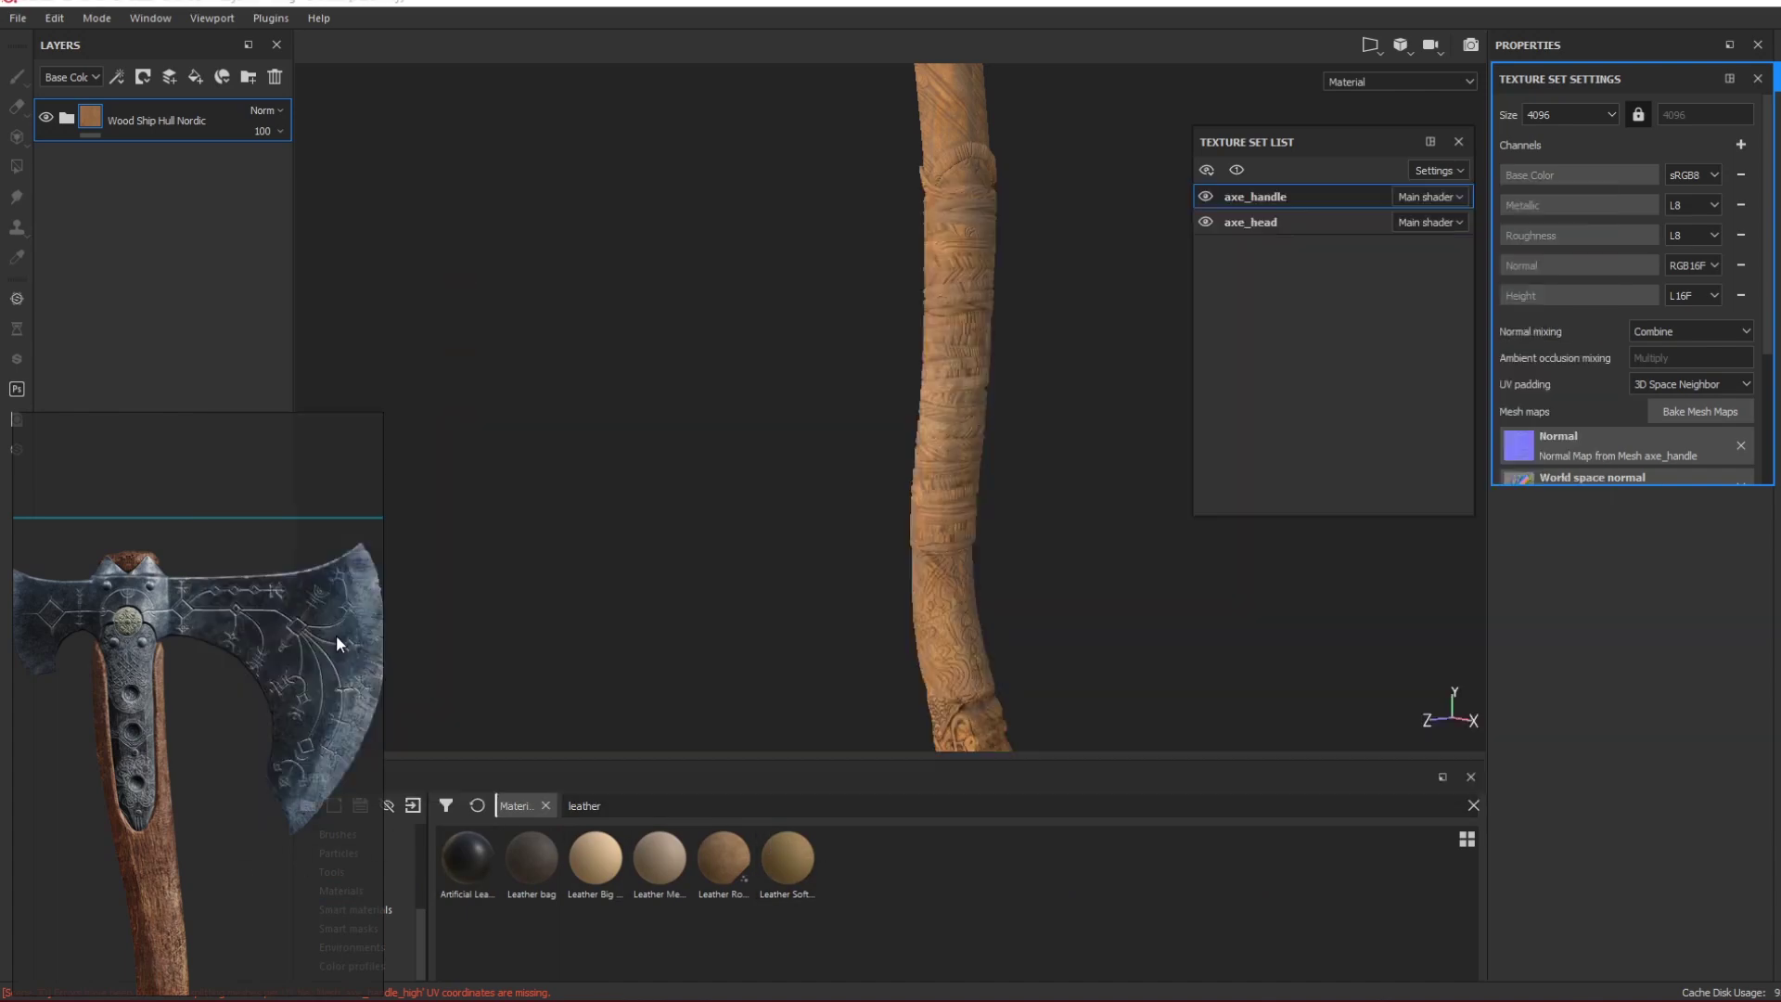
key("alt+Tab")
key("alt+Tab")
key("alt+Tab")
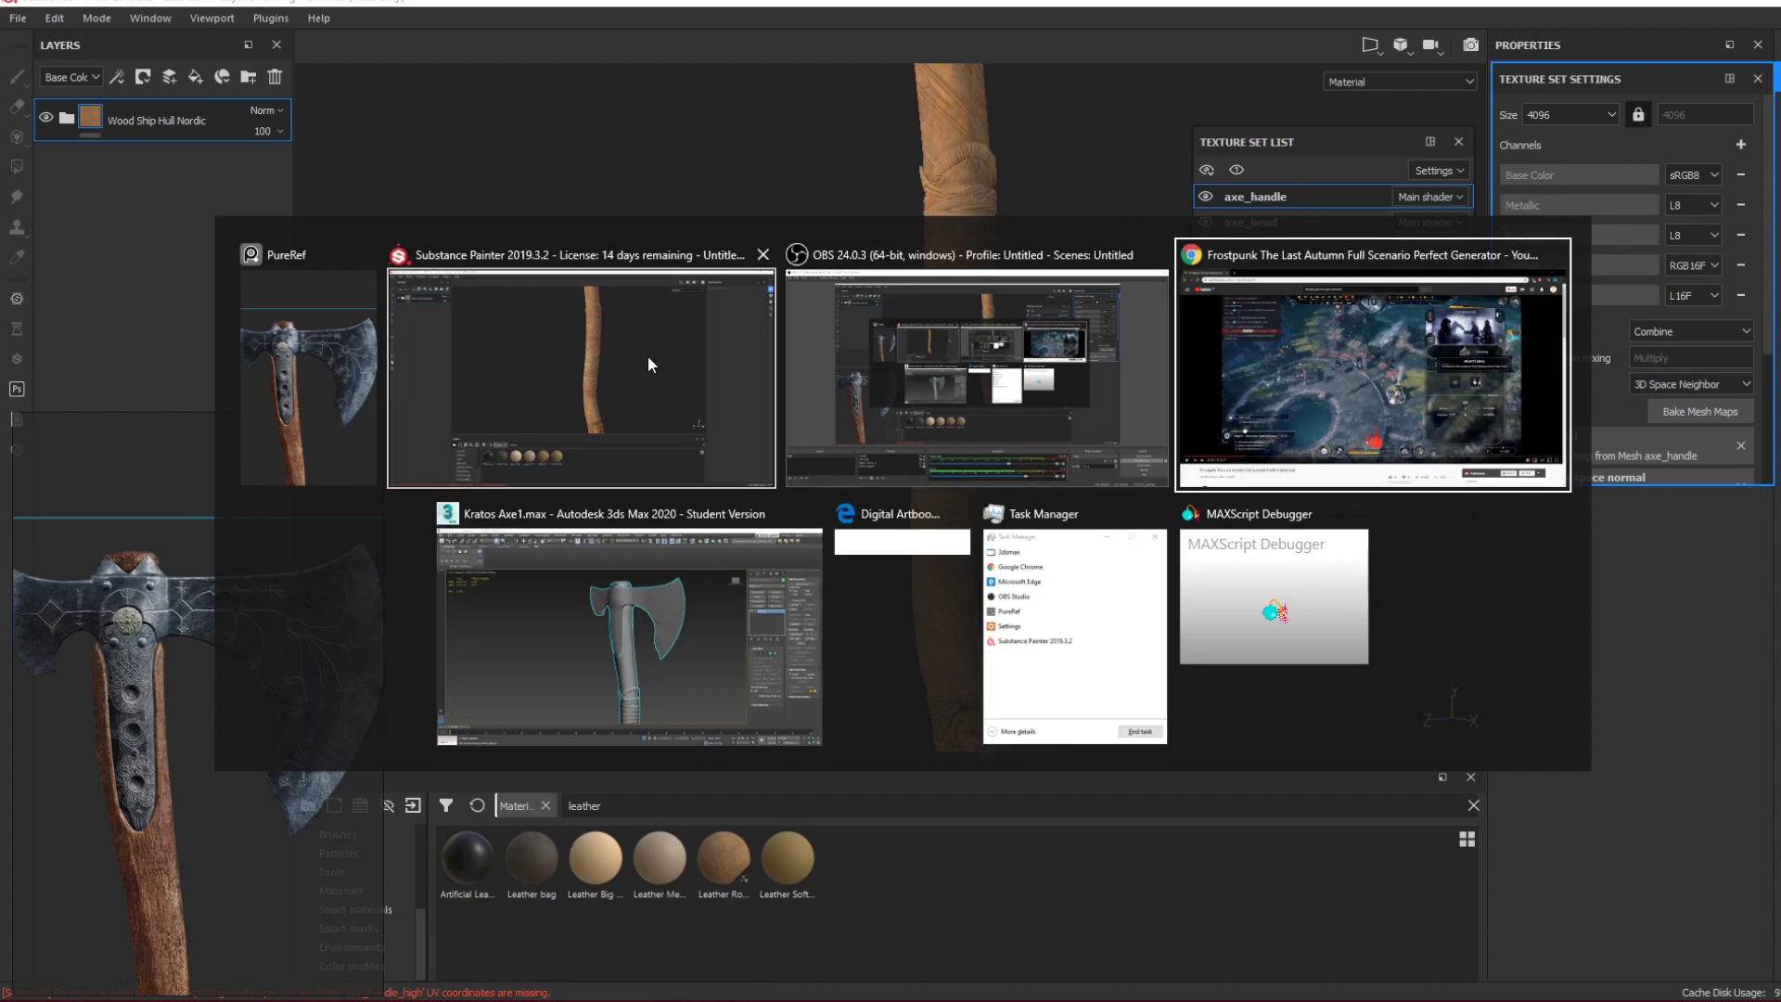
left_click(648, 358)
middle_click_drag(173, 764, 199, 538)
middle_click_drag(209, 820, 213, 632)
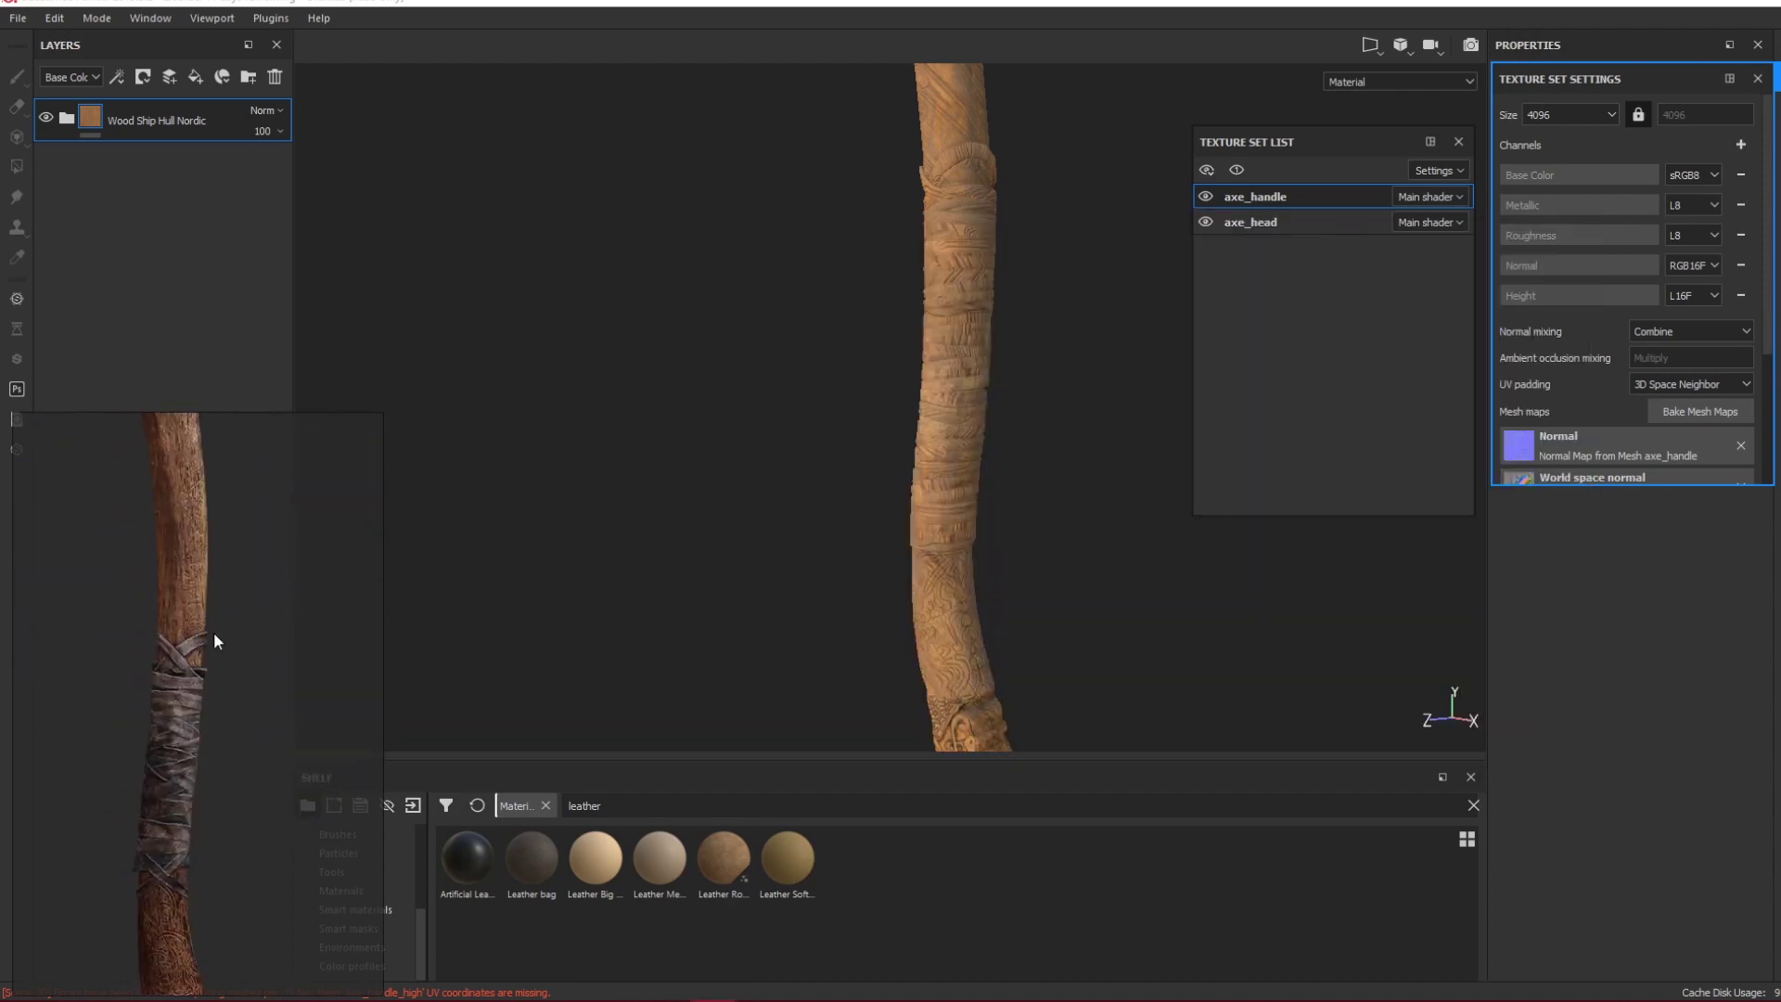
mouse_move(212, 766)
middle_mouse_down()
mouse_move(210, 627)
mouse_move(165, 612)
mouse_move(166, 639)
middle_mouse_up()
scroll(210, 627, "up", 3)
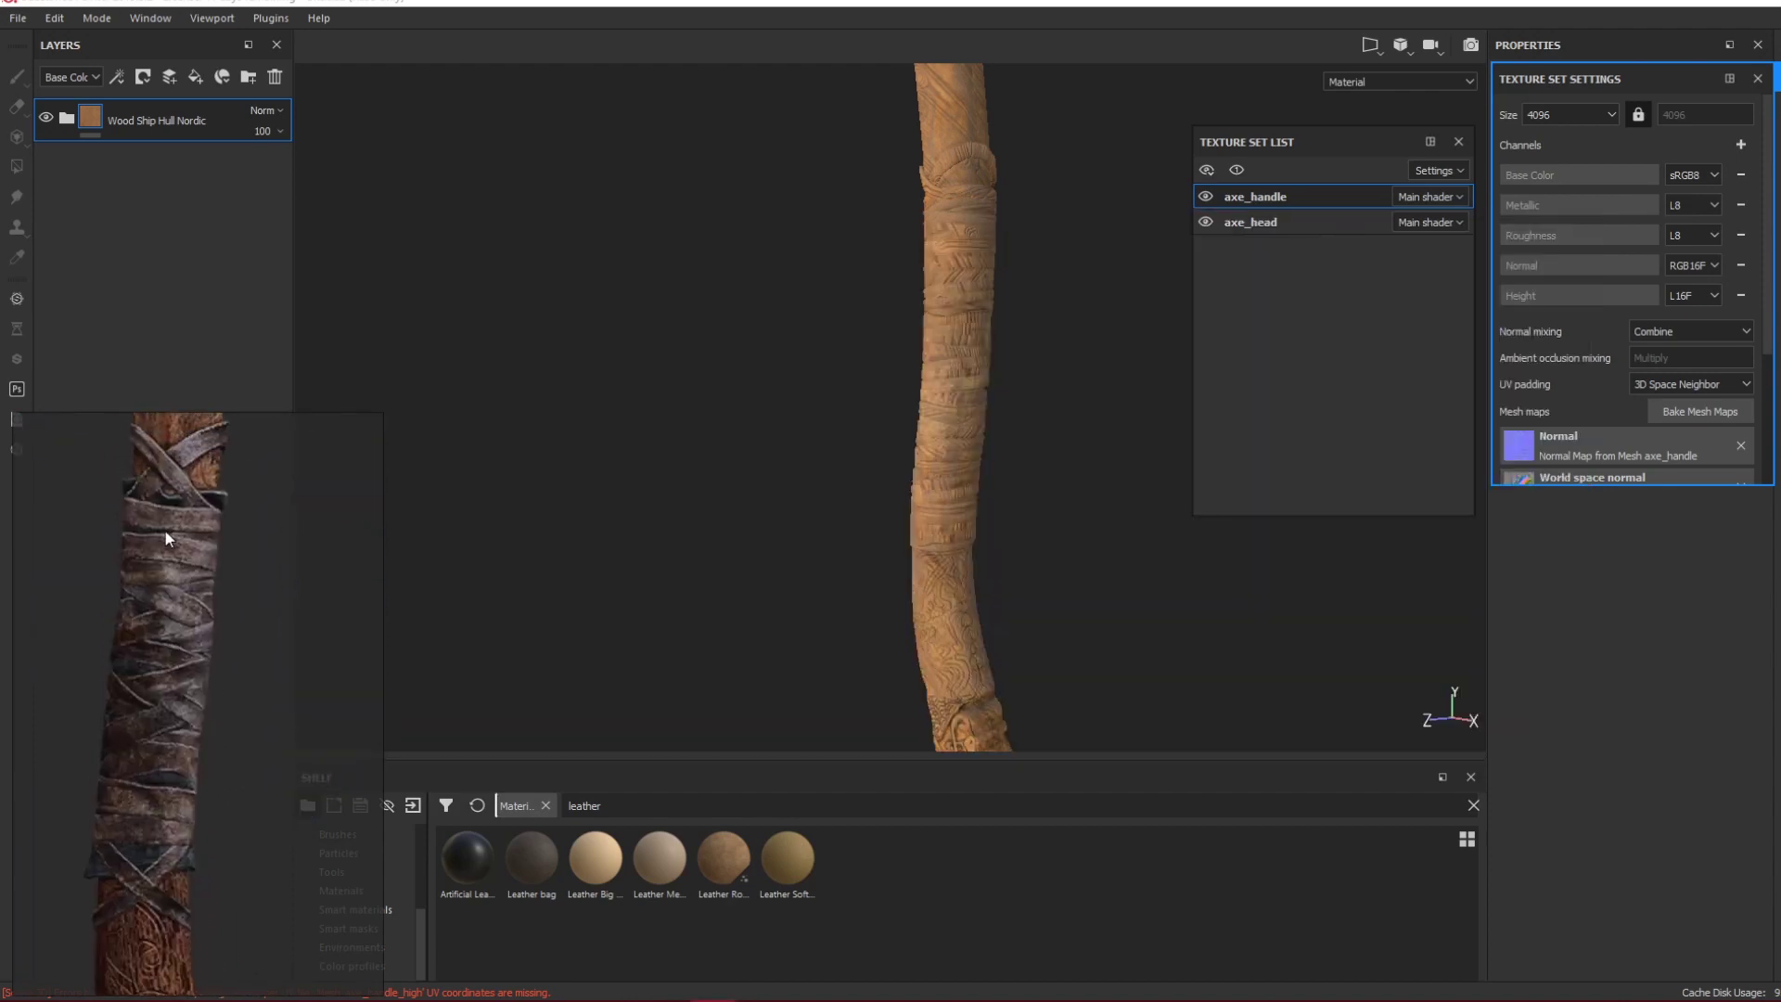
key("ctrl+t")
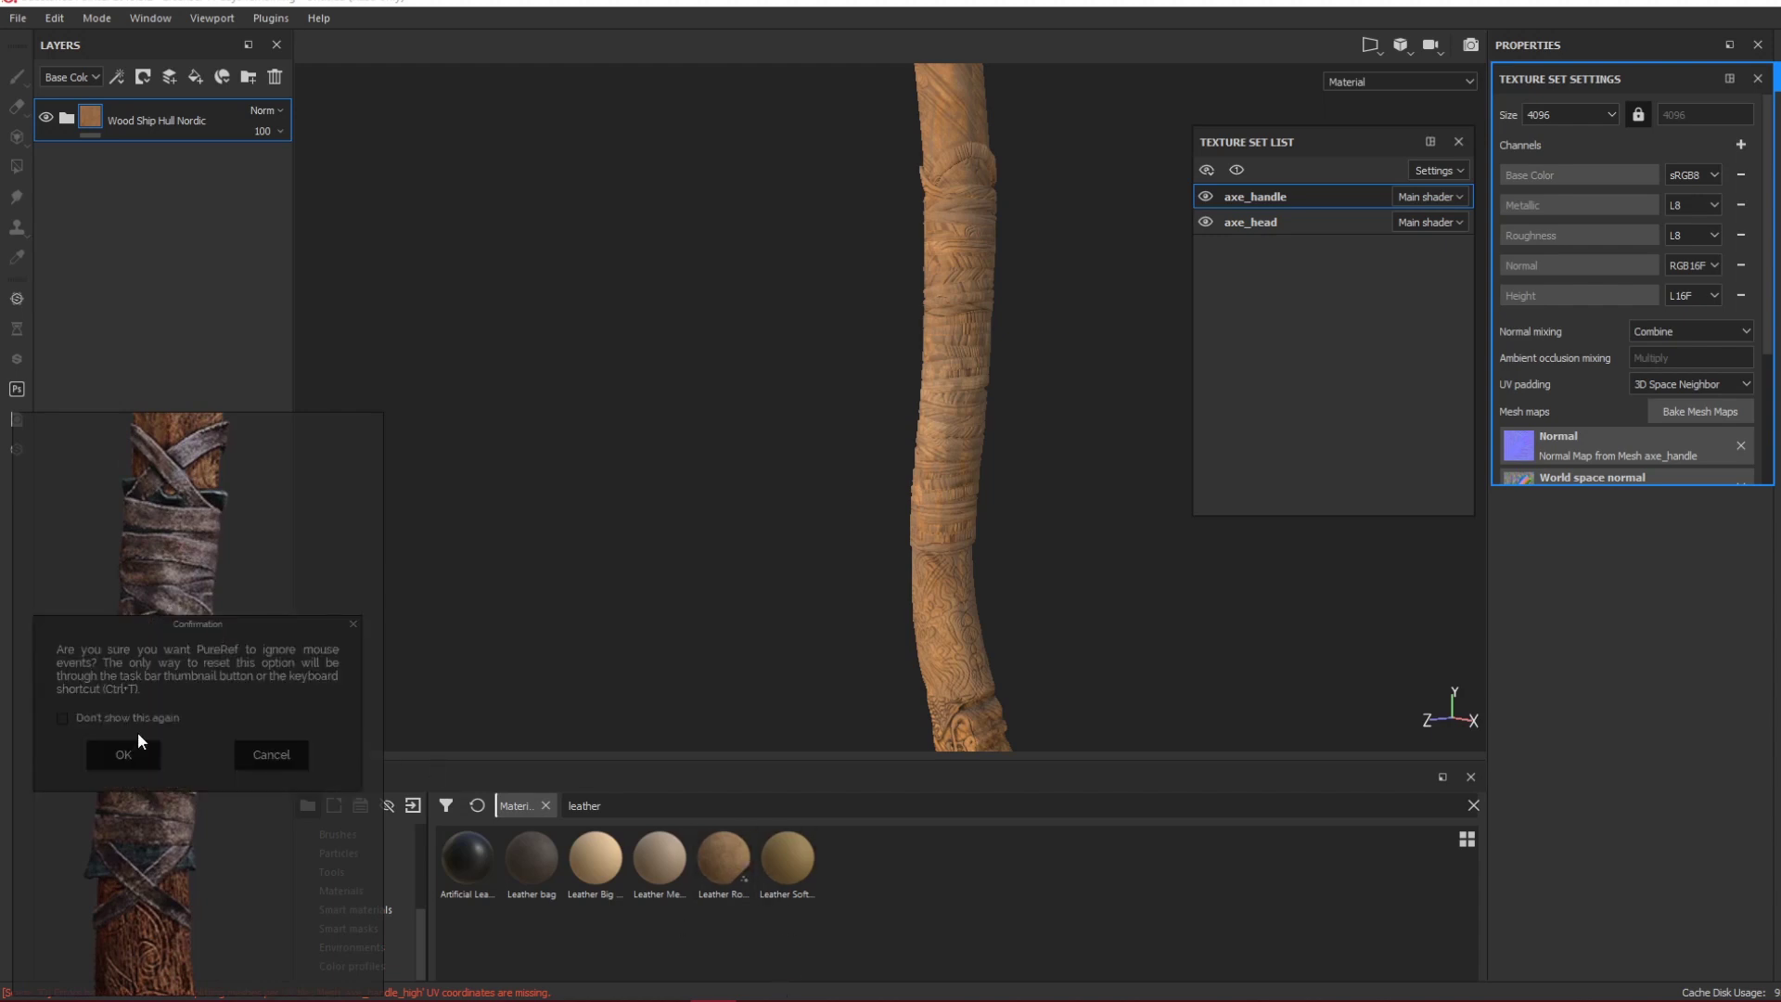
left_click(147, 764)
Add the Leather Rough material above the collapsed Wood Ship Hull Nordic folder.
left_click_drag(724, 858, 211, 123)
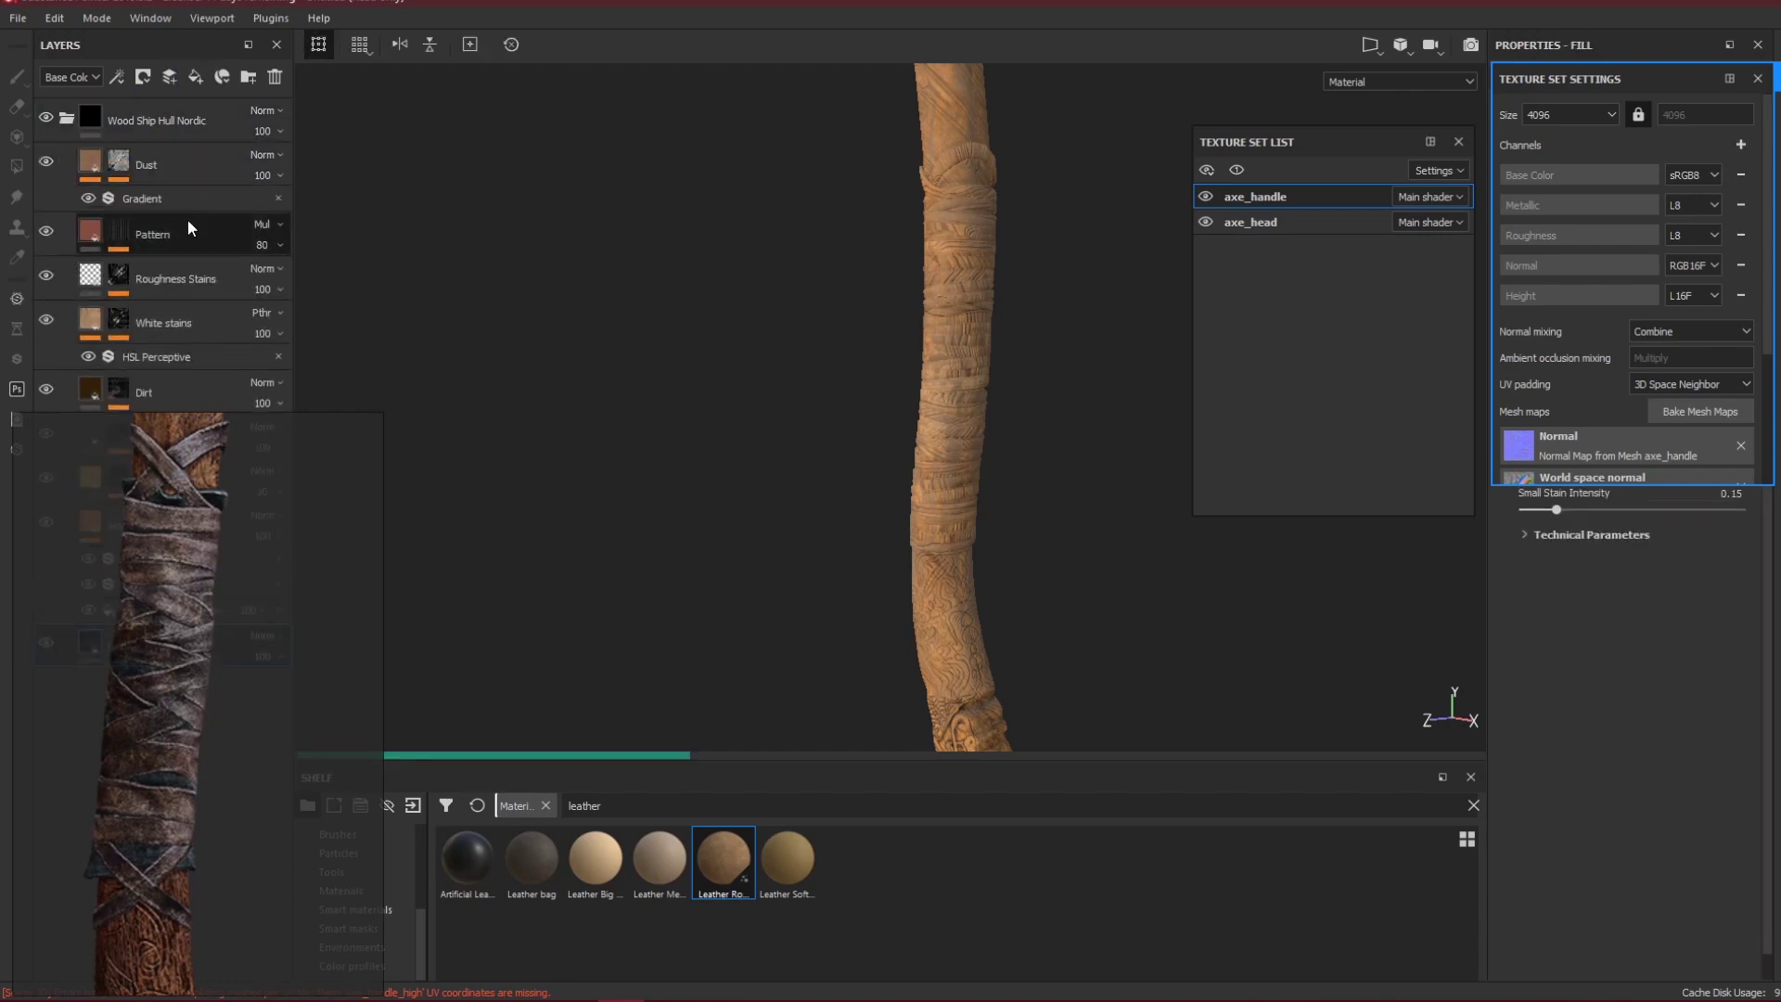
left_click(66, 119)
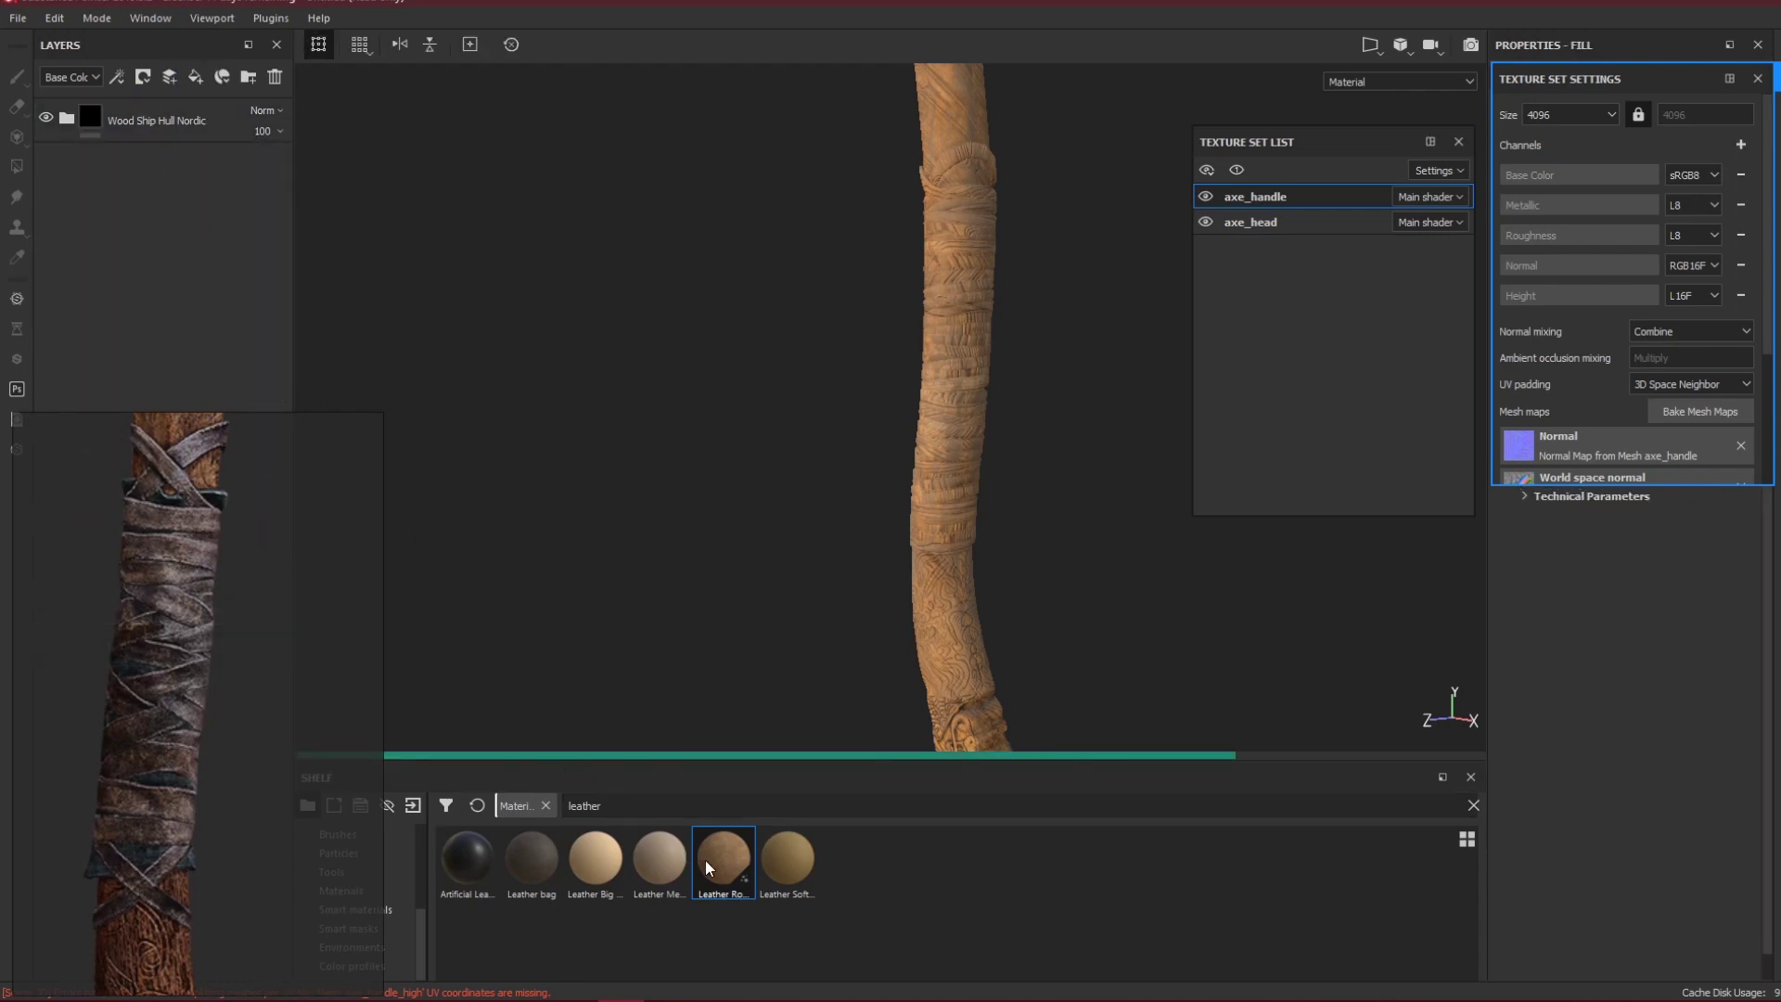
left_click_drag(153, 95, 190, 111)
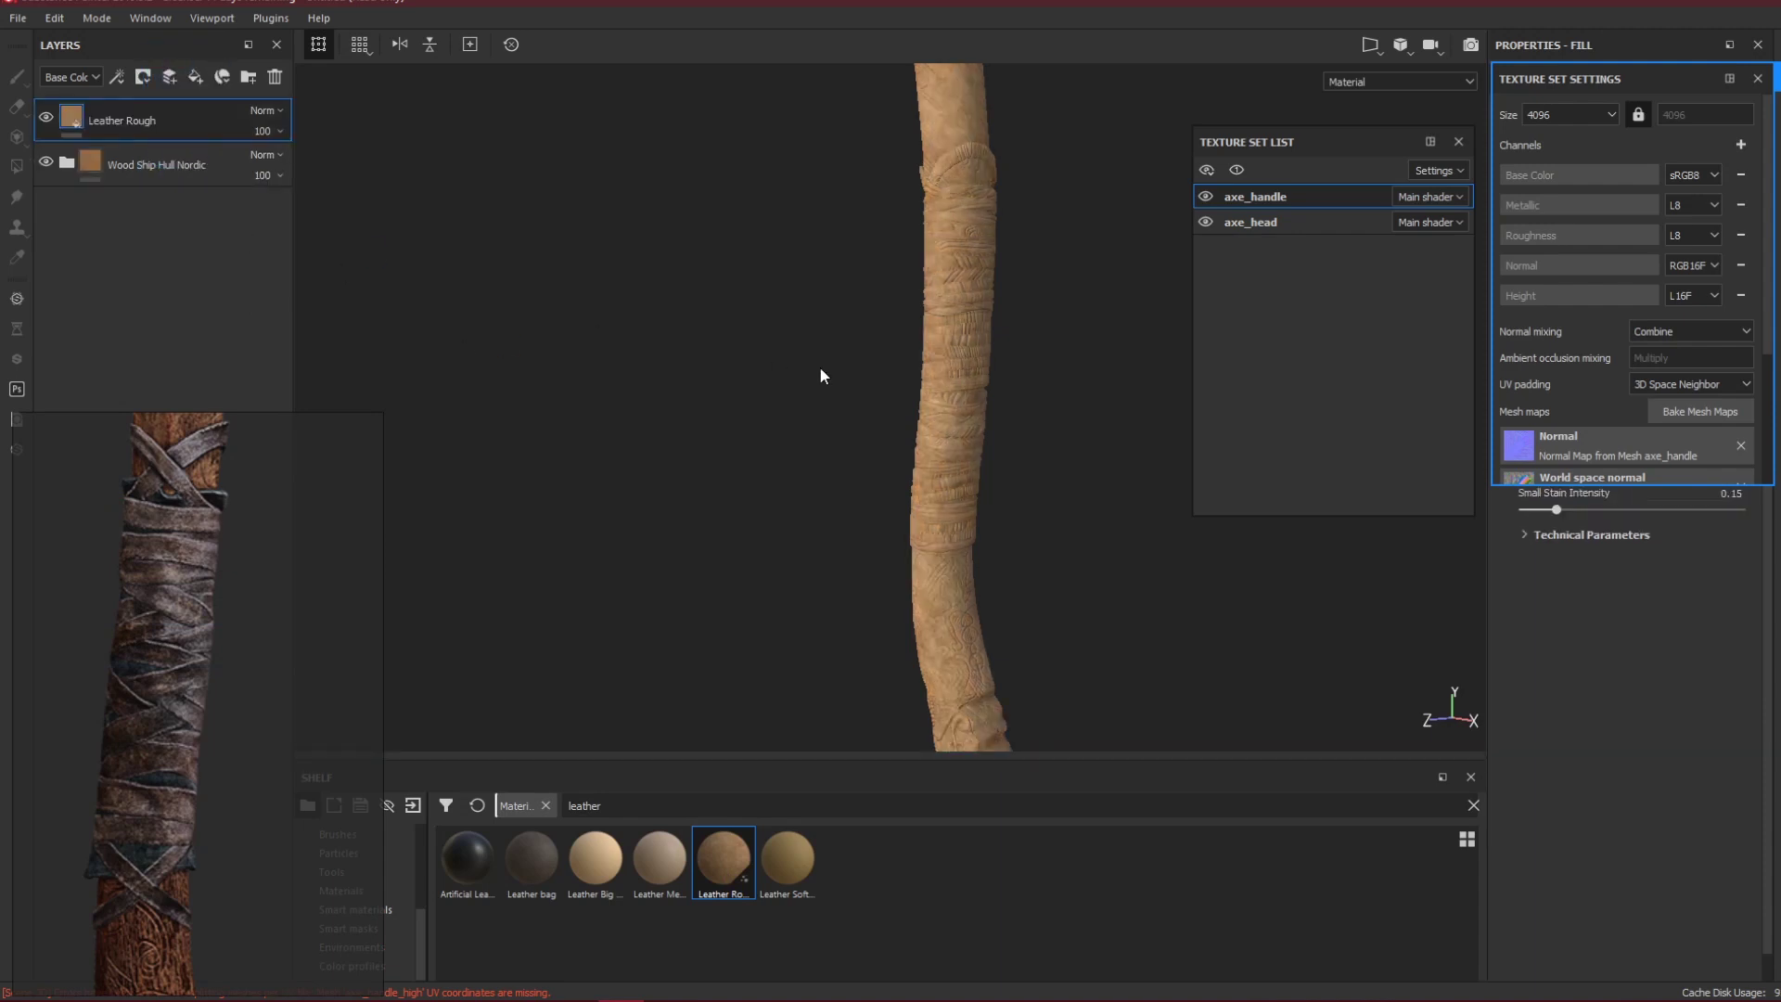
Add a black mask to the Leather Rough layer and make the mask active for painting.
right_click(72, 128)
key("Escape")
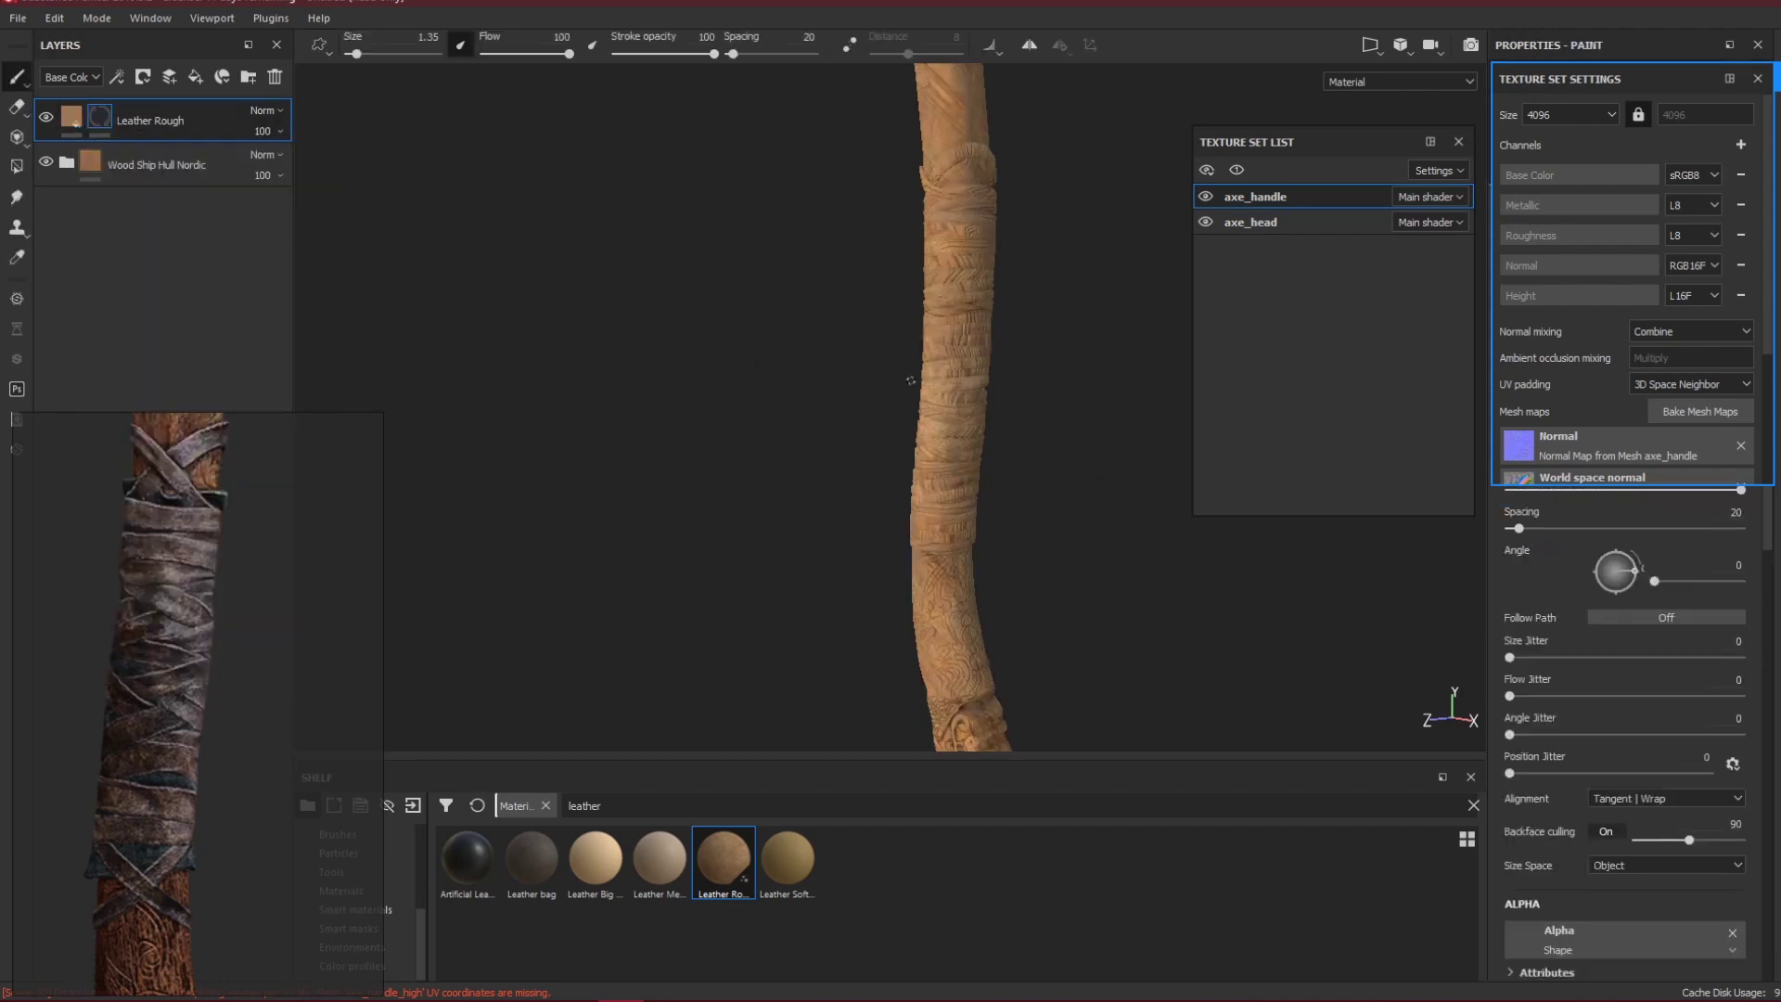
left_click_drag(1102, 347, 993, 338, "alt")
right_click_drag(993, 337, 593, 316, "shift")
left_click_drag(532, 284, 362, 251, "alt")
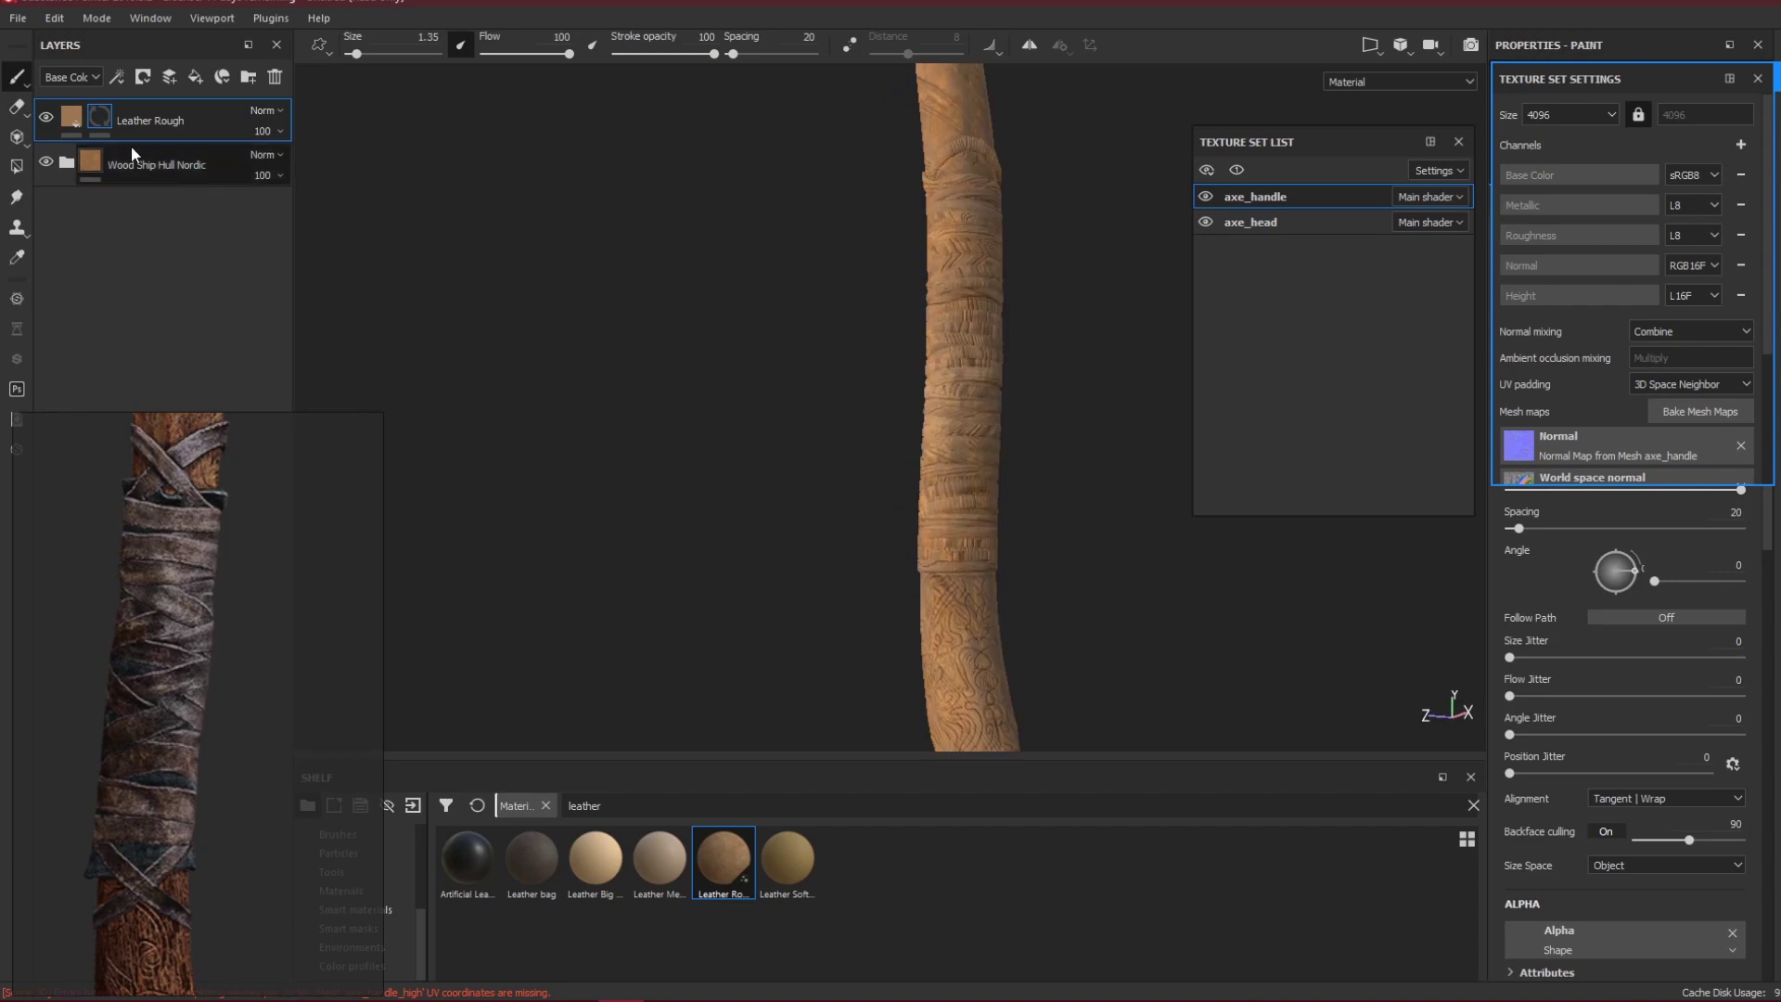
right_click(102, 106)
left_click(98, 119)
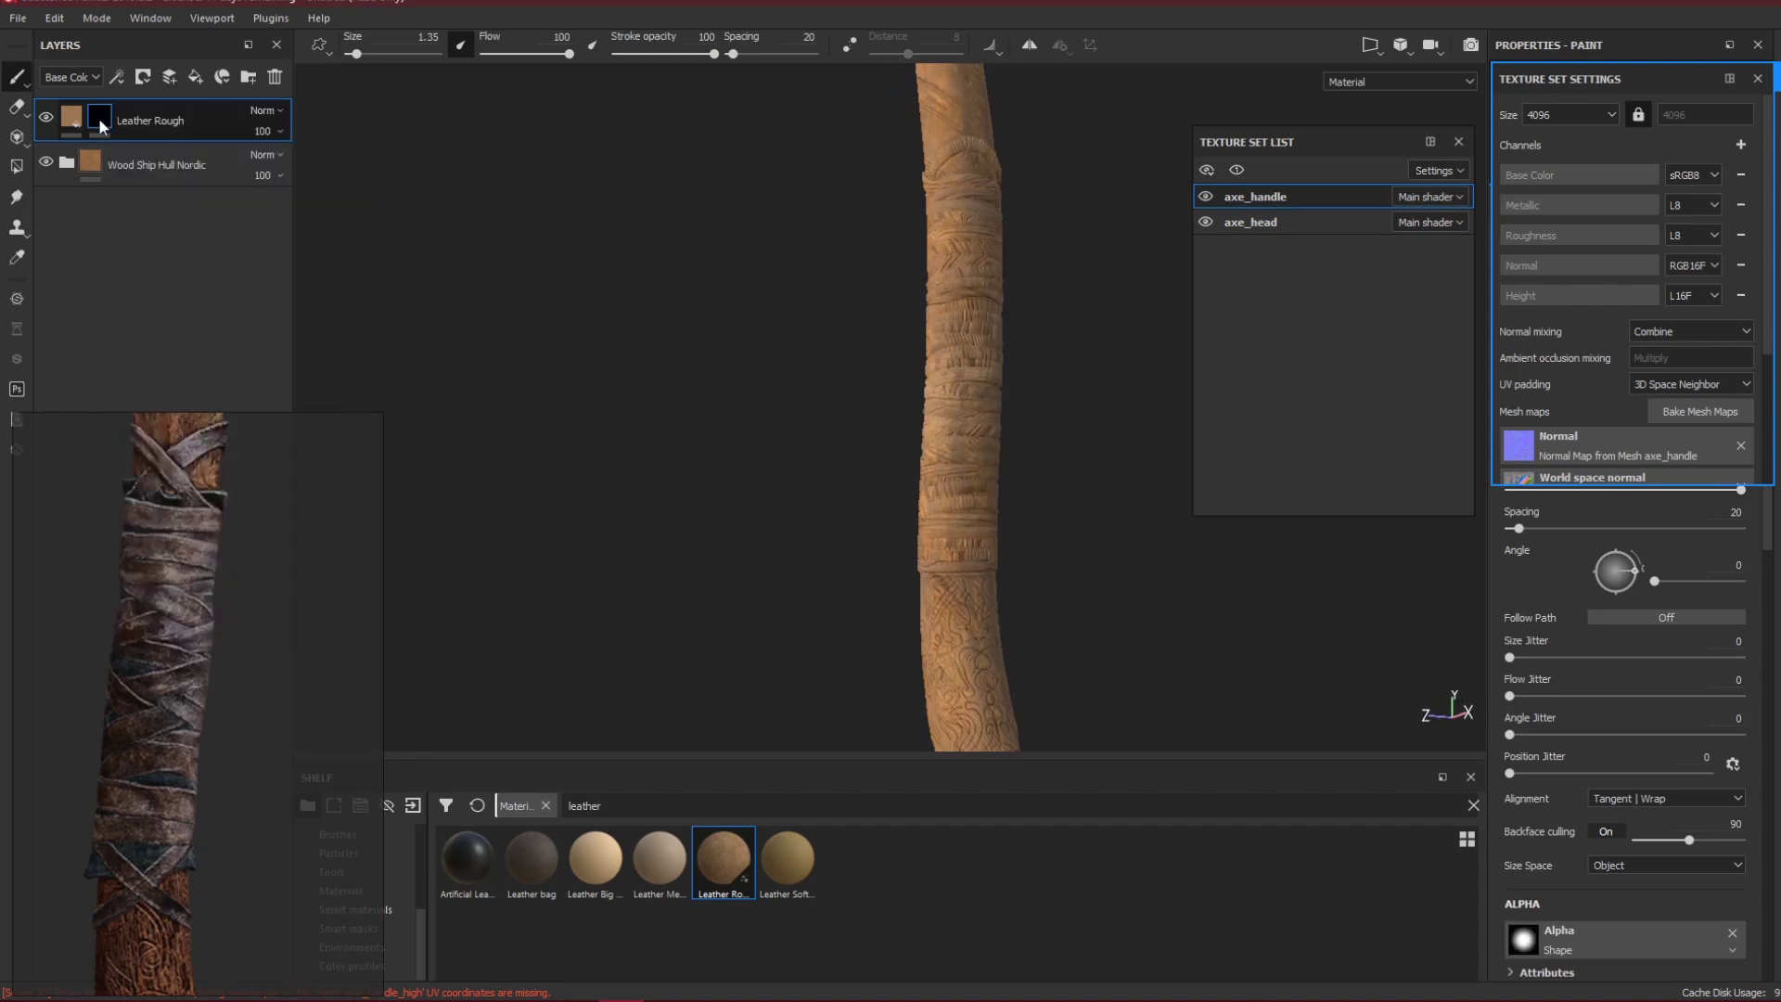
Fill the leather strap UV islands white in the Leather Rough mask using Polygon Fill in the 2D view.
left_click(14, 167)
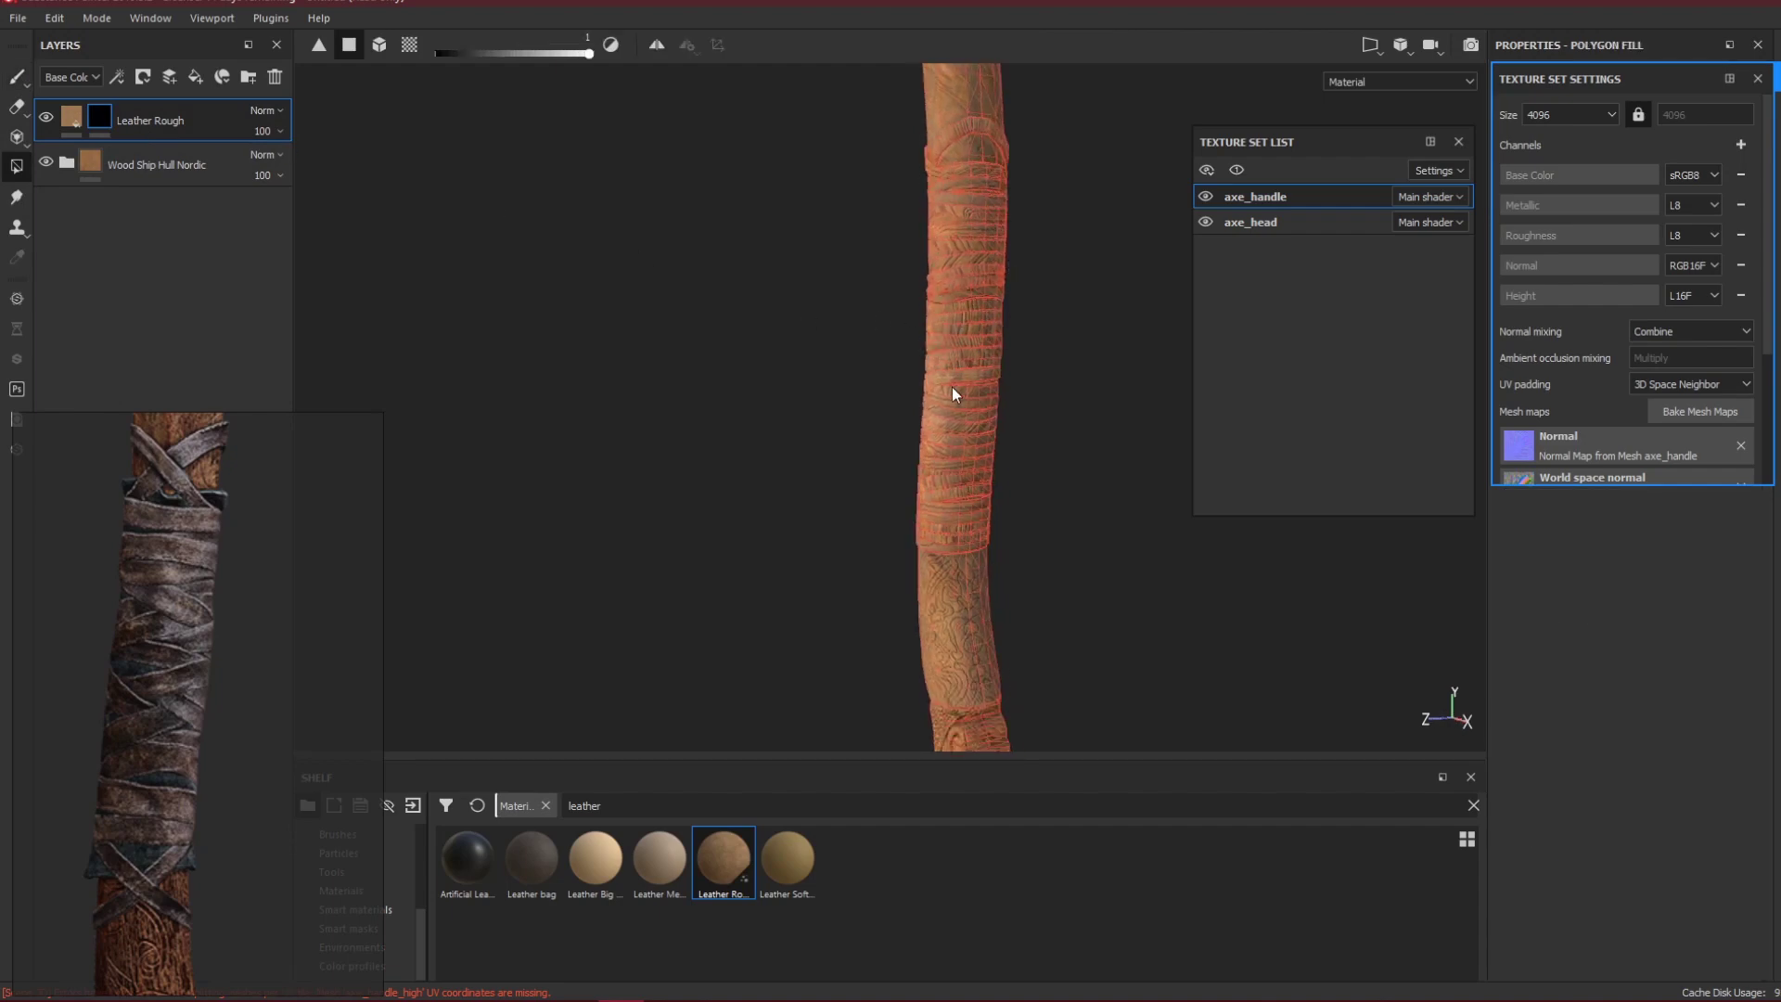
key("F3")
scroll(1021, 476, "down", 3)
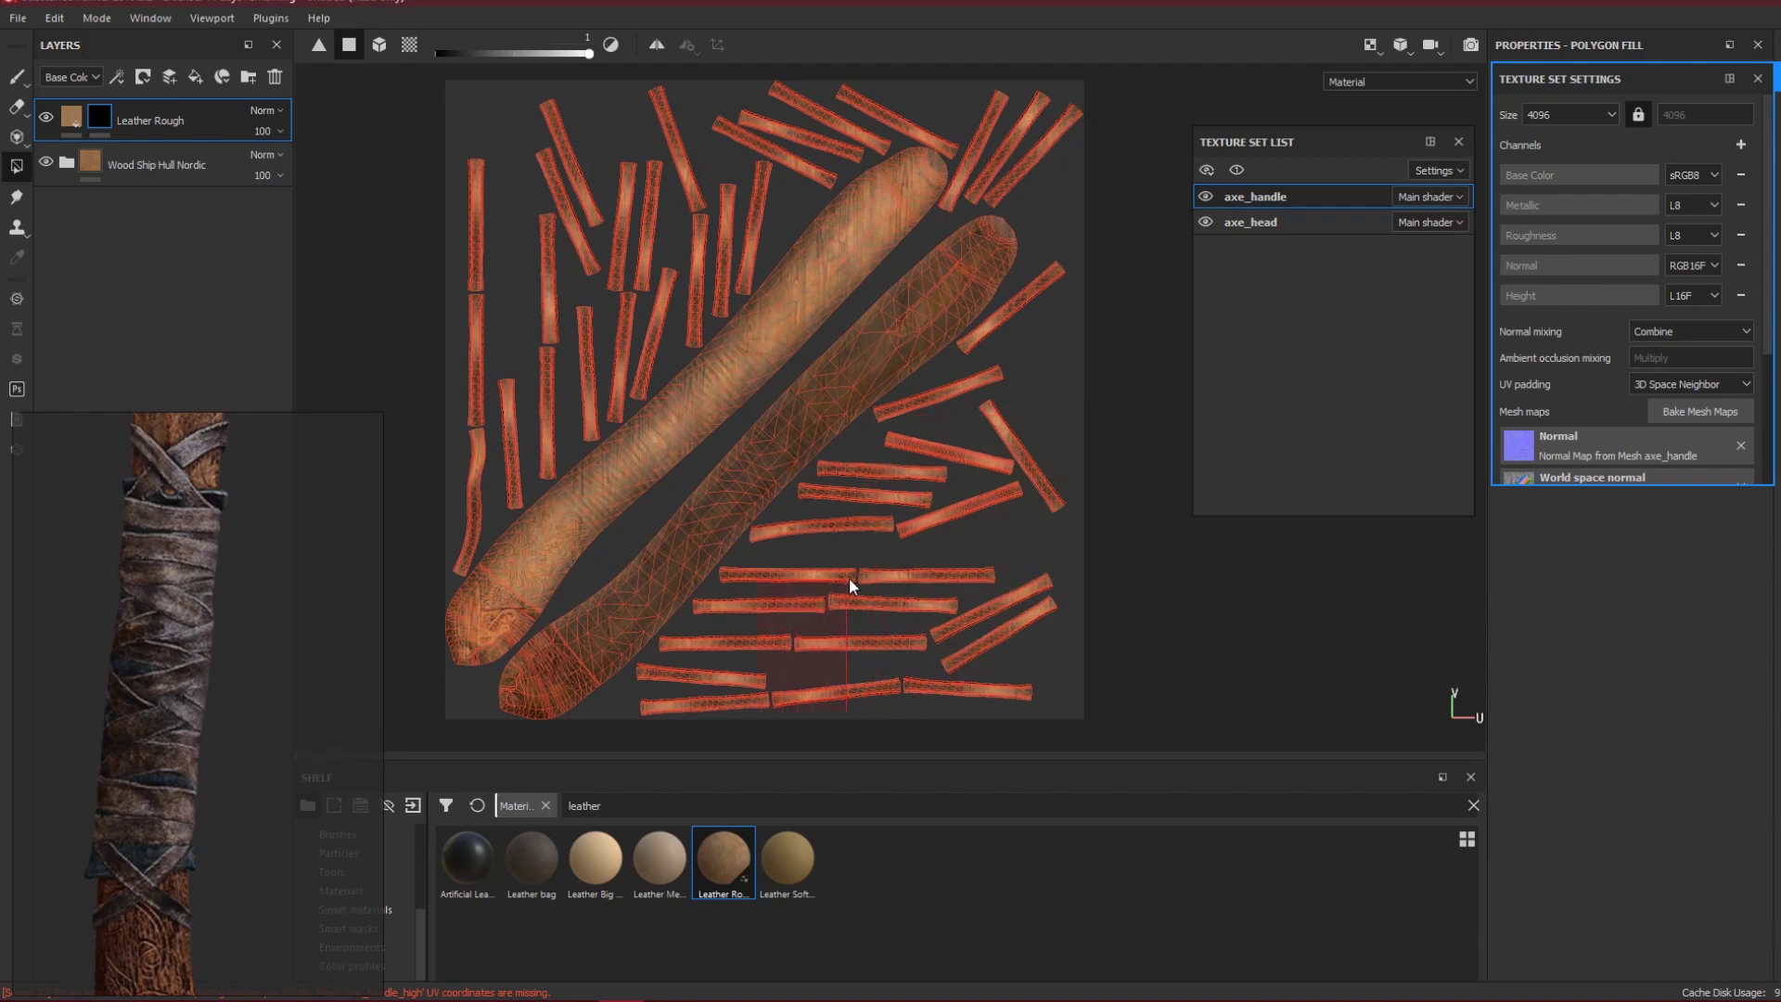
left_click(979, 453)
left_click_drag(1148, 64, 992, 115)
left_click_drag(429, 153, 766, 243)
left_click_drag(451, 327, 720, 290)
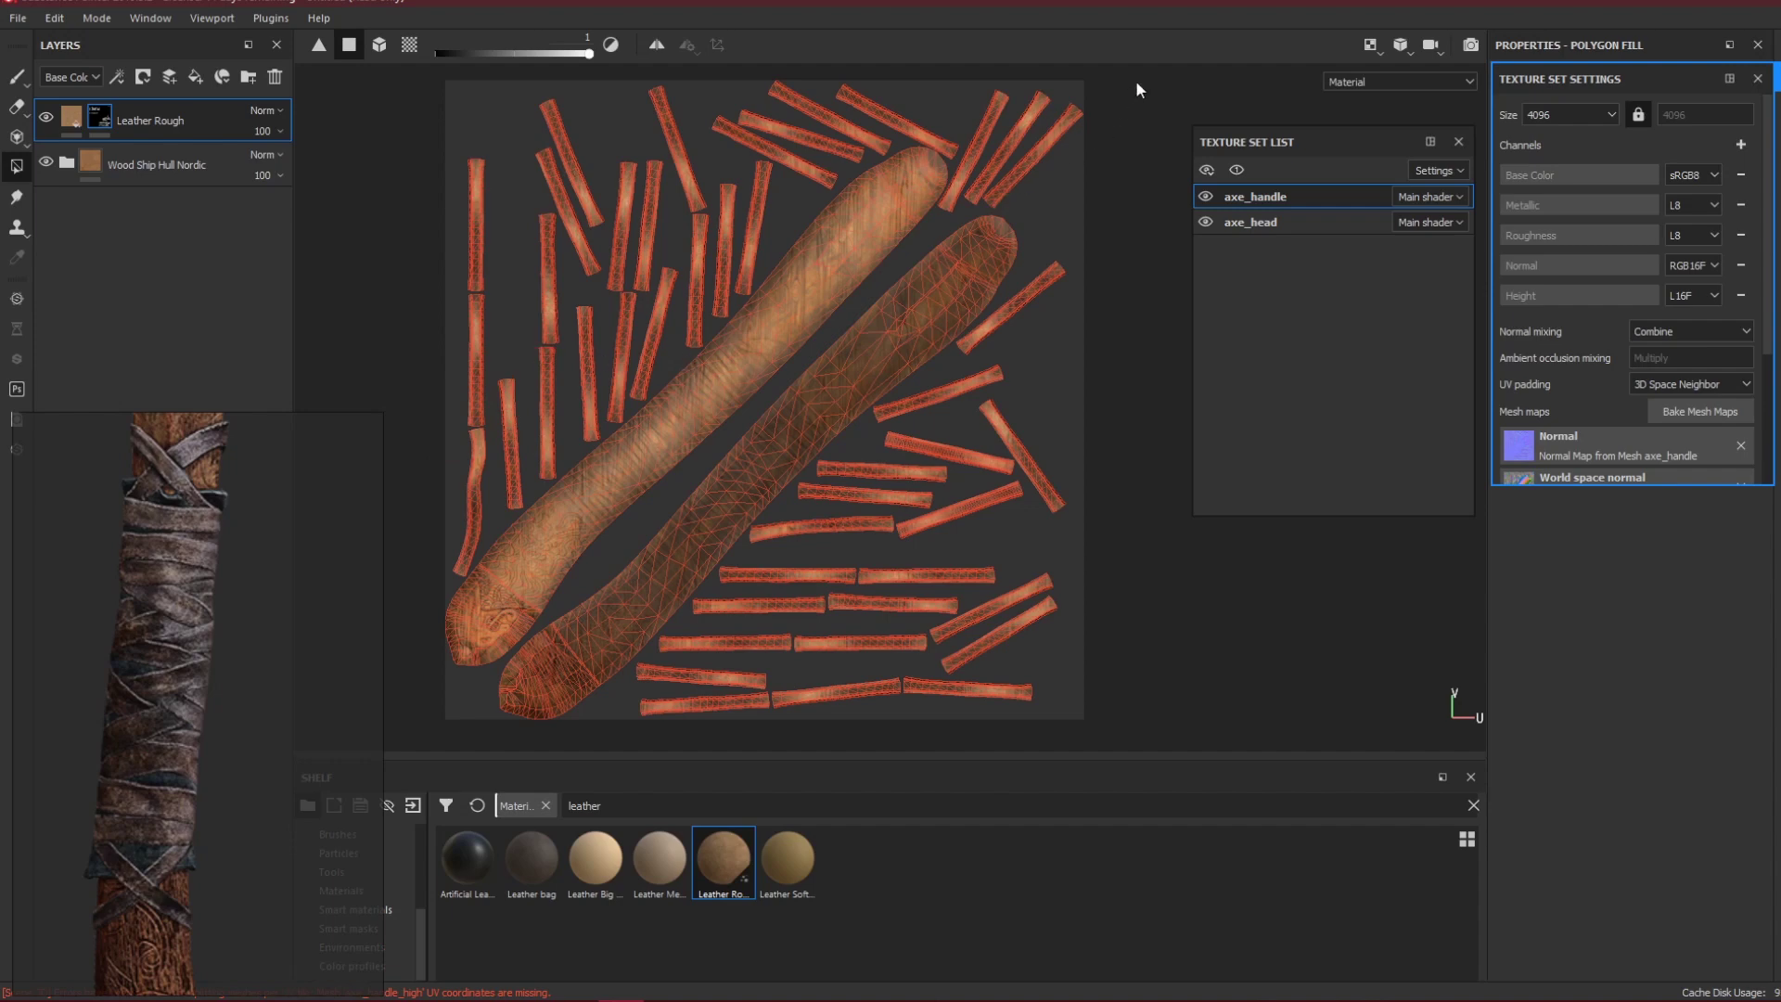
left_click_drag(1148, 68, 528, 608)
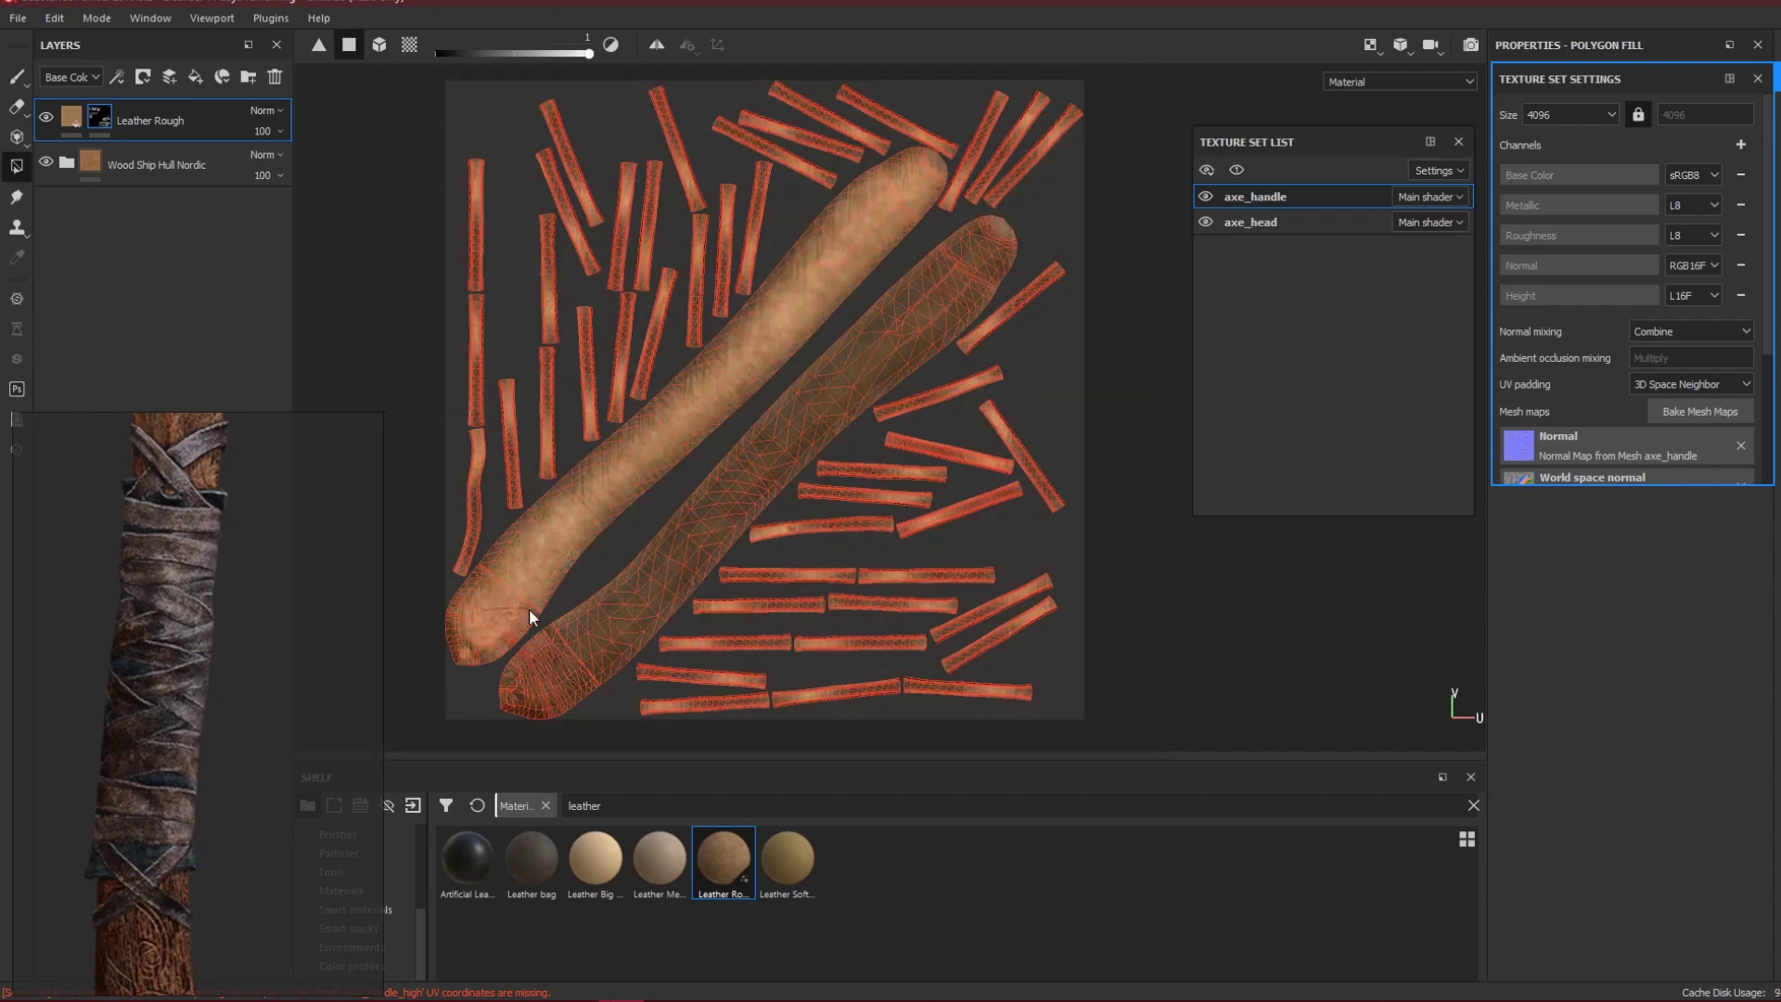
Remove the wooden handle body from the Leather Rough mask with mesh fill at value 0, and return to the 3D view.
key("x")
key("x")
left_click(388, 42)
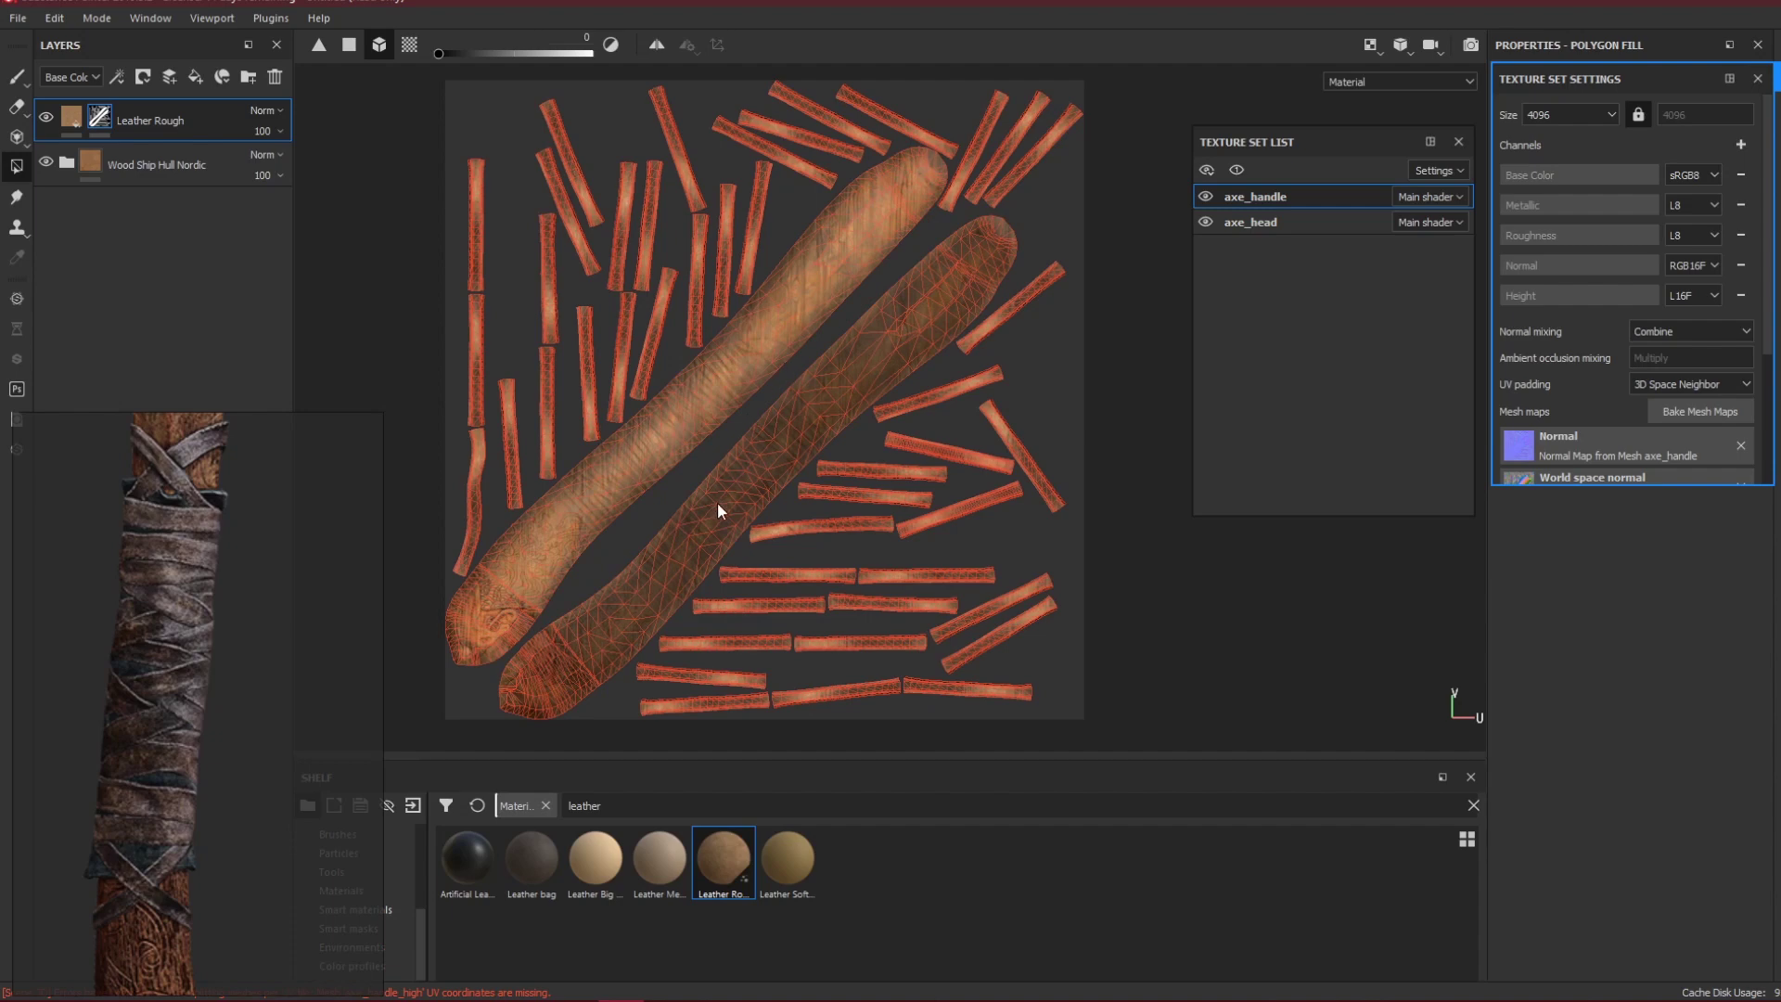
key("F2")
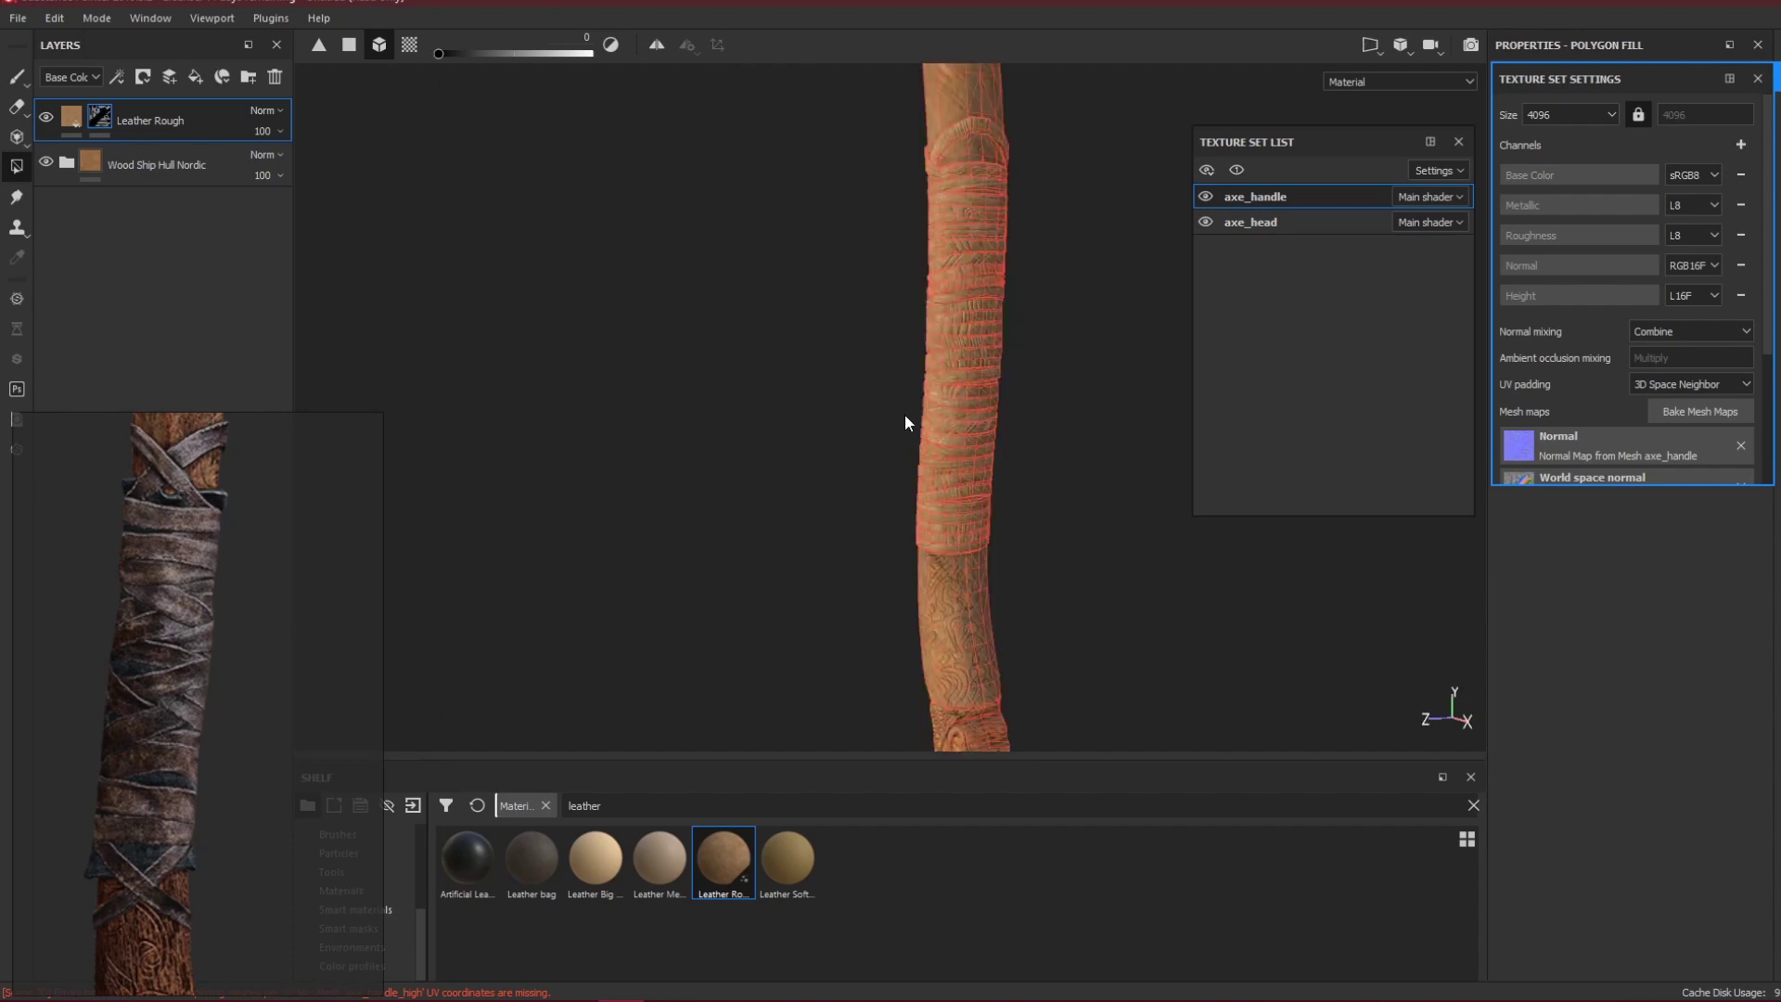
Examine the leather straps up close and compare them with the Wood Ship Hull Nordic layer hidden and shown.
left_click(71, 116)
scroll(1068, 369, "up", 2)
left_click_drag(1012, 366, 798, 334, "alt")
scroll(966, 283, "up", 5)
scroll(1009, 297, "down", 5)
scroll(716, 260, "up", 5)
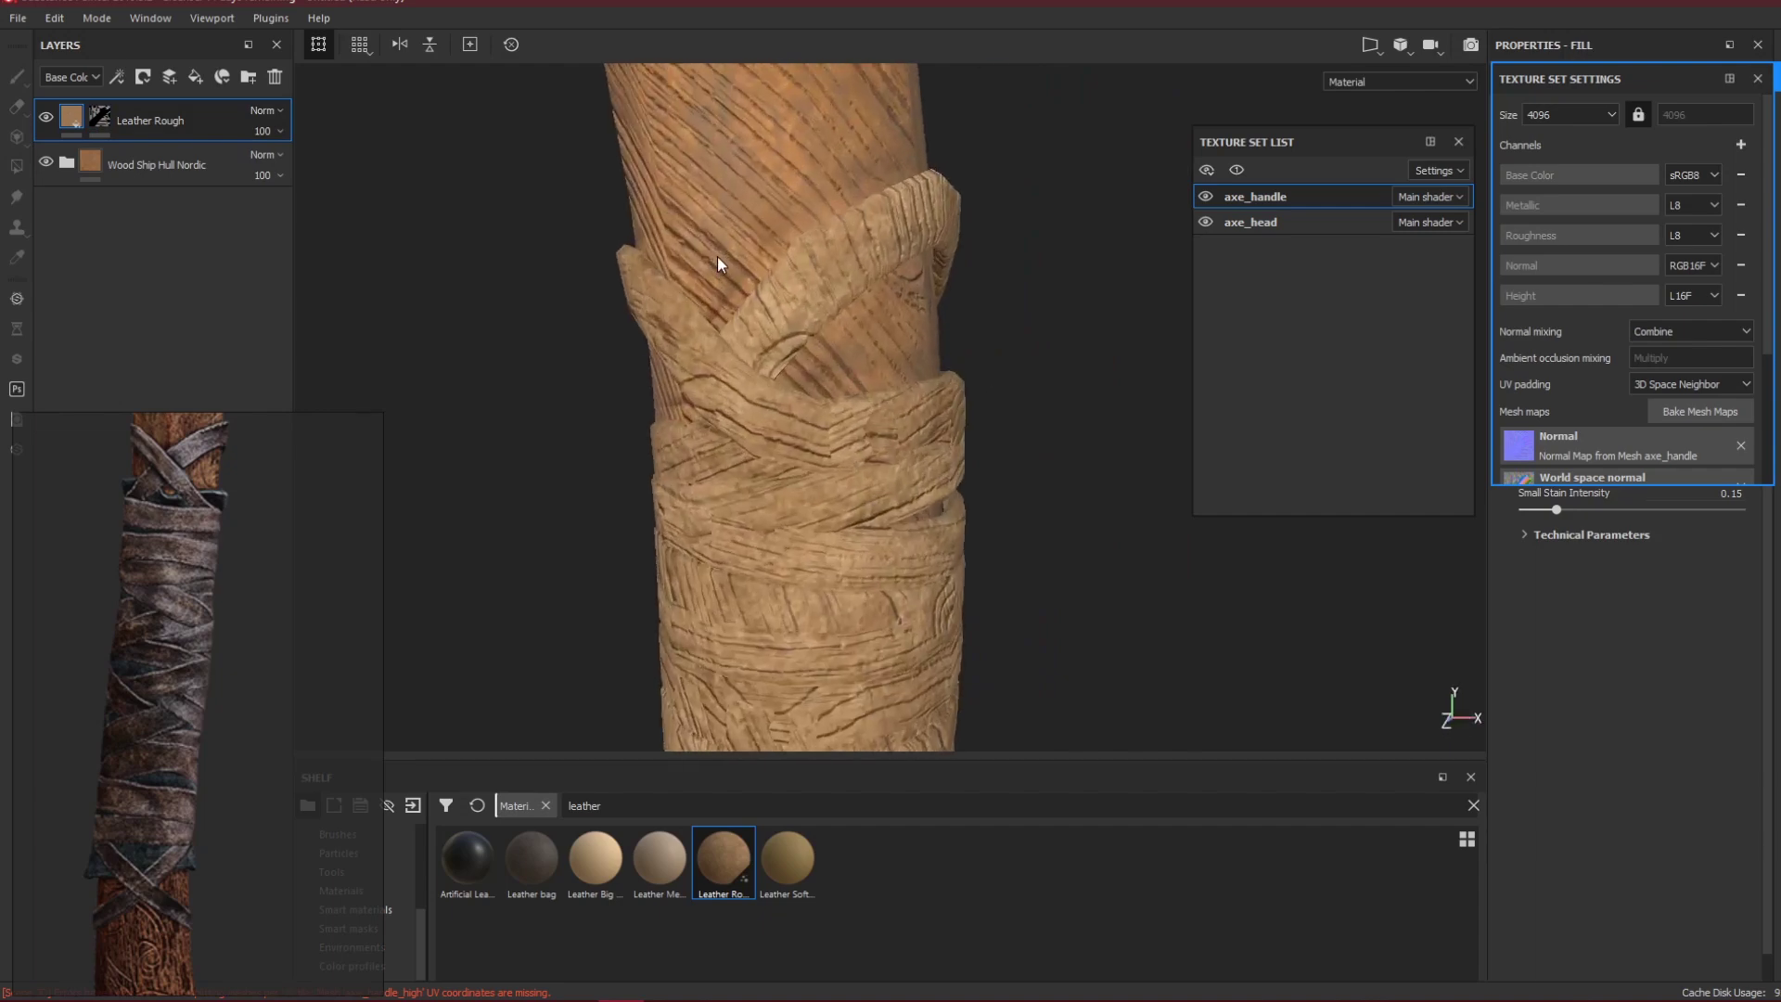
left_click_drag(716, 260, 767, 312, "alt")
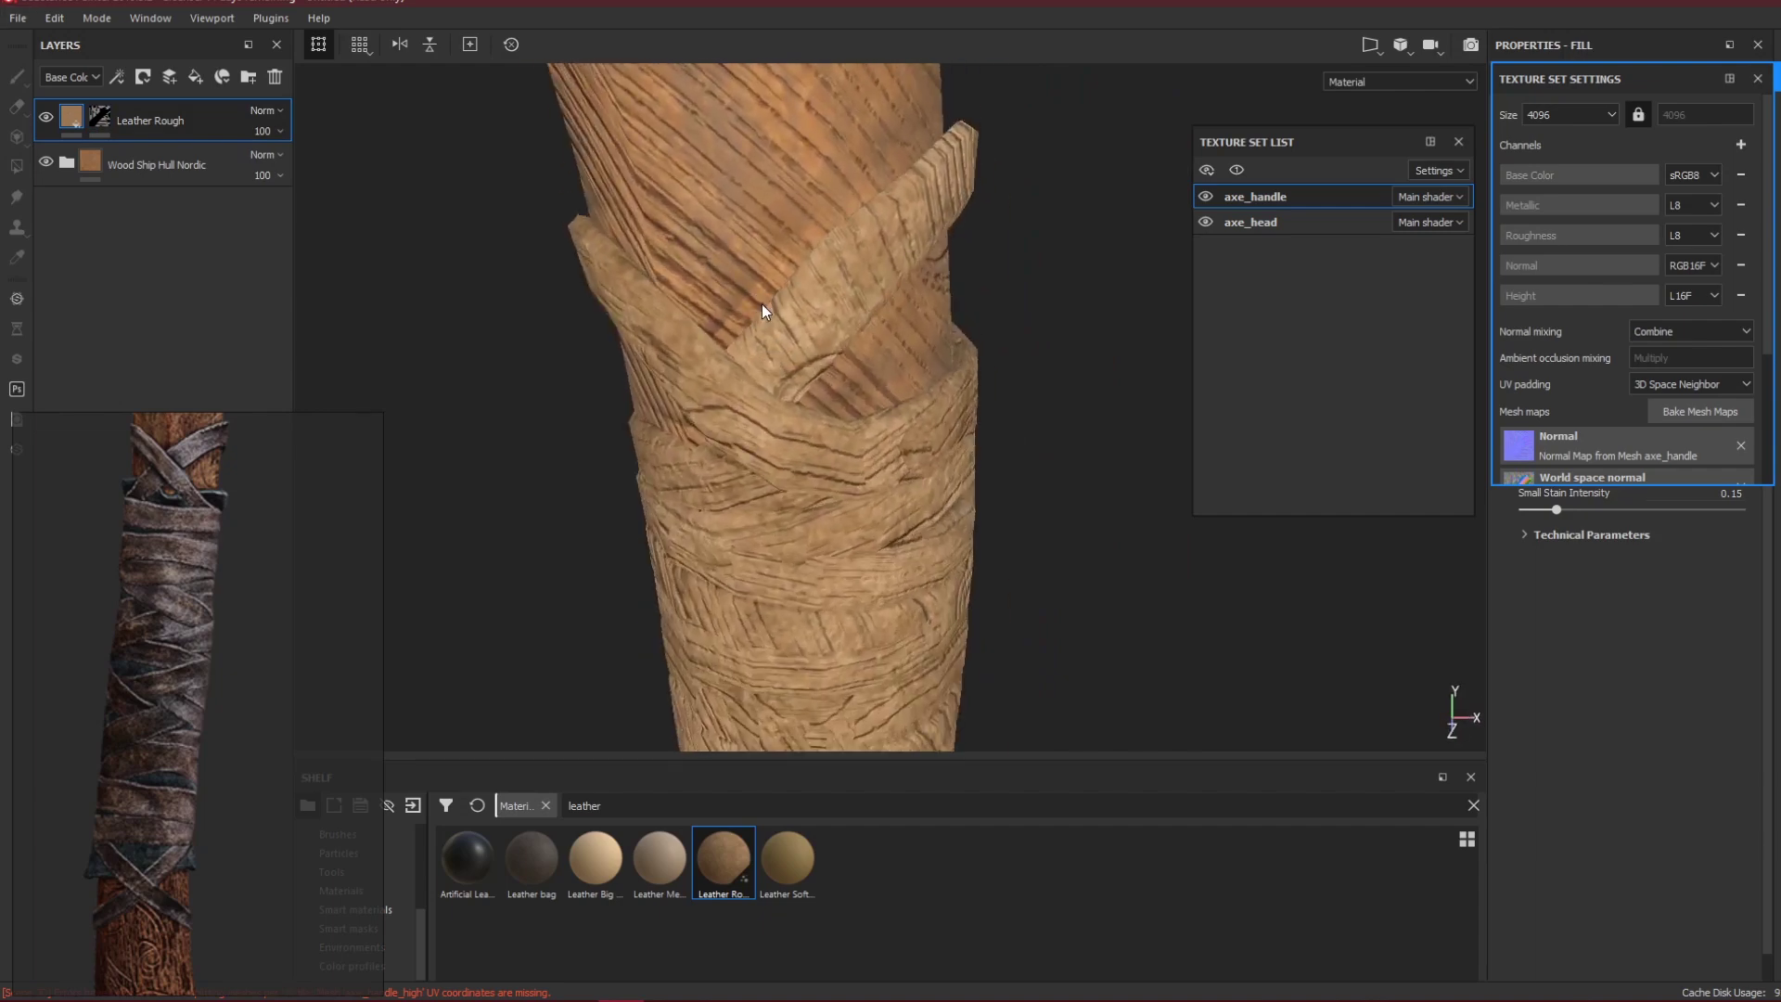
scroll(768, 317, "down", 4)
left_click(45, 163)
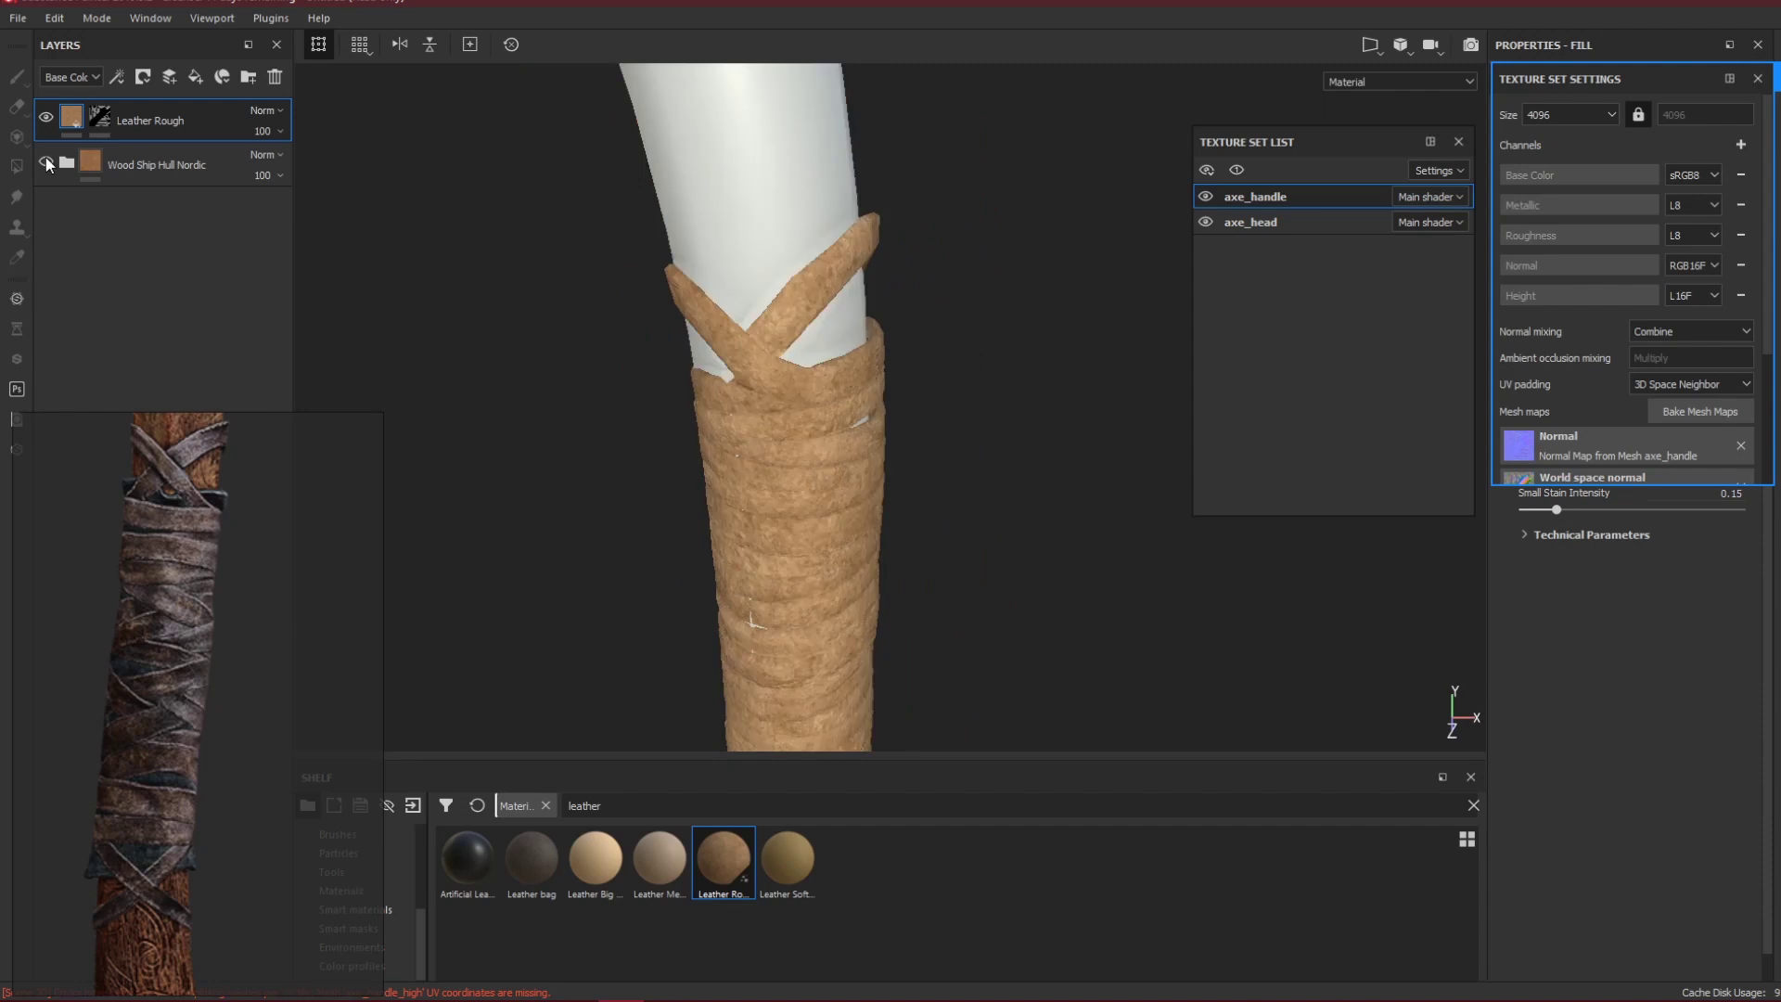
left_click(45, 162)
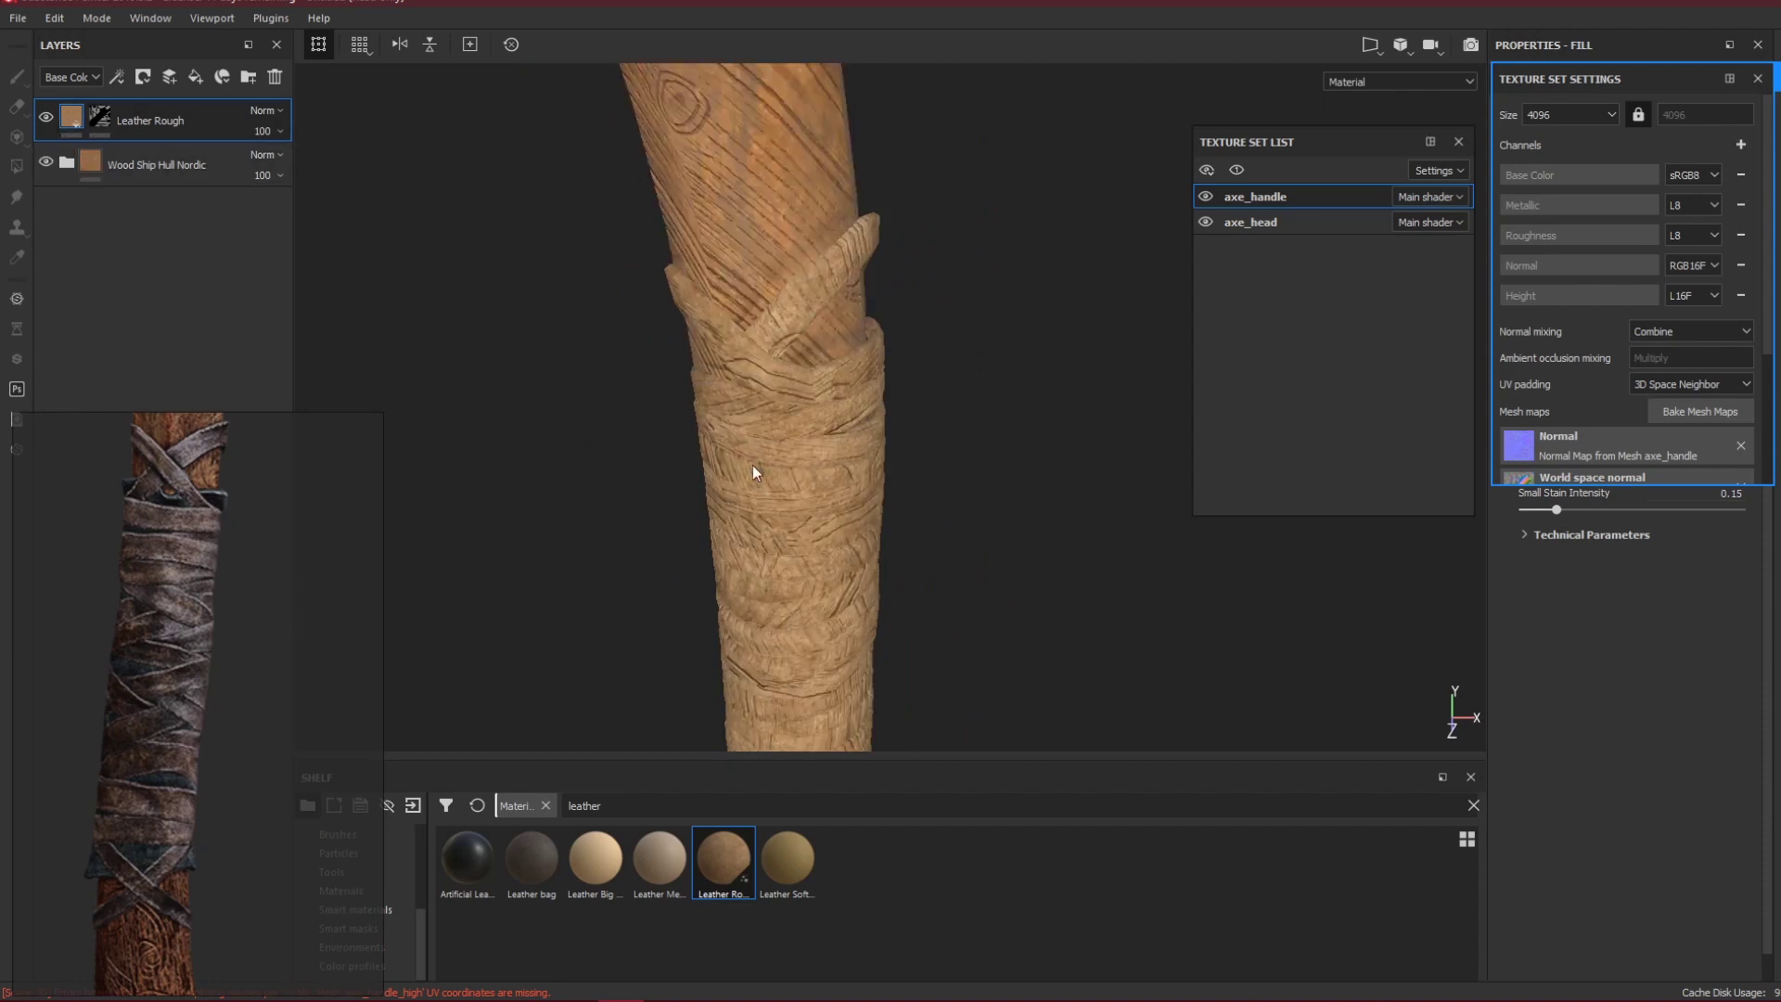
middle_click_drag(755, 469, 815, 278)
middle_click_drag(851, 470, 854, 518, "alt")
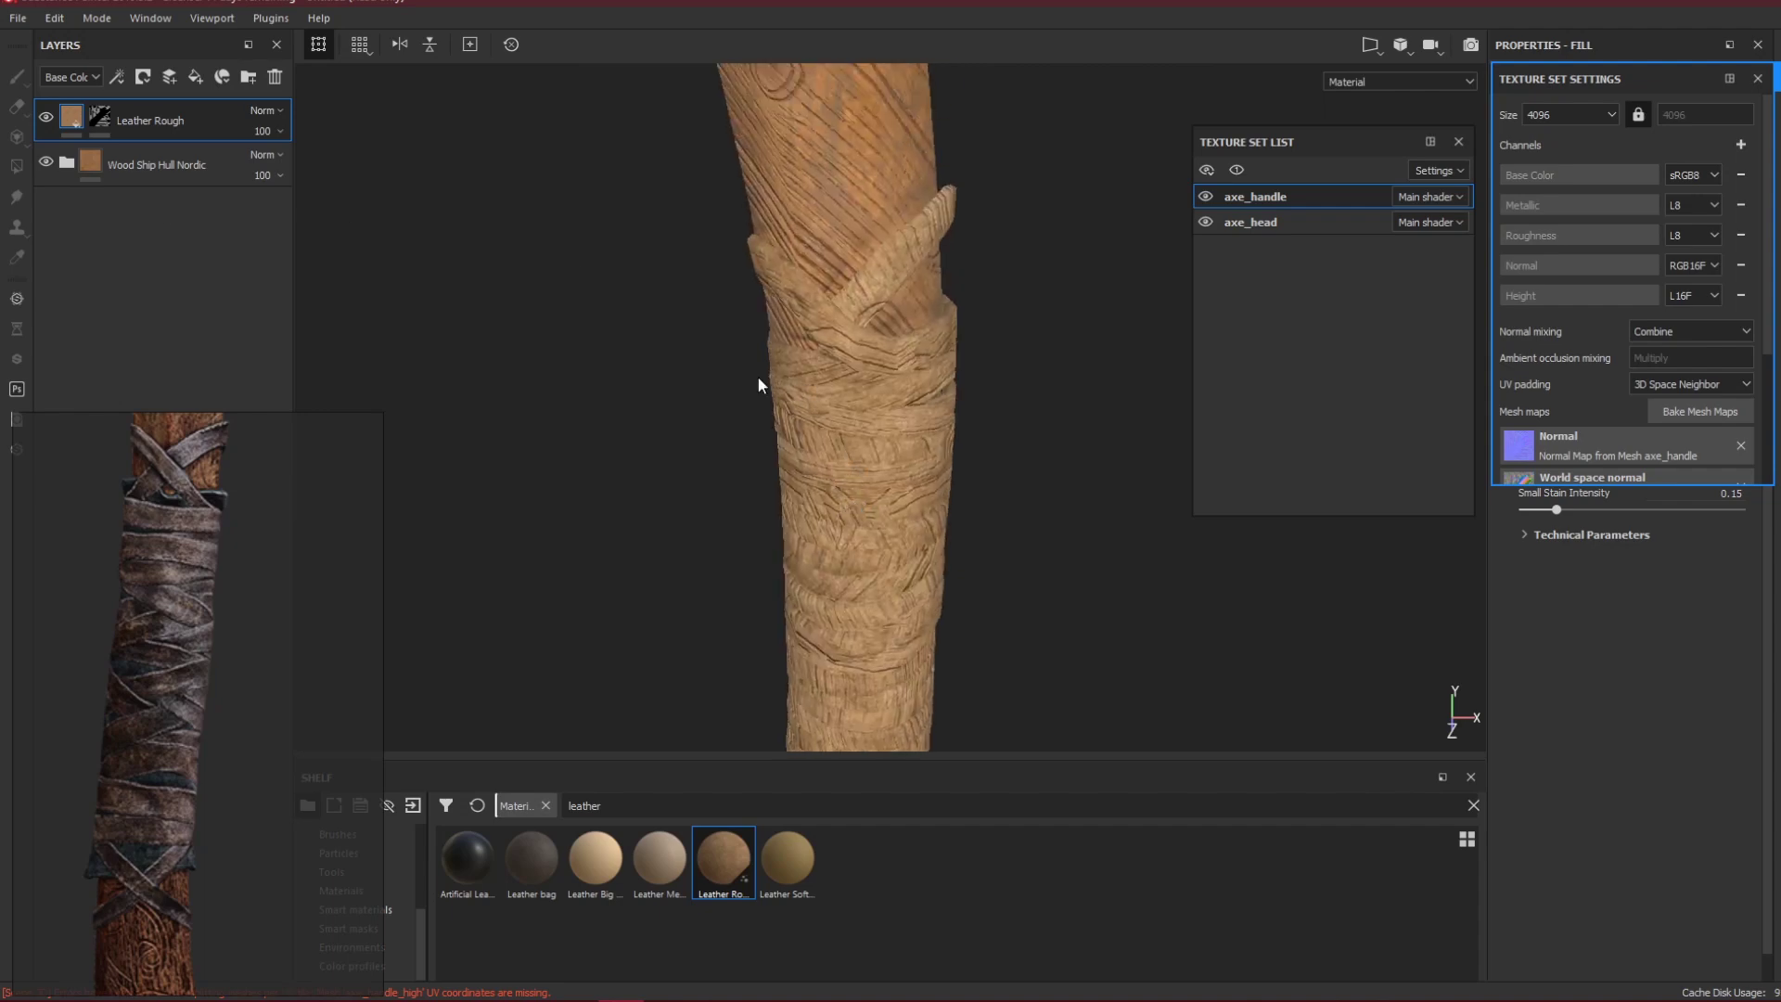
Expand the Wood Ship Hull Nordic group to show its layers.
left_click(66, 165)
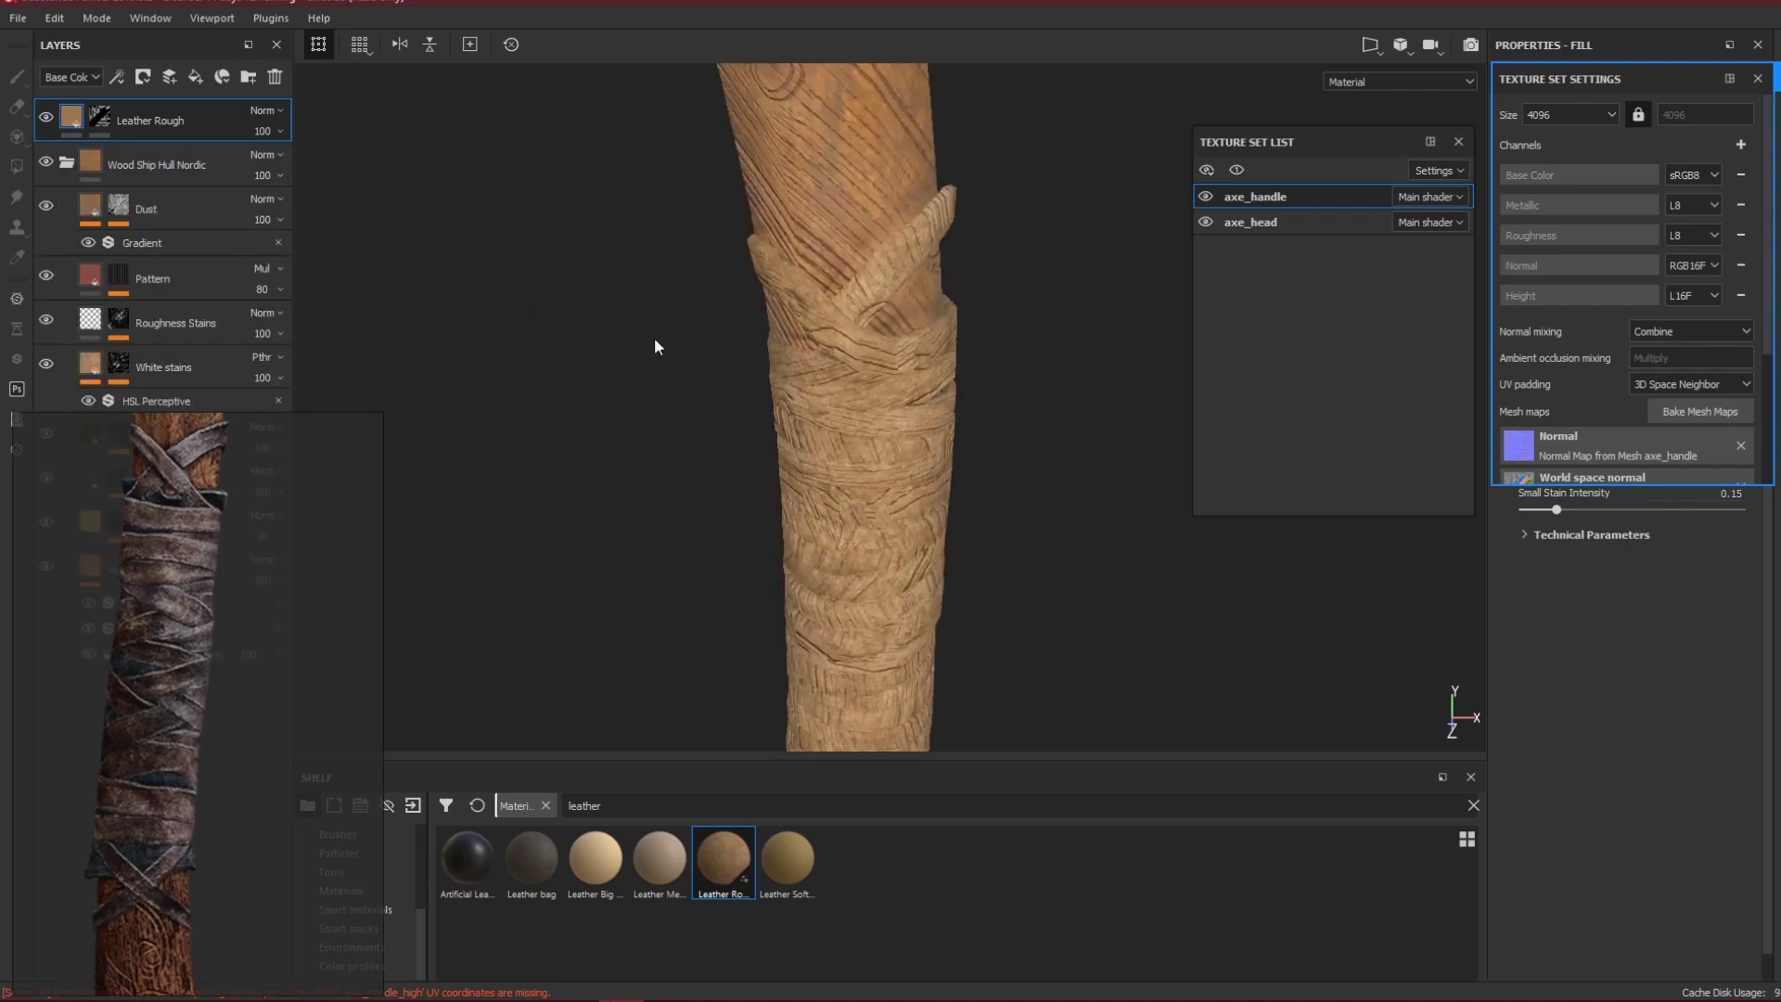
scroll(770, 369, "down", 6)
left_click_drag(770, 370, 1104, 370, "alt")
right_click_drag(1105, 370, 1051, 136, "shift")
middle_click_drag(1050, 137, 1010, 266, "alt")
left_click_drag(1010, 265, 1009, 159, "alt")
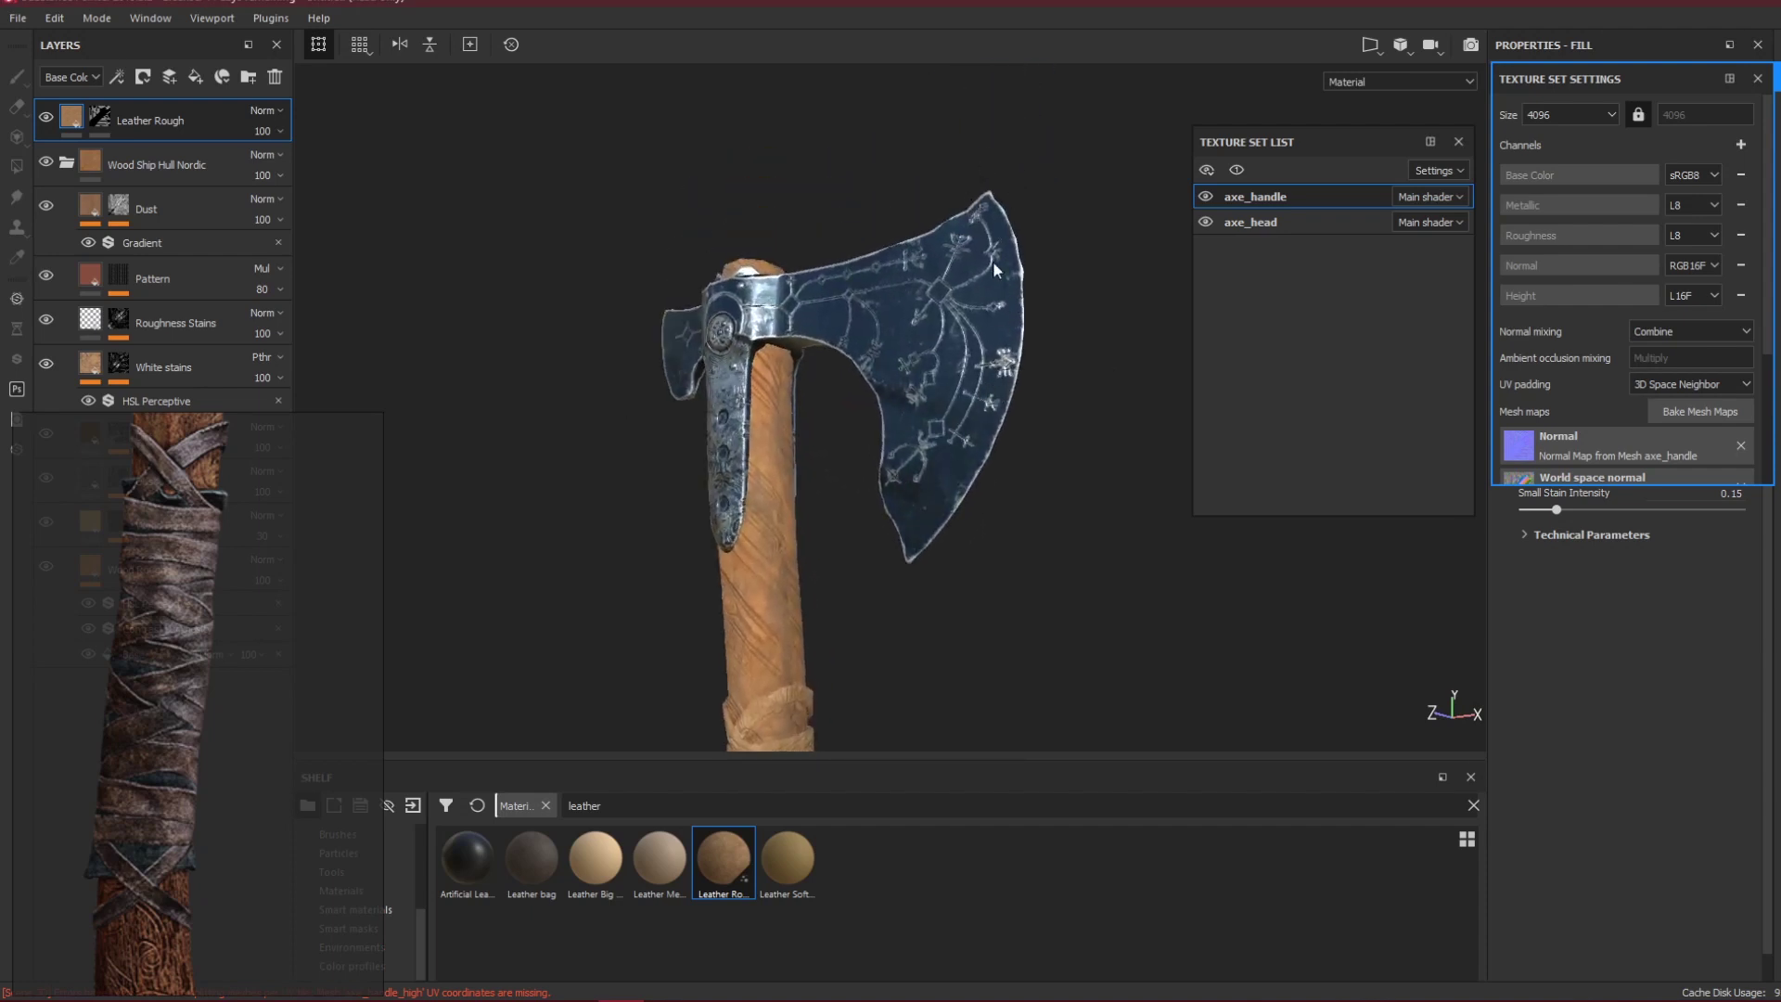
left_click_drag(910, 481, 661, 276, "alt")
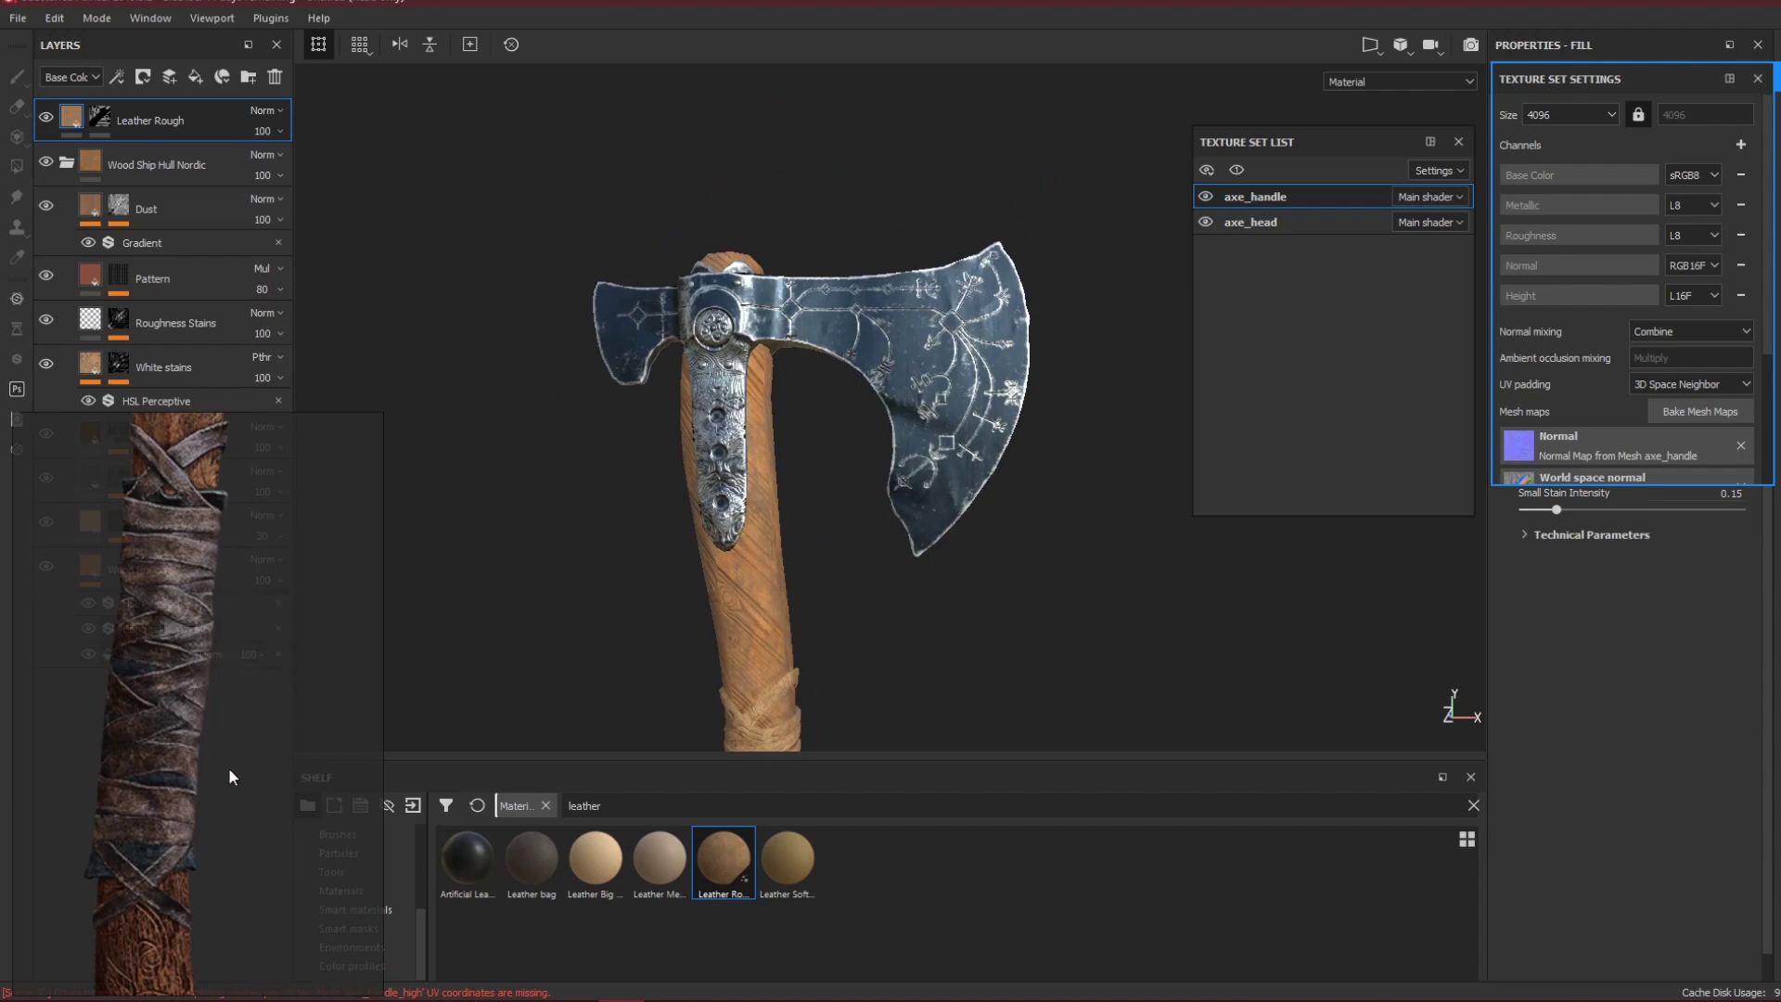
Examine the reference image of the axe, covering the head's centre plate, the medallion and the engraved blade.
key("alt+Tab")
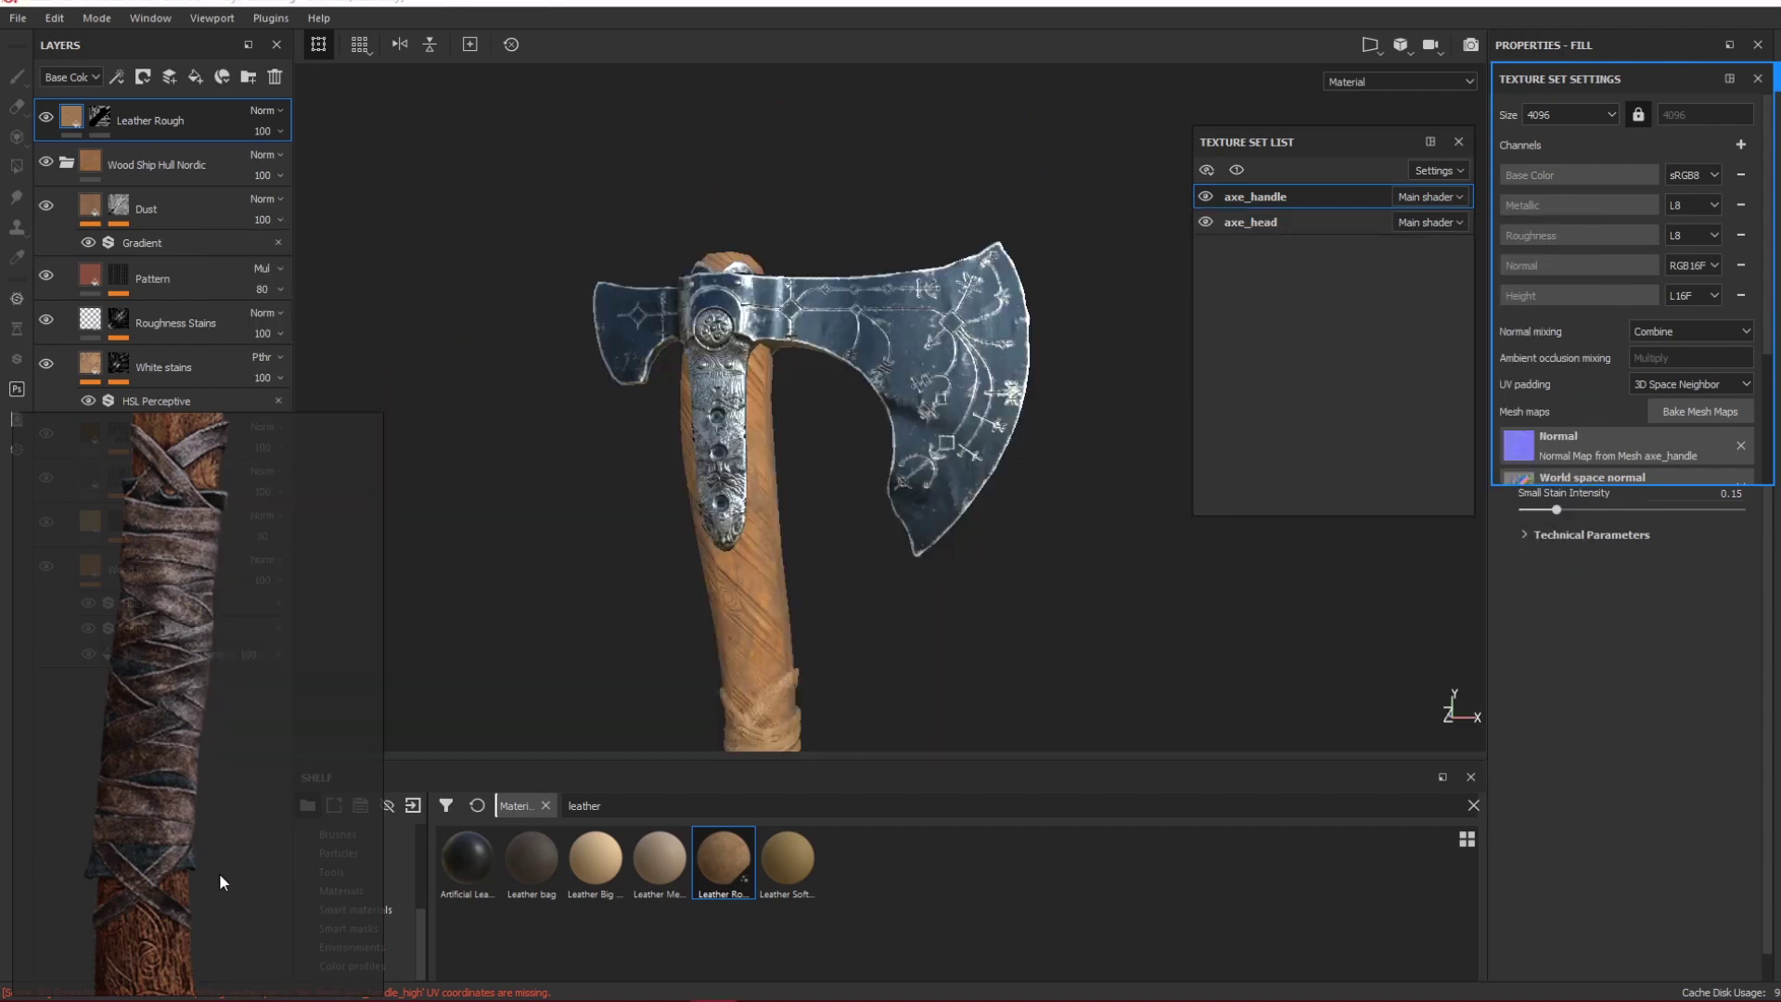
middle_click_drag(218, 872, 204, 760)
middle_click_drag(200, 519, 223, 911)
middle_click_drag(211, 441, 206, 865)
middle_click_drag(106, 459, 292, 599)
middle_click_drag(362, 730, 219, 759)
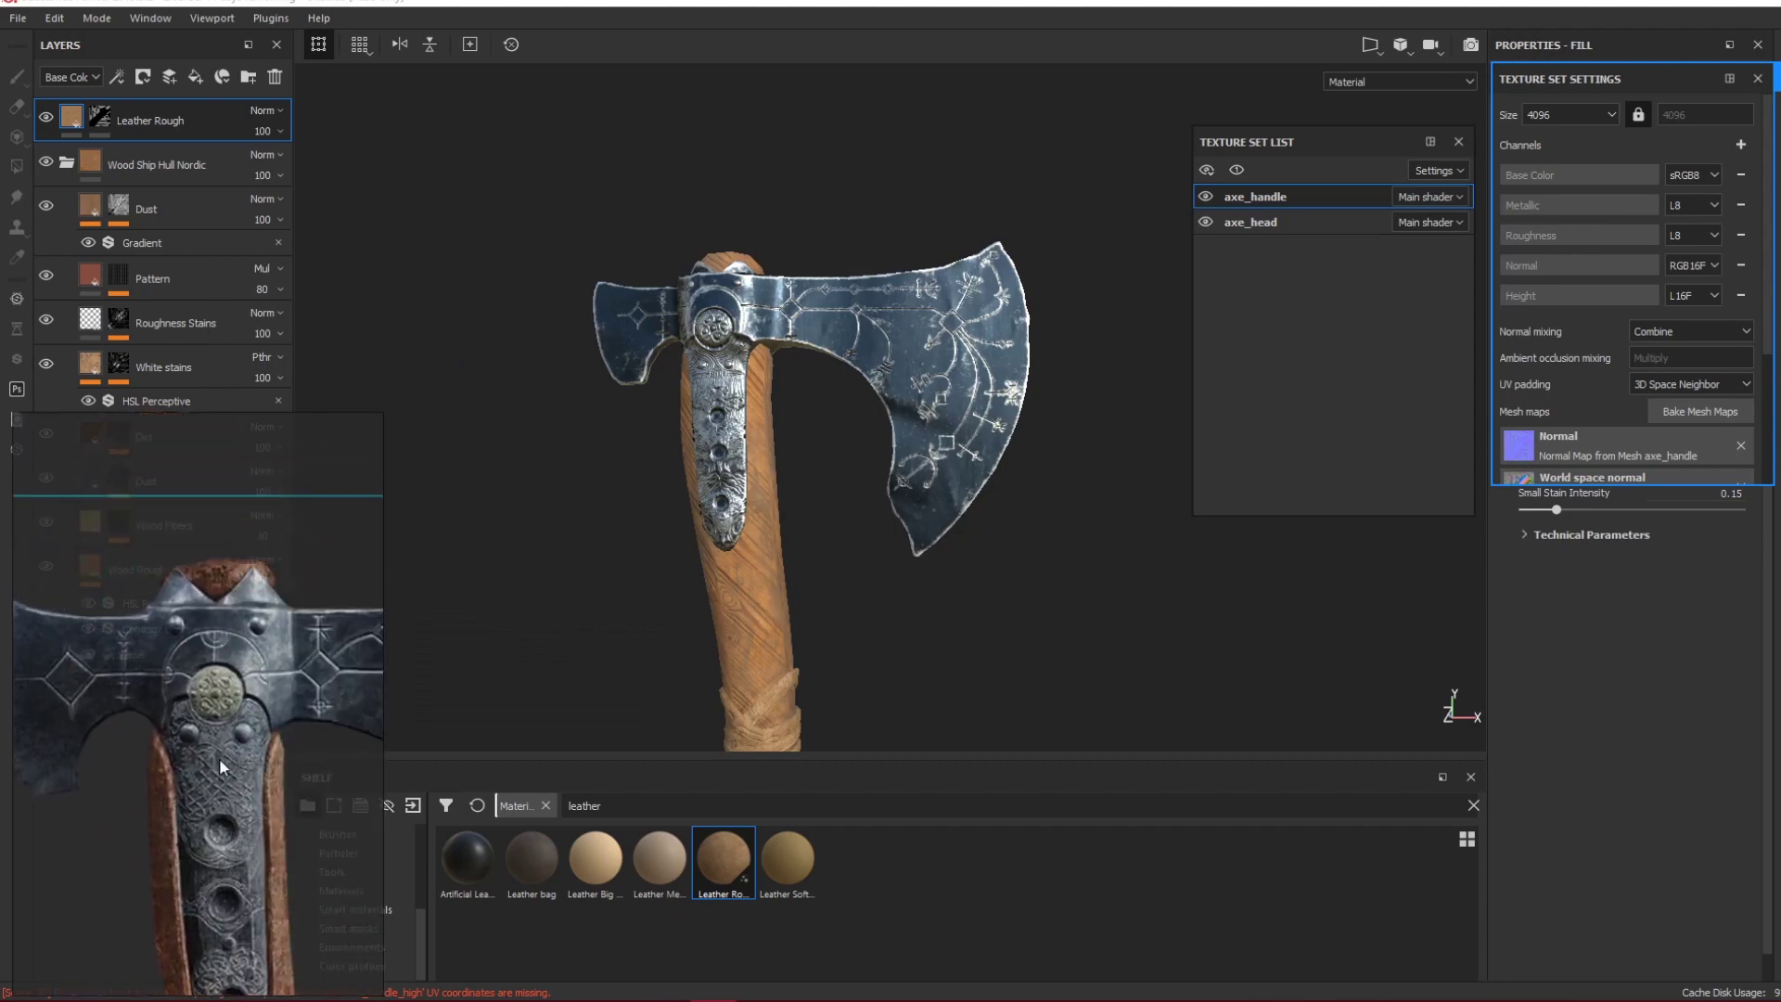
middle_click_drag(372, 761, 202, 721)
middle_click_drag(326, 721, 5, 684)
middle_click_drag(315, 566, 298, 597)
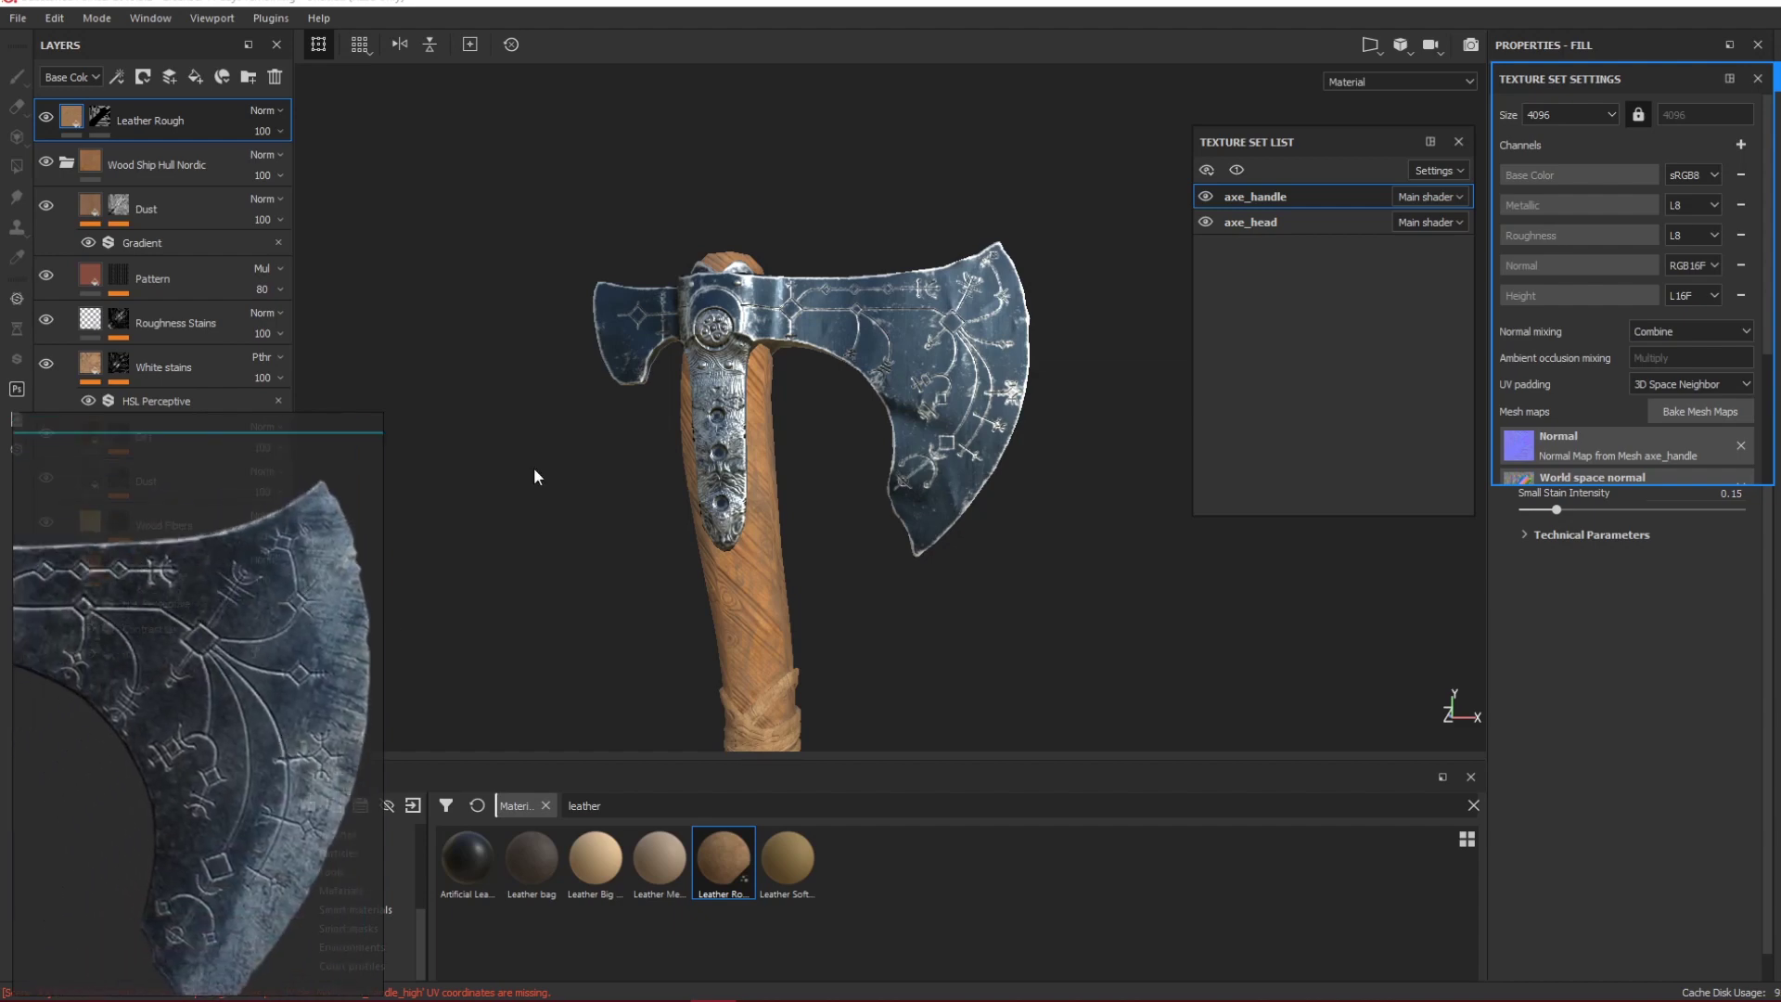
middle_click_drag(145, 645, 186, 669)
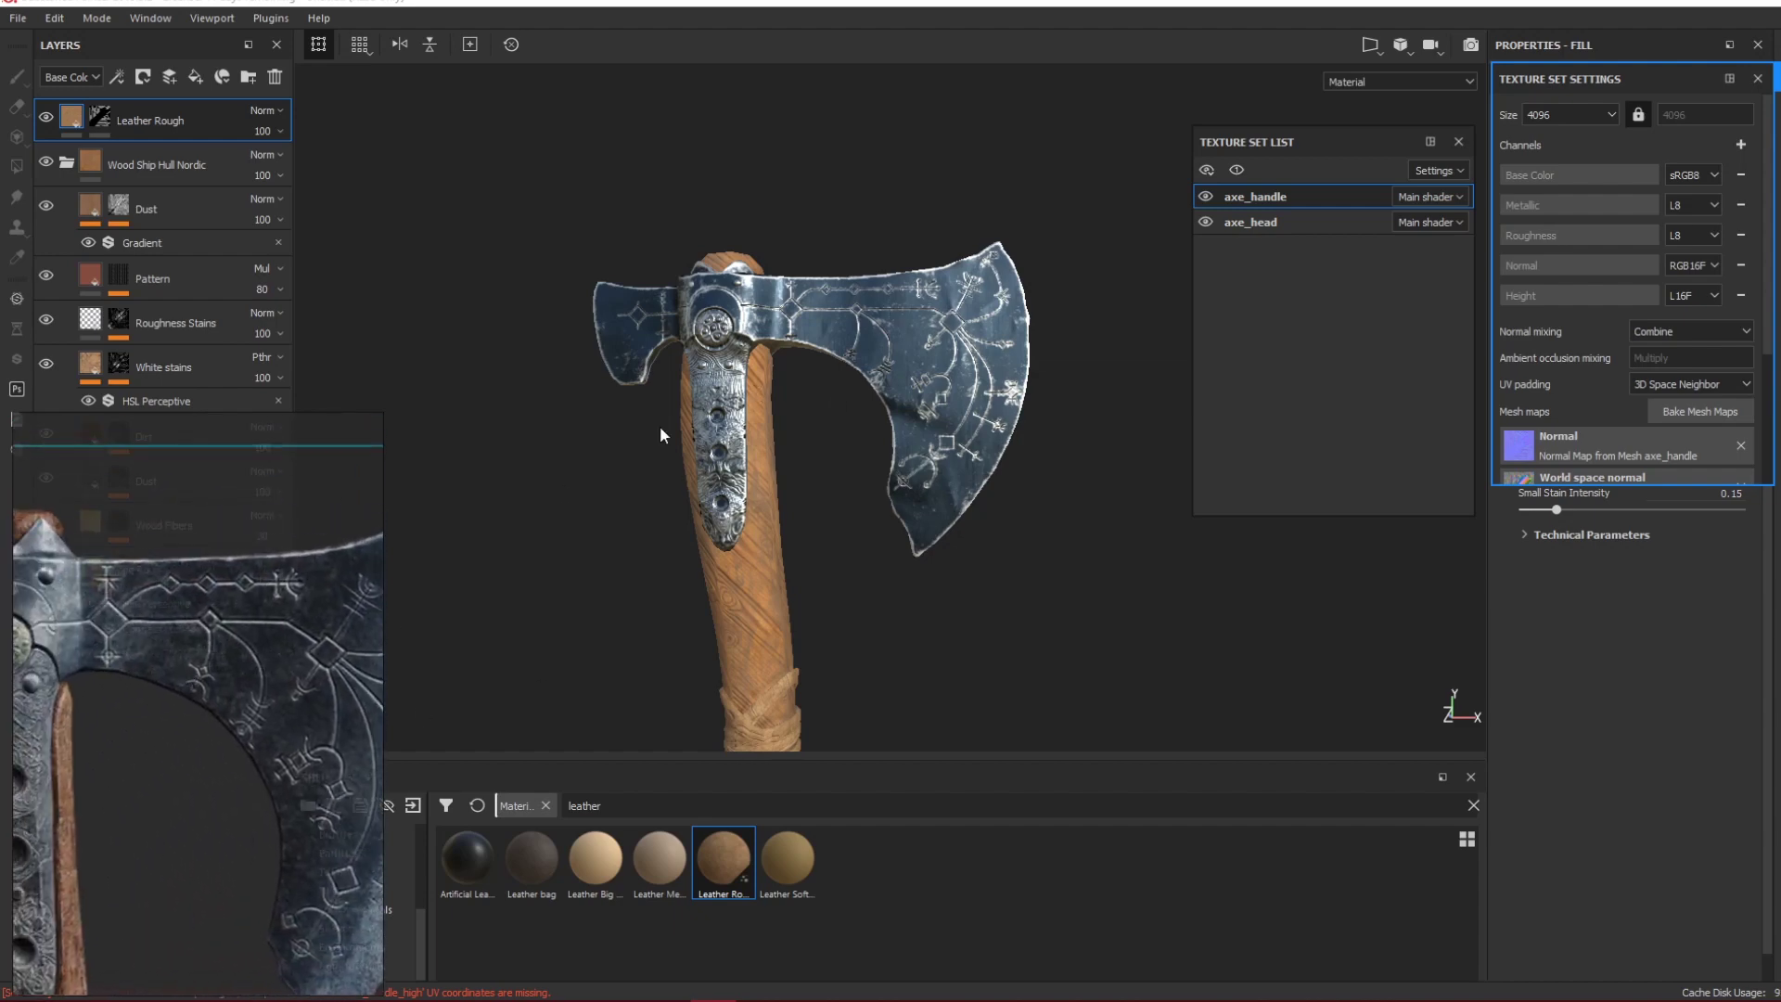
middle_click_drag(133, 584, 286, 577)
middle_click_drag(137, 639, 222, 620)
scroll(724, 393, "up", 2)
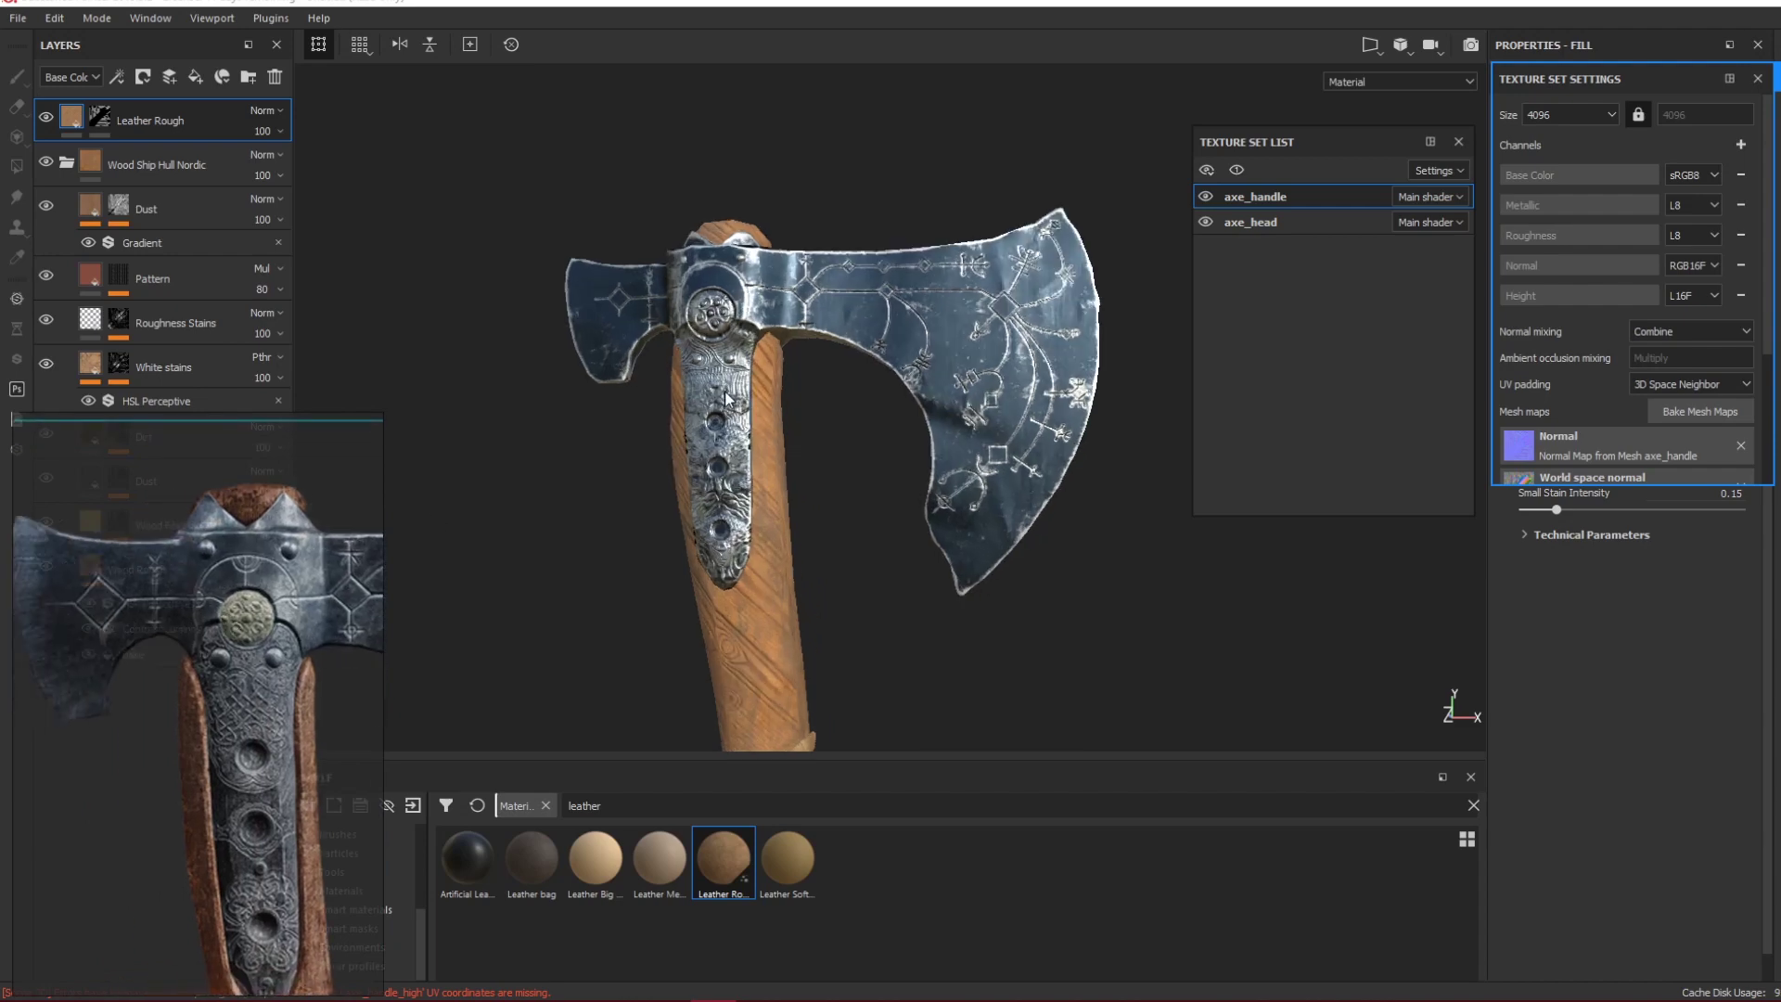
Compare the model's axe head metal, rivets, medallion and engravings with the reference image from several angles.
scroll(724, 394, "up", 6)
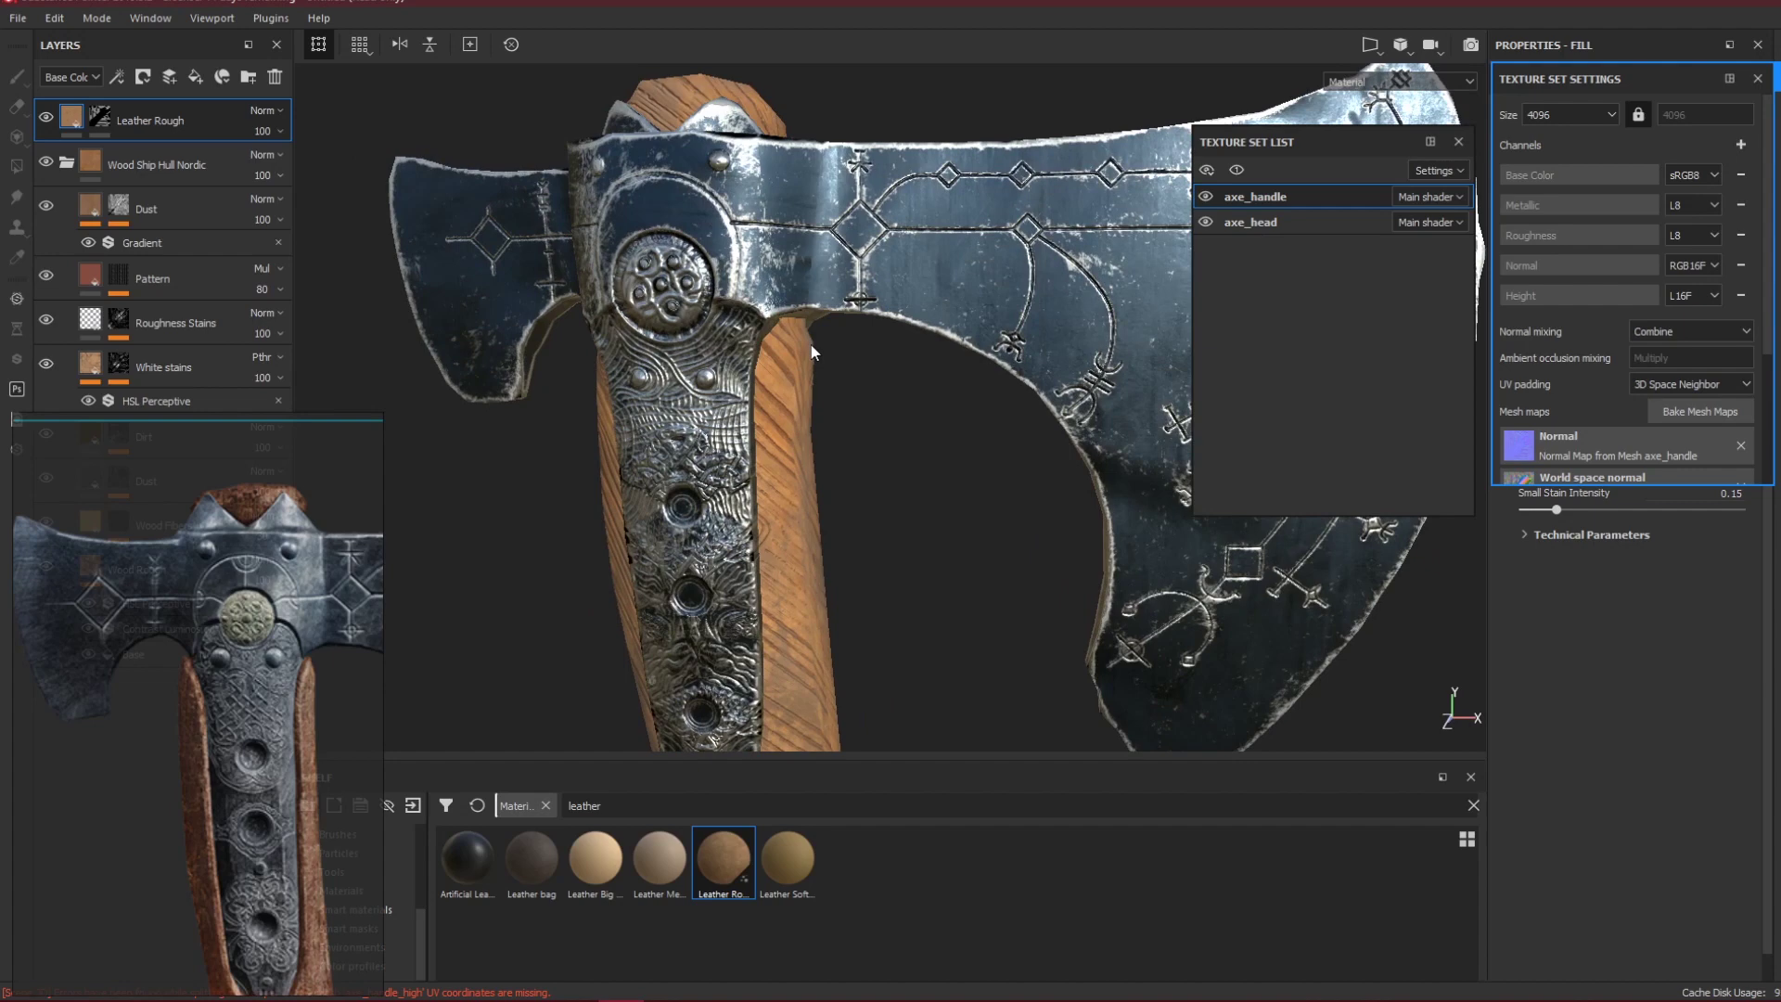
left_click_drag(868, 224, 832, 196, "alt")
middle_click_drag(135, 649, 79, 644)
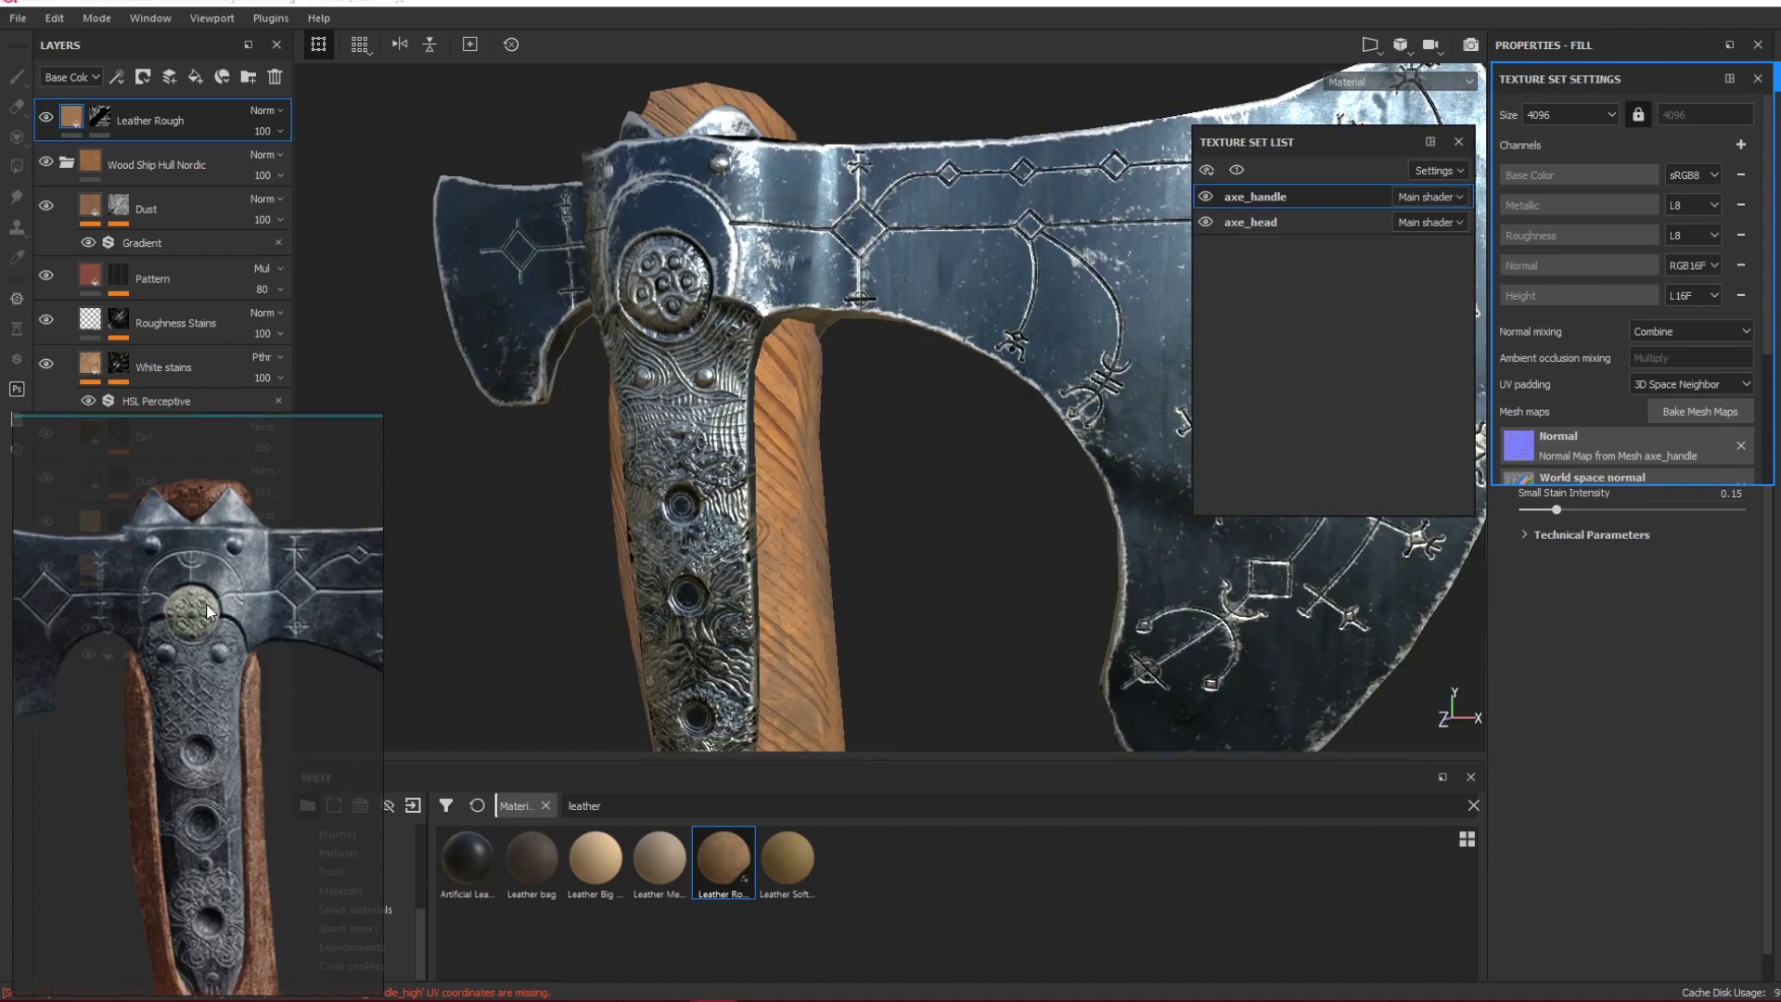
middle_click_drag(209, 608, 237, 636)
left_click_drag(955, 352, 869, 326, "alt")
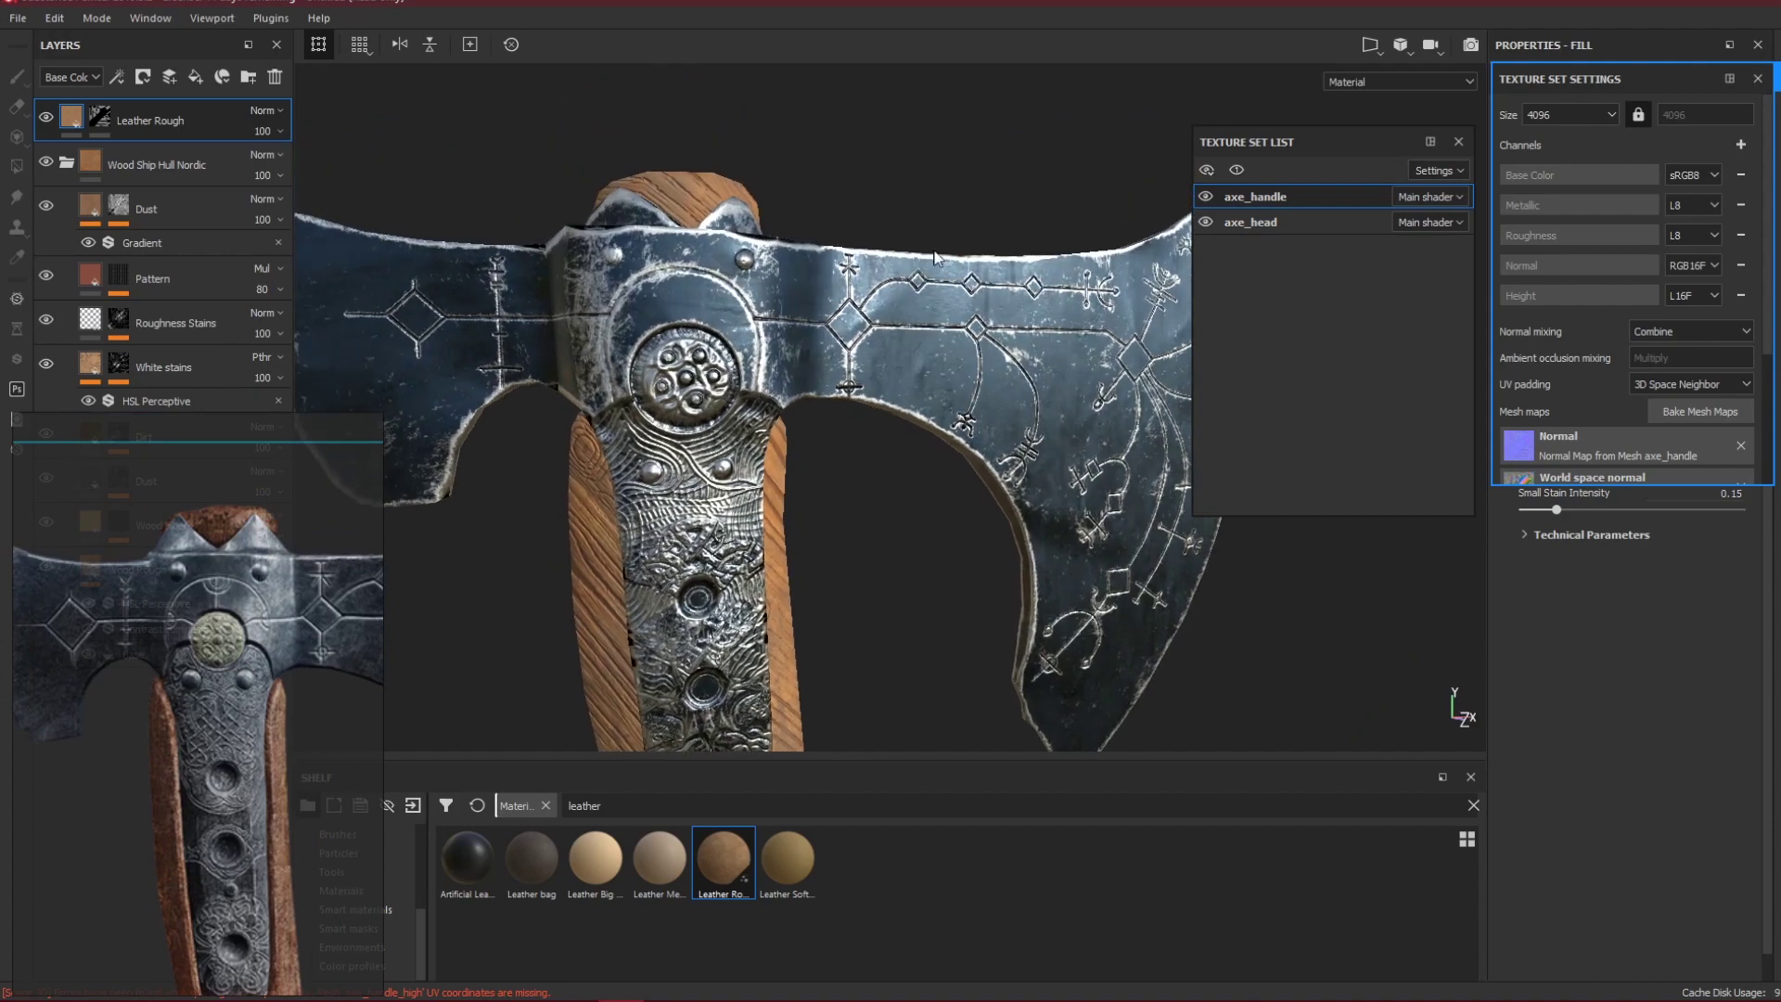
left_click_drag(701, 176, 777, 362, "alt")
scroll(226, 608, "down", 4)
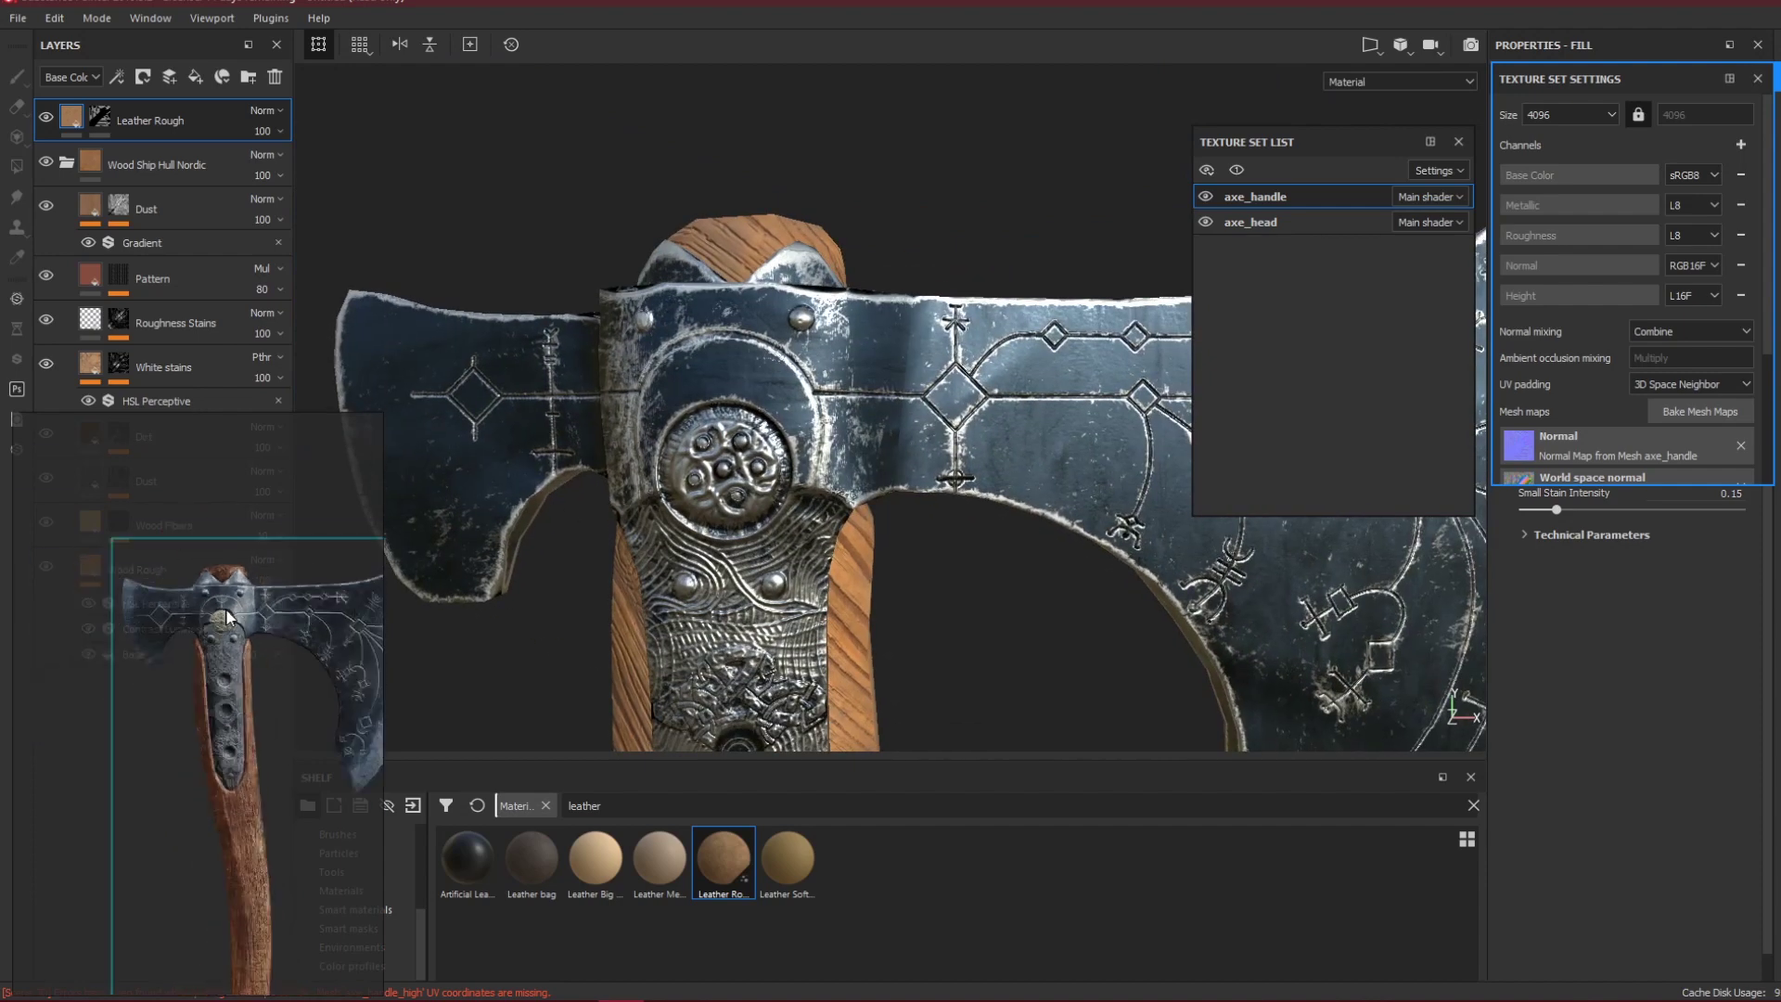
scroll(227, 608, "up", 8)
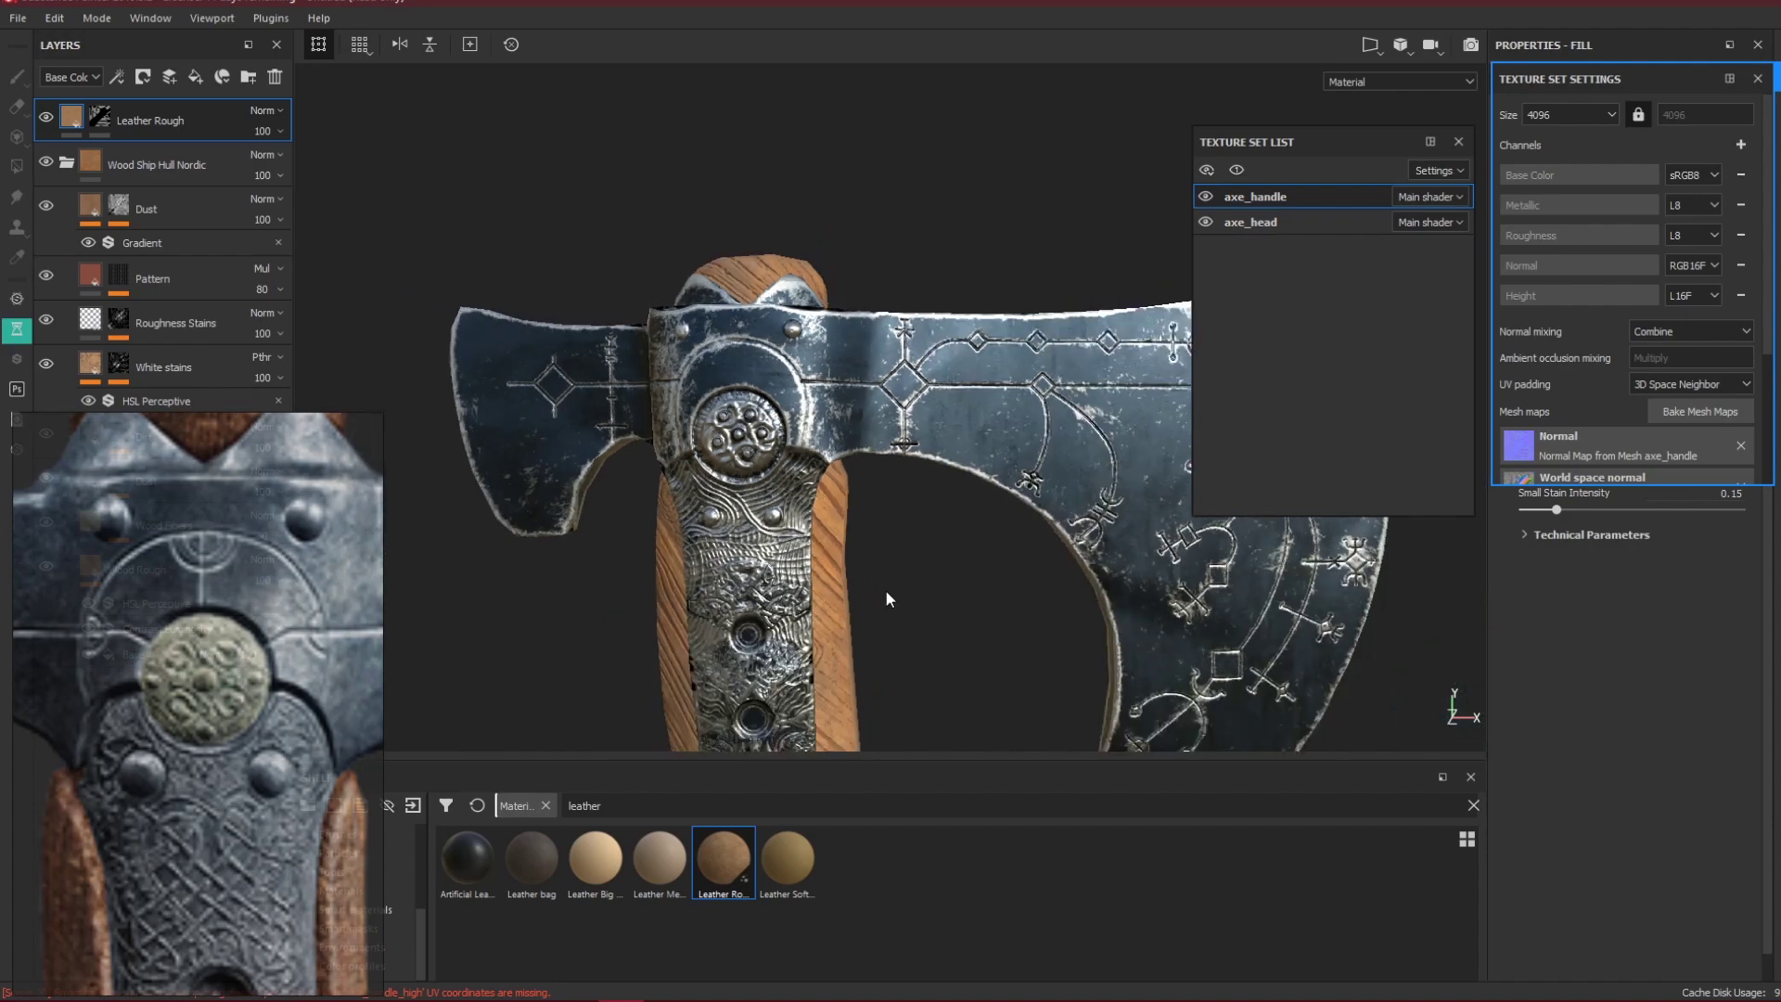
left_click_drag(885, 588, 797, 591, "alt")
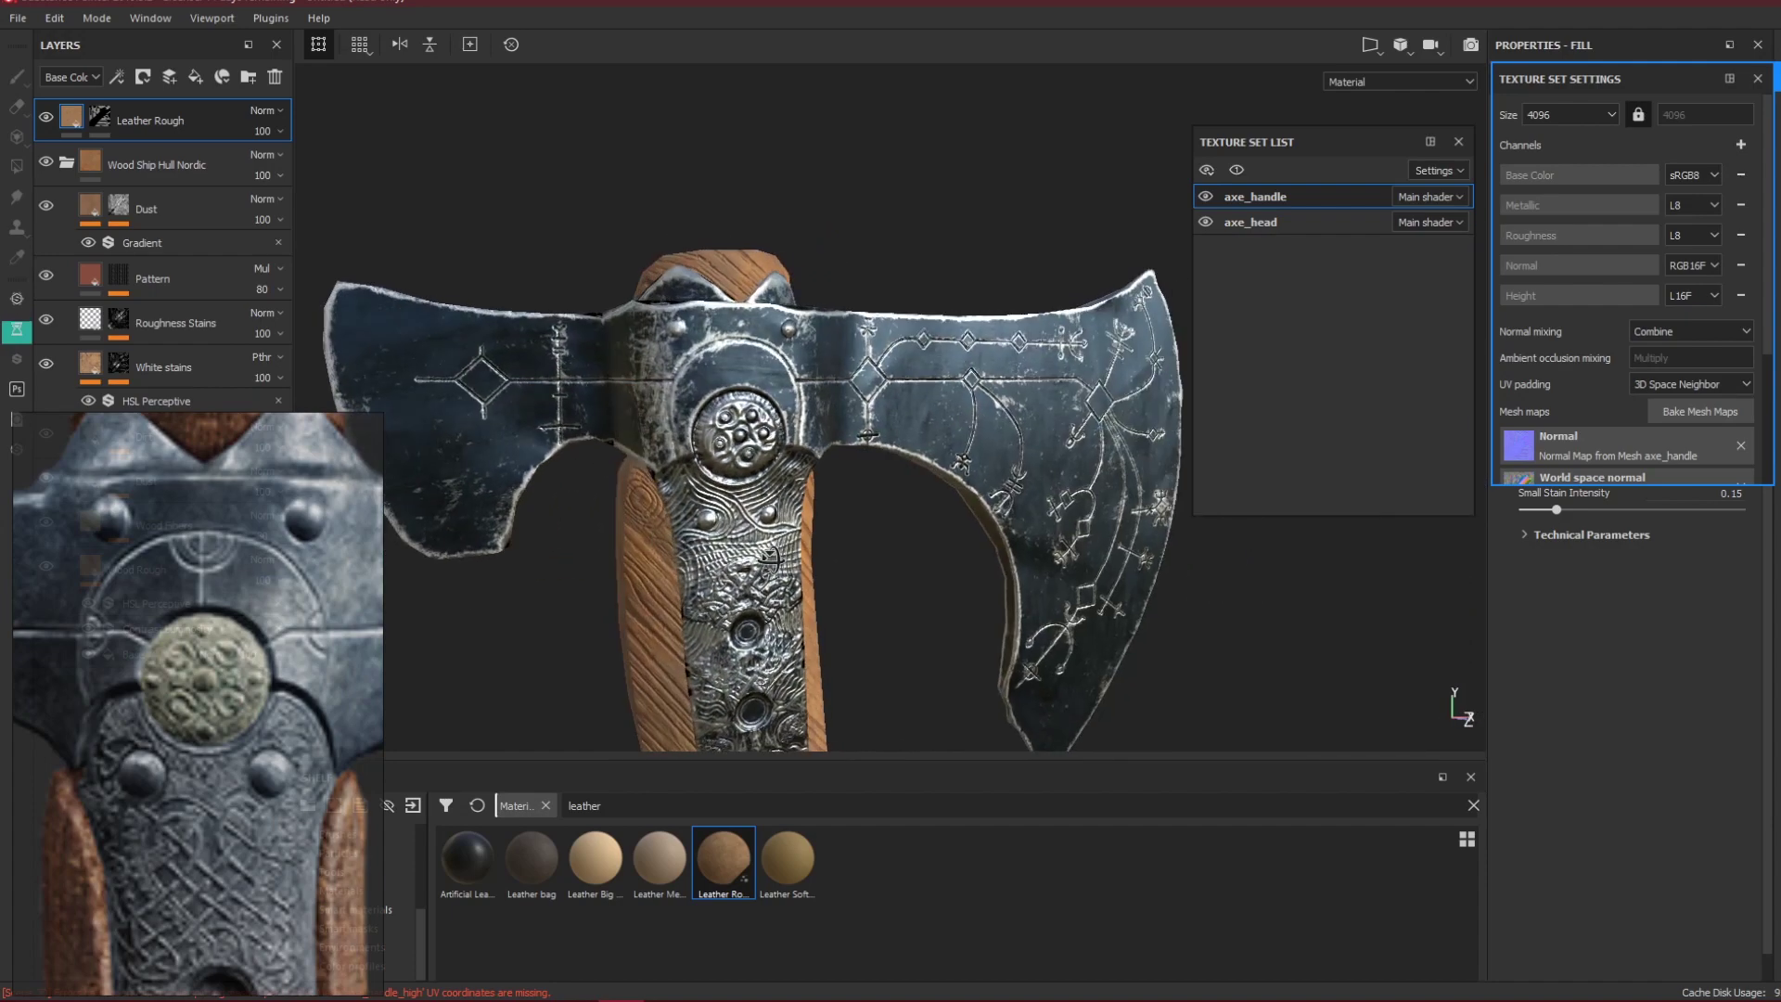
left_click_drag(898, 501, 809, 555, "alt")
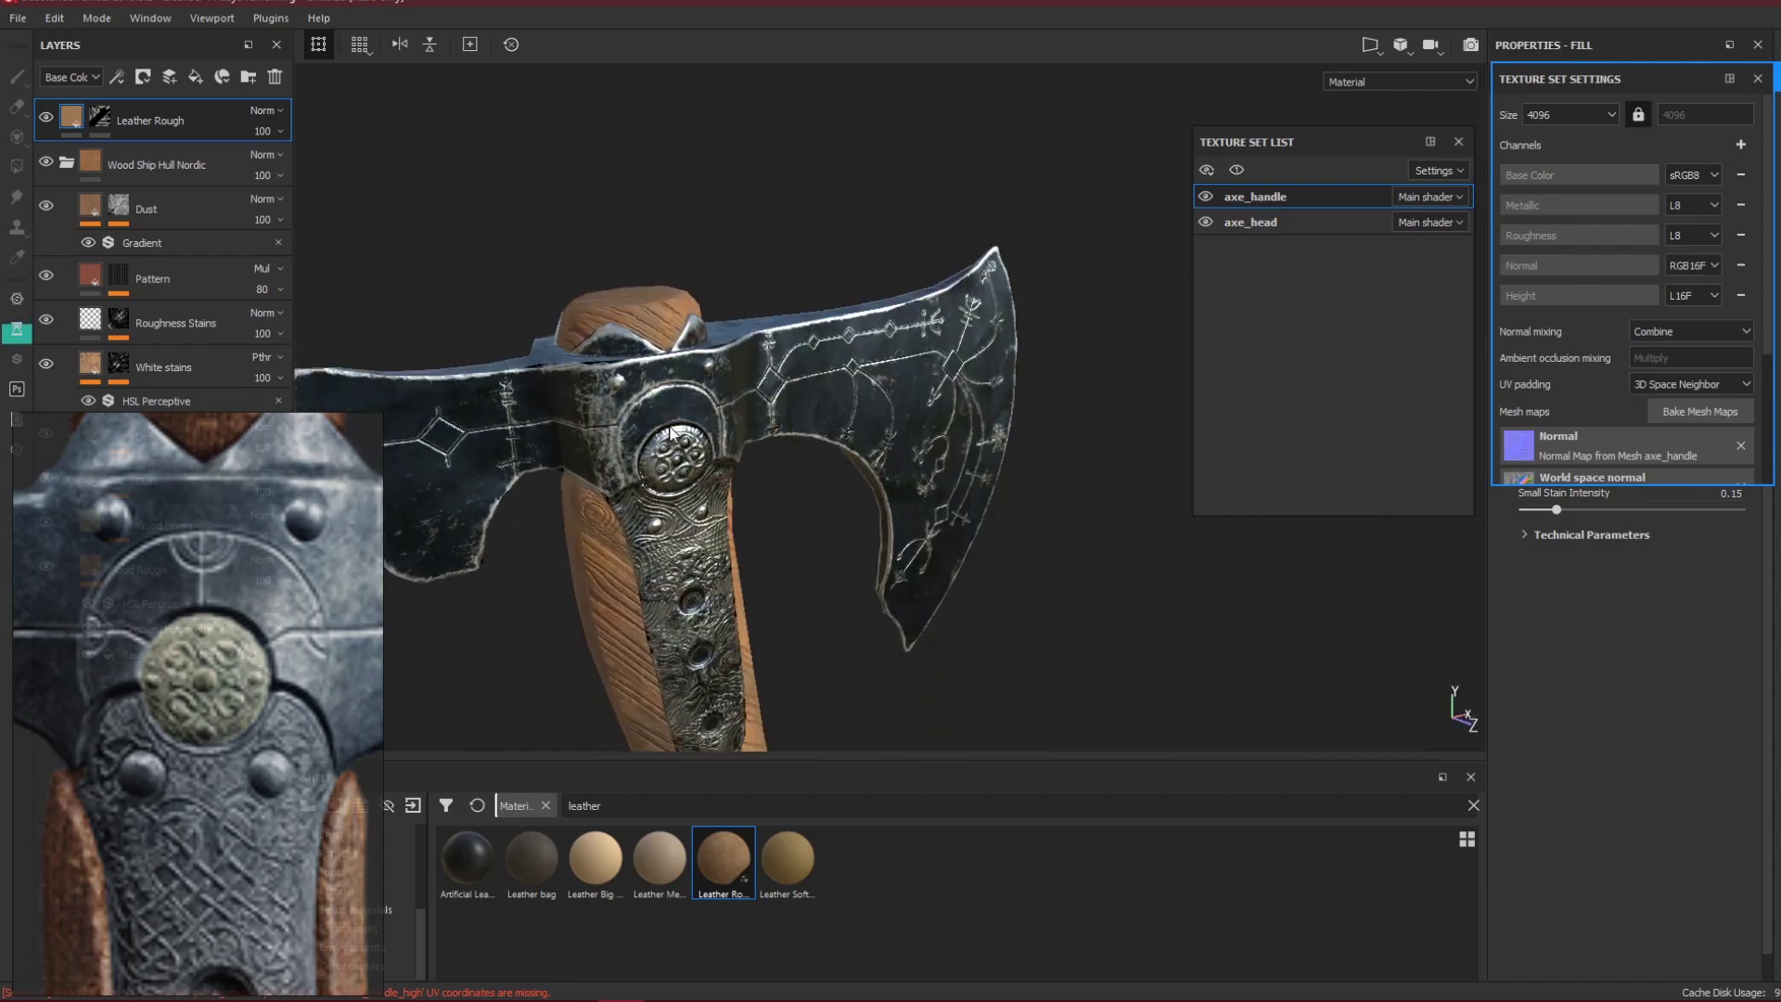
left_click_drag(673, 431, 750, 665, "alt")
middle_click_drag(747, 665, 593, 118, "alt")
middle_click_drag(597, 501, 684, 350, "alt")
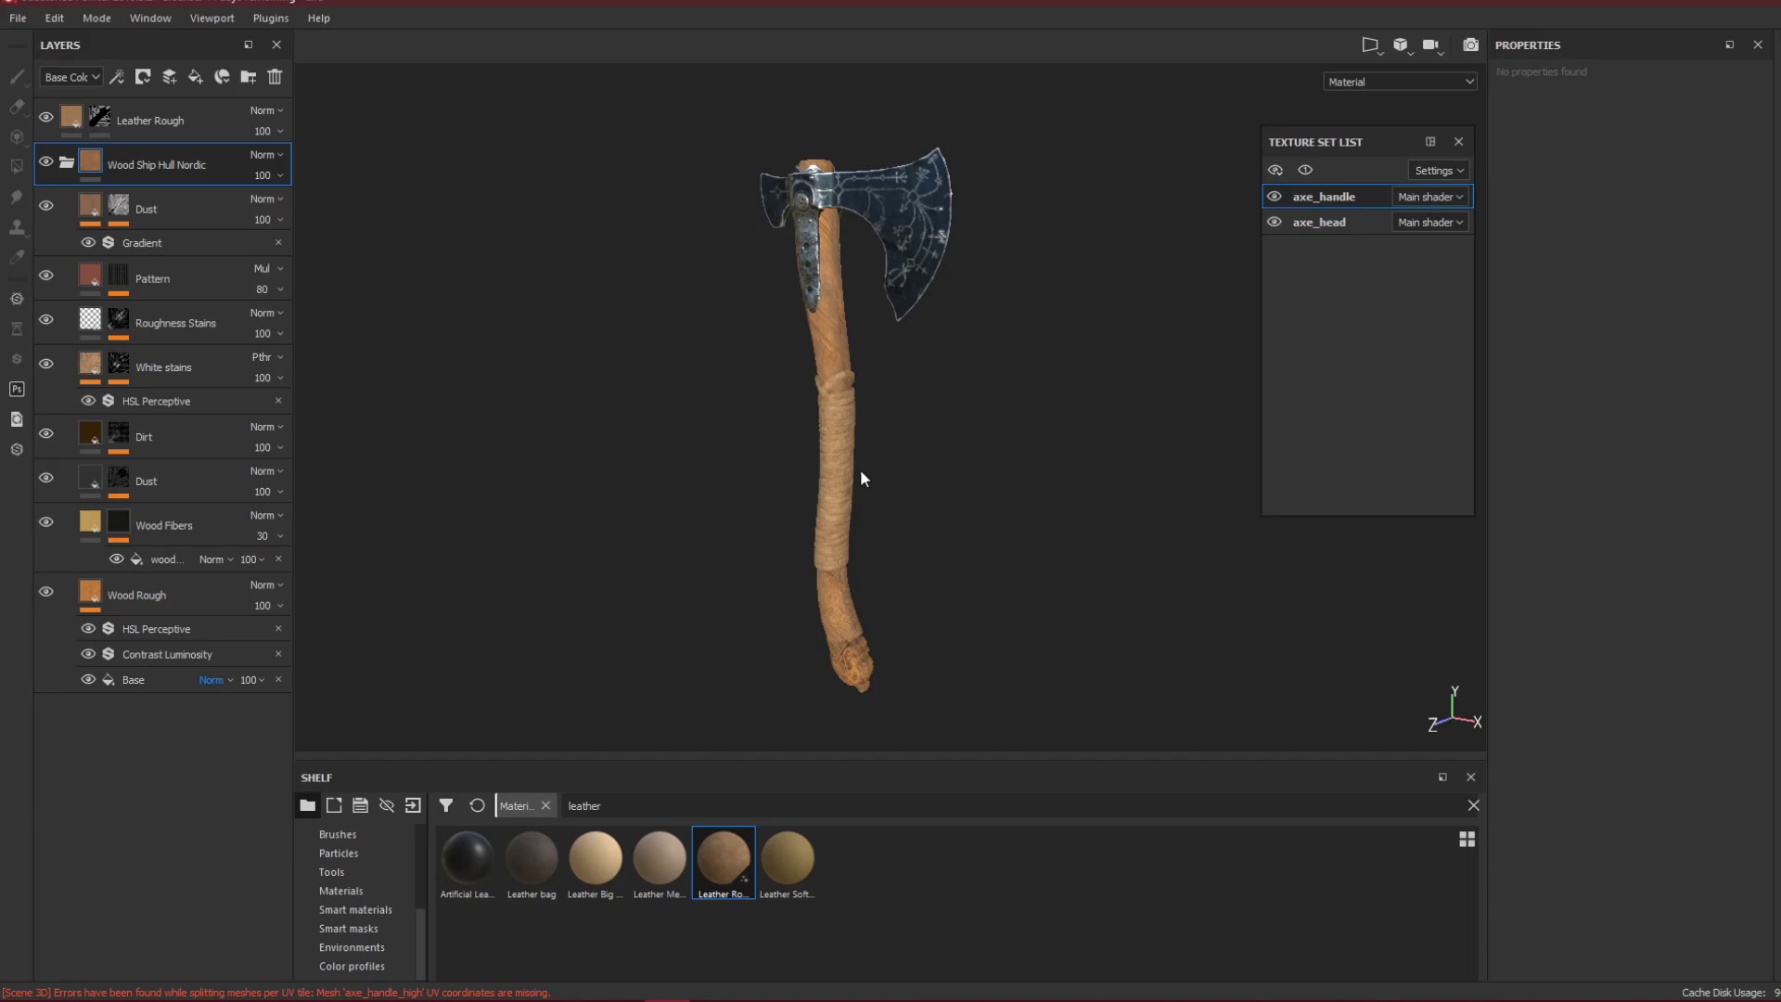
Add a black mask to the Wood Ship Hull Nordic group.
scroll(860, 473, "up", 1)
scroll(857, 480, "up", 3)
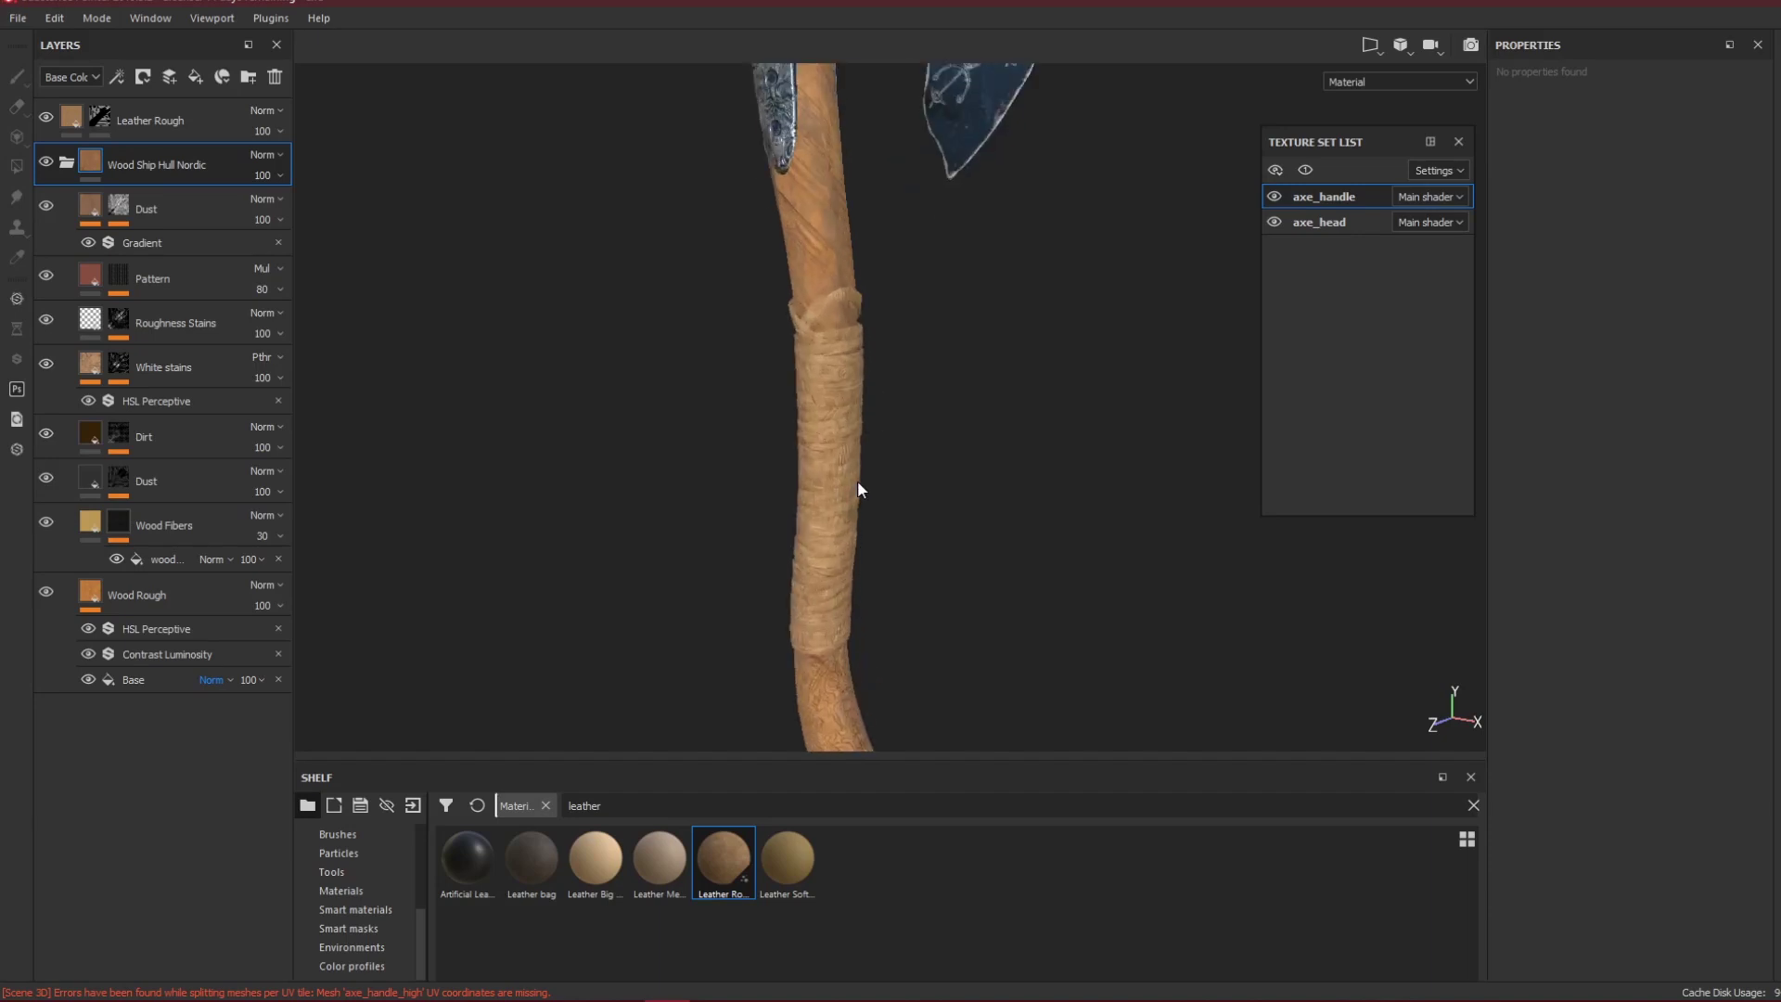
scroll(859, 413, "up", 3)
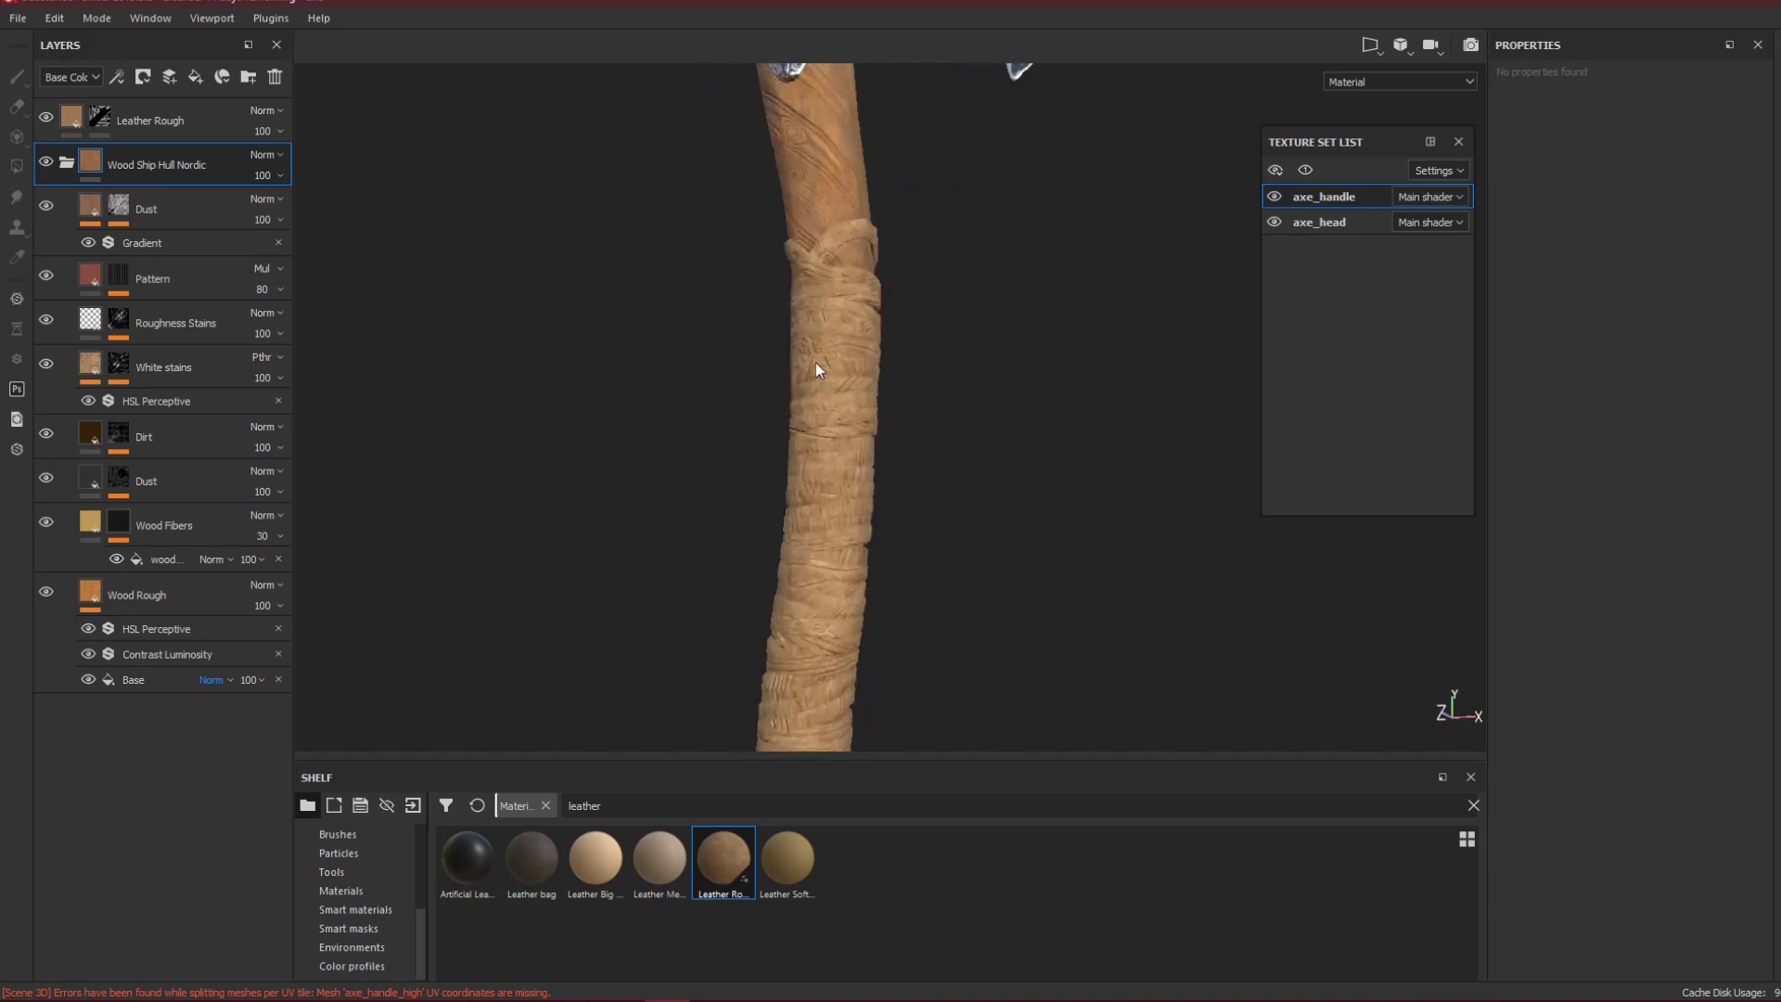
scroll(815, 364, "up", 2)
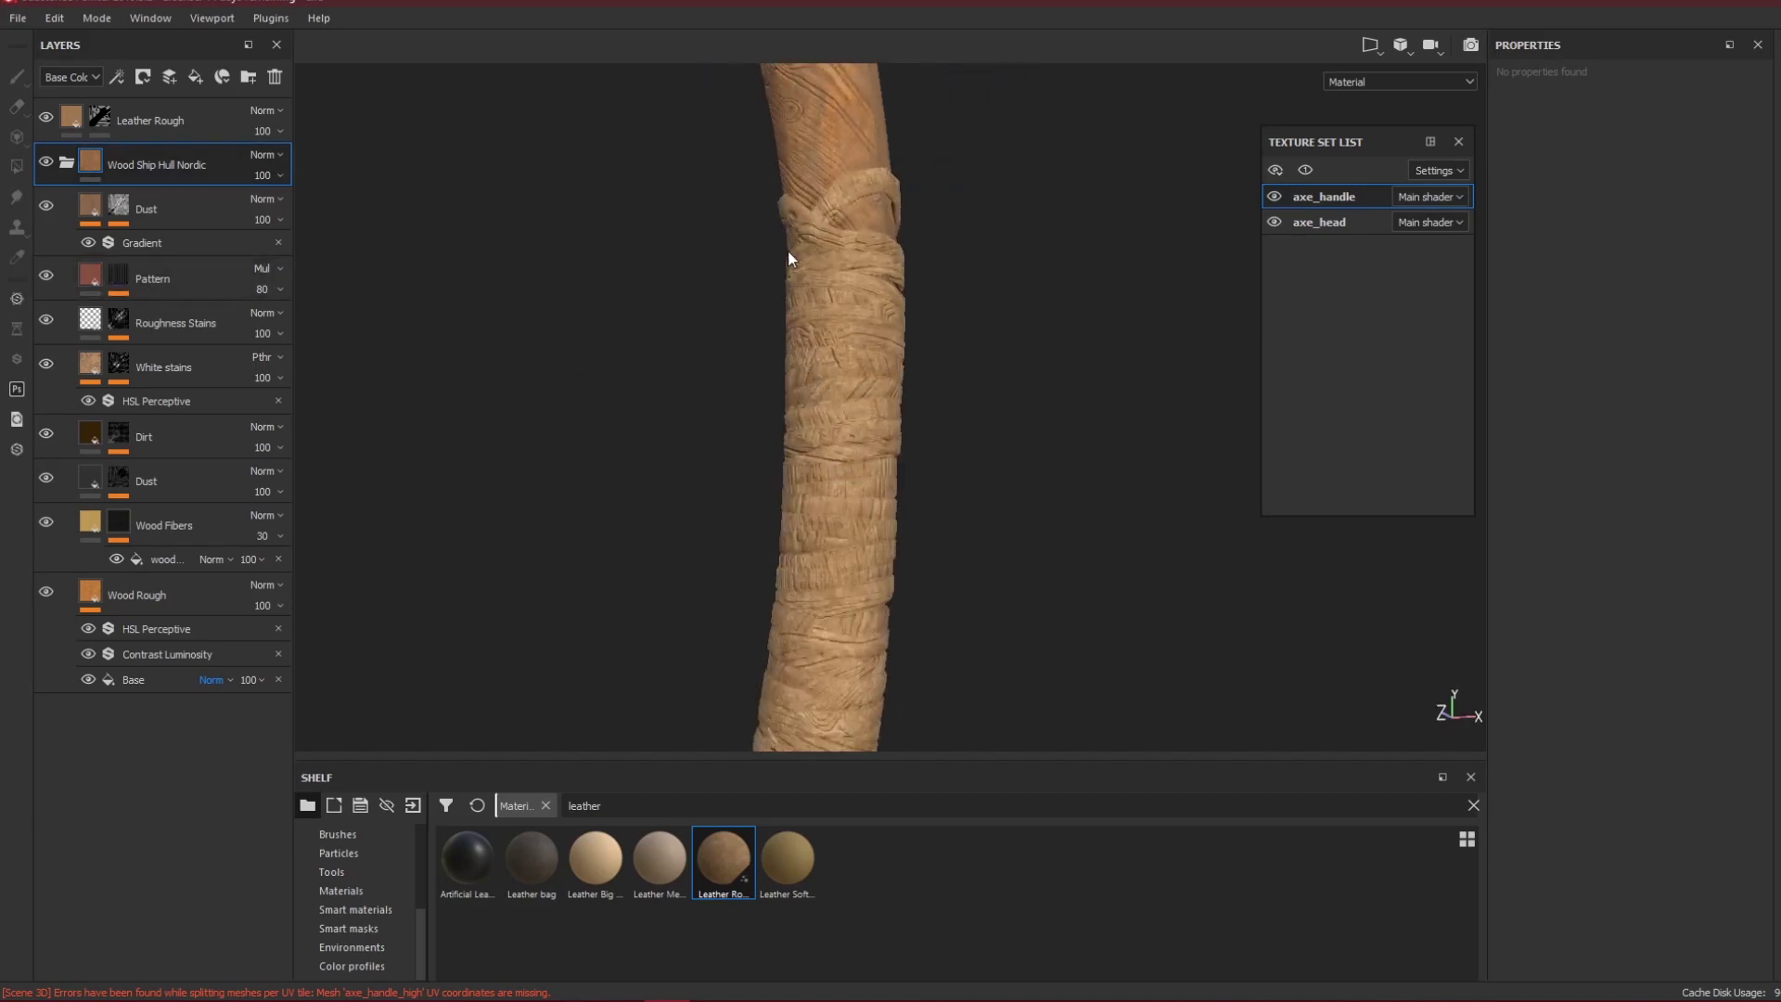
left_click_drag(881, 357, 884, 399, "alt")
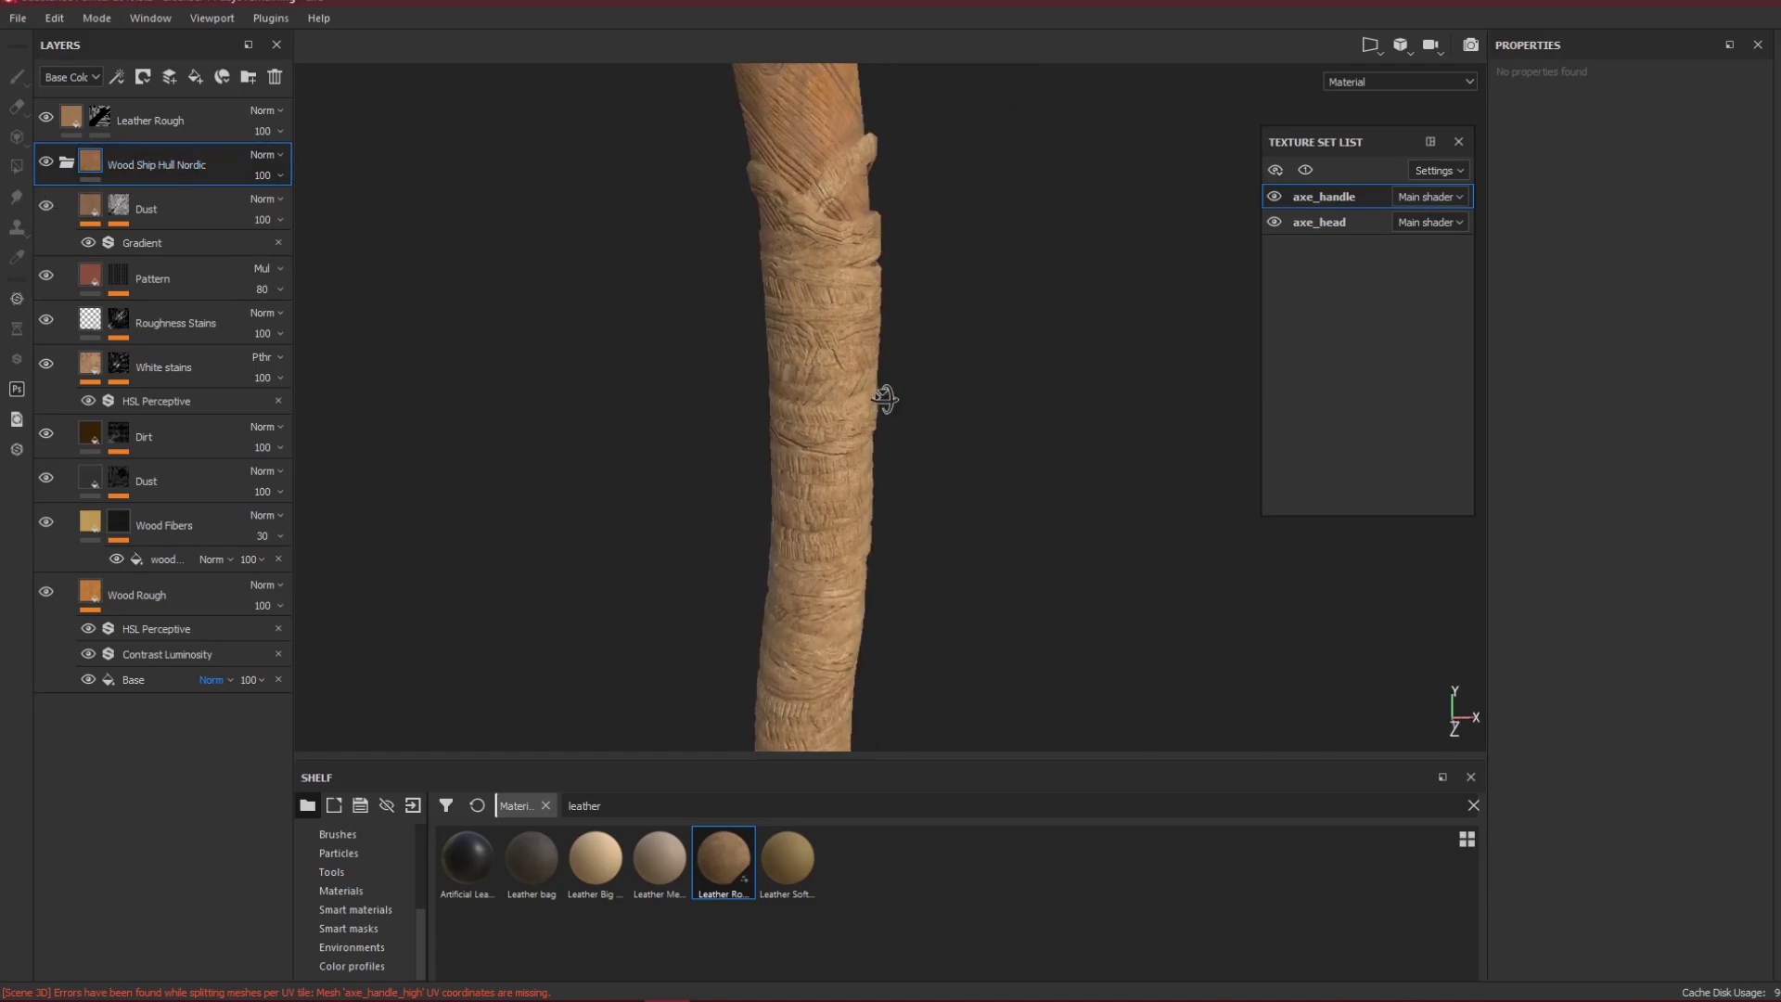
middle_click_drag(907, 296, 948, 563, "alt")
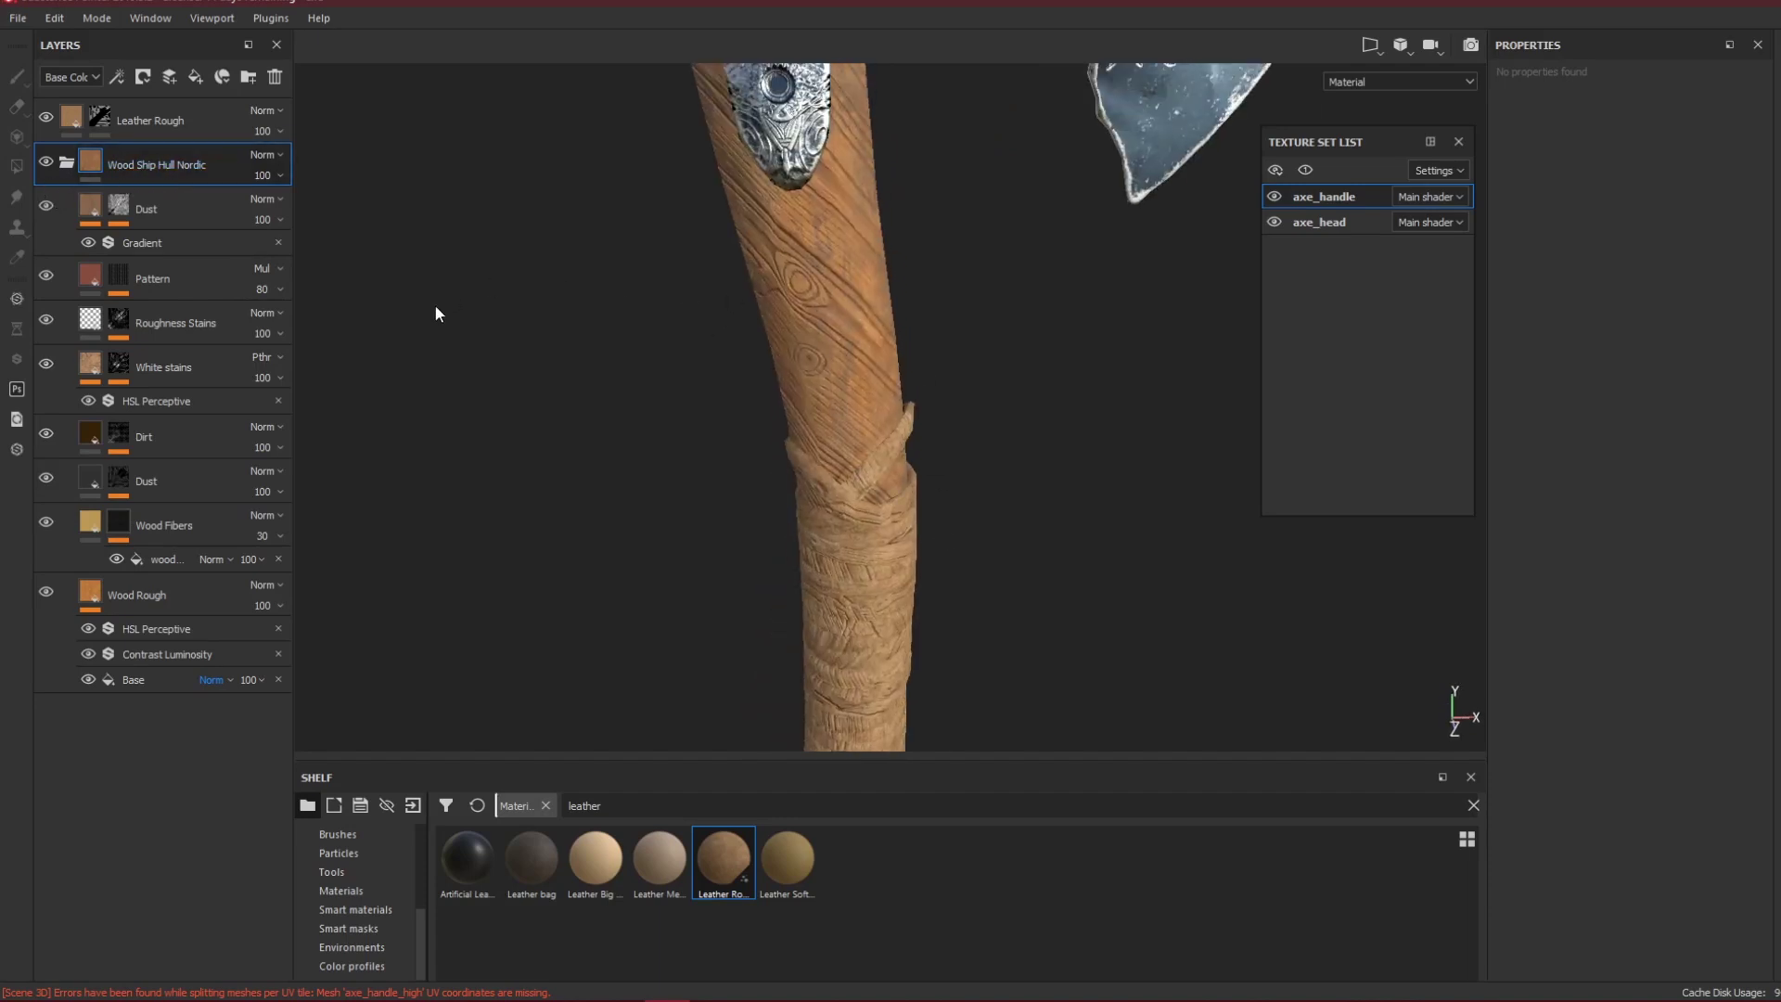
right_click(87, 161)
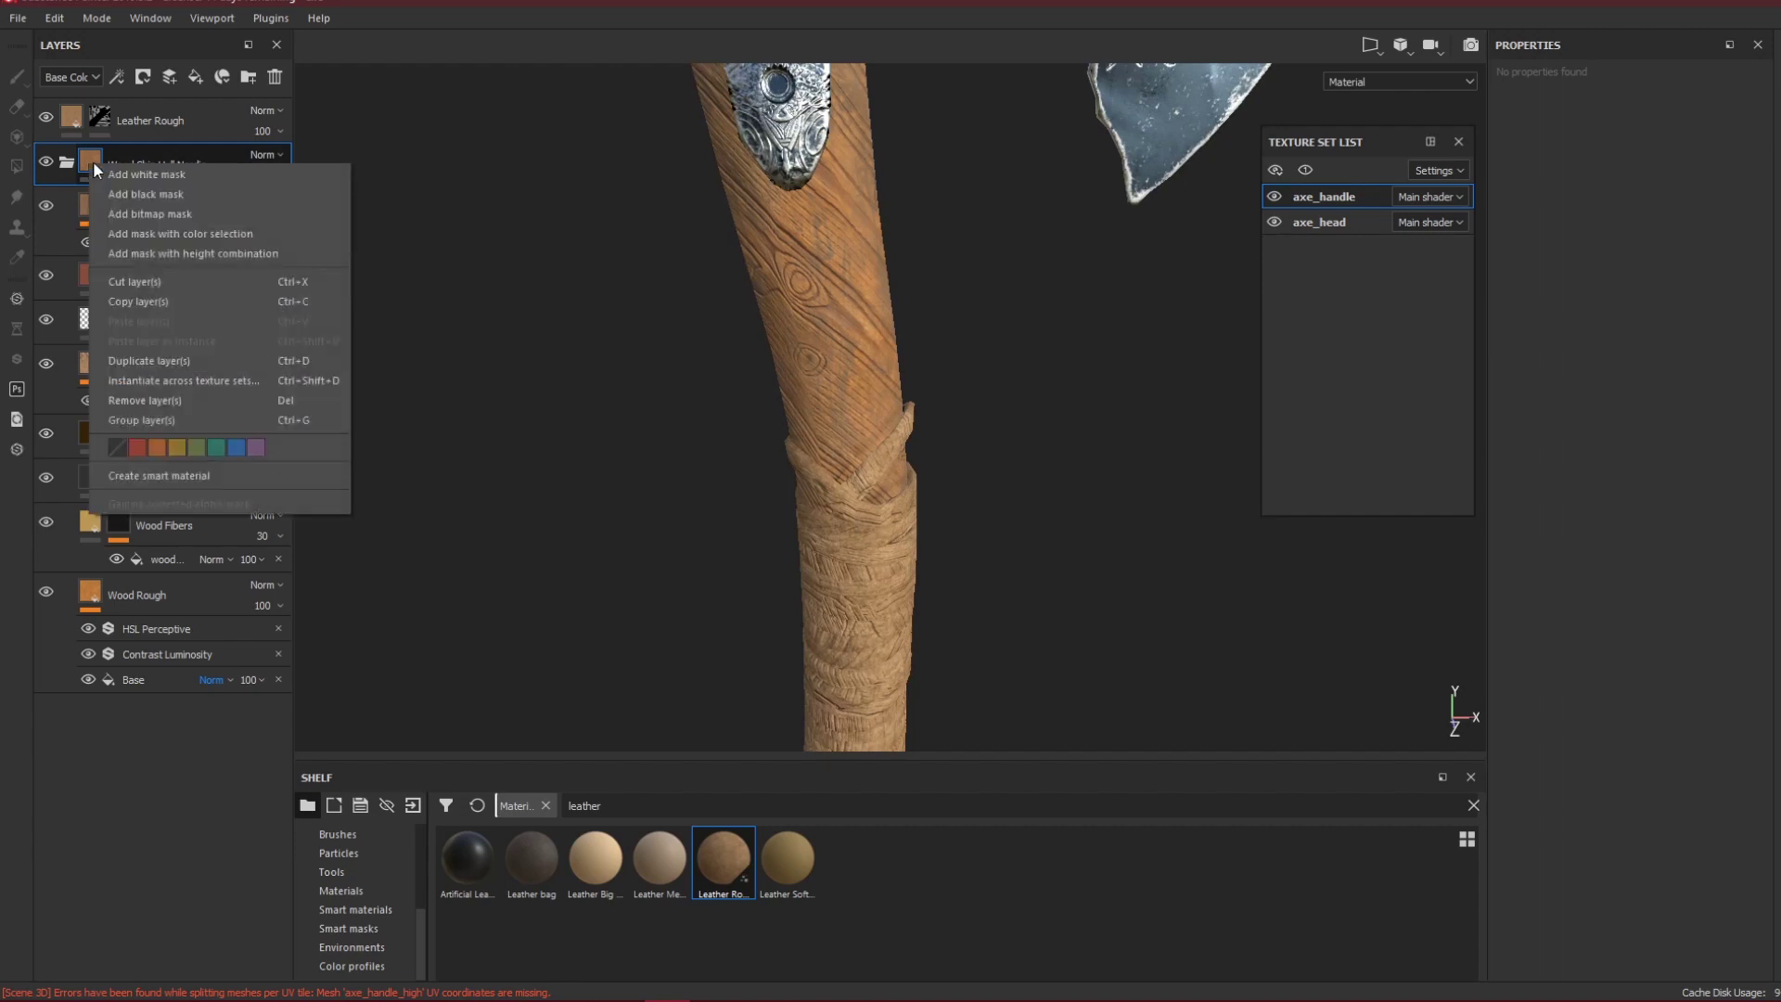
left_click(139, 194)
Fill the wooden handle mesh in the group's mask using Polygon Fill in mesh mode, leaving out the wrap strips.
key("4")
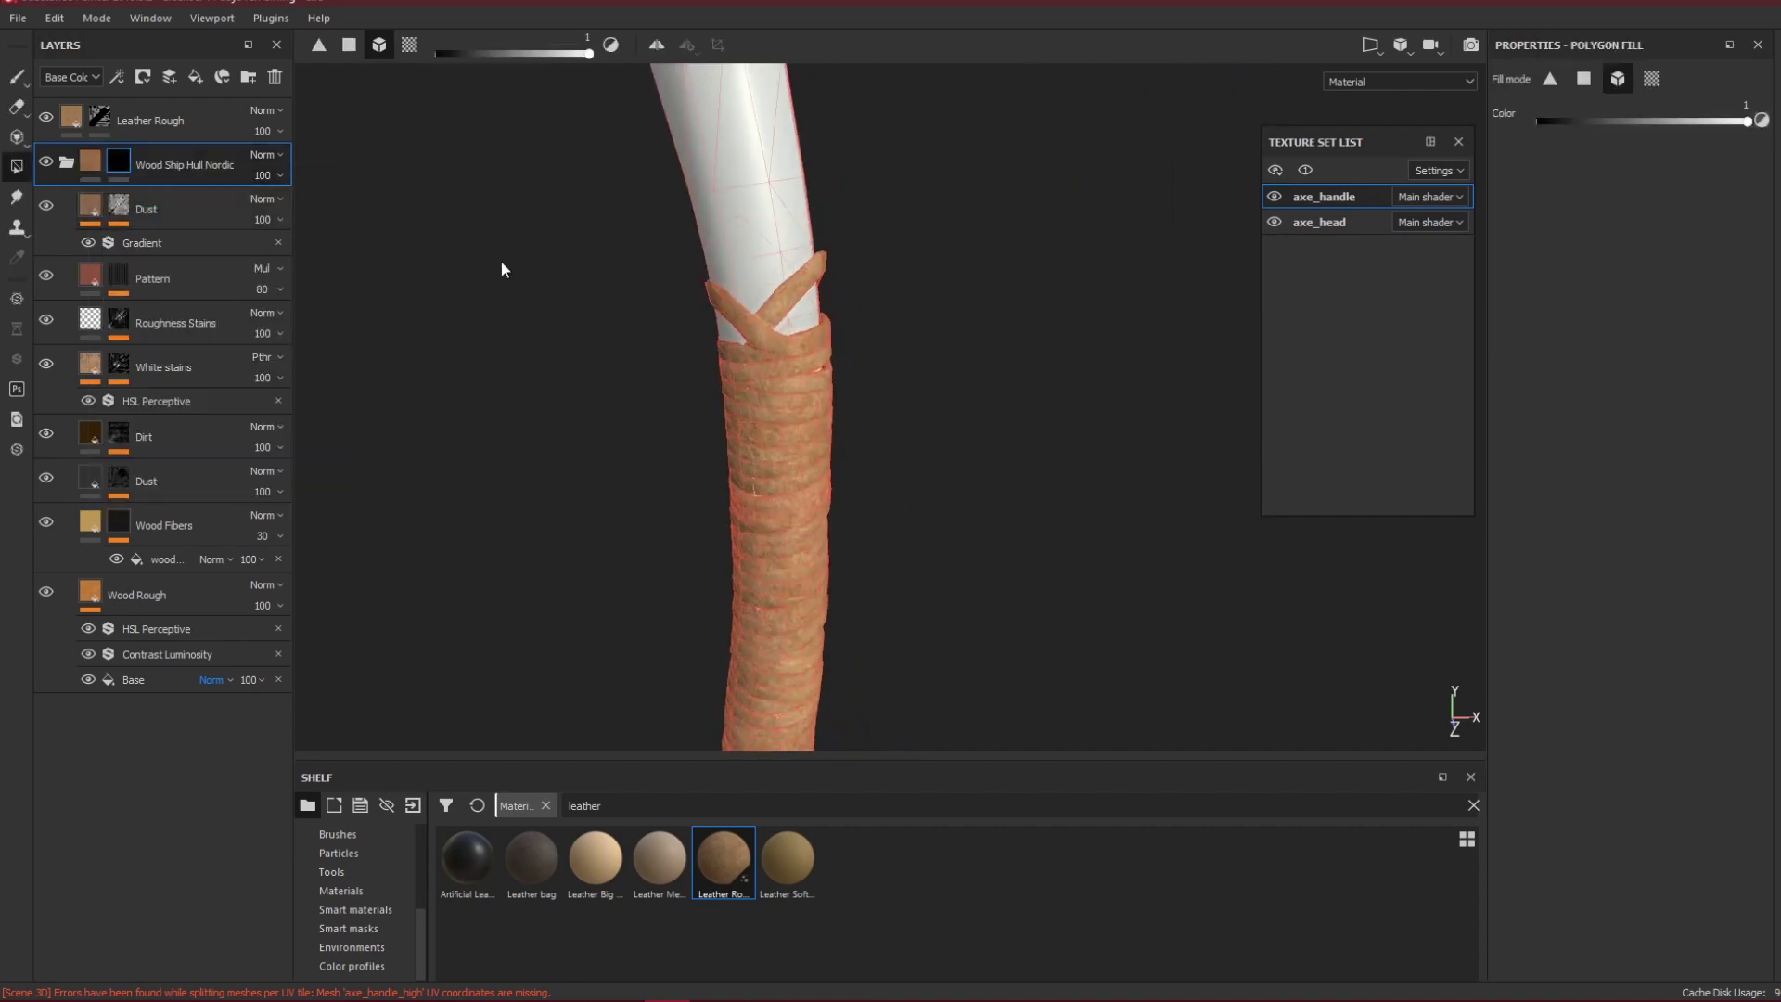
key("F3")
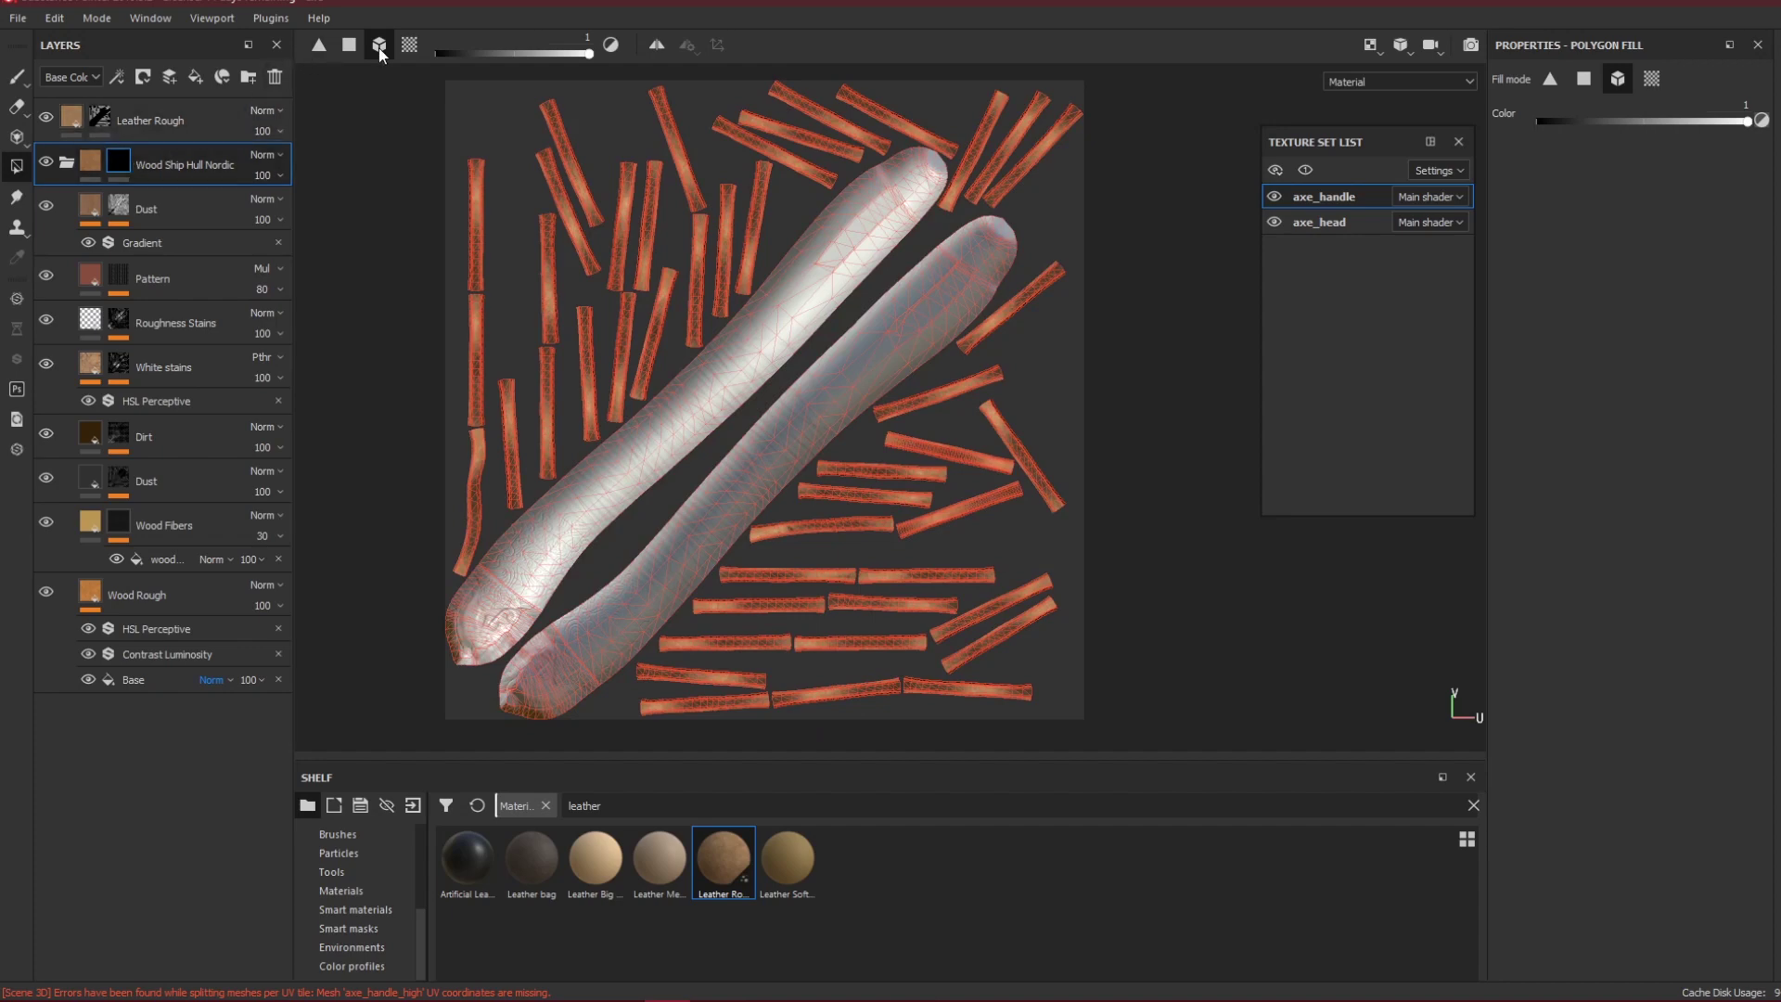
left_click(709, 405)
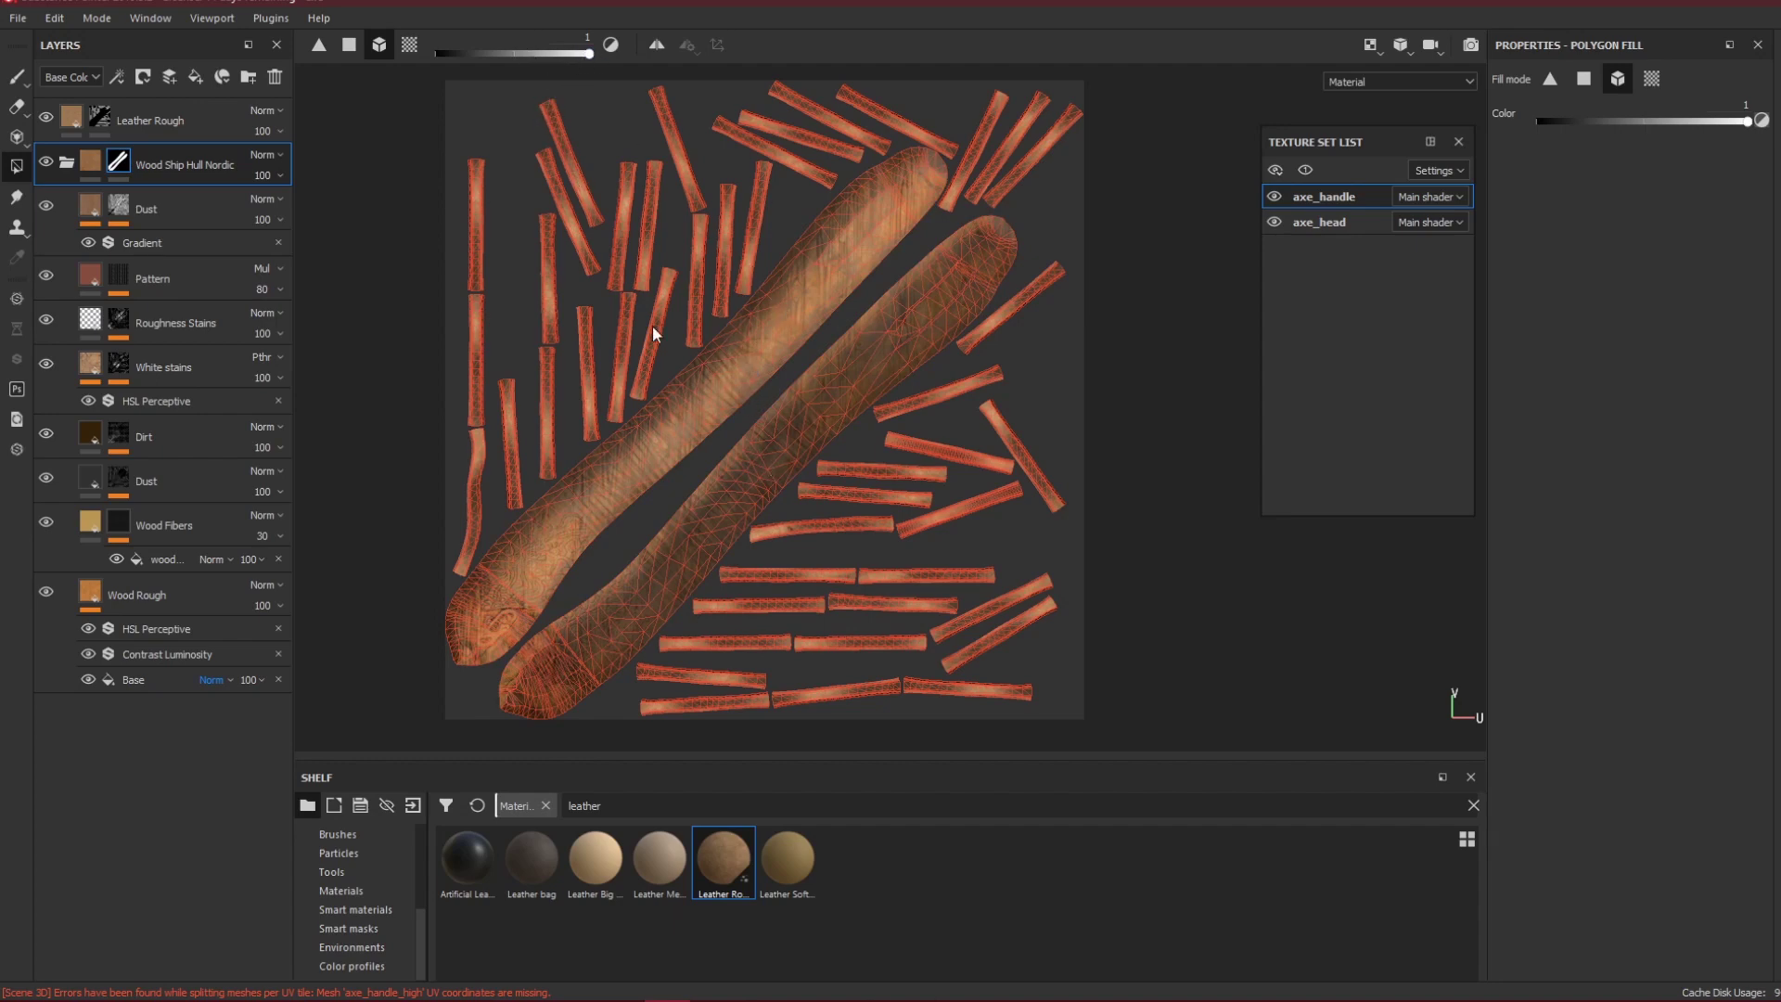
key("F1")
middle_click_drag(579, 285, 755, 501)
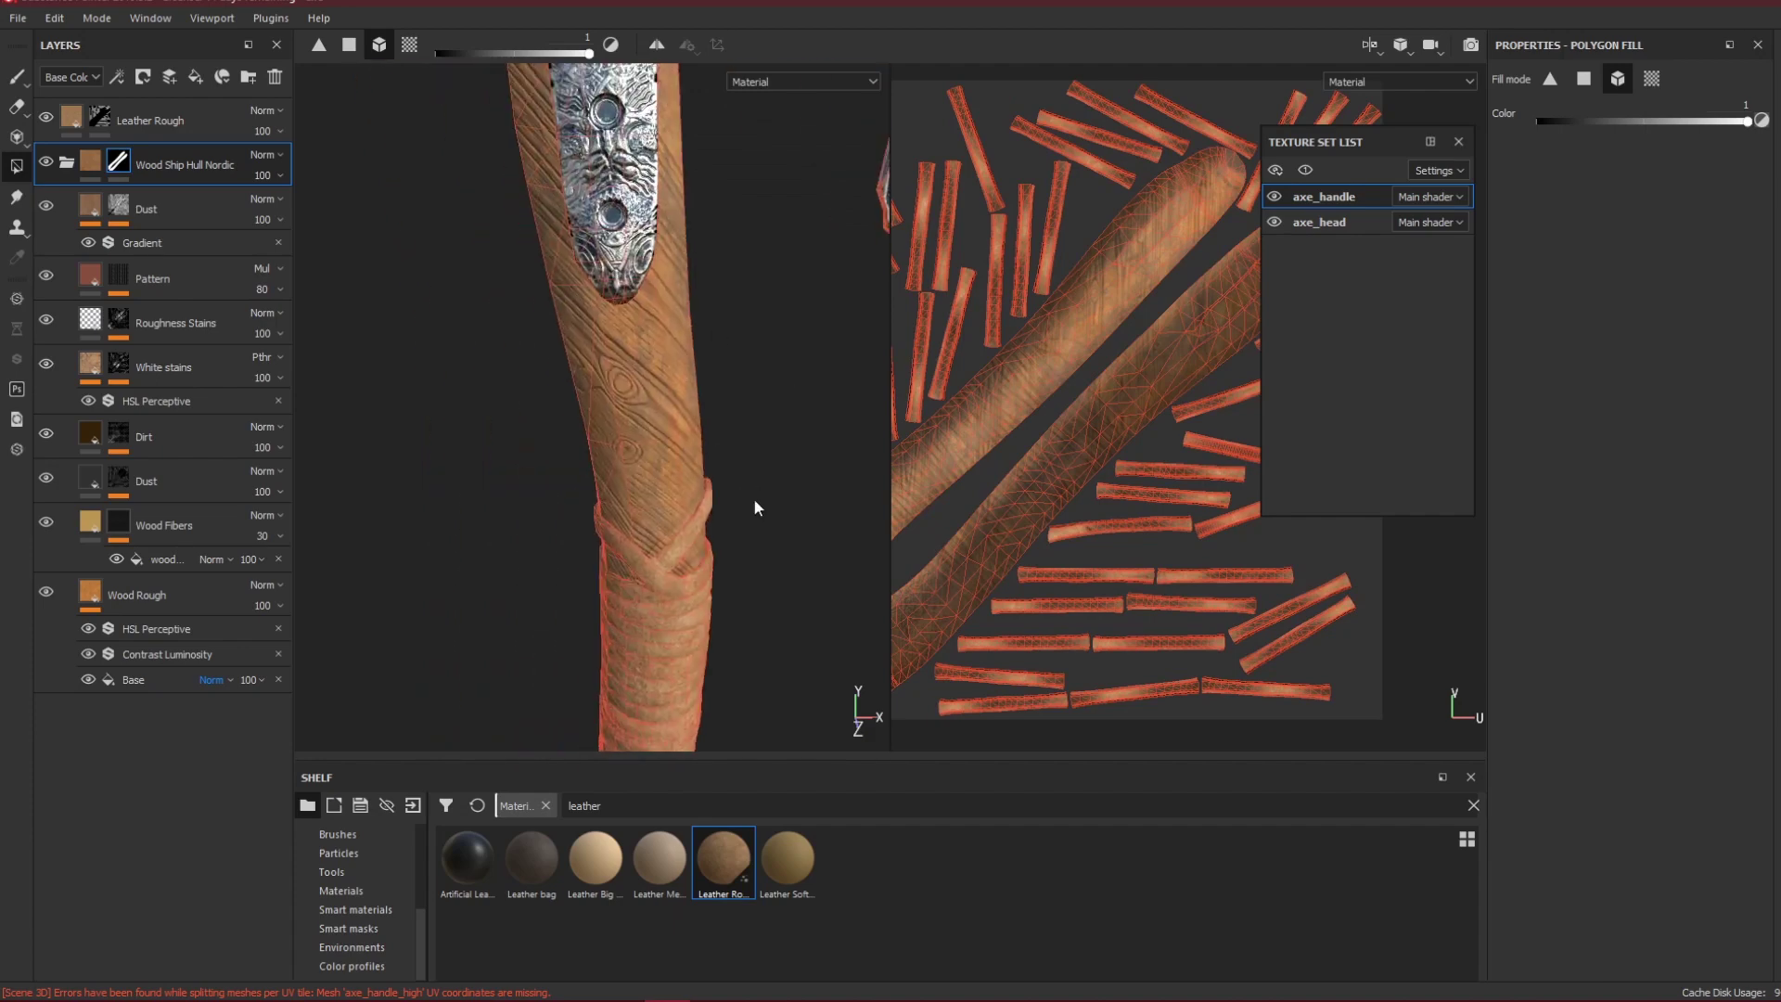
Leave the mask of the Wood Ship Hull Nordic group for its content and show only the 3D view.
left_click(93, 165)
left_click_drag(664, 490, 657, 531, "alt")
right_click_drag(656, 531, 657, 482, "alt")
key("F2")
middle_click_drag(885, 547, 709, 225, "alt")
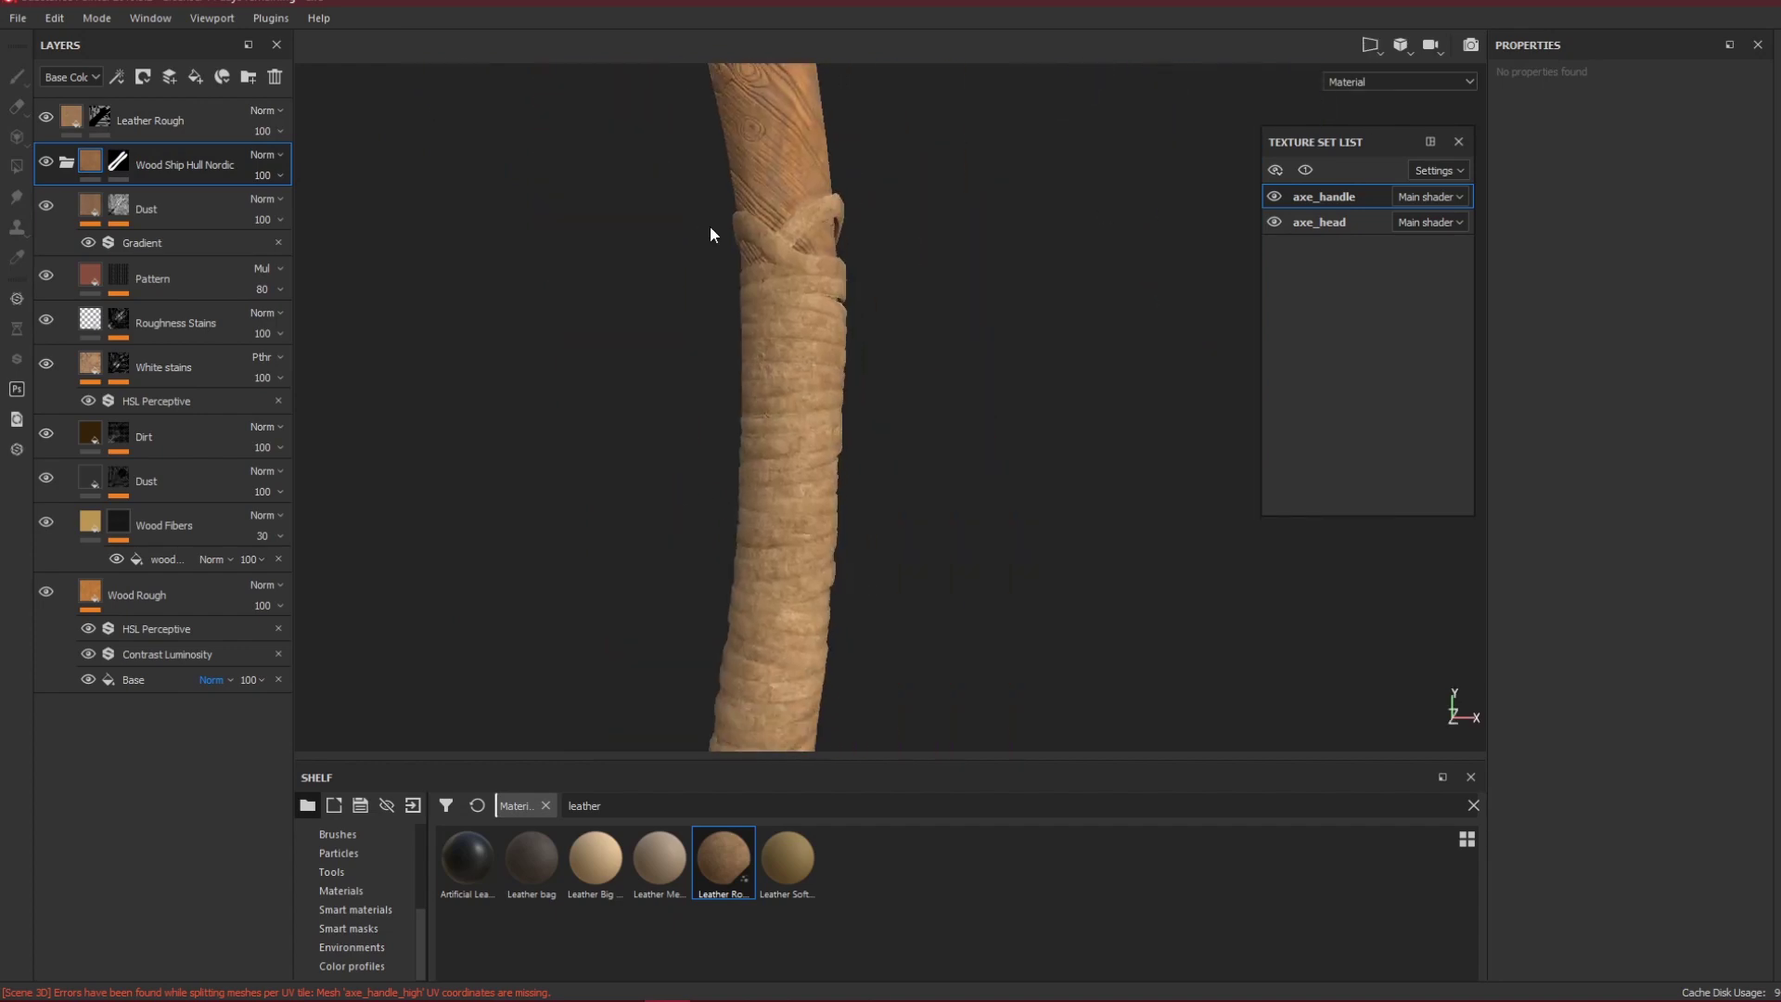
Hide the Pattern layer inside the Wood Ship Hull Nordic group.
scroll(842, 498, "down", 2)
middle_click_drag(842, 497, 811, 373, "alt")
middle_click_drag(791, 516, 776, 352, "alt")
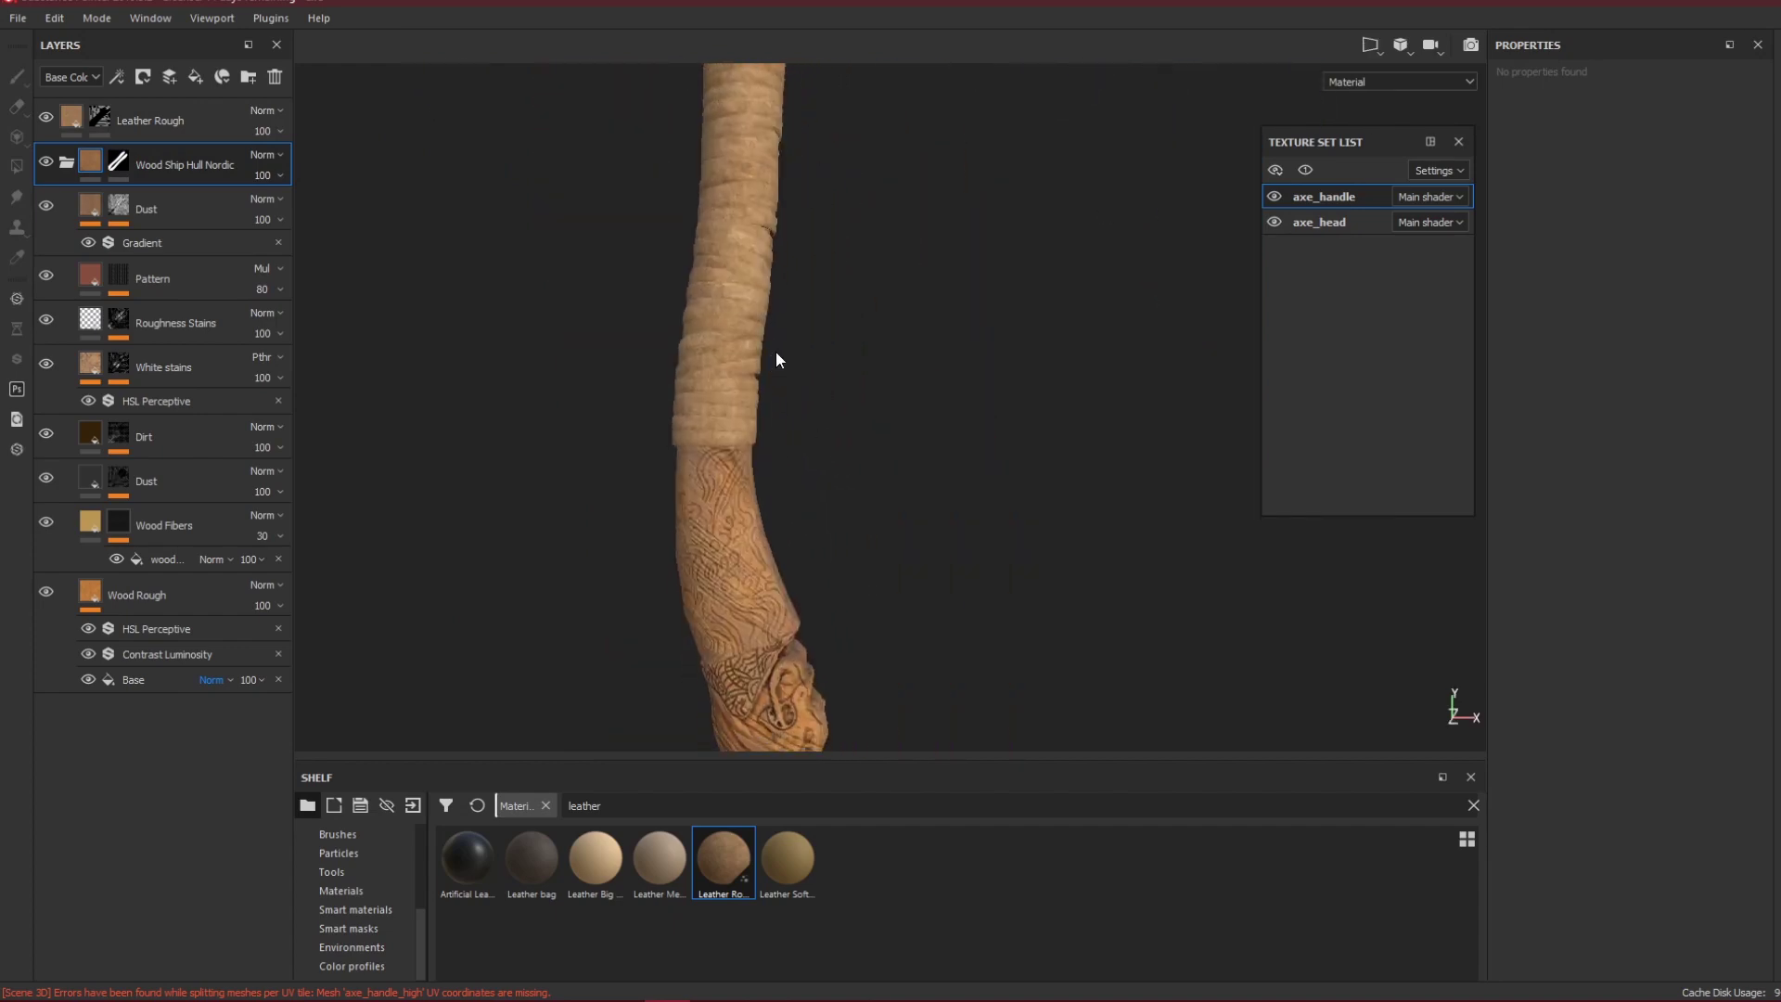
middle_click_drag(787, 570, 787, 443, "alt")
scroll(764, 483, "up", 3)
middle_click_drag(795, 533, 748, 498, "alt")
left_click_drag(747, 497, 690, 441, "alt")
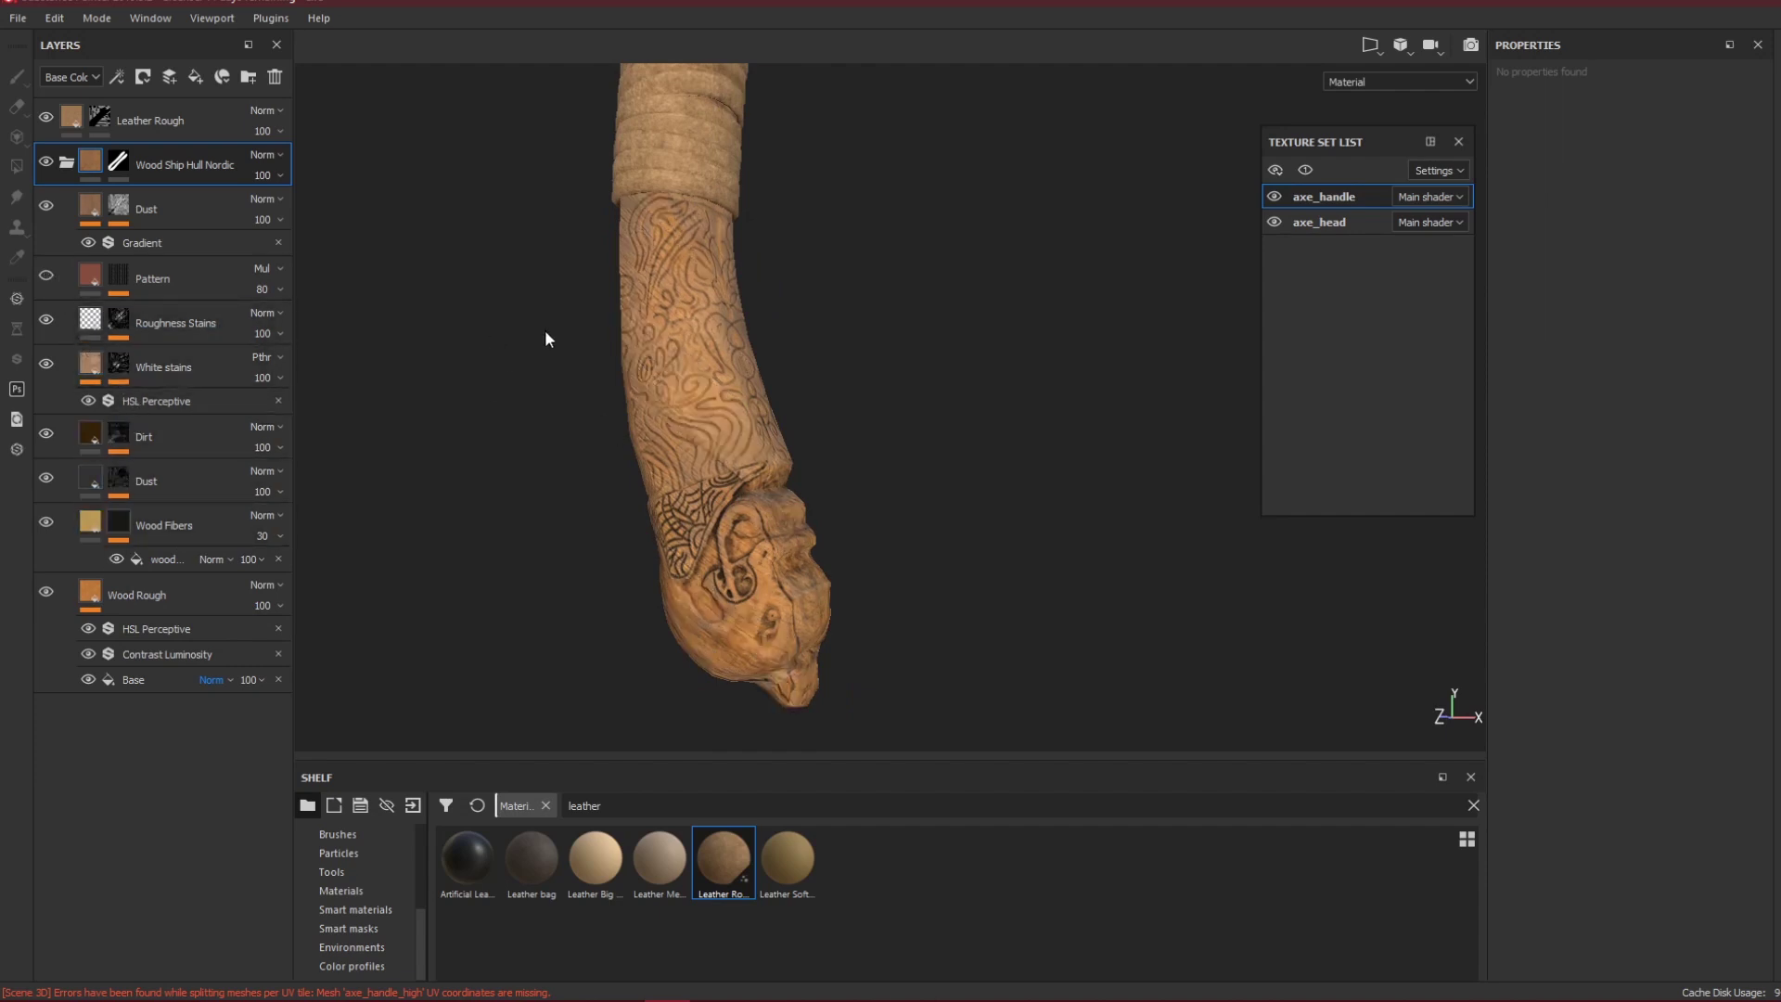
left_click(56, 277)
left_click_drag(584, 413, 648, 444, "alt")
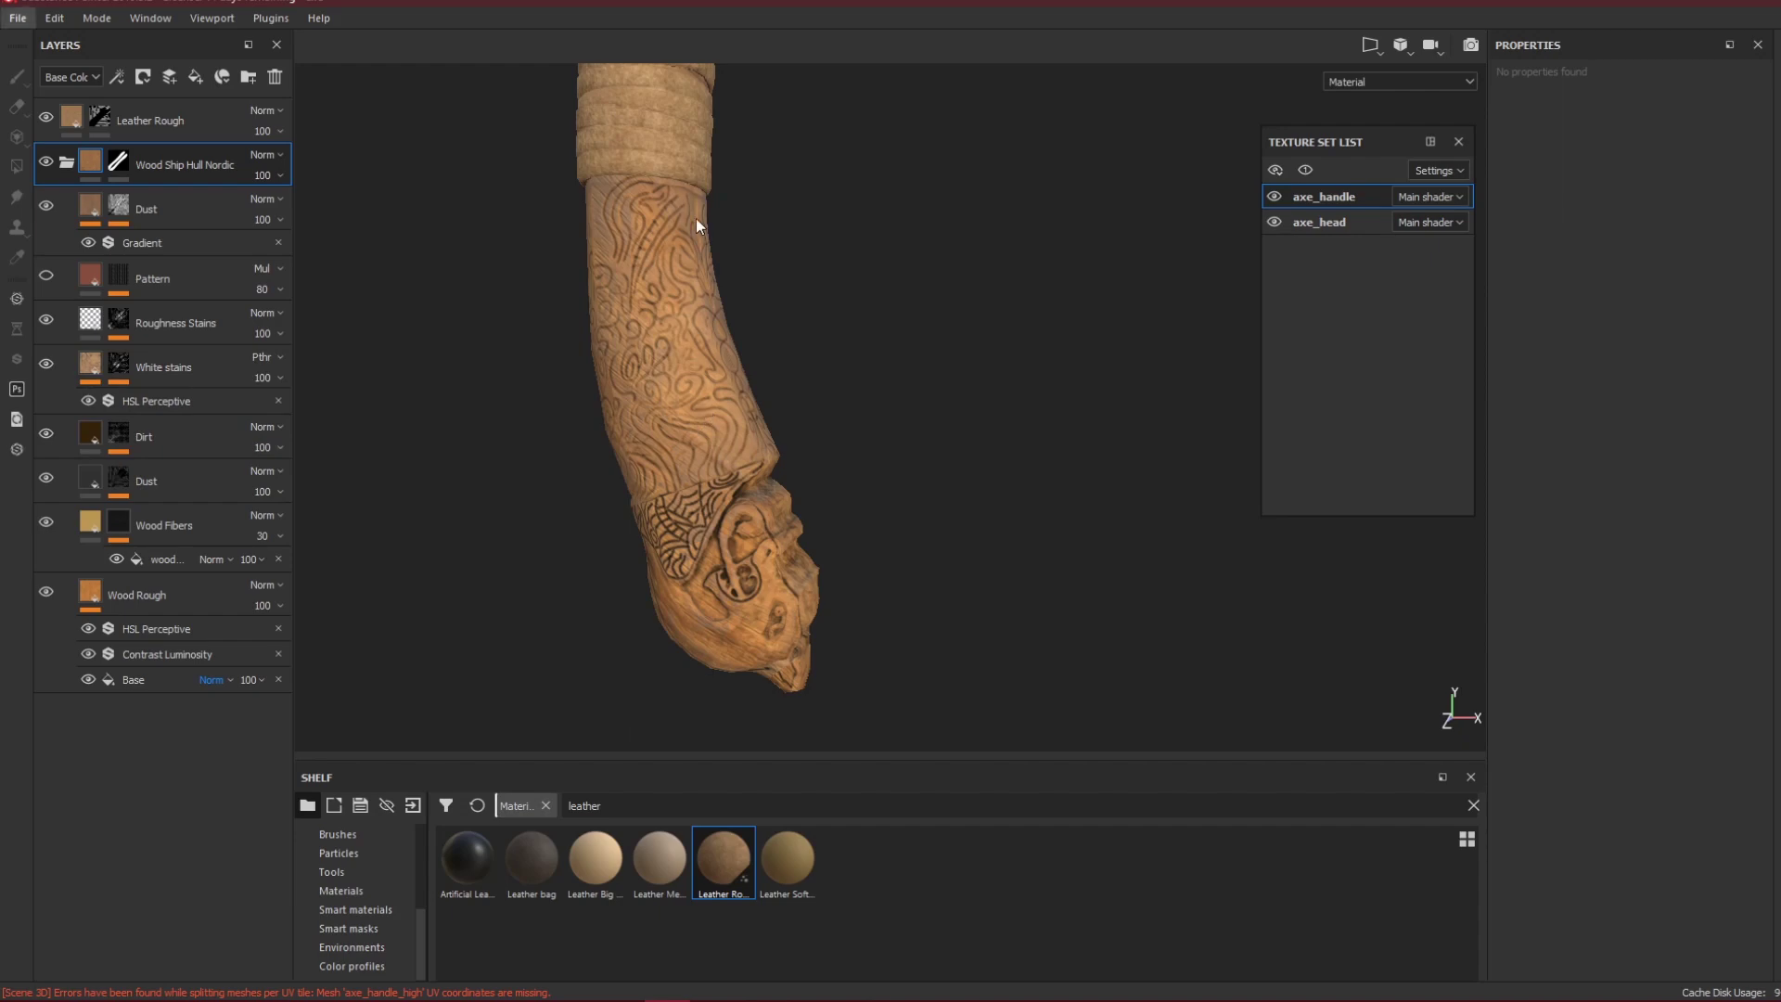
Examine the wood grain on the carved handle end and on the section between the wrap and the axe head.
middle_click_drag(584, 304, 648, 393)
scroll(655, 319, "up", 3)
left_click_drag(655, 319, 681, 352, "alt")
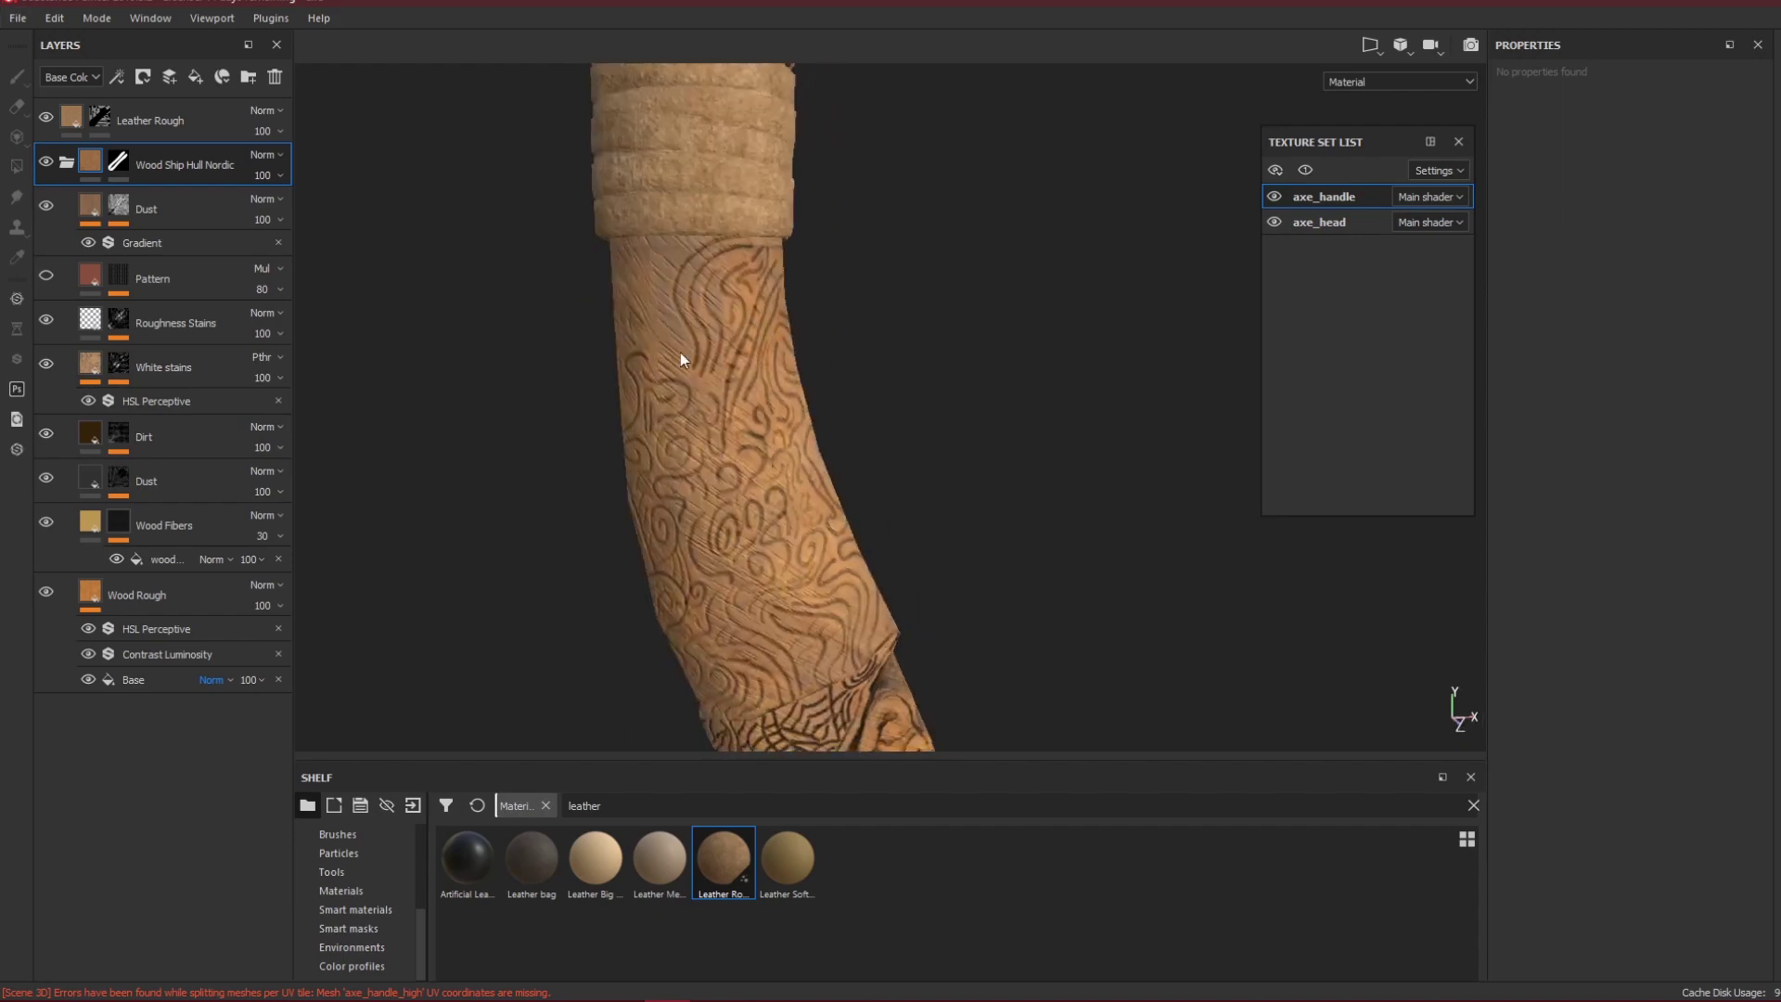
middle_click_drag(710, 144, 716, 588, "alt")
middle_click_drag(737, 200, 794, 470, "alt")
scroll(794, 469, "down", 2)
middle_click_drag(840, 188, 796, 699, "alt")
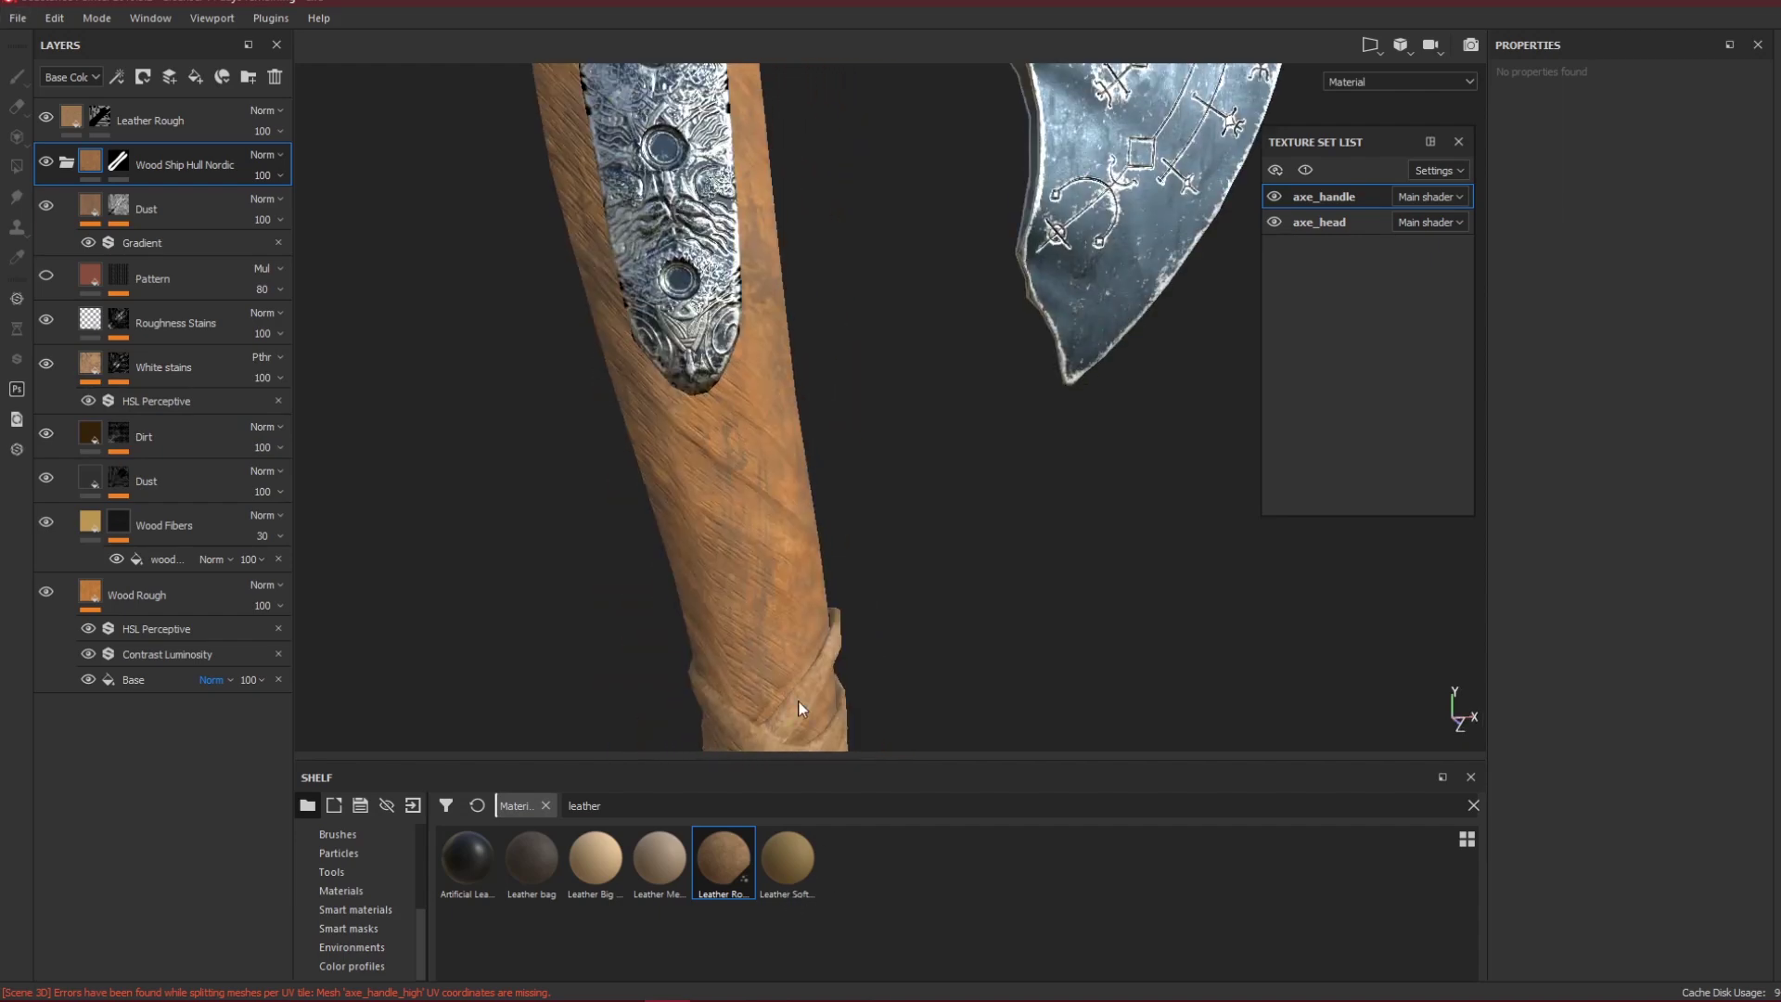
scroll(764, 508, "up", 1)
middle_click_drag(740, 512, 743, 361, "alt")
scroll(688, 444, "up", 1)
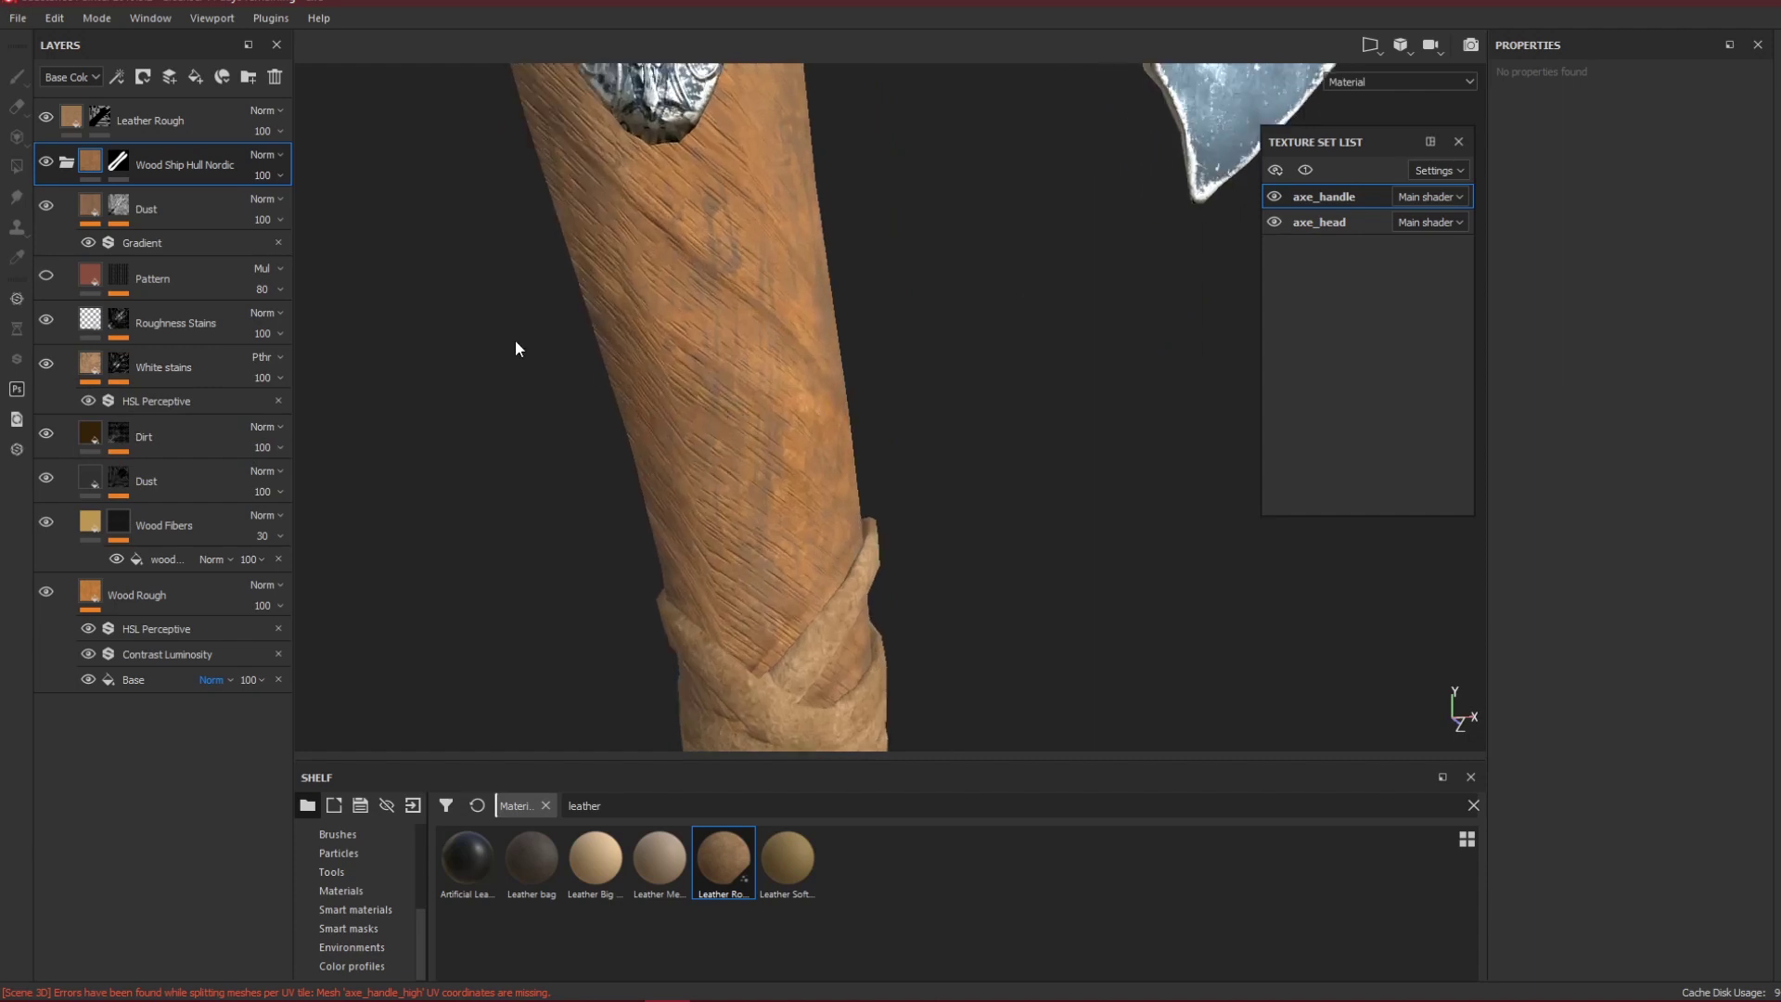
Set the rotation of the wood pattern fill in the Wood Fibers layer's mask to 144.78.
left_click(115, 522)
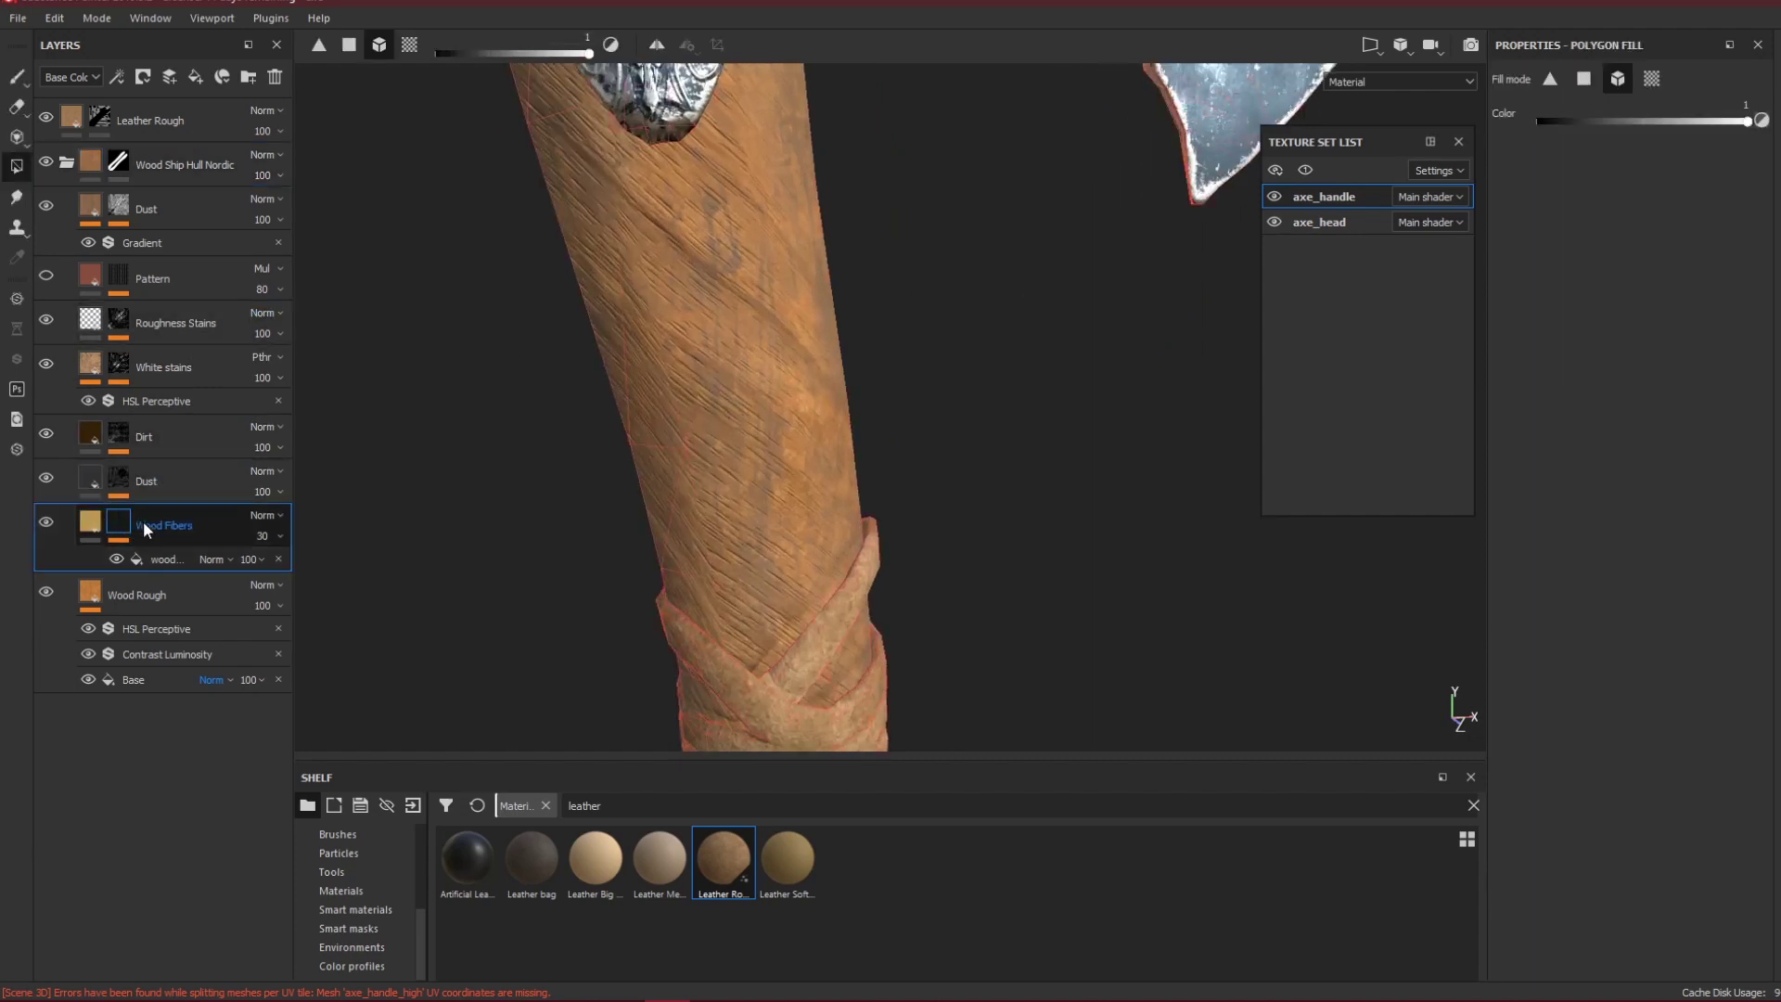
left_click(100, 522)
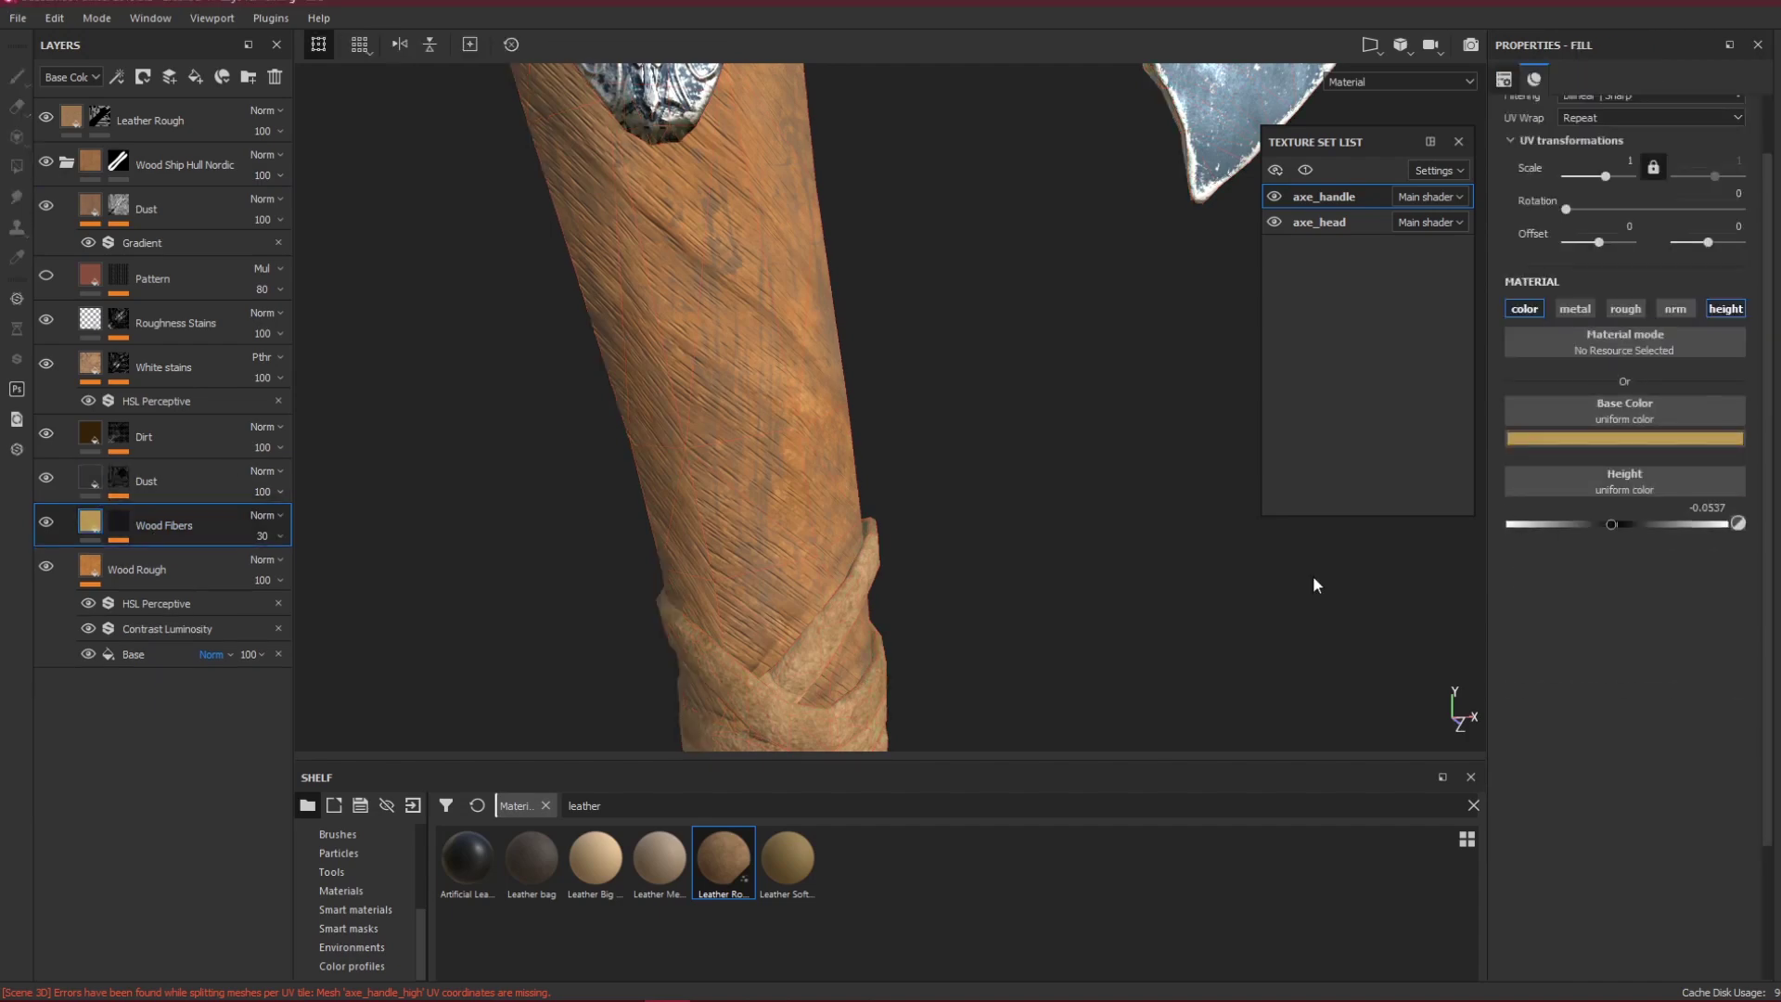
left_click(121, 523)
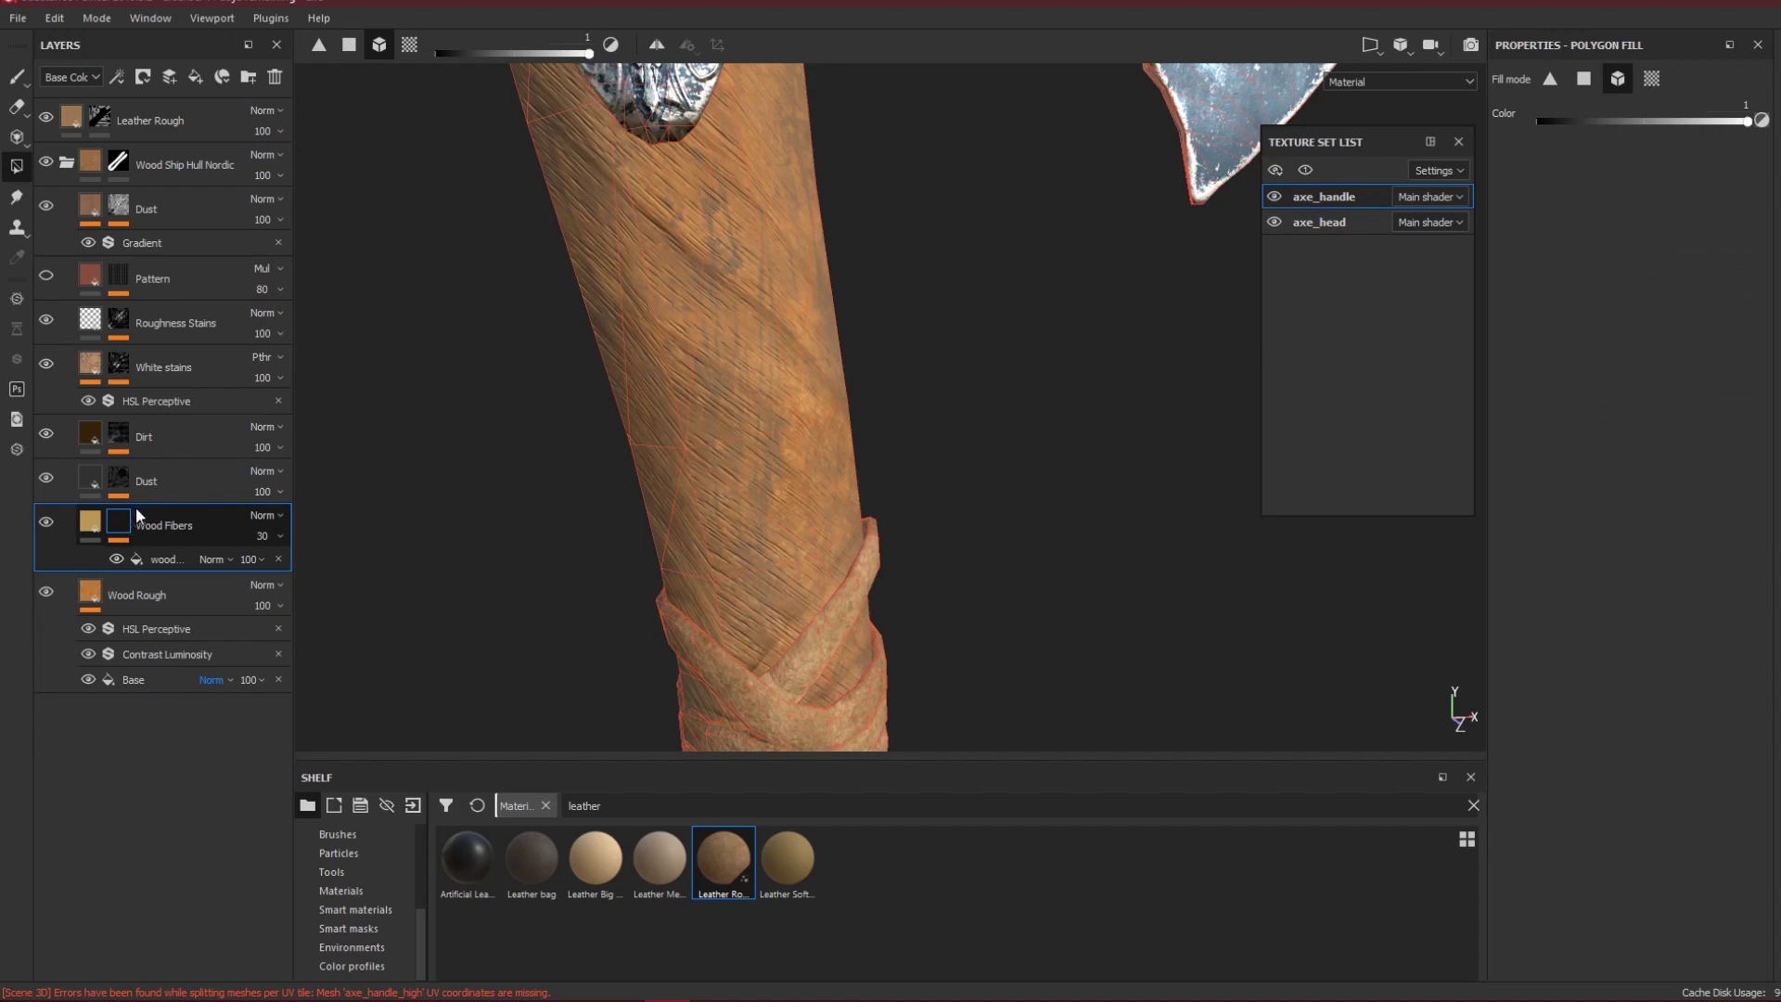
left_click(149, 557)
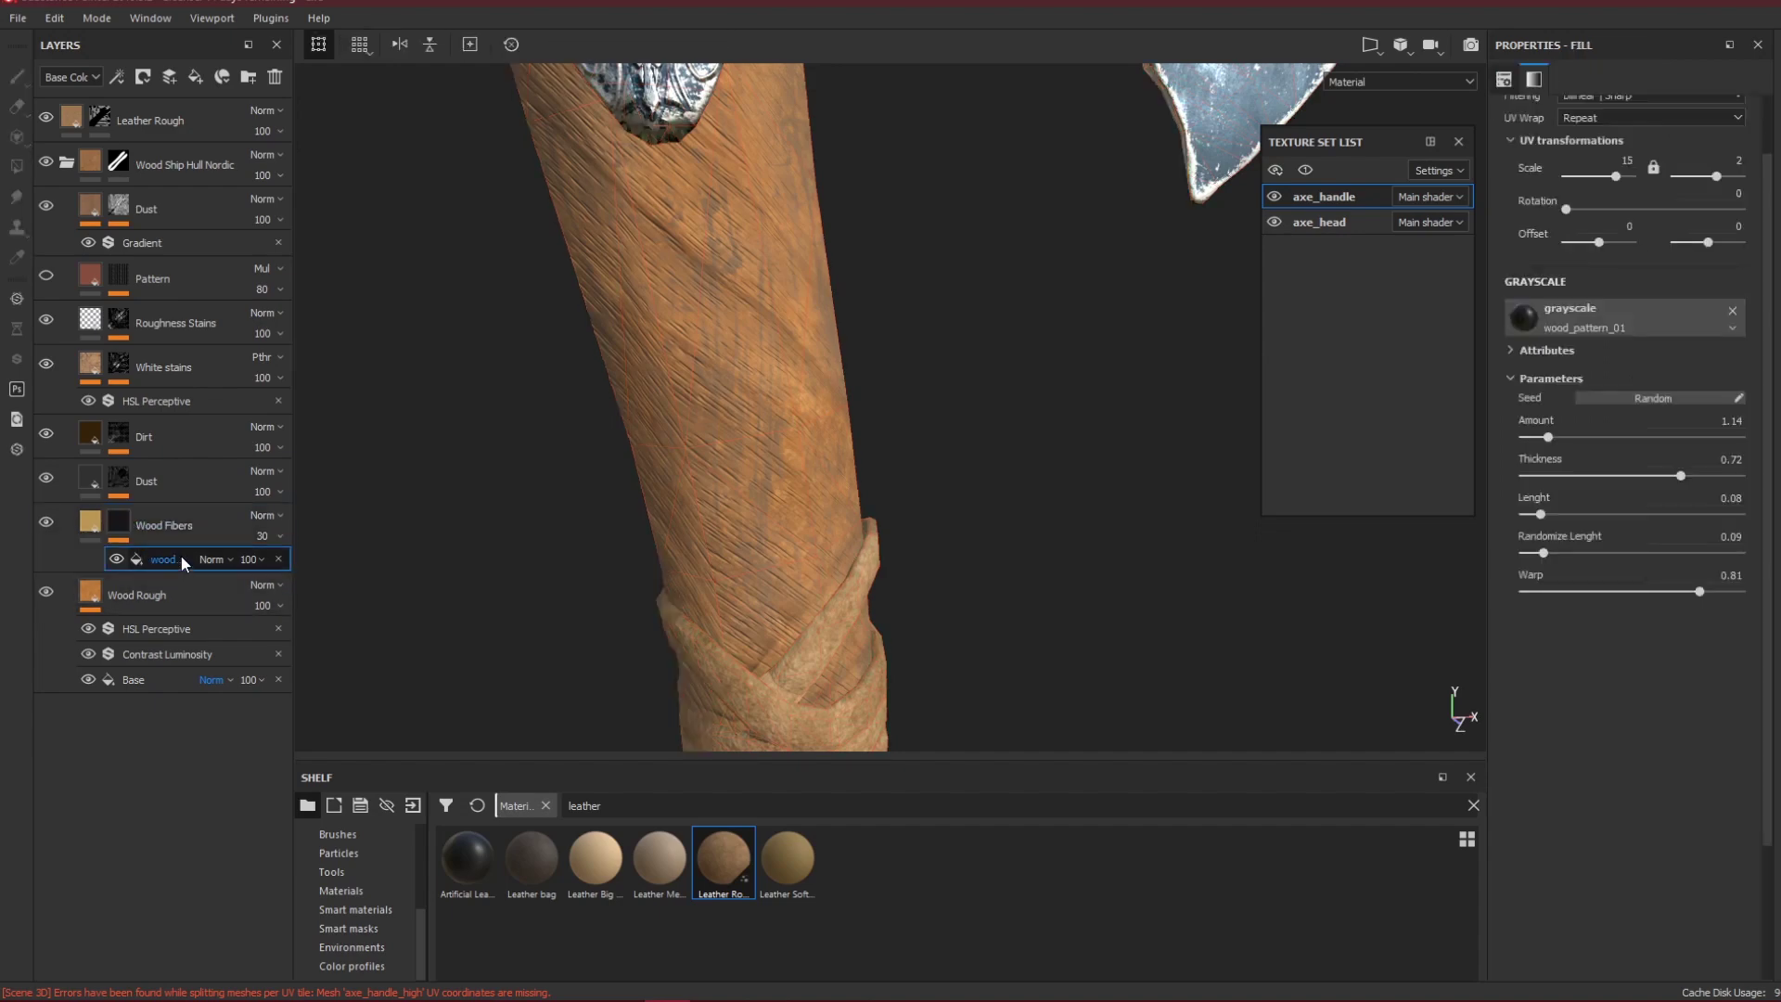
scroll(1673, 448, "up", 2)
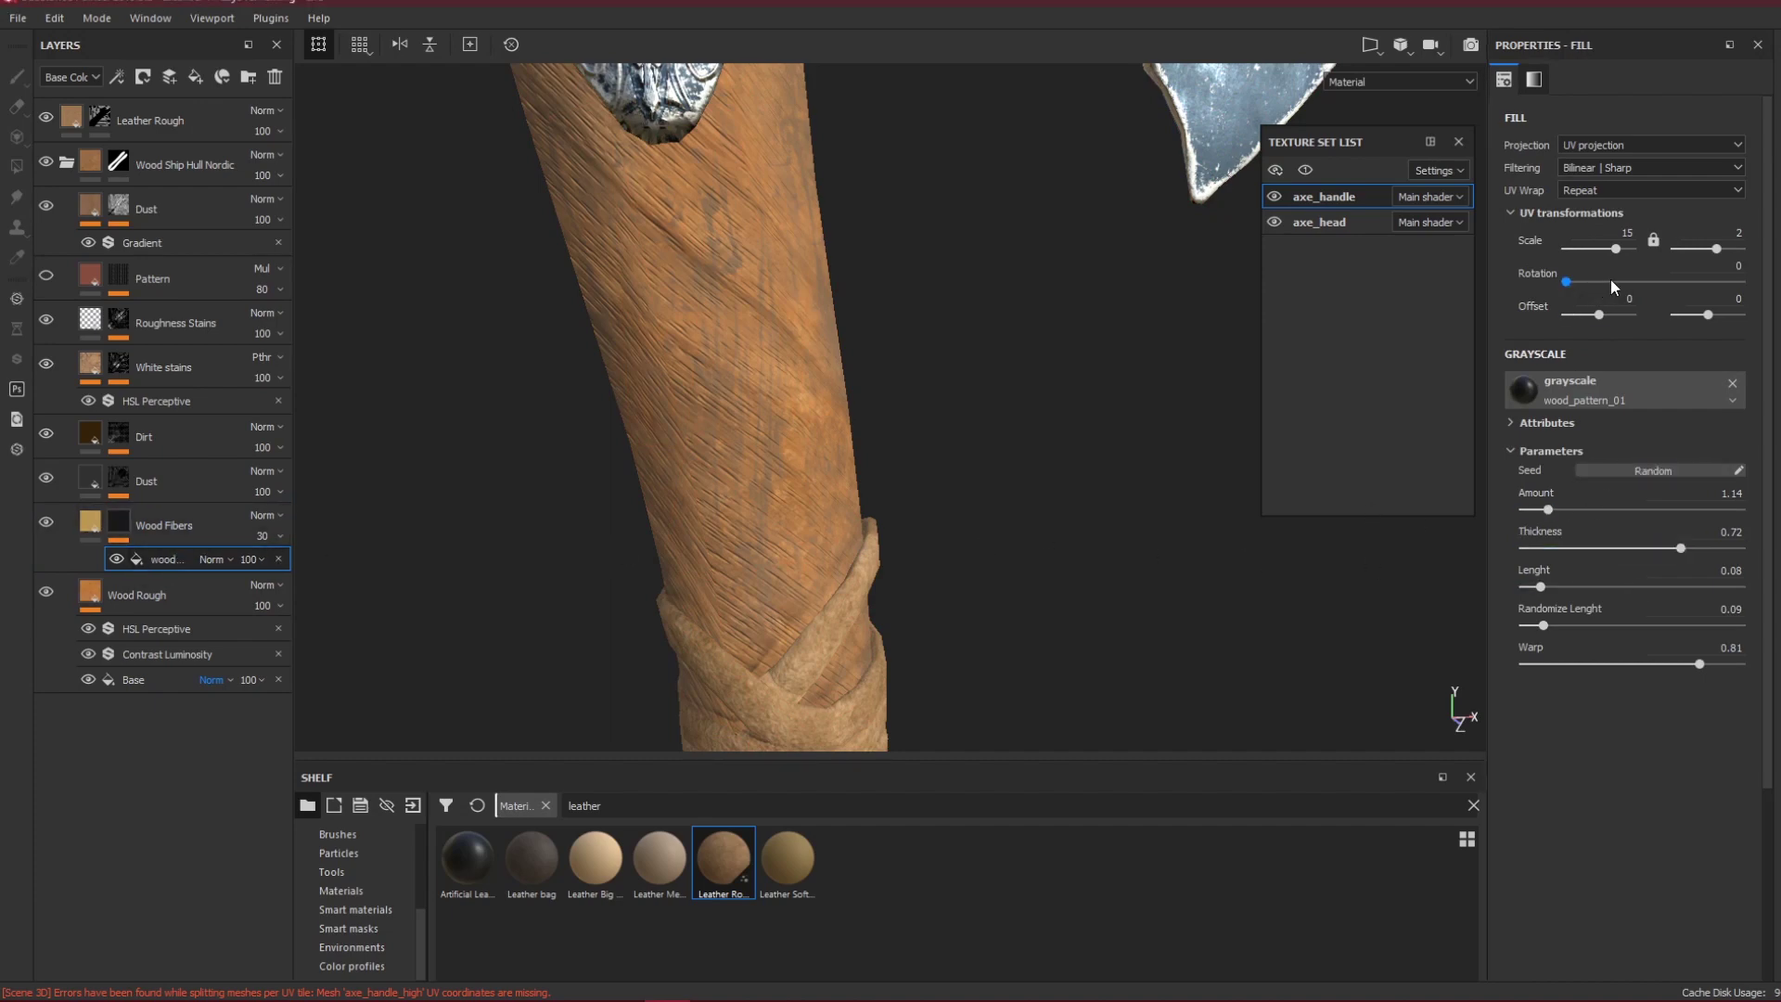
left_click(1634, 282)
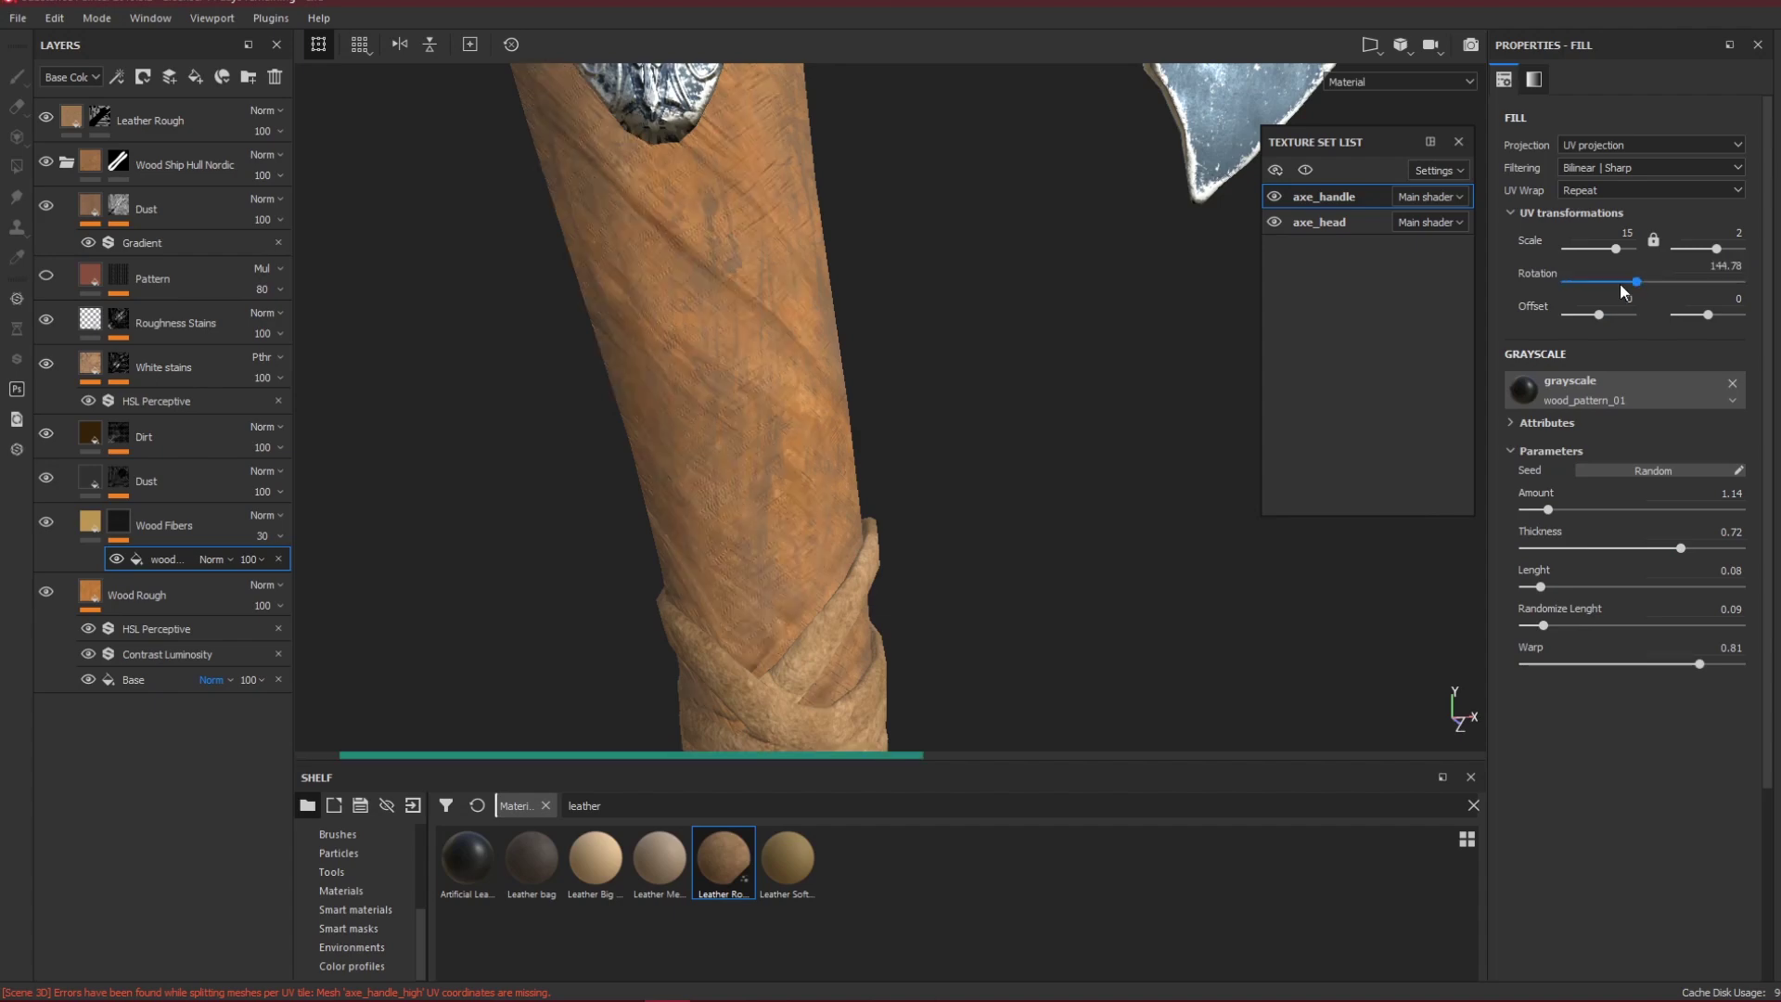
left_click_drag(1221, 386, 962, 349, "alt")
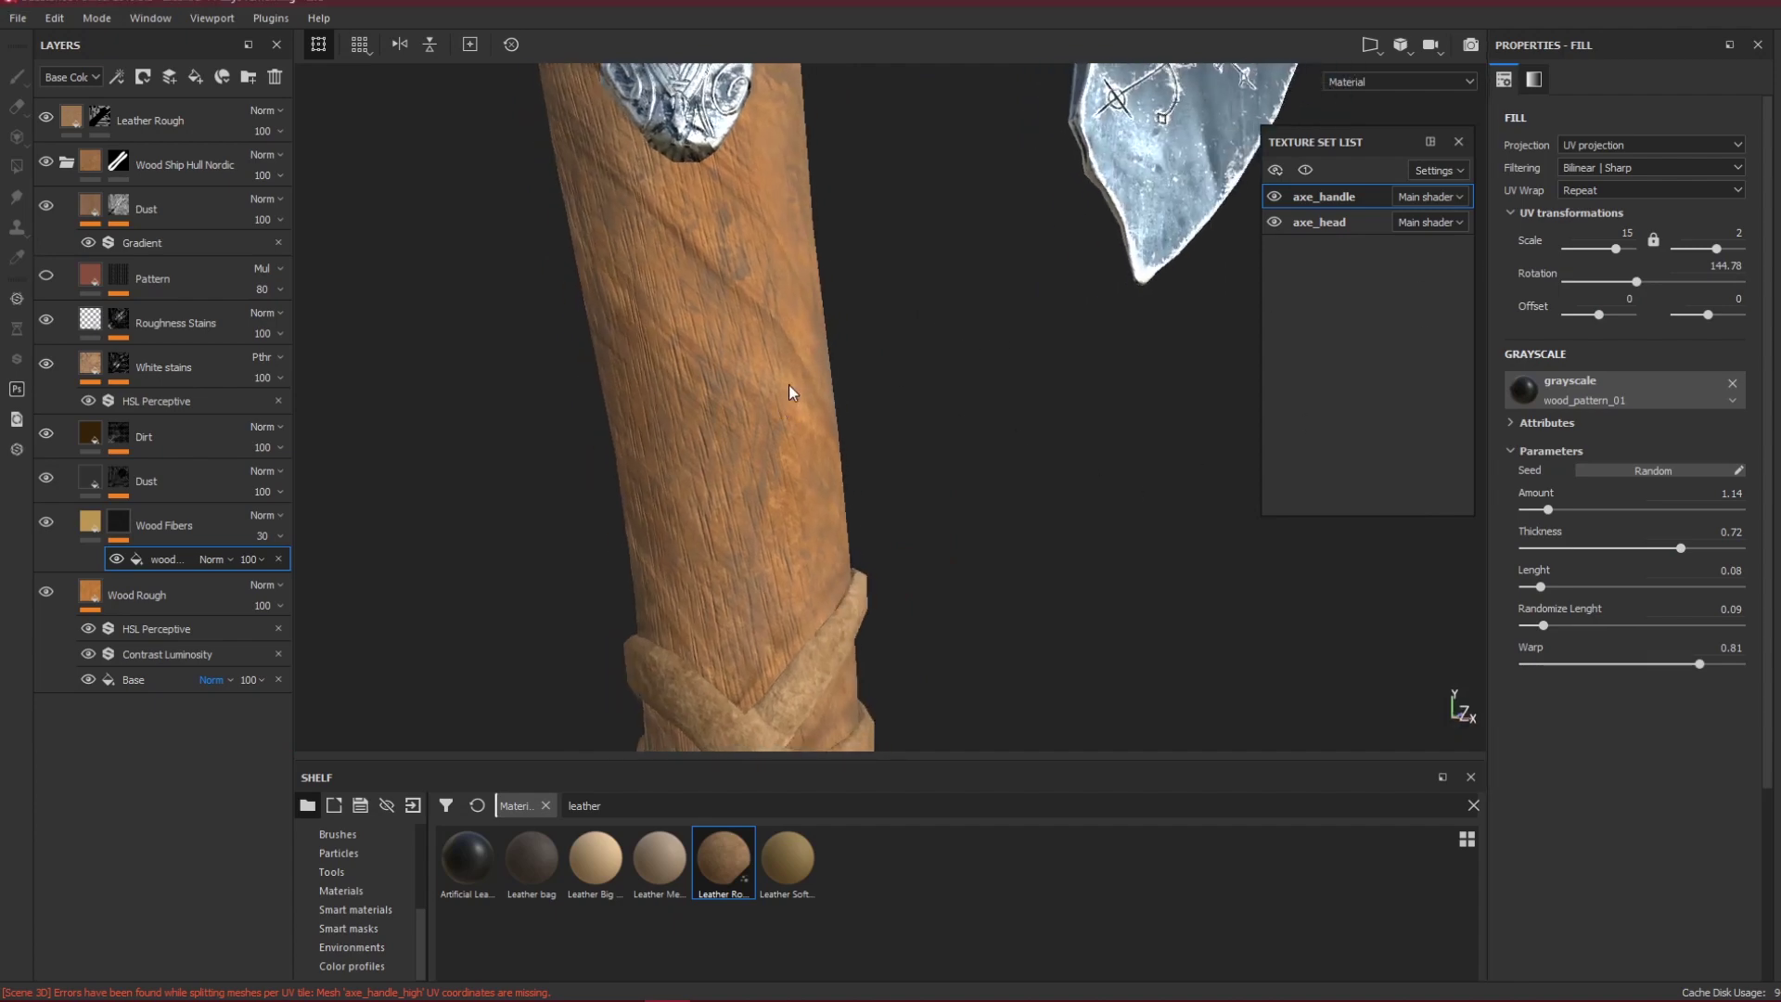
Set the wood pattern's Amount to 3.33 to match the grain density of the reference handle.
left_click(1622, 514)
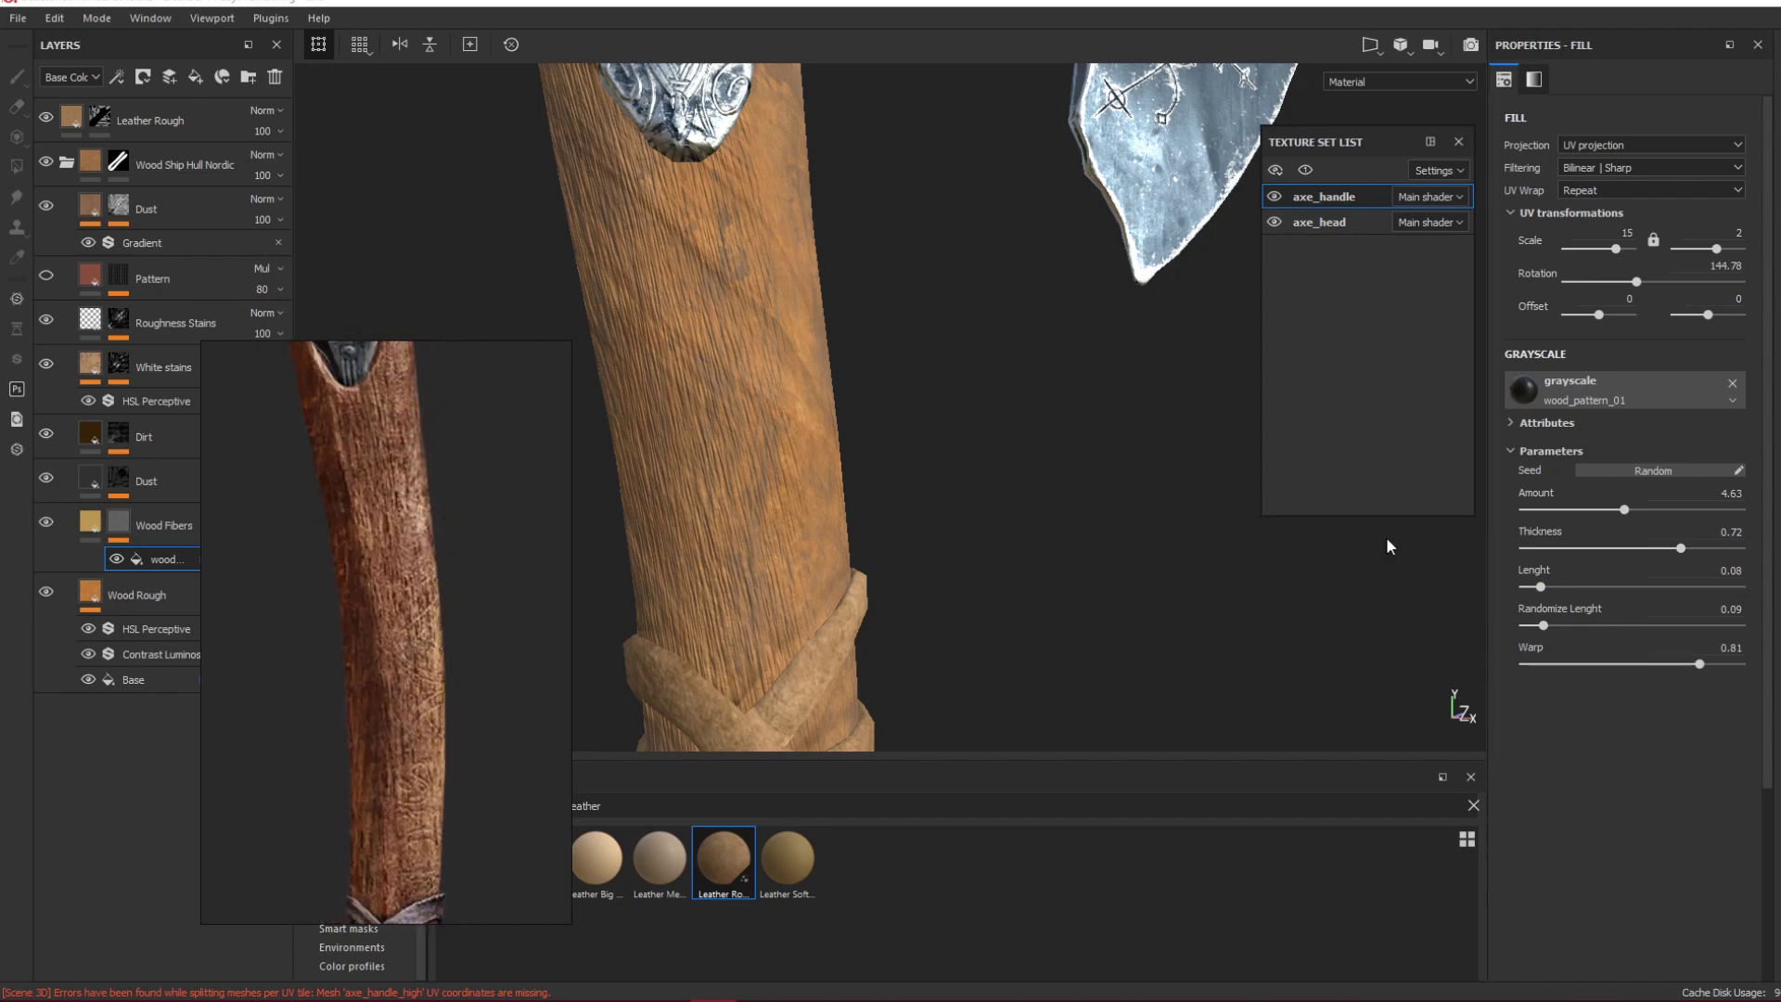
left_click(1609, 509)
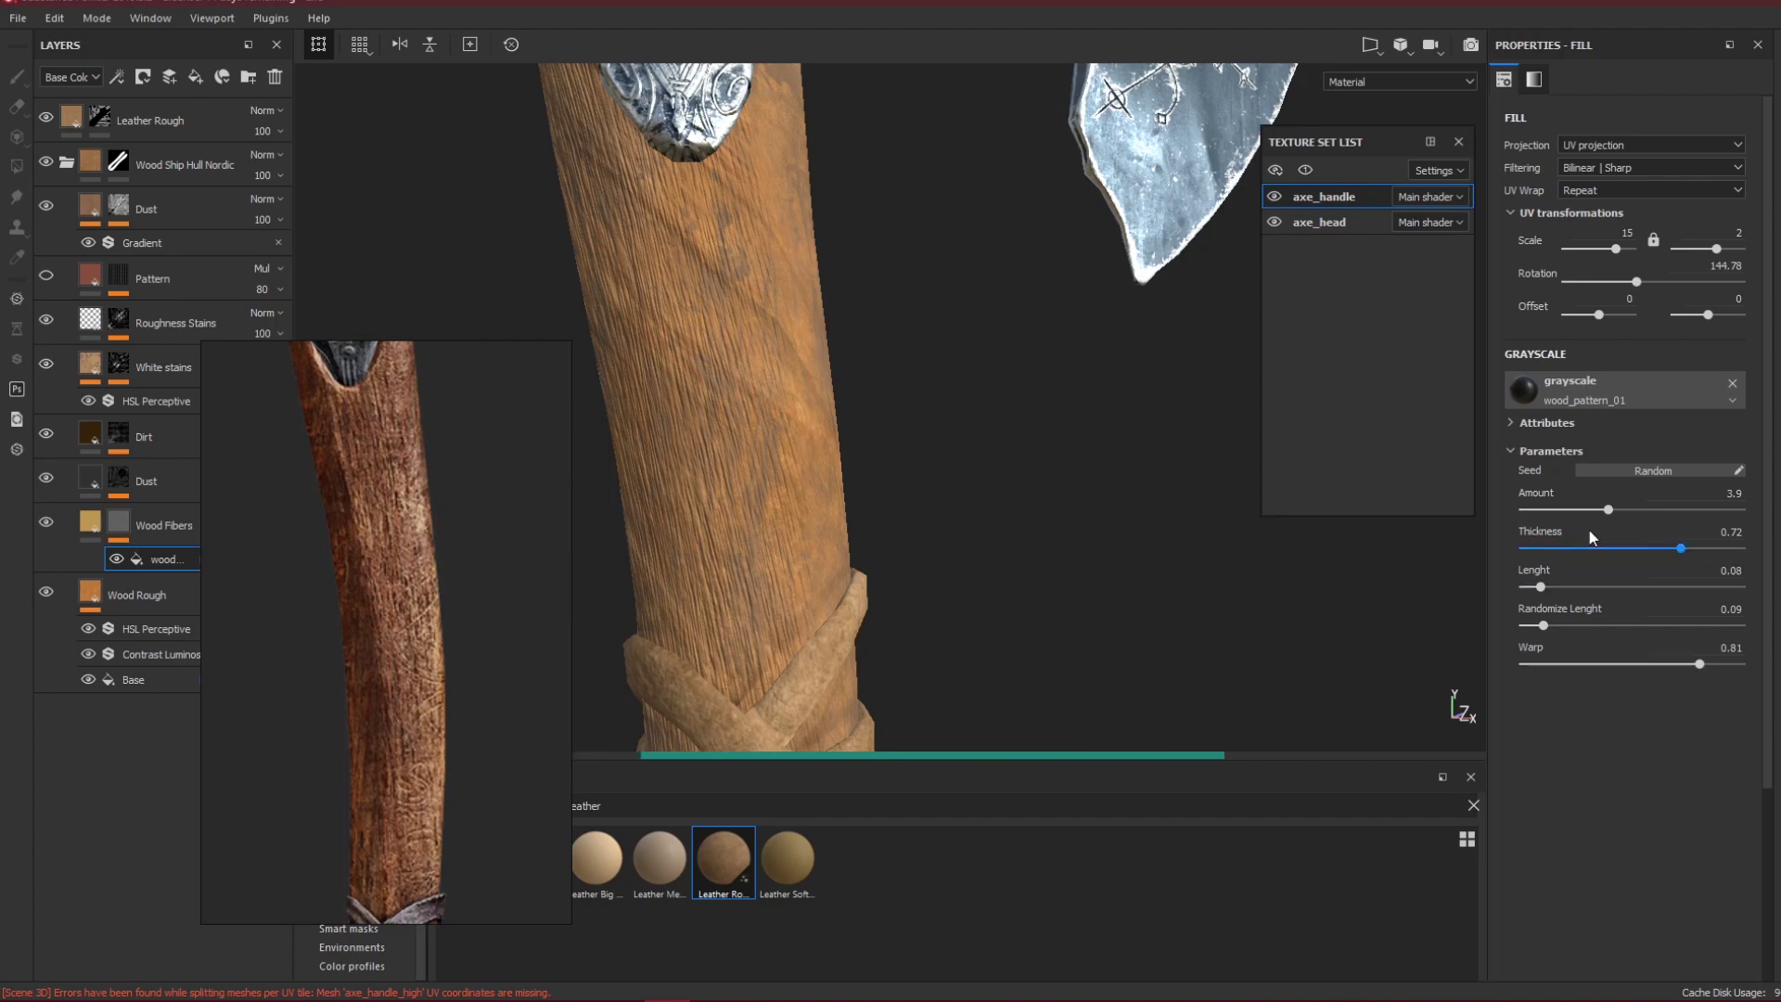
left_click(1596, 510)
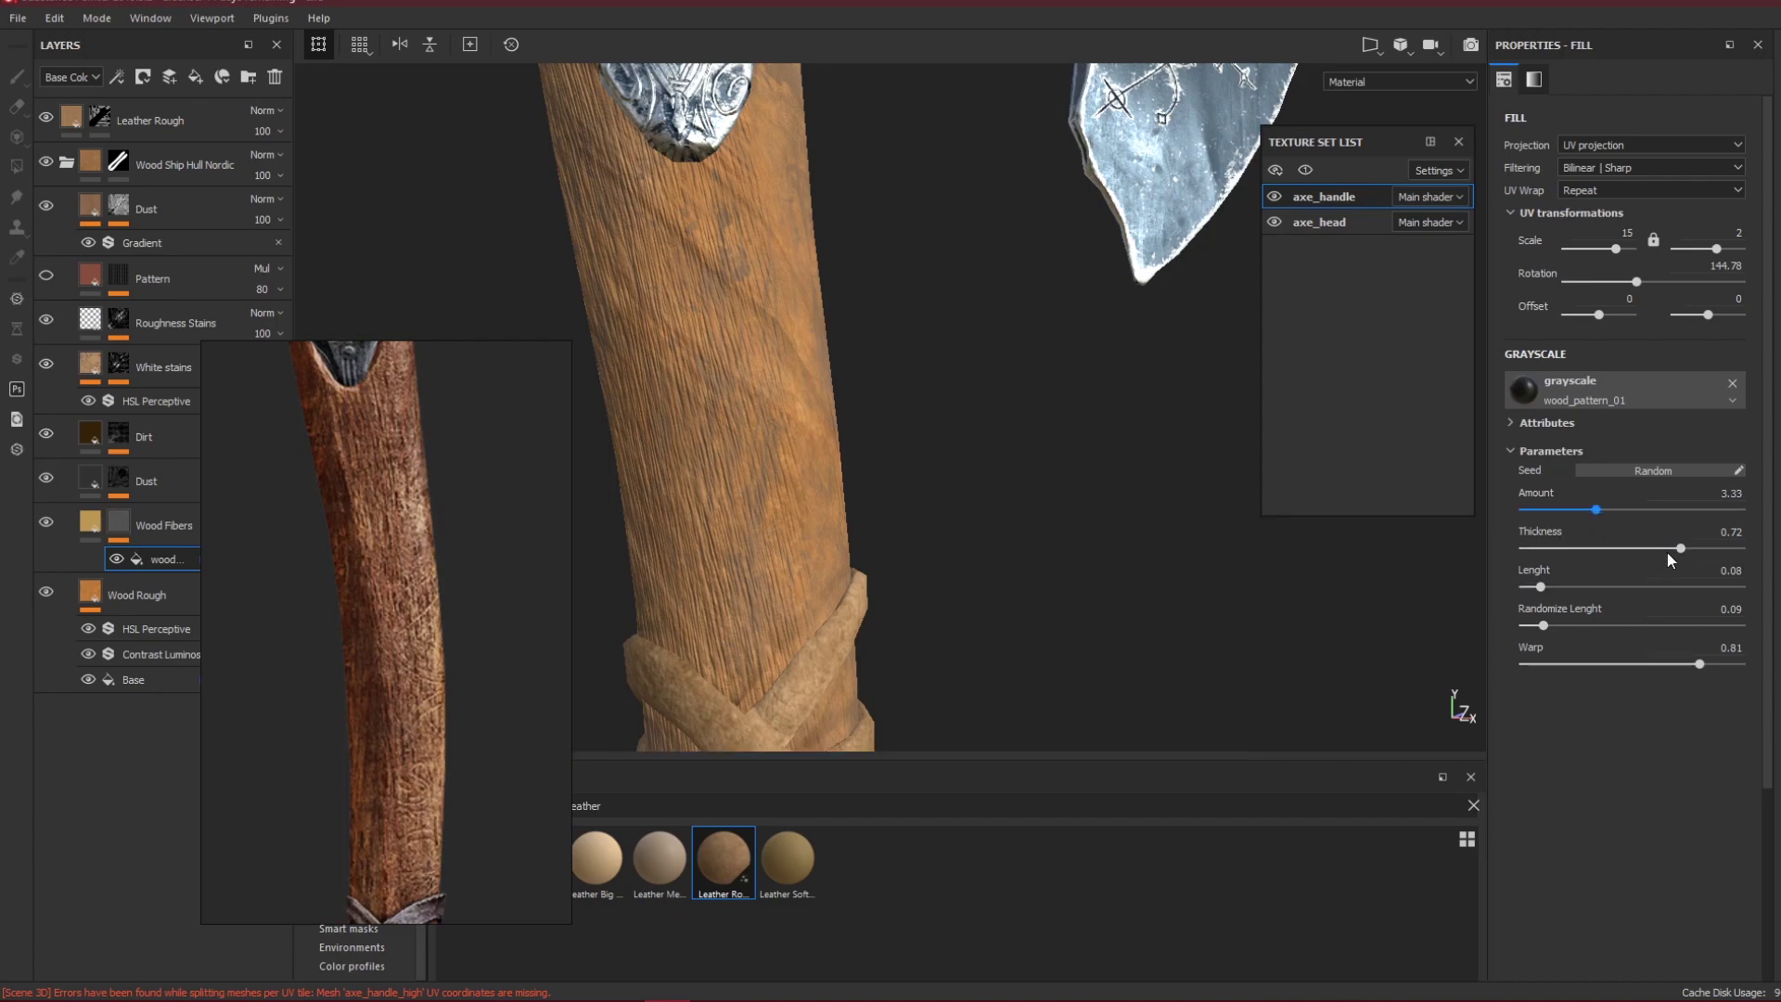
Set the wood pattern's Thickness to 1 and its Lenght to 0.11.
left_click(1680, 549)
left_click(1721, 551)
left_click(1741, 549)
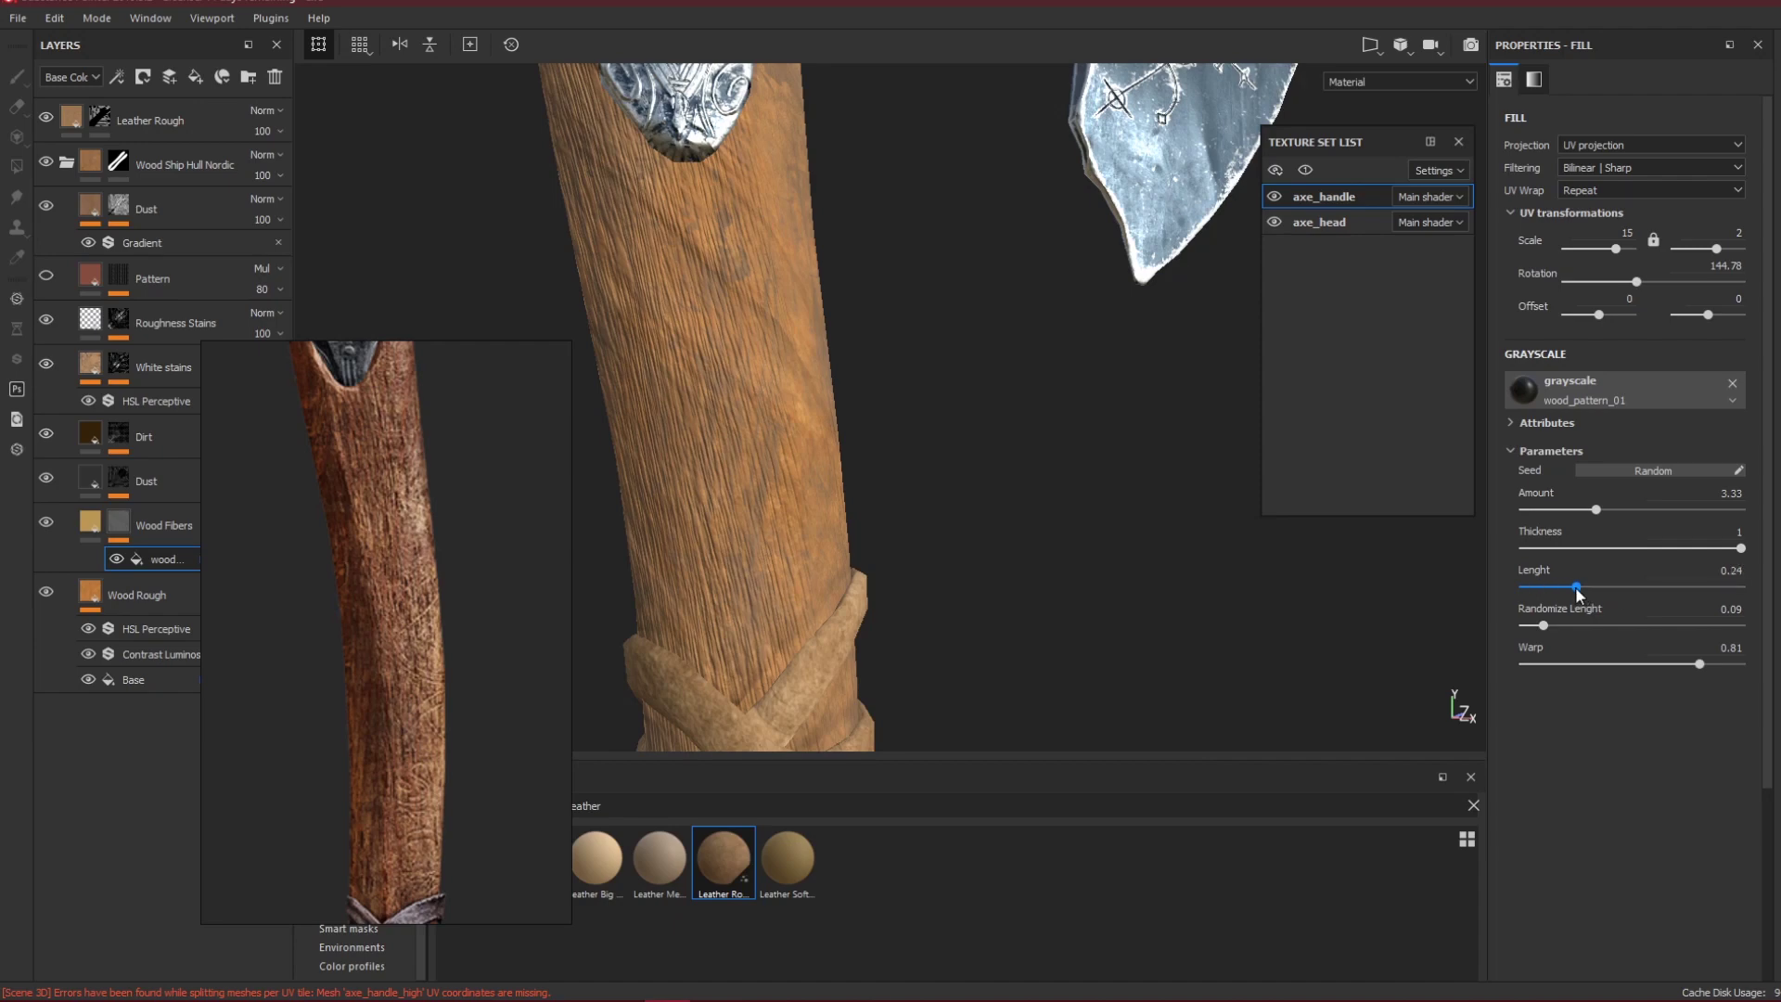
left_click_drag(1571, 588, 1546, 588)
left_click_drag(910, 469, 875, 472, "alt")
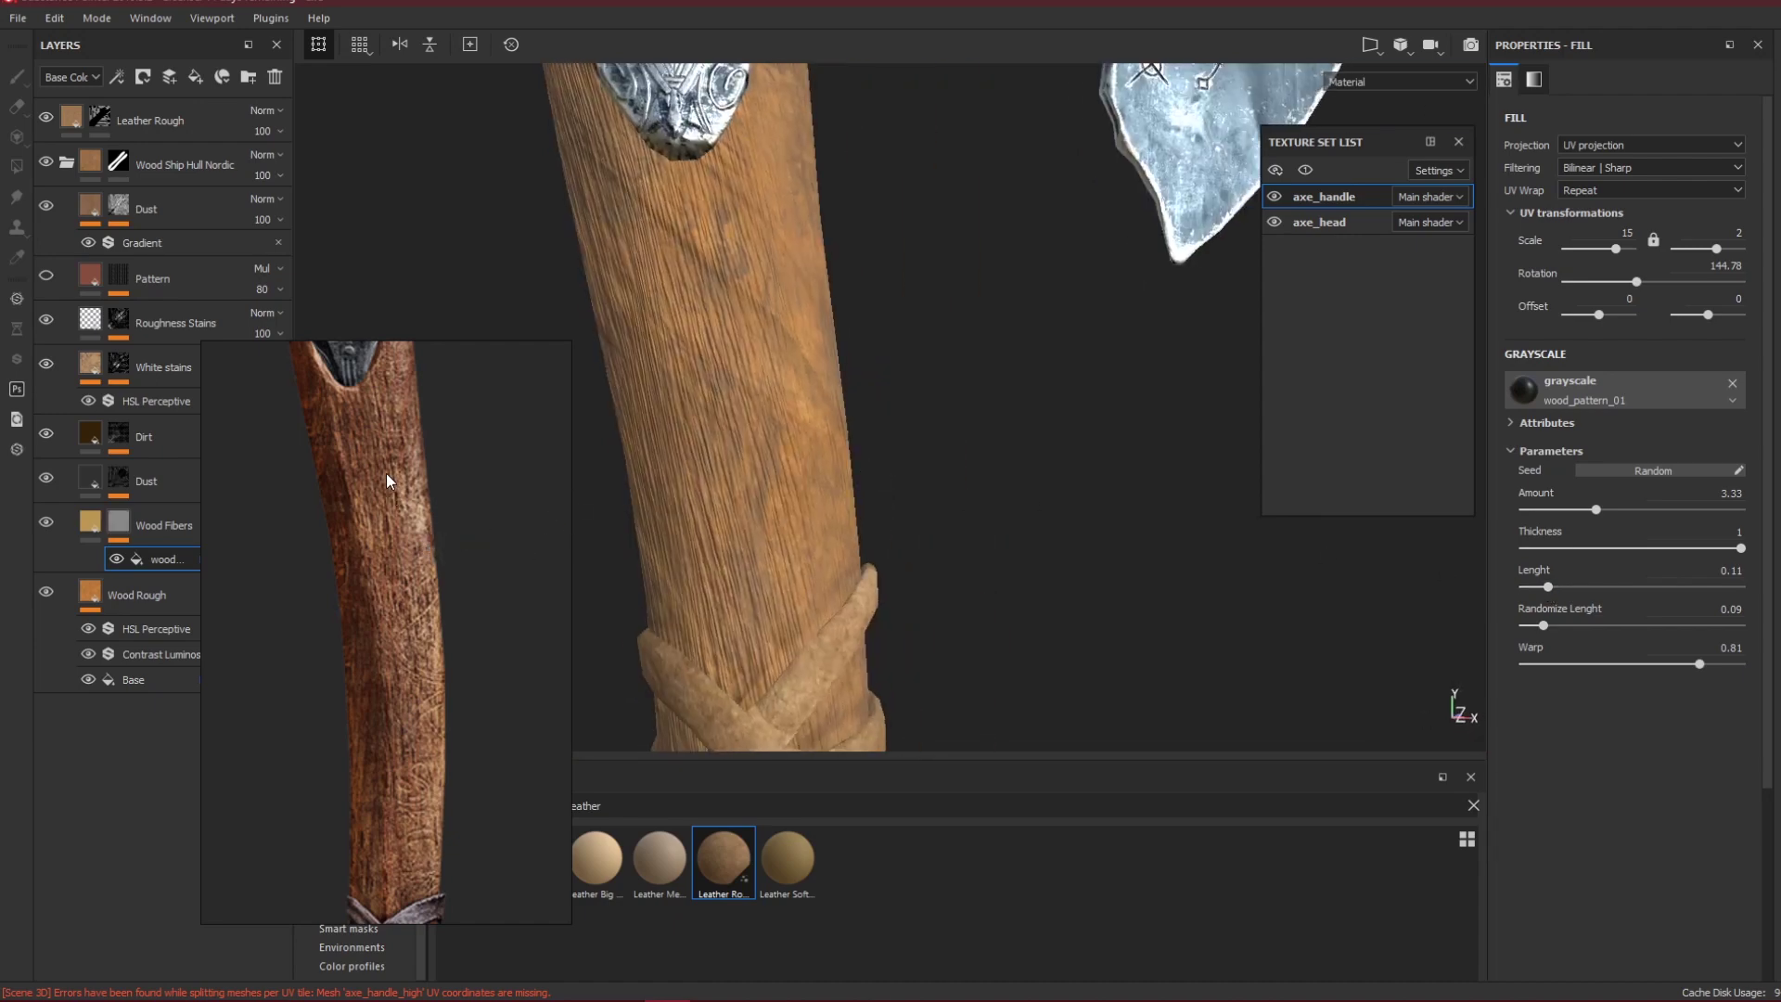
Examine the fibers around the handle above the wrap, and inspect the Dirt layer's fill and mask.
right_click_drag(444, 453, 0, 459)
scroll(1029, 464, "down", 5)
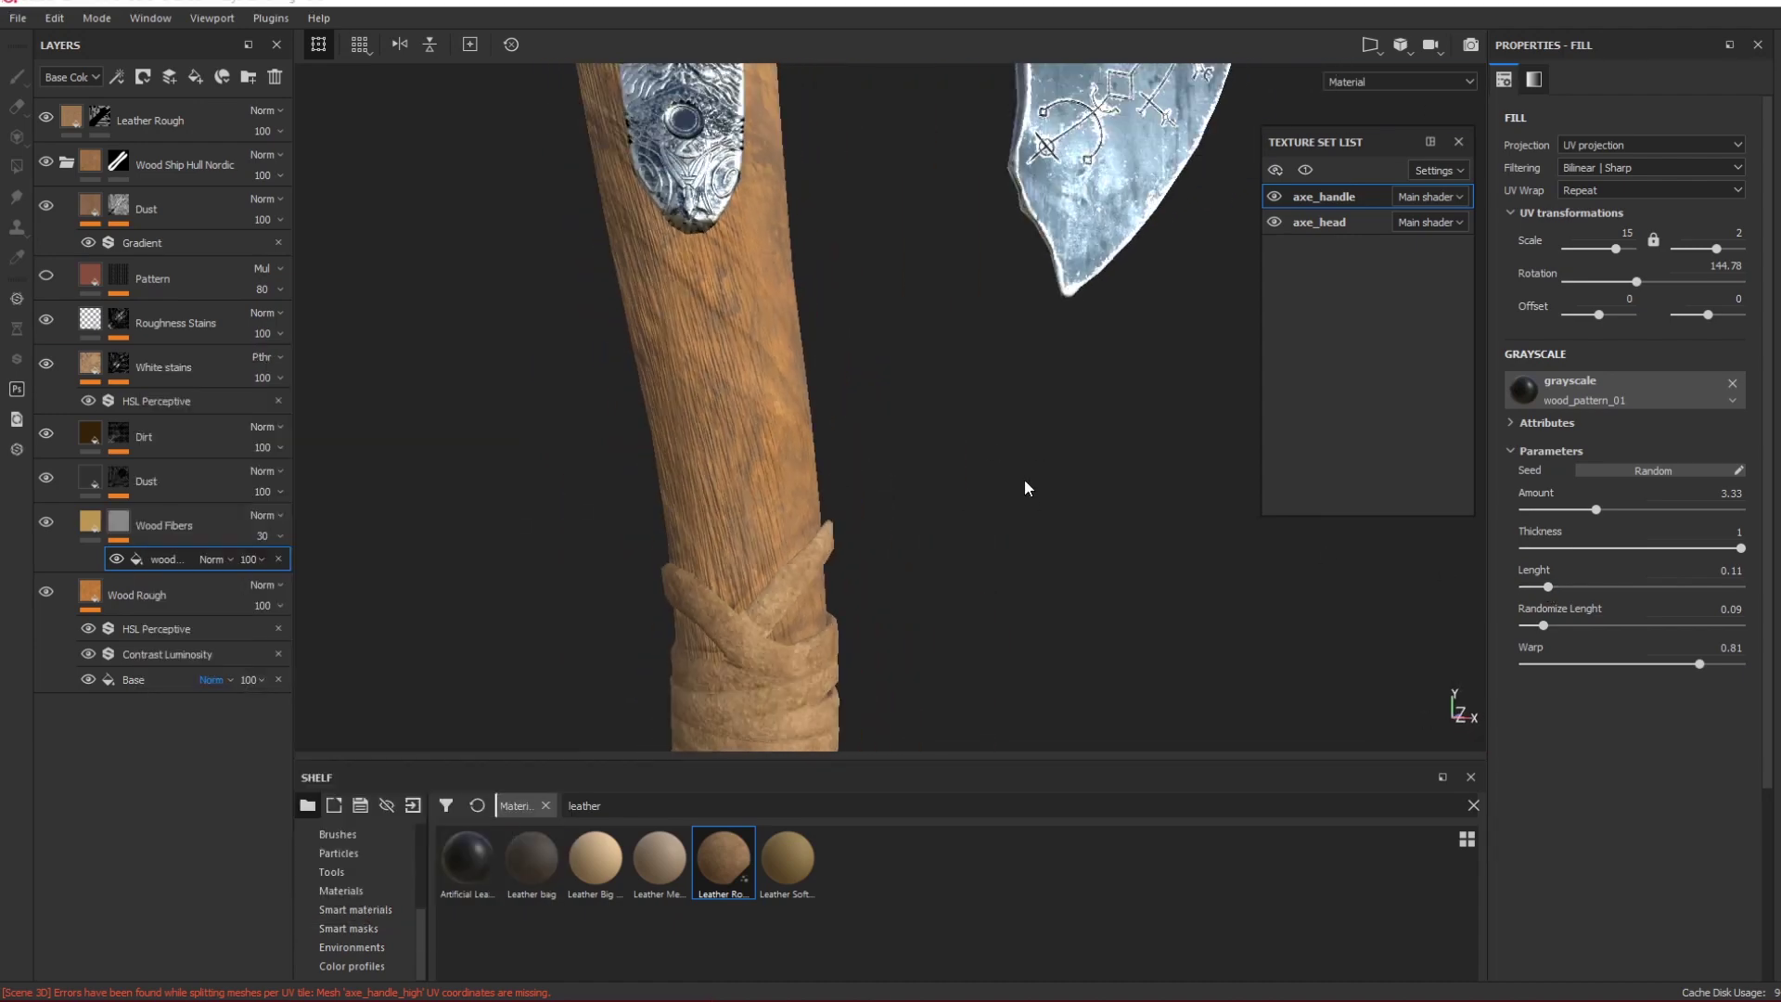
left_click_drag(471, 445, 781, 352, "alt")
scroll(781, 352, "up", 3)
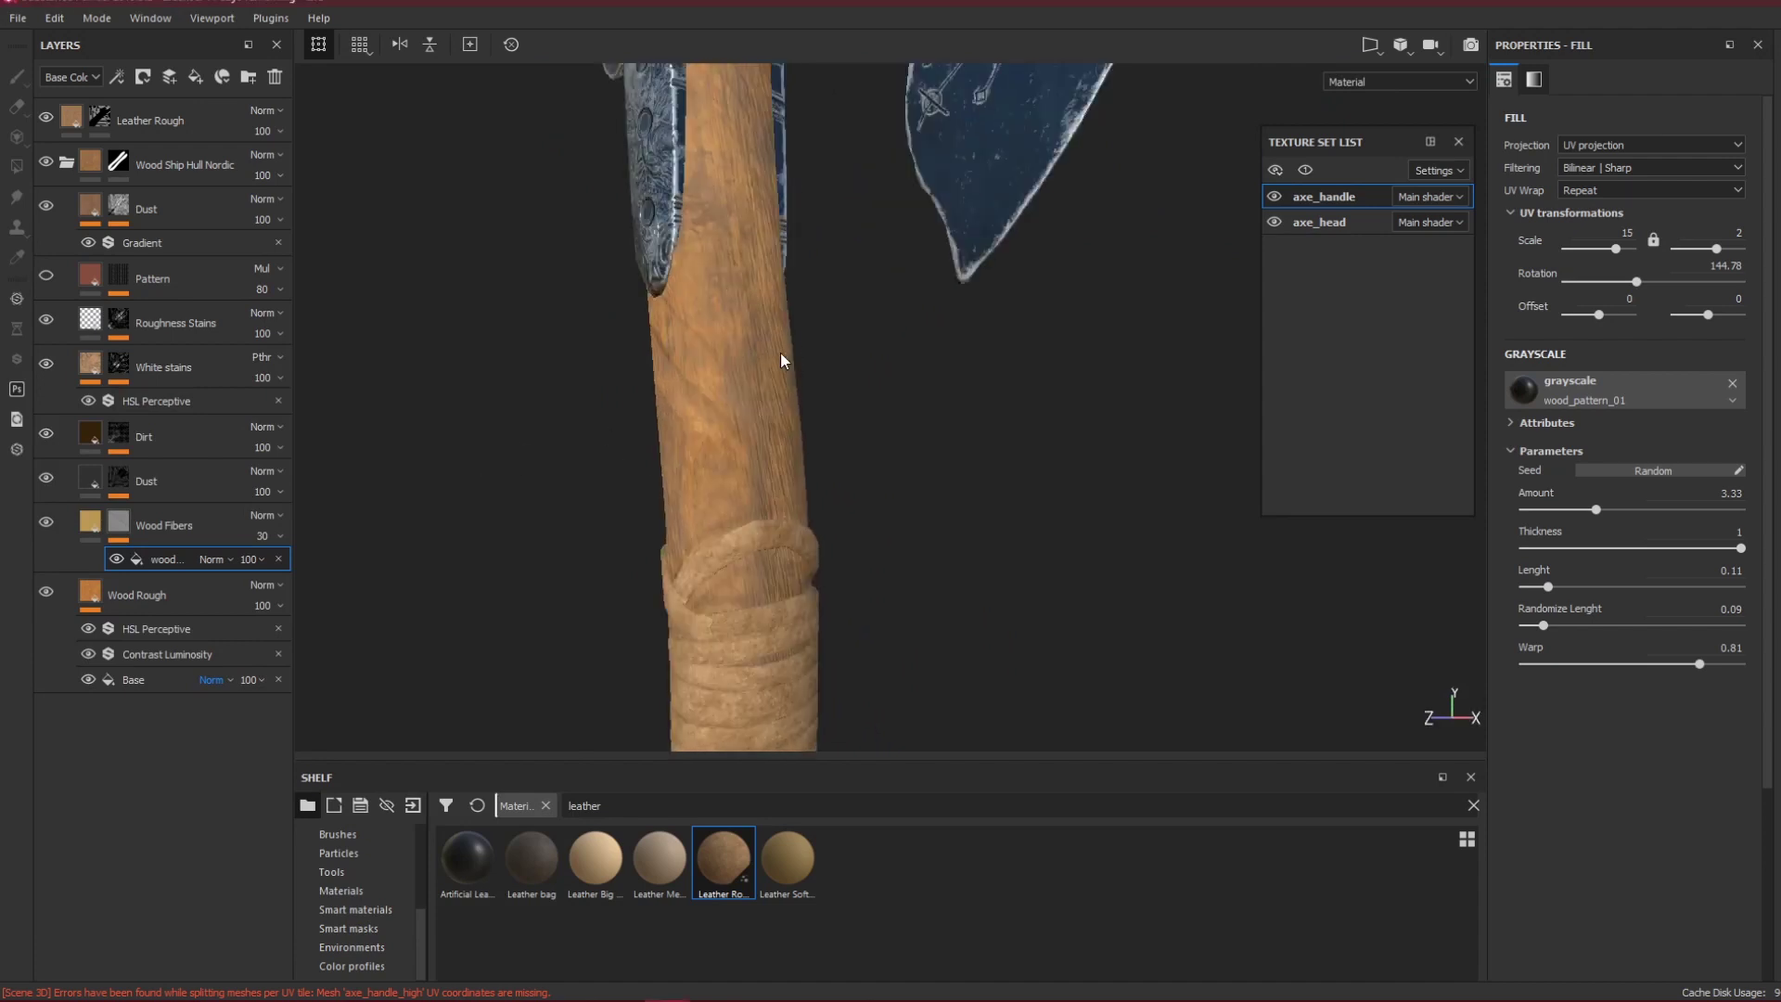
left_click(729, 340)
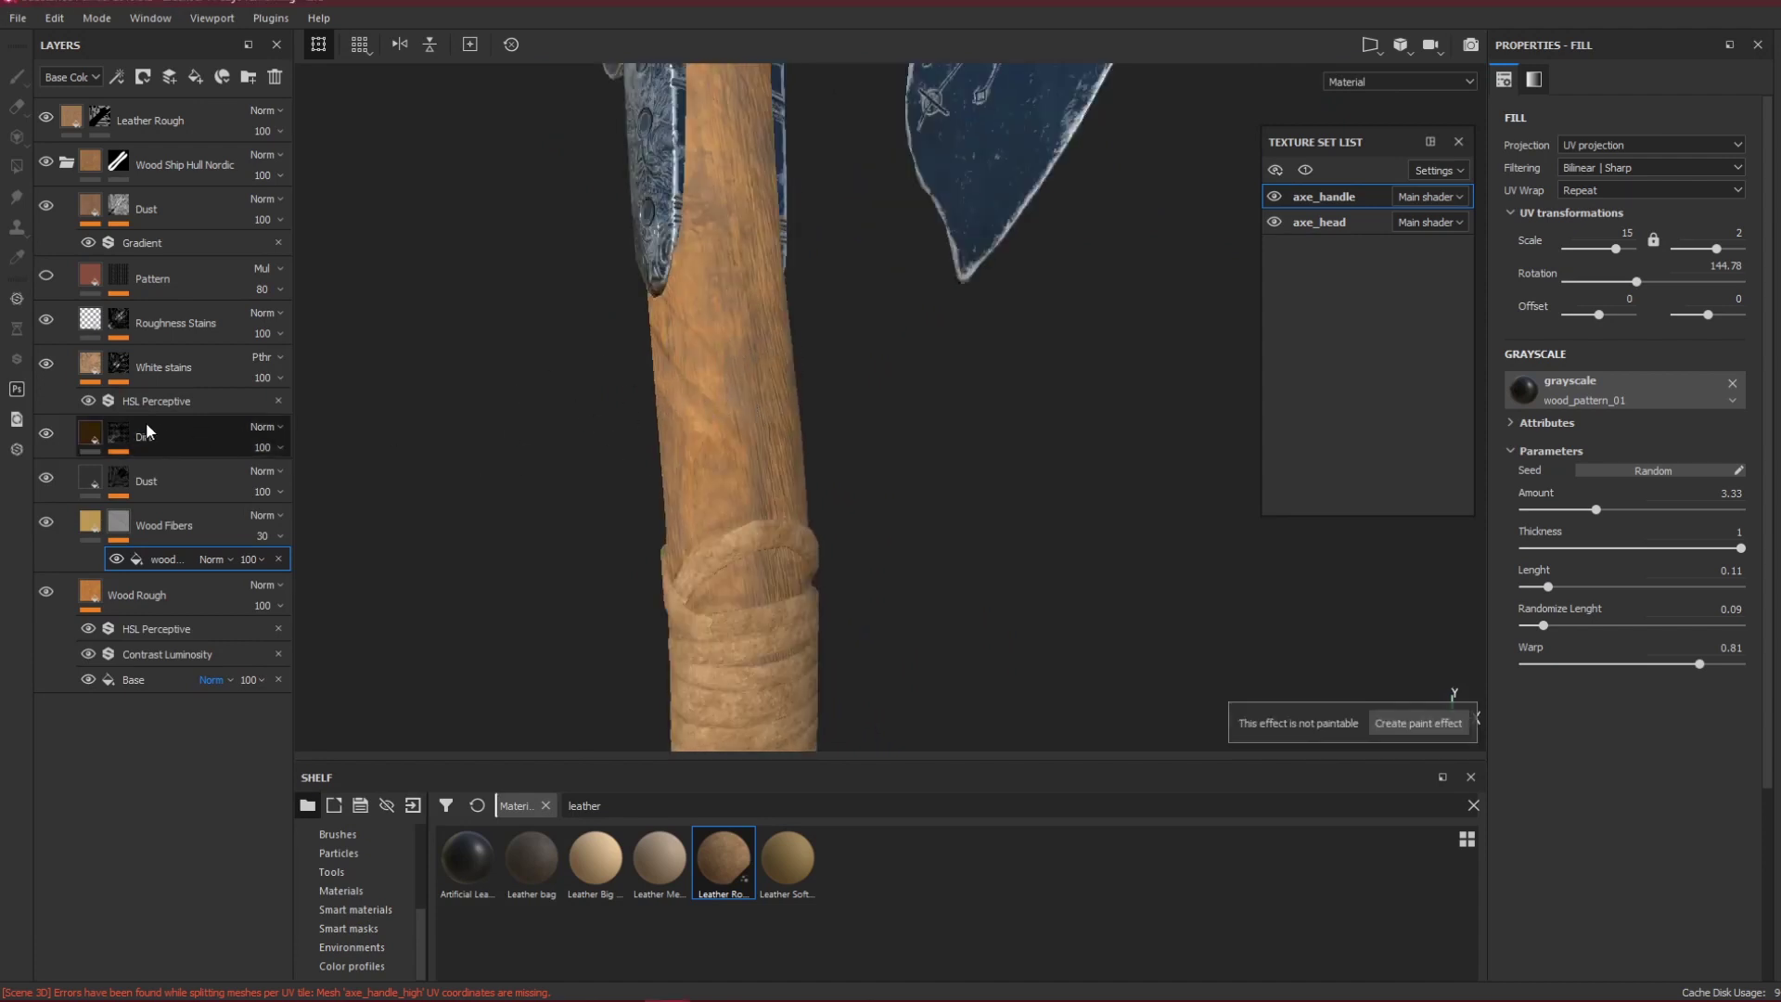
left_click(97, 432)
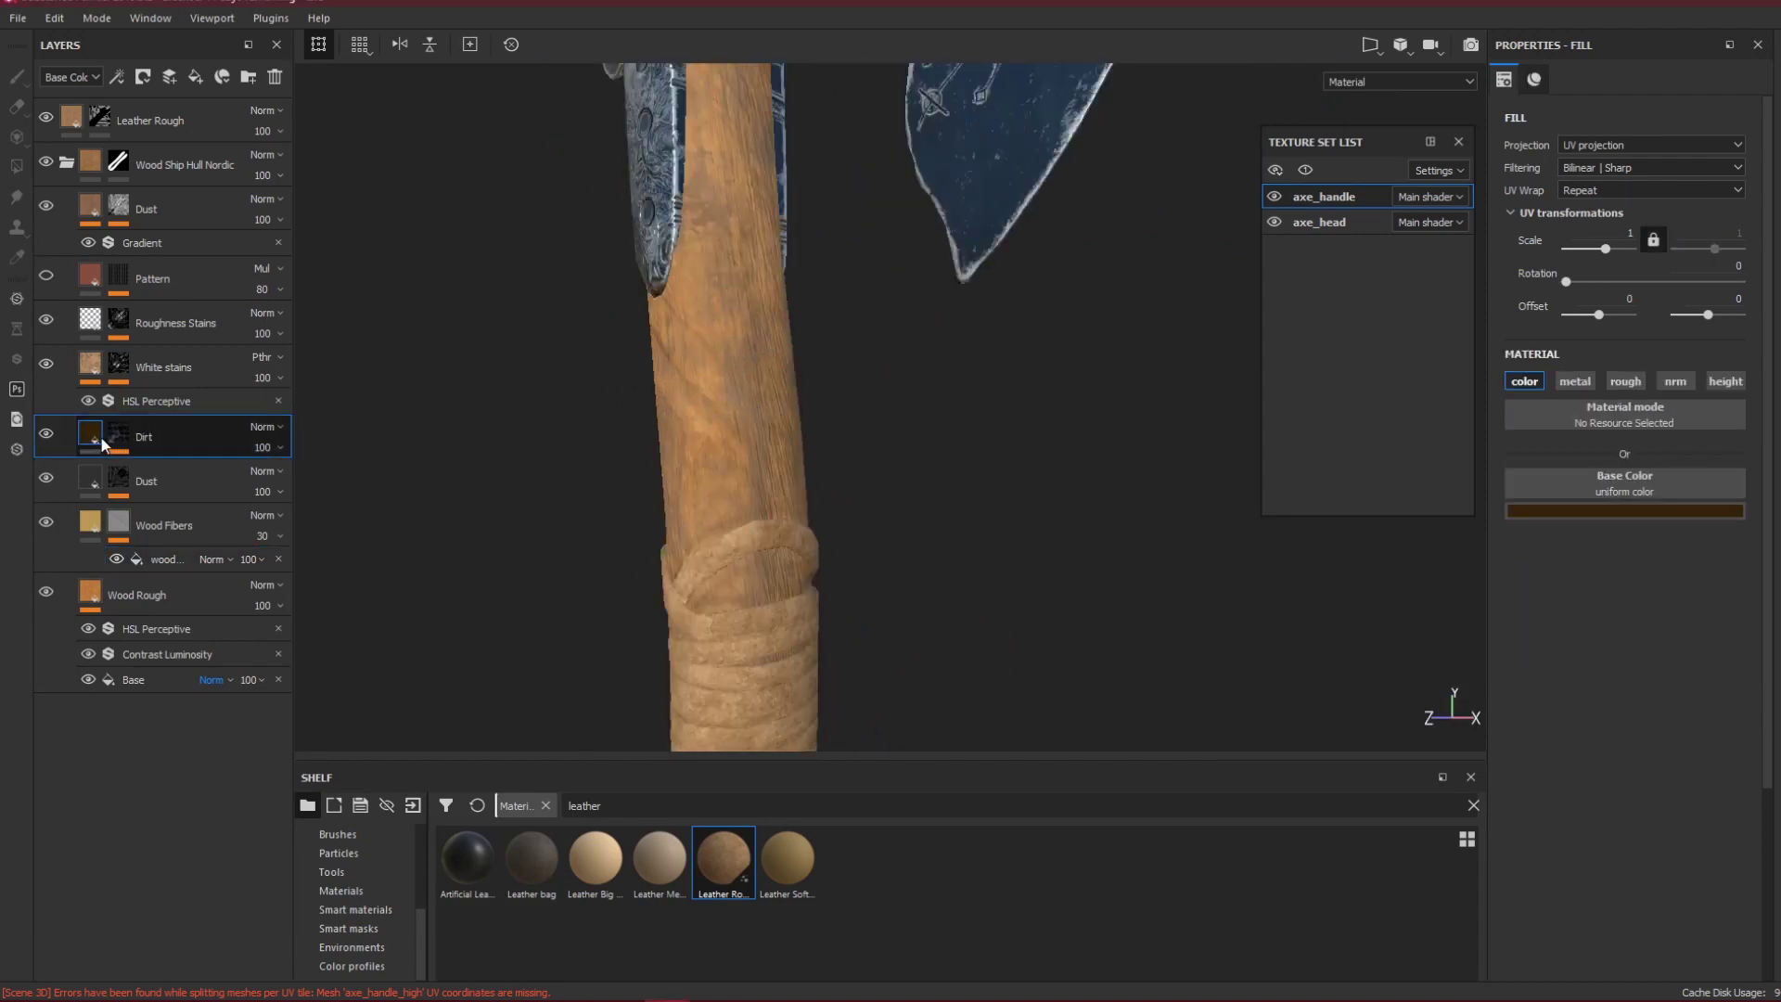
left_click(112, 432)
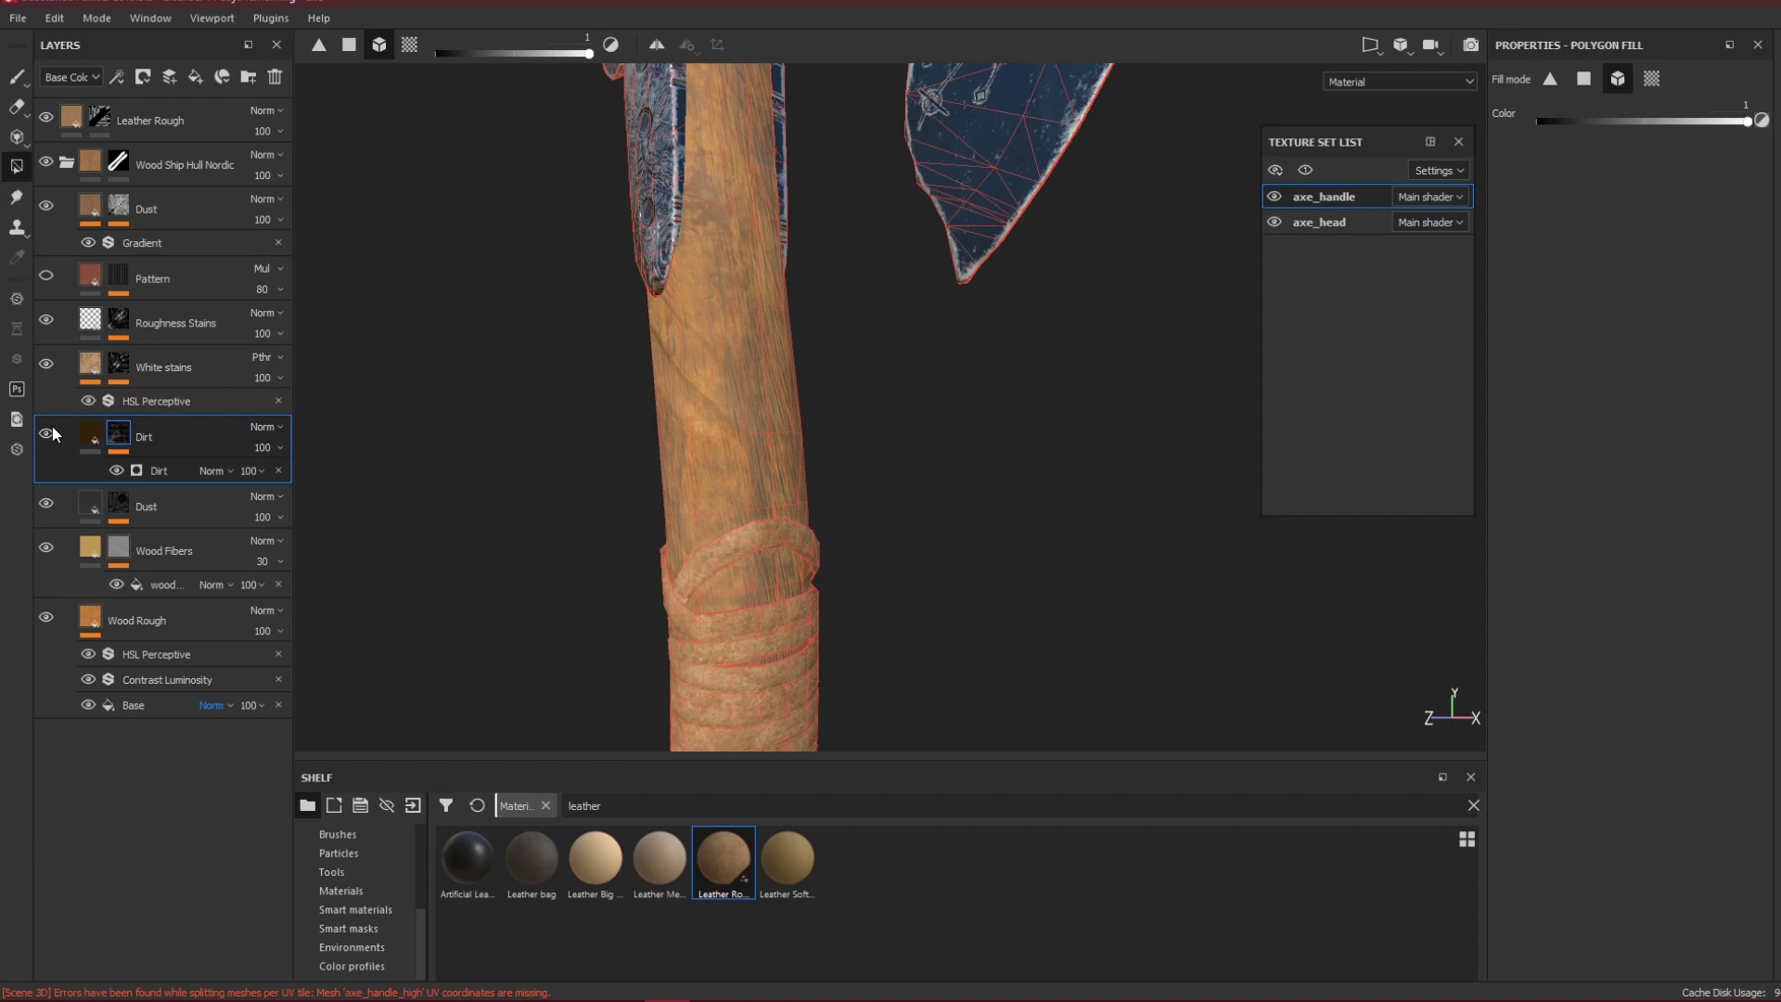
left_click_drag(558, 449, 784, 401, "alt")
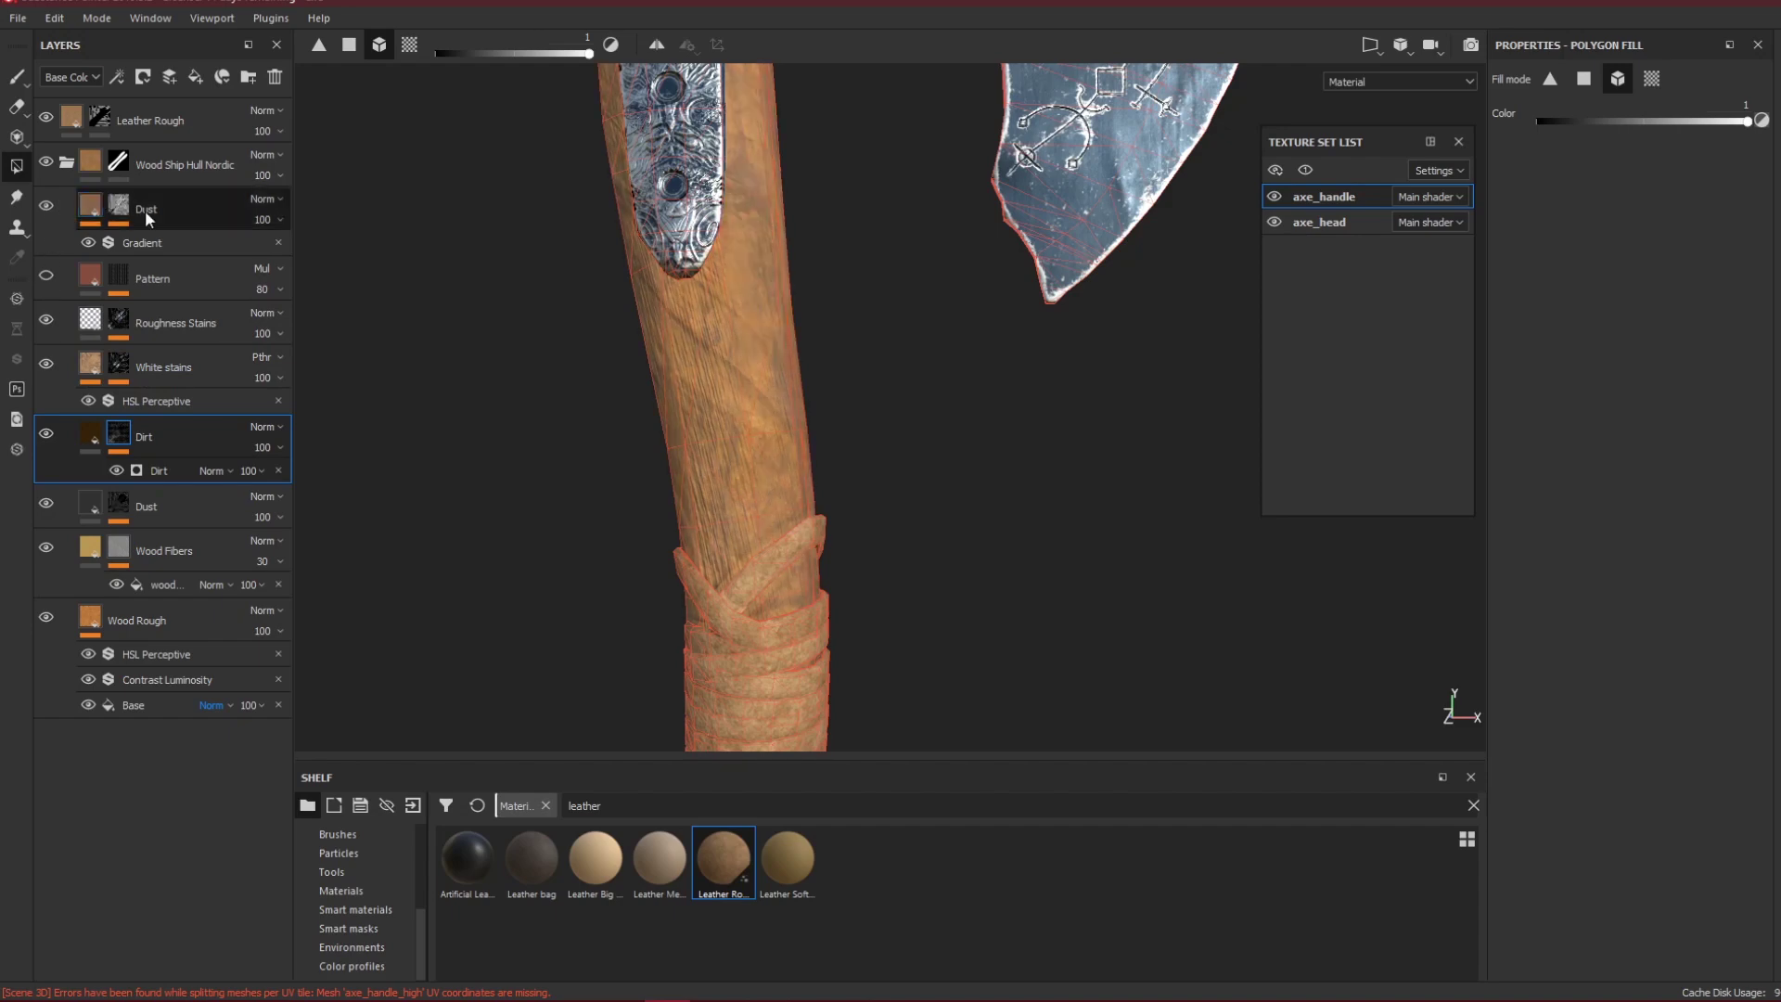
Change Color 2 of the Gradient filter on the upper Dust layer to a dark brown.
left_click(92, 211)
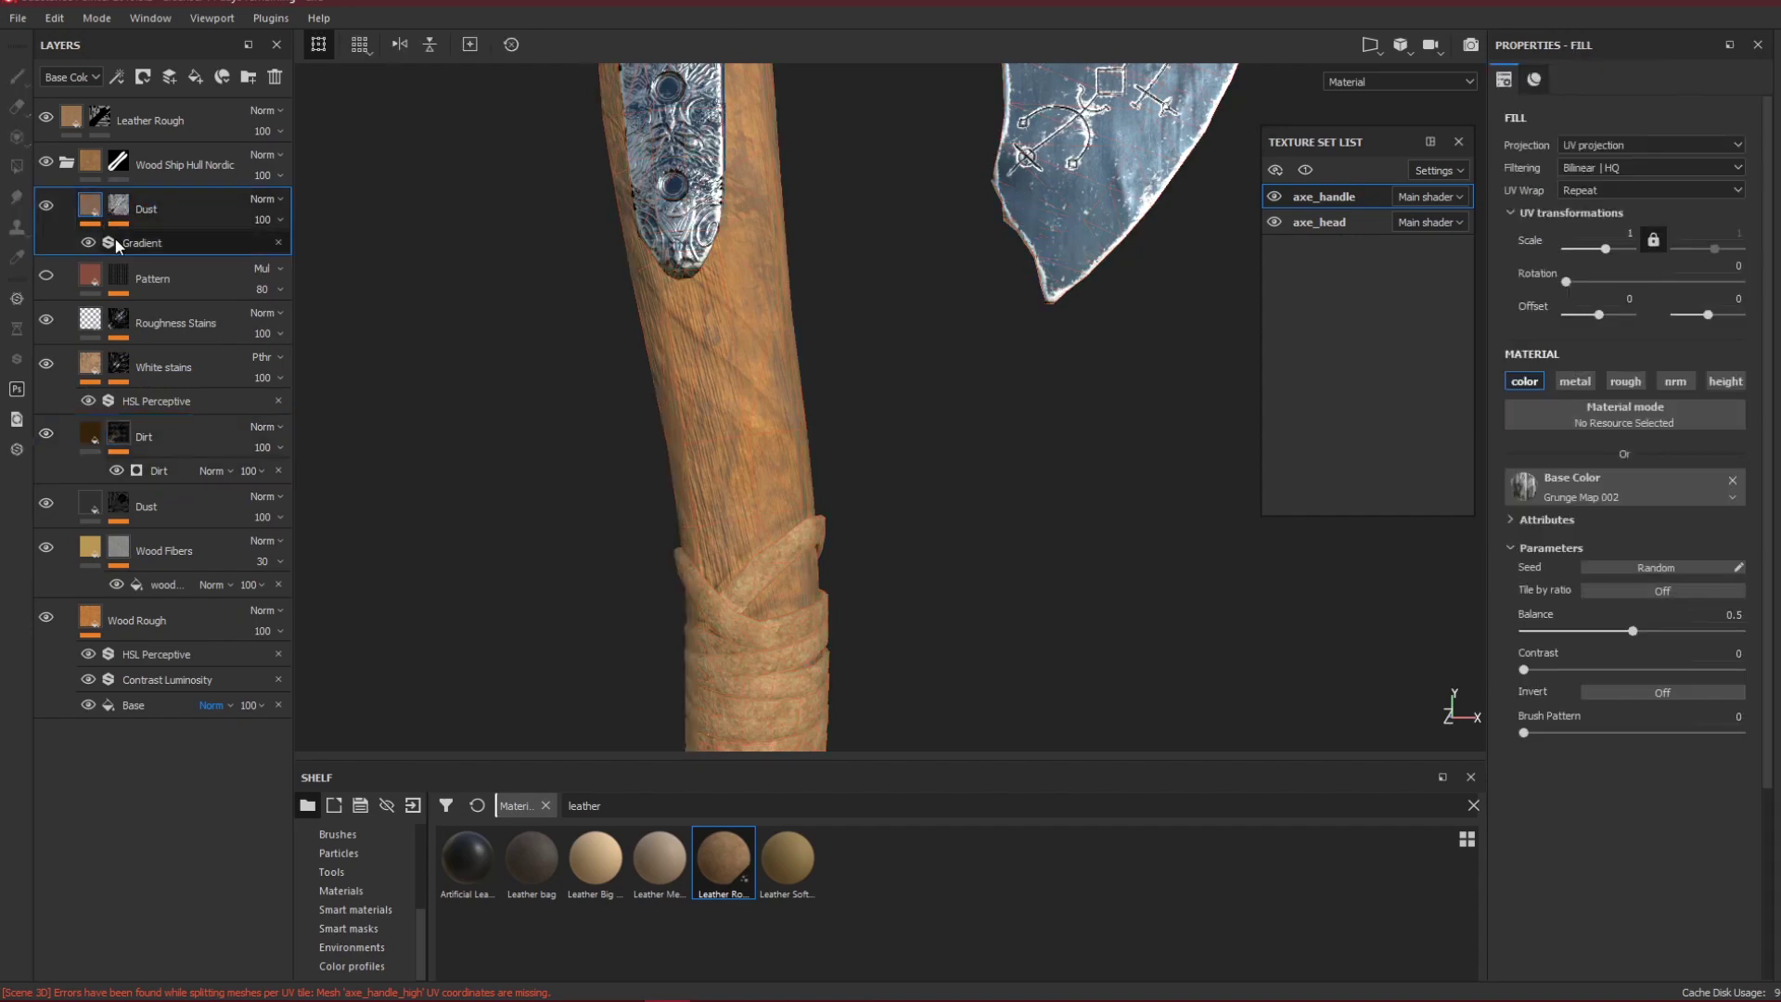
left_click(122, 243)
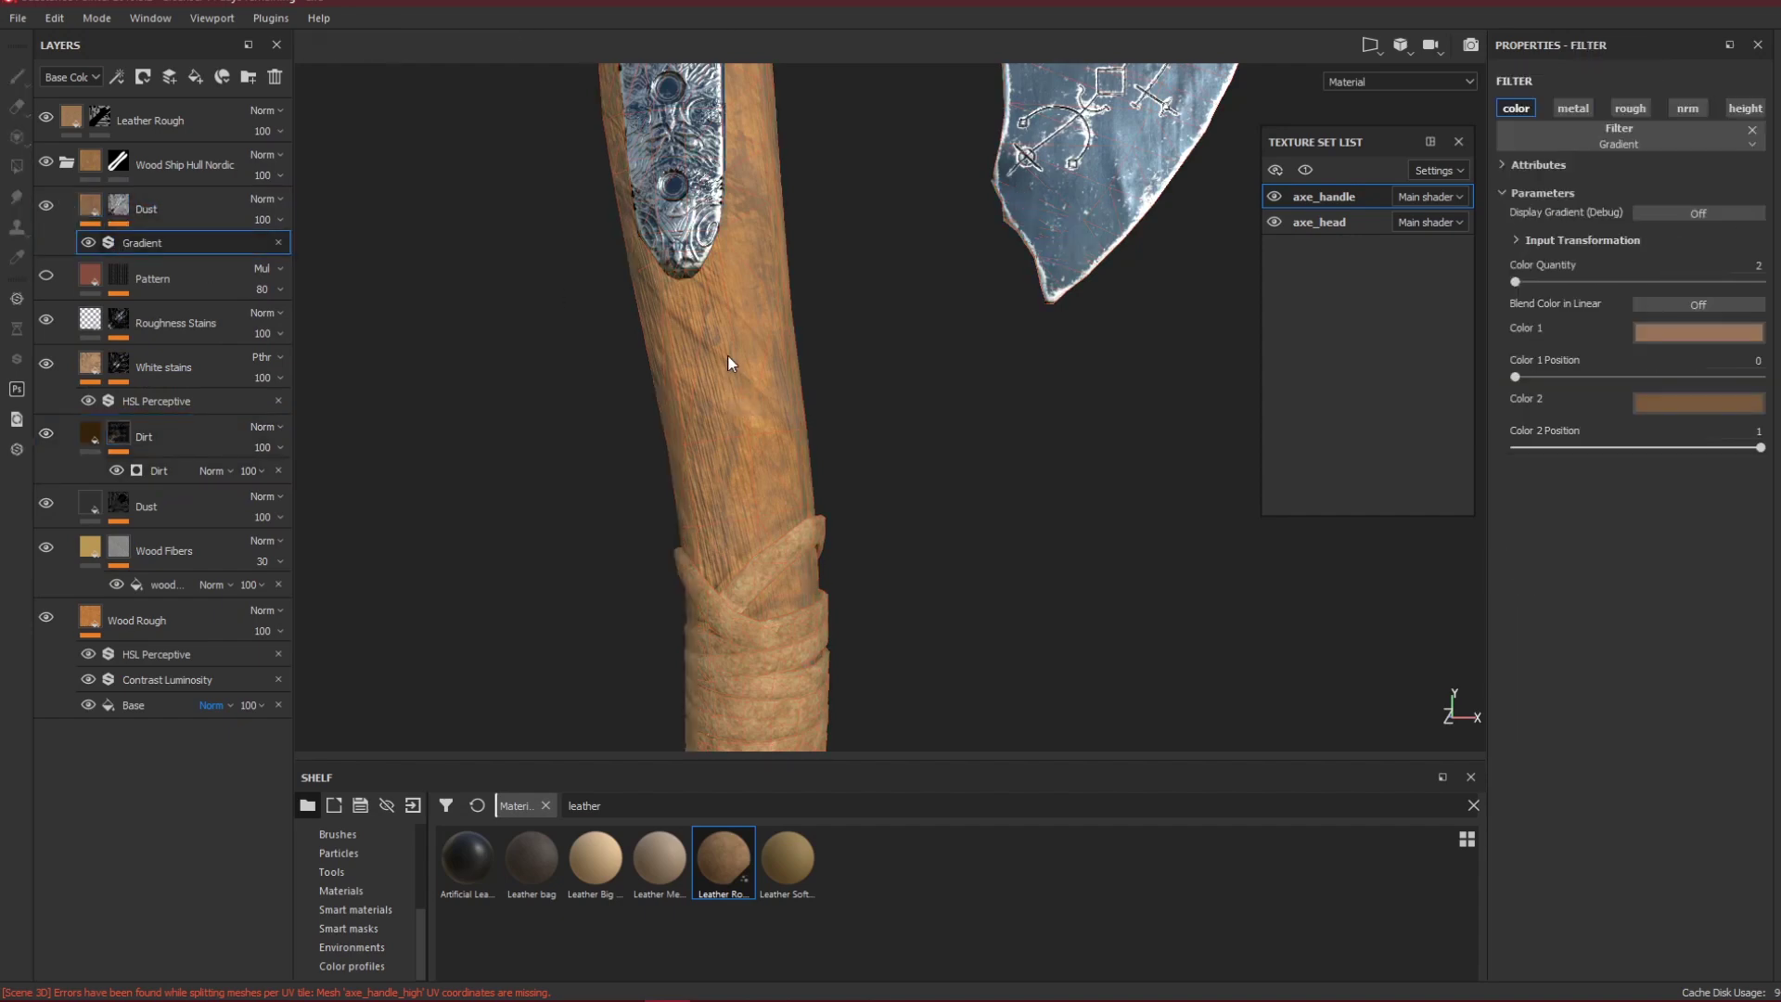
left_click_drag(463, 278, 795, 365, "alt")
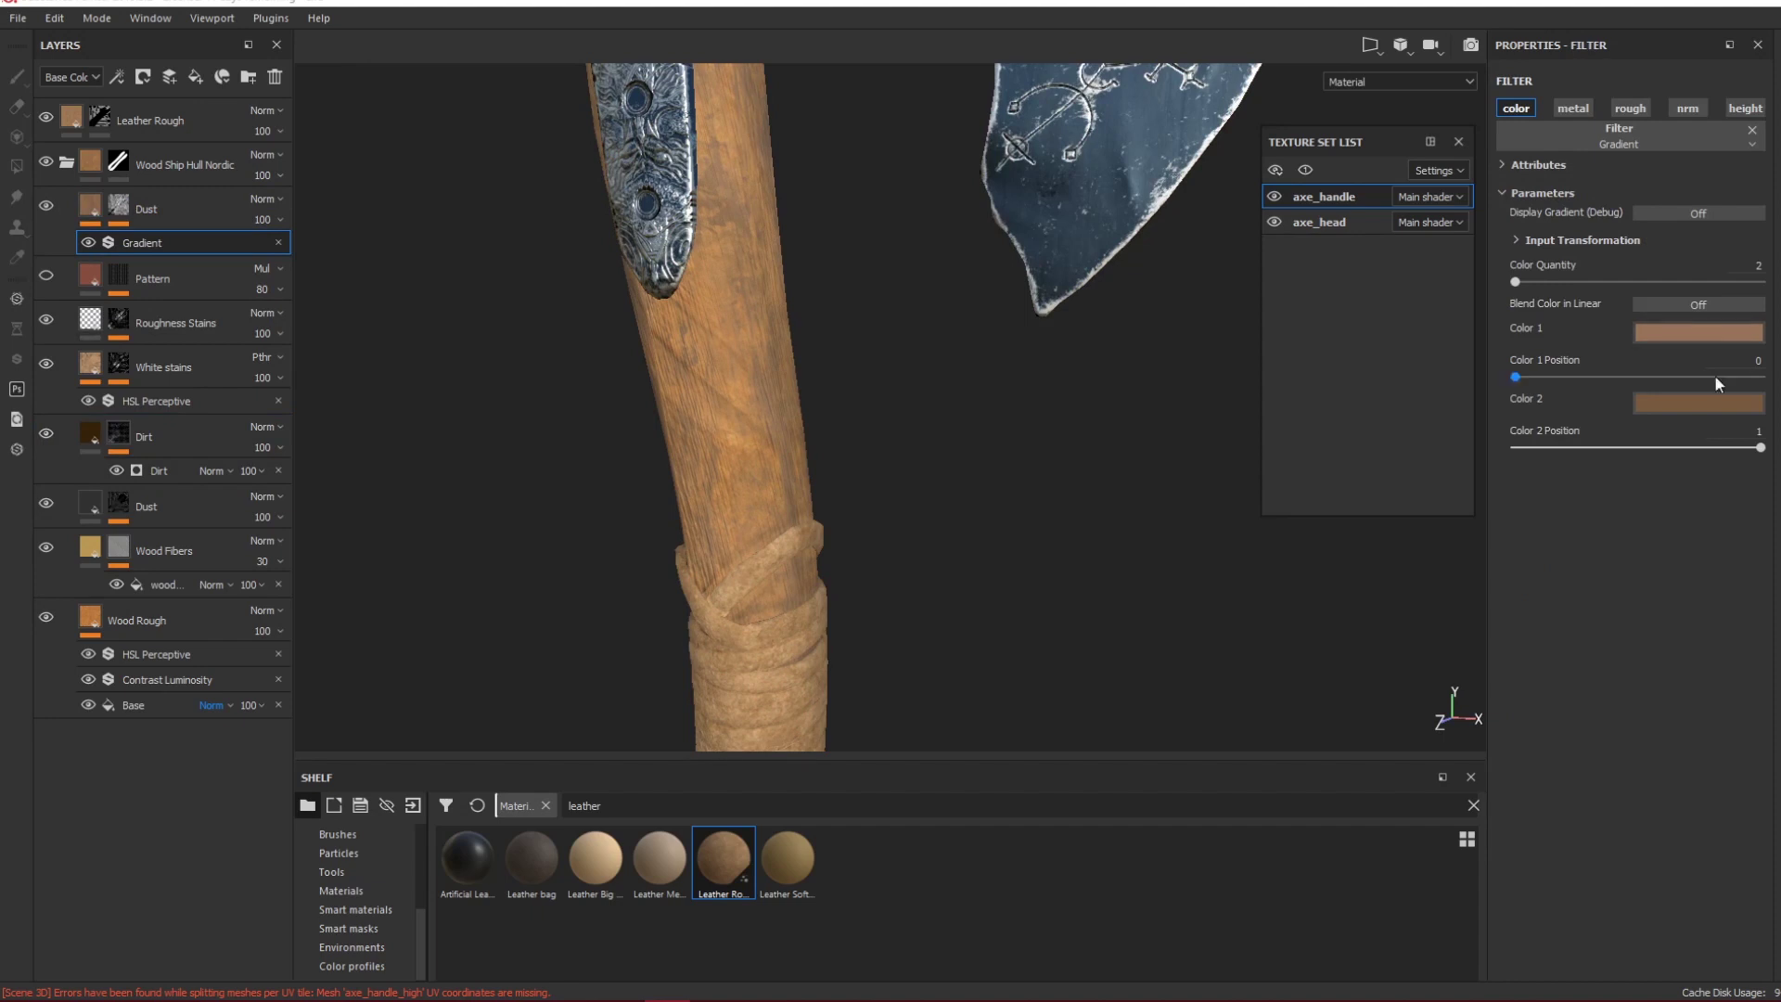
left_click(1707, 401)
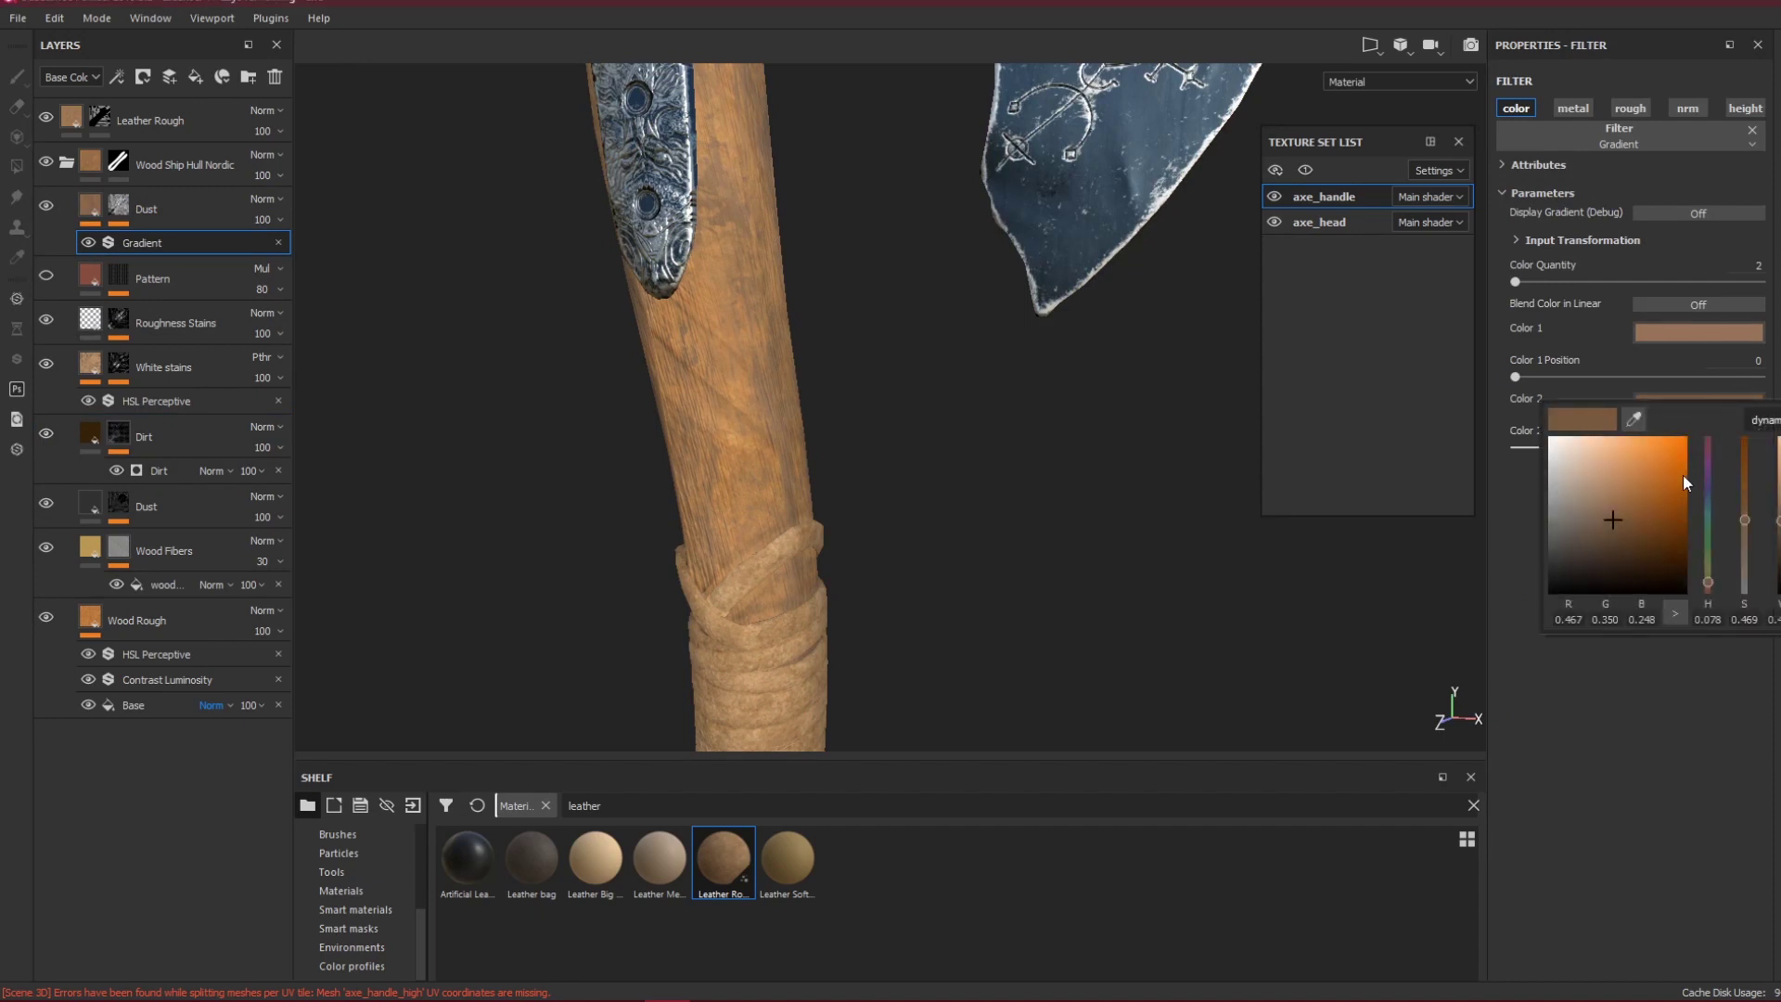
left_click(1616, 549)
mouse_move(1383, 540)
left_mouse_down("alt")
mouse_move(699, 453)
mouse_move(733, 445)
left_mouse_up("alt")
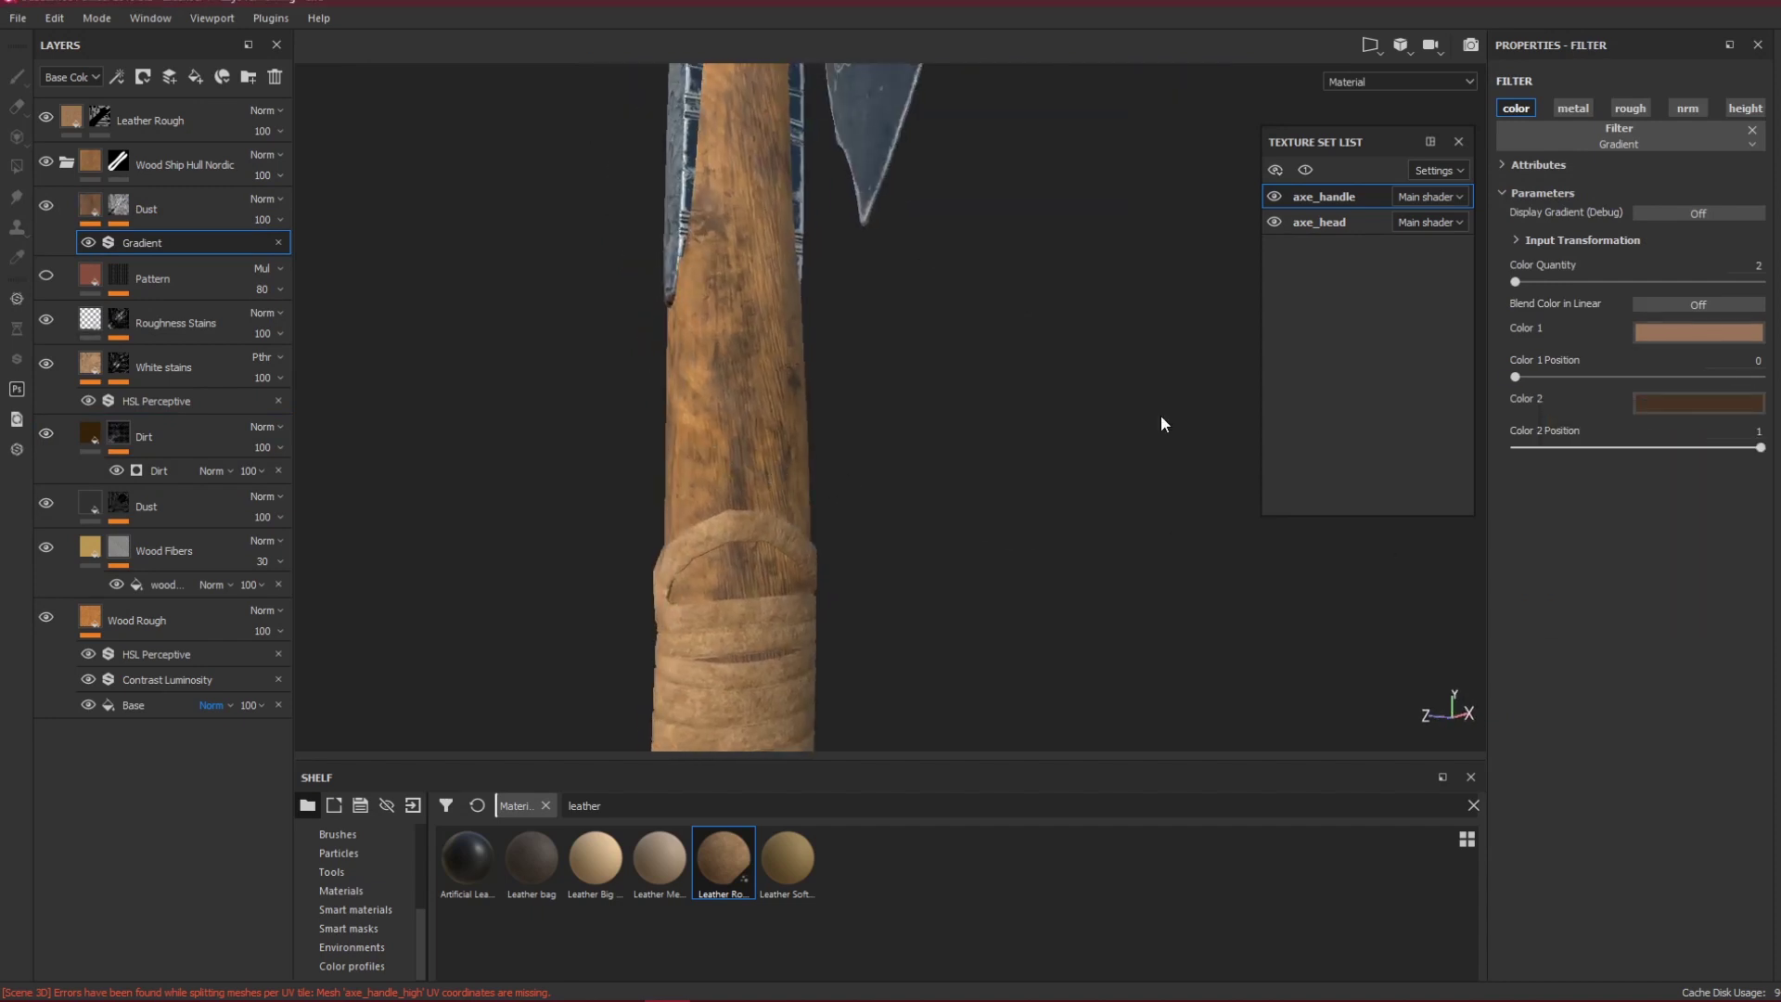
Change Color 1 of the upper Dust layer's Gradient filter to a saturated burnt orange, trying darker browns first.
left_click(1706, 332)
left_click_drag(1623, 449, 1666, 459)
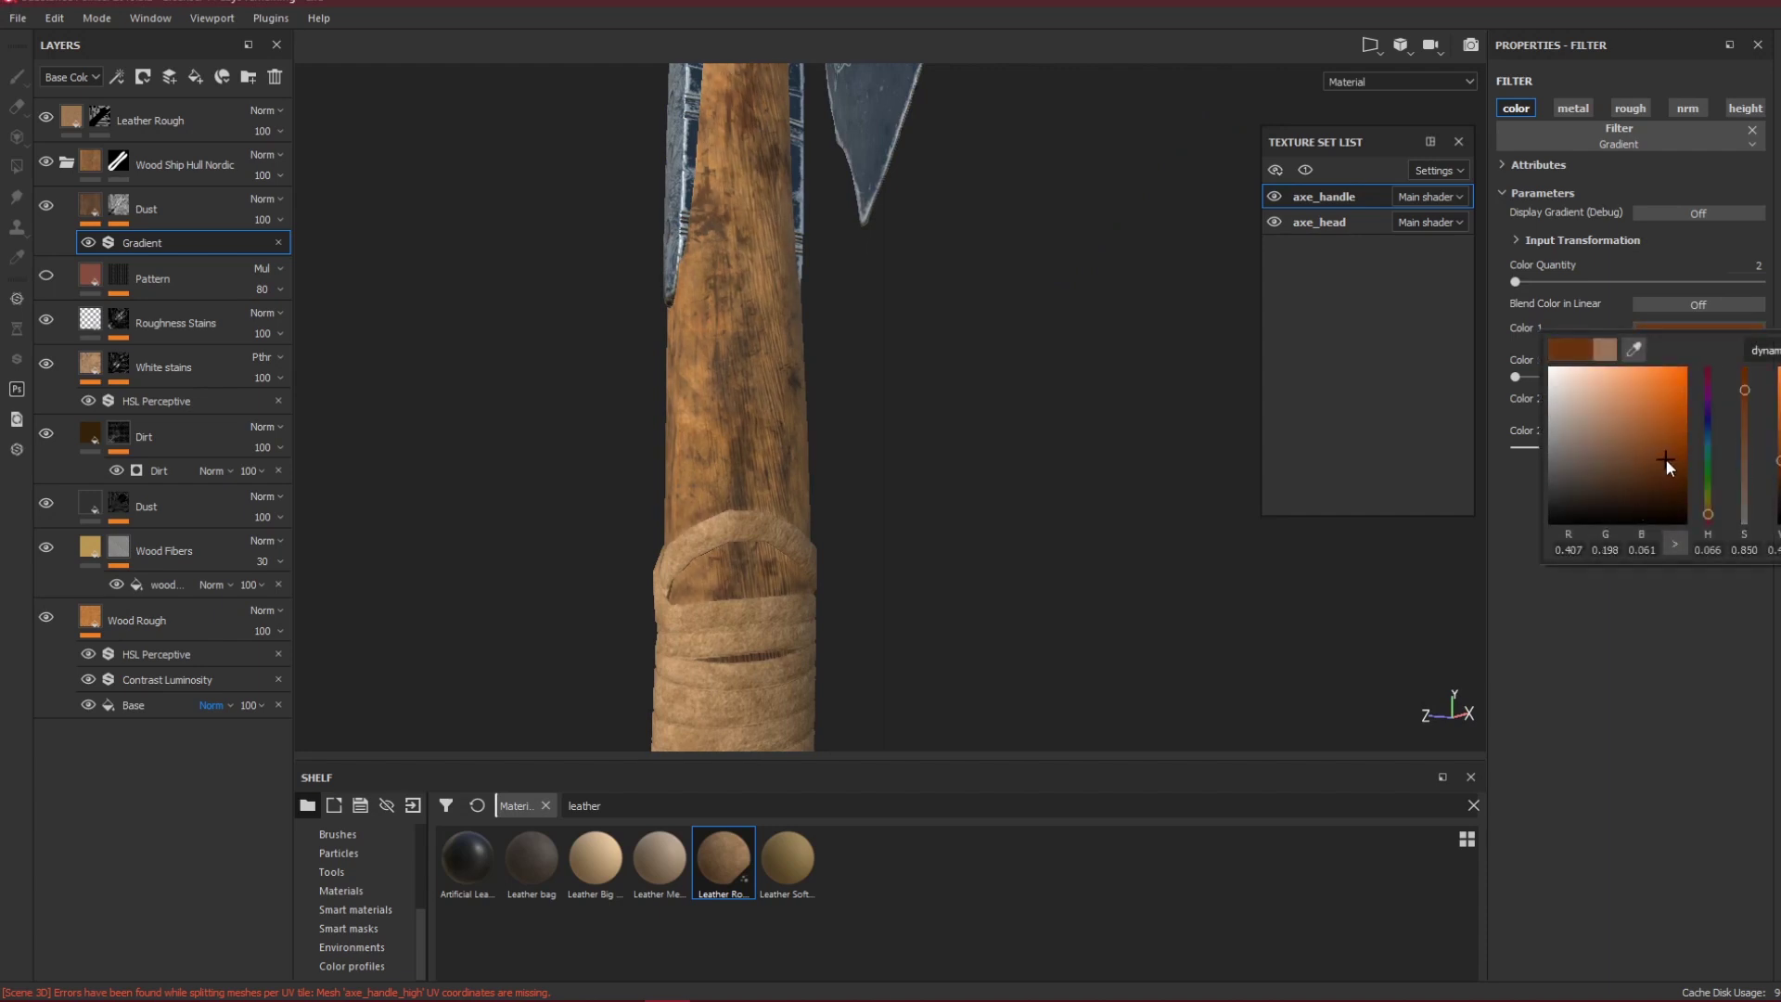
left_click_drag(1095, 408, 1271, 397, "alt")
left_click(1697, 403)
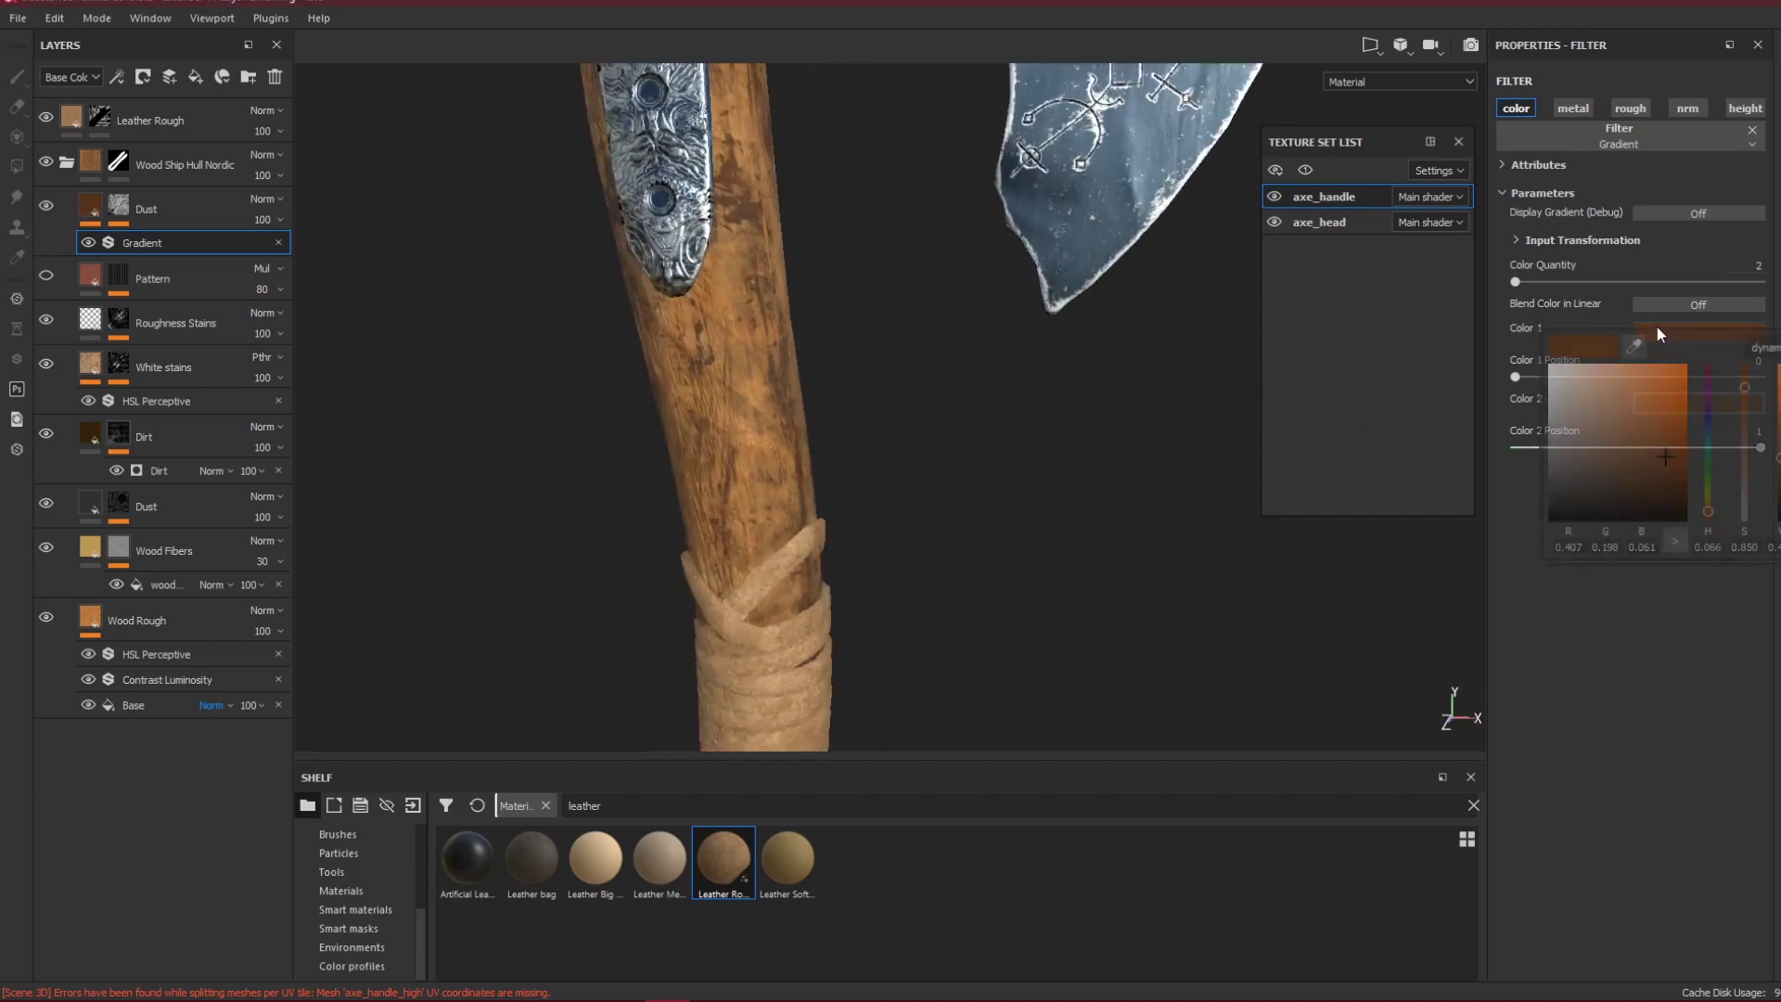
left_click(1640, 508)
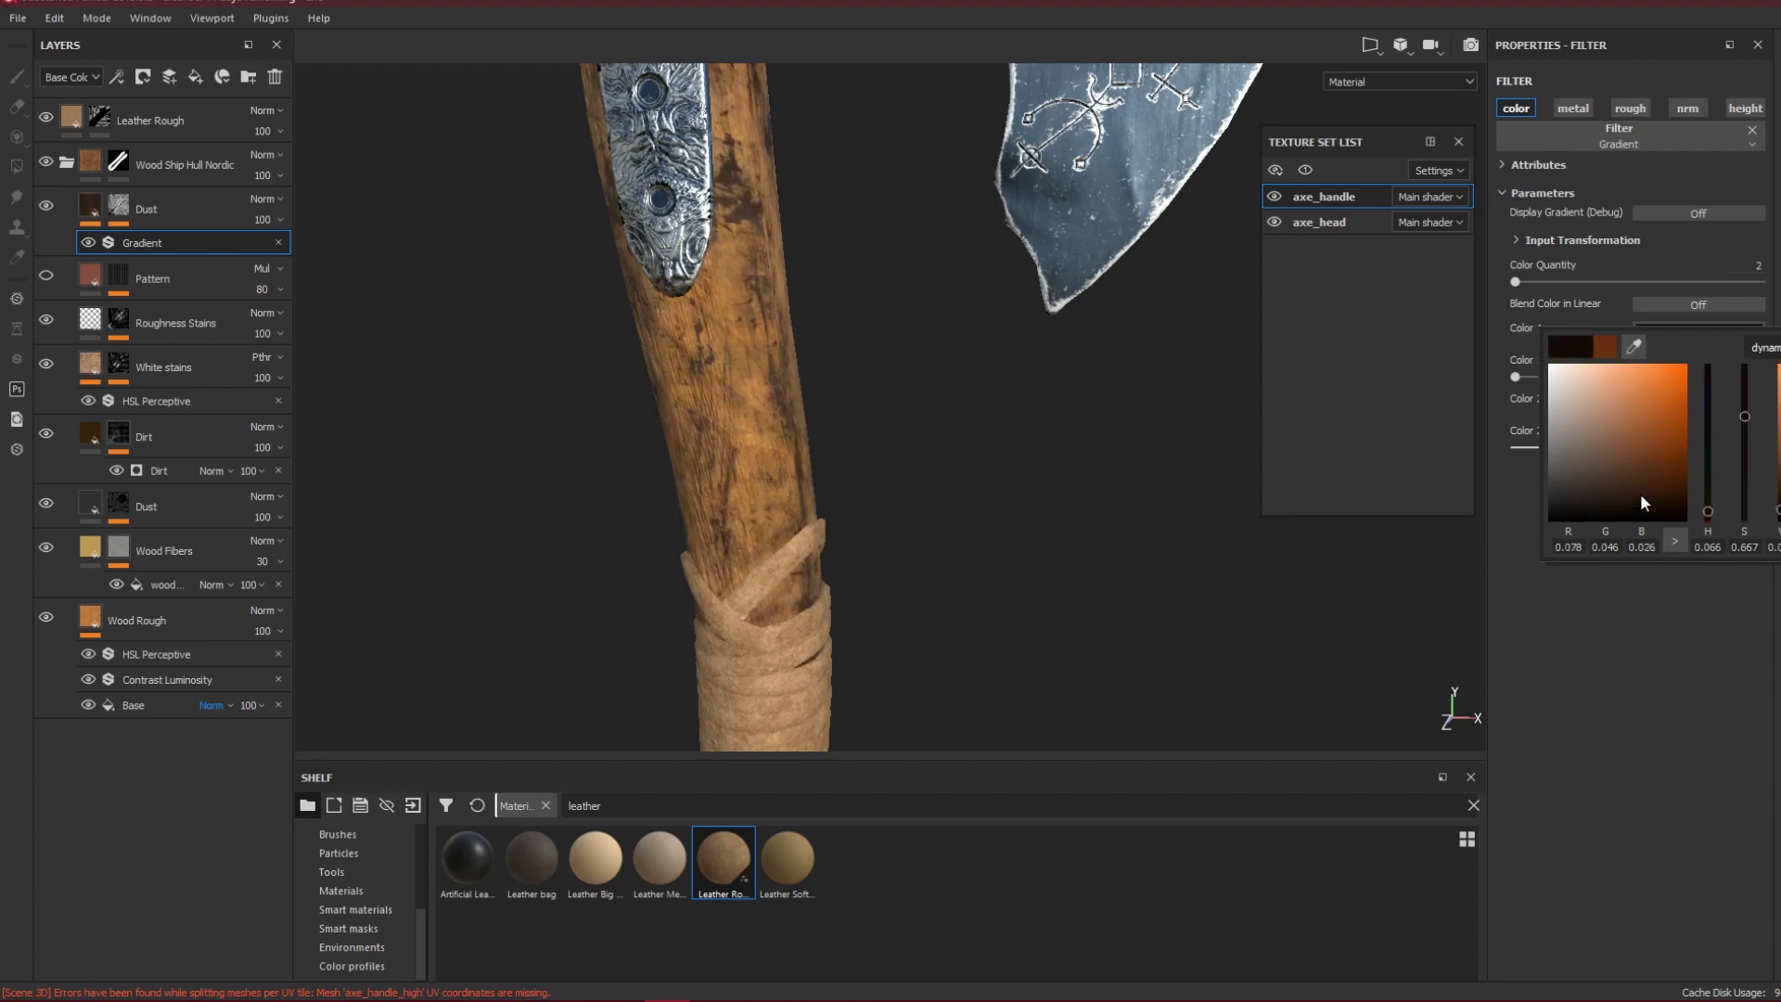
left_click_drag(1640, 493, 1661, 419)
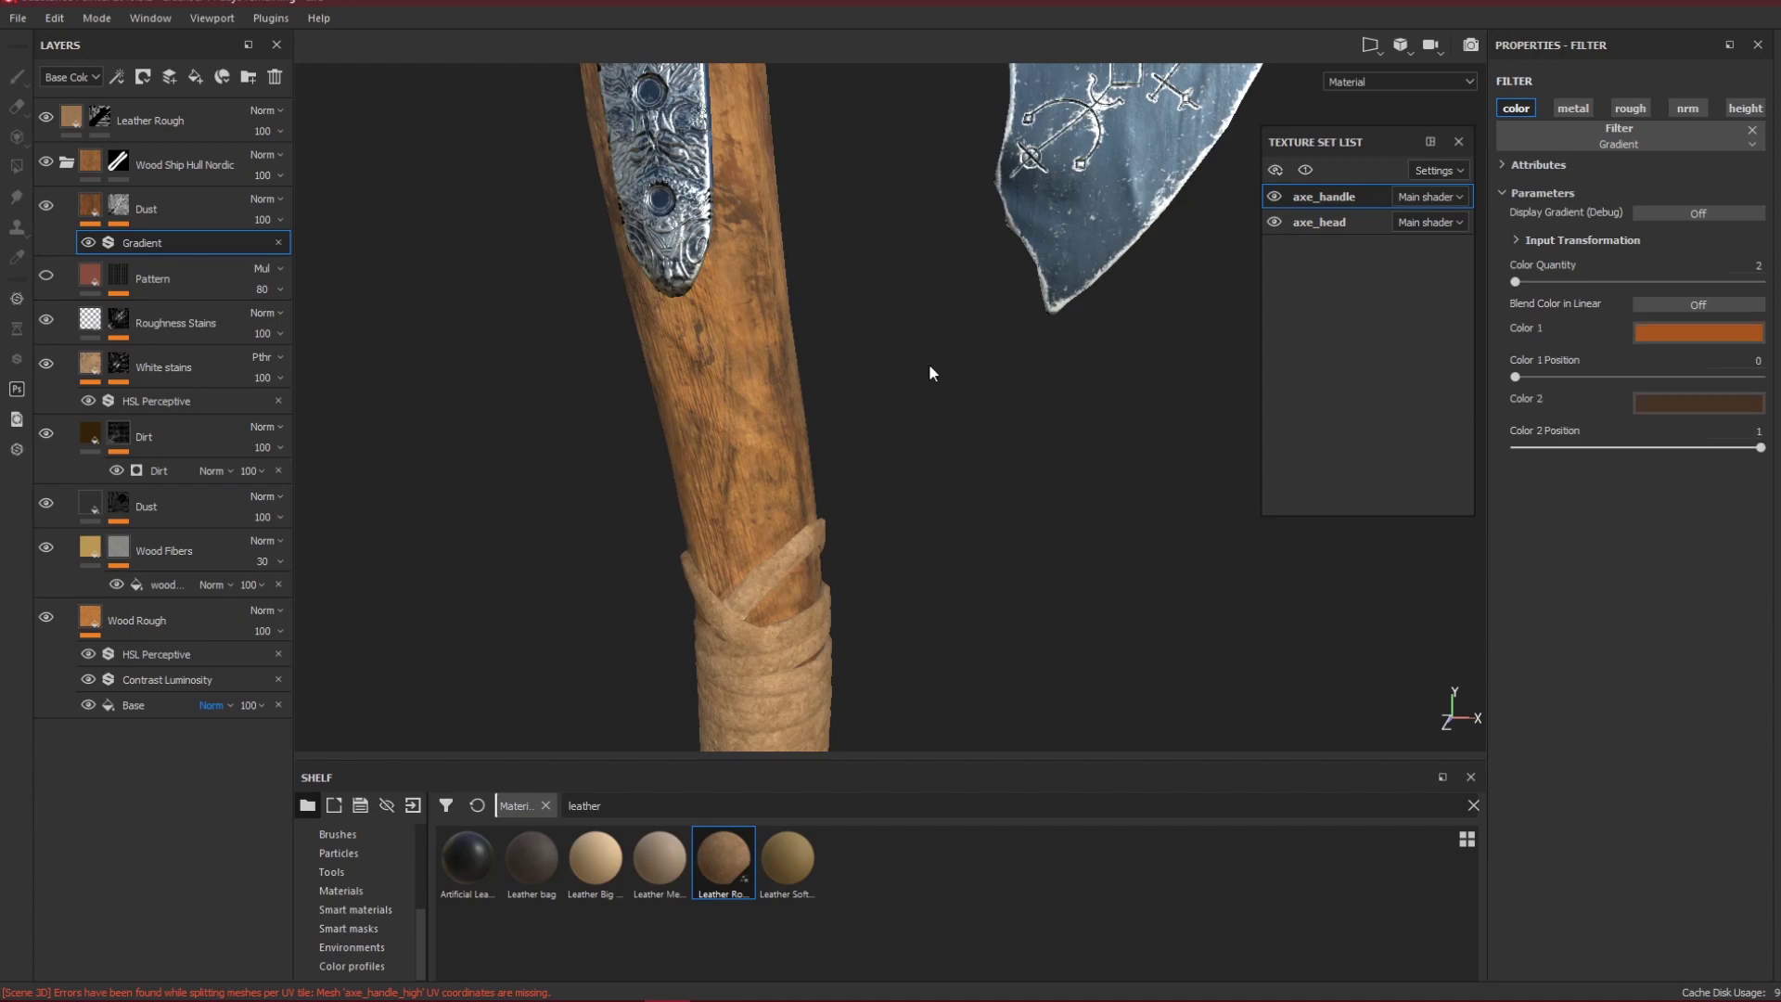
Examine the recolored wood along the whole handle, from the carved end to the section below the axe head.
left_click_drag(930, 366, 940, 432, "alt")
scroll(937, 420, "down", 5)
middle_click_drag(937, 420, 863, 238, "alt")
middle_click_drag(859, 471, 817, 212, "alt")
scroll(770, 408, "up", 2)
middle_click_drag(770, 408, 768, 120, "alt")
scroll(740, 438, "up", 3)
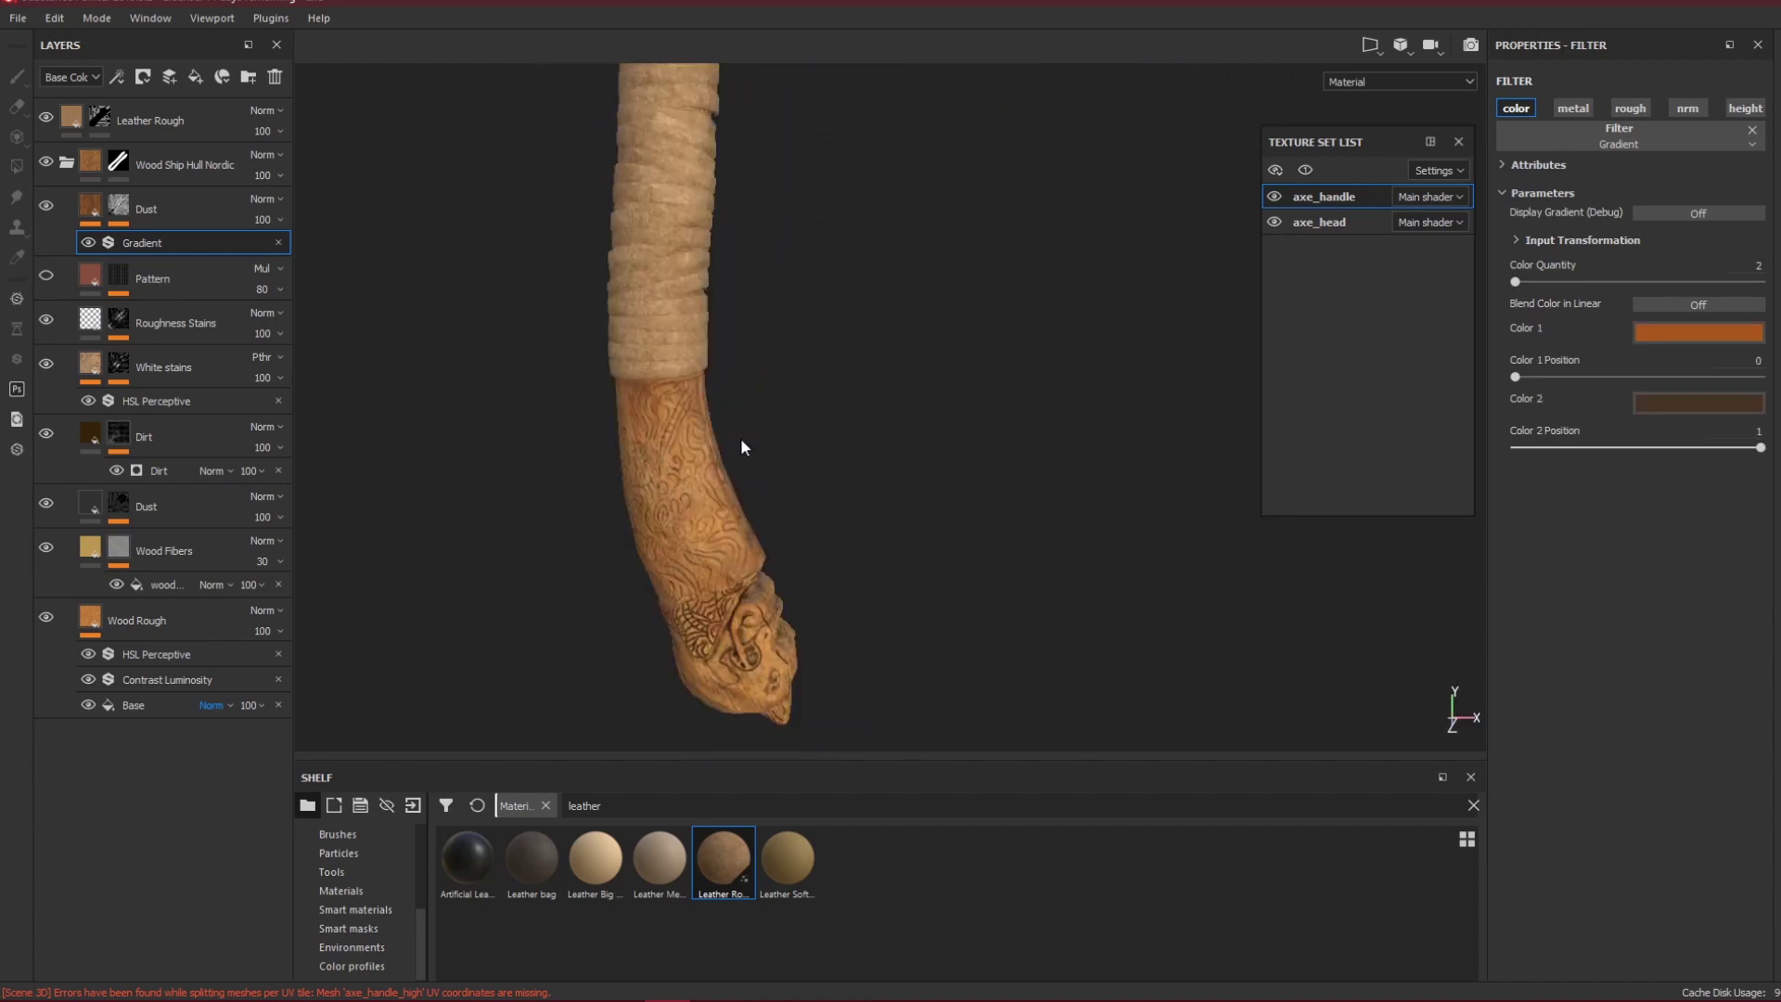
middle_click_drag(765, 471, 735, 185, "alt")
scroll(703, 434, "up", 4)
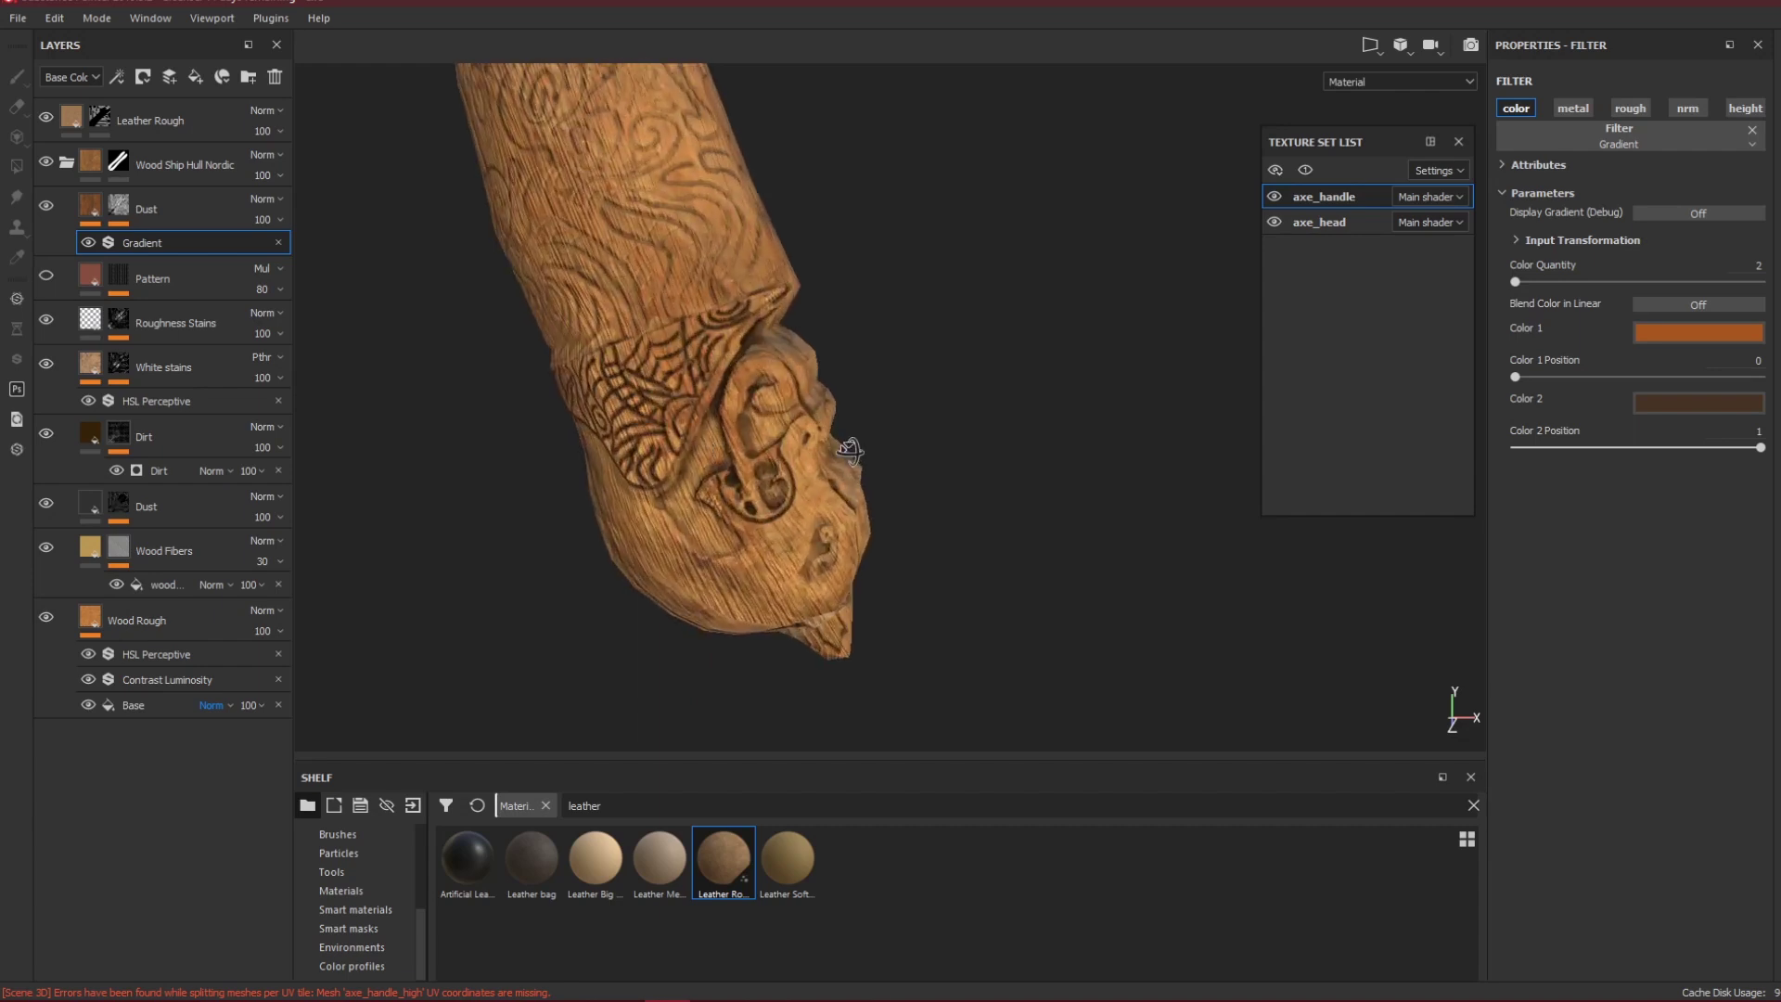
left_click_drag(850, 451, 907, 423, "alt")
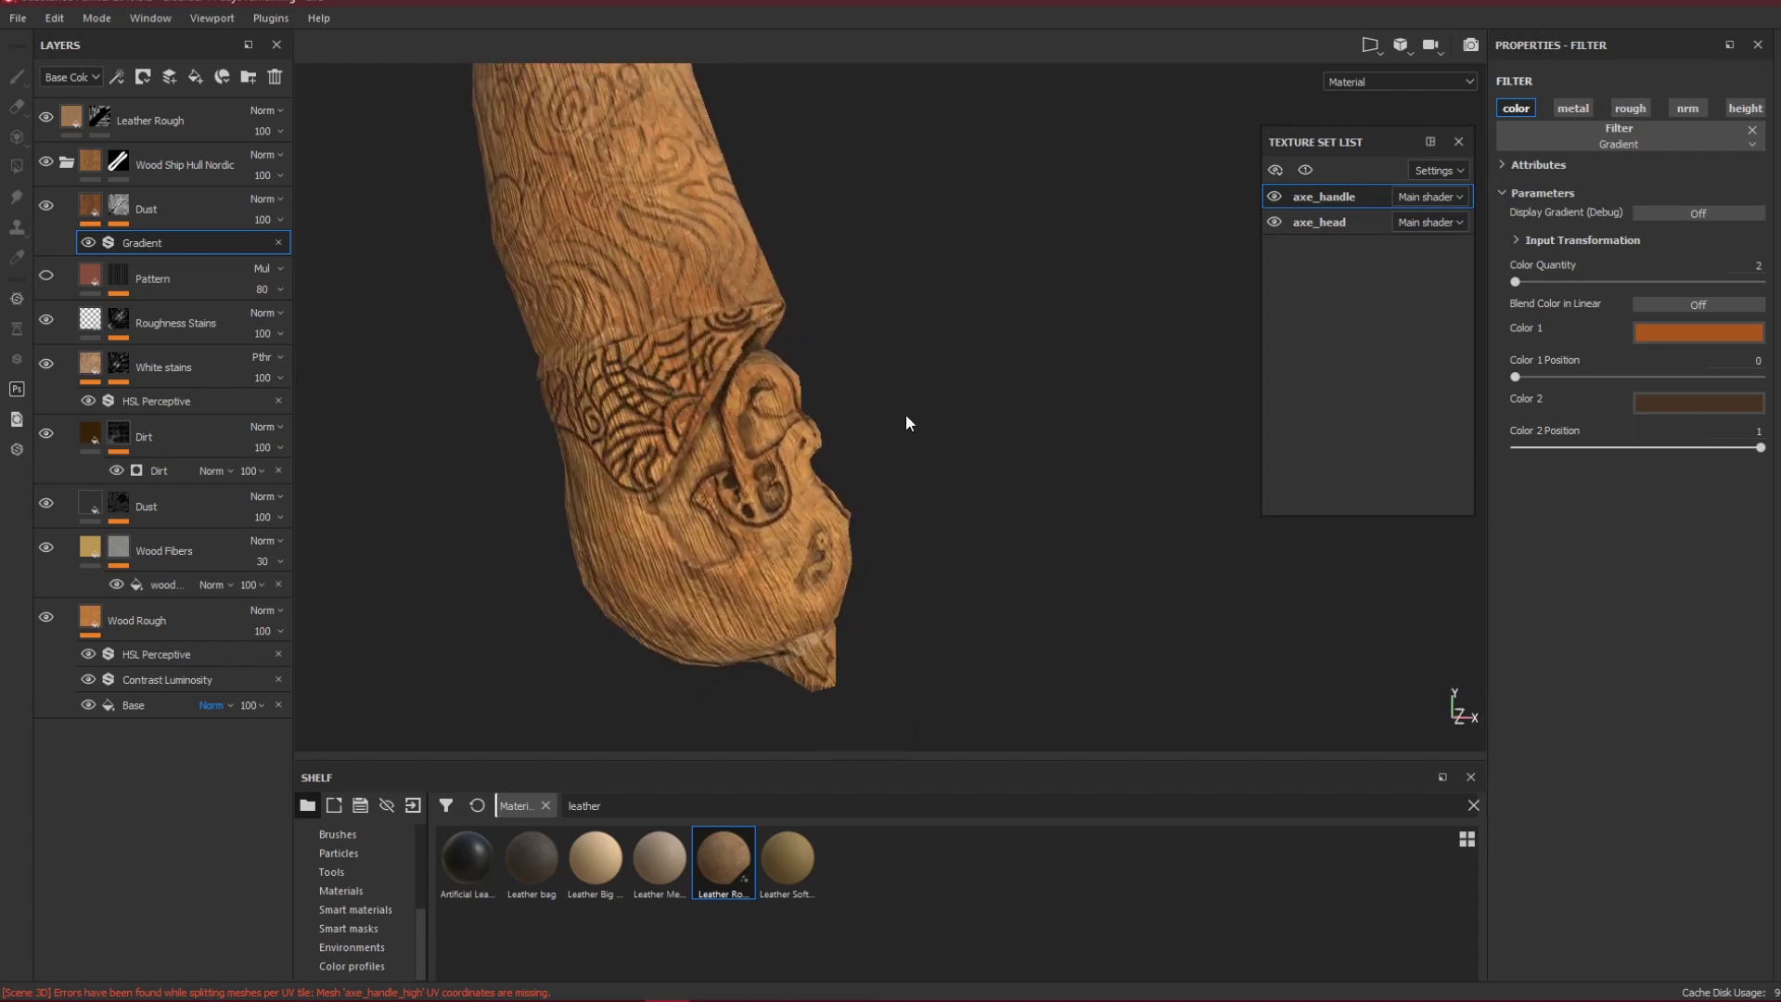
scroll(906, 415, "down", 5)
middle_click_drag(875, 249, 903, 583, "alt")
middle_click_drag(906, 287, 913, 607, "alt")
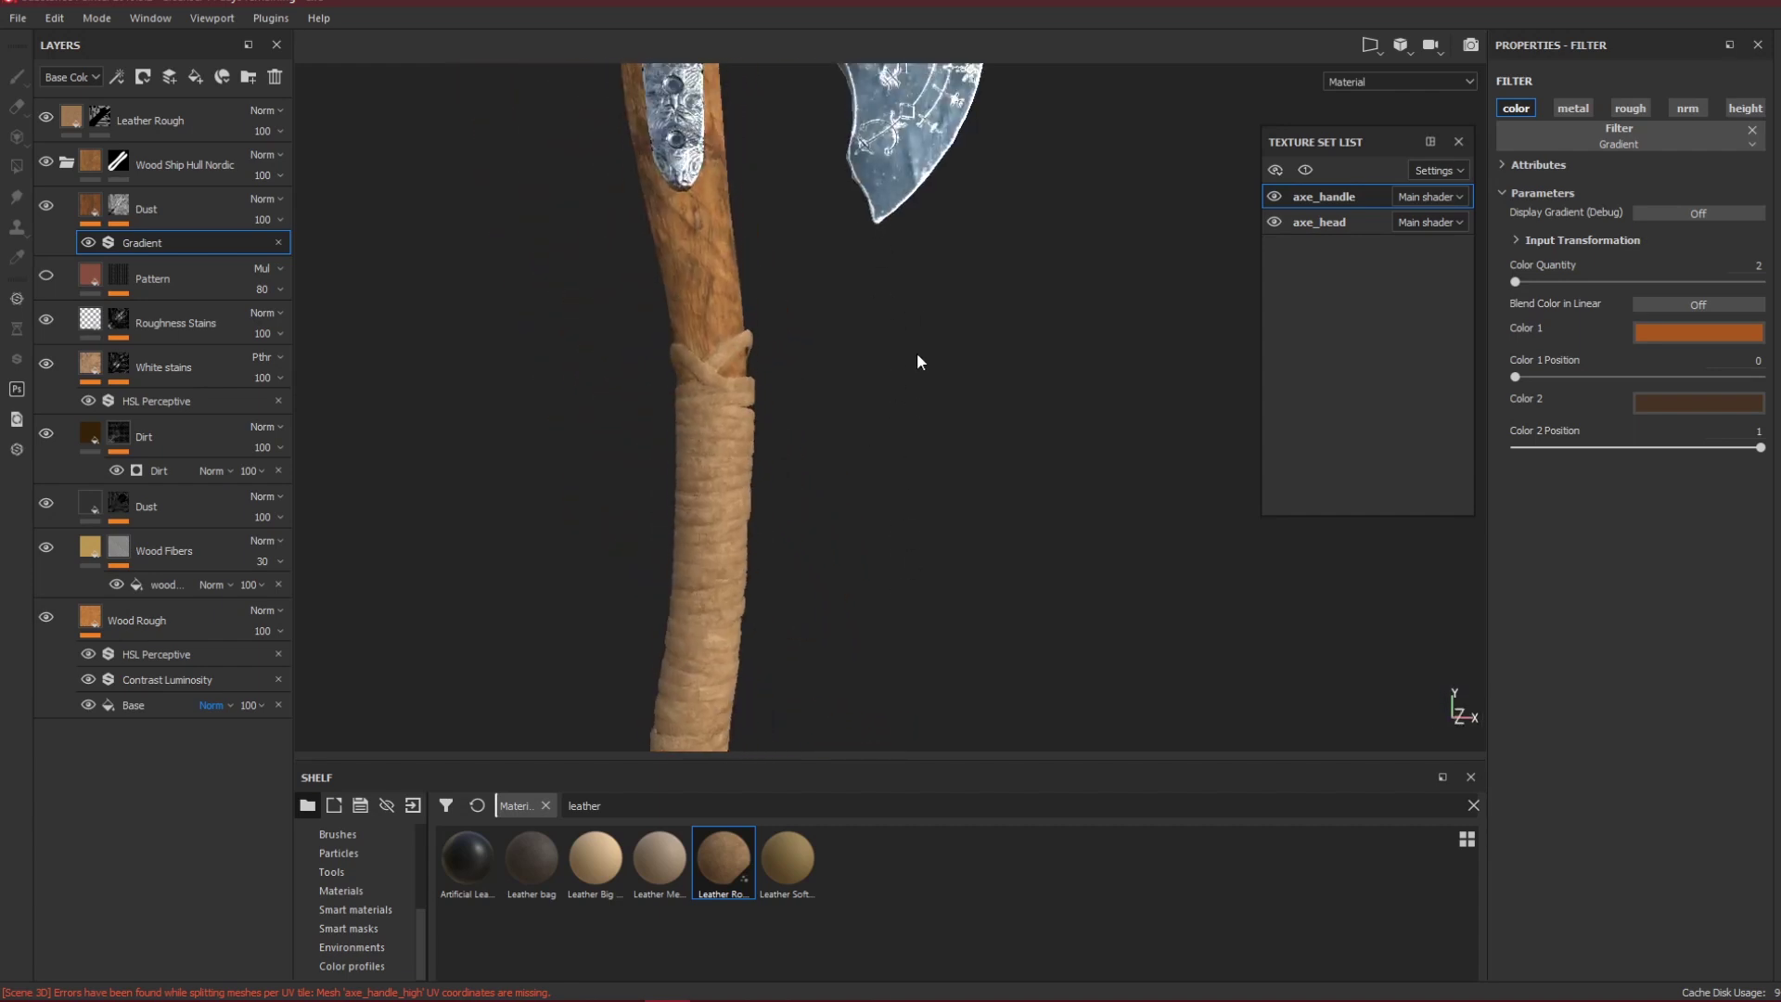
middle_click_drag(916, 362, 906, 437, "alt")
left_click_drag(906, 437, 764, 445, "alt")
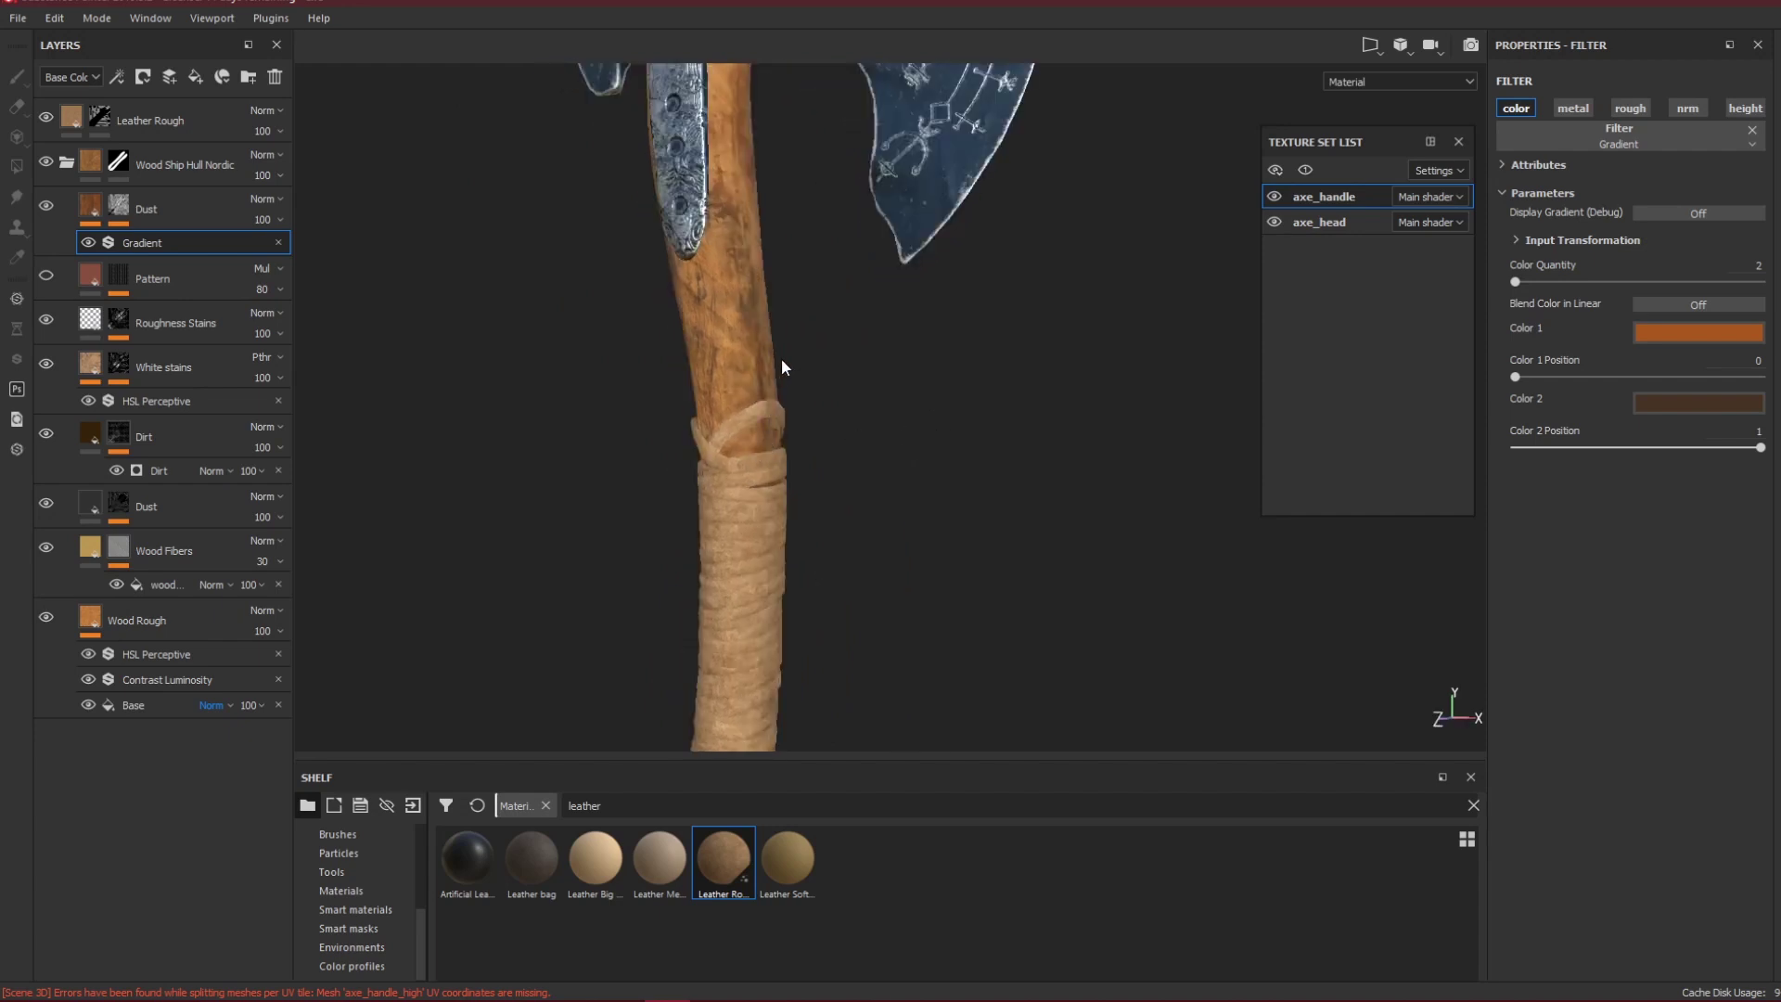
mouse_move(781, 360)
left_mouse_down("alt")
mouse_move(766, 391)
mouse_move(866, 414)
mouse_move(810, 346)
left_mouse_up("alt")
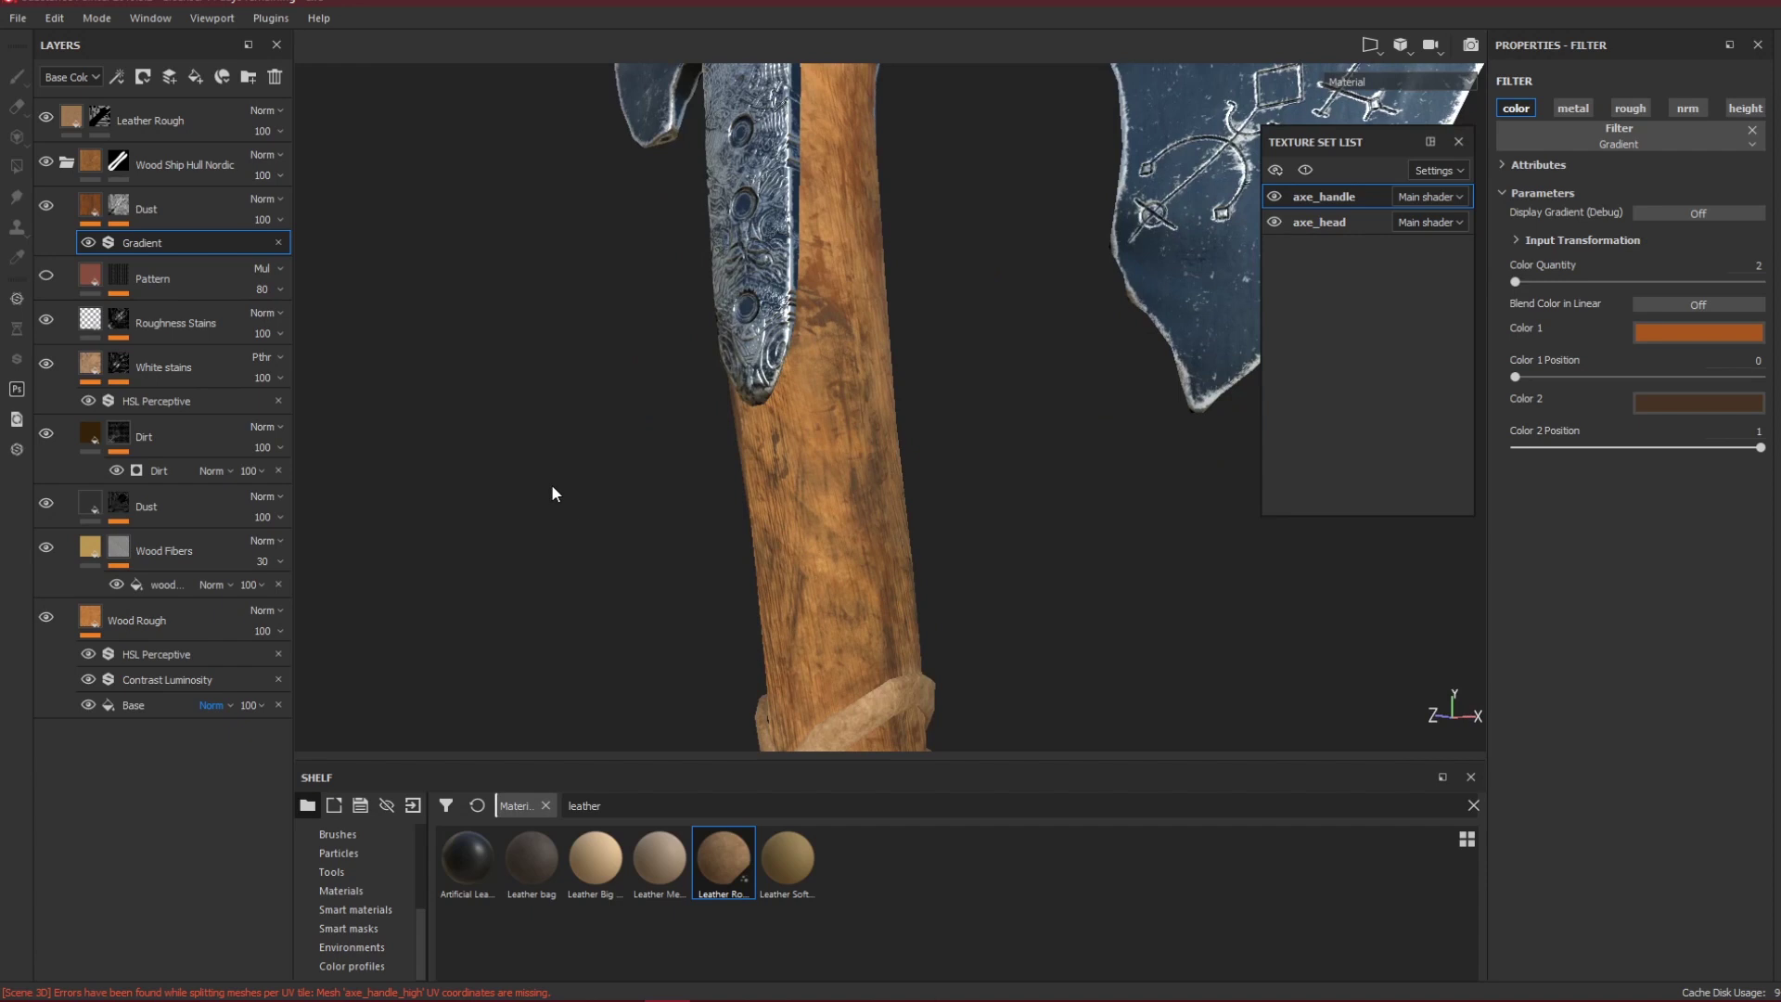
Darken the Dirt layer's base color to a very dark brown, R 0.024, G 0.011, B 0.001.
left_click(121, 436)
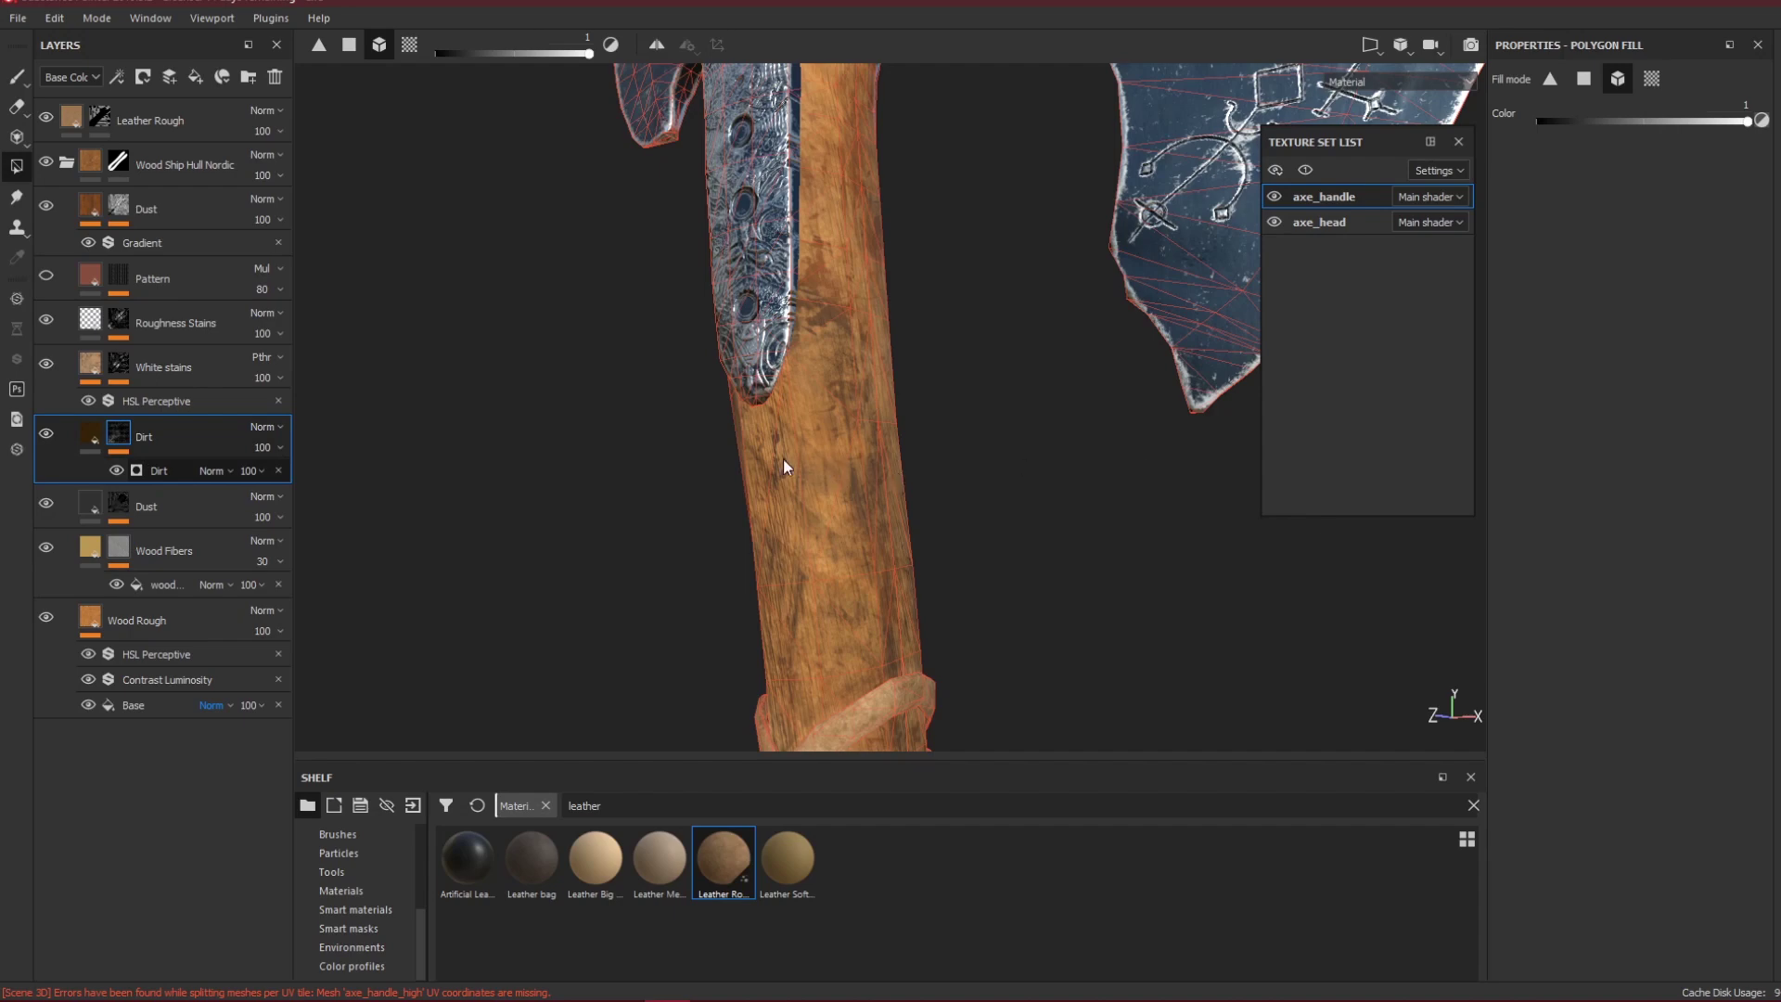
left_click(91, 437)
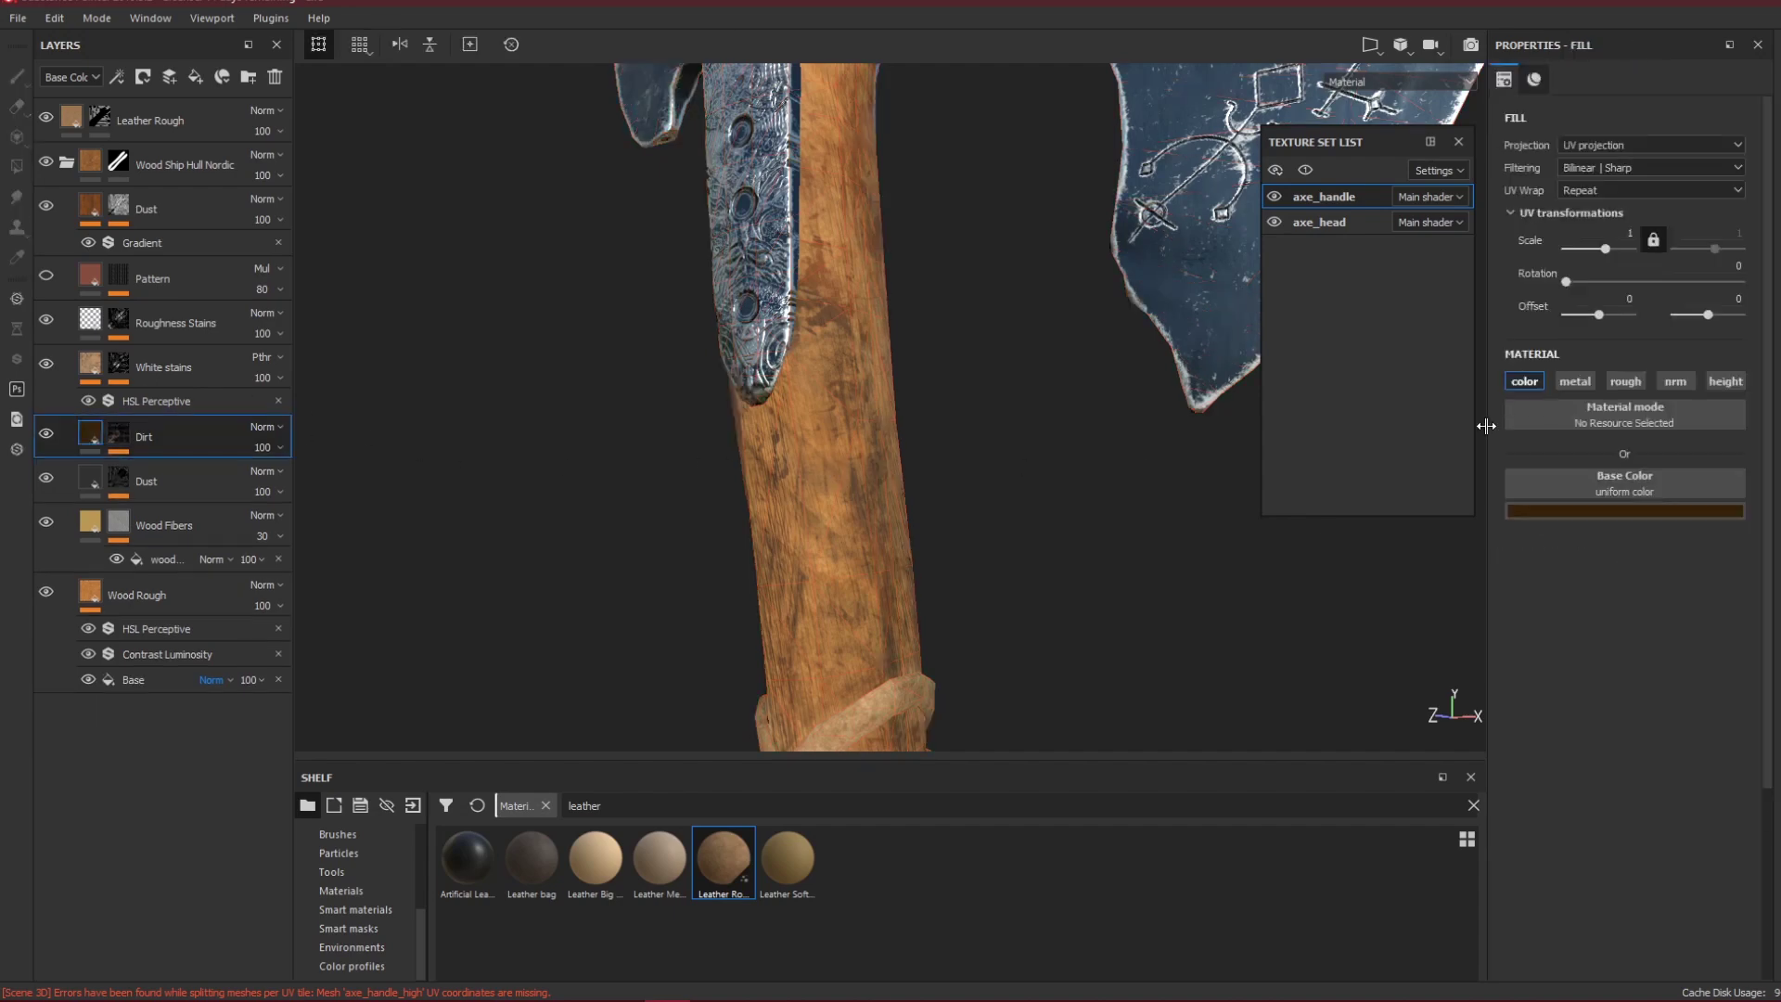
left_click(1630, 518)
left_click(1640, 698)
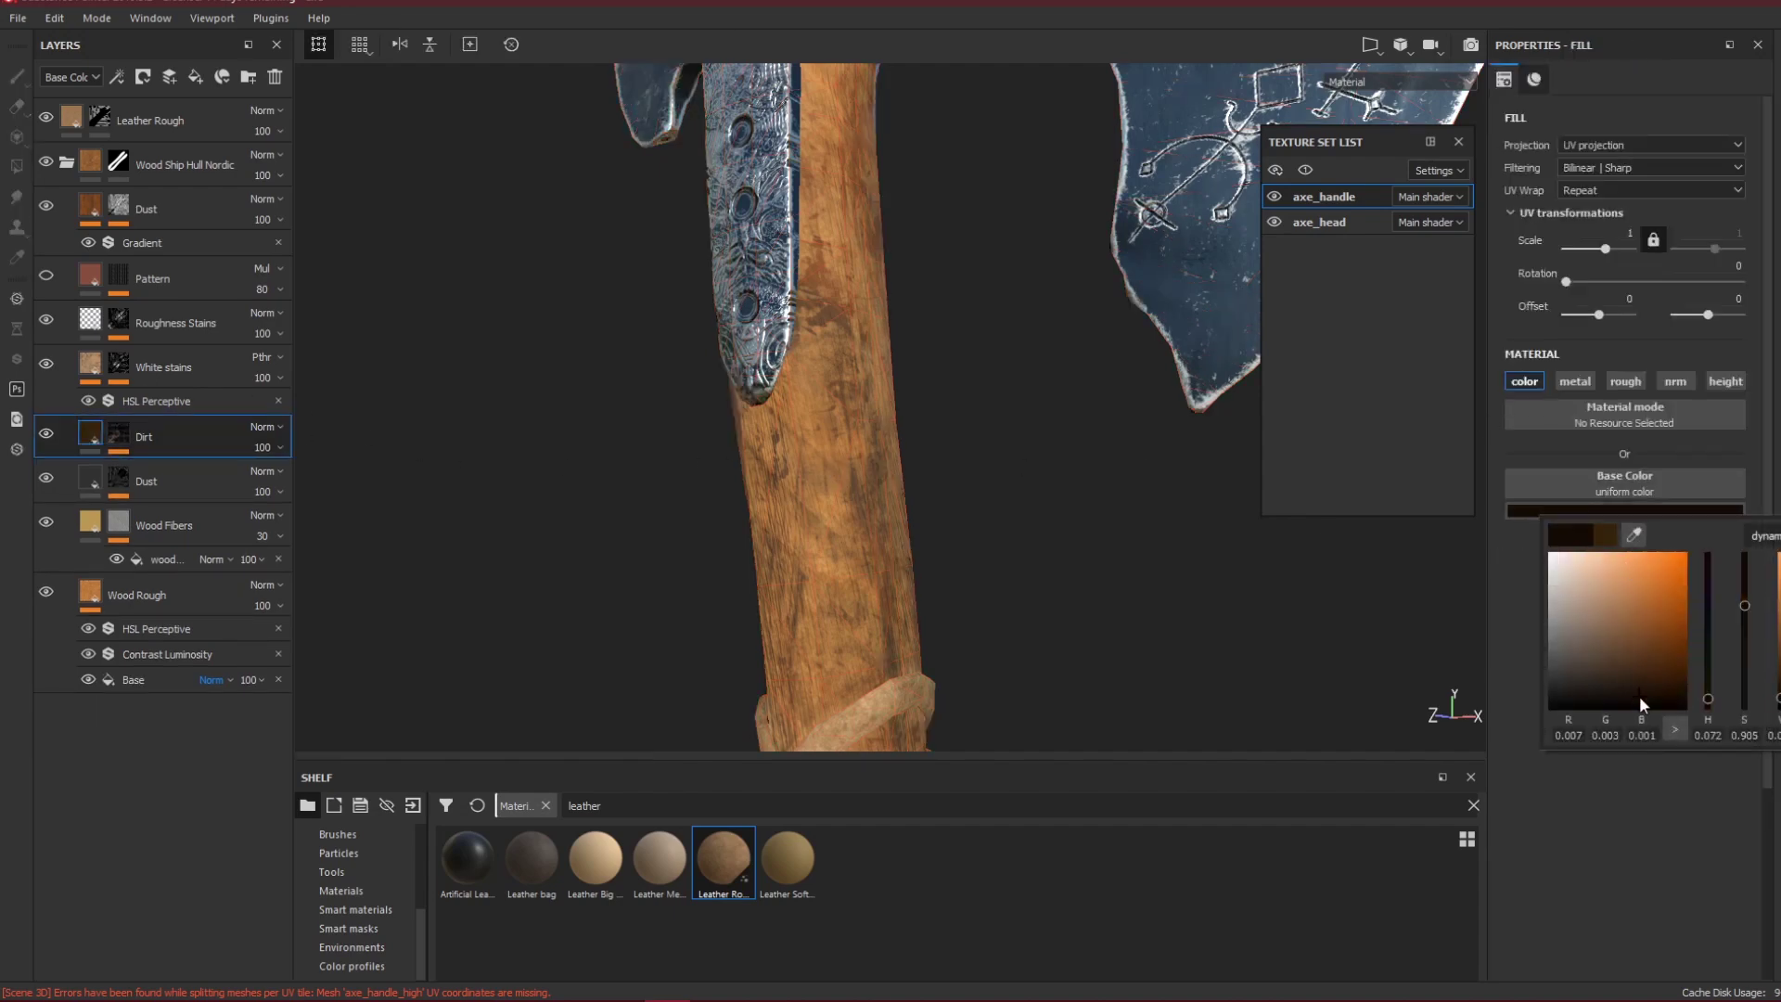
left_click(1651, 683)
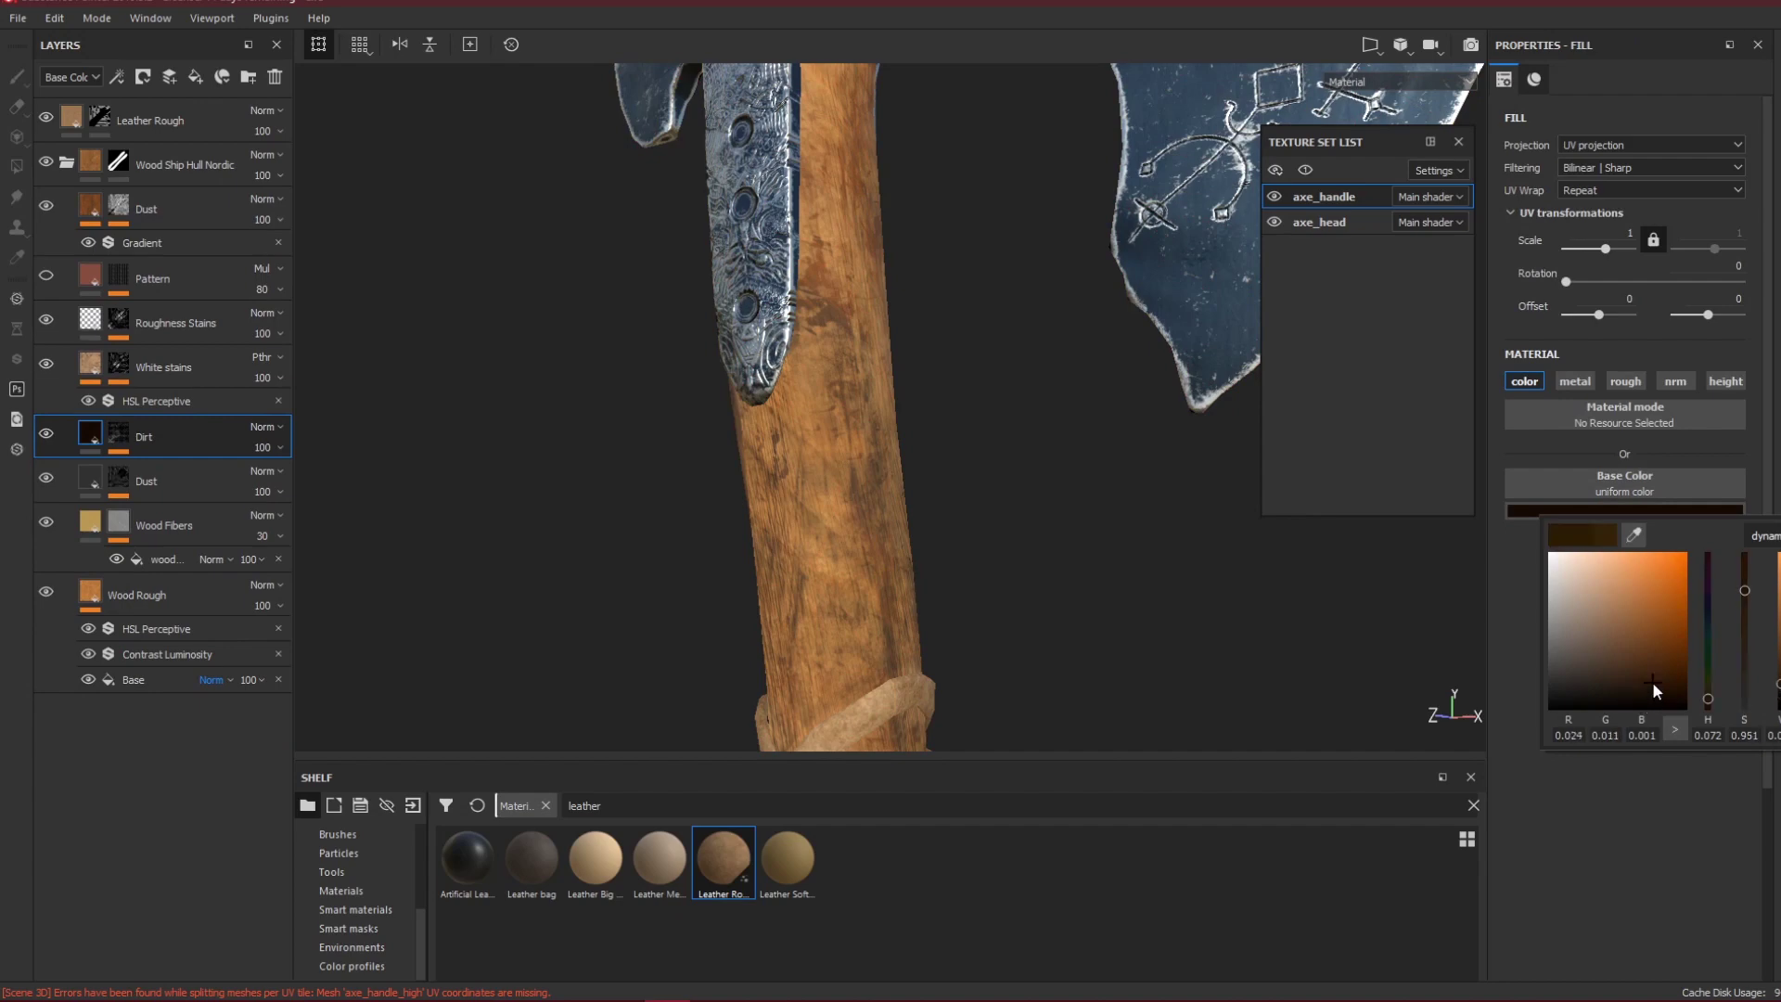
Raise the Dirt Level of the Dirt layer's mask generator to 0.75.
left_click(130, 433)
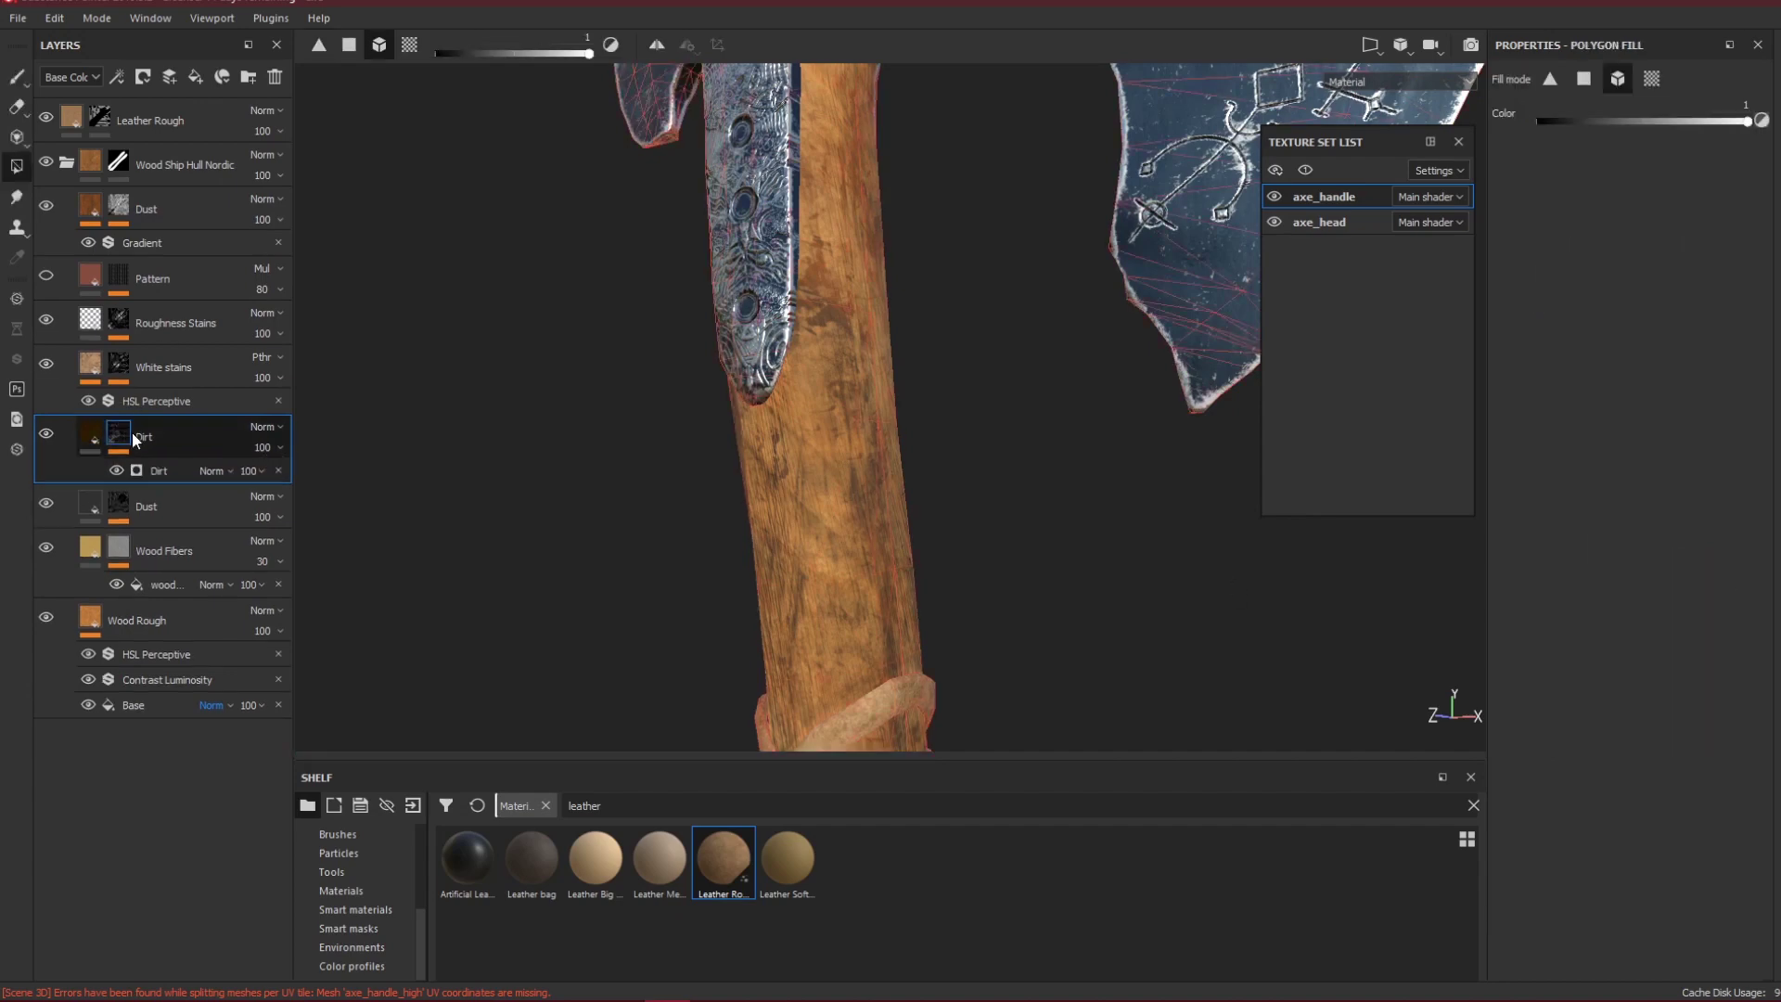
left_click(153, 473)
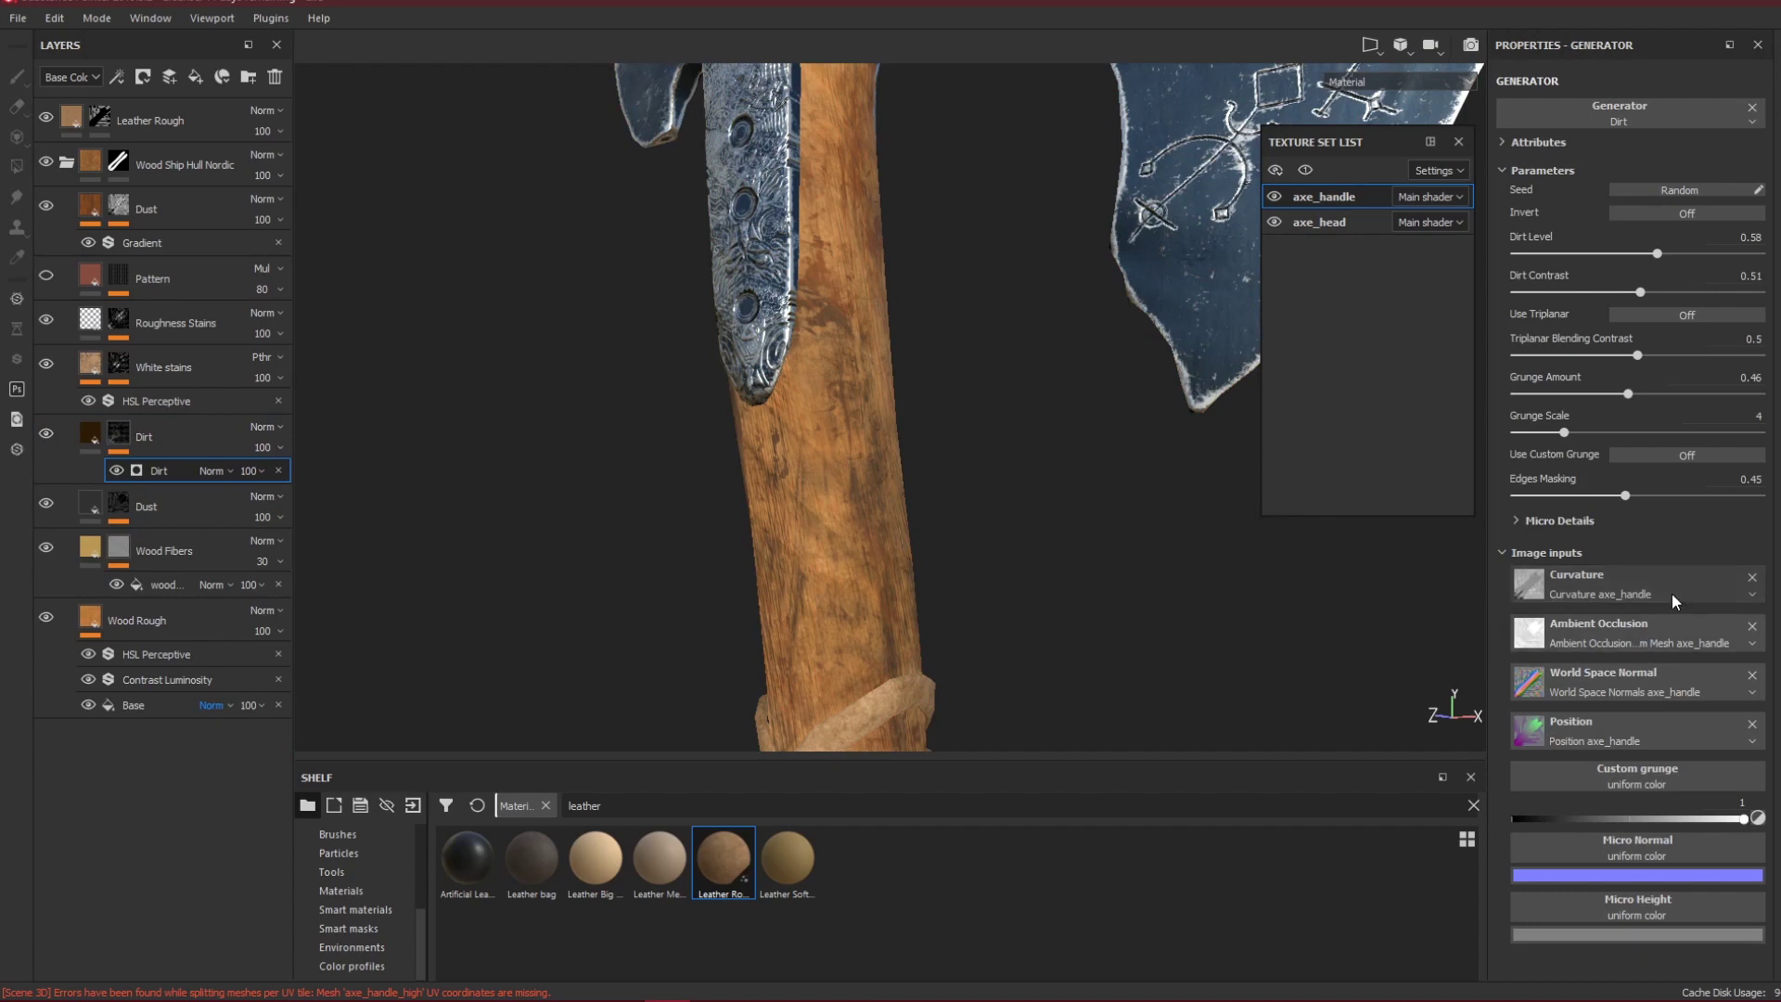
left_click(1699, 253)
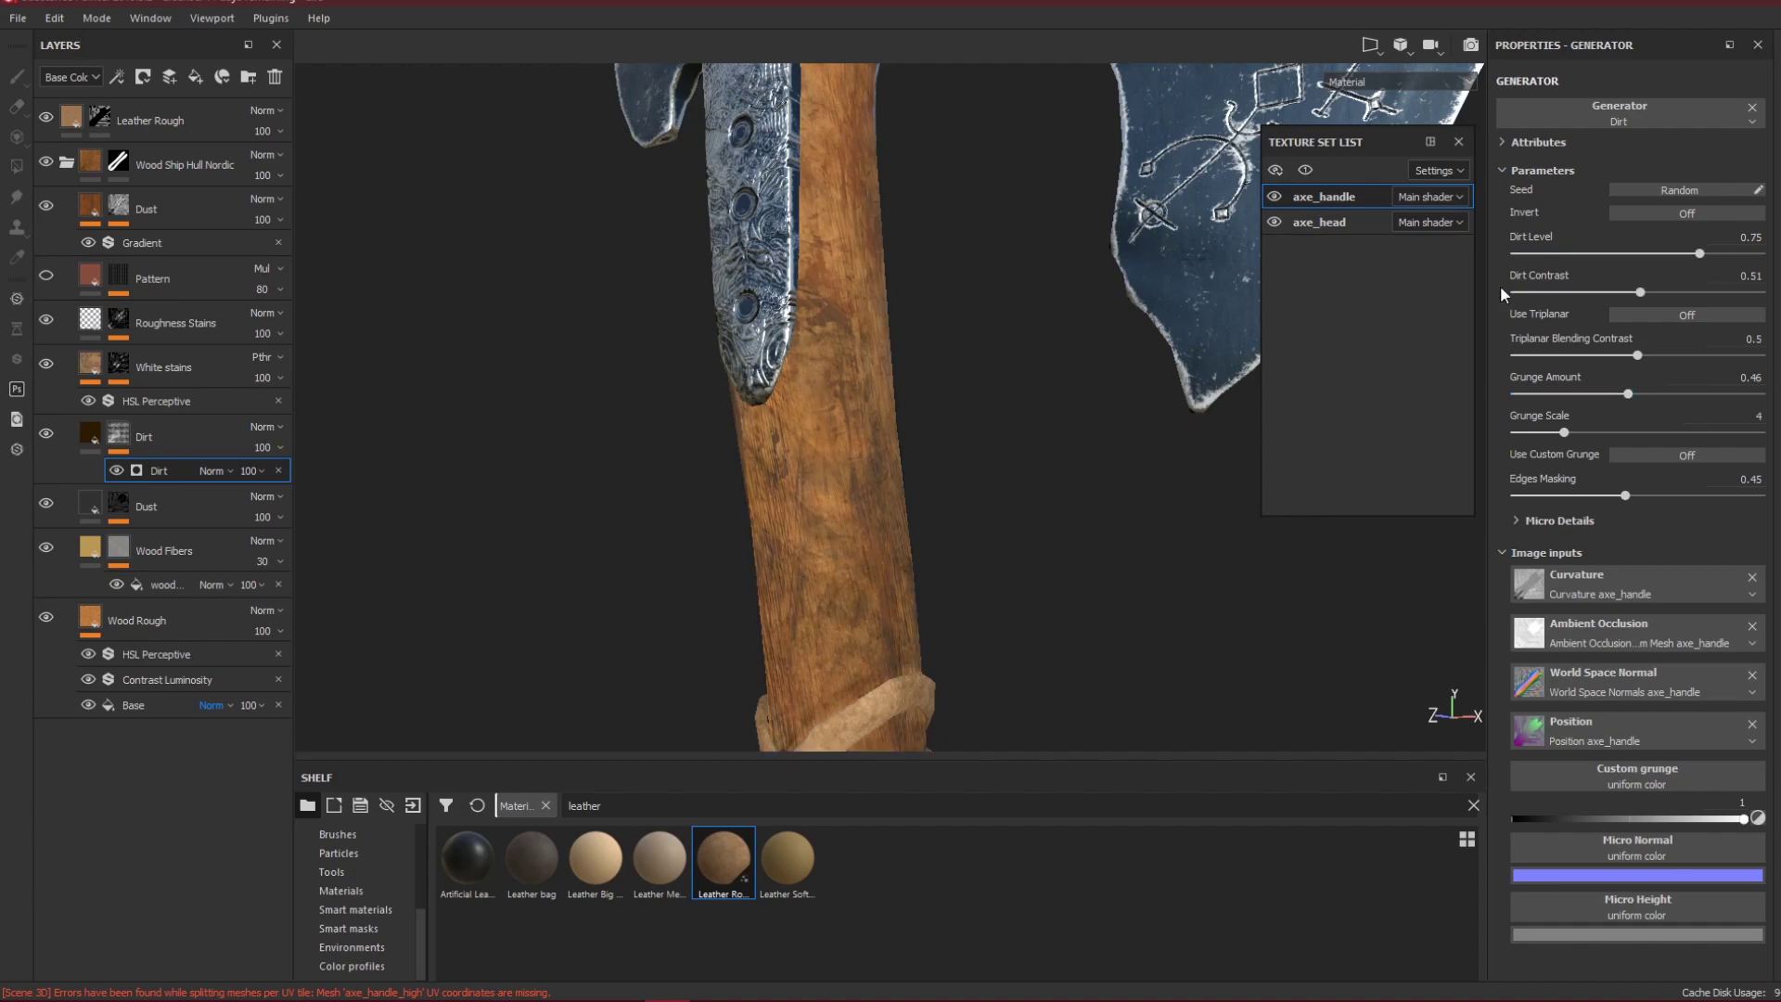
Compare the handle's wood with the reference image from several angles, then inspect the fibers close up beneath the axe head.
scroll(1217, 548, "down", 4)
left_click_drag(1046, 557, 981, 545, "alt")
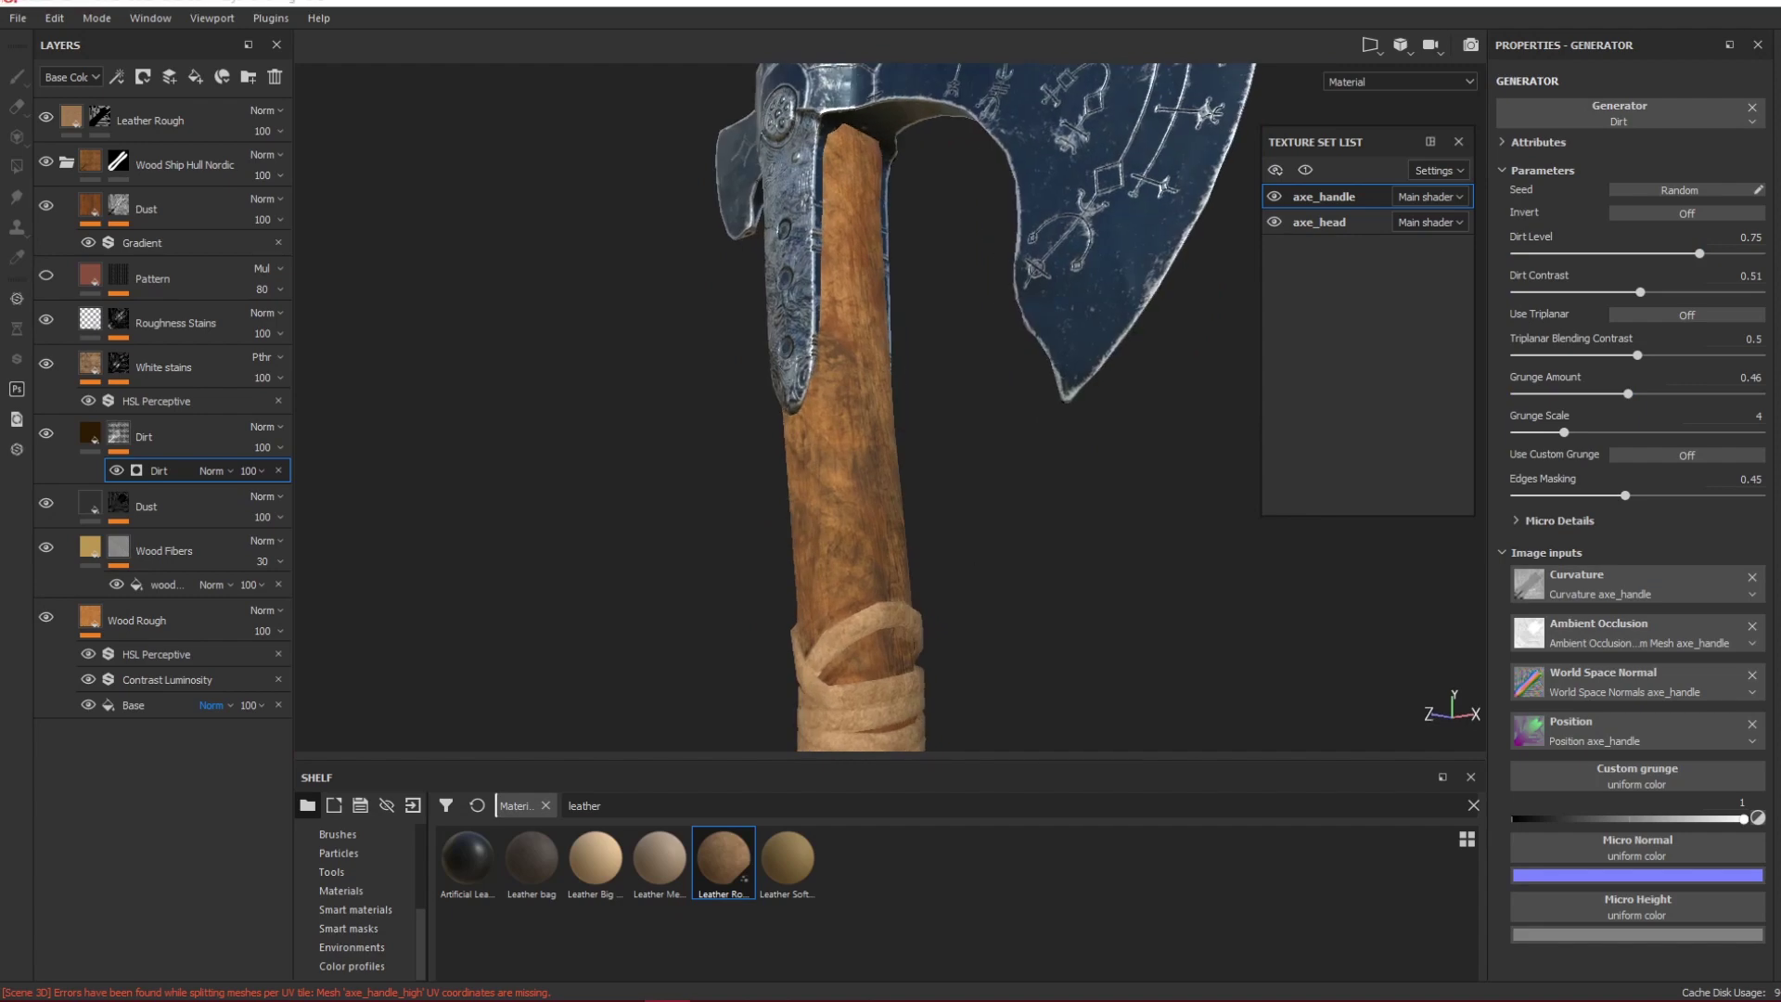
left_click_drag(1102, 488, 1288, 504, "alt")
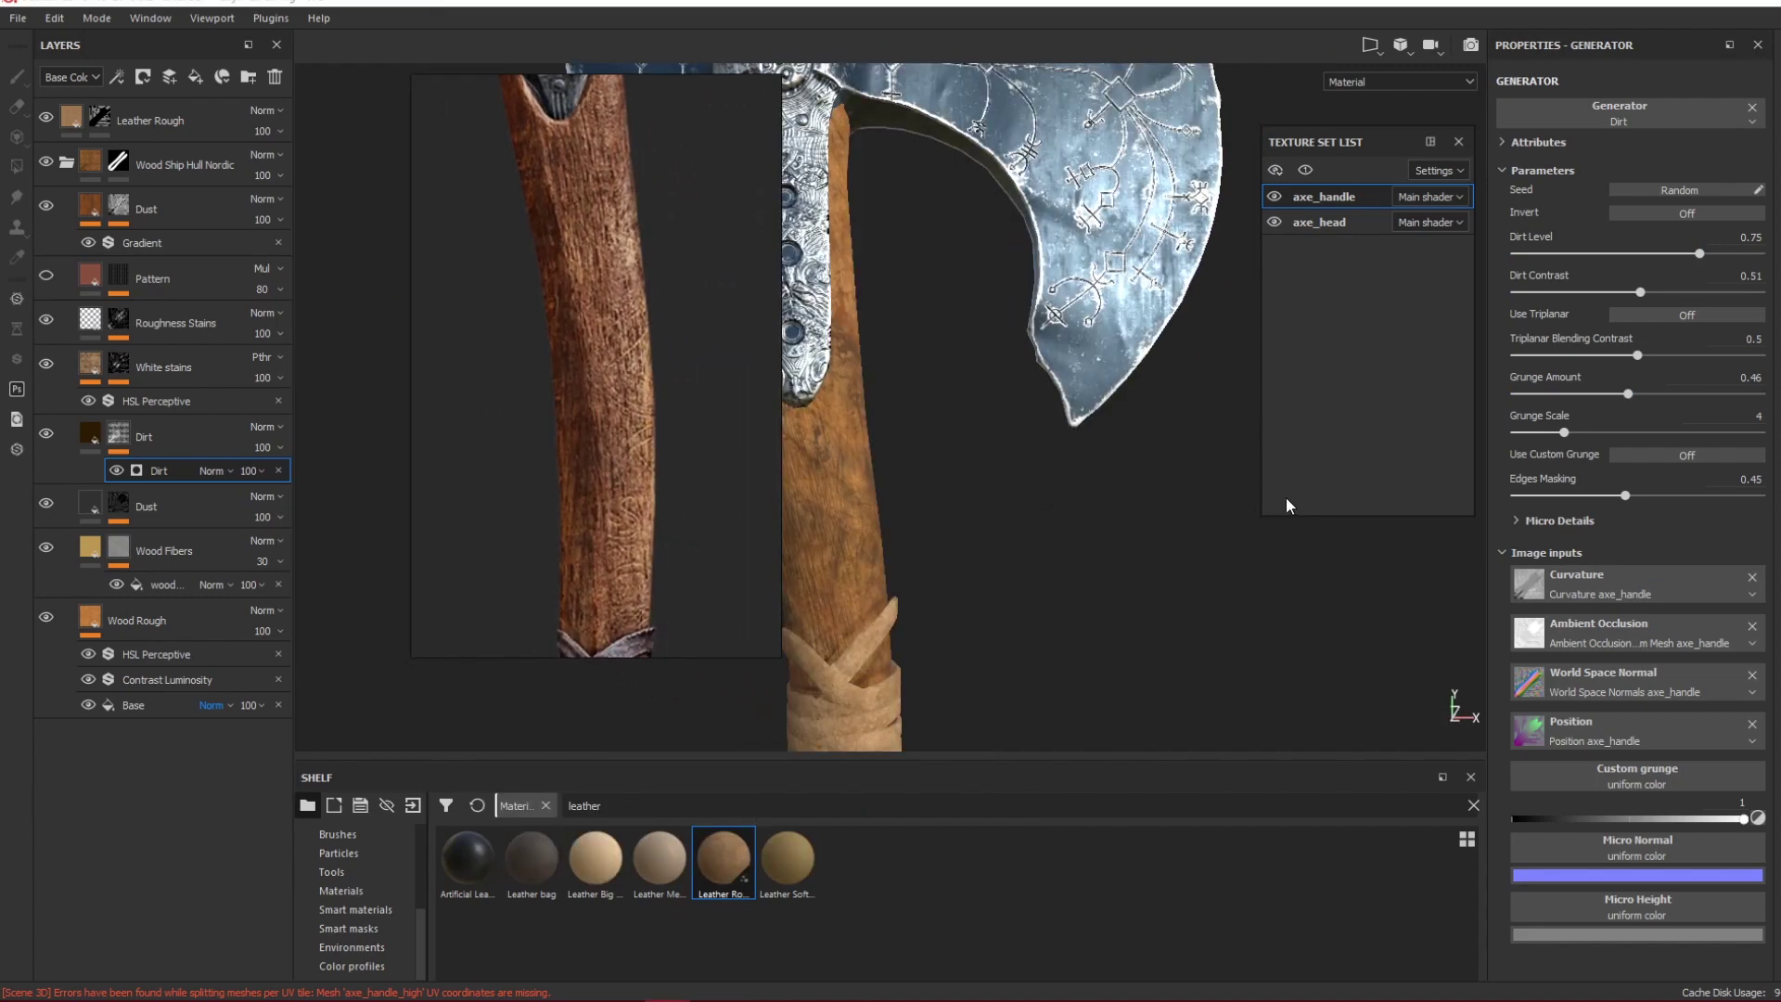
middle_click_drag(1066, 446, 1243, 402, "alt")
left_click_drag(1239, 403, 1114, 401, "alt")
mouse_move(905, 404)
left_mouse_down("alt")
mouse_move(1078, 469)
mouse_move(1030, 417)
mouse_move(900, 404)
left_mouse_up("alt")
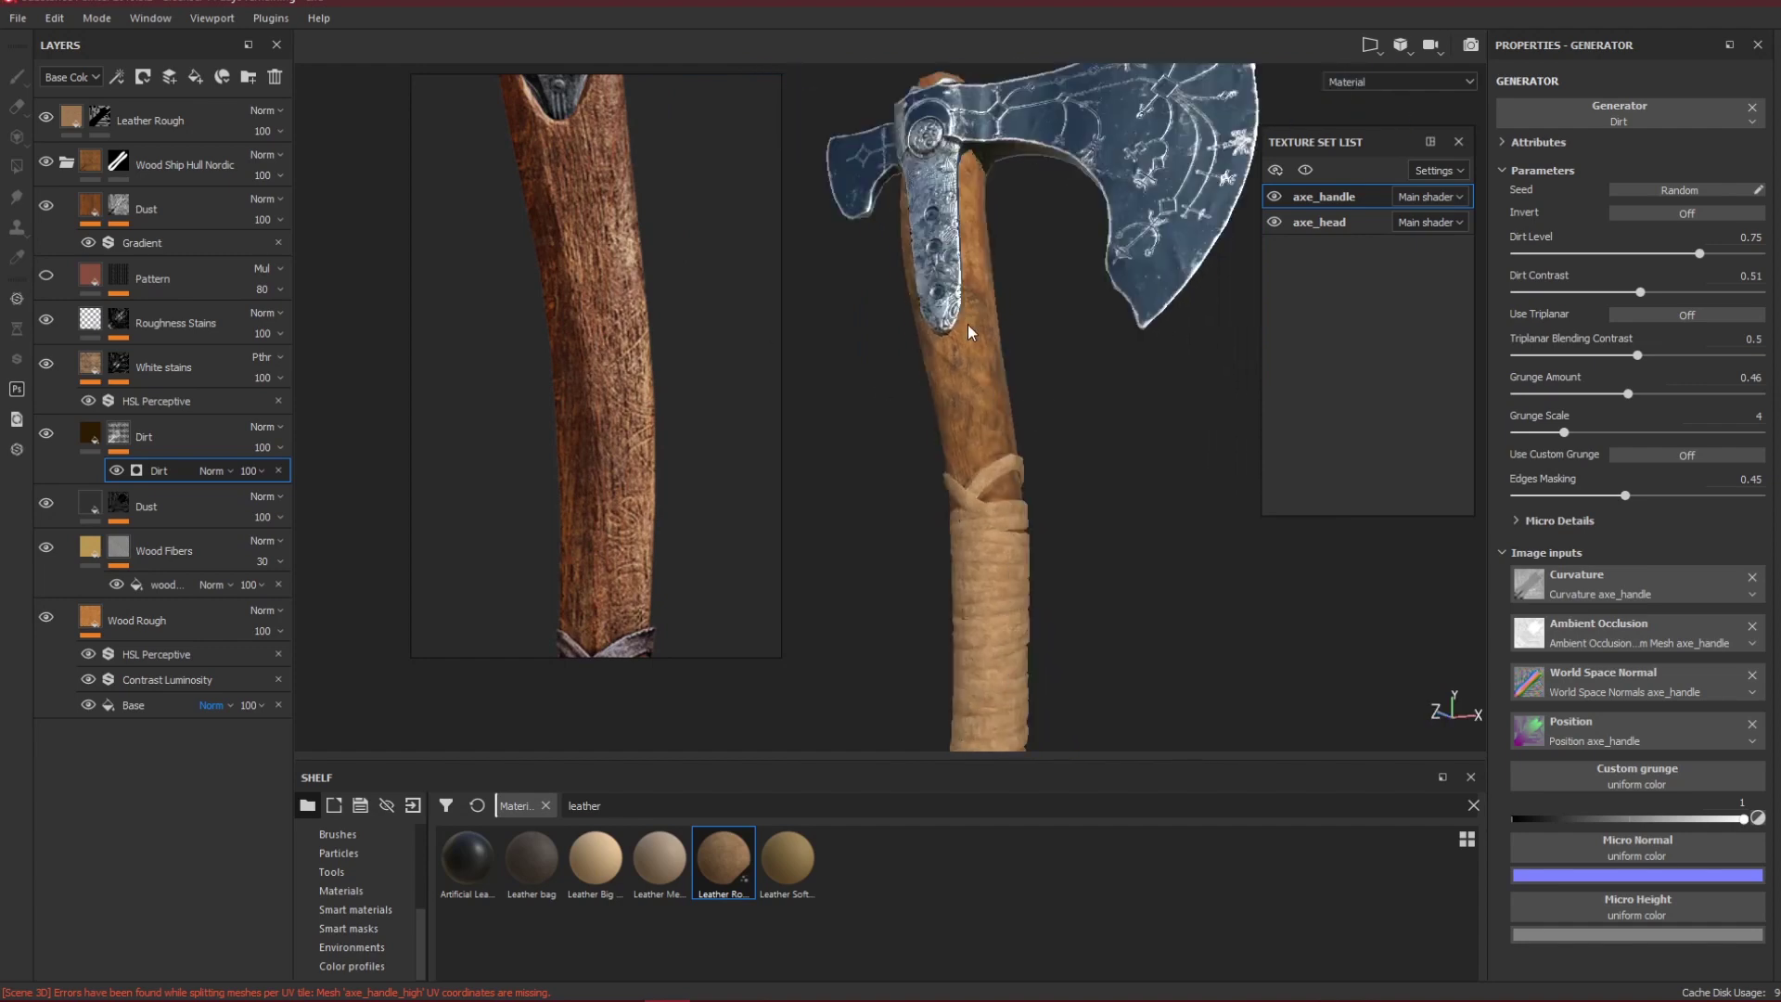
left_click_drag(970, 332, 983, 345, "alt")
middle_click_drag(640, 295, 646, 466)
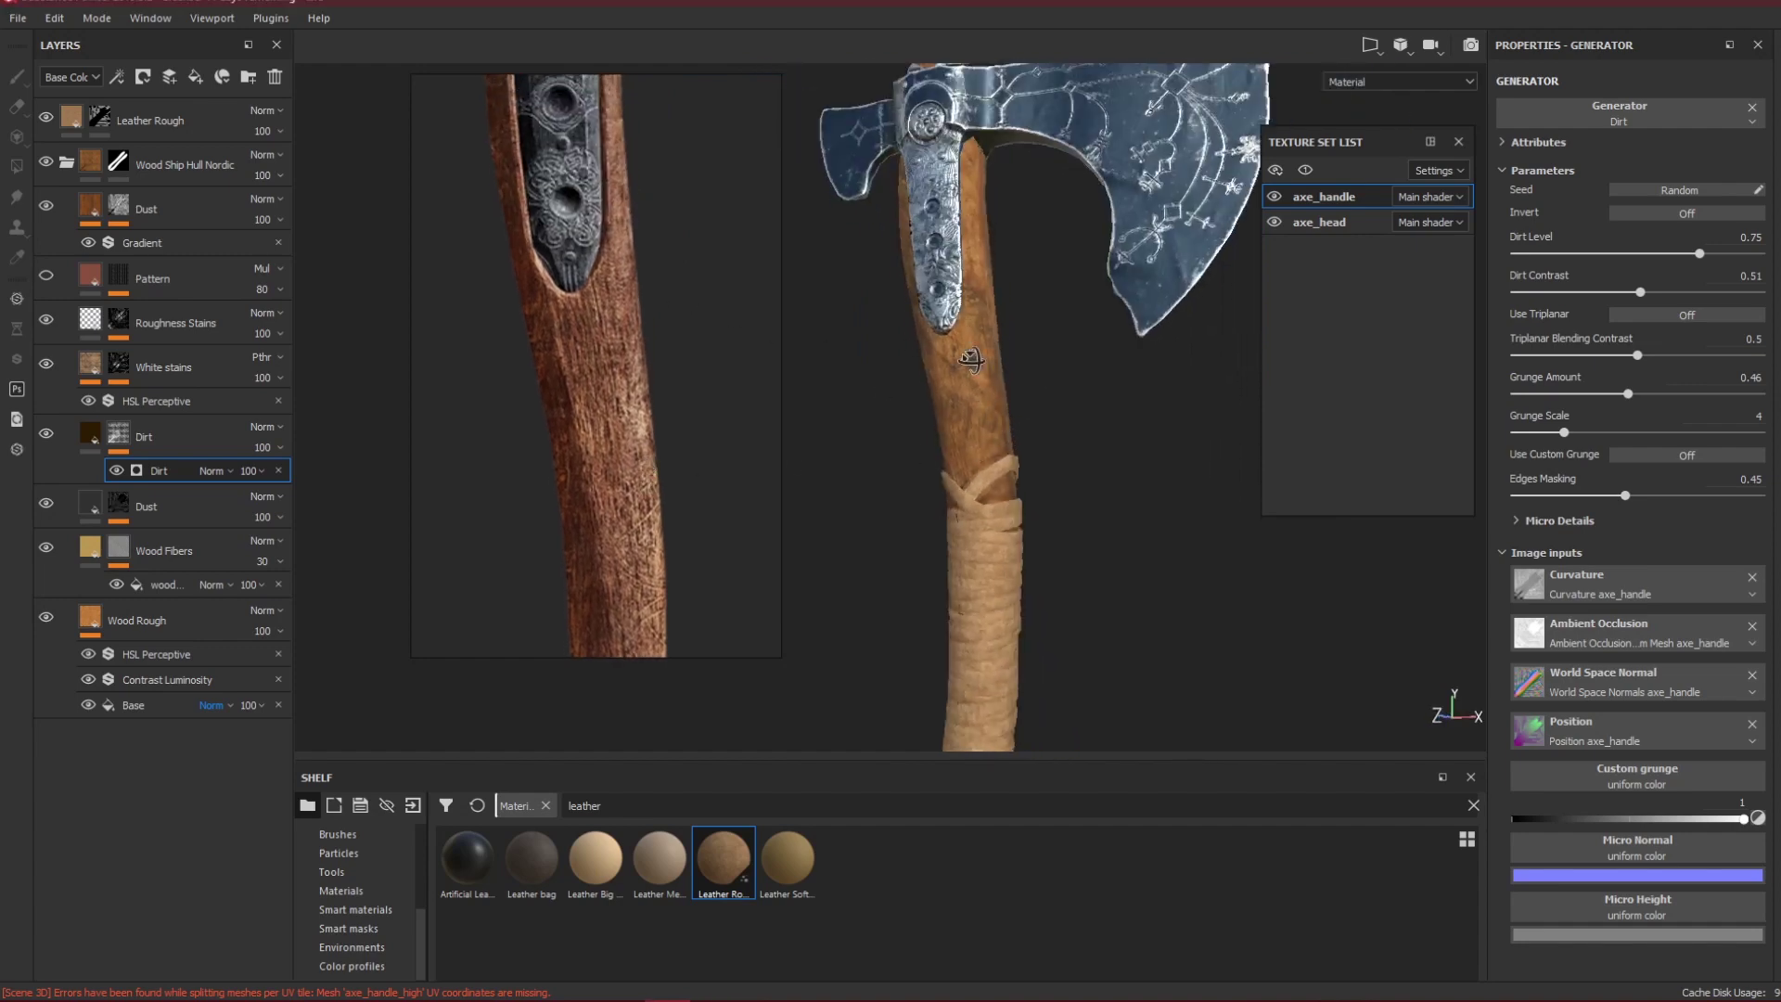
left_click_drag(970, 361, 992, 446, "alt")
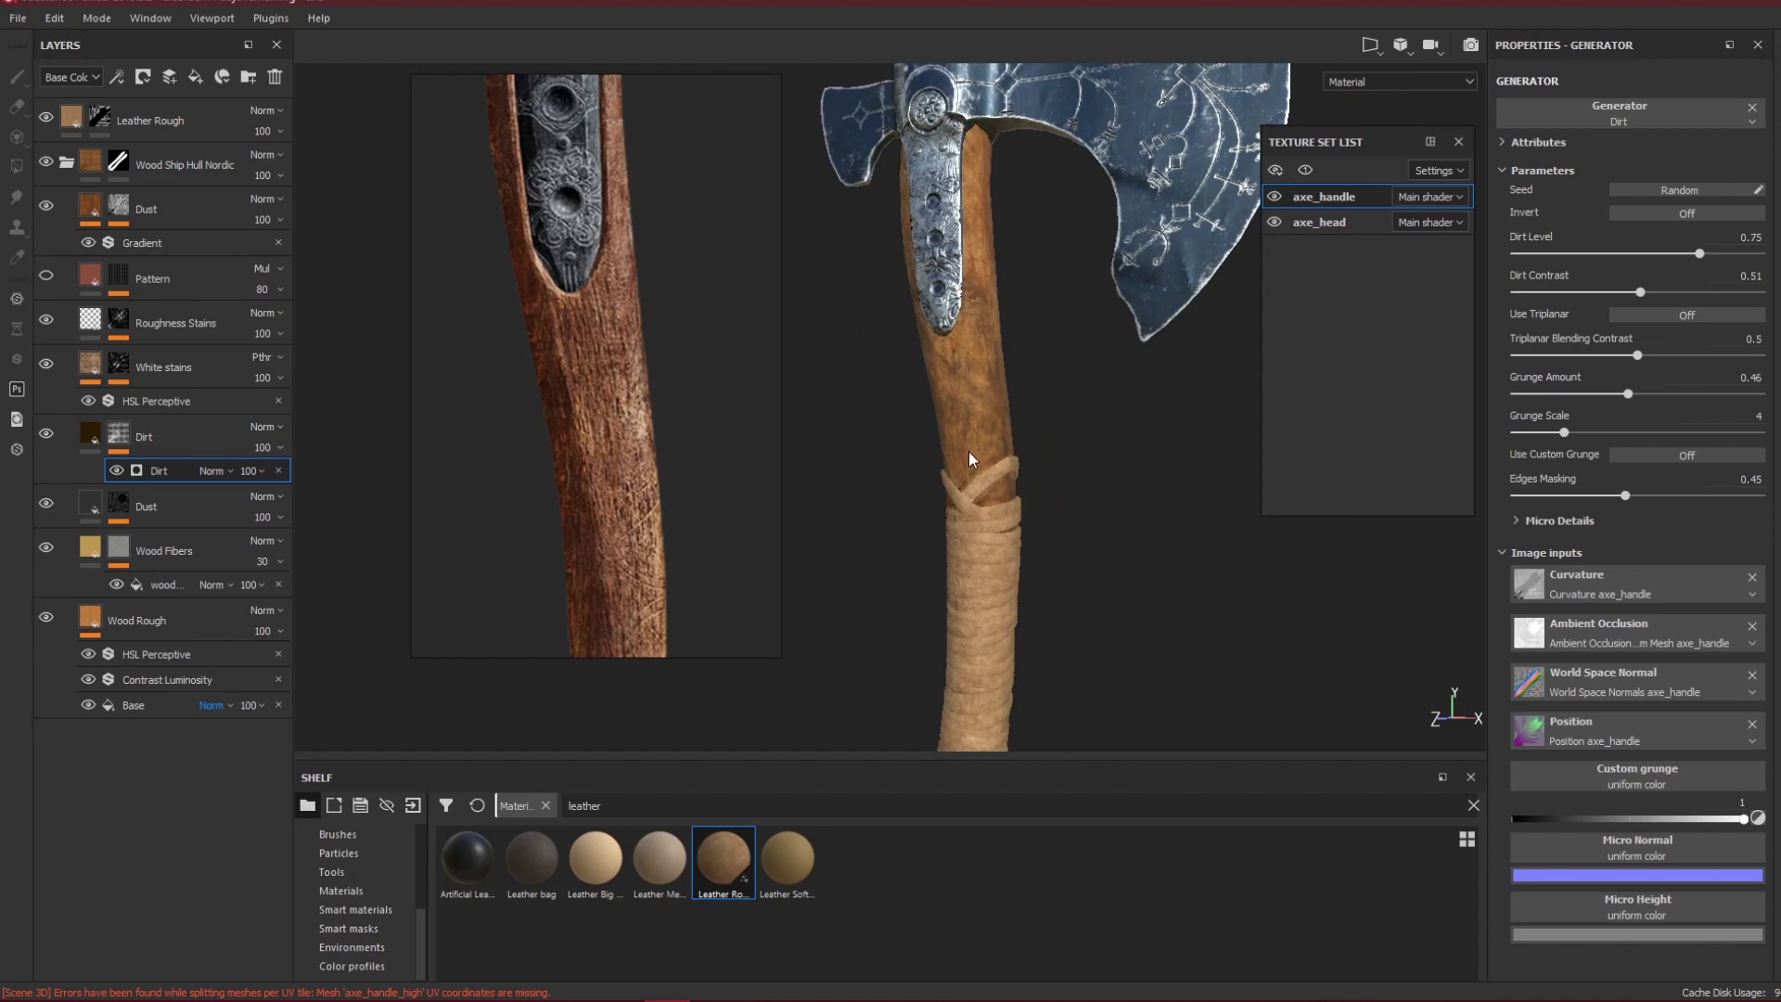
scroll(975, 296, "up", 3)
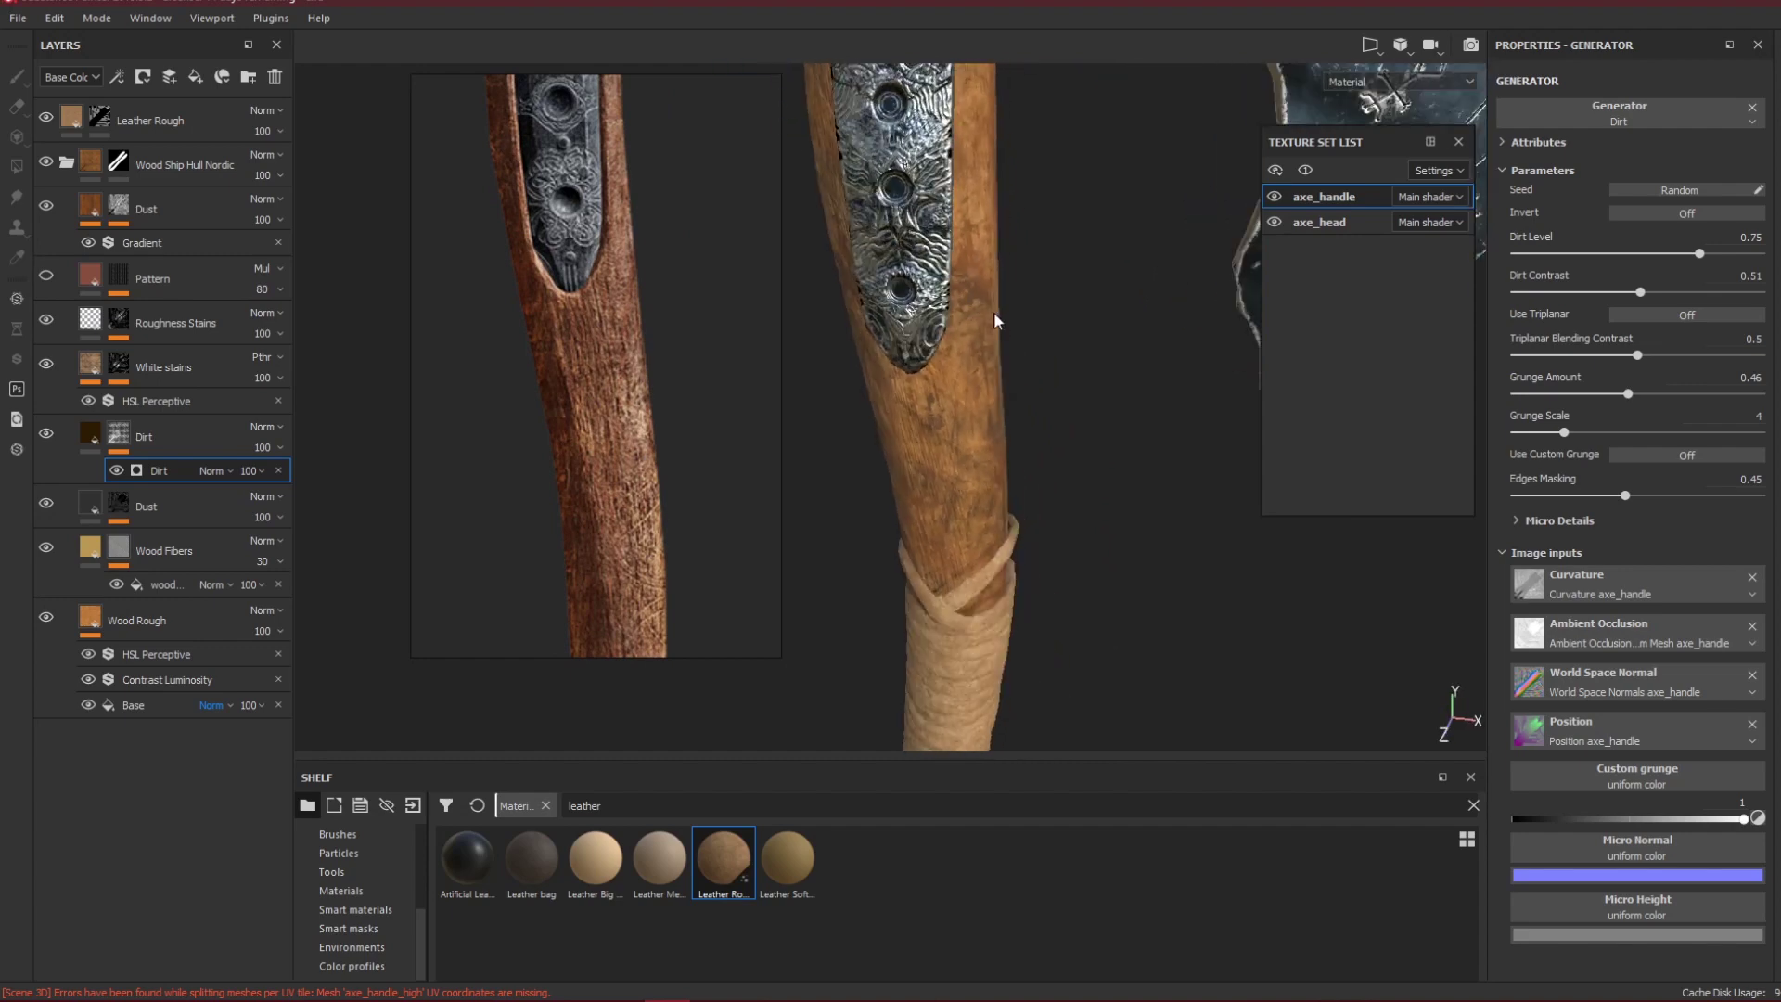
left_click_drag(995, 320, 942, 220, "alt")
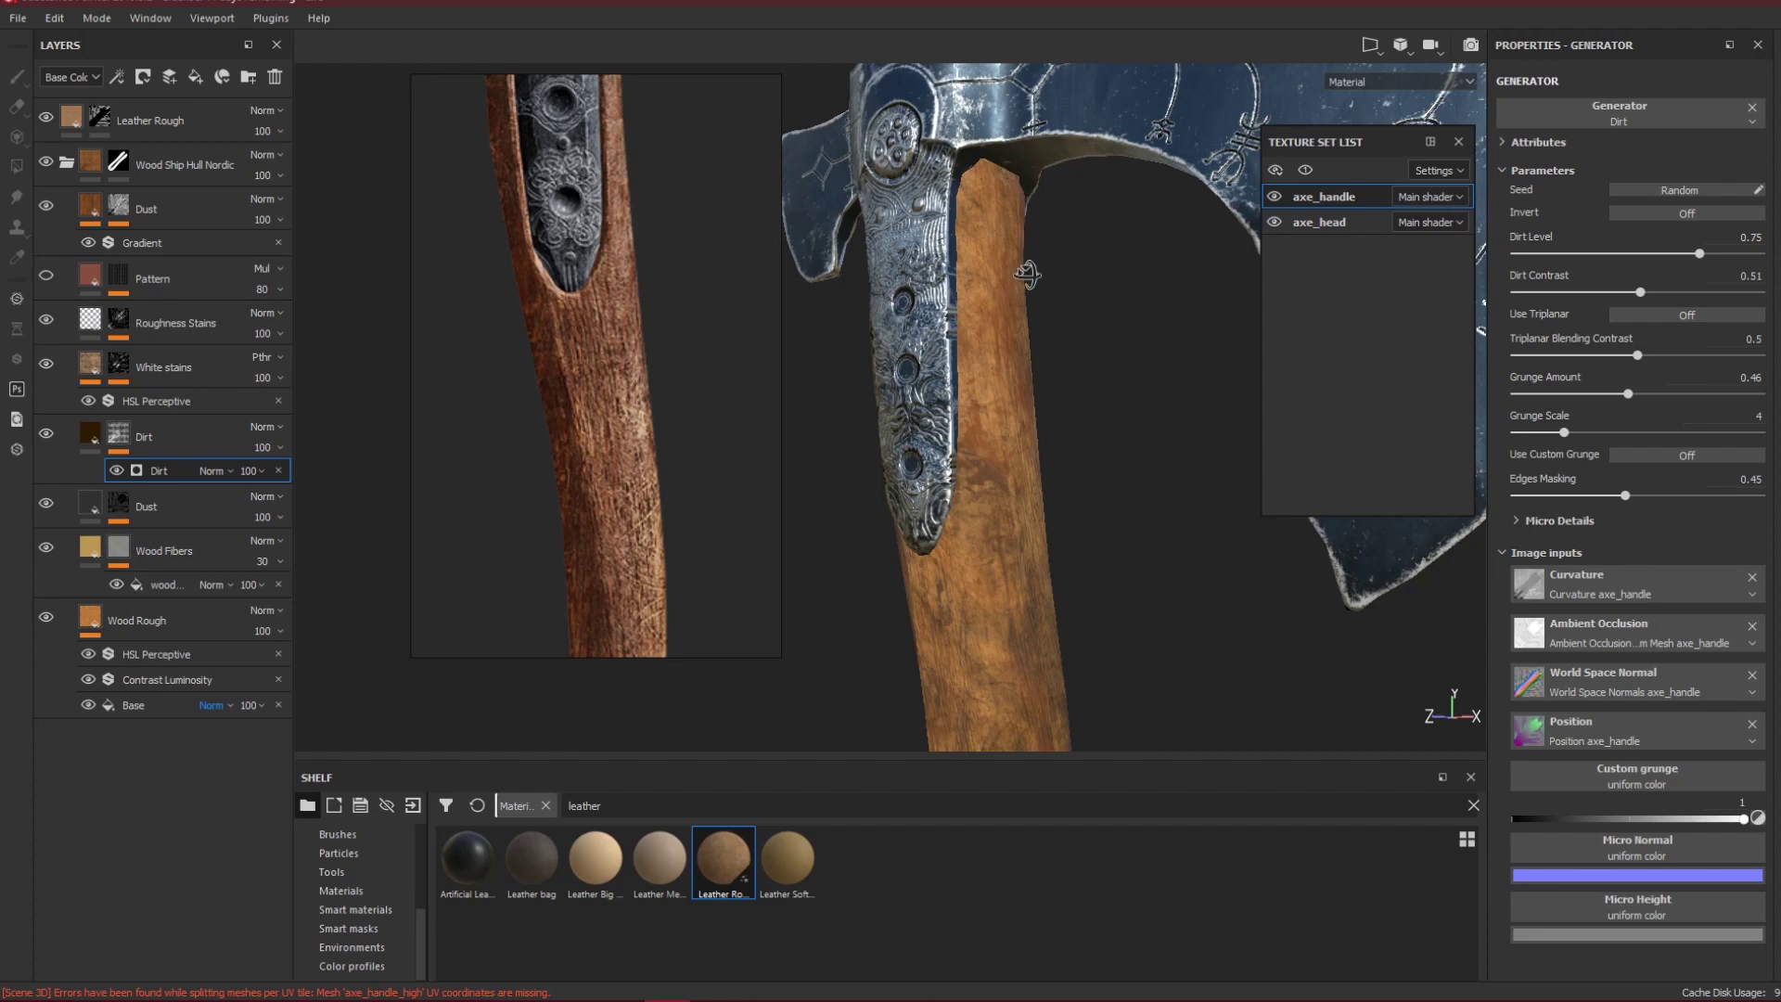
scroll(966, 320, "up", 5)
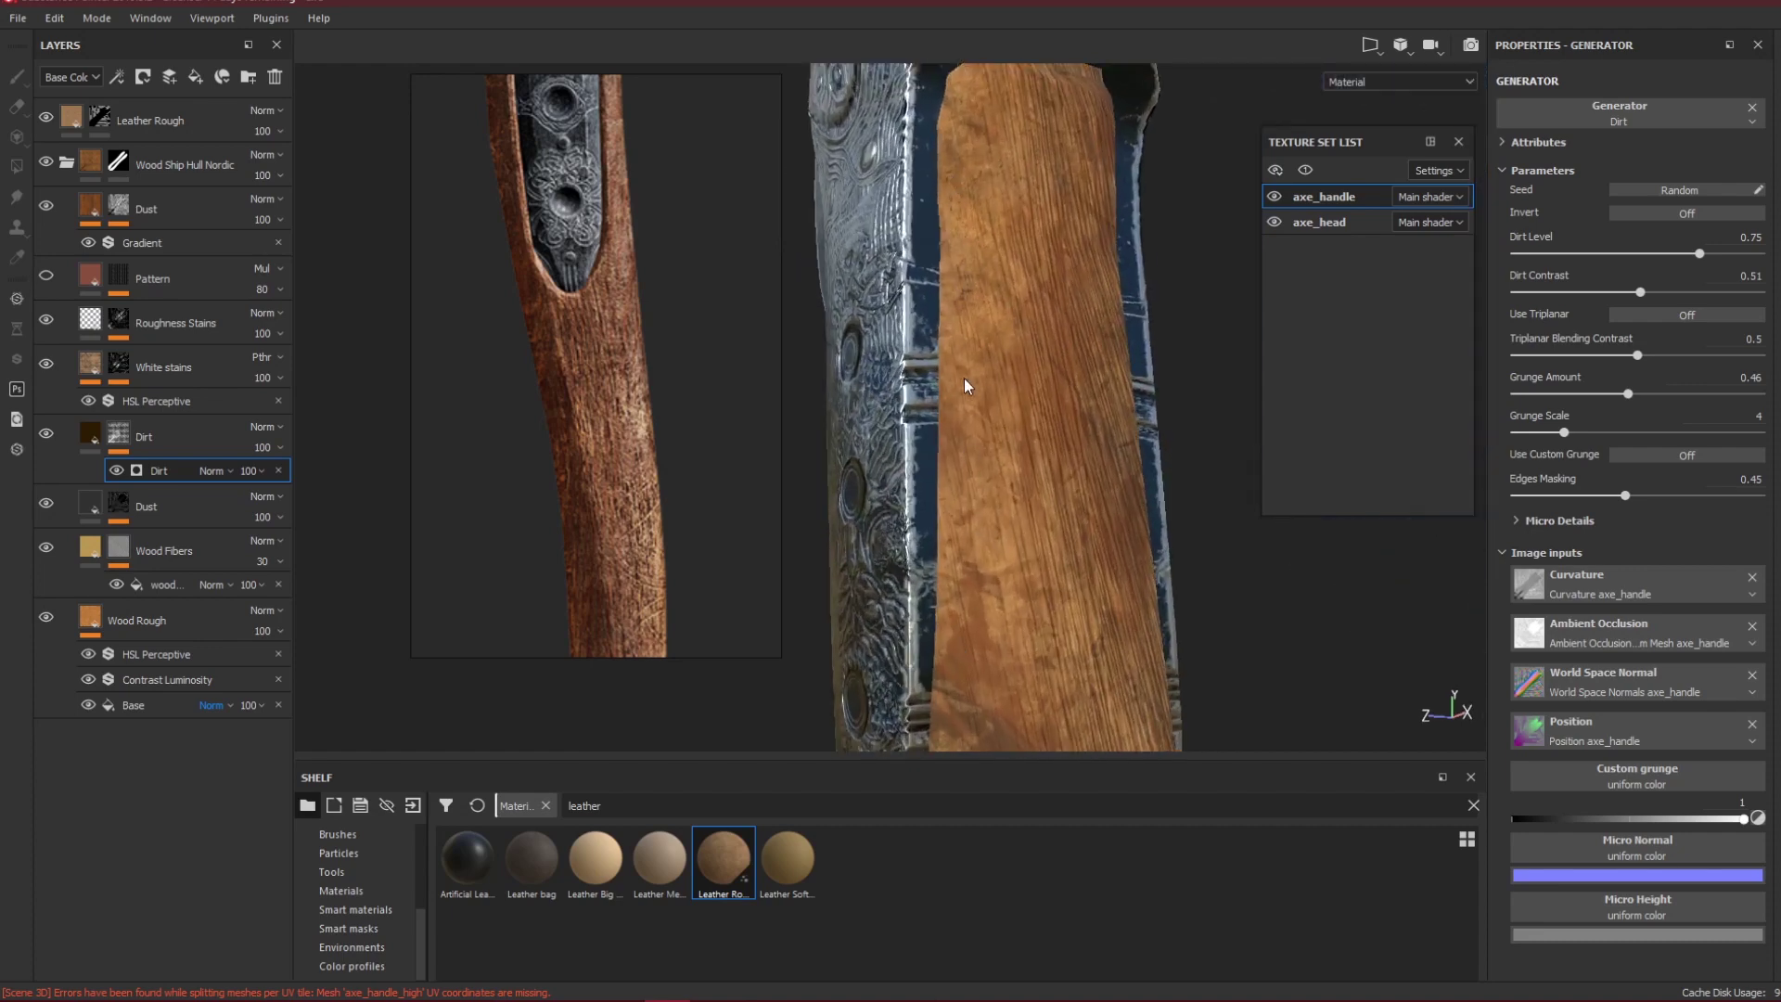
scroll(962, 373, "down", 5)
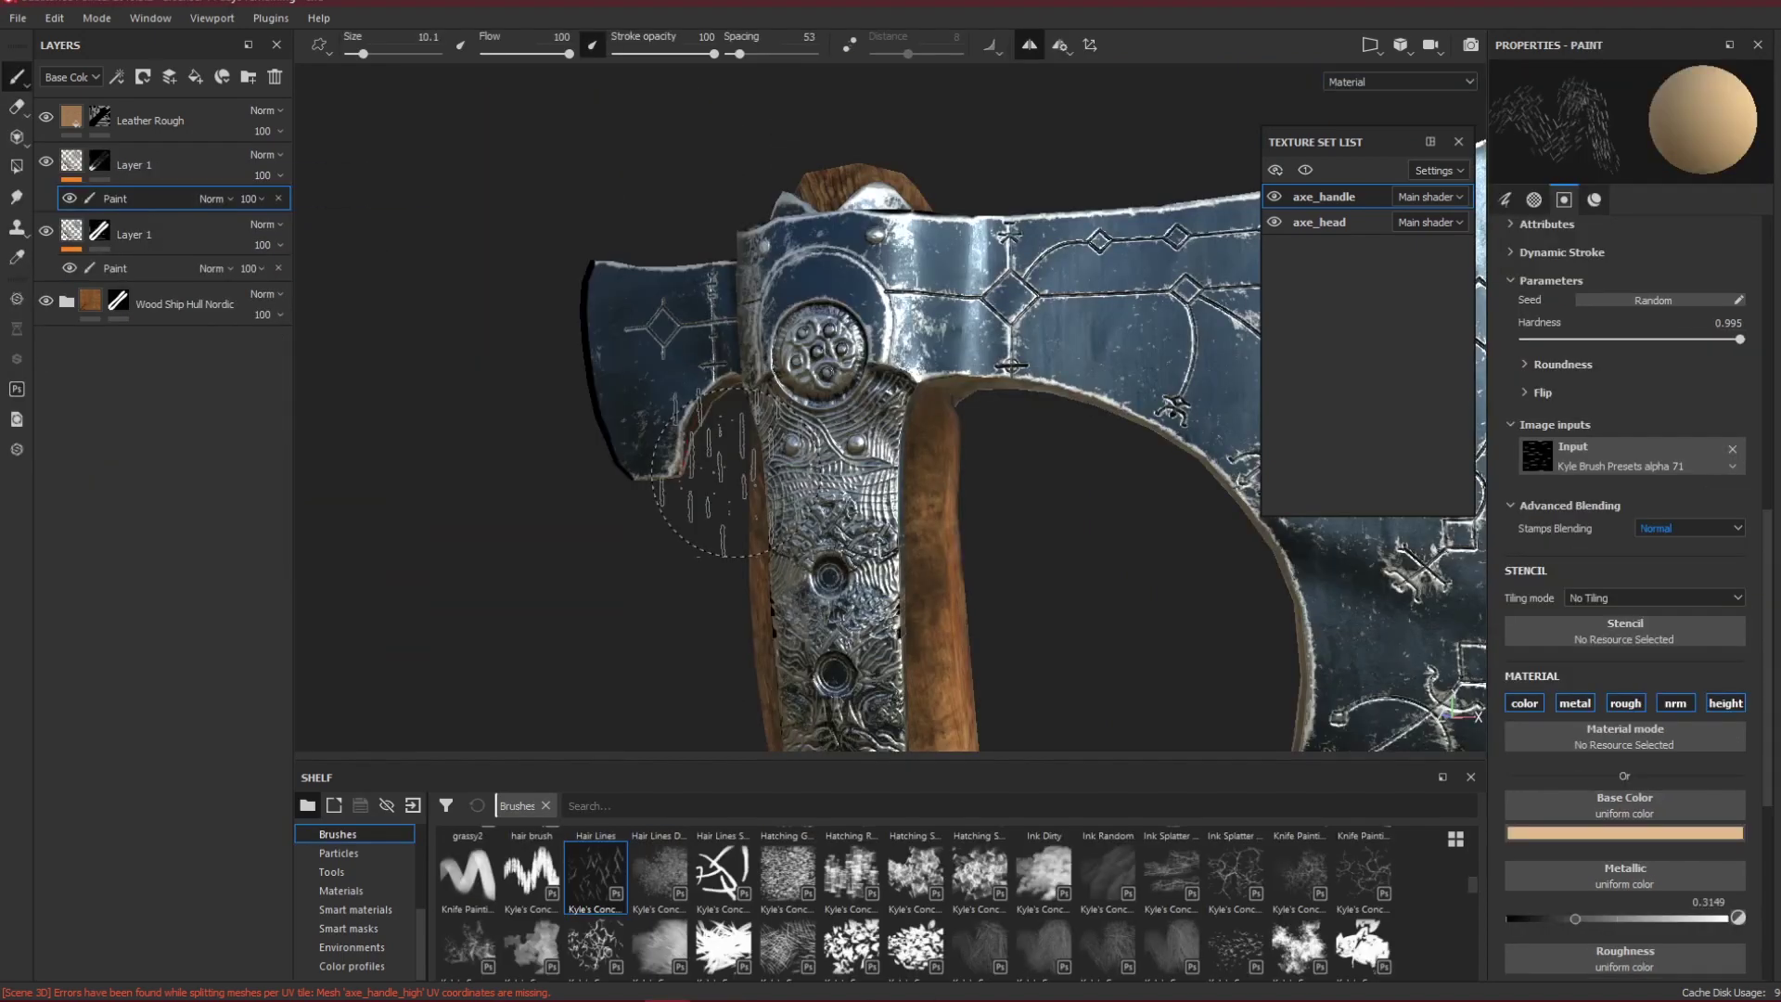
Add an Emissive channel to the axe_handle texture set.
middle_click_drag(716, 365, 816, 469, "alt")
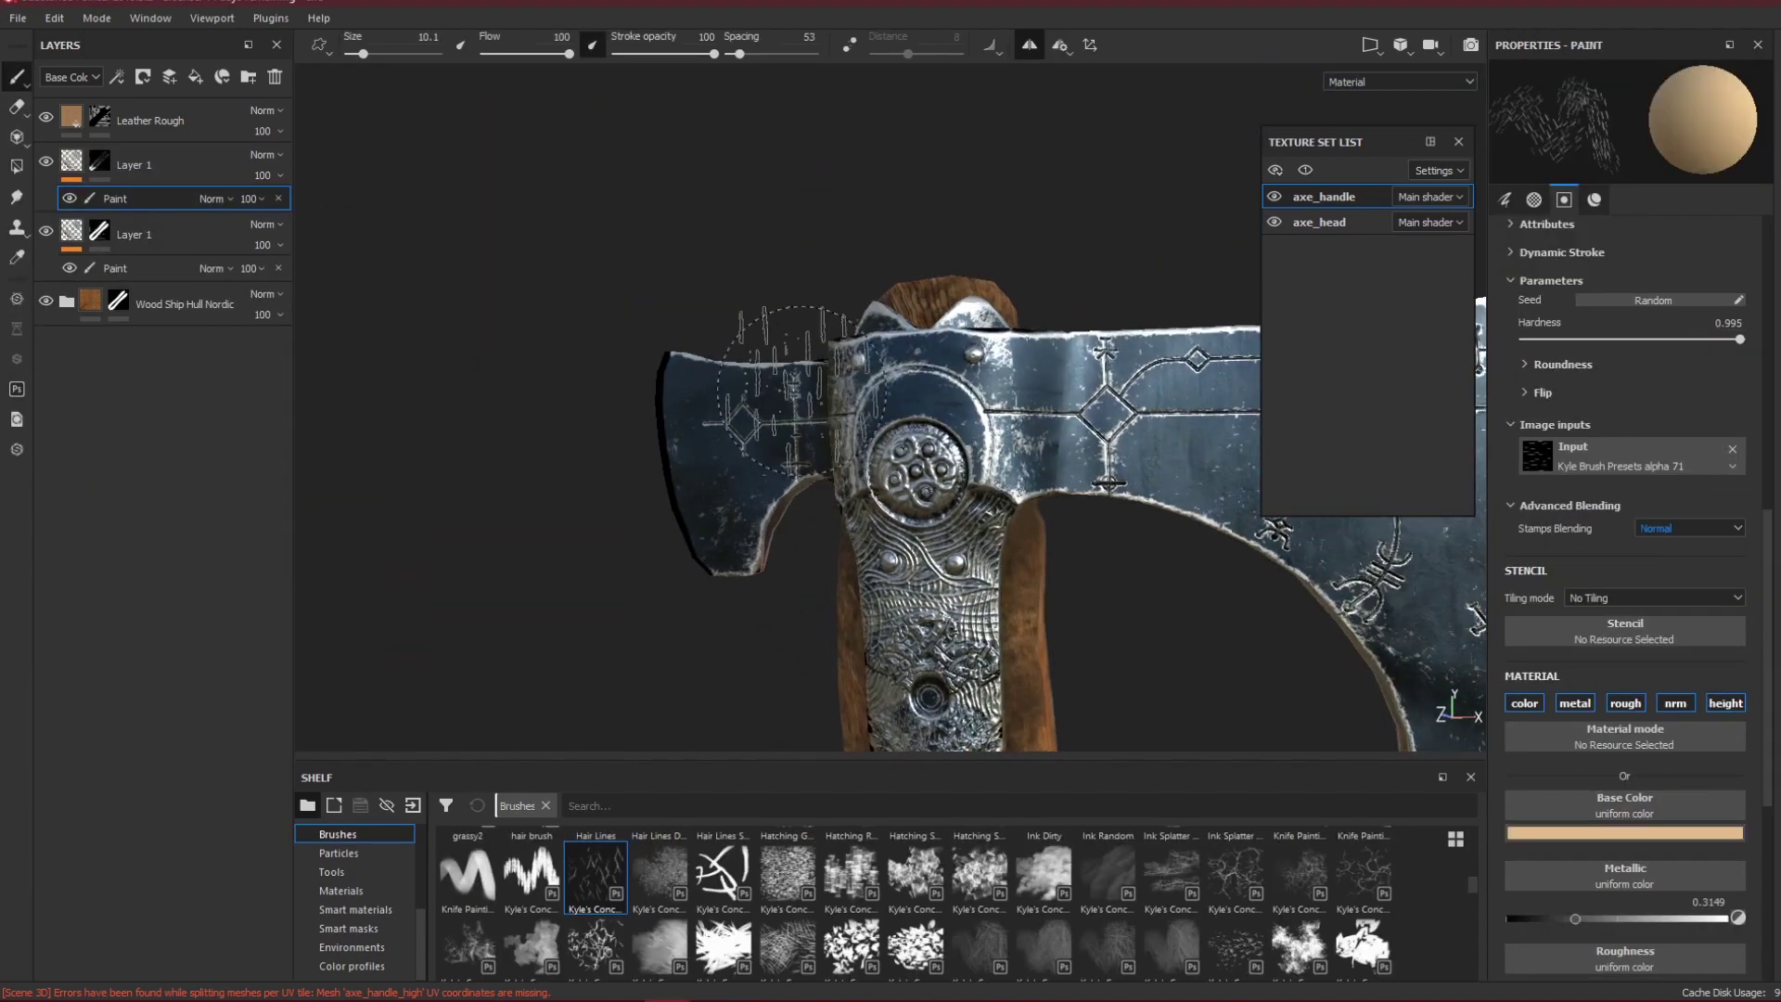
left_click_drag(816, 468, 775, 471, "alt")
right_click_drag(774, 472, 839, 498, "alt")
right_click_drag(896, 445, 954, 451, "alt")
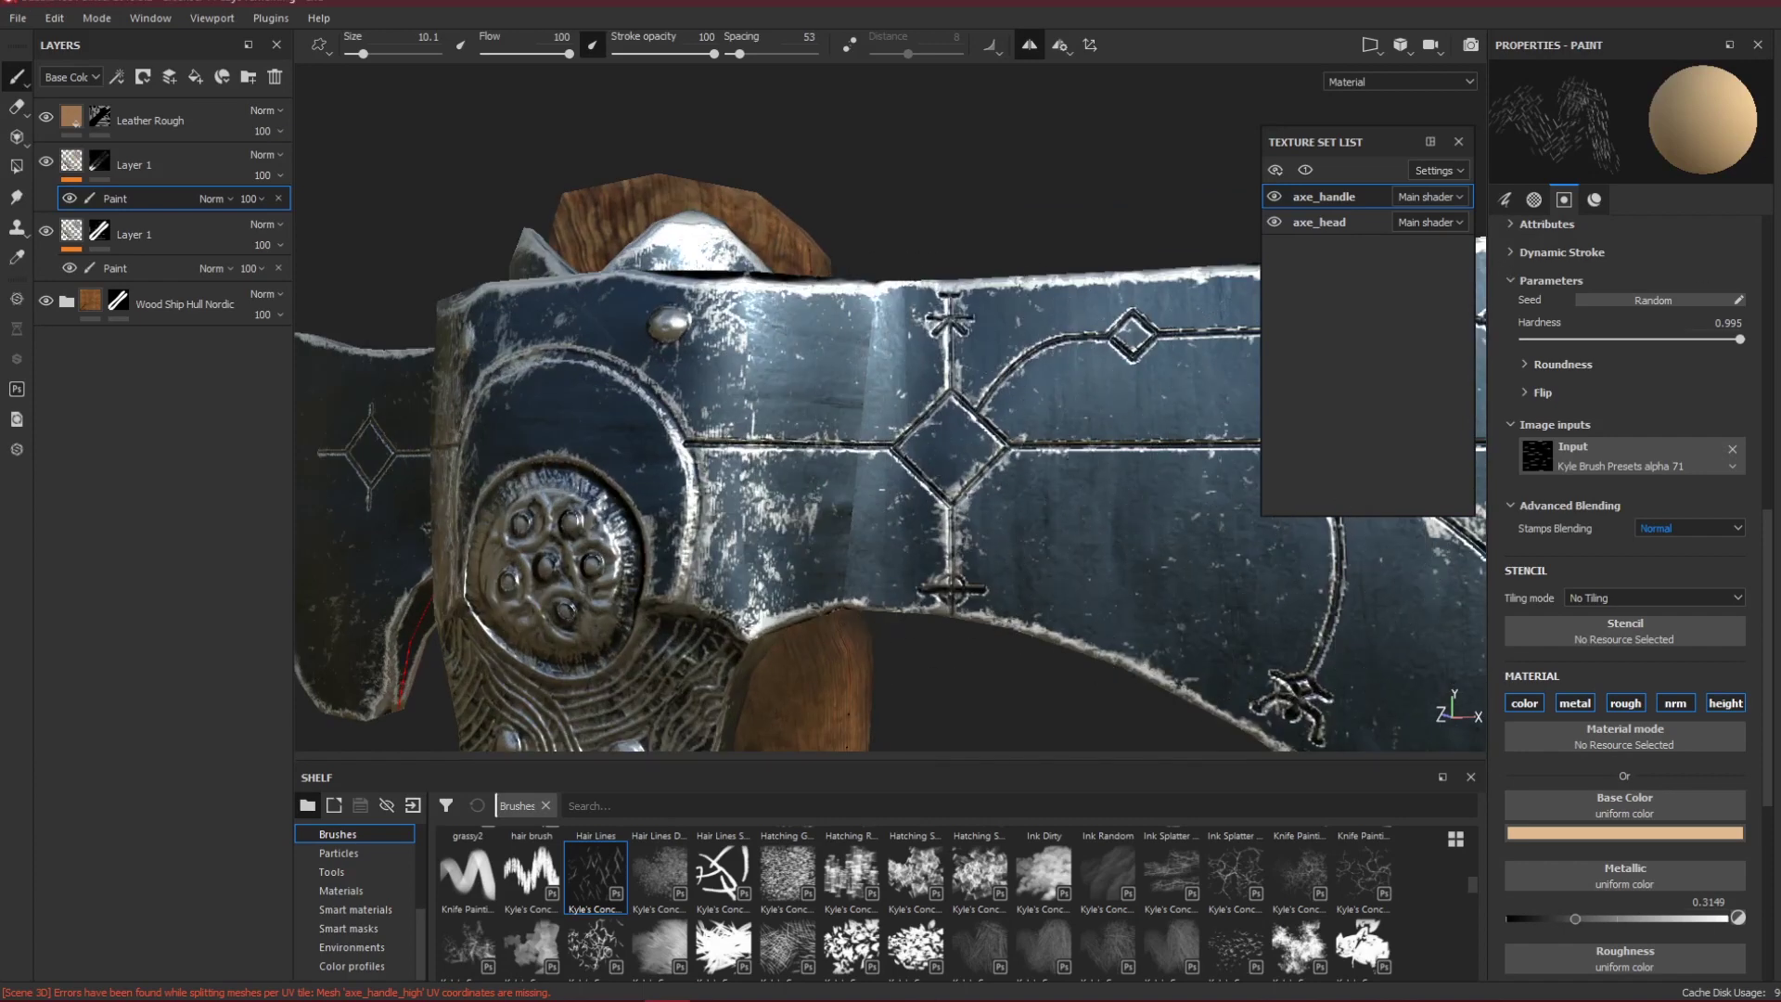
left_click(1777, 107)
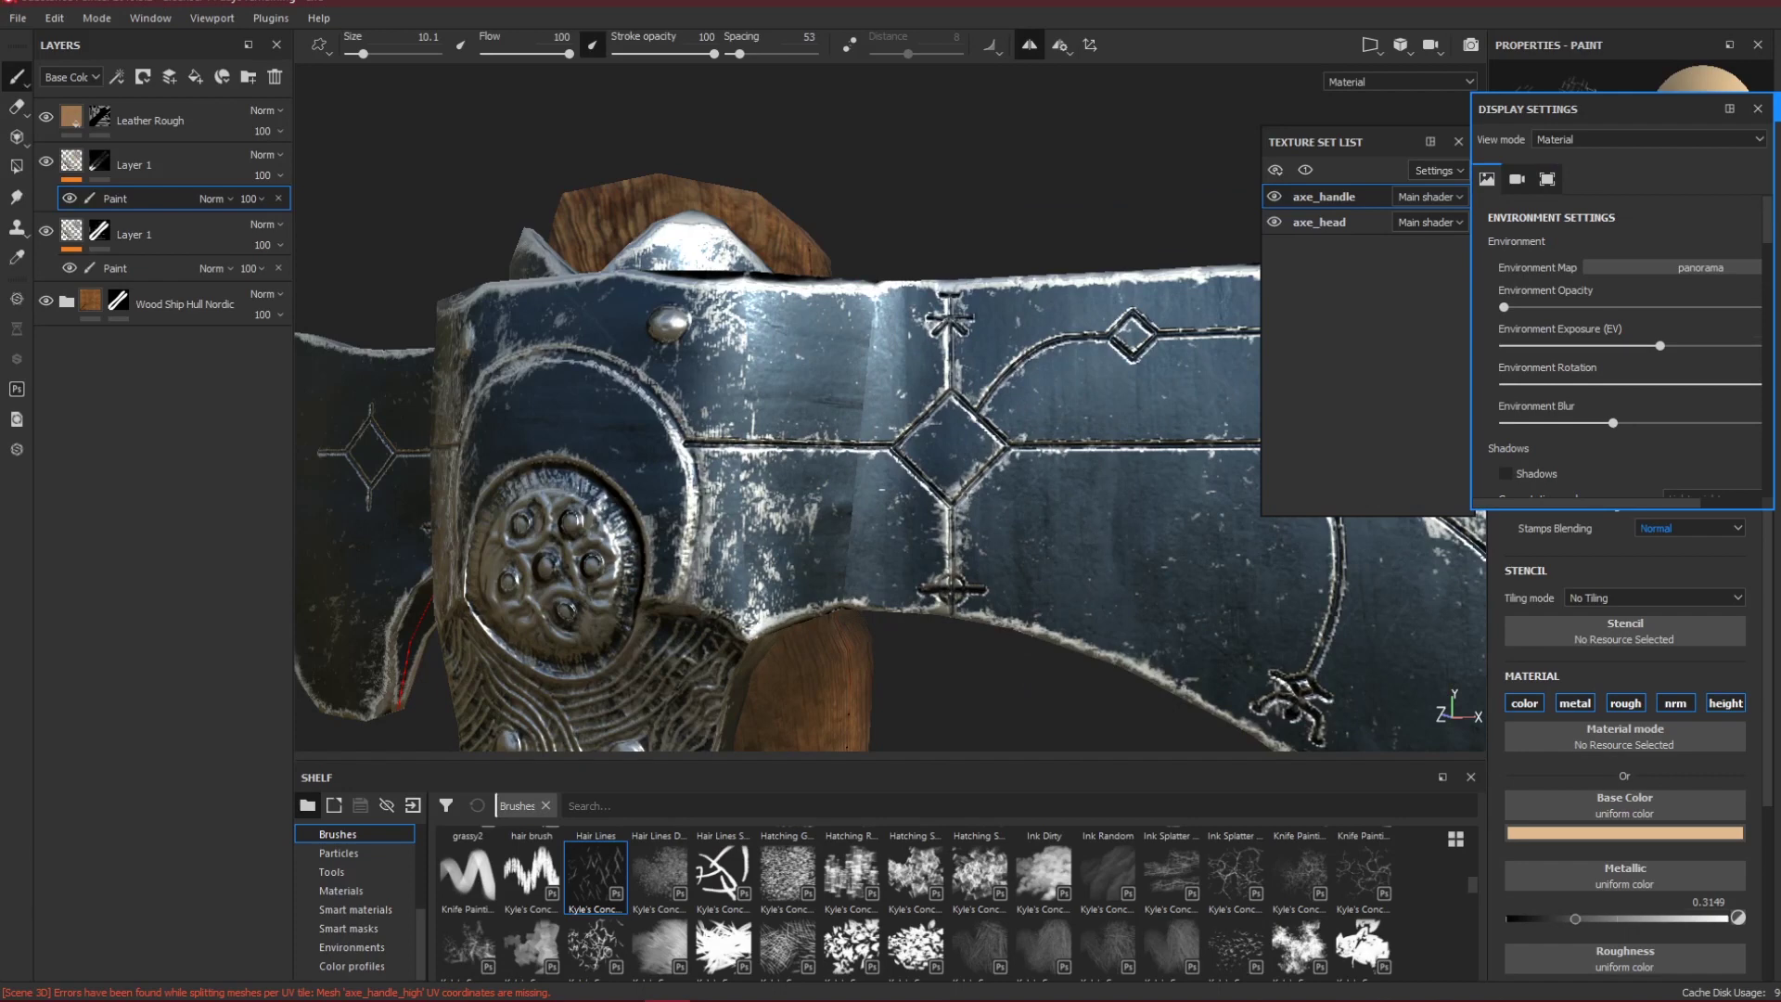
left_click(1777, 107)
left_click(1777, 77)
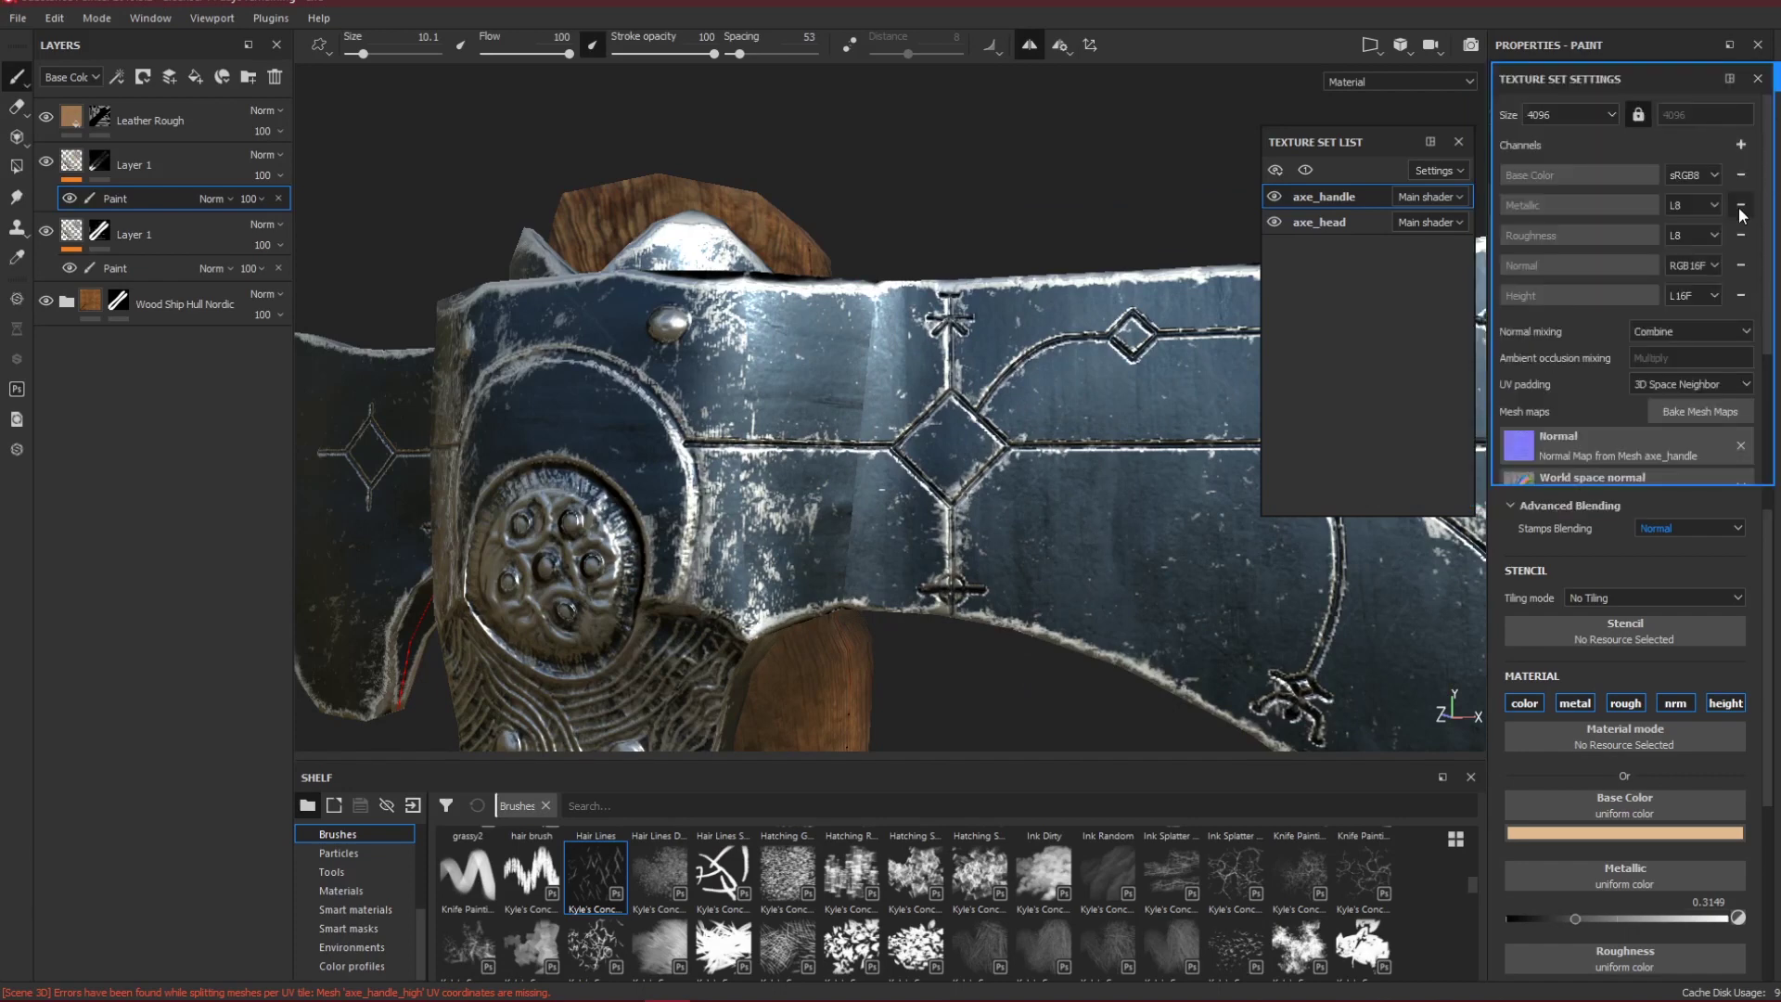
left_click(1741, 146)
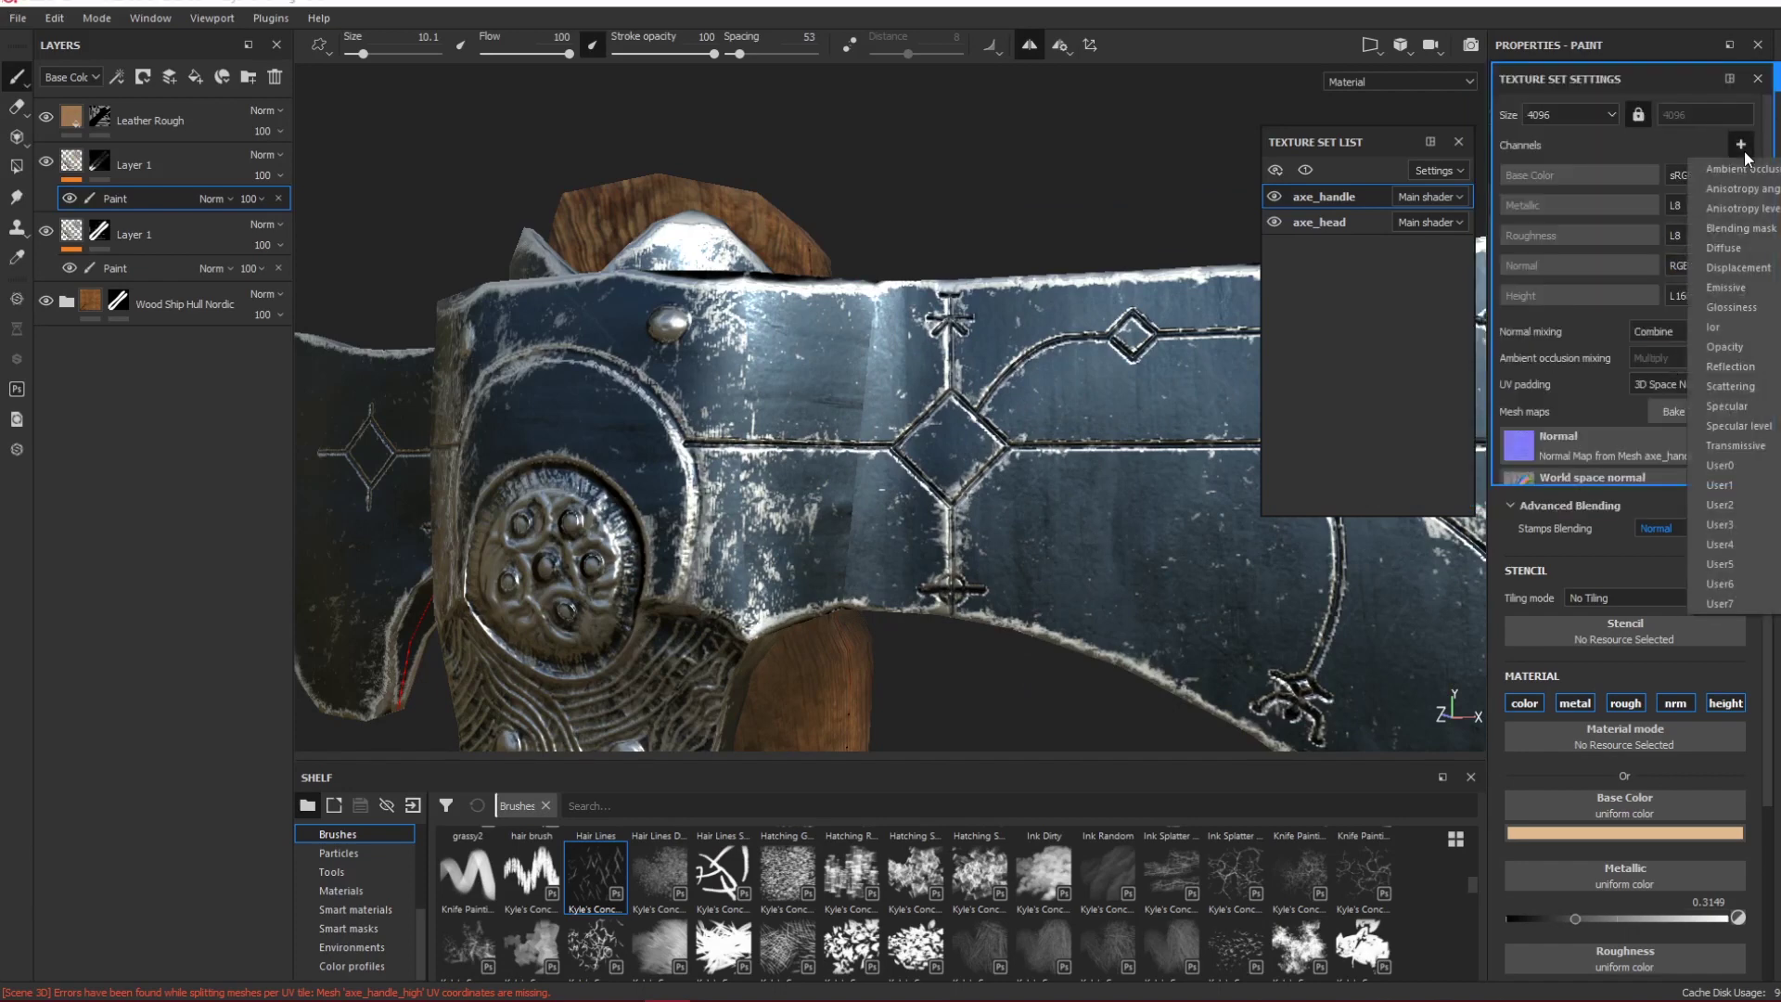
left_click(1723, 292)
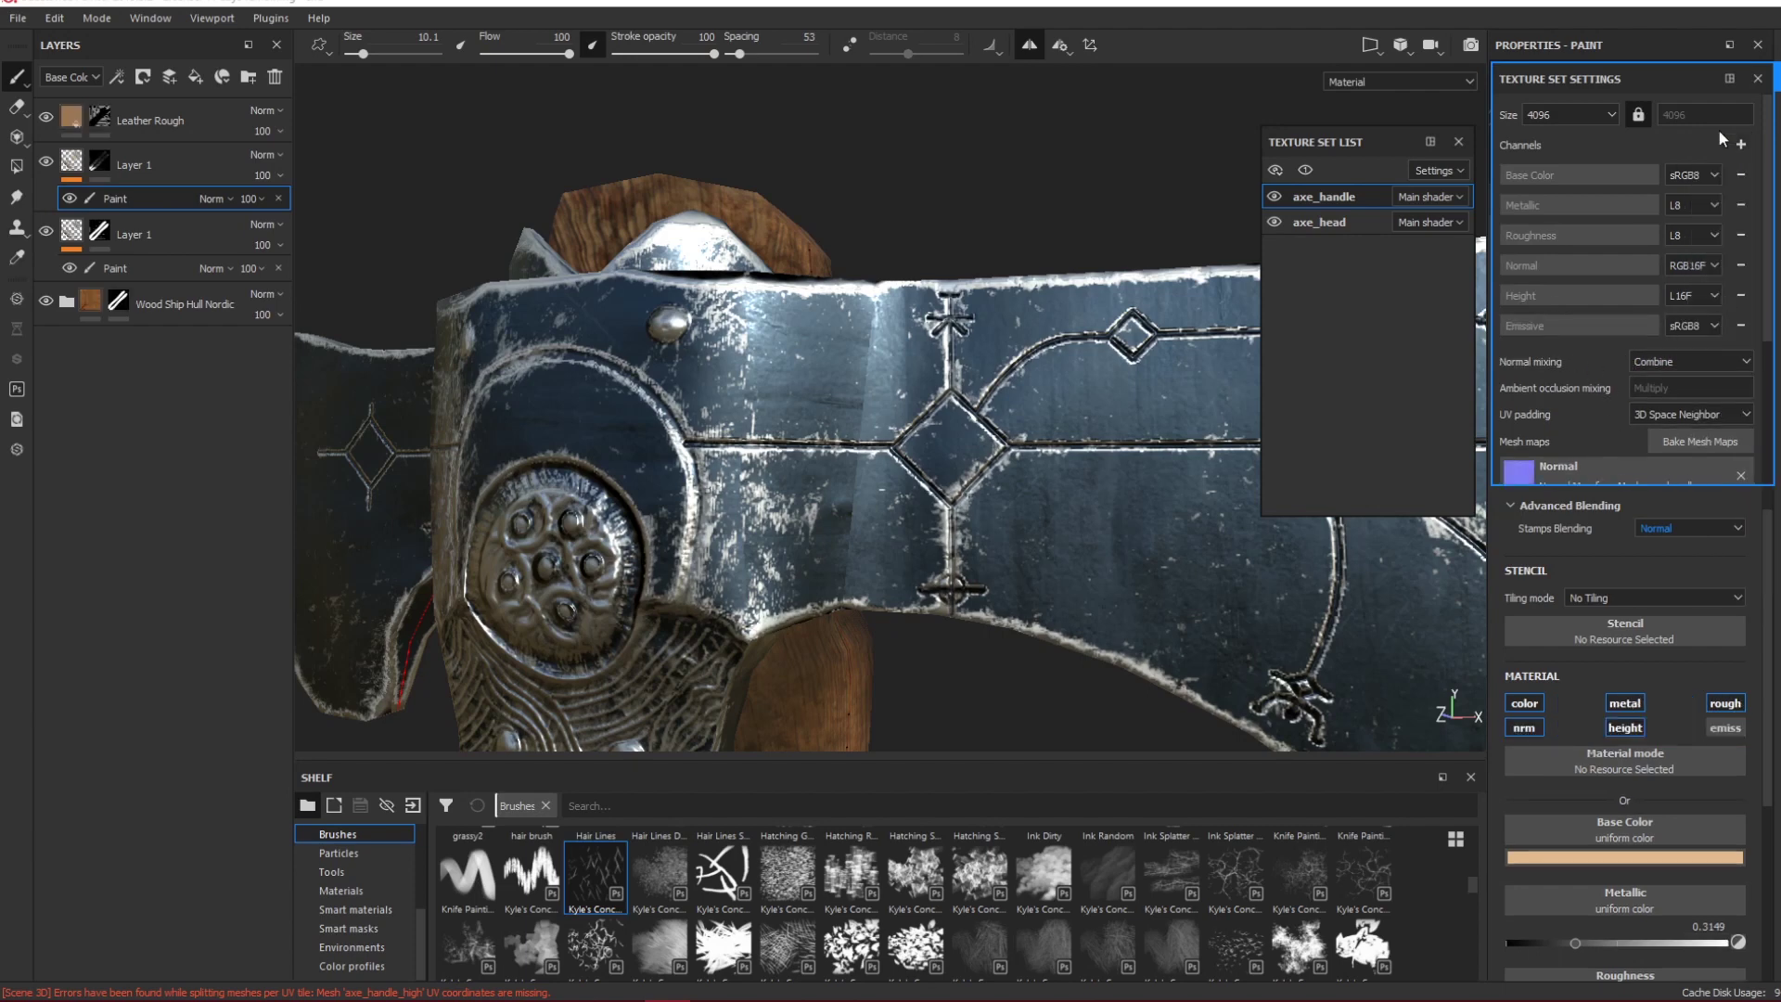
left_click(1777, 87)
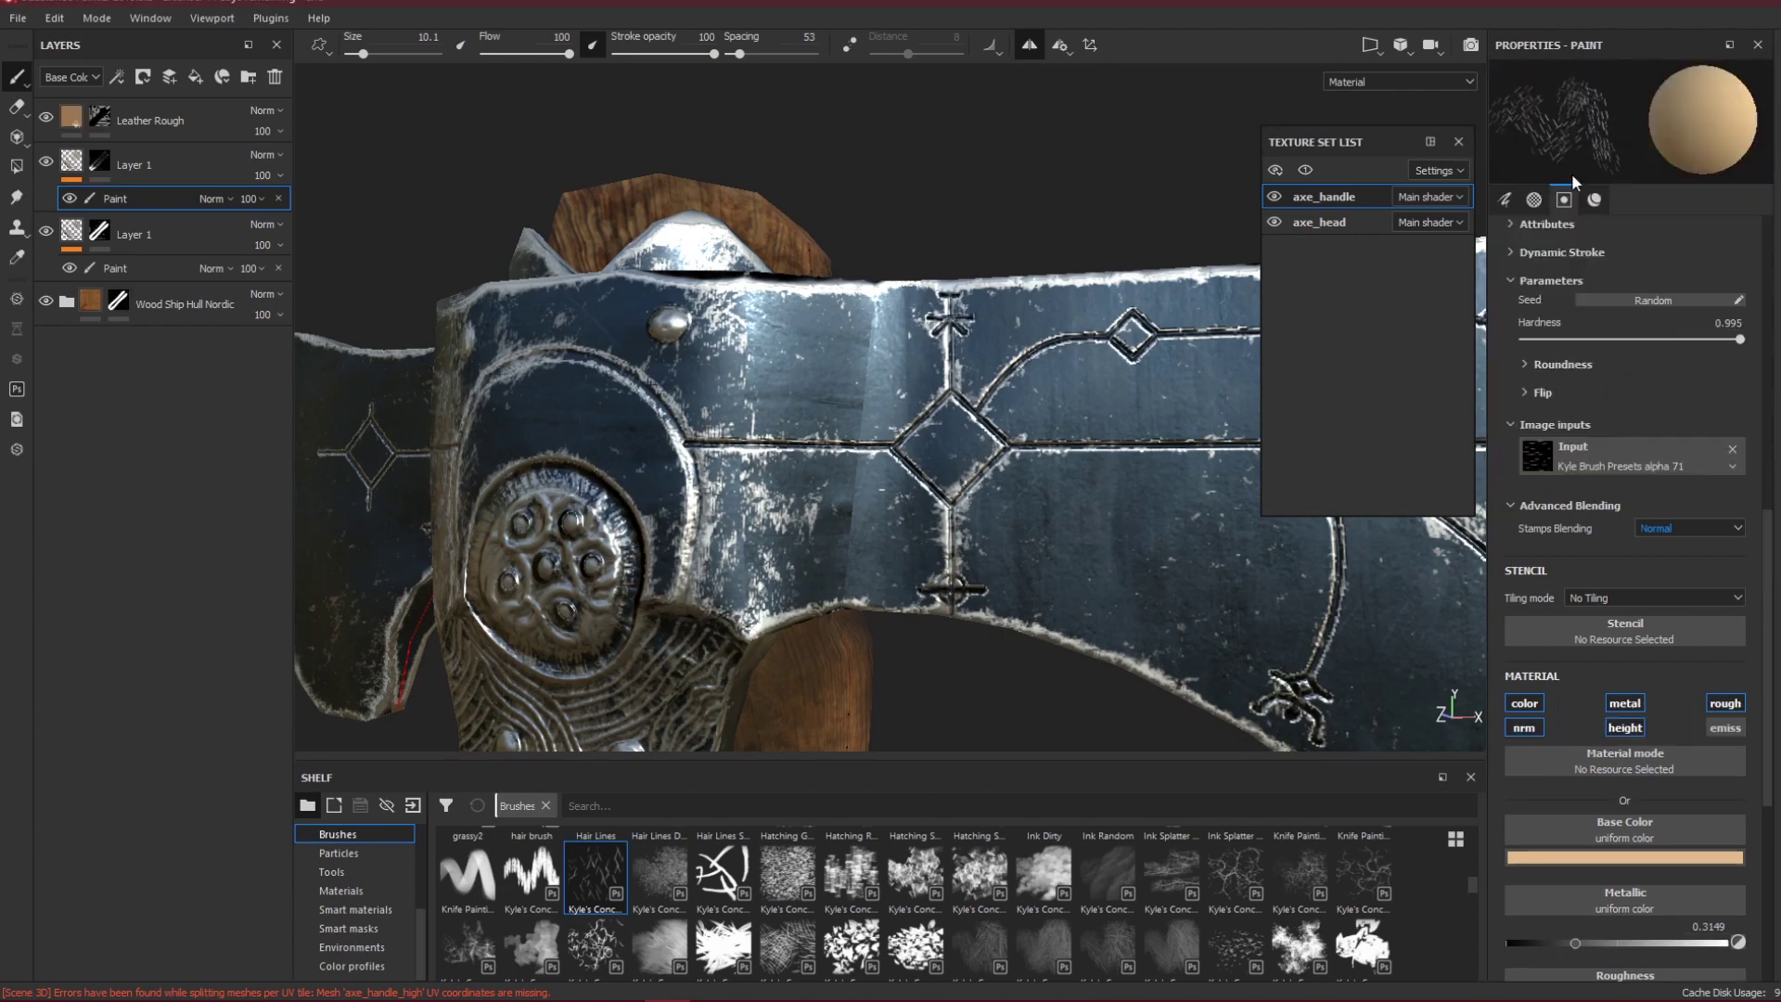
Switch to Layer 1 of the axe_head texture set and prepare the Basic Hard brush at size 0.58.
left_click(125, 134)
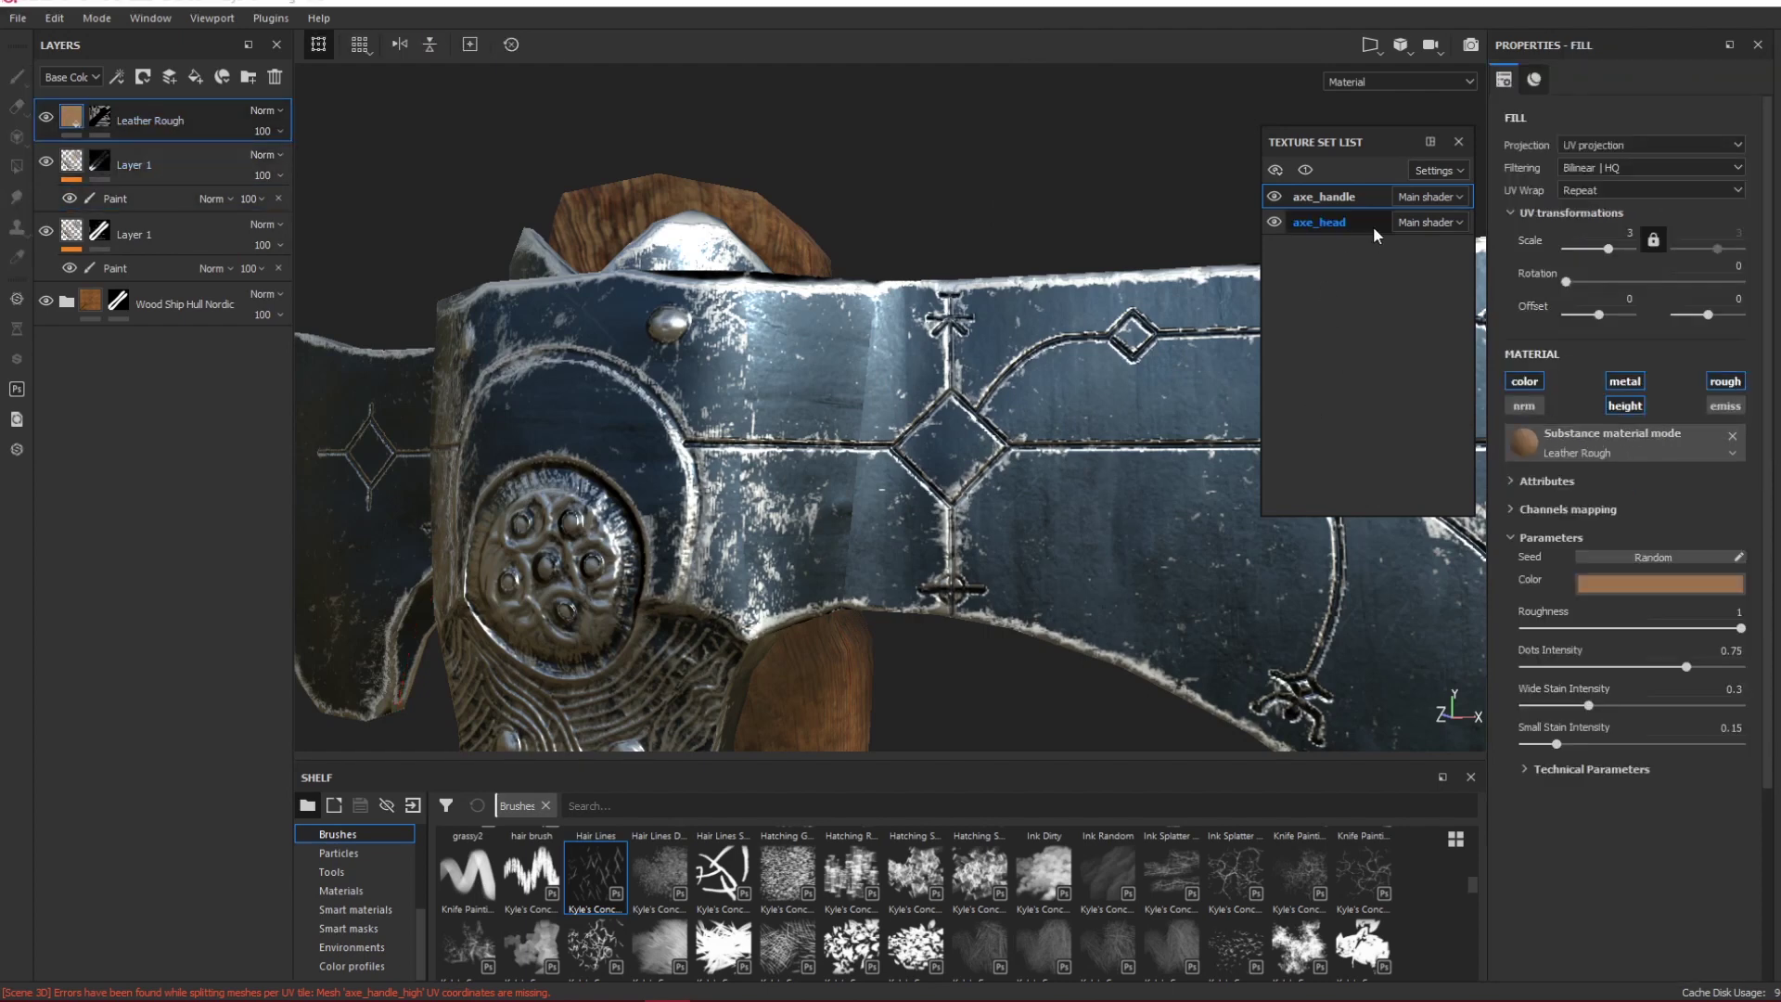
left_click(1323, 225)
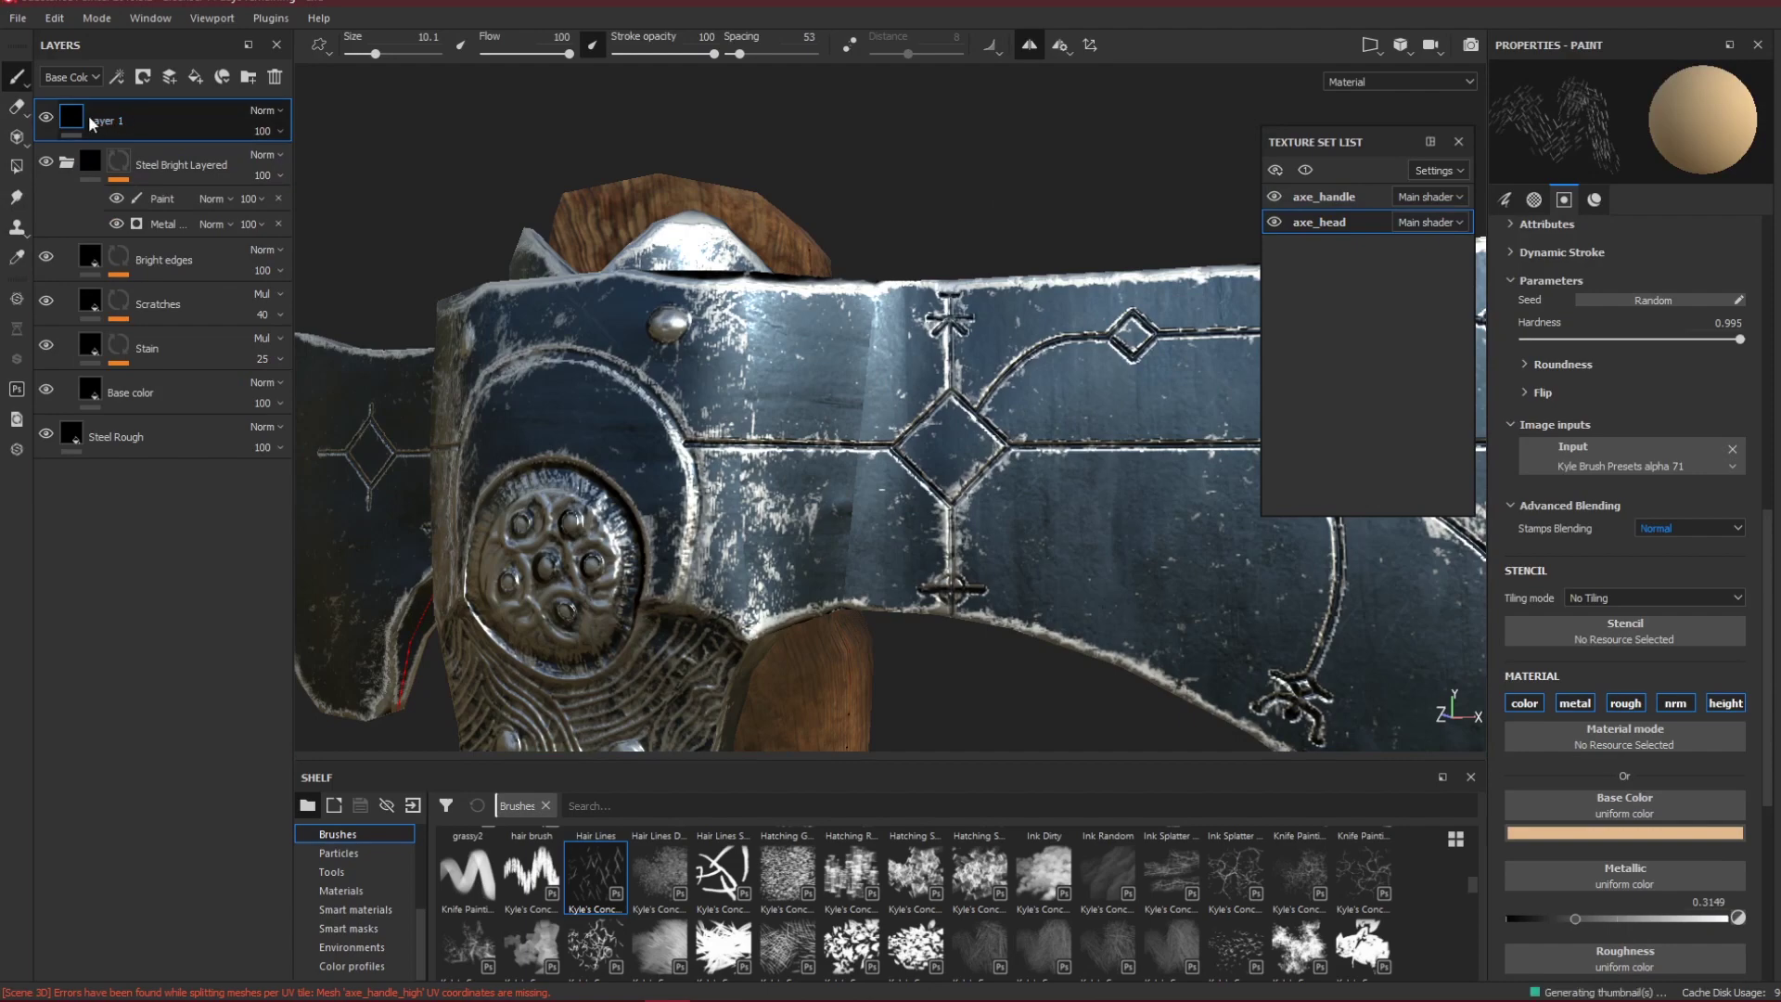
scroll(863, 520, "down", 3)
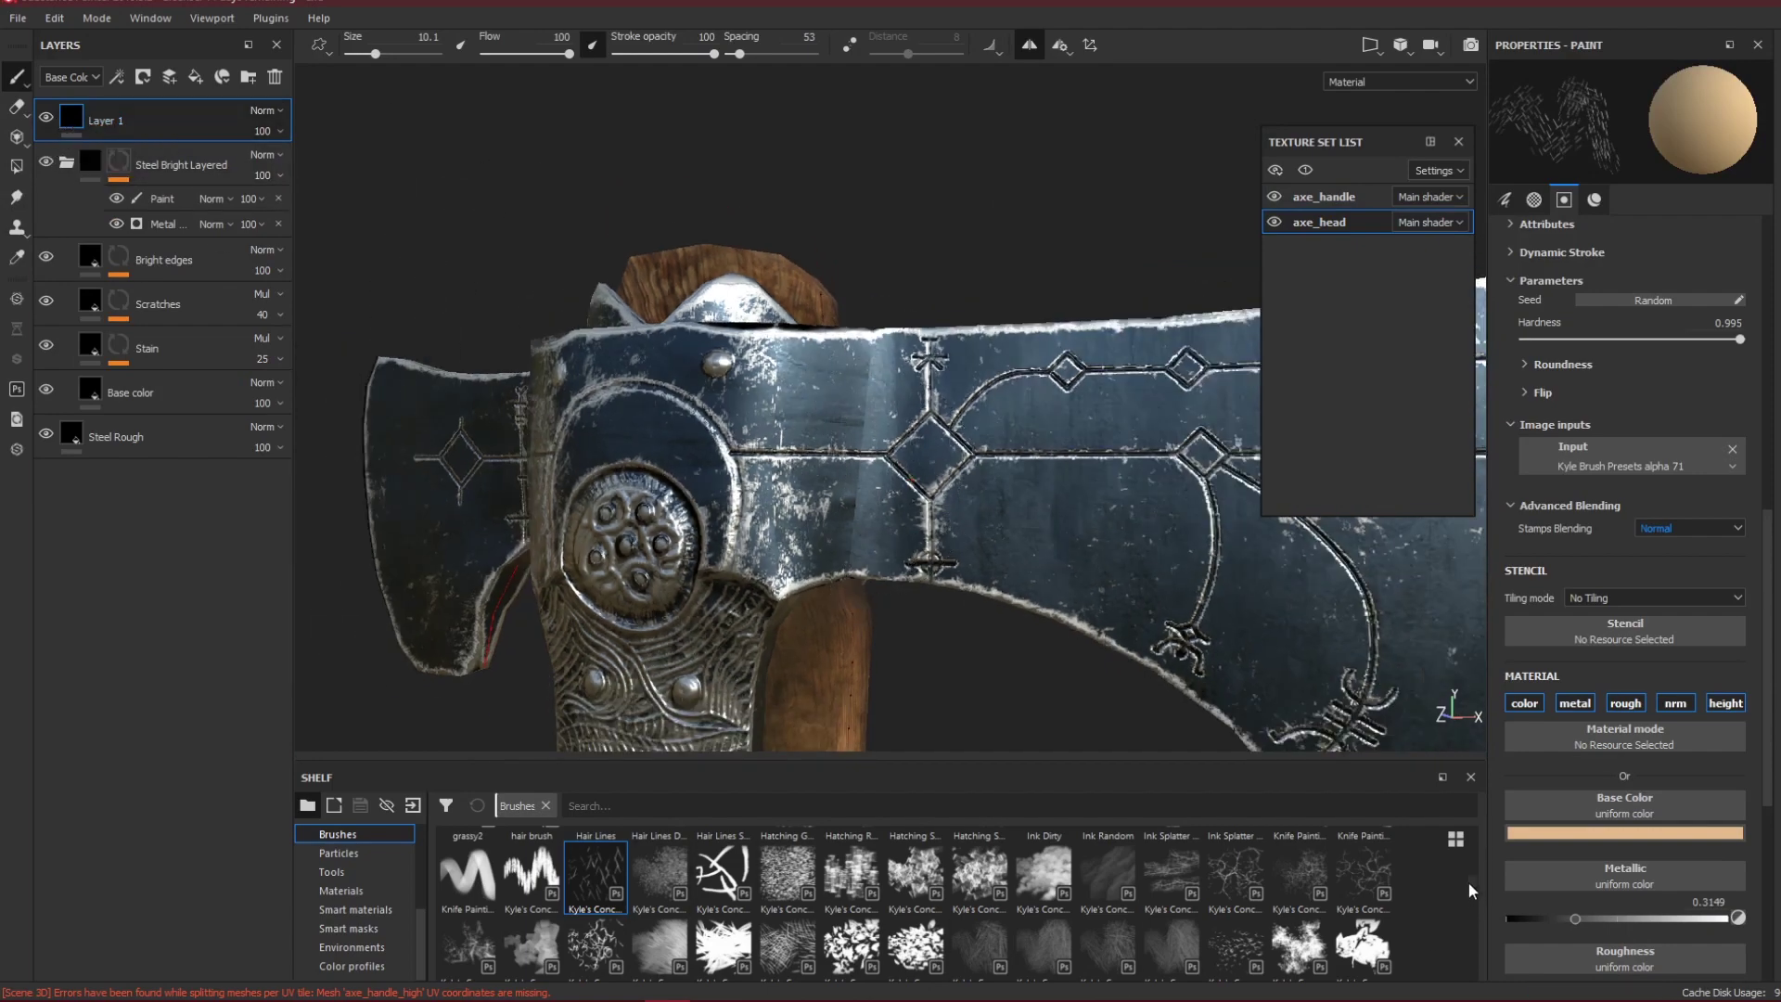
left_click_drag(1472, 884, 1473, 843)
left_click(1044, 862)
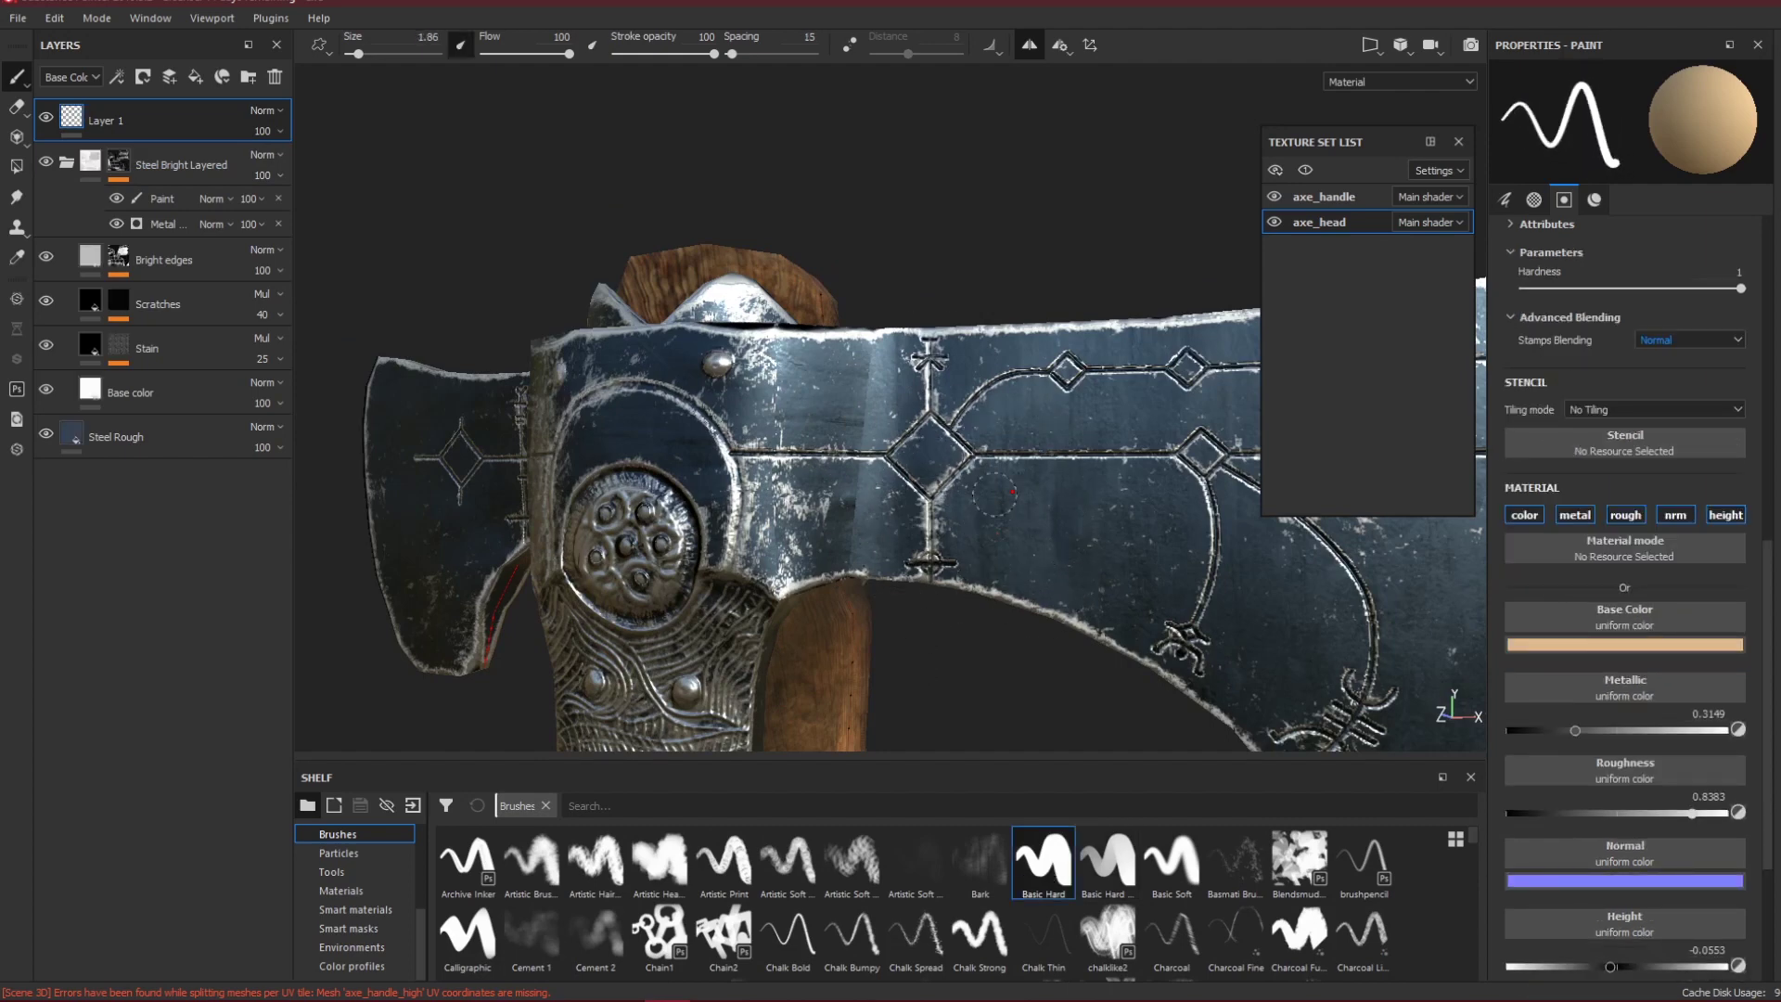
right_click_drag(994, 495, 974, 494, "ctrl")
Try a straight brush stroke on the blade near the engraving below the diamond, and undo it.
left_click(964, 556, "shift")
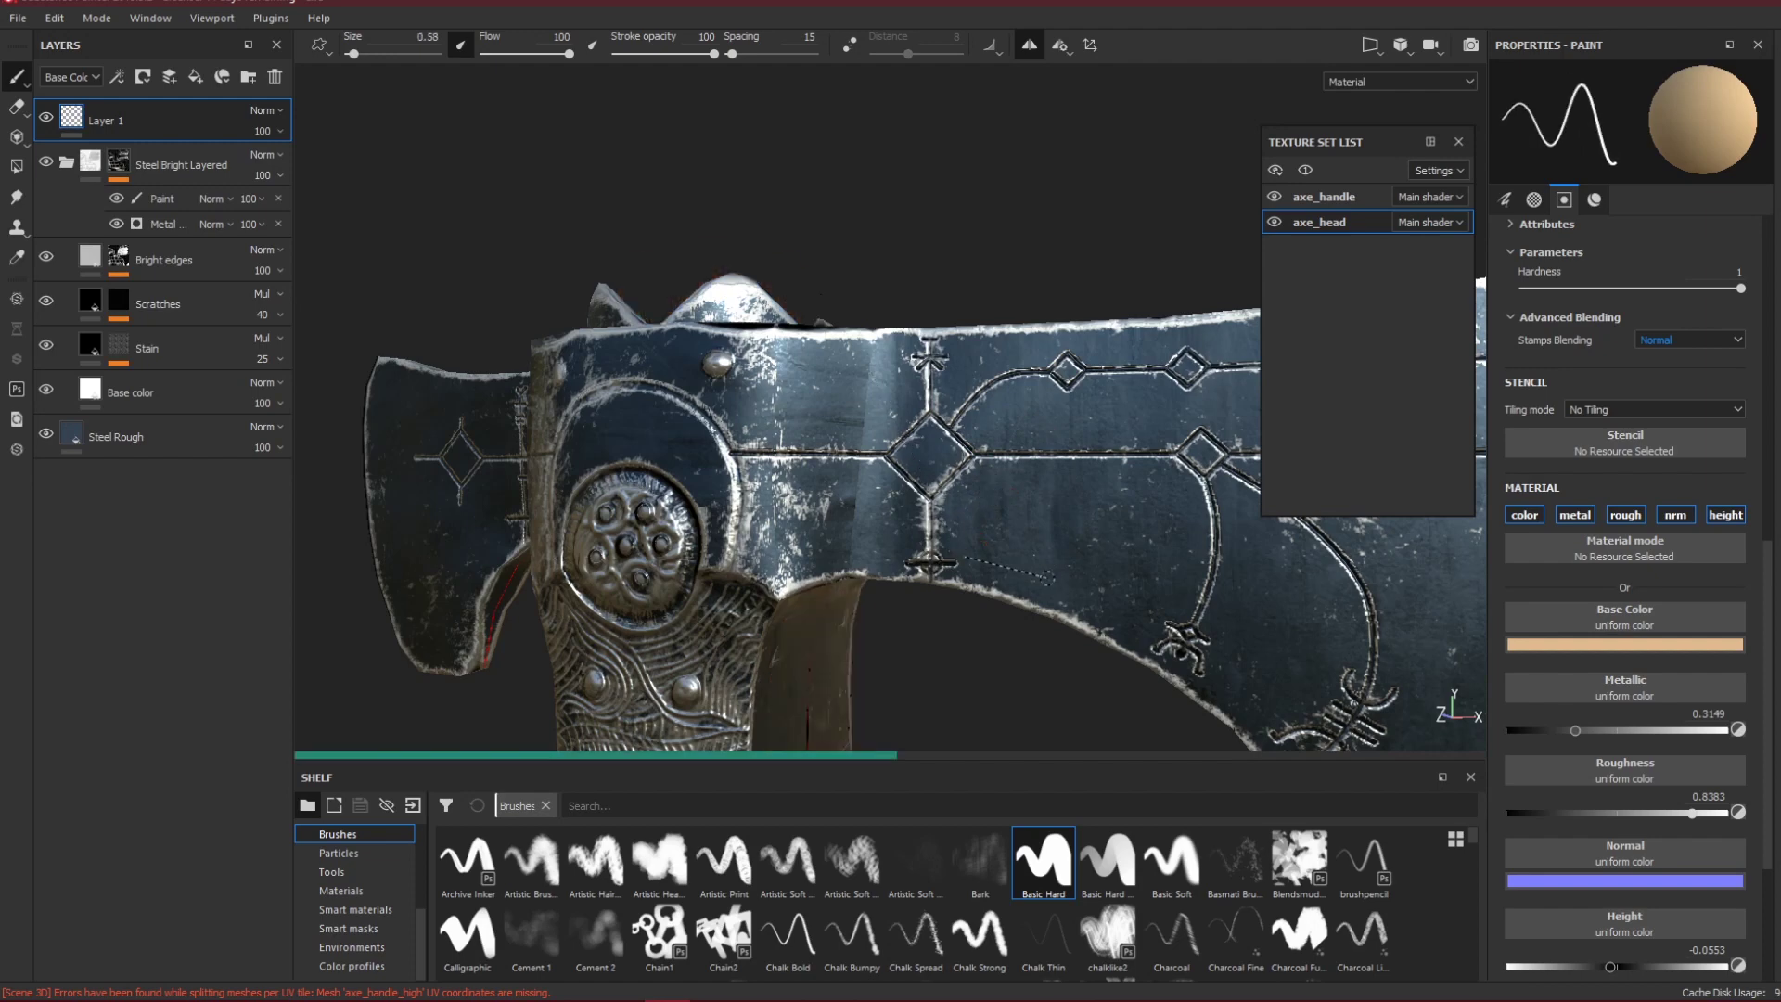
key("ctrl+z")
middle_click_drag(963, 690, 1018, 695, "alt")
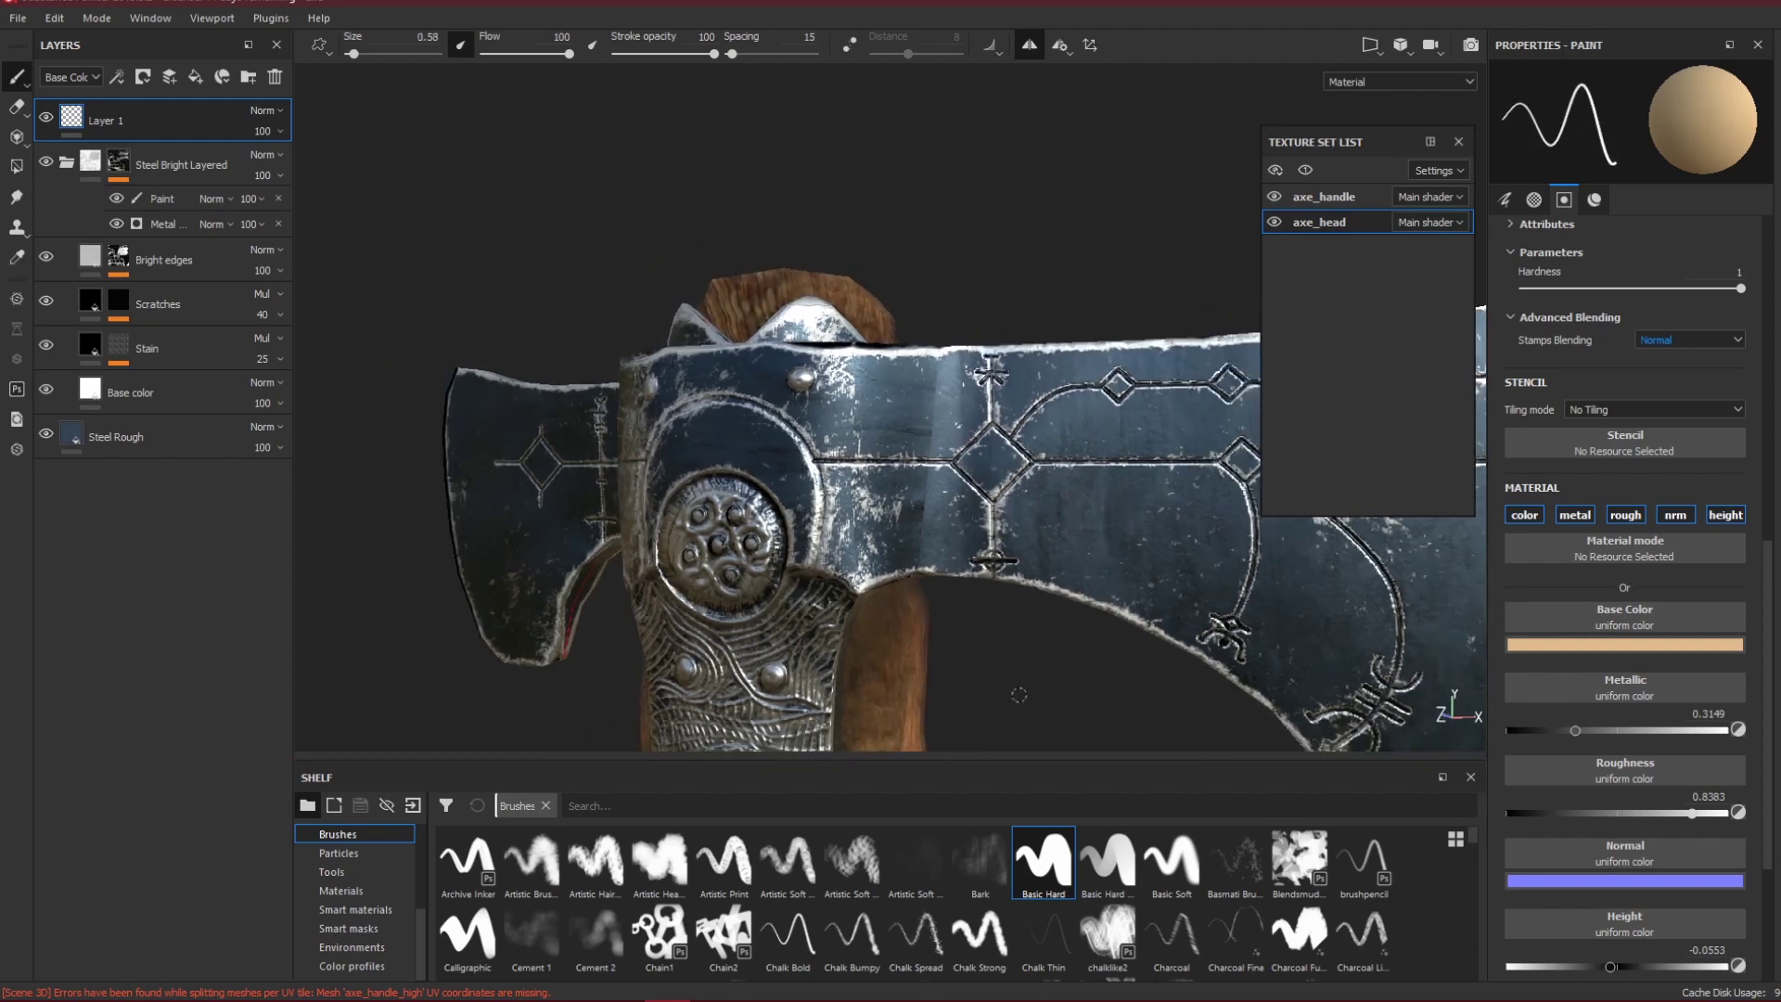
Set the brush's base color to a light blue, R 0.402, G 0.796, B 1.000, for painting on the axe head.
left_click_drag(1027, 702, 1067, 684, "alt")
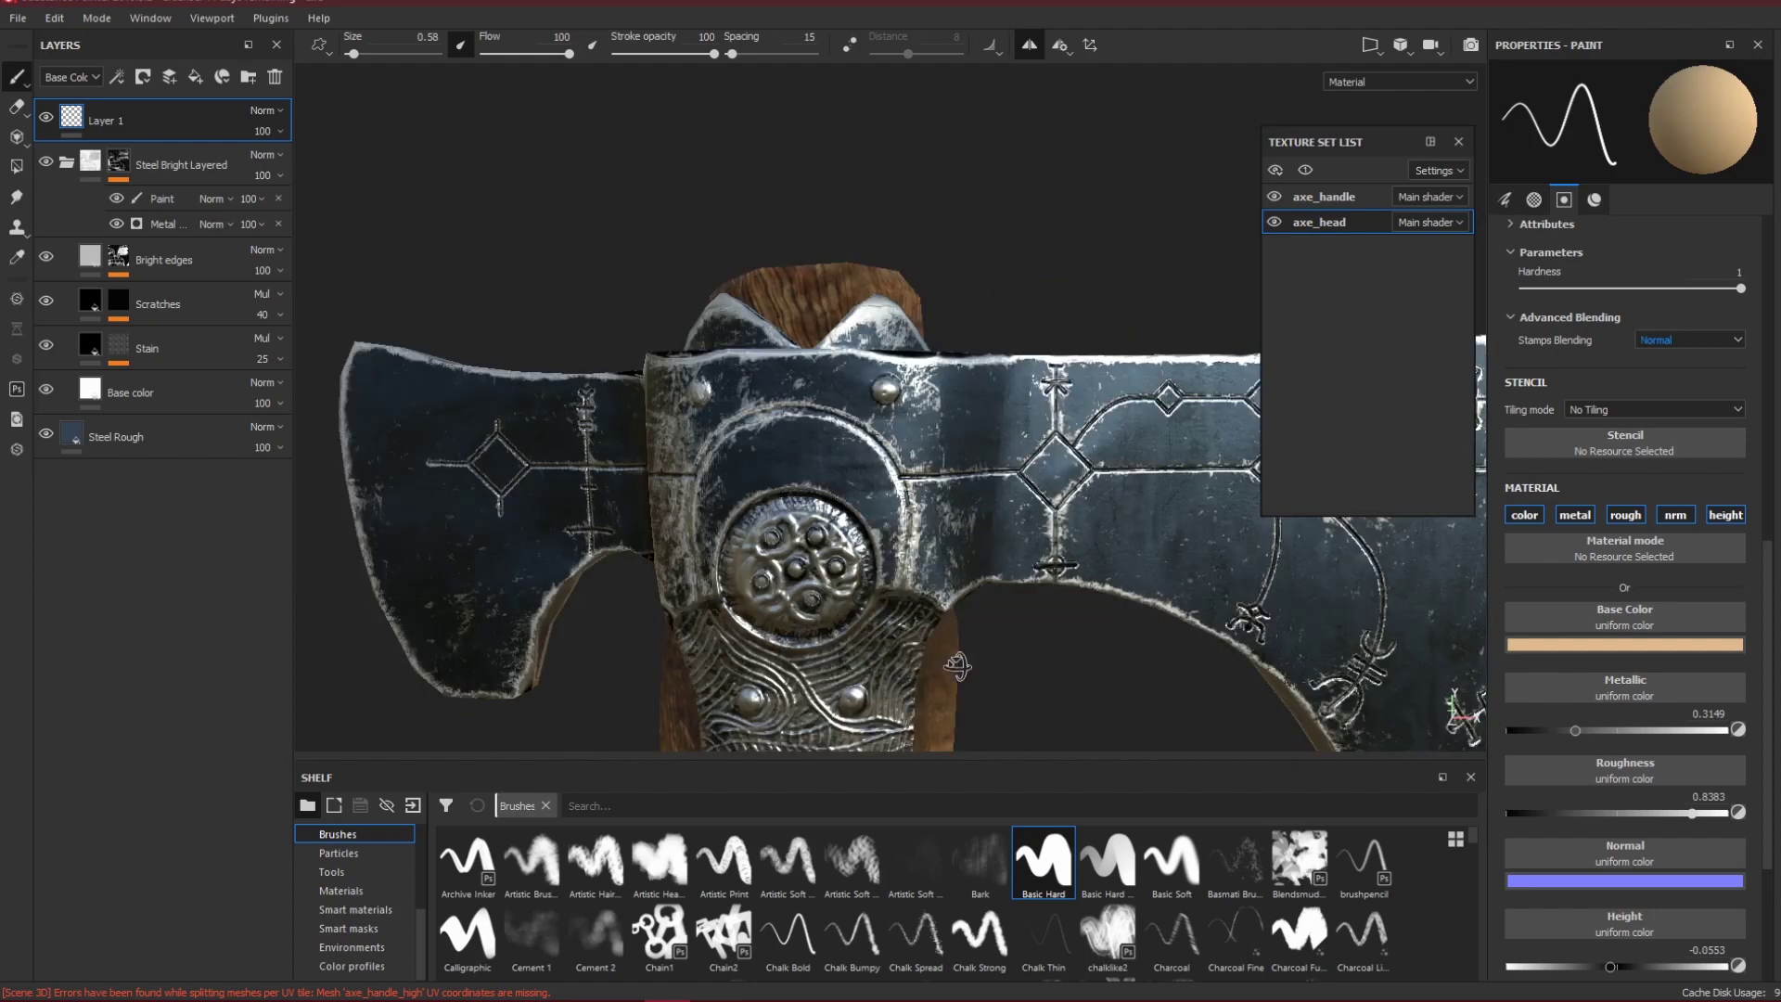
left_click_drag(960, 666, 932, 438, "alt")
scroll(931, 437, "up", 3)
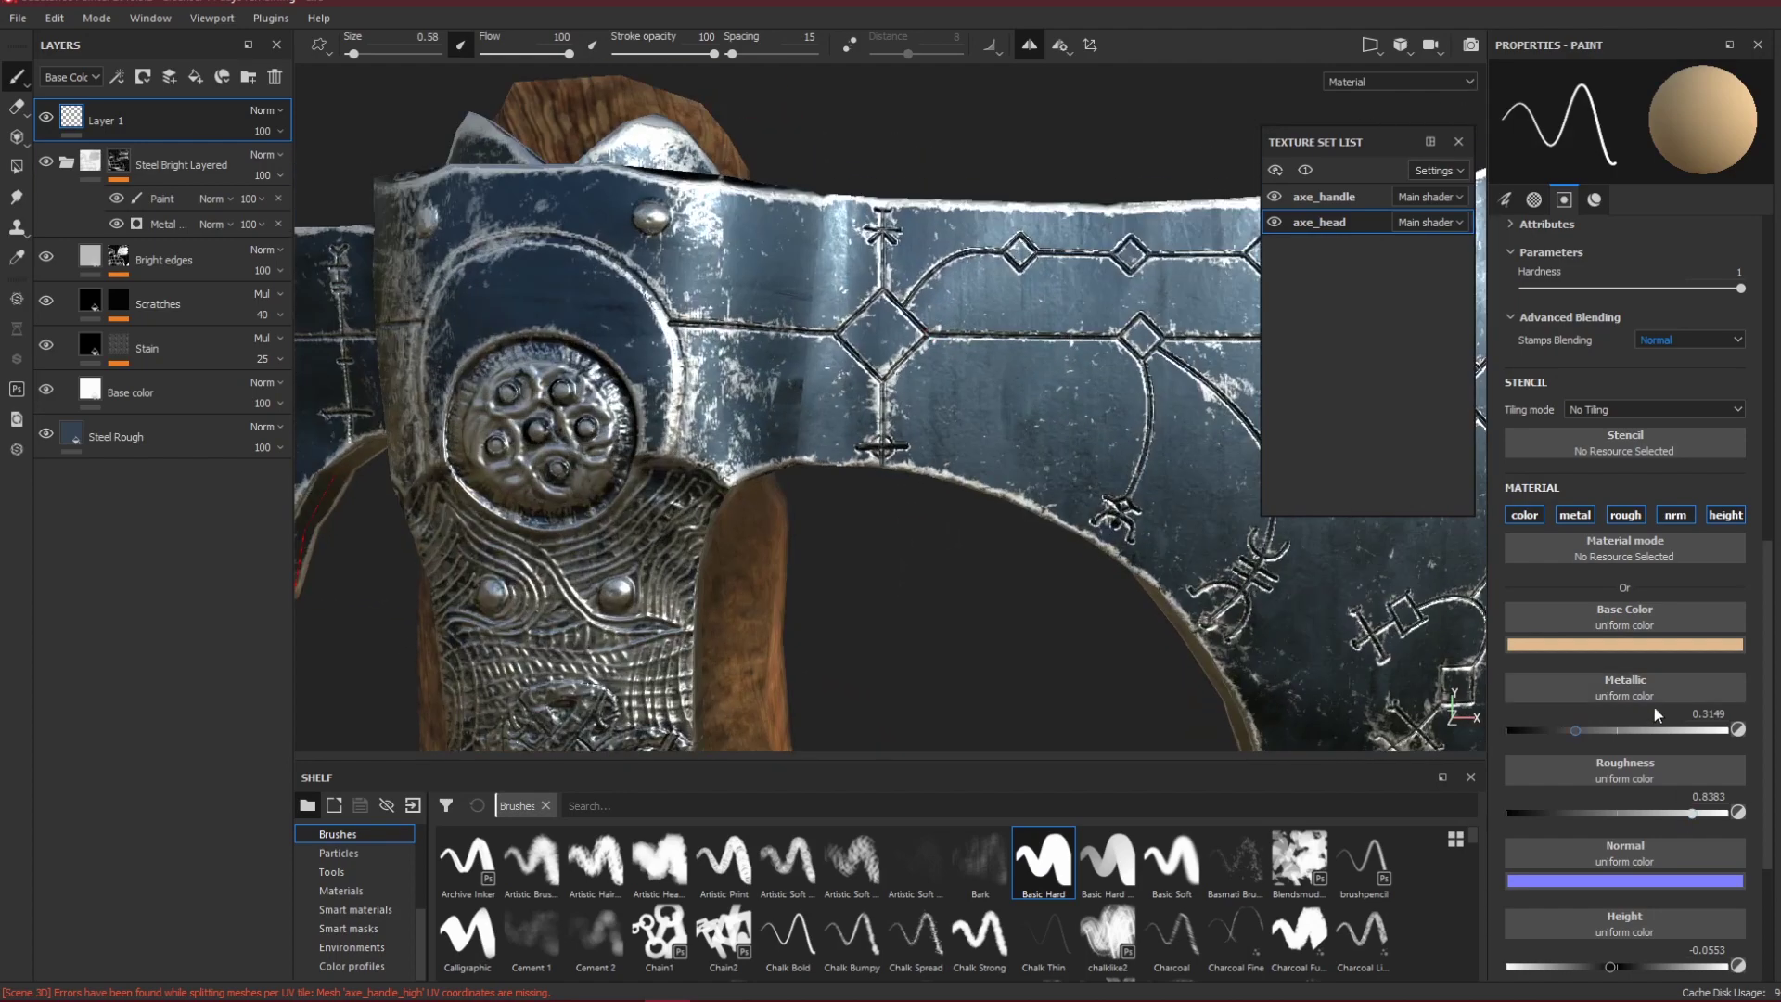
left_click(1633, 645)
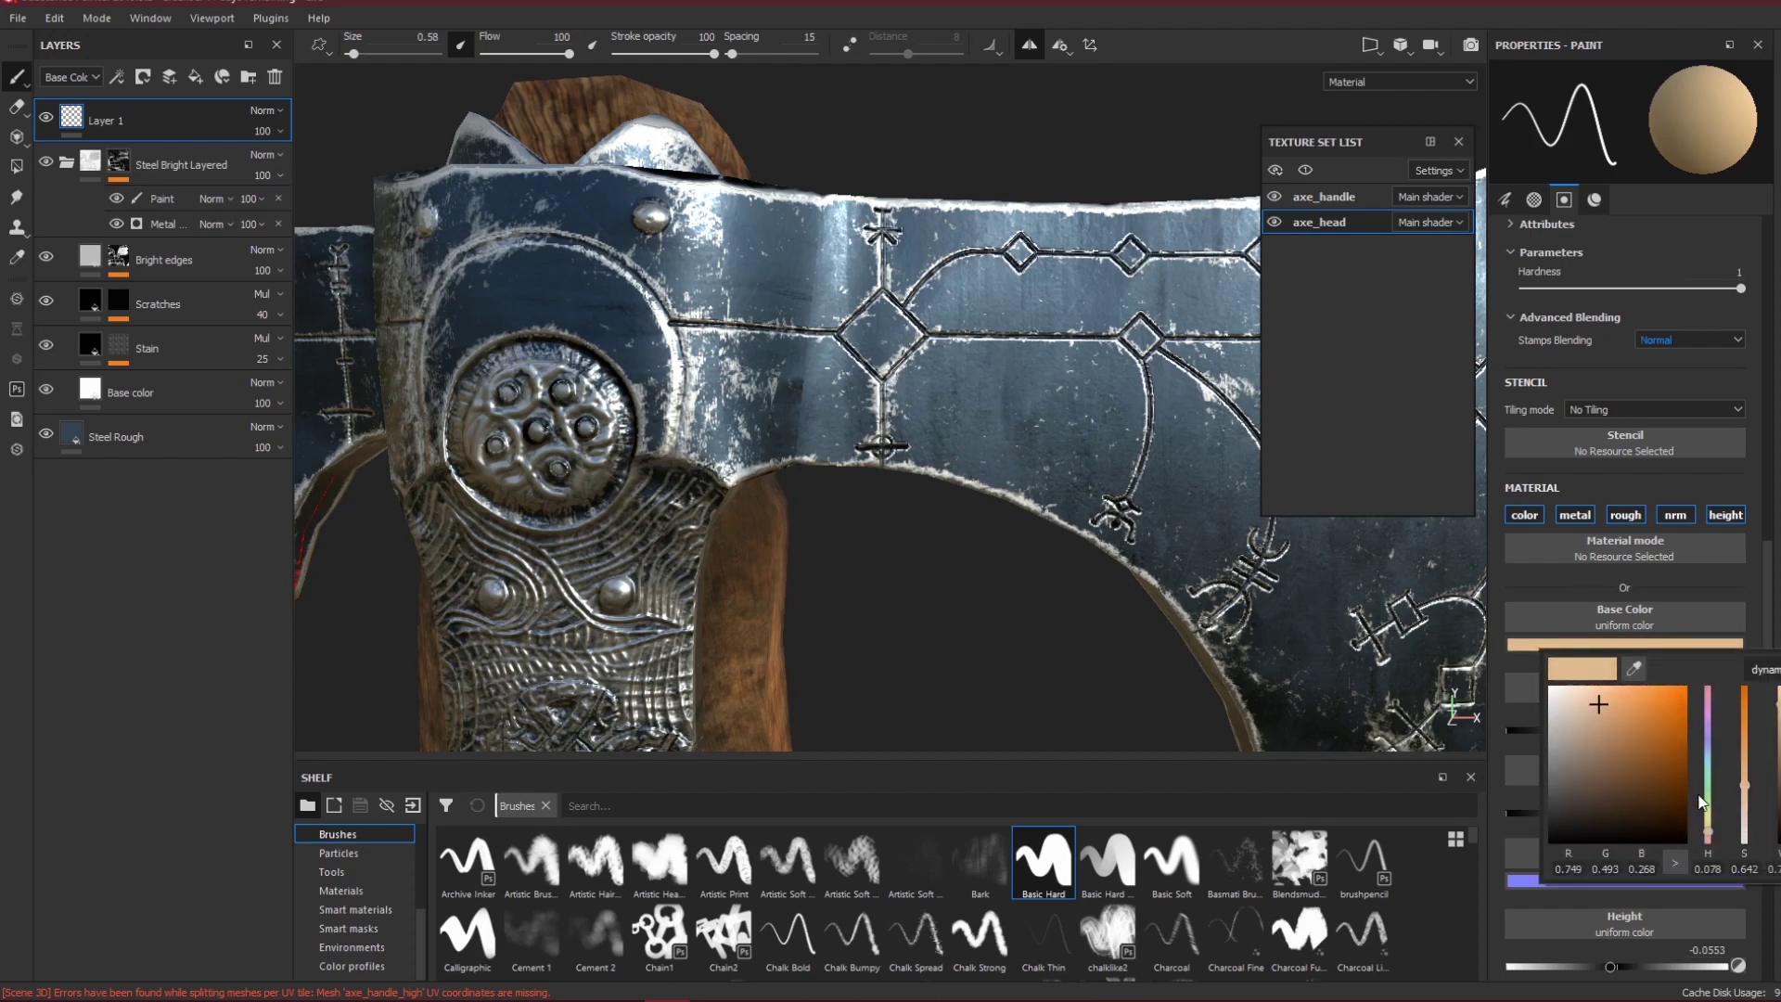
left_click_drag(1709, 772, 1713, 760)
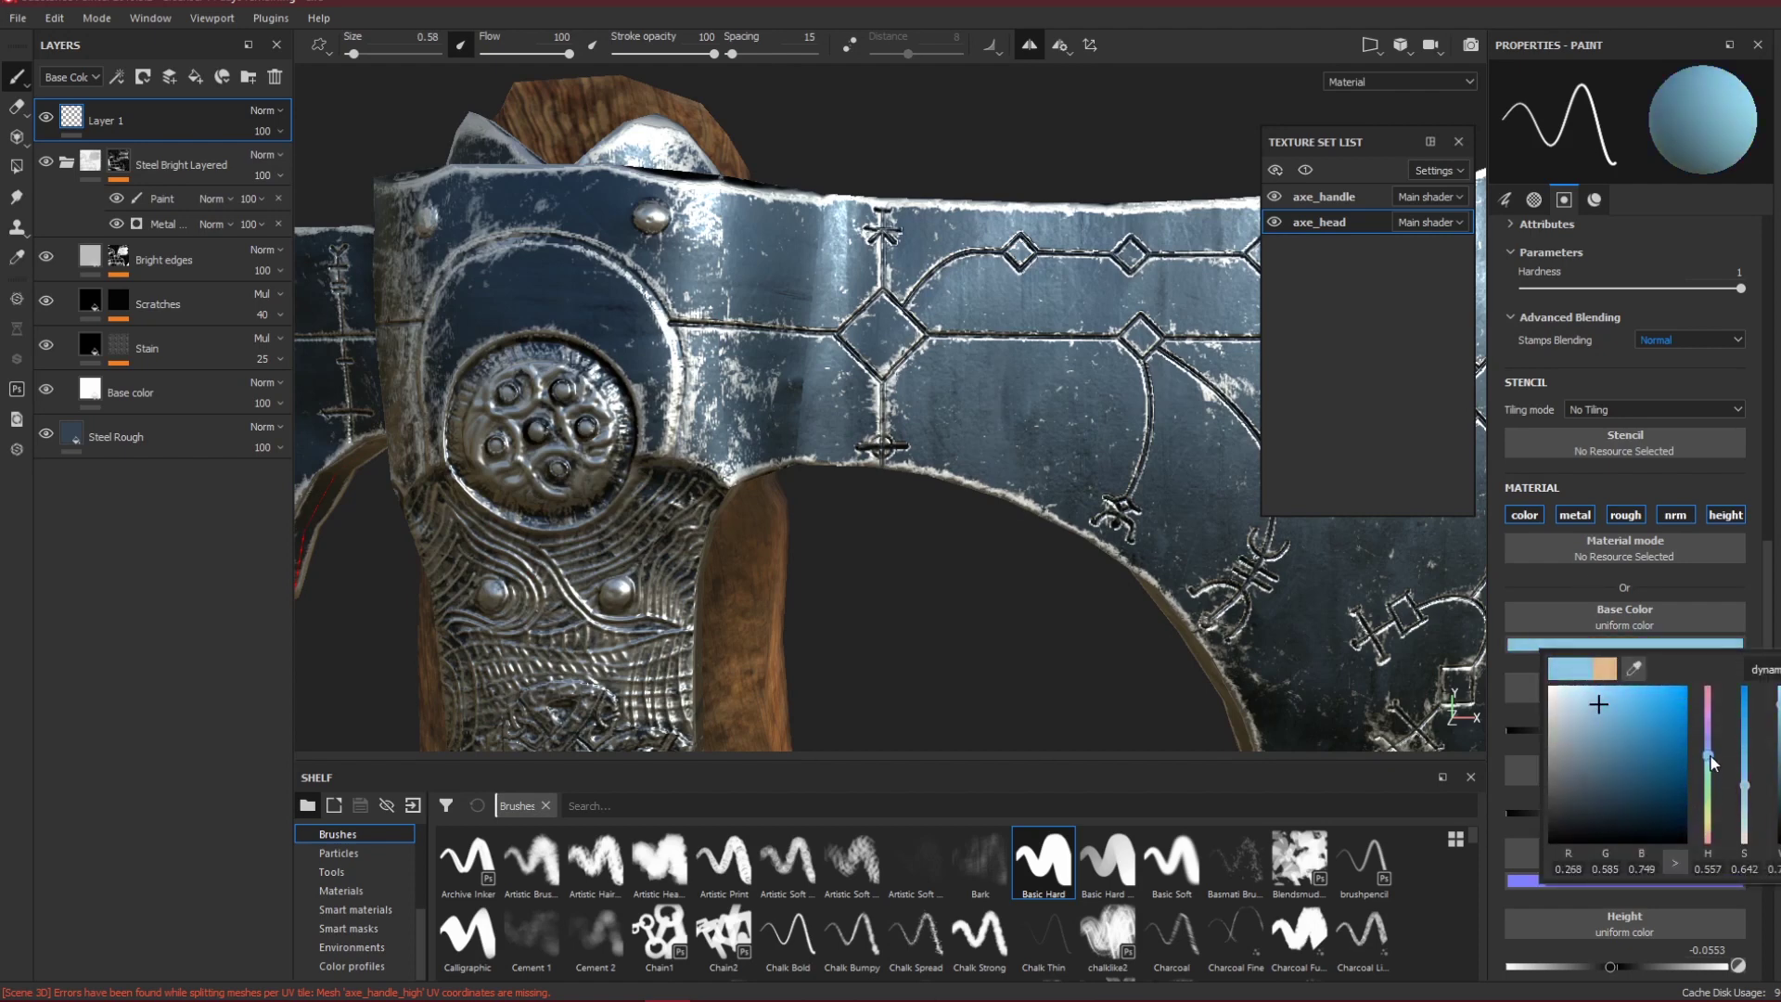
mouse_move(1612, 708)
left_mouse_down()
mouse_move(1619, 688)
mouse_move(1595, 685)
left_mouse_up()
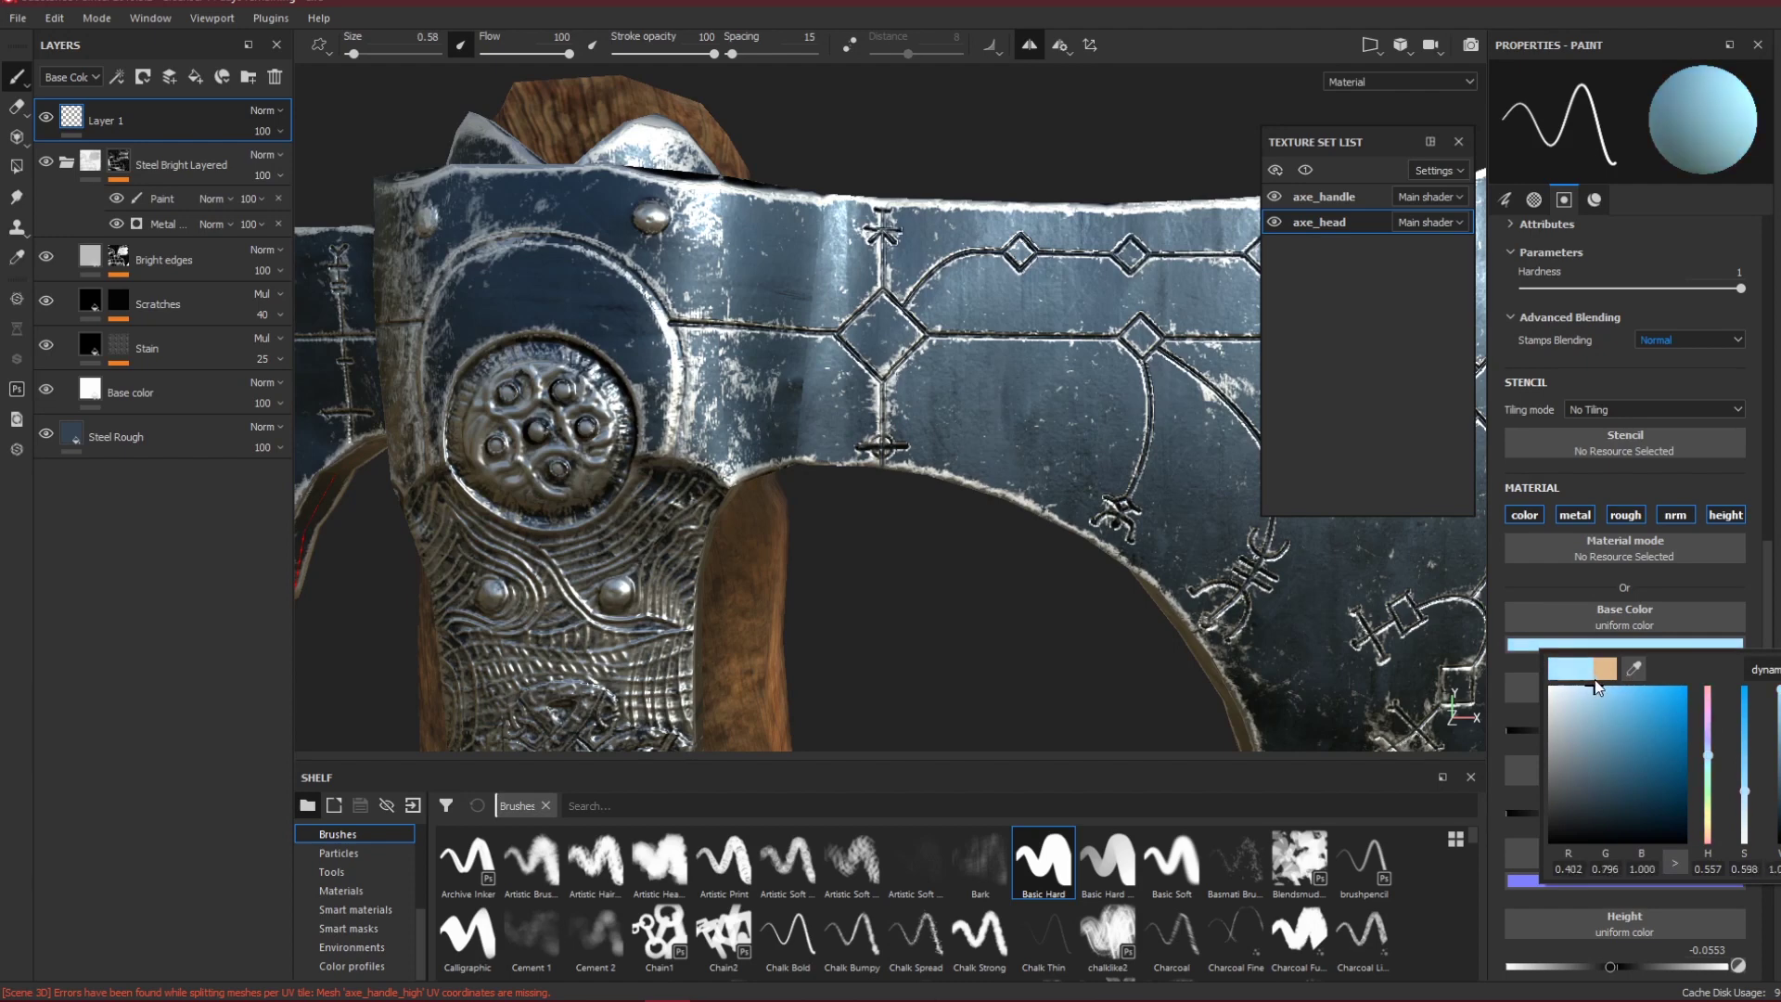
left_click(1573, 587)
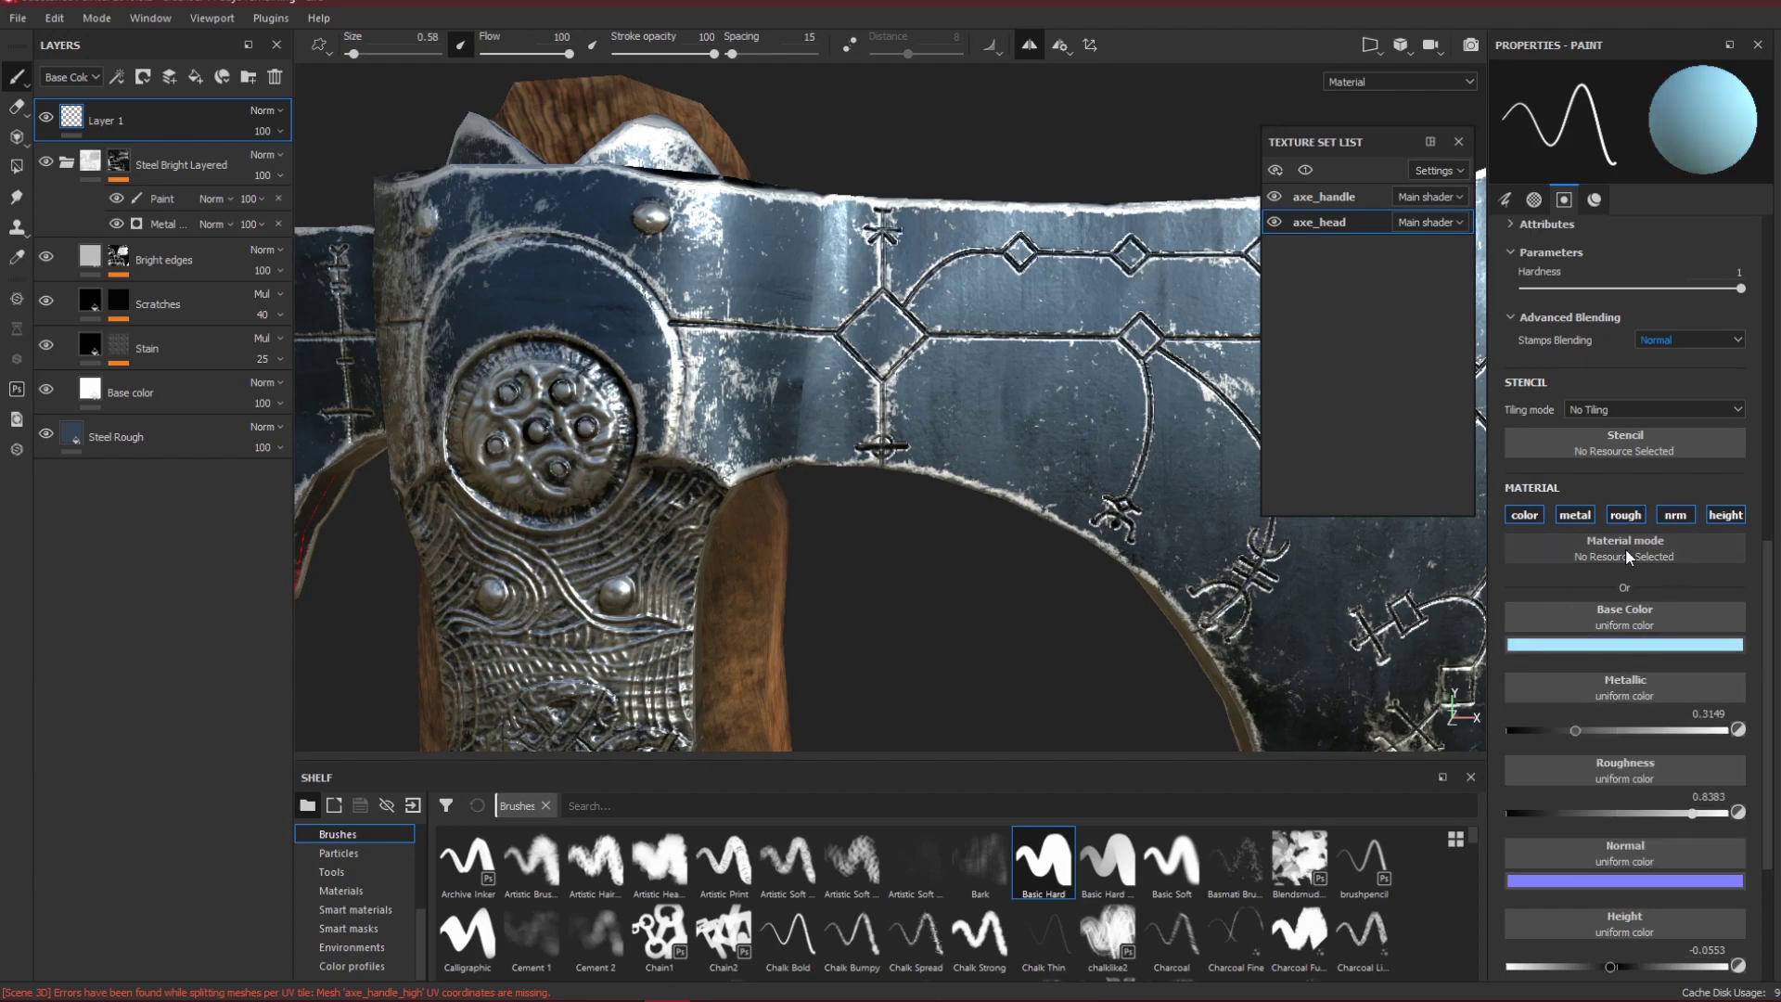
Delete Layer 1 and add a new empty paint layer at the top of the axe_head layer stack.
scroll(1645, 504, "down", 5)
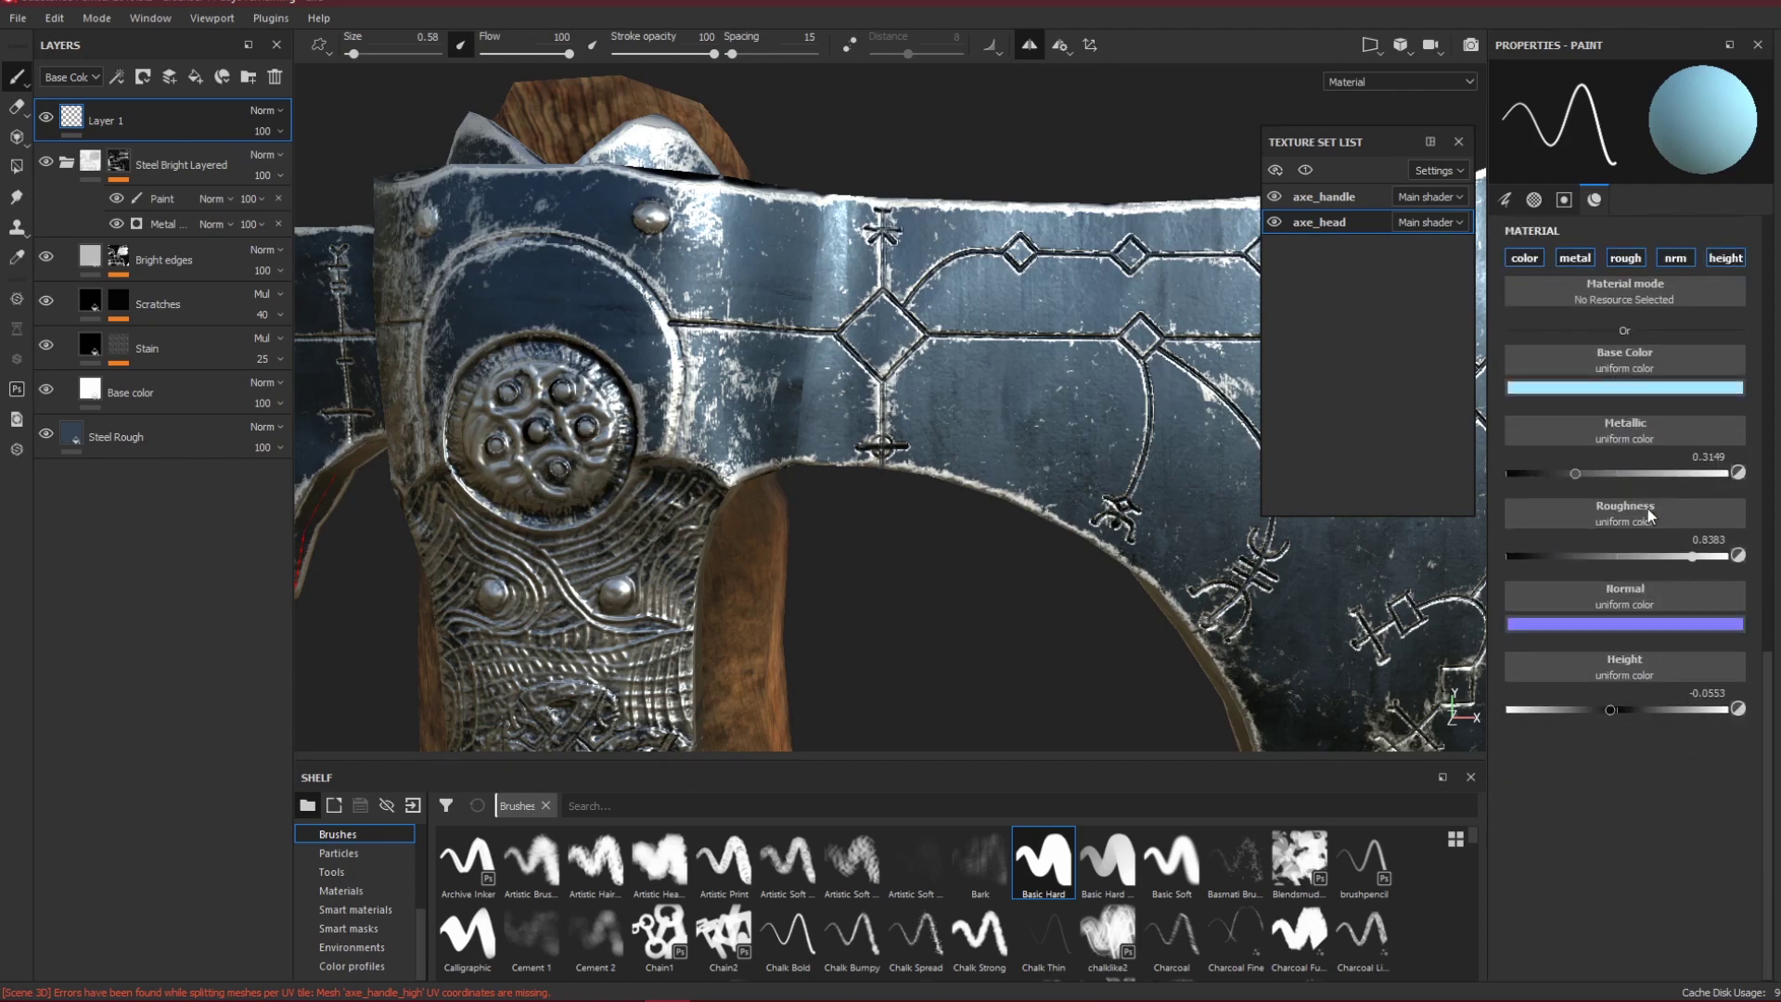
scroll(1624, 648, "up", 3)
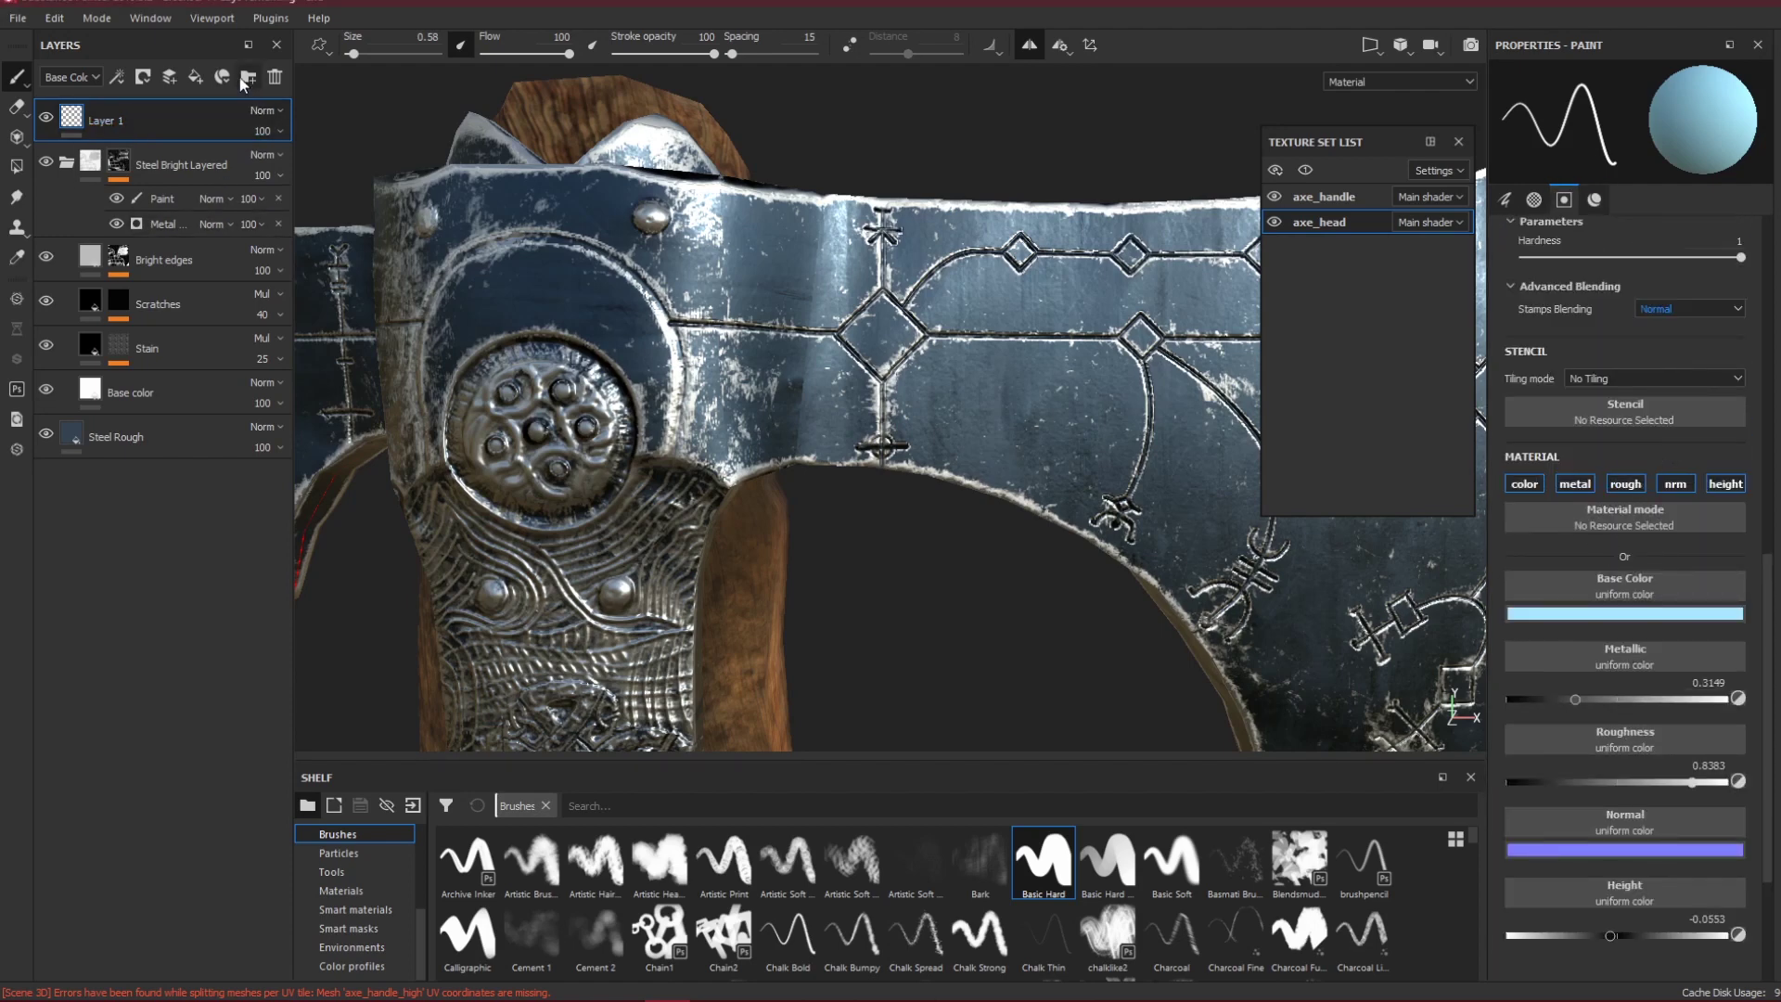
left_click(272, 80)
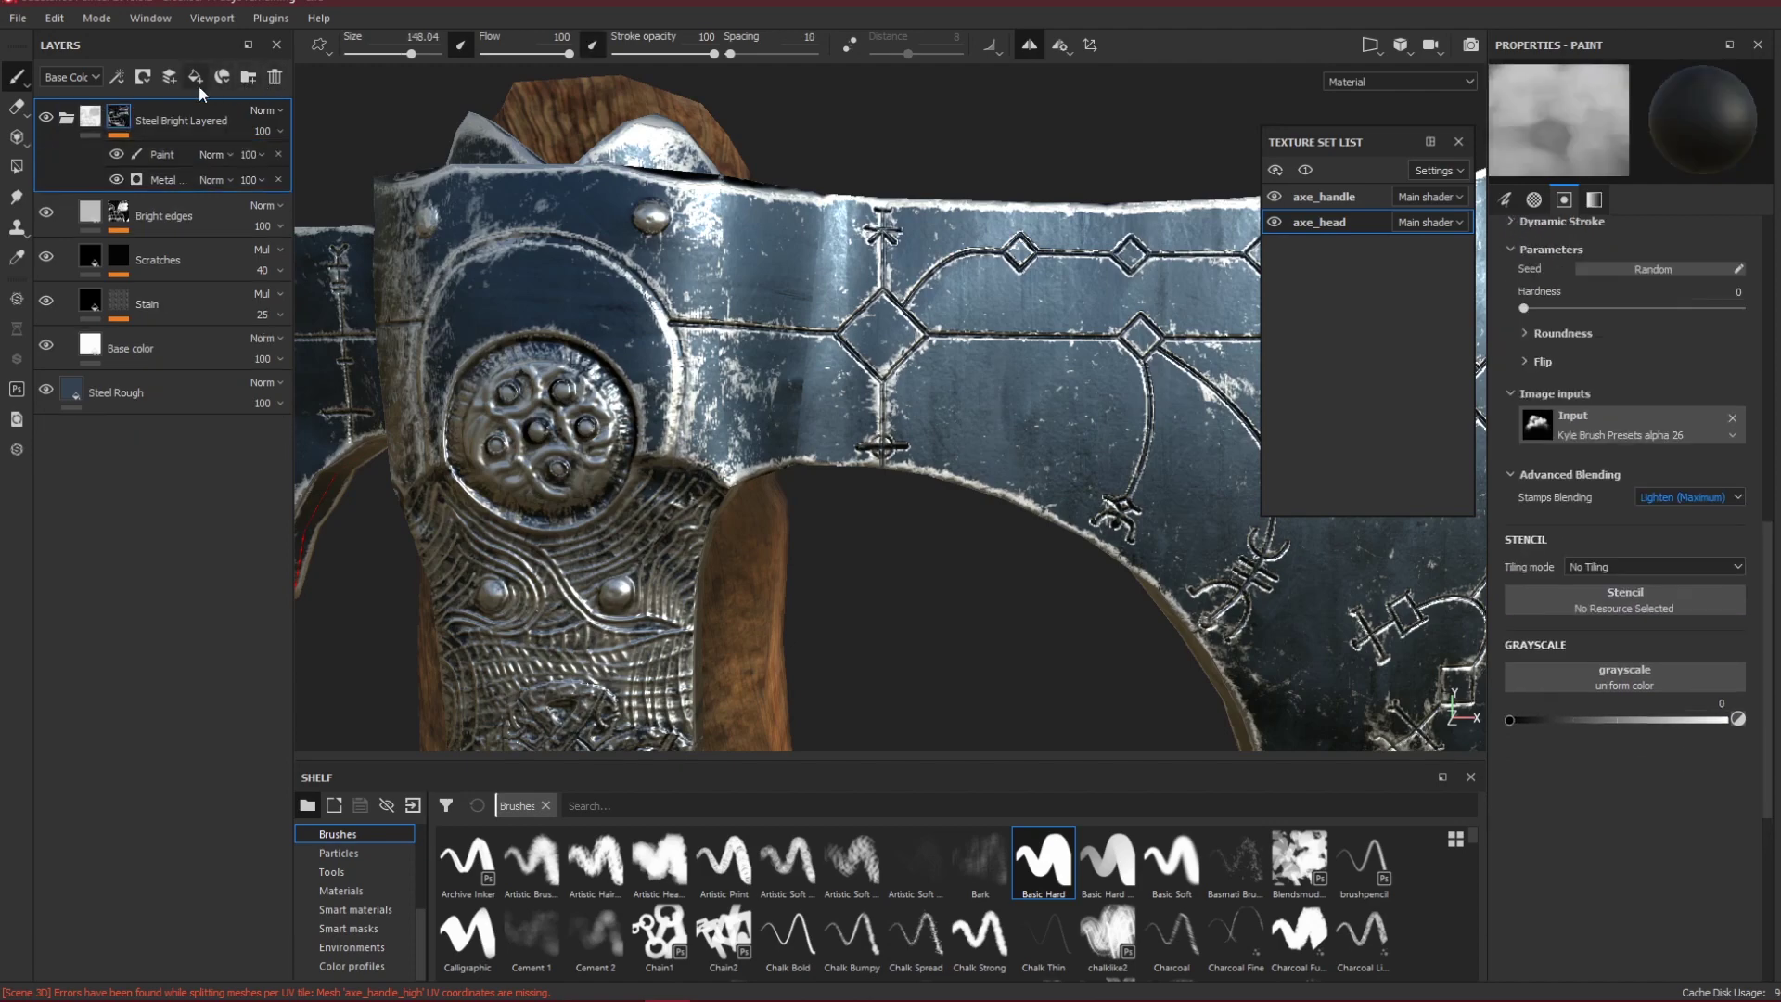
left_click(190, 85)
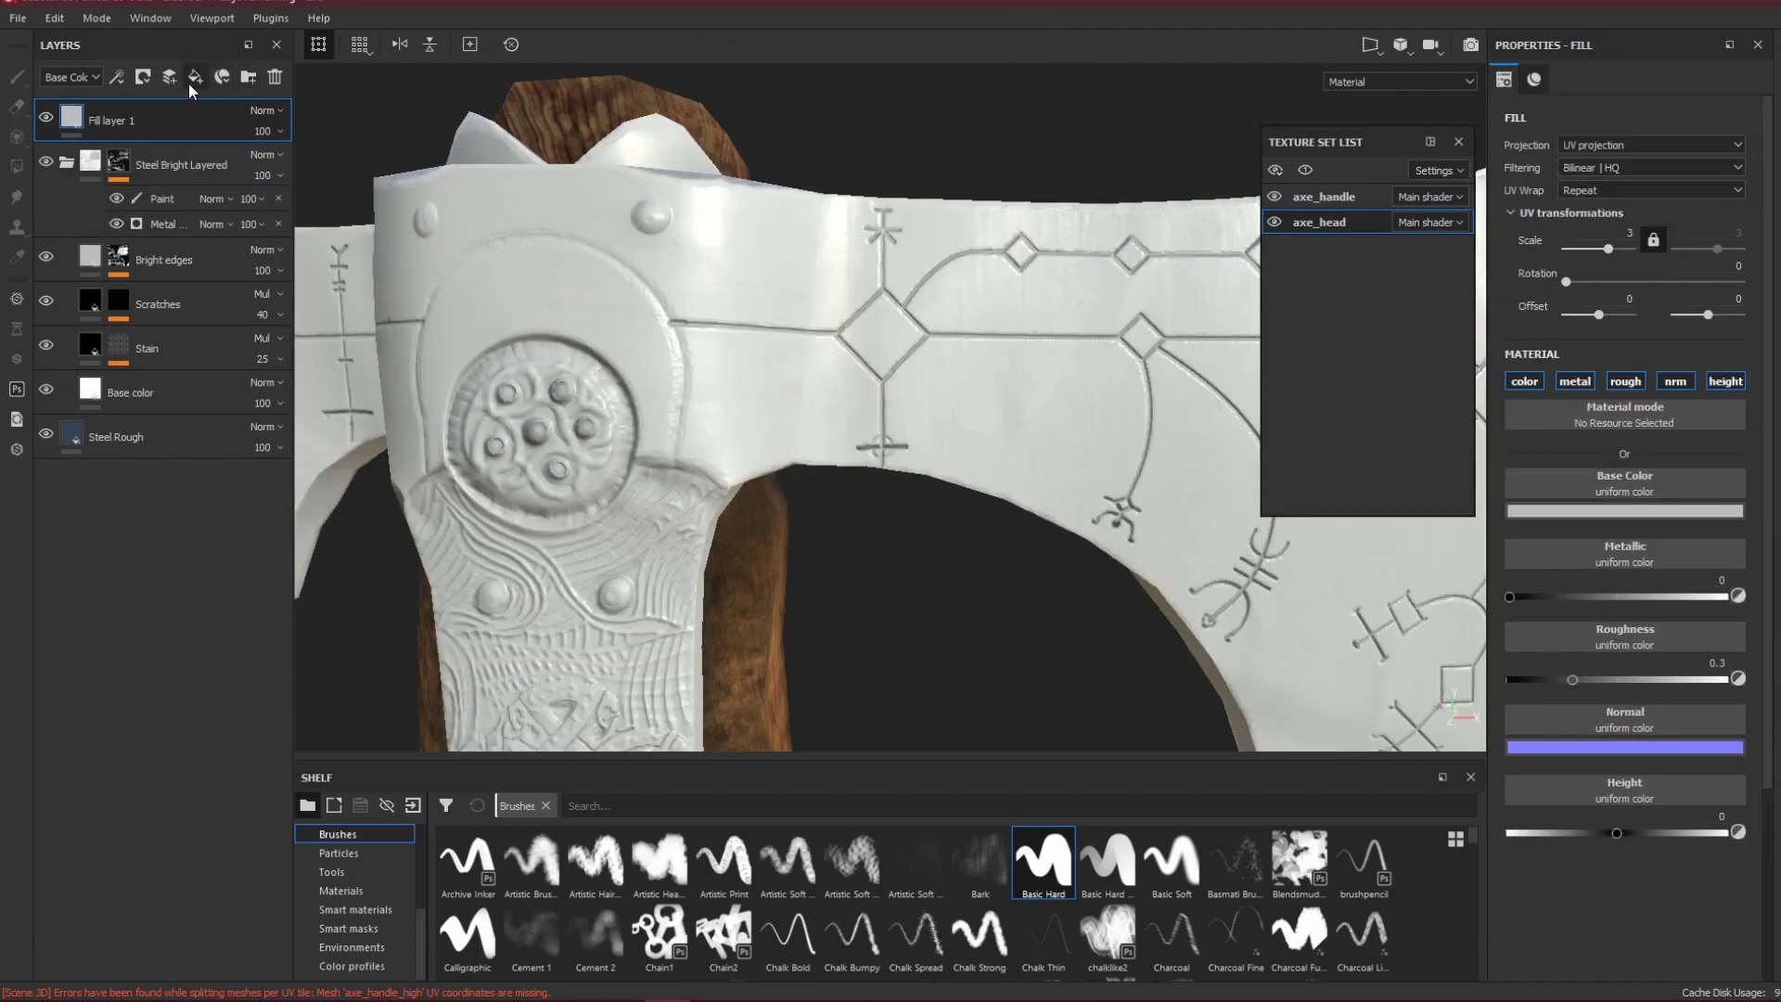
key("ctrl+z")
left_click(176, 75)
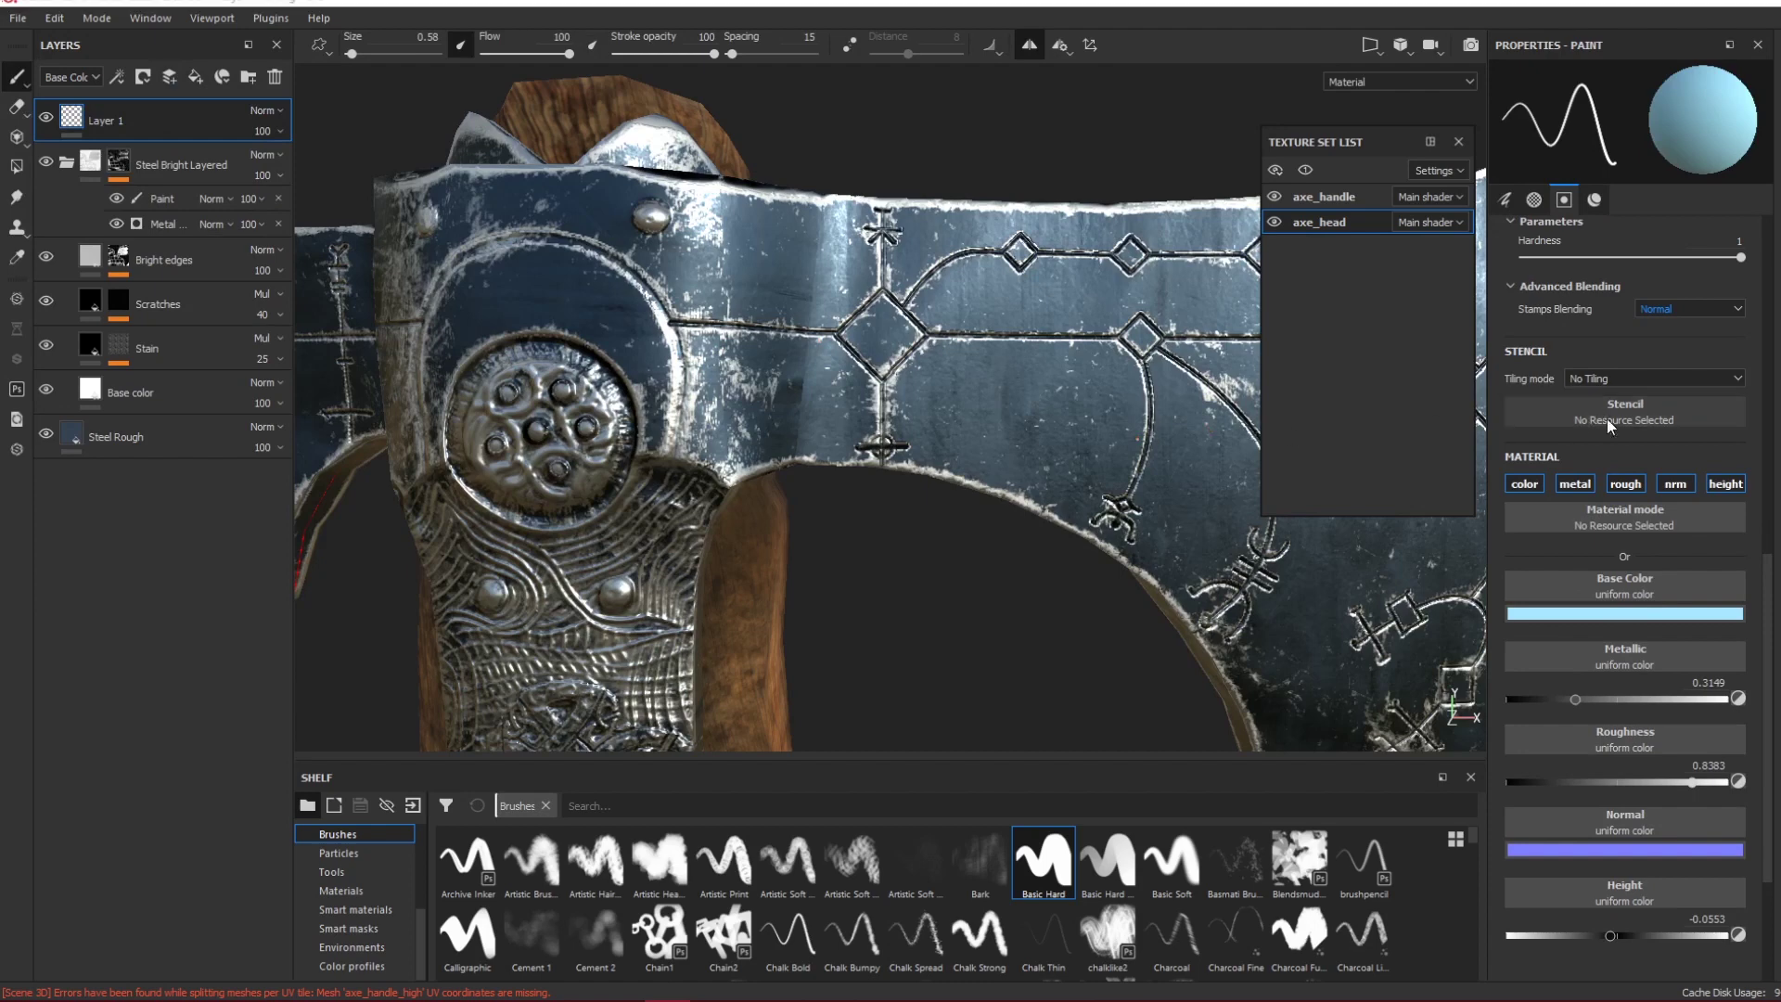
Add an Emissive channel to the axe_head texture set and enable the emissive channel in the brush's material.
scroll(1688, 499, "down", 1)
scroll(1593, 421, "up", 1)
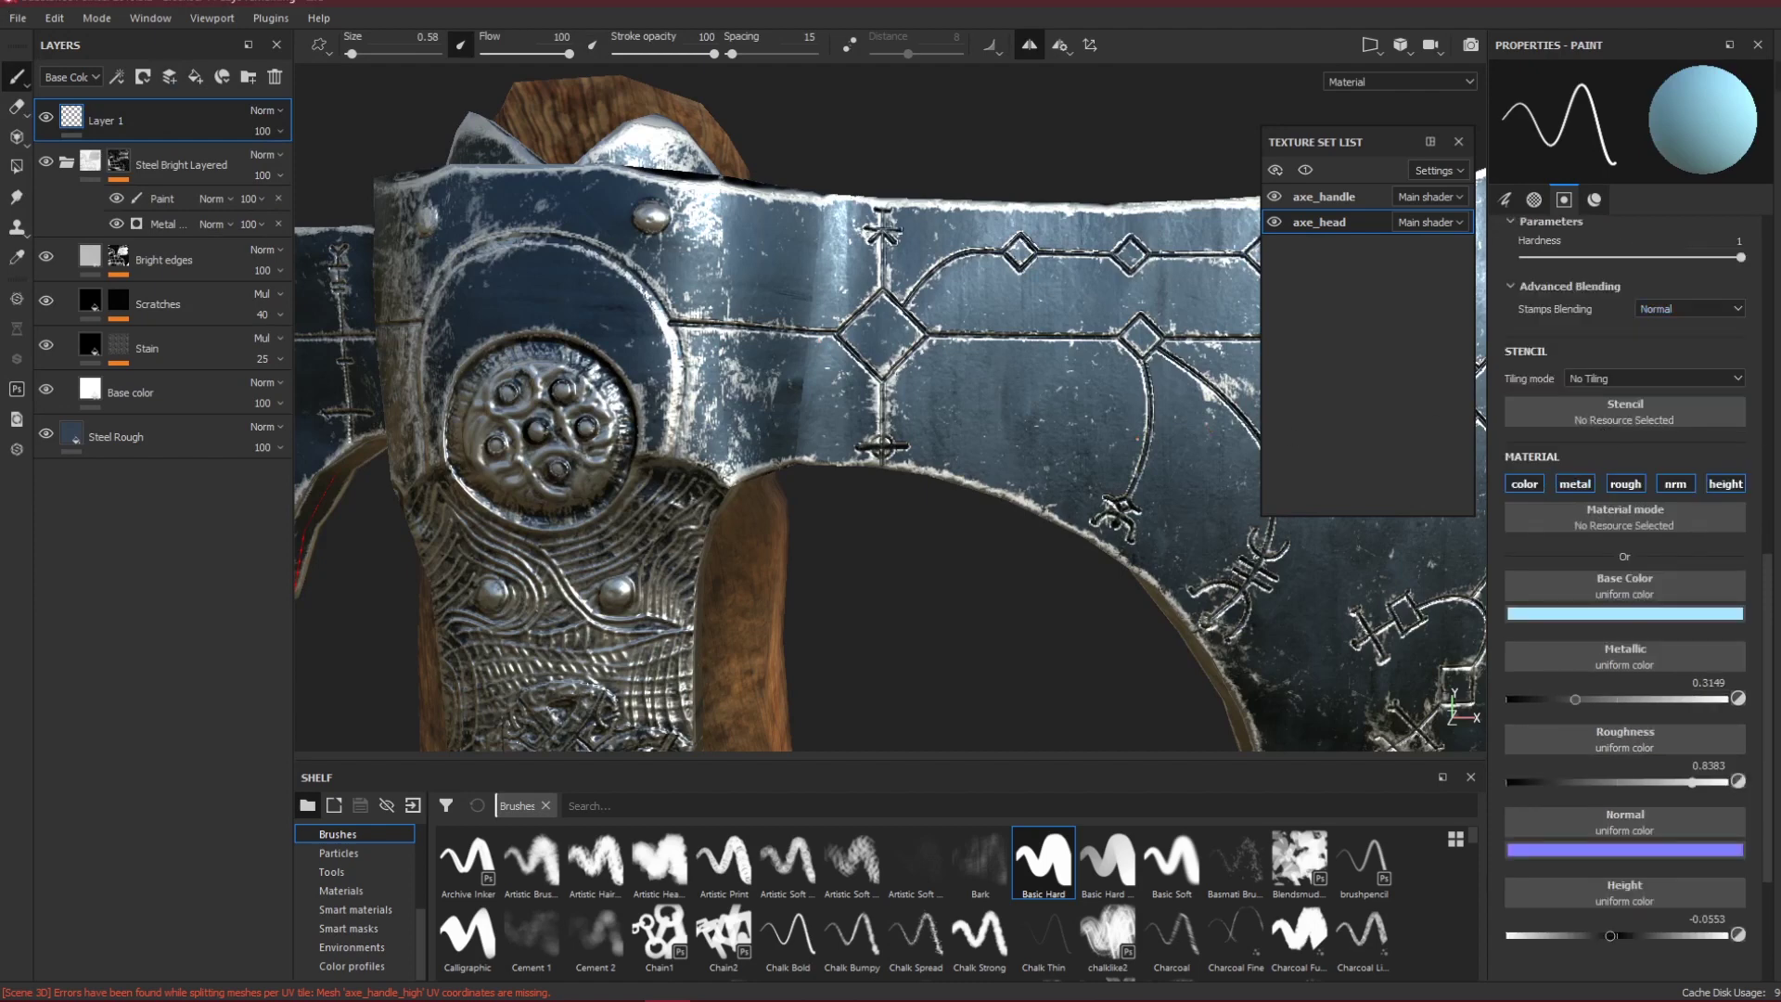
left_click(1777, 77)
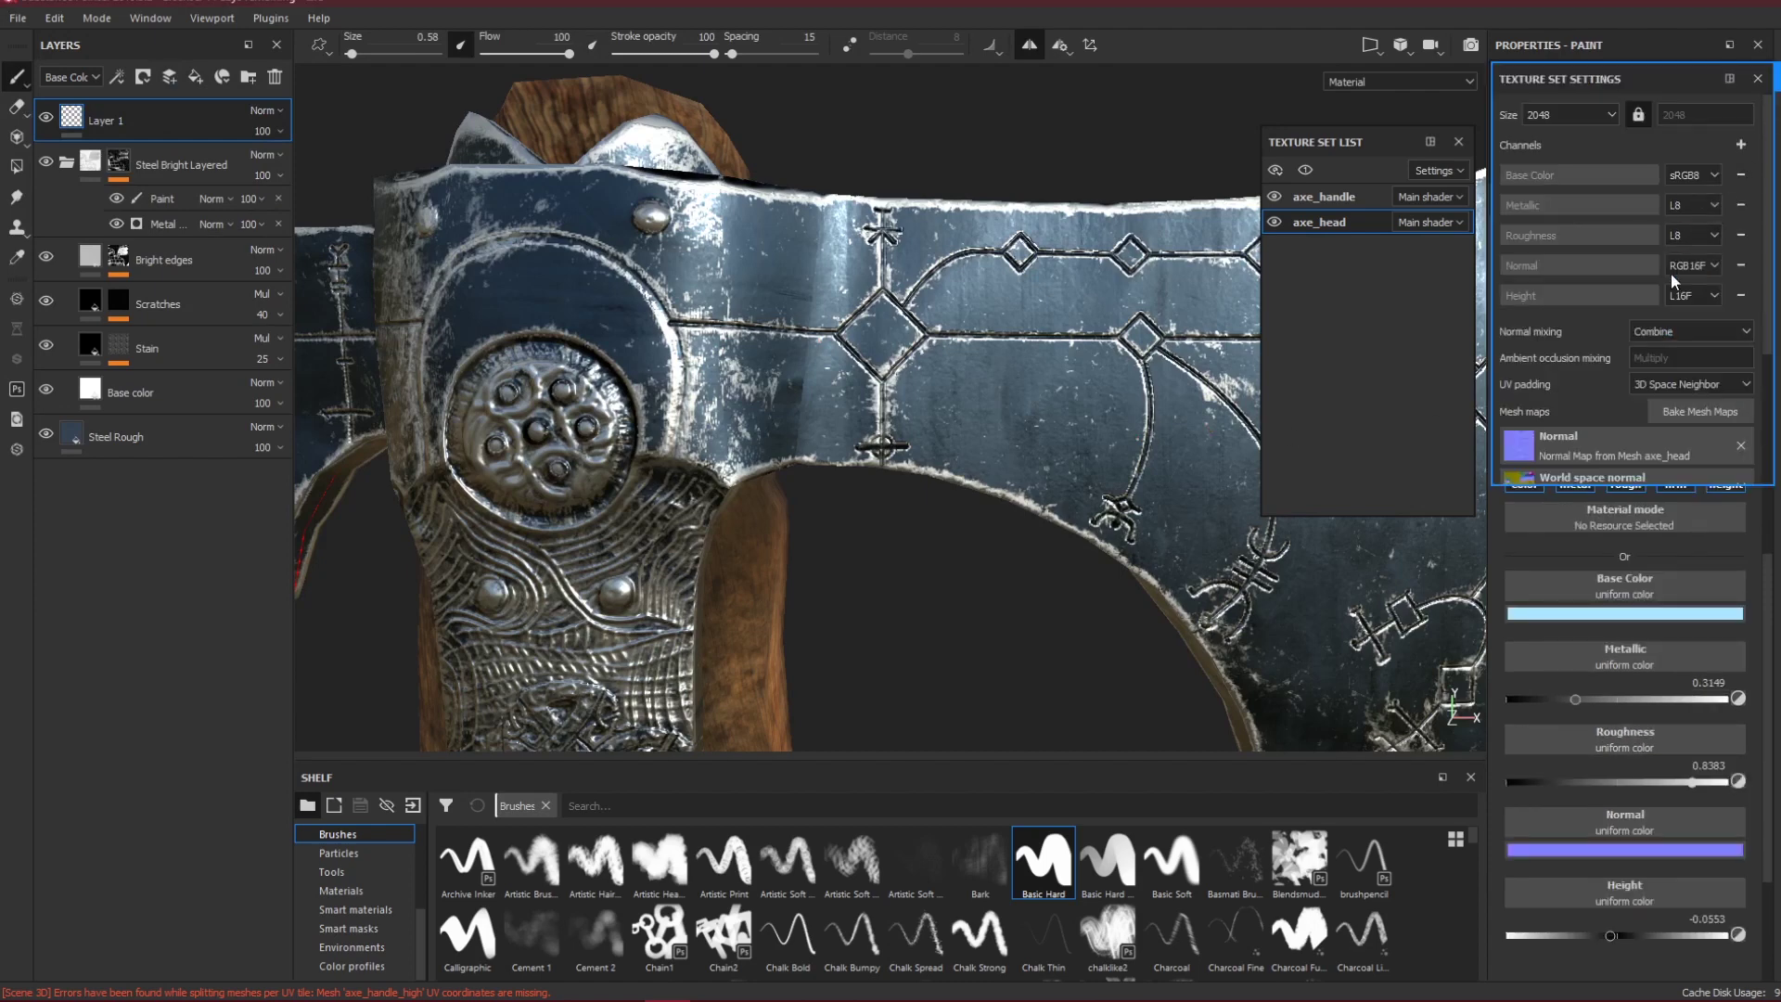
left_click(1741, 145)
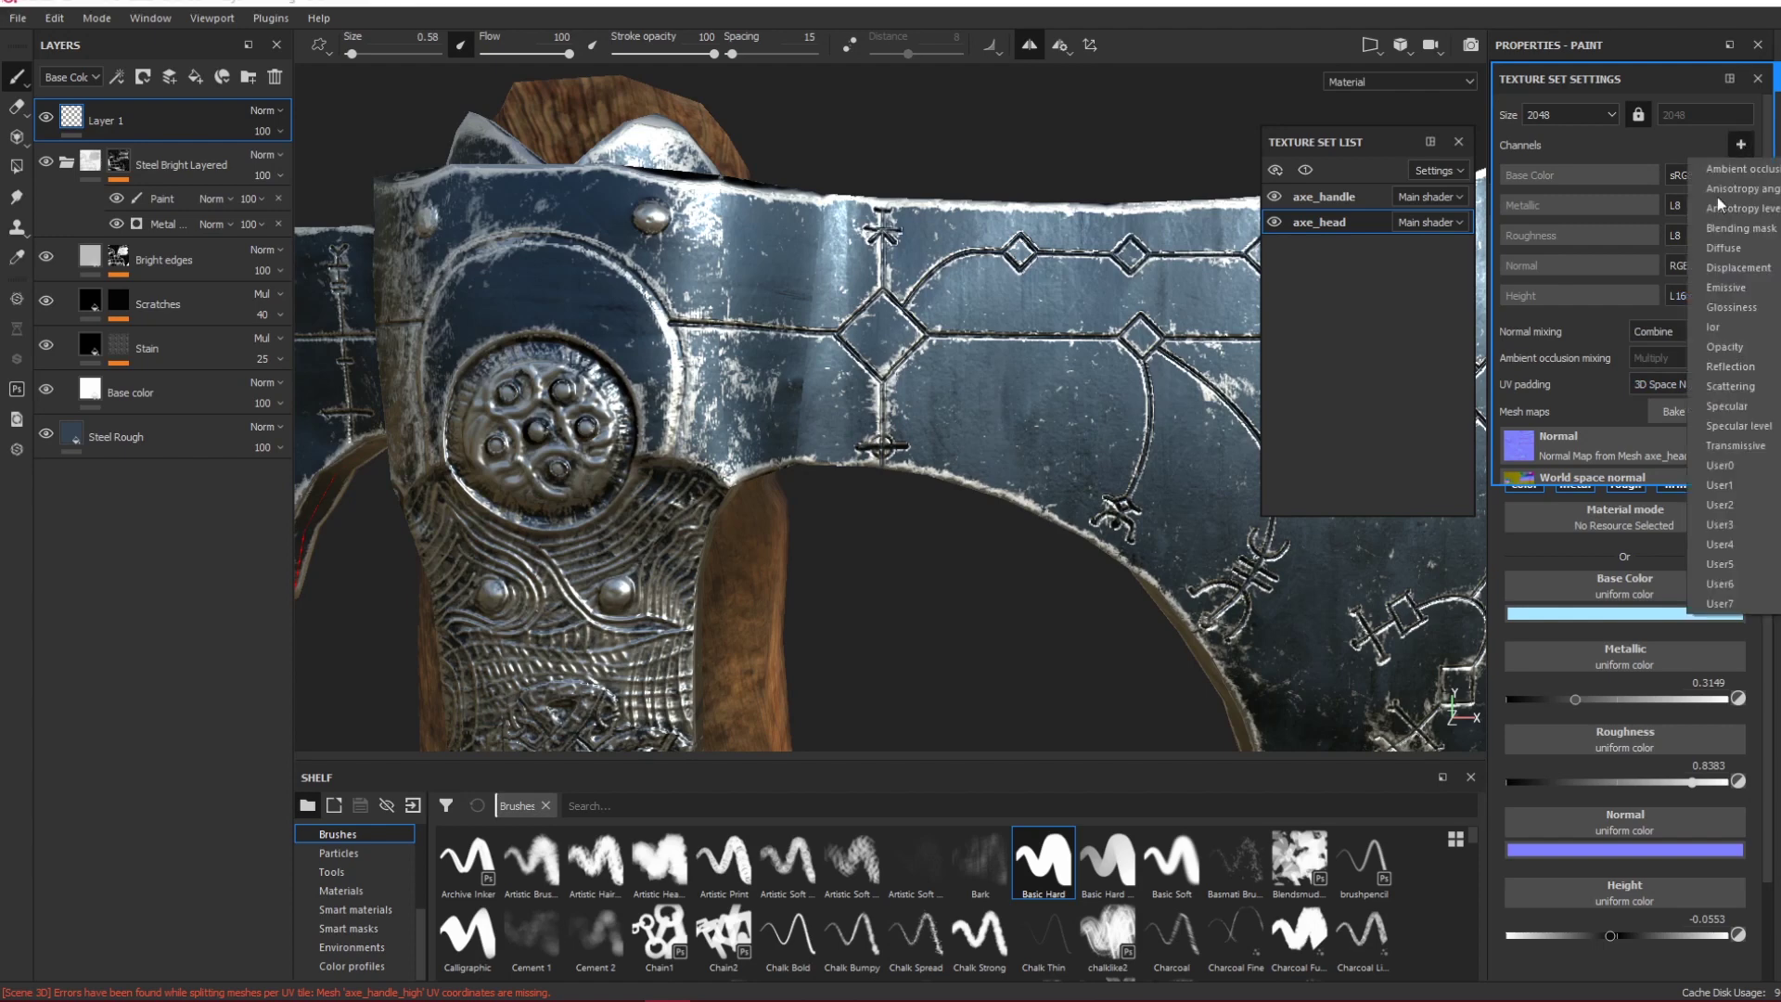
left_click(1731, 293)
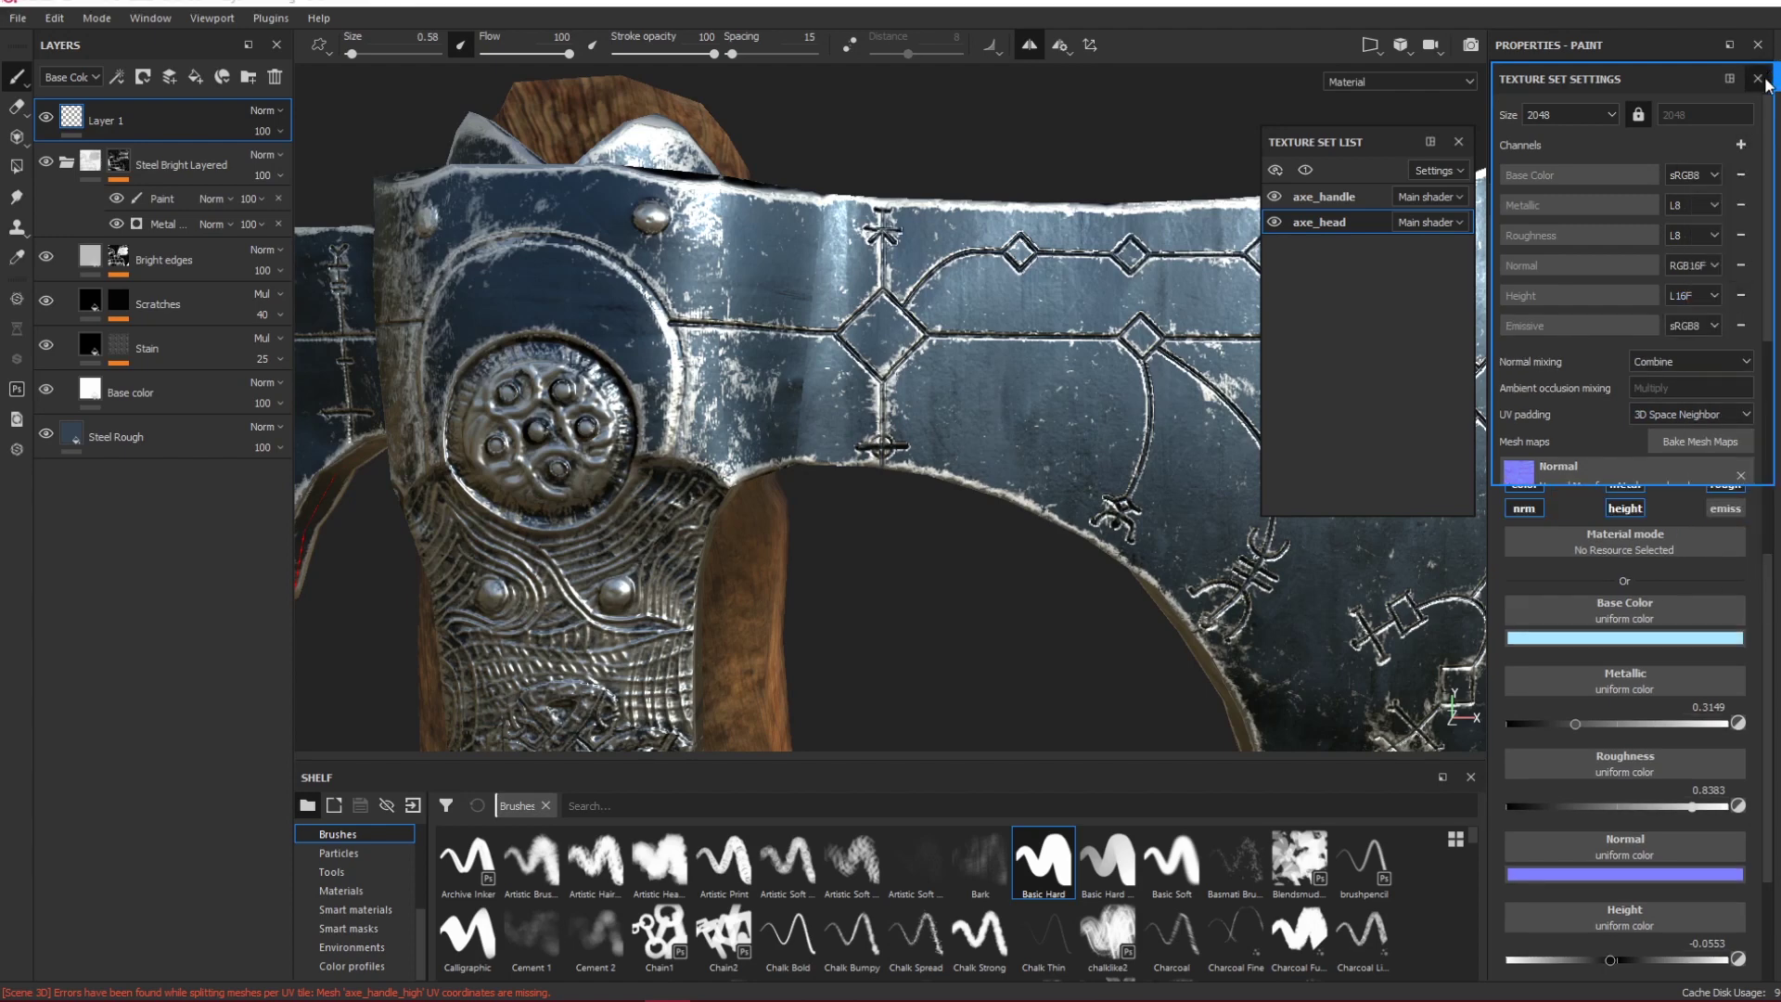
left_click(1758, 79)
left_click(1722, 509)
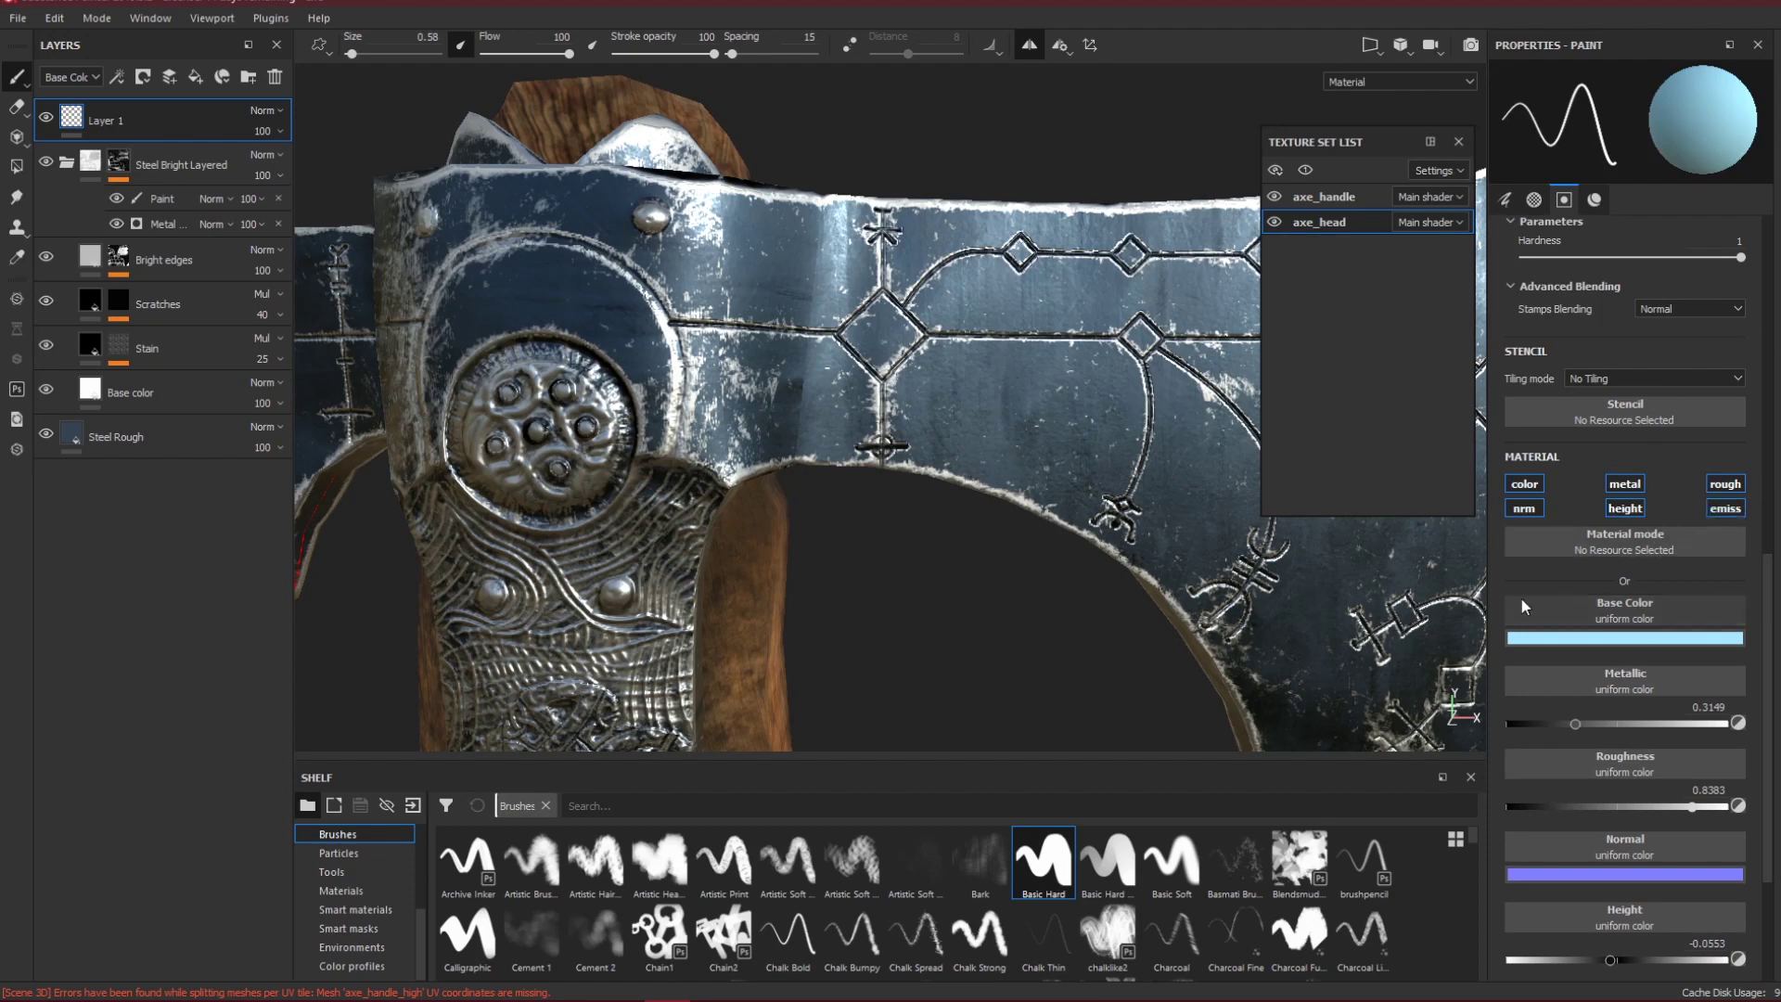
Try a freehand stroke on the blade, undo it, and sample the brush's light-blue base color as its emissive color.
mouse_move(1039, 275)
left_mouse_down()
mouse_move(1067, 416)
mouse_move(1094, 417)
mouse_move(988, 353)
mouse_move(954, 363)
left_mouse_up()
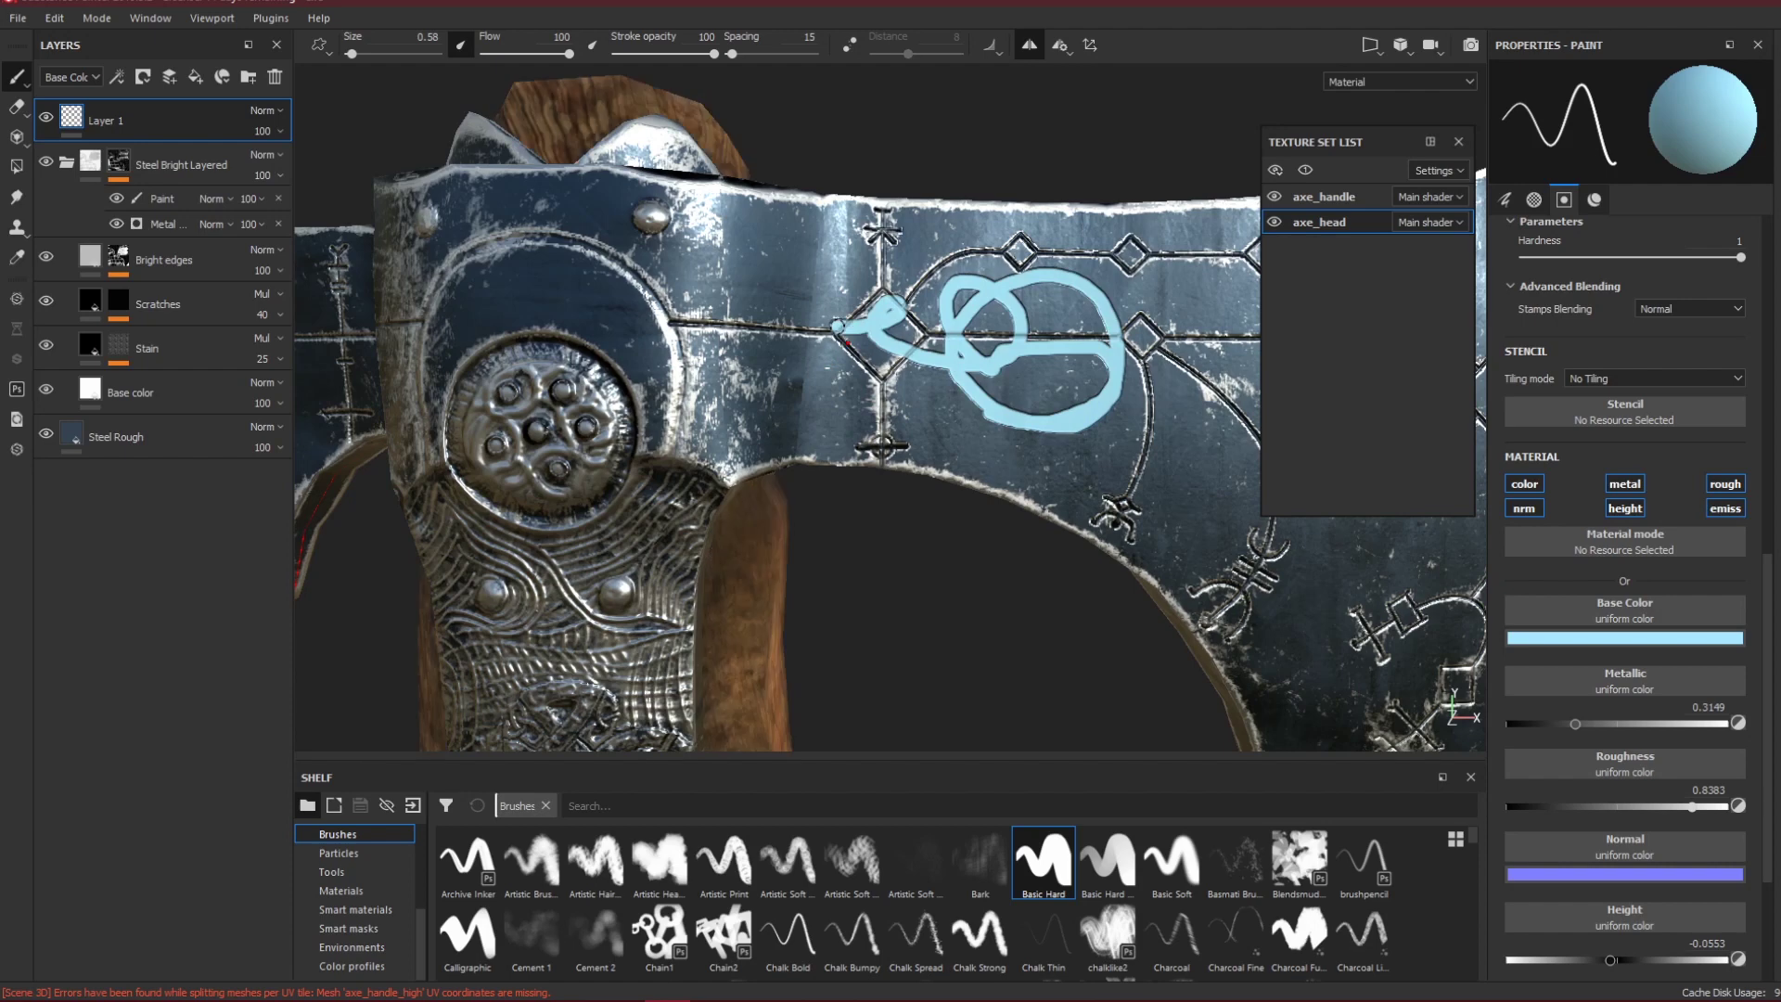
key("ctrl+z")
scroll(1661, 788, "down", 3)
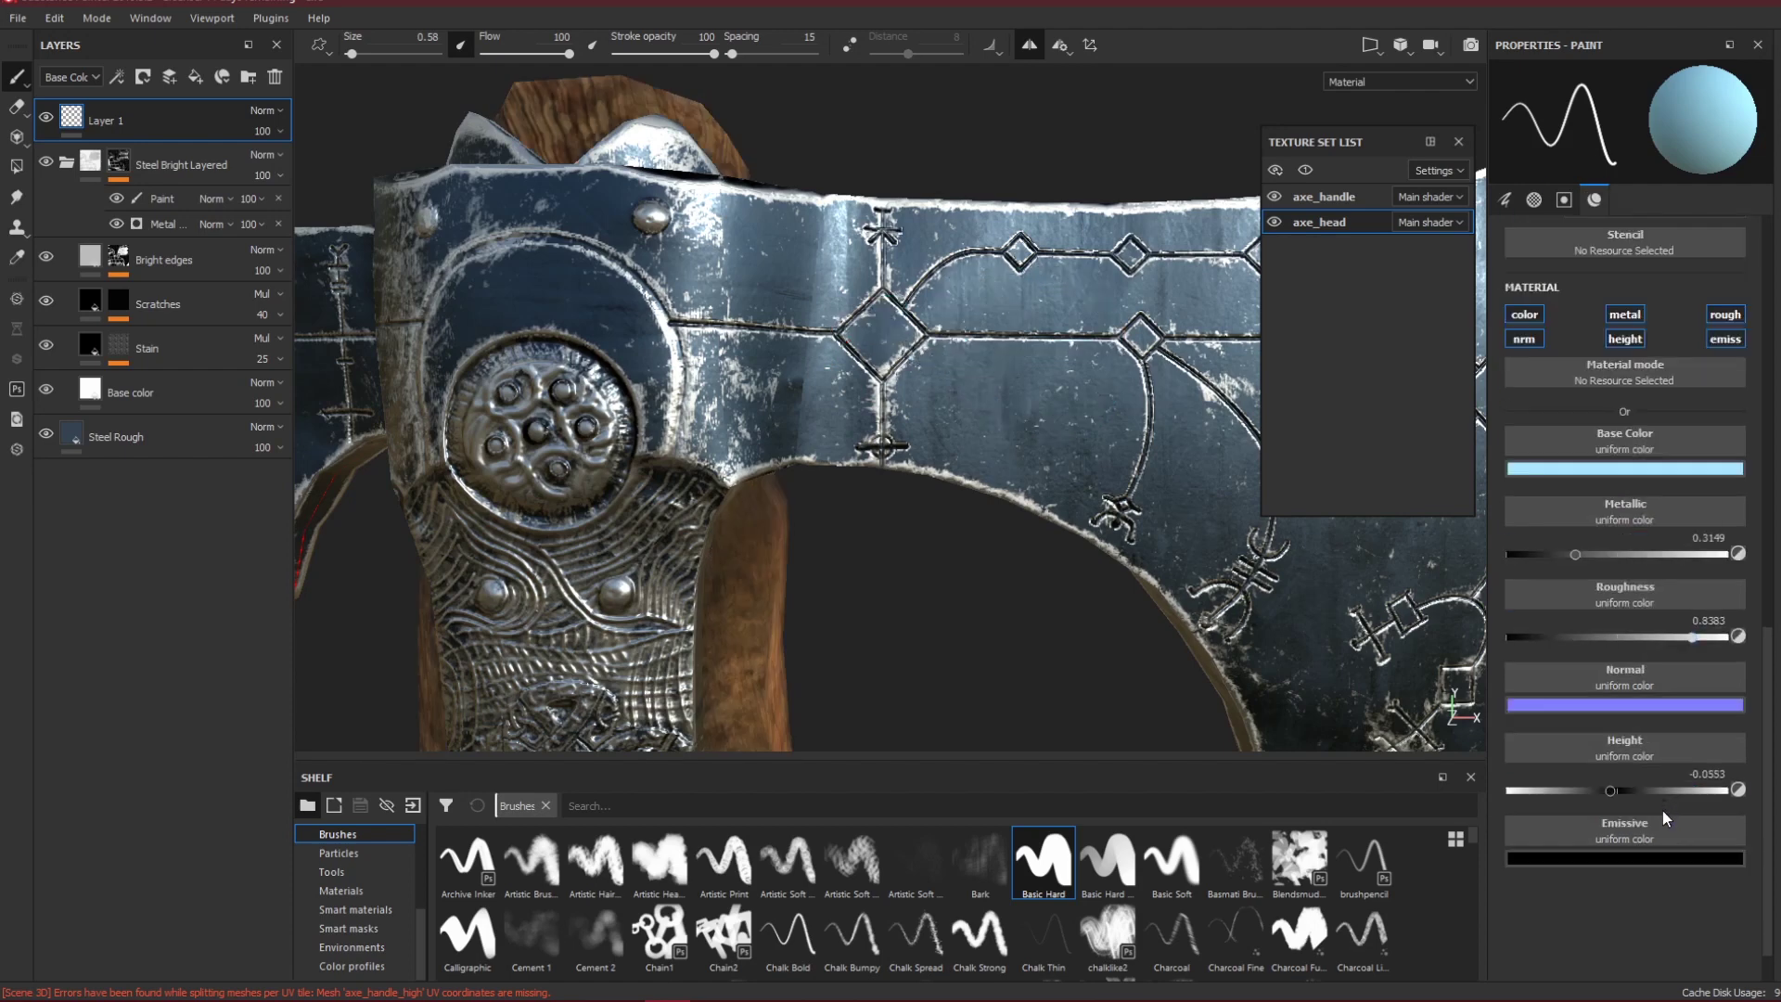
left_click(1636, 857)
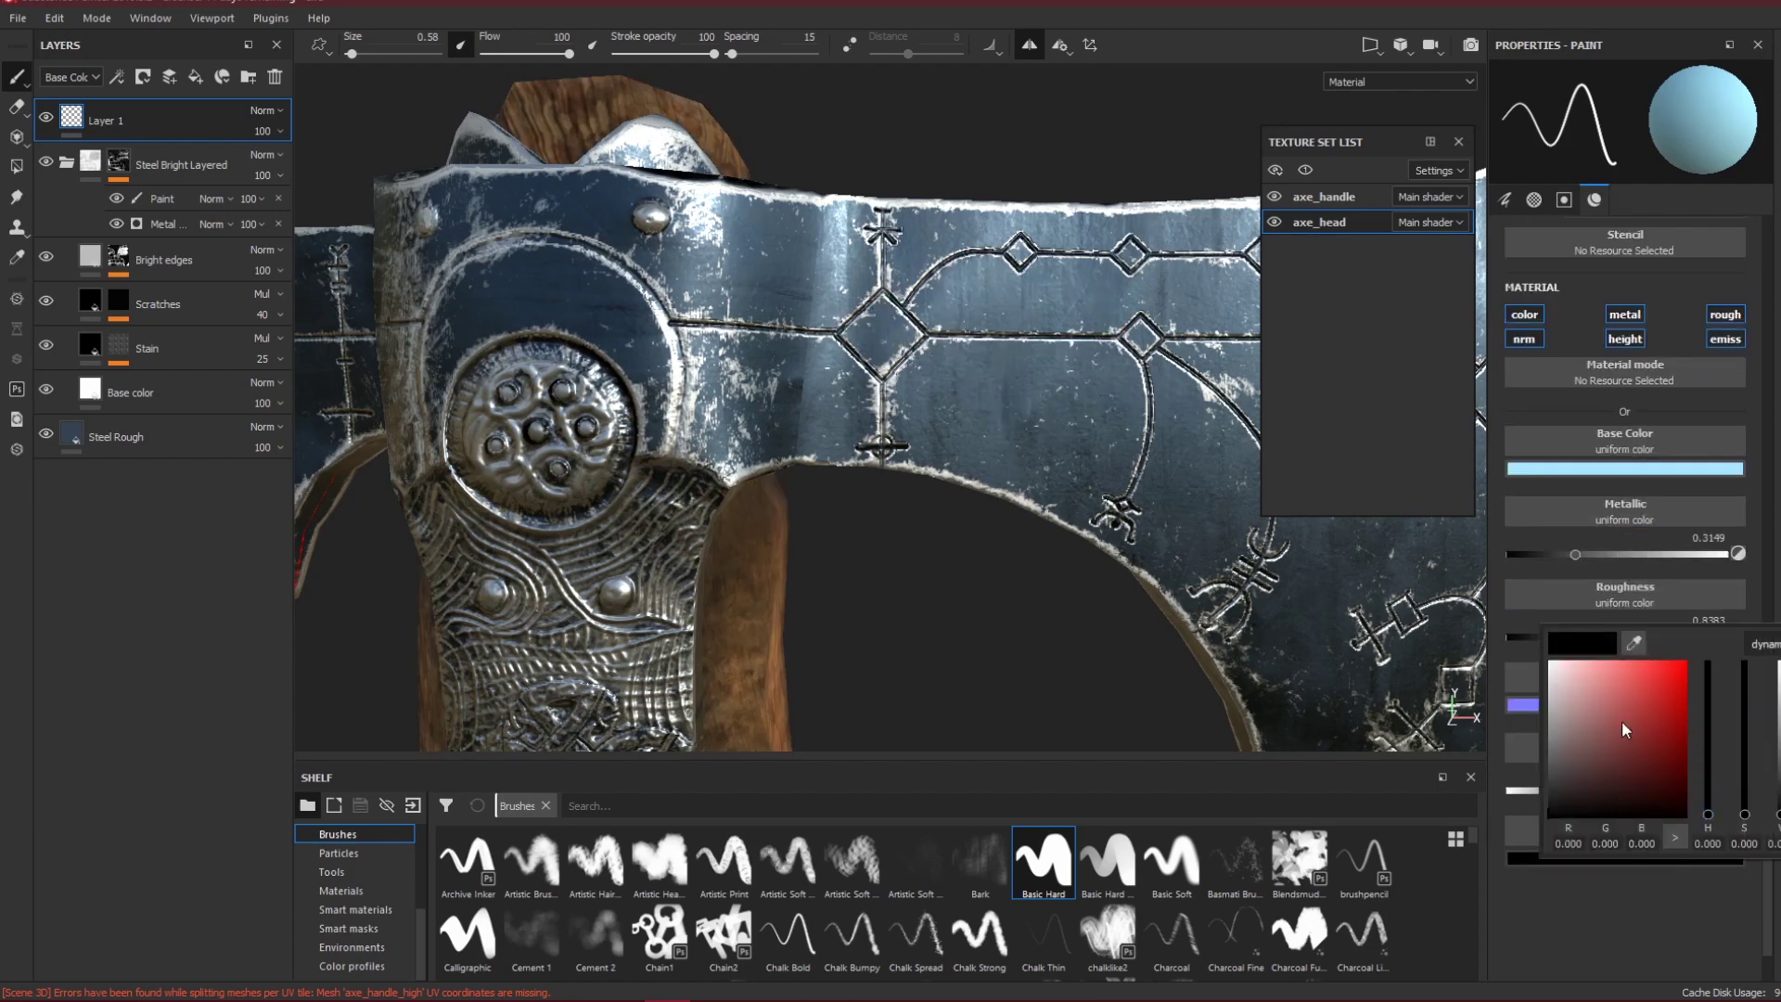
left_click(1633, 643)
left_click(1629, 481)
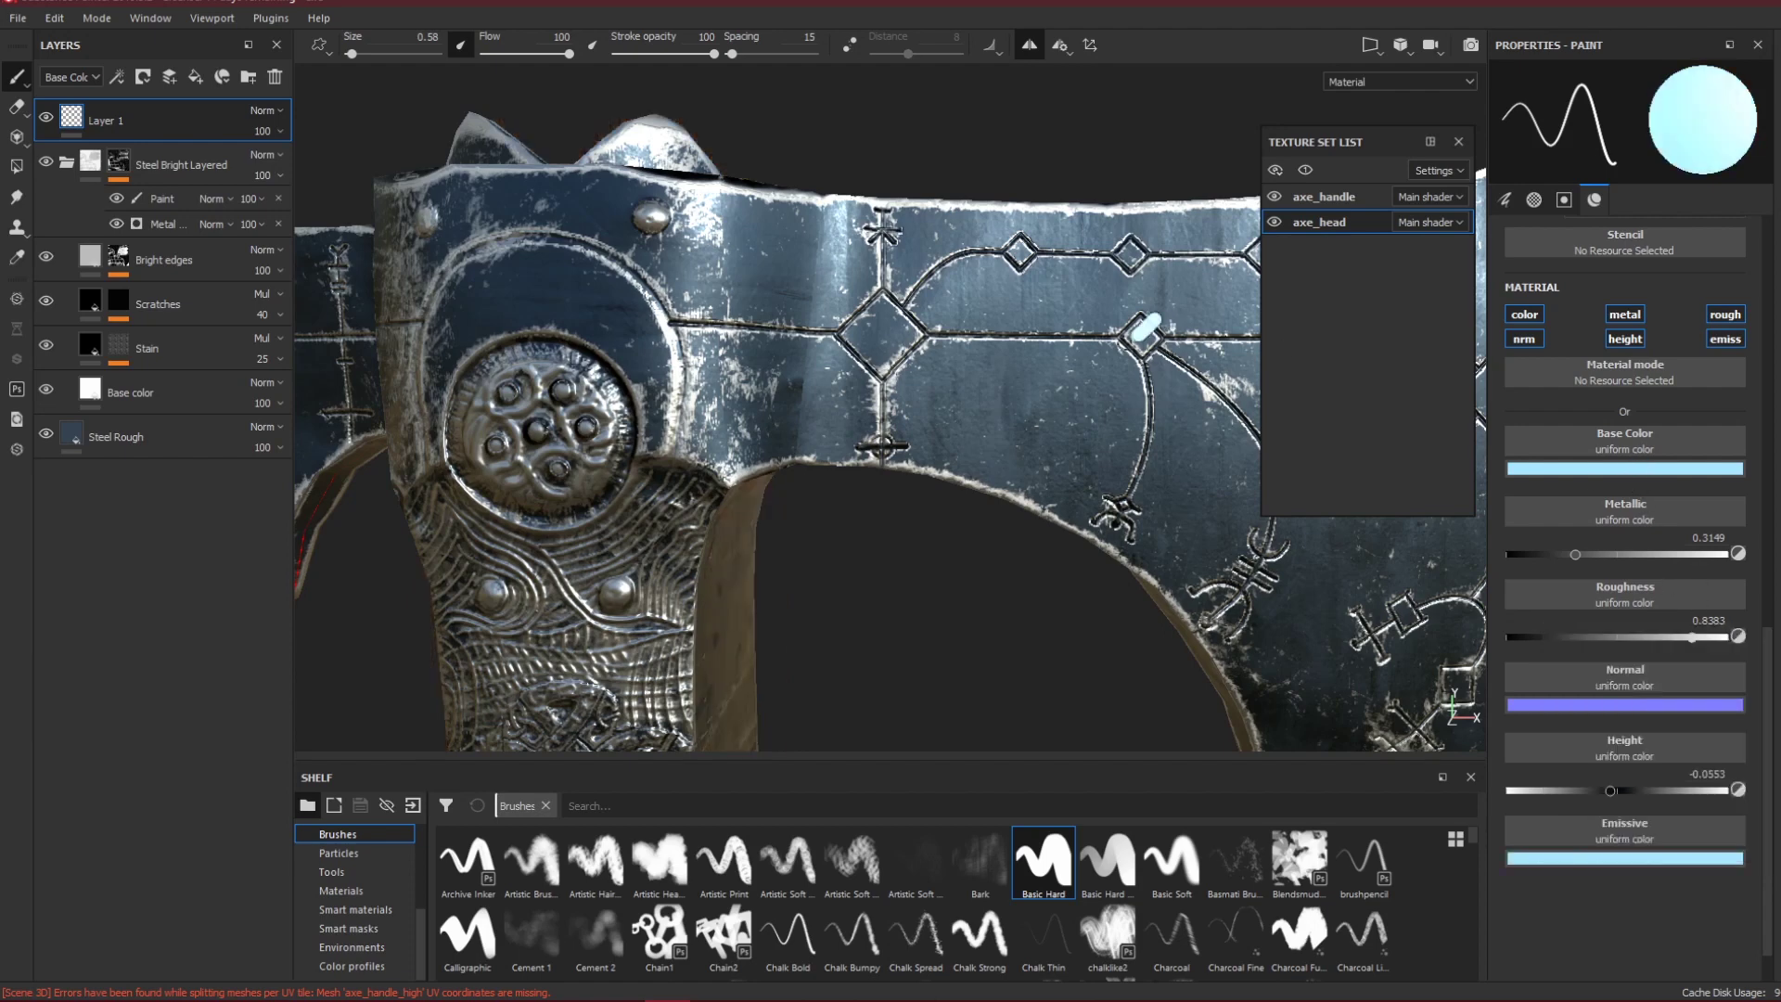
Try an emissive stroke on the blade from the small diamond engraving, undo it, and reduce the brush size to 0.1.
mouse_move(1144, 332)
left_mouse_down()
mouse_move(1039, 455)
mouse_move(981, 360)
mouse_move(965, 373)
left_mouse_up()
key("ctrl+z")
key("ctrl+z")
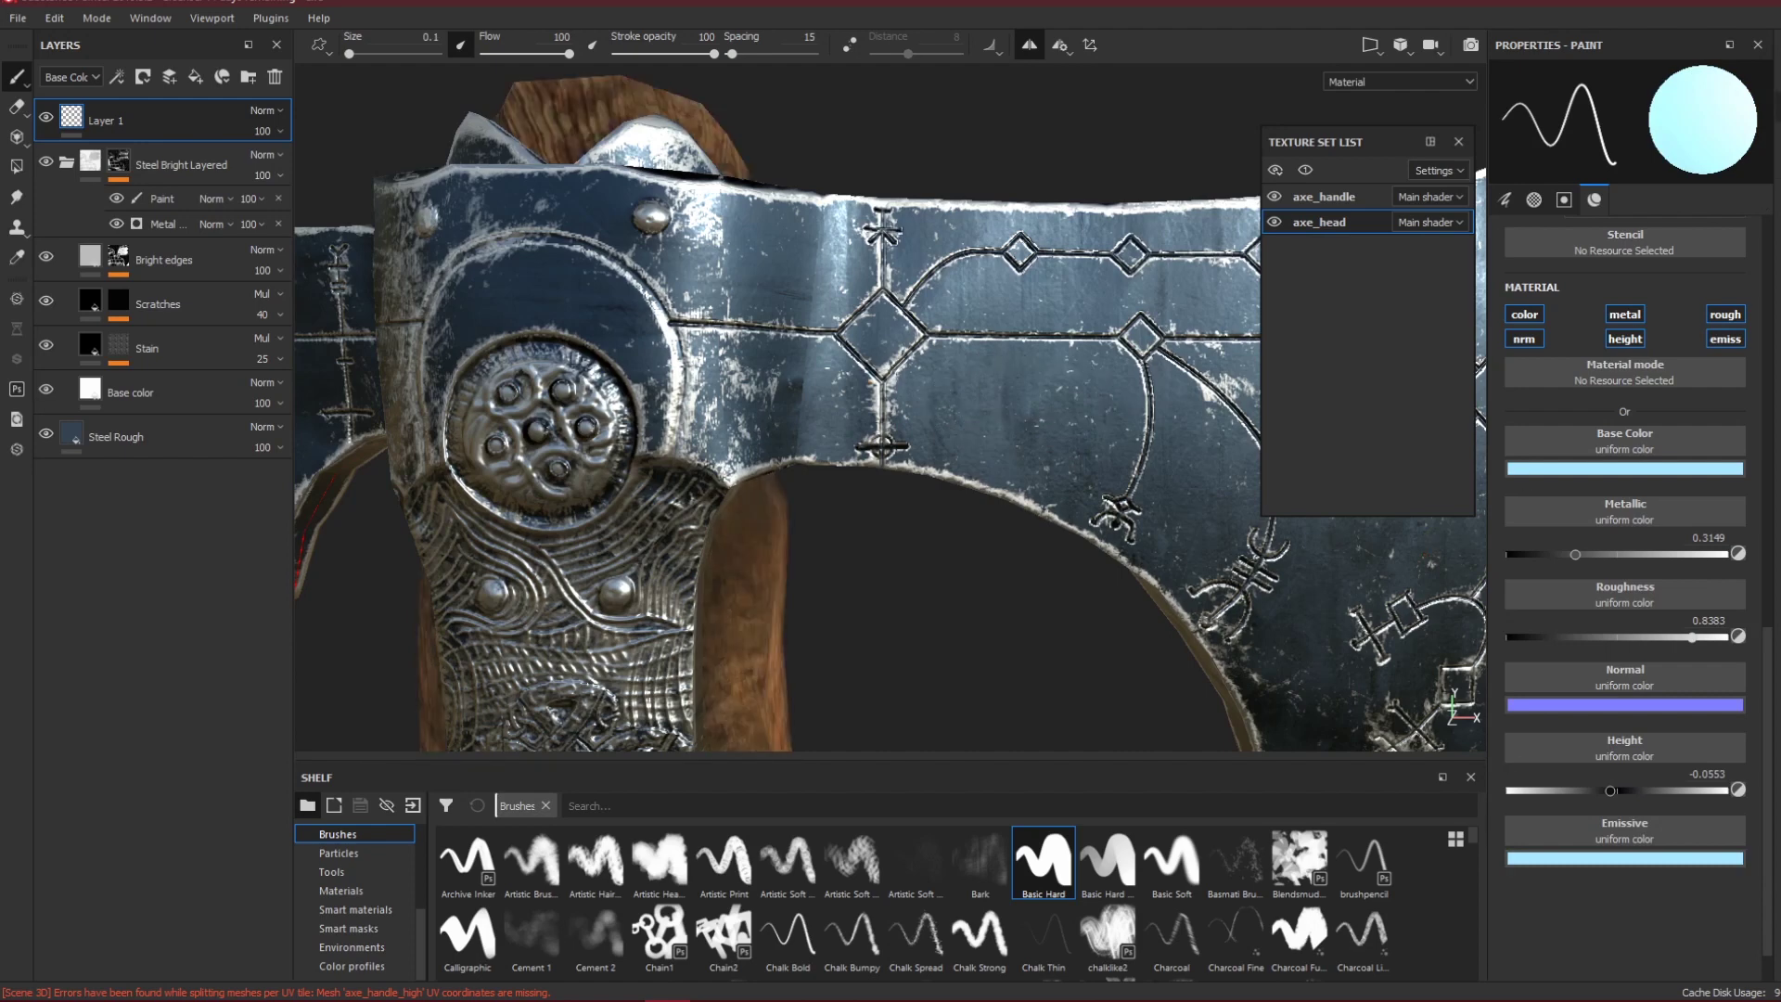
Activate Post Effects in the camera's display settings.
left_click(1778, 107)
scroll(1590, 390, "down", 5)
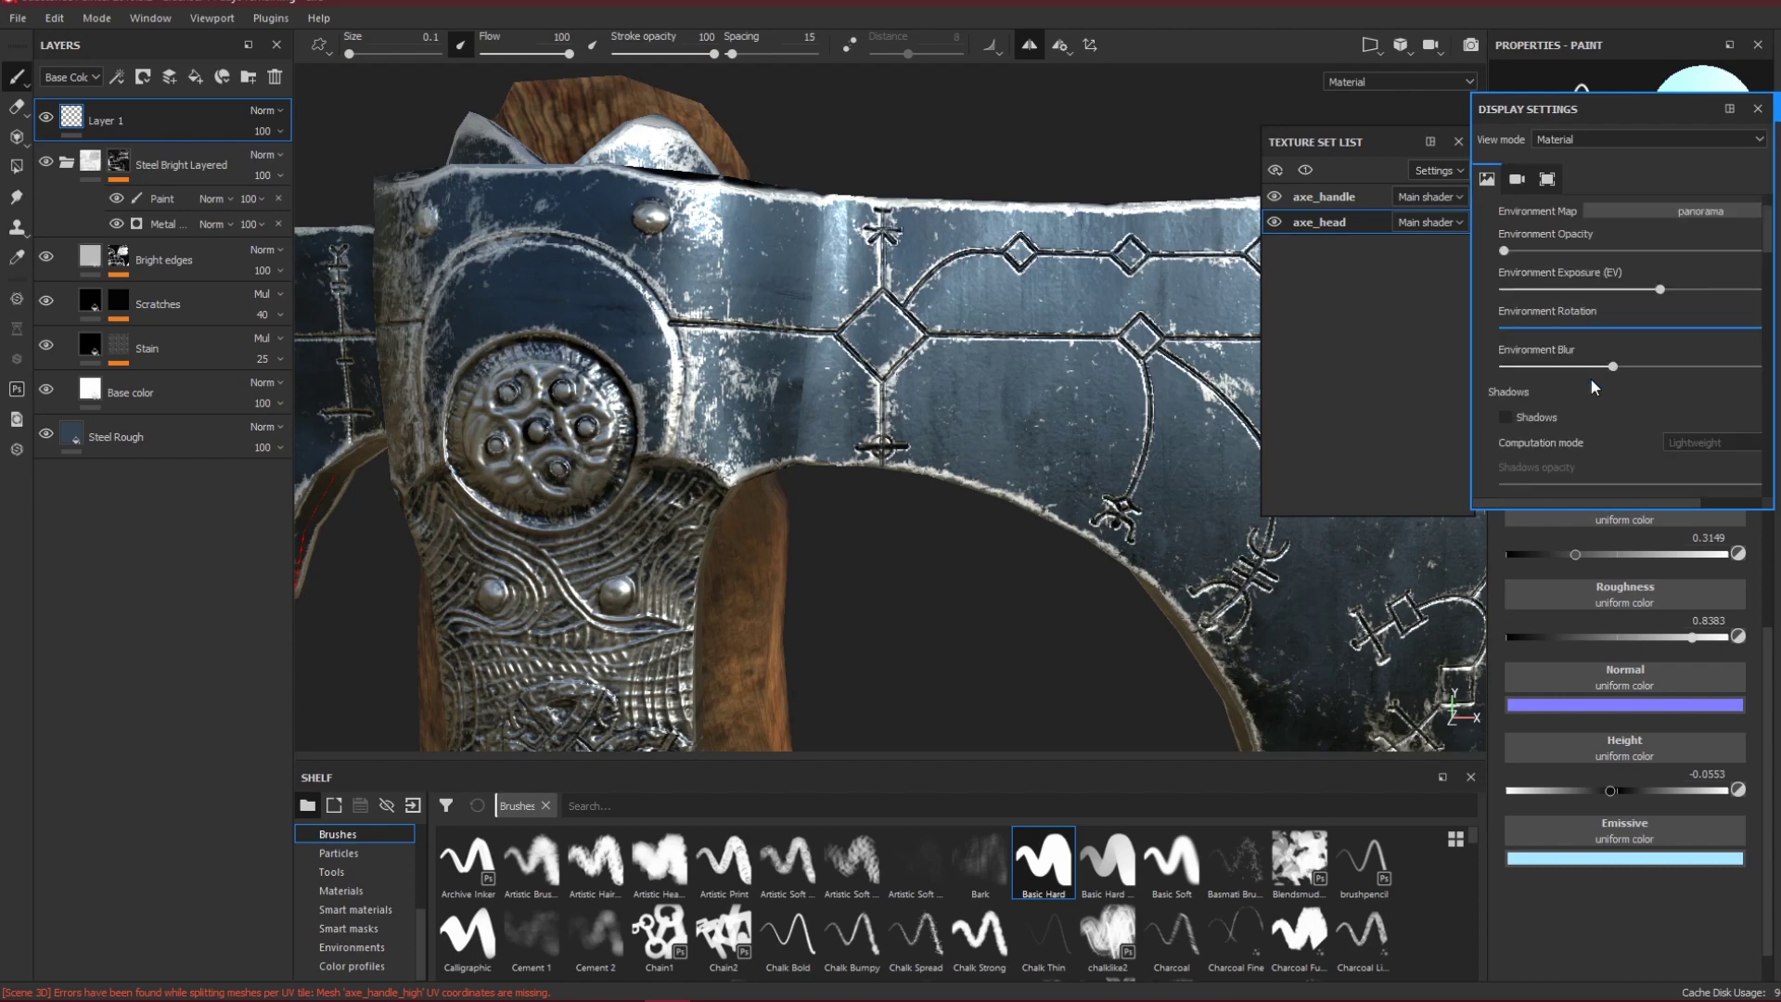
scroll(1591, 384, "down", 6)
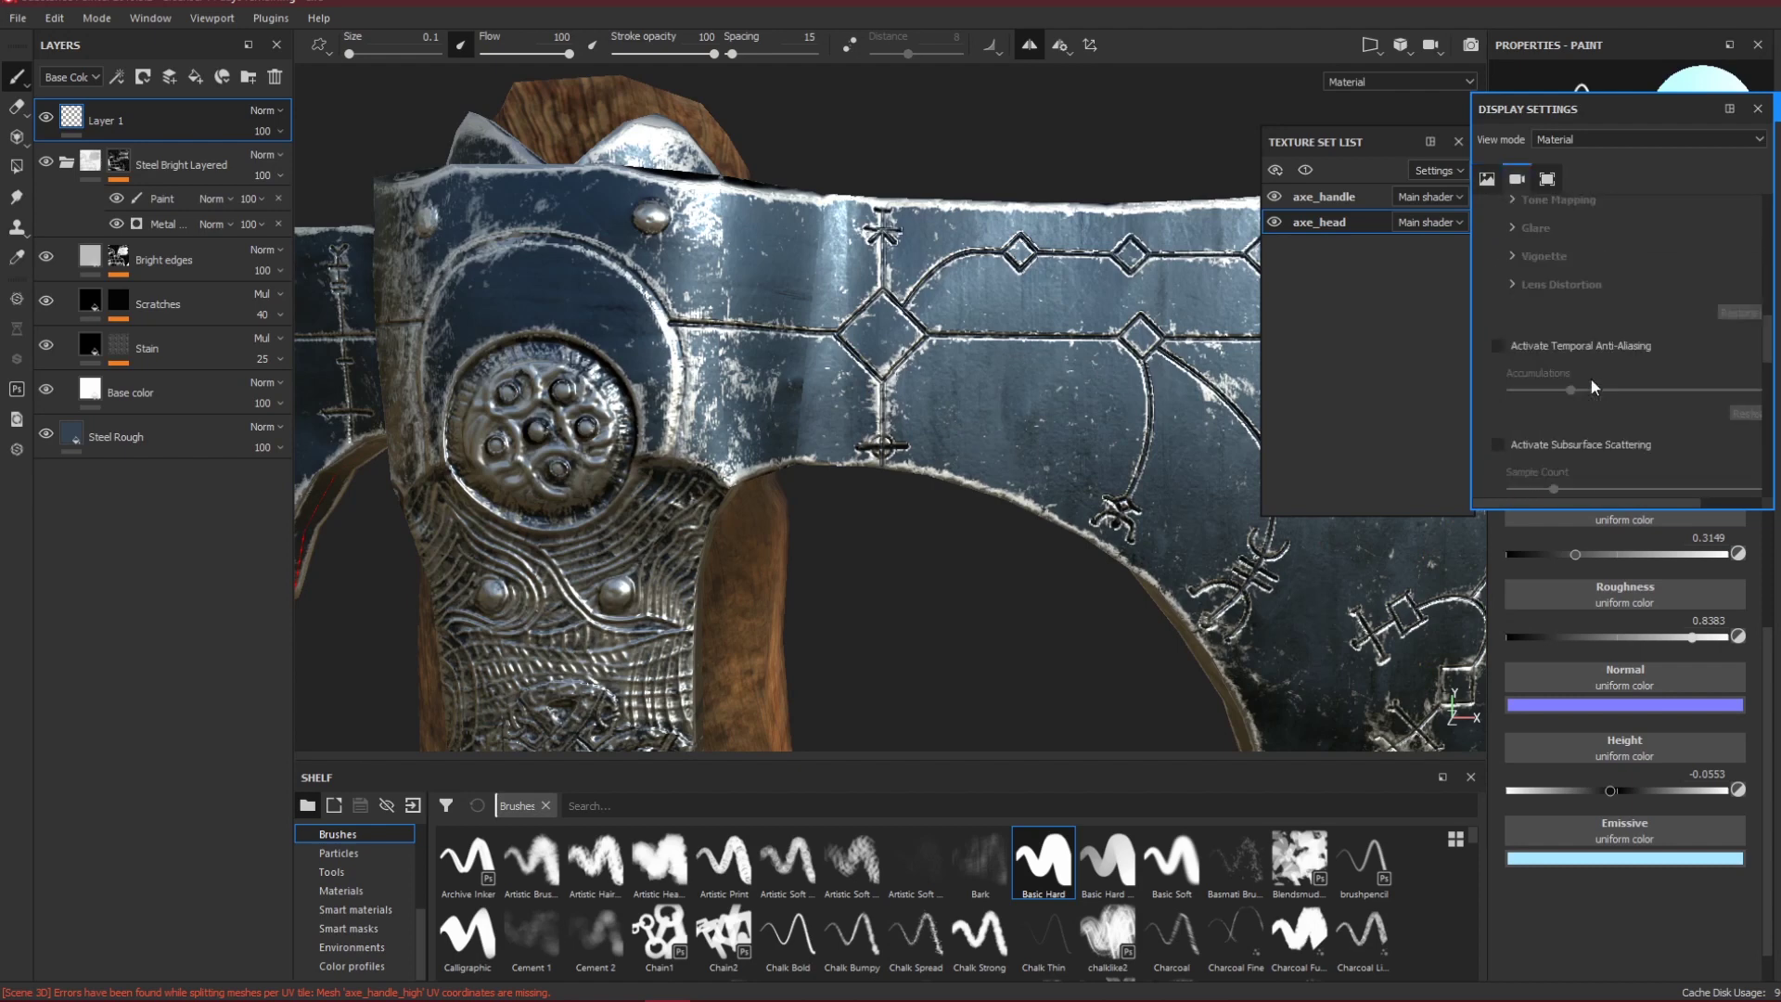
scroll(1561, 341, "up", 3)
left_click(1536, 341)
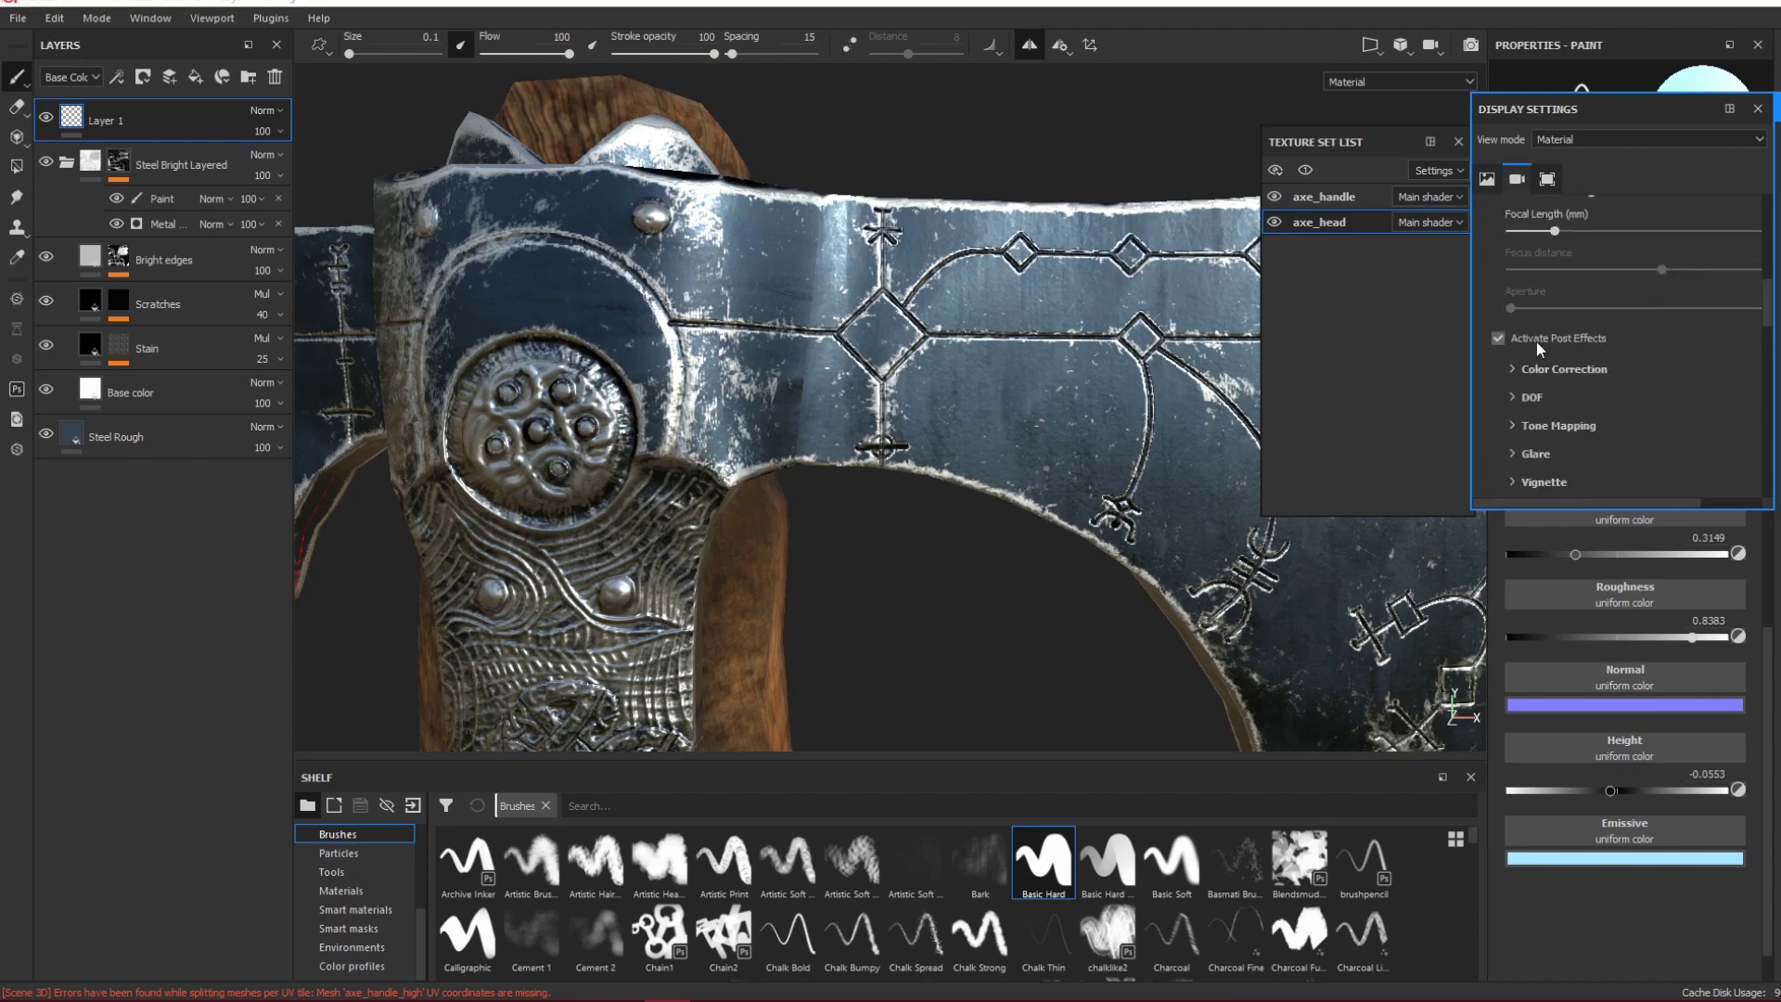
Look through the post effects, environment, camera and viewport display settings for options that affect the emissive look.
scroll(1569, 369, "down", 2)
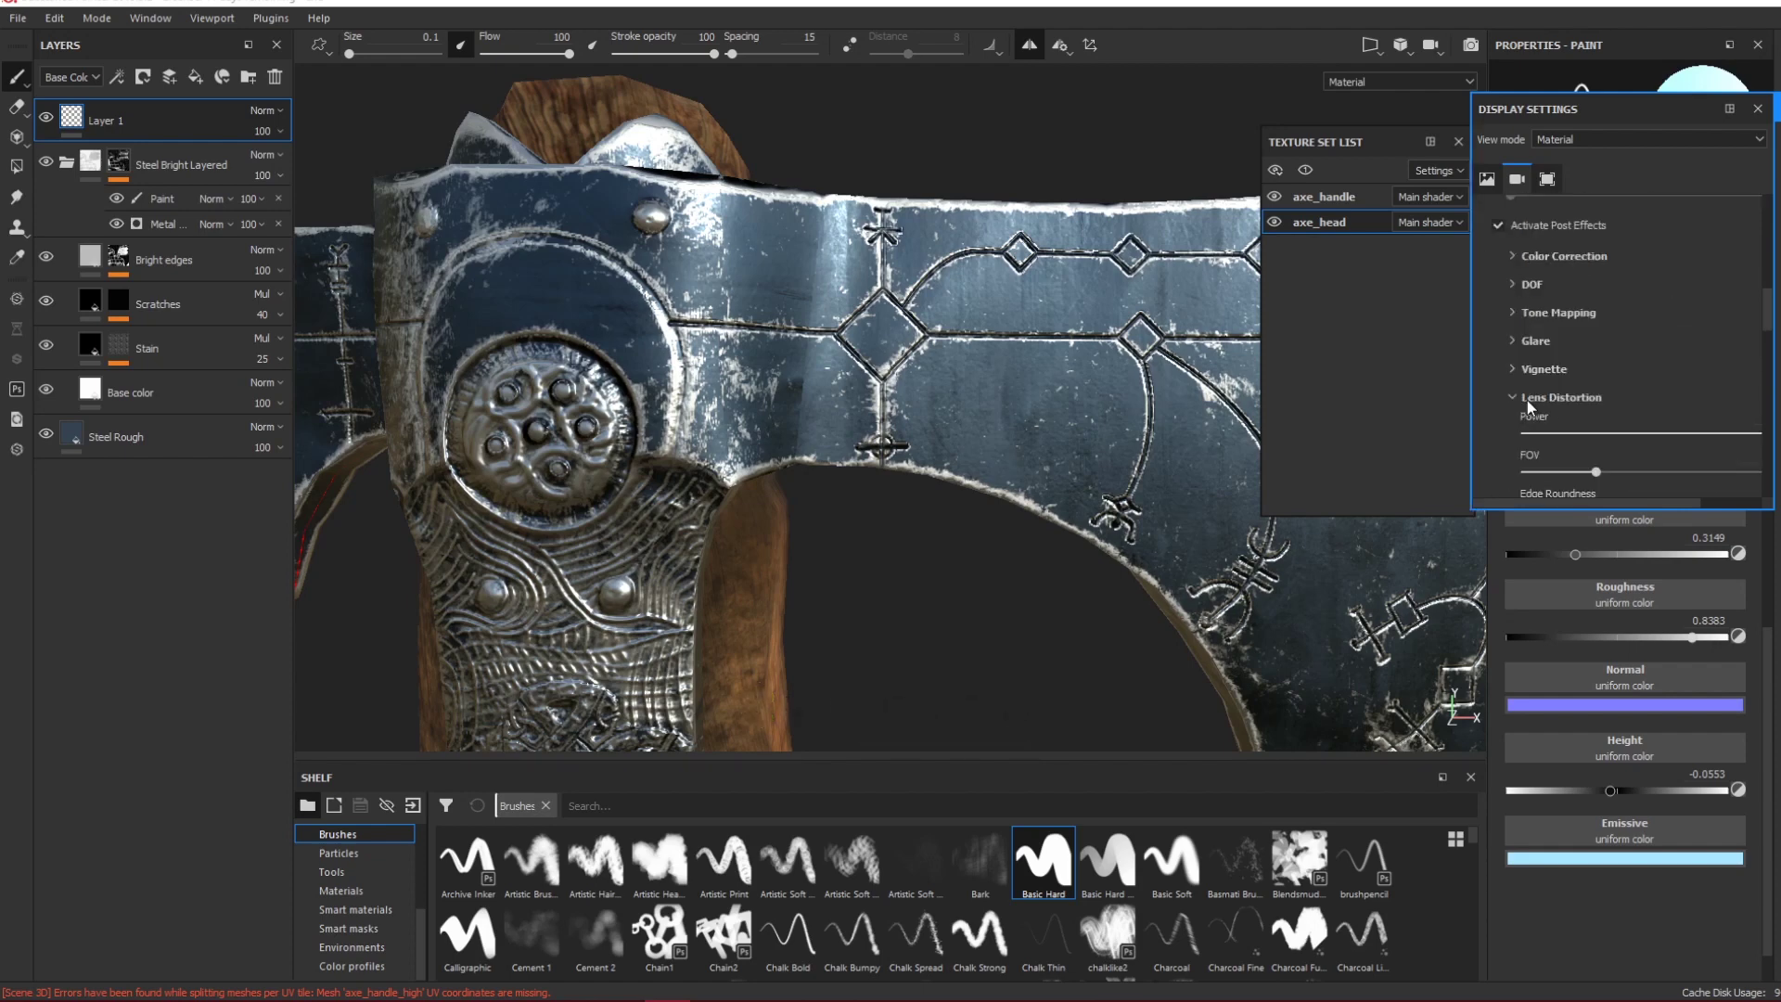
scroll(1561, 417, "down", 5)
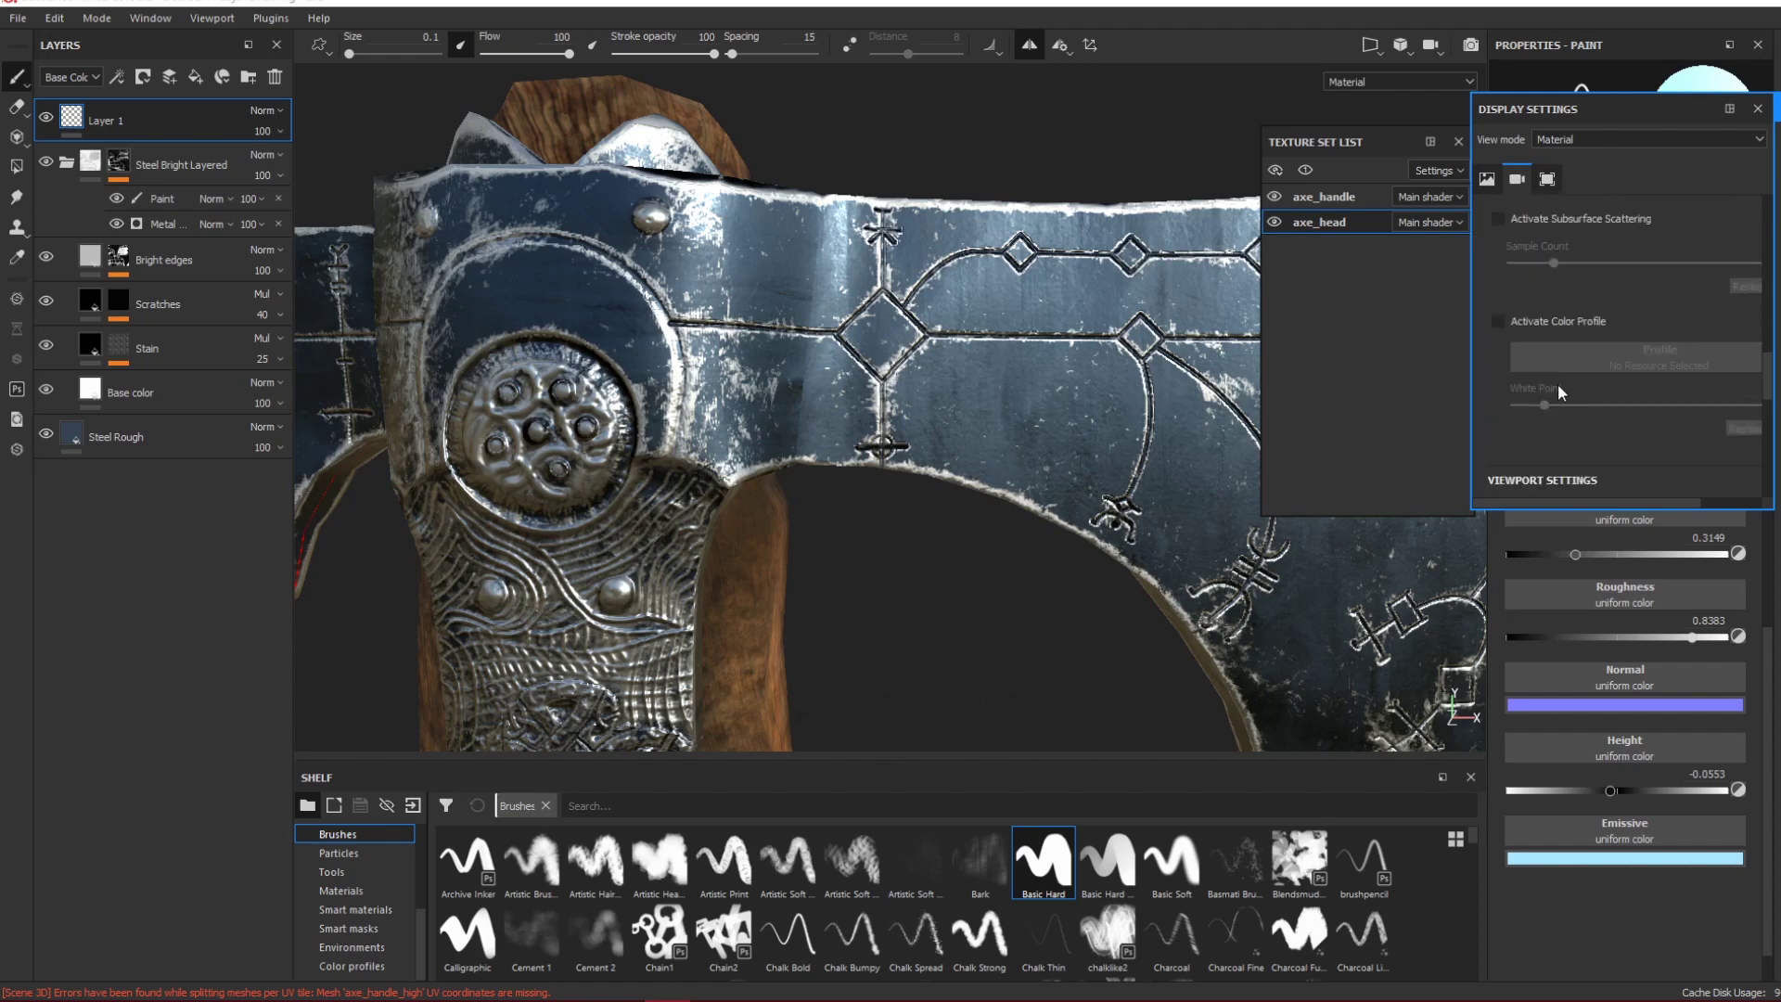
scroll(1553, 316, "down", 8)
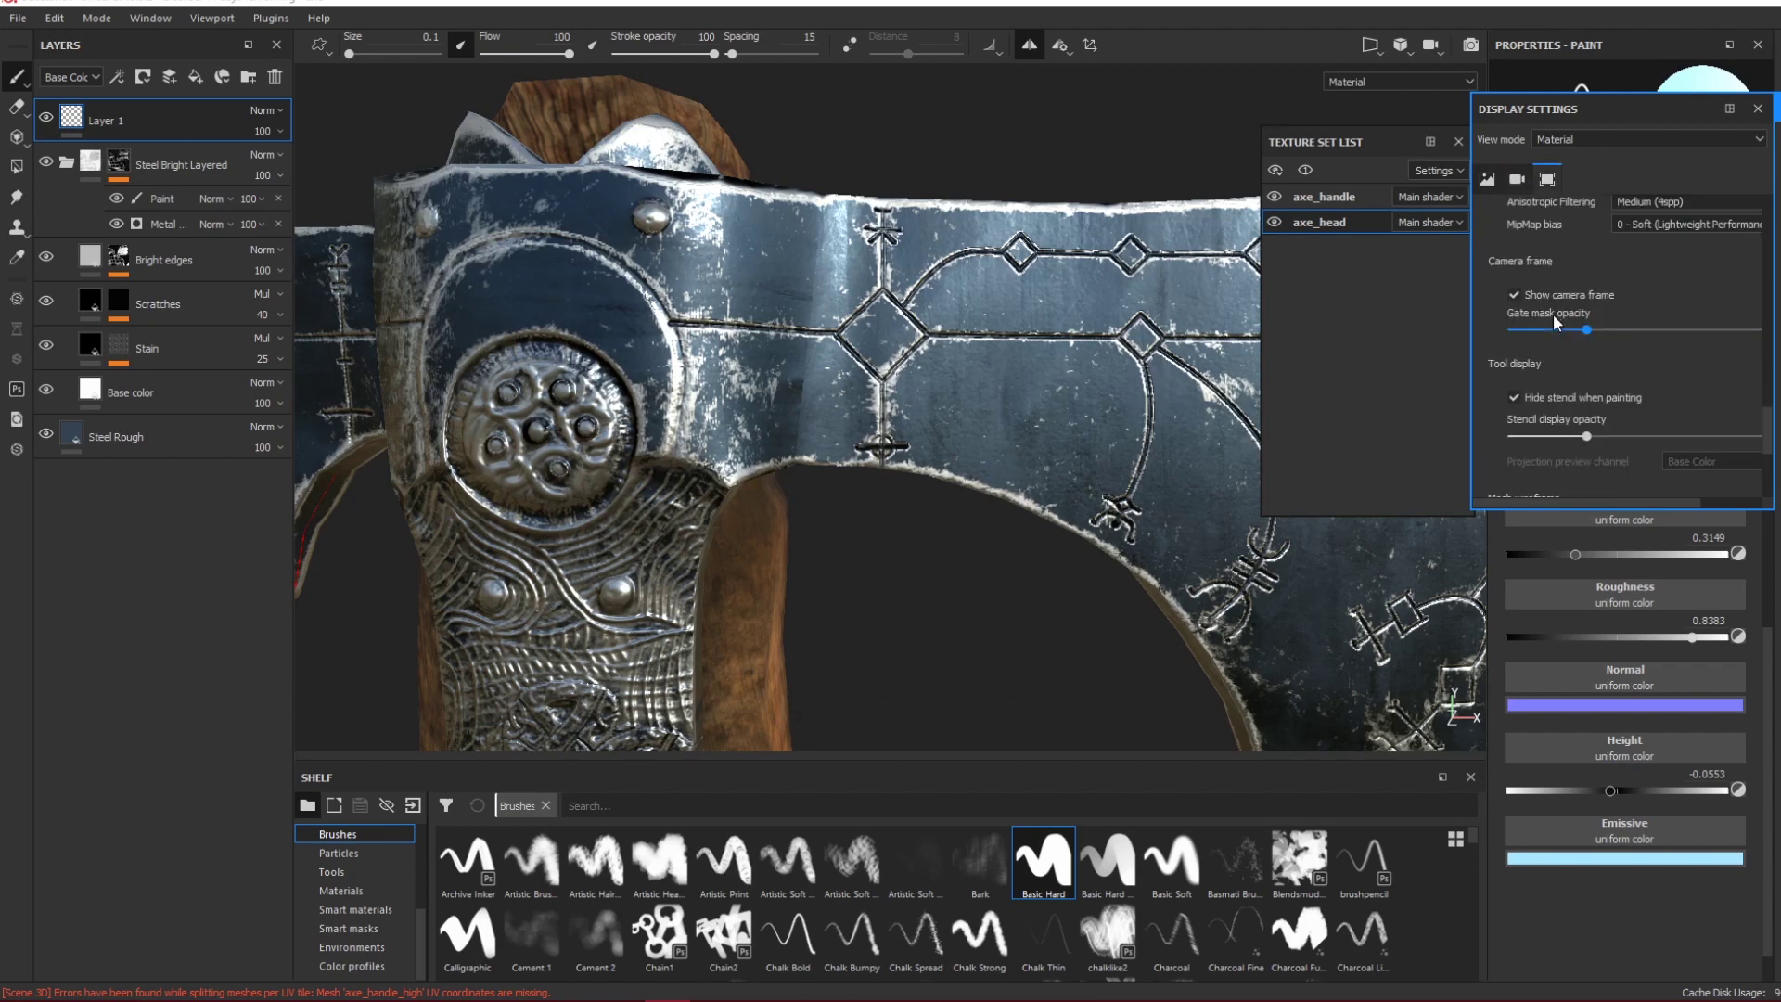
scroll(1560, 343, "down", 1)
scroll(1566, 365, "up", 6)
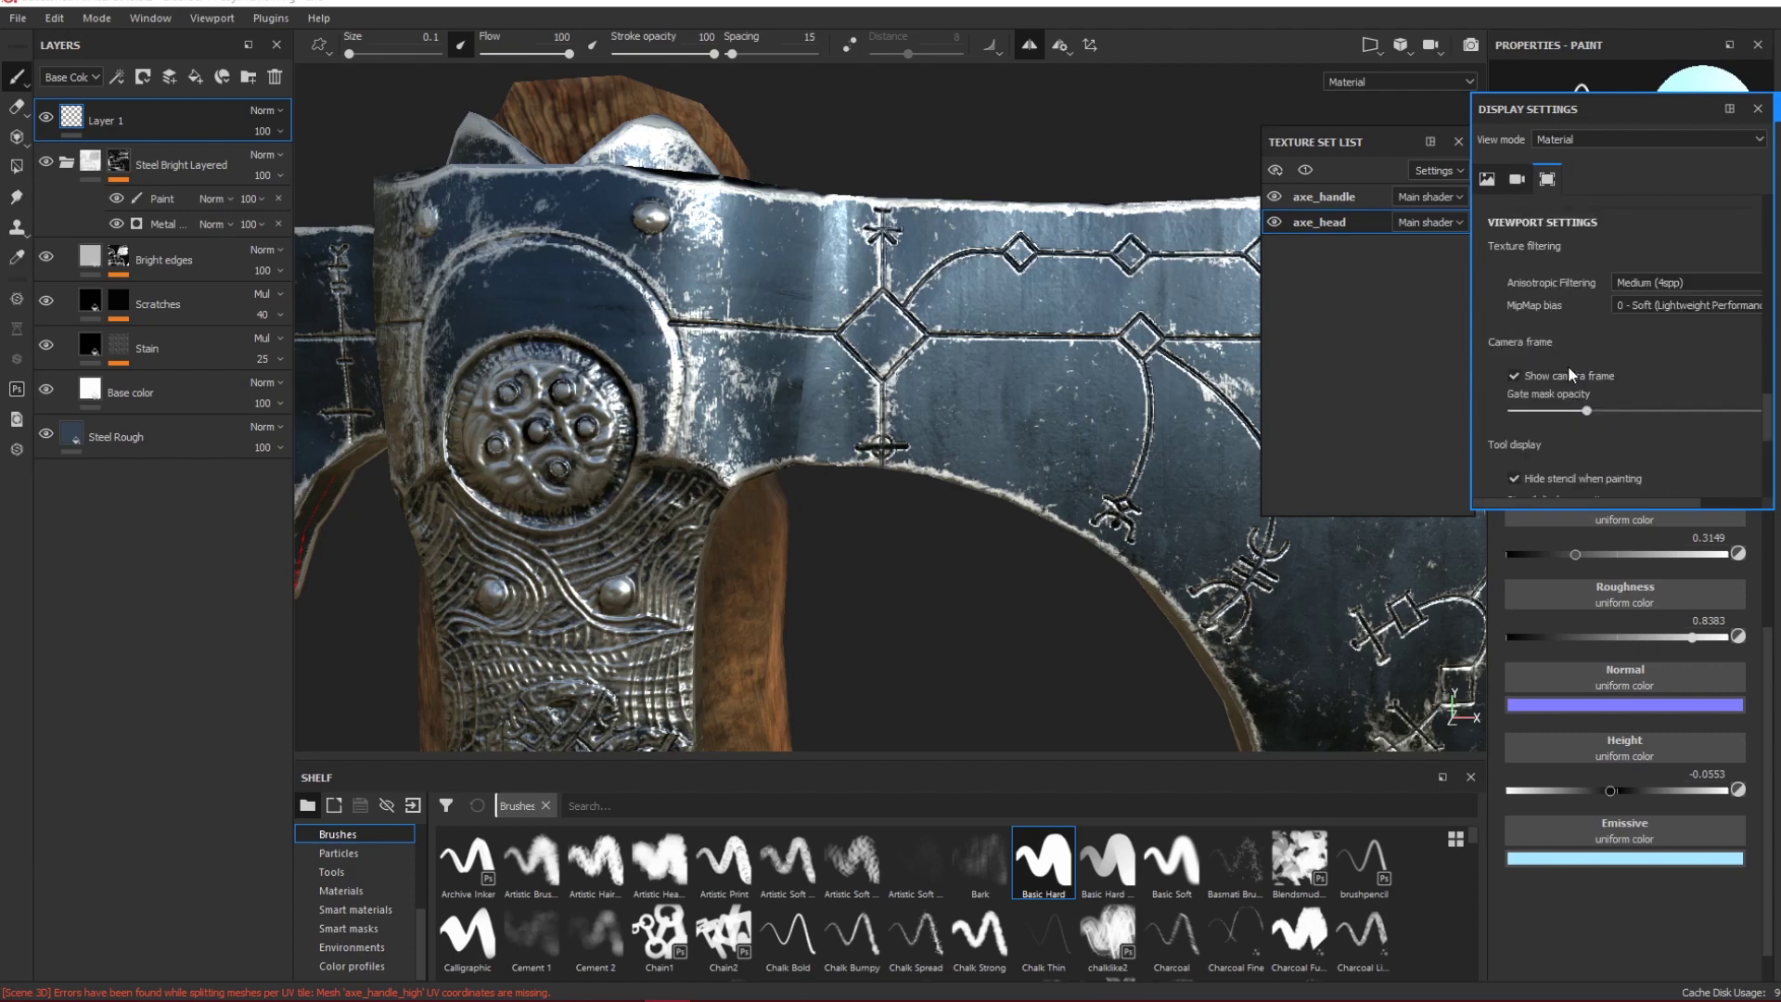
left_click_drag(1768, 433, 1775, 244)
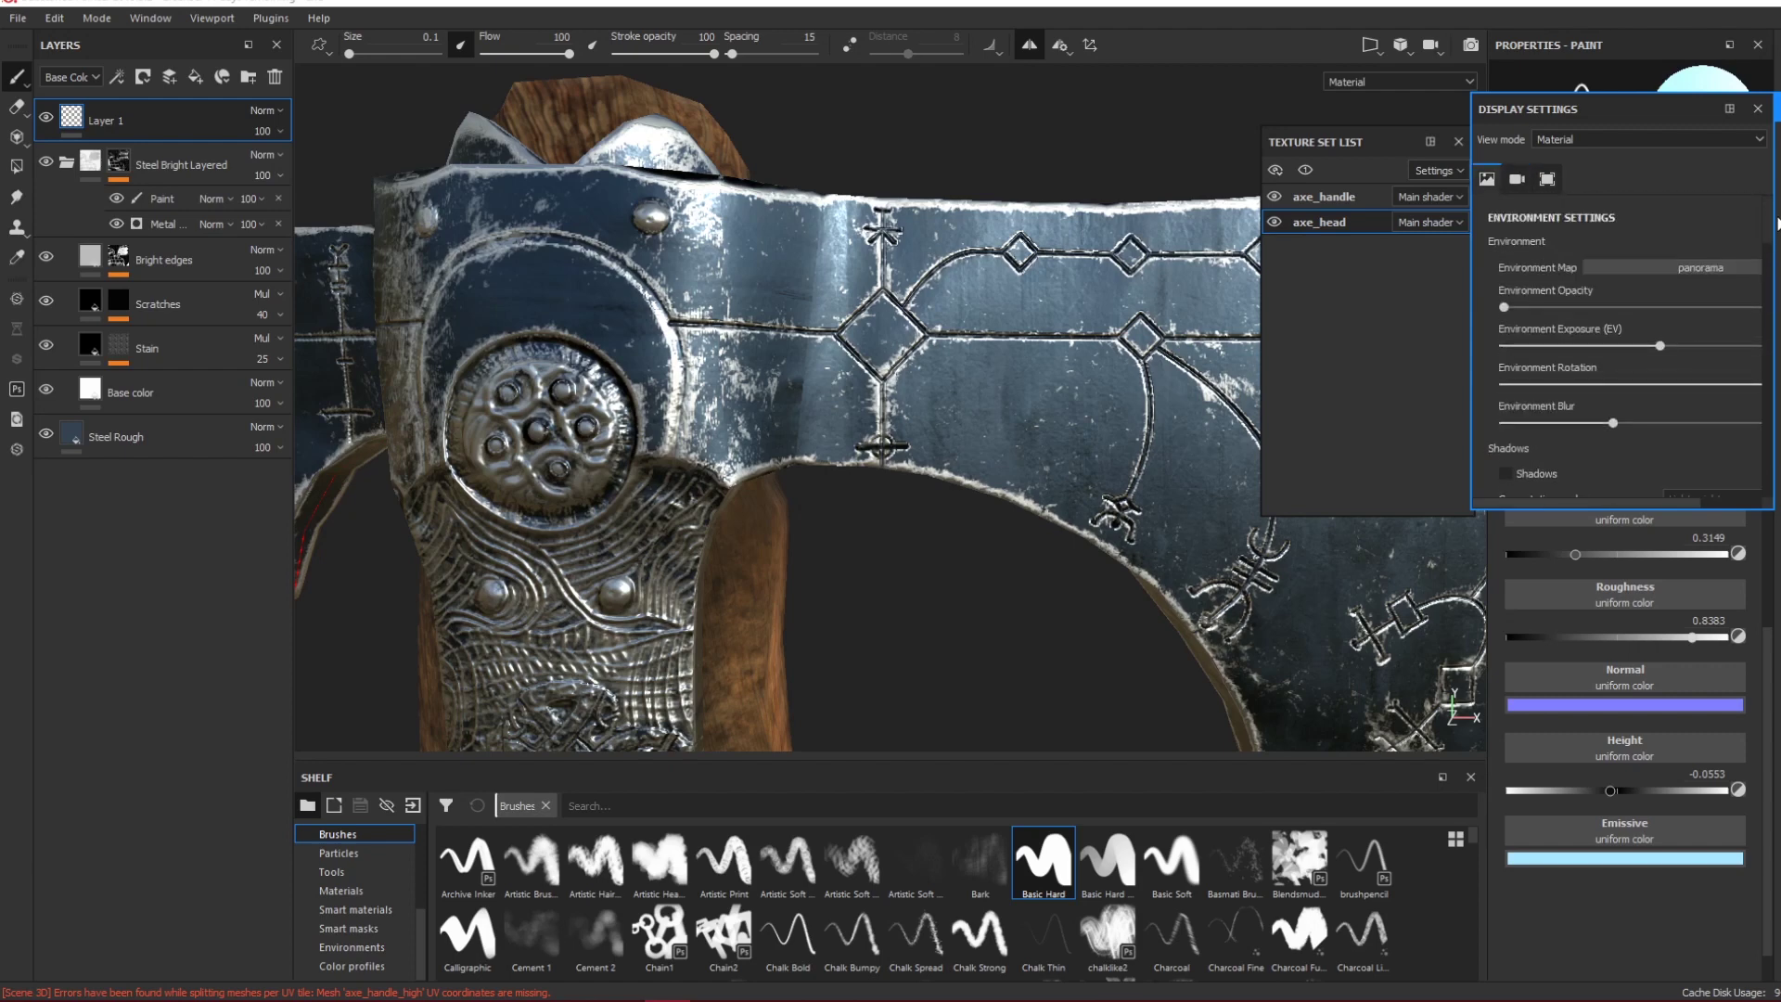
left_click(1517, 178)
left_click(1546, 179)
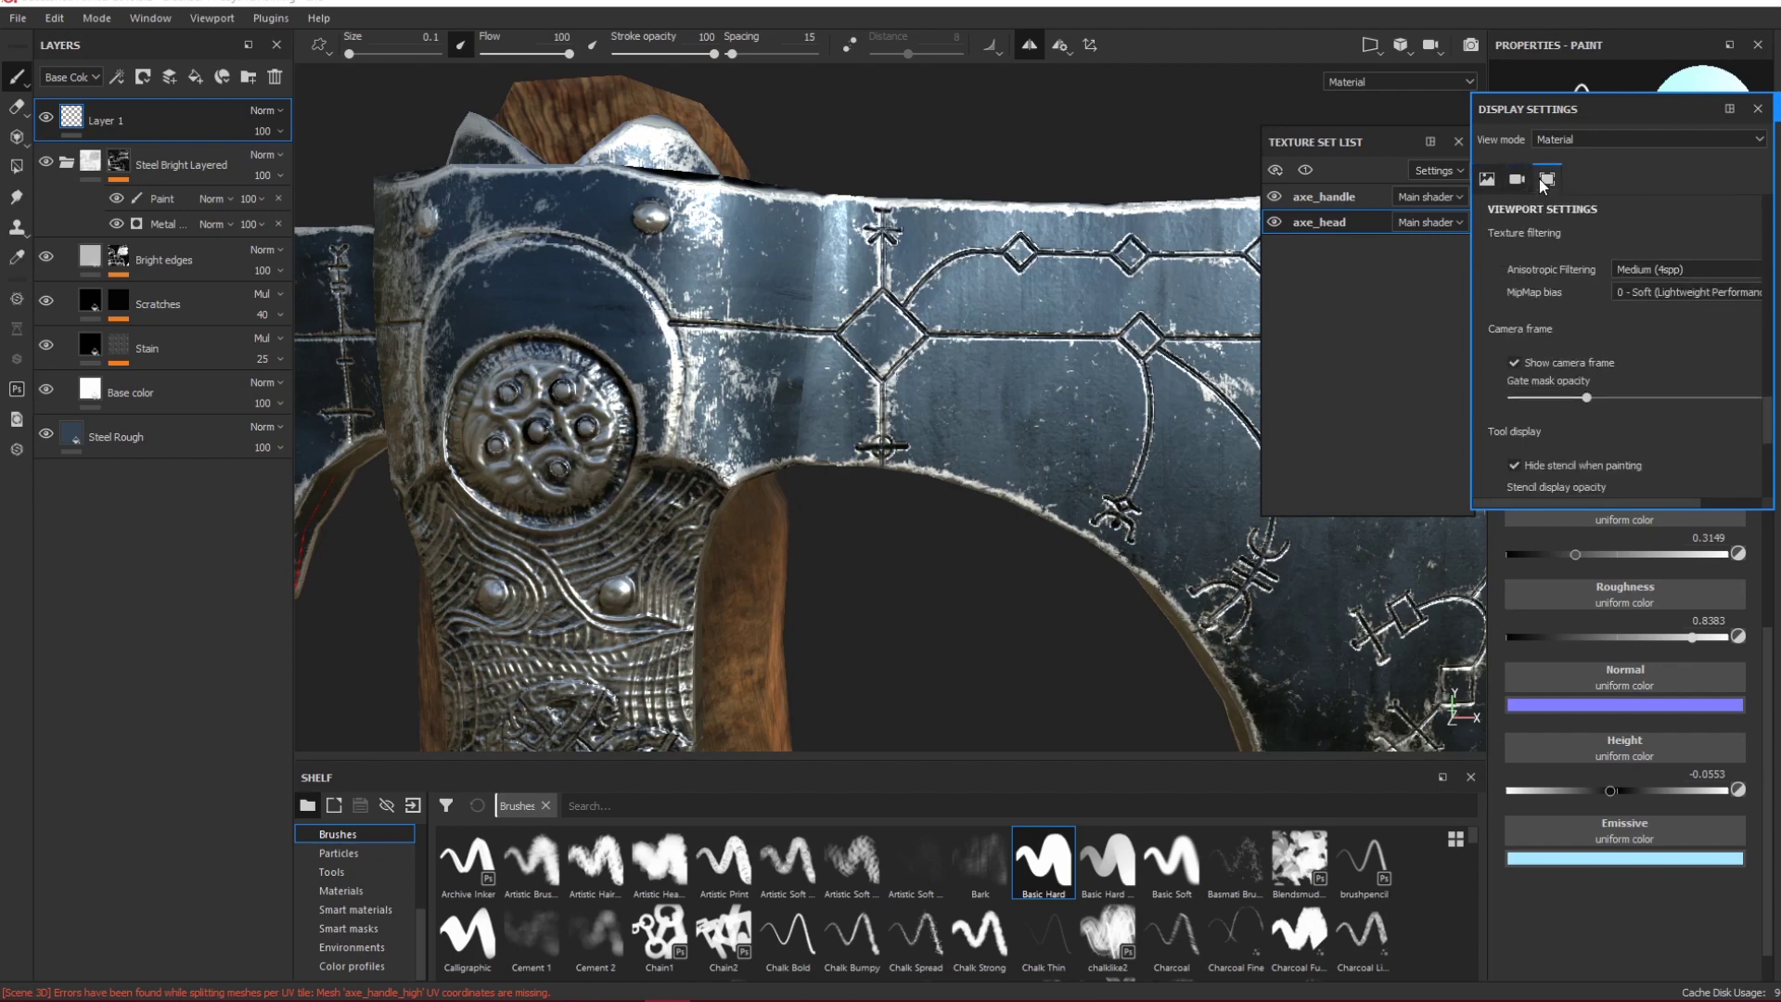
Try an Emissive Intensity of 15.11 in the Main shader with a small loop stroke on the blade, and lower the intensity again.
left_click(1778, 140)
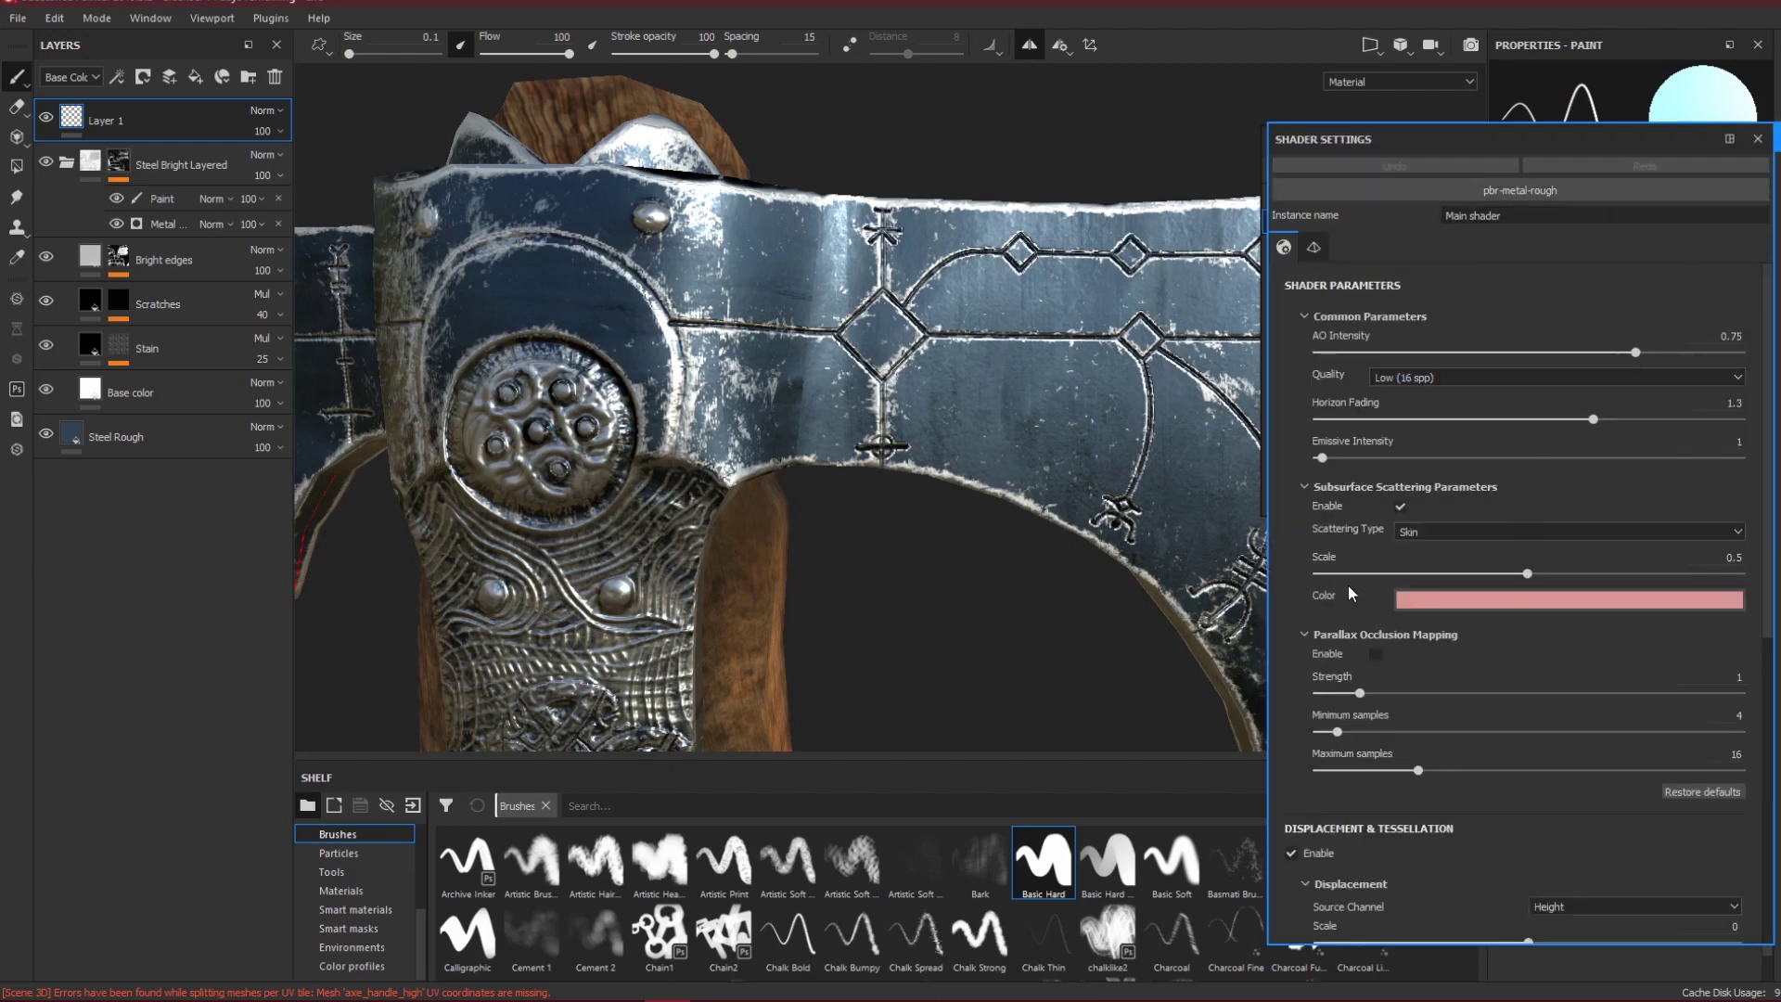
left_click(1381, 451)
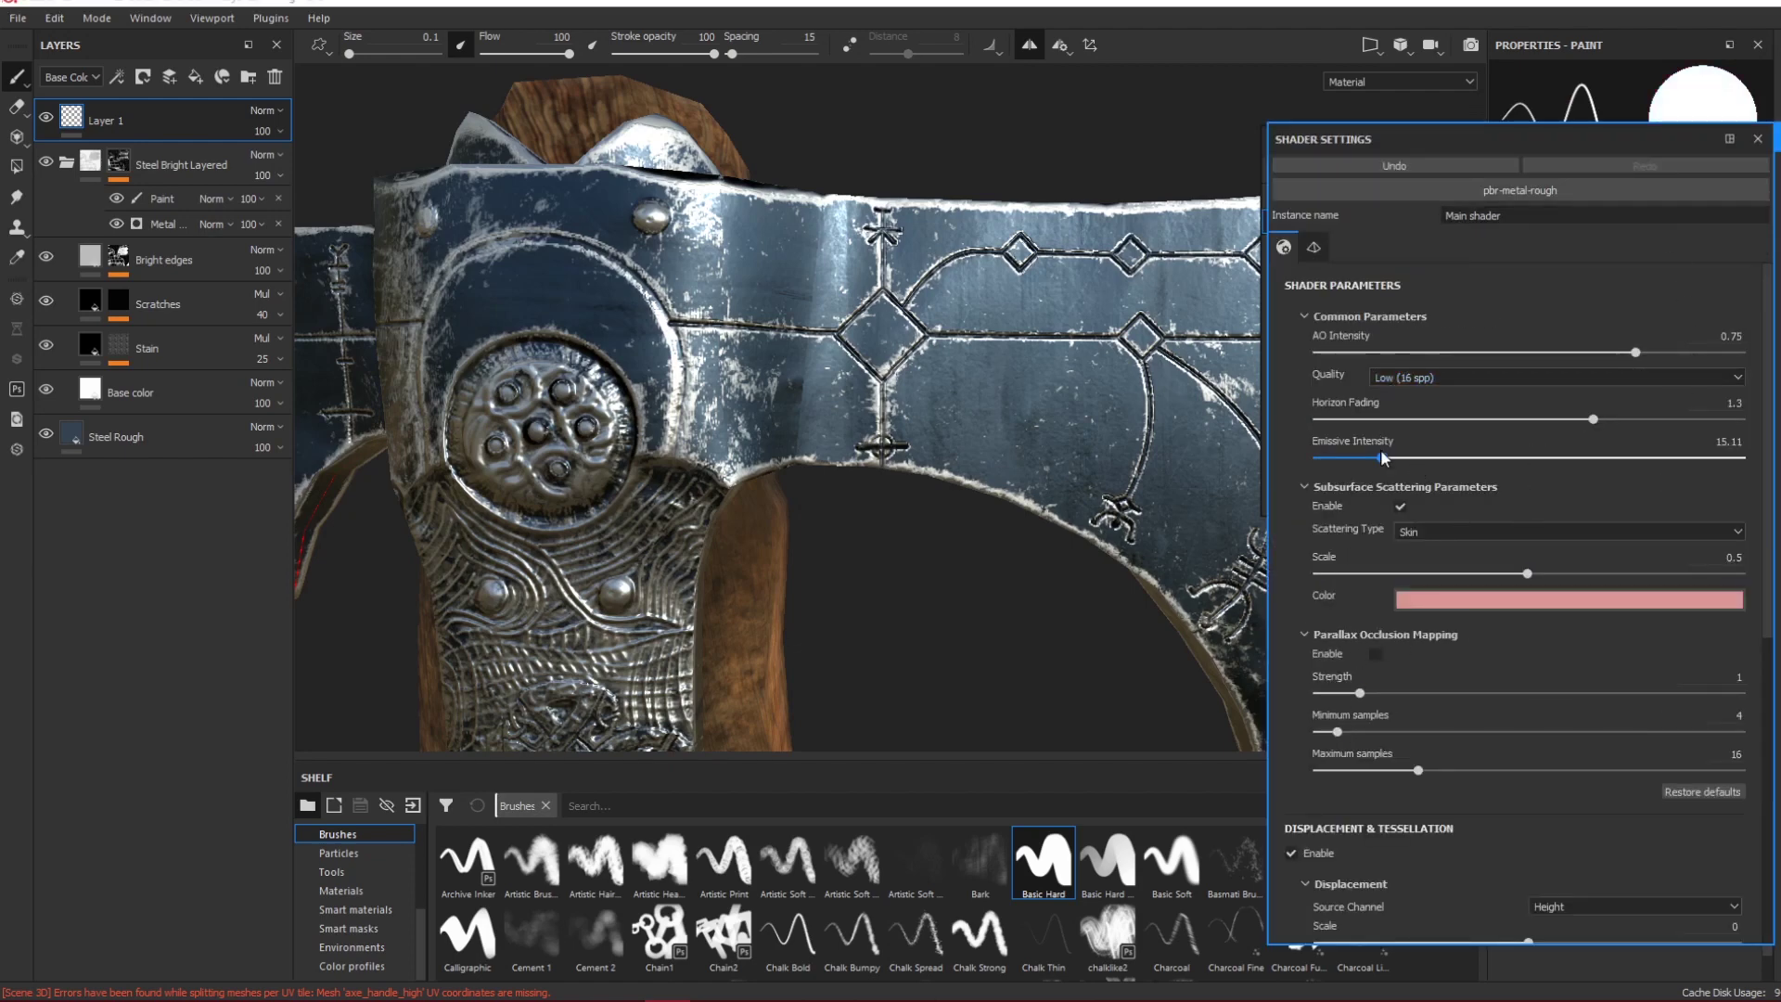
mouse_move(1083, 441)
left_mouse_down()
mouse_move(1011, 406)
mouse_move(1063, 379)
left_mouse_up()
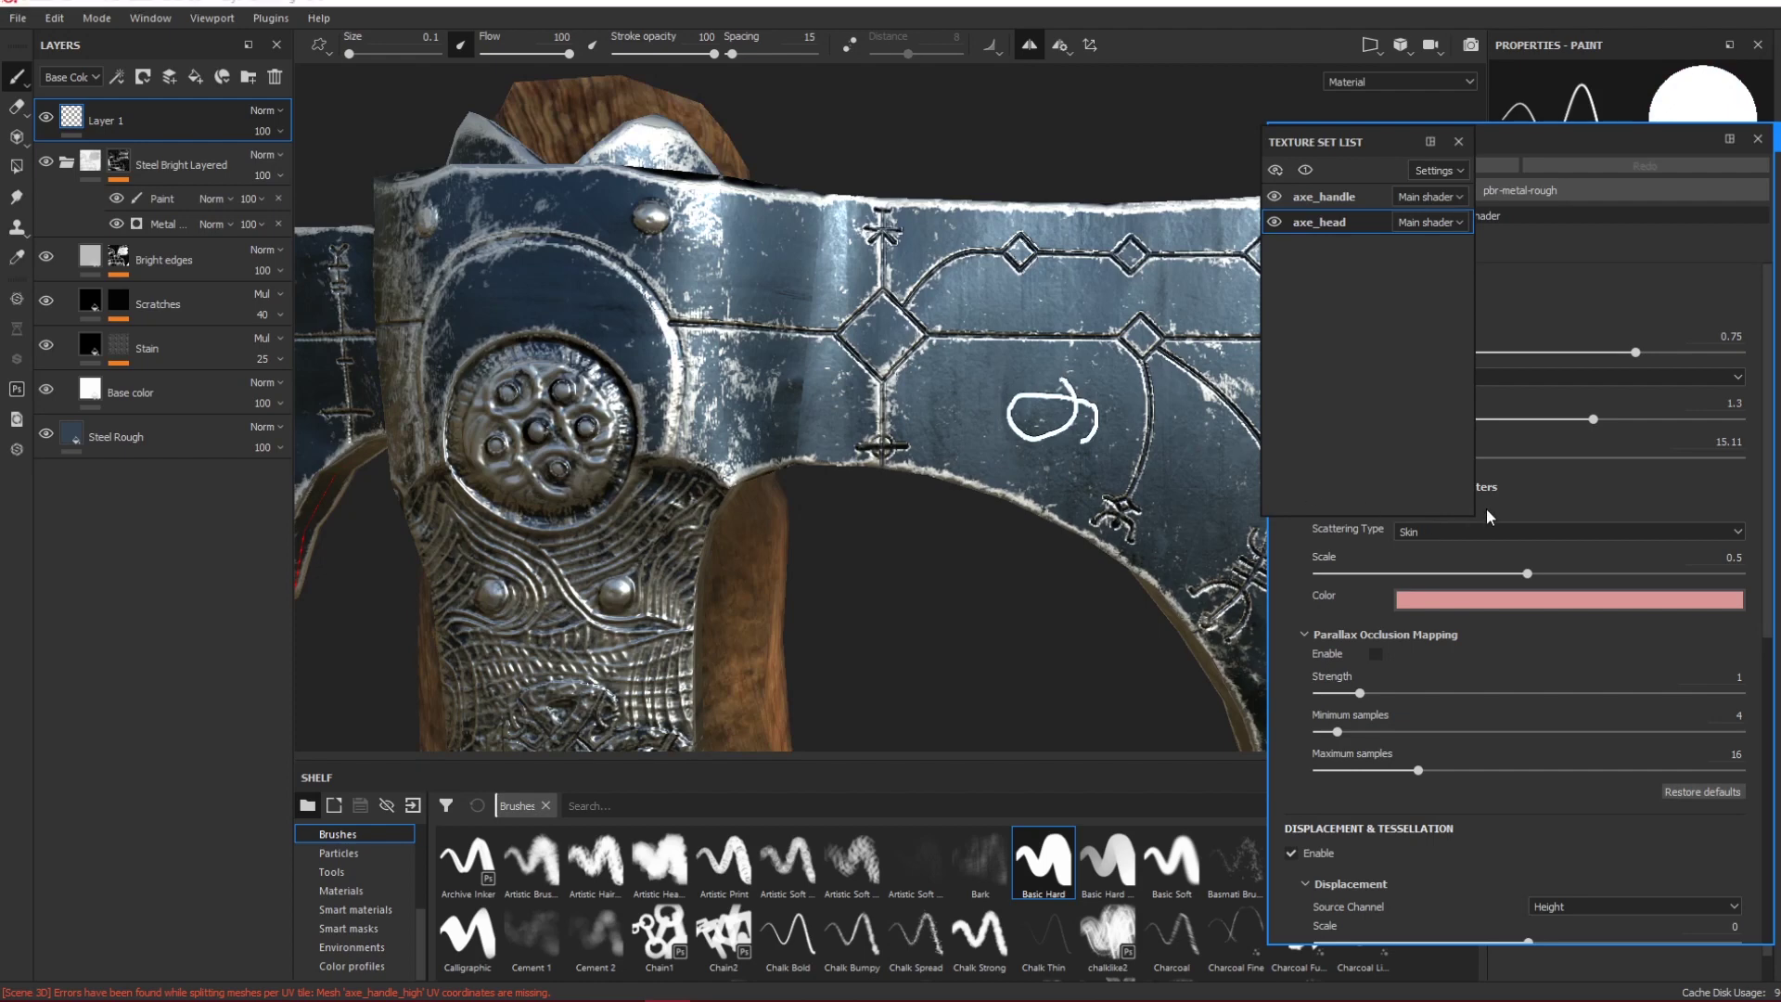
left_click(1488, 508)
left_click_drag(1381, 457, 1323, 459)
left_click(1757, 139)
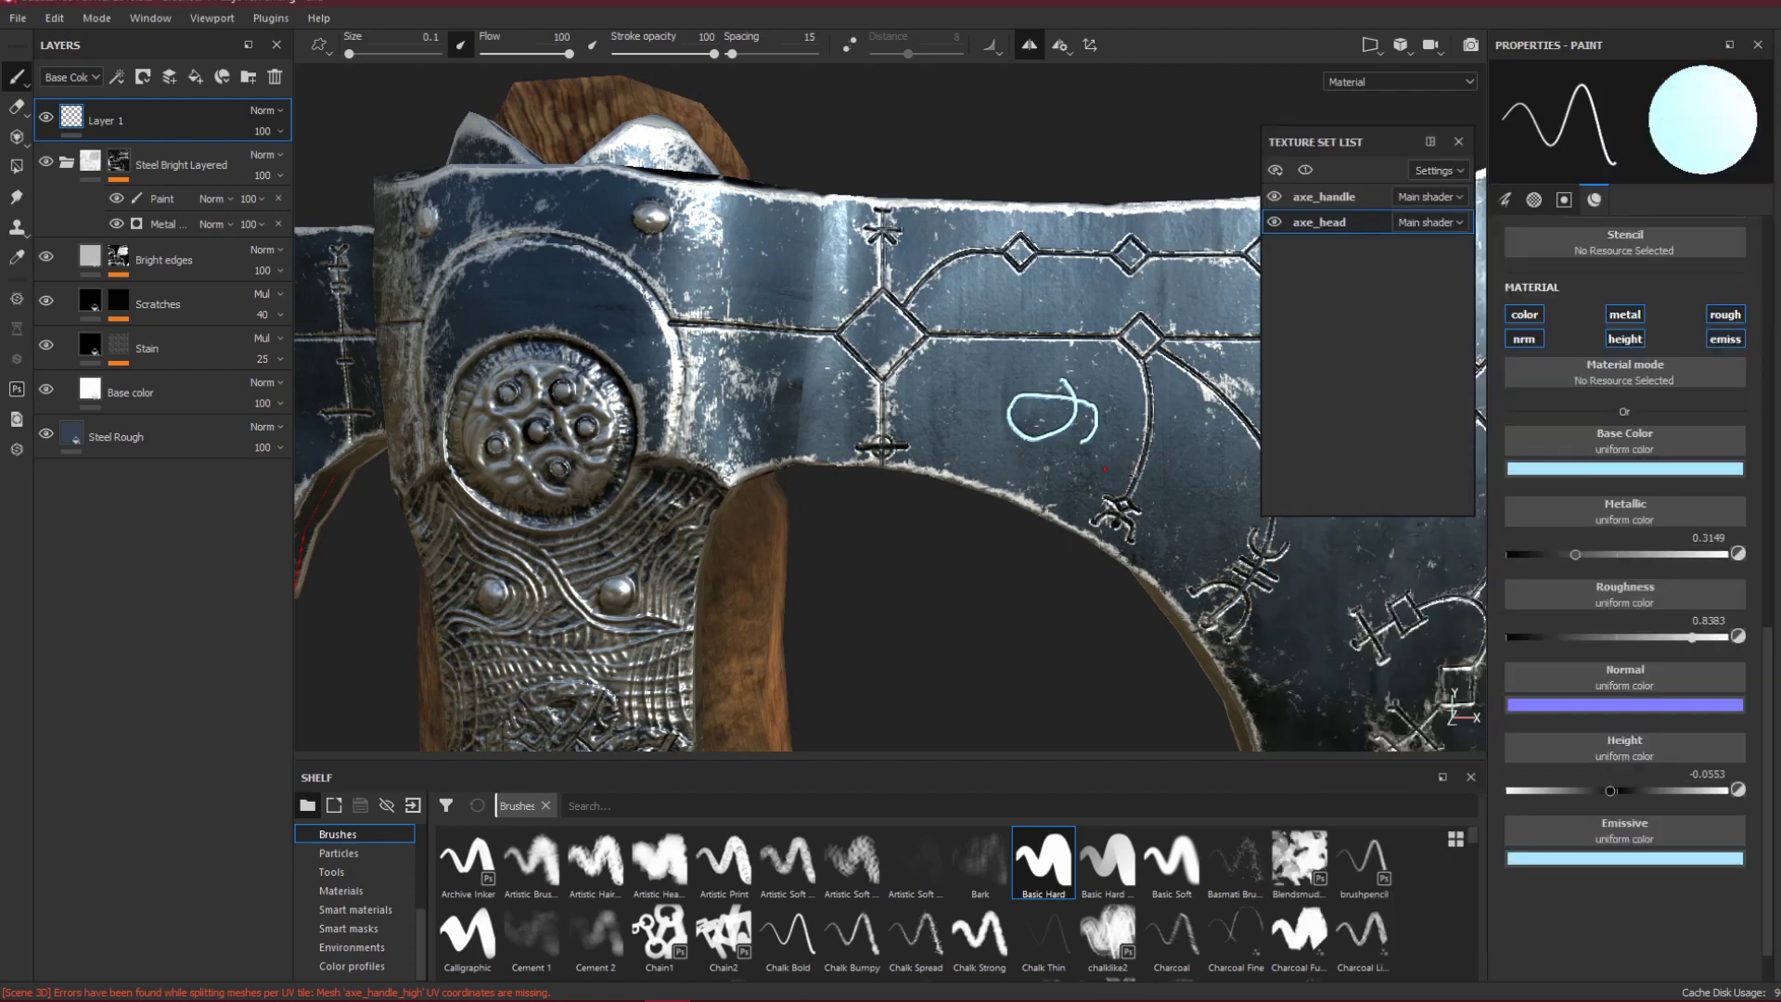
Test a thin emissive stroke on the blade, undo it, and set the brush's metallic value to 0.7106.
left_click_drag(1041, 494, 977, 448, "alt")
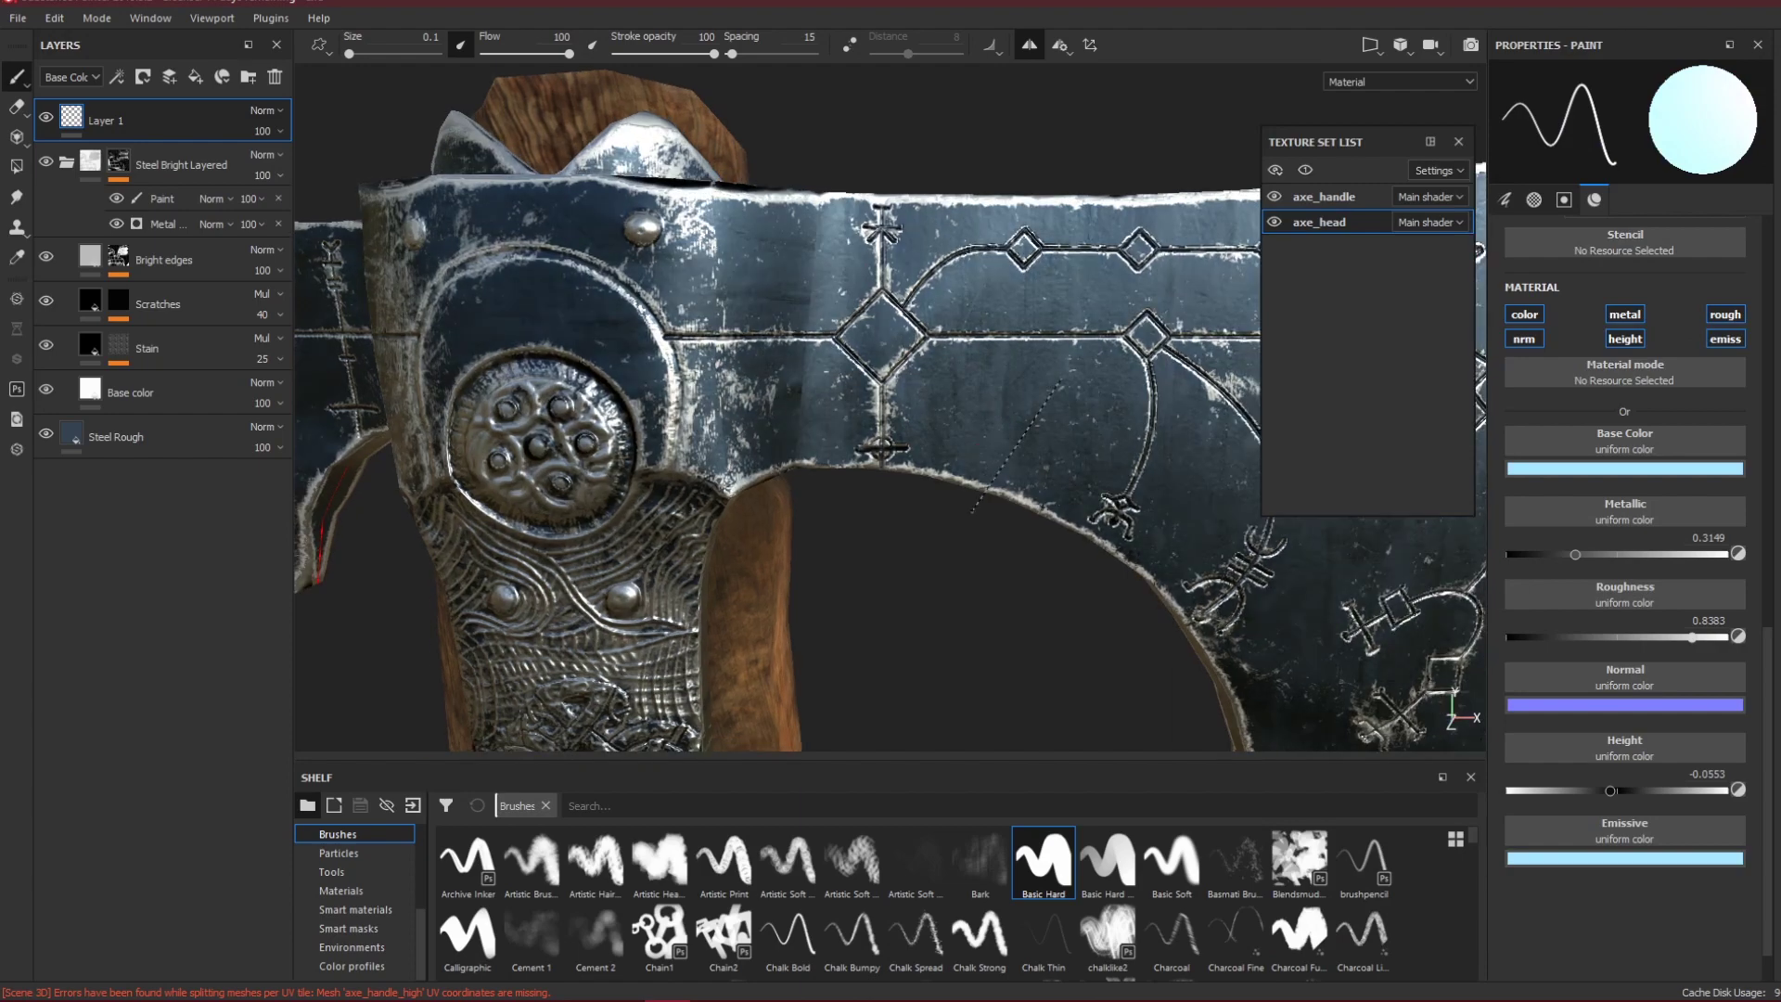
middle_click_drag(972, 512, 993, 532, "alt")
left_click_drag(934, 584, 953, 607, "alt")
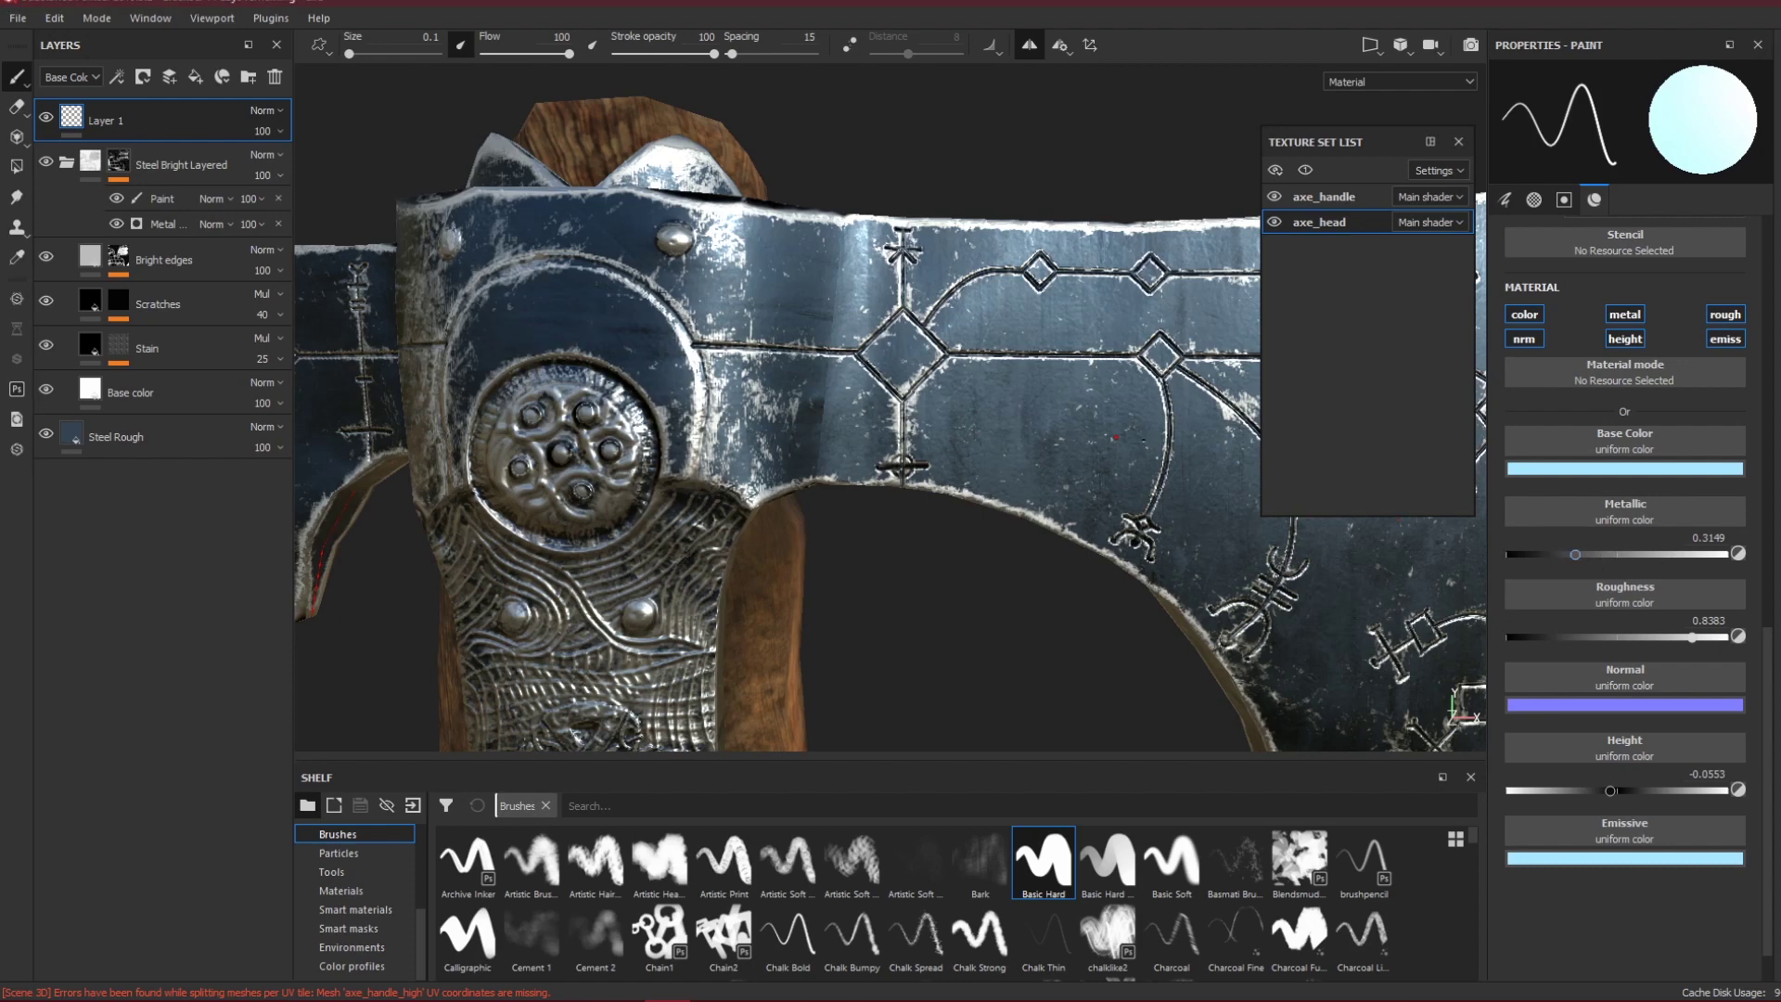
mouse_move(1119, 440)
left_mouse_down()
mouse_move(971, 456)
mouse_move(1071, 392)
left_mouse_up()
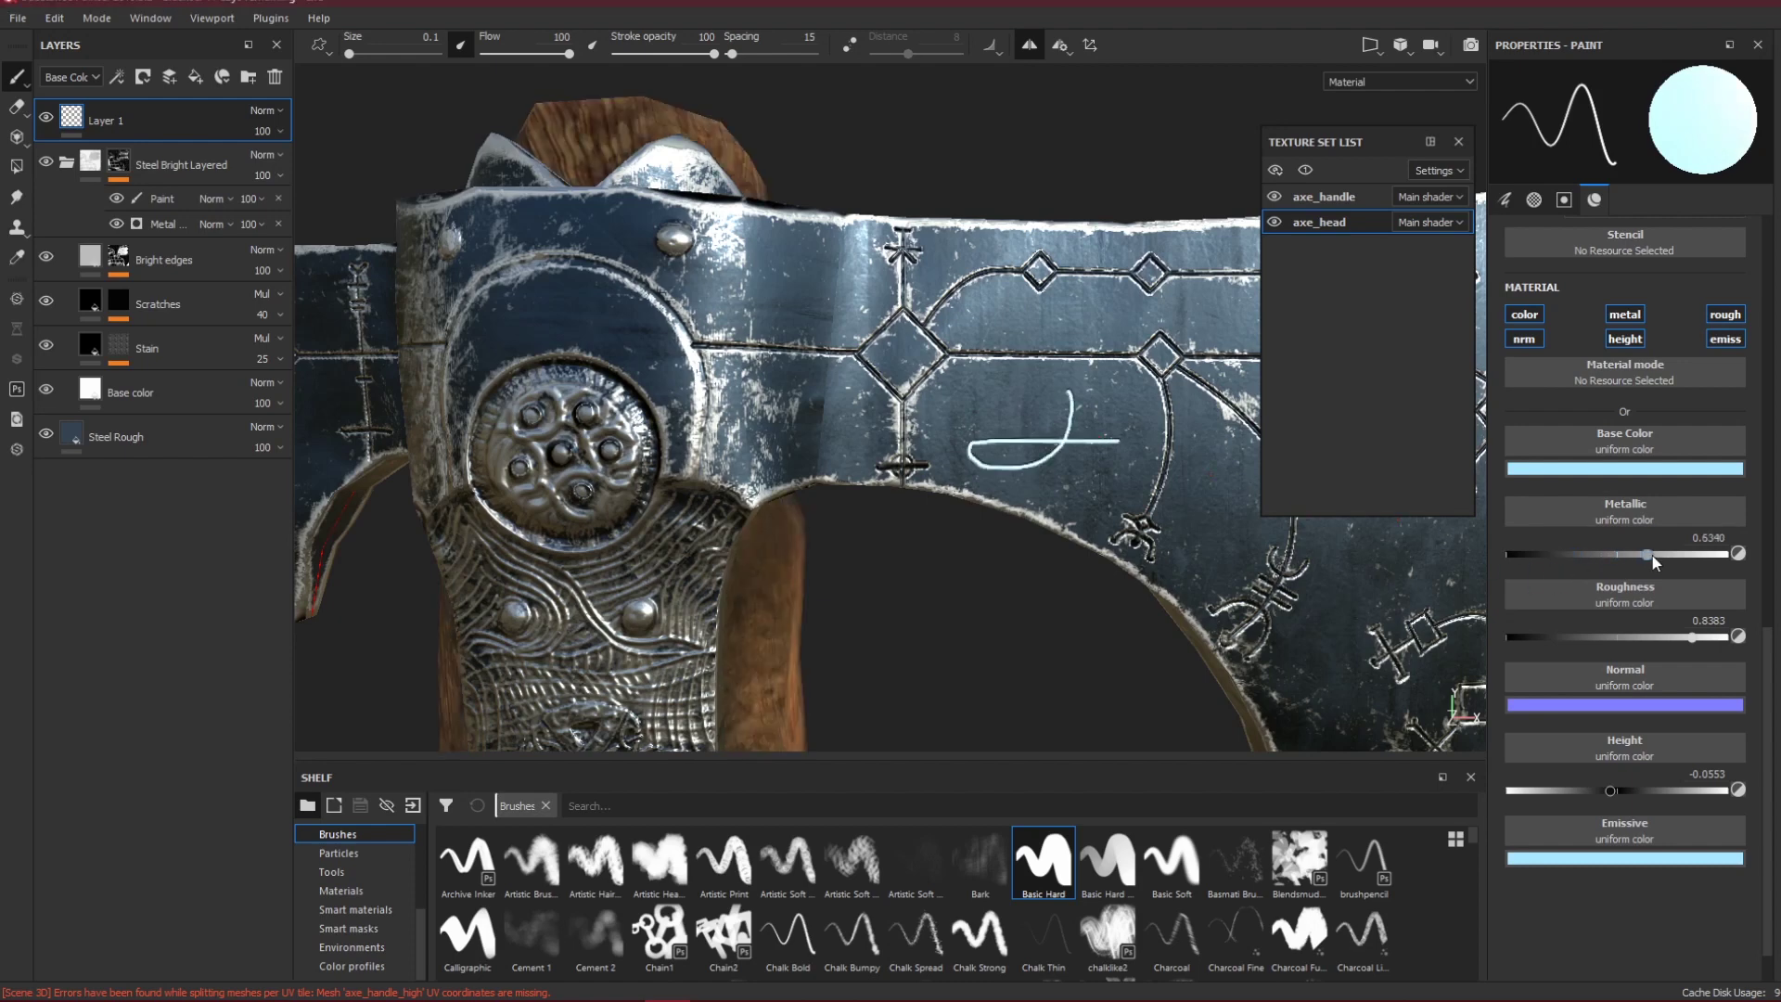
key("ctrl+z")
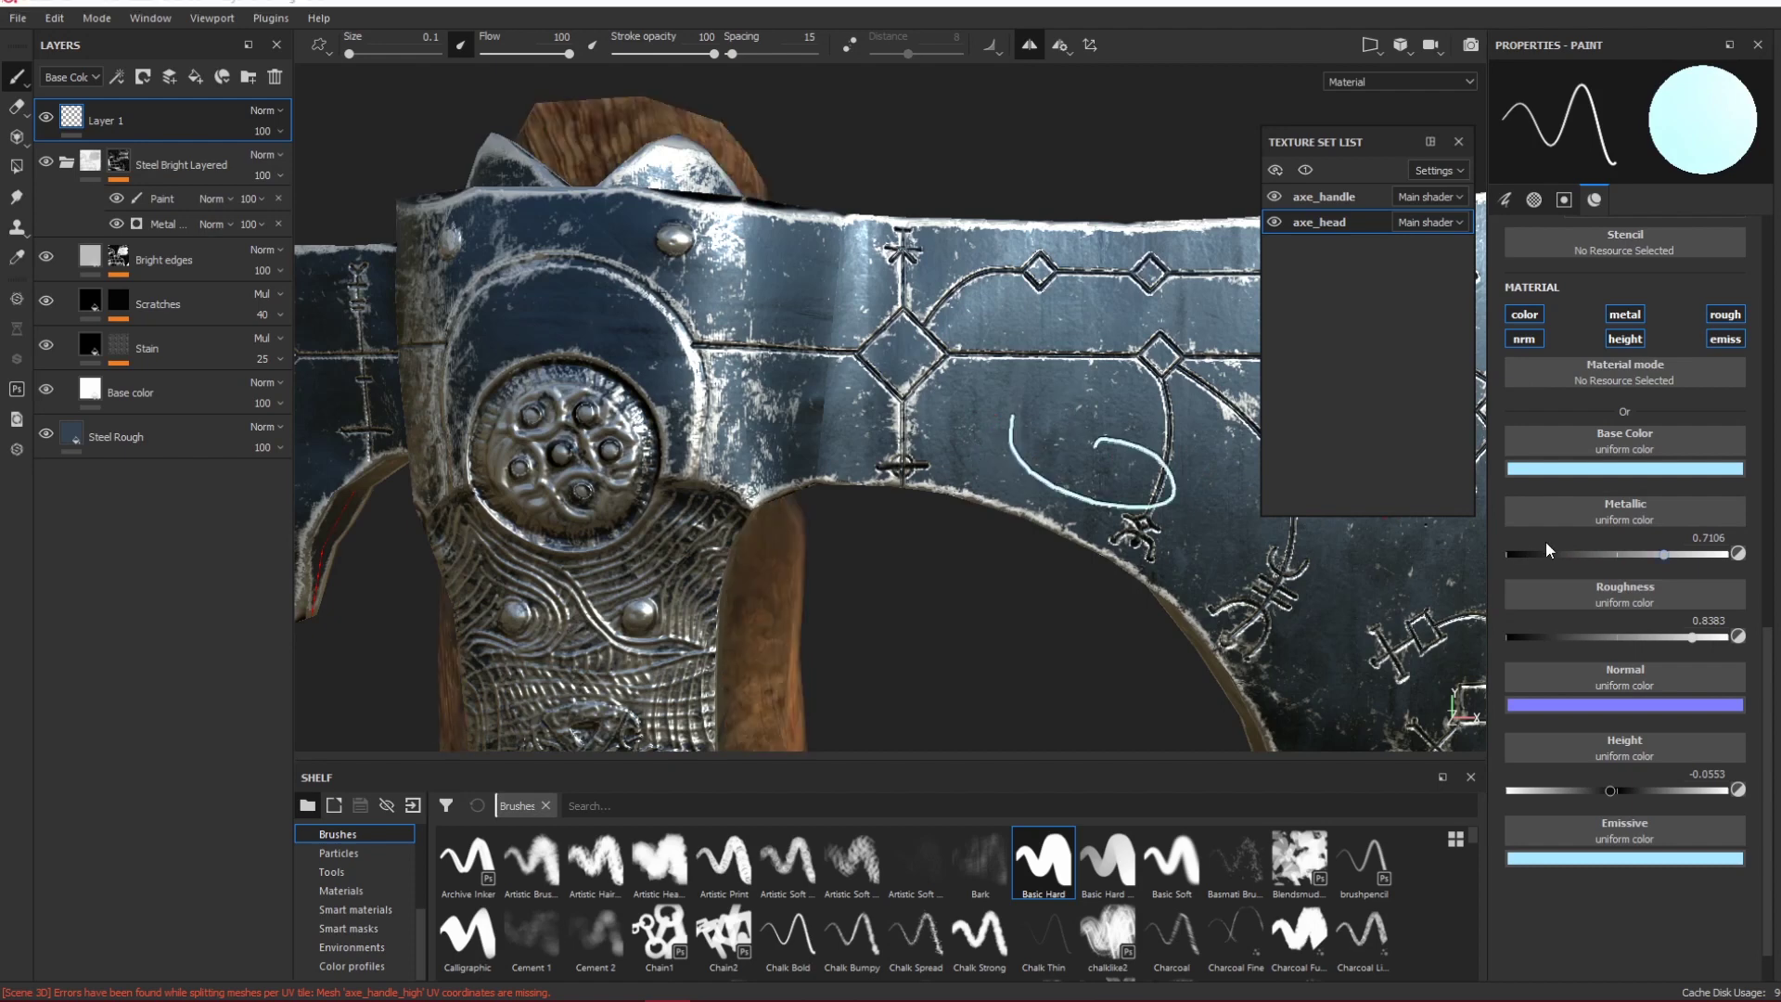
Set the brush's roughness to 0.1234 and metallic to 0.8468, testing curved strokes on the blade and undoing them.
left_click_drag(1639, 636, 1574, 638)
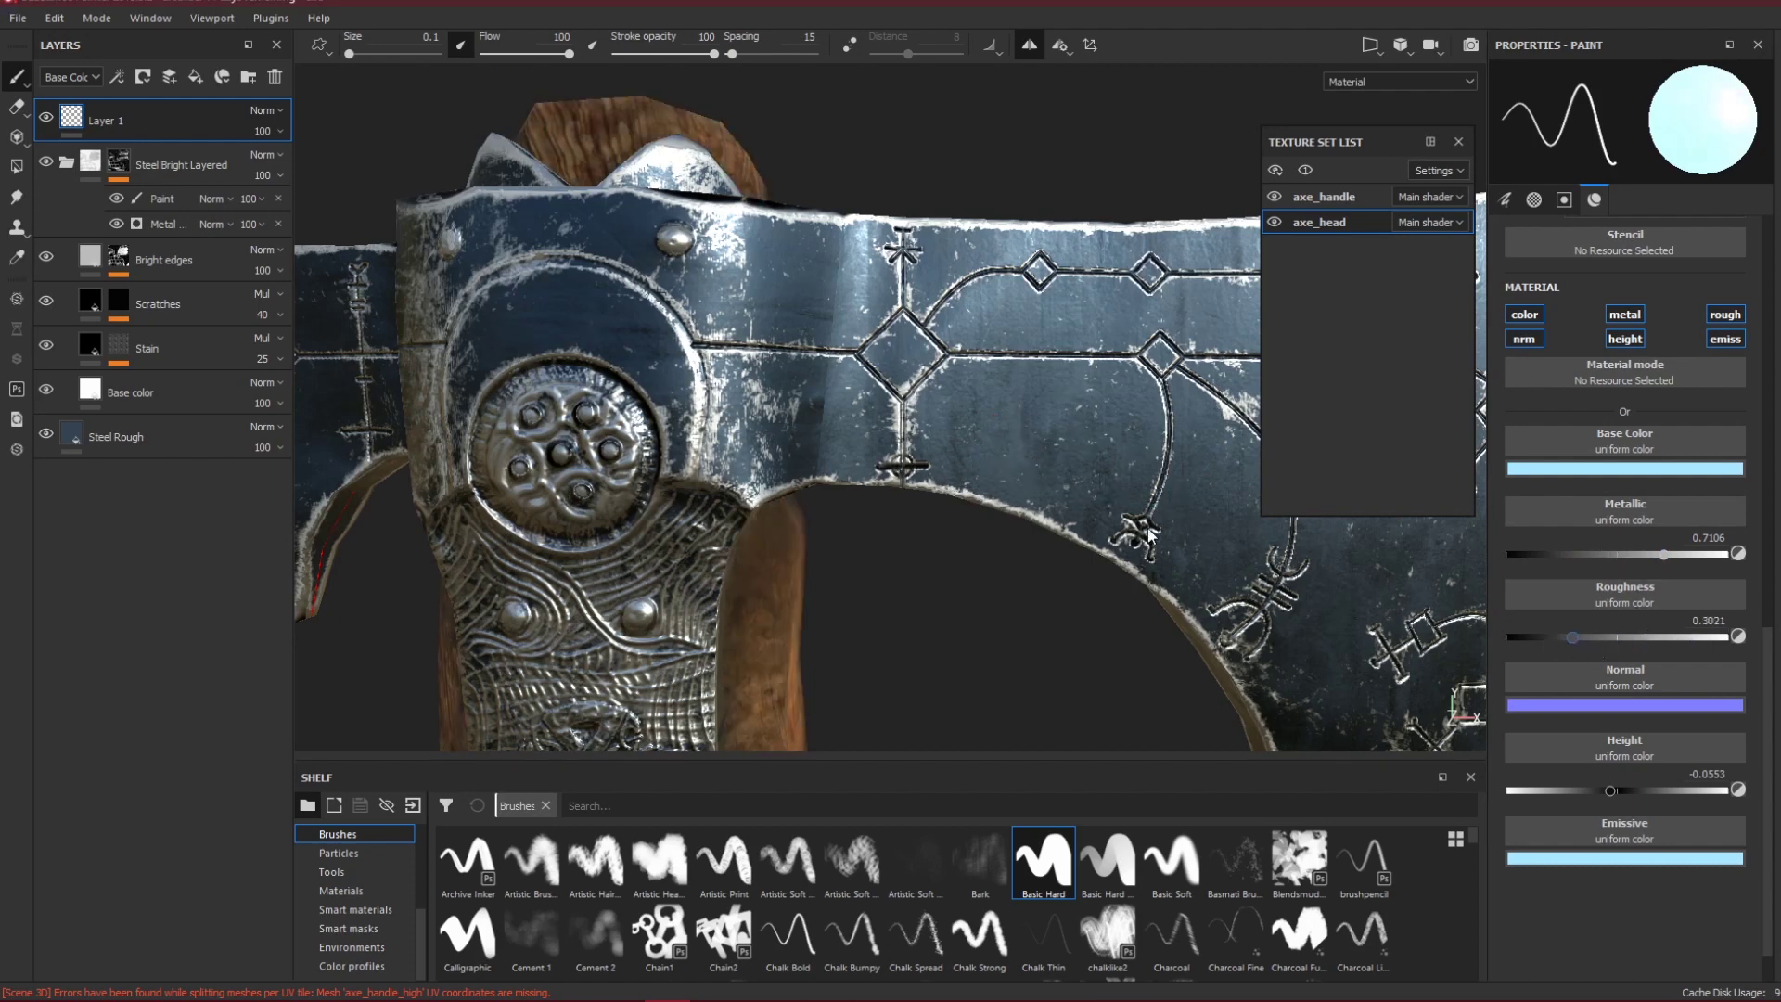
left_click_drag(1054, 429, 1172, 523)
key("ctrl+z")
mouse_move(983, 431)
left_mouse_down()
mouse_move(1021, 427)
mouse_move(982, 400)
mouse_move(1041, 416)
left_mouse_up()
key("ctrl+z")
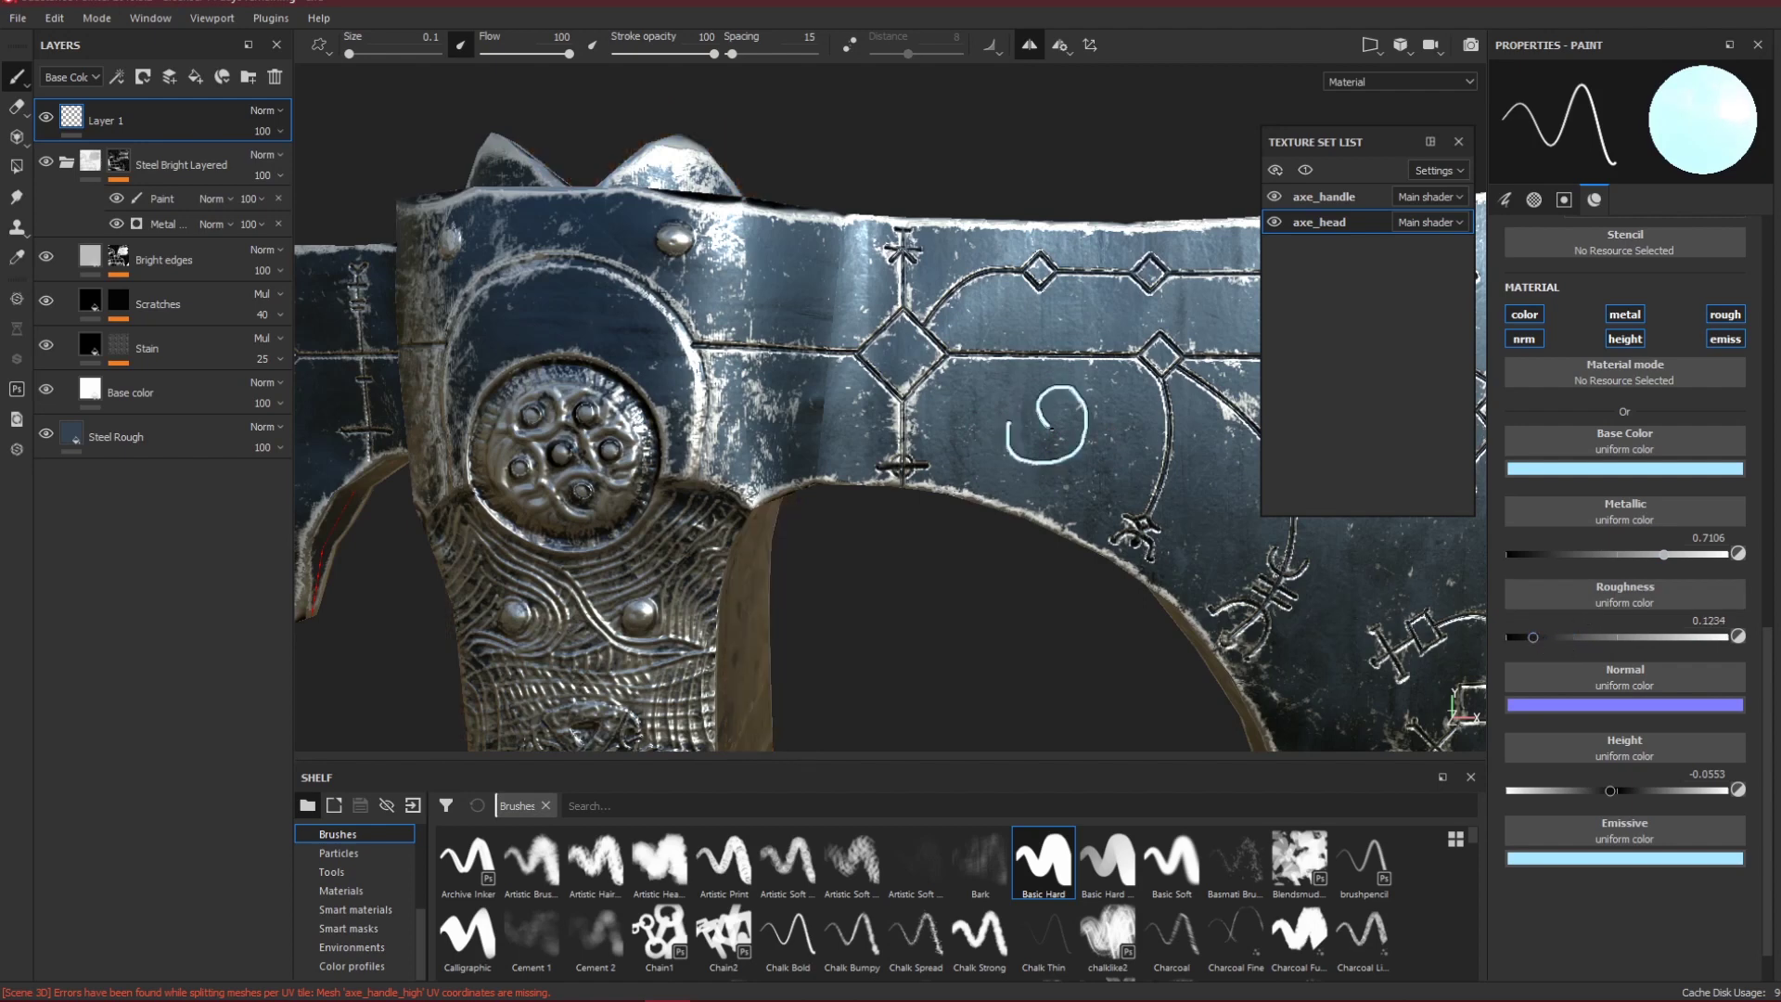
key("ctrl+z")
left_click_drag(1668, 553, 1697, 554)
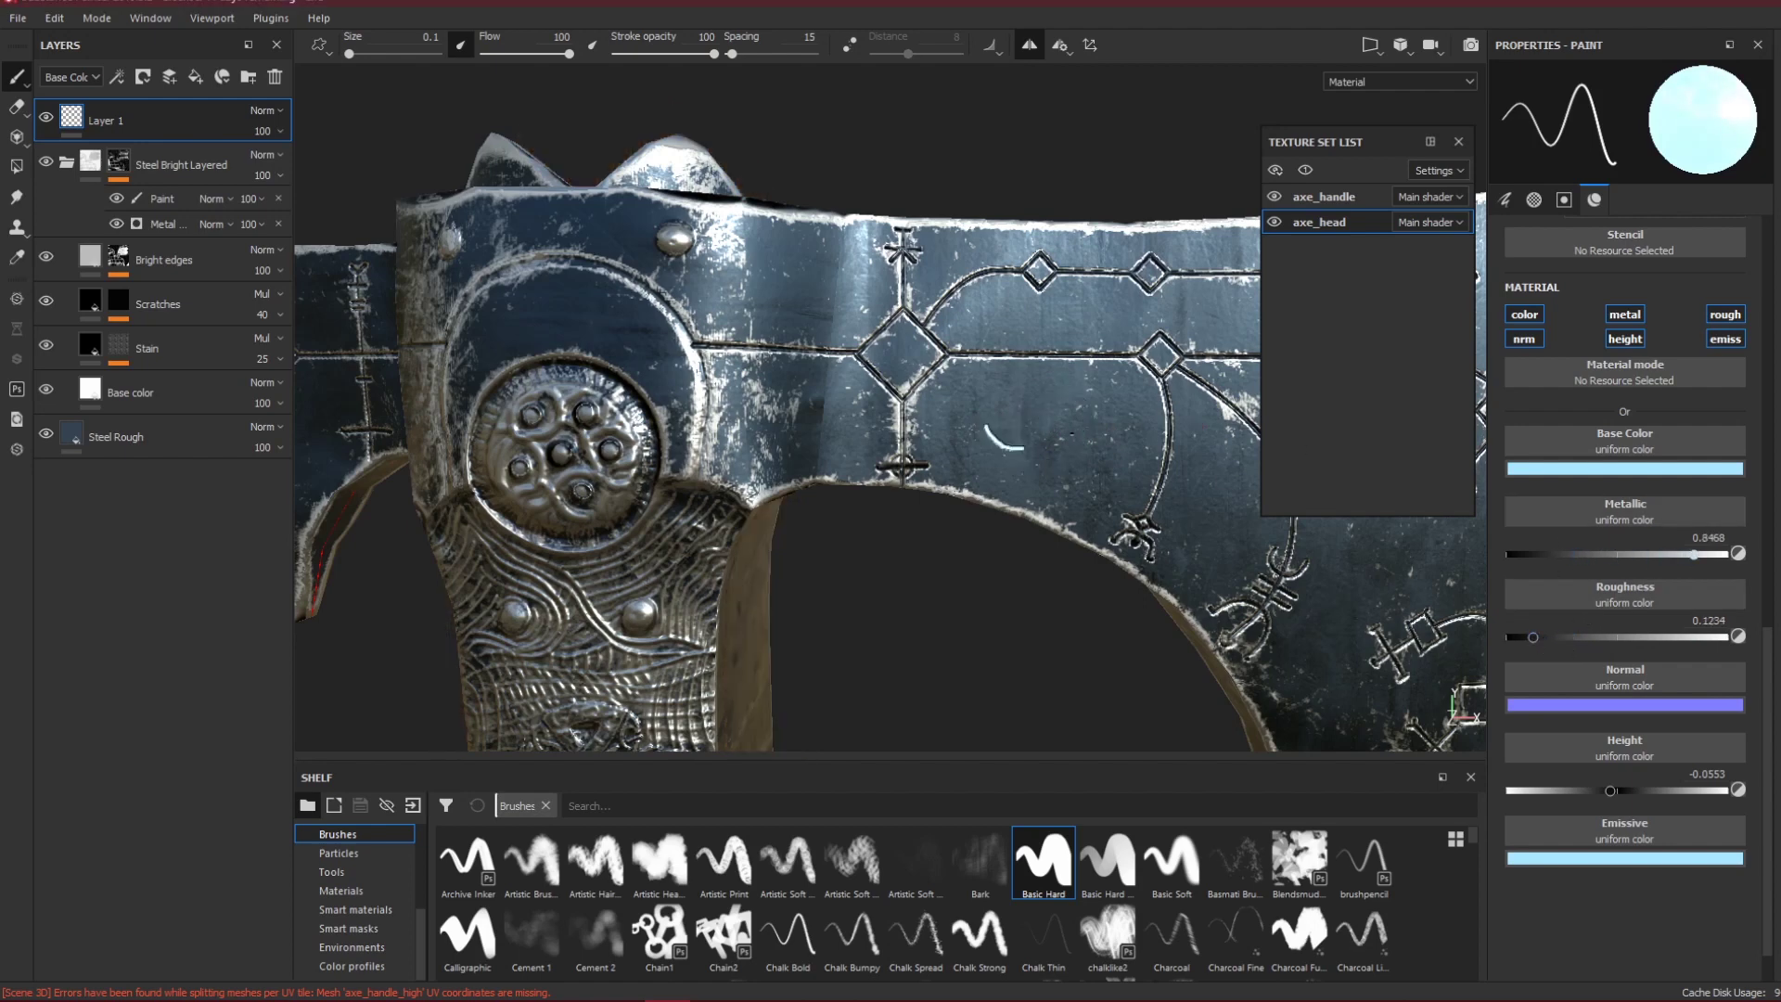
Try a metallic value of 0.1787 and a roughness of 0.9362 on the brush with test strokes on the blade, undoing each stroke.
mouse_move(1030, 436)
left_mouse_down()
mouse_move(1094, 390)
mouse_move(1067, 413)
left_mouse_up()
key("ctrl+z")
left_click(1545, 553)
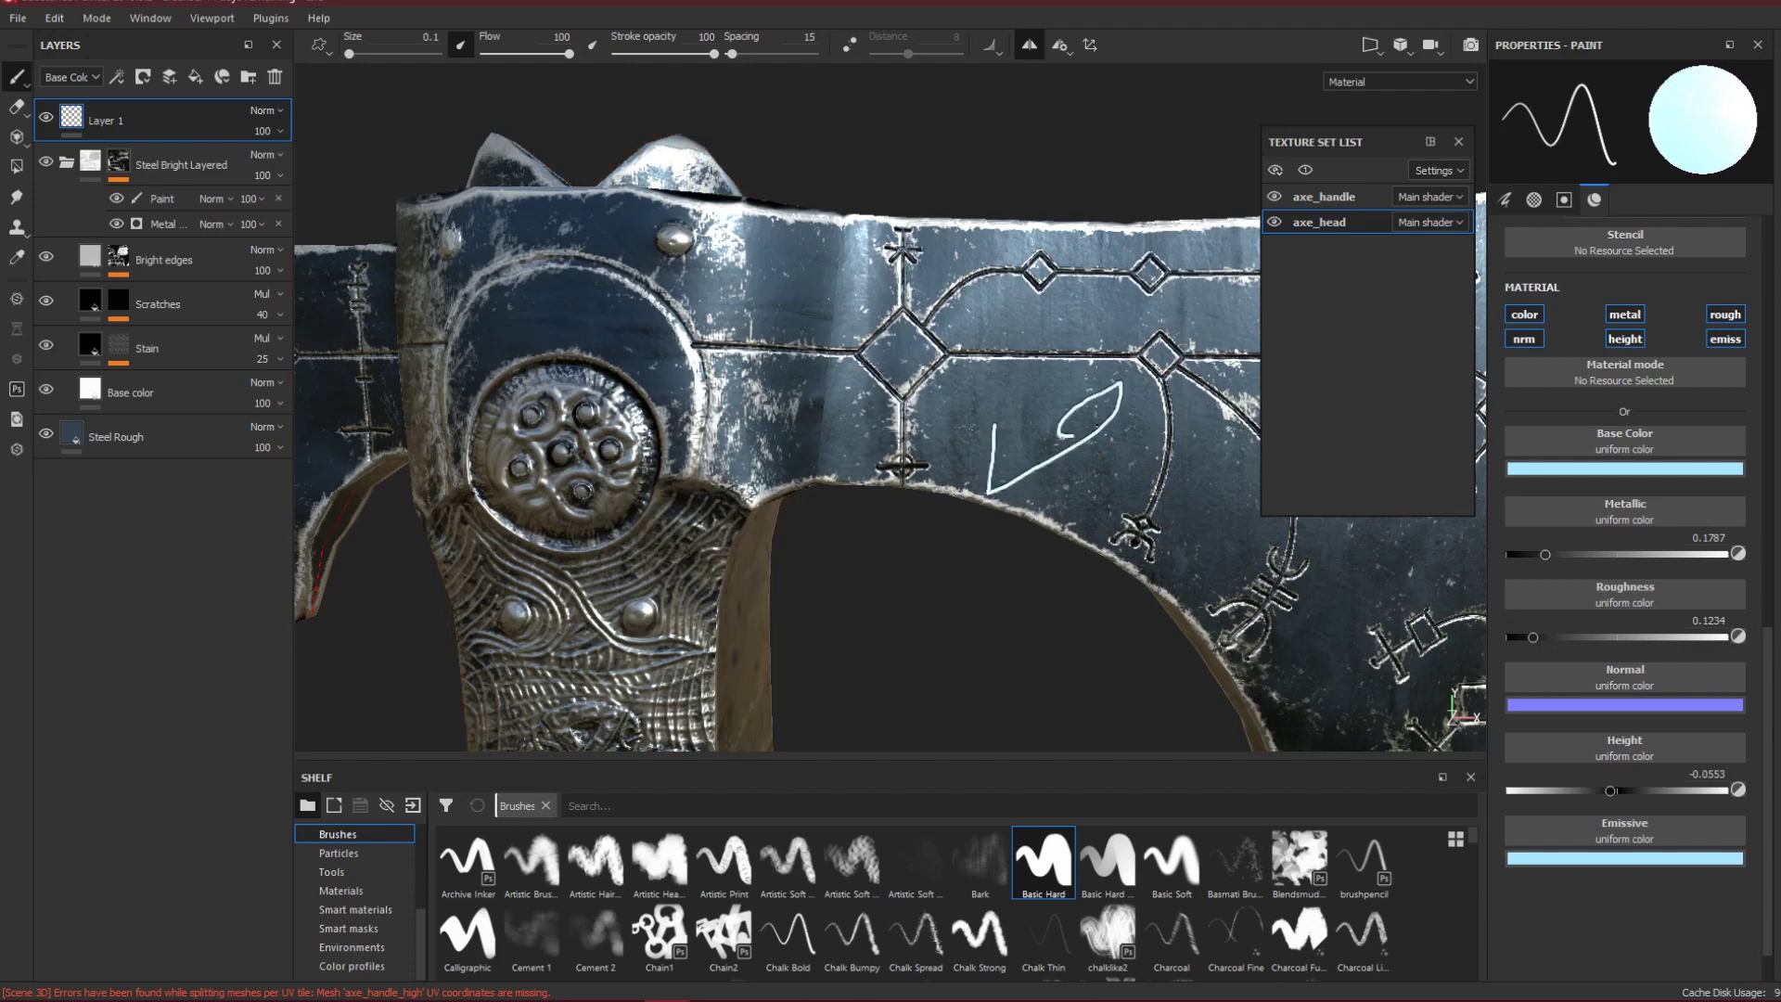
scroll(1038, 408, "up", 6)
key("ctrl+z")
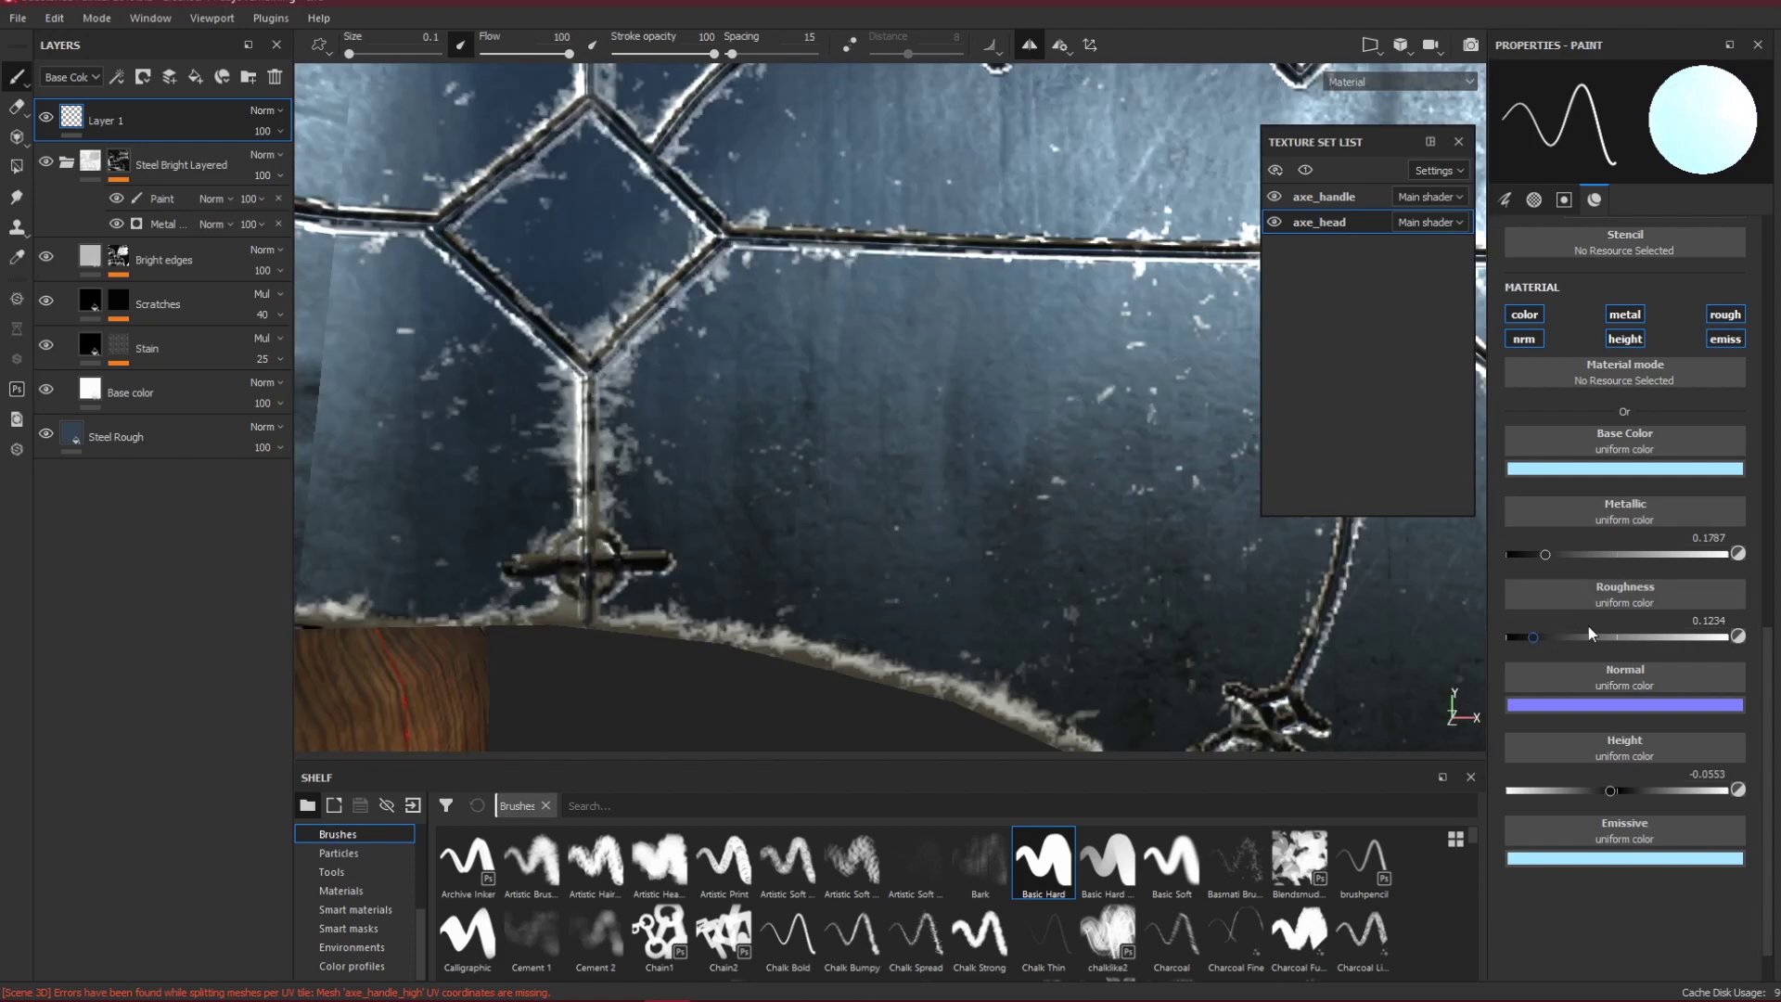
left_click_drag(1654, 639, 1714, 638)
mouse_move(1155, 536)
left_mouse_down()
mouse_move(913, 431)
mouse_move(1009, 399)
left_mouse_up()
key("ctrl+z")
Try a negative brush height and then a height of 0.7106 with test strokes on the blade, undoing each stroke.
left_click_drag(1571, 790, 1599, 790)
mouse_move(816, 285)
left_mouse_down()
mouse_move(701, 399)
mouse_move(1026, 428)
mouse_move(1029, 500)
left_mouse_up()
key("ctrl+z")
left_click(1696, 794)
mouse_move(835, 589)
left_mouse_down()
mouse_move(1002, 389)
mouse_move(807, 315)
left_mouse_up()
key("ctrl+z")
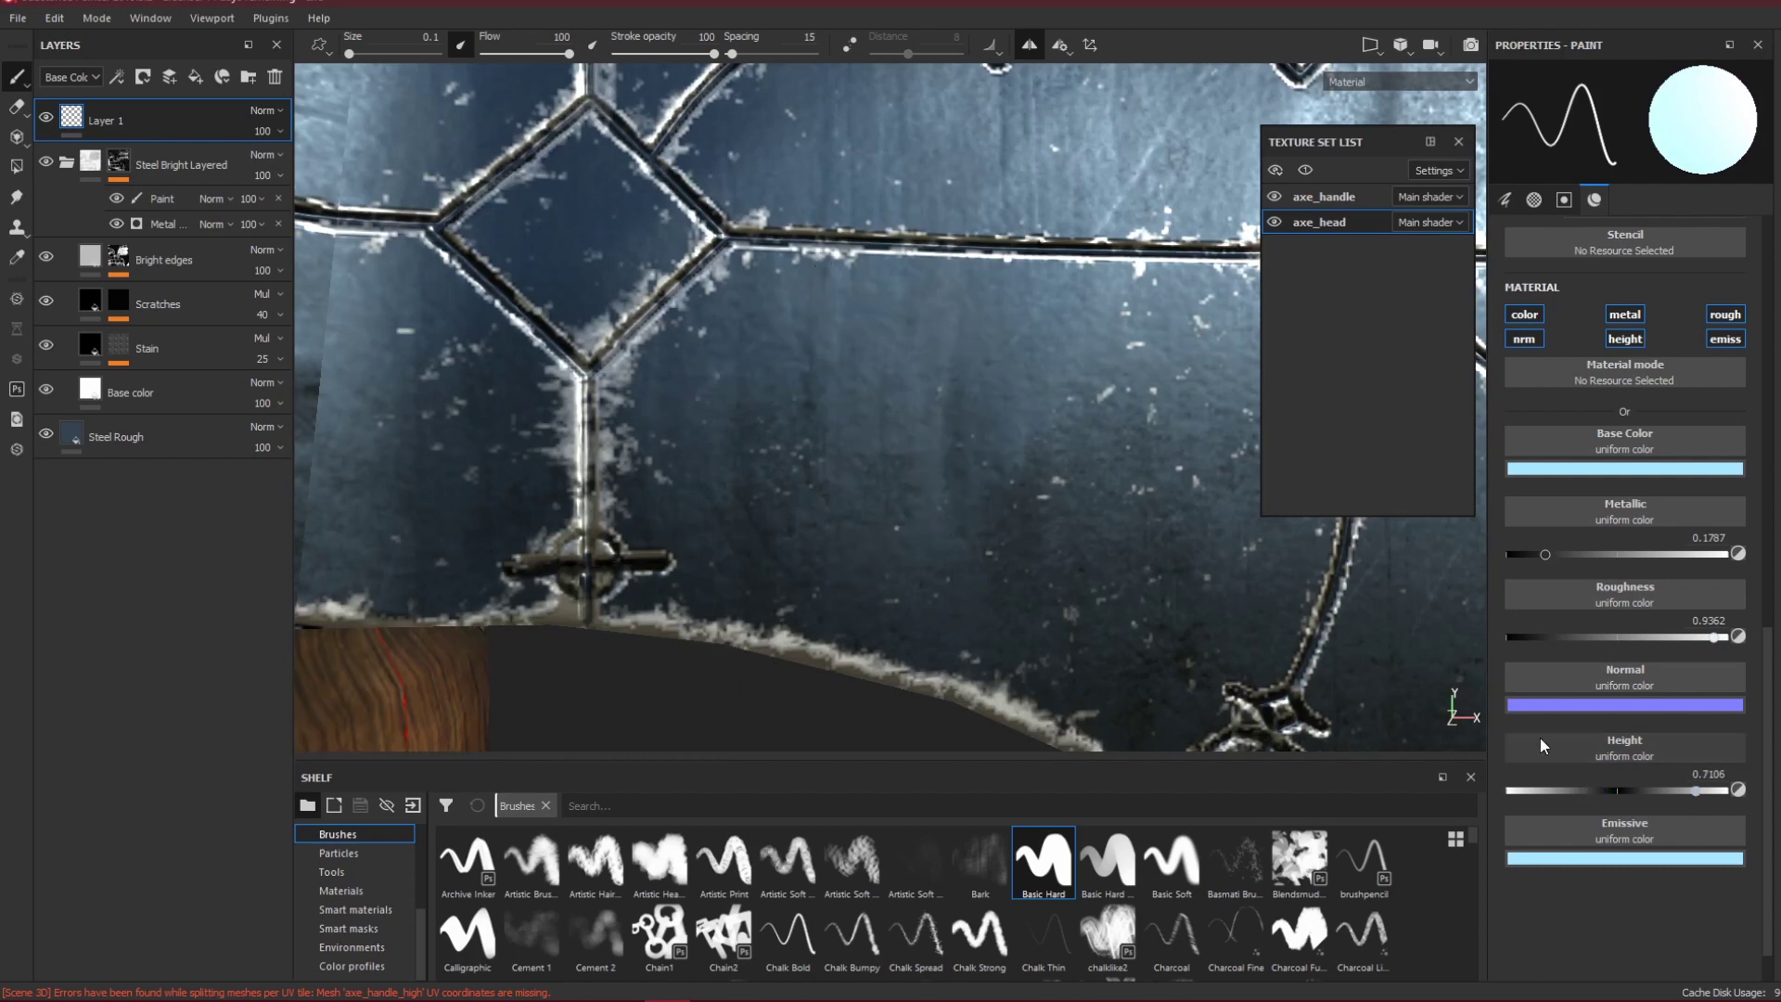
Set the brush's height to -0.2085, test a stroke along the horizontal engraving and undo it.
left_click_drag(1588, 790, 1593, 790)
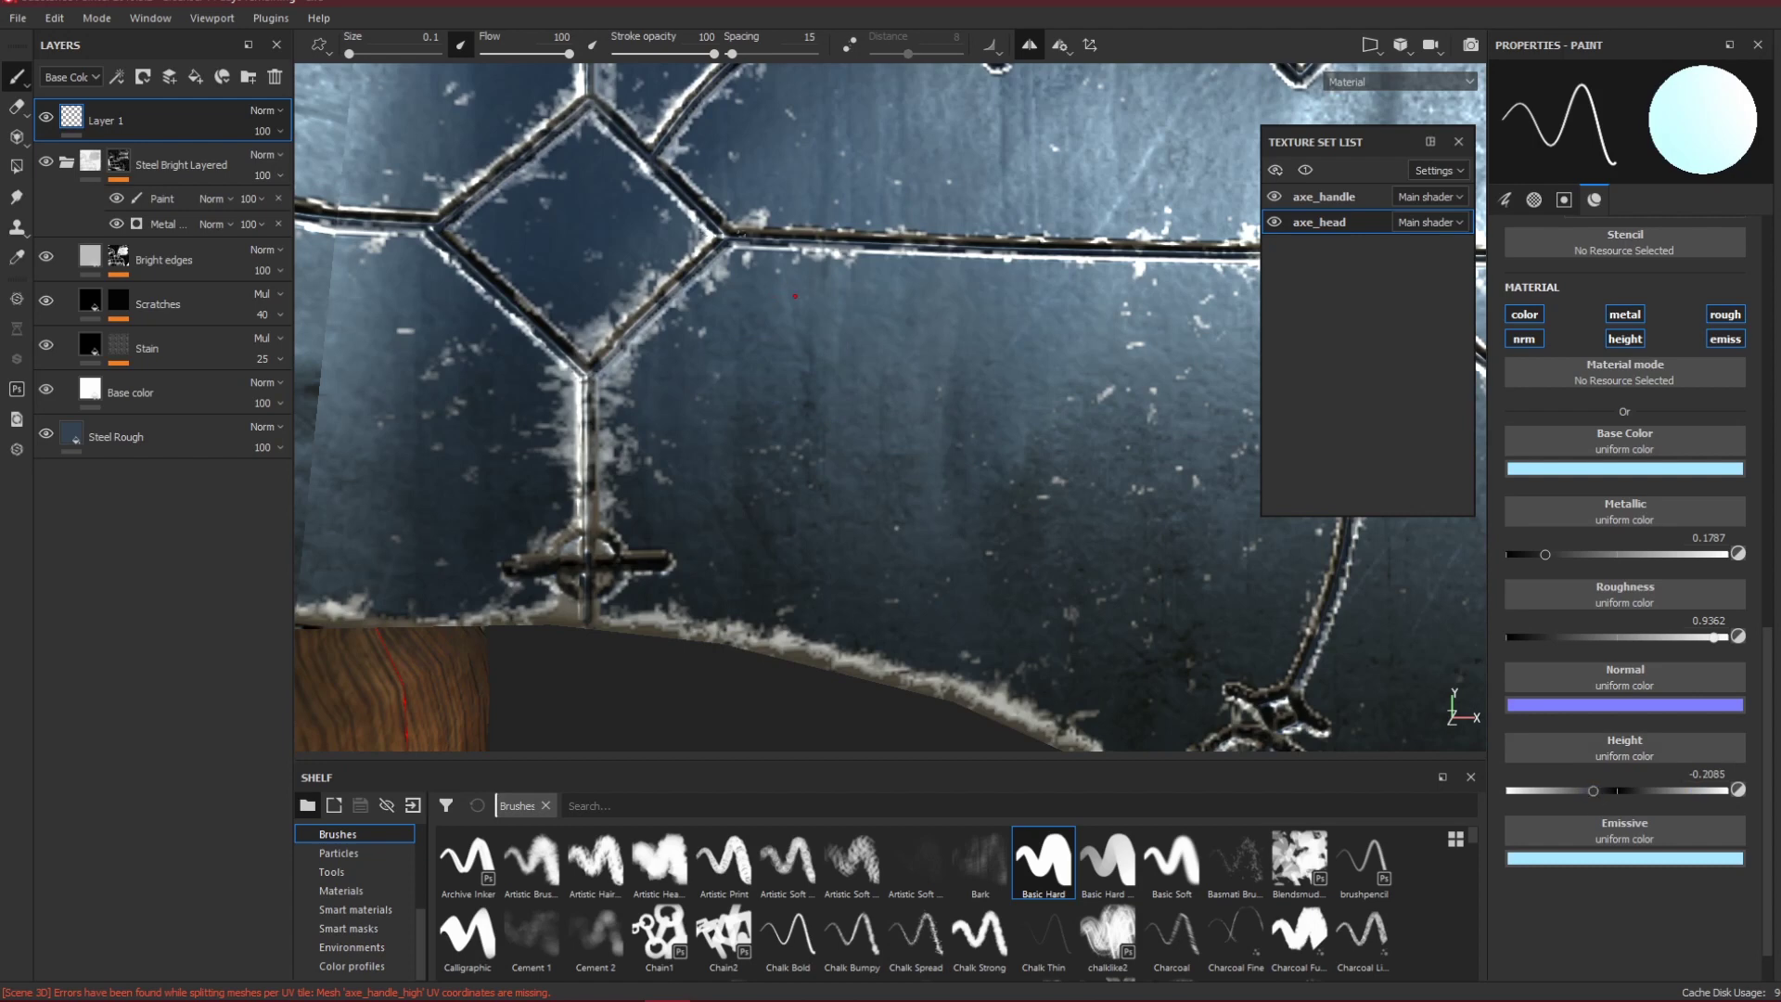
left_click_drag(742, 239, 1033, 243)
key("ctrl+z")
scroll(1018, 506, "down", 10)
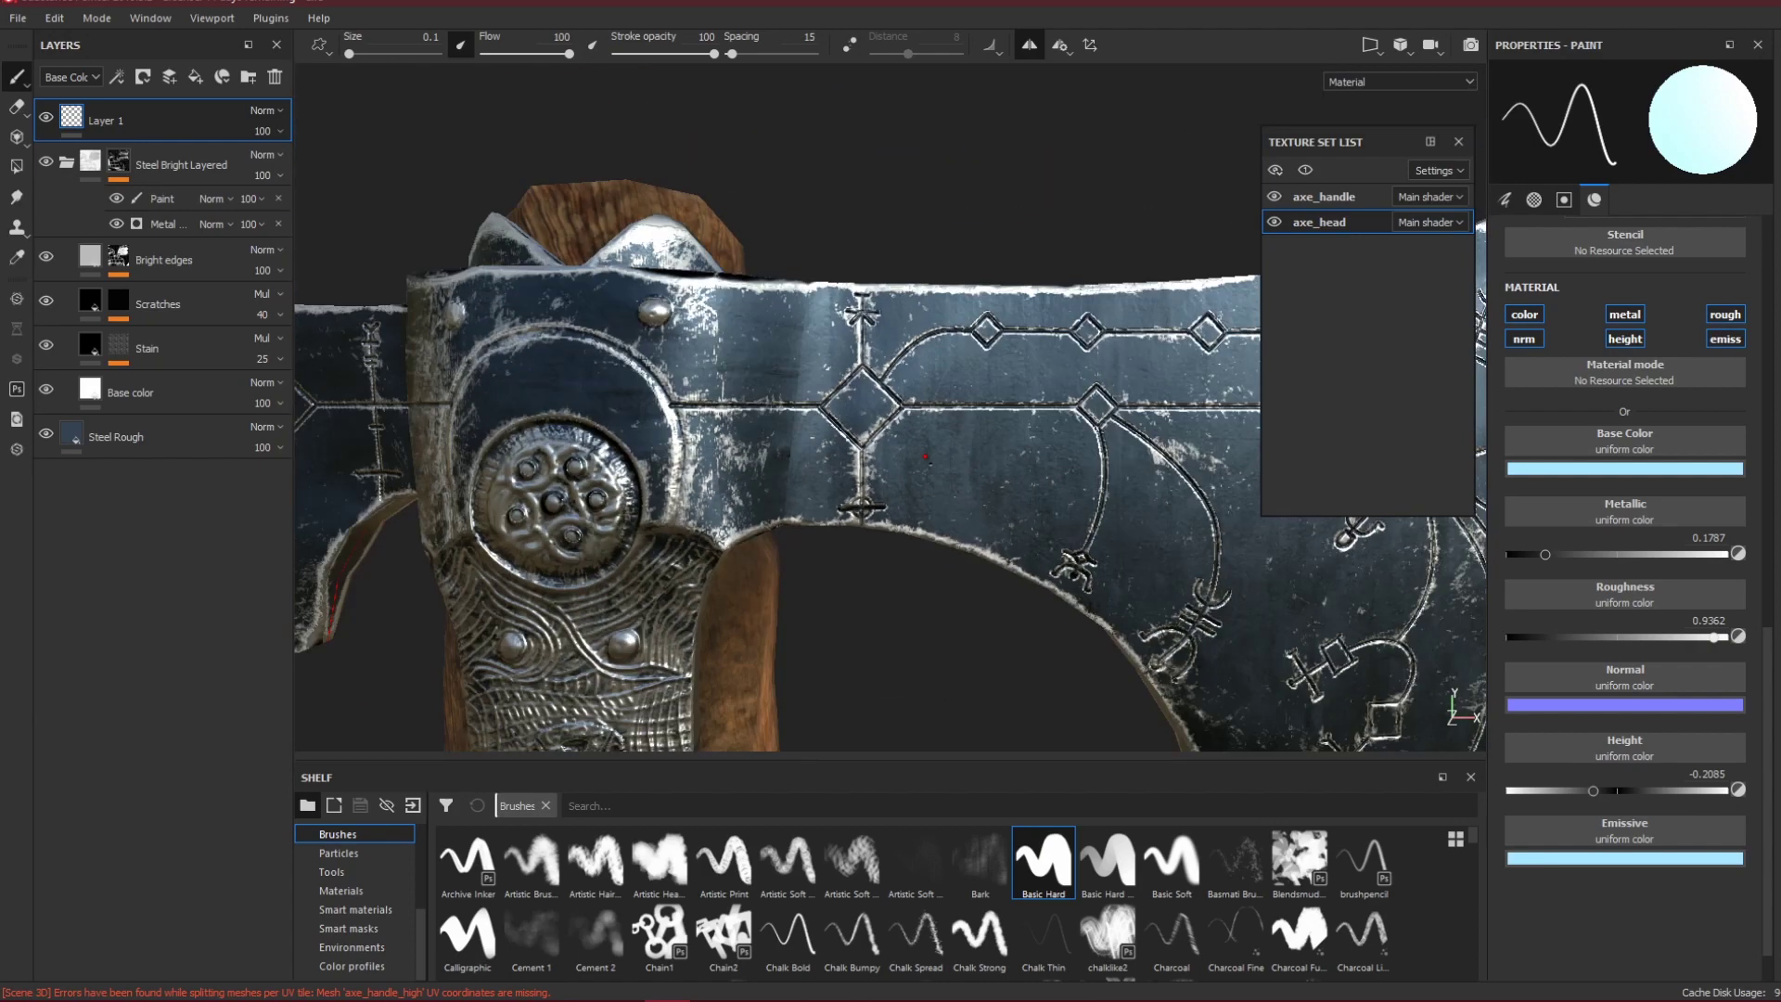
Bring the smaller blade's diamond engraving into view and set the brush's roughness to 0.1064.
right_click_drag(990, 480, 949, 486, "shift")
middle_click_drag(730, 430, 1182, 404, "alt")
scroll(927, 417, "up", 8)
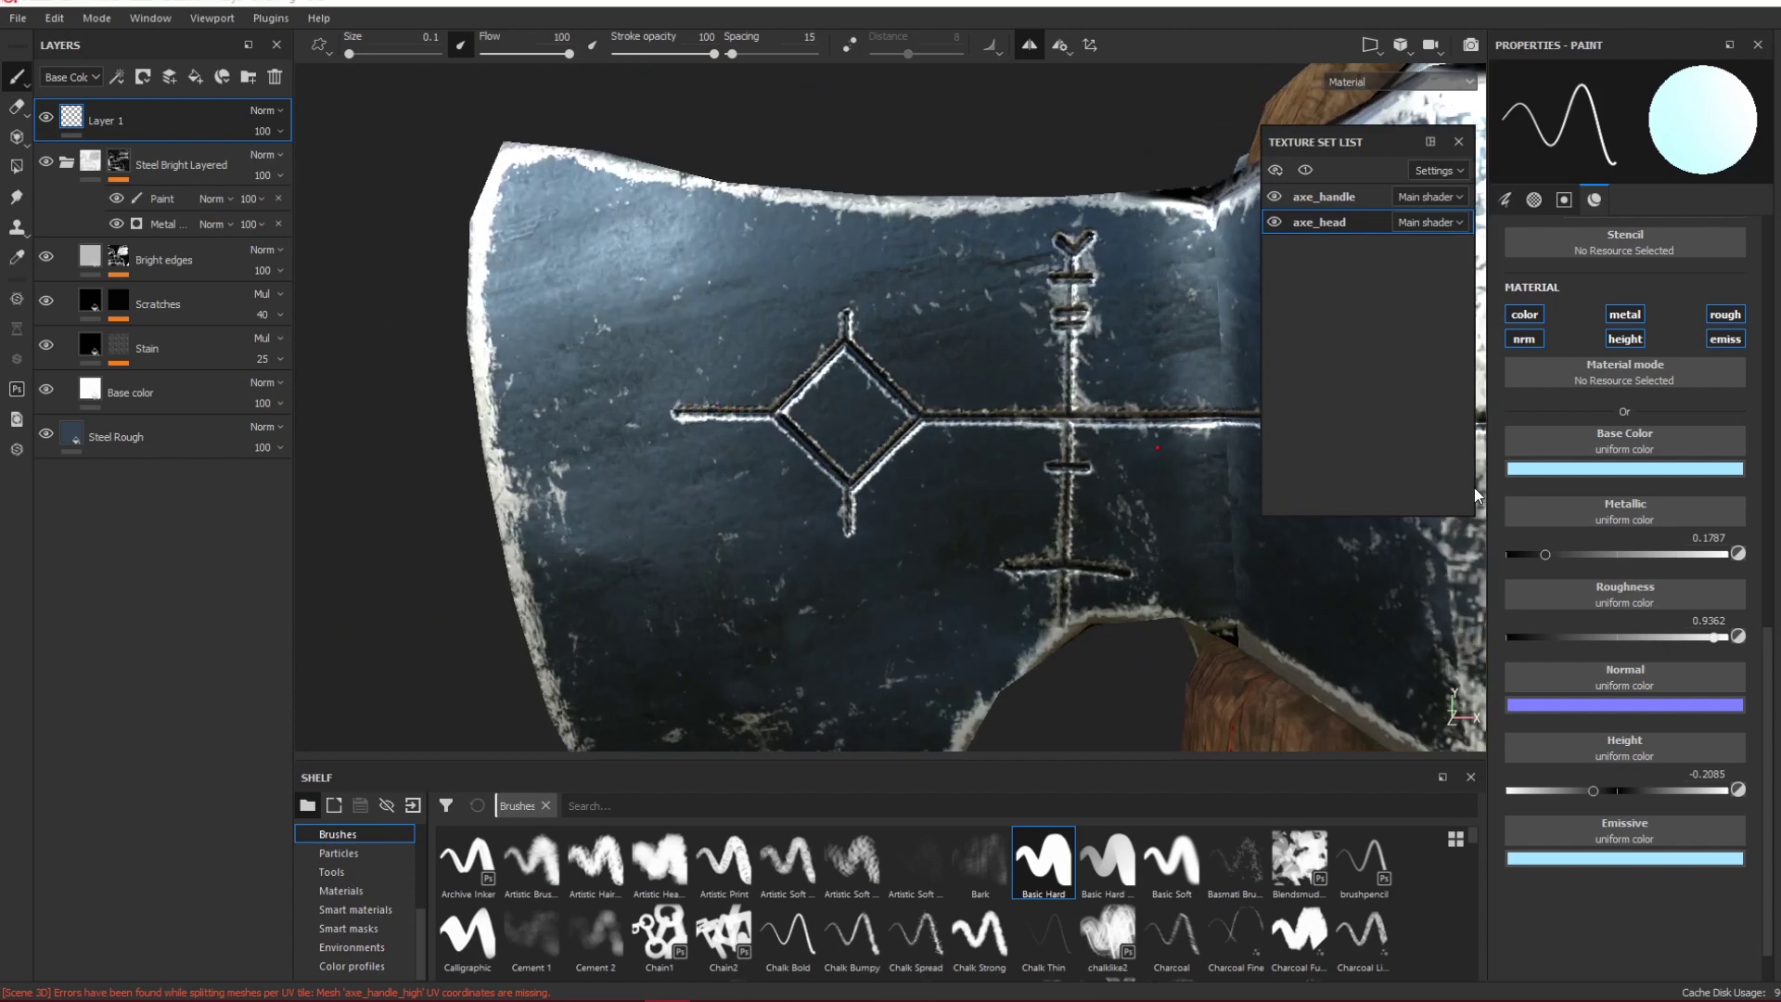
left_click_drag(1612, 636, 1532, 636)
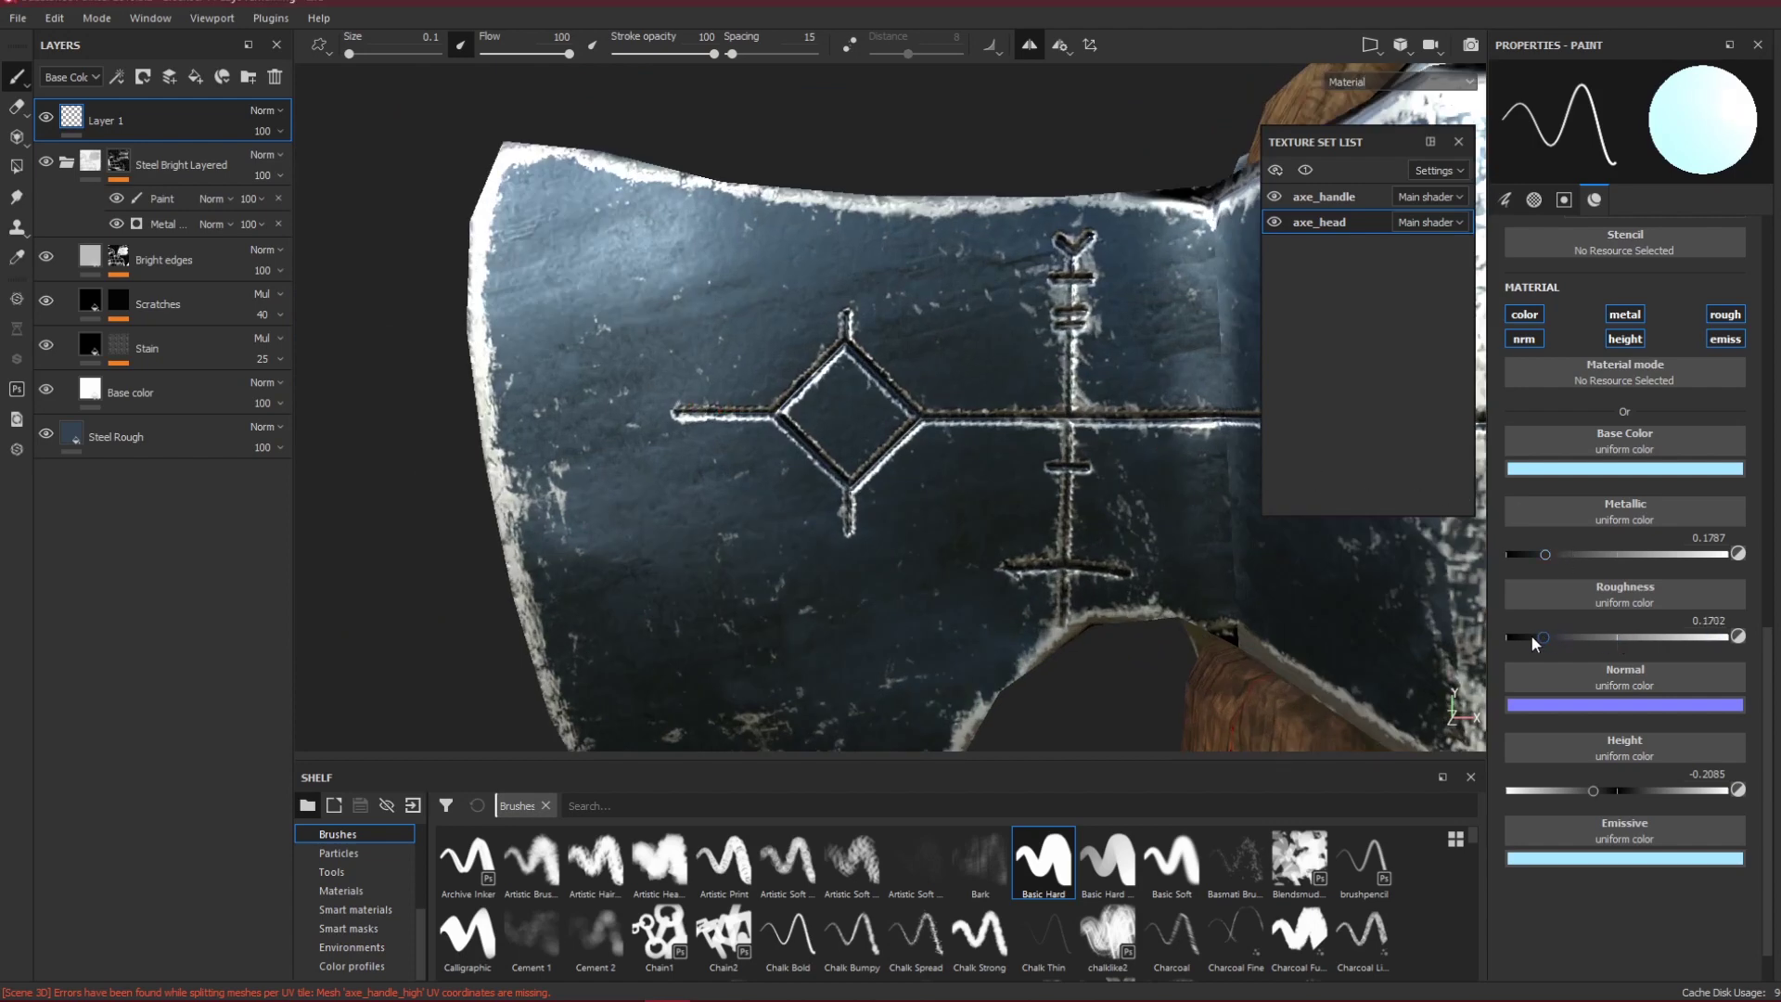
Test different metallic values with strokes on the smaller blade, undo the strokes, and set the brush's metallic value to 0.9191.
left_click_drag(1545, 554, 1678, 555)
mouse_move(743, 510)
left_mouse_down()
mouse_move(851, 494)
mouse_move(806, 368)
left_mouse_up()
key("ctrl+z")
left_click_drag(1585, 551, 1527, 553)
mouse_move(528, 531)
left_mouse_down()
mouse_move(723, 368)
mouse_move(765, 414)
left_mouse_up()
key("ctrl+z")
left_click_drag(1593, 555, 1711, 555)
left_click_drag(745, 436, 809, 650)
key("ctrl+z")
Paint straight glowing lines along the diamond engraving's outer horizontal stub, its upper outer side and its top stub.
key("shift")
left_click(787, 413, "shift")
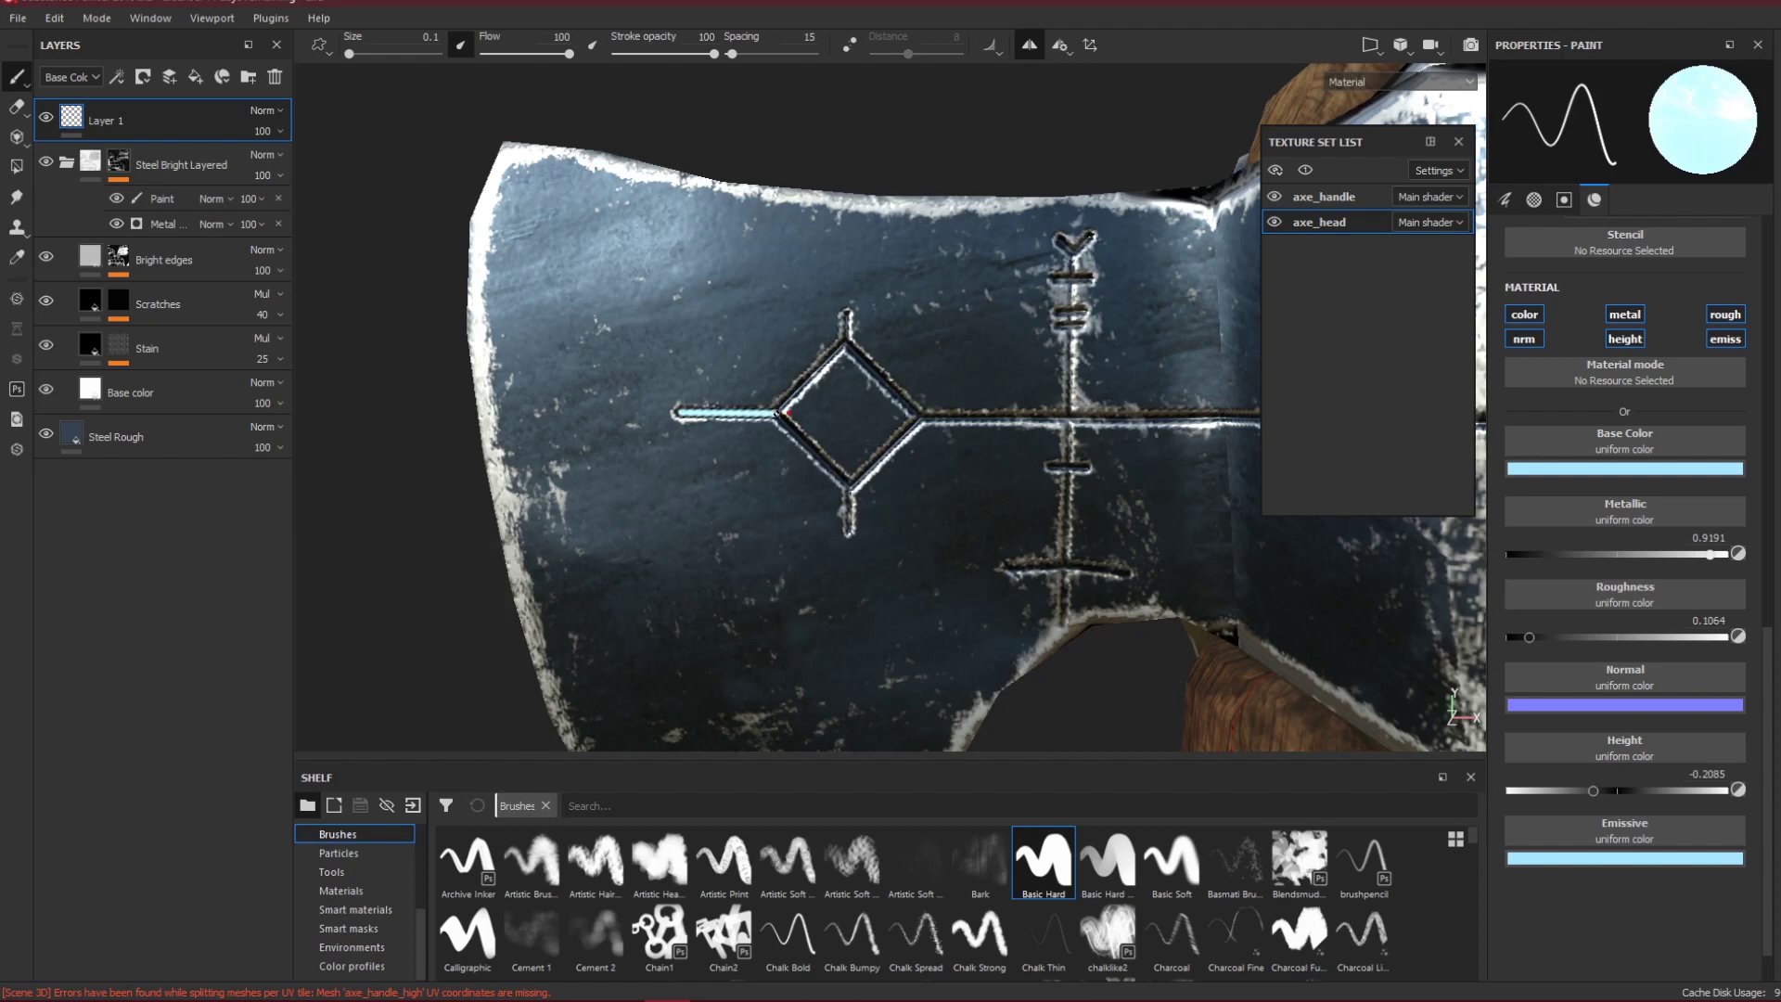
key("shift")
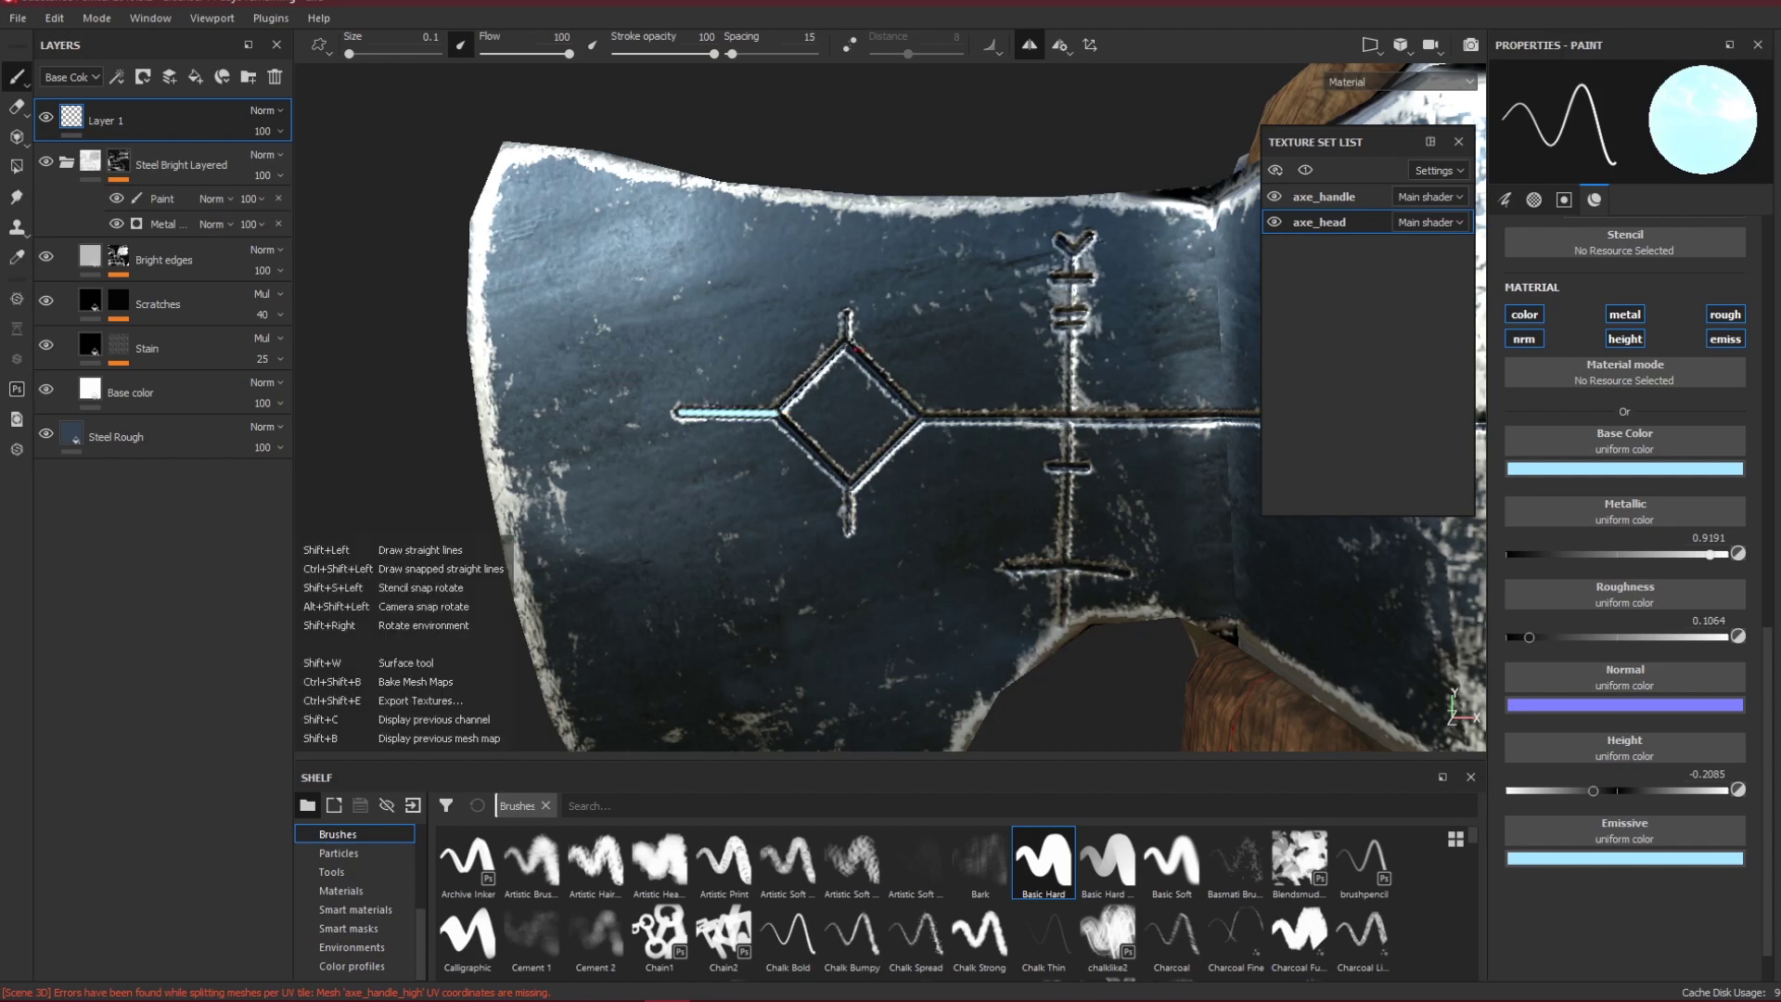
left_click(847, 345, "shift")
key("shift")
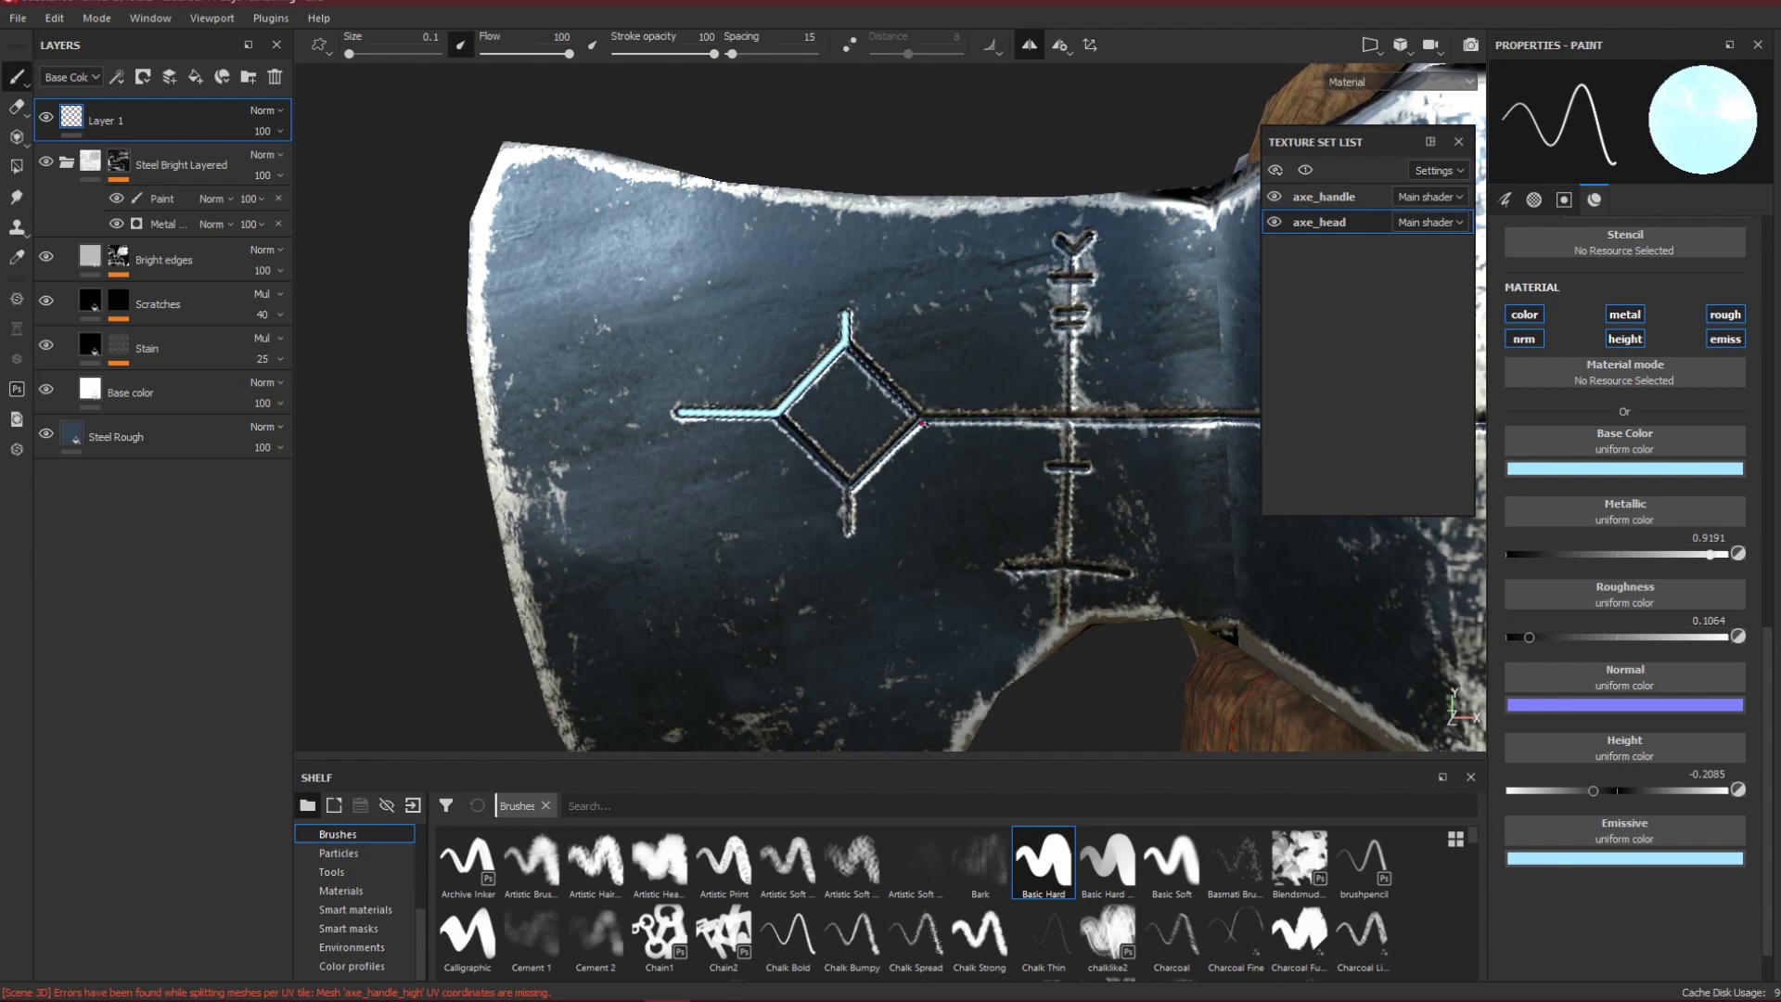
Paint straight glowing lines over the diamond's three remaining sides and its bottom stub.
key("shift")
left_click(923, 419, "shift")
left_click(851, 486, "shift")
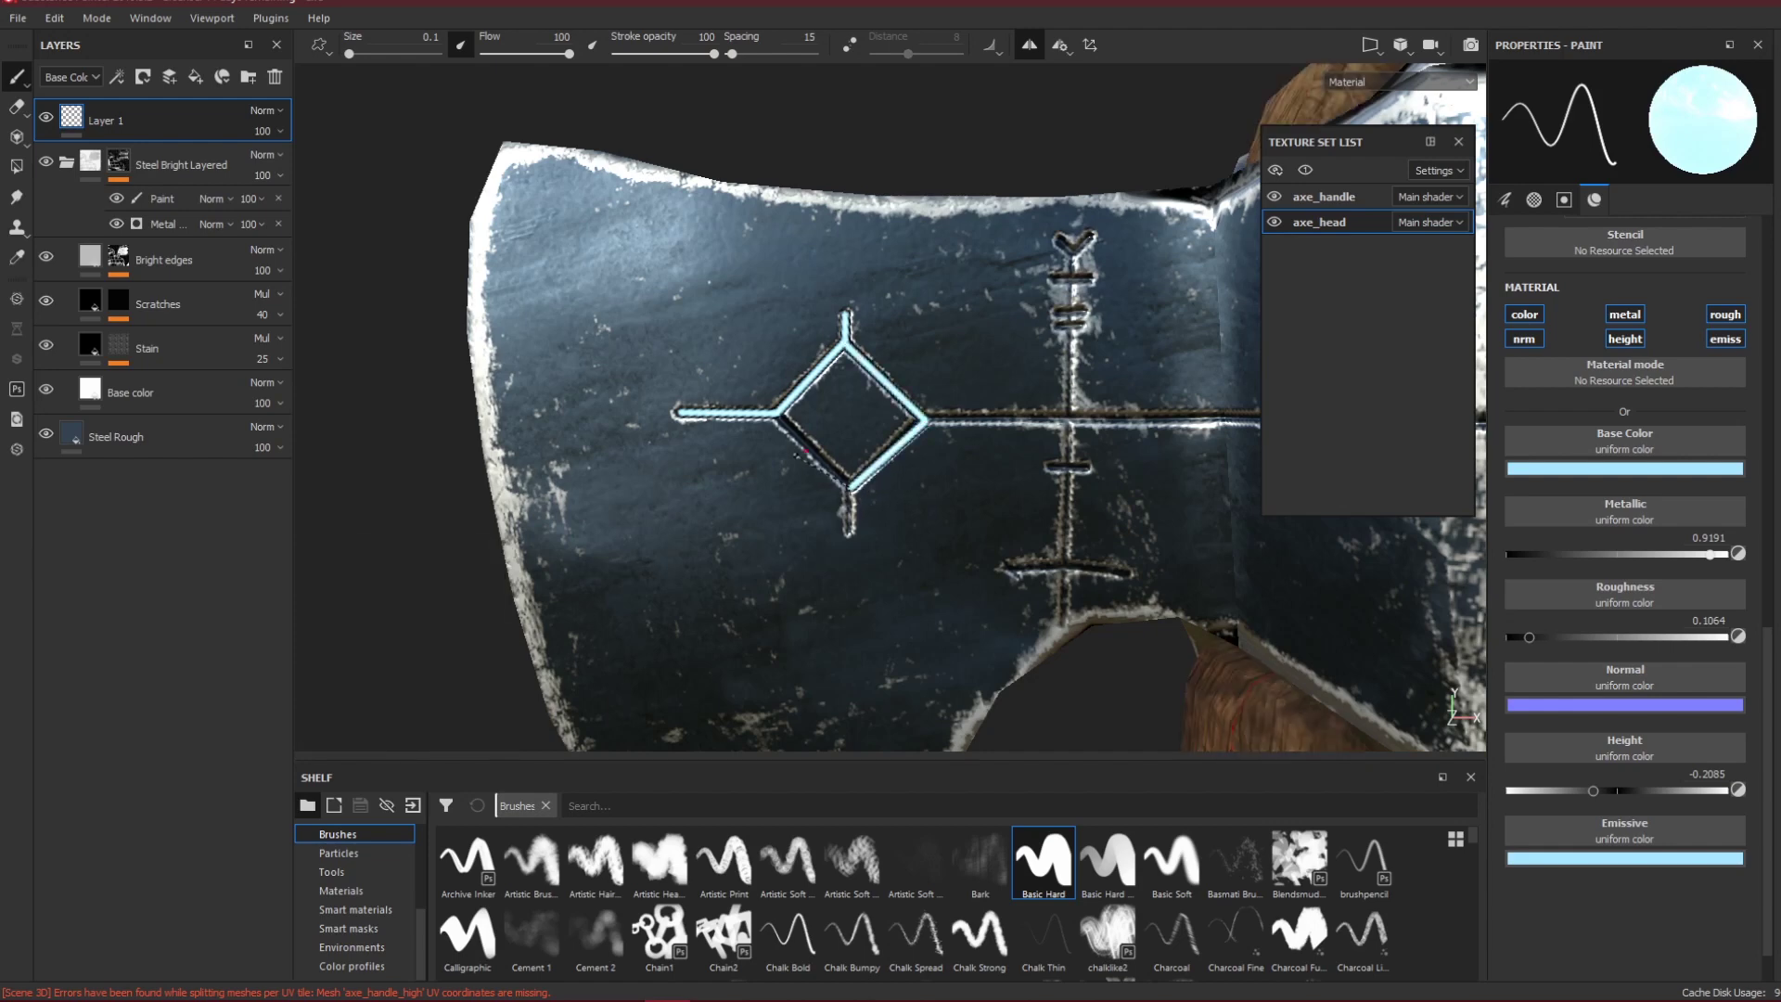
left_click(781, 416, "shift")
left_click(850, 486)
left_click(850, 531, "shift")
Inspect the painted diamond and paint a straight glowing line along the horizontal engraving from the diamond to the blade's bend.
scroll(852, 553, "down", 3)
scroll(859, 546, "down", 3)
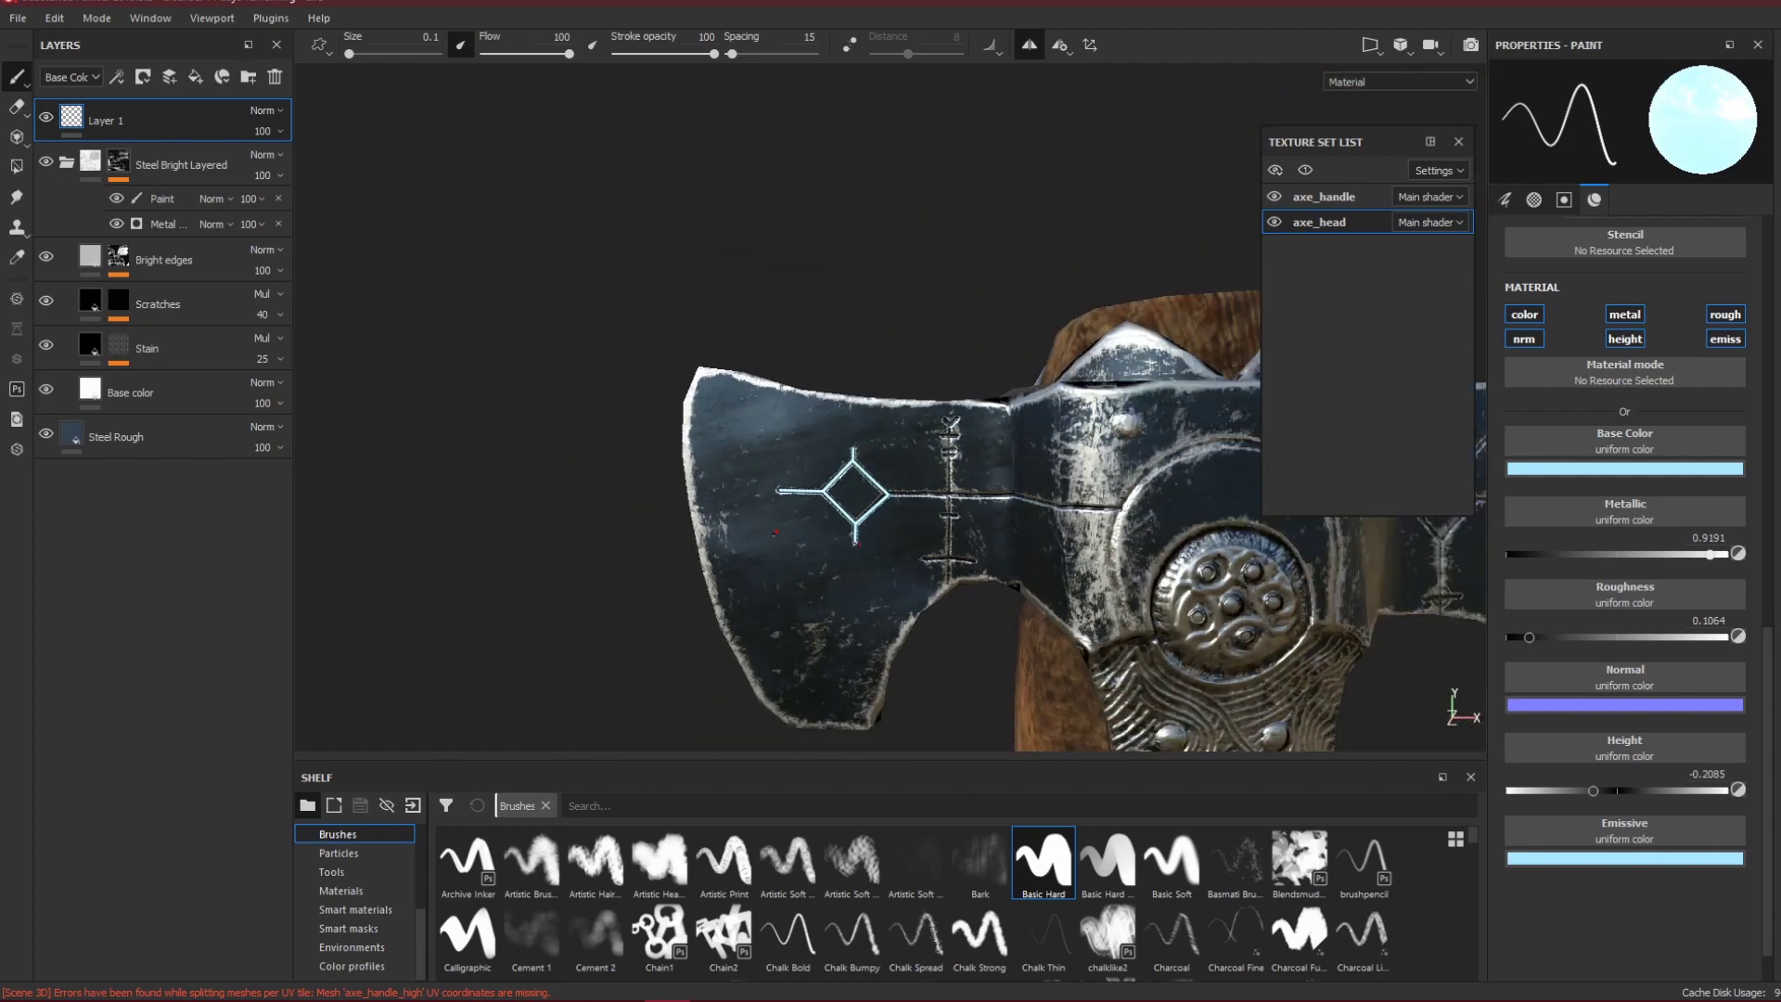
left_click_drag(863, 546, 839, 511, "alt")
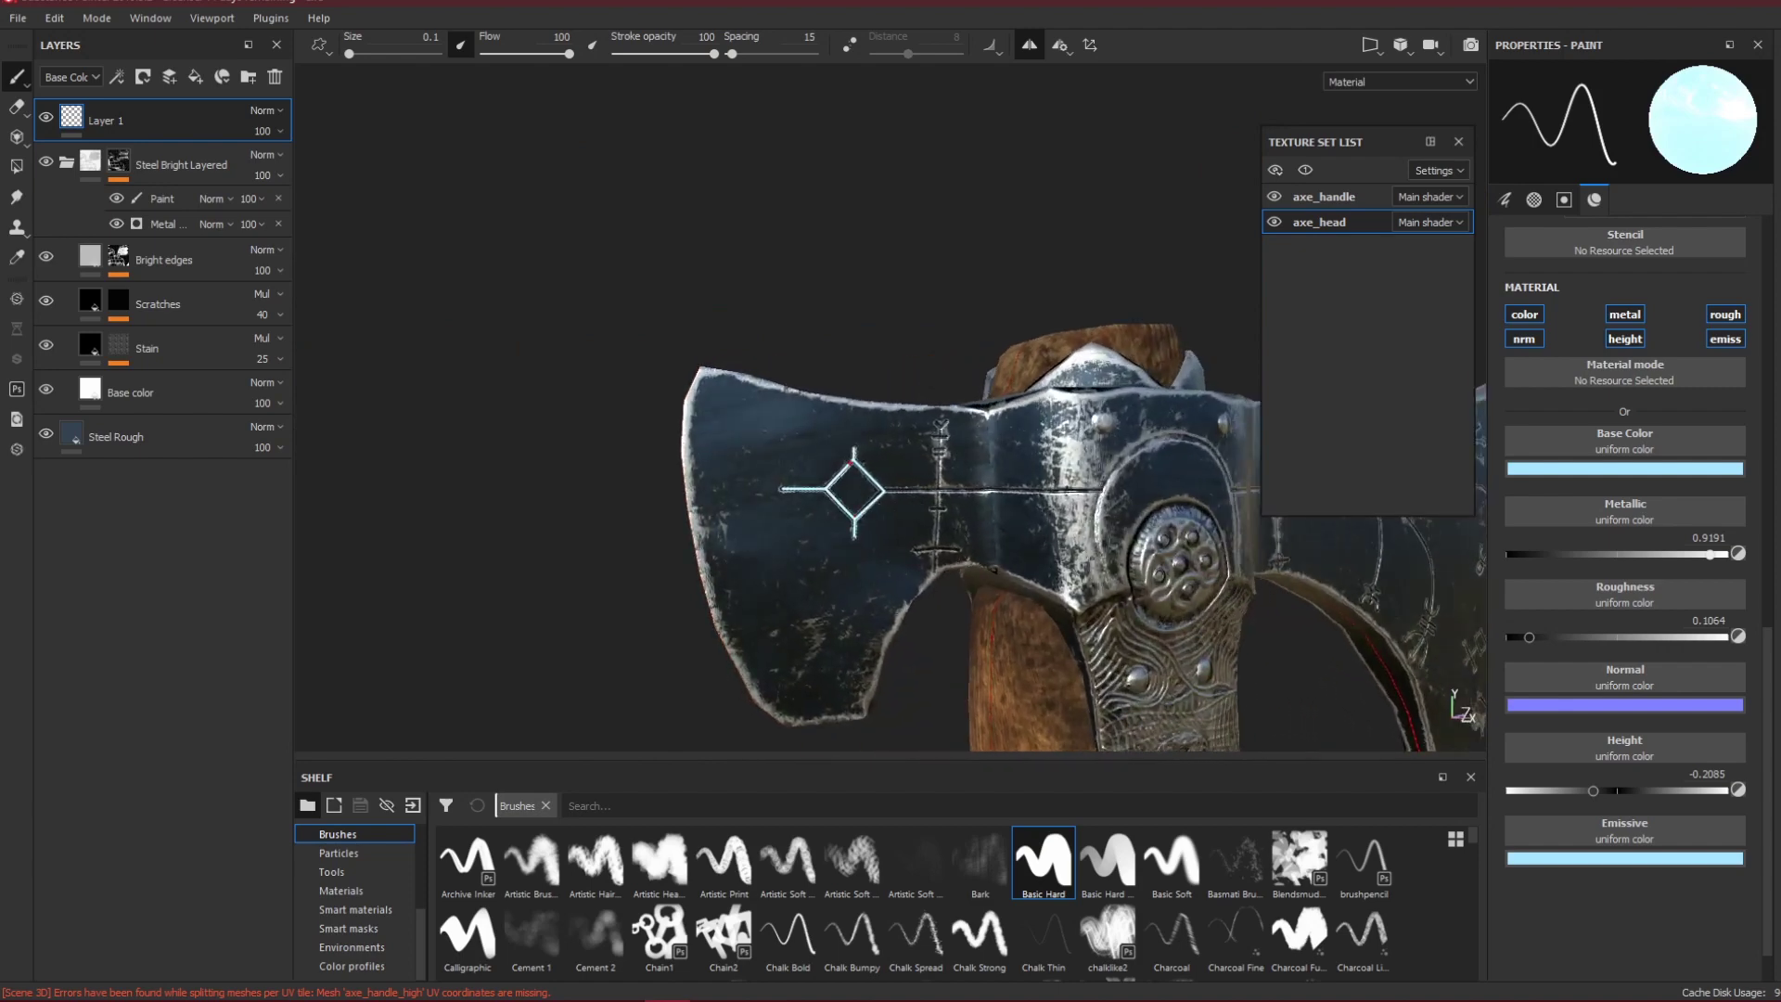
mouse_move(886, 315)
left_mouse_down("alt")
mouse_move(866, 287)
mouse_move(878, 318)
left_mouse_up("alt")
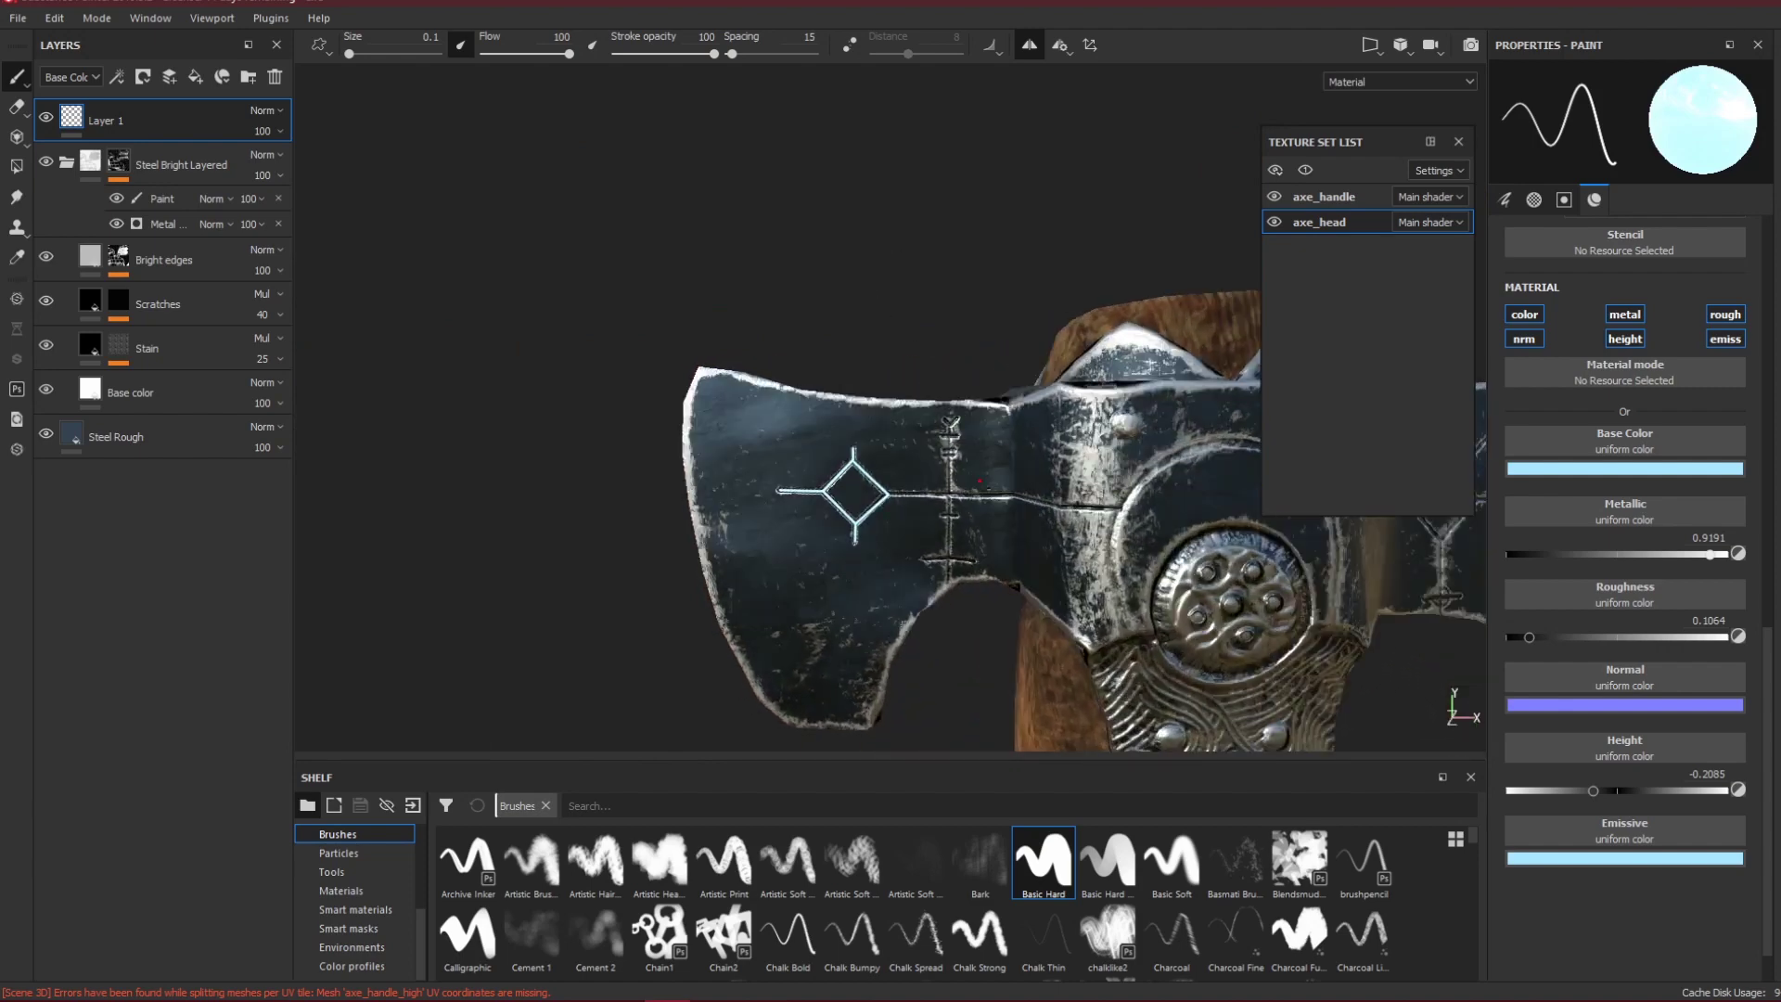
scroll(983, 515, "up", 3)
scroll(971, 502, "up", 4)
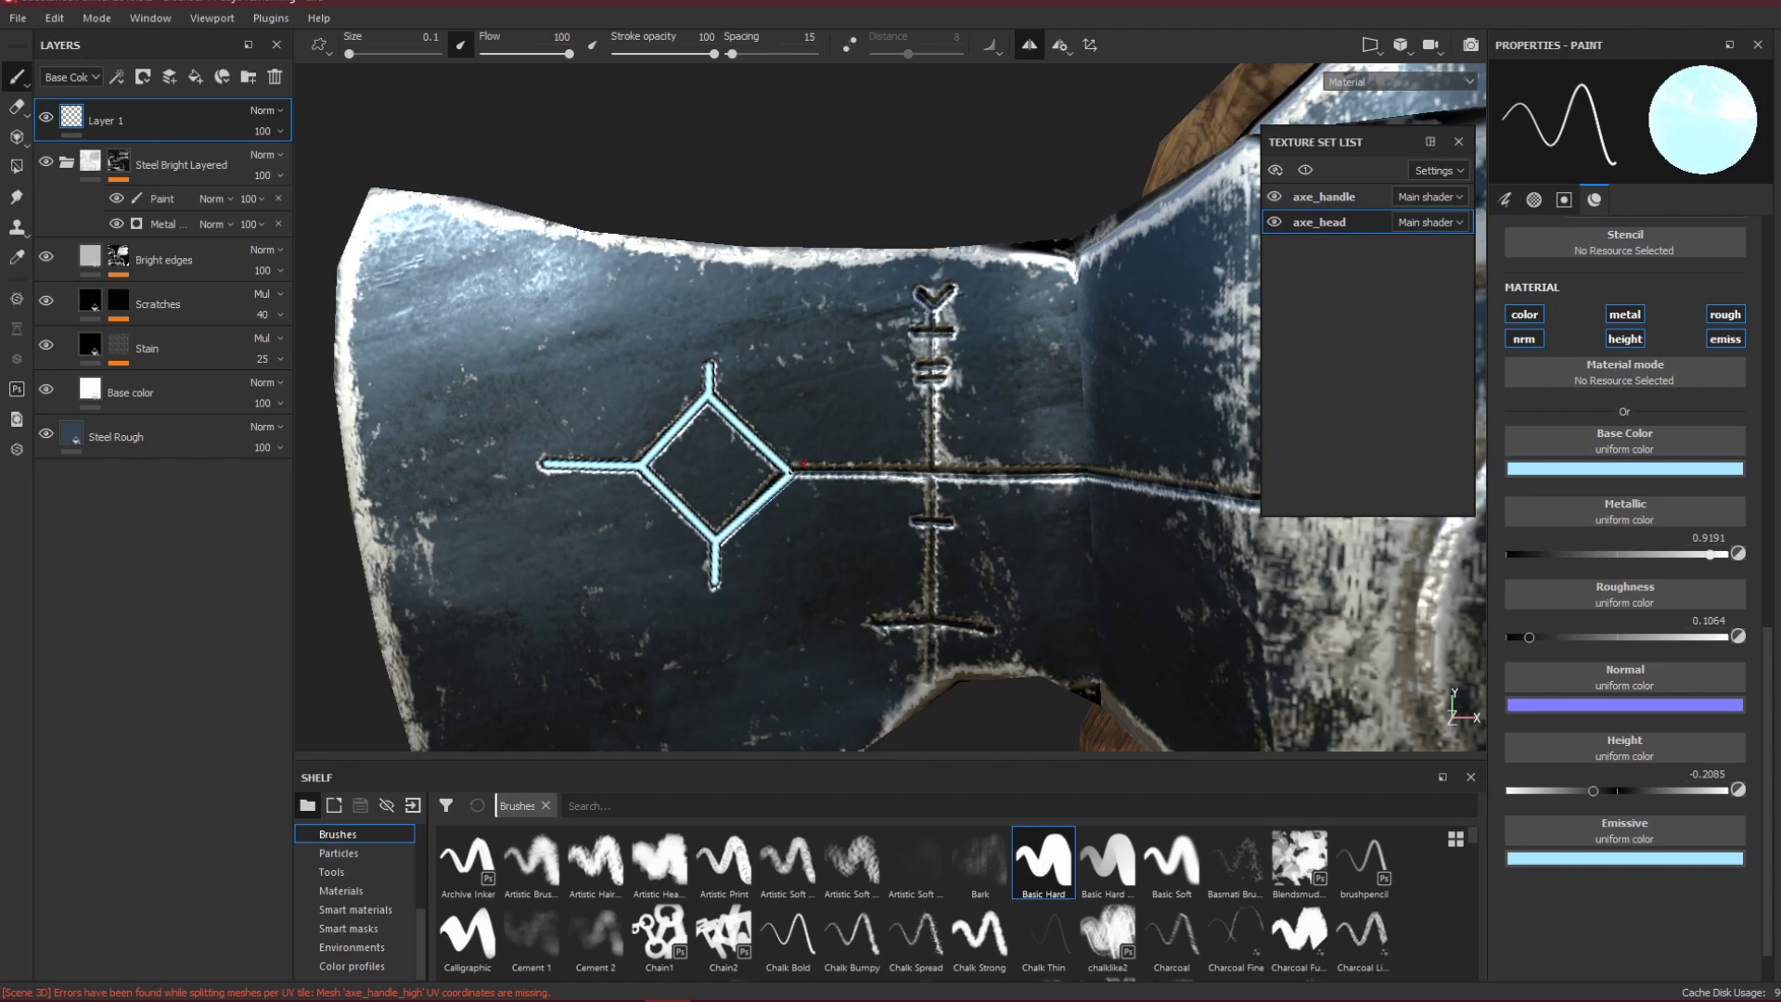
key("shift")
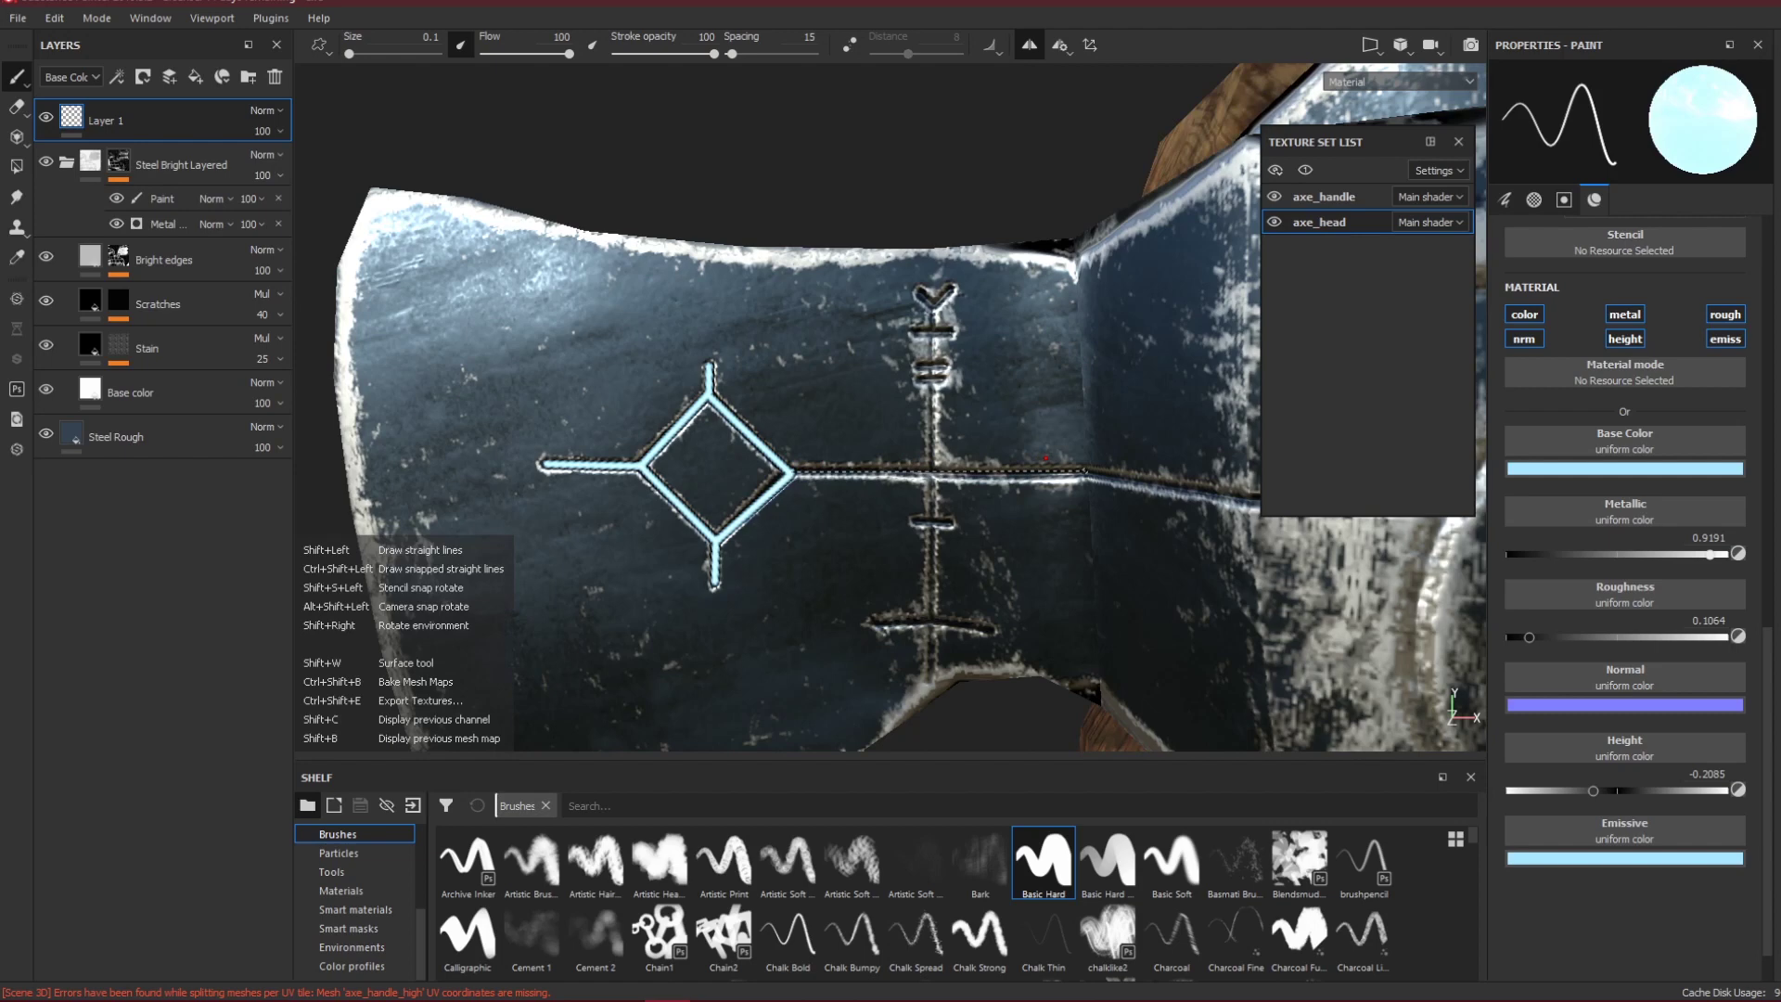
left_click(1086, 471, "shift")
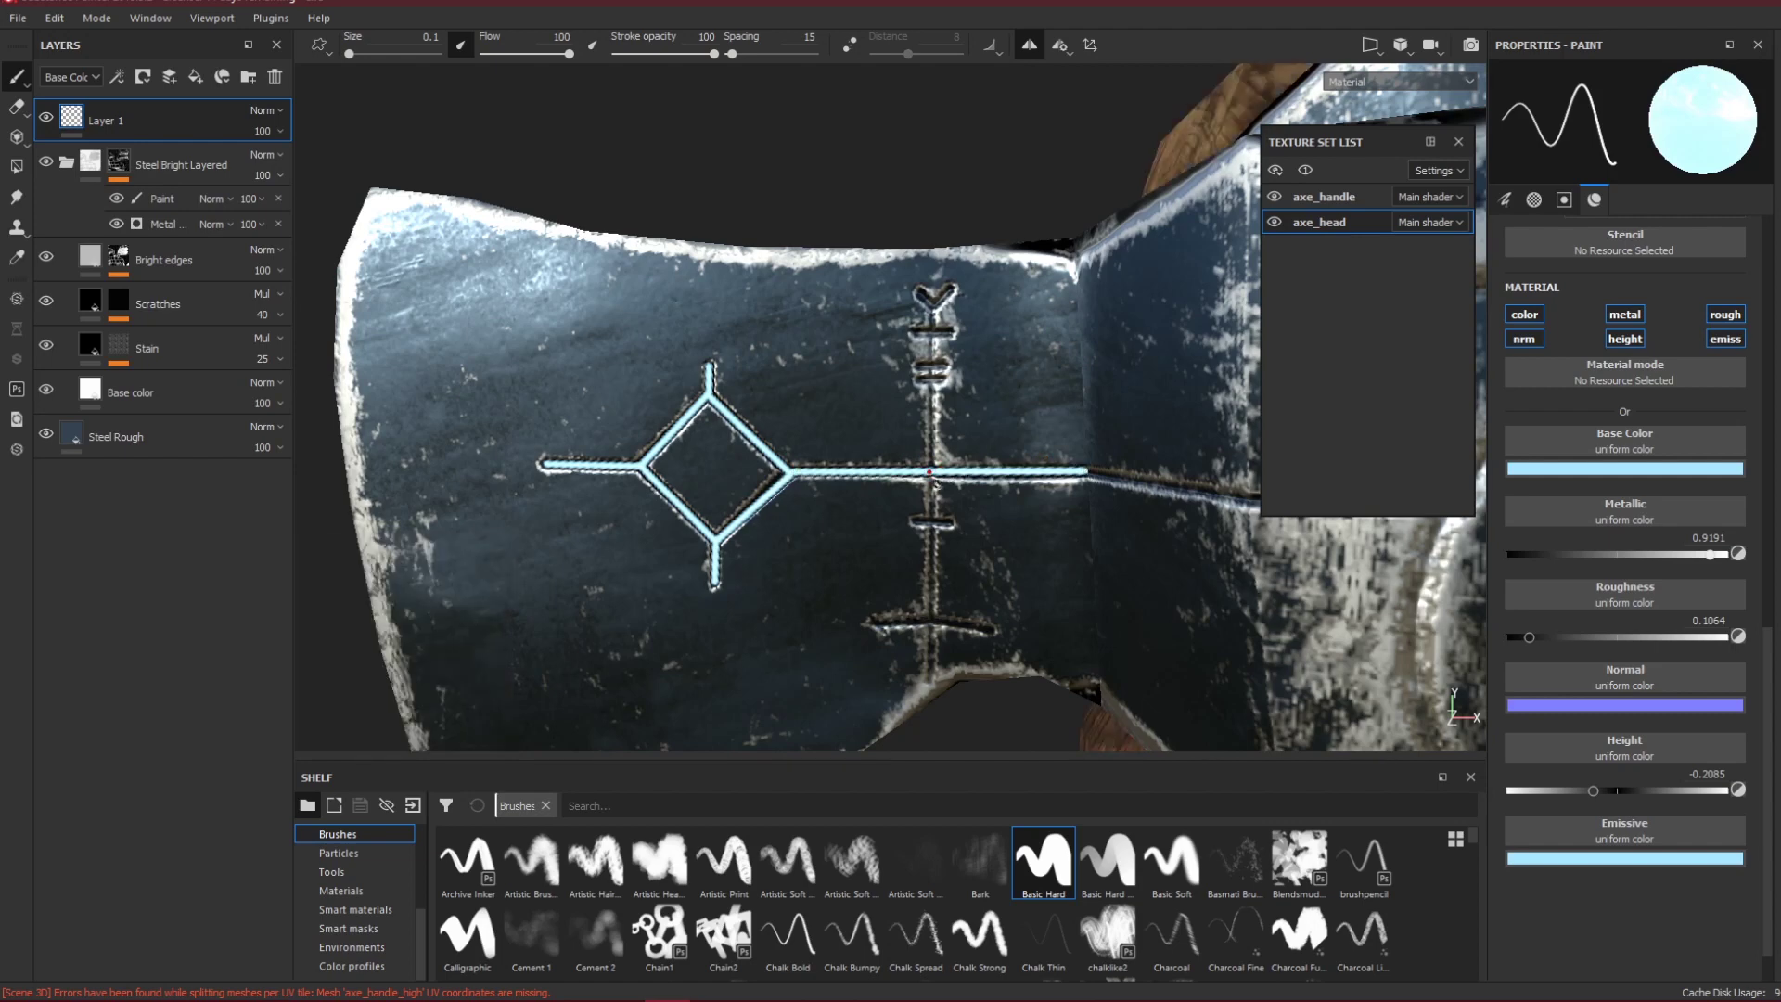
Try painting the upper vertical rune stem and one branch of its fork, and undo those strokes.
key("shift")
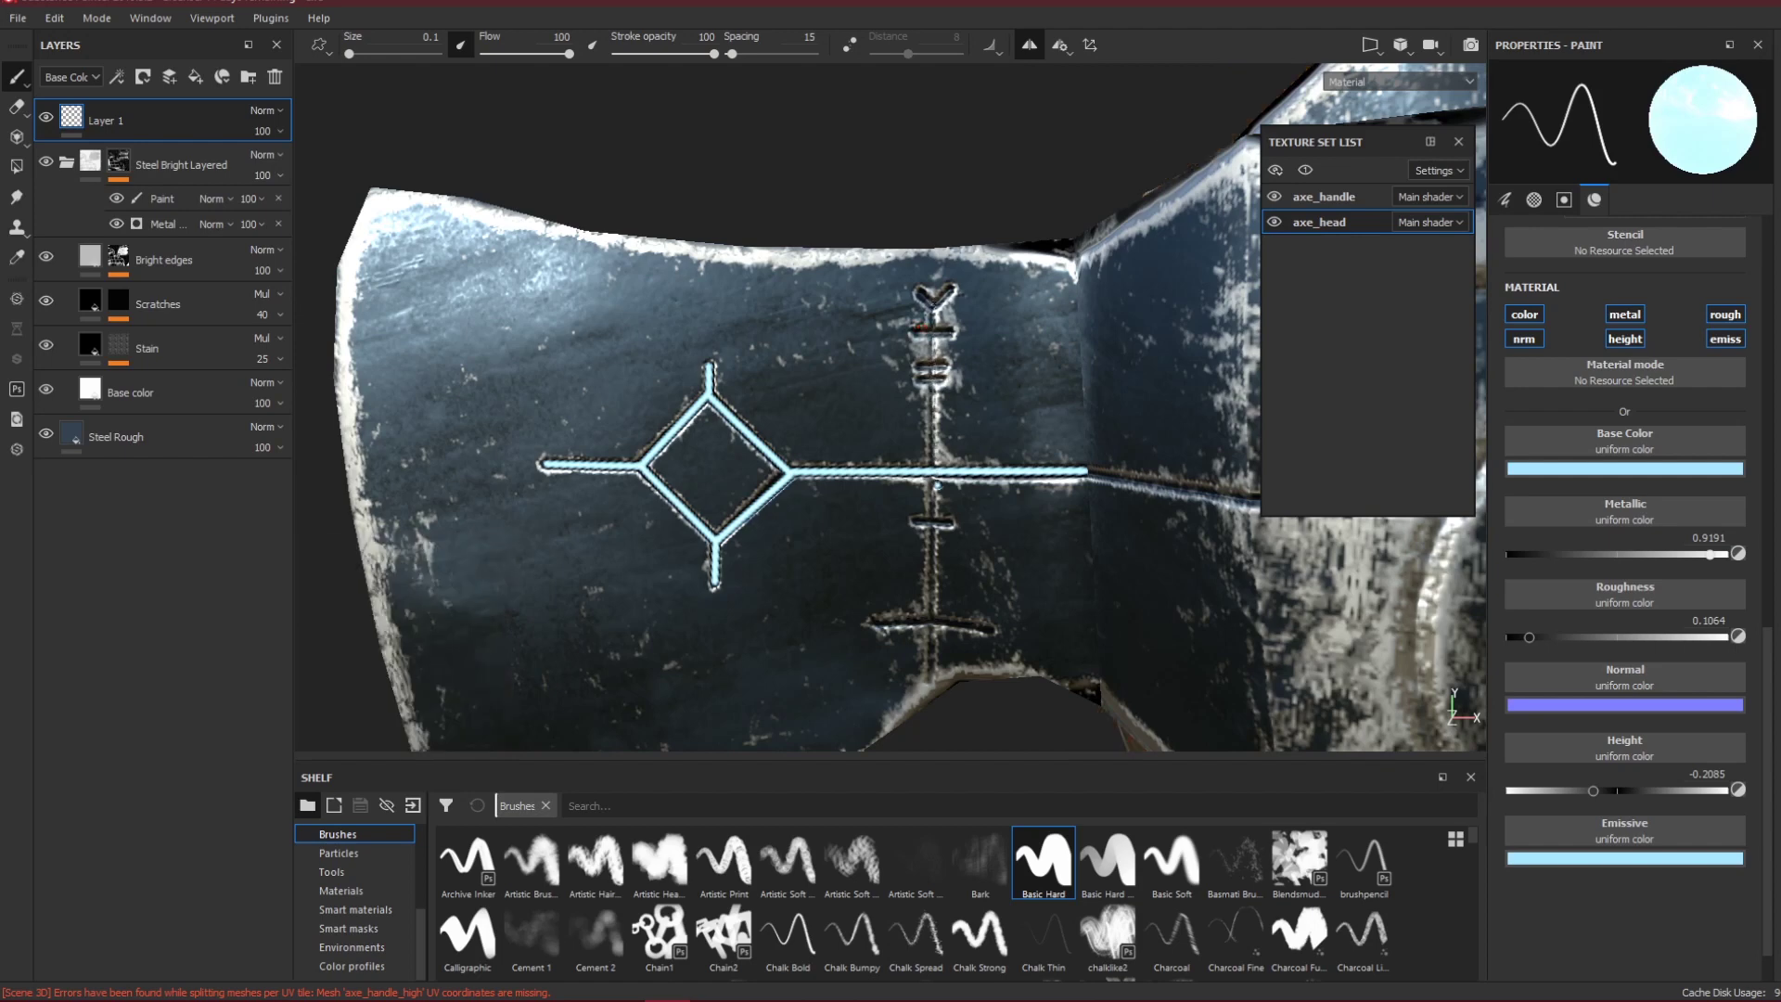
left_click(934, 302, "shift")
left_click(951, 290, "shift")
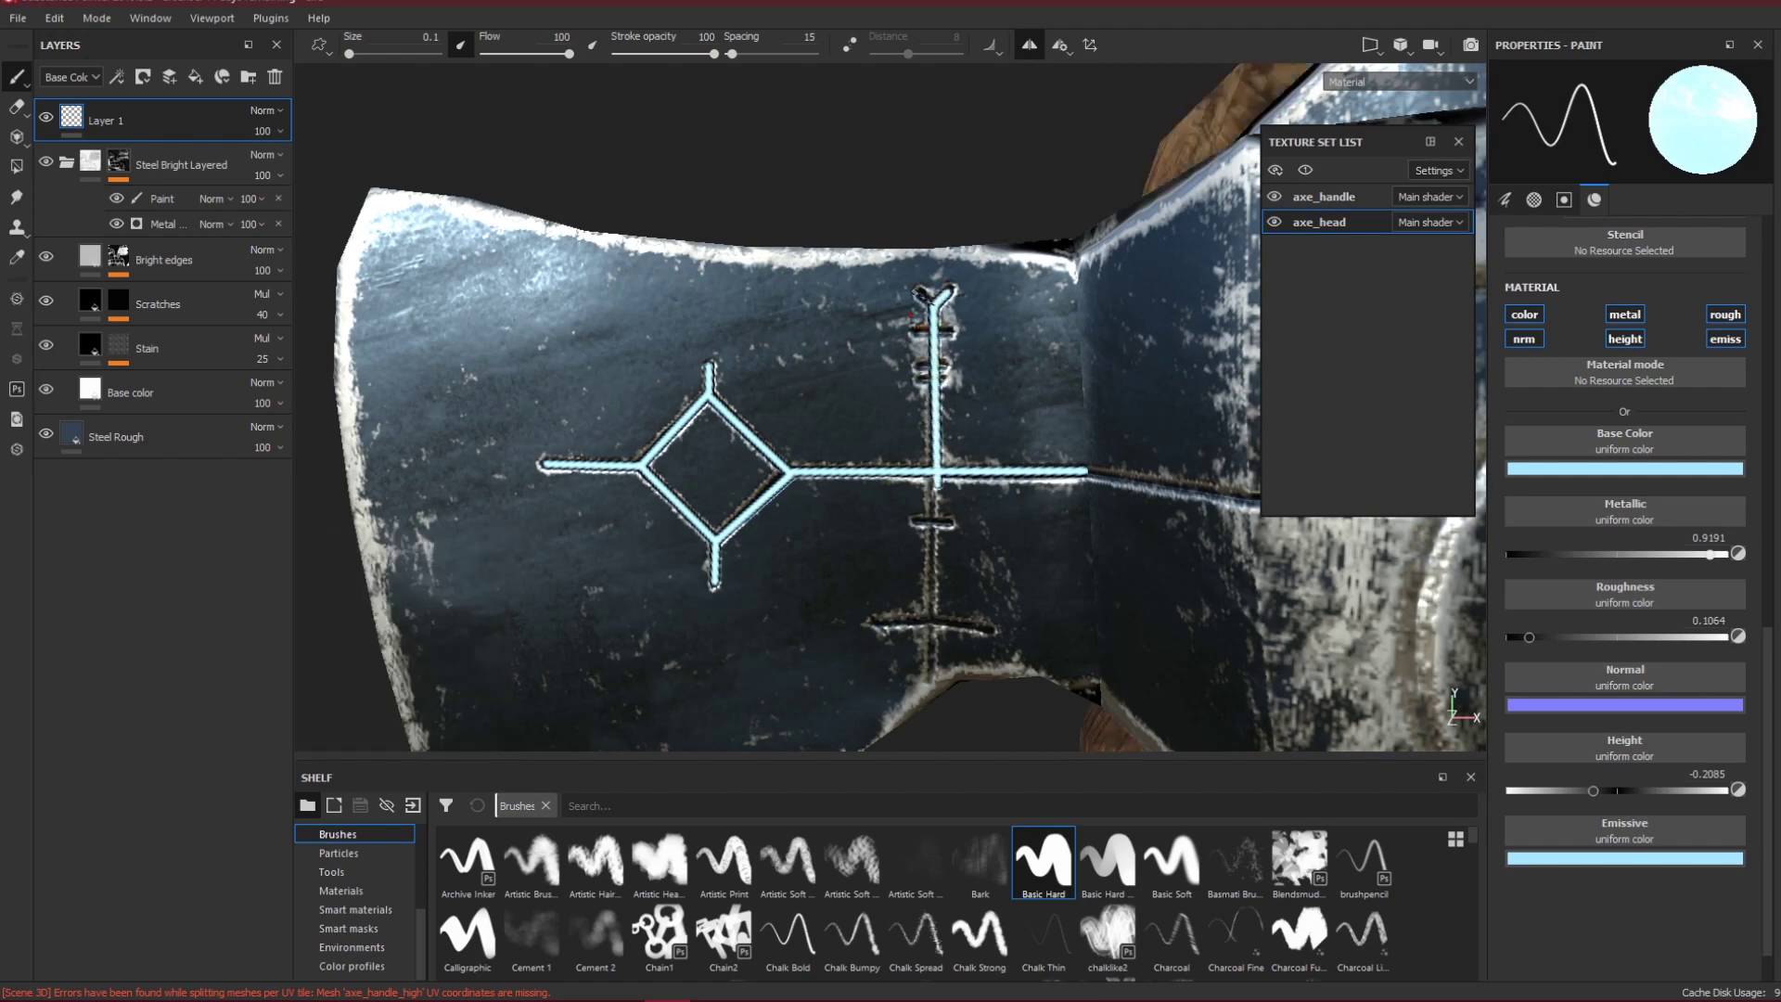
key("shift")
key("ctrl+z")
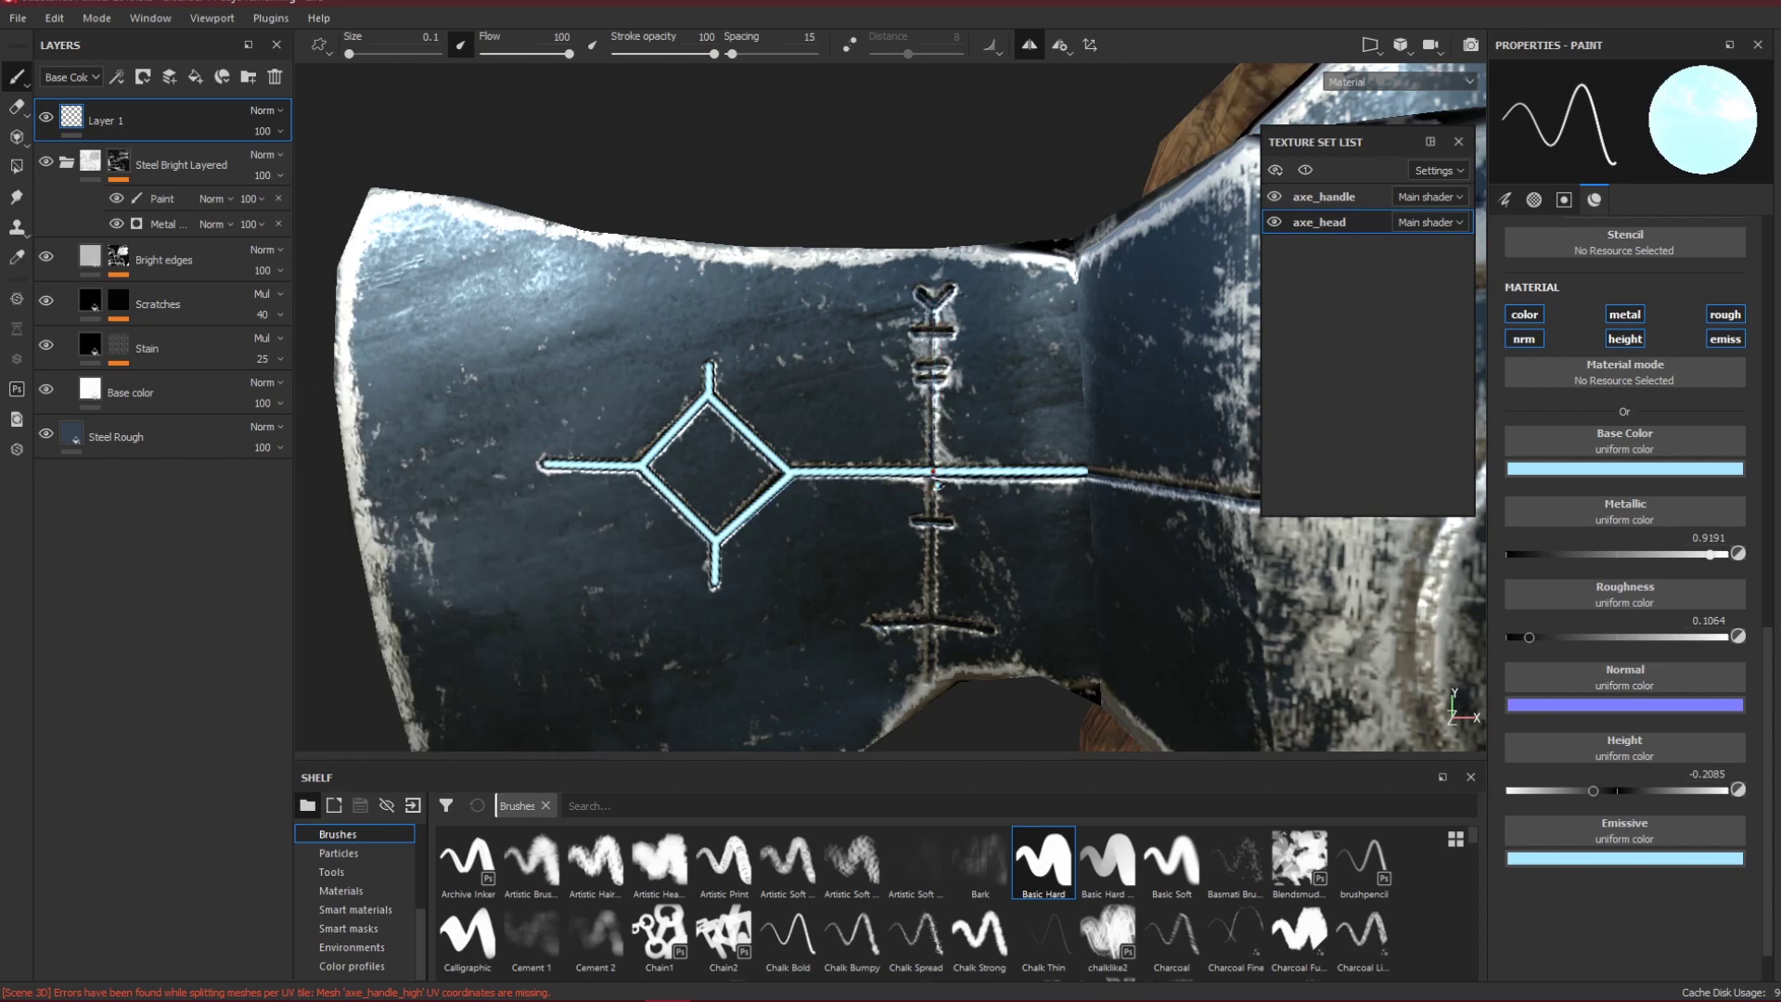
Zoom in on the vertical rune and paint straight glowing lines along its upper stem and both branches of its fork.
key("shift")
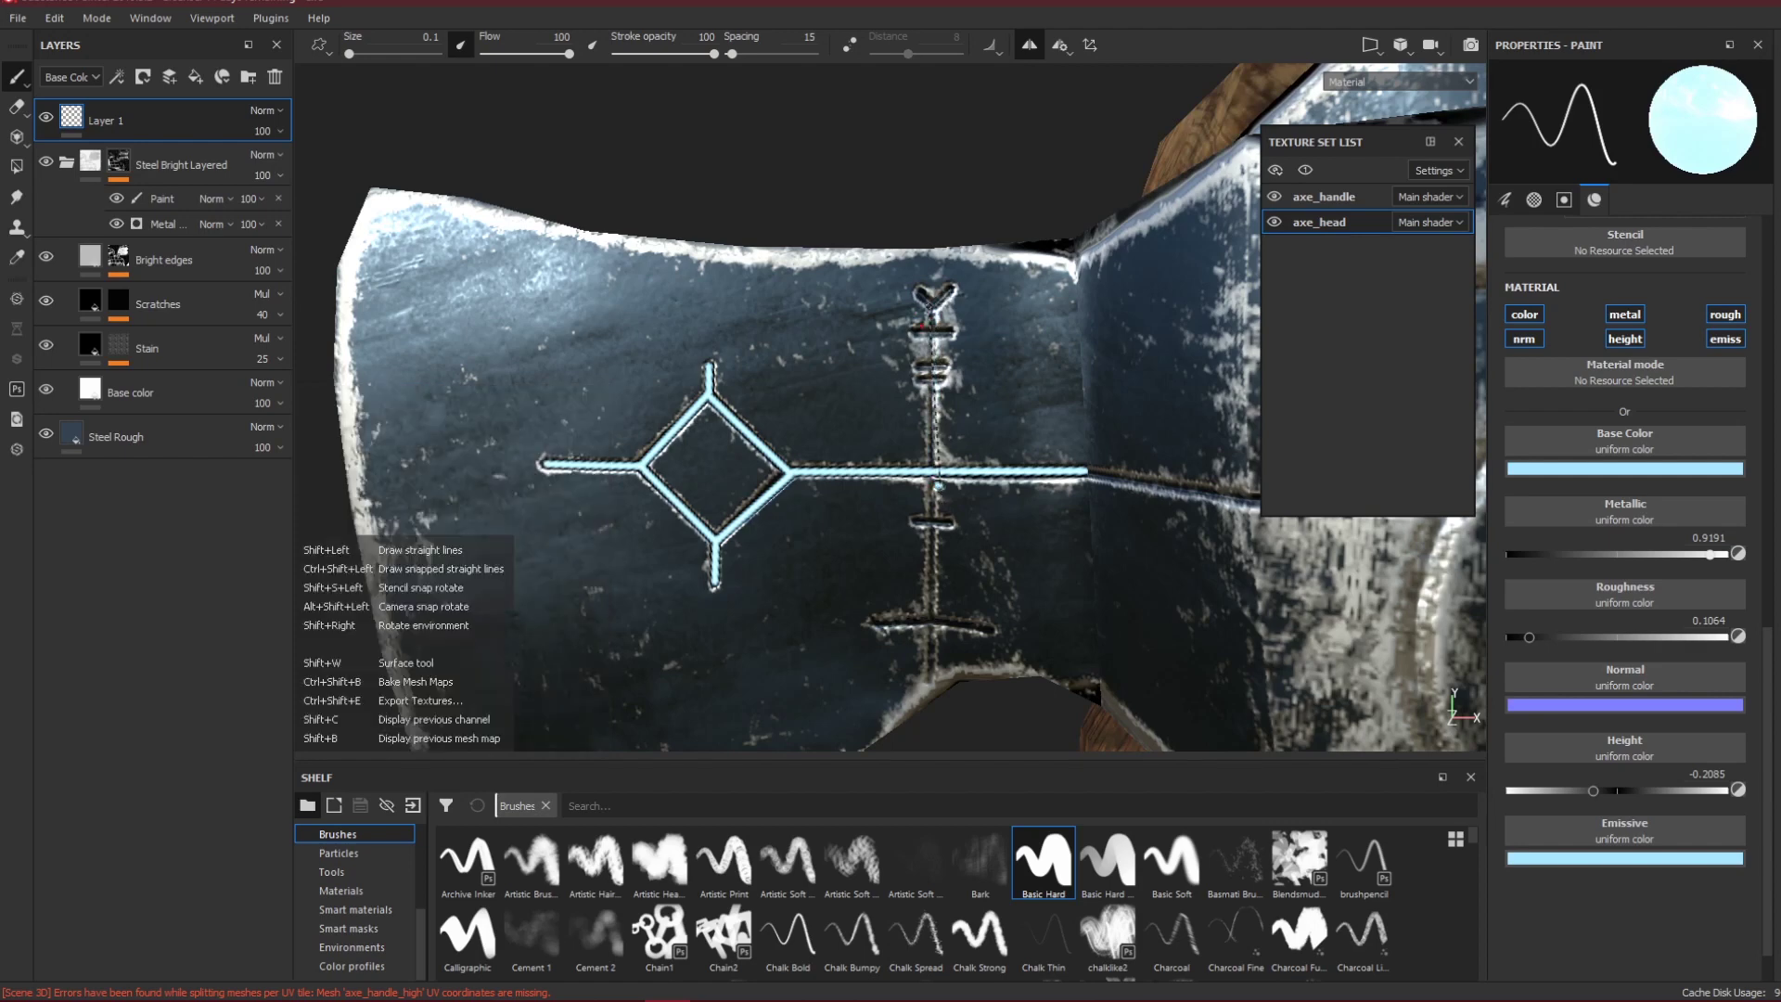
scroll(939, 484, "up", 4)
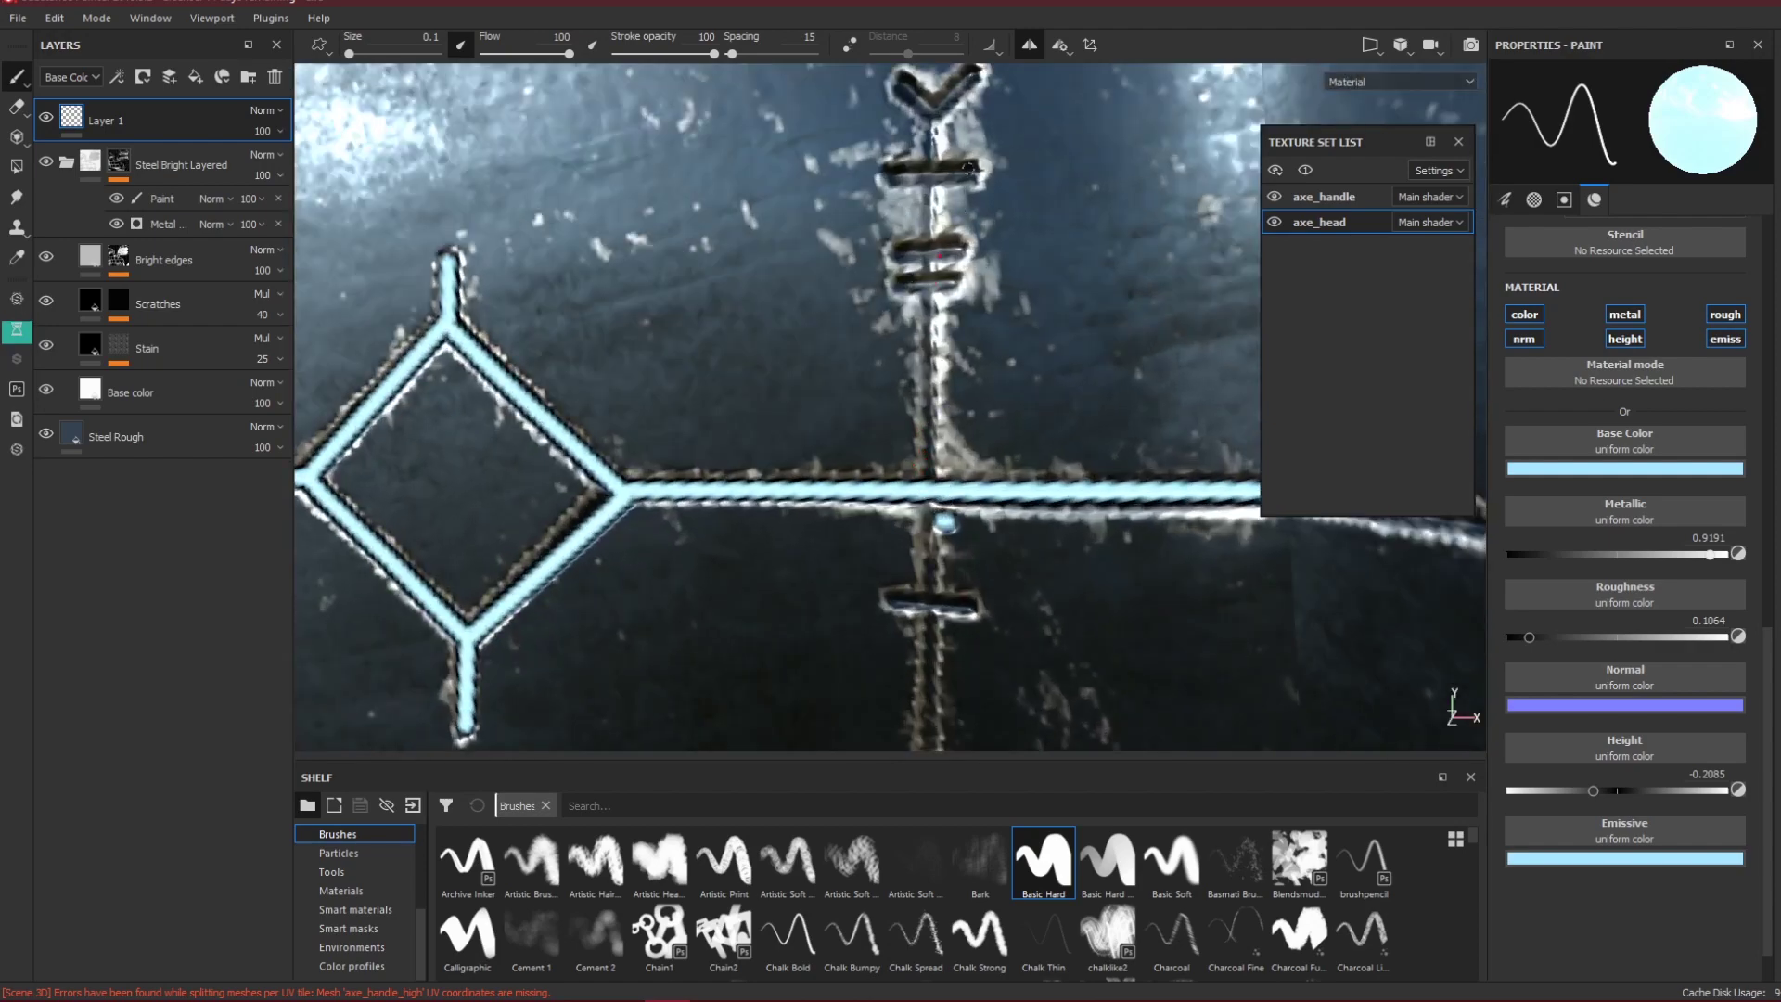
key("shift")
left_click(931, 107, "shift")
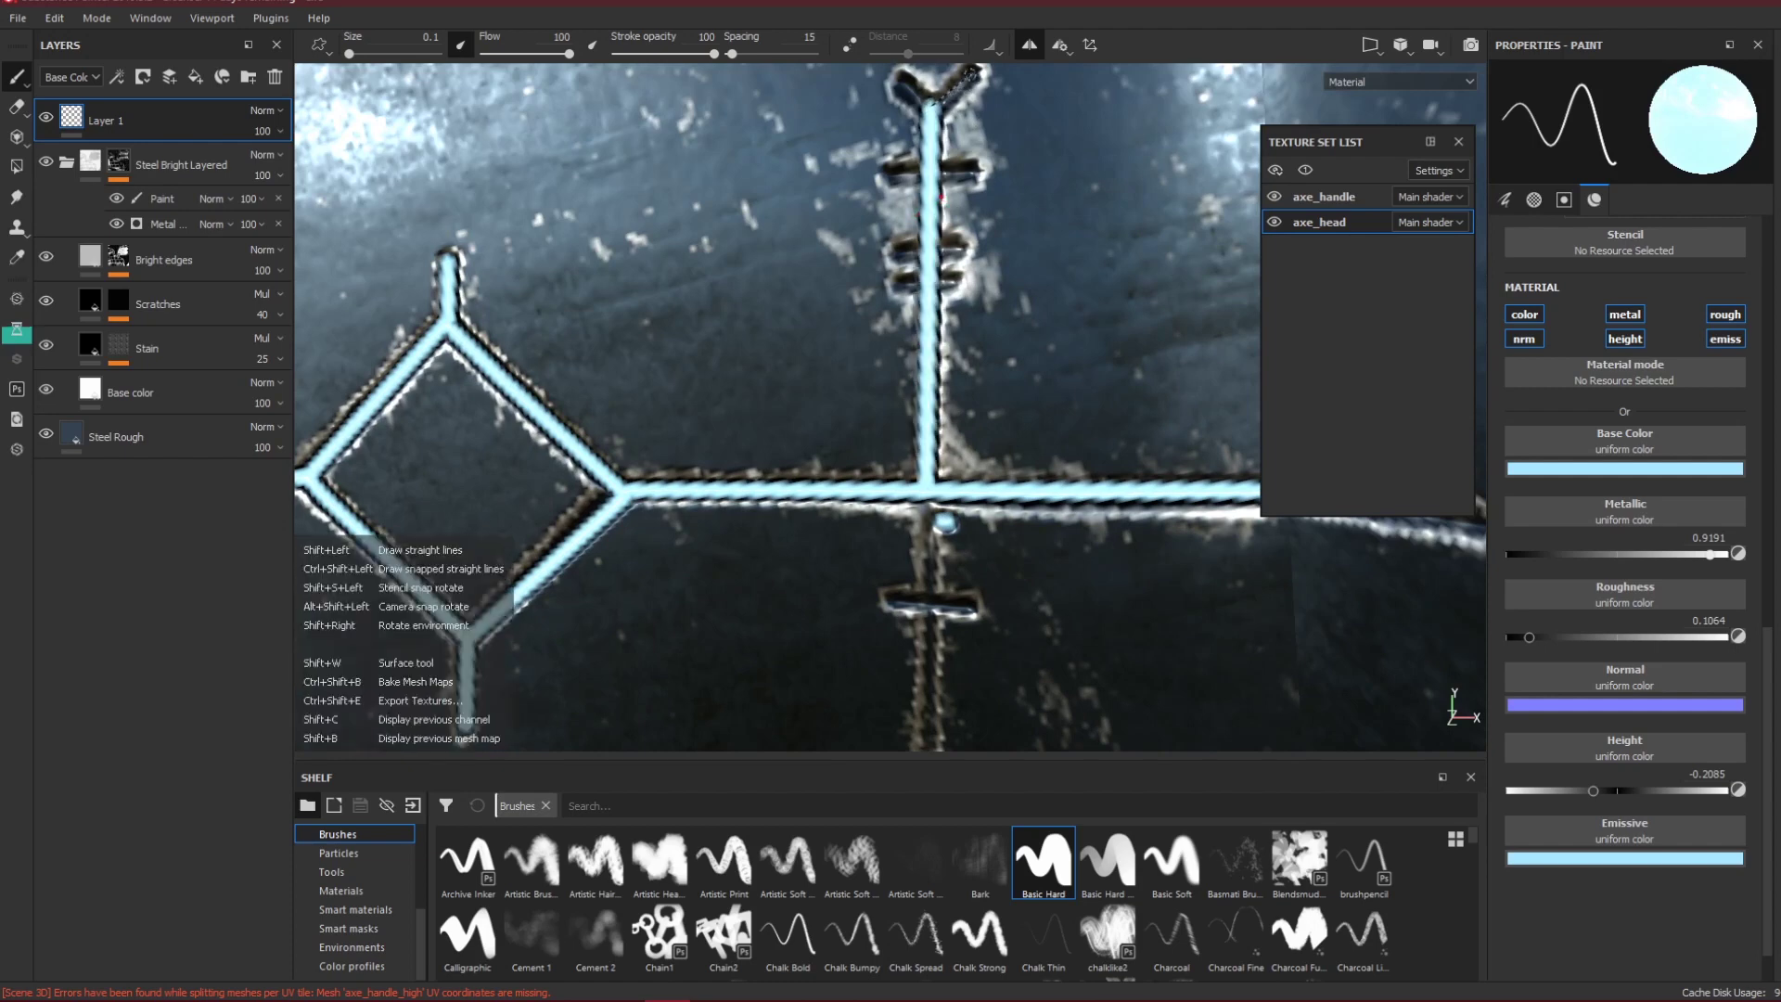
left_click(971, 75, "shift")
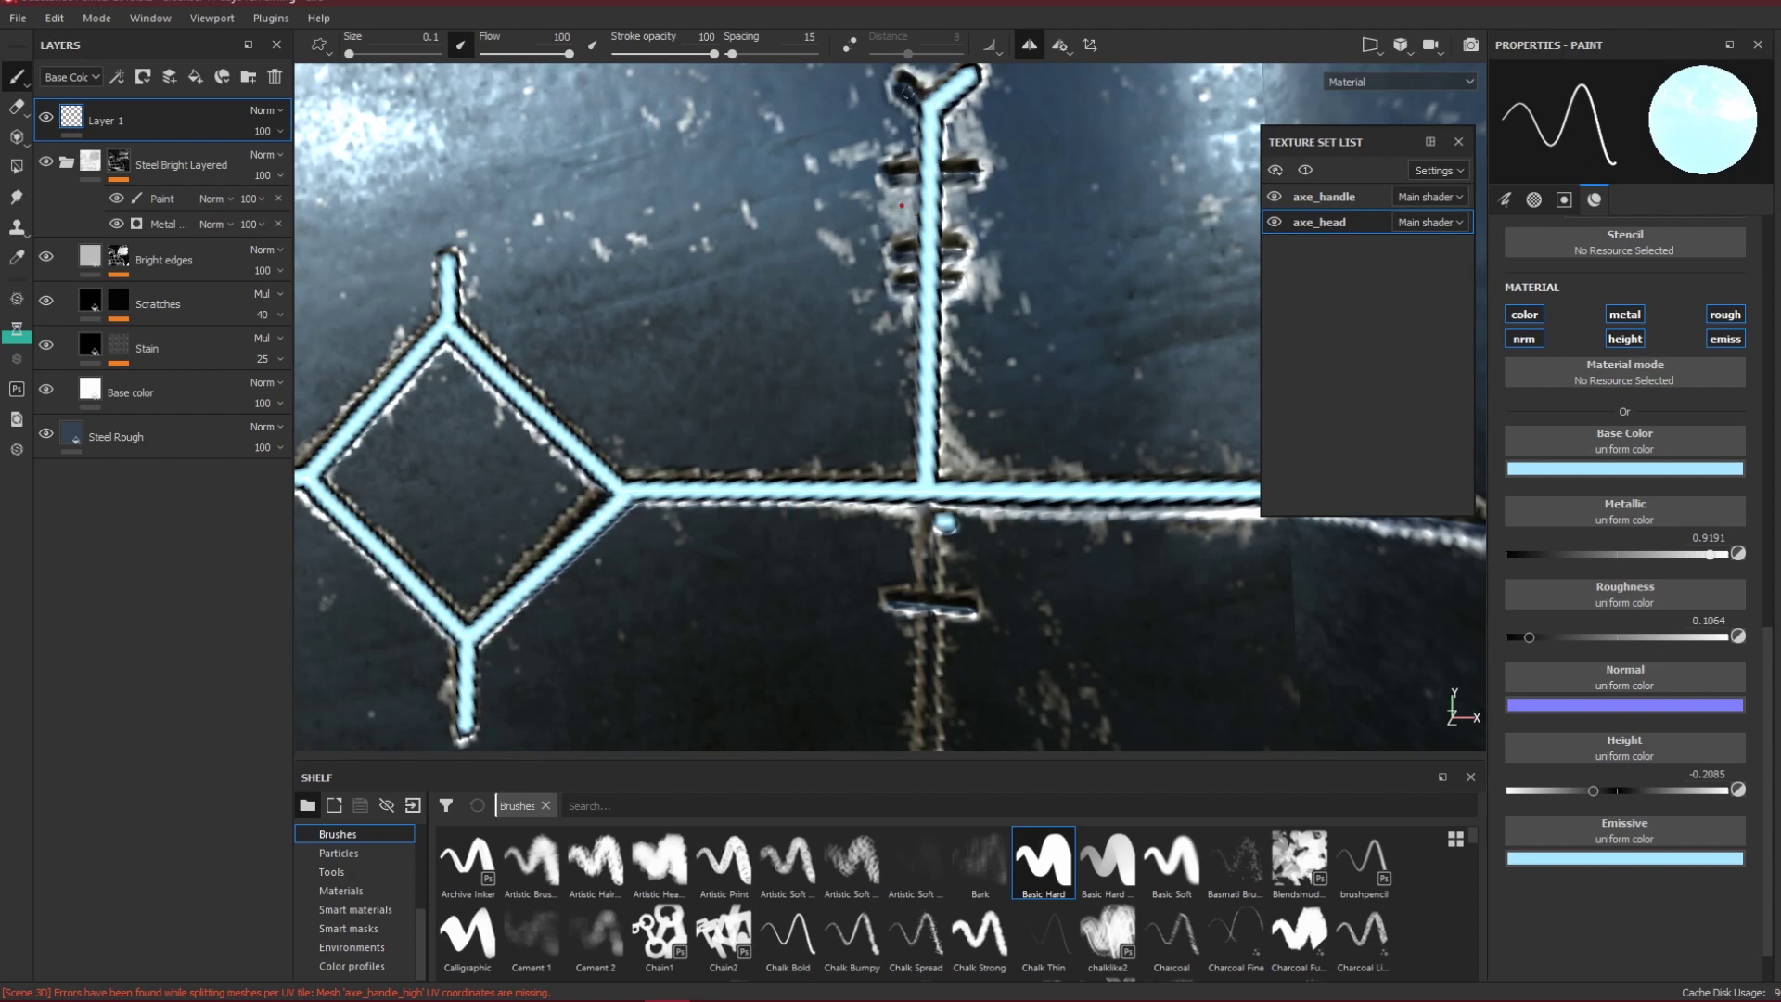
left_click(901, 86, "shift")
Paint straight glowing lines across the two uppermost crossbars of the vertical rune.
left_click(896, 169)
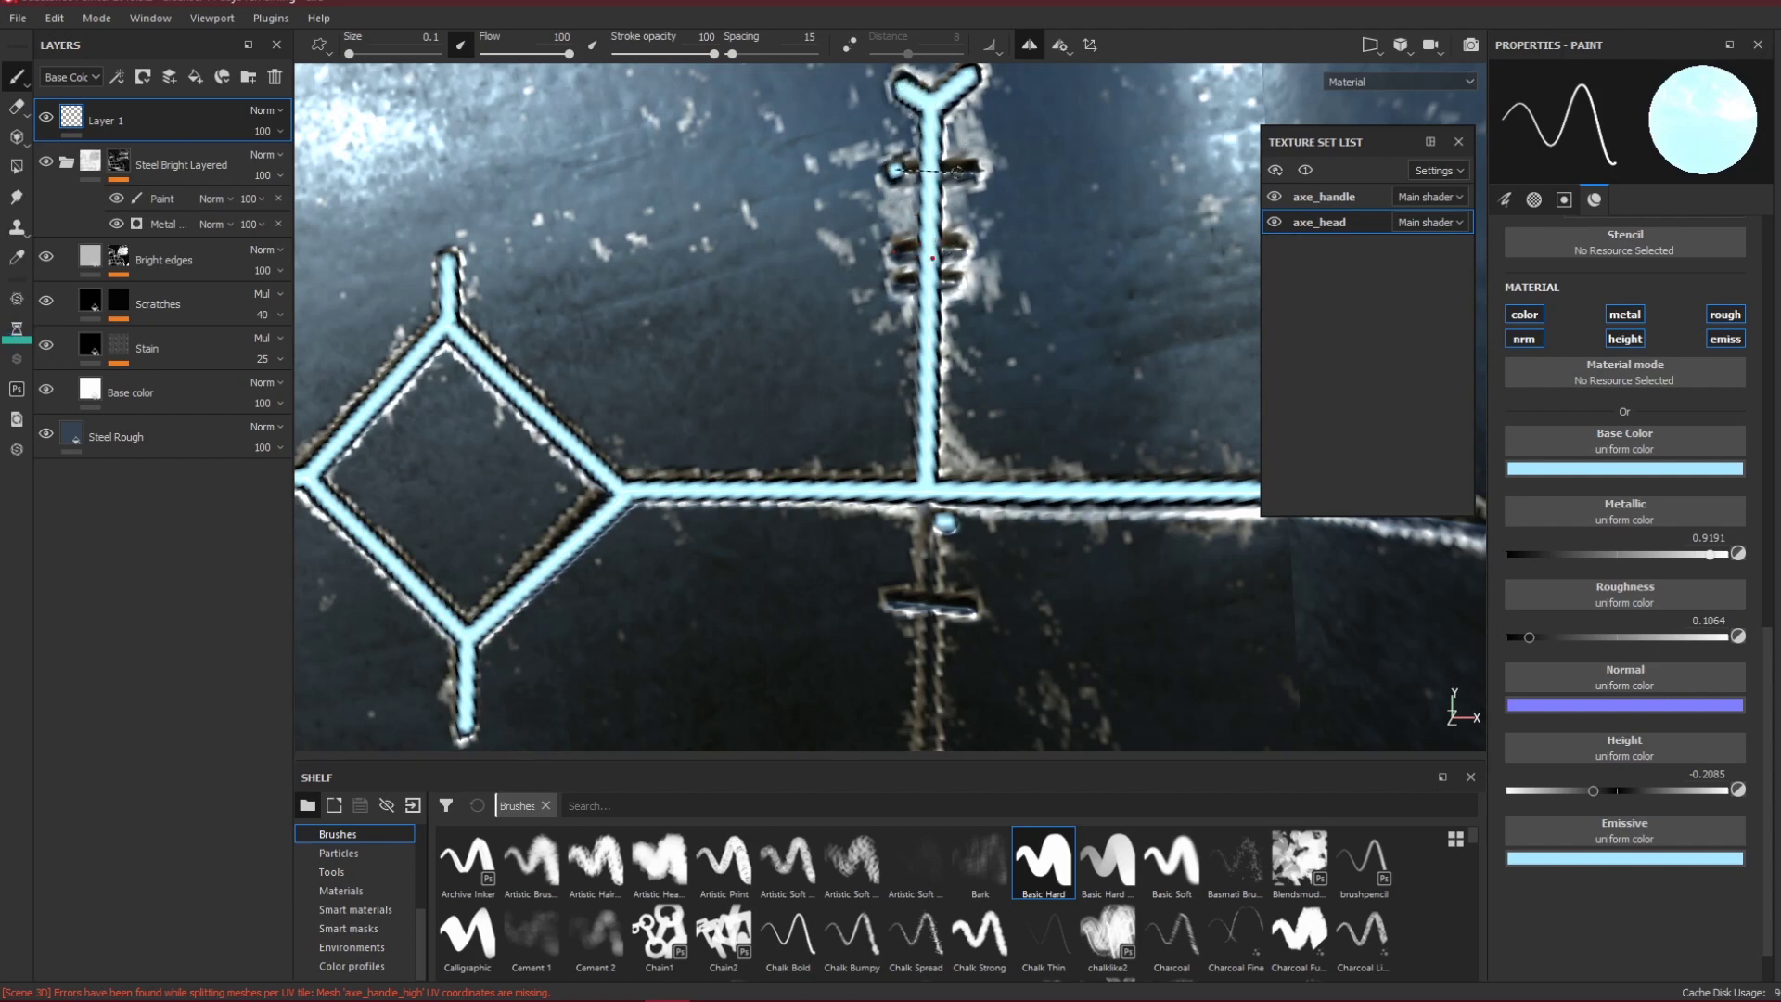
left_click(974, 167, "shift")
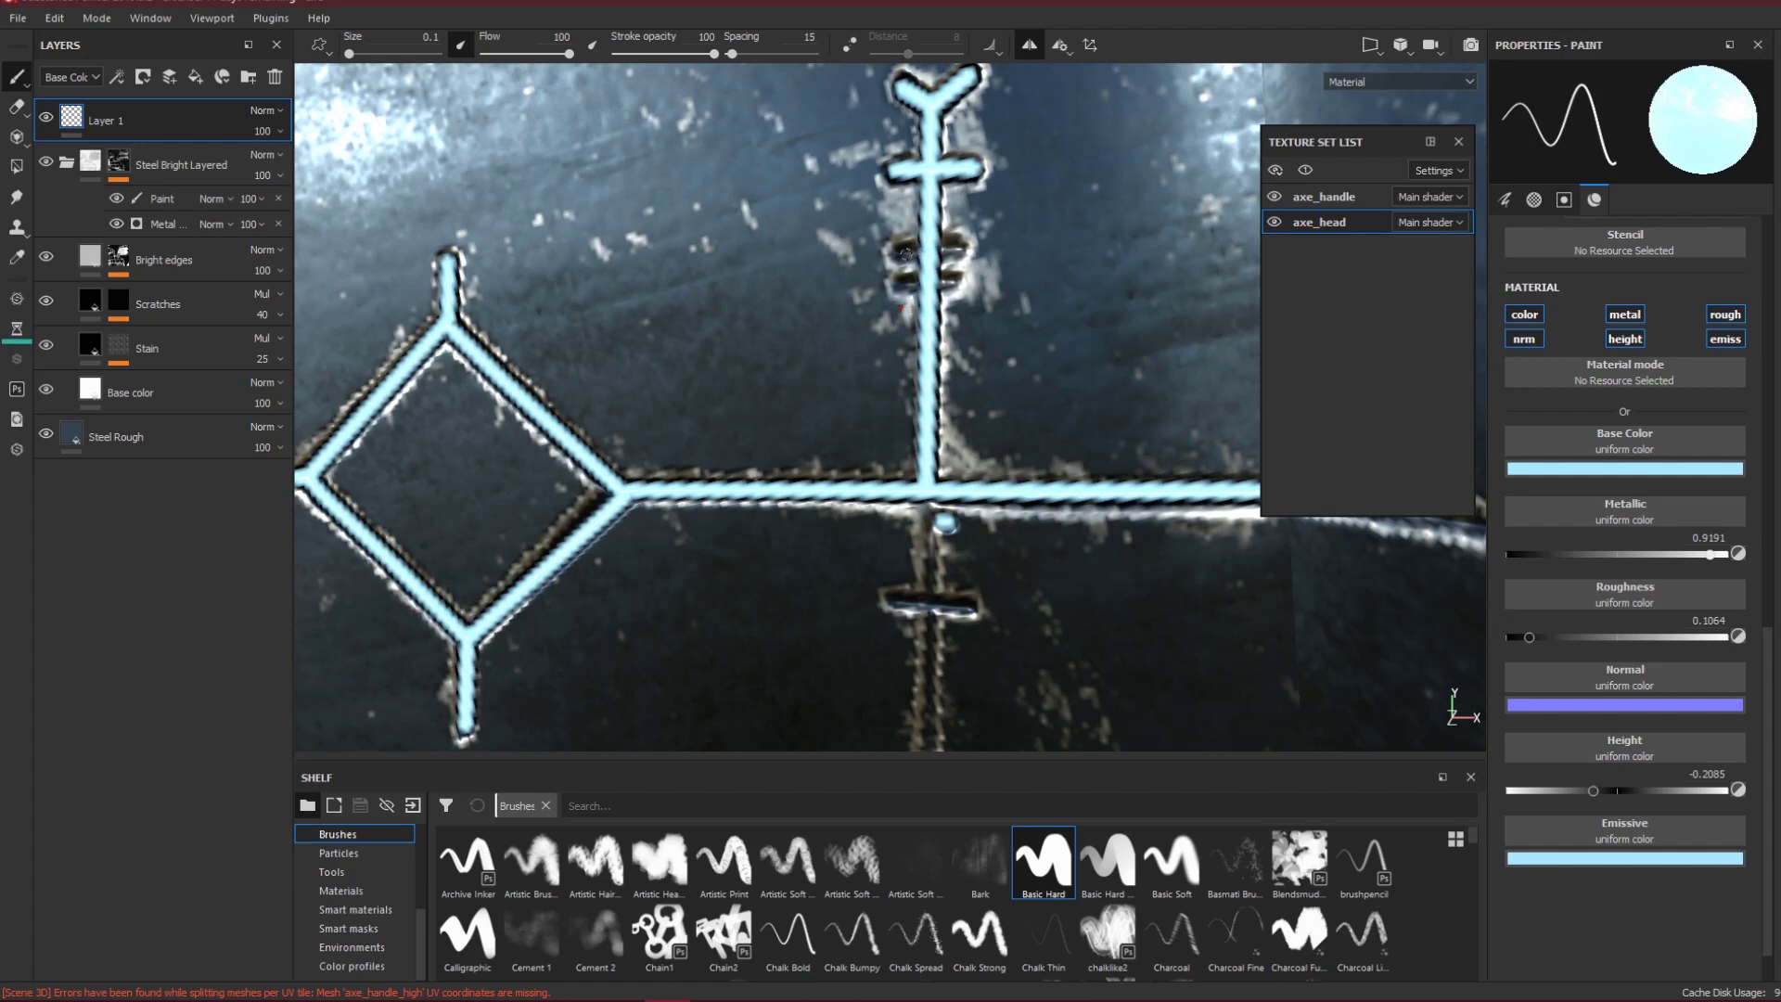
left_click(905, 248)
left_click(955, 249, "shift")
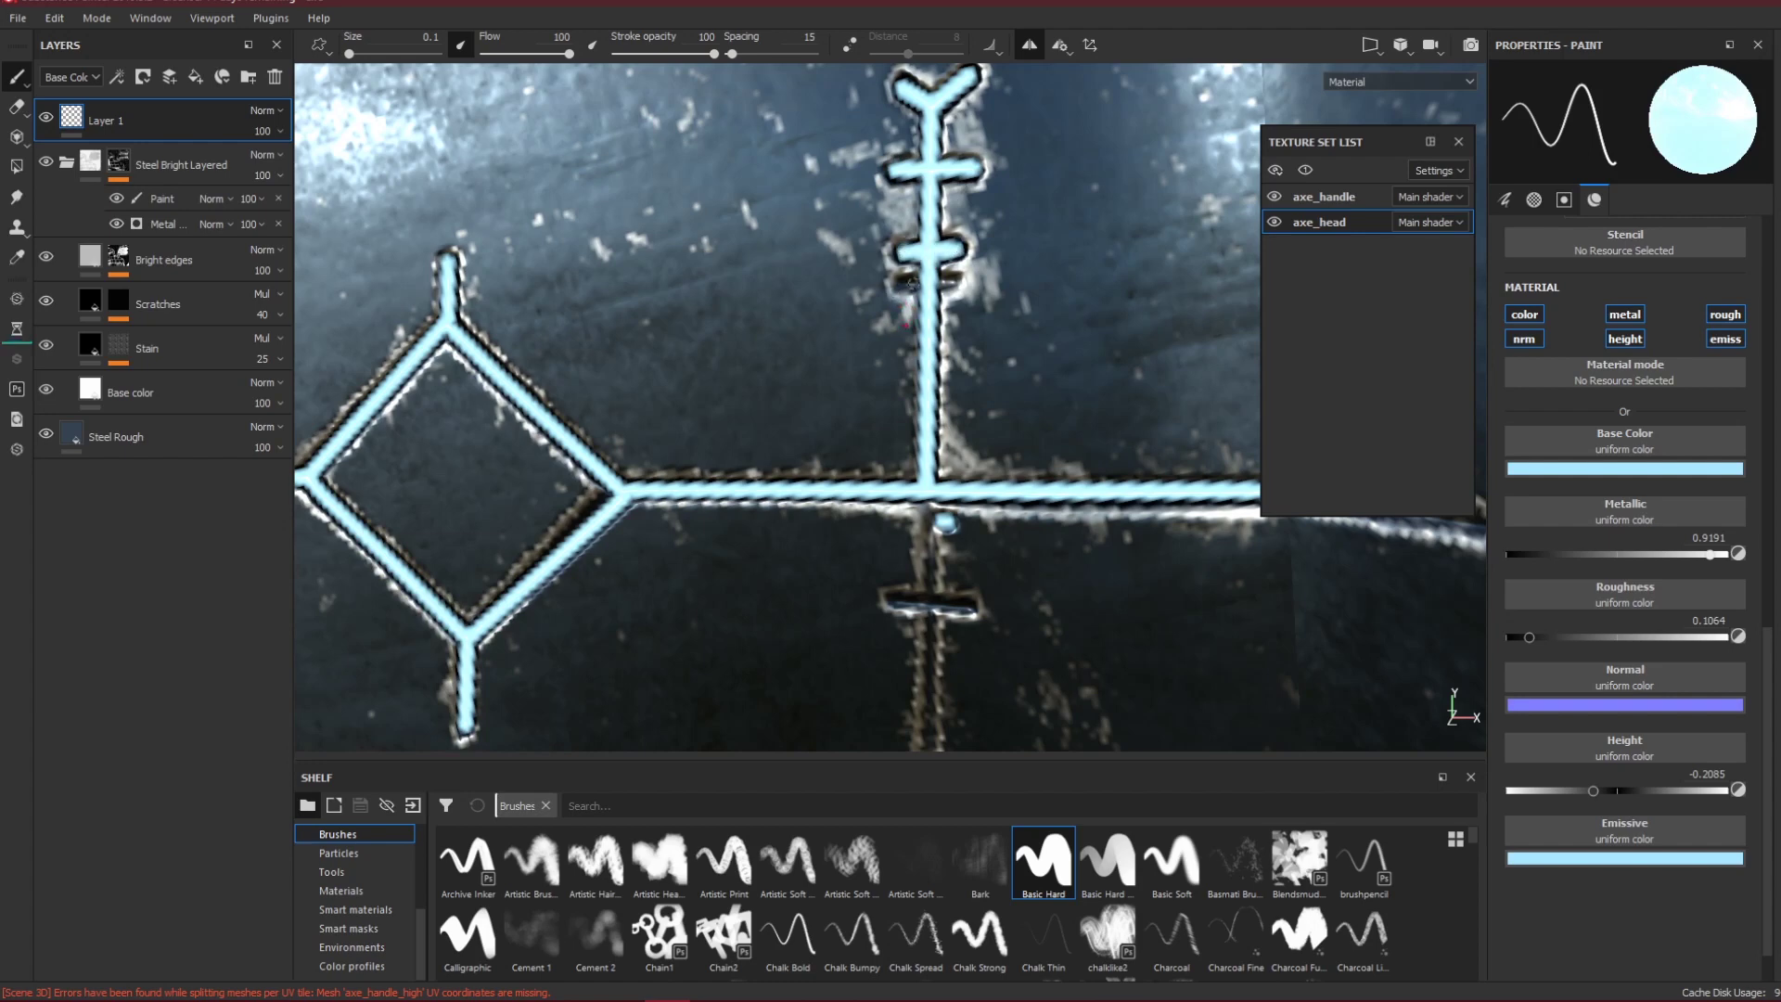
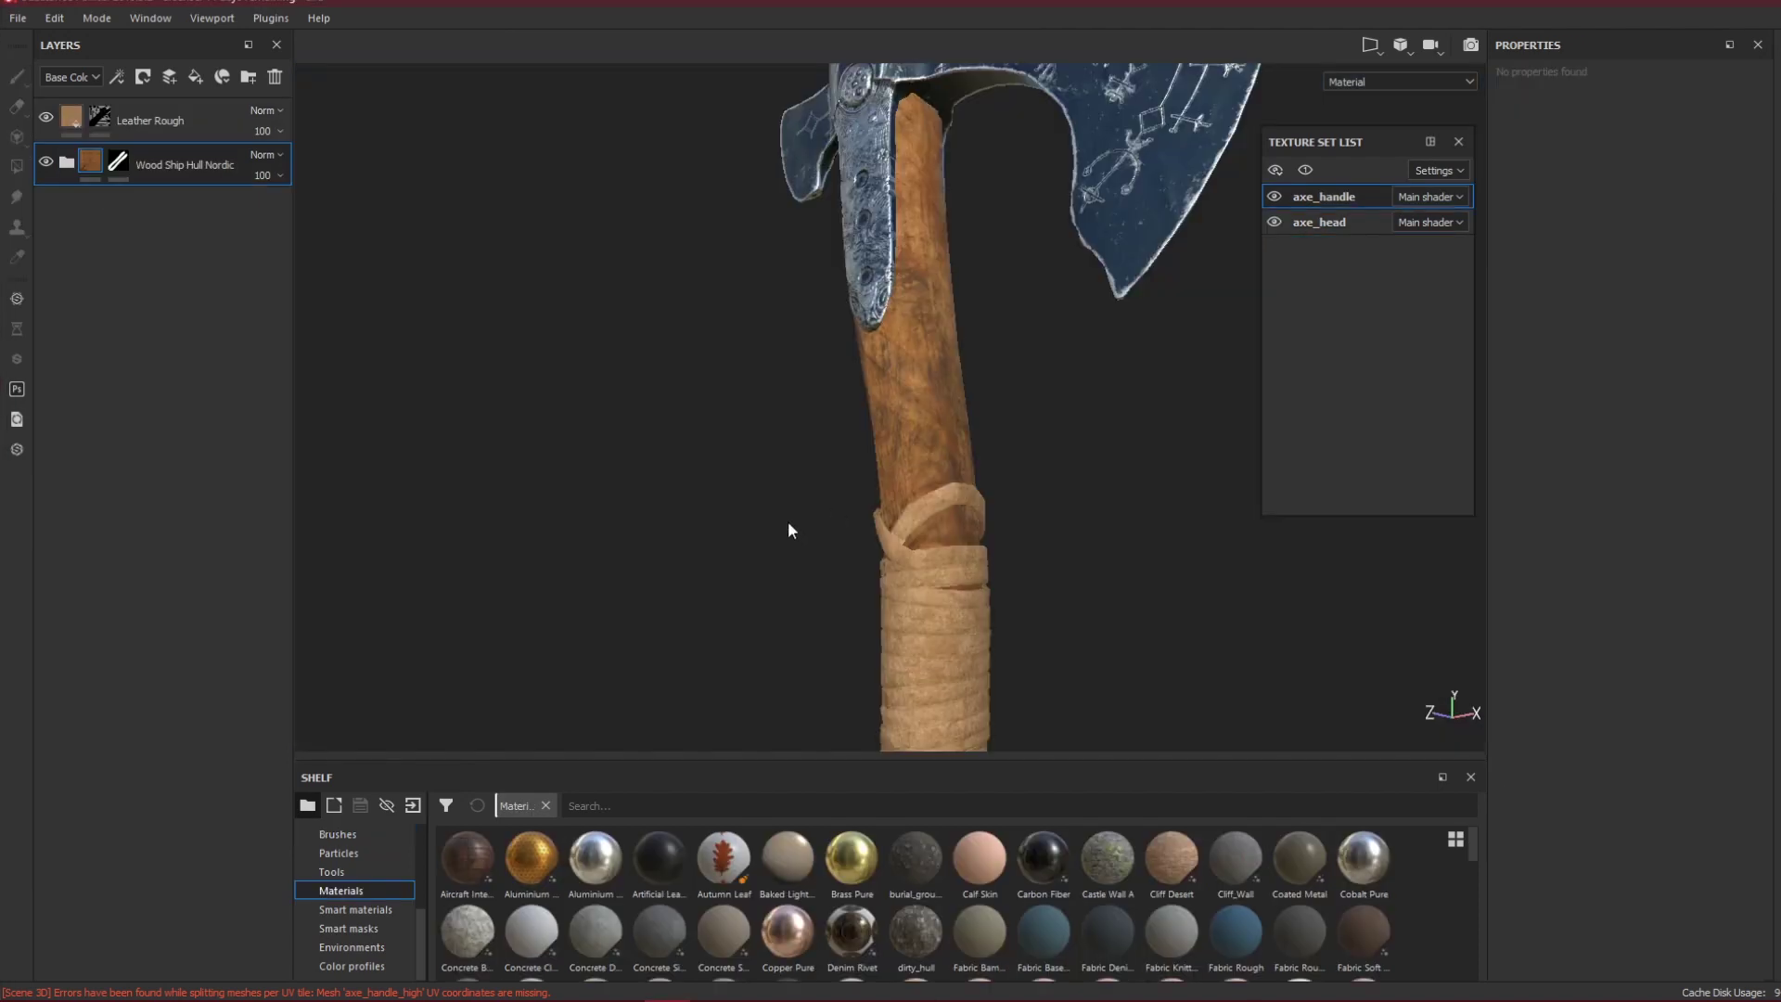
Choose the Dirt 1 brush and add a paint layer above the Wood Ship Hull Nordic folder on axe_handle.
left_click(368, 841)
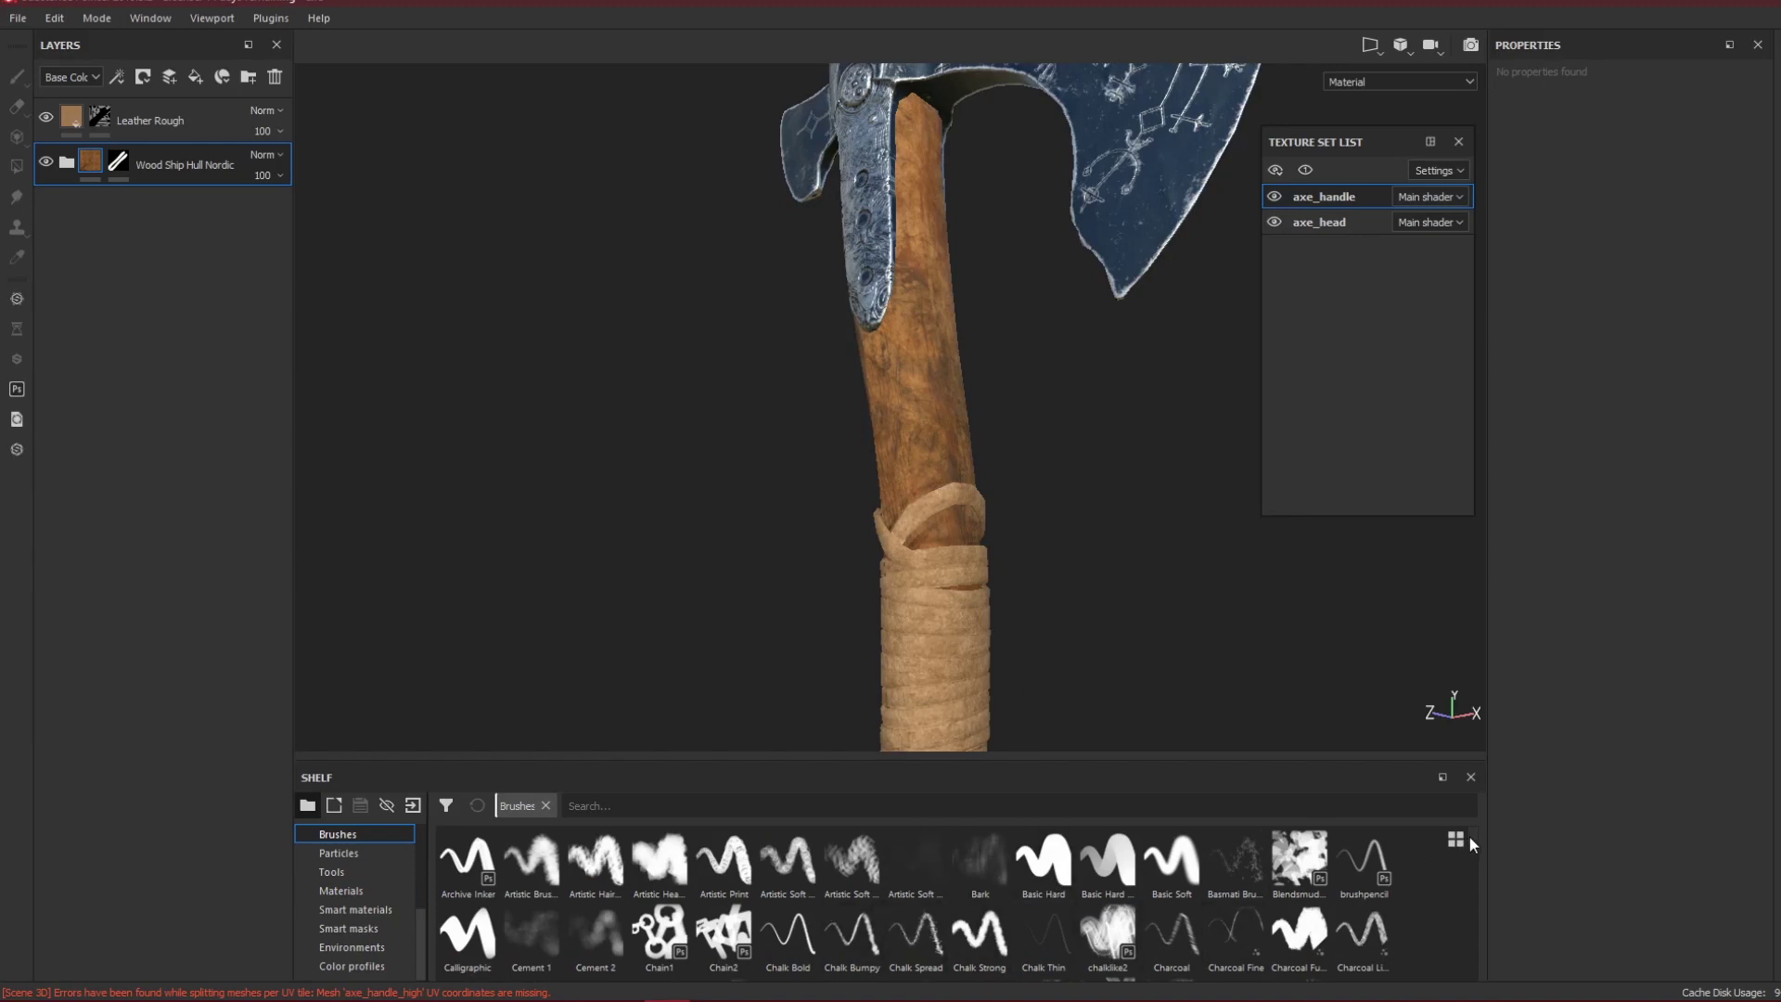
left_click_drag(1472, 838, 1477, 857)
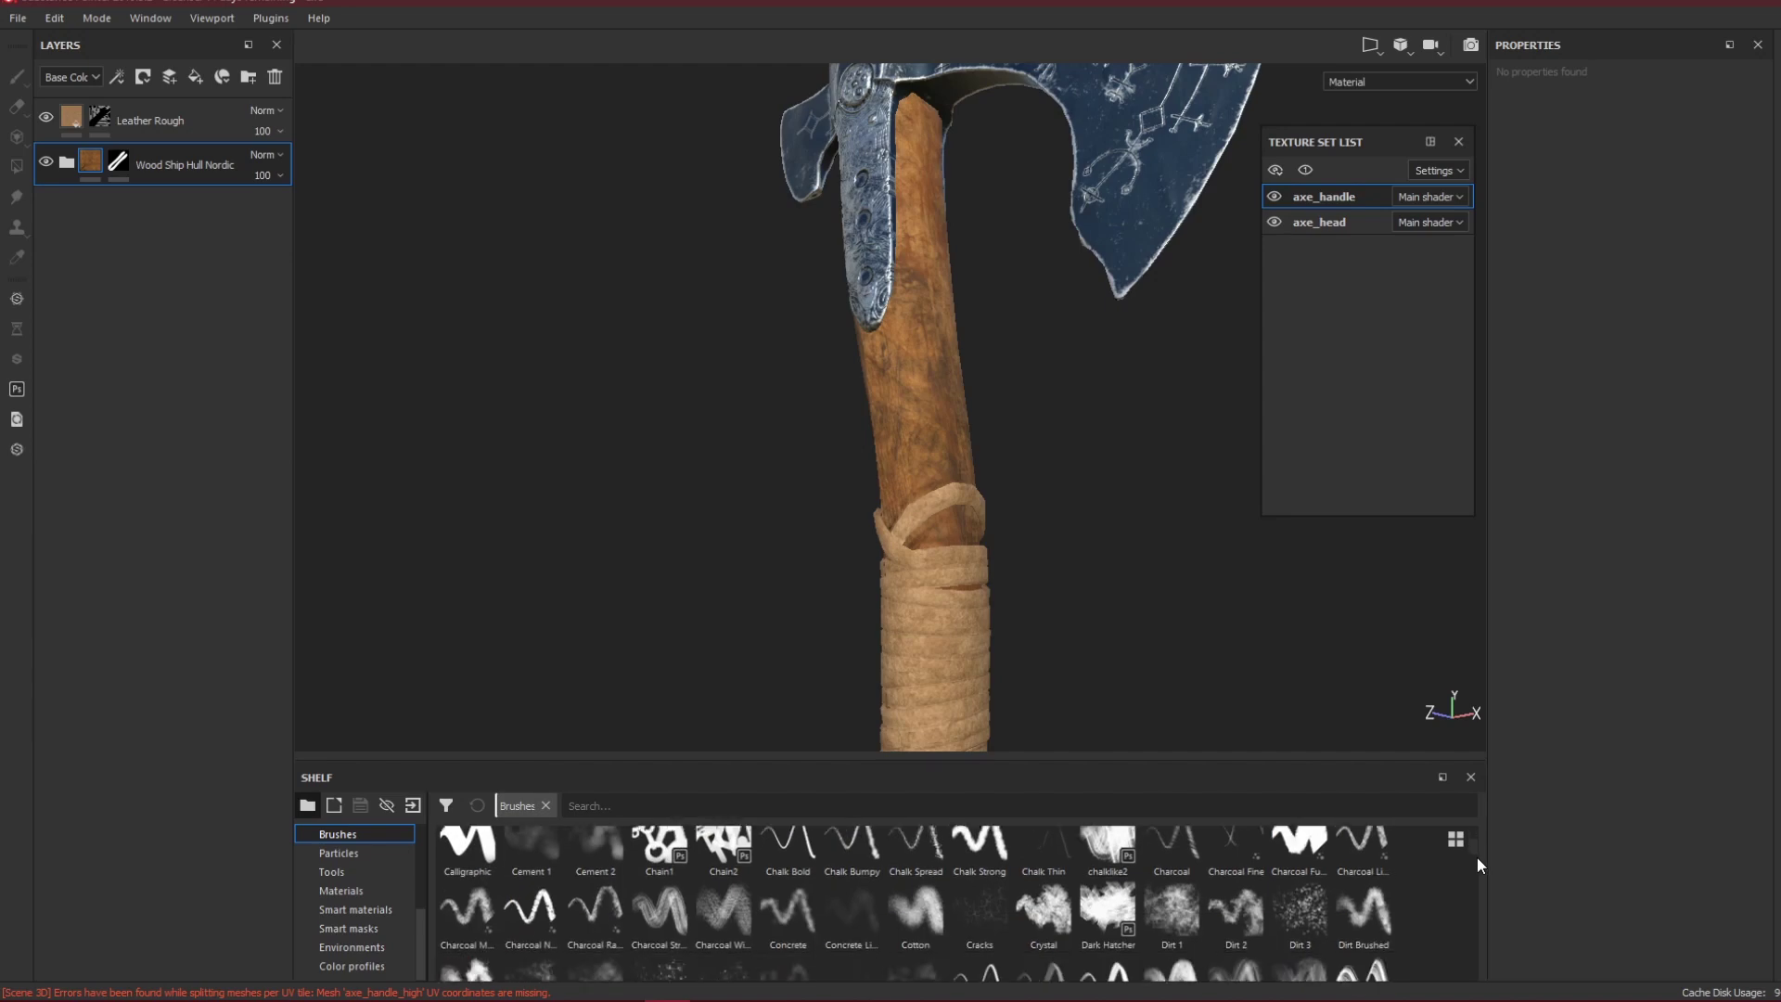
left_click(1146, 892)
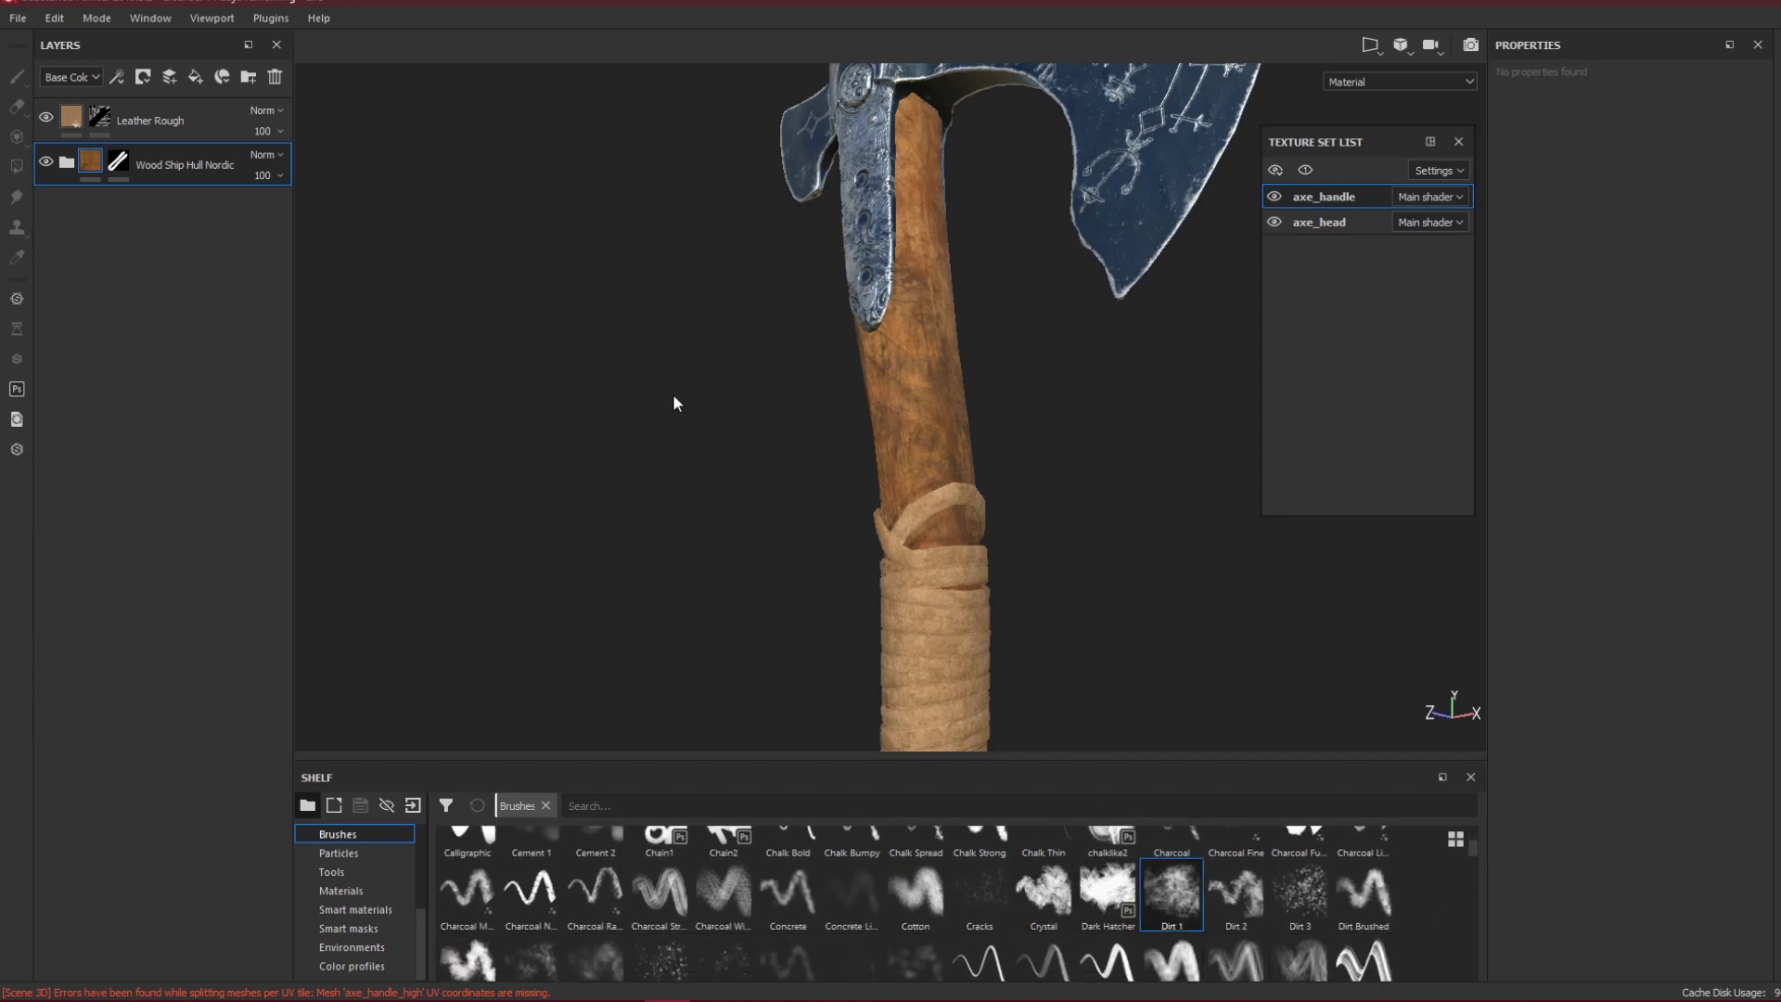
left_click(168, 77)
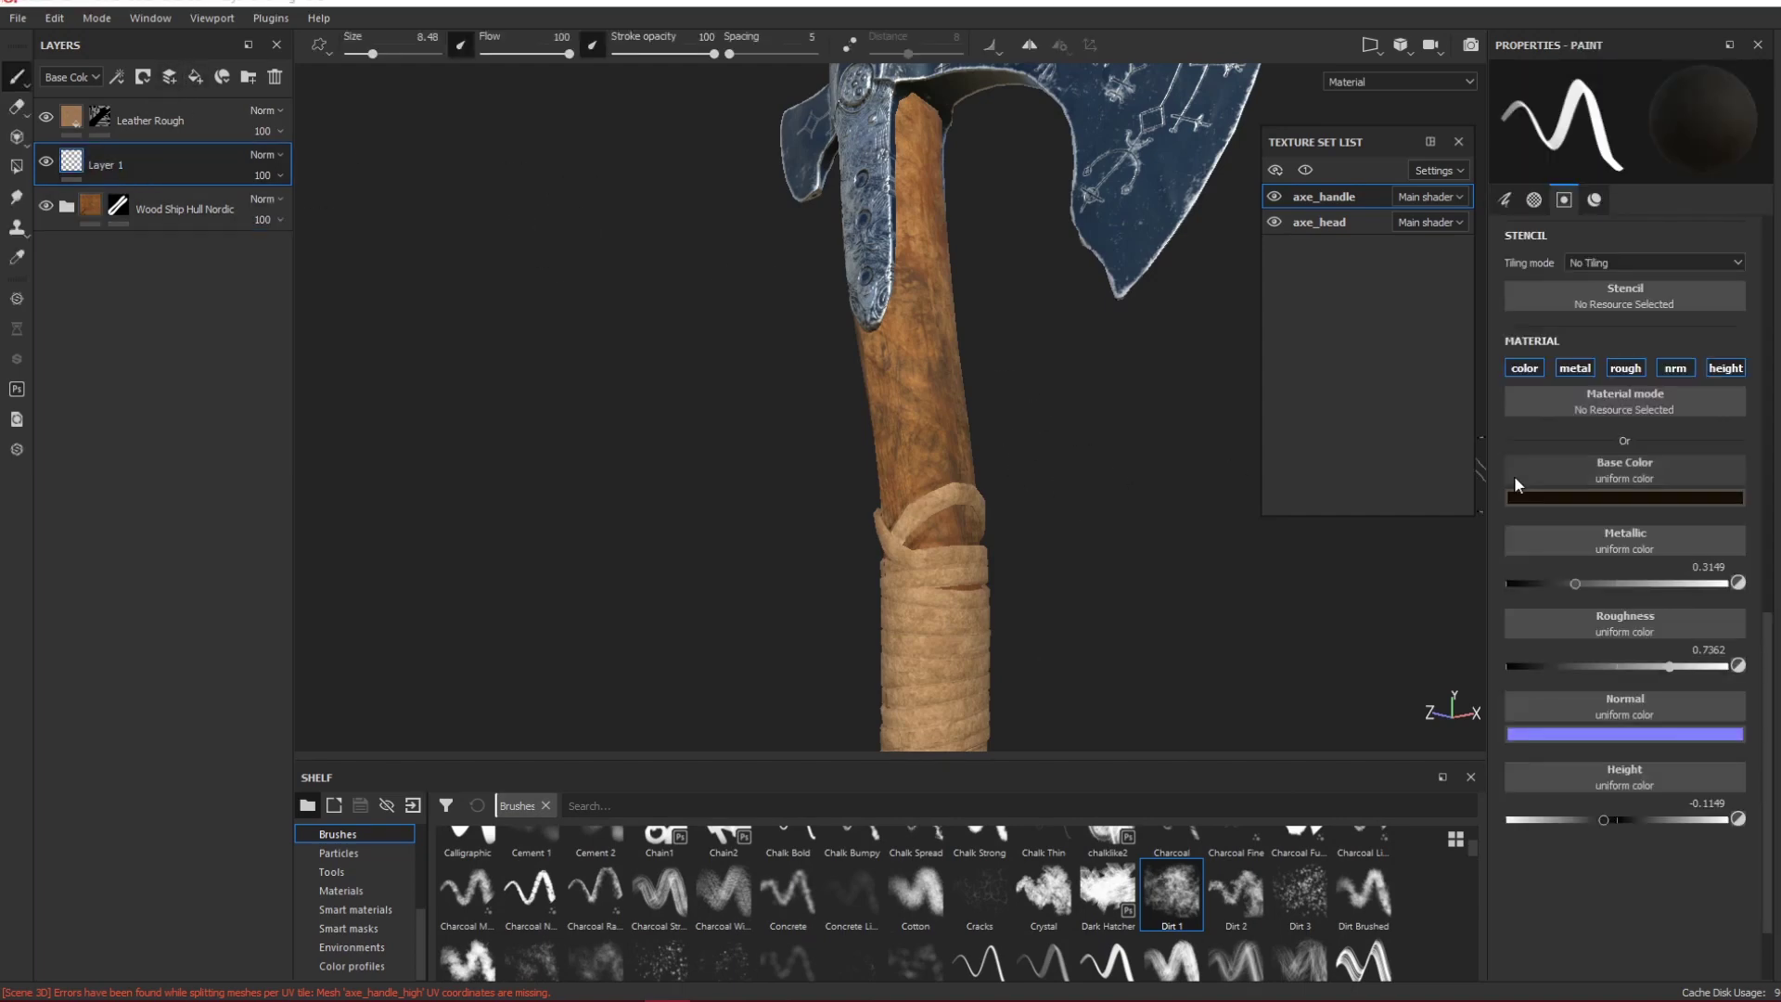
Test a dirt stroke on the wooden handle, undo it, and set the brush's base color to dark brown (0.032, 0.018, 0.005).
scroll(1628, 566, "up", 5)
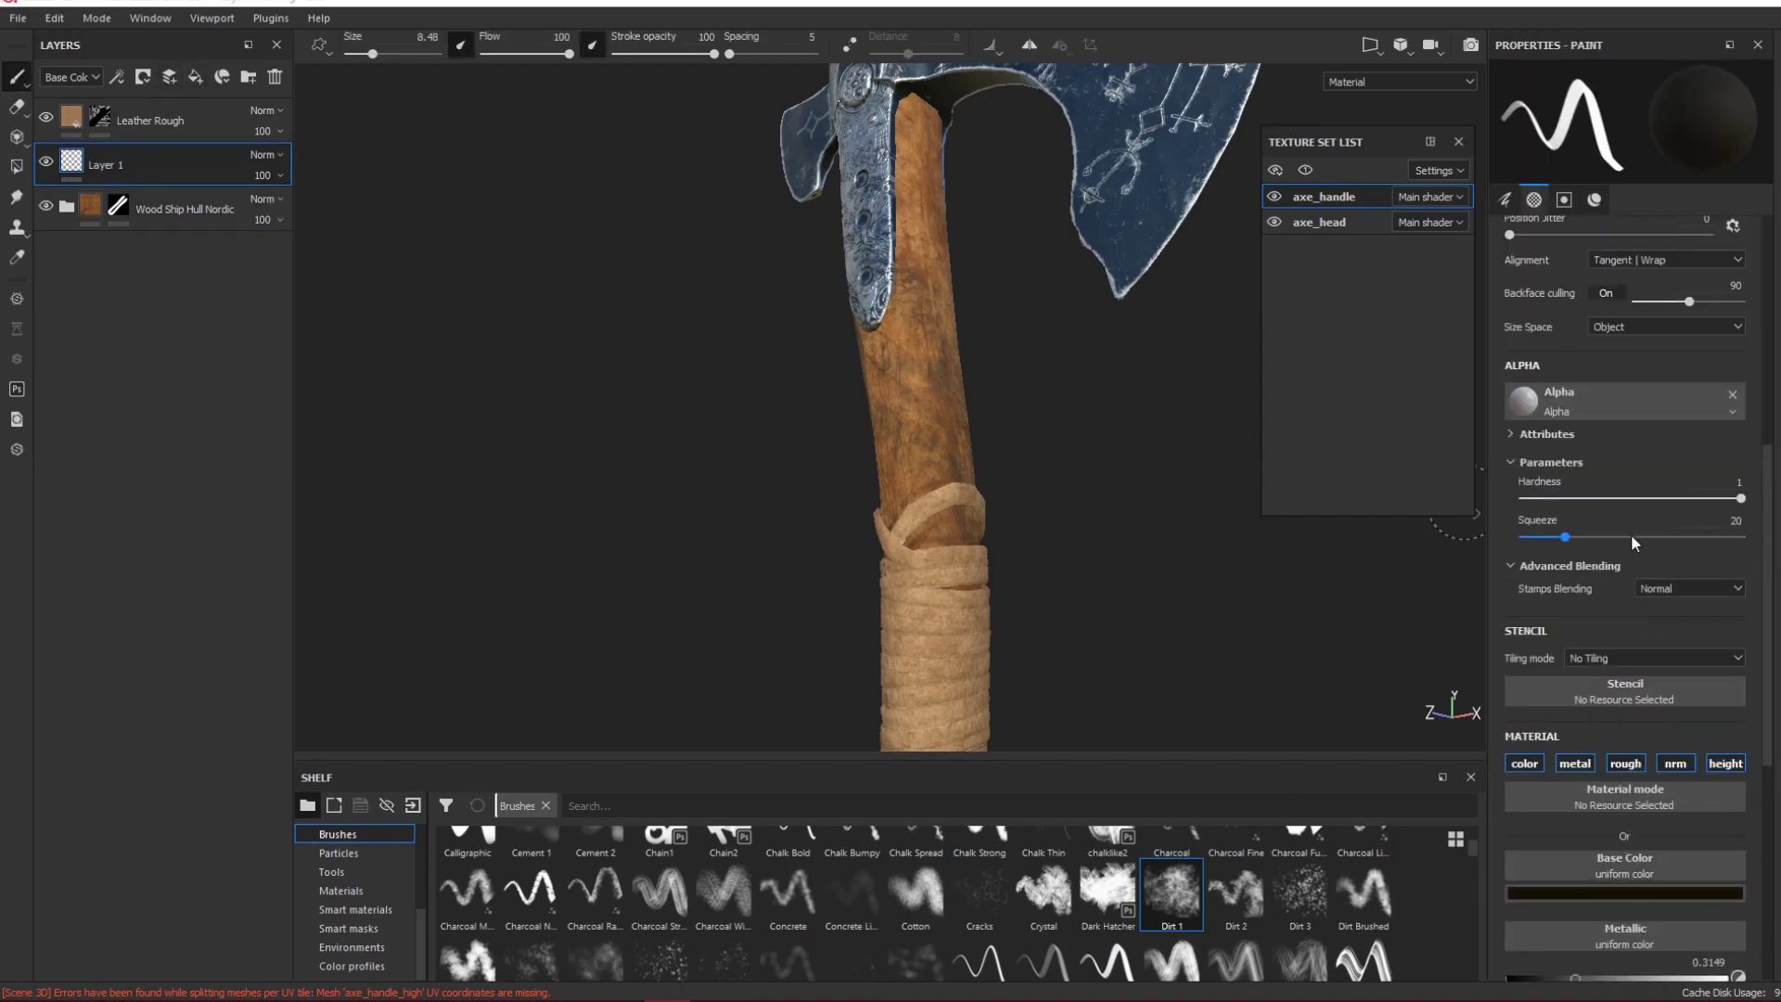
scroll(1644, 408, "down", 3)
left_click_drag(886, 320, 914, 434)
key("ctrl+z")
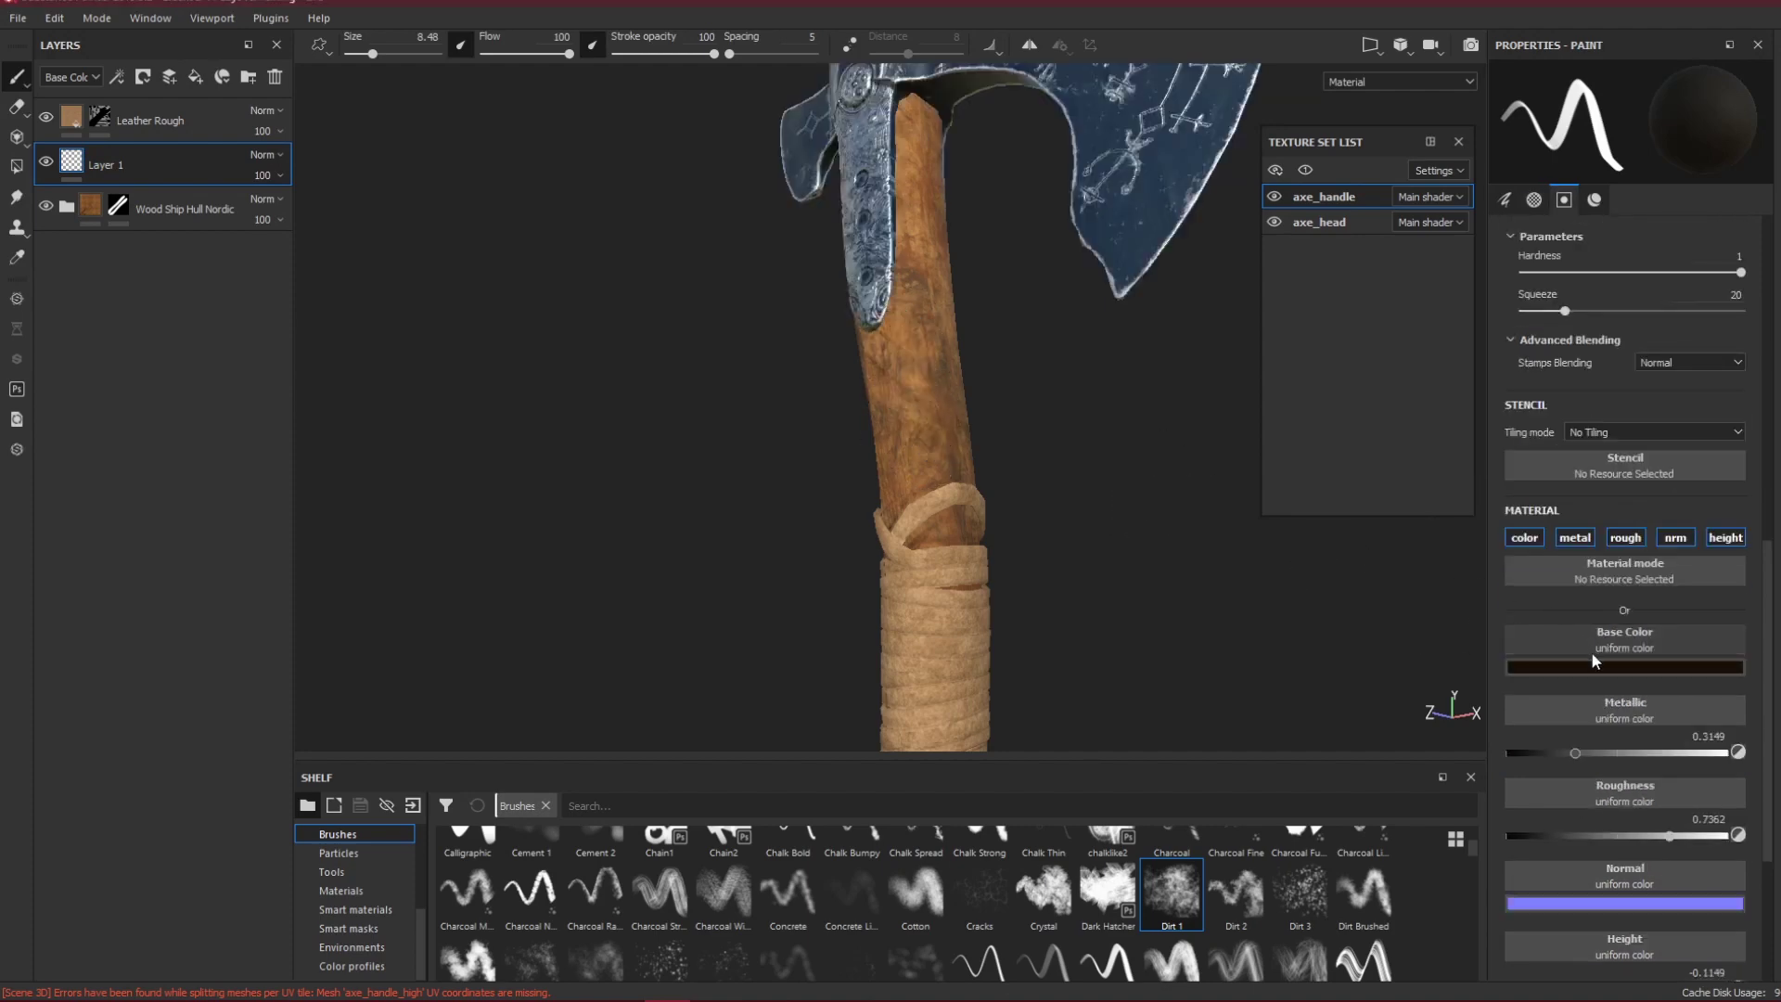
left_click(1595, 666)
left_click(1627, 833)
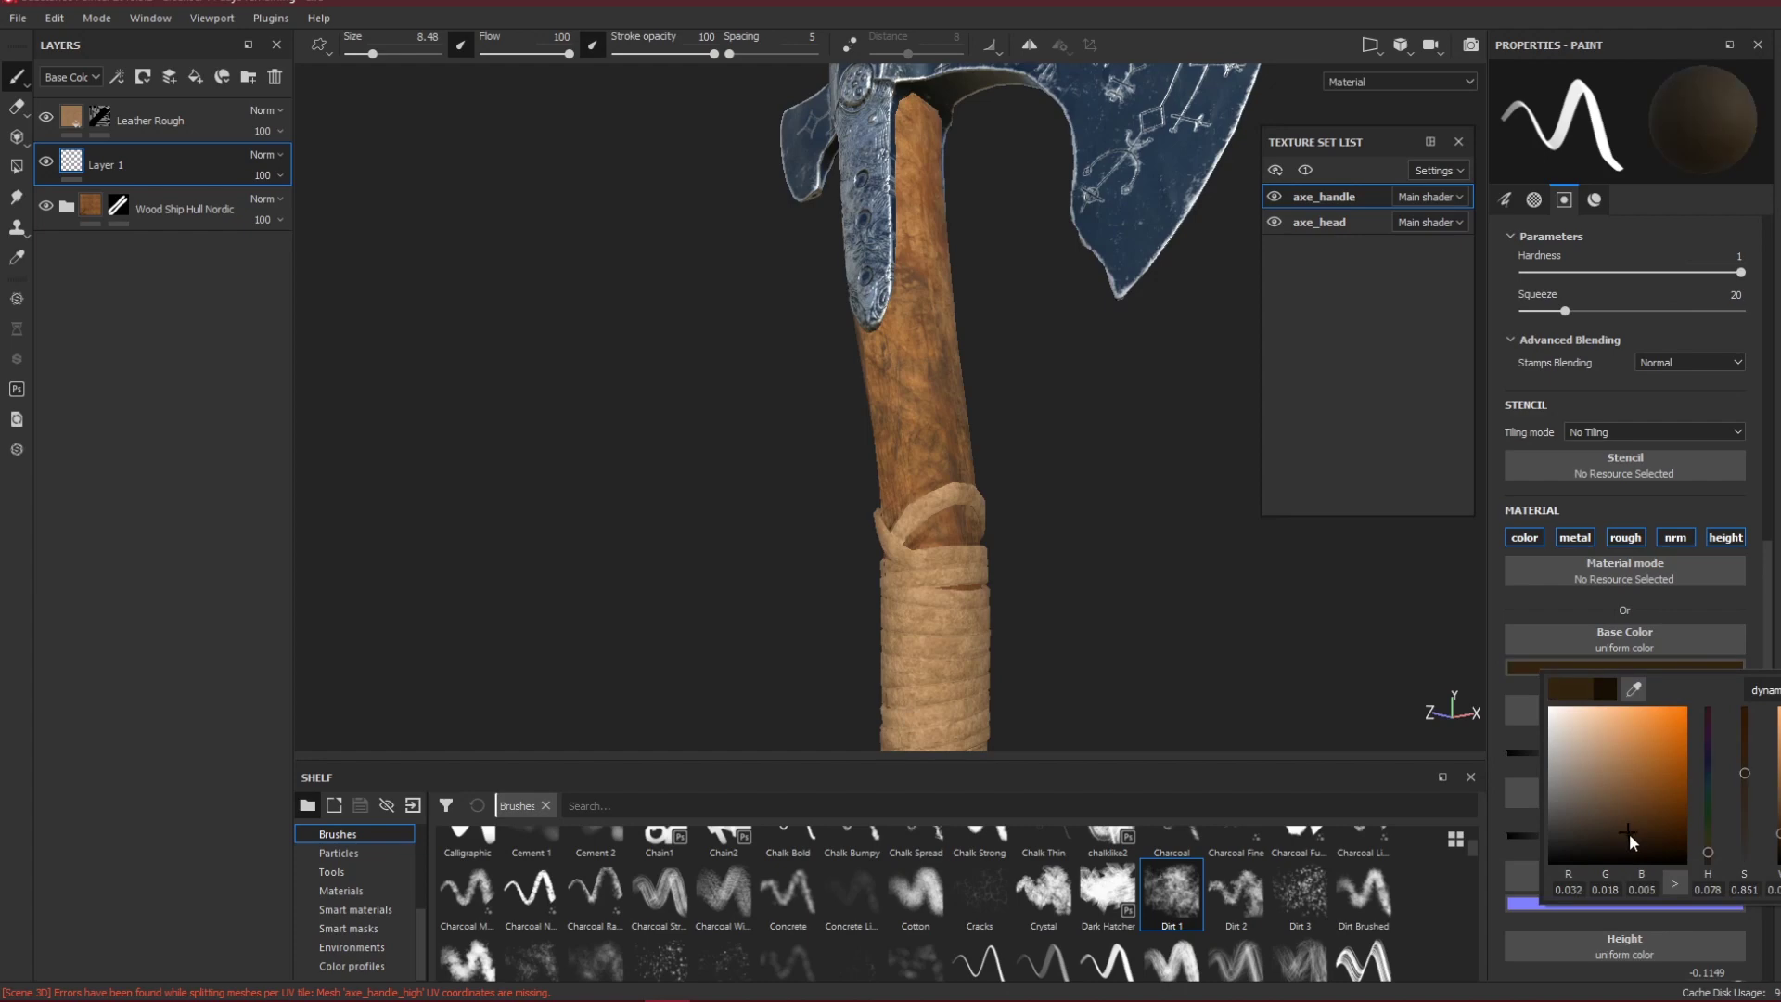
Set the brush's base color to a darker brown (0.022, 0.012, 0.004), testing and undoing dirt strokes on the wooden handle.
left_click_drag(1629, 833, 1638, 824)
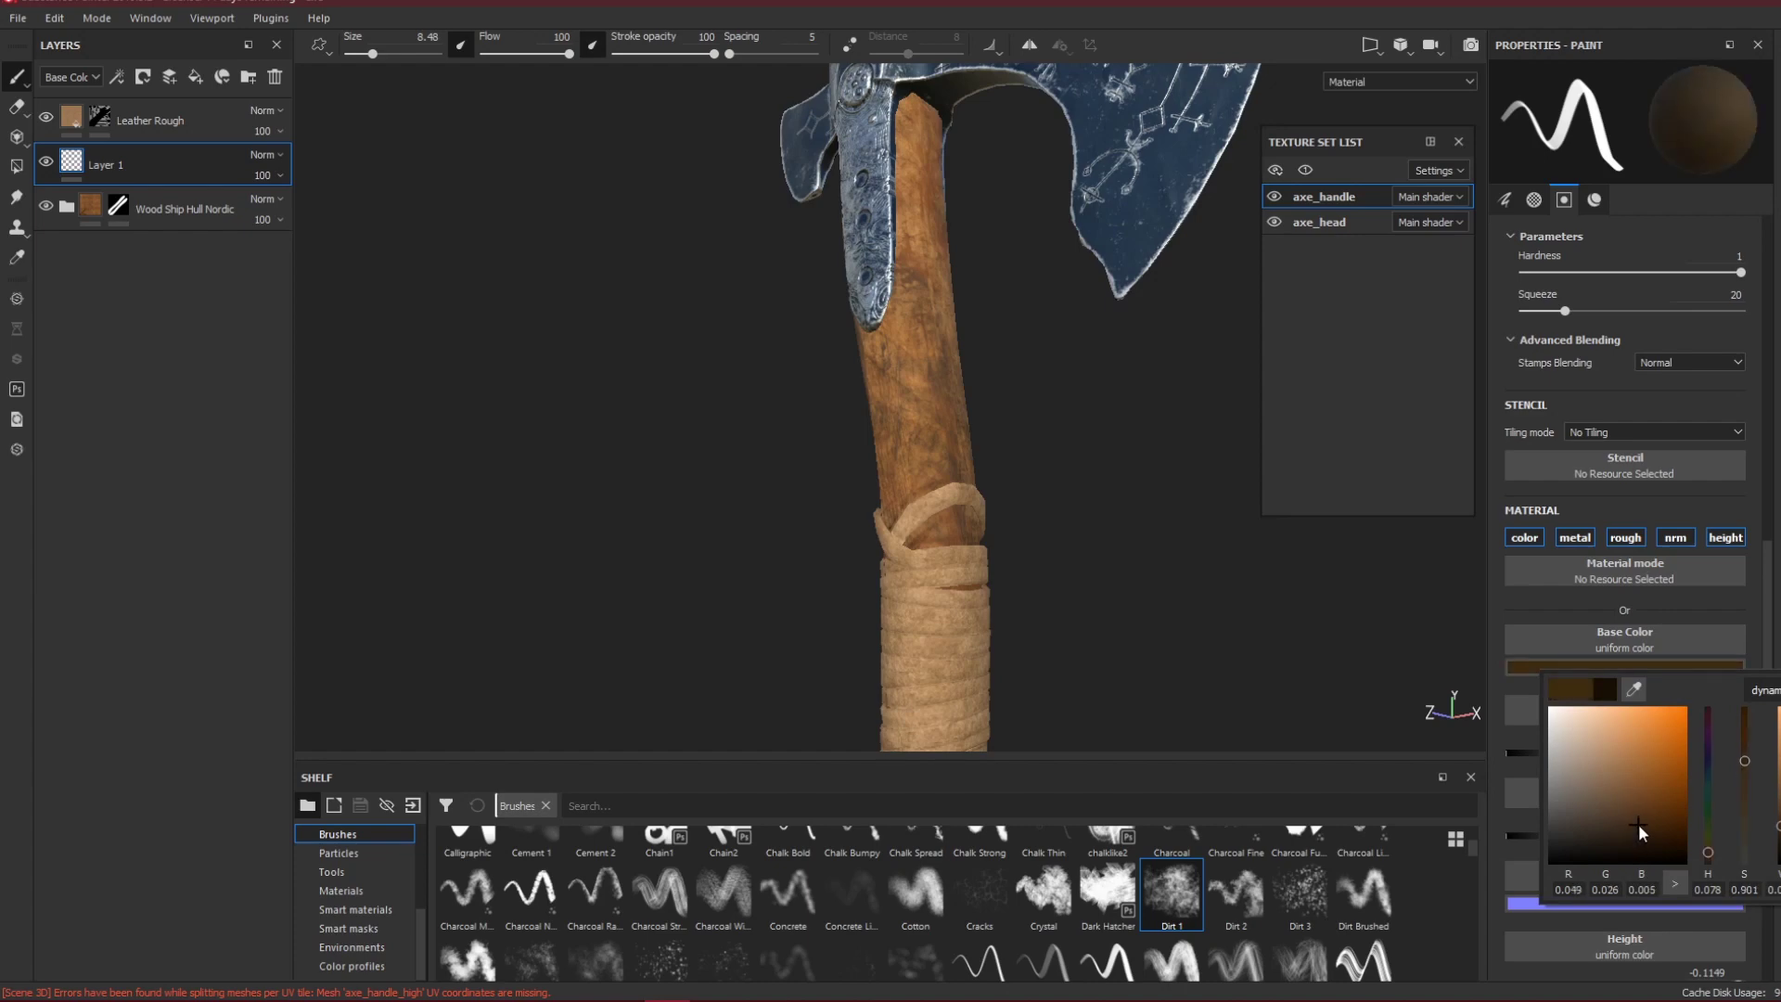
left_click_drag(901, 322, 892, 260)
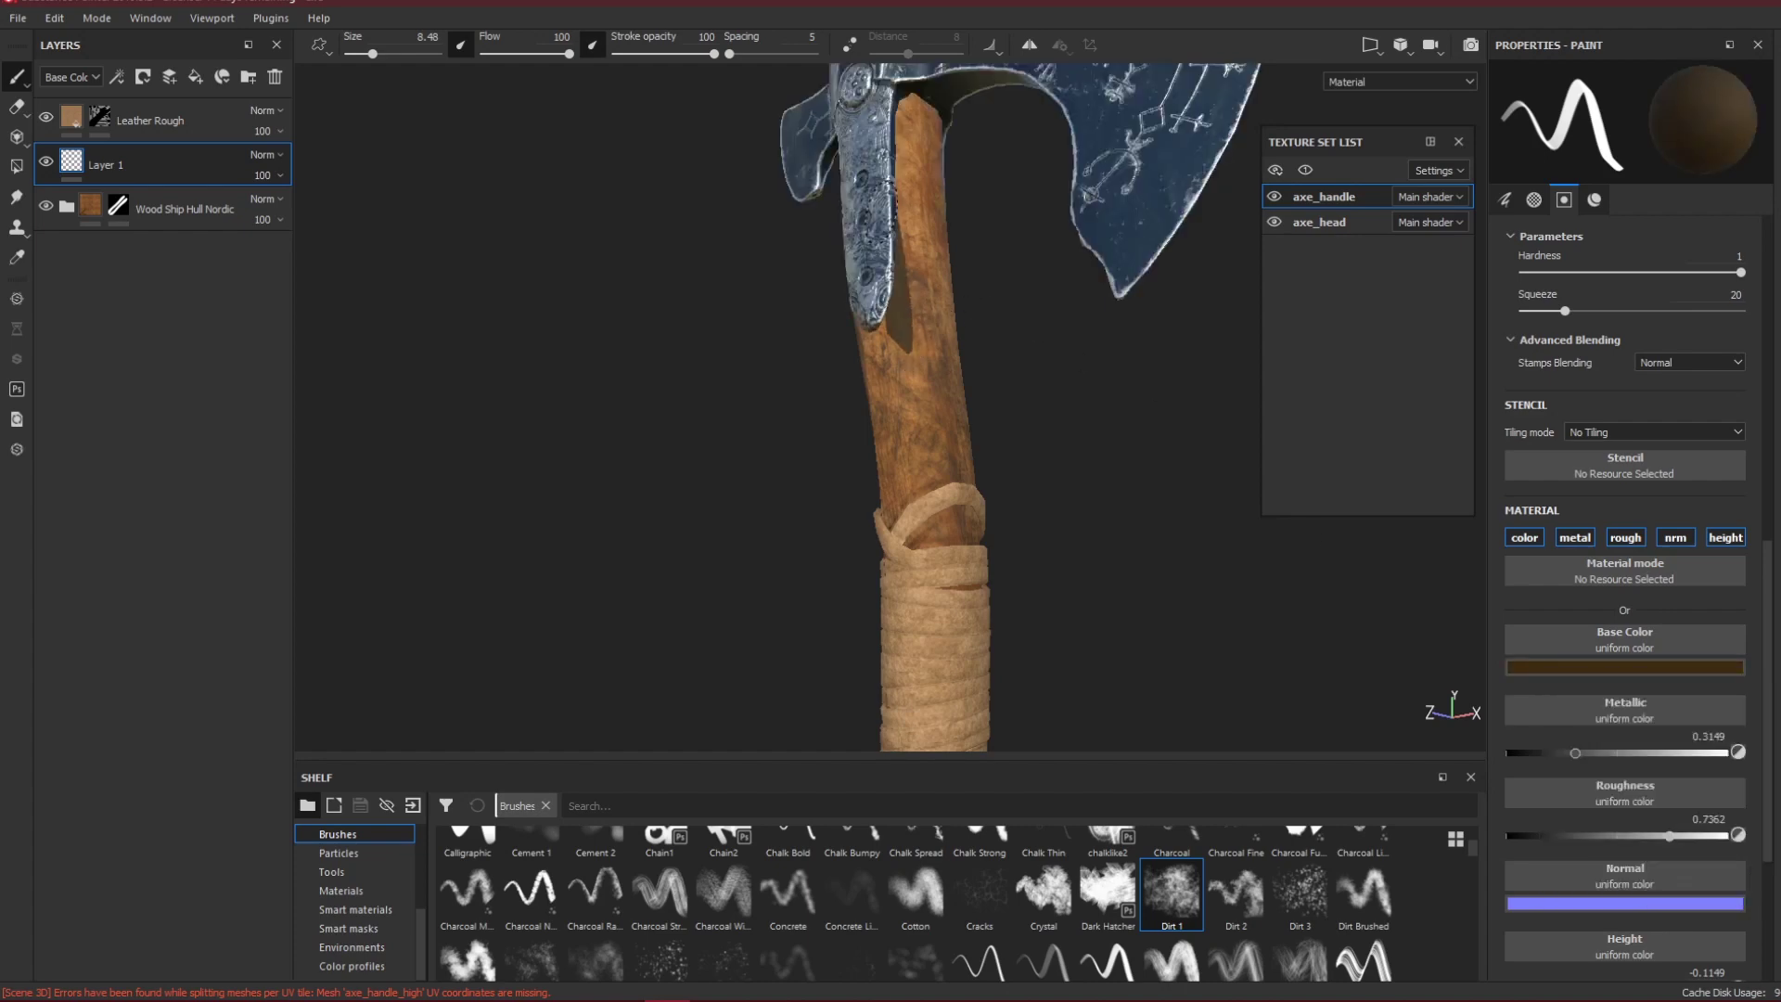
left_click(1616, 664)
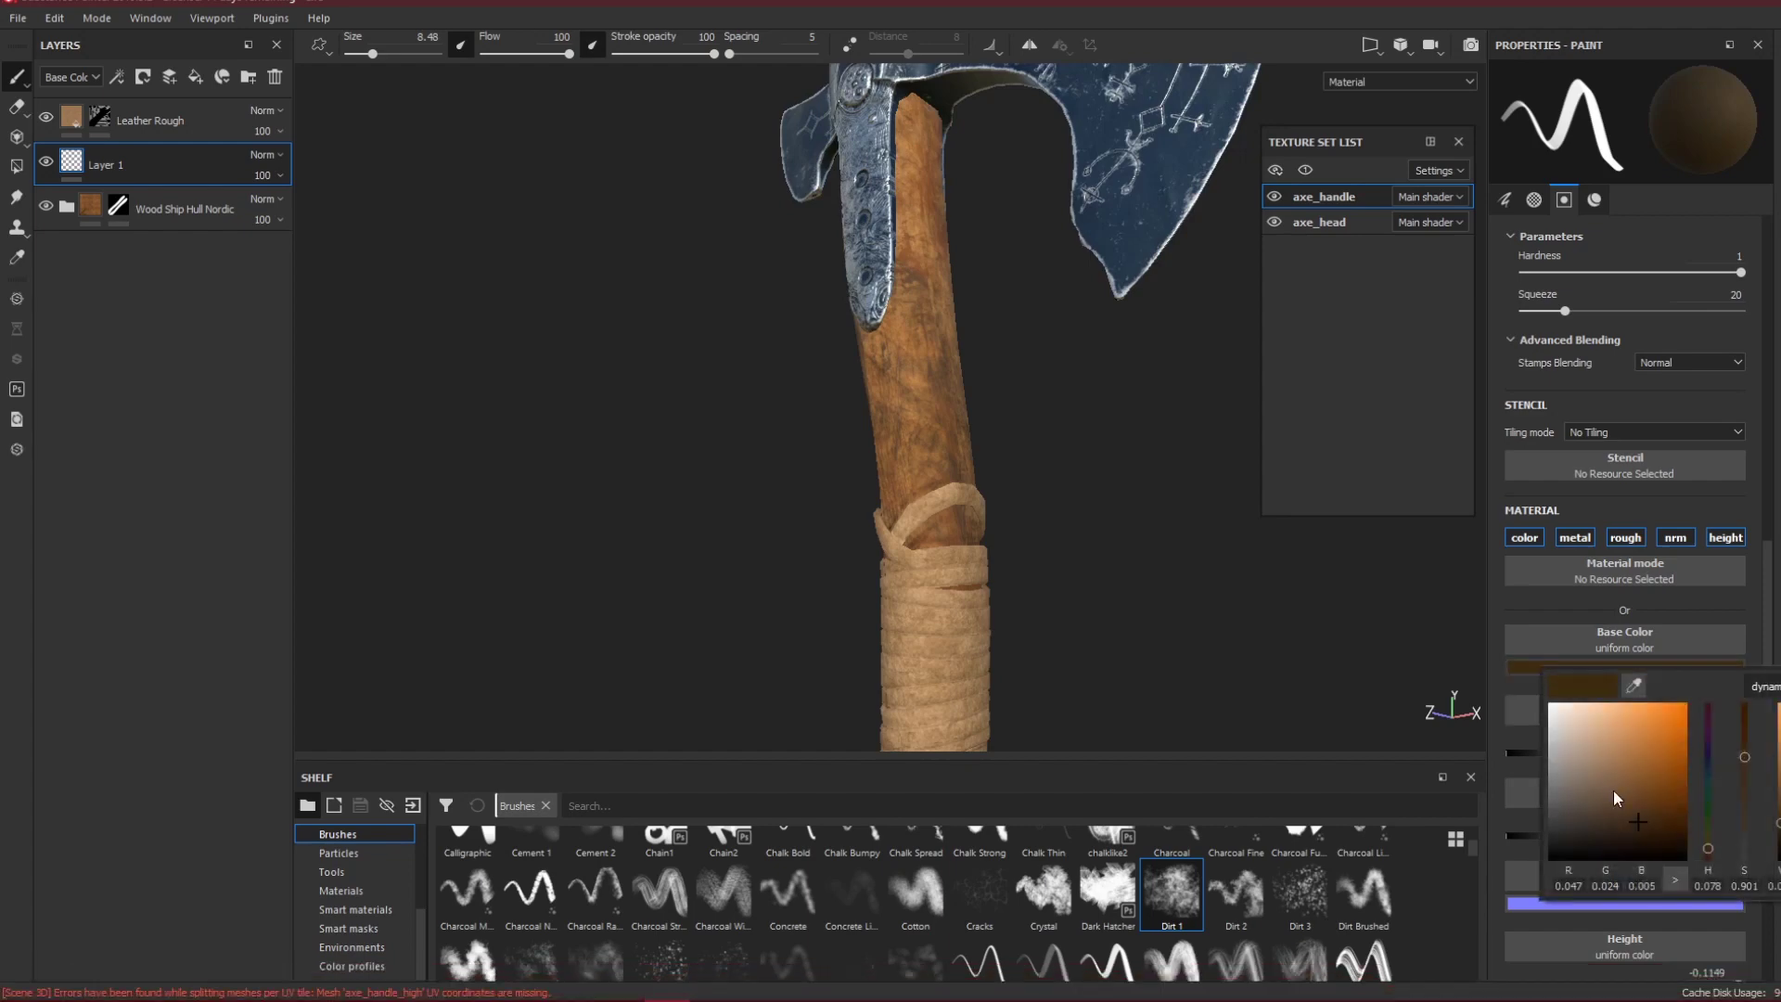
left_click(1624, 832)
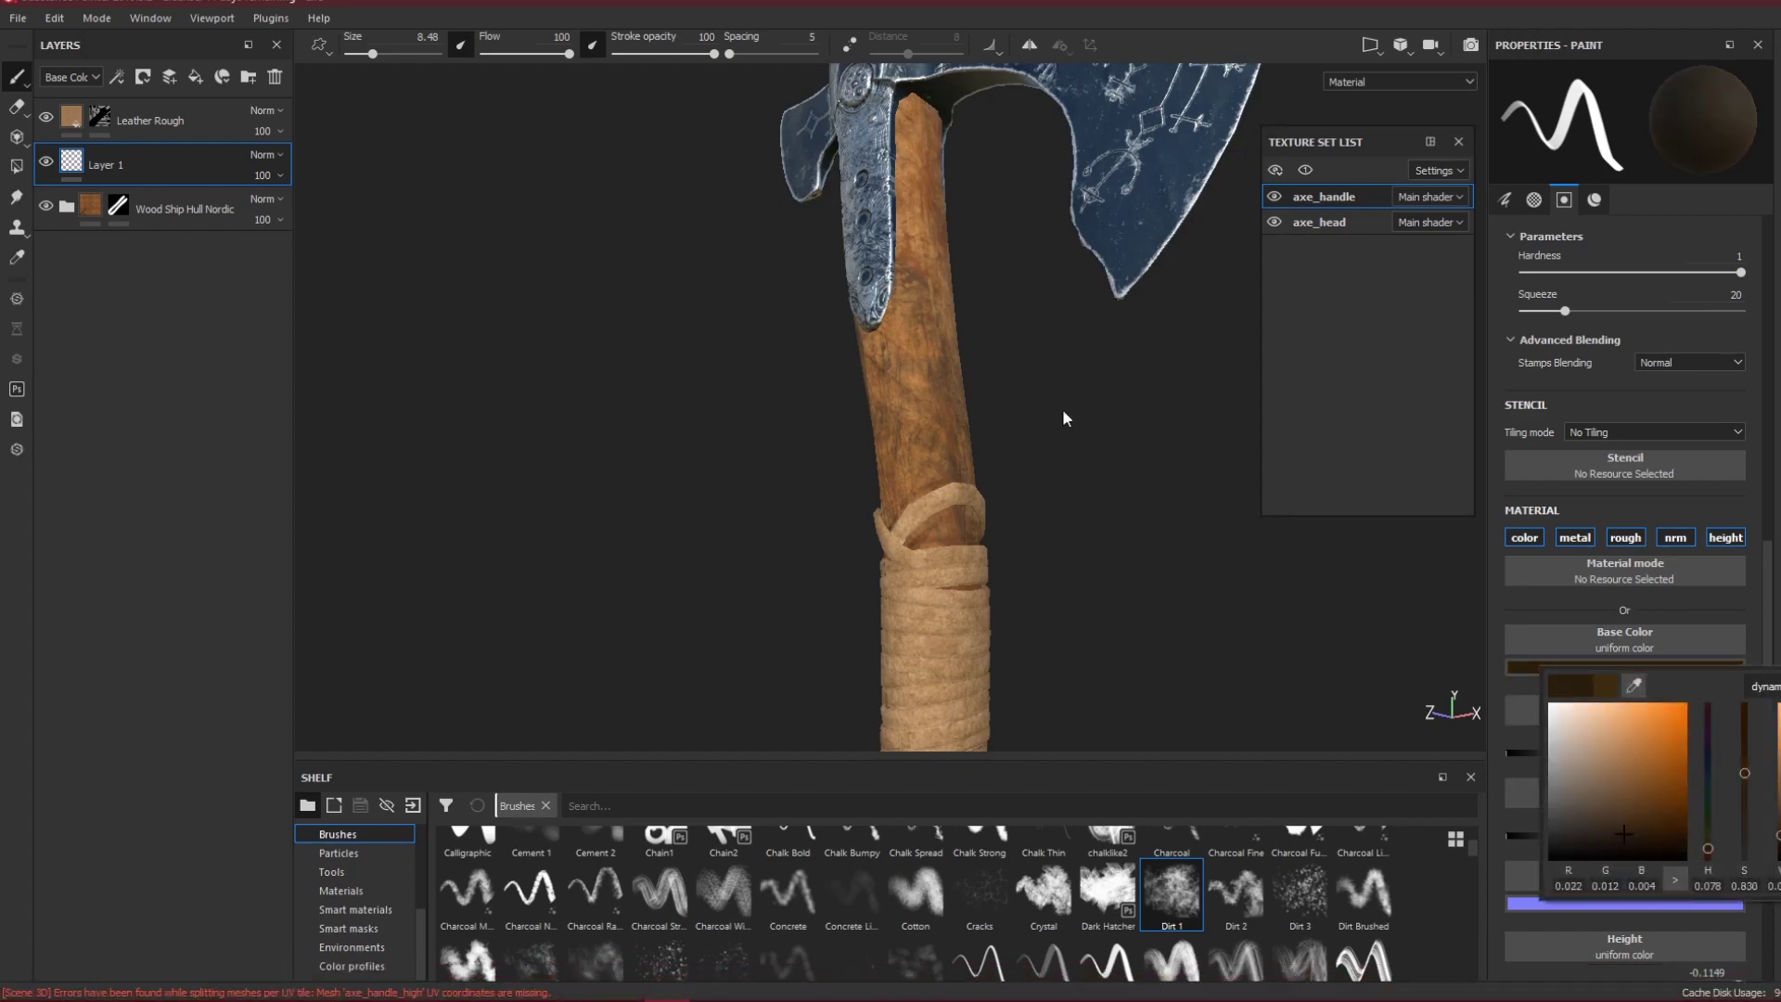
left_click(914, 369)
left_click_drag(914, 370, 896, 364)
key("ctrl+z")
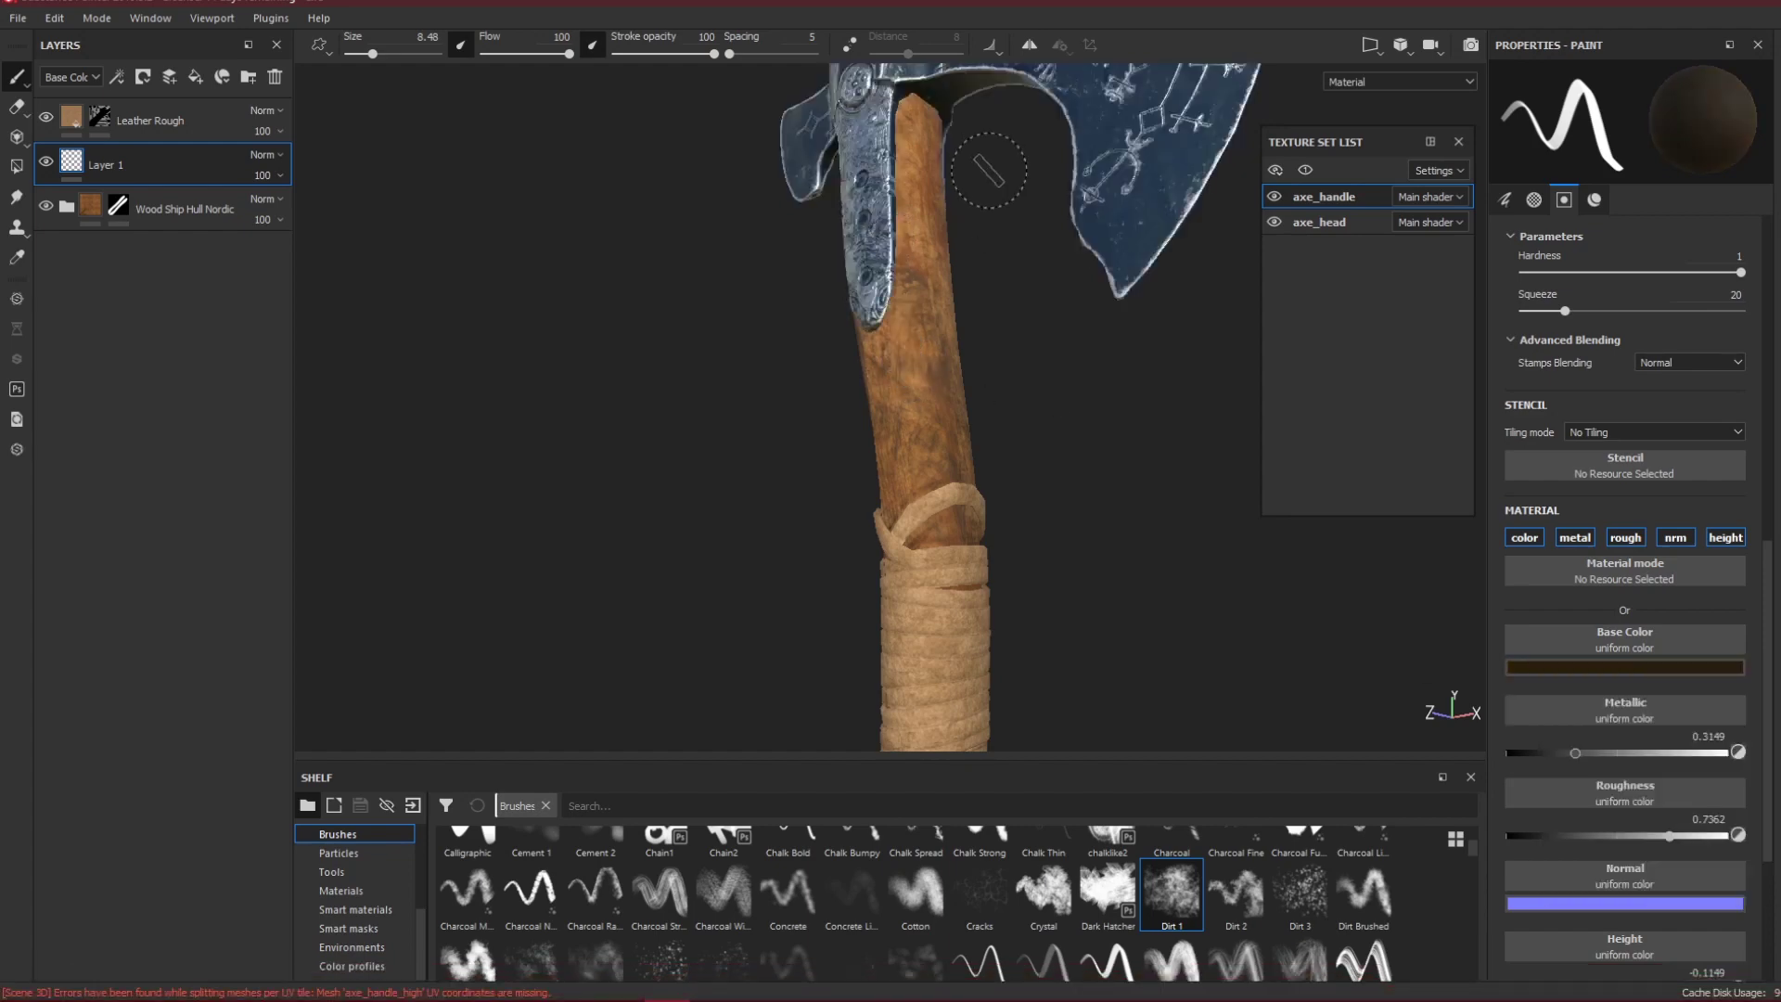
key("ctrl+z")
Set the brush's size to 7.79, hardness to 0.23 and roughness to 0.8383, and raise its height value slightly.
right_click_drag(991, 167, 982, 189, "ctrl")
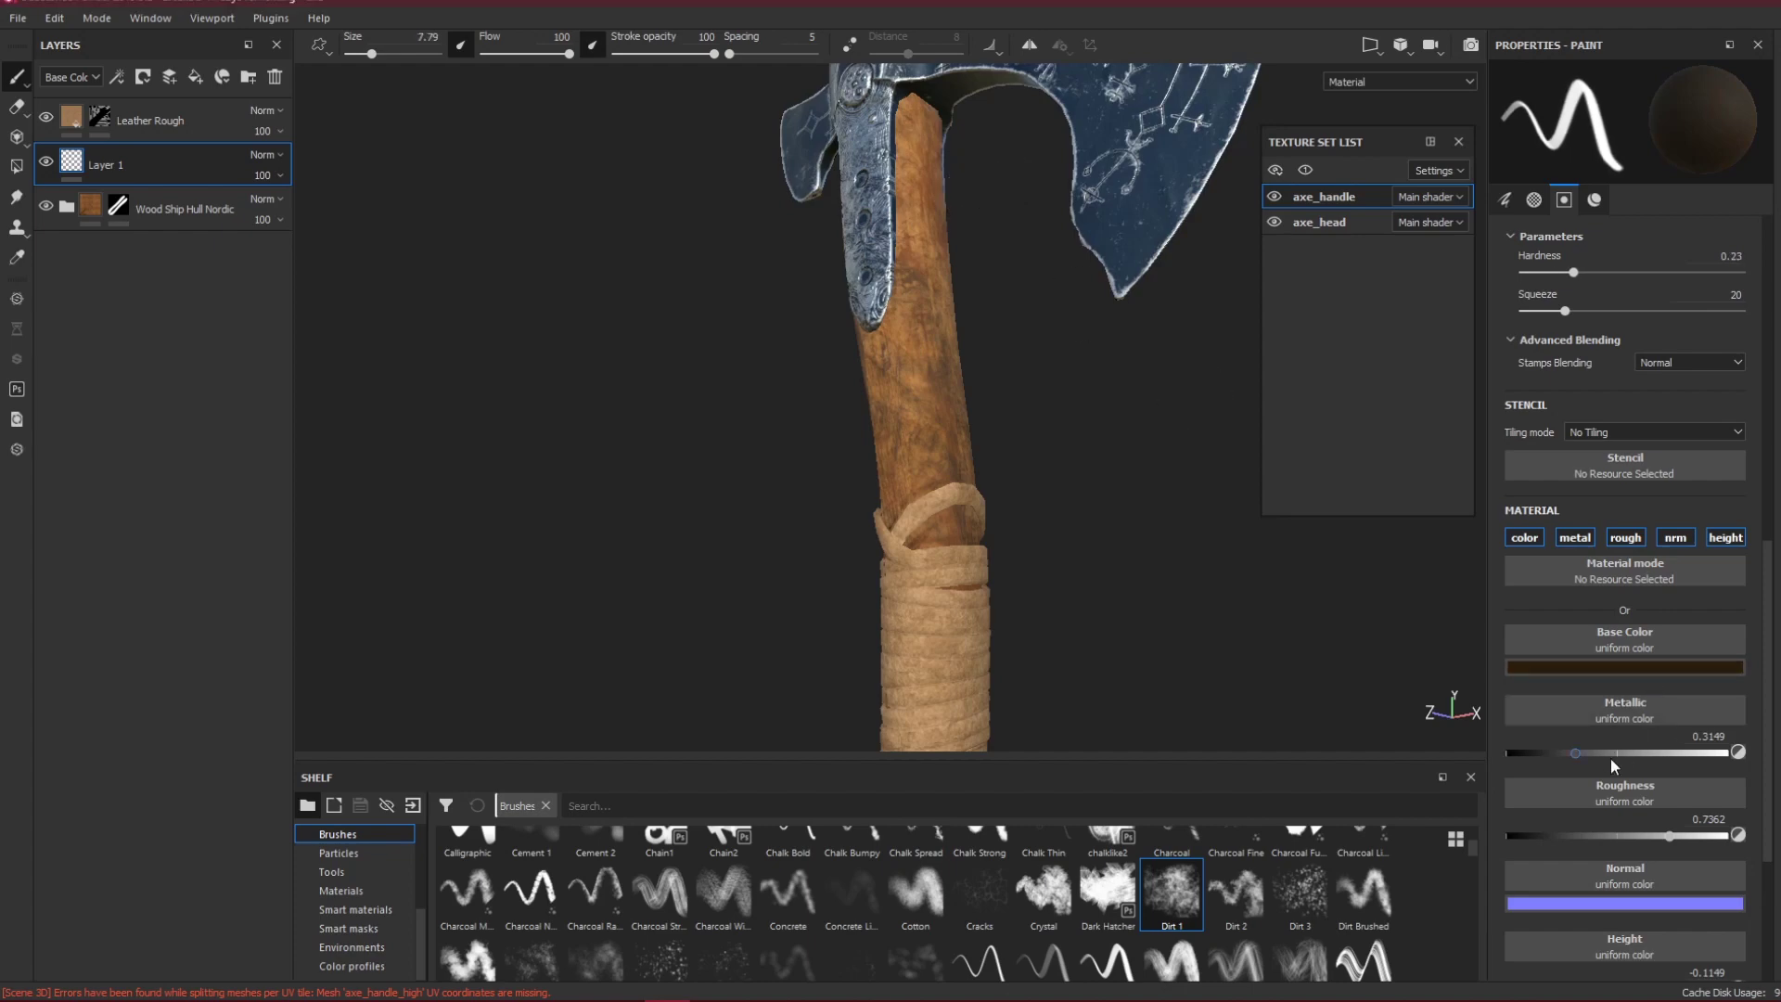
left_click(1691, 836)
scroll(1749, 742, "down", 3)
left_click_drag(1778, 834, 1776, 821)
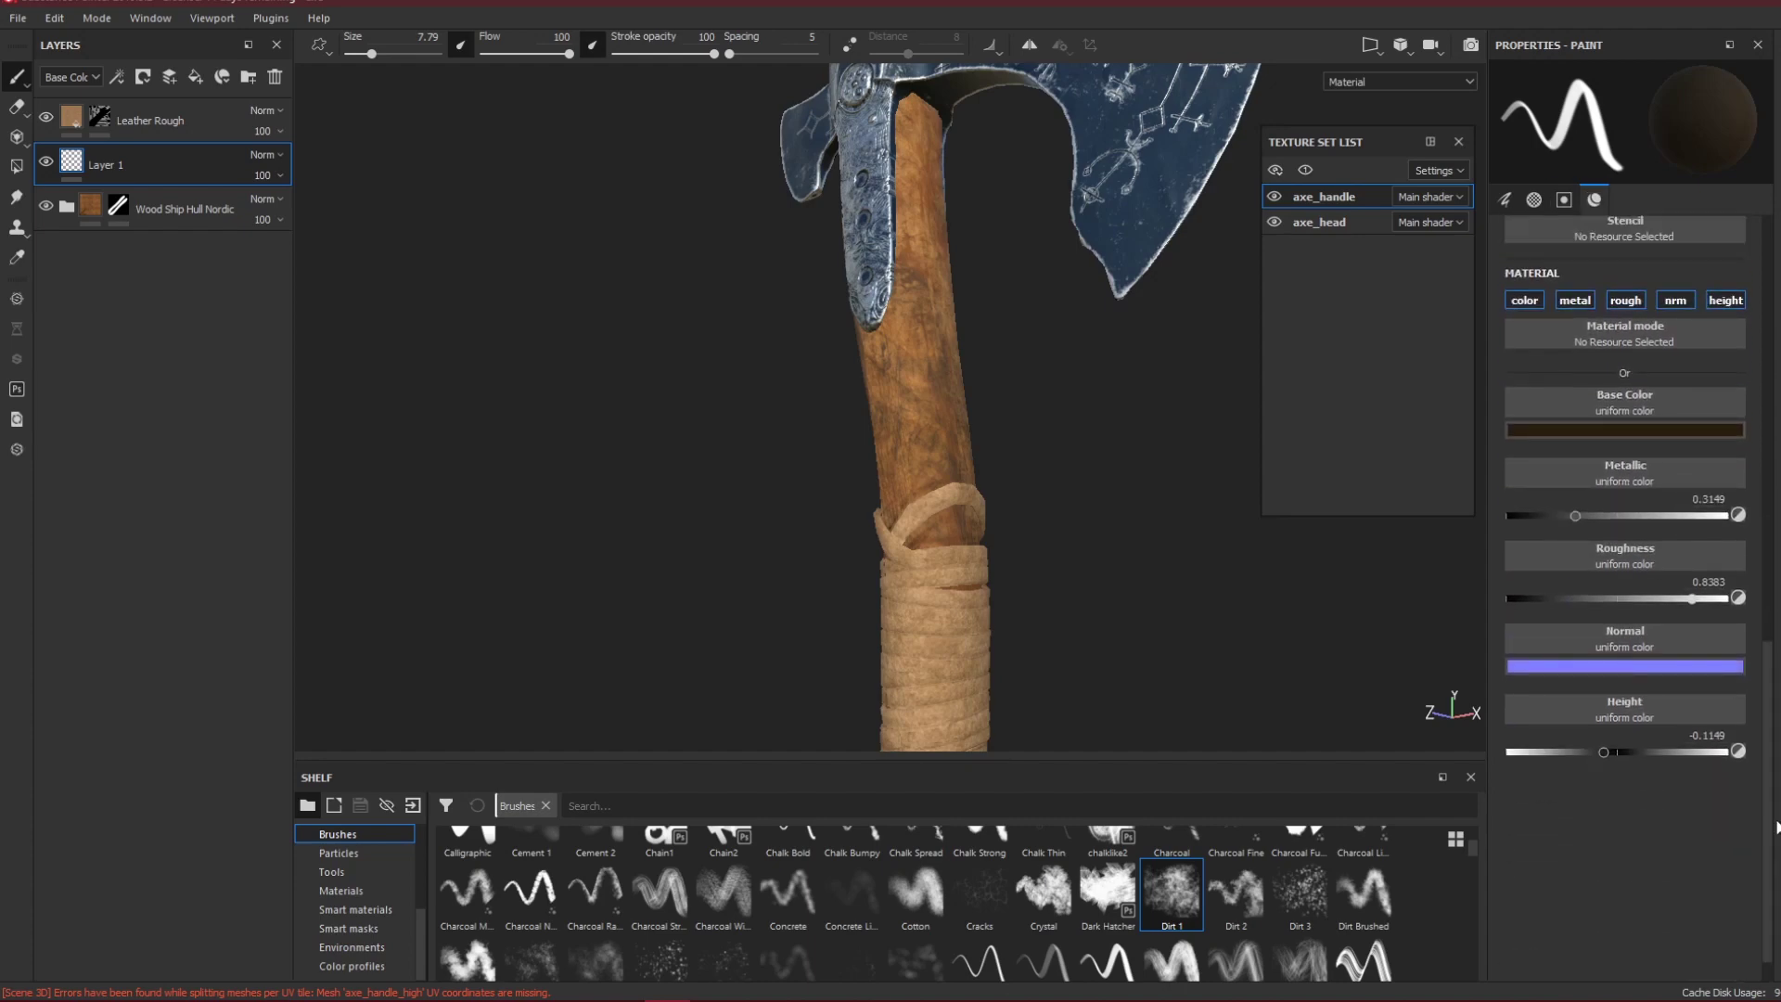
left_click(1610, 751)
scroll(1773, 753, "up", 7)
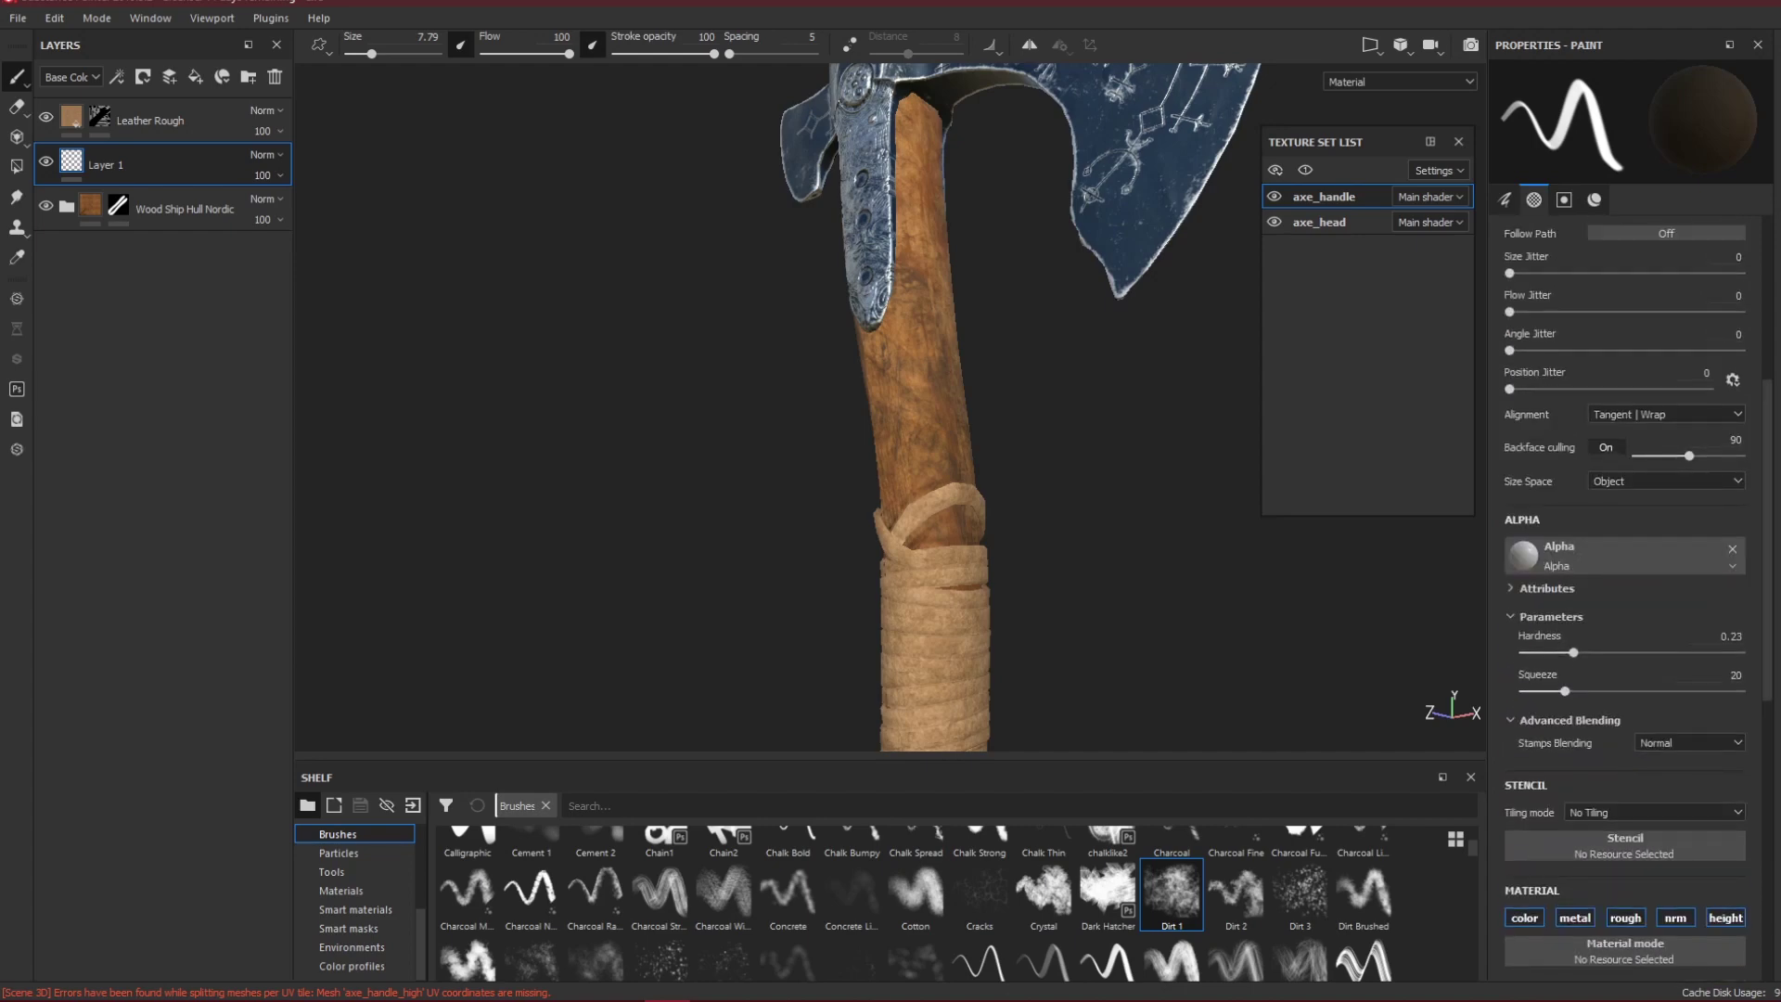
Zoom in on the upper handle and try the Dirt 1 and Dirt 3 brushes on the wood, undoing the test strokes.
mouse_move(830, 290)
right_mouse_down("alt")
mouse_move(799, 323)
mouse_move(880, 196)
mouse_move(989, 219)
right_mouse_up("alt")
left_click_drag(989, 219, 1053, 241, "alt")
middle_click_drag(1052, 241, 1045, 371, "alt")
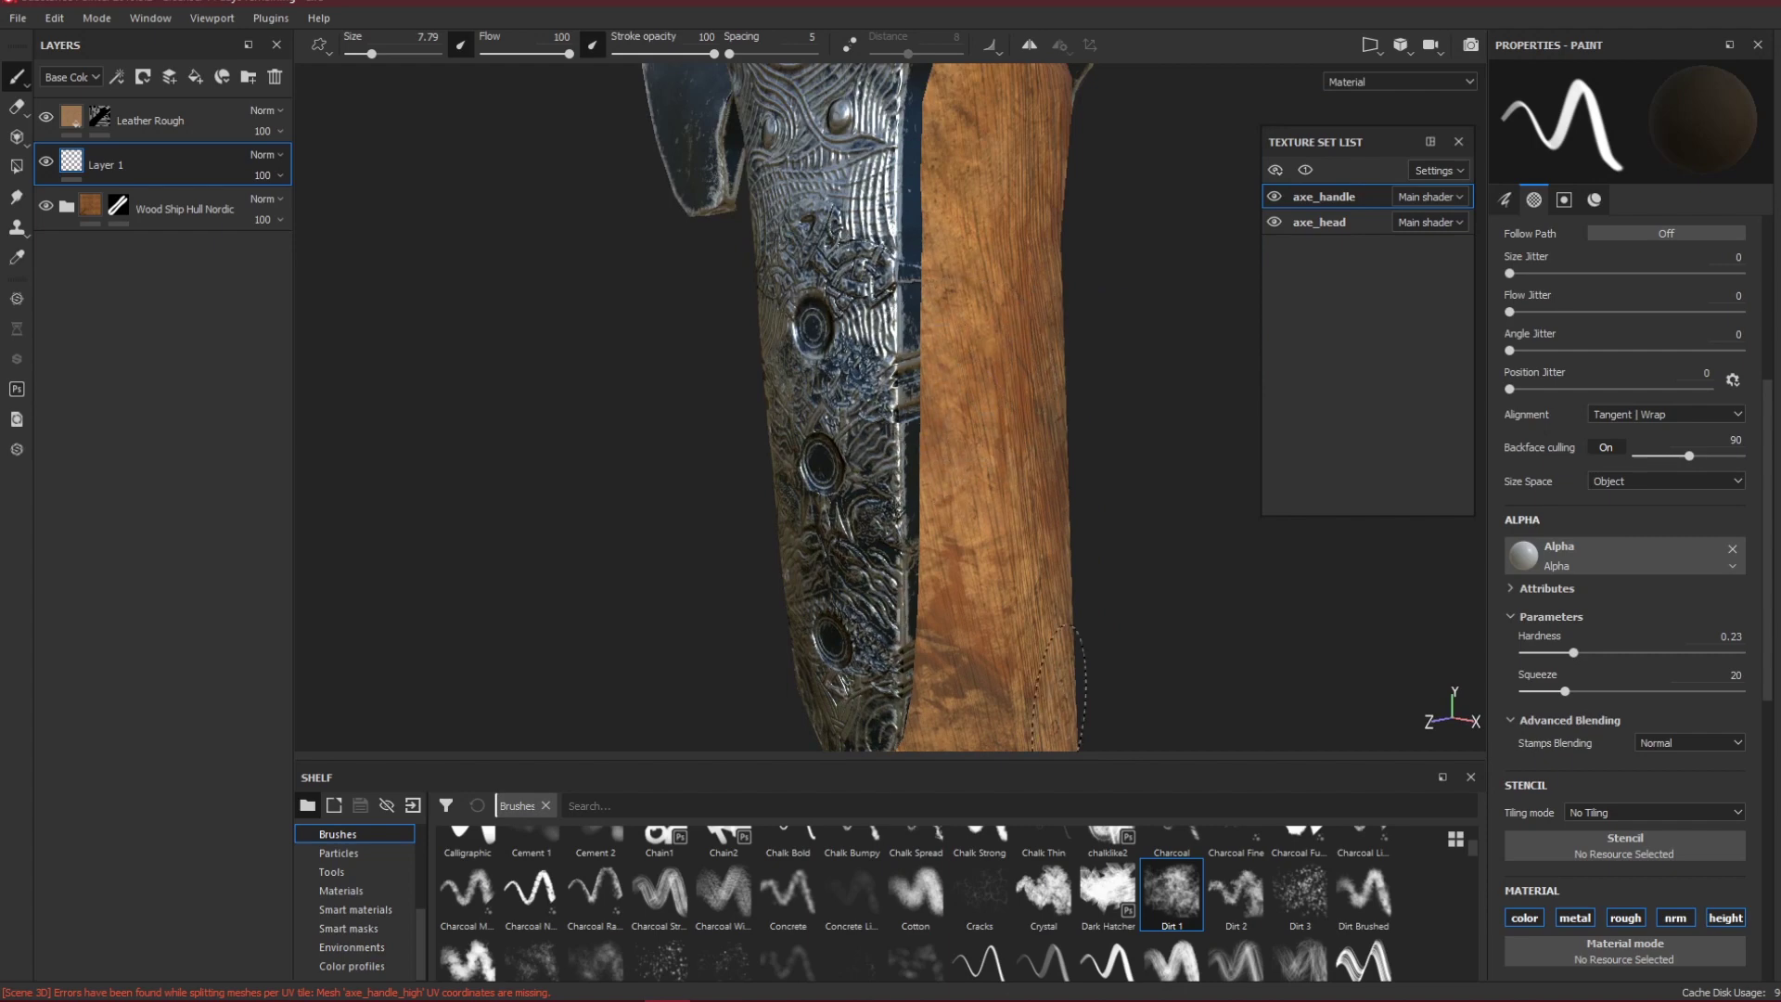
left_click(1197, 890)
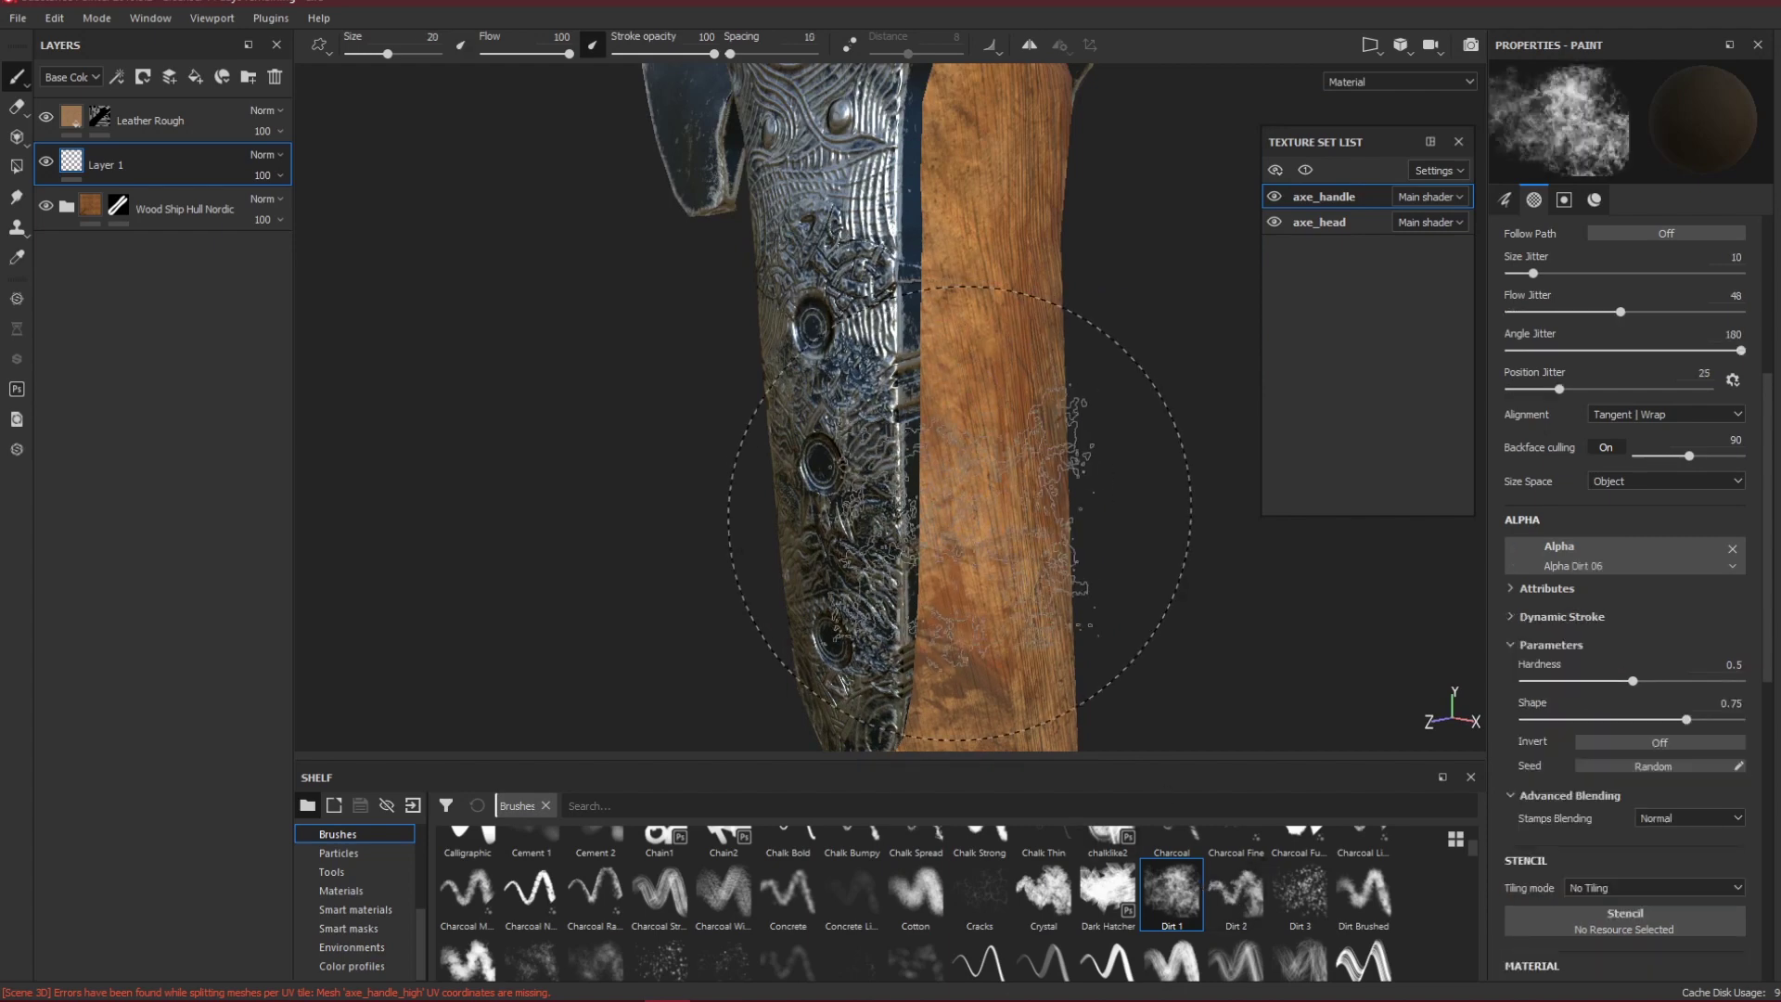
left_click_drag(985, 459, 977, 343)
left_click(1299, 891)
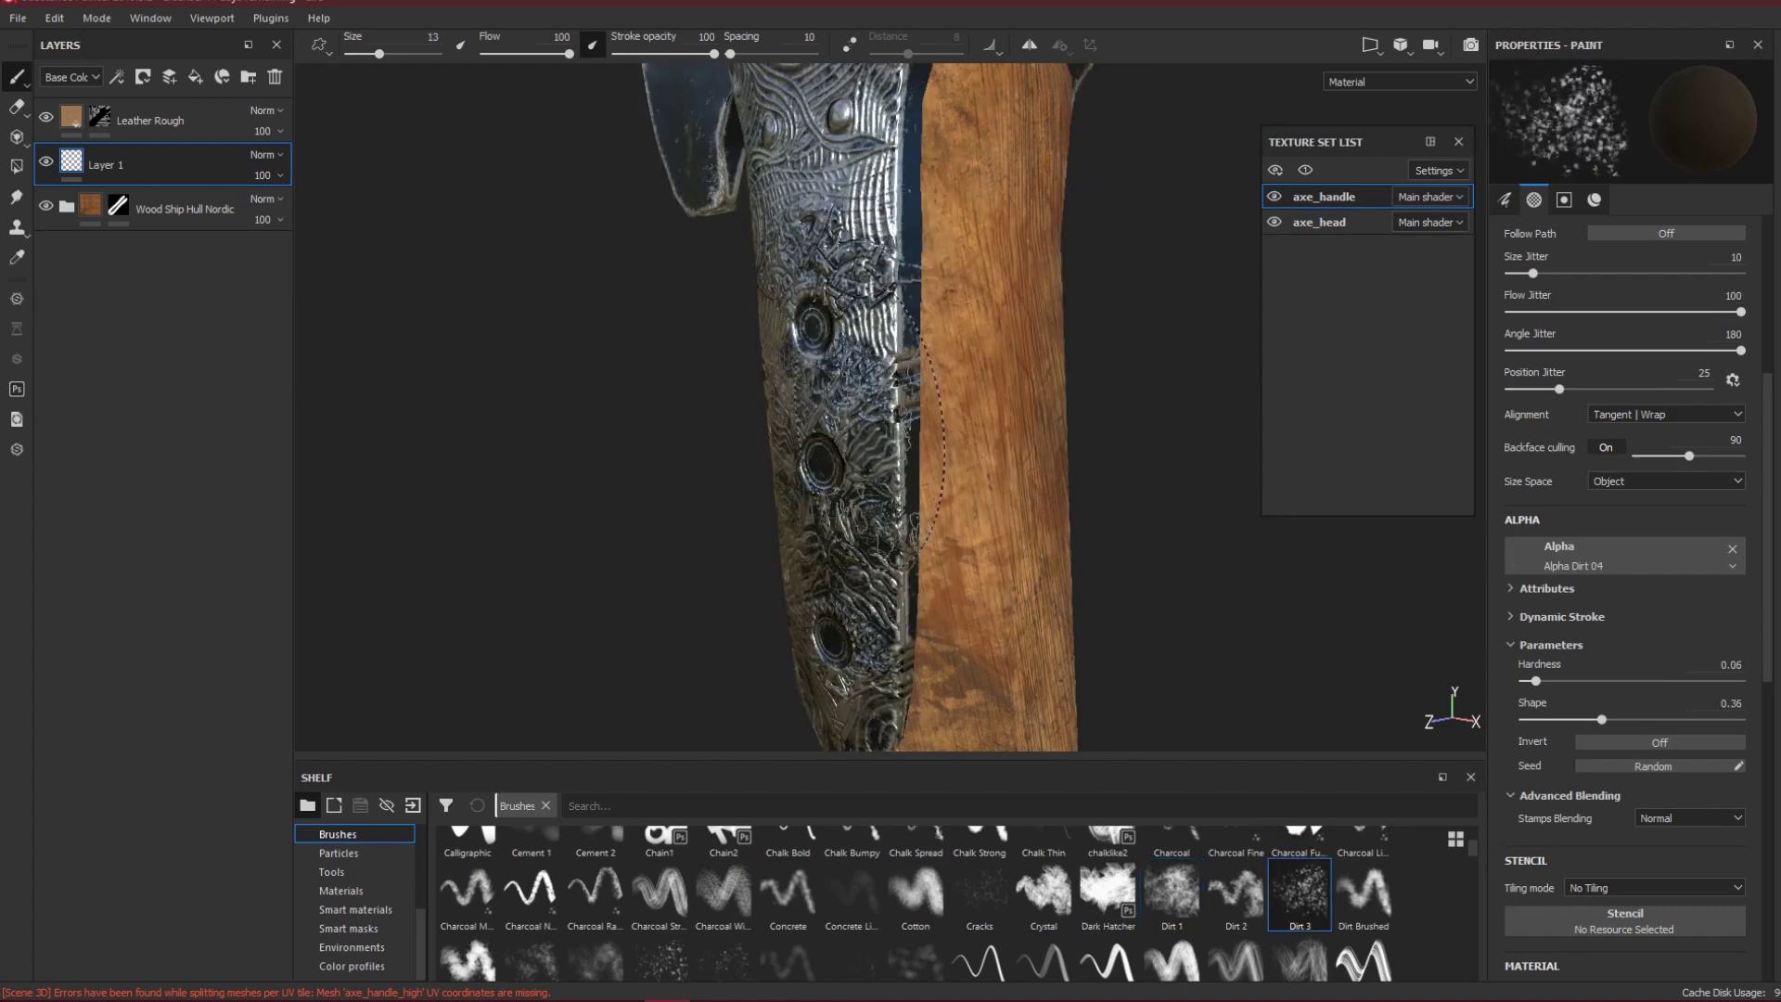
mouse_move(956, 445)
left_mouse_down()
mouse_move(939, 322)
mouse_move(954, 377)
left_mouse_up()
key("ctrl+z")
Choose the Dirt Brushed brush, test it on the wood beside the metal strap, and set its size to 9.
left_click(1363, 890)
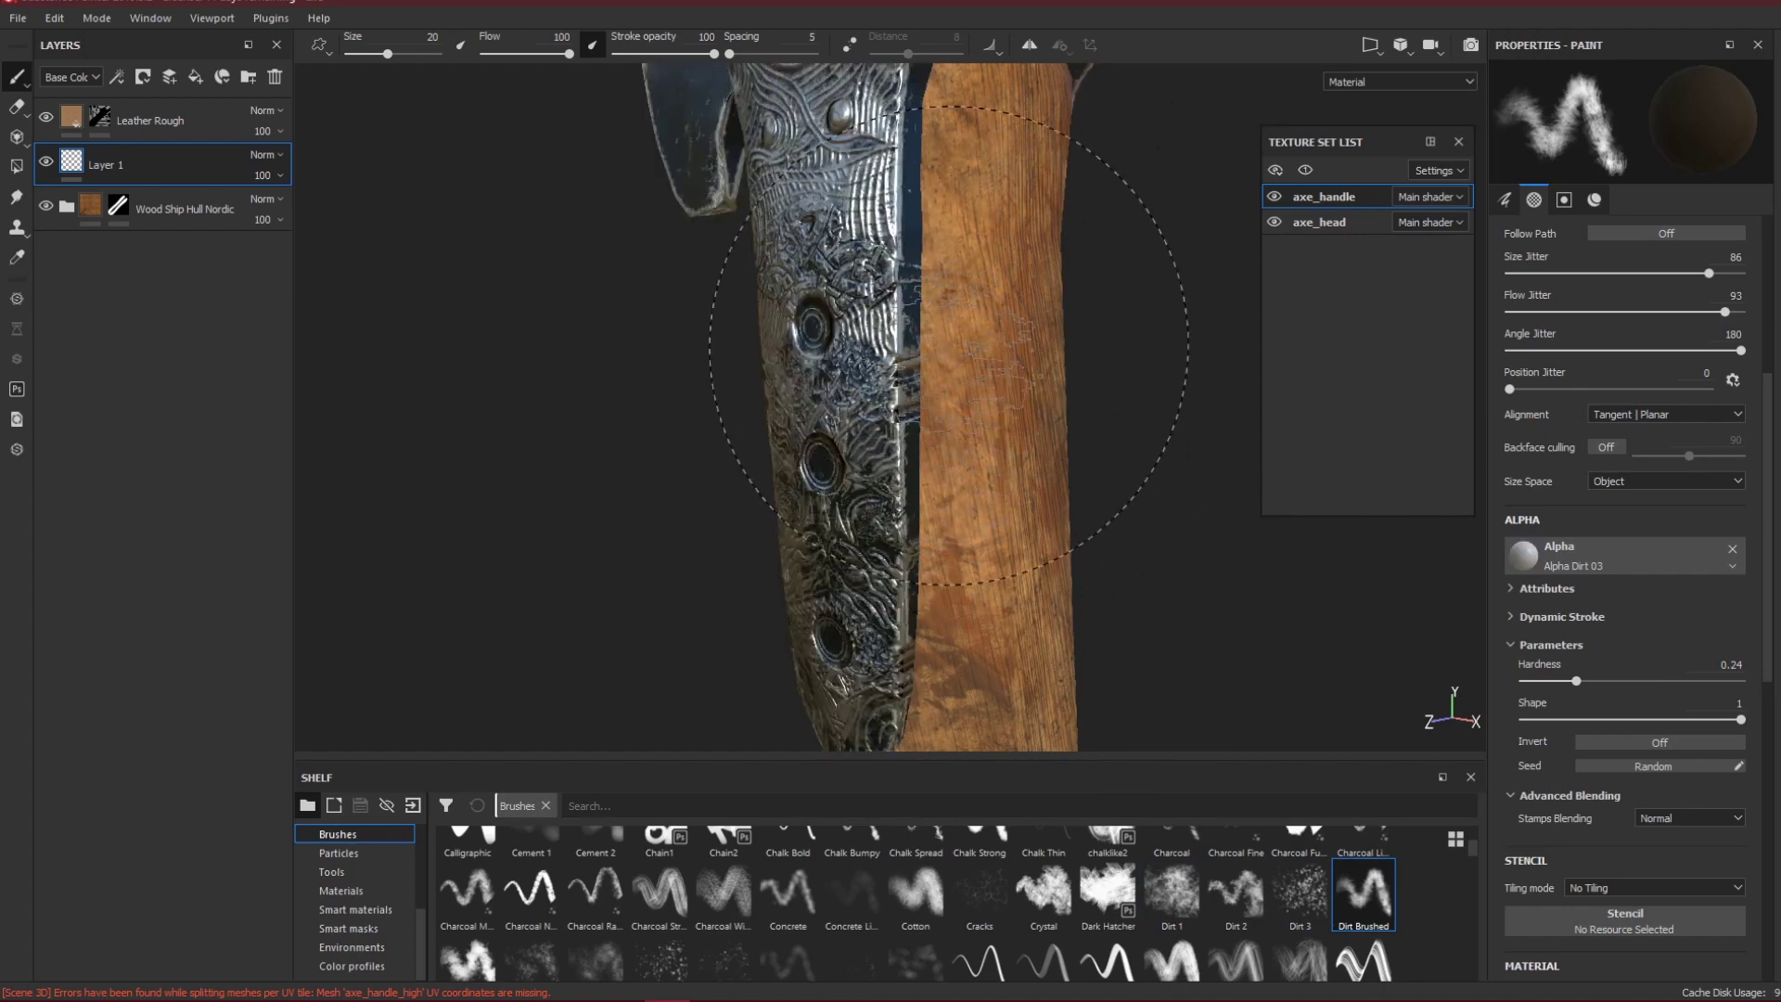
left_click_drag(371, 55, 364, 54)
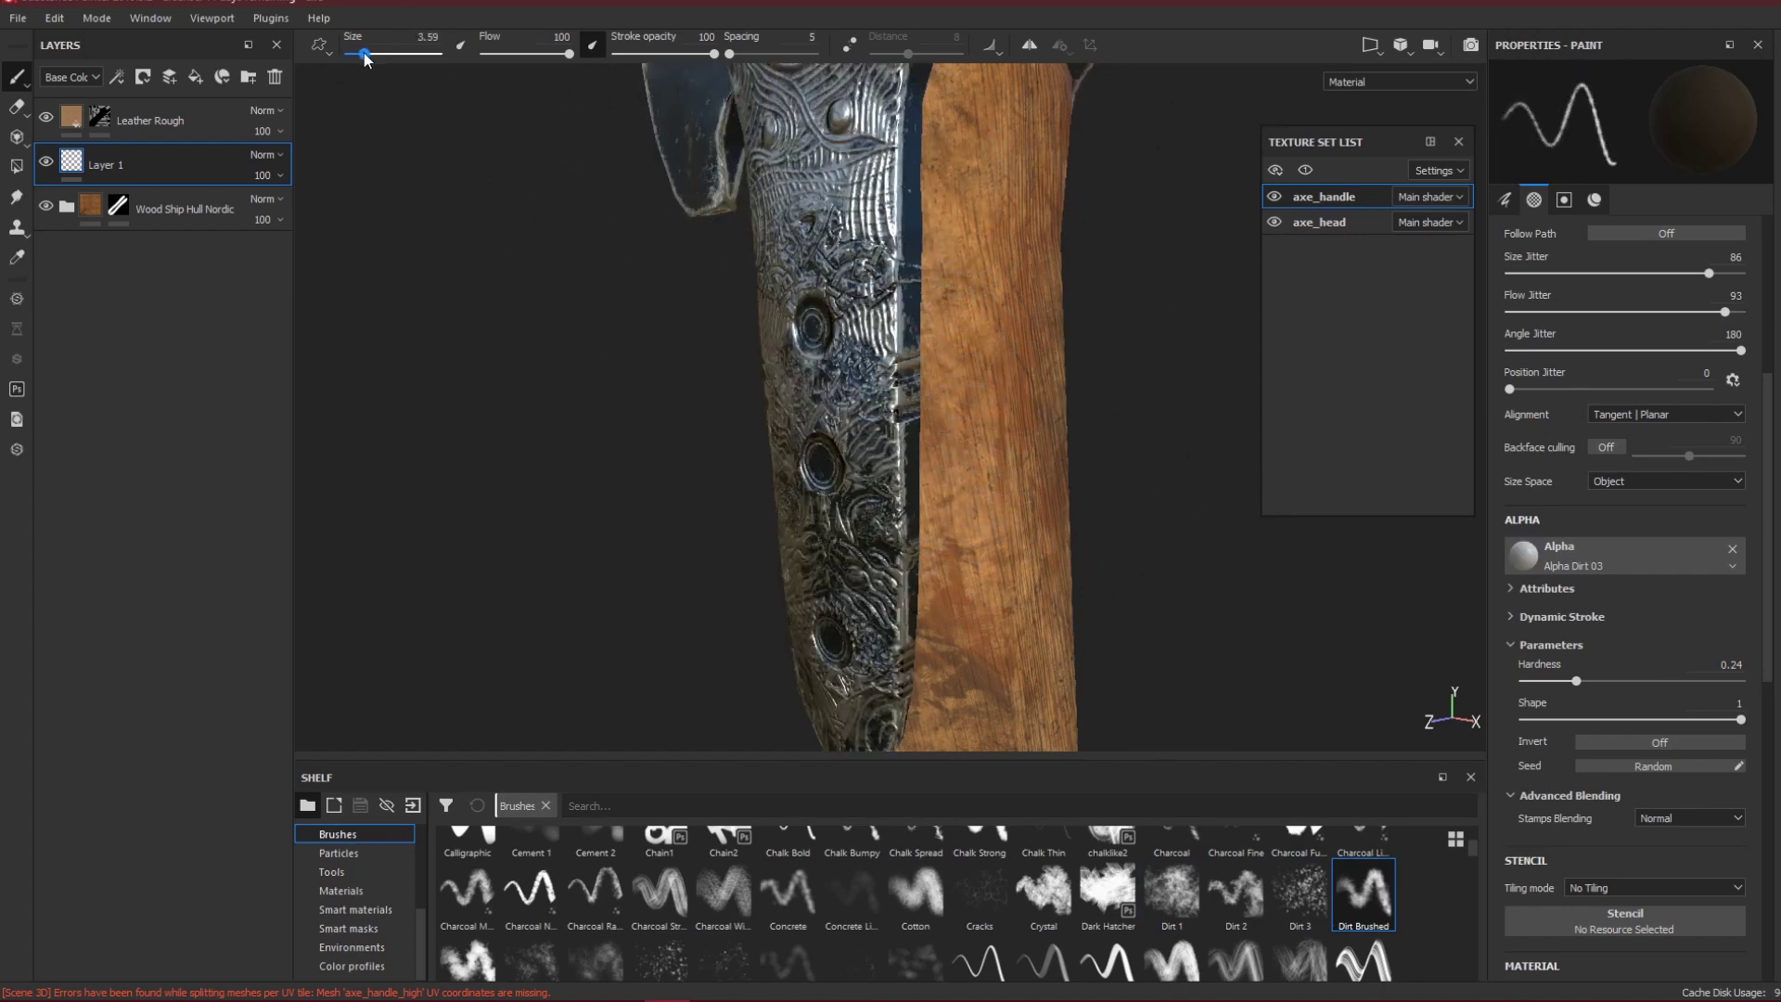
left_click_drag(939, 371, 916, 400)
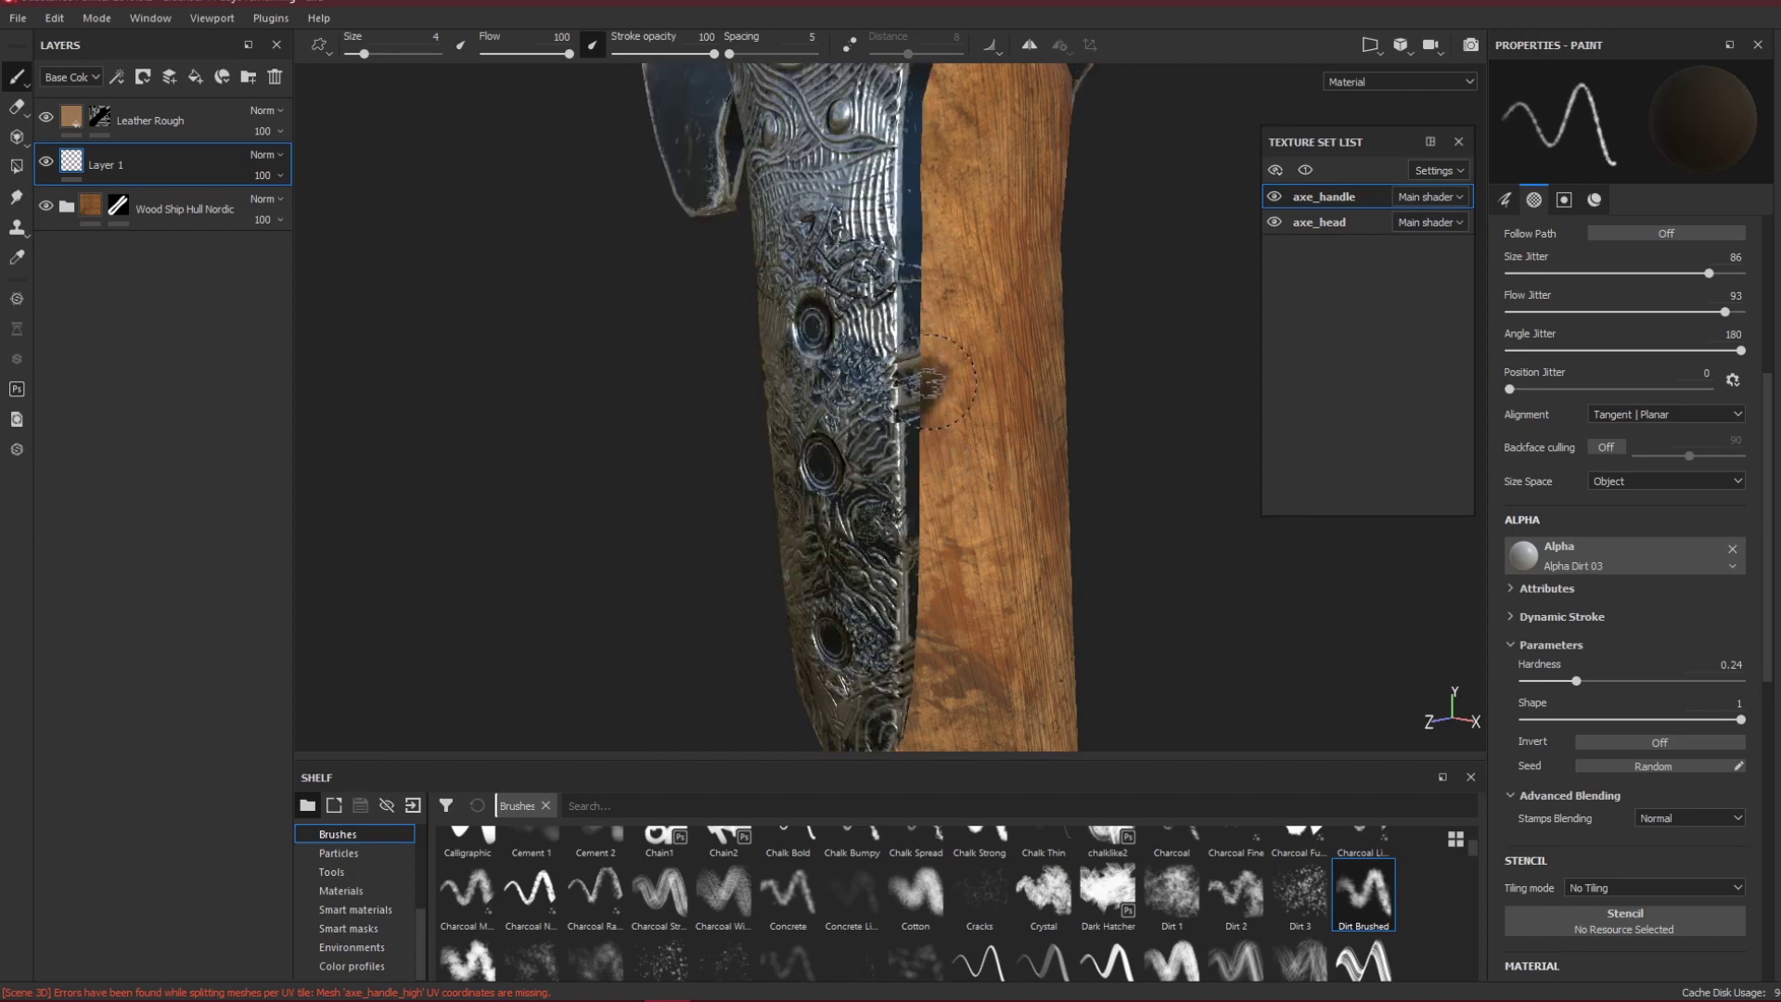
right_click_drag(933, 348, 967, 348, "ctrl")
left_click_drag(966, 348, 975, 399)
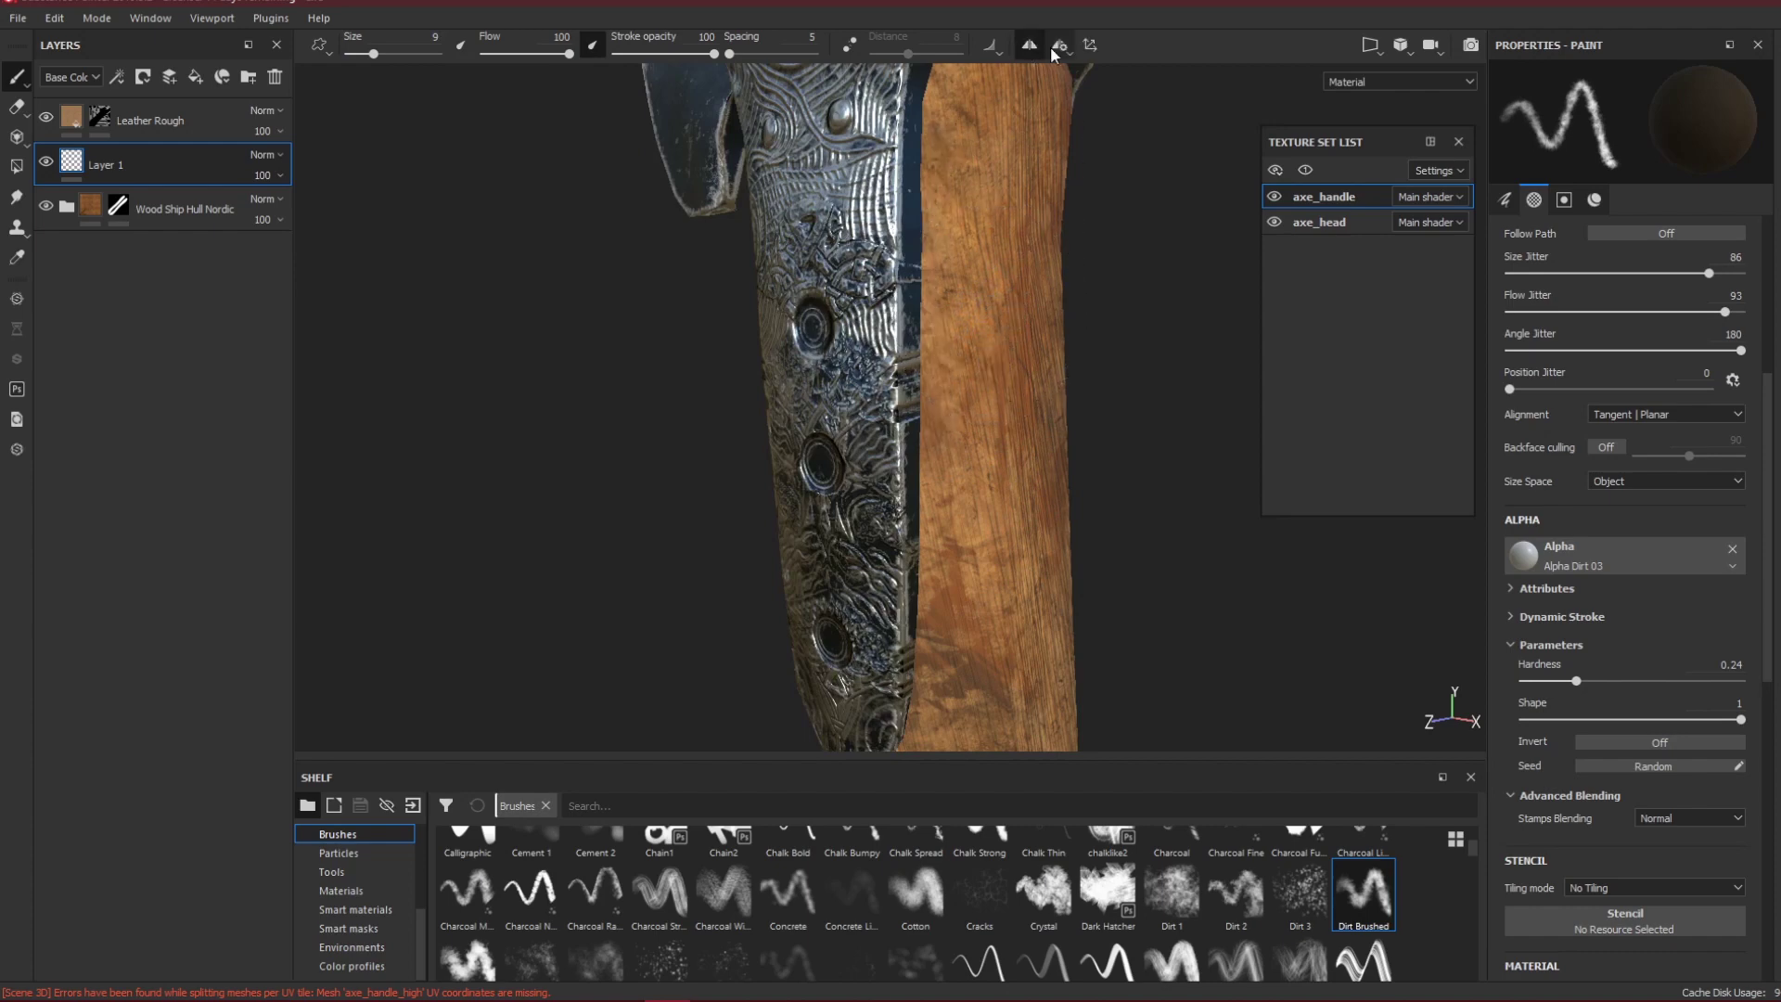
Switch the painting symmetry to Mirror Z, then test a dirt stroke on the upper handle and undo it.
left_click(1060, 48)
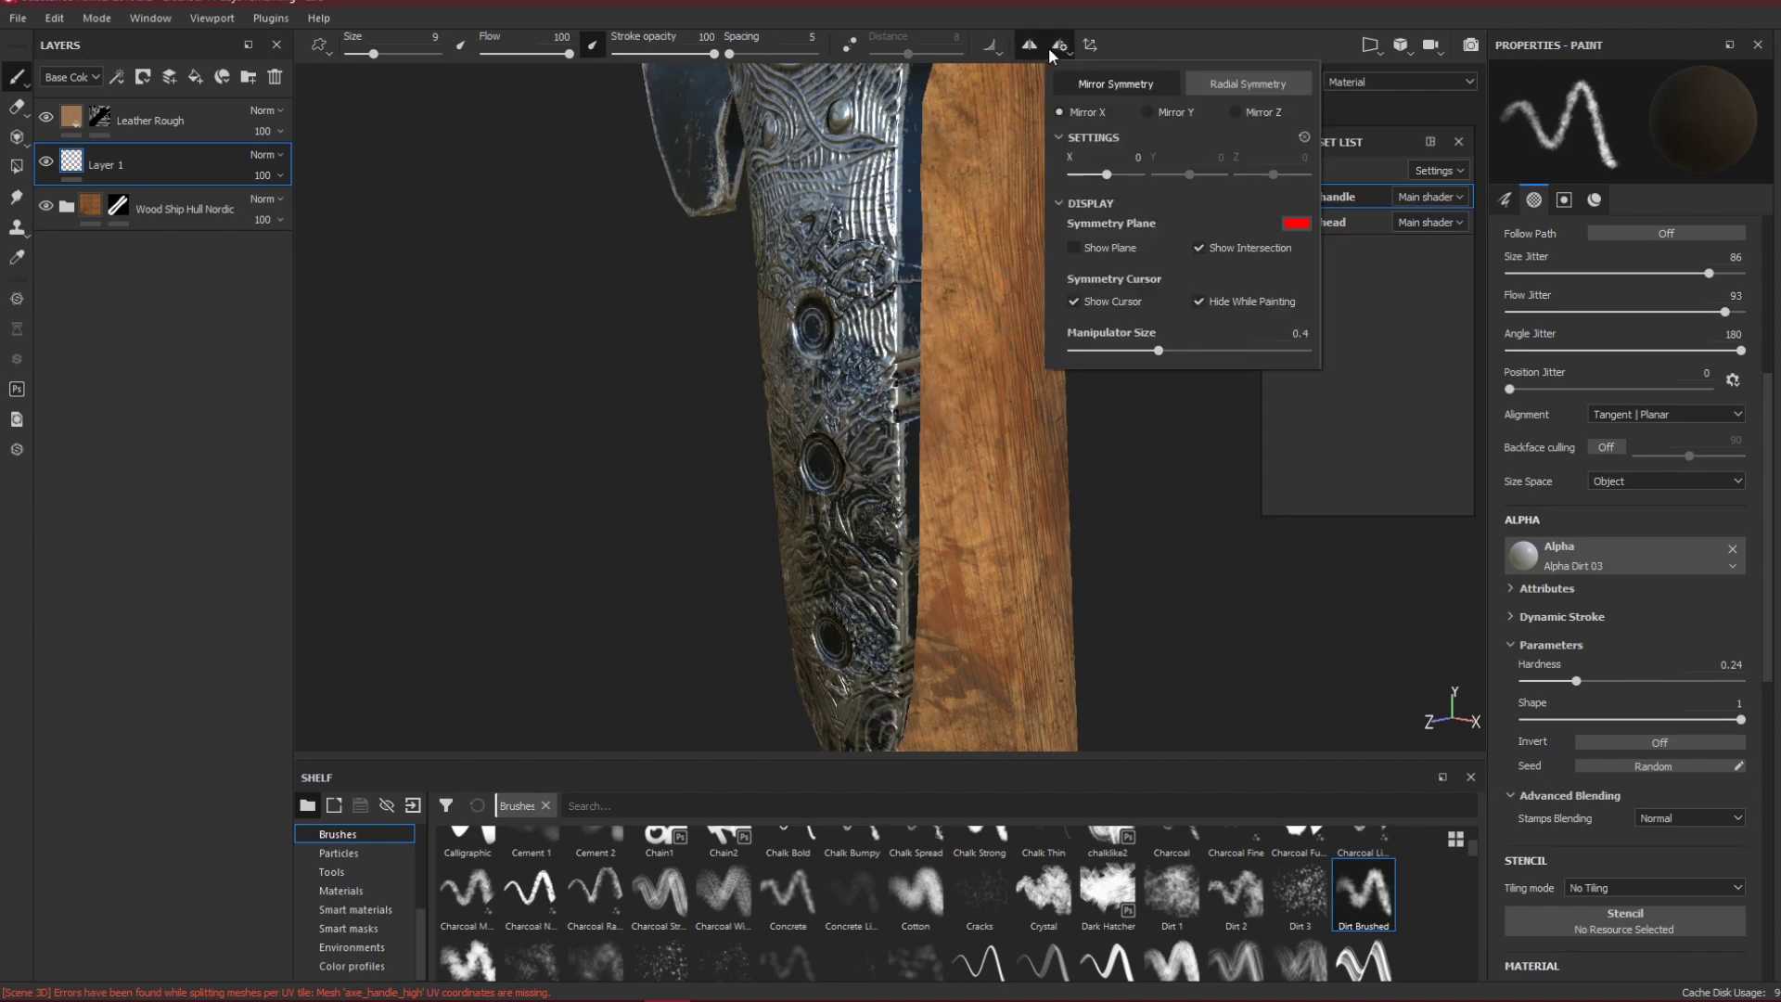
left_click(1238, 111)
left_click_drag(980, 315, 955, 322)
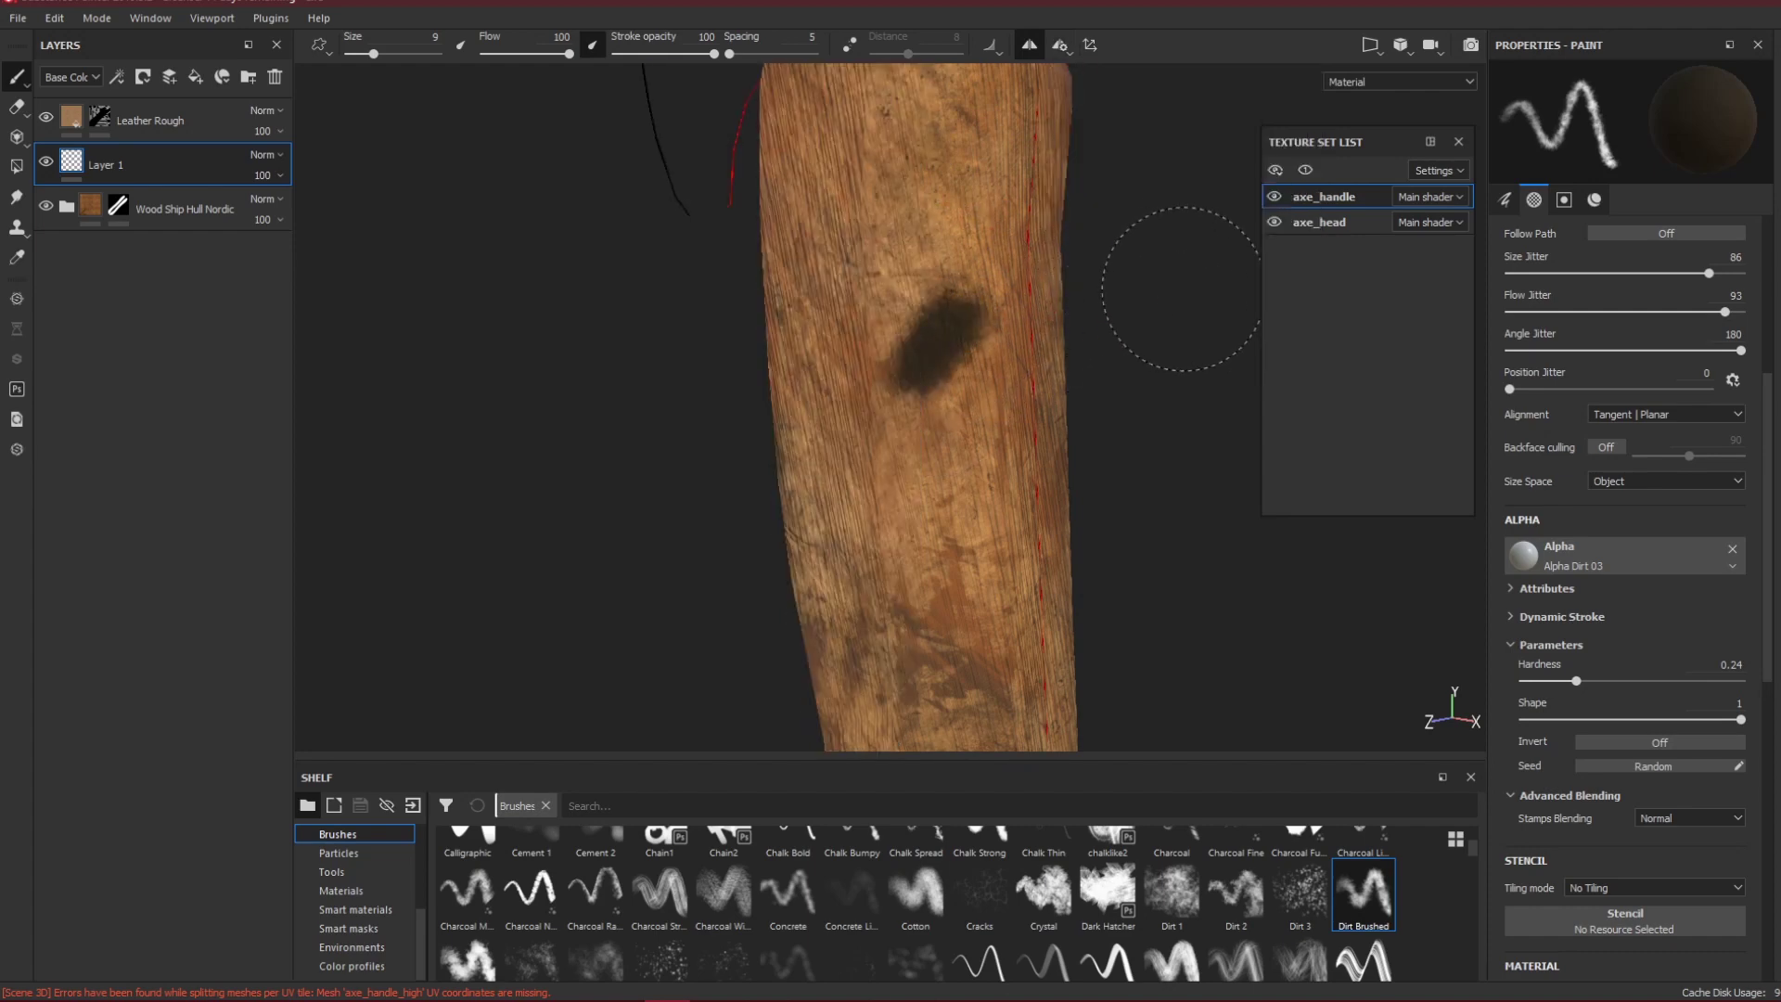
left_click_drag(1167, 289, 992, 347, "alt")
key("ctrl+z")
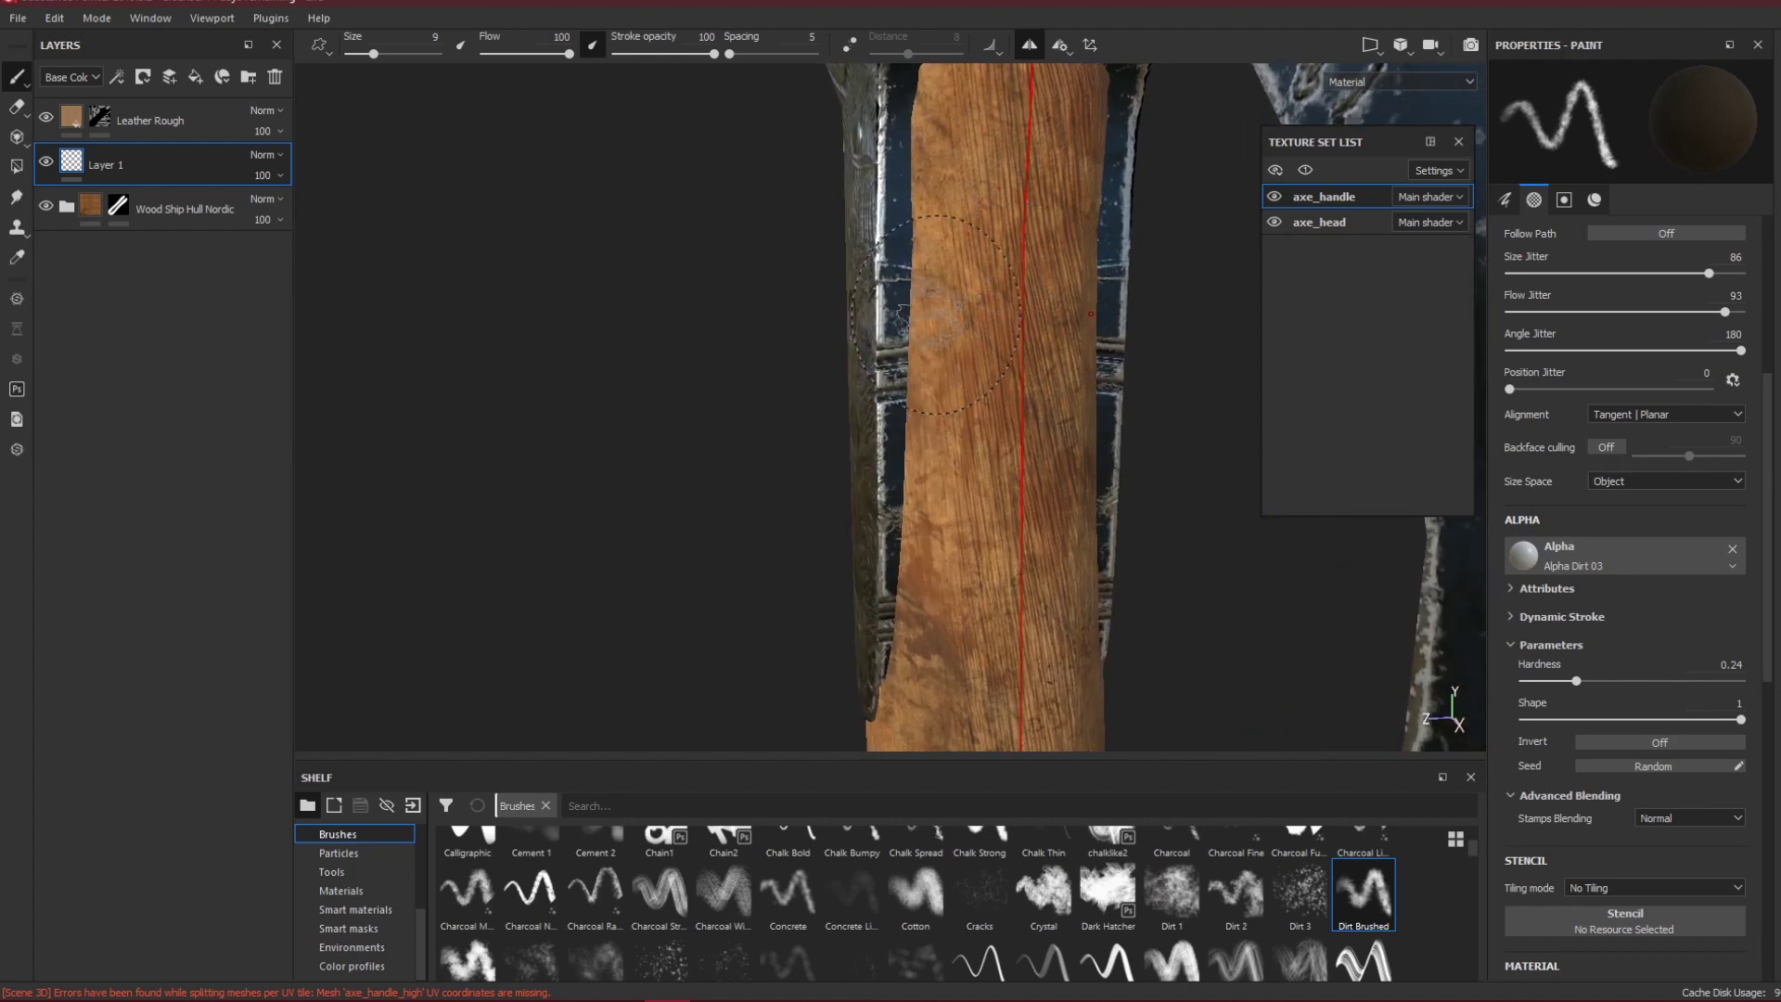
Undo the smaller test strokes, set the brush size to 17.64 and paint mirrored dirt down the upper handle.
key("alt+q")
left_click_drag(920, 261, 920, 202)
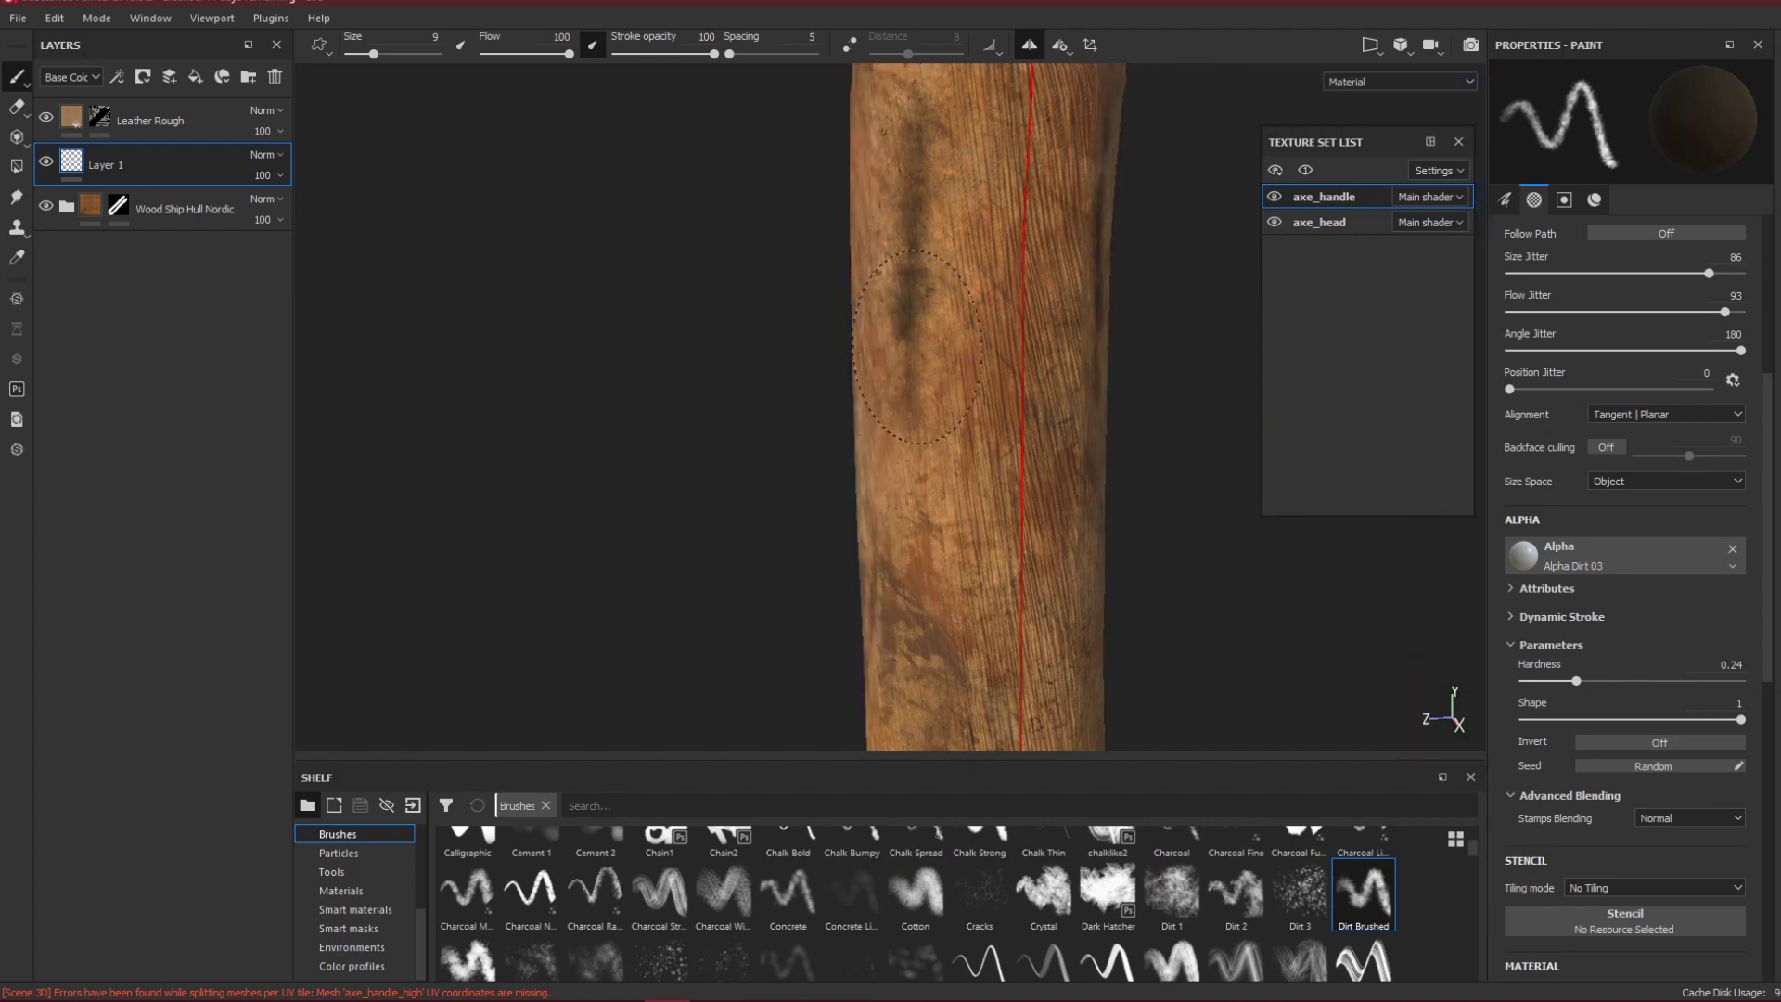
left_click_drag(929, 400, 931, 382)
key("ctrl+z")
right_click_drag(938, 351, 956, 352, "ctrl")
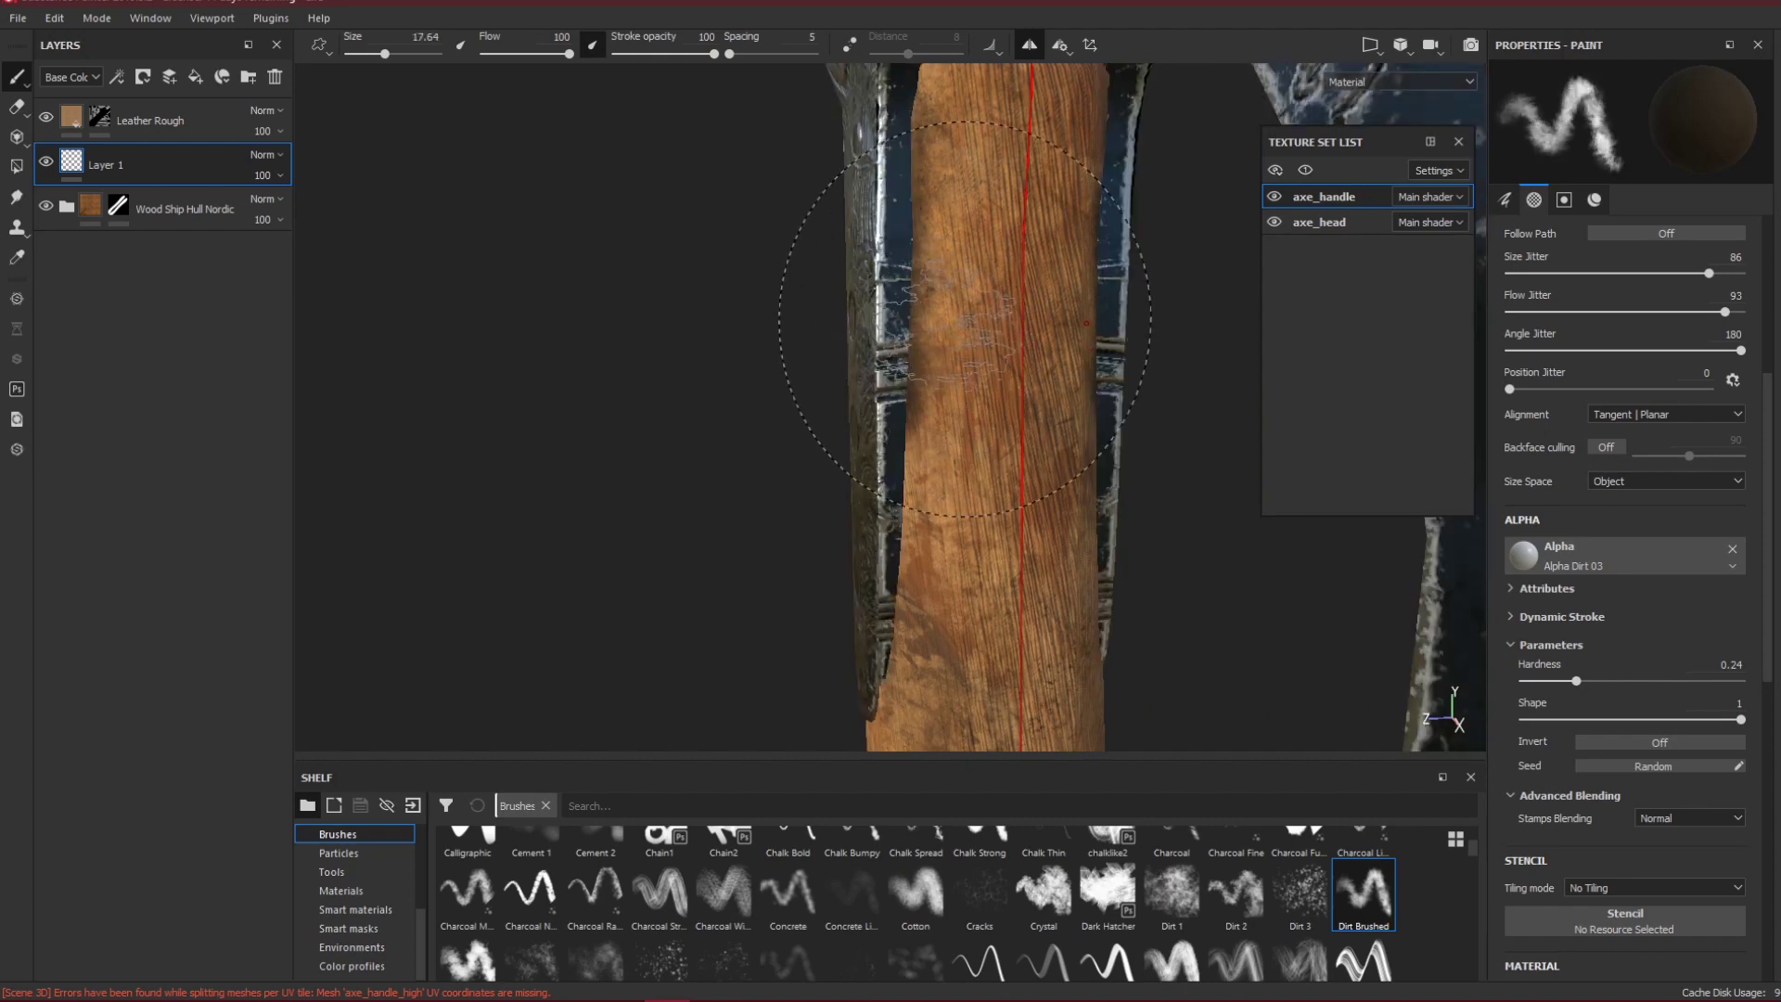
mouse_move(951, 343)
left_mouse_down()
mouse_move(960, 363)
mouse_move(972, 100)
mouse_move(974, 584)
left_mouse_up()
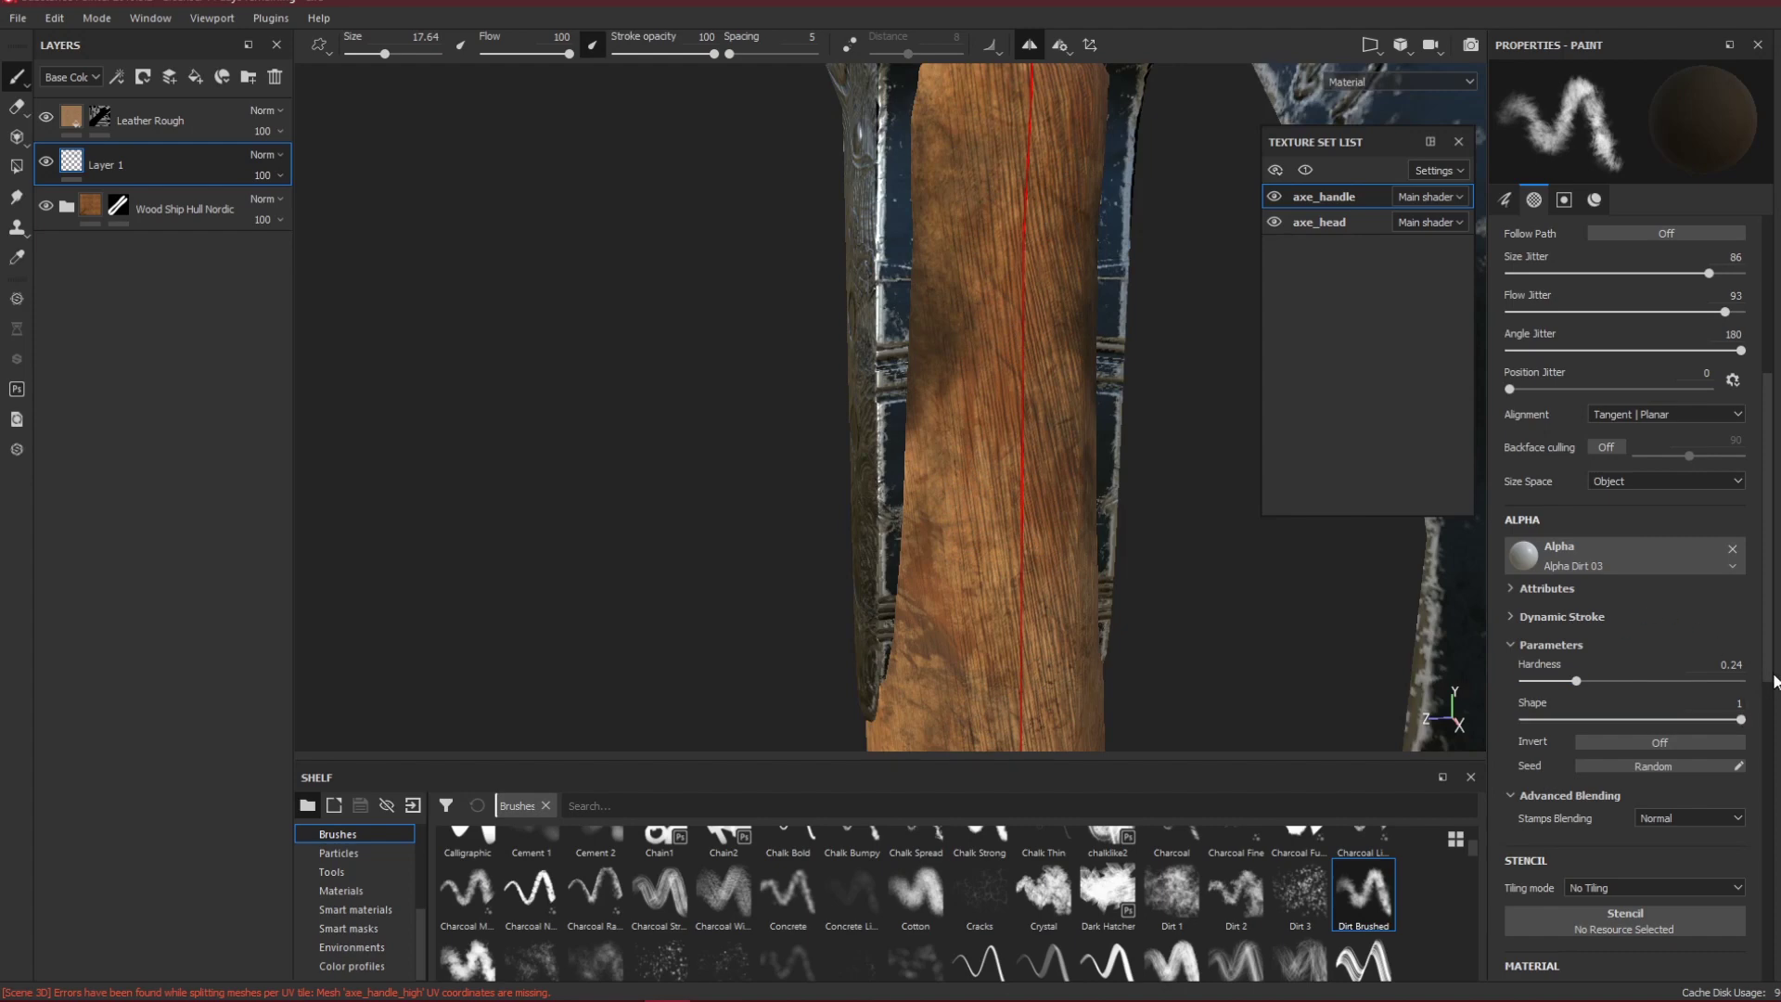
Set the brush's stamps blending to Lighten (Maximum) and paint dirt along the handle's edge beside the metal strap at size 10.24.
left_click(1688, 817)
left_click(1684, 844)
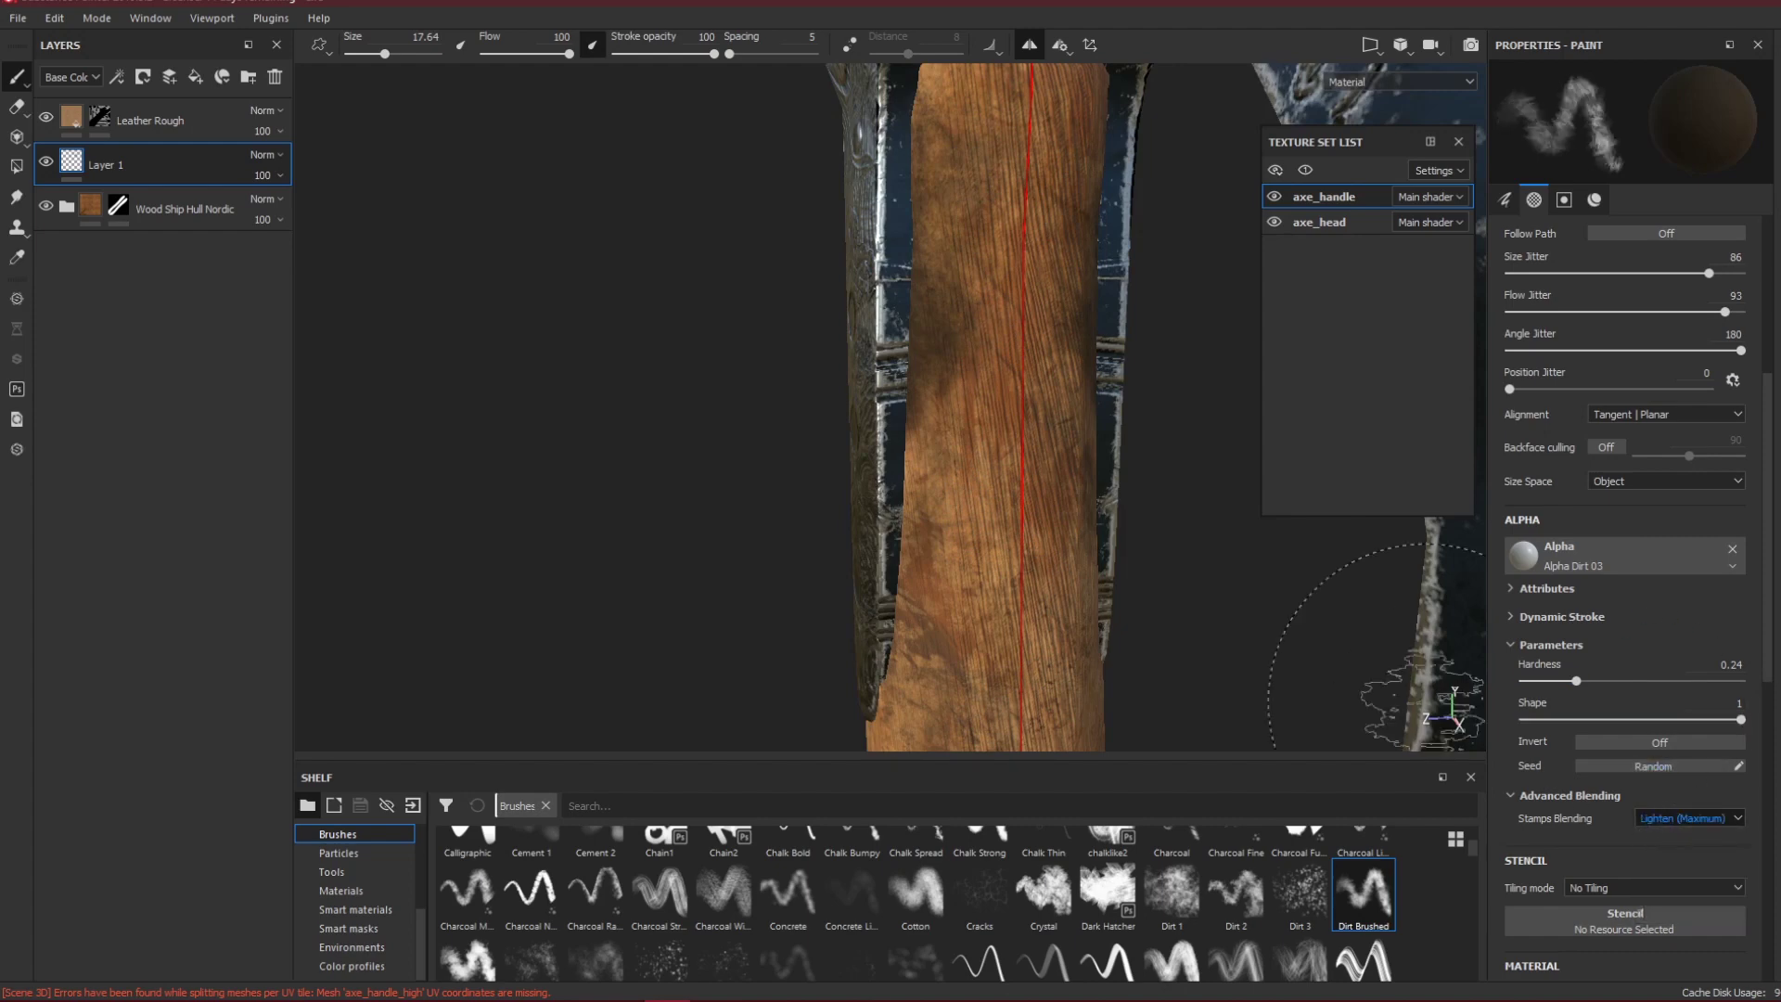
left_click_drag(968, 404, 918, 469)
right_click_drag(919, 455, 895, 454, "ctrl")
mouse_move(914, 427)
left_mouse_down()
mouse_move(913, 404)
mouse_move(916, 635)
mouse_move(917, 557)
left_mouse_up()
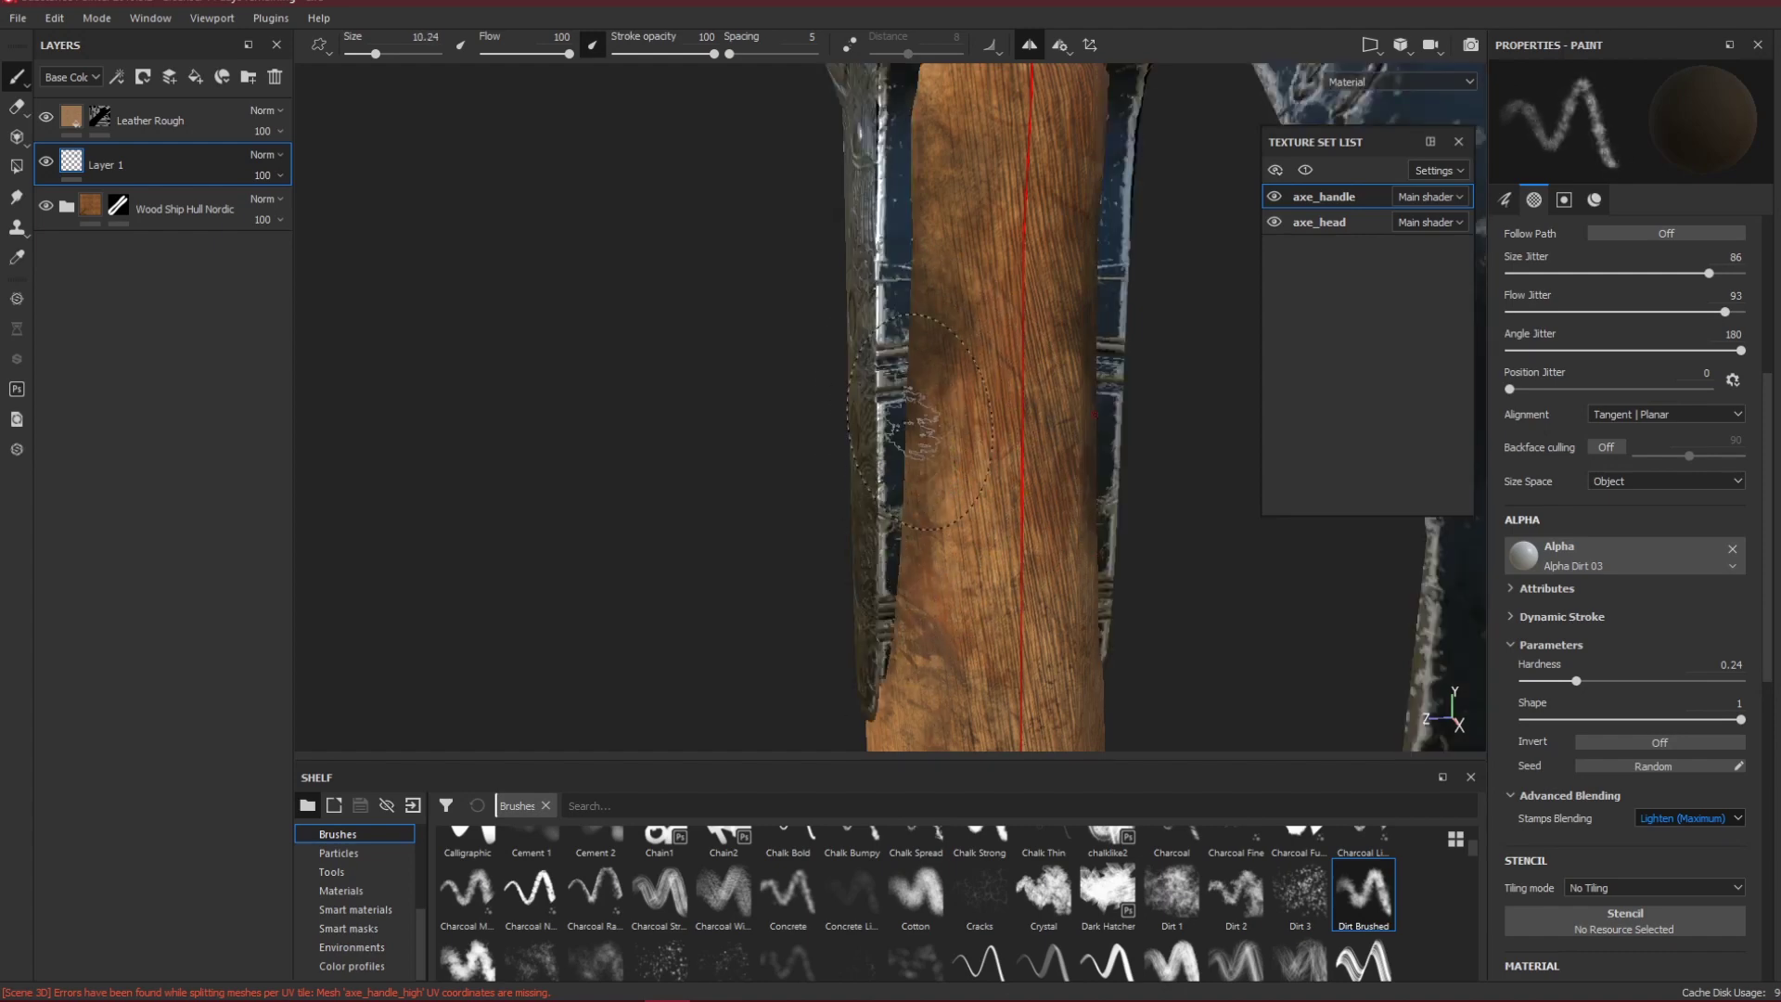
Paint brushed dirt on the wood around the lower tip of the metal strap, working from the side to the front.
left_click_drag(758, 503, 855, 501, "alt")
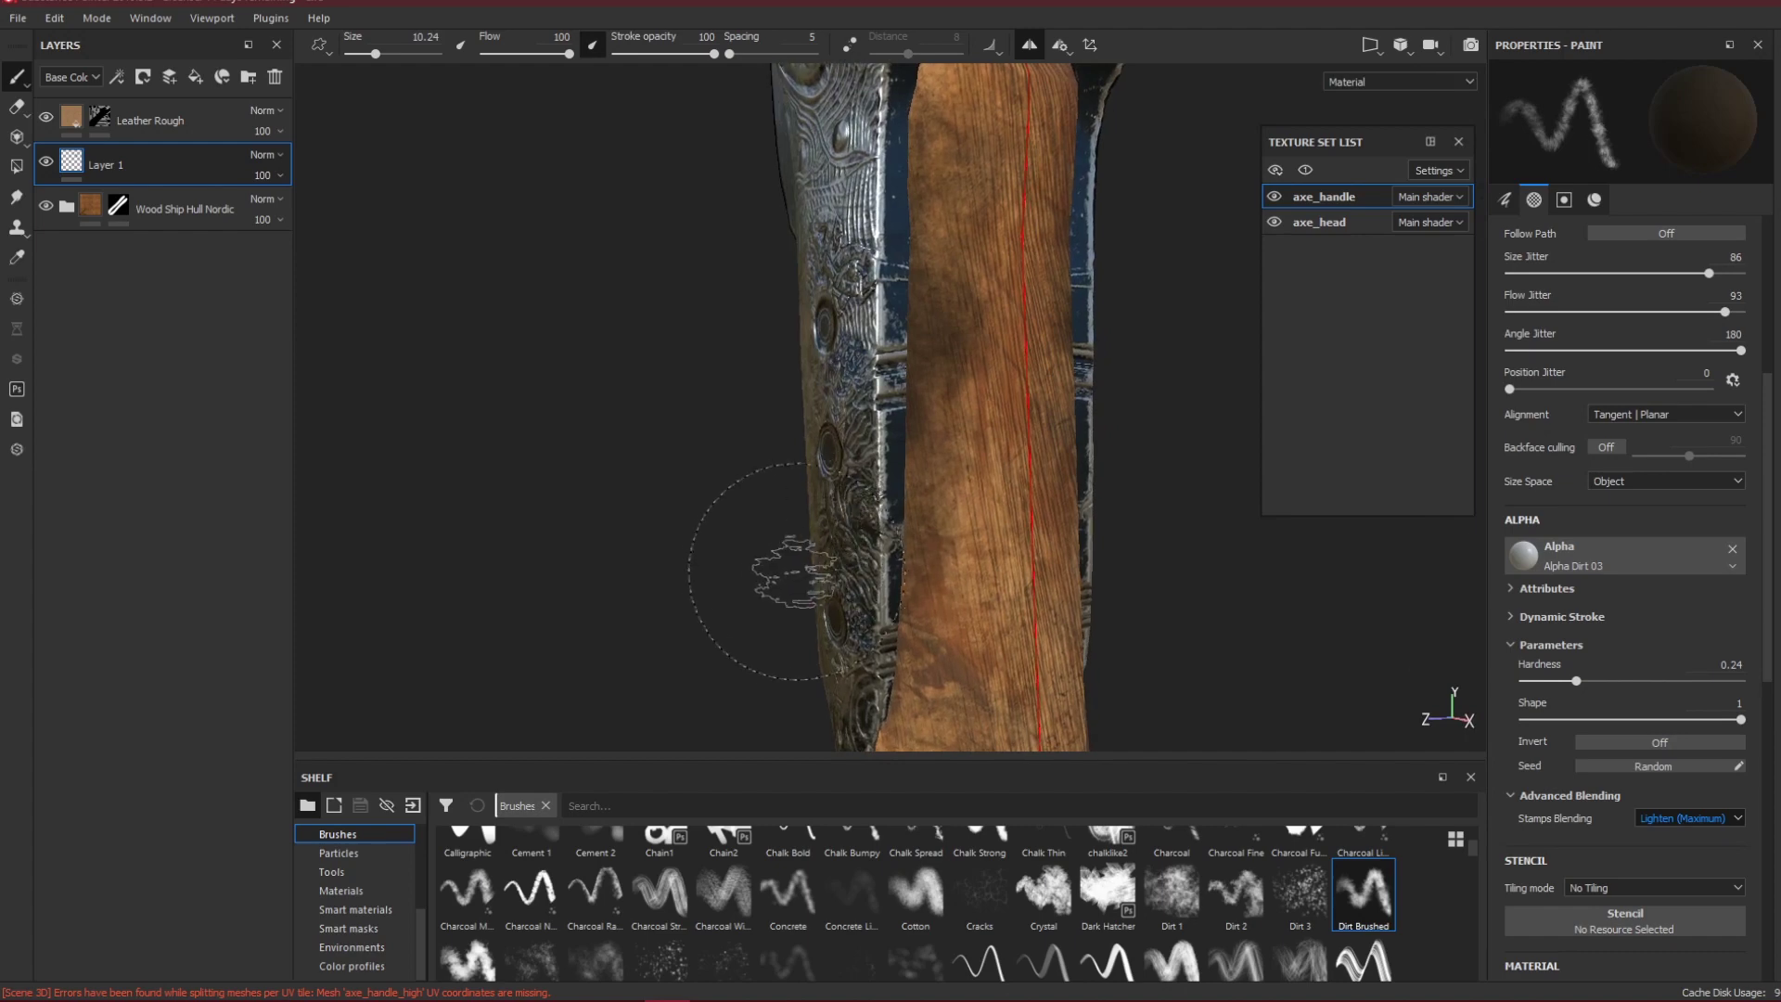
left_click_drag(770, 621, 753, 325, "ctrl+alt")
left_click_drag(718, 506, 770, 513, "alt")
left_click_drag(897, 326, 905, 395)
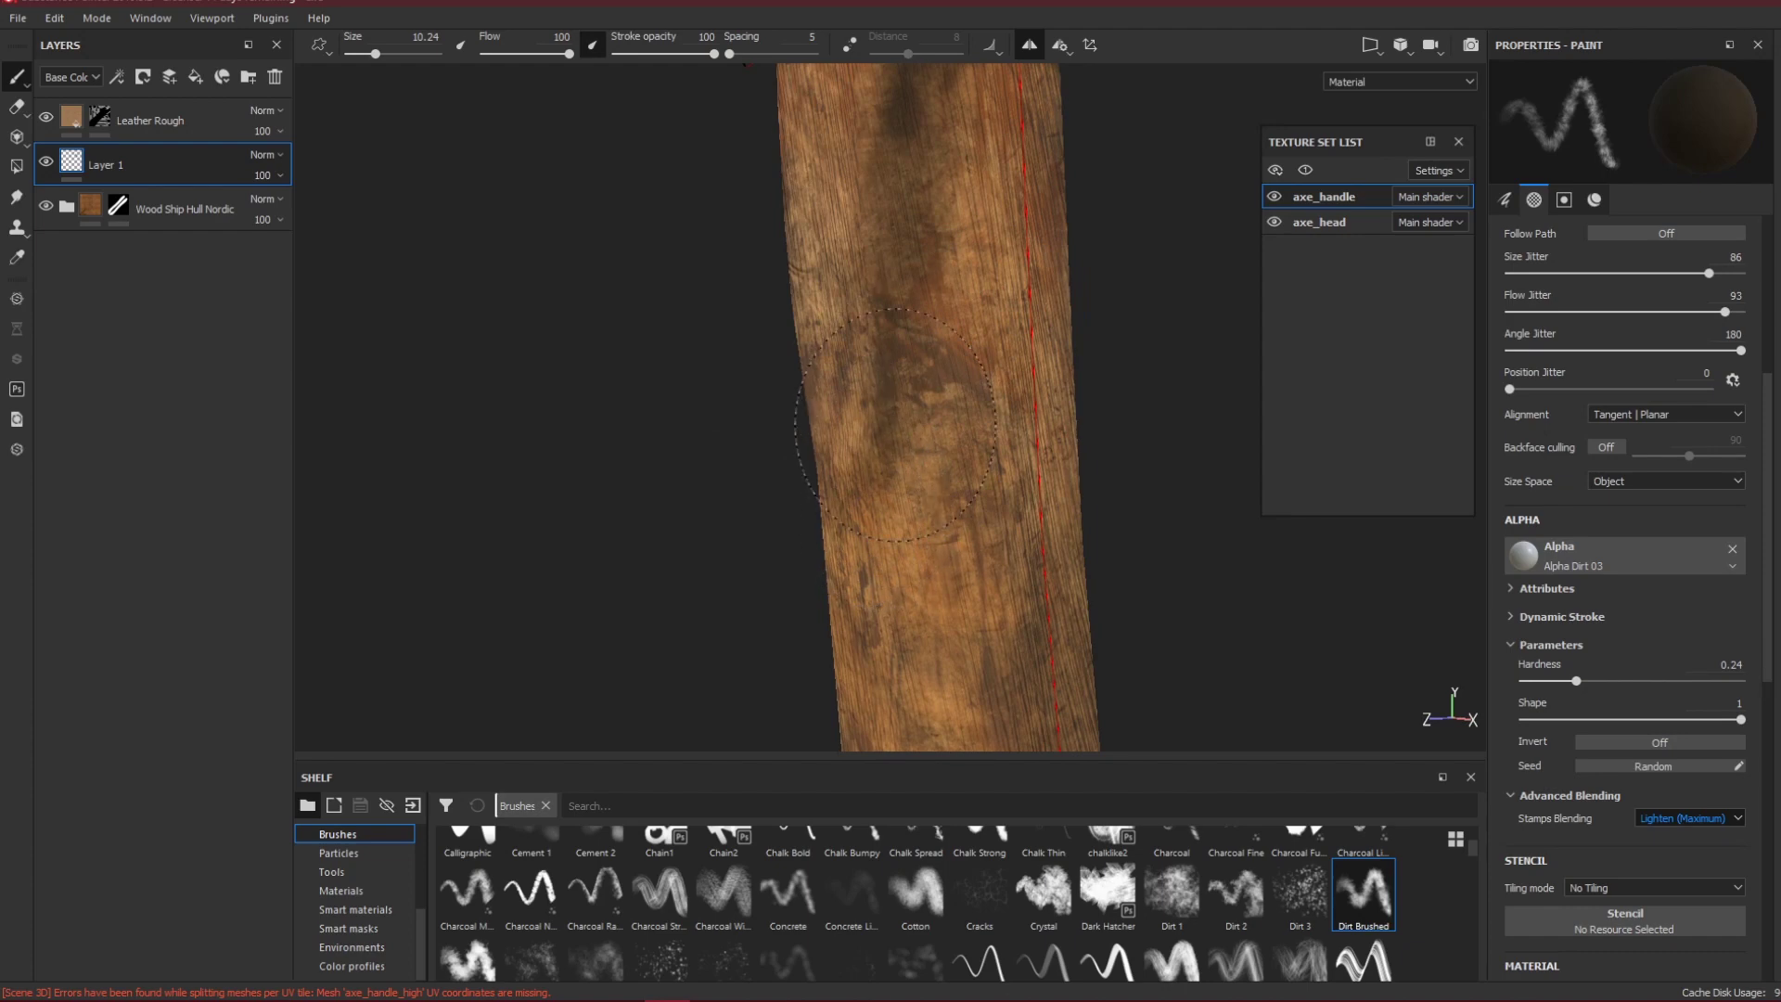
left_click_drag(916, 335, 911, 345)
mouse_move(662, 519)
left_mouse_down("alt")
mouse_move(905, 524)
mouse_move(950, 499)
left_mouse_up("alt")
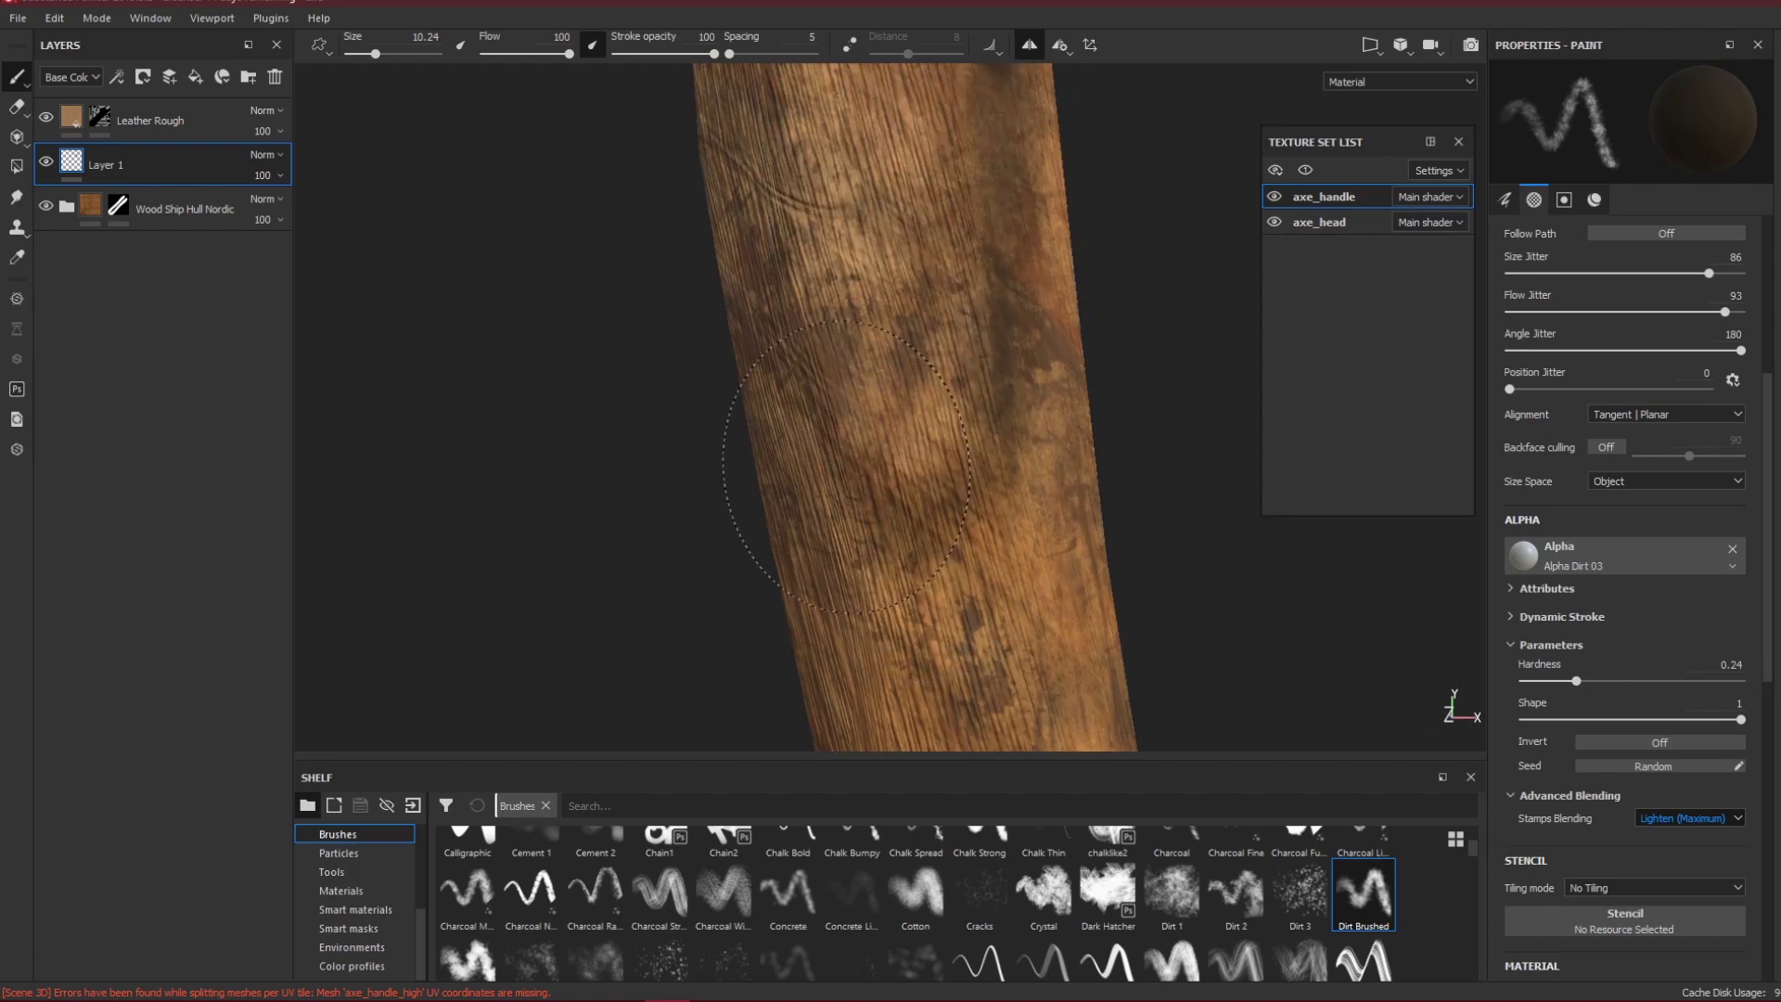
left_click_drag(885, 526, 881, 528)
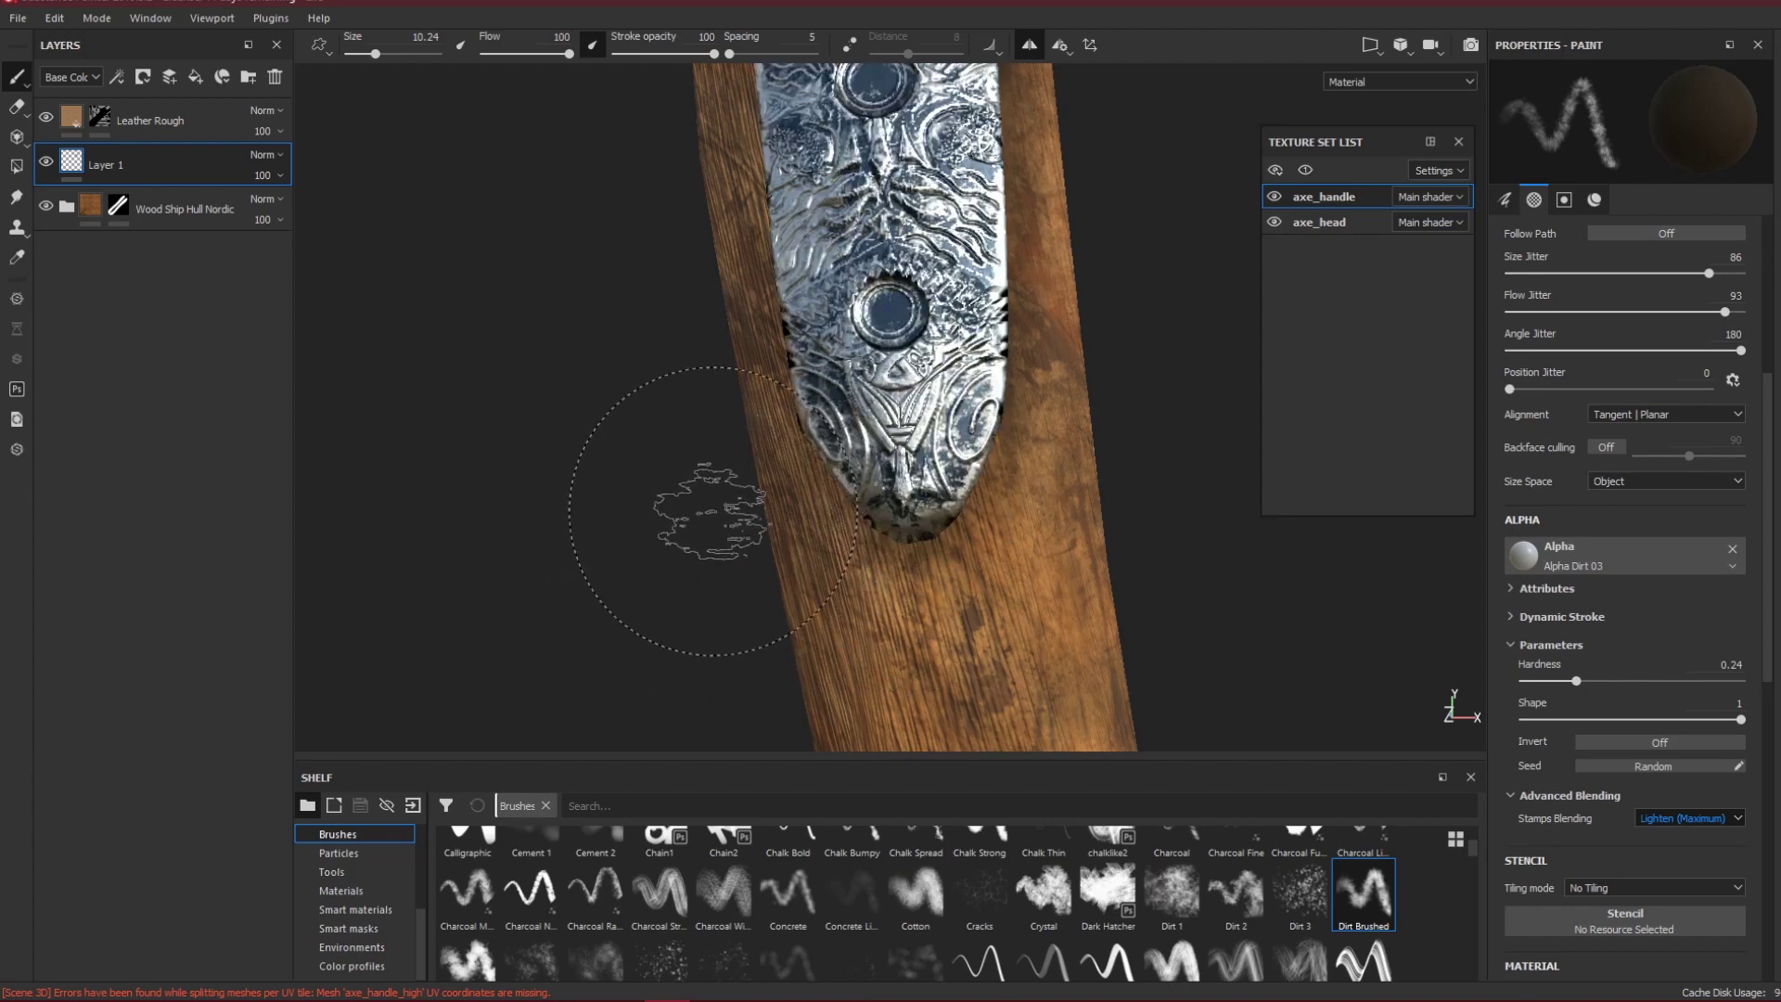
Turn to the opposite side of the handle and paint dirt on the wood along the lower part of the metal strap.
left_click_drag(709, 510, 980, 466, "alt")
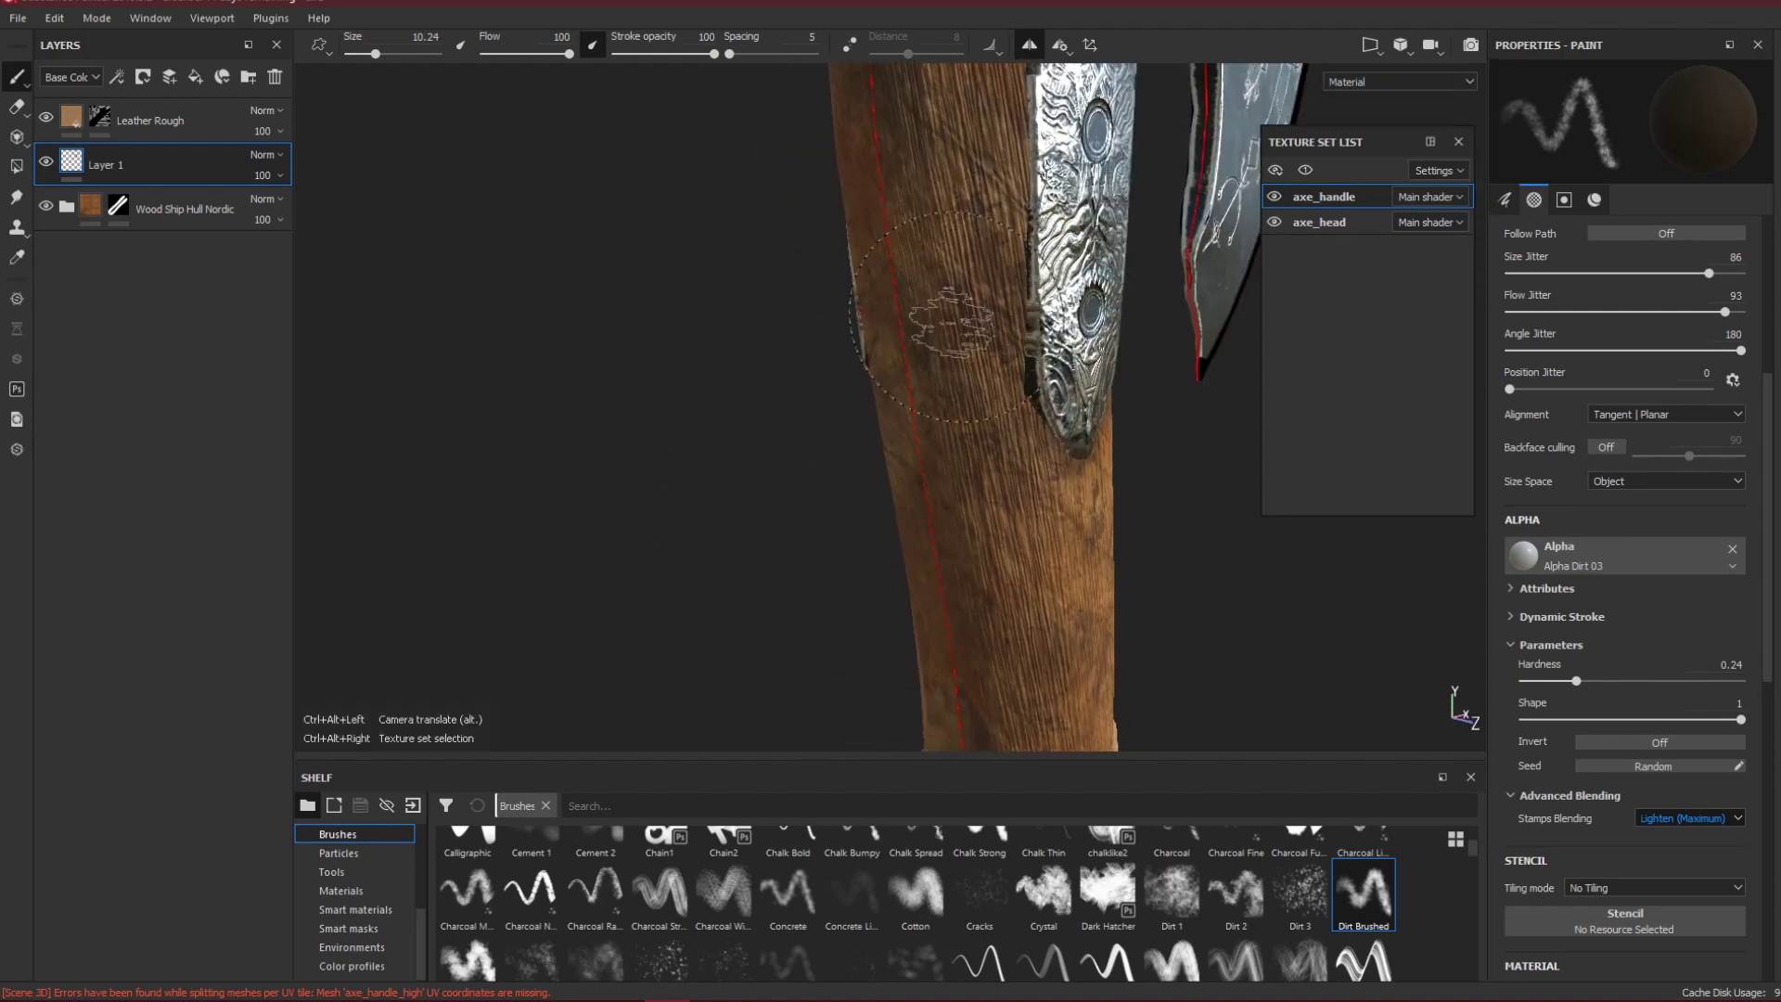
middle_click_drag(926, 260, 738, 432, "alt")
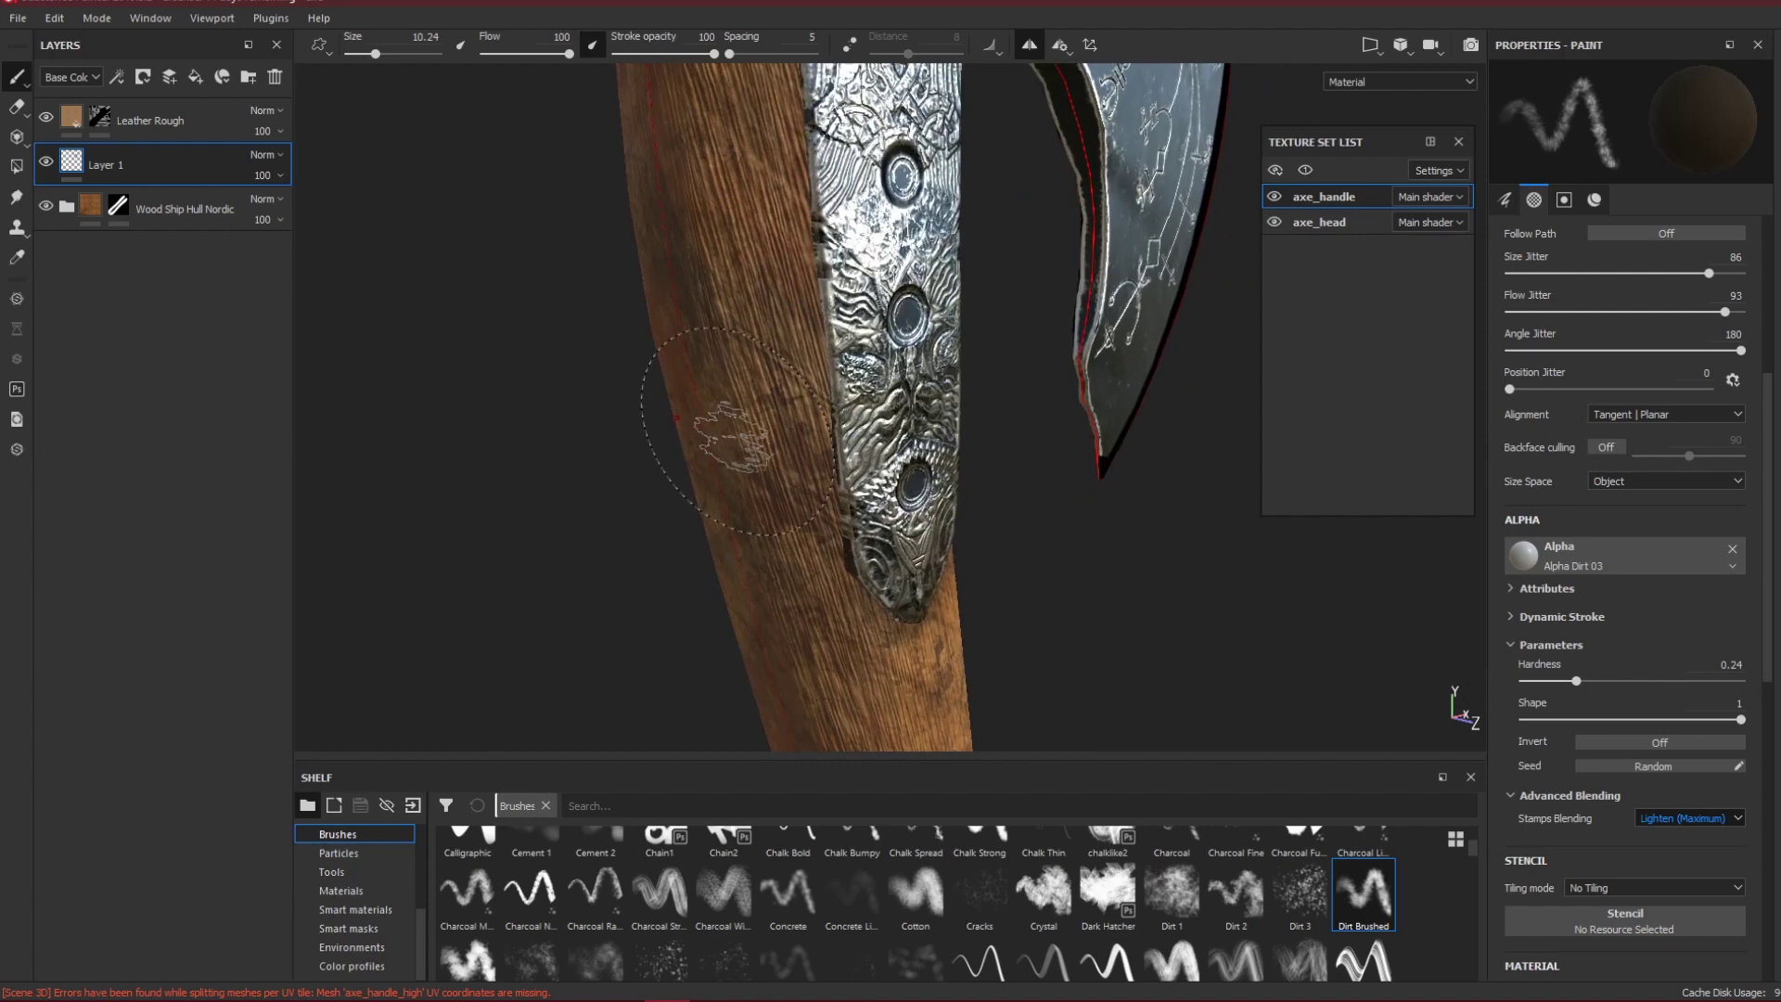
left_click_drag(839, 521, 858, 575)
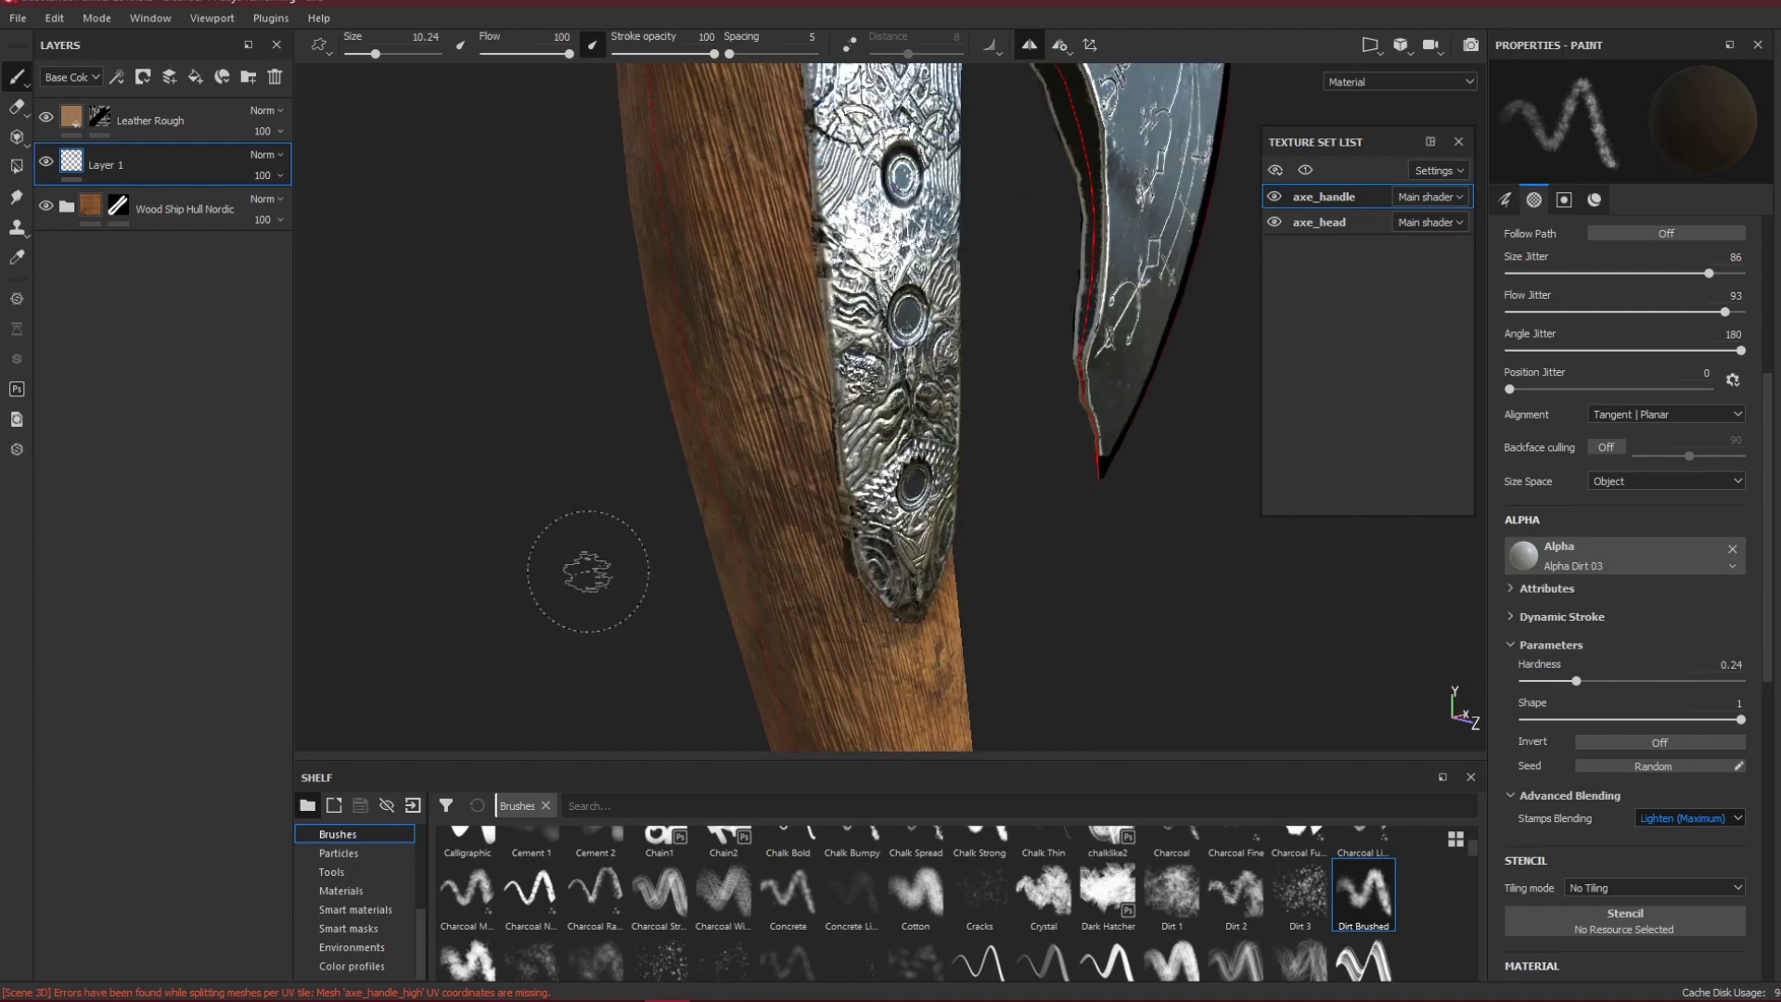
left_click_drag(877, 428, 844, 436)
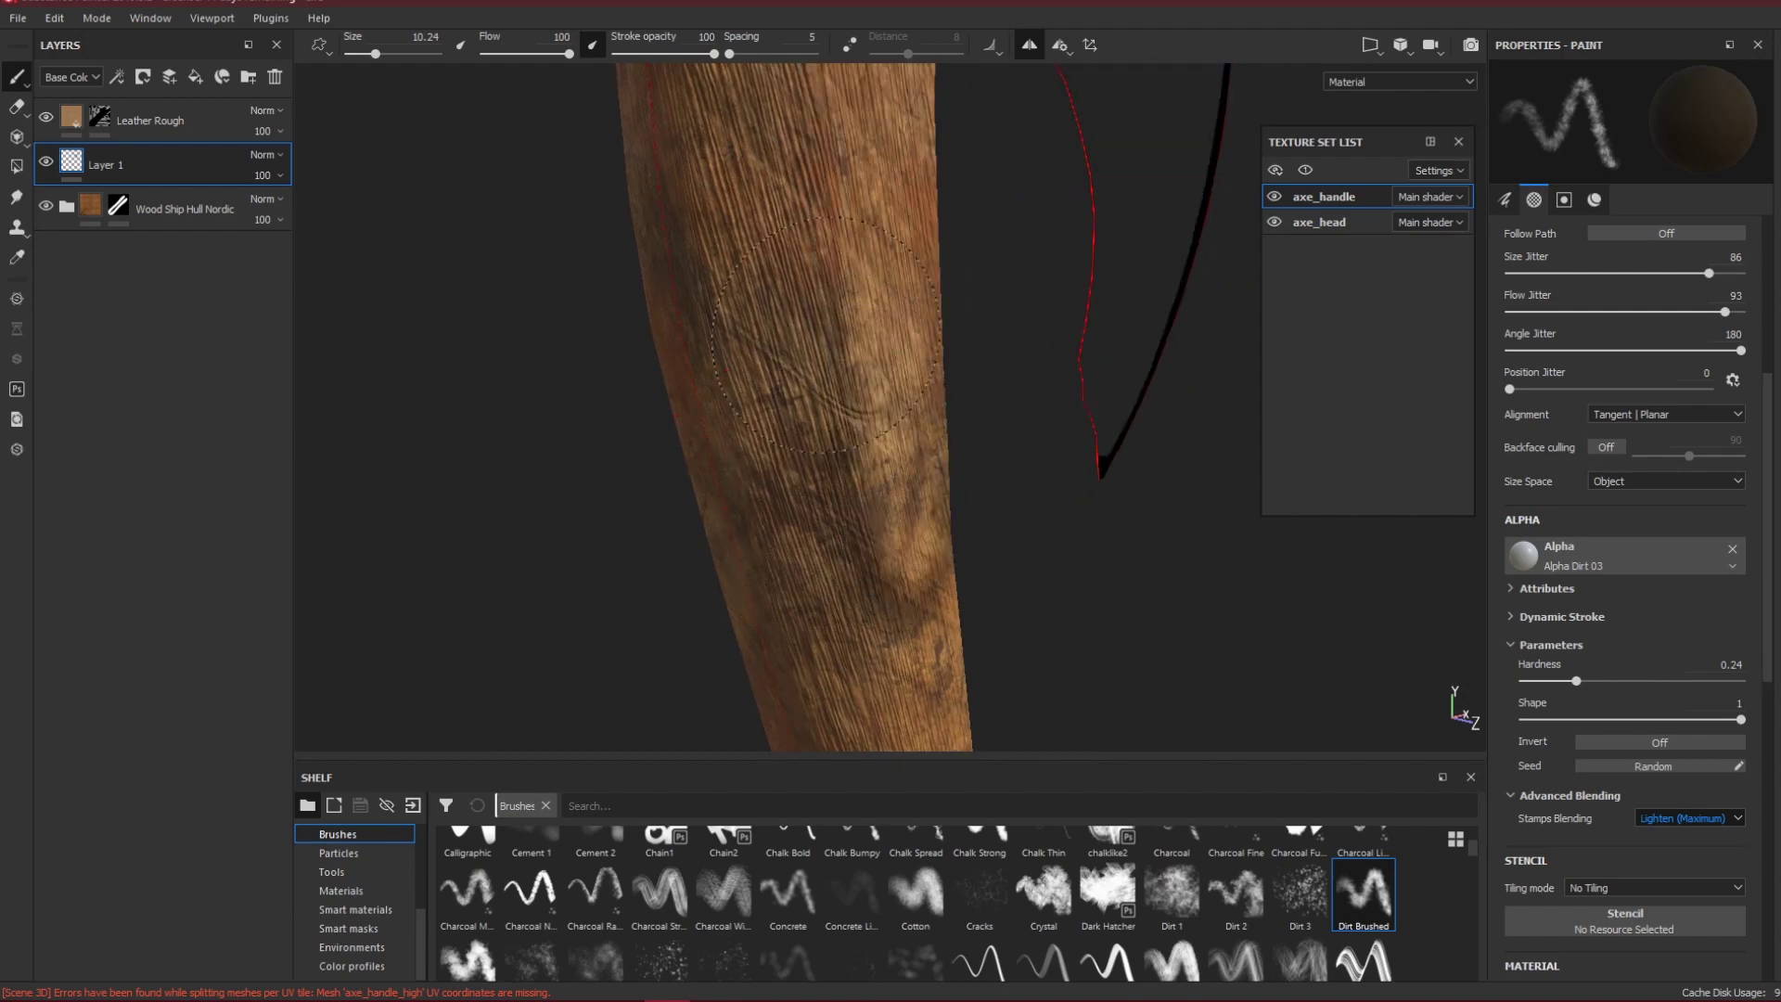
mouse_move(817, 340)
left_mouse_down()
mouse_move(826, 325)
mouse_move(837, 380)
left_mouse_up()
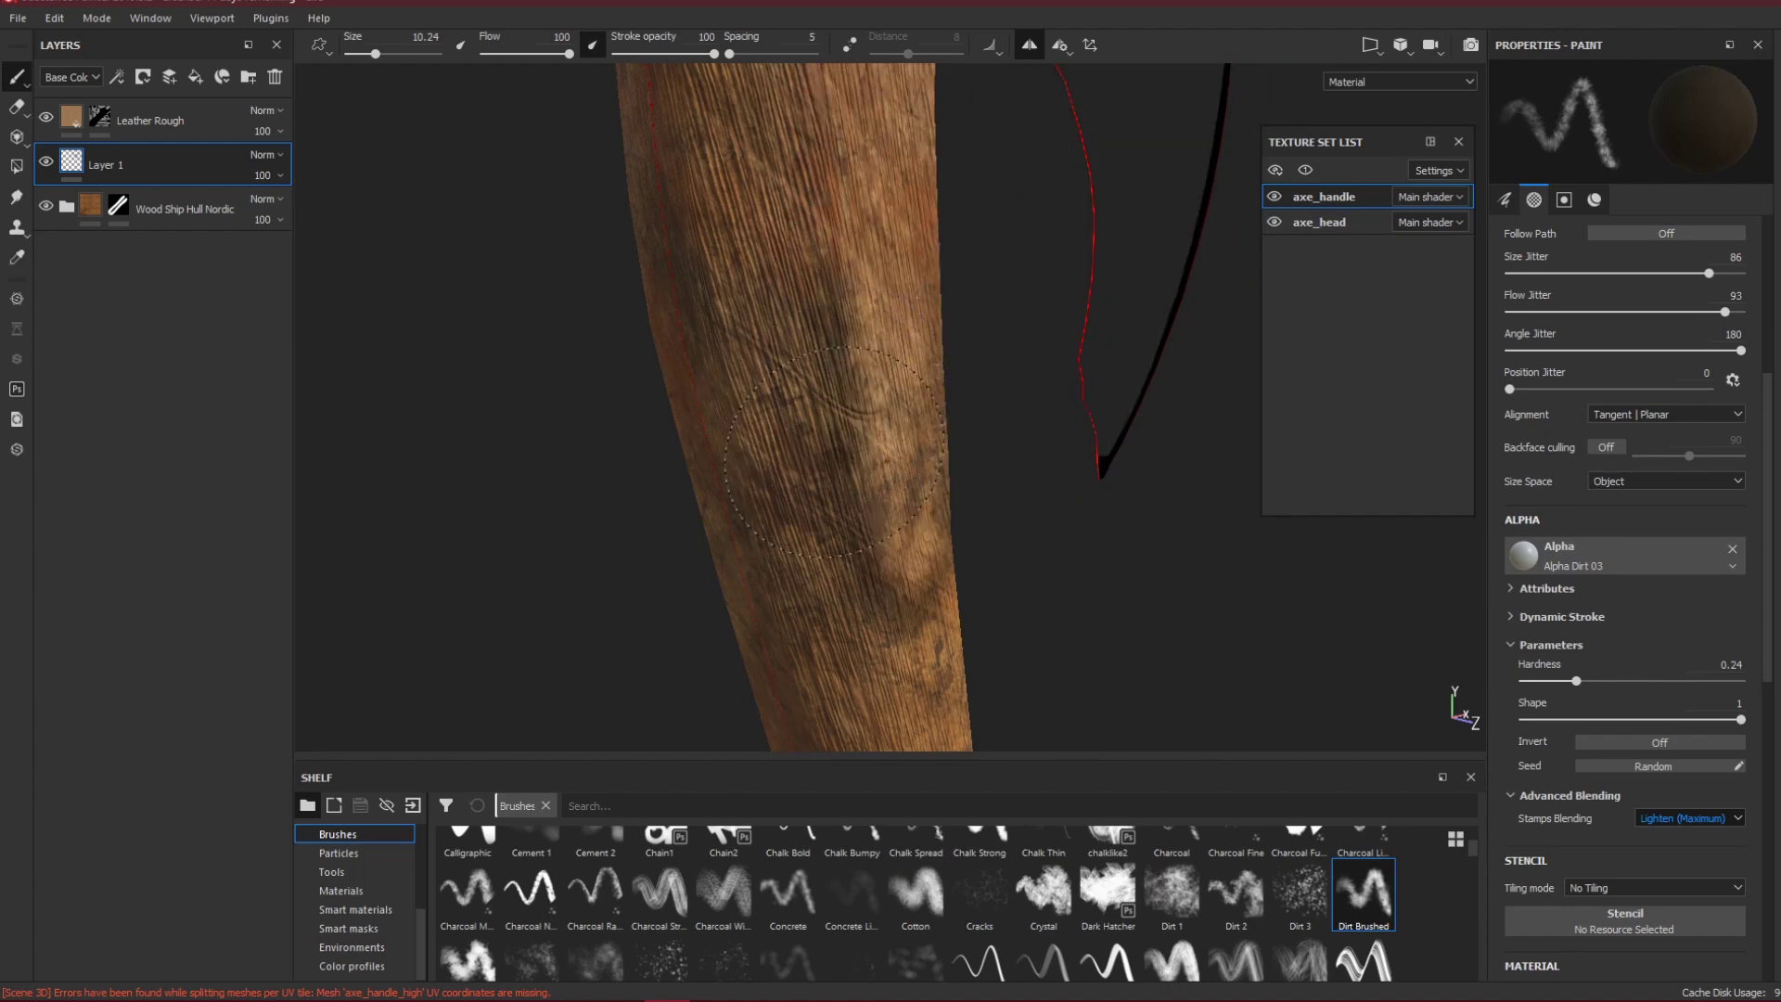
Darken the wood along and under the metal strap with further dirt strokes, using brush sizes 16 and 12.96.
mouse_move(835, 452)
left_mouse_down()
mouse_move(807, 414)
mouse_move(798, 255)
left_mouse_up()
key("bracketright")
key("bracketright")
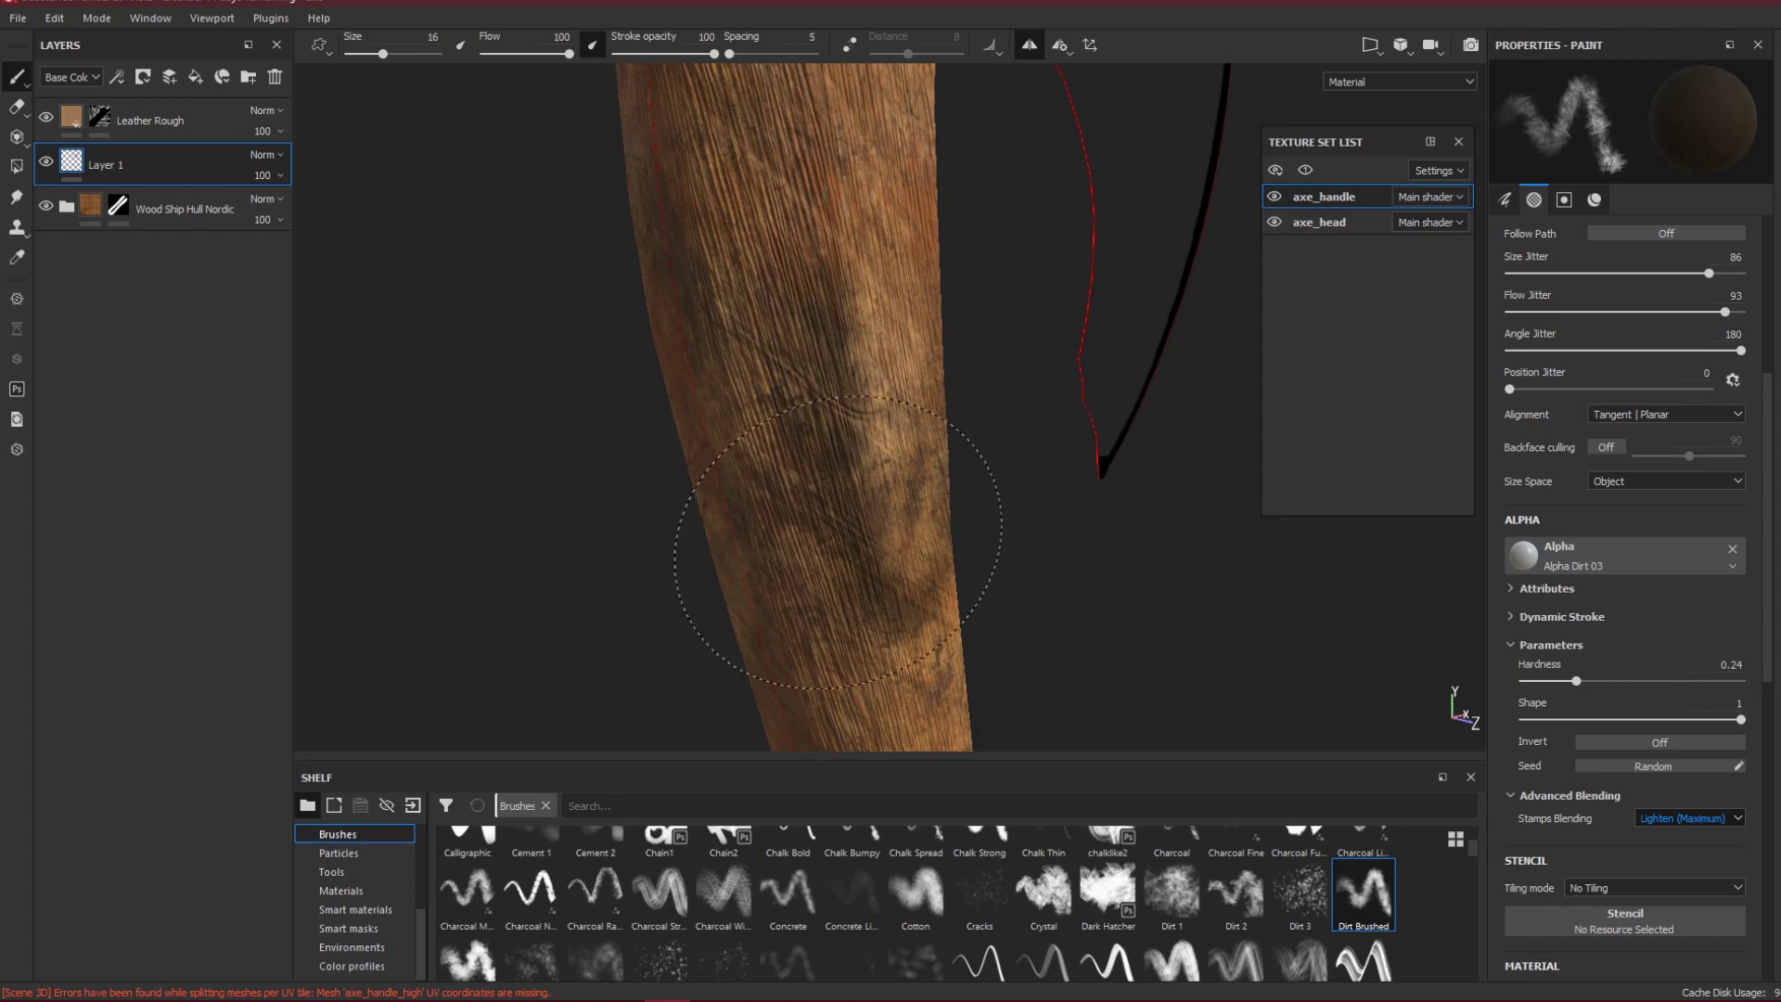
mouse_move(835, 250)
left_mouse_down()
mouse_move(796, 139)
mouse_move(806, 248)
left_mouse_up()
key("bracketleft")
key("bracketleft")
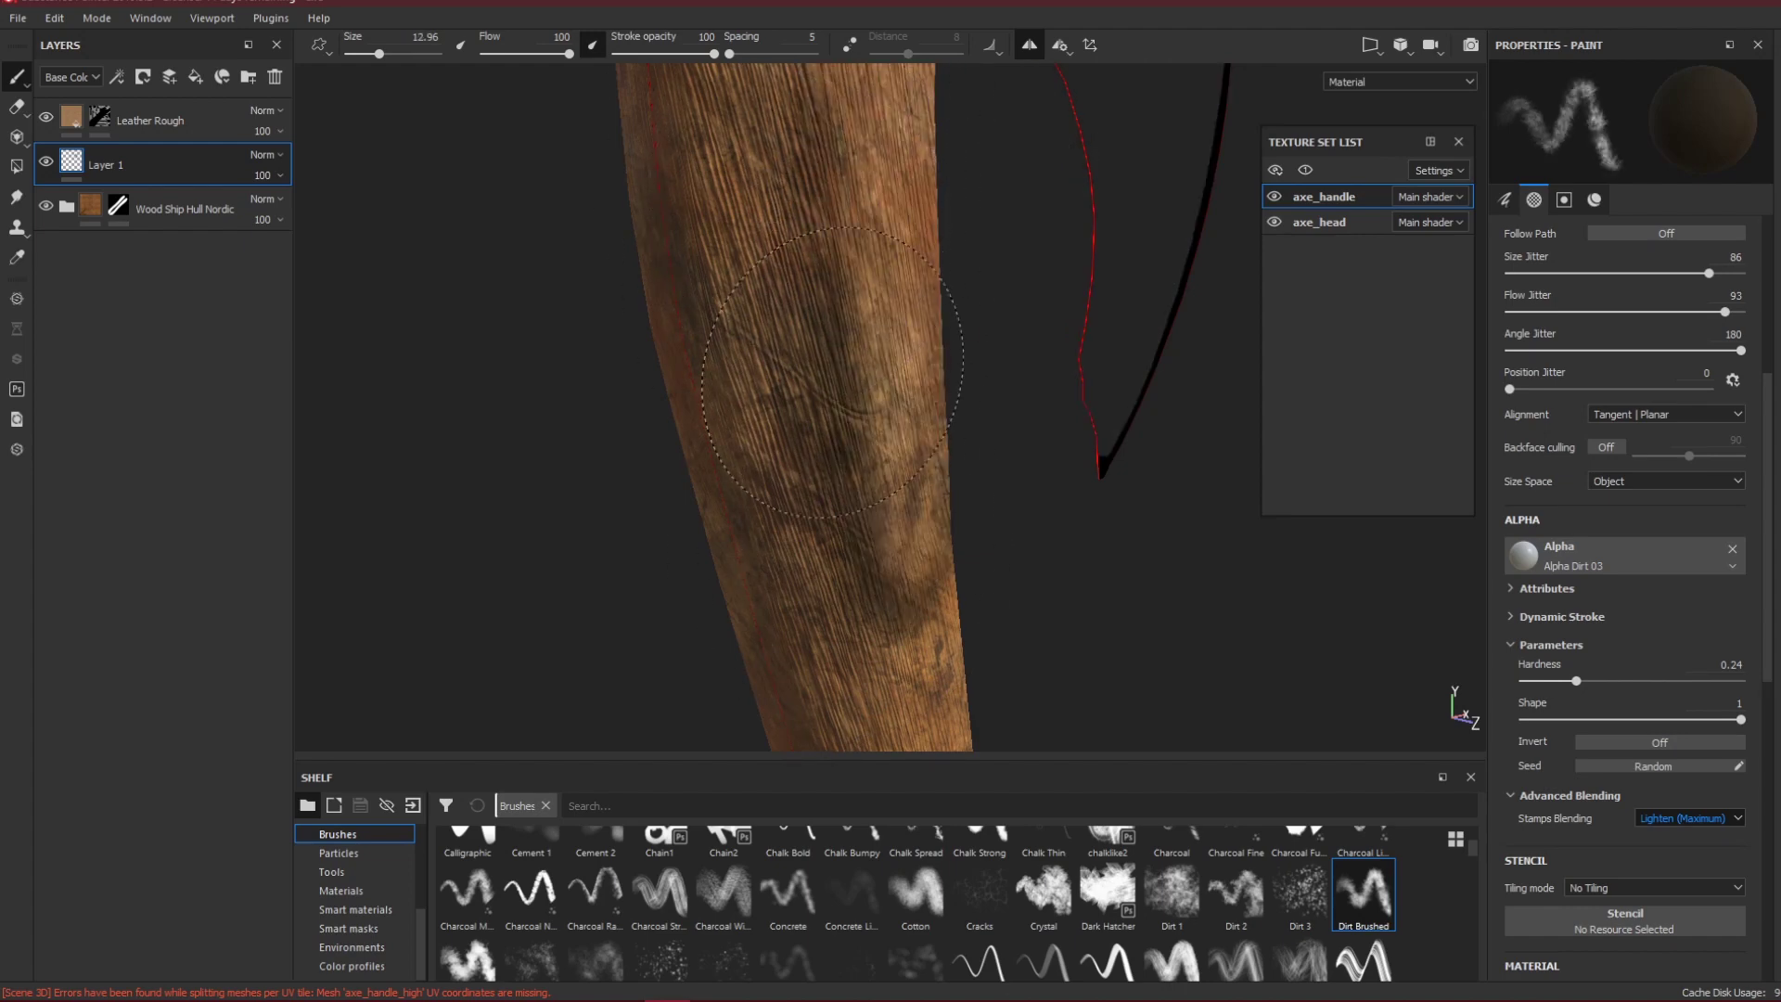
left_click_drag(832, 371, 921, 568)
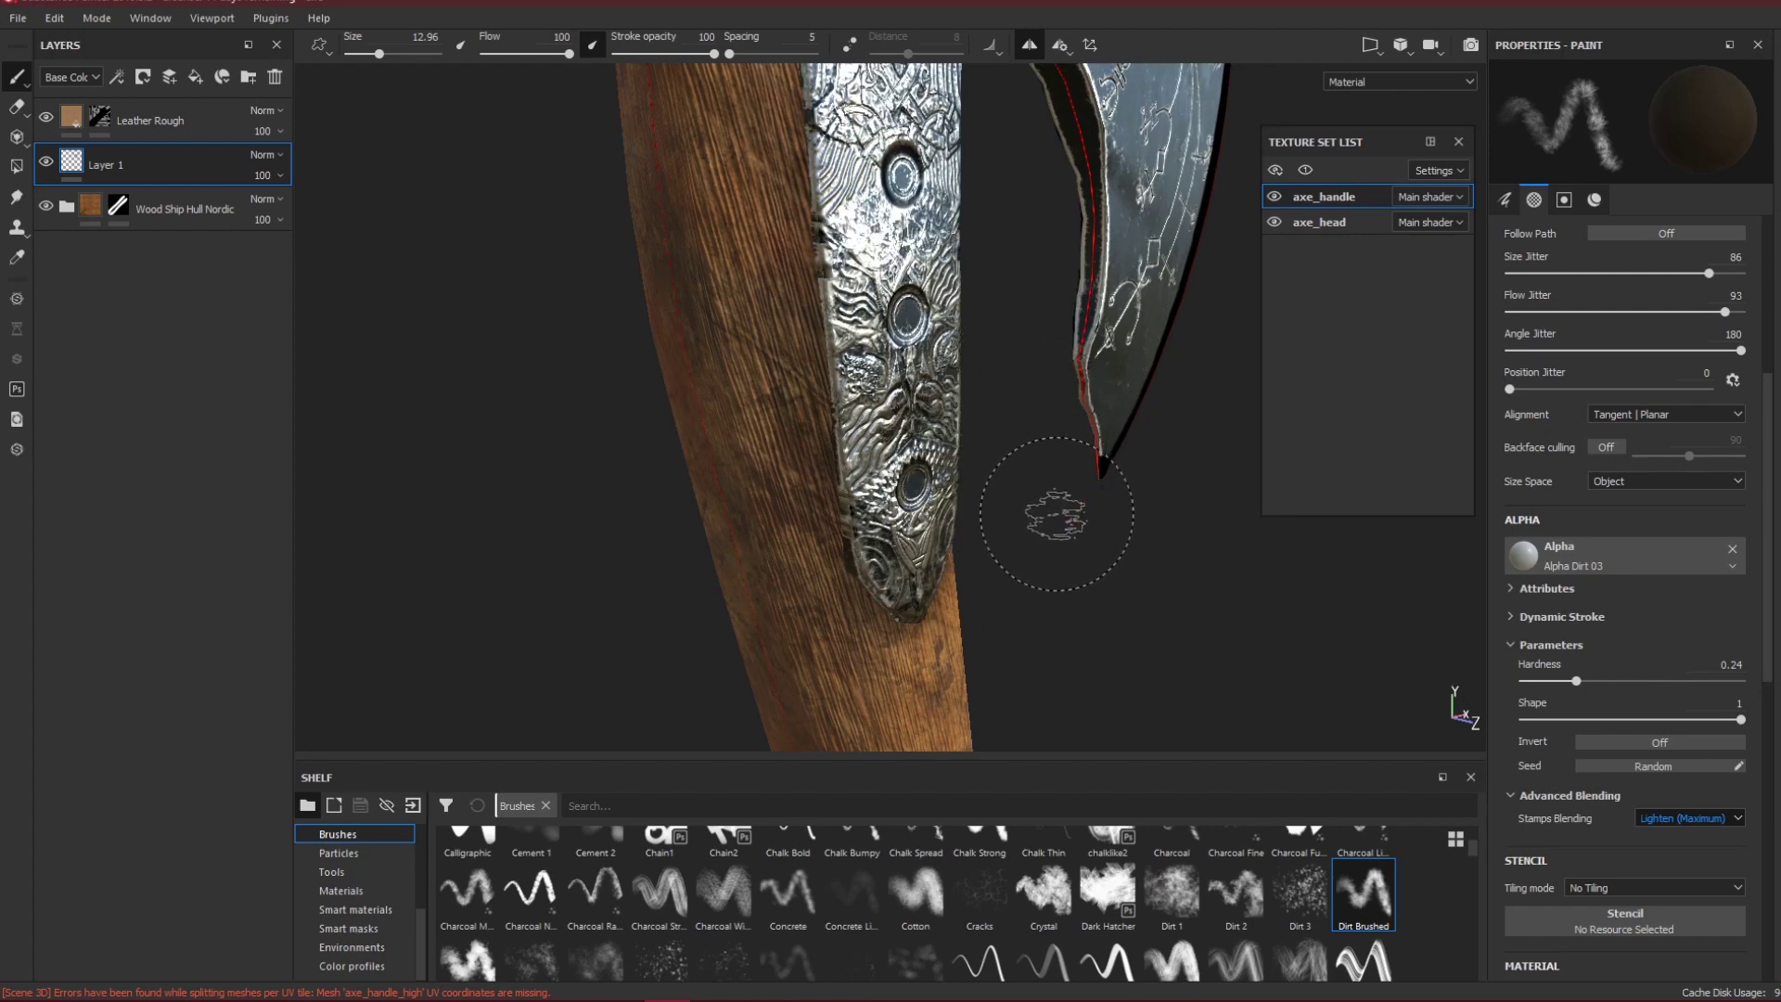
Examine the painted dirt on the wood beneath the axe head, alternating between the isolated handle and the full axe.
mouse_move(1051, 508)
left_mouse_down("alt")
mouse_move(708, 517)
mouse_move(733, 519)
left_mouse_up("alt")
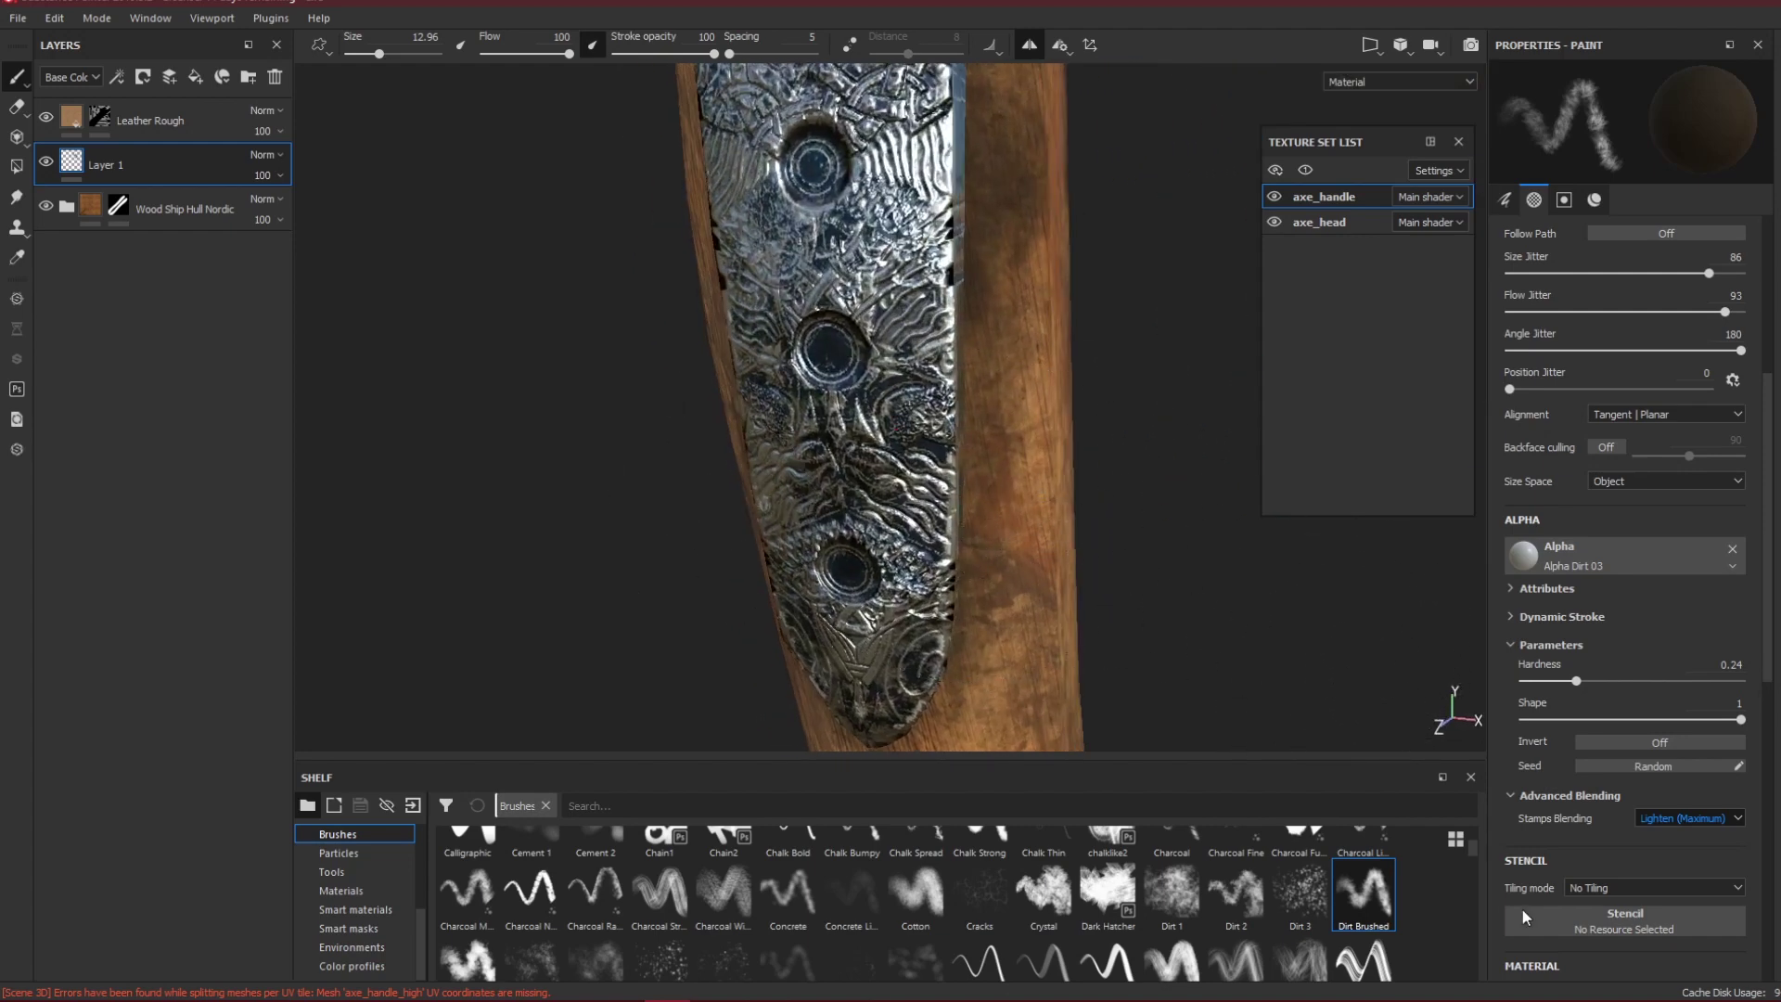
scroll(1067, 378, "down", 5)
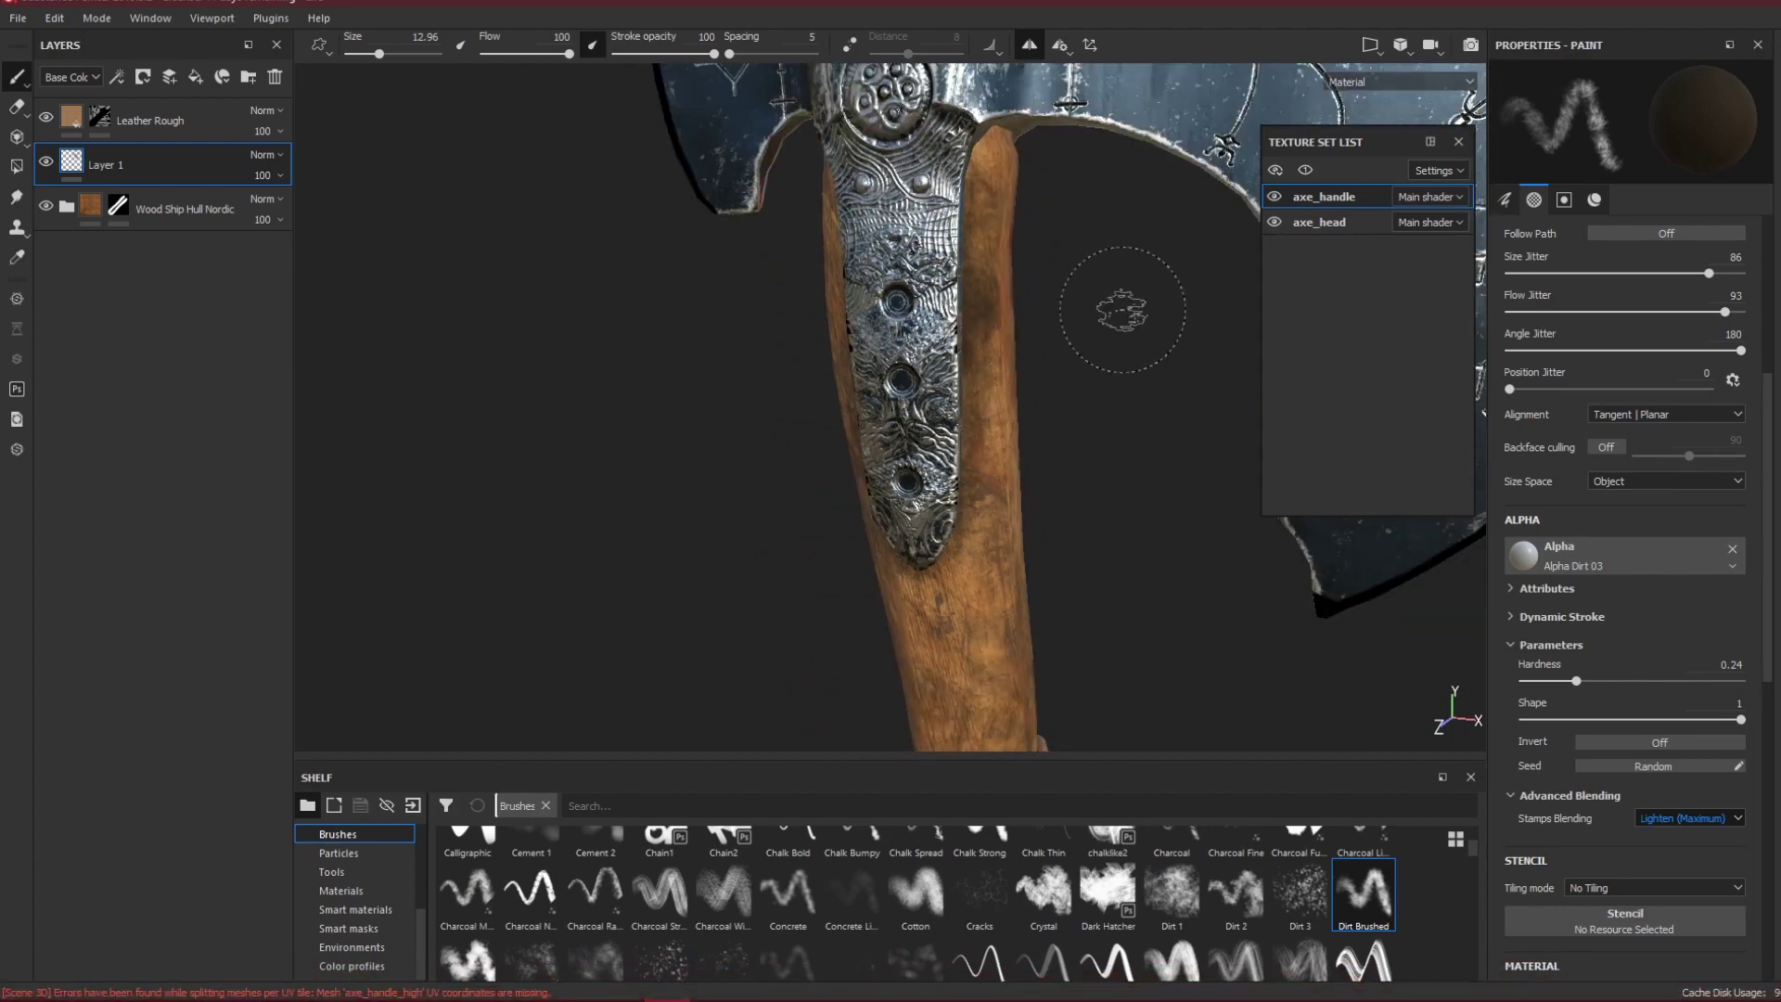
middle_click_drag(1122, 310, 1042, 485, "alt")
left_click_drag(1042, 485, 933, 408, "alt")
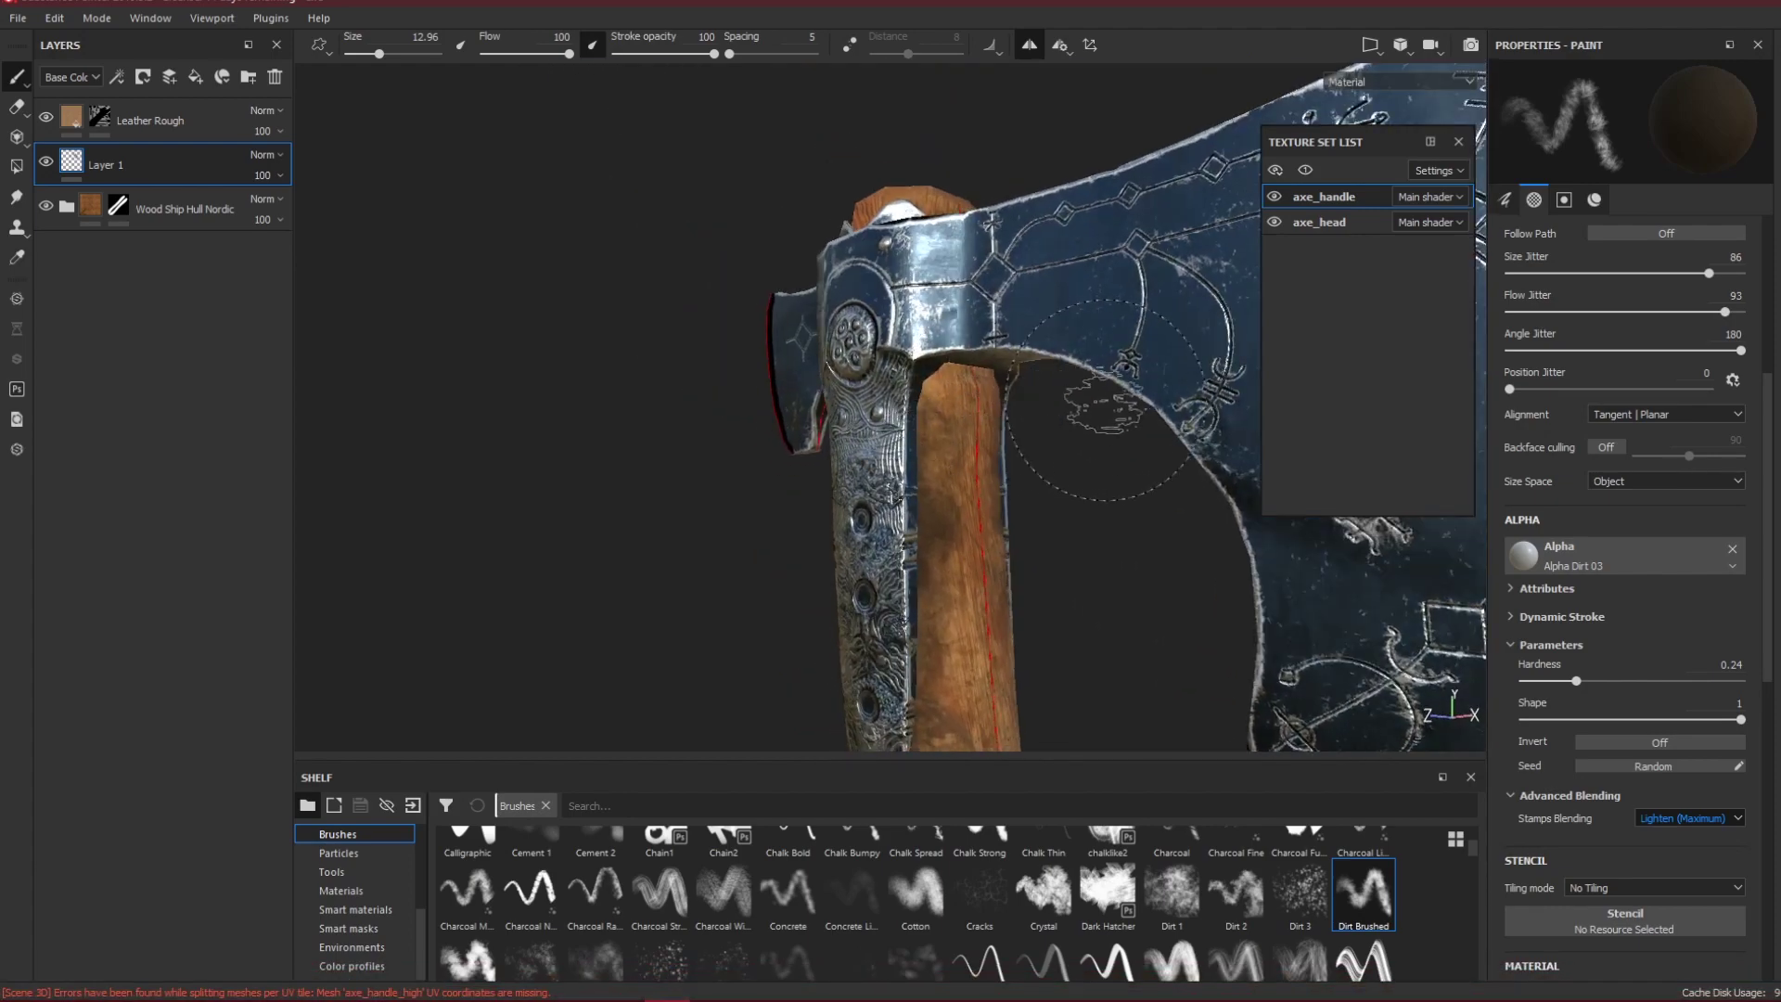
mouse_move(1087, 436)
middle_mouse_down("alt")
mouse_move(1049, 401)
mouse_move(1028, 415)
middle_mouse_up("alt")
scroll(1015, 438, "up", 3)
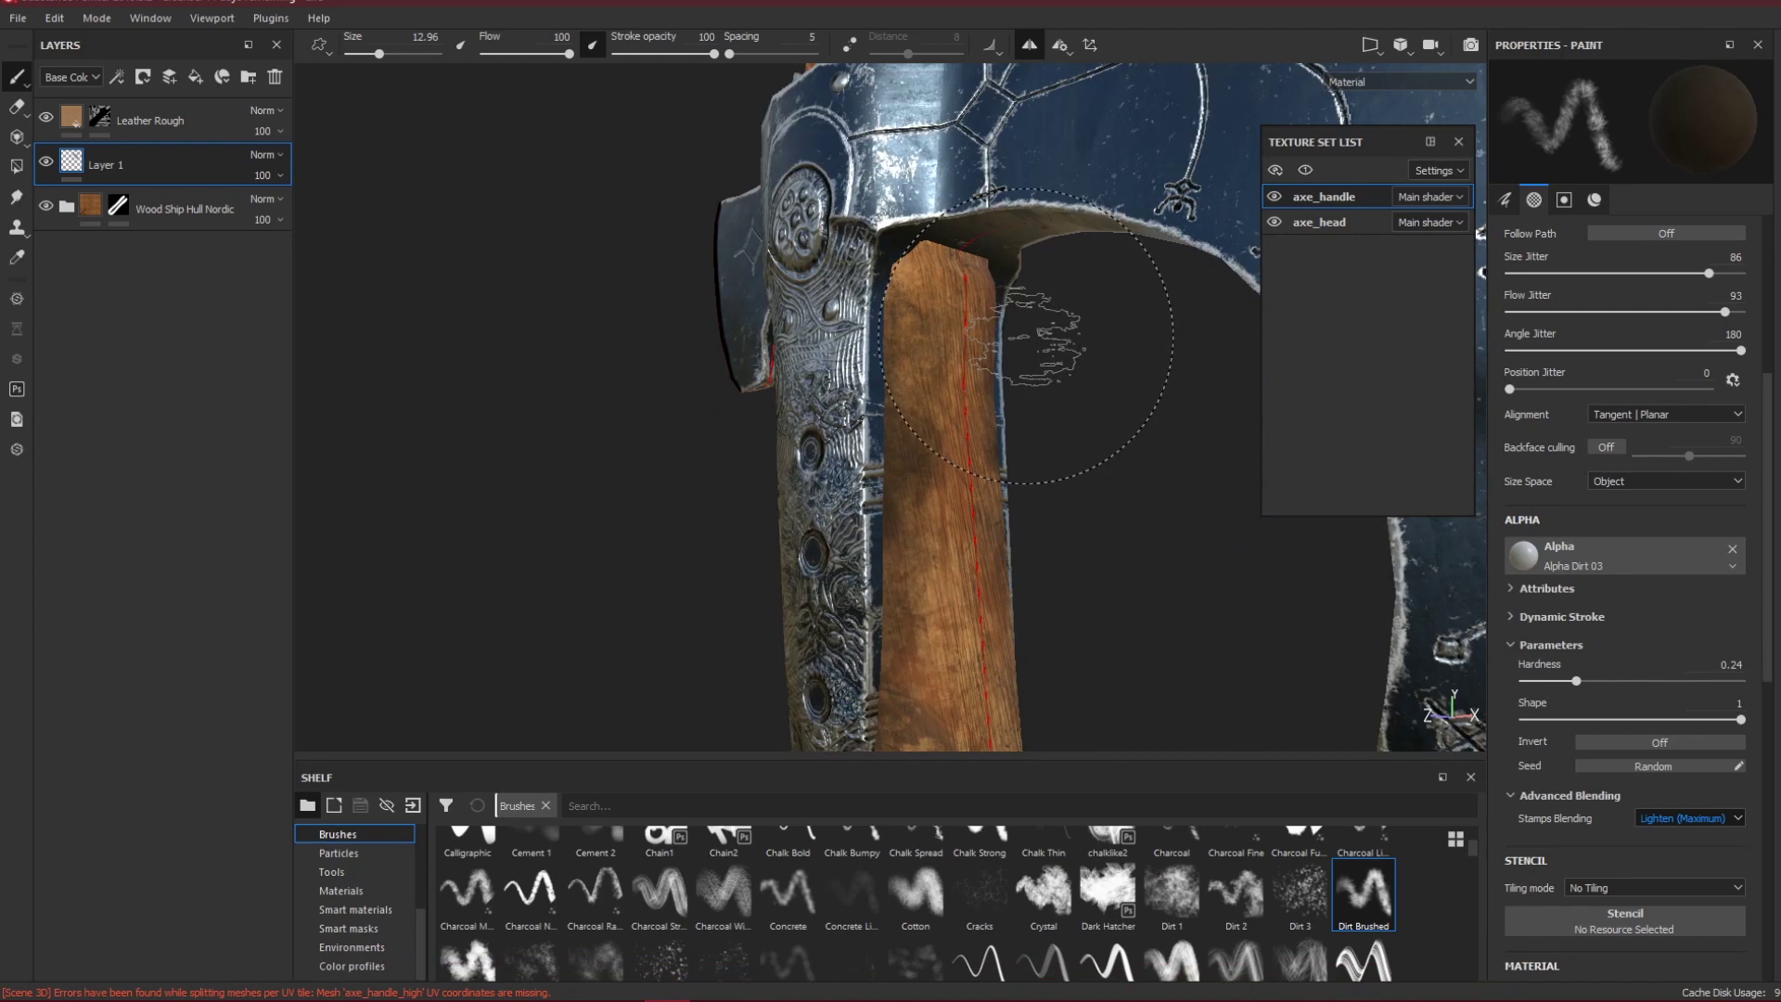
key("alt+q")
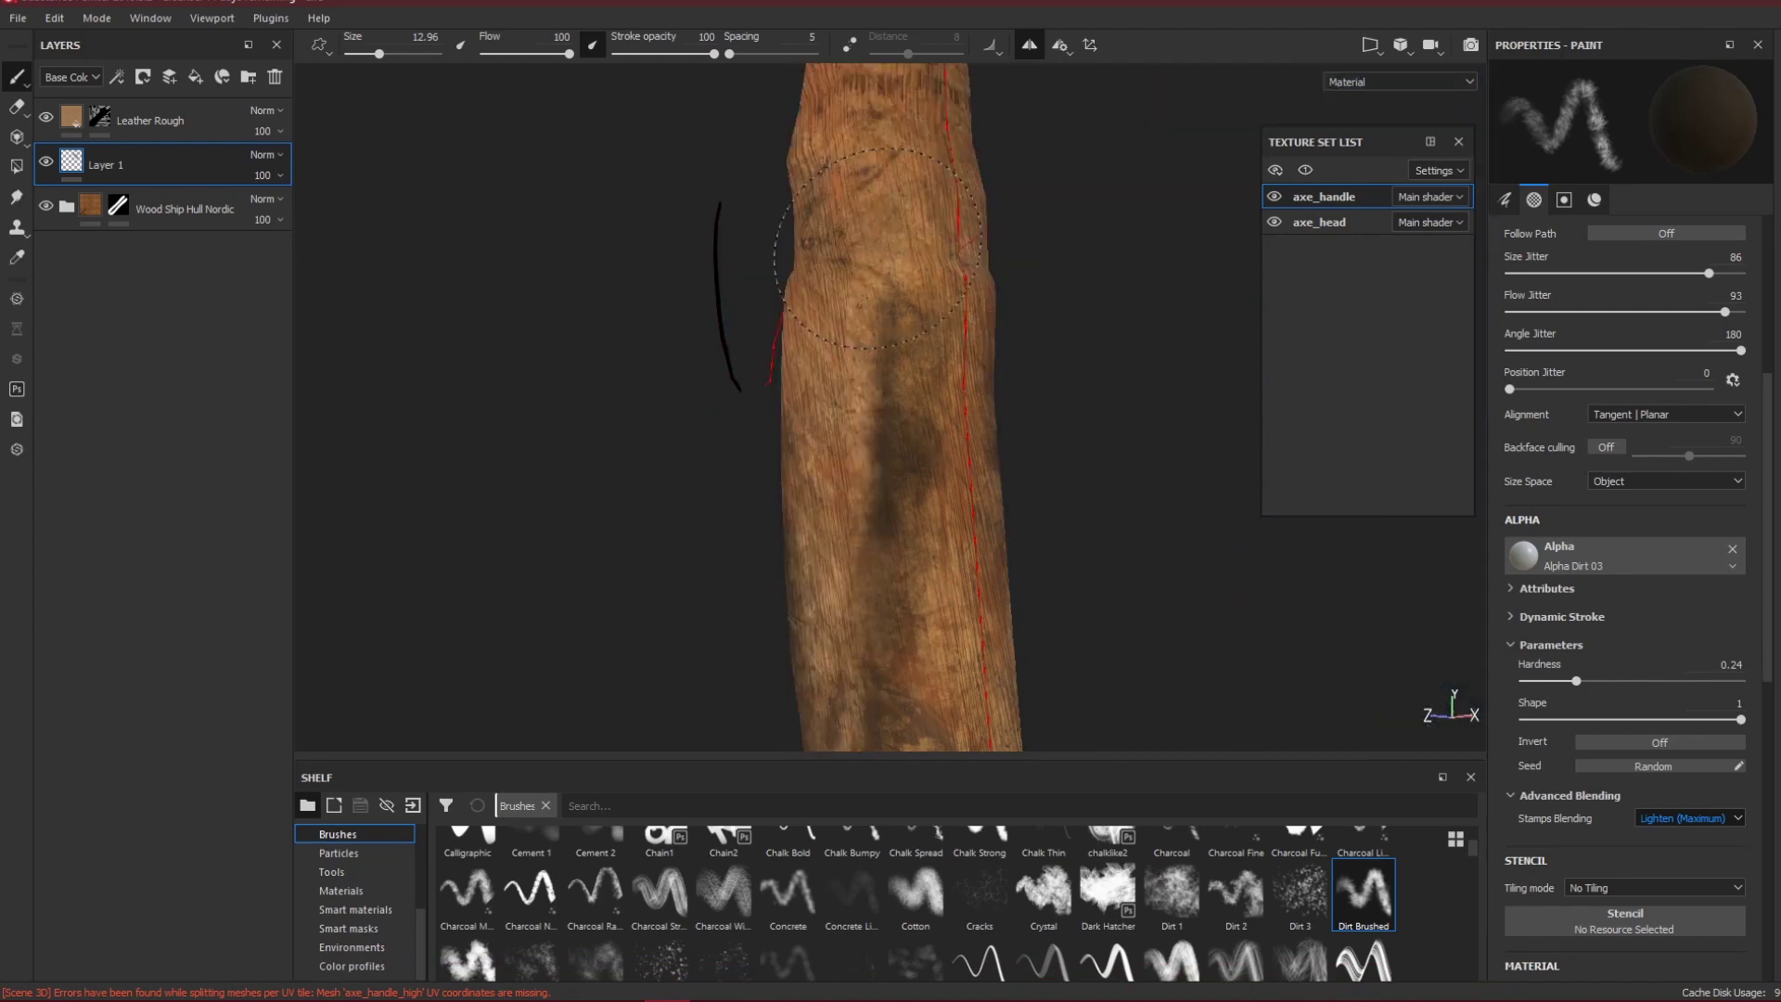
key("alt+q")
mouse_move(909, 272)
right_mouse_down("ctrl")
mouse_move(985, 279)
mouse_move(895, 268)
right_mouse_up("ctrl")
key("alt+q")
key("alt+q")
key("alt+q")
key("alt+q")
key("alt+q")
key("alt+q")
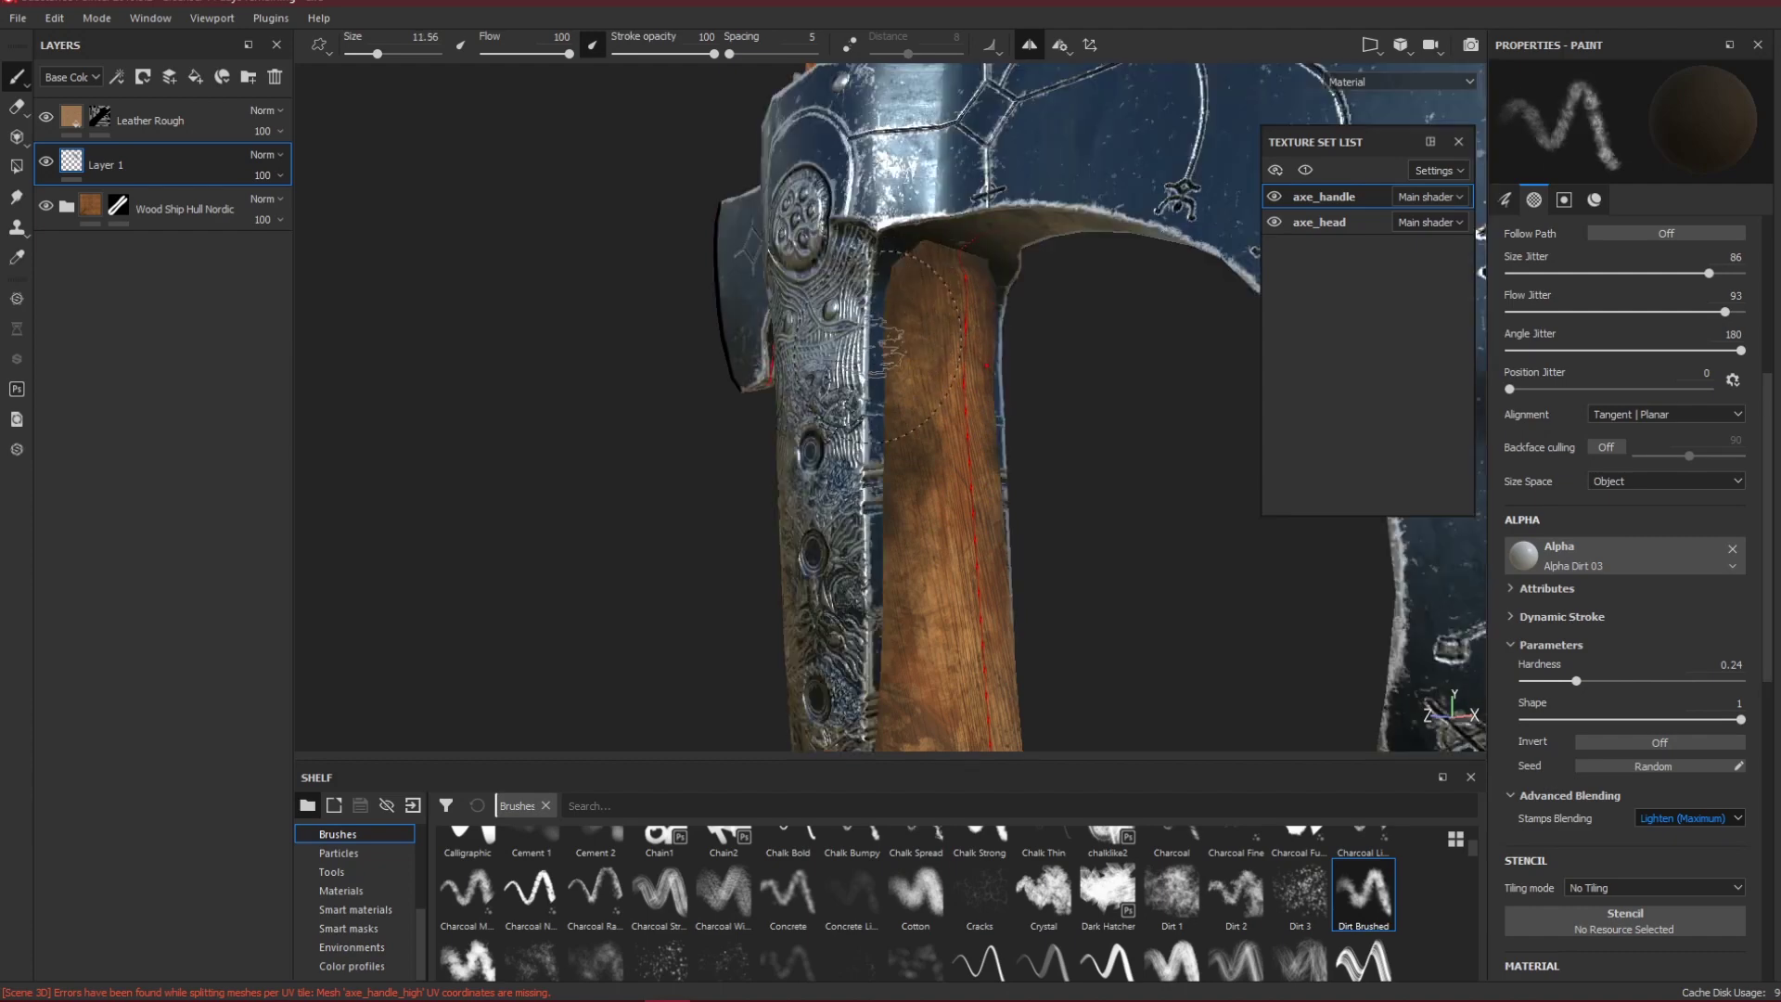
key("alt+q")
key("alt+q")
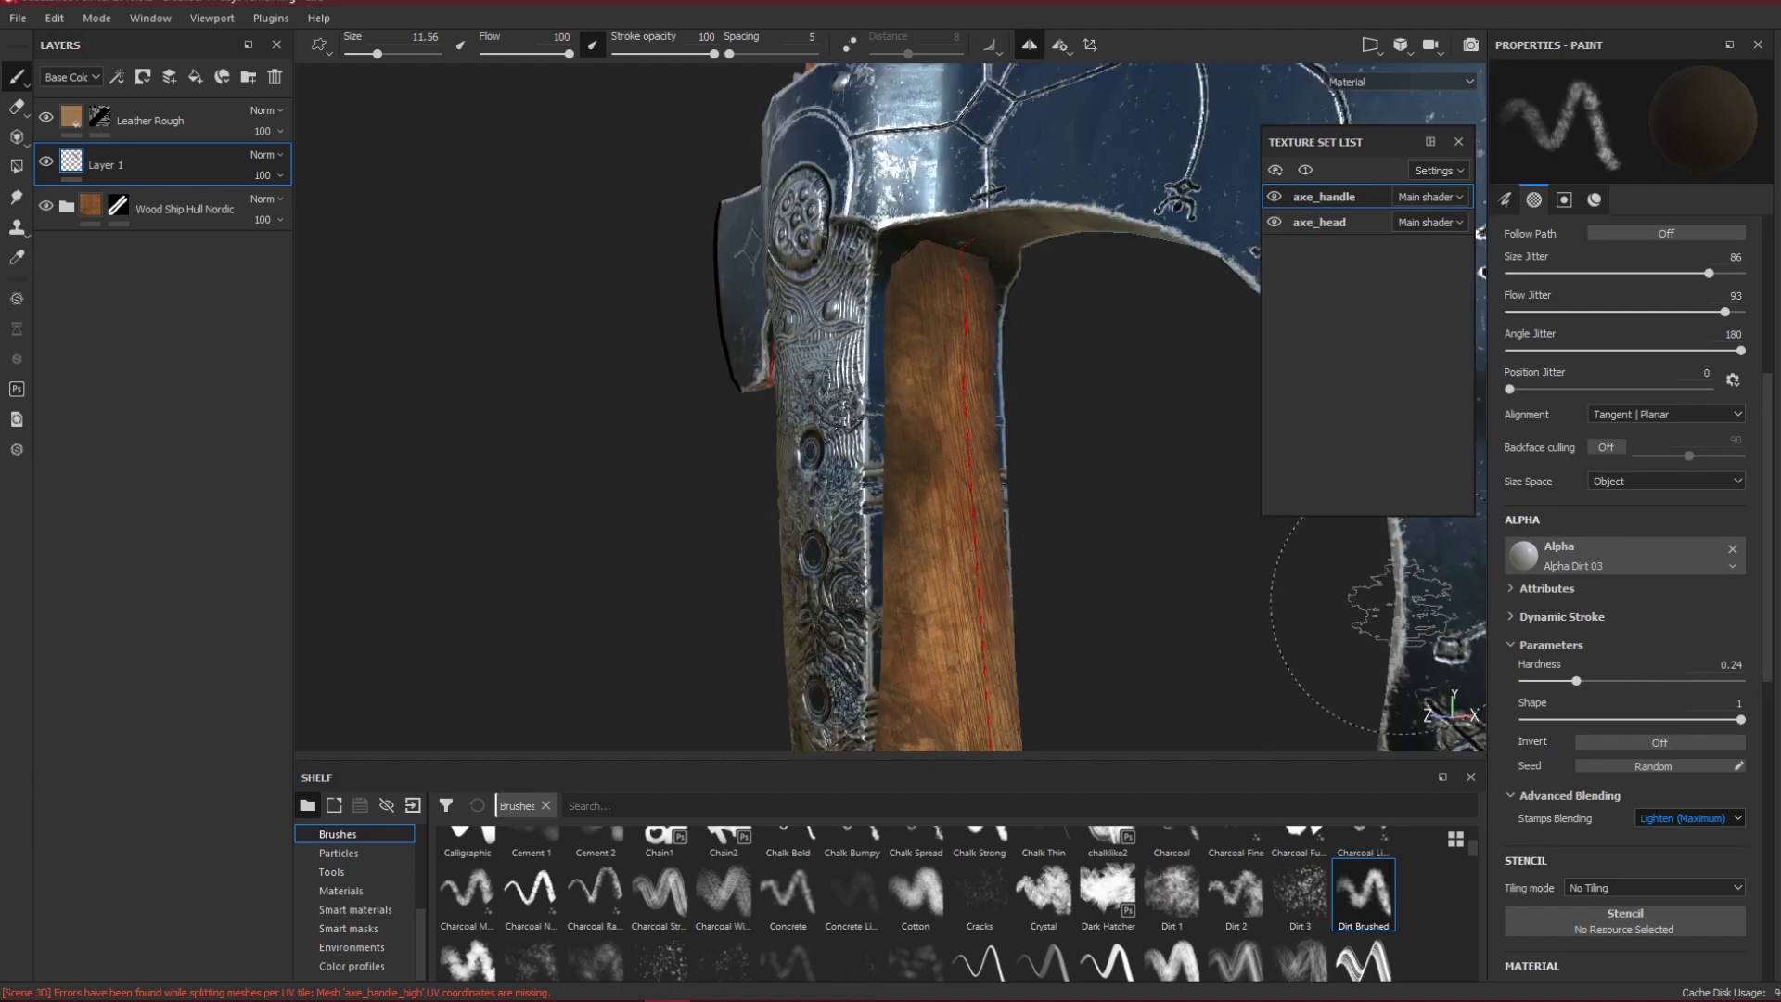
Darken the paint's base color to a near-black brown (R 0.009, G 0.004, B 0.000) and choose the Dirt 3 brush.
scroll(1767, 652, "down", 5)
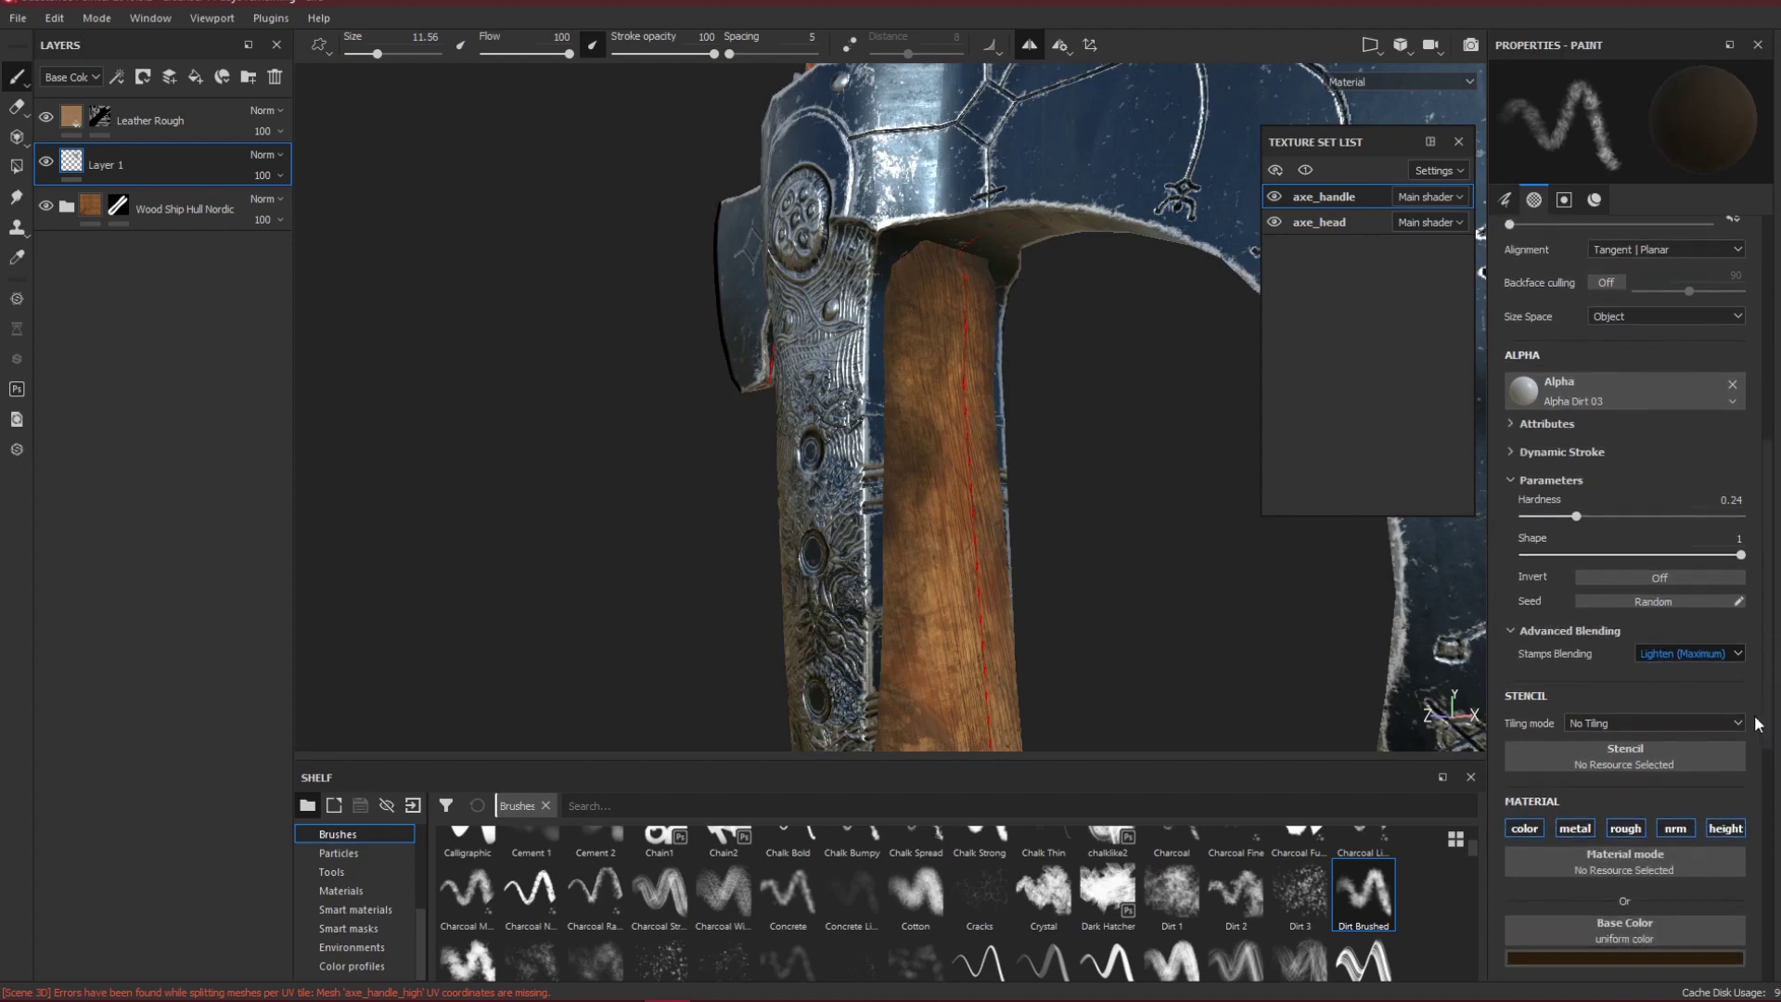
left_click(1682, 755)
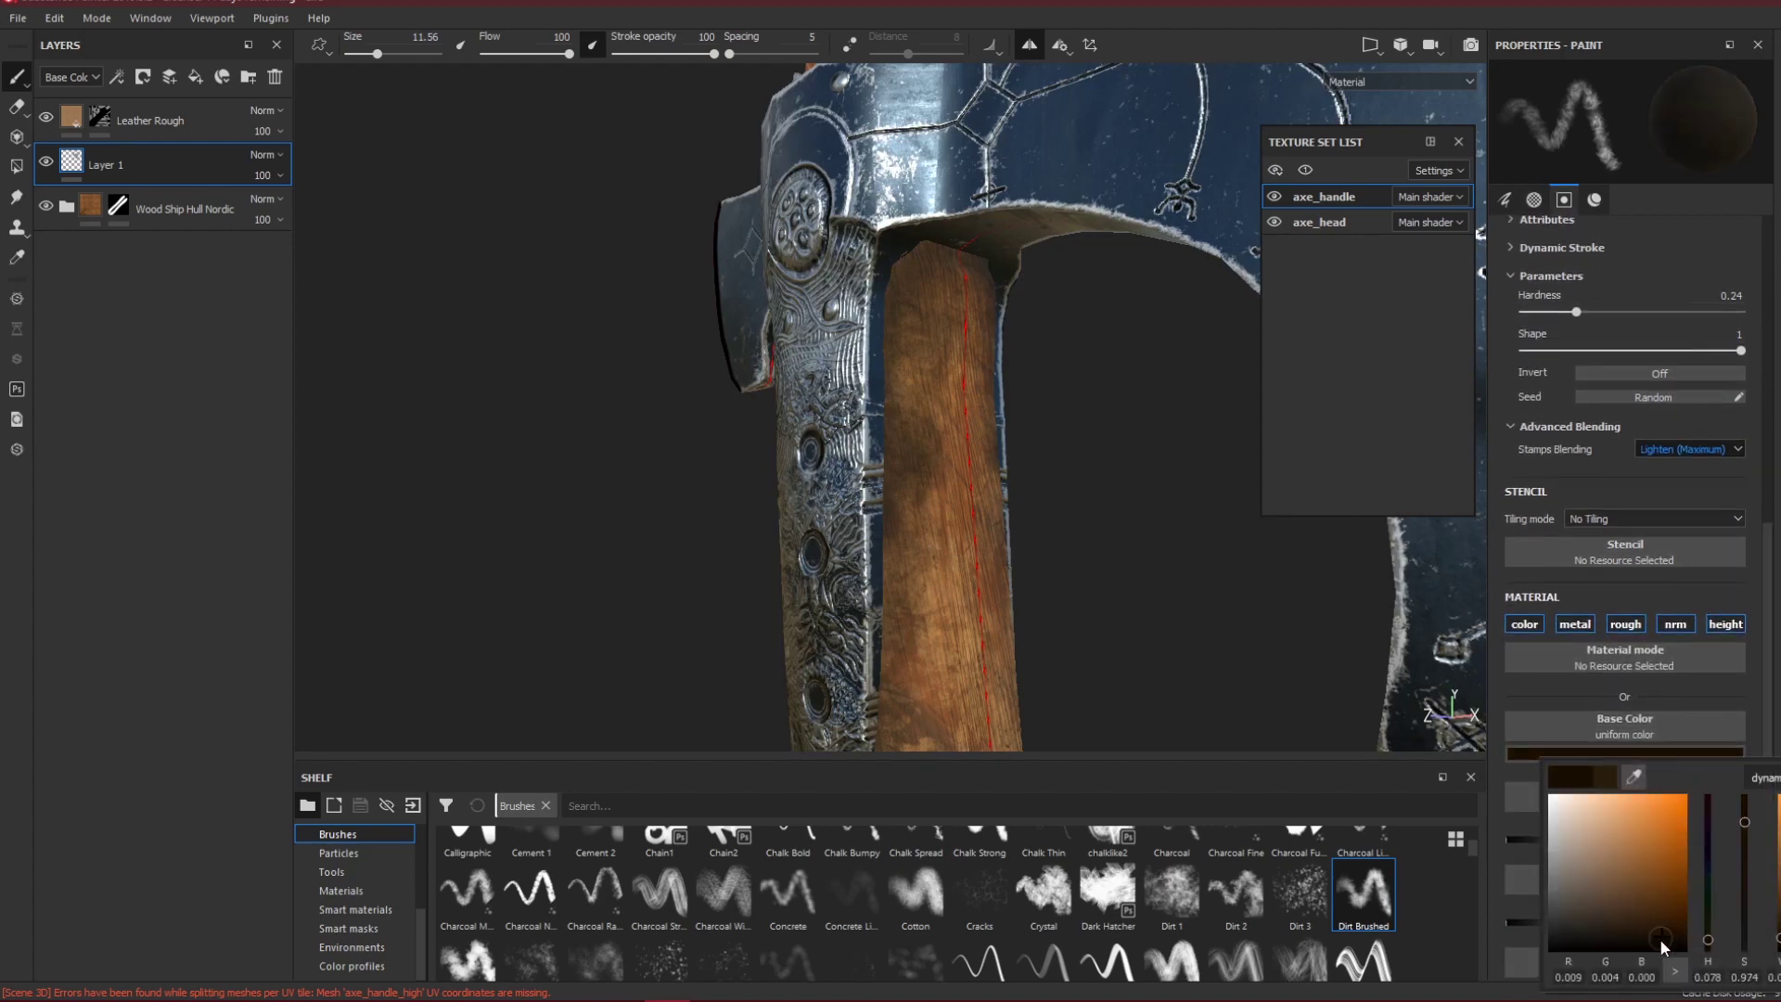
left_click(1299, 892)
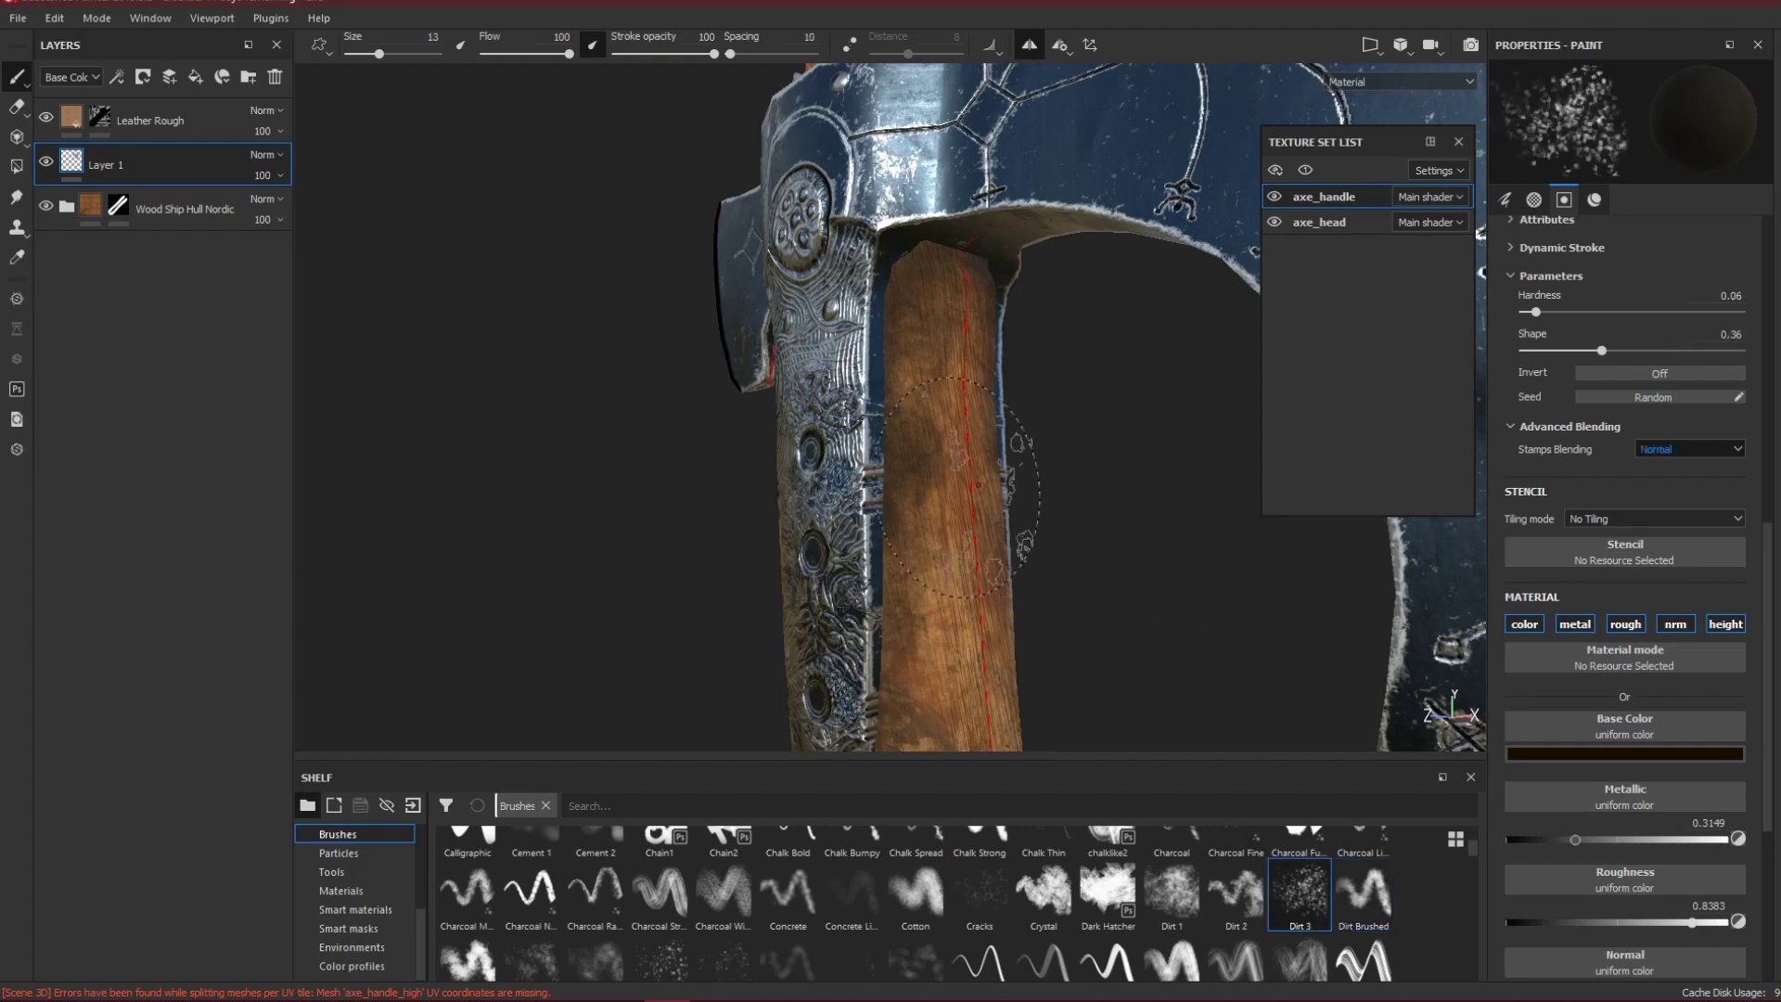
Paint speckled dirt on the wood beside the metal strap just below the axe head, reducing the brush size to 11.6 and 7.88.
key("alt+q")
right_click_drag(897, 437, 853, 436, "ctrl")
left_click_drag(909, 484, 918, 464)
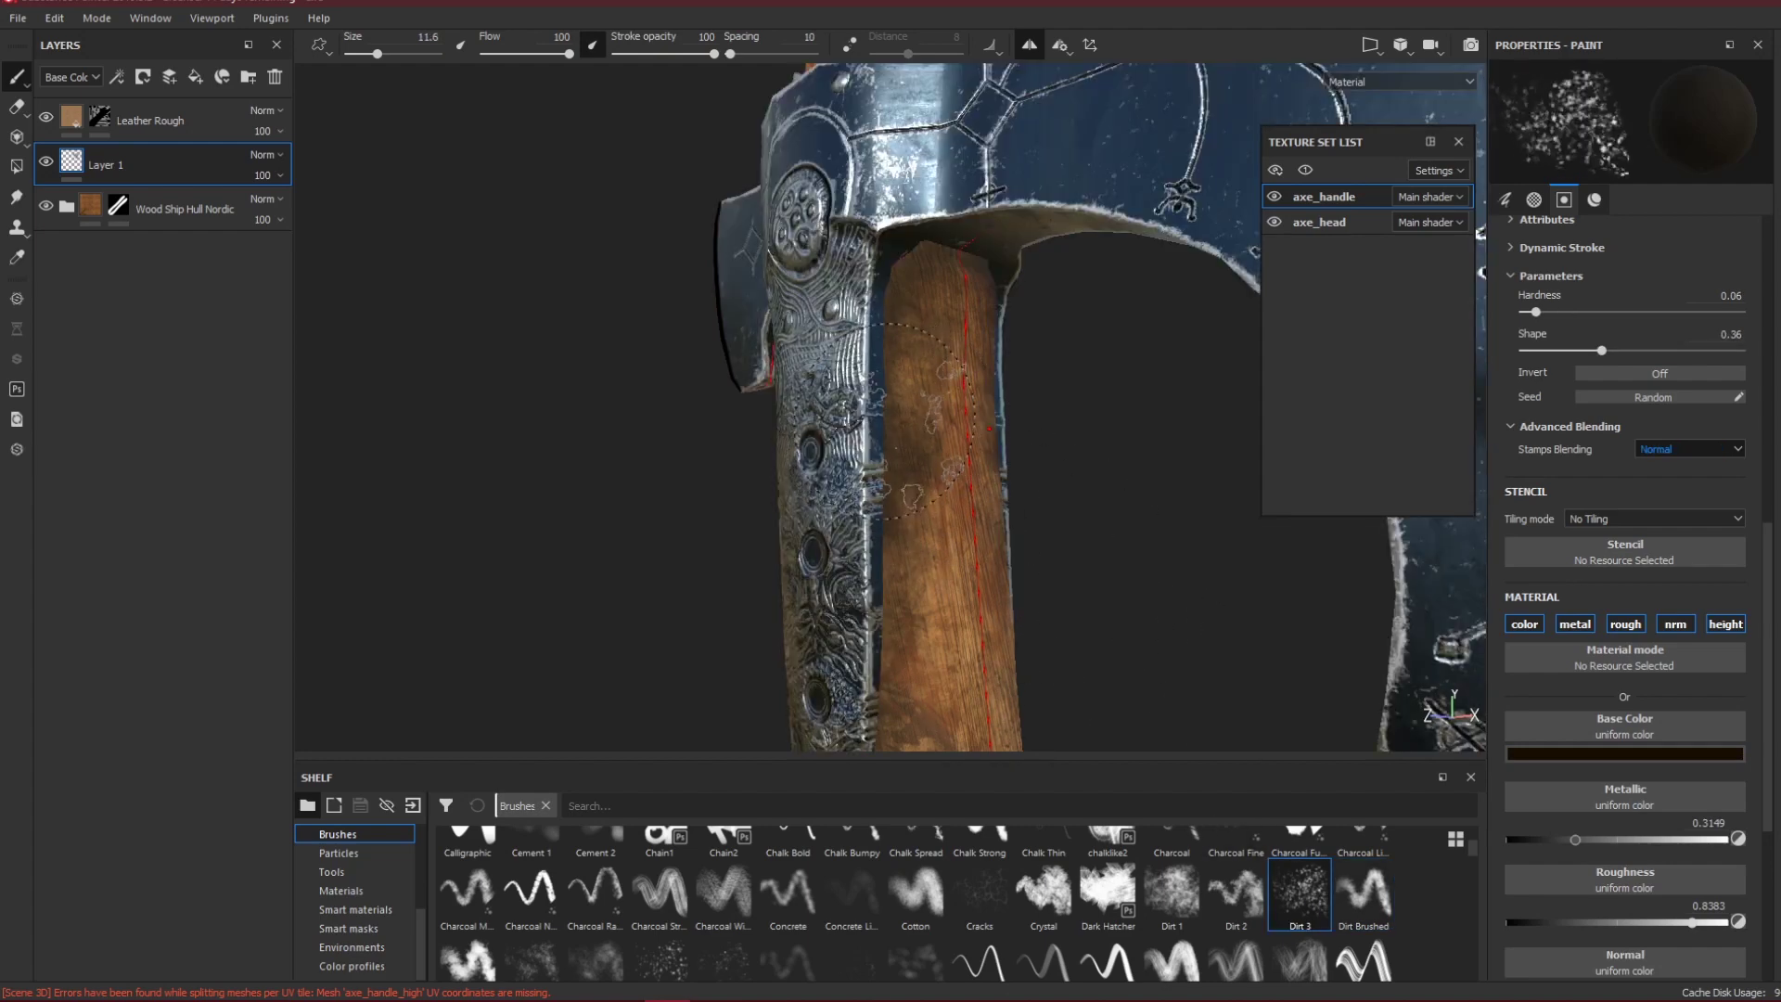
left_click_drag(923, 380, 916, 362)
right_click_drag(877, 386, 895, 385, "ctrl")
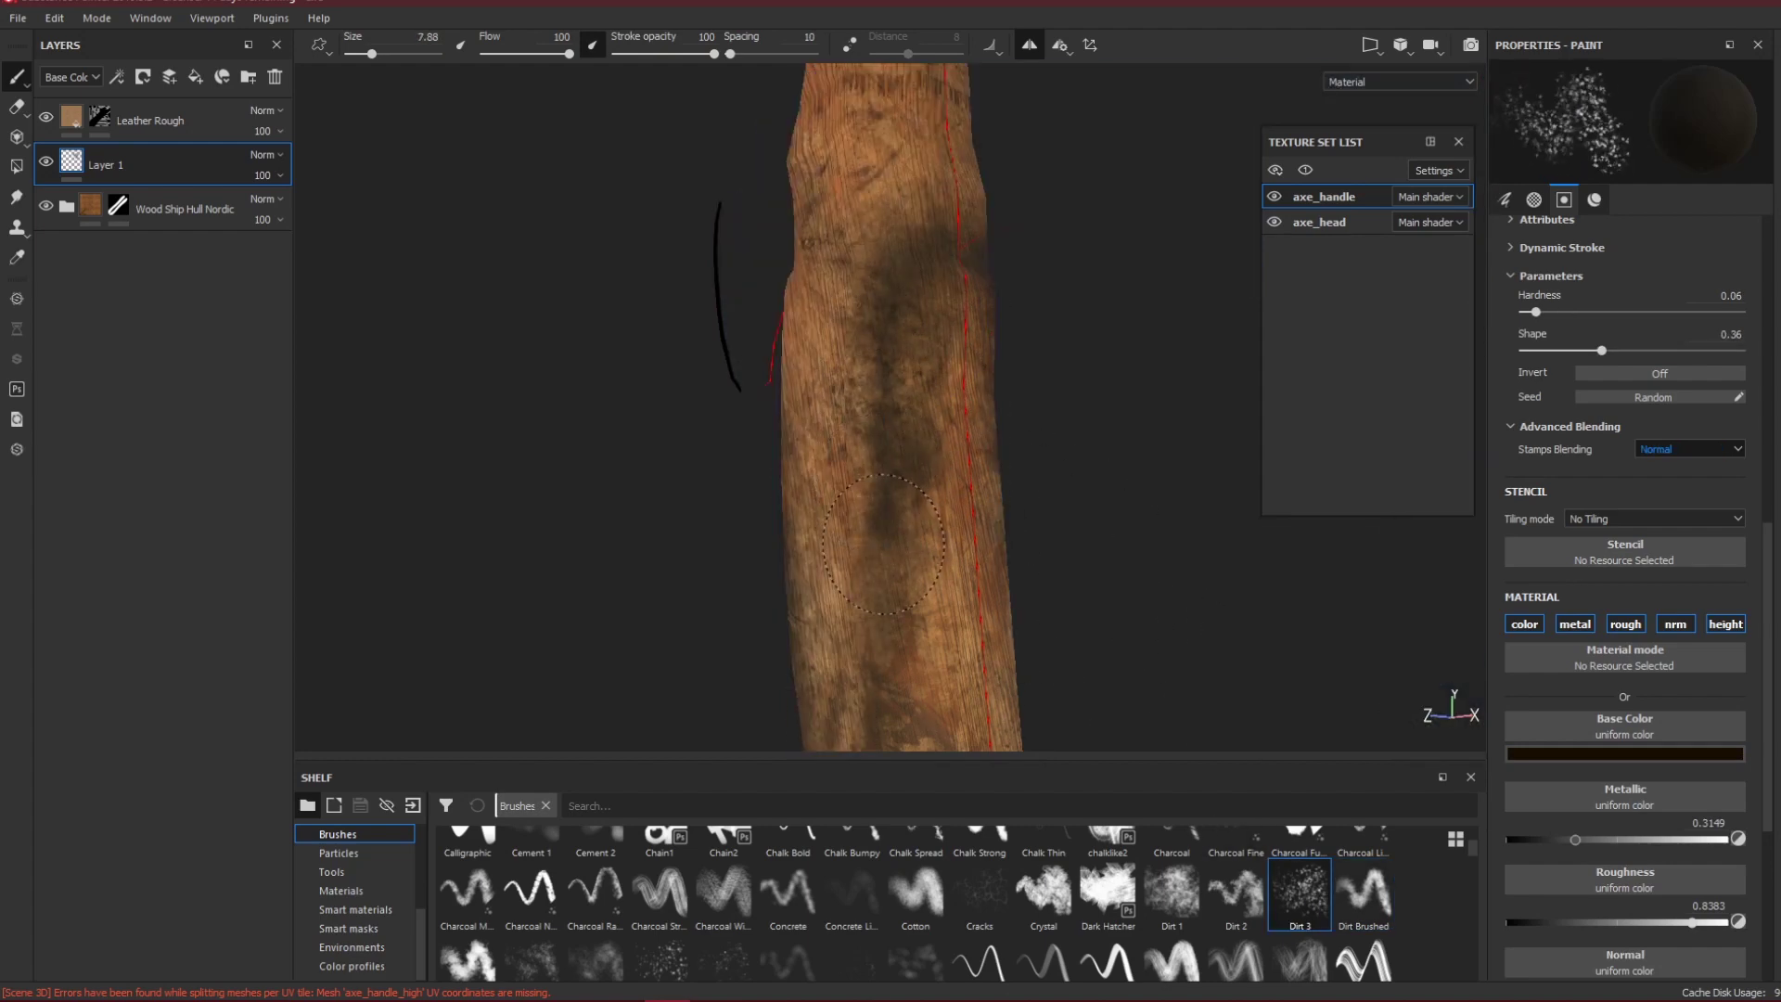
key("alt+q")
key("alt+q")
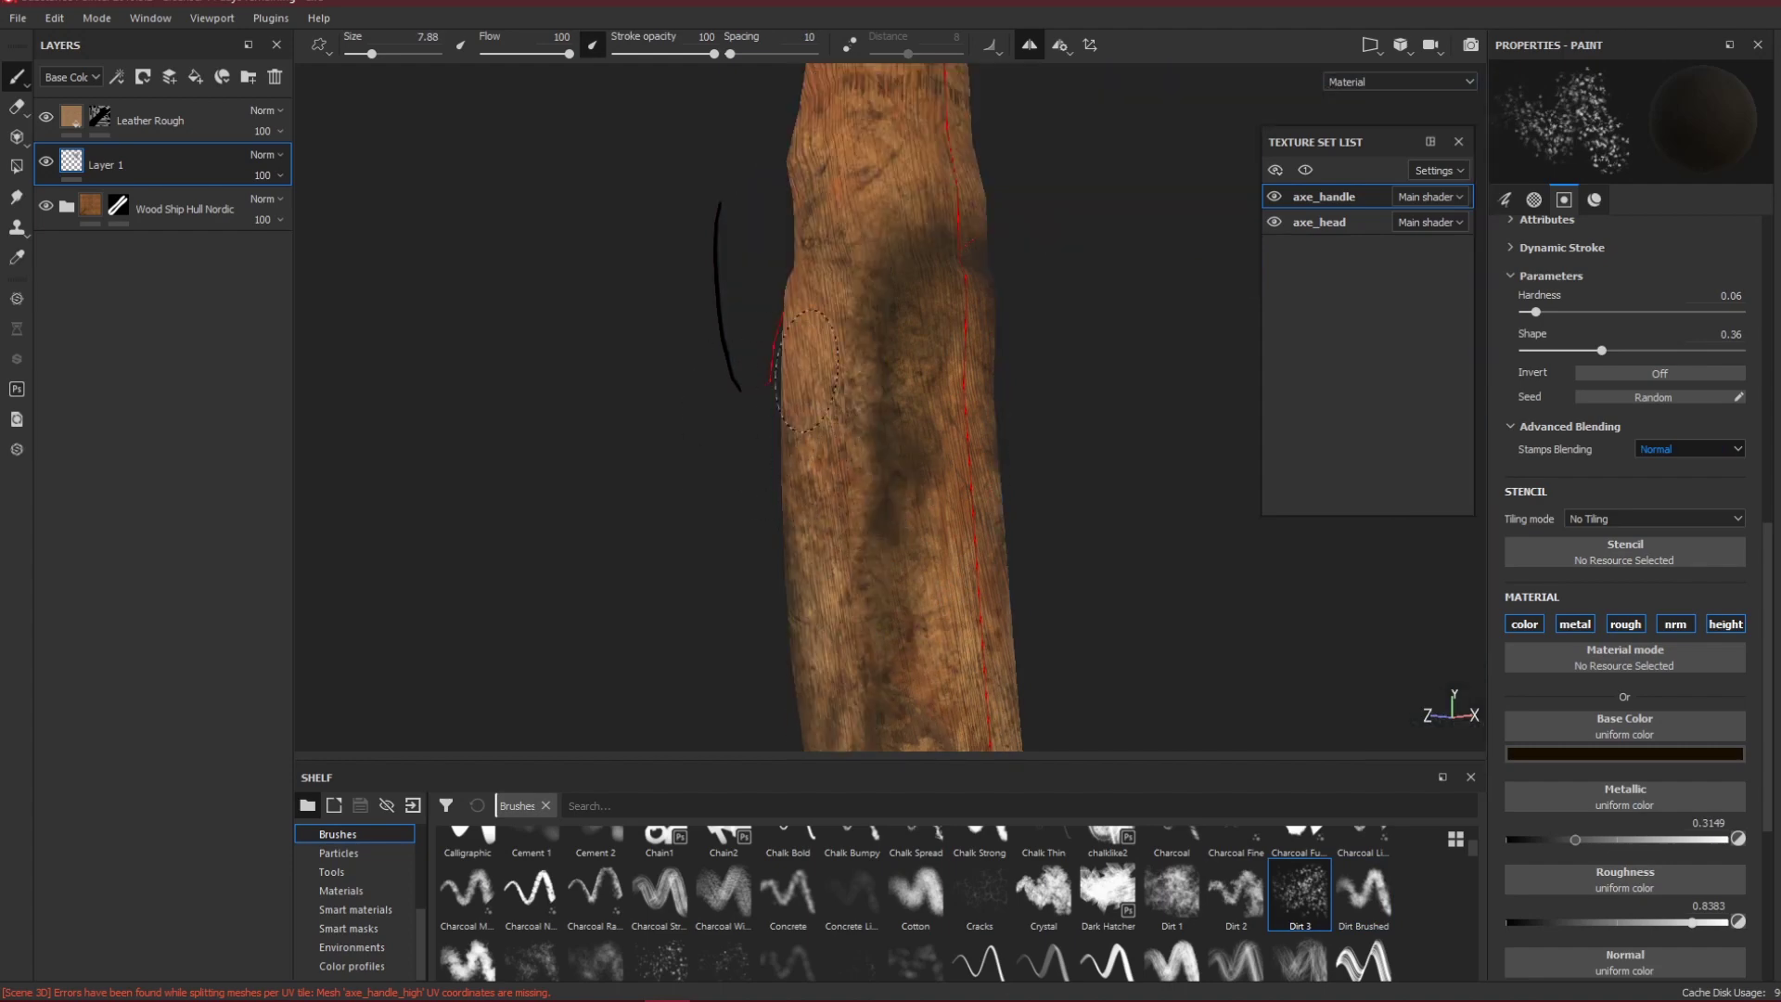
key("alt+q")
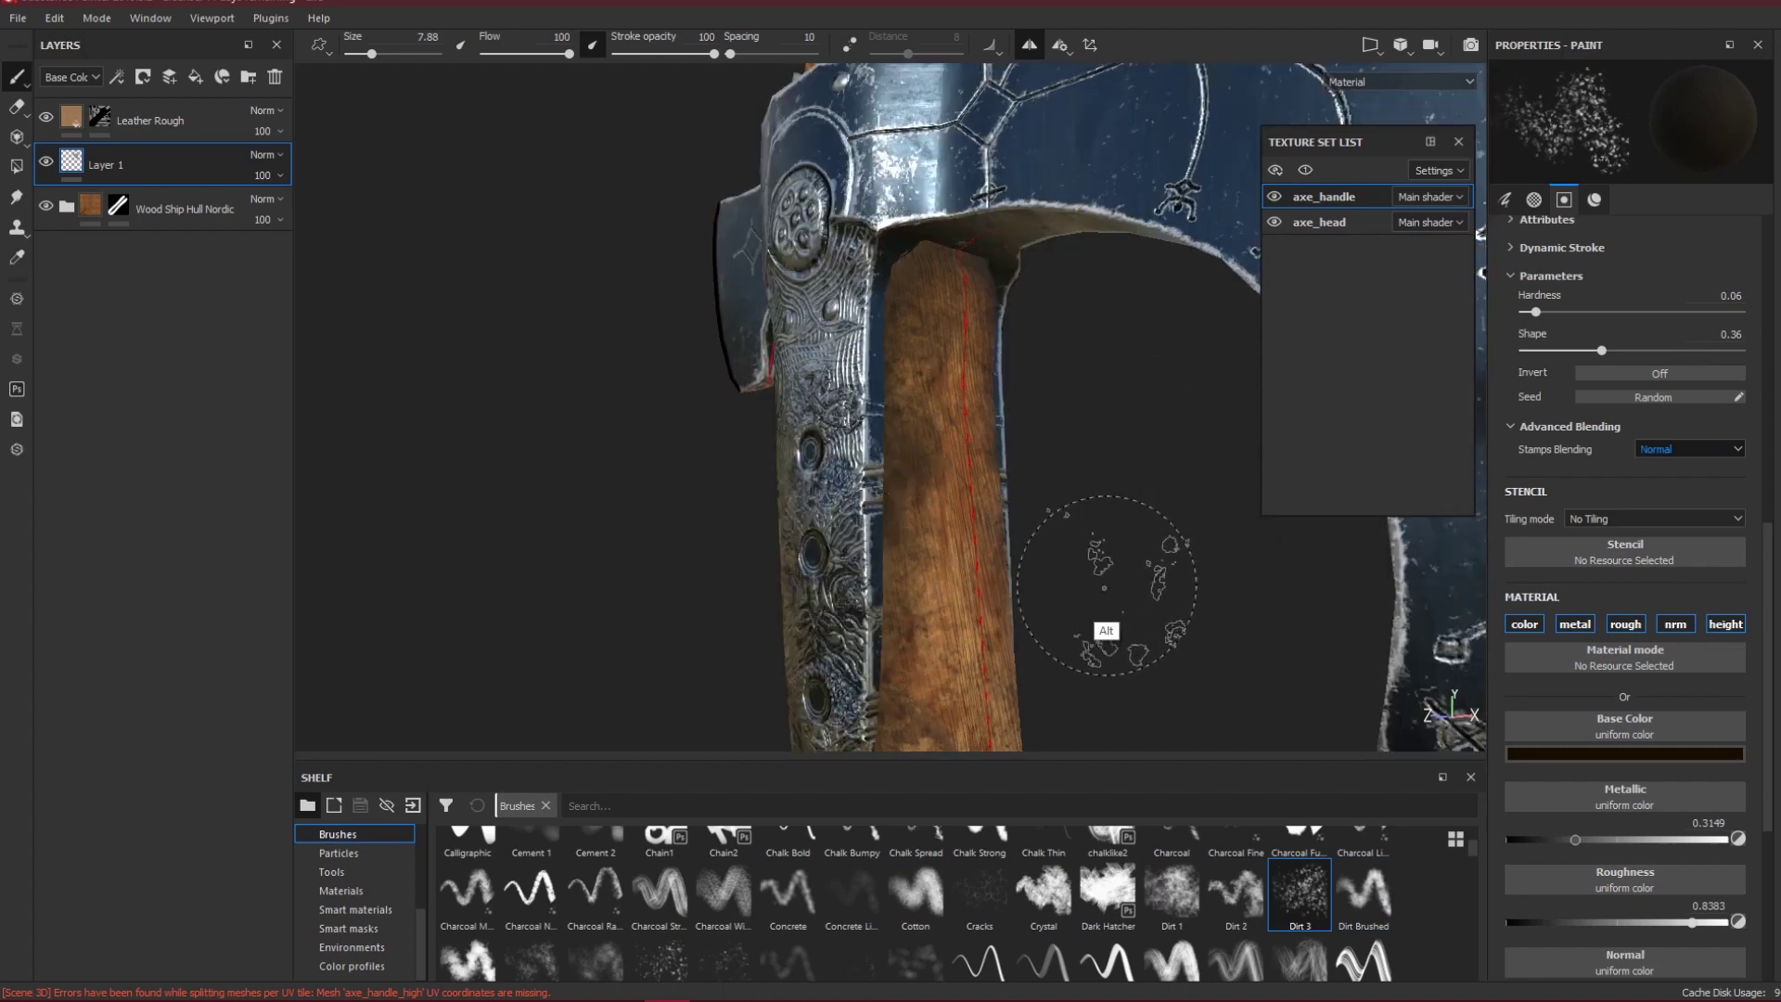
Inspect the wood around the strap's lower tip and on the opposite side, both isolated and with the full axe.
middle_click_drag(1101, 642, 1108, 280, "alt")
key("alt+q")
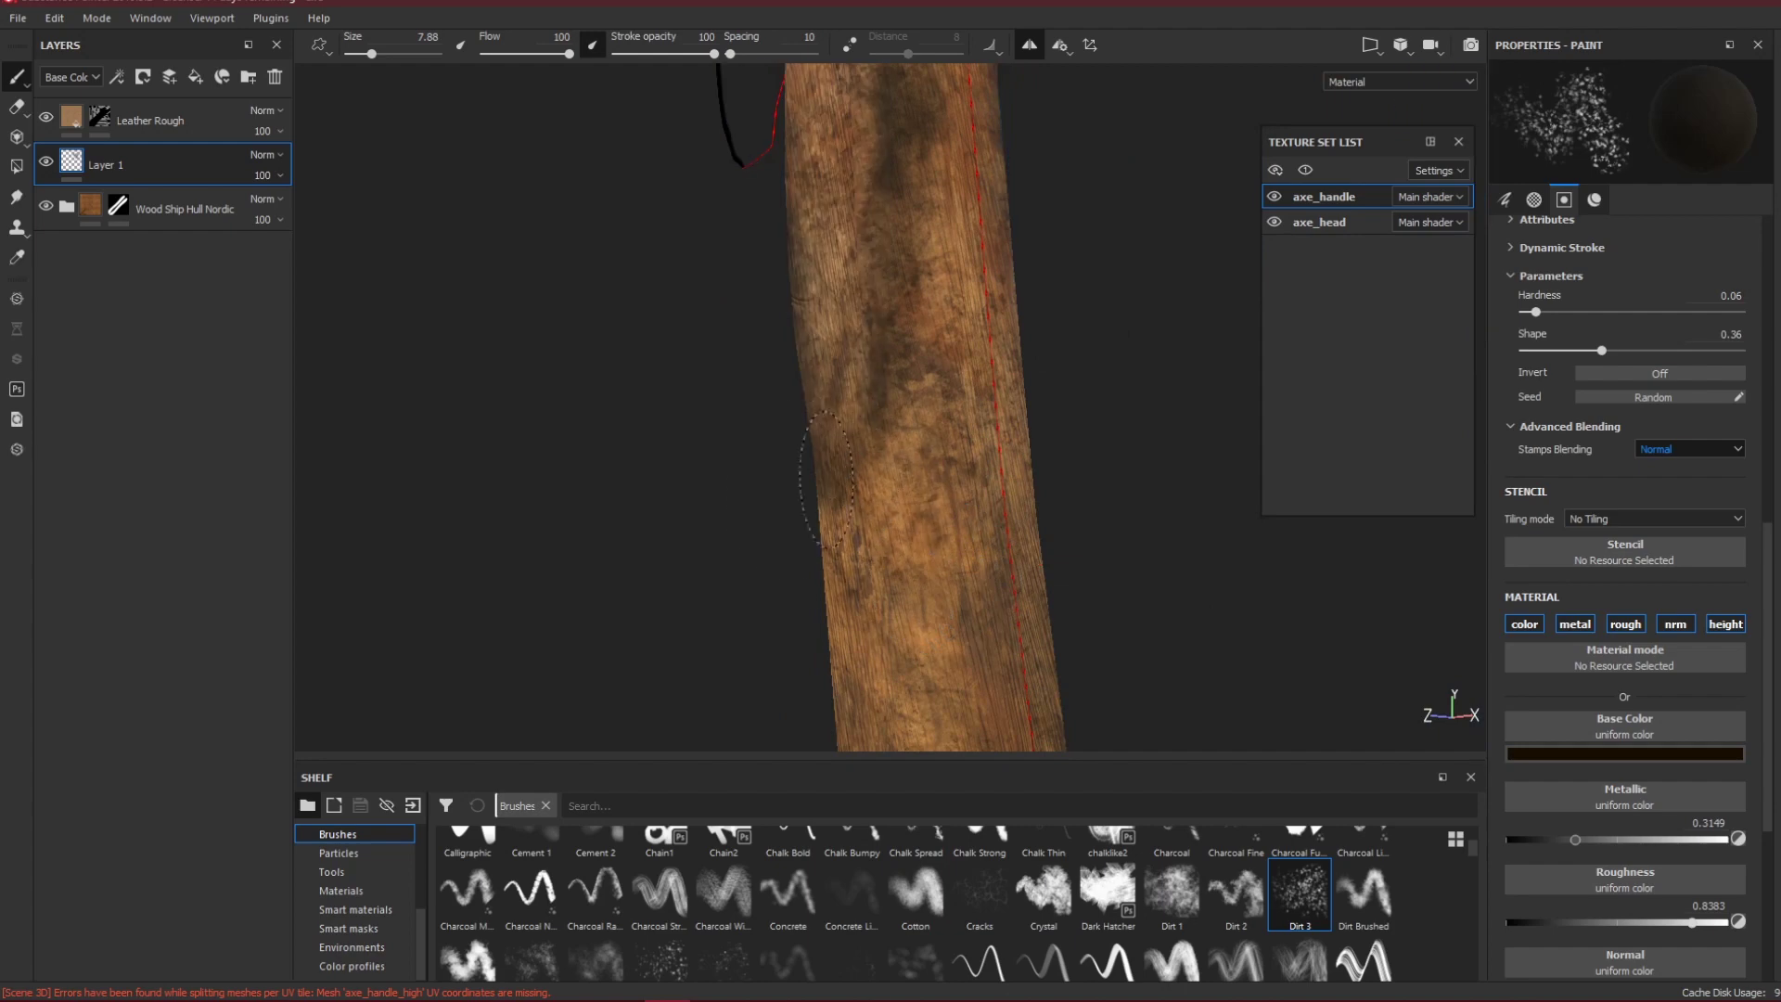
key("alt+q")
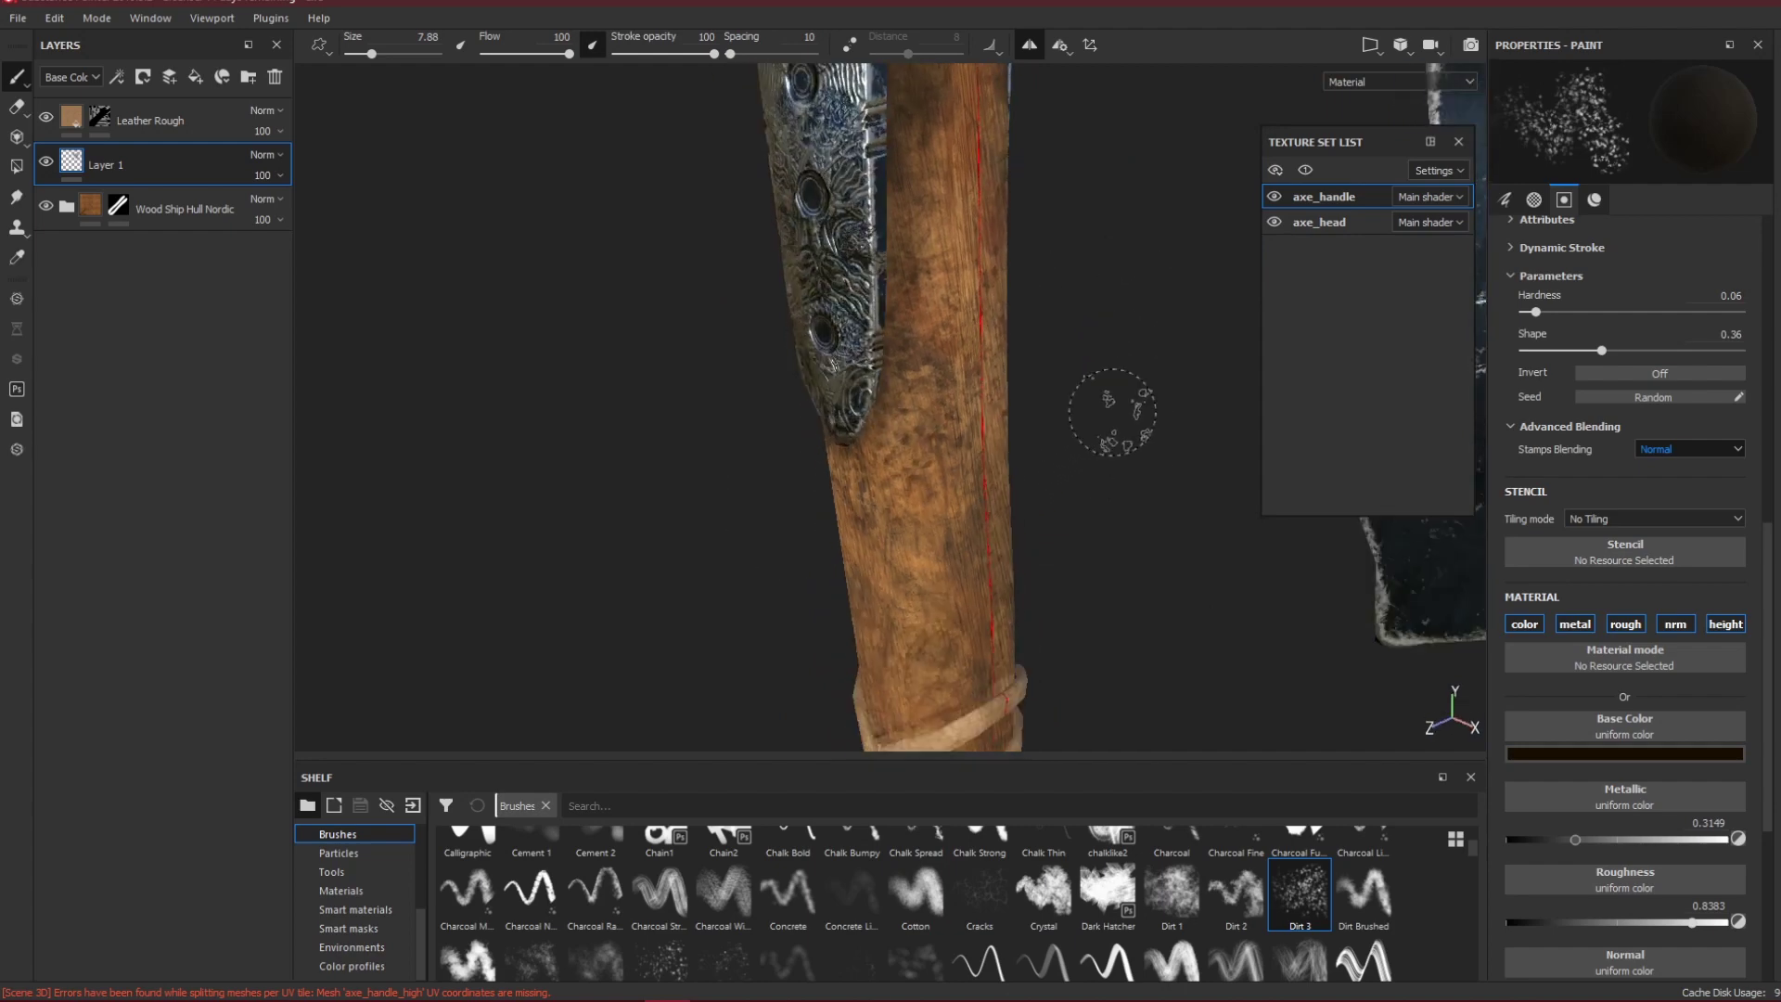
left_click_drag(1057, 398, 846, 203, "alt")
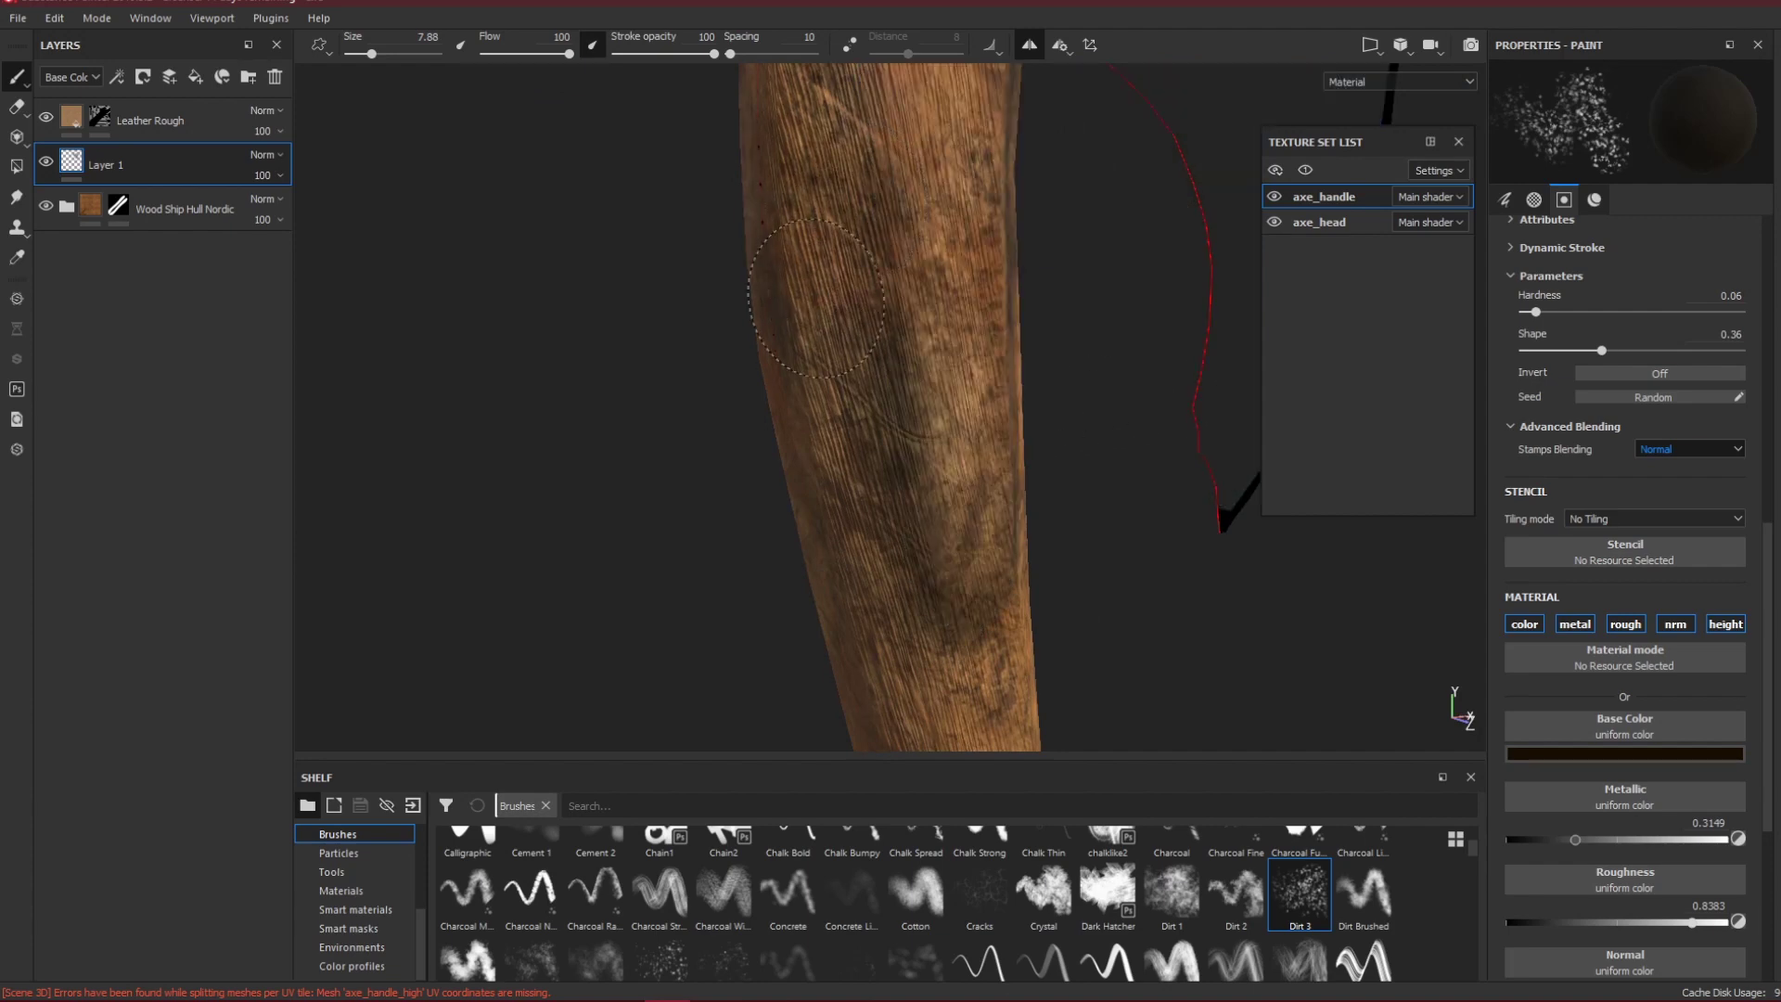
key("alt+q")
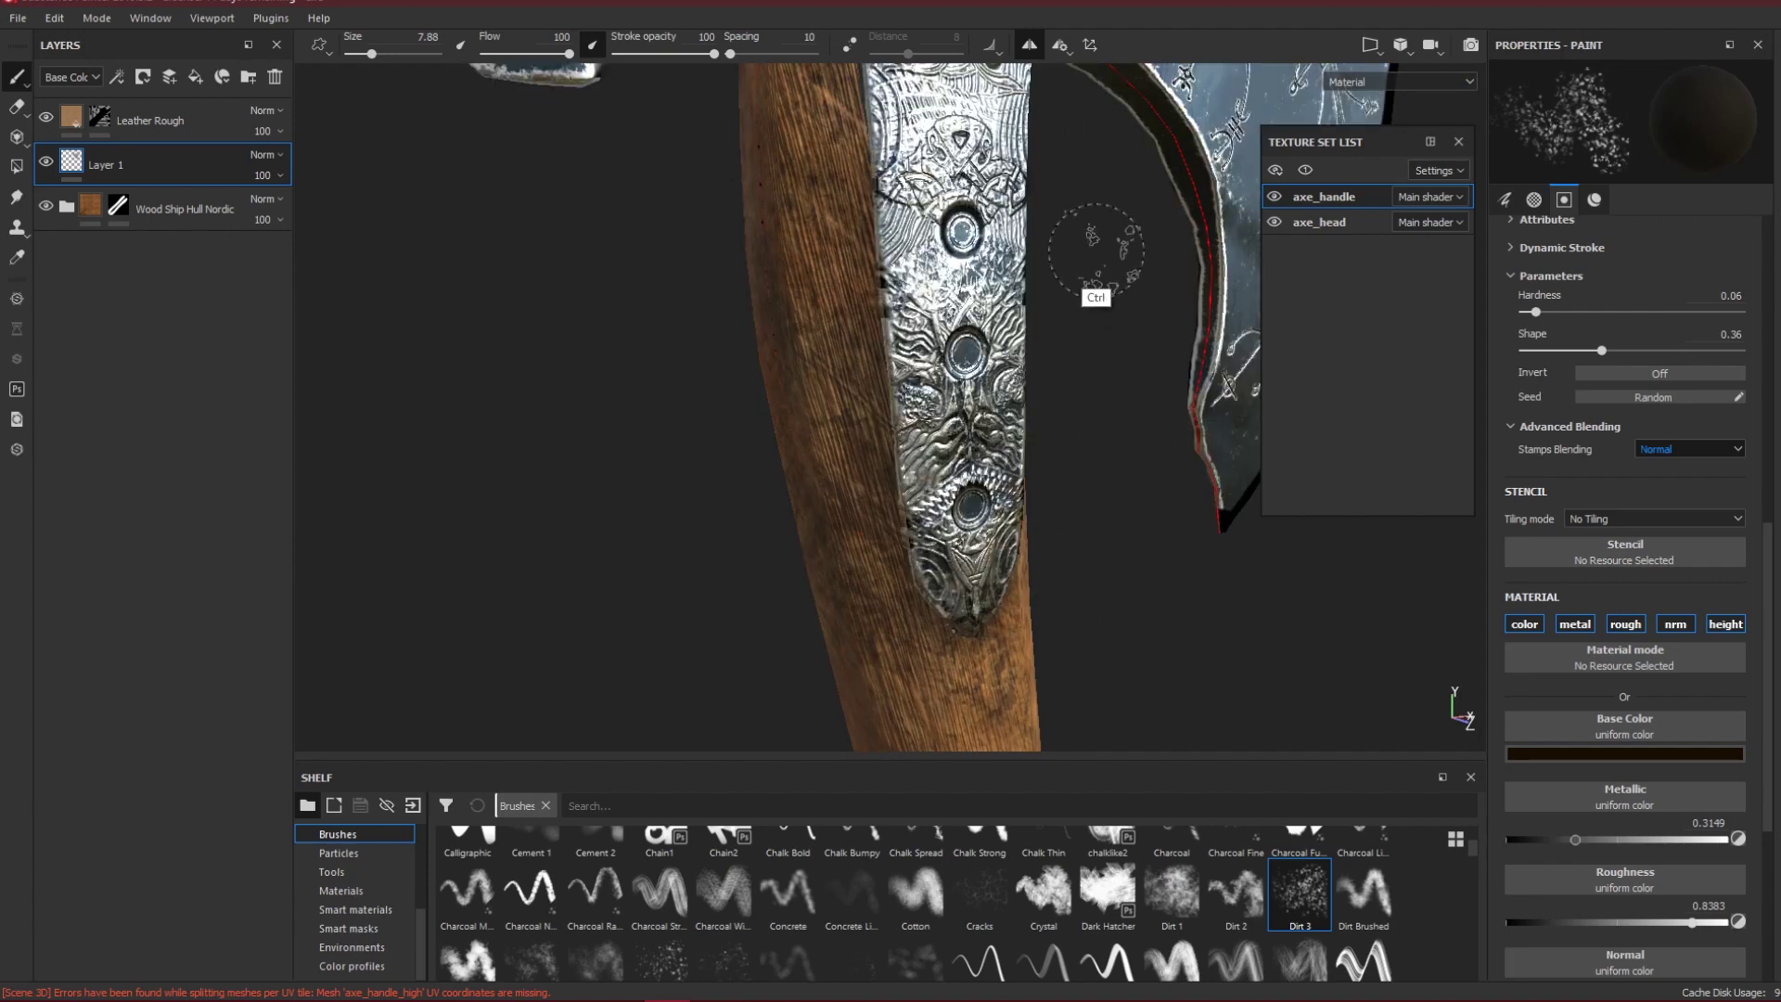
left_click_drag(1101, 226, 1144, 537, "ctrl+alt")
key("alt+q")
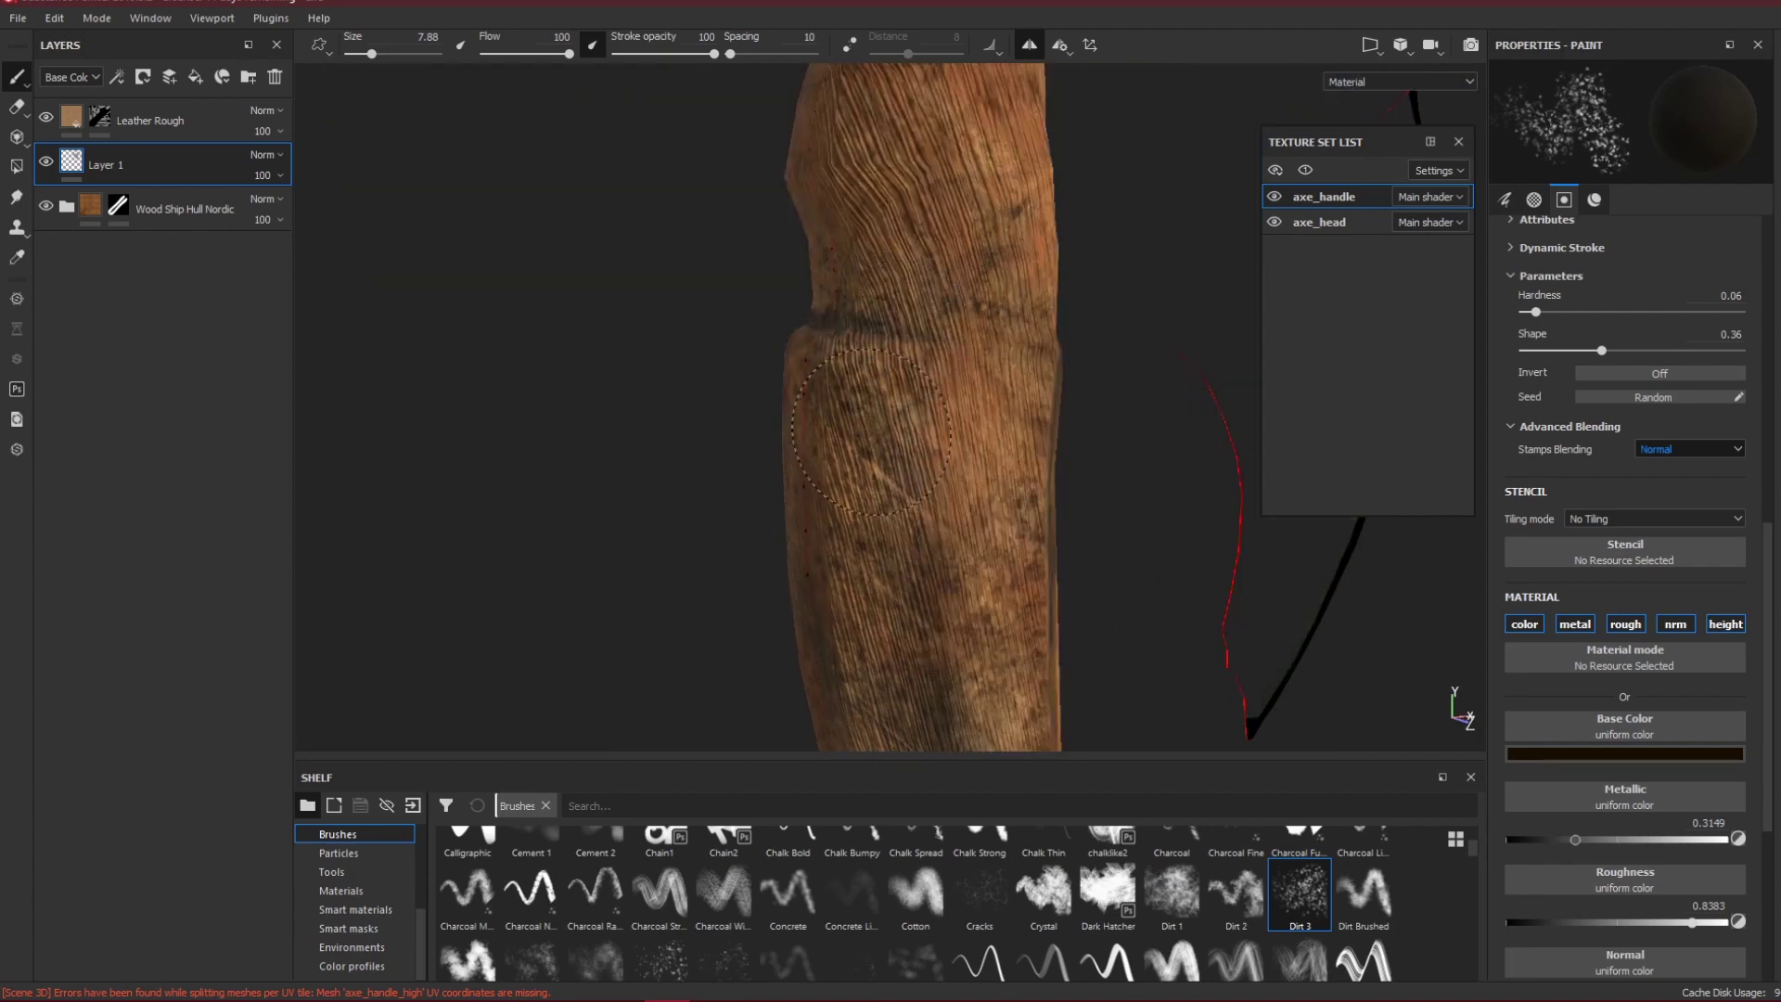
key("alt+q")
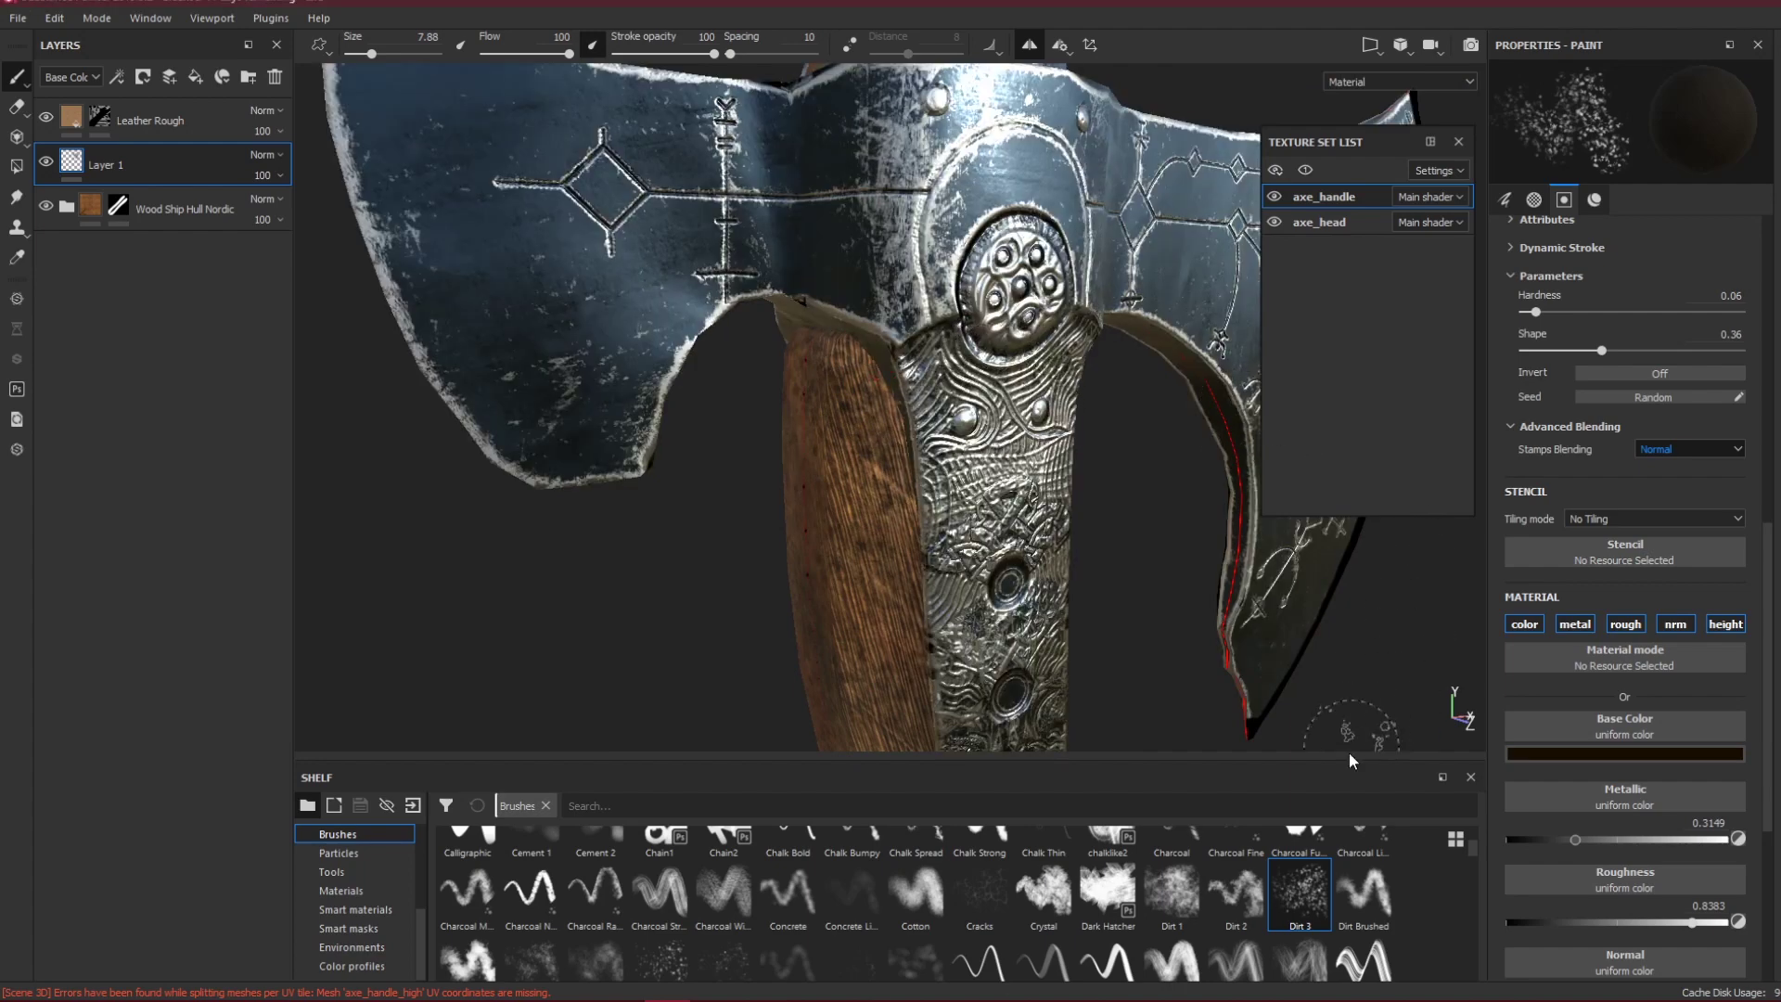
Try out the Dirt 2, Dirt 1 and Dirt Brushed brushes and settle on Dirt 1.
left_click(1243, 888)
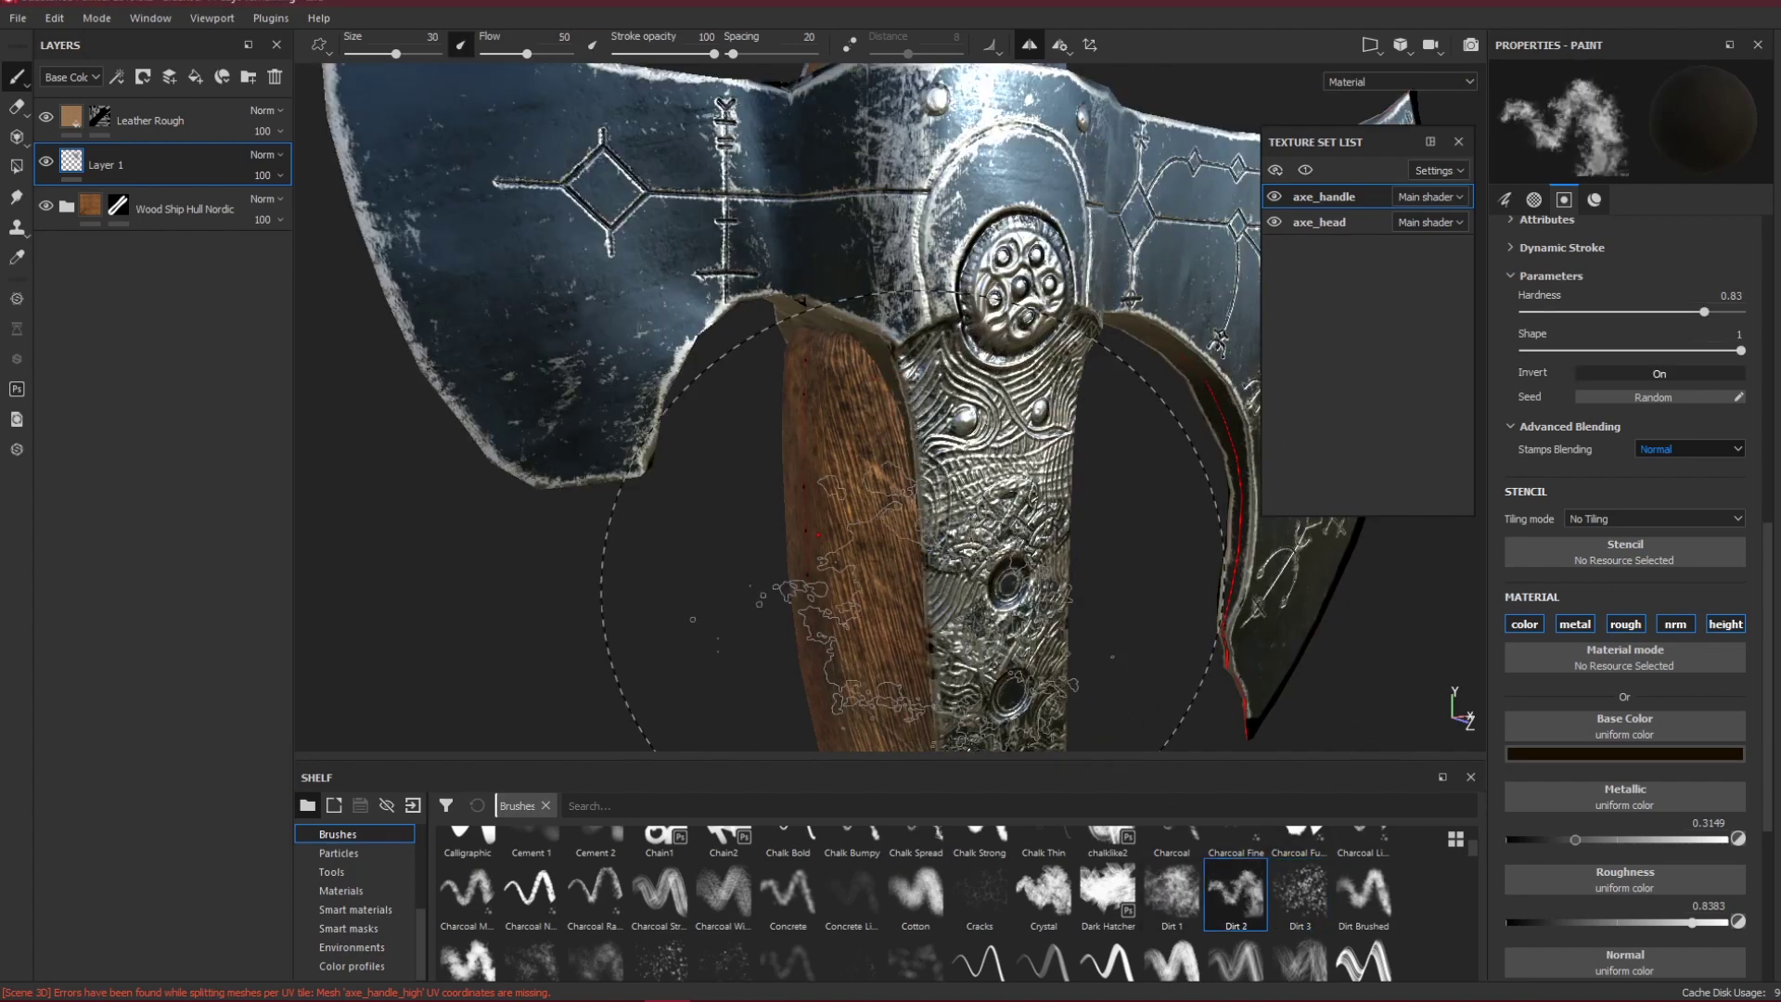
left_click(1181, 895)
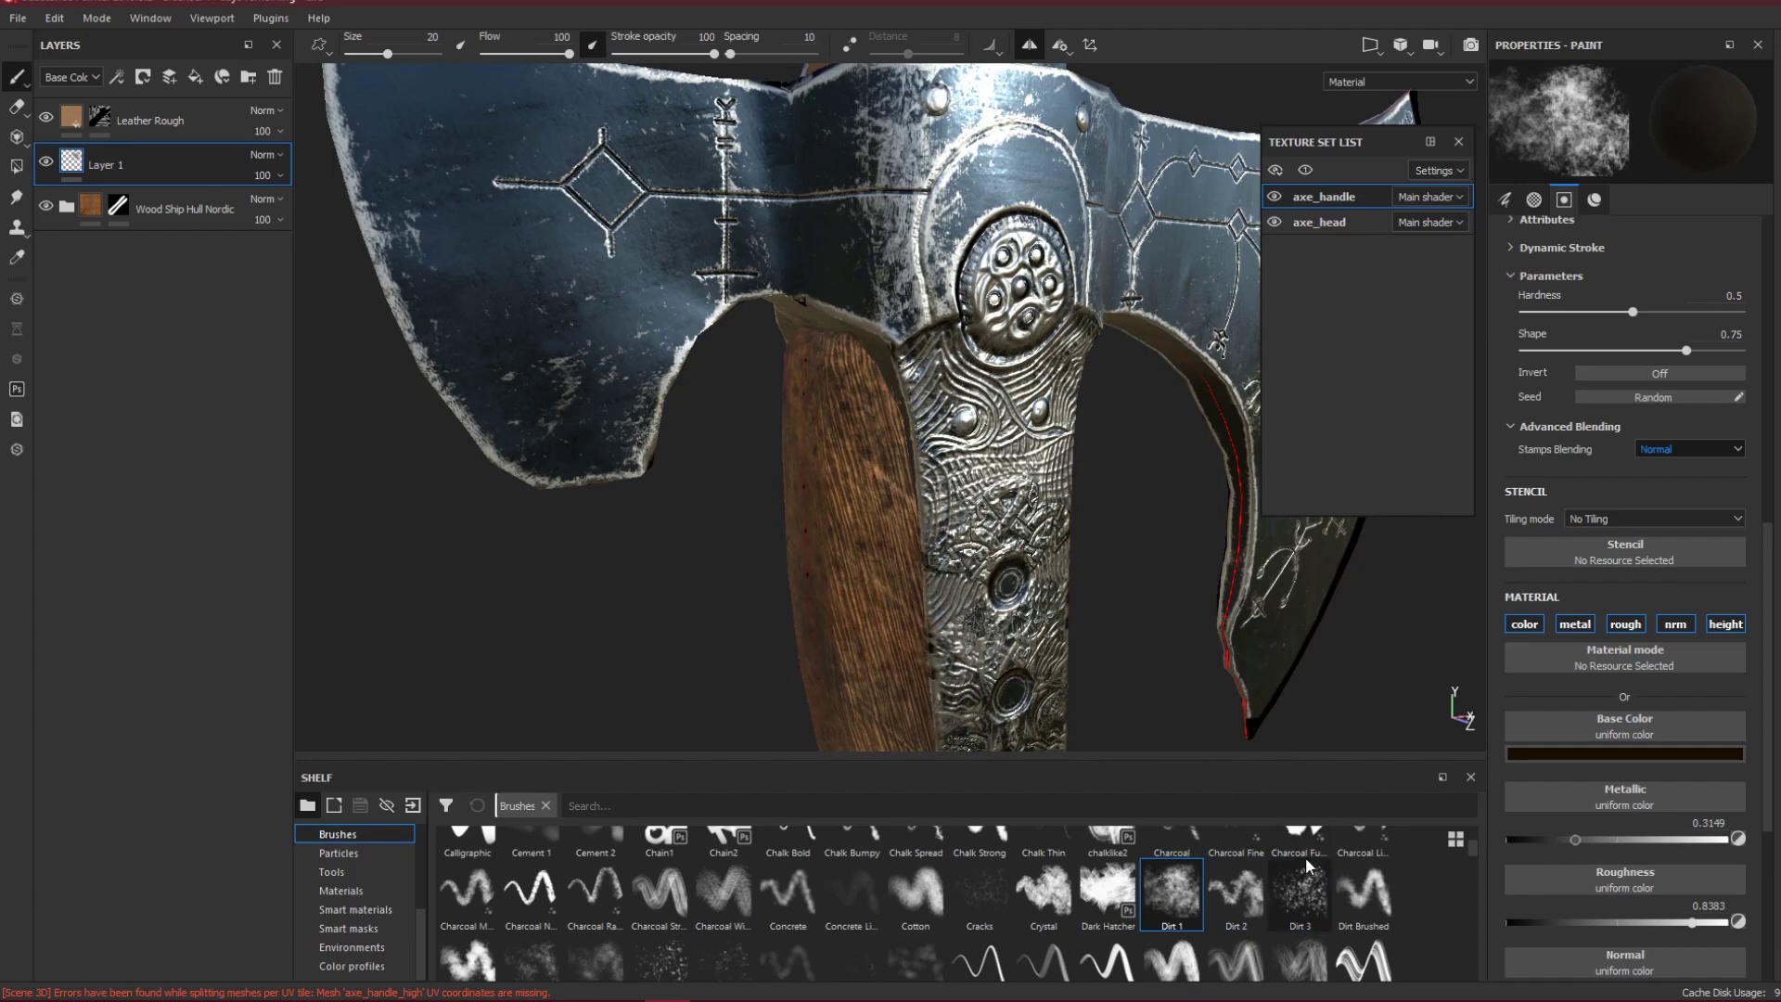
left_click(1363, 890)
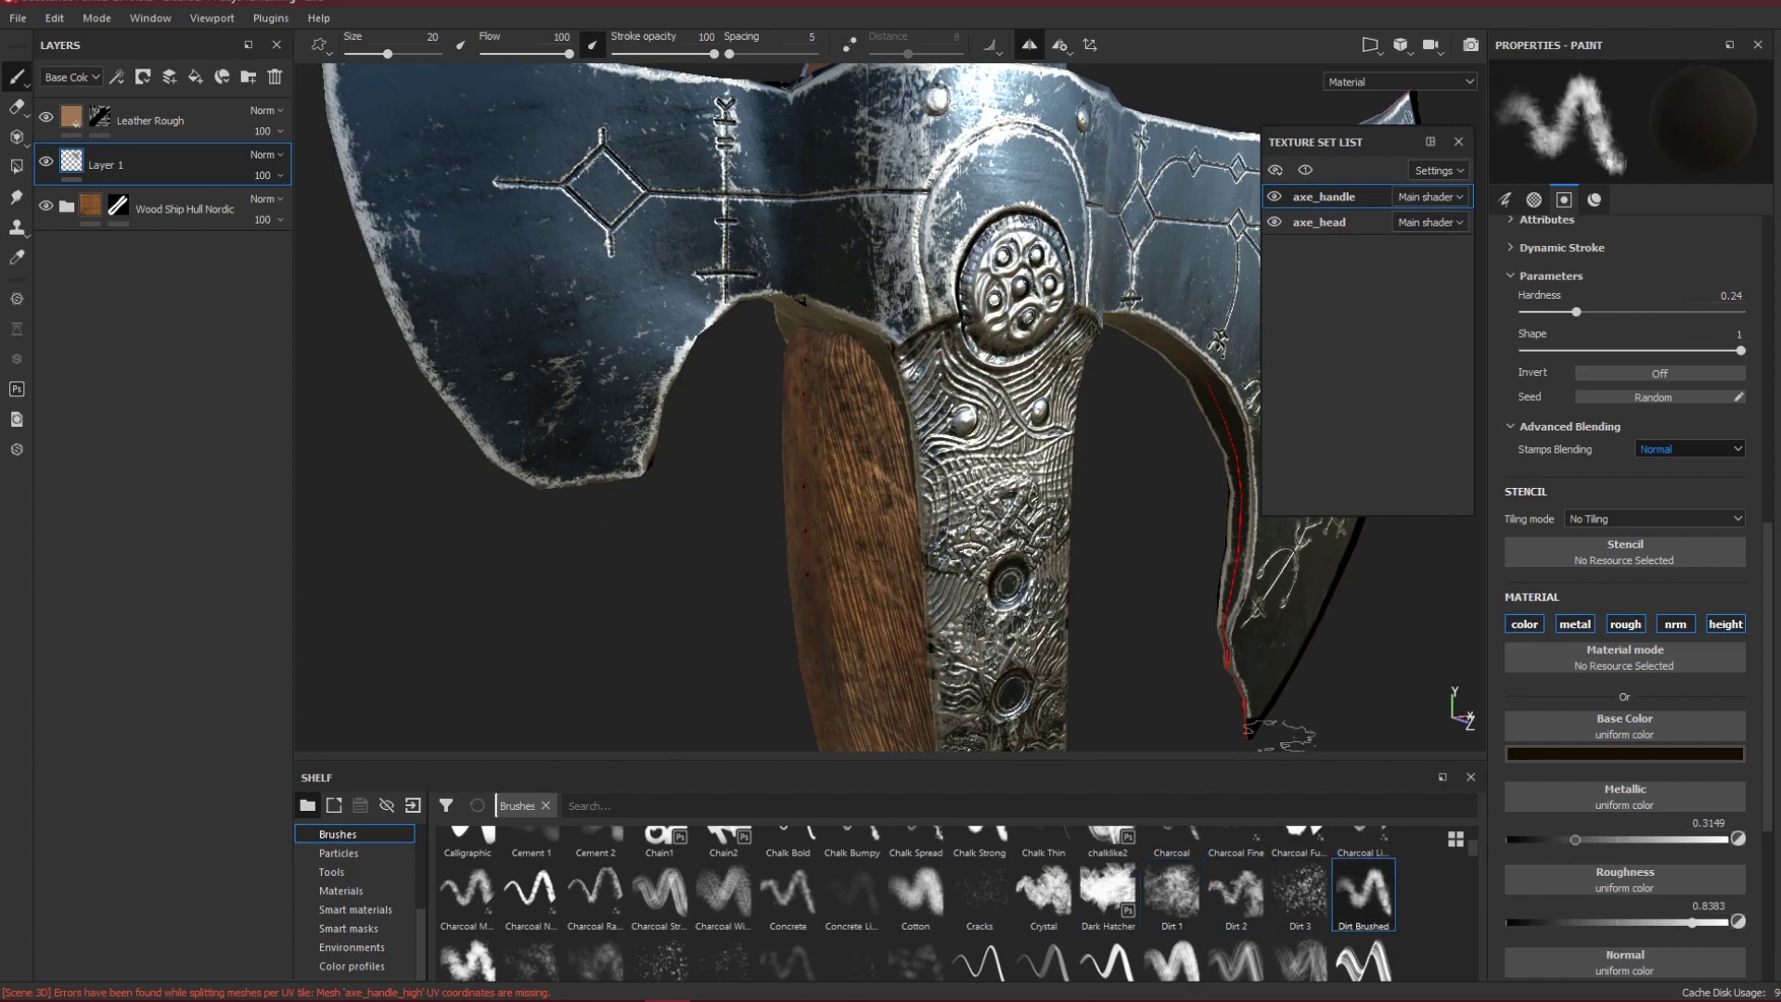
left_click(1129, 891)
left_click(1173, 892)
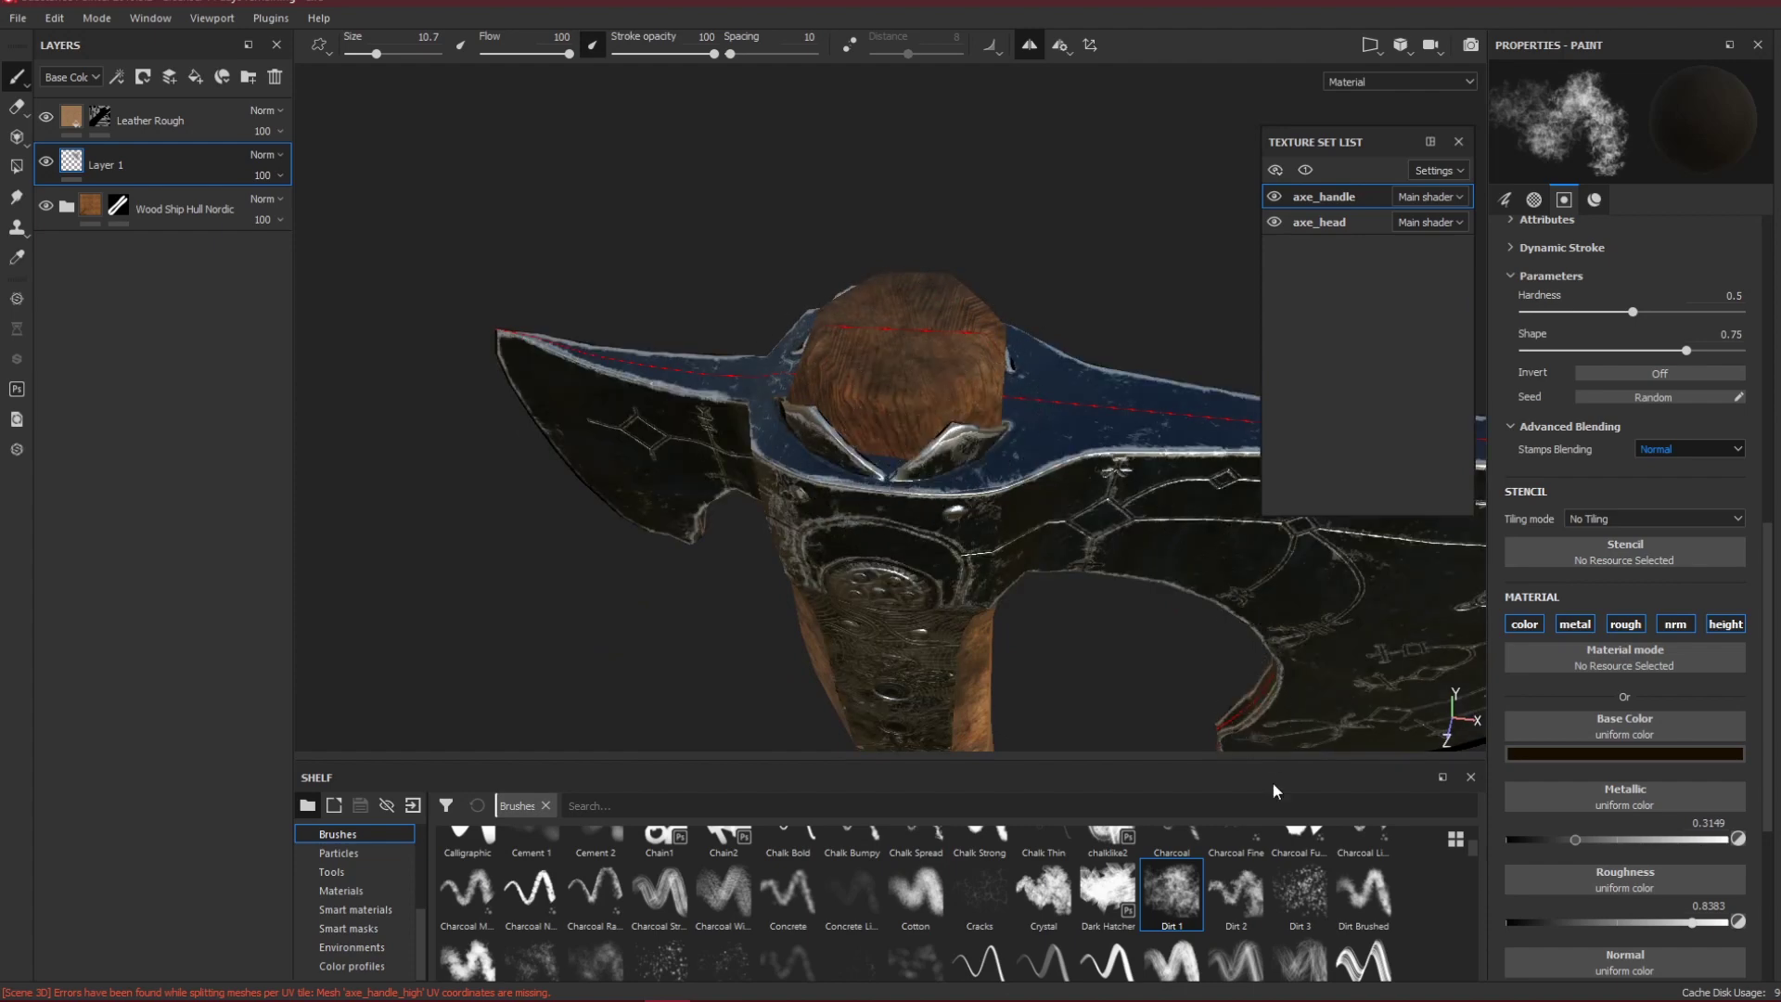
Switch to the Dirt 3 brush and lighten the base color to a tan of about R 0.331, G 0.200, B 0.085.
left_click(1300, 893)
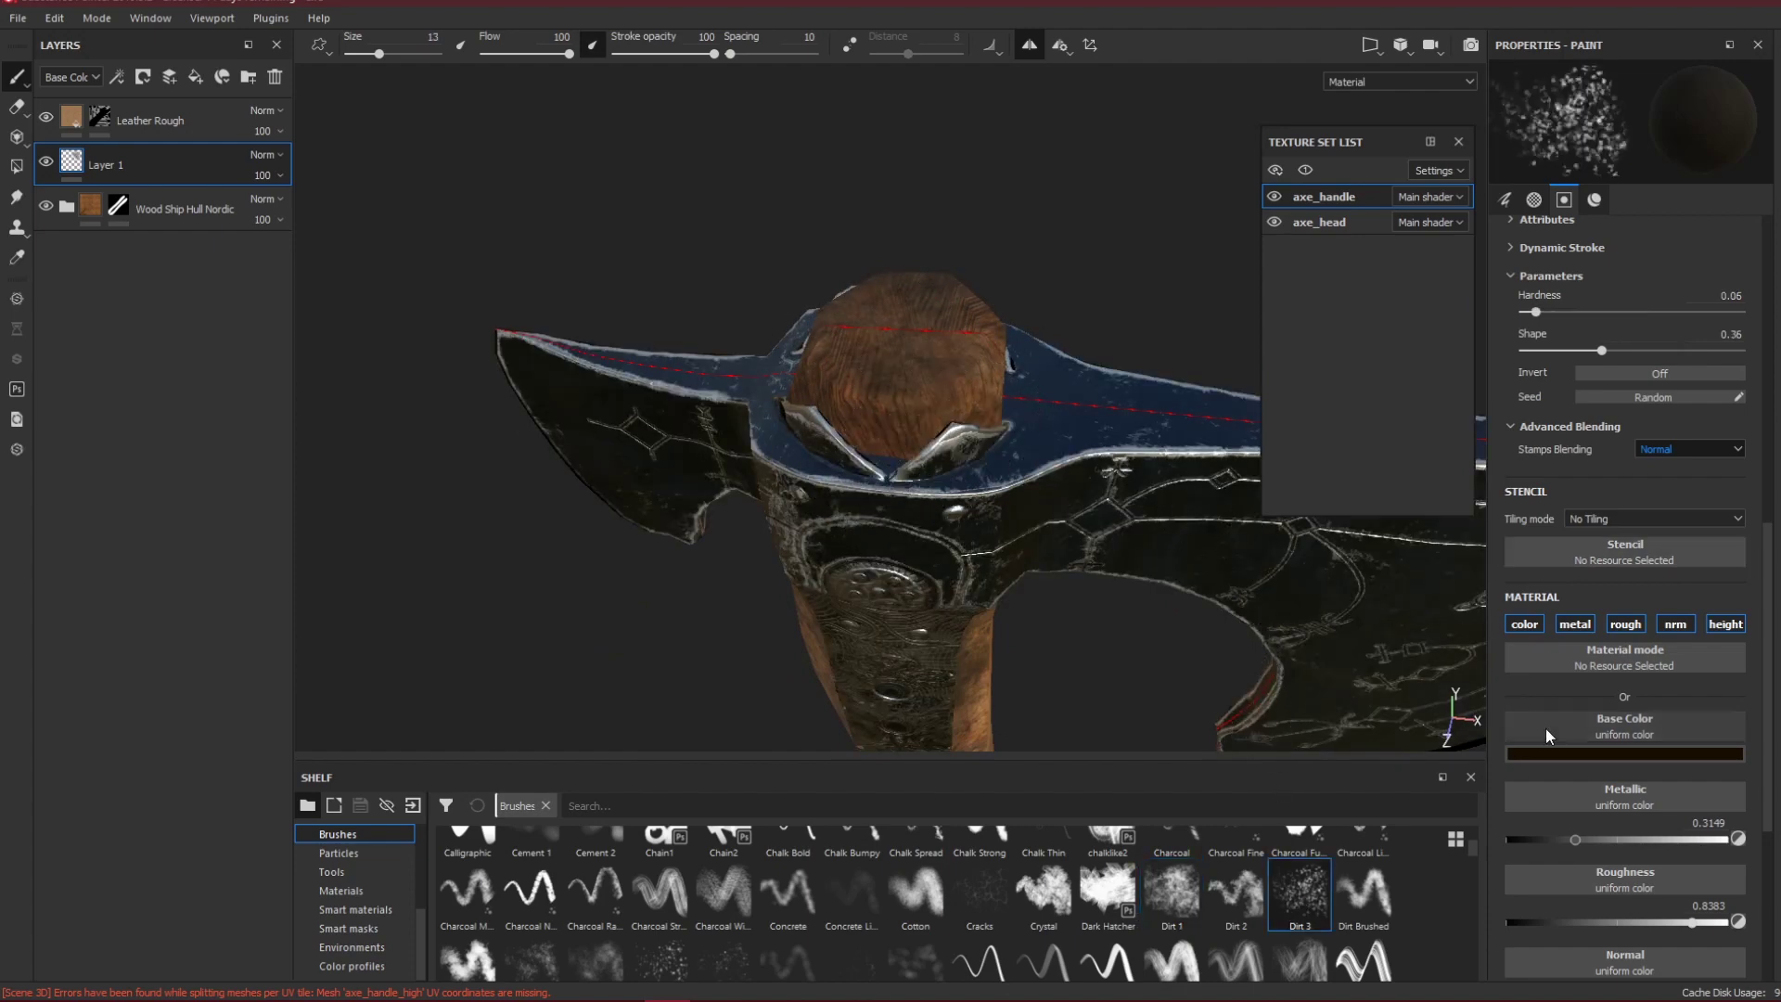
left_click(1729, 753)
mouse_move(1647, 875)
left_mouse_down()
mouse_move(1633, 814)
mouse_move(1610, 844)
left_mouse_up()
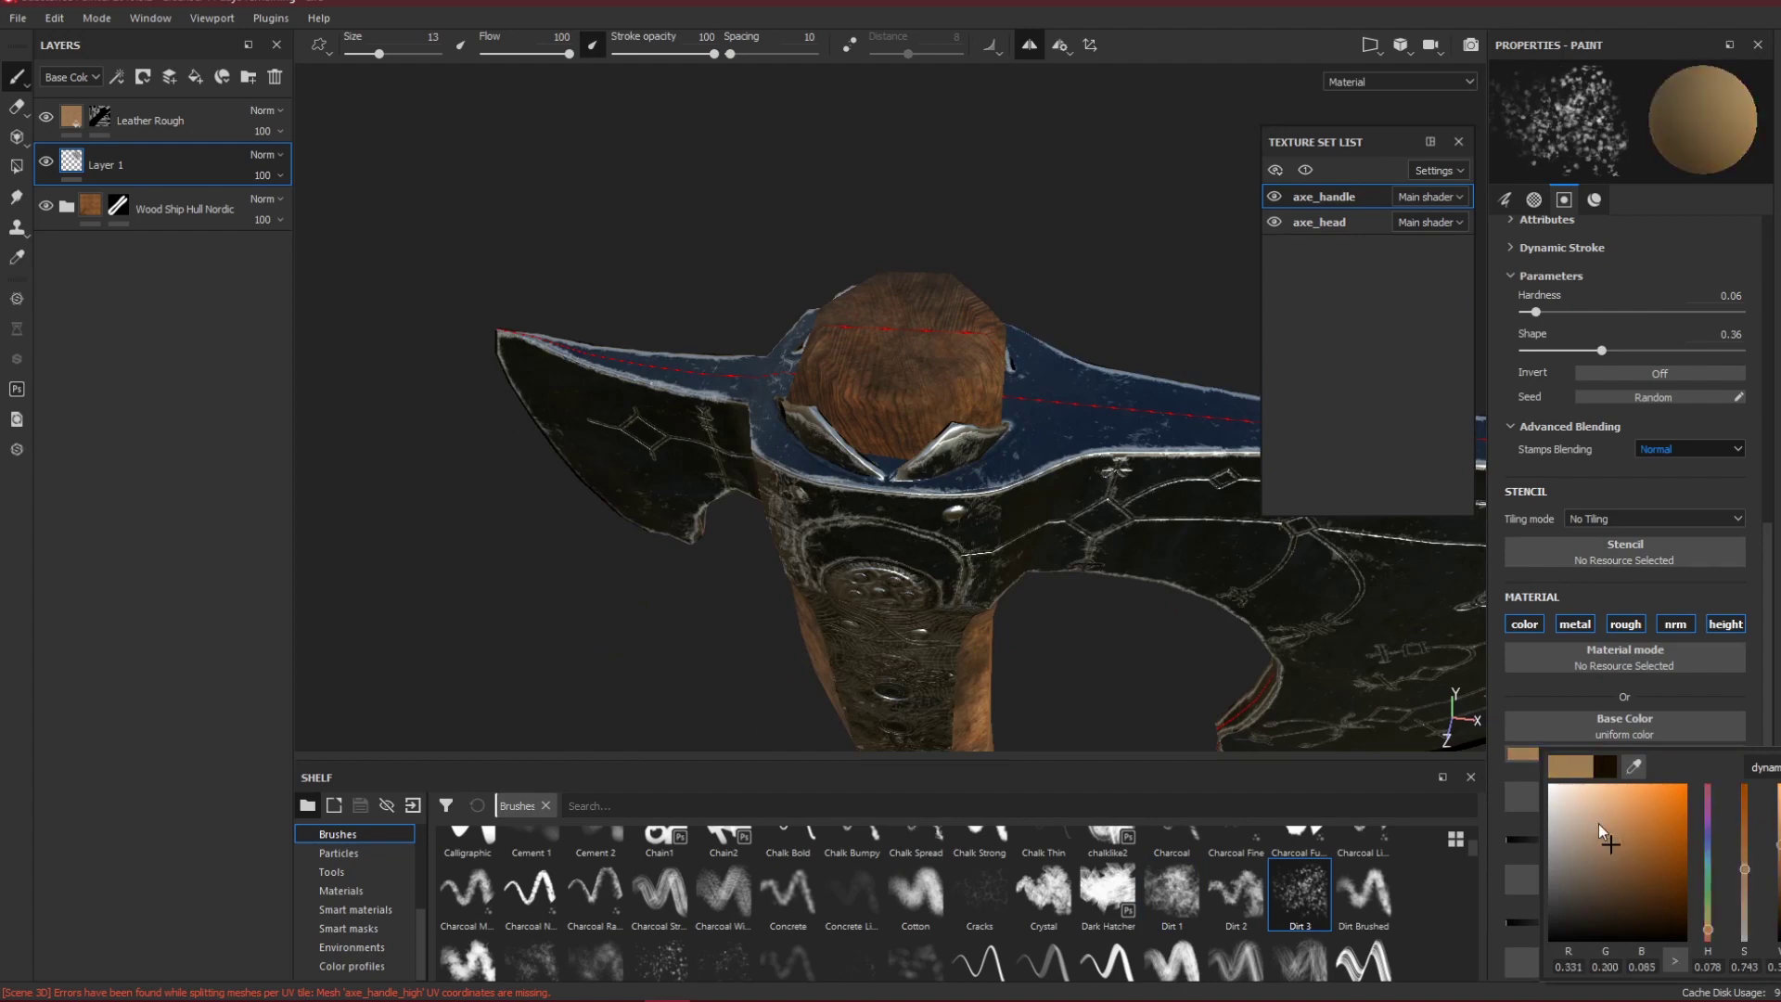
Paint light tan specks on the handle's wooden top end with brush sizes 13 and 10.28.
left_click(901, 401)
left_click_drag(868, 387, 888, 389)
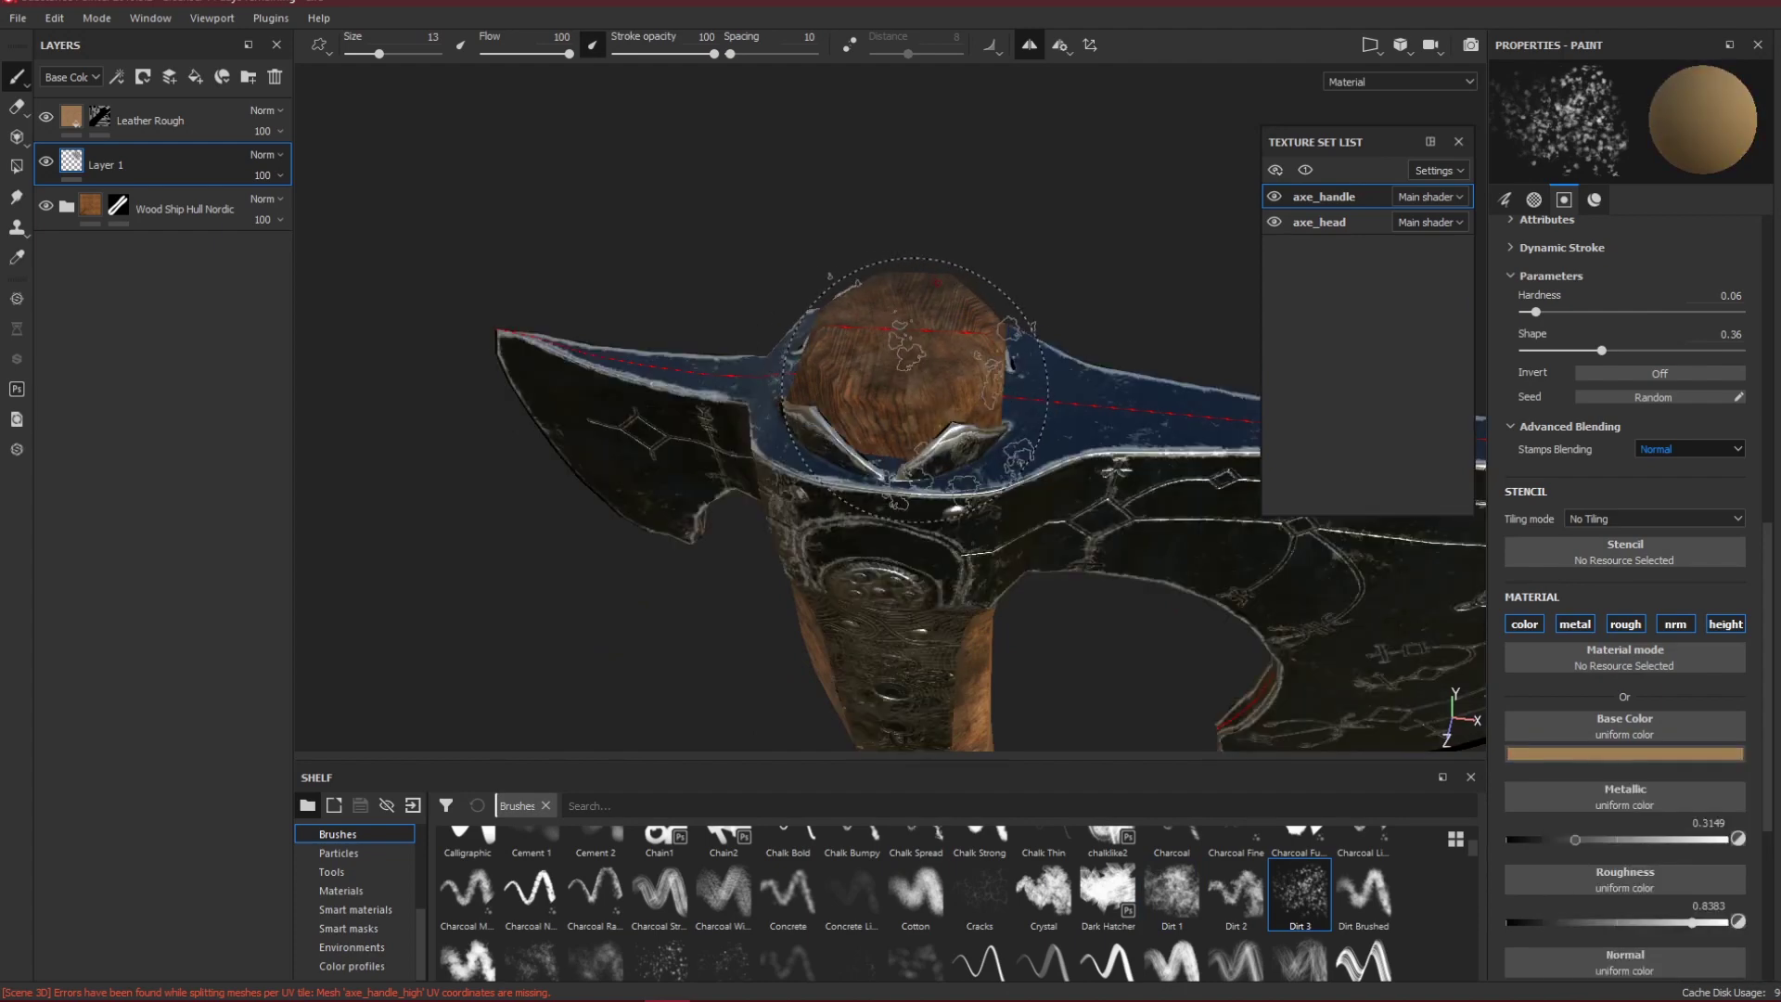
right_click_drag(893, 385, 879, 385, "ctrl")
left_click_drag(889, 380, 902, 404)
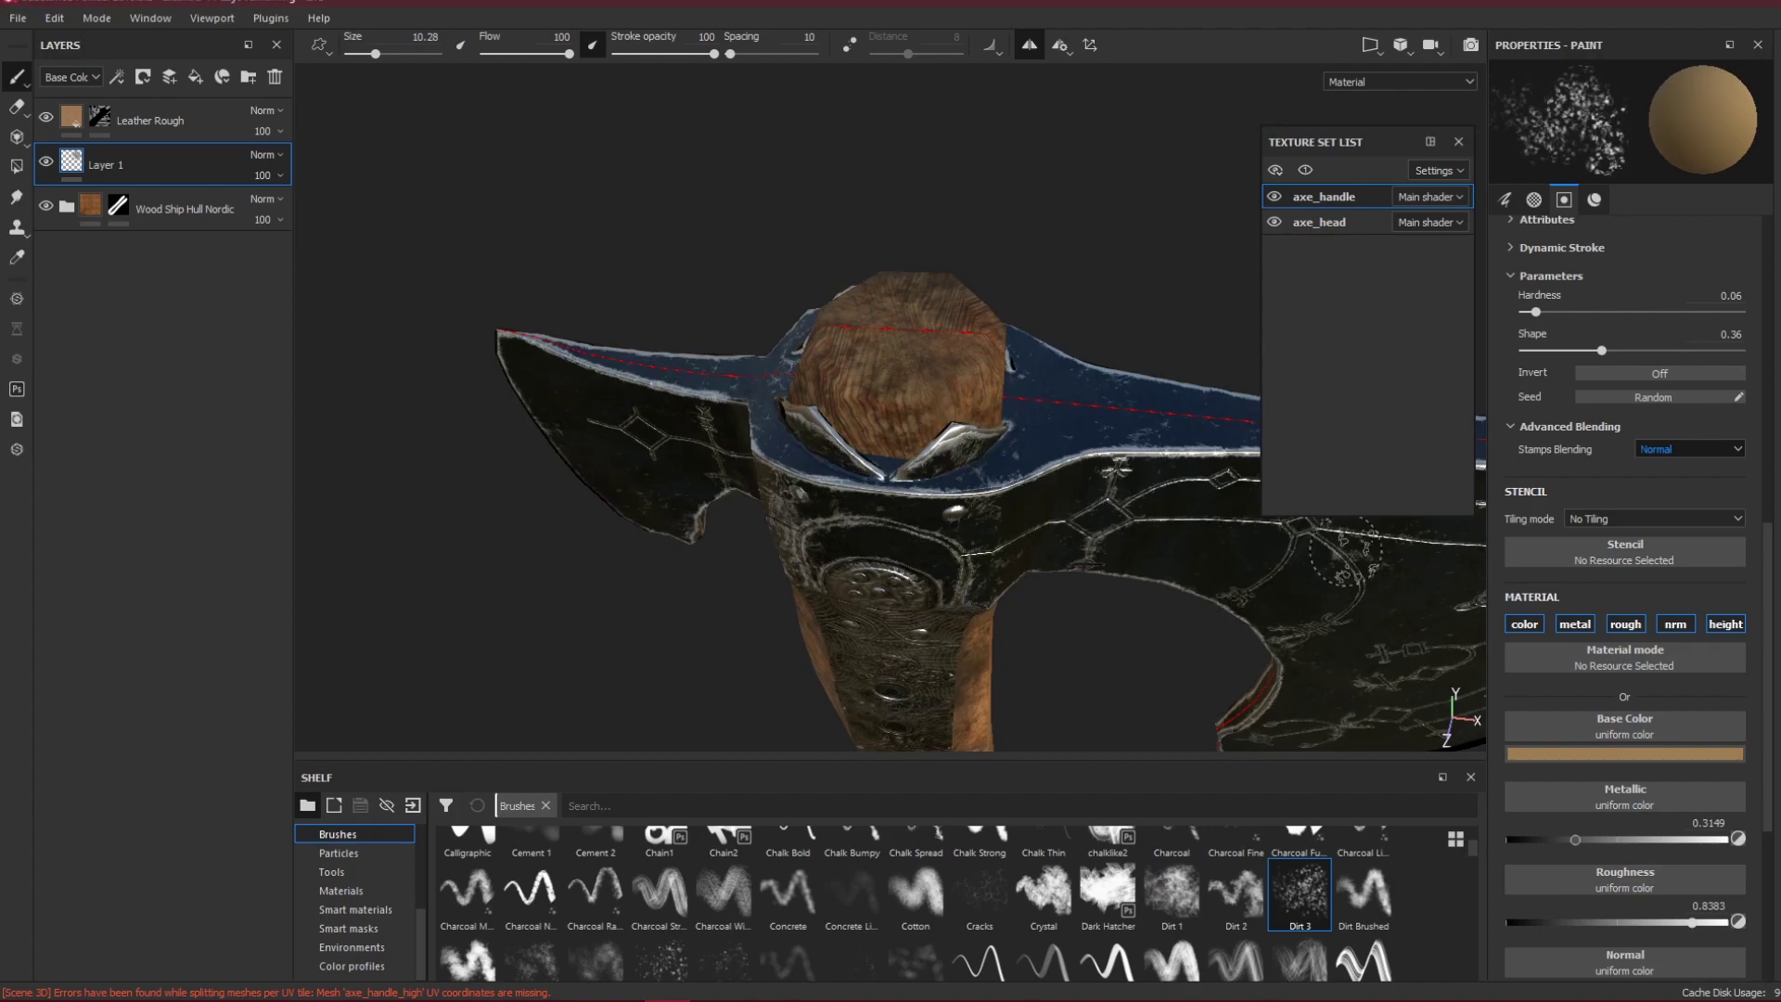
Examine the whole axe from several angles, from the head down to the carved wood below the leather wrap.
scroll(705, 928, "down", 3)
scroll(776, 515, "down", 10)
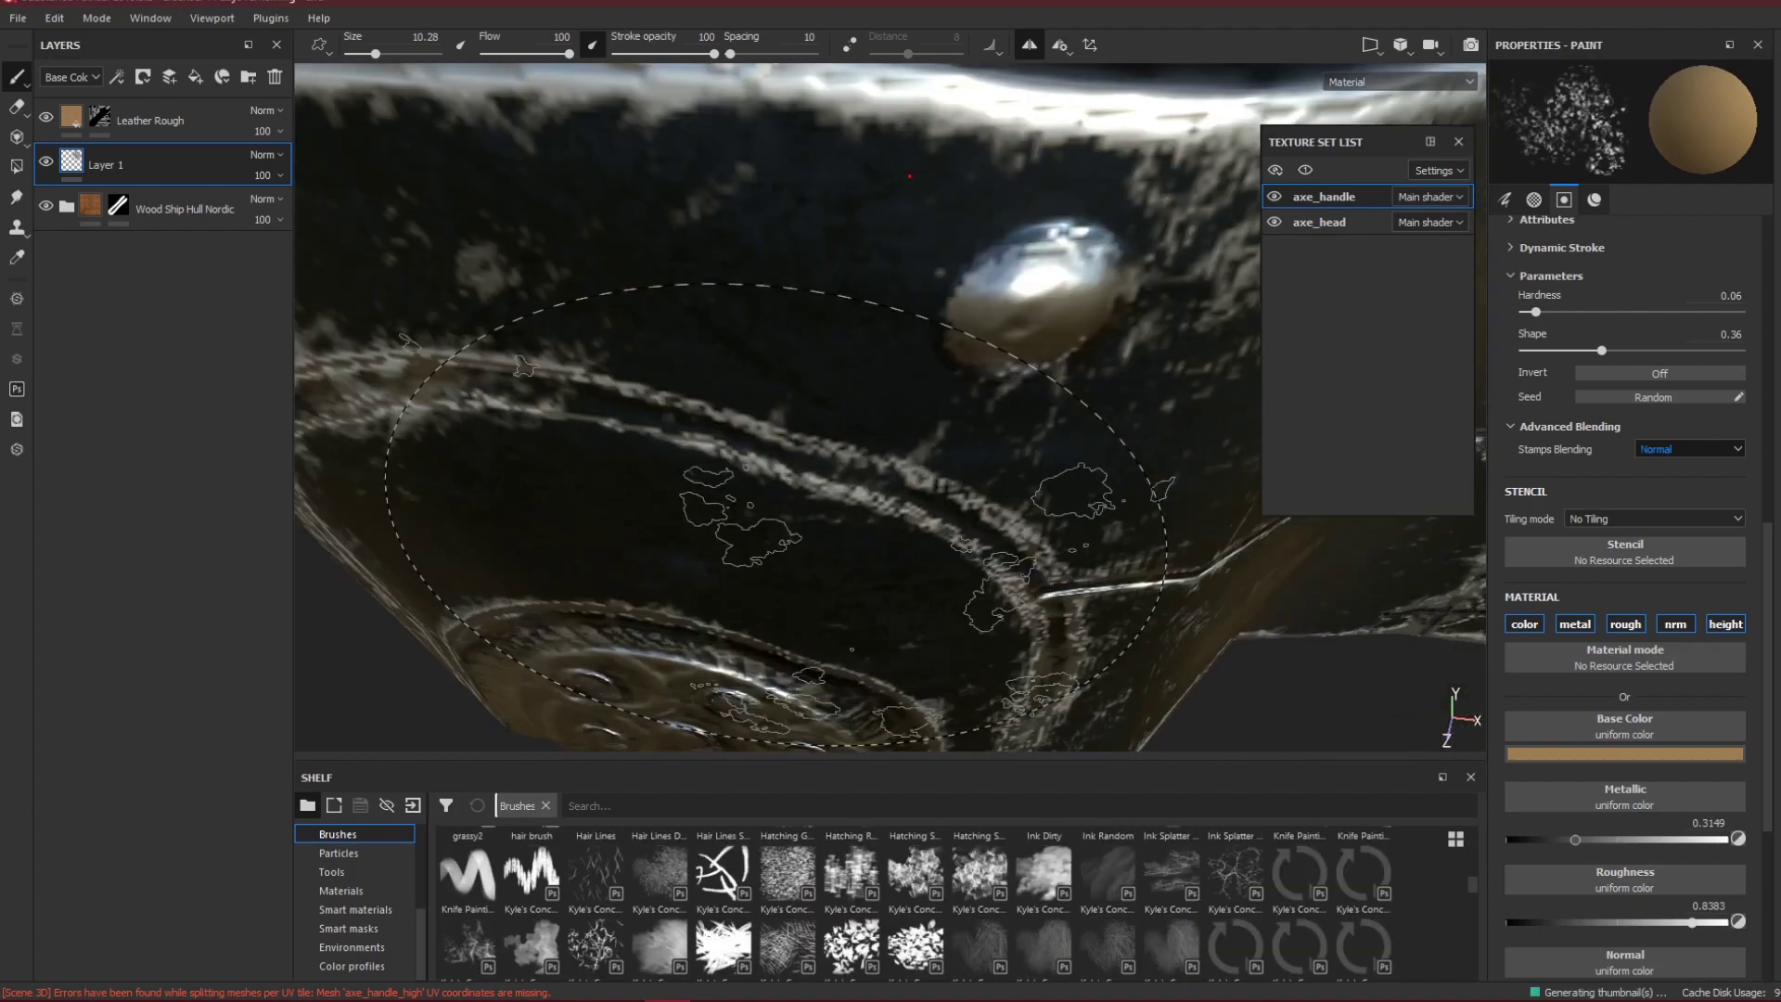
scroll(776, 515, "up", 2)
scroll(788, 463, "down", 10)
key("f")
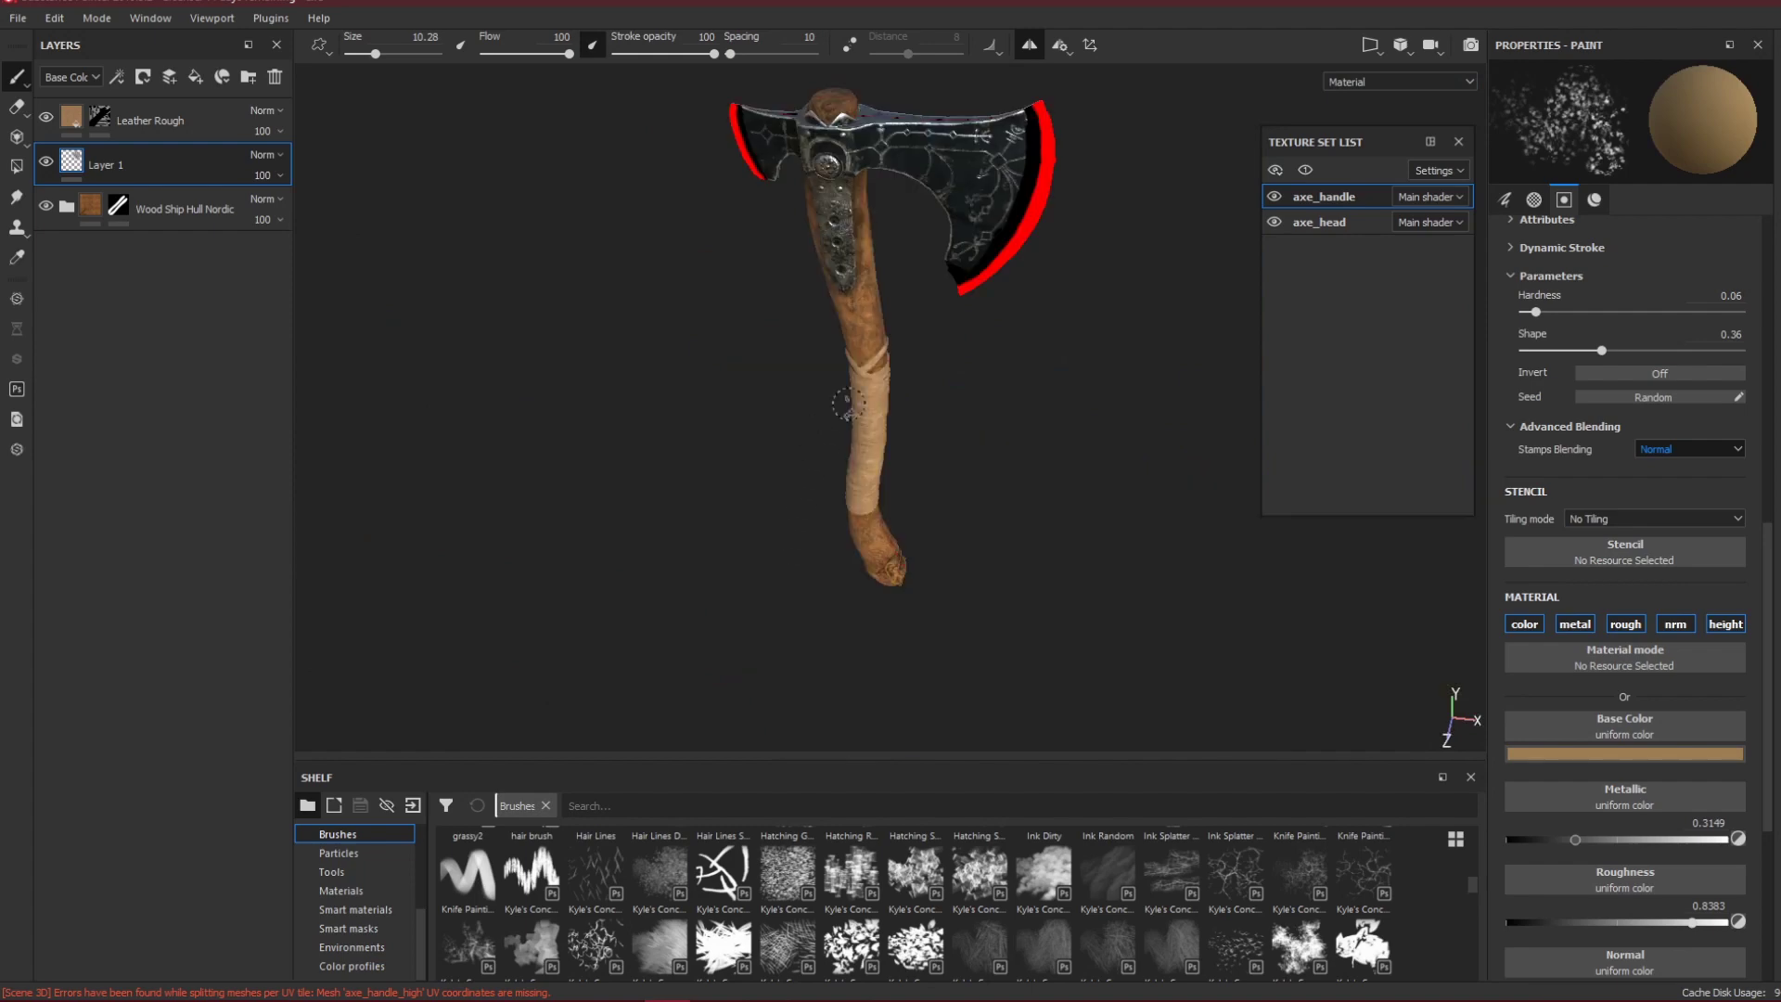
left_click_drag(849, 405, 914, 134, "alt")
scroll(929, 260, "up", 2)
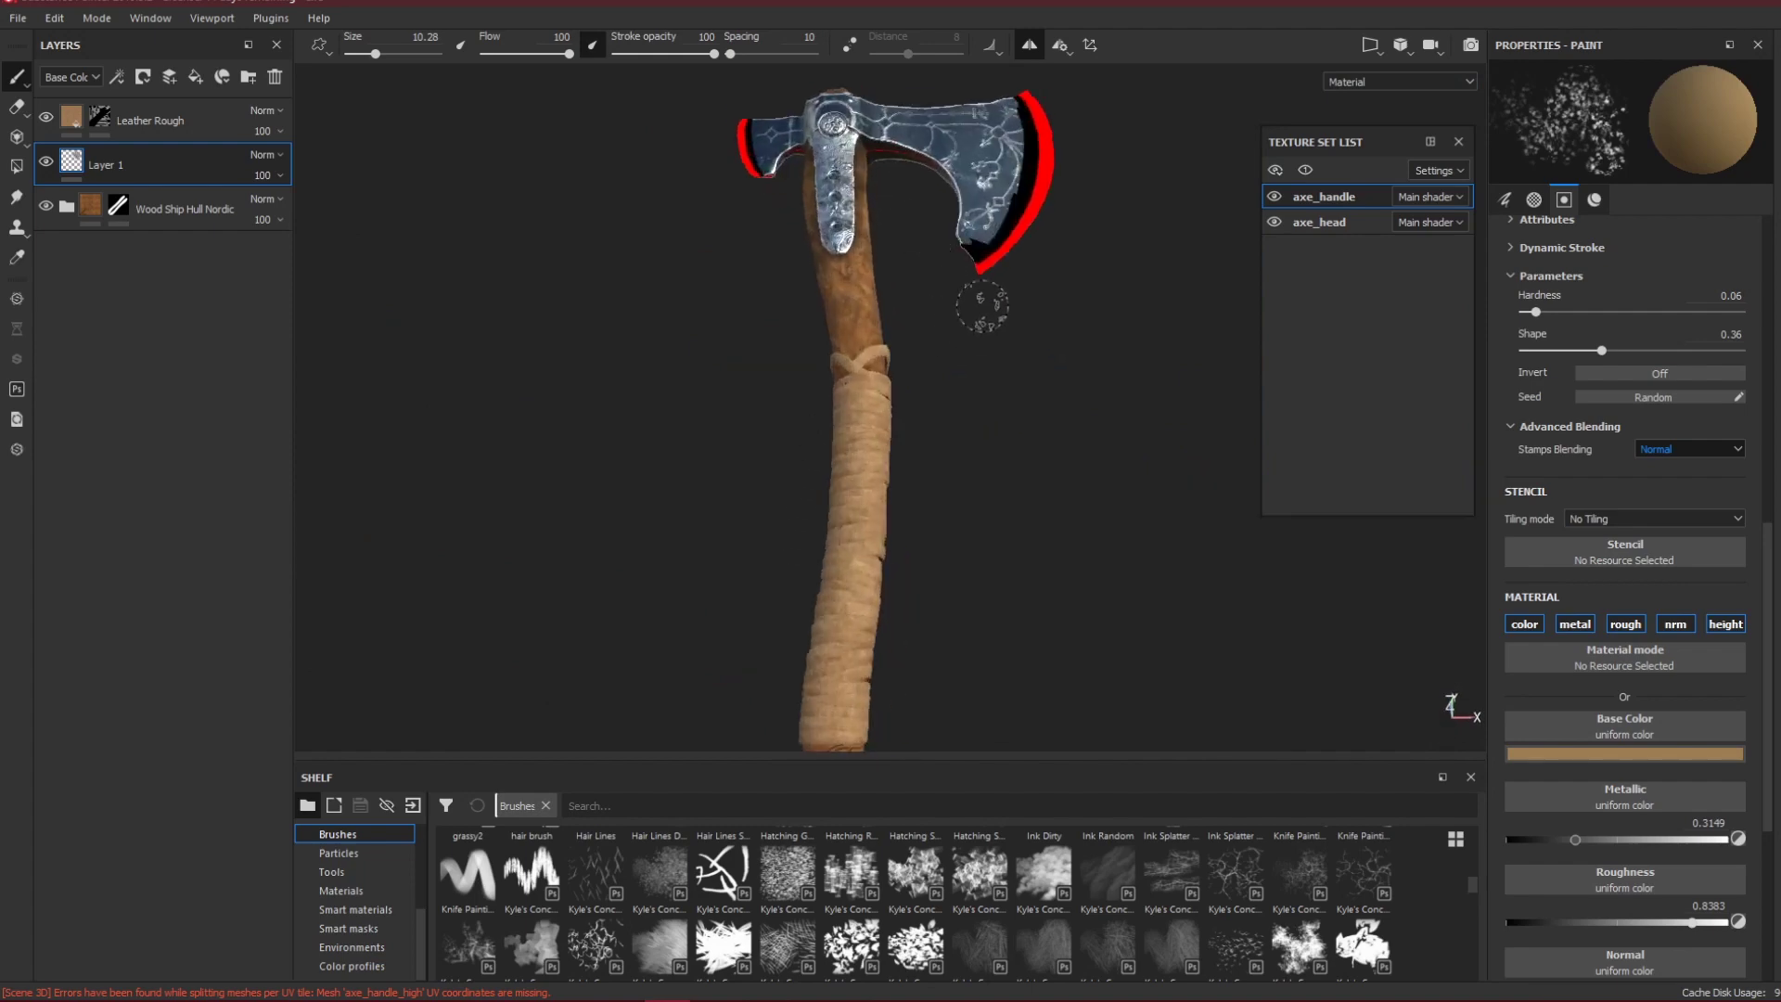
left_click_drag(983, 305, 1073, 520, "alt")
scroll(906, 360, "up", 4)
mouse_move(907, 360)
left_mouse_down("alt")
mouse_move(867, 291)
mouse_move(878, 358)
mouse_move(907, 386)
mouse_move(911, 541)
mouse_move(1073, 448)
mouse_move(1125, 636)
mouse_move(946, 714)
mouse_move(890, 643)
left_mouse_up("alt")
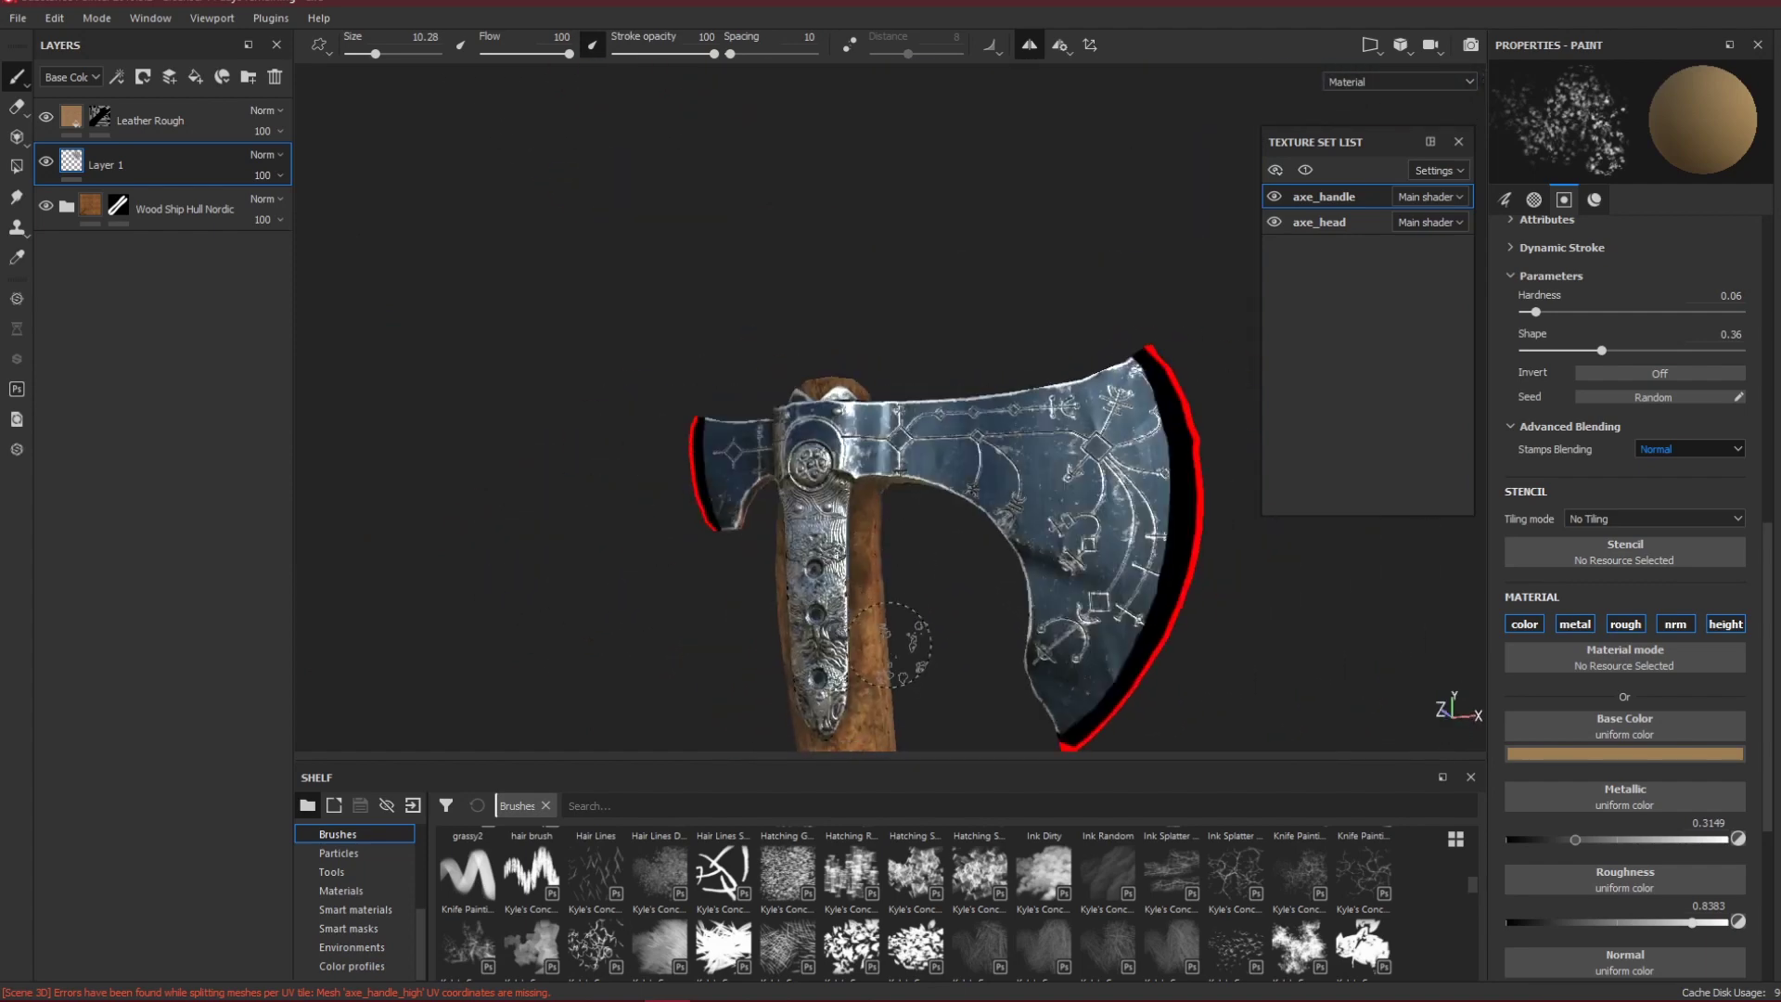
middle_click_drag(890, 642, 787, 324, "alt")
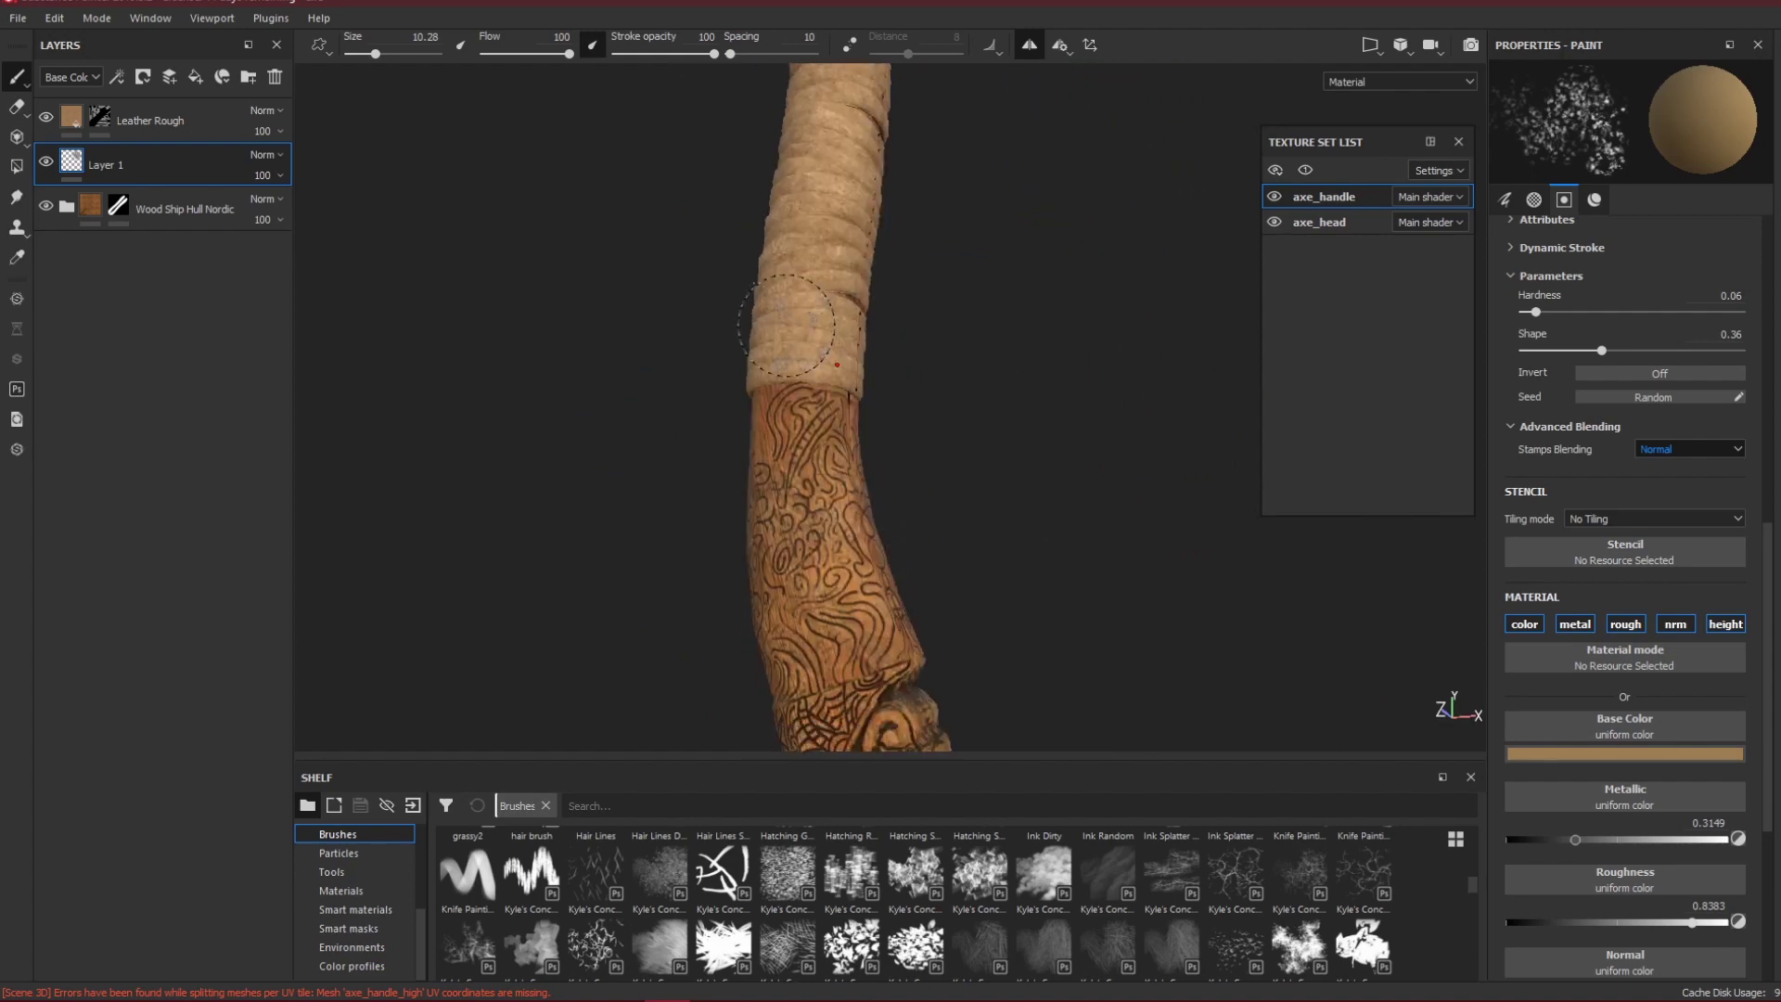
scroll(786, 325, "up", 3)
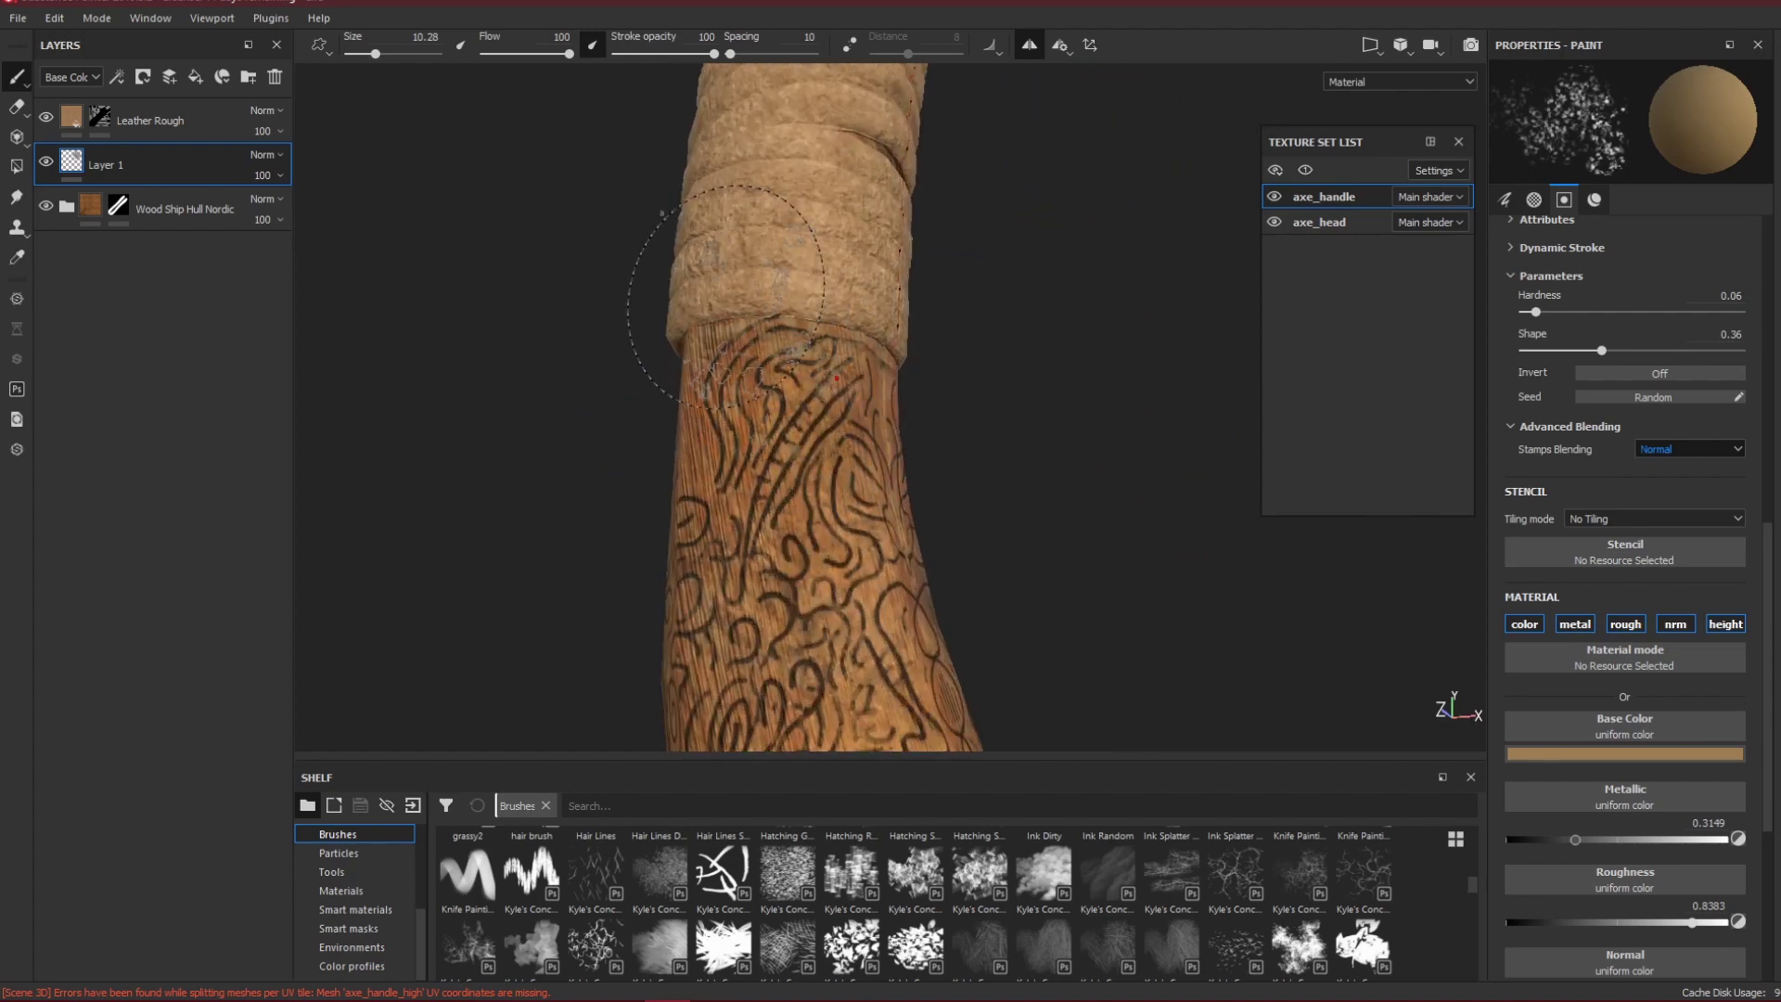
Undo the last brush stroke and turn to the side of the handle where the leather wrap meets the carved wood.
key("ctrl+z")
mouse_move(708, 364)
left_mouse_down("alt")
mouse_move(914, 349)
mouse_move(855, 303)
left_mouse_up("alt")
middle_click_drag(854, 300, 1049, 381, "alt")
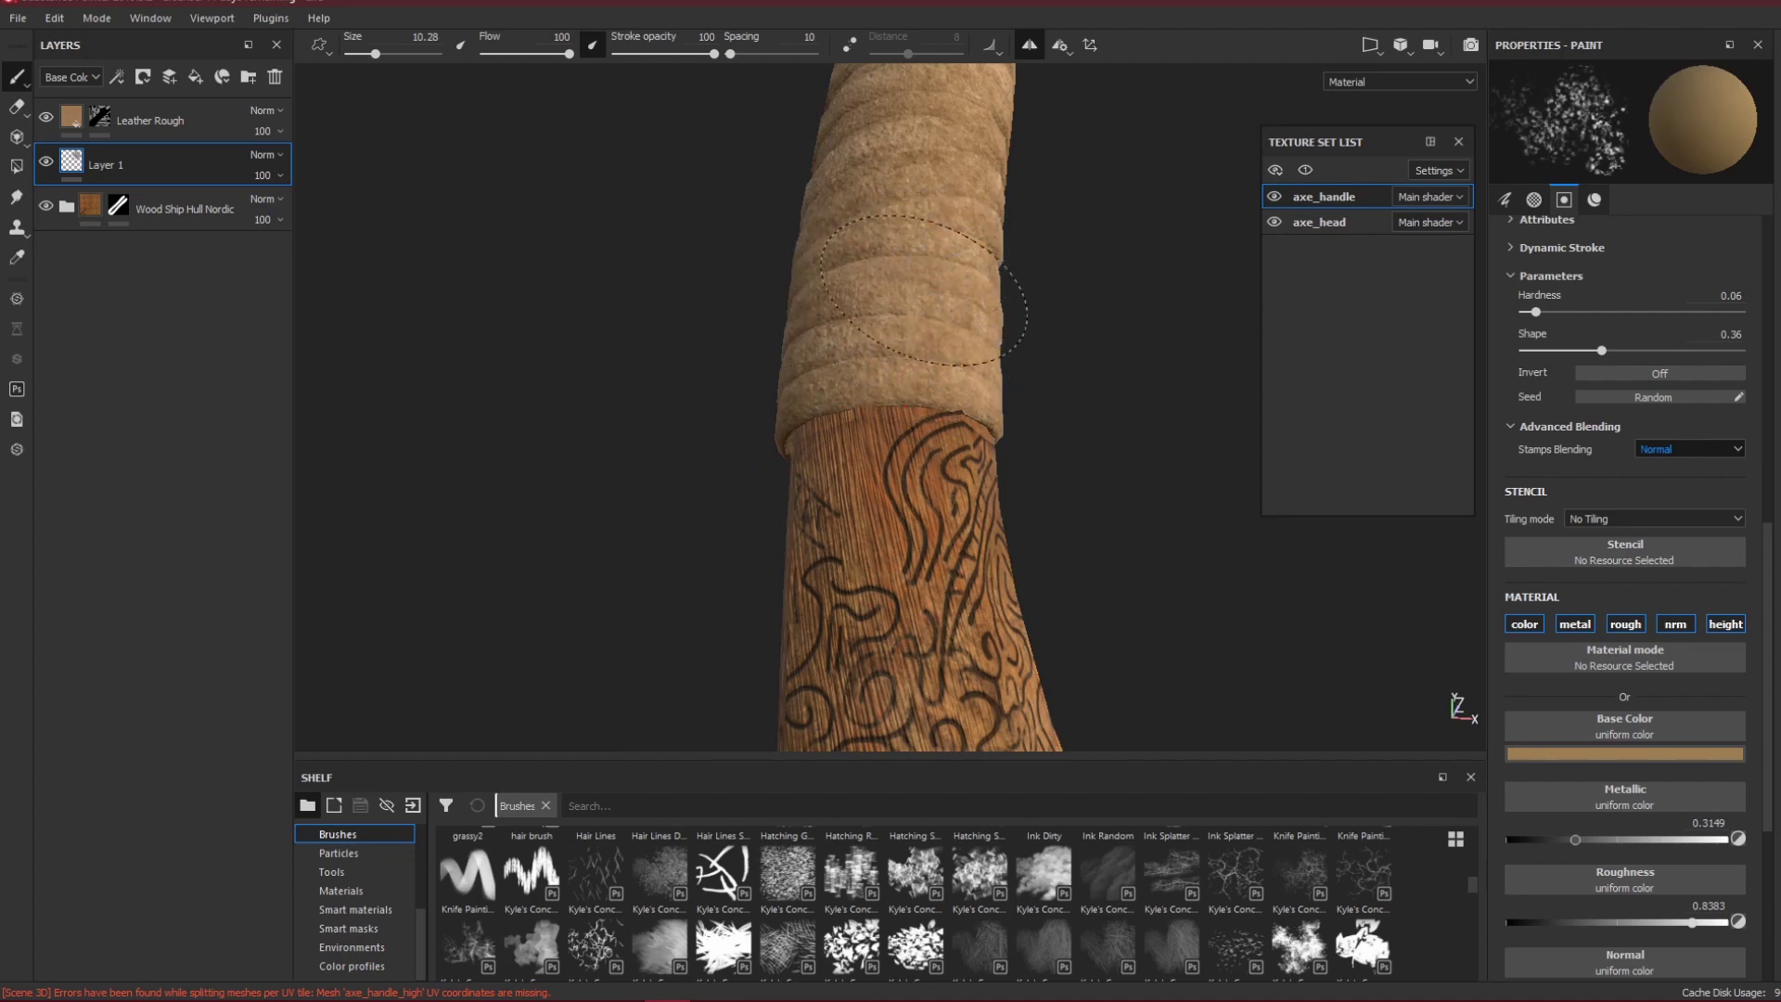
Add a black mask to Layer 1 and reveal the two long wooden handle UV islands with polygon fill, leaving the strap islands masked.
left_click_drag(1026, 398, 993, 334, "alt")
right_click(80, 161)
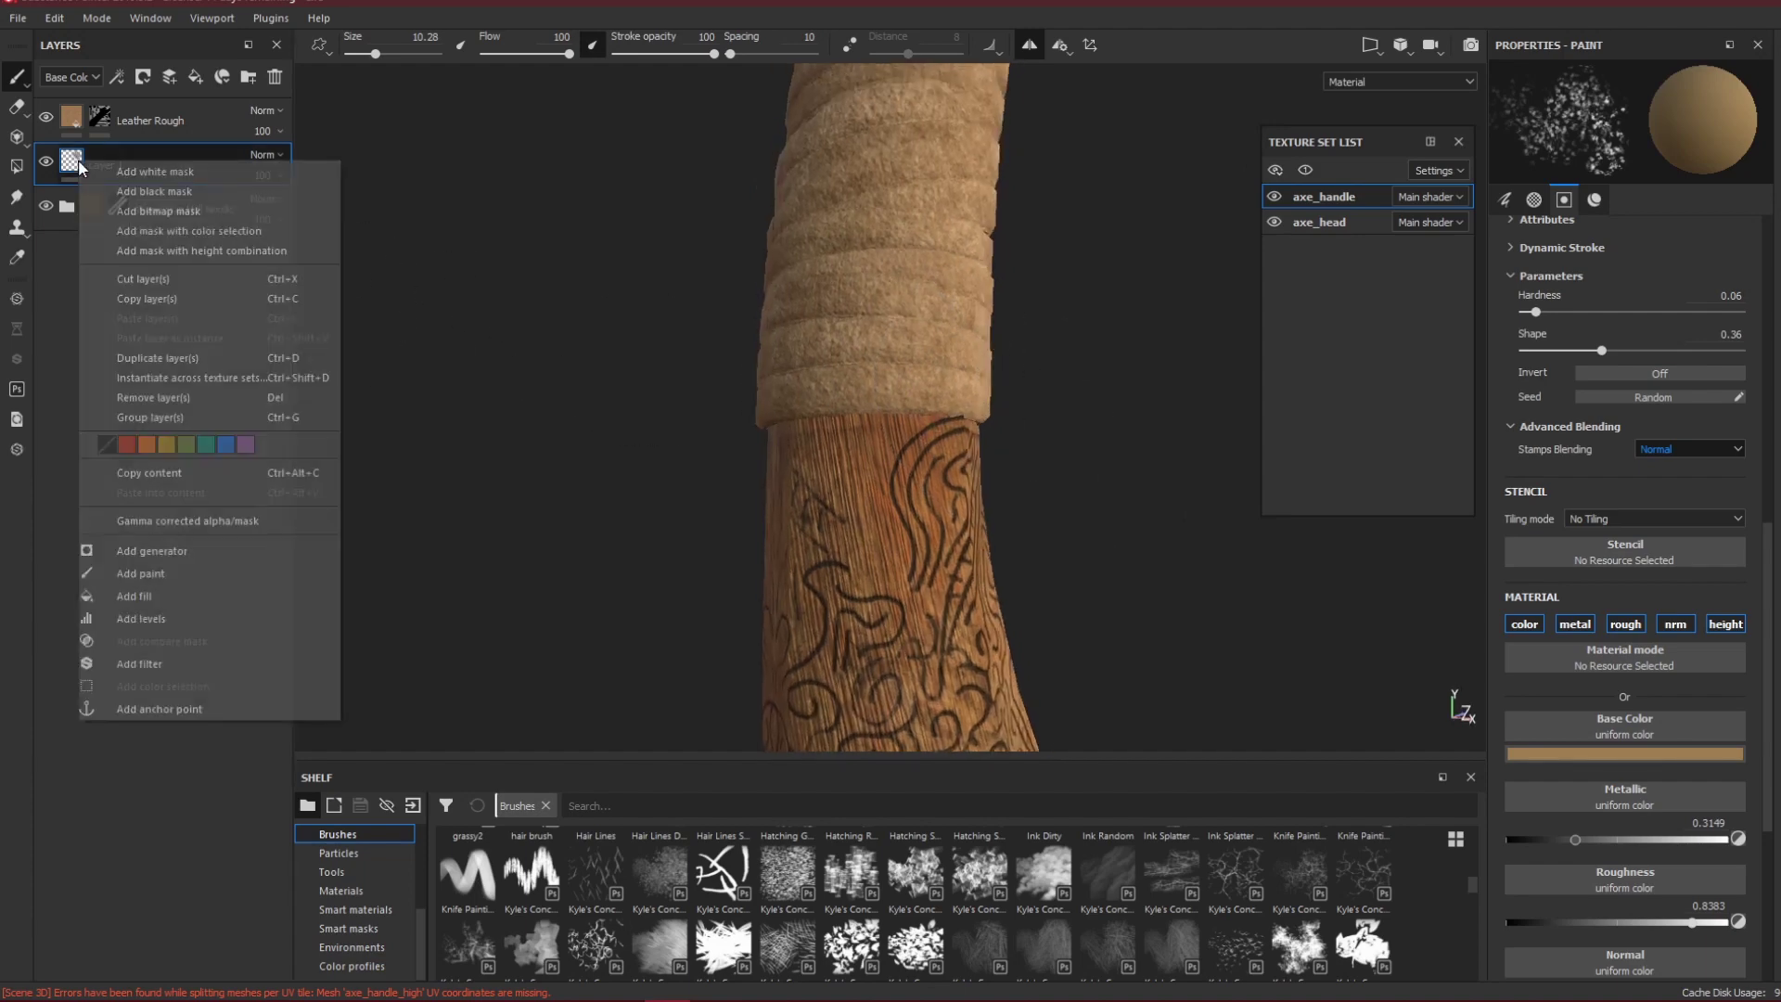
left_click(153, 188)
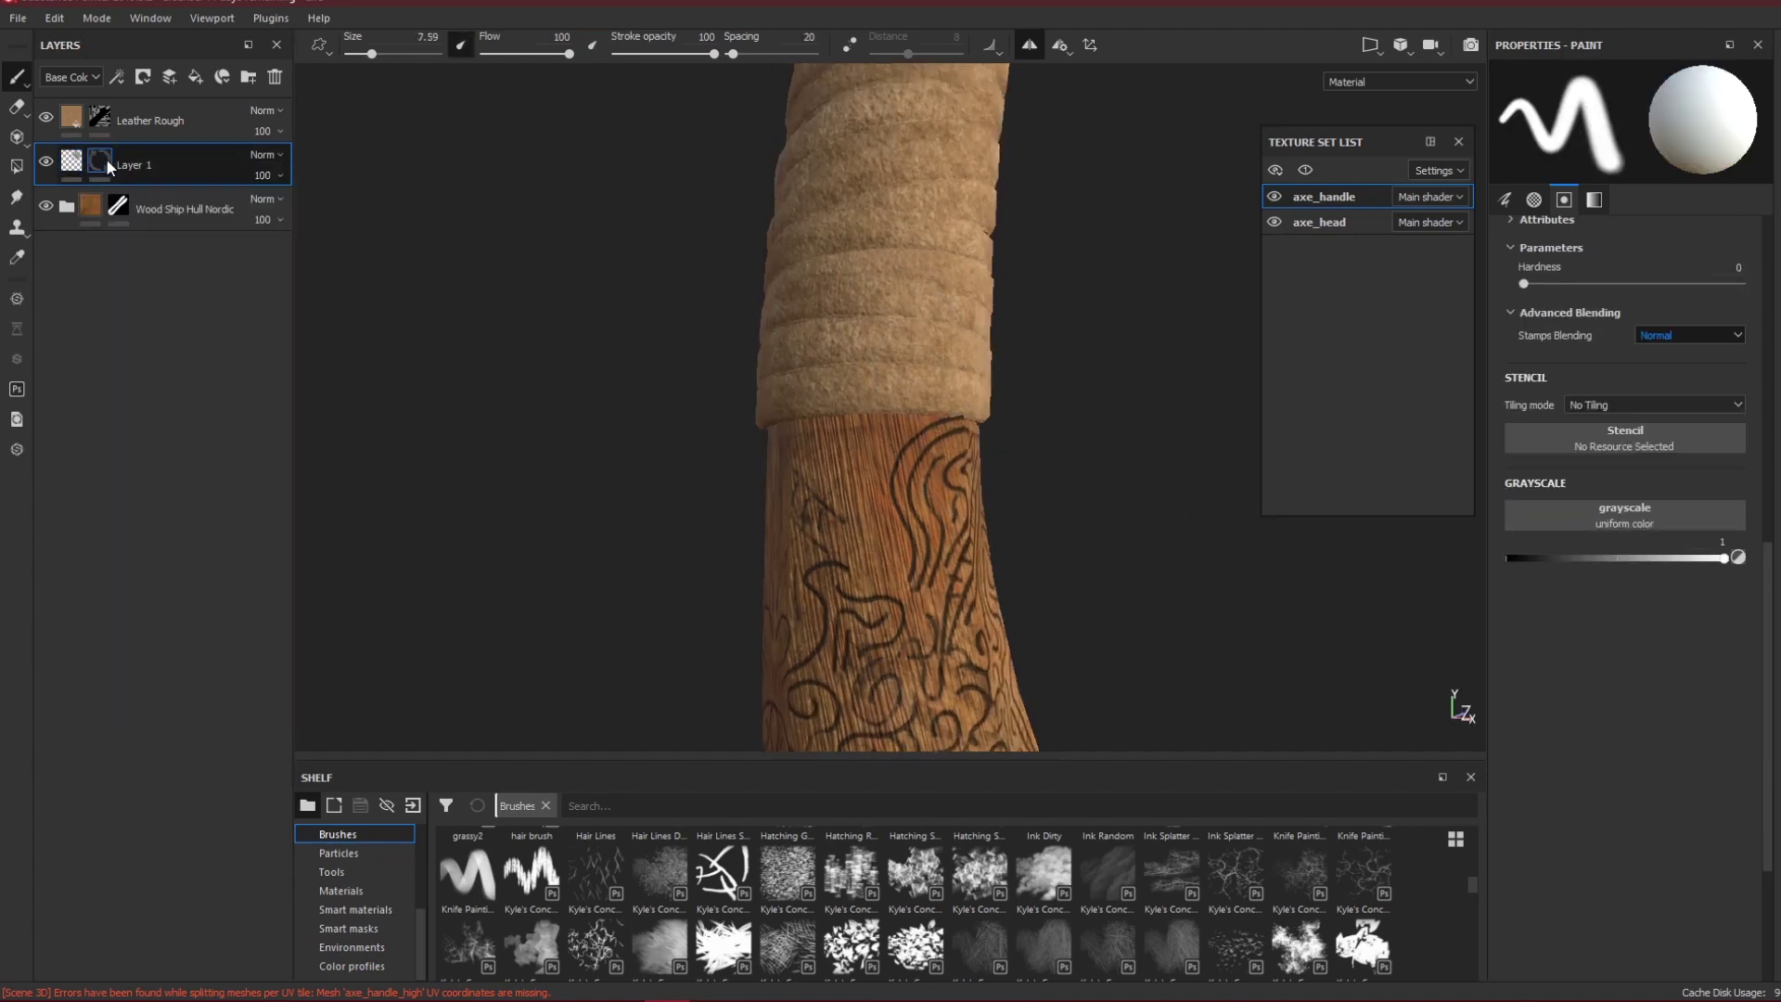
right_click(104, 159)
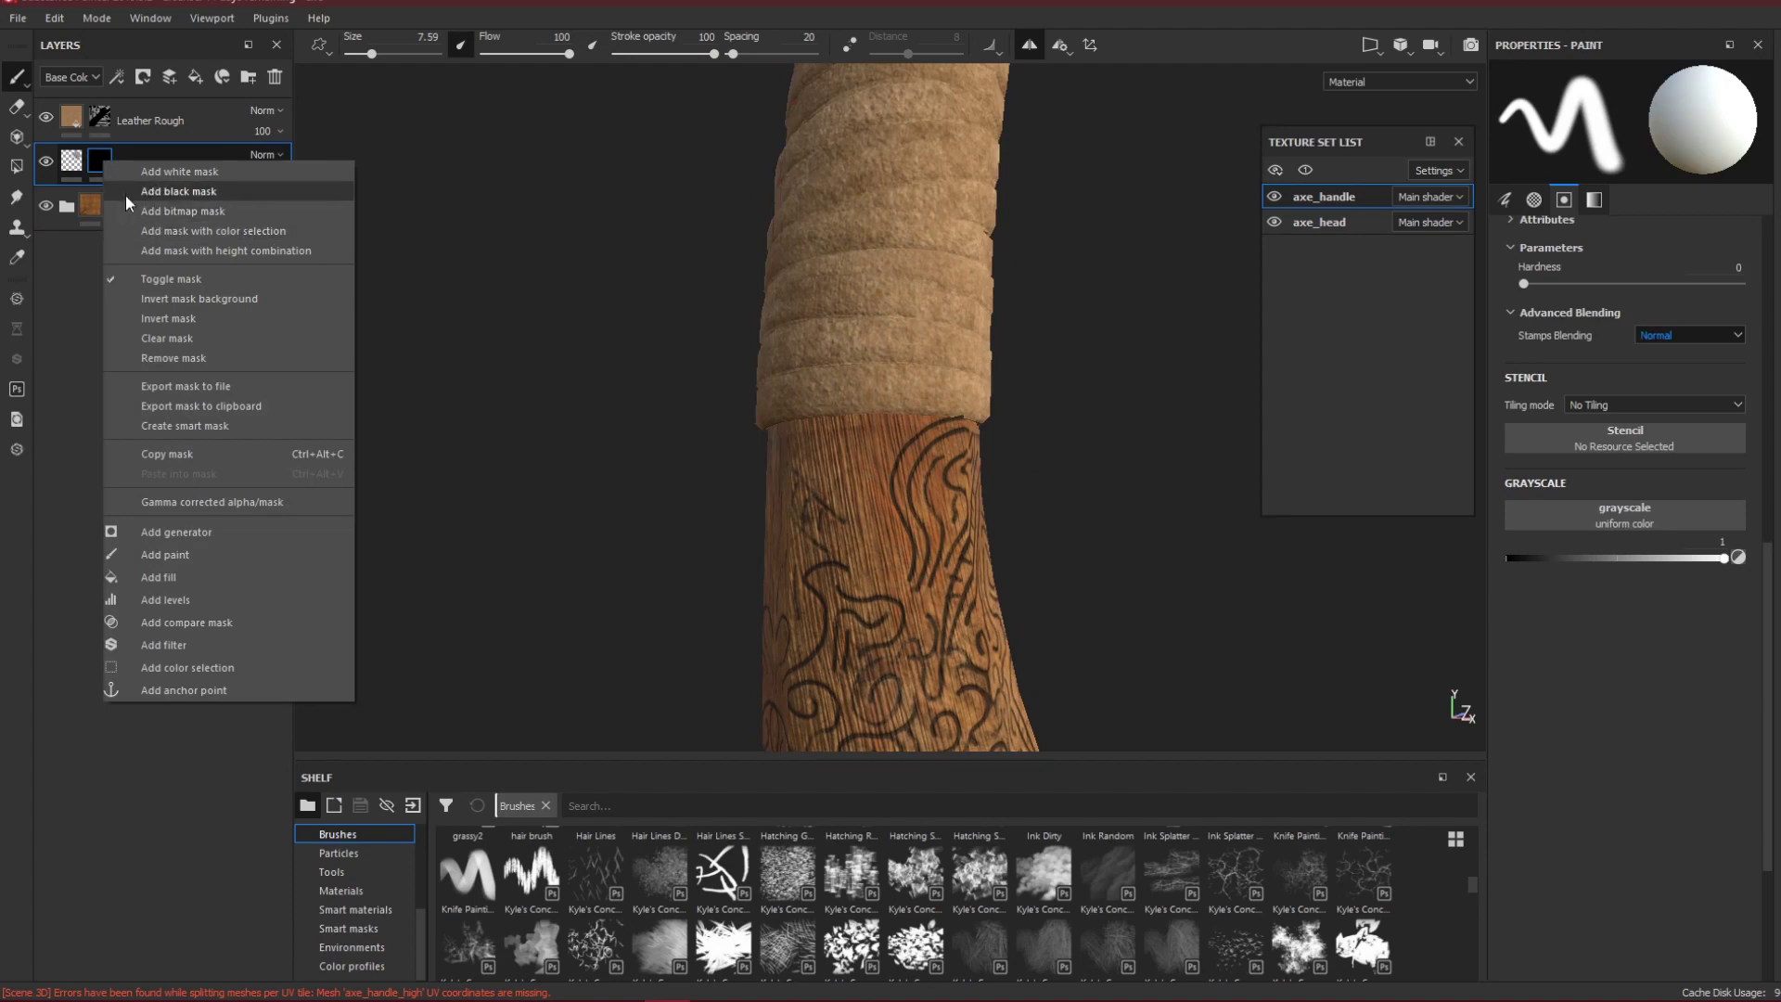
left_click(99, 161)
key("F3")
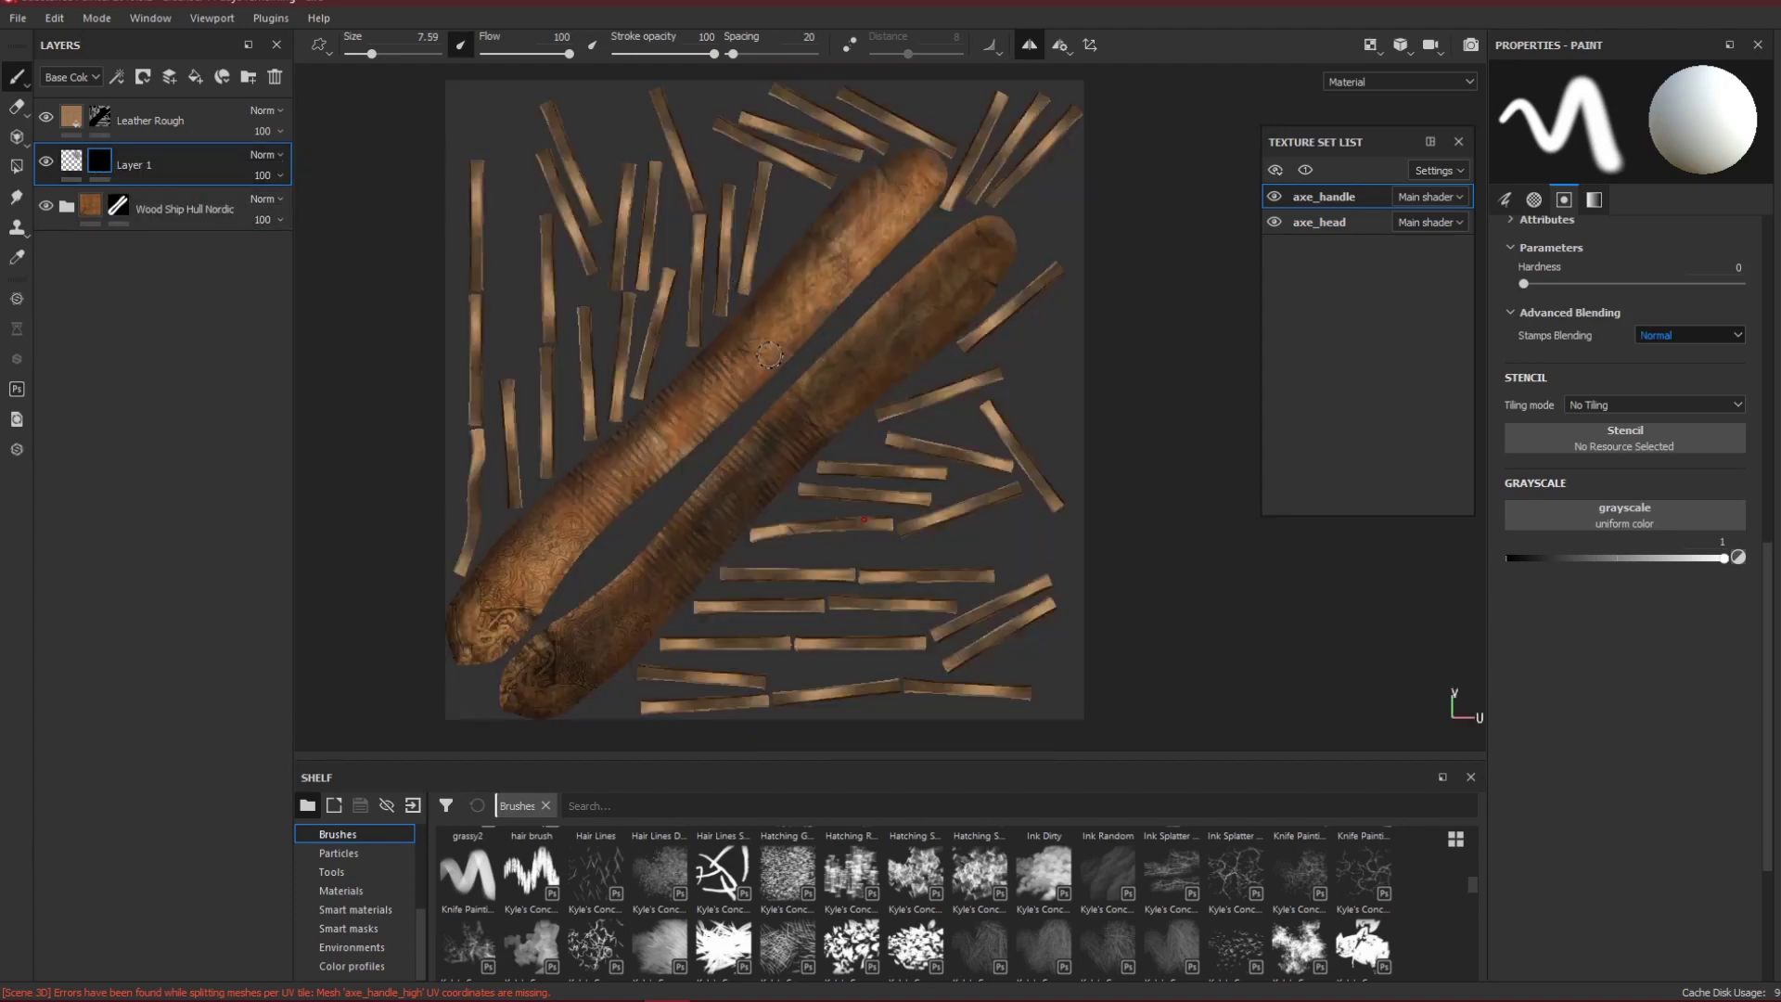
left_click(18, 167)
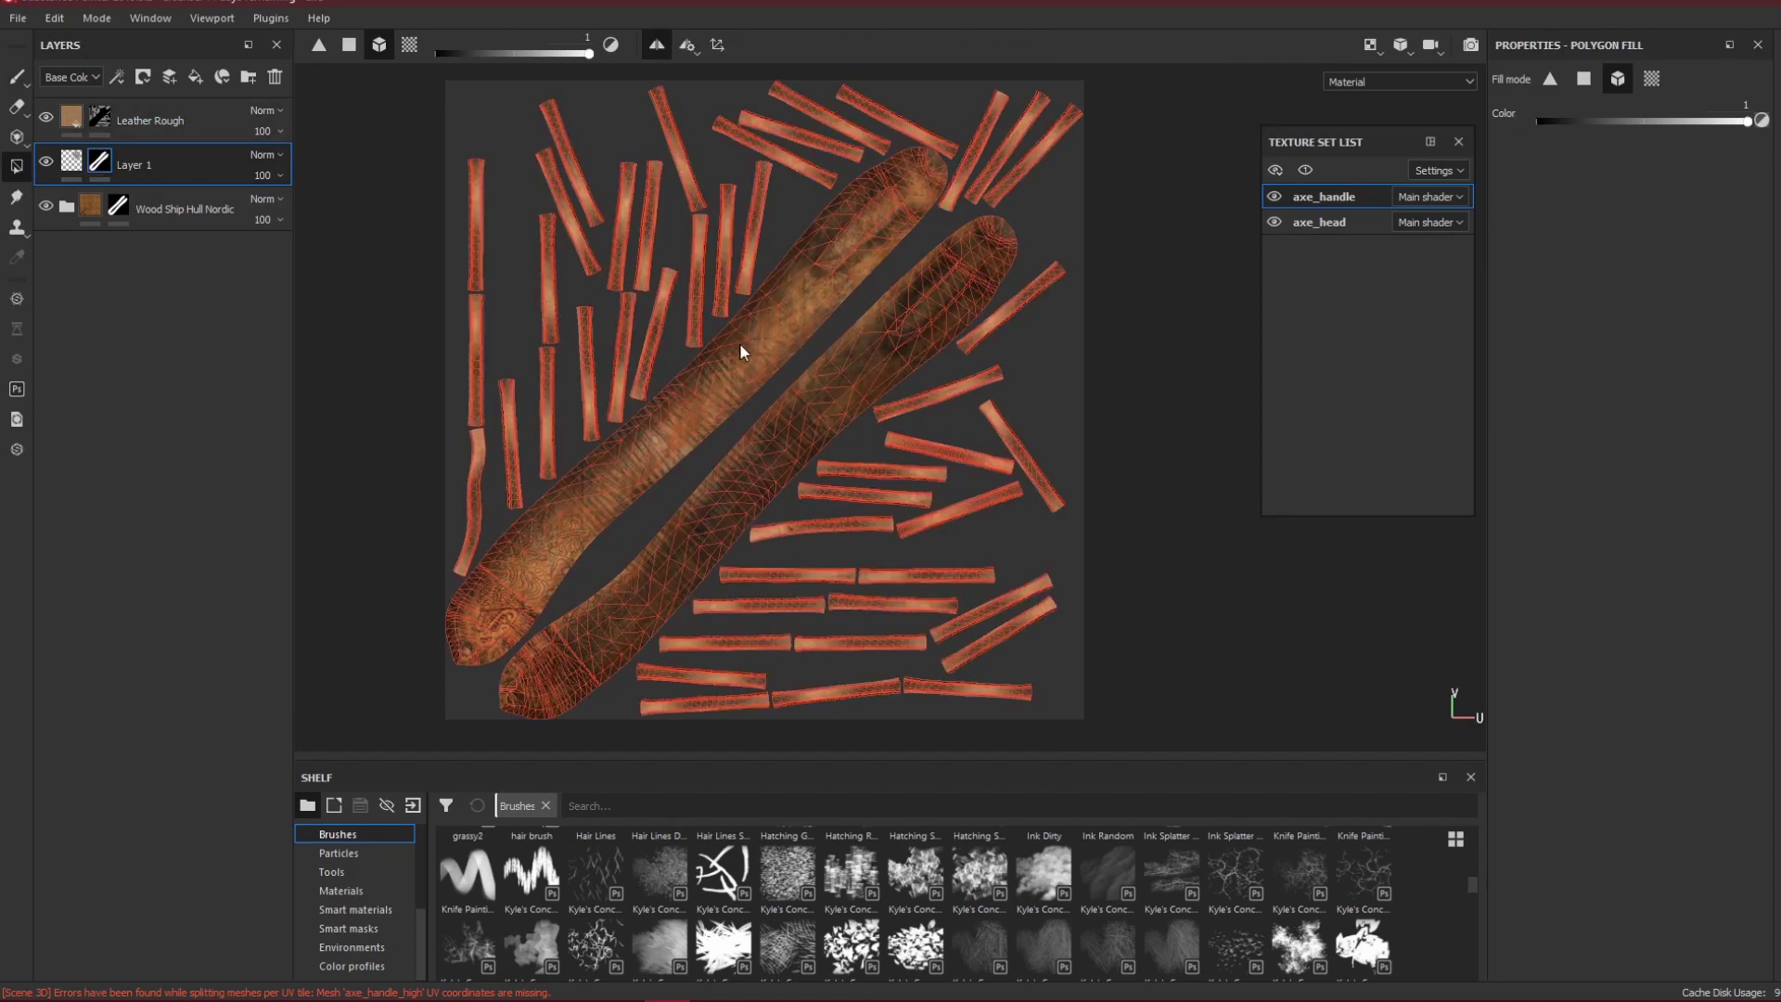
key("F2")
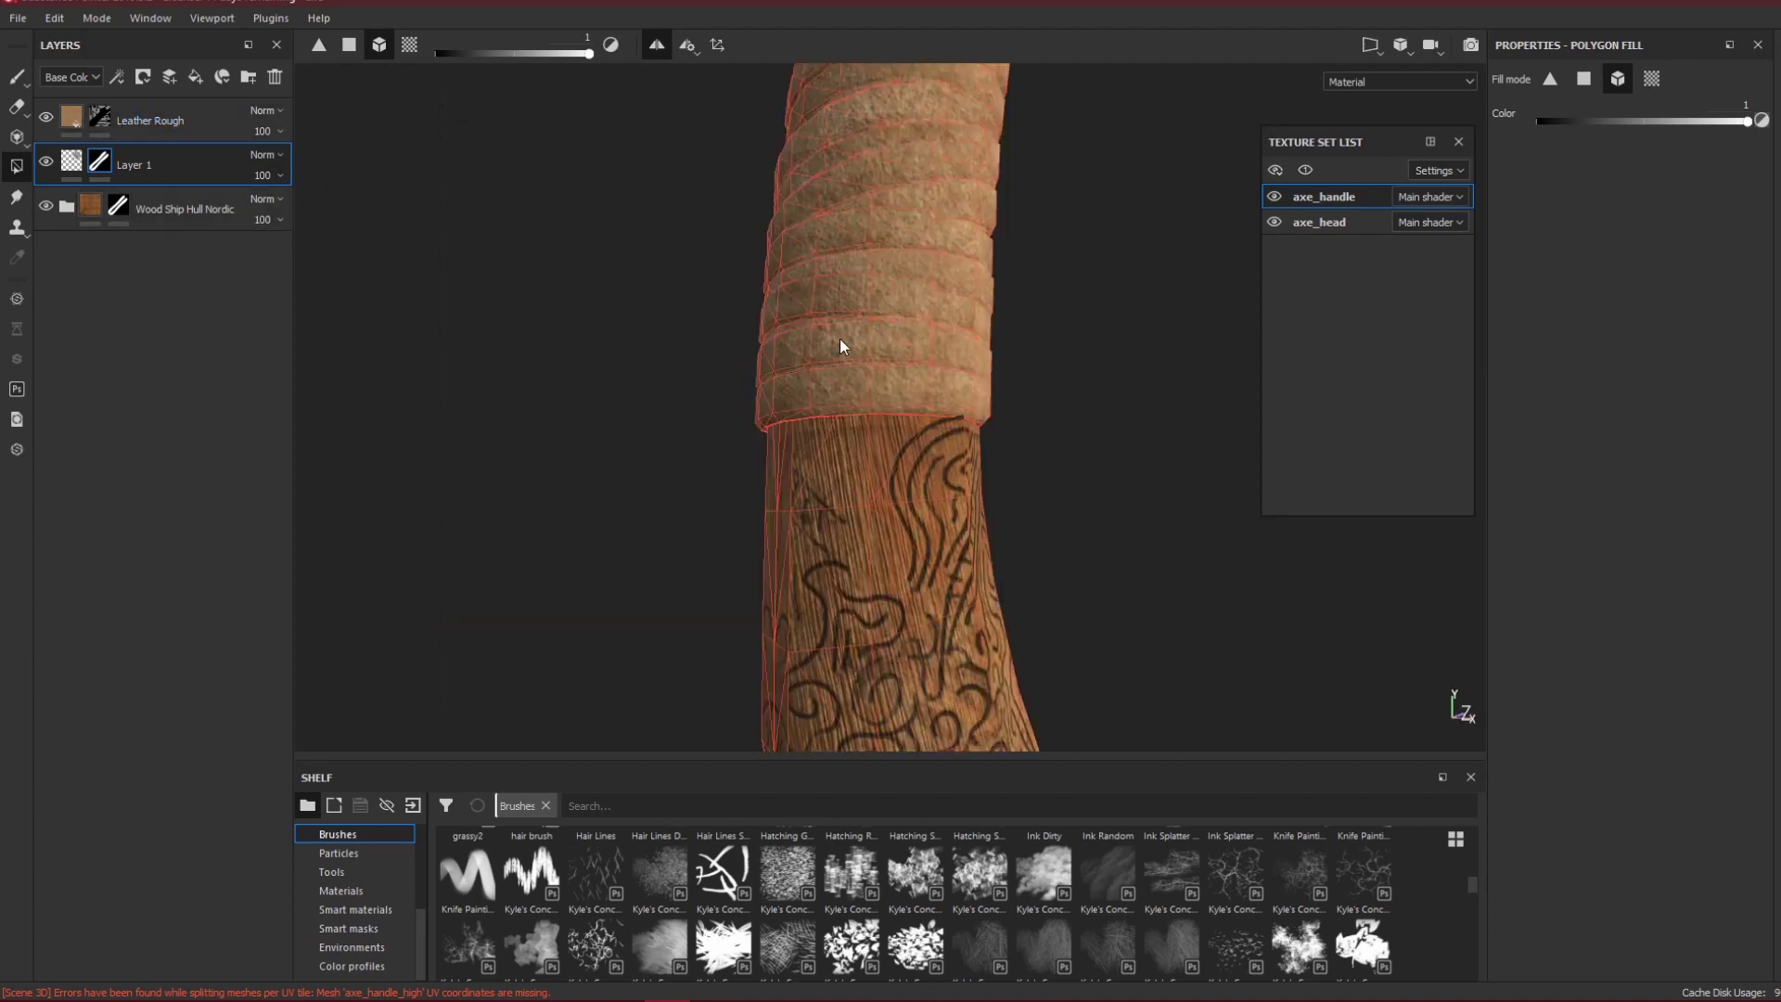
Preview the ID mesh map, return to the material view and switch to the Paint tool on Layer 1's mask.
key("1")
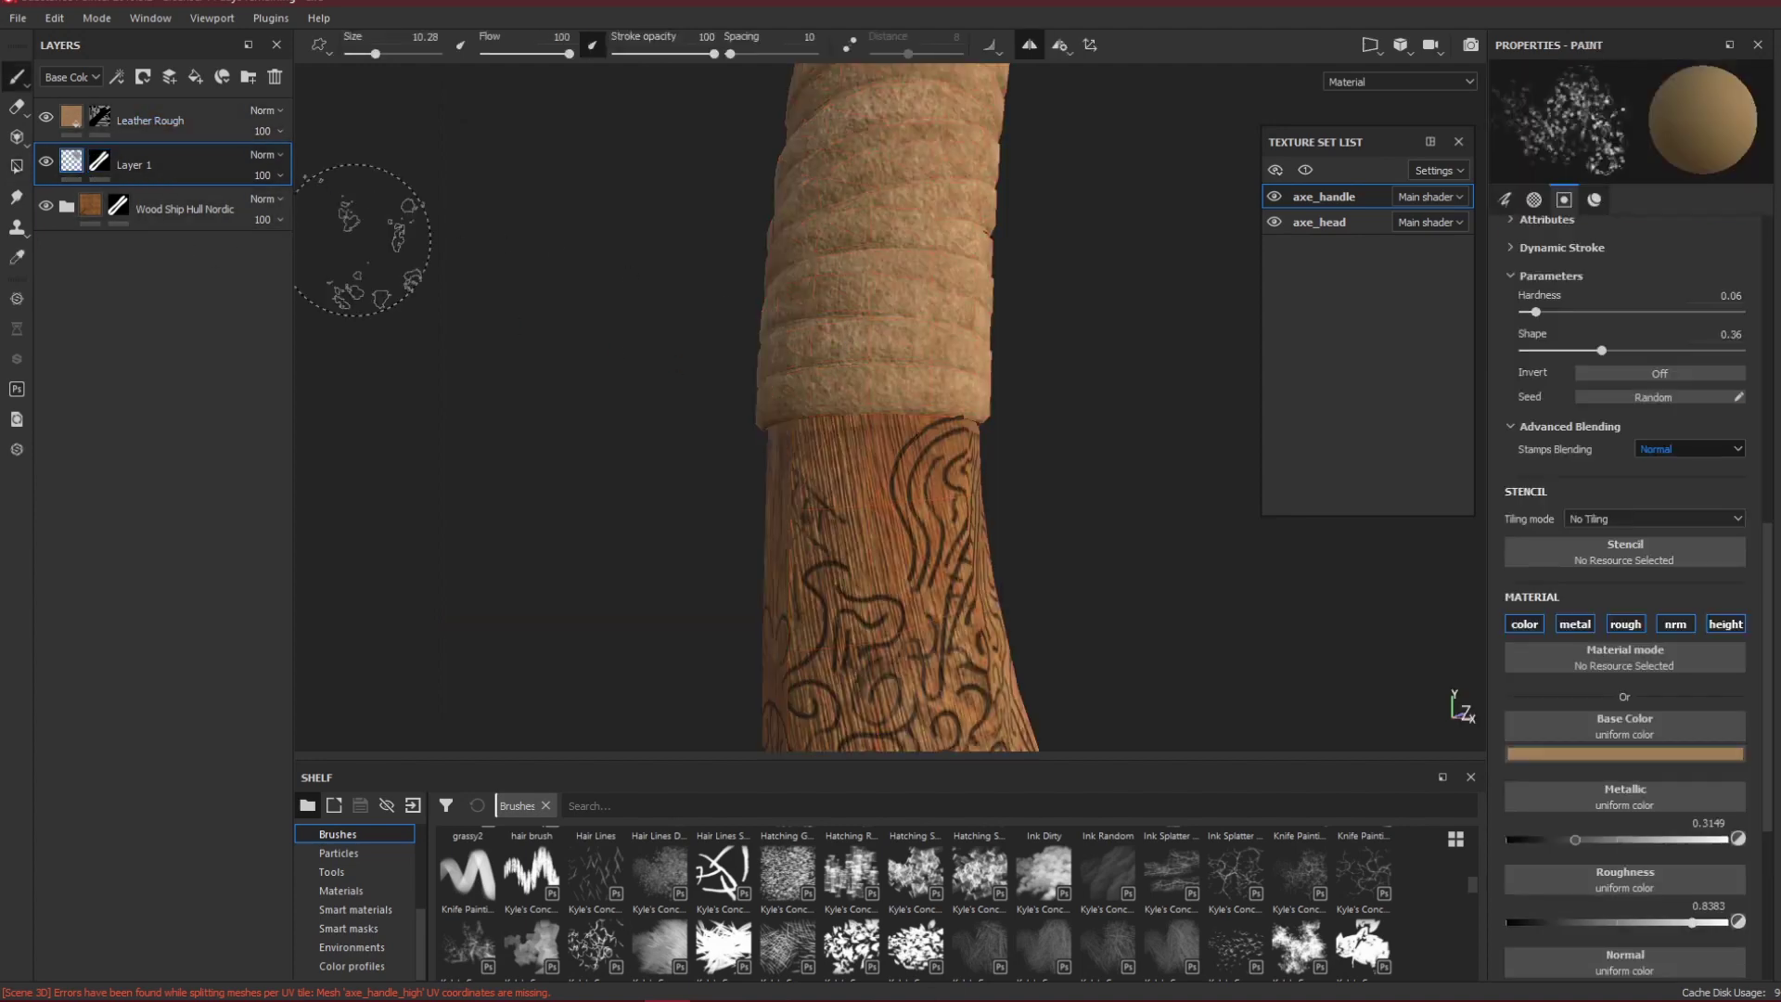
key("4")
key("b")
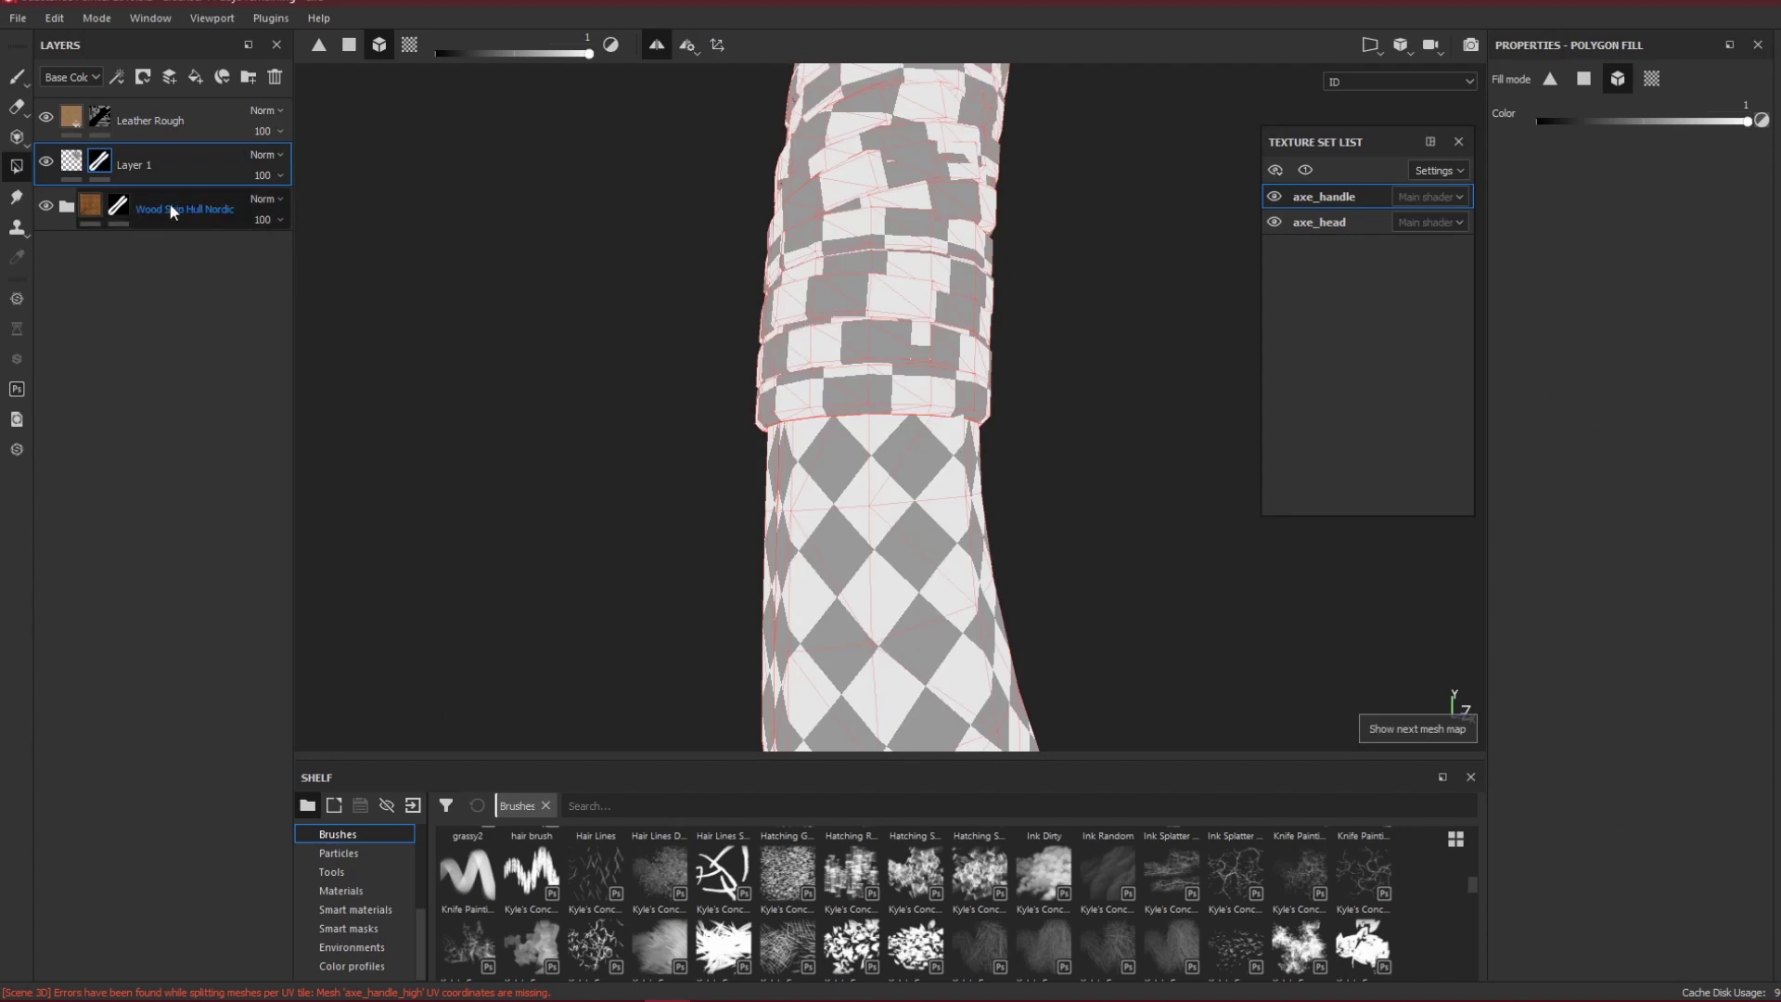
key("b")
key("m")
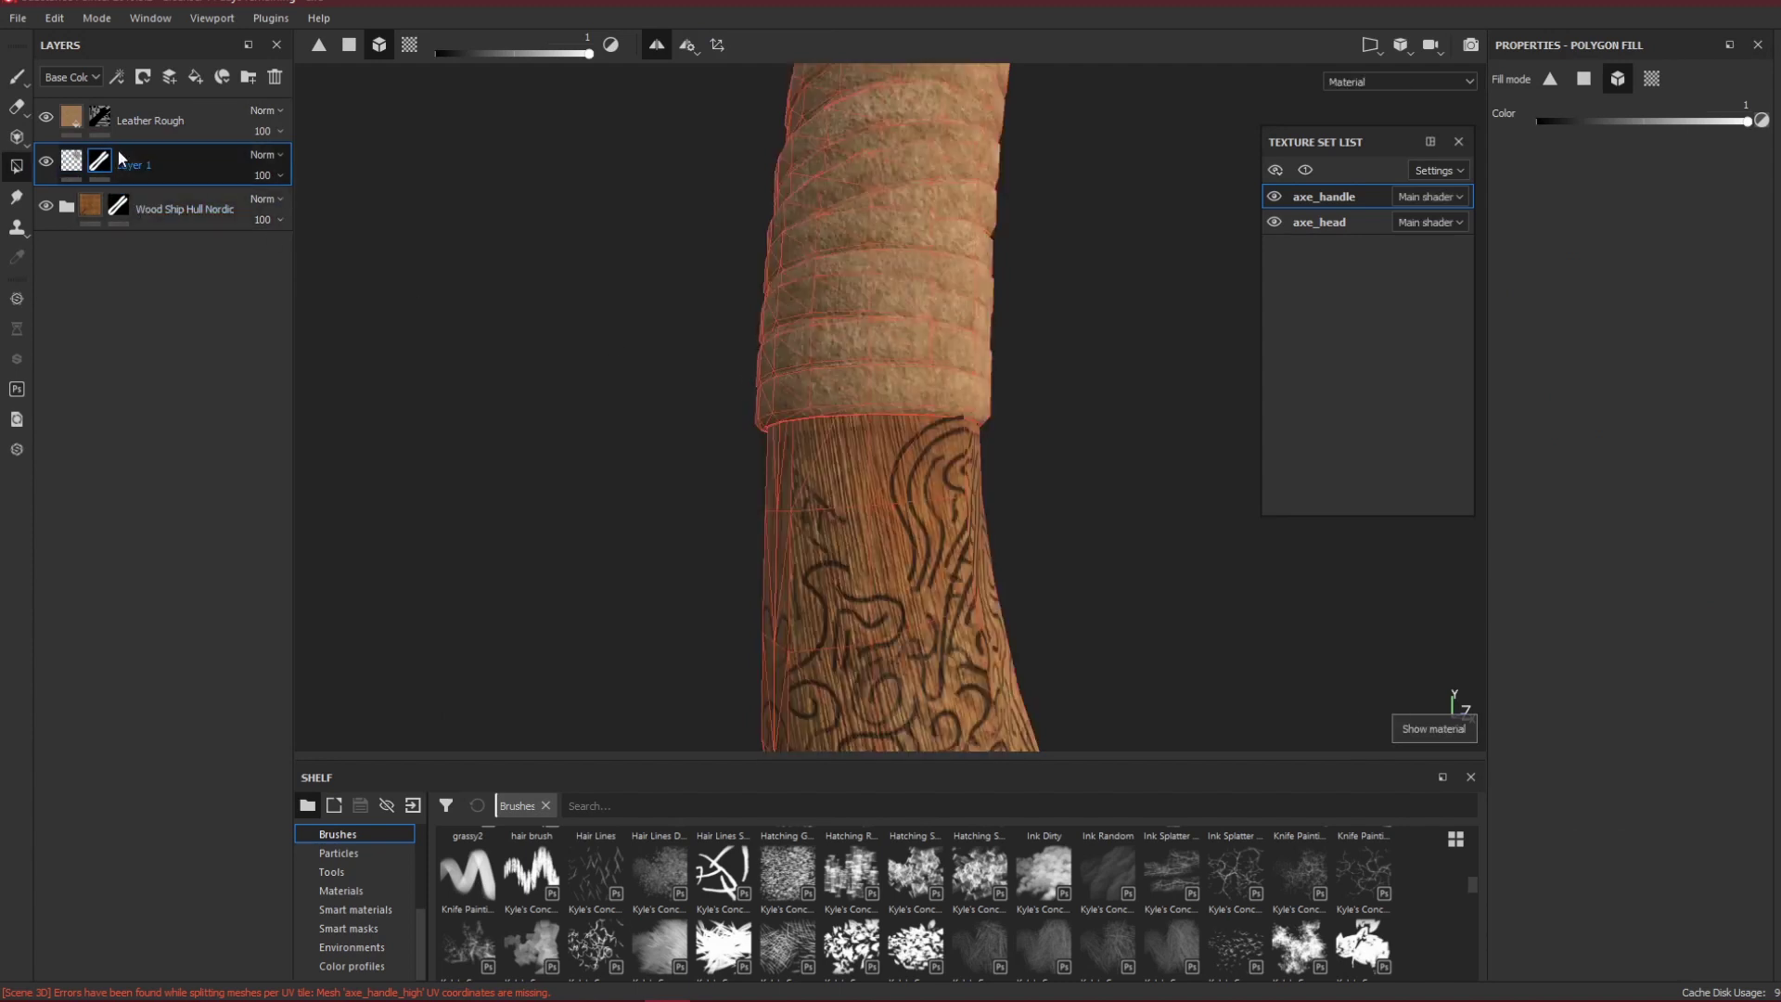
left_click(28, 78)
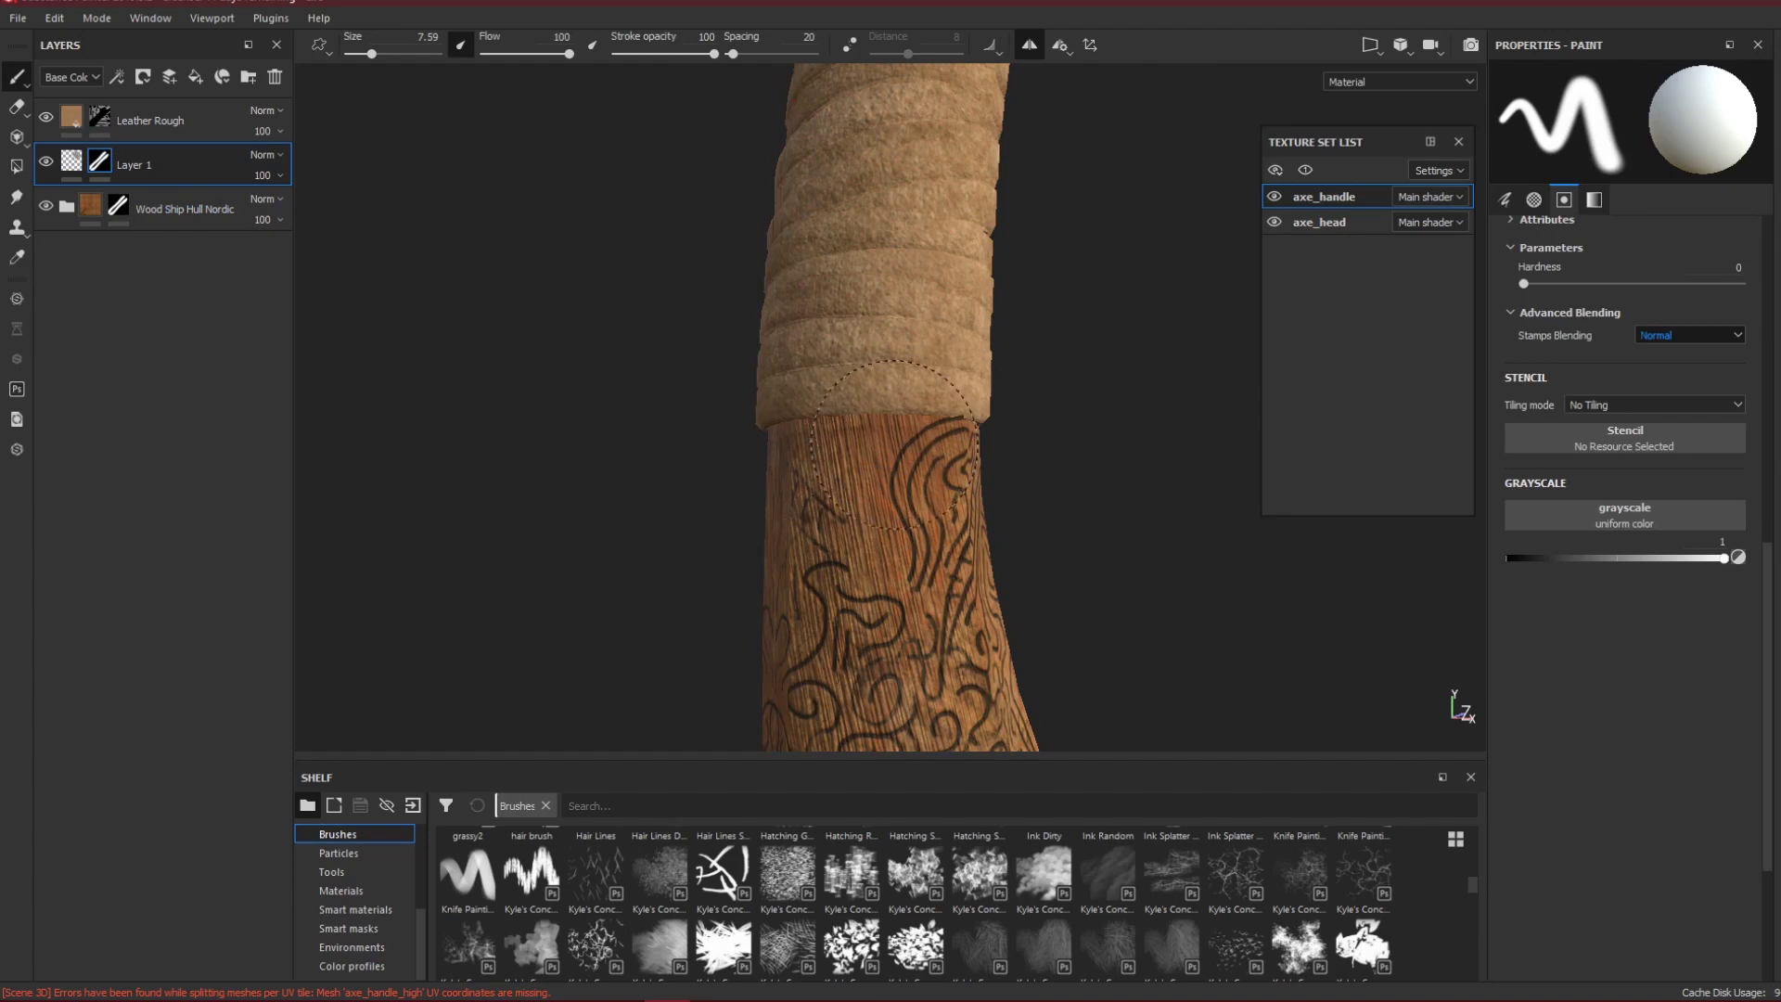
Examine the handle from the carved wood below the leather wrap up to the wooden section beneath the axe head.
mouse_move(493, 481)
left_mouse_down("alt")
mouse_move(687, 433)
mouse_move(609, 621)
left_mouse_up("alt")
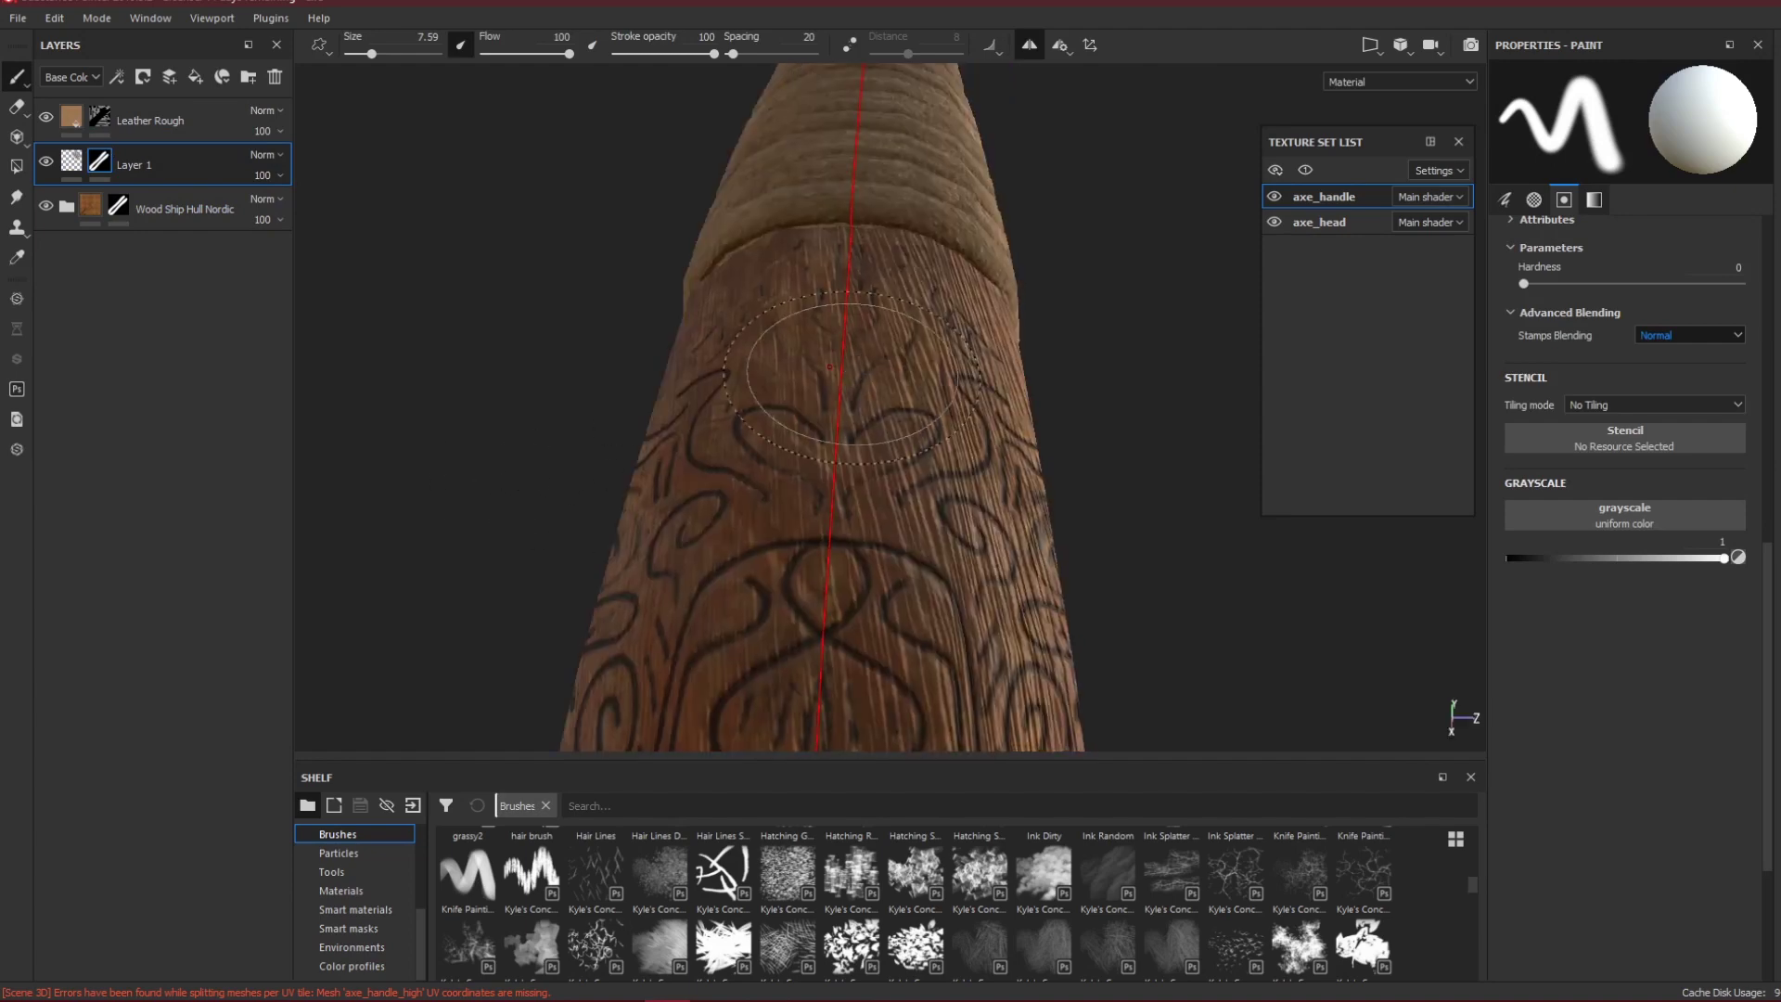
left_click_drag(928, 427, 991, 399)
left_click_drag(720, 621, 604, 490, "alt")
right_click_drag(931, 476, 964, 306, "alt")
middle_click_drag(1058, 232, 1057, 704, "alt")
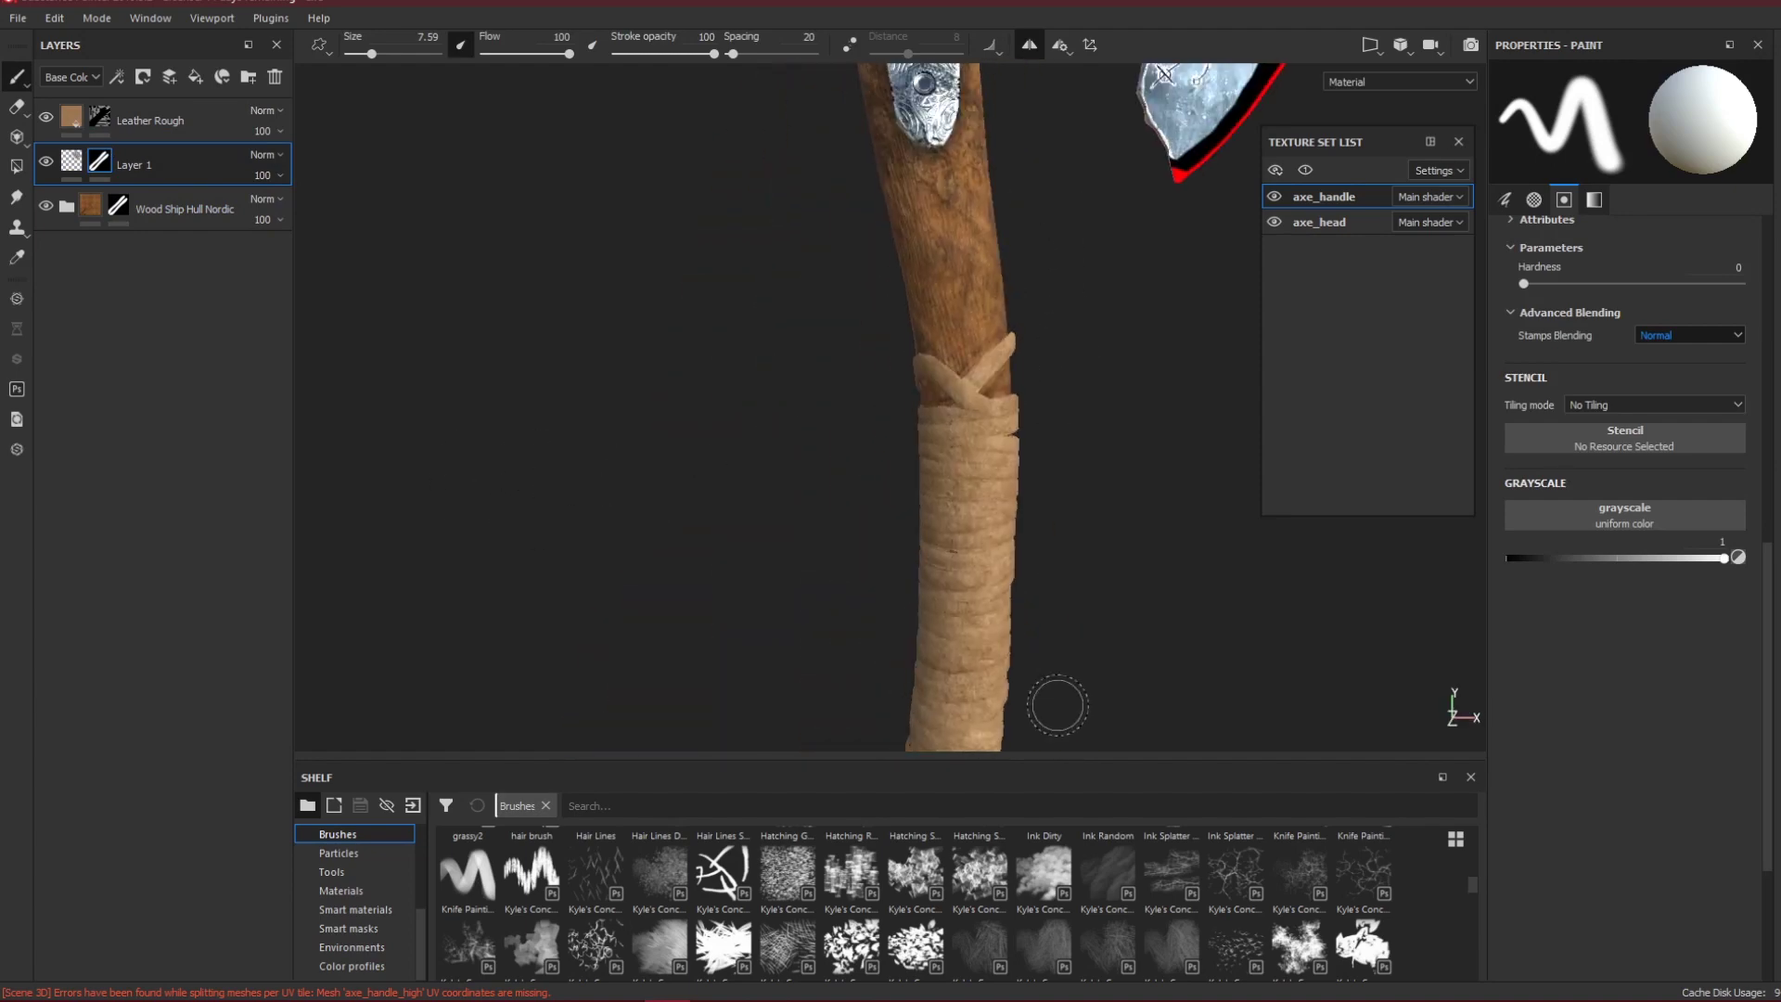
left_click_drag(1050, 388, 732, 357, "alt")
right_click_drag(871, 352, 957, 417, "alt")
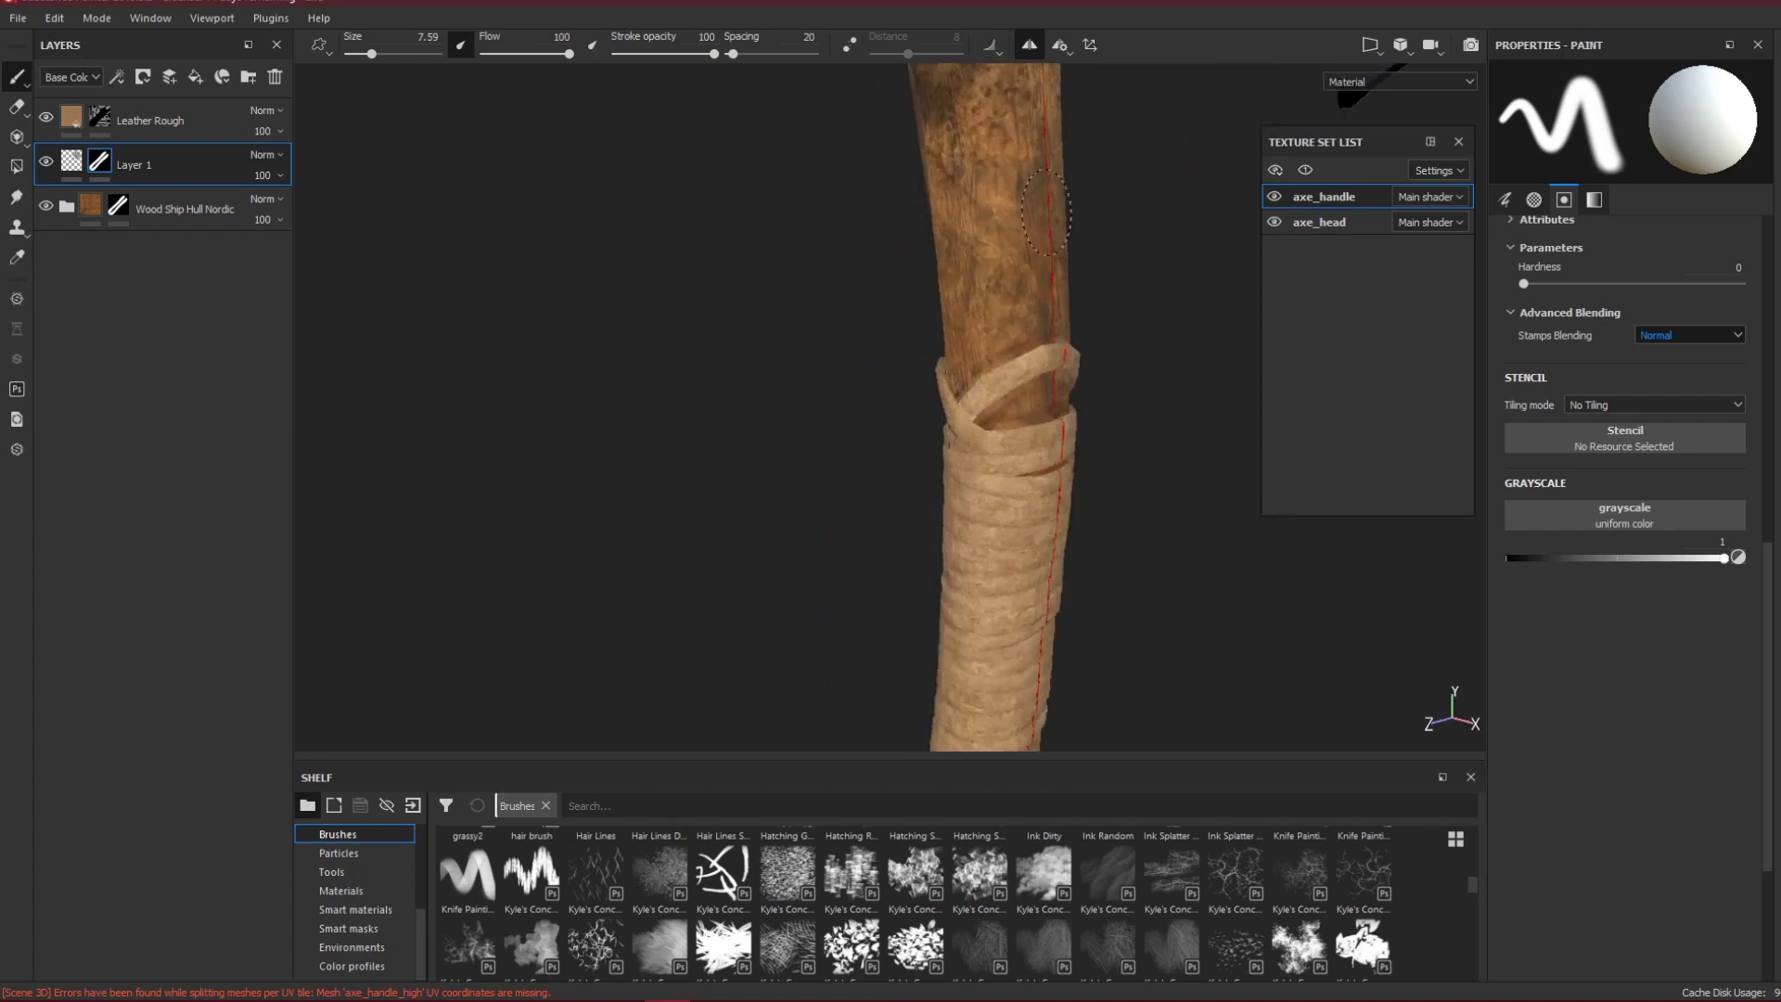
right_click_drag(974, 288, 993, 360, "alt")
middle_click_drag(928, 366, 715, 426, "alt")
right_click_drag(715, 426, 705, 428, "alt")
left_click_drag(603, 320, 650, 324, "alt")
key("x")
key("alt+q")
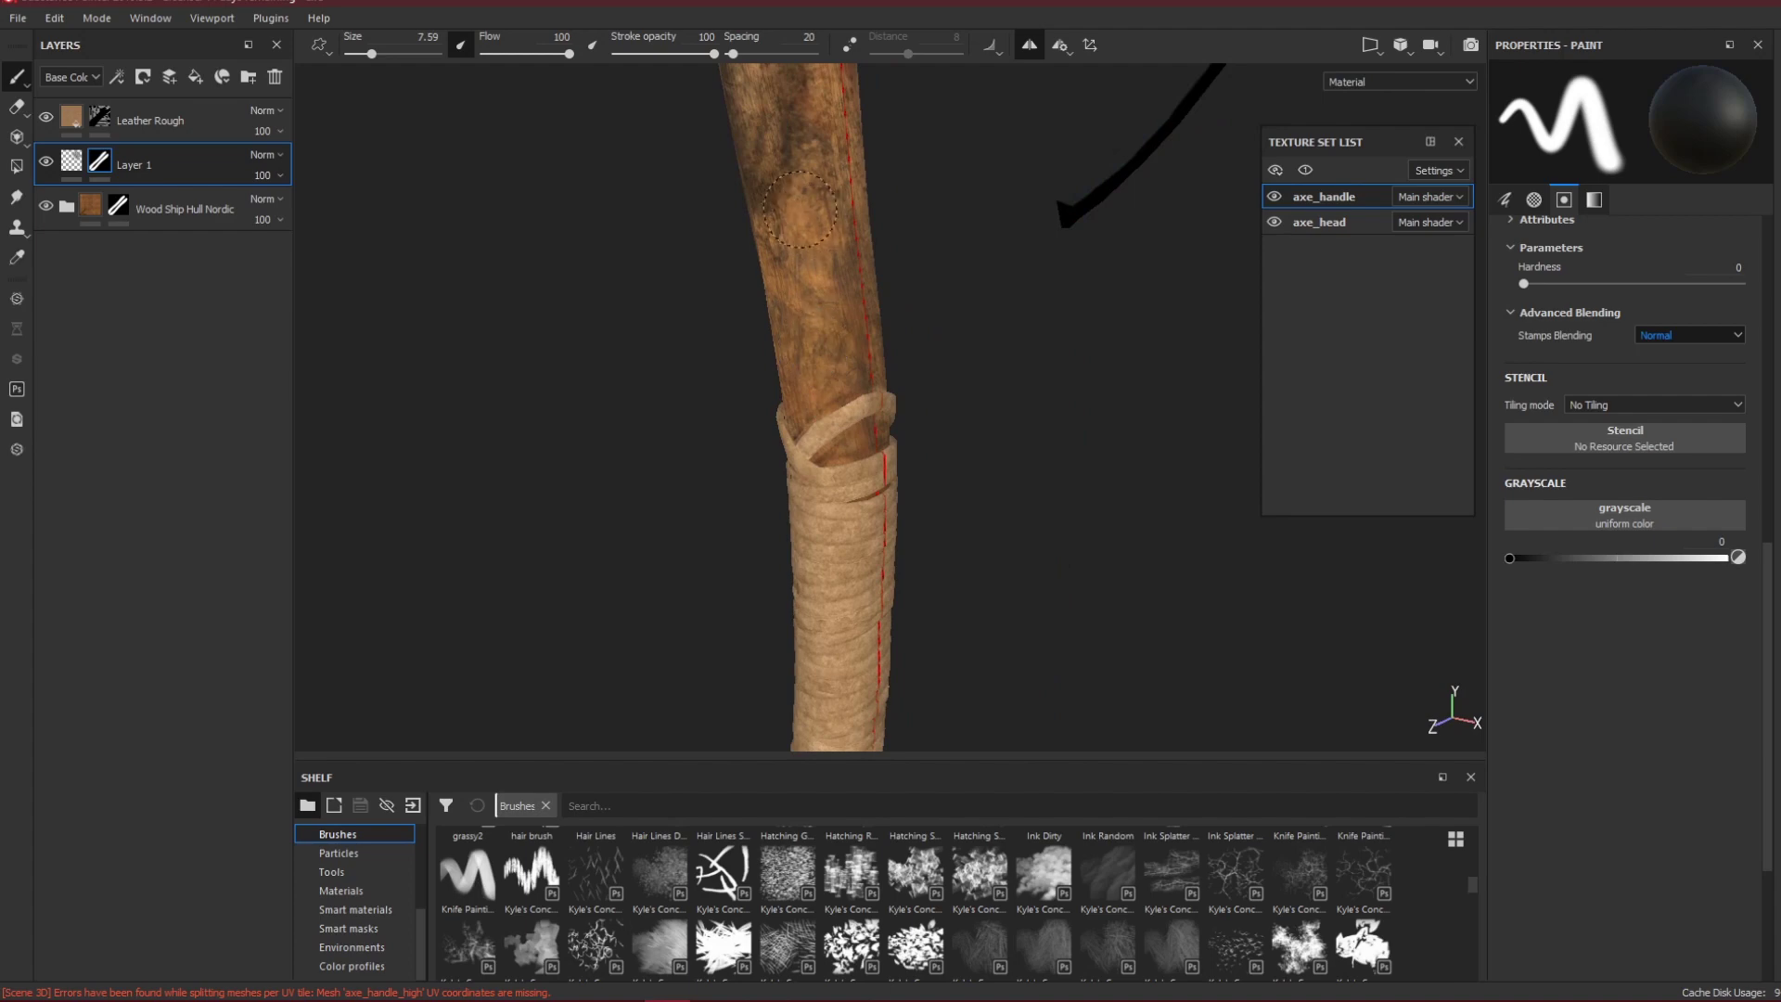
key("alt+q")
key("alt+q")
key("x")
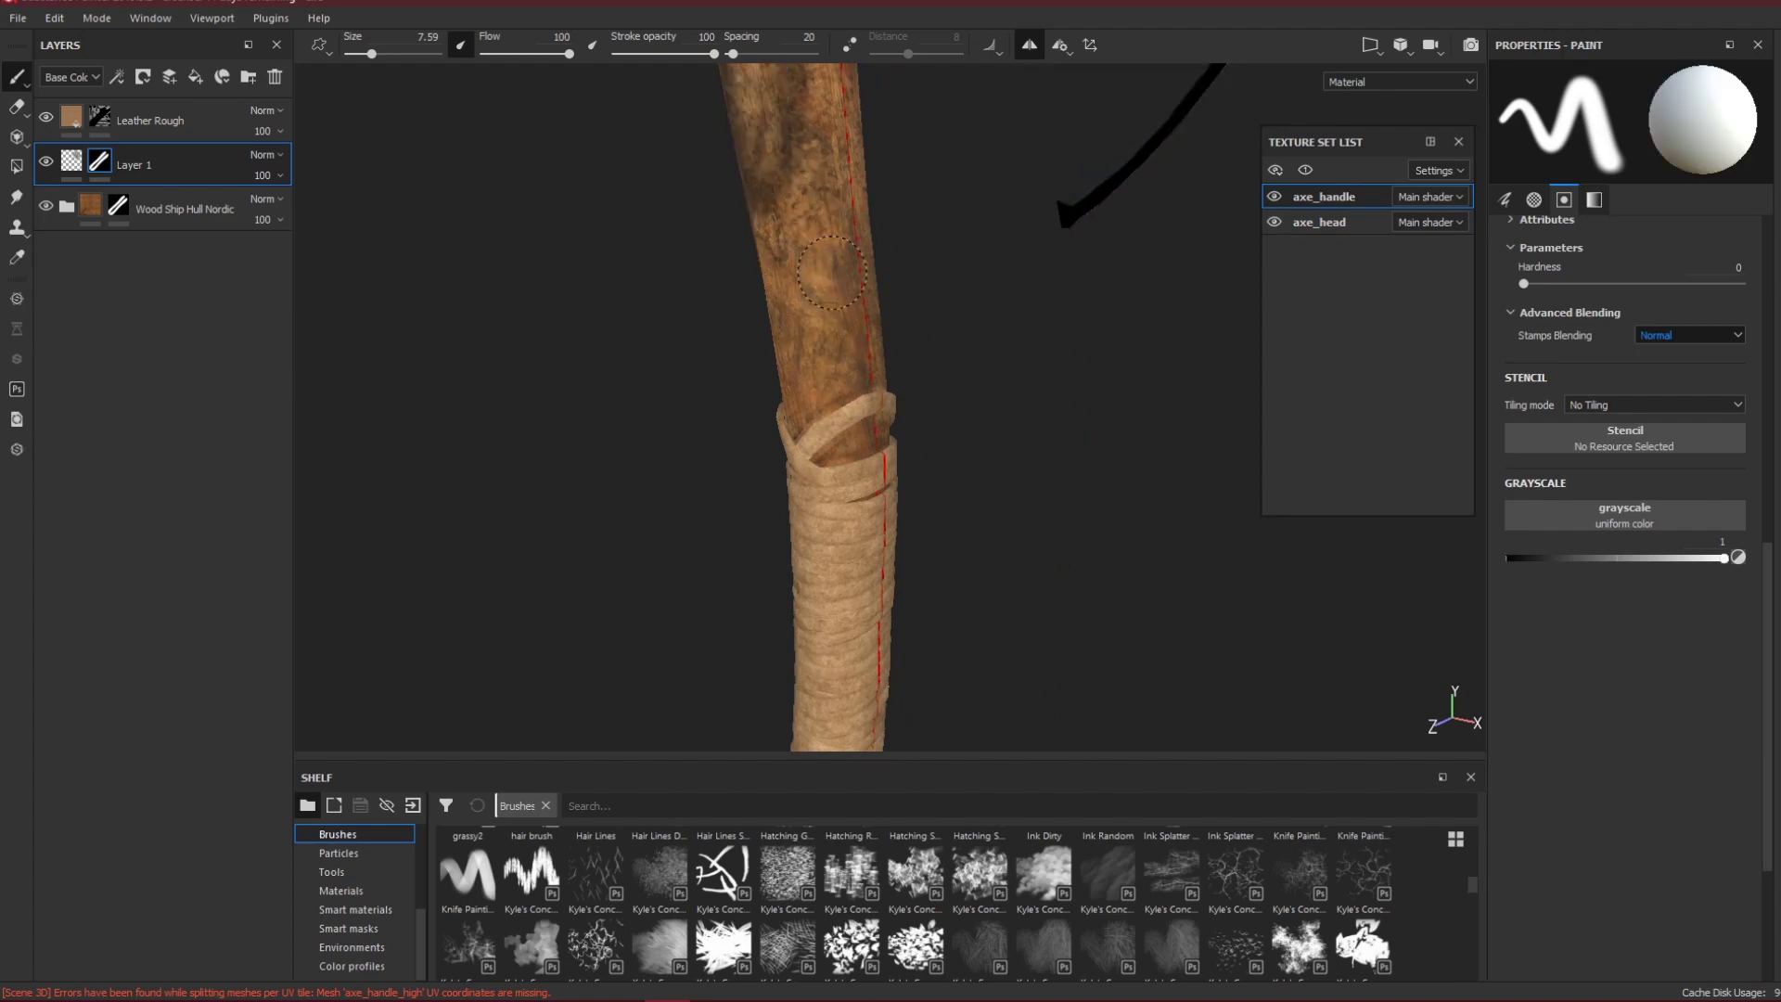
key("alt+q")
right_click(99, 161)
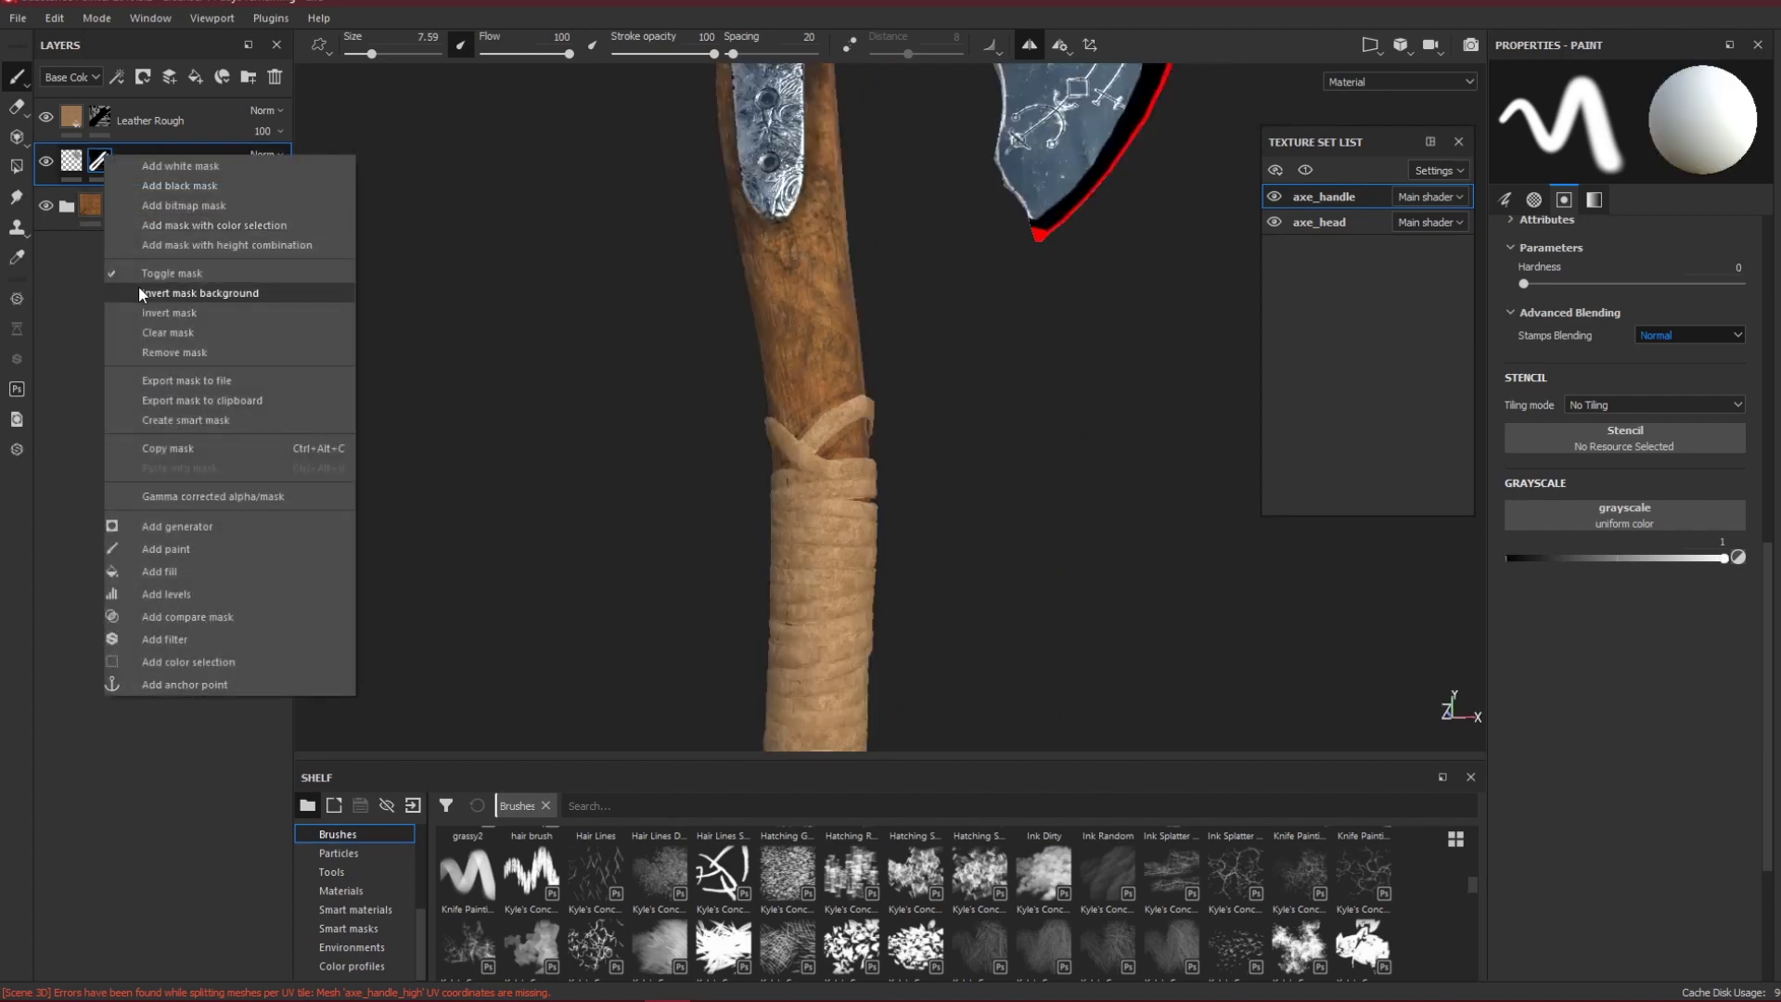
left_click(197, 547)
key("alt+q")
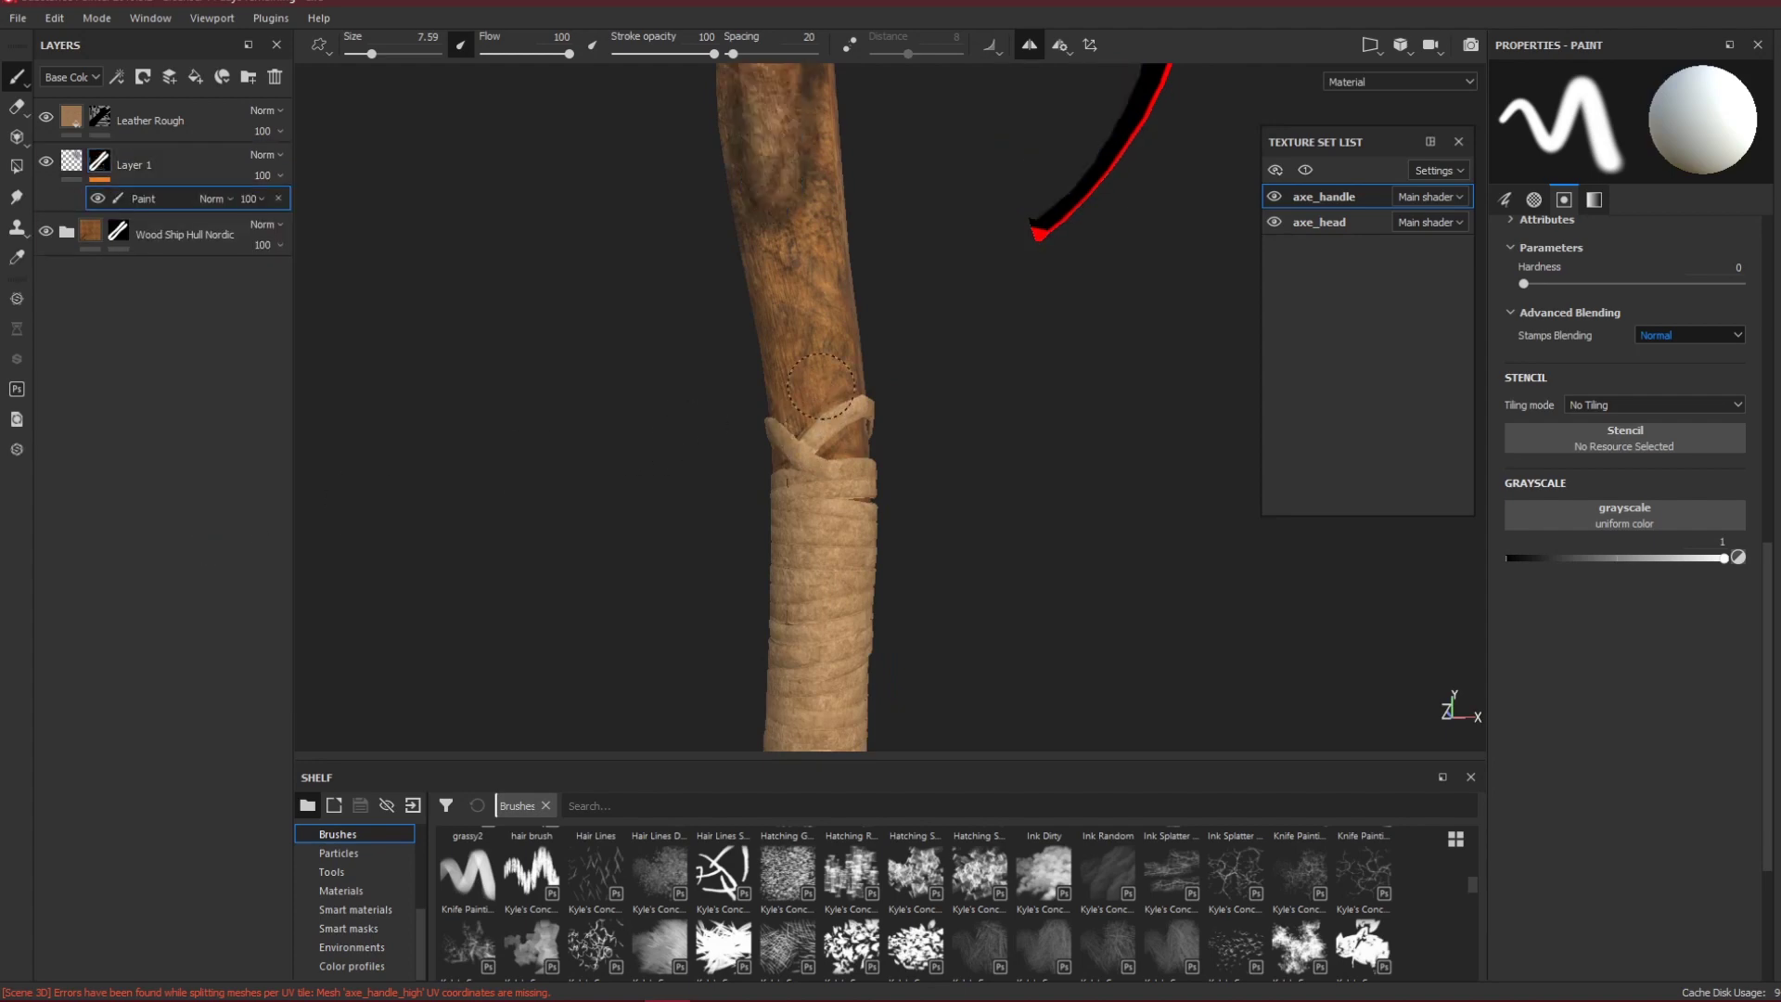
key("alt+q")
key("x")
key("alt+q")
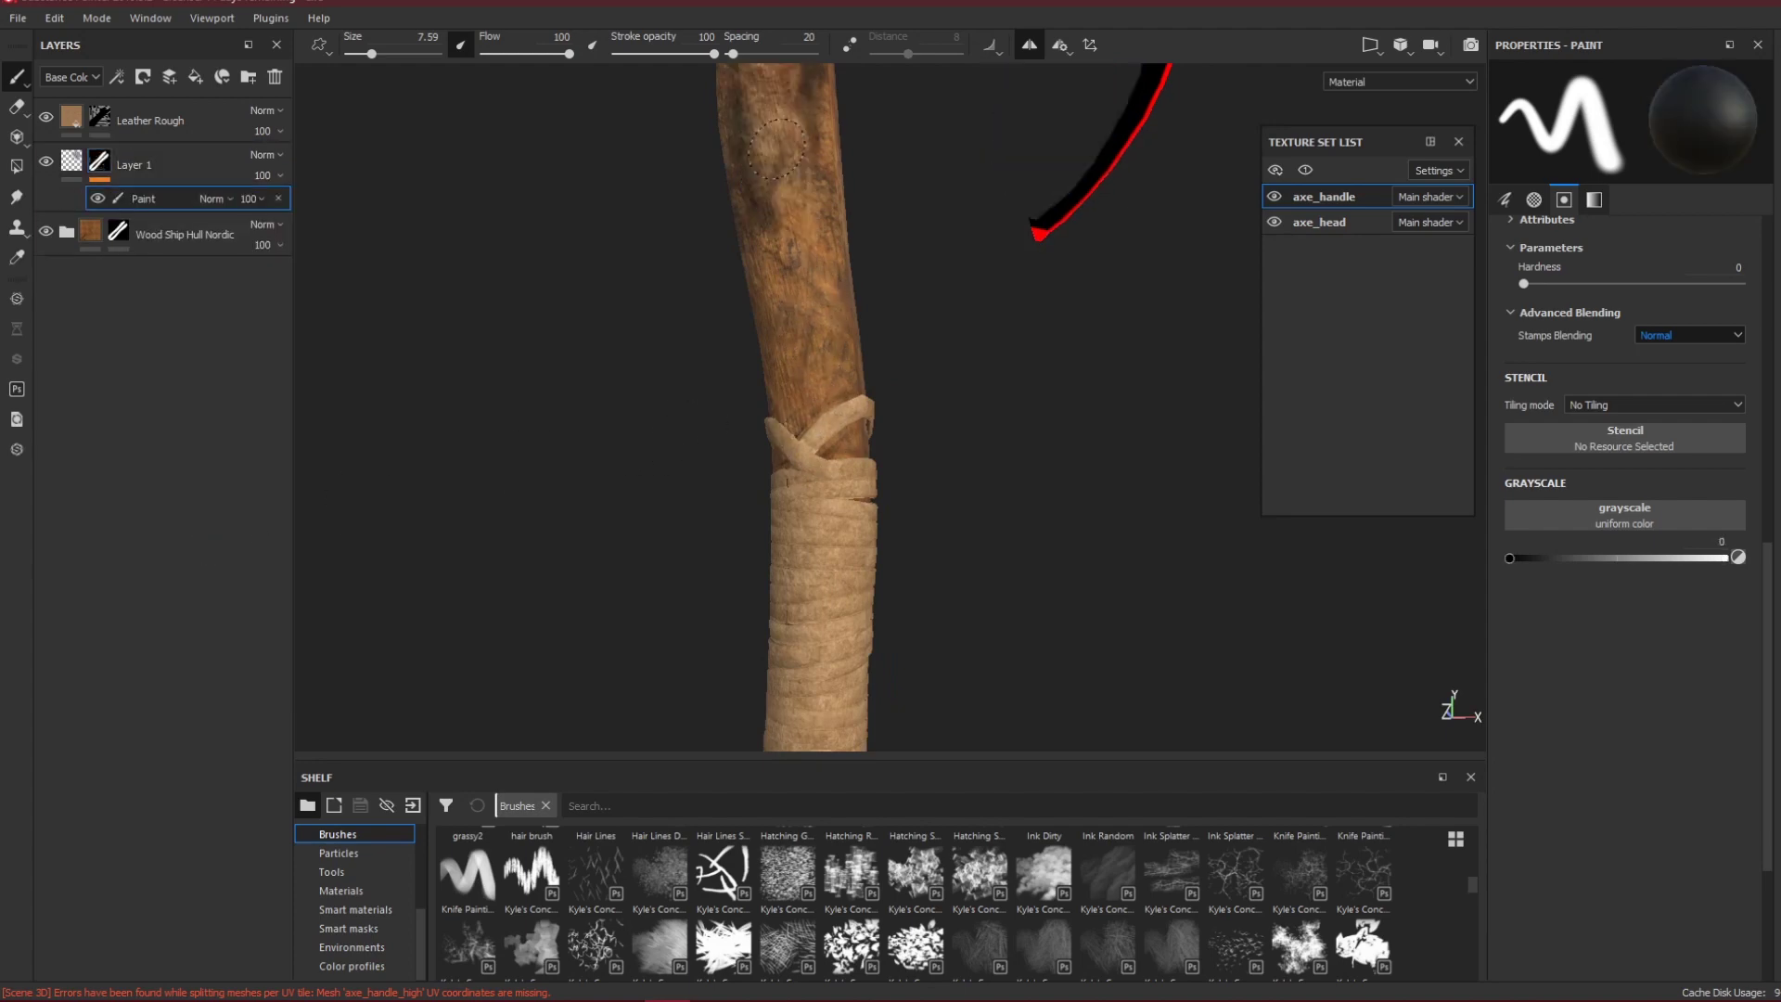
key("alt+q")
key("alt+q")
key("x")
key("alt+q")
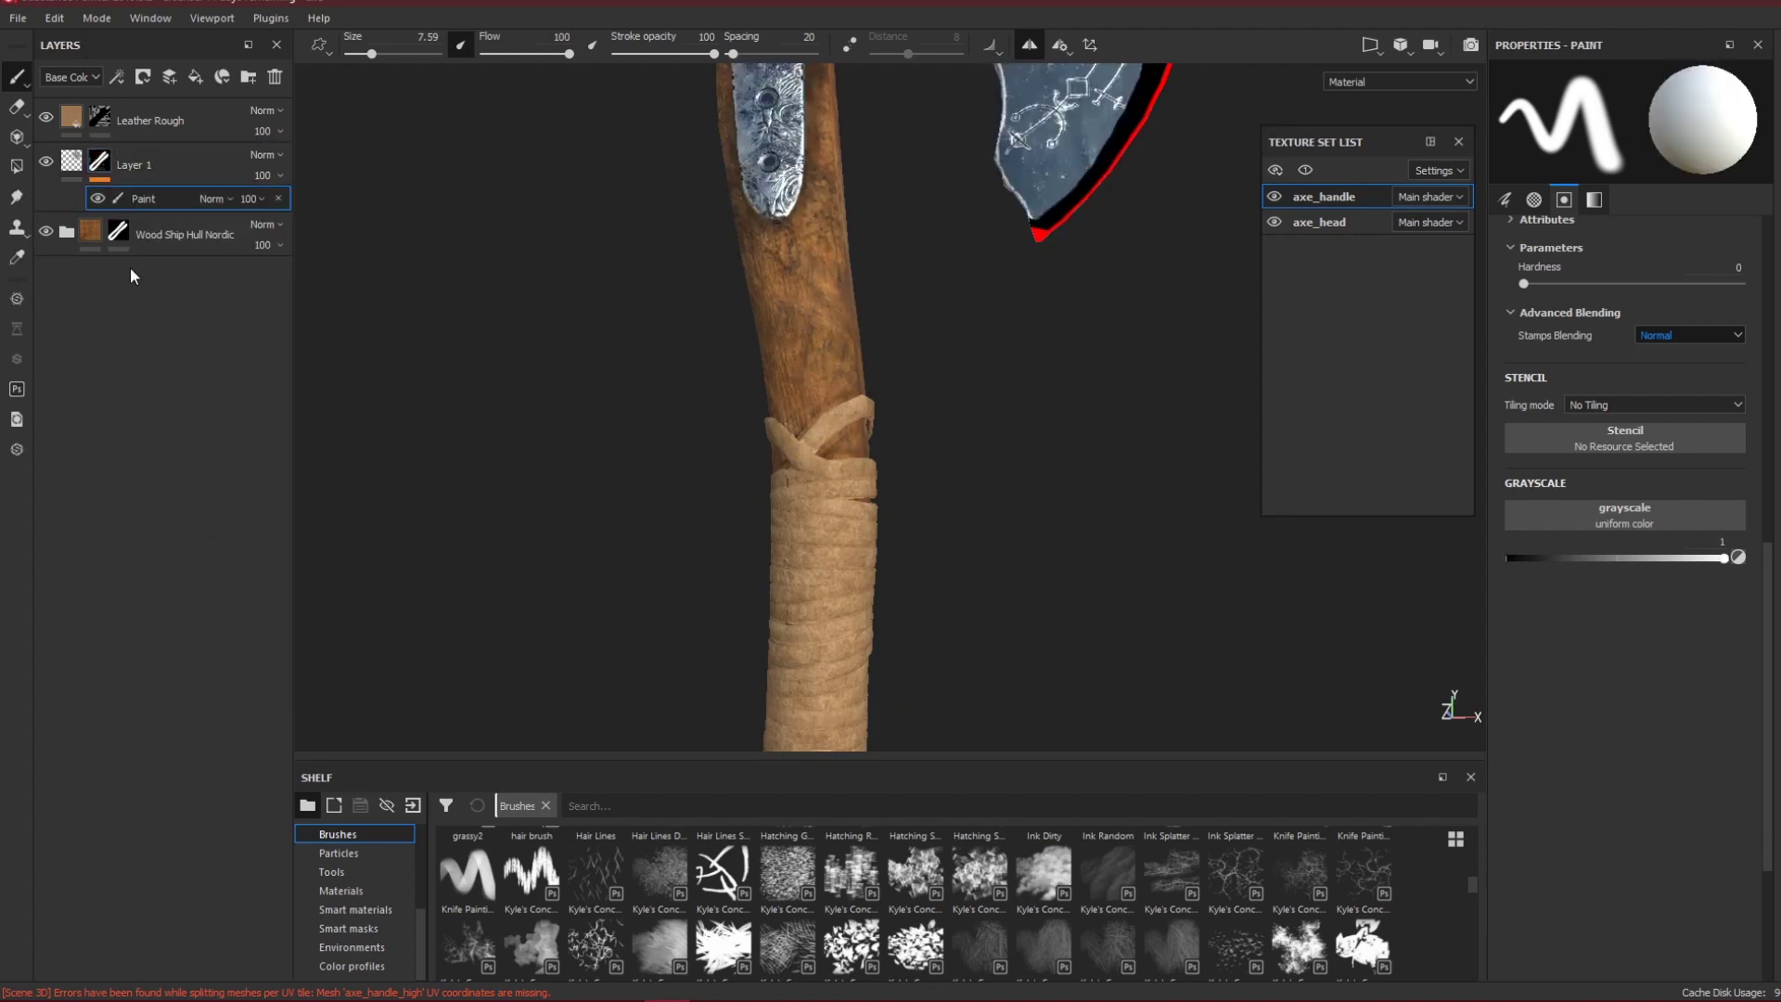
left_click(277, 198)
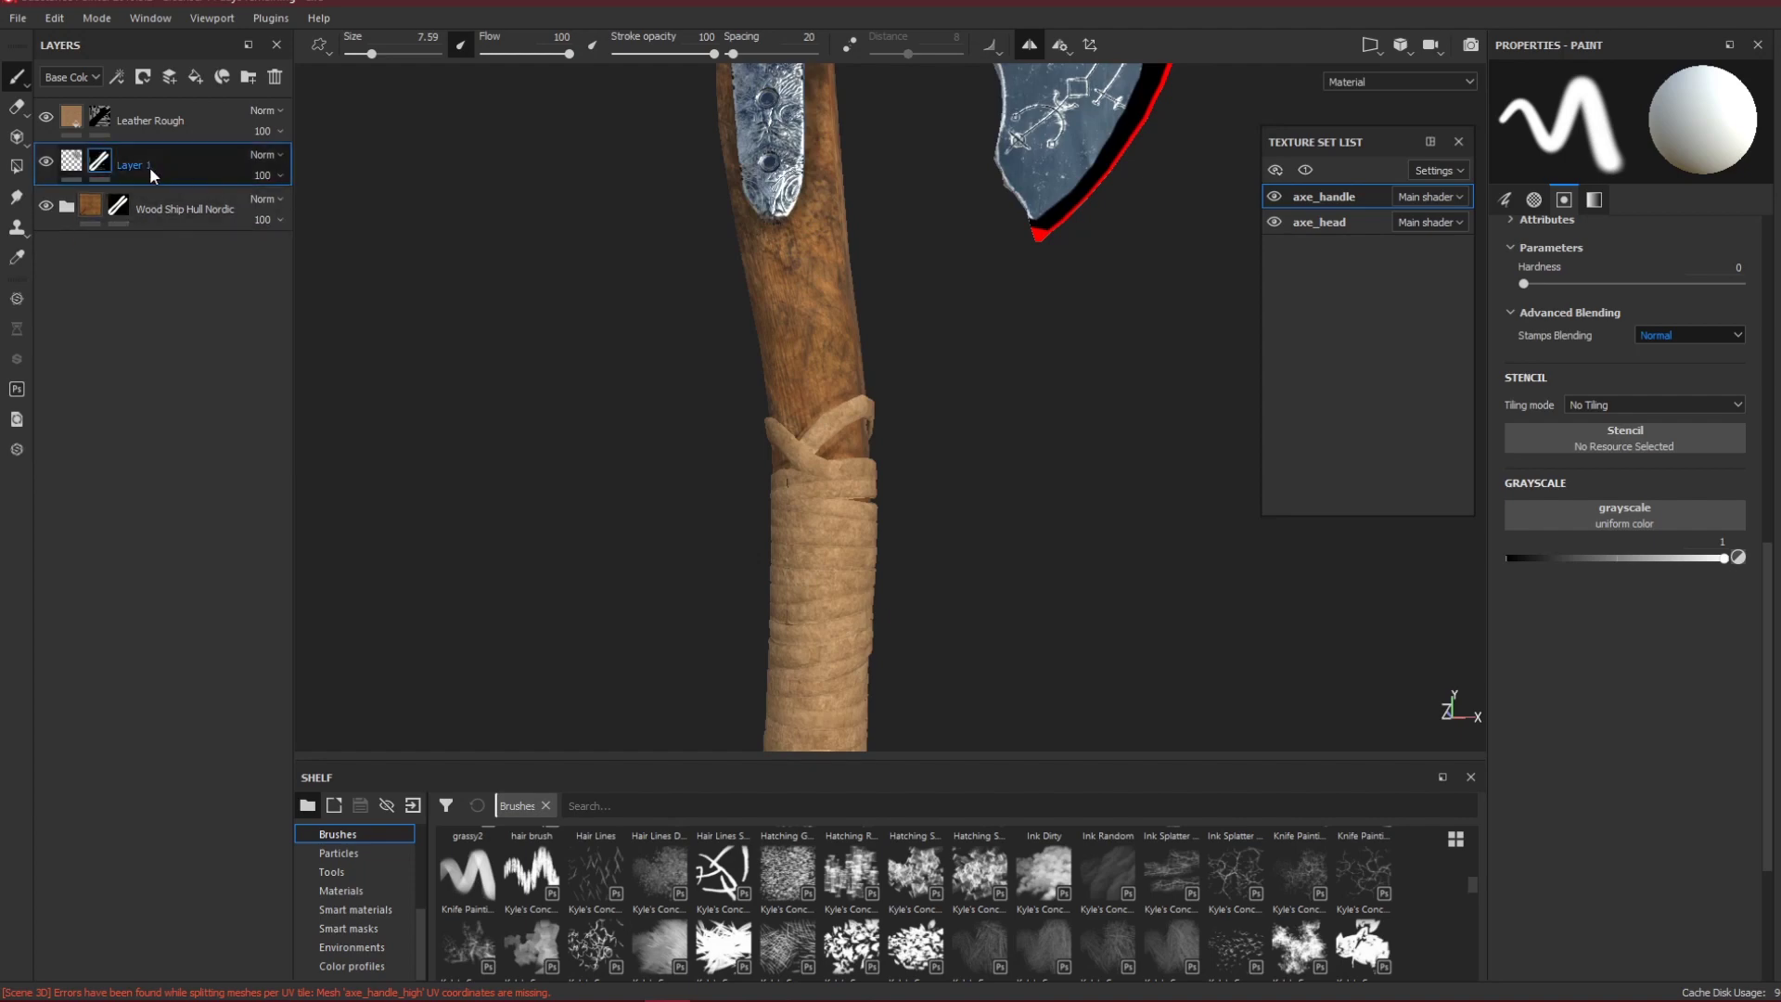
Add a paint effect to the content of Layer 1.
right_click(110, 171)
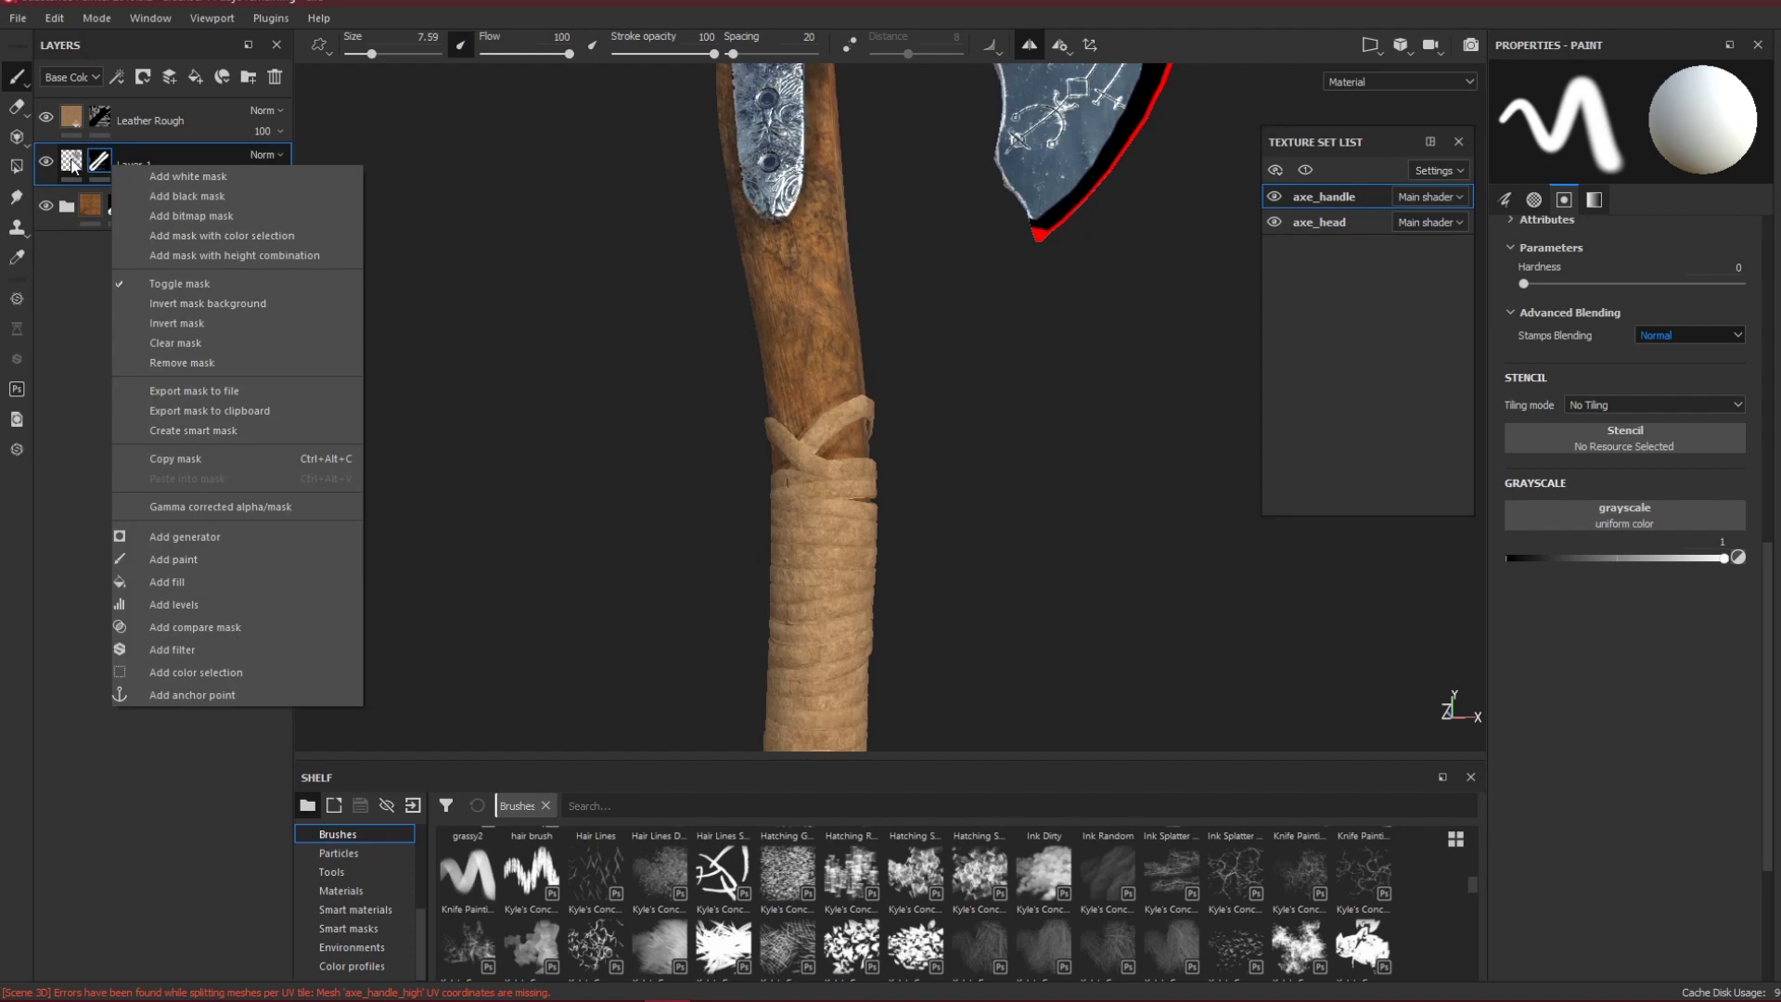
left_click(72, 160)
right_click(72, 159)
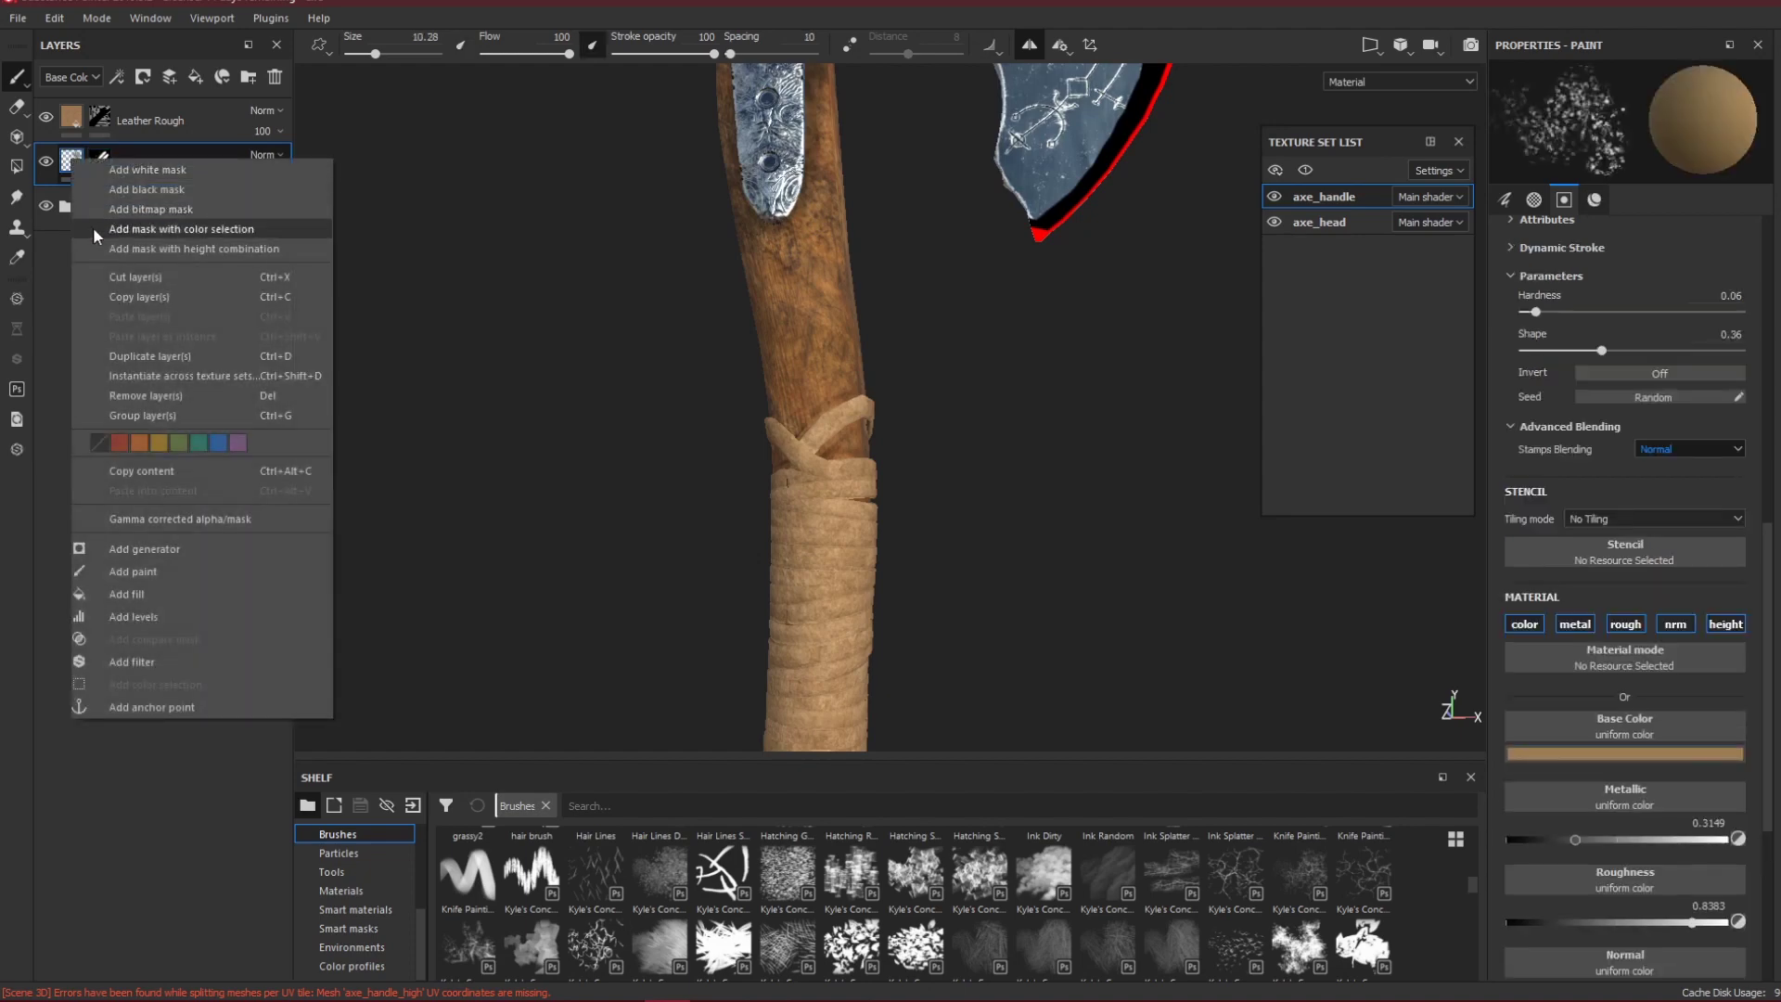
left_click(133, 571)
Try painting tan specks on the wood above the leather wrap and undo the strokes.
mouse_move(763, 302)
left_mouse_down()
mouse_move(822, 292)
mouse_move(829, 334)
left_mouse_up()
left_click_drag(813, 271, 824, 408)
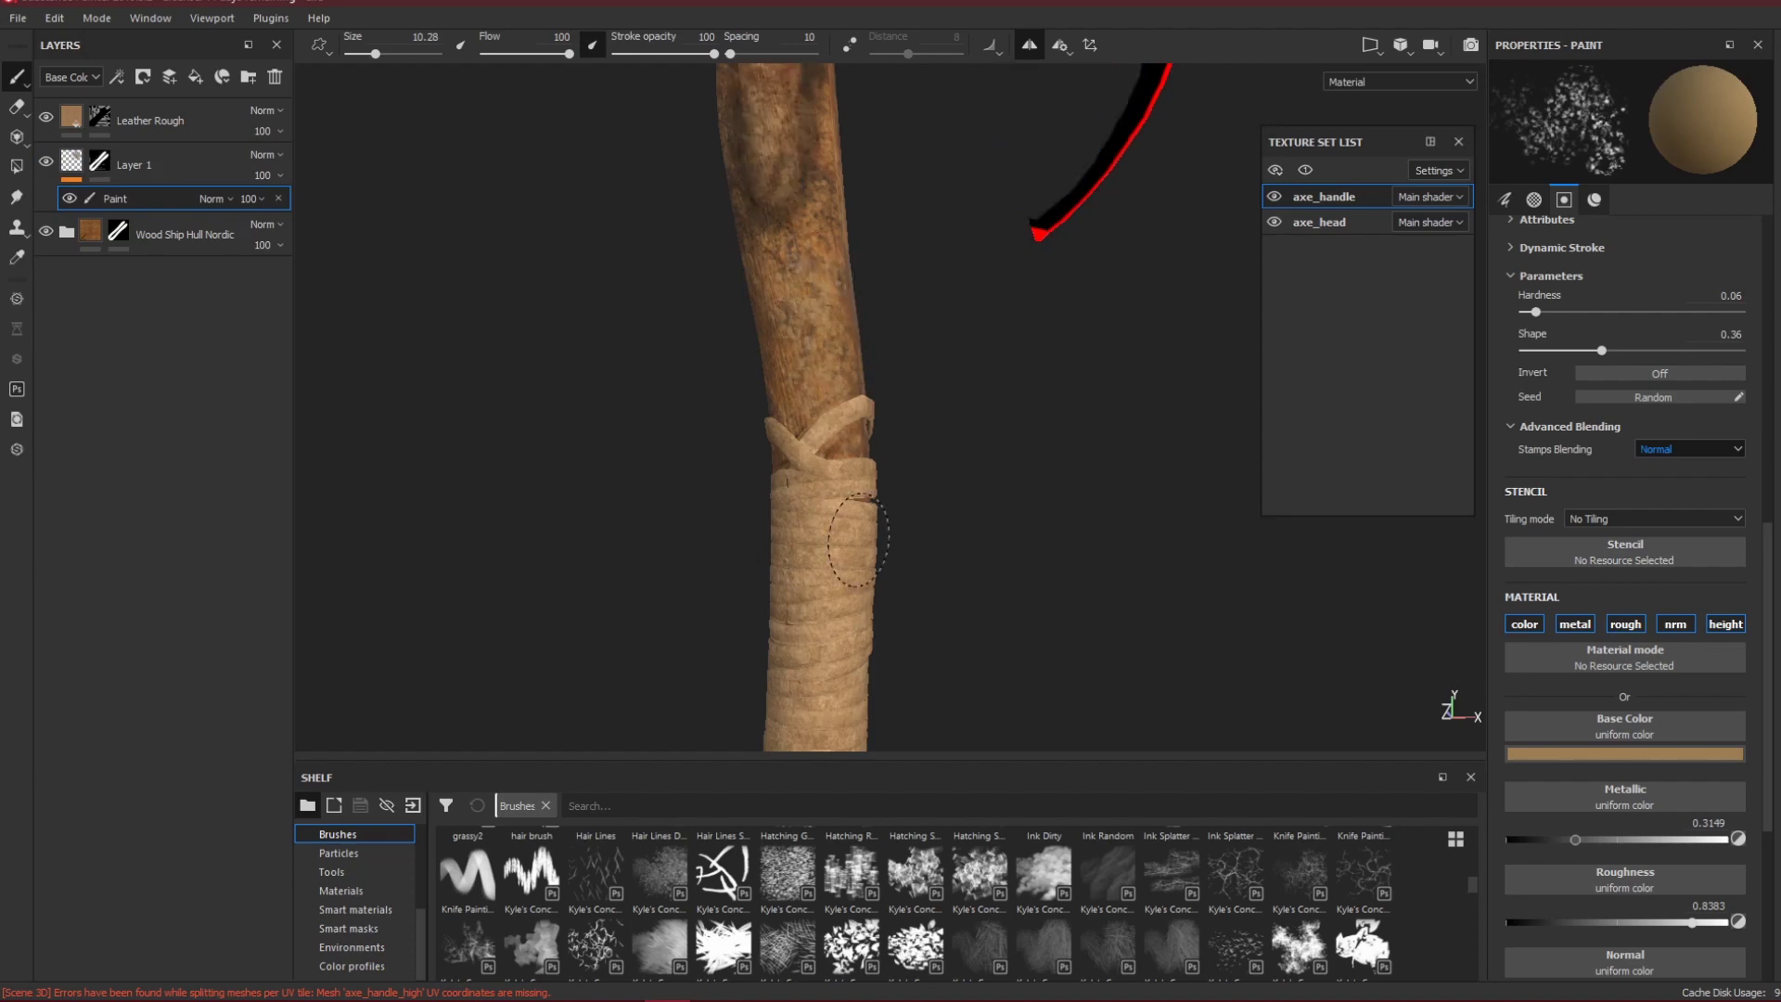
mouse_move(858, 538)
left_mouse_down()
mouse_move(847, 448)
mouse_move(835, 513)
left_mouse_up()
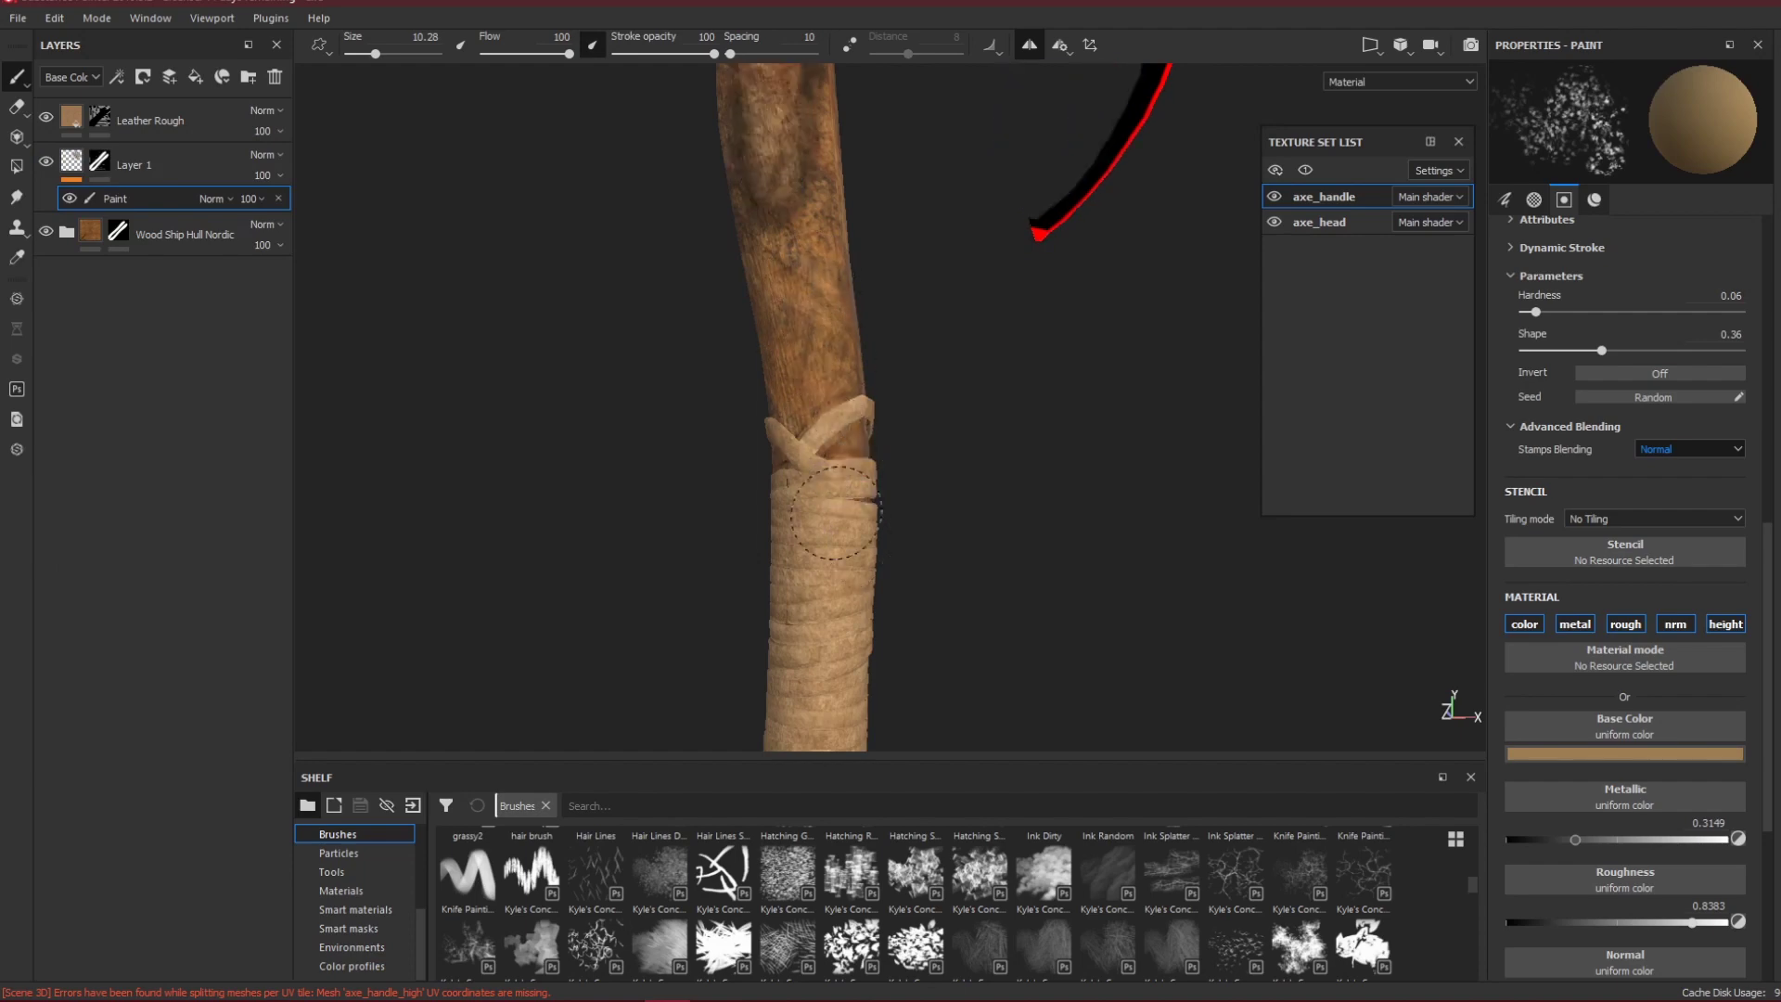
mouse_move(779, 167)
left_mouse_down()
mouse_move(781, 206)
mouse_move(810, 176)
left_mouse_up()
left_click_drag(831, 444, 833, 449)
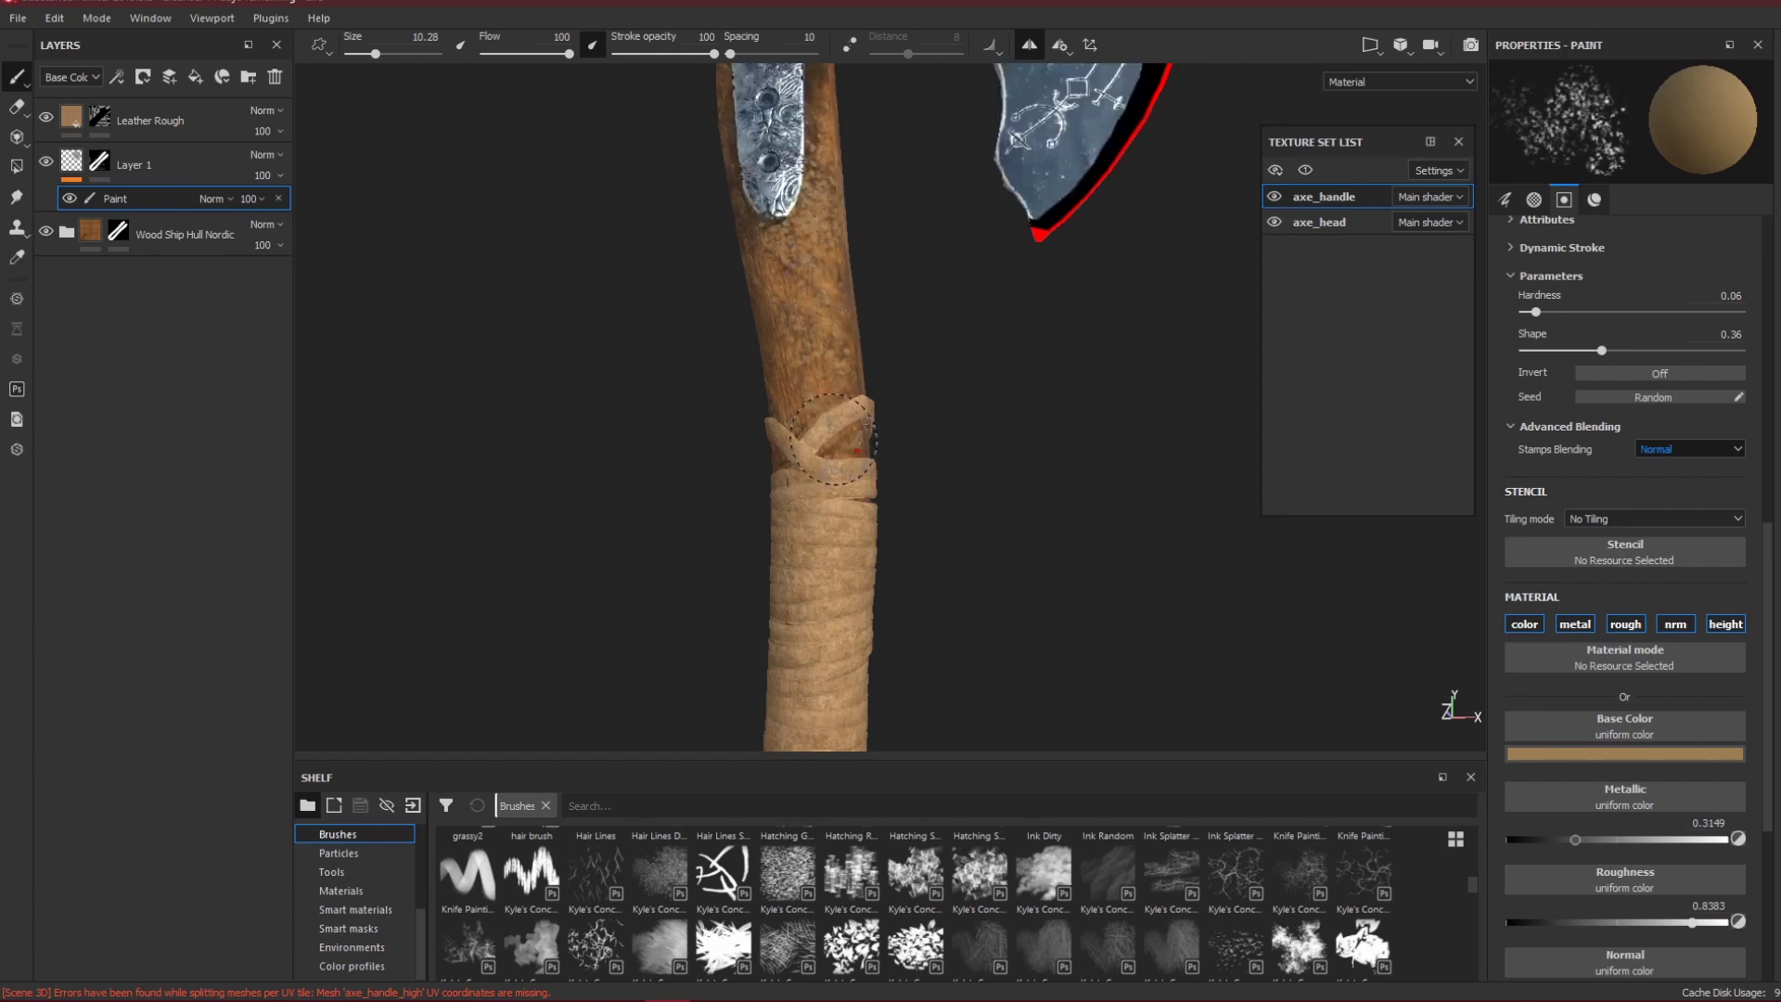
key("ctrl+z")
mouse_move(952, 494)
left_mouse_down("alt")
mouse_move(820, 449)
mouse_move(782, 620)
mouse_move(826, 626)
left_mouse_up("alt")
key("ctrl+z")
Darken the base color to a deep brown and switch to the streaky Ink Splatter brush at size 36.
left_click(1606, 759)
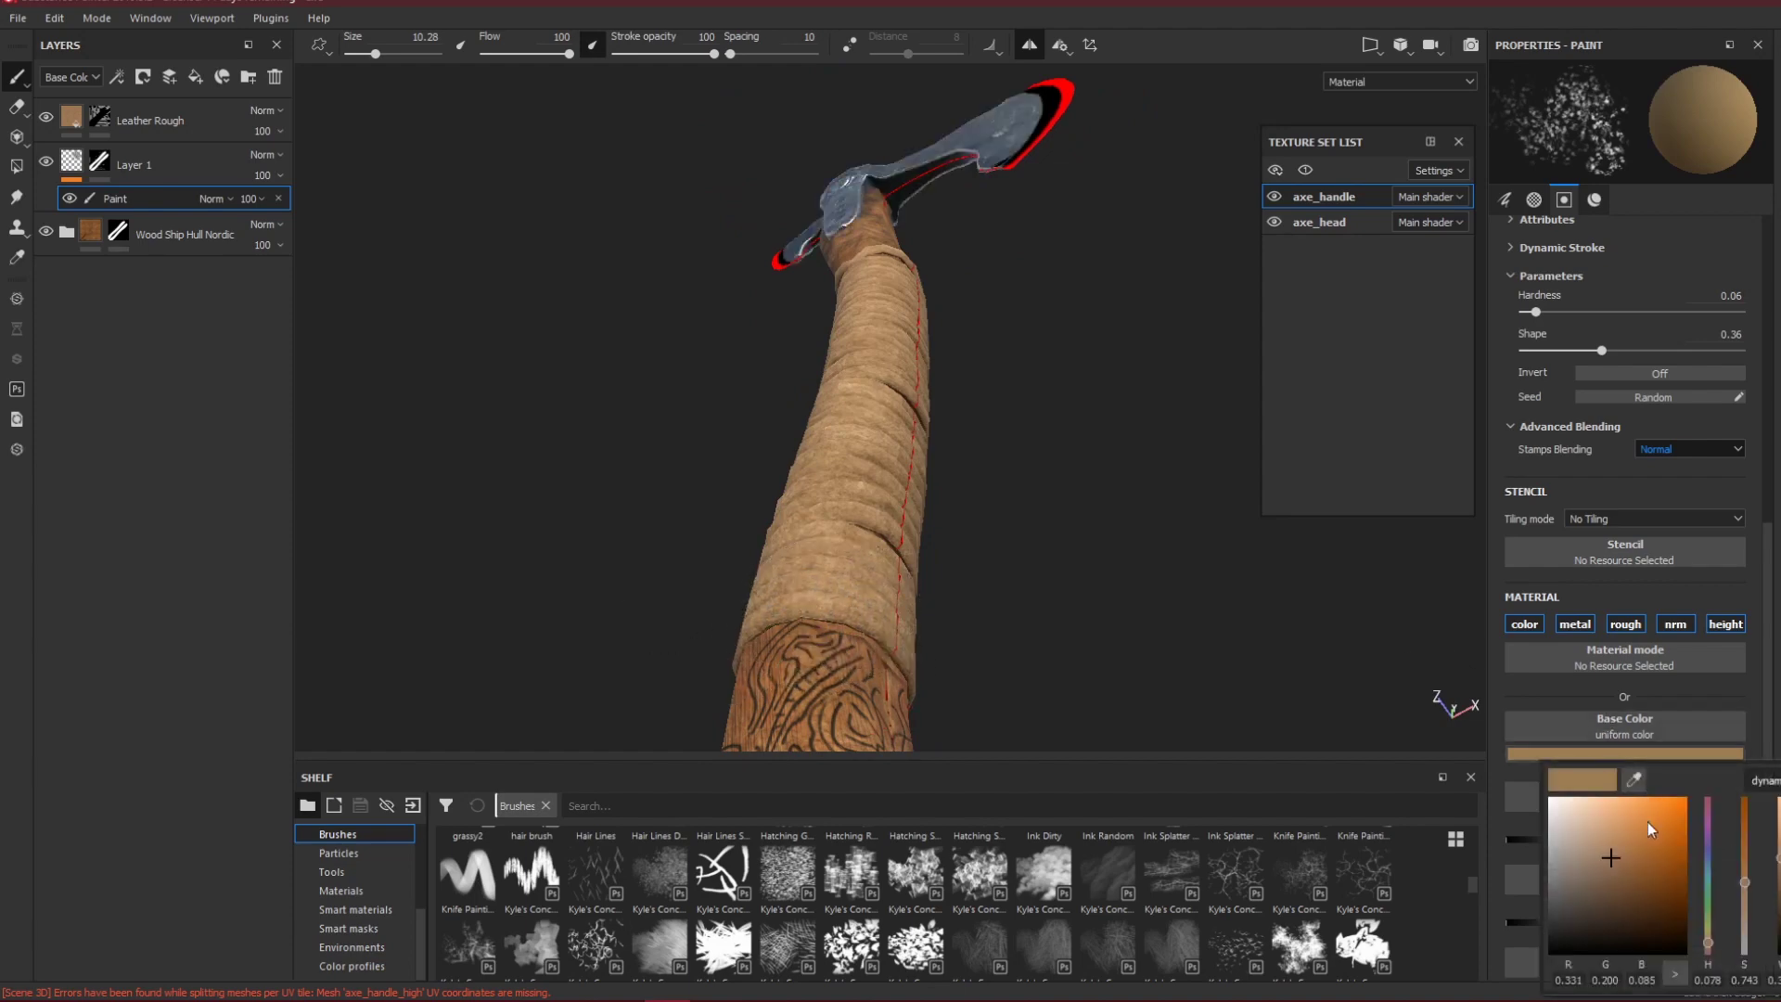
left_click(1650, 930)
left_click_drag(895, 430, 954, 475, "alt")
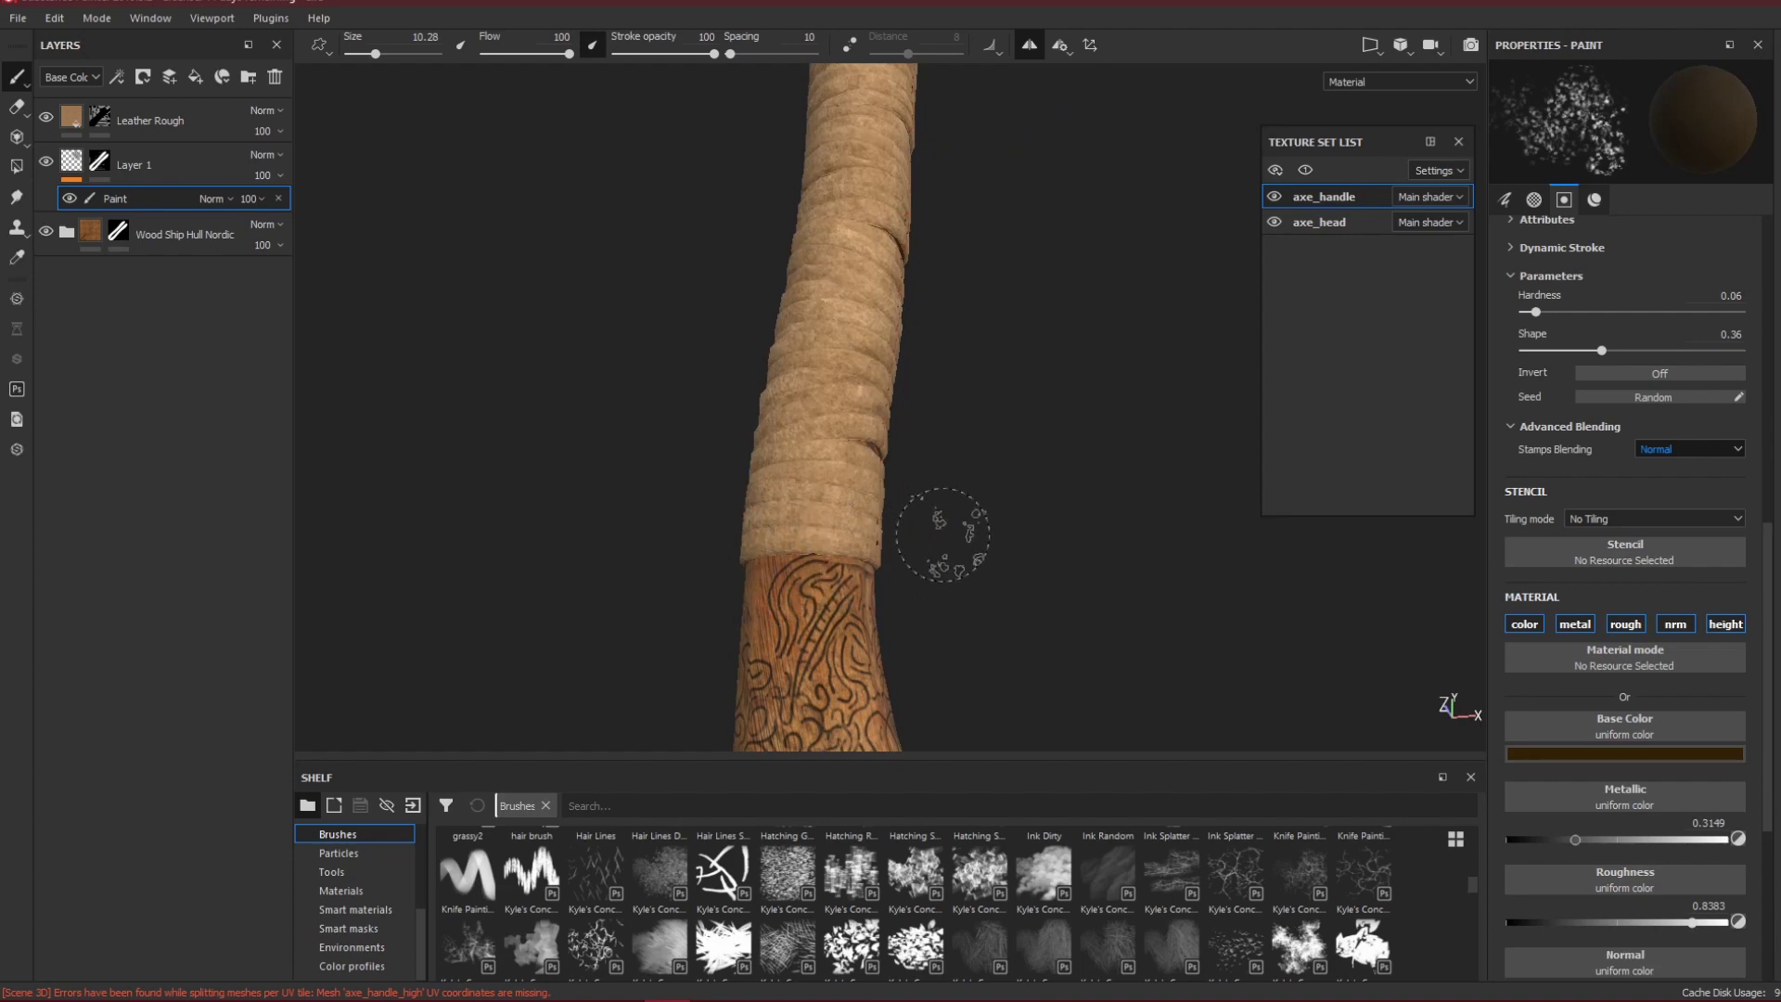
left_click(1174, 878)
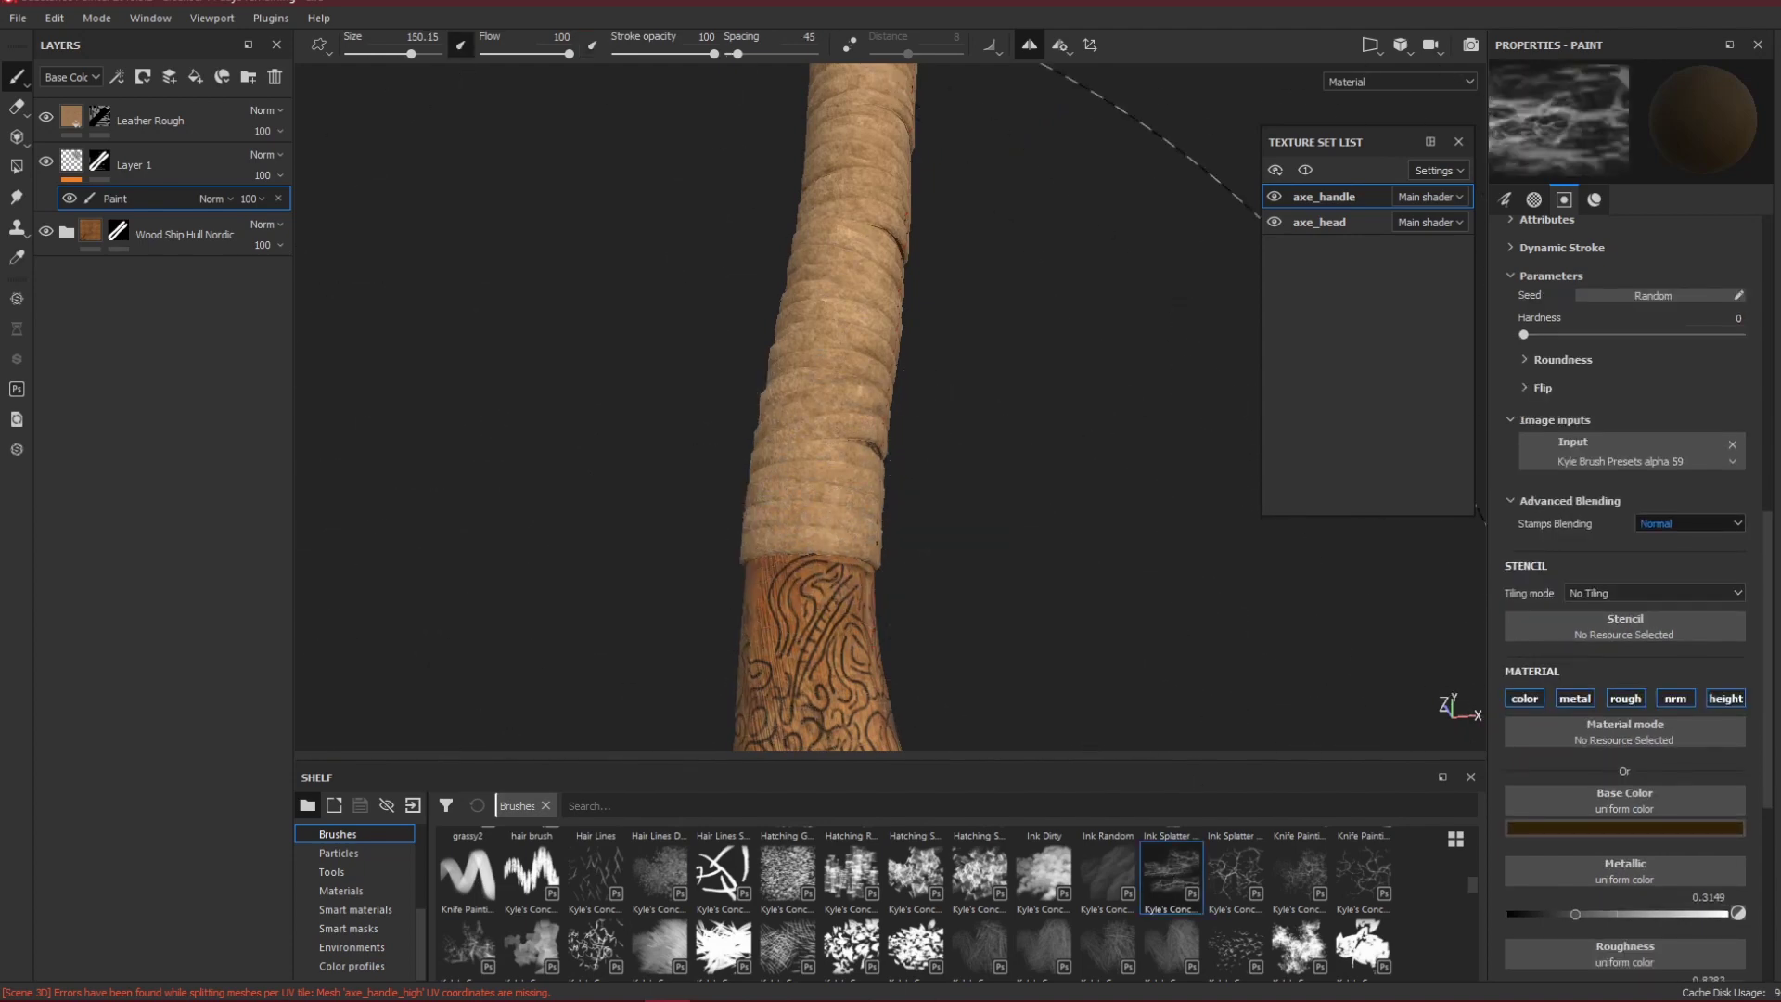
right_click_drag(909, 595, 705, 602, "ctrl")
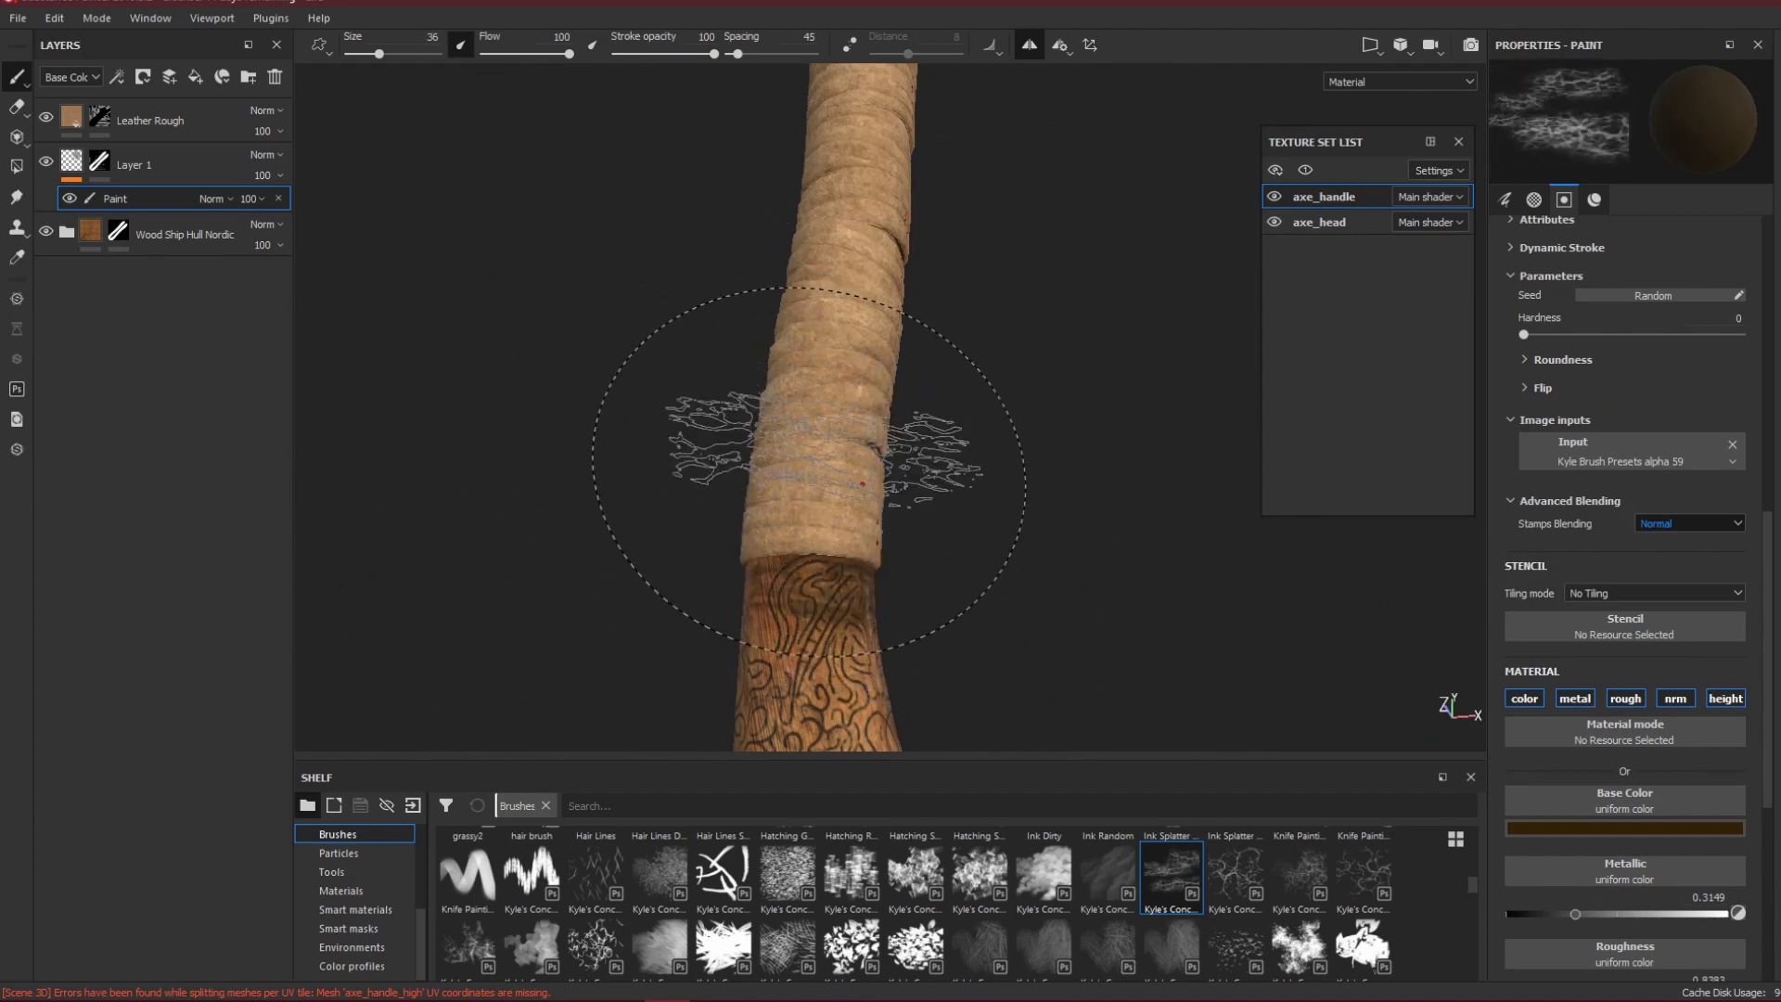
Examine the leather wrap from several sides, from the carved wood up to its crossed upper end, with the environment lighting rotated.
mouse_move(716, 409)
left_mouse_down("alt")
mouse_move(779, 464)
mouse_move(800, 543)
left_mouse_up("alt")
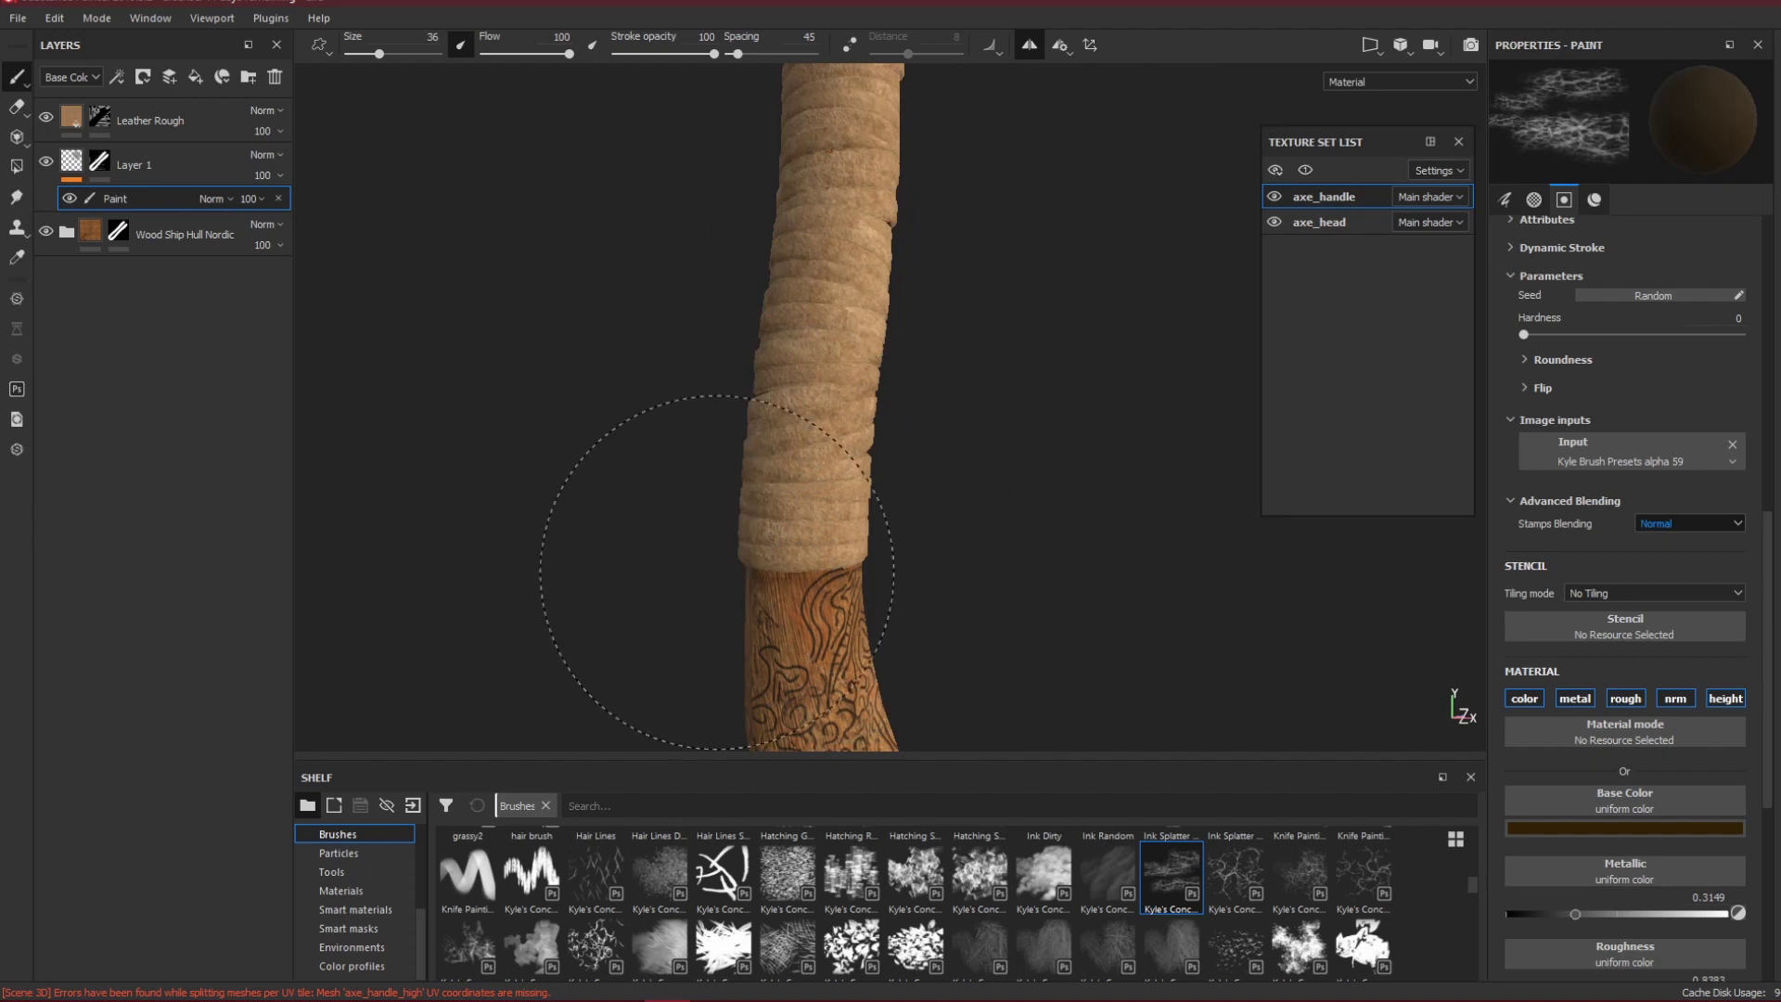
mouse_move(927, 473)
left_mouse_down("alt")
mouse_move(676, 469)
mouse_move(1103, 464)
left_mouse_up("alt")
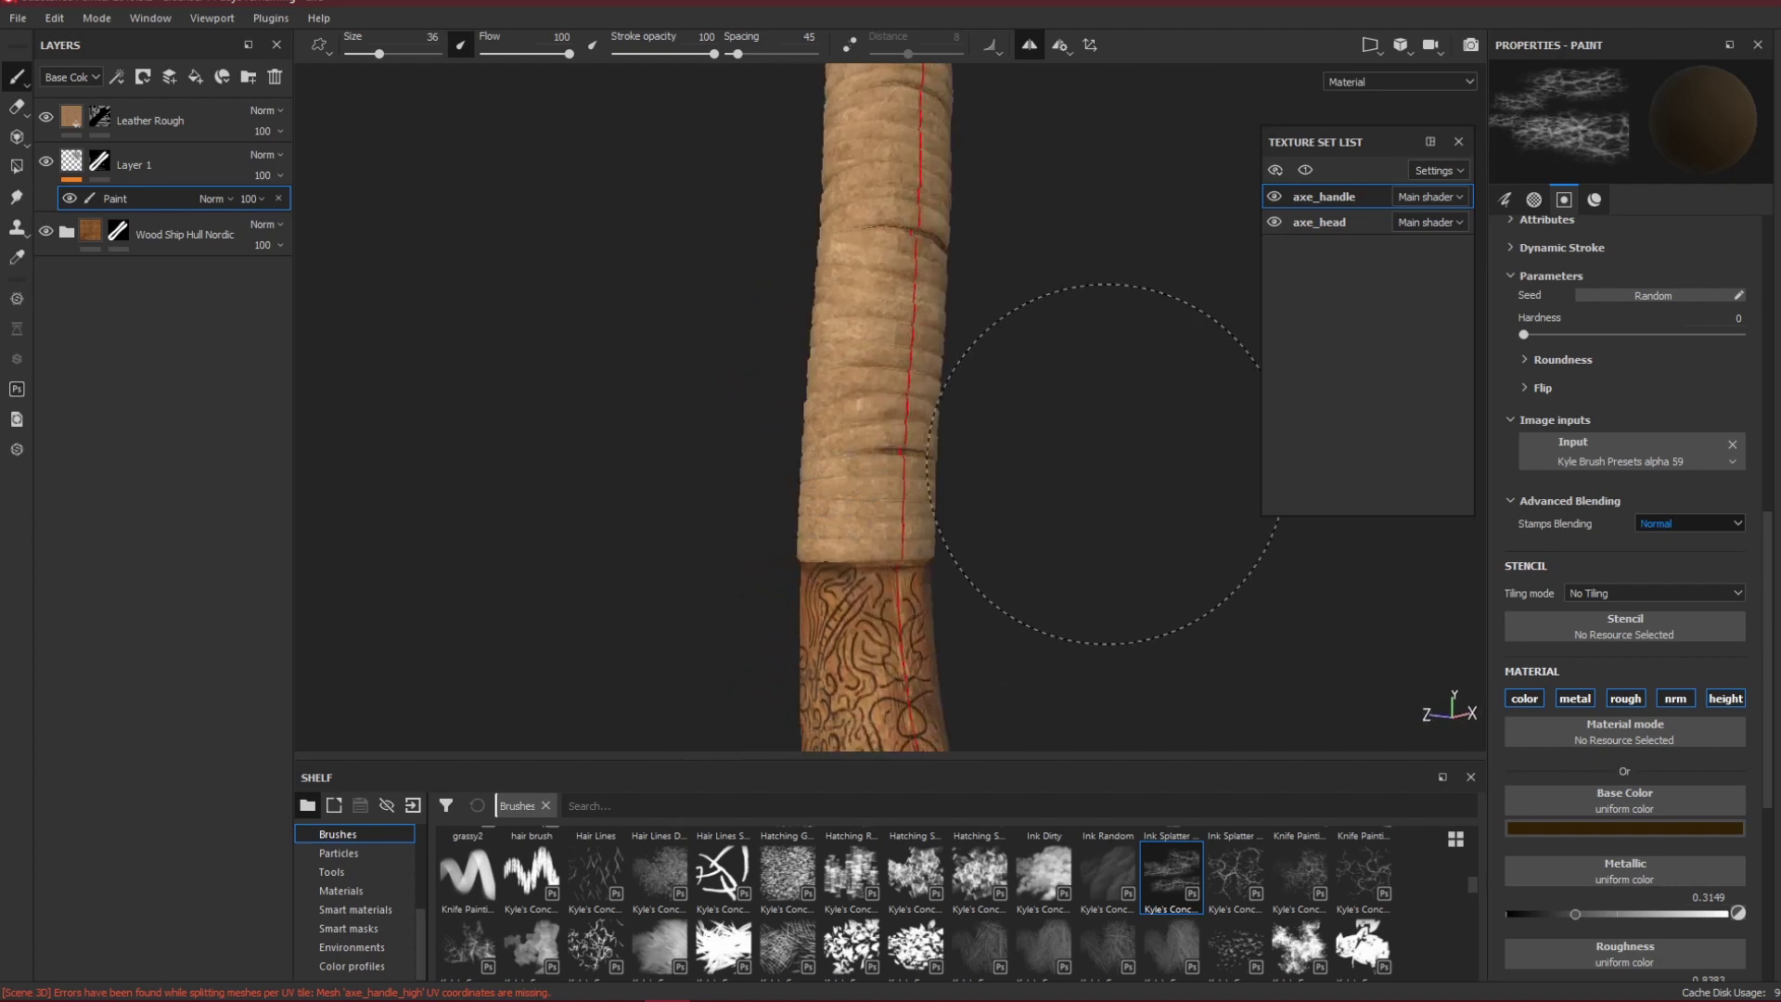
mouse_move(994, 517)
left_mouse_down("alt")
mouse_move(767, 497)
mouse_move(1000, 531)
left_mouse_up("alt")
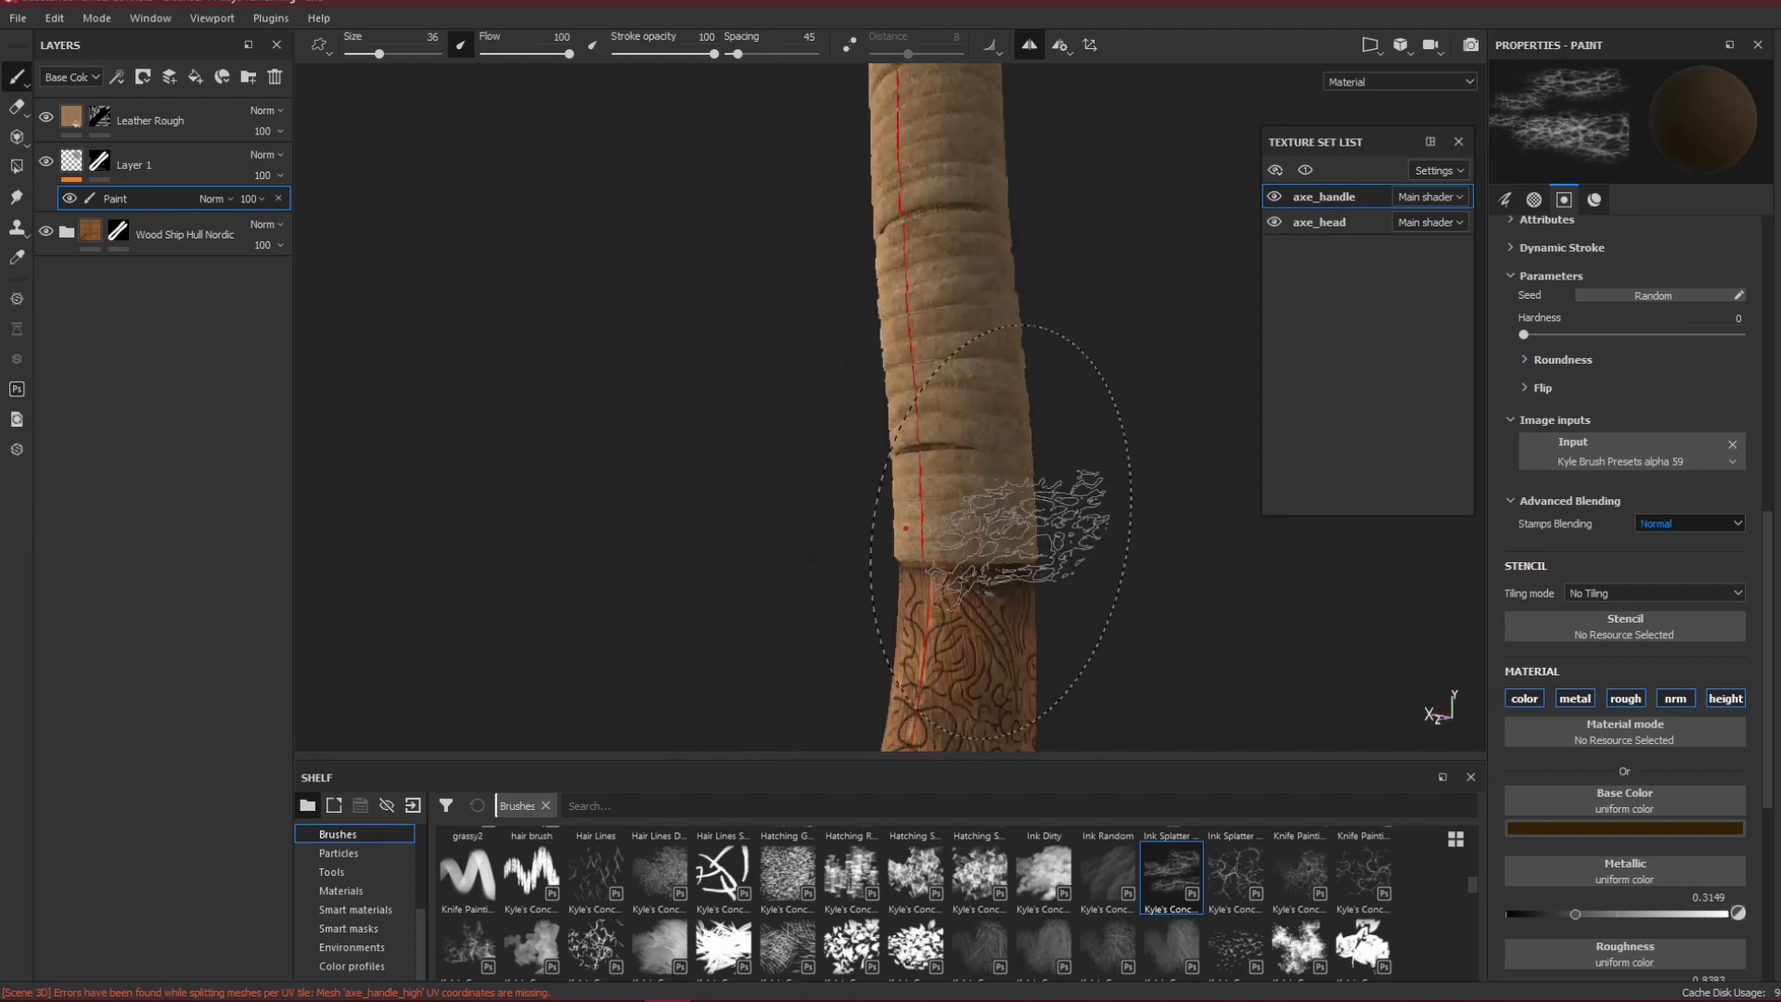
left_click_drag(1209, 434, 970, 541, "alt+shift")
right_click_drag(970, 541, 1046, 504, "shift")
left_click_drag(957, 345, 1257, 346, "alt+shift")
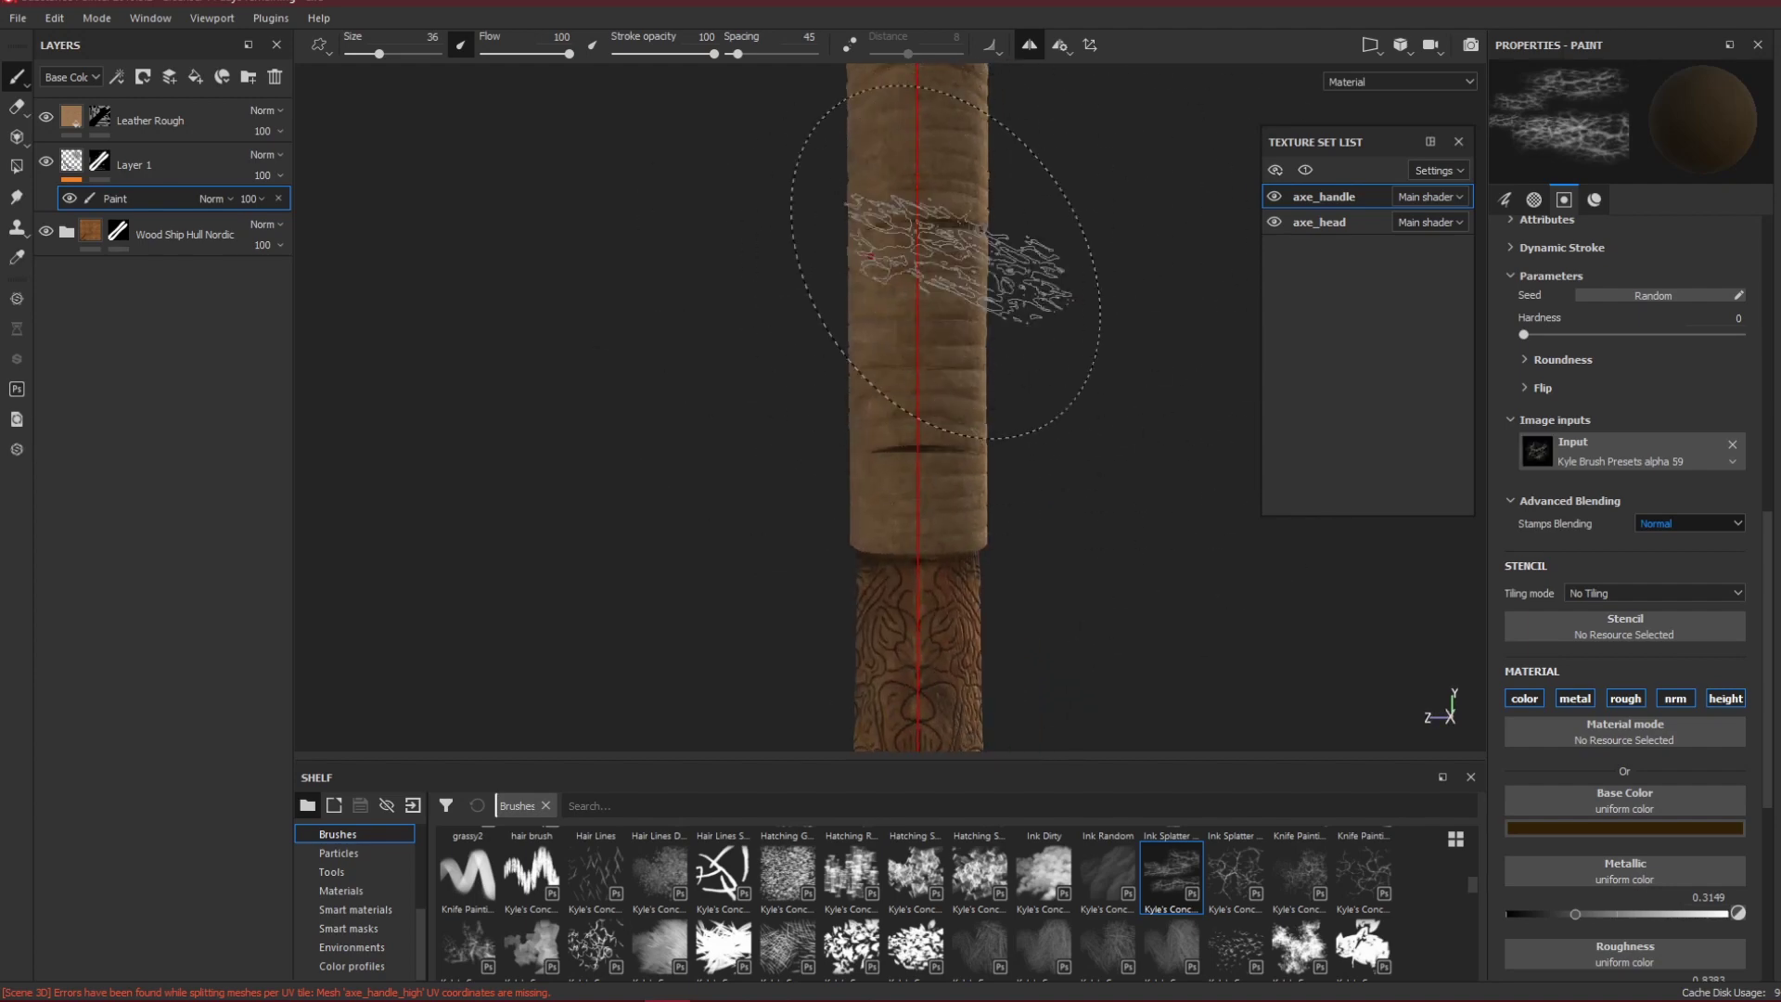
left_click_drag(710, 304, 1106, 267, "alt")
middle_click_drag(846, 228, 881, 389, "alt")
left_click_drag(879, 362, 983, 366, "alt")
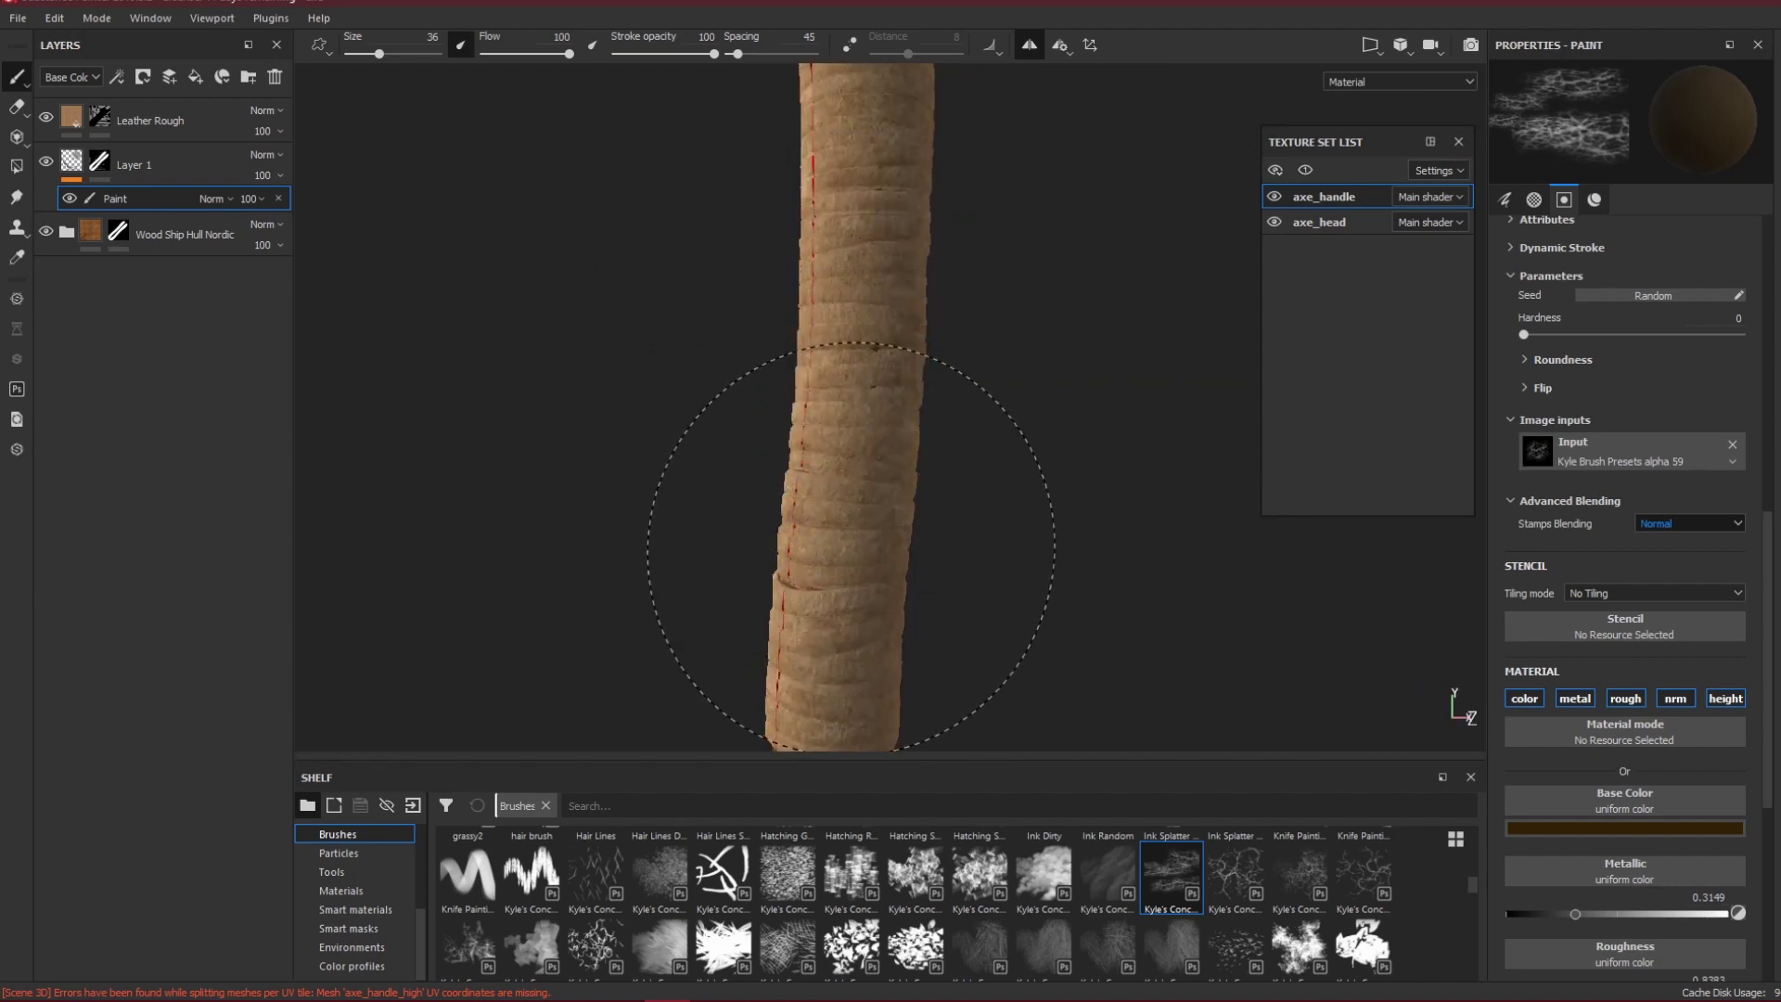
middle_click_drag(911, 386, 952, 673, "alt")
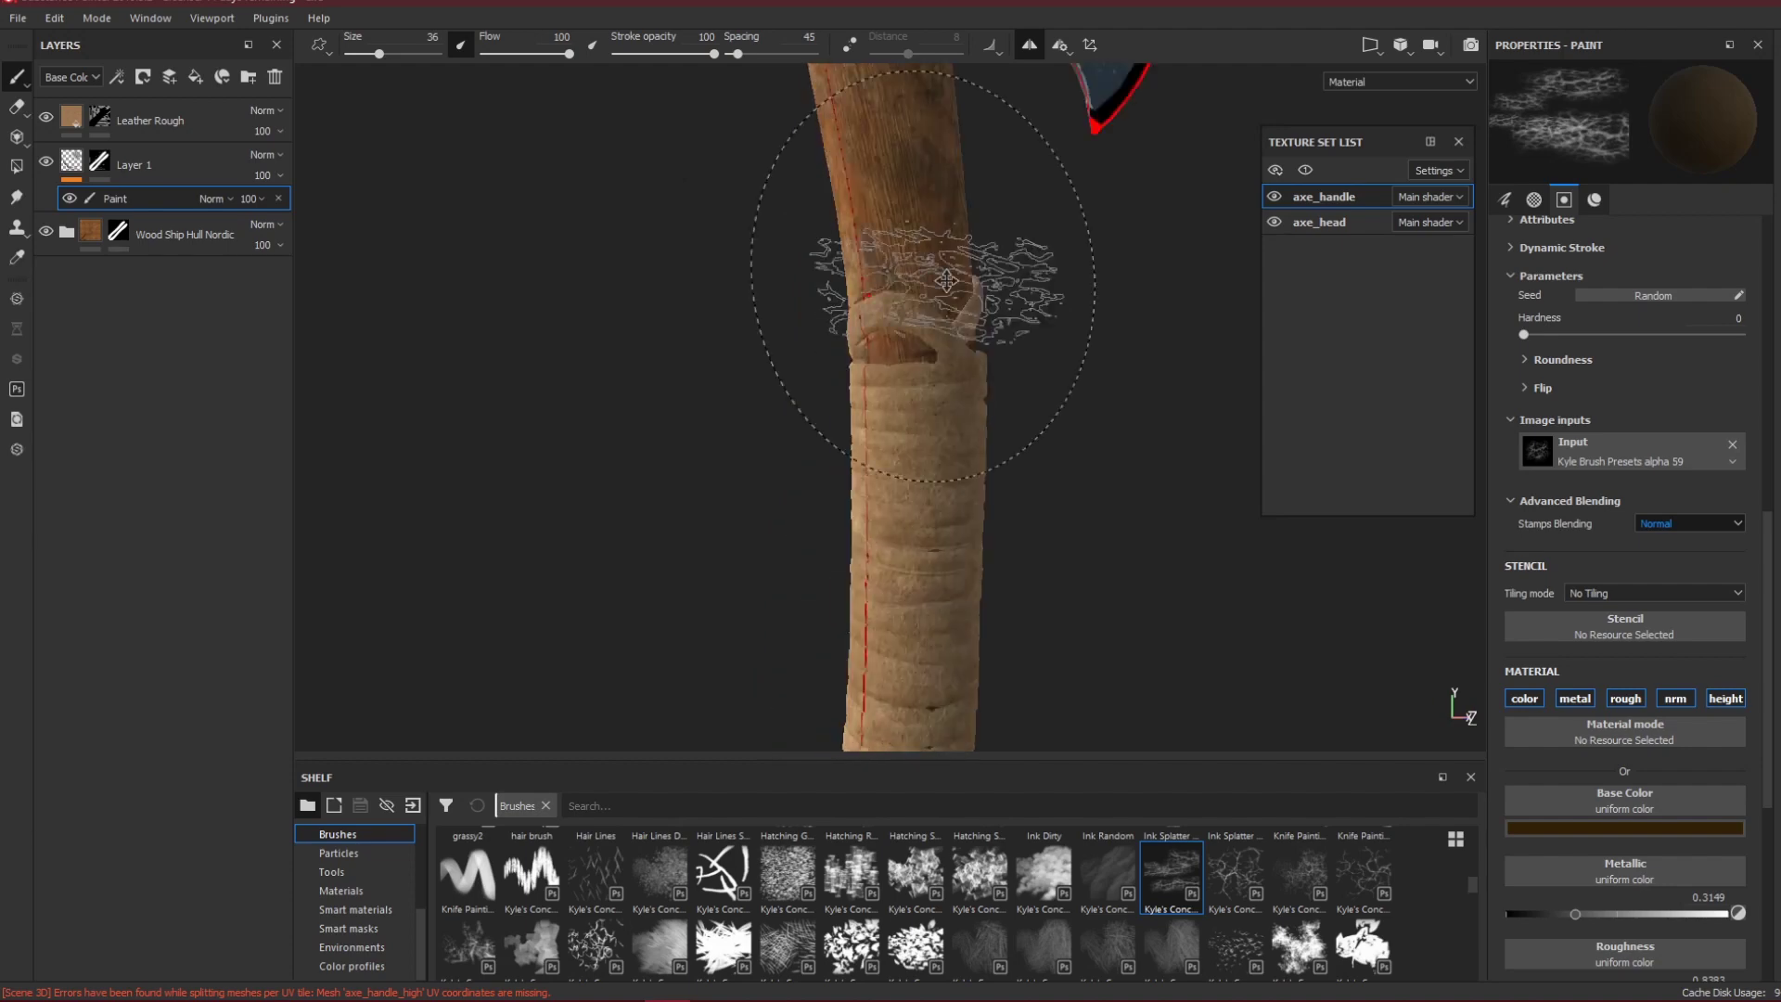
Paint deep brown Ink Splatter streaks on the wood around the crossed upper end of the leather wrap.
middle_click_drag(922, 301, 919, 475, "alt")
left_click(920, 479)
left_click_drag(920, 479, 873, 489)
left_click_drag(1005, 528, 747, 496, "alt")
left_click_drag(1004, 428, 955, 422, "alt")
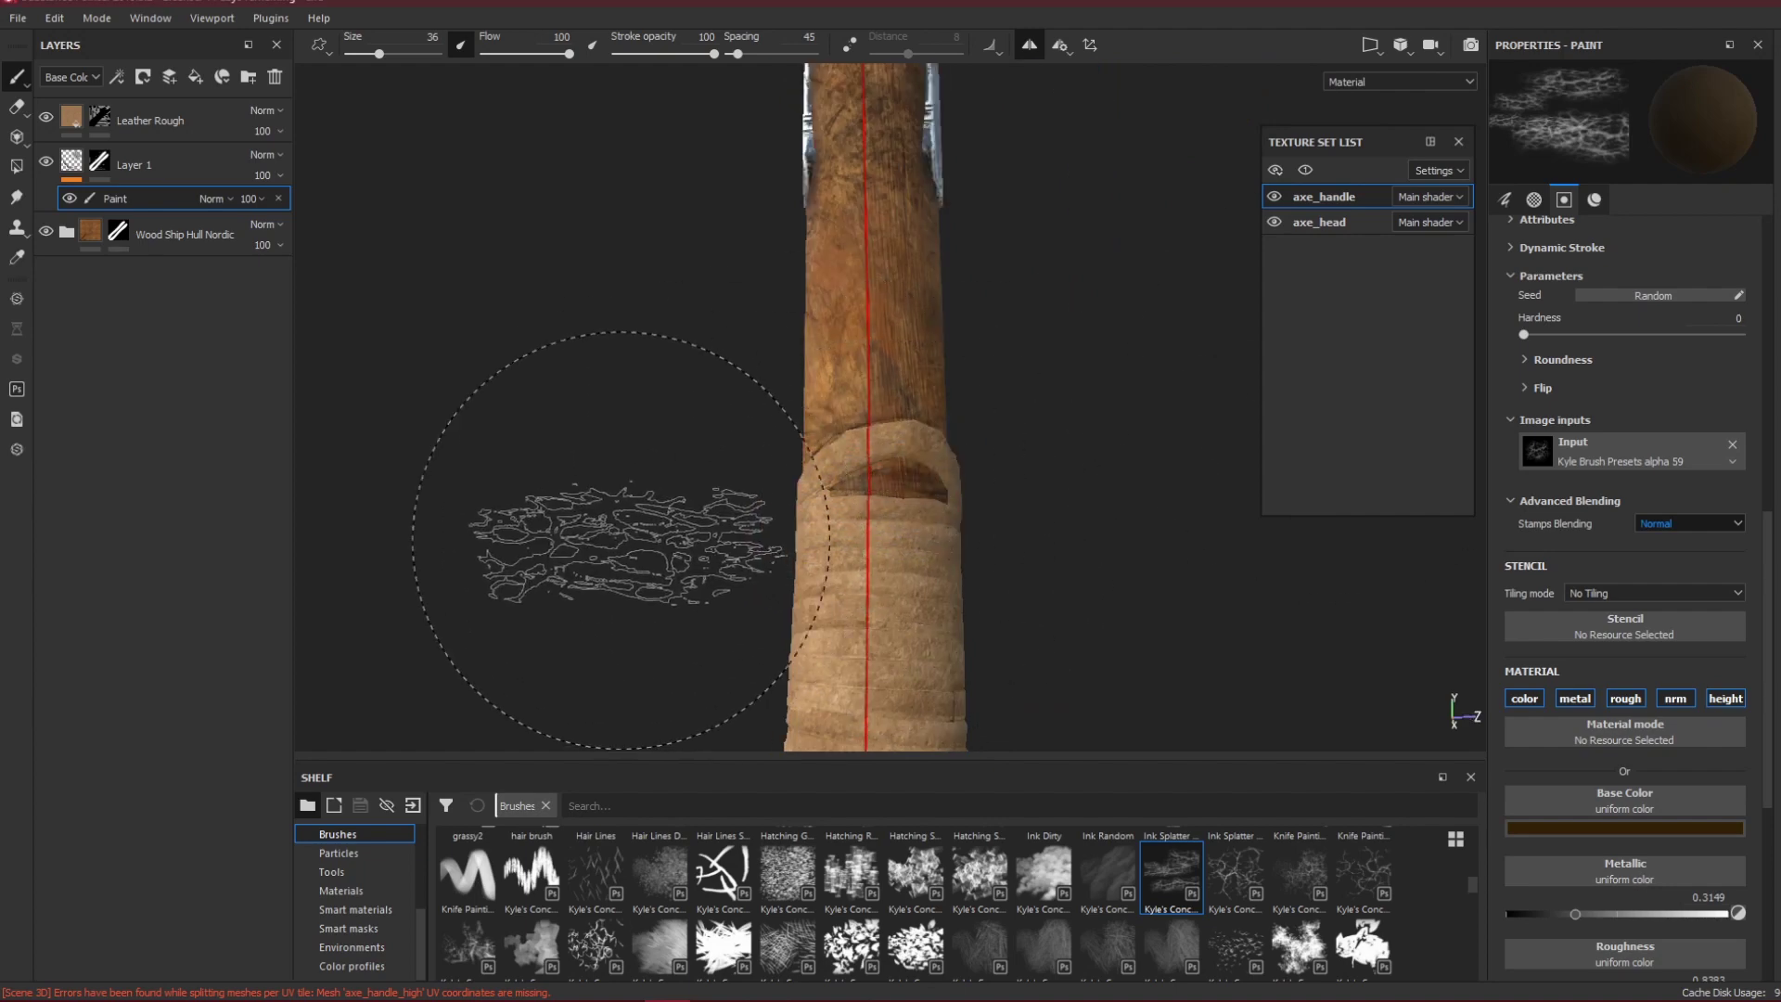
Examine the whole axe from several sides, from the carved lower end up to the wood beneath the head.
mouse_move(557, 576)
left_mouse_down("alt")
mouse_move(1006, 517)
mouse_move(815, 529)
mouse_move(876, 556)
mouse_move(767, 545)
mouse_move(927, 569)
mouse_move(979, 553)
mouse_move(989, 509)
mouse_move(1138, 543)
left_mouse_up("alt")
scroll(1137, 542, "down", 5)
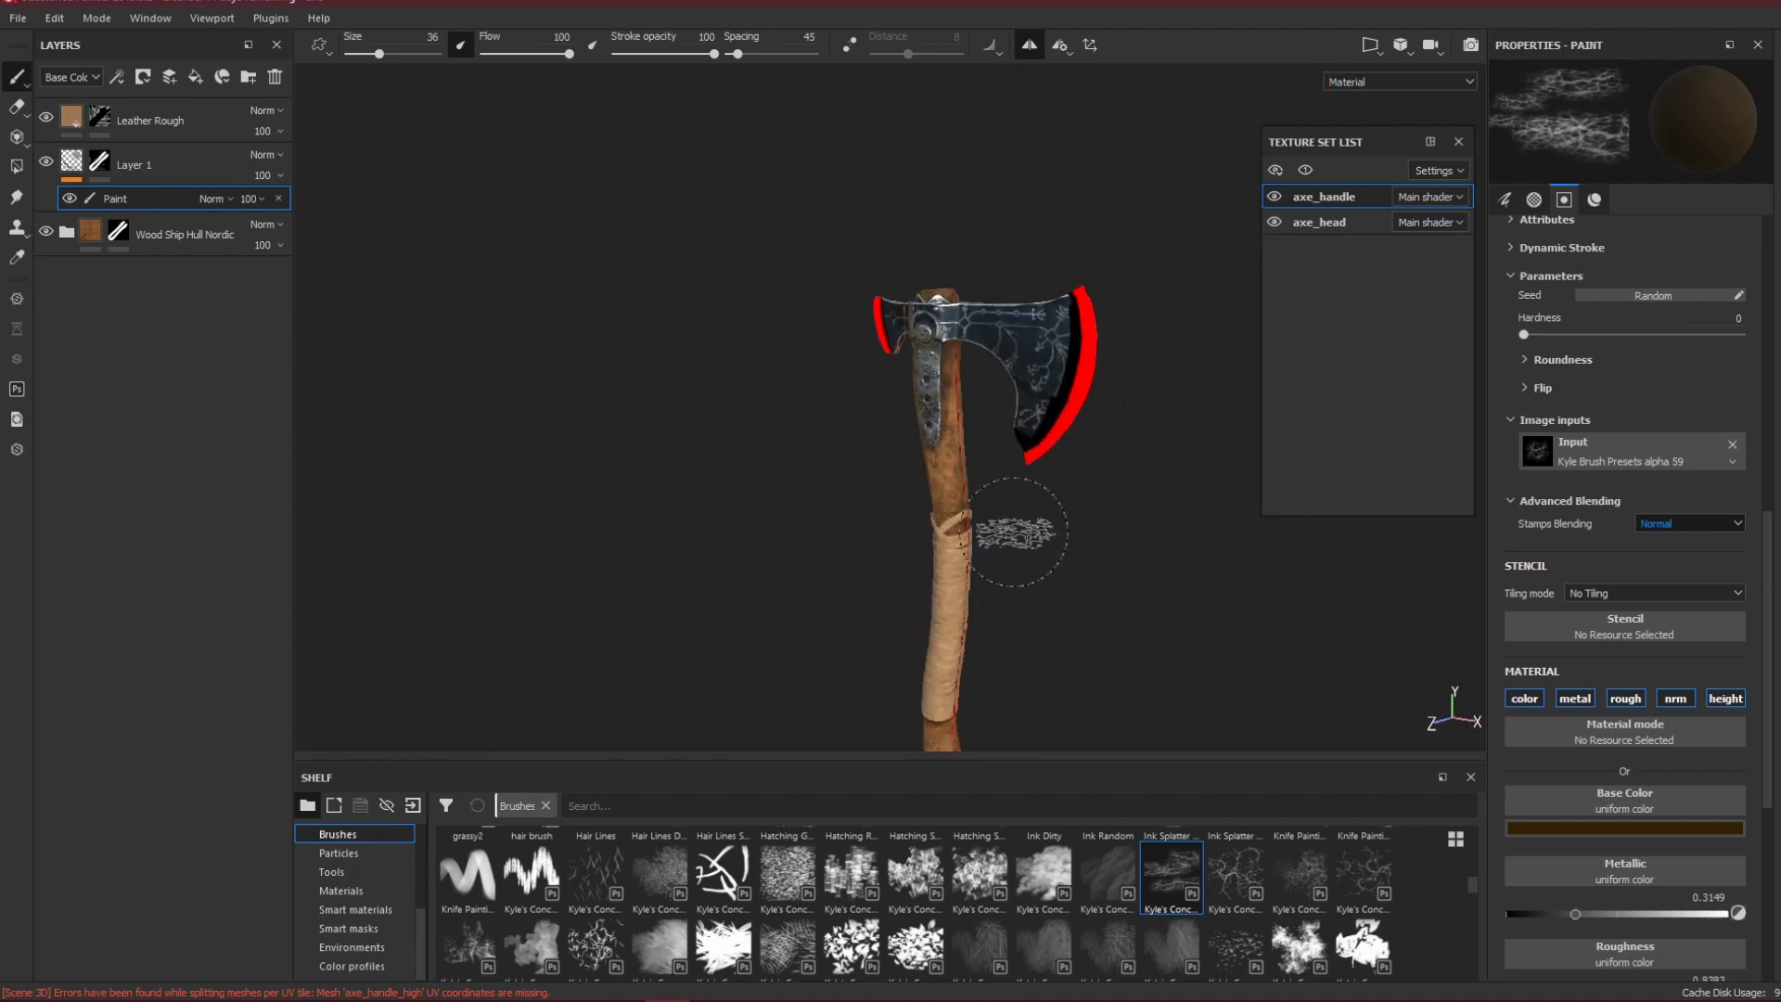
middle_click_drag(1037, 607, 1014, 159, "alt")
left_click_drag(1009, 372, 1172, 346, "alt")
middle_click_drag(1122, 211, 1053, 476, "alt")
left_click_drag(942, 322, 881, 278, "alt")
scroll(911, 165, "up", 5)
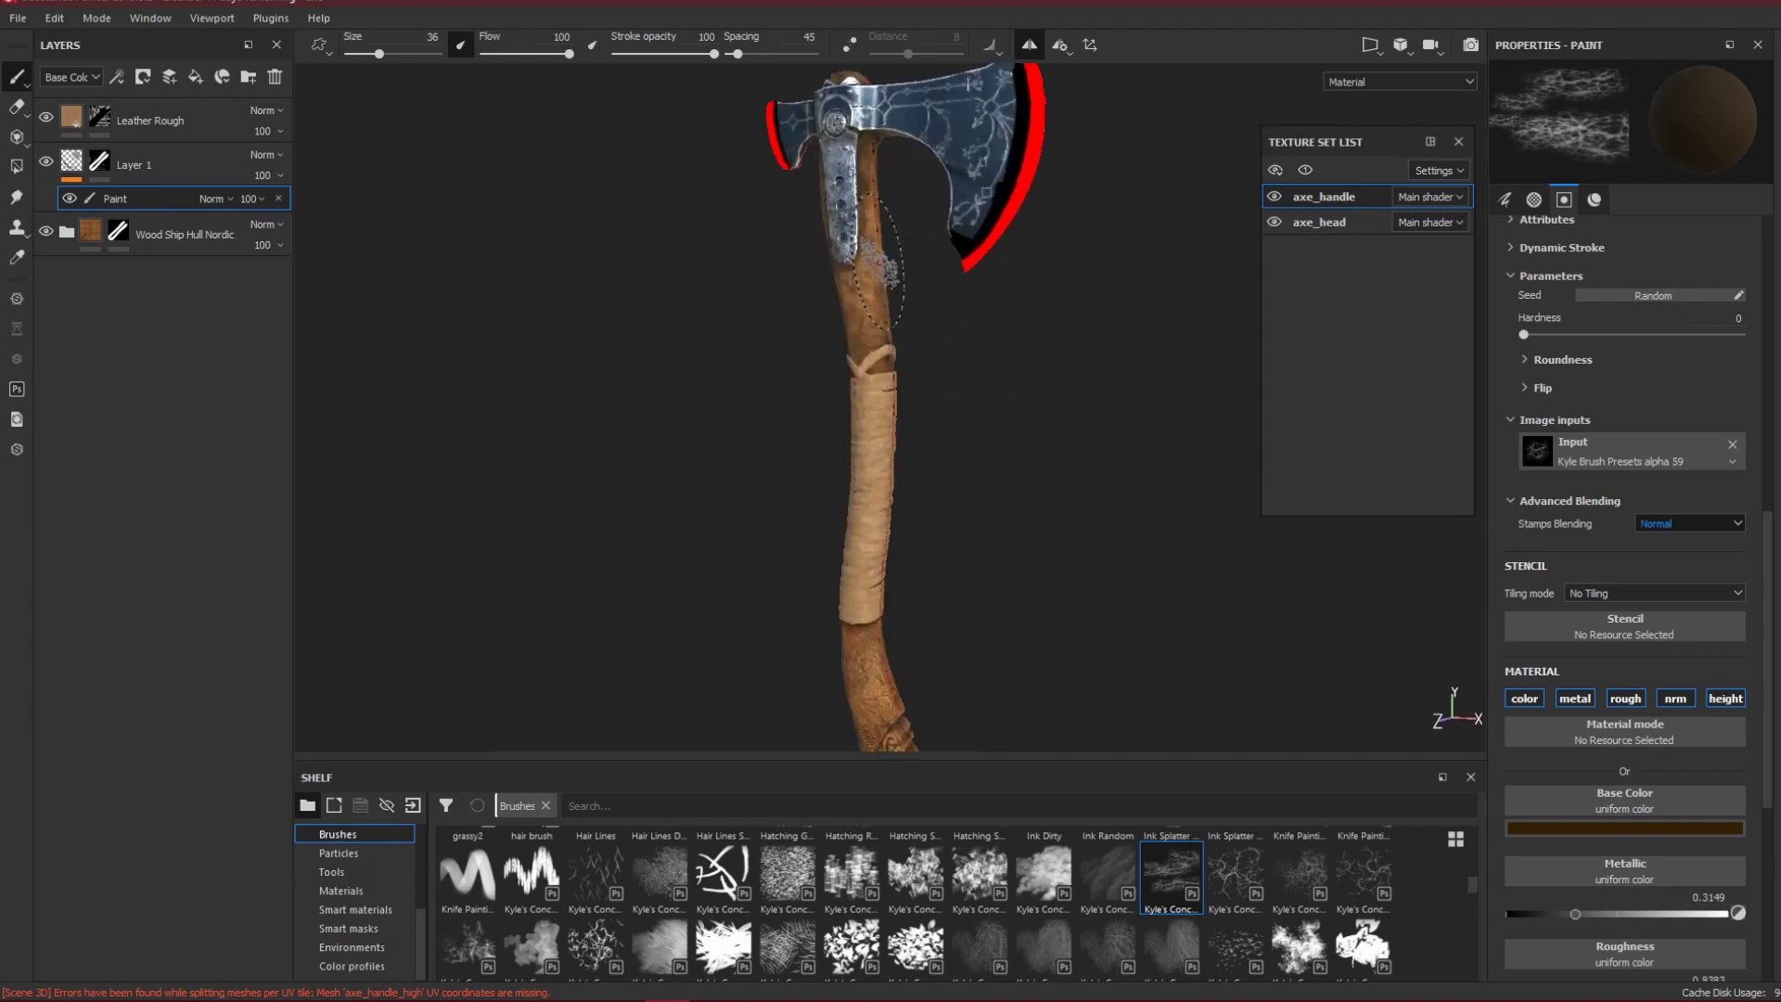
left_click_drag(913, 195, 1004, 324, "alt")
scroll(887, 444, "up", 3)
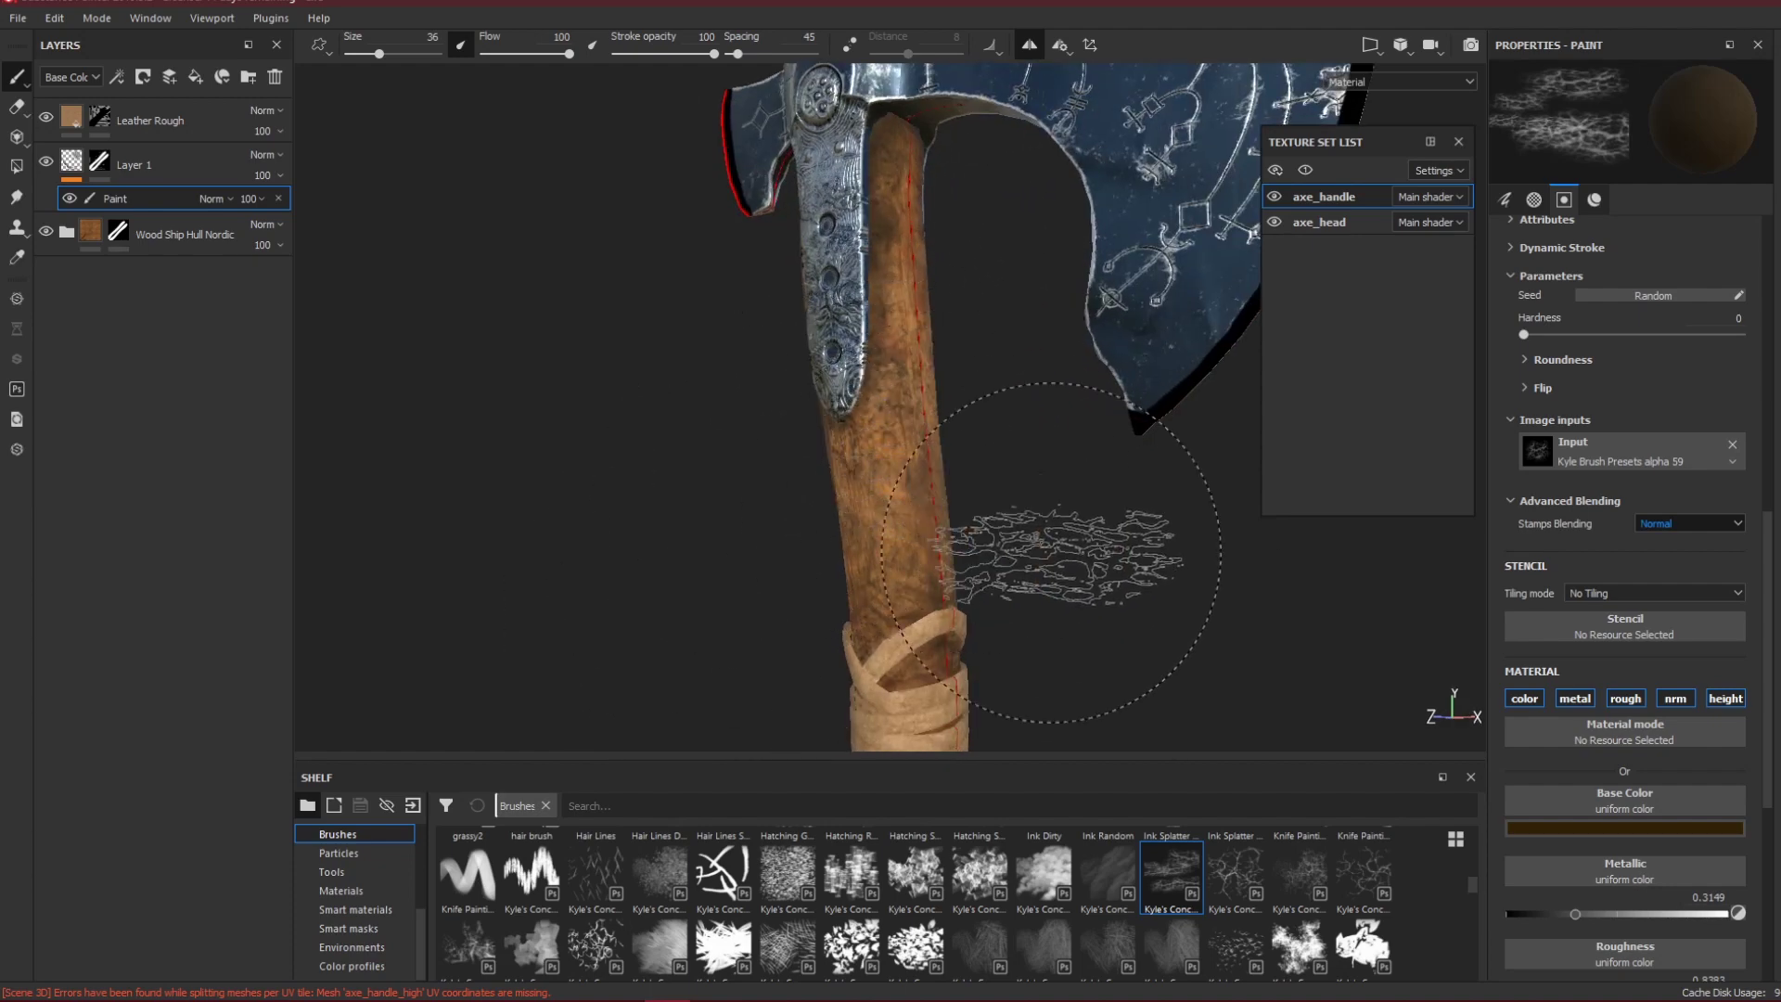
left_click_drag(1073, 556, 1046, 521, "alt")
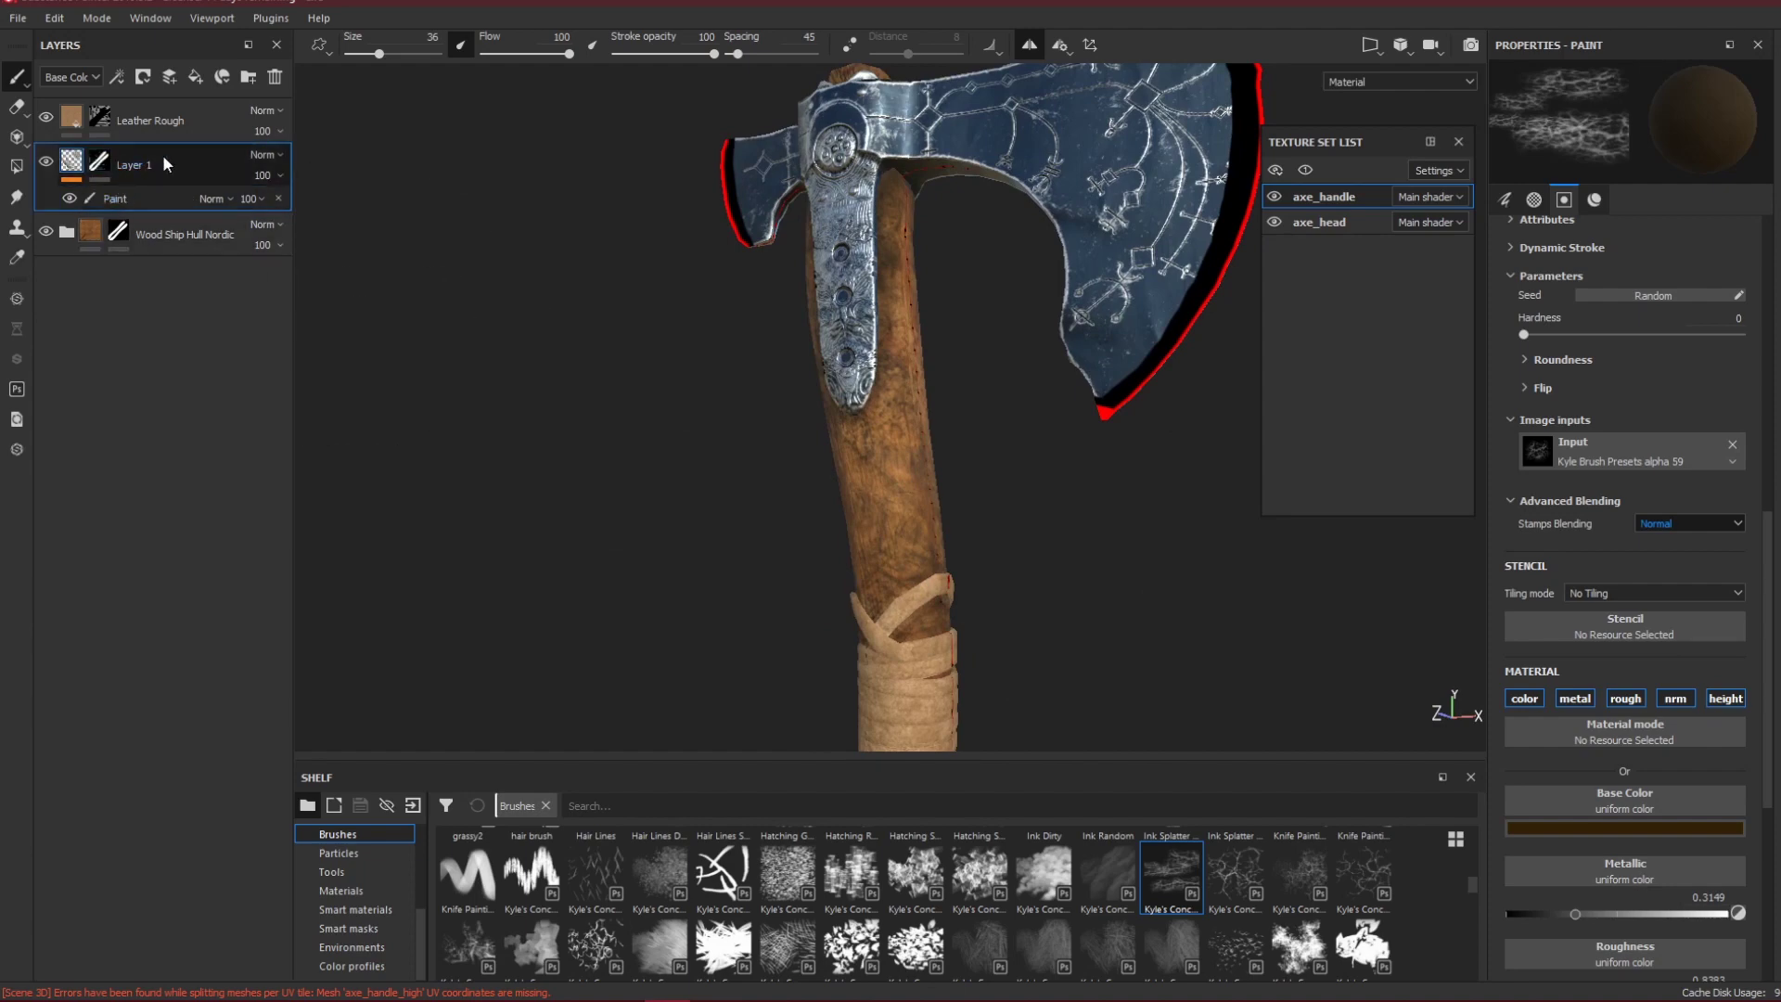
Duplicate Layer 1, target the copy's mask with grayscale 0, and choose the Ink Dirty brush.
key("ctrl+d")
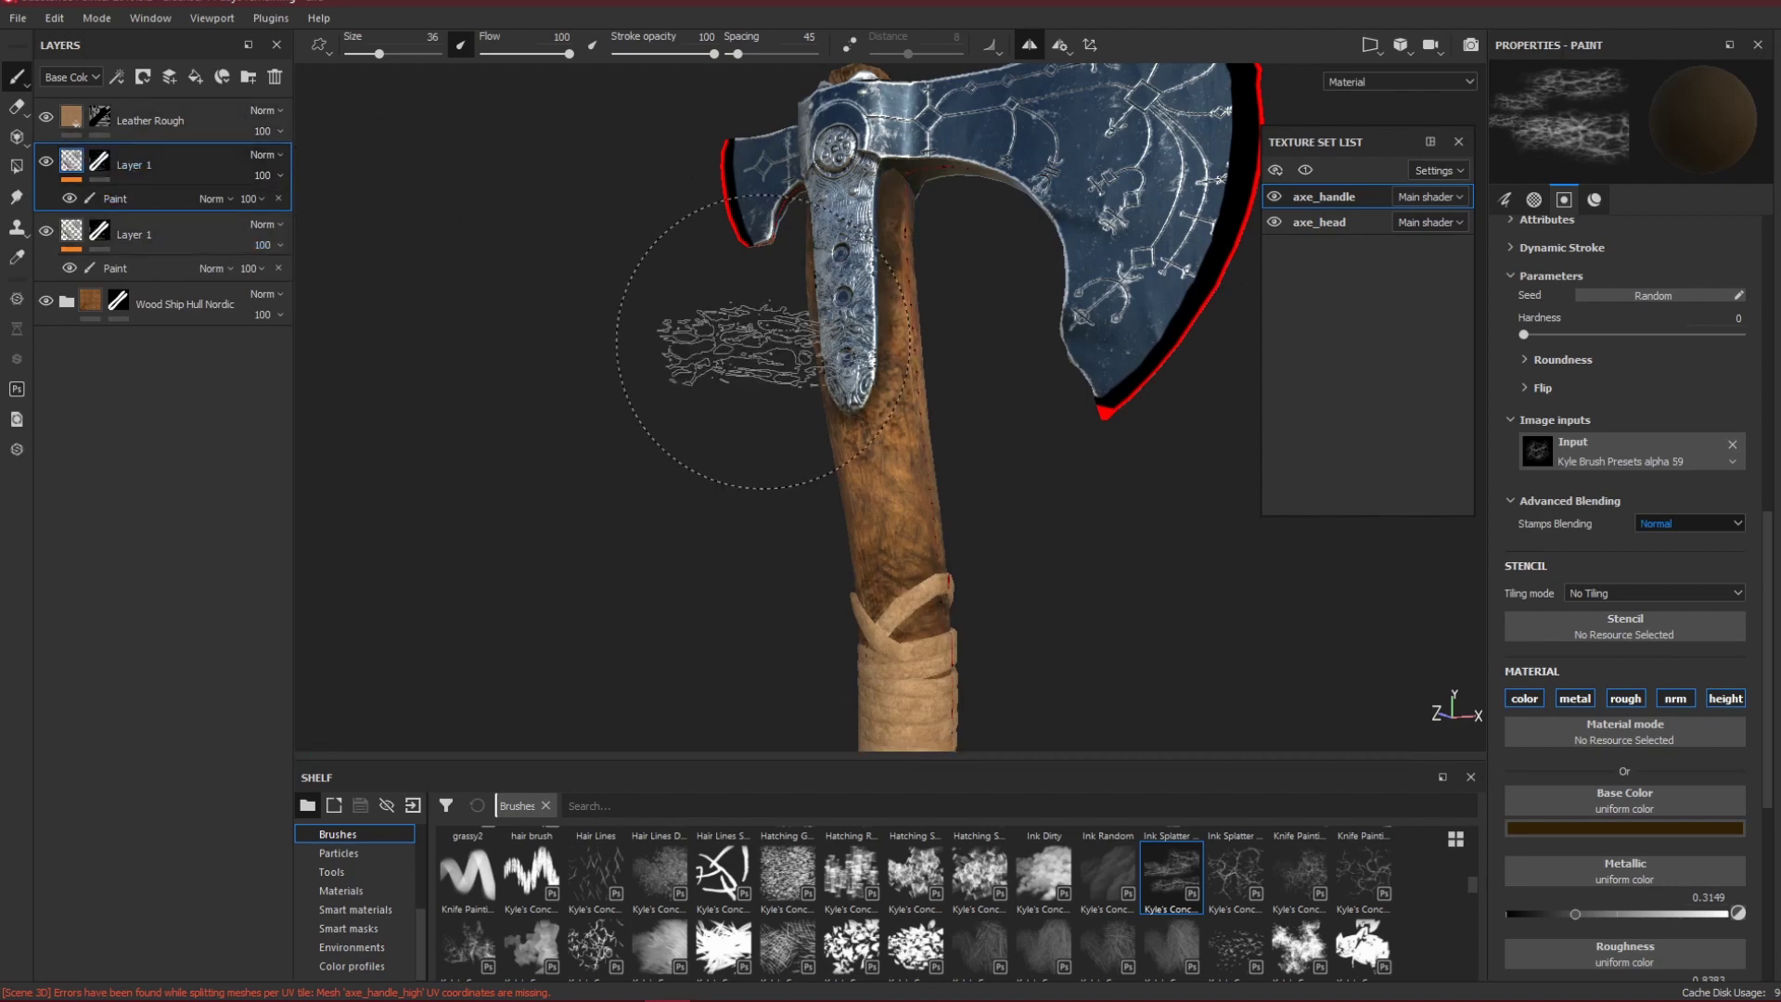
left_click(98, 165)
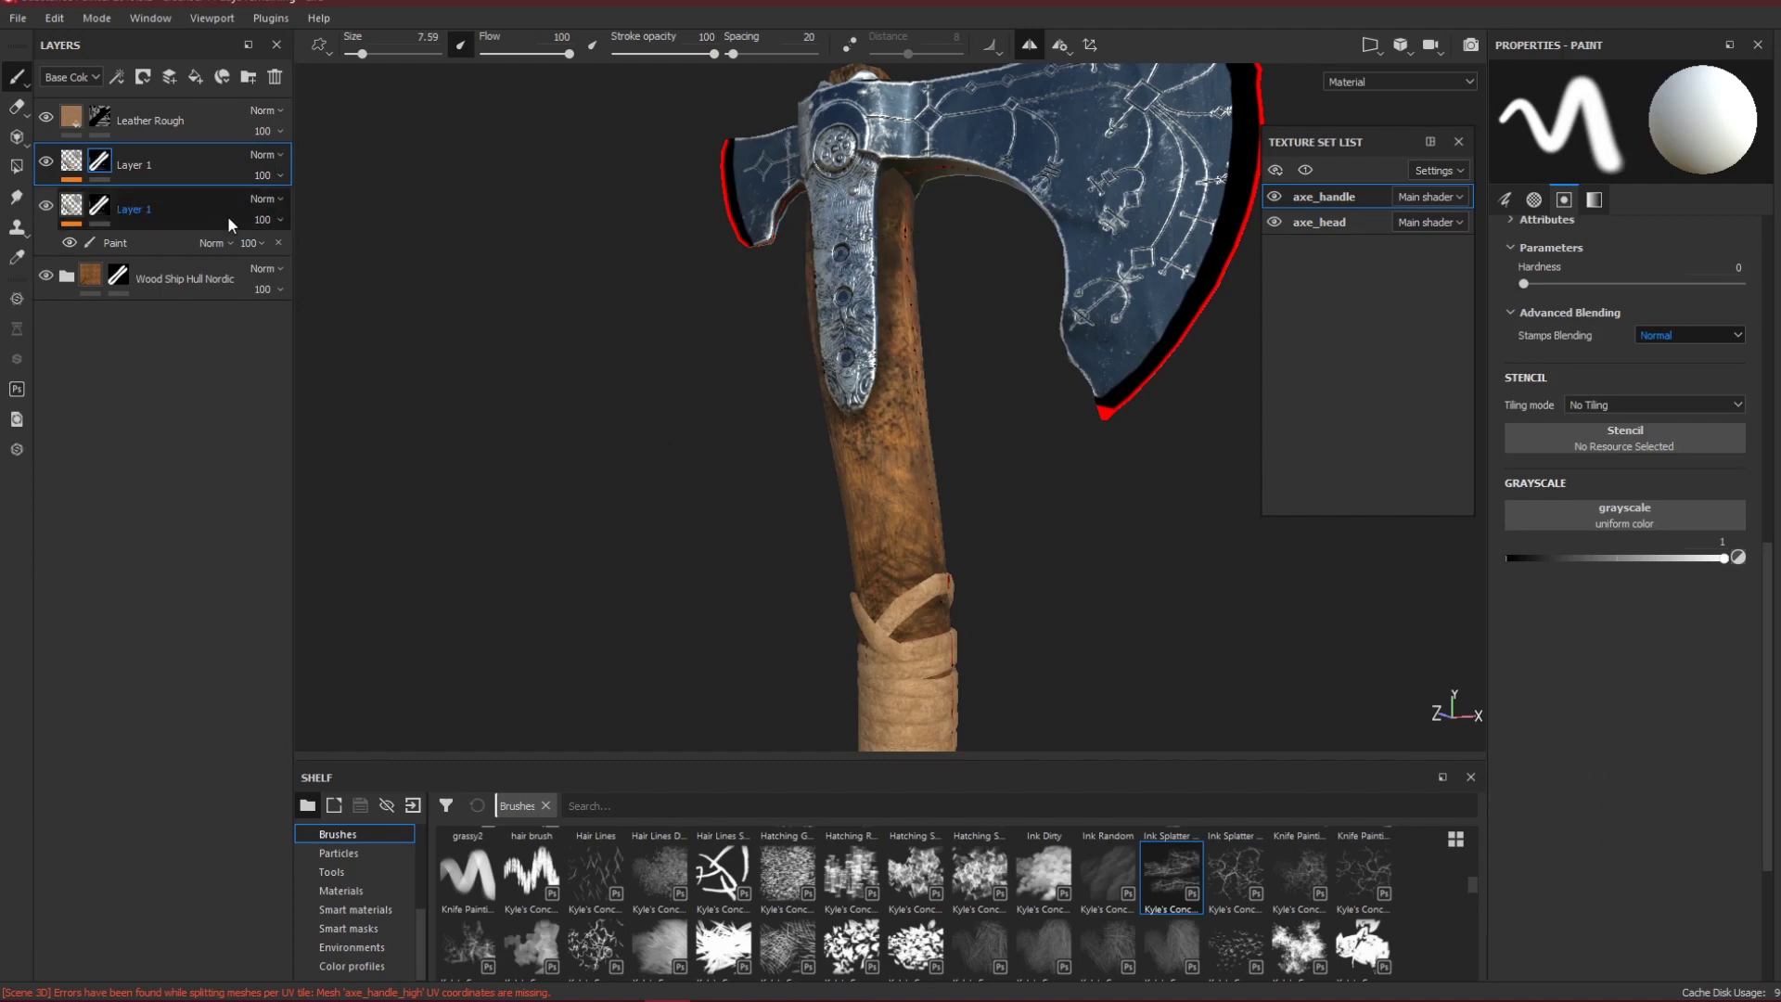
key("x")
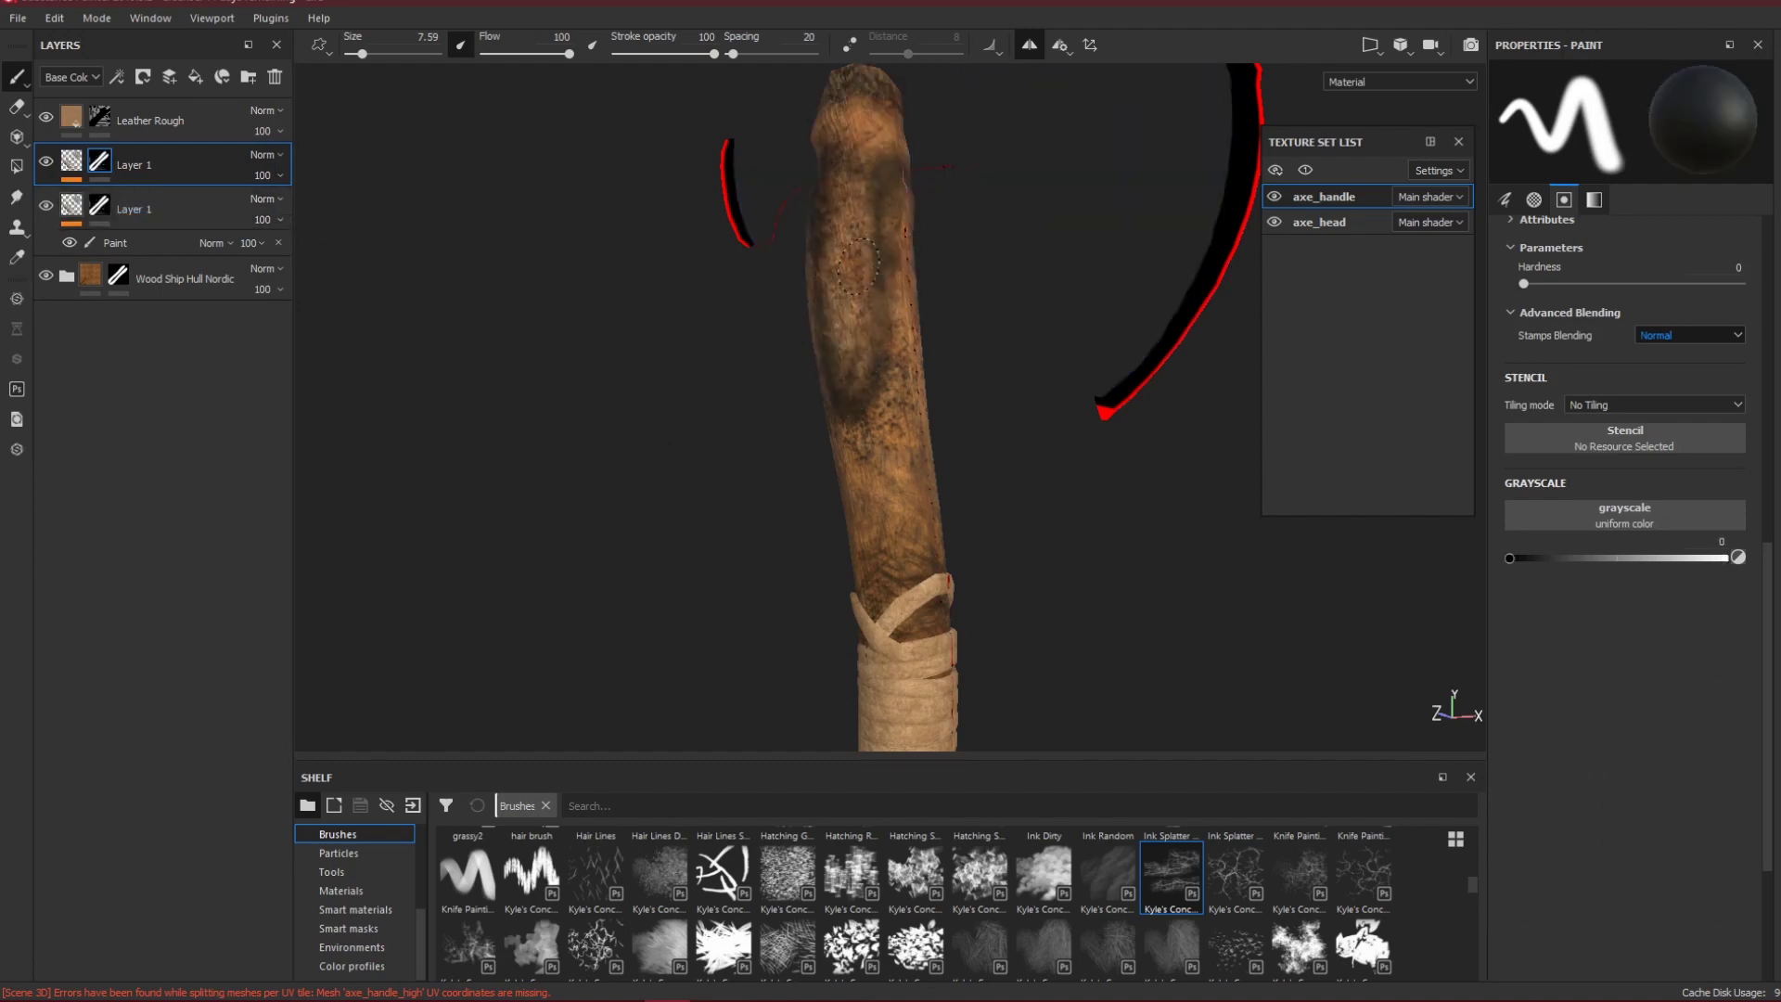
left_click(1043, 872)
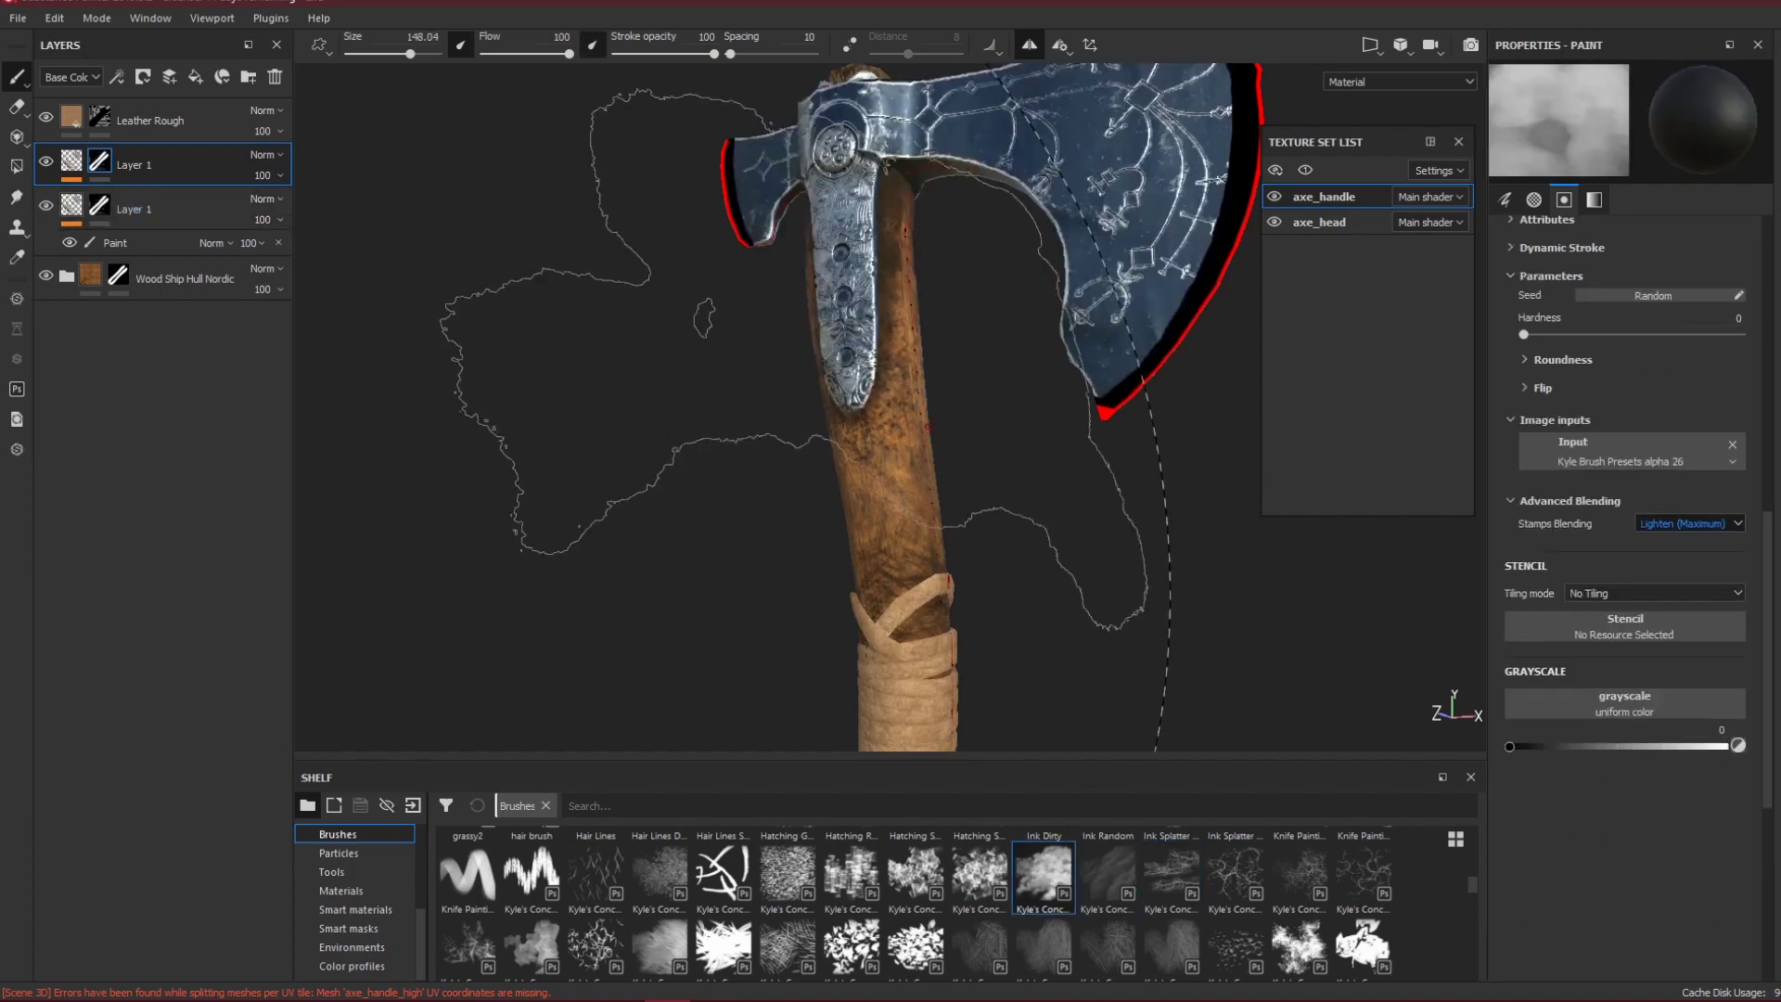
Paint black on the upper Layer 1 mask around the handle's wood above the leather wrap, covering several sides.
key("alt+q")
left_click_drag(965, 436, 886, 440)
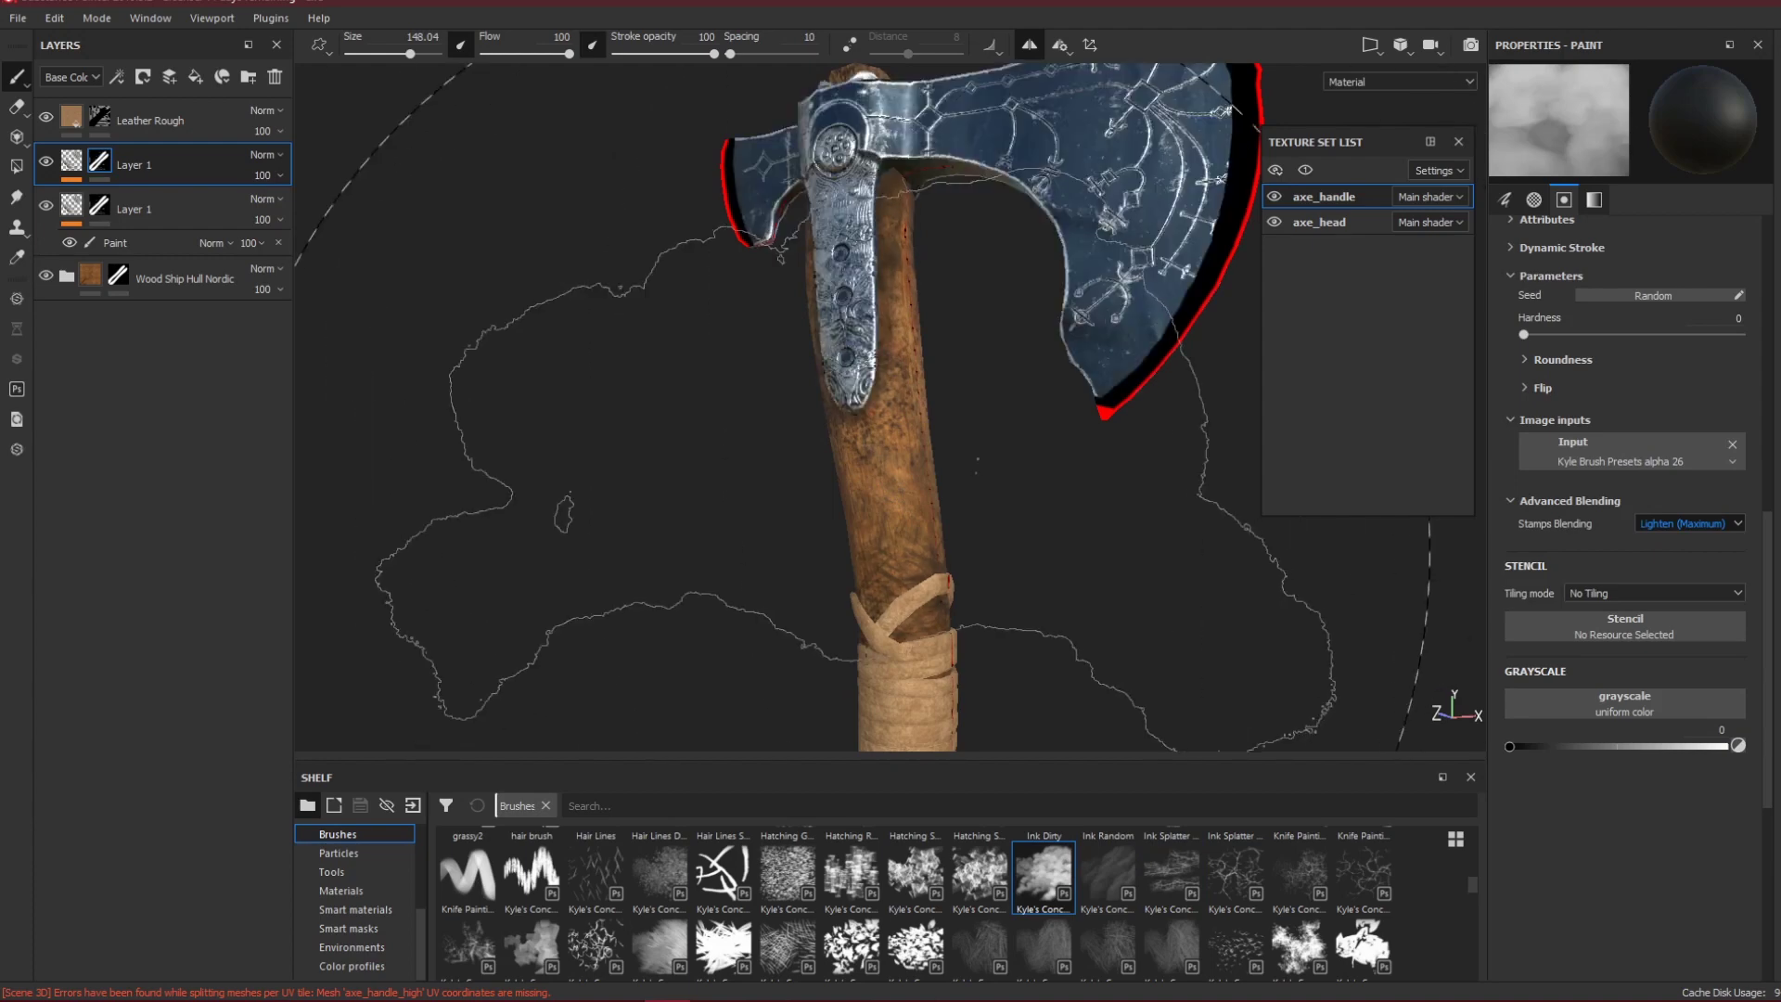
left_click_drag(816, 528, 226, 560, "alt")
left_click_drag(904, 427, 881, 416)
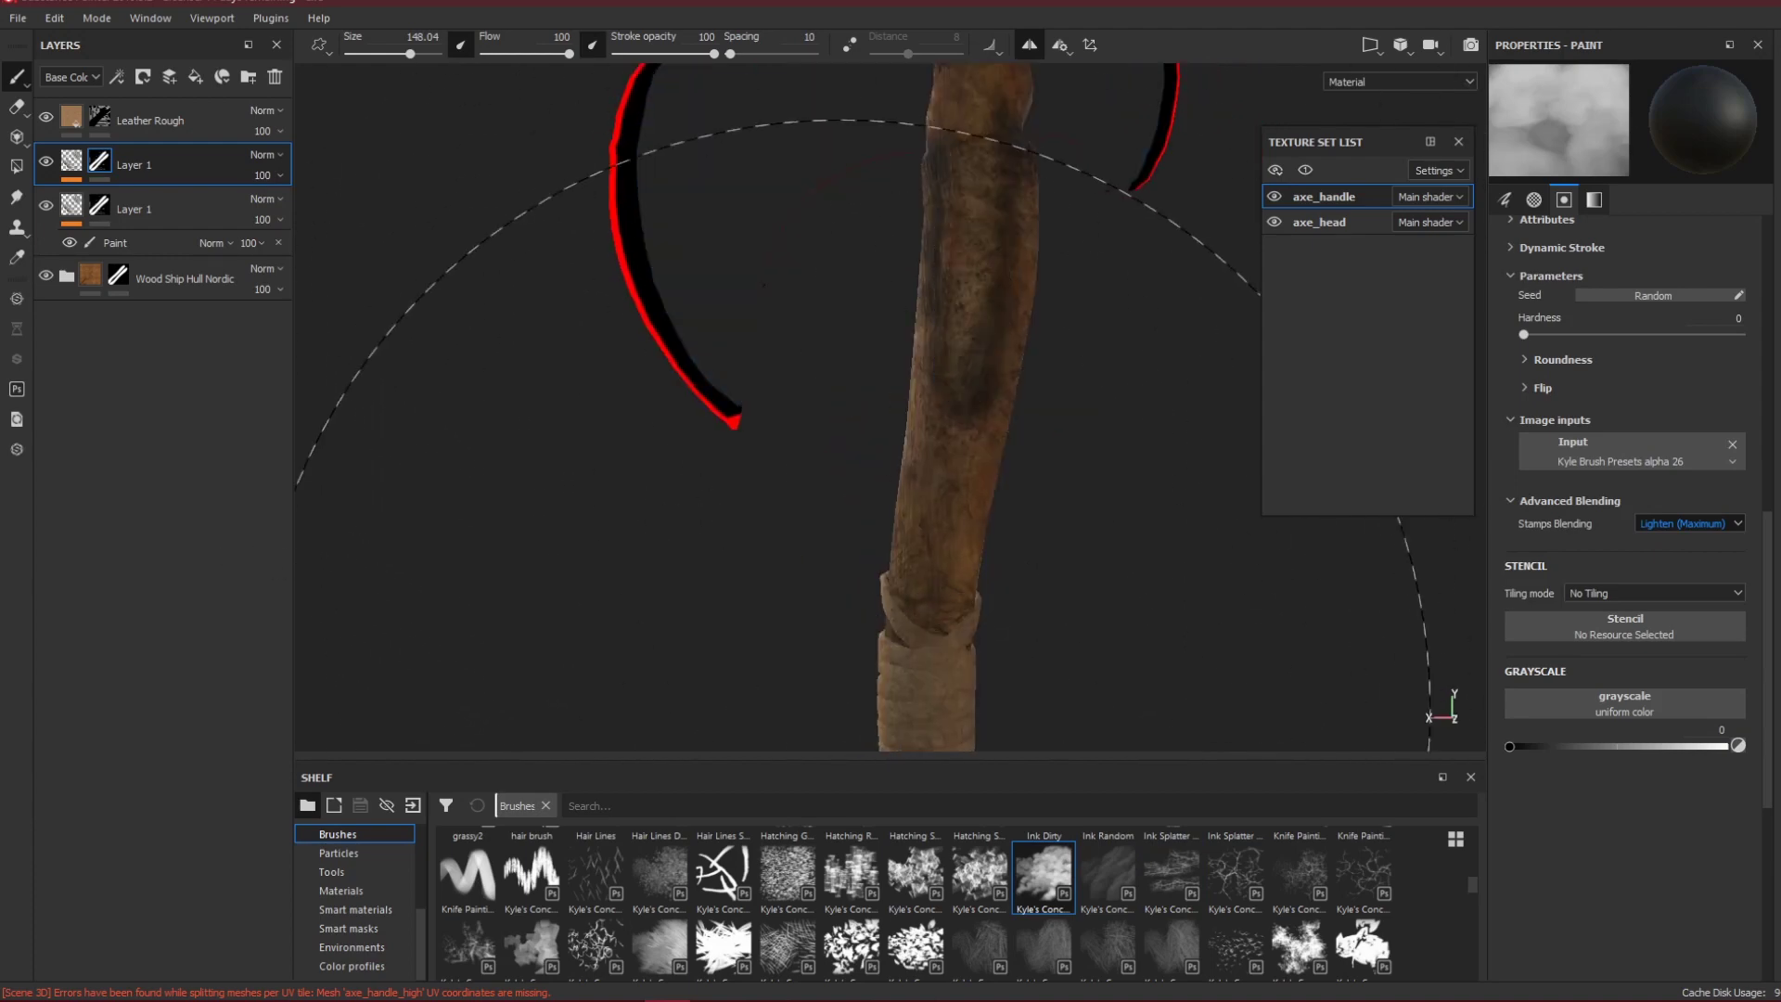
left_click_drag(845, 705, 1127, 549)
left_click_drag(705, 404, 1002, 603)
mouse_move(820, 487)
left_mouse_down()
mouse_move(787, 451)
mouse_move(821, 473)
left_mouse_up()
mouse_move(774, 616)
left_mouse_down("alt")
mouse_move(1359, 561)
mouse_move(1303, 558)
left_mouse_up("alt")
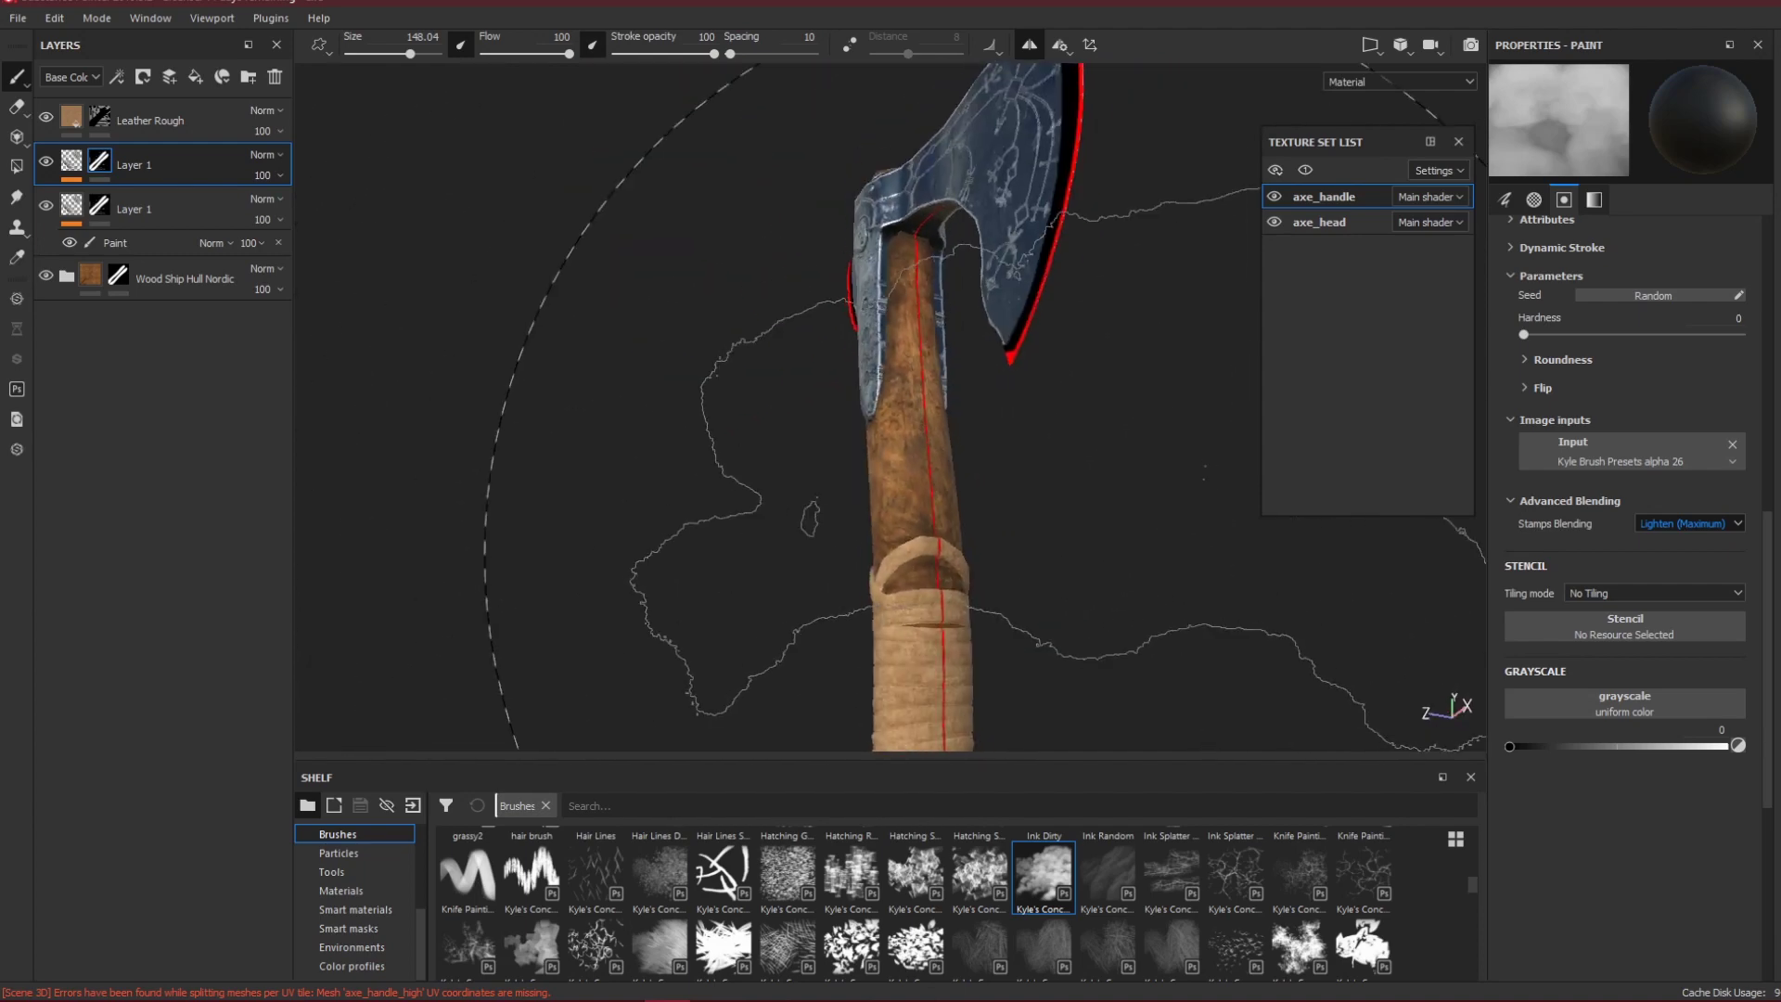
mouse_move(974, 519)
left_mouse_down("alt")
mouse_move(835, 575)
mouse_move(735, 649)
mouse_move(1002, 454)
left_mouse_up("alt")
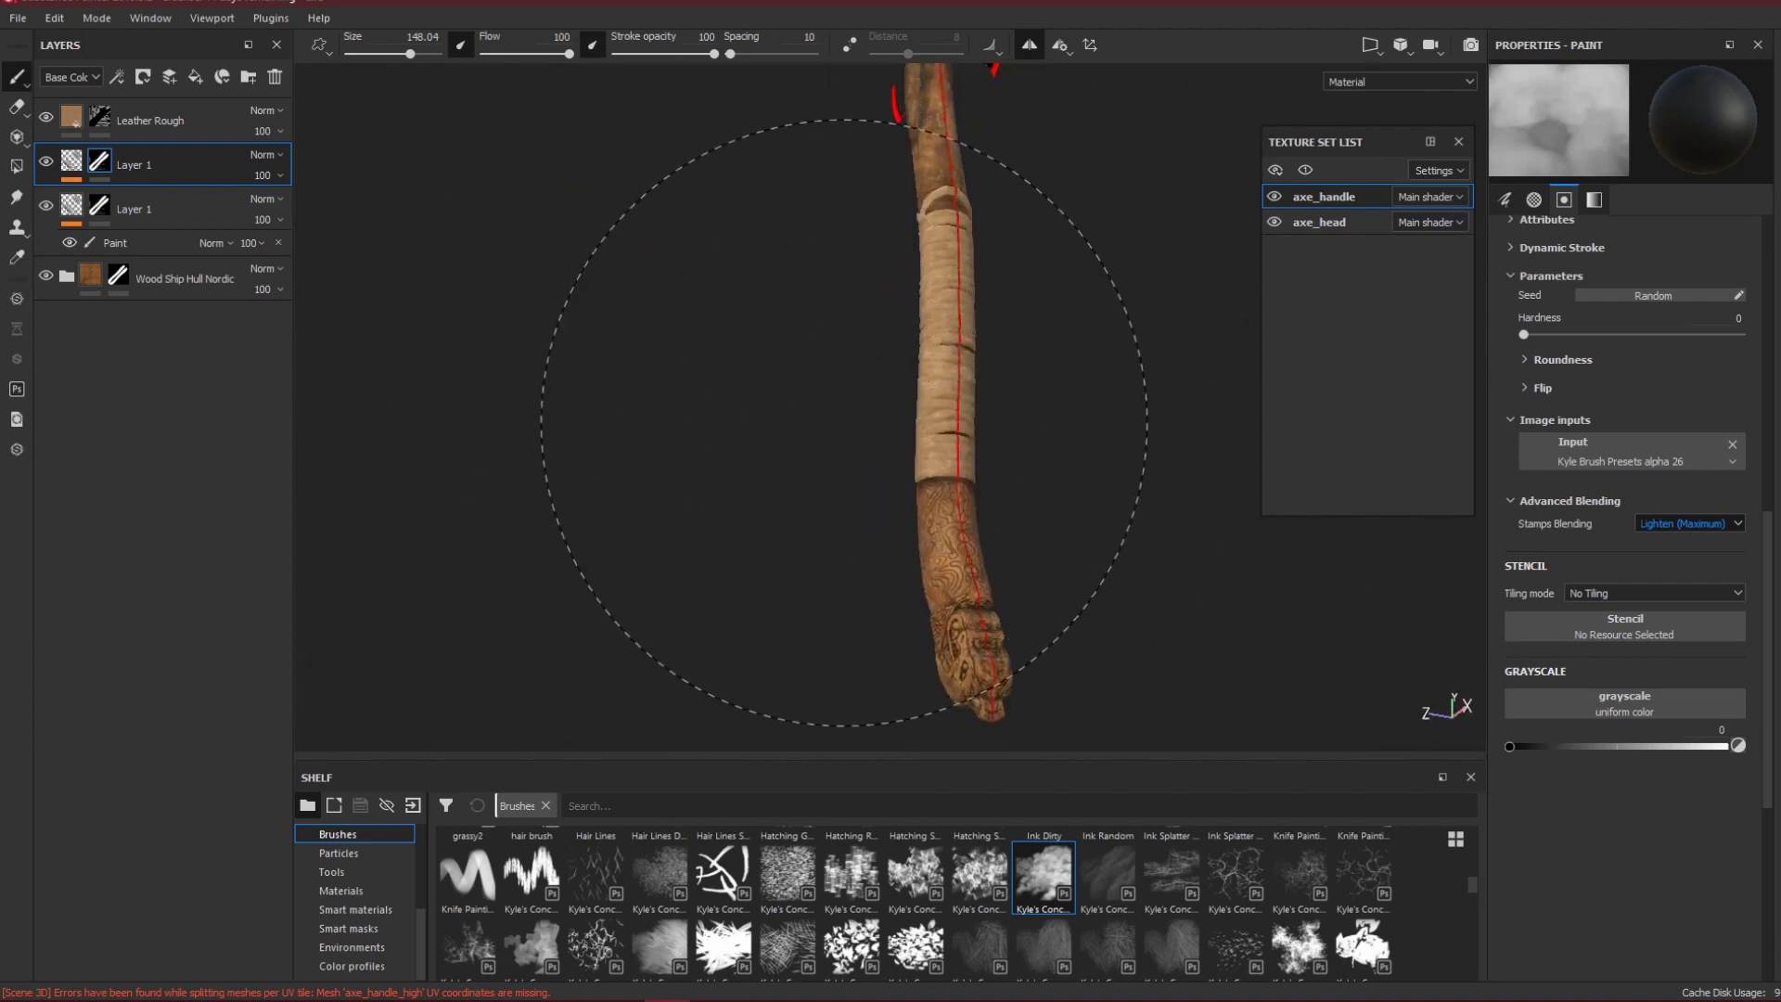
mouse_move(831, 431)
left_mouse_down("alt")
mouse_move(783, 306)
mouse_move(993, 386)
mouse_move(1013, 497)
mouse_move(866, 599)
mouse_move(896, 426)
left_mouse_up("alt")
right_click_drag(900, 334, 793, 557, "alt")
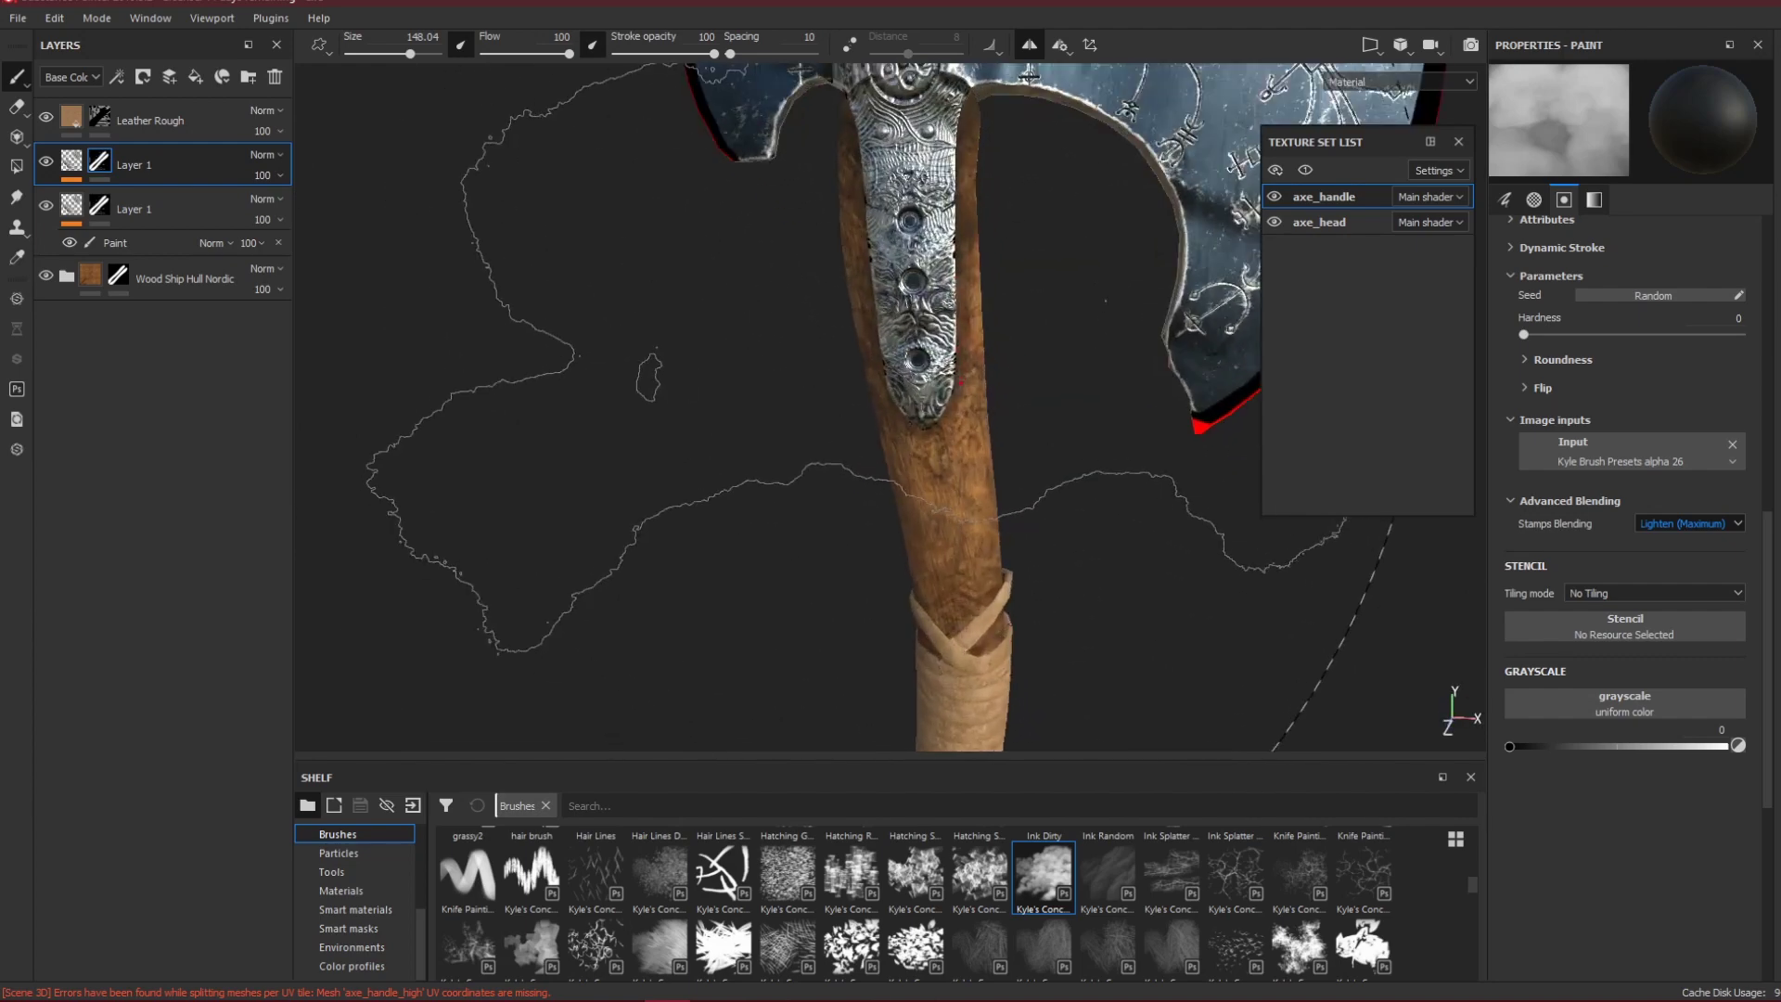
Select the upper Layer 1's paint effect, set its base color to yellow-orange, and paint streaks on the wood above the wrap.
left_click(67, 167)
left_click(115, 199)
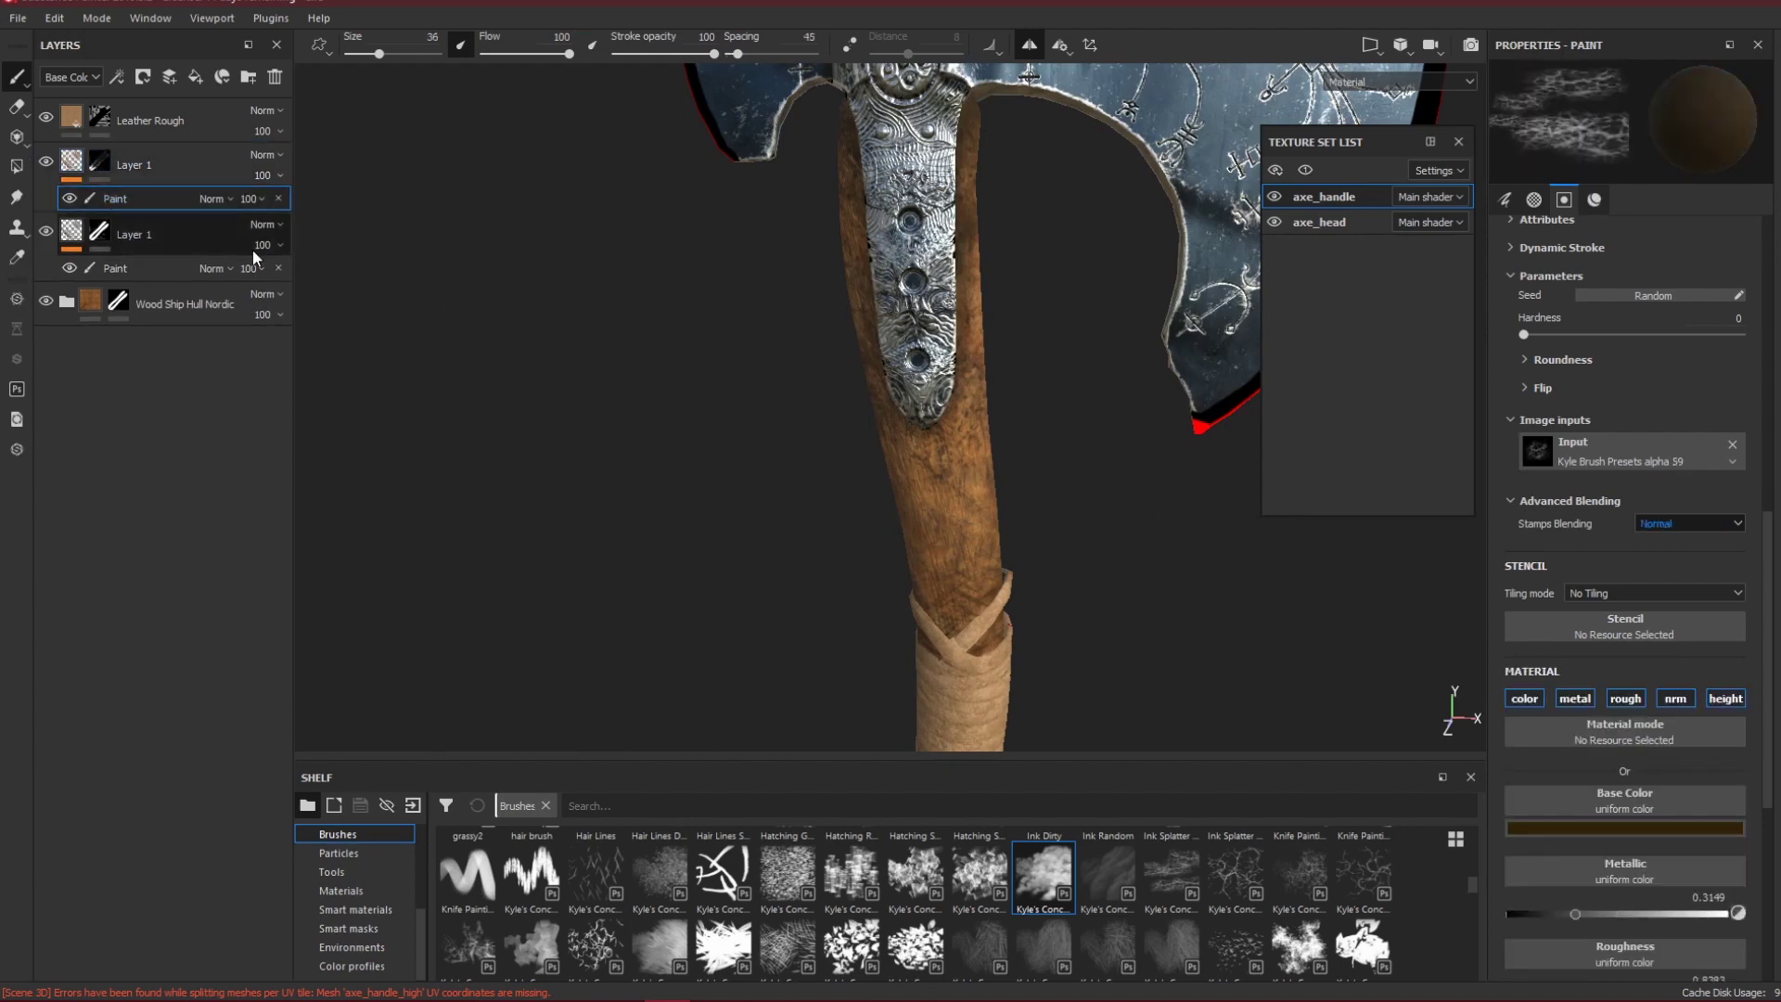
mouse_move(759, 467)
left_mouse_down()
mouse_move(906, 576)
mouse_move(858, 278)
mouse_move(915, 517)
left_mouse_up()
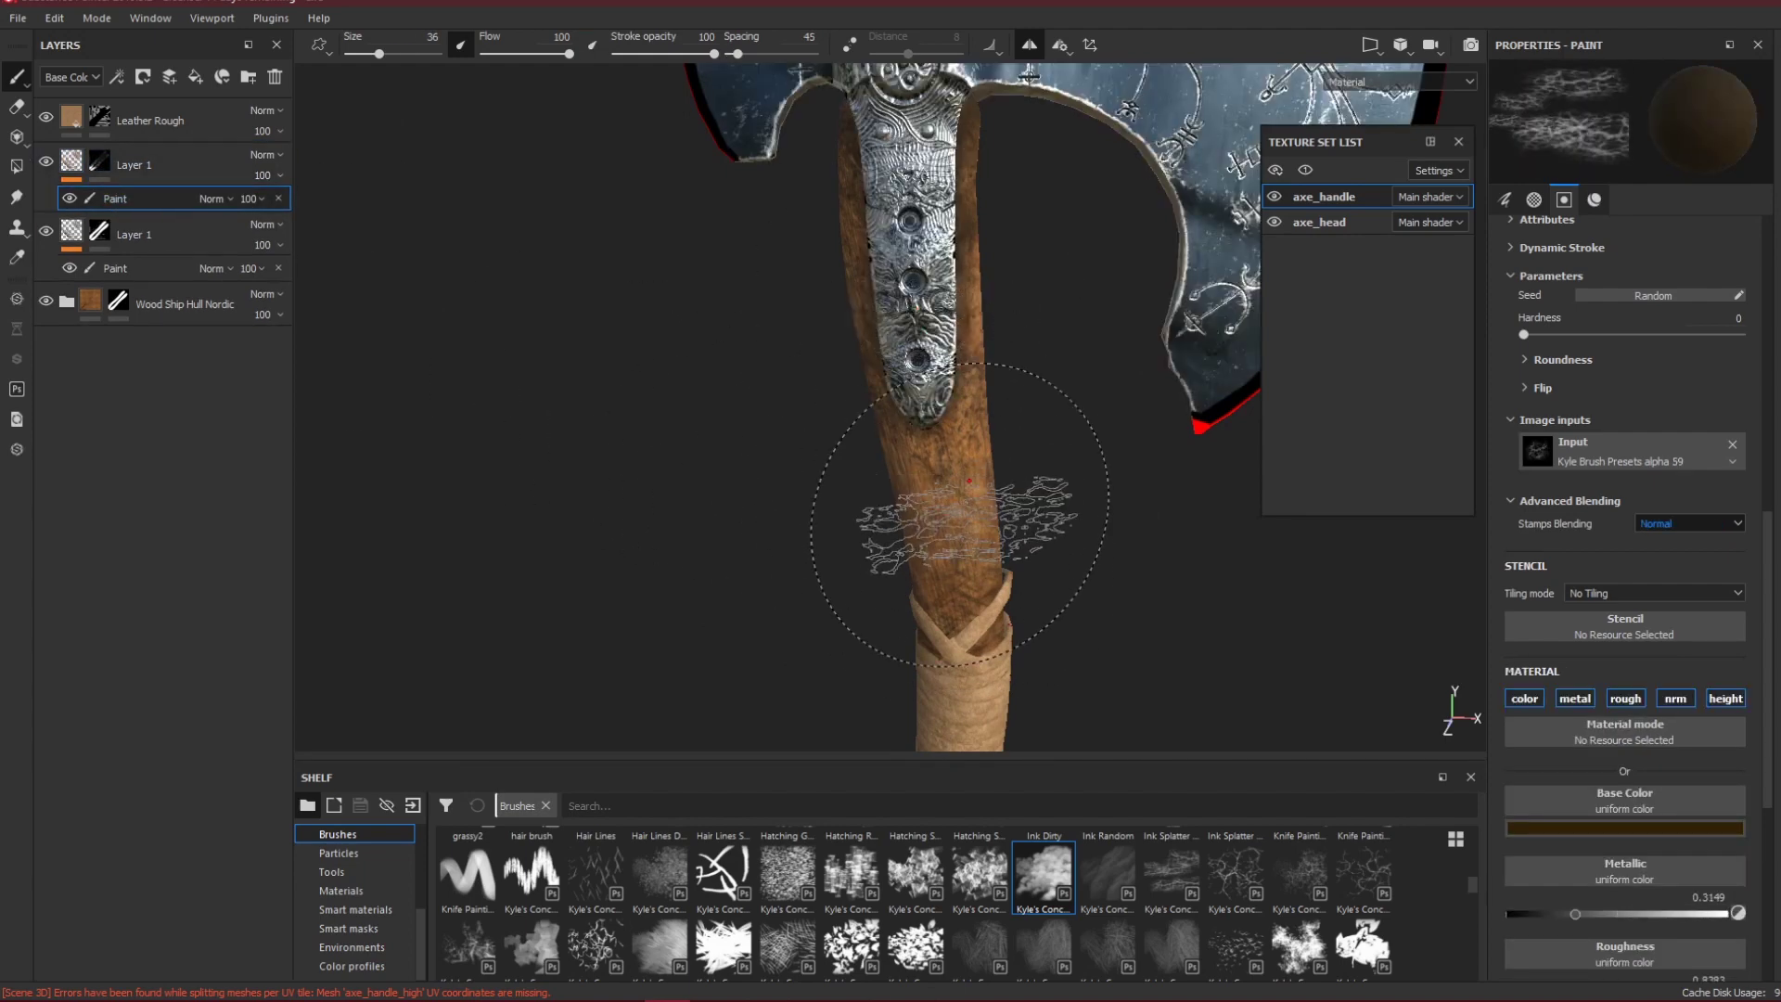
left_click(1623, 820)
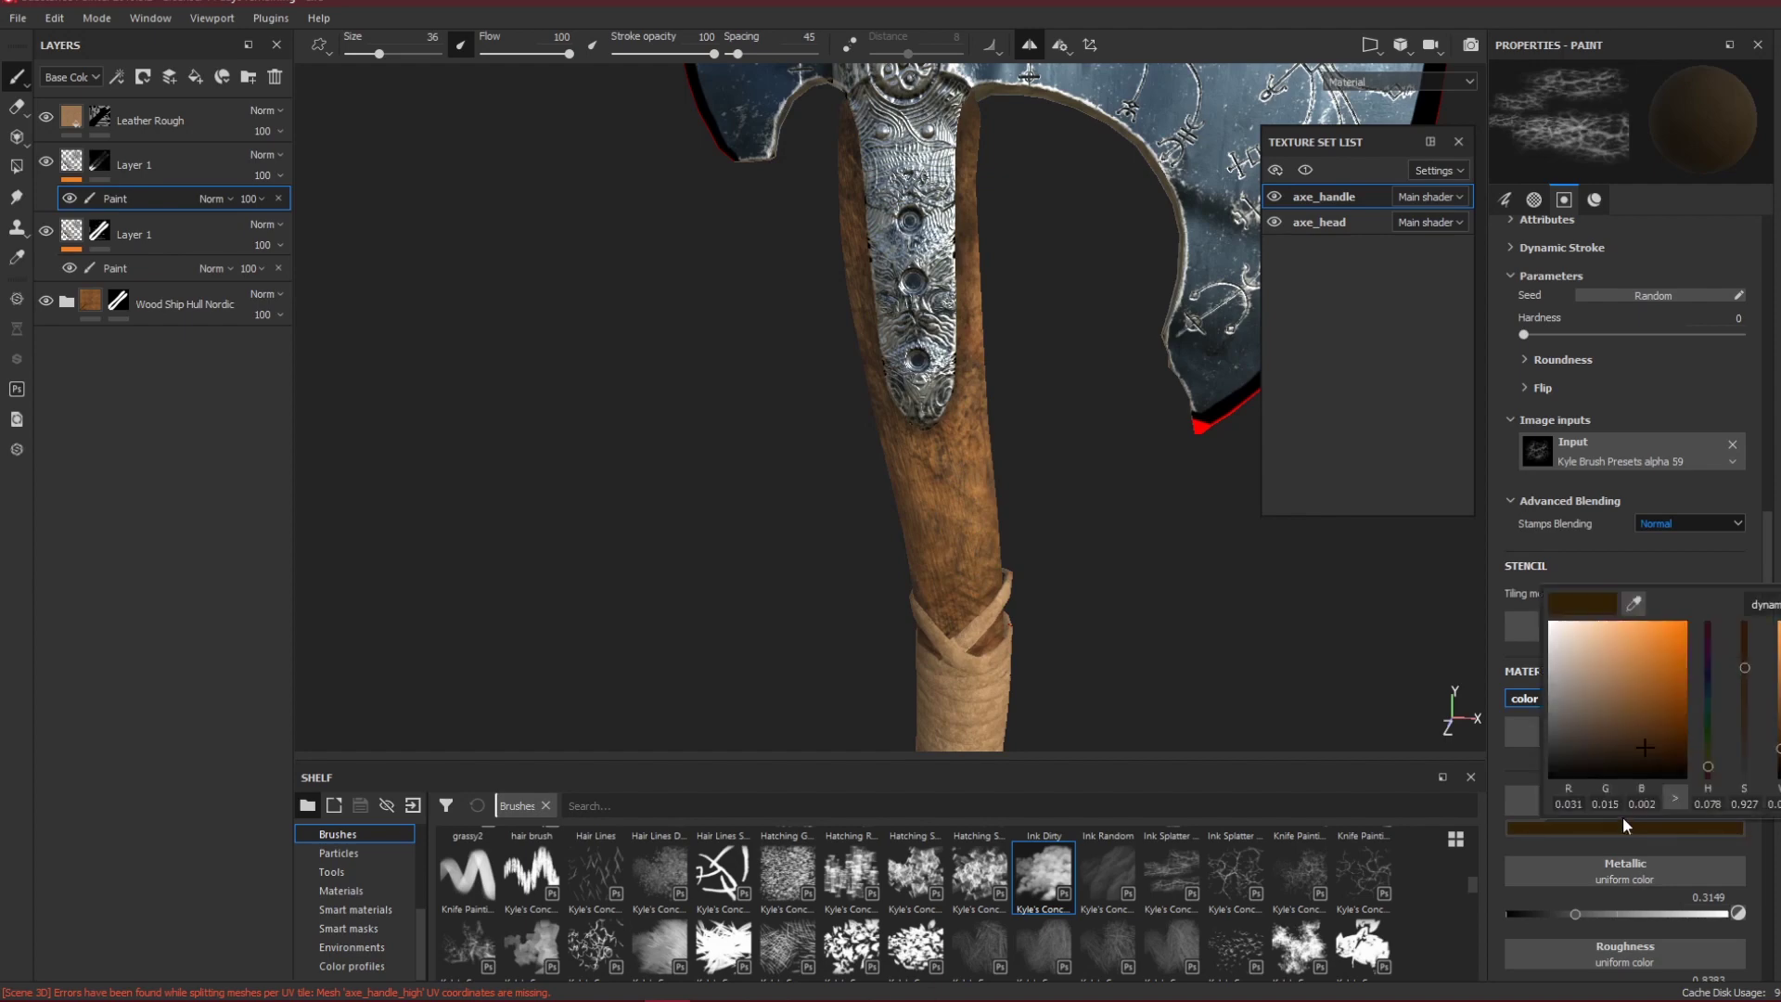
left_click(1657, 648)
left_click_drag(1657, 649, 1654, 636)
left_click(1130, 544)
left_click_drag(950, 504, 1019, 409)
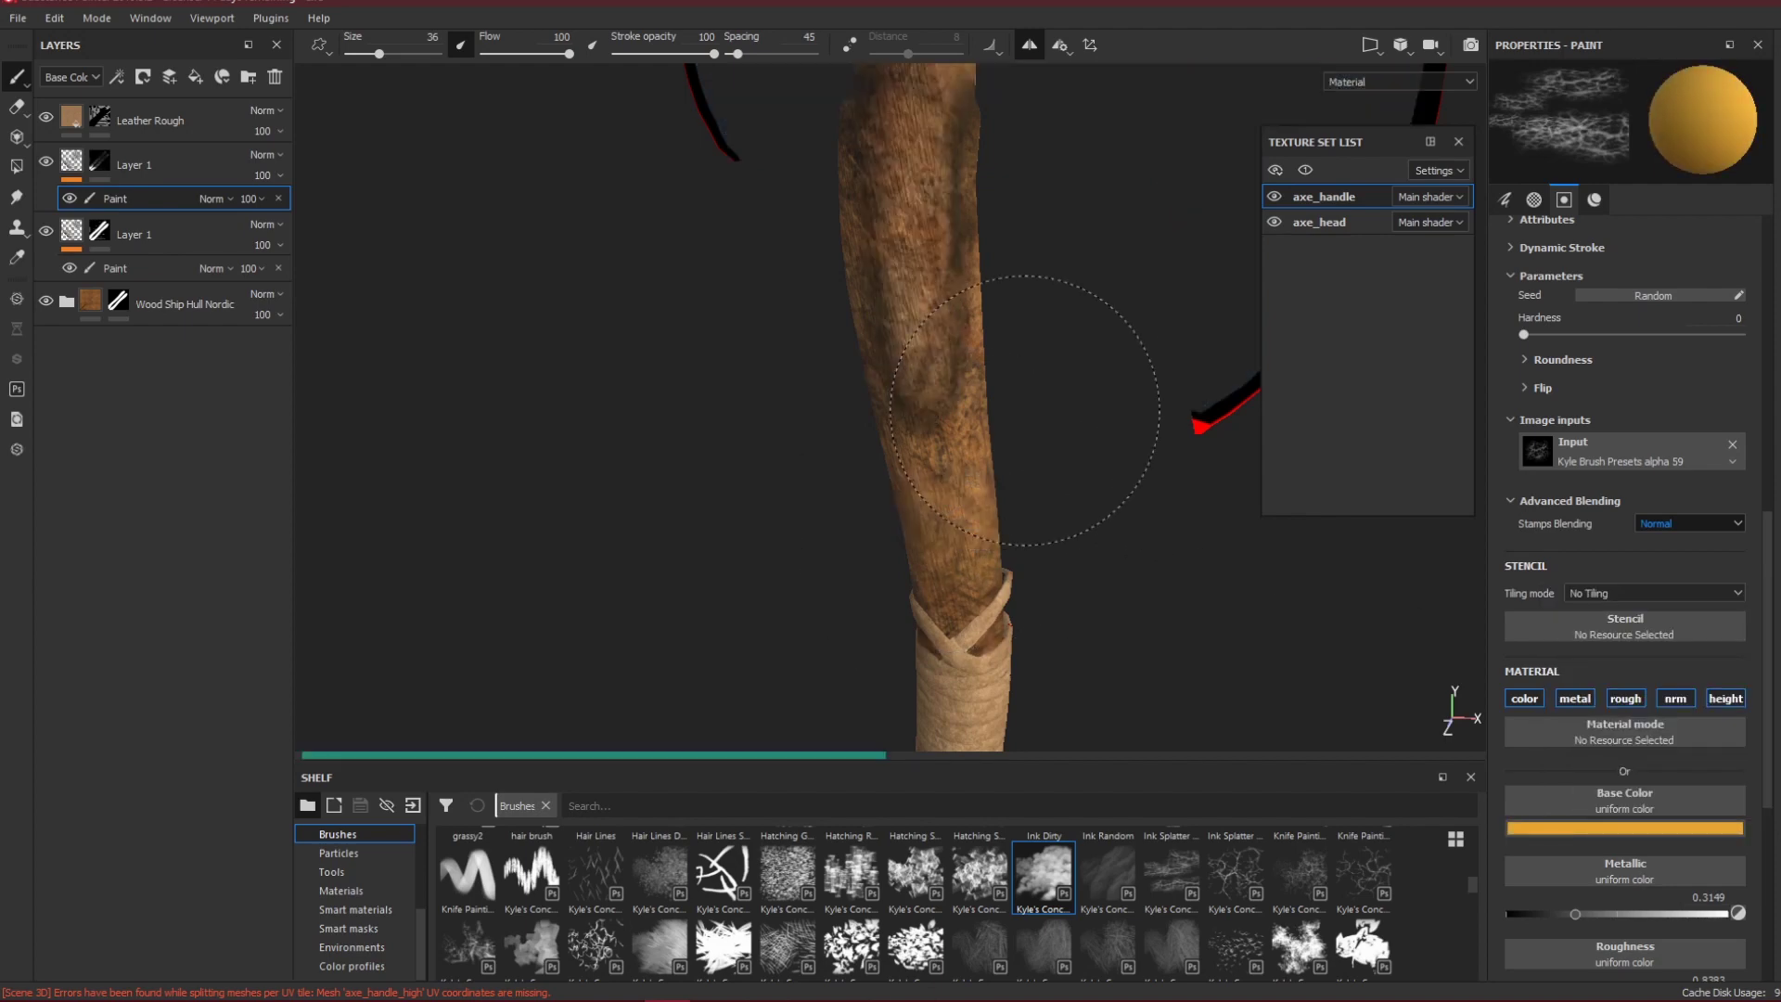
left_click_drag(974, 594, 978, 571, "alt")
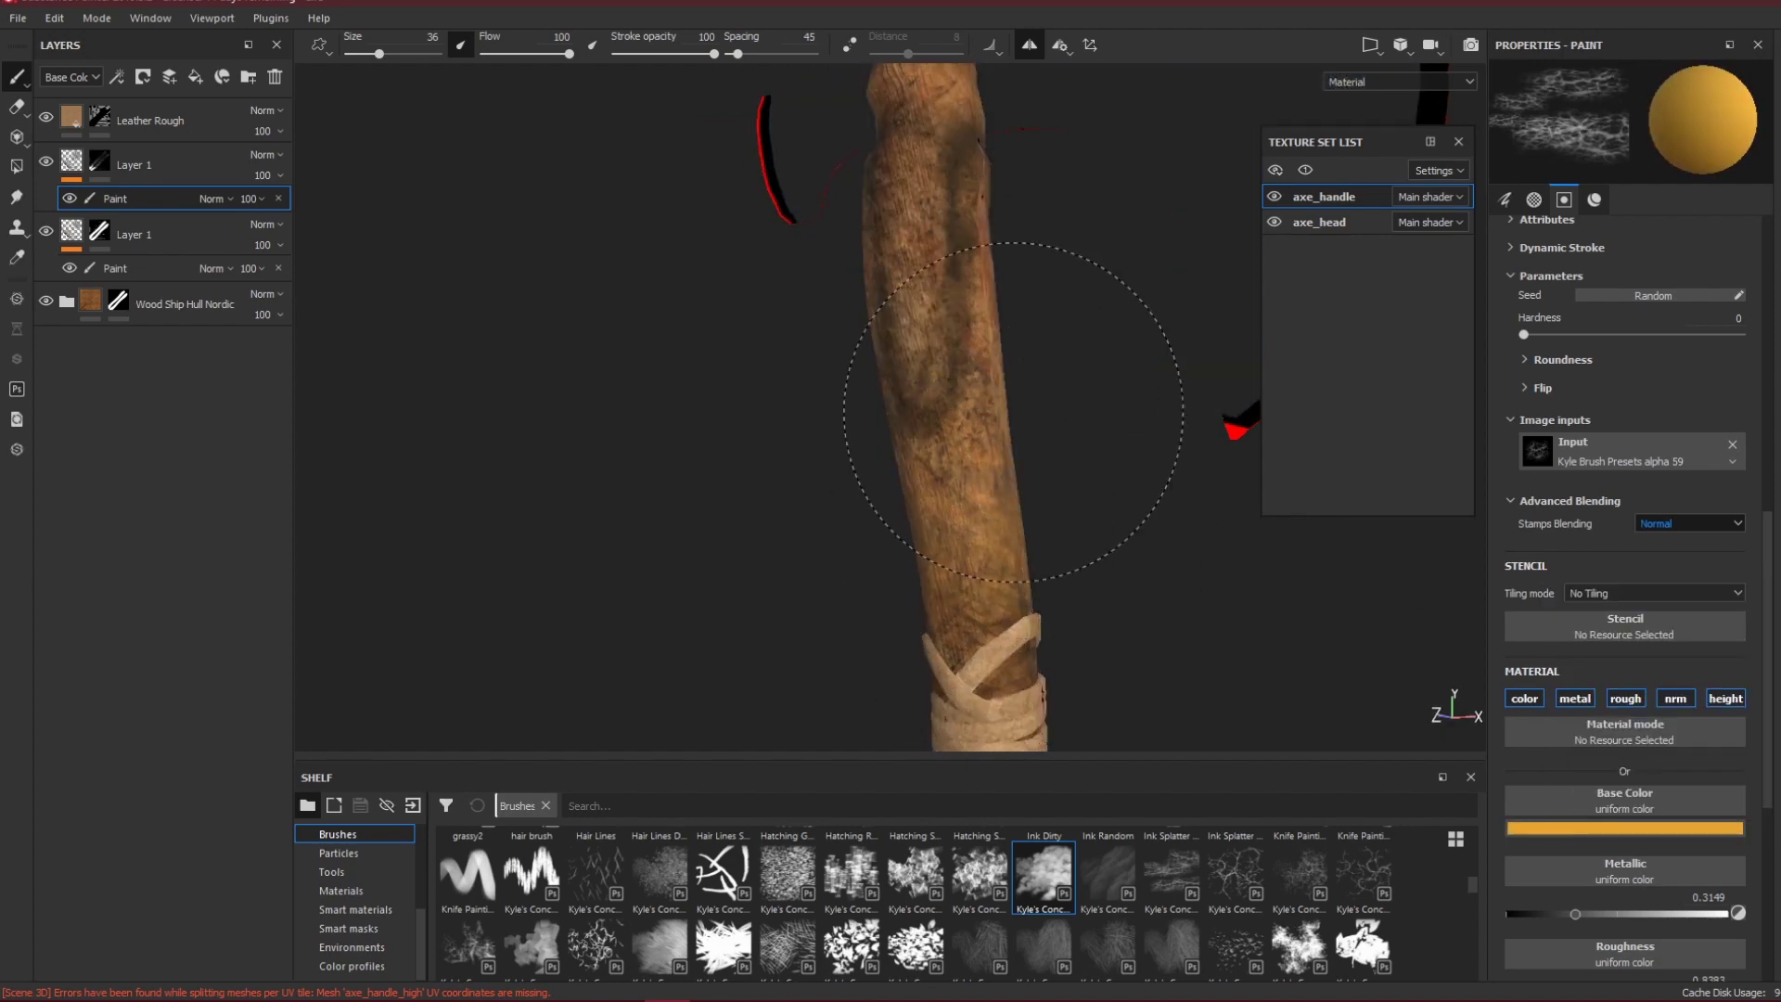
Set the base color to light tan and paint streaks up the wood beneath the axe head.
left_click(1617, 826)
left_click(1599, 650)
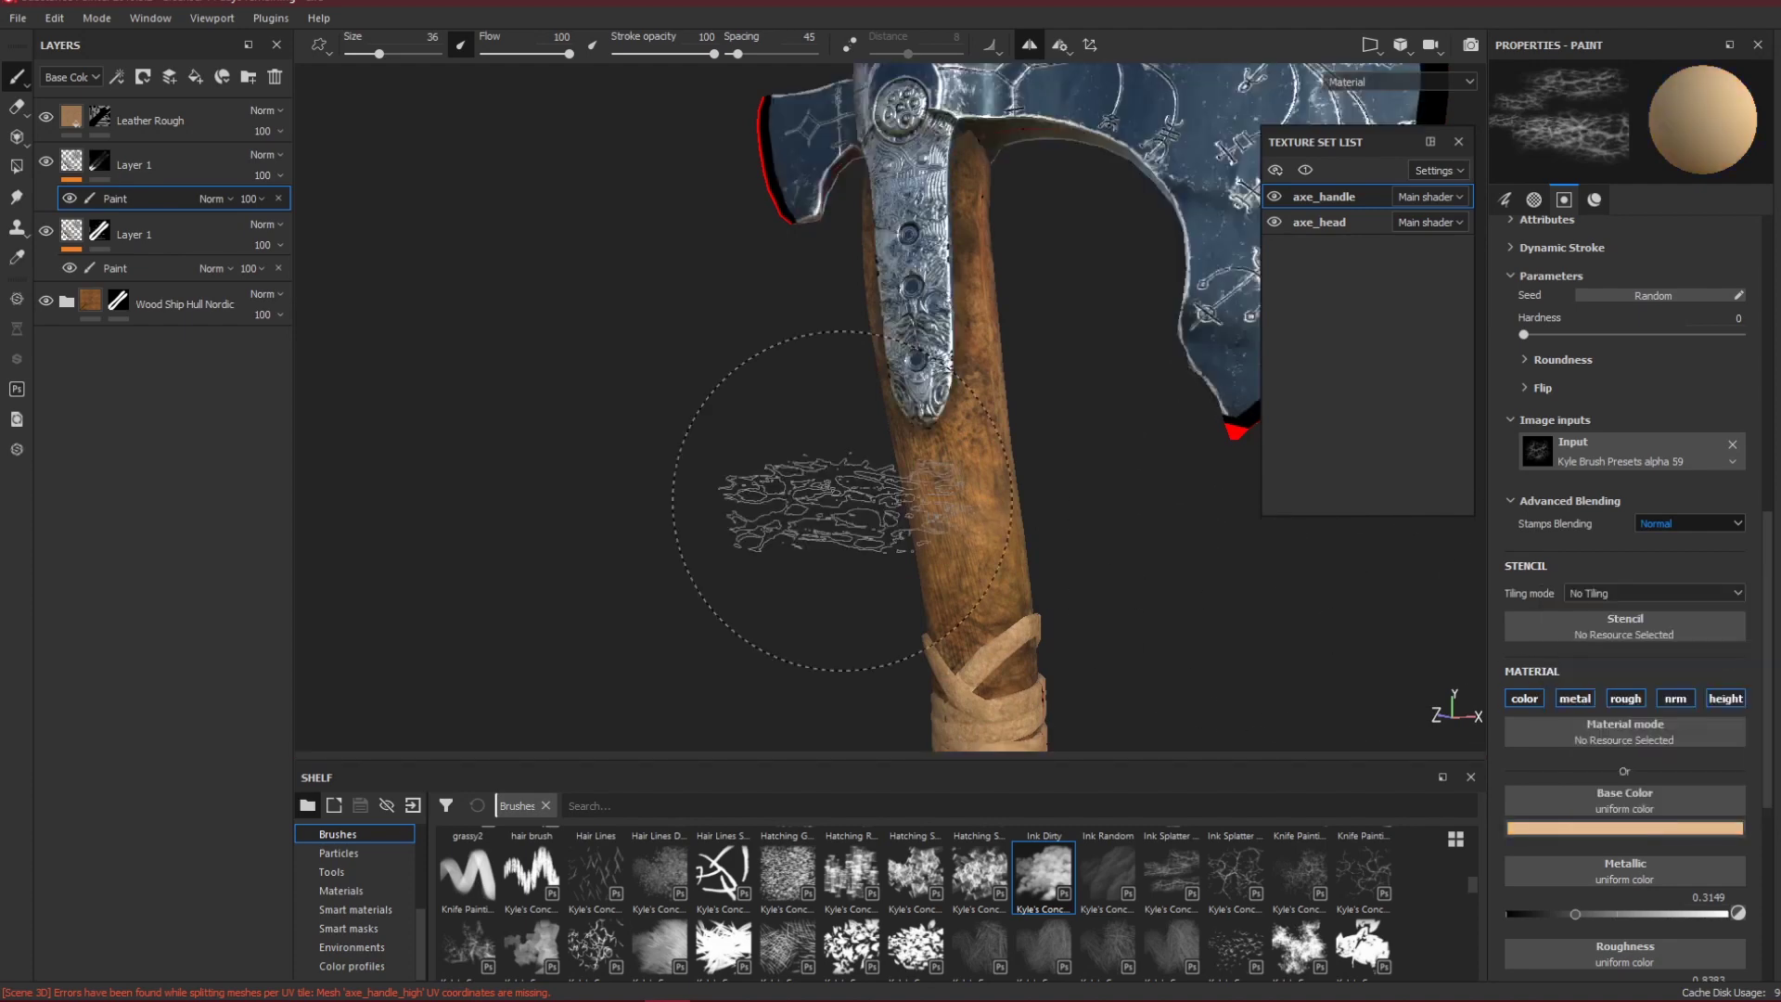
mouse_move(985, 362)
left_mouse_down()
mouse_move(1069, 287)
mouse_move(1092, 299)
mouse_move(997, 278)
left_mouse_up()
left_click_drag(986, 198, 980, 145)
Try painting light tan Ink Splatter streaks on the carved lower end of the handle and undo the strokes.
middle_click_drag(1025, 584, 1060, 121, "alt")
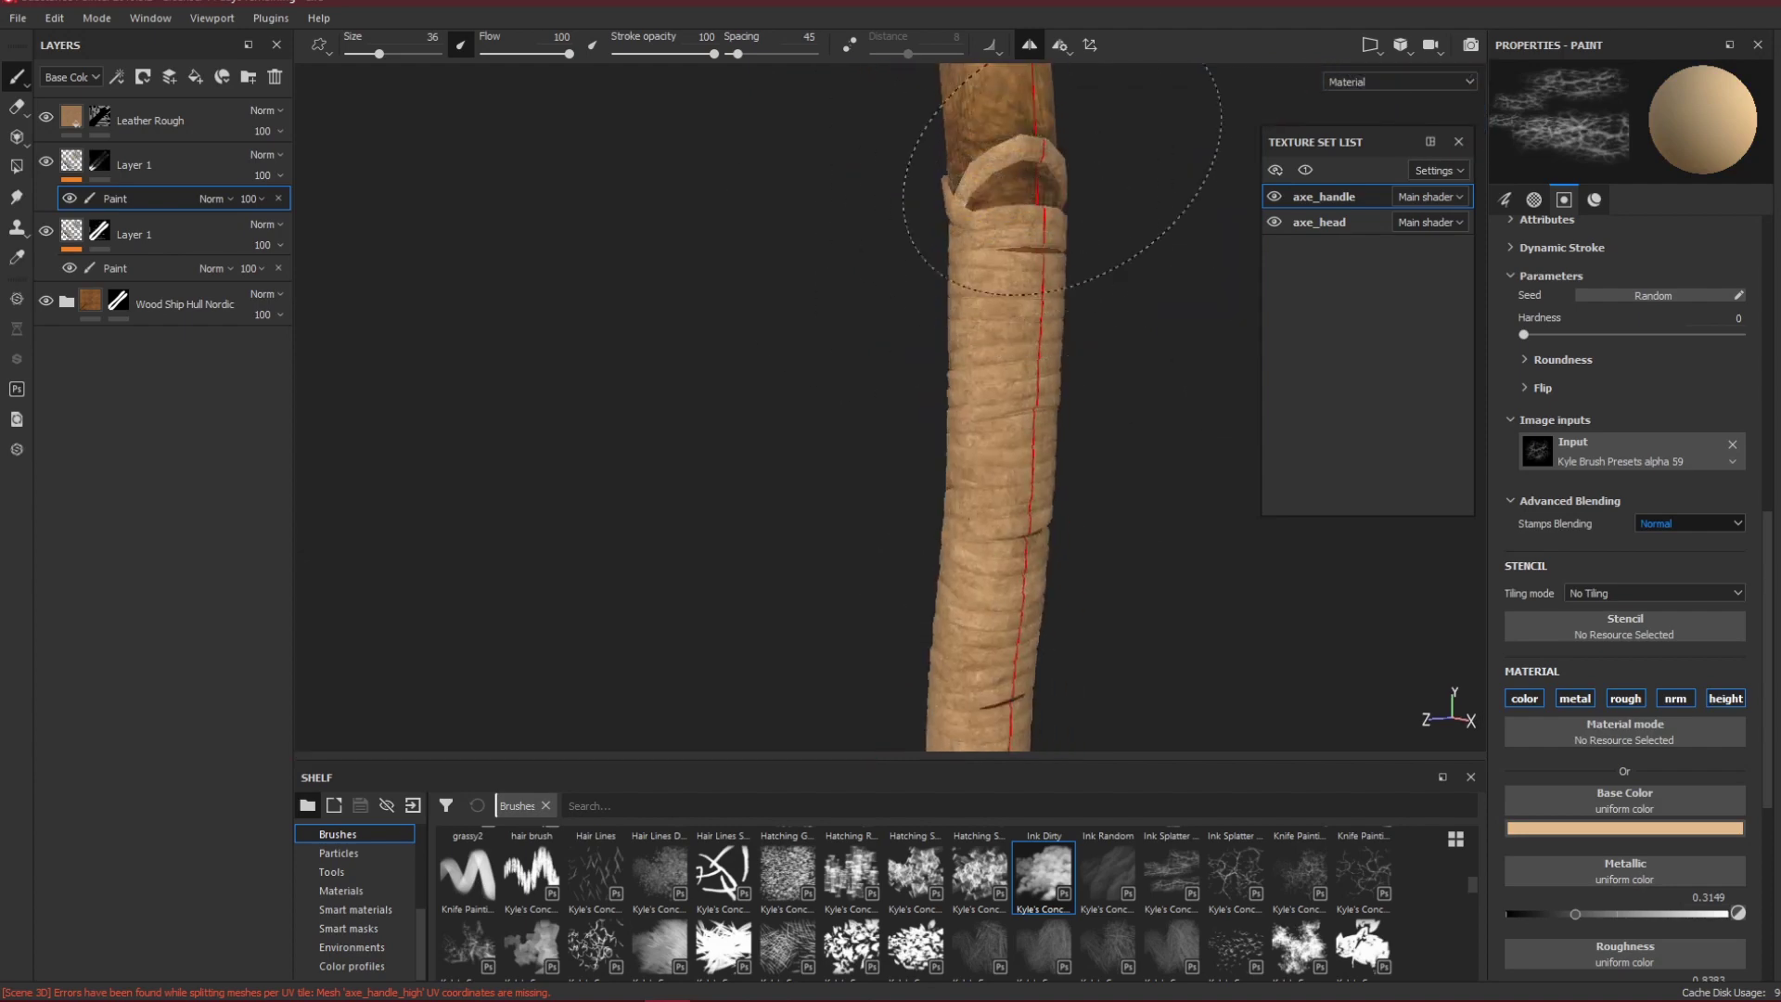
scroll(1002, 381, "down", 5)
scroll(1000, 403, "down", 3)
mouse_move(1009, 564)
left_mouse_down()
mouse_move(1029, 563)
mouse_move(1008, 632)
left_mouse_up()
mouse_move(803, 588)
left_mouse_down("alt")
mouse_move(997, 524)
mouse_move(1006, 575)
left_mouse_up("alt")
left_click_drag(1143, 589, 1060, 594, "alt")
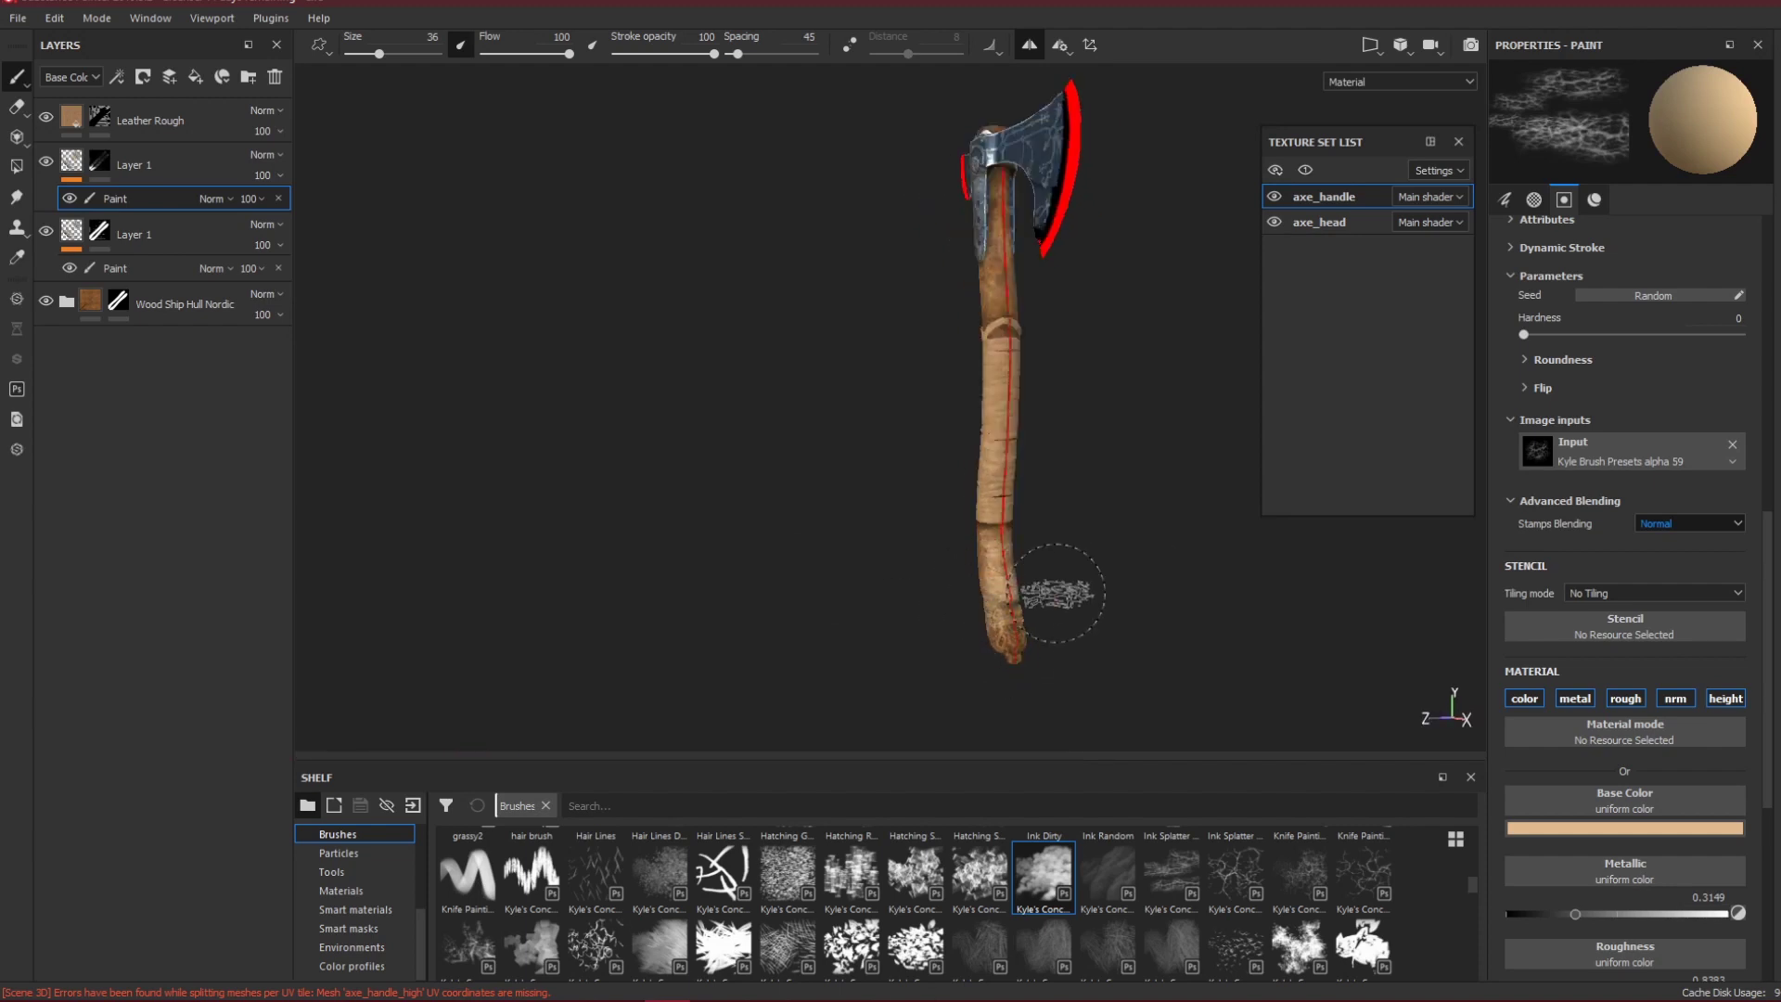
scroll(1055, 601, "up", 5)
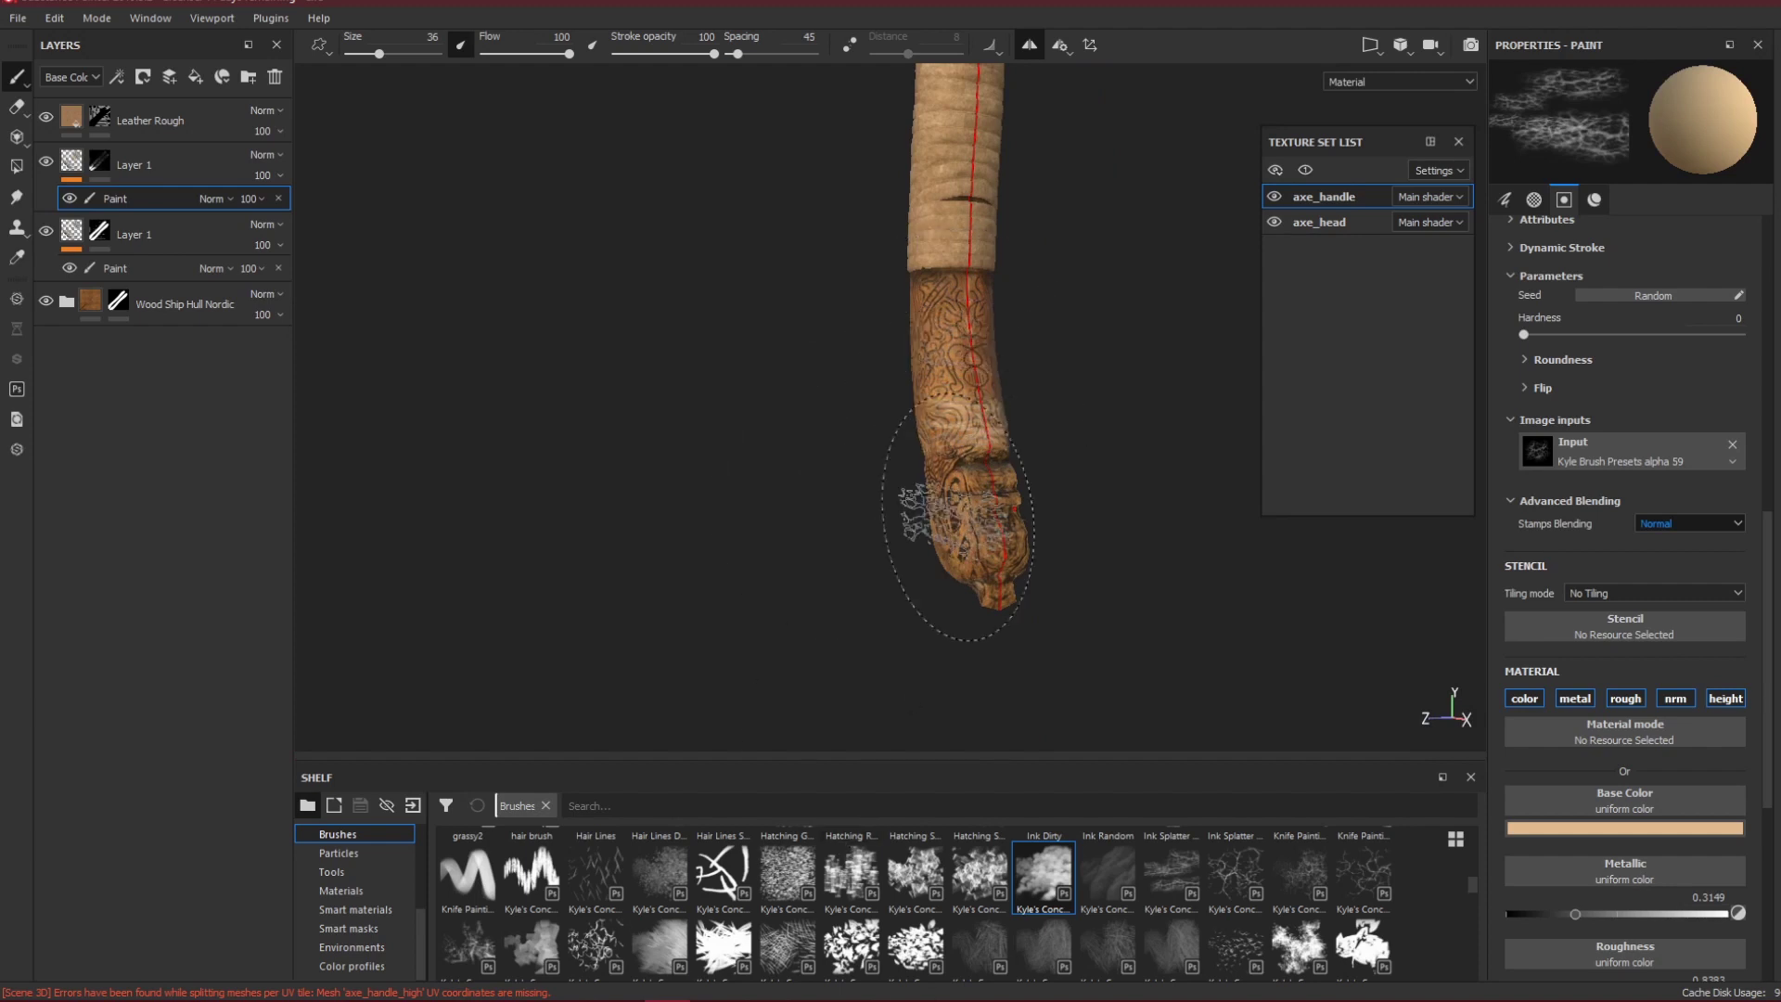
left_click_drag(954, 477, 1117, 434, "alt")
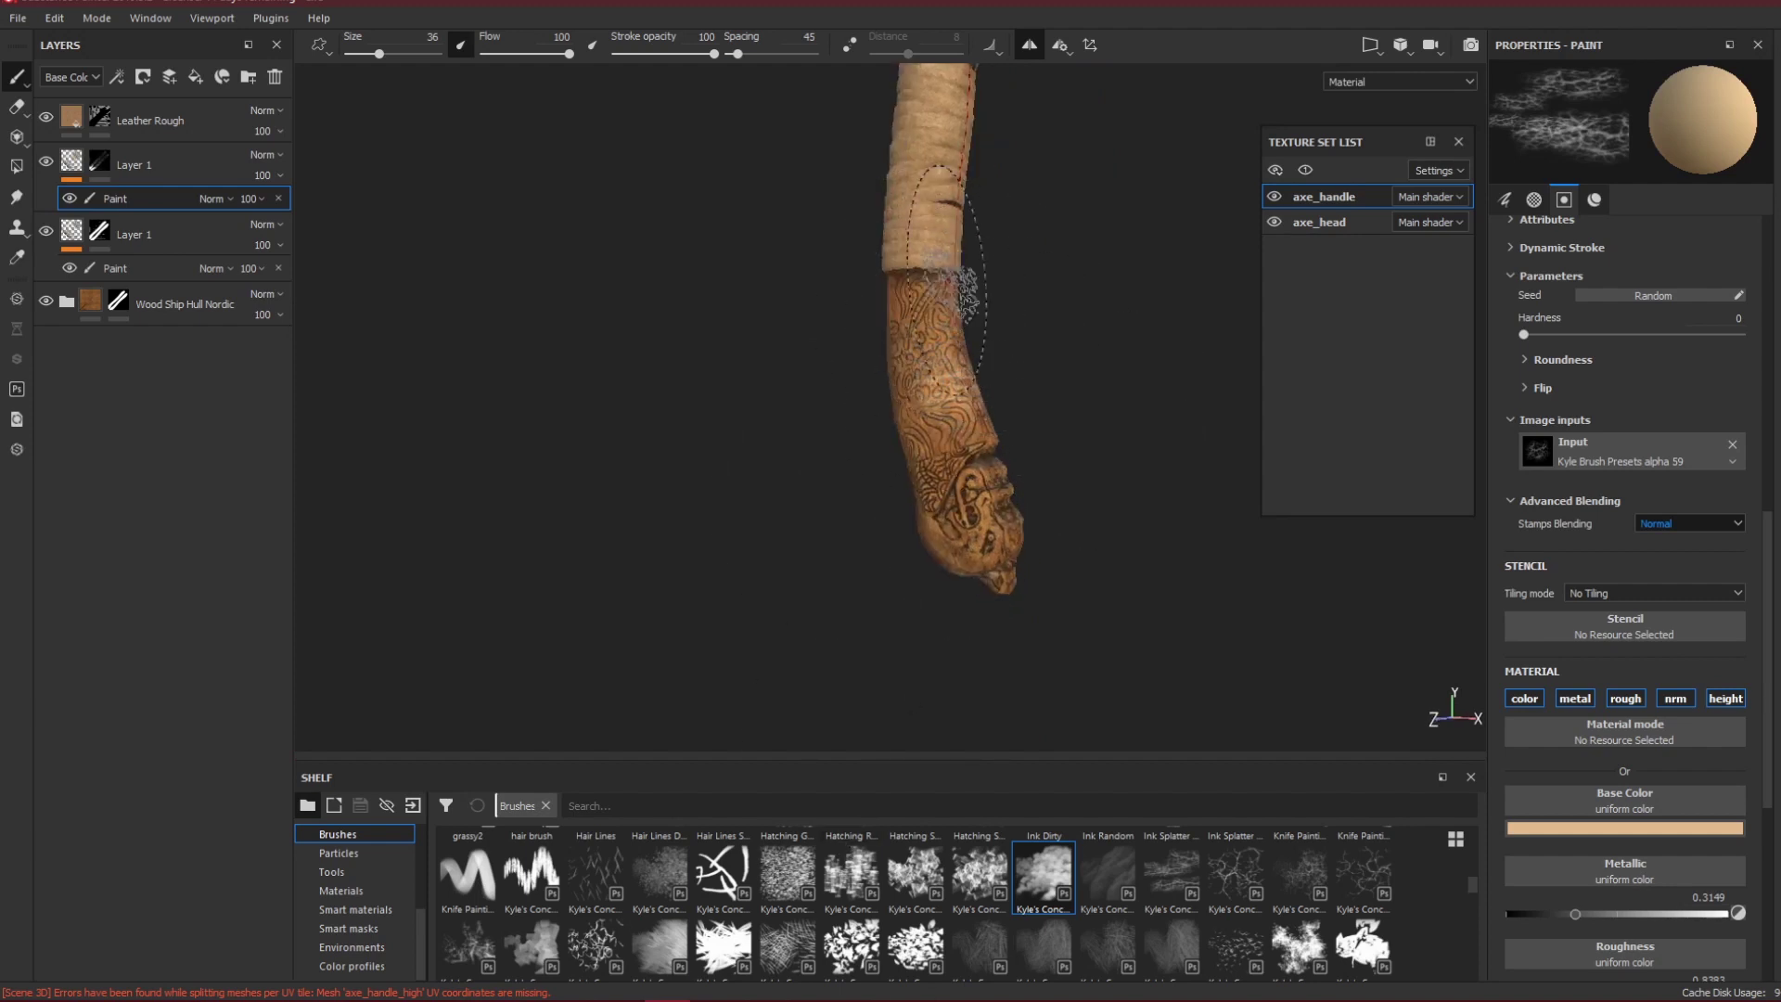
left_click_drag(948, 420, 942, 516, "alt")
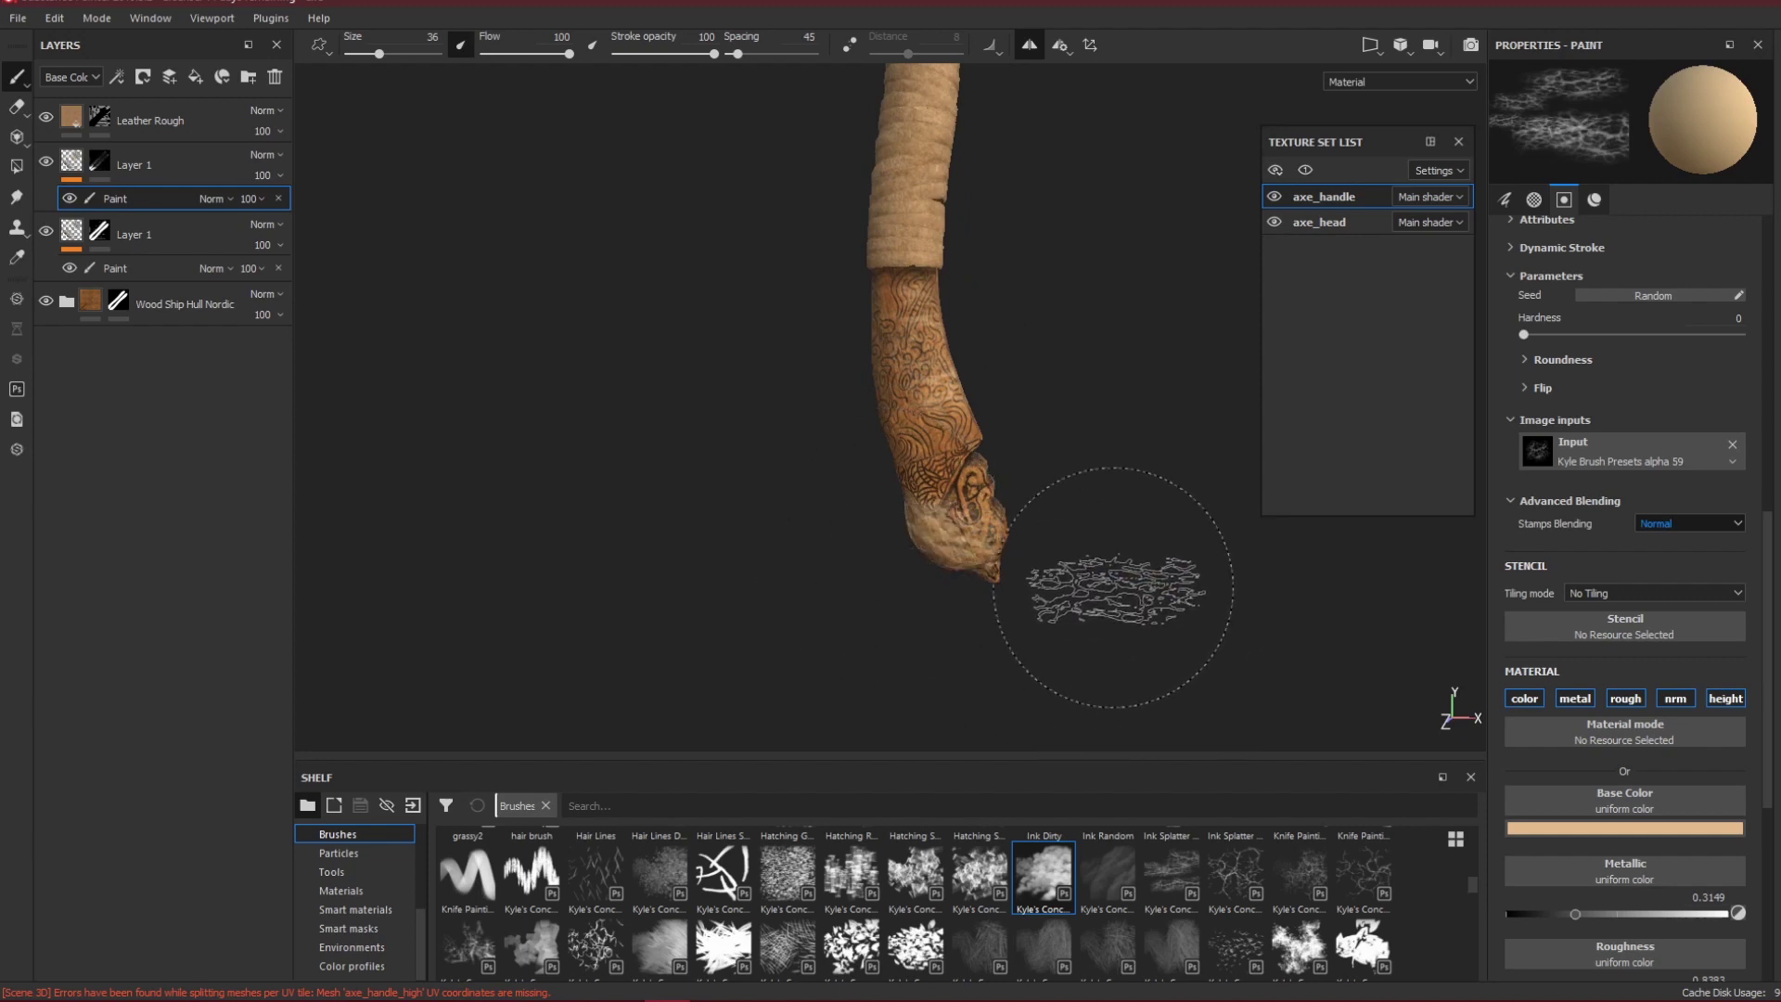
left_click_drag(971, 559, 916, 535)
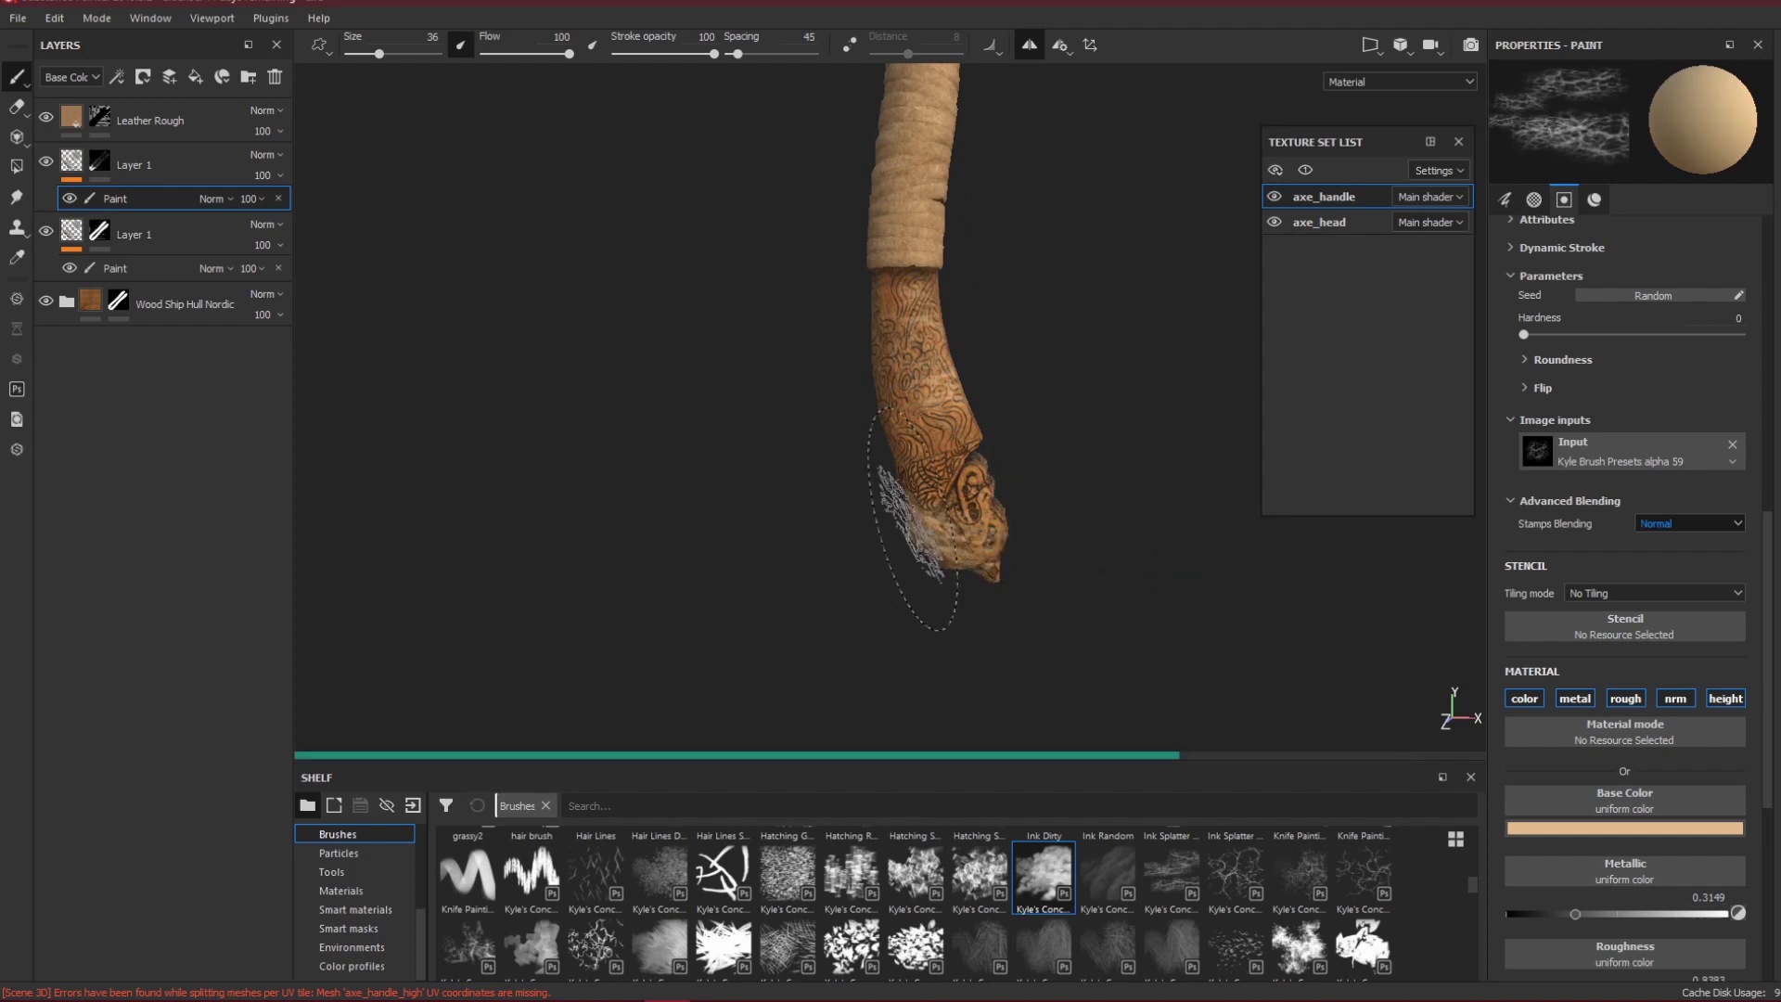
right_click_drag(1016, 573, 1147, 523, "alt")
left_click_drag(1147, 523, 1125, 343, "alt")
key("ctrl+z")
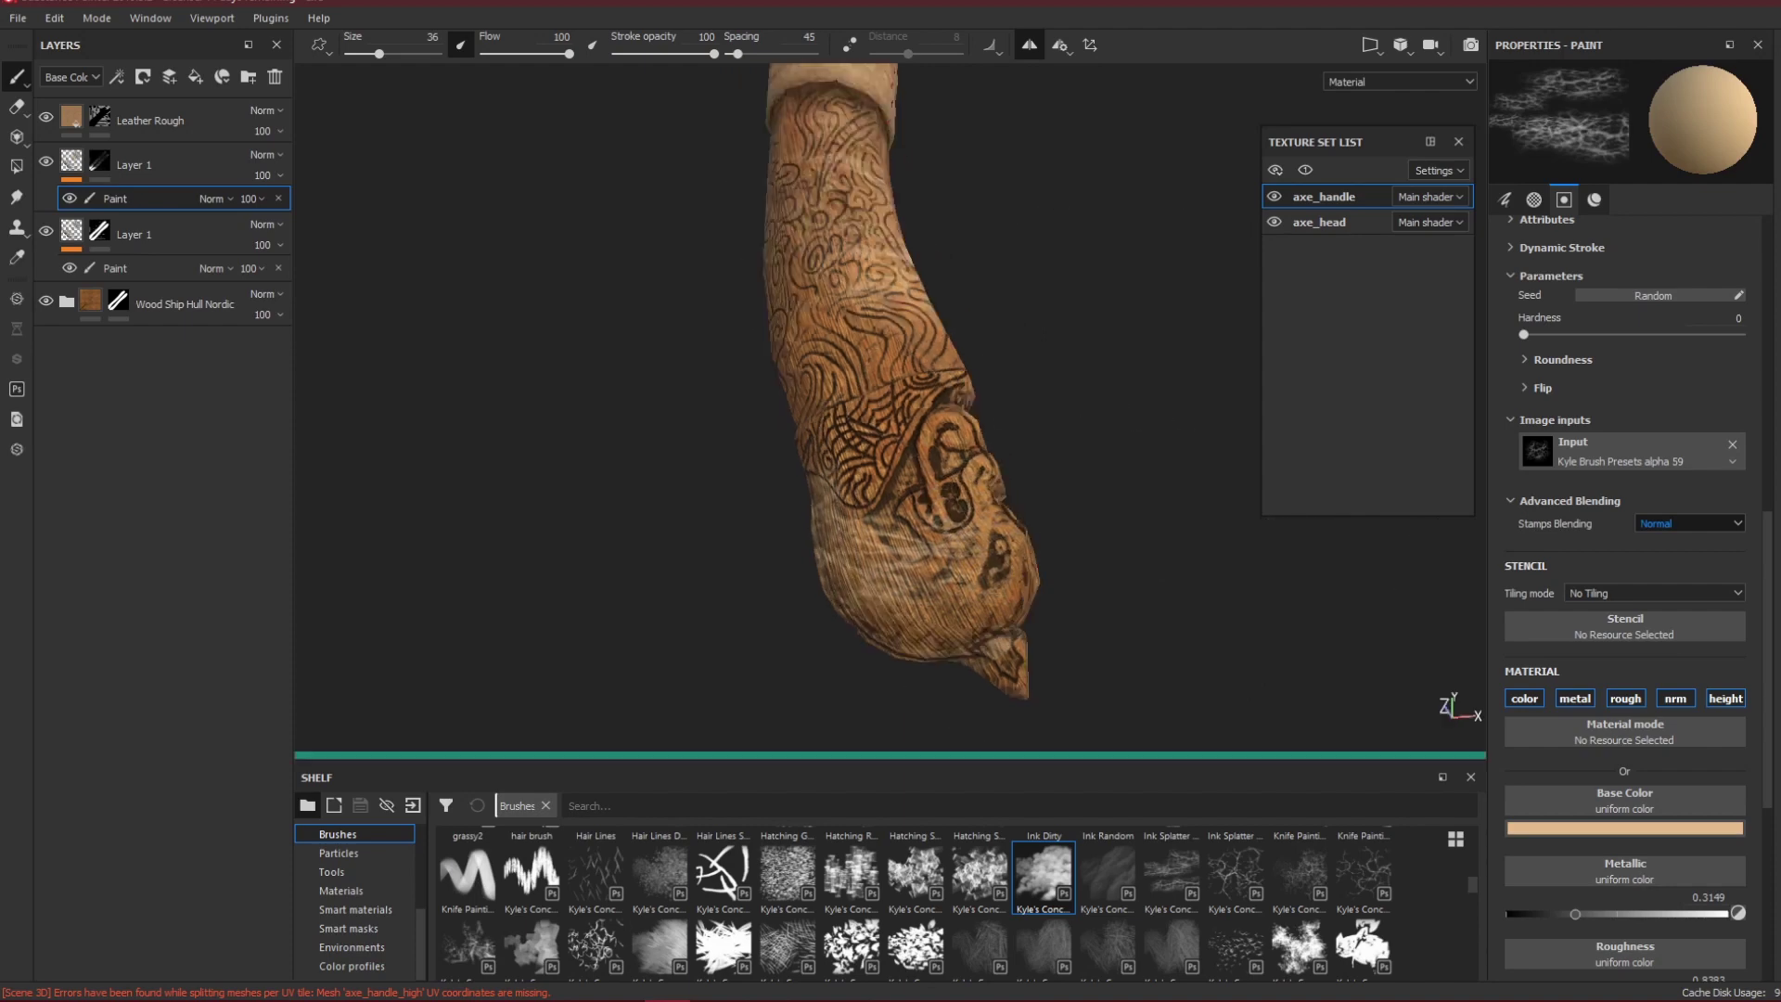
key("ctrl+z")
Switch to the blocky Hatching brush at size 22.52, try a dab on the carved animal head, and undo it.
left_click(851, 873)
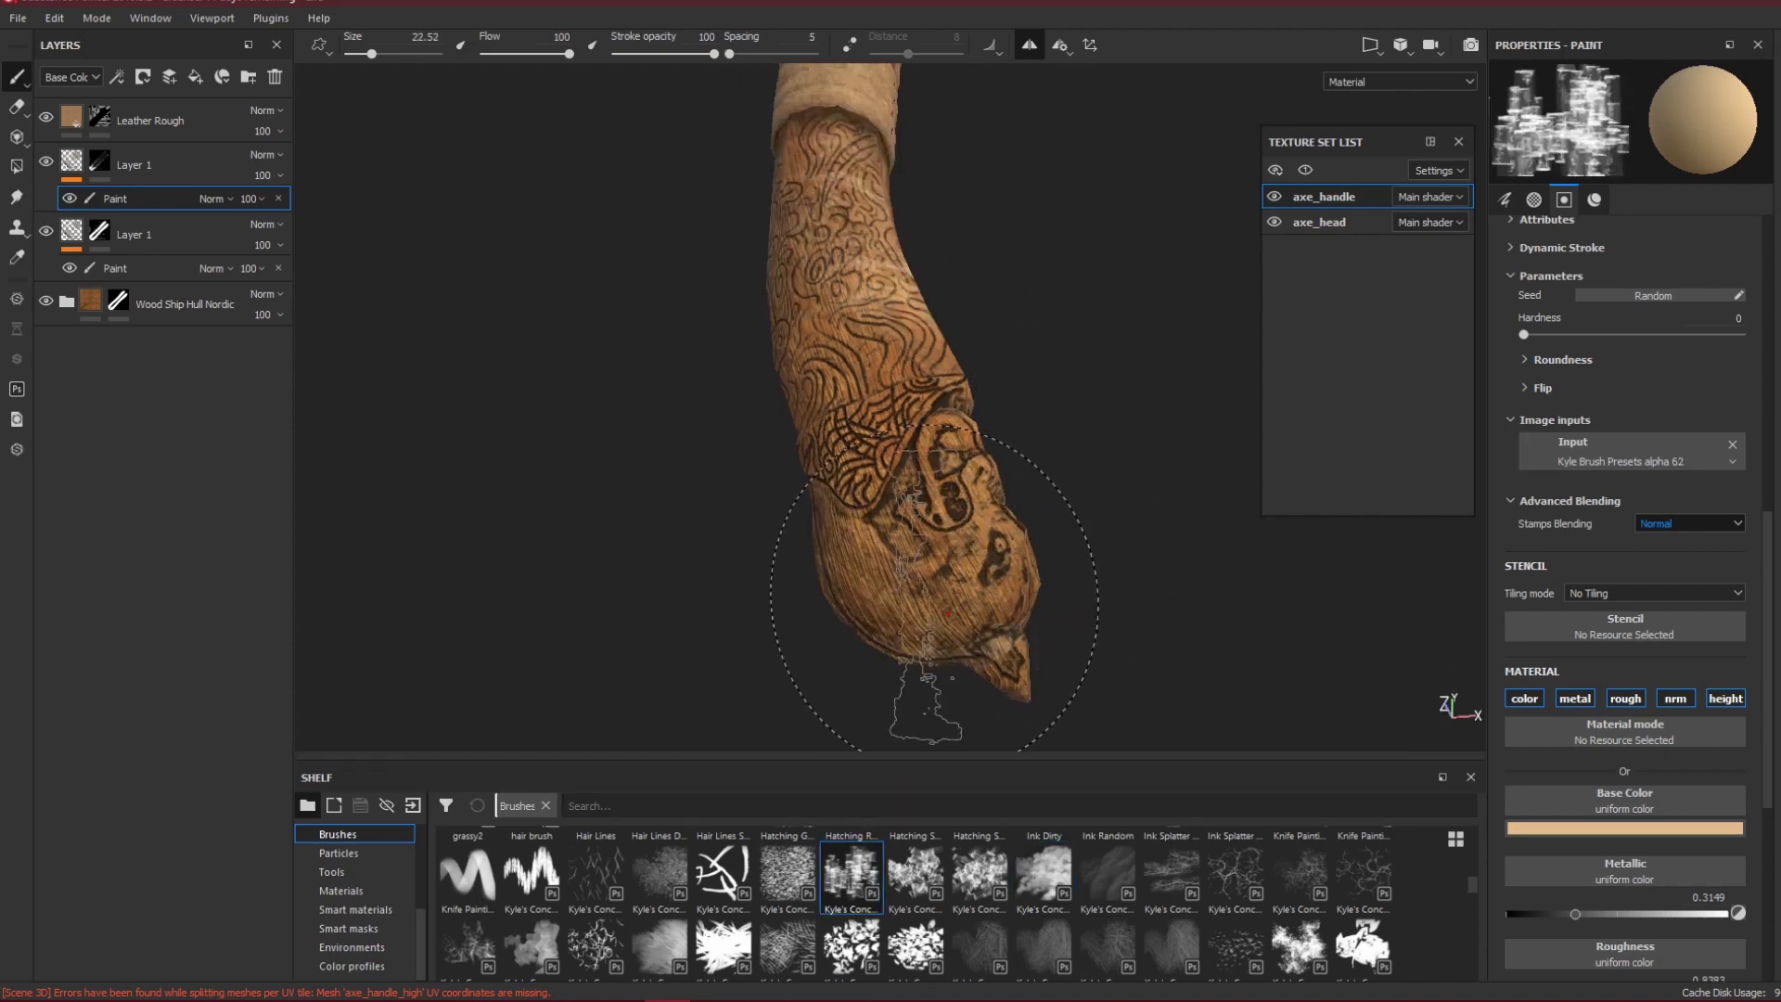
left_click(897, 561)
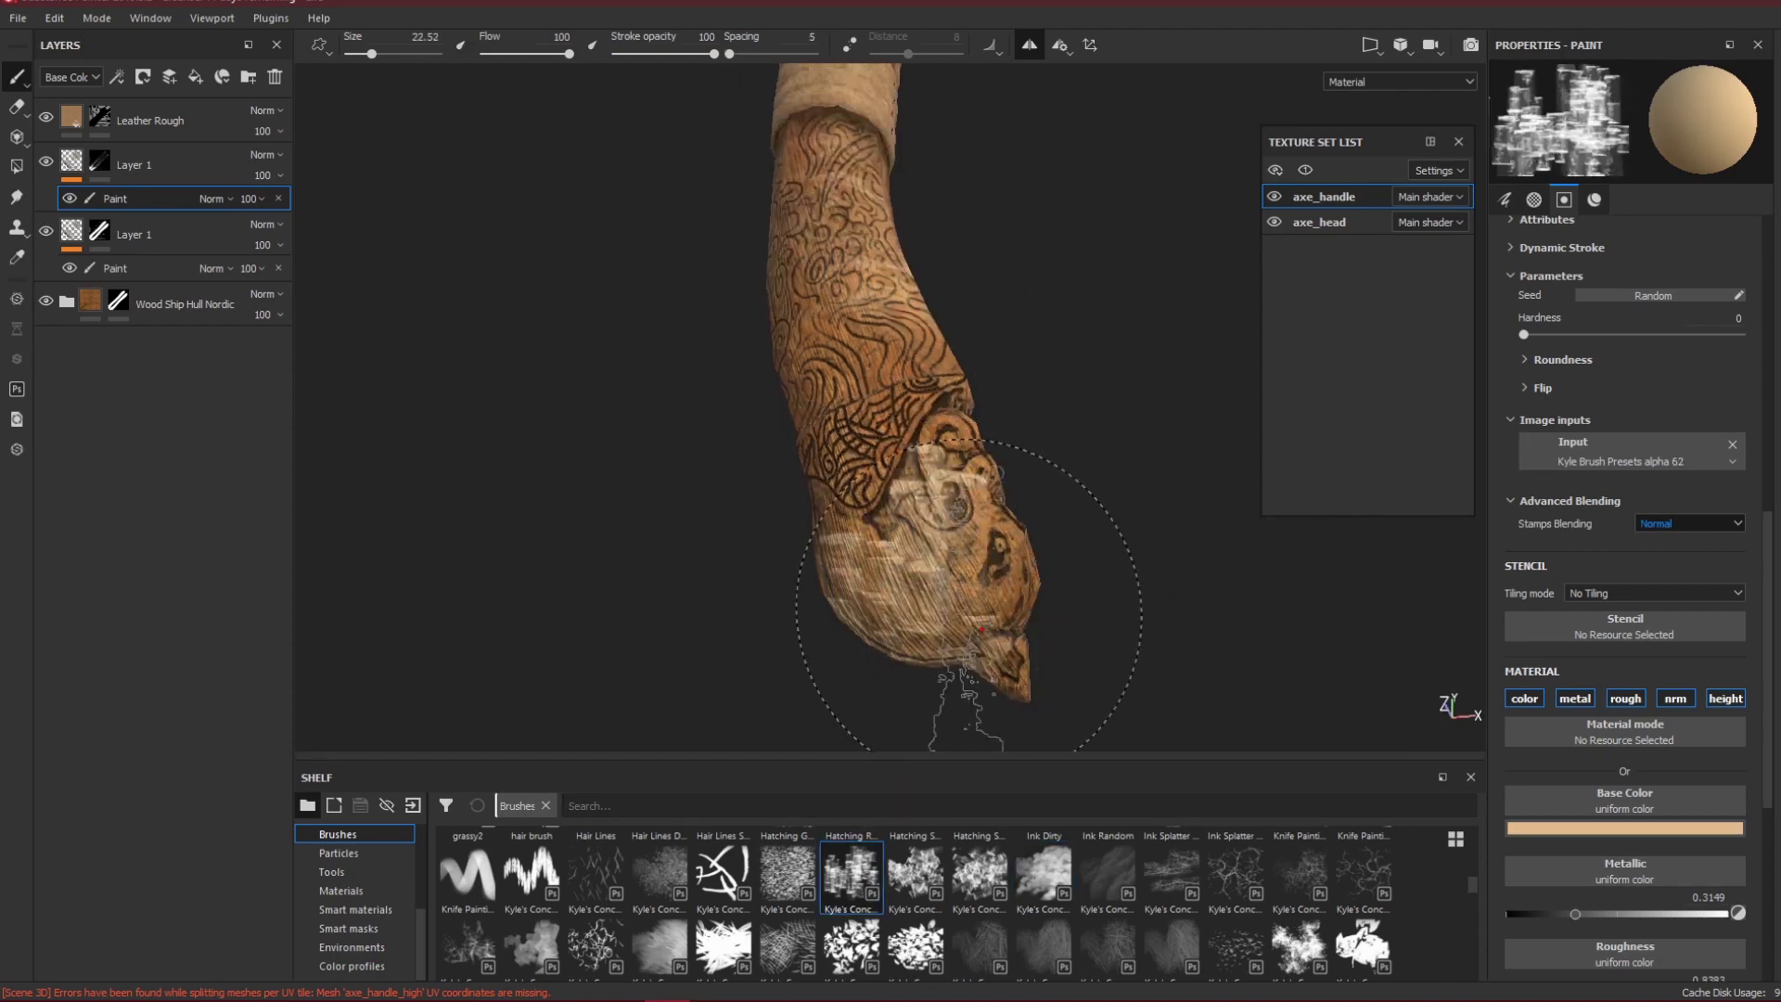
key("ctrl+z")
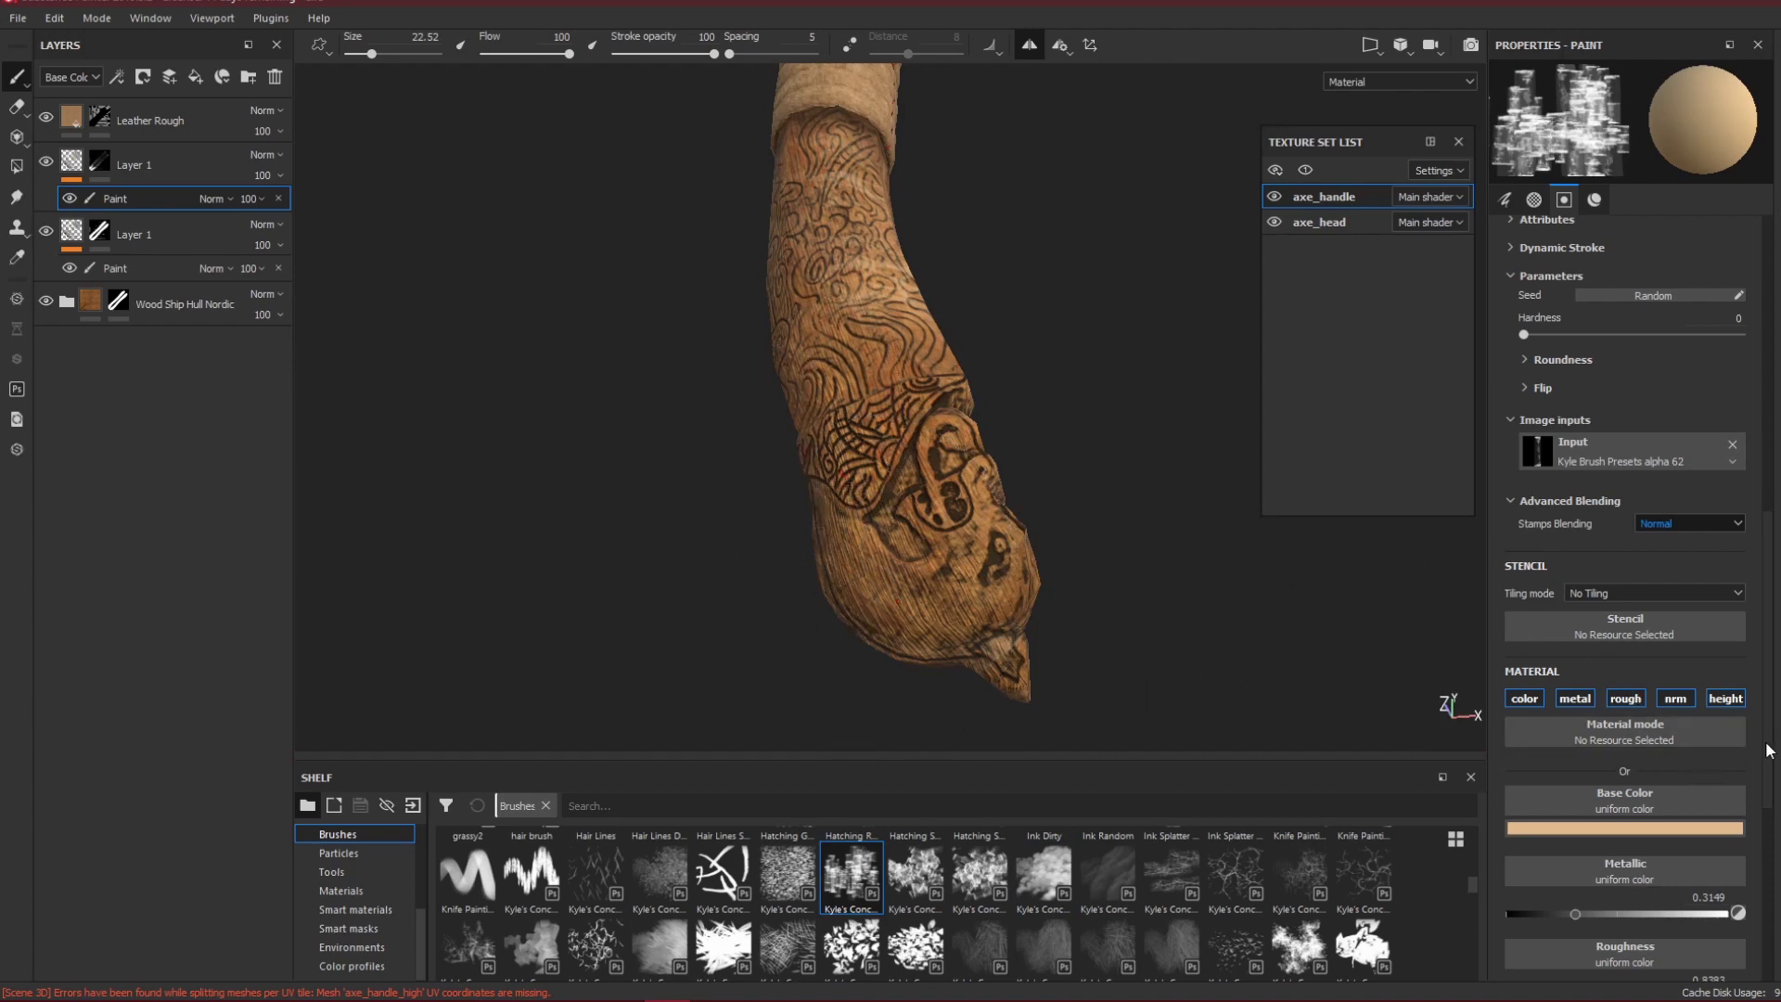
Set the stamps blending to Lighten (Maximum) and paint light tan hatching marks around the carved lower end.
scroll(1726, 705, "down", 4)
scroll(1694, 611, "up", 4)
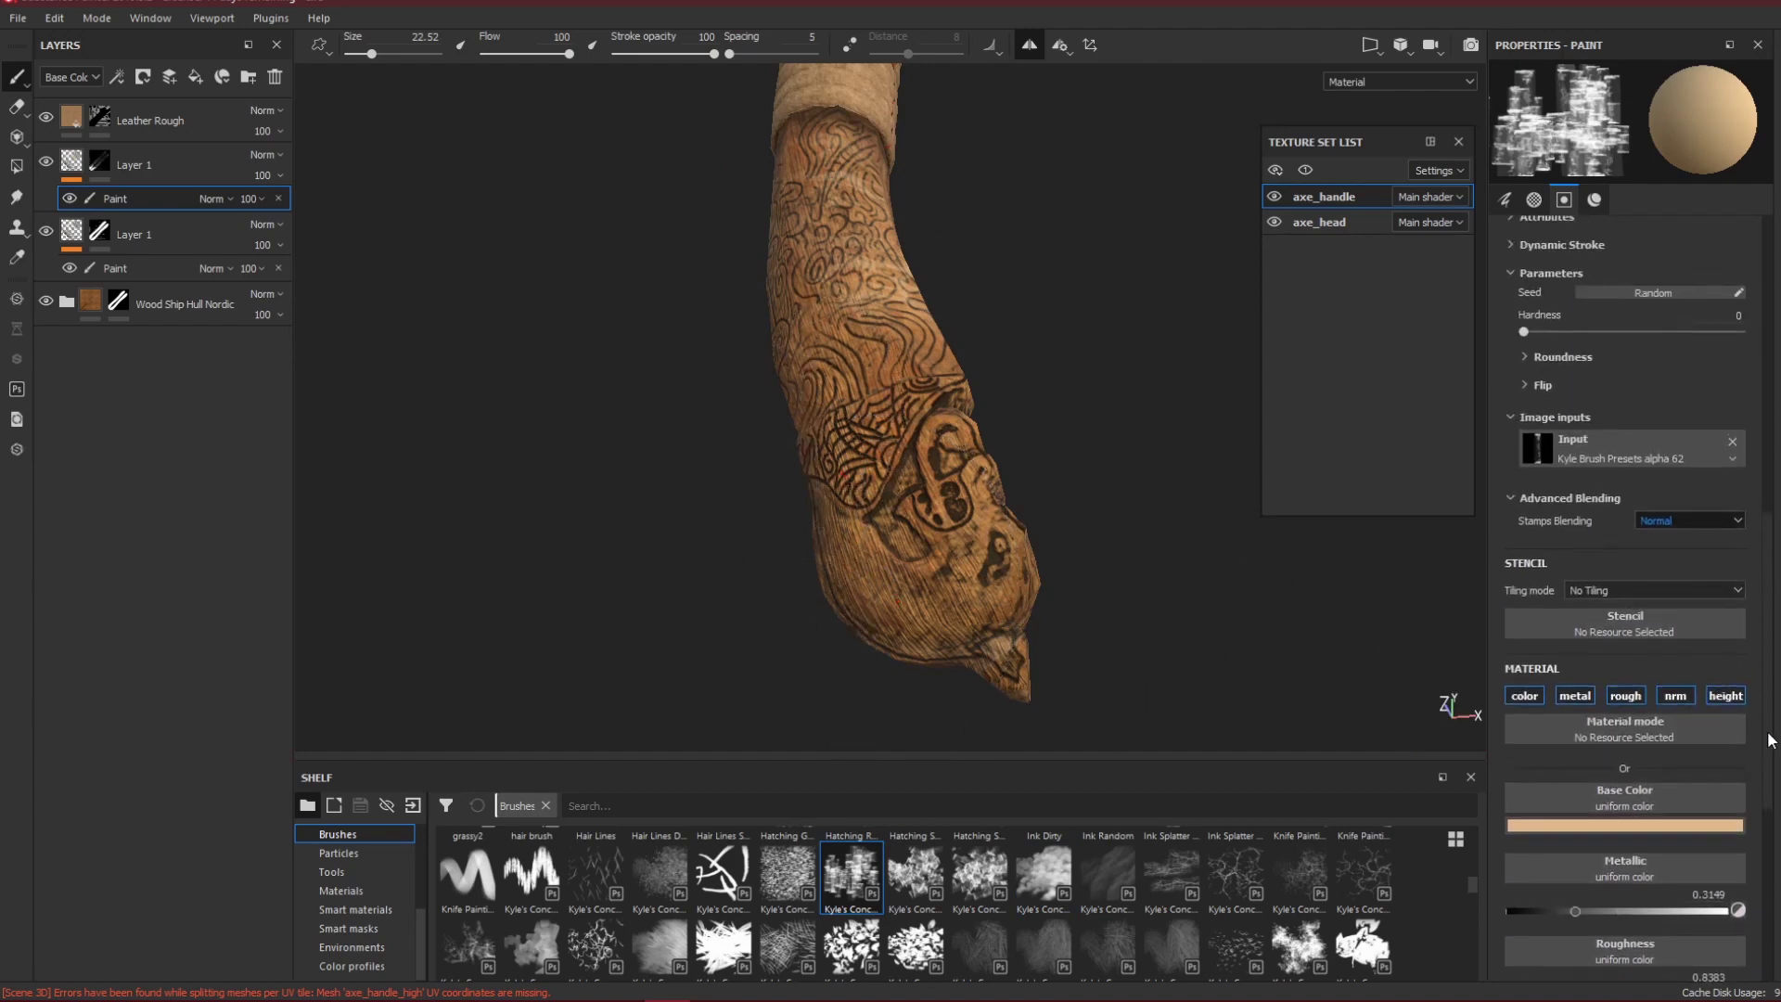
left_click(1683, 529)
left_click(1669, 564)
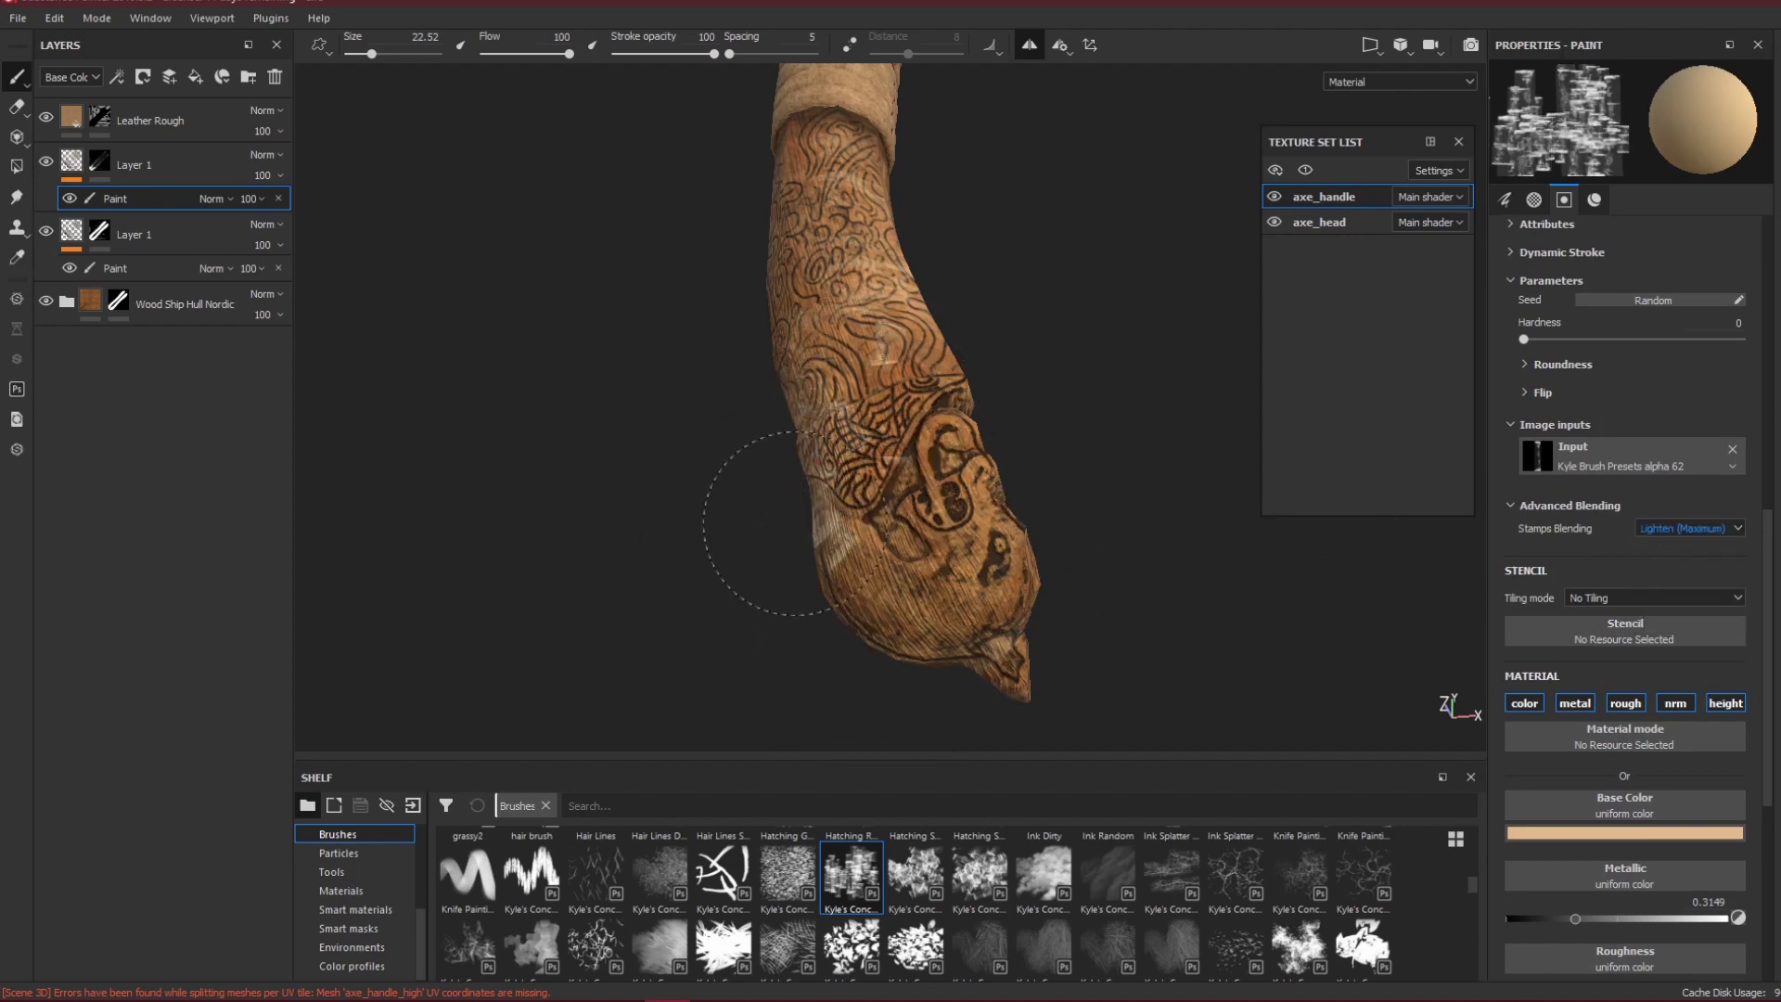
left_click_drag(799, 518, 896, 536, "alt")
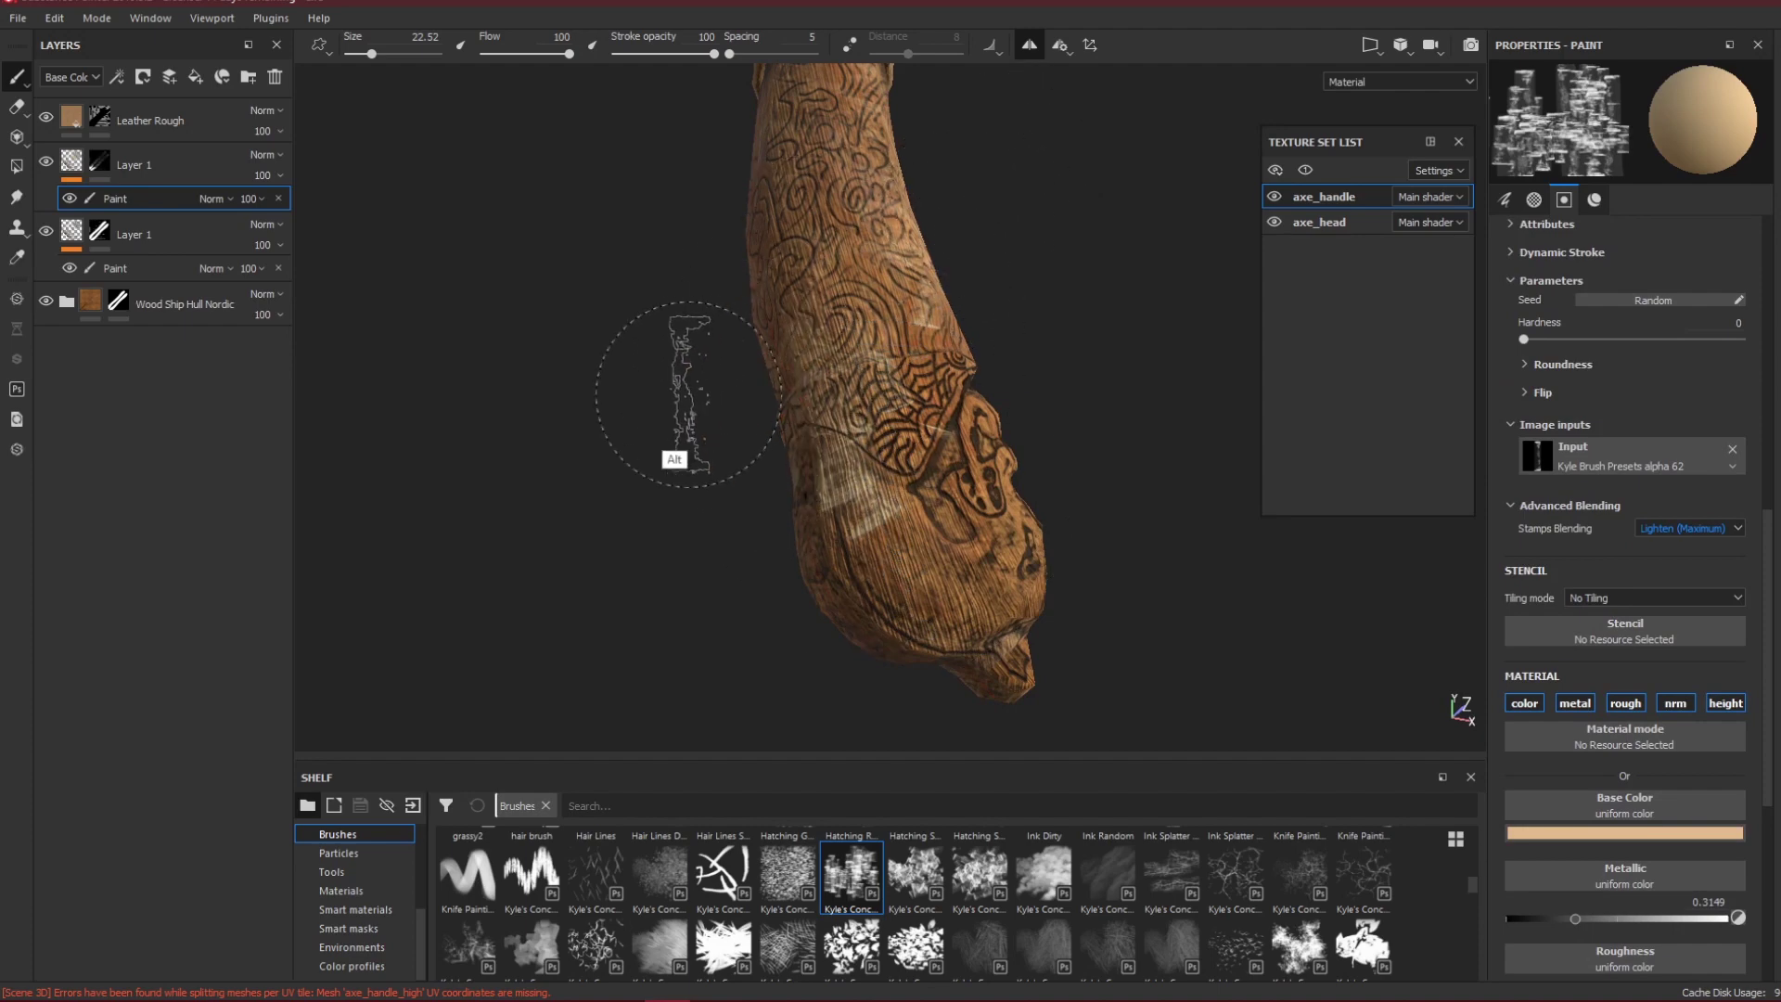
mouse_move(676, 457)
left_mouse_down("alt")
mouse_move(1037, 469)
mouse_move(1184, 453)
left_mouse_up("alt")
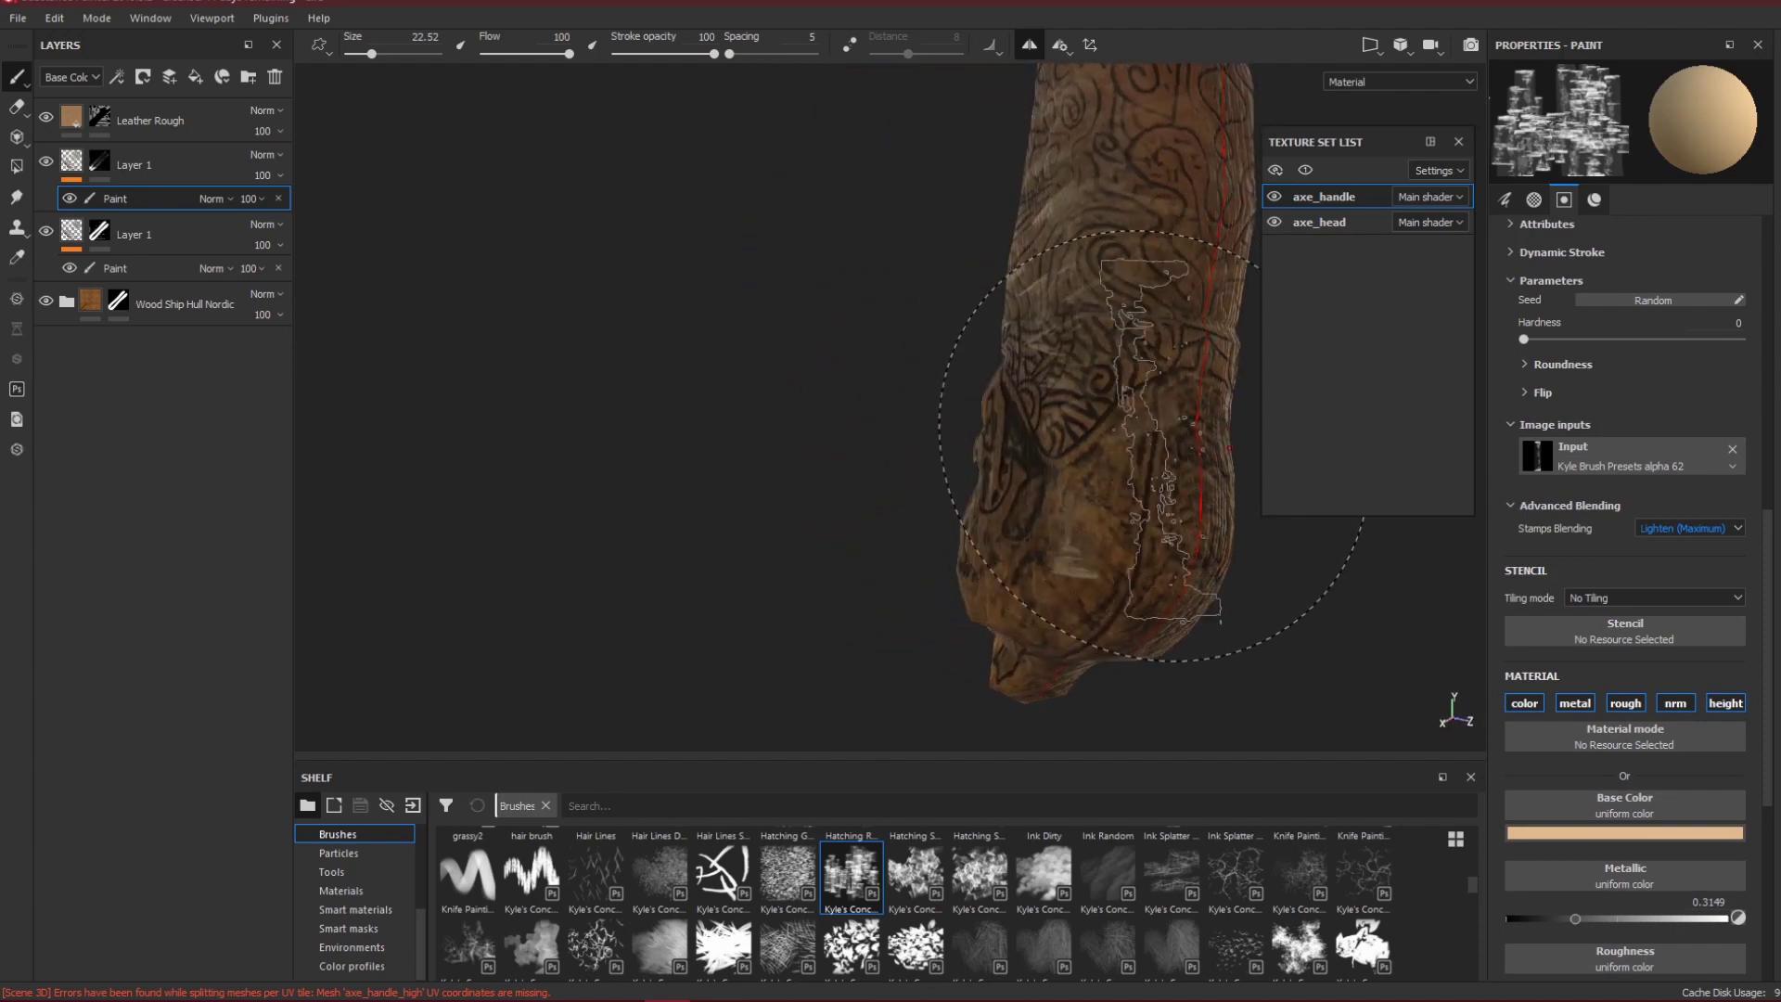
mouse_move(824, 466)
left_mouse_down("alt")
mouse_move(854, 458)
mouse_move(529, 485)
mouse_move(676, 517)
left_mouse_up("alt")
mouse_move(963, 601)
left_mouse_down()
mouse_move(962, 575)
mouse_move(977, 607)
left_mouse_up()
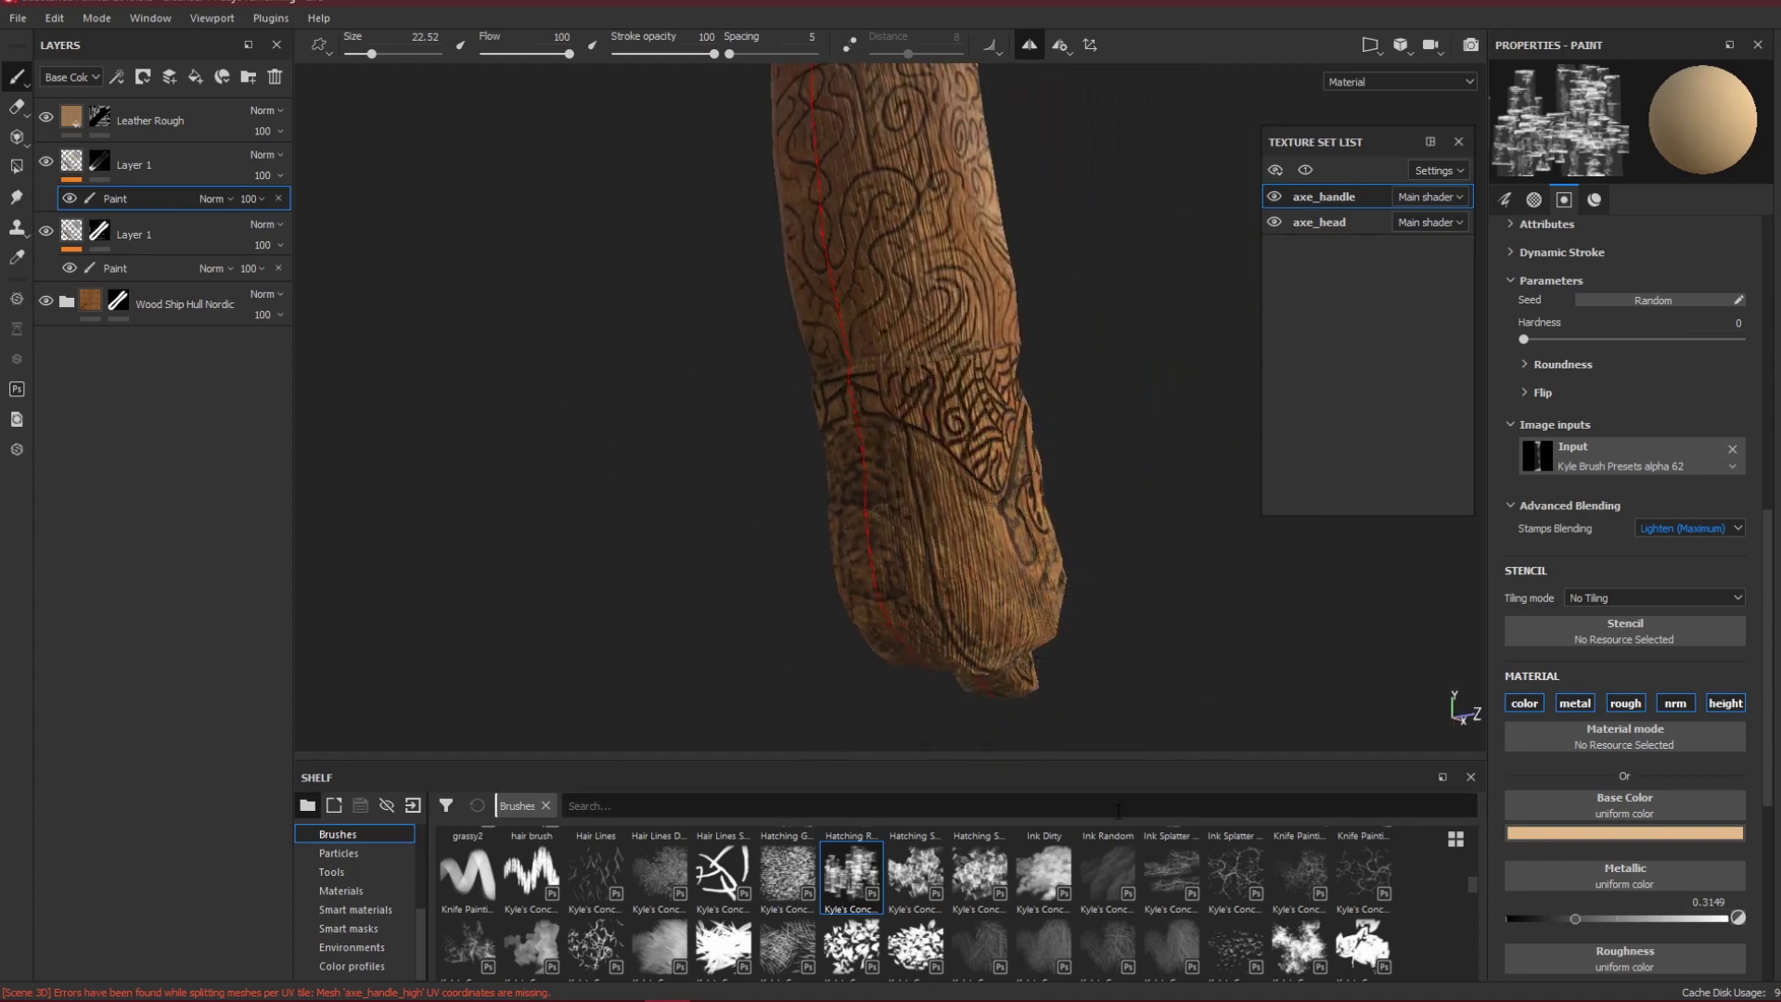
Preview two Ink Splatter brushes over the carved lower handle, switch to the Hair Lines brush, and set its hardness to 0.995.
left_click(1175, 861)
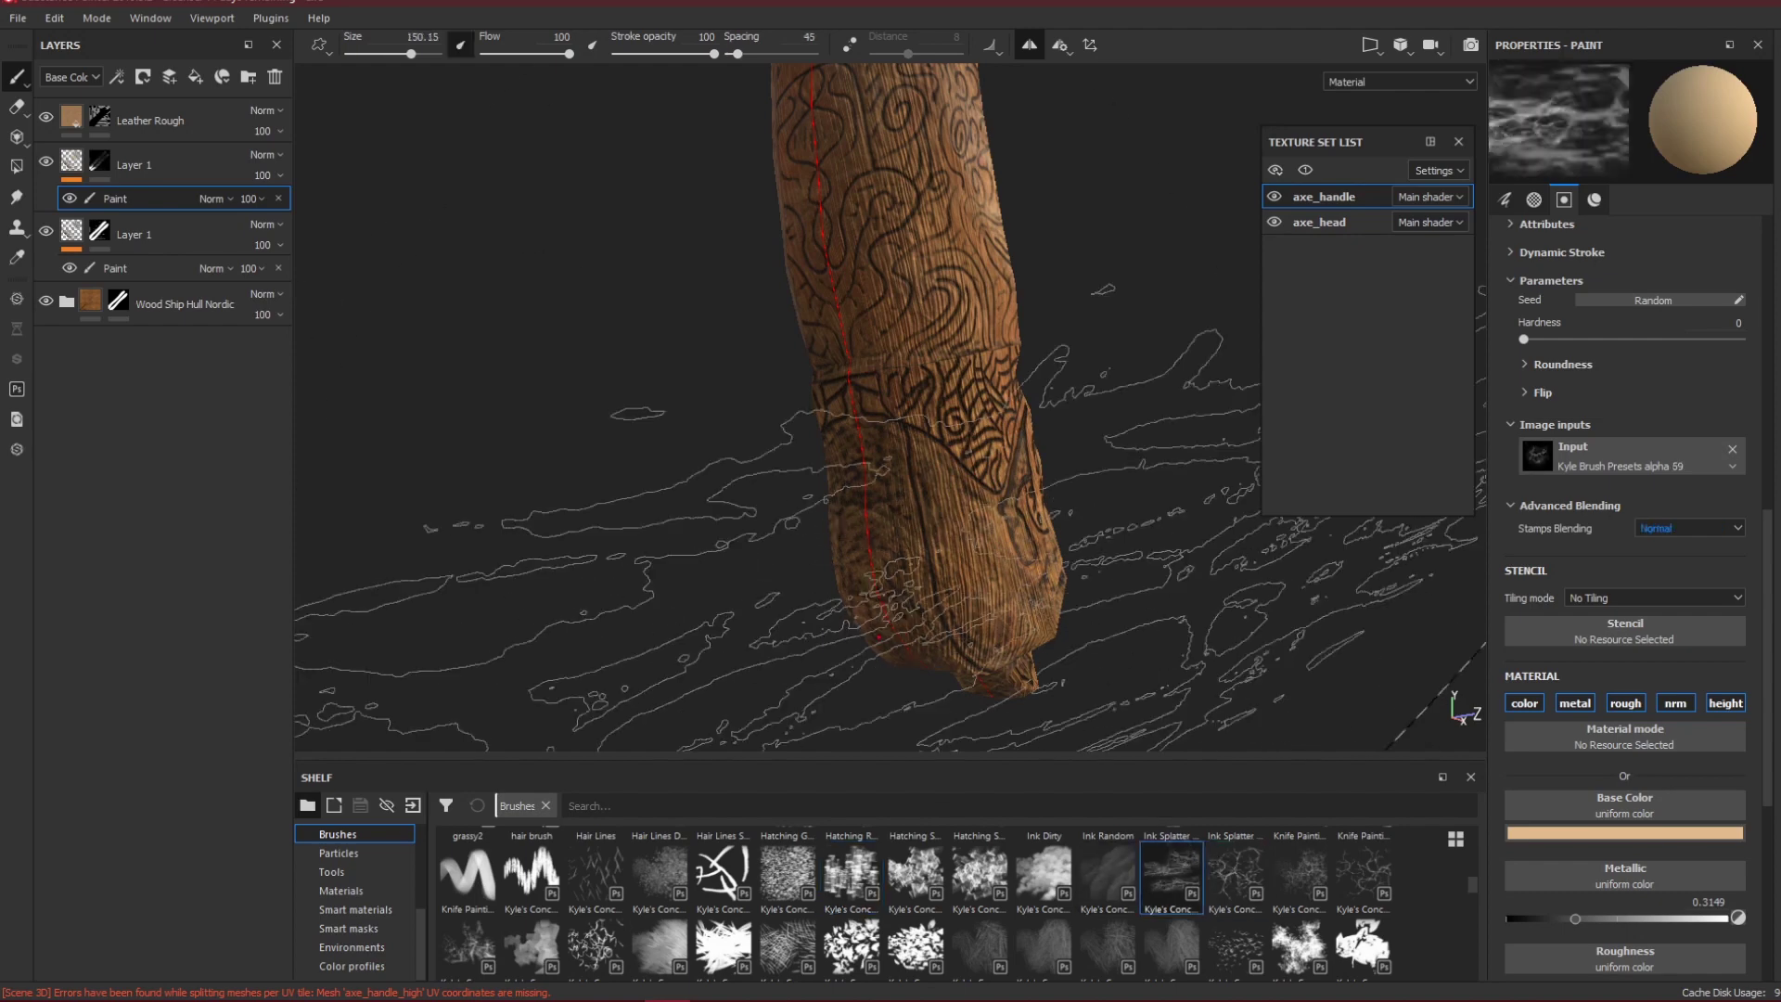
left_click(1238, 872)
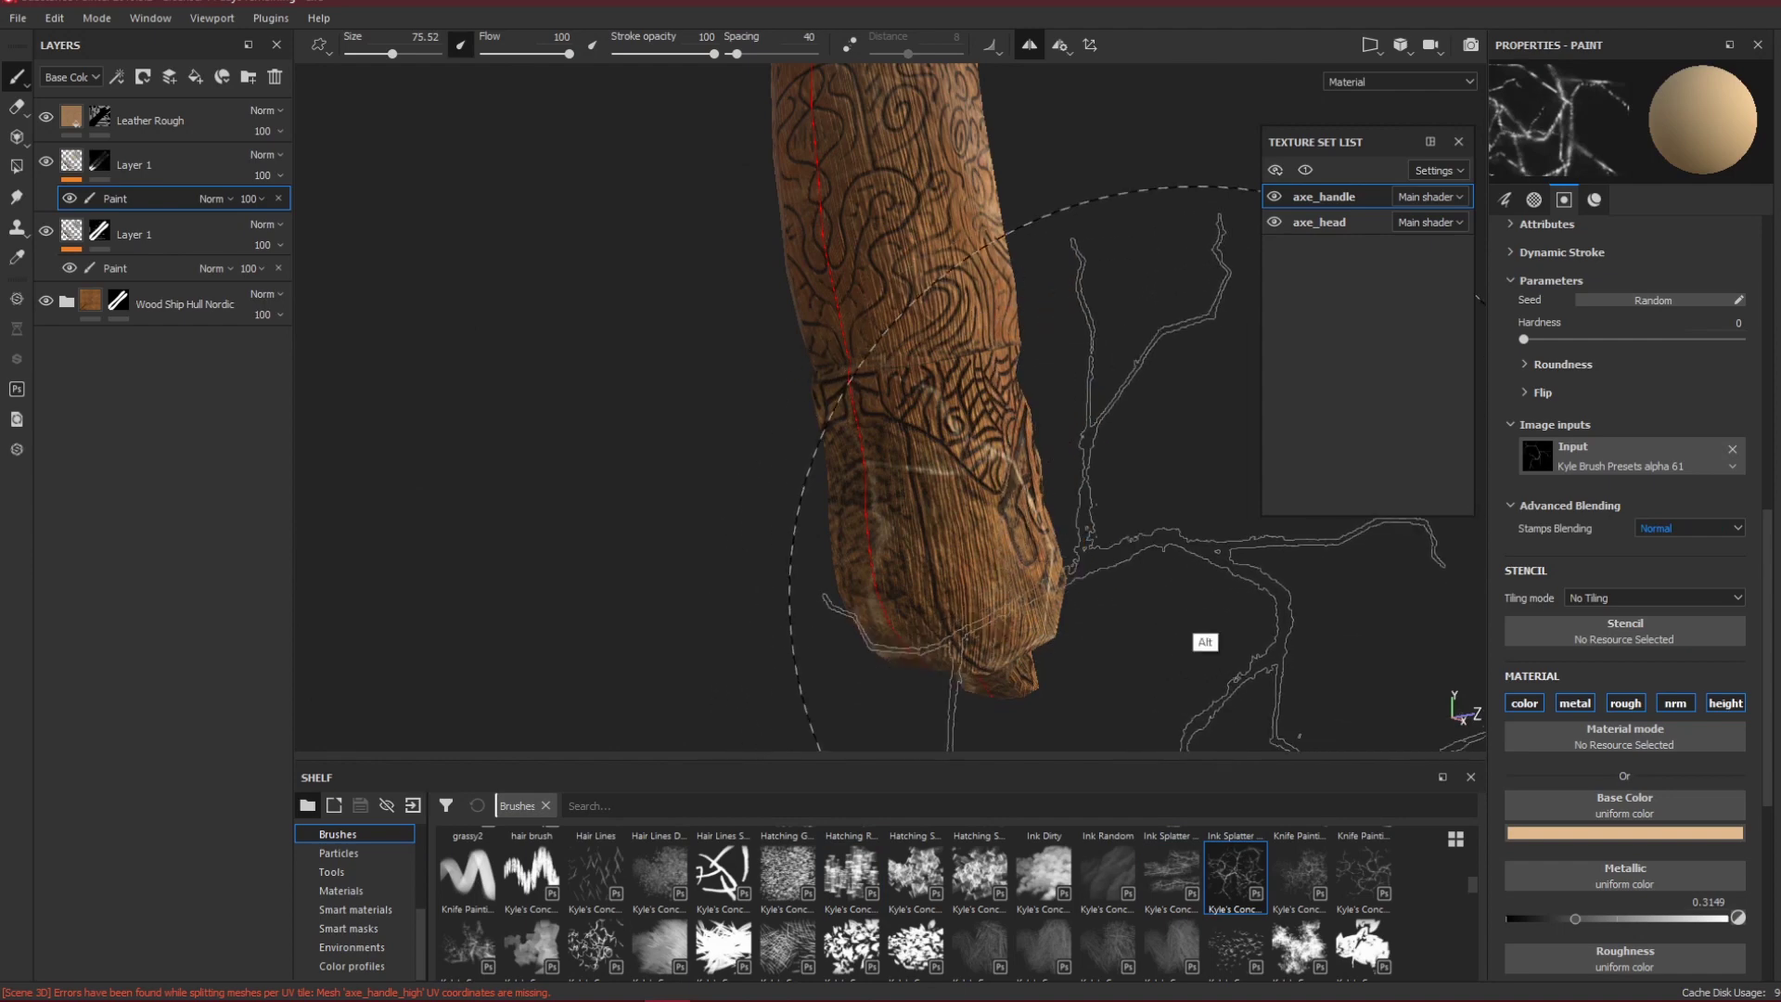
mouse_move(1113, 649)
left_mouse_down("alt")
mouse_move(986, 682)
mouse_move(907, 668)
left_mouse_up("alt")
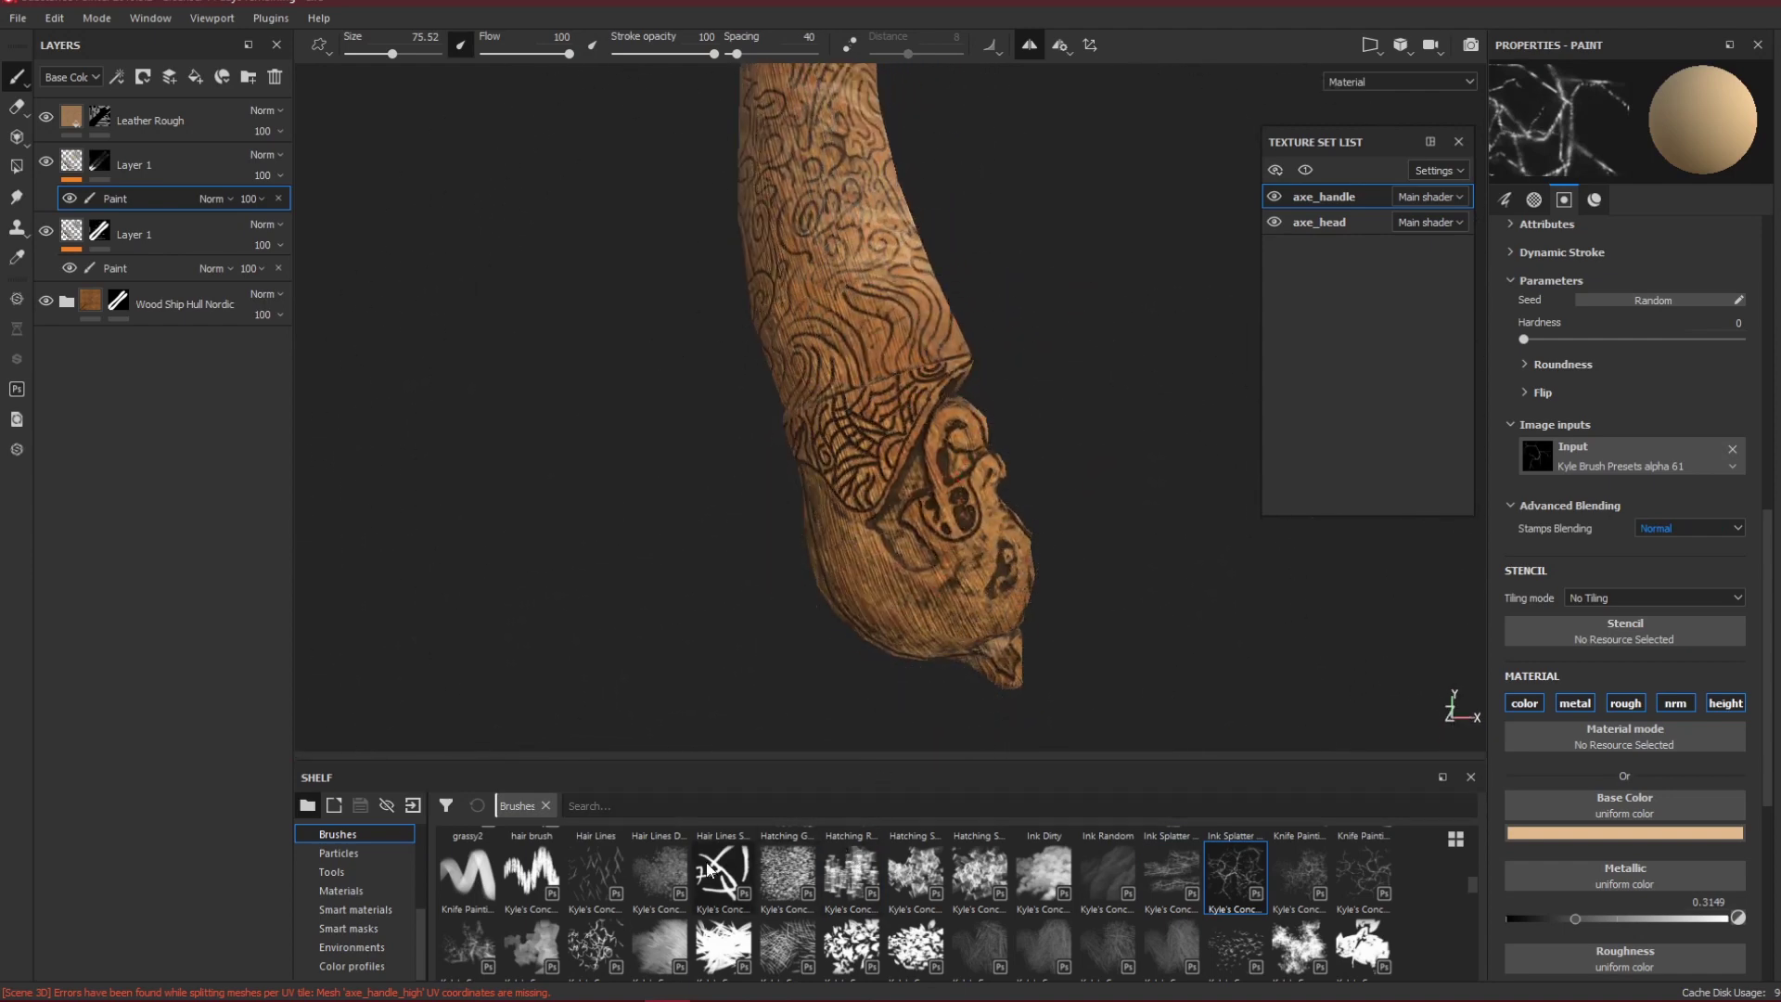
left_click(595, 872)
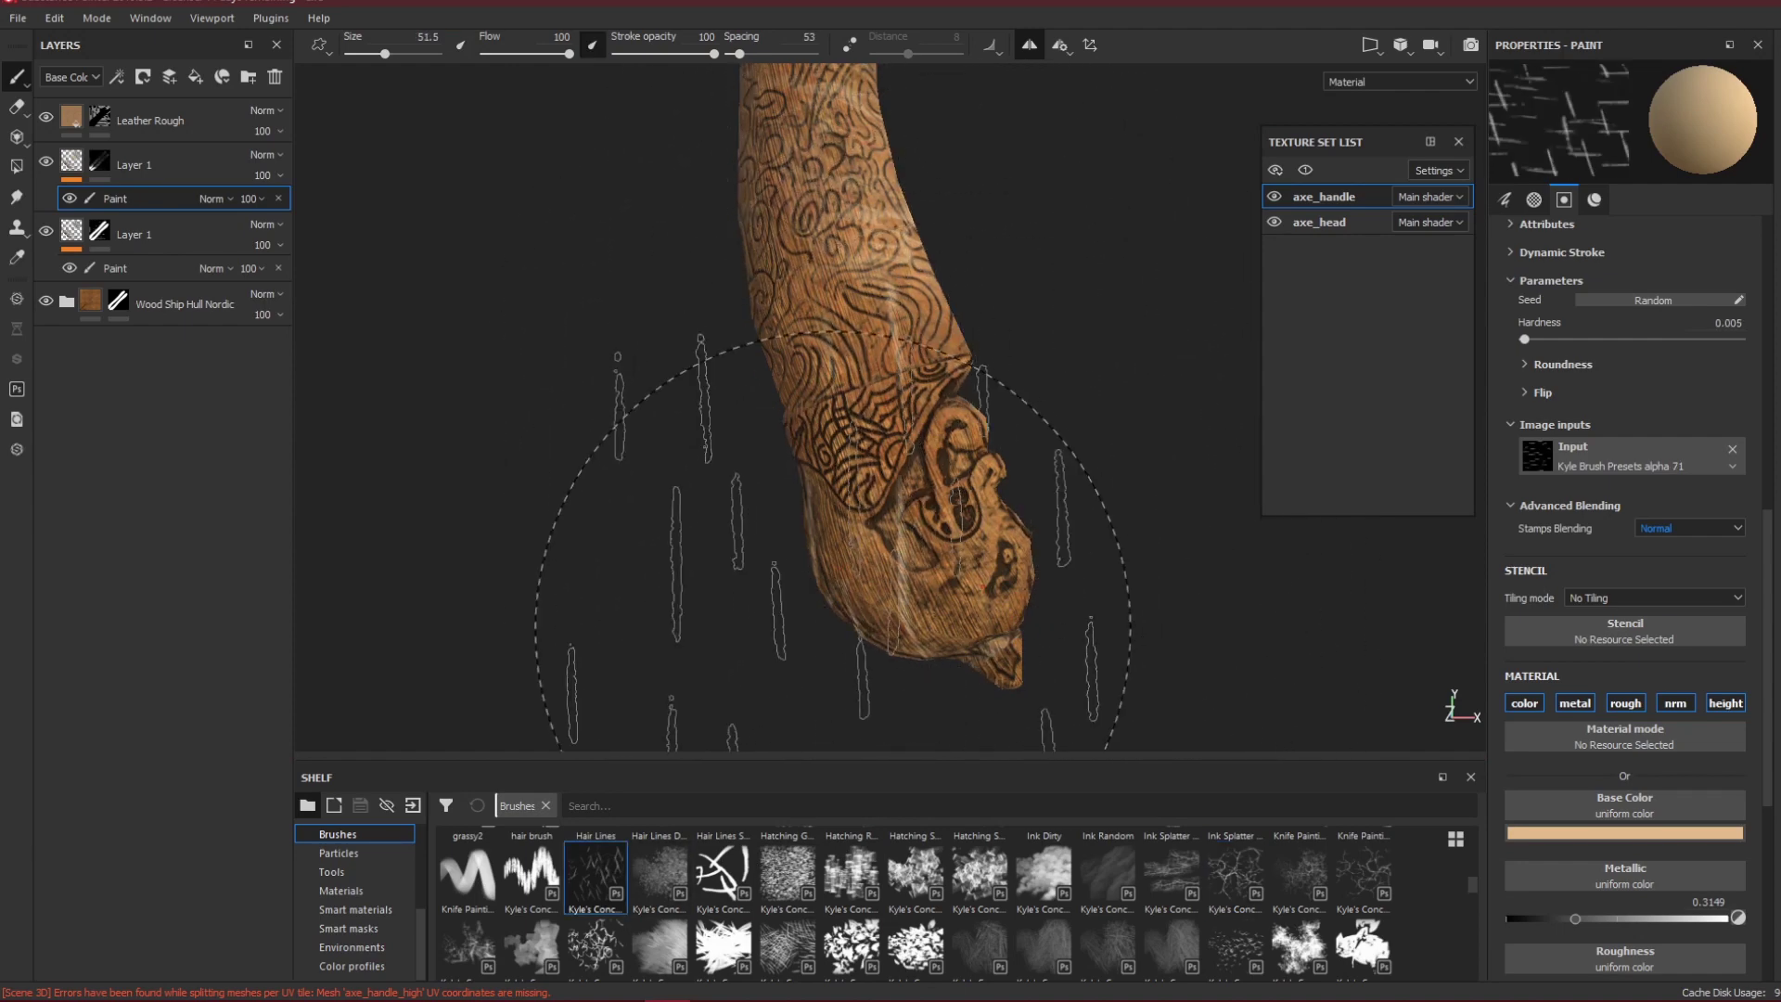
right_click_drag(835, 628, 835, 659, "ctrl")
Examine the carved handle, the leather wrap and the engraved axe head from several angles.
scroll(871, 324, "up", 4)
scroll(872, 338, "down", 10)
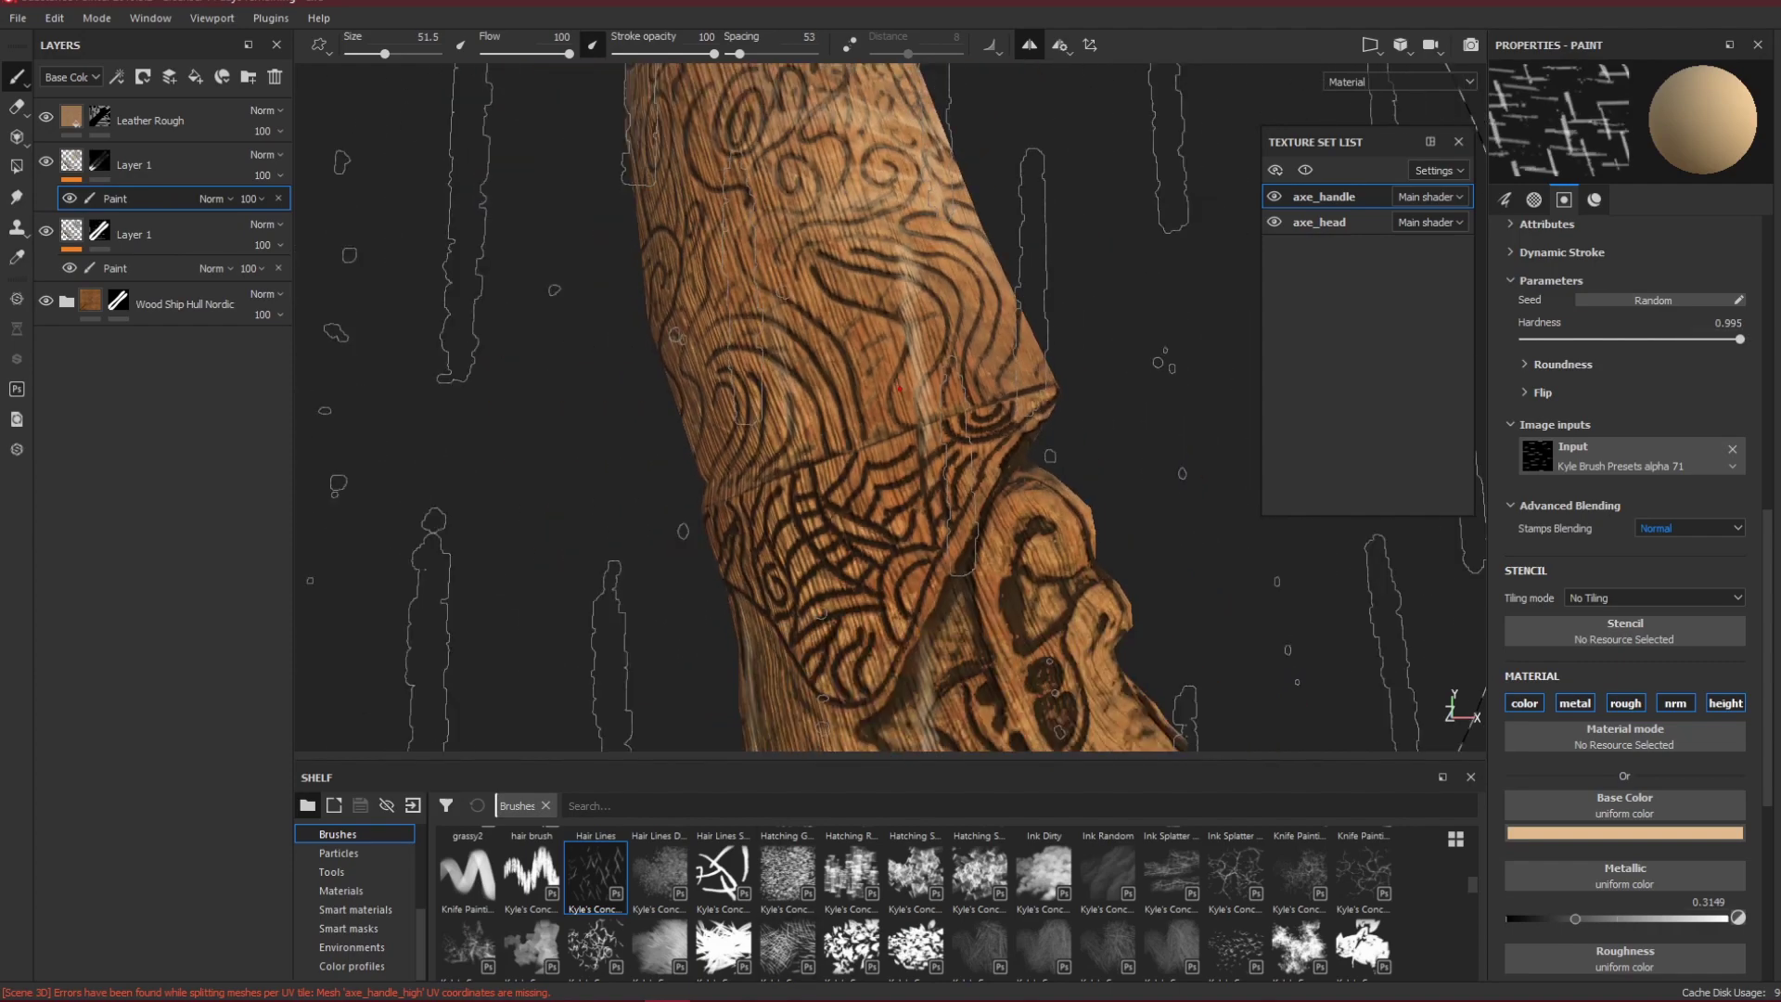
middle_click_drag(1010, 243, 1010, 561, "alt")
middle_click_drag(1006, 320, 1001, 516, "alt")
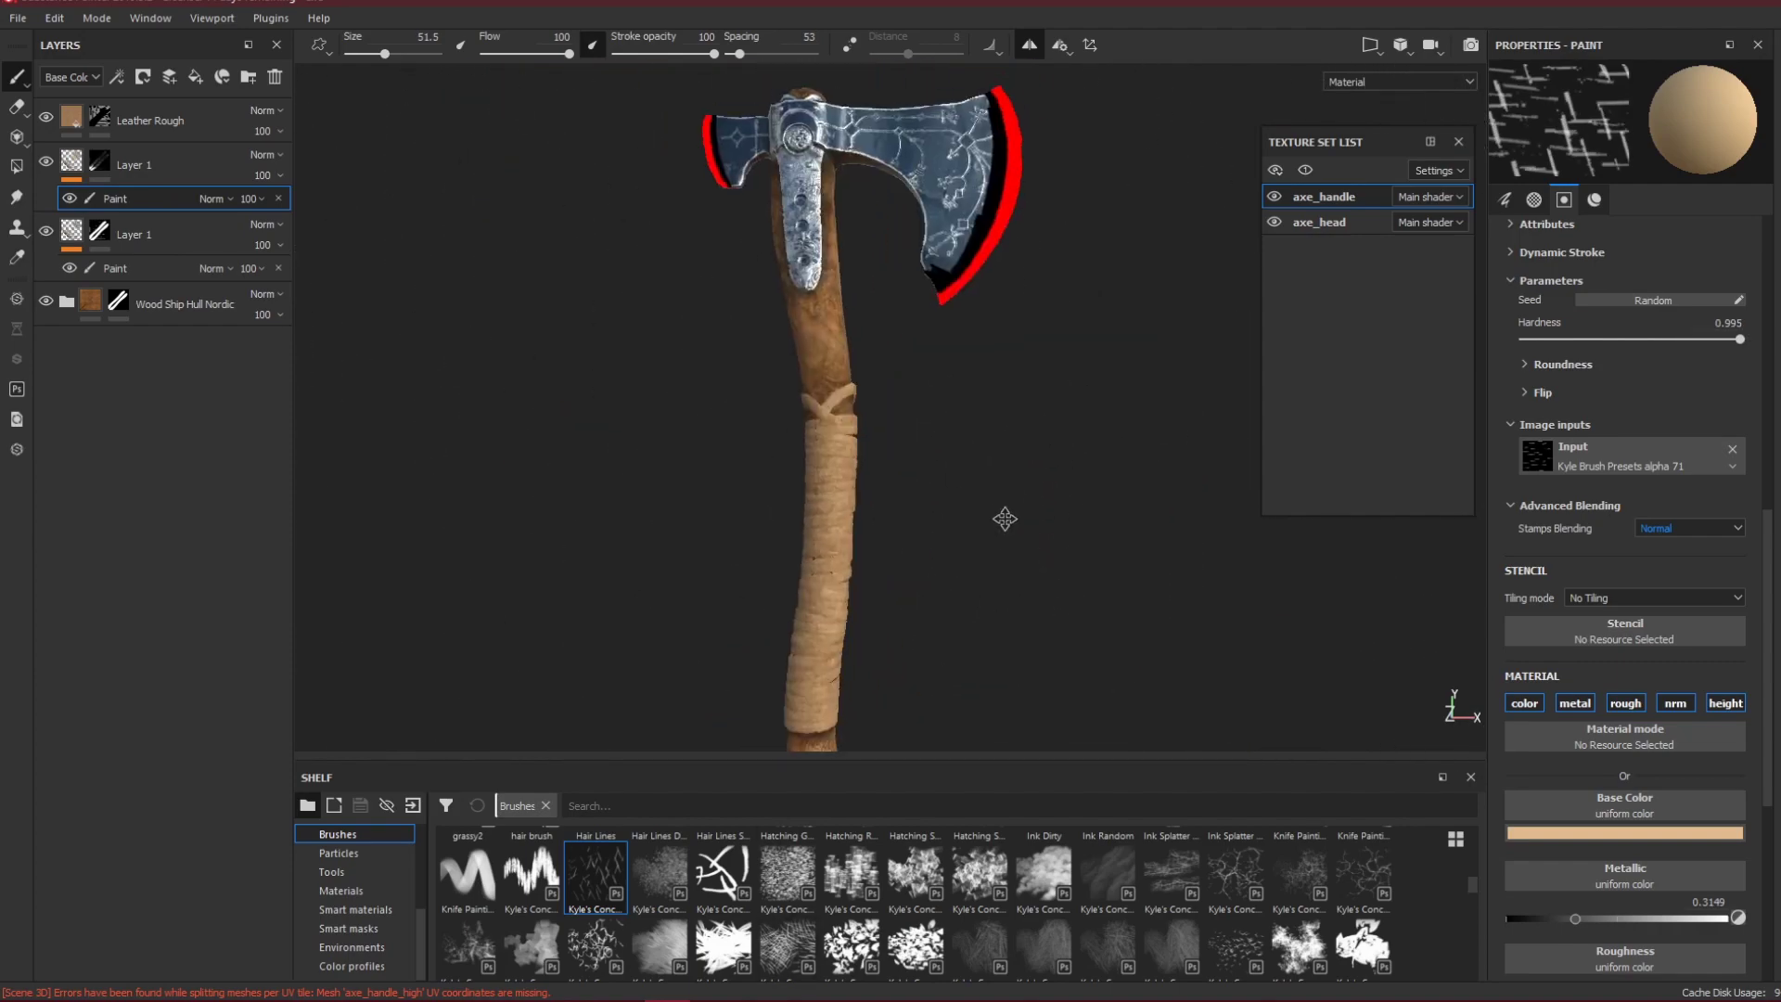
scroll(992, 510, "up", 4)
left_click_drag(974, 464, 886, 445, "alt")
scroll(895, 427, "down", 4)
left_click_drag(922, 355, 1029, 350, "alt")
middle_click_drag(1030, 350, 1072, 193, "alt")
scroll(1113, 520, "up", 2)
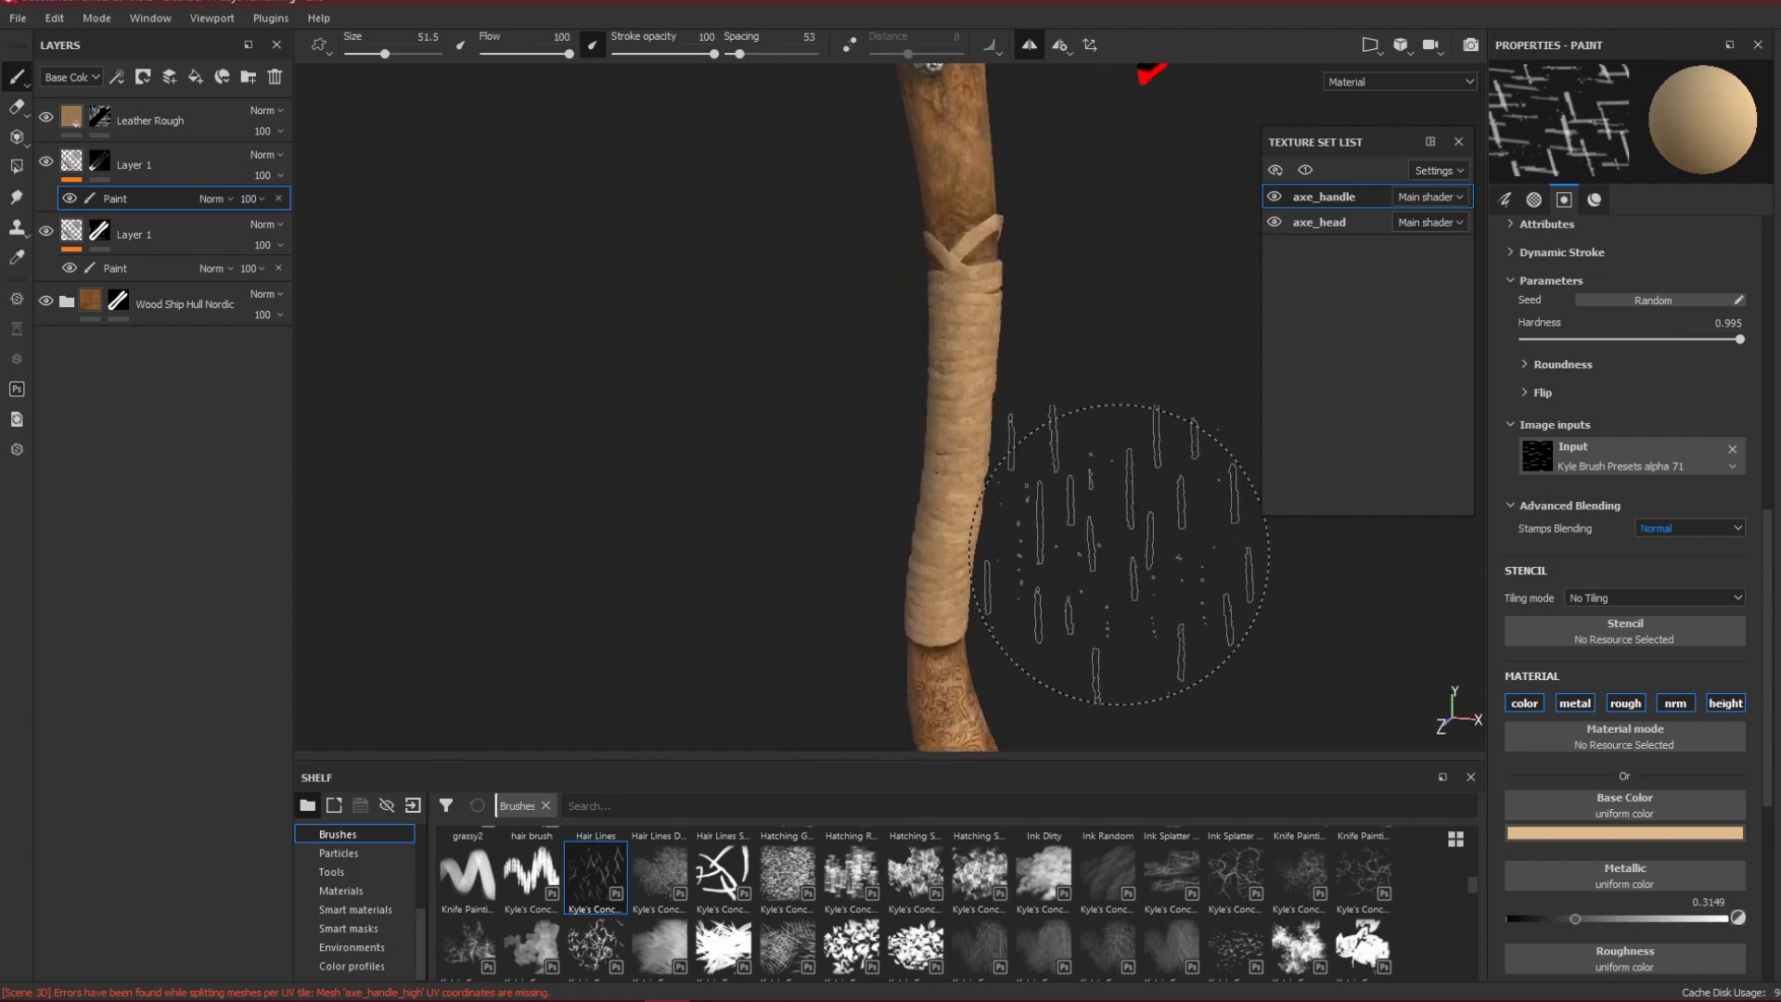
middle_click_drag(1105, 493, 1072, 316, "alt")
scroll(1085, 421, "up", 2)
middle_click_drag(1164, 121, 1062, 440, "alt")
mouse_move(1062, 436)
left_mouse_down("alt")
mouse_move(738, 310)
mouse_move(974, 557)
mouse_move(755, 557)
mouse_move(974, 478)
mouse_move(708, 298)
mouse_move(1375, 437)
mouse_move(991, 462)
mouse_move(1067, 454)
mouse_move(931, 358)
left_mouse_up("alt")
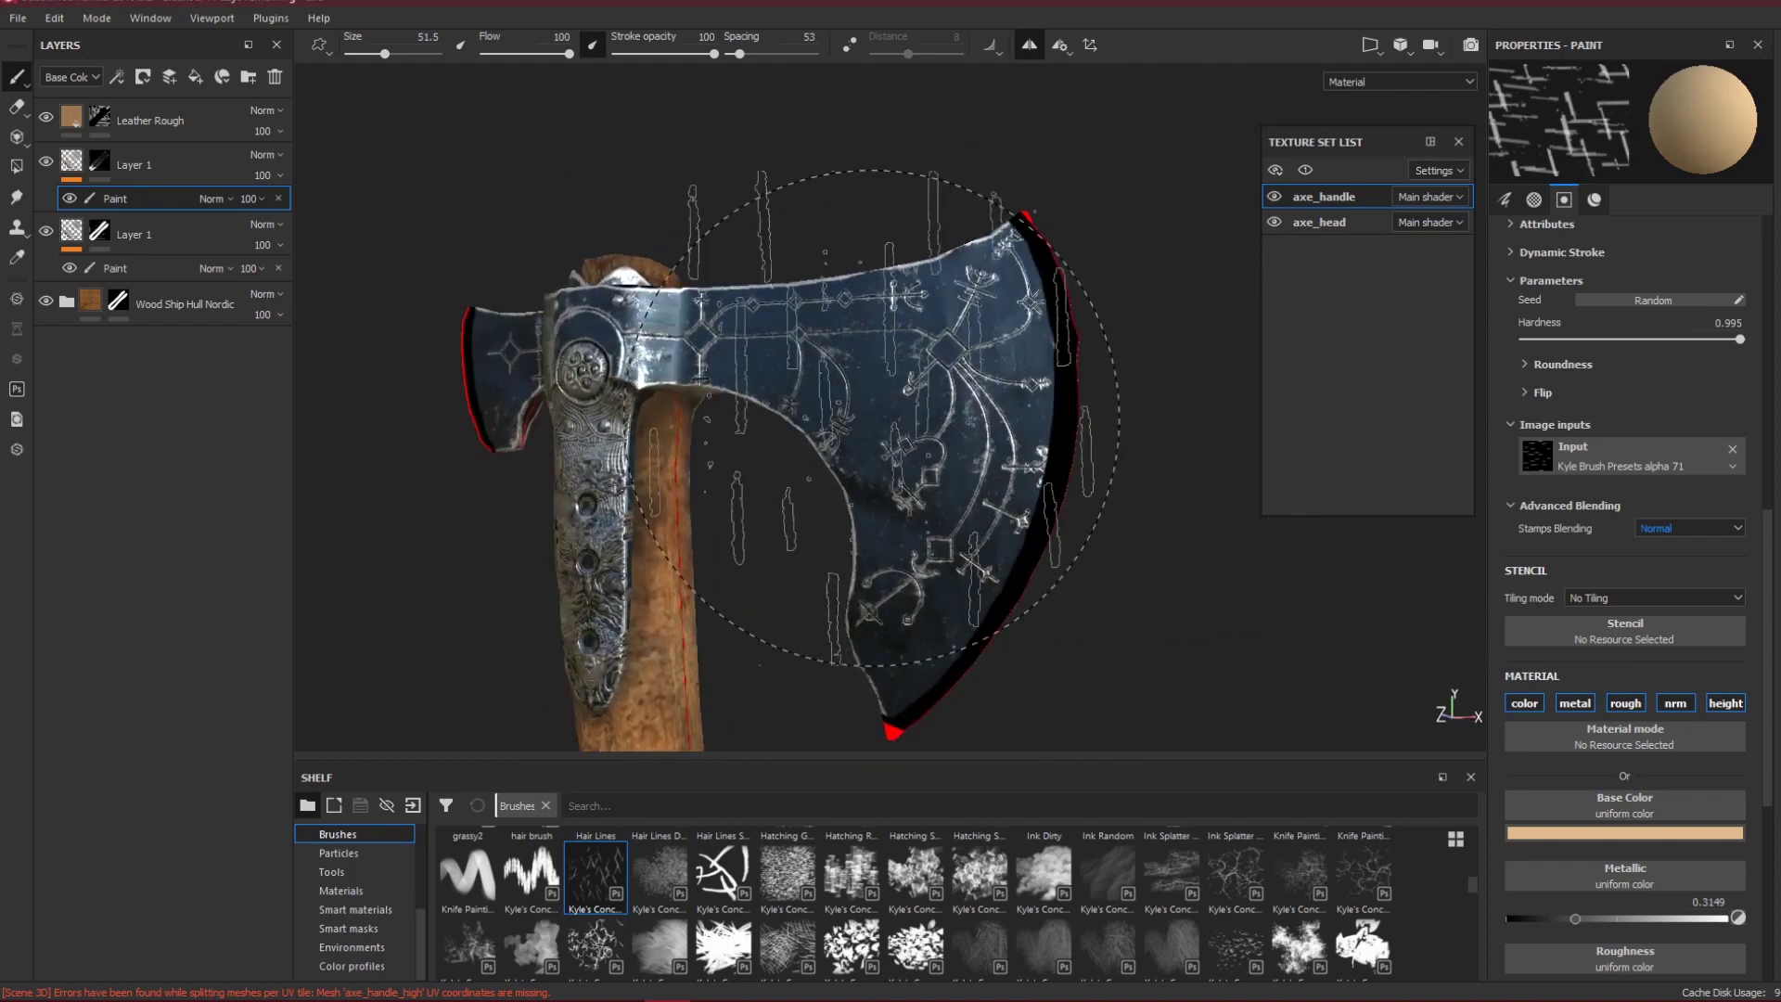
middle_click_drag(930, 358, 1025, 402, "alt")
scroll(880, 384, "up", 3)
scroll(879, 381, "up", 3)
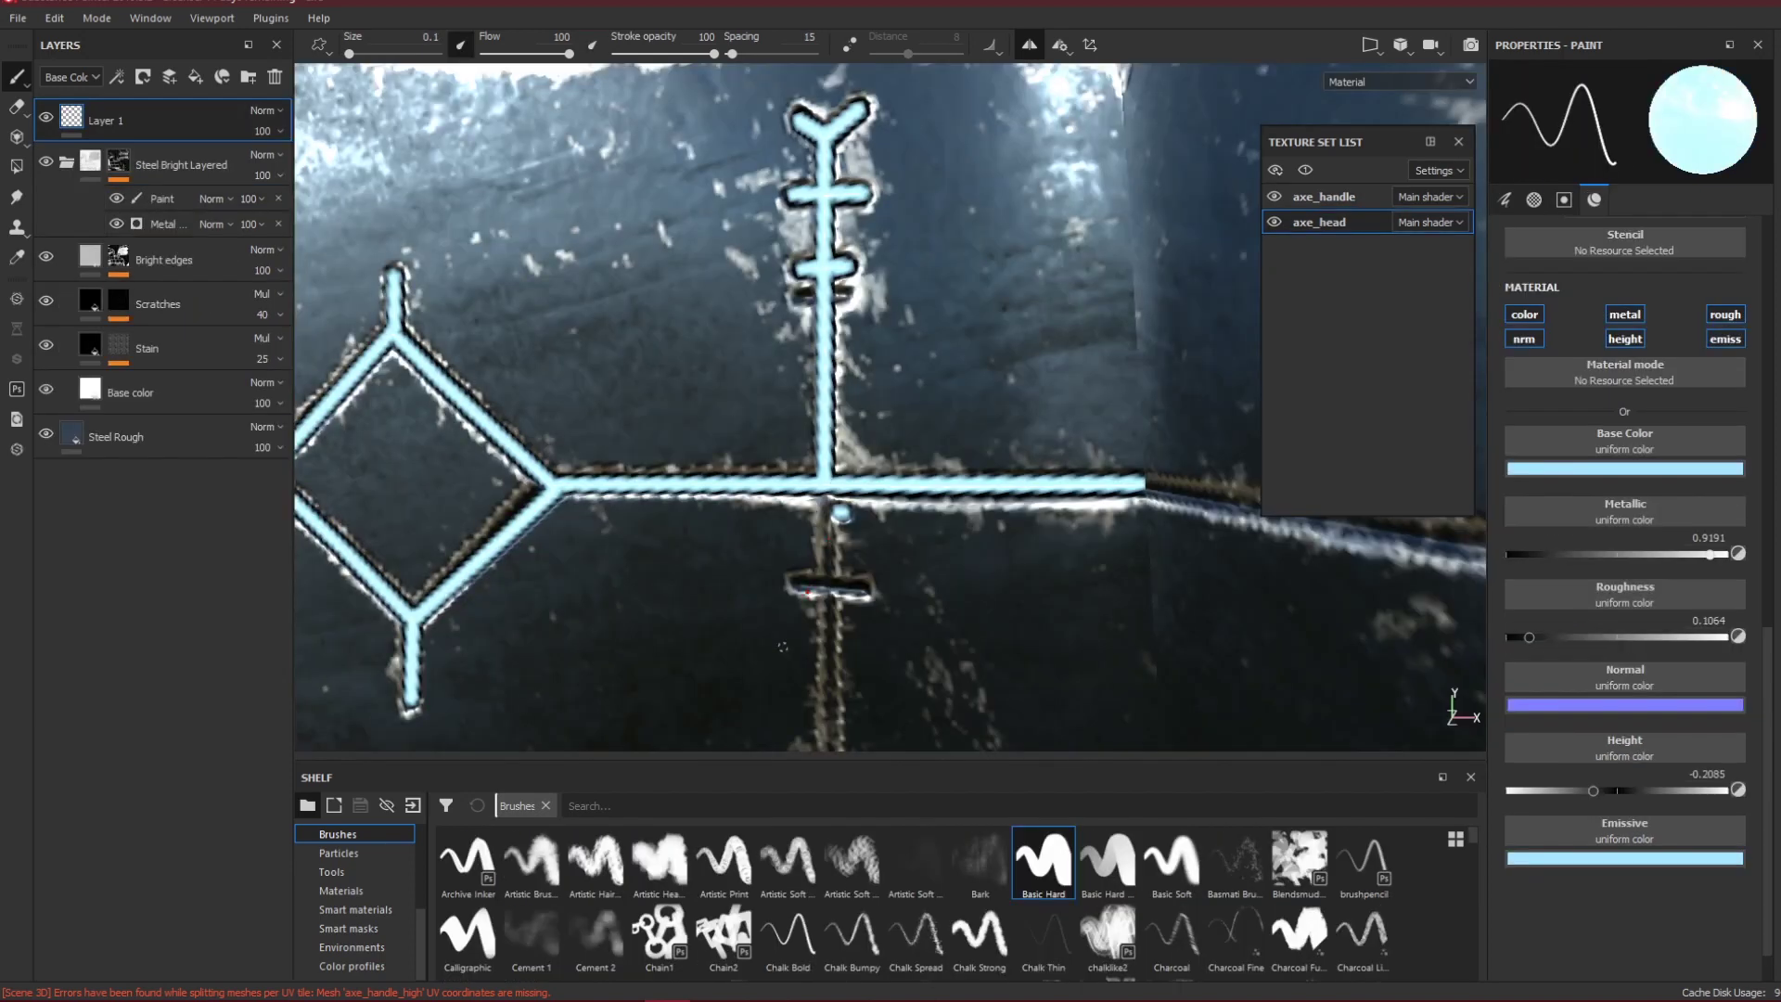
Erase the stray cyan spot below the engraved line junction on the axe head at size 0.27, and return to the Paint tool.
scroll(781, 646, "up", 2)
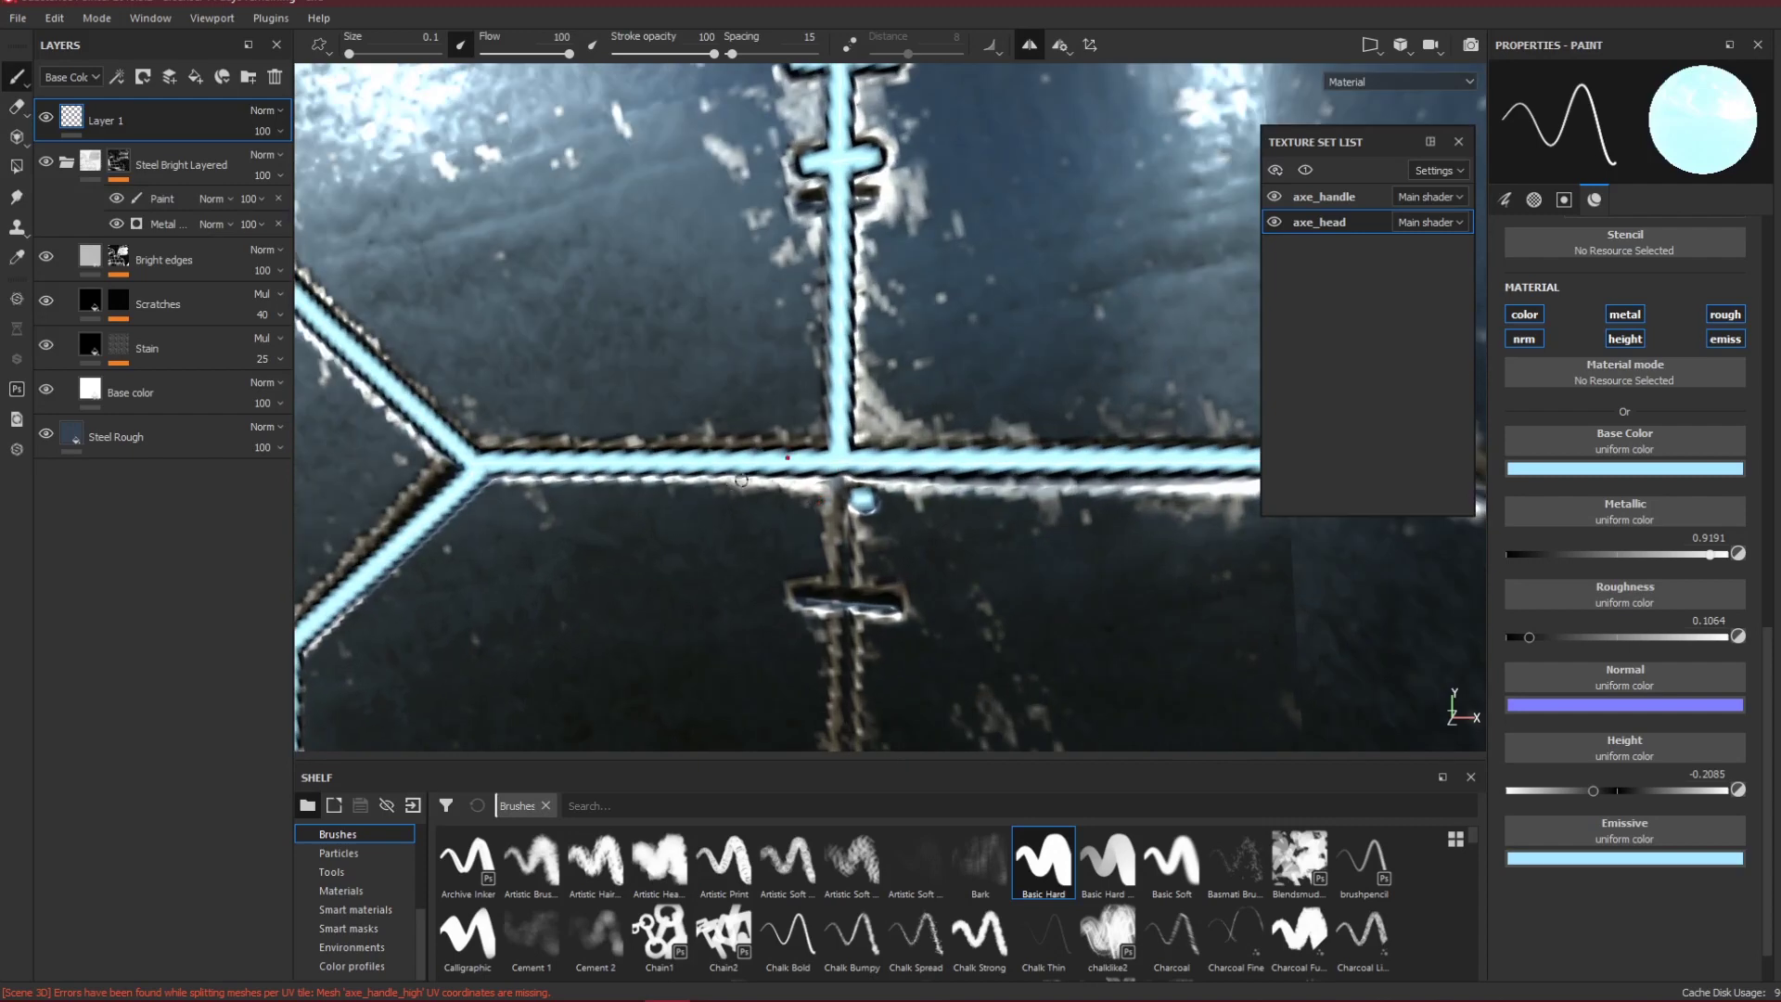
left_click(16, 106)
right_click_drag(842, 584, 742, 587, "ctrl")
right_click_drag(855, 515, 839, 515, "ctrl")
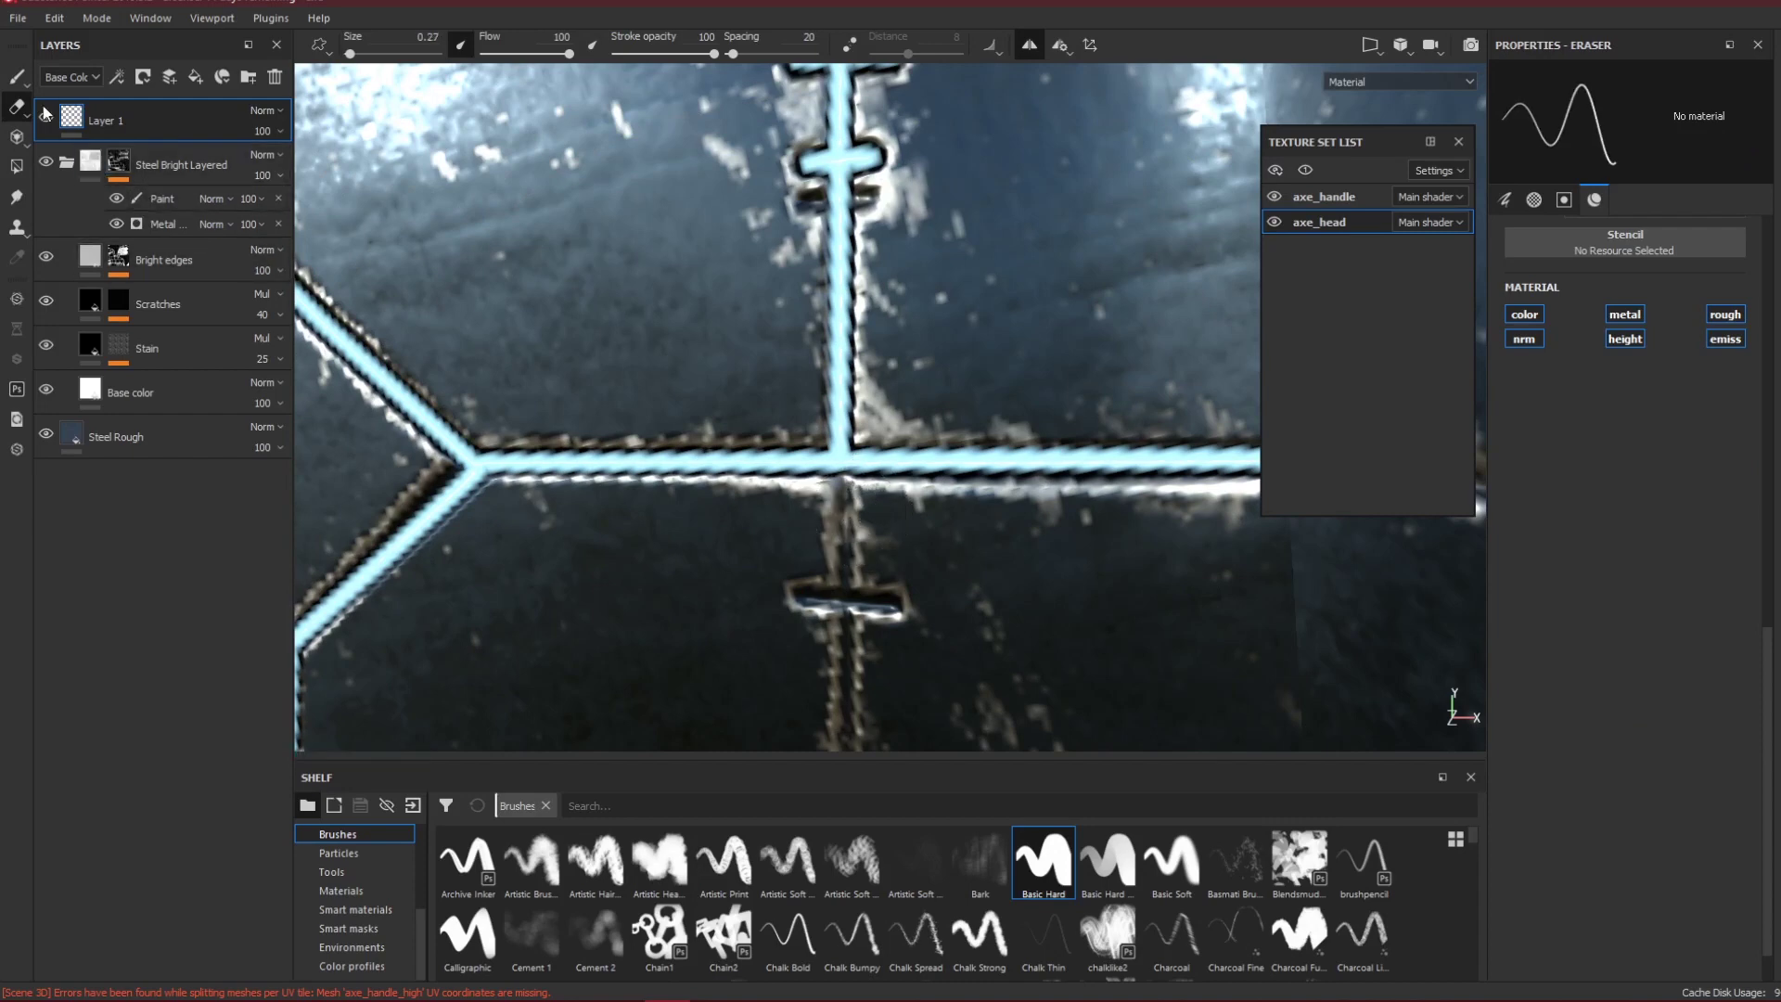
left_click(17, 78)
Place the reference image over the workspace, enlarged on the medallion and arc engravings, beside the model's matching center plate.
scroll(986, 440, "down", 5)
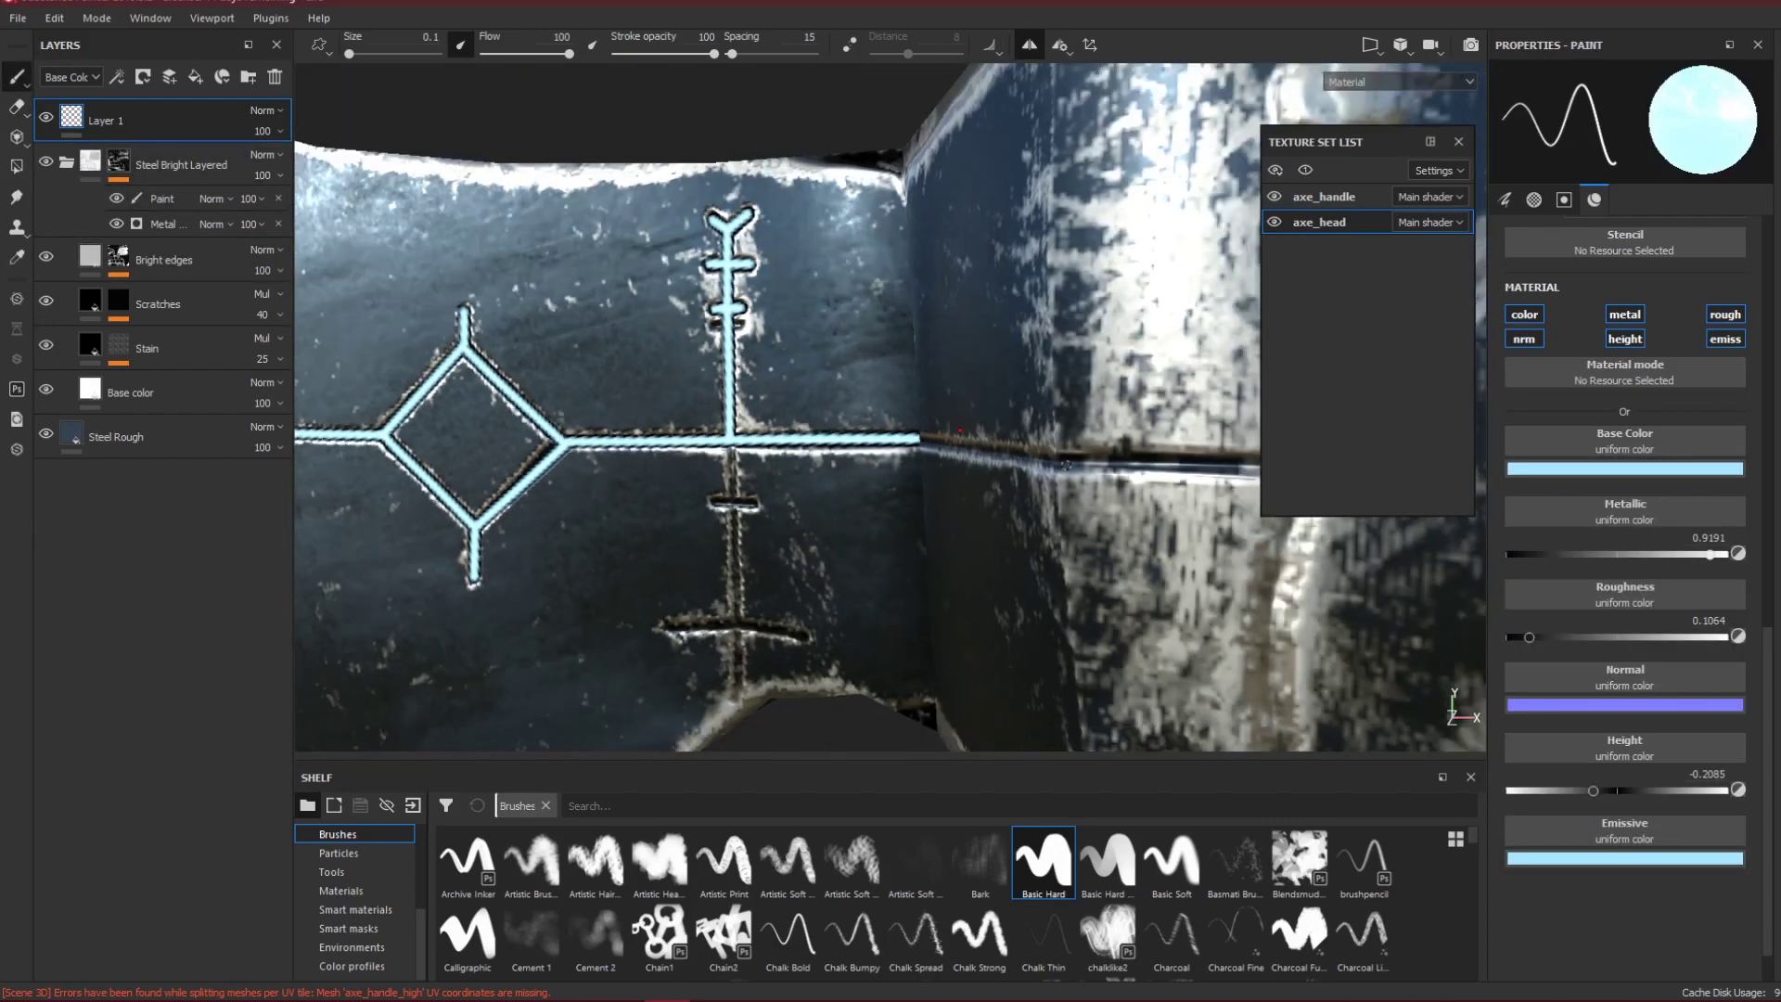
middle_click_drag(986, 440, 508, 434, "alt")
middle_click_drag(891, 331, 806, 432, "alt")
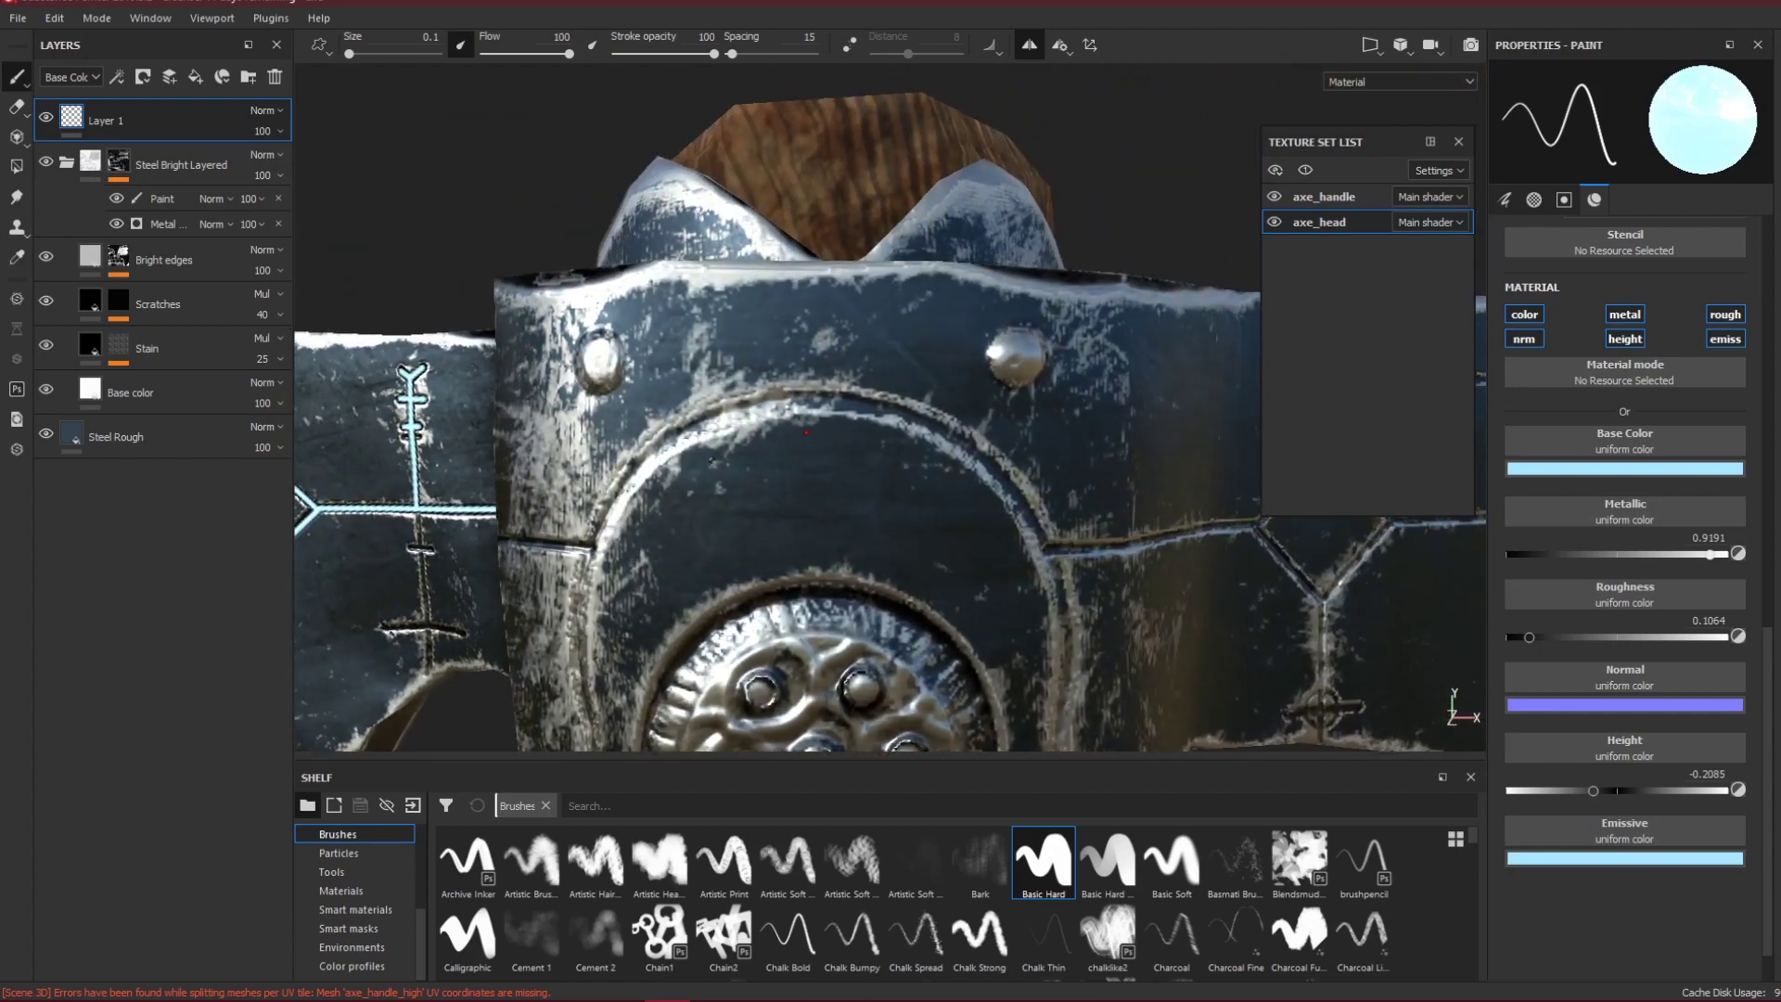
right_click_drag(2, 710, 182, 831)
middle_click_drag(227, 691, 232, 913)
middle_click_drag(243, 566, 277, 684)
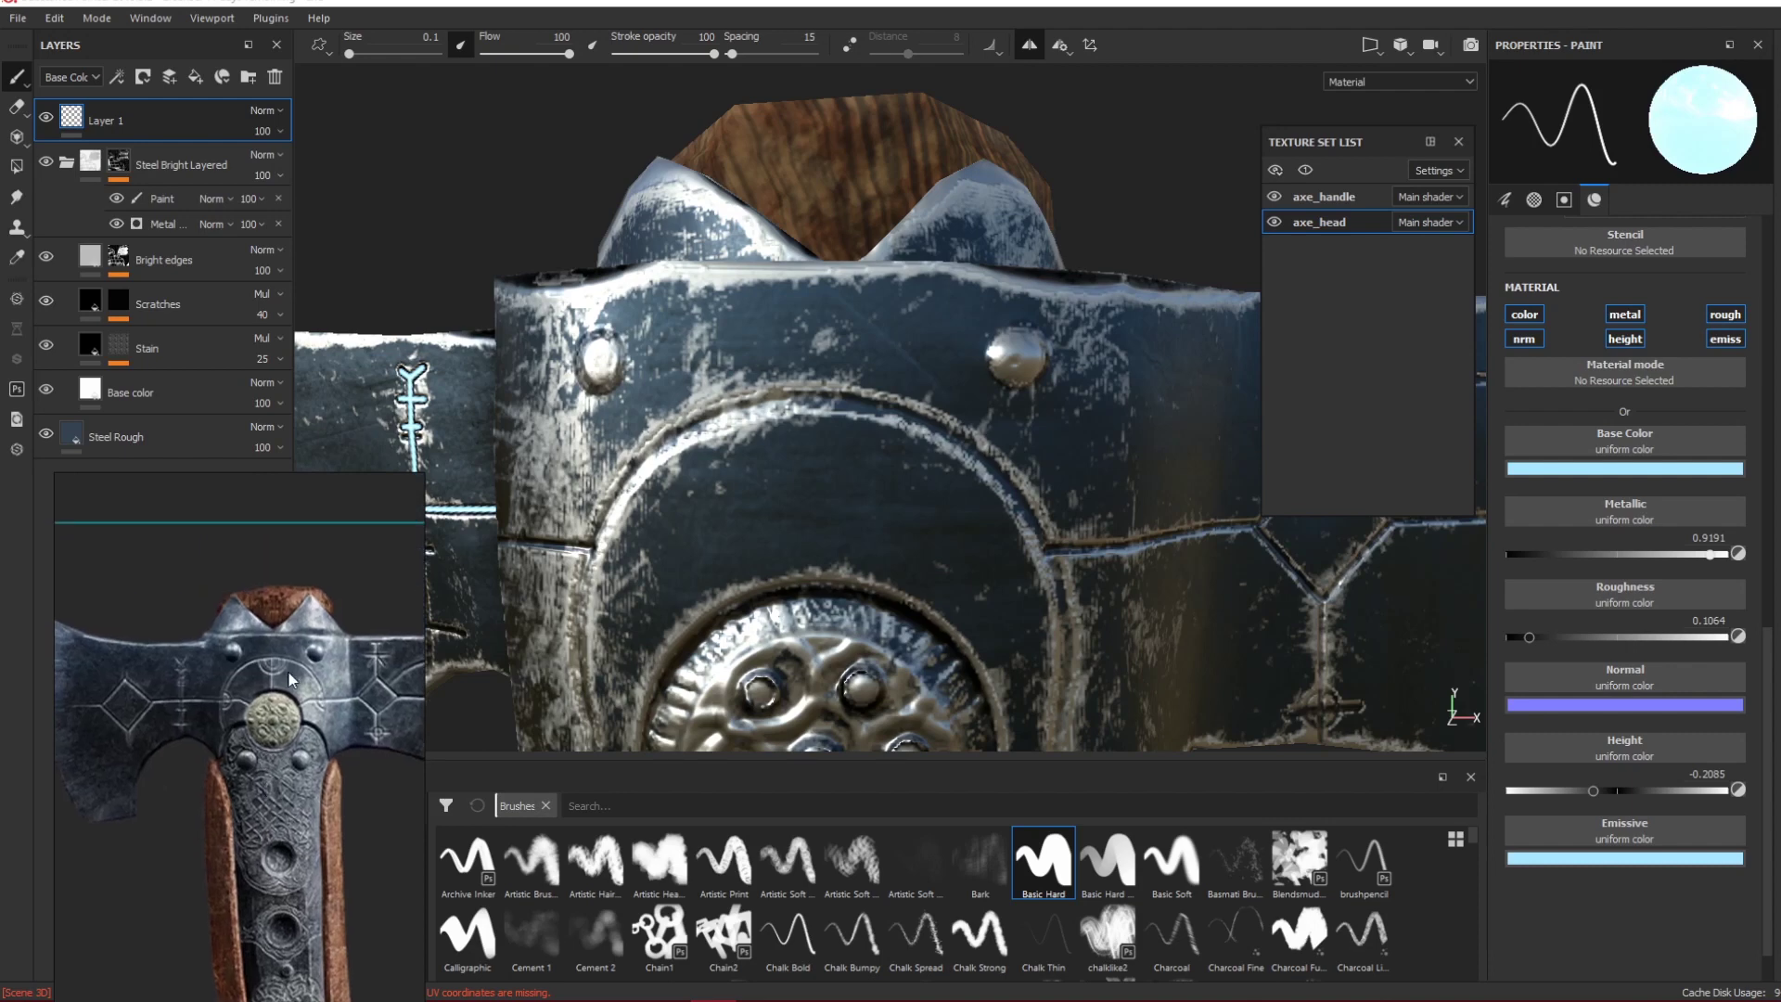
scroll(278, 685, "up", 5)
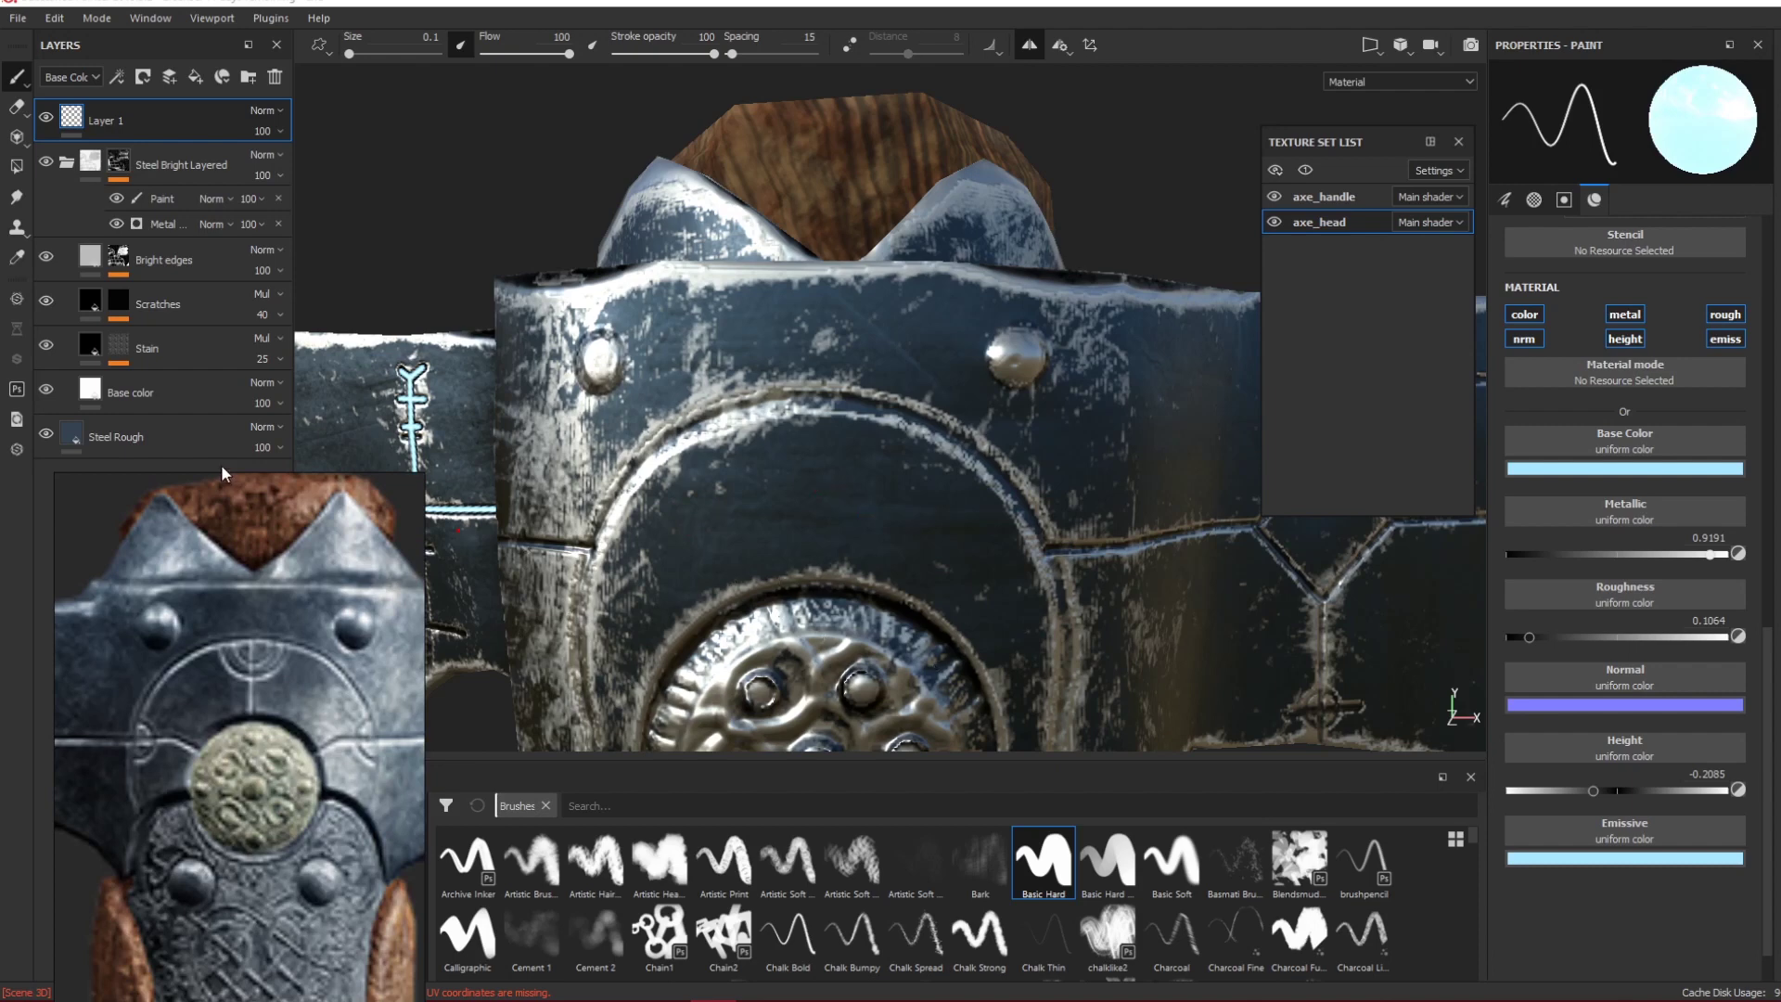
Add a paint layer directly above Steel Rough and turn off the emissive channel for the brush.
left_click(85, 440)
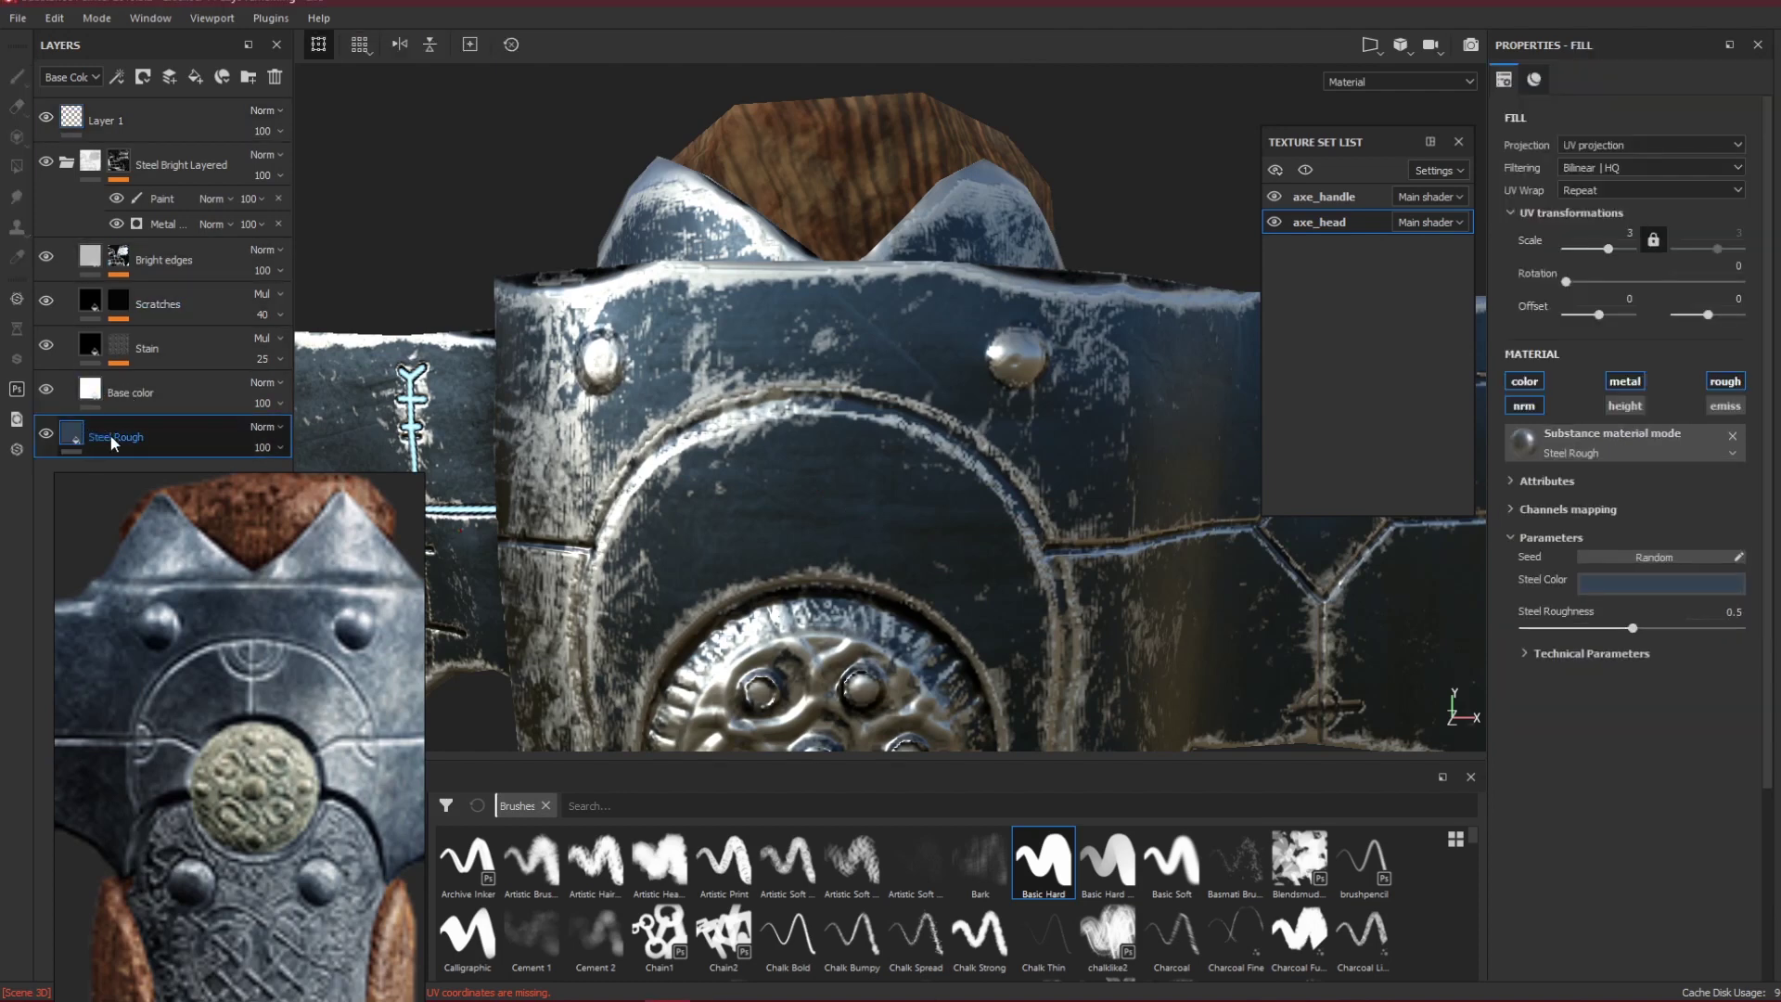
left_click(180, 76)
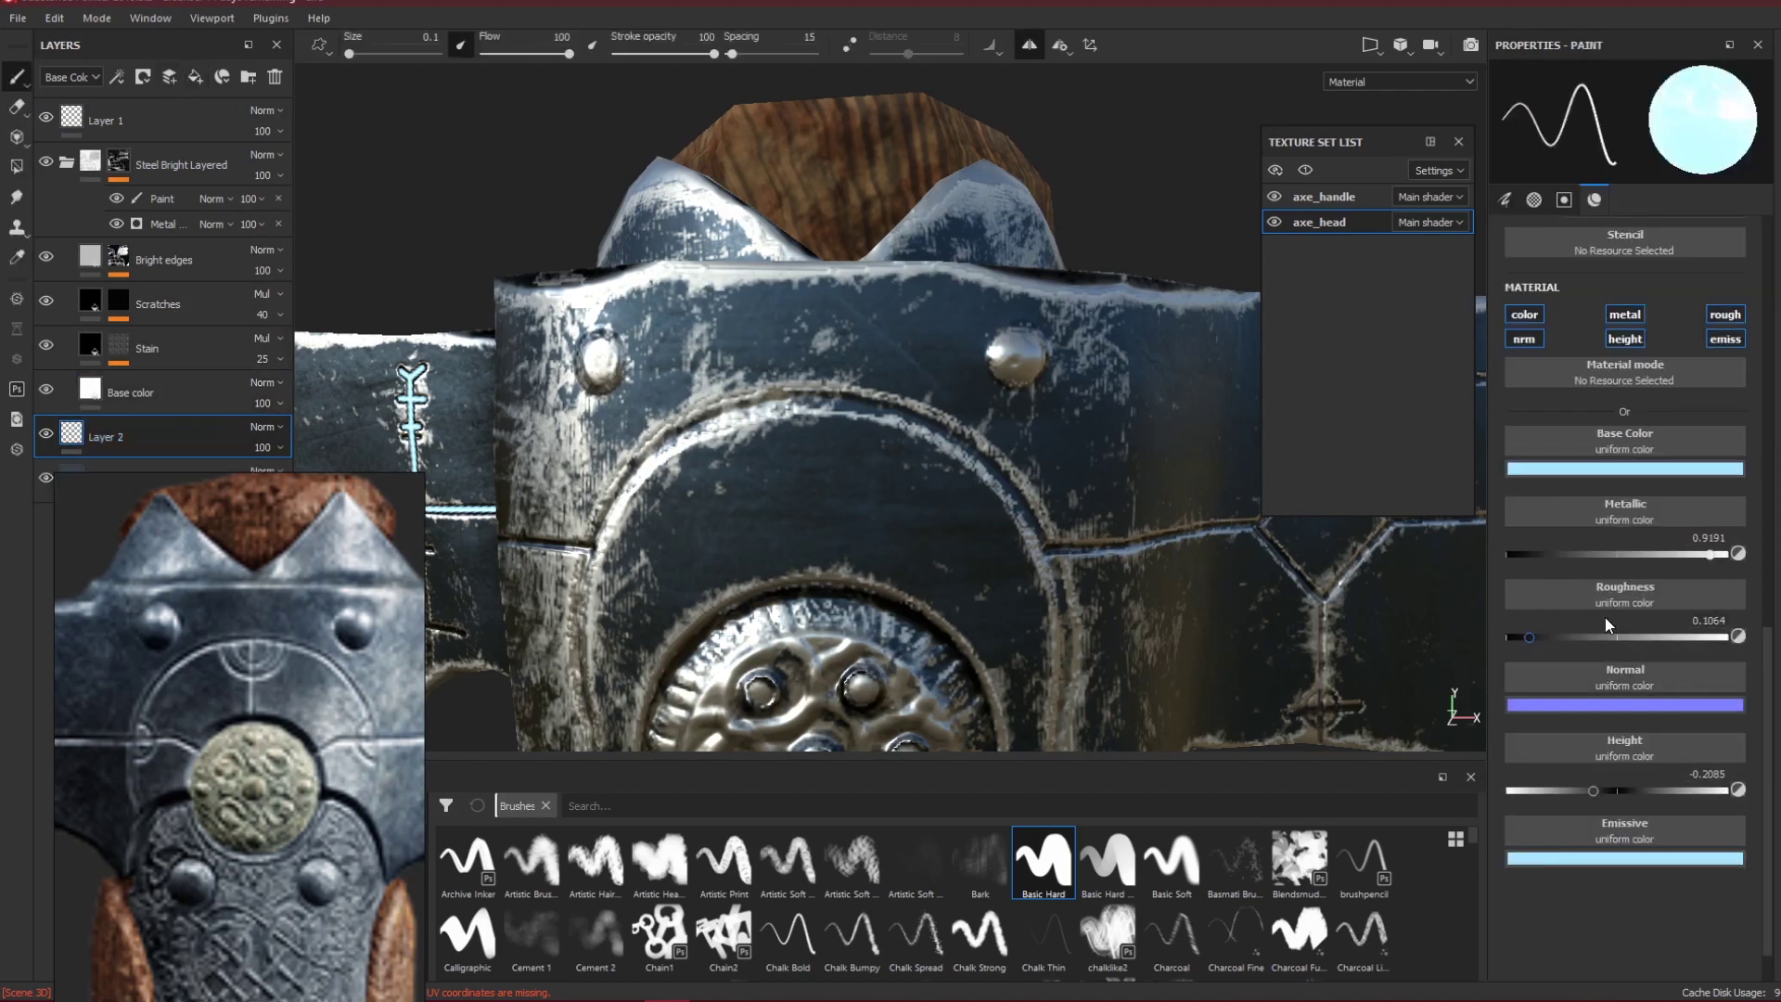
left_click(1714, 342)
Sample the dark steel for the brush's base color and darken it to near-black, RGB 0.004, 0.006, 0.008.
left_click(1659, 474)
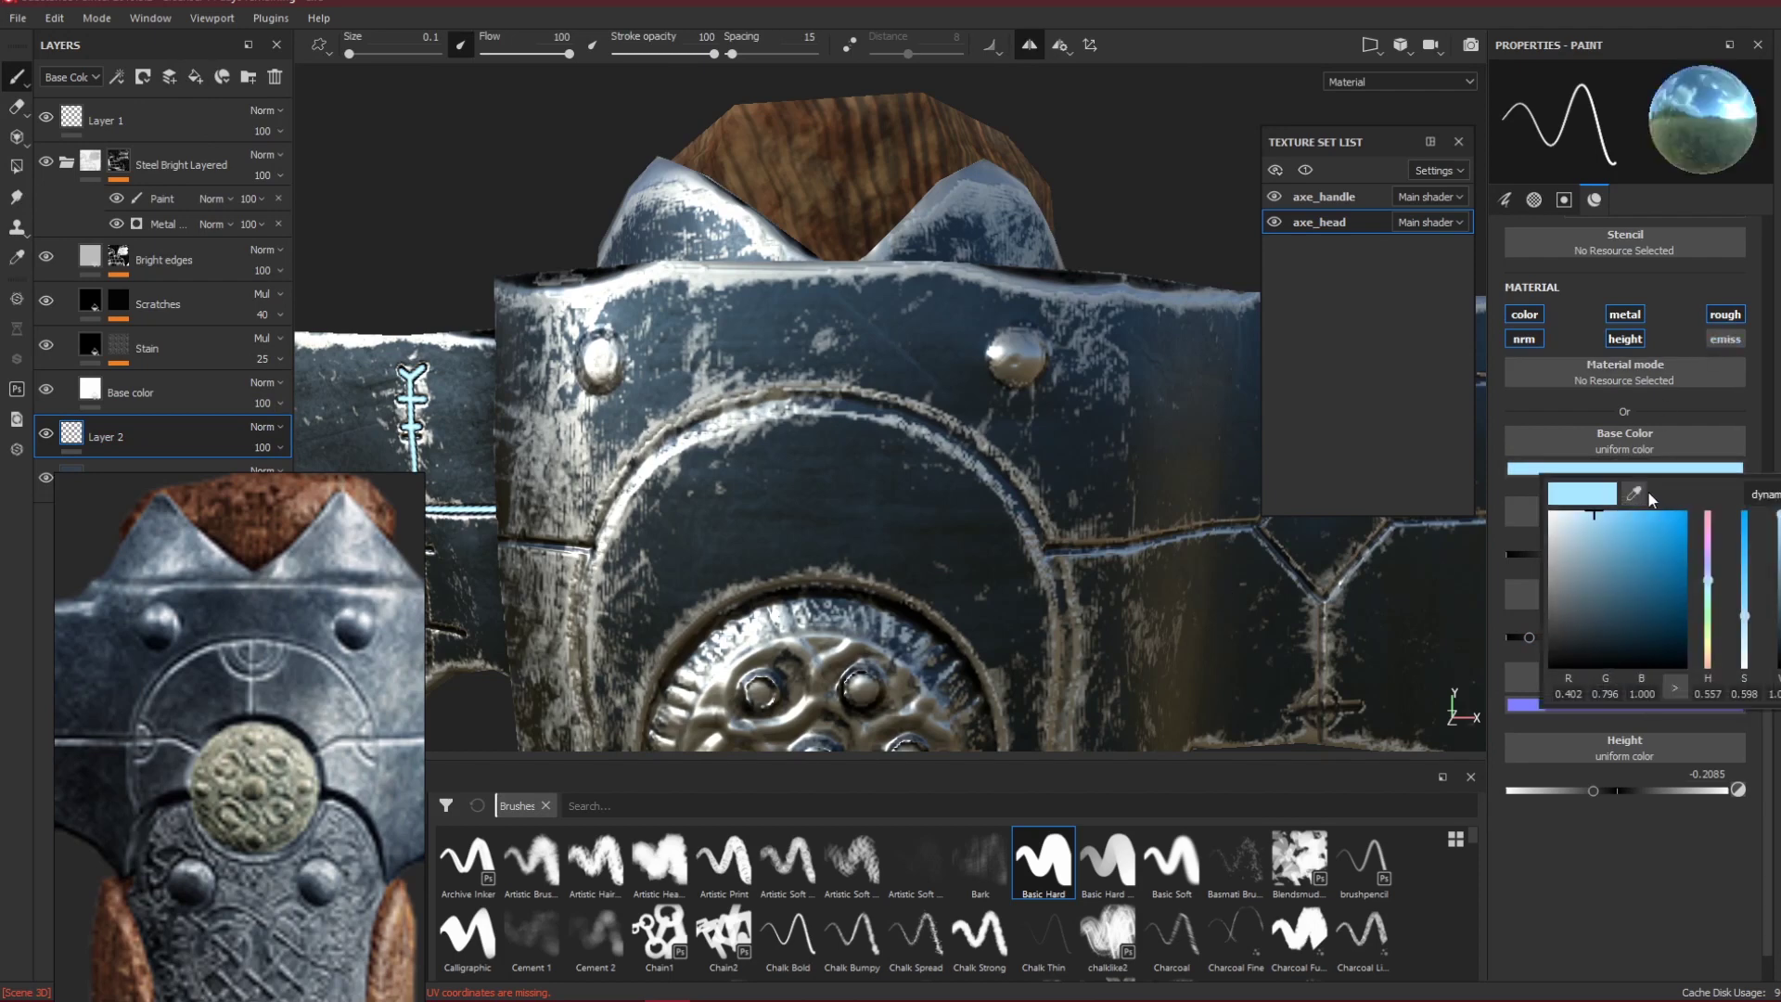
left_click(1633, 493)
left_click(1451, 509)
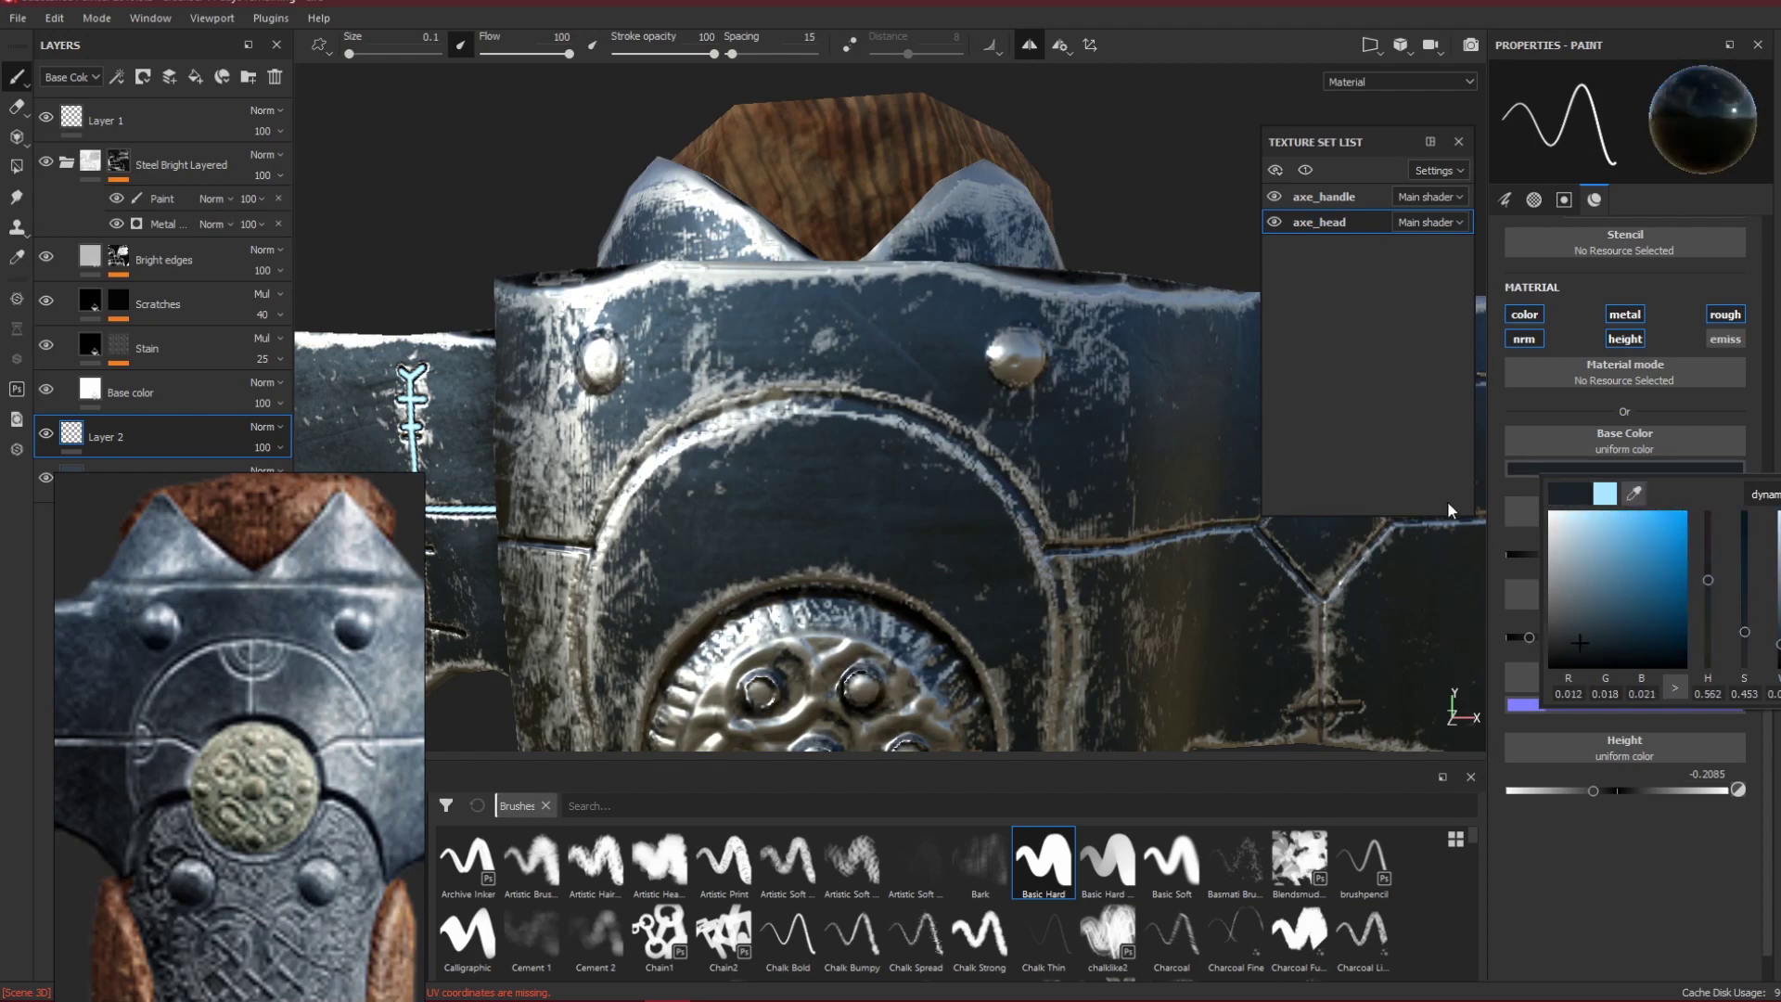
left_click(1582, 657)
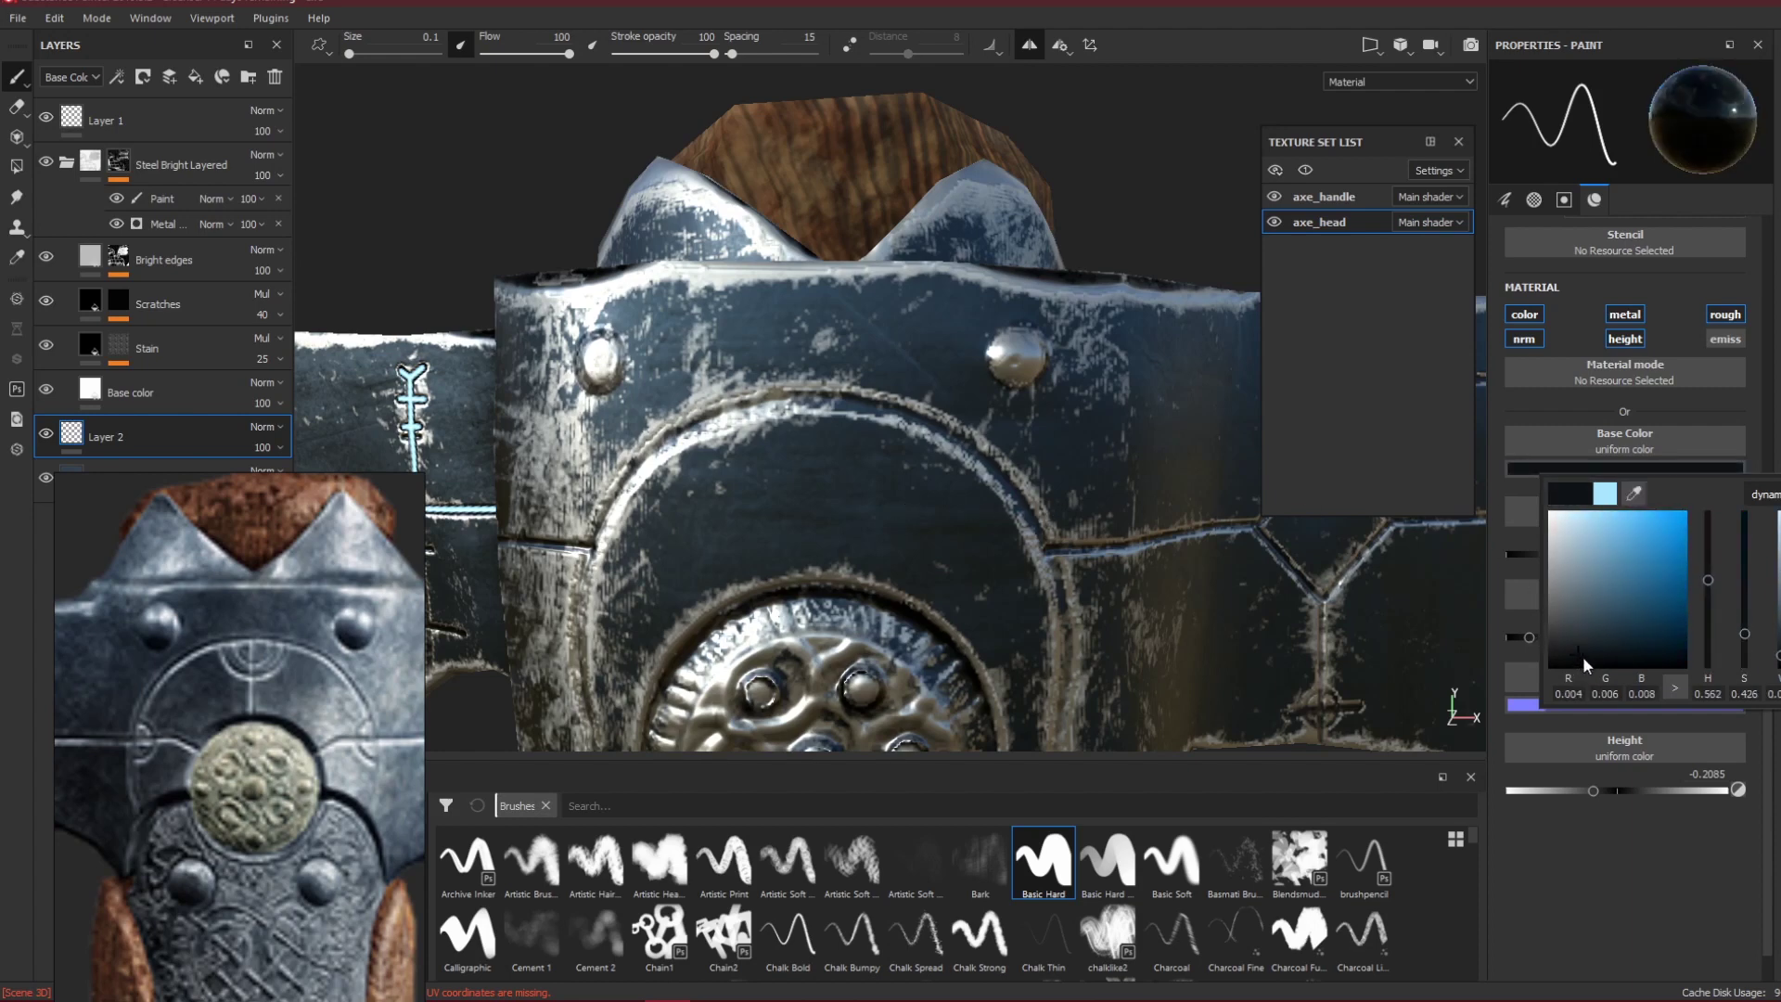
left_click(1715, 408)
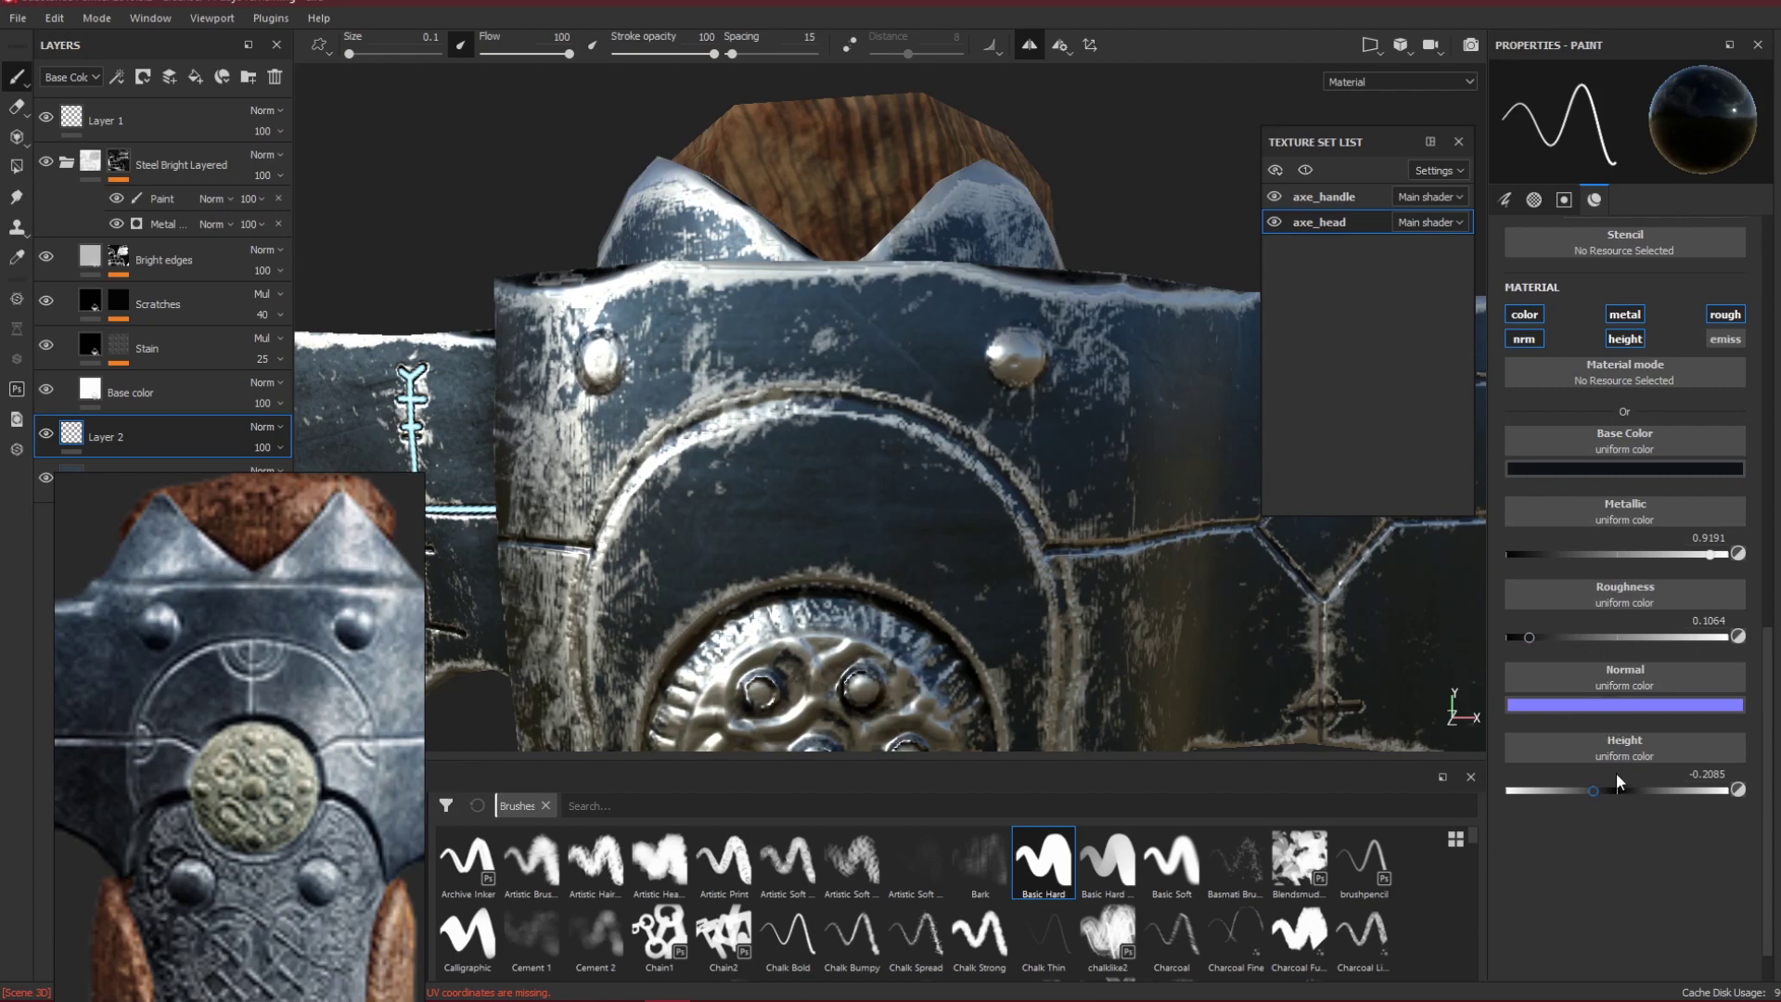
Try dark engraved strokes on the plate above the medallion at brush sizes 0.85 and 0.27, and undo them.
mouse_move(833, 471)
left_mouse_down()
mouse_move(756, 552)
mouse_move(841, 468)
left_mouse_up()
key("ctrl+z")
right_click_drag(737, 512, 770, 512, "ctrl")
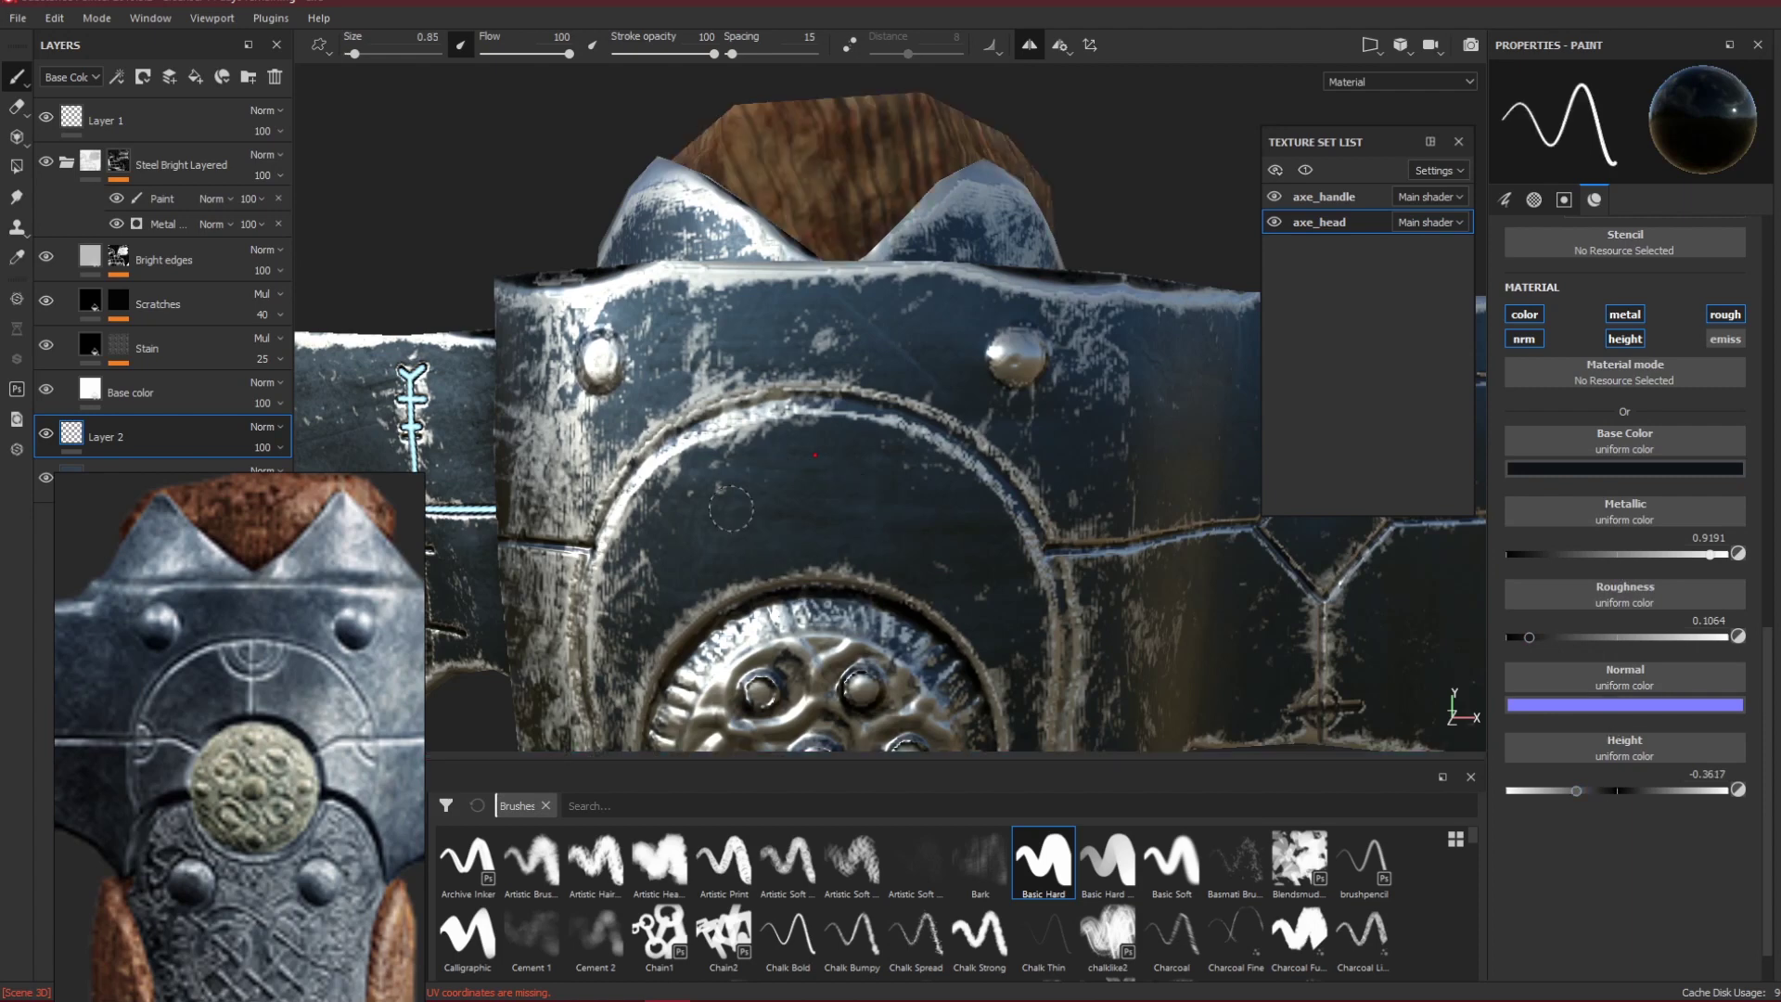
left_click_drag(733, 510, 828, 566)
key("ctrl+z")
right_click_drag(756, 481, 733, 481, "ctrl")
key("bracketright")
left_click_drag(757, 481, 695, 522)
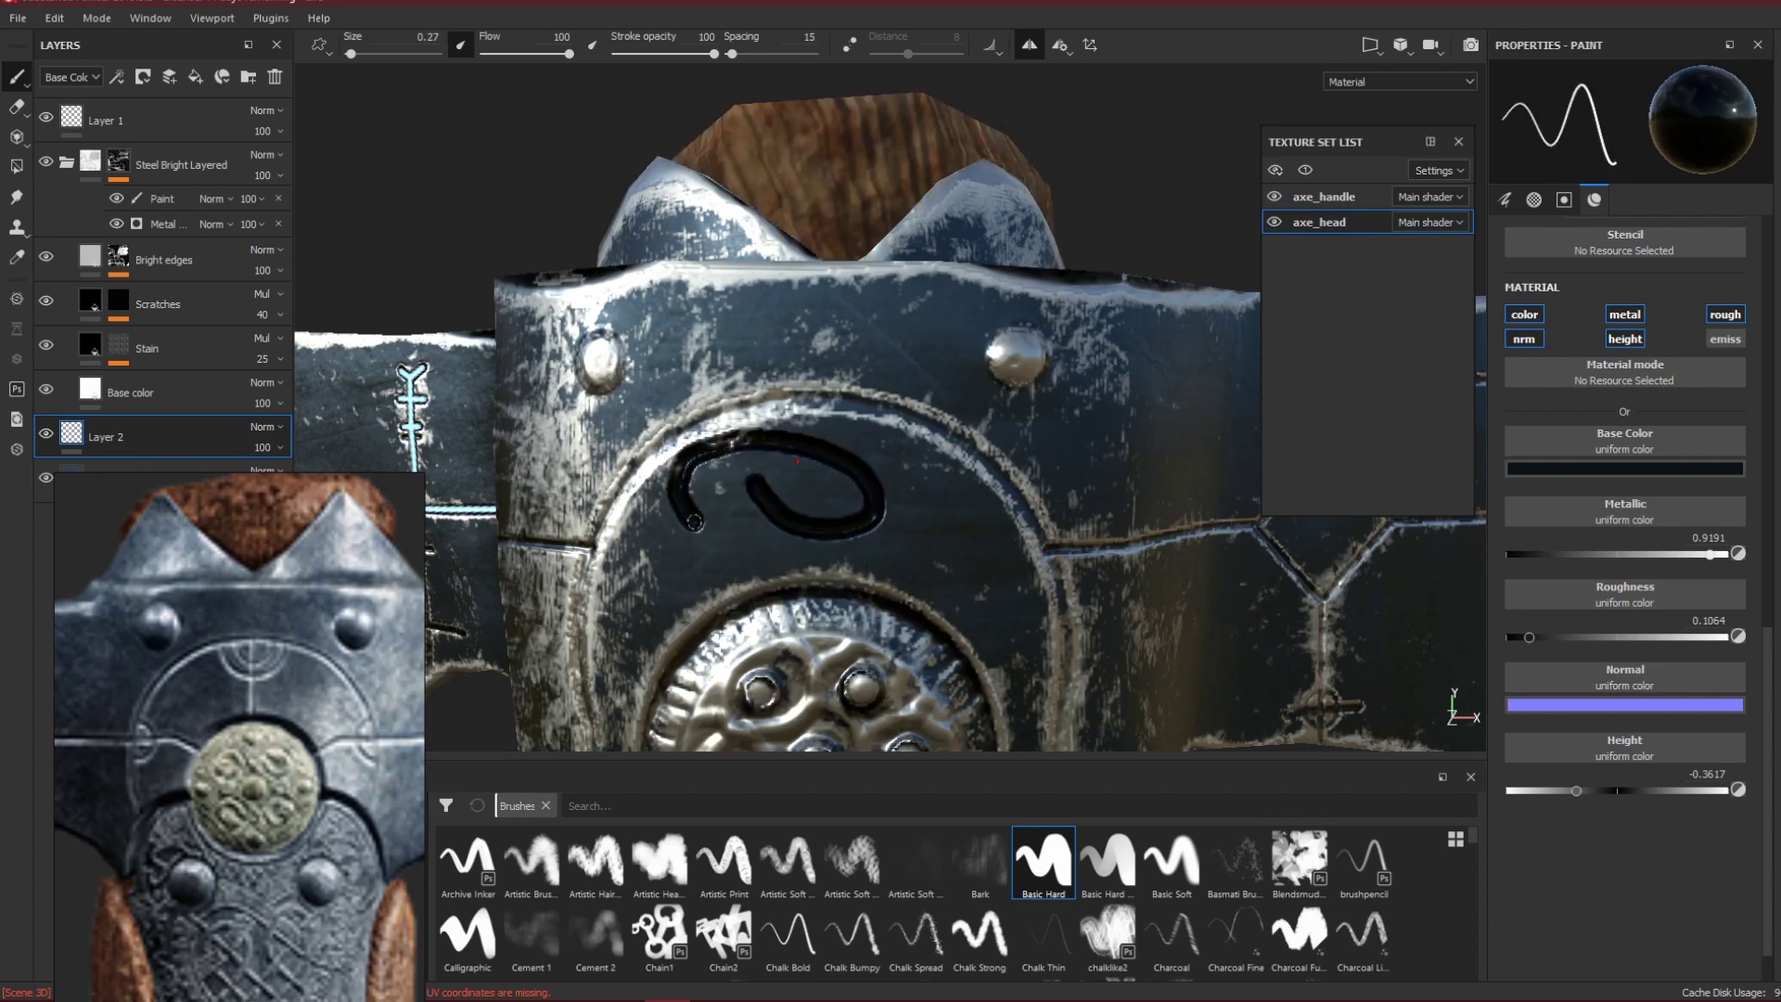
key("ctrl+z")
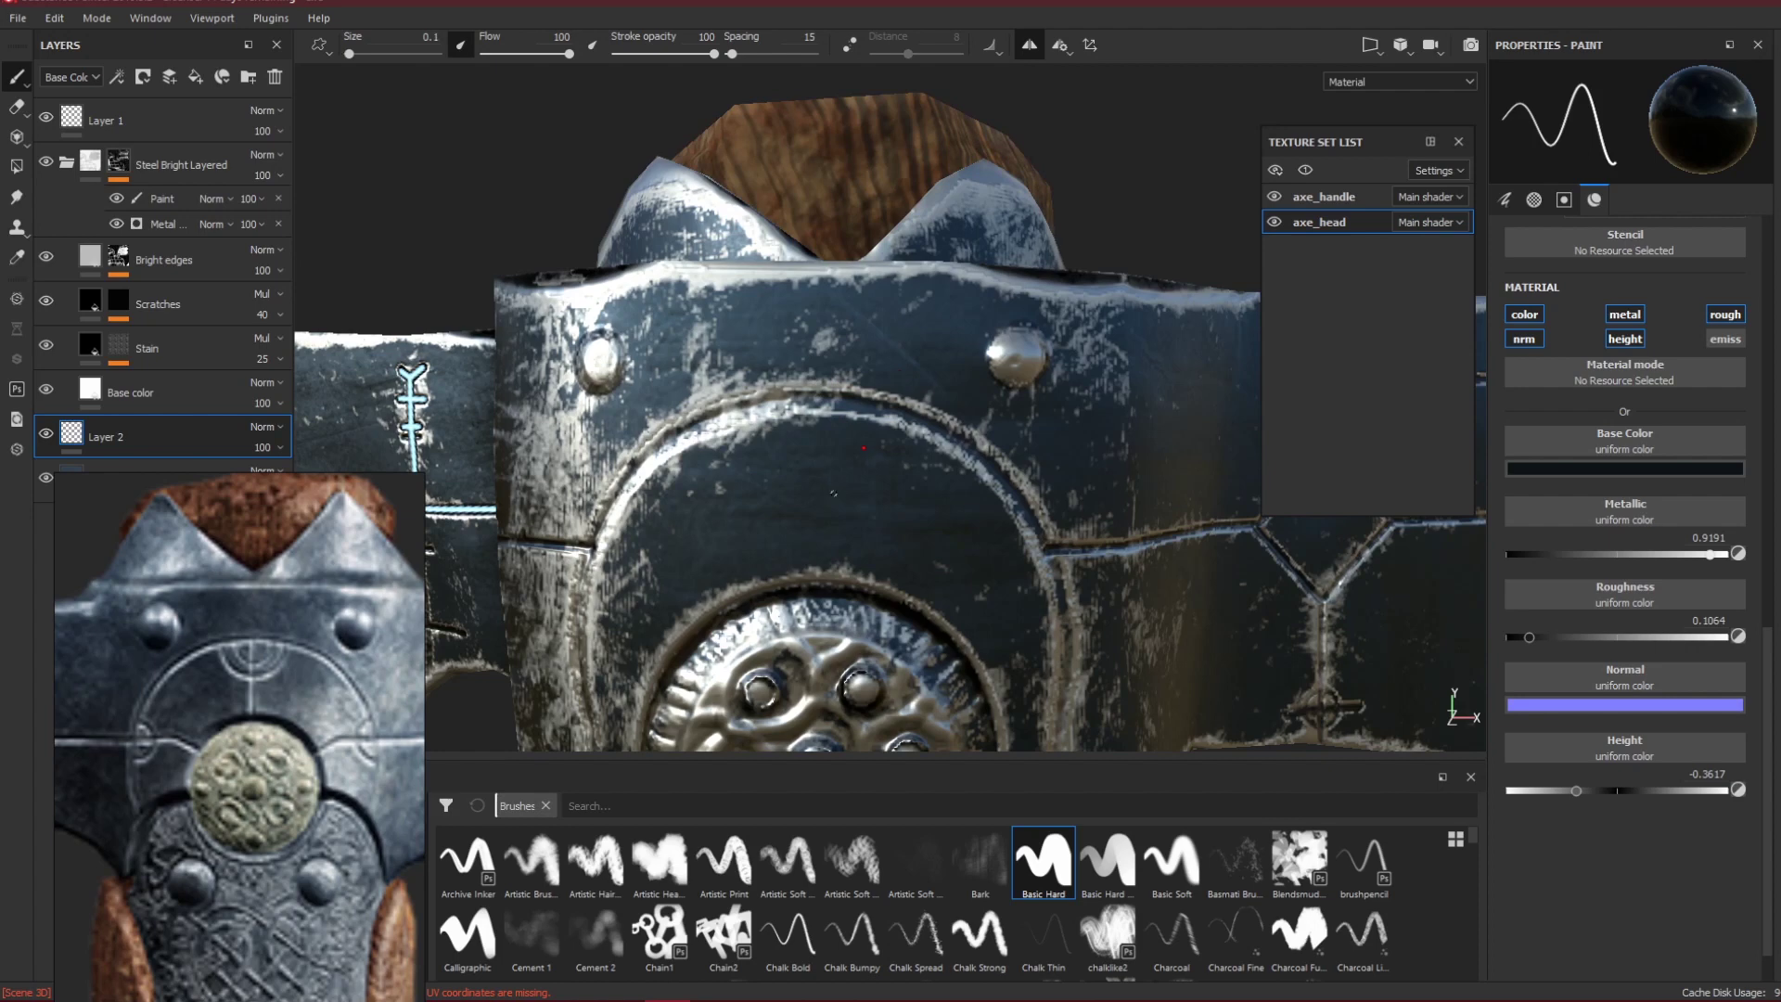
Turn off the brush's color channel, testing an engraved stroke above the medallion and undoing it.
left_click(1524, 314)
mouse_move(605, 536)
left_mouse_down()
mouse_move(654, 594)
mouse_move(728, 513)
mouse_move(807, 508)
left_mouse_up()
key("ctrl+z")
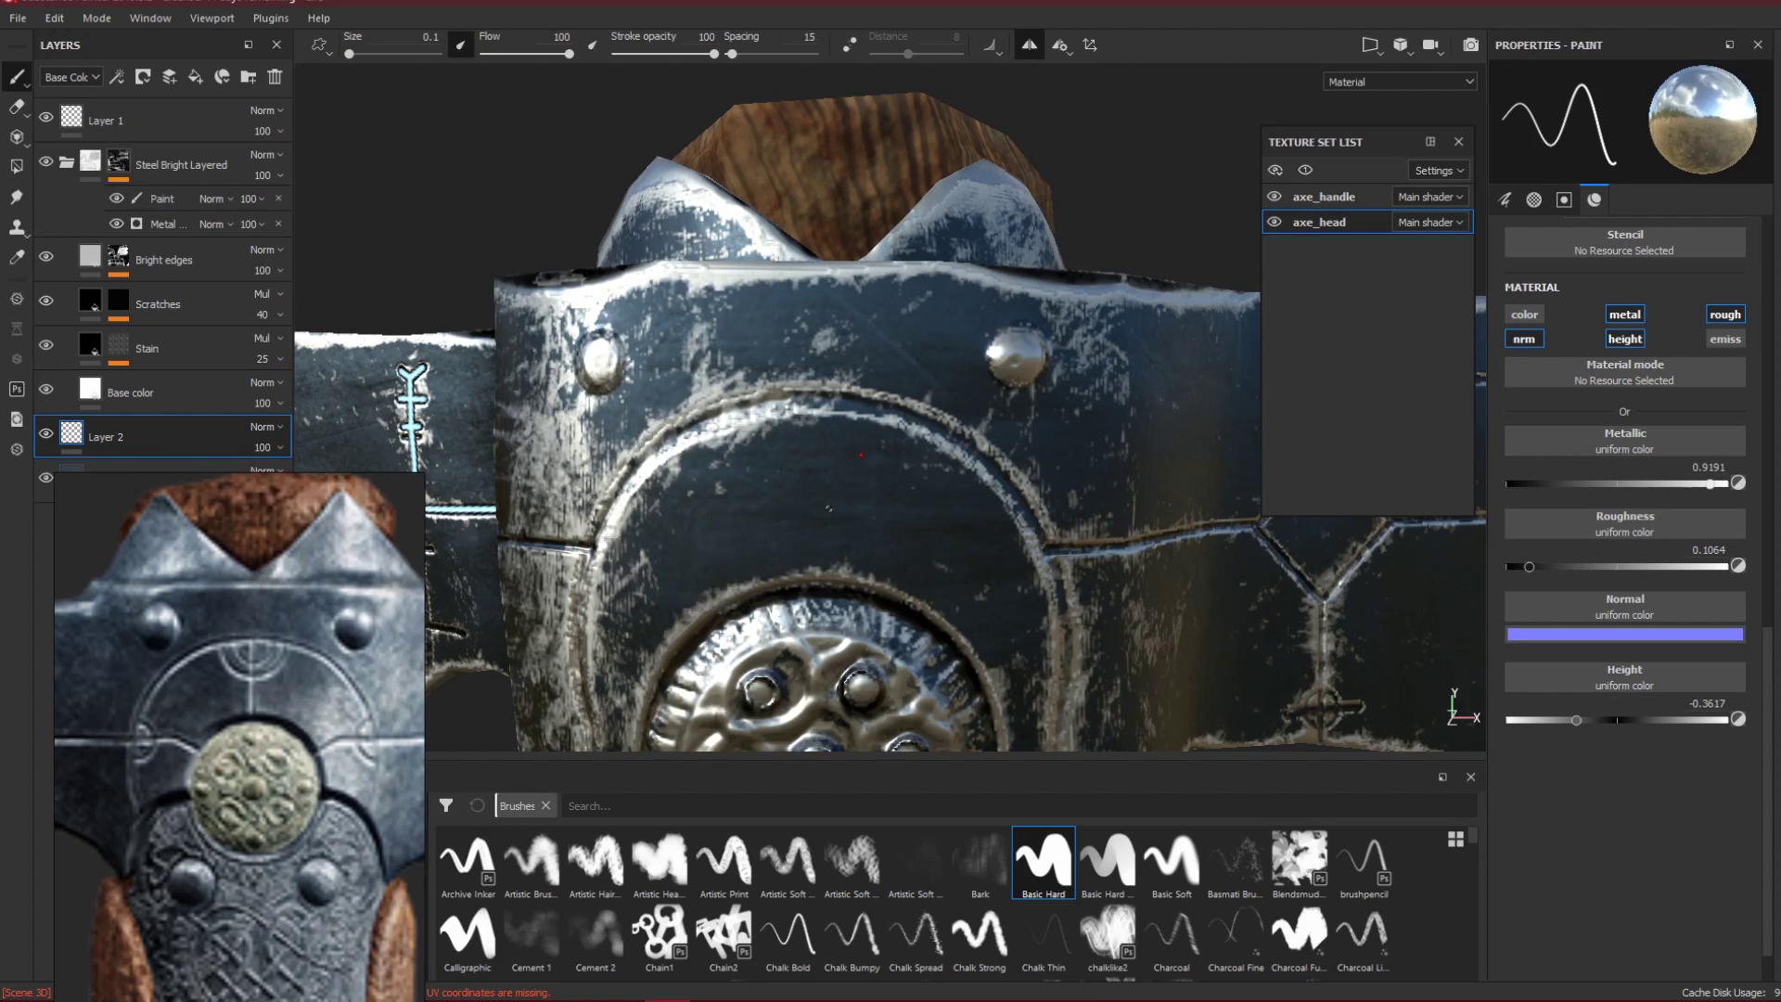
left_click(1518, 316)
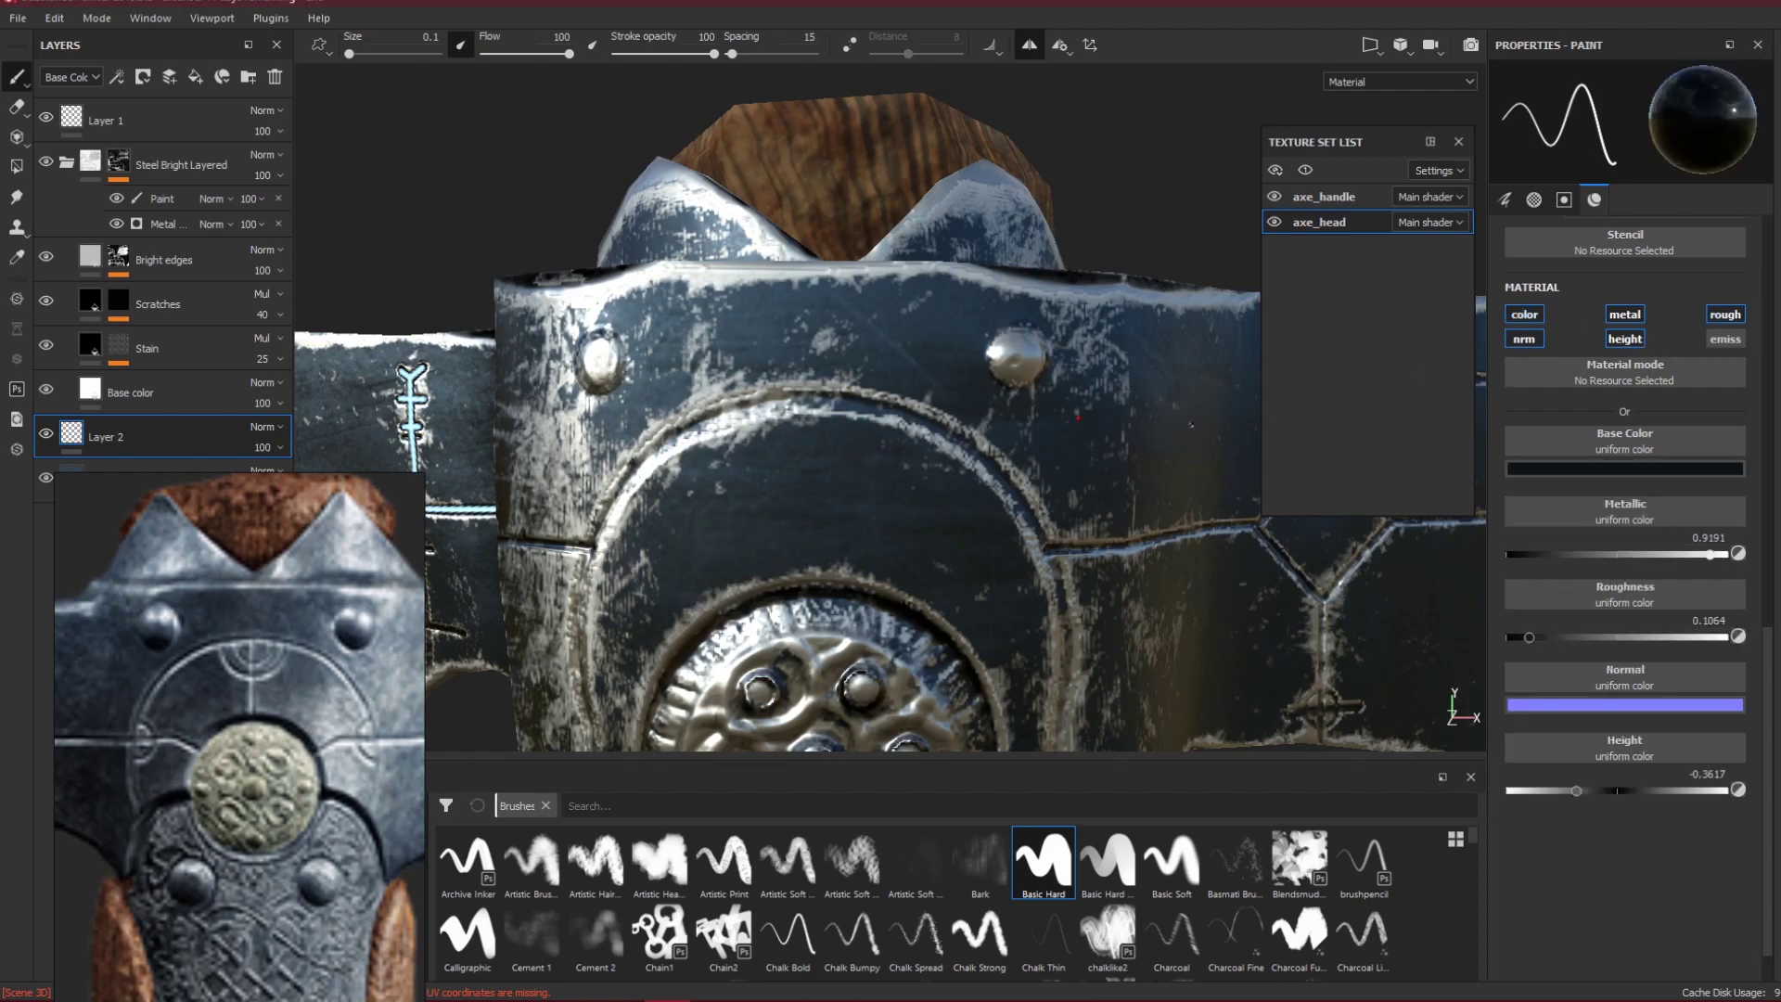
left_click(1518, 317)
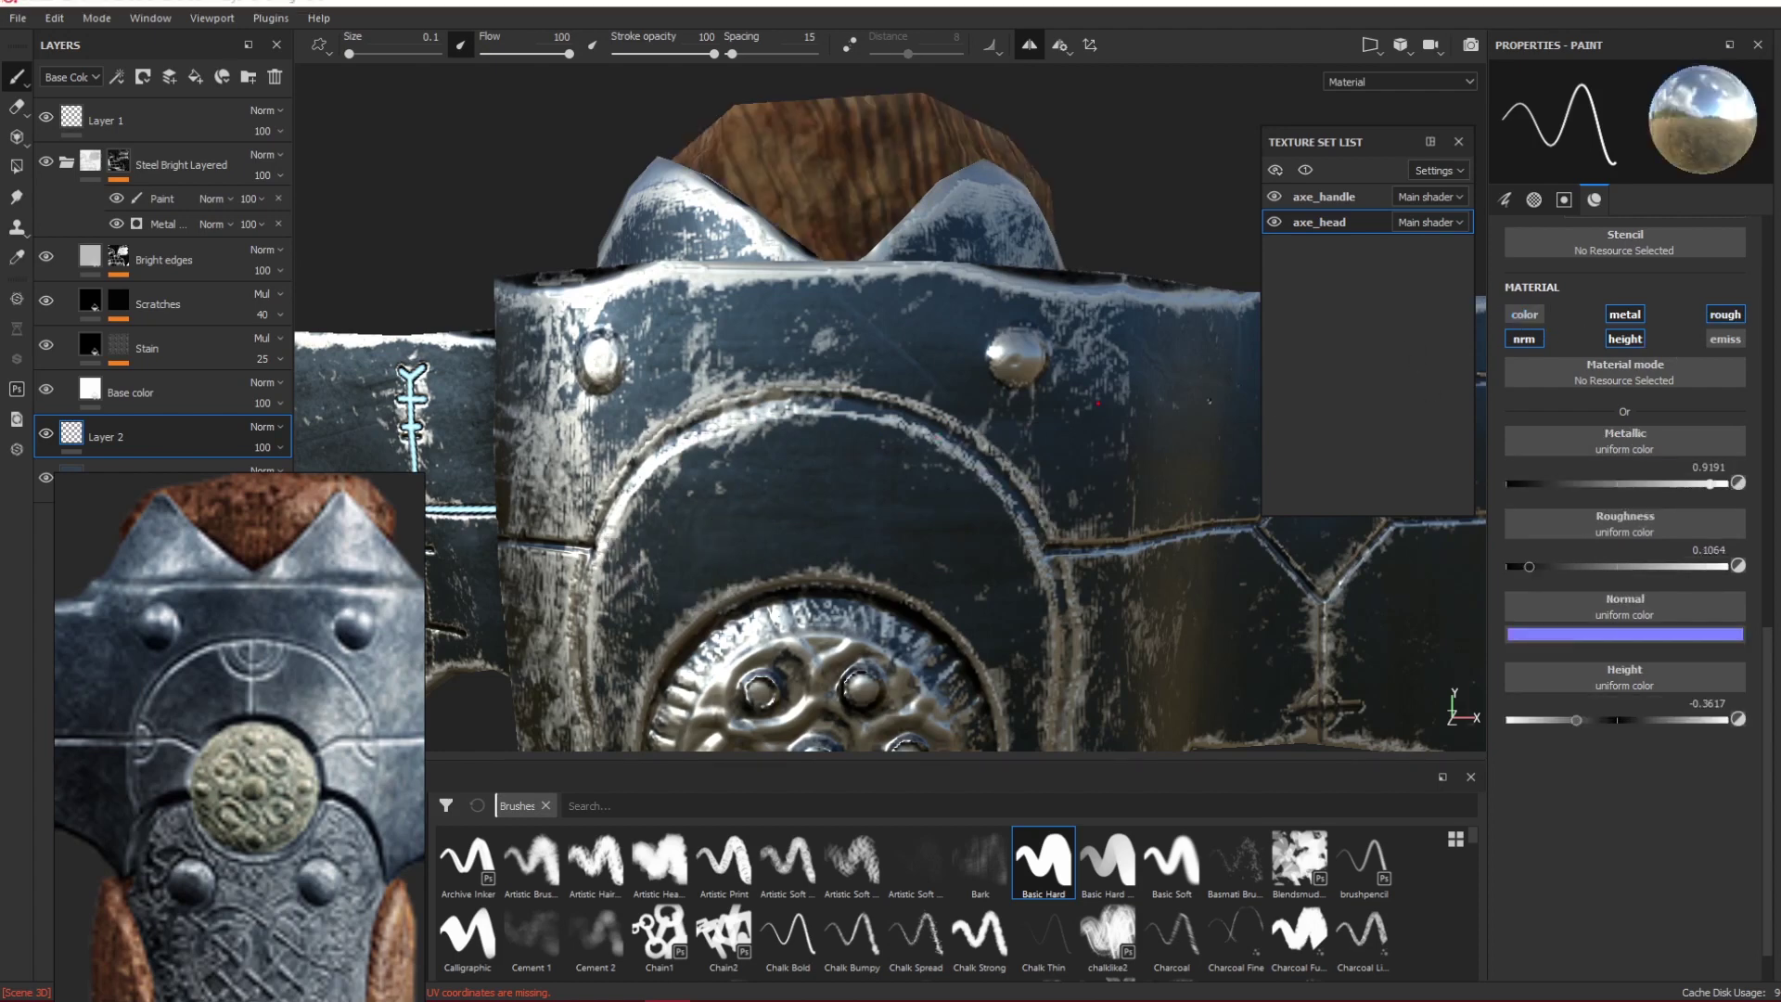
Try an engraved stroke above the medallion with the normal channel off, undo it, and turn the channel back on.
left_click(1534, 345)
mouse_move(907, 547)
left_mouse_down()
mouse_move(781, 506)
mouse_move(812, 501)
left_mouse_up()
key("ctrl+z")
left_click(1529, 335)
key("ctrl+z")
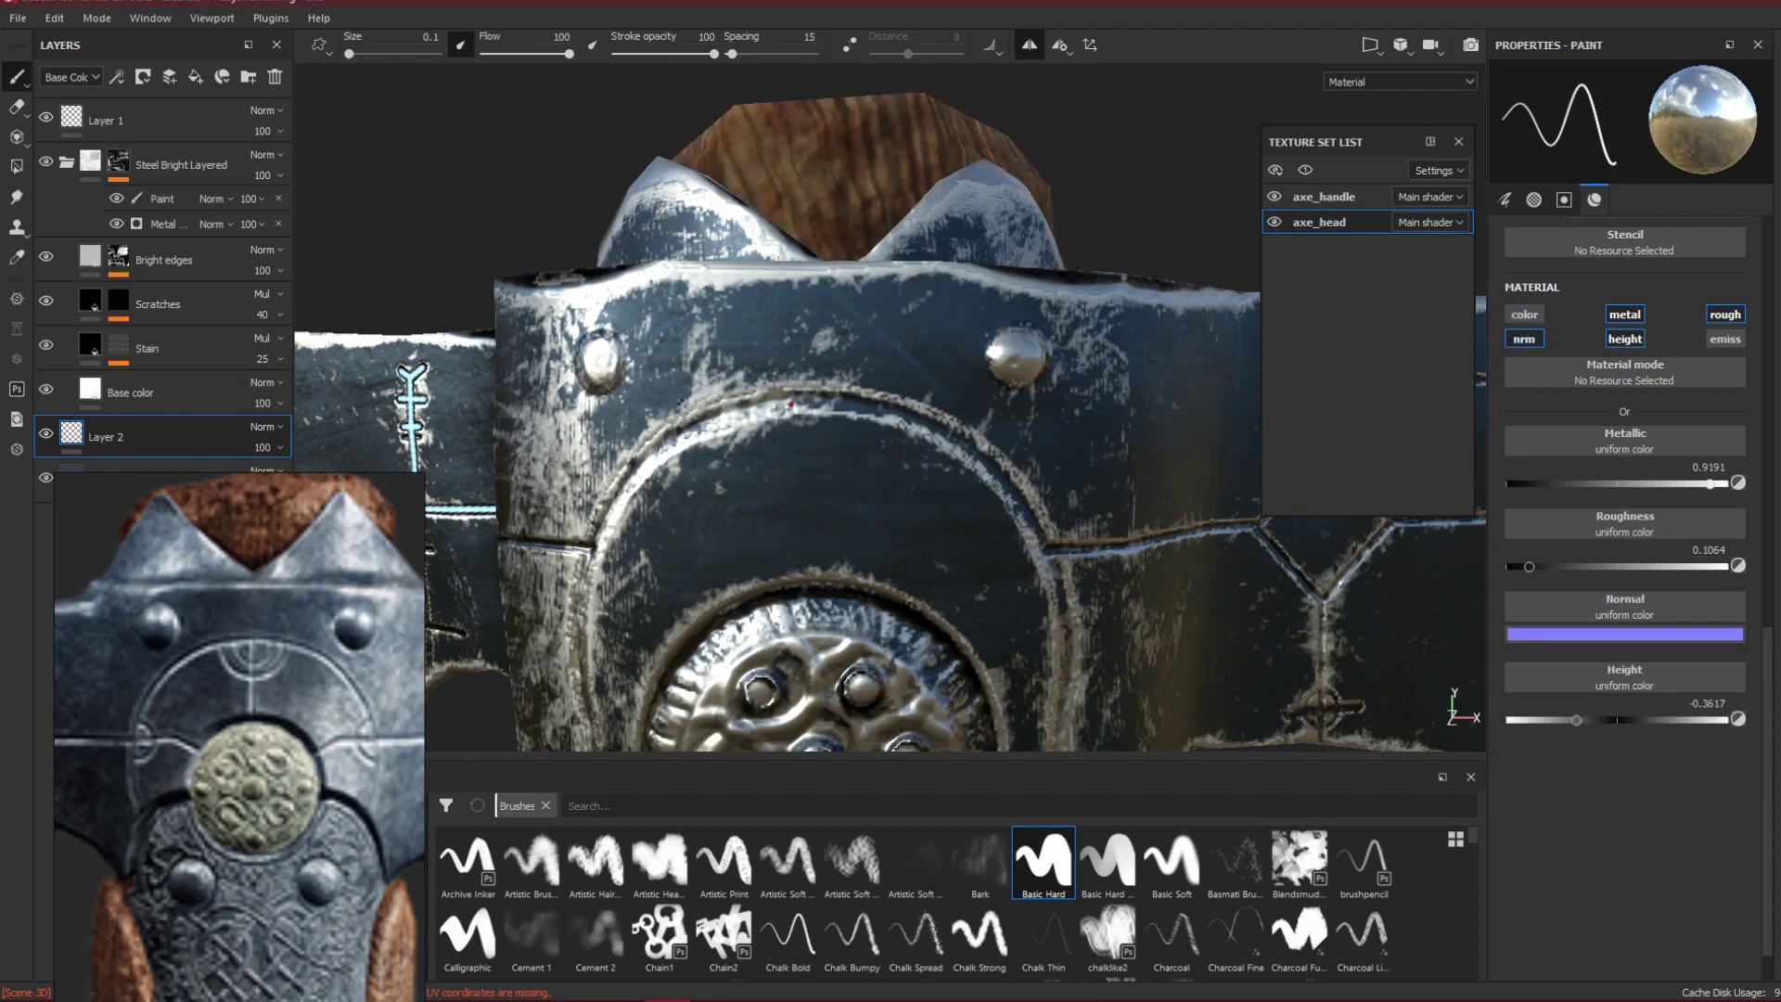
middle_click_drag(1094, 482, 1166, 431, "alt")
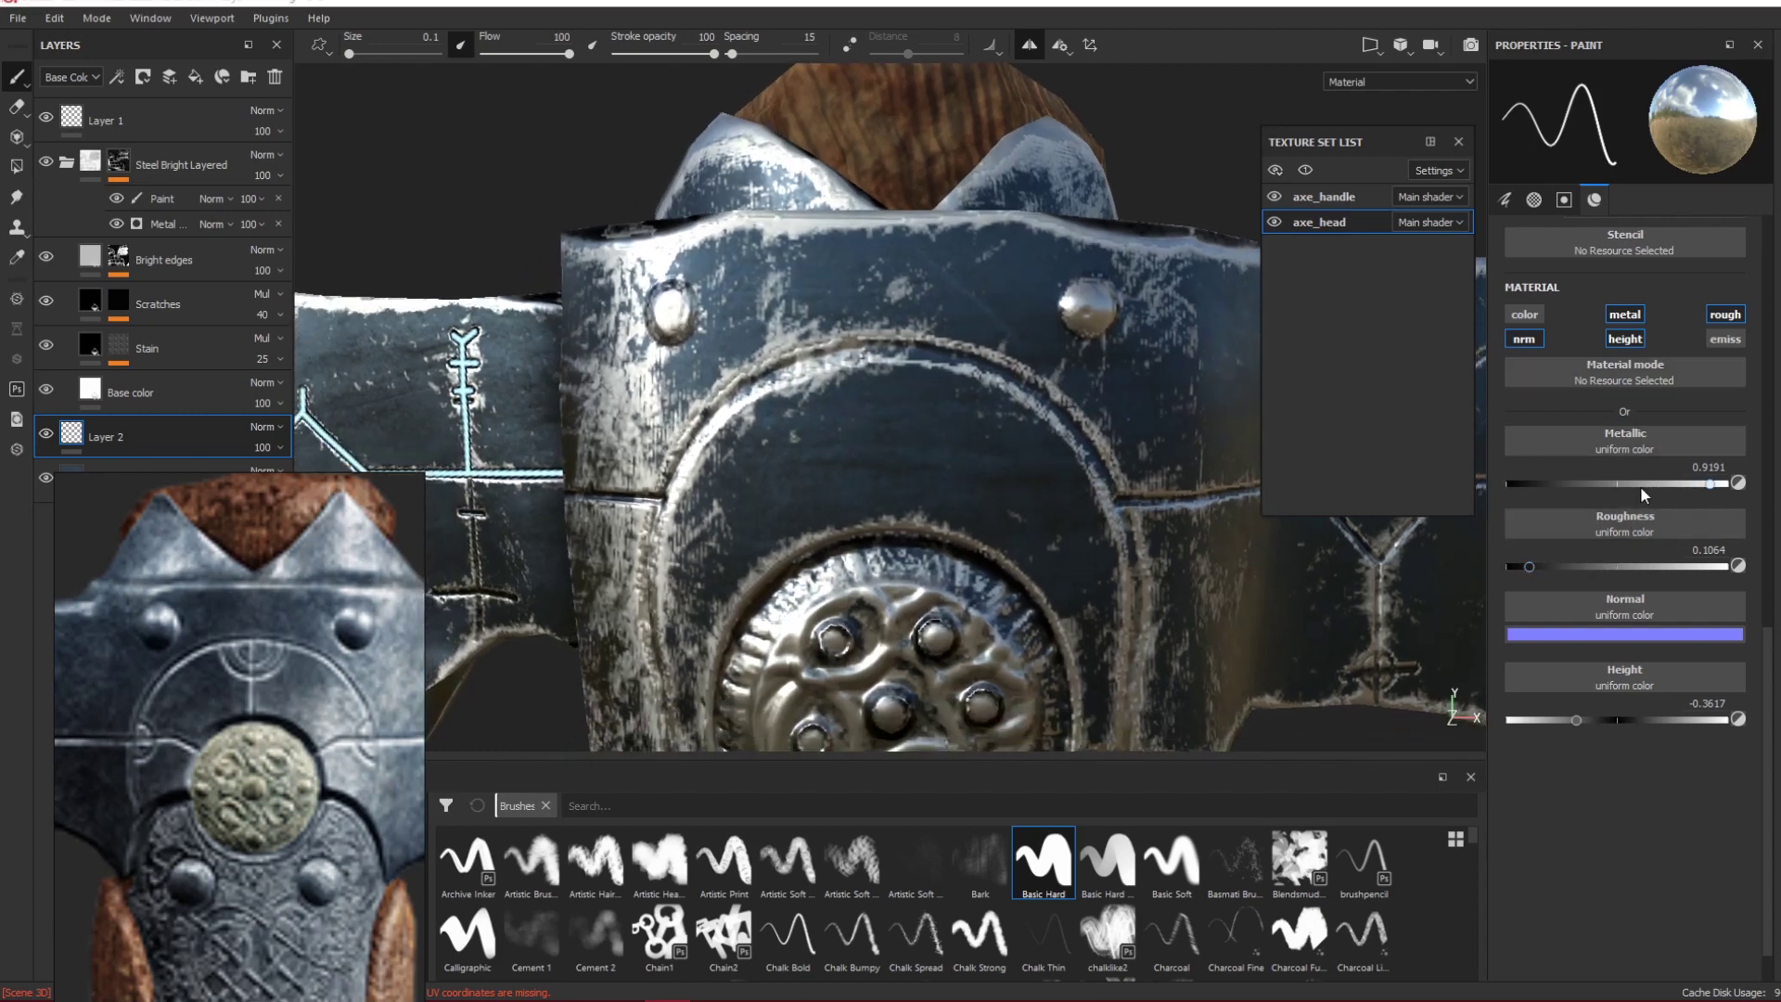
Set the brush material's metallic value to 0.4511 and its roughness to 0.5447.
left_click_drag(1638, 486, 1606, 486)
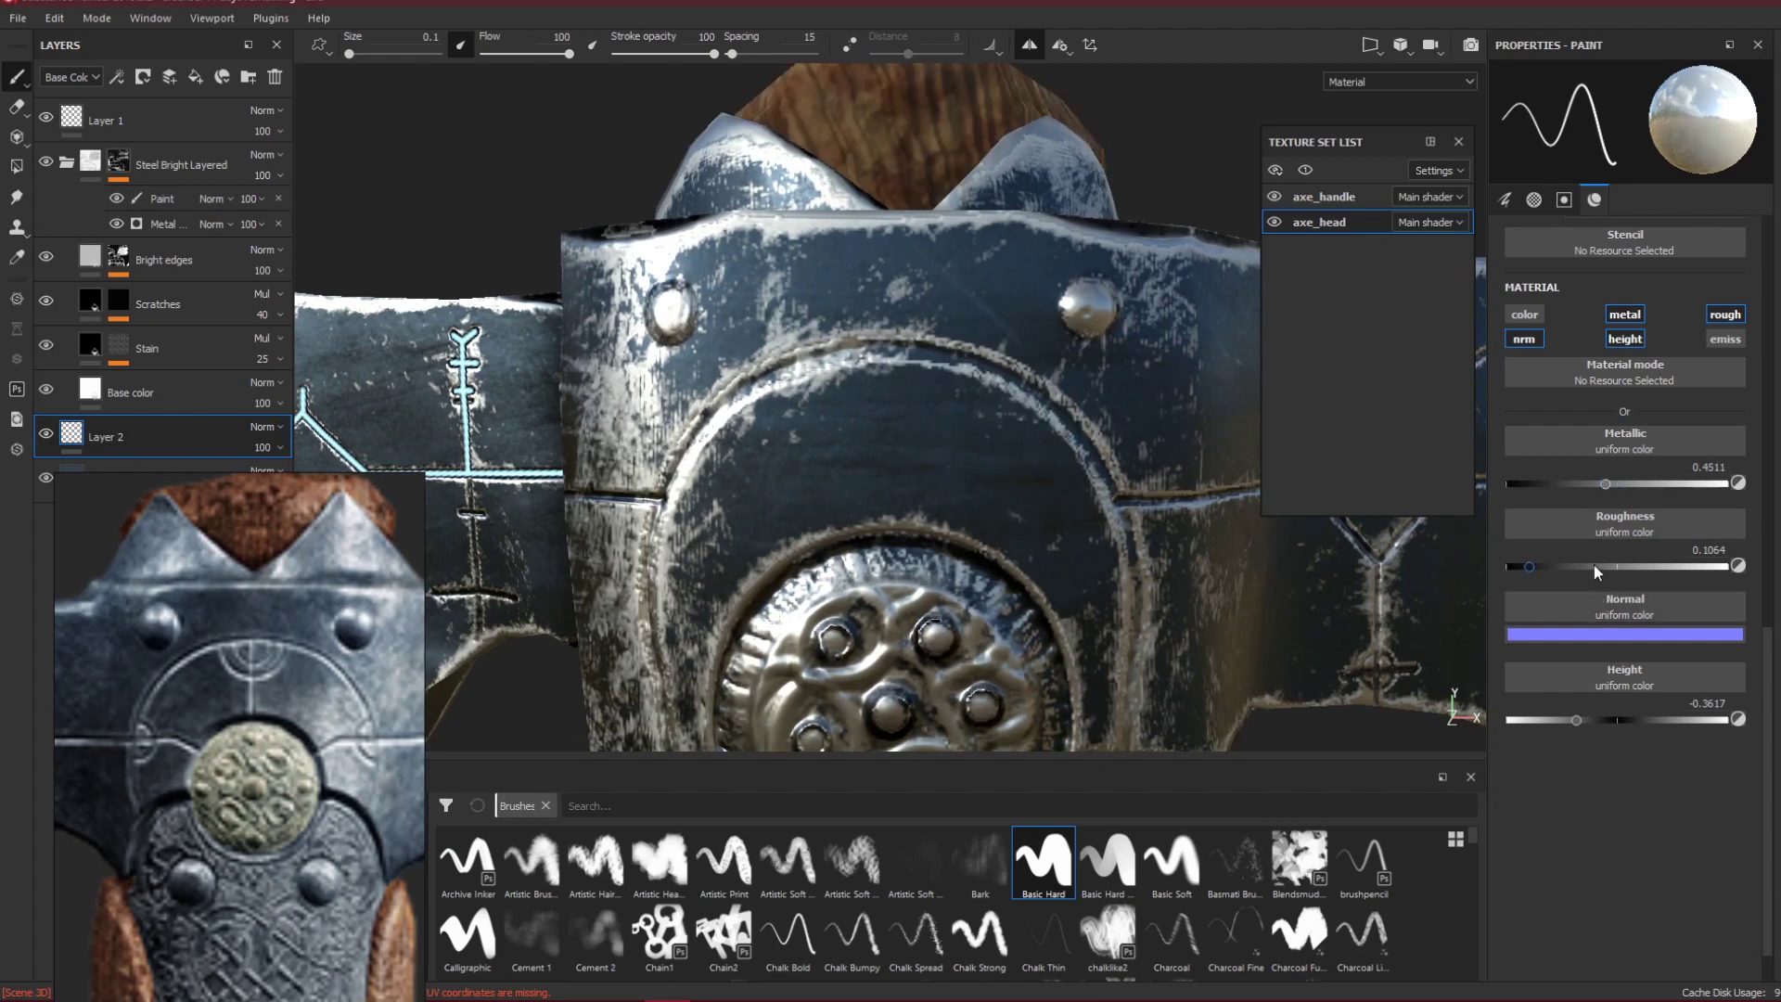
left_click_drag(1593, 565, 1626, 565)
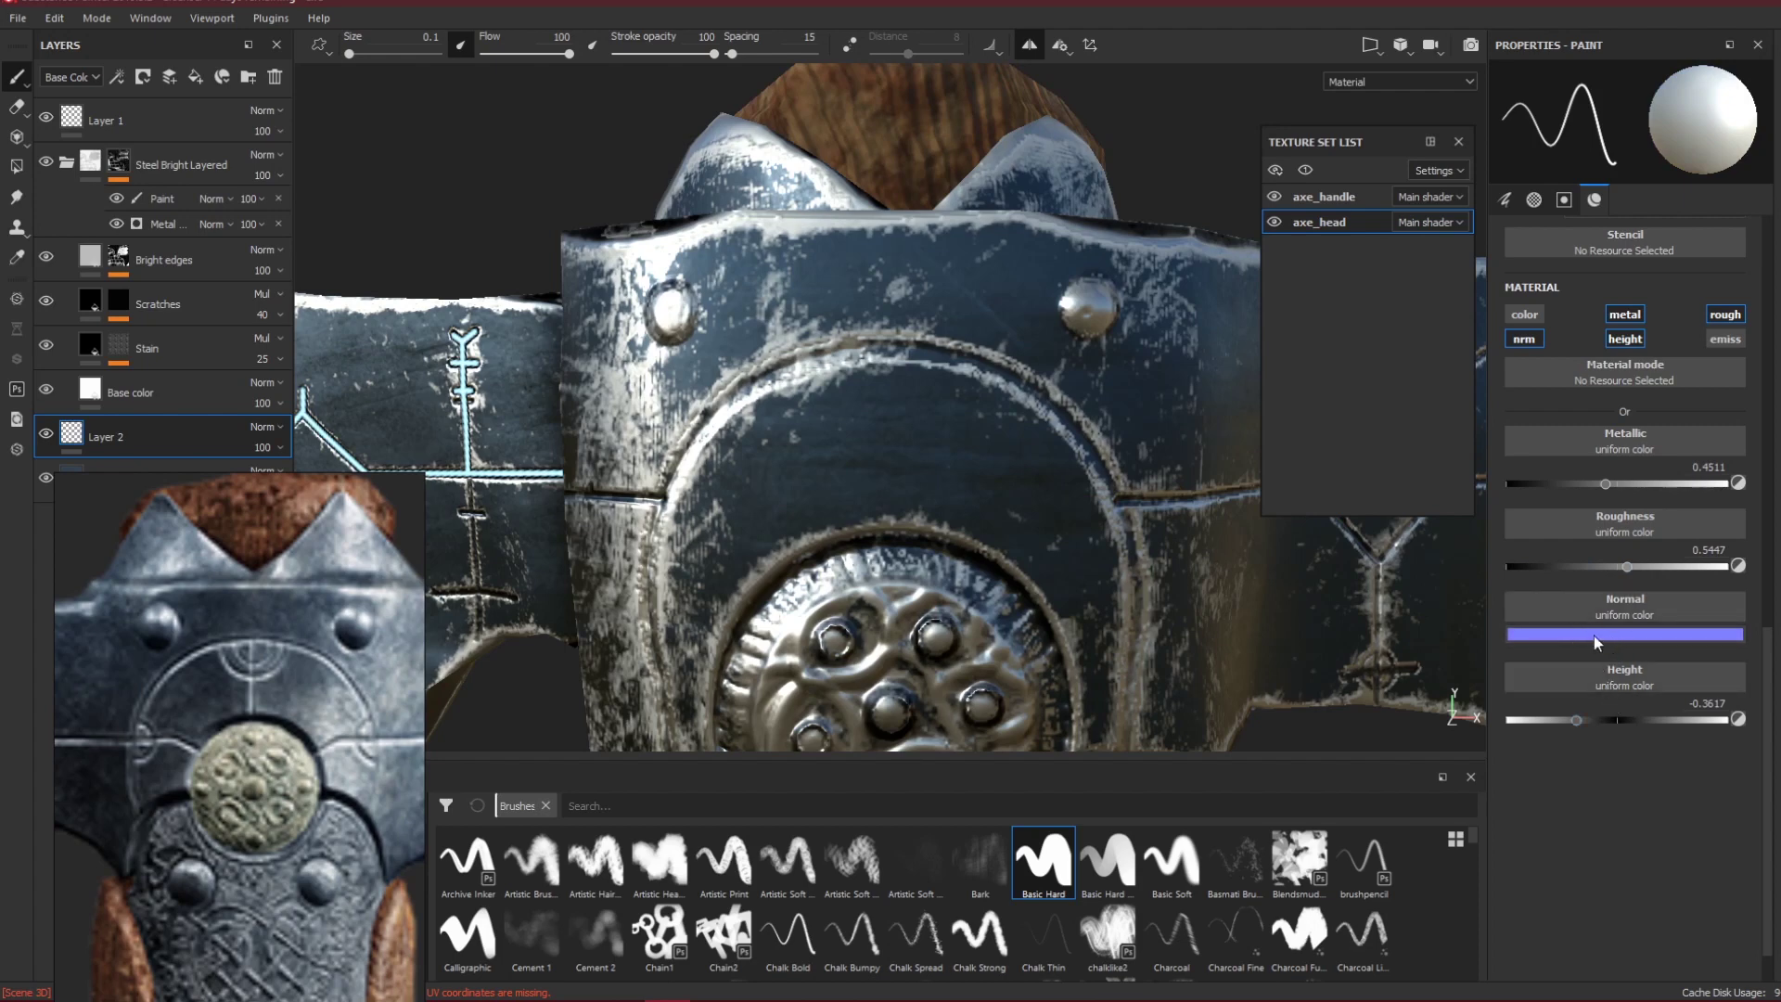
mouse_move(995, 447)
left_mouse_down()
mouse_move(985, 473)
mouse_move(830, 422)
mouse_move(876, 400)
left_mouse_up()
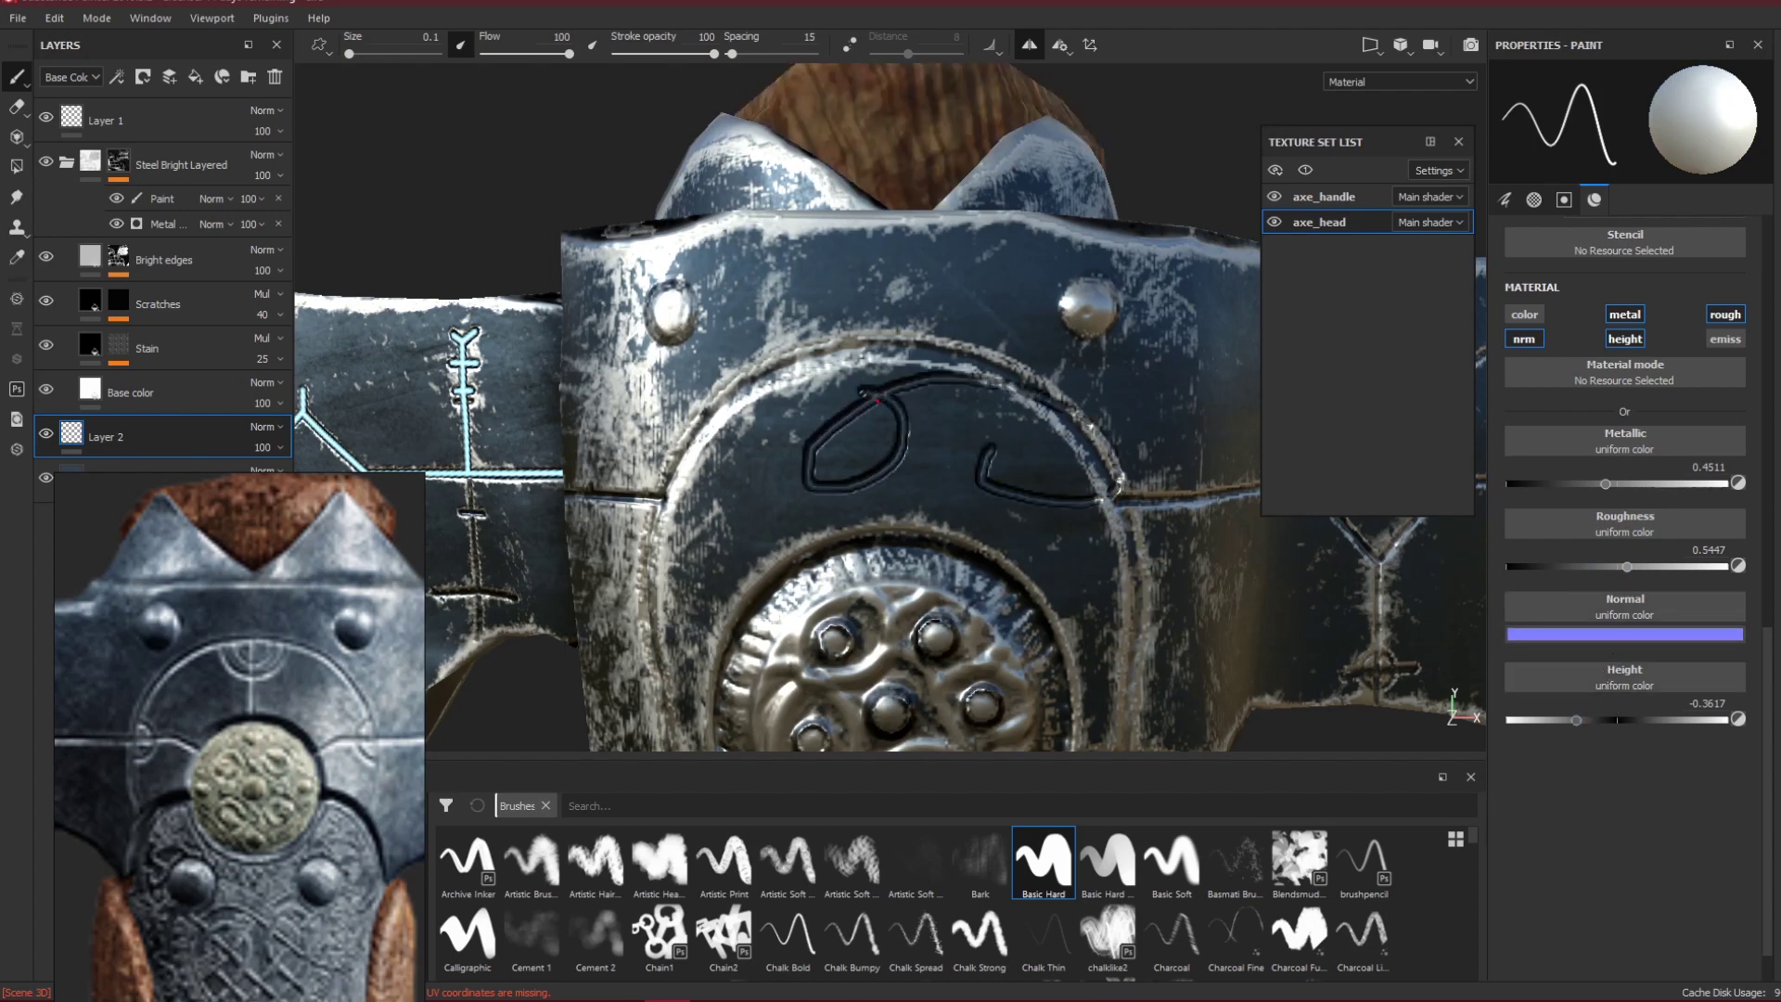
key("ctrl+z")
middle_click_drag(906, 293, 970, 333, "alt")
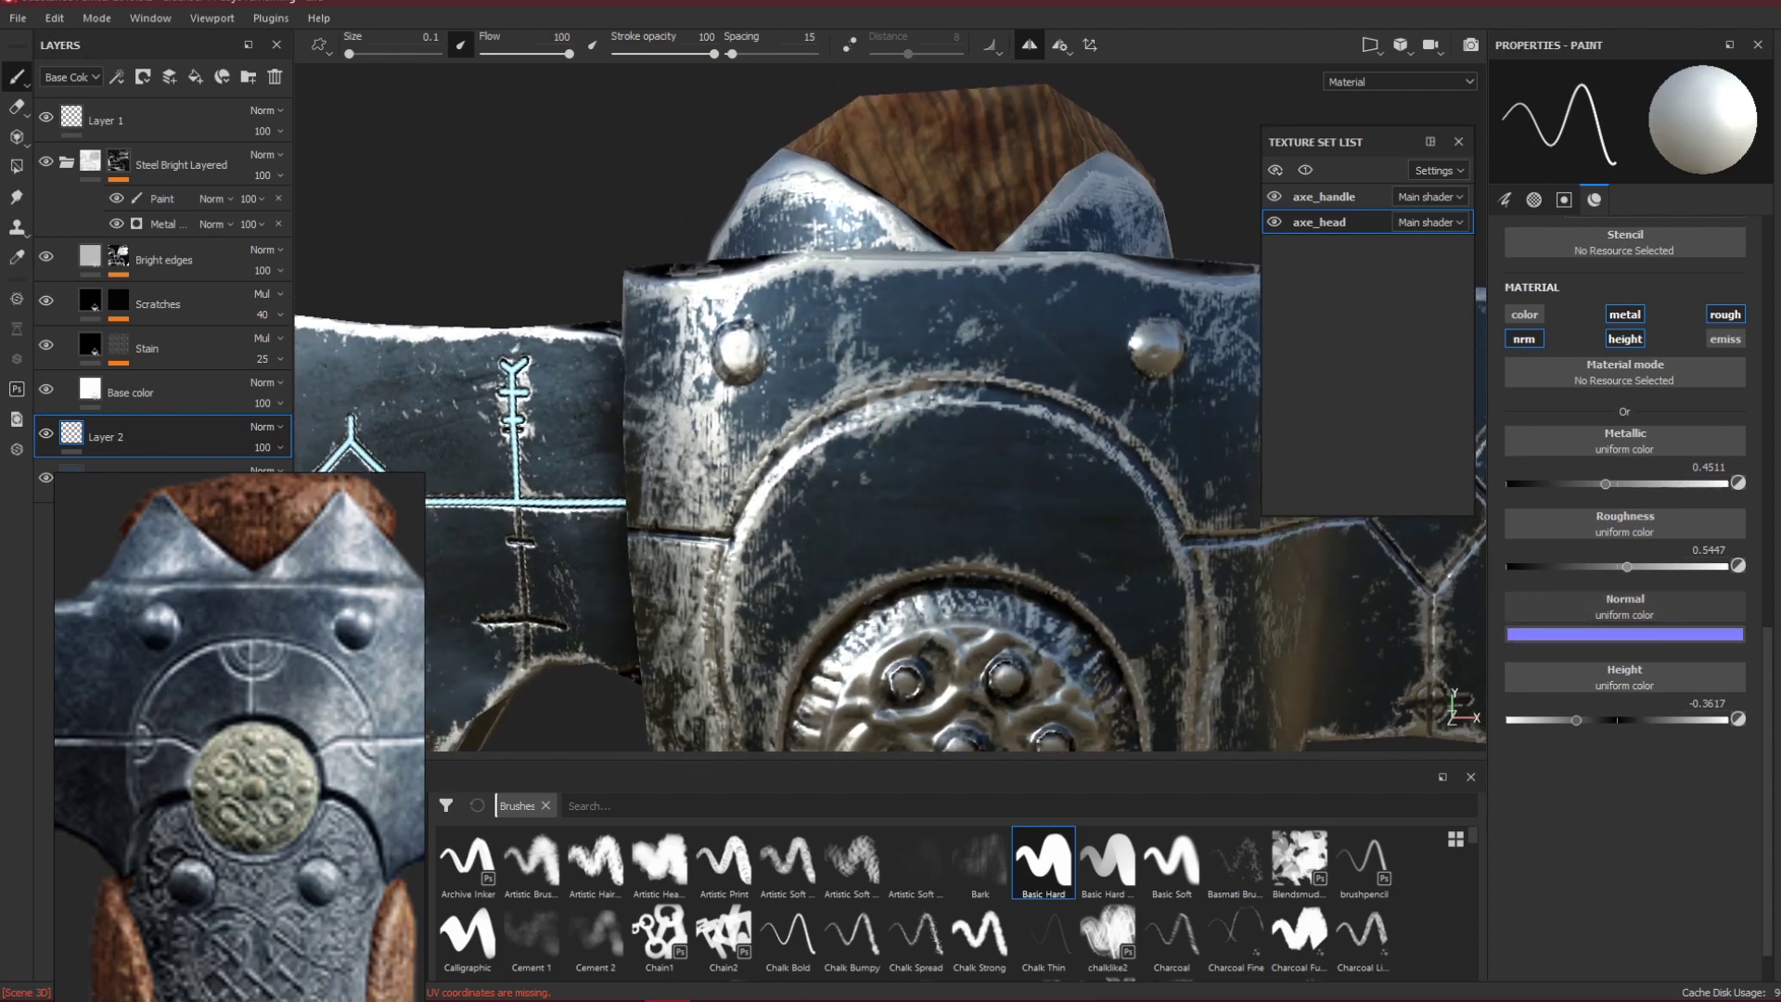
mouse_move(951, 538)
left_mouse_down()
mouse_move(955, 506)
mouse_move(867, 464)
mouse_move(816, 390)
mouse_move(810, 409)
left_mouse_up()
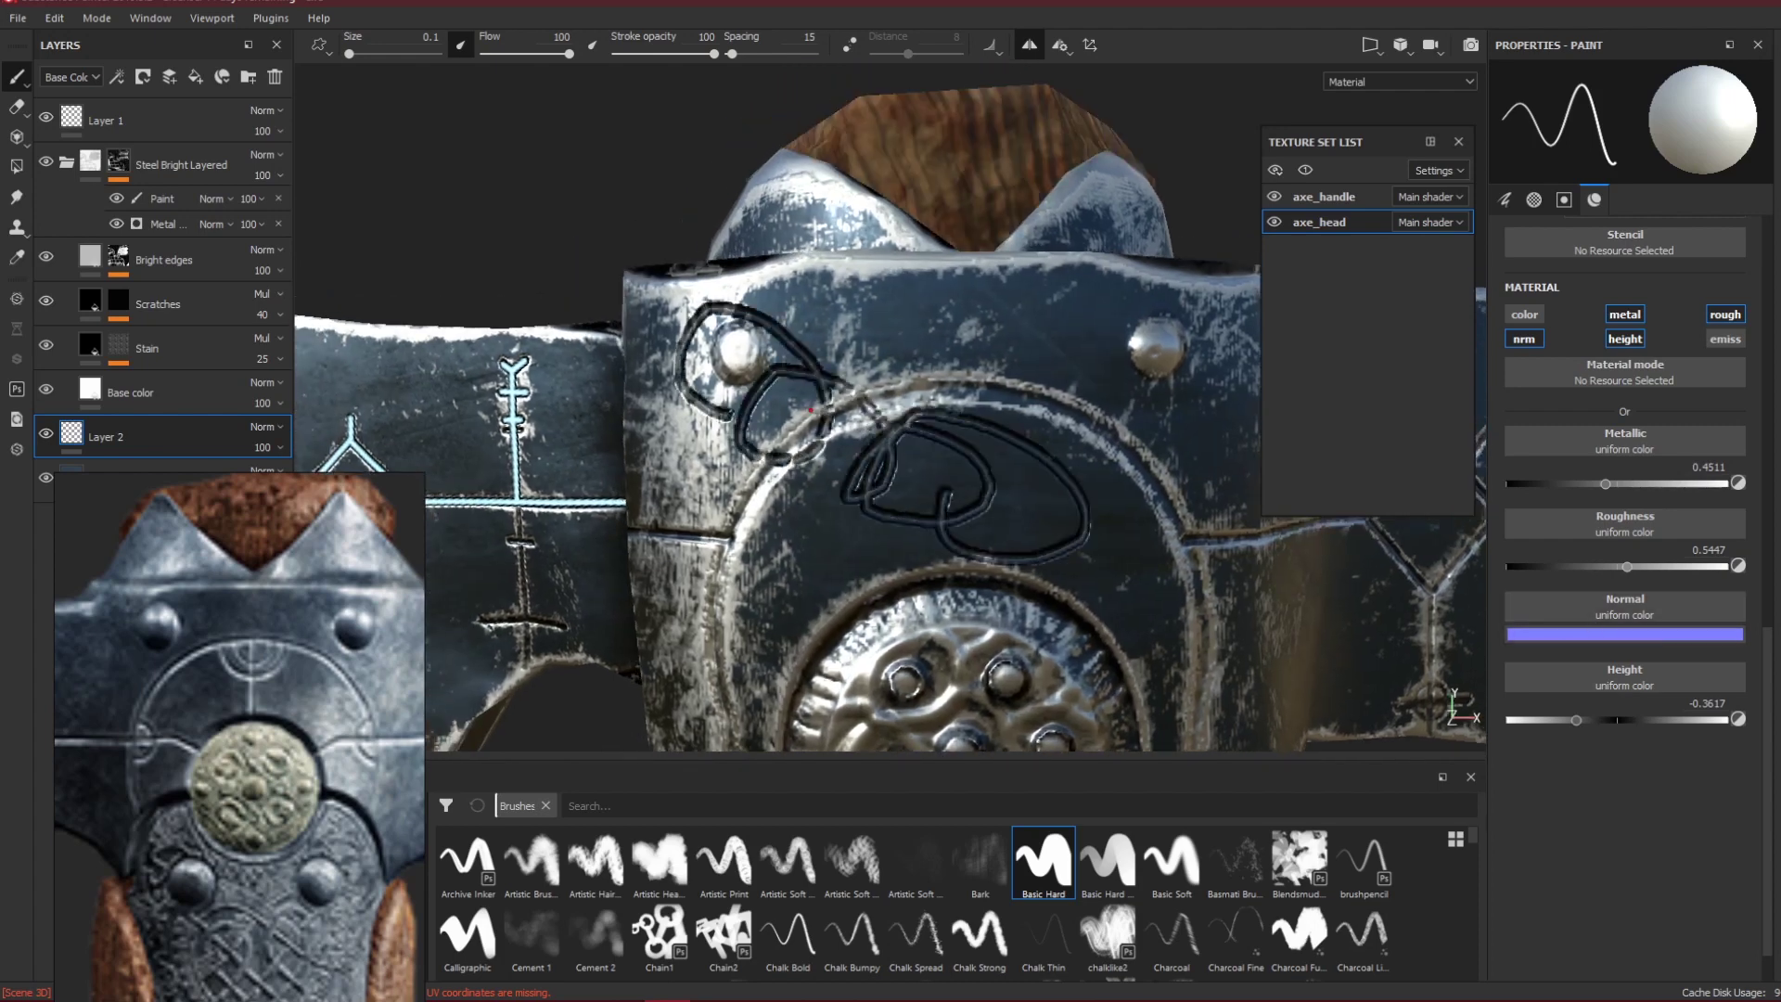
key("ctrl+z")
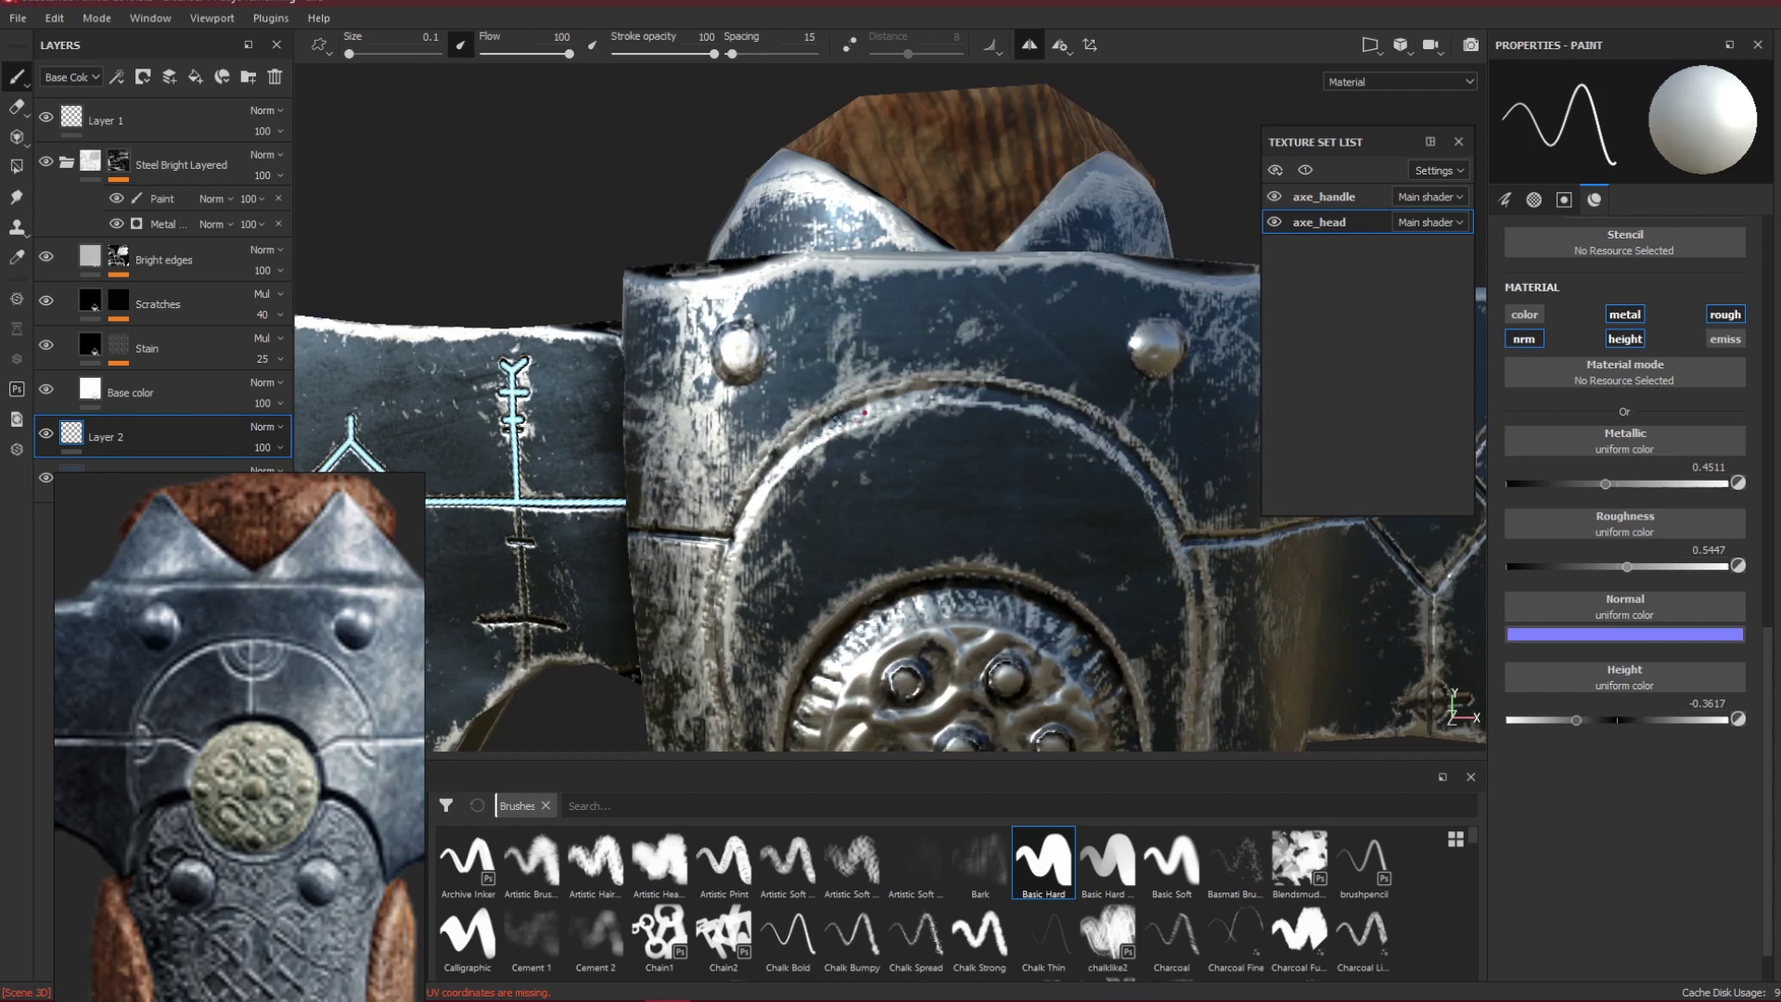
mouse_move(838, 419)
left_mouse_down()
mouse_move(840, 491)
mouse_move(860, 470)
left_mouse_up()
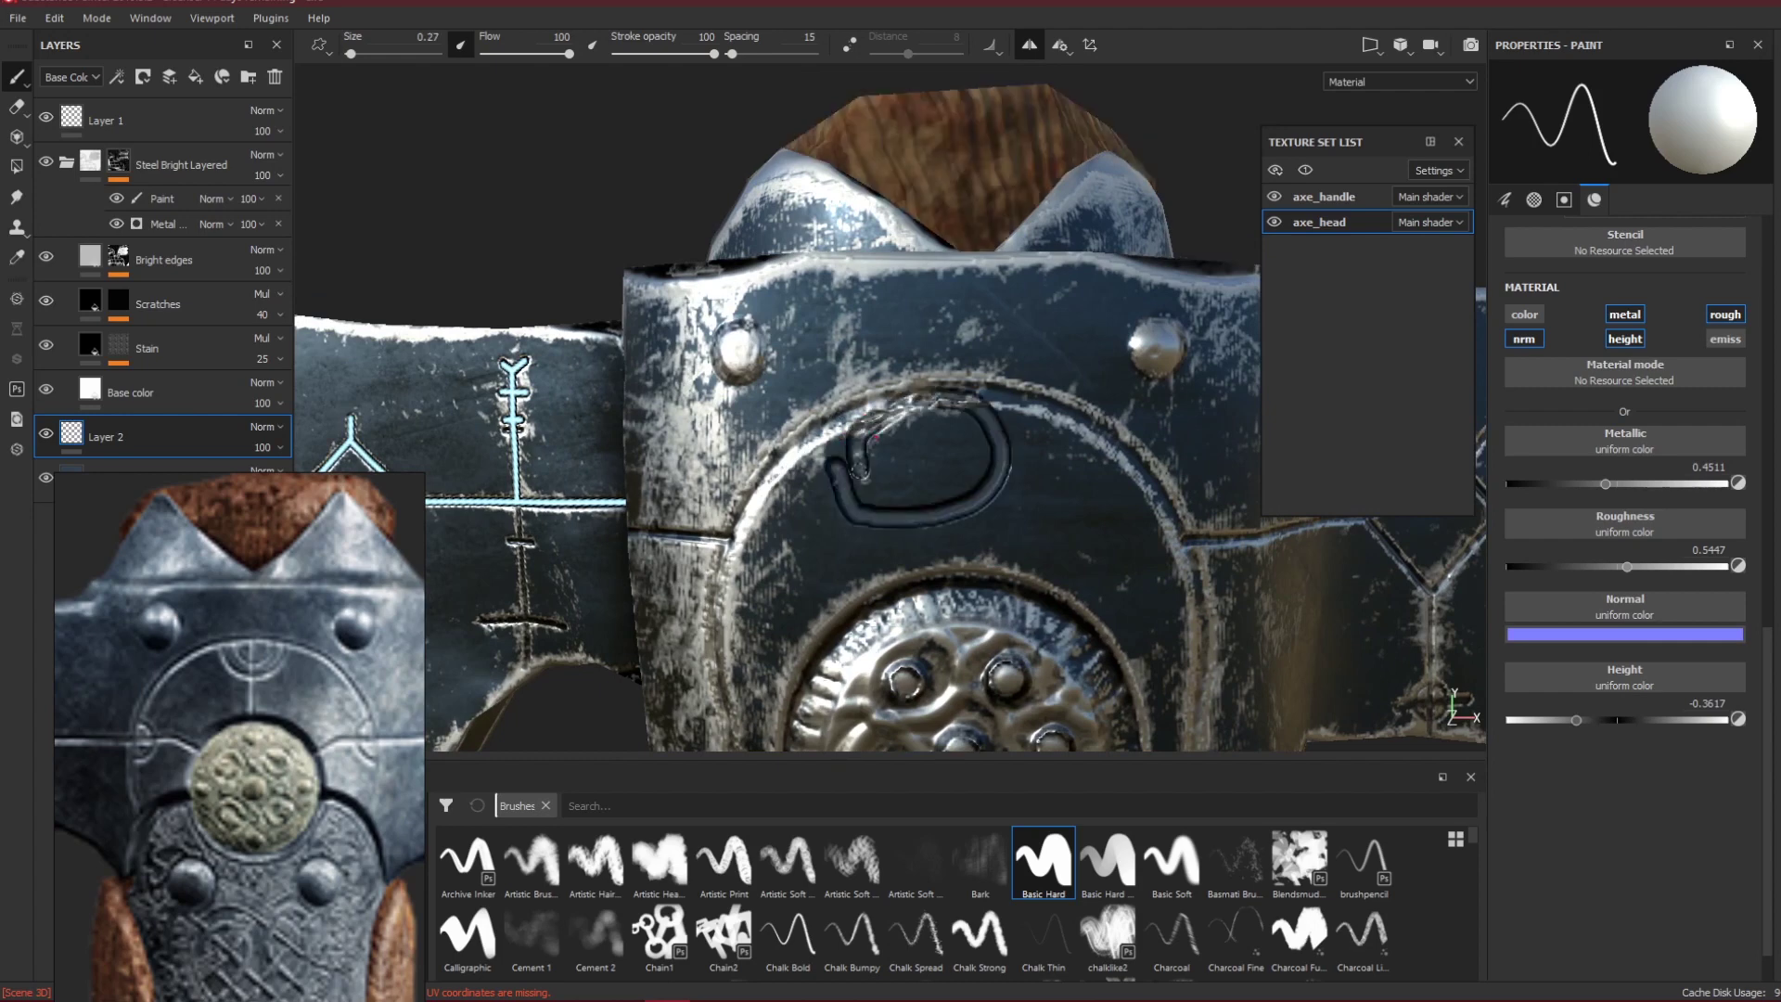
key("ctrl+z")
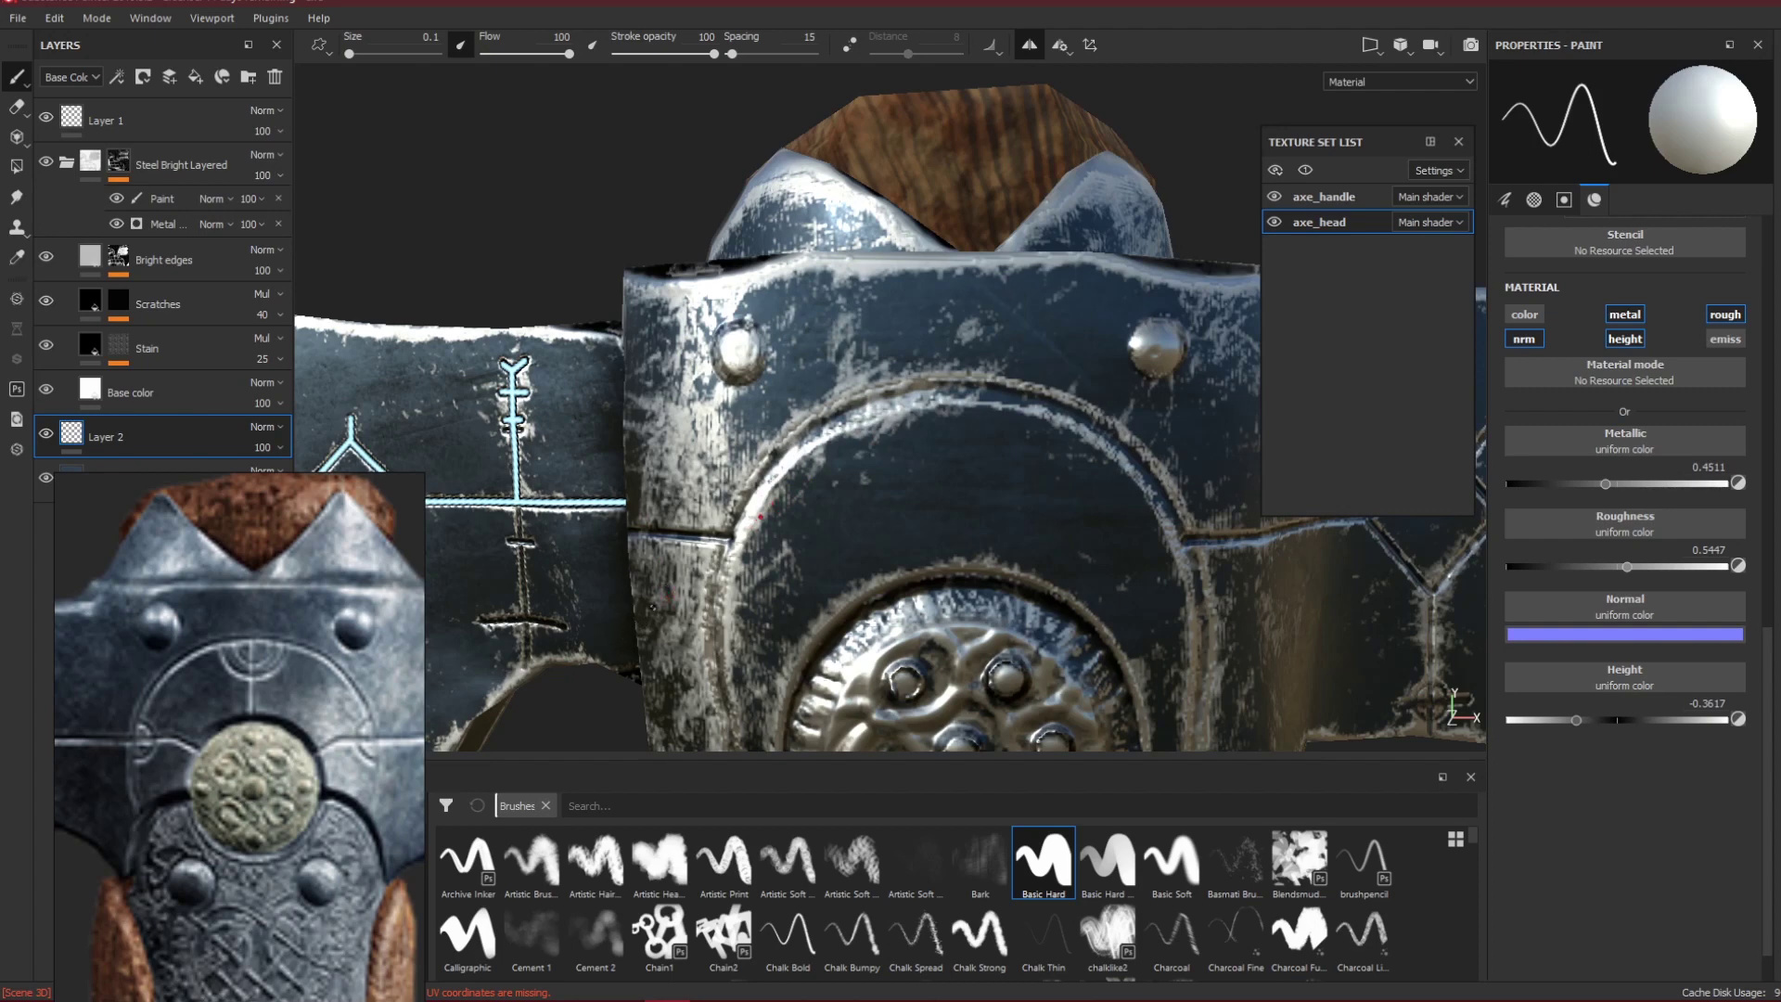
Engrave a straight diagonal groove from the ring's left junction to the medallion, and move Layer 2 above the Steel Bright Layered folder.
left_click_drag(472, 176, 551, 145, "alt")
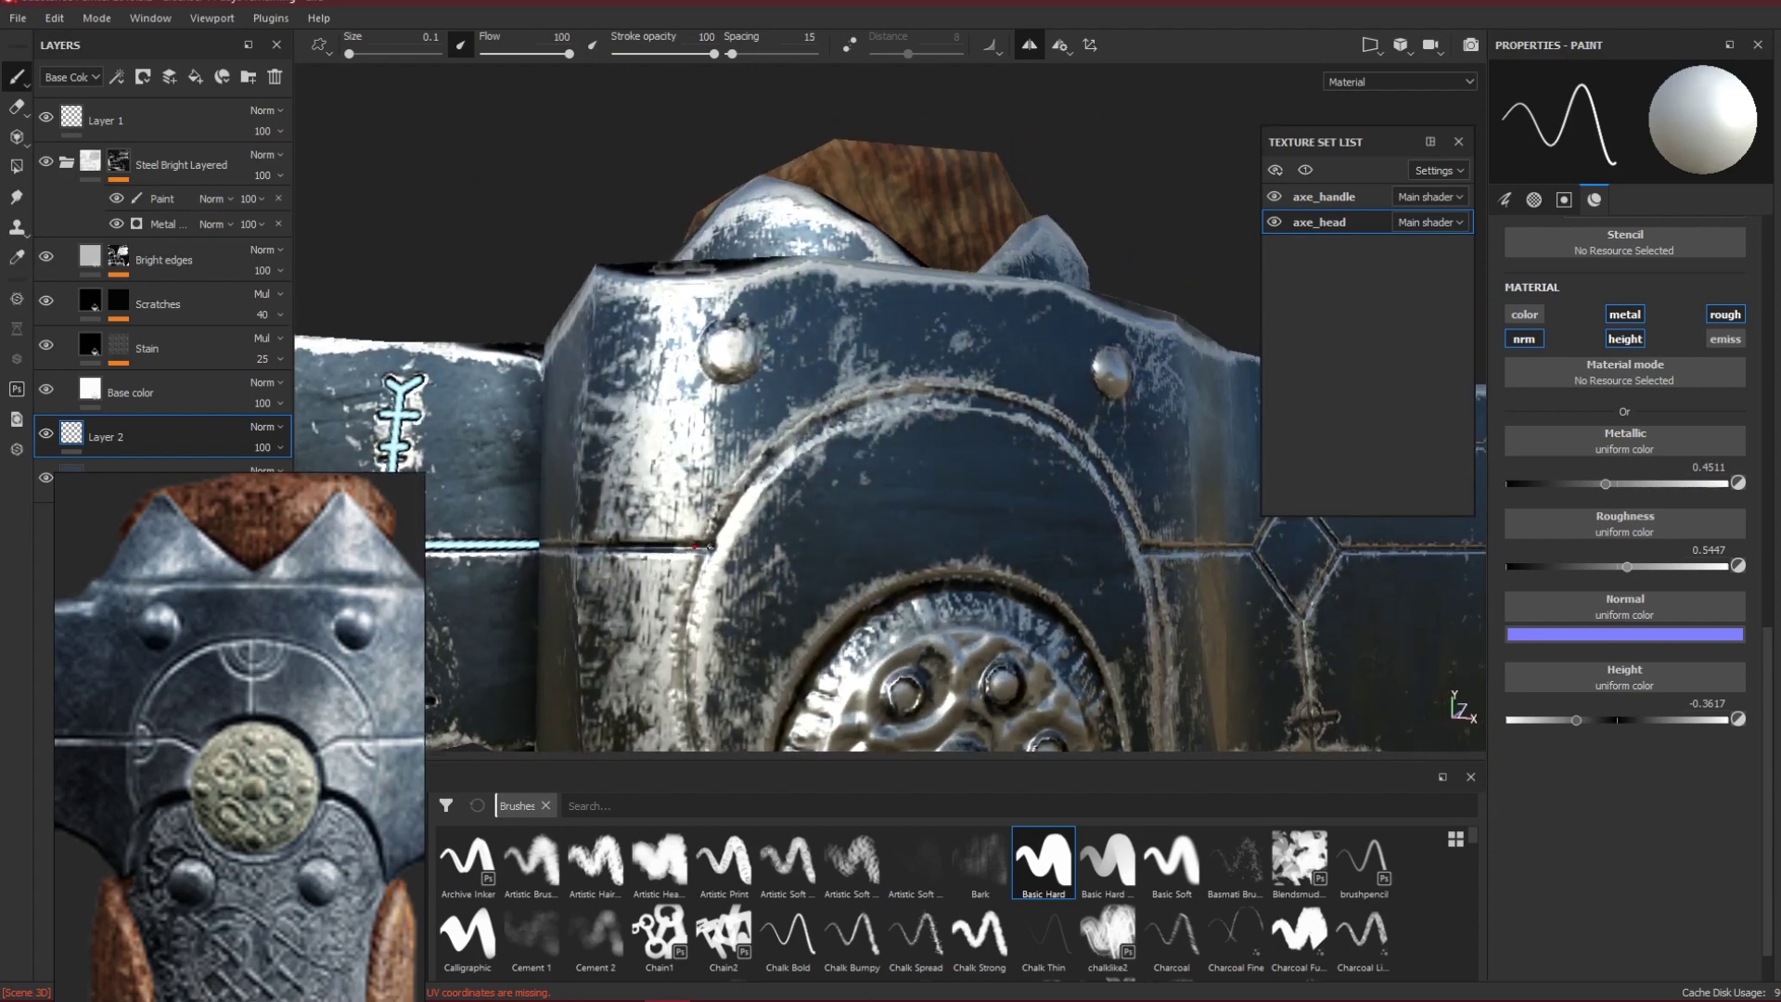
left_click(818, 649, "shift")
left_click_drag(799, 540, 603, 679, "alt")
left_click_drag(216, 445, 153, 167)
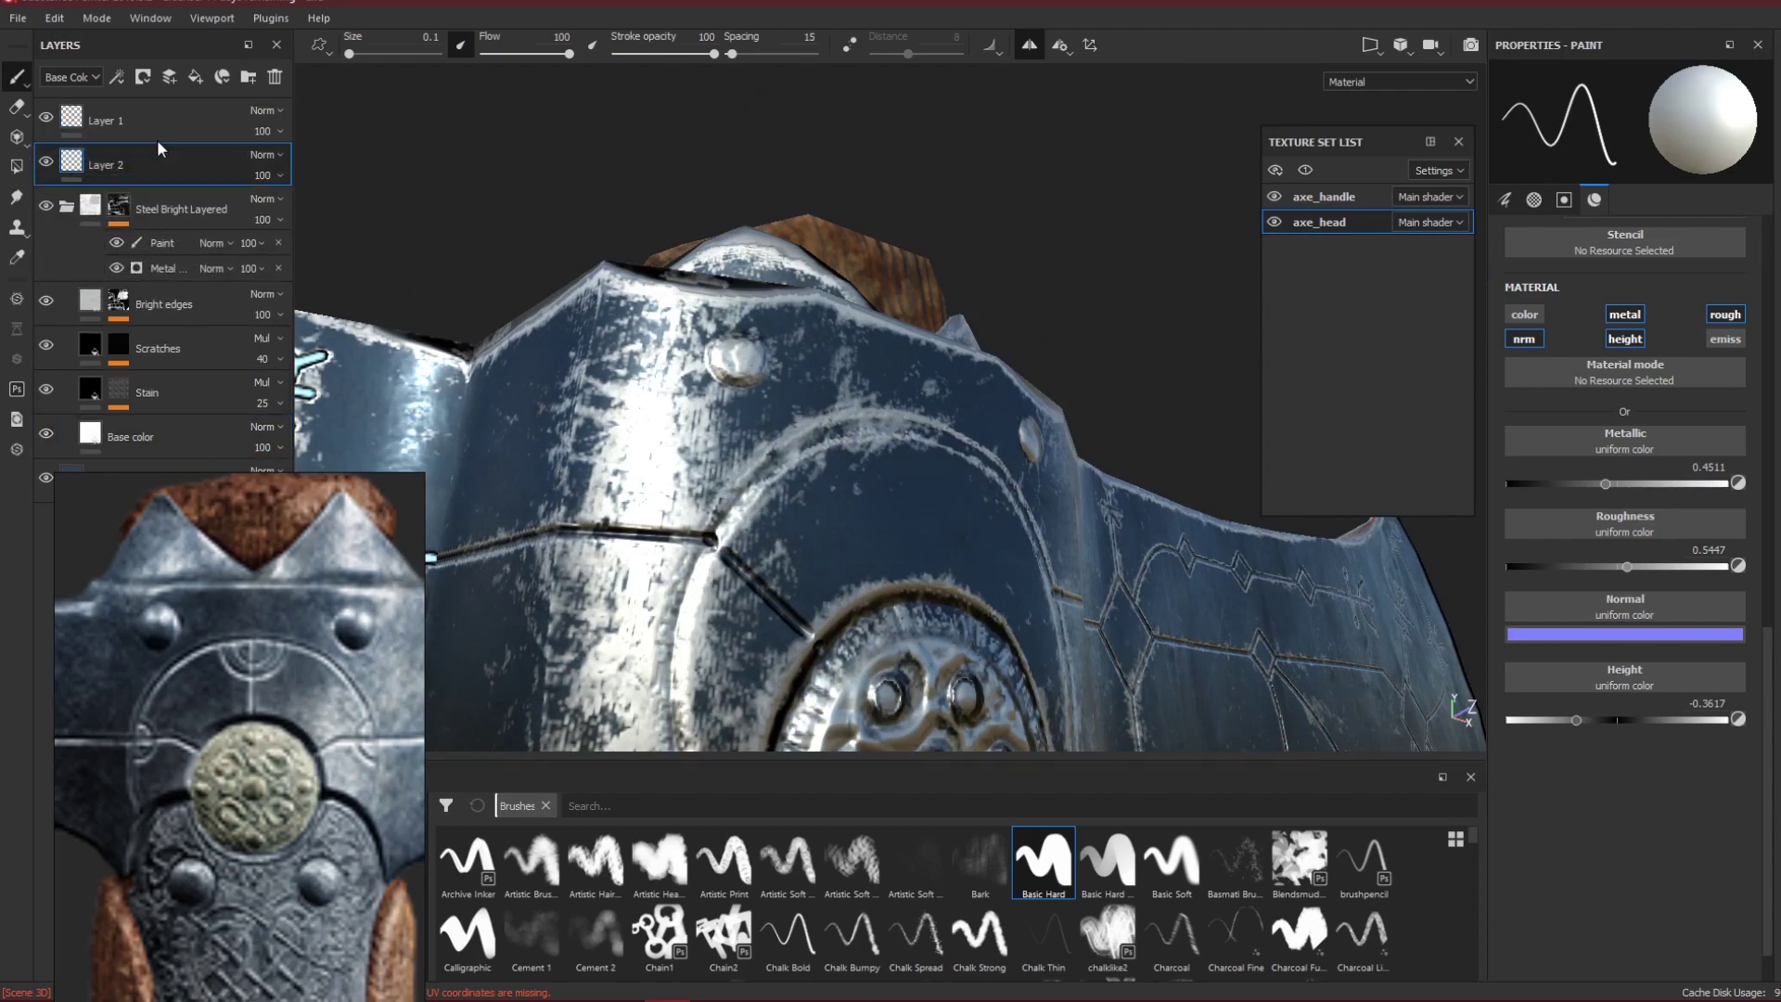
Engrave the matching straight diagonal groove from the ring's right junction down to the medallion.
mouse_move(714, 547)
left_mouse_down("alt")
mouse_move(580, 491)
mouse_move(839, 519)
mouse_move(789, 543)
mouse_move(719, 540)
left_mouse_up("alt")
left_click_drag(919, 625, 982, 561, "alt")
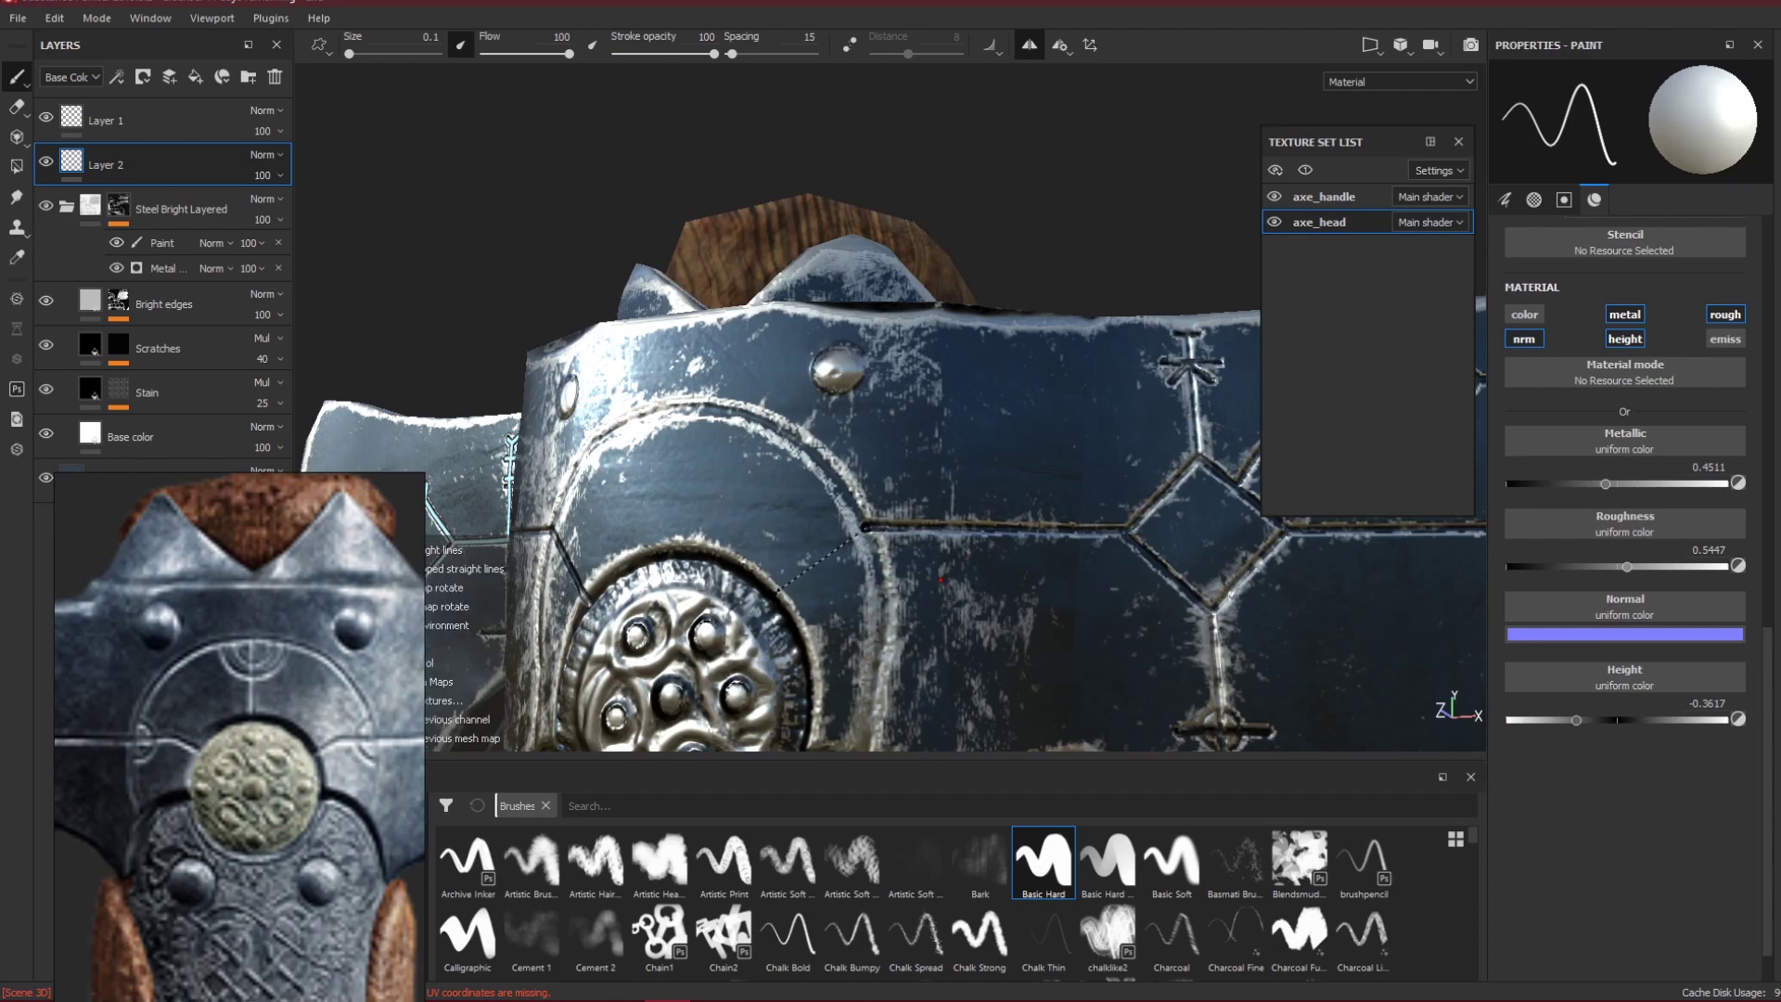
left_click(777, 590, "shift")
mouse_move(777, 566)
left_mouse_down("alt")
mouse_move(834, 598)
mouse_move(856, 464)
left_mouse_up("alt")
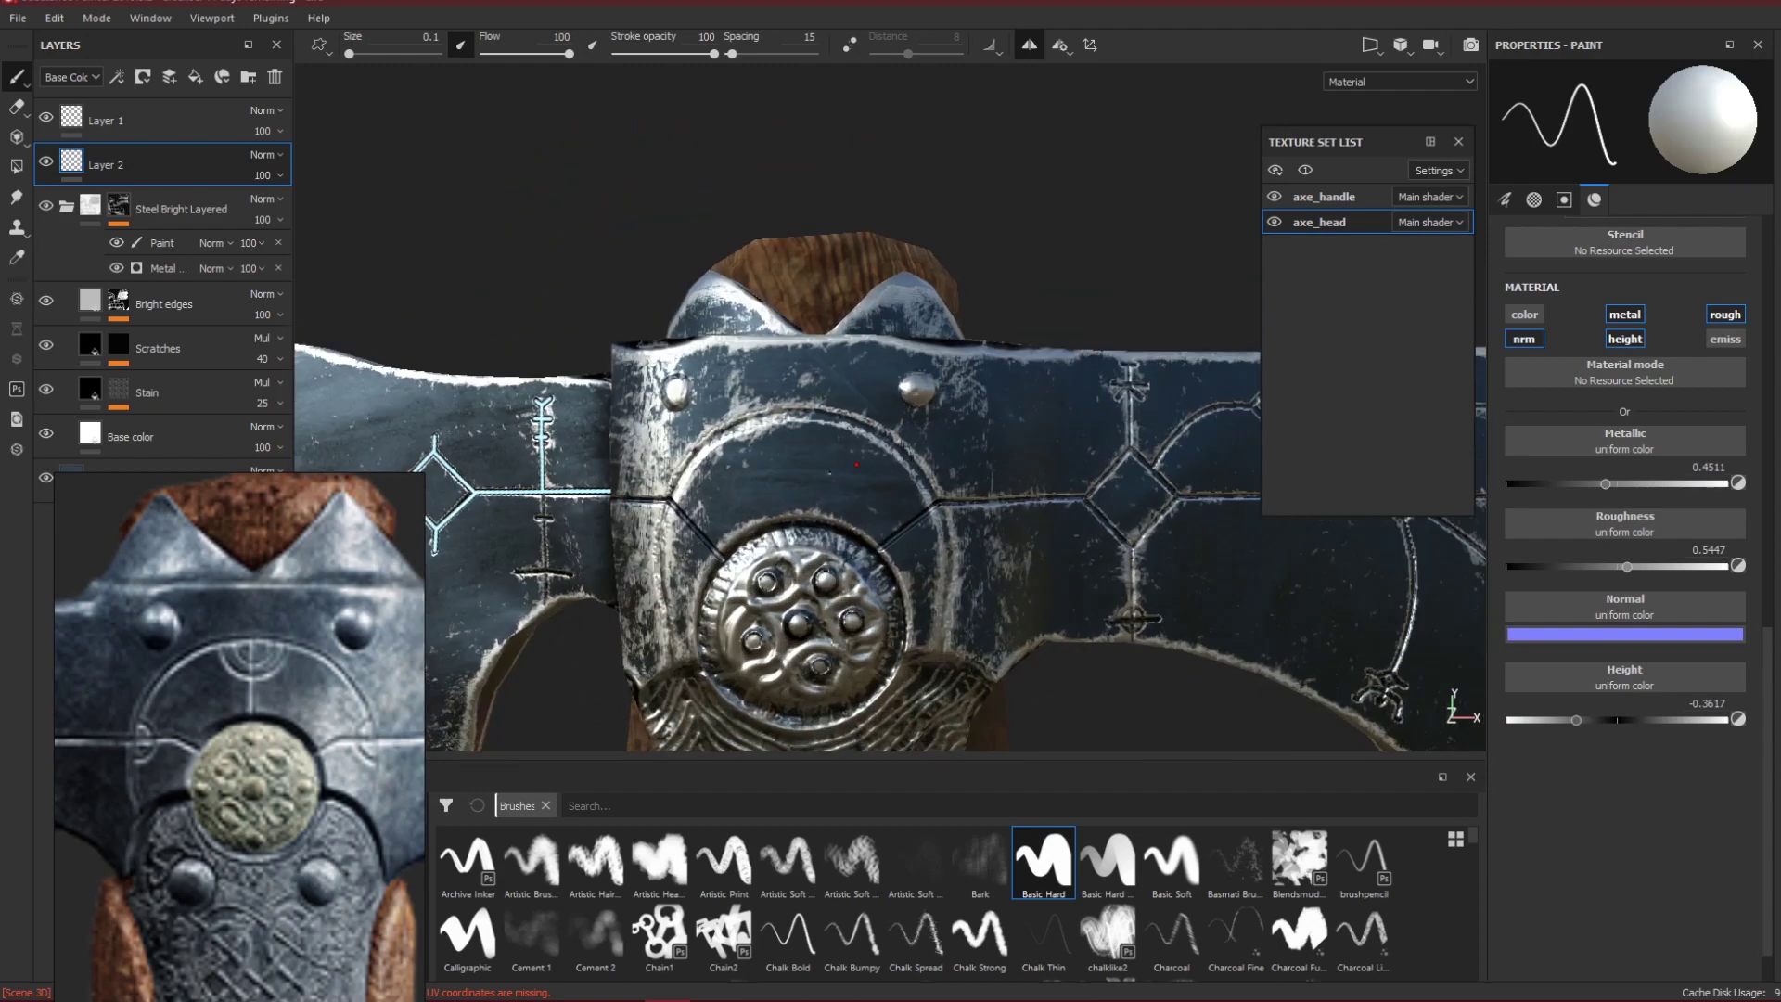
Engrave a straight vertical groove from the top centre of the ring down to the medallion.
scroll(829, 472, "up", 2)
scroll(830, 472, "up", 3)
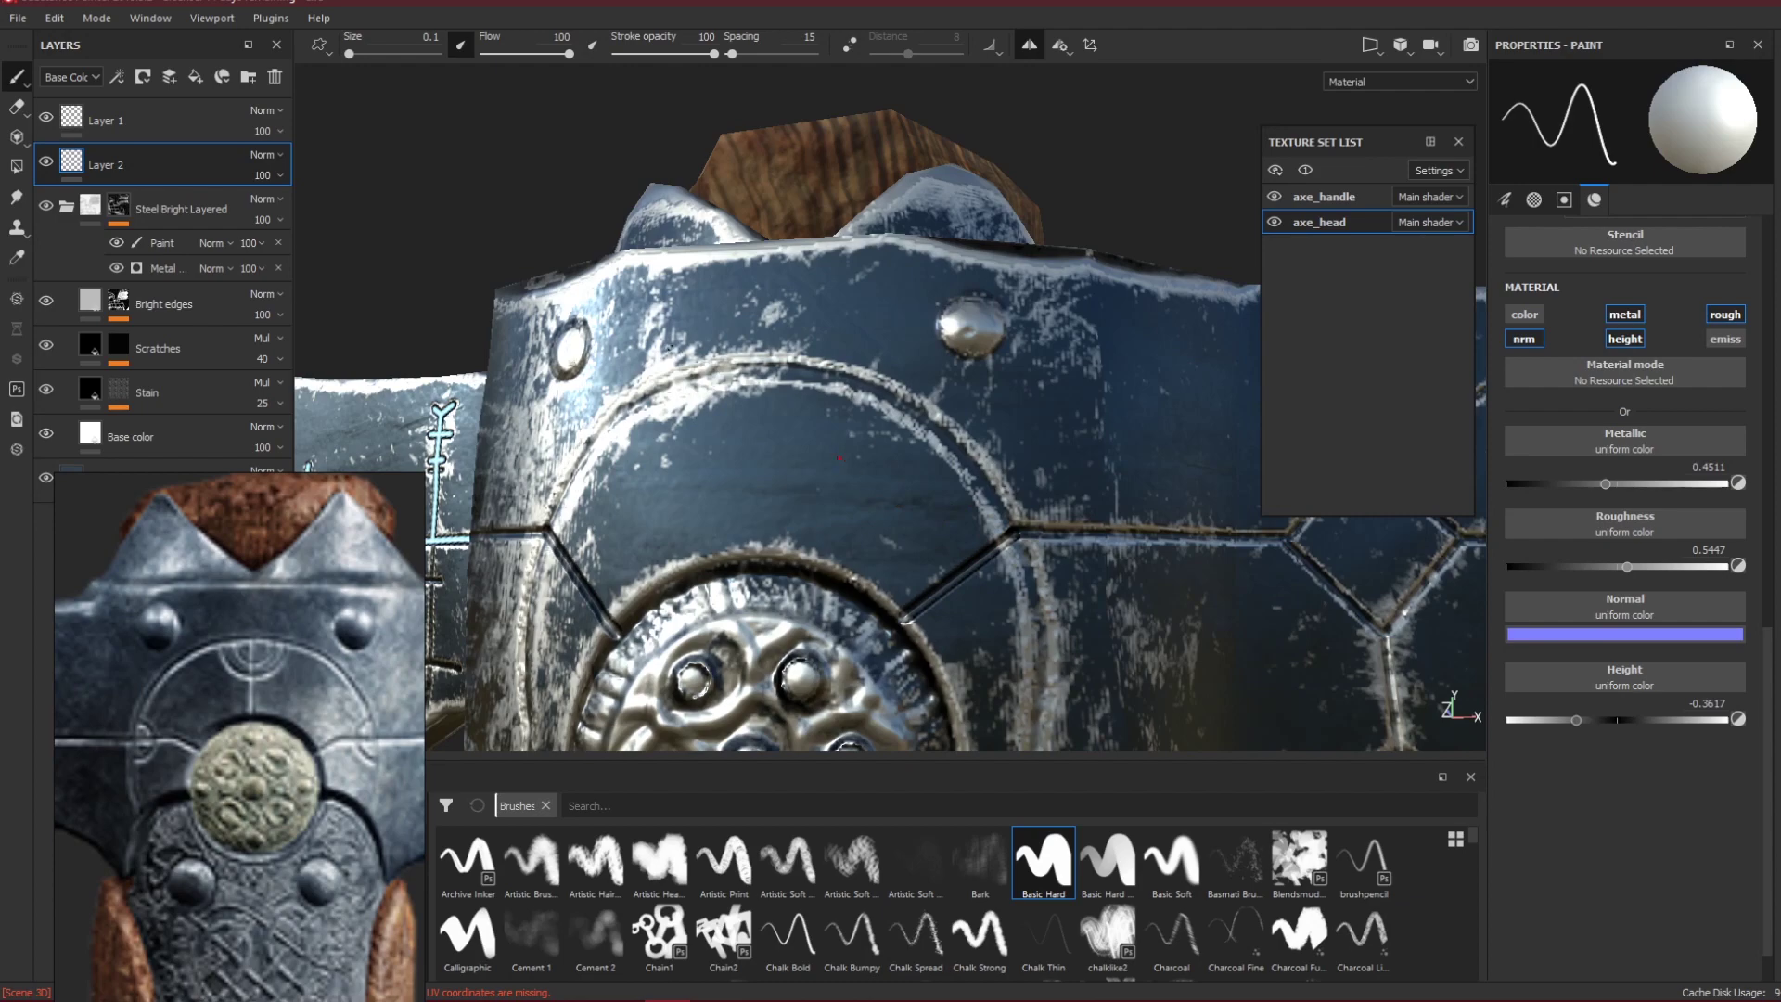
left_click_drag(793, 498, 818, 522, "alt")
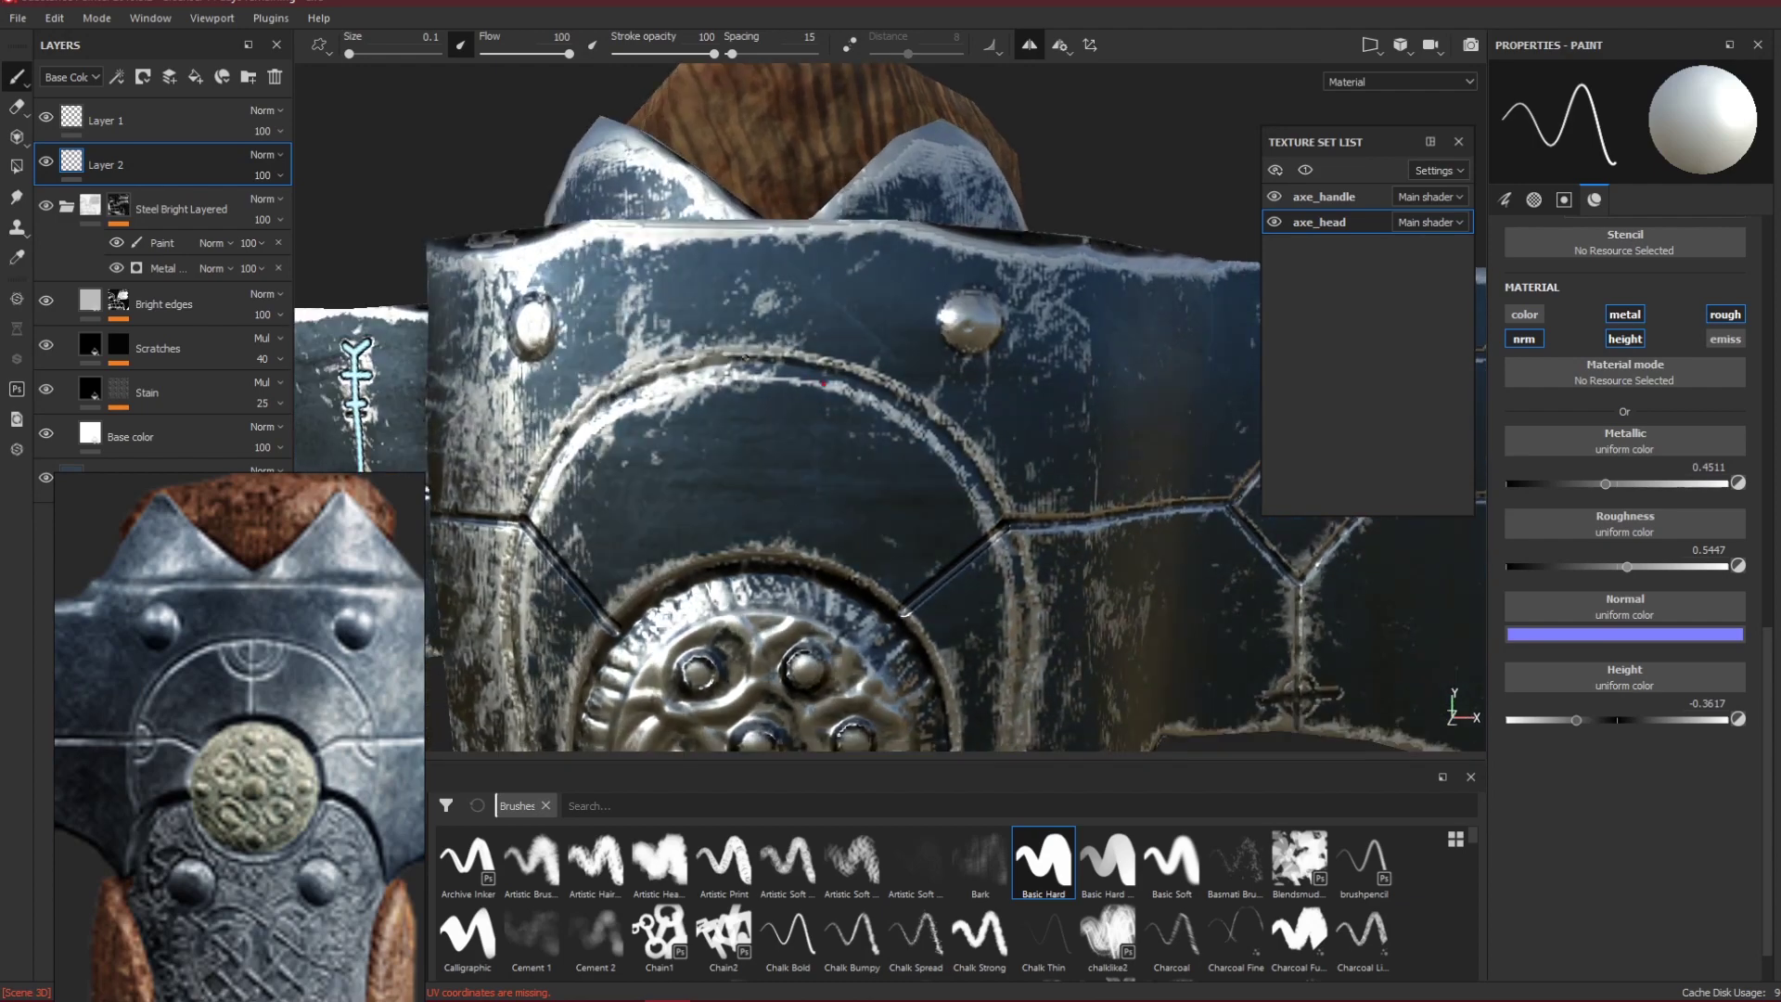
left_click(750, 358)
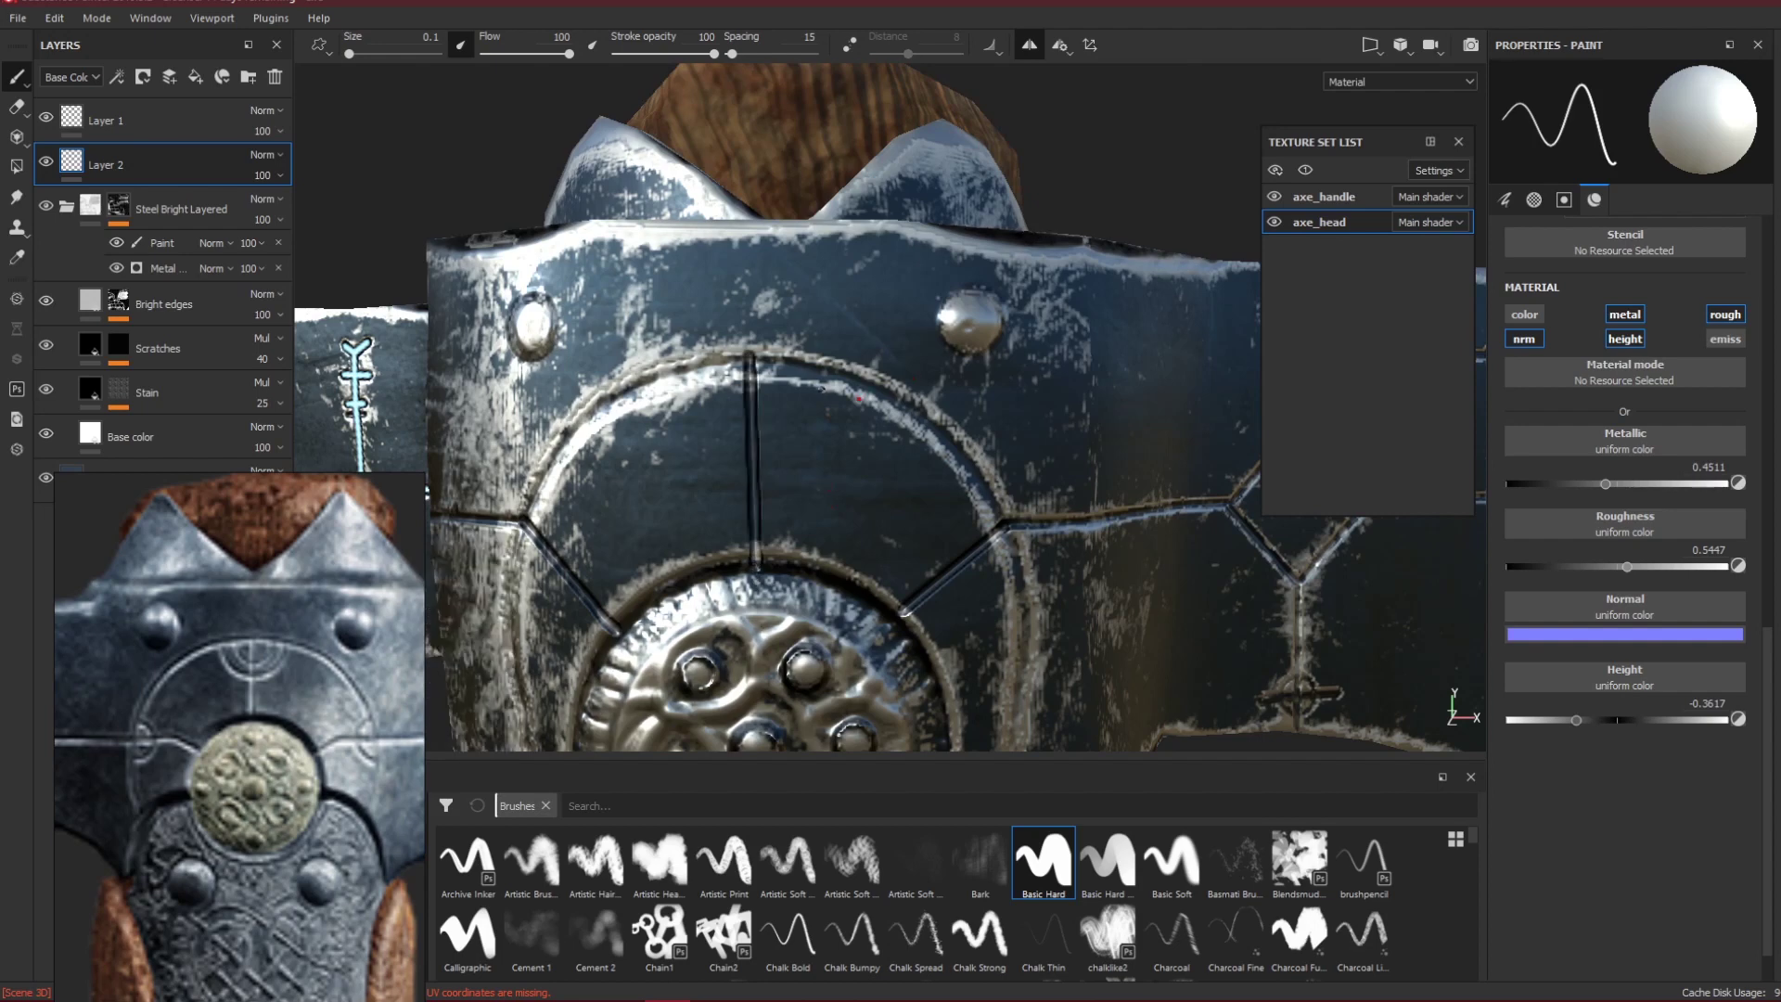
Engrave small concentric arcs around the upper end of the vertical groove, as in the reference image.
key("alt+q")
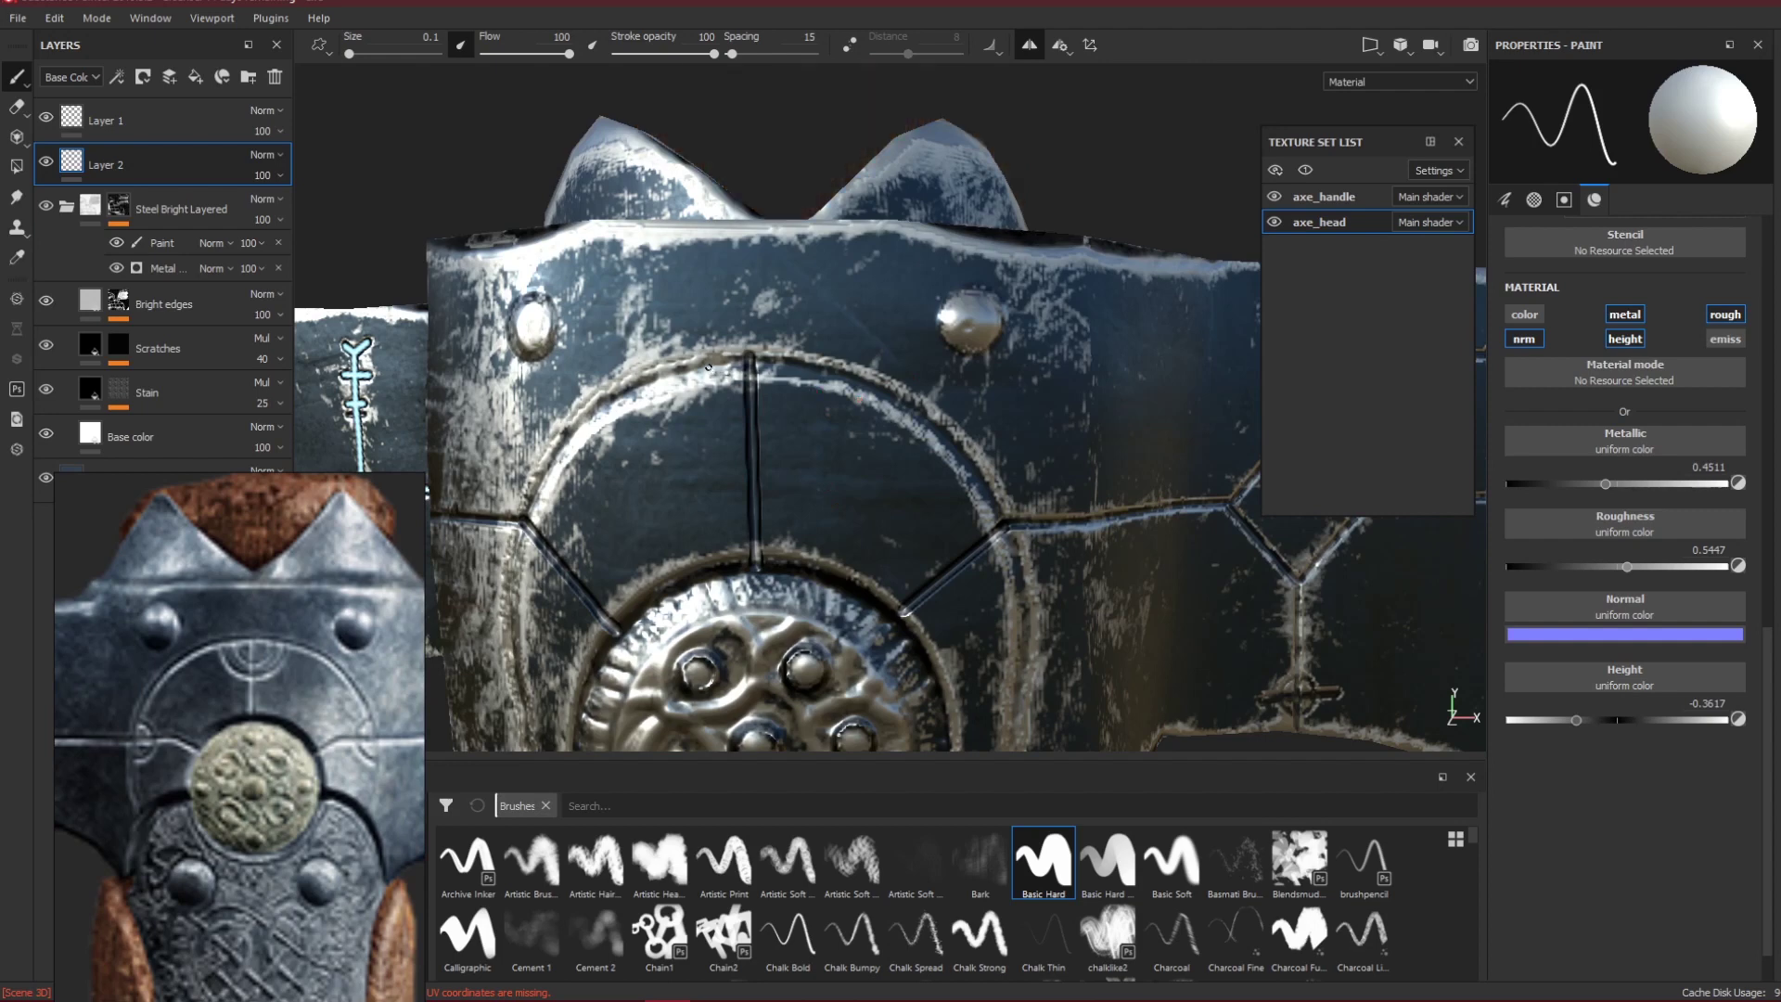
key("alt+q")
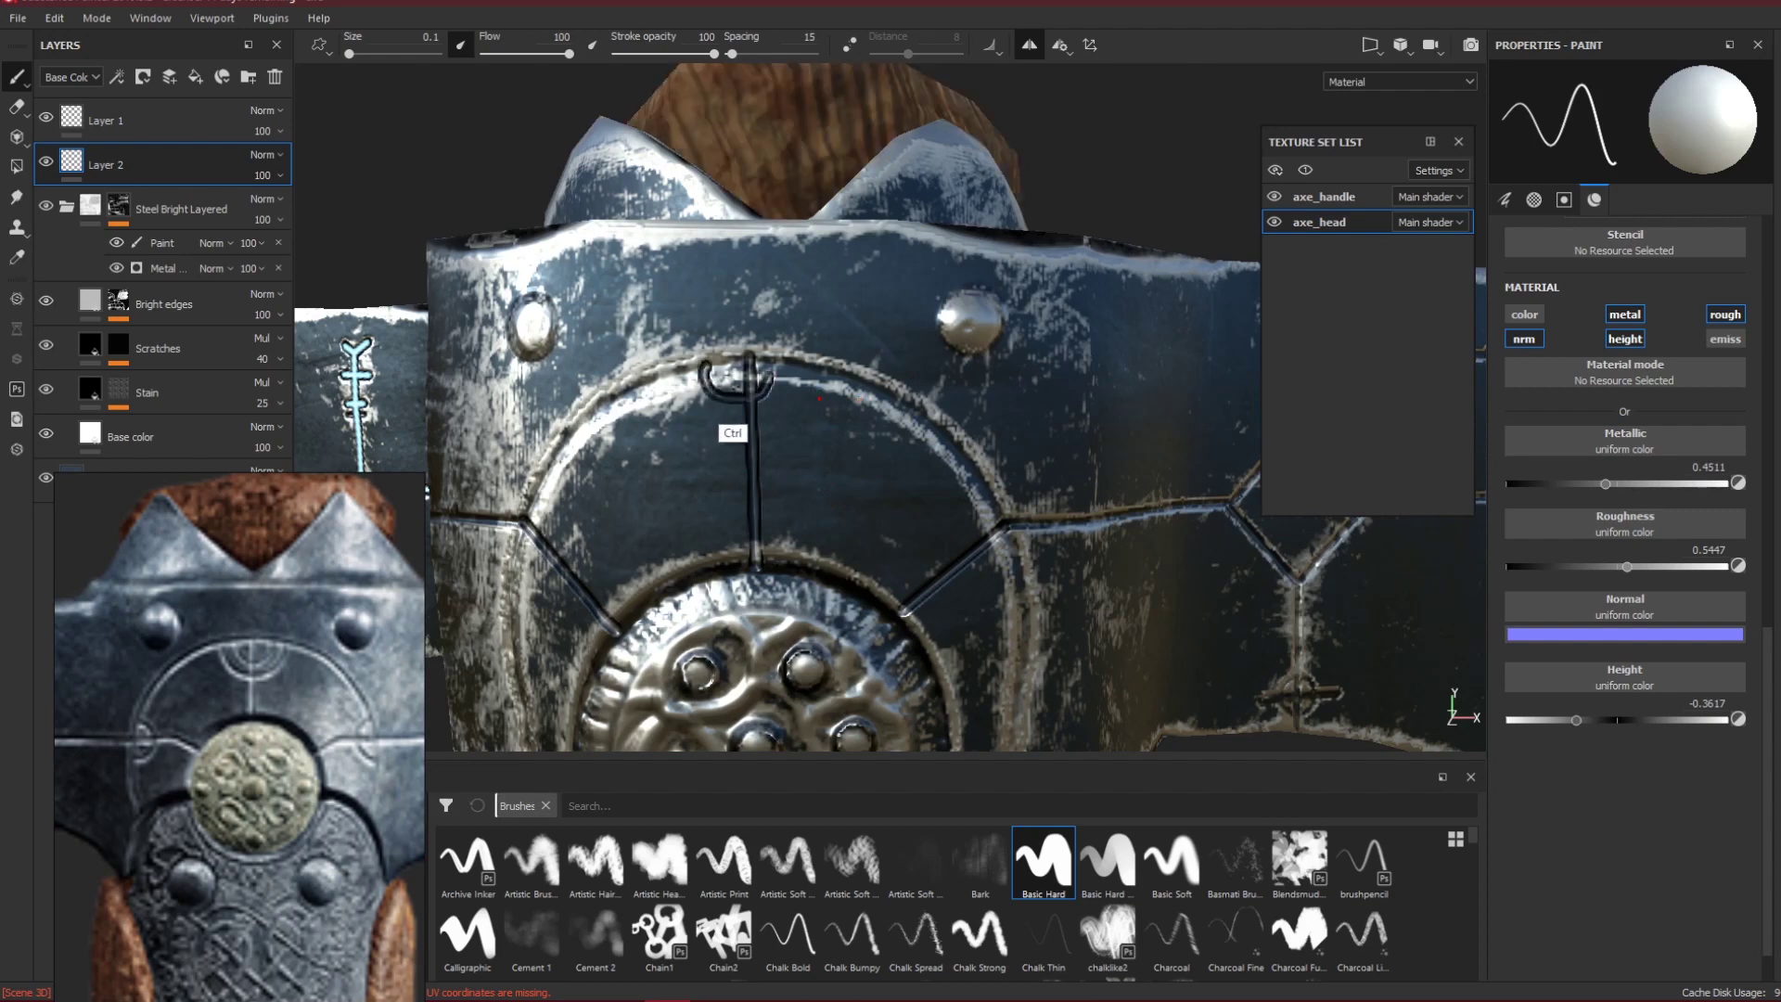
mouse_move(707, 358)
left_mouse_down()
mouse_move(720, 400)
mouse_move(796, 380)
mouse_move(793, 353)
mouse_move(728, 363)
mouse_move(746, 385)
mouse_move(731, 388)
left_mouse_up()
key("ctrl+z")
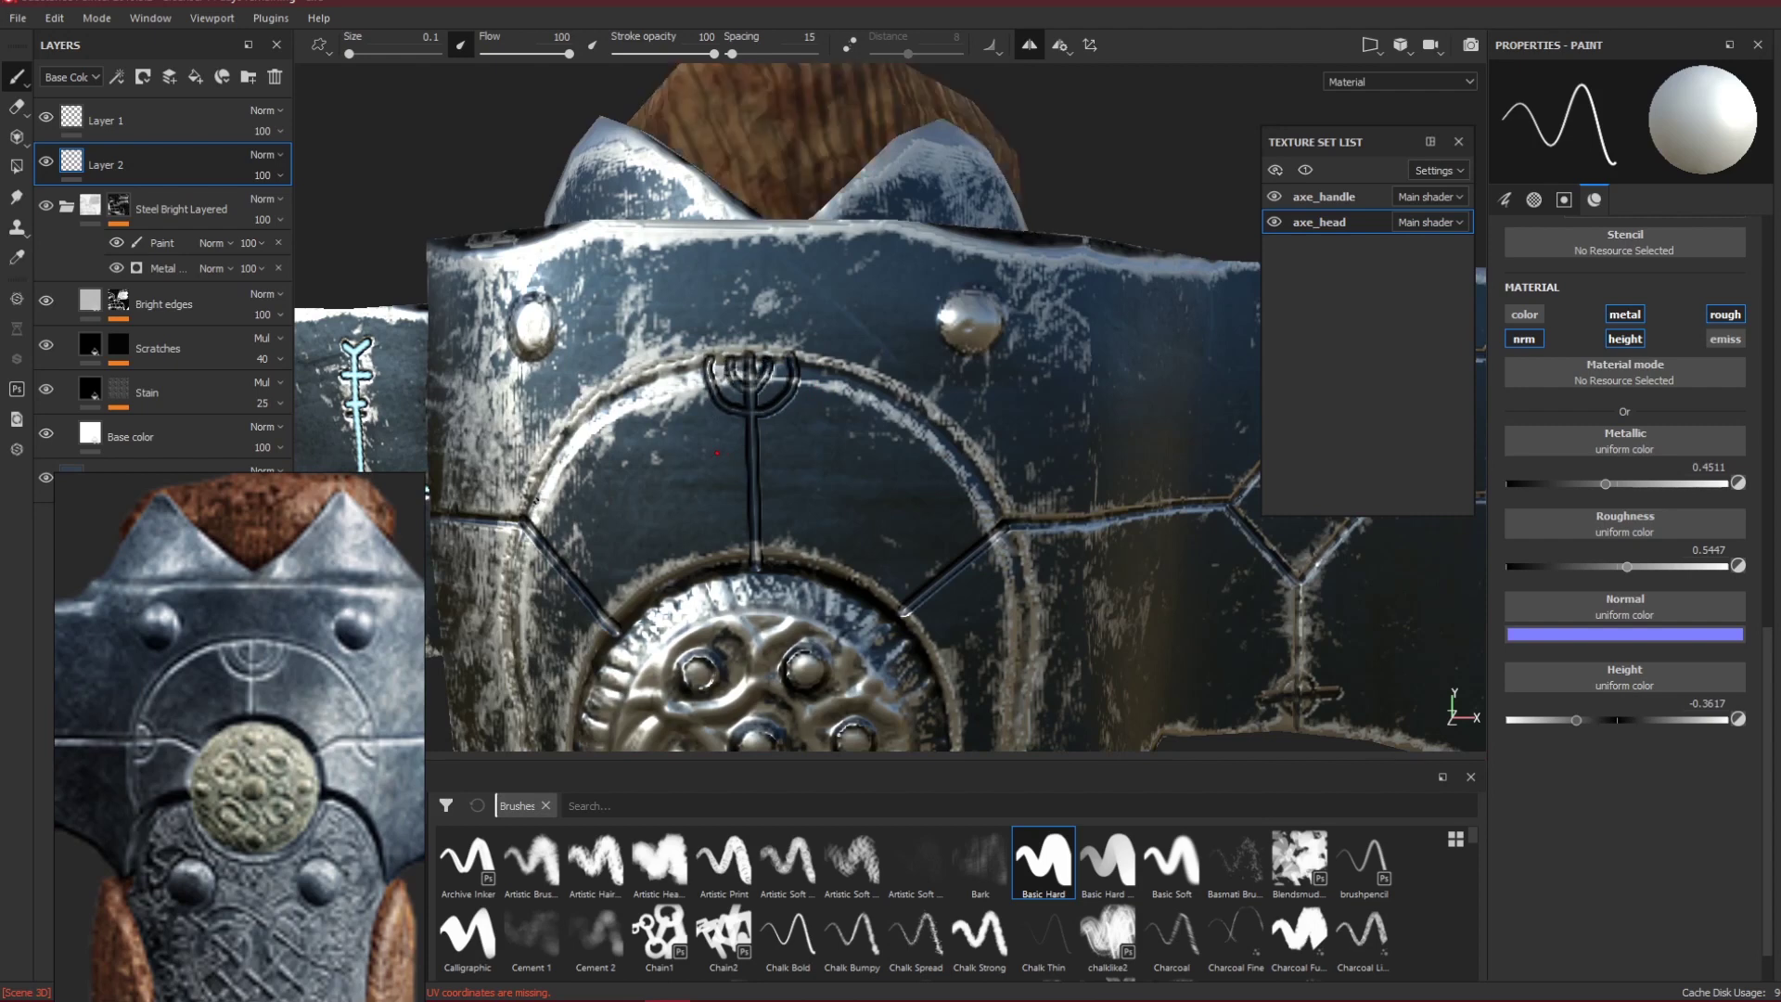
Engrave small arcs where the diagonal grooves meet the ring's left and right junctions, undoing strokes that miss.
left_click(718, 451)
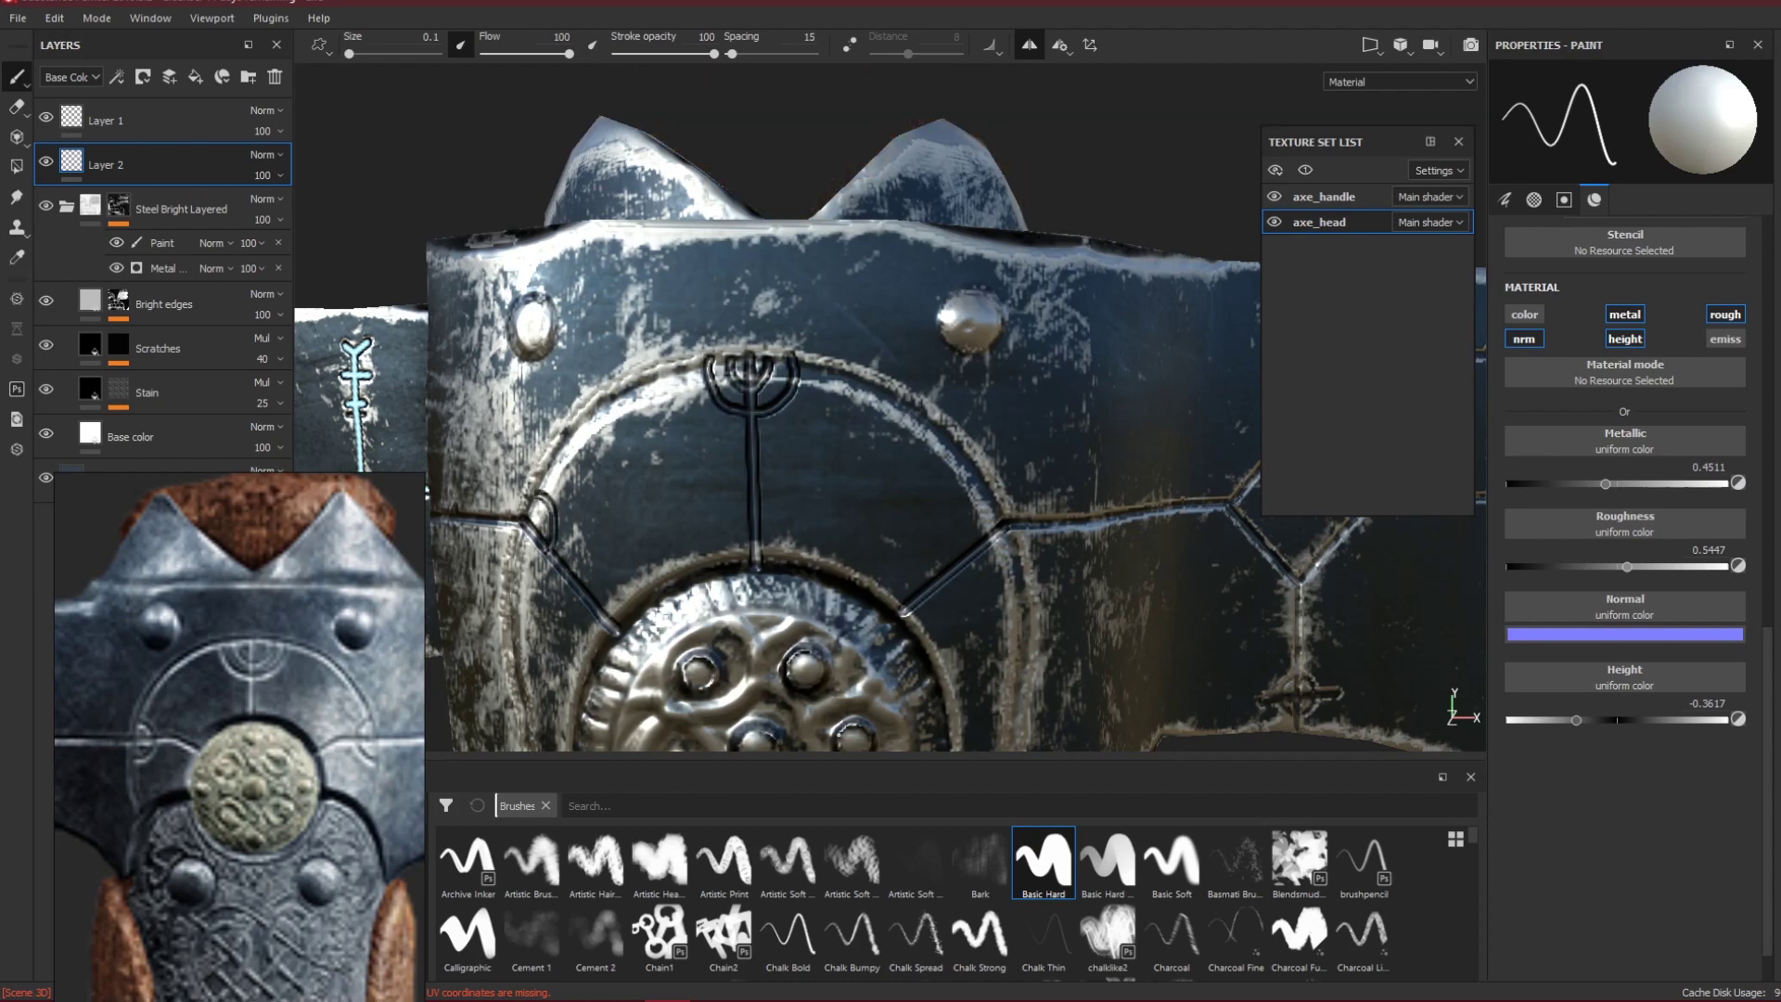
left_click_drag(521, 558, 684, 577)
key("ctrl+z")
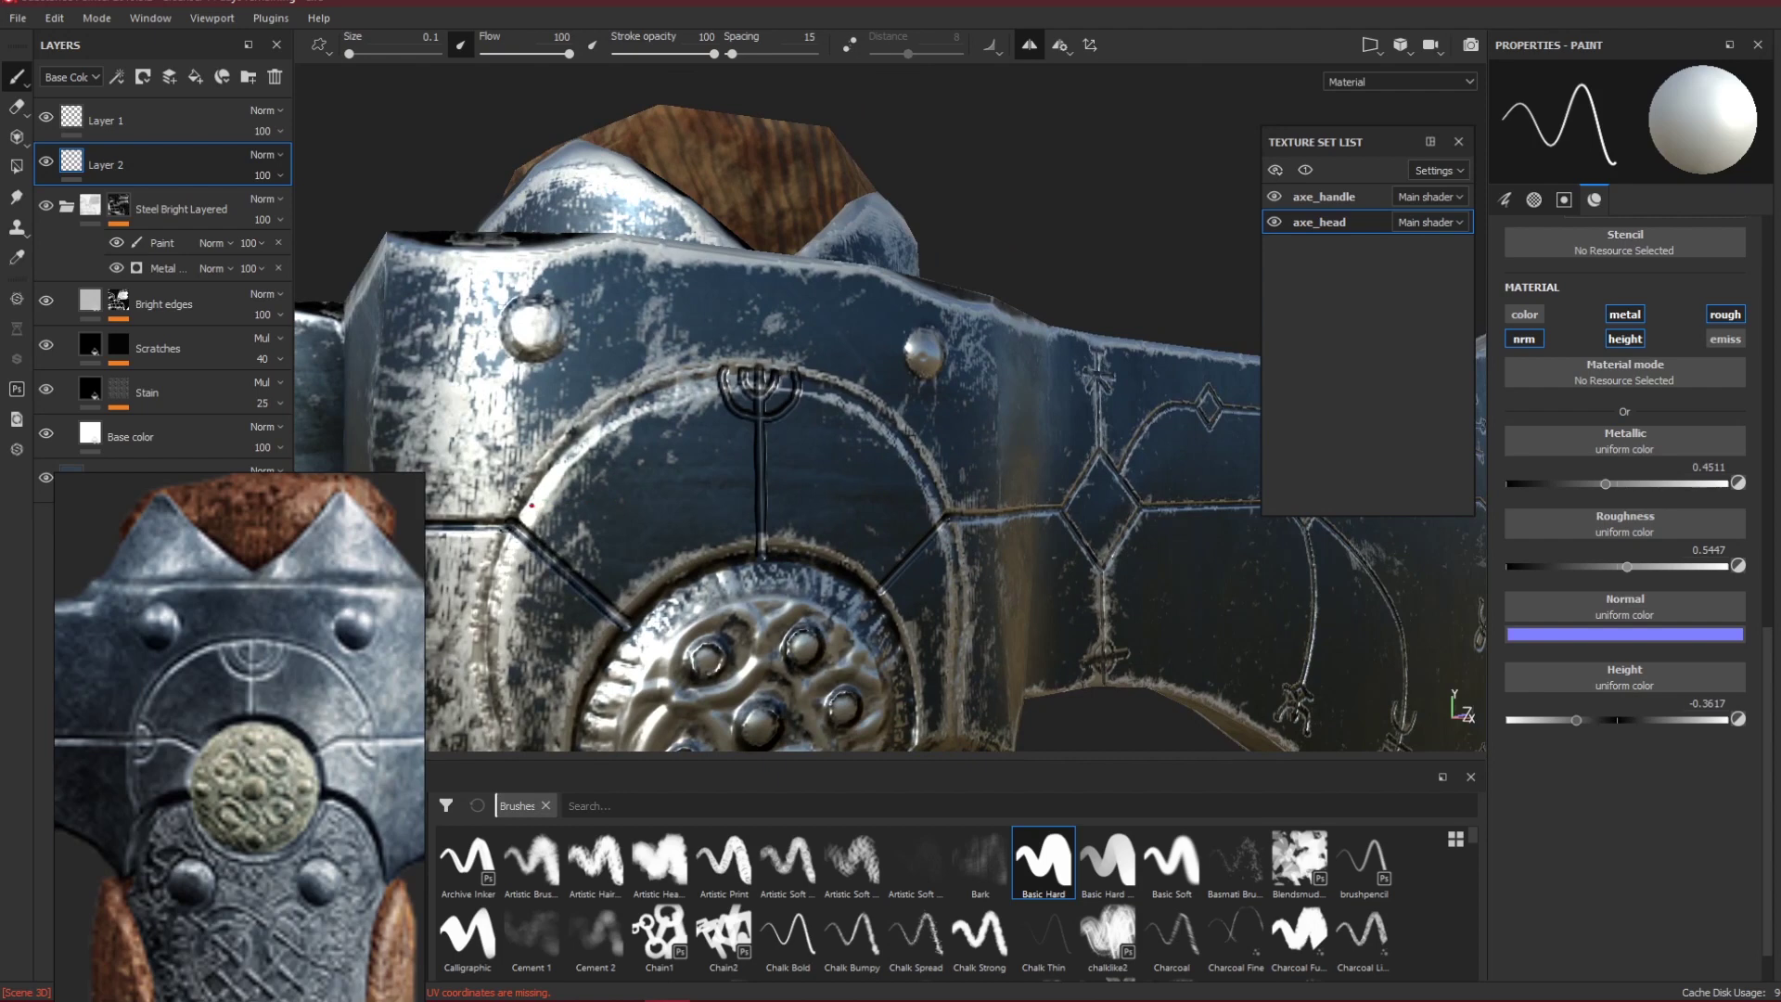
mouse_move(540, 490)
left_mouse_down()
mouse_move(546, 536)
mouse_move(525, 564)
left_mouse_up()
mouse_move(1045, 469)
left_mouse_down("alt")
mouse_move(891, 517)
mouse_move(929, 483)
mouse_move(879, 488)
left_mouse_up("alt")
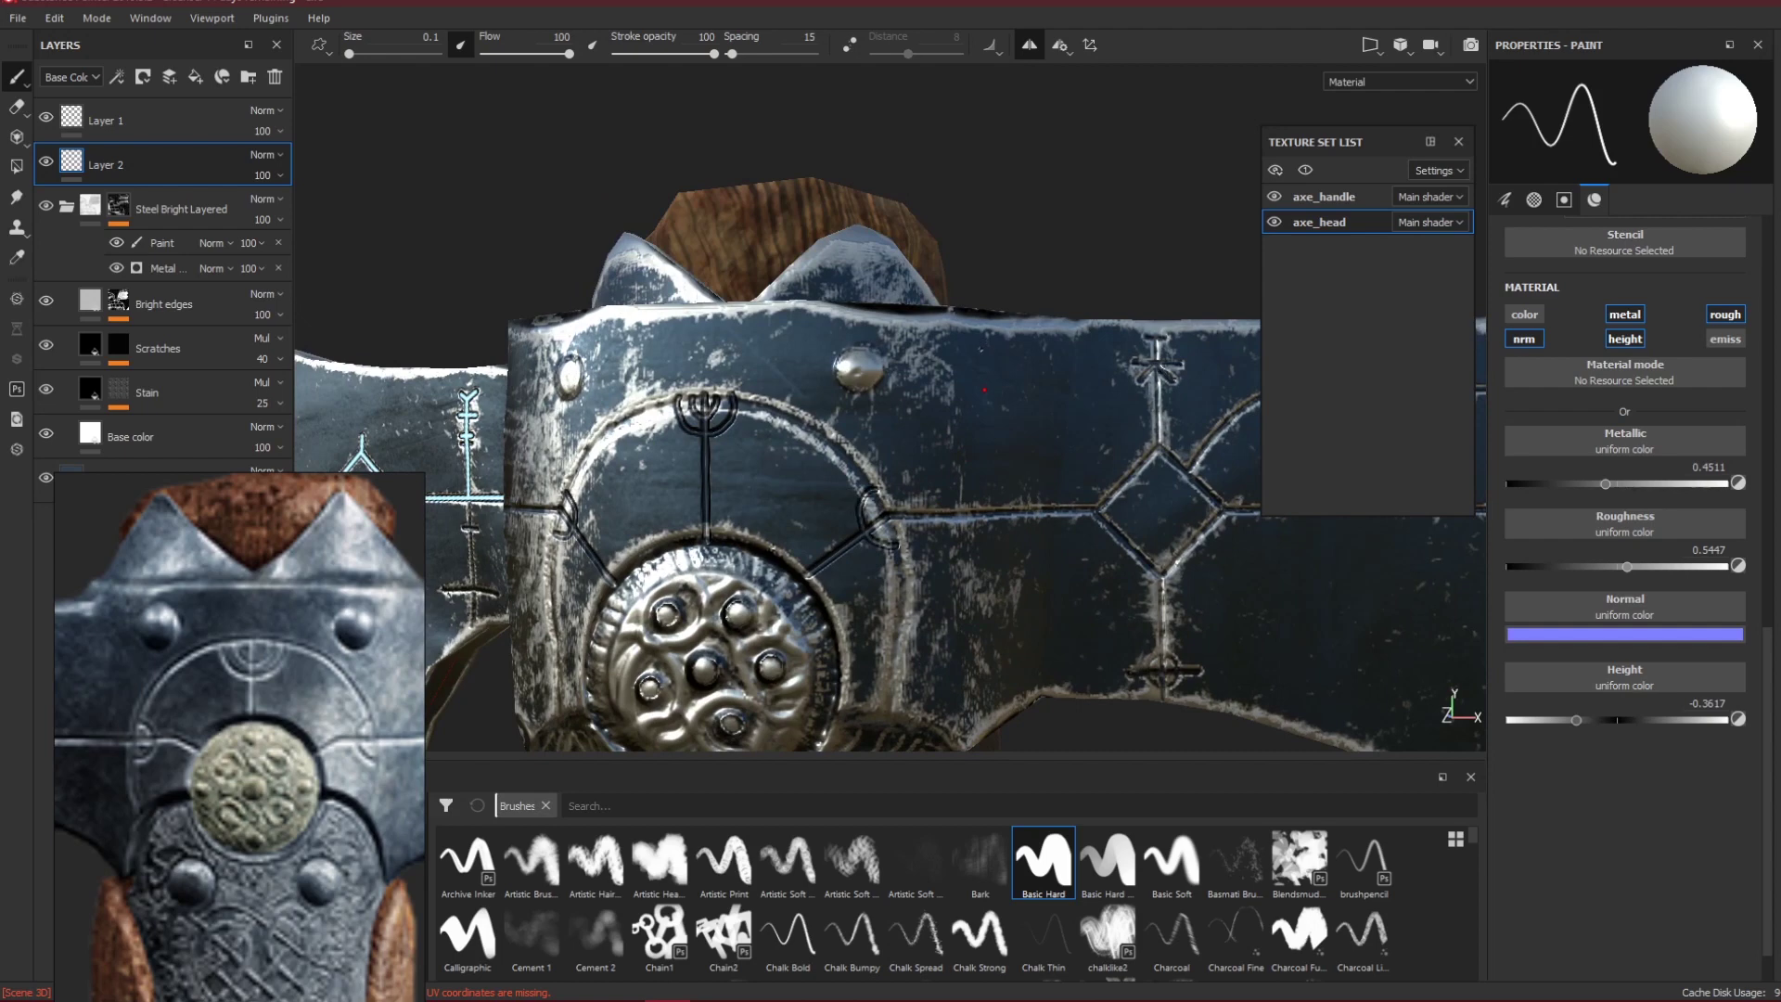
Move Layer 2 back below the Steel Bright Layered folder and collapse the folder.
left_click(47, 205)
left_click(47, 205)
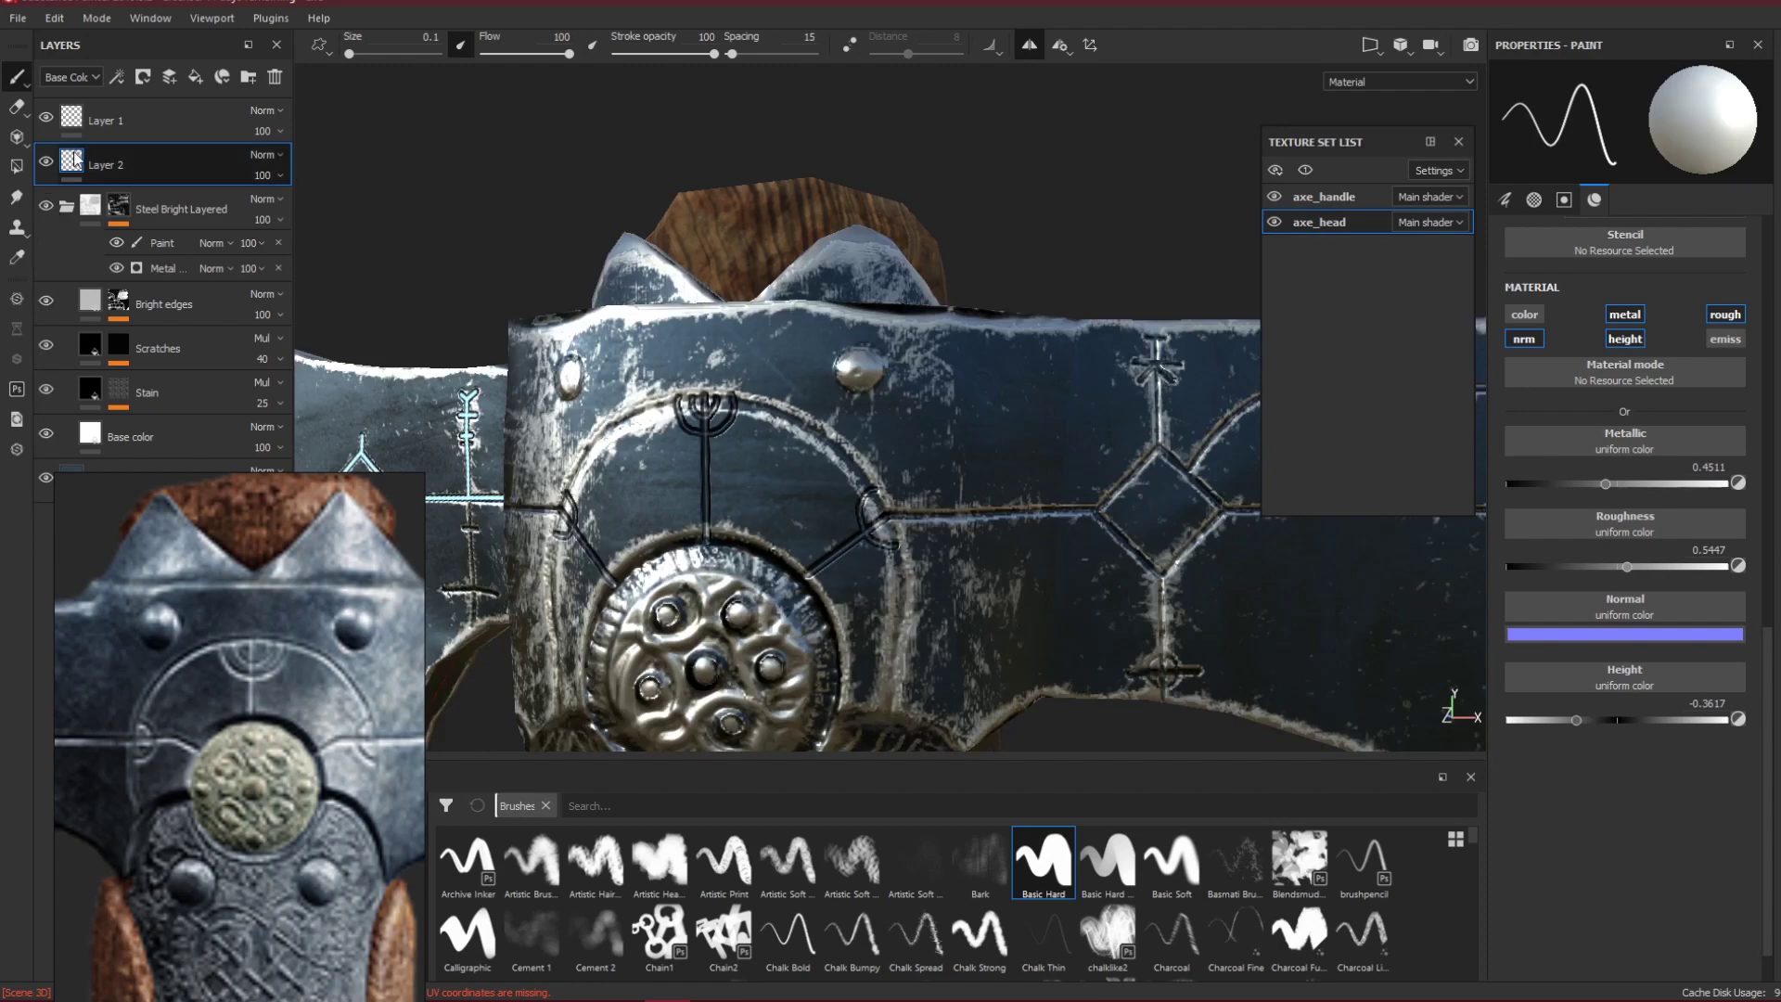
left_click_drag(114, 160, 141, 464)
left_click_drag(742, 422, 729, 516, "alt")
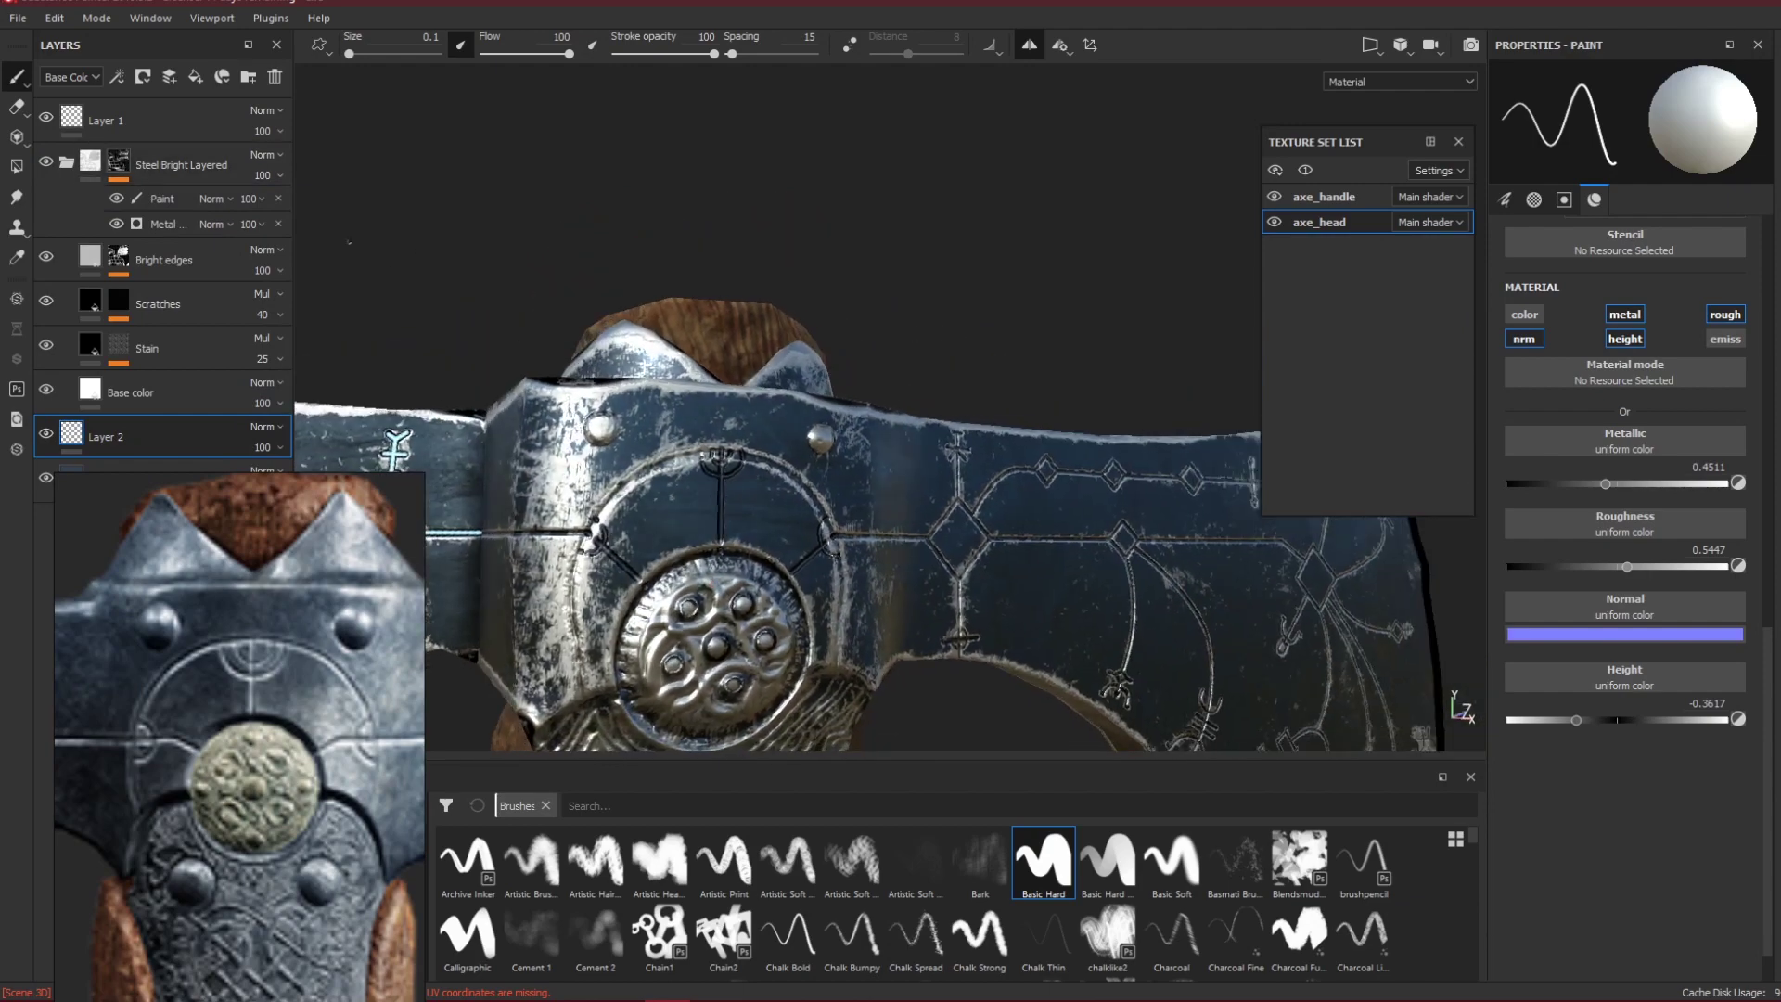
middle_click_drag(748, 234, 886, 178, "alt")
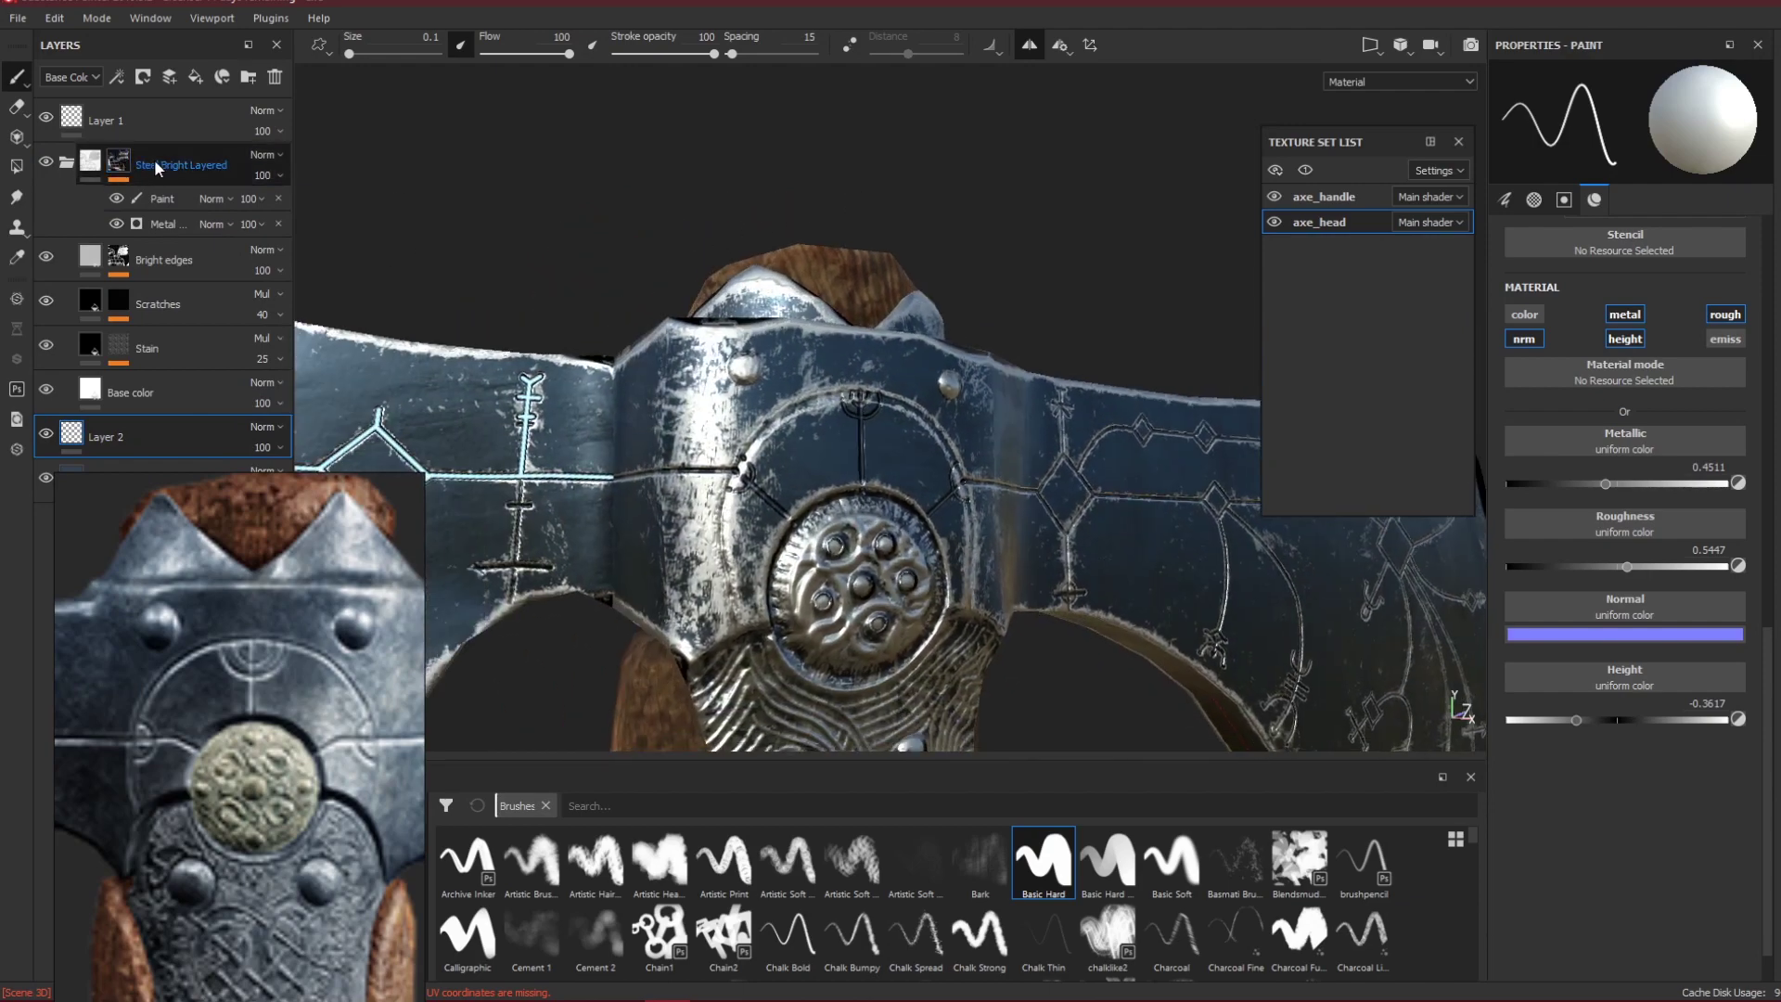
left_click(65, 163)
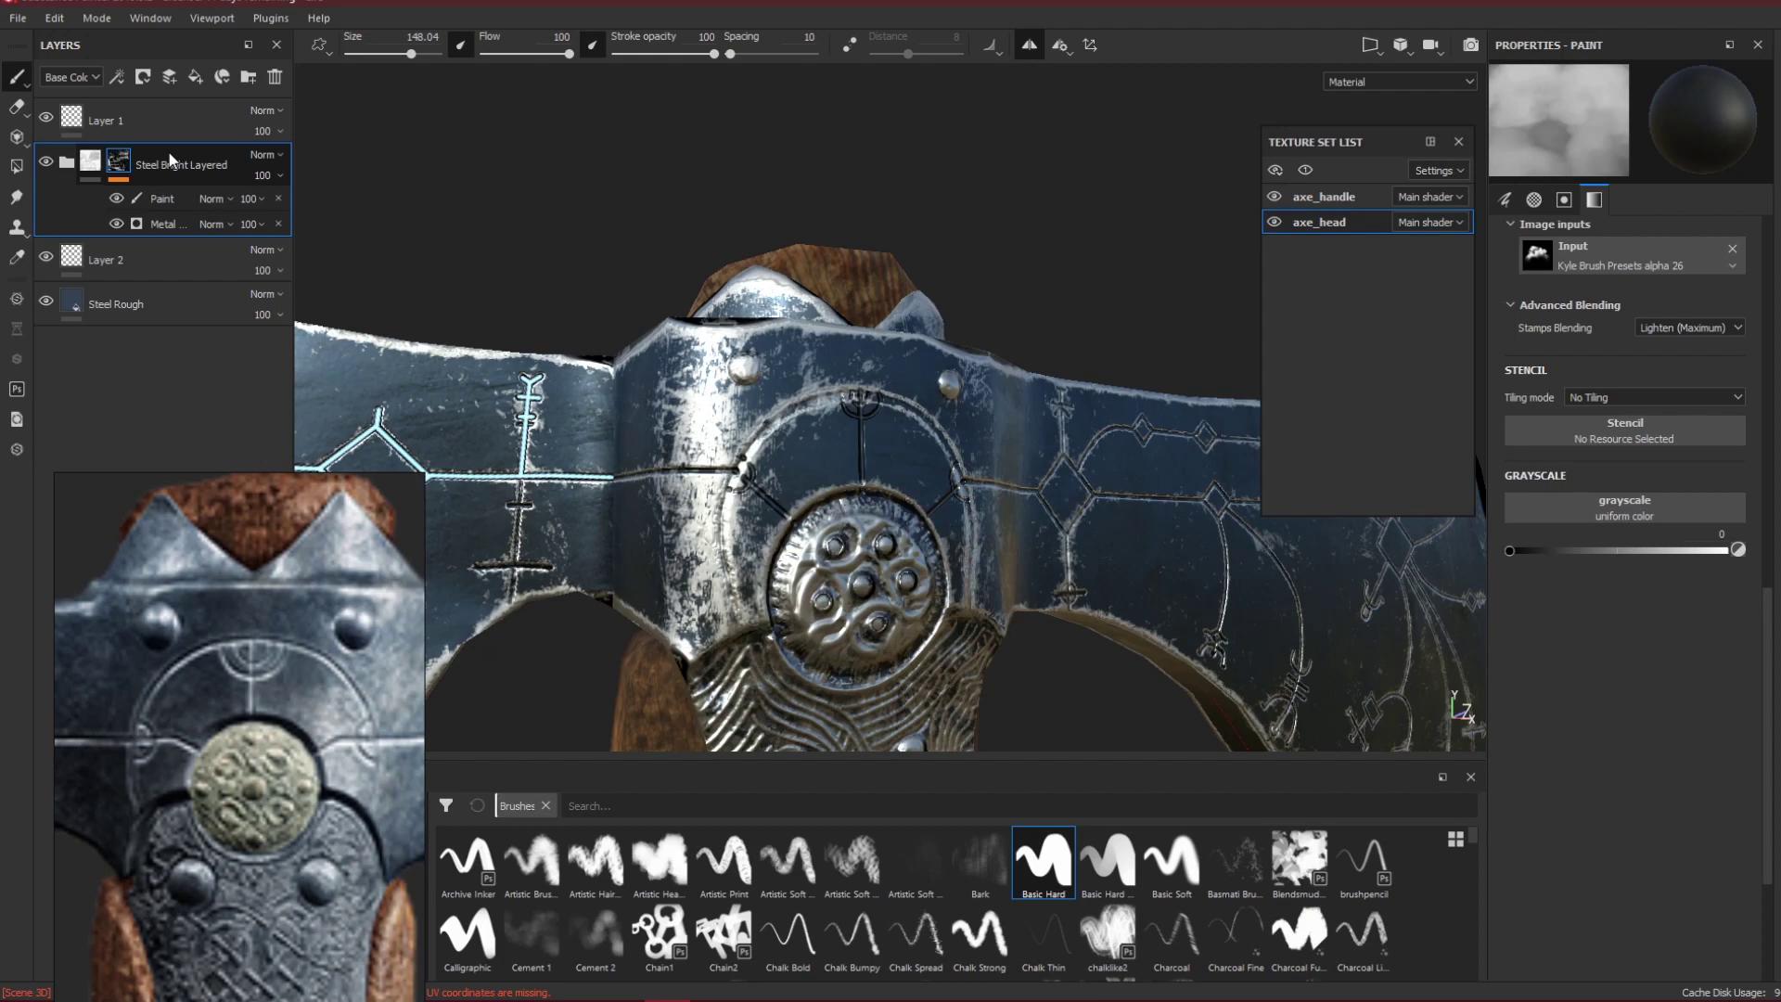
key("Delete")
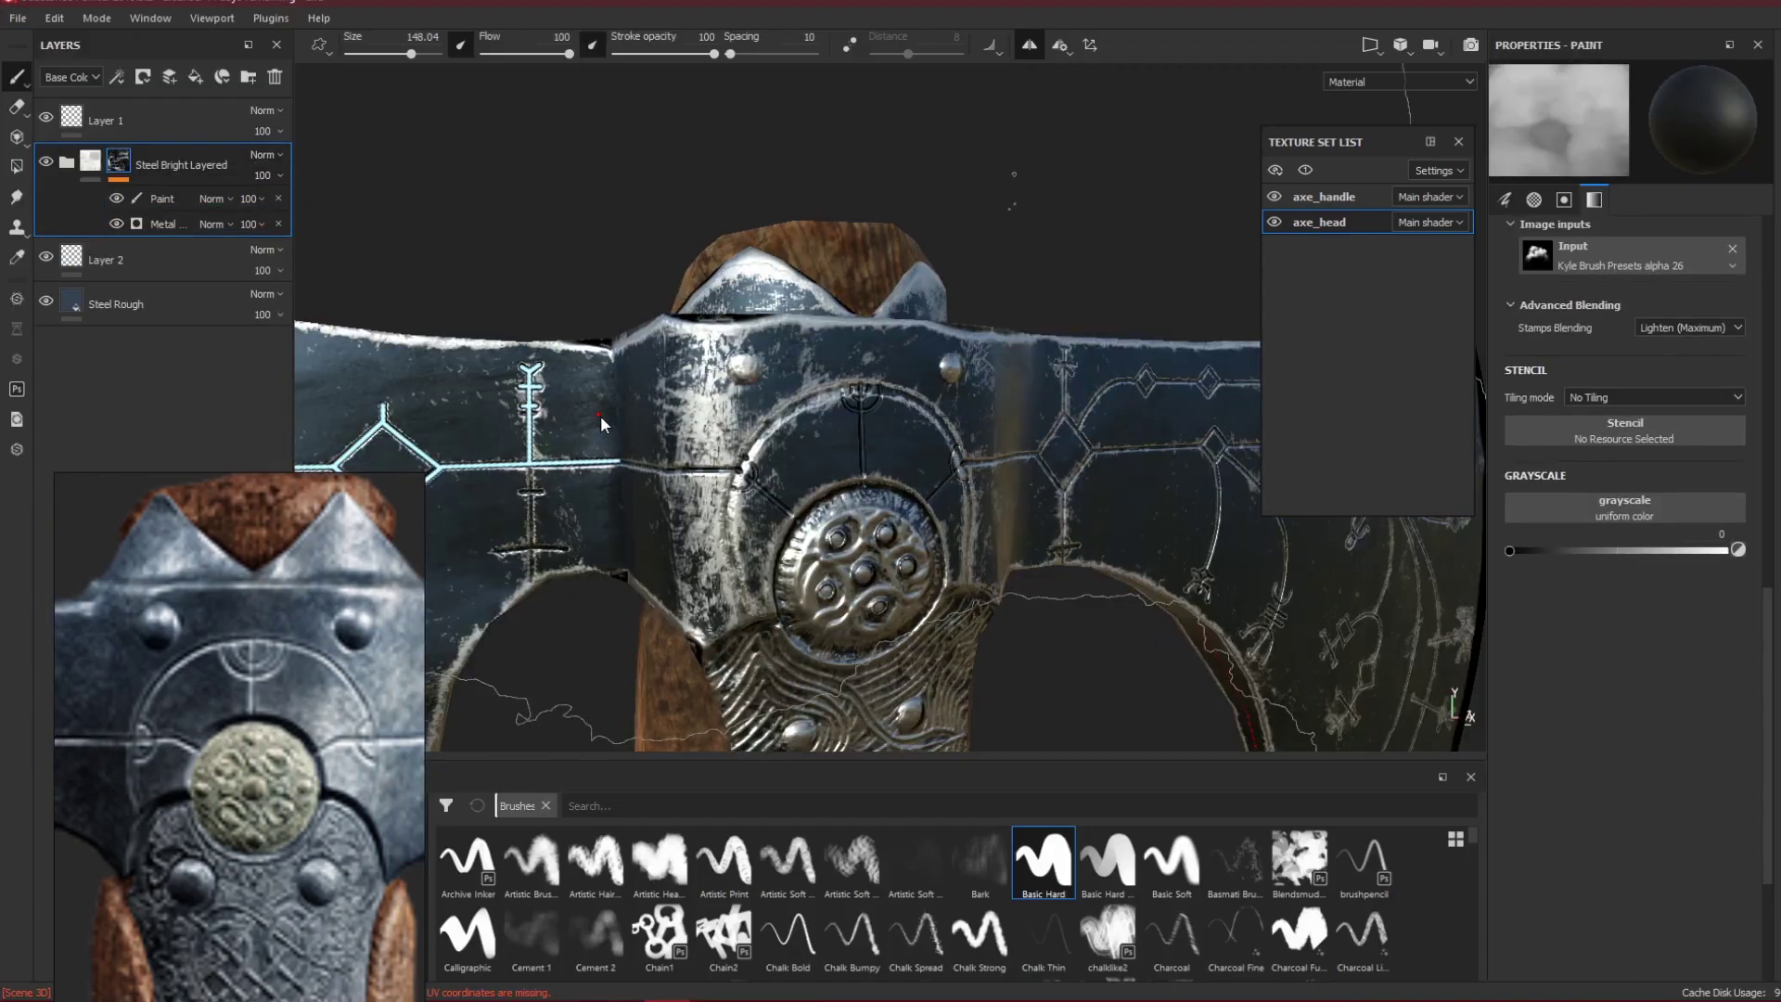
Activate the Paint effect in the Steel Bright Layered mask with brush size 4 and a grayscale value of 1.
scroll(877, 509, "up", 3)
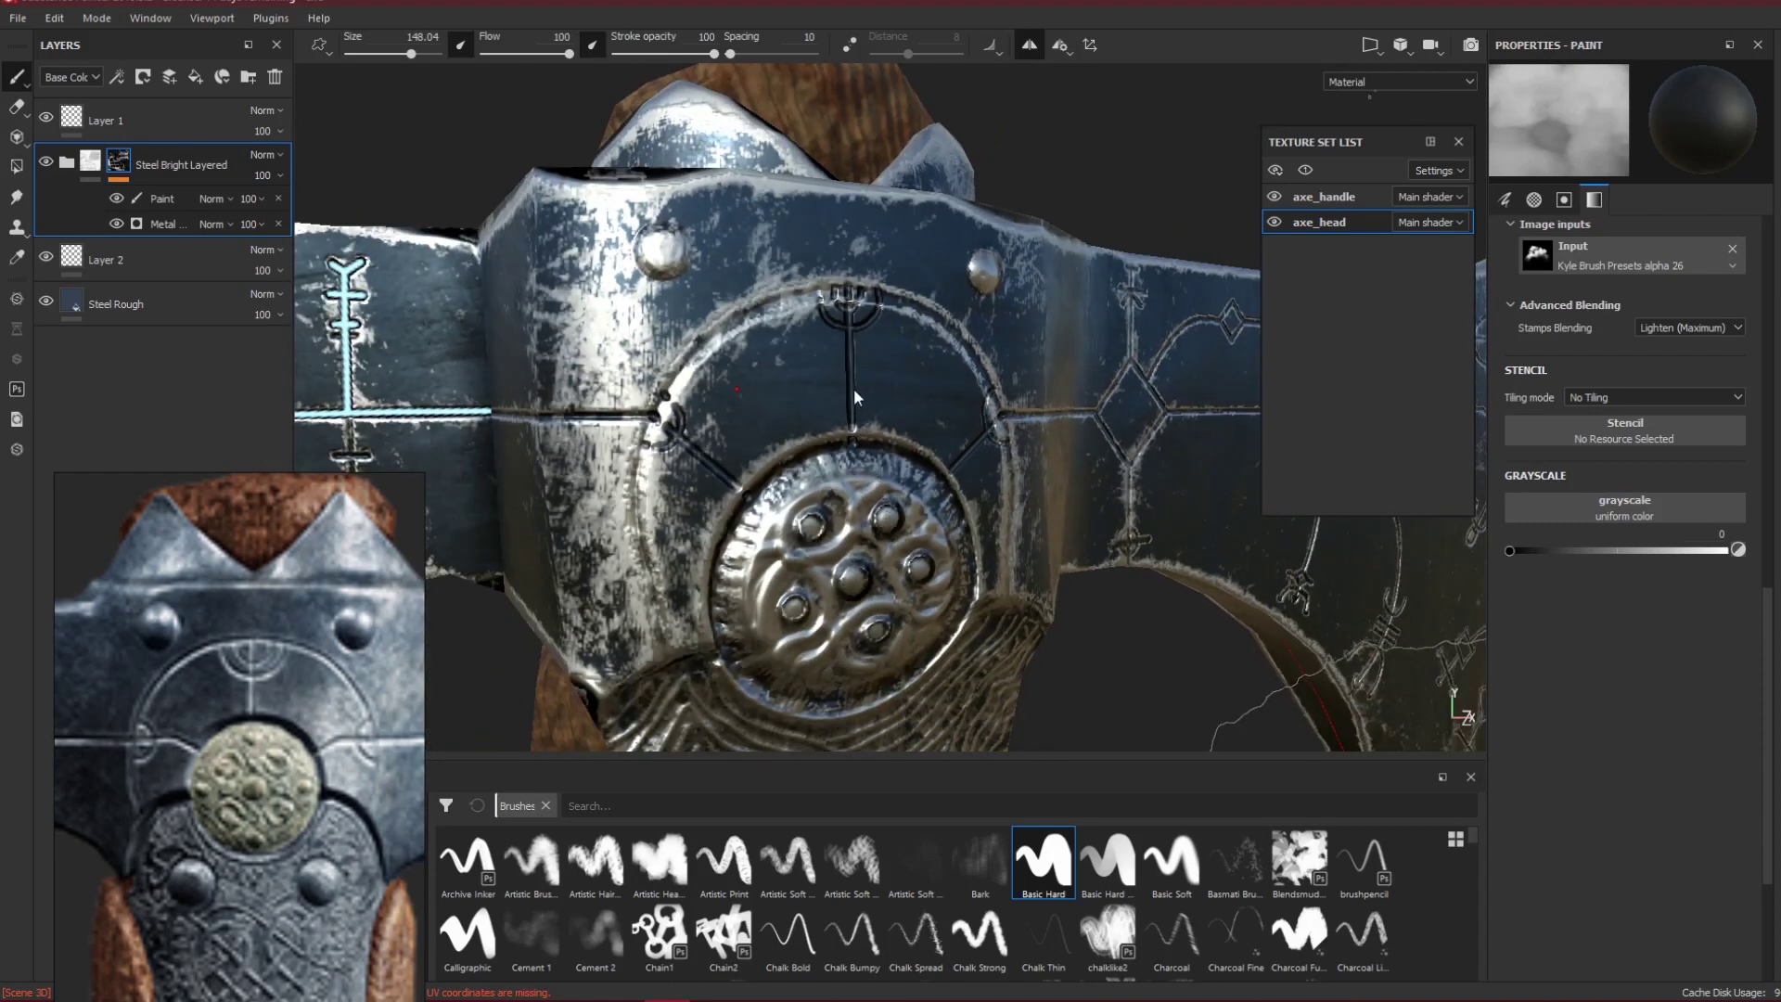
left_click_drag(831, 414, 770, 417, "alt")
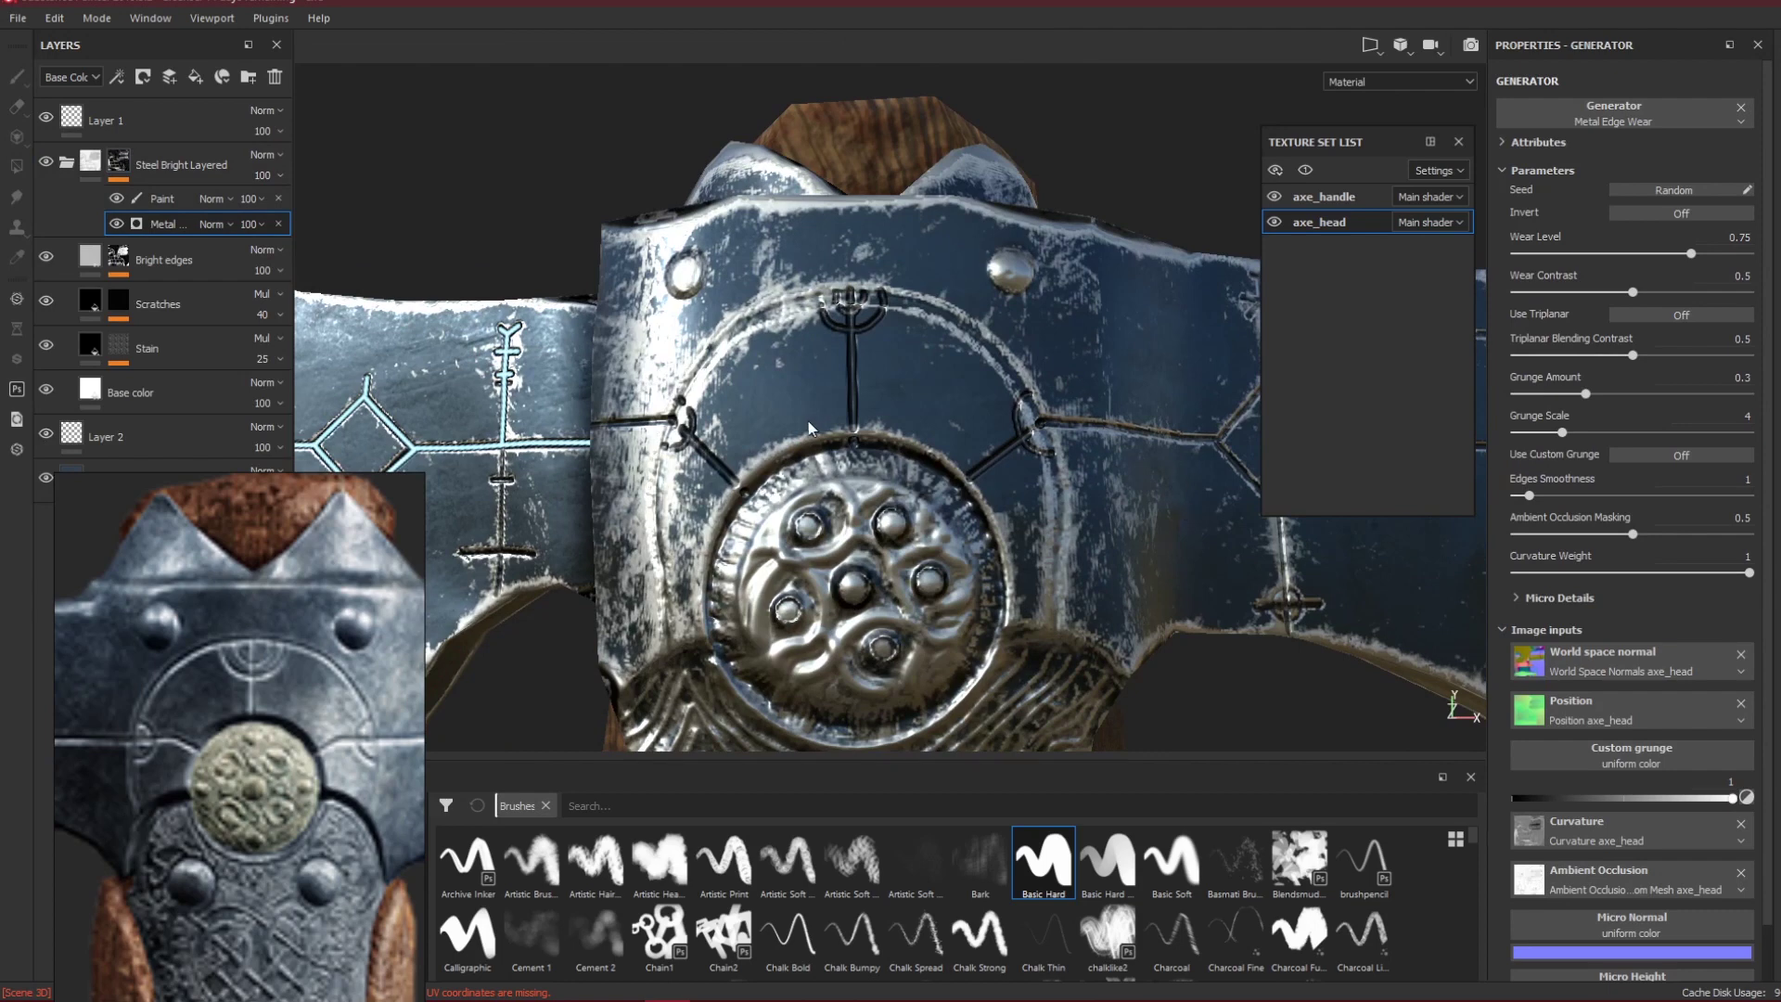
left_click(170, 202)
right_click_drag(968, 368, 858, 394, "ctrl")
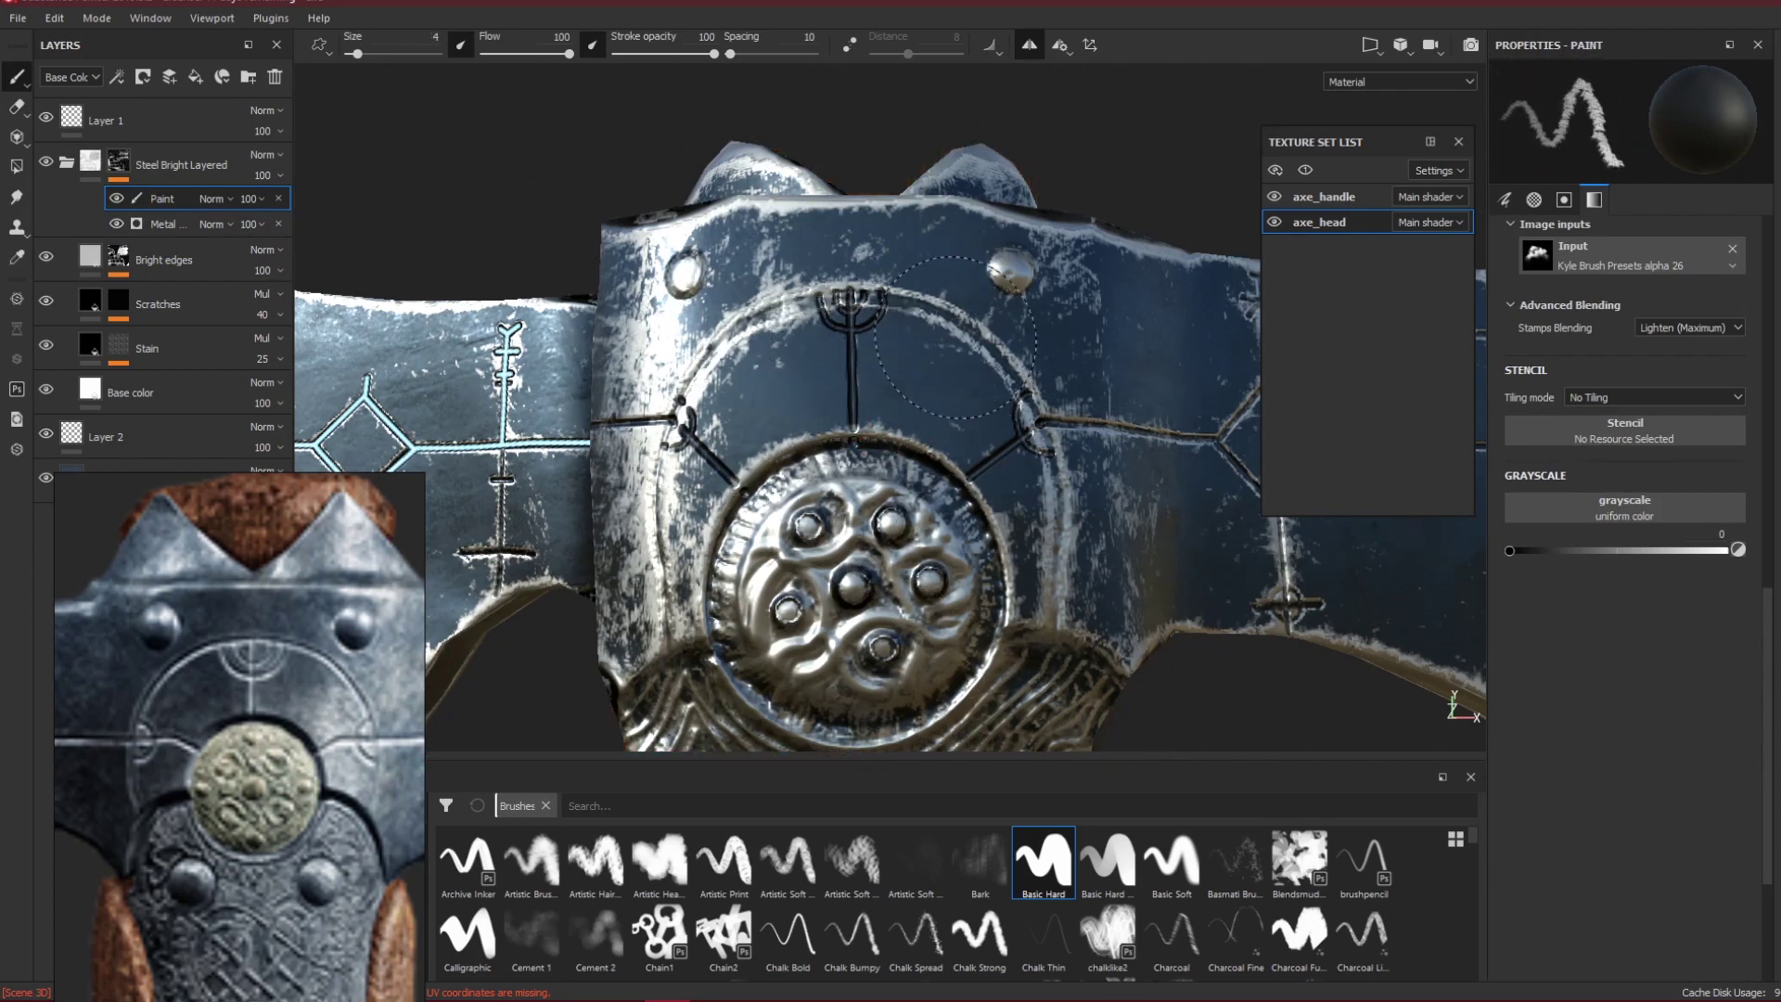
key("x")
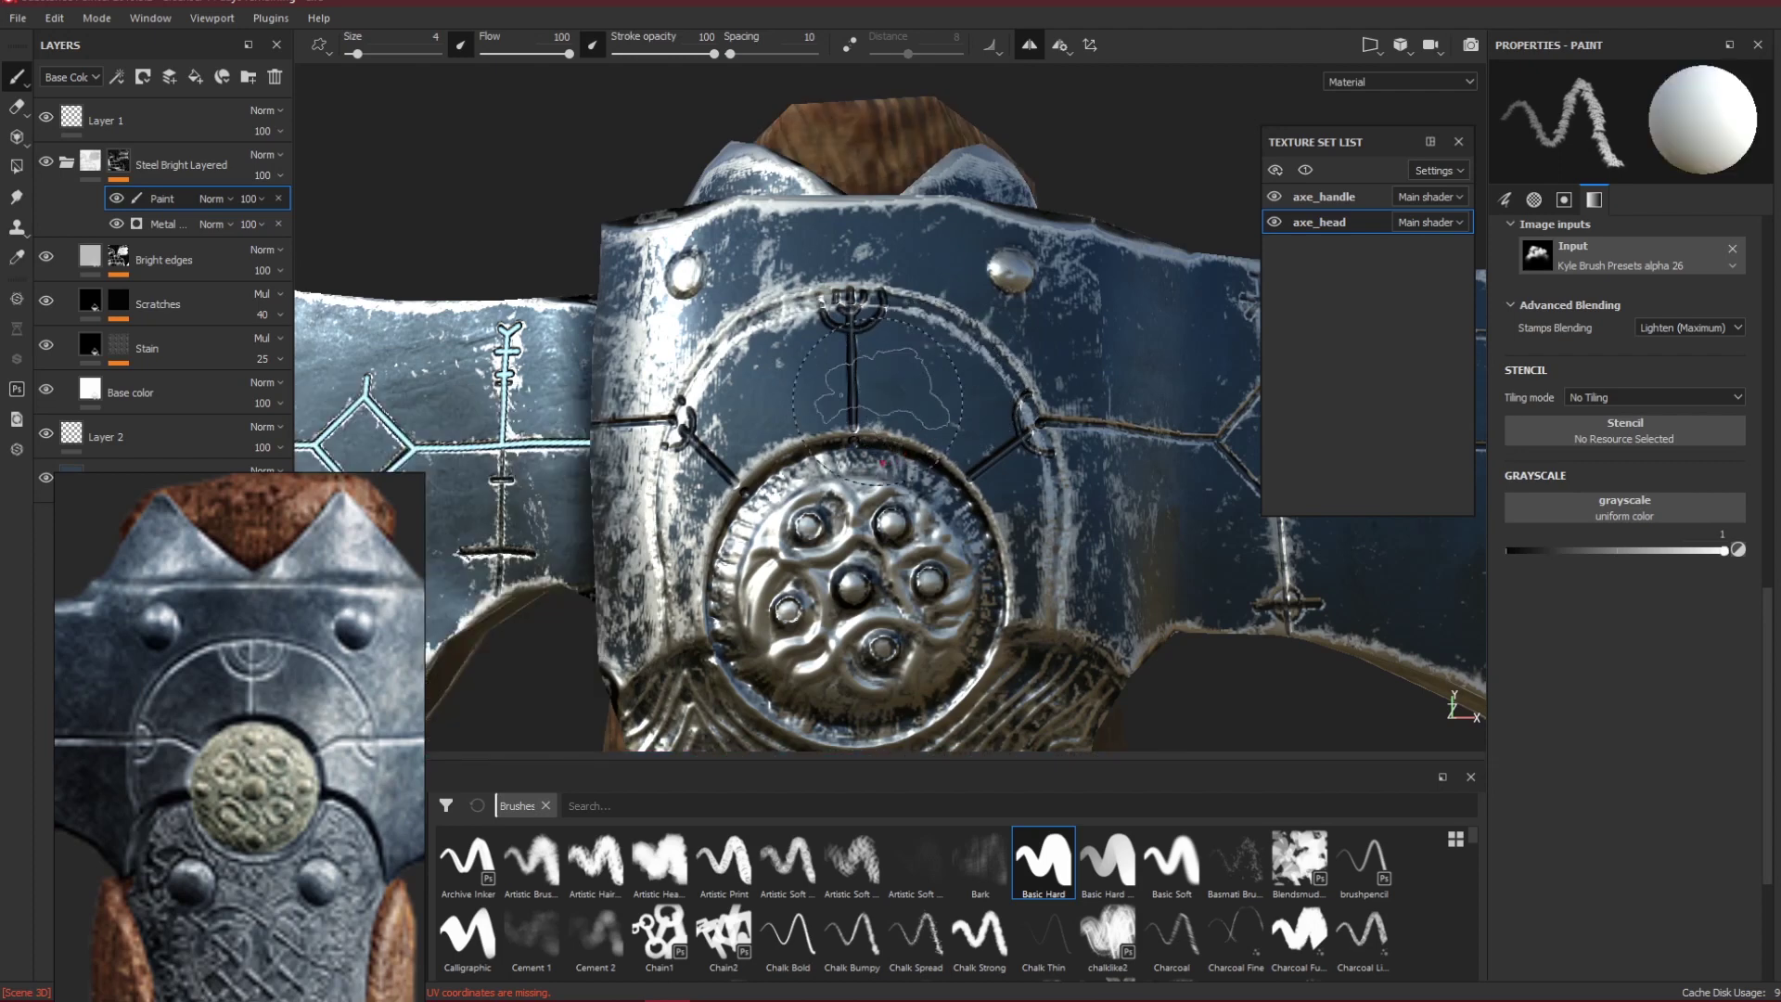
left_click_drag(881, 419, 950, 407)
key("ctrl+z")
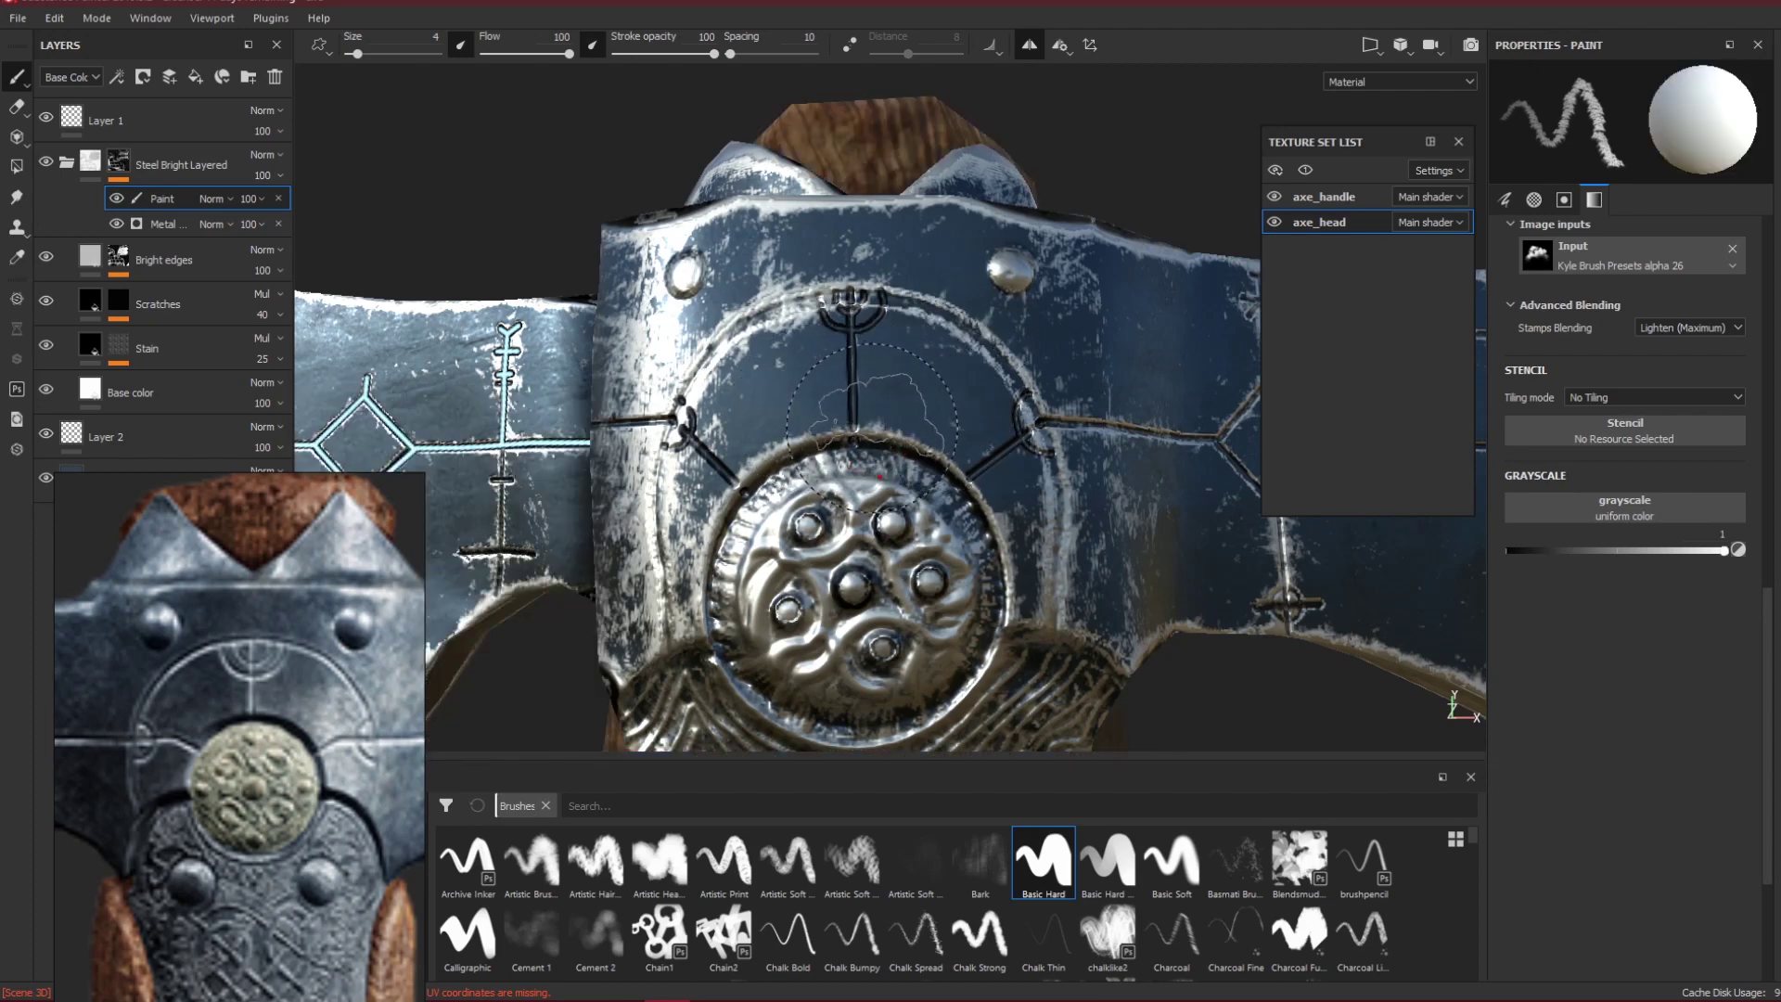
key("bracketleft")
key("bracketleft")
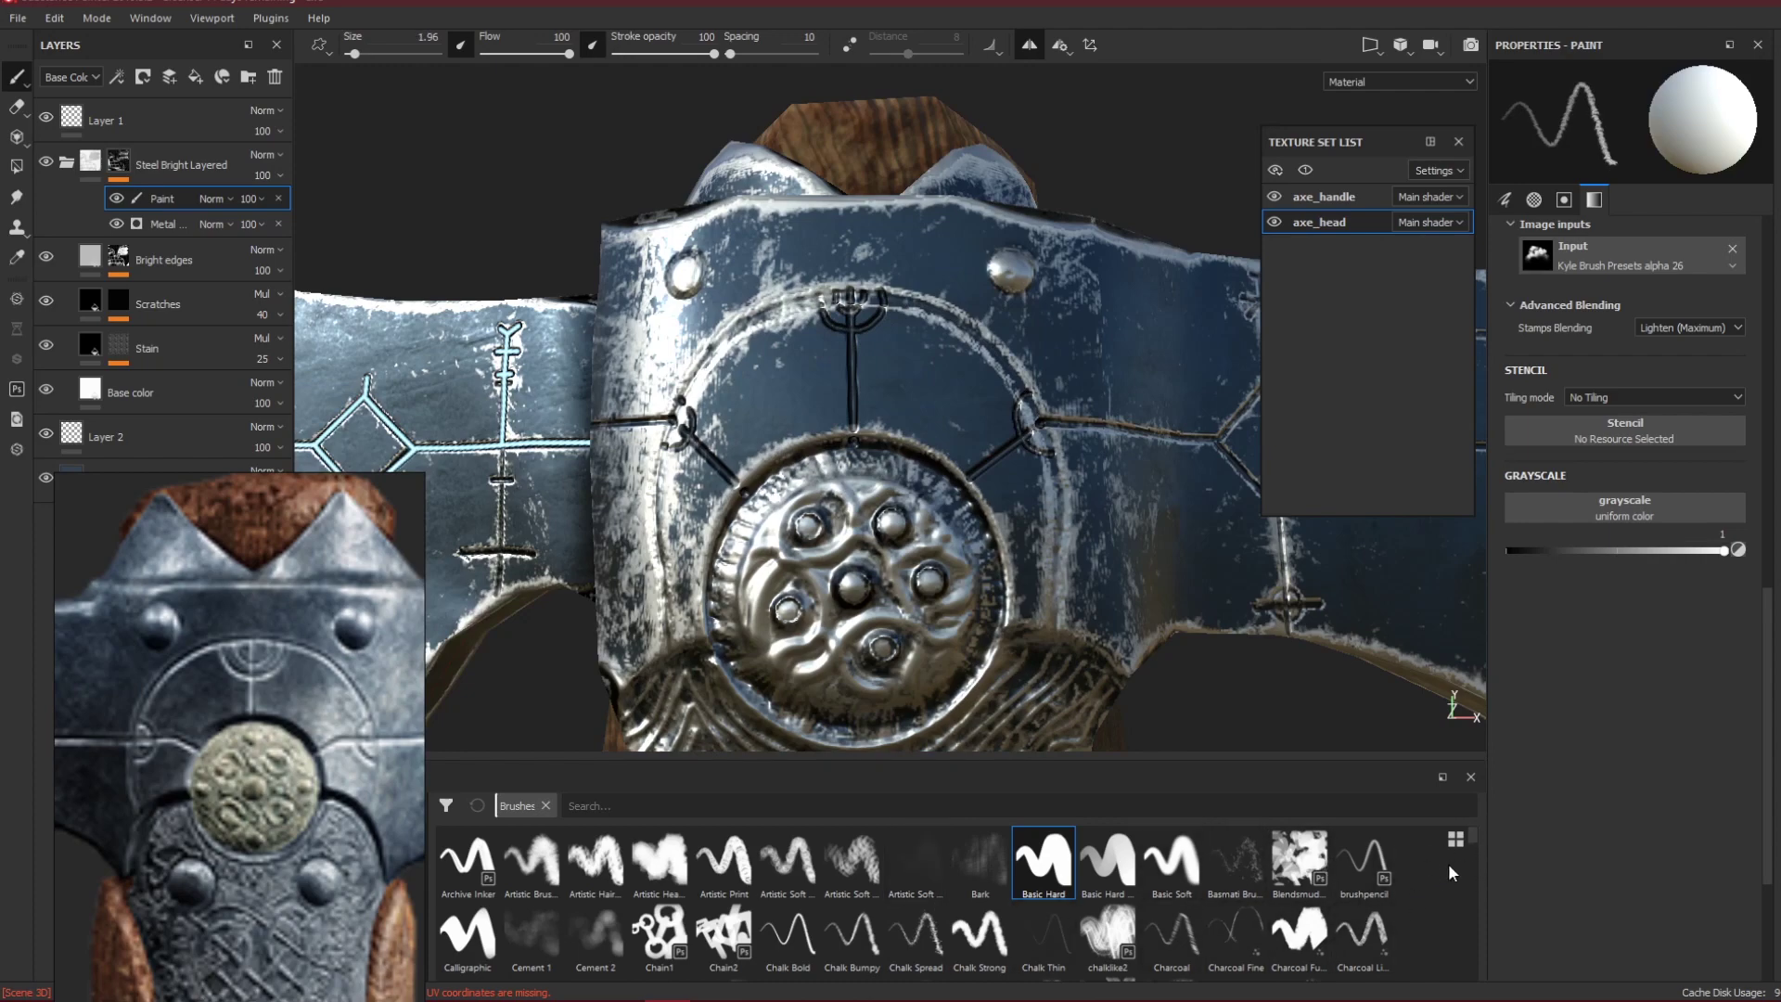
Choose the Dirt 1 brush and reduce its size to 1.13 for painting the Steel Bright Layered mask.
scroll(1391, 864, "down", 2)
left_click(1171, 900)
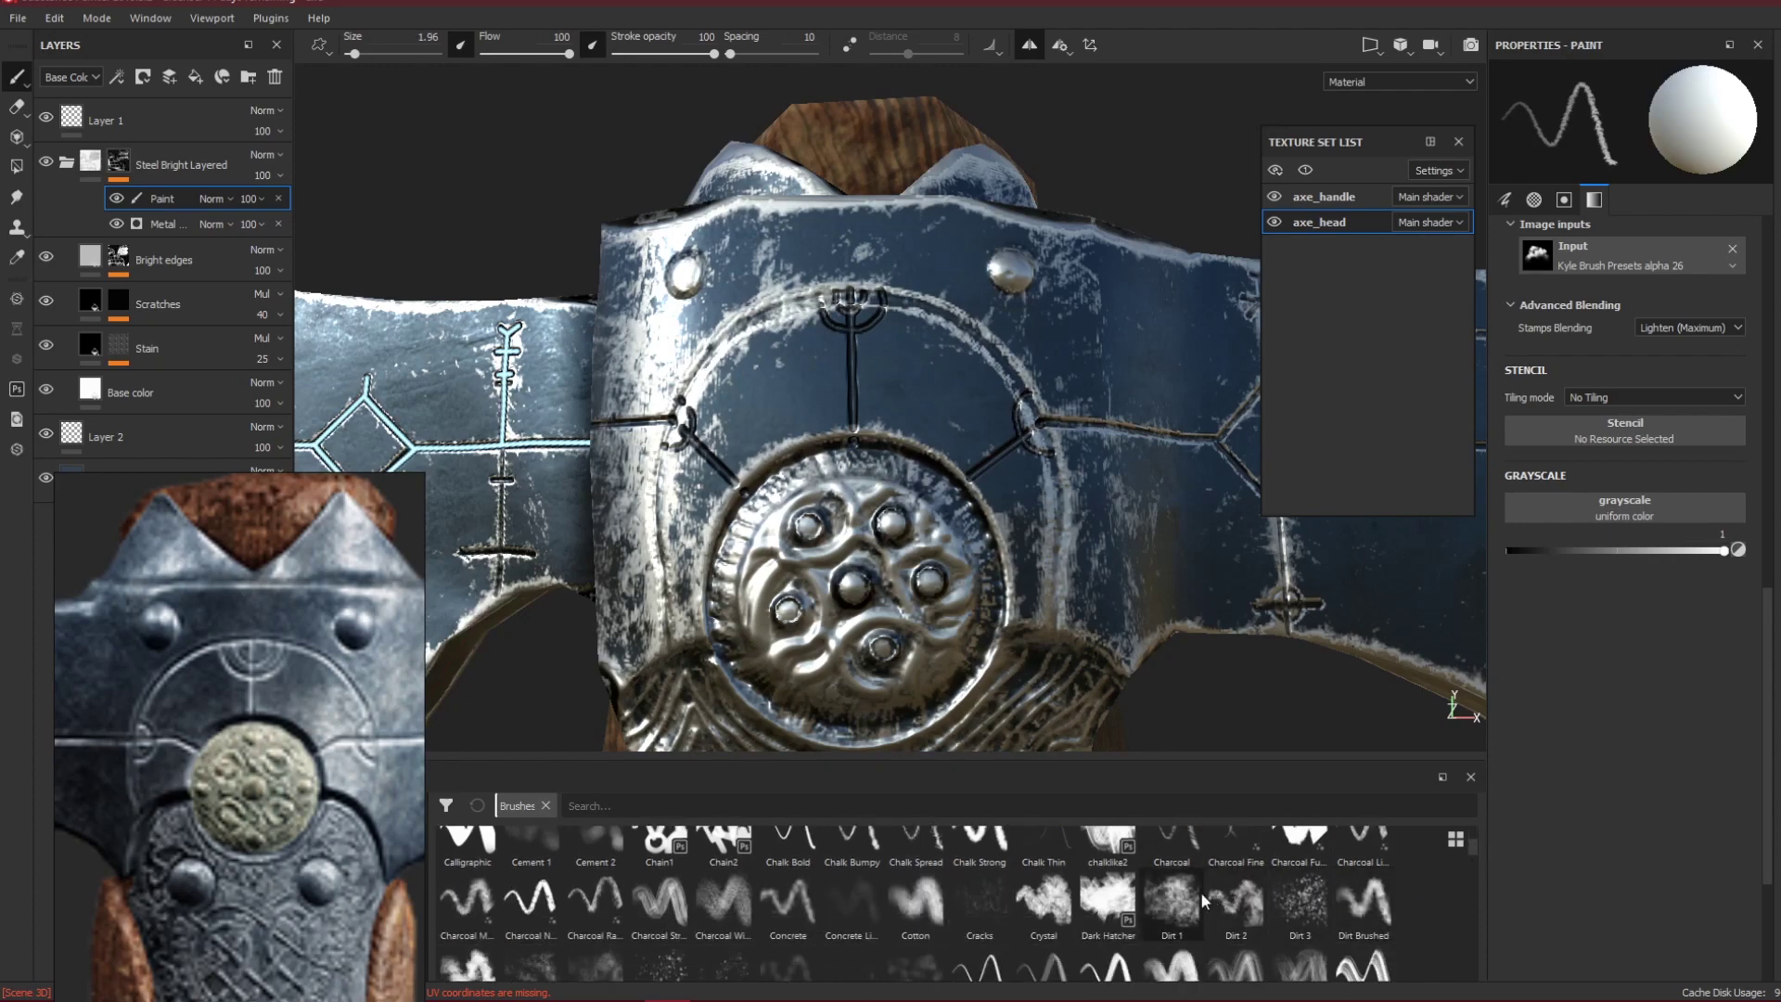
key("bracketleft")
key("bracketleft")
key("bracketleft")
key("bracketleft")
key("bracketleft")
key("bracketleft")
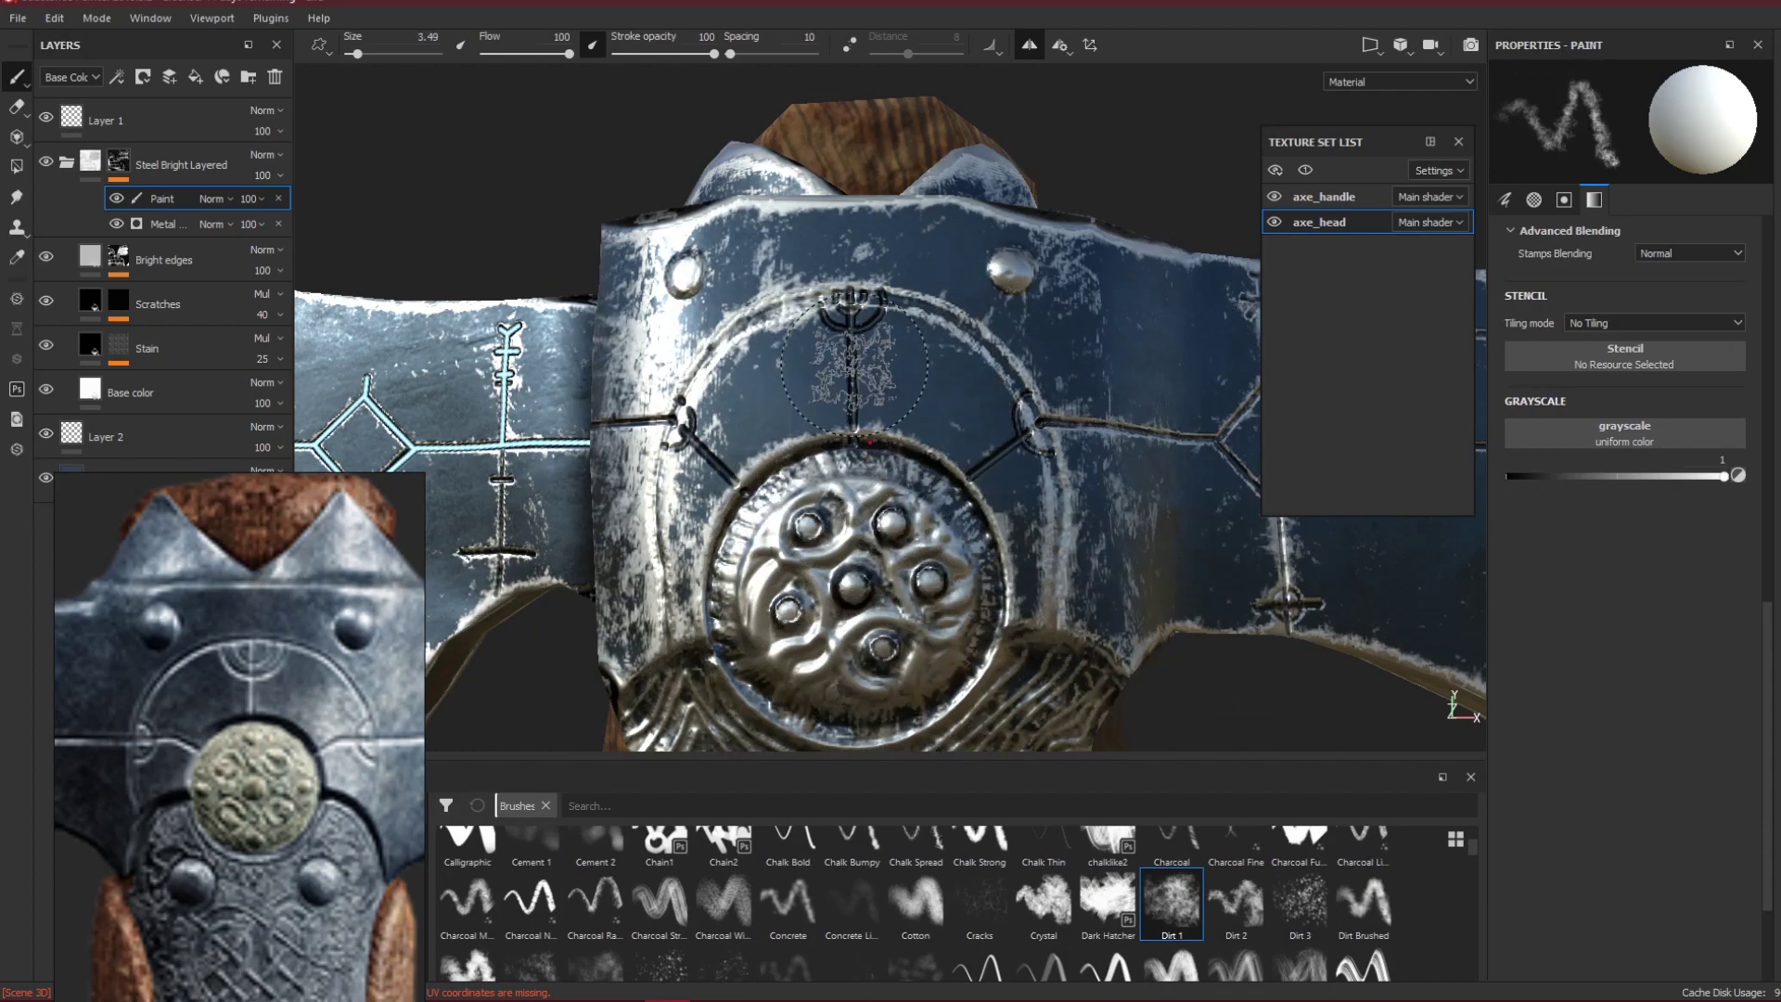
key("bracketleft")
key("bracketleft")
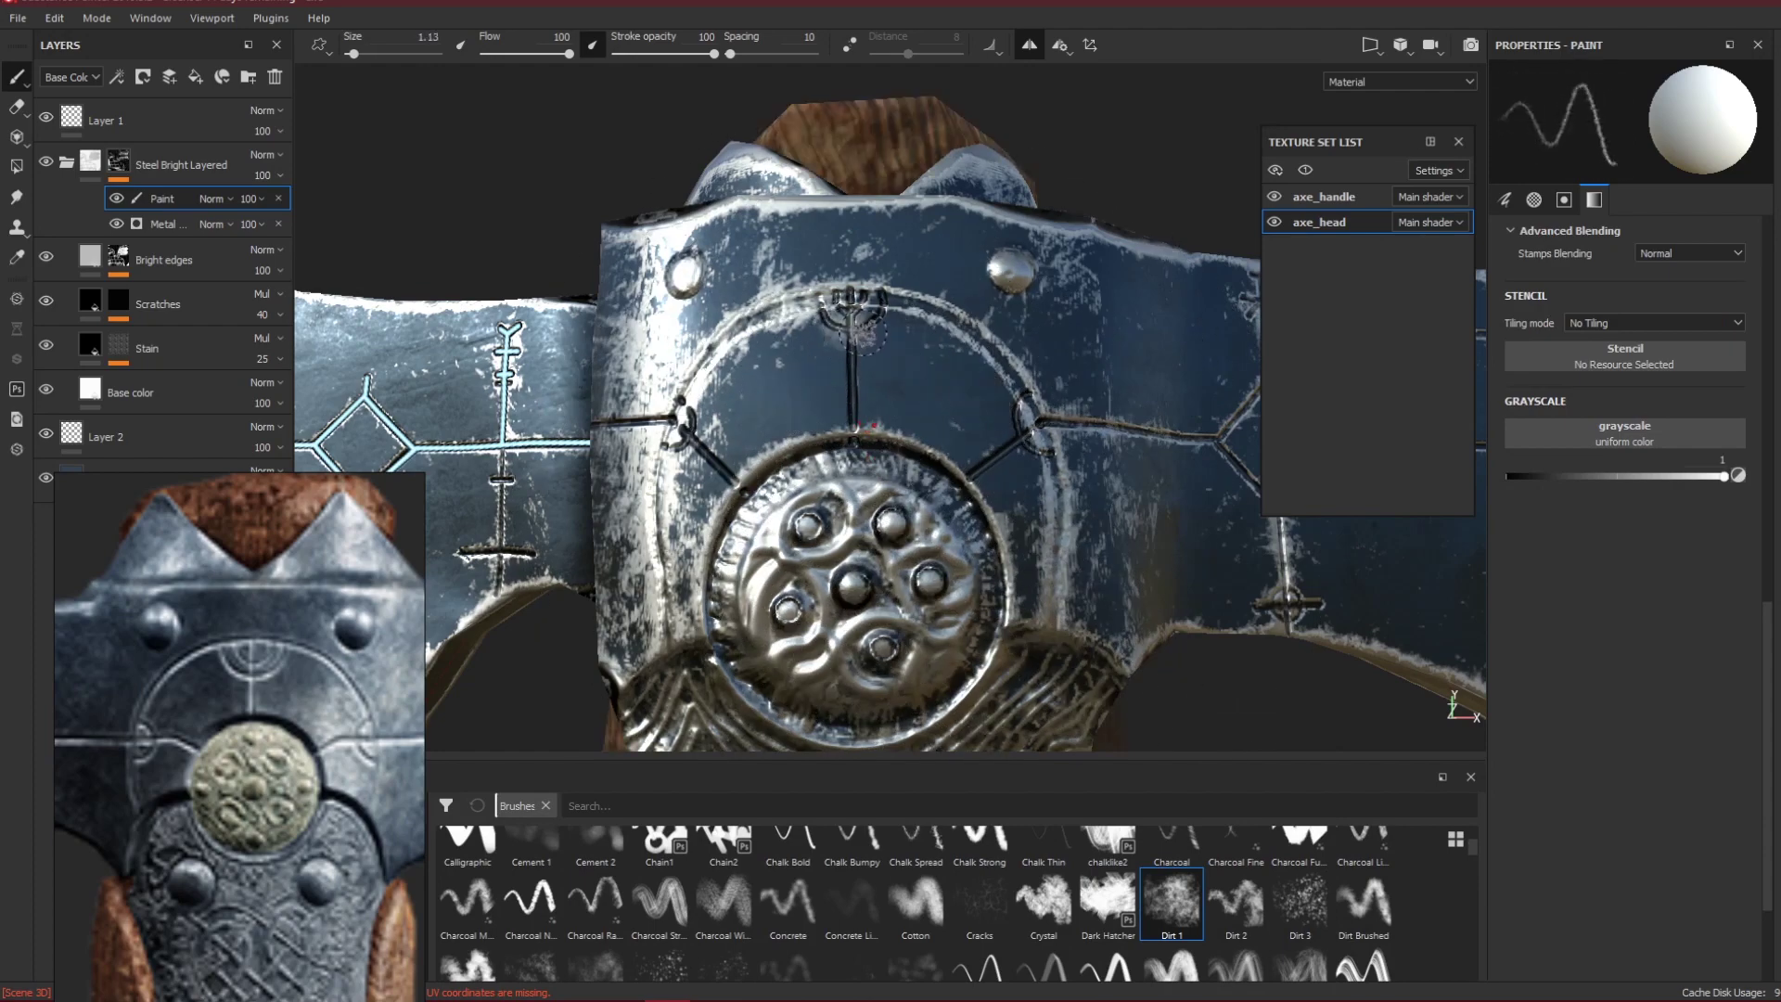
Paint fine bright-steel wear along the vertical and diagonal grooves around the medallion, undoing unwanted strokes.
key("ctrl+z")
mouse_move(867, 327)
left_mouse_down()
mouse_move(831, 310)
mouse_move(853, 417)
left_mouse_up()
key("ctrl+z")
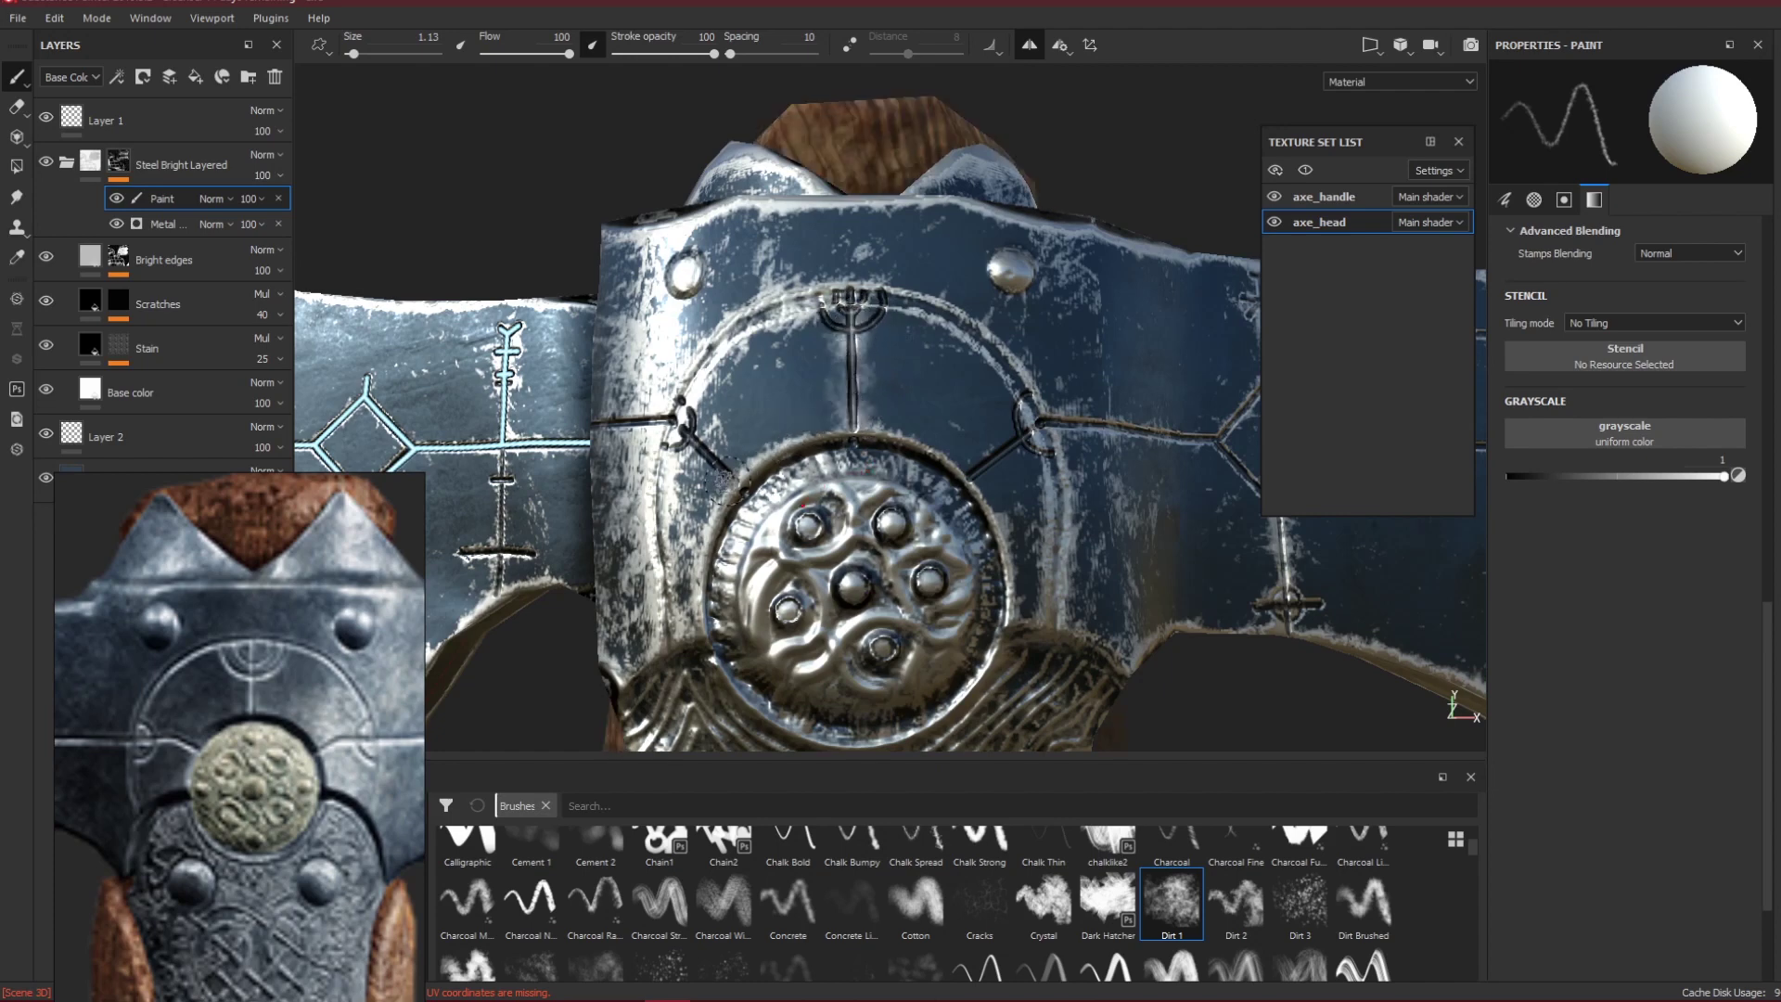
left_click_drag(731, 481, 707, 453)
left_click_drag(705, 449, 700, 440)
left_click_drag(1004, 474, 1019, 438)
left_click_drag(1027, 389, 1028, 449)
left_click_drag(1131, 228, 1107, 290, "alt")
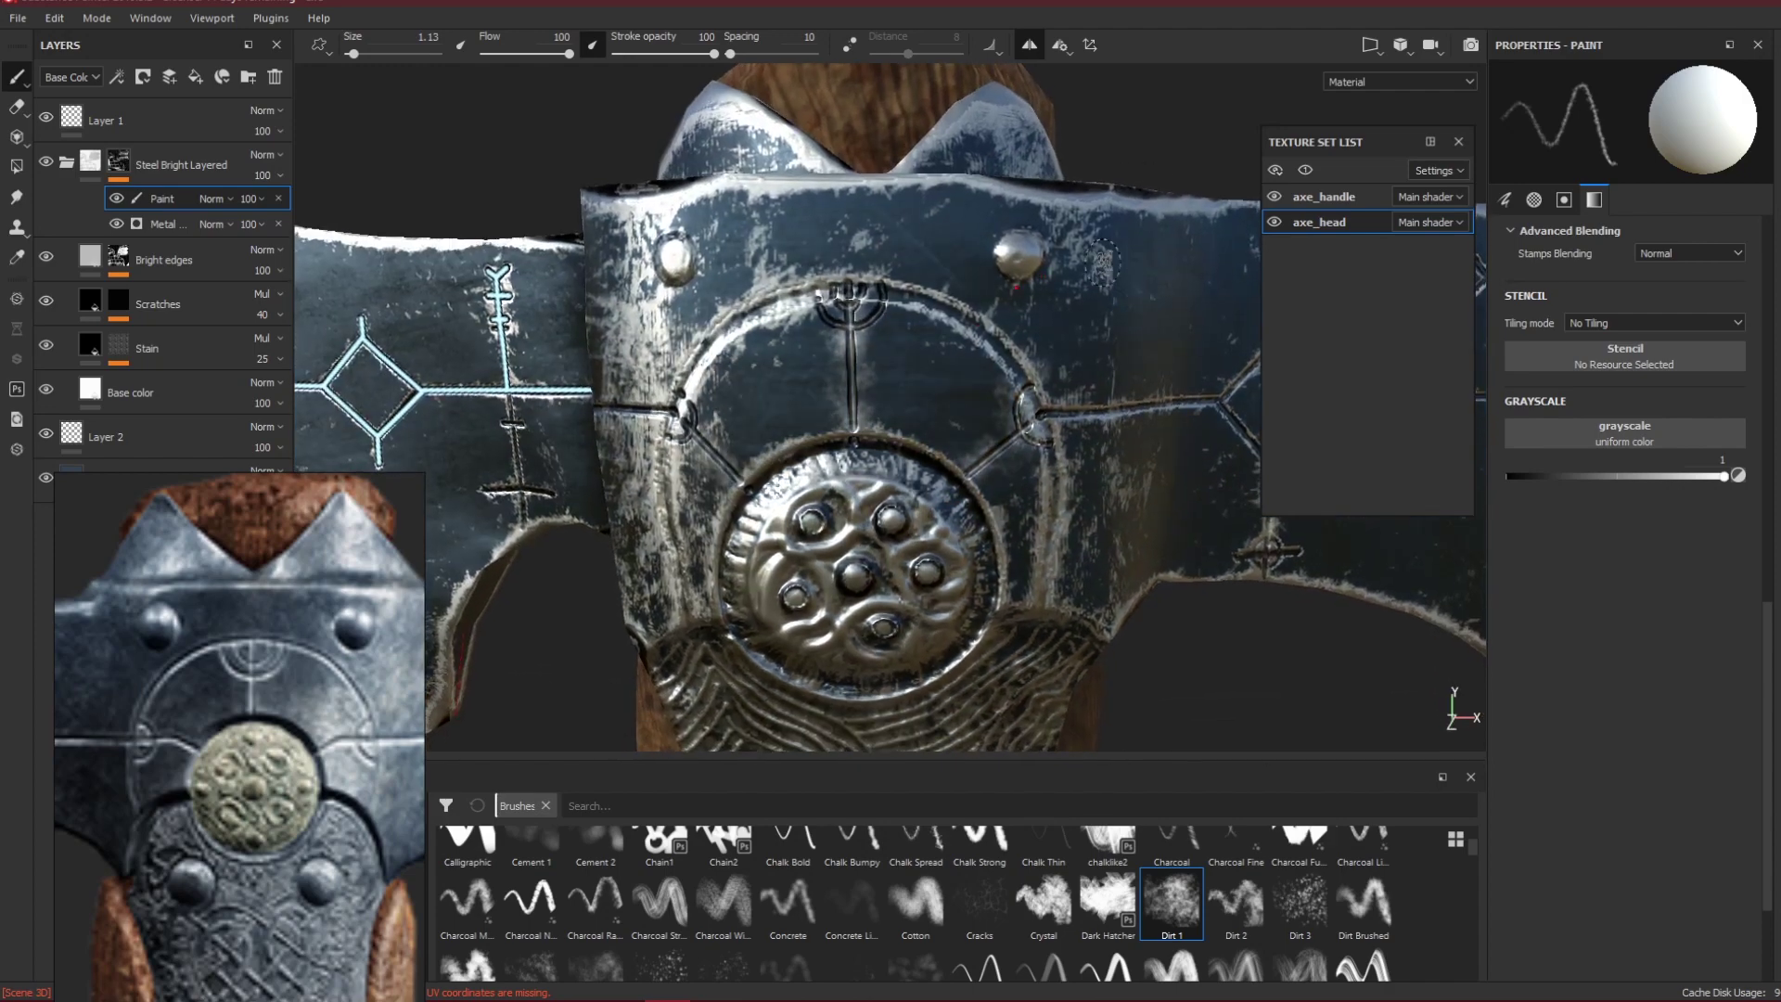
Switch to the Dark Hatcher brush at size 1.13 and paint bright wear patches beside the vertical and diagonal grooves.
left_click(1116, 915)
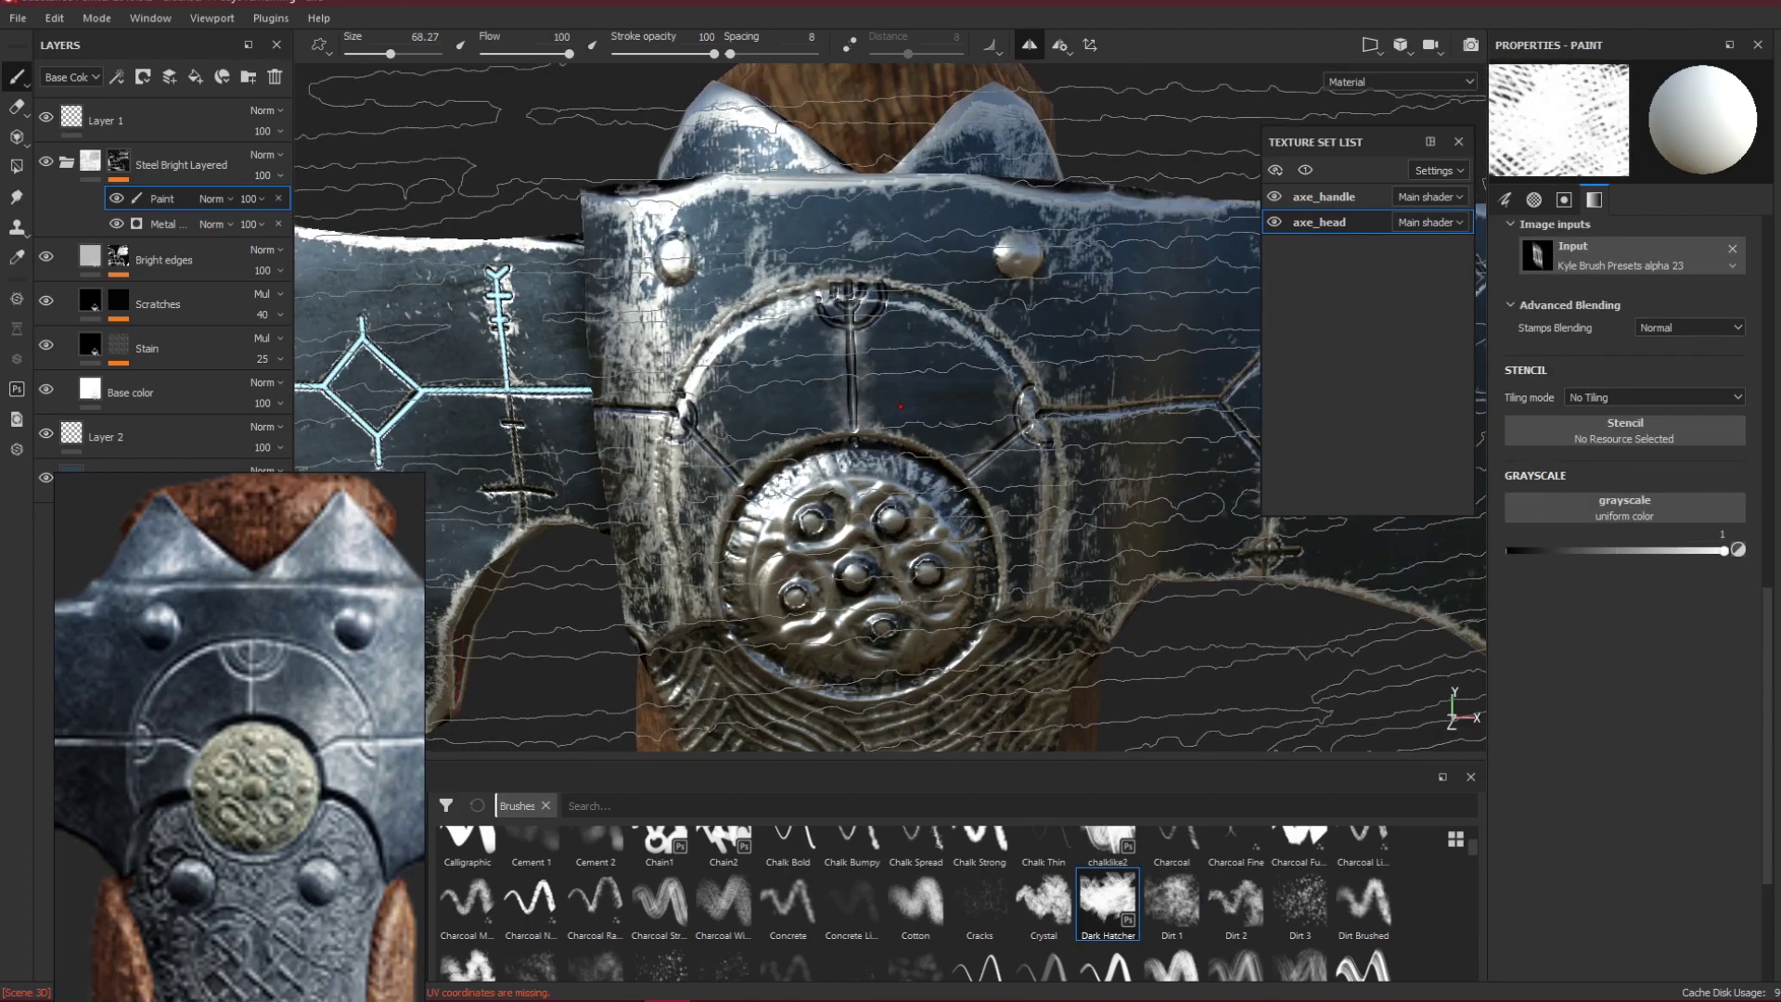
key("bracketleft")
key("bracketleft")
key("bracketleft")
key("bracketleft")
key("bracketleft")
key("bracketleft")
key("bracketleft")
key("bracketleft")
key("bracketleft")
key("bracketleft")
key("bracketleft")
key("bracketleft")
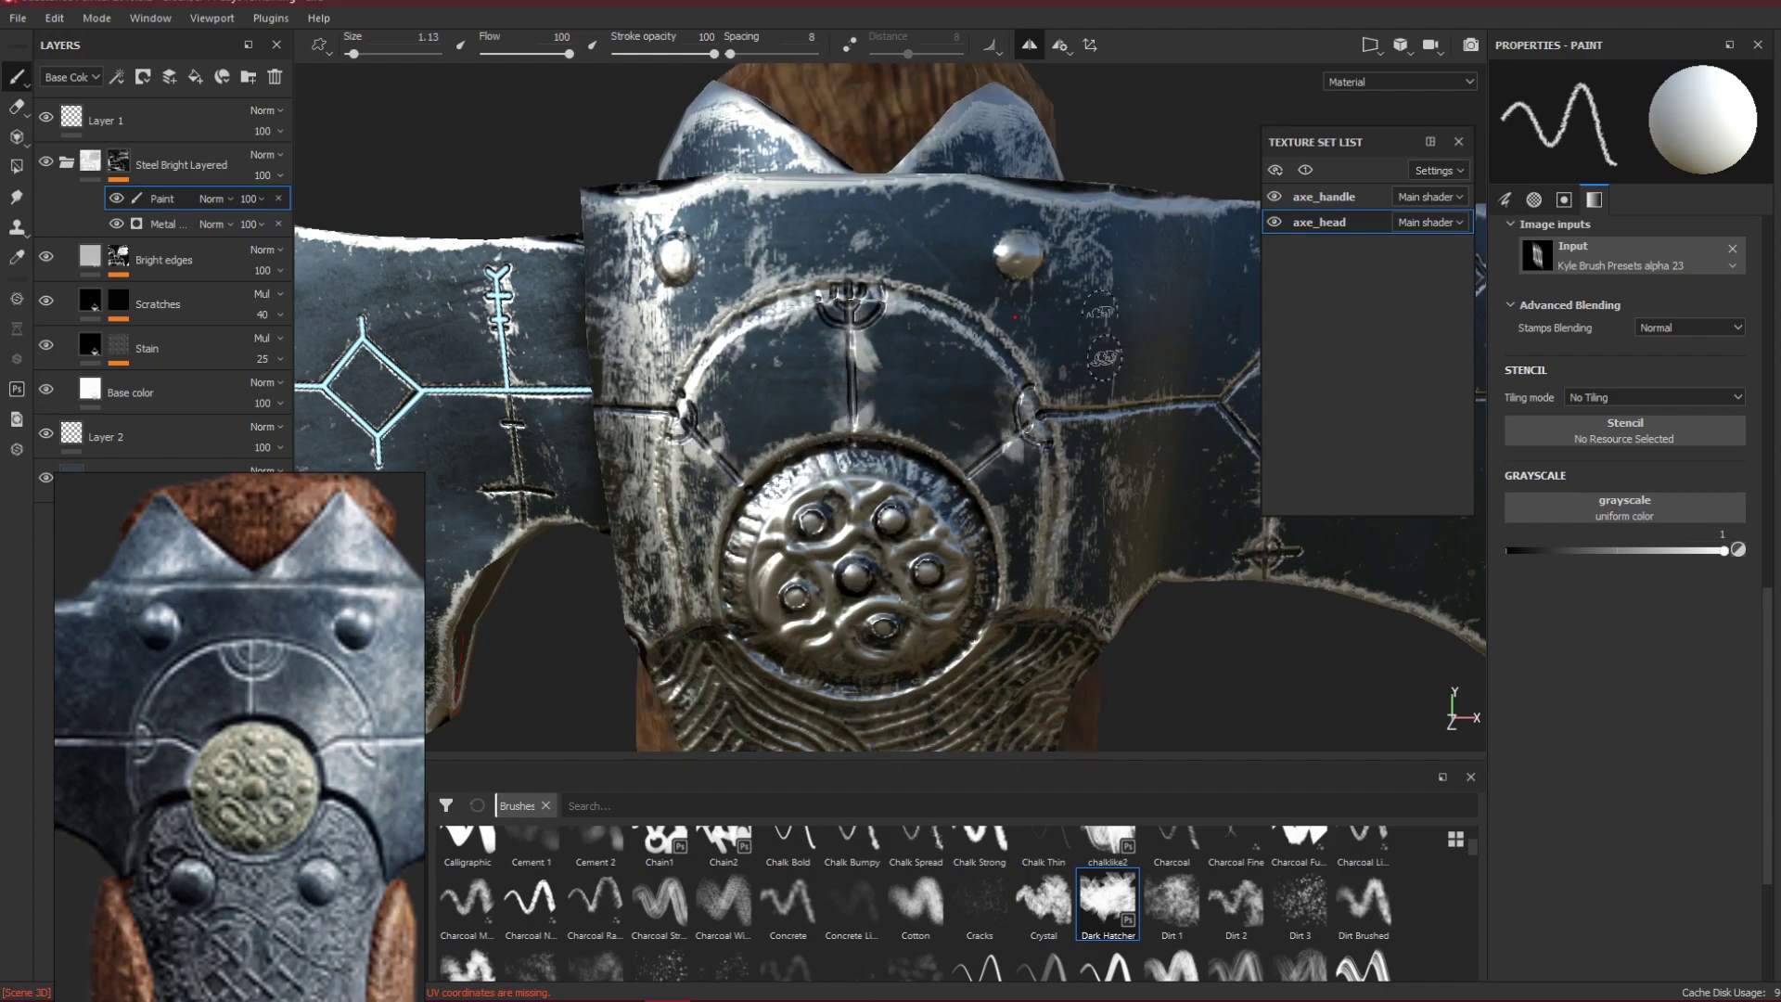
Examine the whole axe from a distance, then the wear on the axe head up close.
left_click_drag(1095, 482, 1122, 397, "alt")
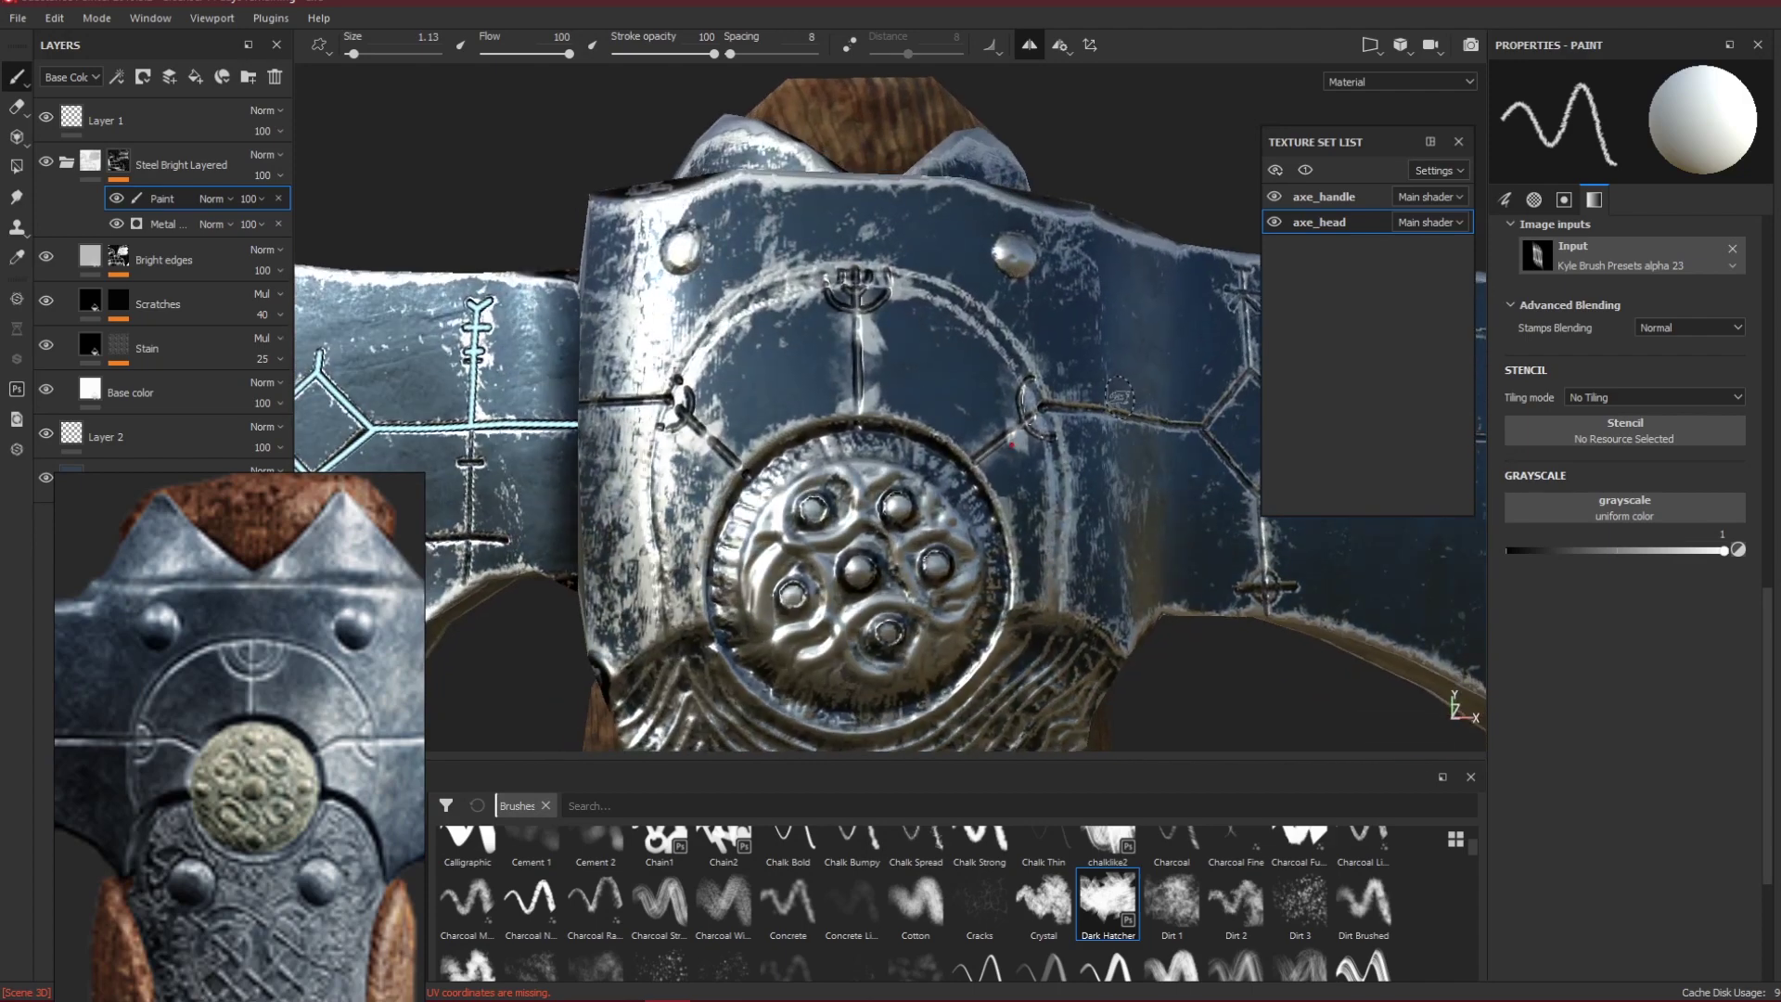
key("f")
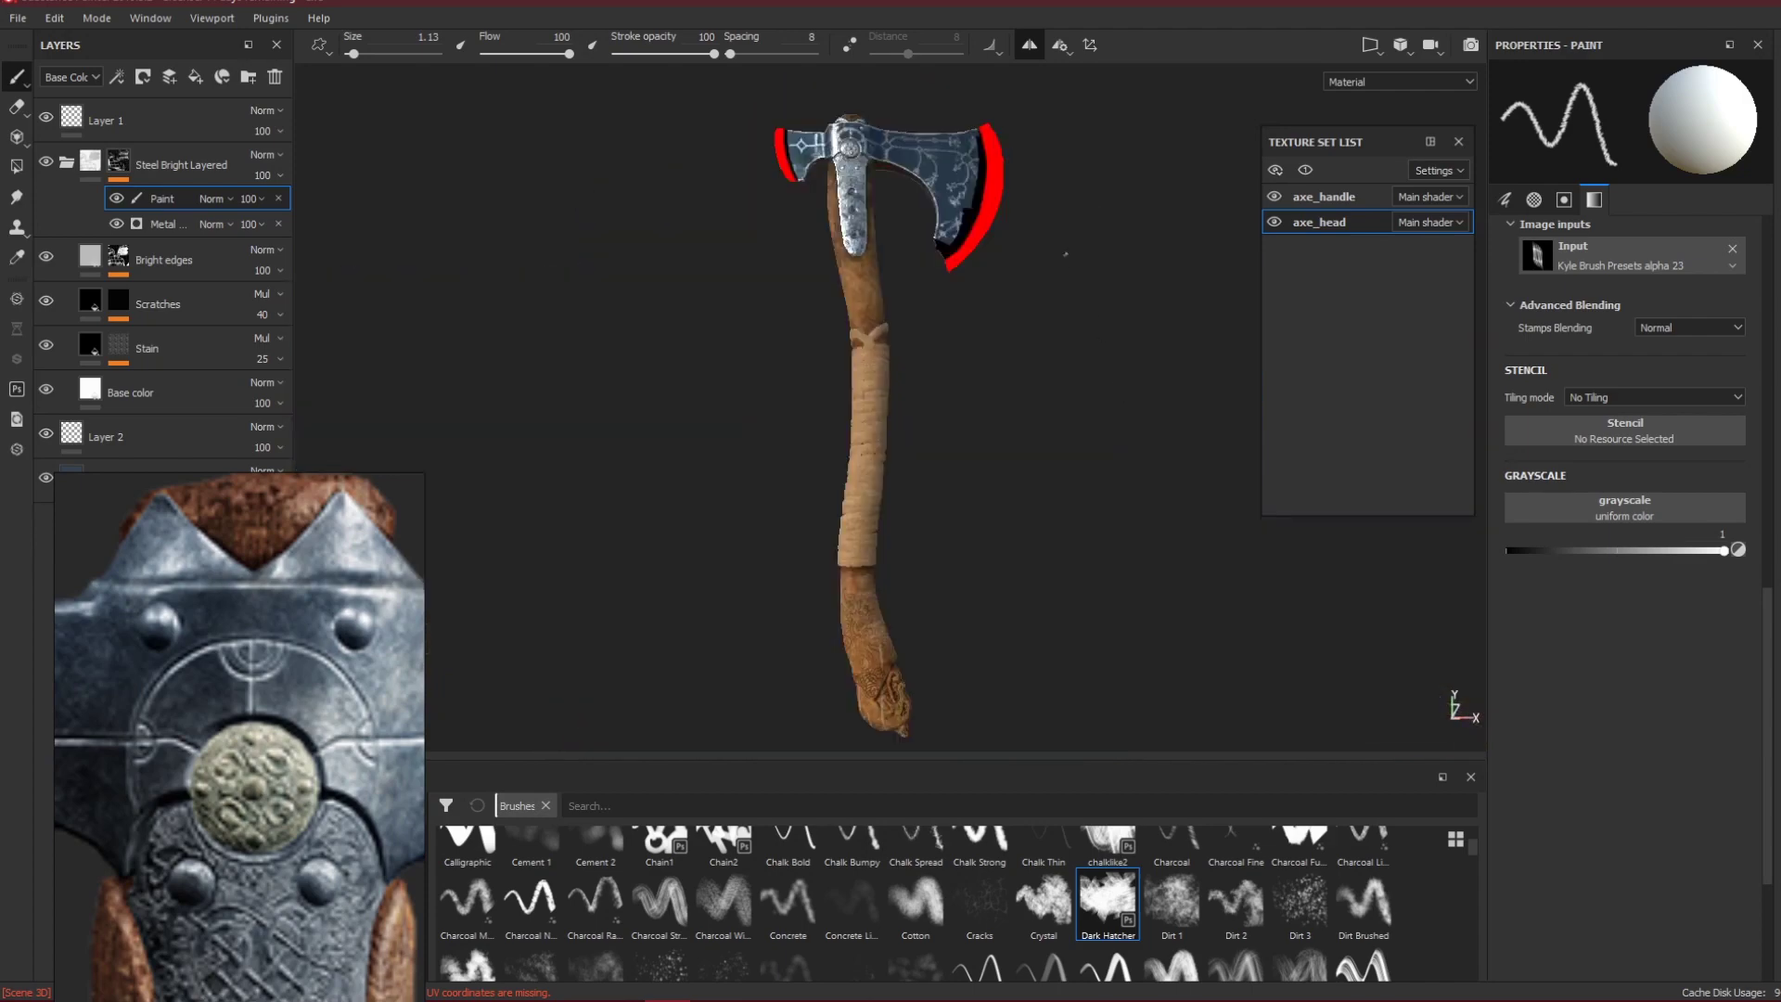
scroll(850, 182, "down", 5)
scroll(861, 186, "up", 12)
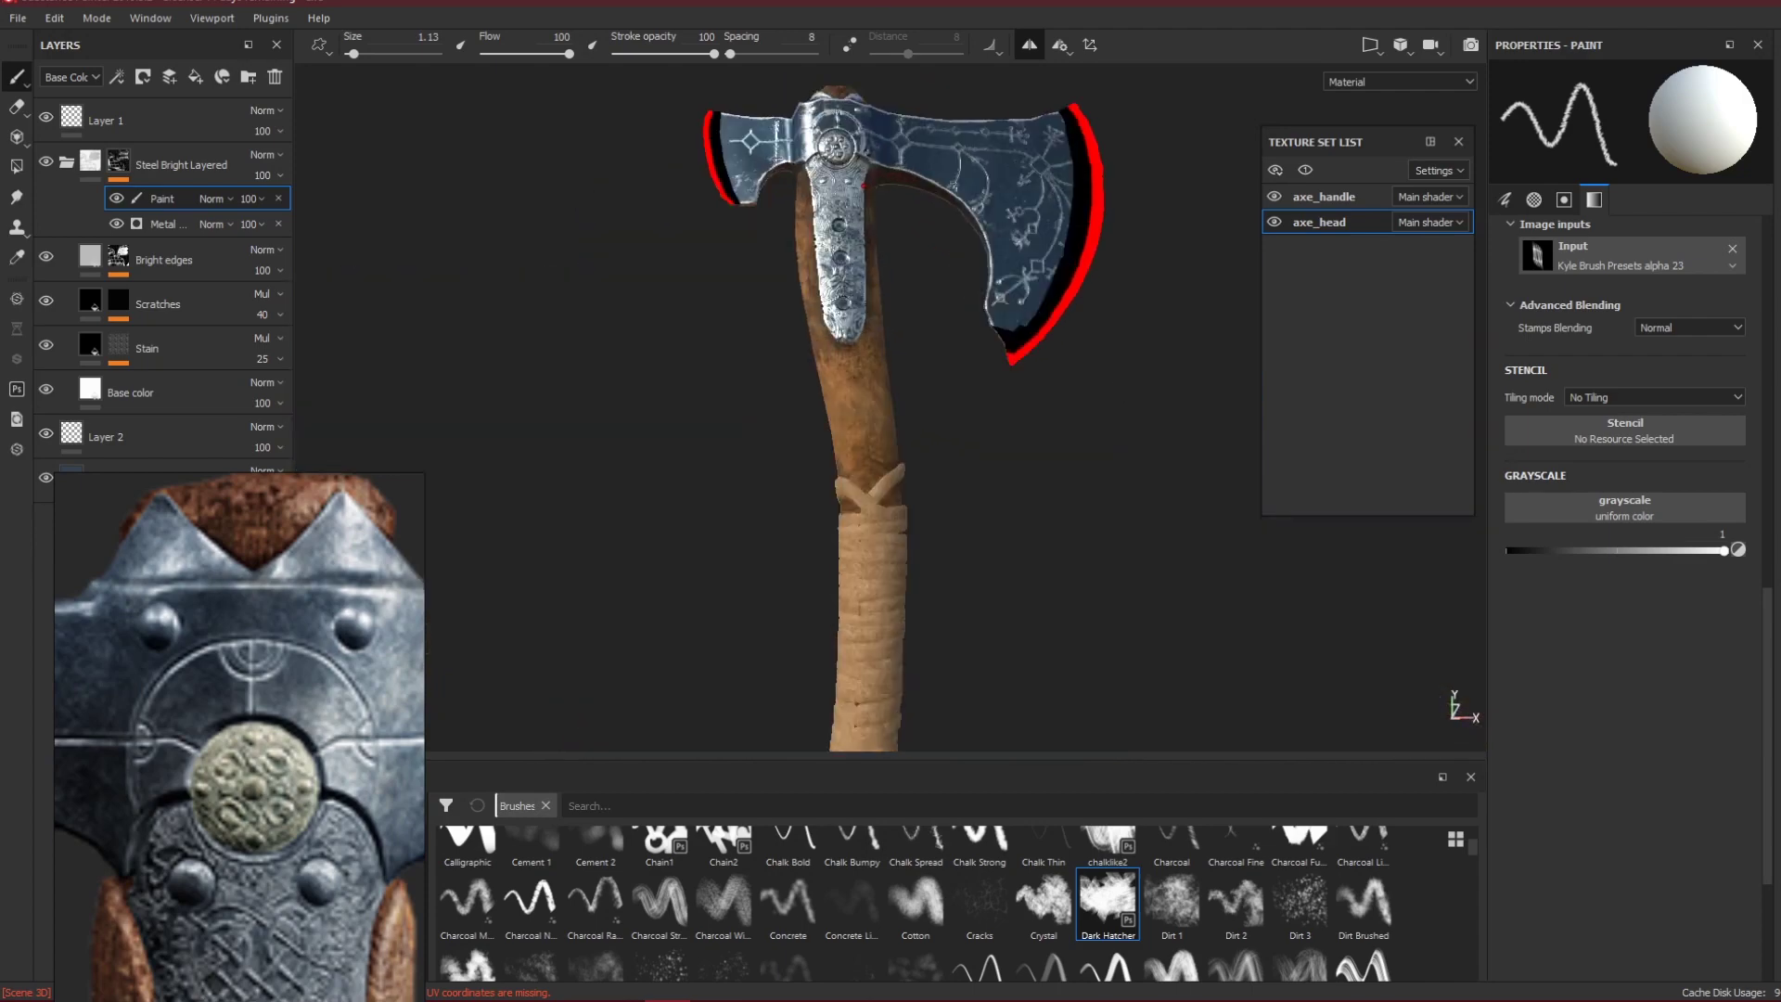
left_click_drag(861, 214, 986, 475, "alt")
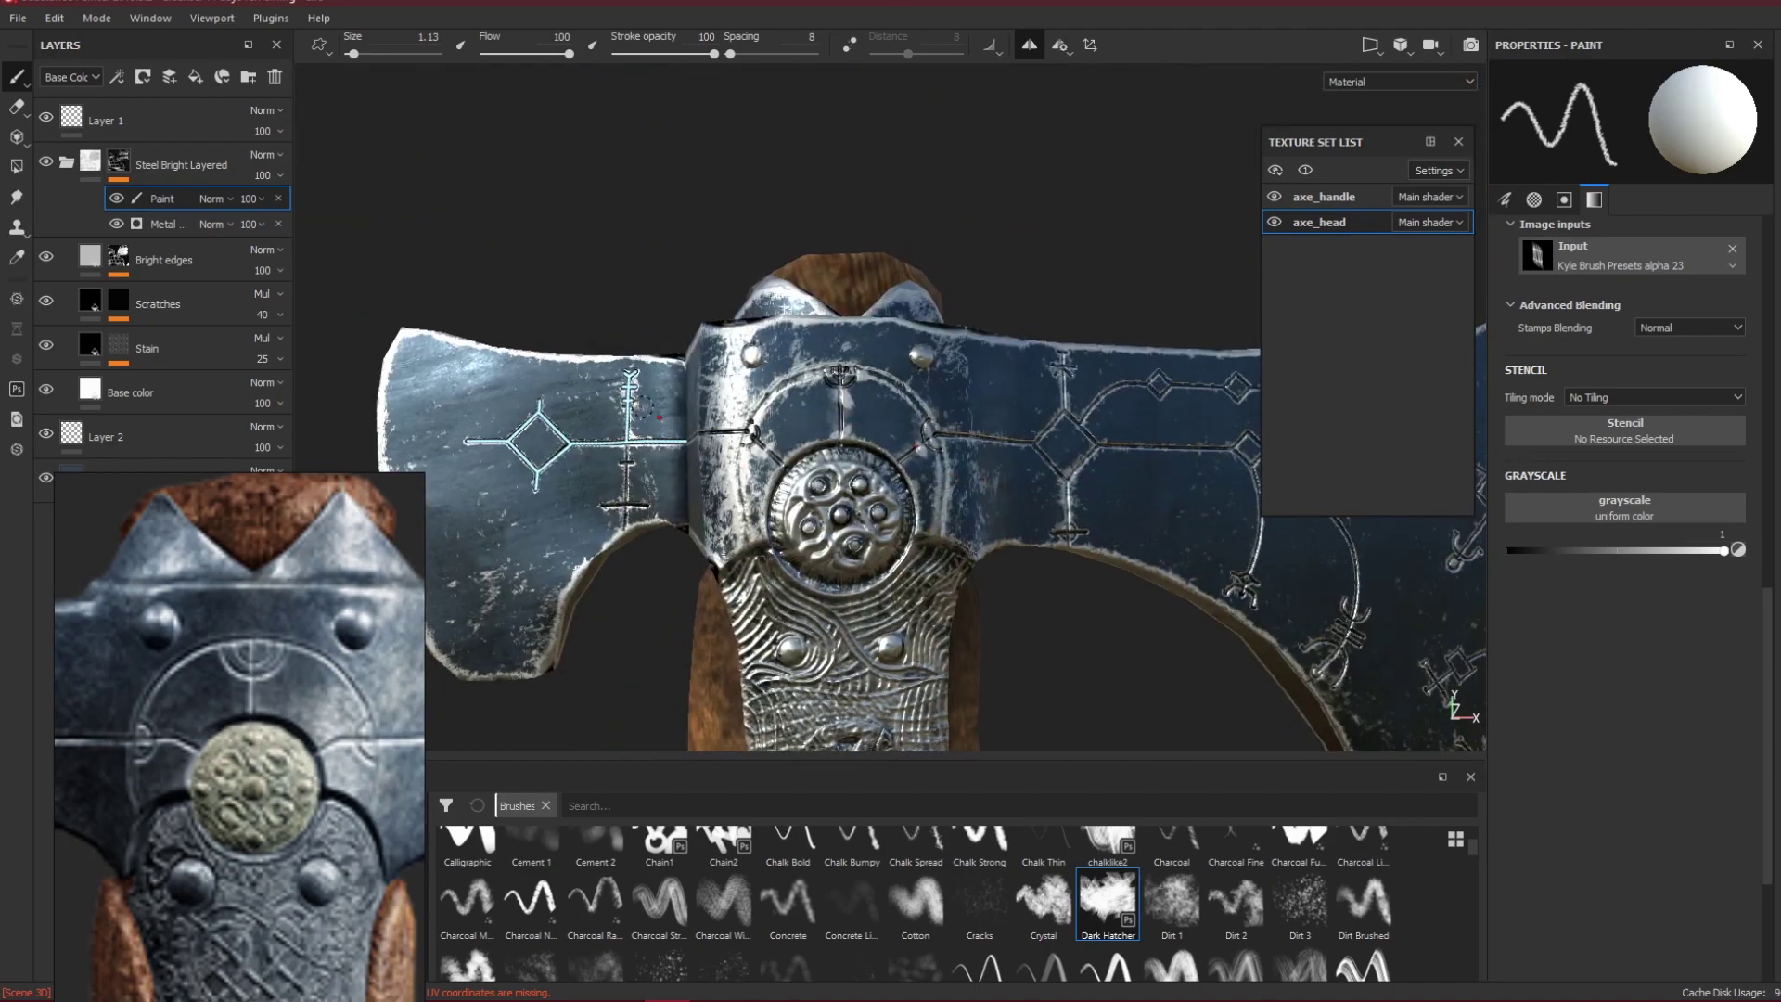
scroll(635, 406, "up", 1)
scroll(635, 405, "up", 2)
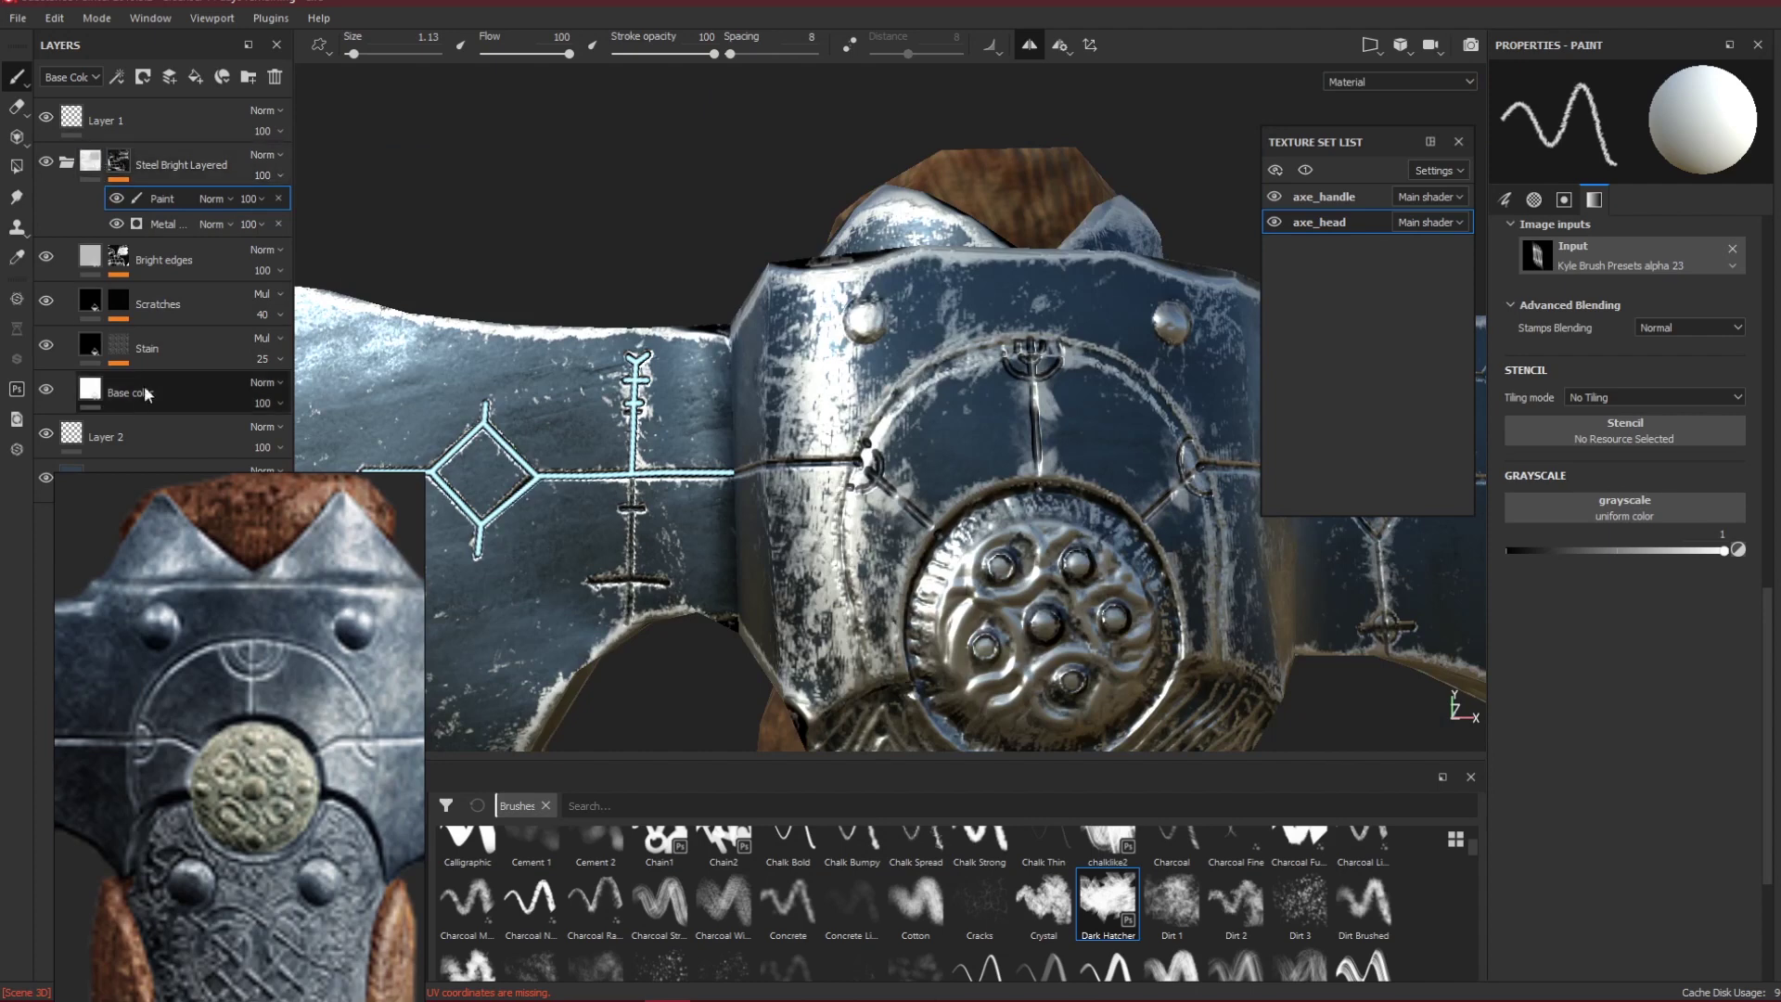
Compare Layer 1 and Layer 2, switch Layer 1's visibility off and on, and select Layer 1.
left_click(123, 440)
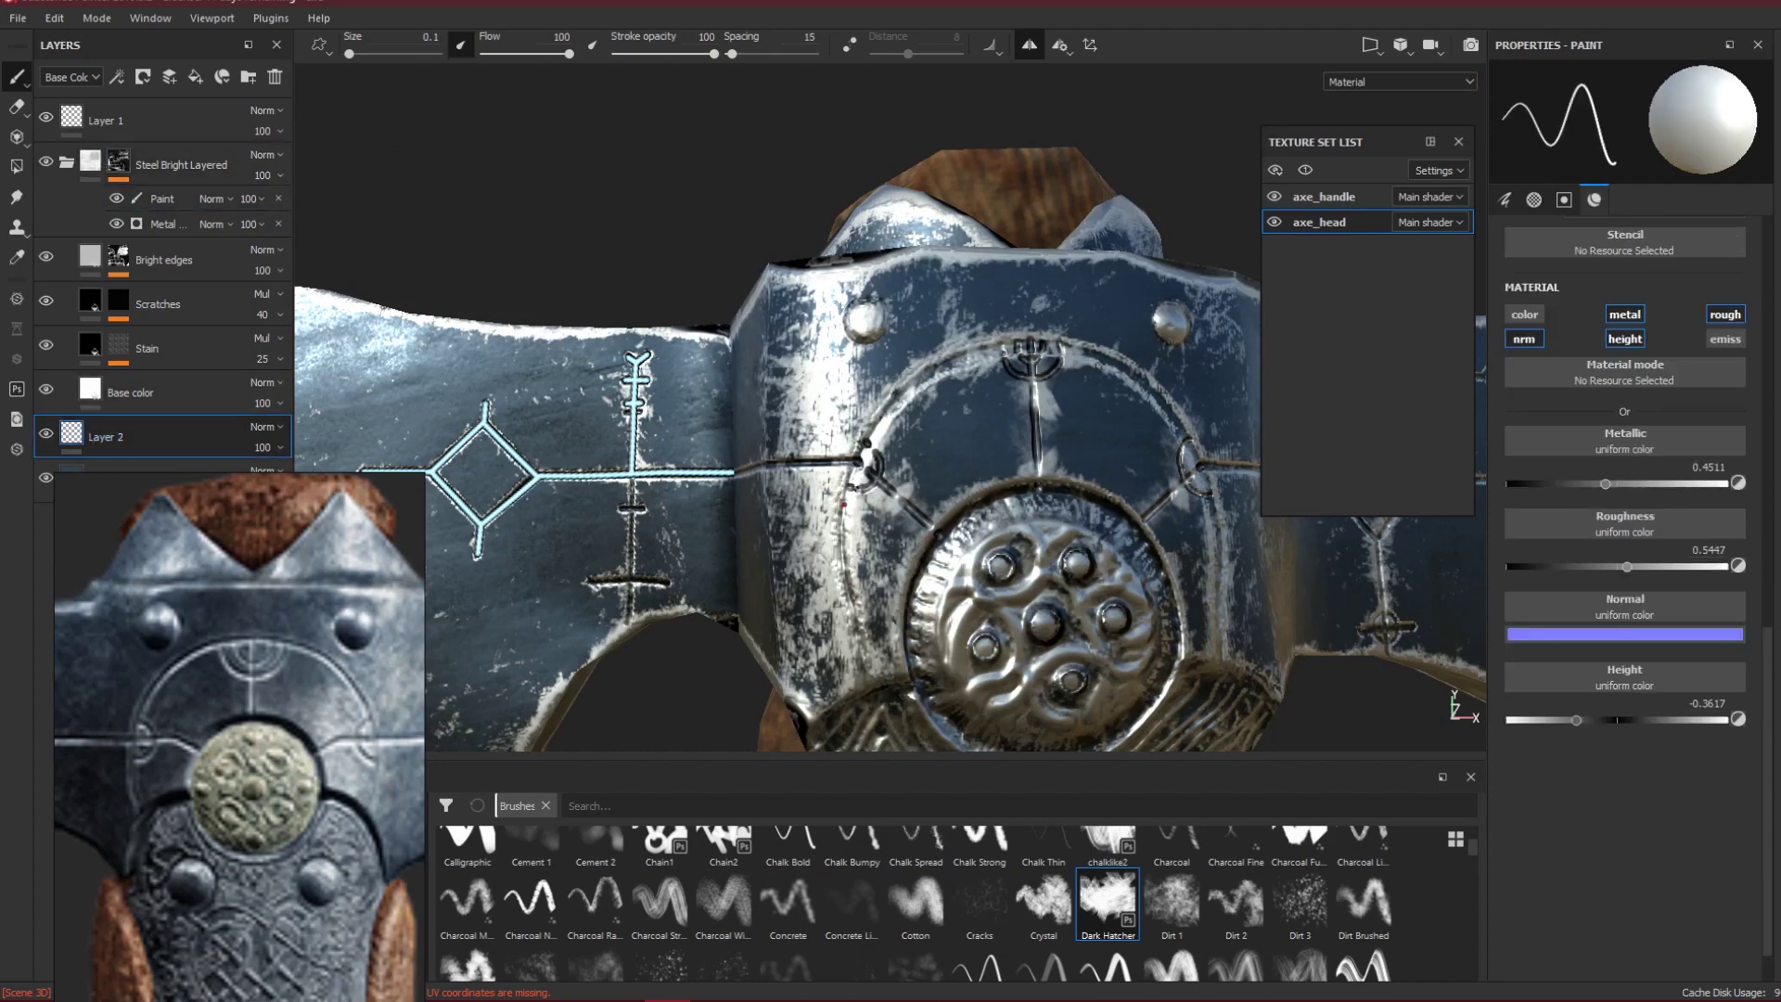
left_click(153, 121)
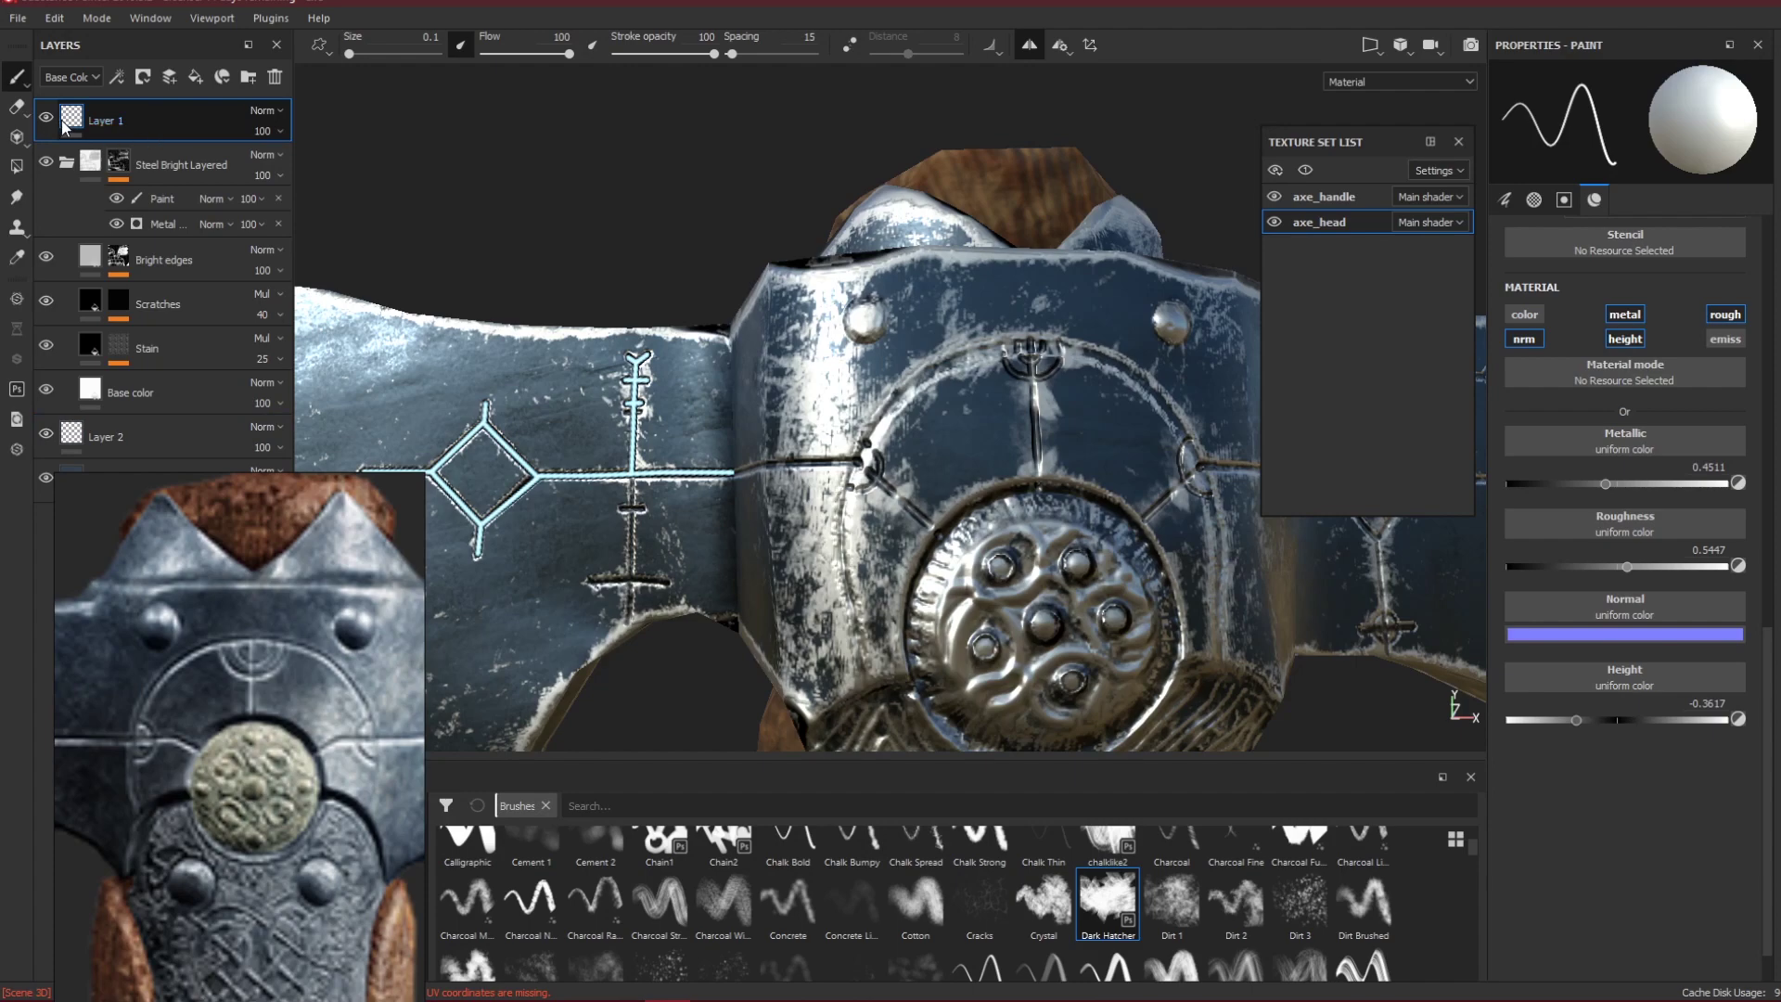
middle_click_drag(789, 409, 878, 331, "alt")
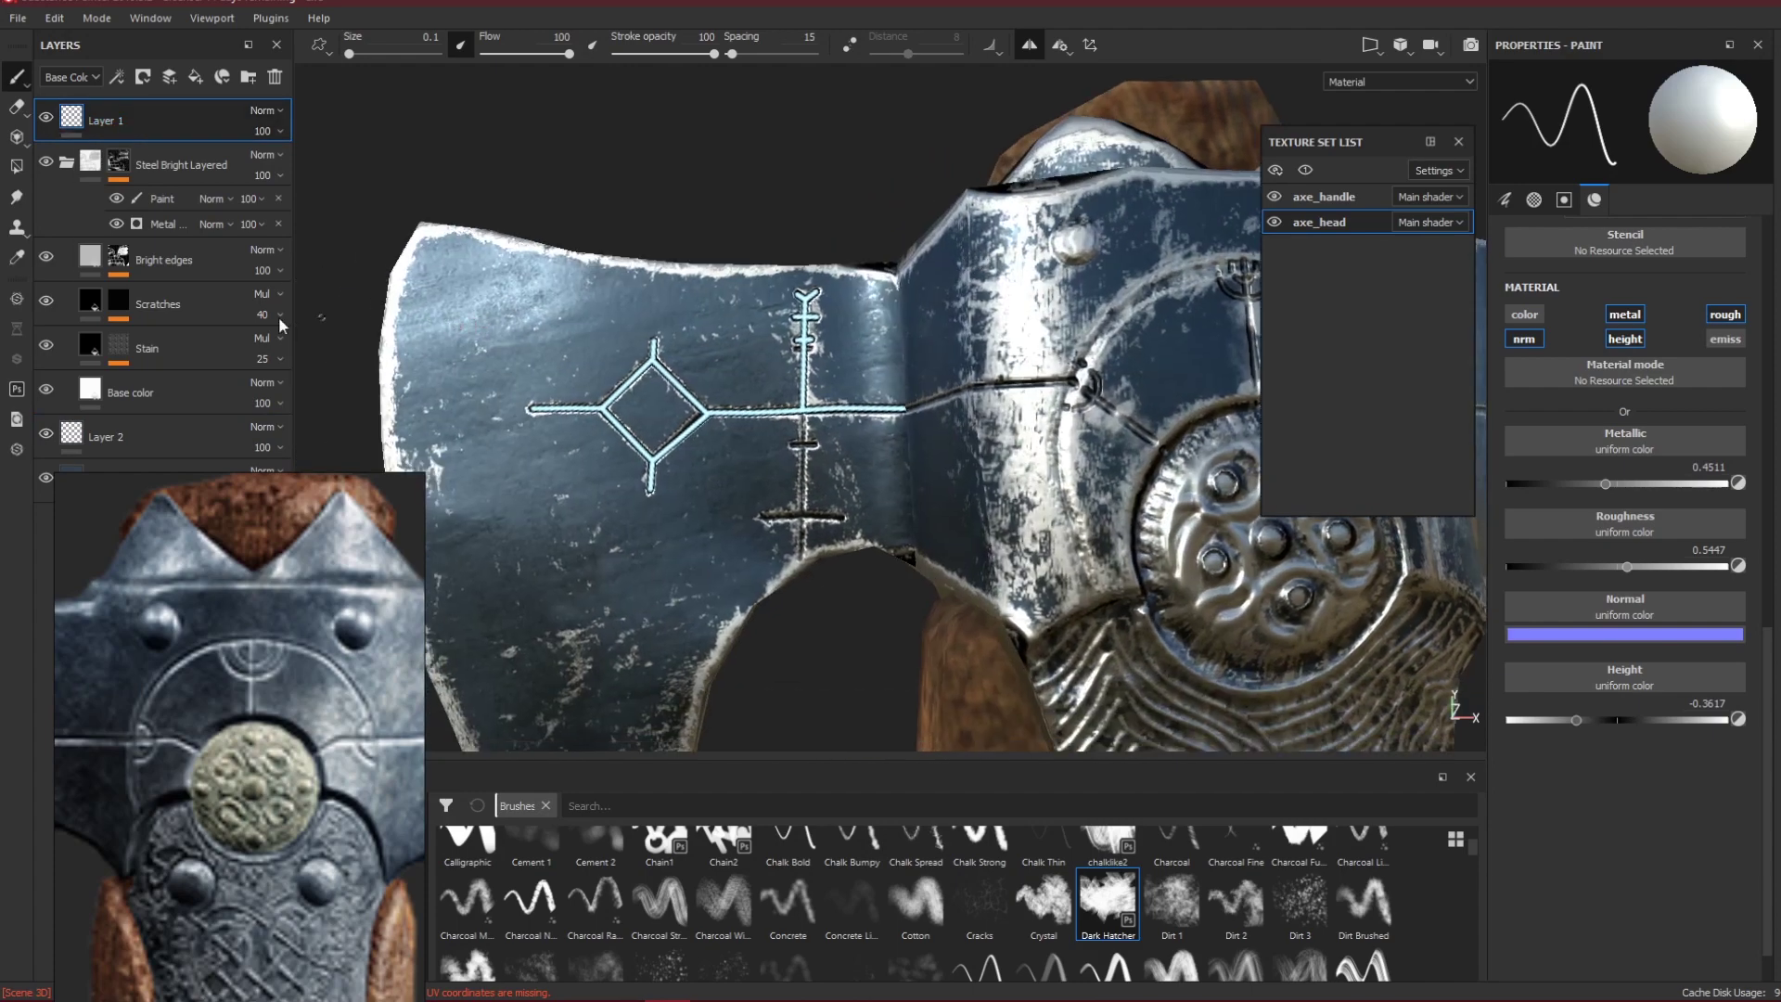
left_click(103, 436)
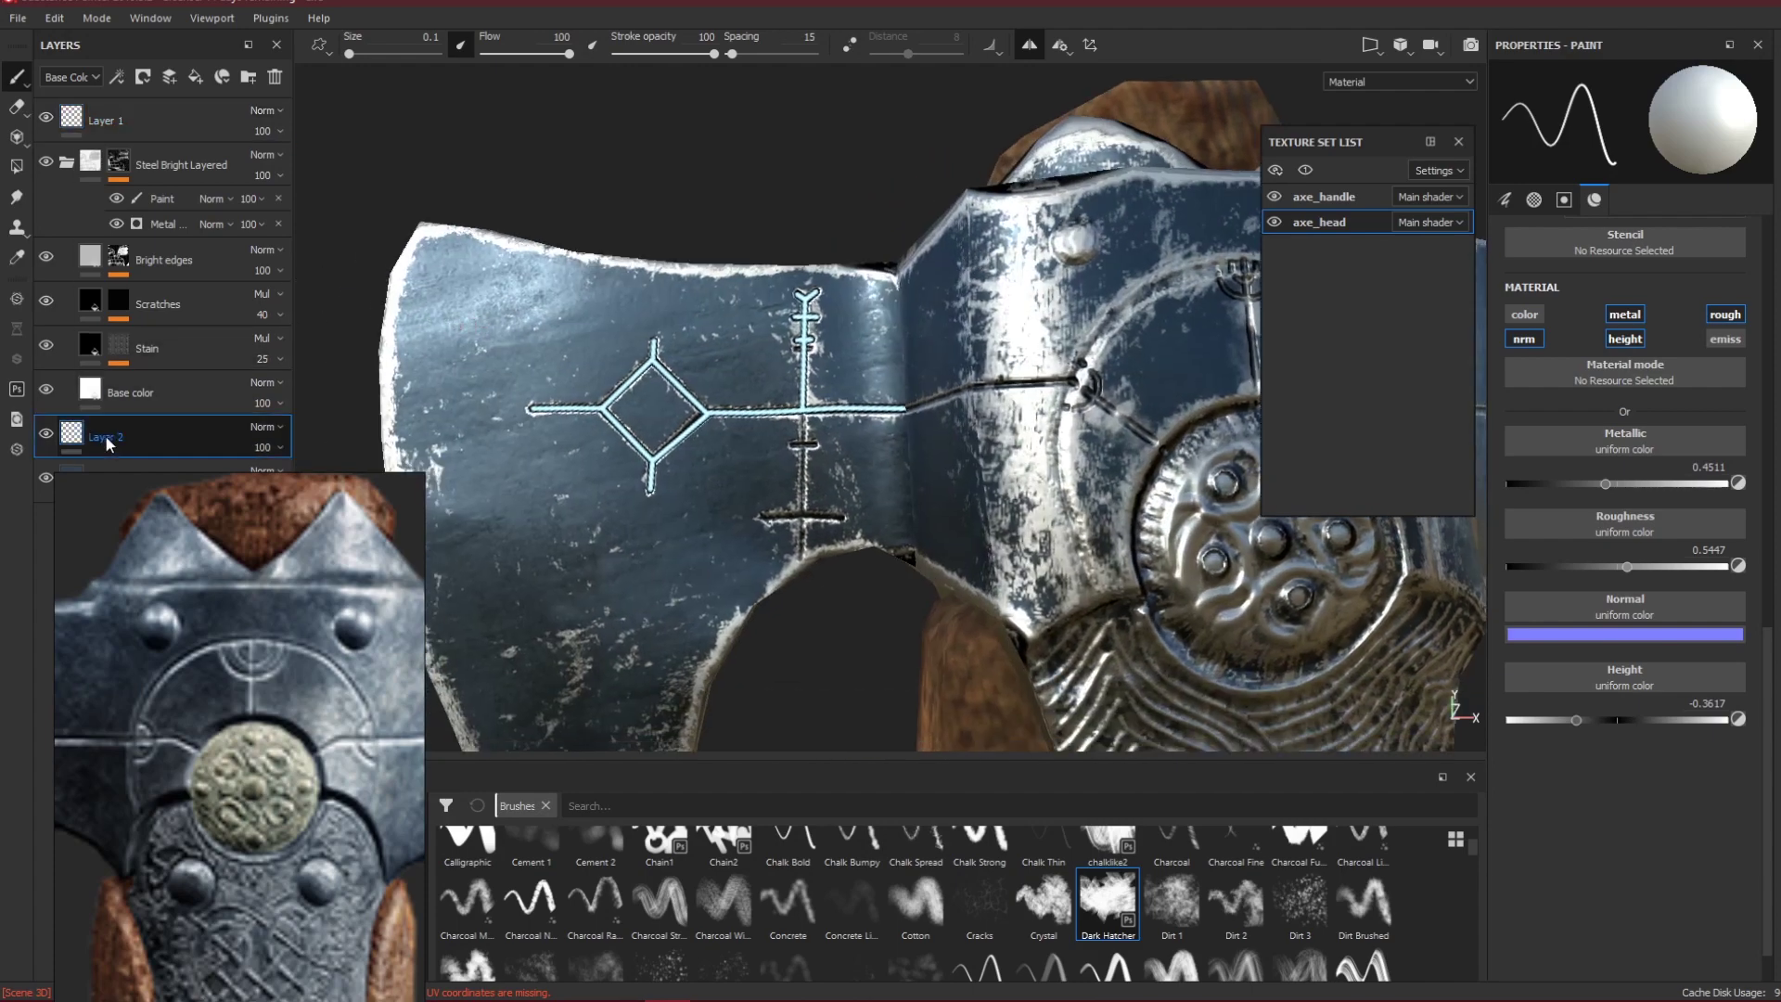
left_click(47, 117)
left_click(46, 117)
left_click(79, 119)
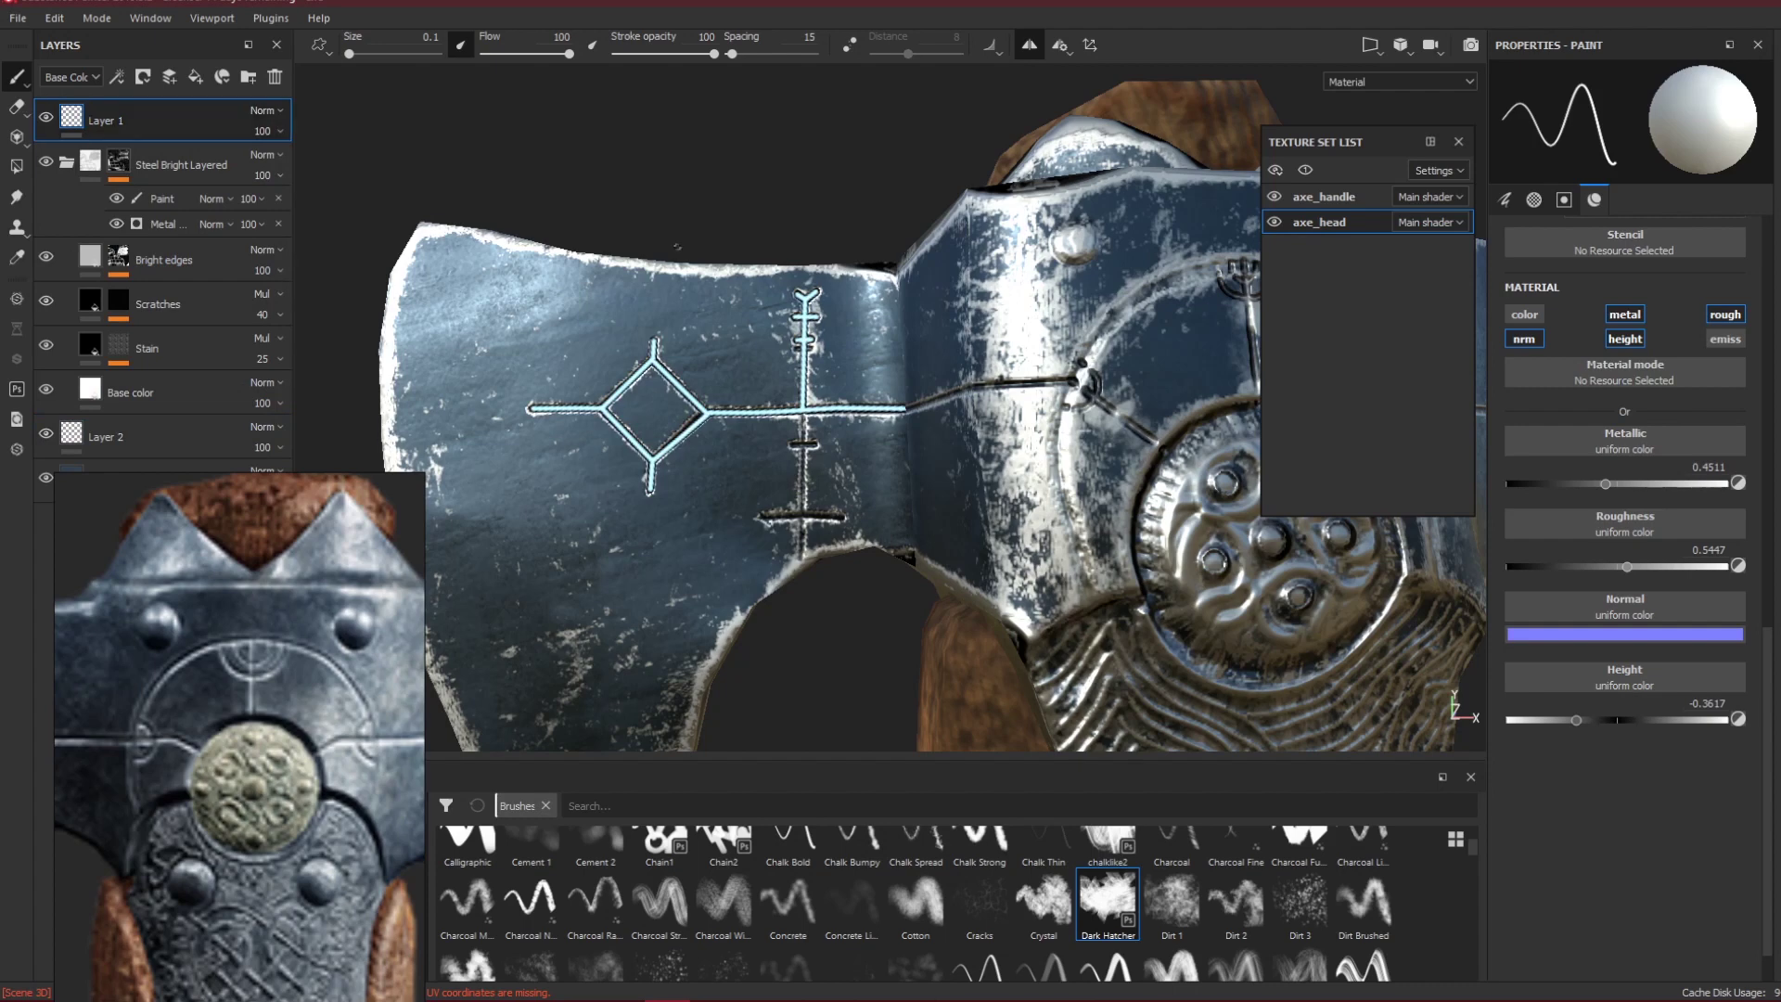
Enable the emissive channel in the brush material and make Layer 1 the active layer again.
left_click(1723, 339)
left_click(1722, 340)
left_click(1721, 340)
left_click(1722, 339)
left_click(1721, 339)
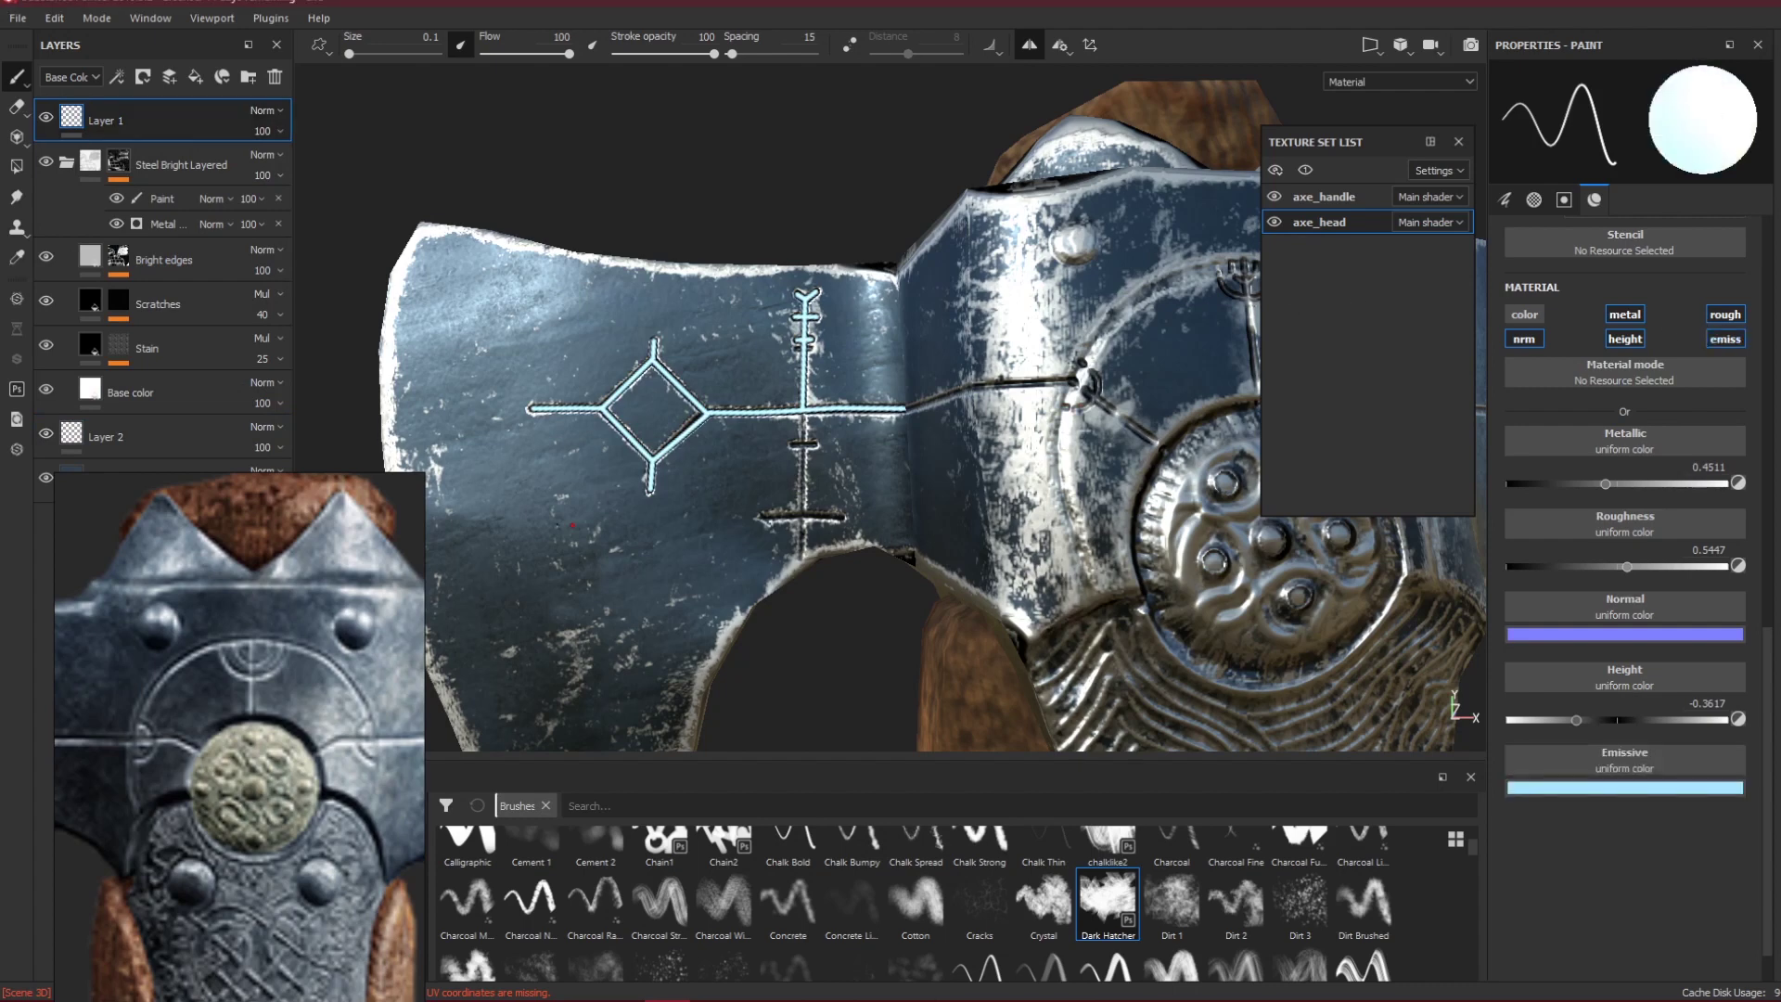
left_click(161, 453)
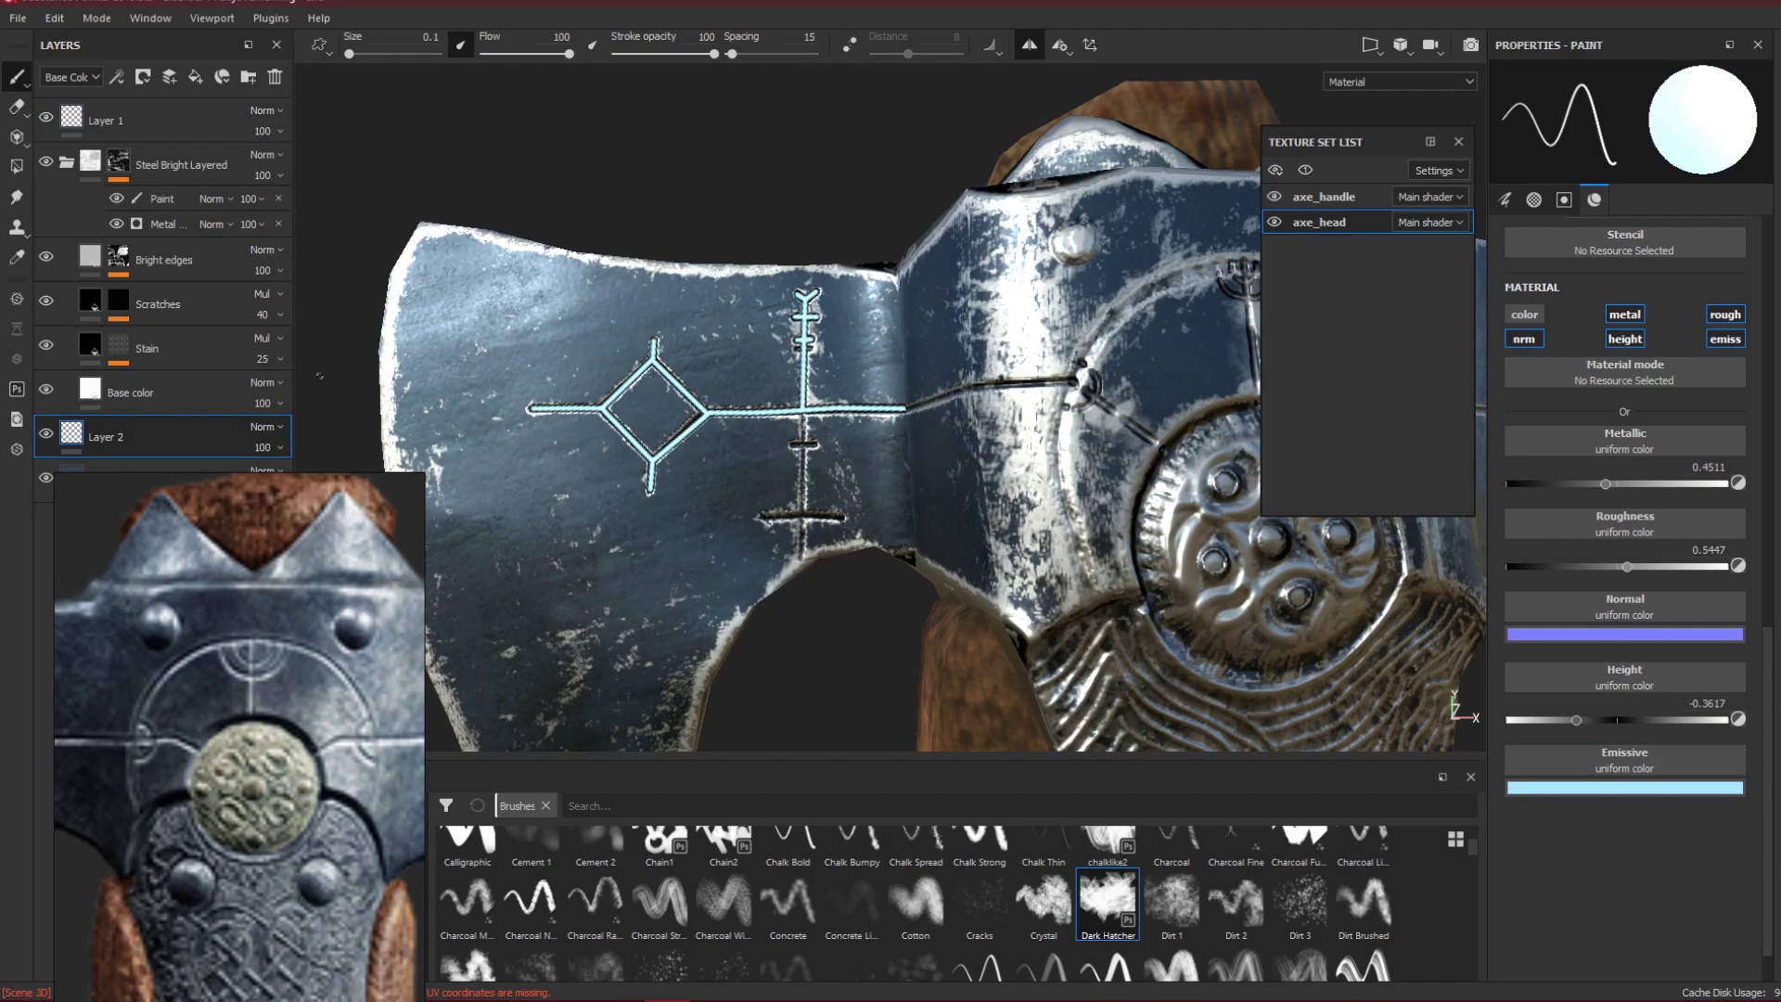
left_click(174, 121)
Undo the test stroke and paint a straight glowing line down the lower half of the rear blade's vertical groove.
scroll(877, 375, "up", 3)
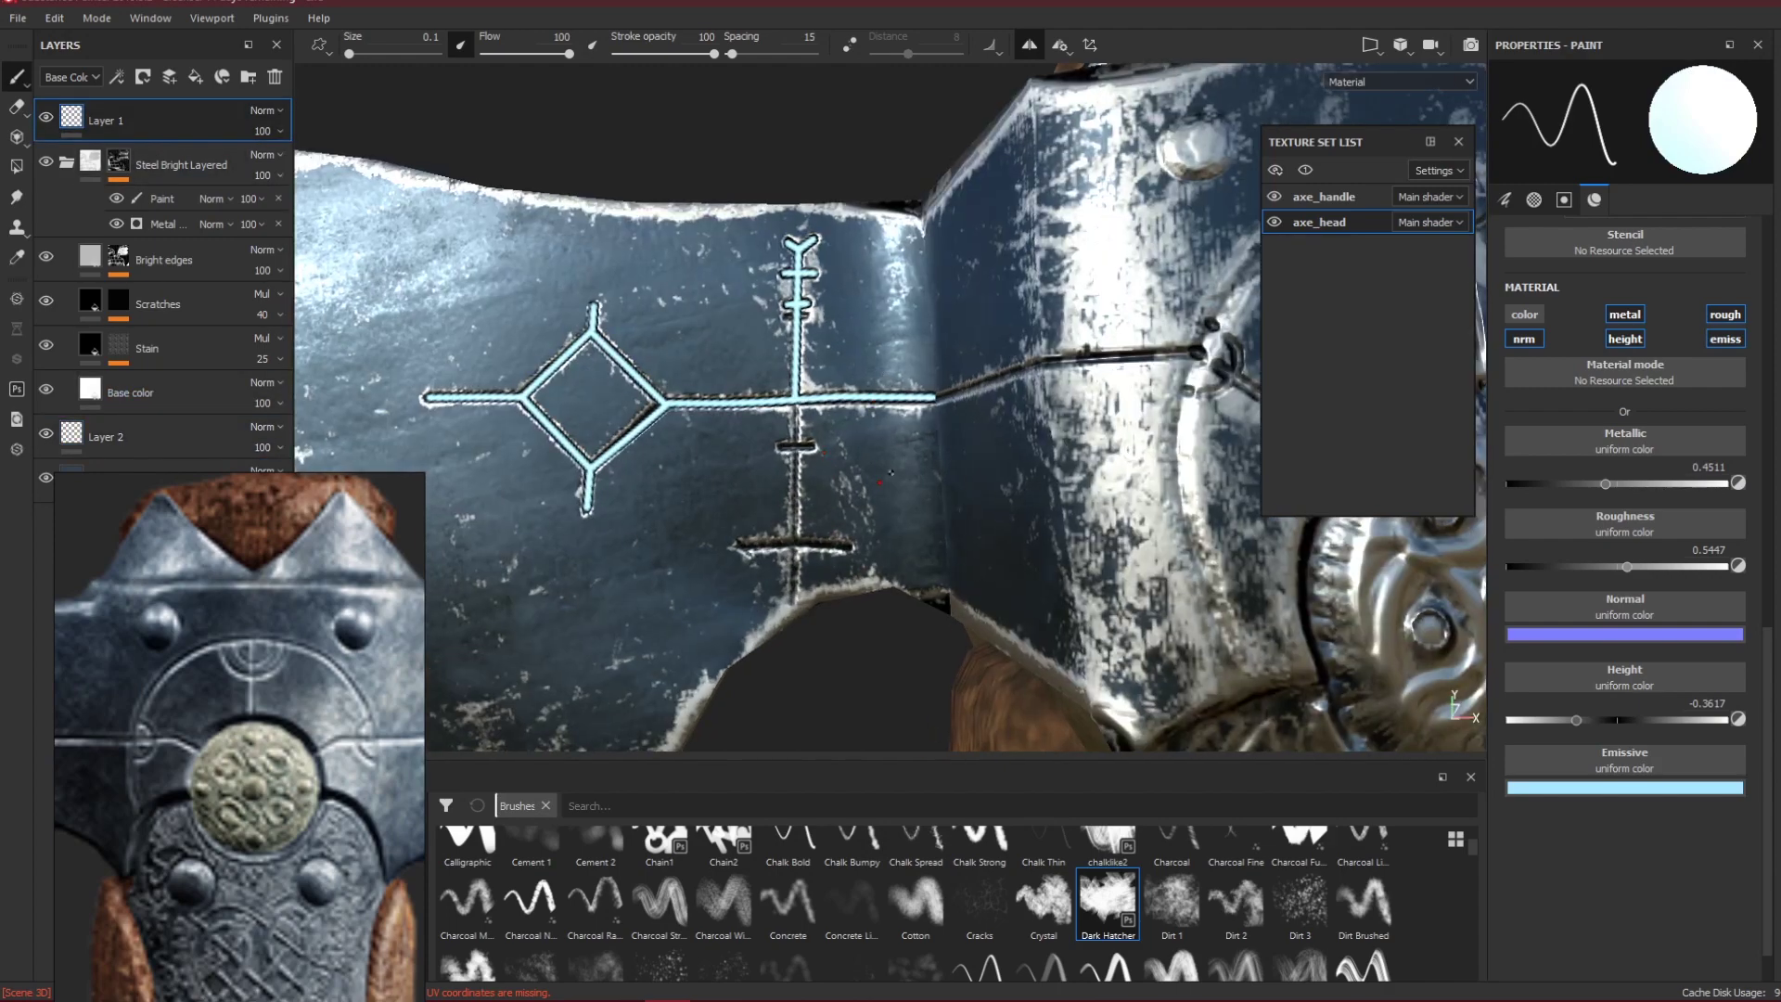
mouse_move(891, 473)
left_mouse_down()
mouse_move(906, 521)
mouse_move(913, 499)
left_mouse_up()
key("ctrl+z")
scroll(938, 399, "up", 3)
mouse_move(965, 382)
left_mouse_down("alt")
mouse_move(1065, 412)
mouse_move(920, 395)
left_mouse_up("alt")
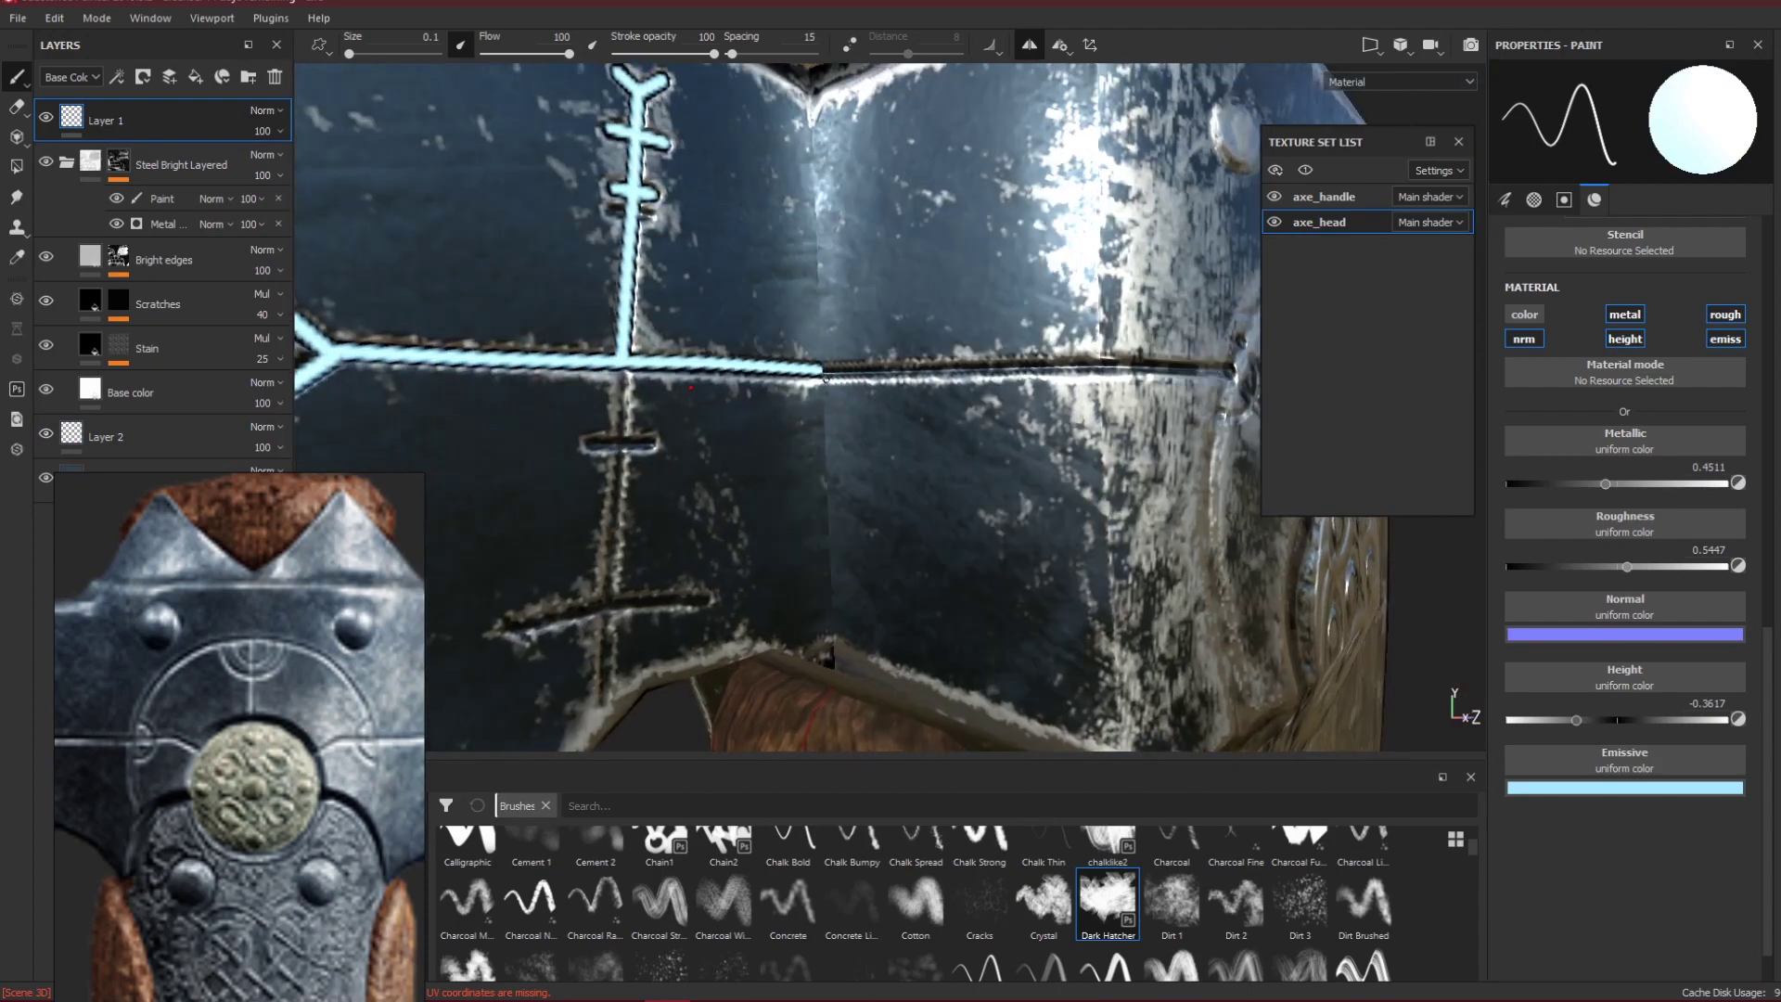
left_click_drag(651, 410, 664, 409, "alt")
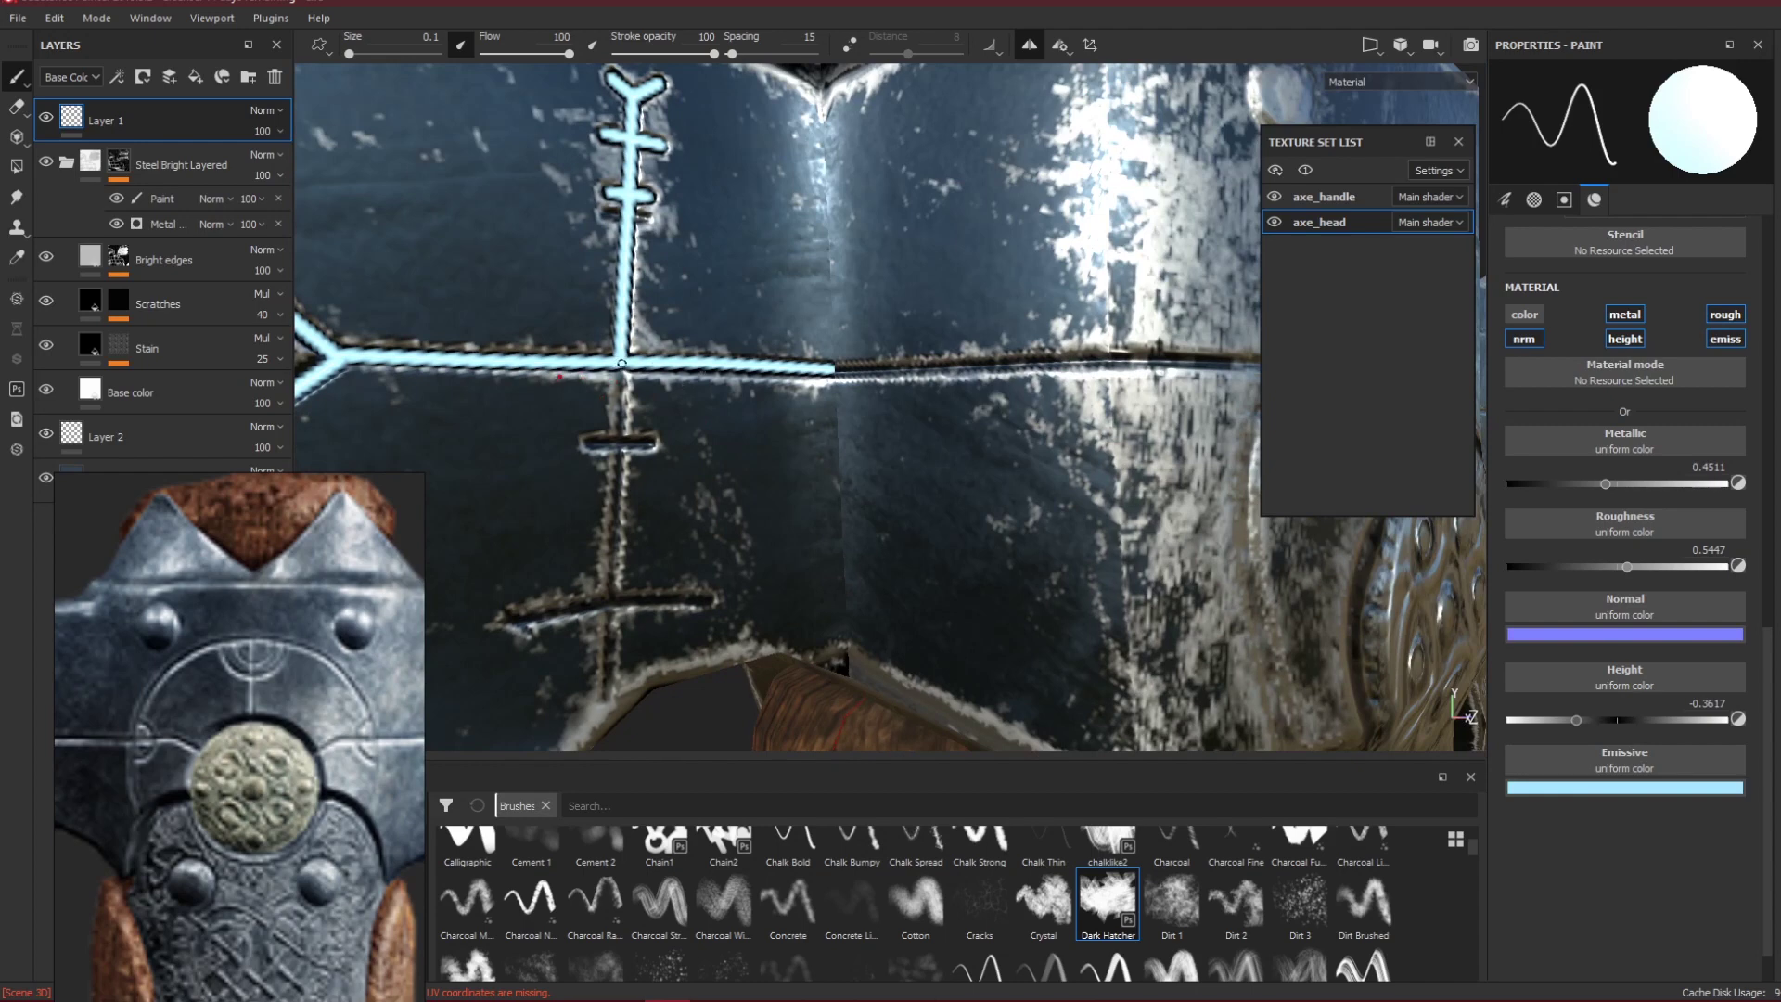
left_click(607, 703, "shift")
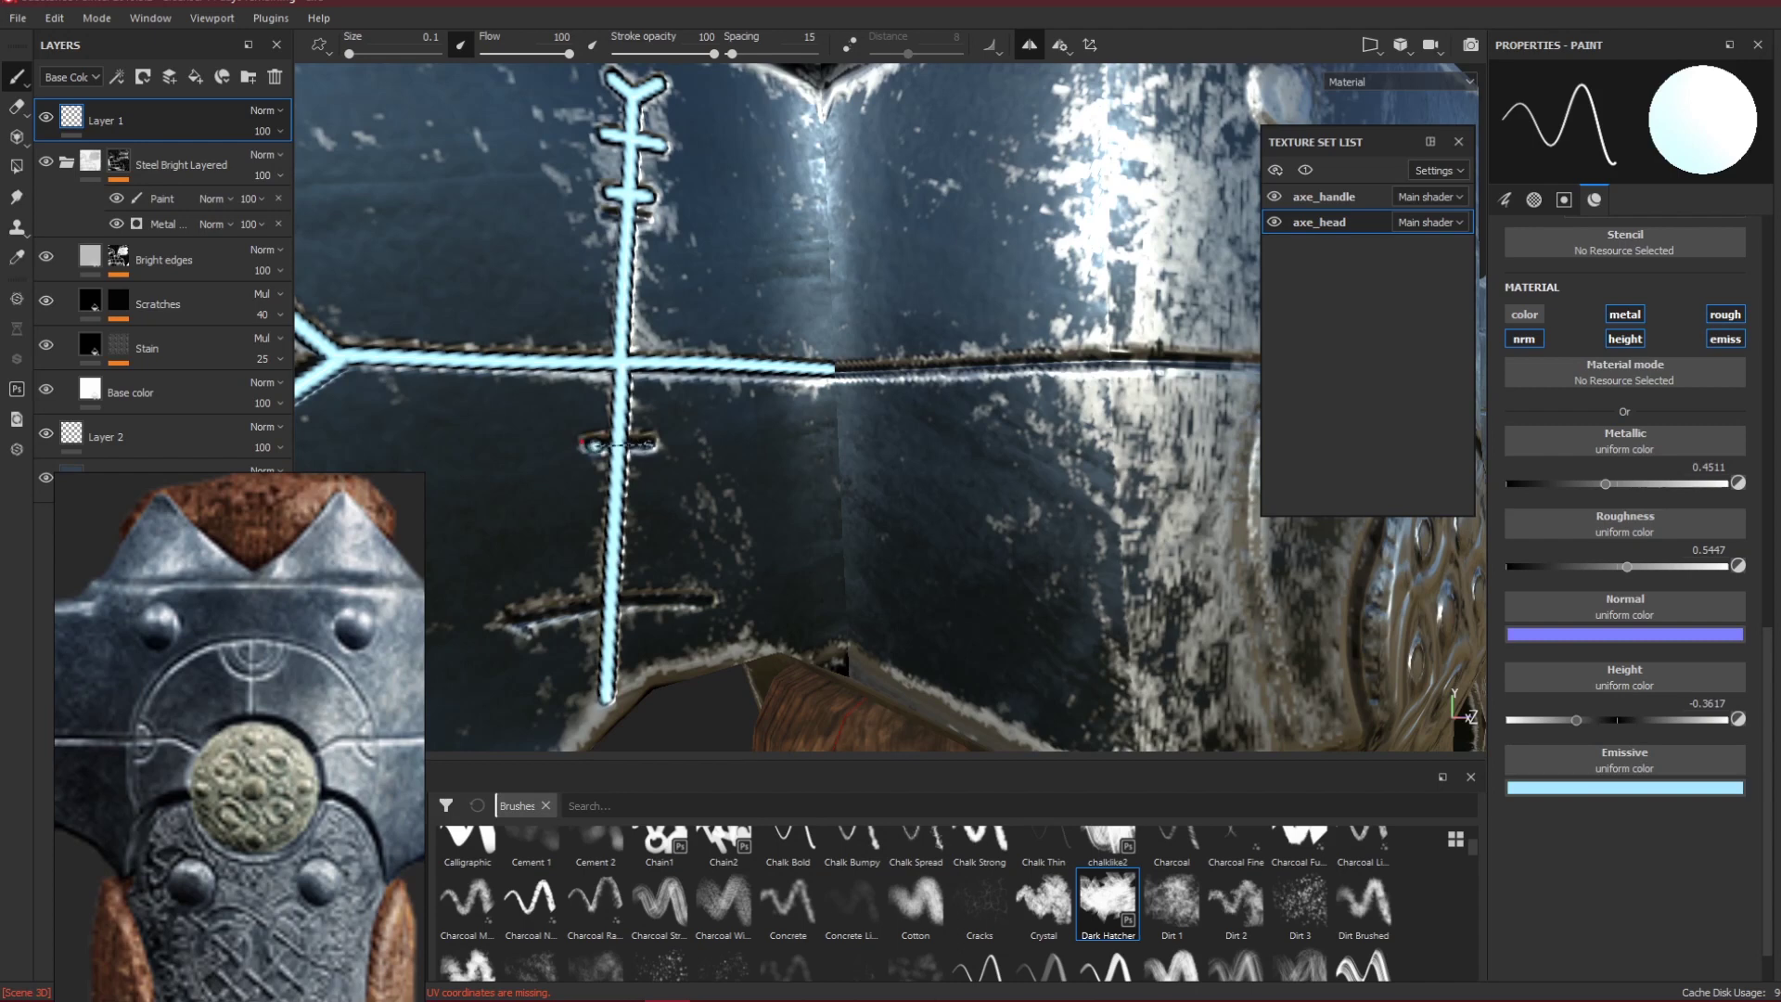
Paint glowing lines along the two short crossbar grooves on the lower half of the rear blade's vertical groove.
left_click(587, 444, "shift")
left_click(509, 619)
left_click(615, 604, "shift")
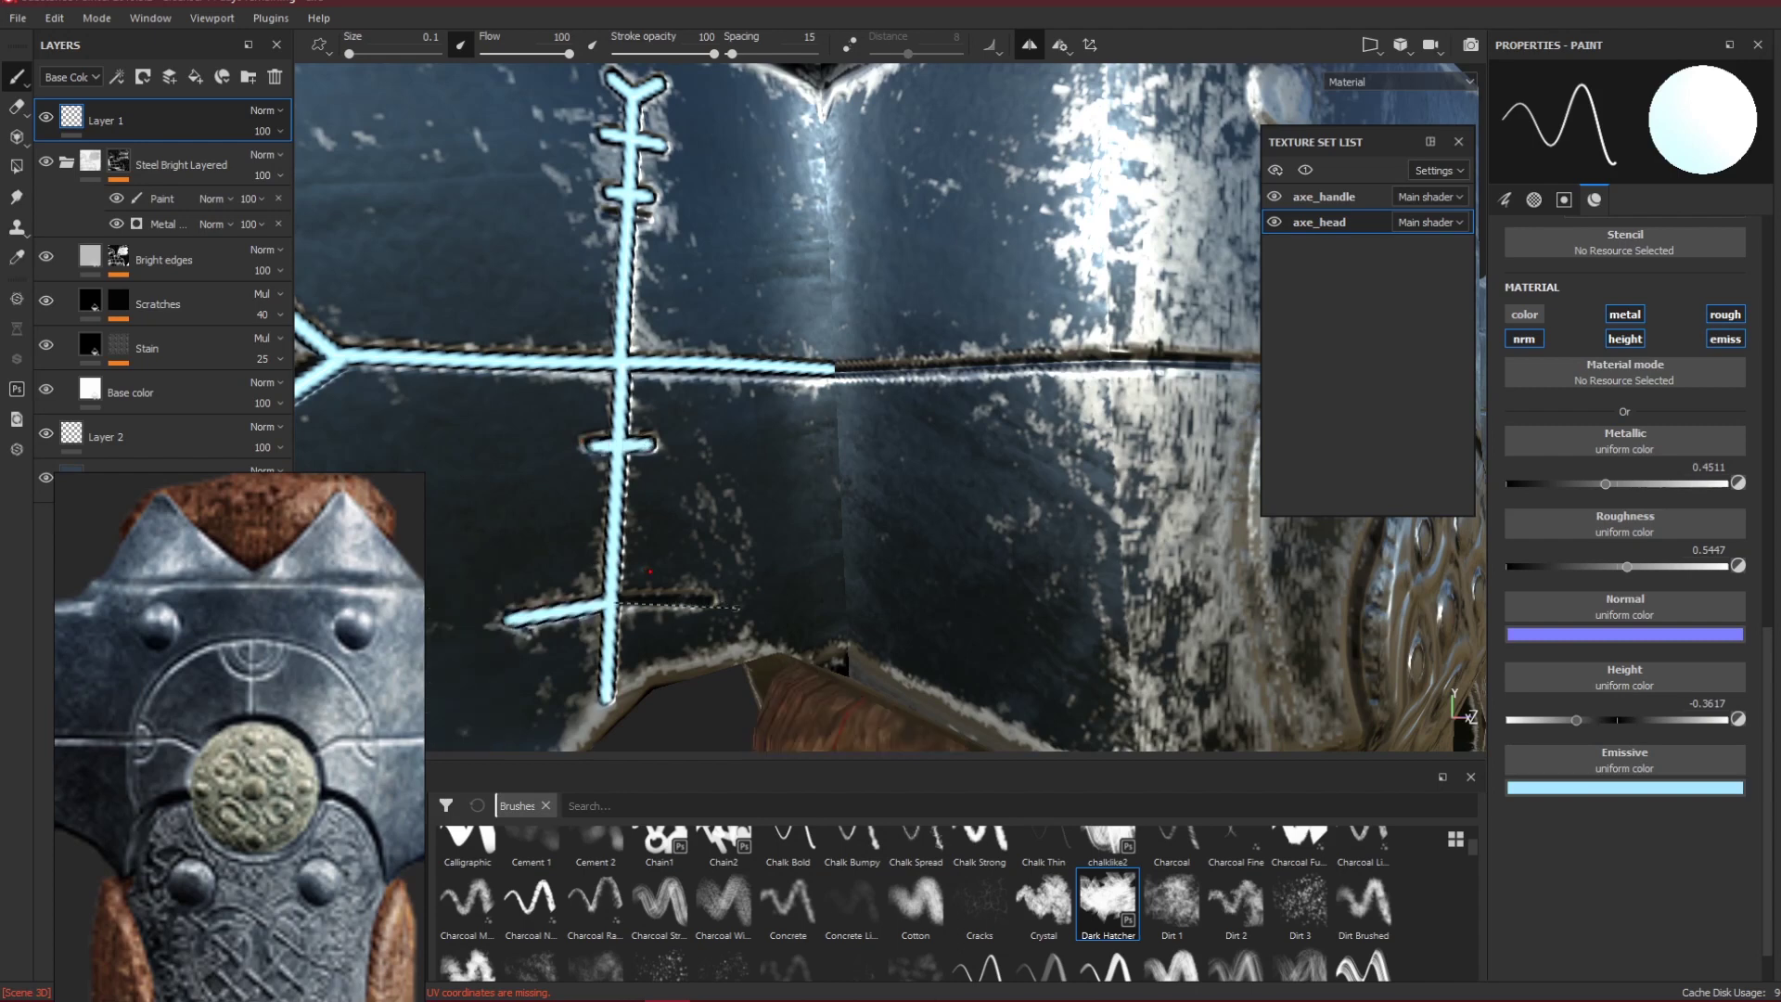
left_click(714, 602, "shift")
Extend the horizontal glowing line from the rear blade along the groove to the ring's left junction.
scroll(723, 608, "down", 6)
mouse_move(742, 515)
left_mouse_down("alt")
mouse_move(686, 501)
mouse_move(753, 545)
mouse_move(630, 549)
left_mouse_up("alt")
scroll(705, 529, "up", 3)
scroll(756, 544, "up", 4)
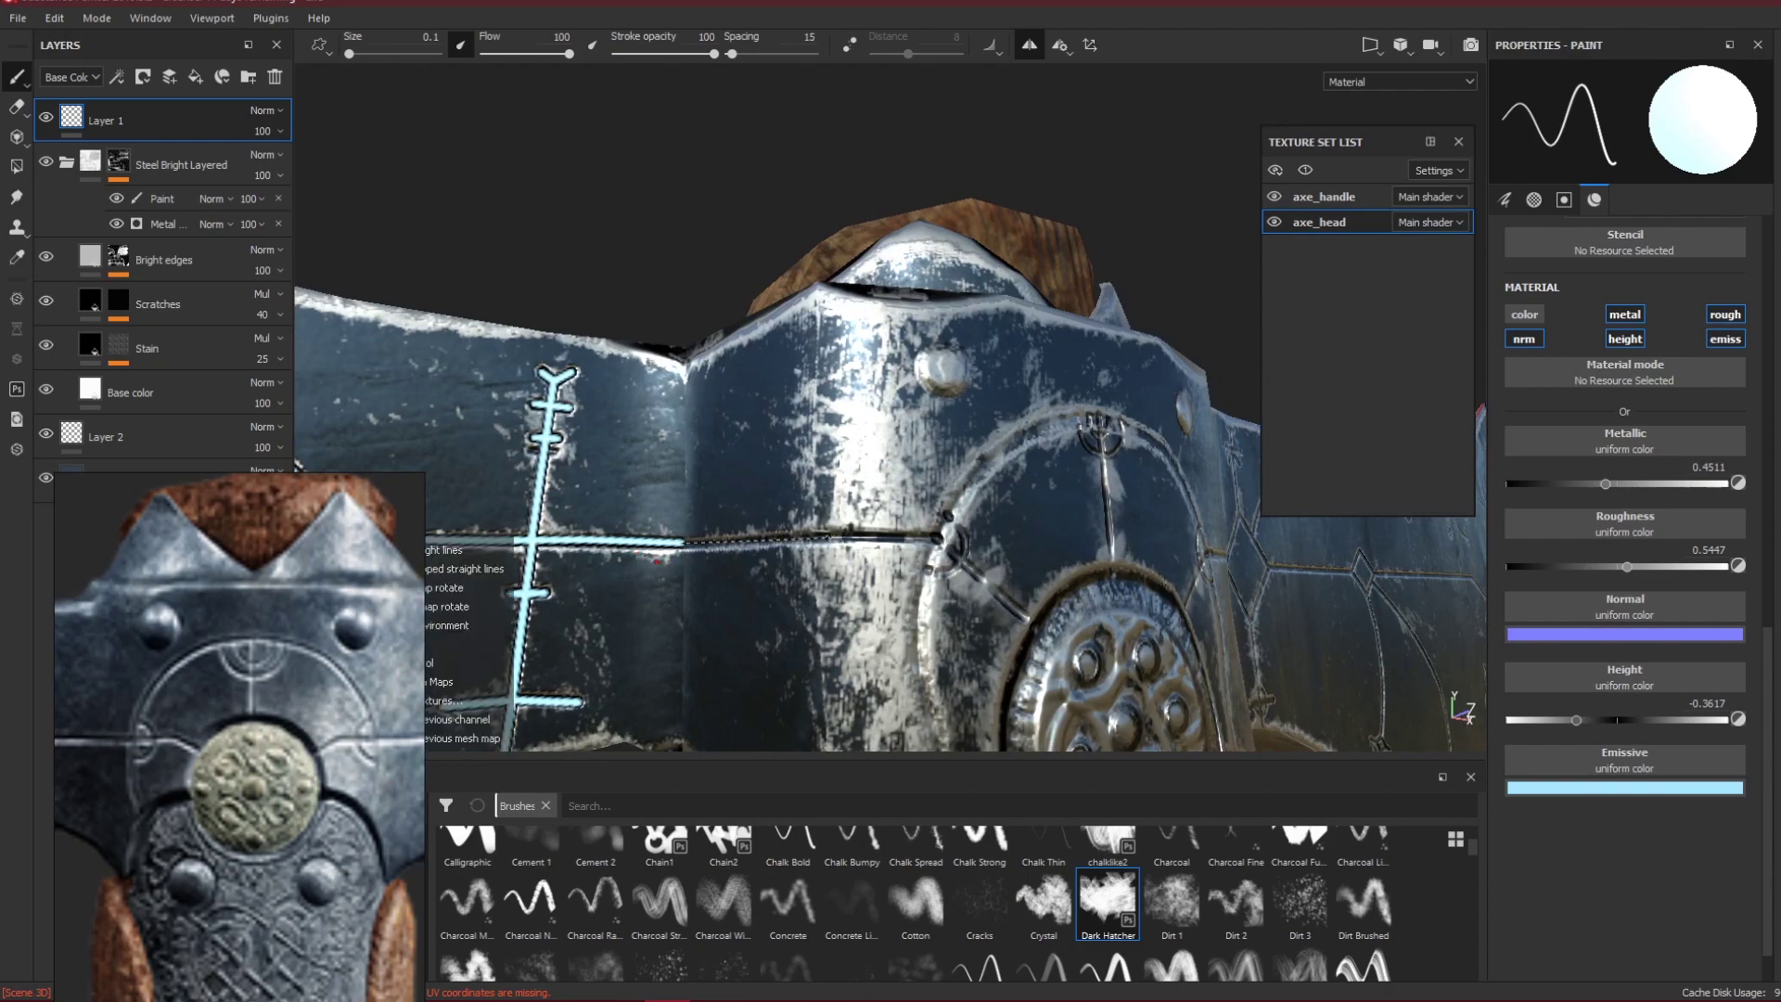
left_click(839, 538, "shift")
left_click_drag(946, 558, 792, 571, "alt")
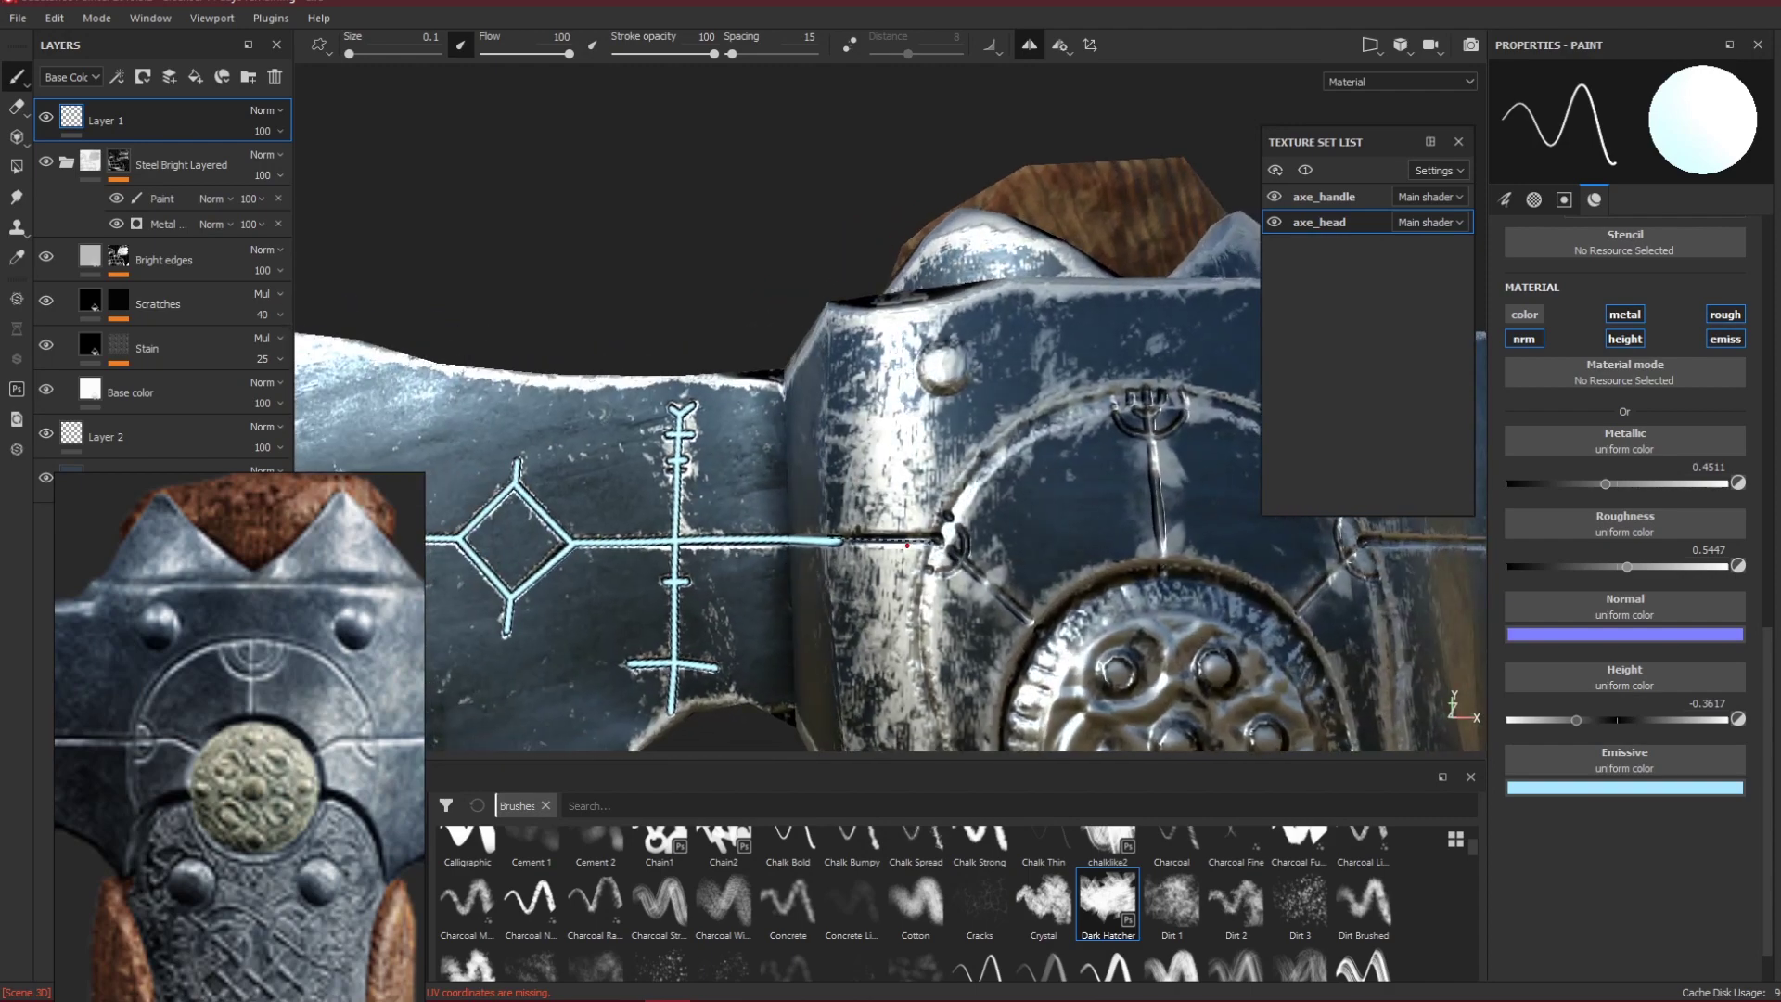
left_click(939, 540, "shift")
Paint straight glowing lines along the left diagonal groove and the vertical groove that run into the medallion.
left_click_drag(997, 590, 917, 358, "alt")
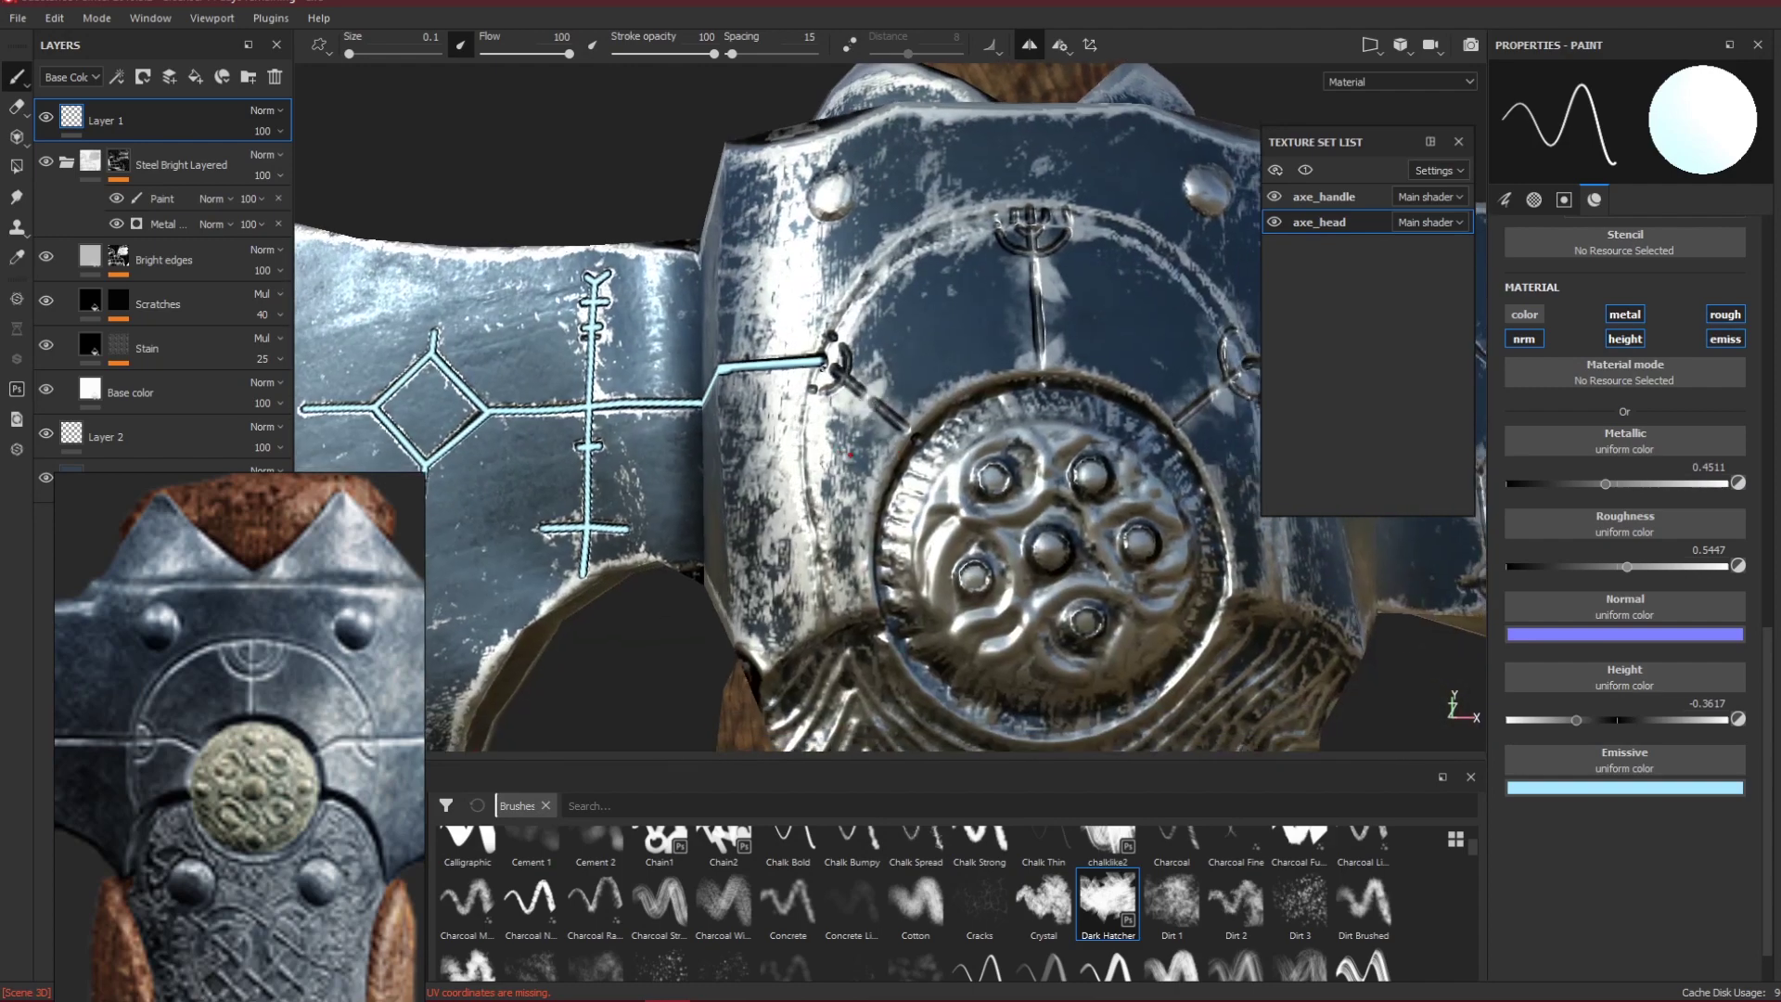
left_click_drag(851, 455, 752, 381, "alt")
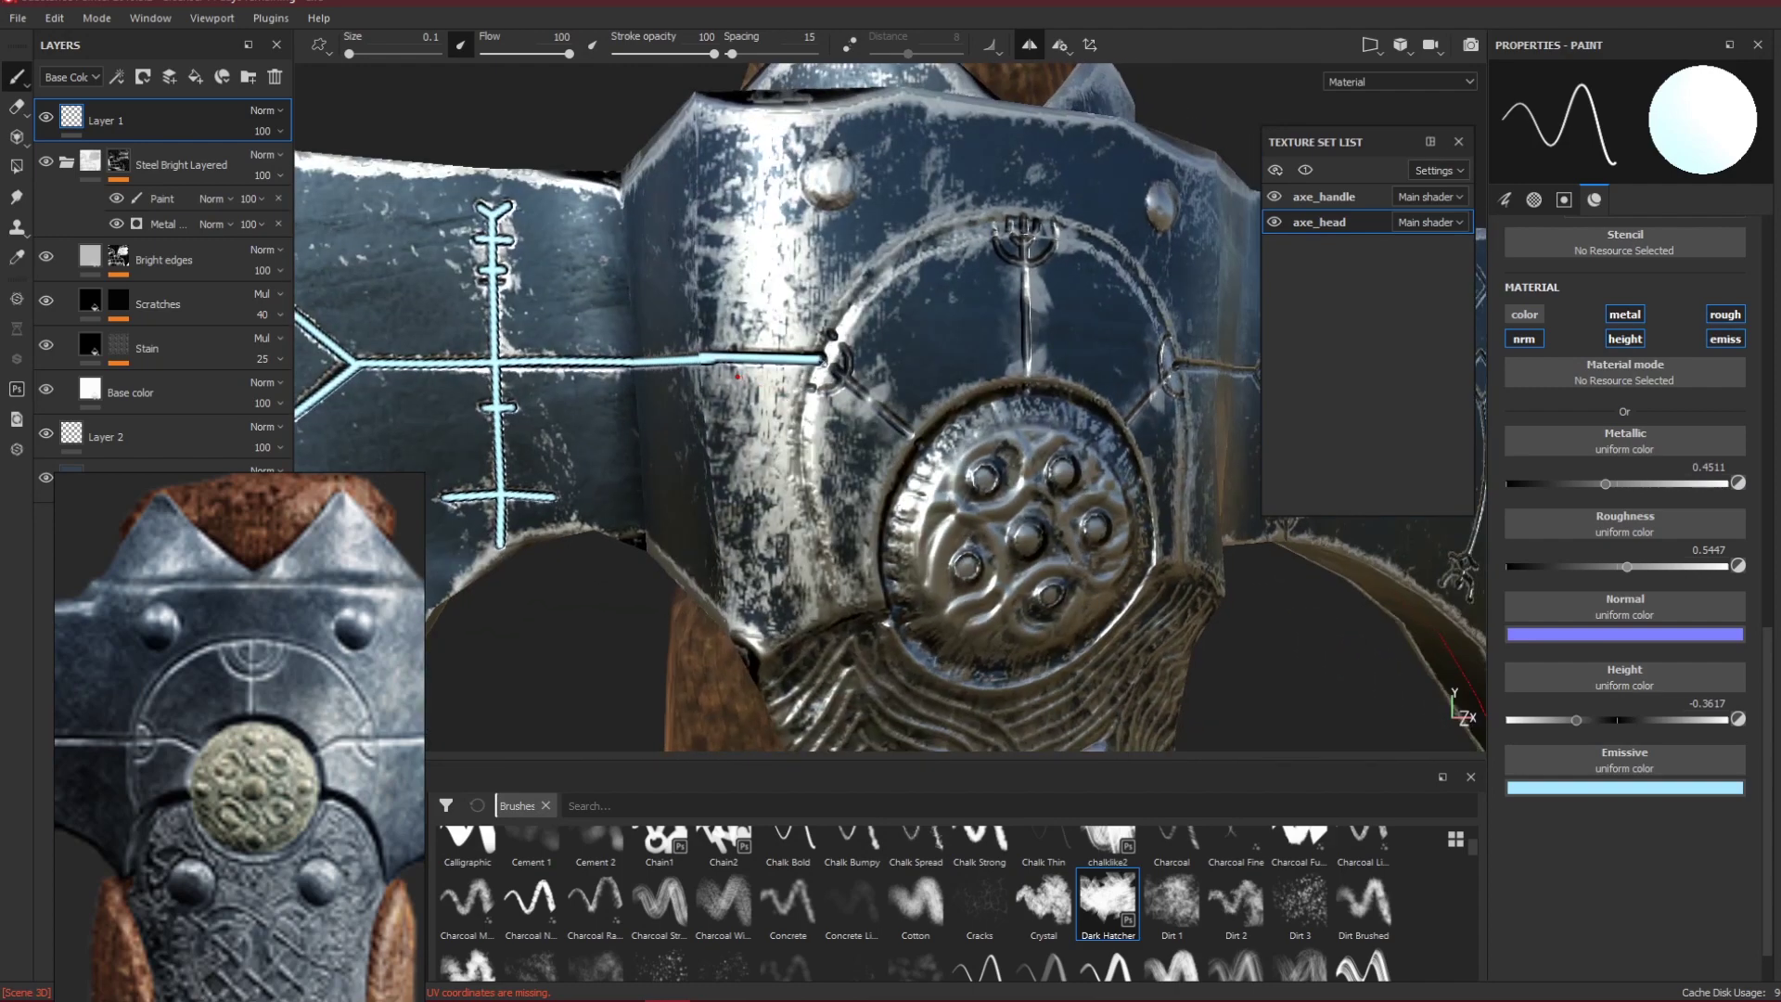
left_click(925, 445, "shift")
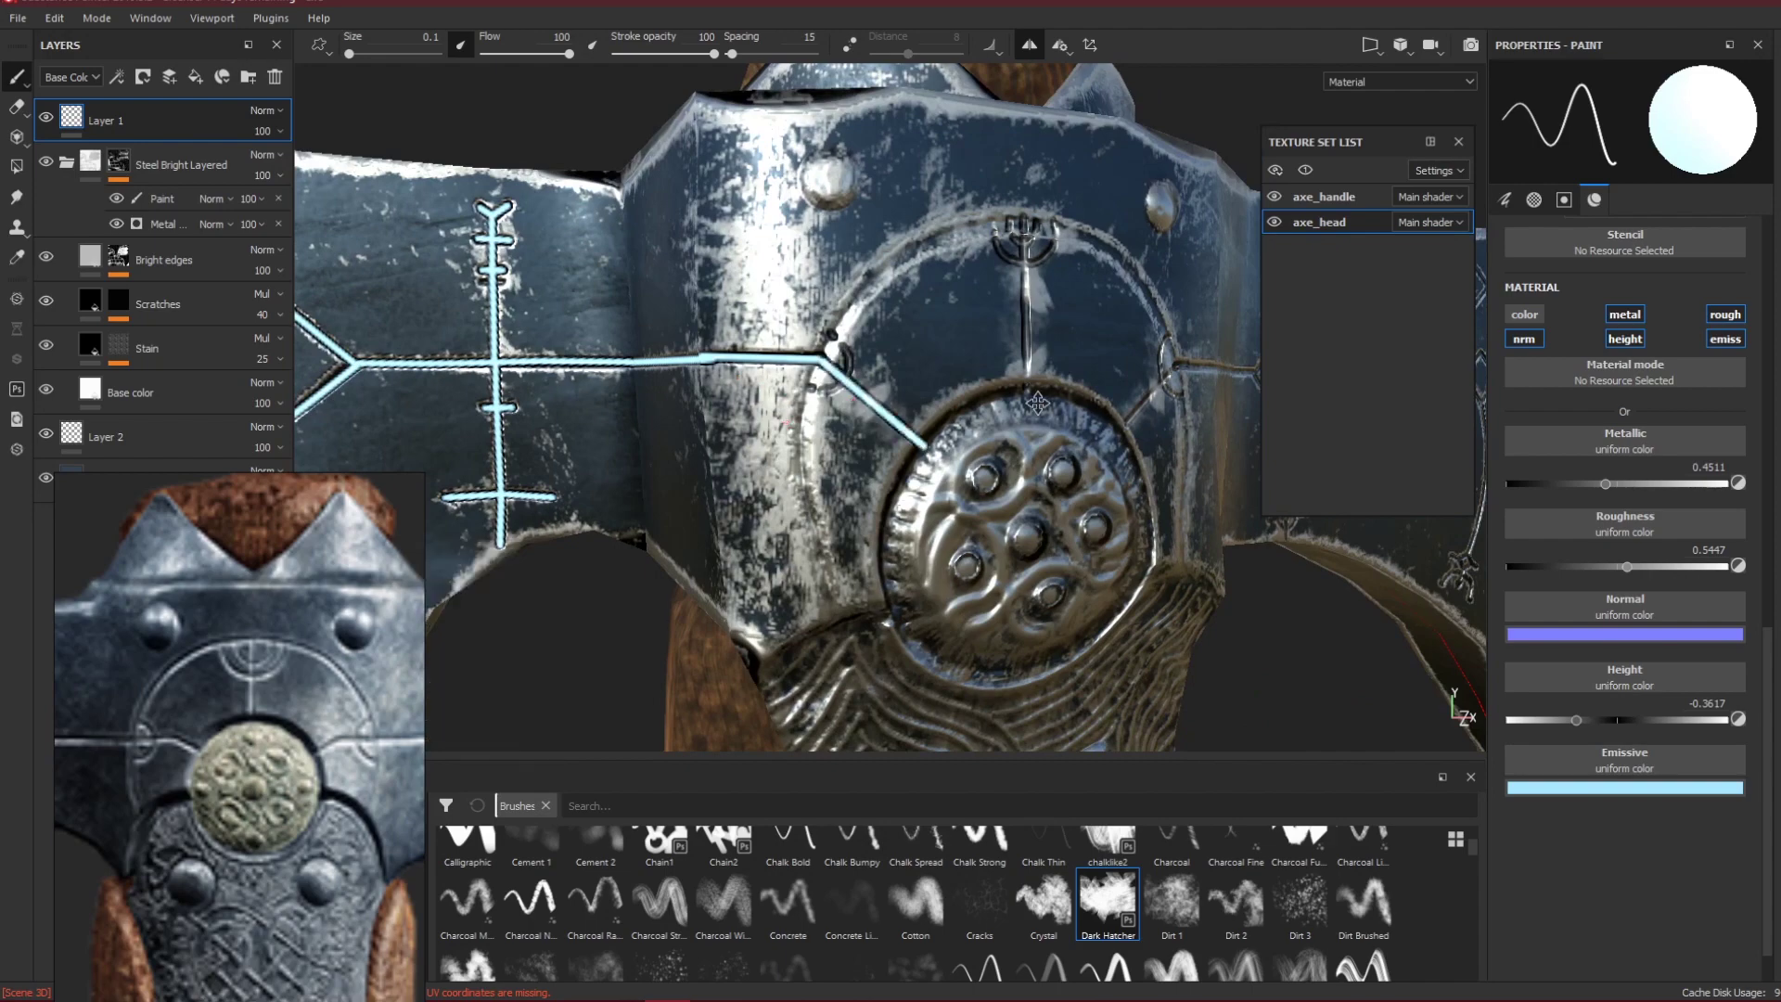
left_click_drag(1037, 402, 931, 433, "alt")
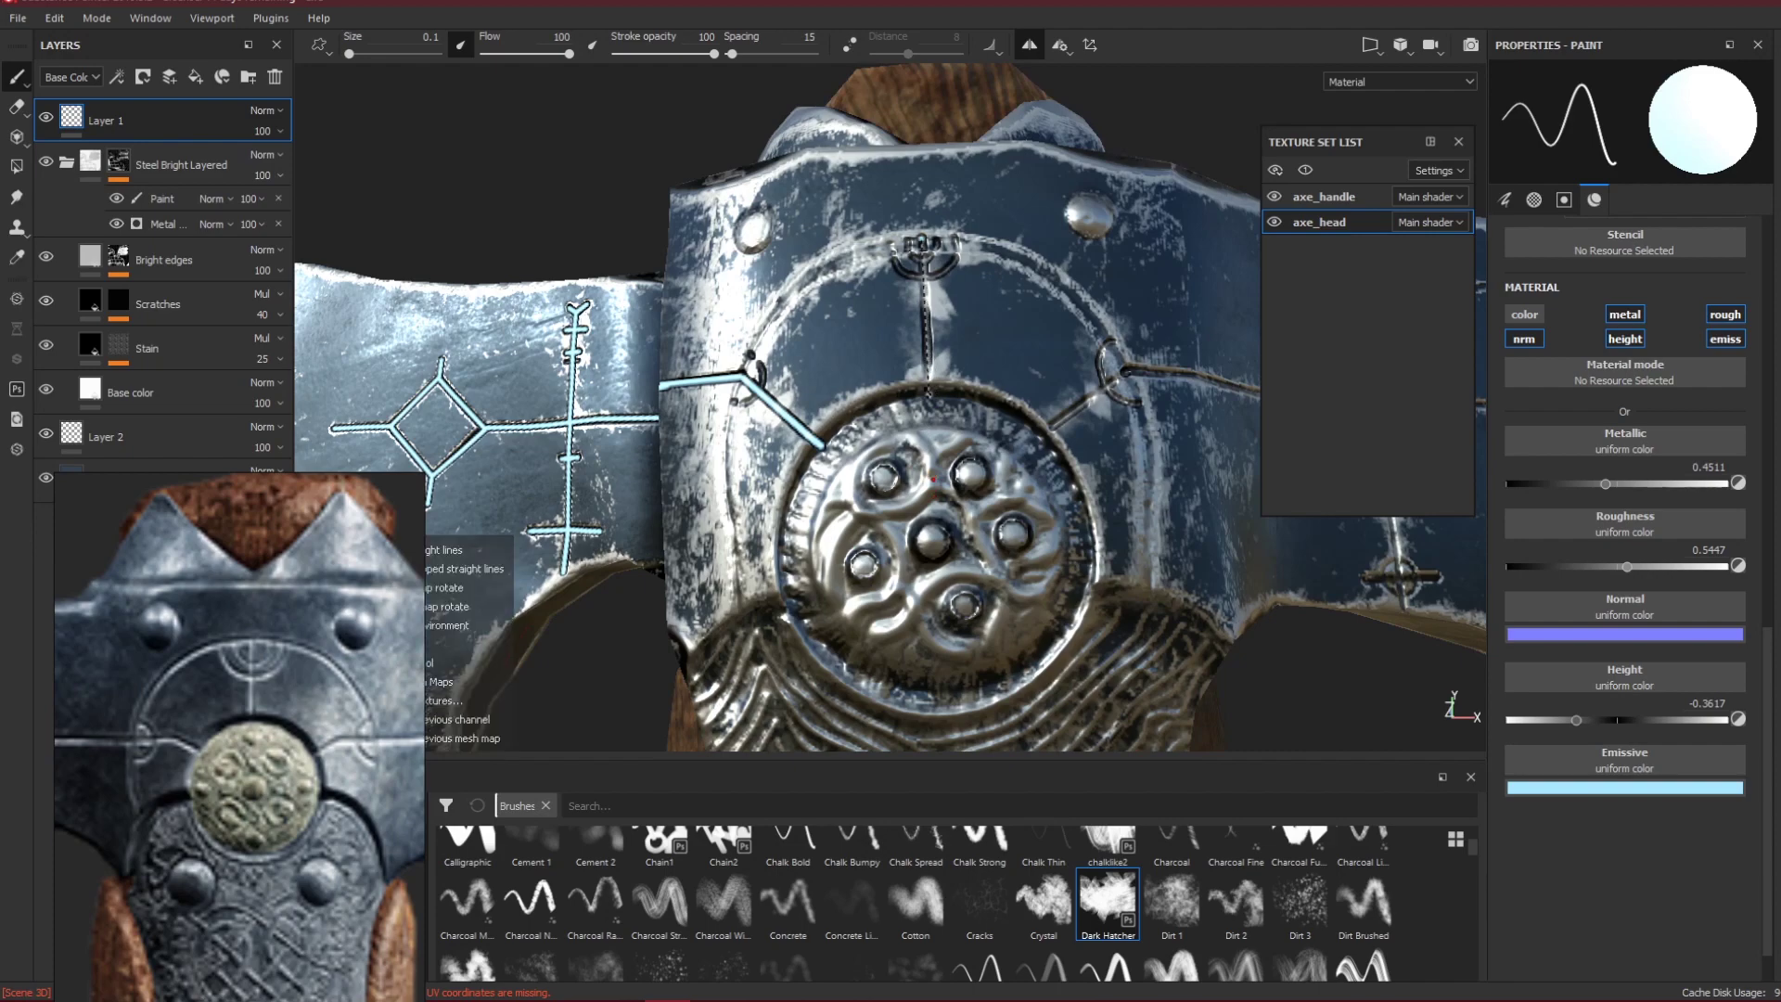
left_click(928, 394, "shift")
Paint a straight glowing line along the right diagonal groove between the ring's junction and the medallion.
left_click_drag(930, 396, 821, 405, "alt")
middle_click_drag(992, 400, 832, 424, "alt")
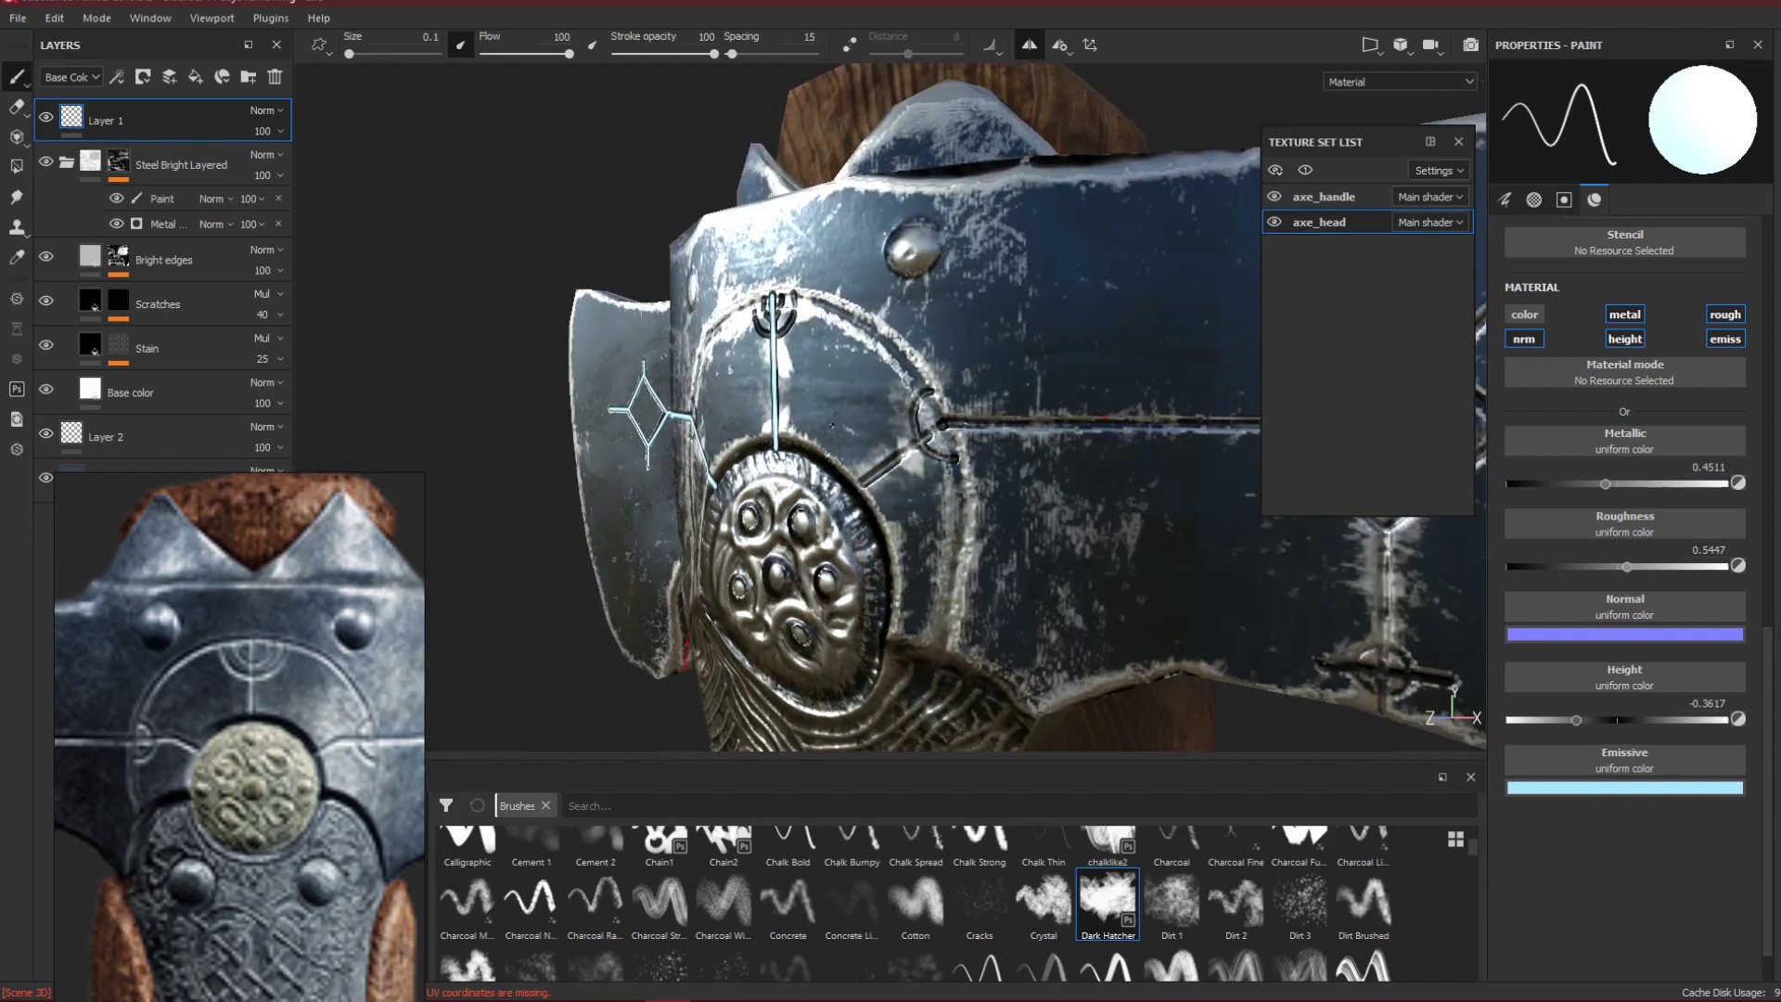
left_click_drag(923, 427, 974, 424, "alt")
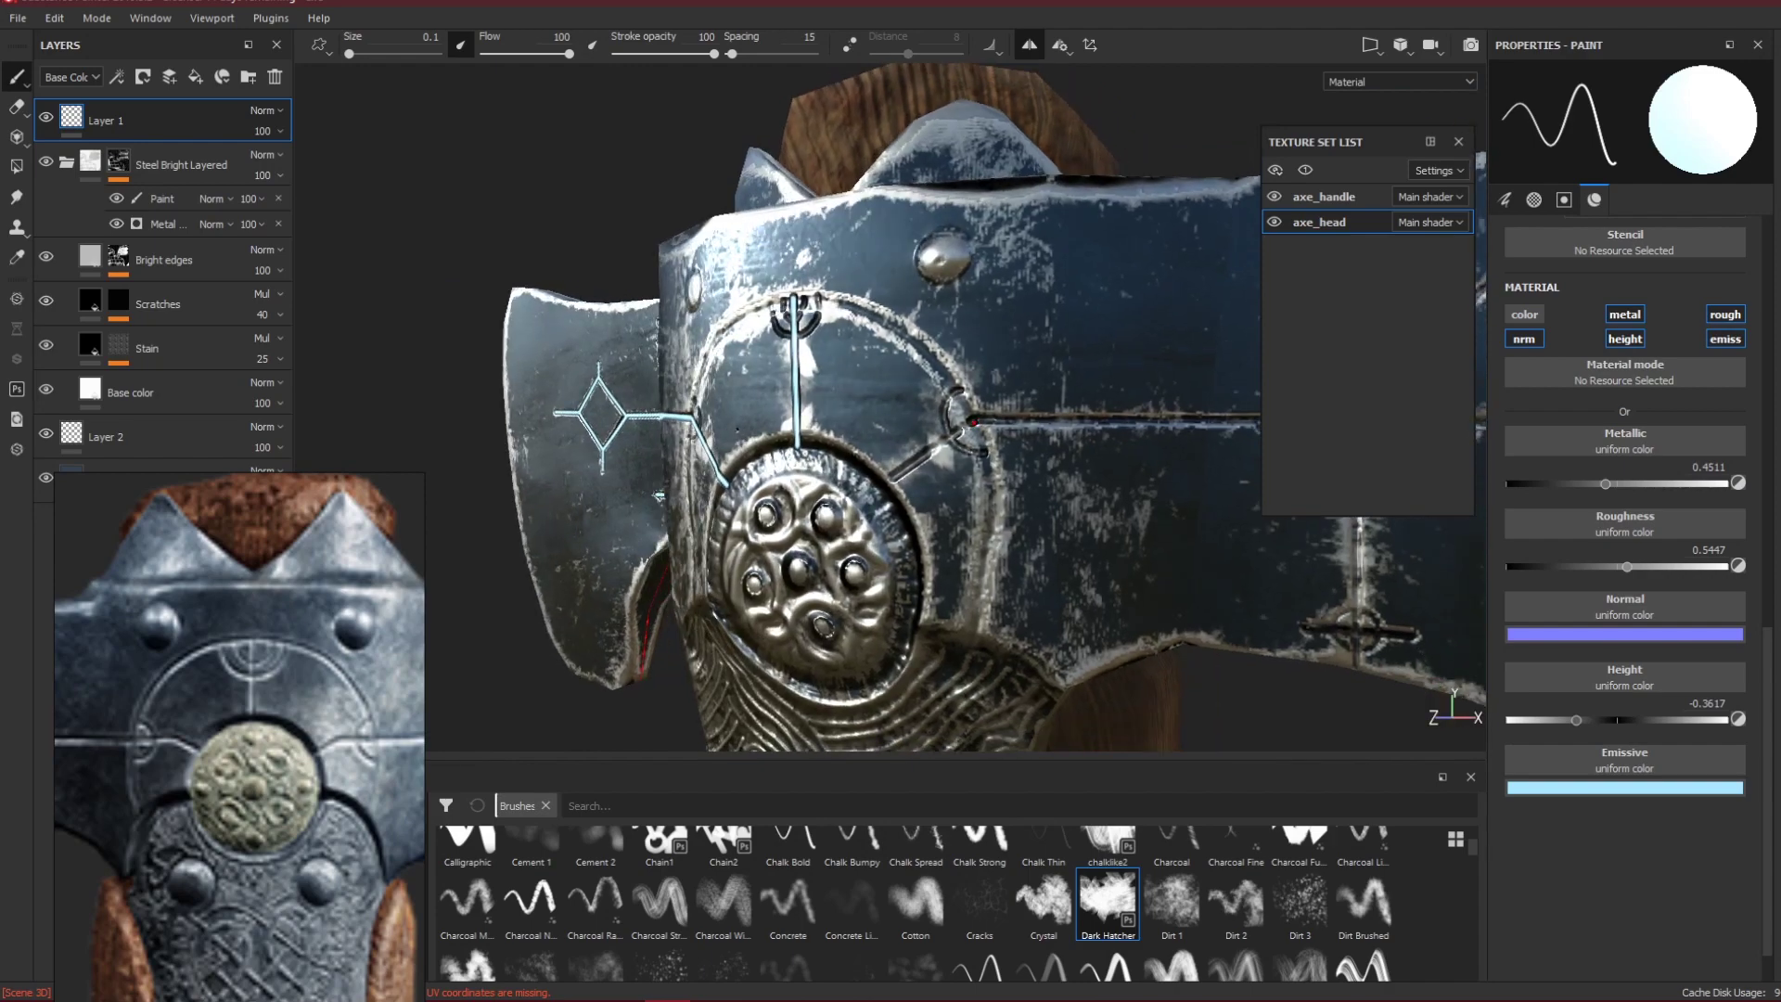
middle_click_drag(1071, 450, 1149, 421, "alt")
left_click_drag(856, 453, 960, 440, "alt")
scroll(1096, 371, "up", 3)
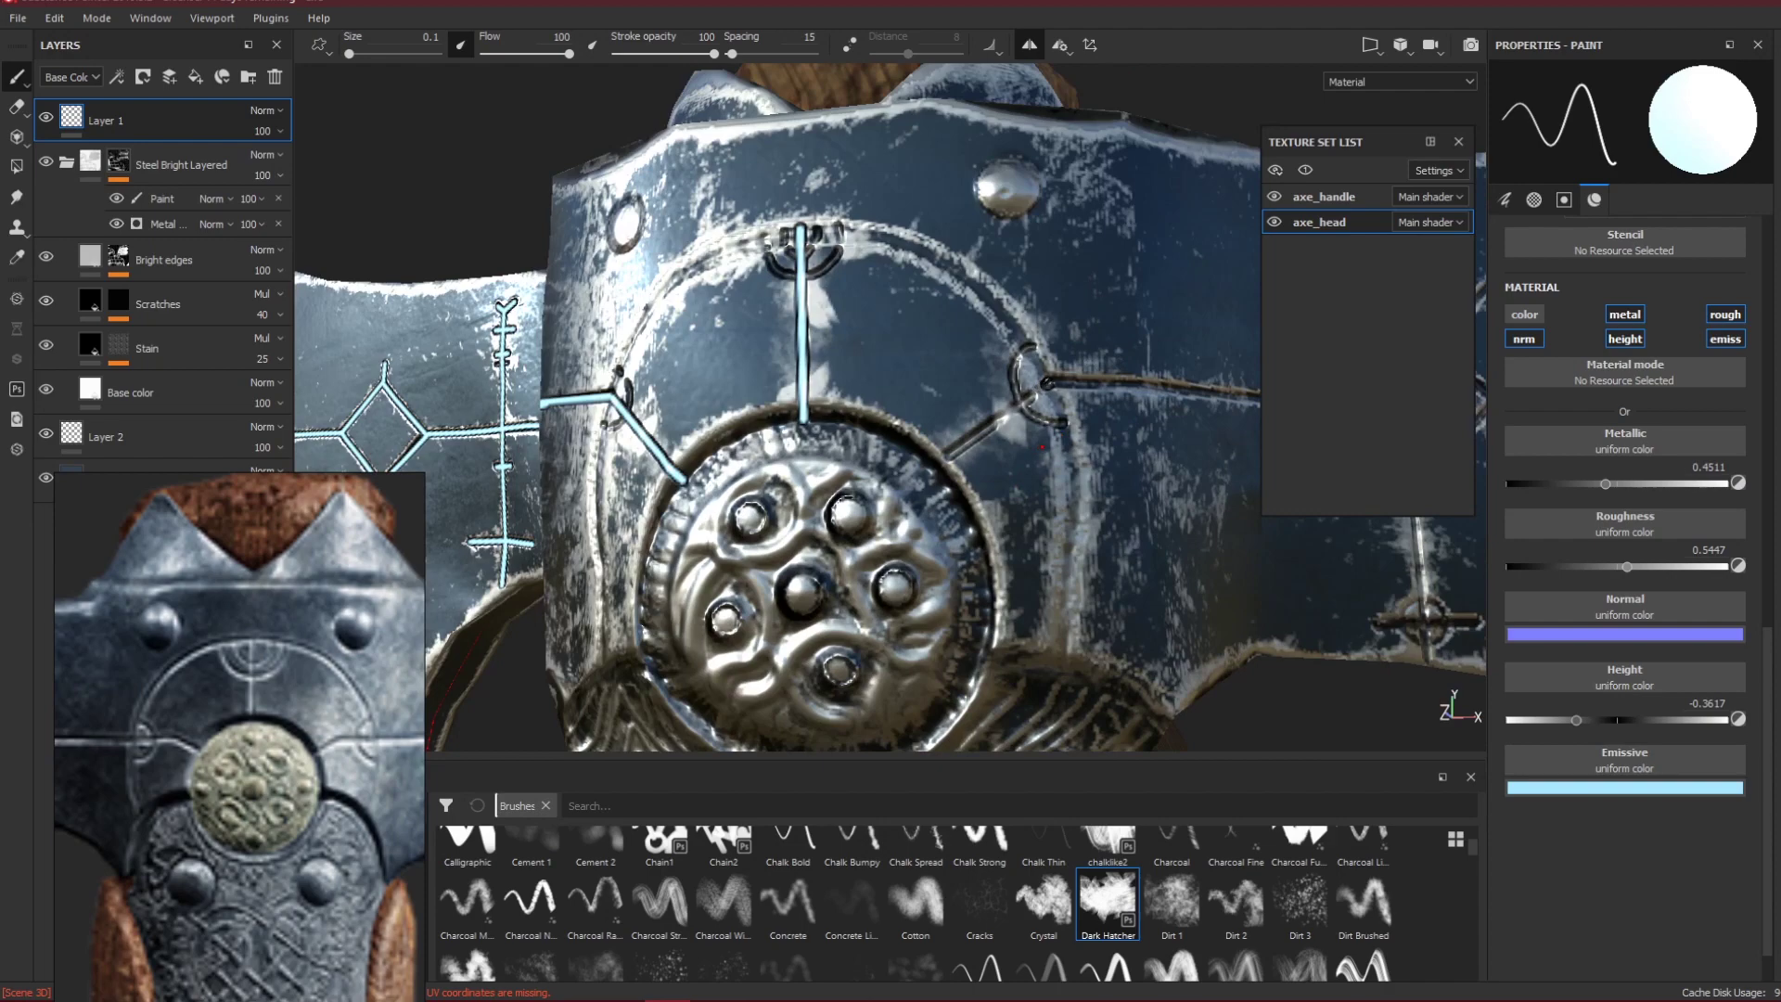
scroll(991, 488, "down", 5)
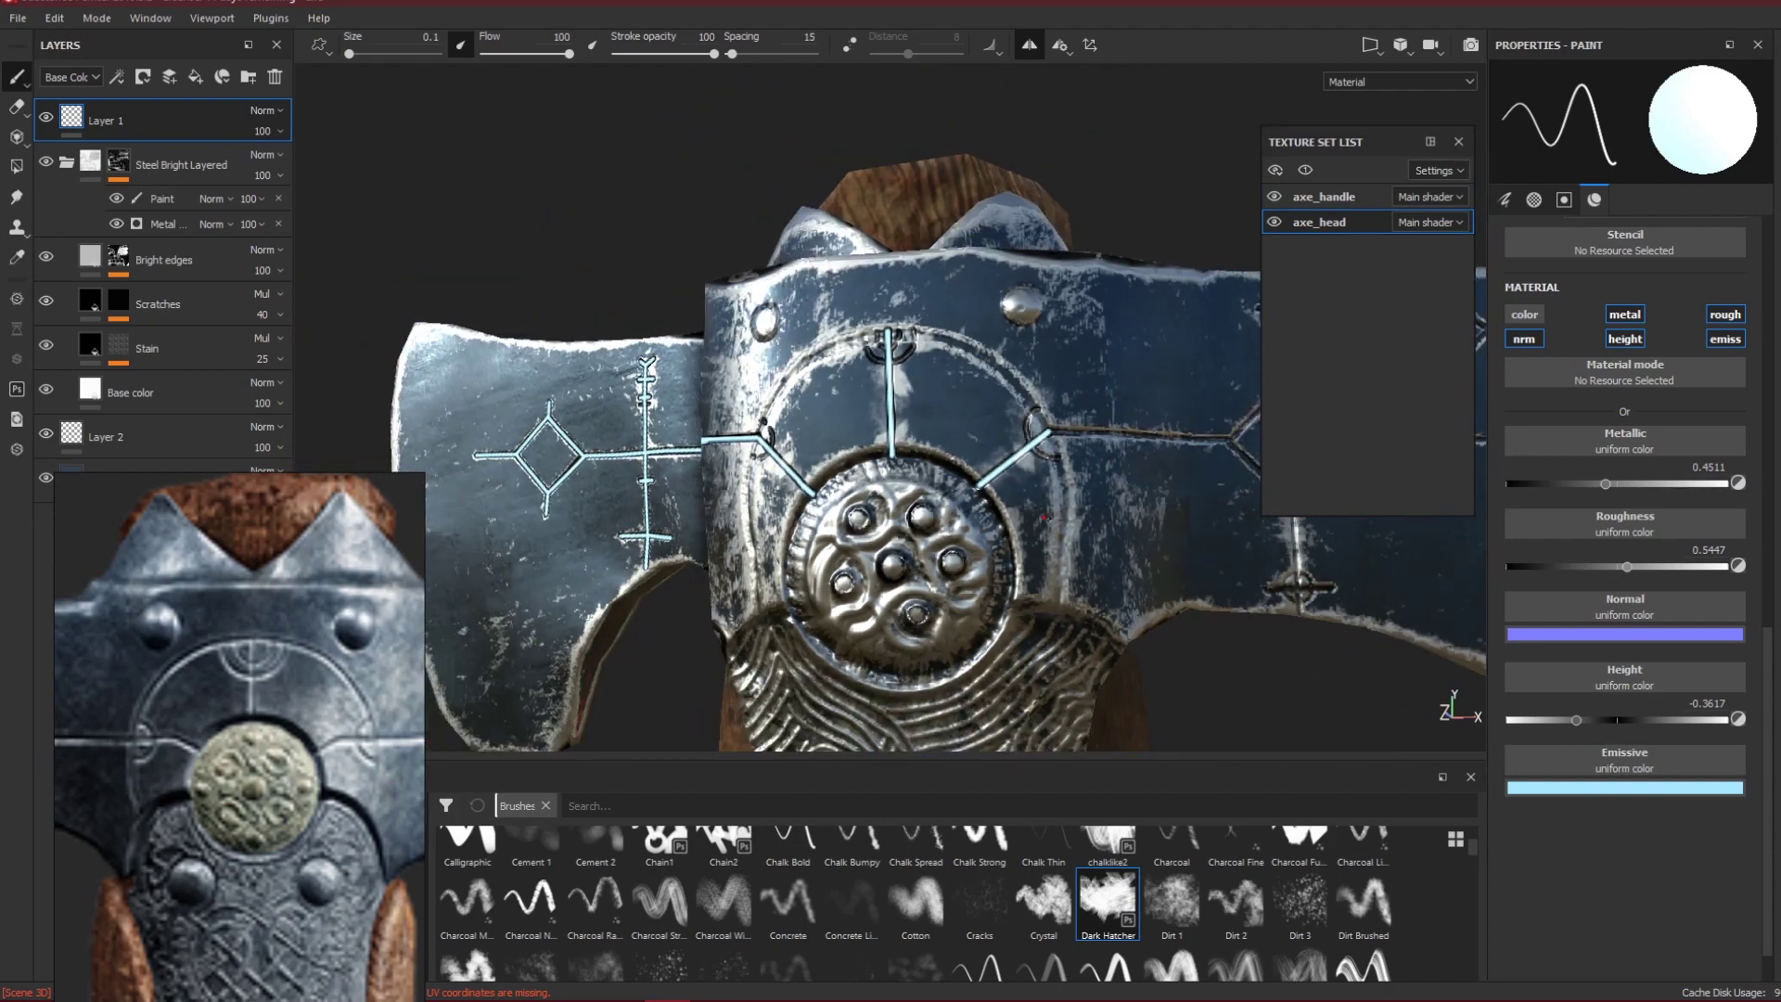
left_click_drag(883, 538, 1009, 548, "alt")
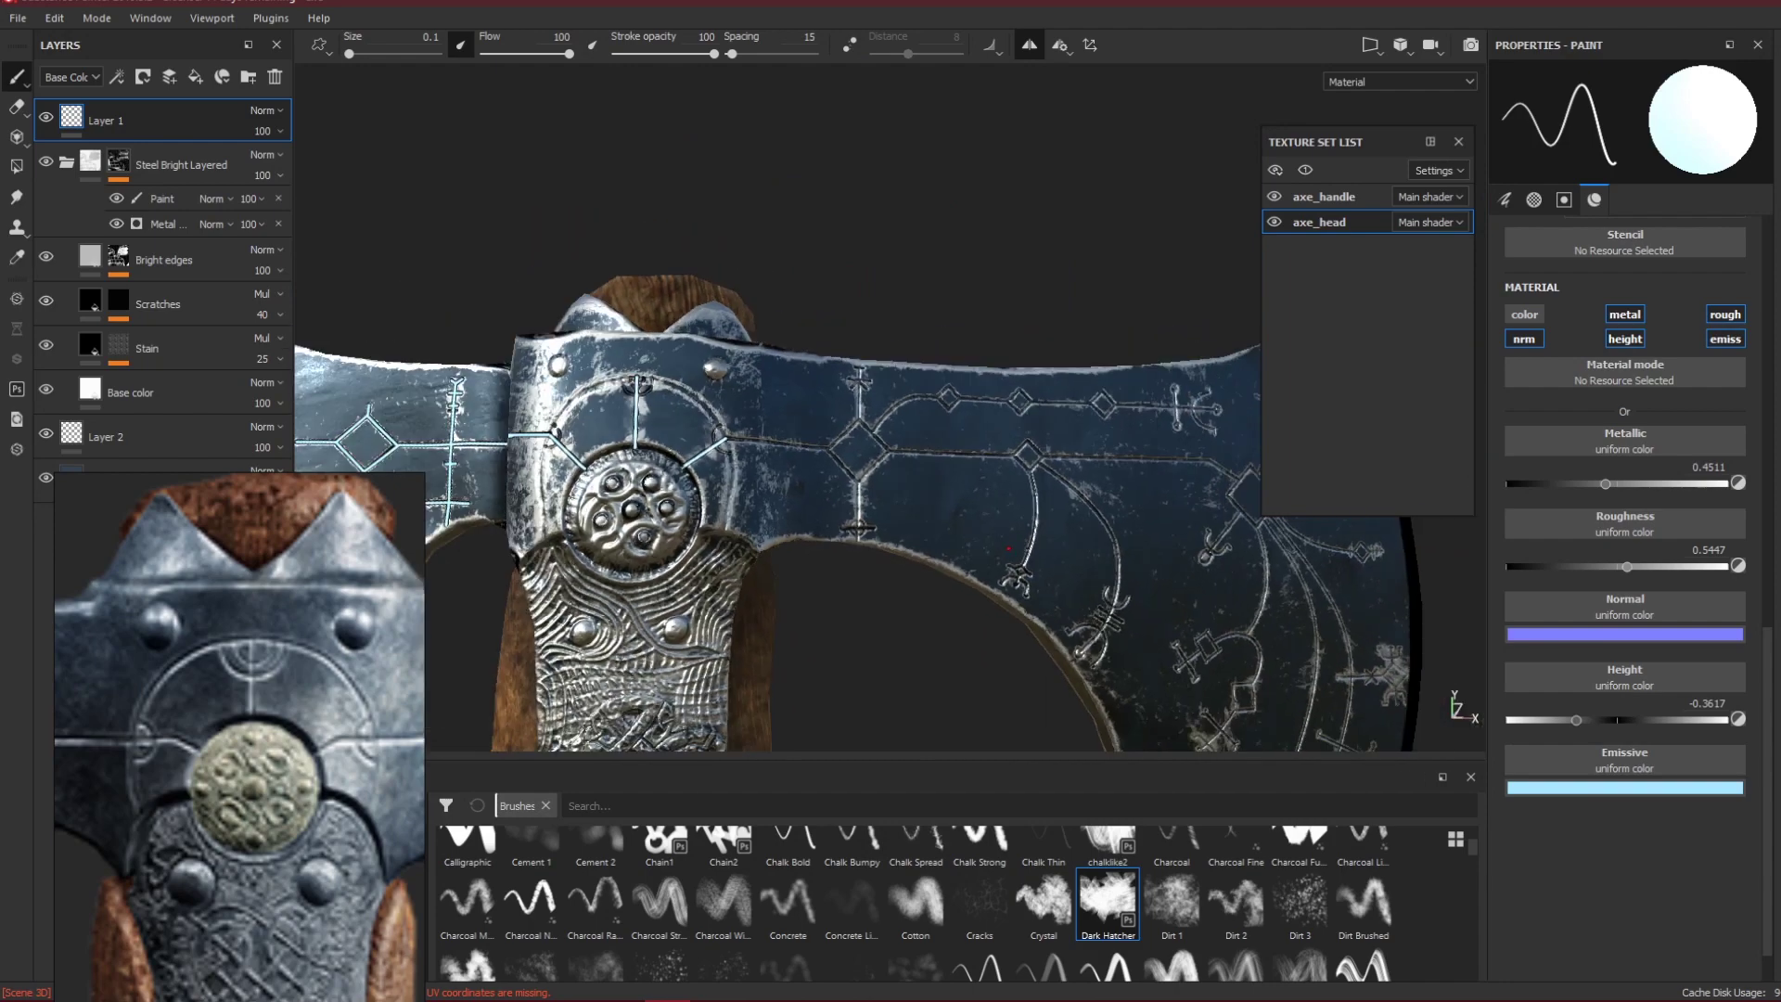
Examine the painted glowing lines on the rear blade and around the medallion from several angles.
scroll(985, 436, "down", 6)
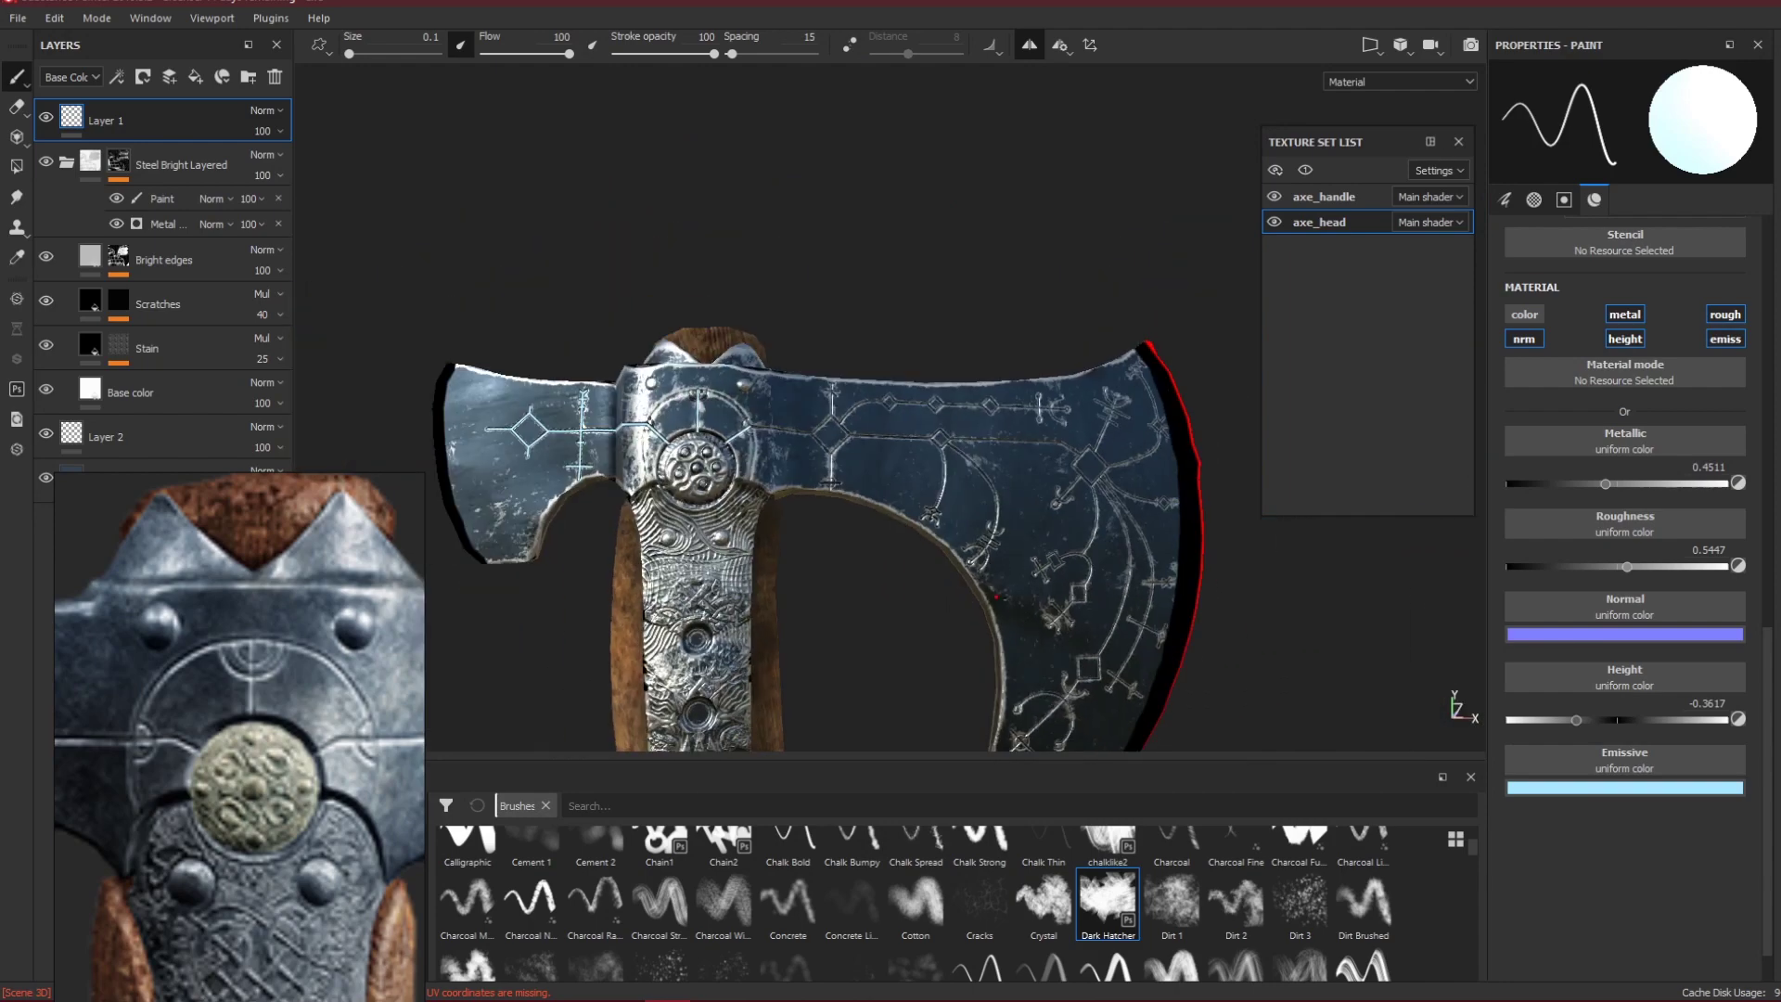
middle_click_drag(985, 436, 970, 369, "alt")
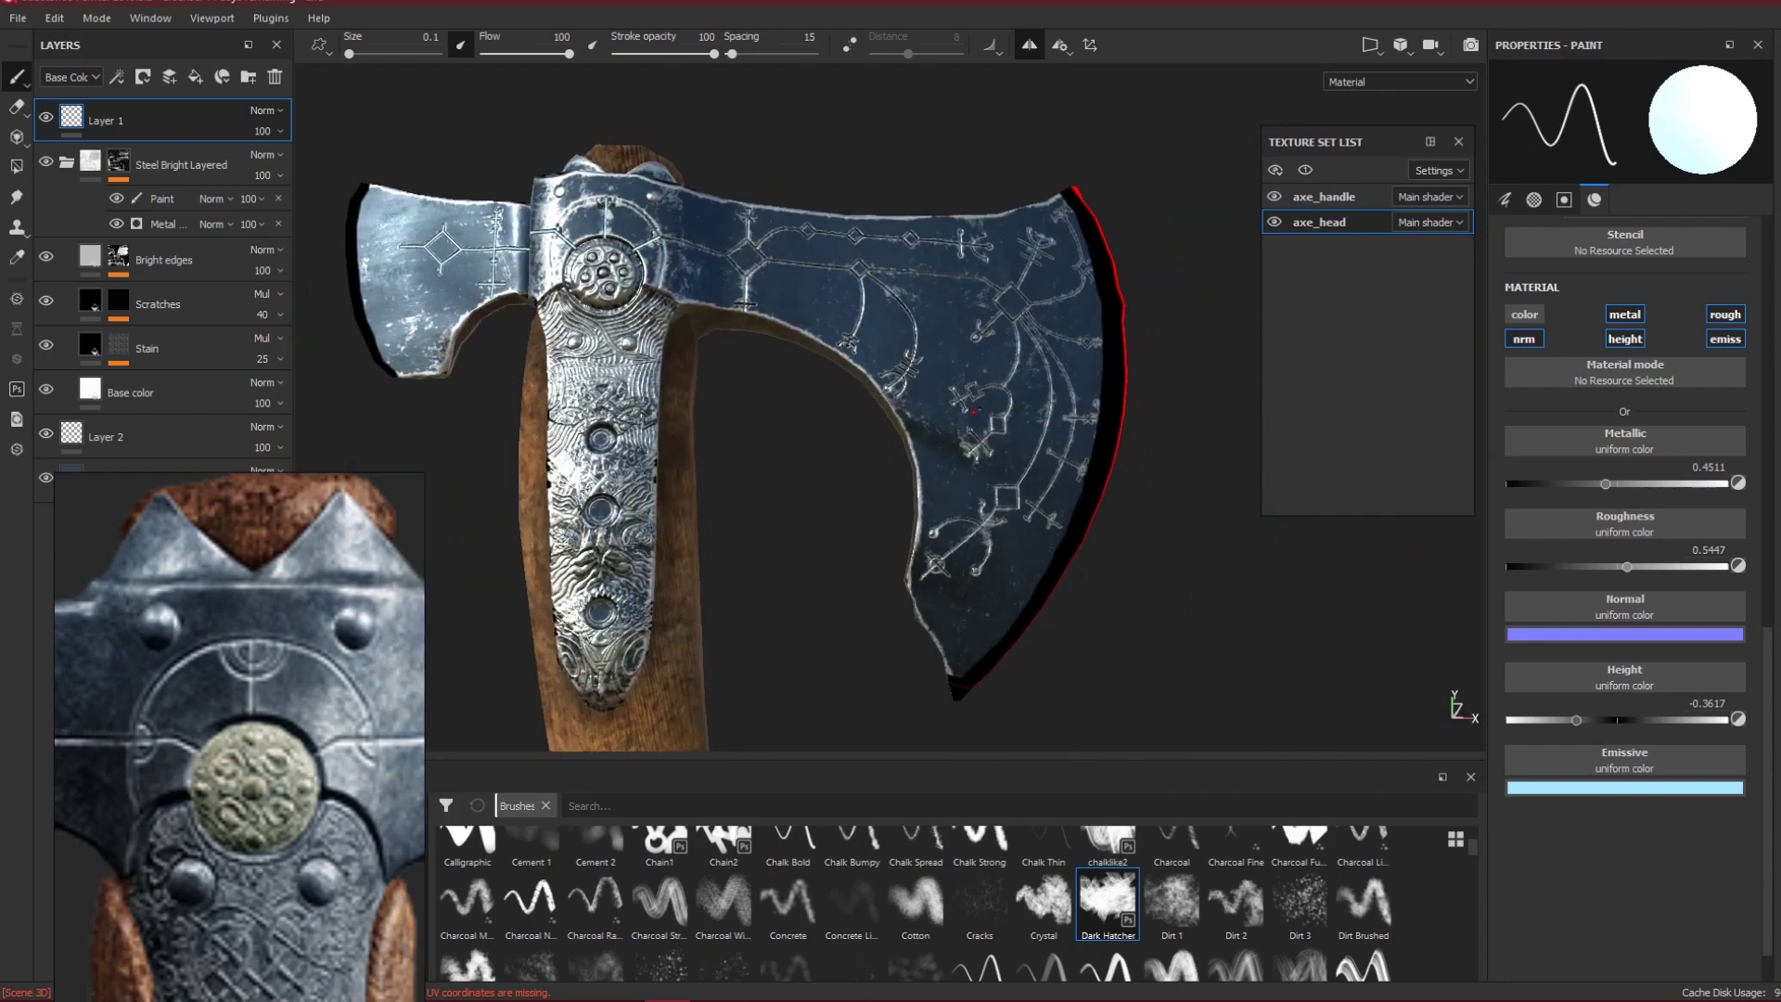
left_click_drag(873, 186, 914, 311, "alt")
scroll(914, 311, "up", 5)
mouse_move(1046, 378)
left_mouse_down("alt")
mouse_move(1035, 394)
mouse_move(916, 293)
mouse_move(922, 345)
mouse_move(819, 313)
left_mouse_up("alt")
left_click_drag(694, 273, 704, 364, "alt")
middle_click_drag(682, 362, 1099, 369, "alt")
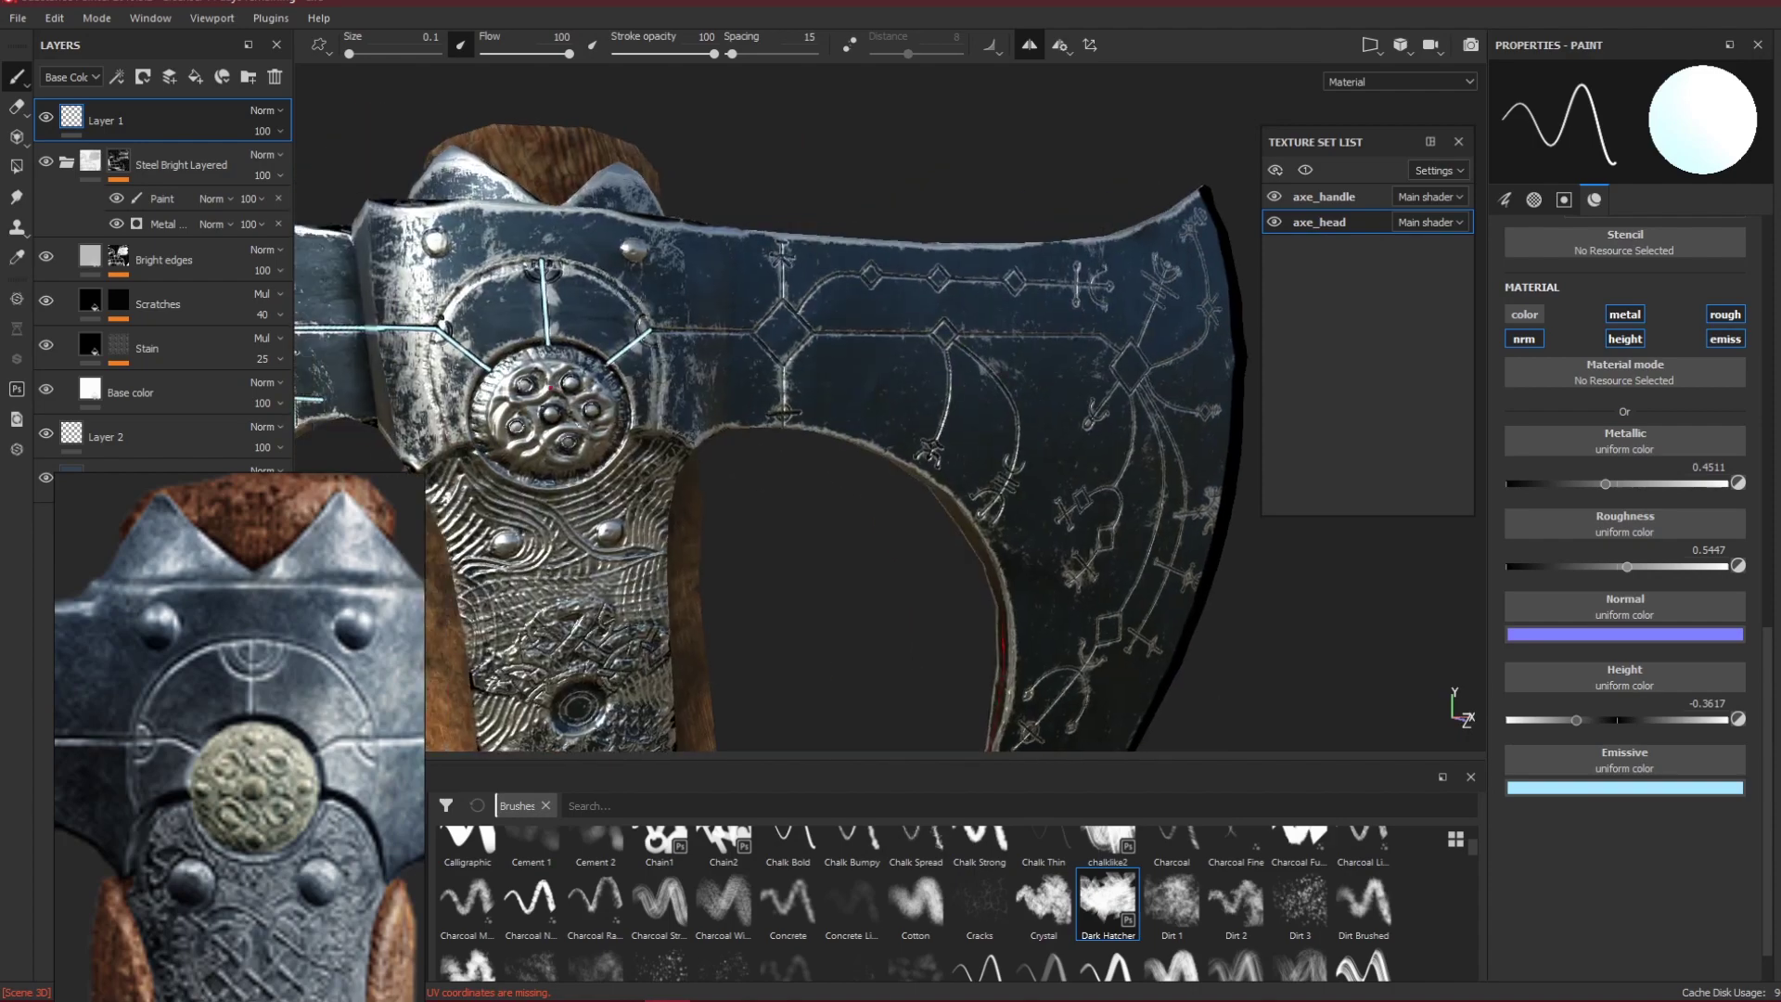
left_click_drag(650, 371, 816, 376, "alt")
middle_click_drag(371, 375, 613, 380, "alt")
mouse_move(641, 423)
left_mouse_down("alt")
mouse_move(695, 501)
mouse_move(685, 417)
mouse_move(662, 400)
left_mouse_up("alt")
middle_click_drag(1010, 525, 915, 342, "alt")
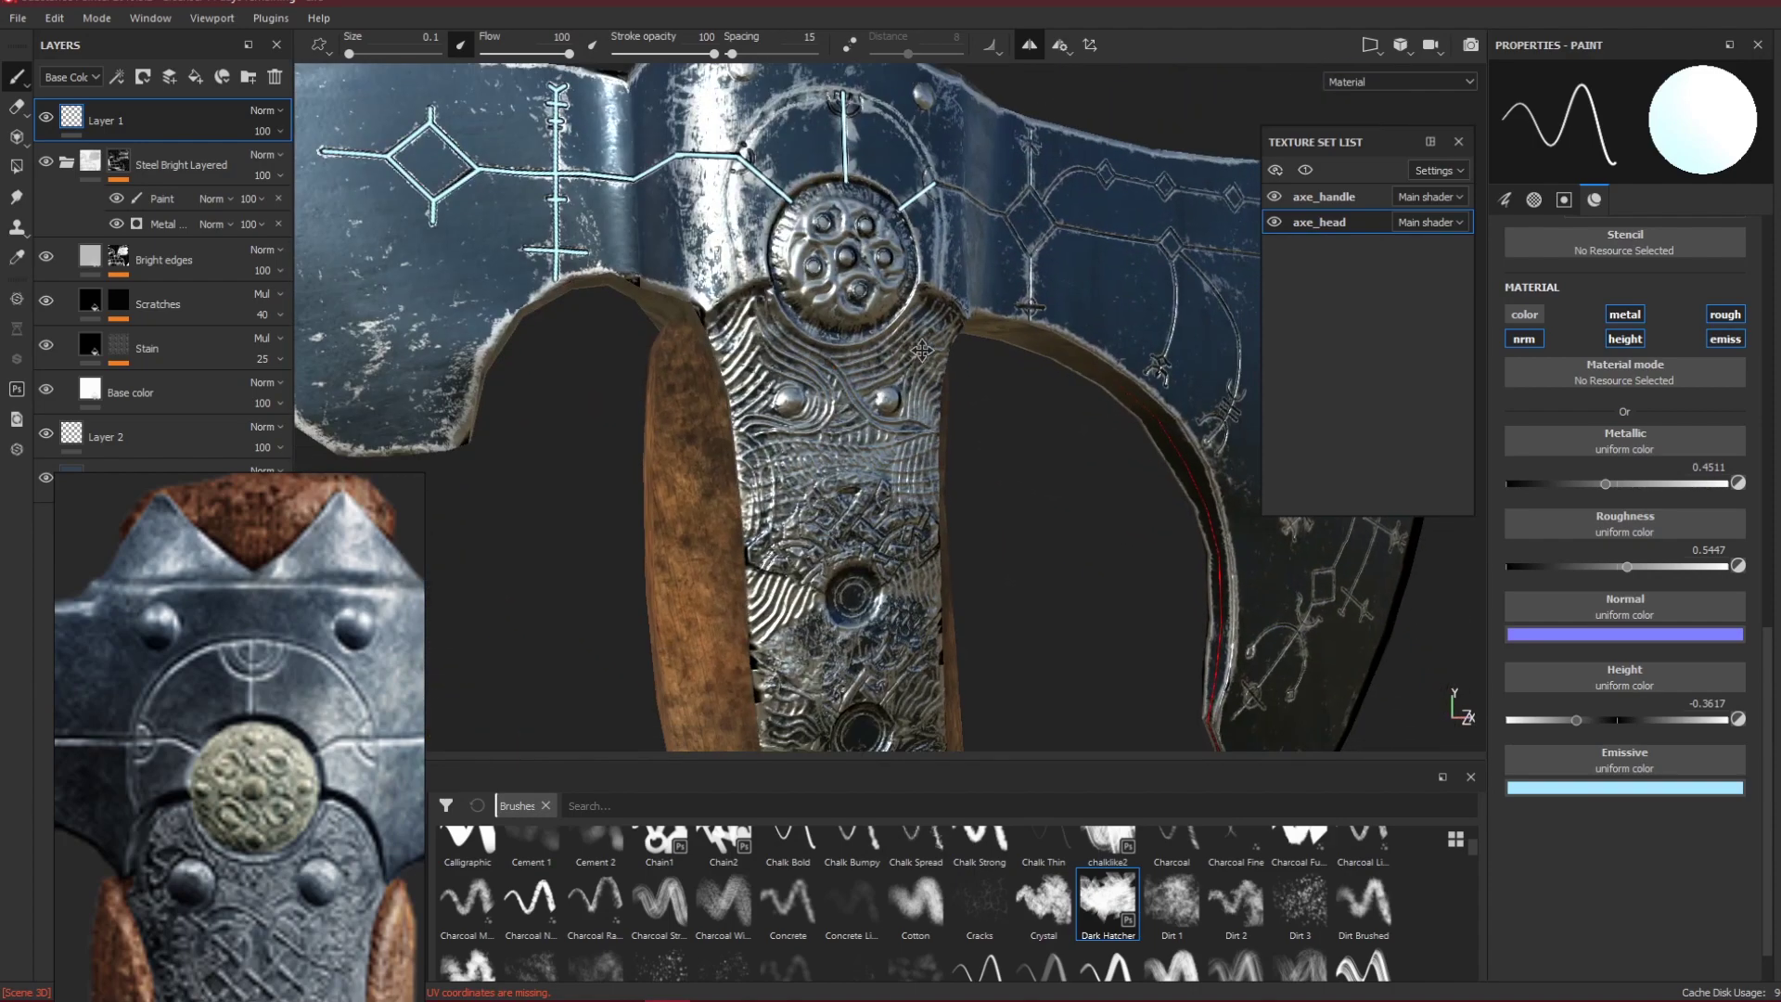
left_click_drag(915, 343, 886, 306, "alt")
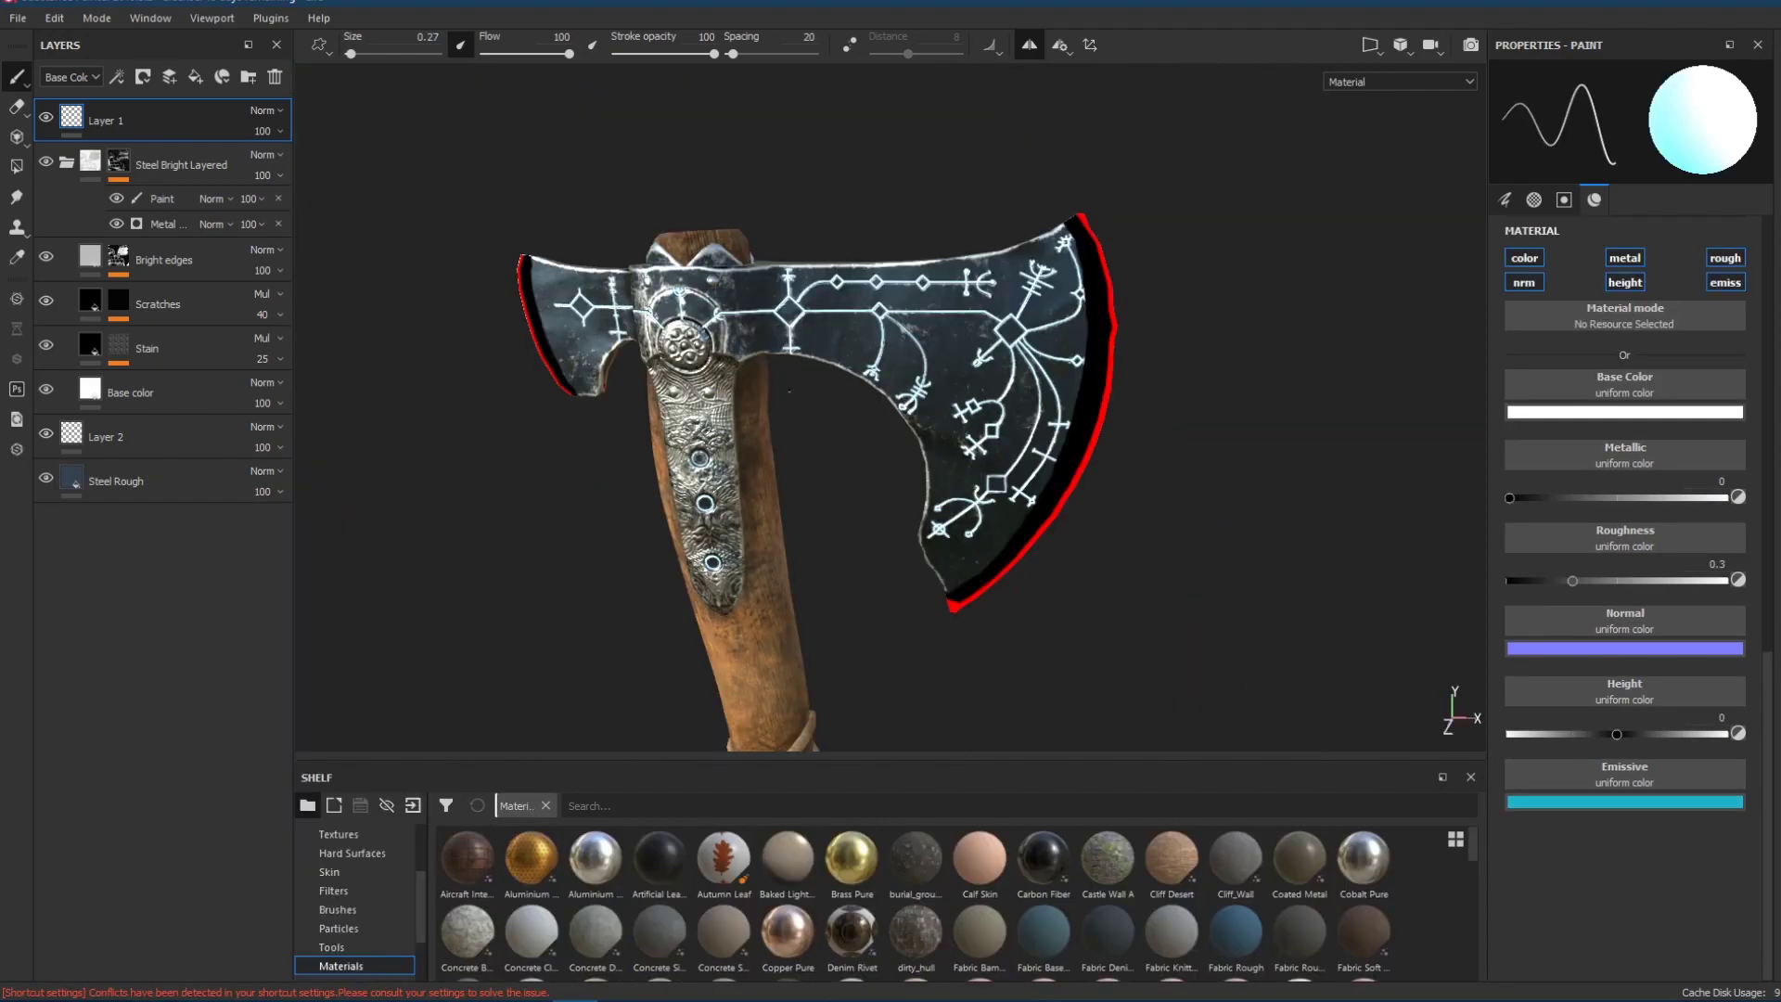
Examine the finished glowing rune pattern across both blades, the medallion ring and the handle plate.
left_click_drag(763, 447, 728, 418, "alt")
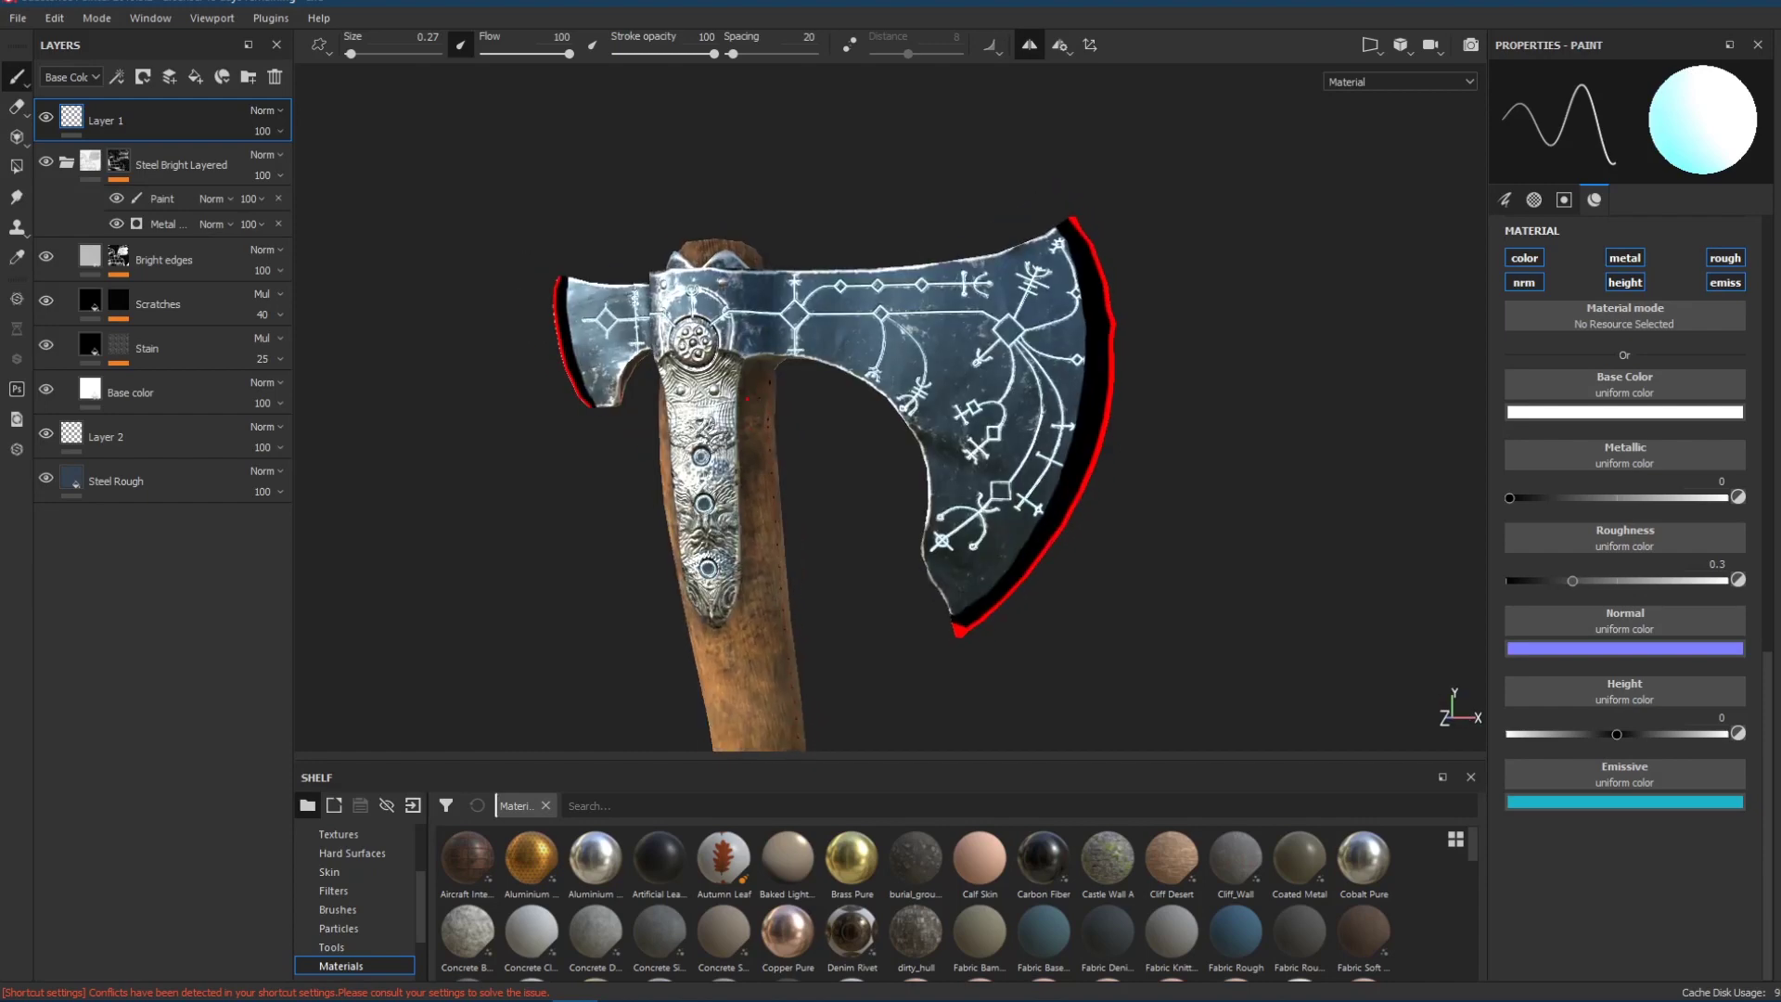
scroll(882, 318, "up", 3)
scroll(882, 318, "up", 1)
left_click_drag(882, 318, 953, 337, "alt")
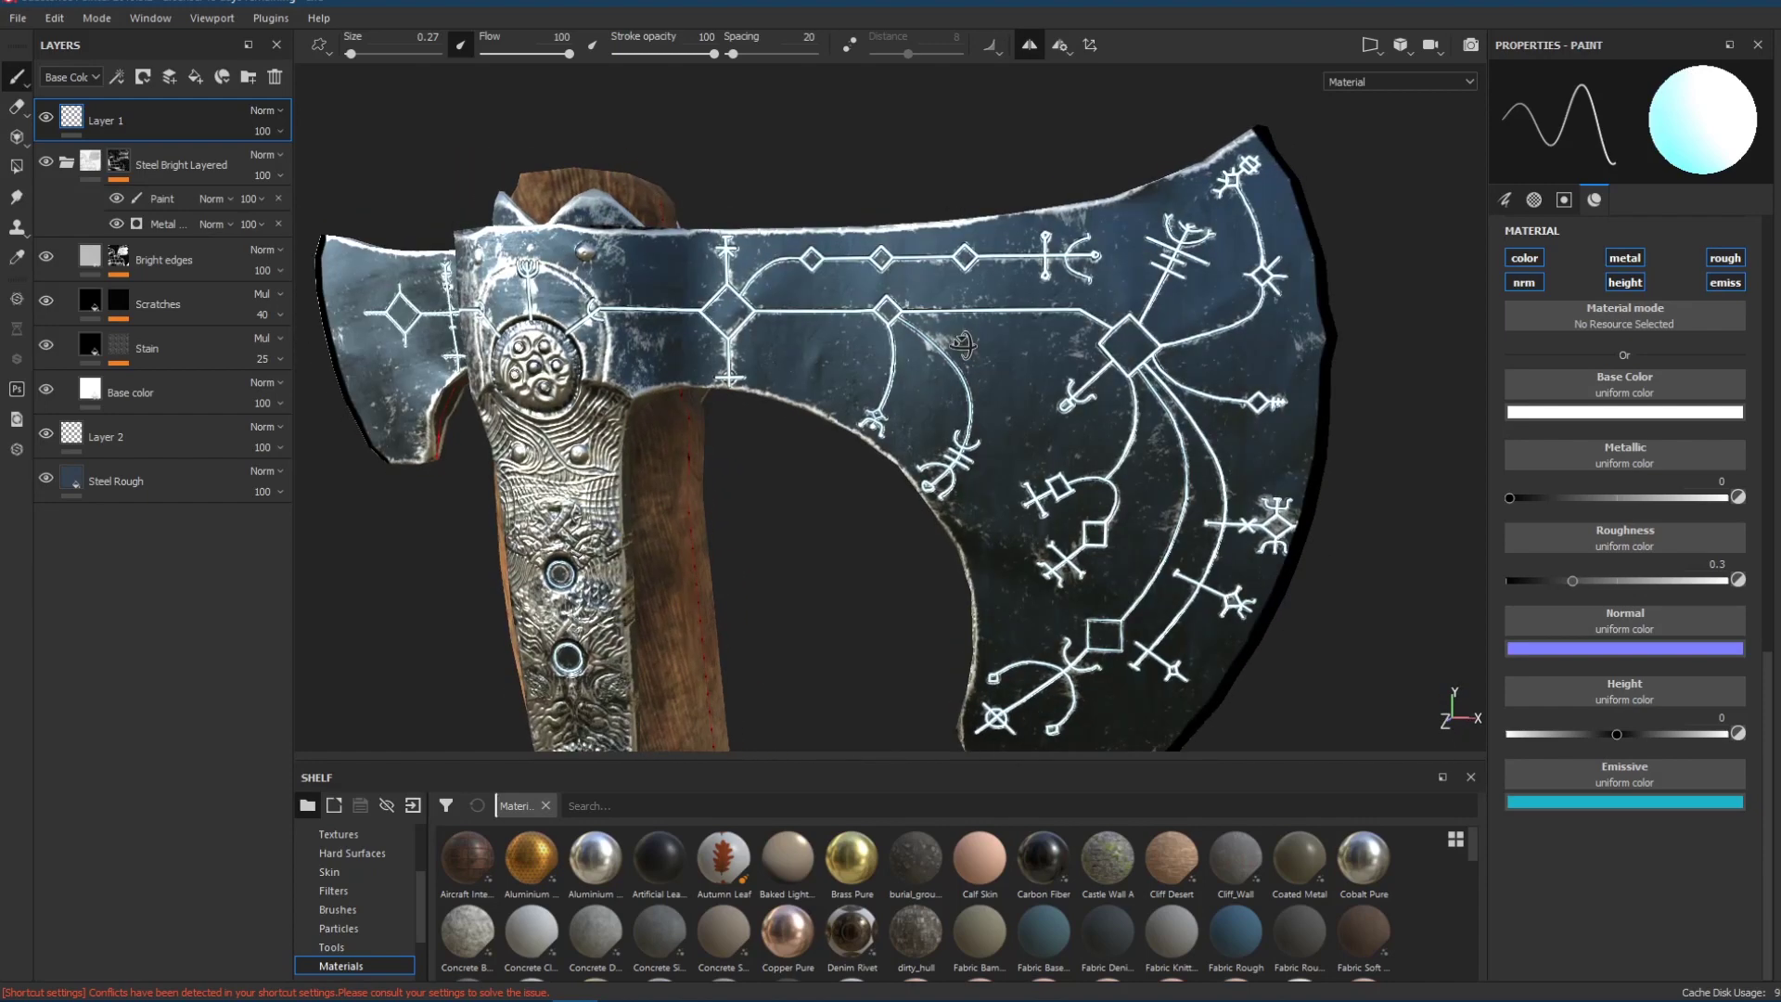
middle_click_drag(1031, 396, 954, 221, "alt")
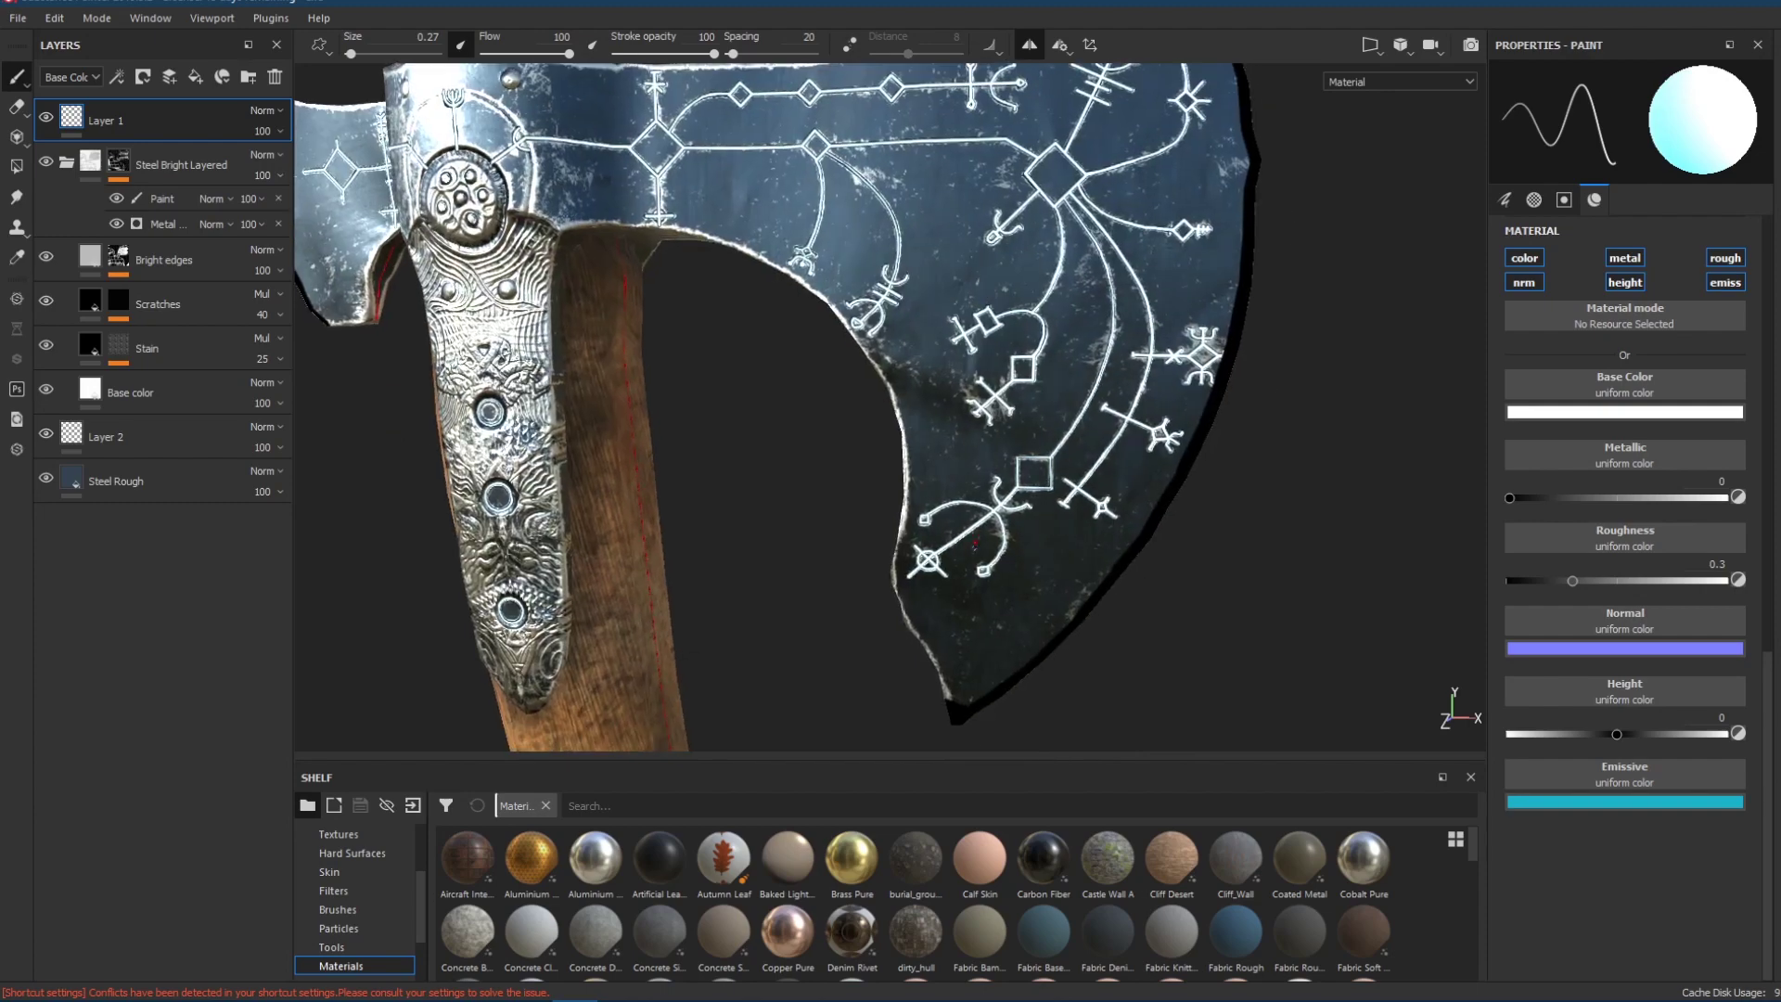
left_click_drag(777, 471, 909, 524, "alt")
middle_click_drag(696, 422, 1011, 461, "alt")
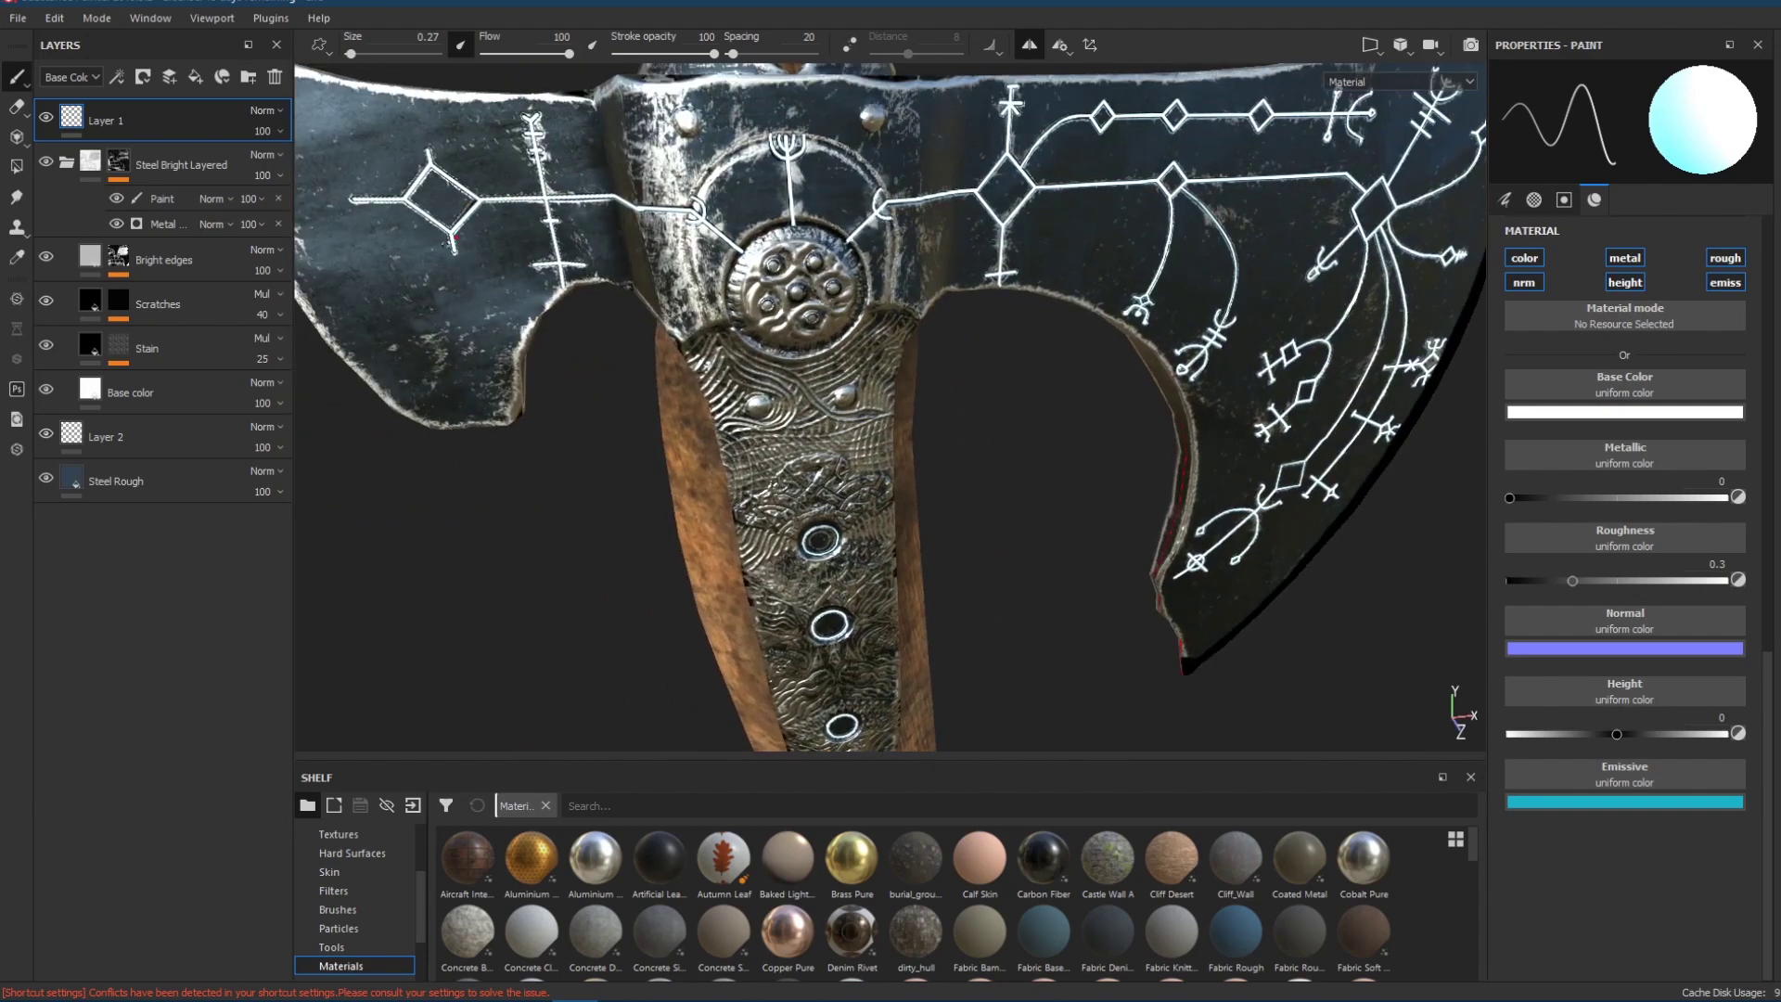
left_click_drag(584, 408, 630, 211, "alt")
scroll(630, 211, "down", 1)
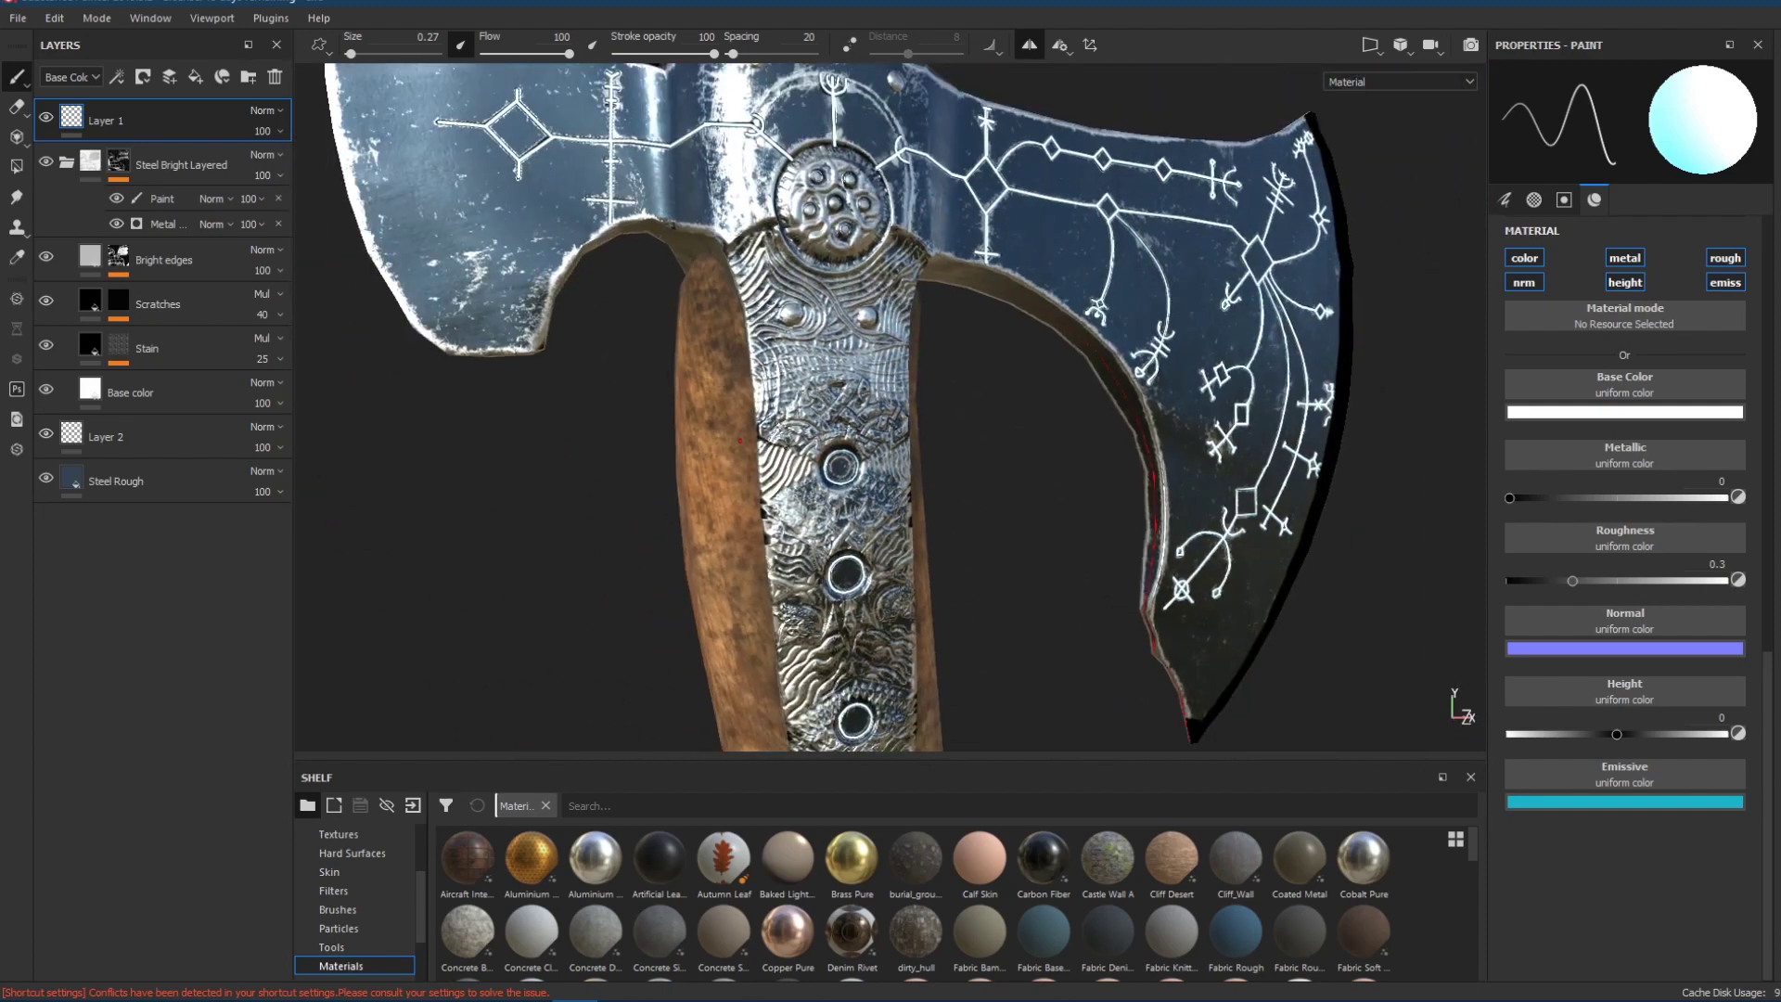
left_click_drag(854, 445, 816, 455, "alt")
key("f")
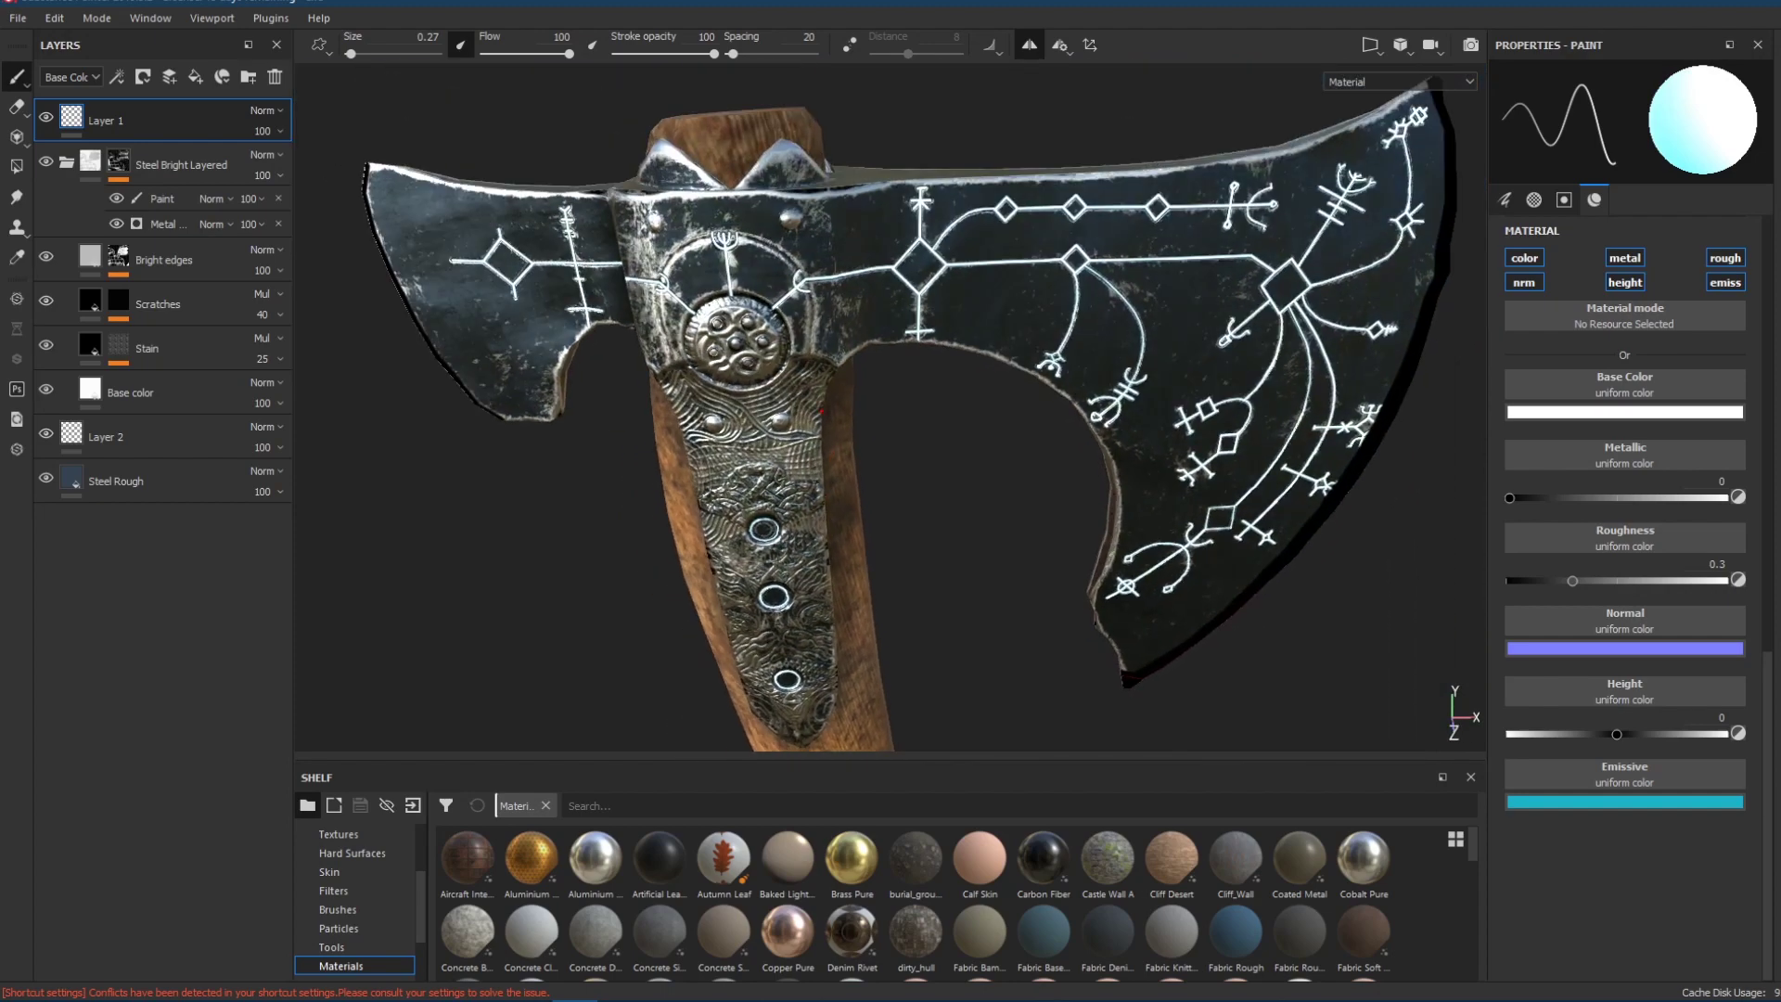
Try to paint glowing lines along the circular ring groove around the medallion.
mouse_move(737, 318)
left_mouse_down("alt")
mouse_move(800, 325)
mouse_move(768, 289)
mouse_move(854, 264)
left_mouse_up("alt")
scroll(665, 312, "up", 5)
key("ctrl+z")
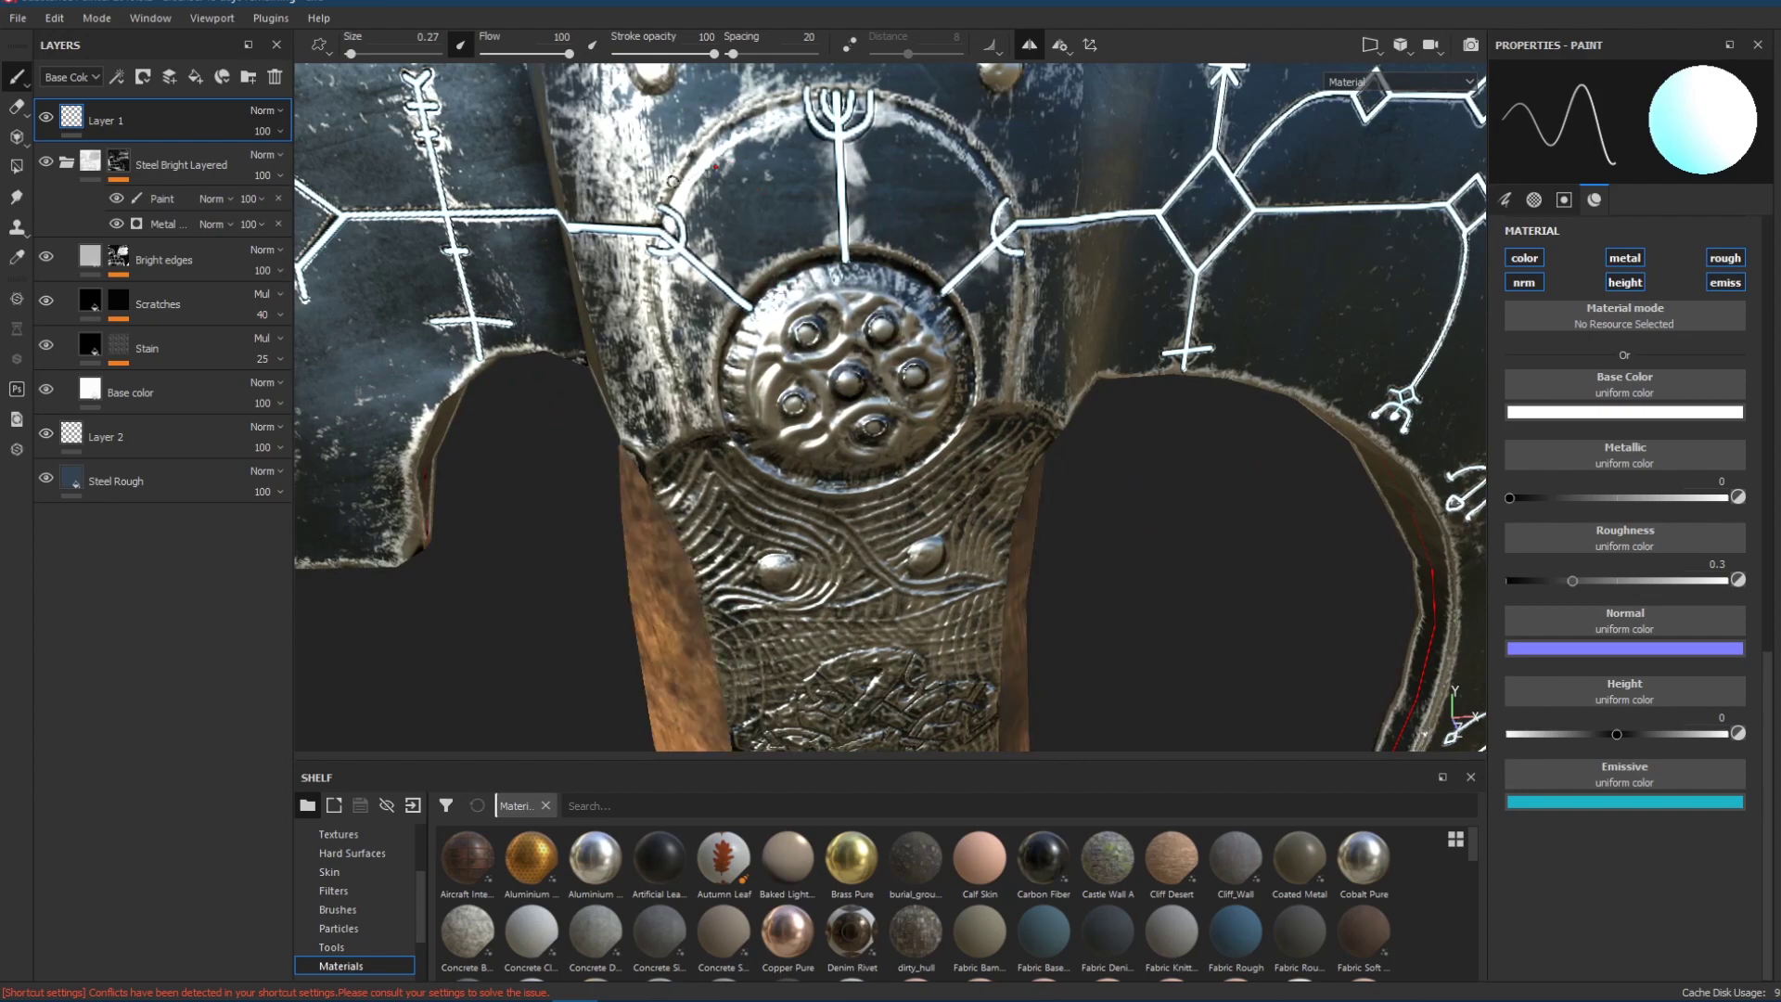
mouse_move(673, 189)
left_mouse_down()
mouse_move(761, 95)
mouse_move(832, 97)
left_mouse_up()
key("ctrl+z")
middle_click_drag(834, 126, 851, 345, "alt")
mouse_move(851, 345)
left_mouse_down("alt")
mouse_move(863, 445)
mouse_move(909, 403)
left_mouse_up("alt")
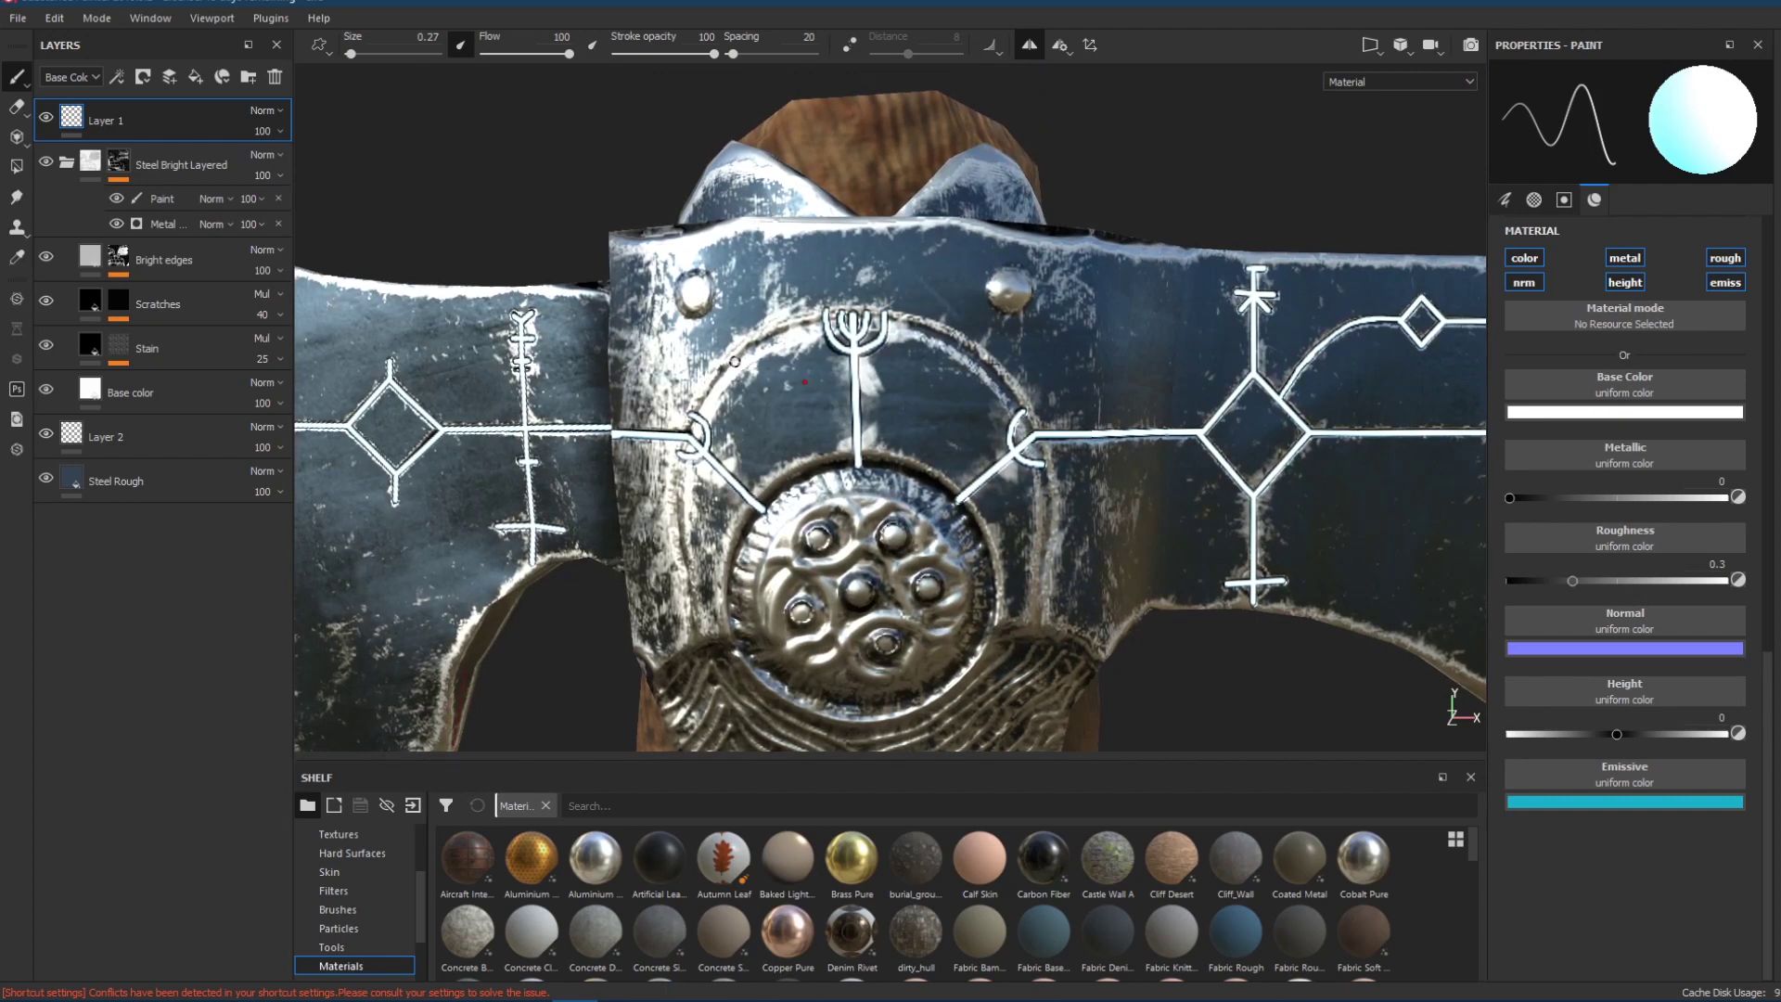
left_click_drag(734, 362, 744, 353)
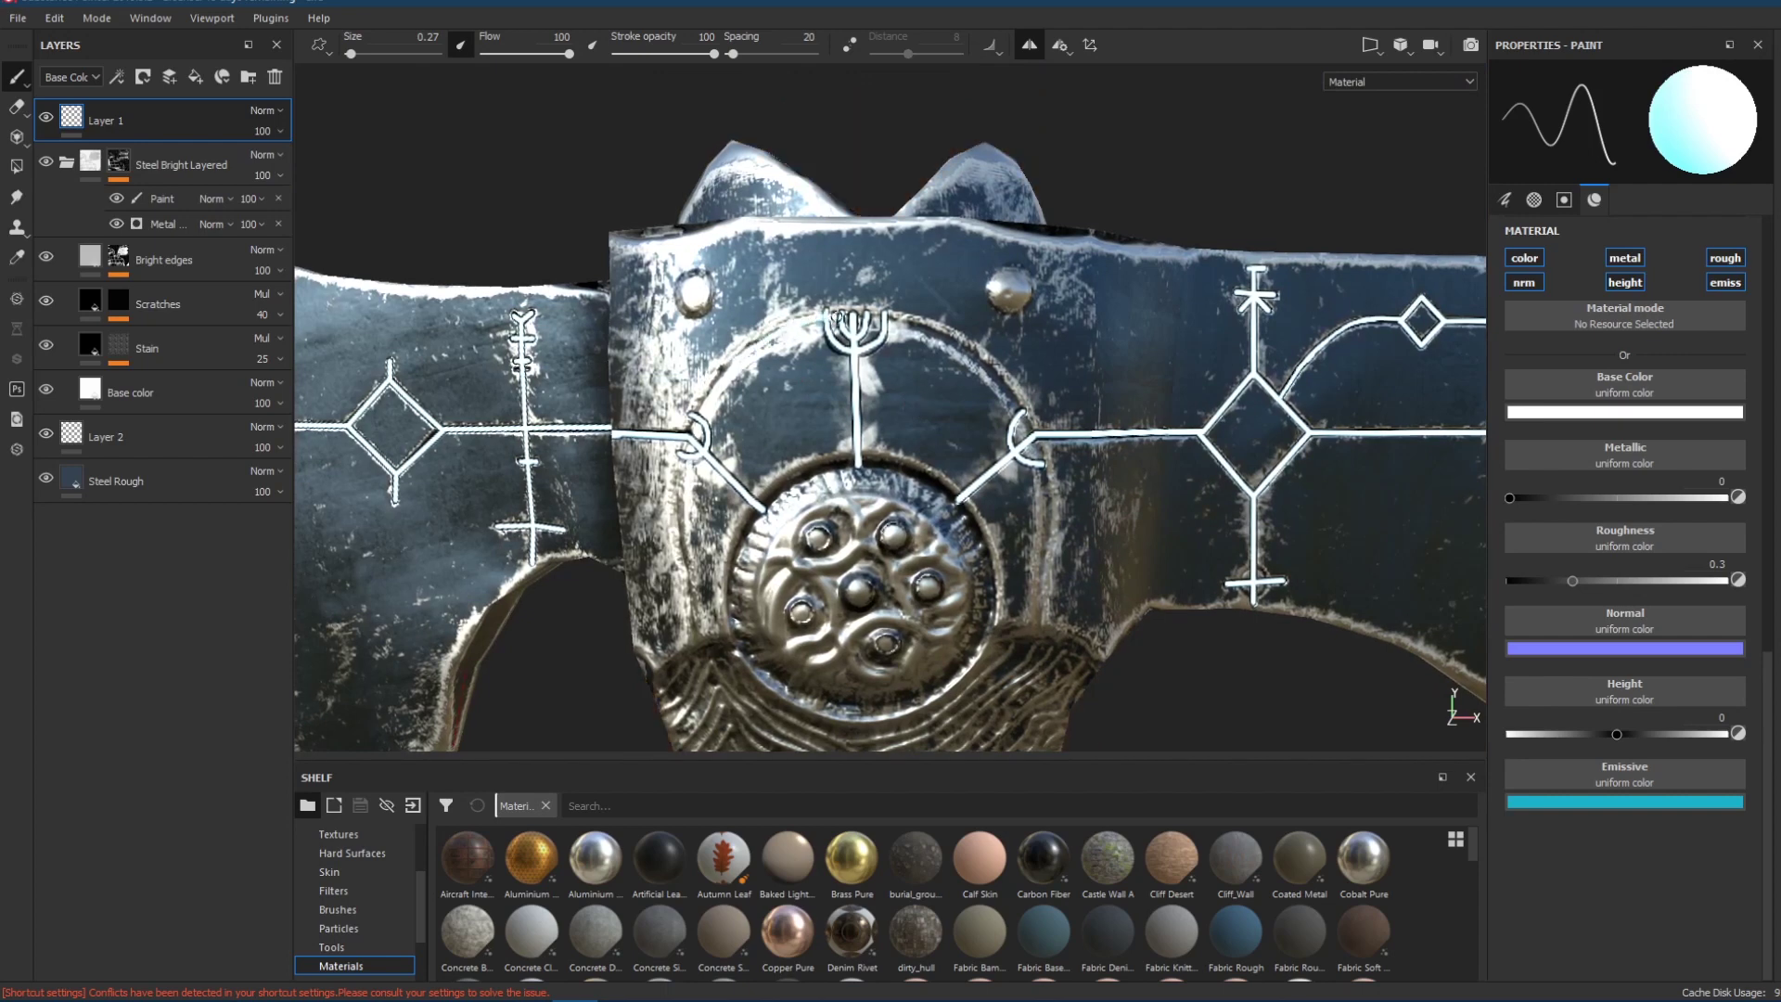
mouse_move(840, 316)
left_mouse_down()
mouse_move(974, 355)
mouse_move(1025, 413)
mouse_move(1048, 496)
mouse_move(1041, 635)
left_mouse_up()
key("ctrl+z")
key("ctrl+z")
key("ctrl+z")
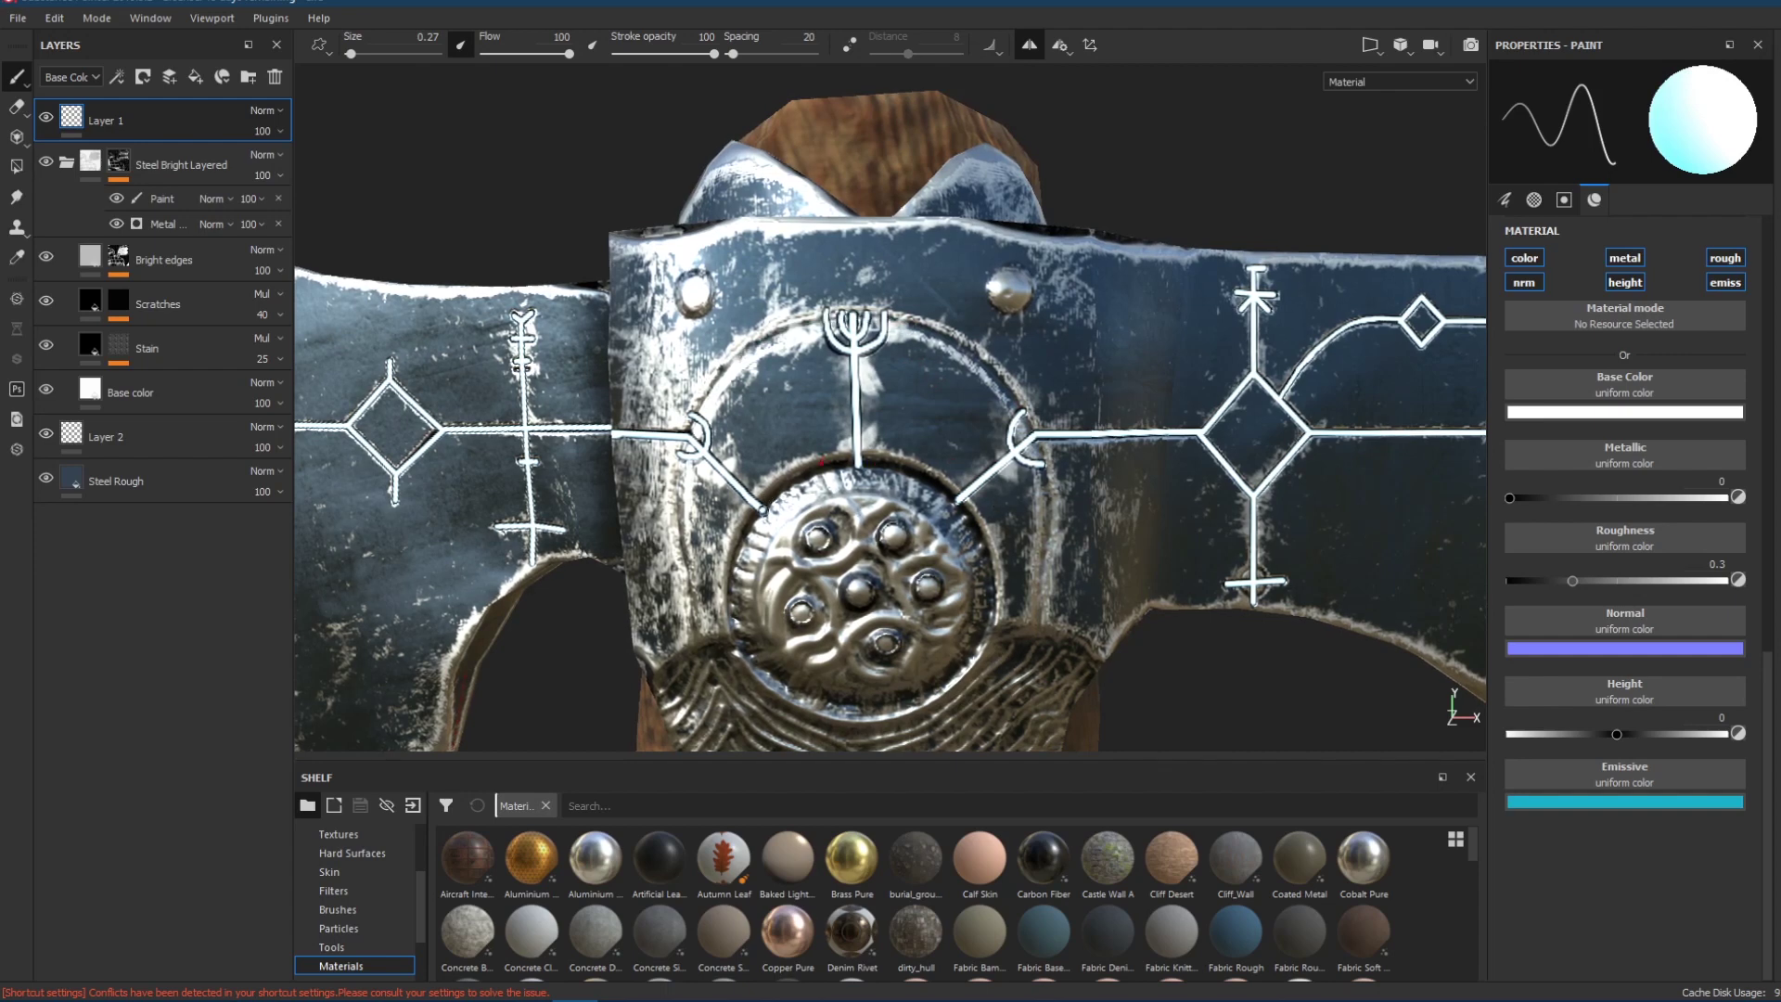
mouse_move(762, 510)
left_mouse_down()
mouse_move(824, 469)
mouse_move(907, 466)
mouse_move(964, 506)
mouse_move(983, 548)
left_mouse_up()
key("ctrl+z")
Activate the camera's post effects and set the glare luminance to 0.06 and threshold to 0.05.
left_click_drag(964, 507, 960, 507, "ctrl")
right_click_drag(1016, 491, 779, 452, "alt")
left_click_drag(975, 440, 1072, 457, "alt")
middle_click_drag(755, 529, 452, 447, "alt")
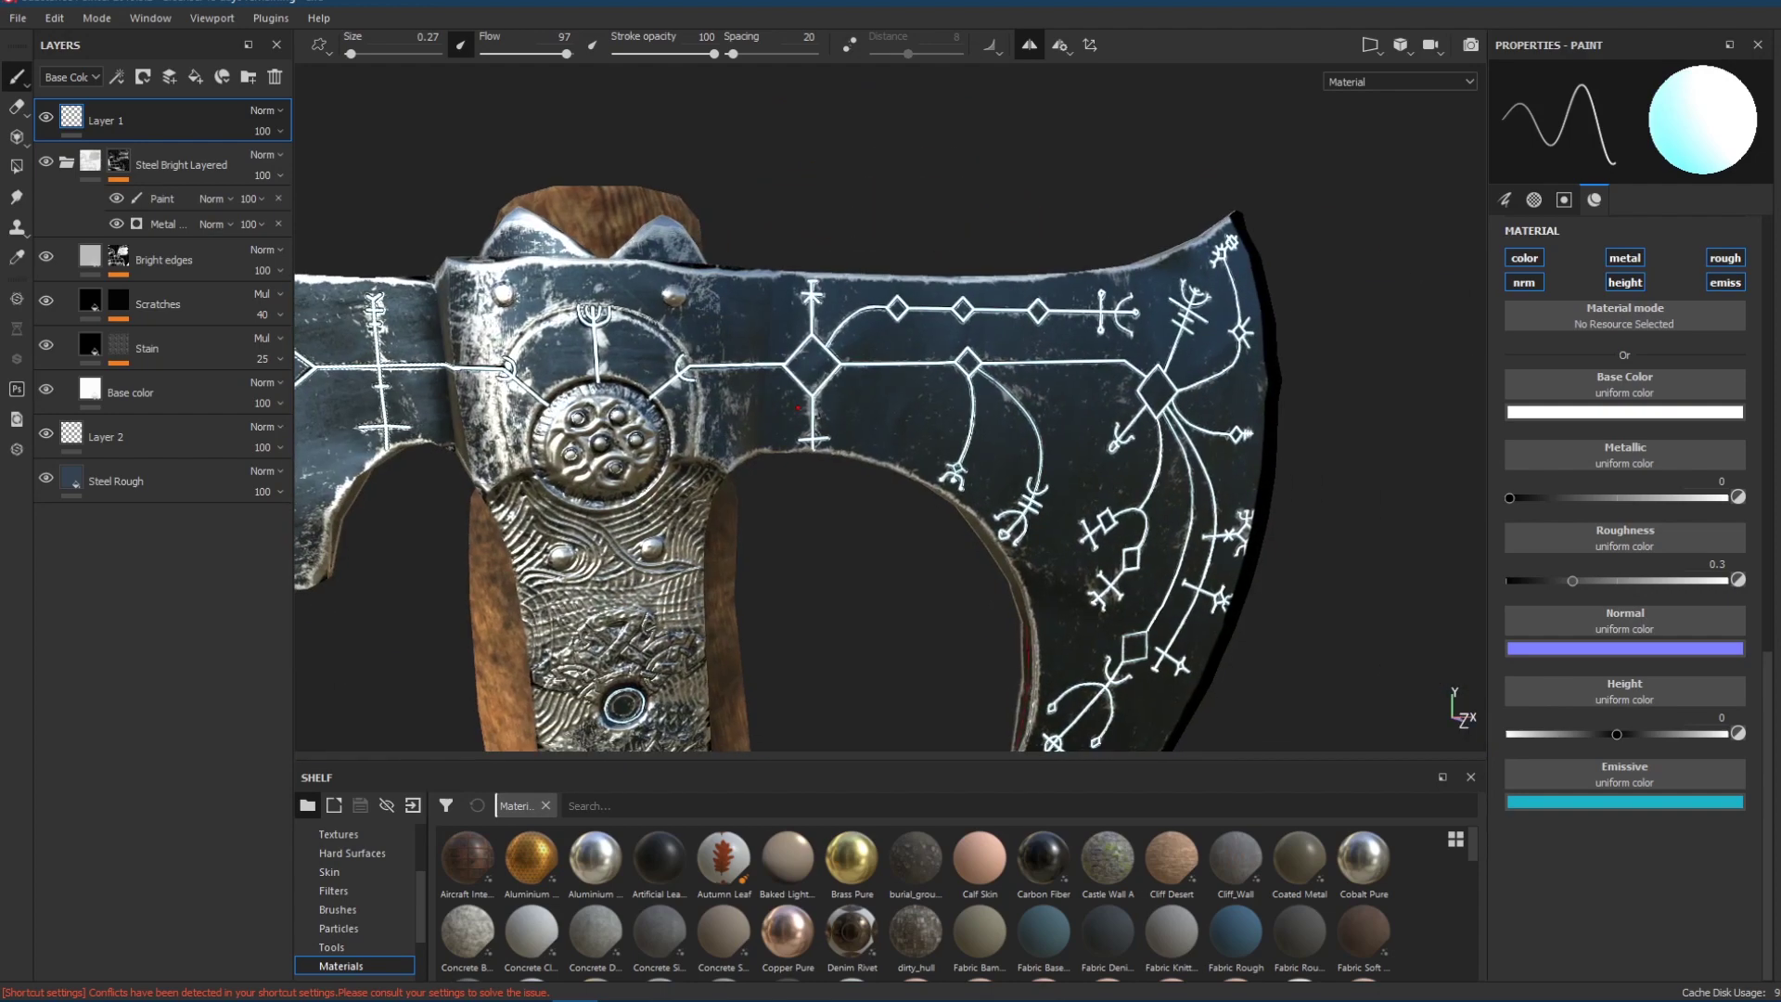
left_click_drag(1147, 209, 1166, 329, "alt")
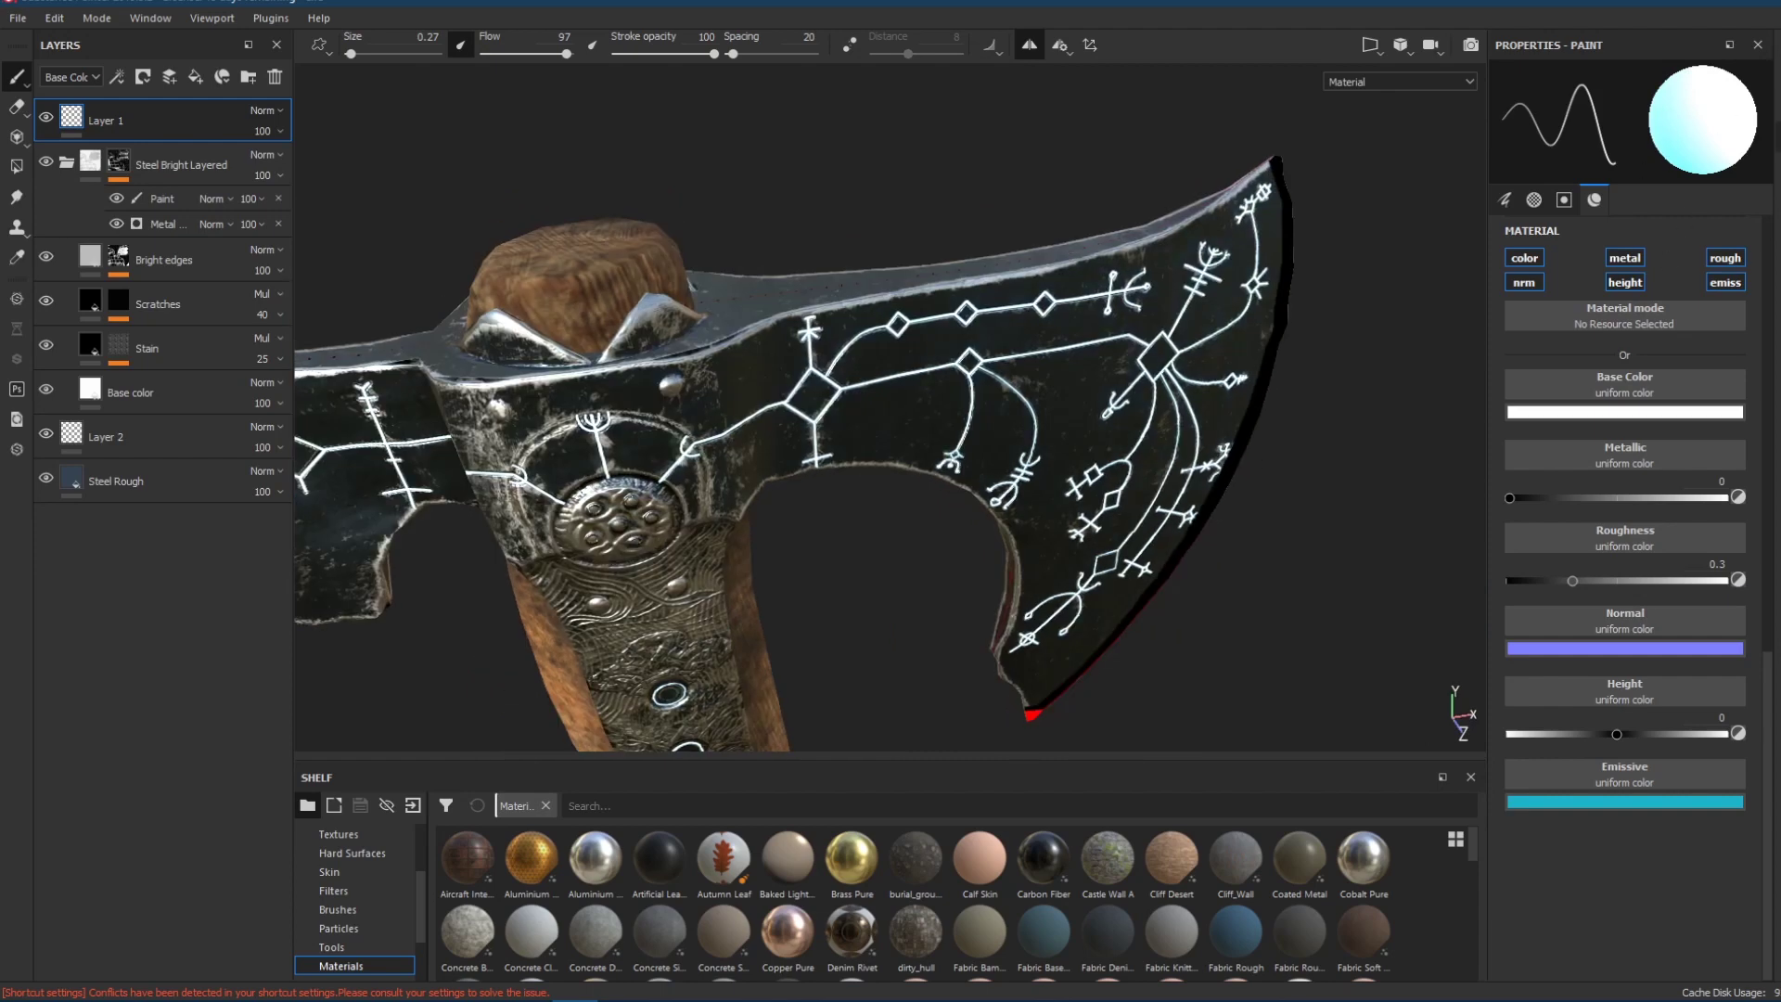
left_click(1777, 138)
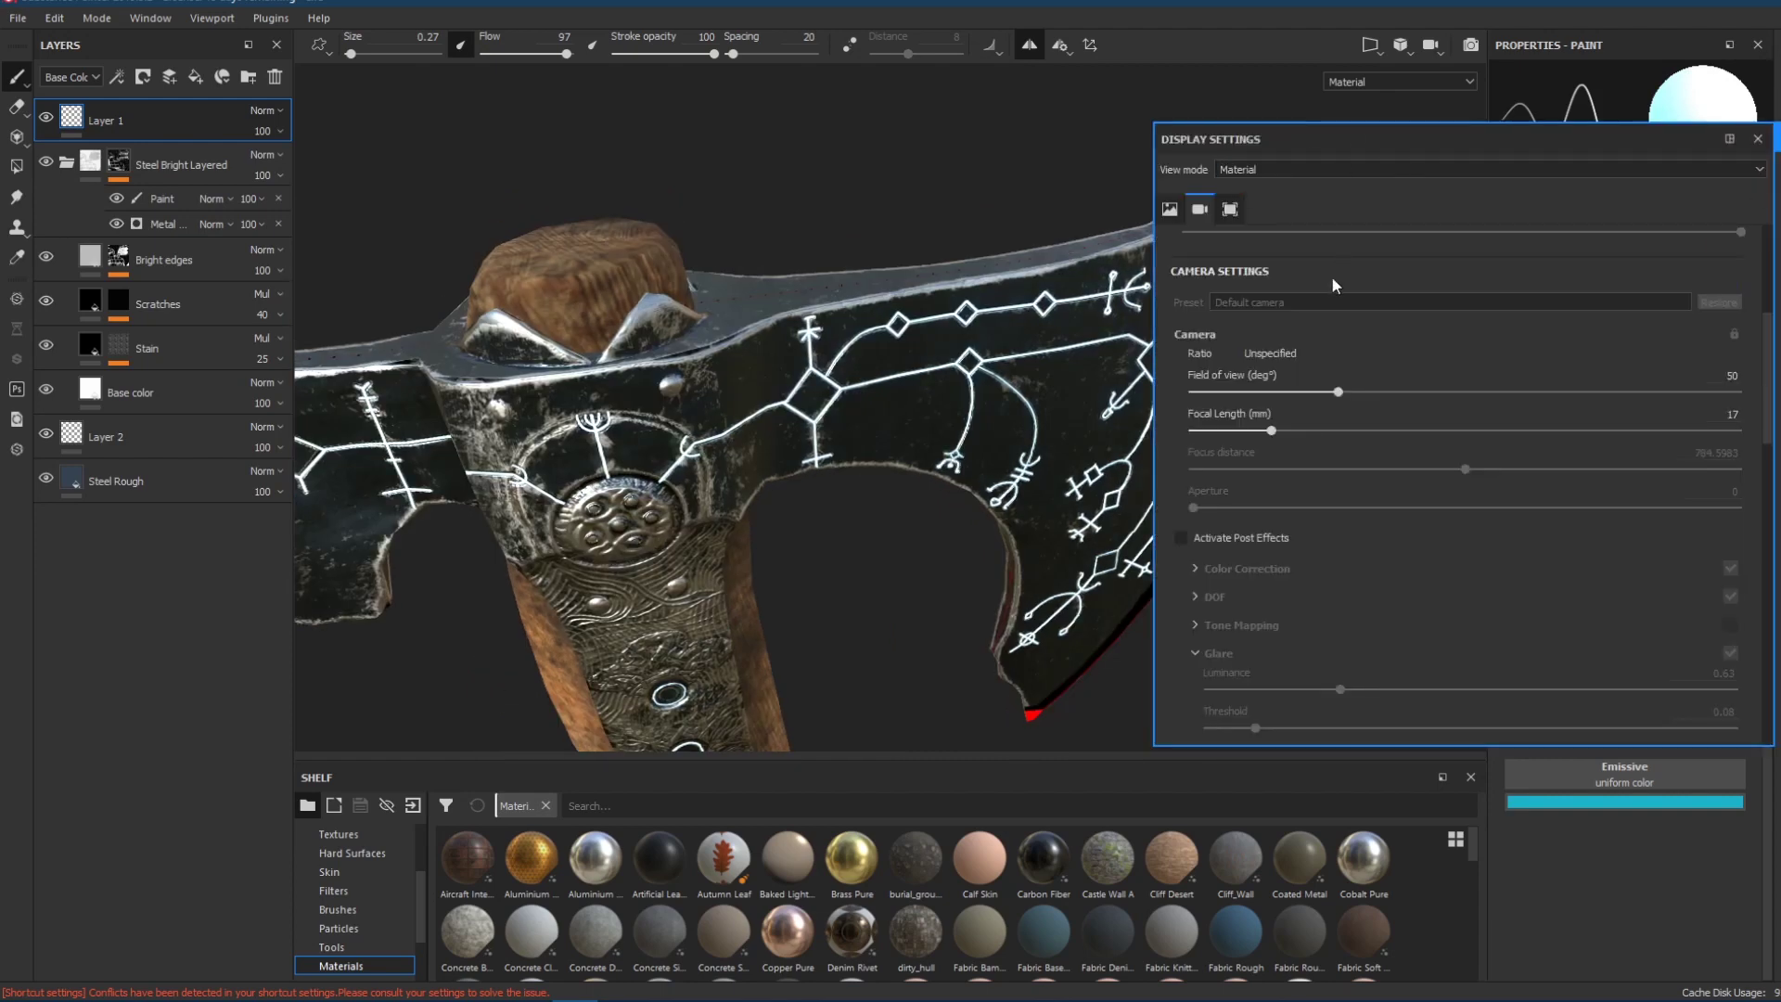
scroll(1262, 538, "down", 3)
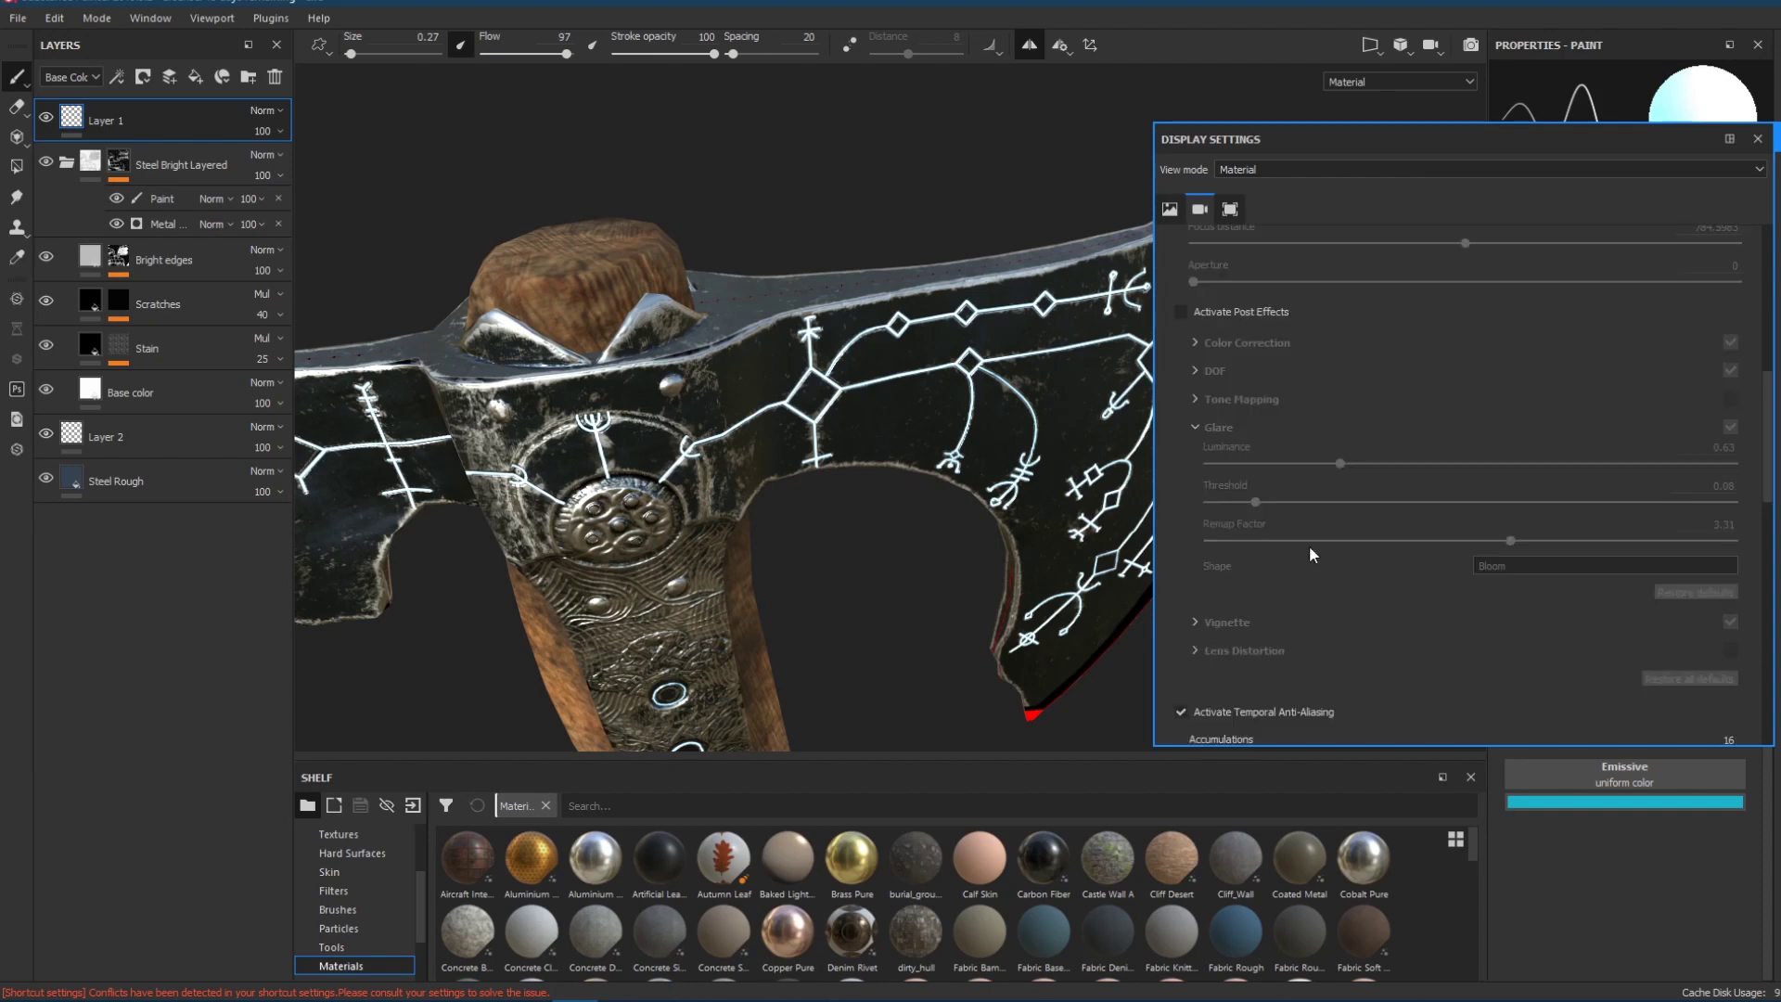
left_click(1180, 312)
left_click_drag(756, 397, 755, 473, "alt")
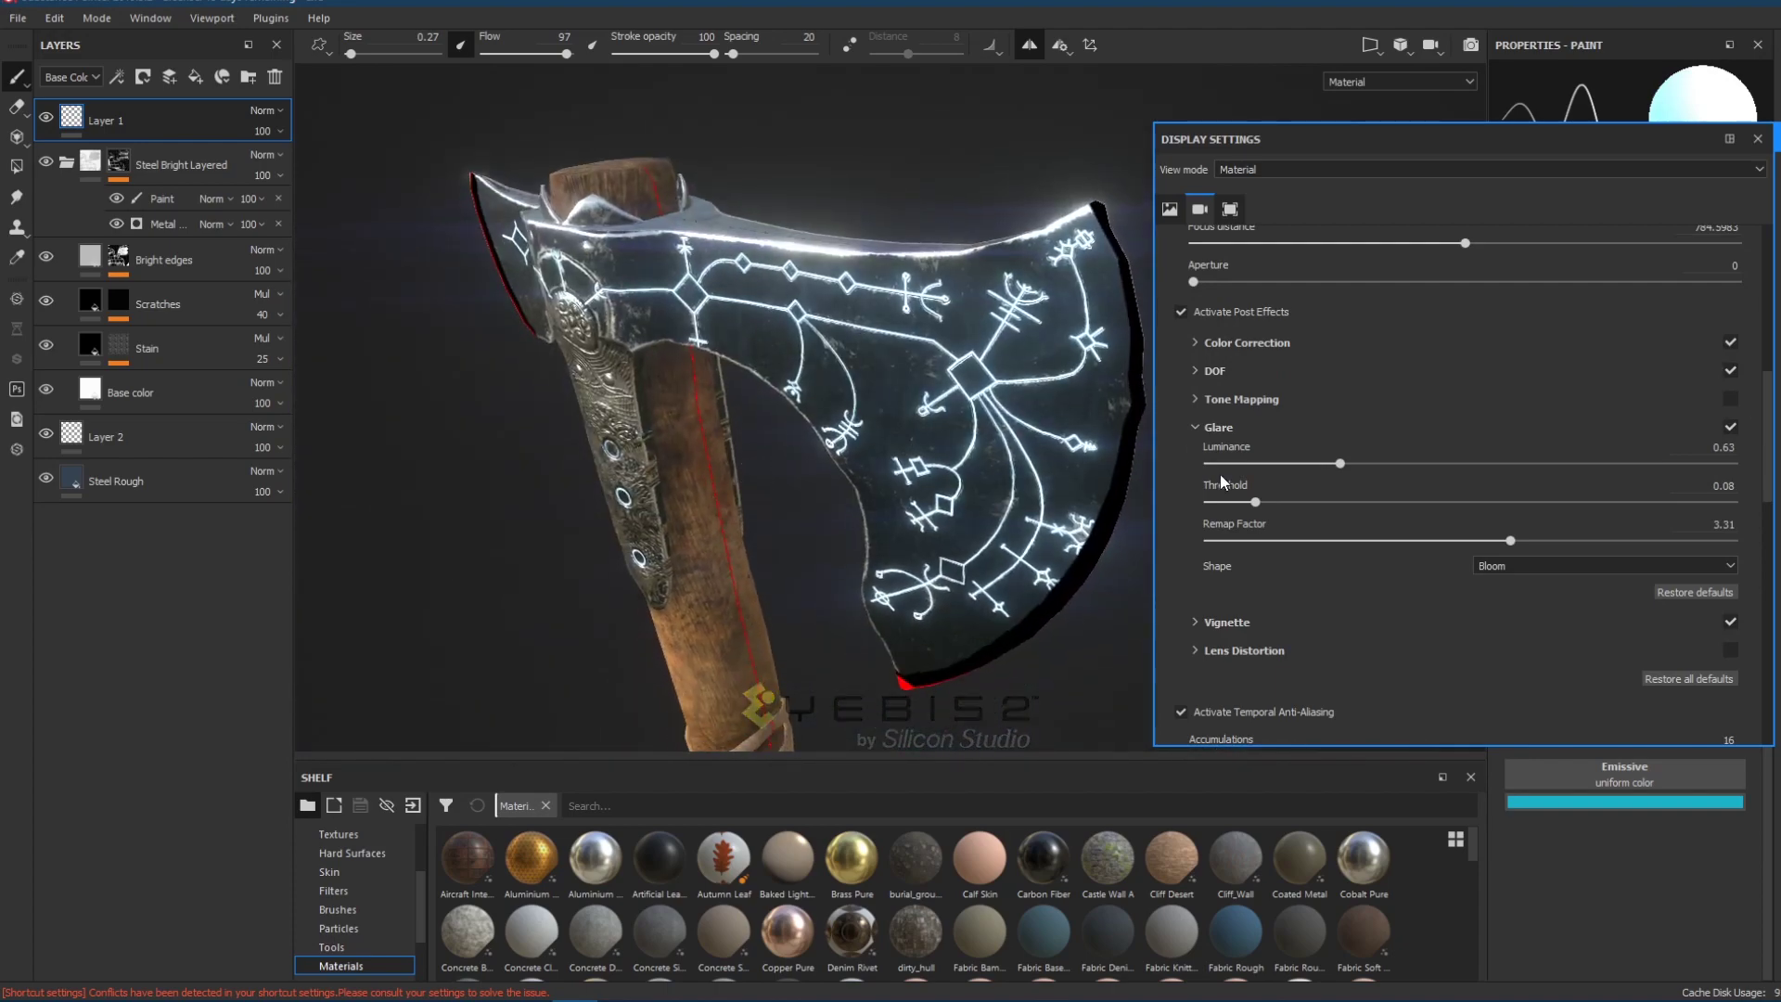
left_click_drag(1339, 463, 1245, 502)
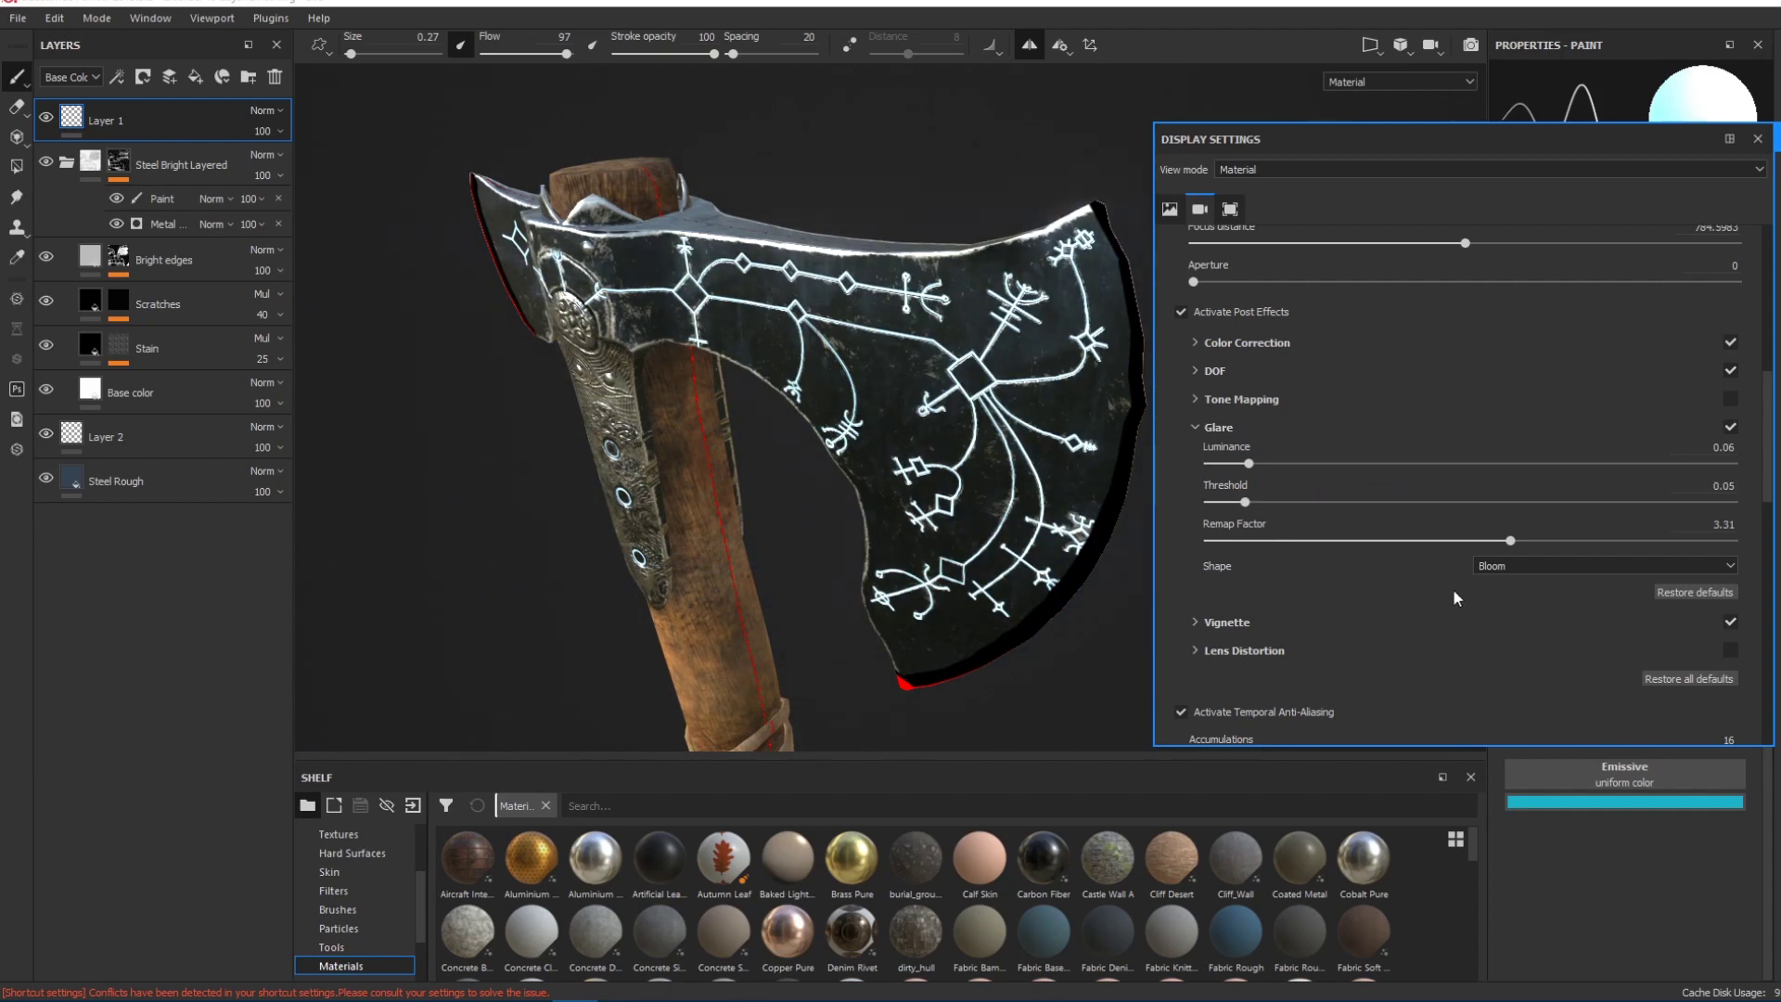
Try the Cheap Lens and Filter Snow Cross glare shapes with luminance 1.14, then return to Bloom.
left_click(1512, 565)
left_click(1516, 606)
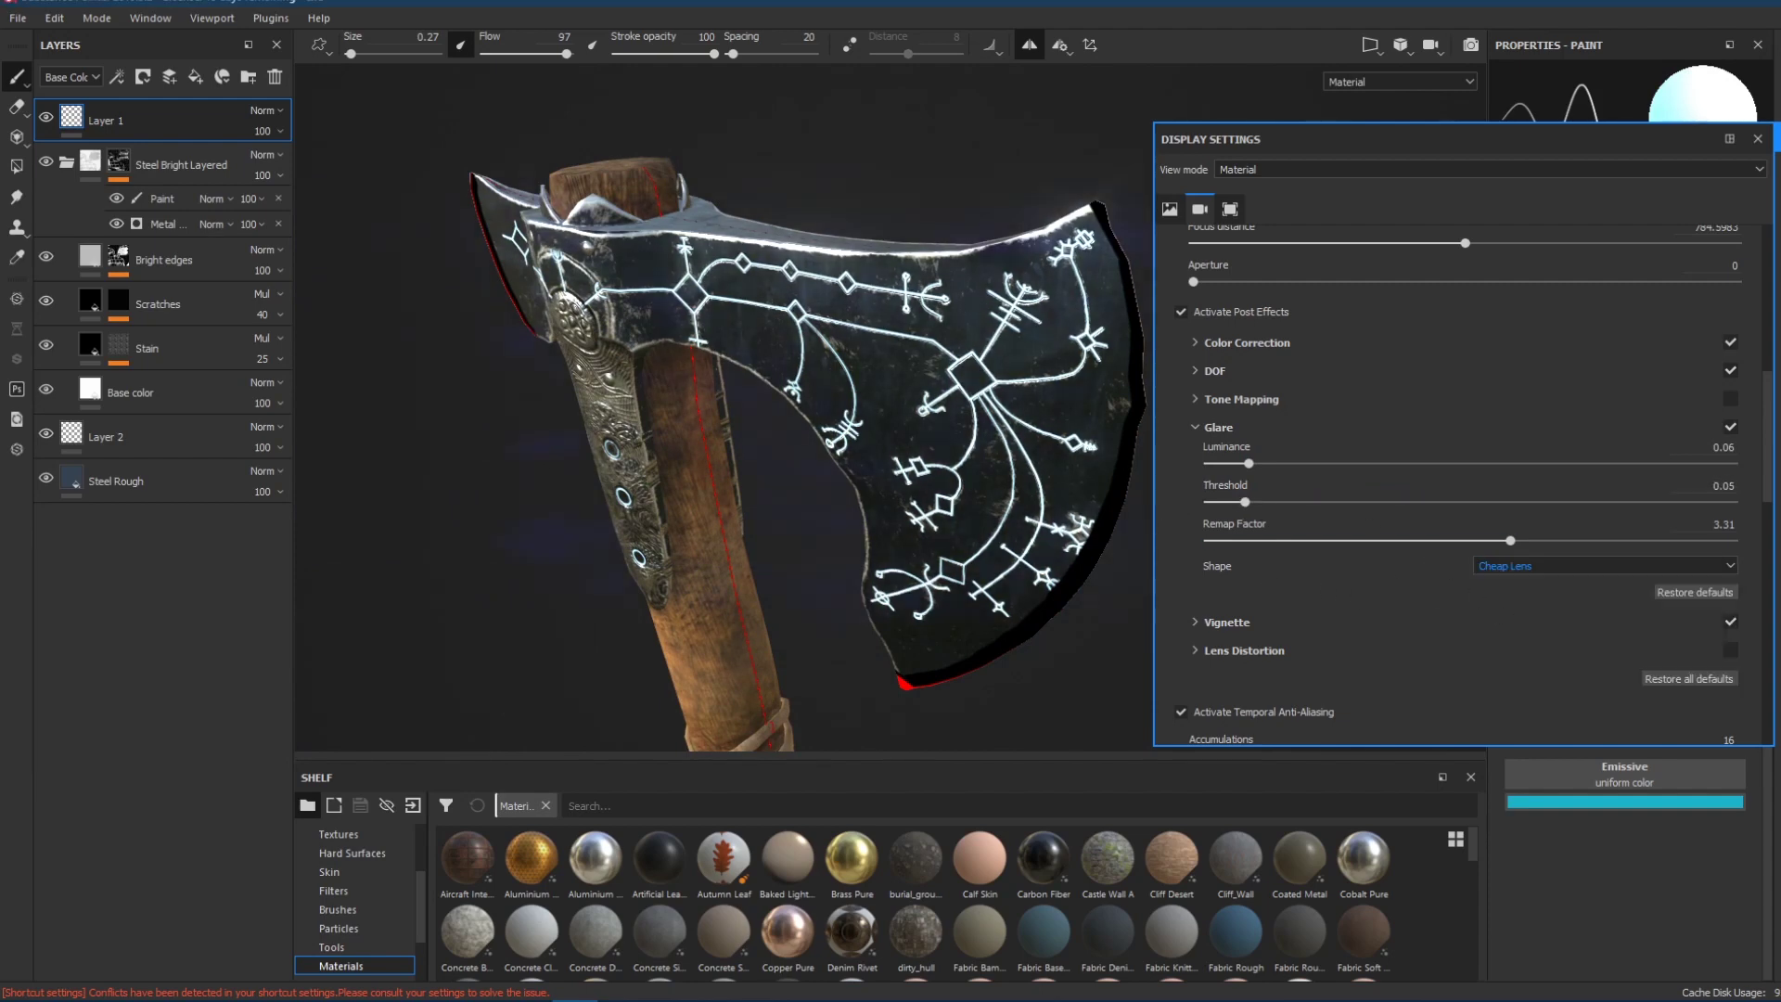
left_click_drag(1248, 463, 1384, 467)
left_click(1514, 566)
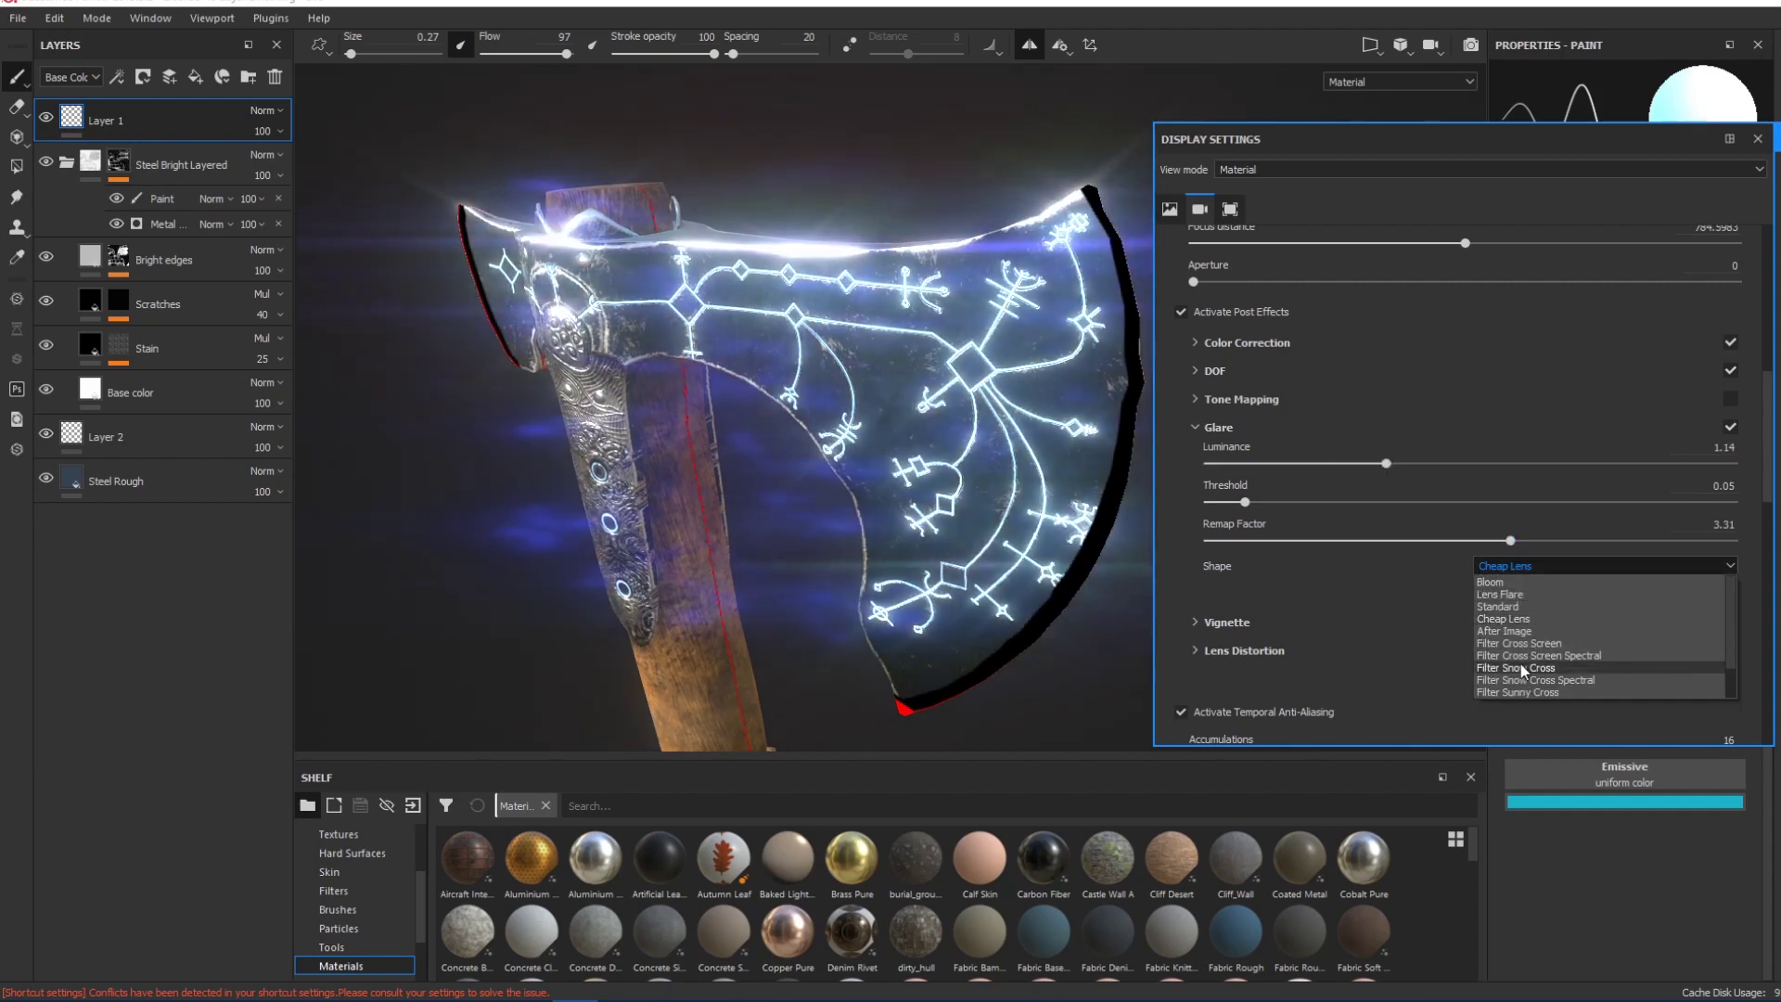
left_click(1521, 667)
left_click(1501, 564)
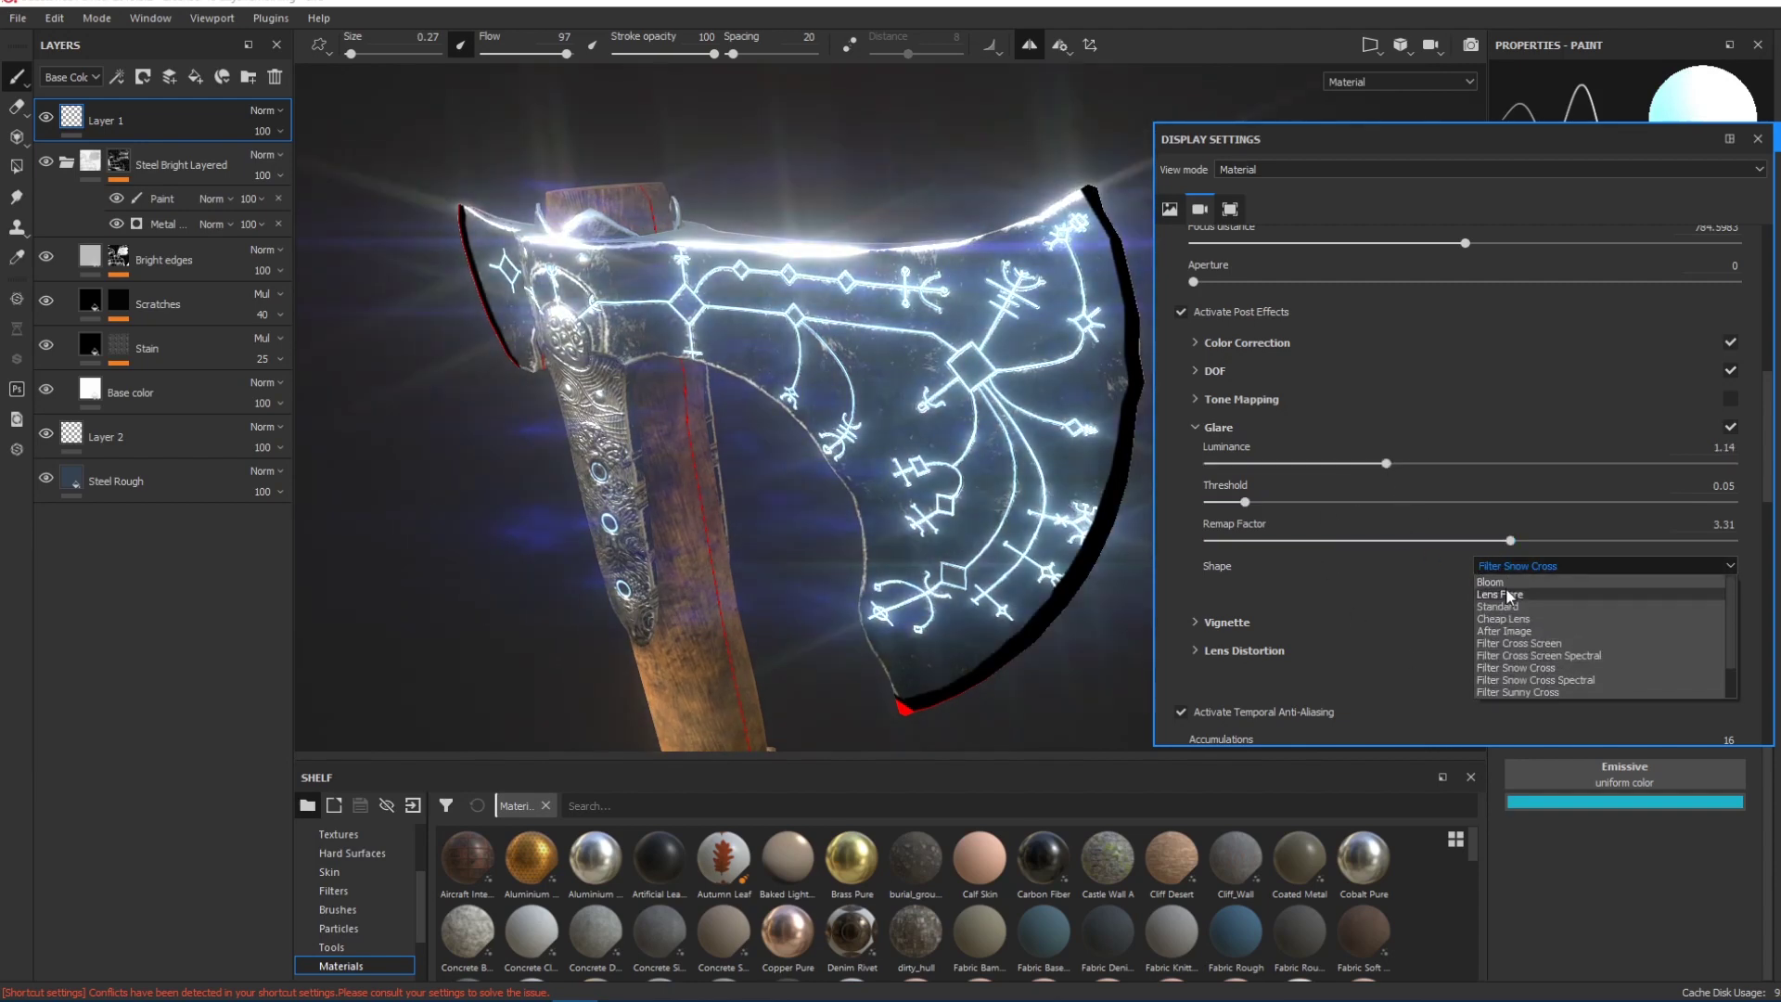
left_click(1506, 584)
Set the Bloom glare's luminance to 0.61 and close the display settings.
left_click(1249, 463)
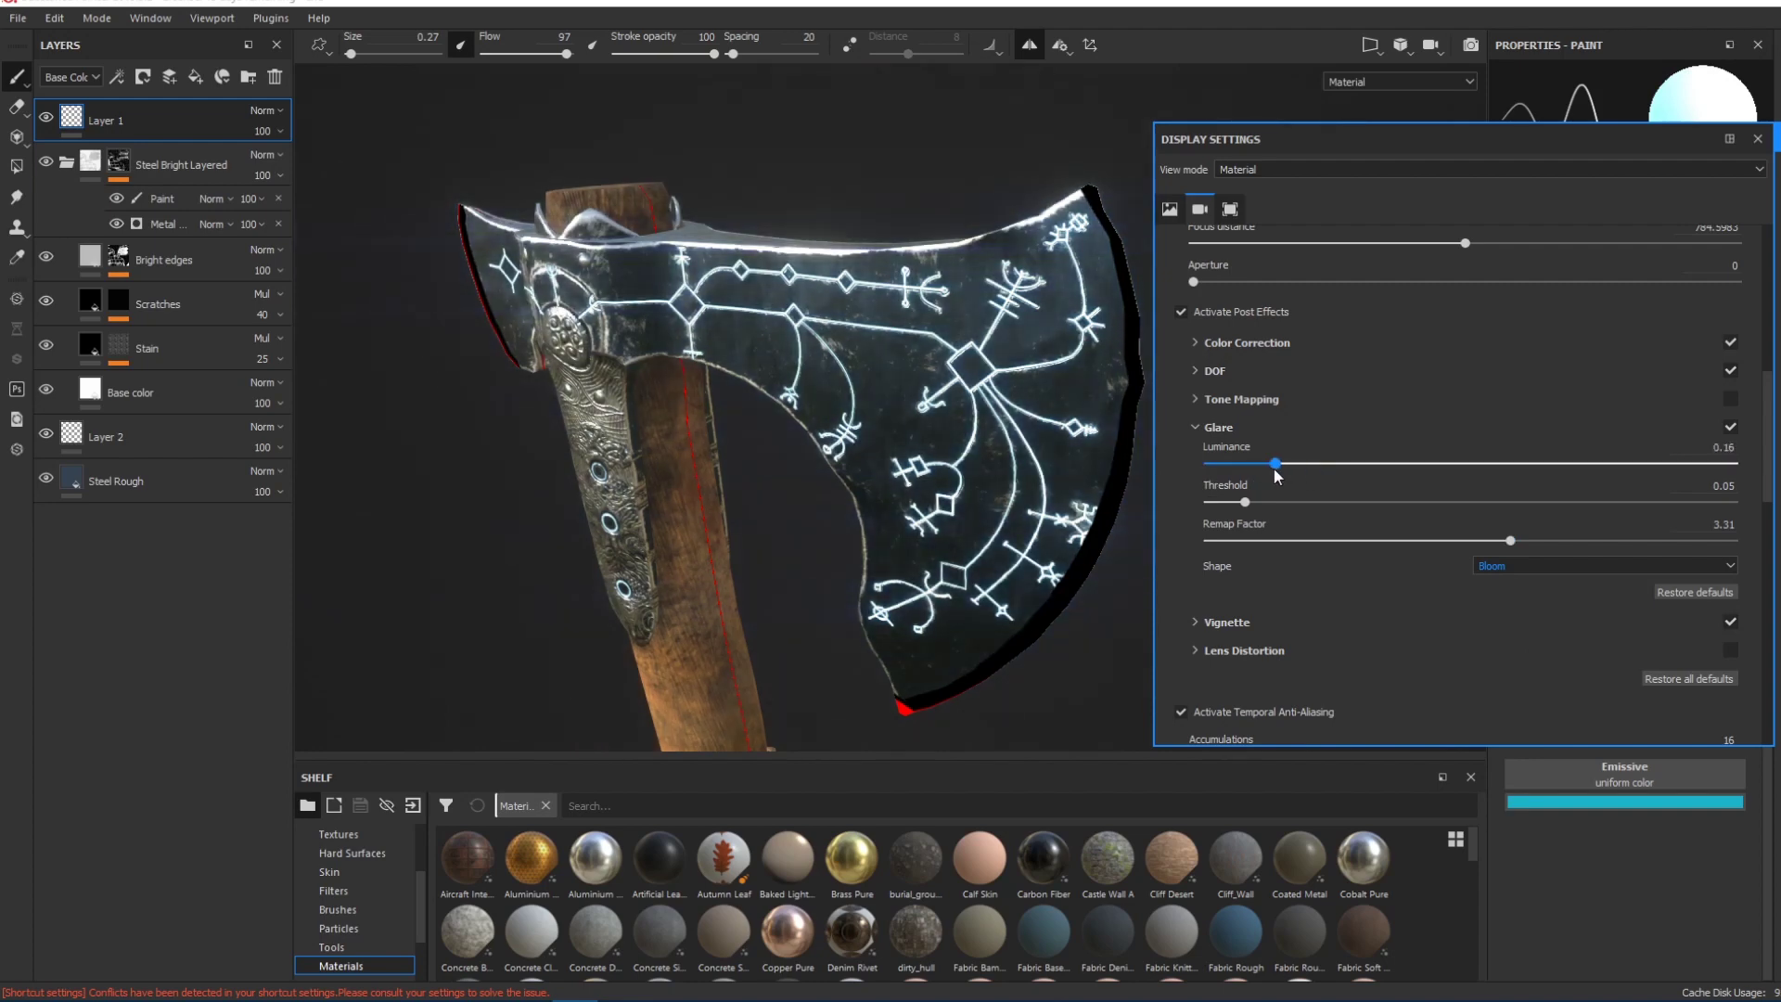
left_click_drag(715, 325, 974, 320, "alt")
left_click_drag(1306, 460, 1345, 469)
left_click_drag(348, 278, 650, 334, "alt")
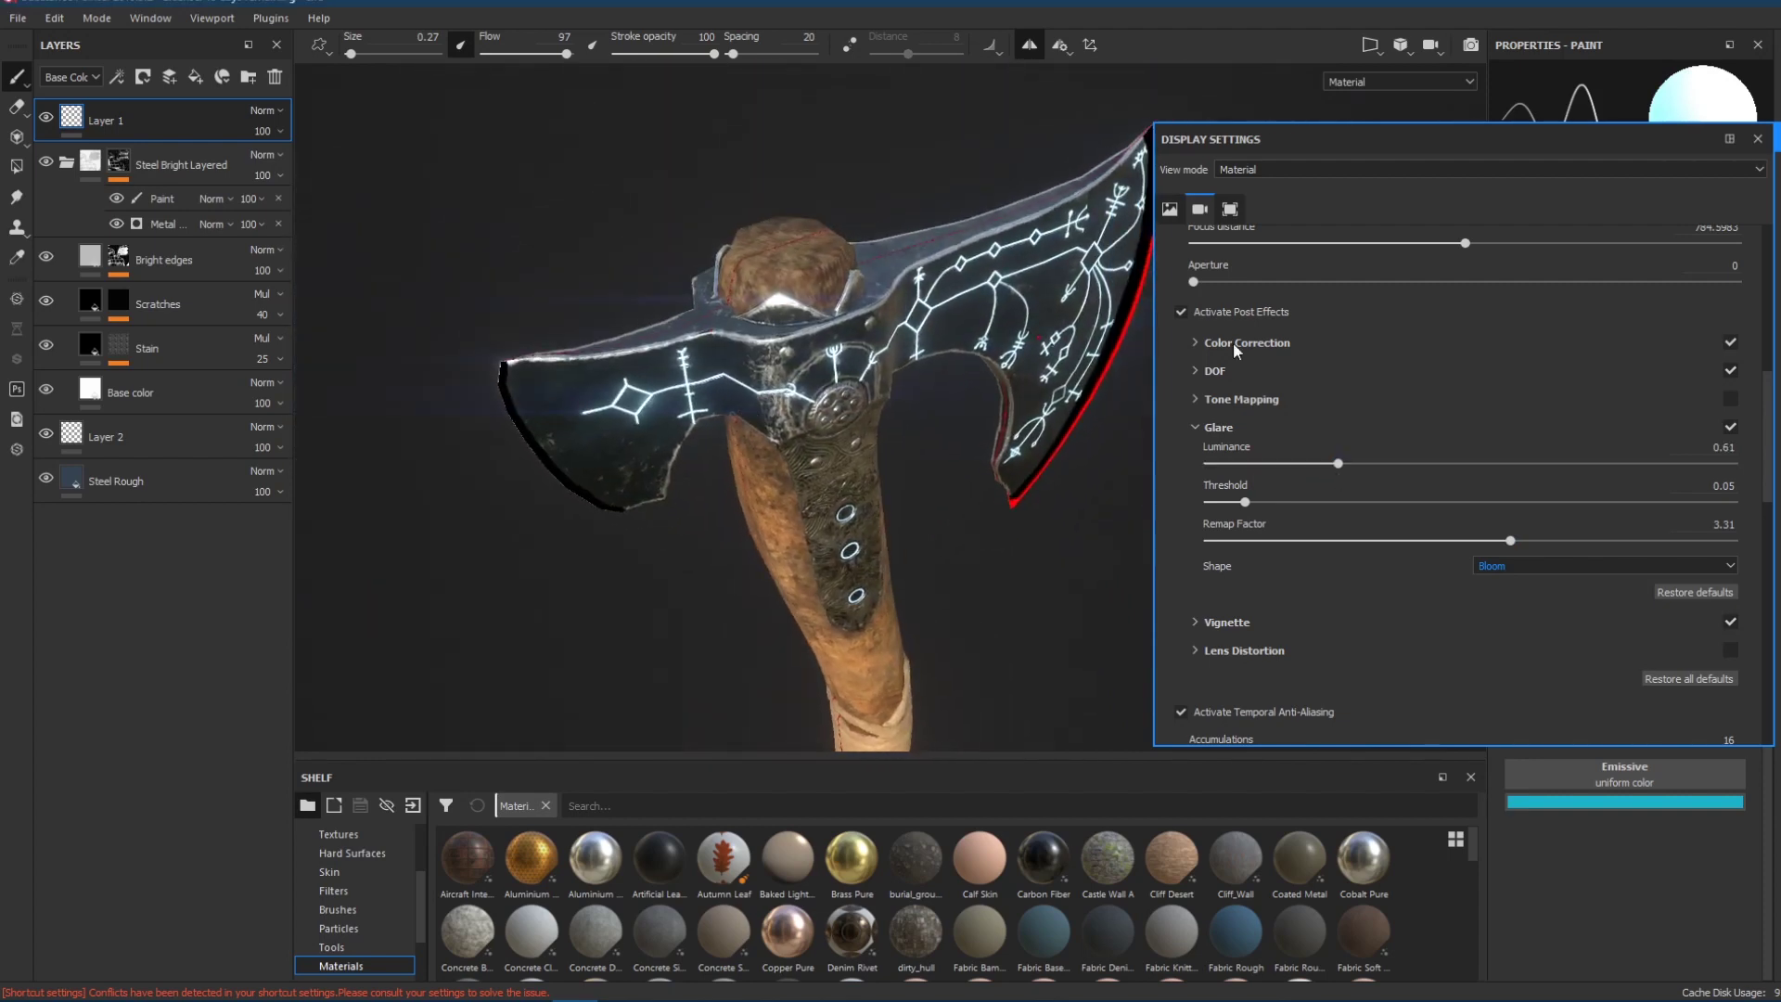
left_click(1757, 138)
Examine the front blade's glowing runes and bright worn edges up close and compare them with the reference.
mouse_move(704, 279)
left_mouse_down("alt")
mouse_move(616, 310)
mouse_move(576, 419)
mouse_move(640, 389)
mouse_move(723, 477)
mouse_move(799, 267)
mouse_move(904, 293)
mouse_move(896, 358)
left_mouse_up("alt")
left_click_drag(1003, 409, 986, 450, "alt")
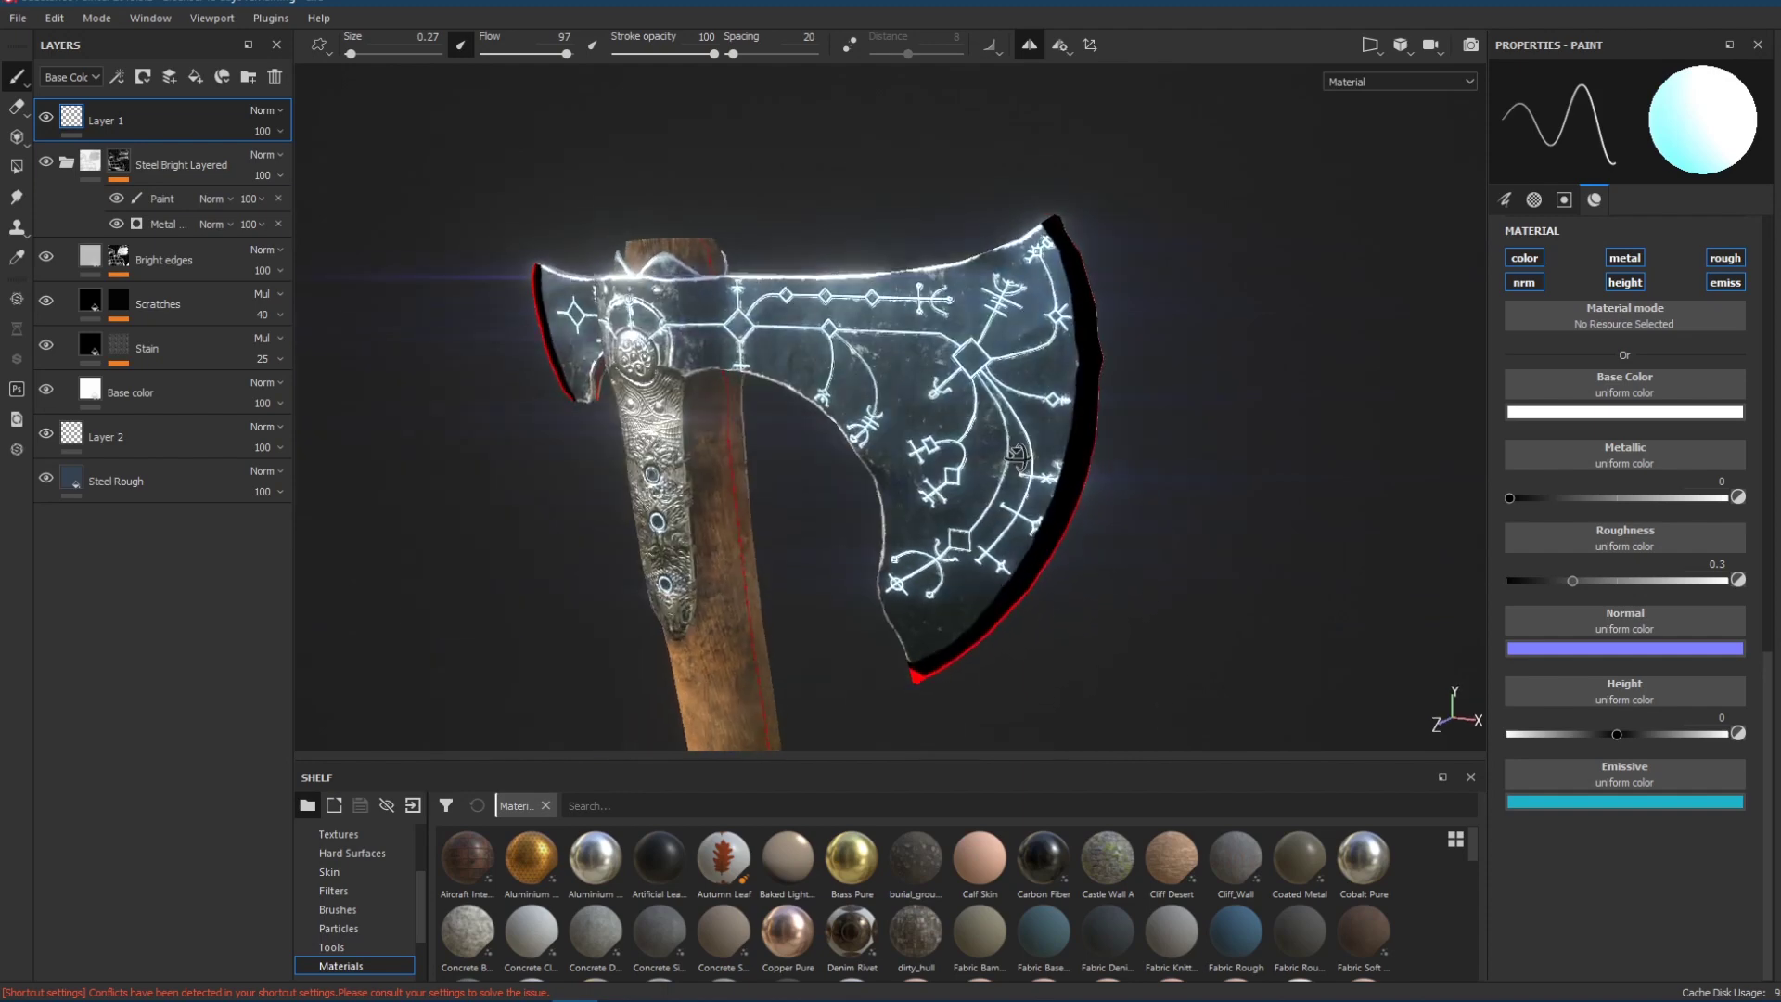
right_click_drag(986, 451, 1116, 323, "alt")
middle_click_drag(1116, 323, 1014, 436, "alt")
right_click_drag(1014, 436, 1011, 234, "alt")
right_click_drag(1058, 459, 1022, 343, "alt")
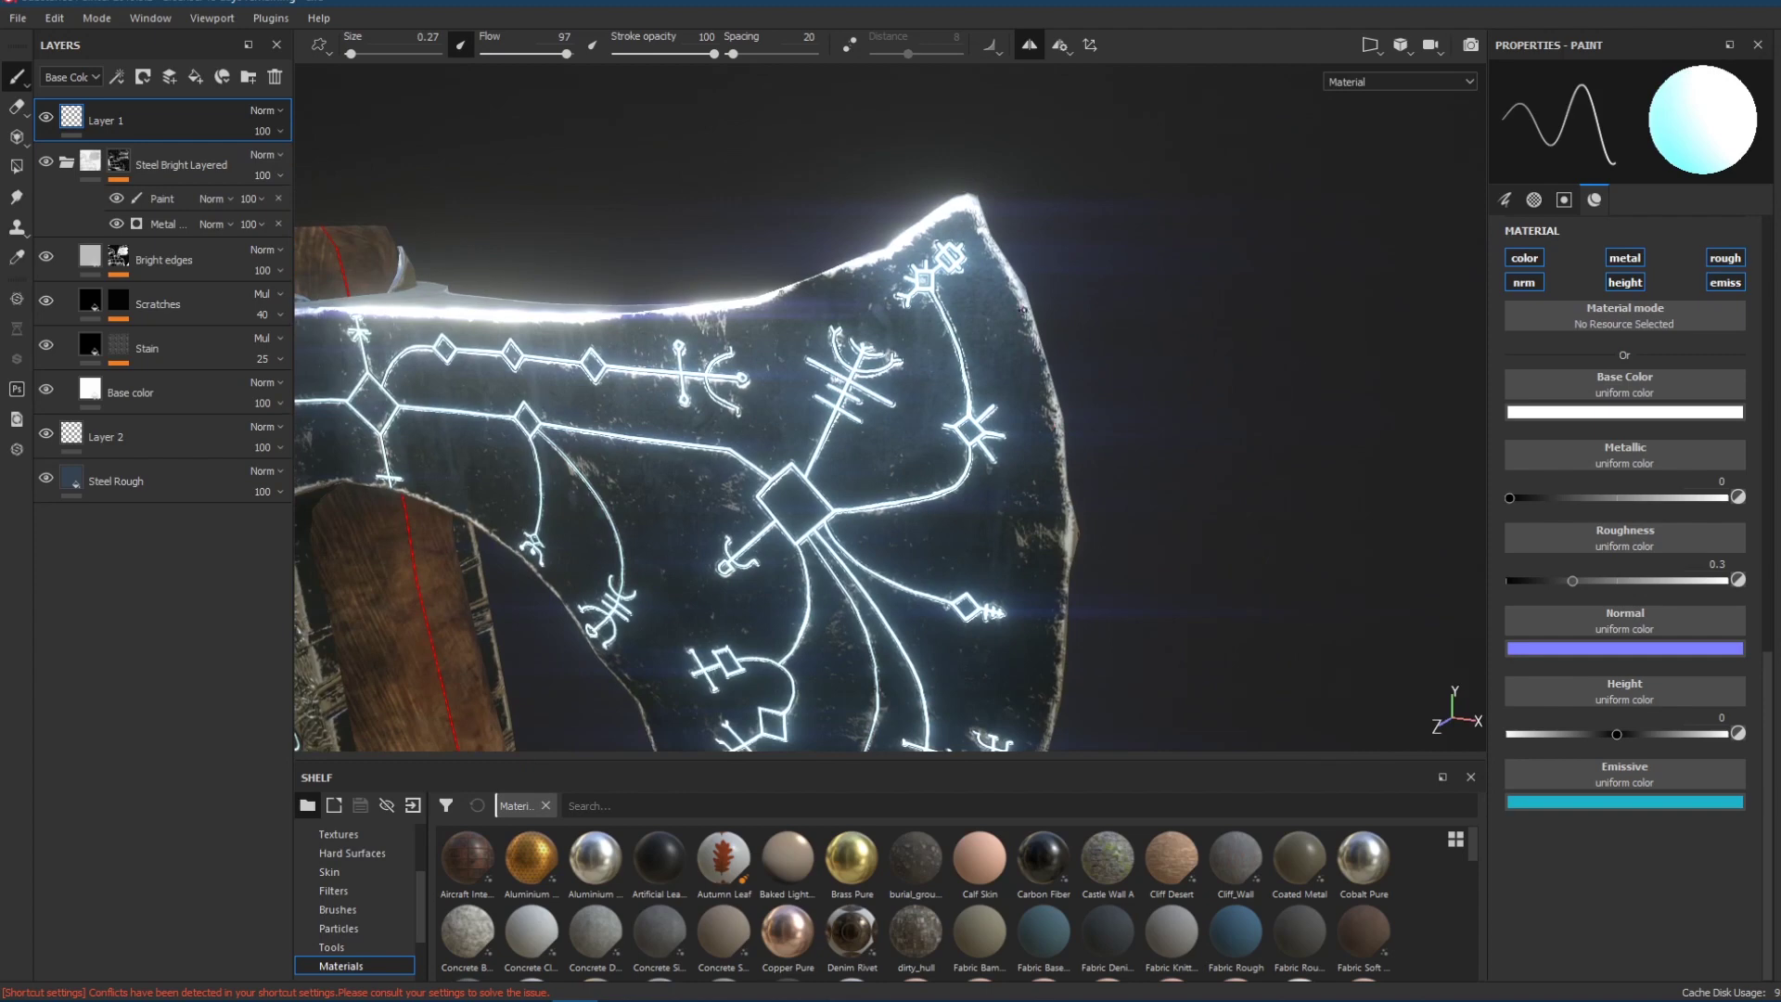
middle_click_drag(1106, 561, 1061, 362, "alt")
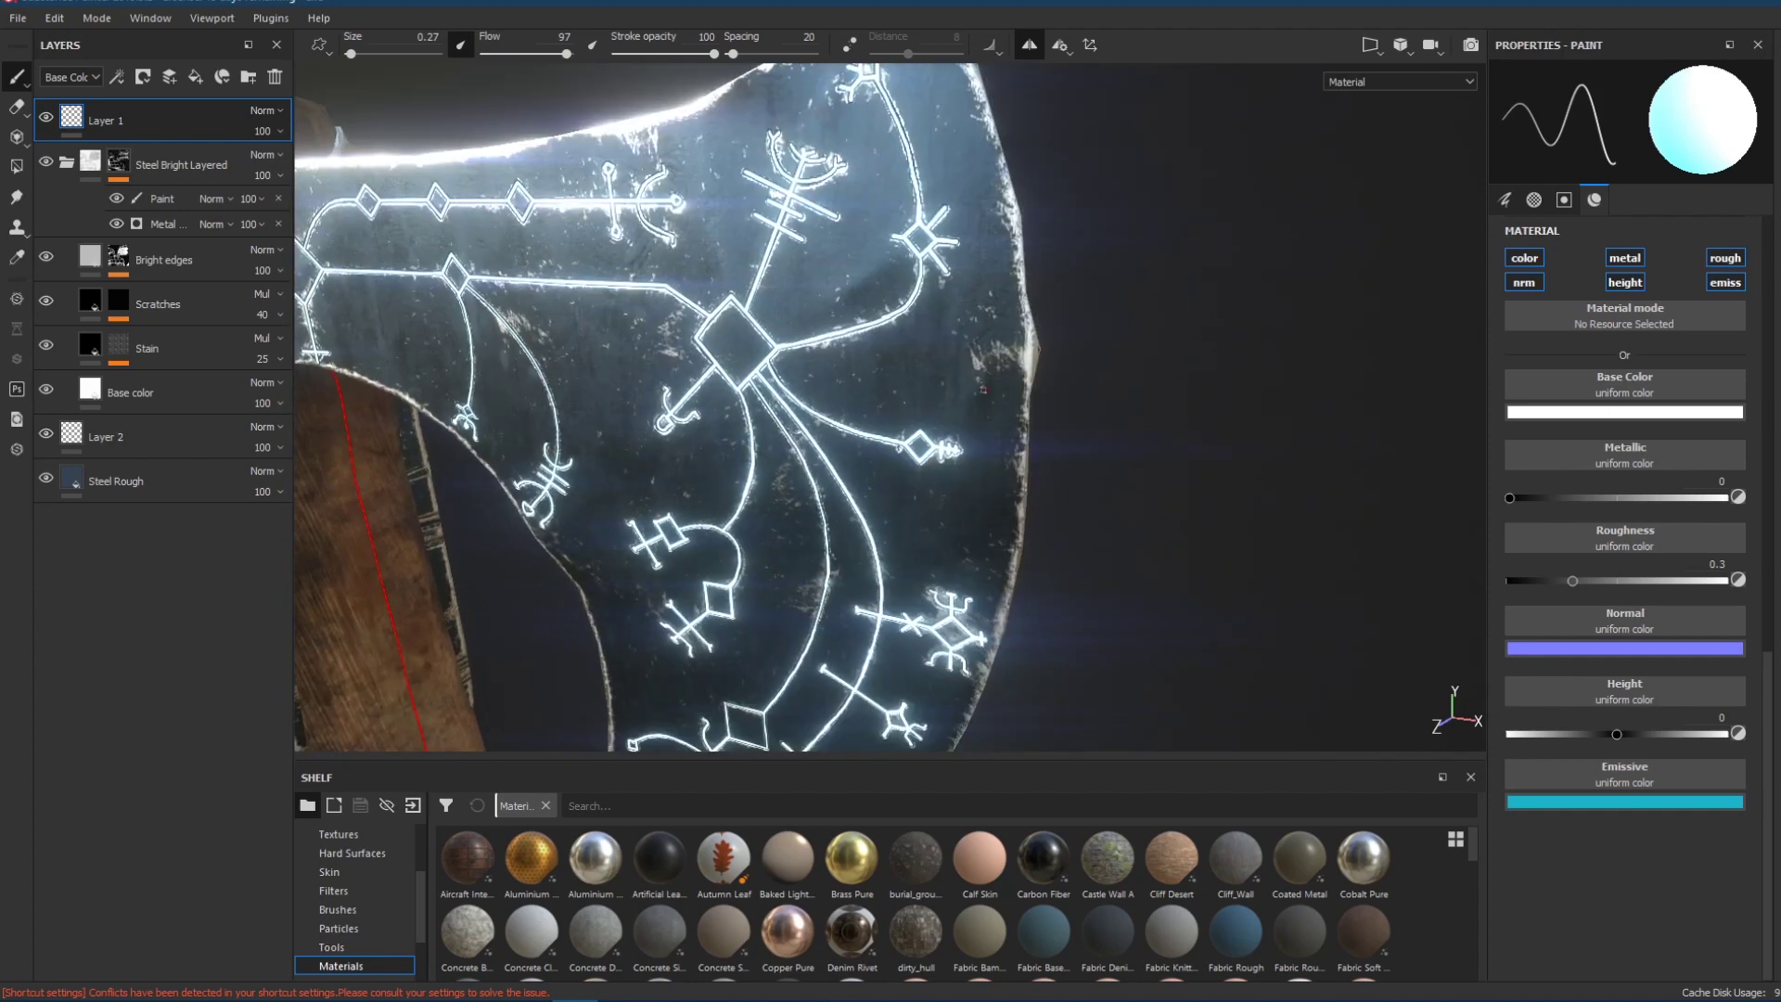
scroll(1006, 523, "down", 4)
scroll(970, 545, "up", 3)
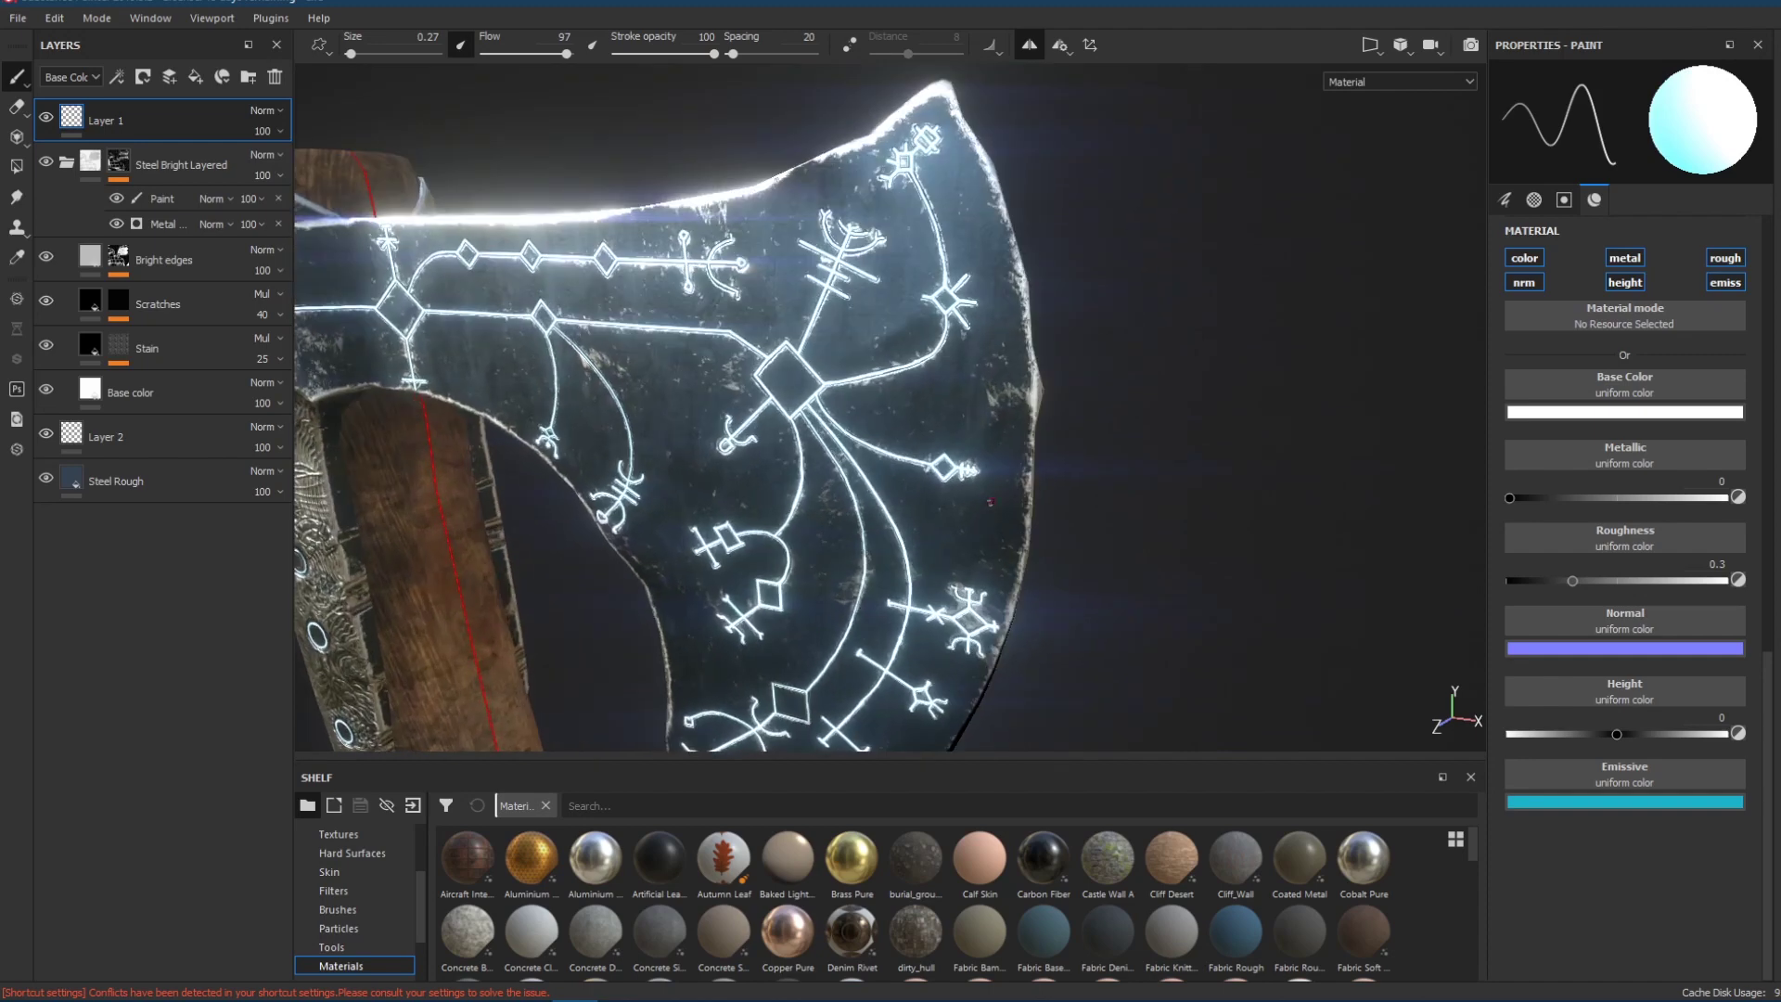
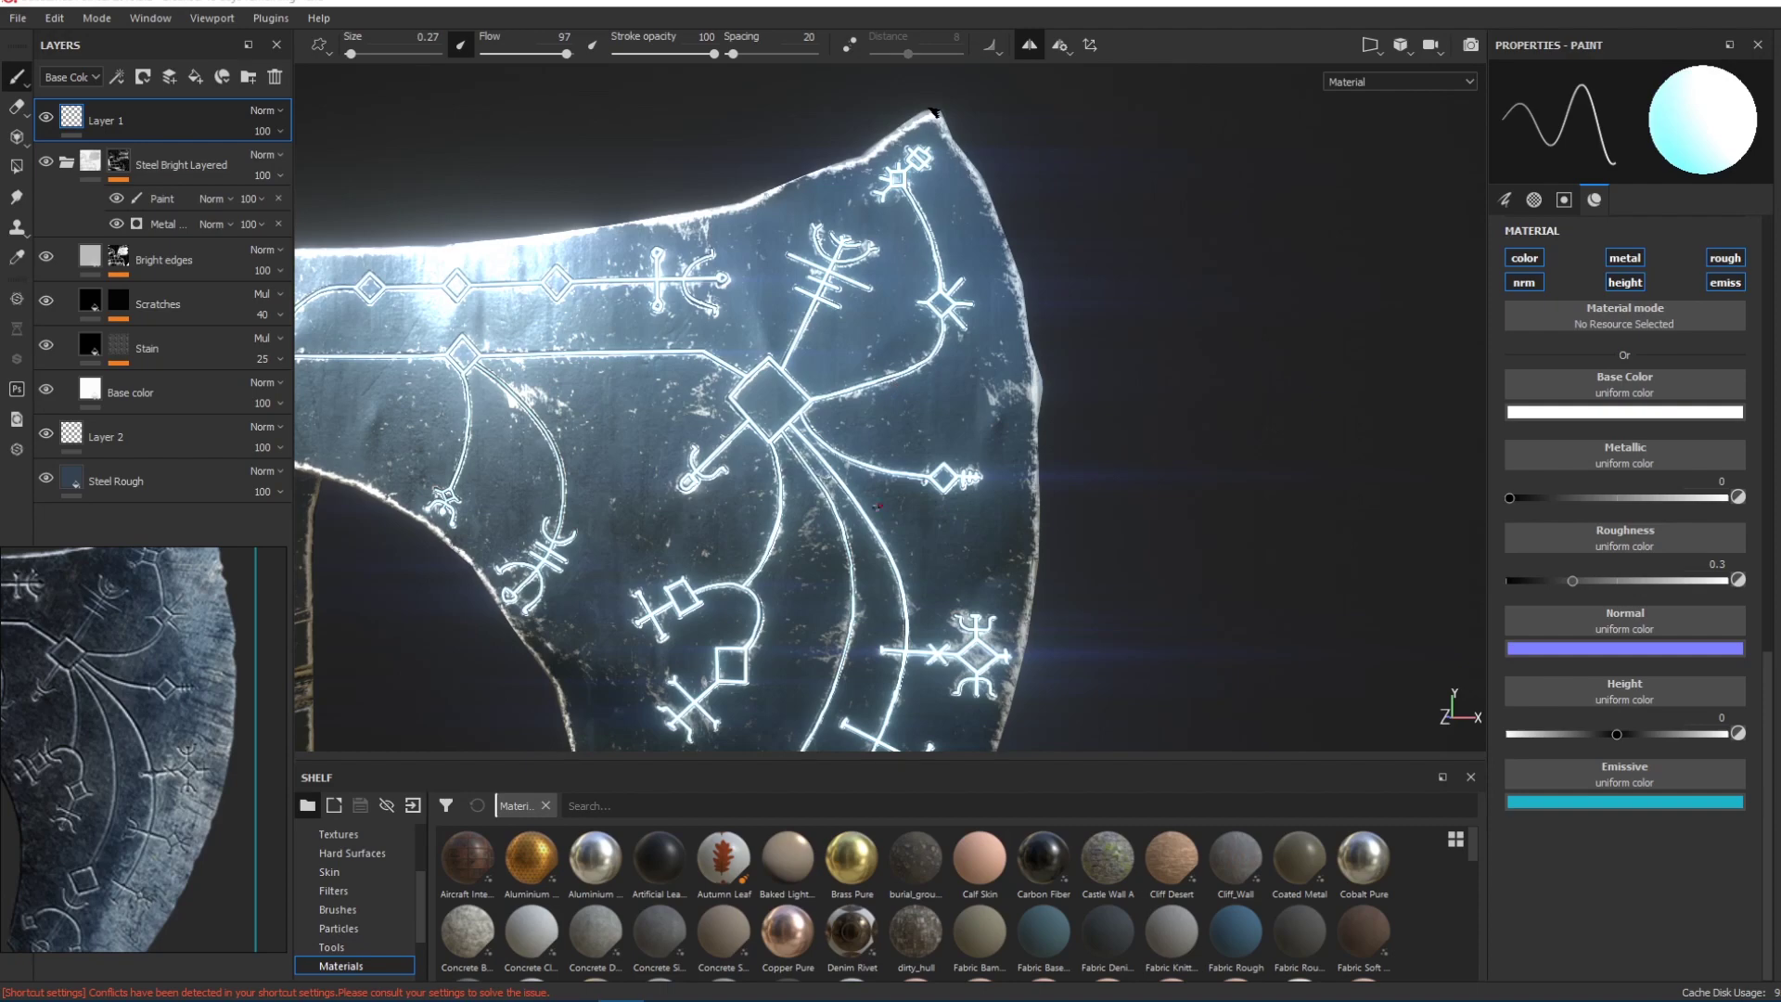
middle_click_drag(1052, 301, 1094, 404, "alt")
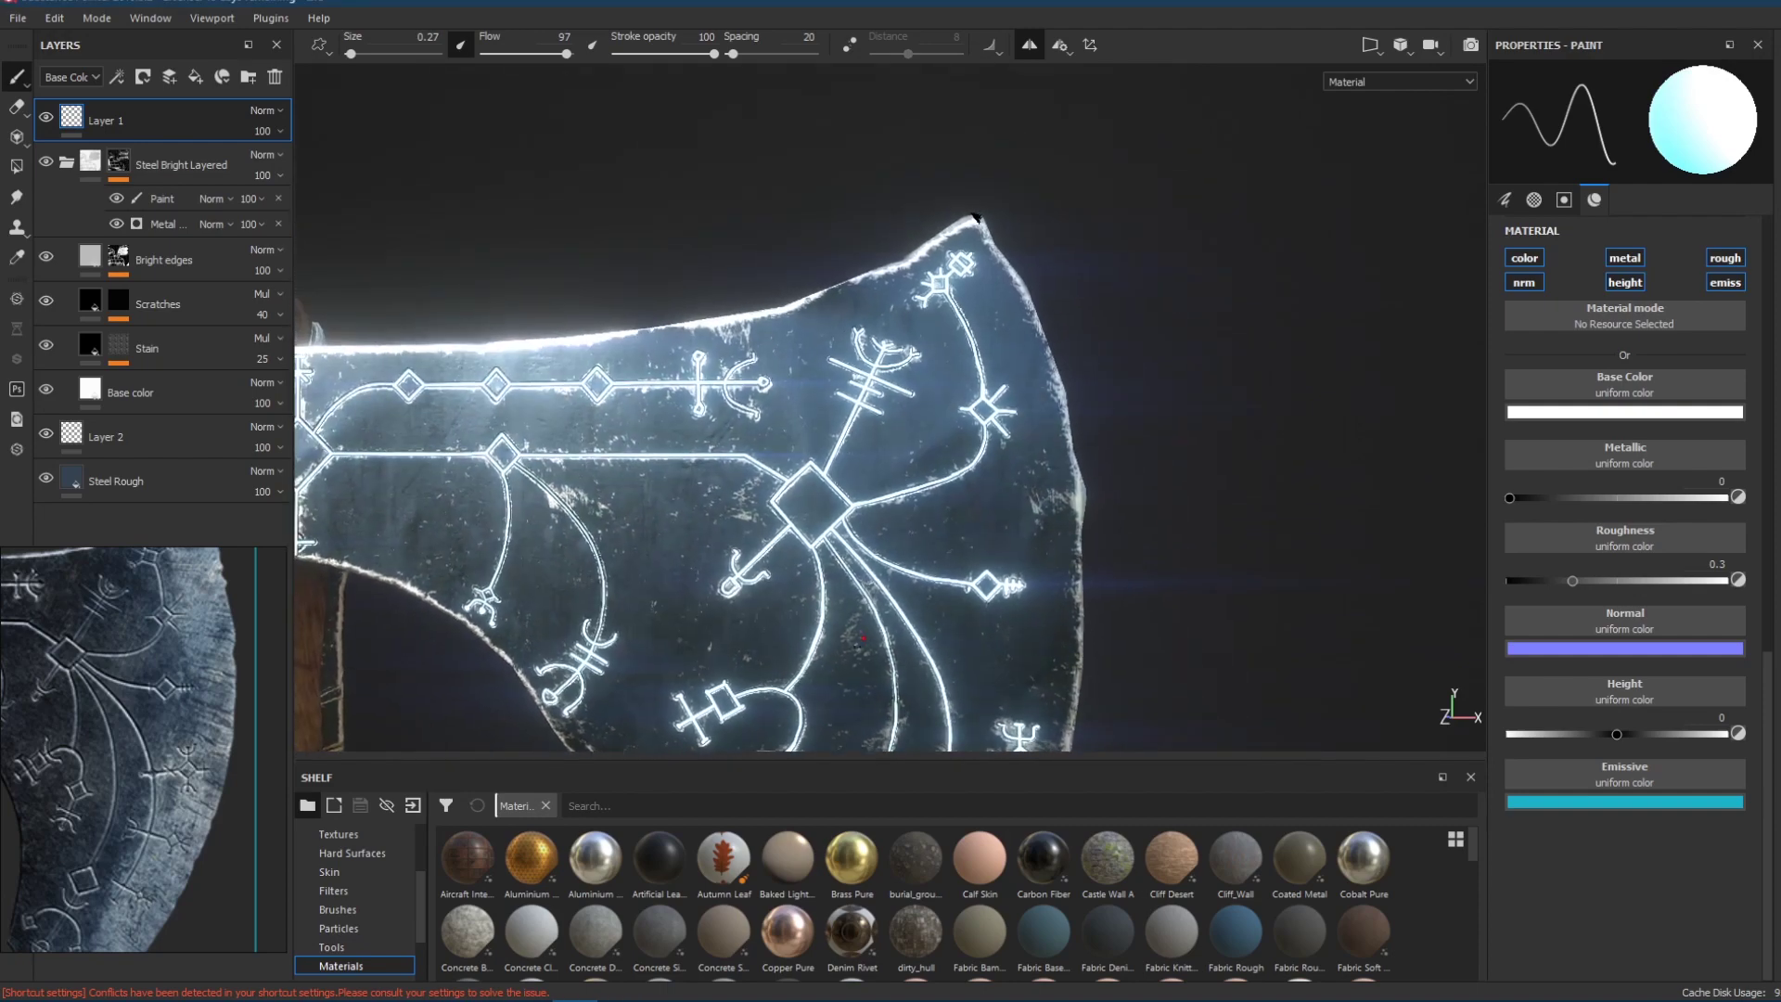
left_click(605, 805)
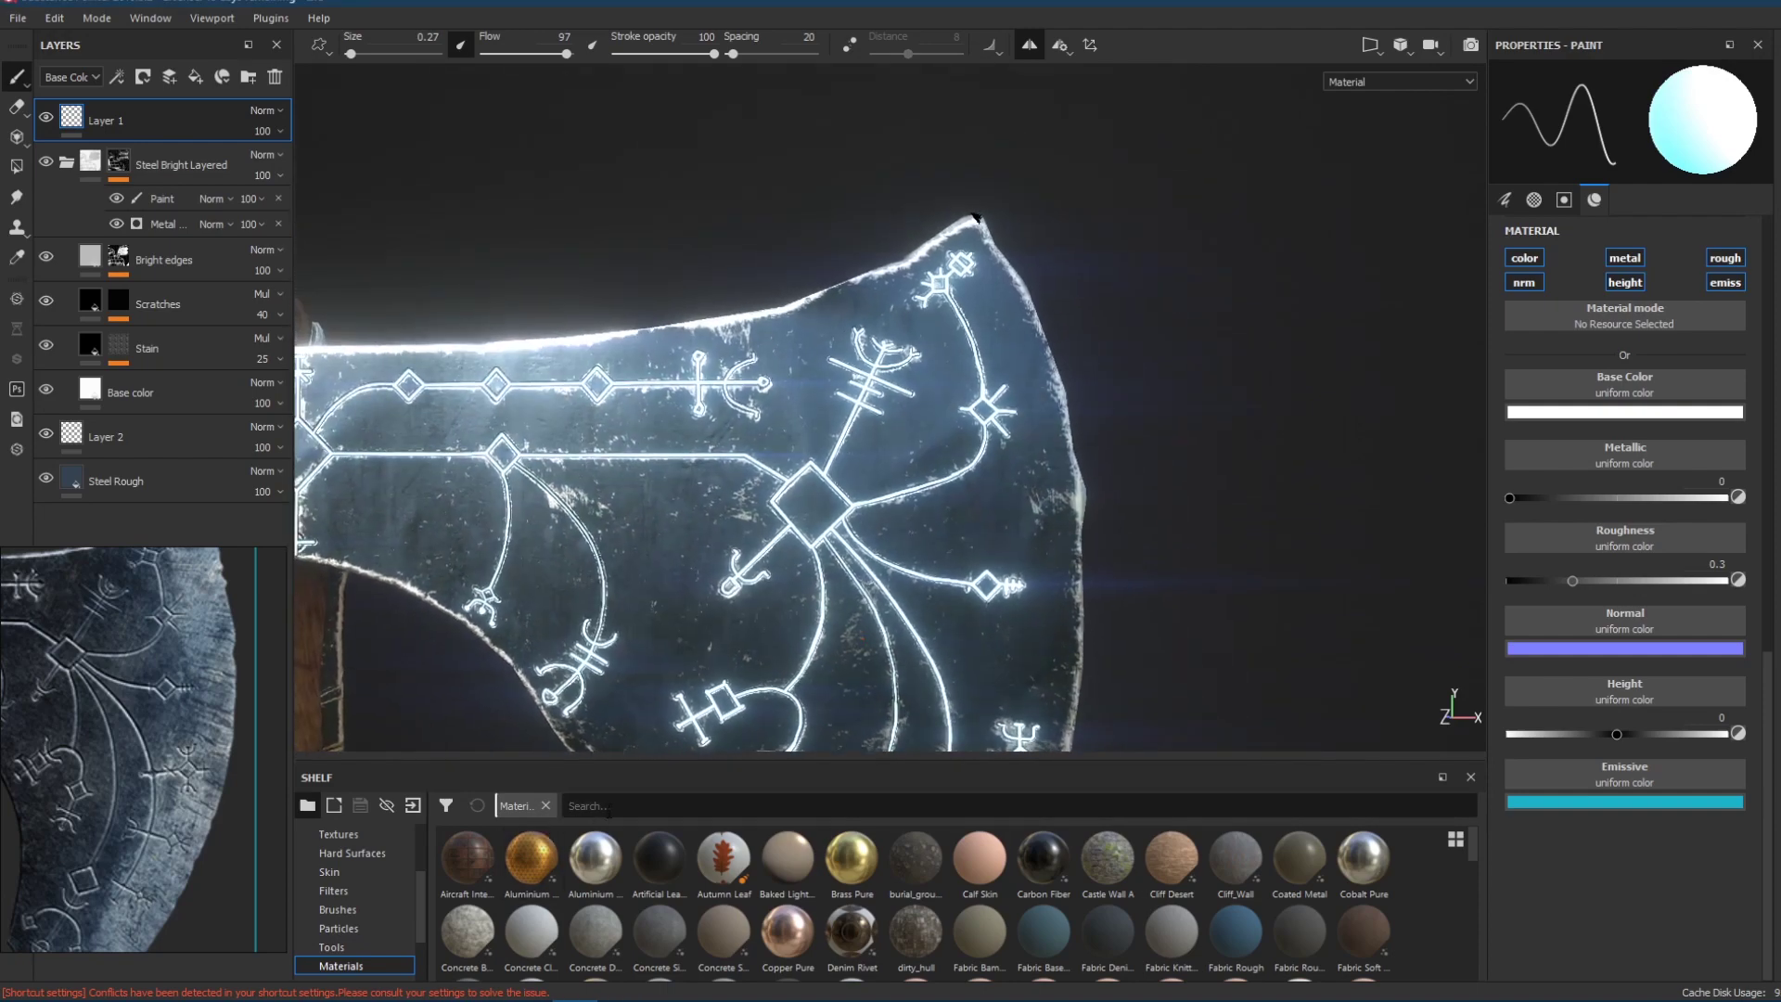
type("scra")
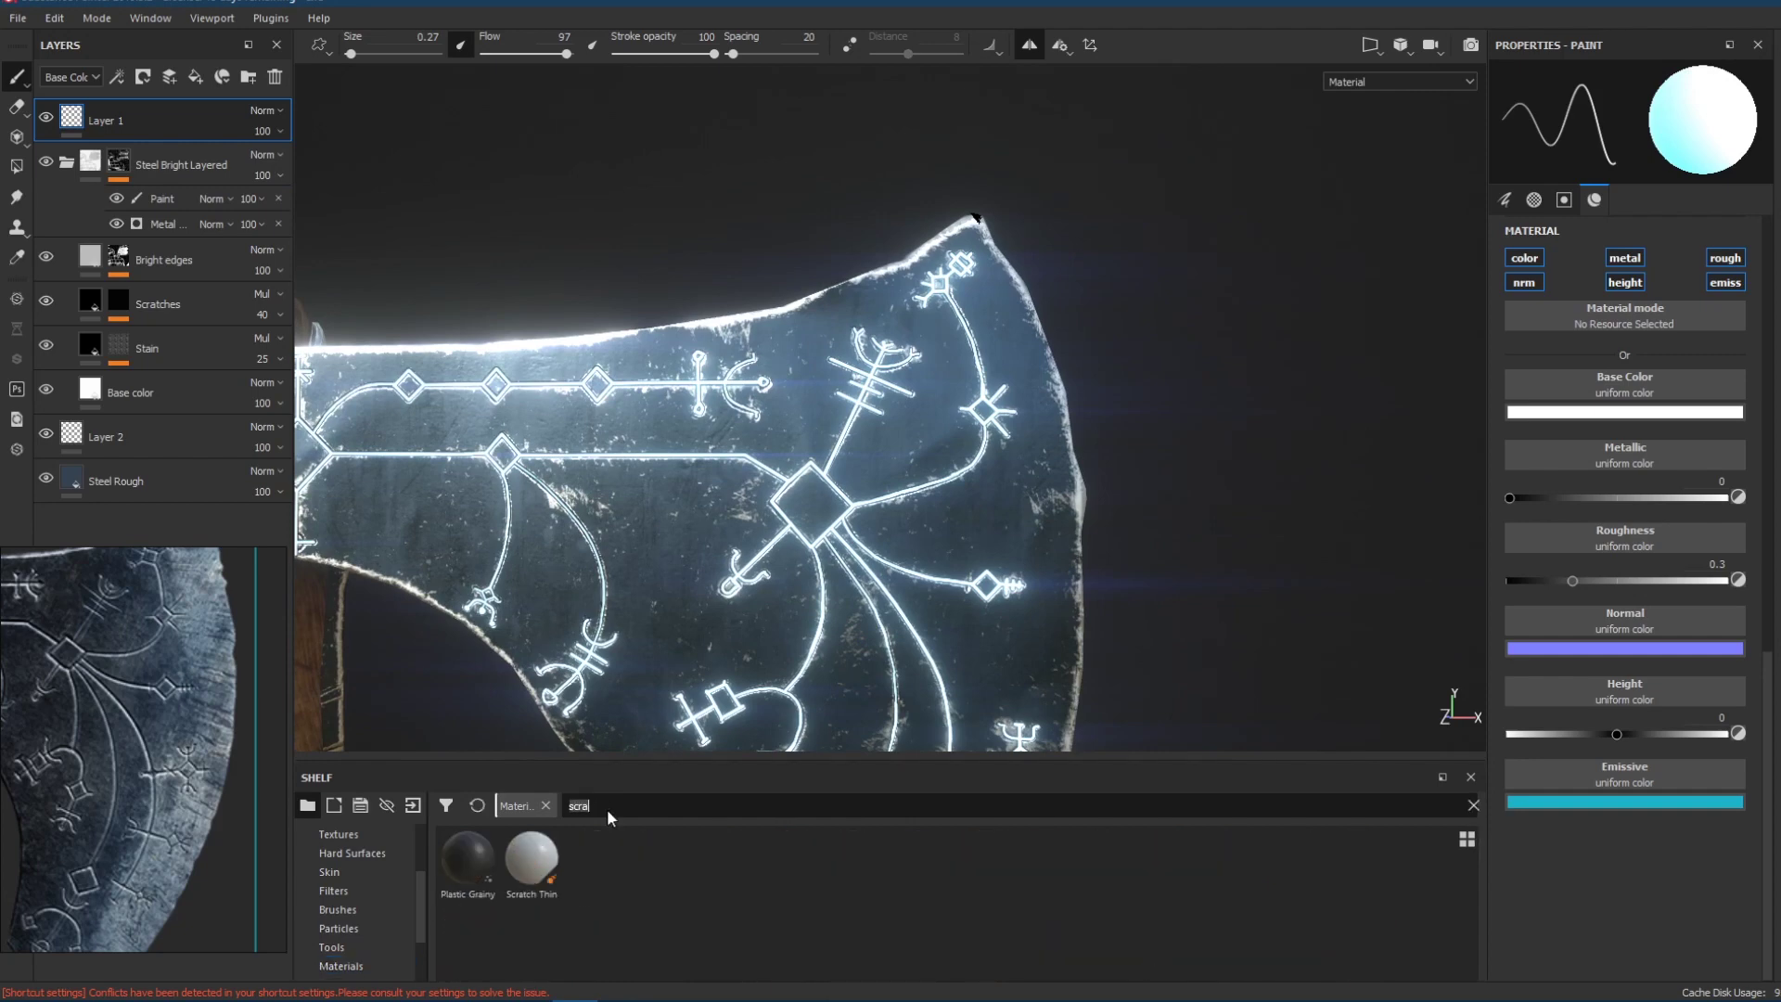
key("BackSpace")
key("BackSpace")
key("BackSpace")
key("BackSpace")
Search the smart materials for "scra" and add Steel Scratched to the layer stack between Layer 1 and Steel Bright Layered.
scroll(336, 961, "down", 2)
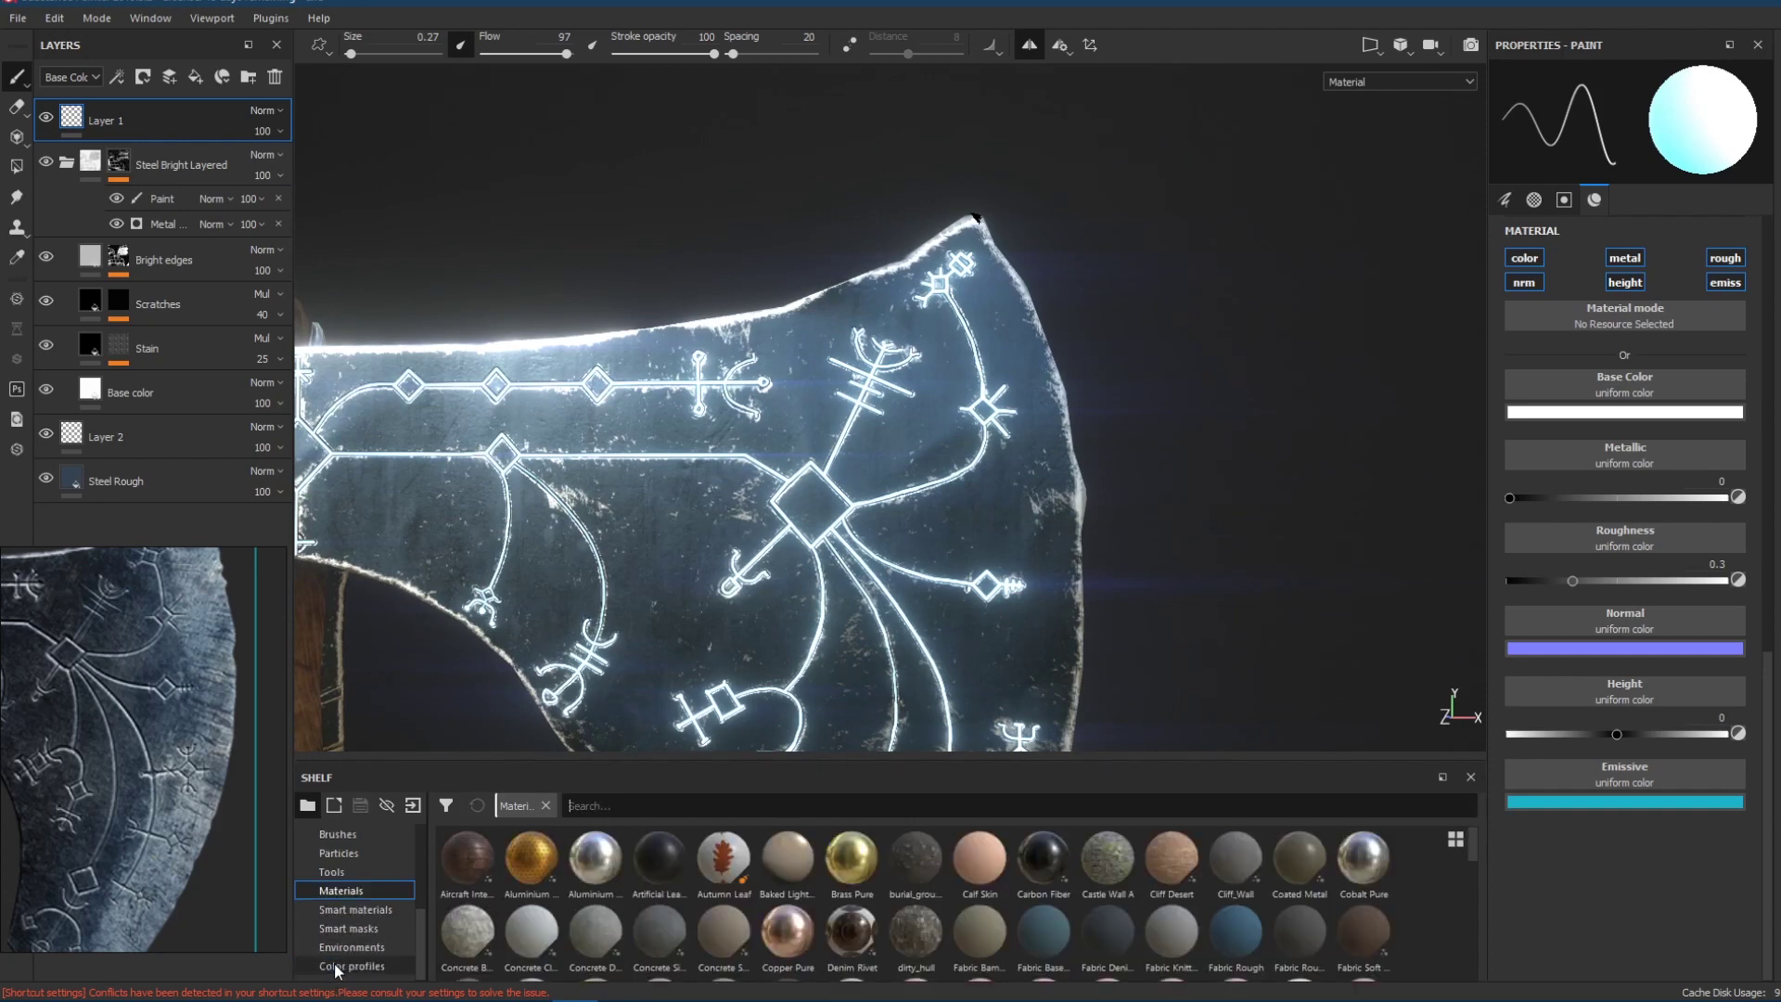
left_click(355, 910)
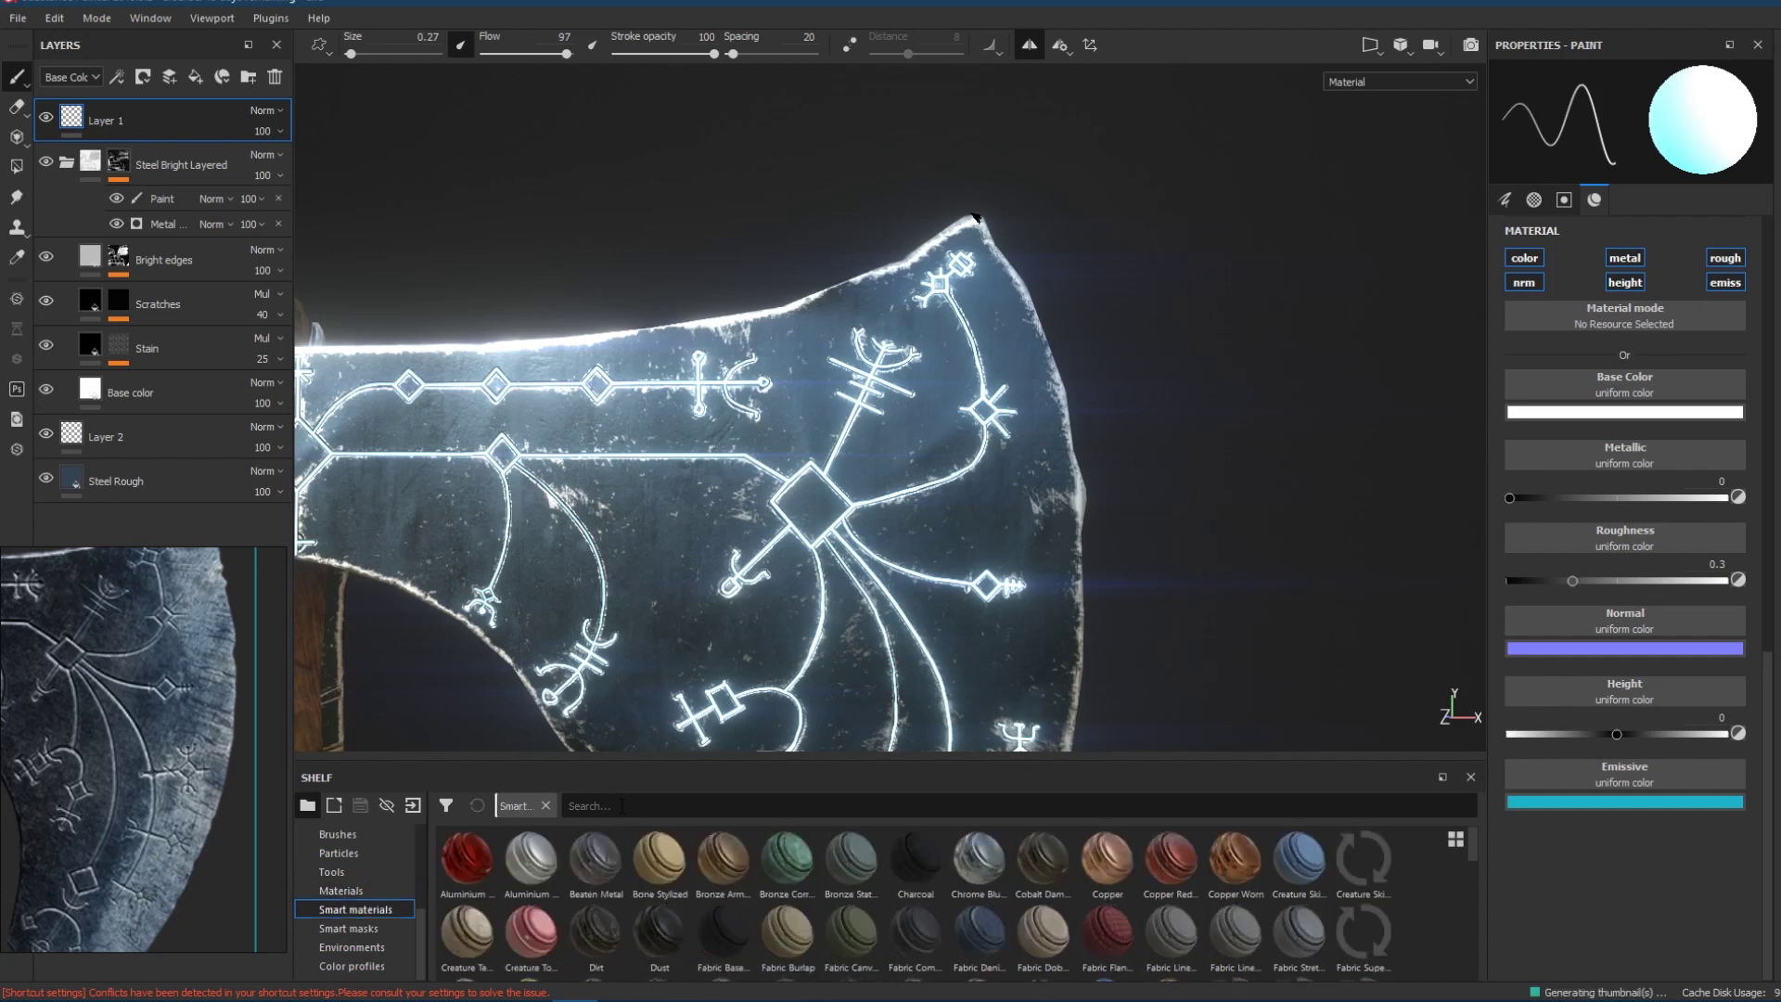
left_click(621, 805)
type("scra")
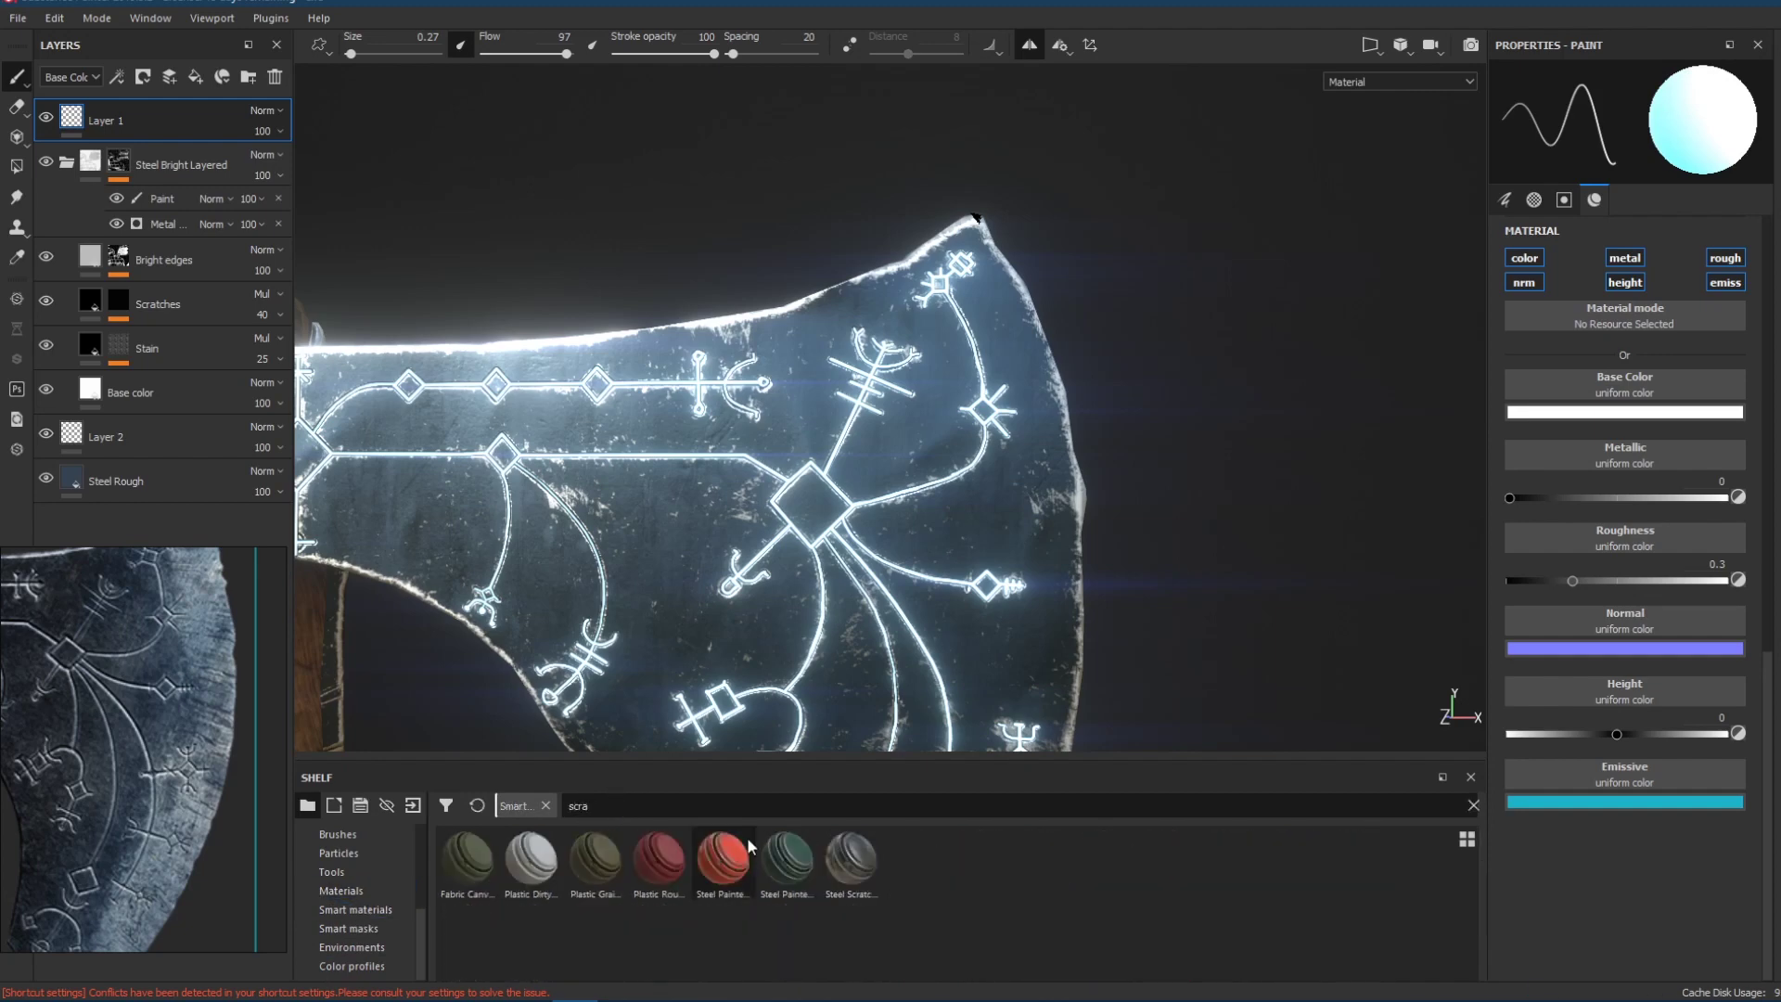
mouse_move(861, 860)
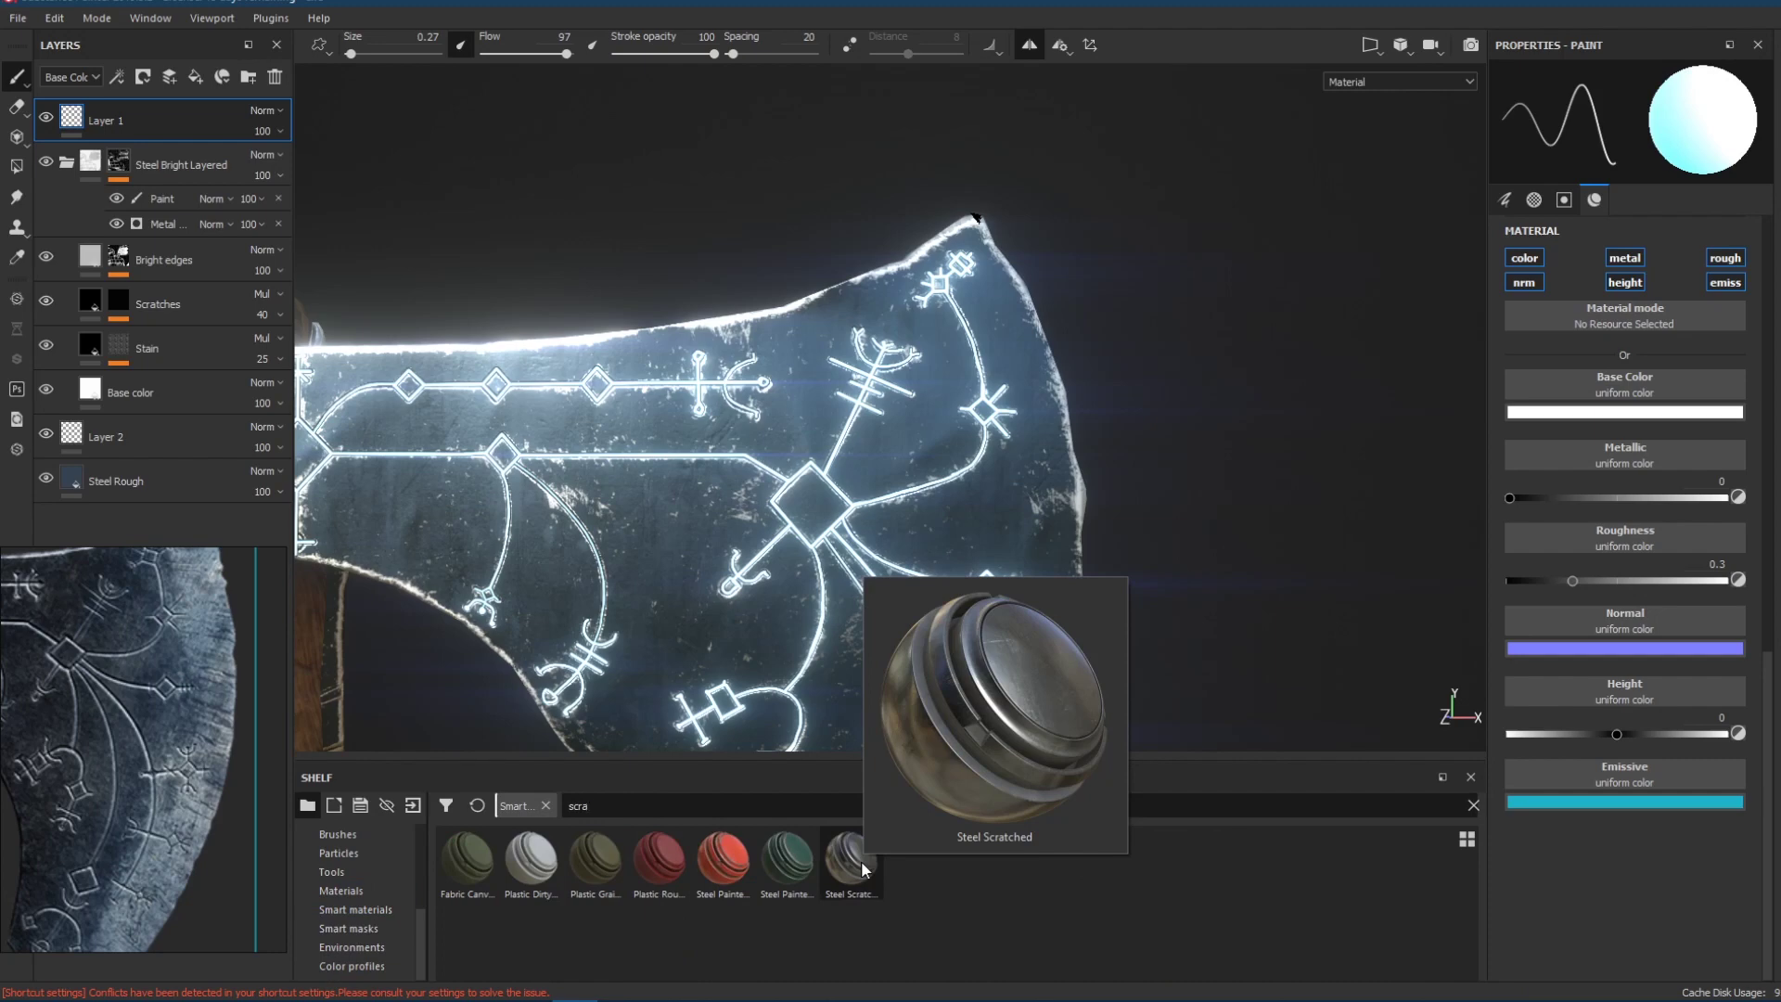
left_click_drag(861, 860, 113, 209)
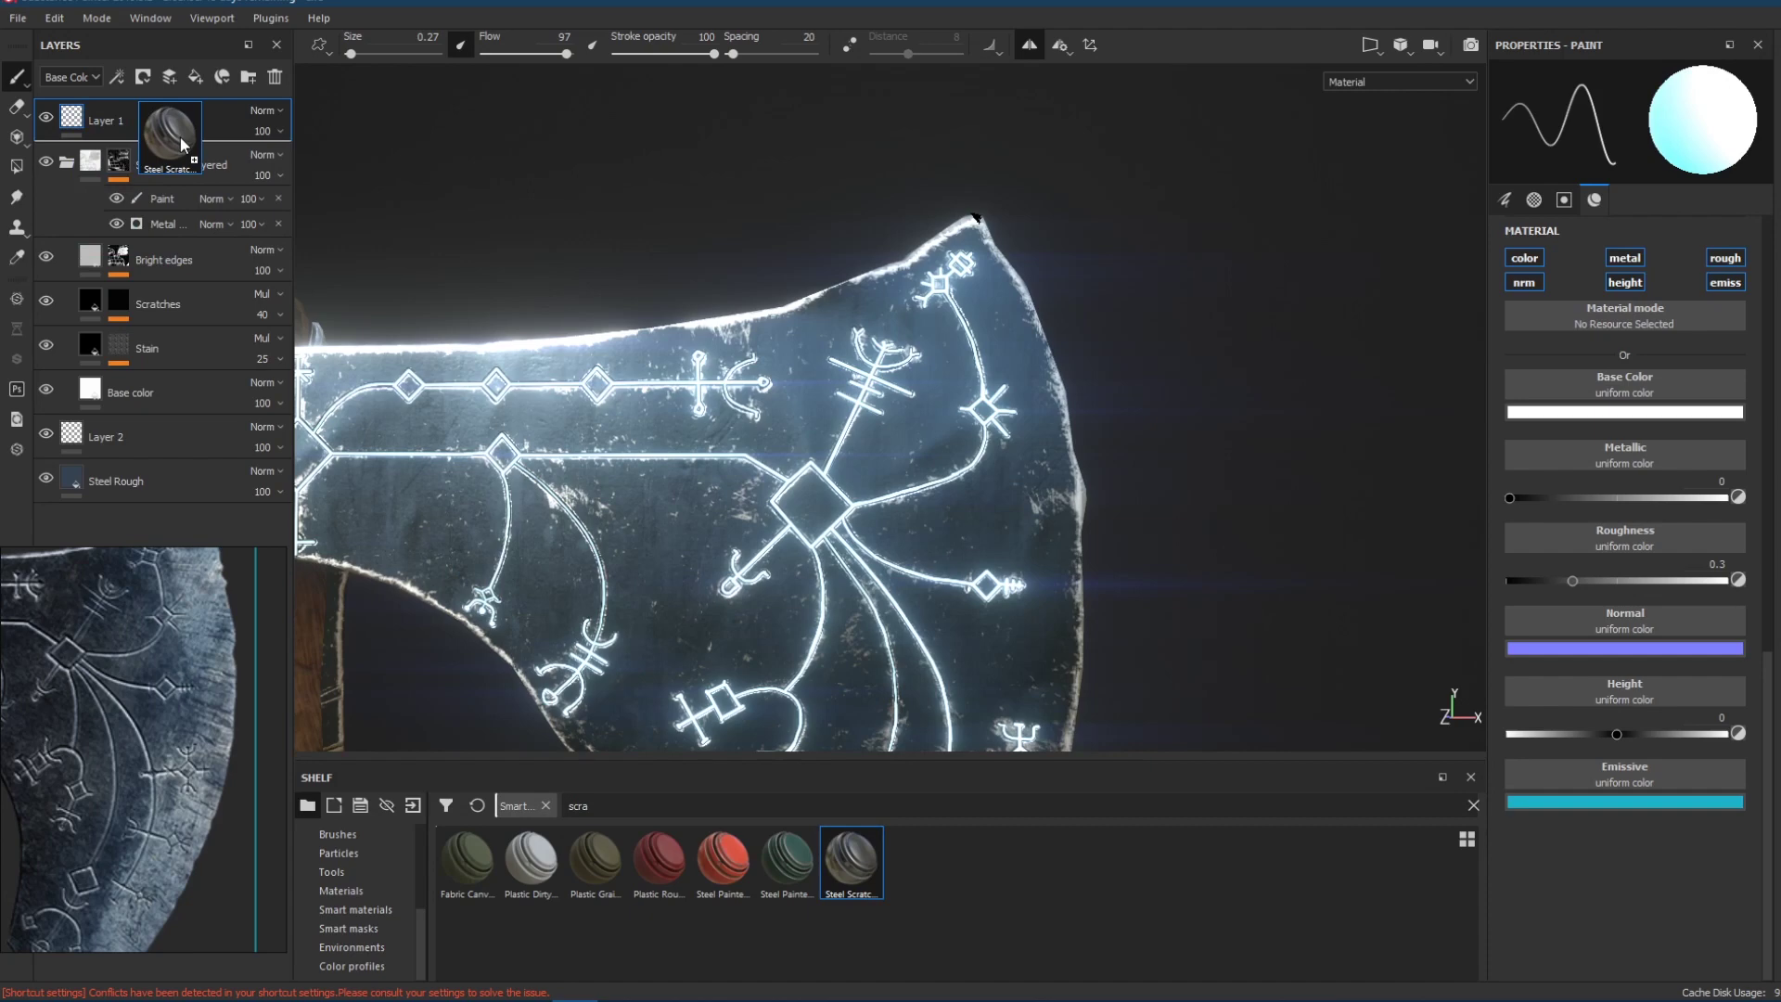
left_click_drag(180, 138, 180, 139)
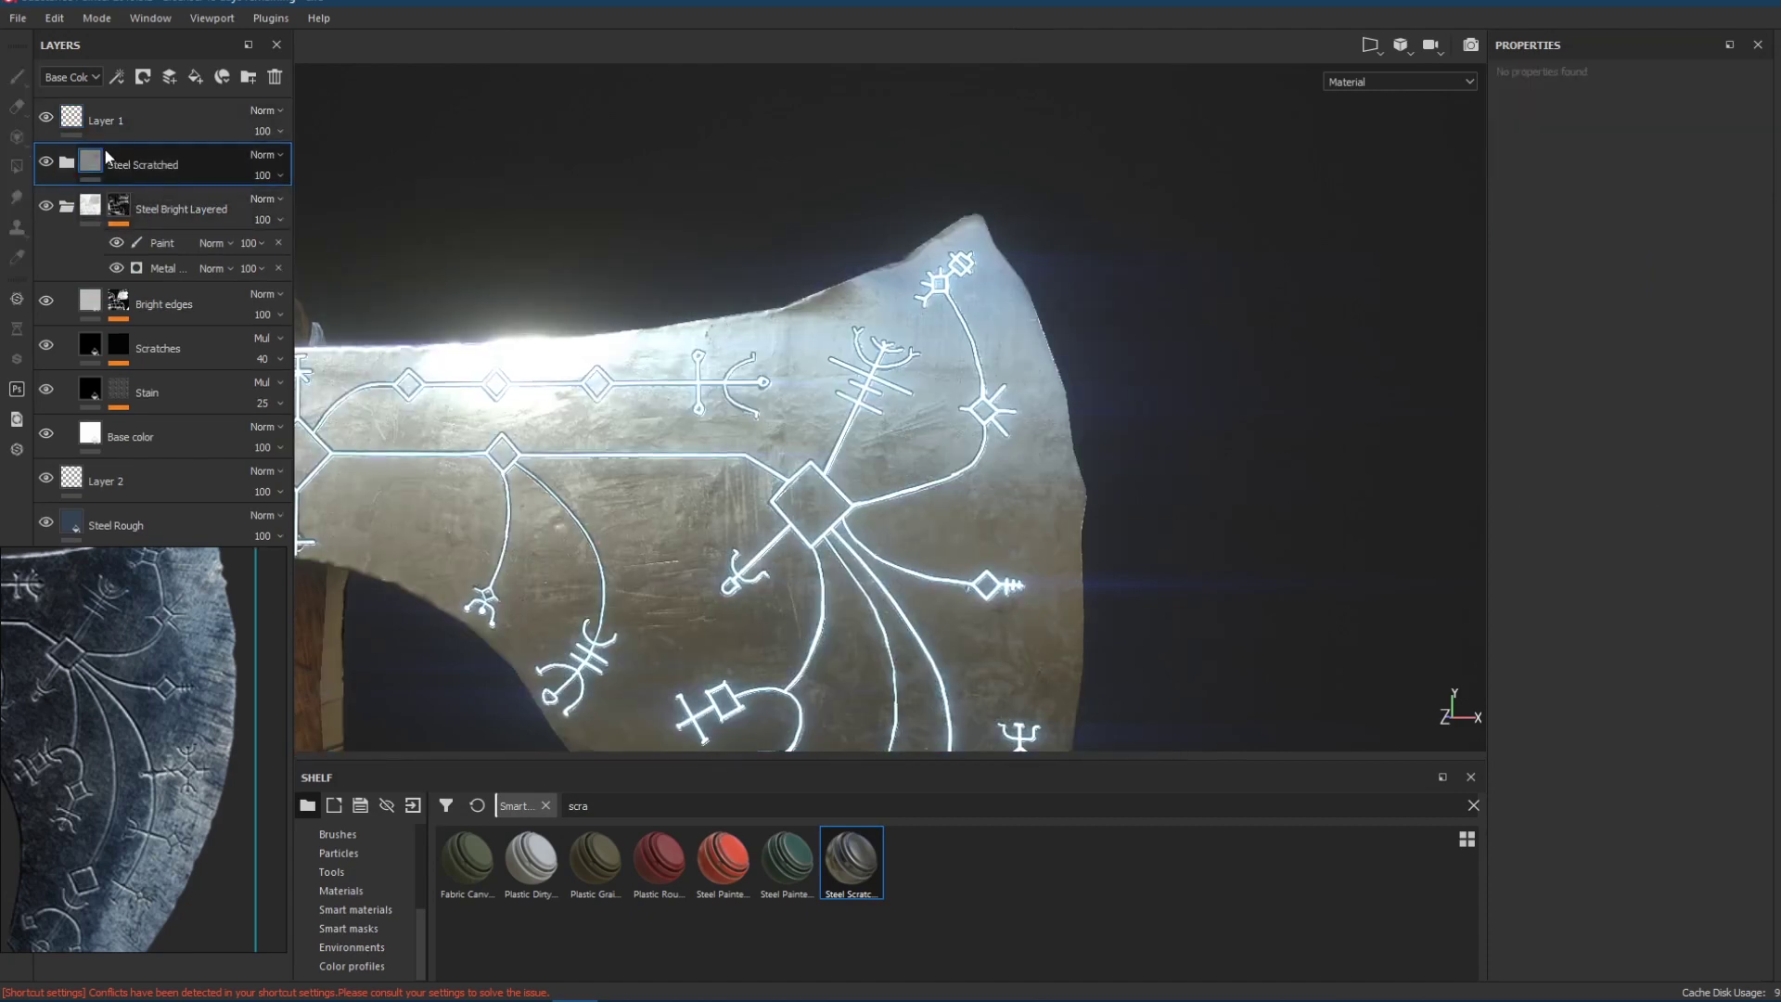
Add a black mask to the Steel Scratched folder and show the brush presets in the shelf.
right_click(103, 160)
left_click(146, 175)
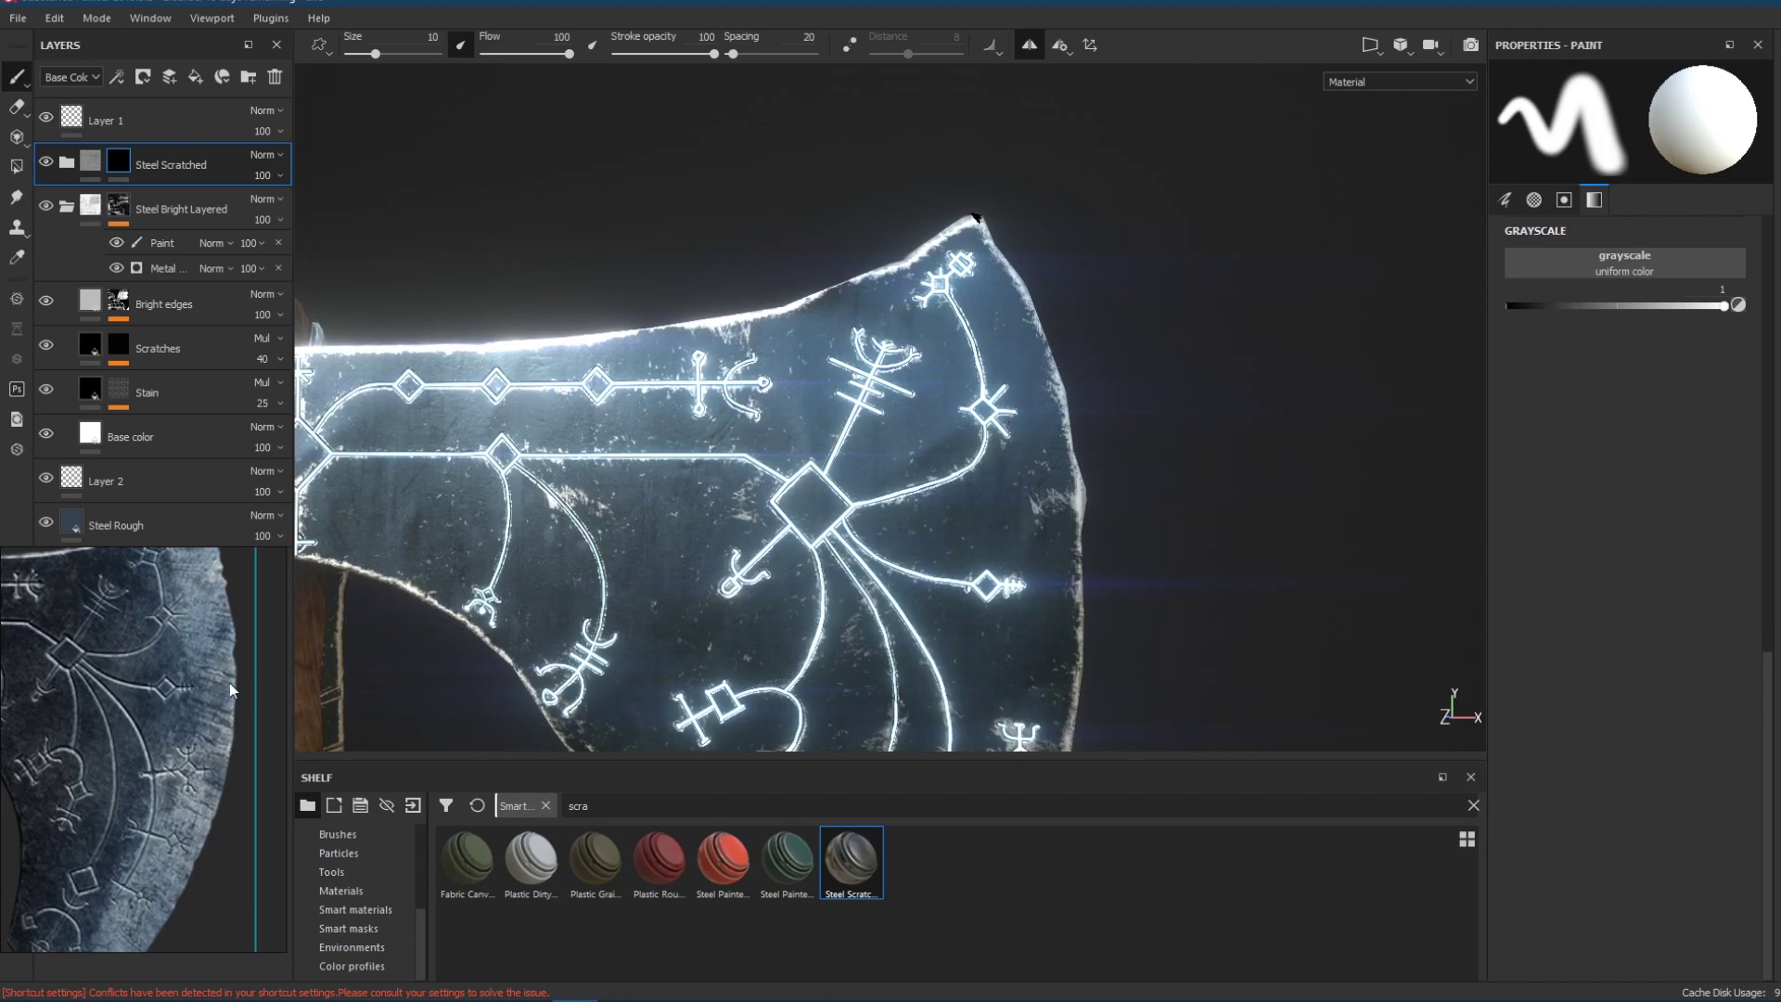
middle_click_drag(230, 685, 208, 747)
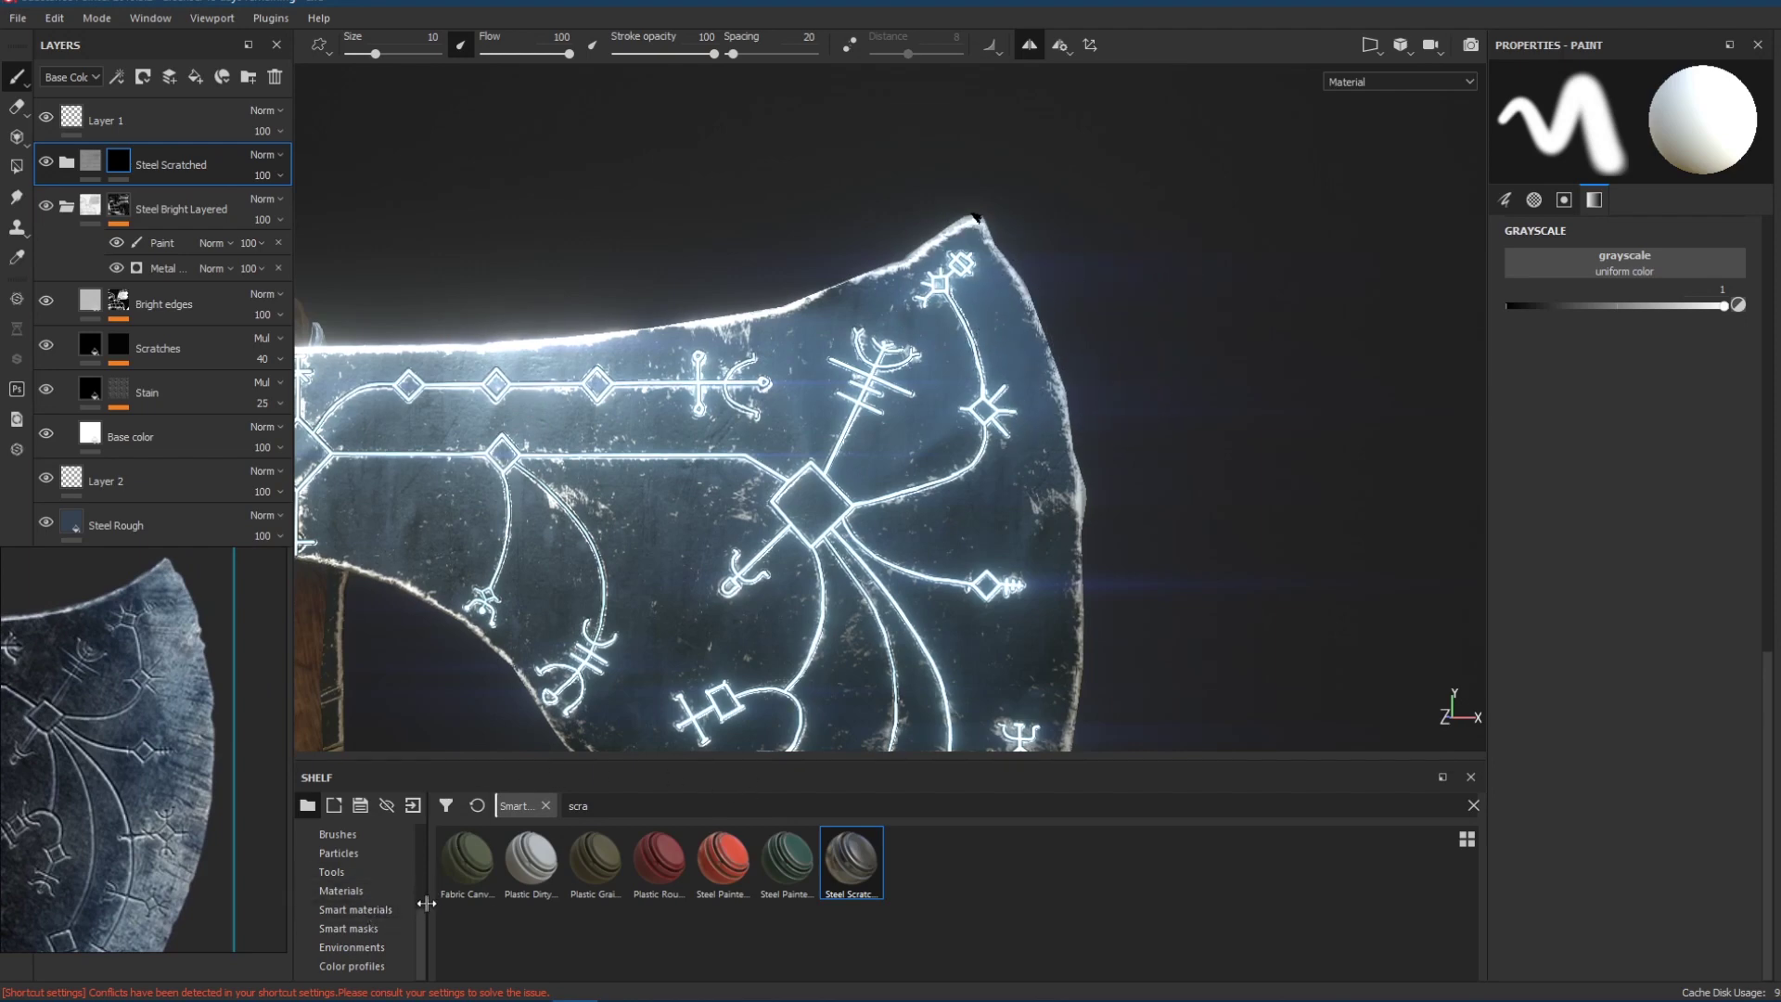
left_click_drag(423, 918, 420, 891)
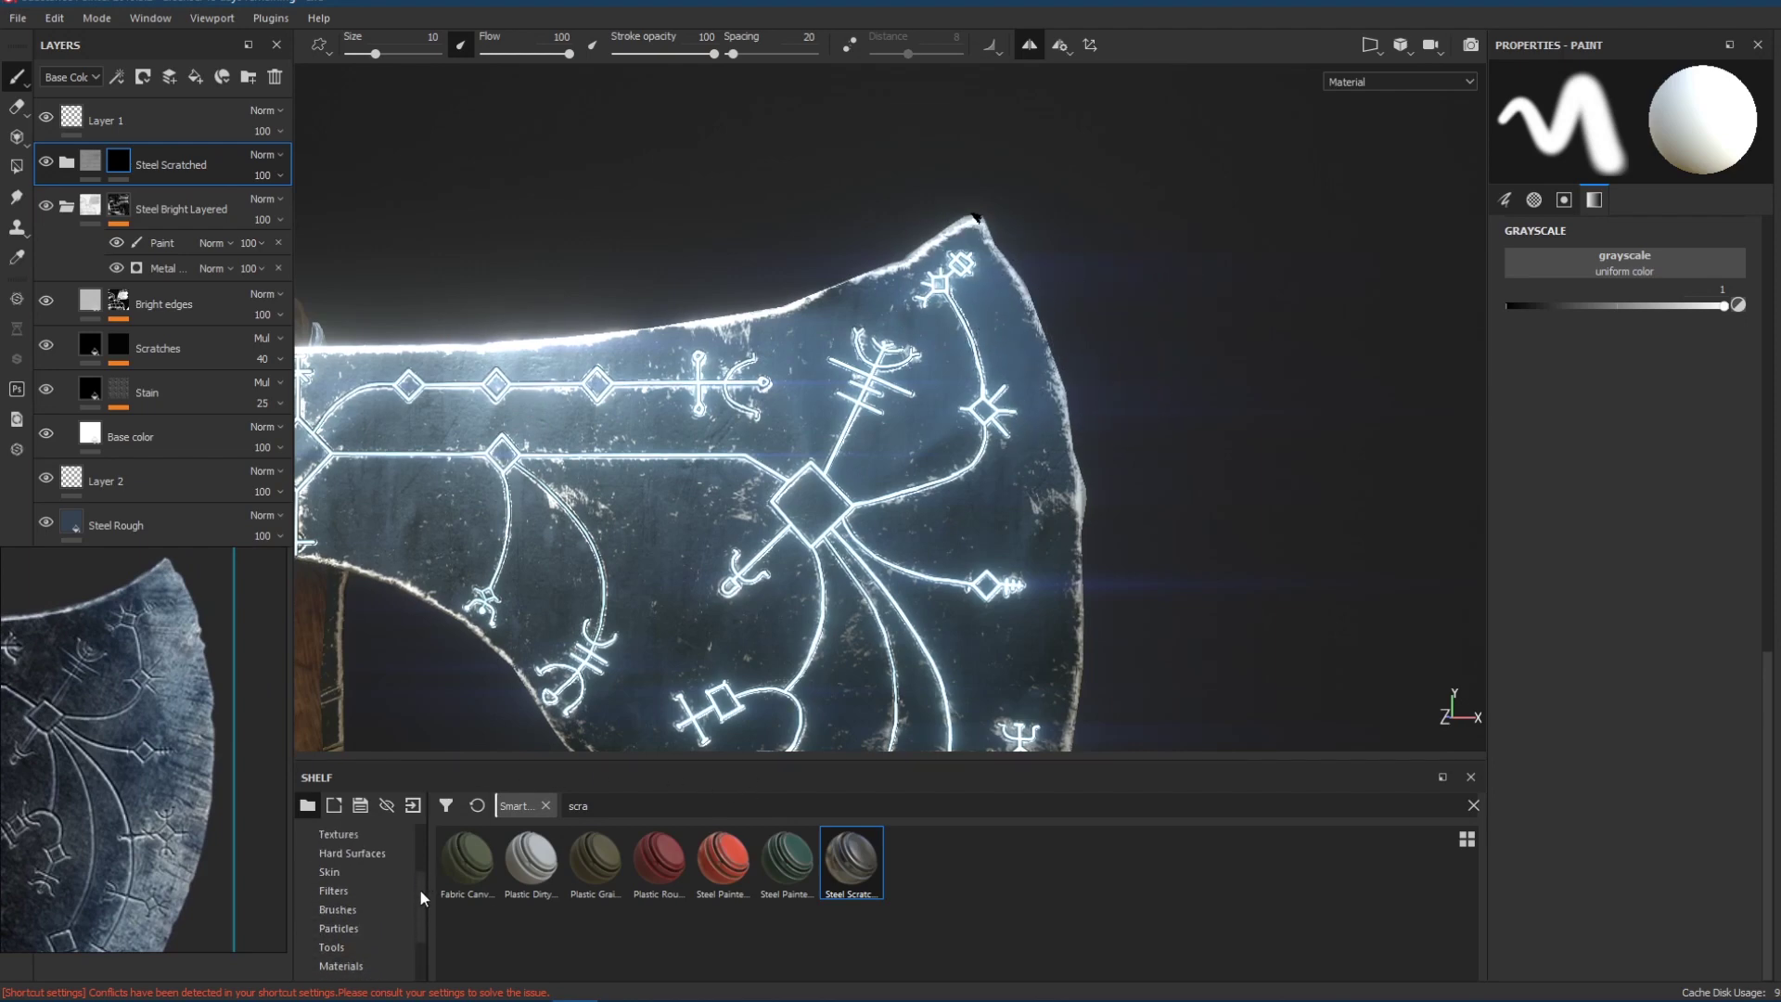
left_click(371, 908)
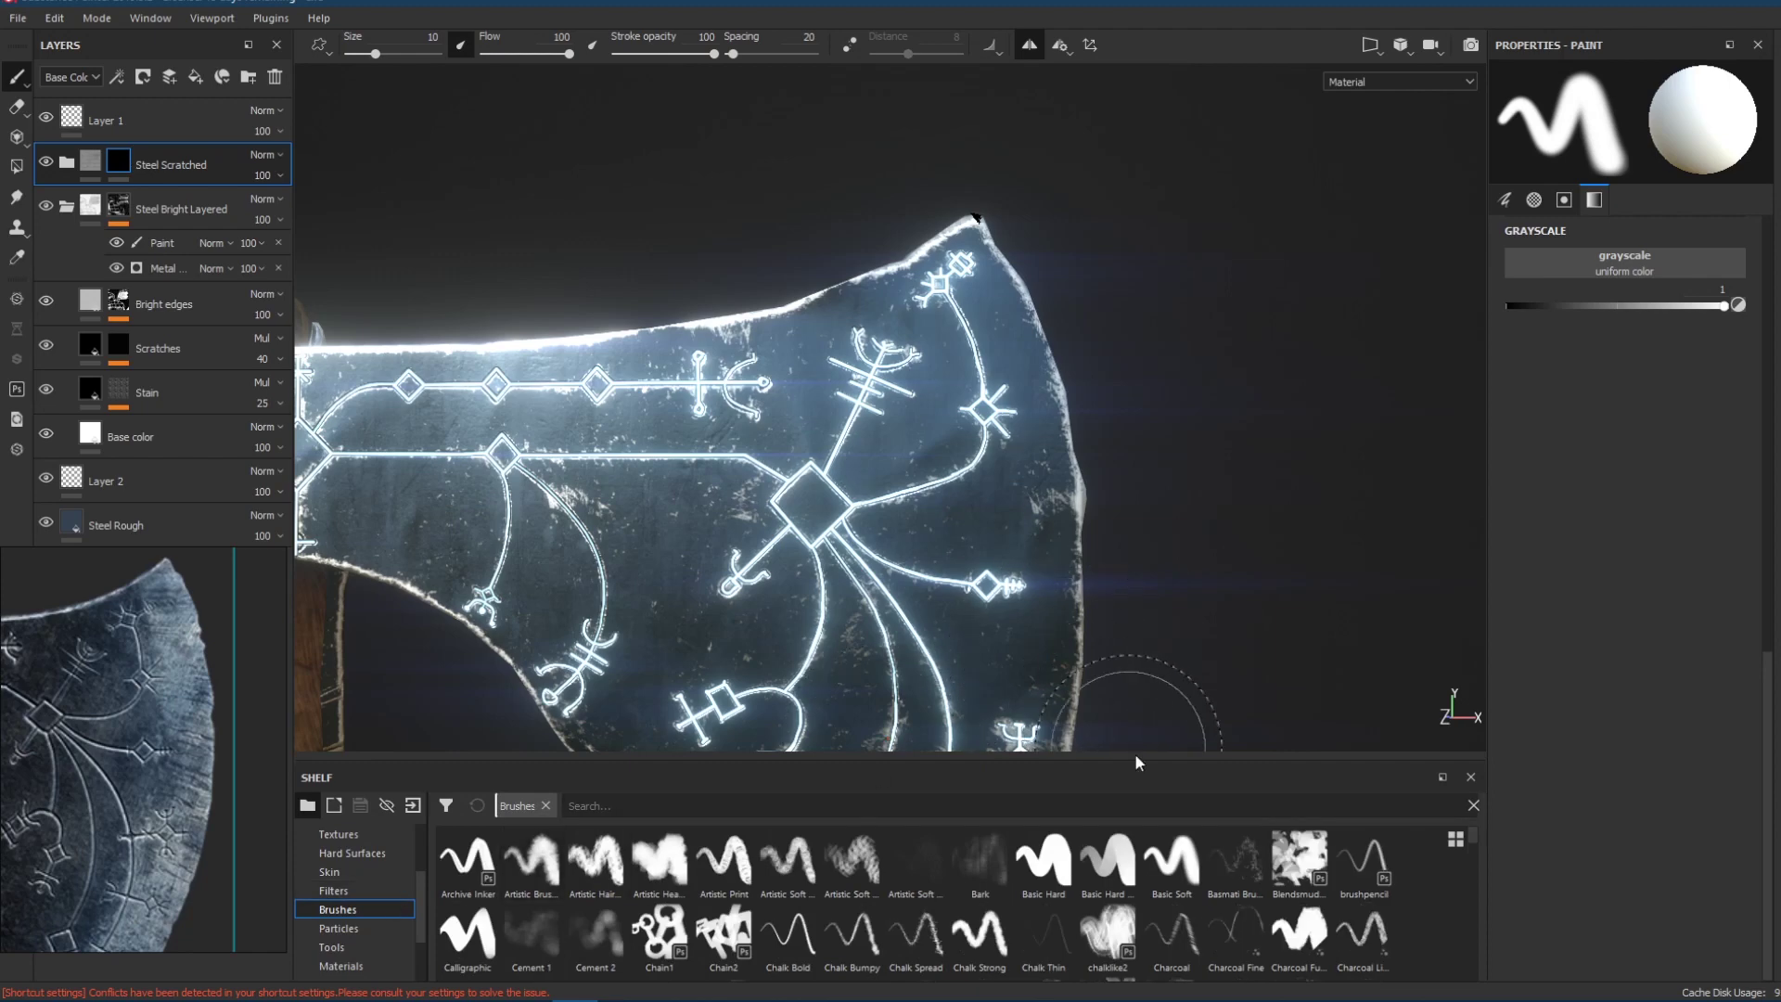
Browse the brush presets and try two of Kyle's scratchy concept brushes for the mask.
scroll(1475, 838, "down", 1)
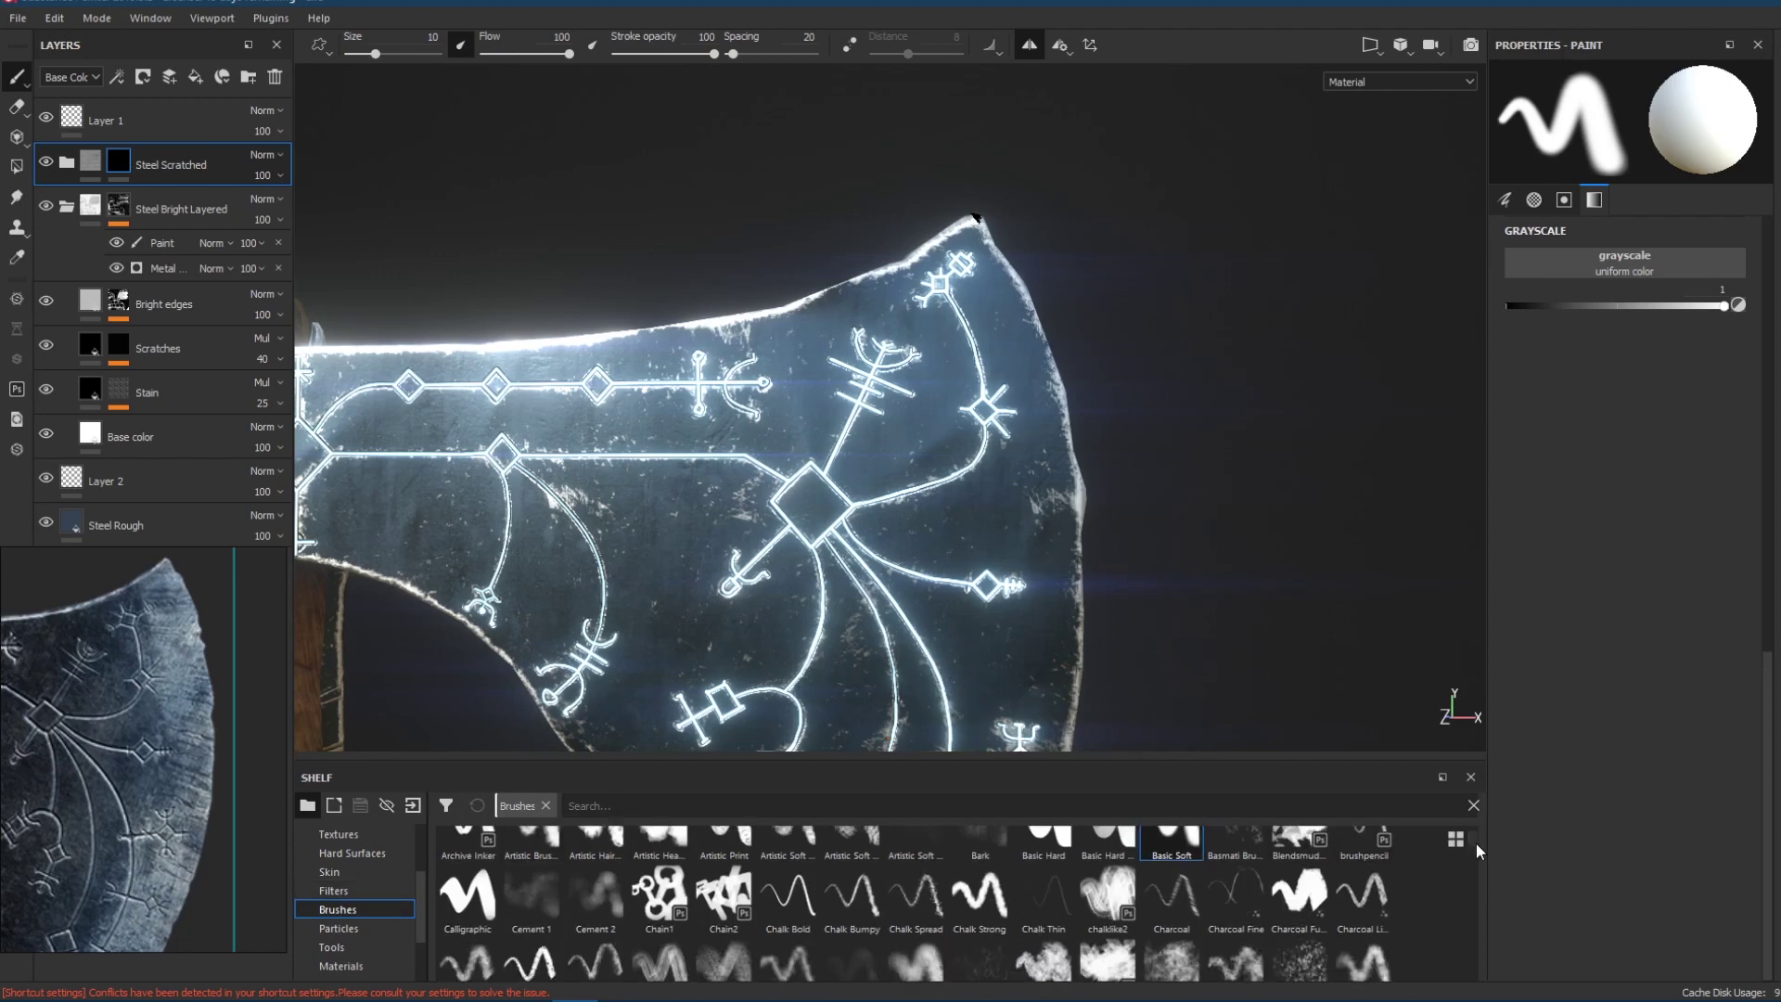
scroll(1473, 838, "down", 5)
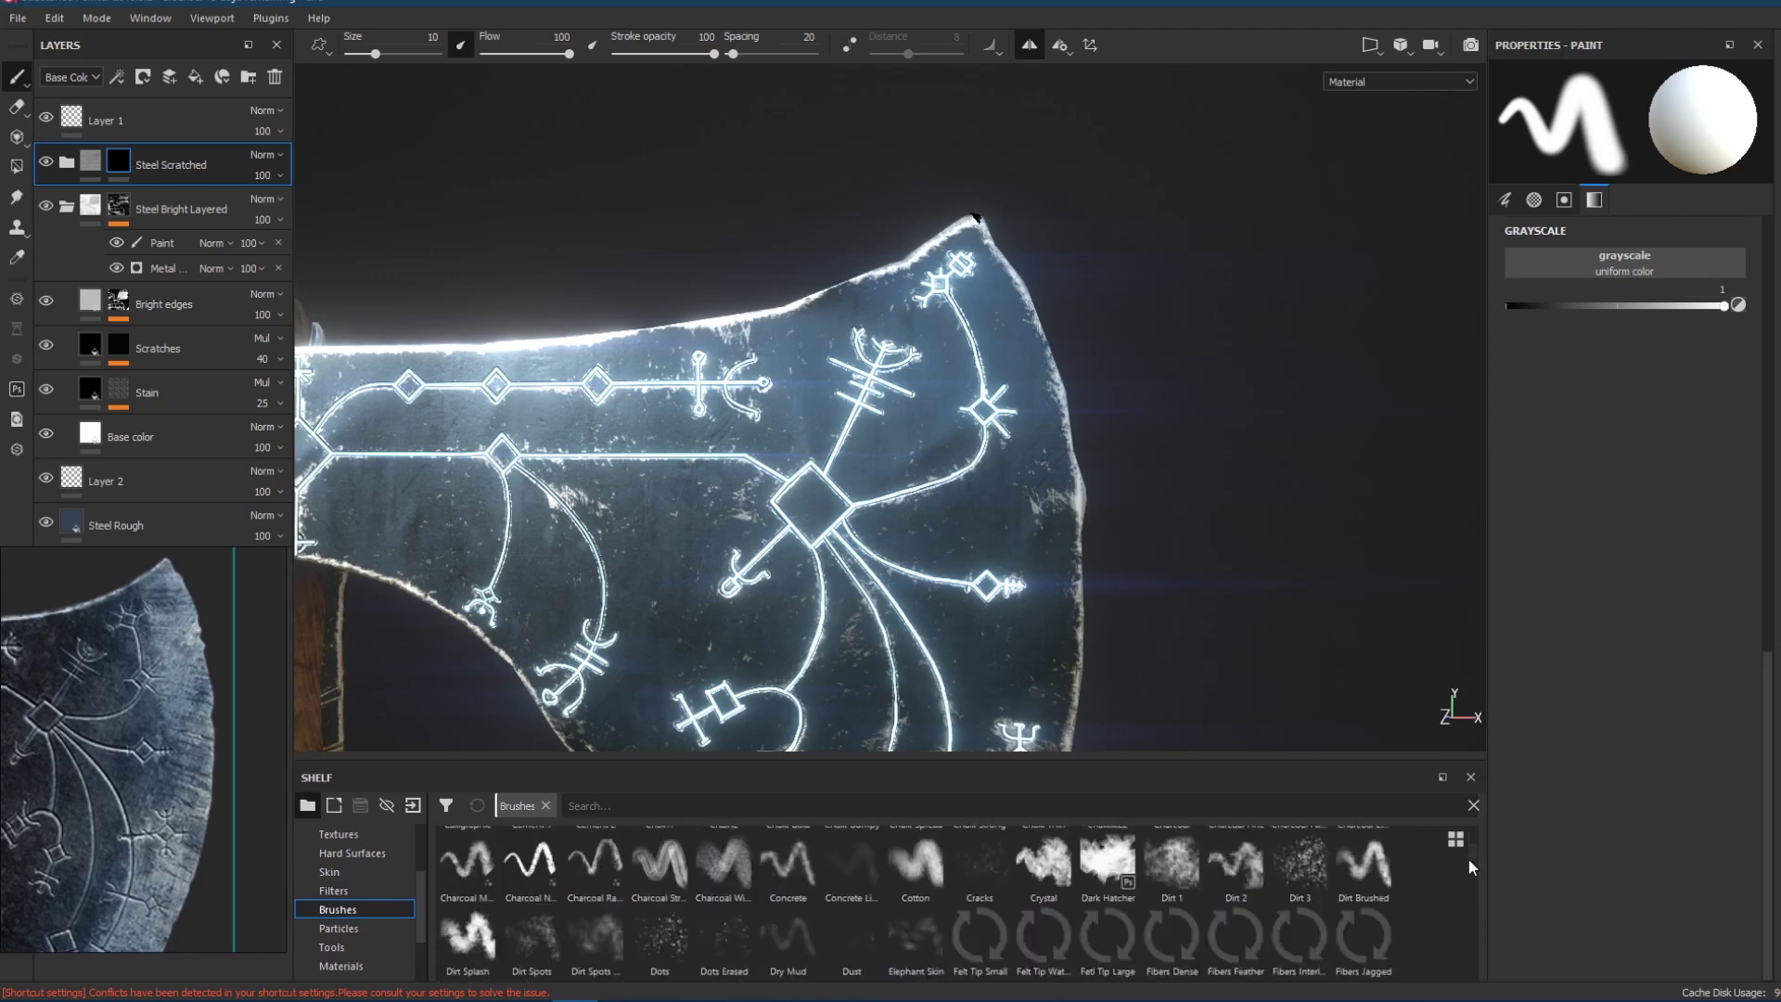
scroll(1465, 866, "down", 3)
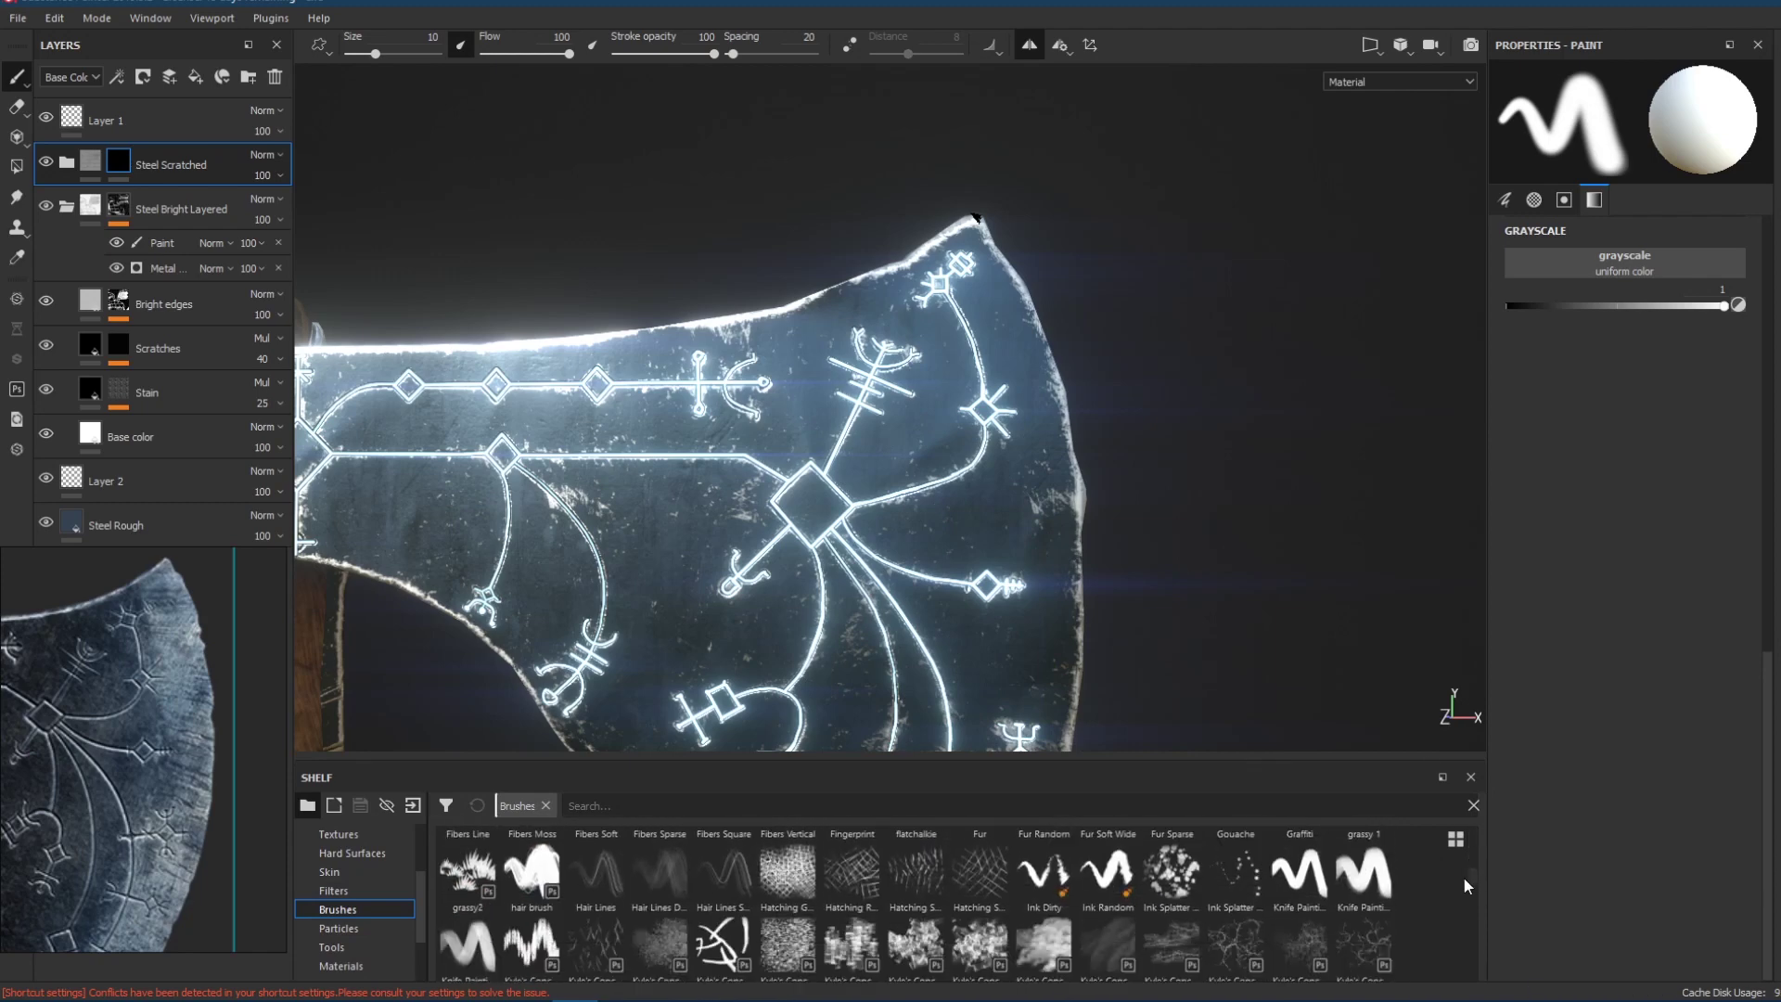
scroll(1462, 890, "down", 4)
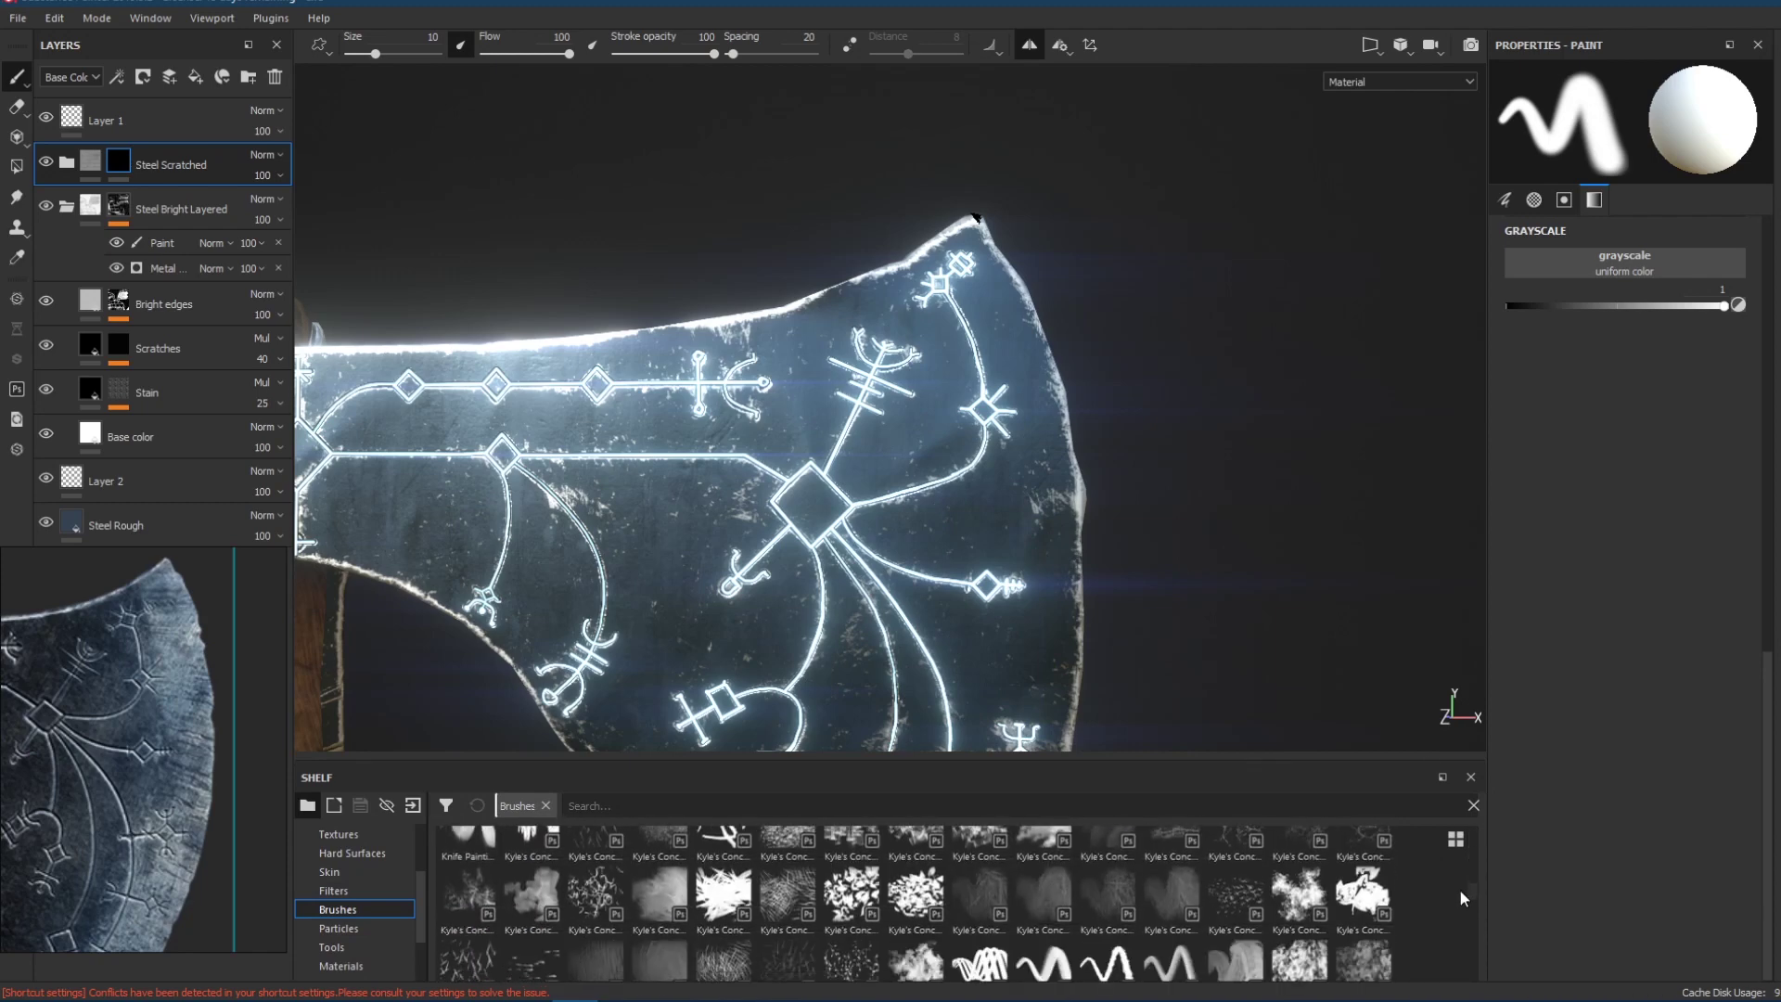
left_click_drag(1460, 896, 1460, 887)
left_click(723, 858)
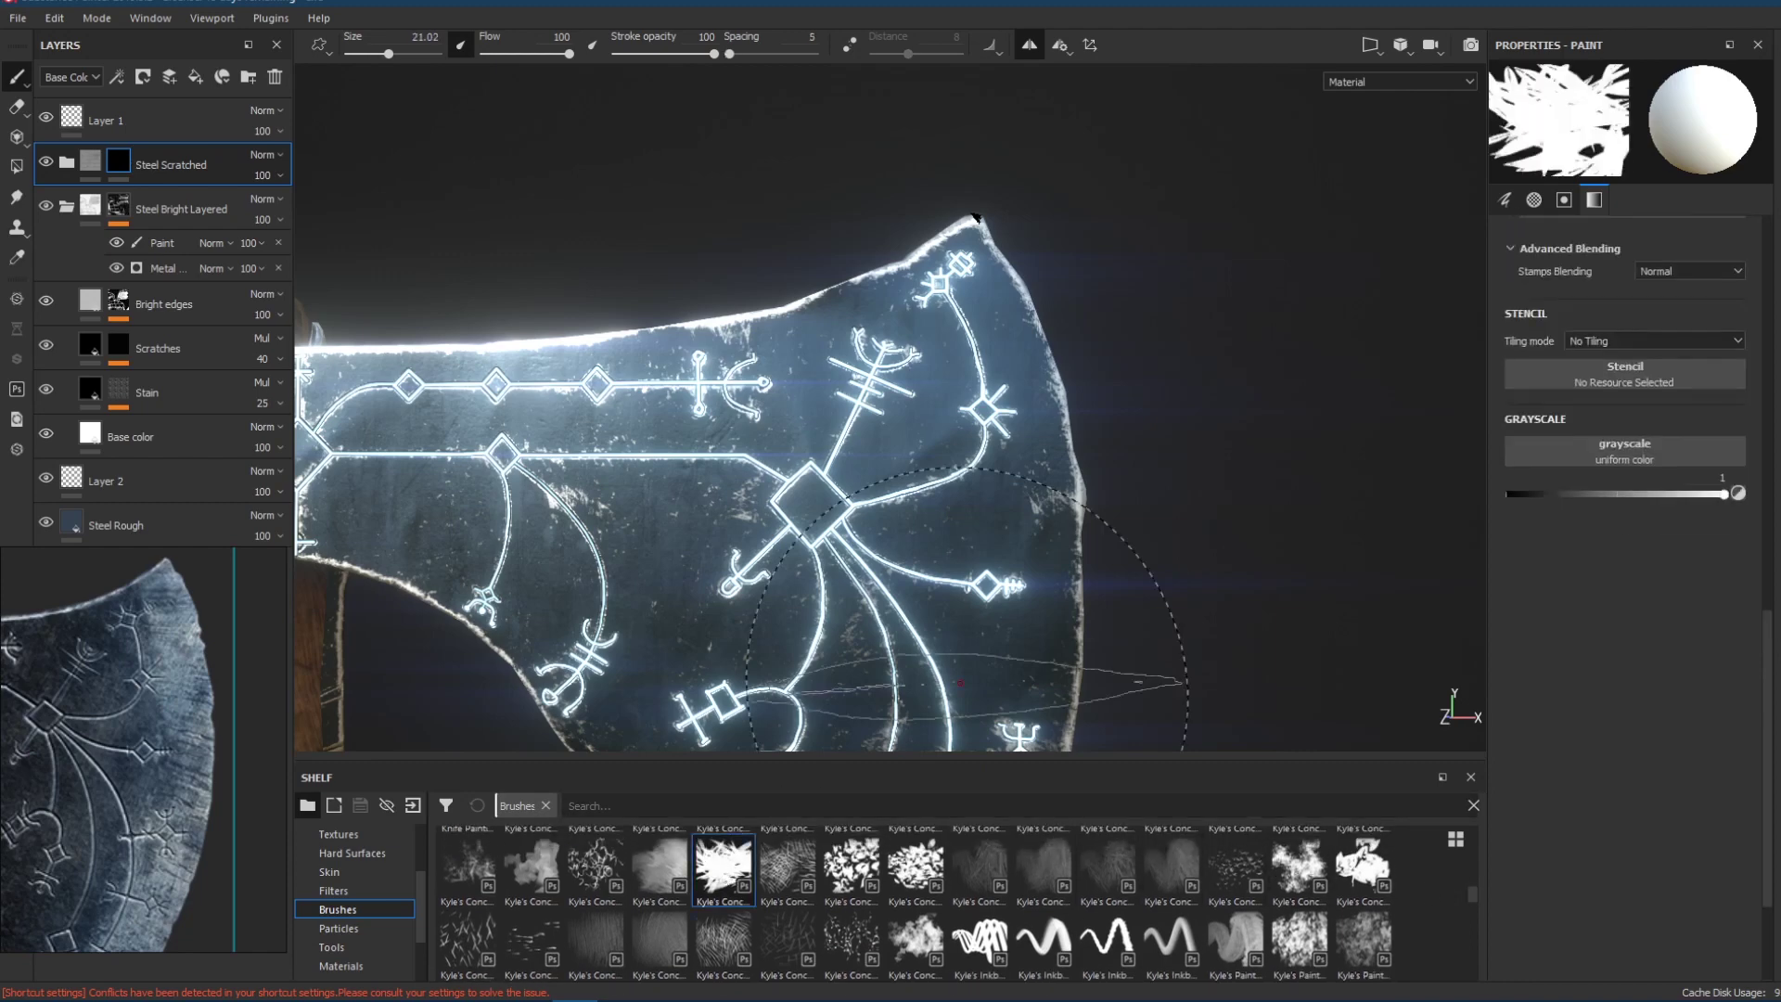
left_click(788, 861)
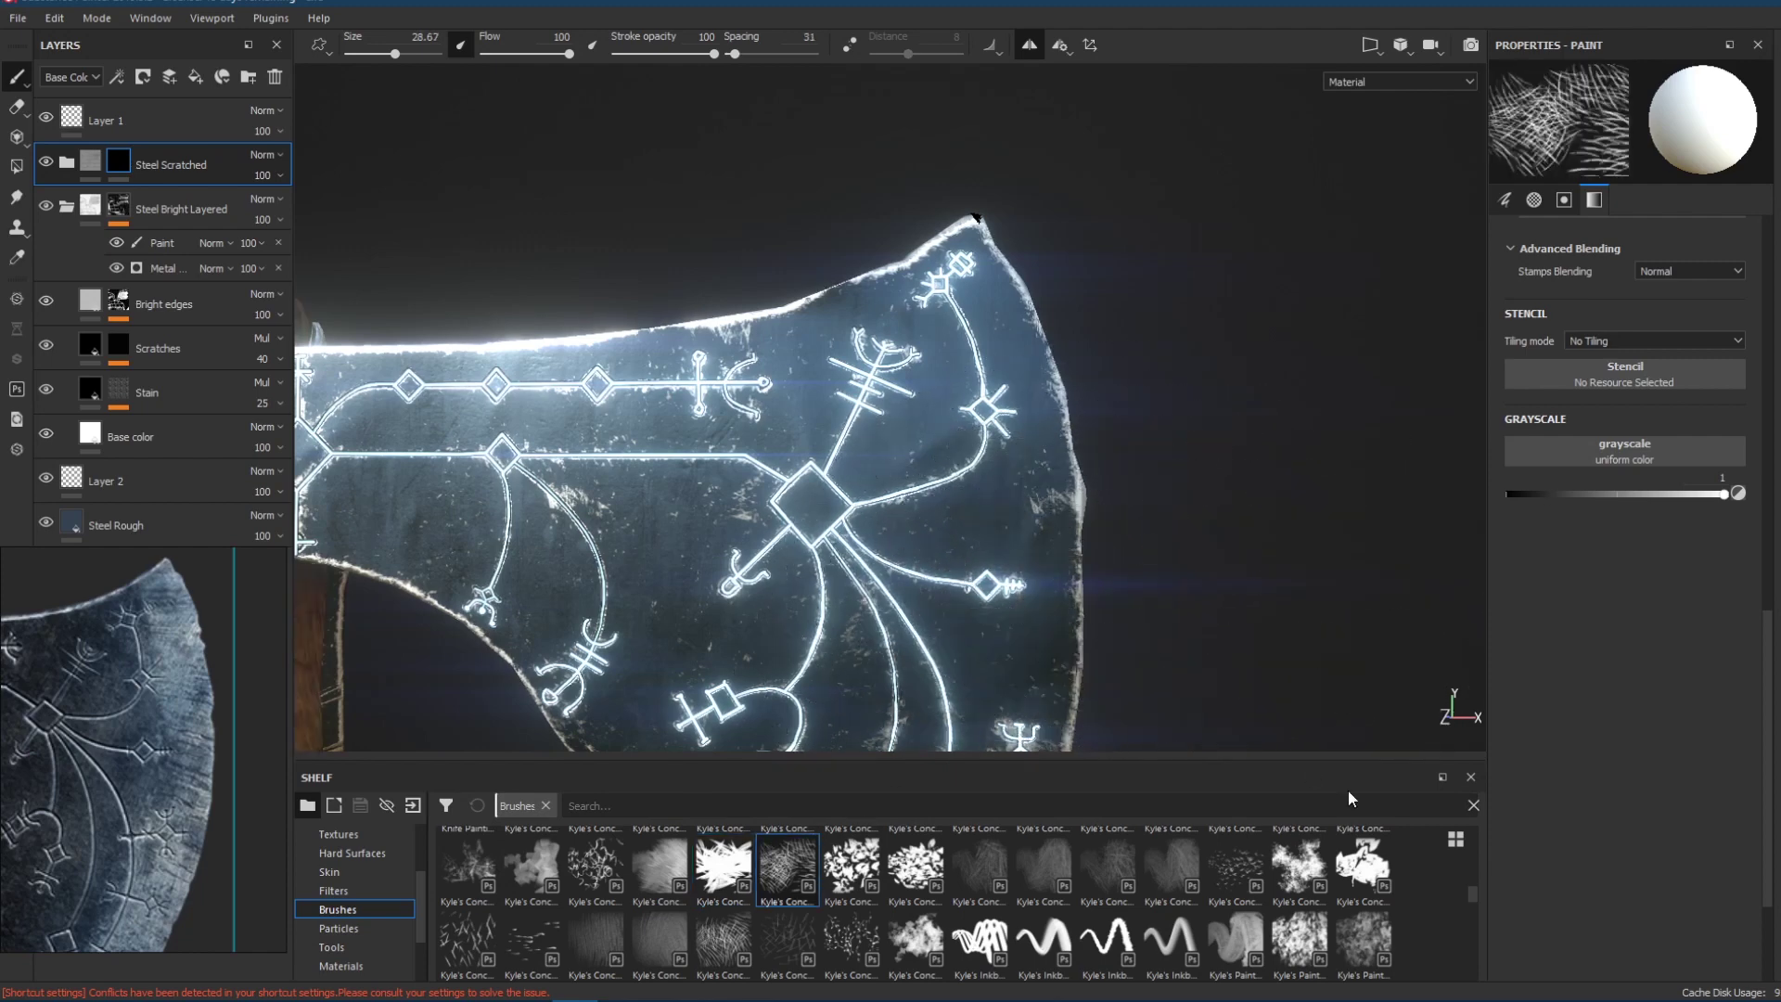
mouse_move(1474, 887)
left_mouse_down()
mouse_move(1471, 948)
mouse_move(1475, 833)
left_mouse_up()
Try stamping the Steel Scratched mask on the blade's outer edge with a broad charcoal brush, and undo the stamps.
left_click(1295, 932)
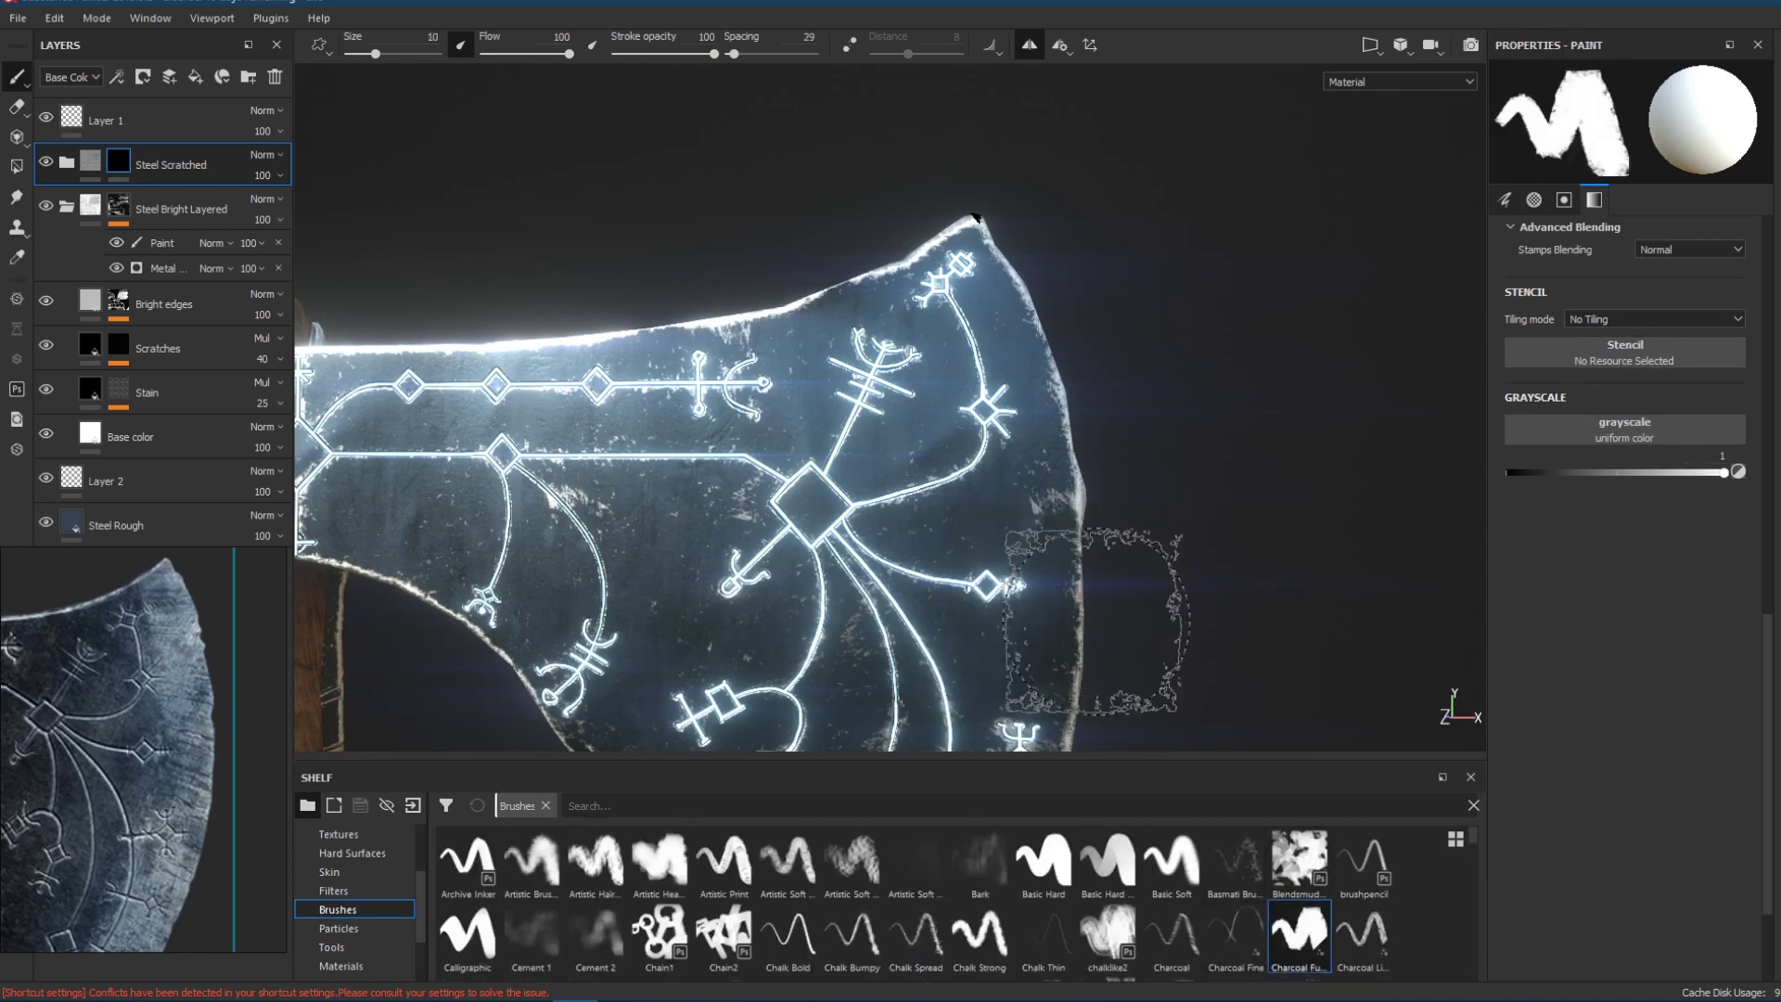
left_click(1108, 617)
left_click(1102, 462)
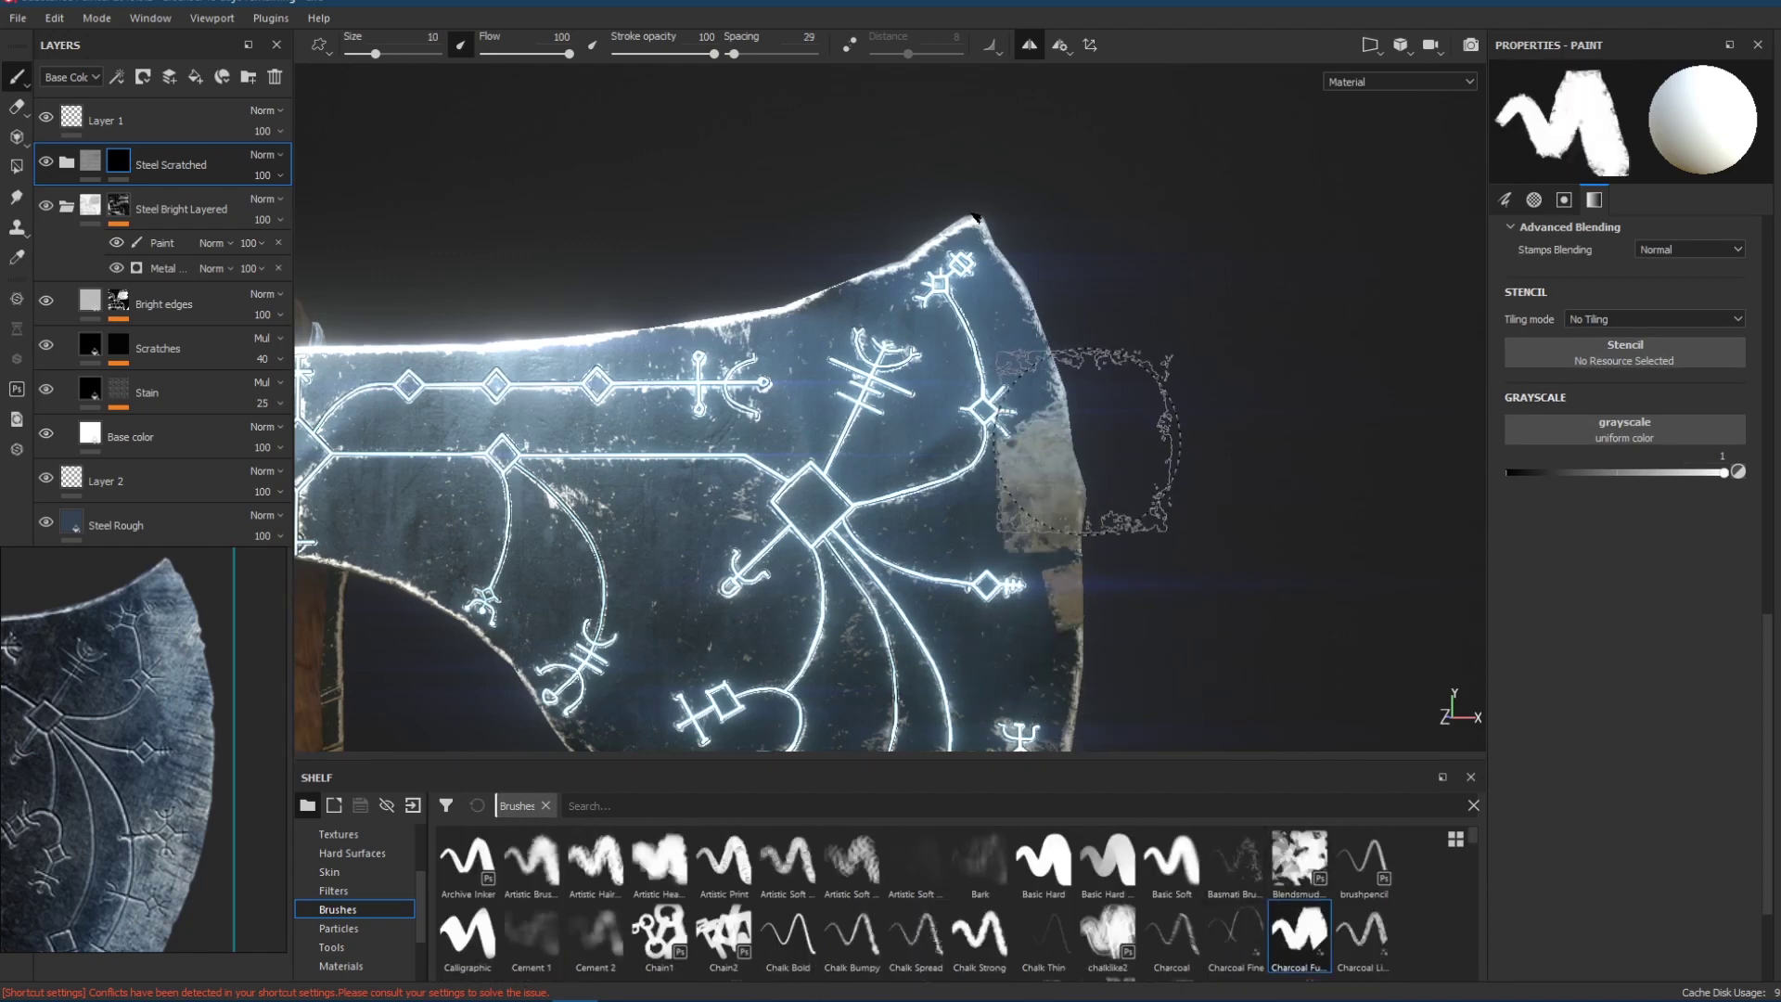
key("ctrl+z")
key("ctrl+z")
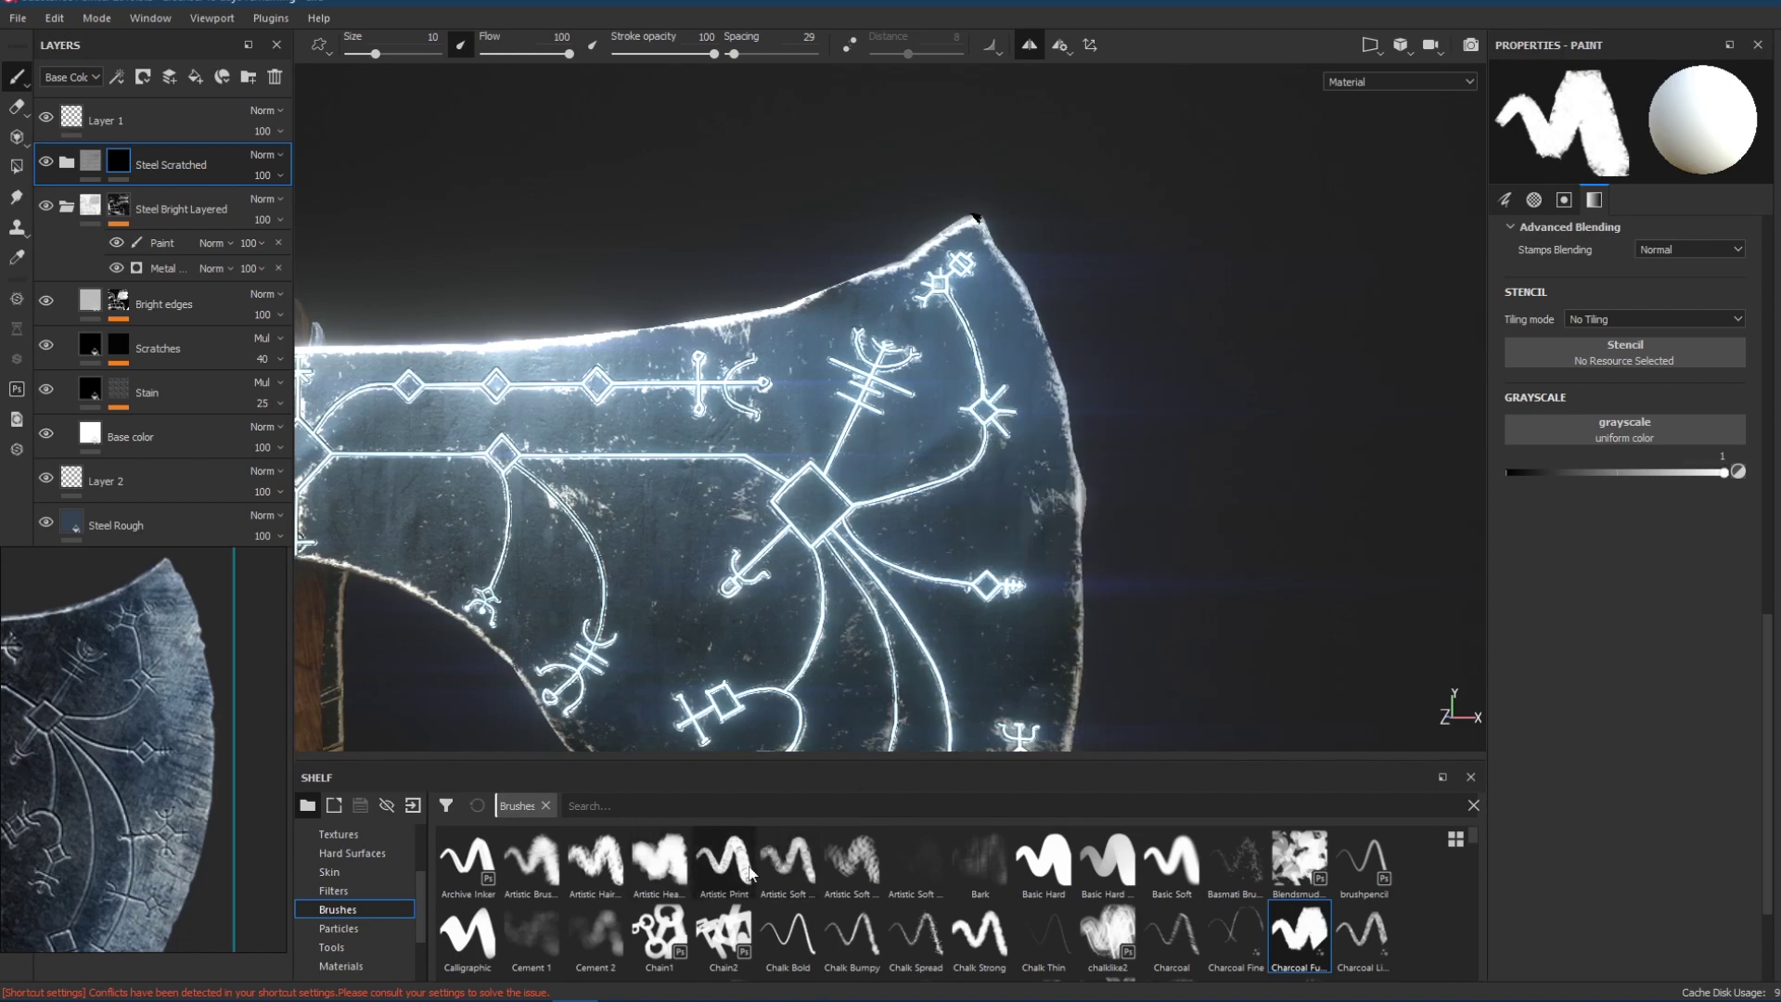
Paint the Steel Scratched mask along the upper part of the blade's outer edge with the Artistic Hea... brush at size 12.17.
left_click(659, 861)
mouse_move(1109, 650)
left_mouse_down()
mouse_move(1133, 556)
mouse_move(1083, 488)
mouse_move(1093, 463)
left_mouse_up()
key("ctrl+z")
left_click_drag(1066, 378, 1056, 350)
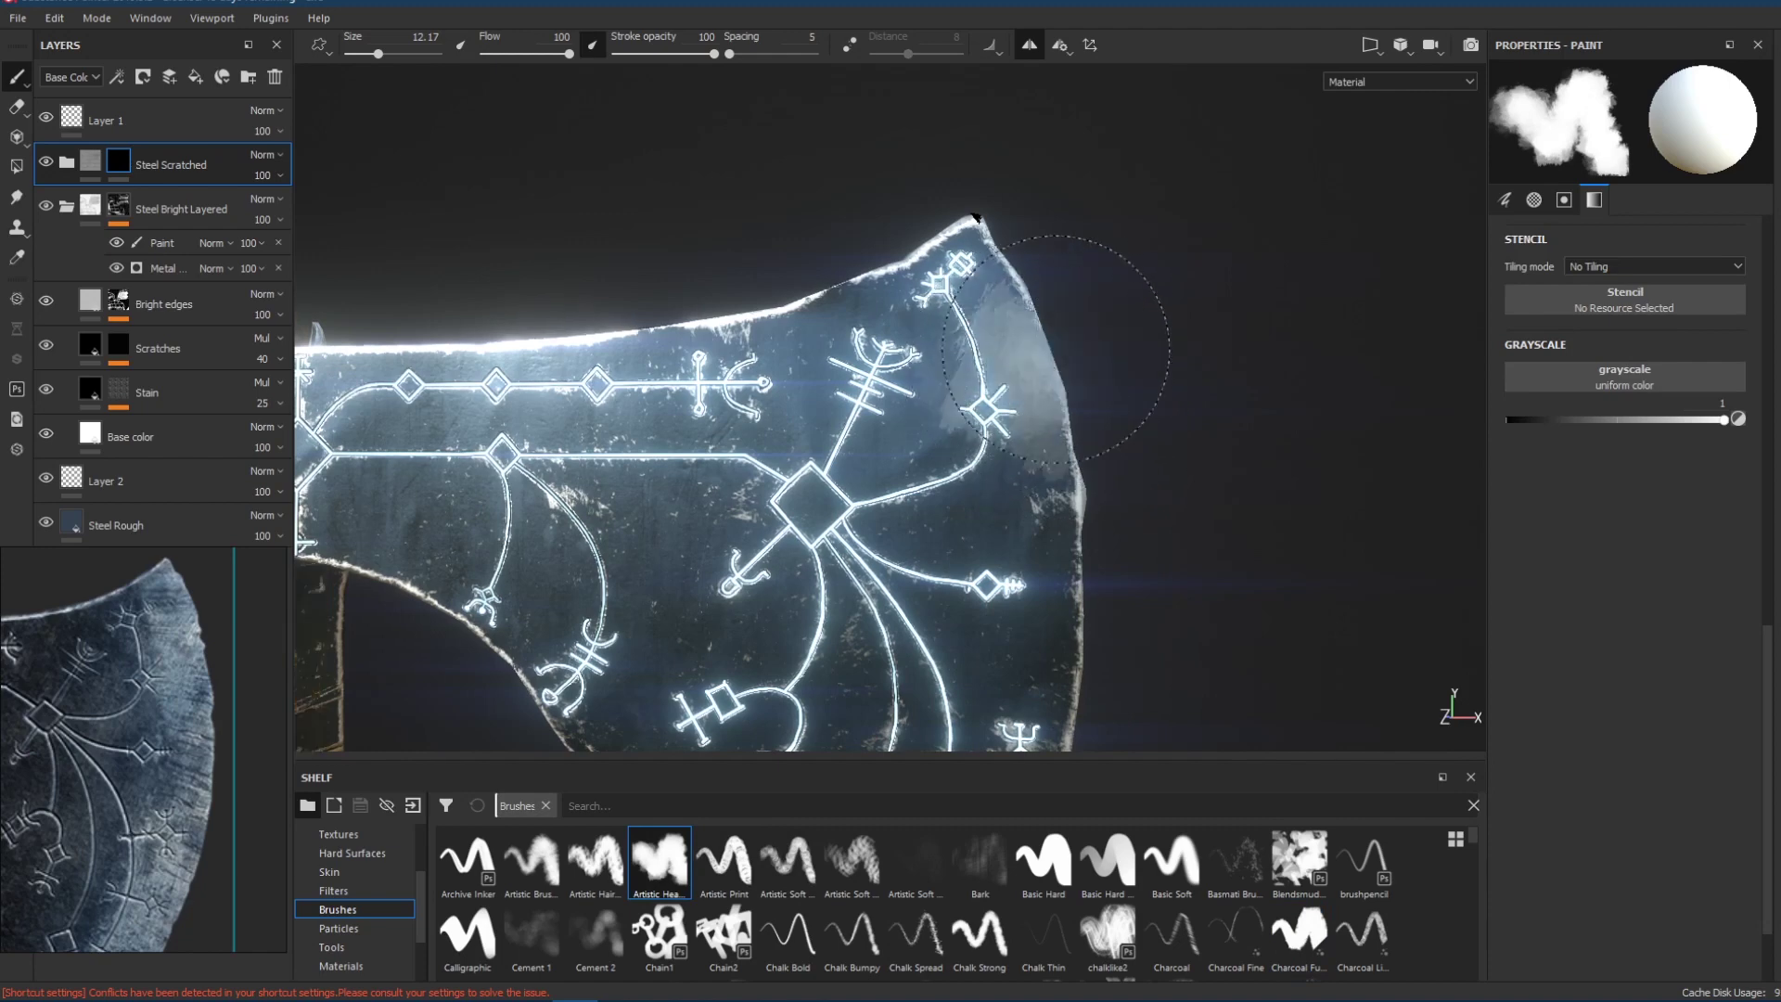
key("ctrl+z")
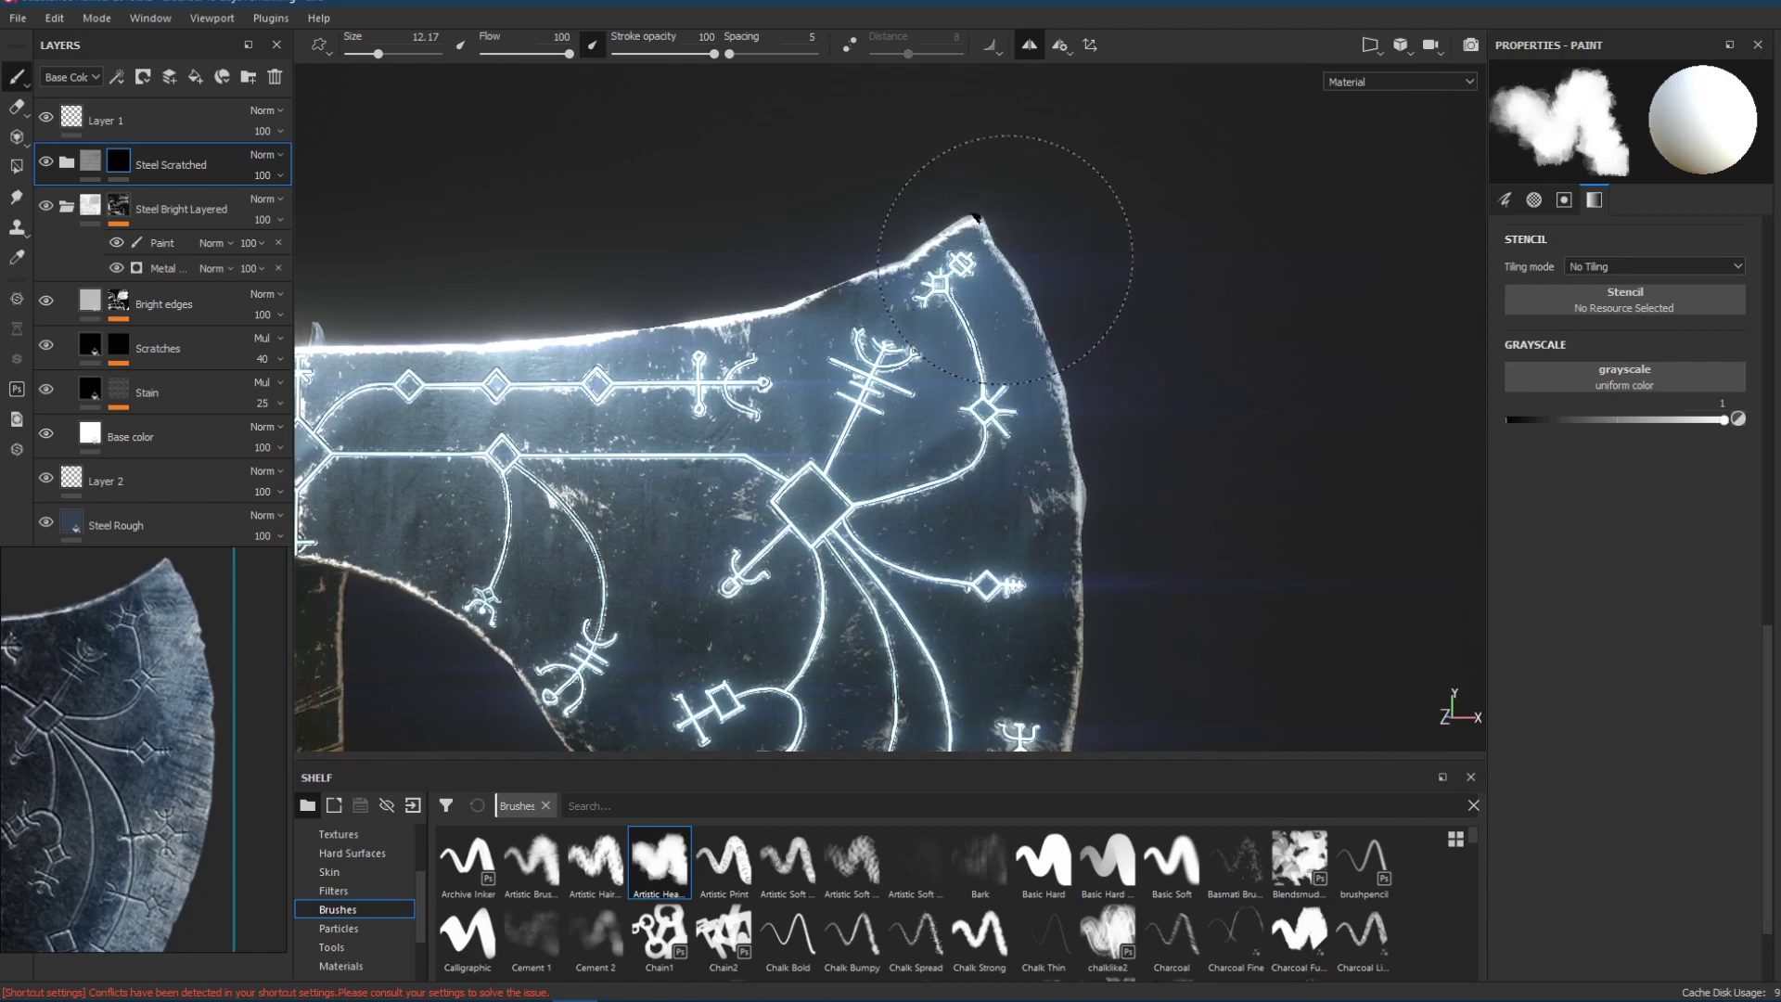
left_click_drag(1068, 356, 1036, 277)
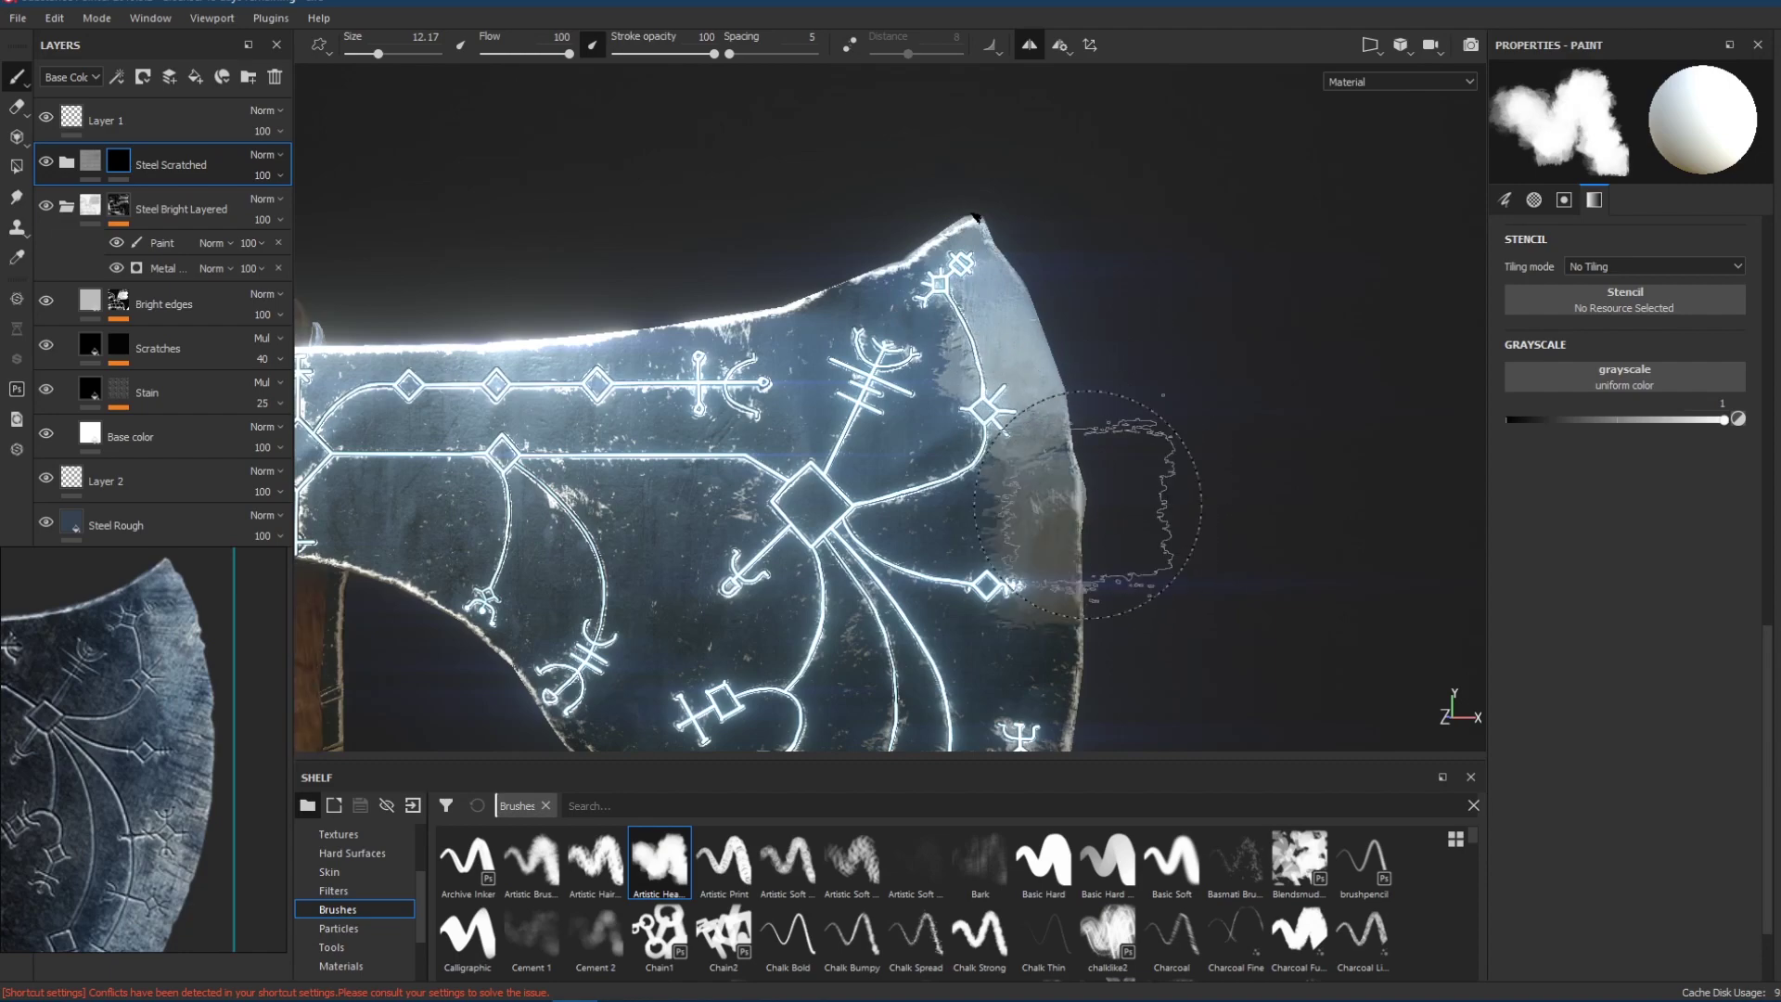
left_click_drag(1153, 516, 1096, 450)
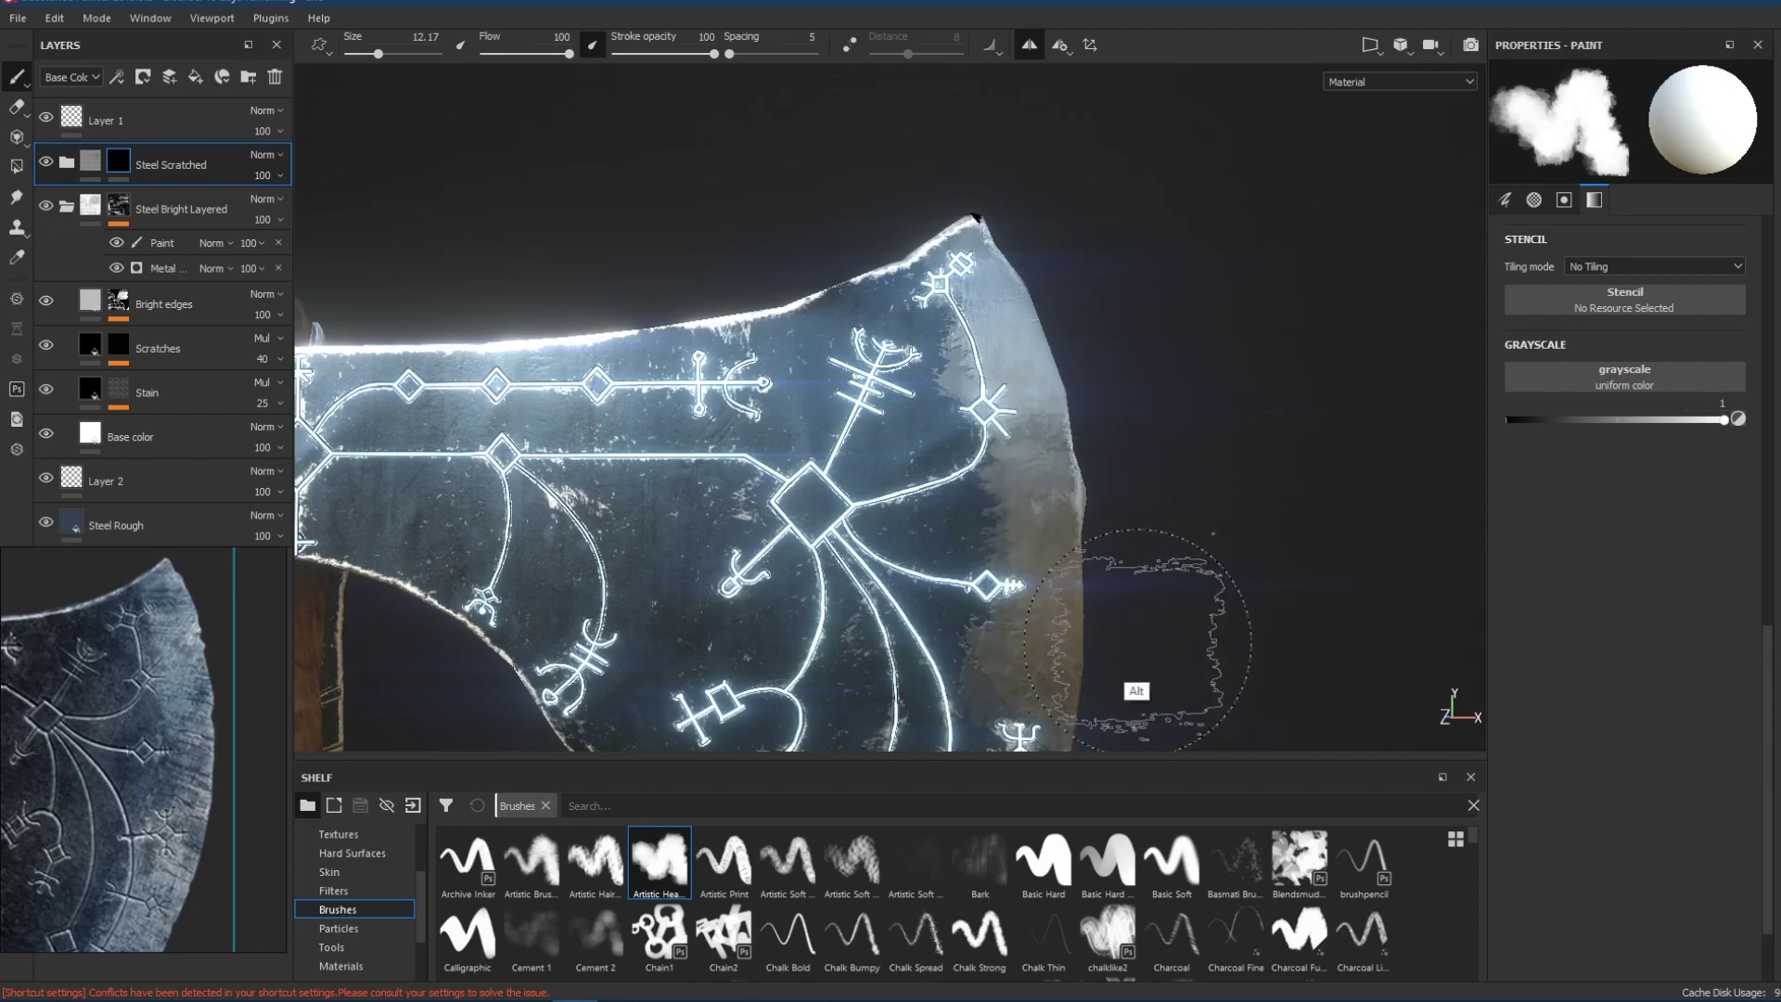
Continue painting the Steel Scratched mask down the blade's outer edge to its lower tip.
left_click_drag(1136, 640, 1160, 355, "alt")
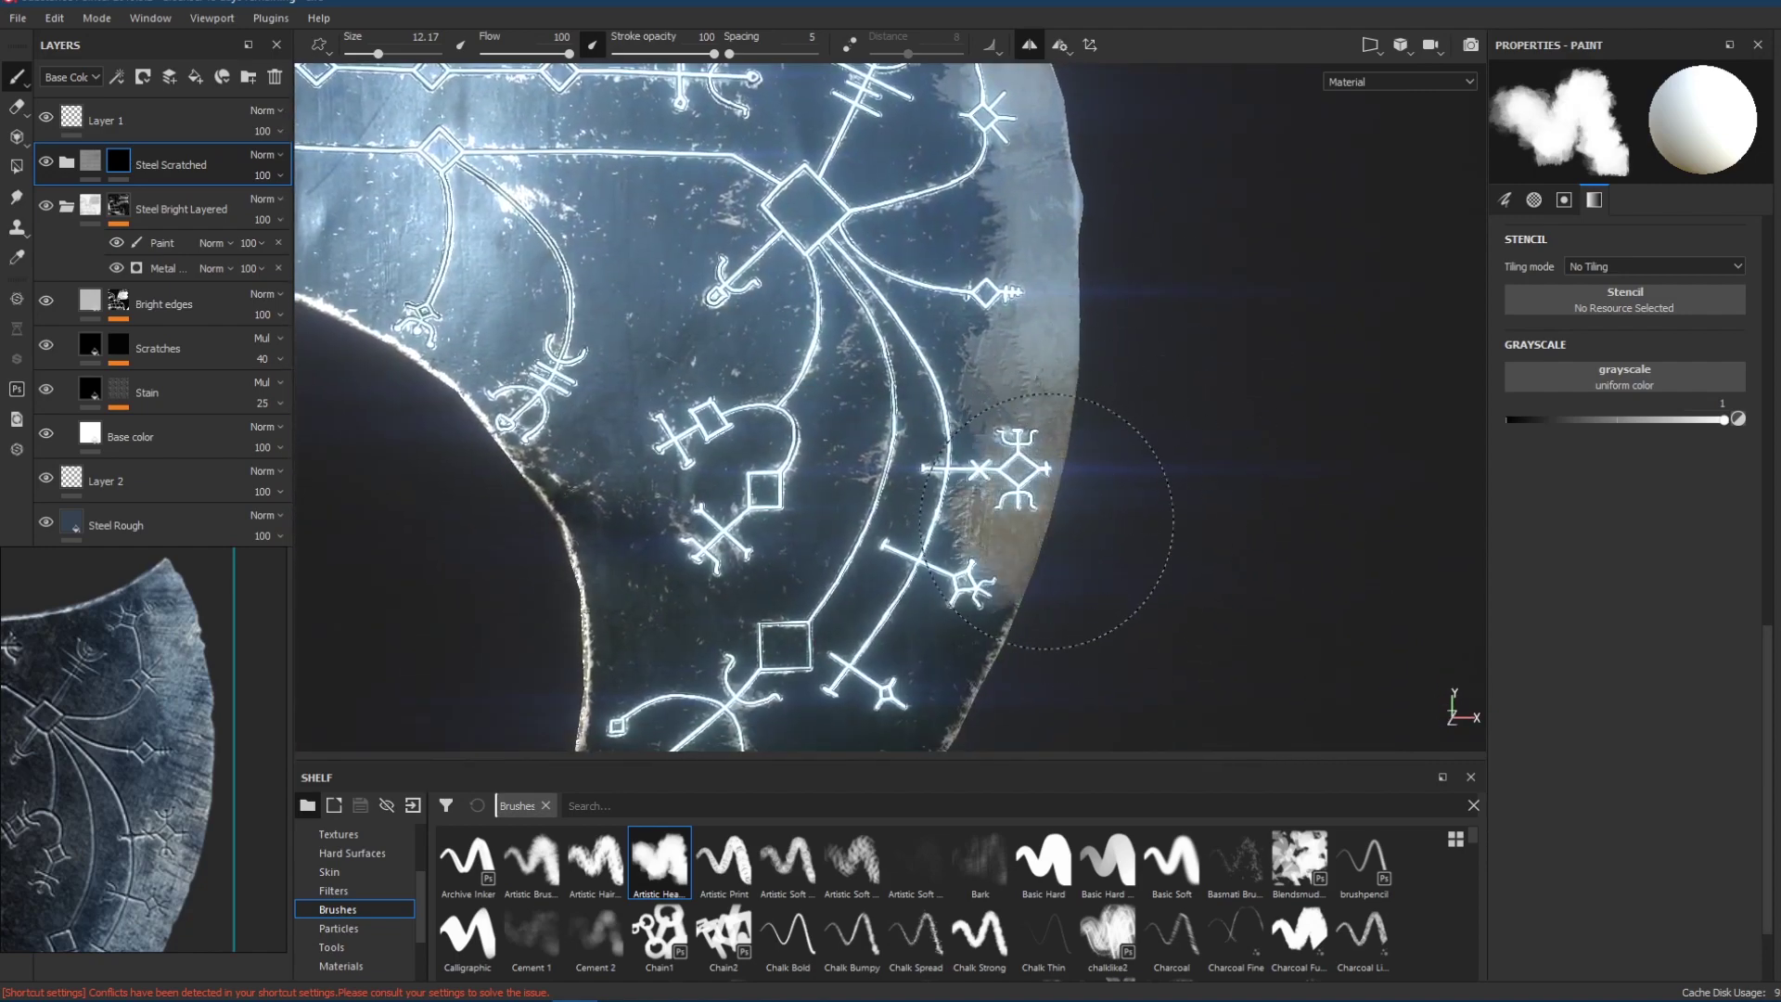
mouse_move(1133, 616)
left_mouse_down("alt")
mouse_move(1054, 676)
mouse_move(1177, 458)
mouse_move(1178, 475)
left_mouse_up("alt")
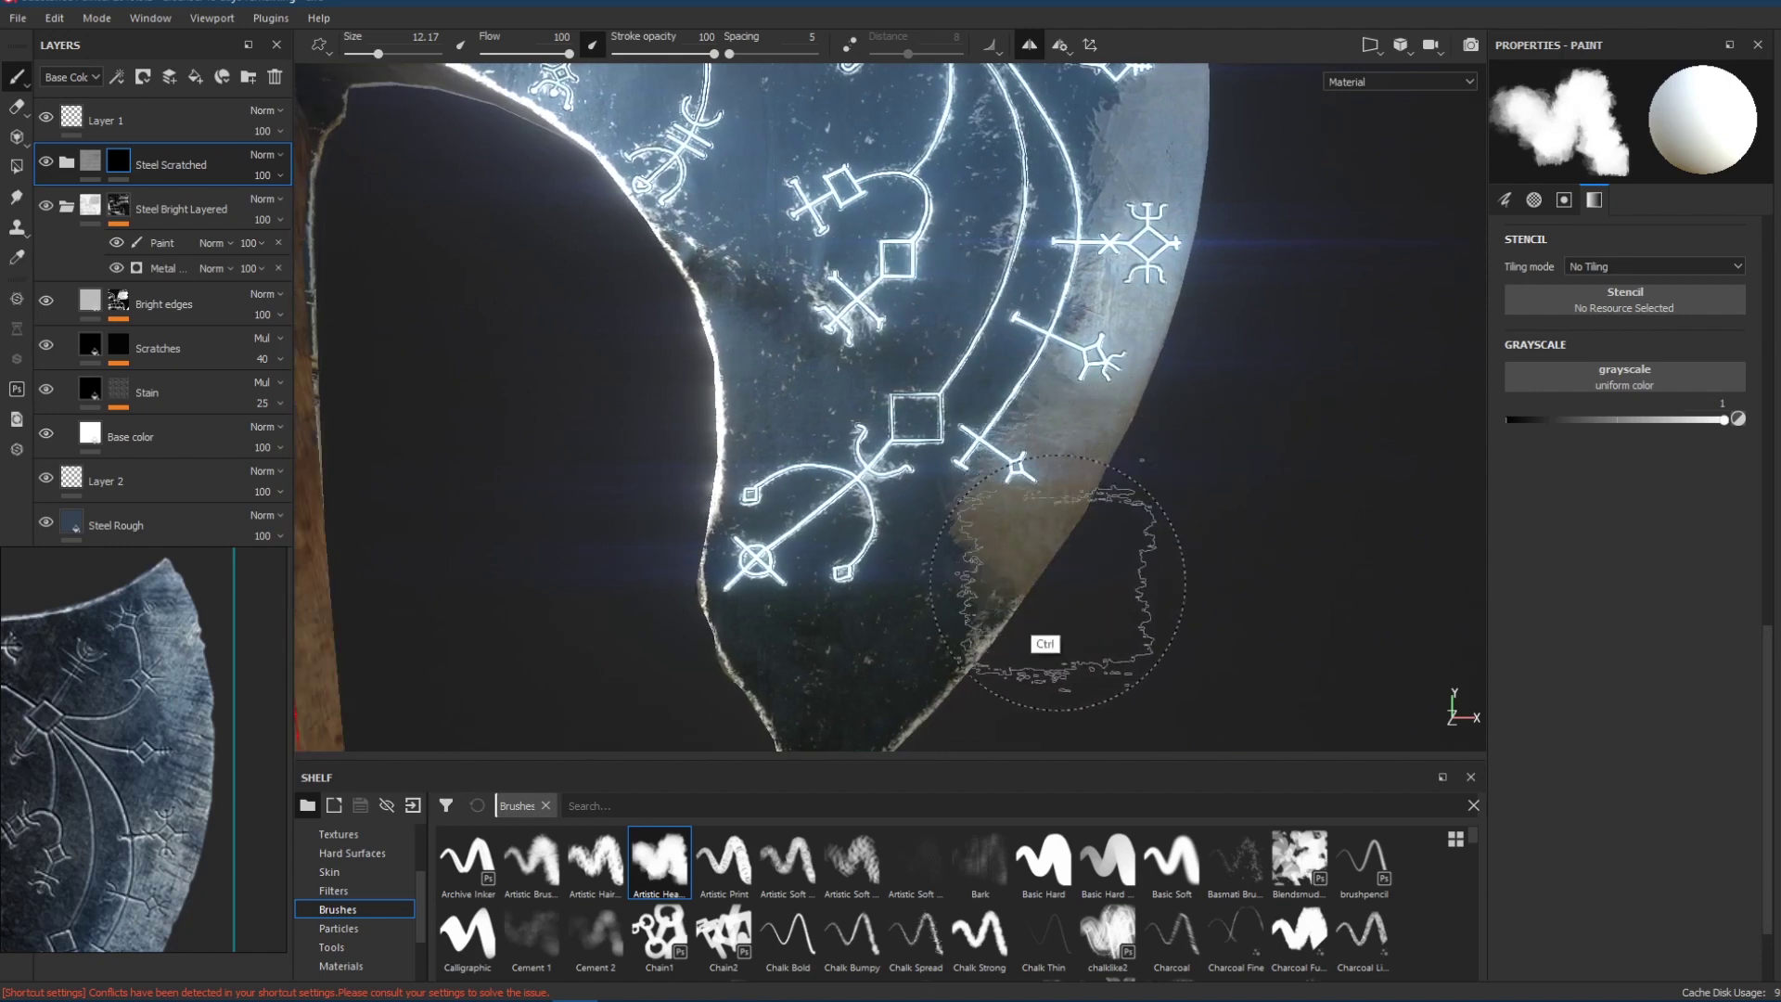
left_click_drag(1037, 614, 1129, 497, "ctrl+alt")
mouse_move(1080, 586)
left_mouse_down()
mouse_move(1061, 546)
mouse_move(974, 655)
mouse_move(1181, 457)
mouse_move(1153, 517)
mouse_move(1129, 471)
mouse_move(1146, 450)
left_mouse_up()
left_click_drag(1147, 451, 1029, 616)
mouse_move(1169, 418)
left_mouse_down("ctrl+alt")
mouse_move(1108, 572)
mouse_move(1125, 624)
mouse_move(1153, 509)
left_mouse_up("ctrl+alt")
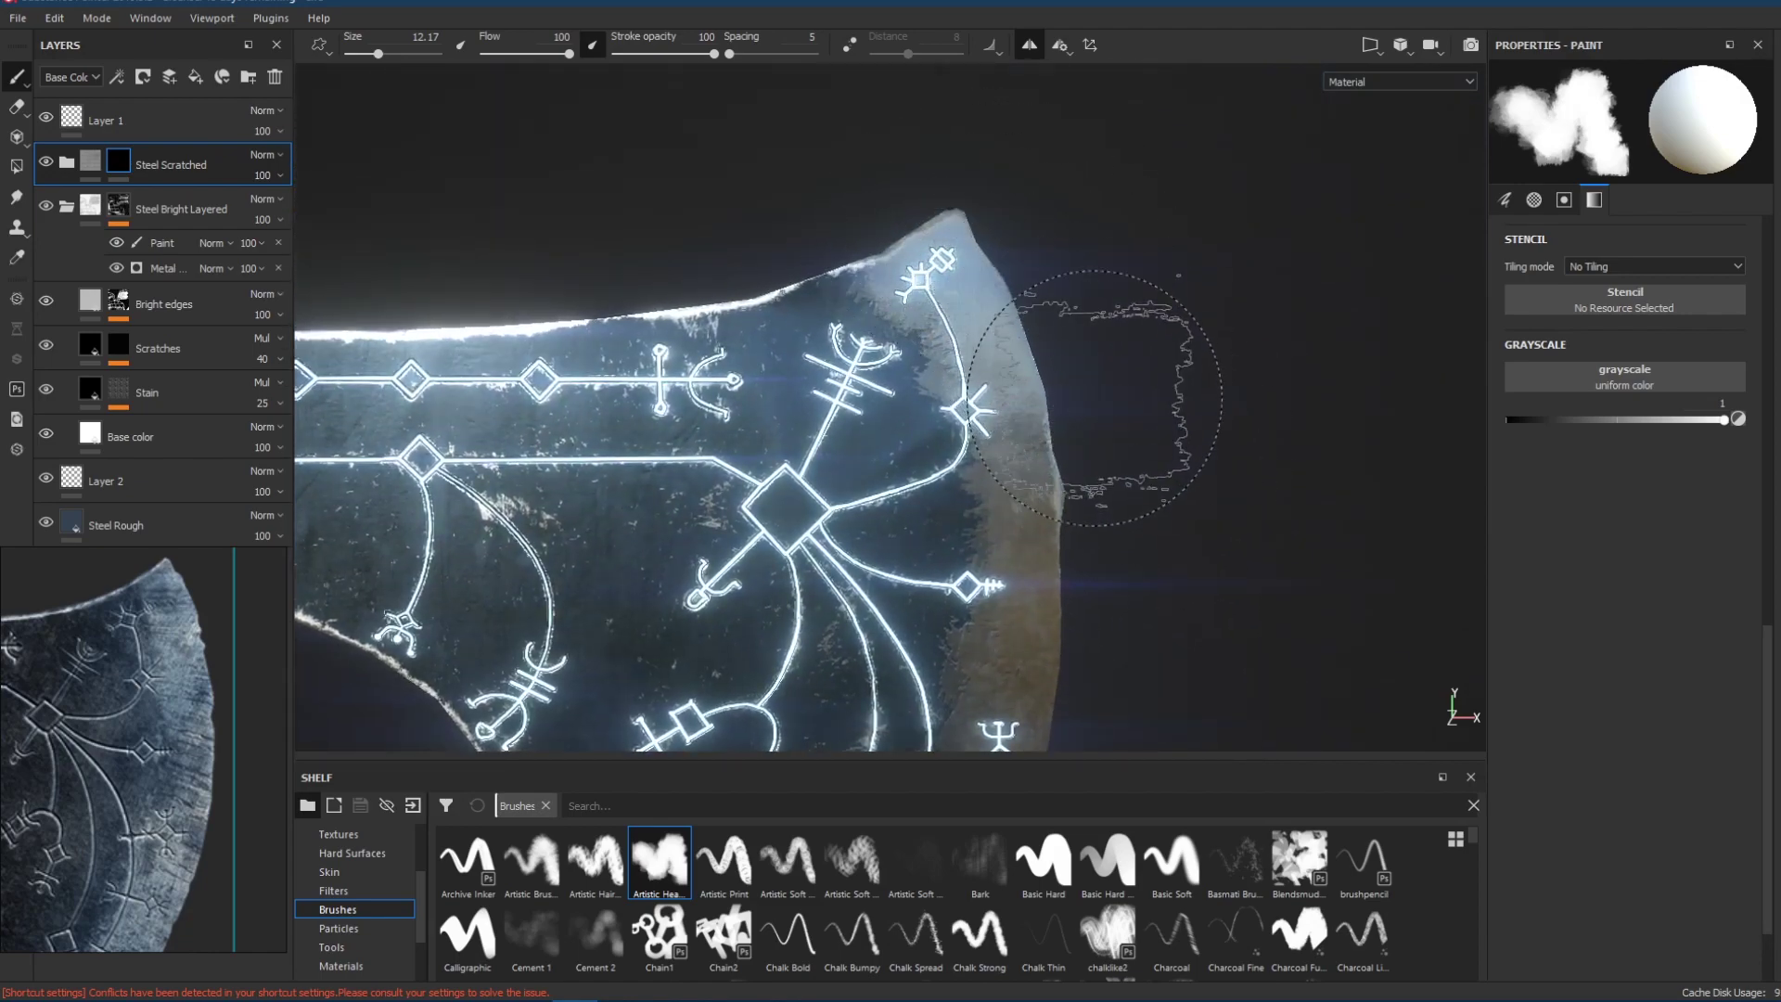
Move the Steel Scratched folder above Layer 1 and inspect the scratched edge along the whole blade.
left_click_drag(1097, 447, 1216, 353, "ctrl+alt")
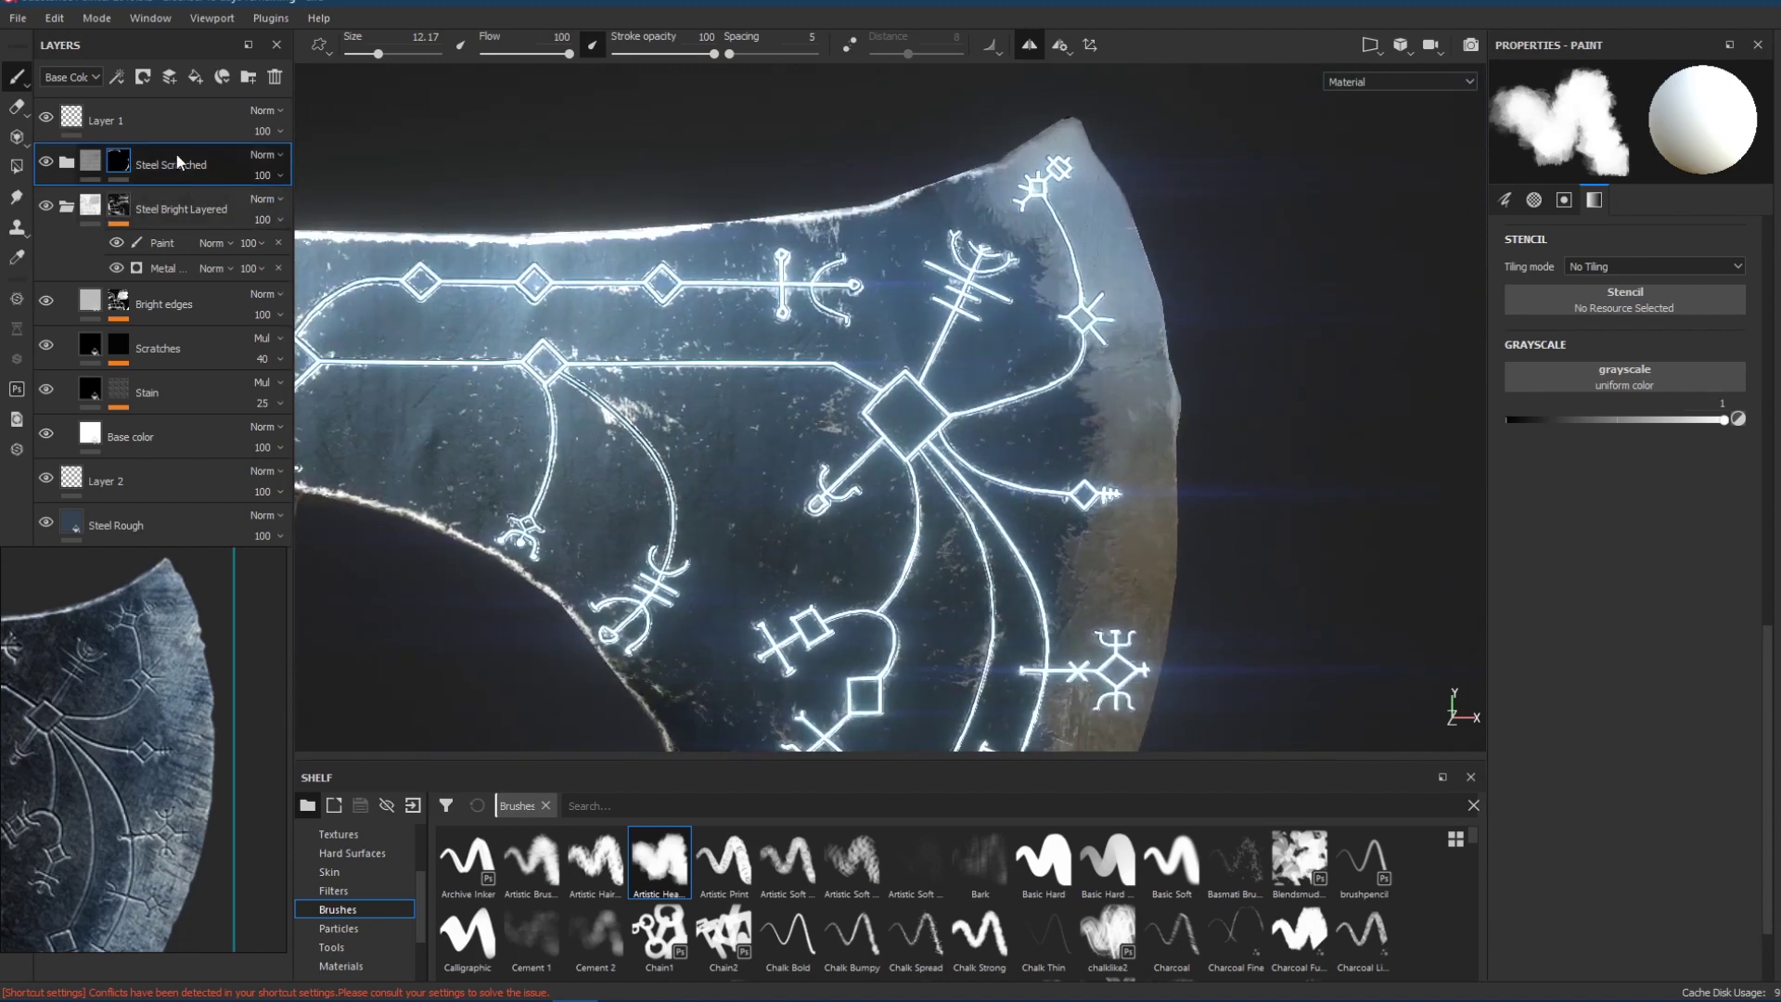
mouse_move(176, 154)
left_mouse_down()
mouse_move(177, 98)
mouse_move(163, 128)
left_mouse_up()
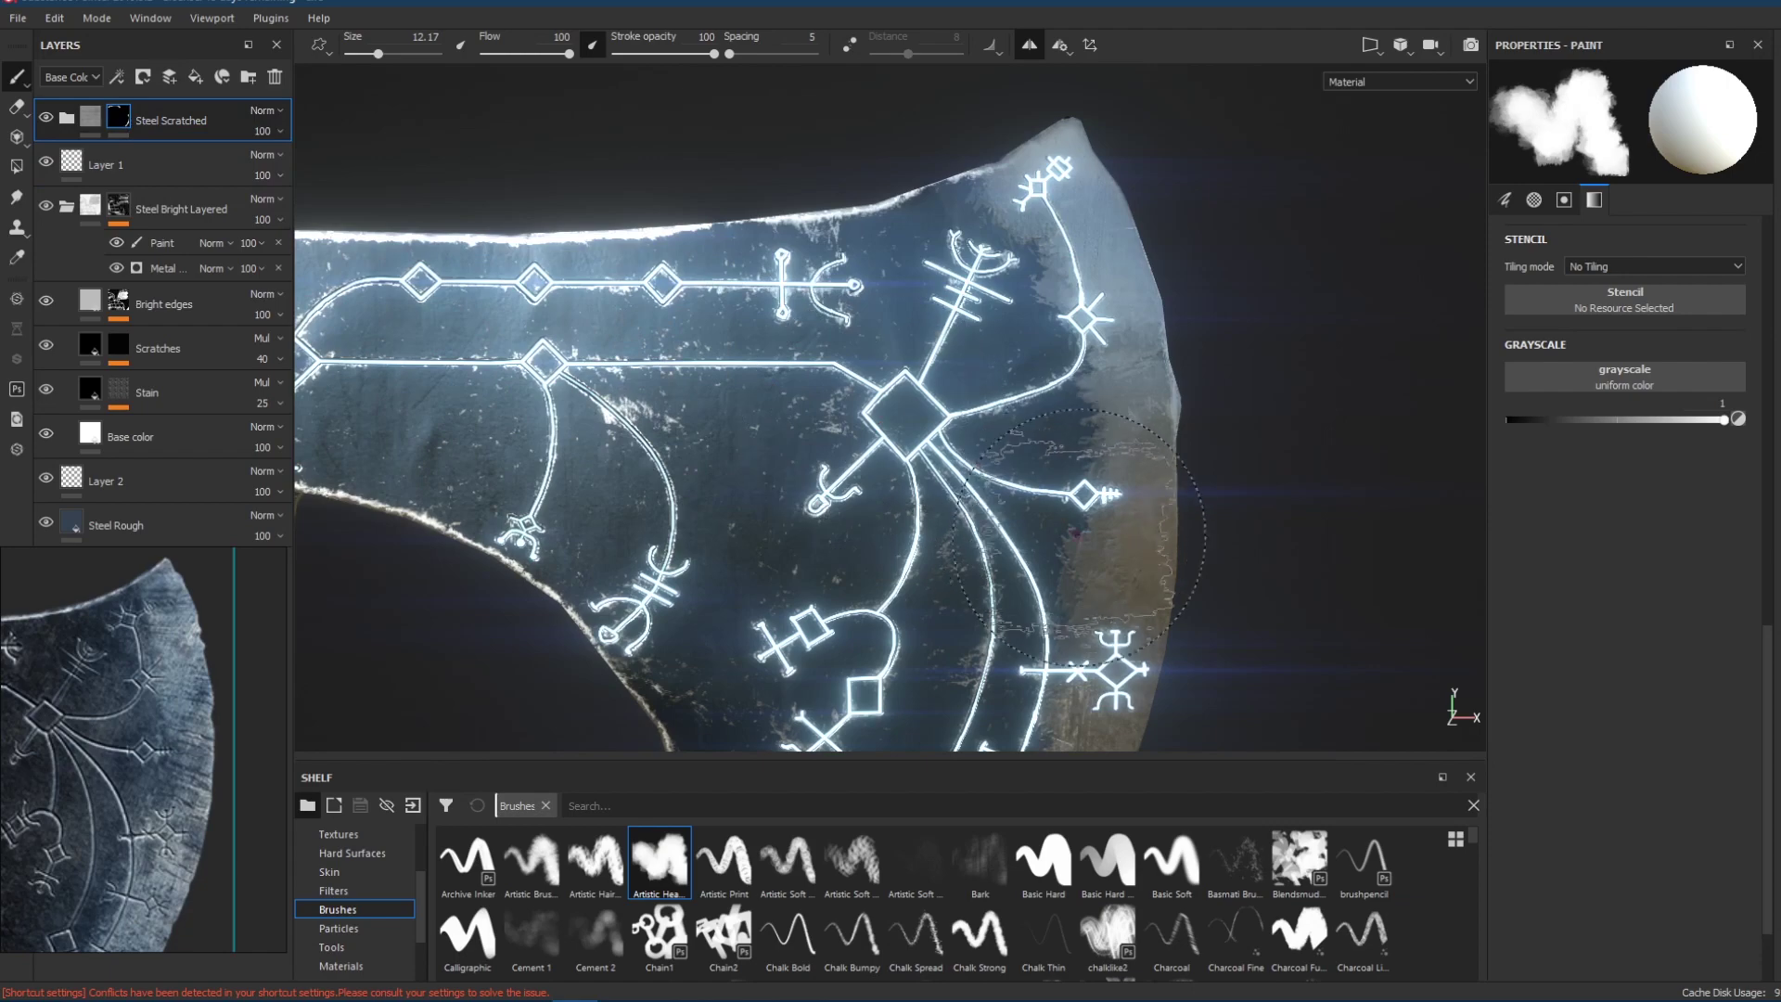
left_click_drag(1107, 550, 1043, 360, "ctrl+alt")
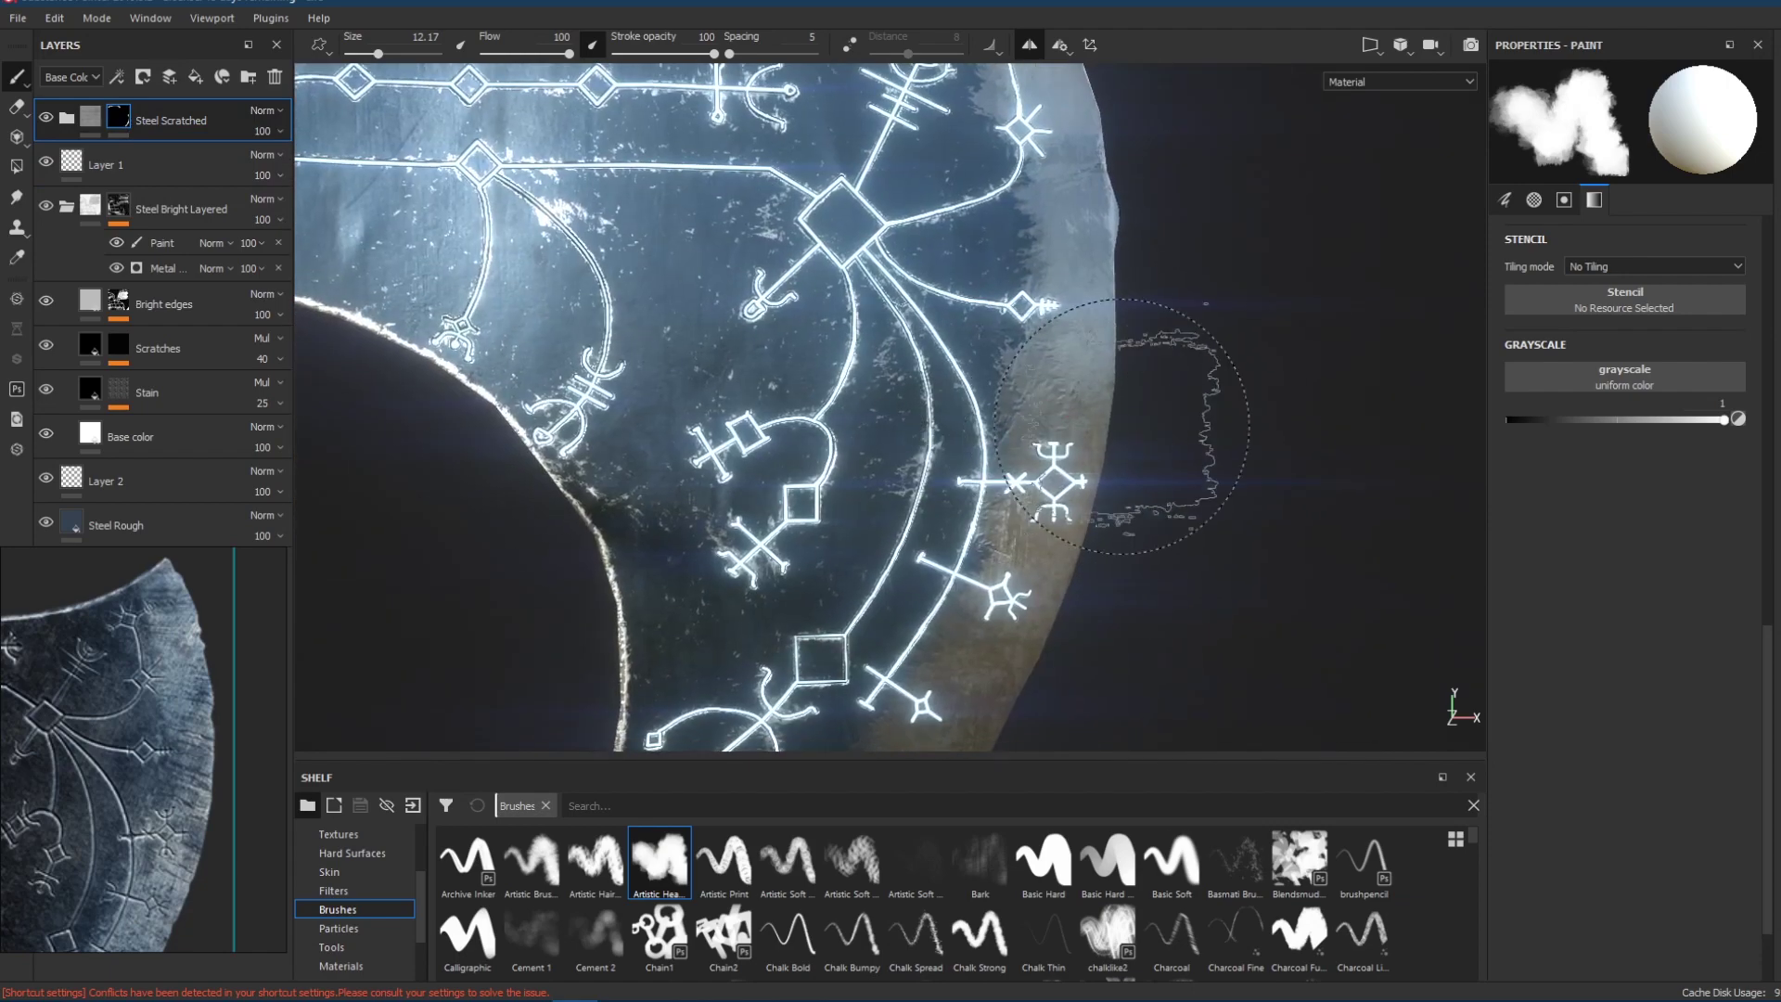
left_click_drag(1139, 305, 1102, 272, "ctrl+alt")
left_click_drag(1059, 482, 1122, 306, "ctrl+alt")
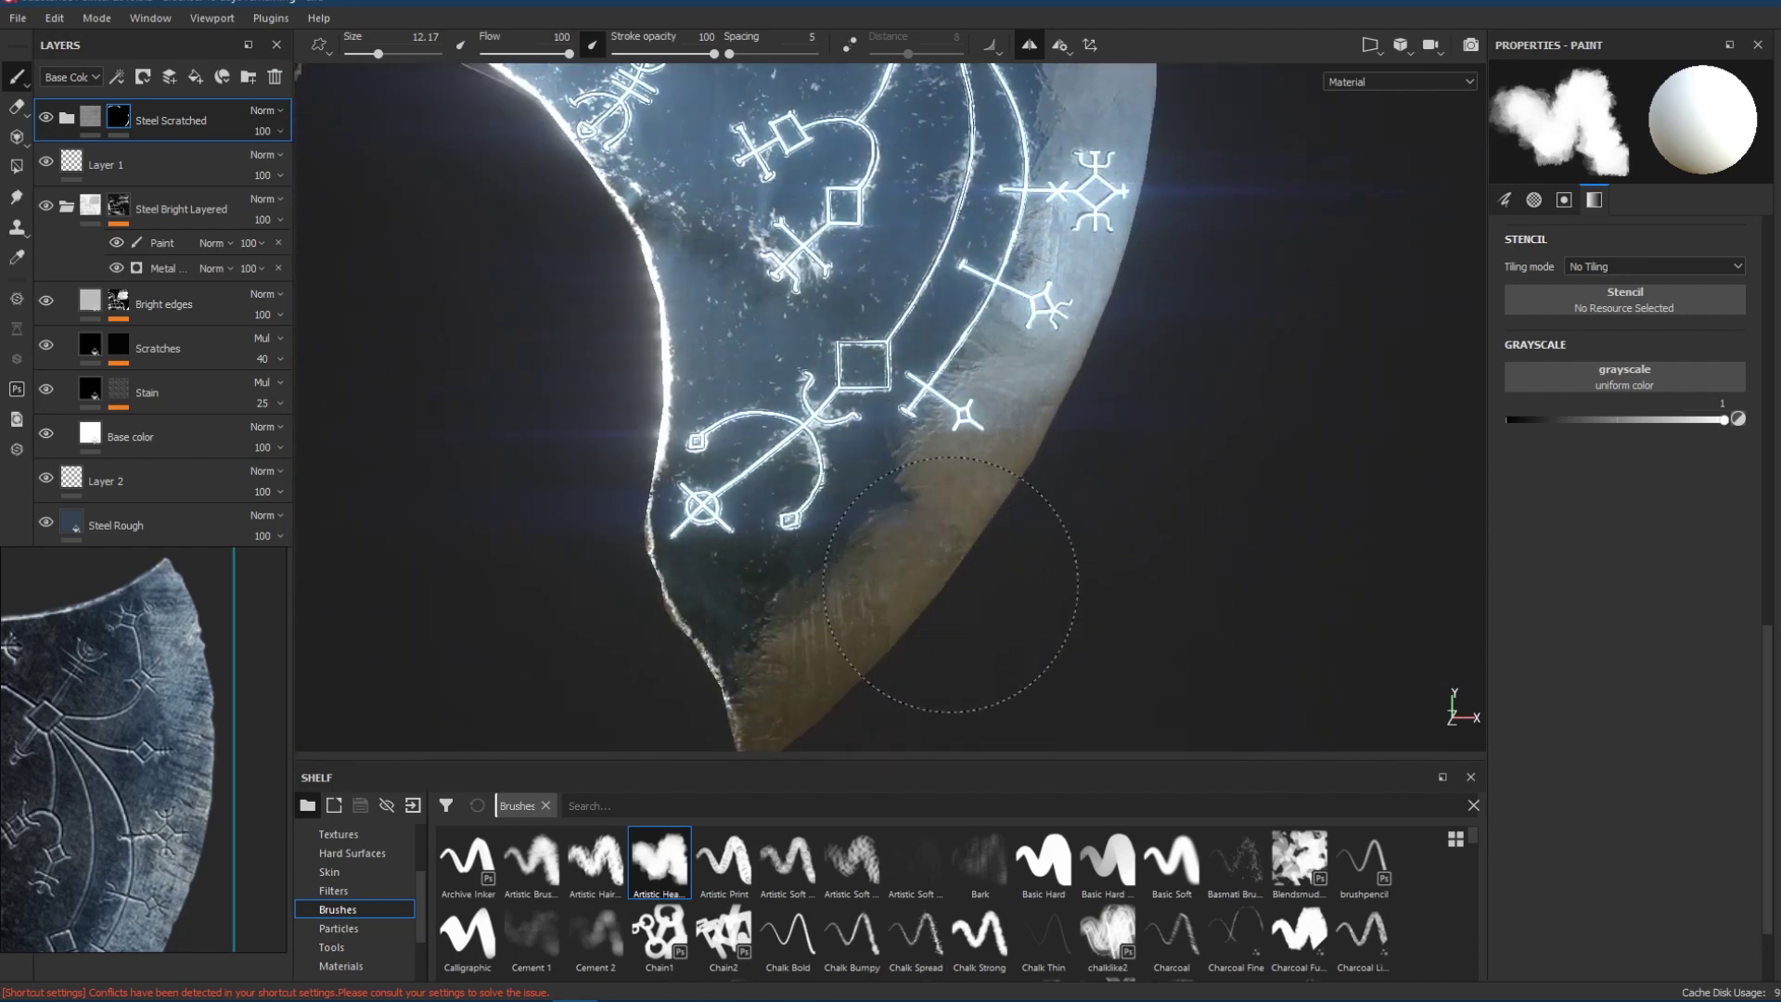
mouse_move(1135, 436)
left_mouse_down("ctrl+alt")
mouse_move(1113, 569)
mouse_move(1148, 457)
left_mouse_up("ctrl+alt")
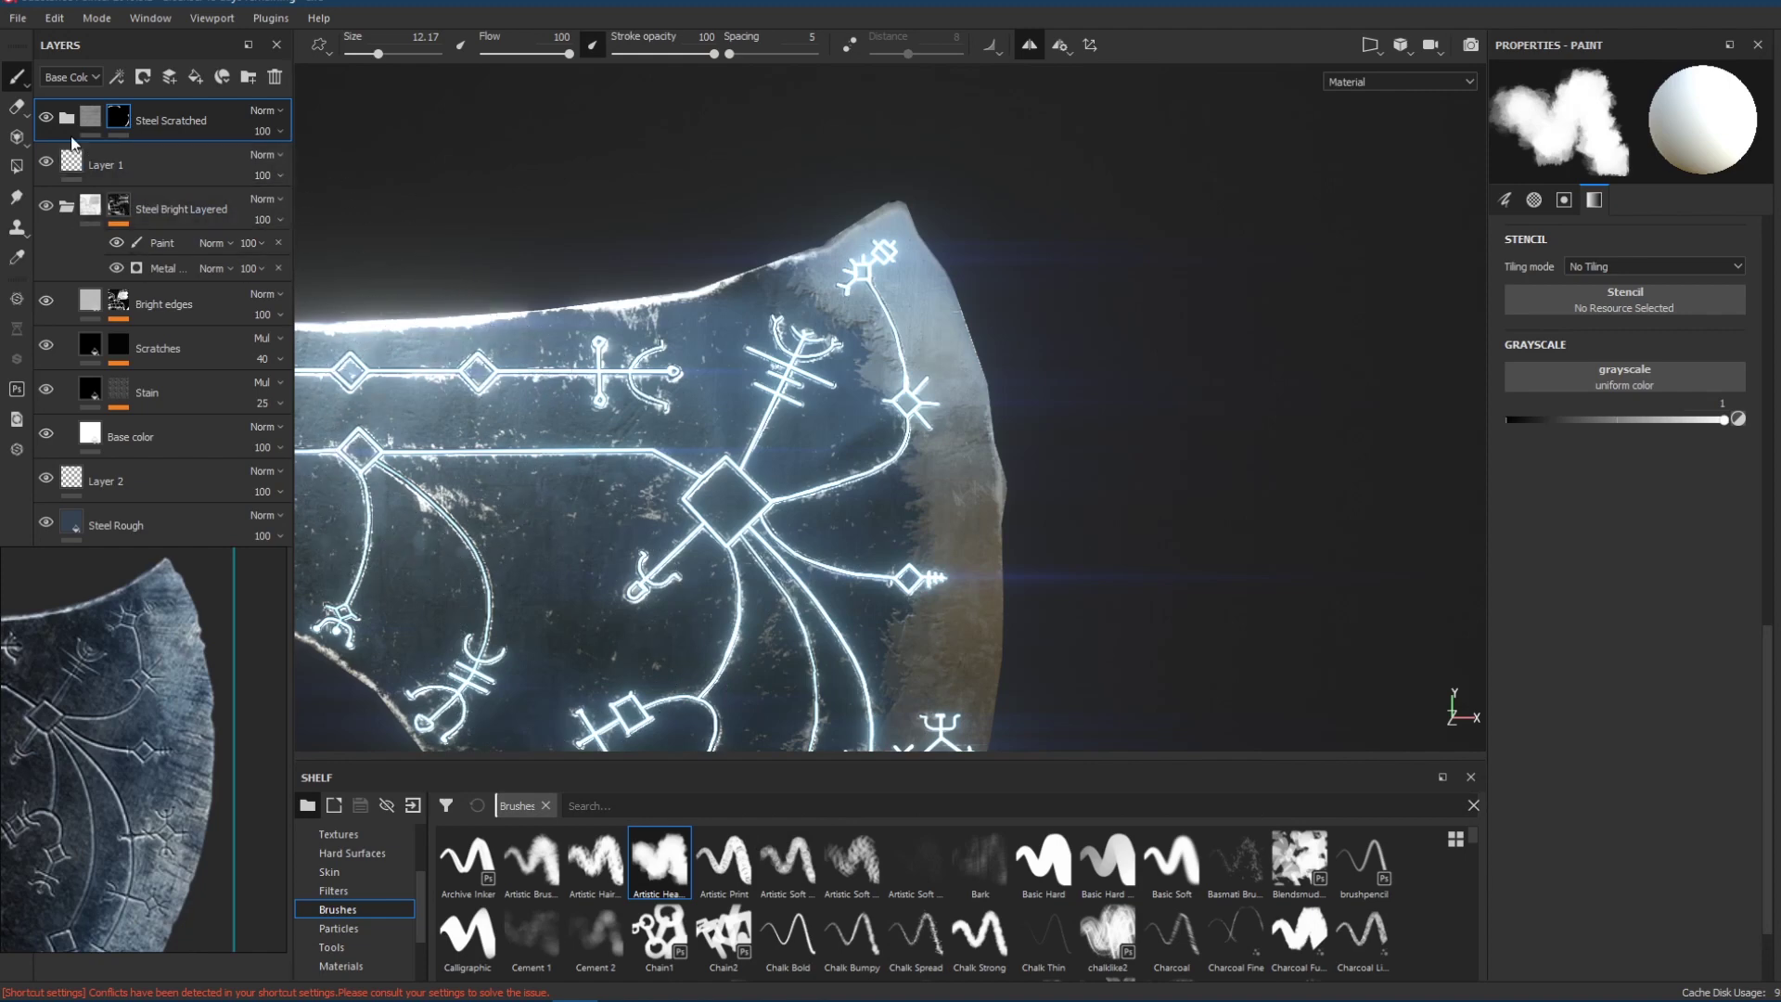
Erase thin scratch lines from the Steel Scratched mask along the blade's upper outer edge with the Chalk Bold brush at size 0.86.
left_click(16, 108)
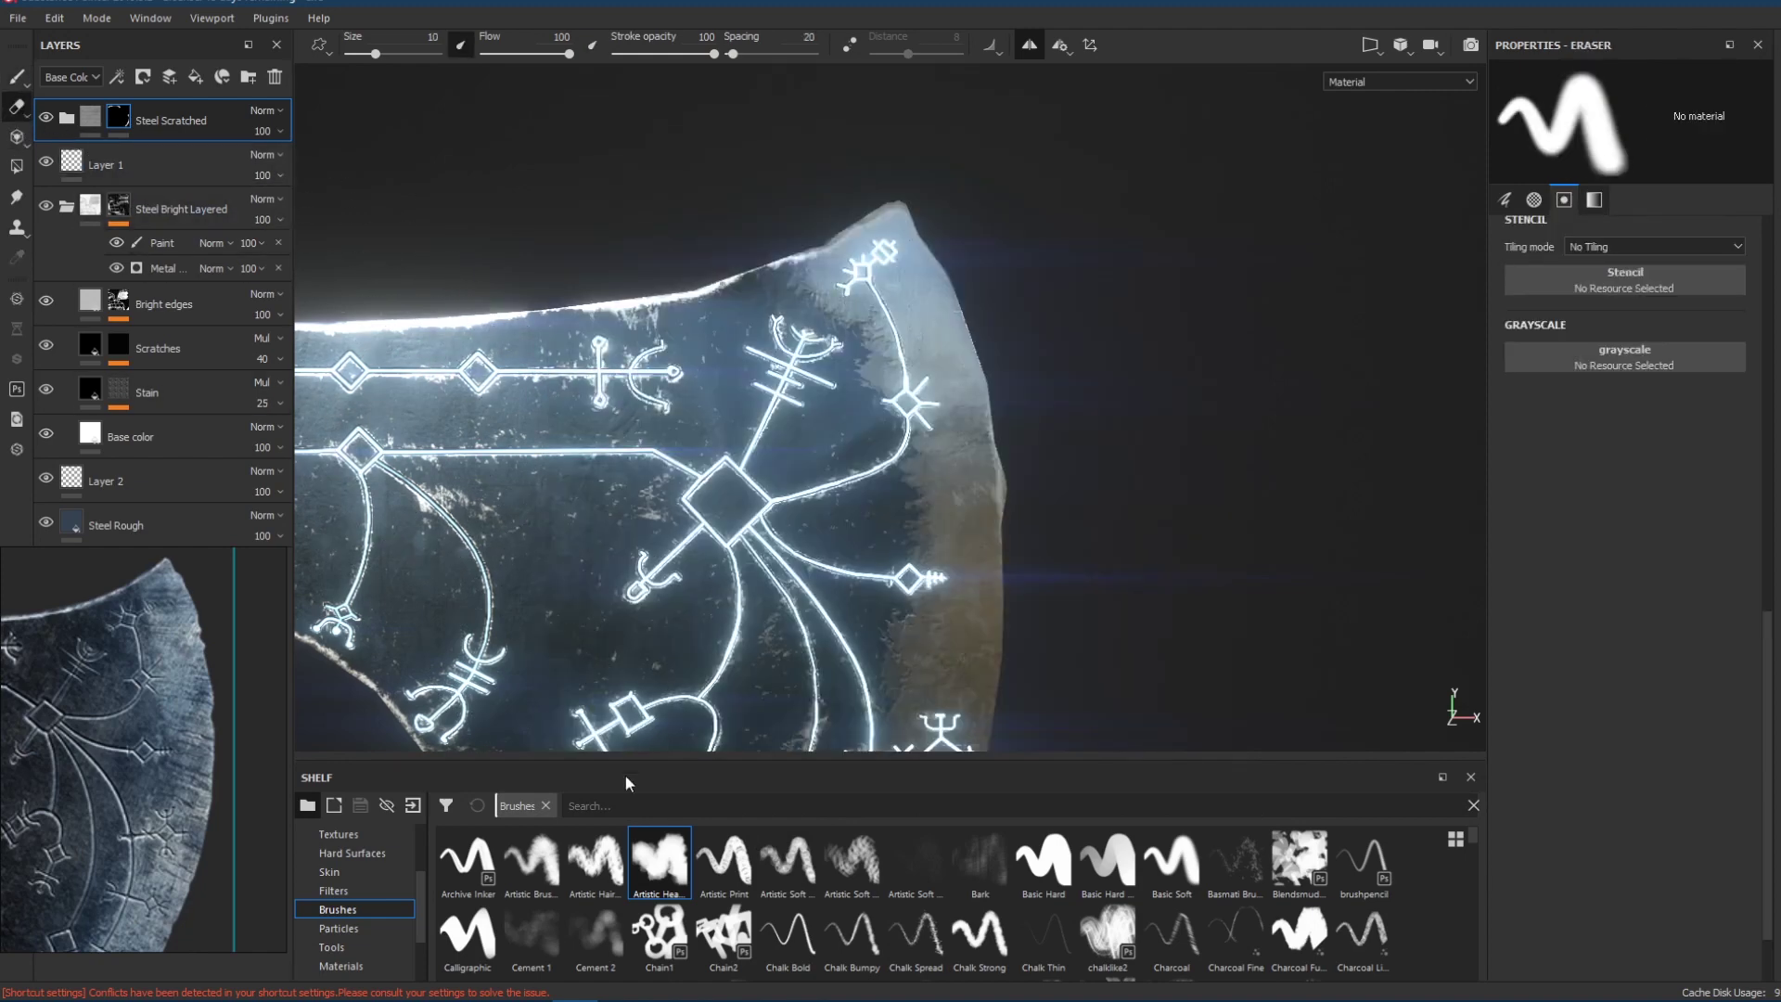
left_click(788, 935)
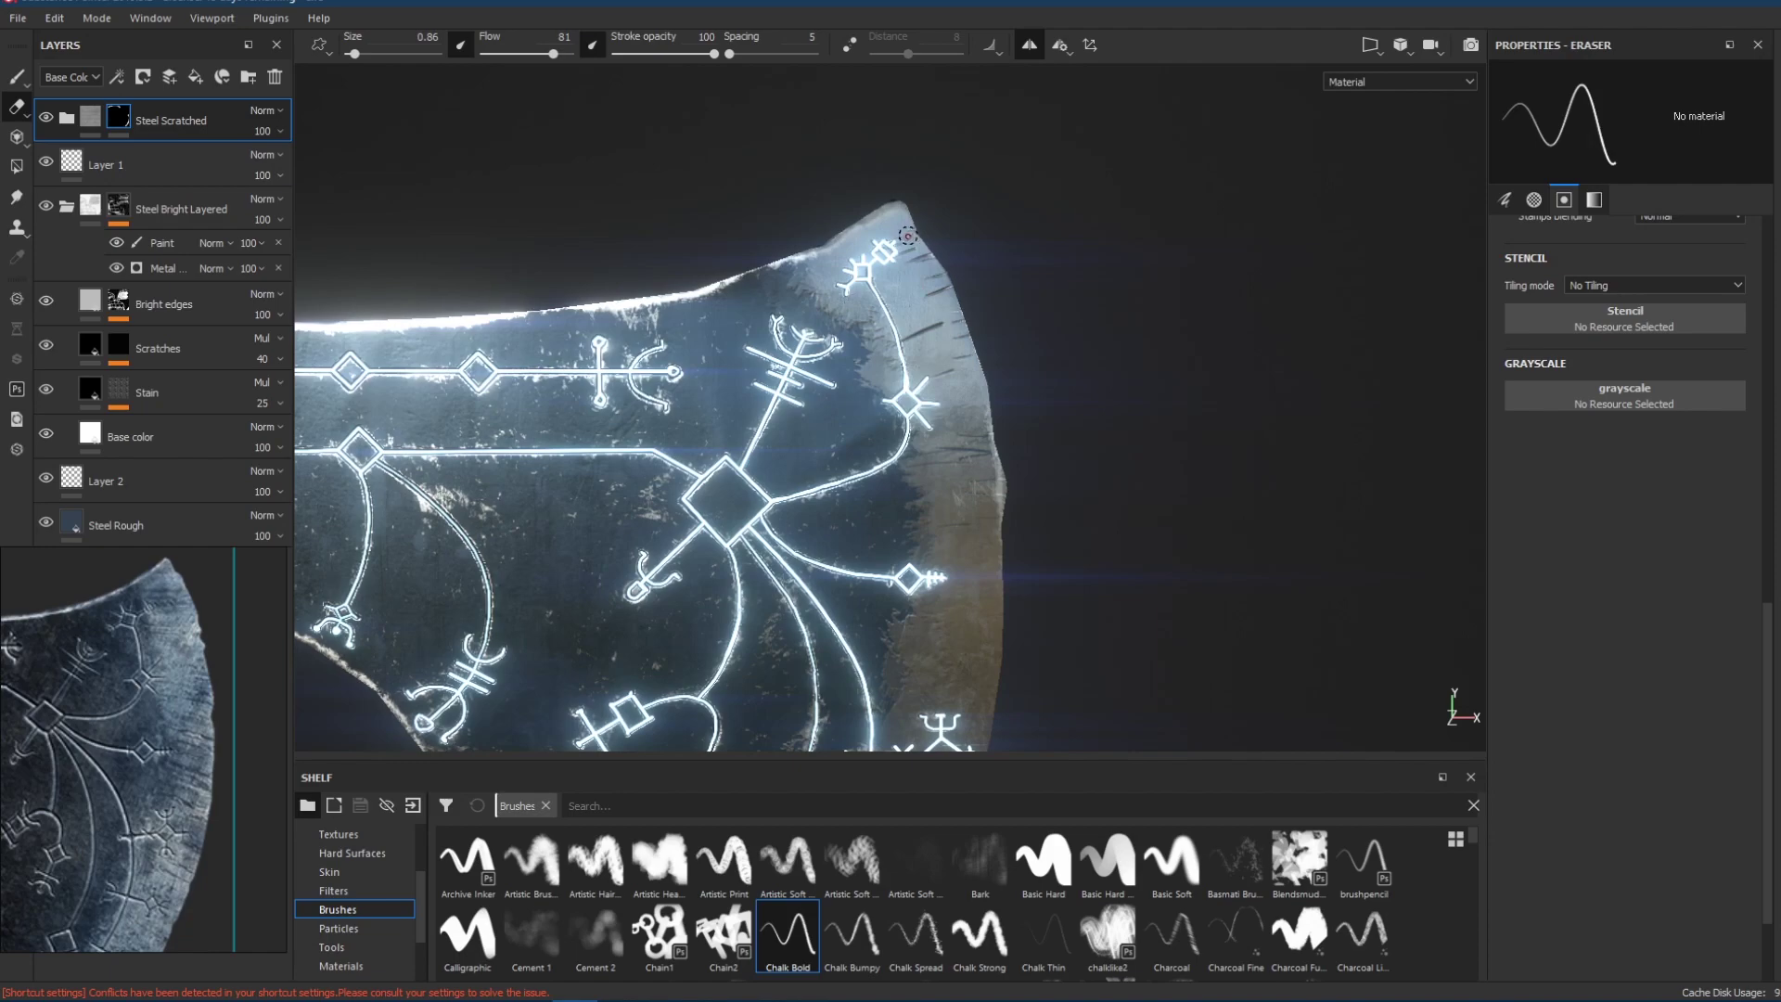
mouse_move(1043, 298)
left_mouse_down("alt")
mouse_move(1062, 297)
mouse_move(541, 358)
mouse_move(386, 349)
mouse_move(844, 358)
mouse_move(912, 288)
mouse_move(1049, 452)
mouse_move(1157, 334)
left_mouse_up("alt")
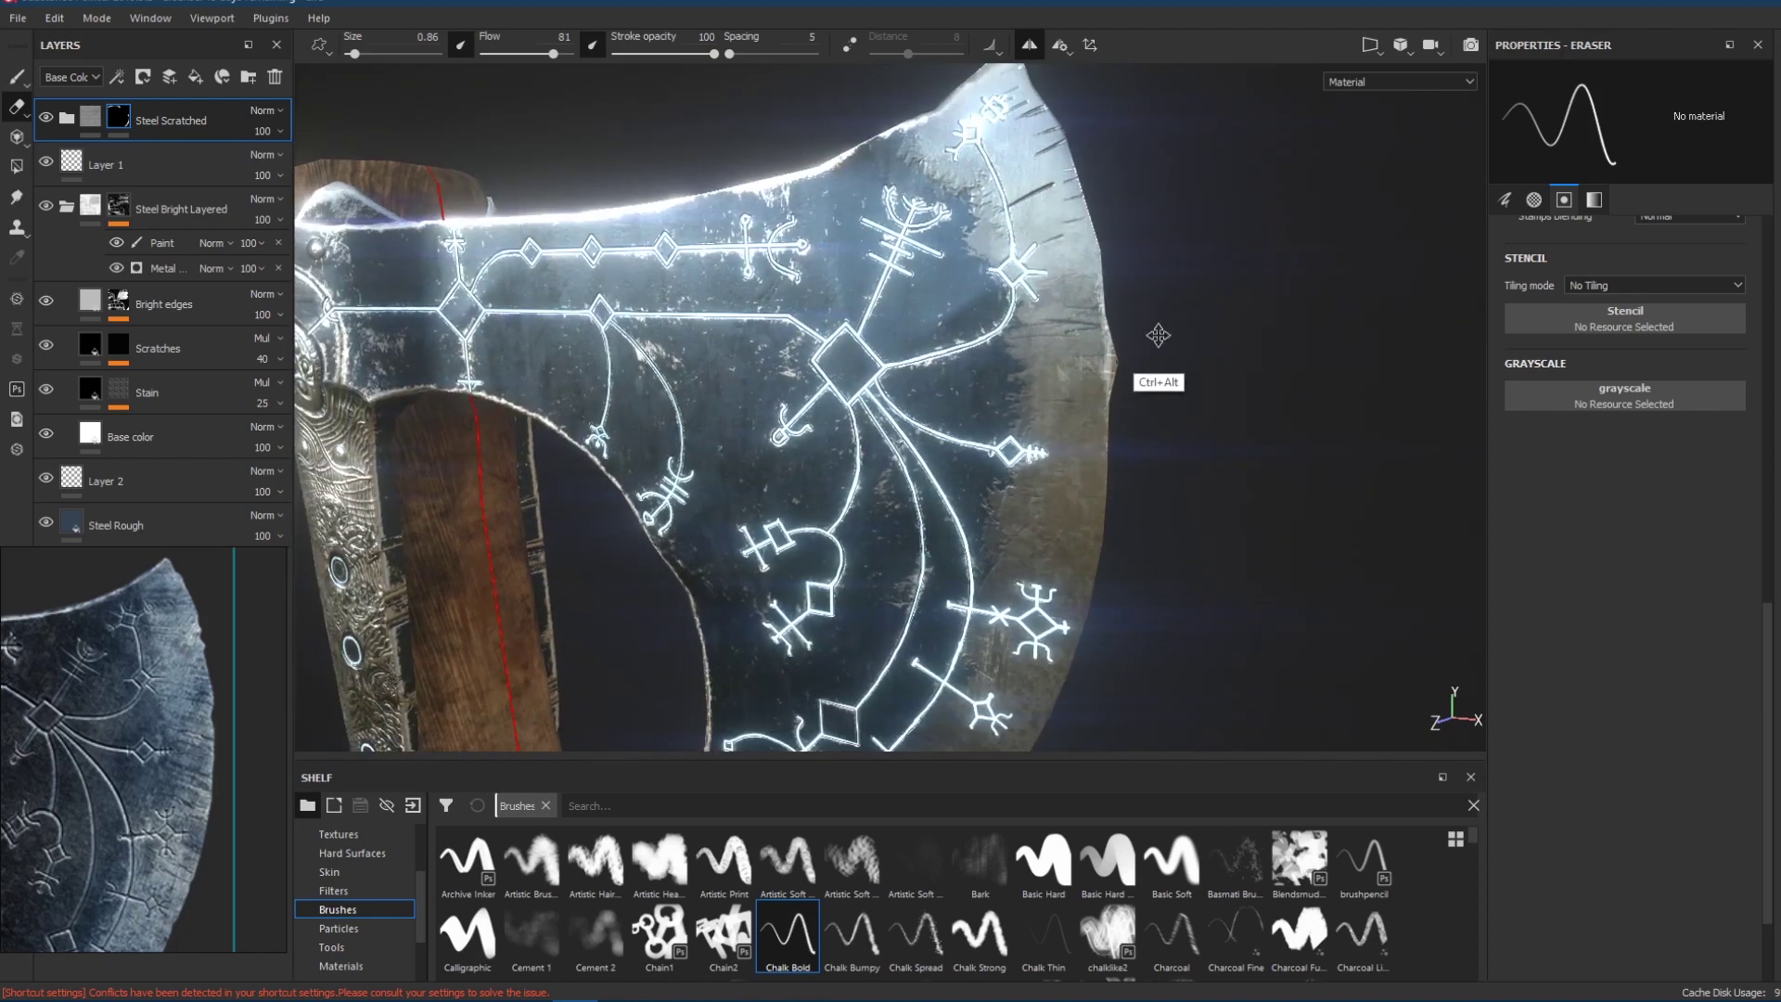
left_click_drag(1098, 423, 1057, 415)
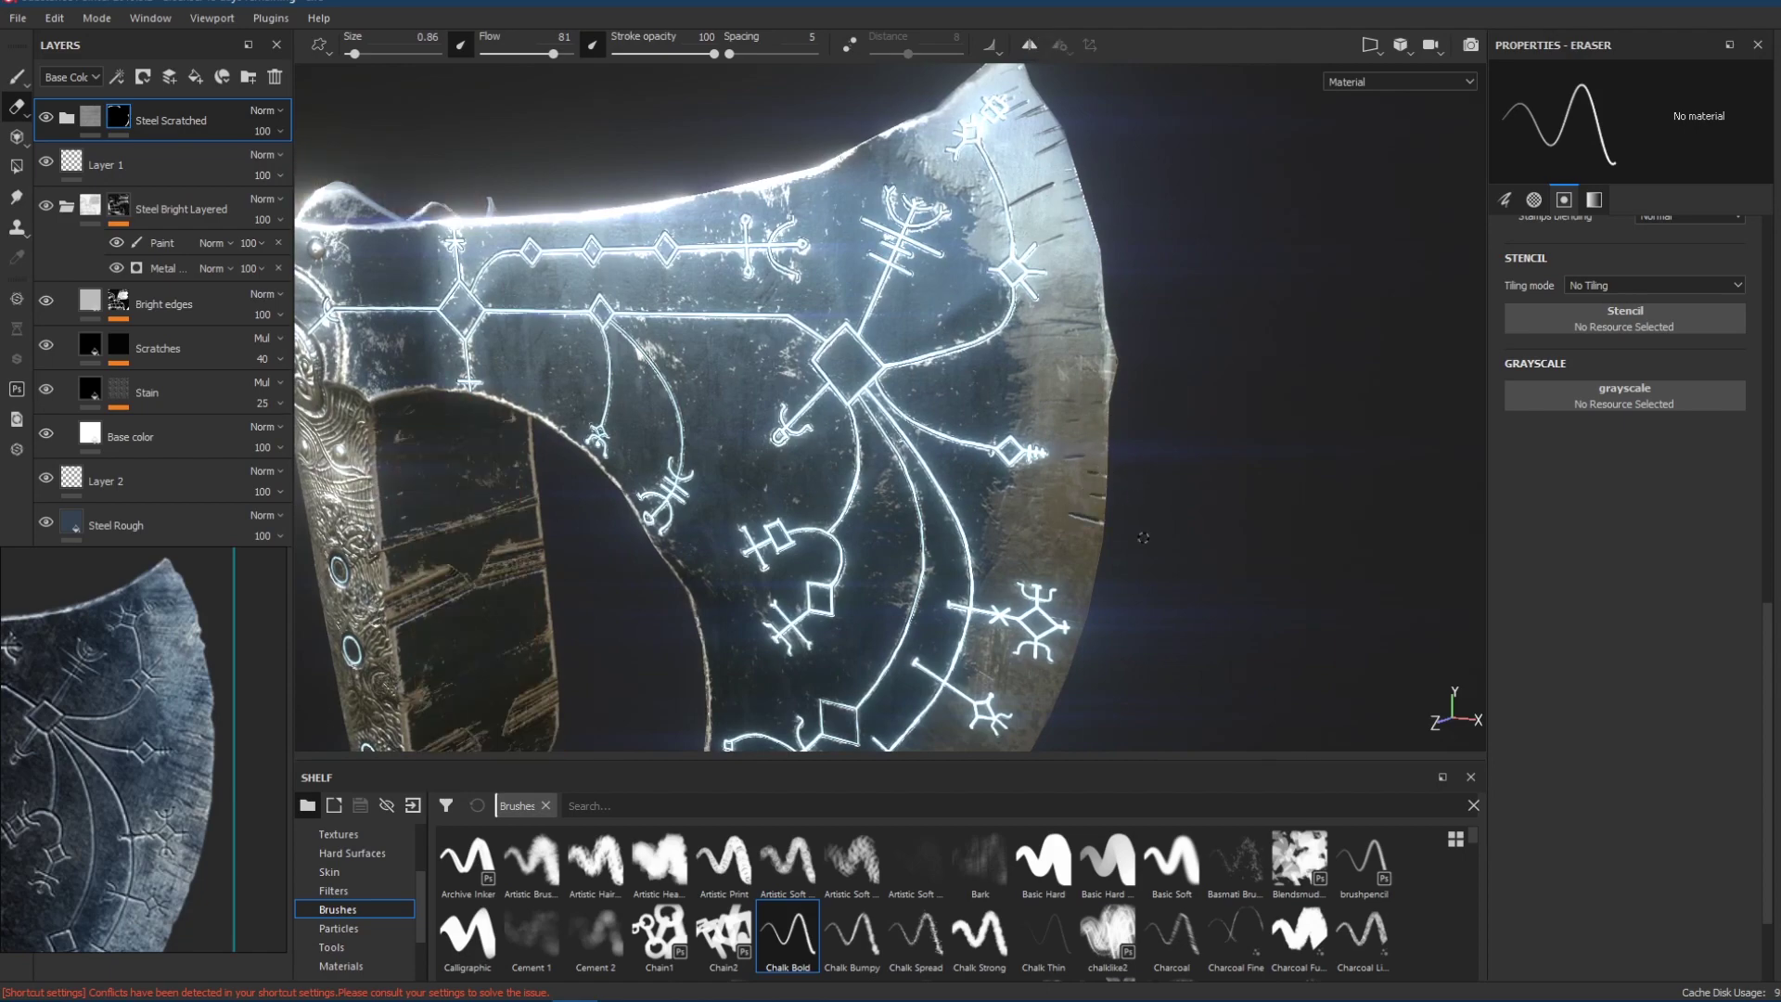
left_click_drag(1139, 540, 879, 469, "alt")
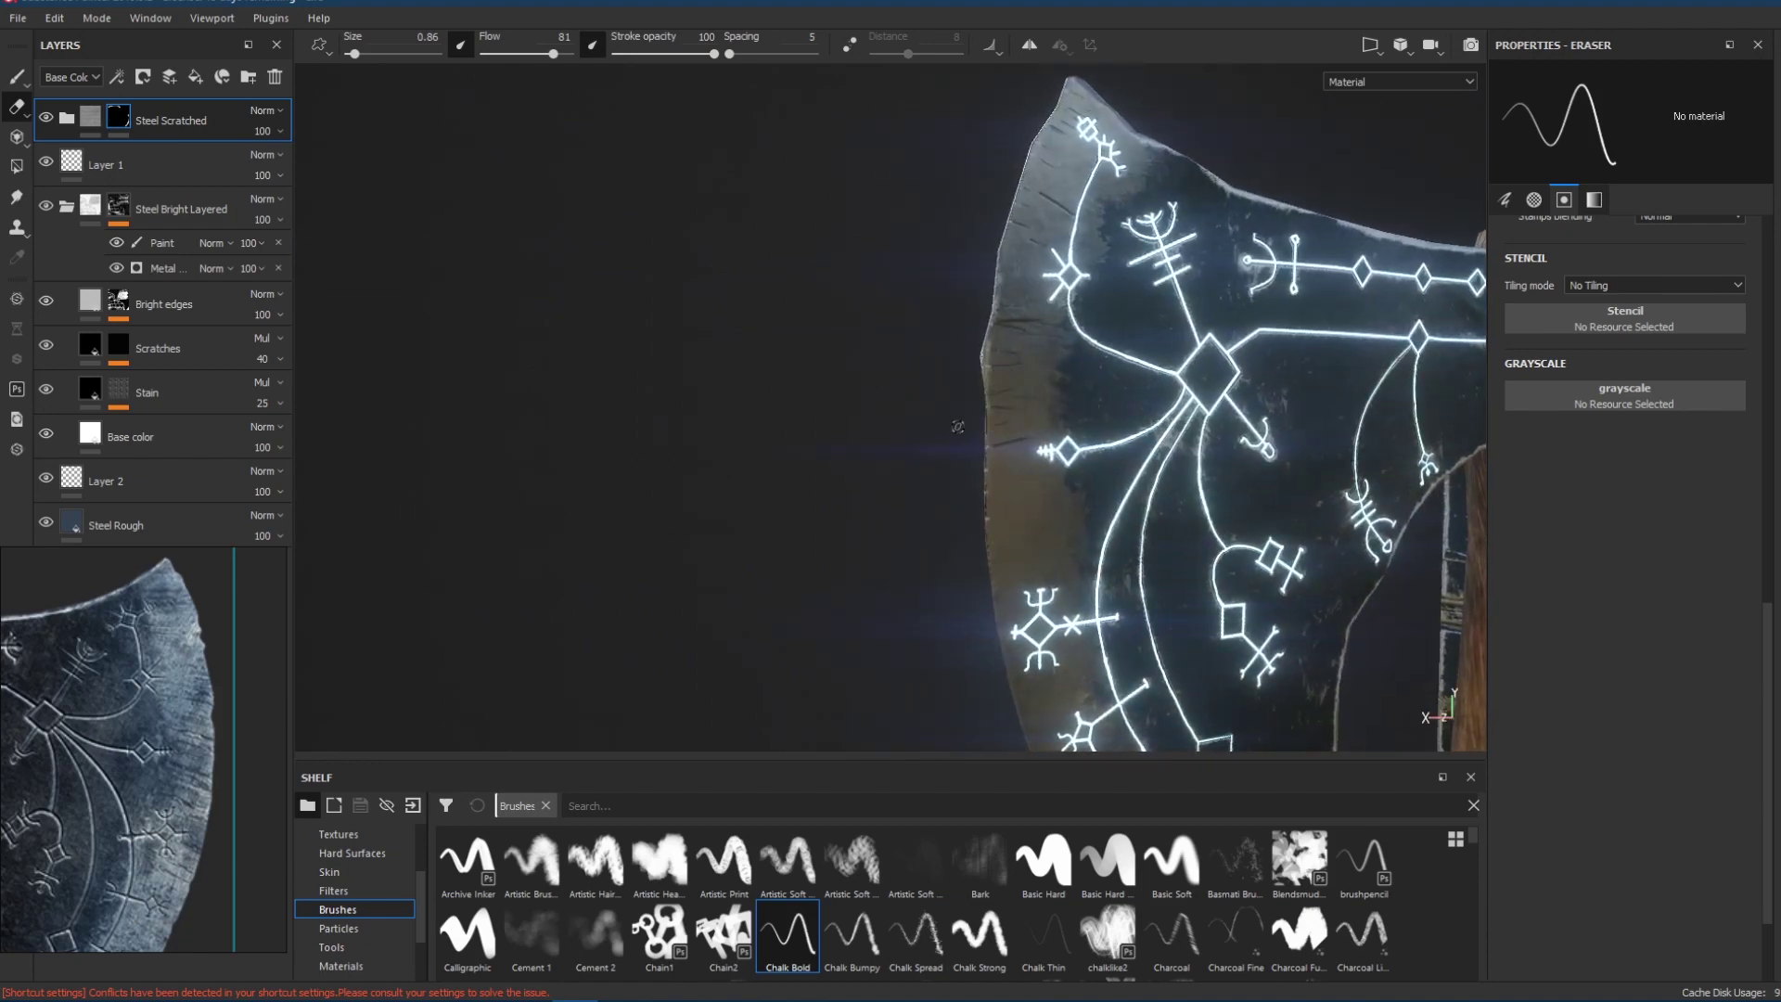
Erase hatch marks from the Steel Scratched mask on the blade's outer edge with the crosshatched Hatching S... brush at size 3.75.
left_click(852, 858)
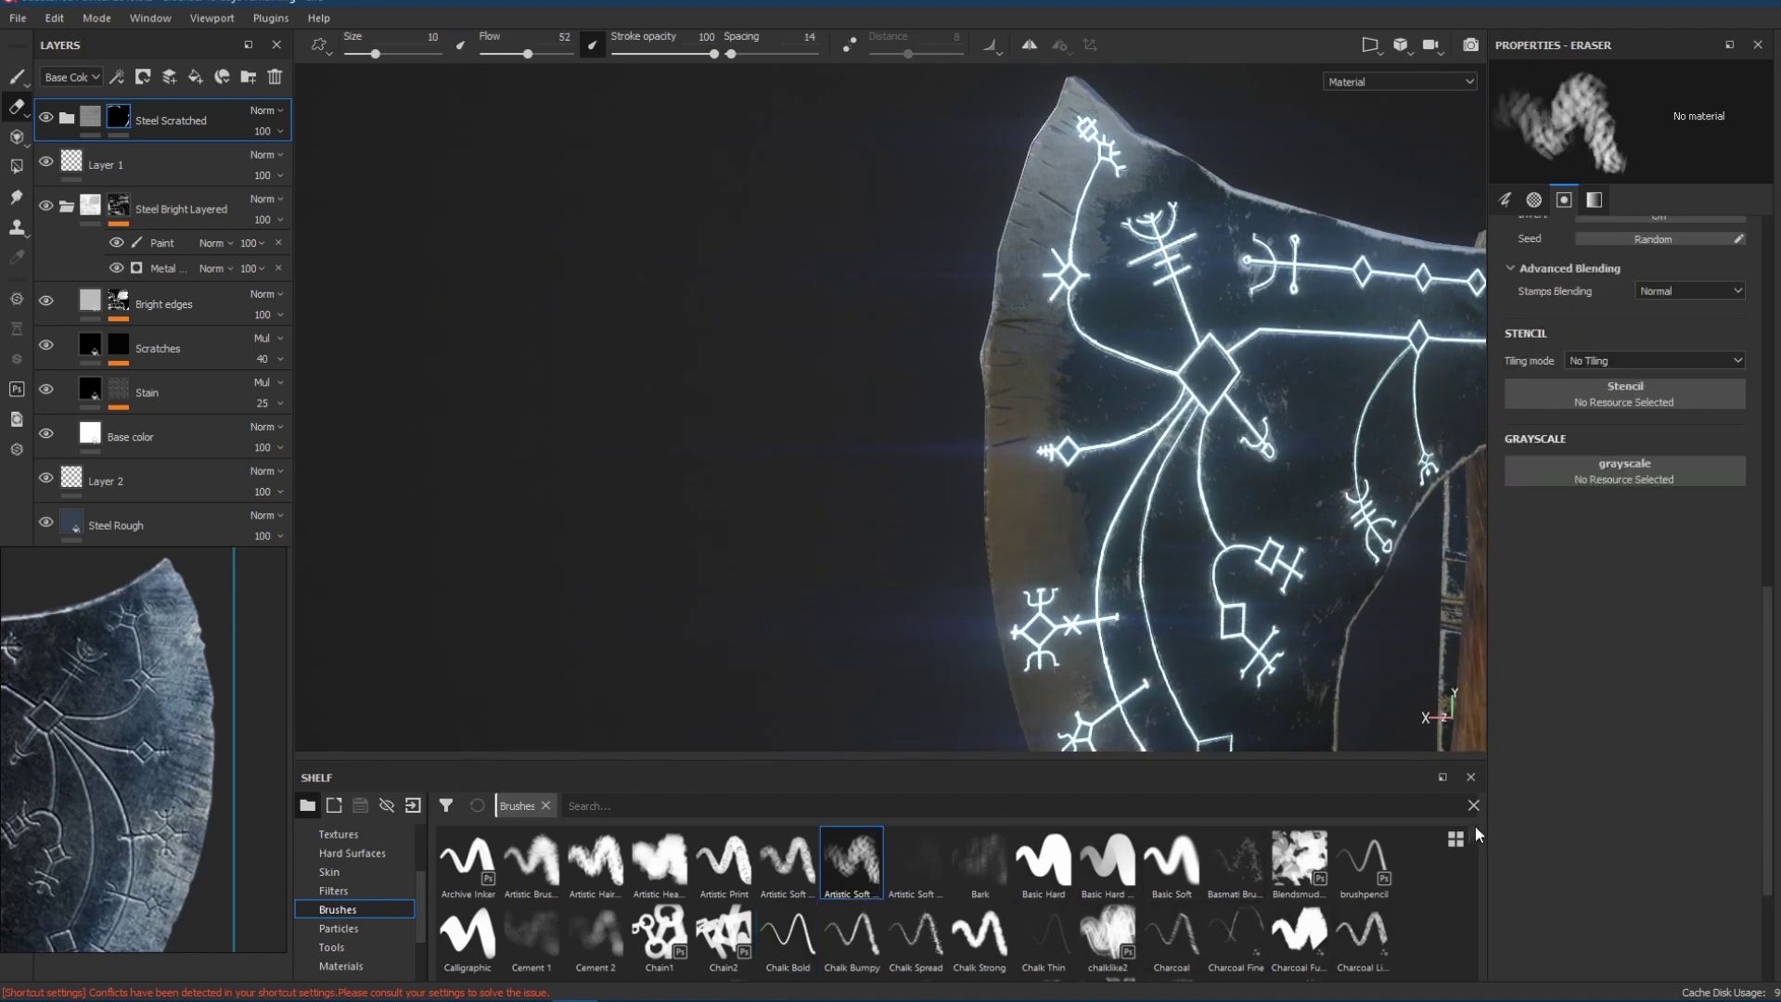
left_click_drag(1475, 825, 1460, 881)
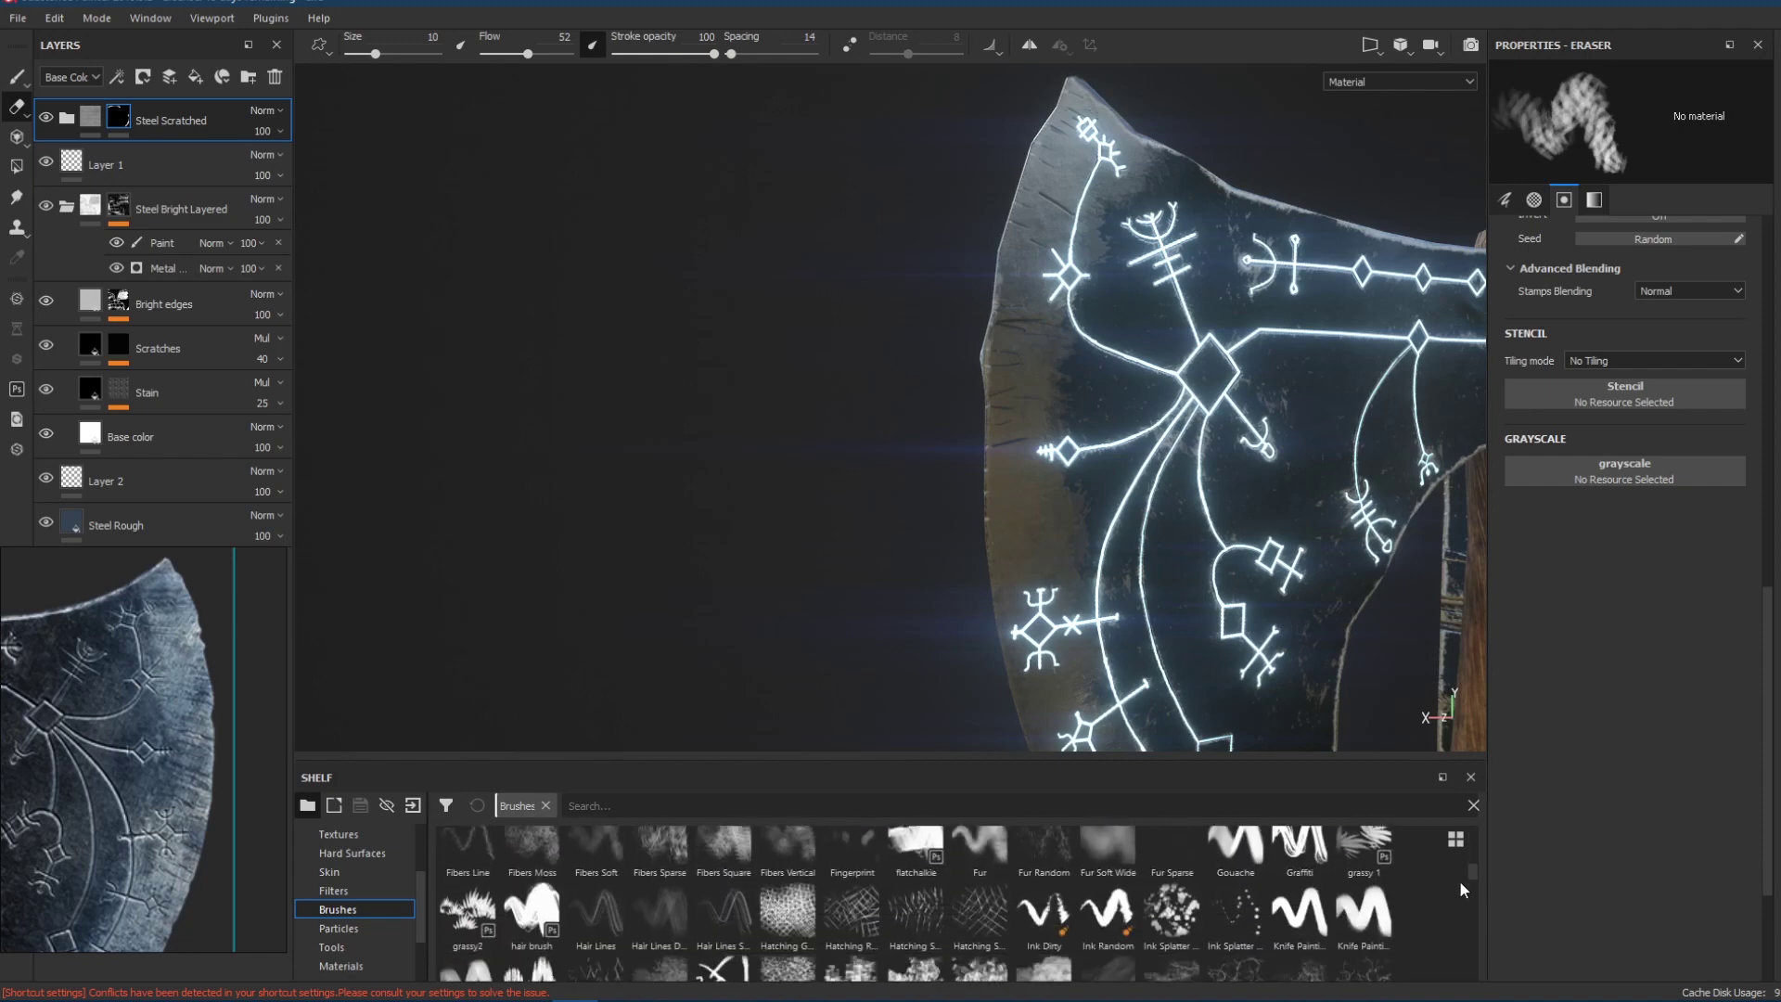
left_click(956, 911)
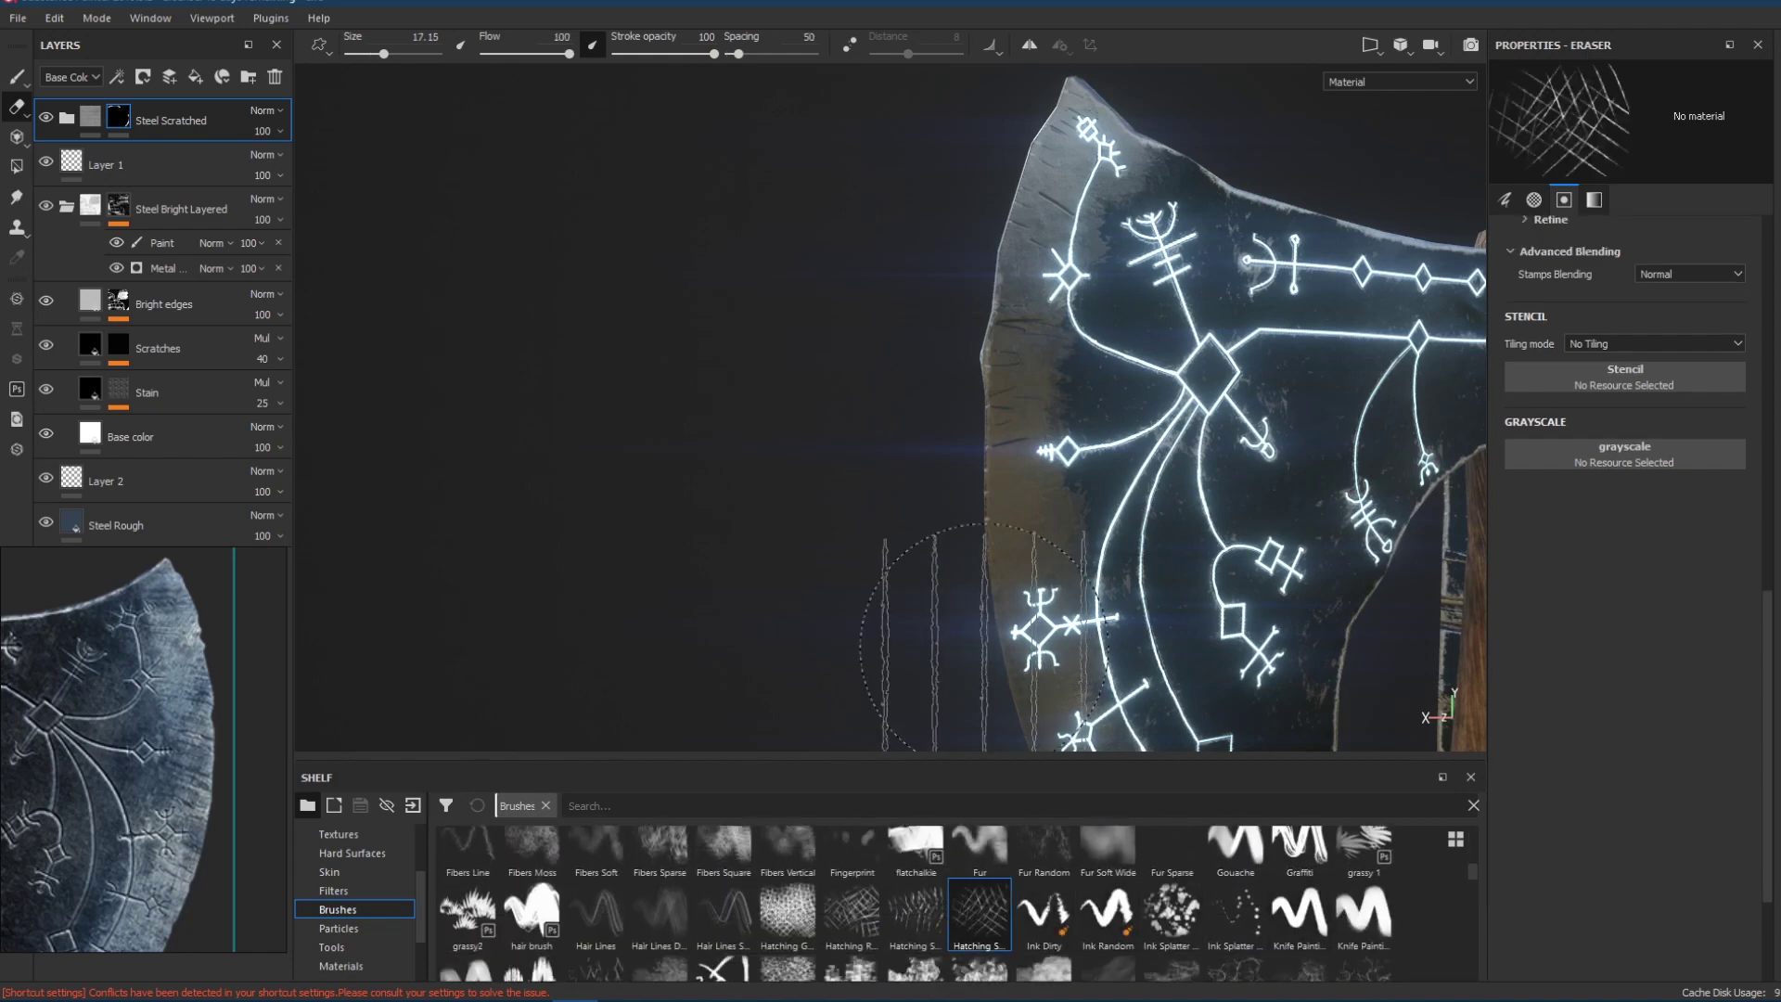
right_click_drag(986, 546, 881, 547, "ctrl")
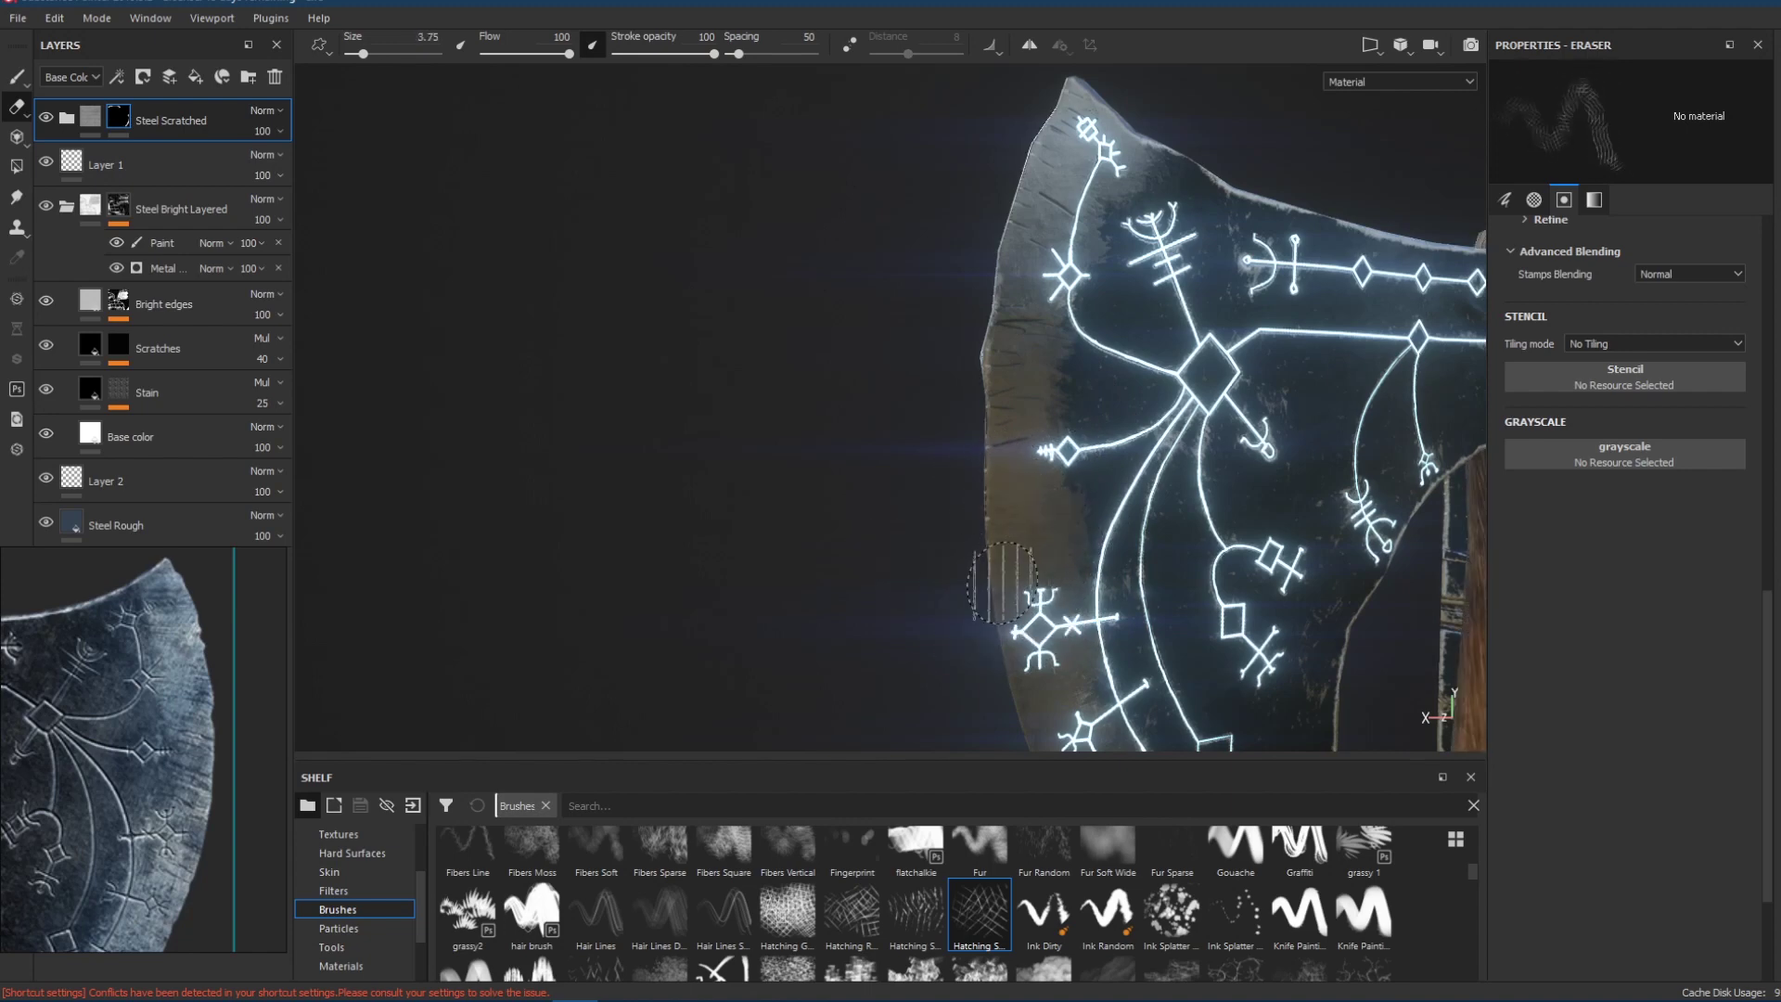
left_click_drag(913, 580, 1352, 597, "alt")
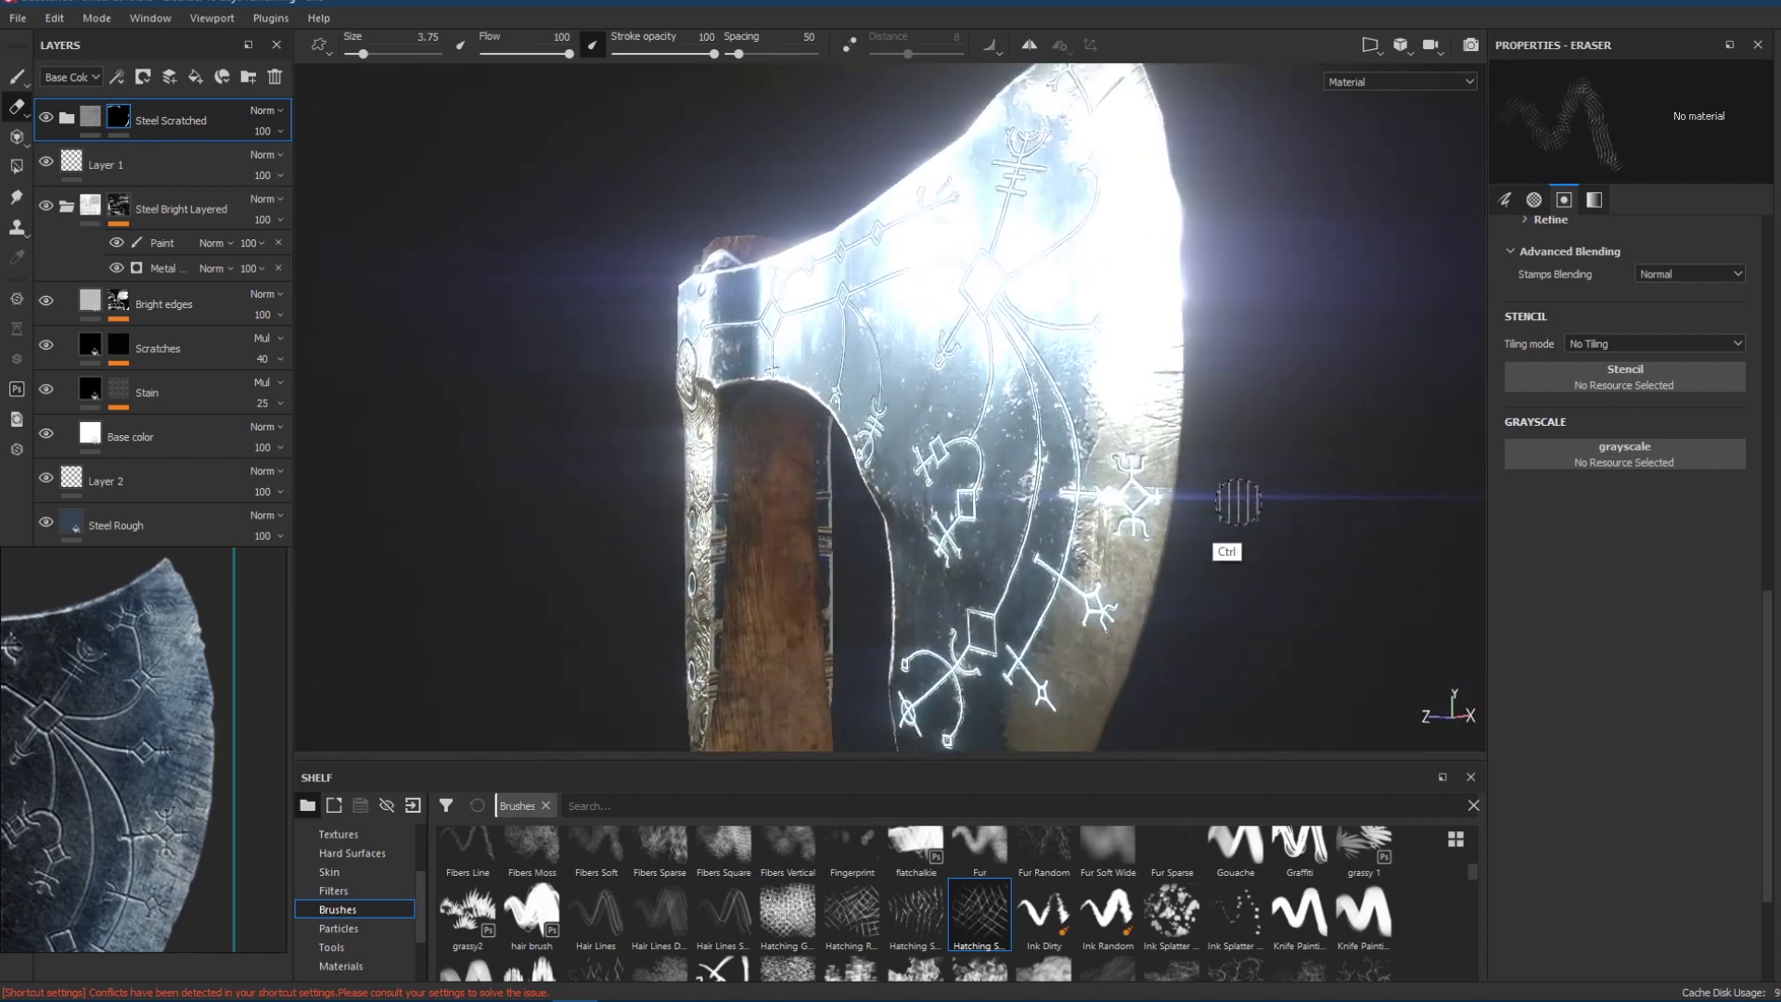
mouse_move(1264, 604)
left_mouse_down("alt")
mouse_move(1204, 564)
mouse_move(1378, 570)
left_mouse_up("alt")
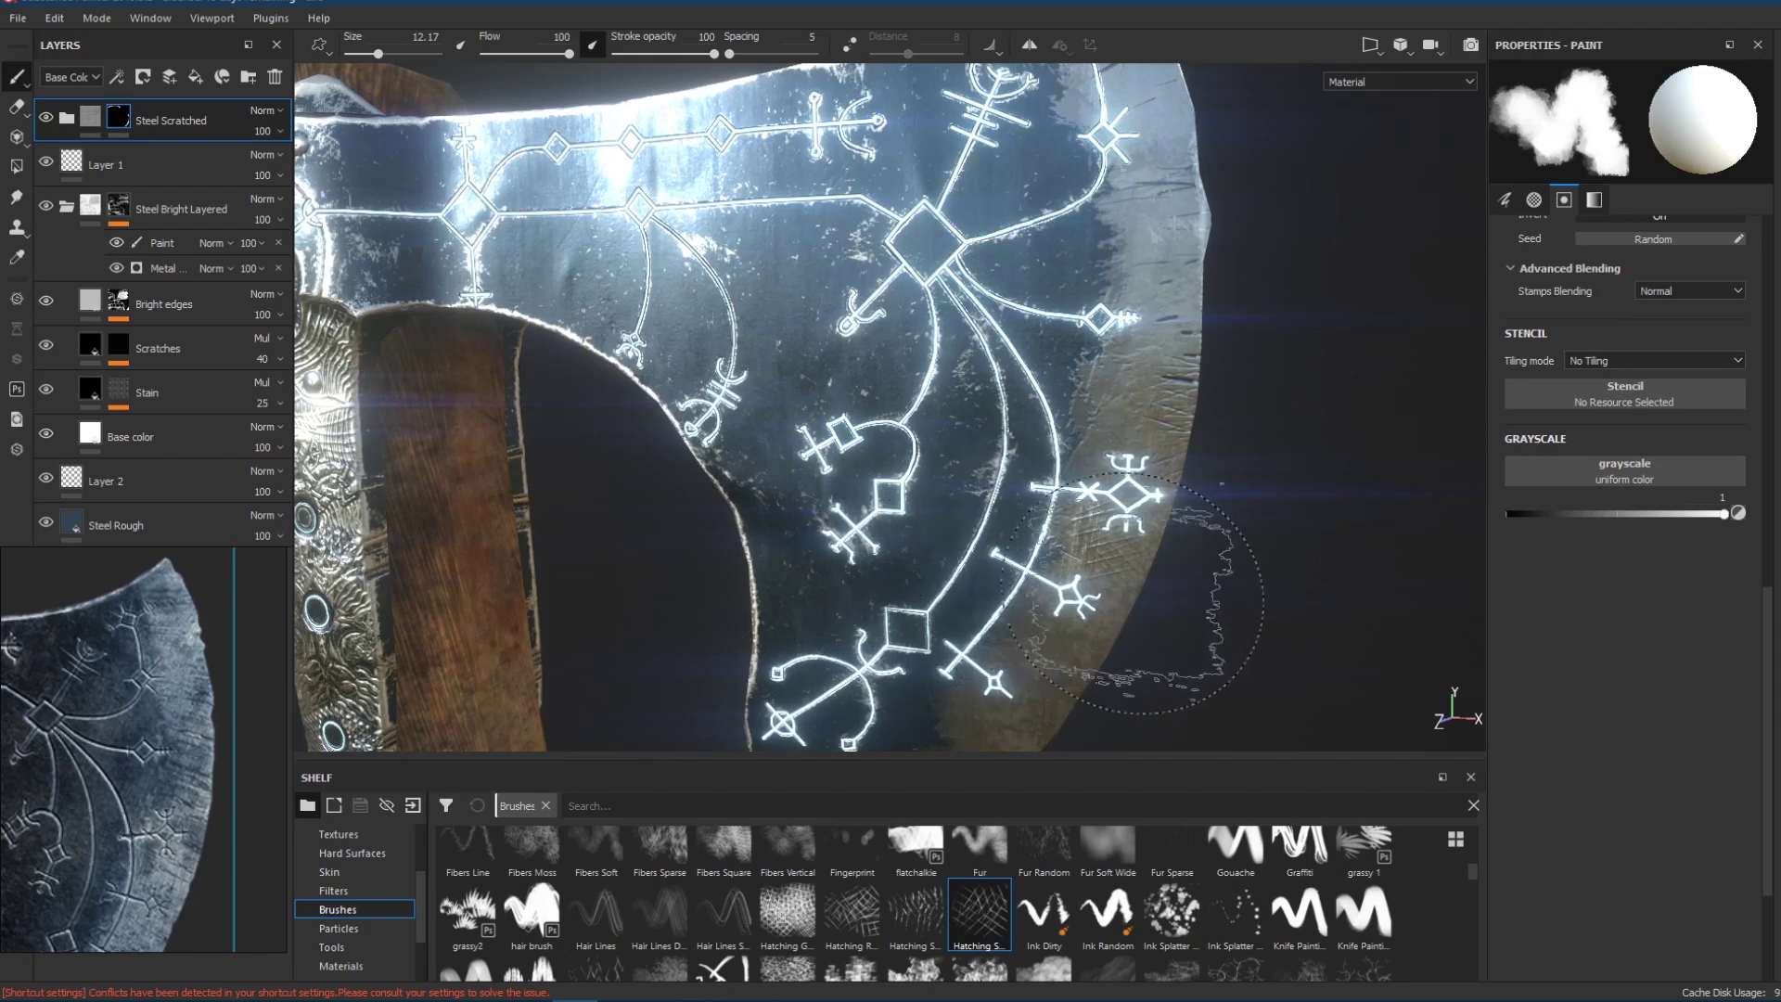
Erase short strokes from the mask along the blade's lower outer edge with the parallel-stroke Hatching S... brush at size 5.46.
key("e")
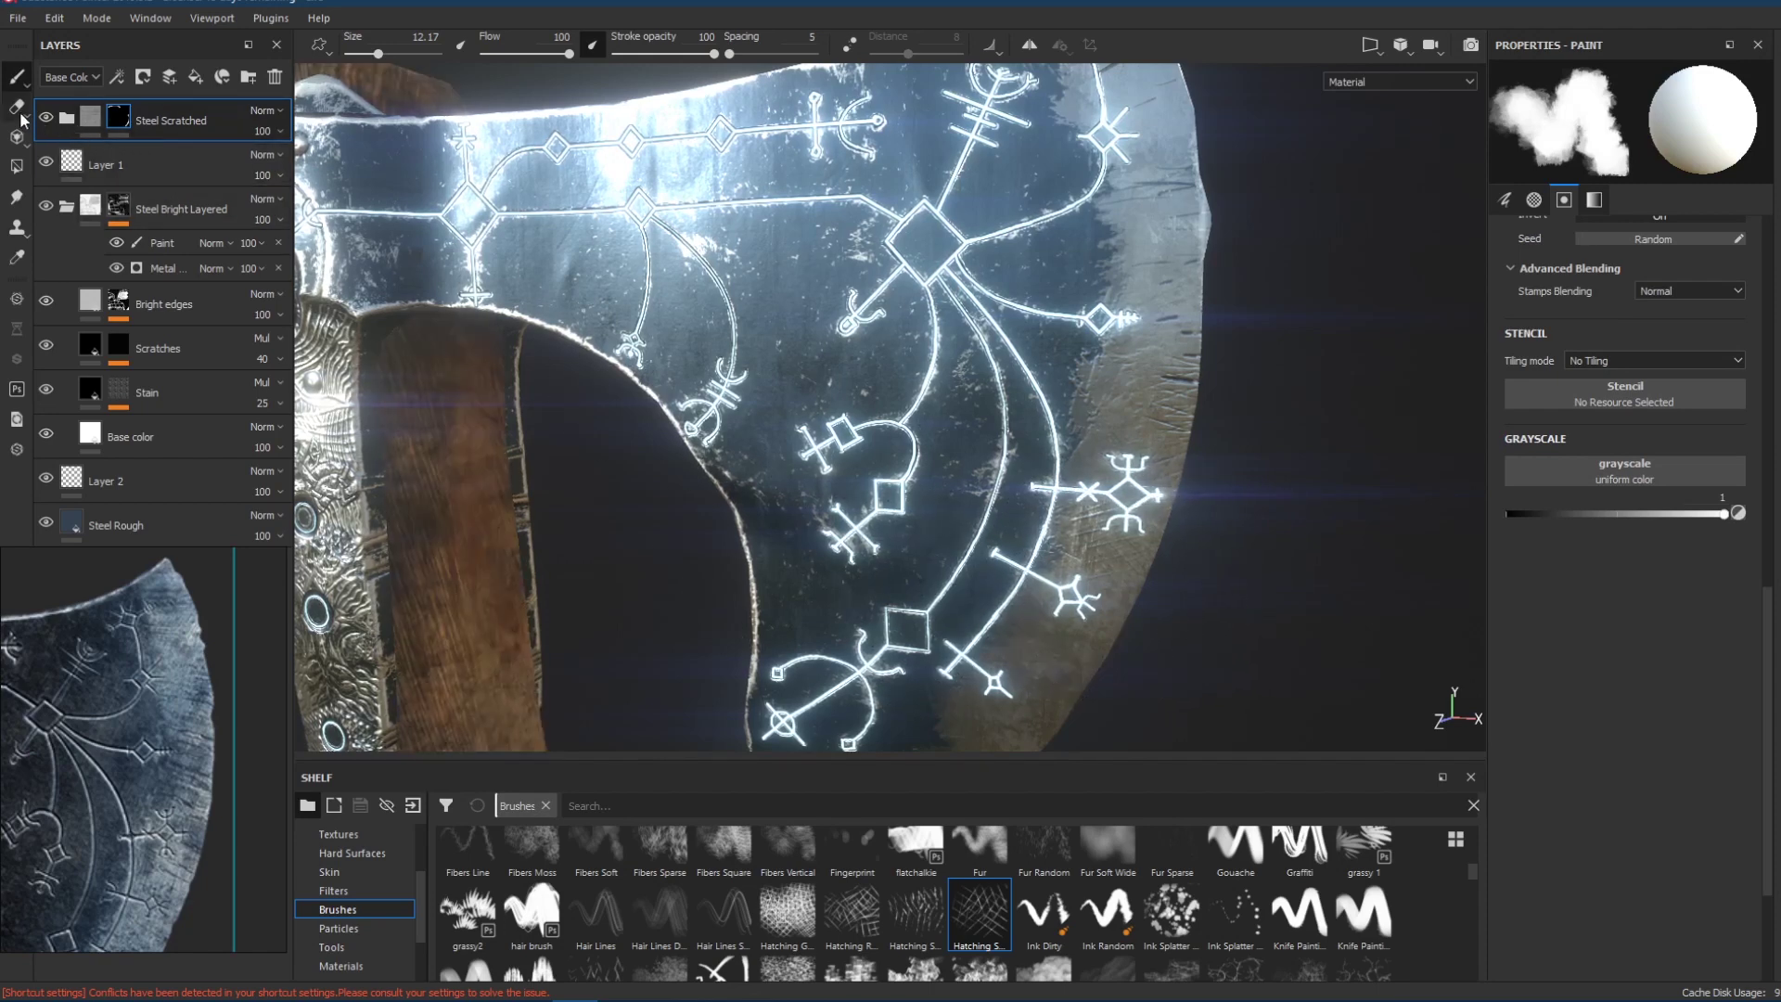
left_click(914, 913)
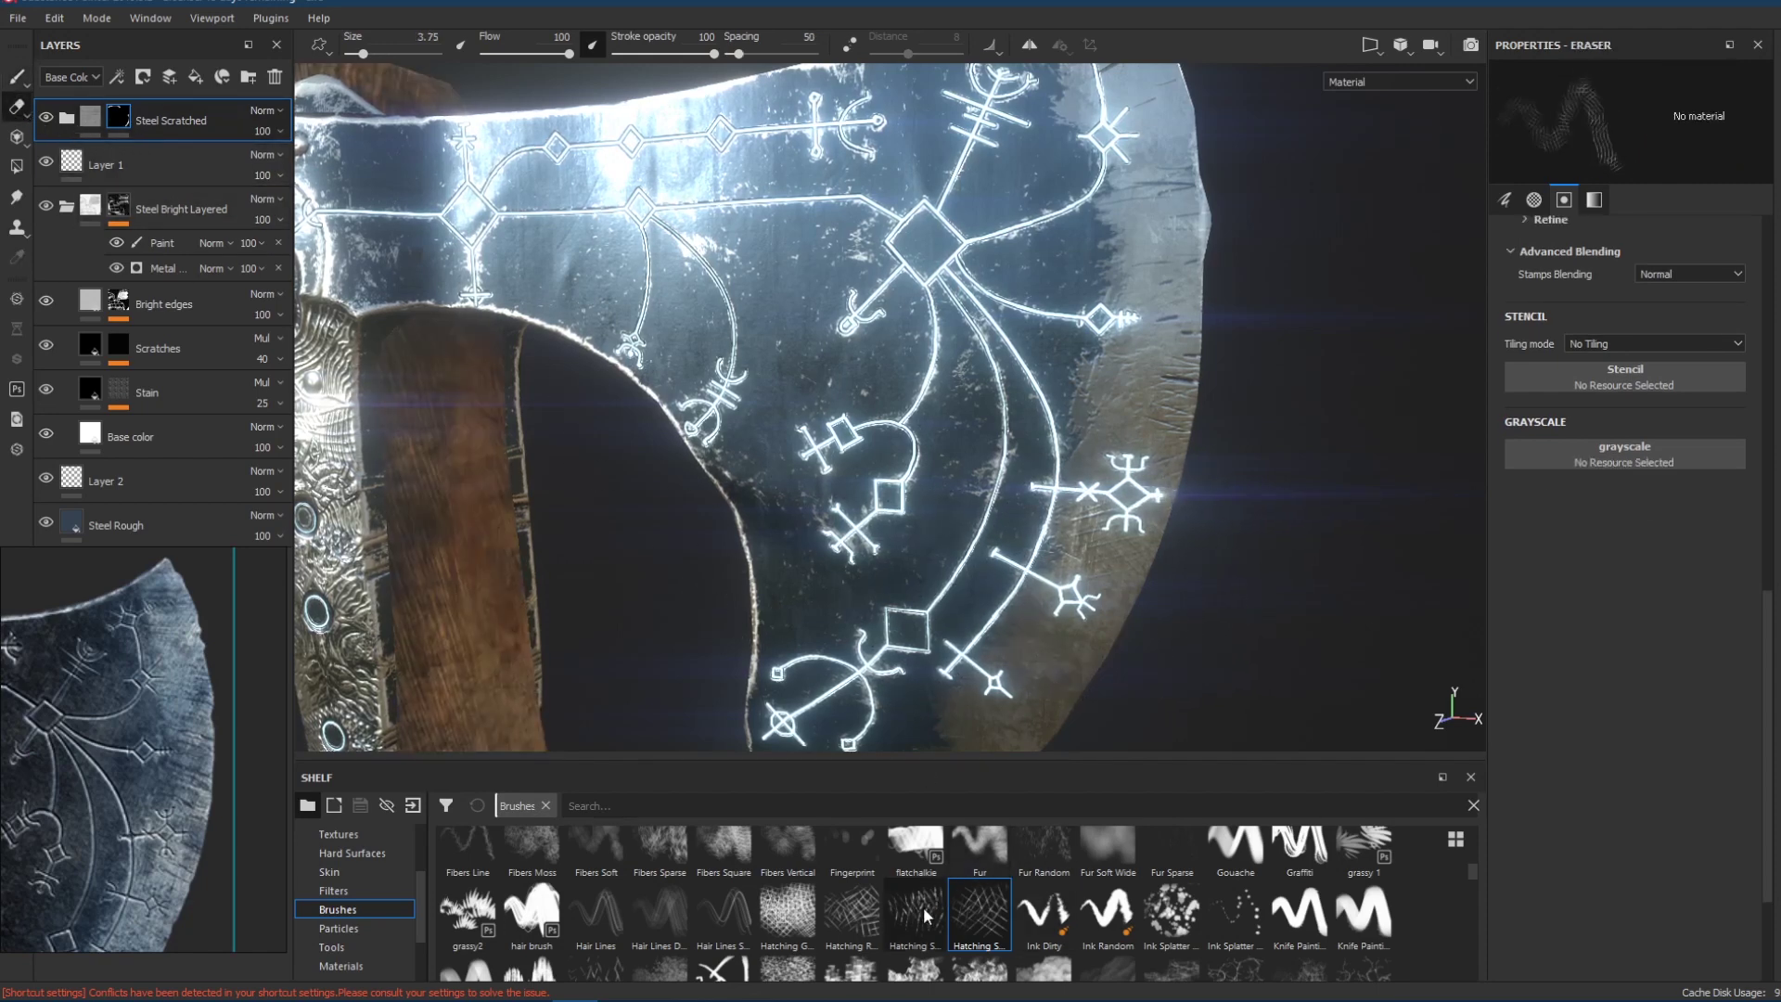
right_click_drag(1119, 634, 1010, 633, "ctrl")
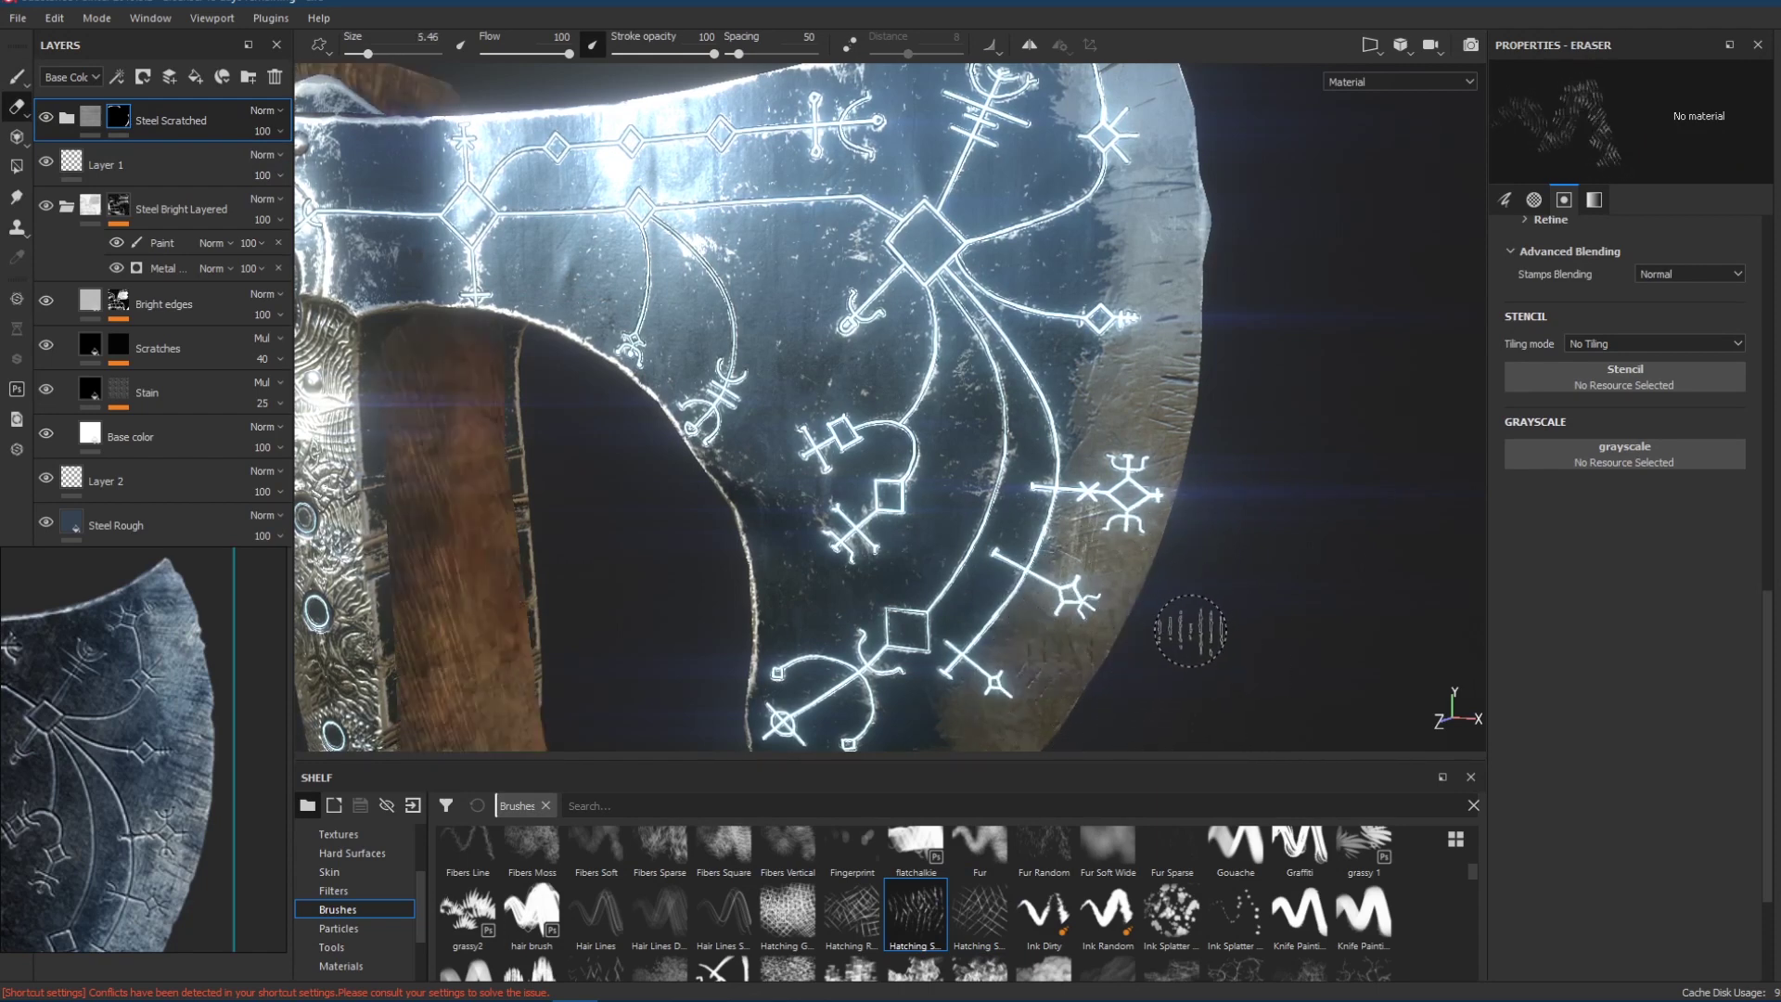
mouse_move(1174, 661)
left_mouse_down("alt")
mouse_move(1146, 677)
mouse_move(1133, 605)
mouse_move(1032, 694)
mouse_move(1132, 560)
mouse_move(1080, 601)
left_mouse_up("alt")
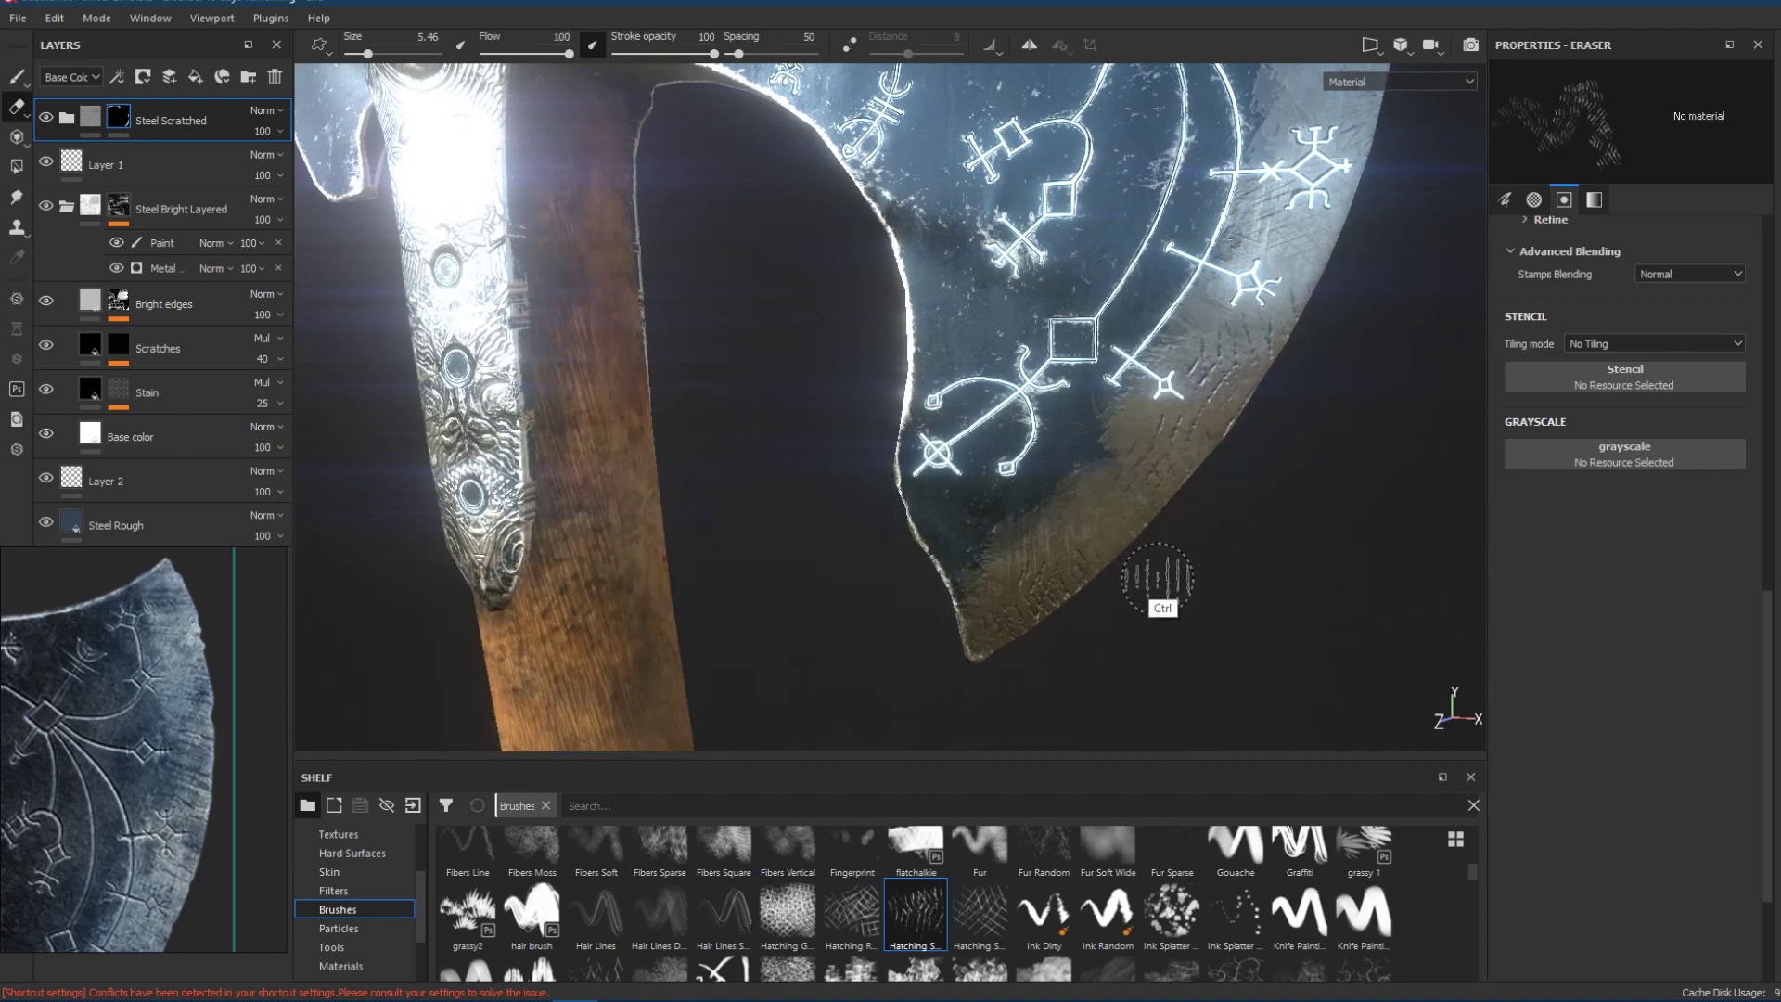
left_click_drag(1158, 579, 1121, 642, "ctrl")
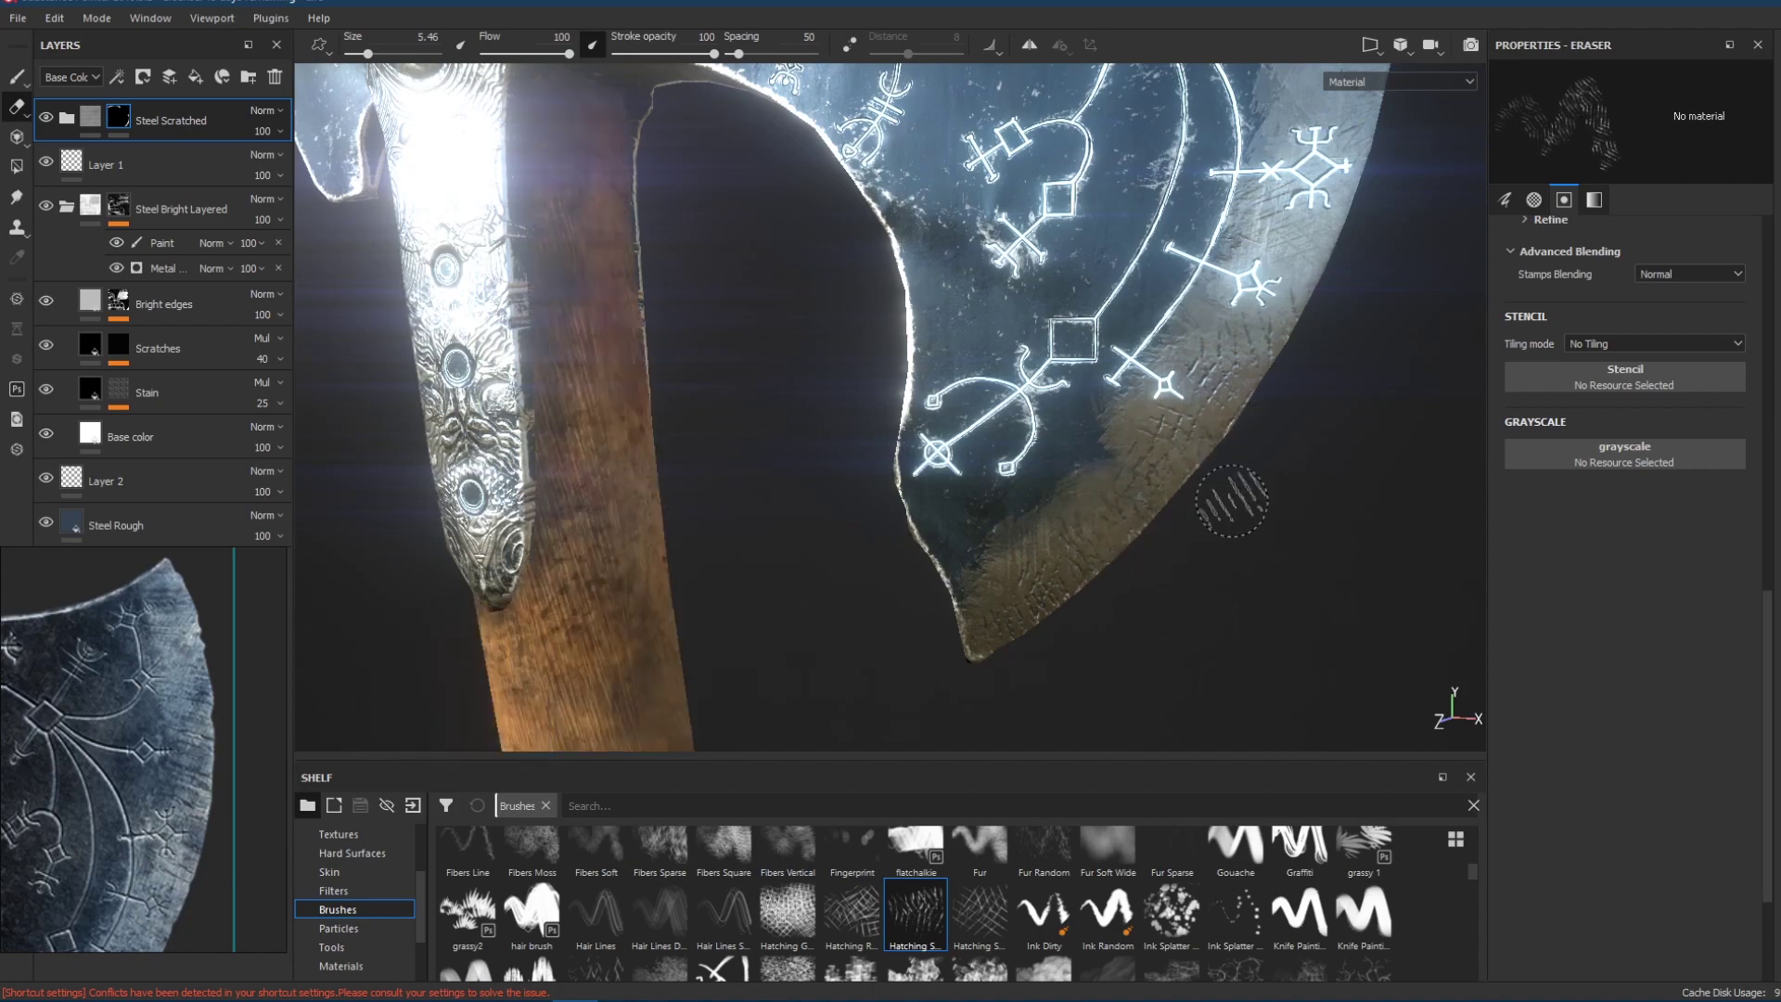
Continue erasing hatch strokes from the Steel Scratched mask up the blade's outer edge to its upper tip.
left_click_drag(1371, 323, 1189, 545, "ctrl+alt")
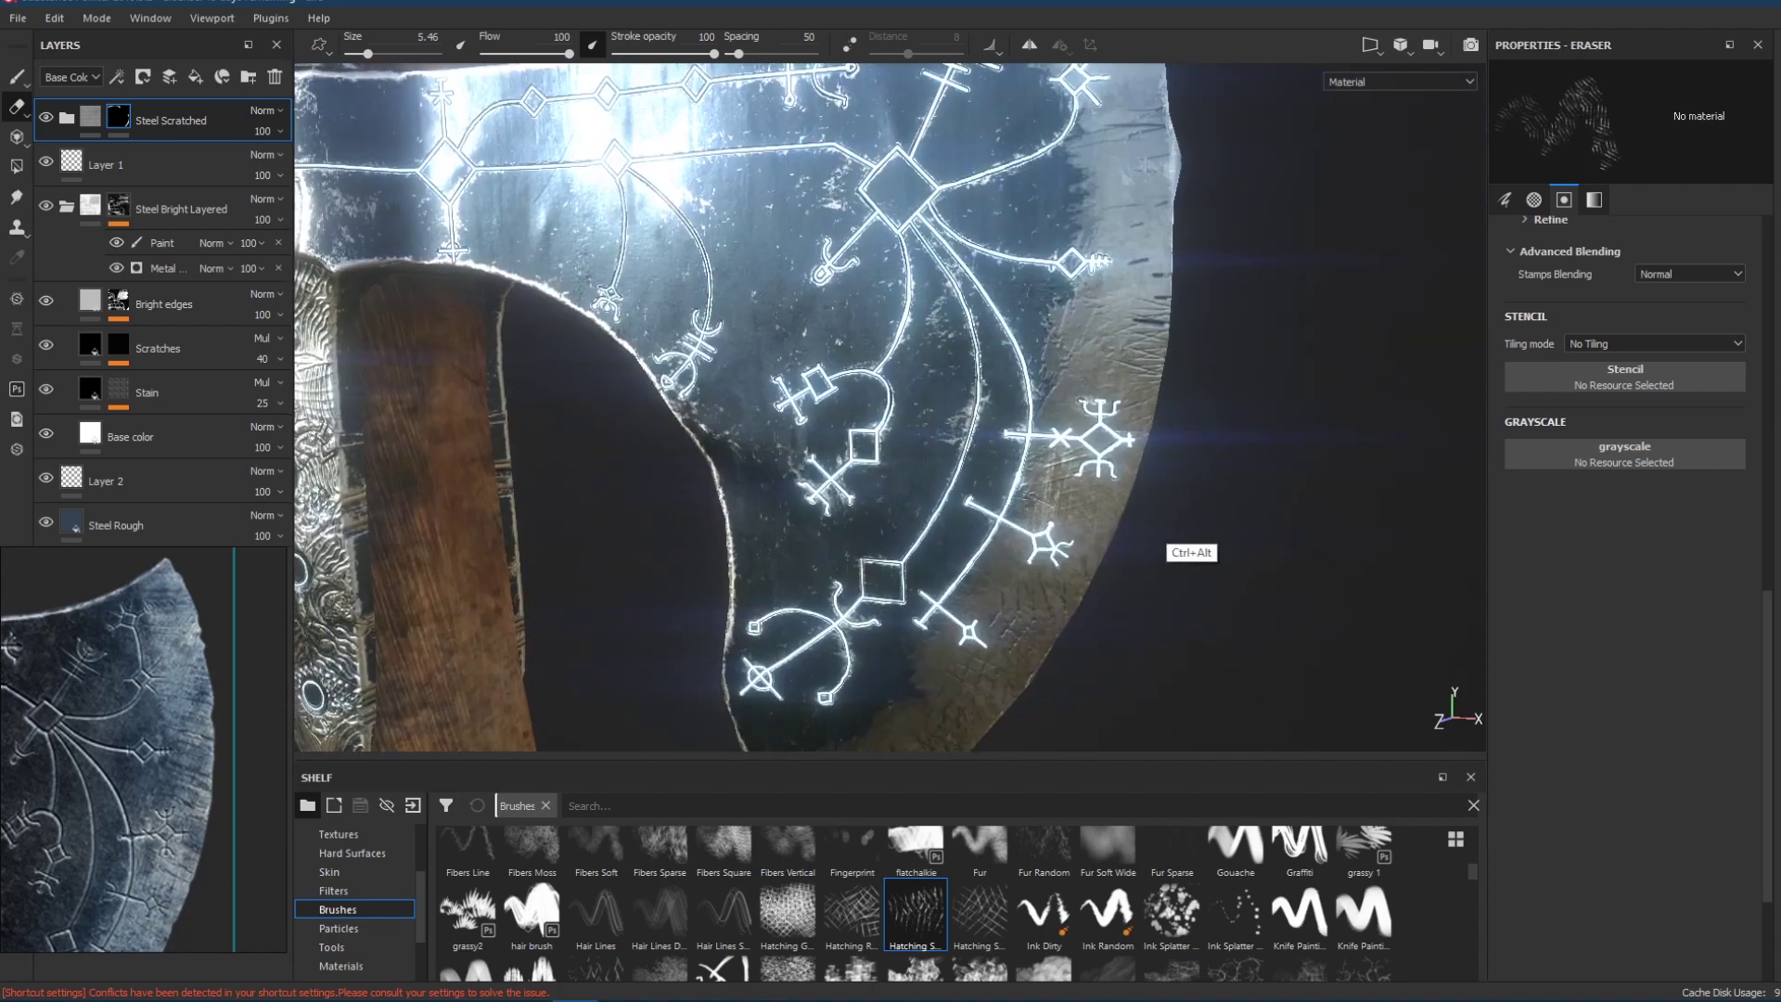
left_click_drag(1262, 368, 1213, 545, "ctrl+alt")
mouse_move(1178, 362)
left_mouse_down("ctrl")
mouse_move(1179, 501)
mouse_move(1155, 538)
mouse_move(1159, 484)
left_mouse_up("ctrl")
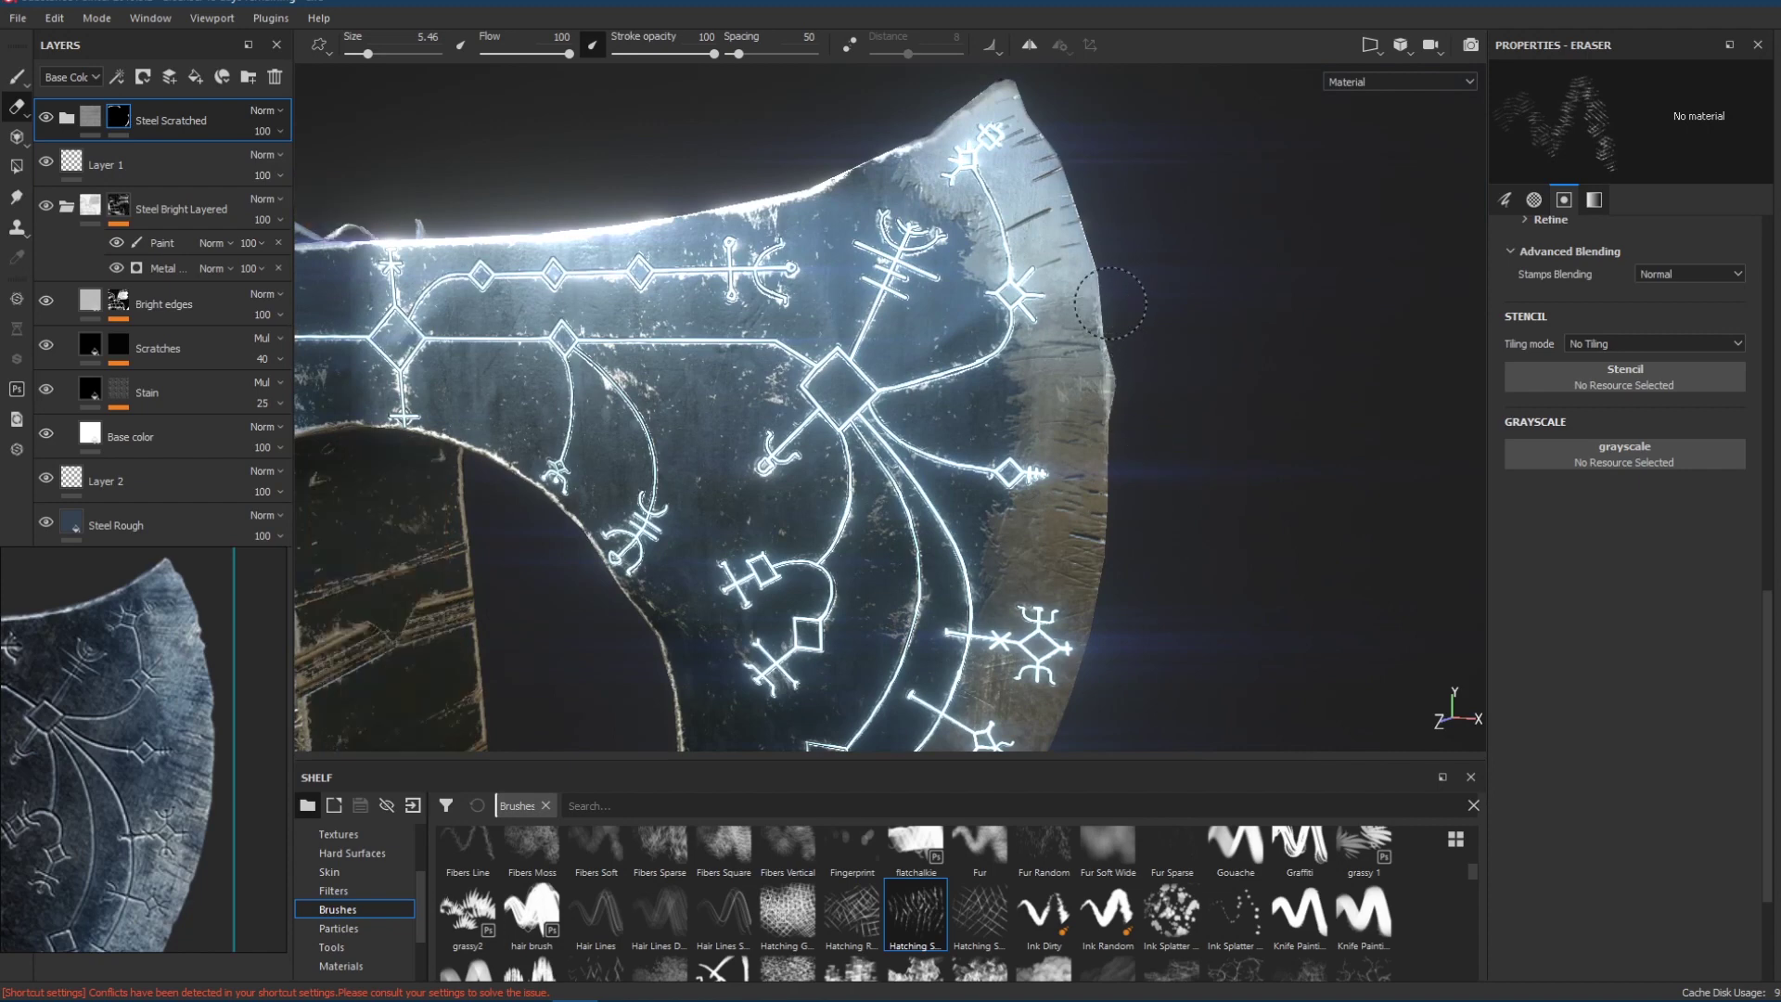
mouse_move(1189, 238)
left_mouse_down("ctrl+alt")
mouse_move(1184, 434)
mouse_move(1149, 496)
left_mouse_up("ctrl+alt")
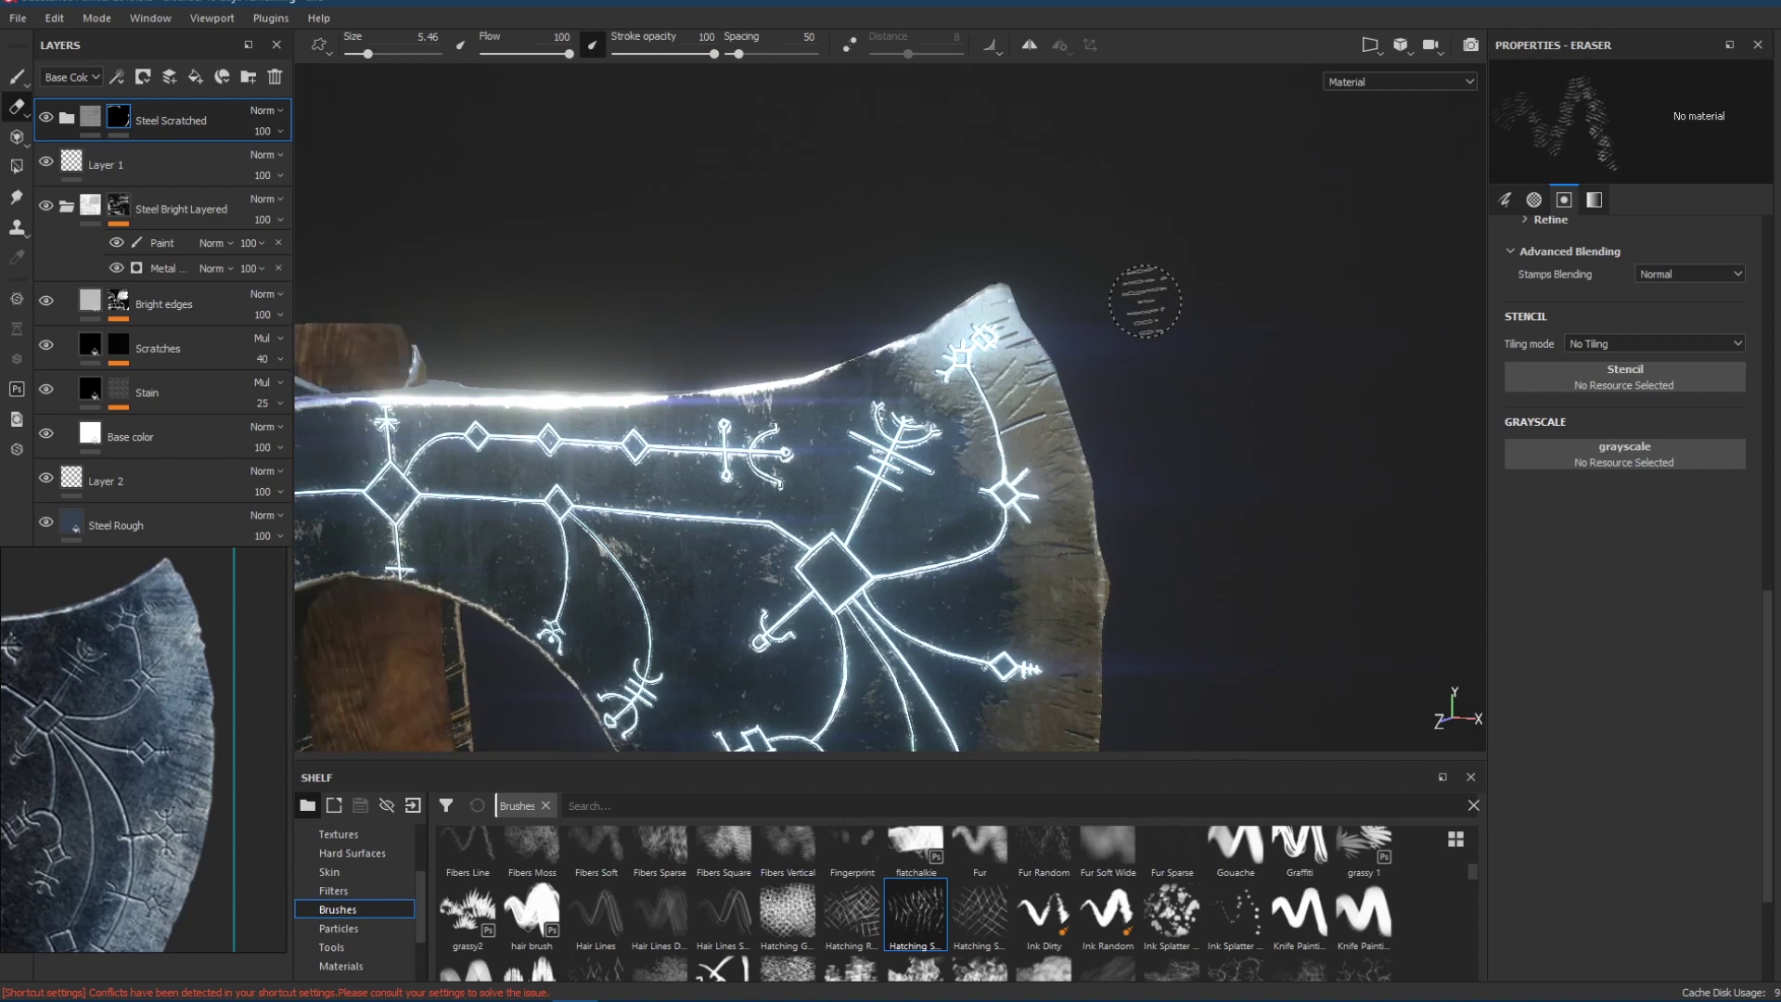
Touch up the Steel Scratched mask on the scratched edge with the paint brush at size 3.56, and check the blade's other side.
left_click(17, 80)
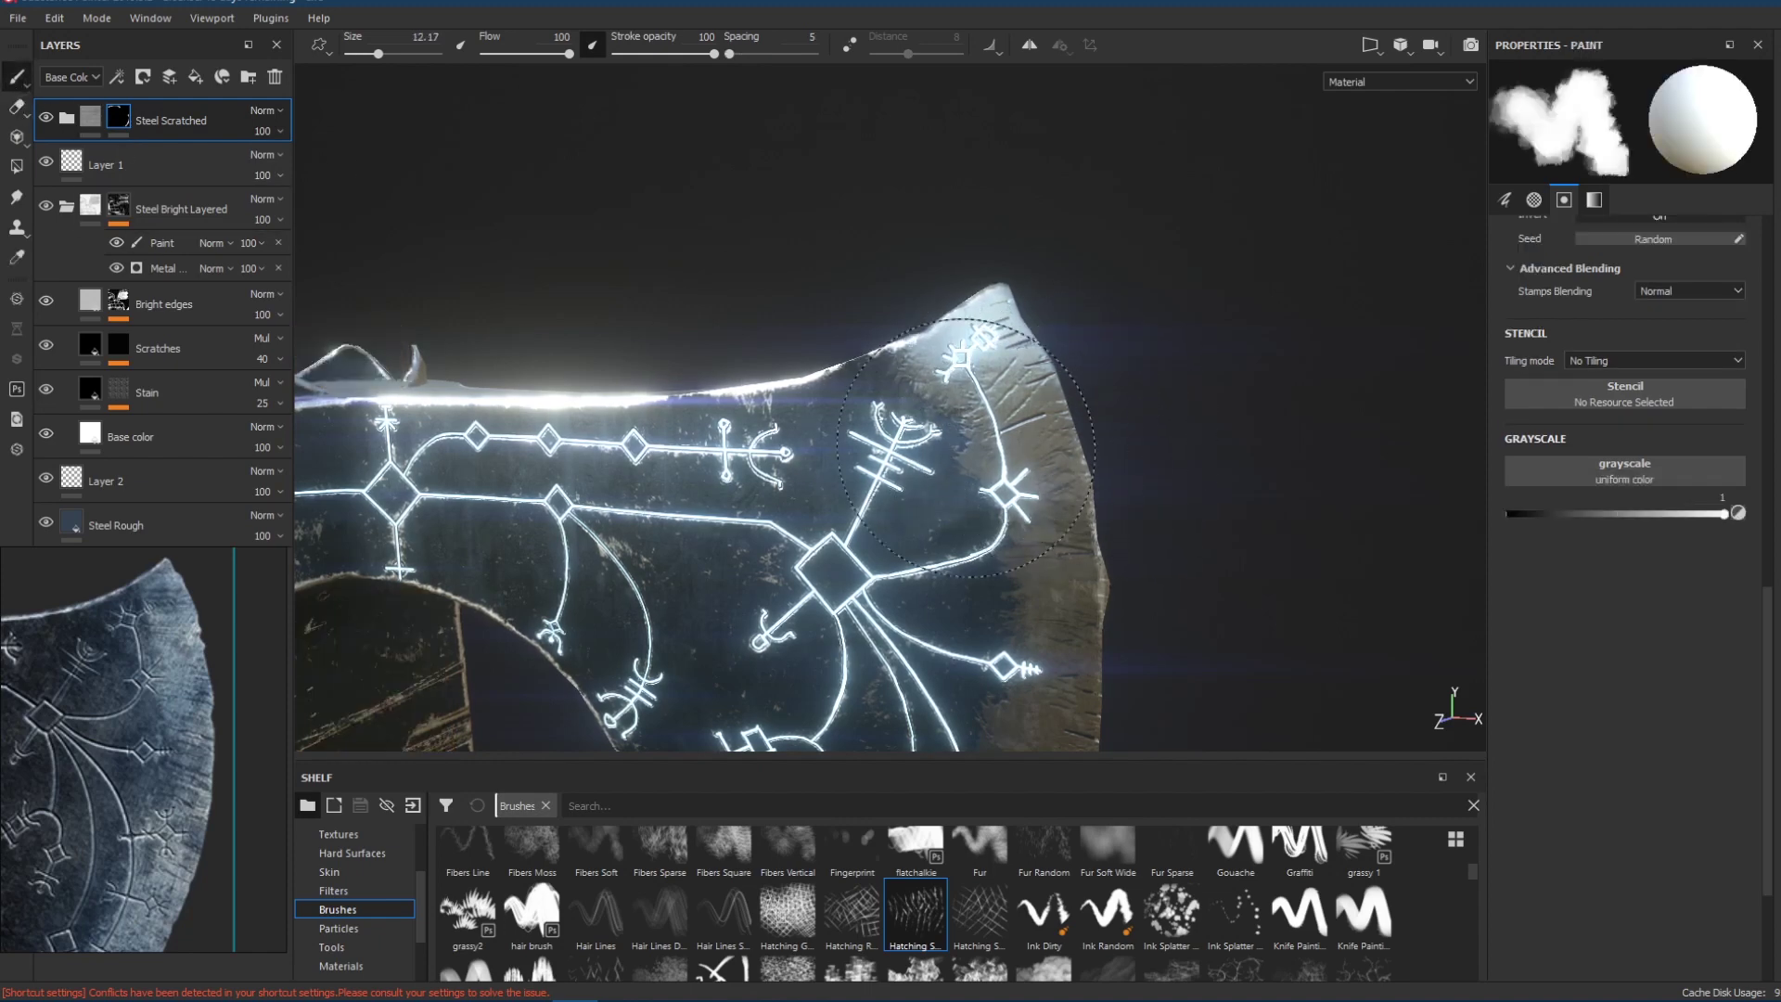
mouse_move(1039, 475)
right_mouse_down("ctrl")
mouse_move(1023, 476)
mouse_move(1080, 468)
right_mouse_up("ctrl")
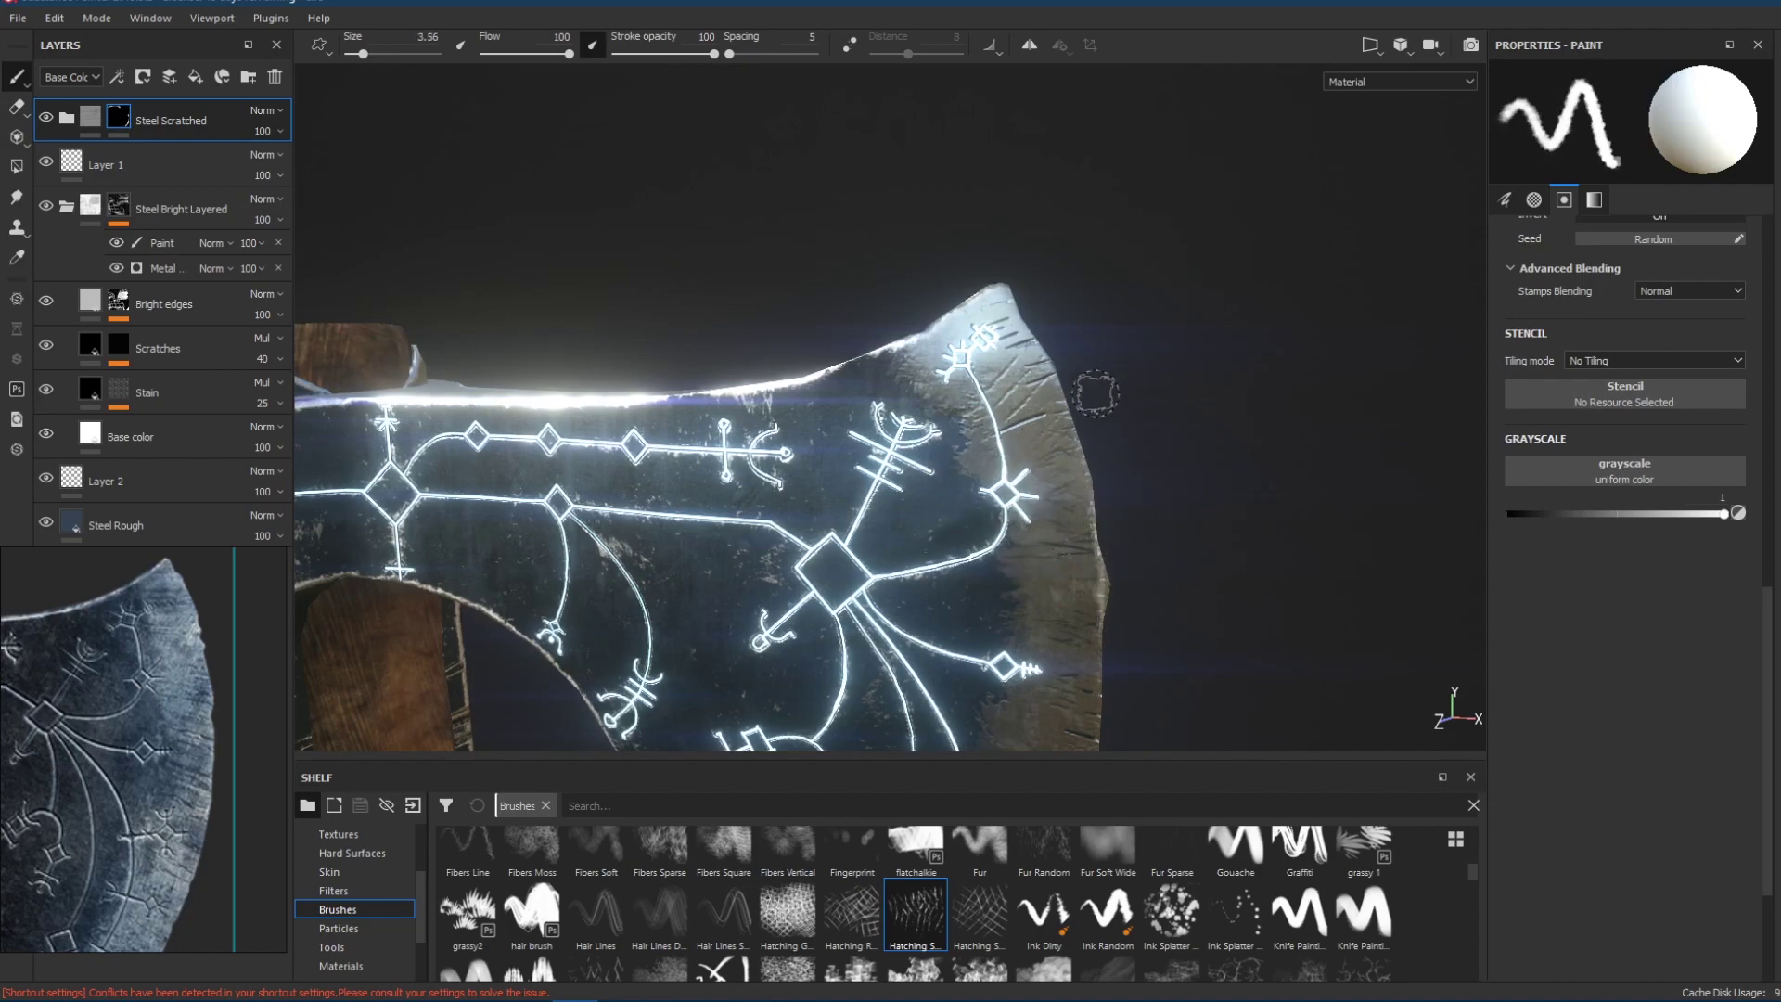
left_click_drag(1143, 547, 1218, 171, "ctrl+alt")
left_click_drag(1178, 430, 1211, 306, "ctrl+alt")
left_click_drag(1330, 382, 828, 395, "alt")
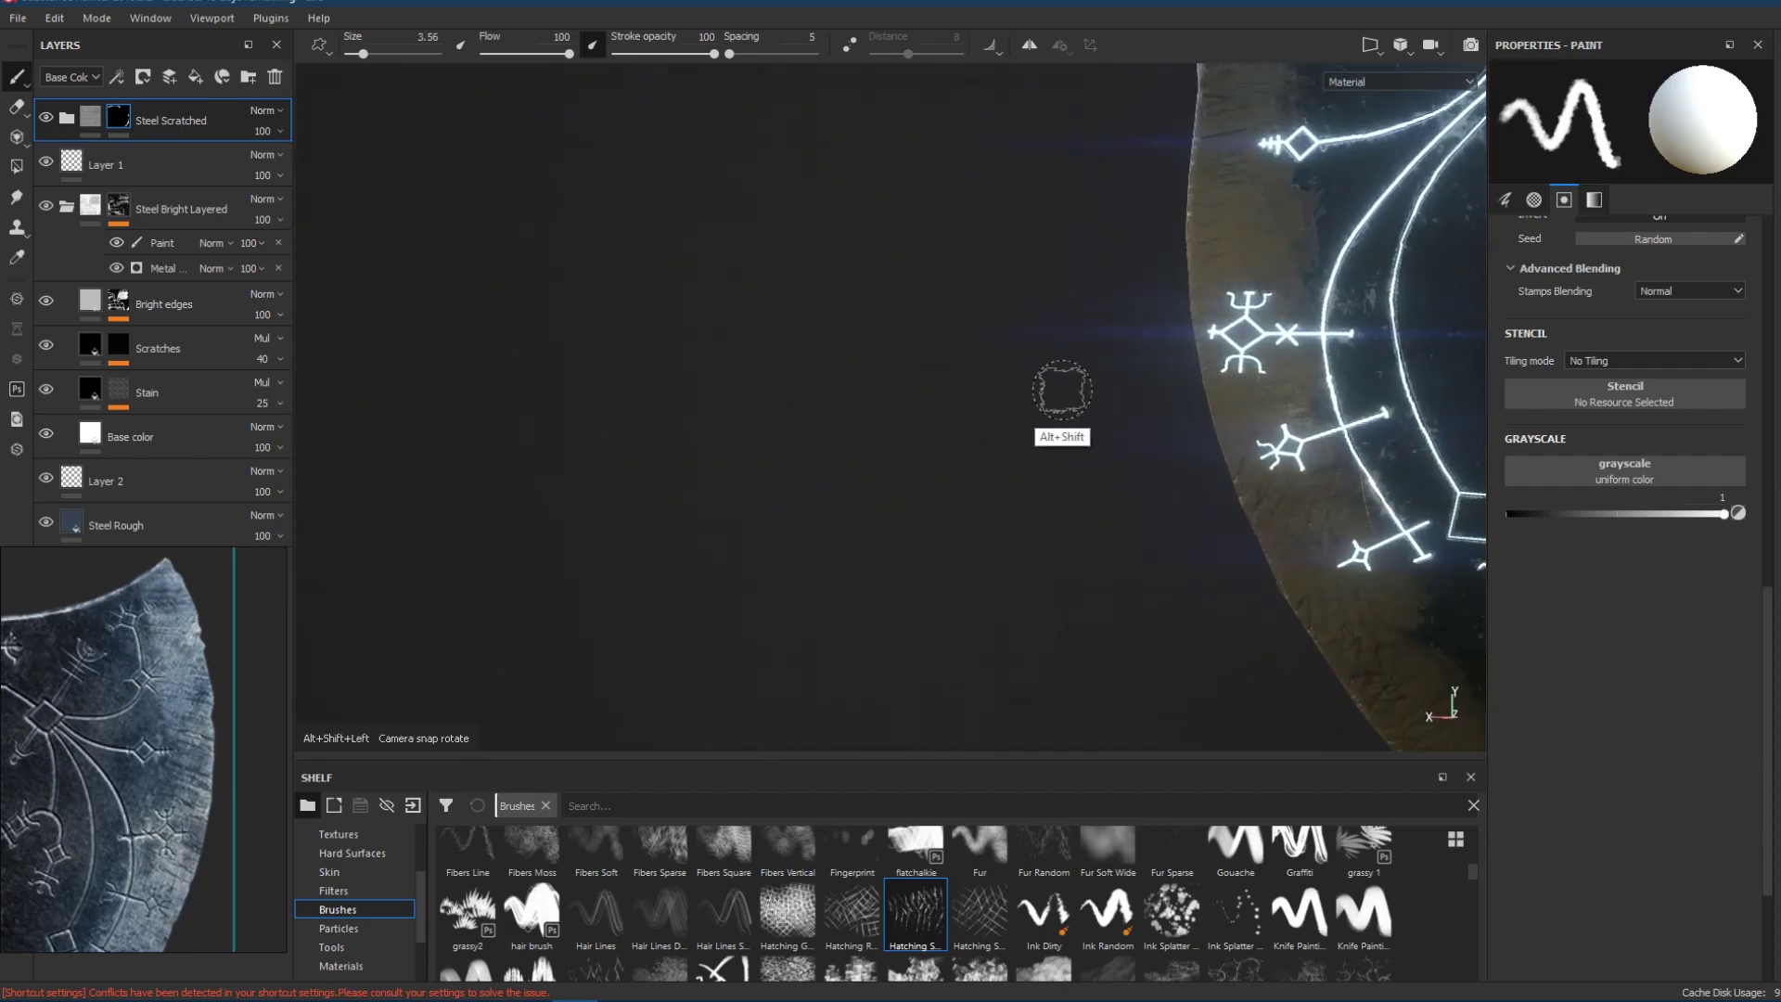
mouse_move(1061, 390)
left_mouse_down("alt")
mouse_move(811, 421)
mouse_move(862, 447)
mouse_move(854, 476)
mouse_move(854, 449)
left_mouse_up("alt")
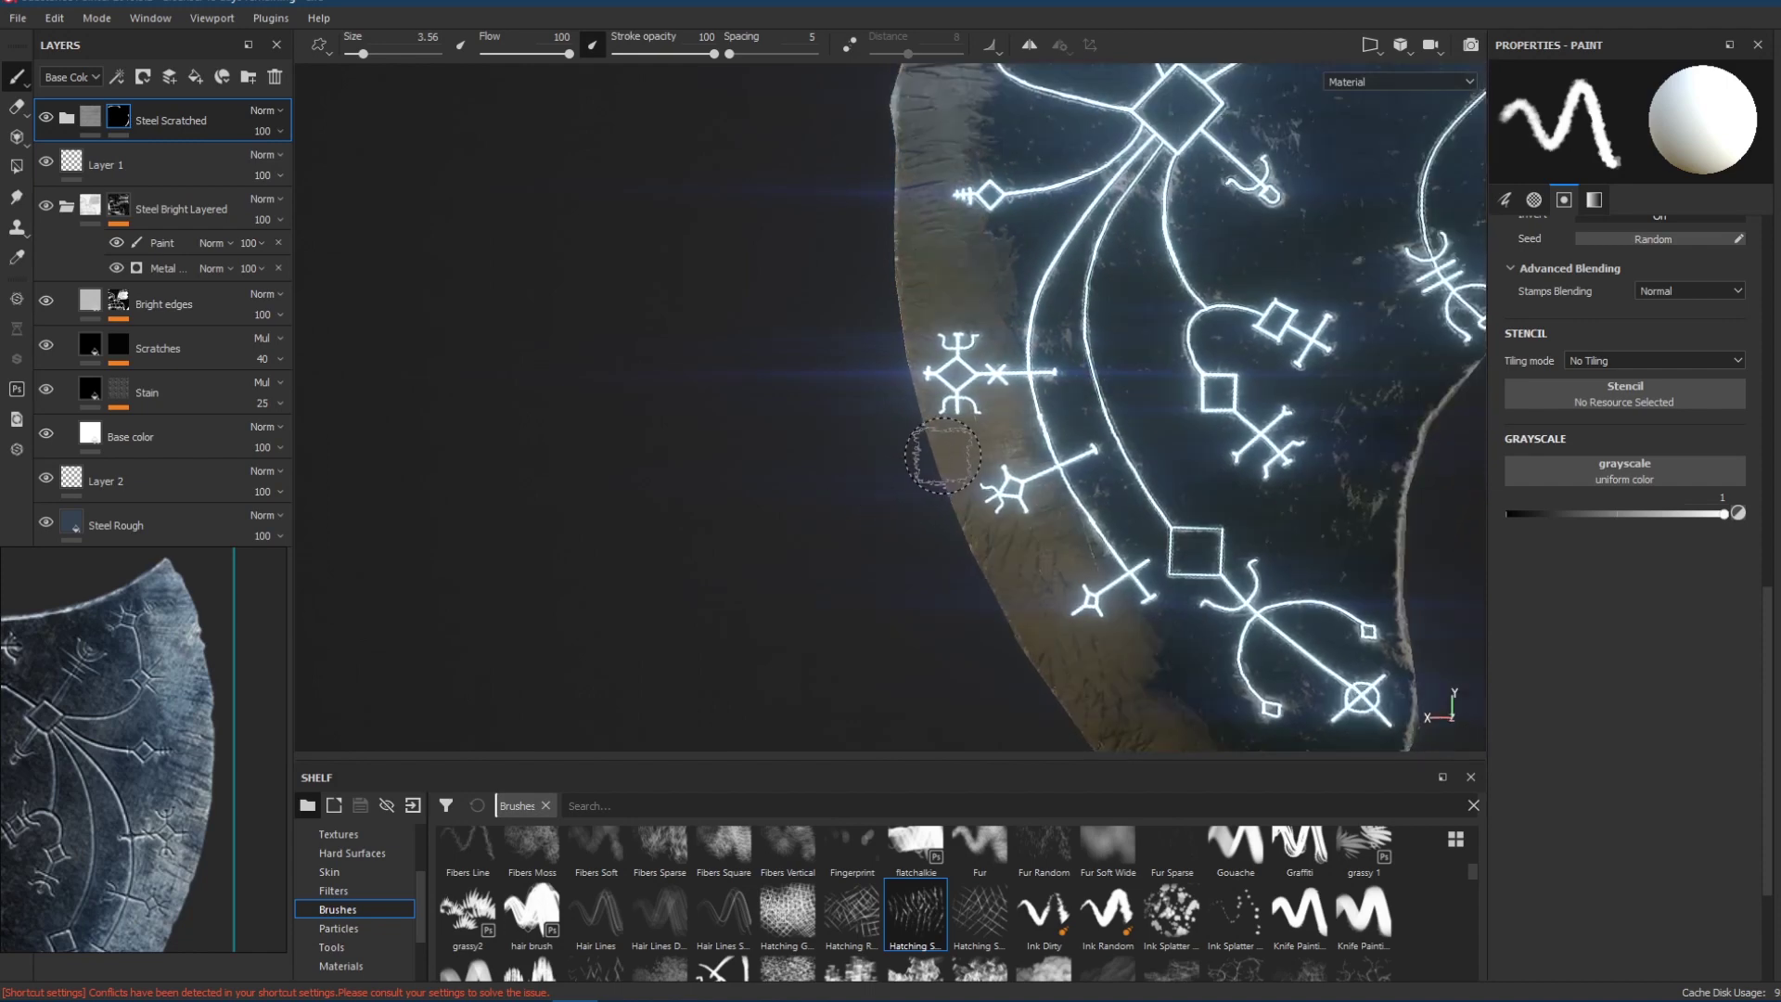
Erase a grid of hatch lines from the mask along the lower edge of the blade's other side with the Hatching G... brush at size 20.
left_click(17, 107)
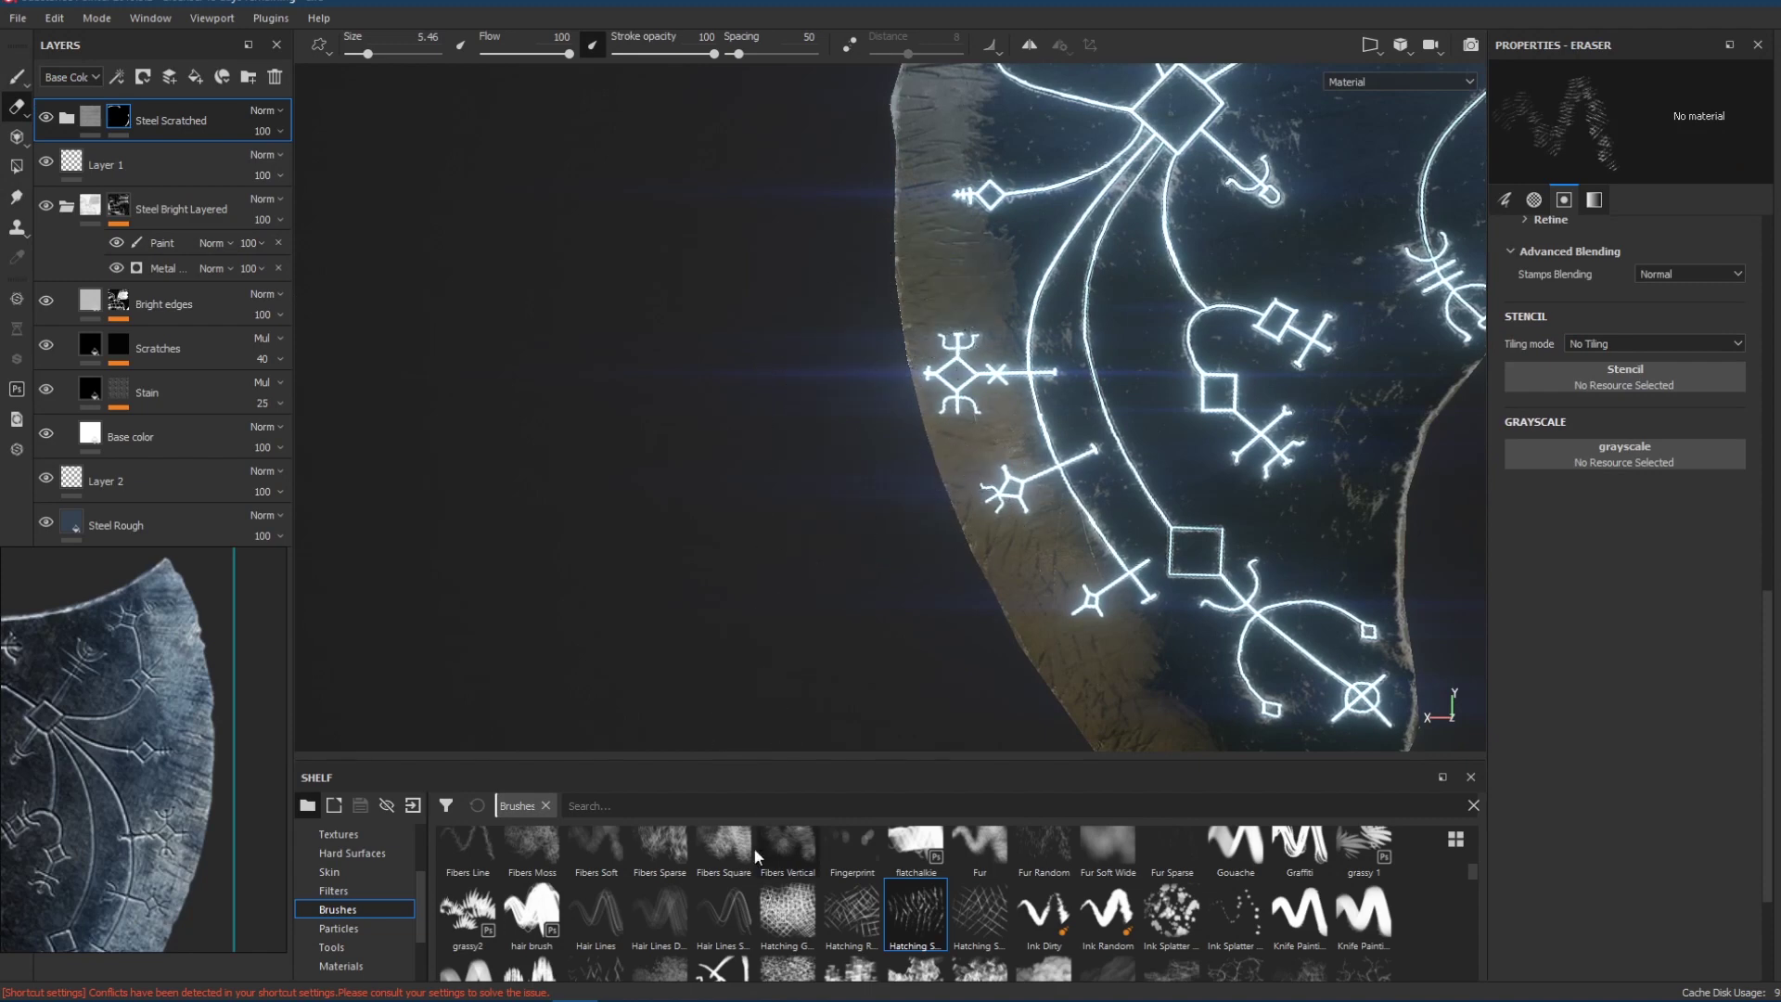
left_click(851, 913)
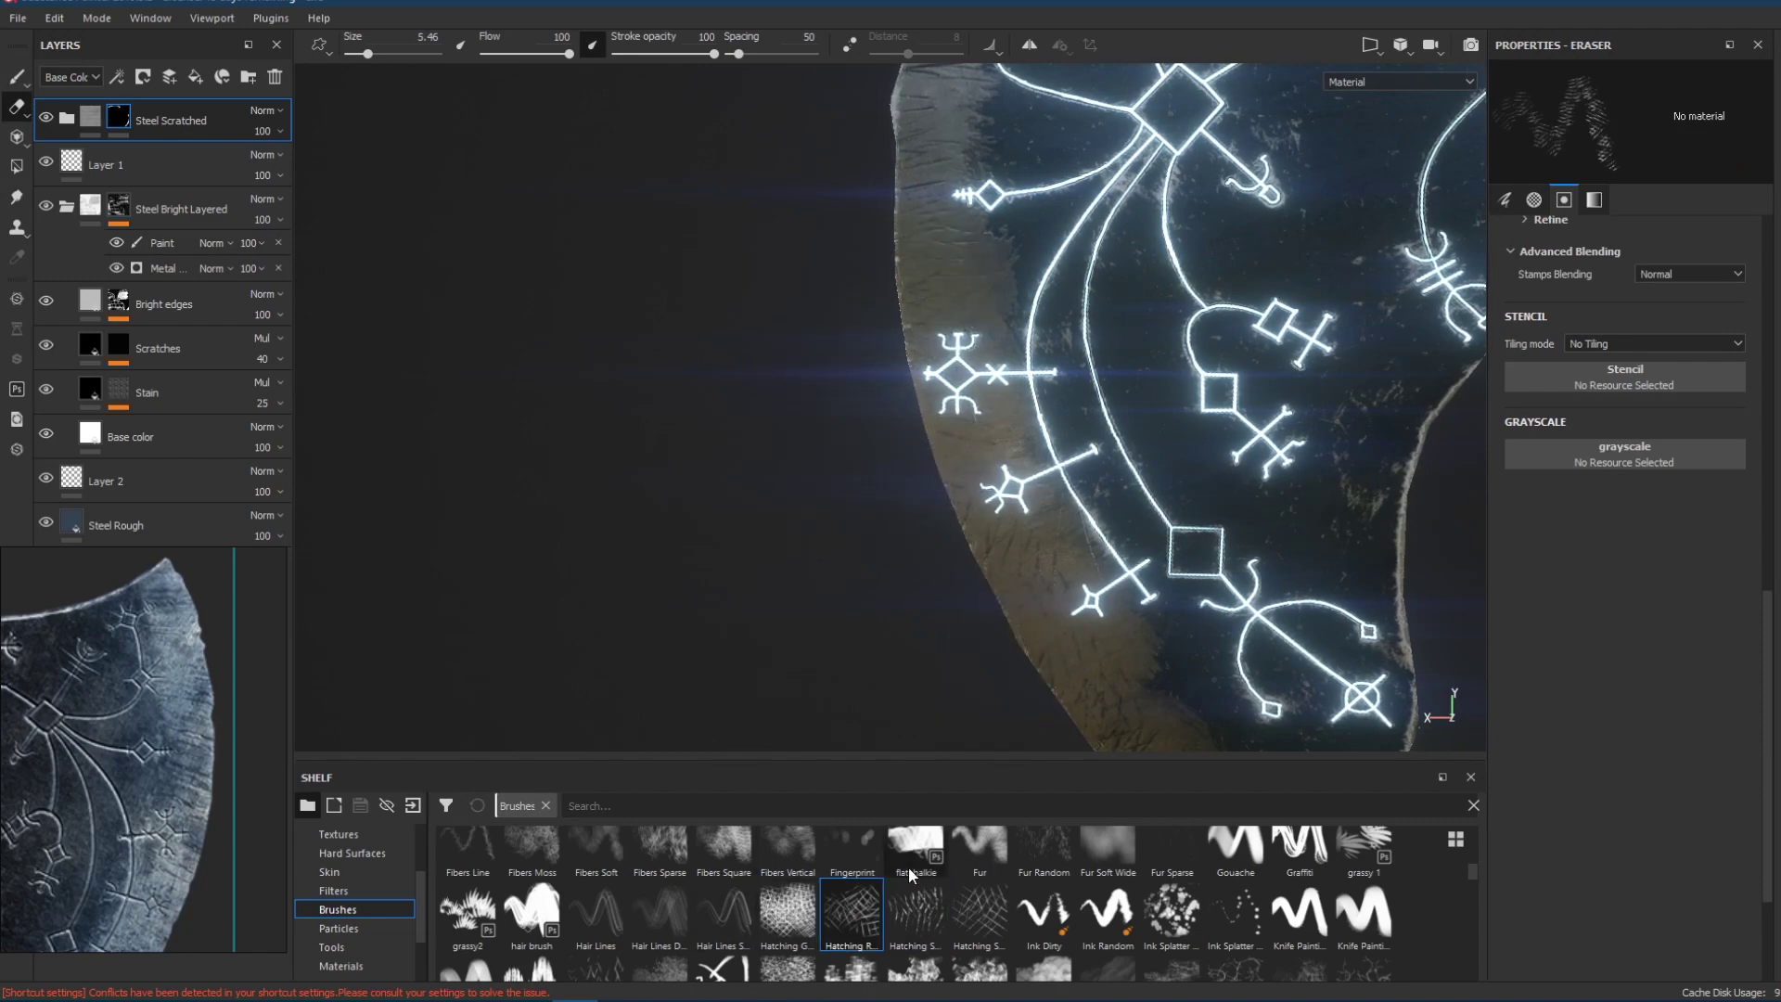
left_click(807, 898)
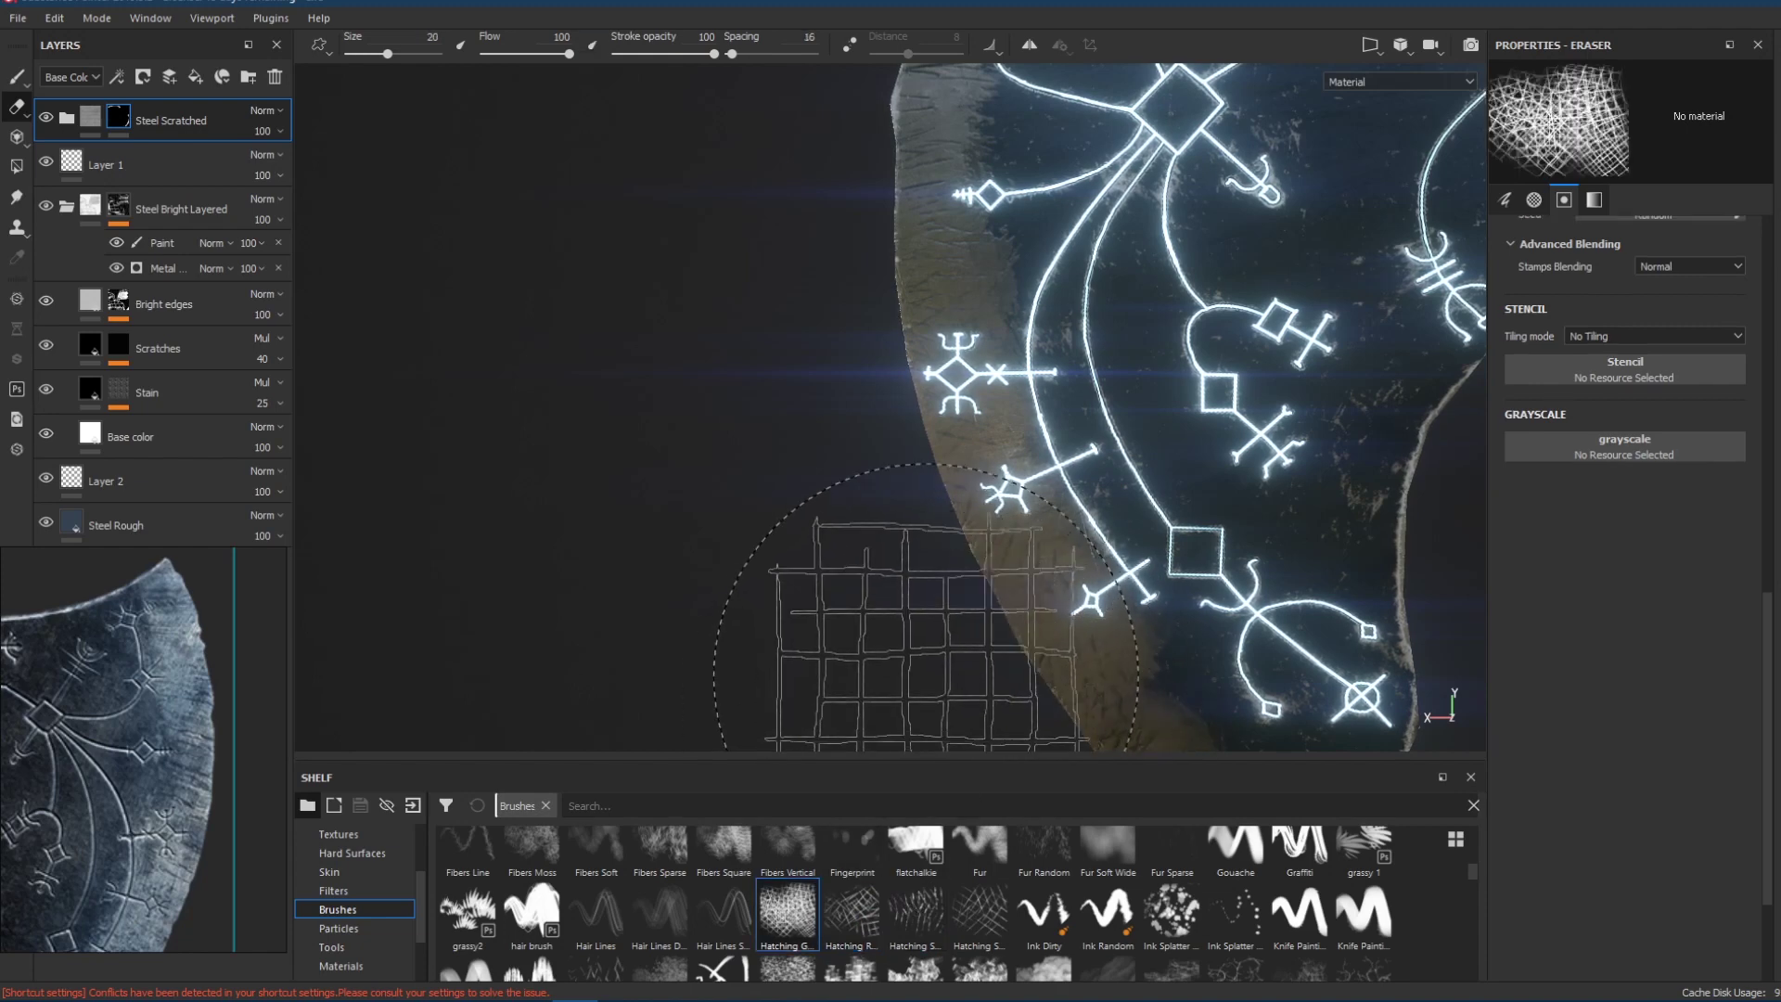
middle_click_drag(952, 691, 855, 337)
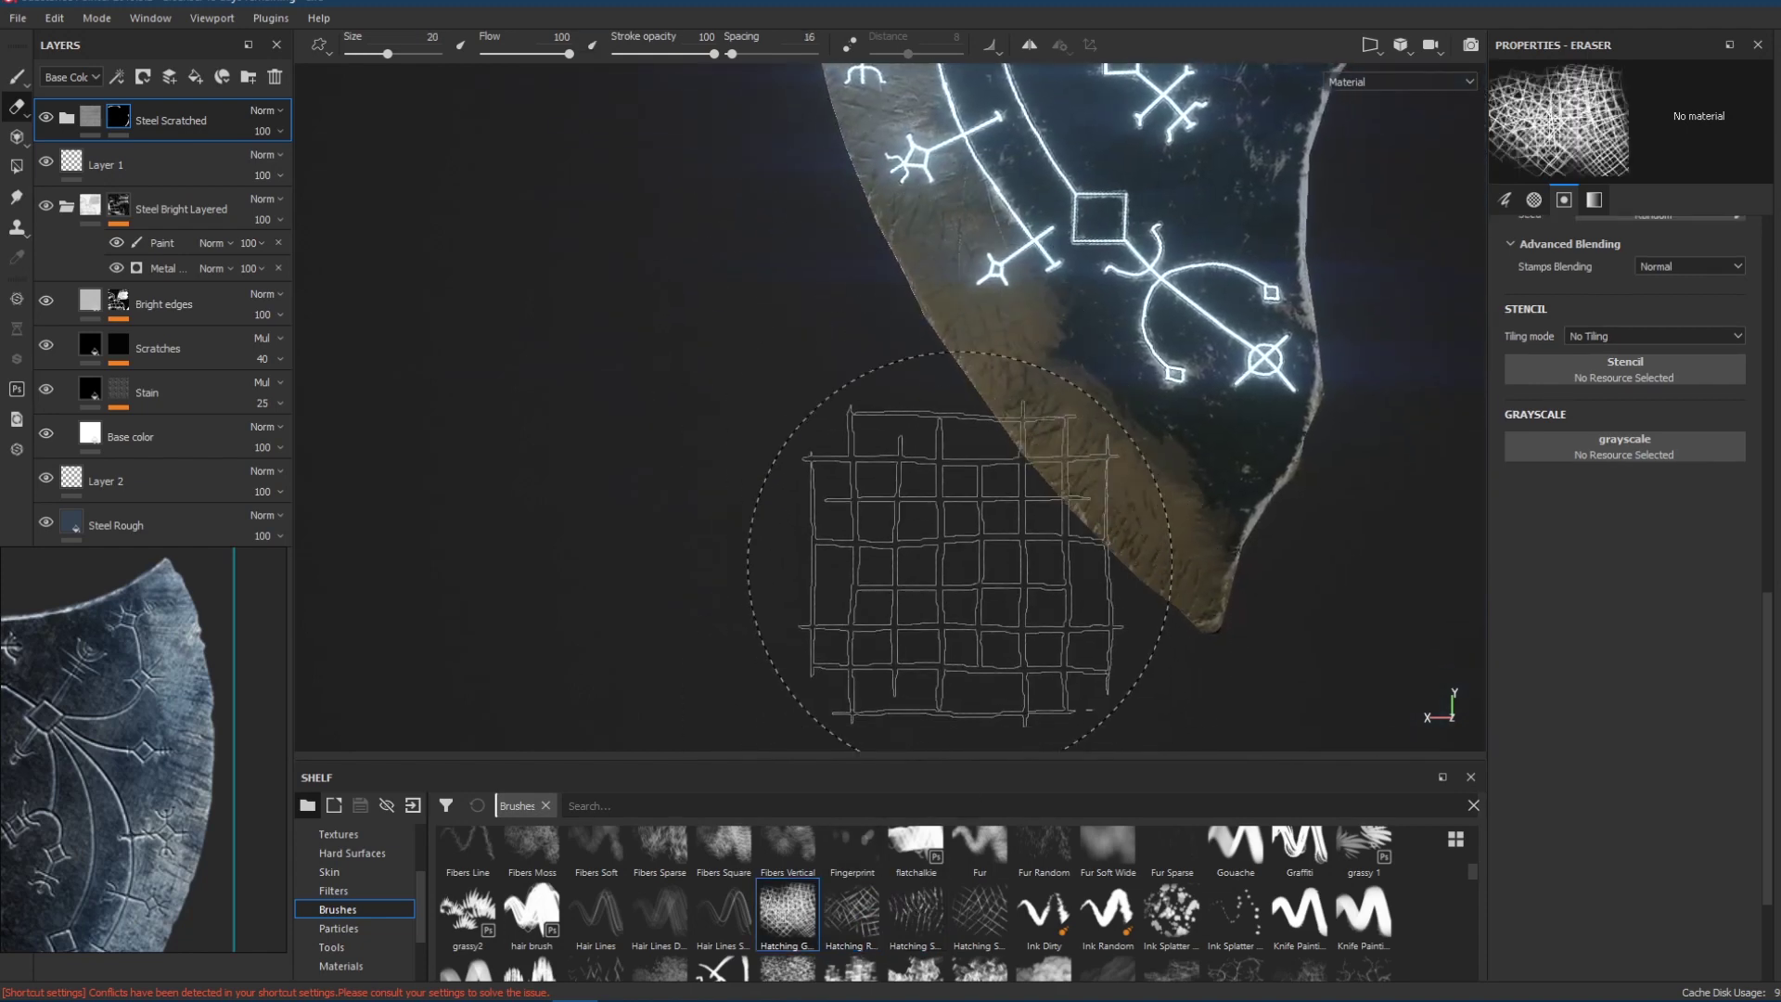
mouse_move(835, 213)
left_mouse_down("ctrl+alt")
mouse_move(872, 455)
mouse_move(930, 493)
mouse_move(1044, 640)
left_mouse_up("ctrl+alt")
left_click(822, 458)
left_click(870, 416)
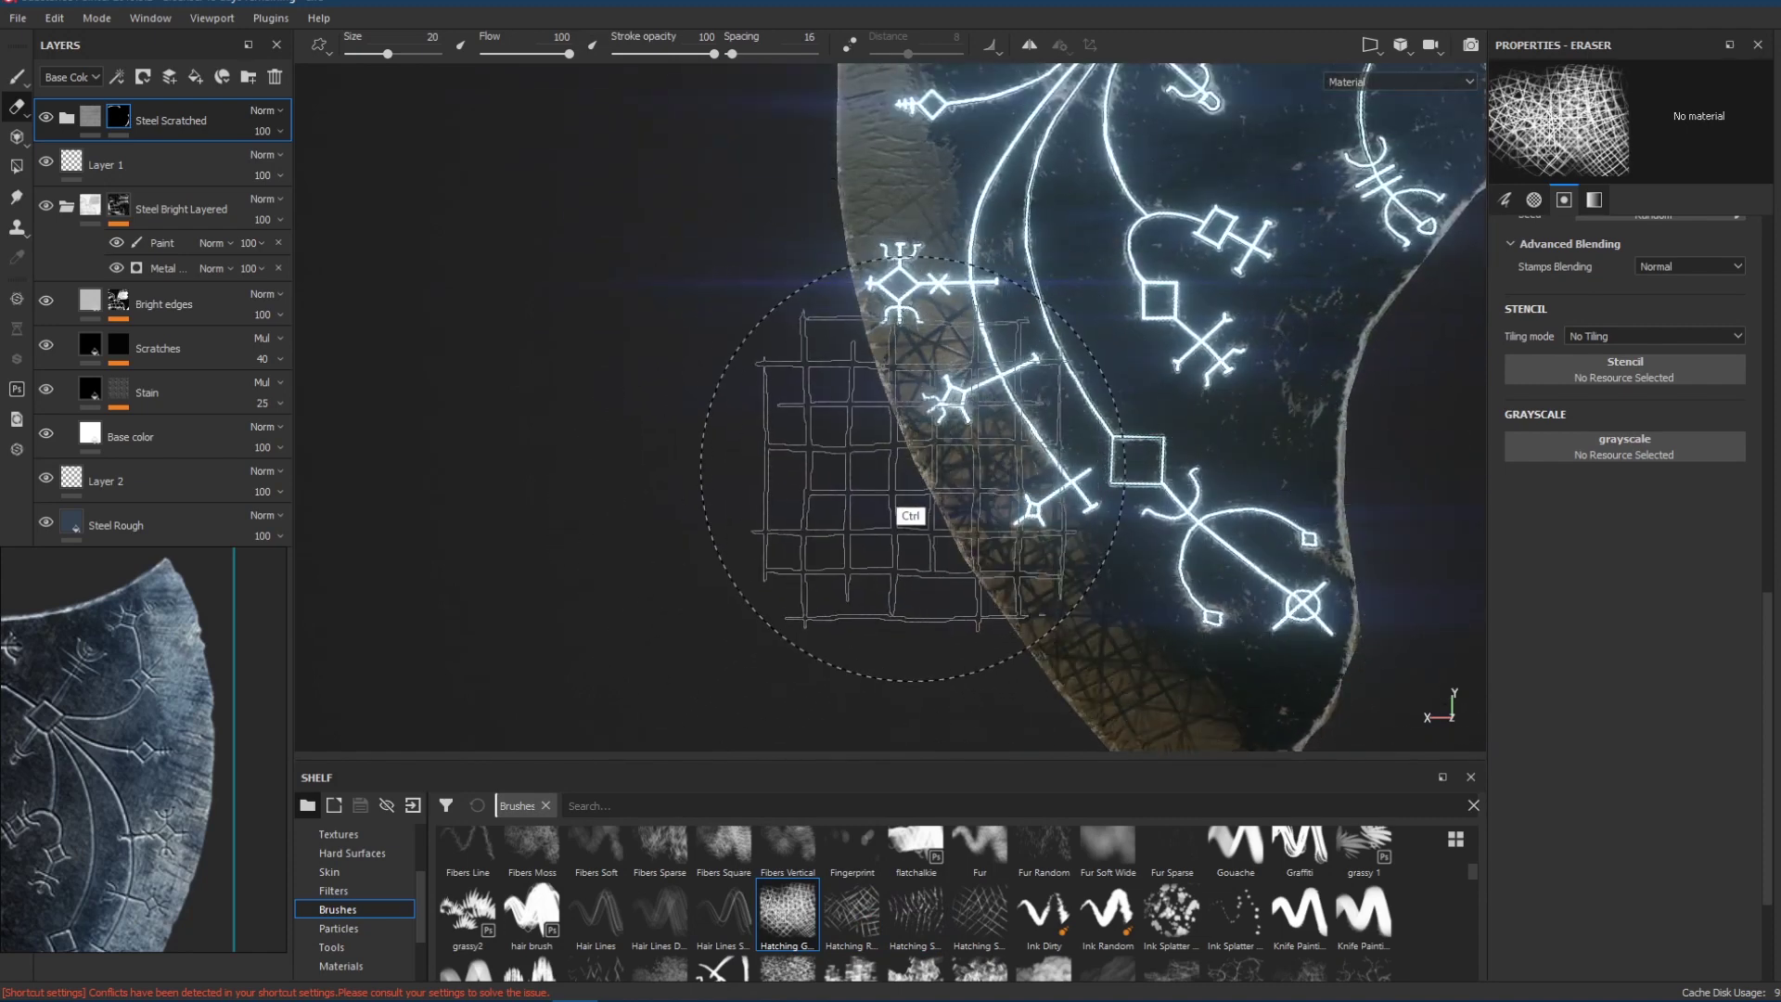
Examine the scratched blade edge from the first side, on the whole axe and up close.
mouse_move(798, 471)
left_mouse_down("alt")
mouse_move(1274, 443)
mouse_move(1232, 489)
mouse_move(1070, 461)
mouse_move(1132, 509)
mouse_move(1107, 492)
left_mouse_up("alt")
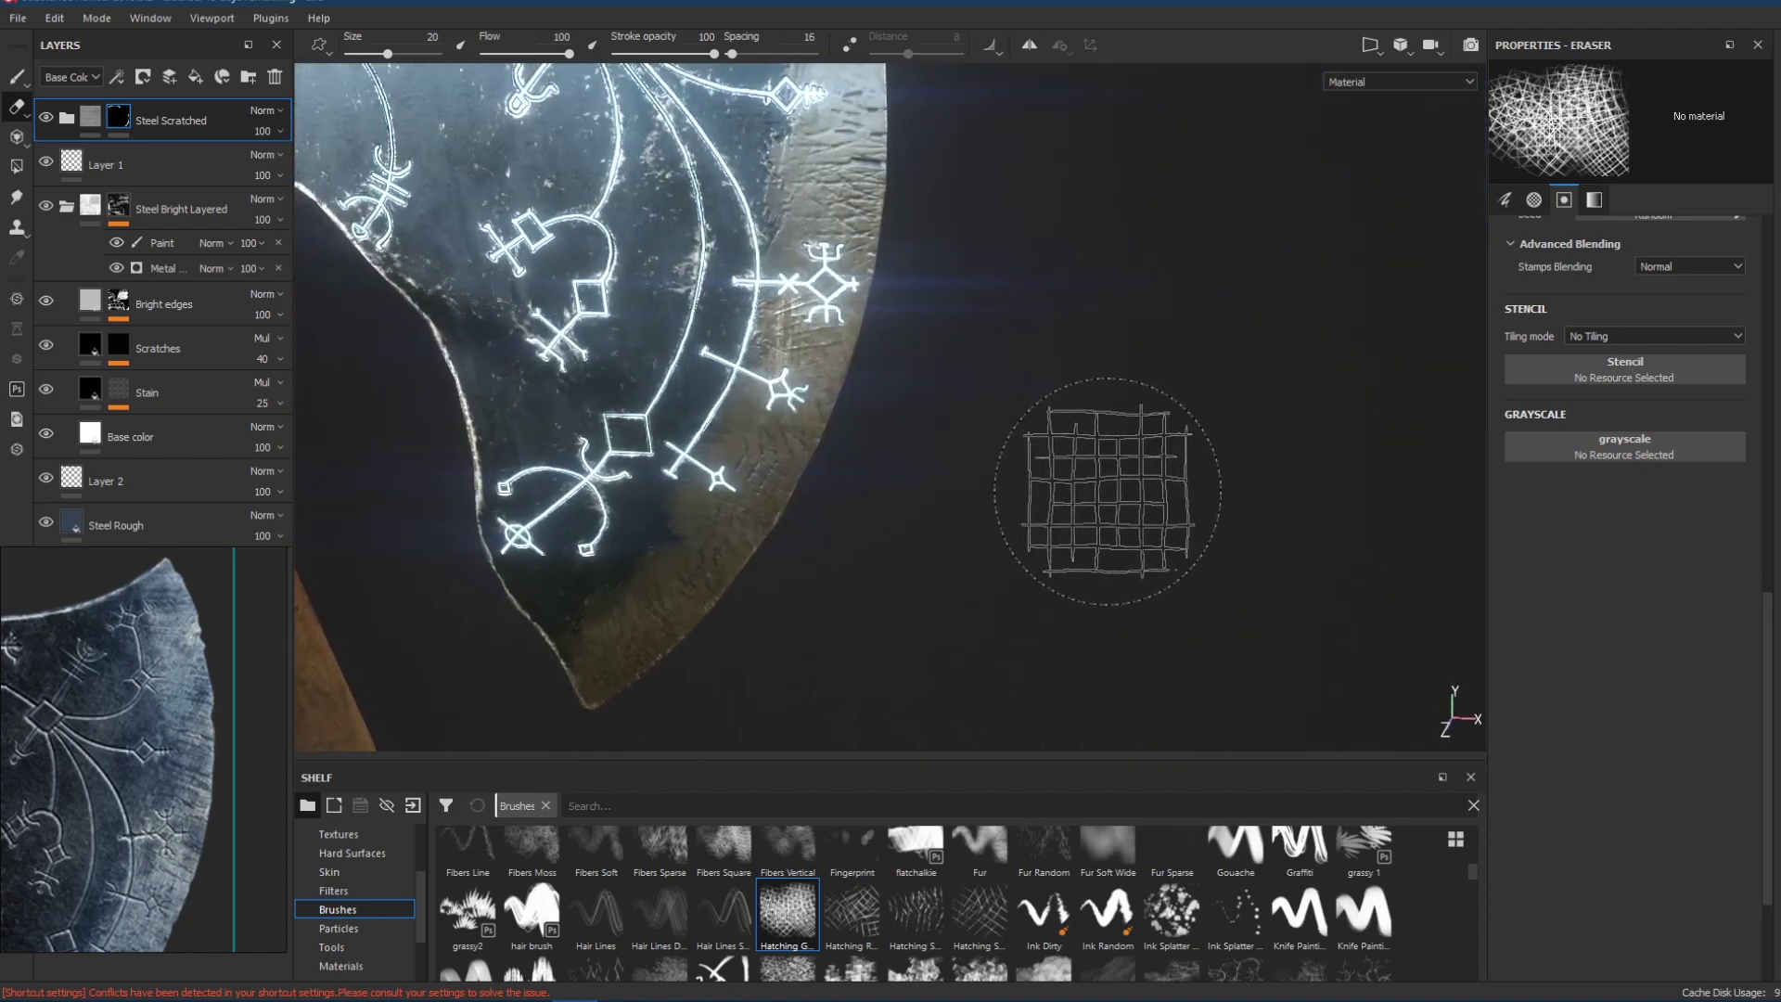
left_click_drag(923, 336, 1048, 510, "ctrl+alt")
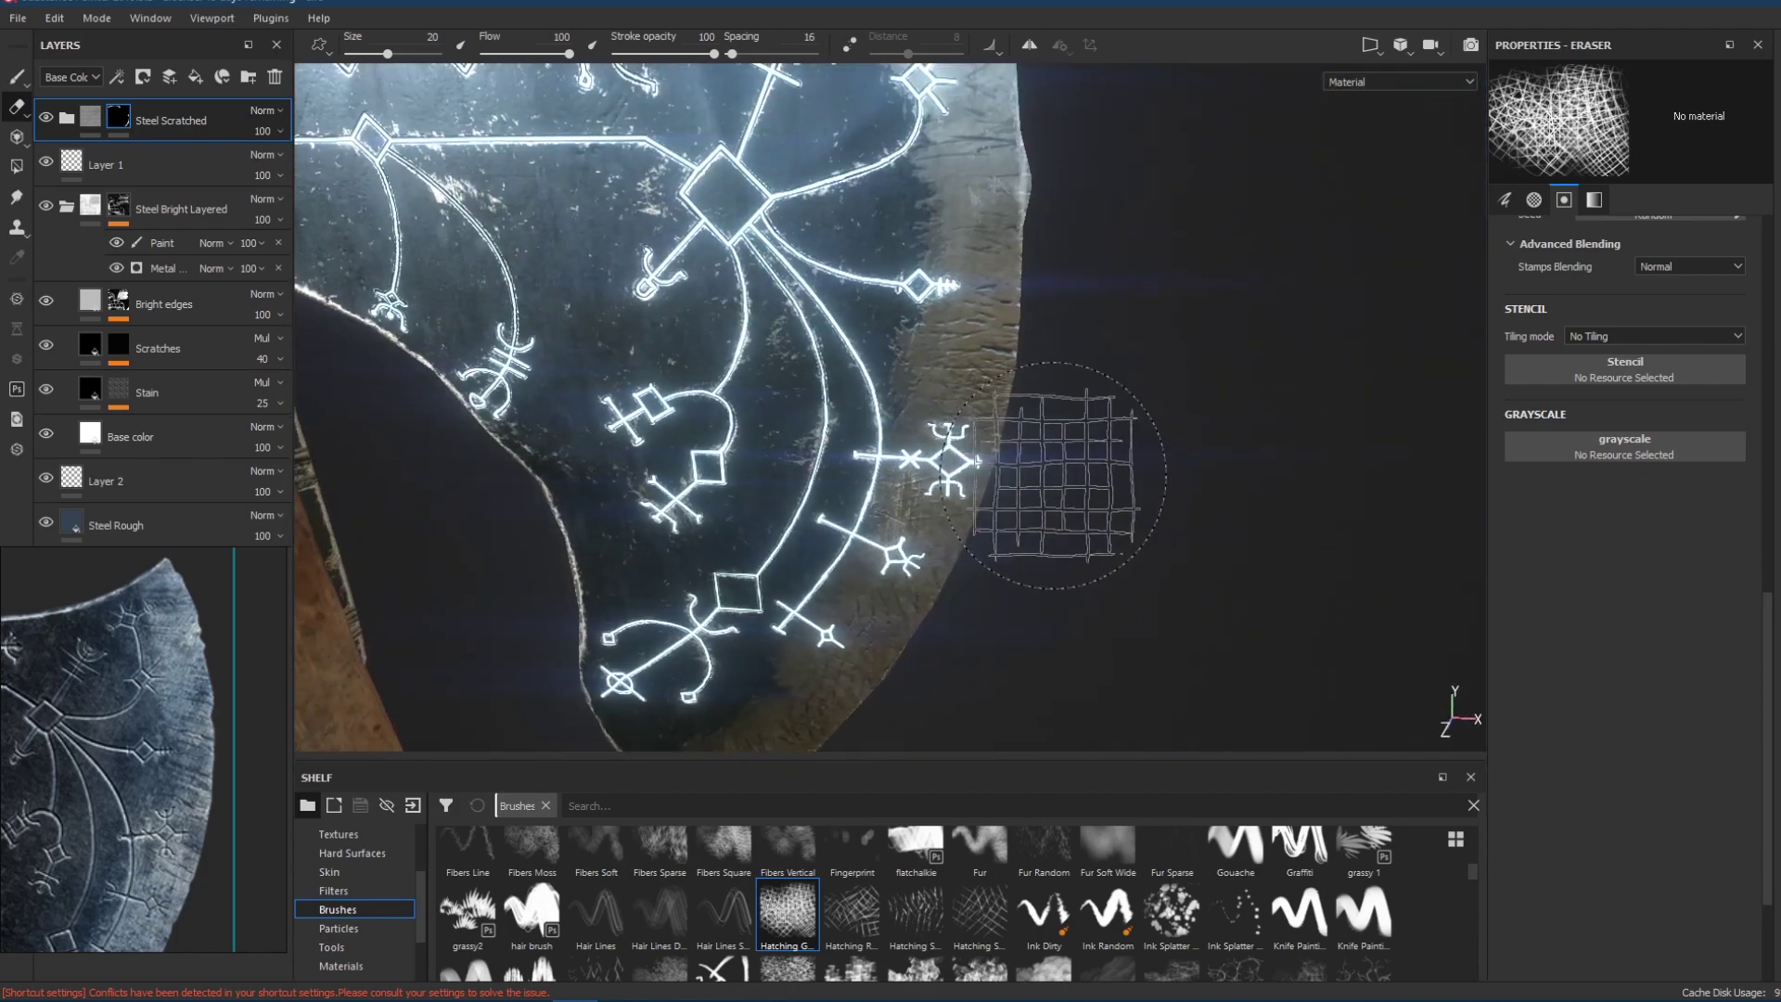
key("f")
left_click_drag(1117, 259, 1055, 355, "ctrl+alt")
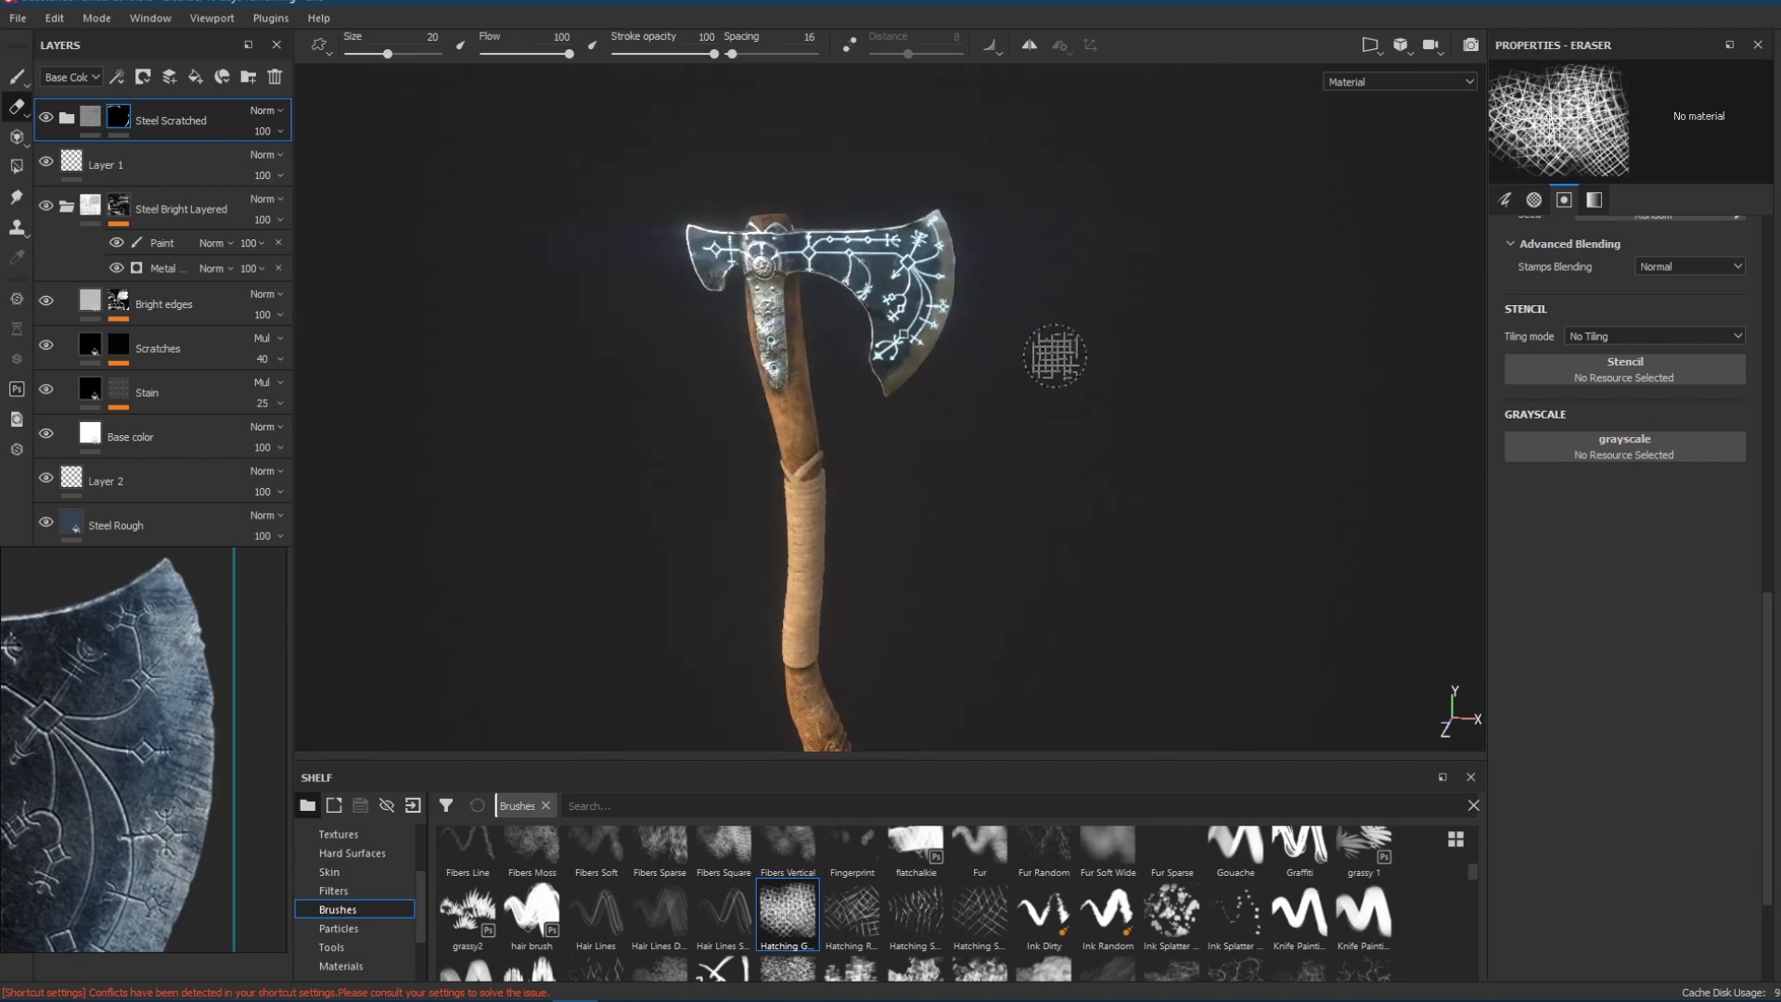
right_click_drag(926, 78, 1045, 188, "alt")
left_click_drag(1085, 207, 1065, 365, "ctrl+alt")
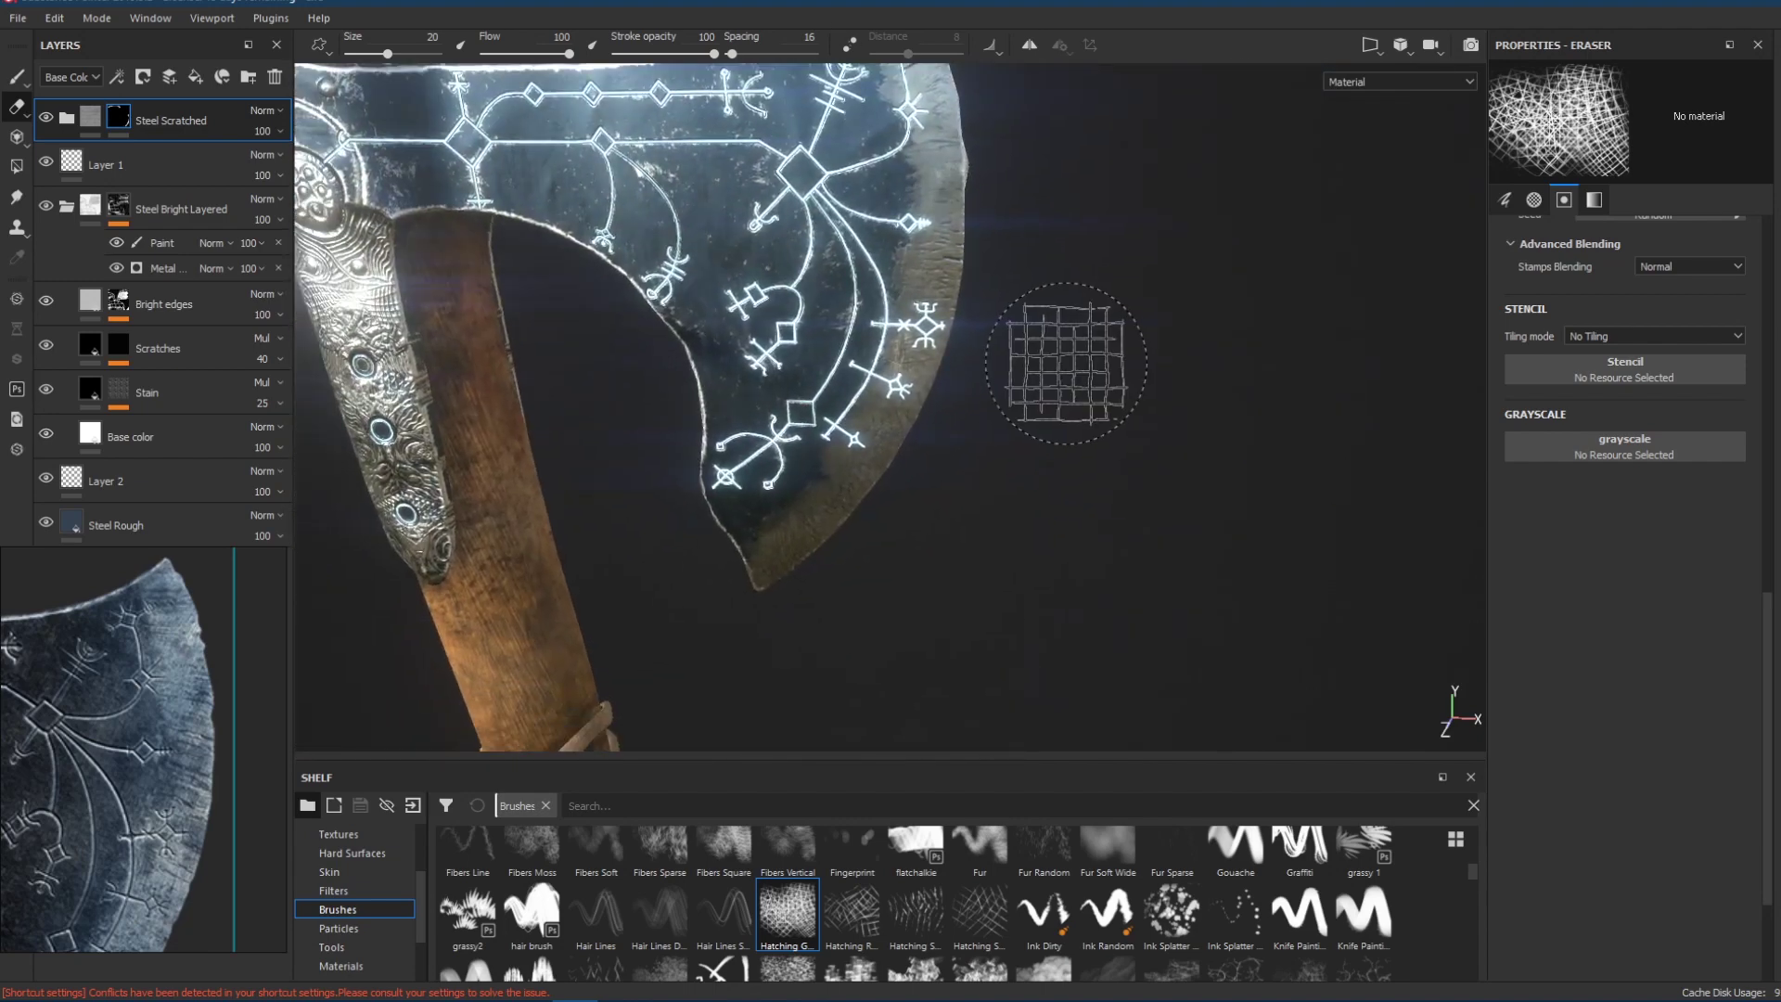
scroll(1059, 359, "up", 5)
left_click_drag(1160, 256, 946, 497, "ctrl+alt")
scroll(969, 318, "down", 3)
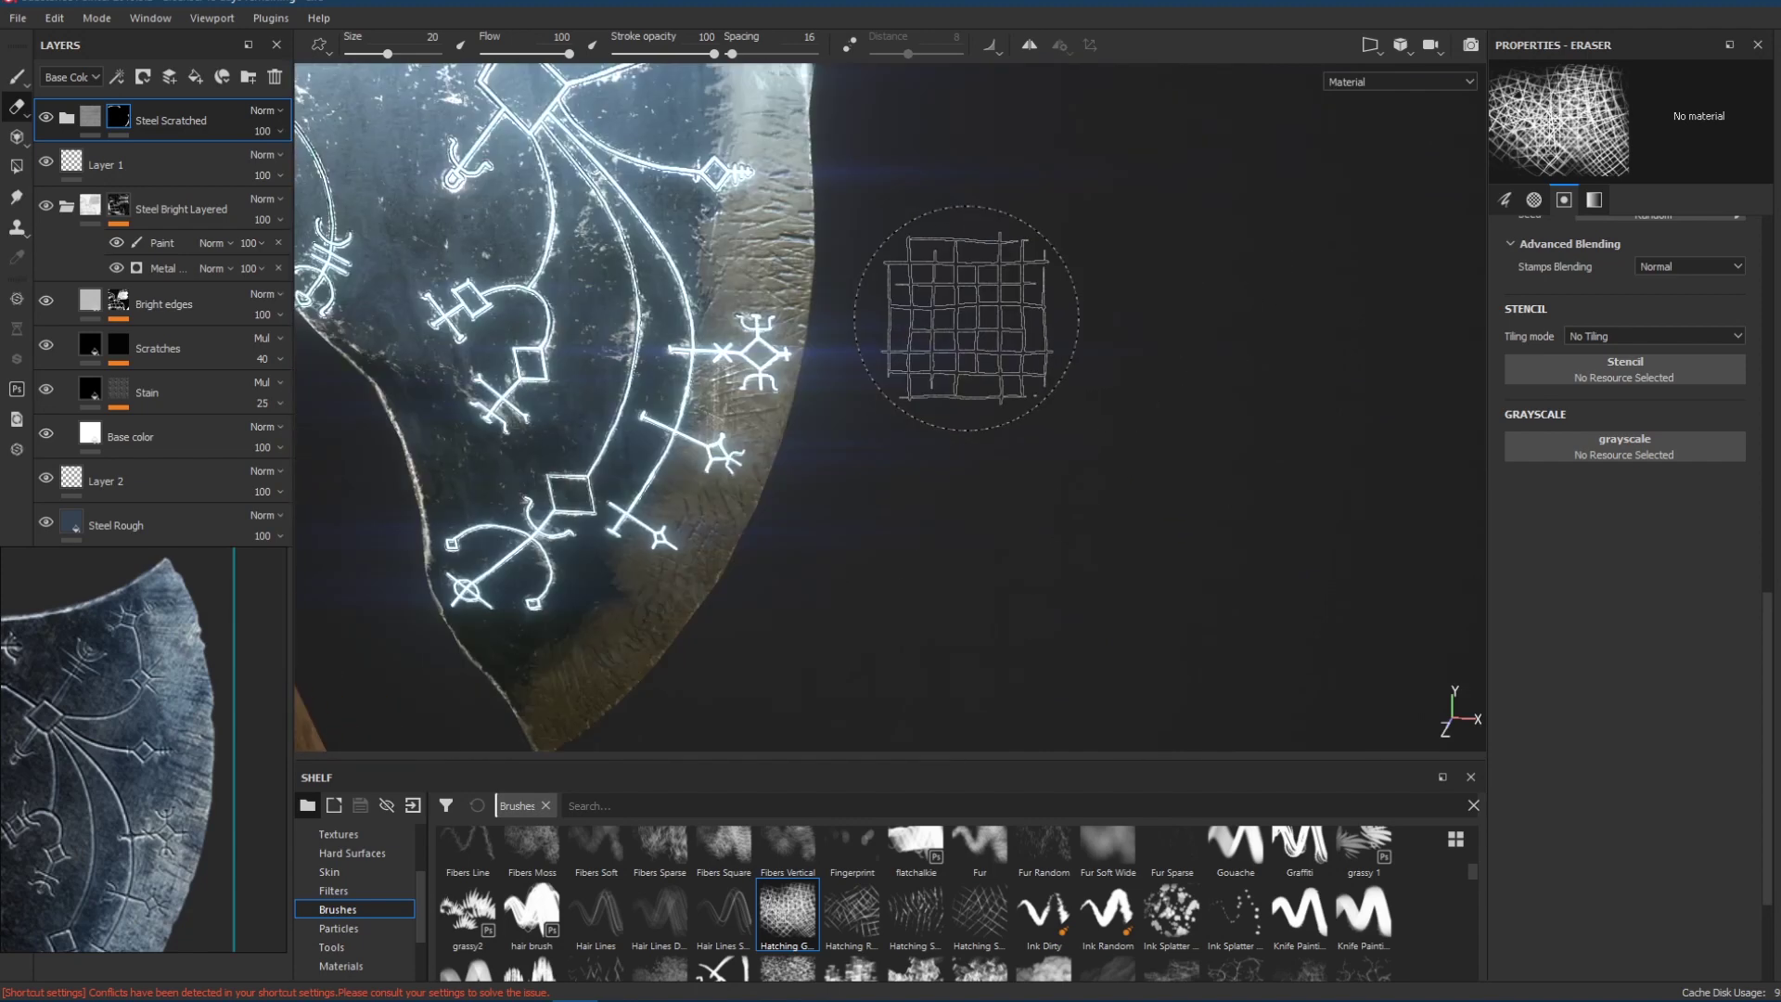
Set the eraser for the Steel Scratched mask to the speckled Kyle's Real... brush (Kyle Brush Presets alpha 50) at size 4.72.
scroll(1067, 904, "down", 5)
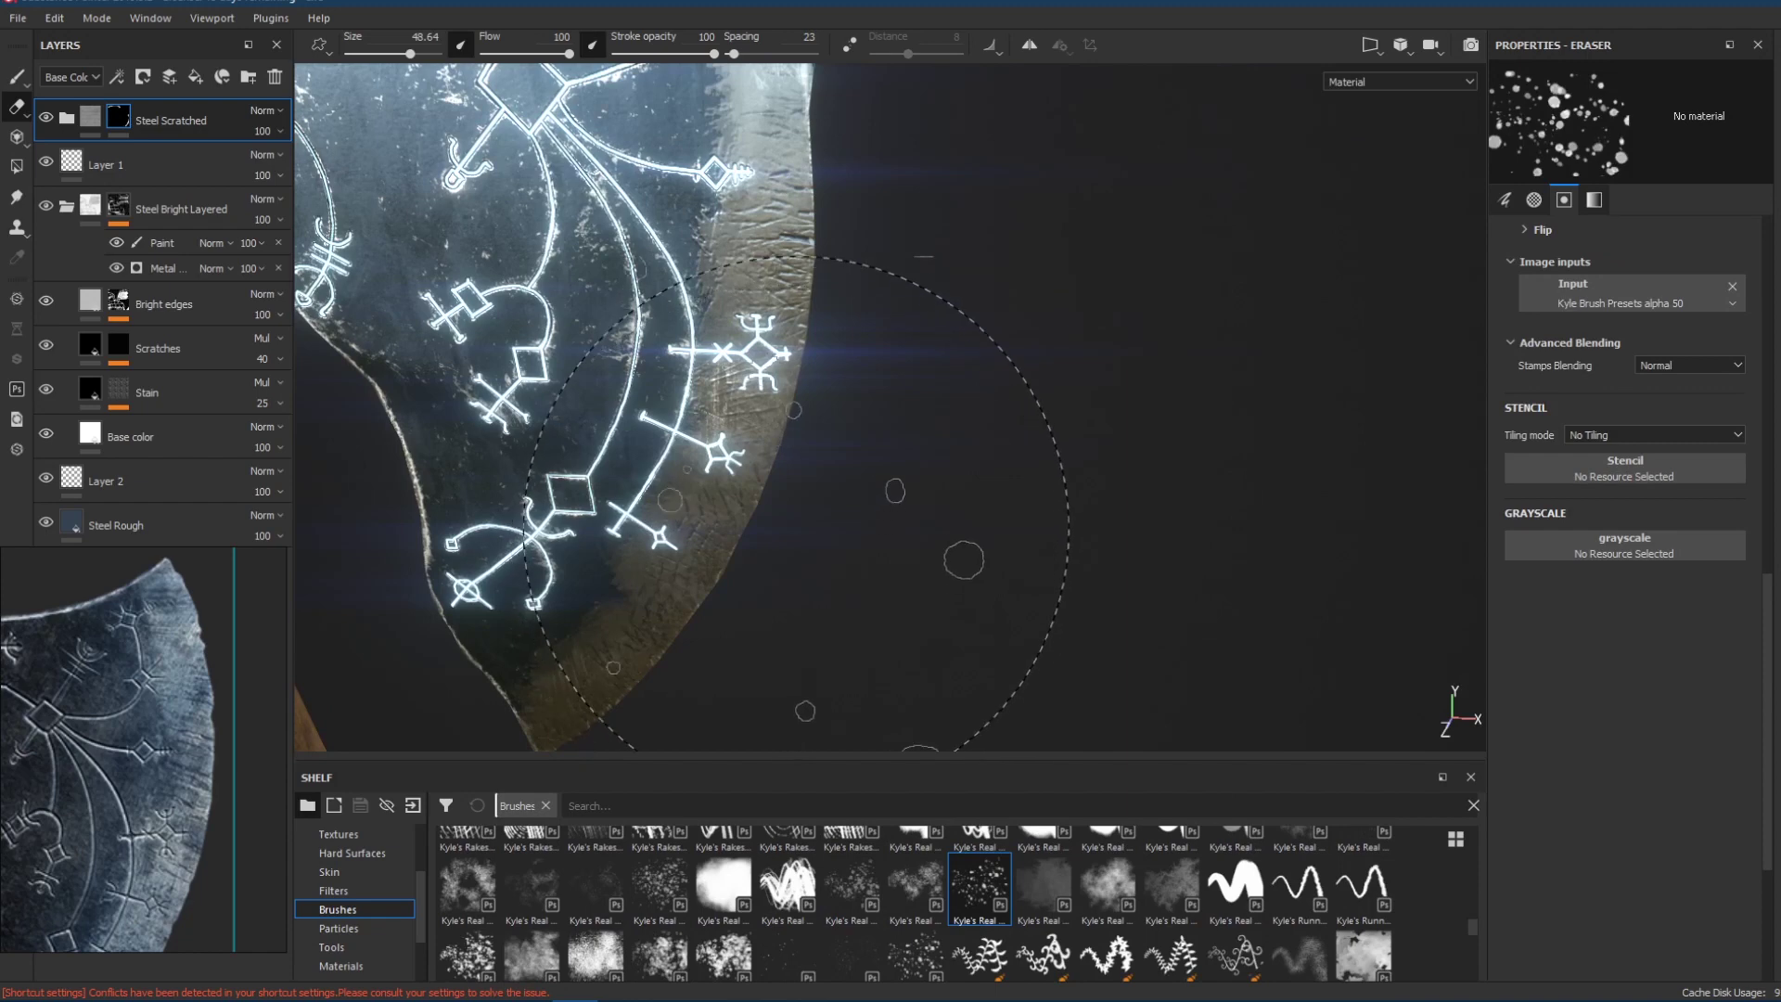
mouse_move(815, 518)
right_mouse_down("ctrl")
mouse_move(766, 525)
mouse_move(747, 481)
right_mouse_up("ctrl")
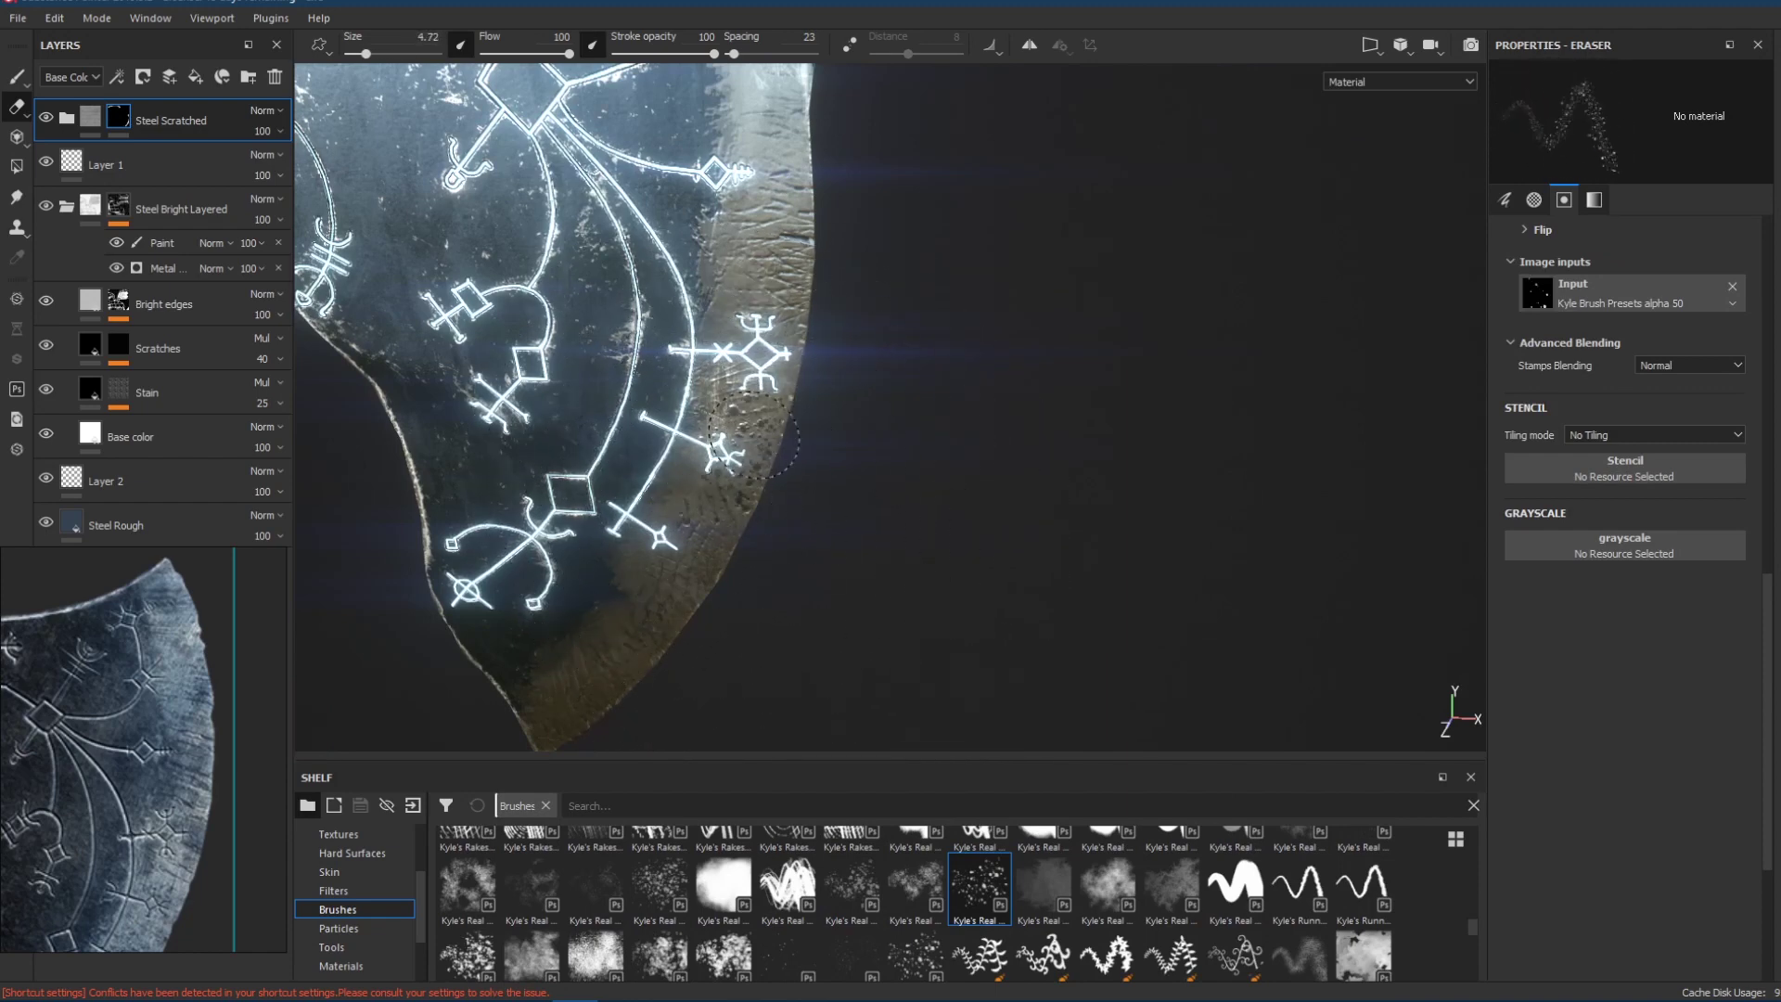
middle_click_drag(661, 408, 848, 649, "alt")
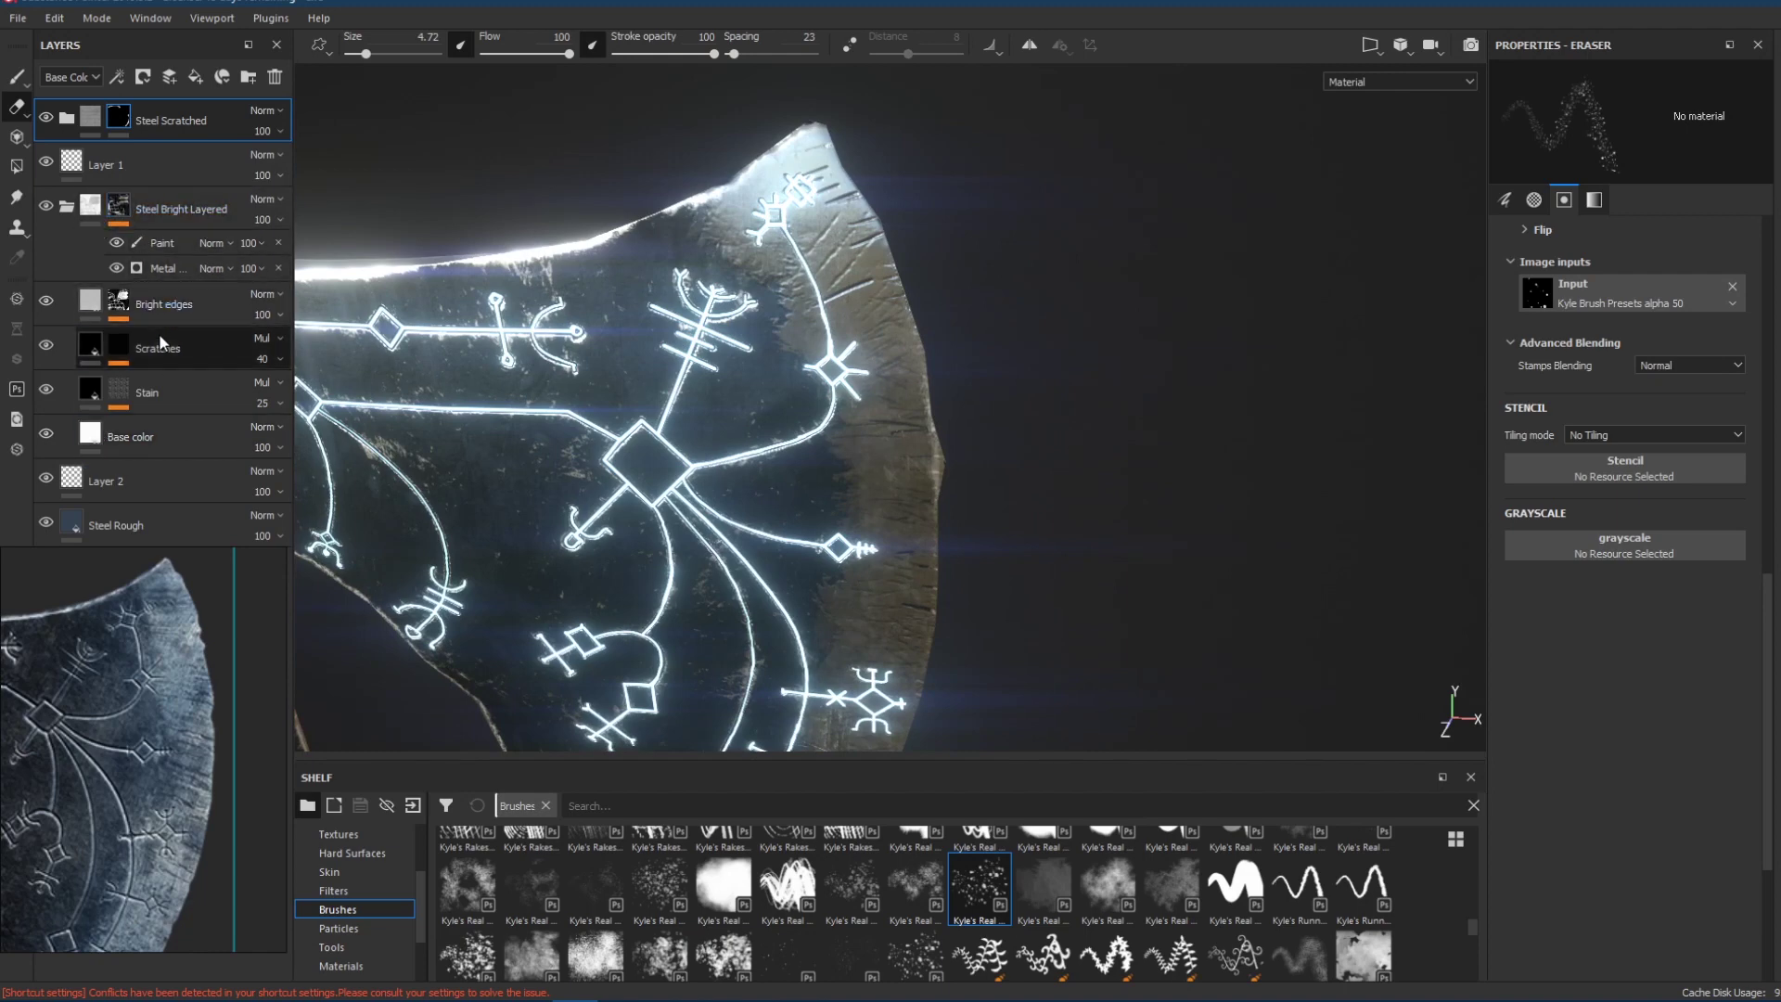
Copy the Steel Bright Layered folder and paste the copy above Layer 1.
left_click(101, 211)
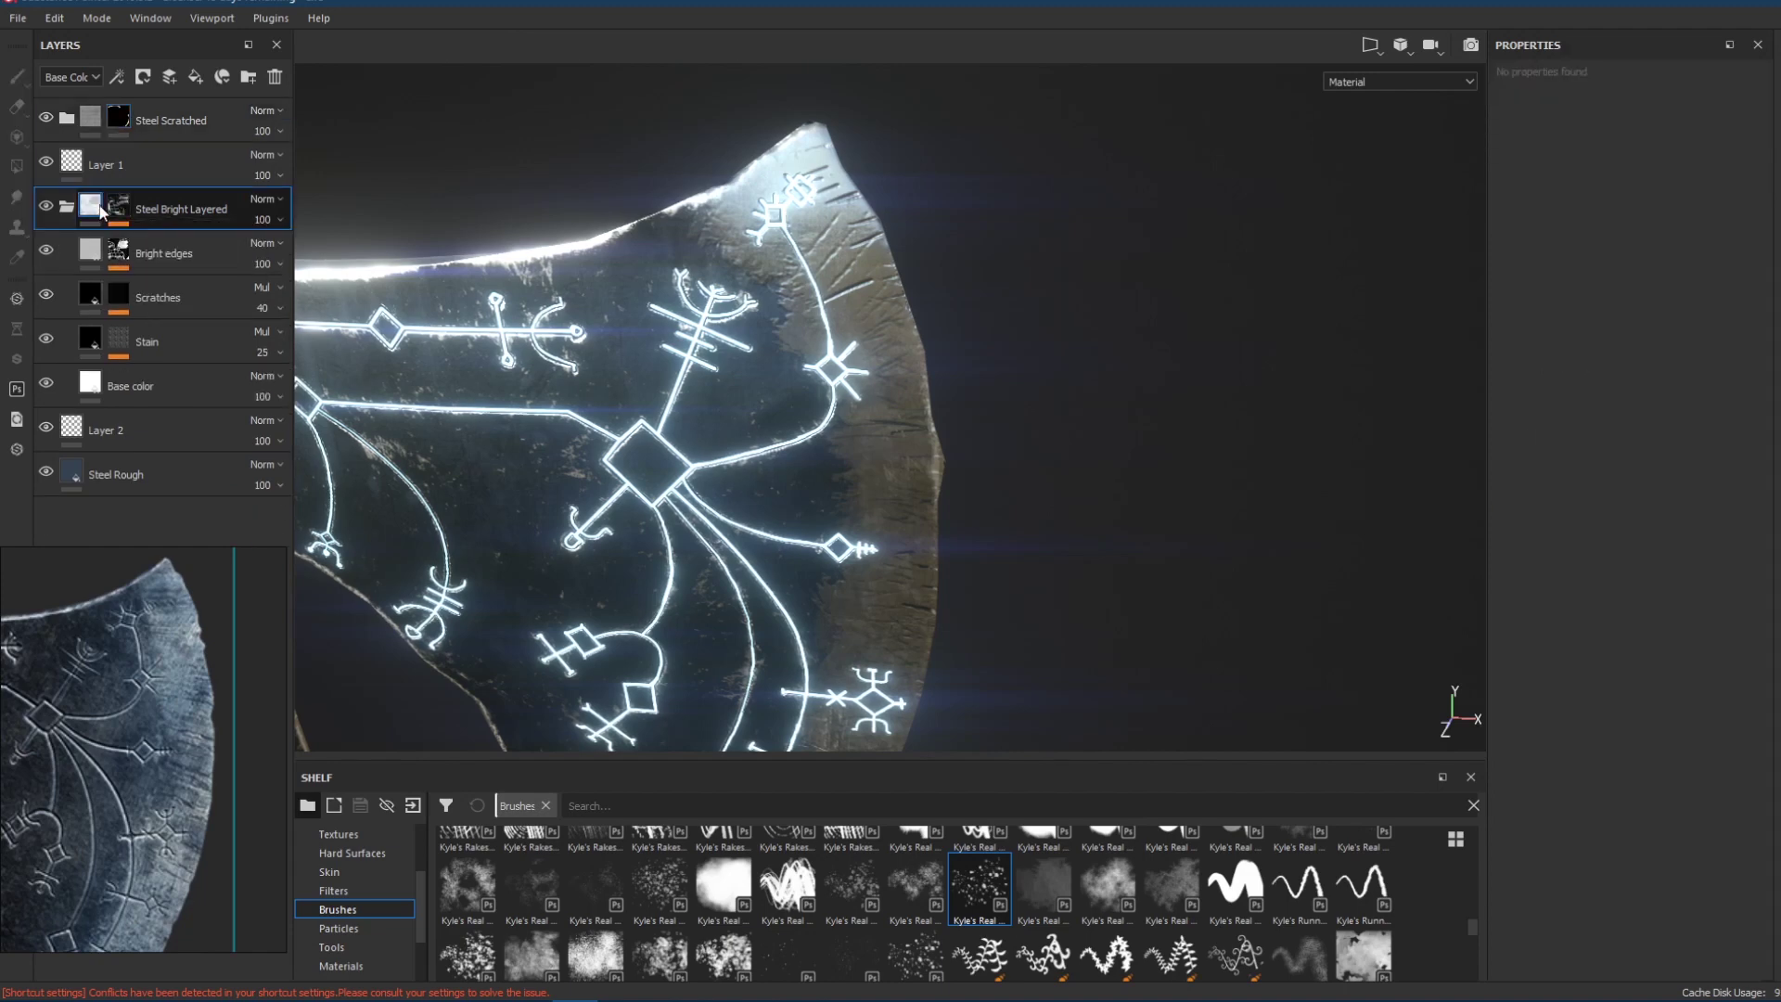
left_click(124, 165)
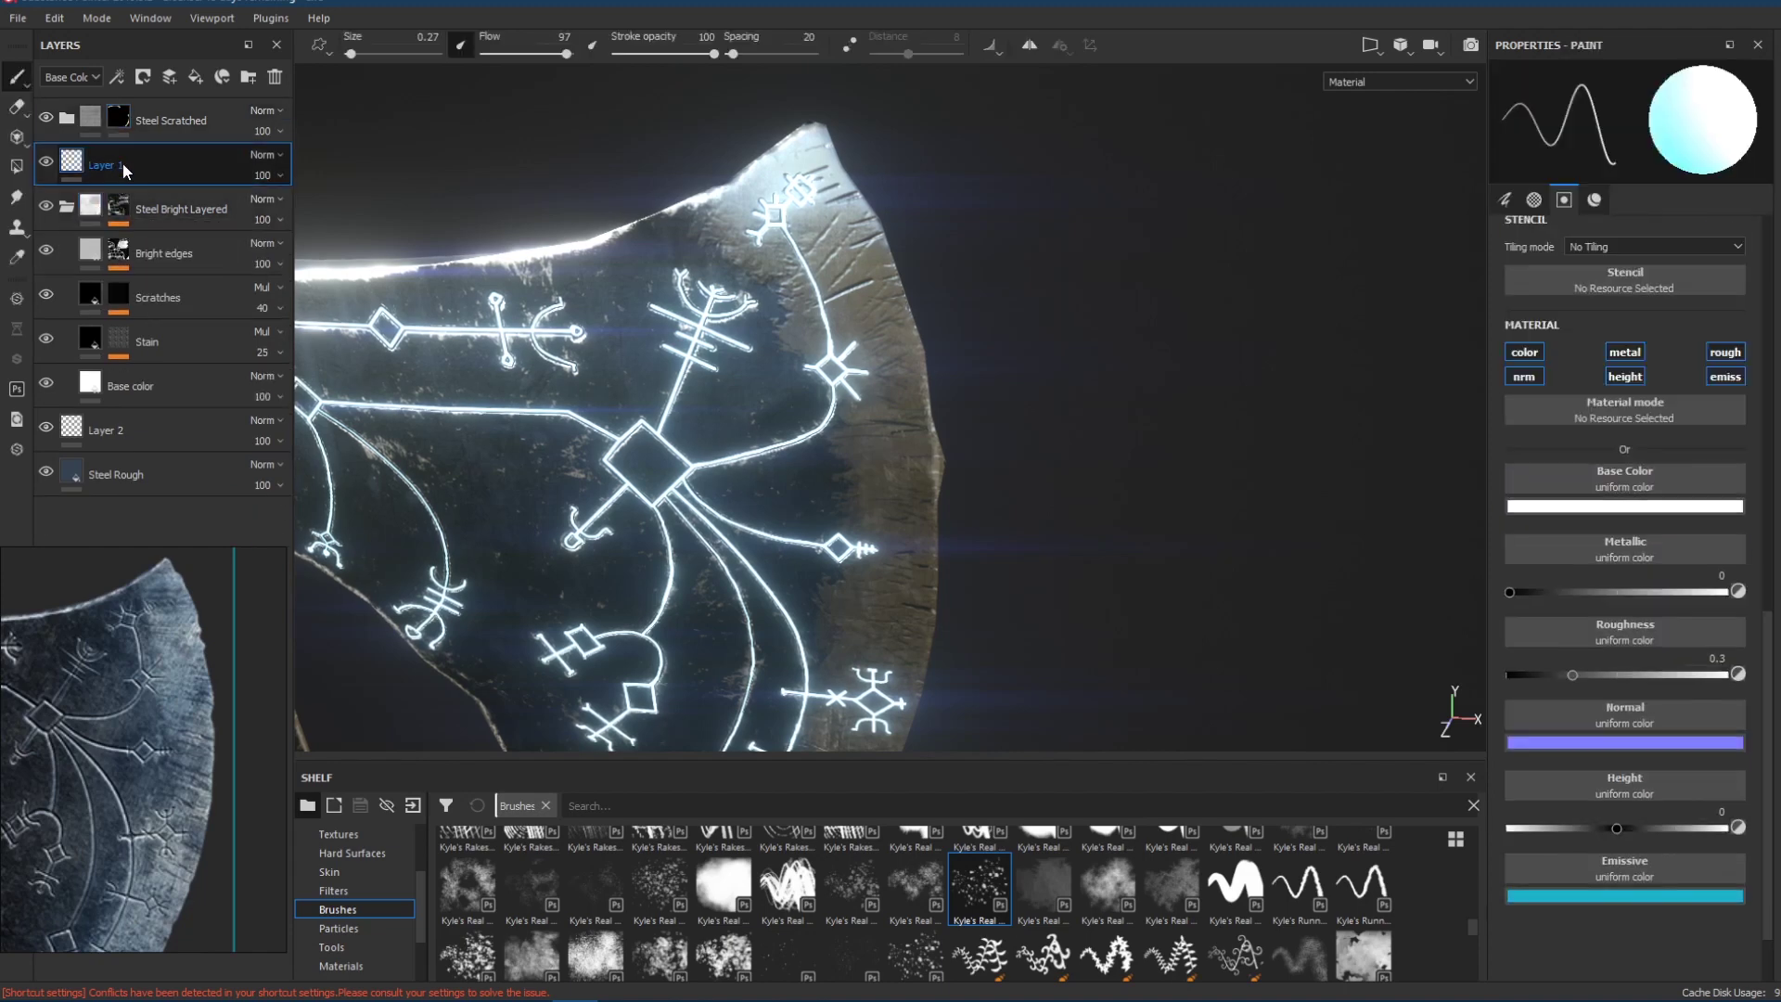
key("ctrl+v")
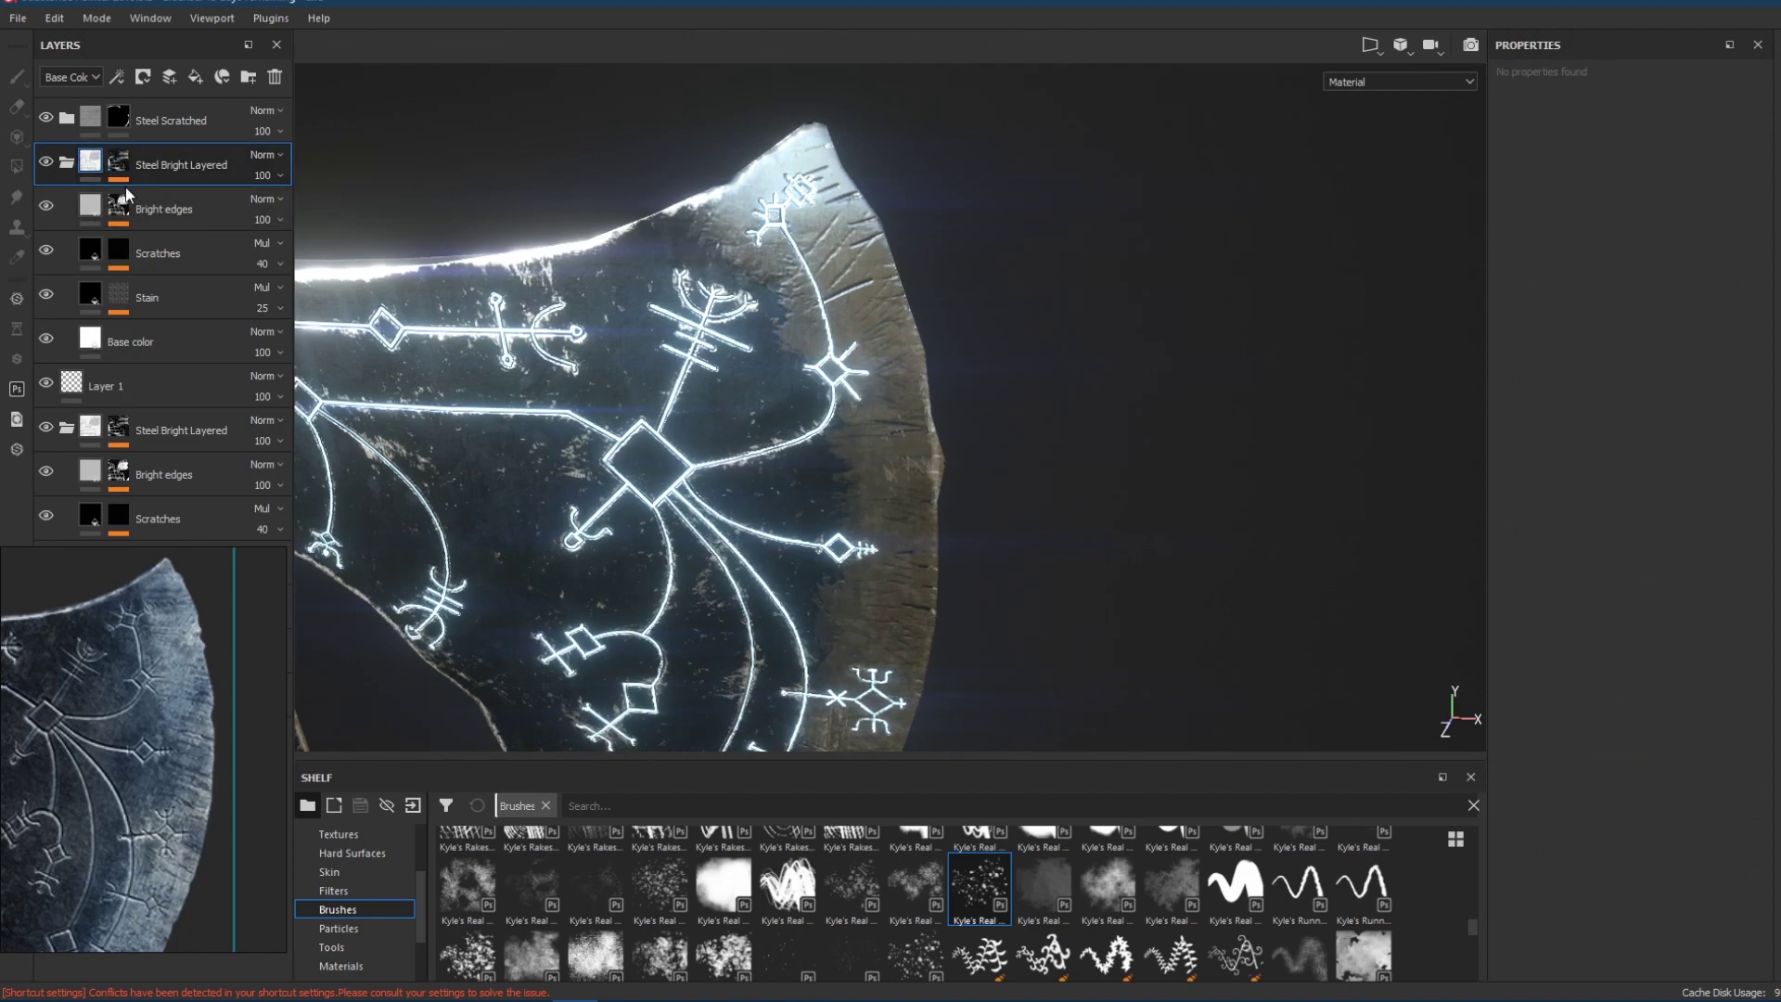
scroll(556, 342, "up", 1)
middle_click_drag(557, 342, 675, 338, "alt")
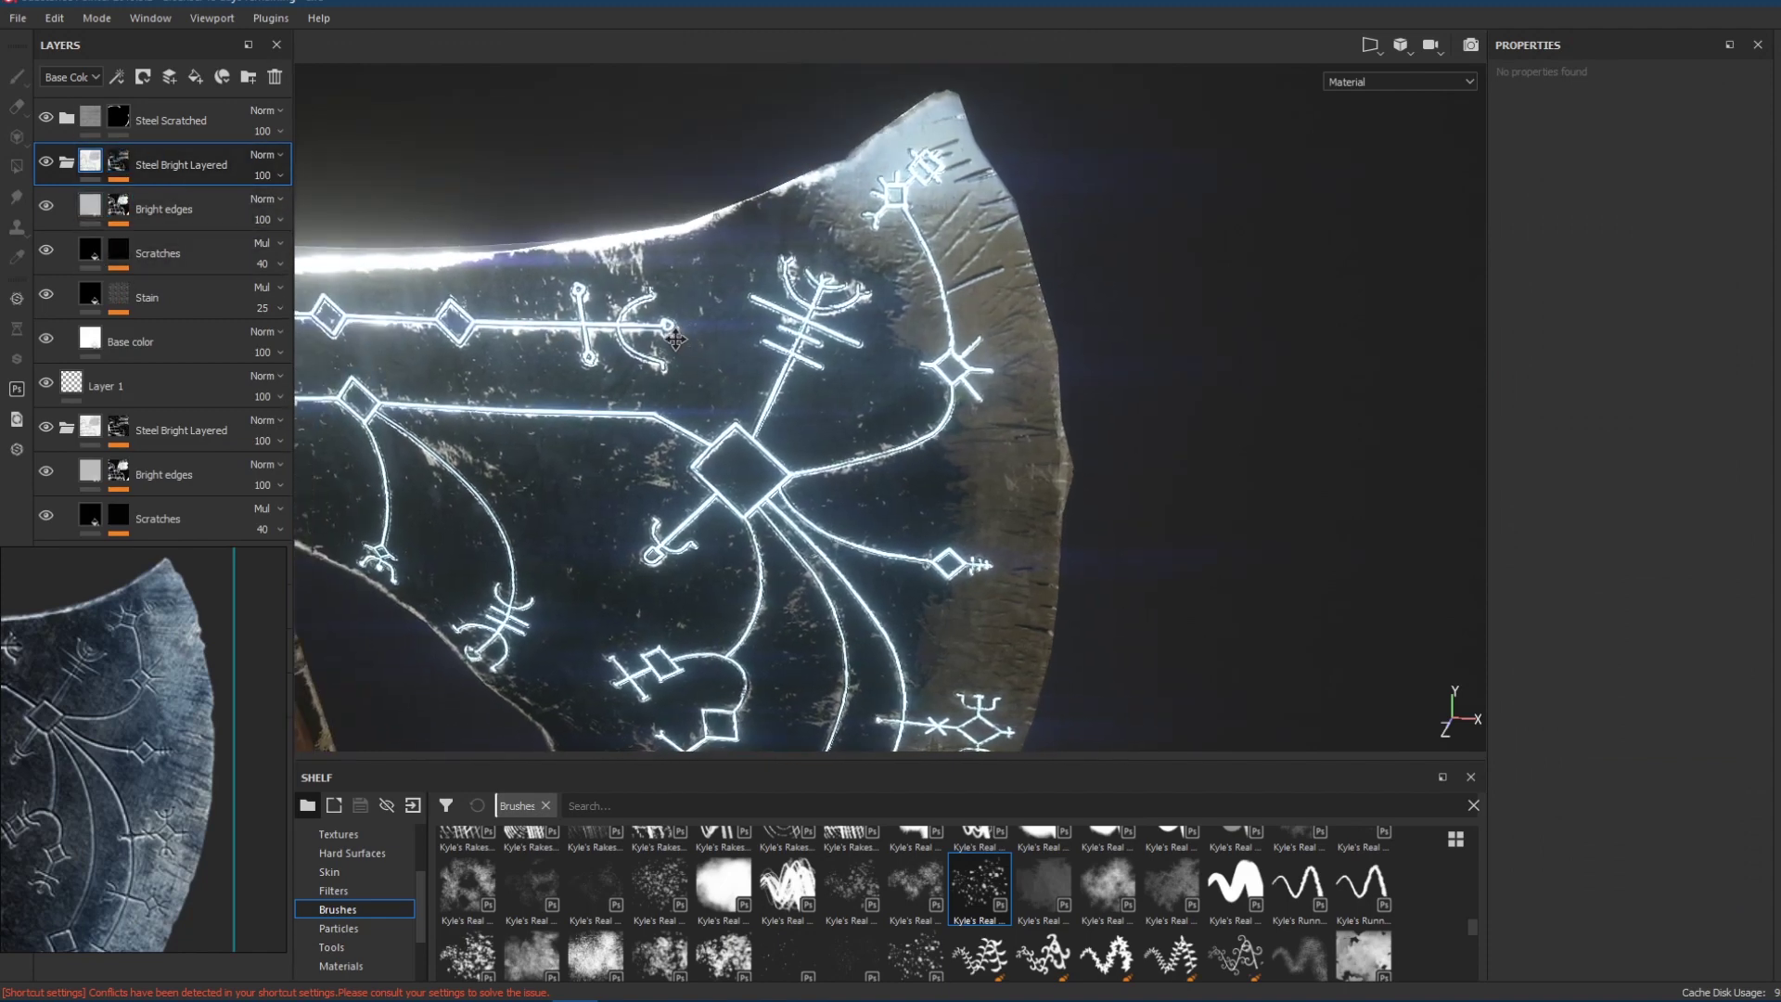
Remove the mask from the upper Steel Bright Layered folder and add a black mask in its place.
left_click(118, 170)
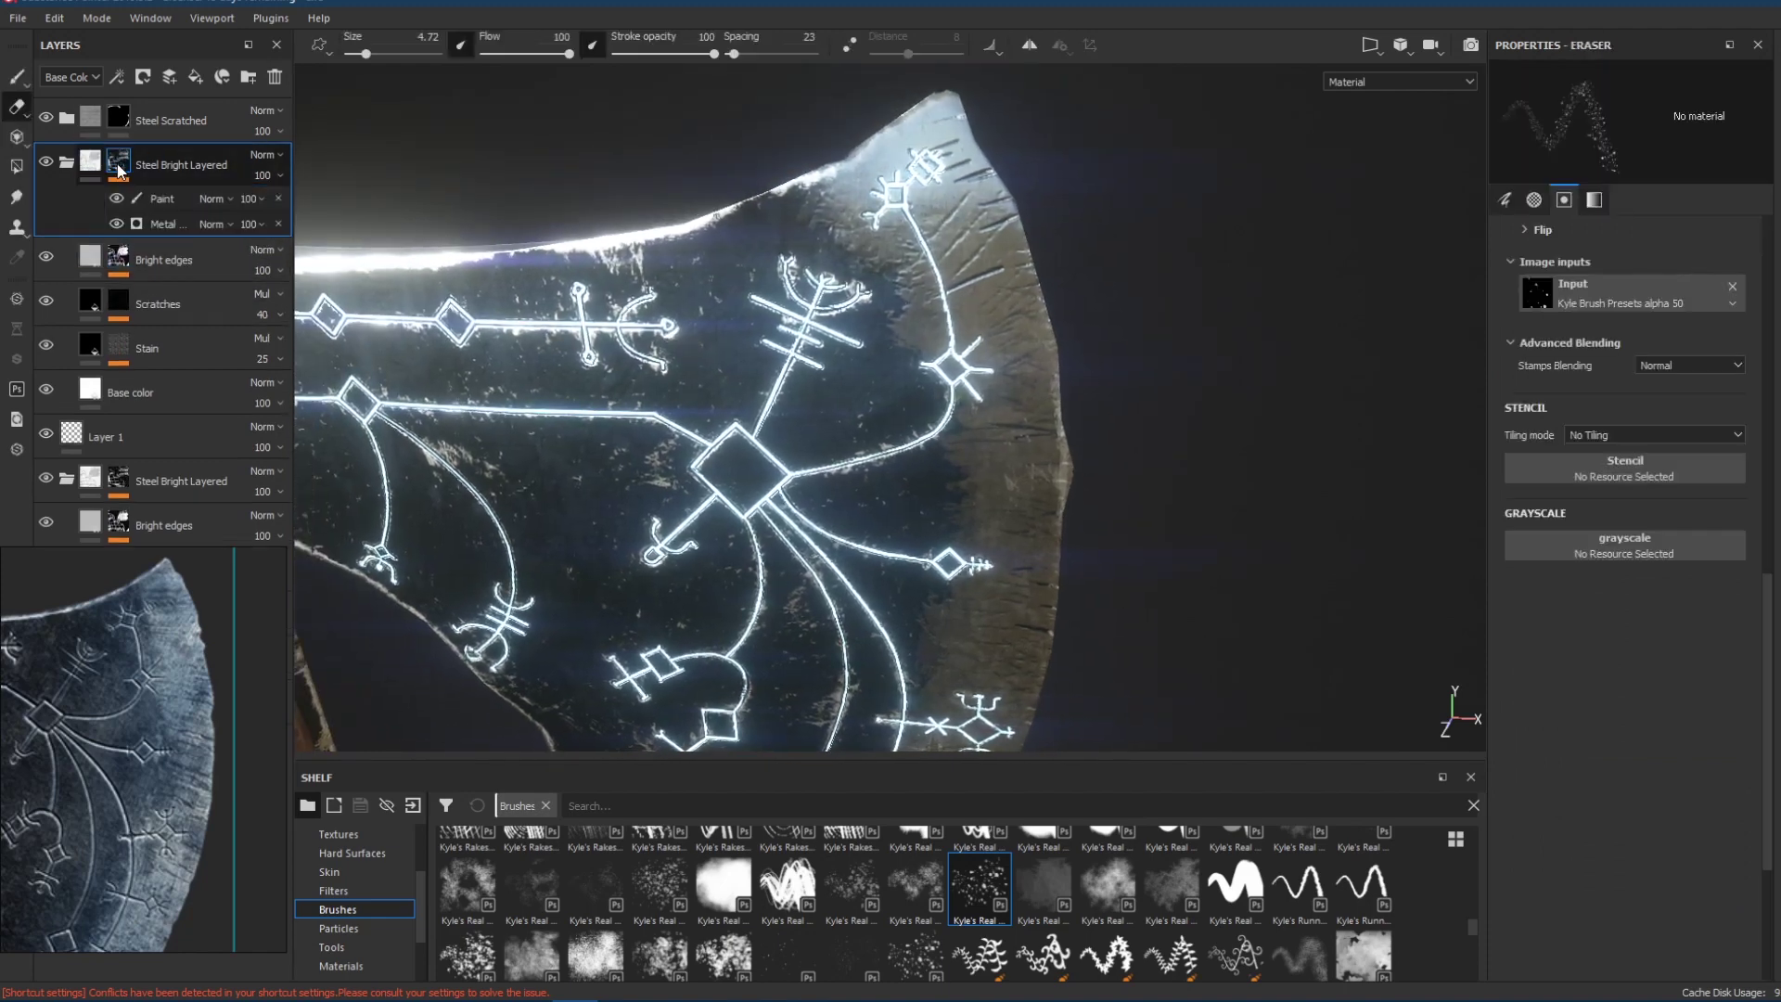
right_click(119, 170)
key("Escape")
right_click(130, 160)
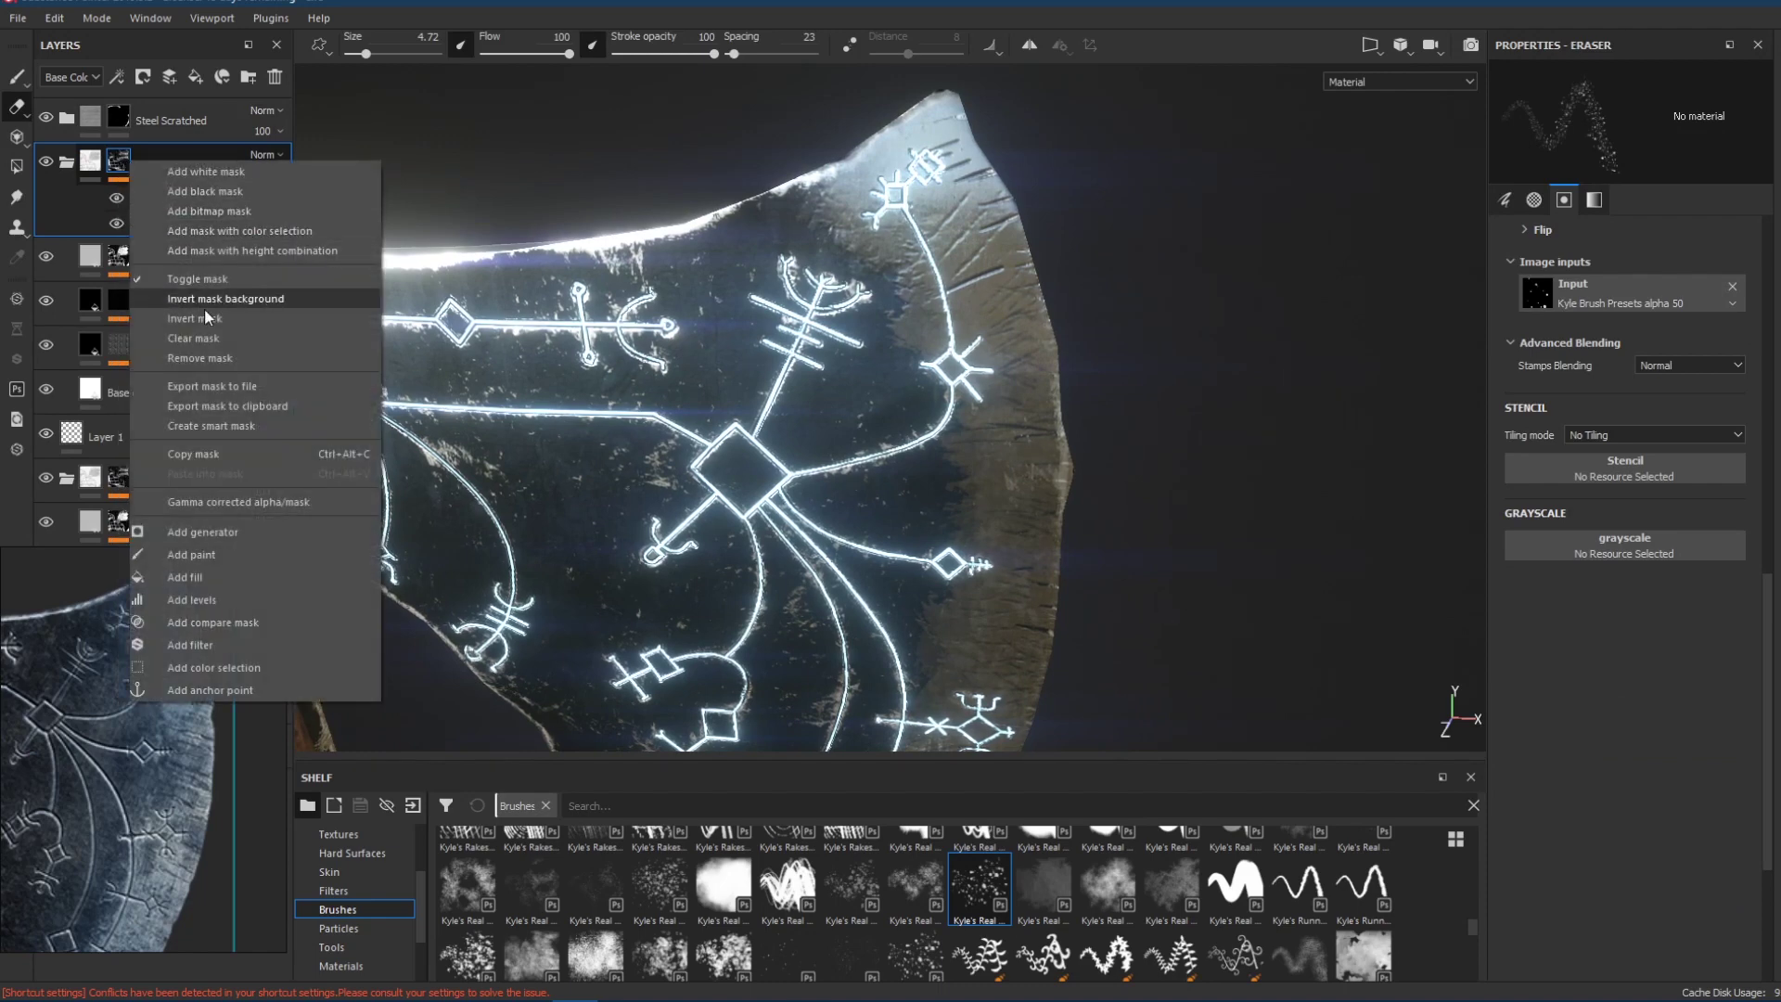
left_click(216, 352)
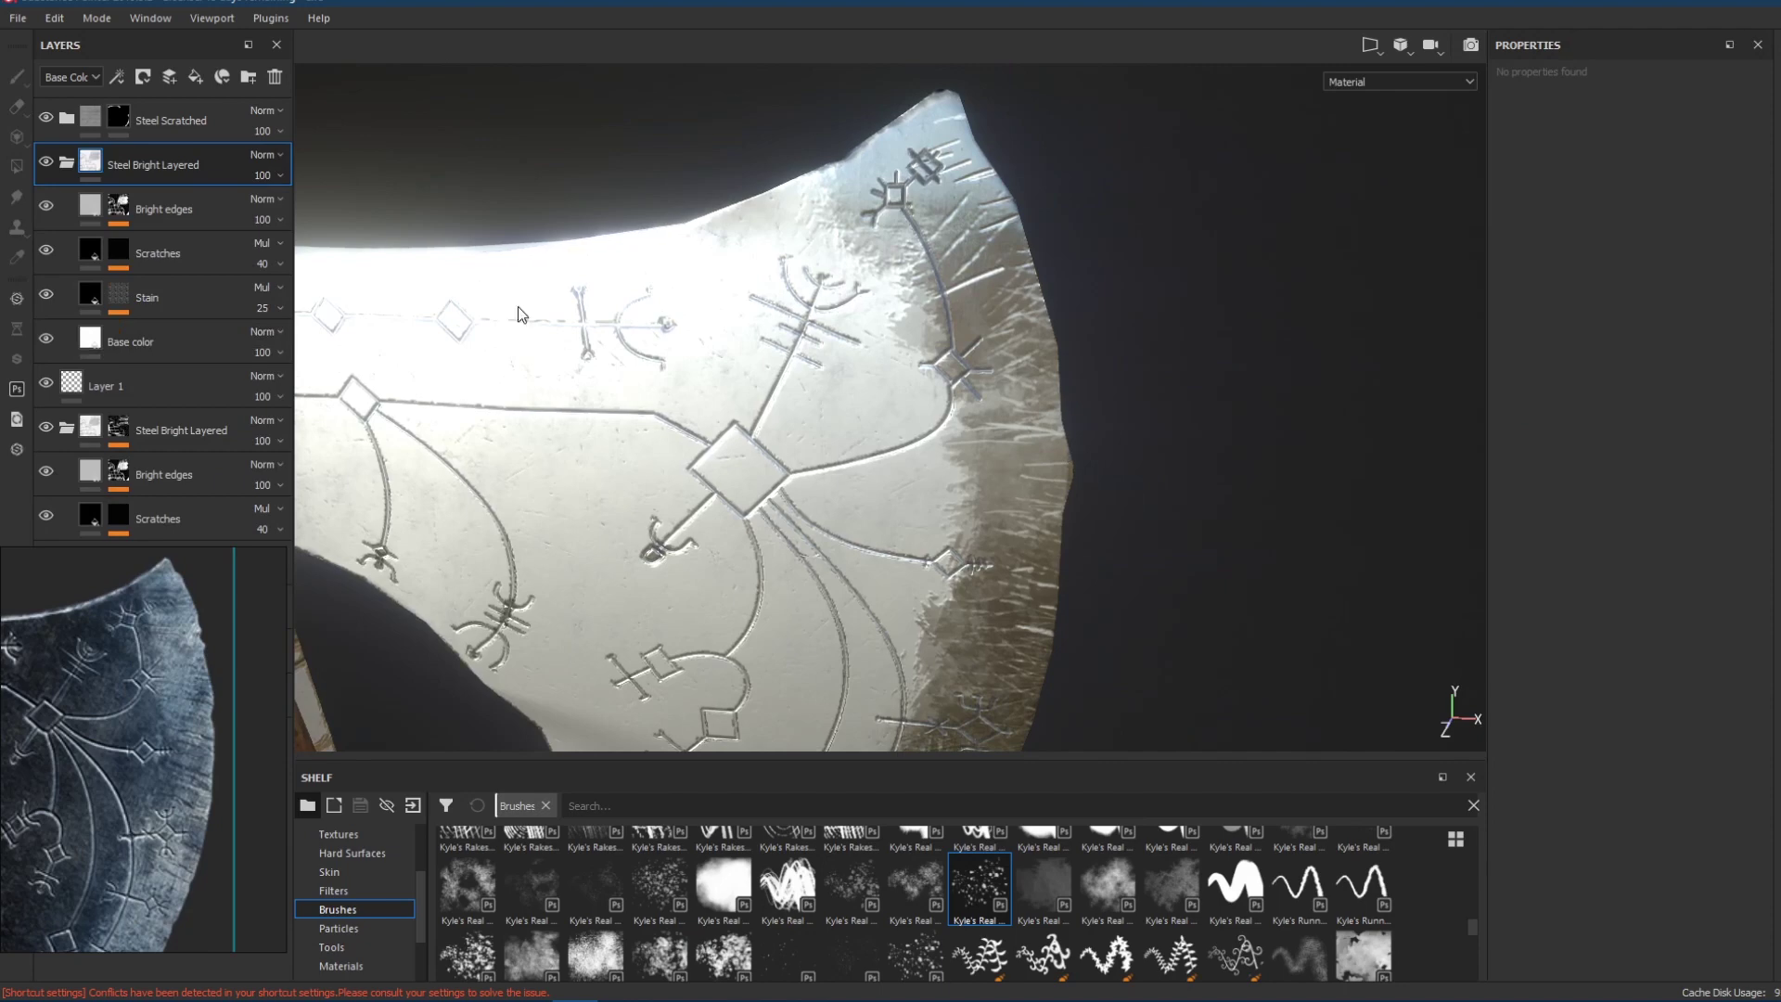
right_click(89, 161)
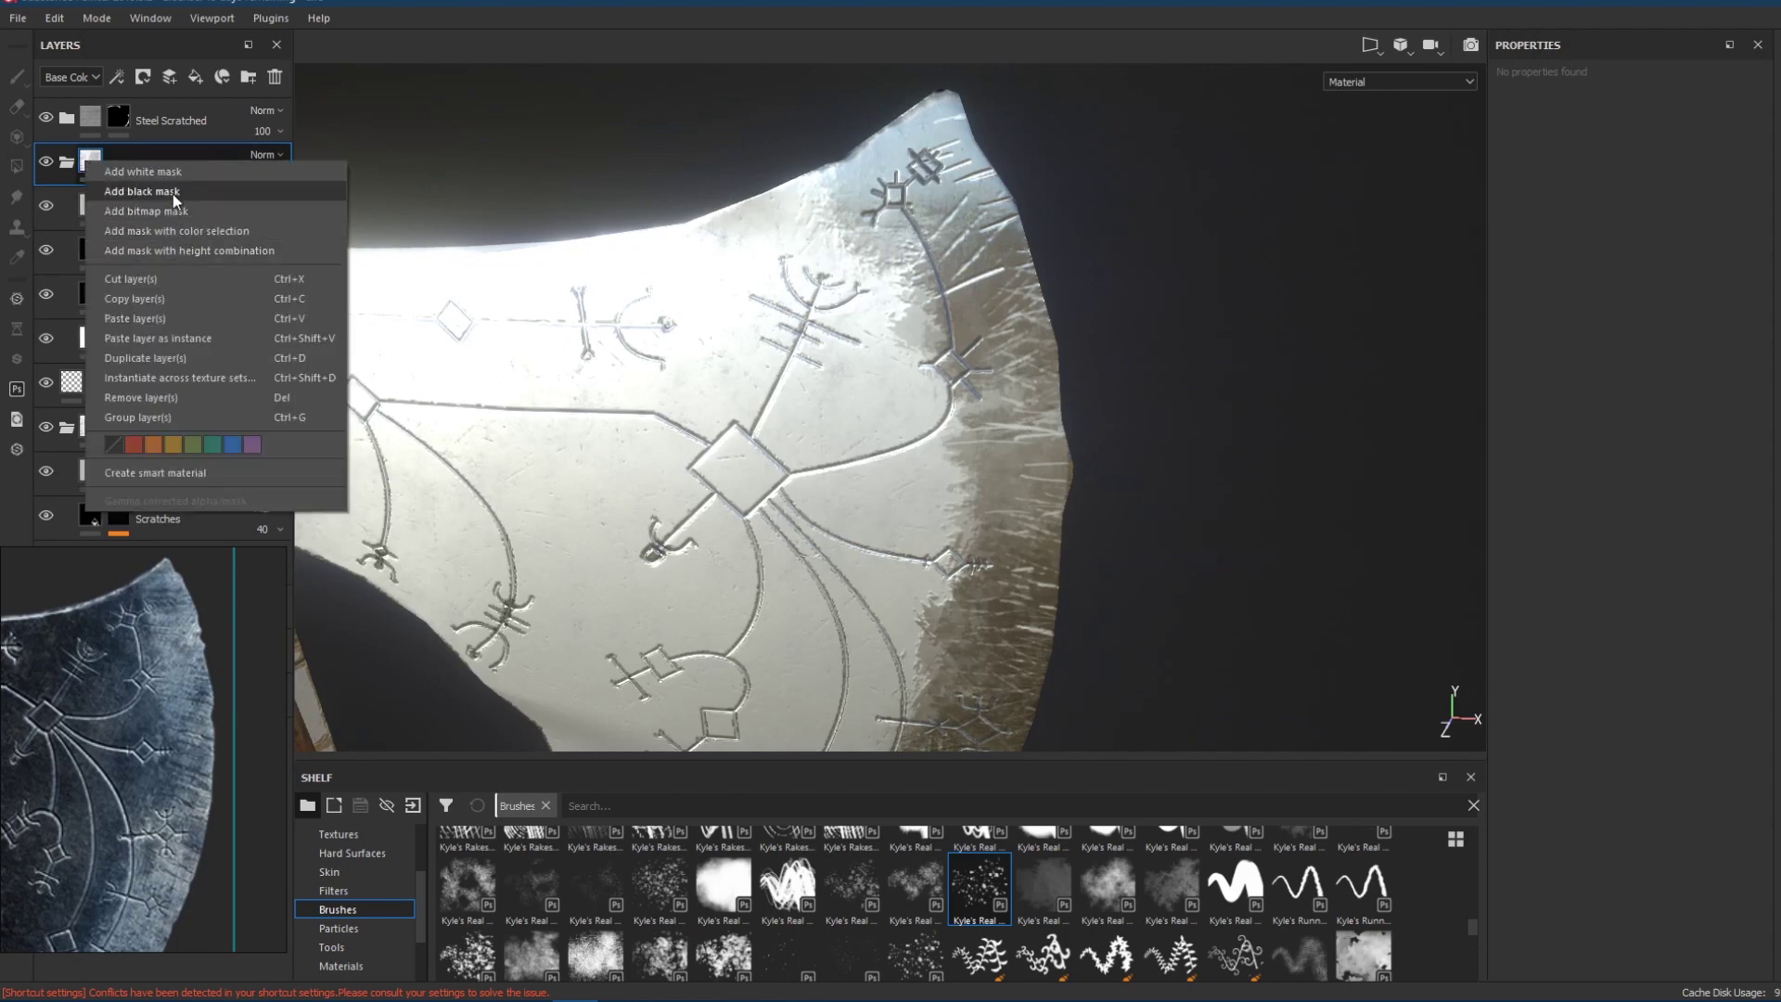
left_click(174, 191)
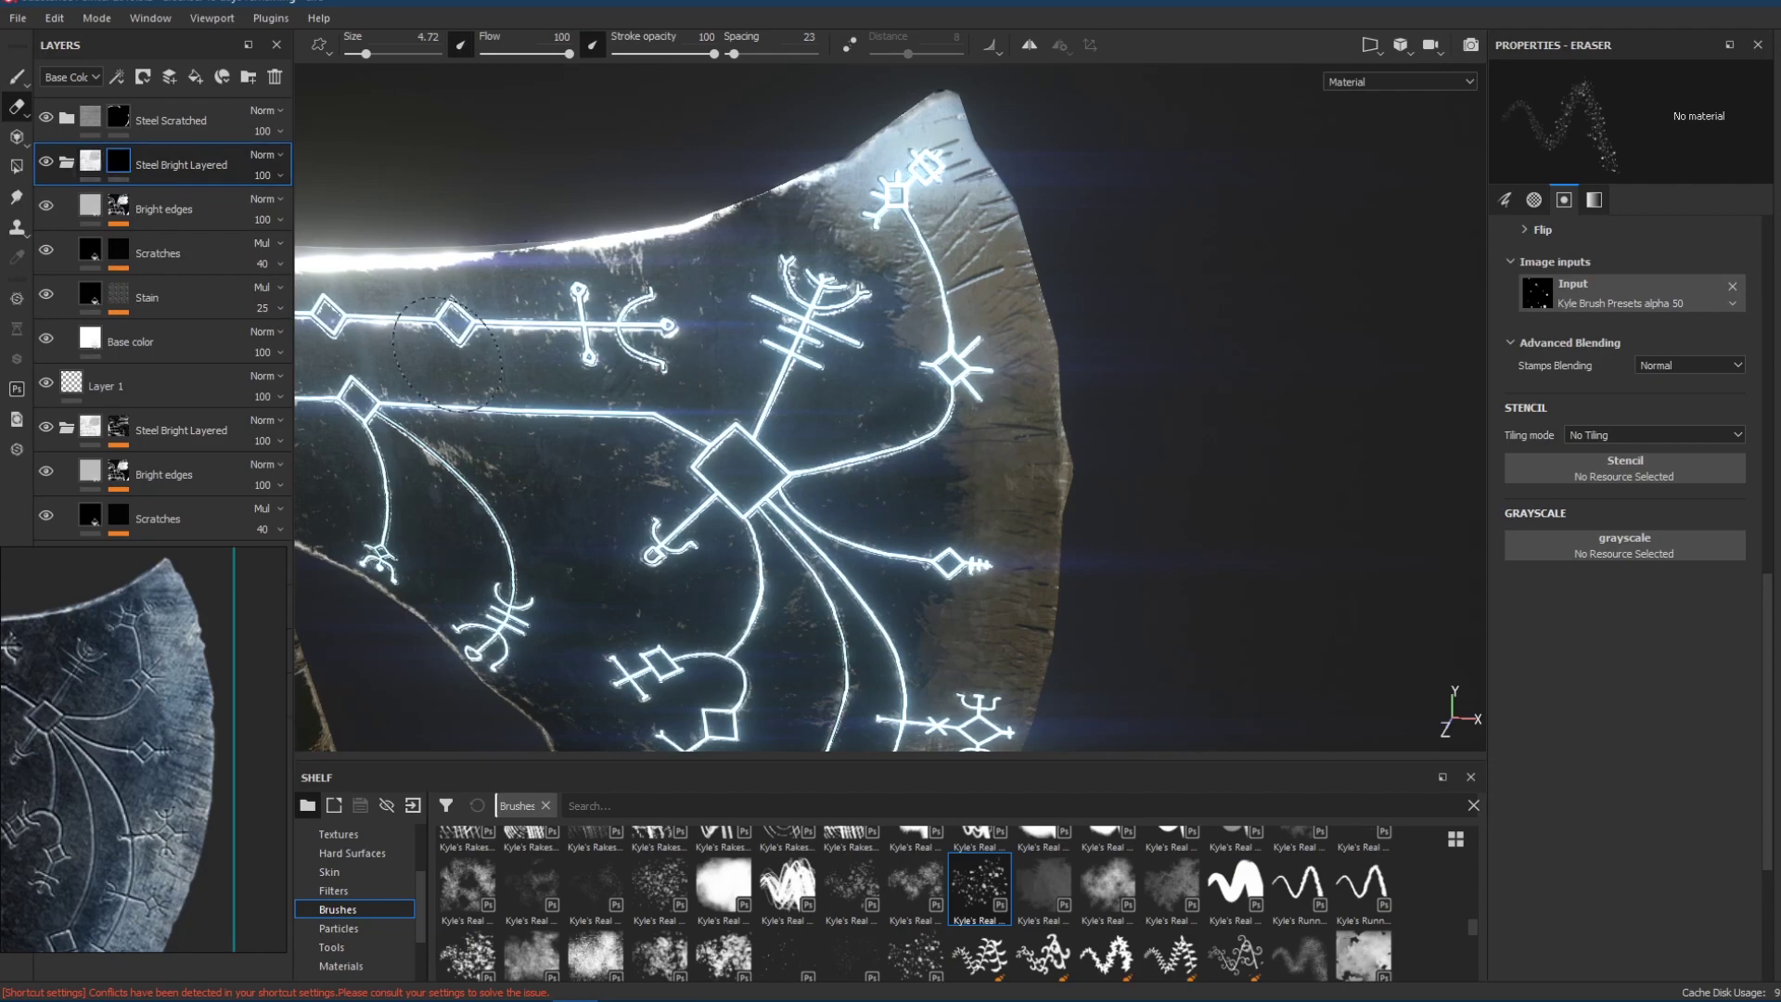
Switch to the paint brush with grayscale 1, and undo a test stroke on the new black mask.
left_click_drag(978, 276, 1059, 436, "alt")
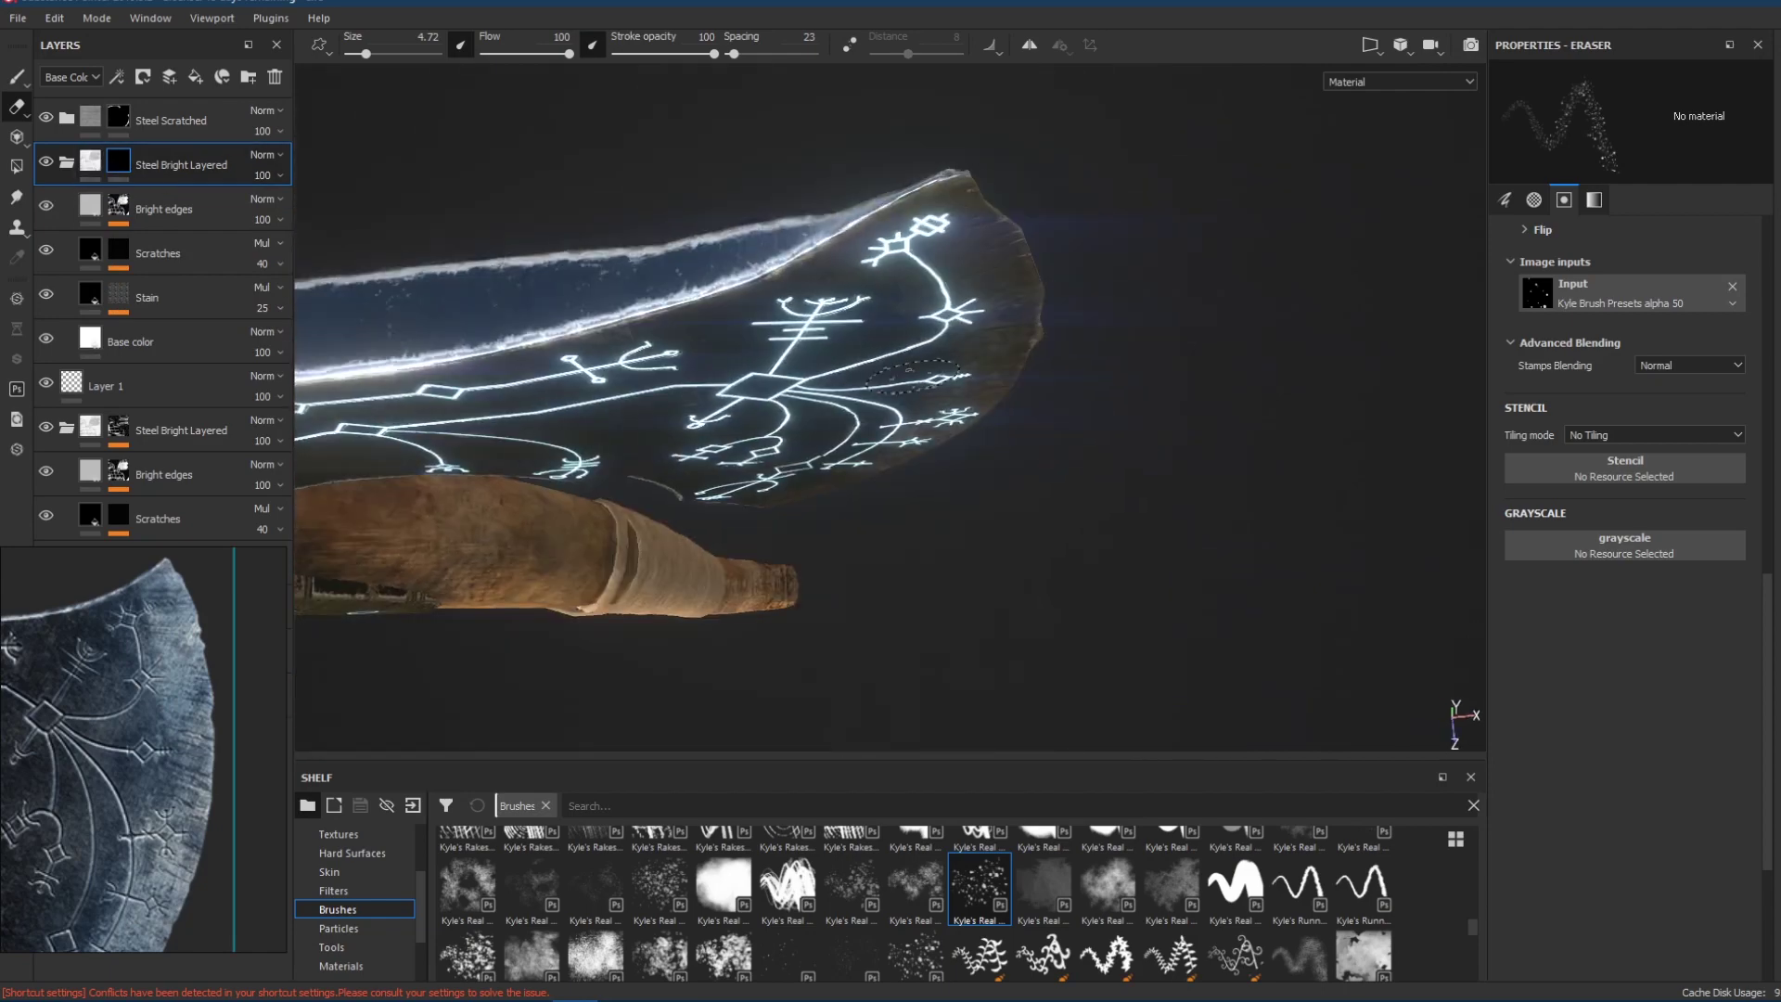
left_click_drag(914, 376, 909, 252, "alt")
left_click(16, 78)
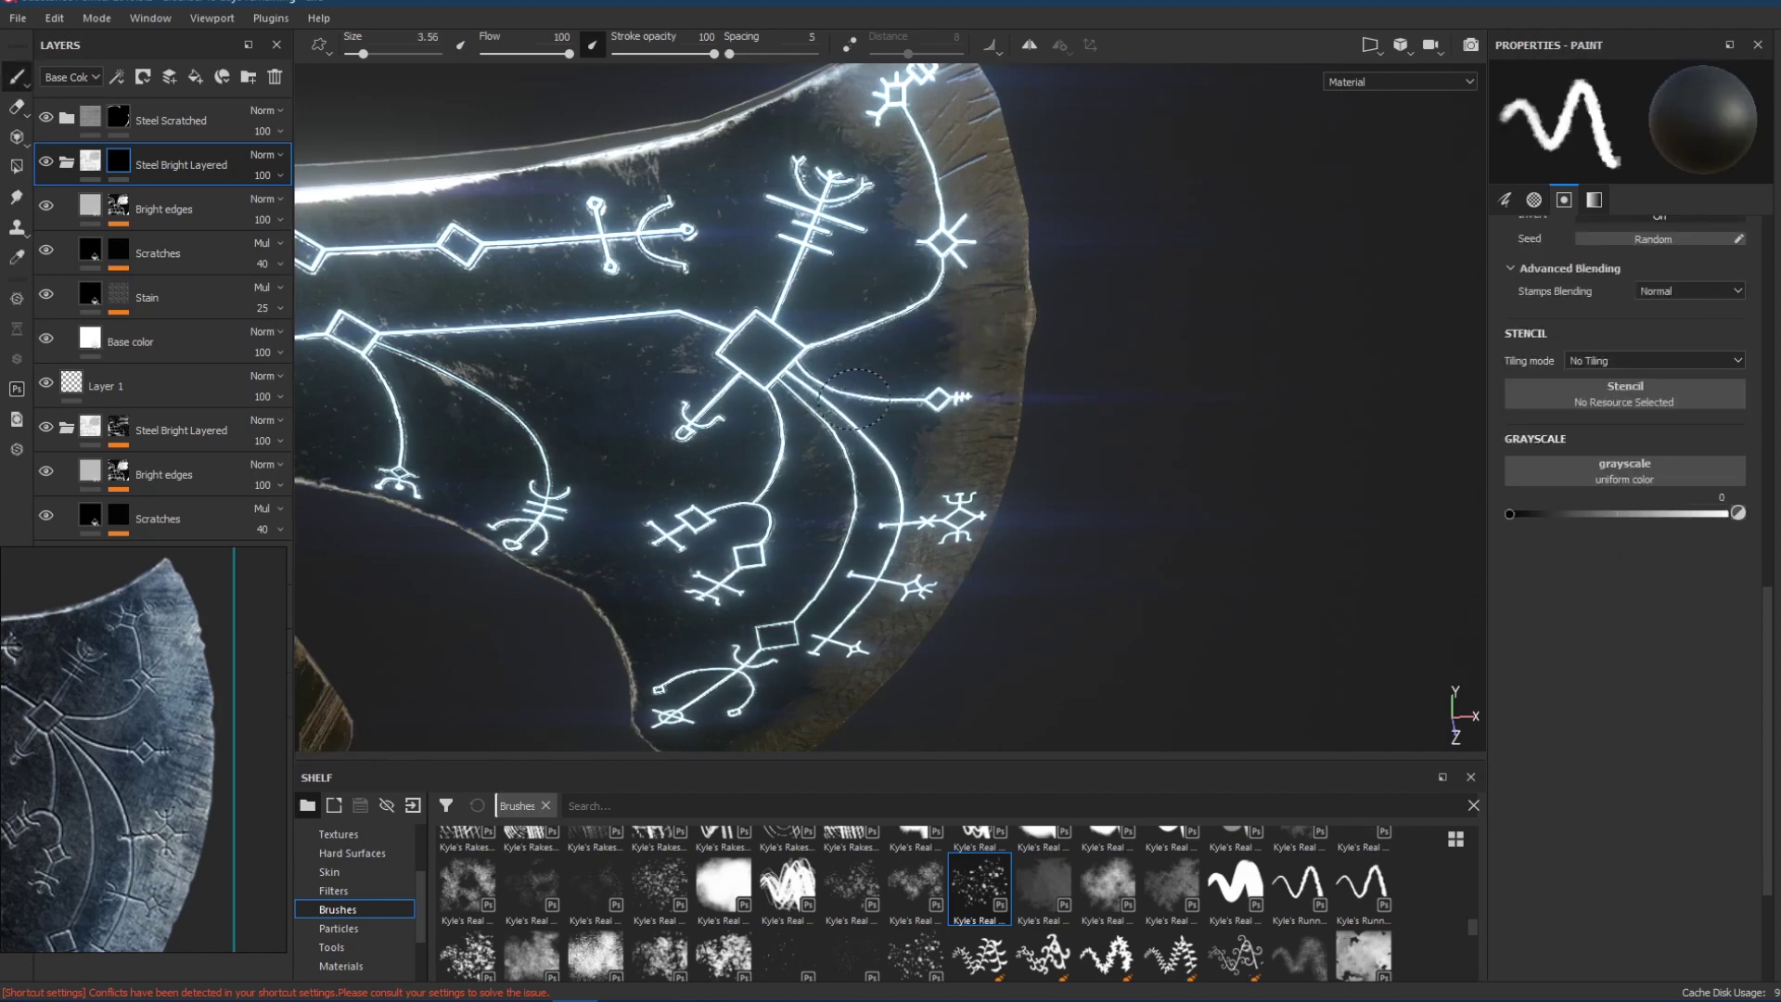
key("x")
left_click_drag(913, 366, 931, 371)
key("ctrl+z")
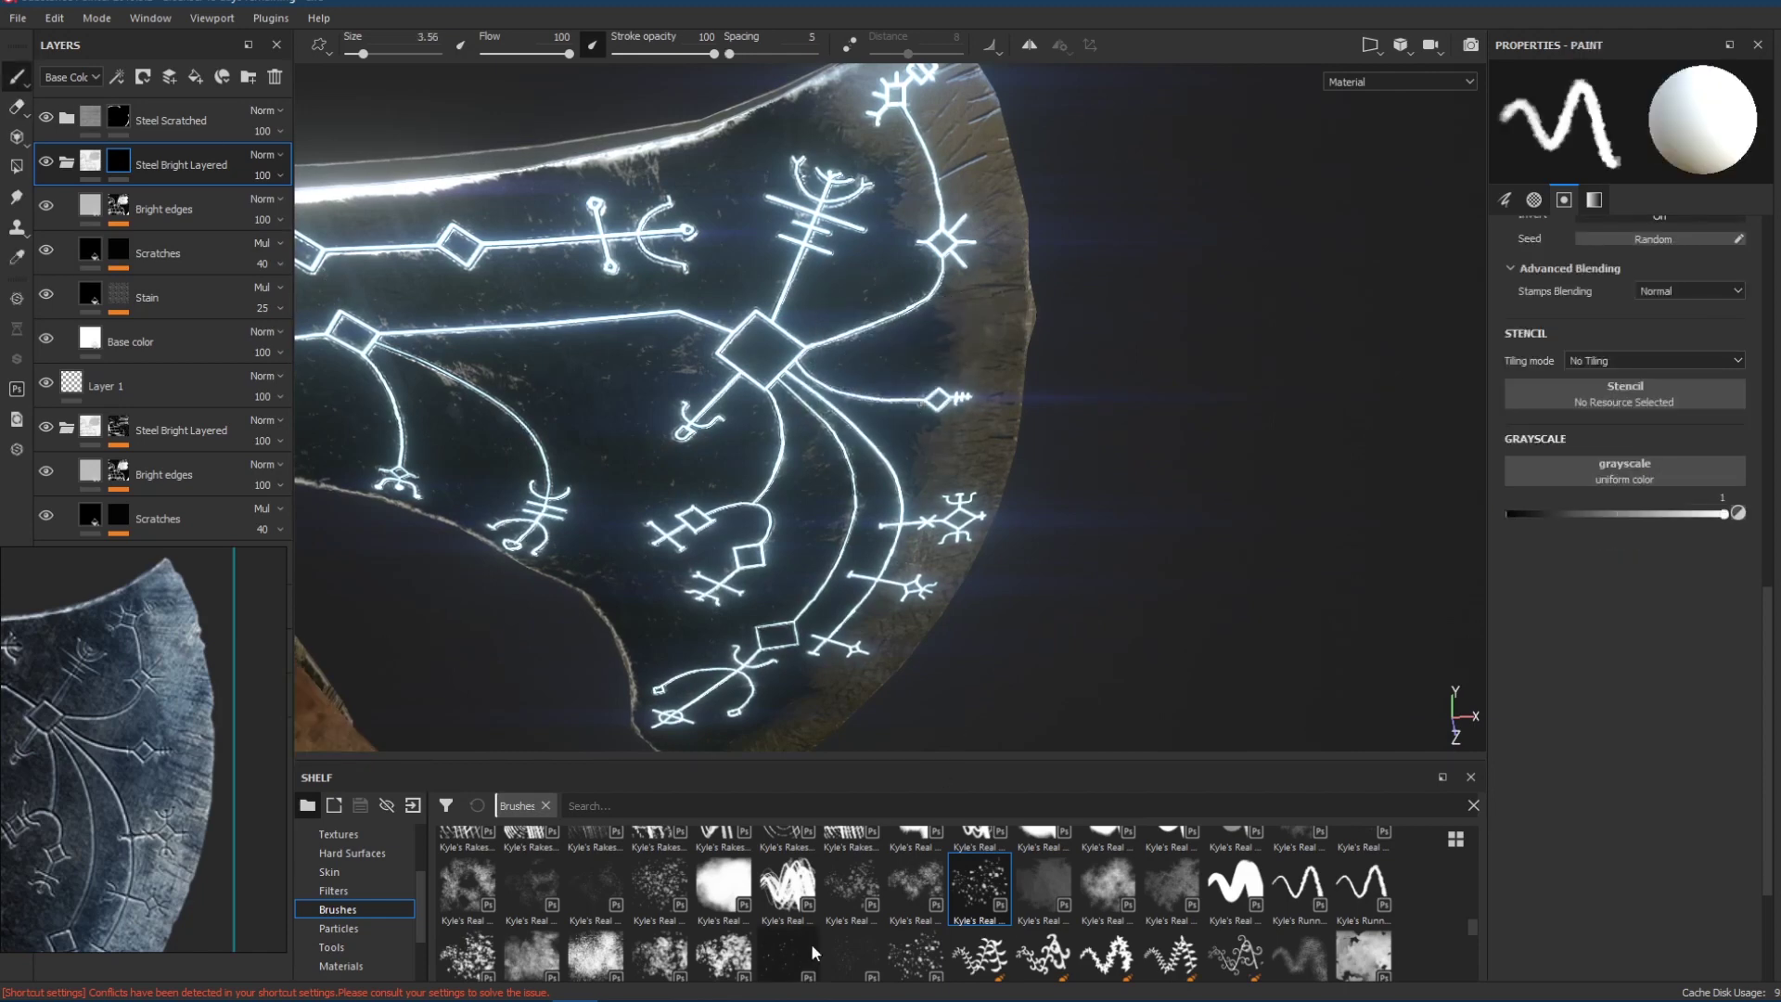
Try the speckled Kyle Brush Presets alpha 50 brush on the mask, undo the dab, and reduce the brush size to 3.14.
left_click(963, 897)
left_click(846, 349)
key("ctrl+z")
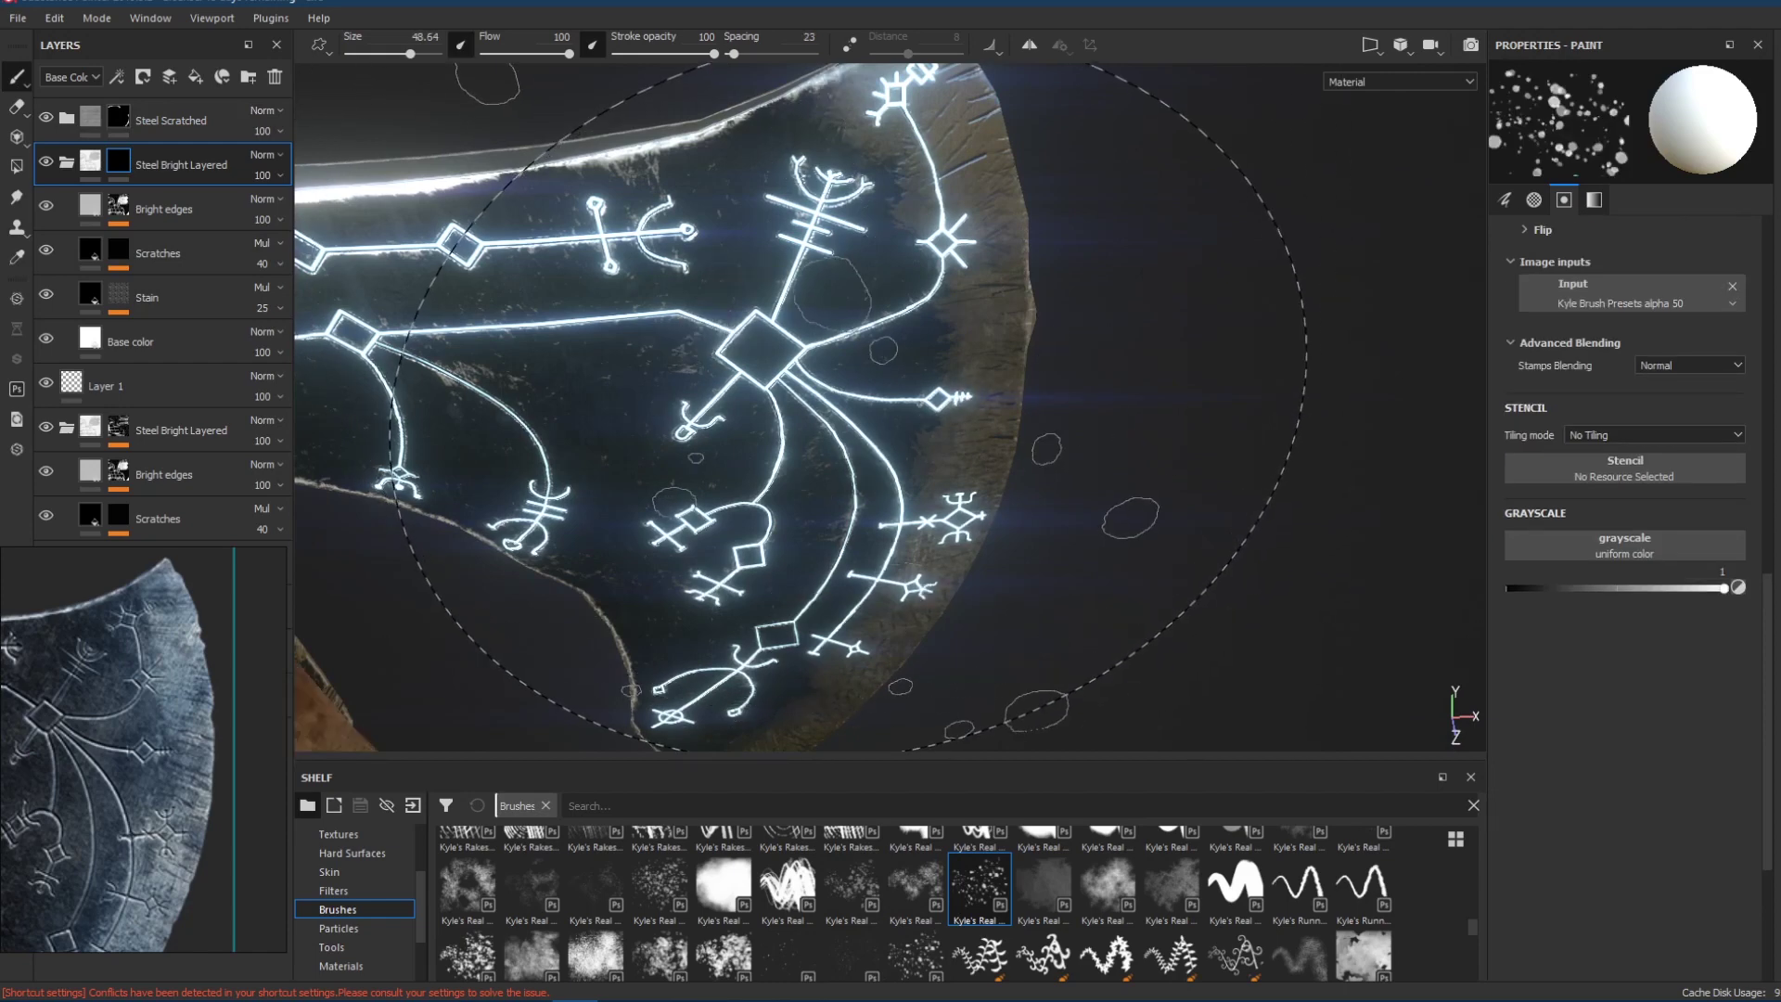
right_click_drag(874, 290, 914, 290, "ctrl")
right_click_drag(963, 425, 800, 425, "ctrl")
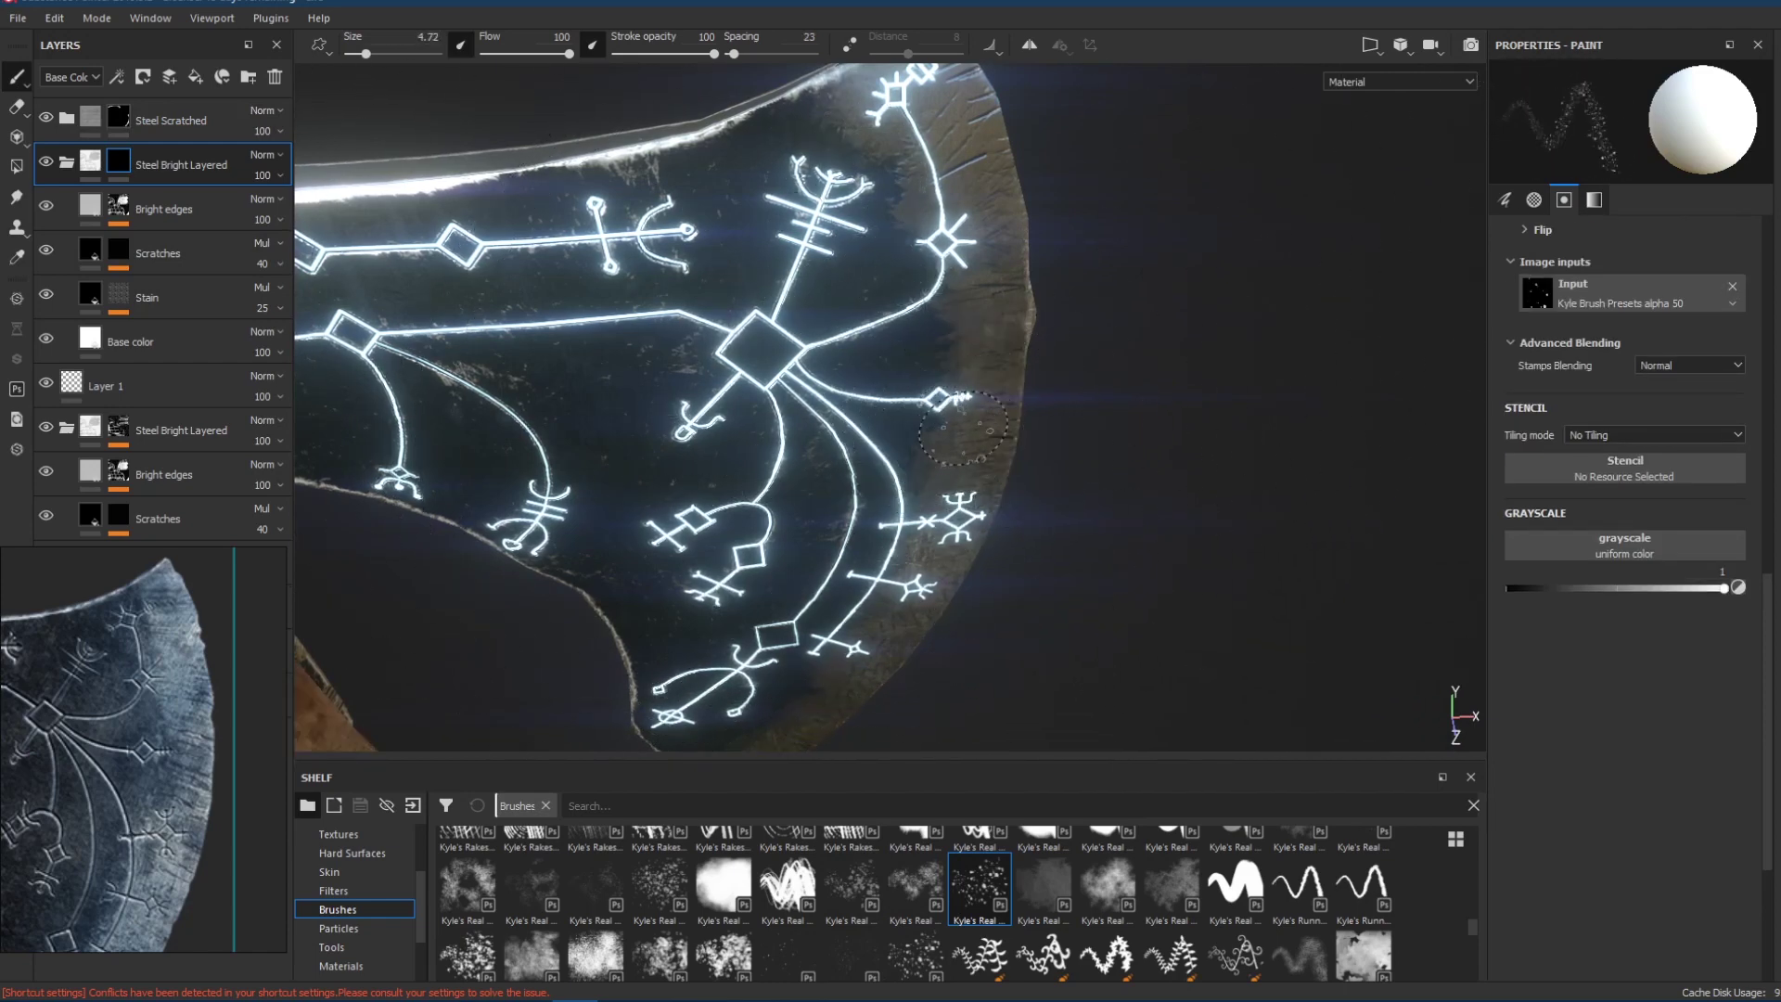
mouse_move(976, 454)
left_mouse_down("alt")
mouse_move(1076, 345)
mouse_move(990, 520)
left_mouse_up("alt")
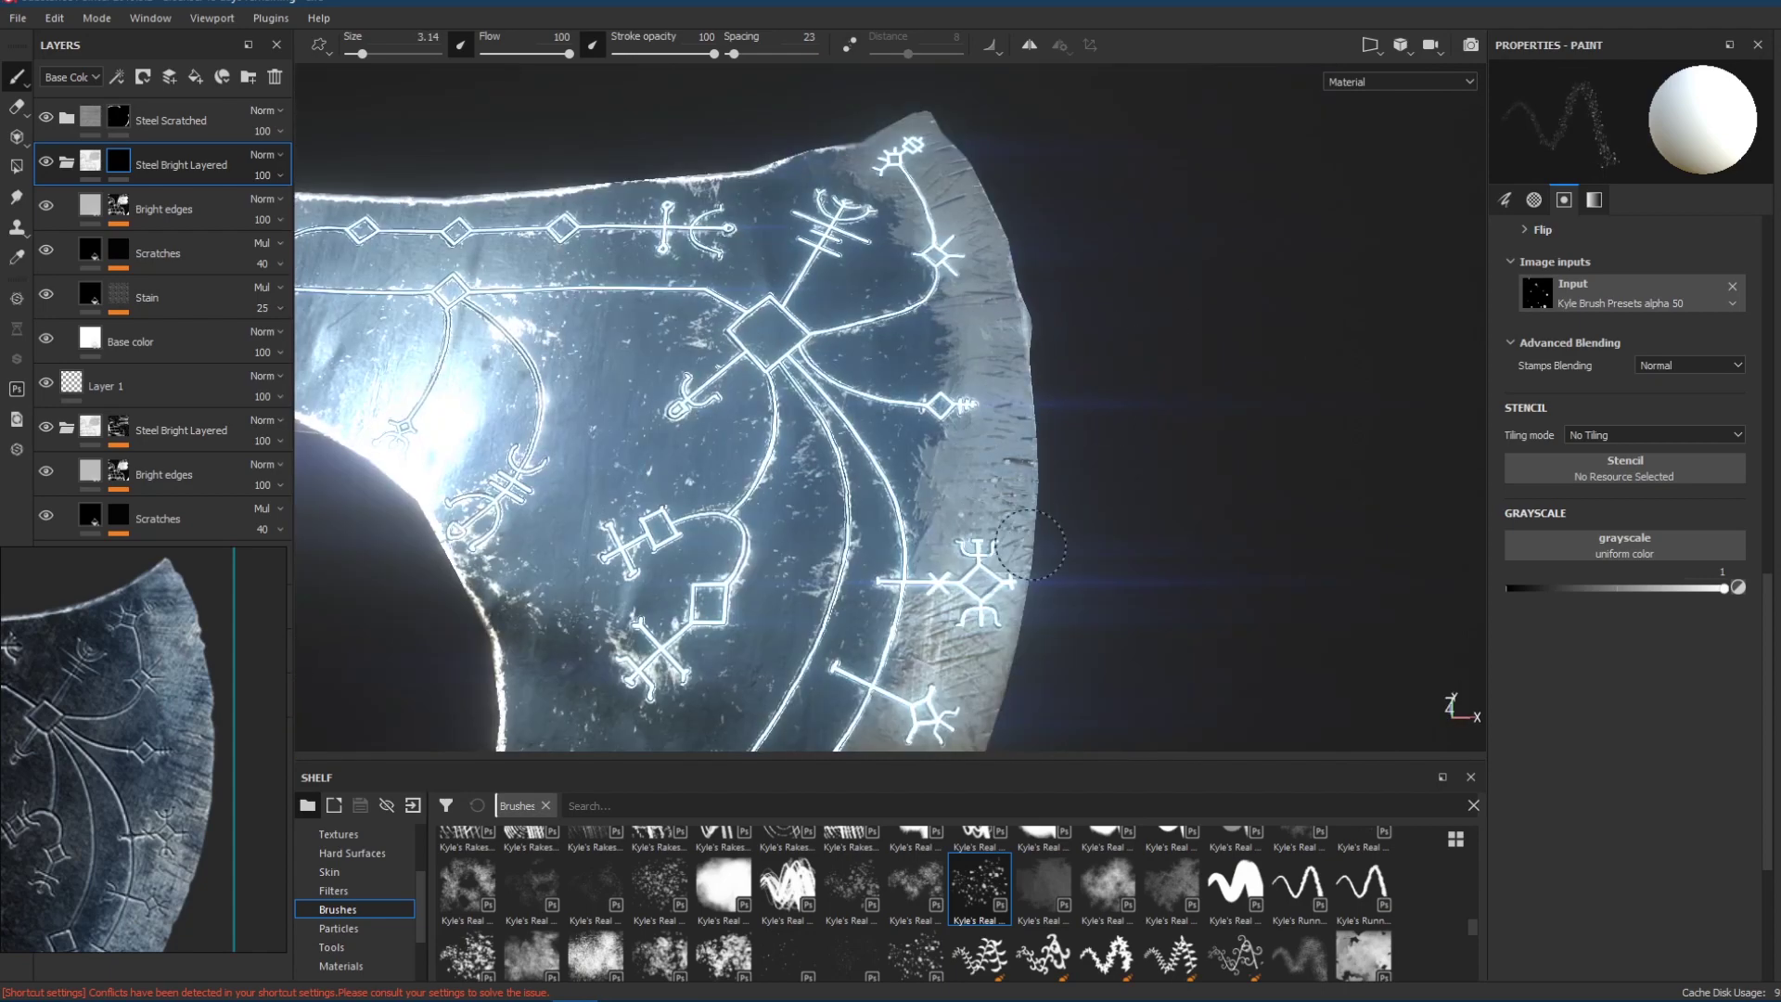
mouse_move(1095, 492)
left_mouse_down("alt")
mouse_move(1041, 466)
mouse_move(1067, 493)
left_mouse_up("alt")
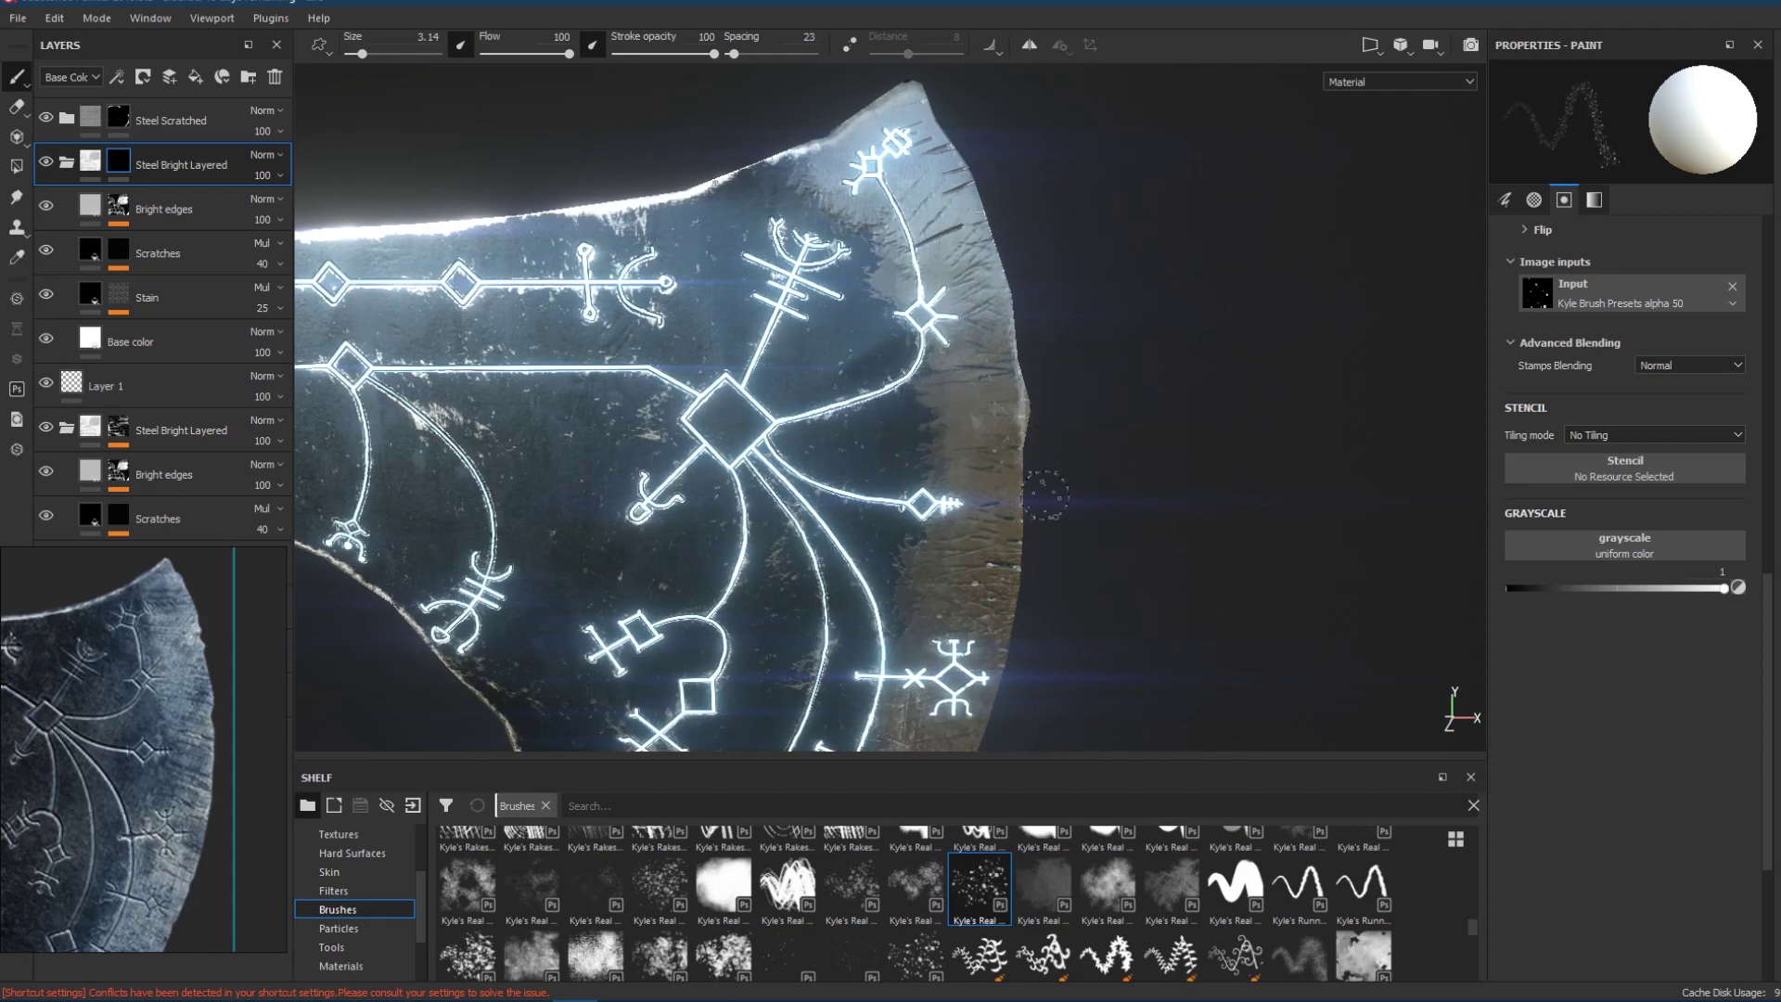
Paint bright chips into the upper Steel Bright Layered mask along the blade edge with the Kyle Brush Presets alpha 29 brush at size 4.15.
left_click(787, 886)
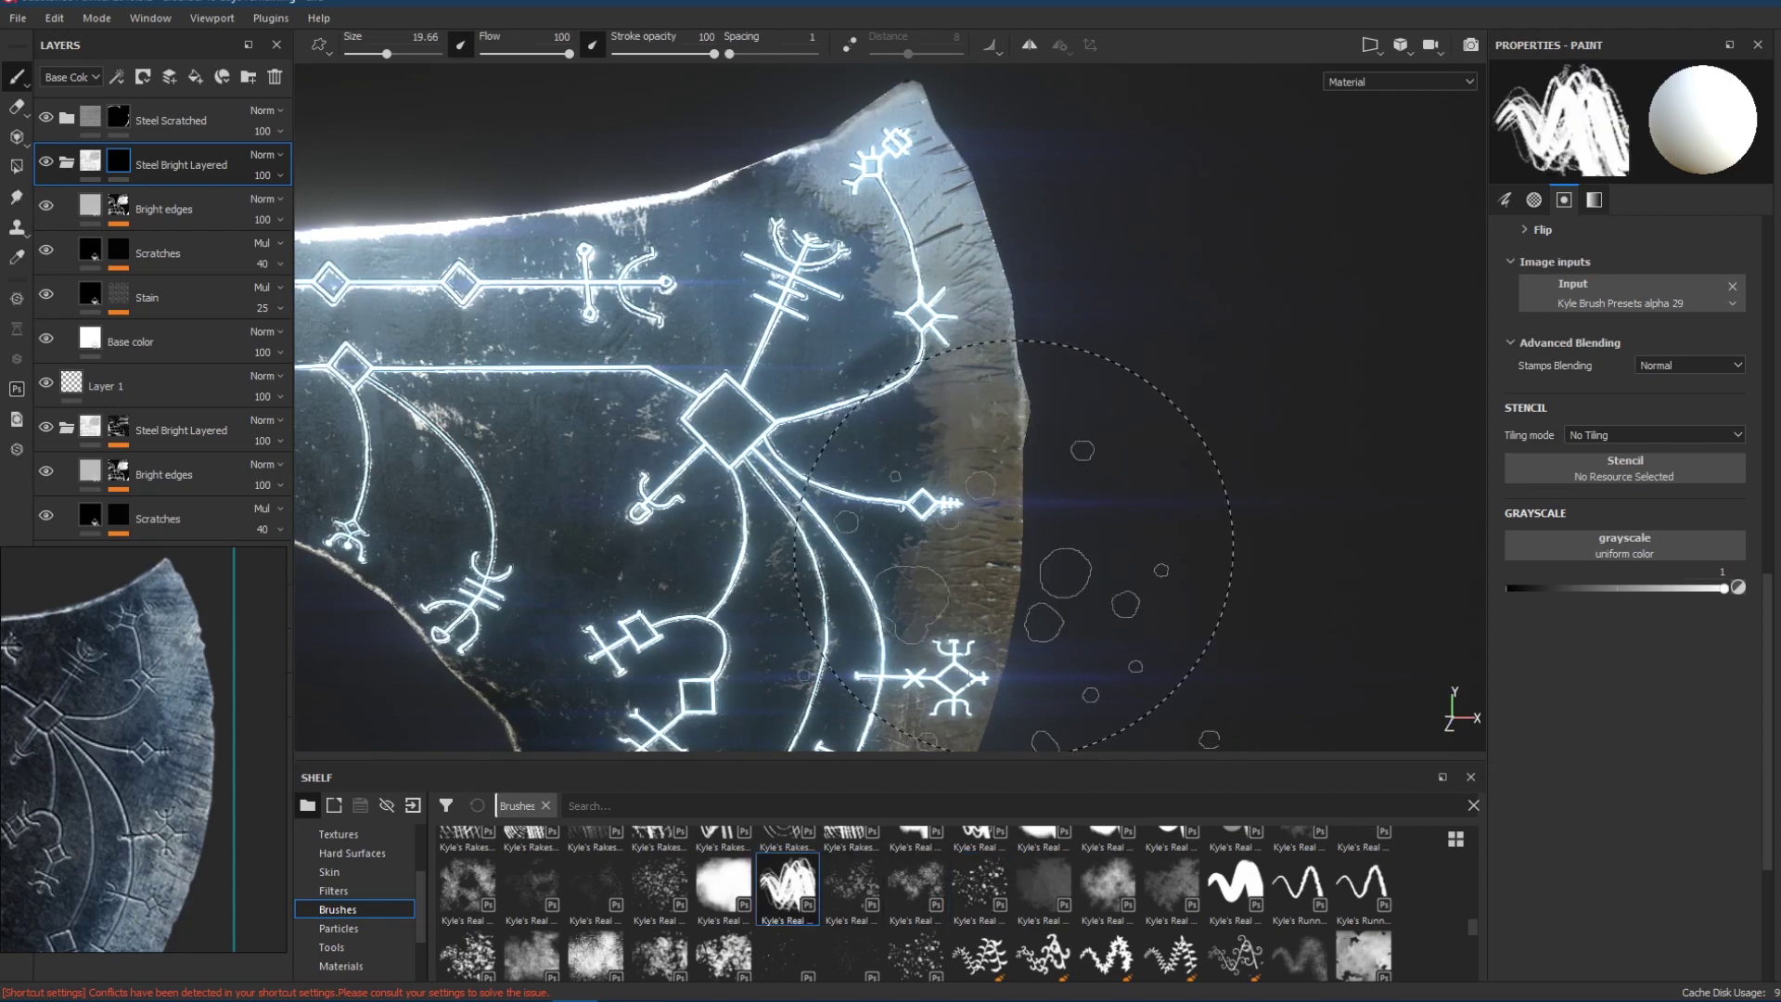
right_click_drag(1197, 553, 1087, 563, "ctrl")
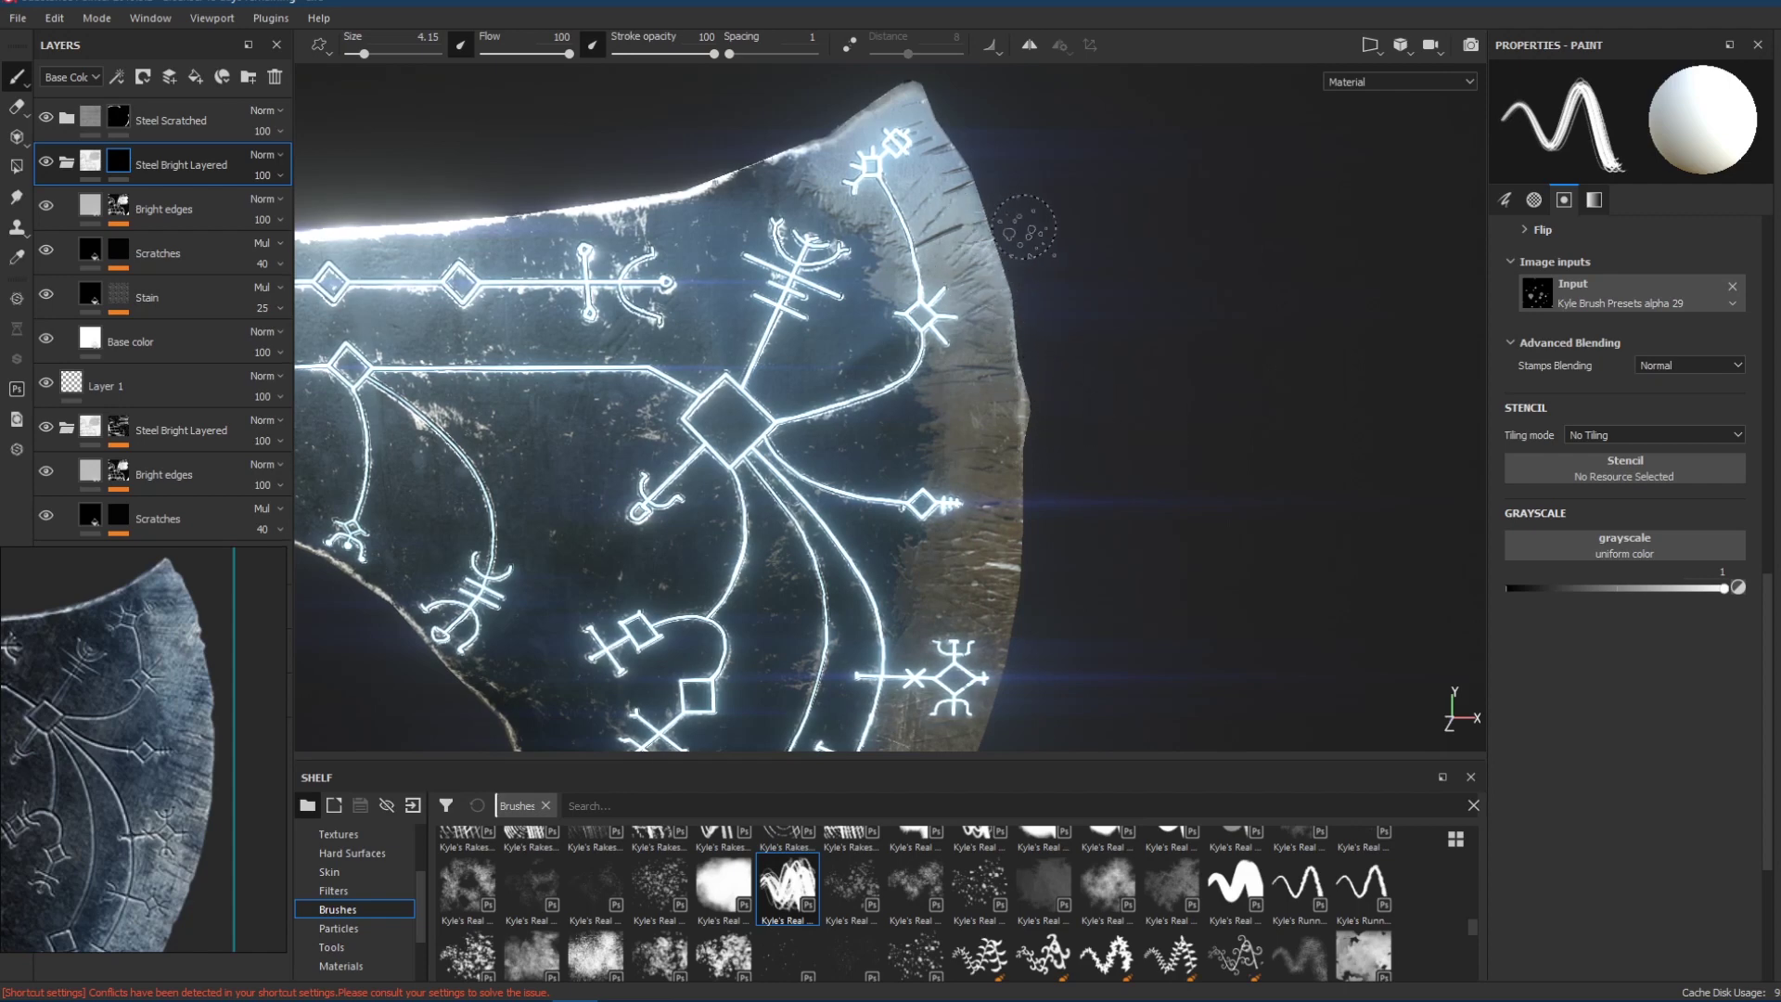
mouse_move(1090, 324)
left_mouse_down("alt")
mouse_move(1082, 371)
mouse_move(1085, 331)
left_mouse_up("alt")
left_click_drag(1104, 473, 1143, 398, "ctrl+alt")
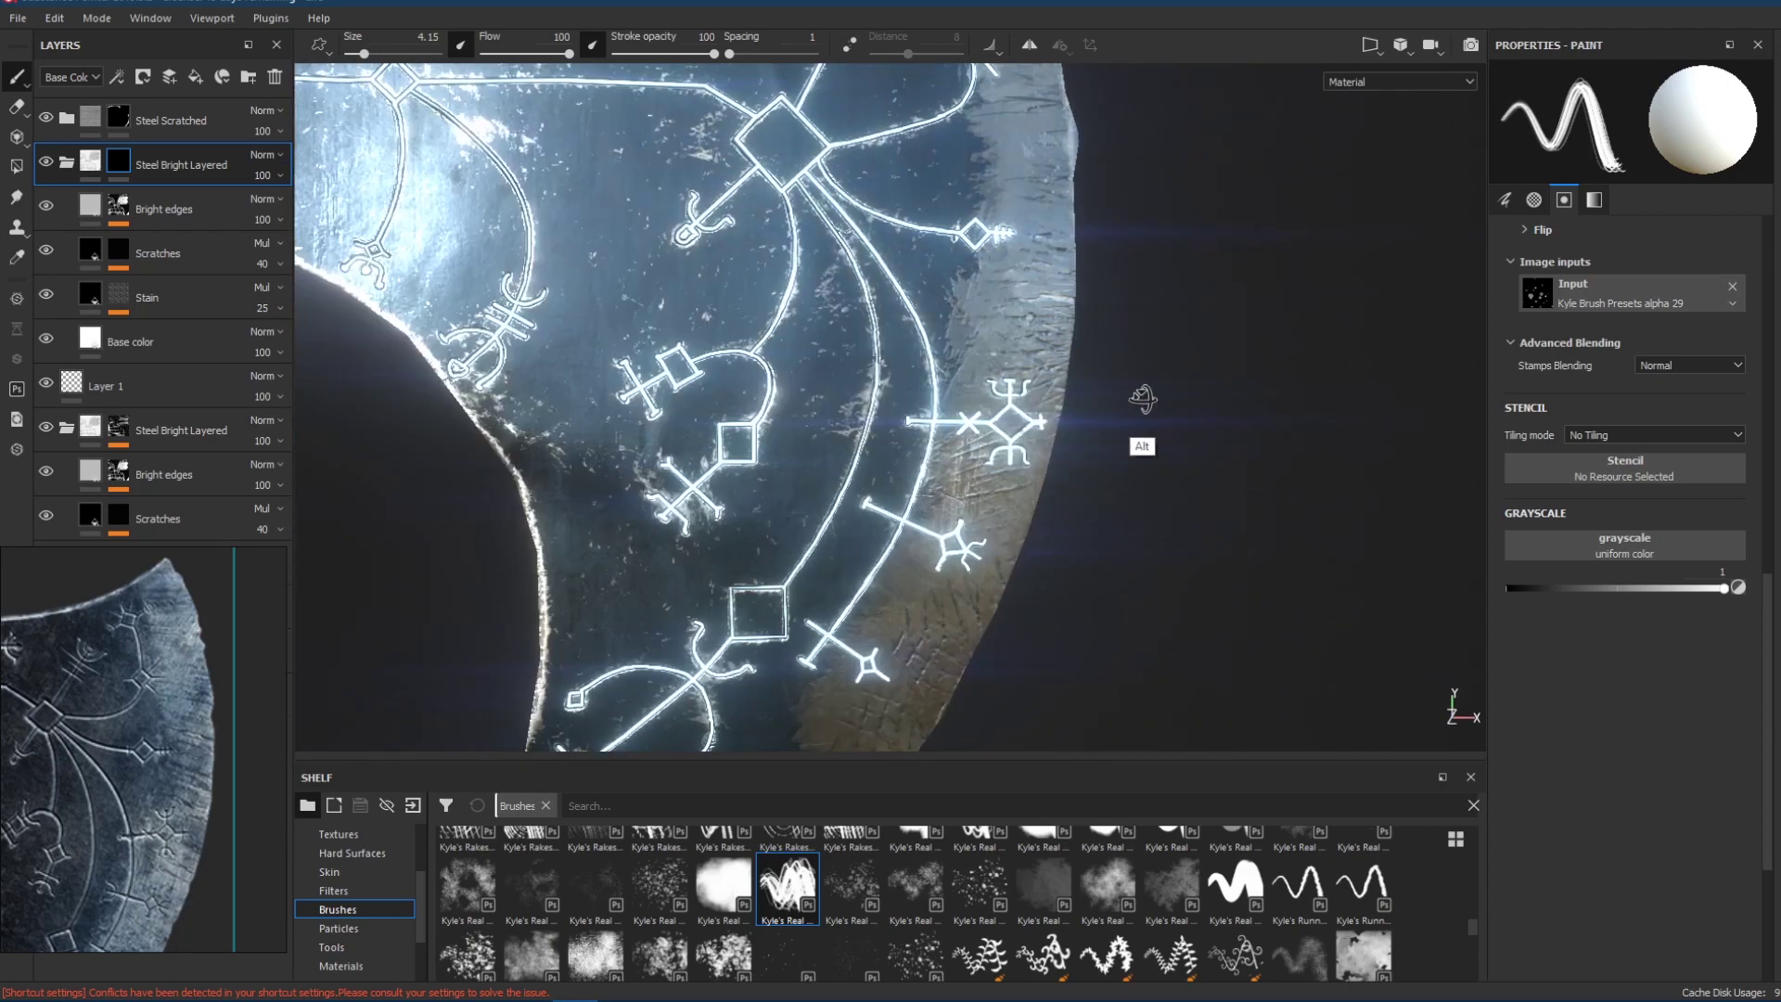
left_click_drag(996, 578, 1065, 342, "ctrl+alt")
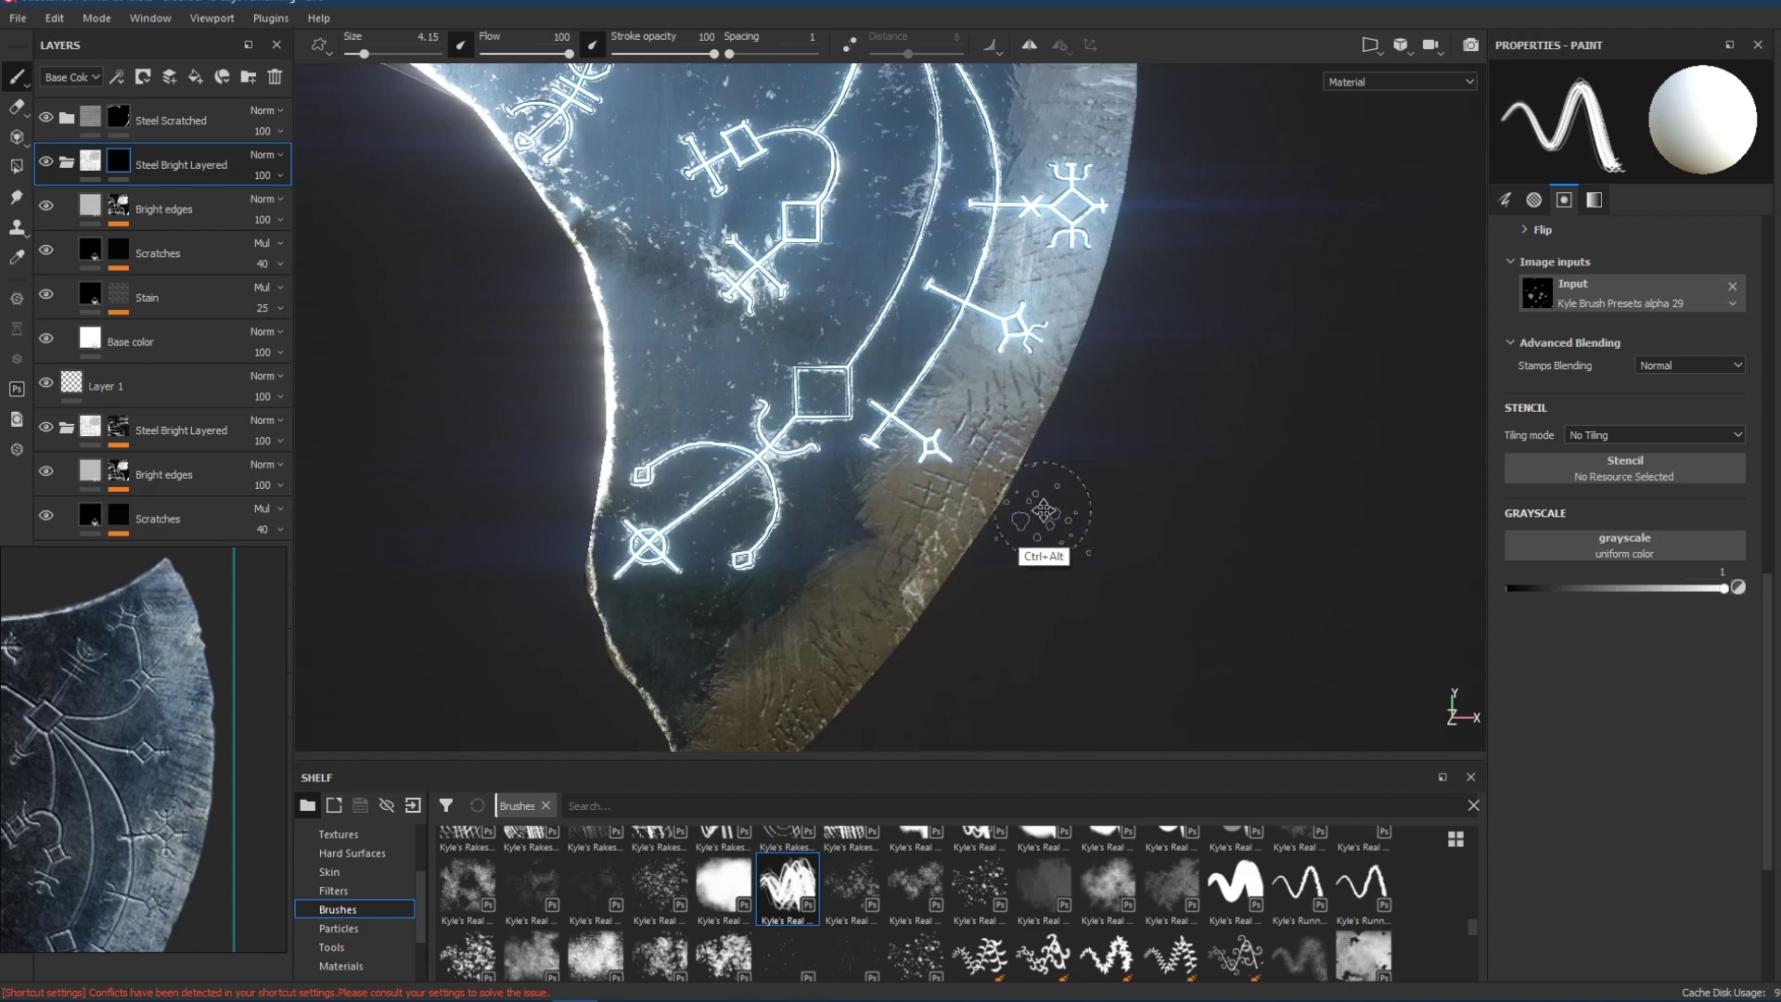
left_click_drag(1042, 517, 1051, 457, "ctrl+alt")
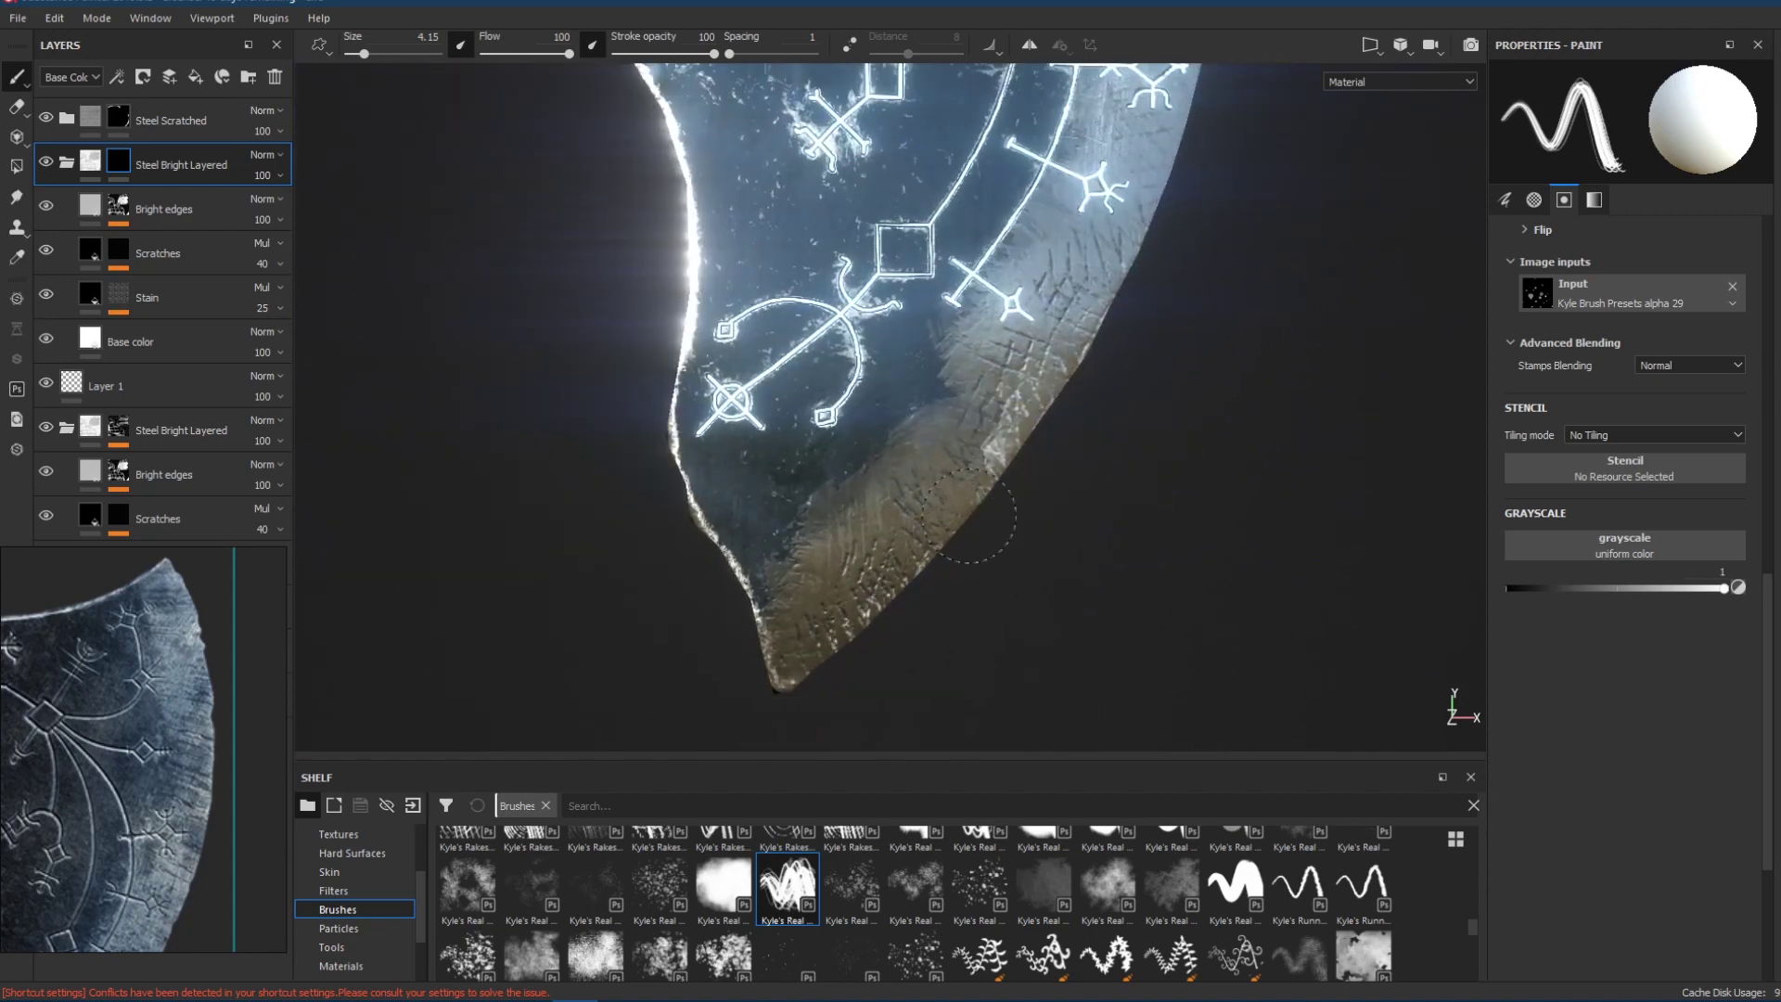
Paint matching bright chips along the edge of the blade's other side, working from the lower point up to the upper tip.
mouse_move(1094, 519)
left_mouse_down("alt")
mouse_move(1180, 442)
mouse_move(1208, 457)
mouse_move(1010, 442)
mouse_move(1081, 425)
mouse_move(1078, 494)
left_mouse_up("alt")
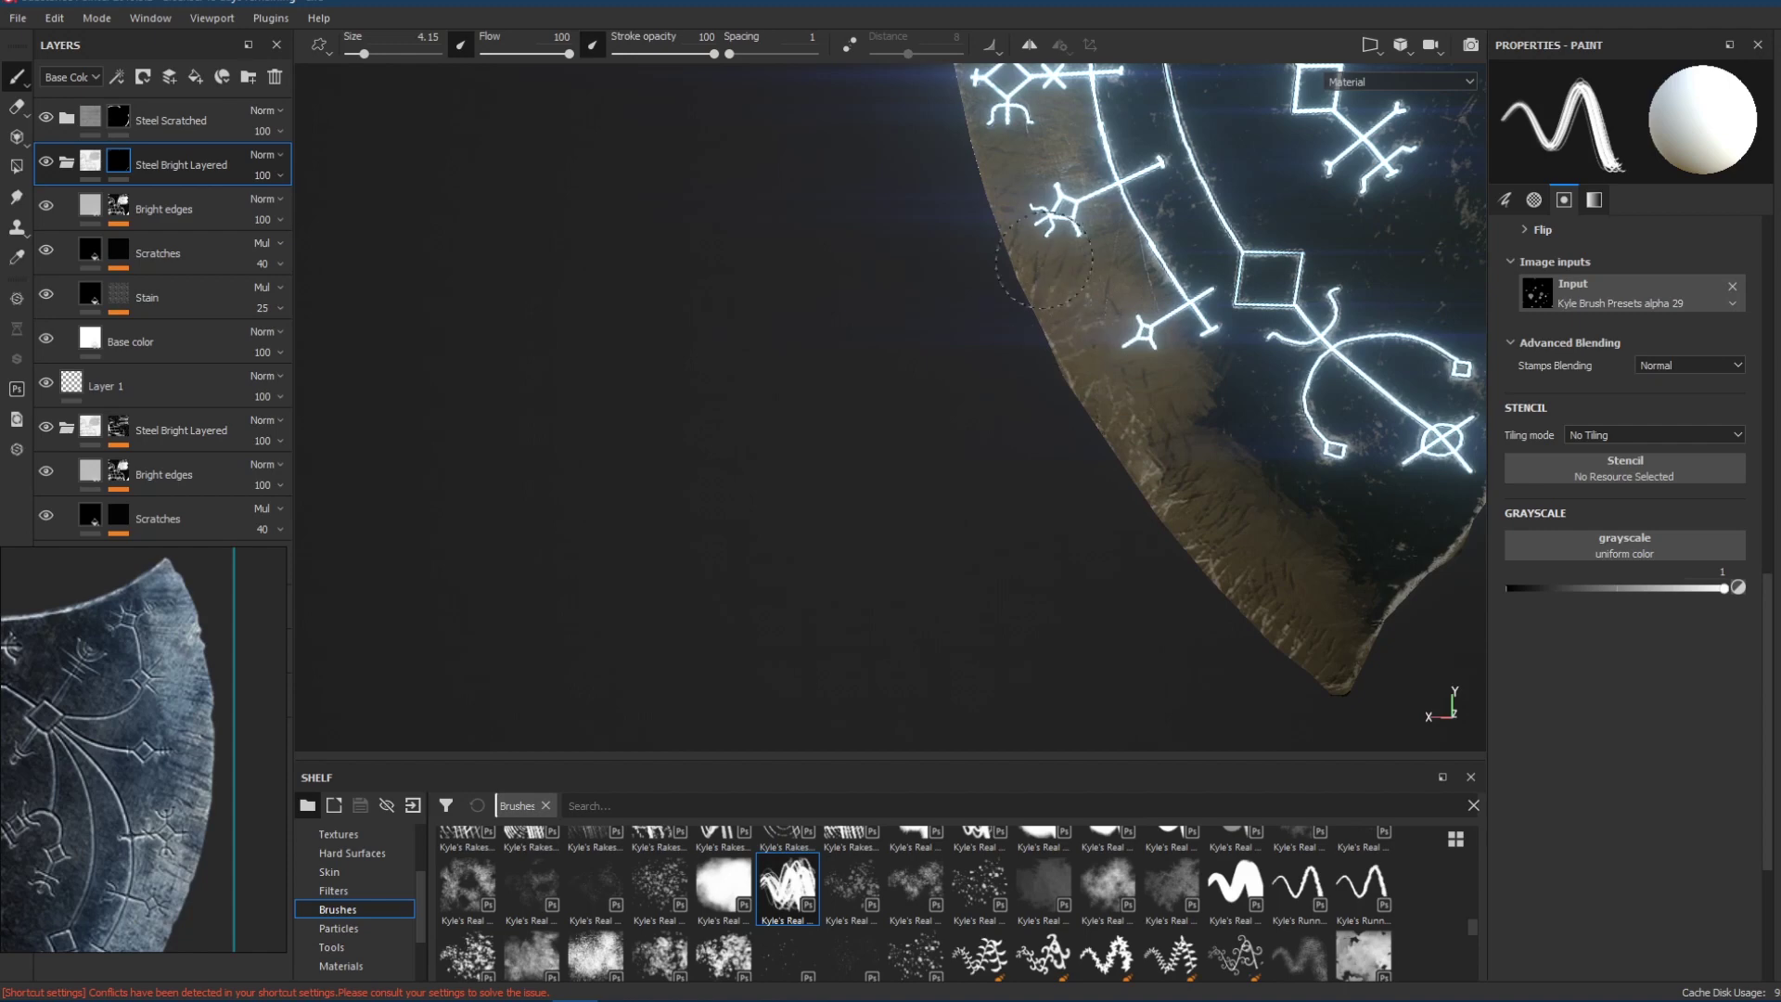
middle_click_drag(1002, 250, 942, 403, "alt")
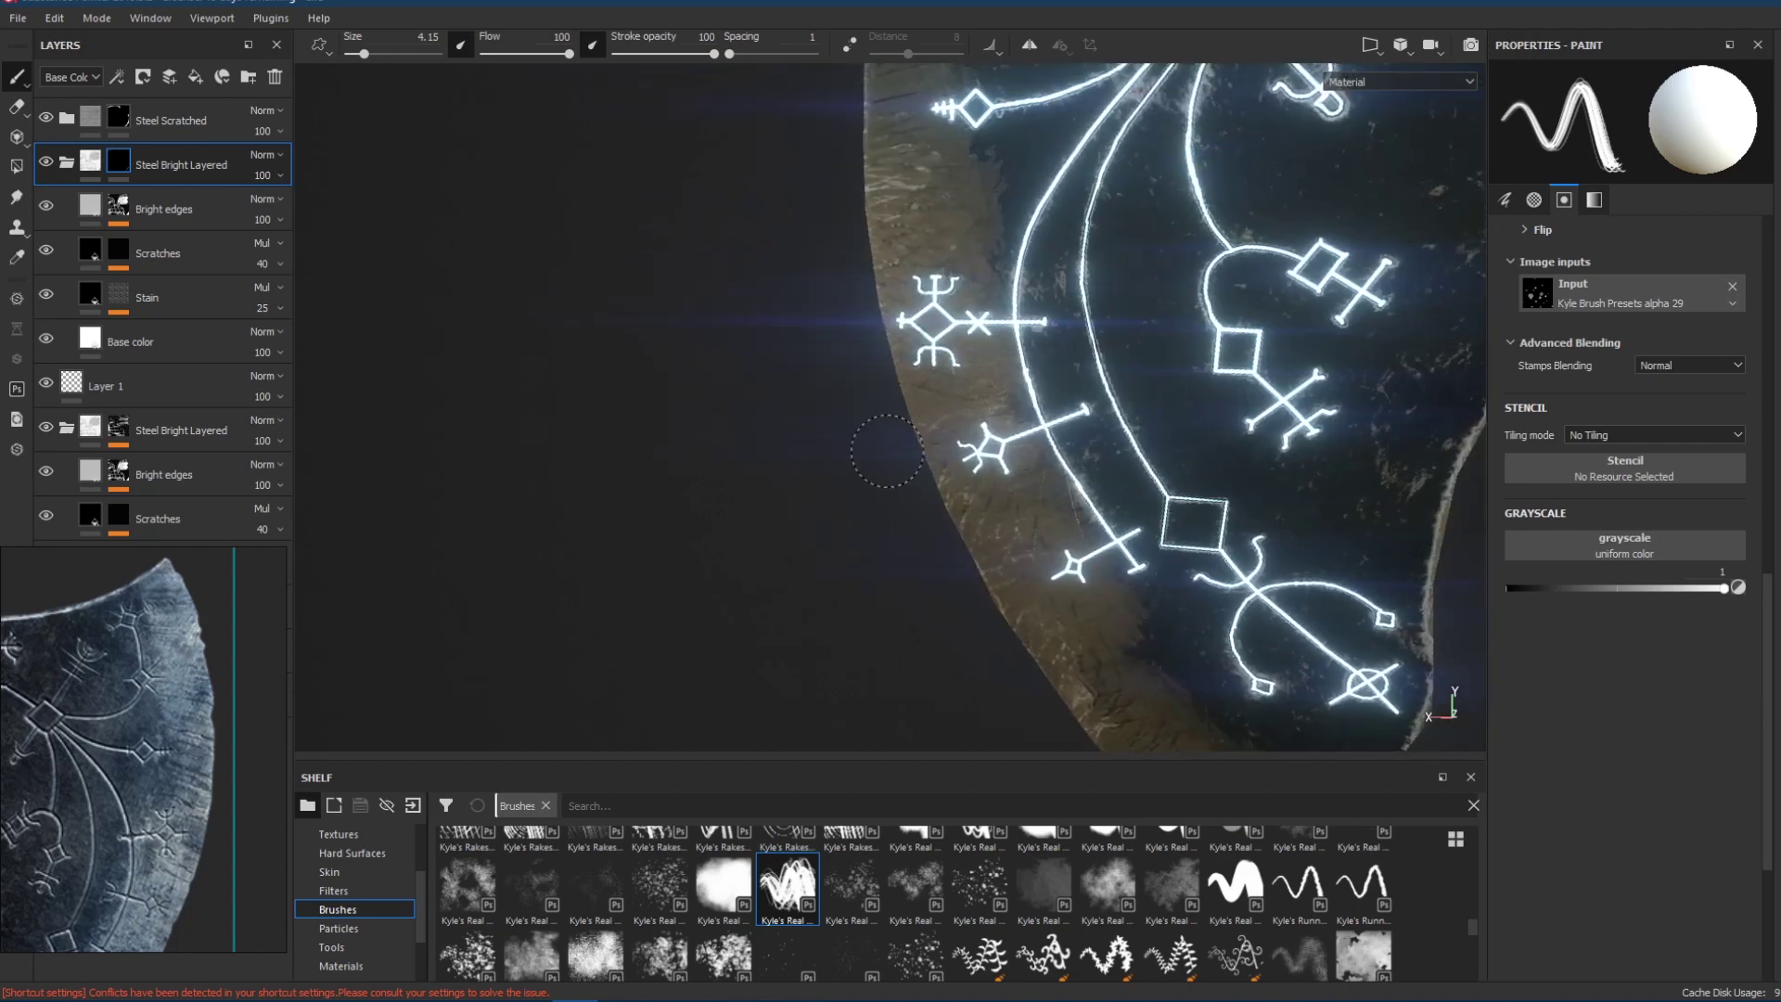
middle_click_drag(861, 246, 821, 524, "alt")
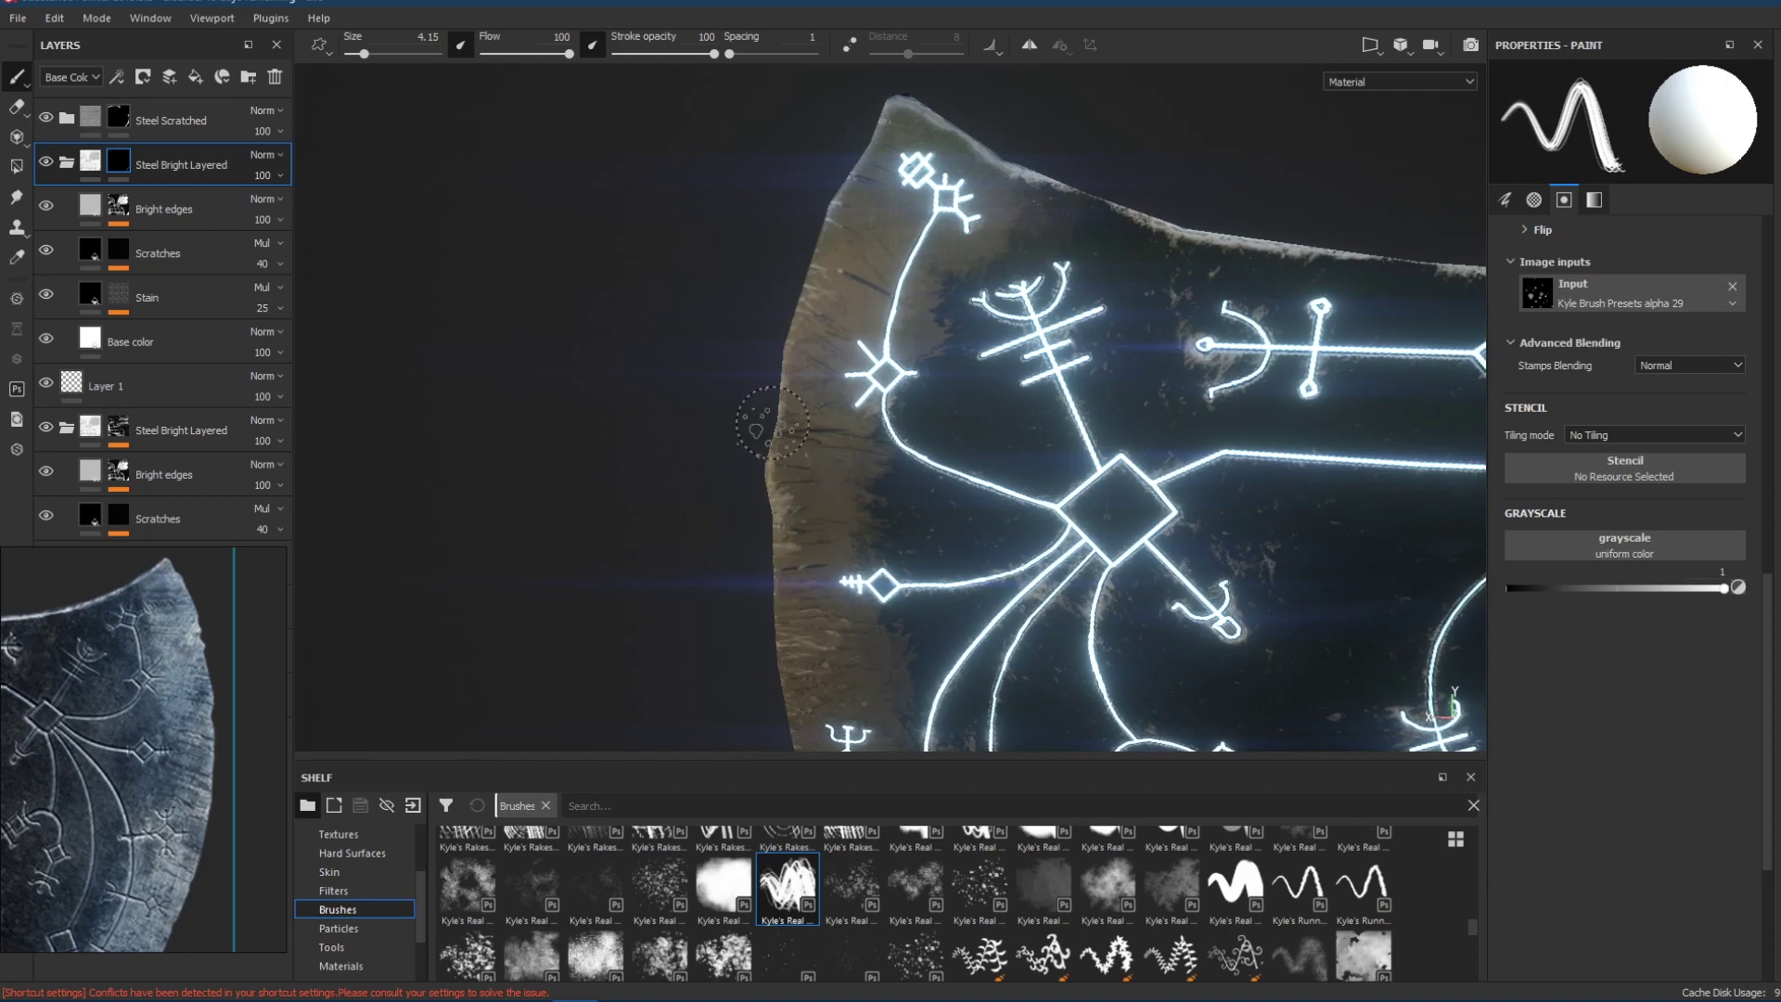
left_click_drag(723, 333, 1284, 520, "alt")
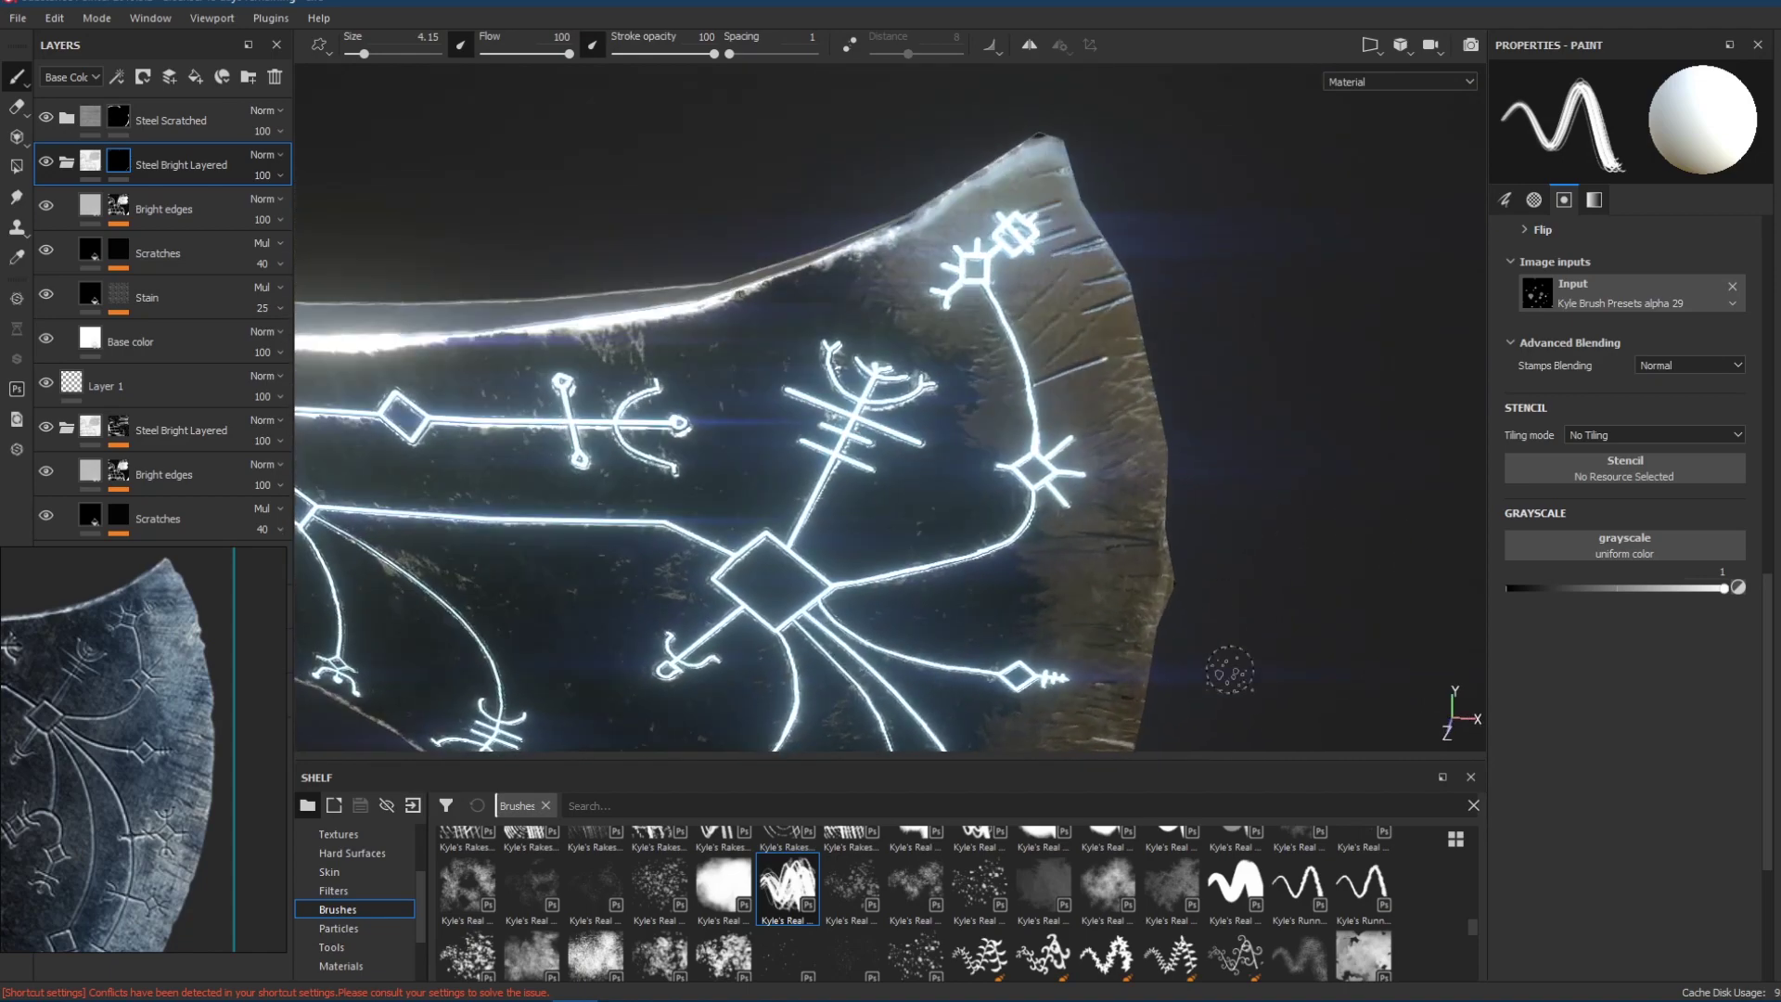
Examine the bright chips along the blade edge up close and on the whole axe under different lighting and angles.
scroll(1232, 658, "up", 5)
scroll(1238, 594, "down", 9)
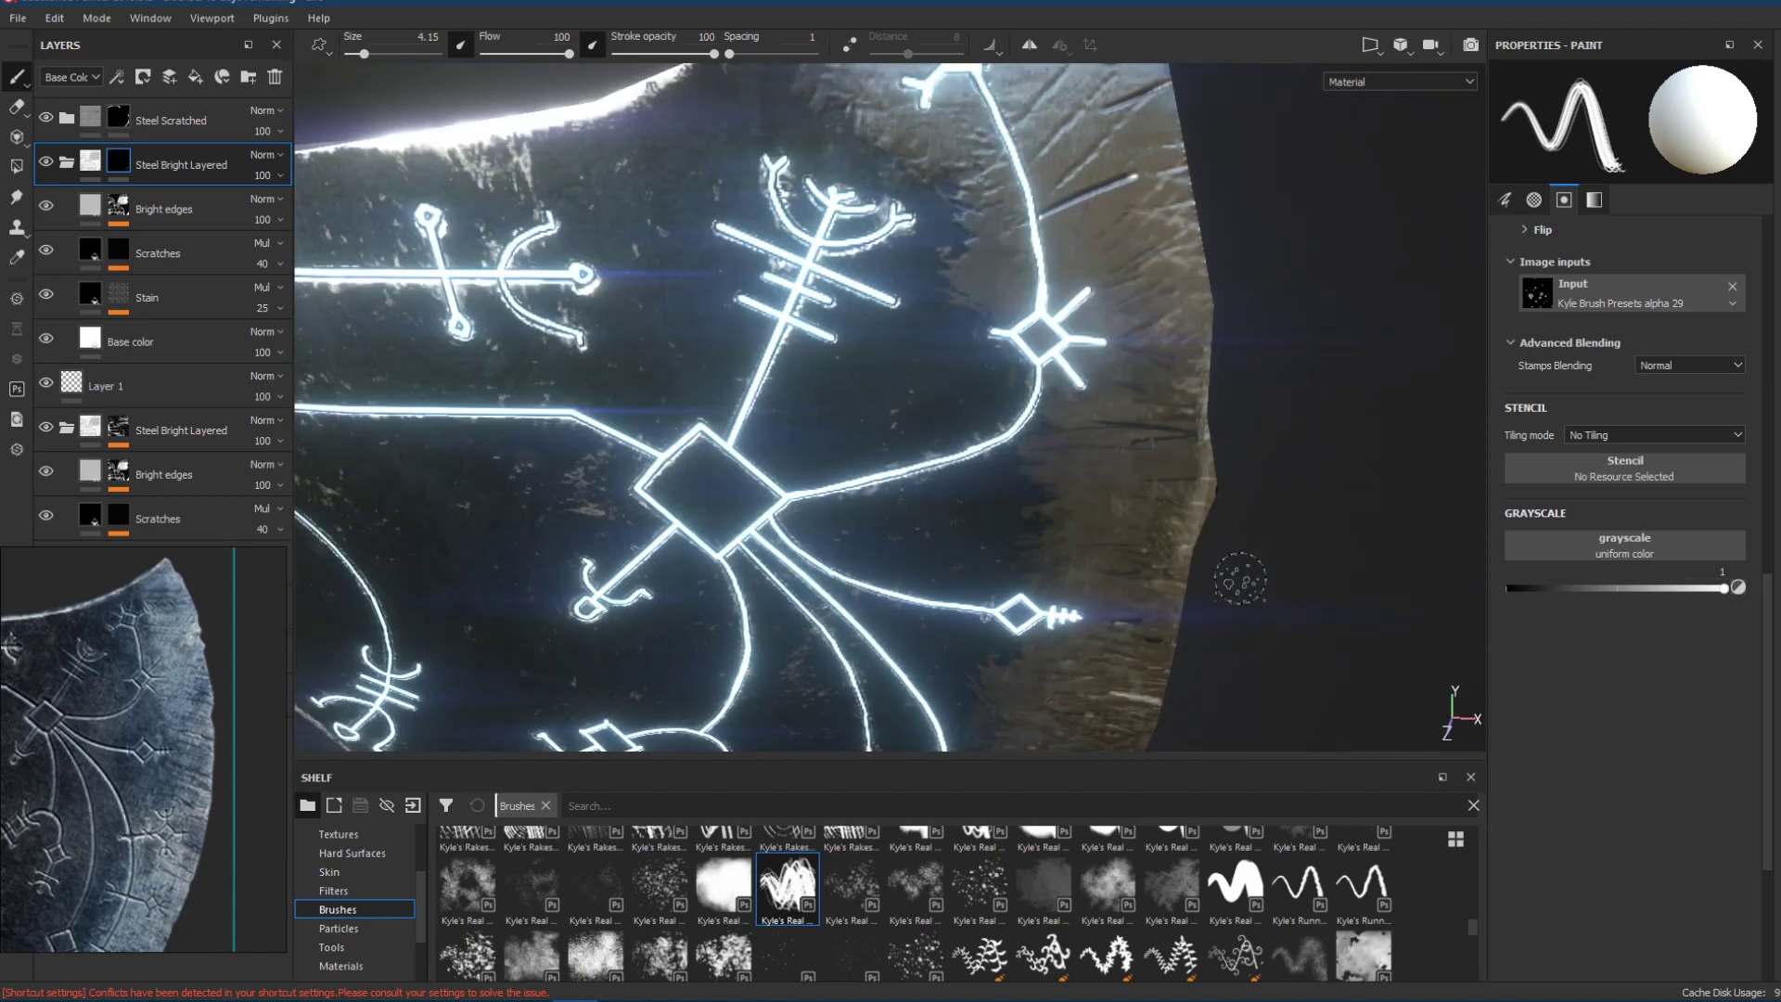
scroll(1240, 578, "down", 3)
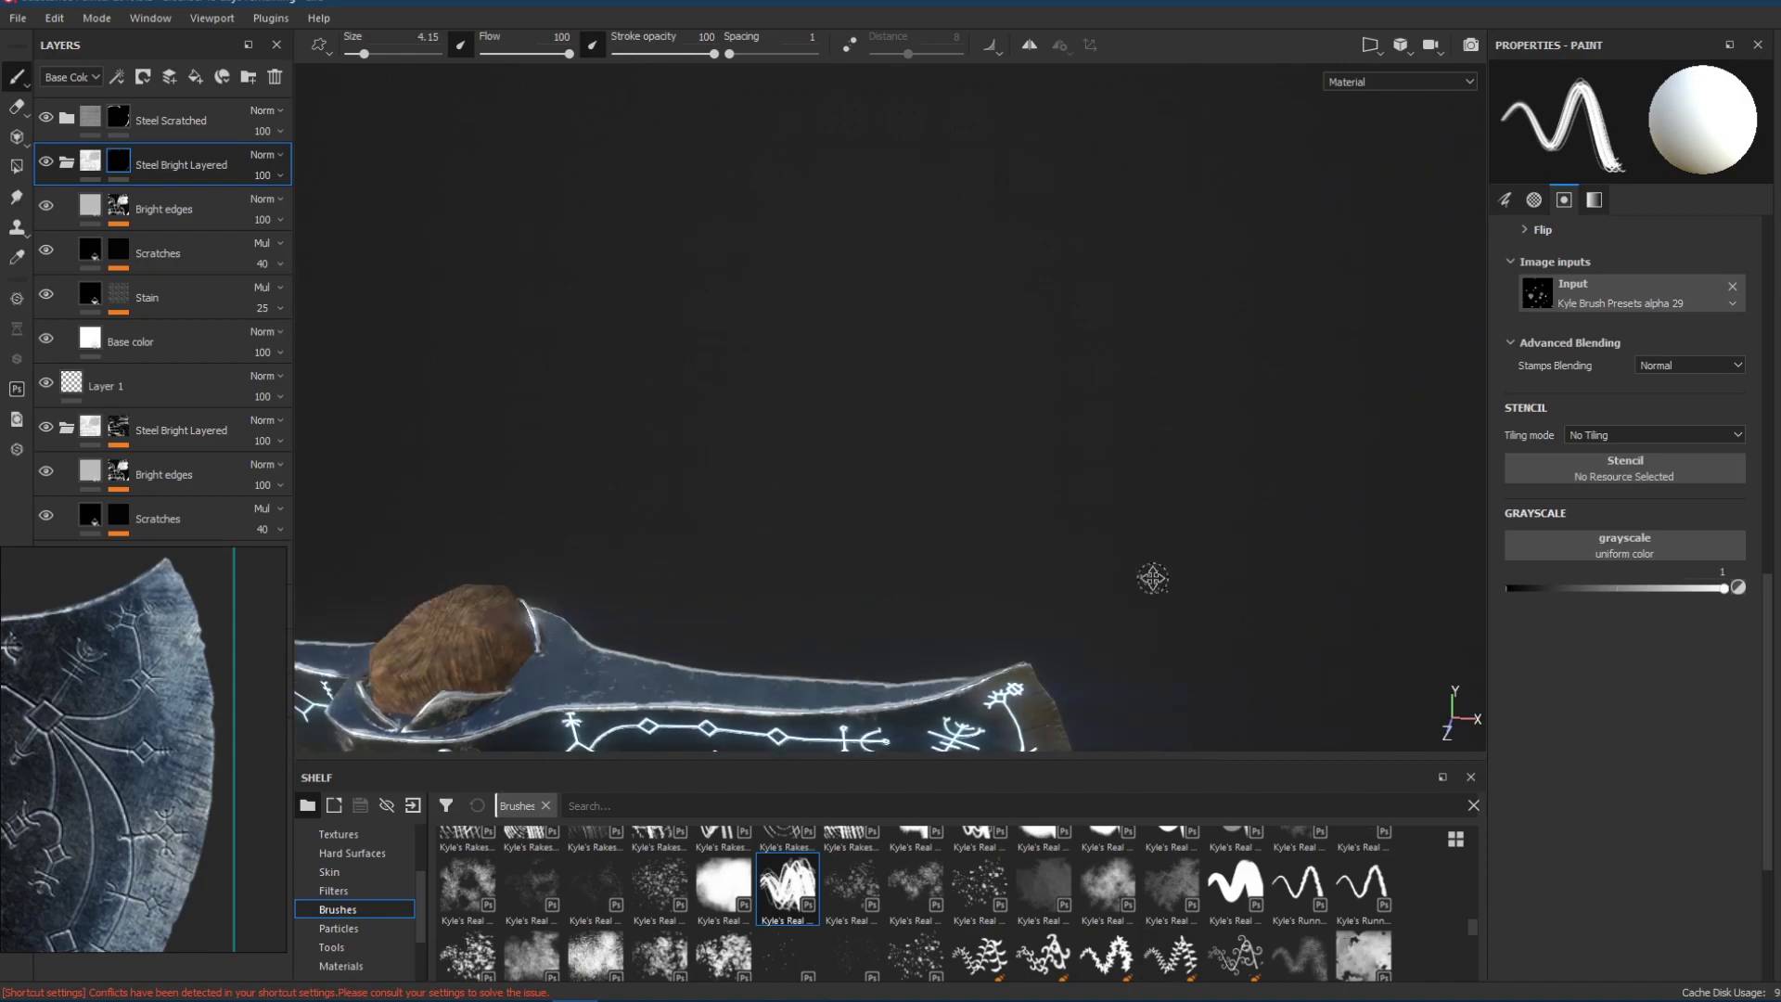
left_click_drag(1153, 578, 1109, 473, "alt")
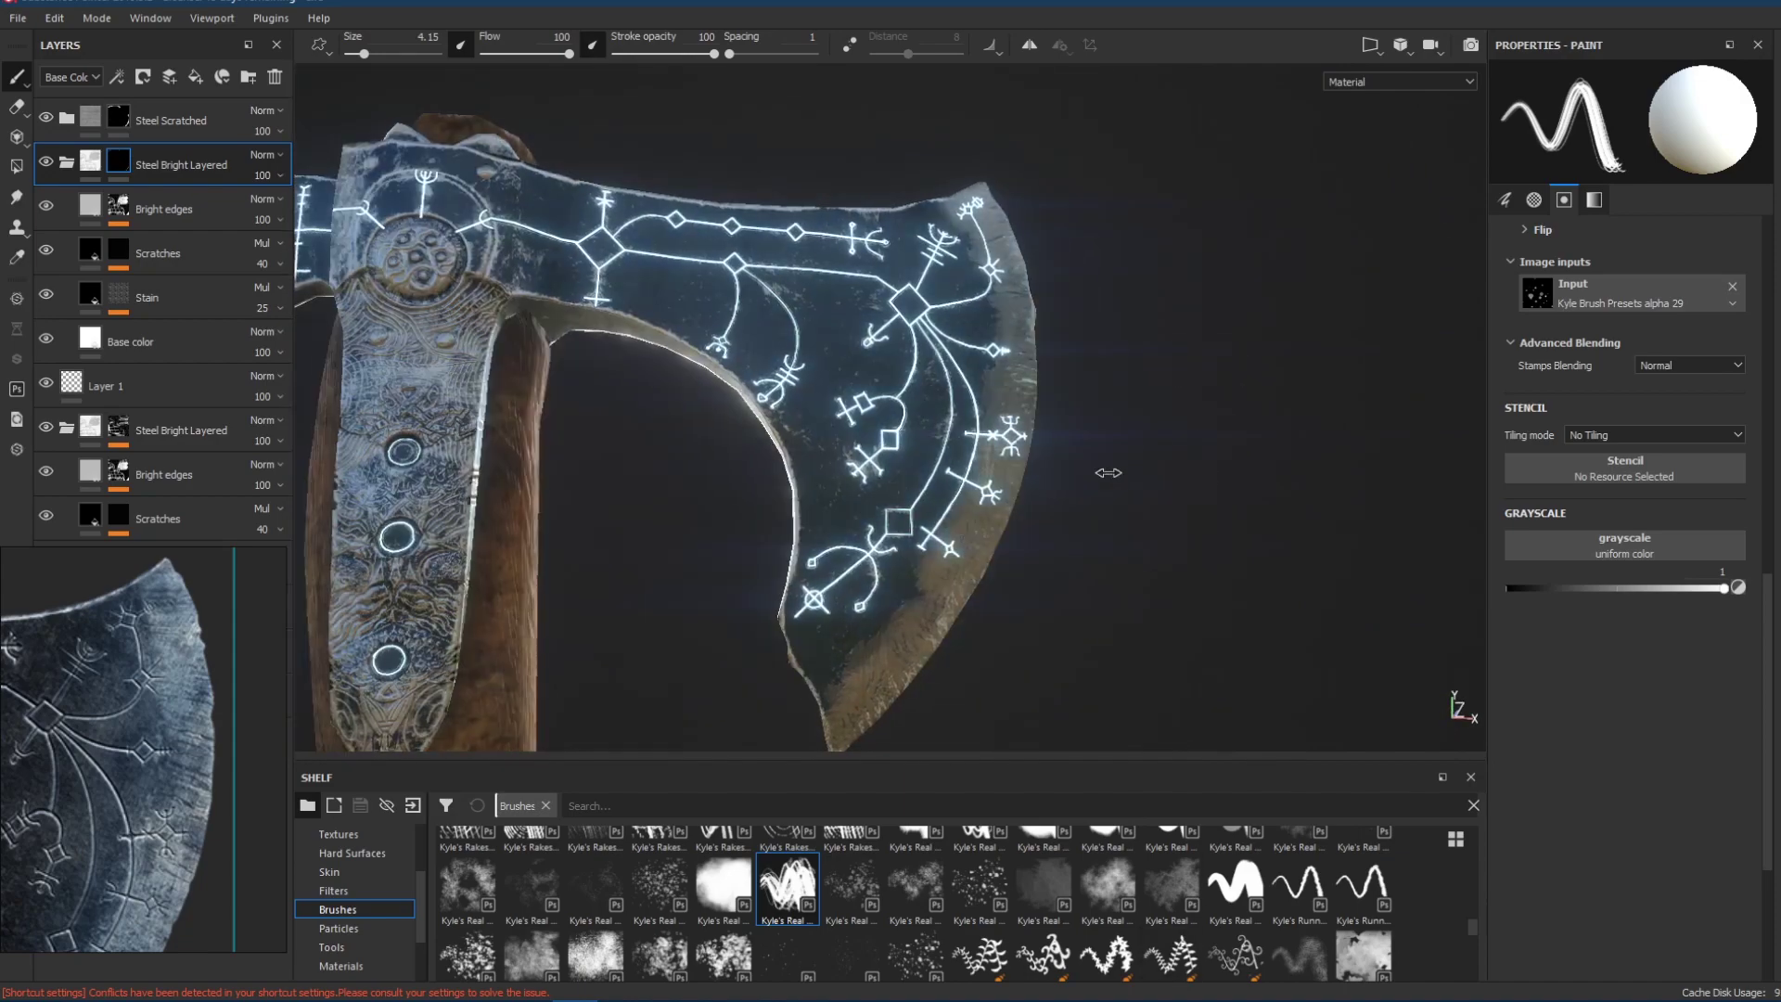
right_click_drag(1108, 472, 1227, 487, "shift")
left_click_drag(1216, 476, 1106, 539, "alt")
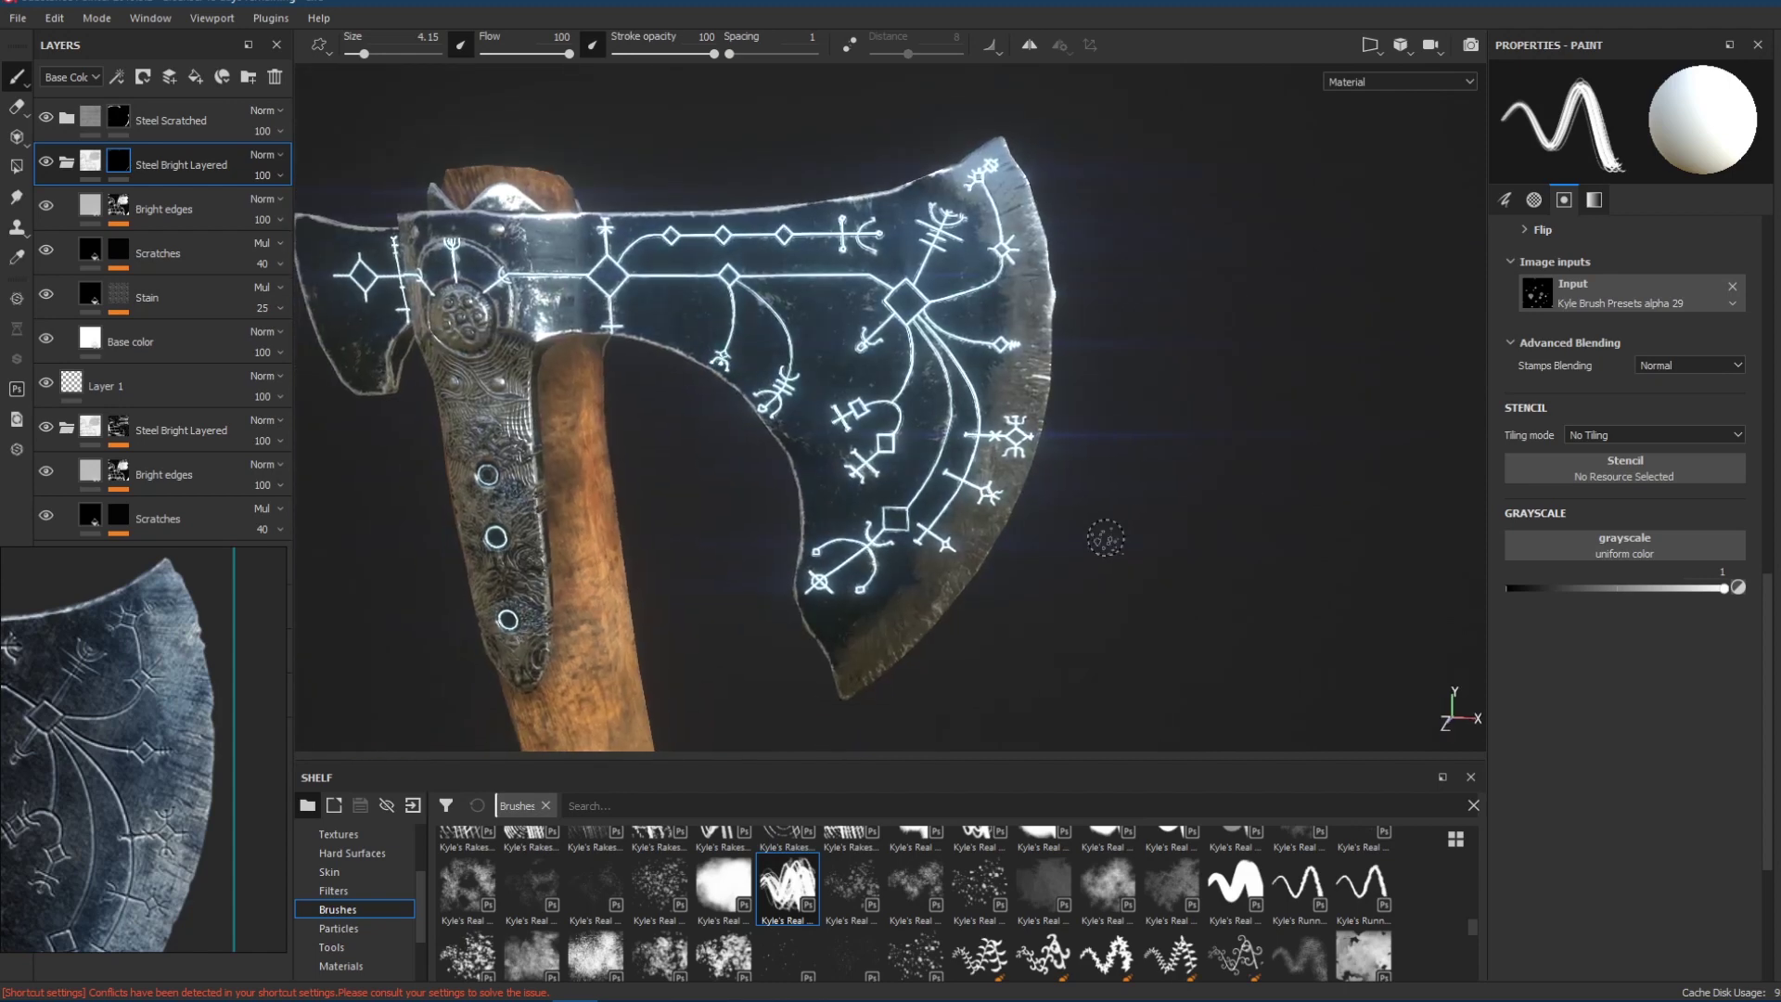
left_click_drag(946, 484, 1000, 493, "alt")
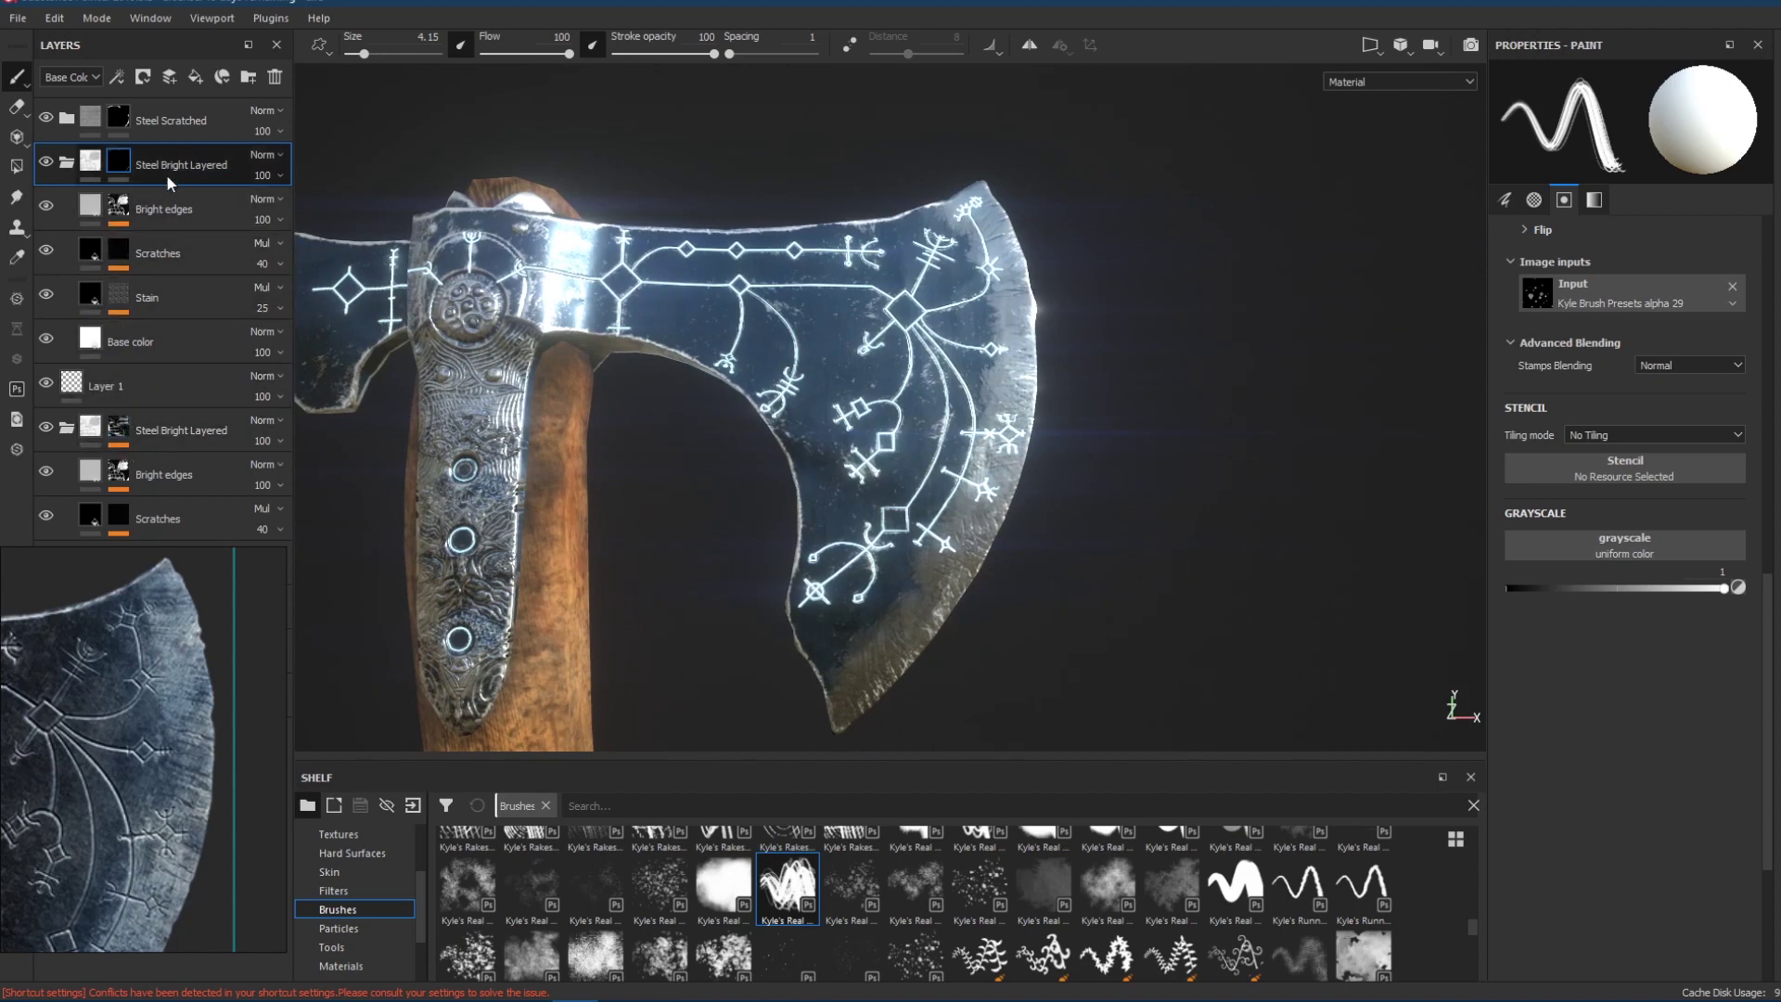
Try painting Kyle Brush Presets alpha 29 chips at size 4.15 into the Steel Scratched mask on the blade.
left_click(155, 125)
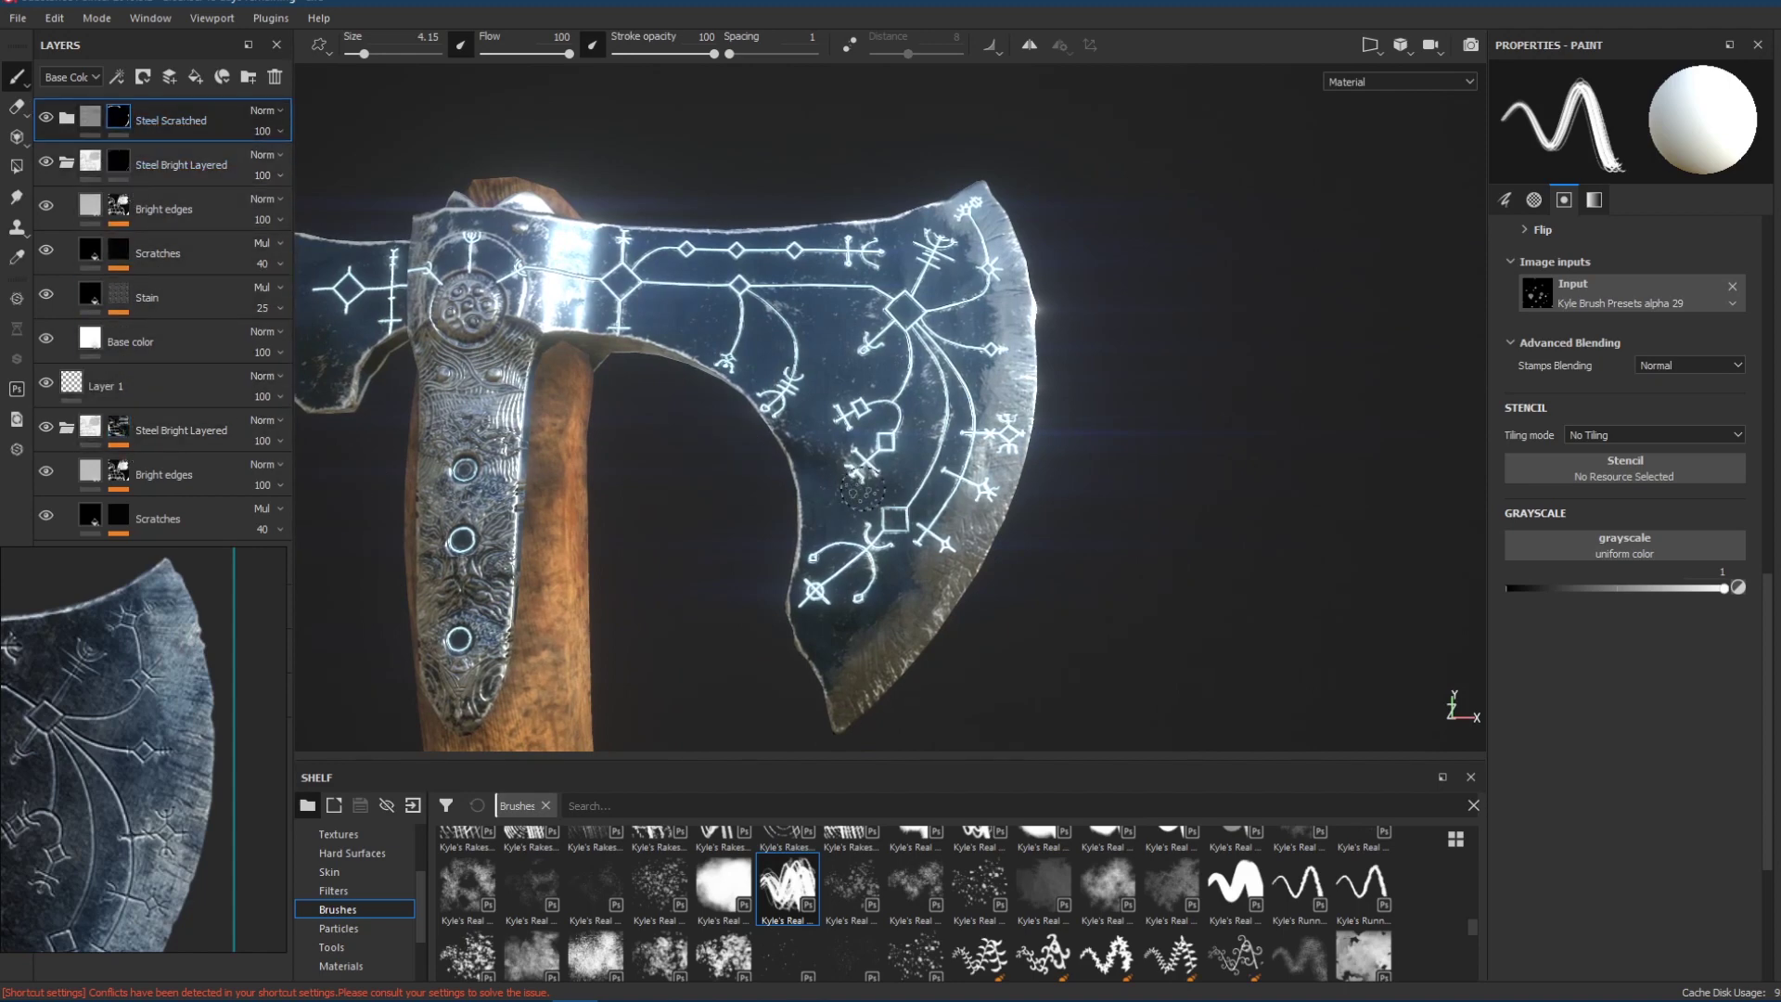
mouse_move(976, 506)
left_mouse_down()
mouse_move(929, 519)
mouse_move(978, 483)
left_mouse_up()
left_click_drag(976, 393, 1000, 395)
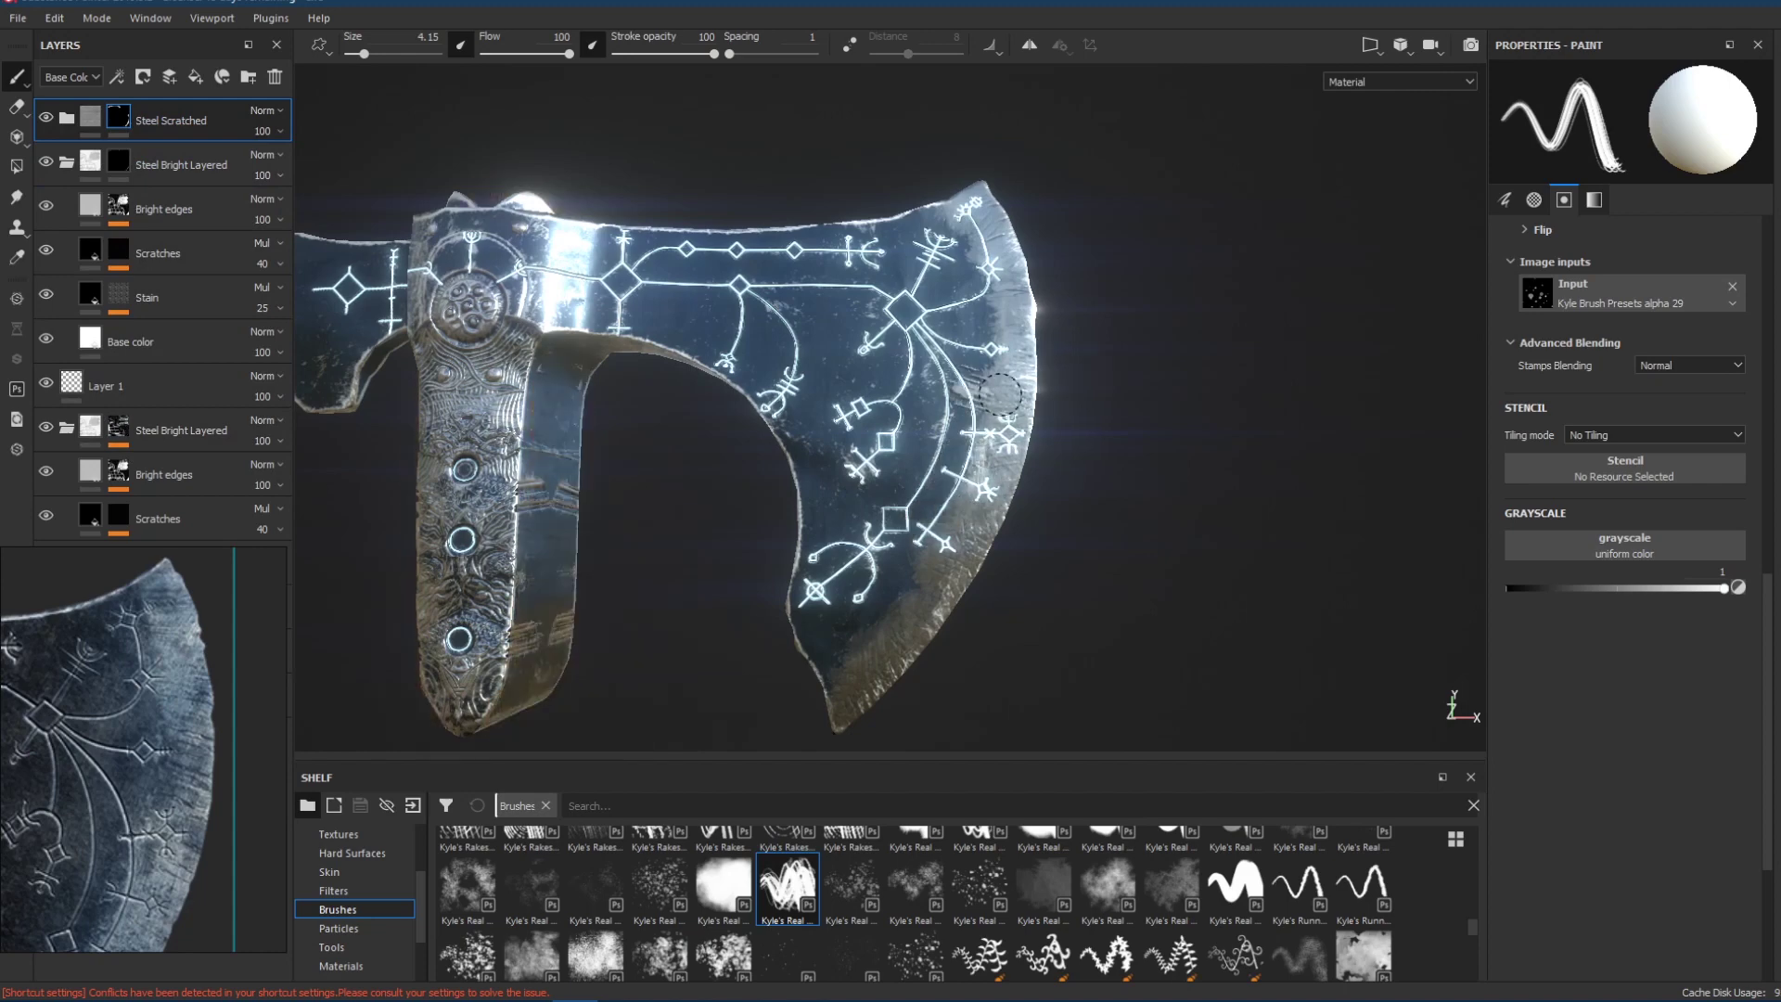
left_click_drag(968, 315, 994, 305)
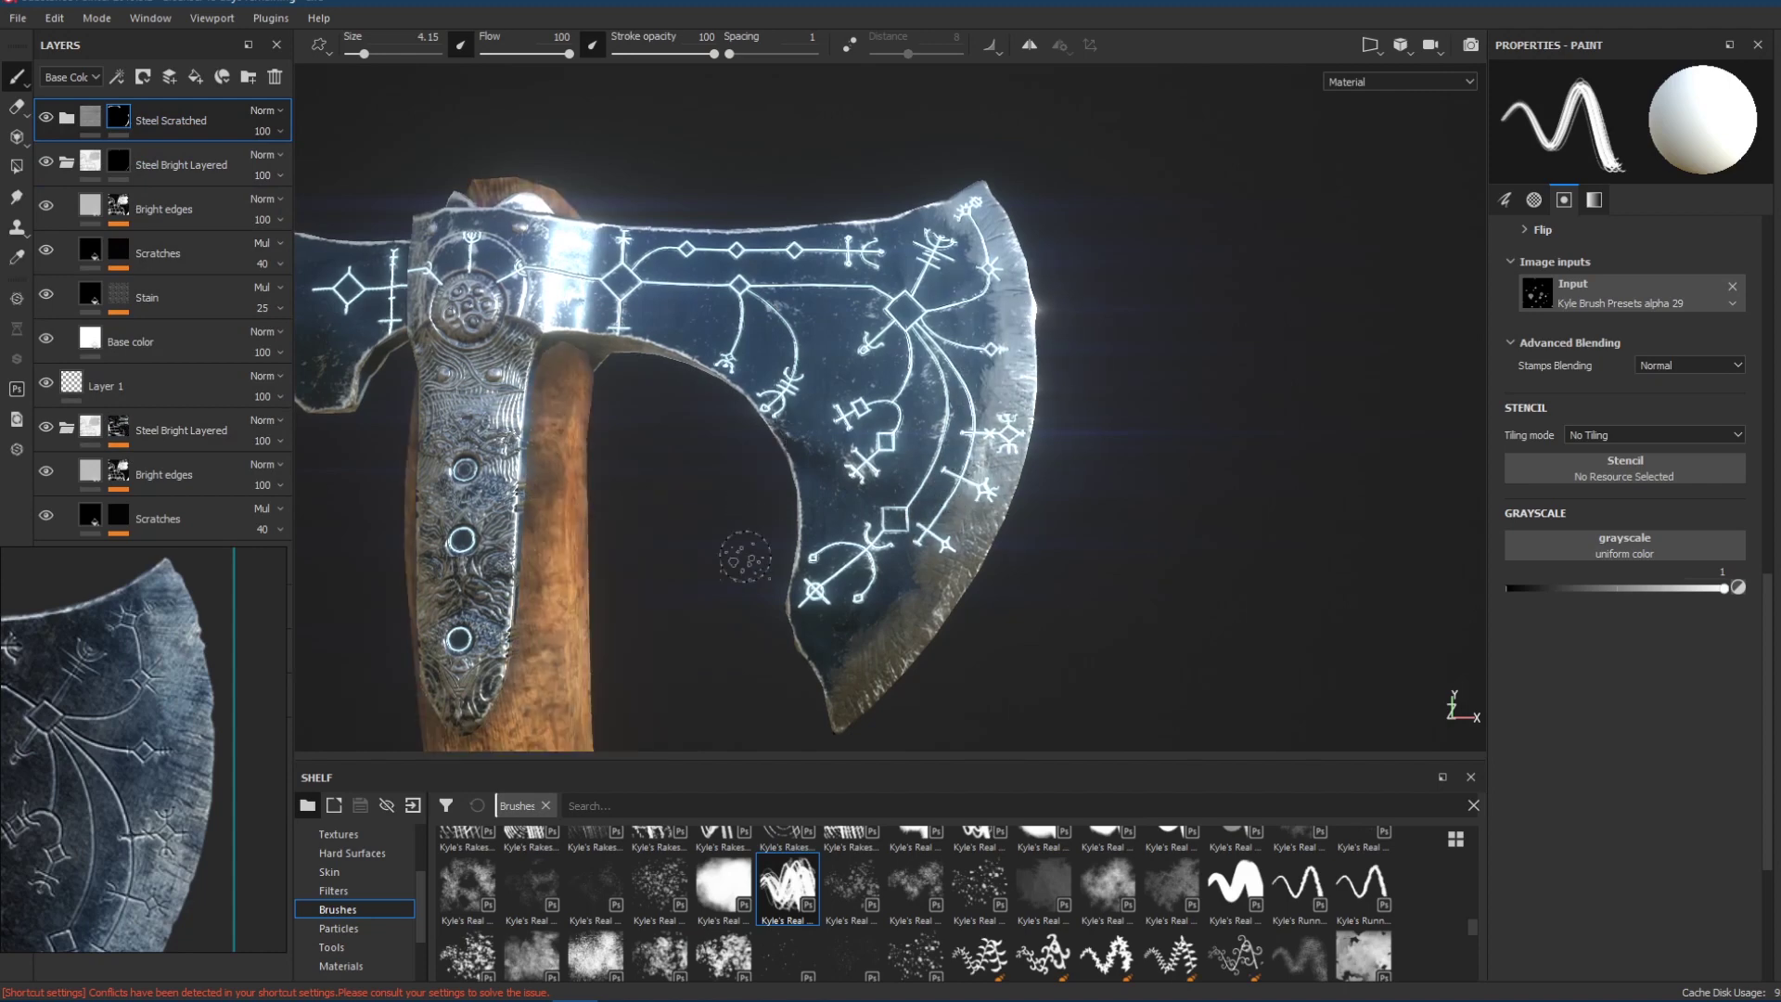
Try hatching the Steel Scratched mask down the blade with the Kyle Brush Presets alpha 77 brush at size 21.97.
left_click(601, 842)
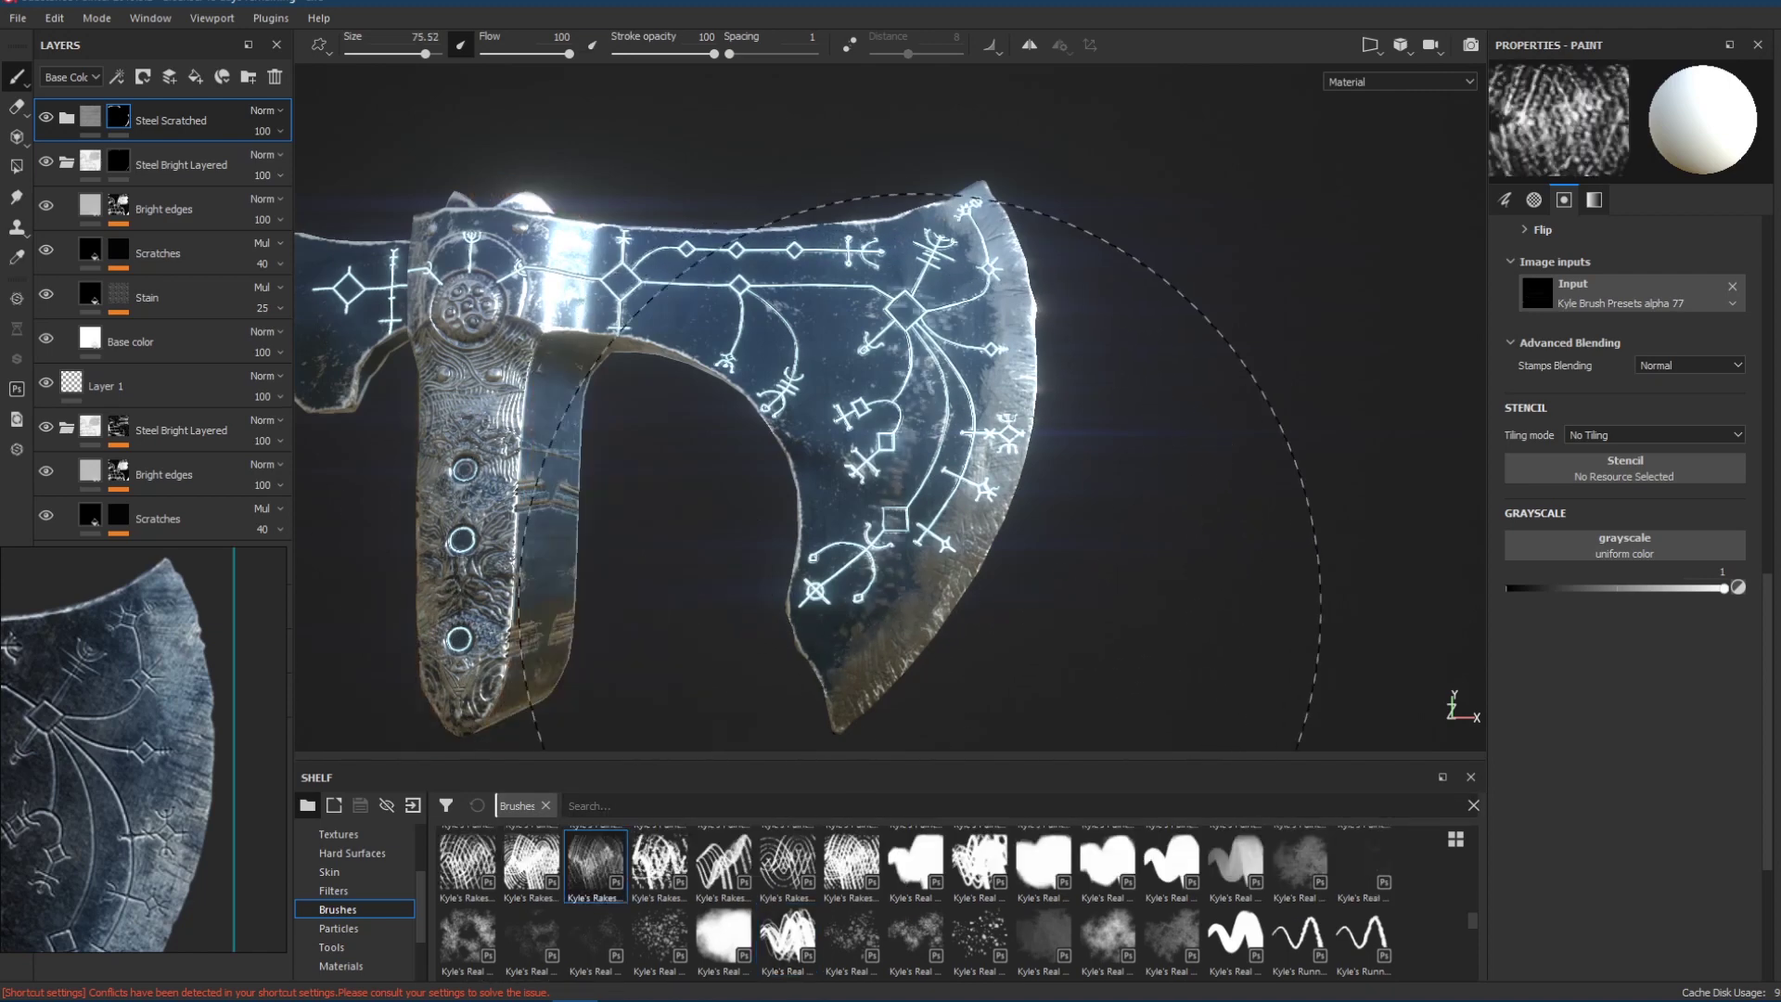
right_click_drag(949, 576, 912, 485, "ctrl")
left_click_drag(939, 444, 840, 671)
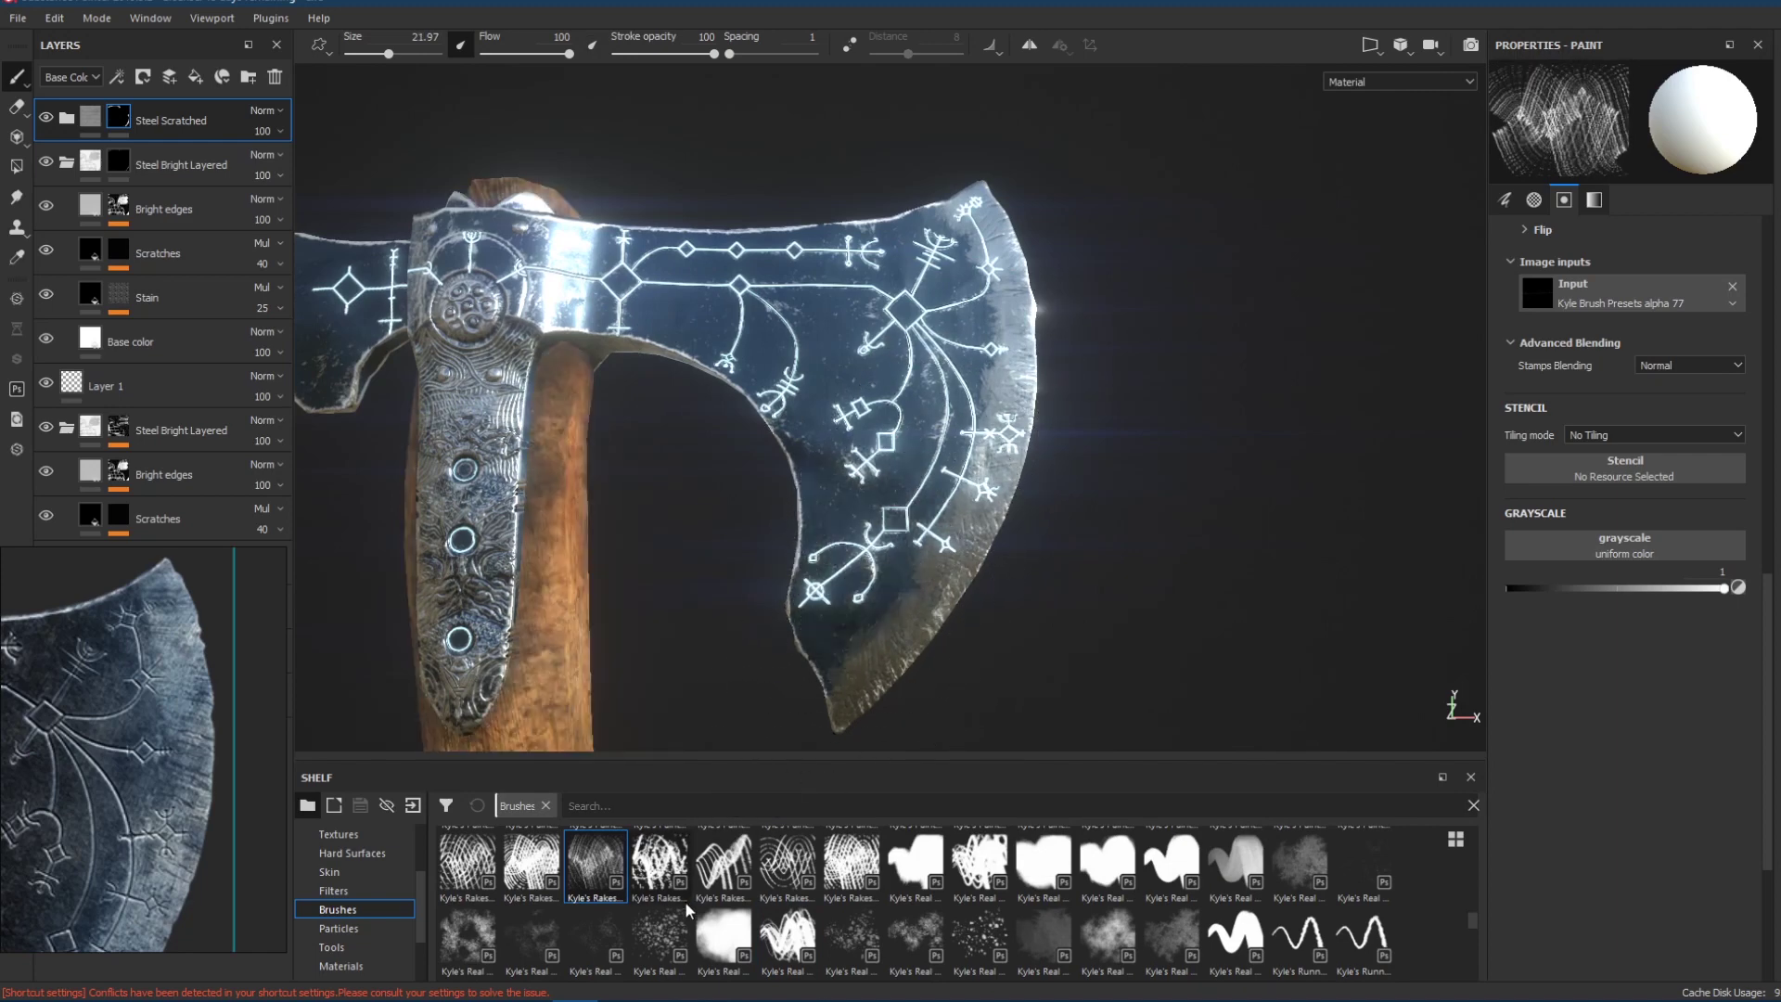
Test the Kyle Brush Presets alpha 50 brush at size 12.07 on the upper Steel Bright Layered mask and undo the stroke.
left_click(660, 936)
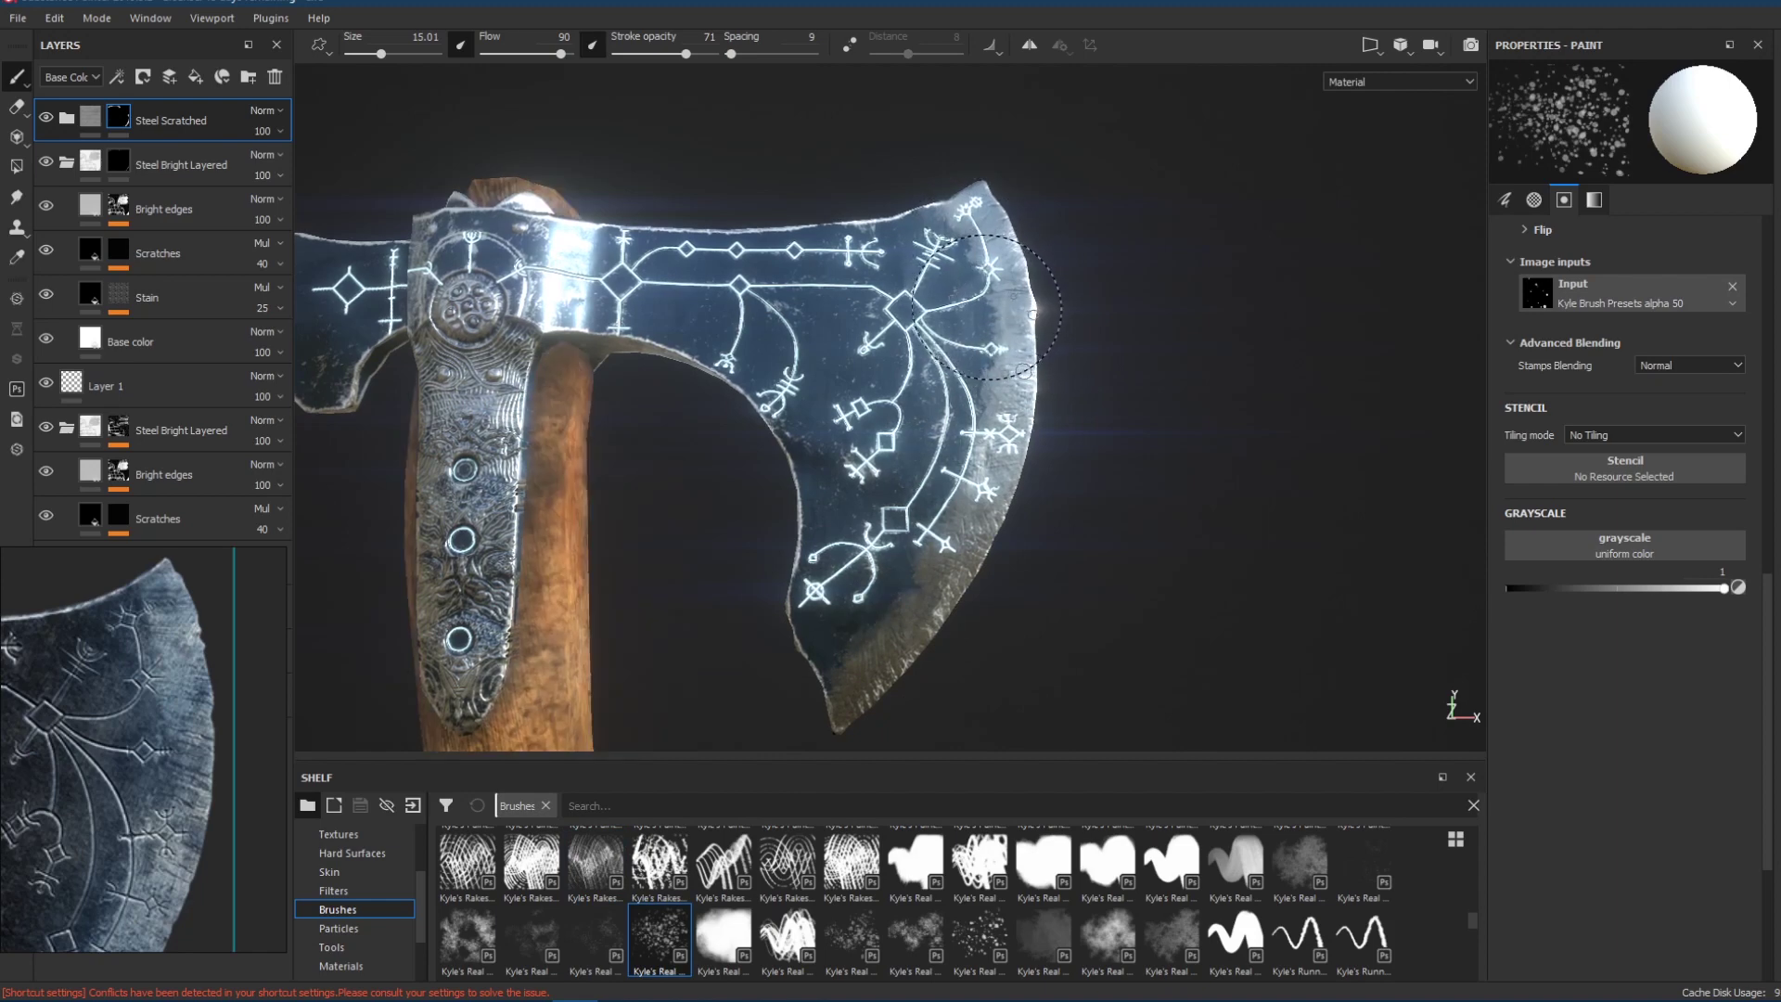
right_click_drag(986, 316, 983, 311, "ctrl")
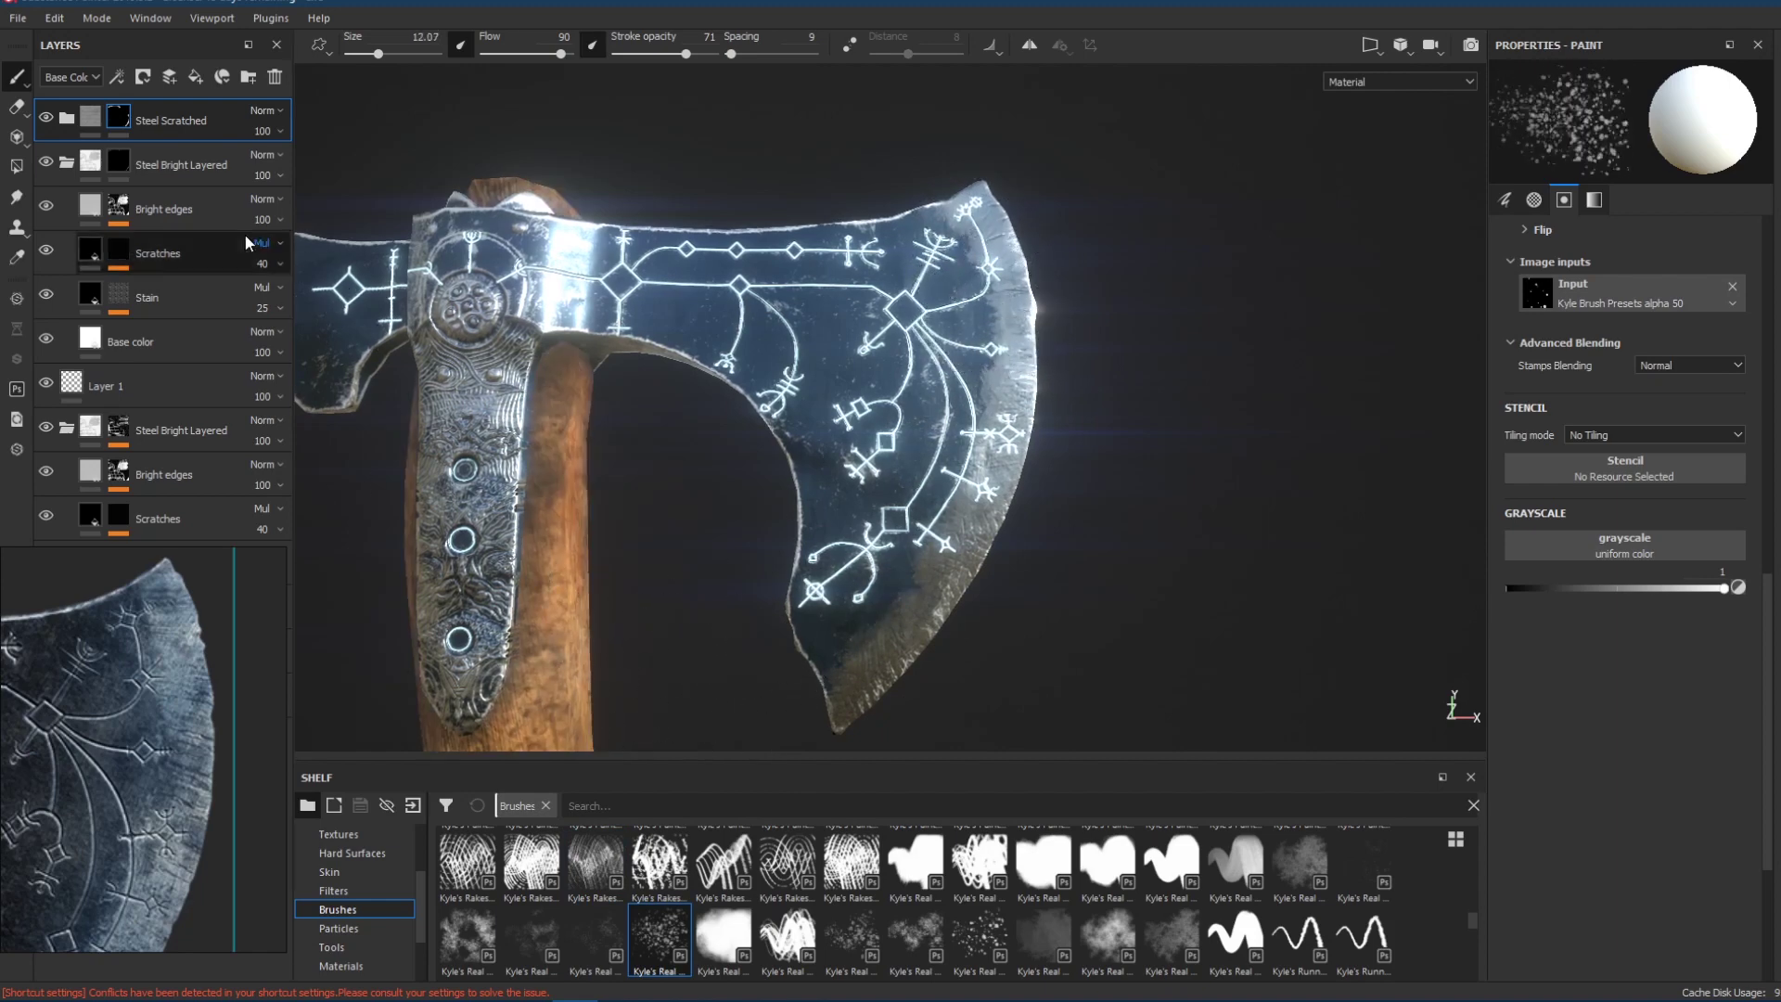
left_click(187, 171)
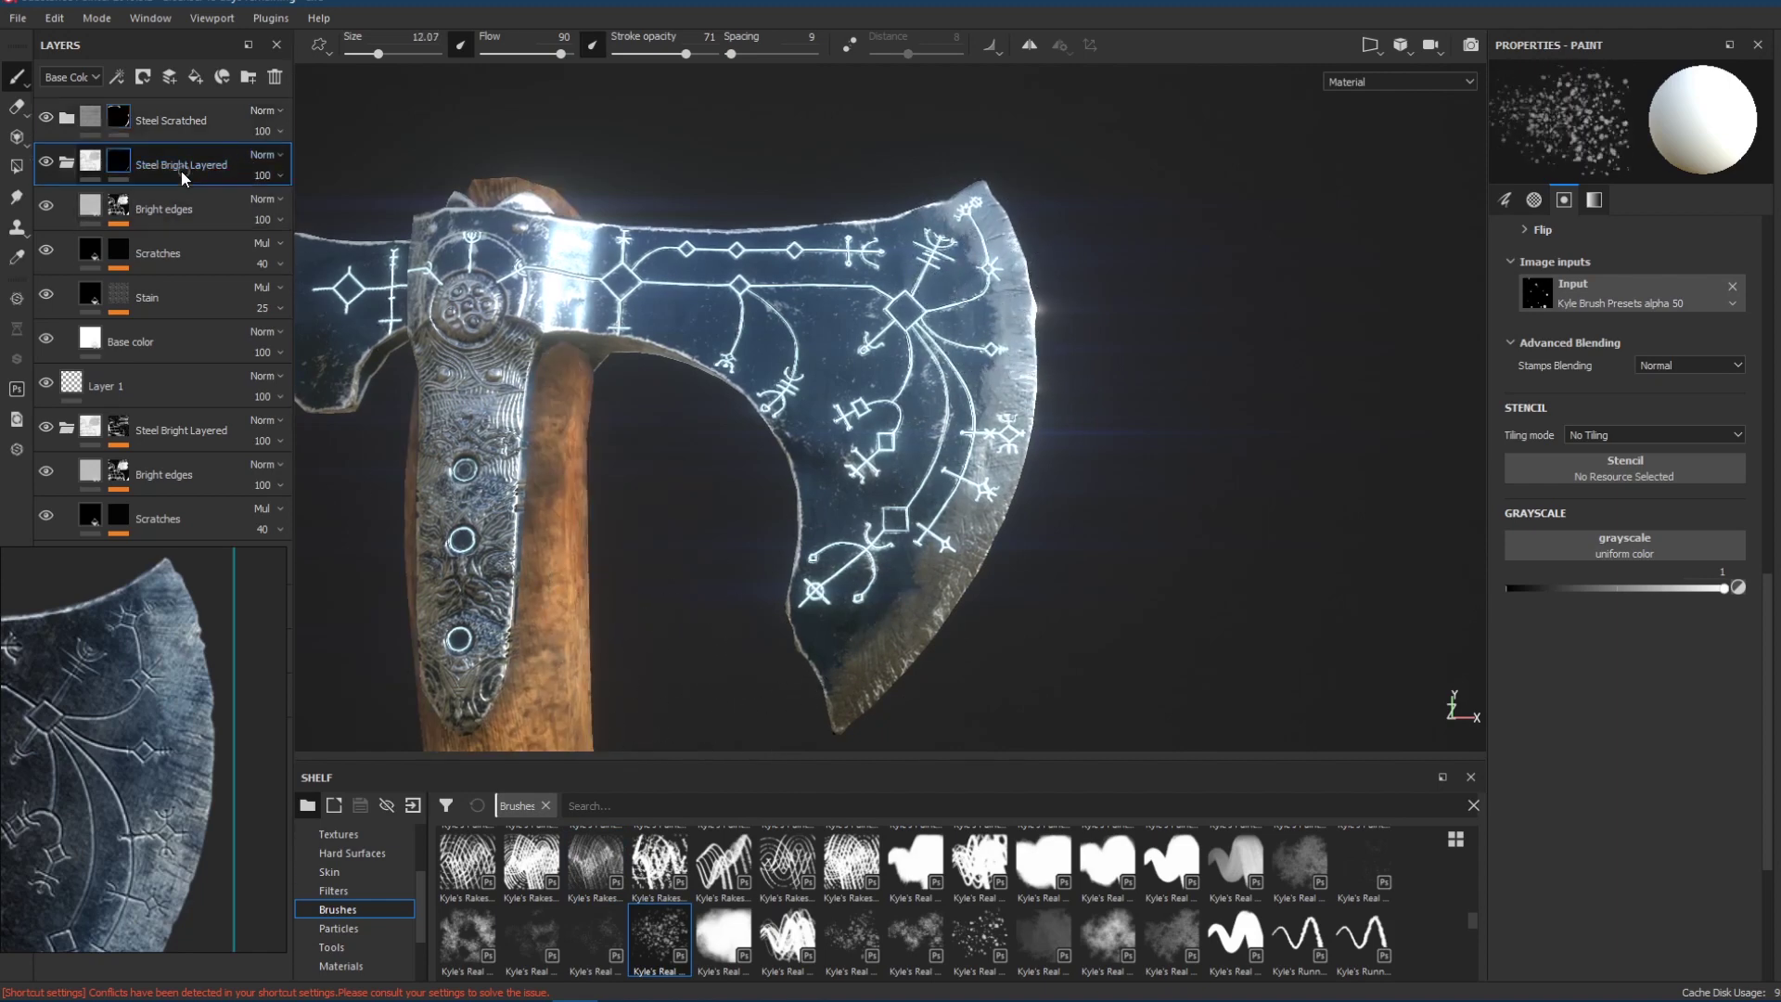
left_click_drag(895, 436, 965, 454)
key("ctrl+z")
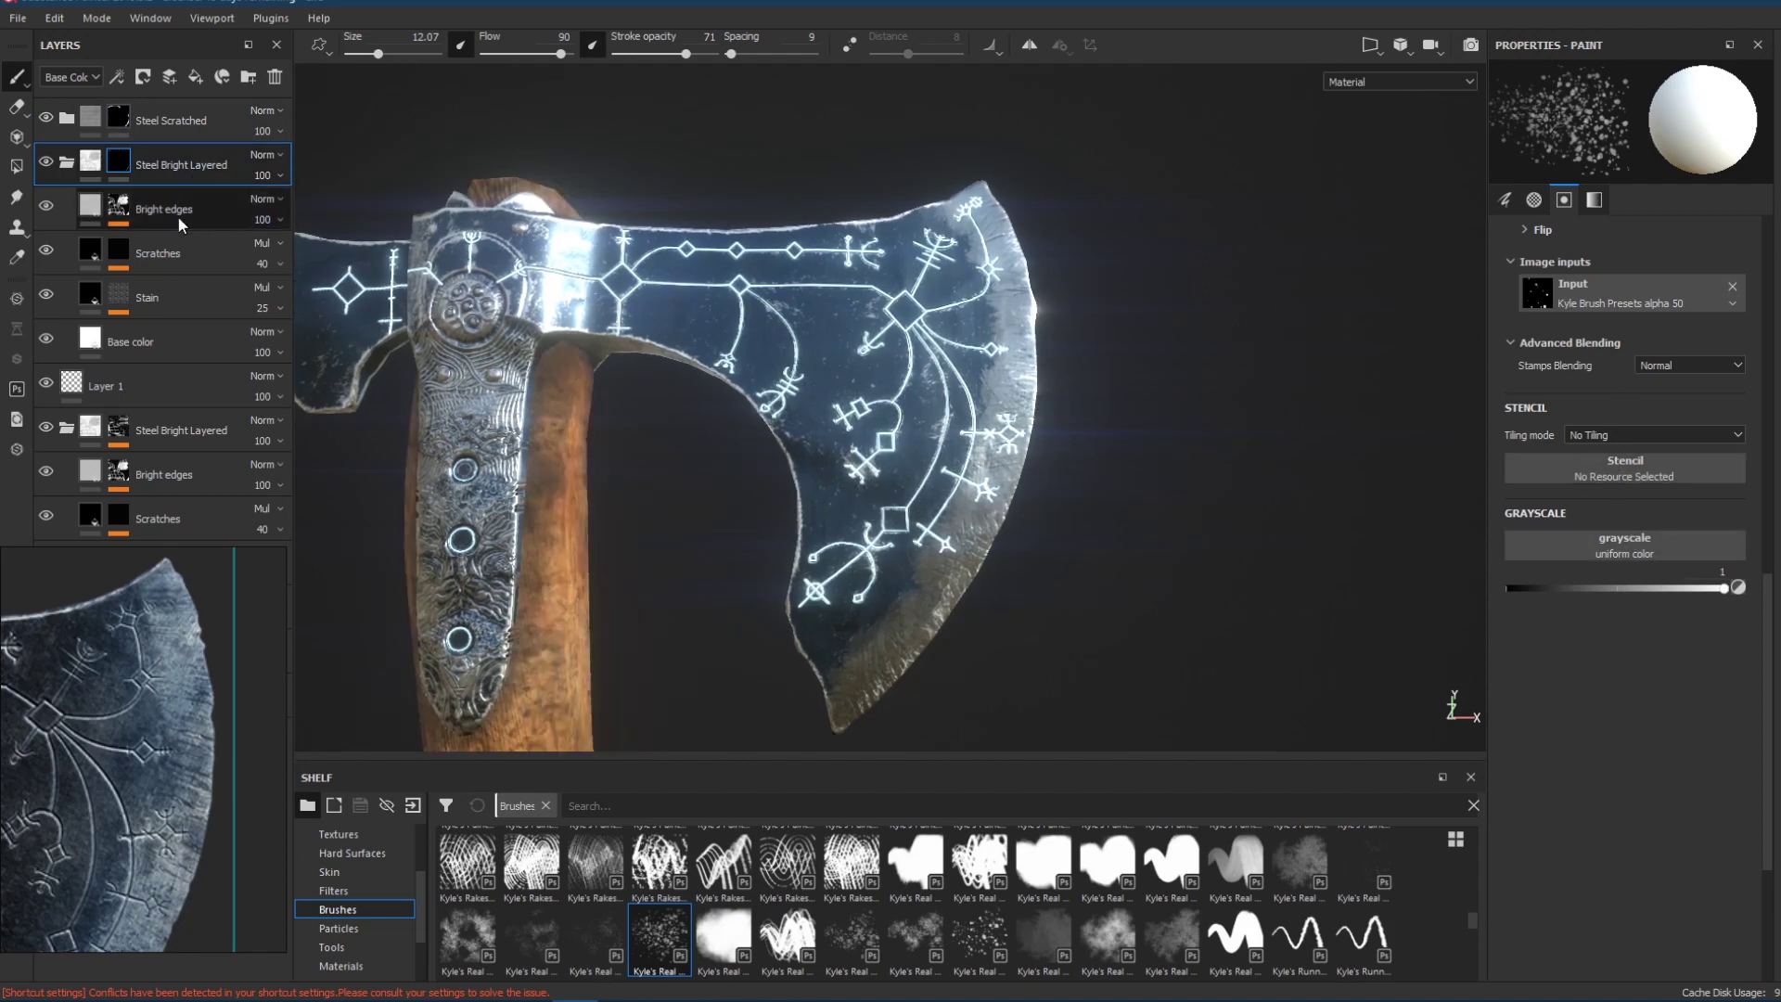
Set the height of the Base color fill in the upper Steel Bright Layered folder to -0.0979.
left_click(67, 163)
left_click(68, 164)
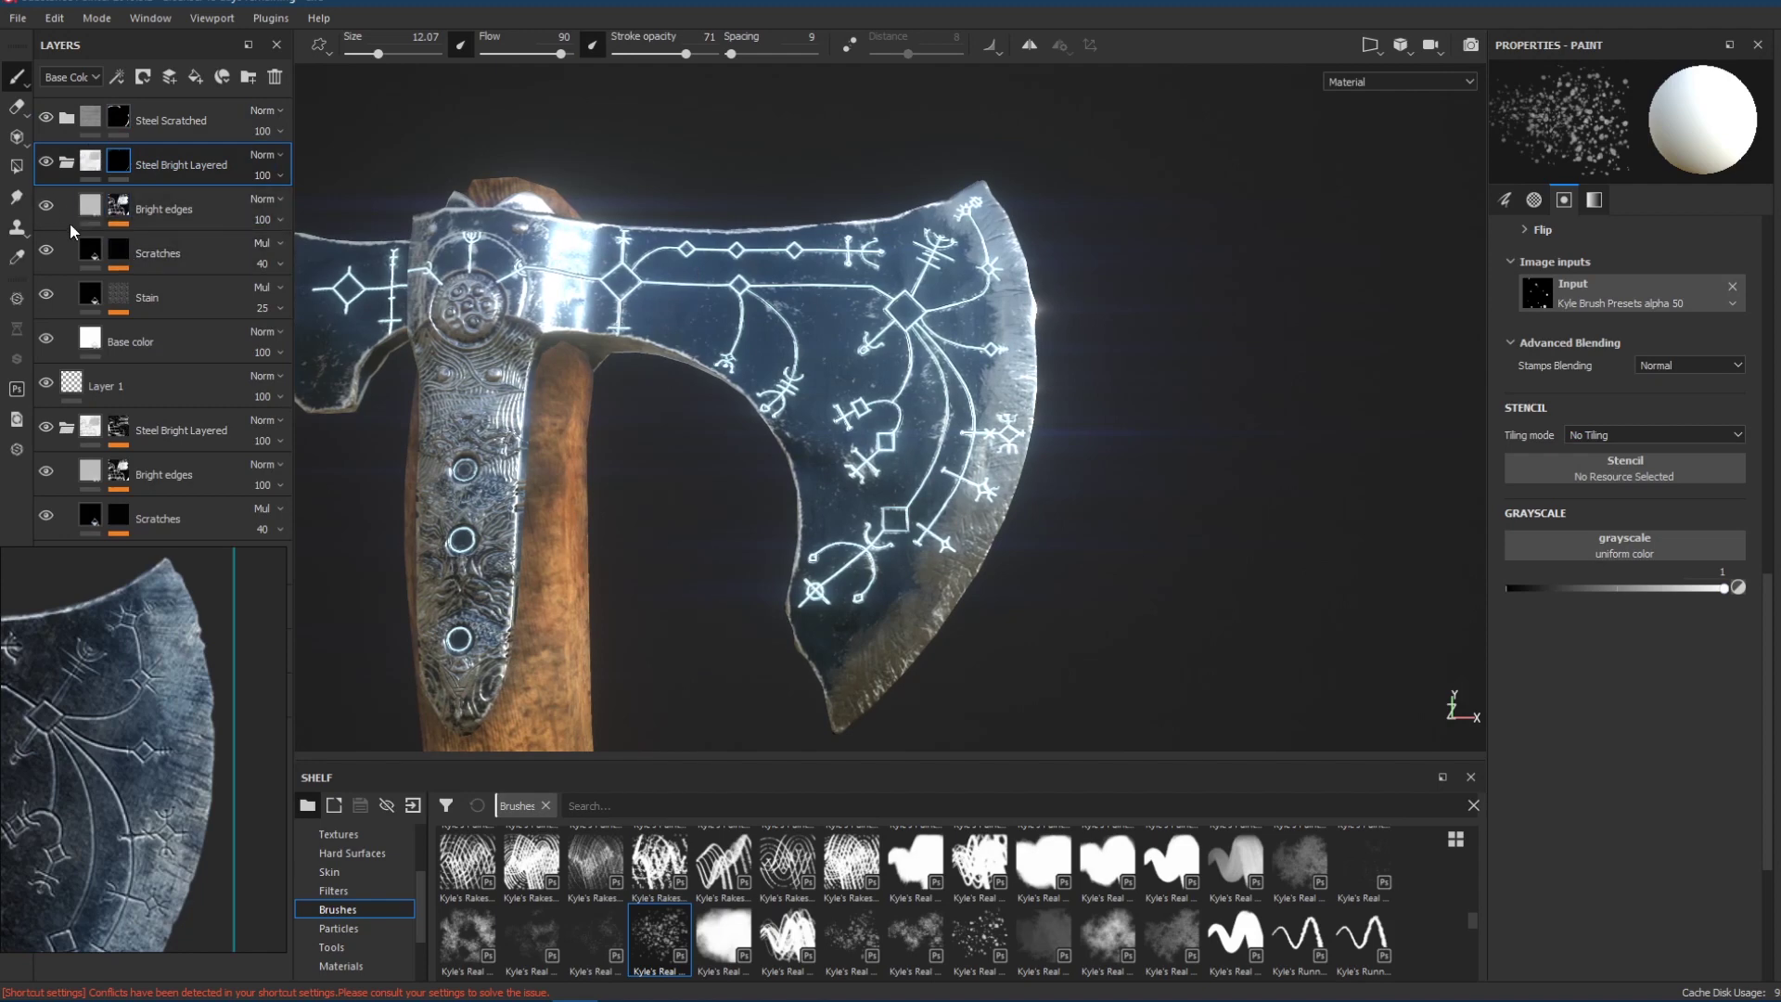
left_click(102, 341)
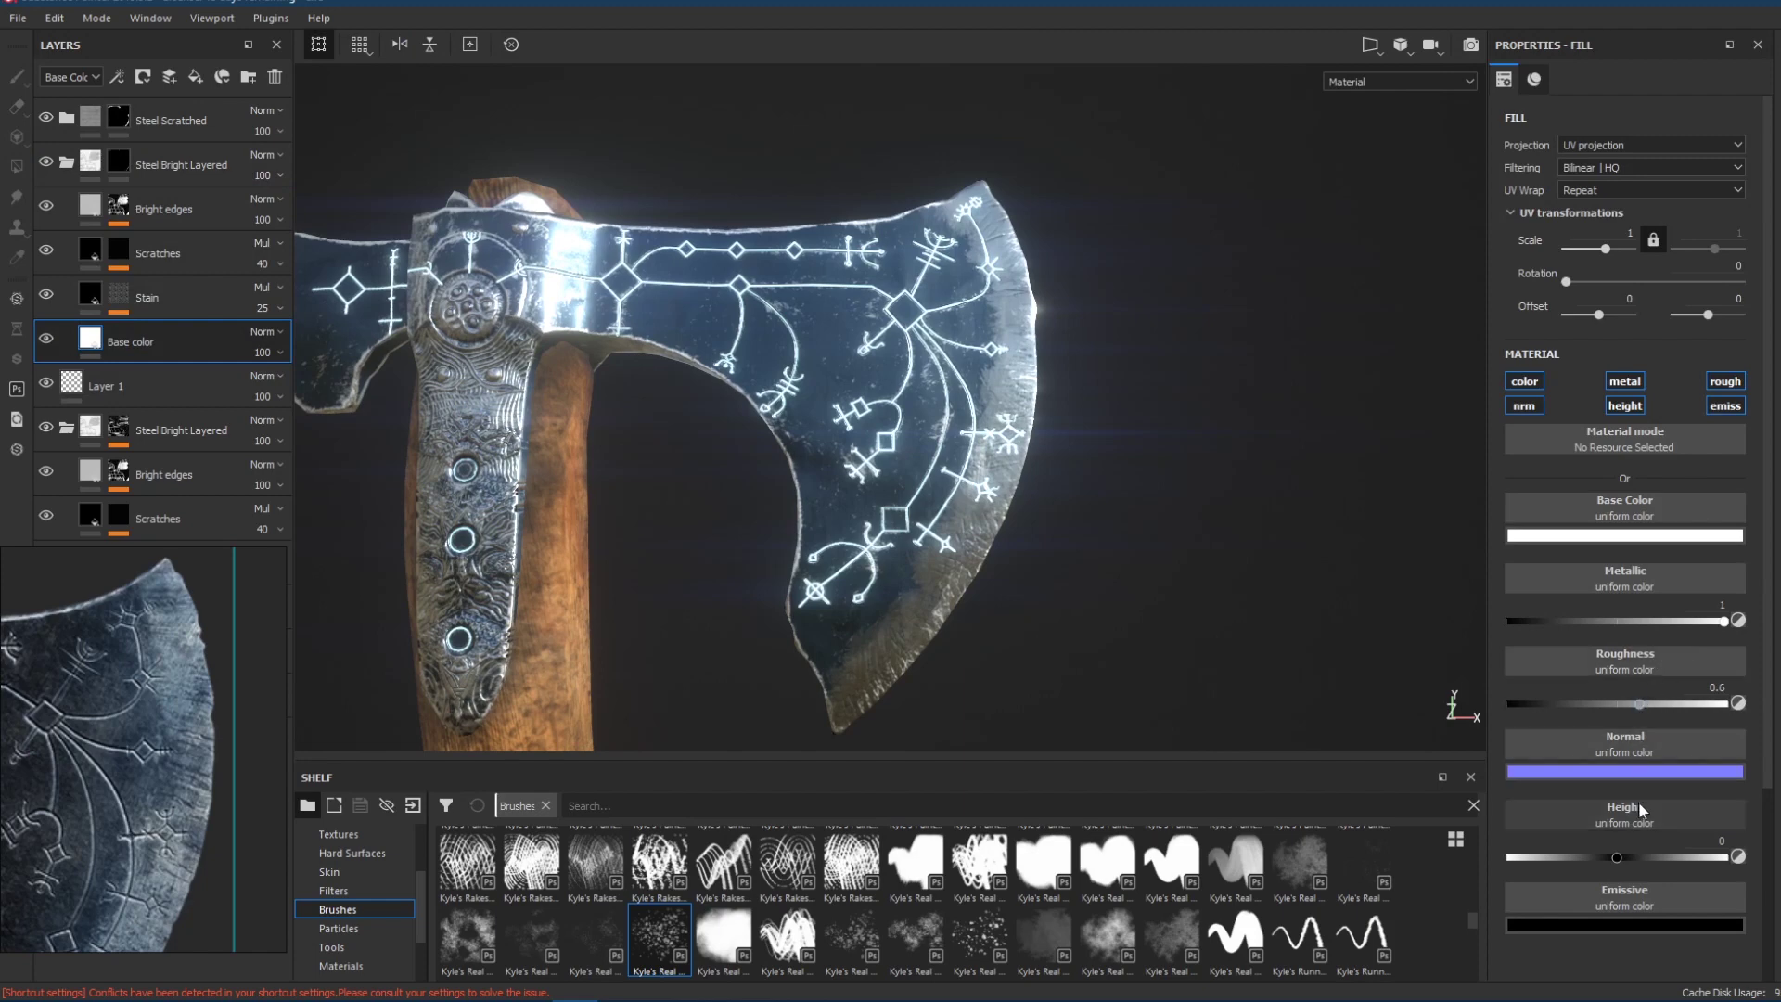
left_click_drag(1618, 856, 1606, 864)
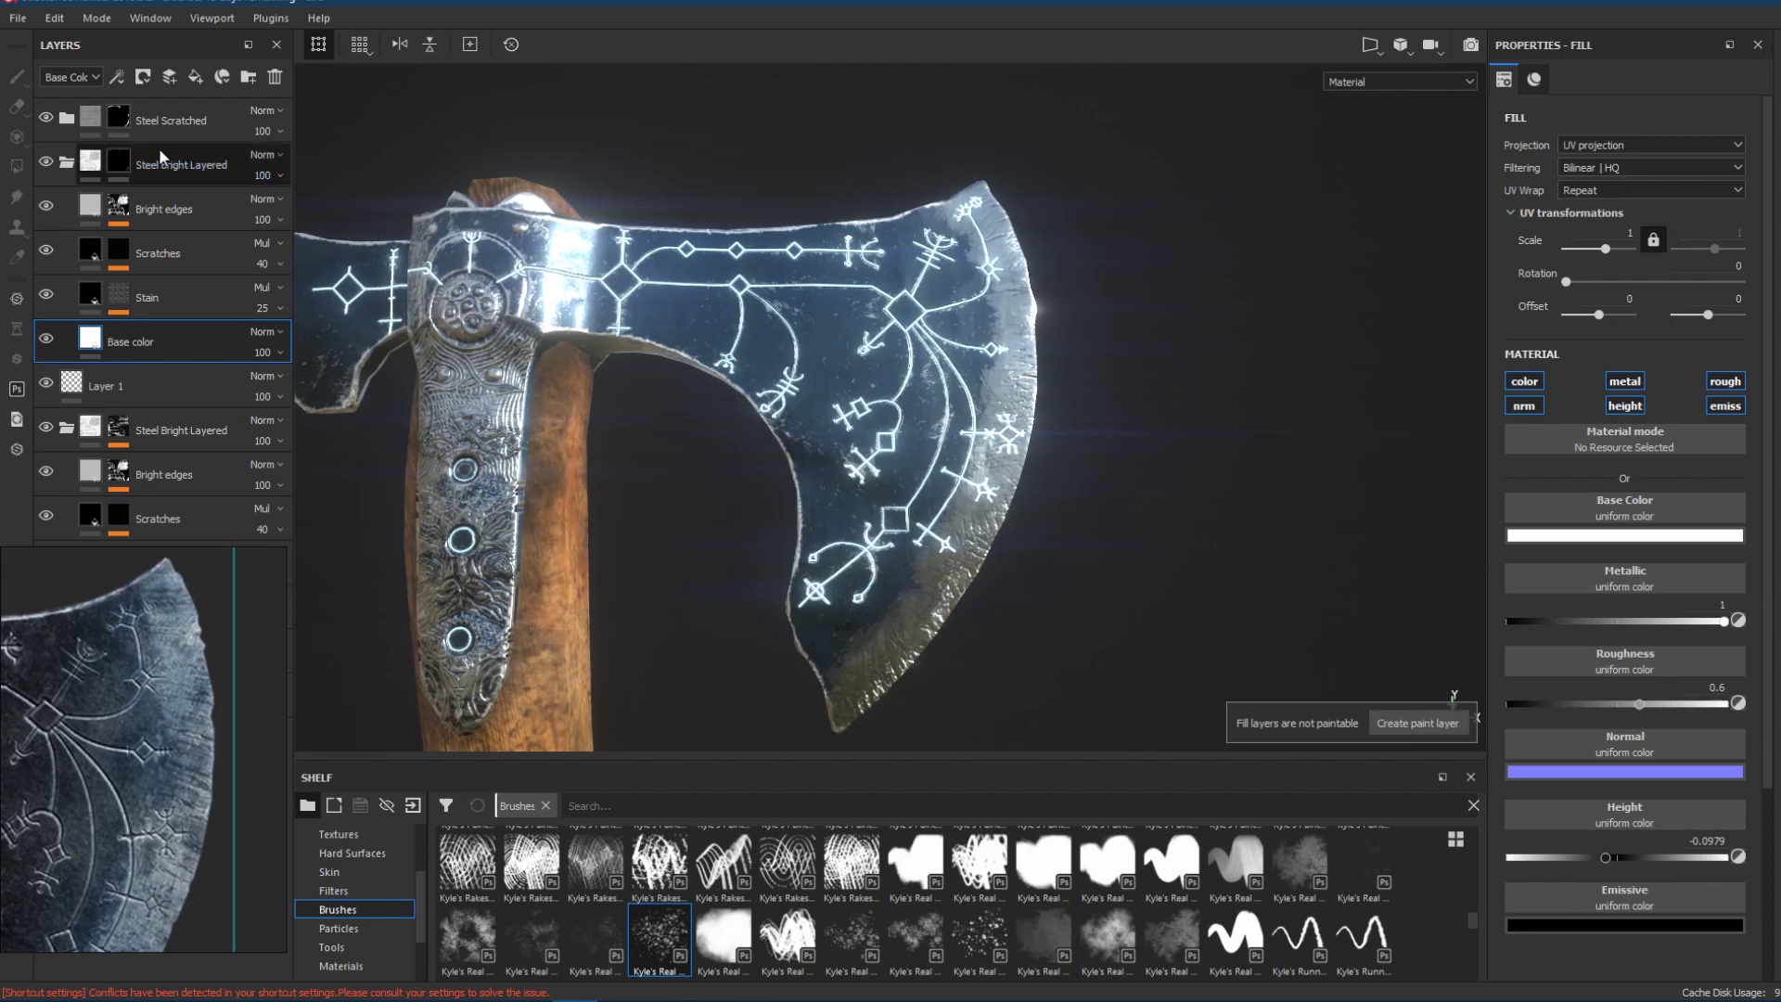
Paint faint speckles over the blade in the upper Steel Bright Layered mask with the alpha 50 brush at 36 stroke opacity.
left_click(123, 168)
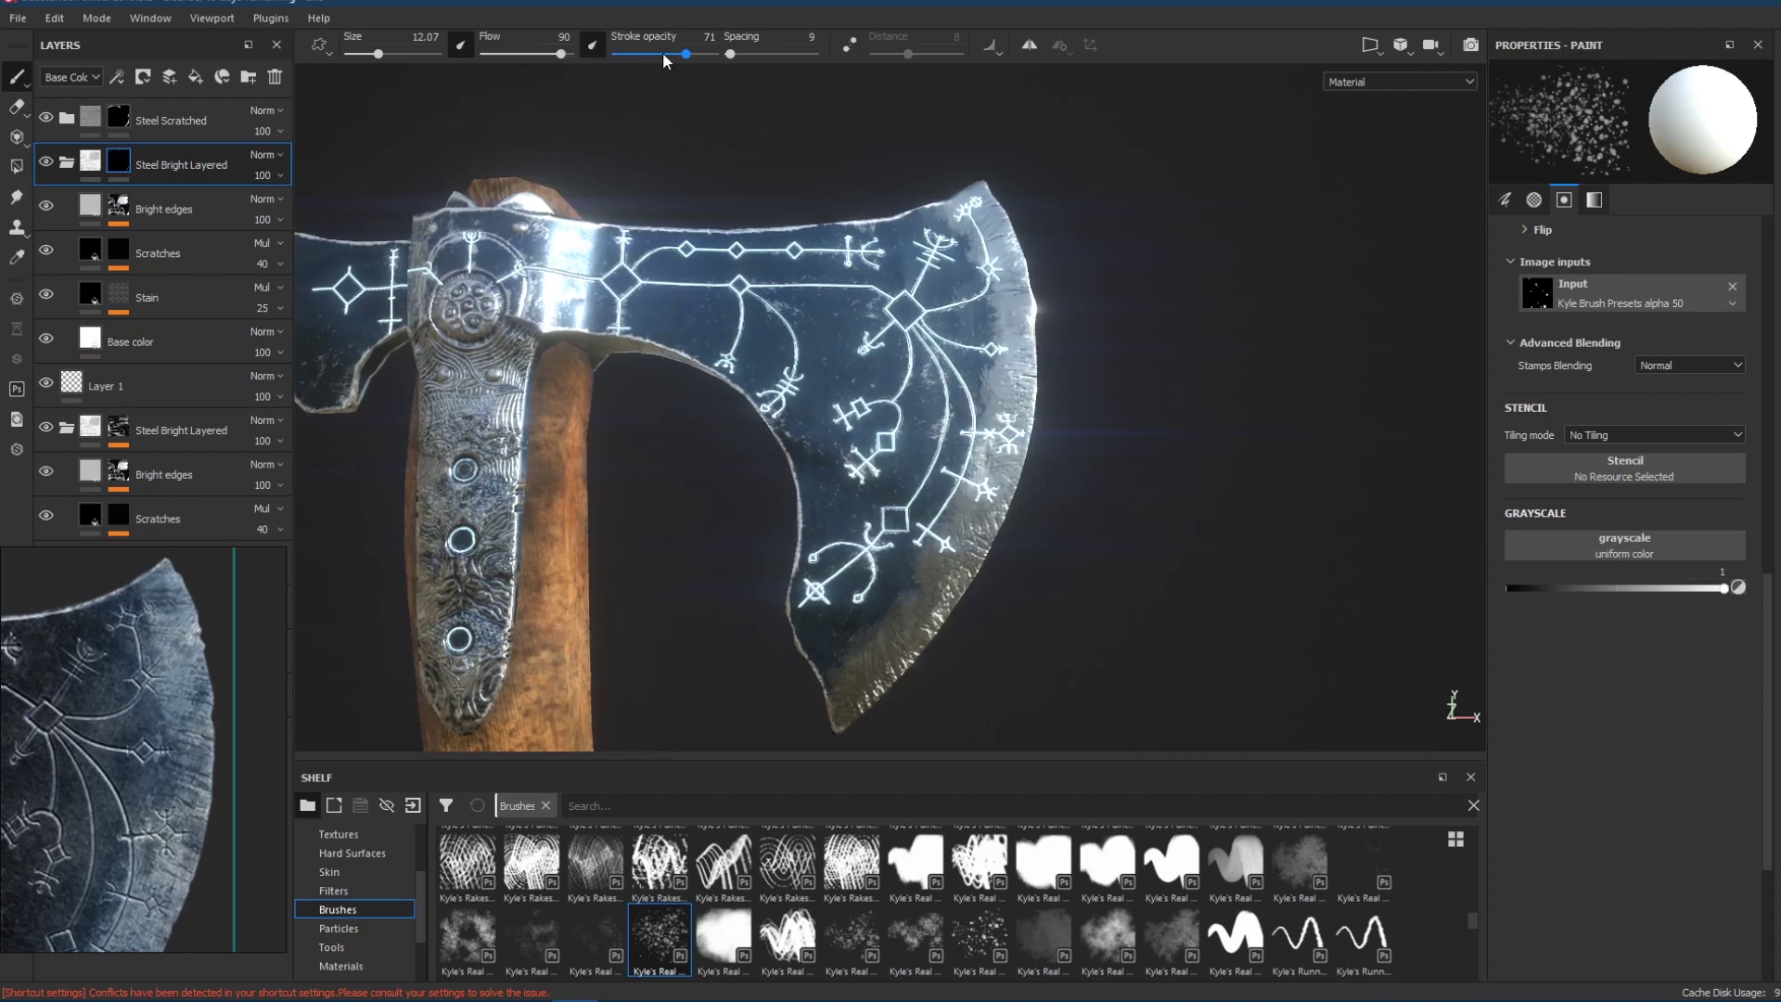
left_click_drag(663, 55, 652, 52)
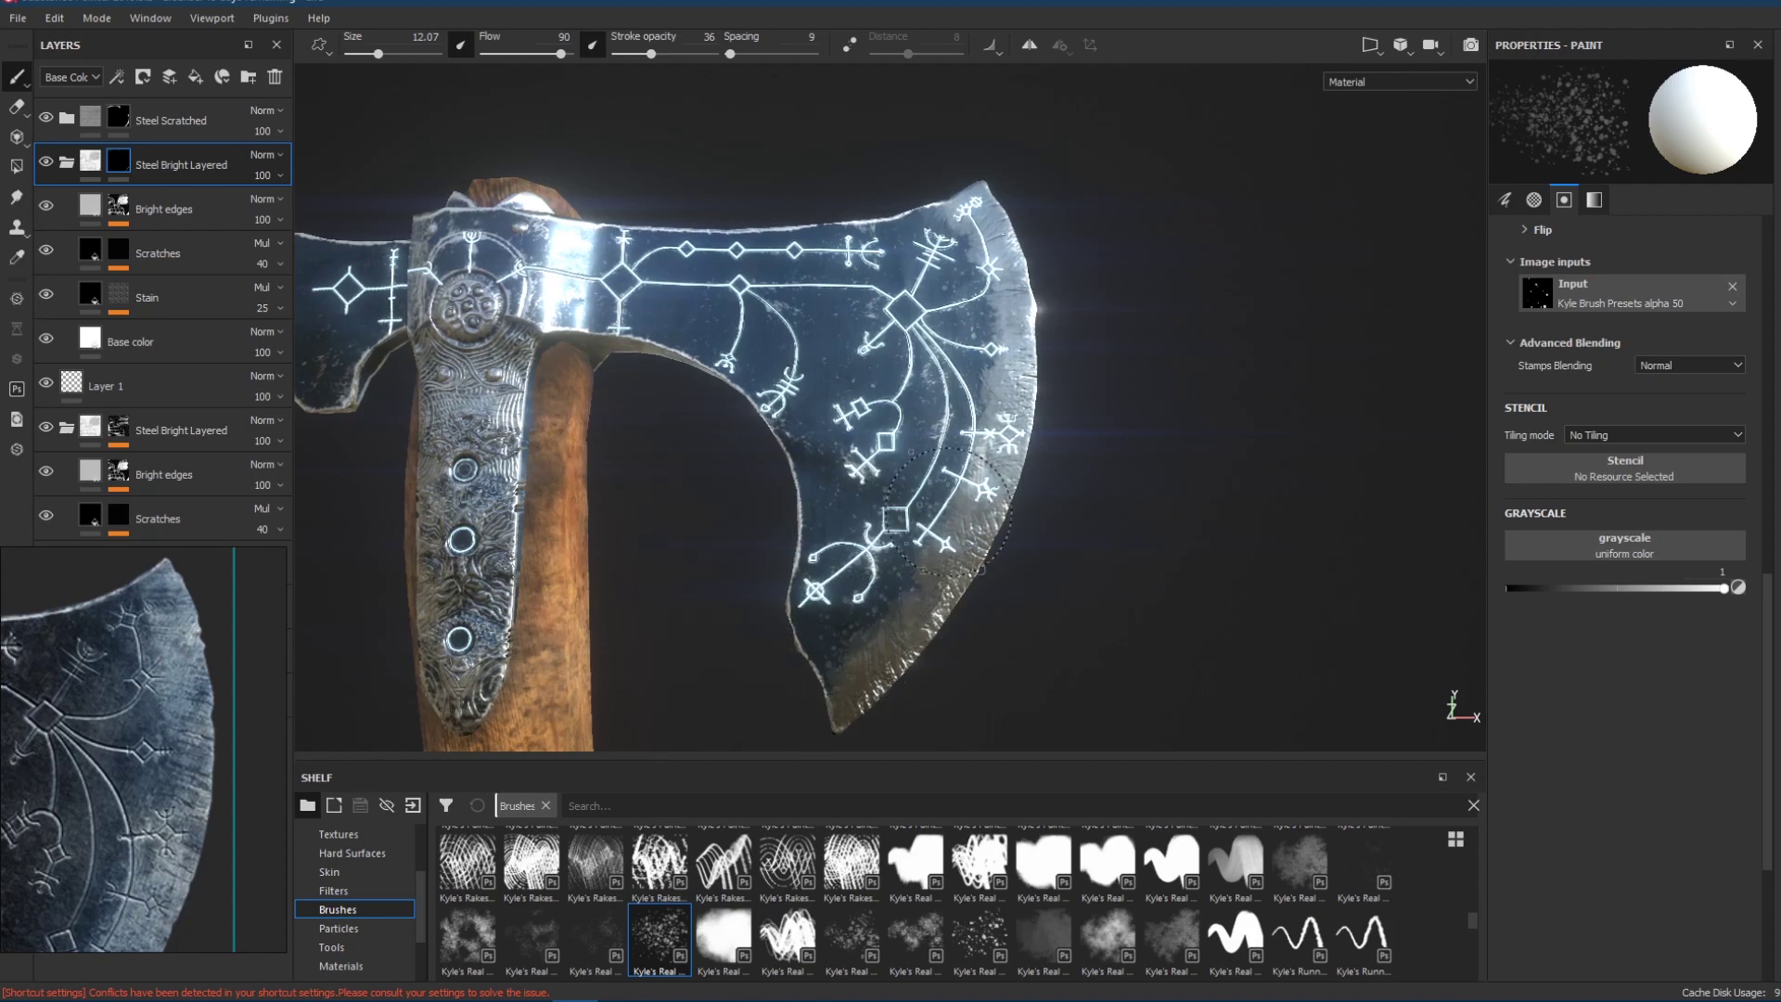
mouse_move(1113, 388)
left_mouse_down("alt")
mouse_move(1086, 464)
mouse_move(1156, 382)
mouse_move(558, 347)
mouse_move(715, 350)
mouse_move(735, 369)
left_mouse_up("alt")
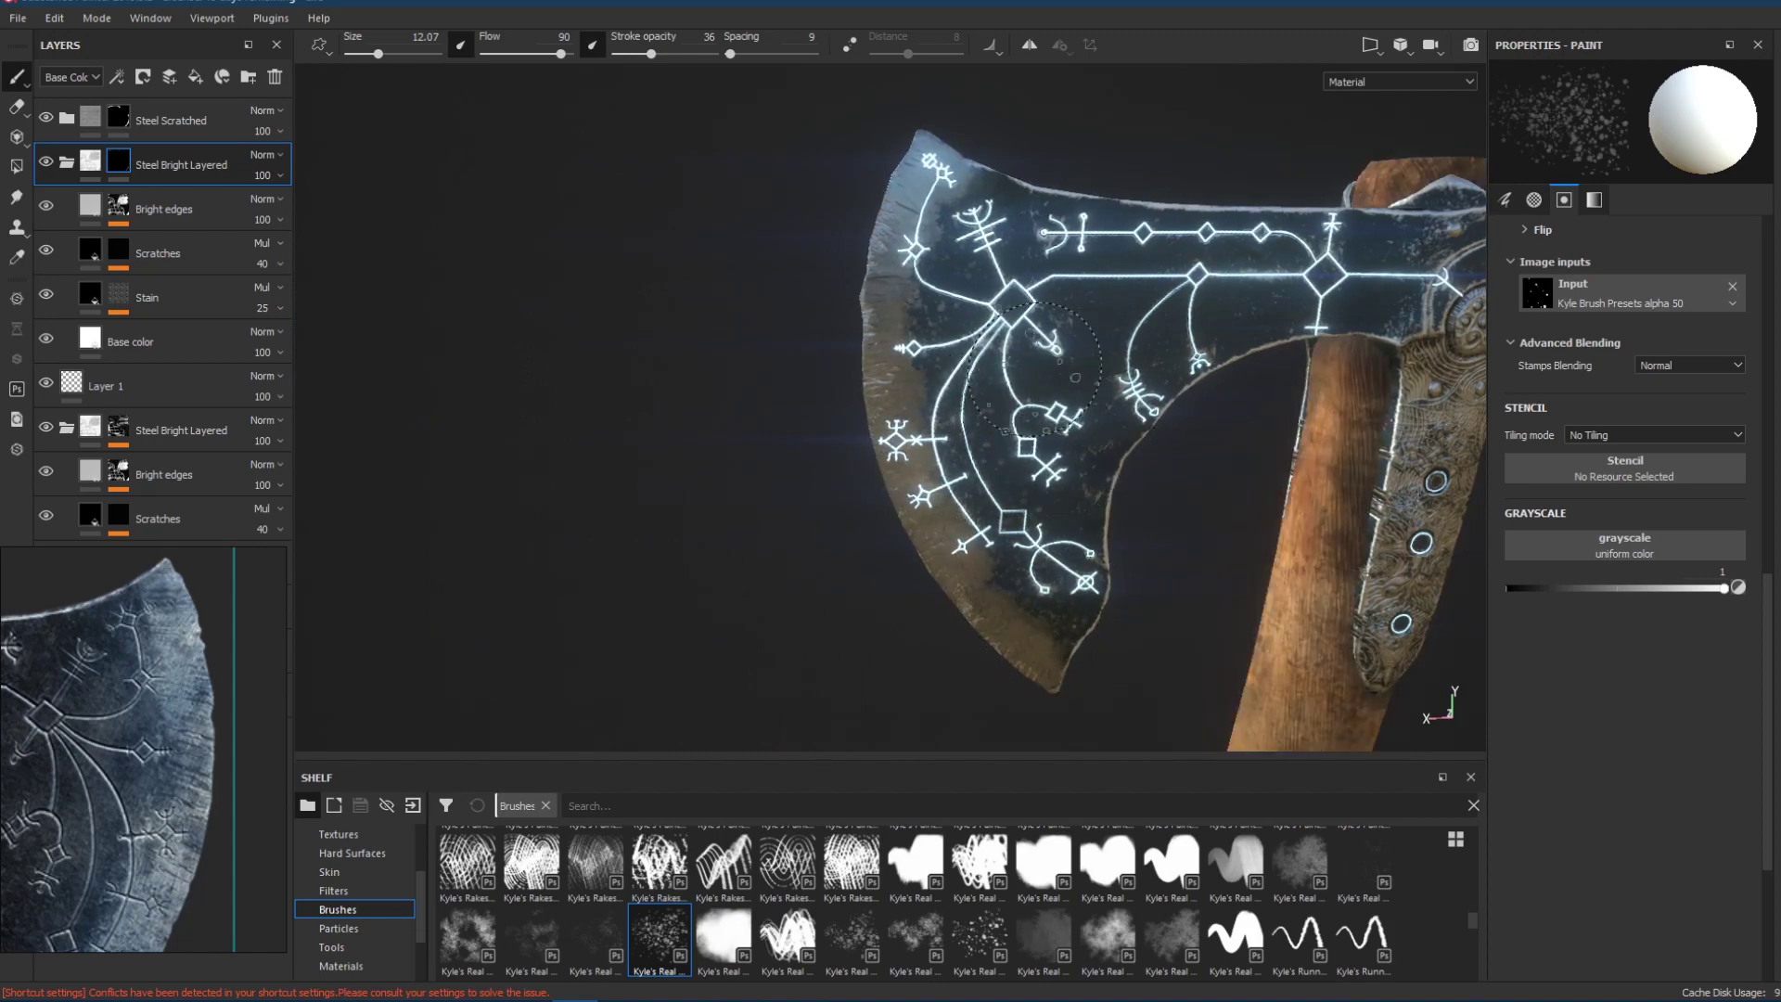
mouse_move(732, 400)
left_mouse_down("alt")
mouse_move(742, 436)
mouse_move(1308, 417)
mouse_move(1275, 378)
mouse_move(1213, 395)
left_mouse_up("alt")
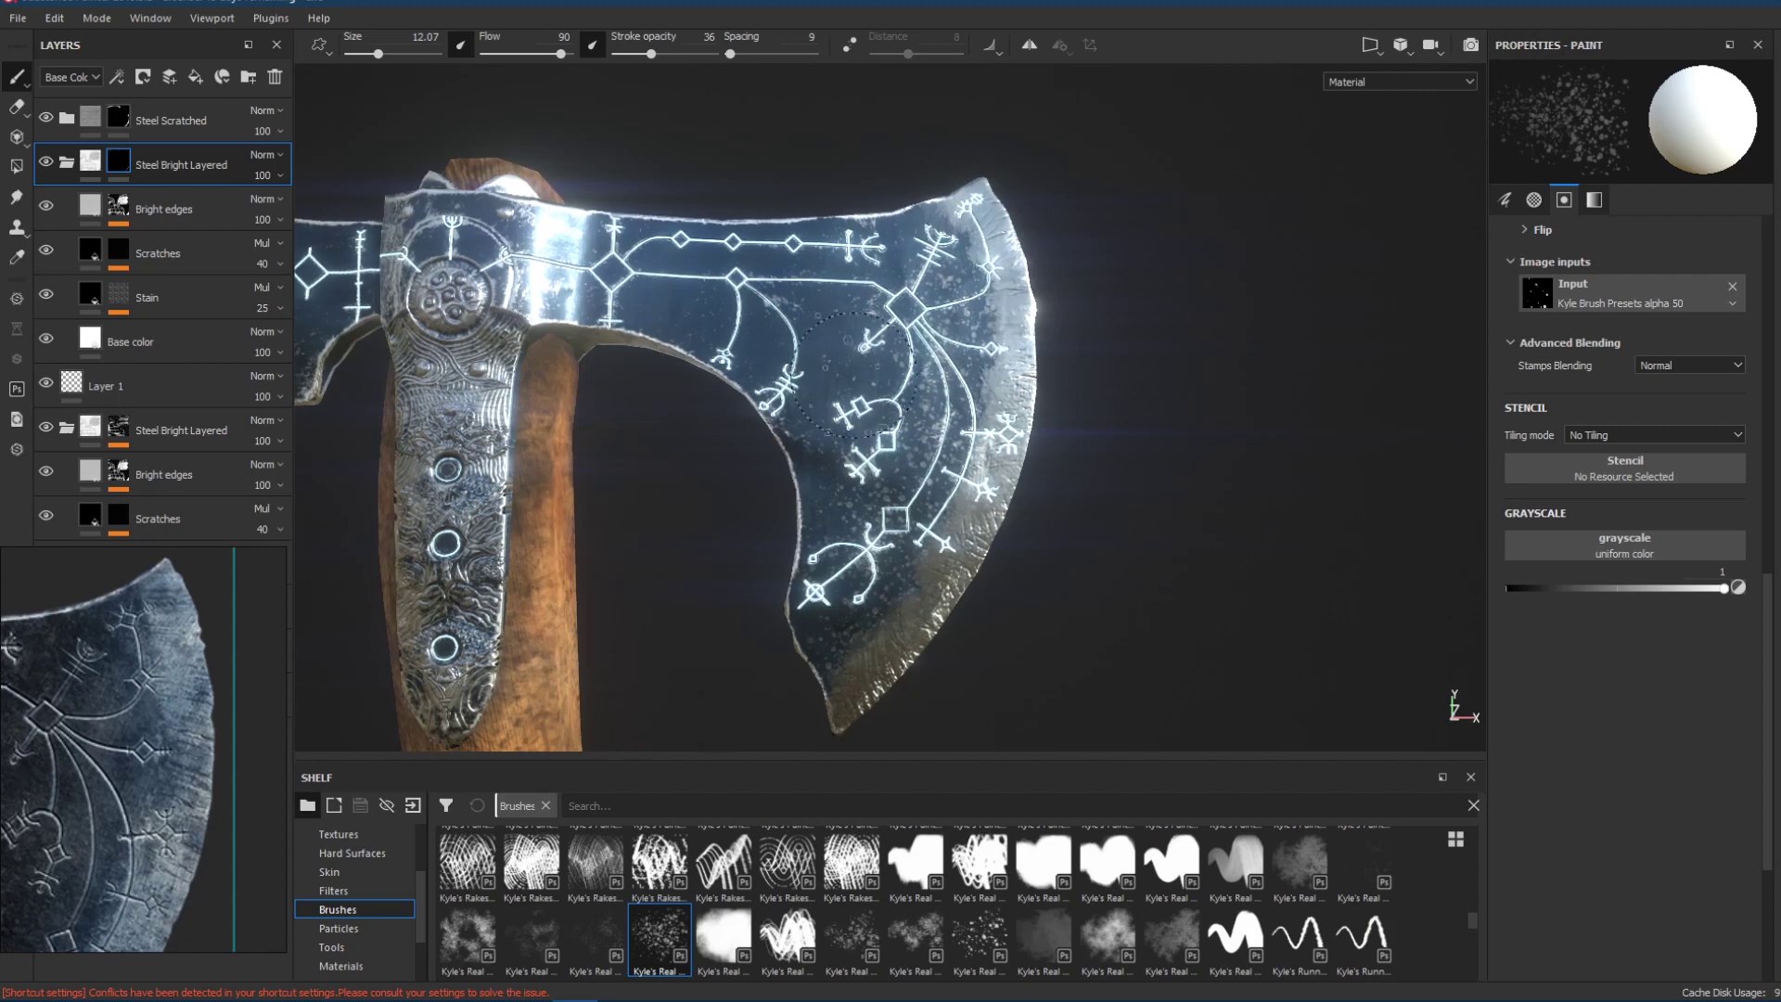
Add larger worn splatter to both sides of the blade with the Kyle Brush Presets alpha 98 brush at size 38.13.
left_click(916, 939)
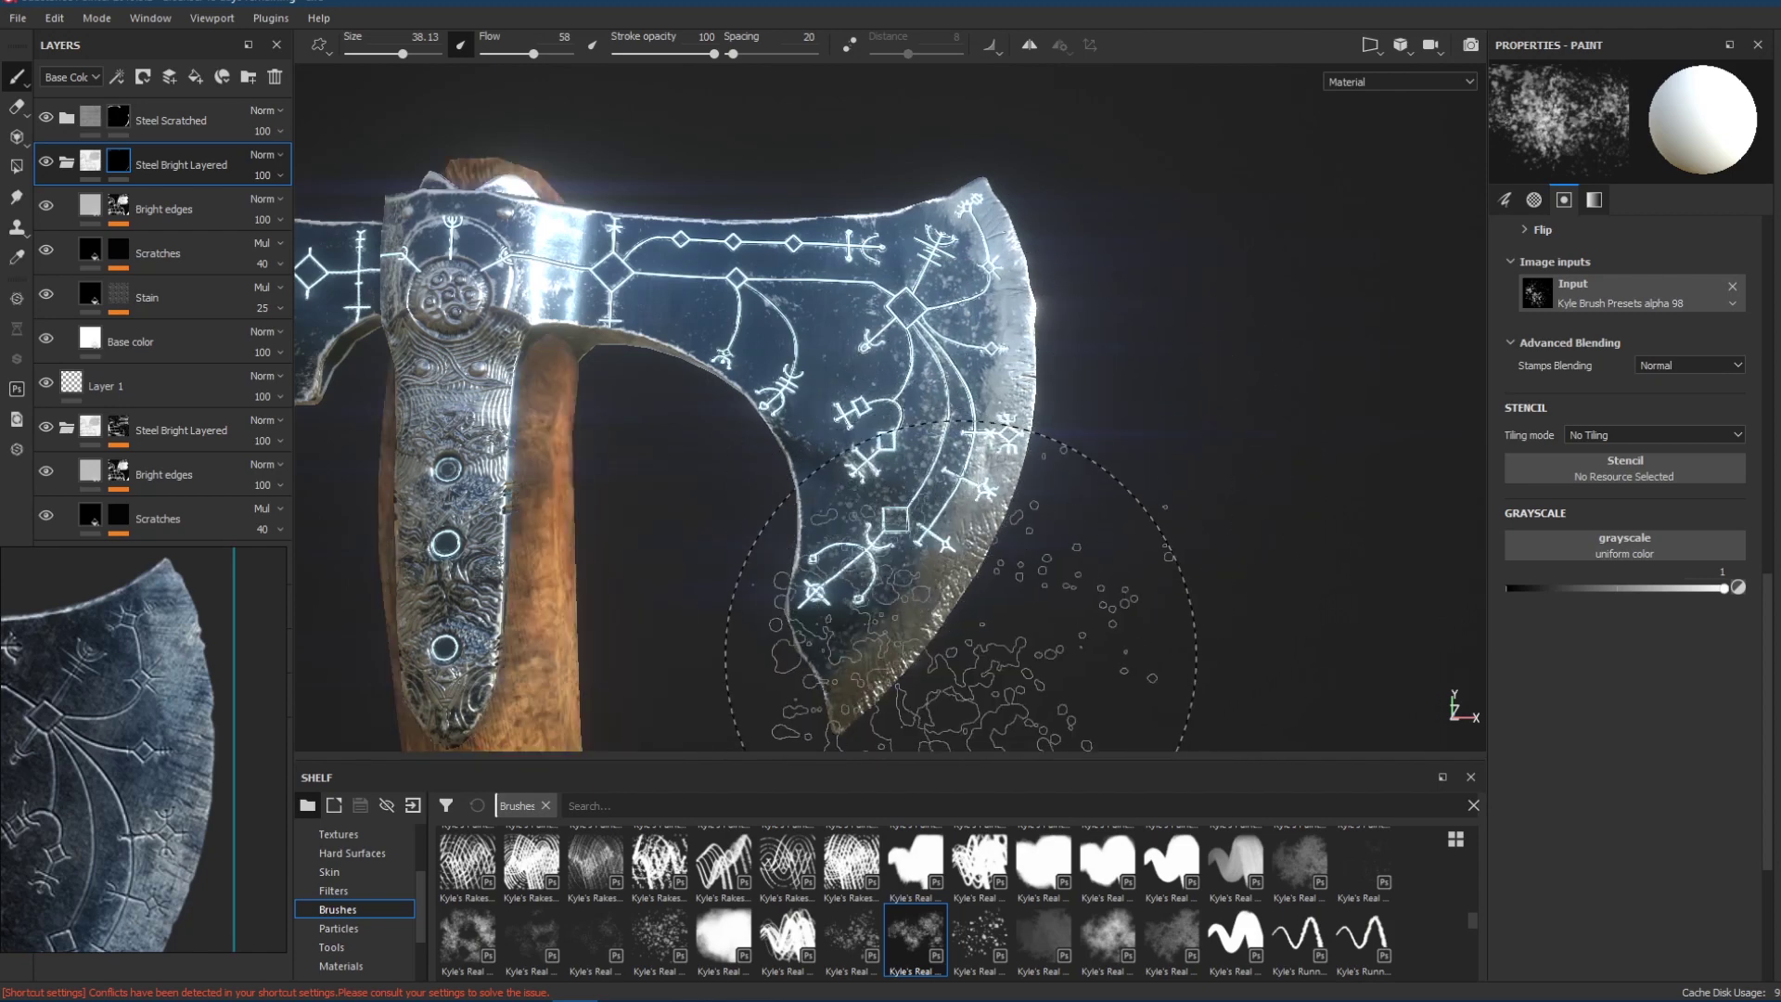
mouse_move(1246, 461)
left_mouse_down("alt")
mouse_move(1076, 482)
mouse_move(1243, 362)
mouse_move(1161, 616)
mouse_move(1152, 517)
mouse_move(1193, 476)
mouse_move(1204, 381)
mouse_move(985, 417)
mouse_move(559, 432)
left_mouse_up("alt")
key("alt+q")
key("alt+q")
mouse_move(867, 464)
left_mouse_down("alt")
mouse_move(768, 477)
mouse_move(549, 456)
left_mouse_up("alt")
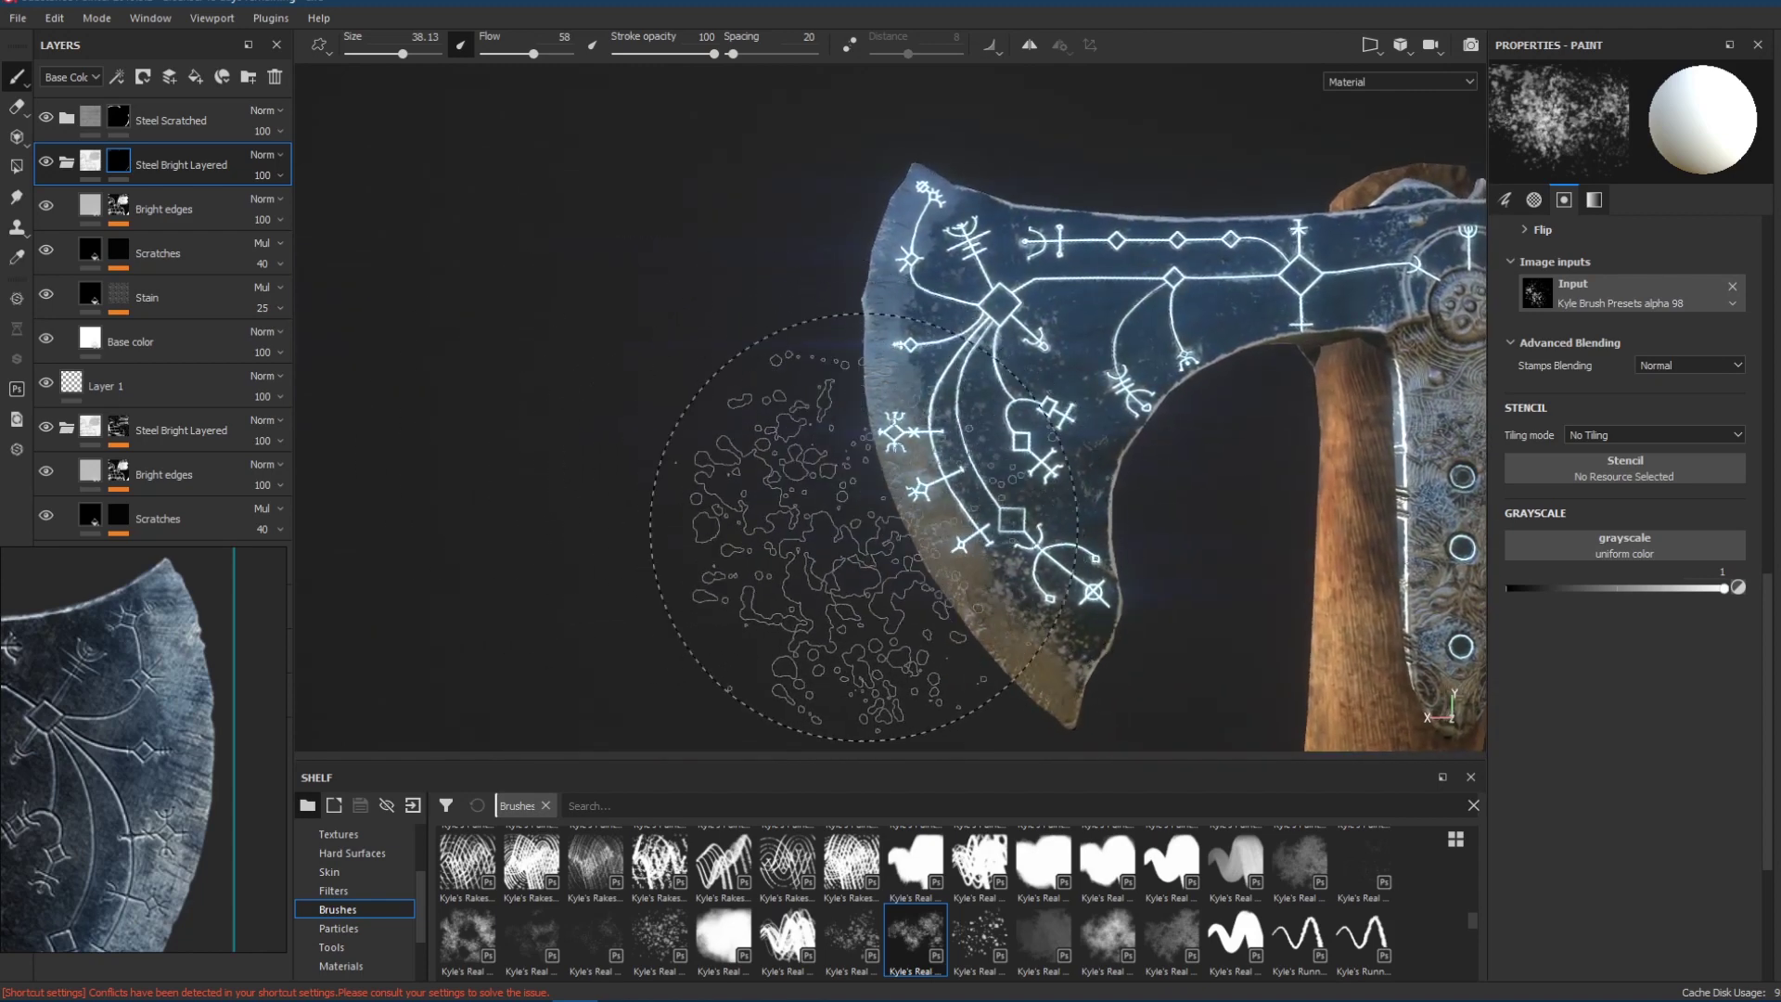
Examine the speckled wear on the whole axe head from different angles.
mouse_move(863, 527)
left_mouse_down("alt")
mouse_move(835, 516)
mouse_move(1439, 520)
mouse_move(1283, 501)
mouse_move(1176, 458)
mouse_move(1255, 497)
mouse_move(971, 509)
mouse_move(1058, 509)
mouse_move(882, 479)
mouse_move(1021, 531)
mouse_move(886, 410)
left_mouse_up("alt")
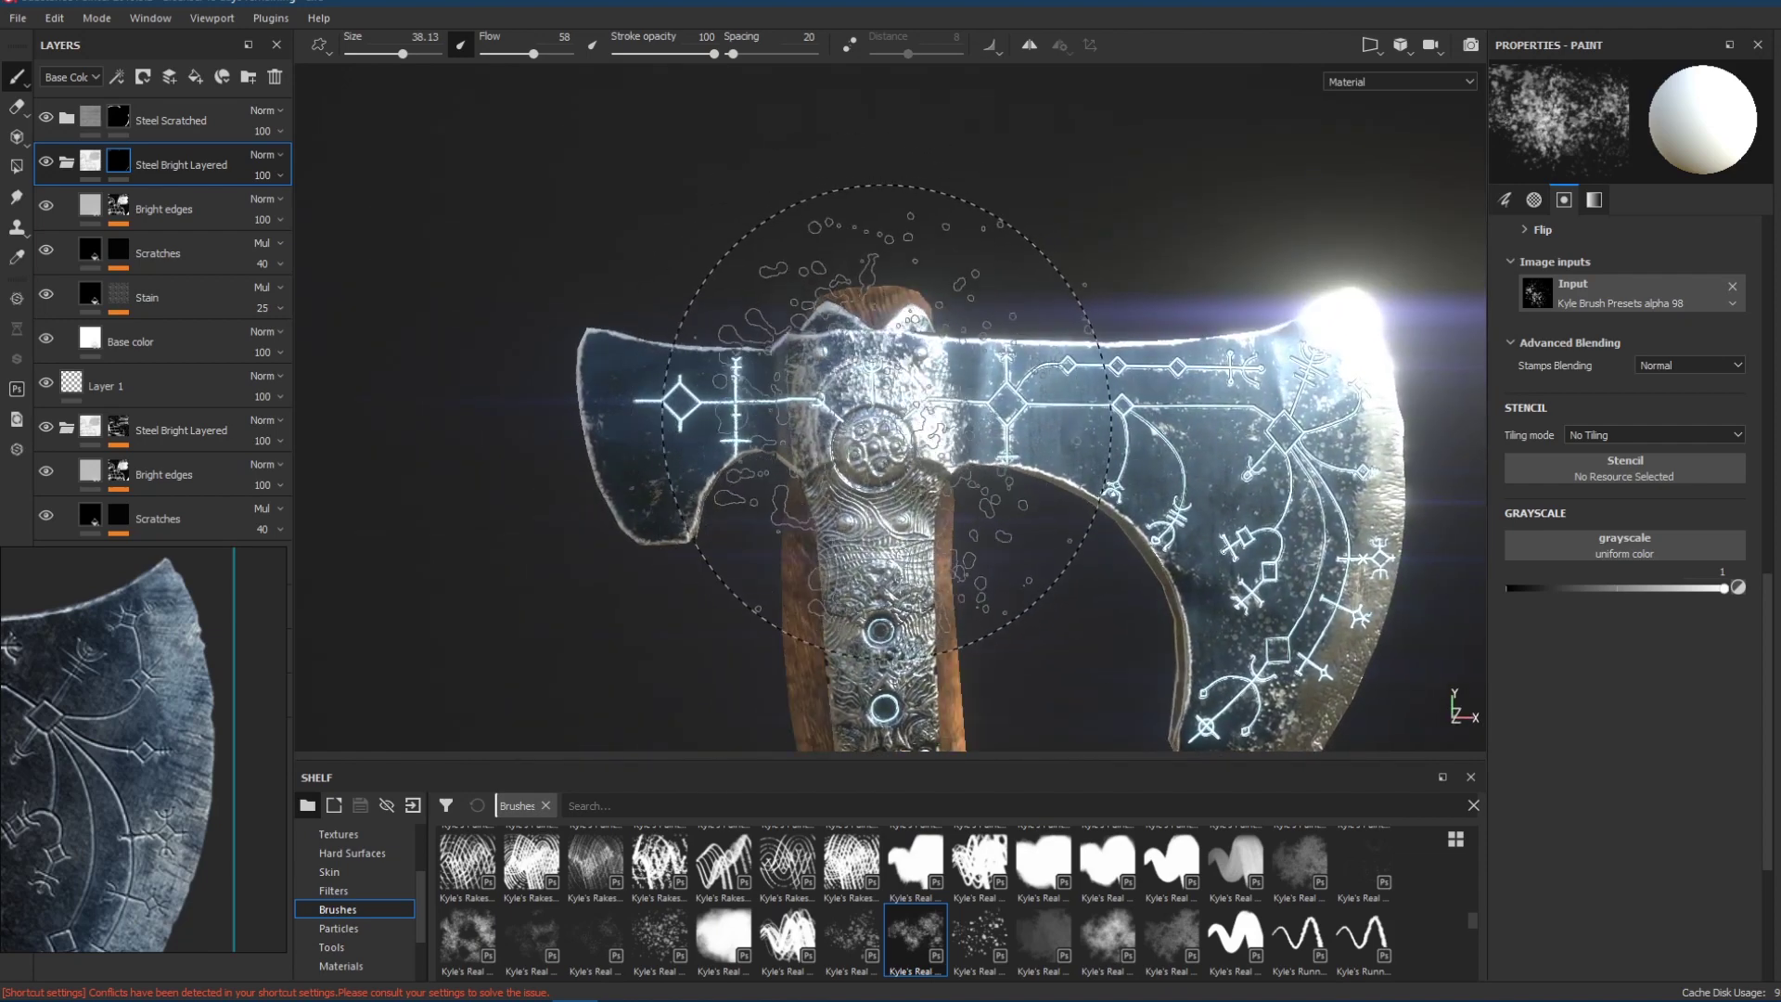
left_click_drag(835, 417, 607, 428, "alt")
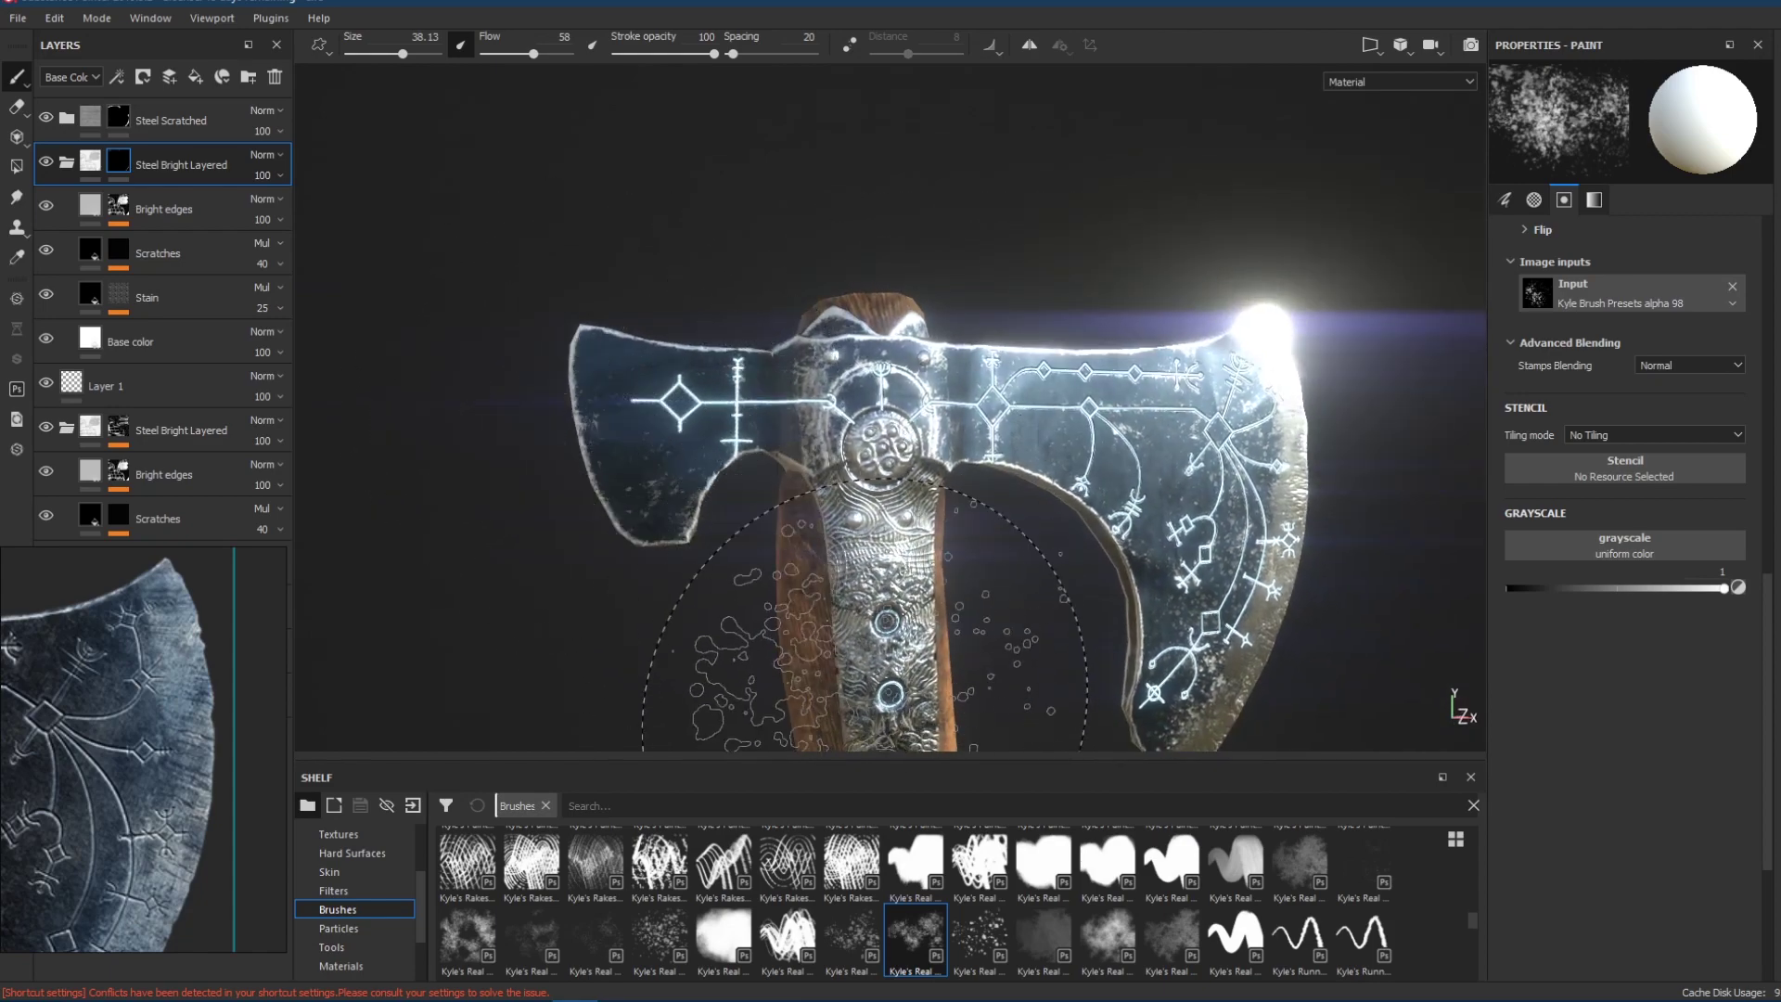
left_click_drag(682, 464, 668, 395, "alt")
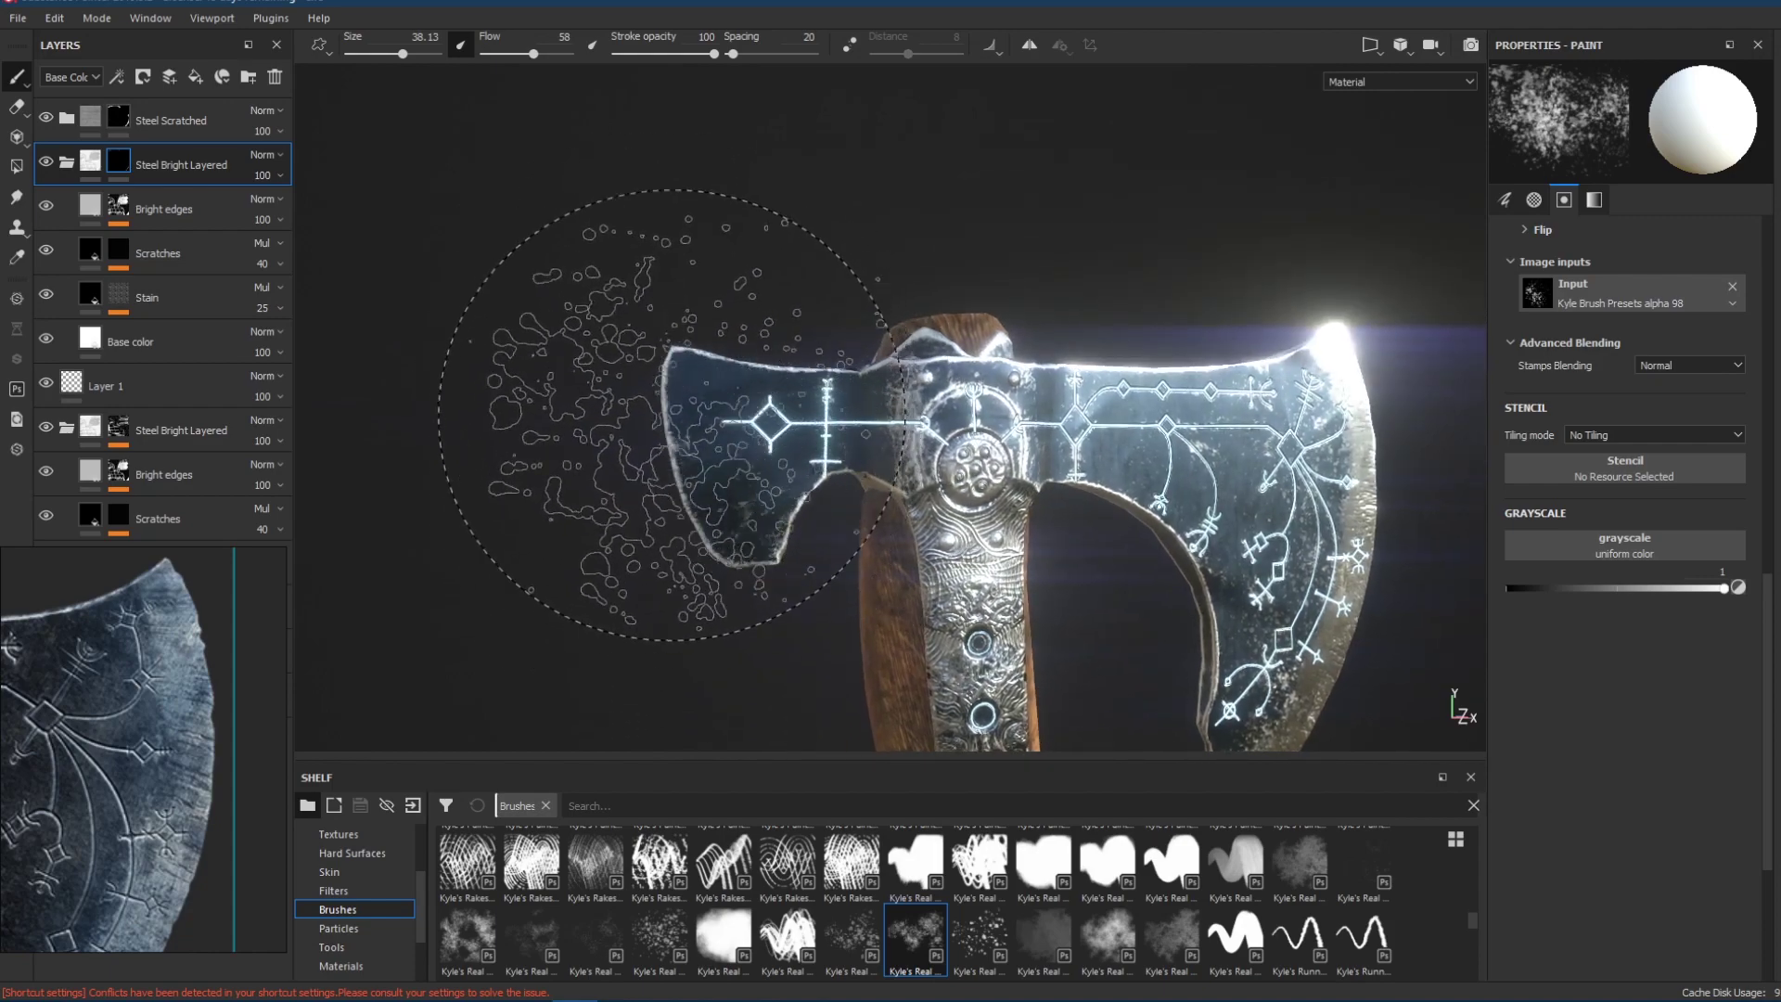
mouse_move(686, 397)
left_mouse_down("alt")
mouse_move(703, 498)
mouse_move(755, 511)
mouse_move(763, 461)
left_mouse_up("alt")
mouse_move(755, 540)
left_mouse_down("ctrl+alt")
mouse_move(795, 318)
mouse_move(807, 396)
mouse_move(755, 535)
mouse_move(767, 456)
mouse_move(715, 328)
mouse_move(763, 359)
mouse_move(778, 565)
left_mouse_up("ctrl+alt")
mouse_move(742, 422)
left_mouse_down("ctrl+alt")
mouse_move(785, 477)
mouse_move(870, 519)
left_mouse_up("ctrl+alt")
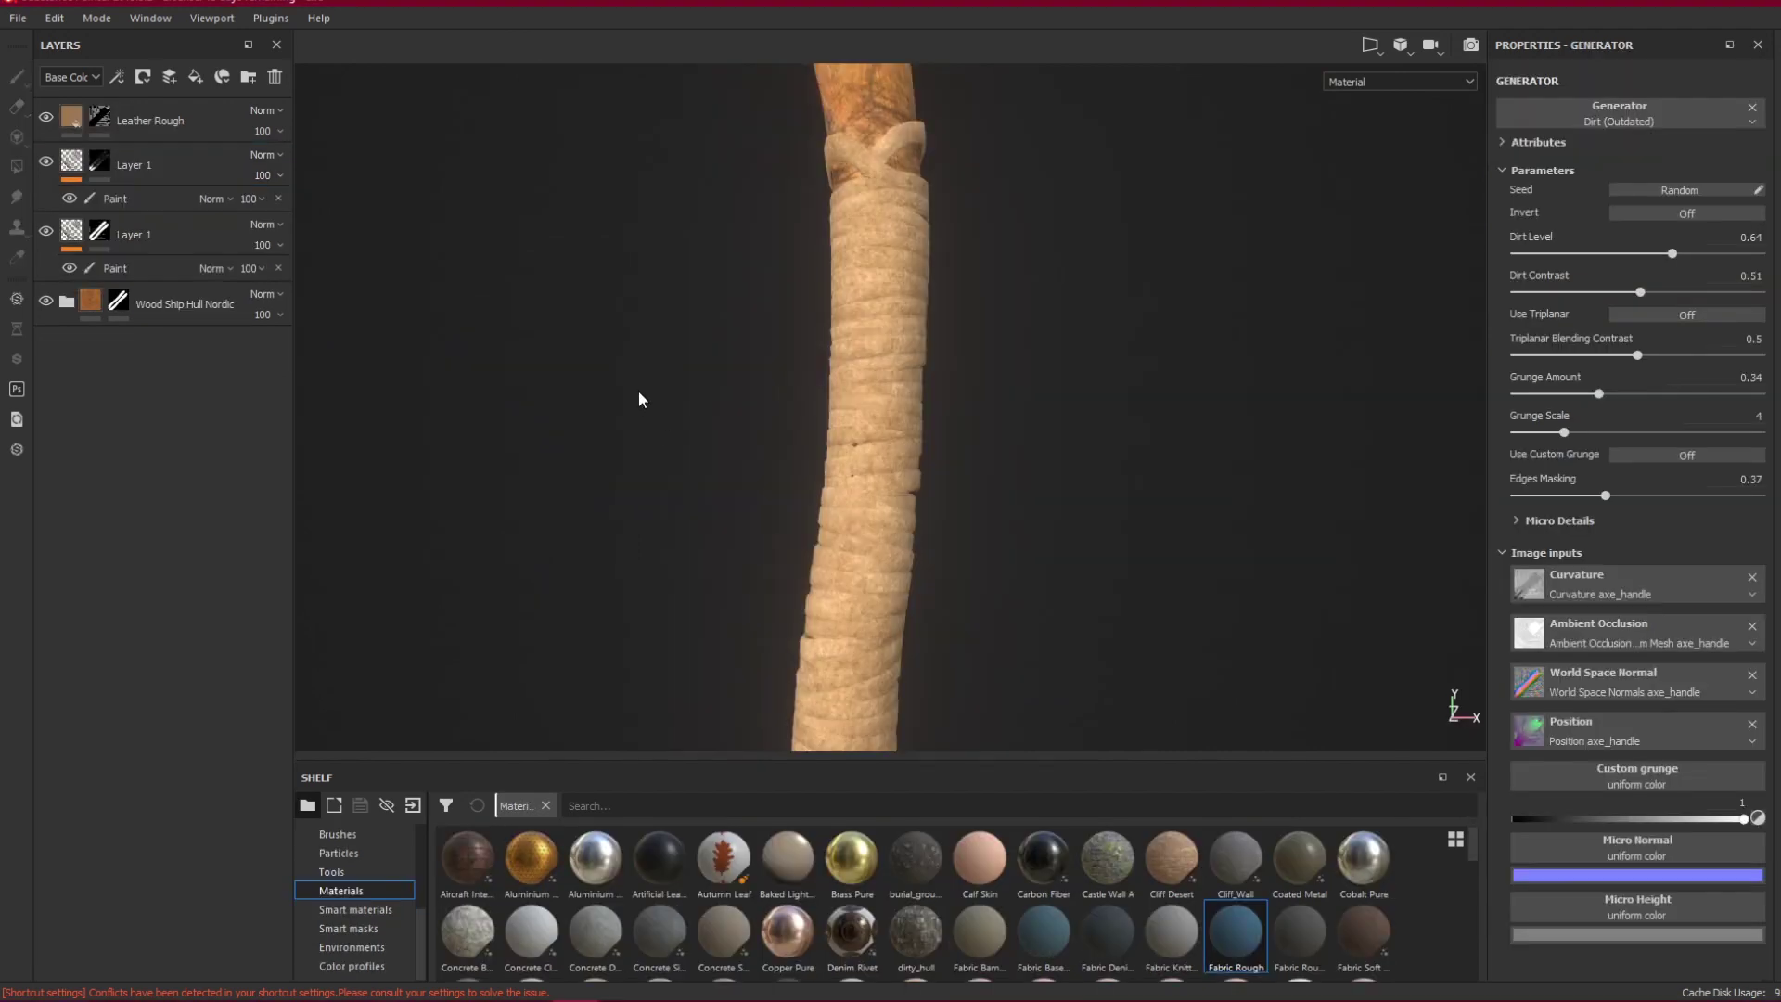
Search the shelf materials for leather and add Leather bag as the top layer of the axe handle.
left_click_drag(680, 373, 757, 270, "alt")
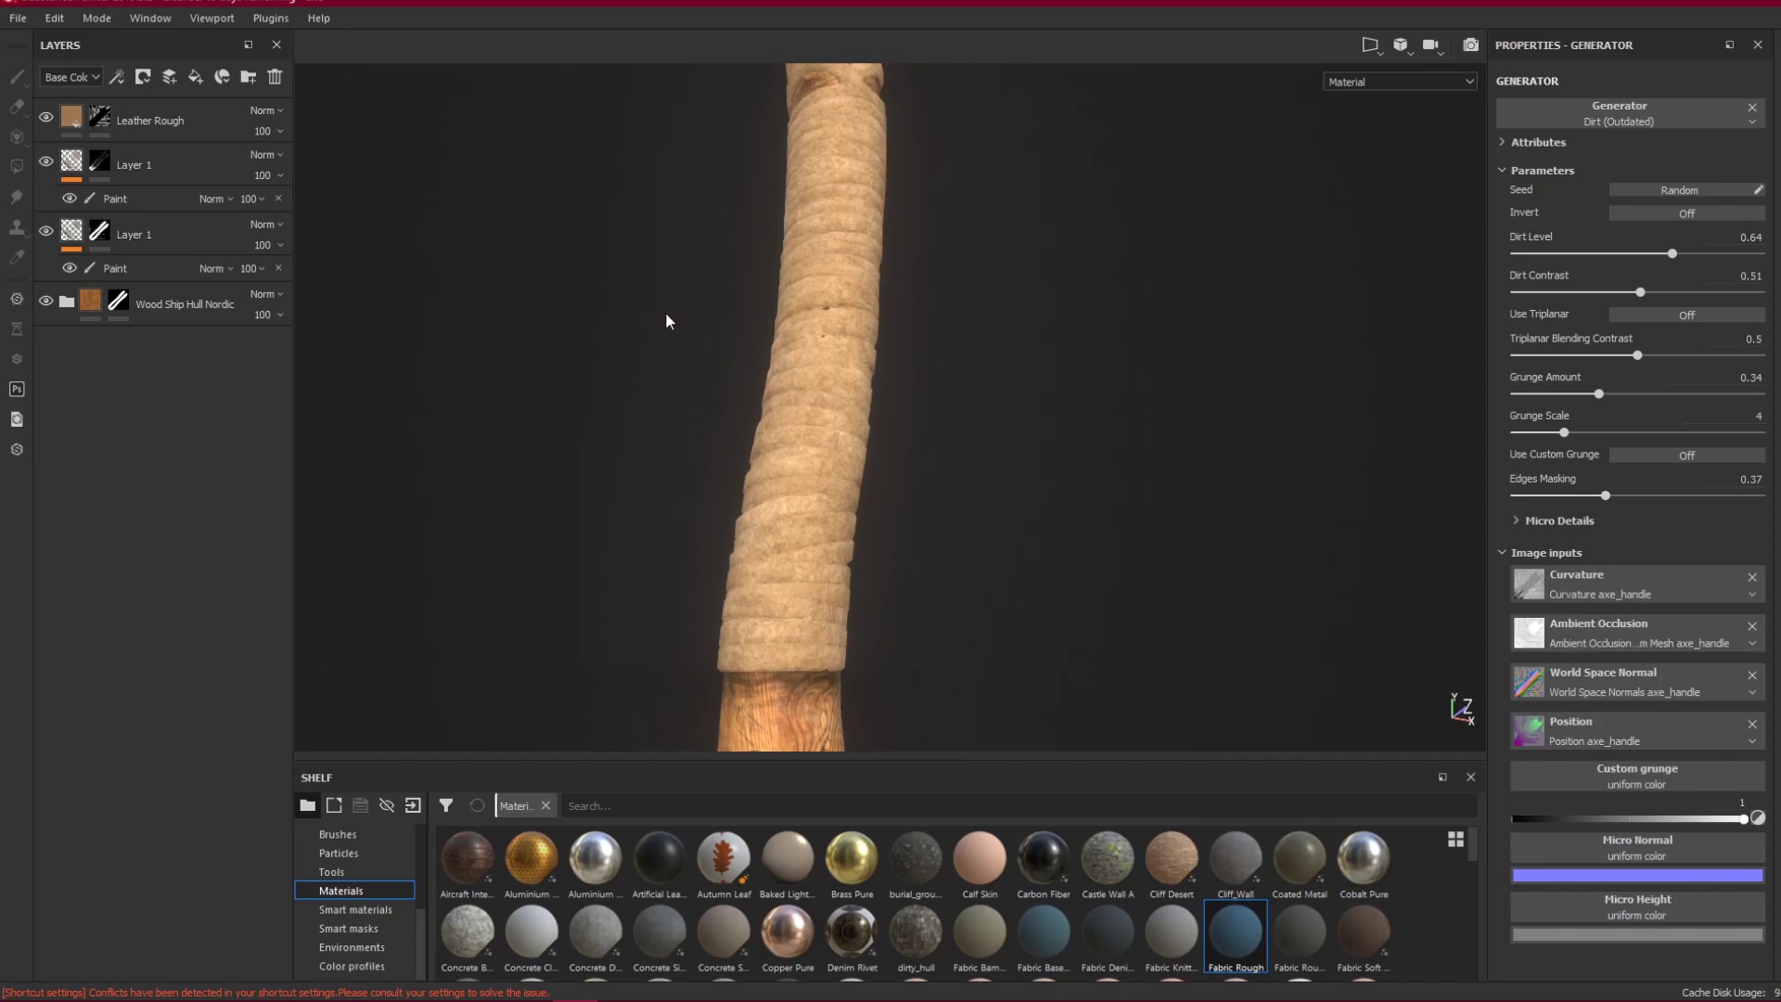
left_click_drag(781, 376, 830, 276, "alt")
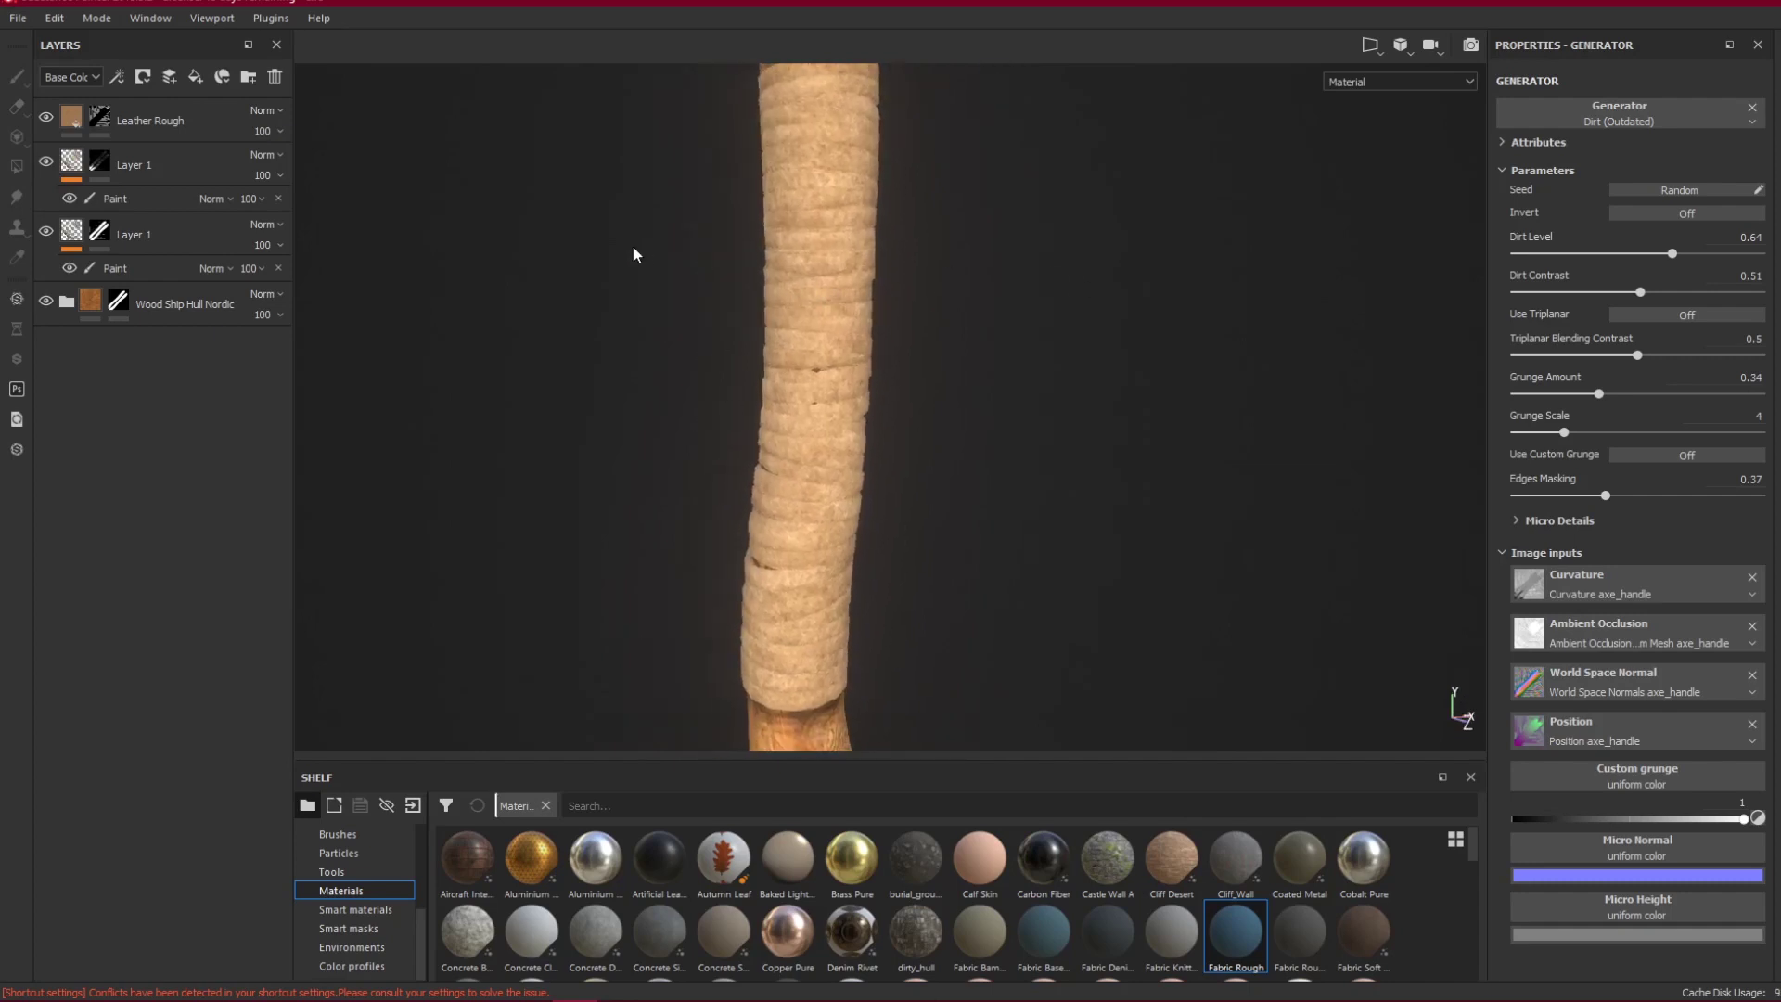
middle_click_drag(635, 253, 676, 339, "alt")
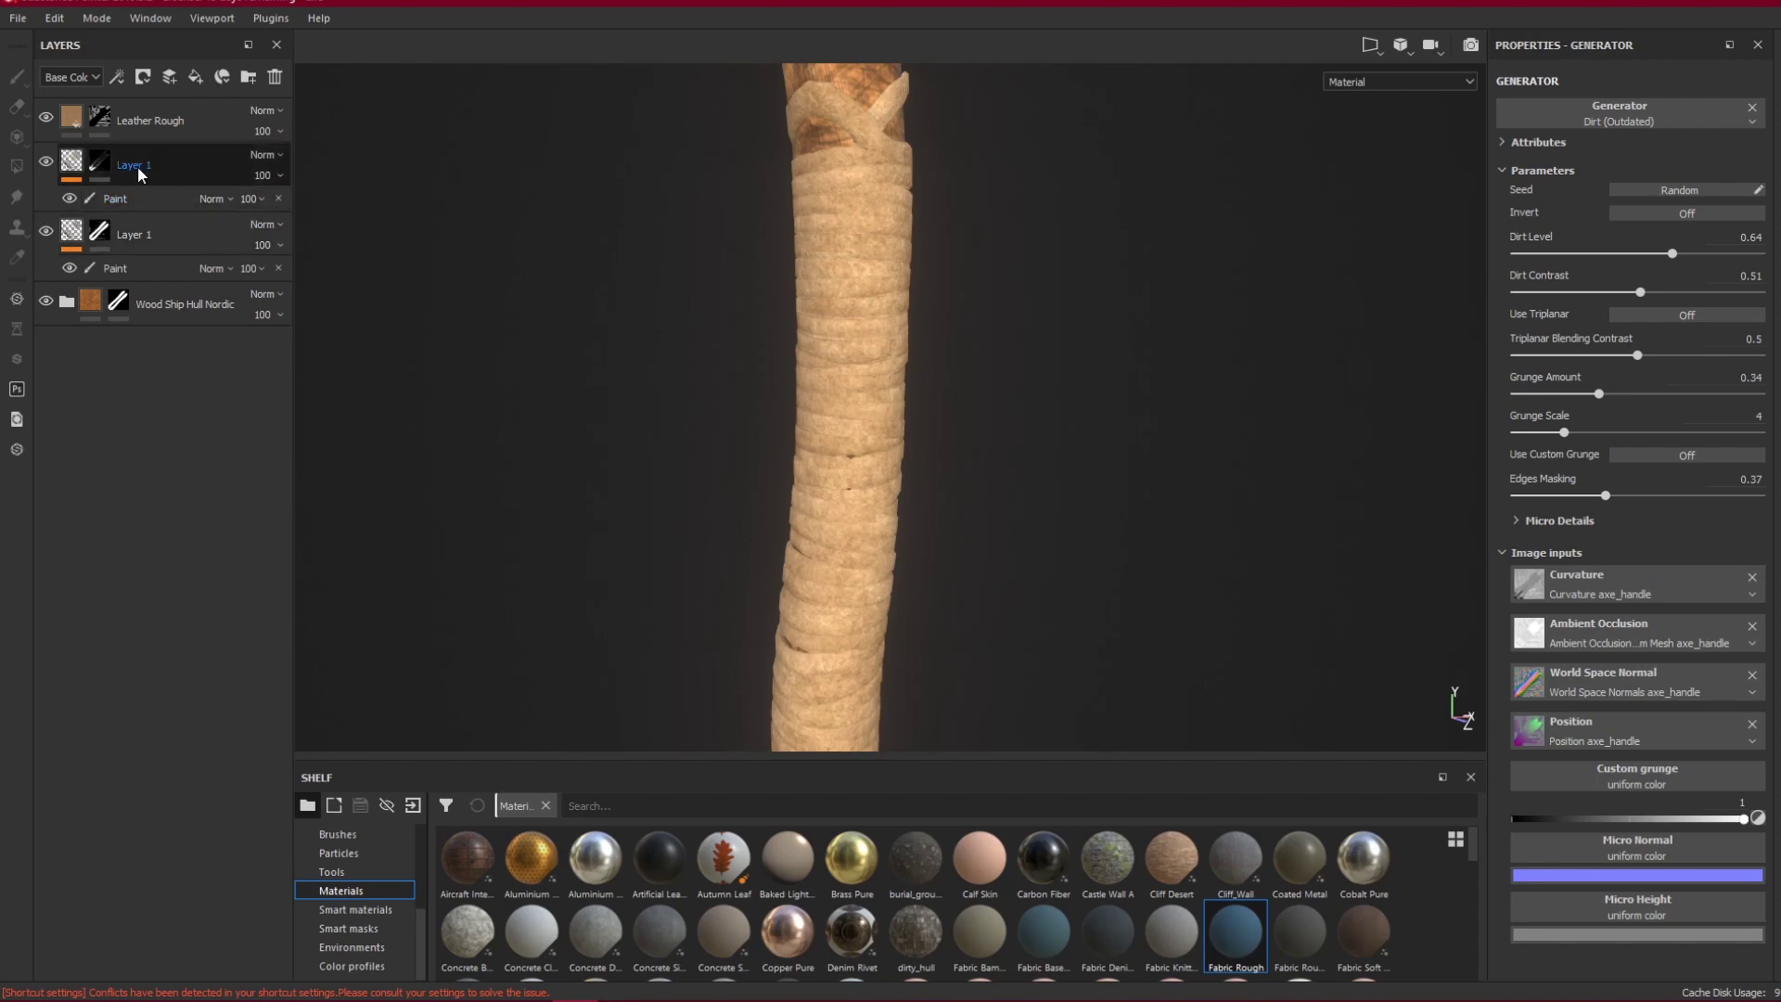
left_click(595, 807)
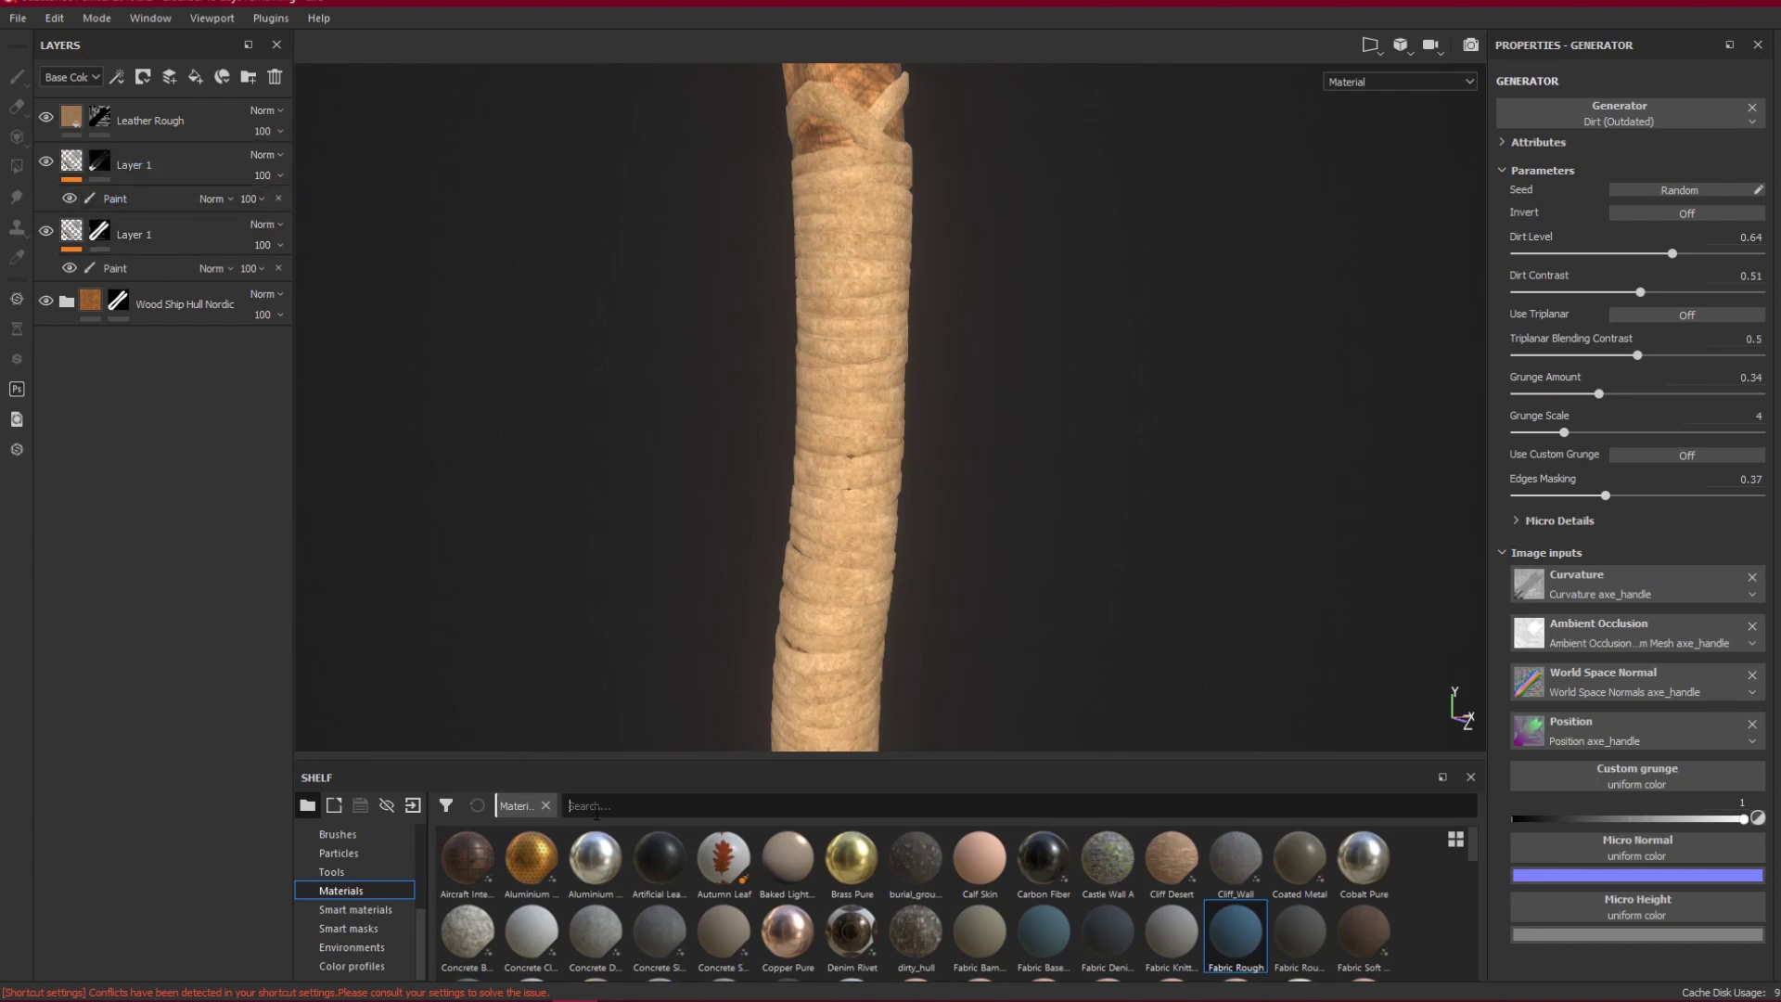
type("leather")
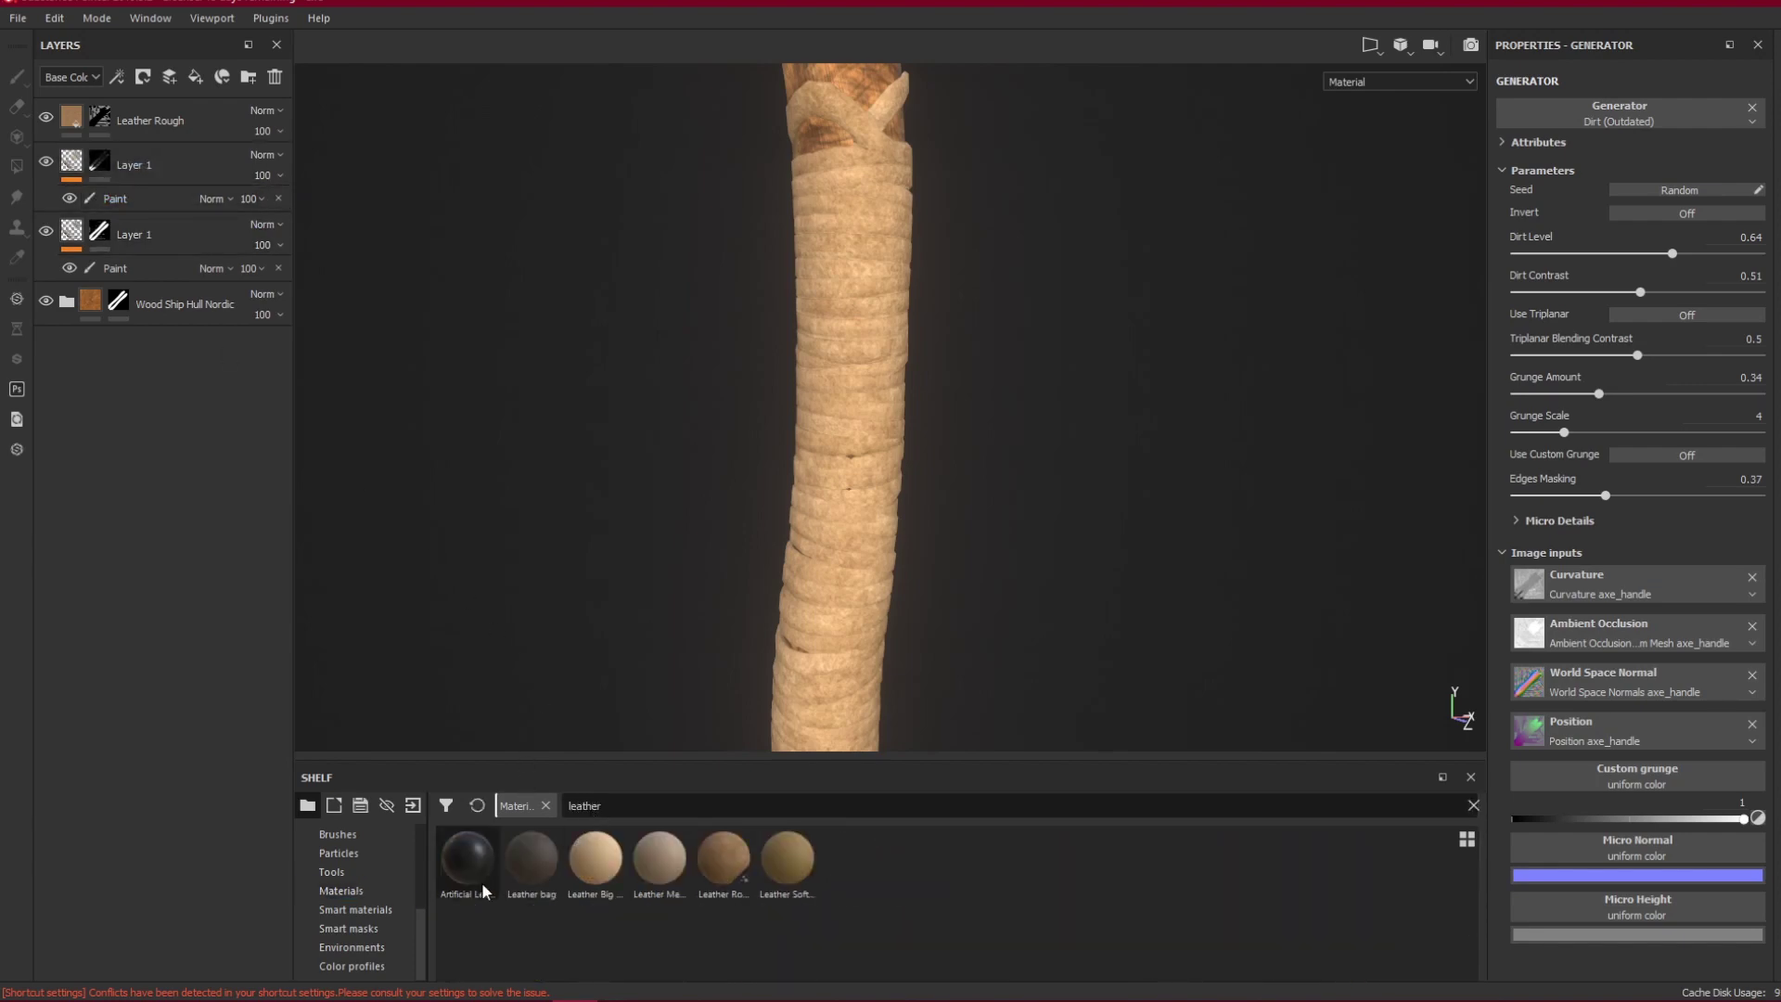
left_click(522, 853)
left_click_drag(522, 854, 192, 113)
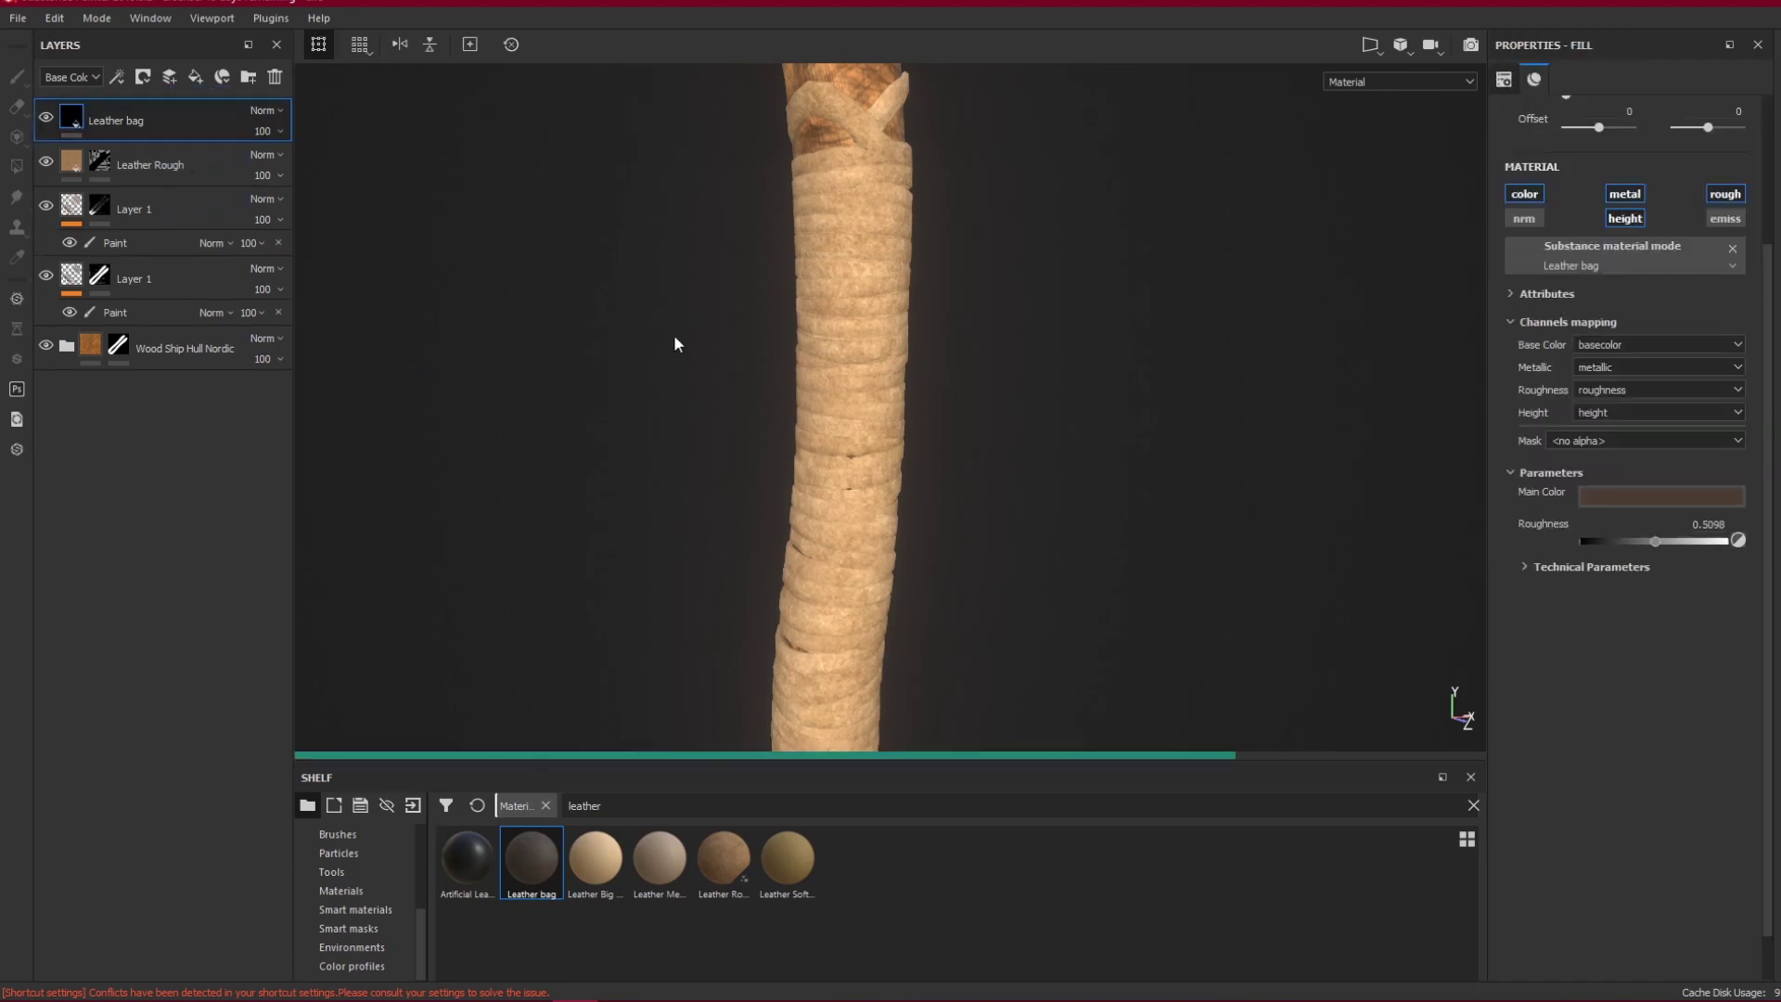
Inspect the Leather bag material on the handle wrap and add a black mask to its layer.
mouse_move(811, 397)
left_mouse_down("alt")
mouse_move(1021, 231)
mouse_move(787, 399)
mouse_move(823, 394)
left_mouse_up("alt")
middle_click_drag(823, 394, 831, 330, "alt")
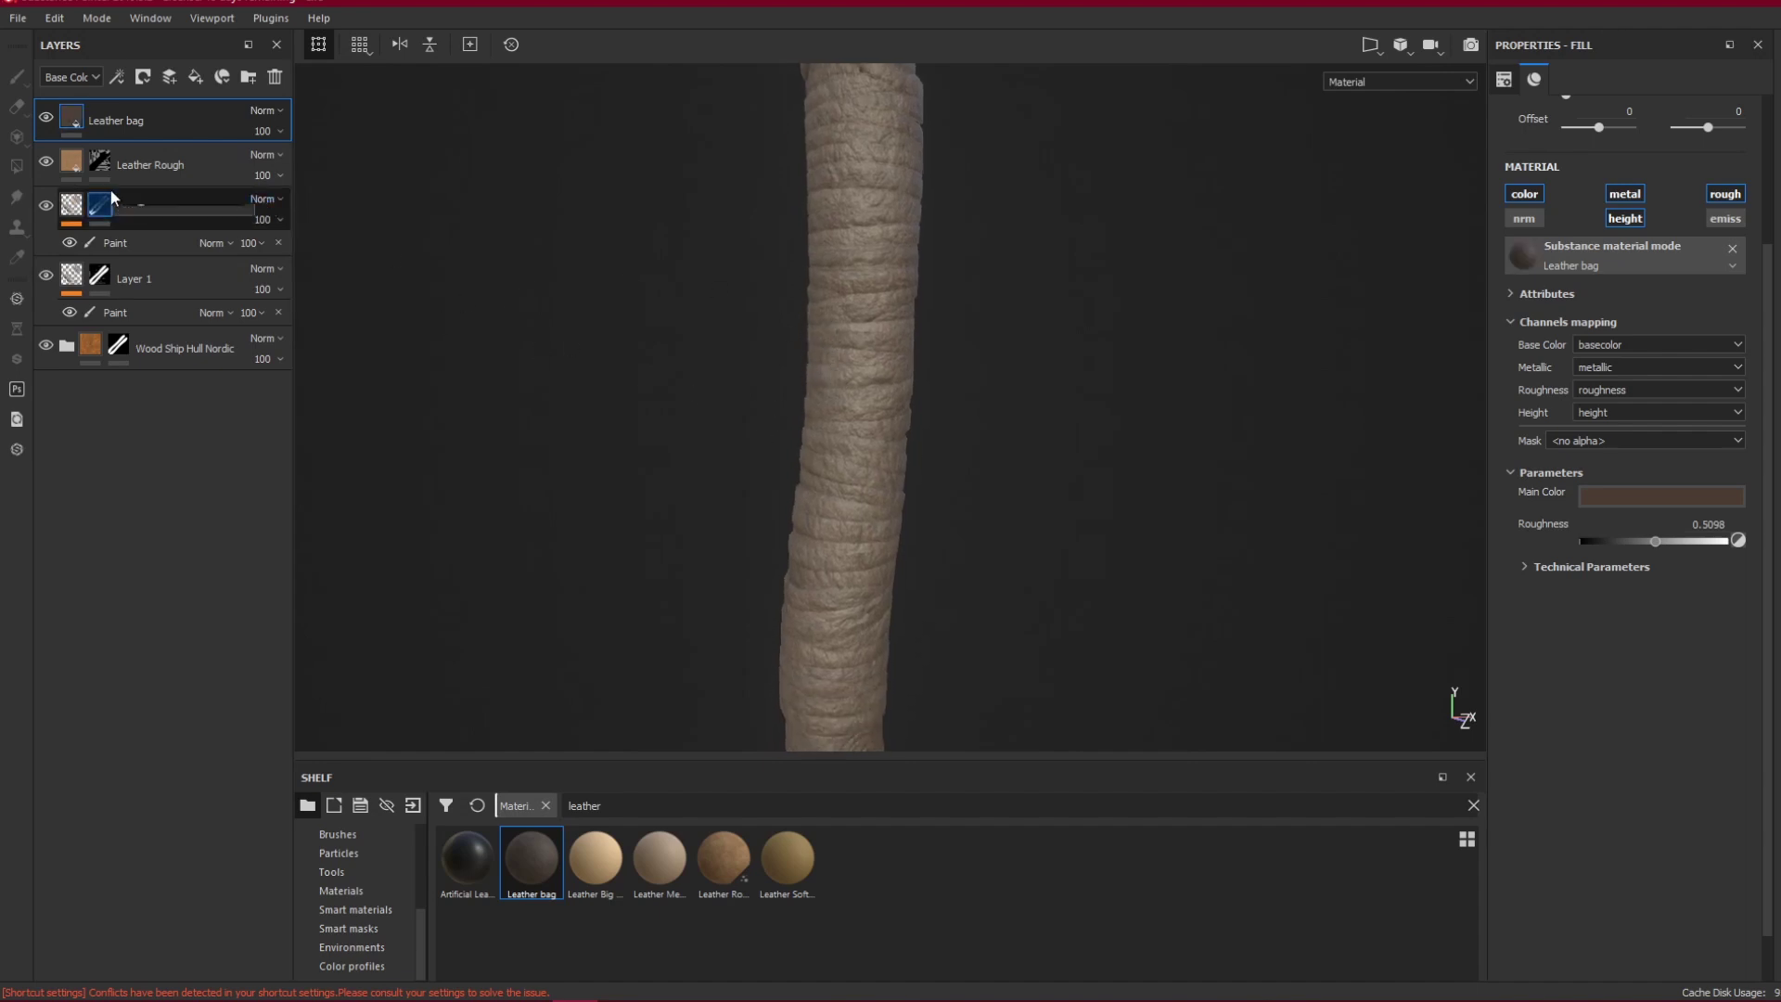
right_click(73, 109)
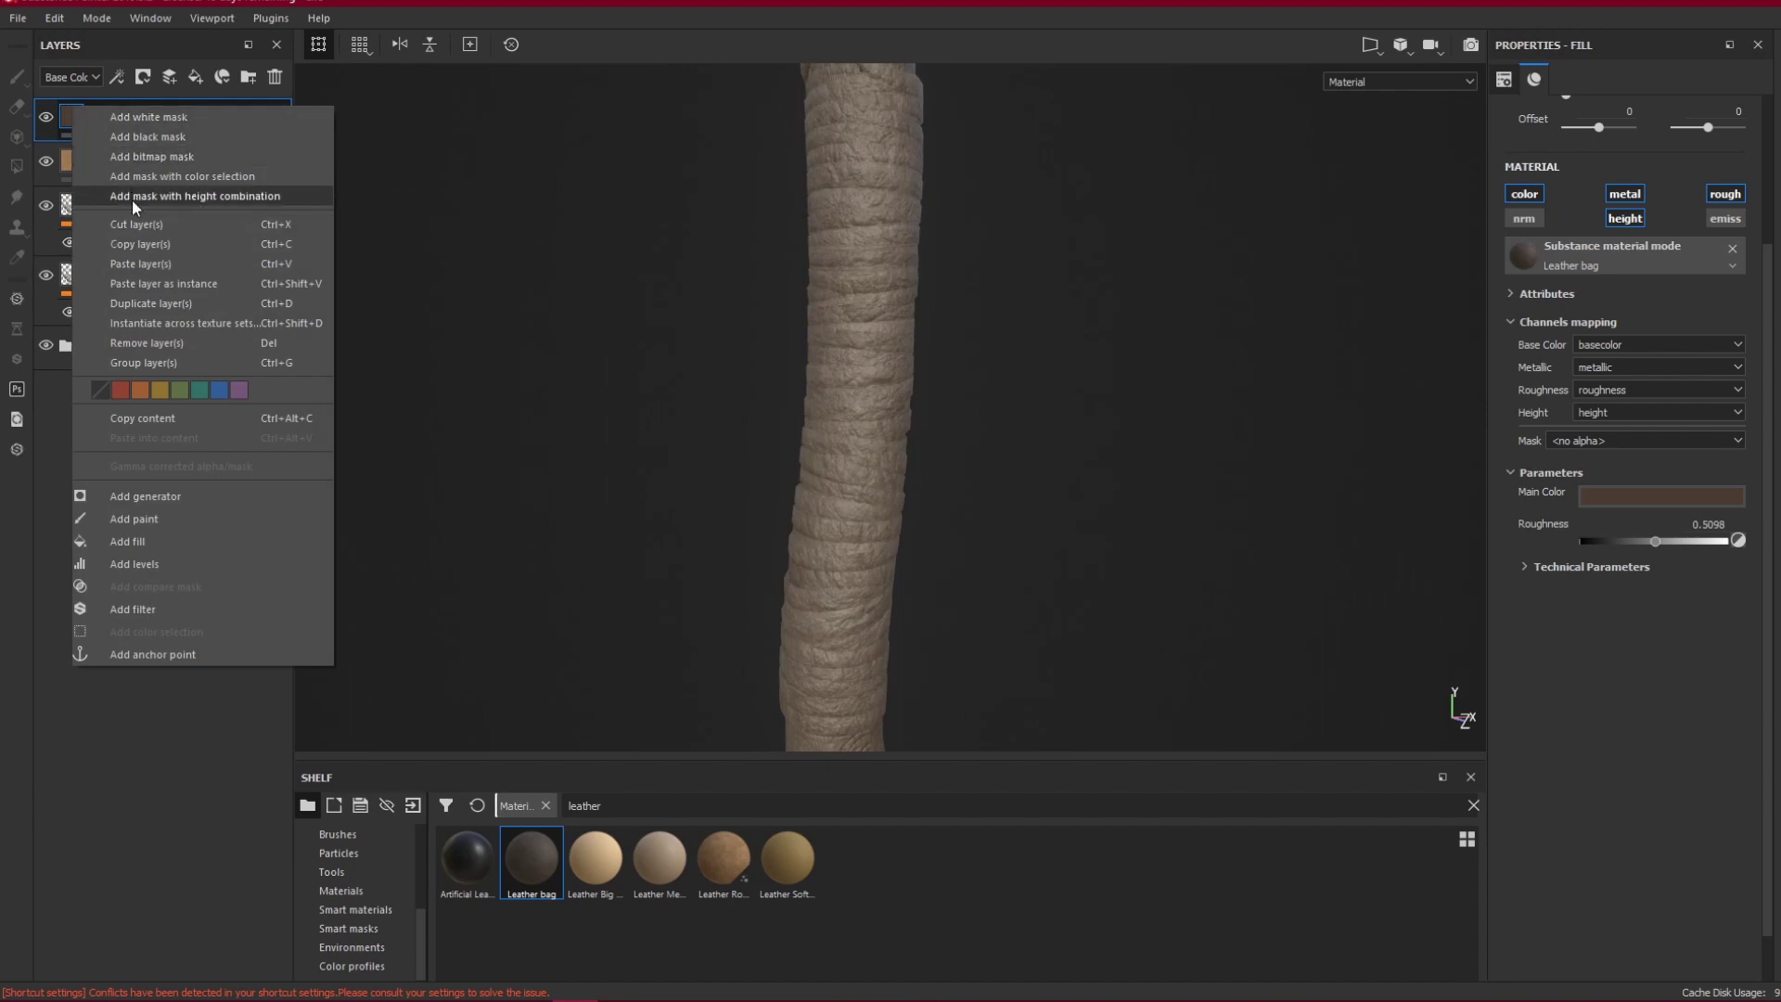
left_click(145, 137)
key("1")
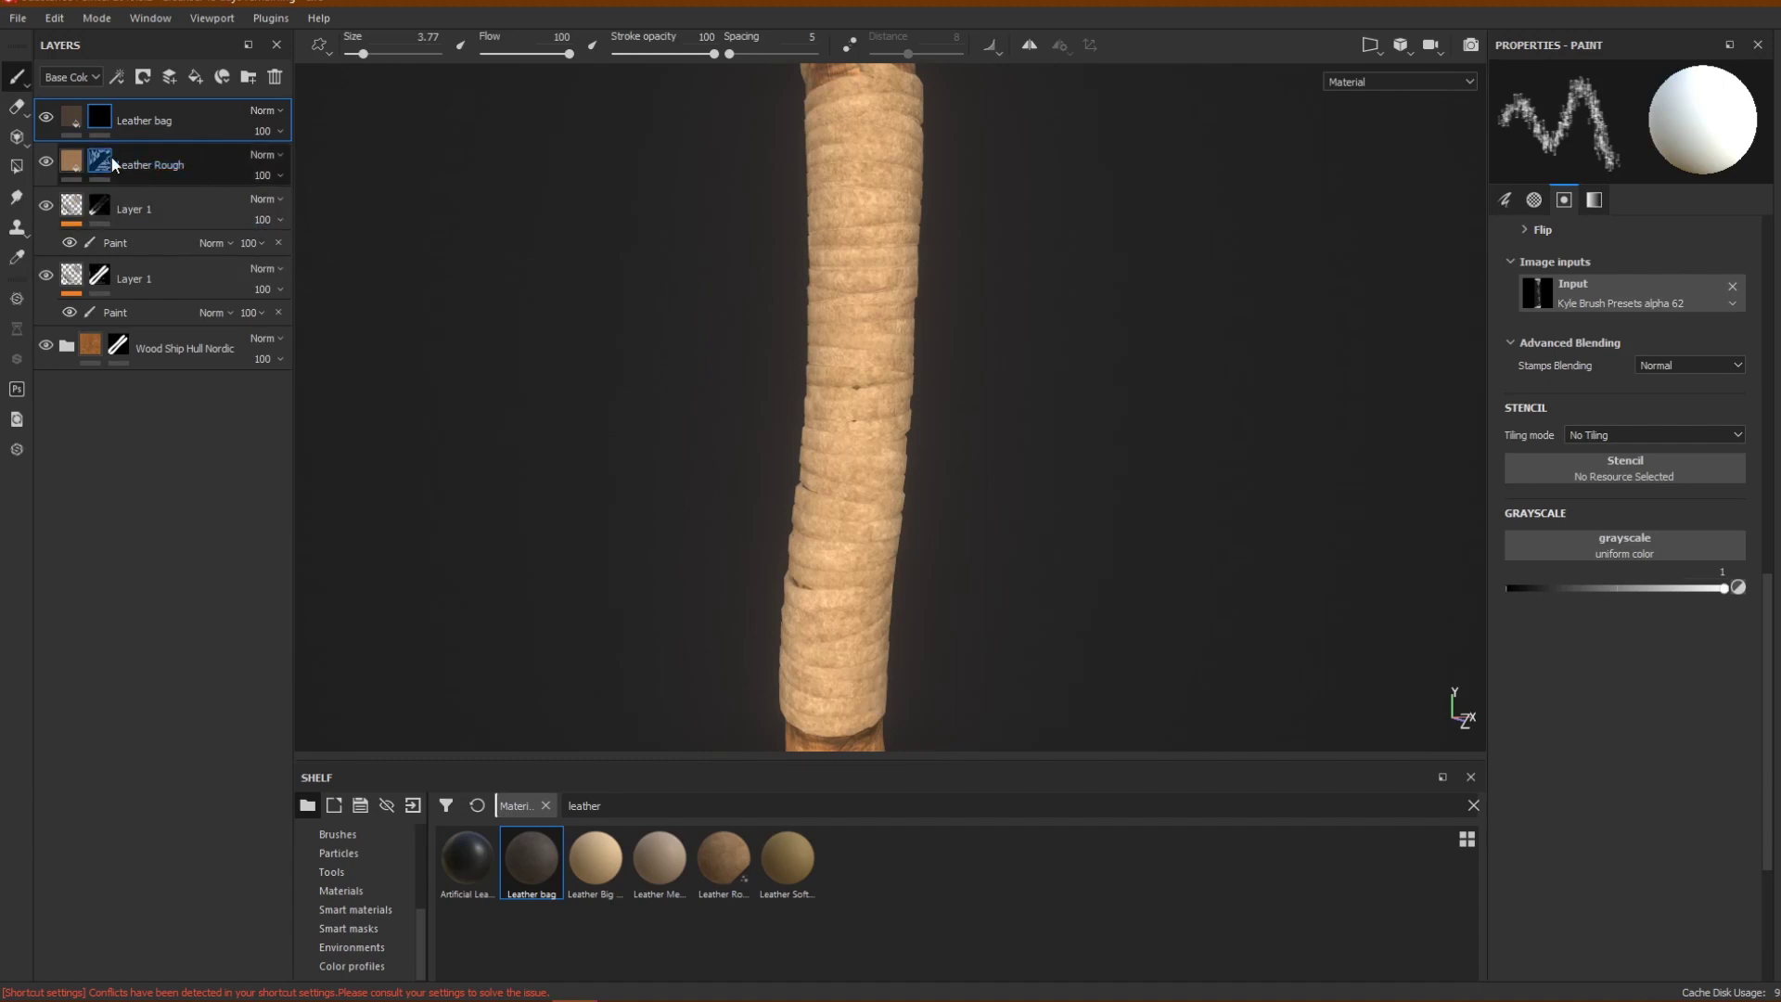
mouse_move(105, 126)
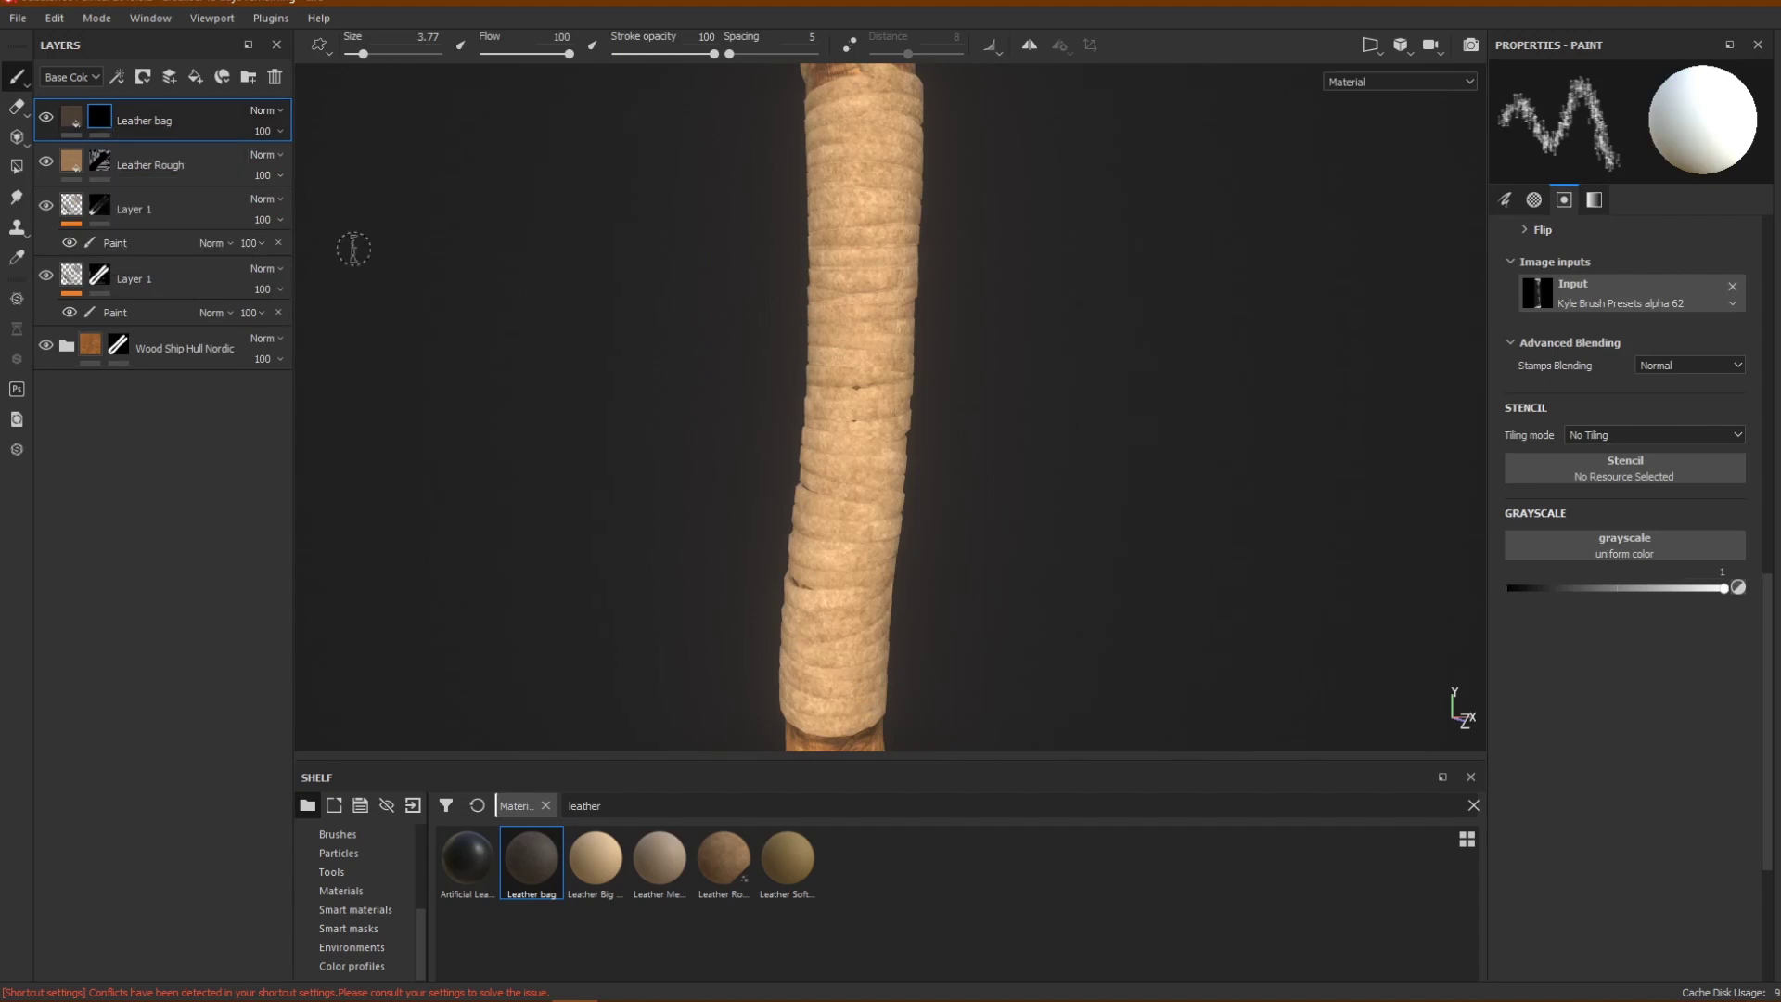
Using polygon fill, reveal the Leather bag mask on all UV shells, then fill the two wooden handle shells with value 0.
key("F1")
scroll(1079, 463, "down", 5)
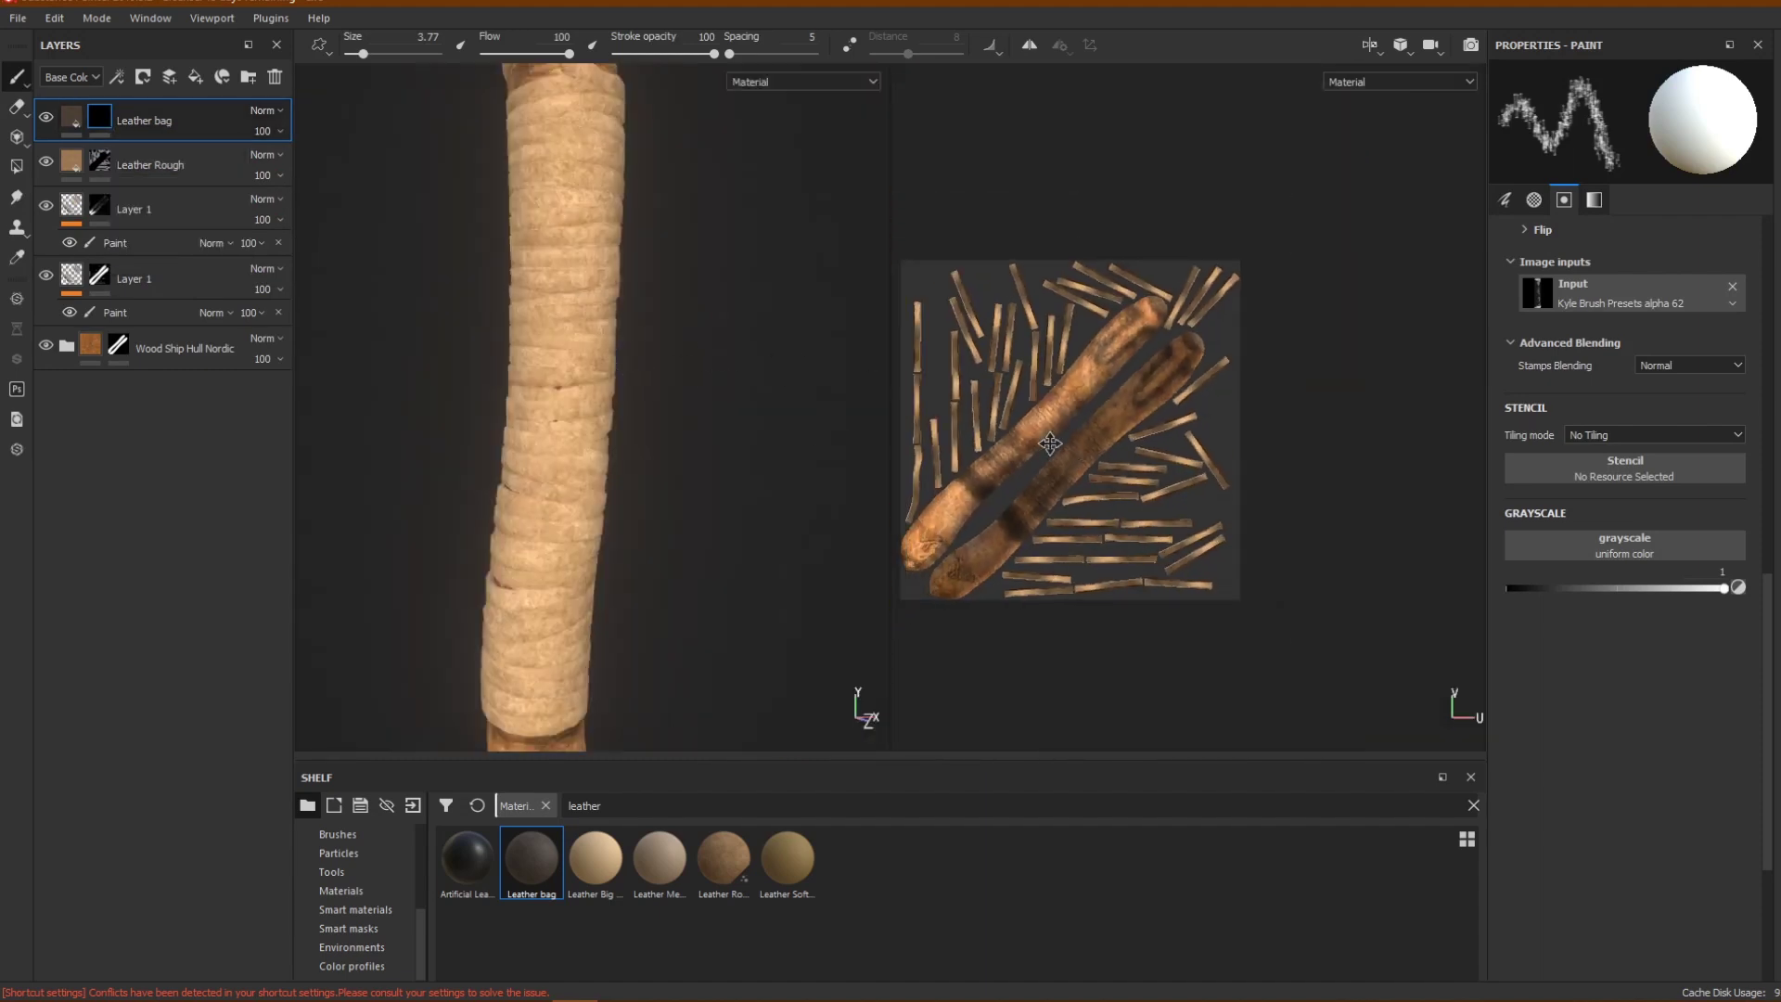
middle_click_drag(1050, 442, 1178, 415, "alt")
scroll(1227, 382, "up", 2)
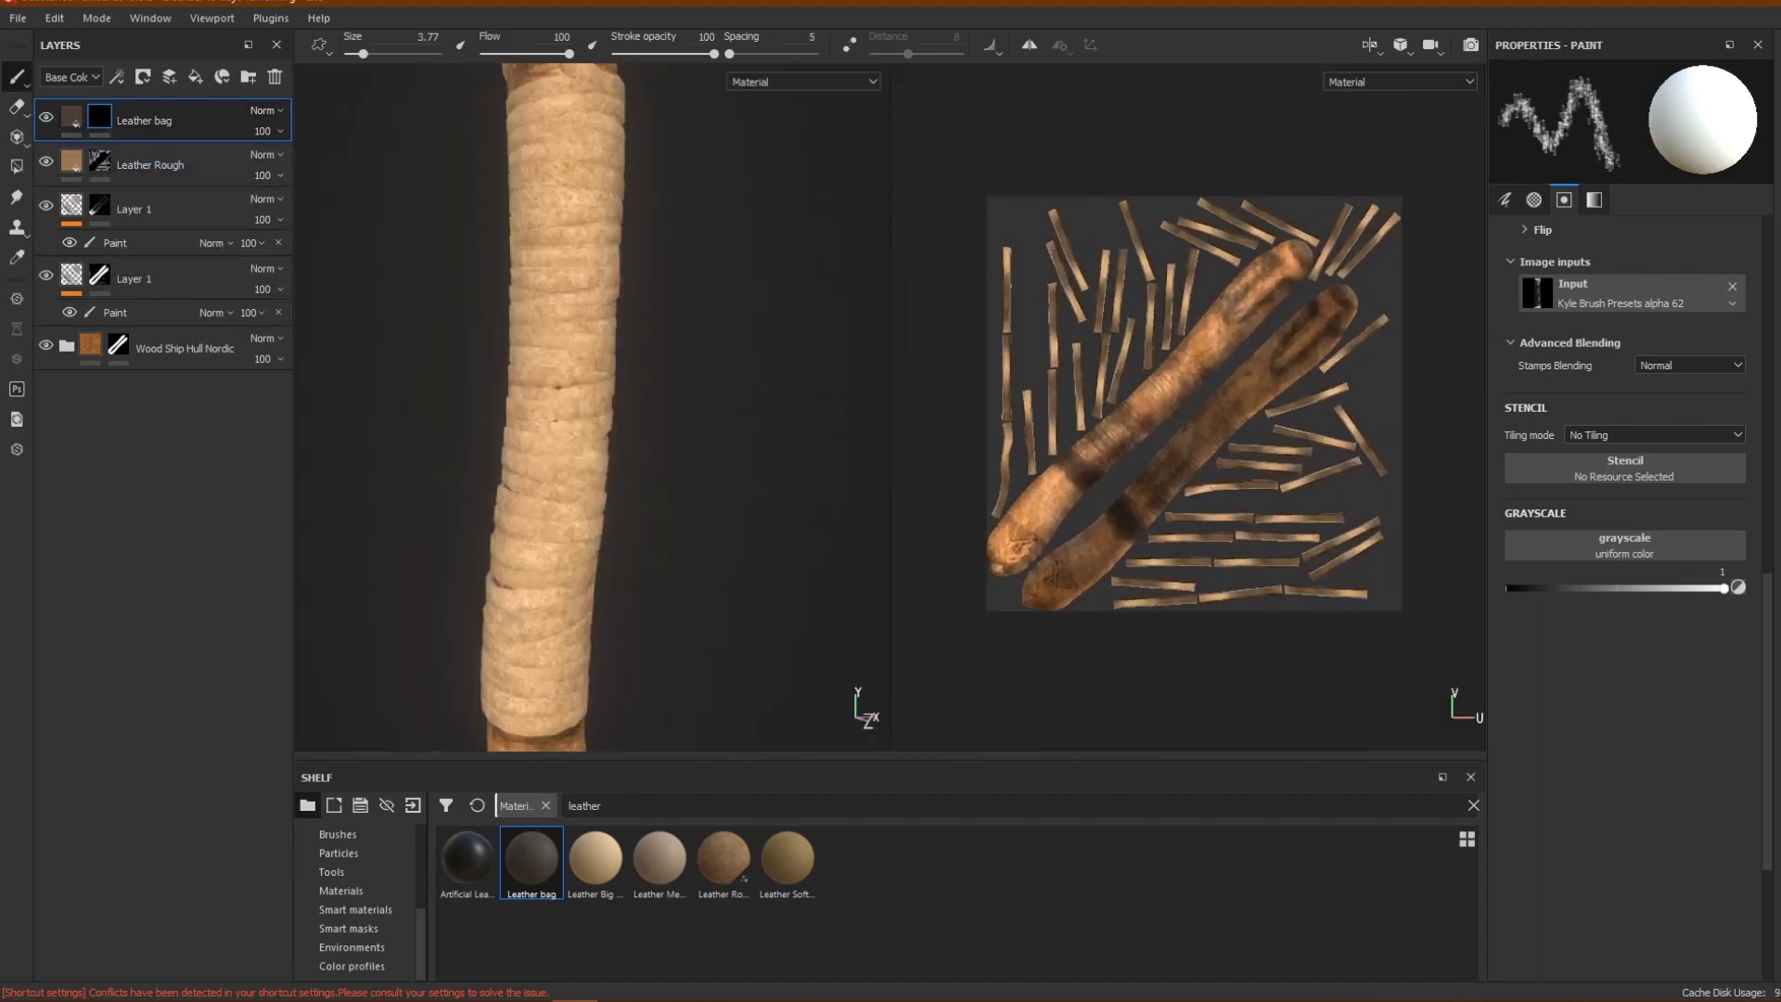
left_click(17, 166)
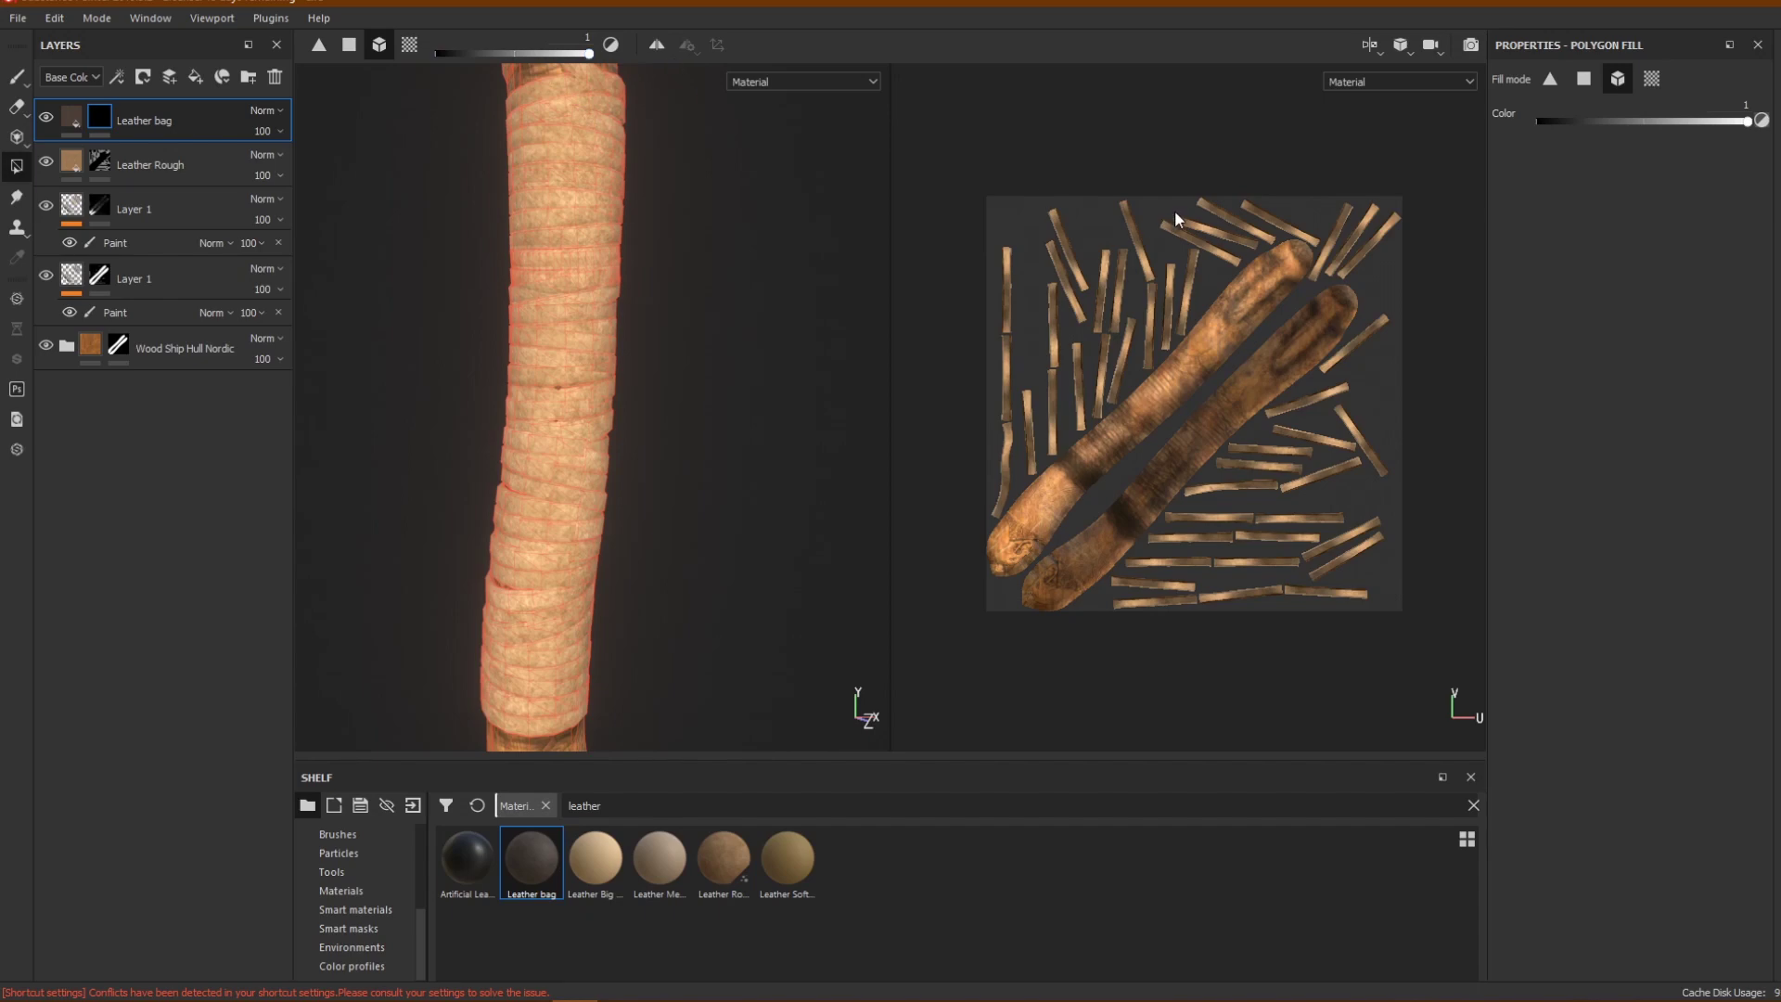
left_click_drag(1419, 172, 1285, 416)
left_click_drag(940, 655, 926, 648)
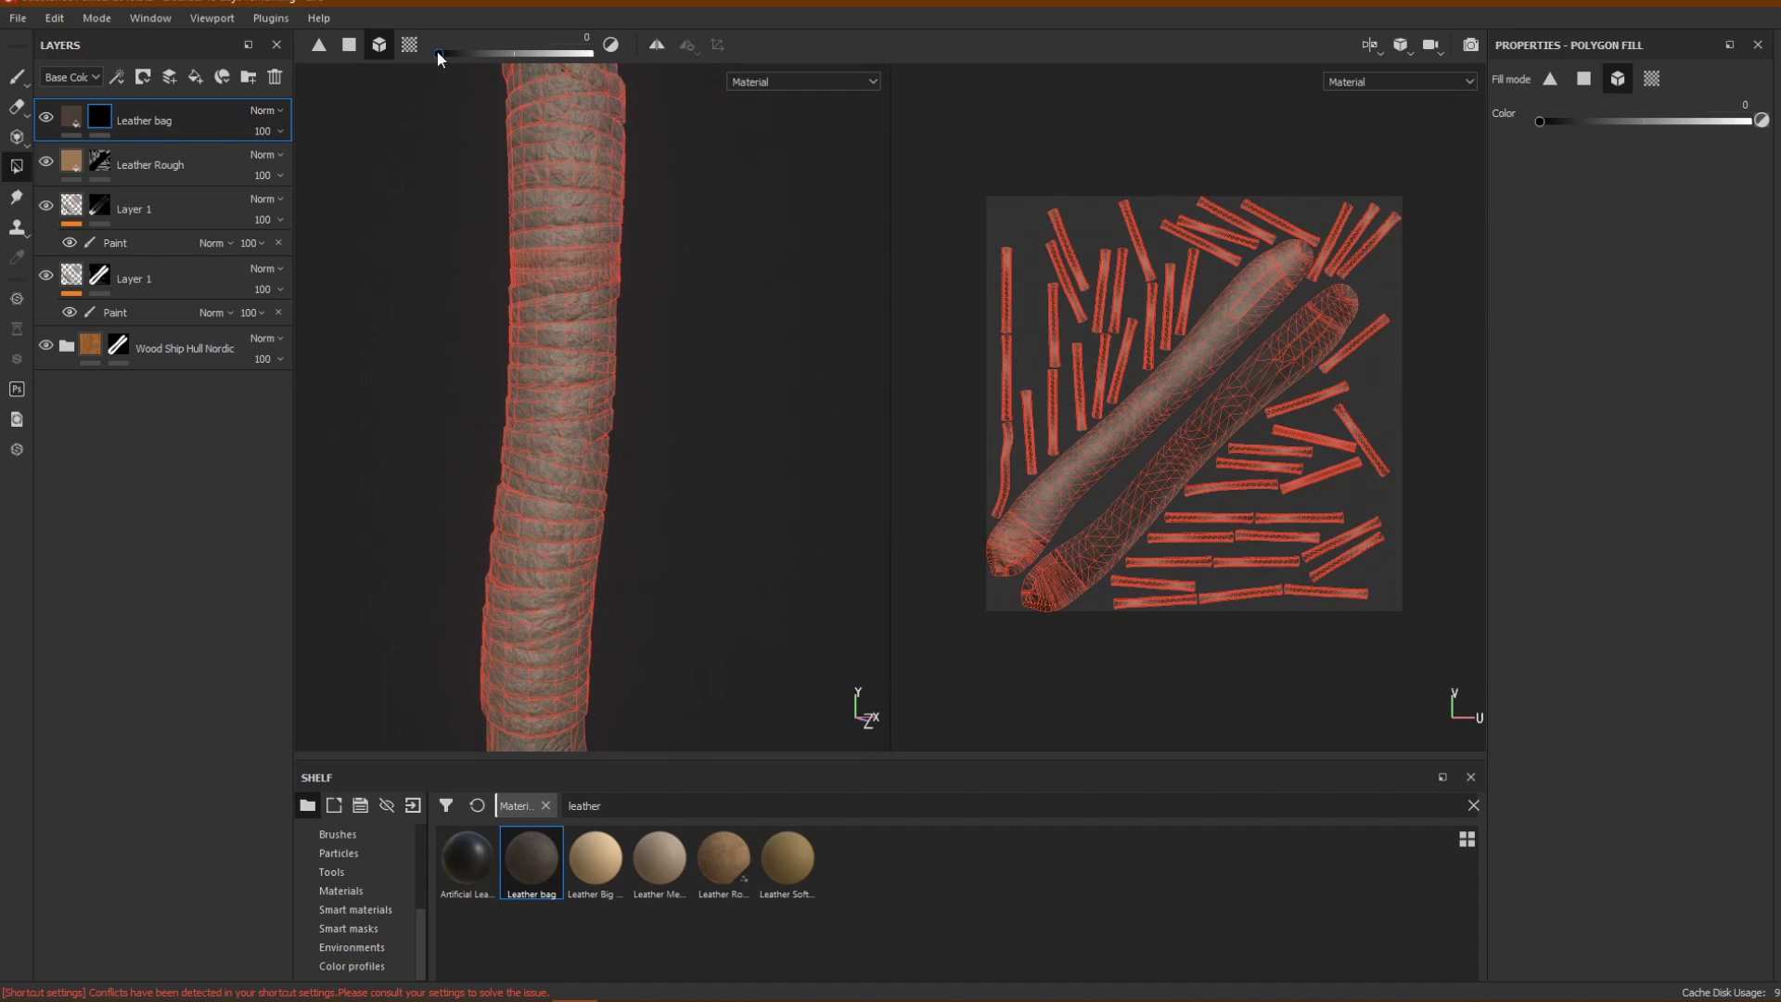
left_click(1185, 347)
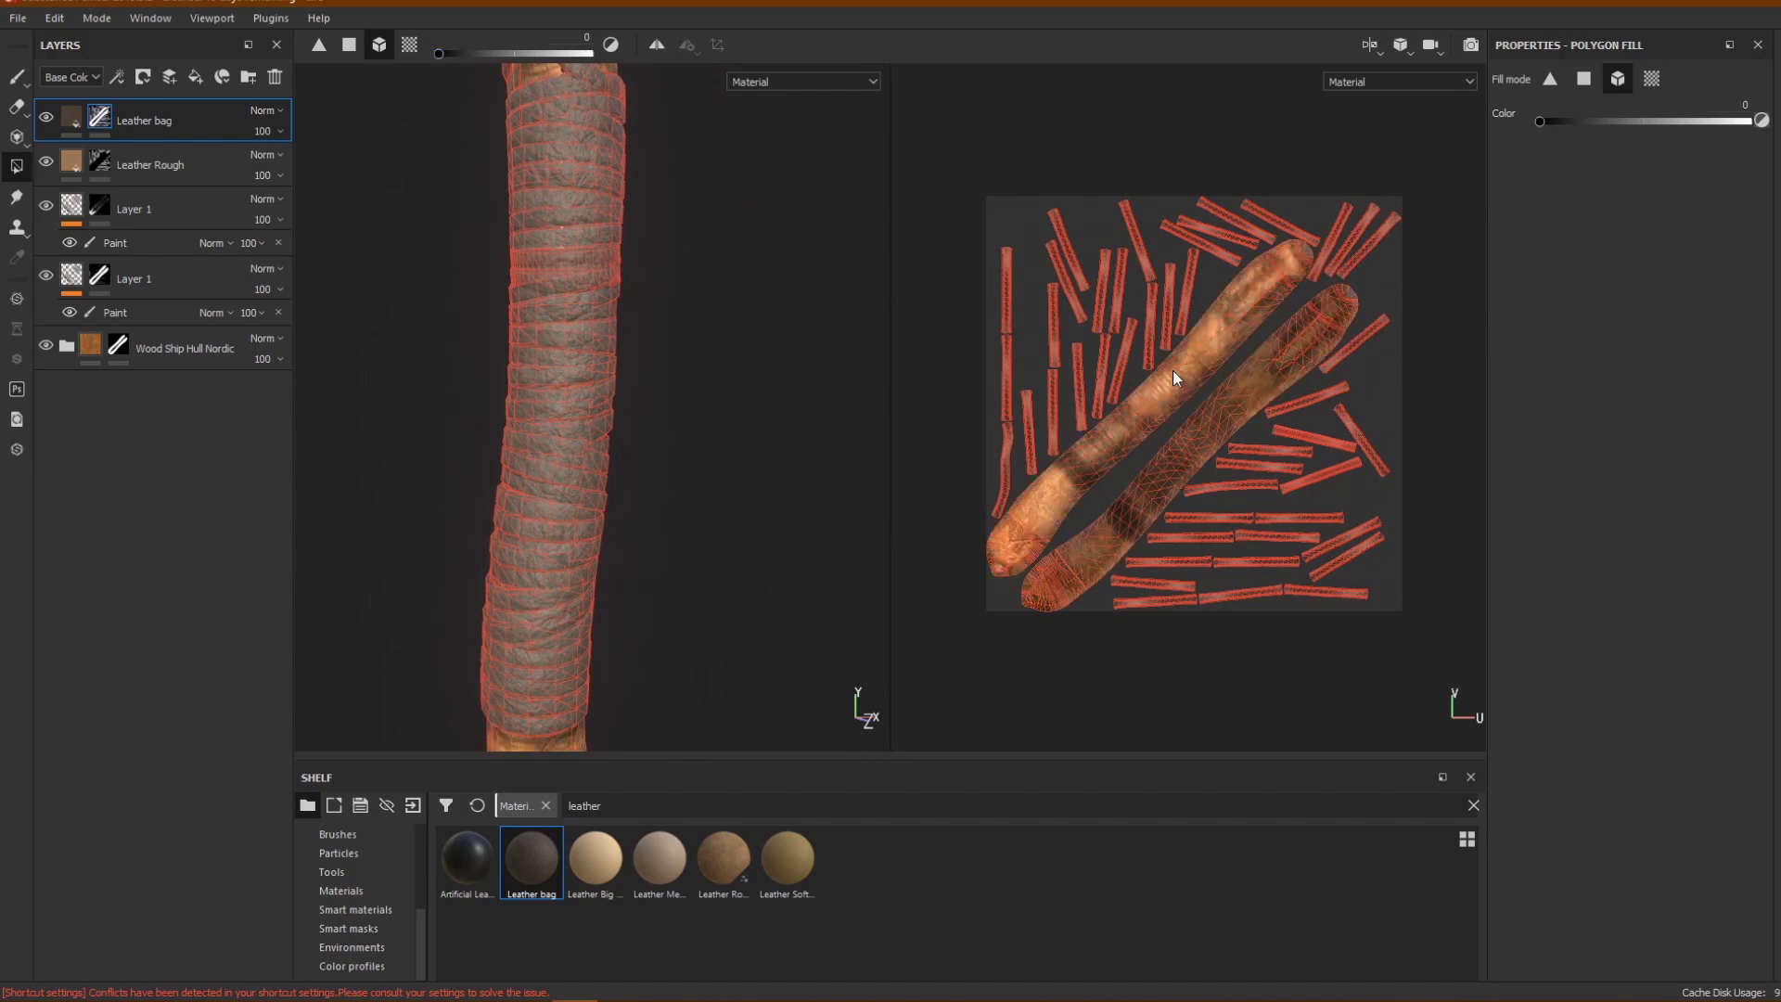
middle_click_drag(627, 490, 668, 428, "alt")
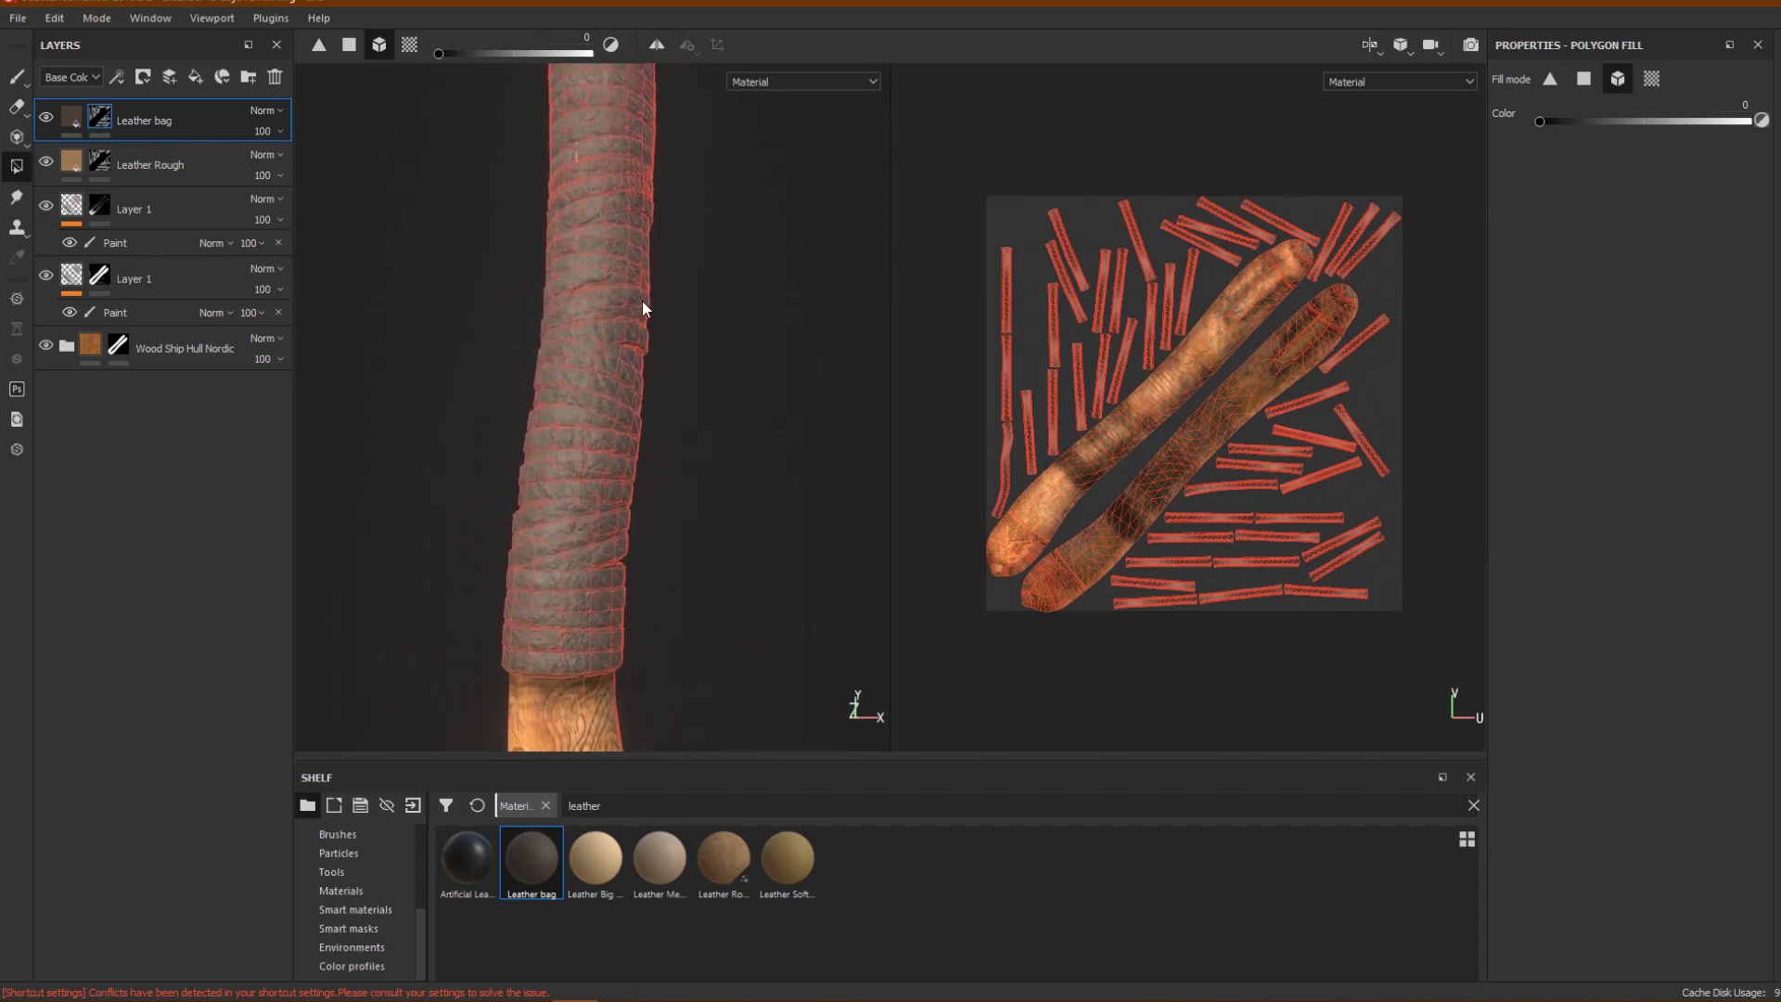
left_click_drag(729, 302, 752, 356, "alt")
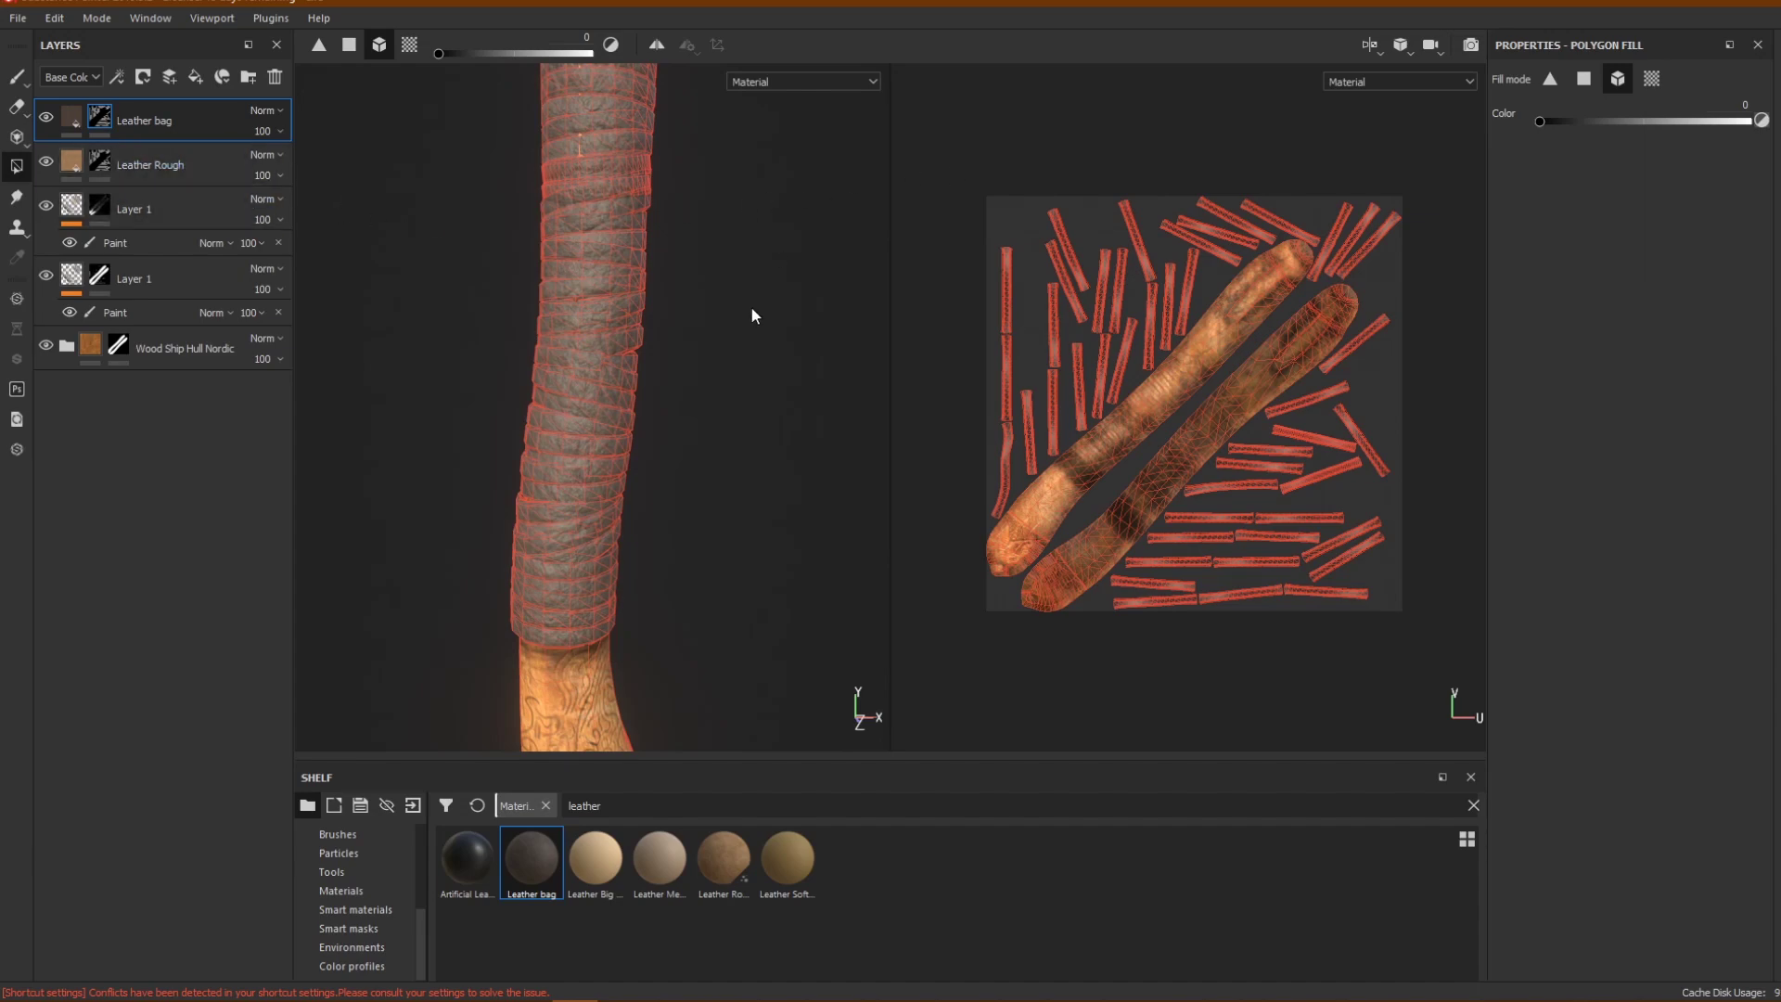
left_click_drag(751, 315, 732, 259, "alt")
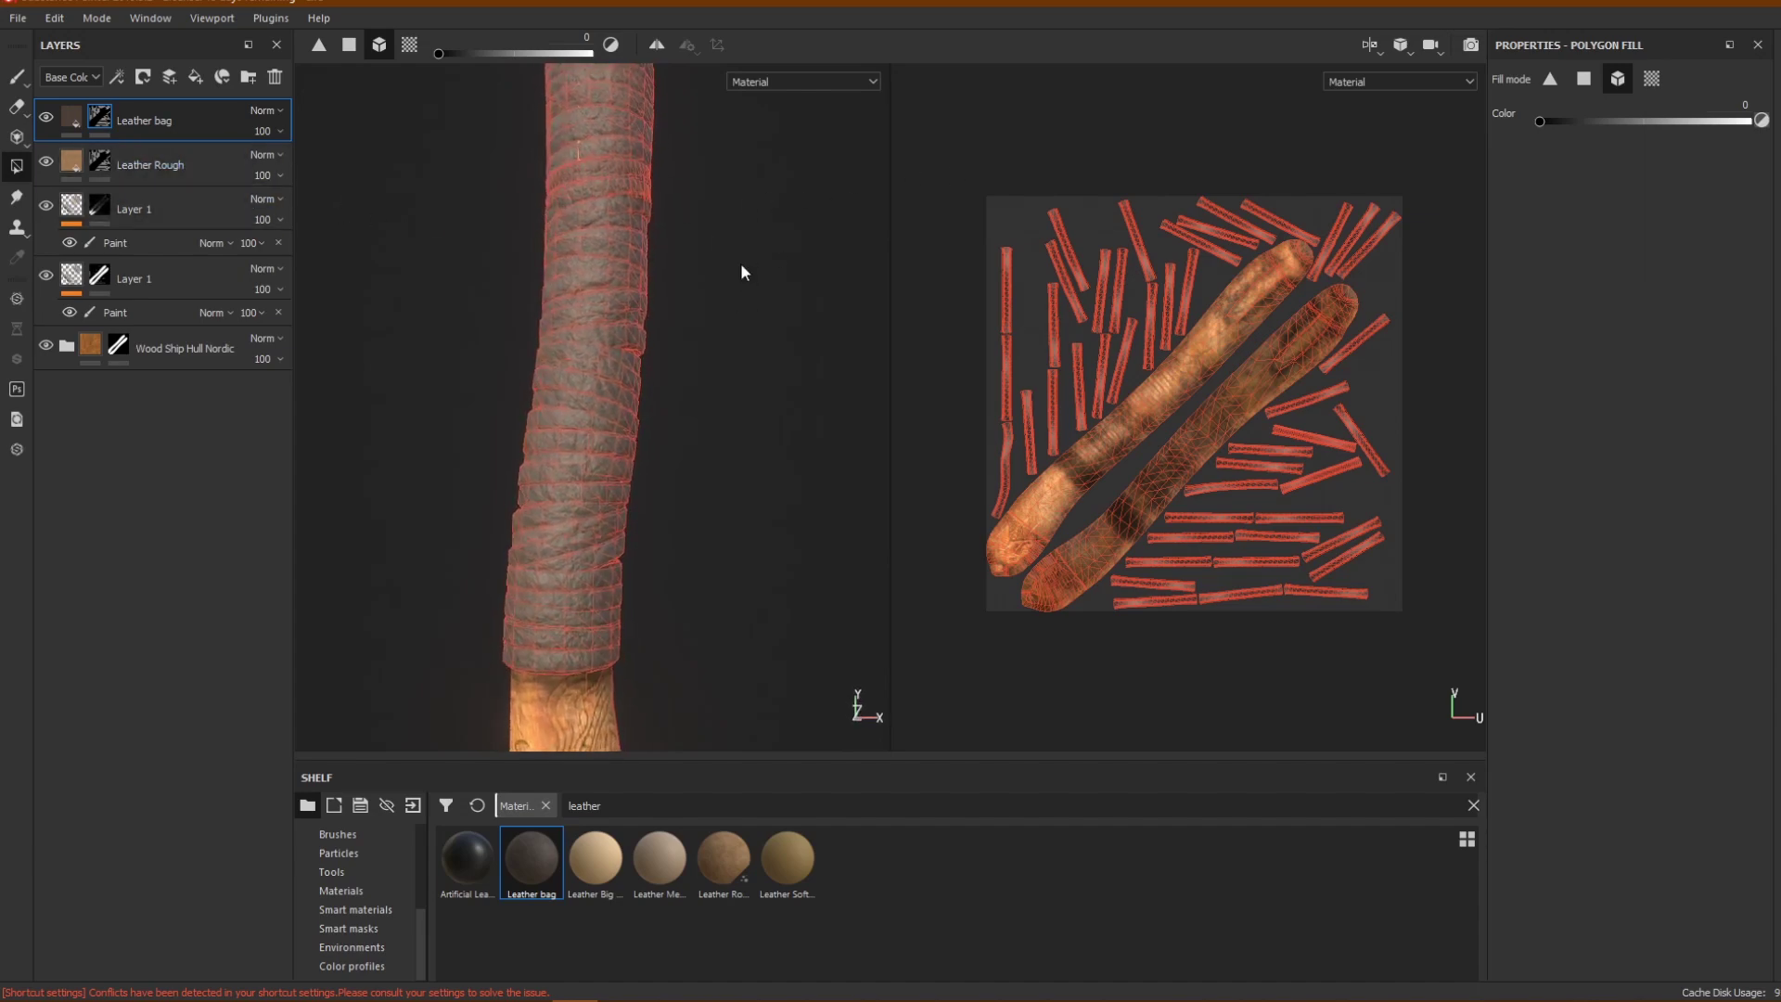
Add a generator to the Leather bag mask and try Metal Edge Wear on the handle.
right_click(100, 116)
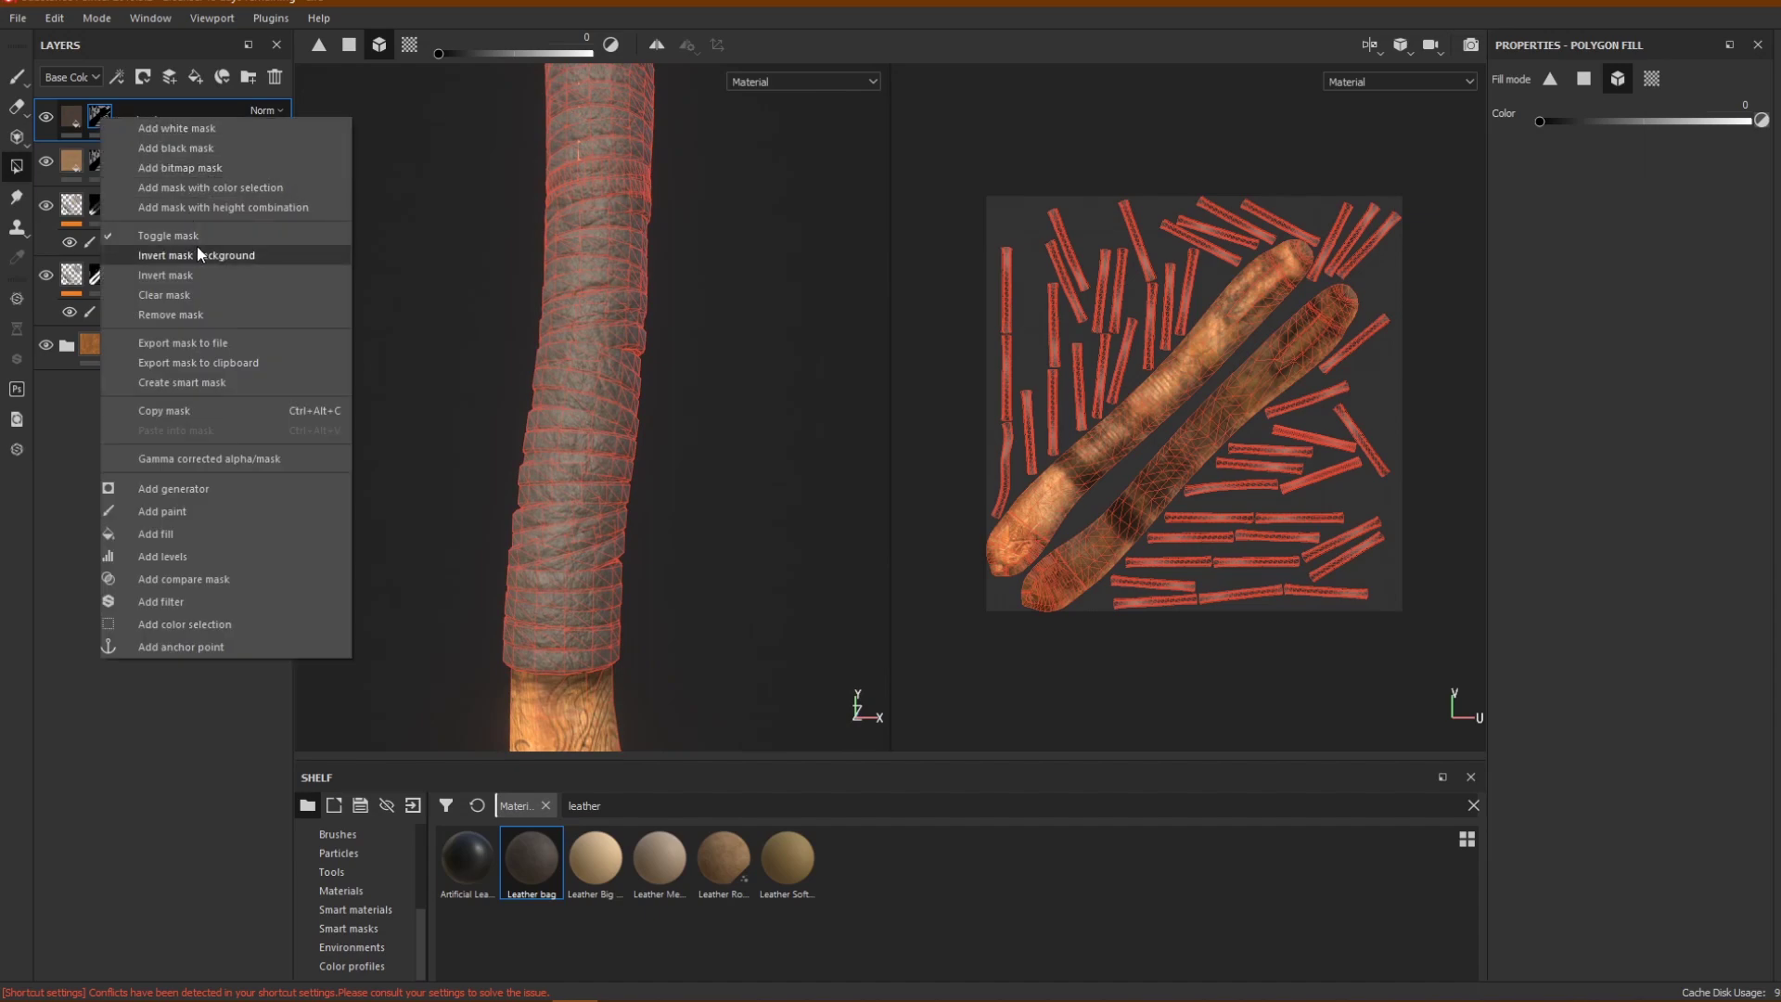
left_click(186, 488)
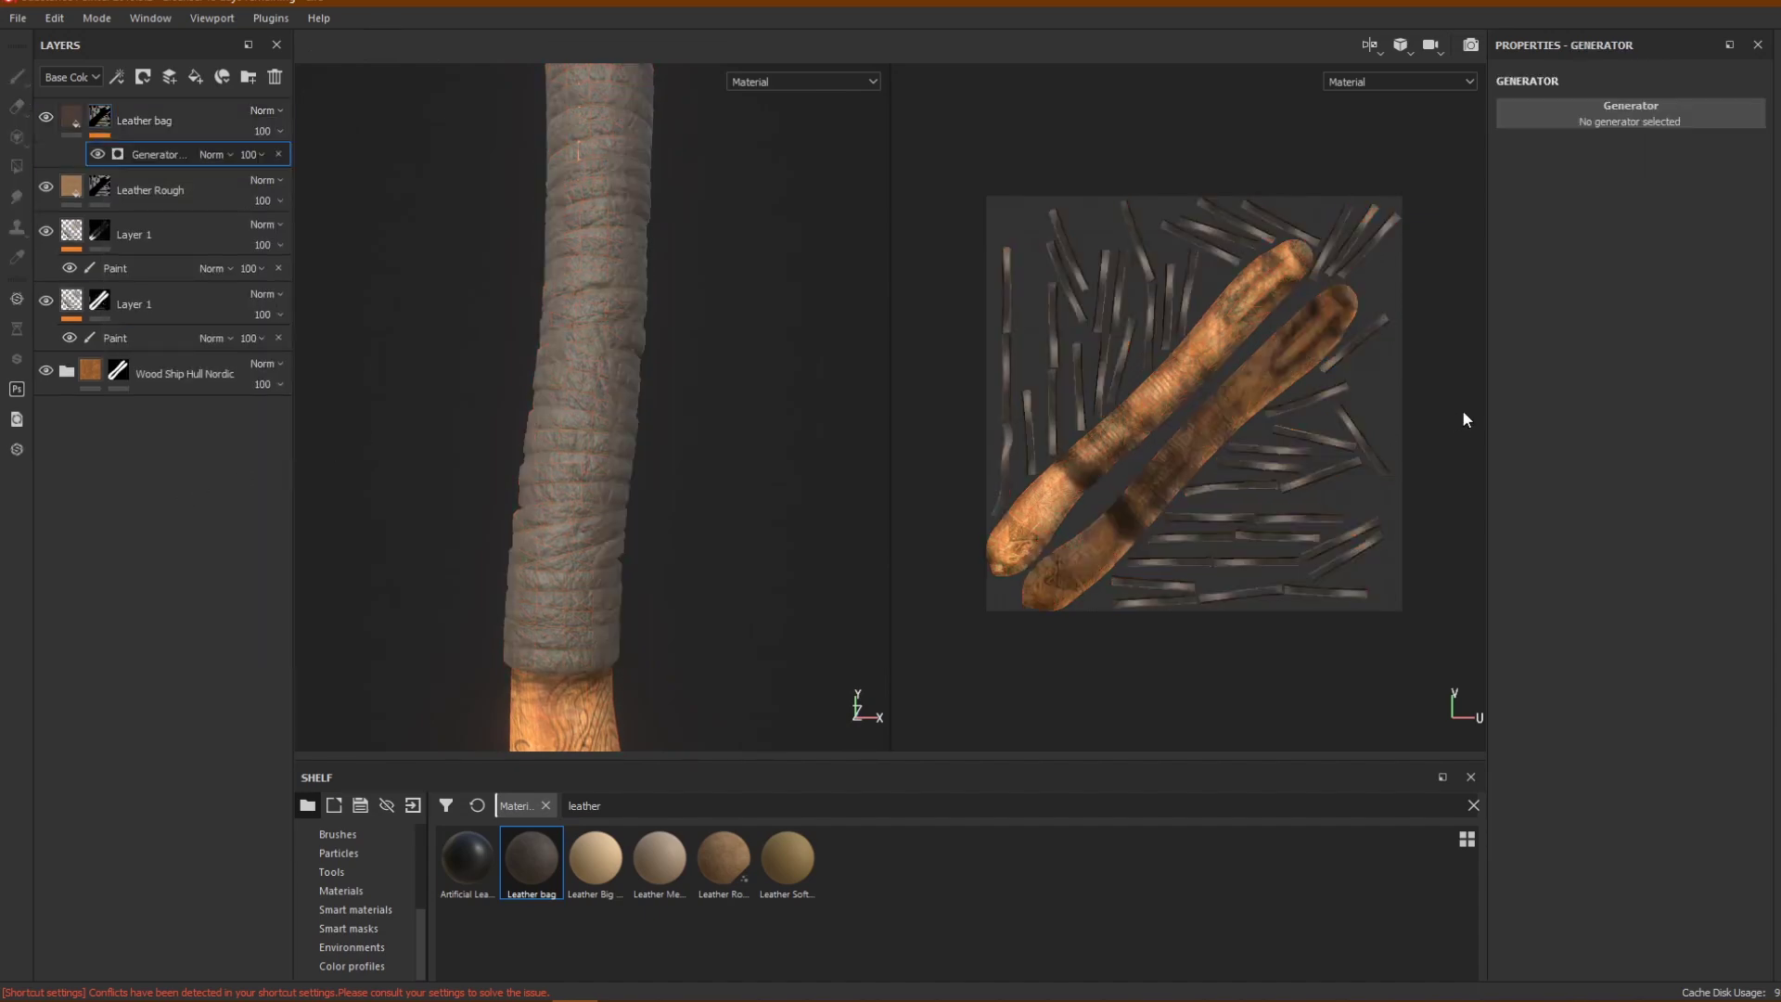
left_click(1598, 130)
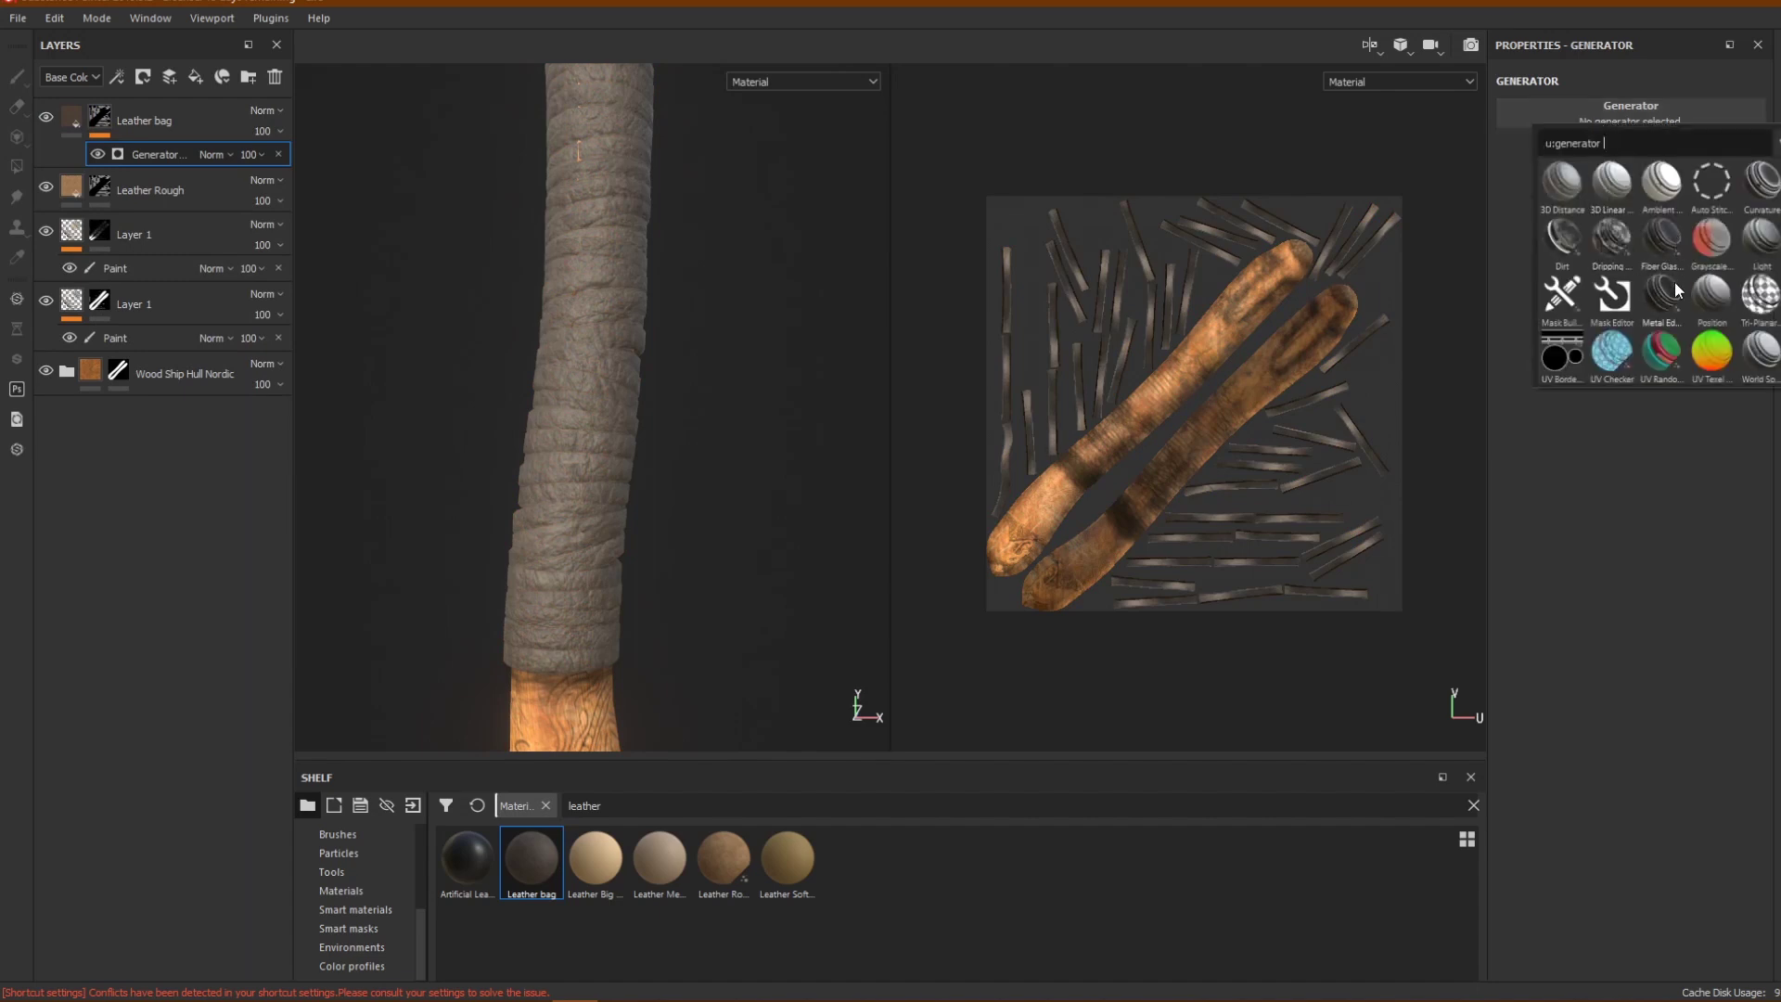
mouse_move(1675, 285)
left_click(1662, 294)
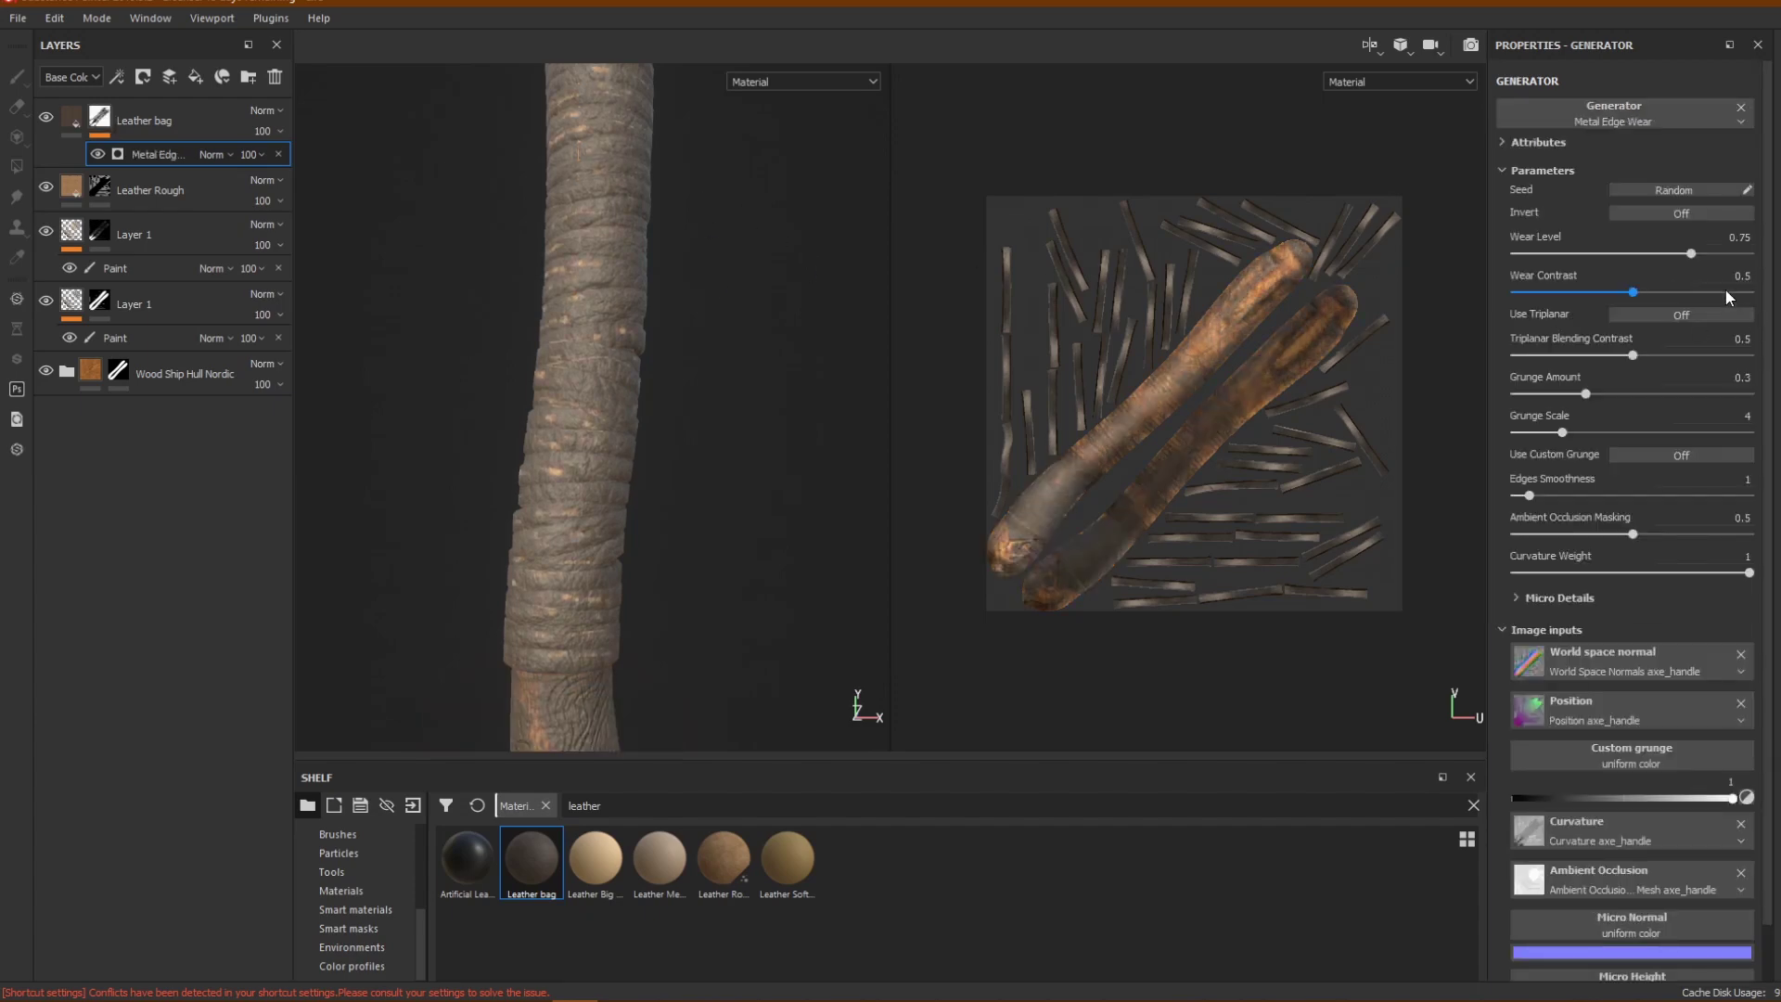
left_click(1701, 208)
Replace the mask's generator with Dirt and set its Dirt Level to 0.84, checking the effect on the wrap.
left_click(1616, 106)
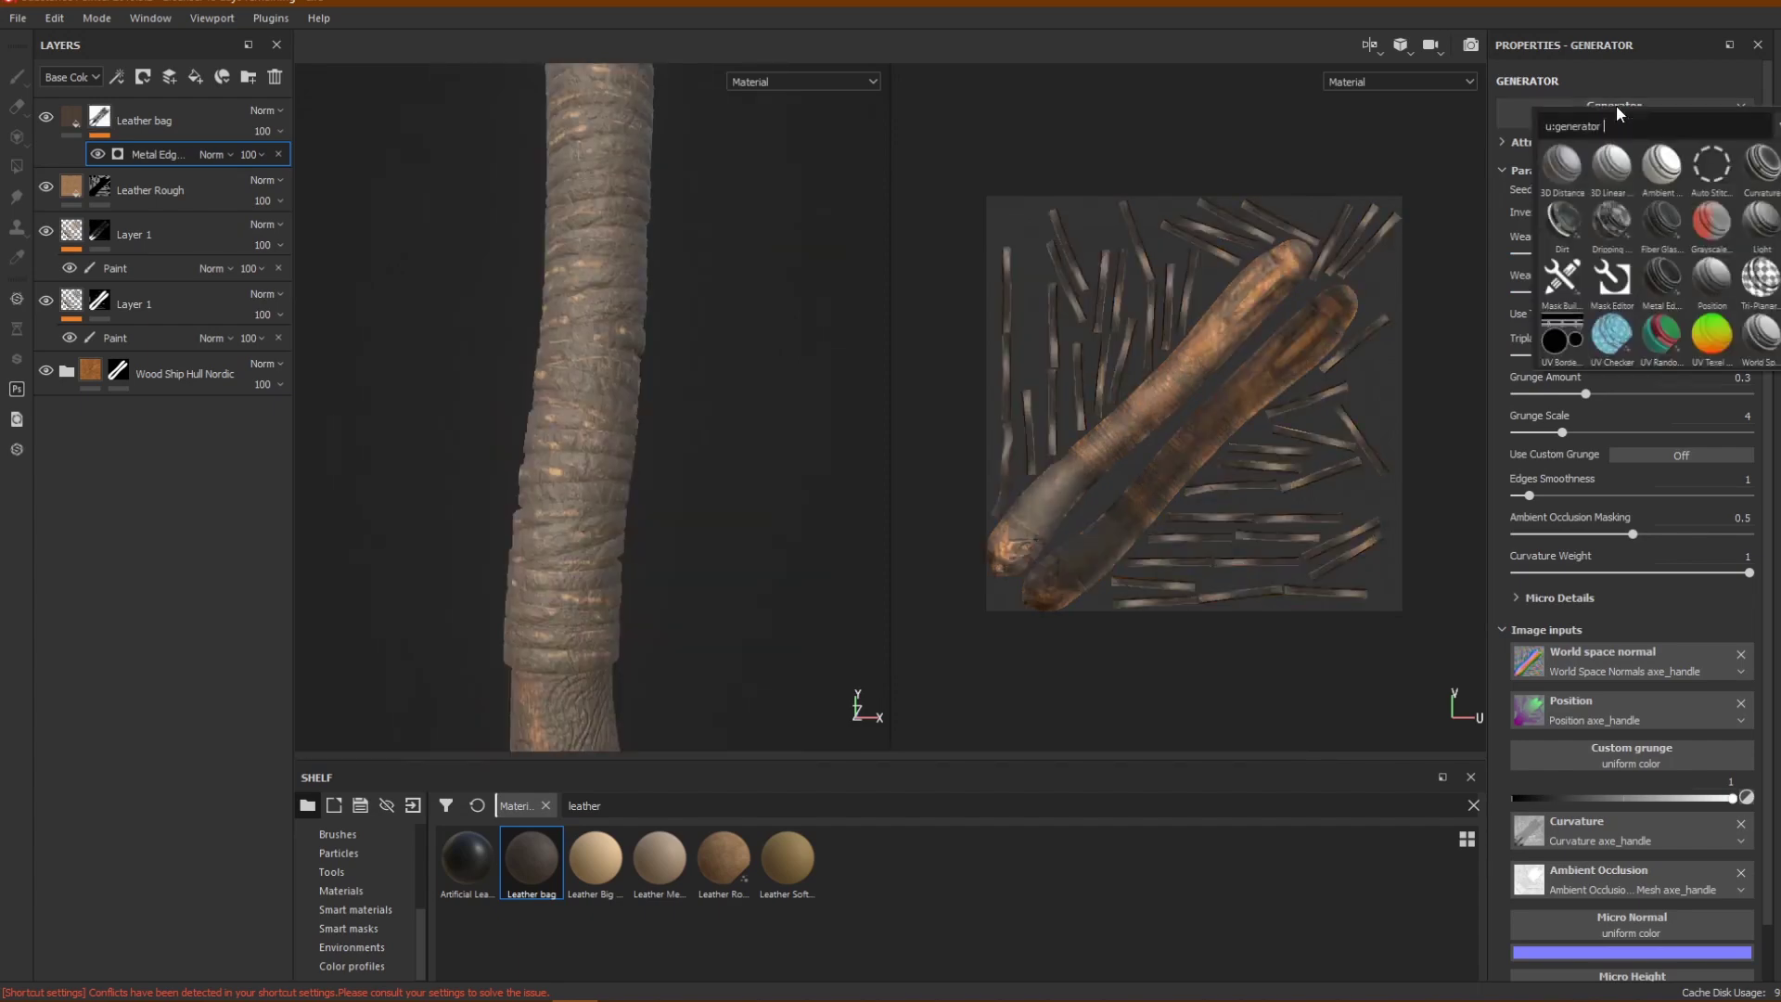
left_click(1561, 223)
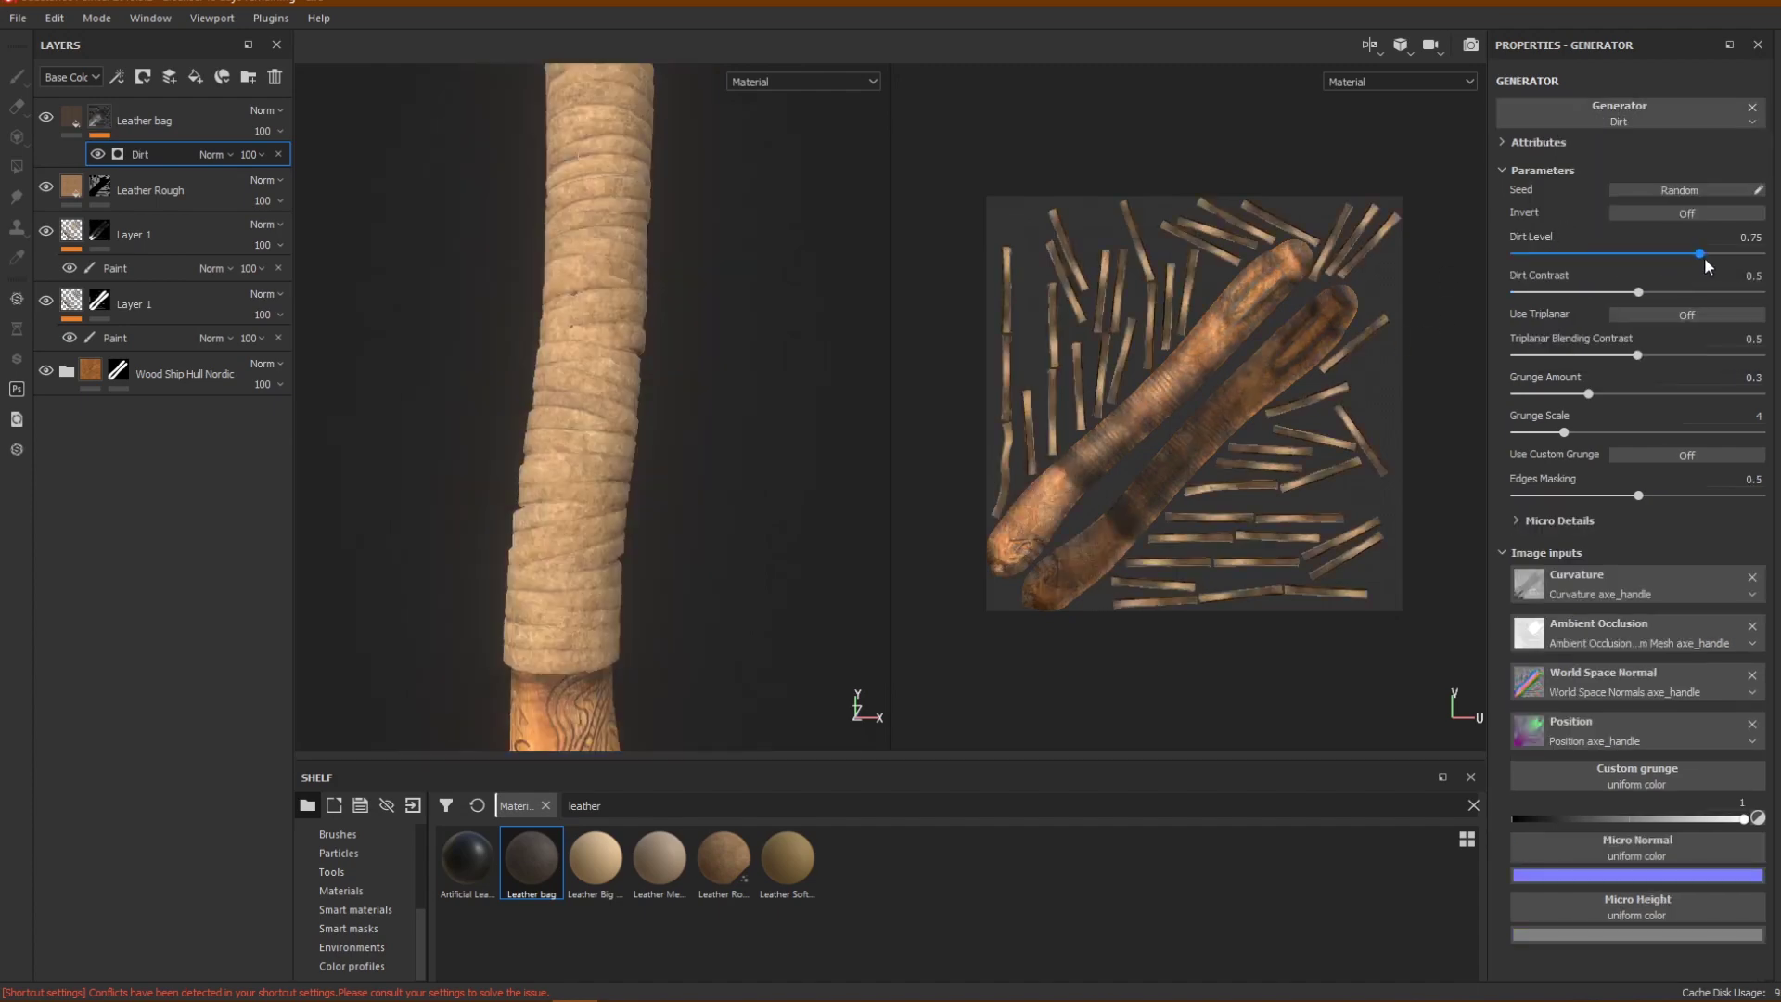
scroll(655, 318, "up", 5)
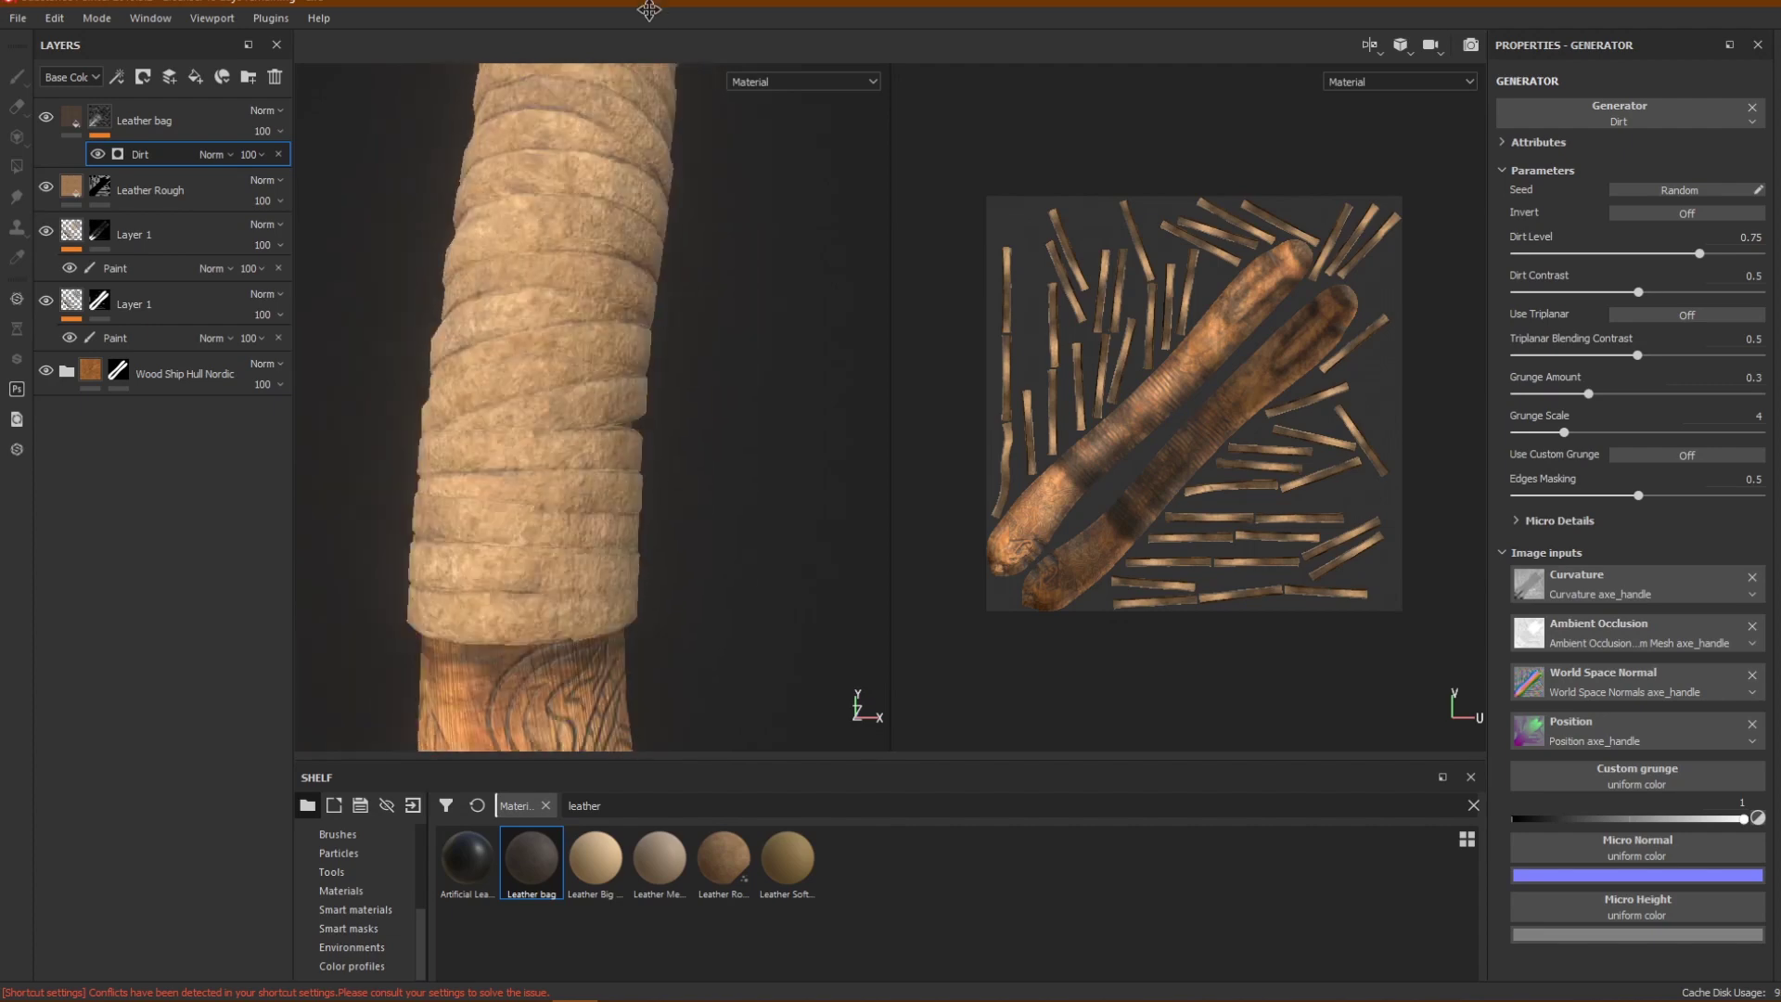
middle_click_drag(649, 9, 647, 1, "alt")
middle_click_drag(634, 139, 689, 427, "alt")
middle_click_drag(736, 343, 777, 749, "alt")
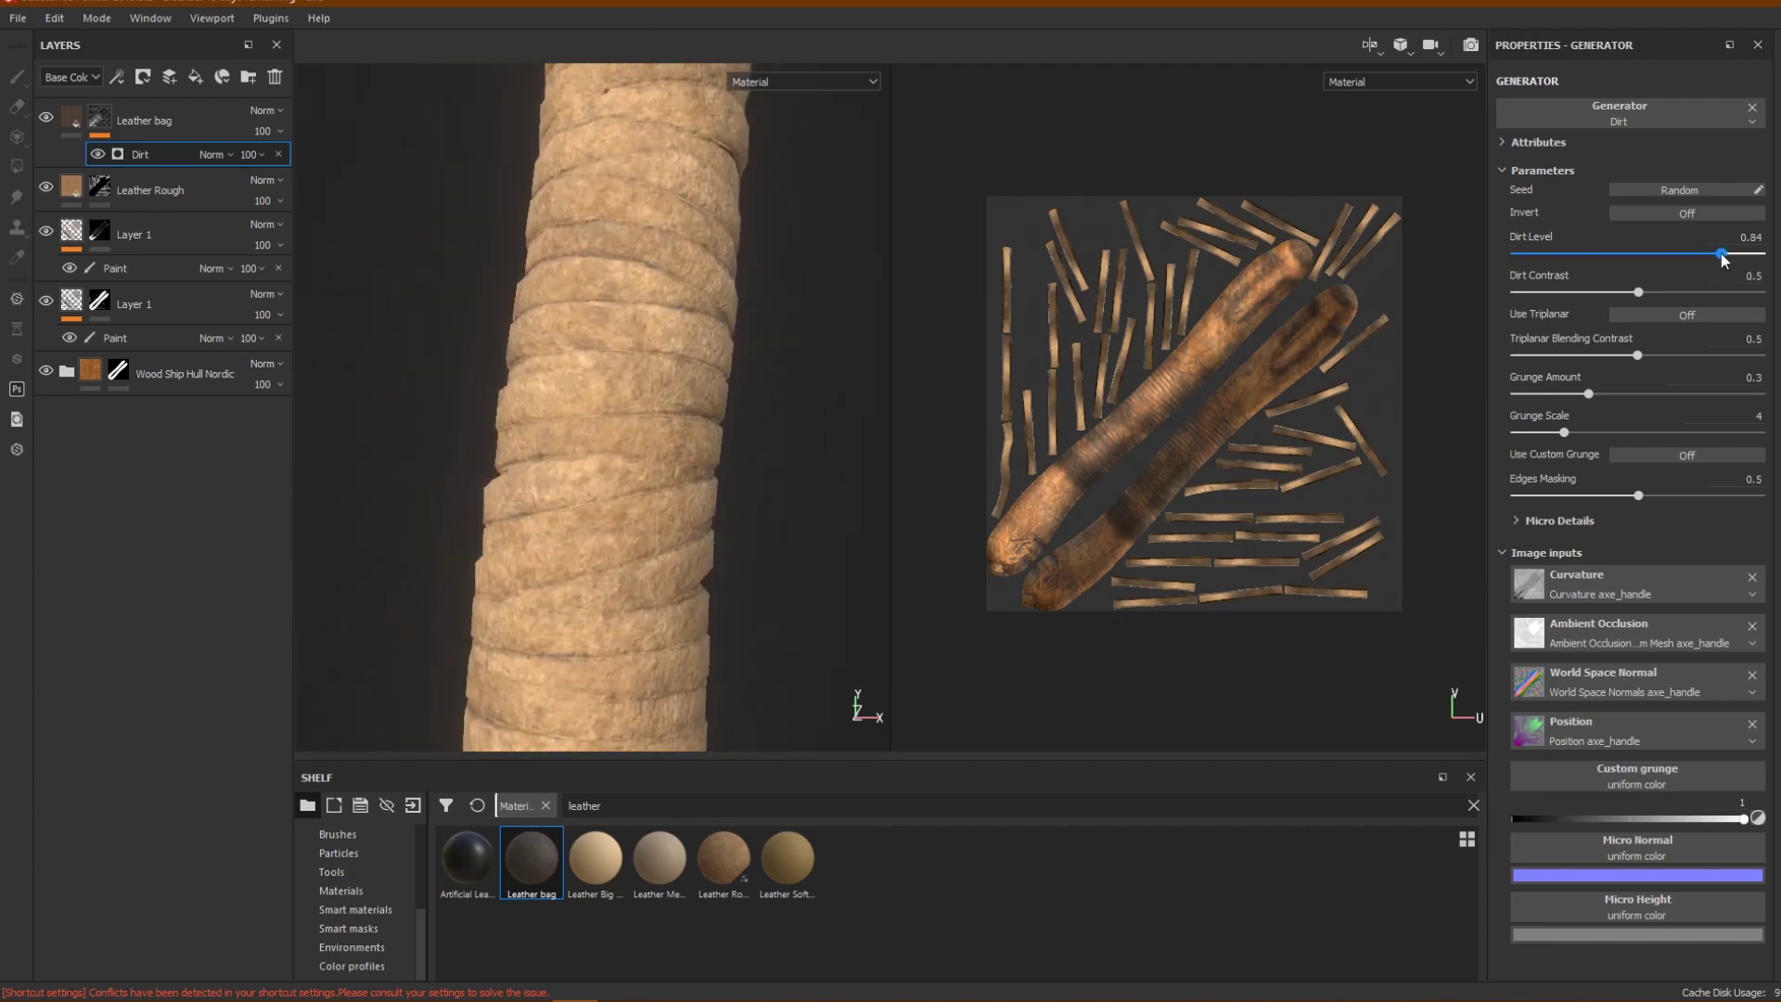
left_click(1716, 253)
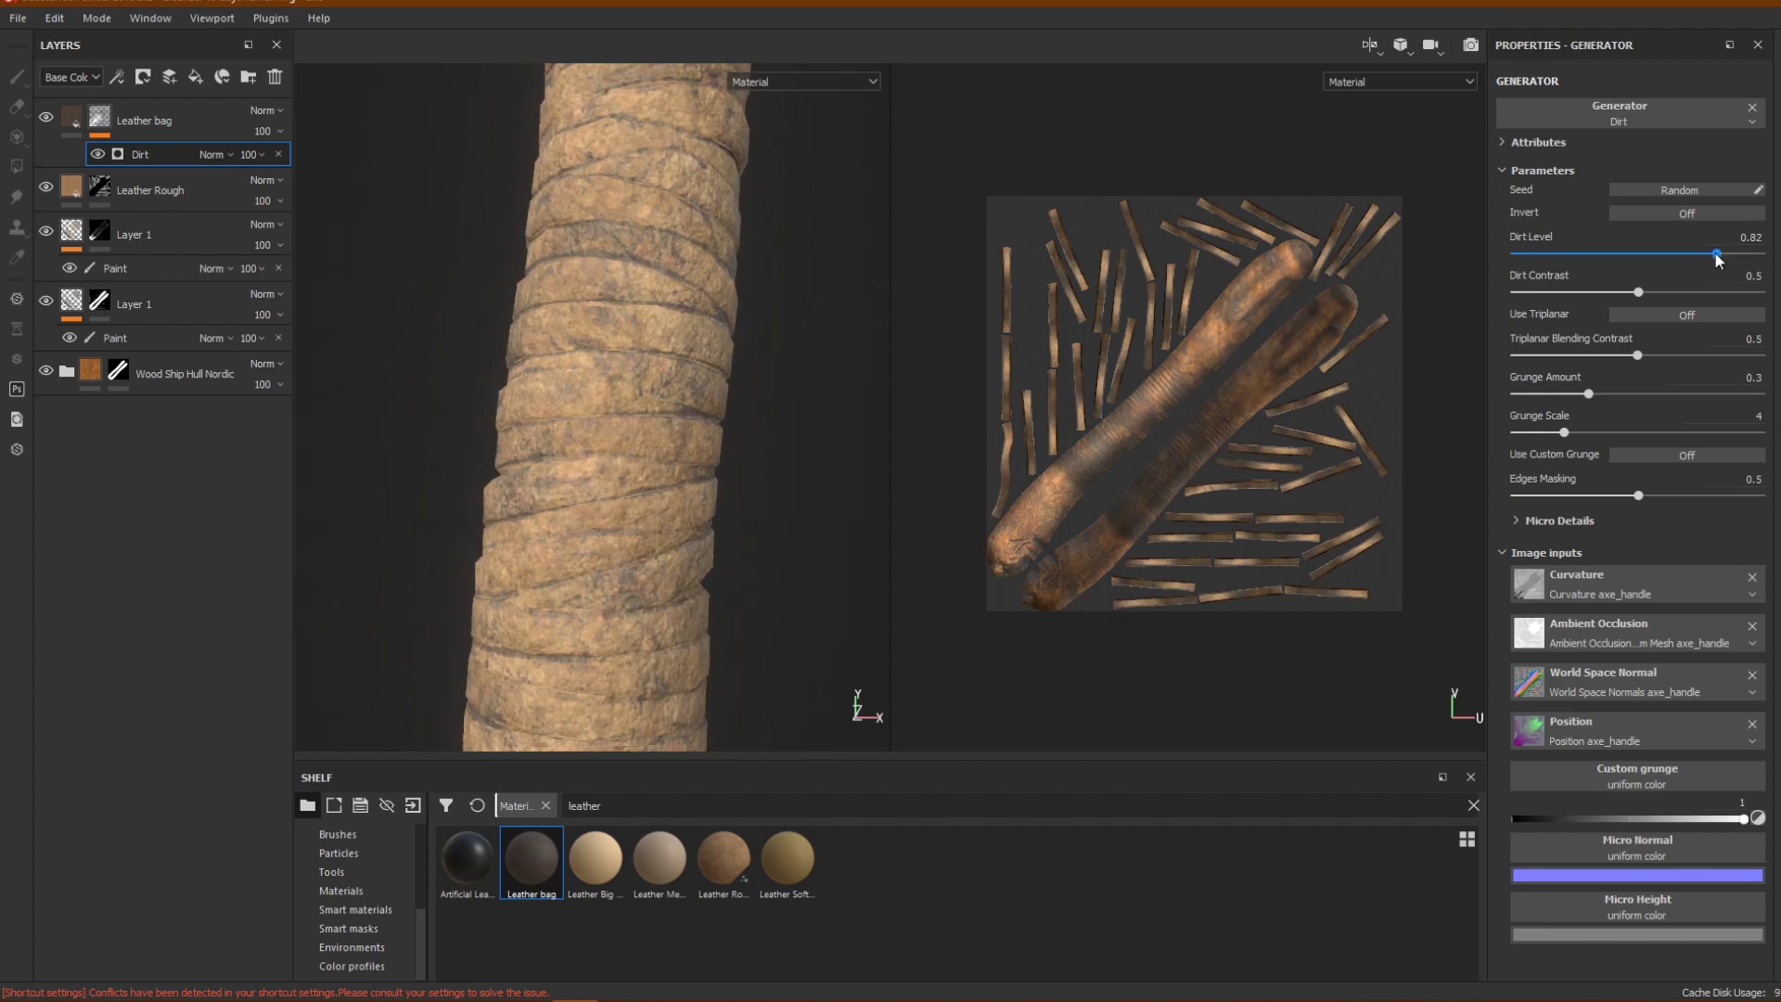
left_click_drag(1720, 254, 1722, 253)
right_click_drag(720, 628, 587, 651, "alt")
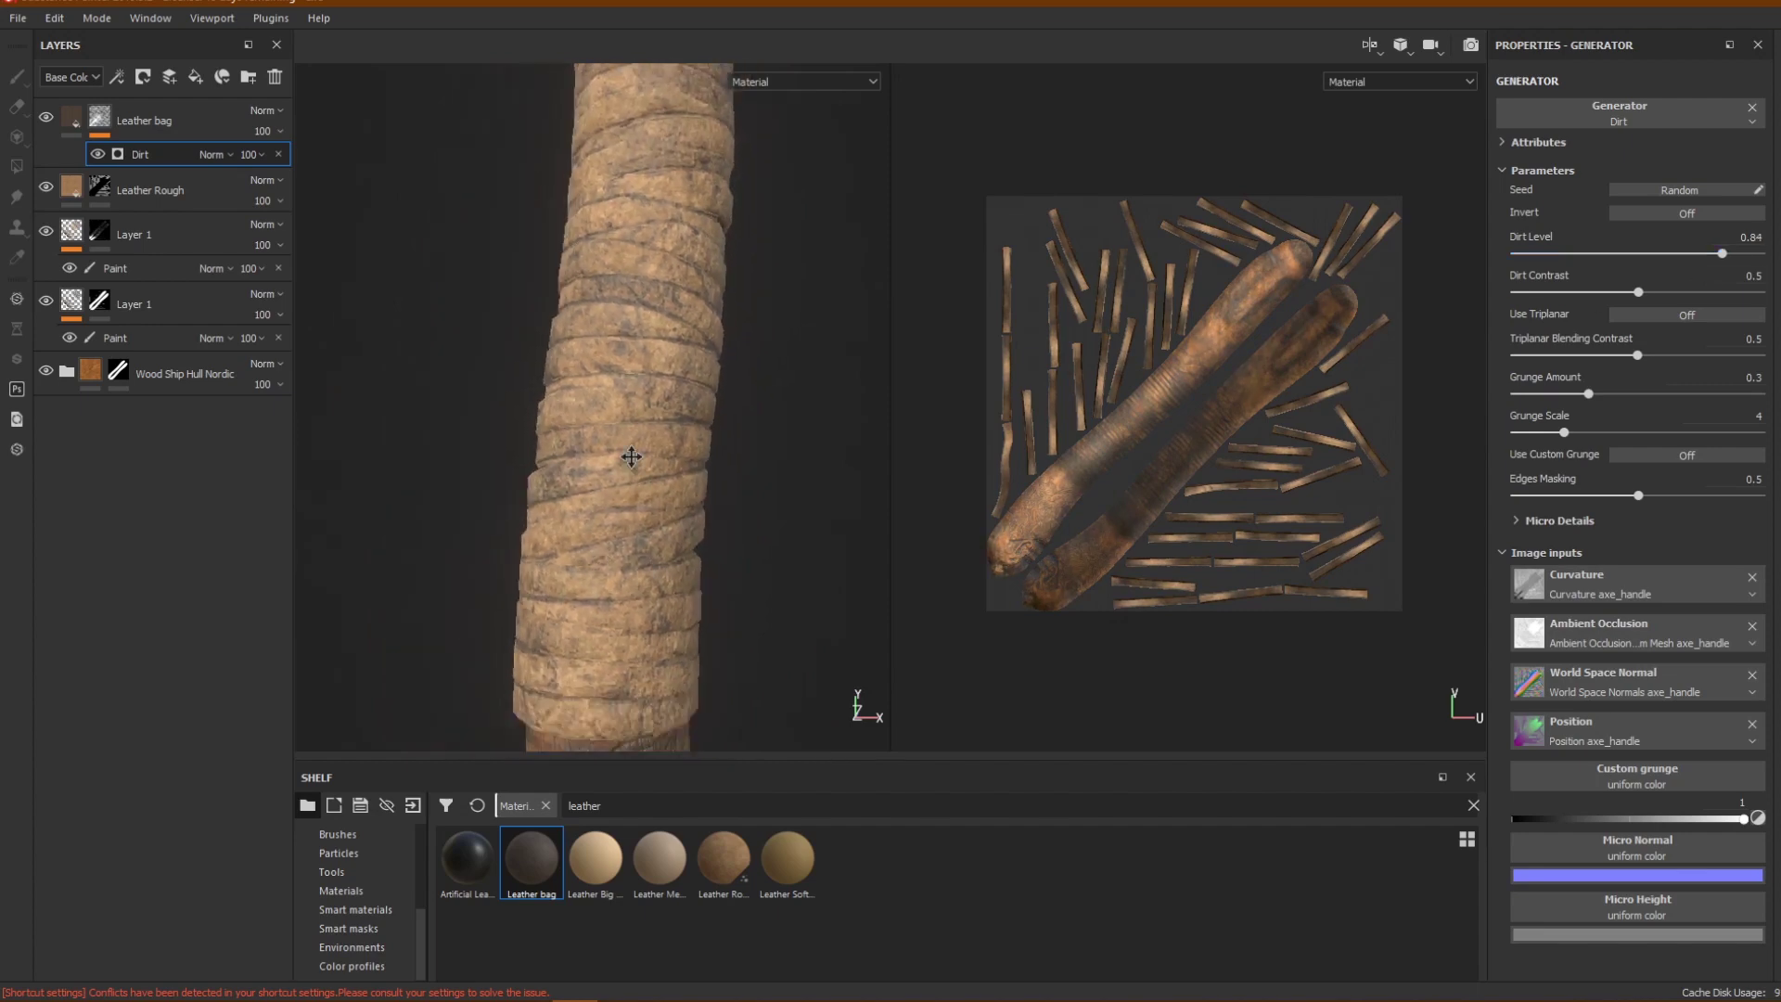
middle_click_drag(598, 654, 661, 205, "alt")
left_click_drag(517, 221, 455, 280, "alt")
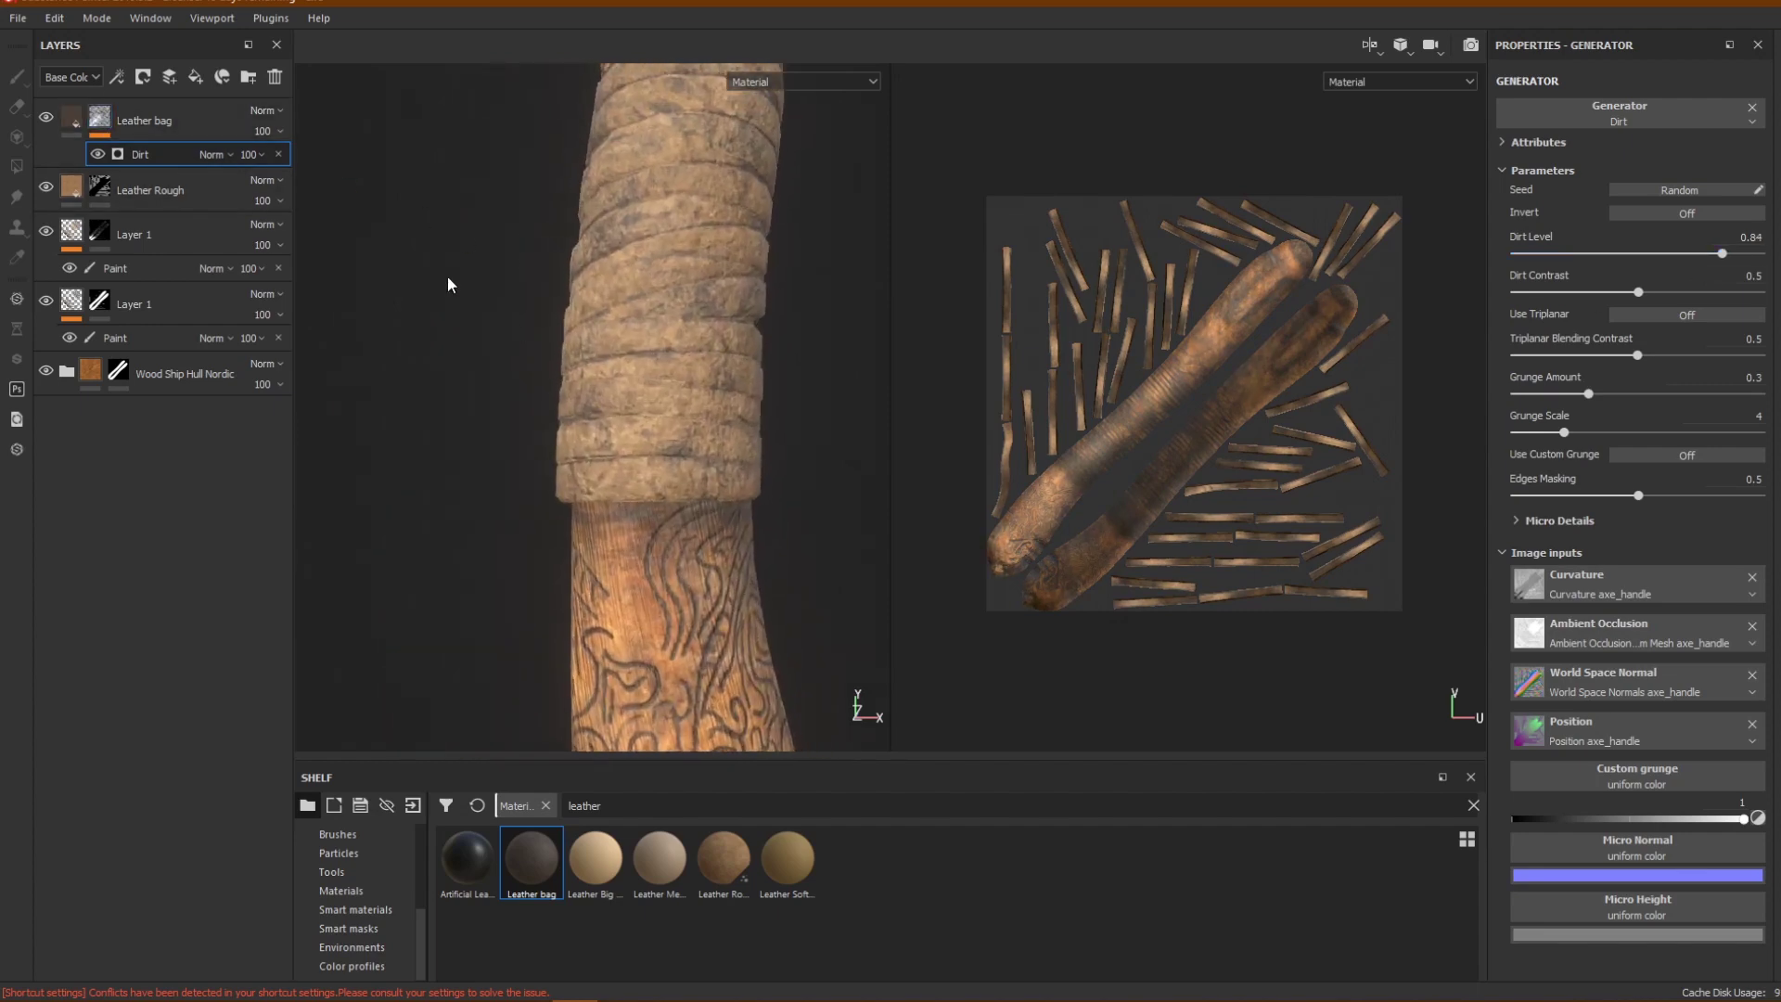
Add a paint effect above Dirt in the Leather bag mask and fill the wooden handle shells with black.
left_click(108, 119)
key("4")
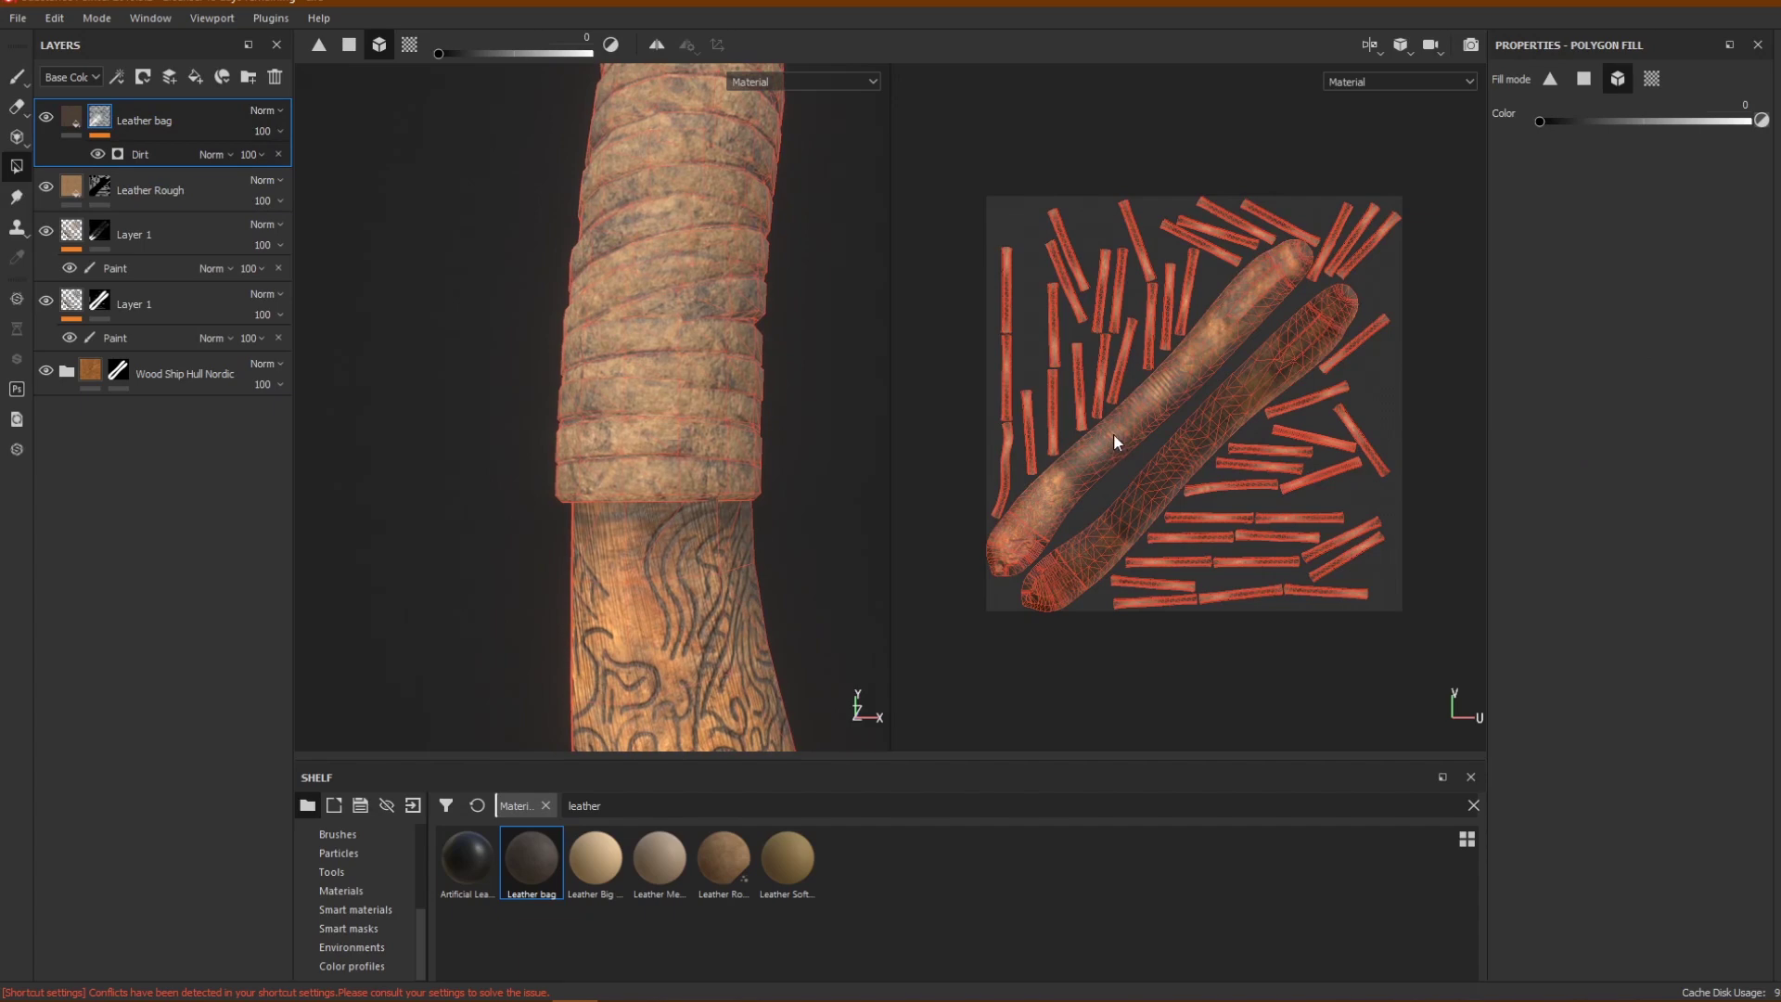
middle_click_drag(515, 409, 505, 358, "alt")
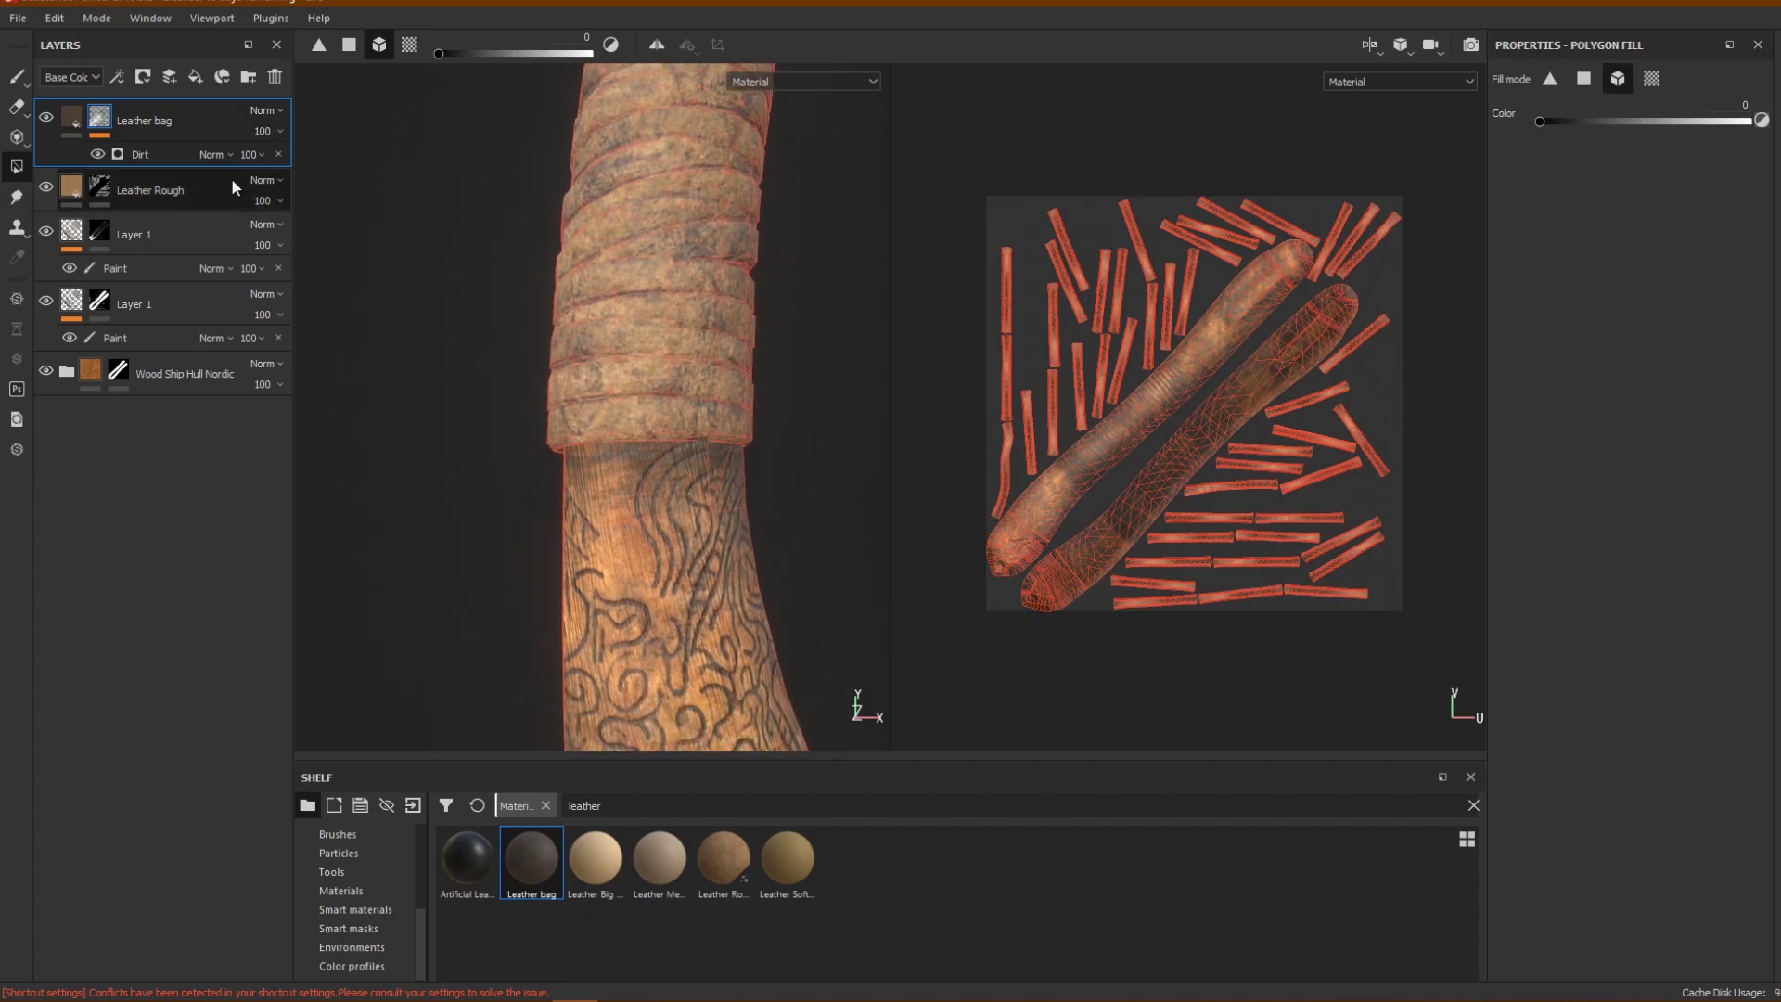
left_click(162, 154)
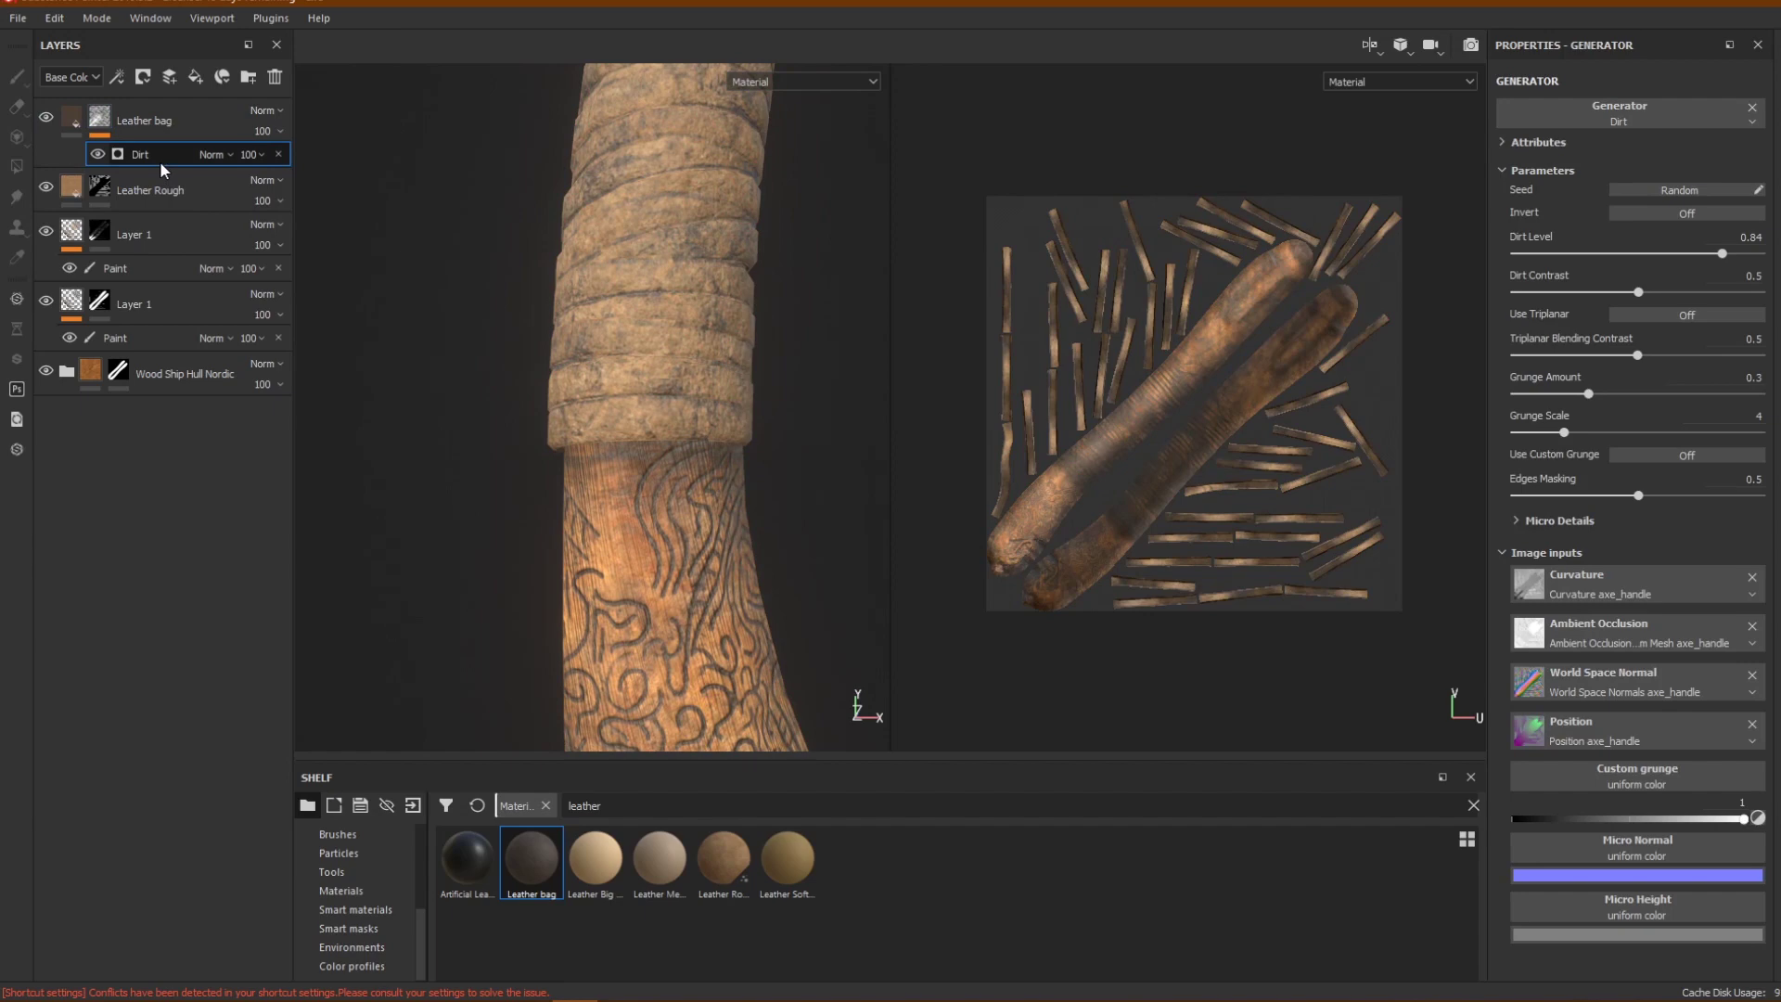
right_click(152, 144)
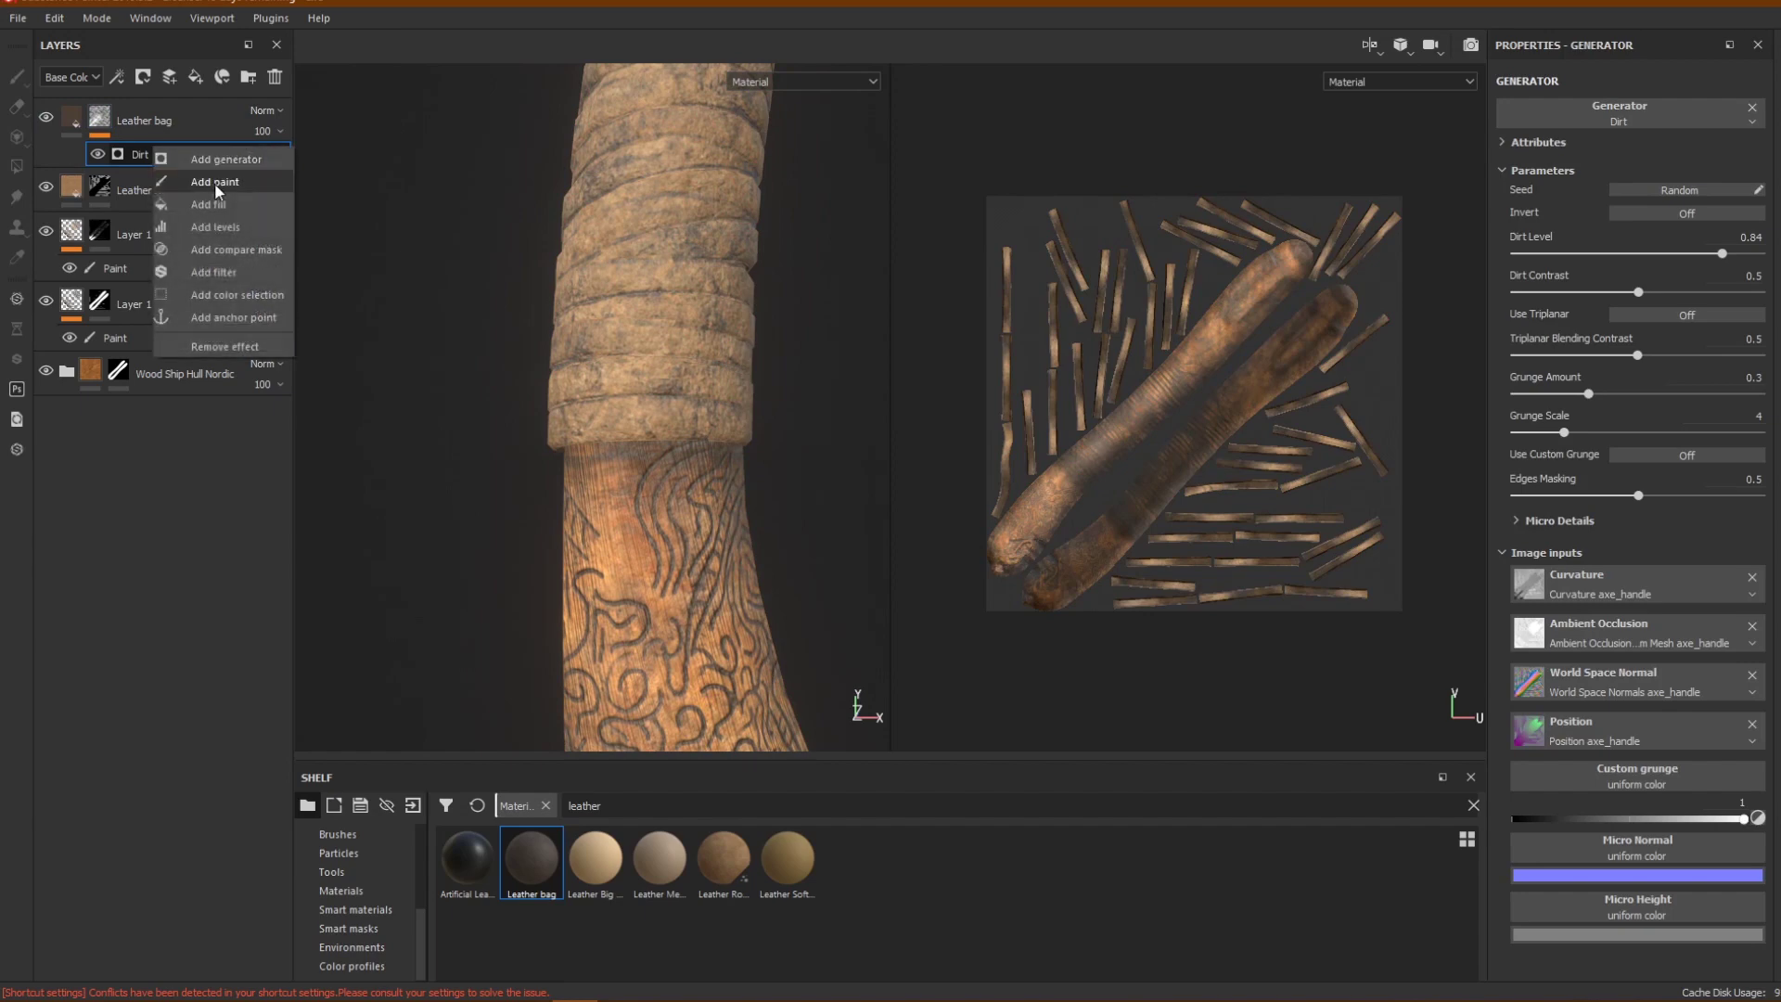
left_click(215, 182)
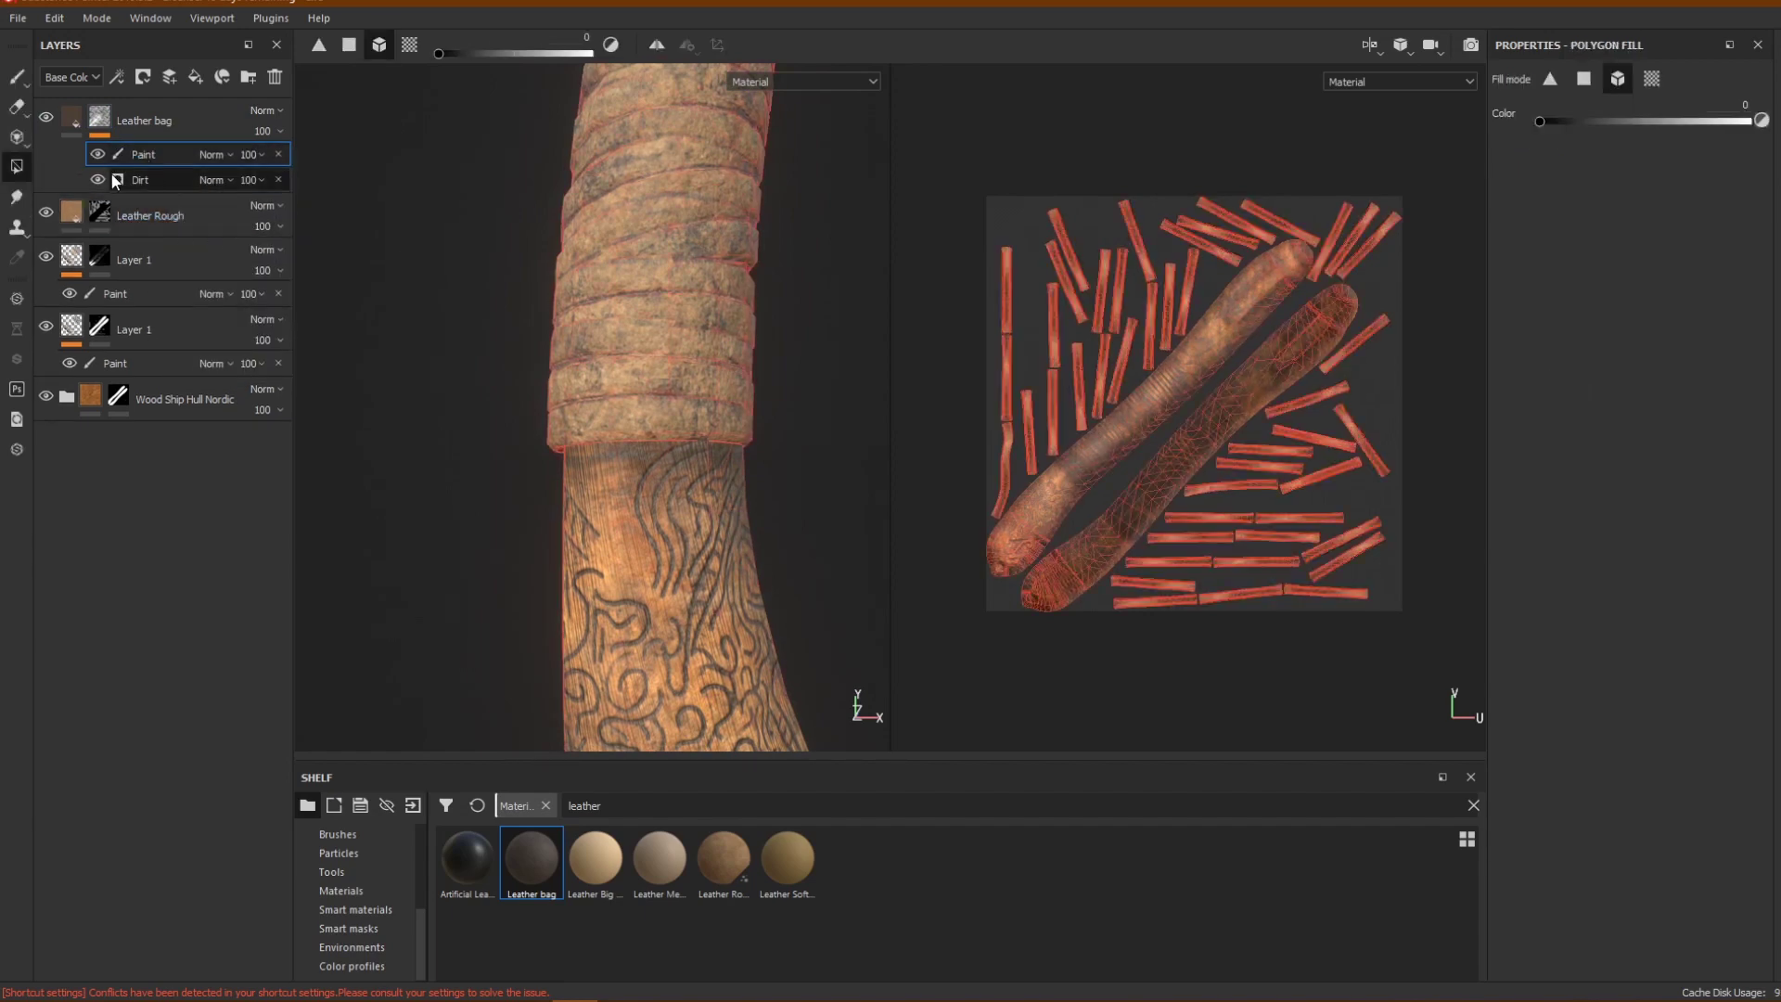
left_click(1109, 451)
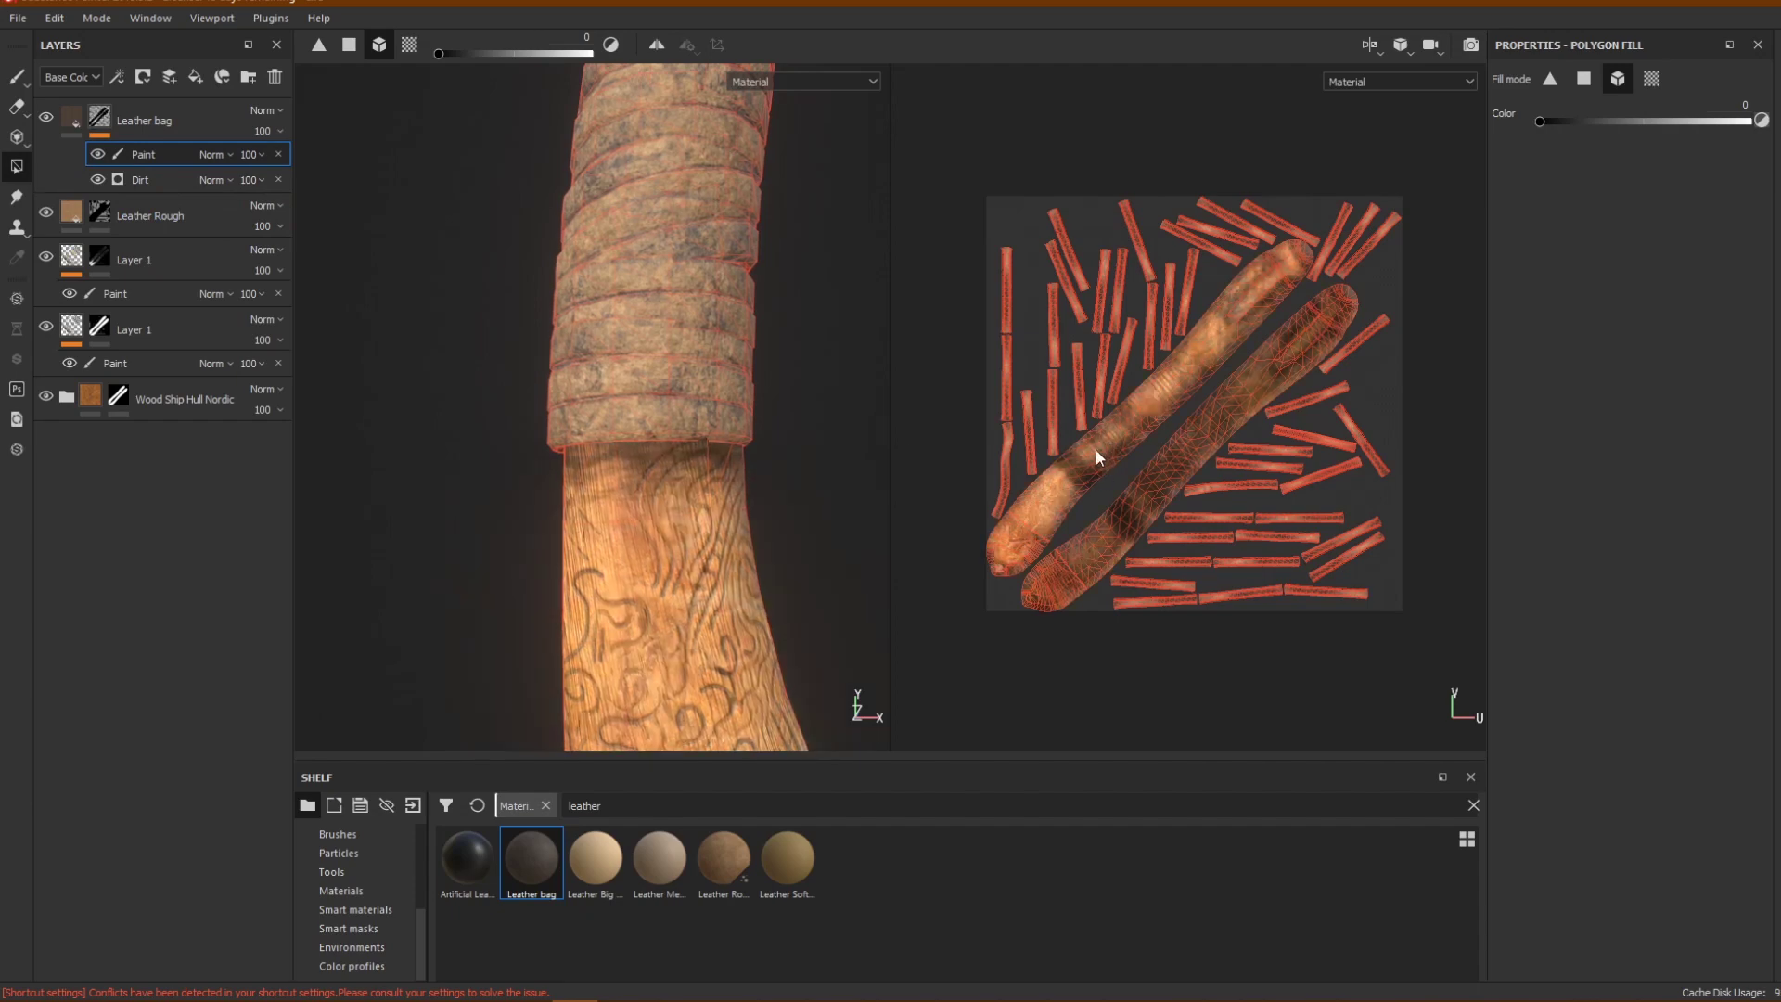
Examine the dirt wear on the leather wrap along the handle from several angles in the full 3D view.
left_click_drag(637, 387, 722, 338, "alt")
scroll(647, 484, "down", 3)
key("F2")
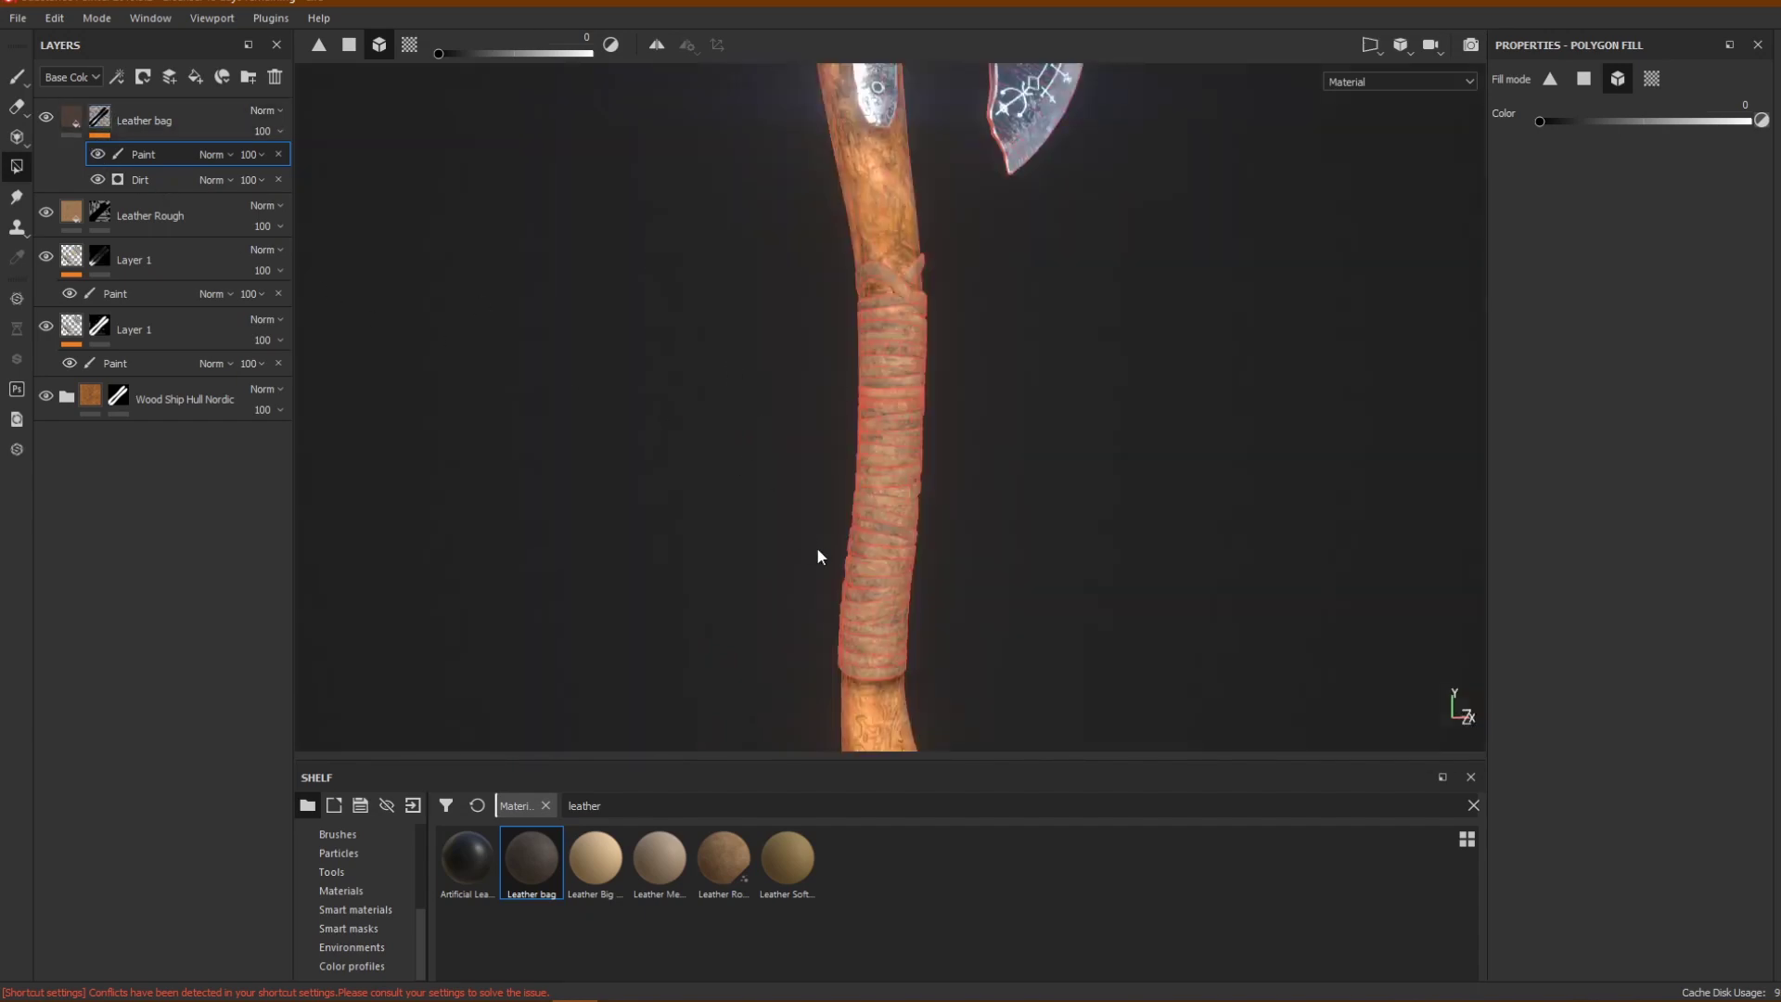
scroll(816, 547, "up", 3)
left_click(17, 78)
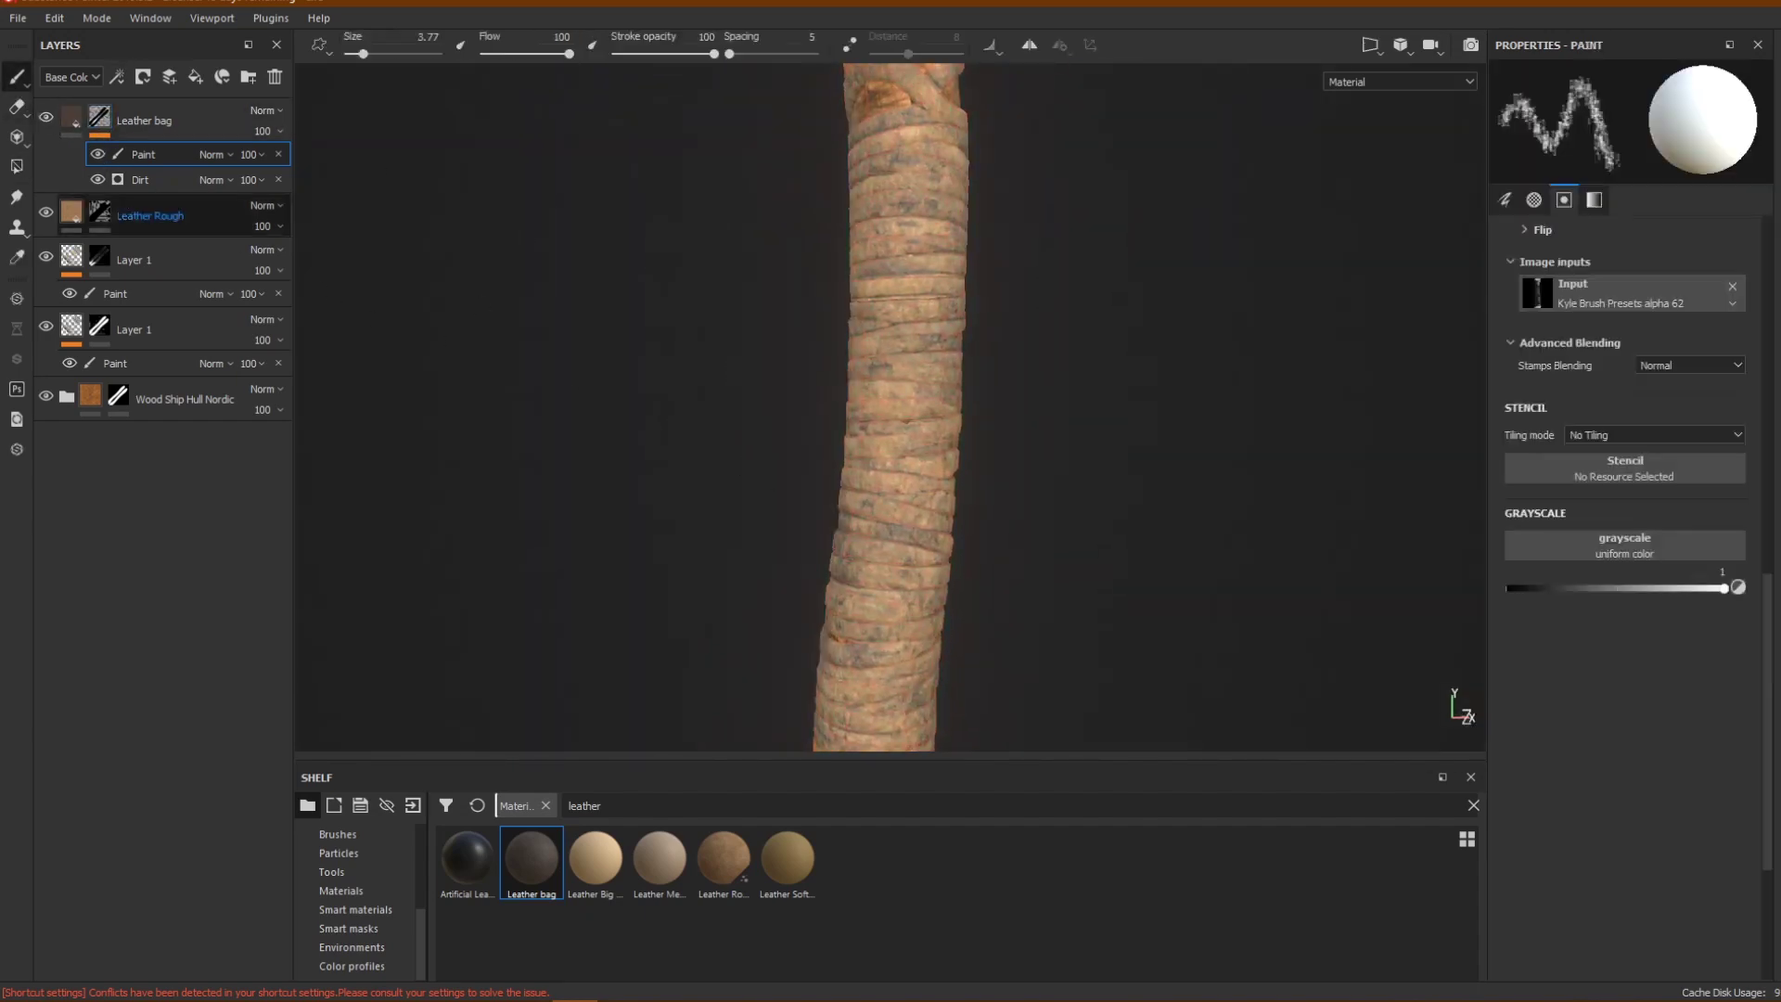
middle_click_drag(727, 468, 719, 172, "alt")
left_click_drag(787, 390, 868, 437, "alt")
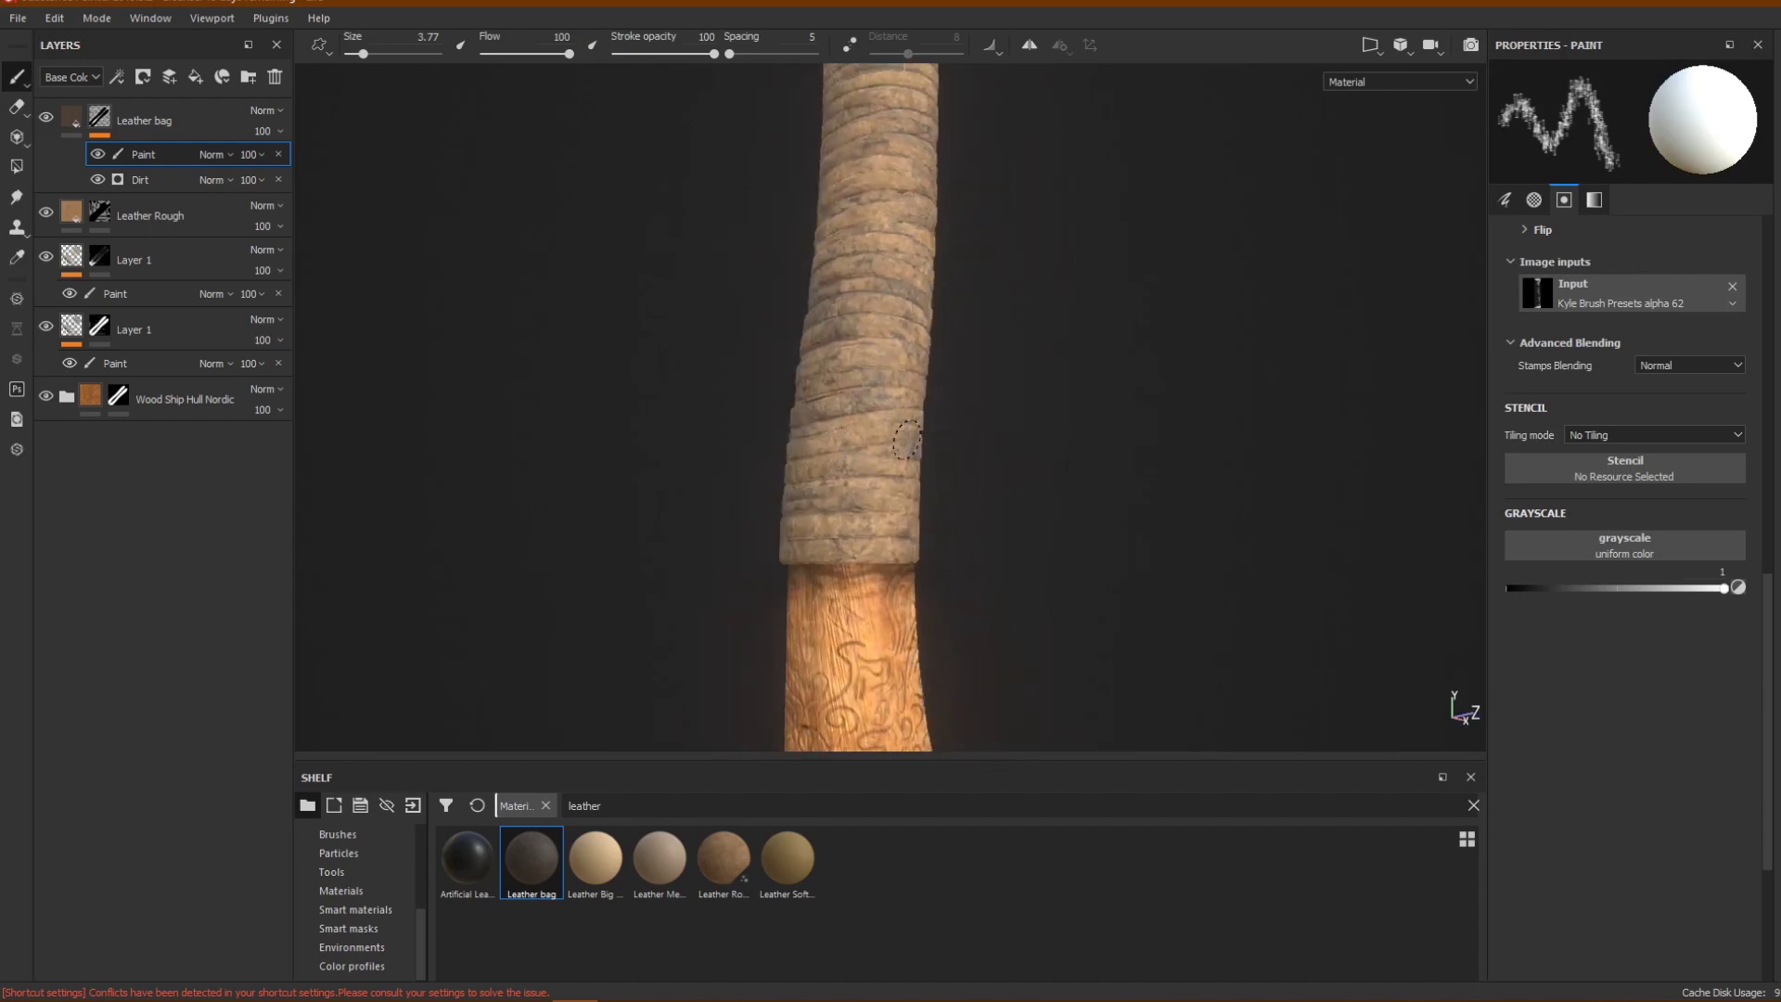
left_click_drag(926, 349, 821, 418, "alt")
Compare the handle wrap with a close-up of the wrapped grip in the reference image.
left_click(621, 1001)
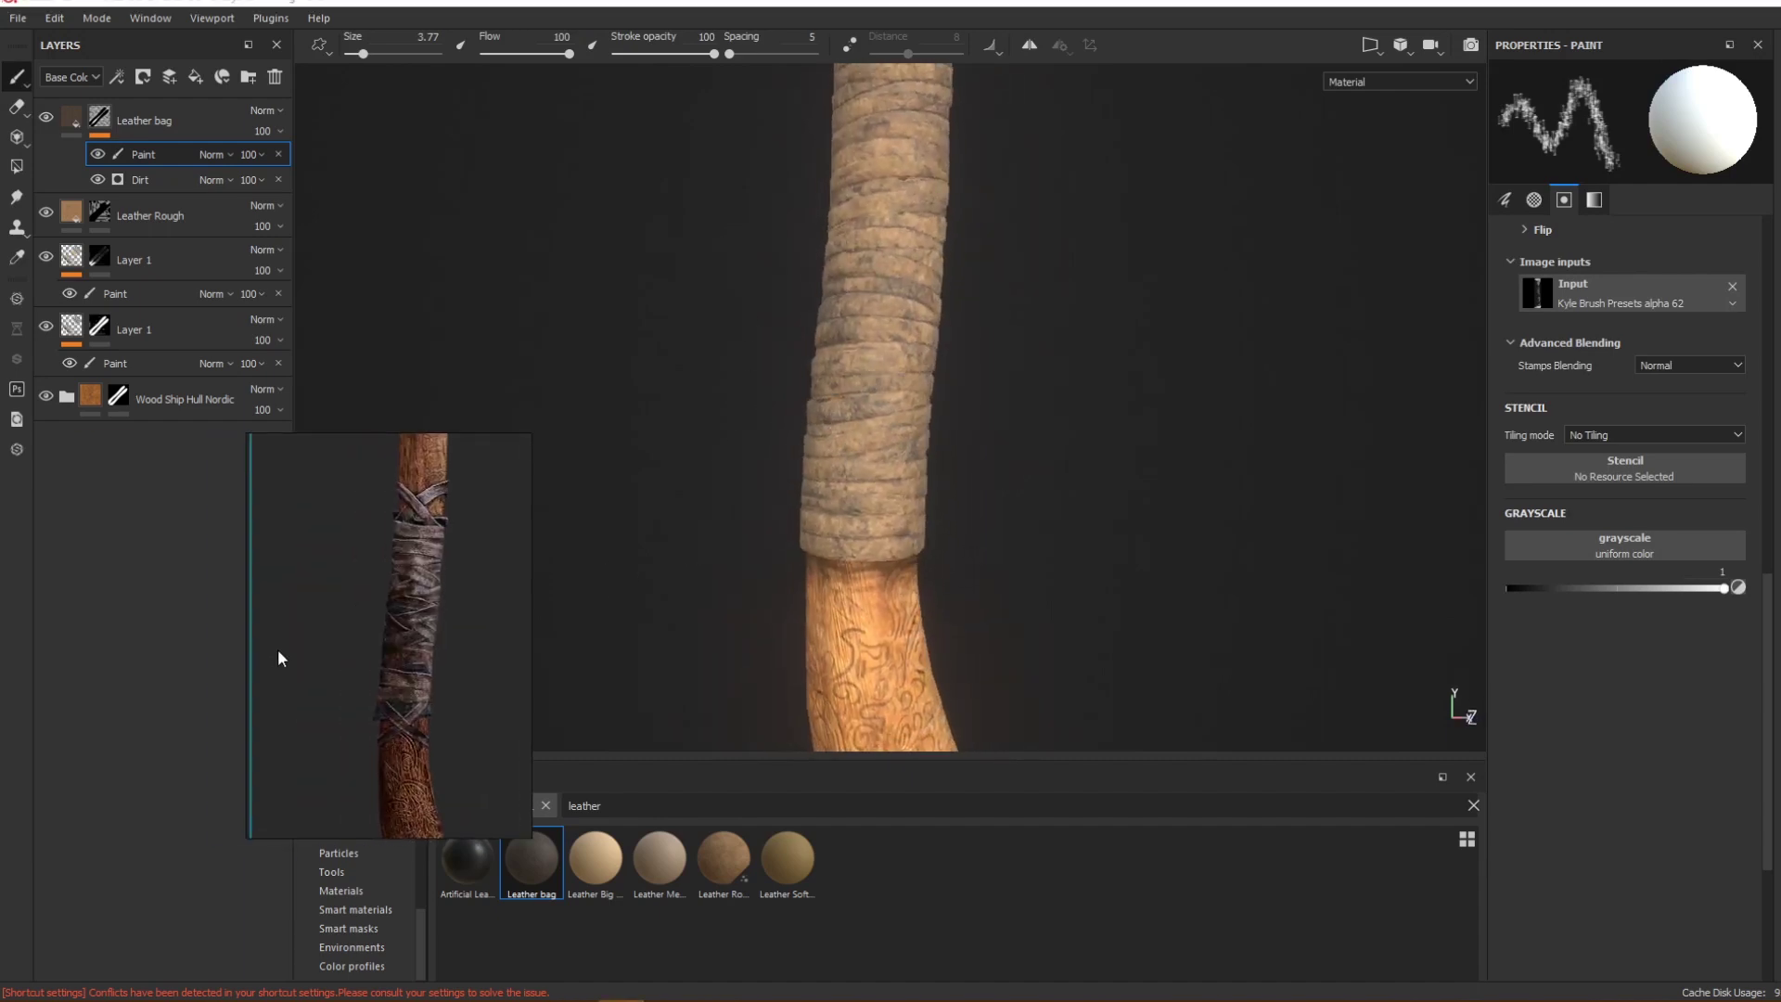
scroll(425, 603, "up", 4)
right_click_drag(418, 688, 420, 614)
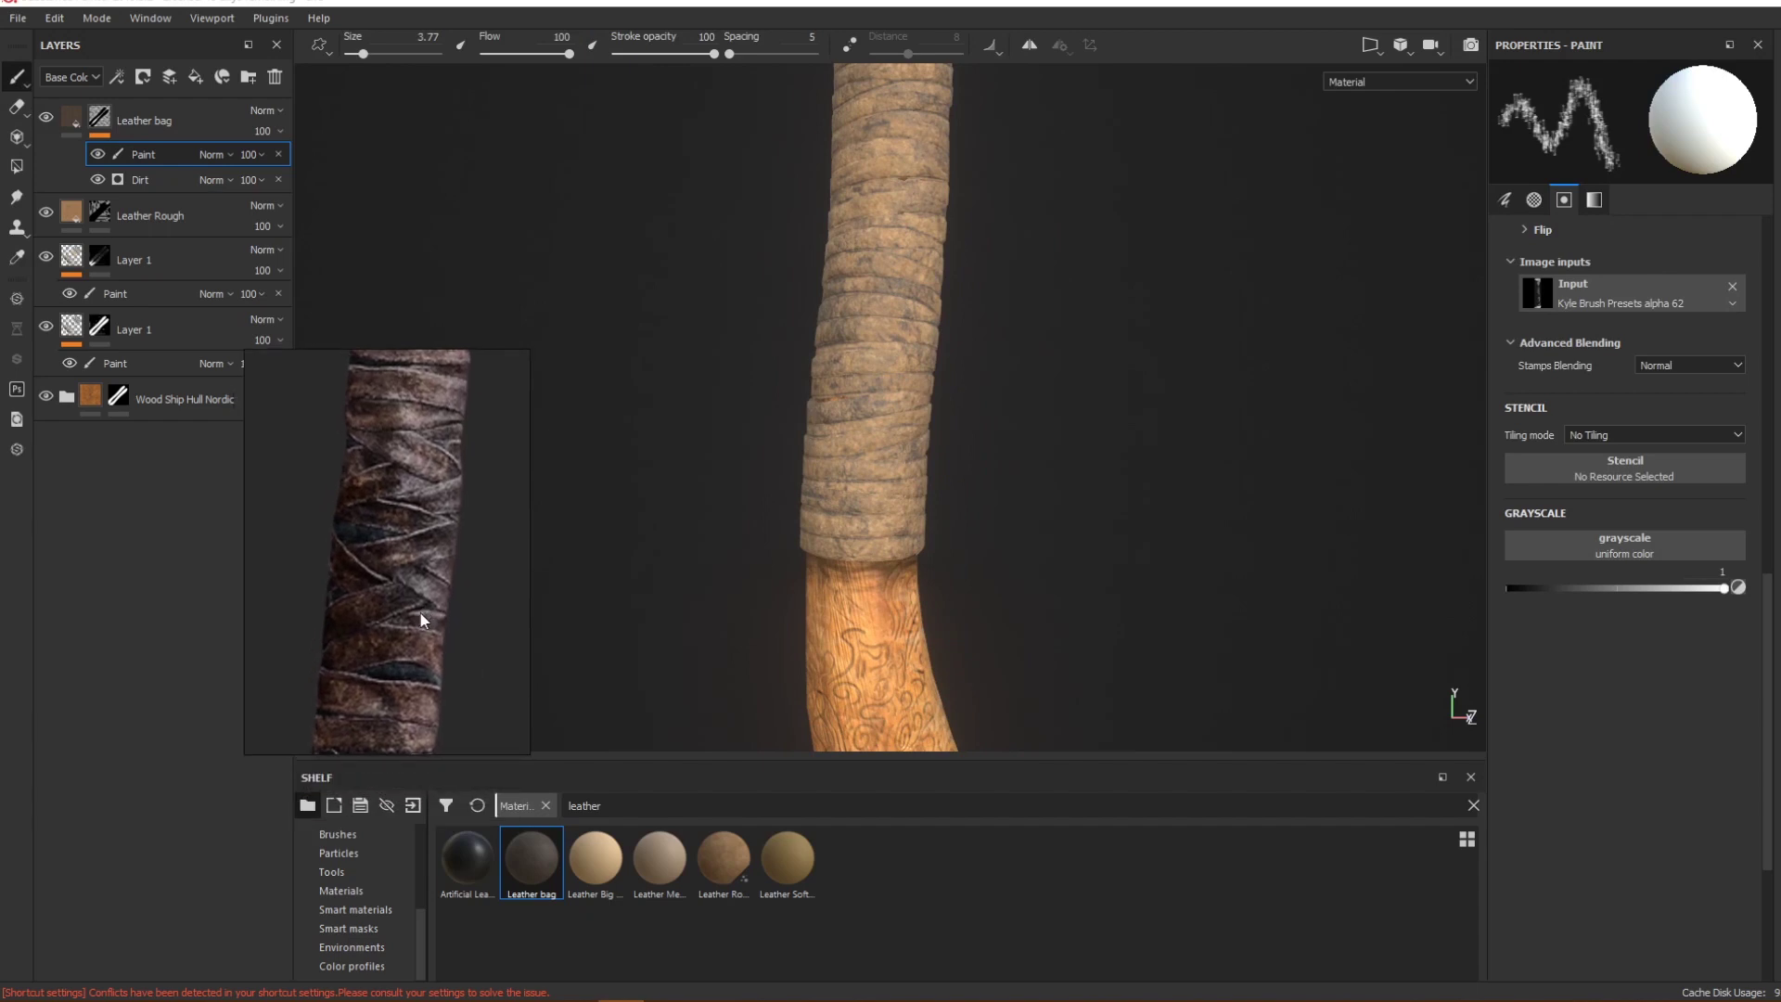
middle_click_drag(420, 614, 437, 536)
left_click(621, 1001)
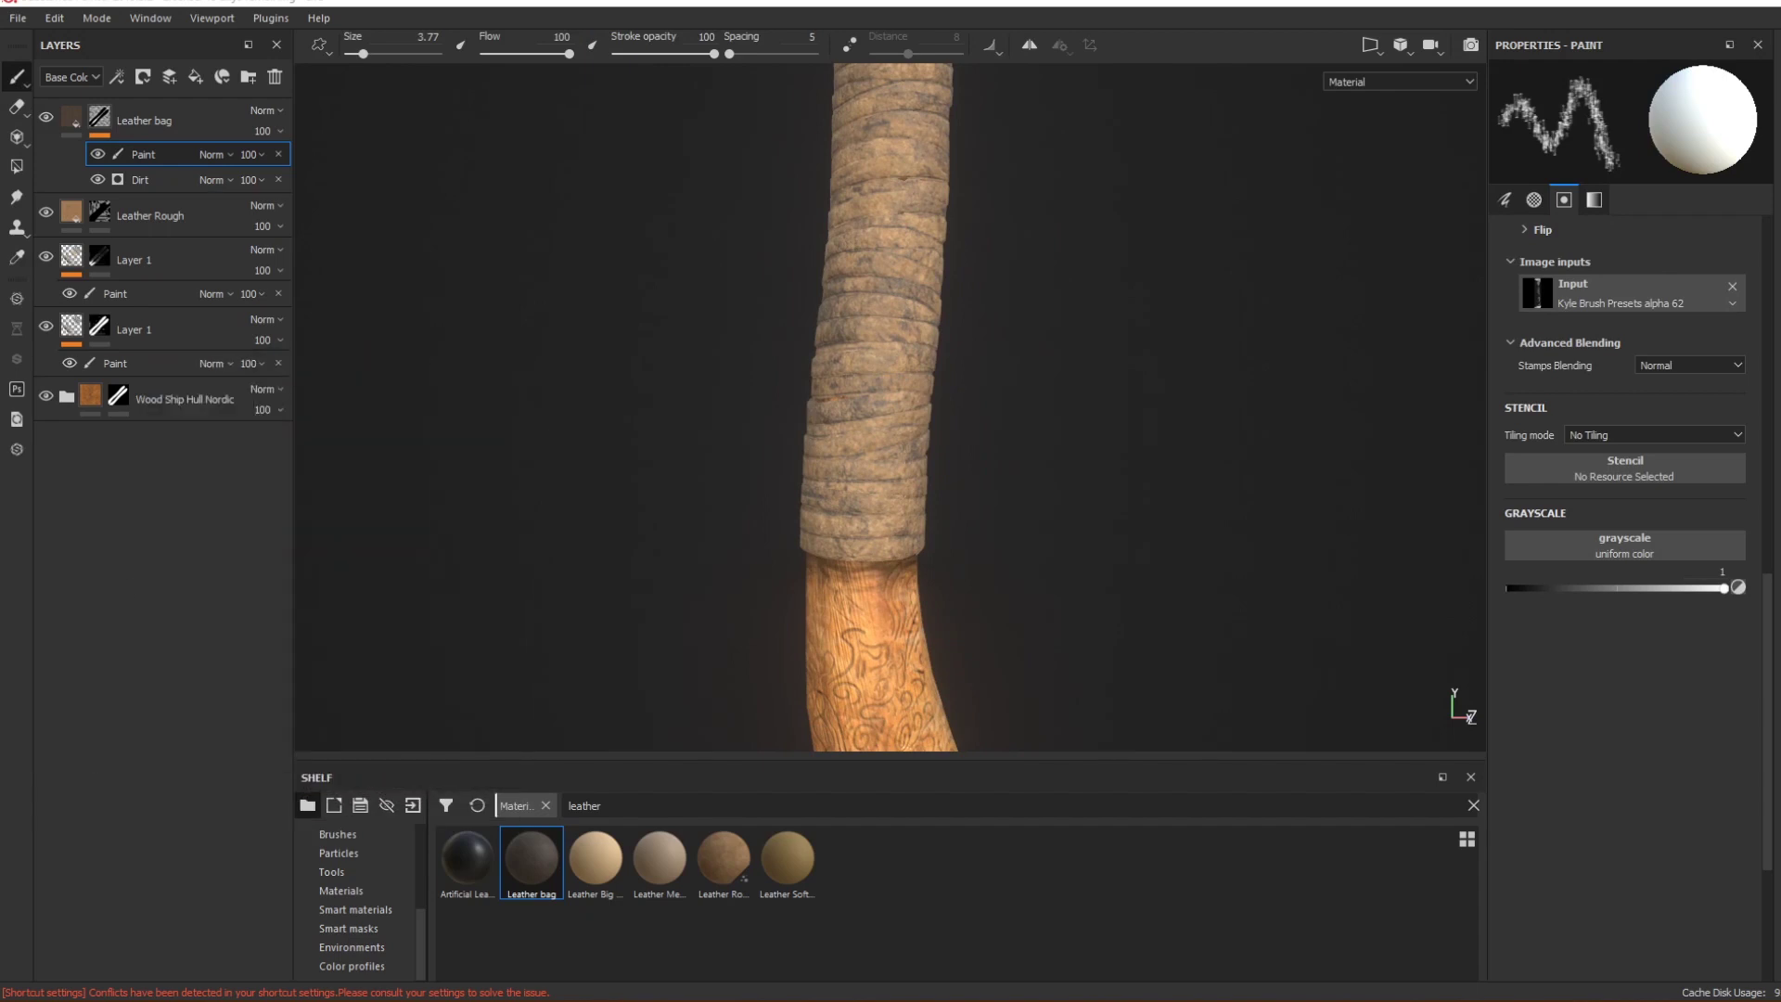
left_click_drag(799, 347, 878, 358, "alt")
scroll(848, 373, "up", 3)
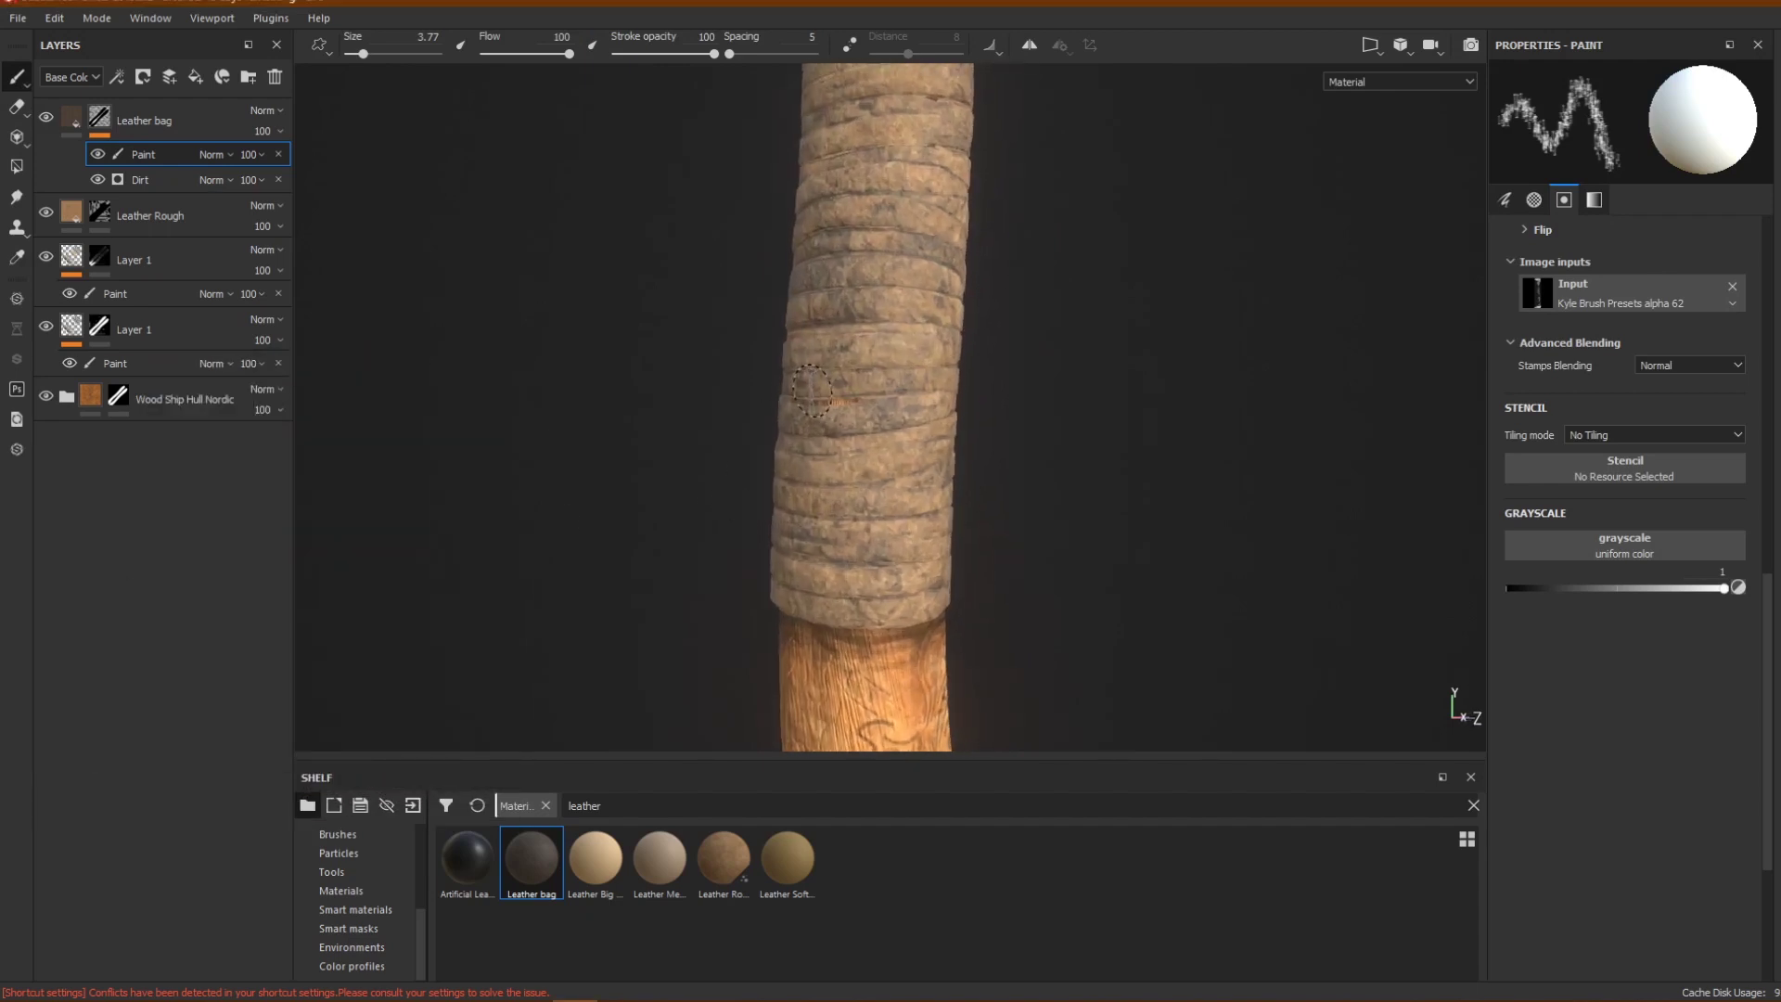
Bring up the reference close-up of the wrapped grip beside the model and add a paint layer above the Leather bag layer.
left_click(621, 1001)
mouse_move(113, 706)
right_mouse_down()
mouse_move(344, 693)
mouse_move(263, 722)
mouse_move(223, 761)
right_mouse_up()
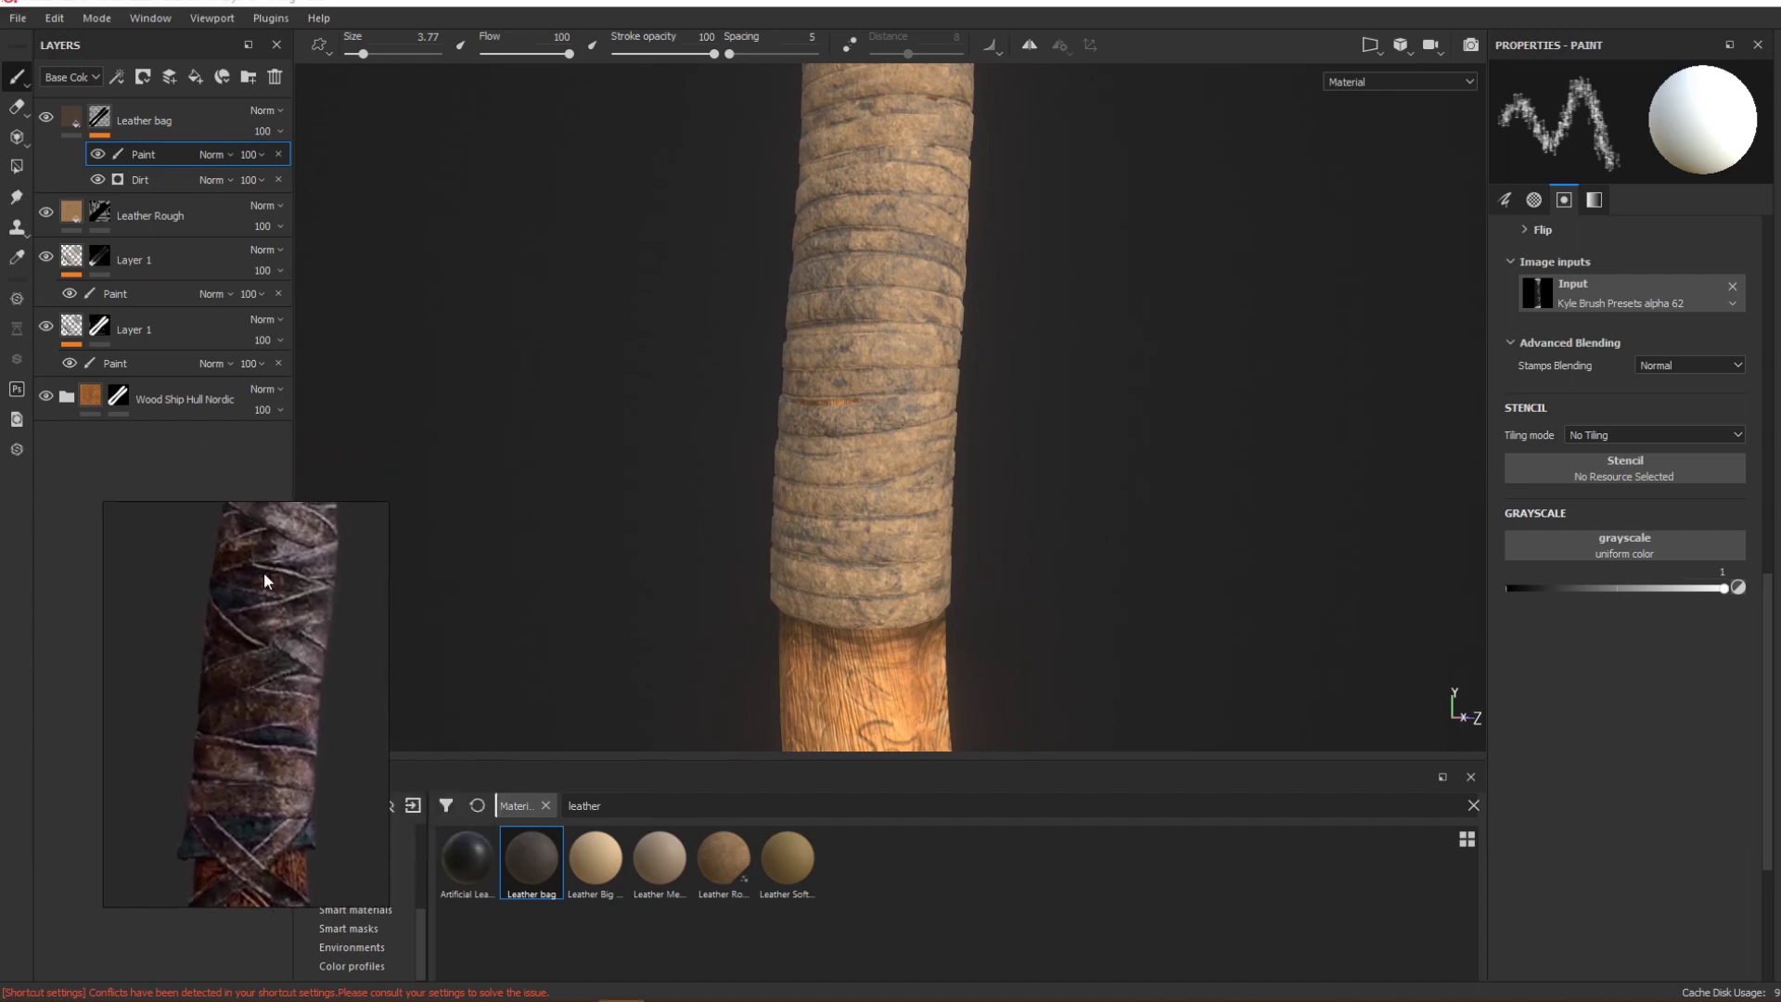
double_click(138, 156)
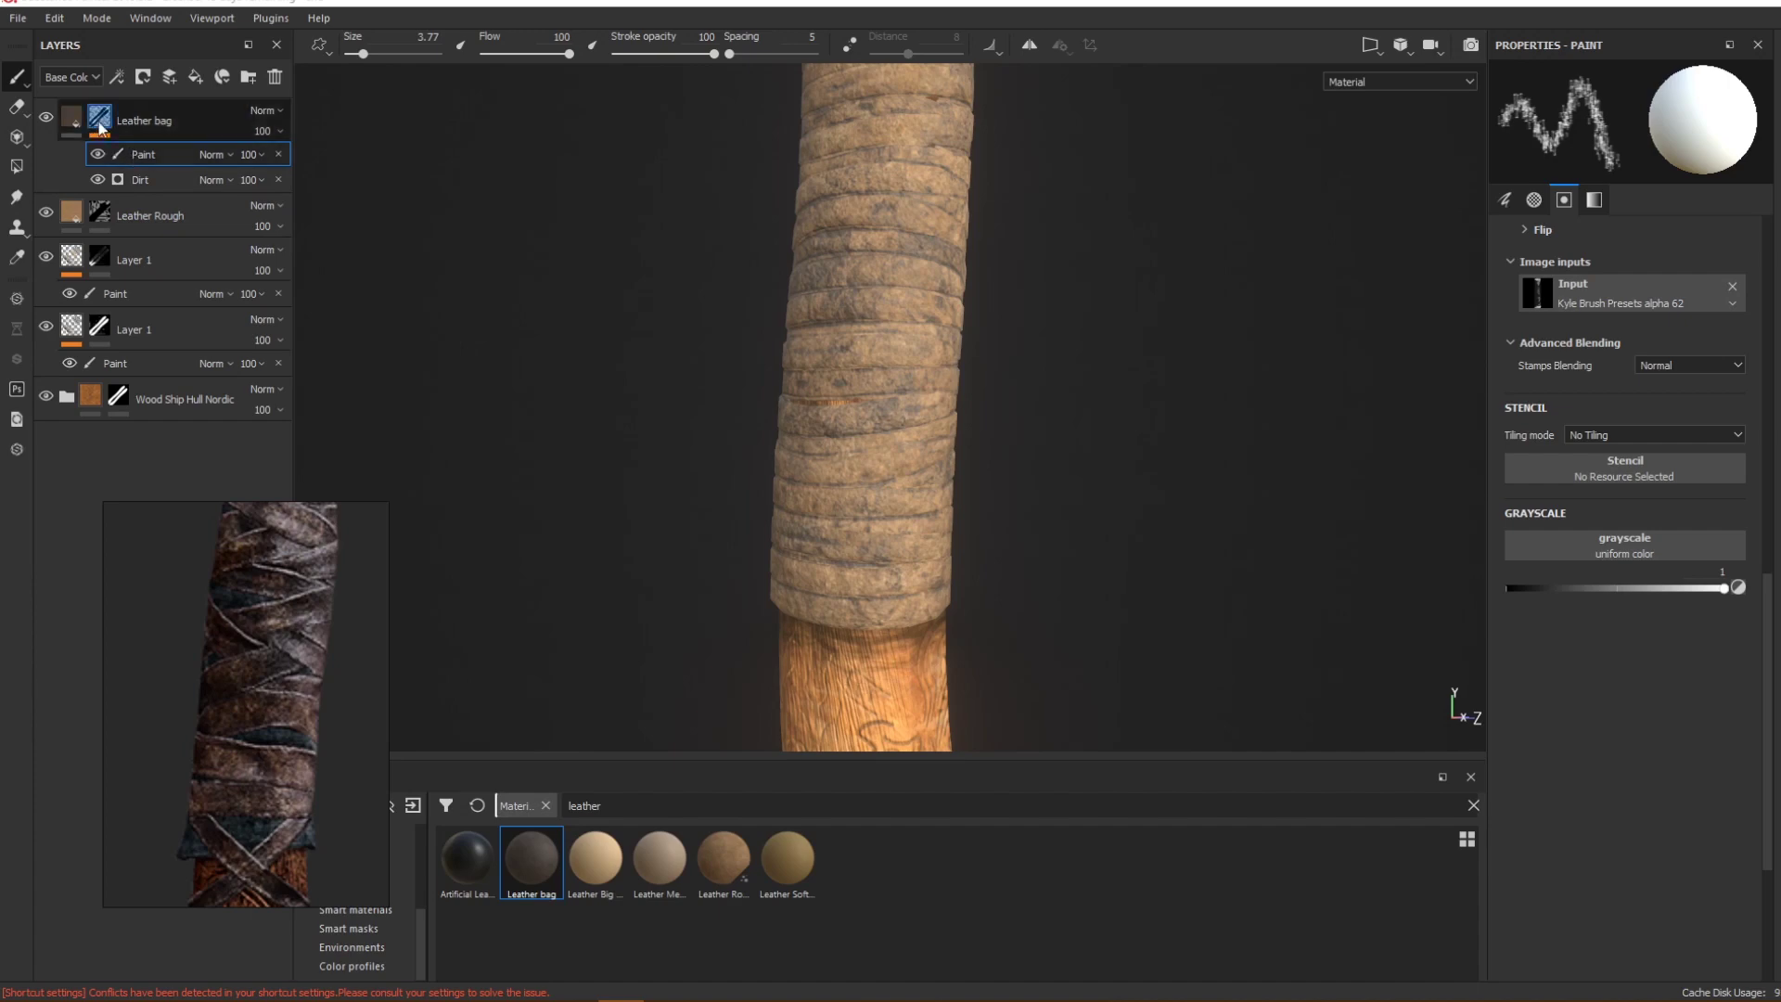
left_click(139, 113)
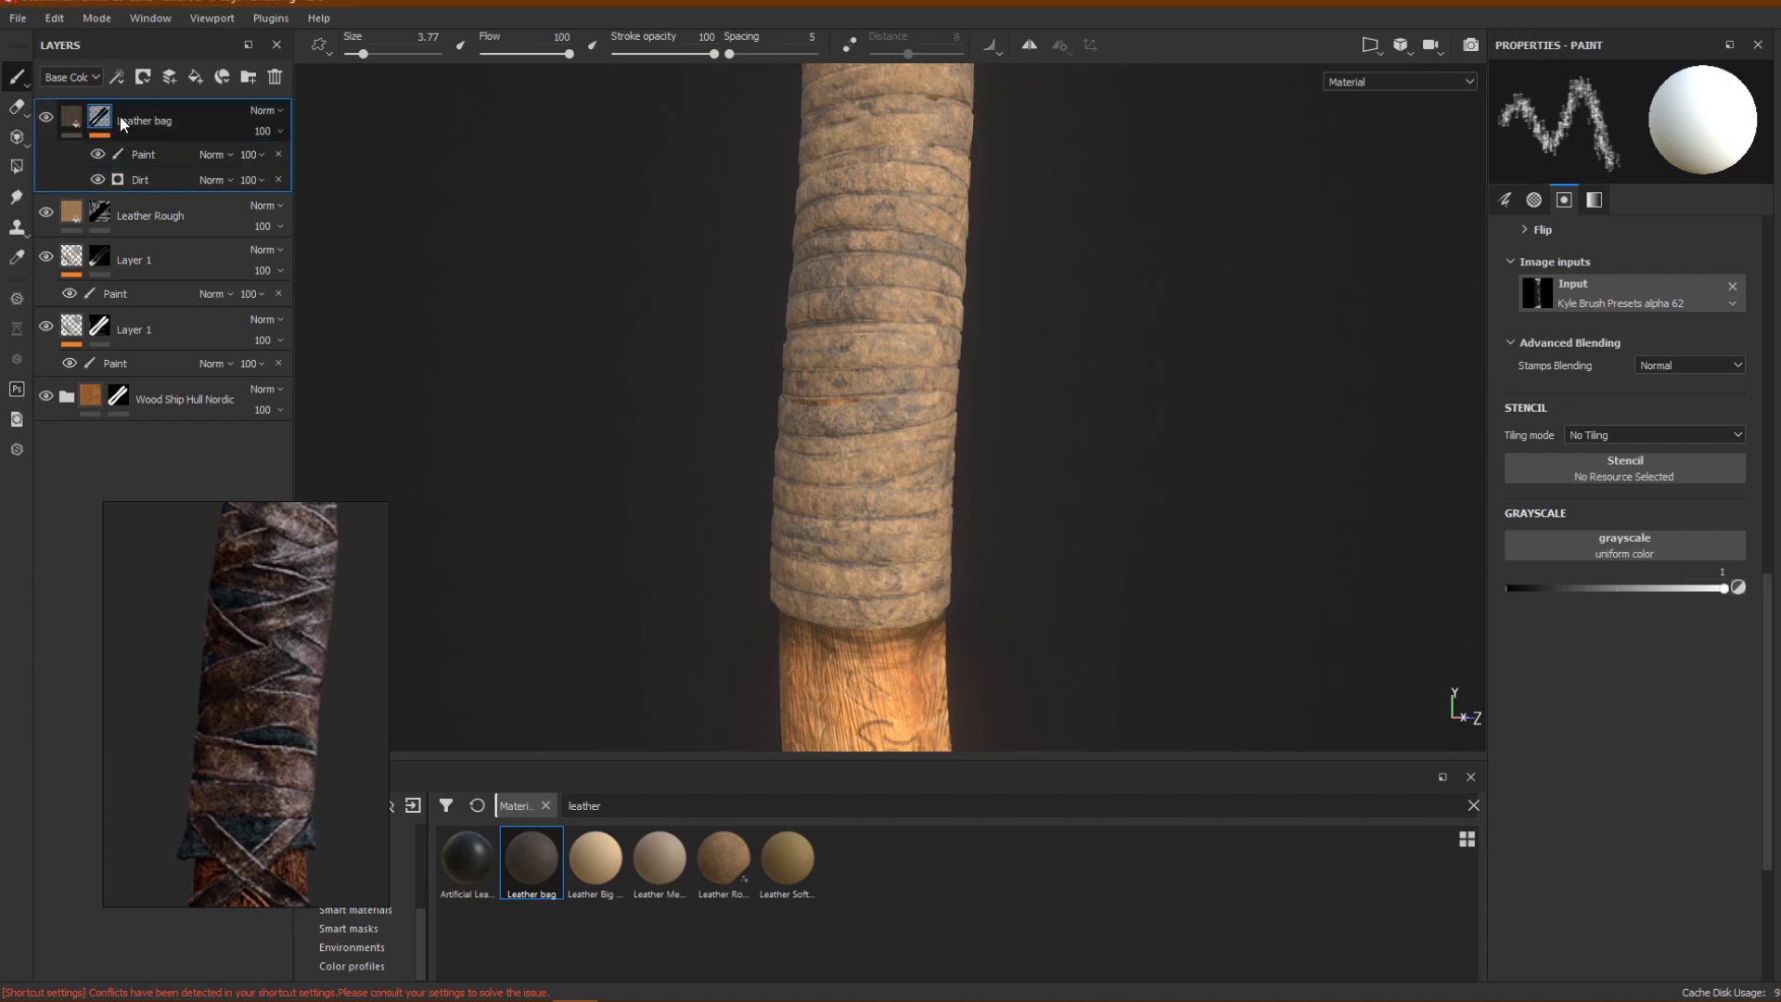
left_click(169, 79)
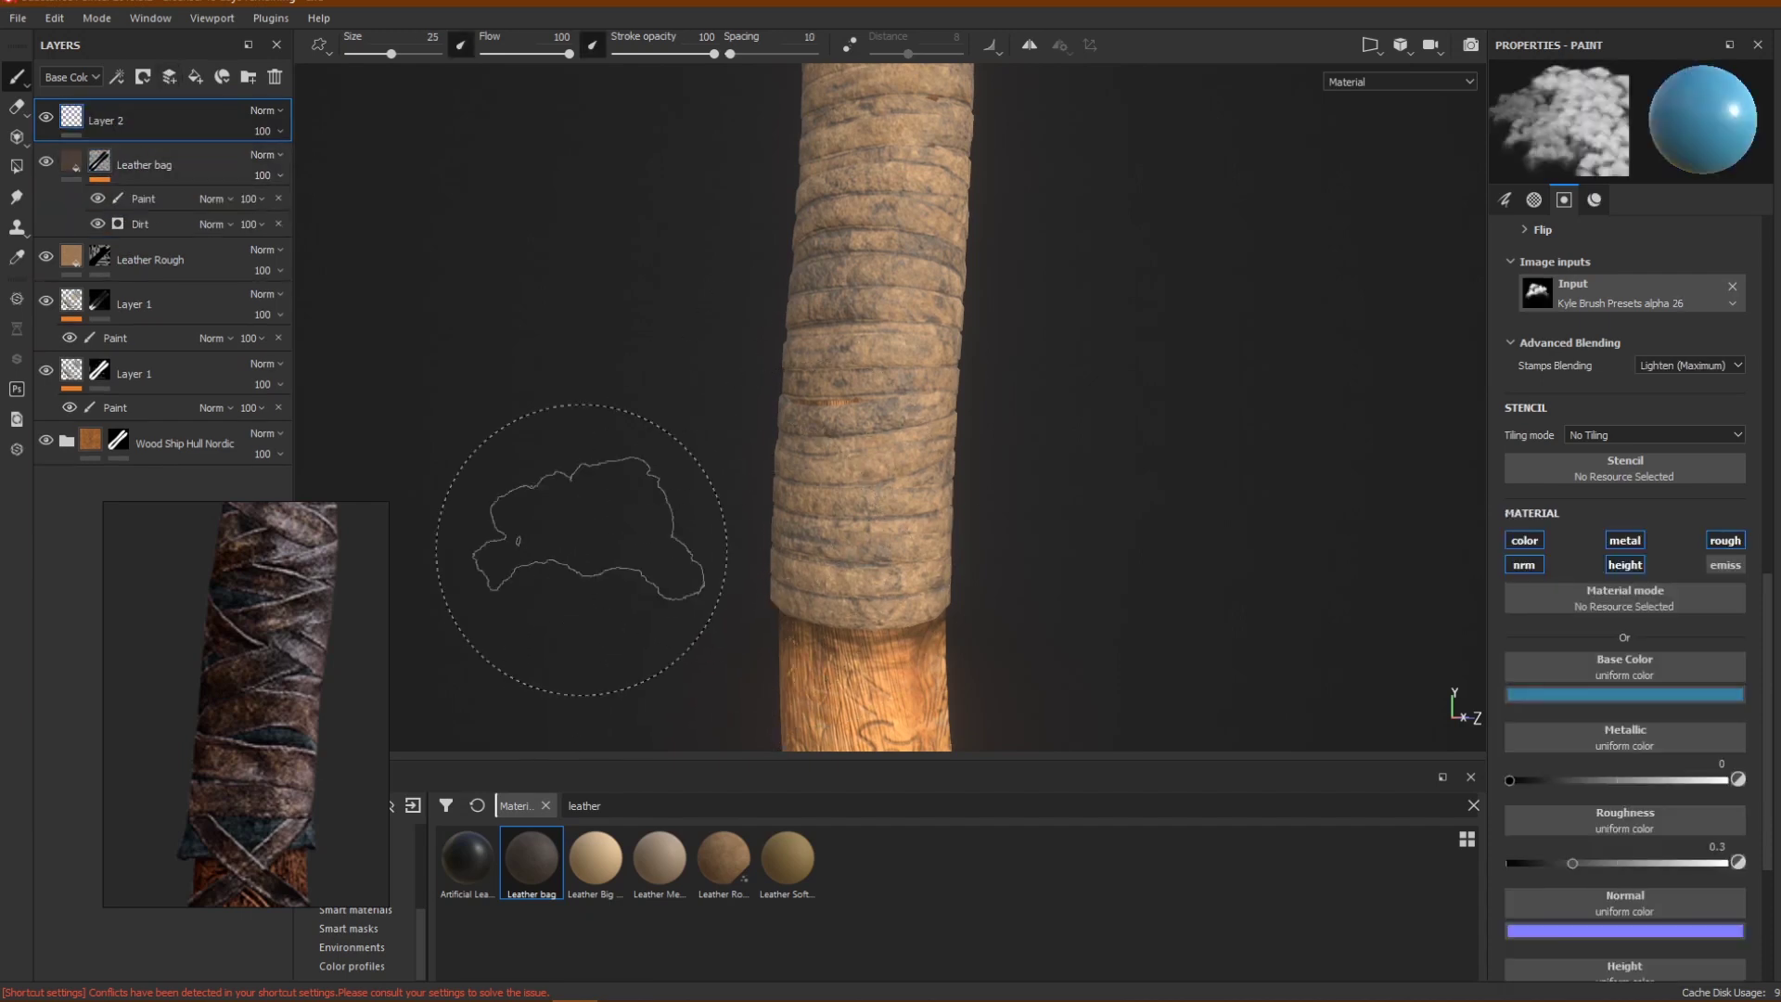
Sample the dark blue-grey of the reference's lower grip strap as the brush's base color.
scroll(1621, 791, "down", 3)
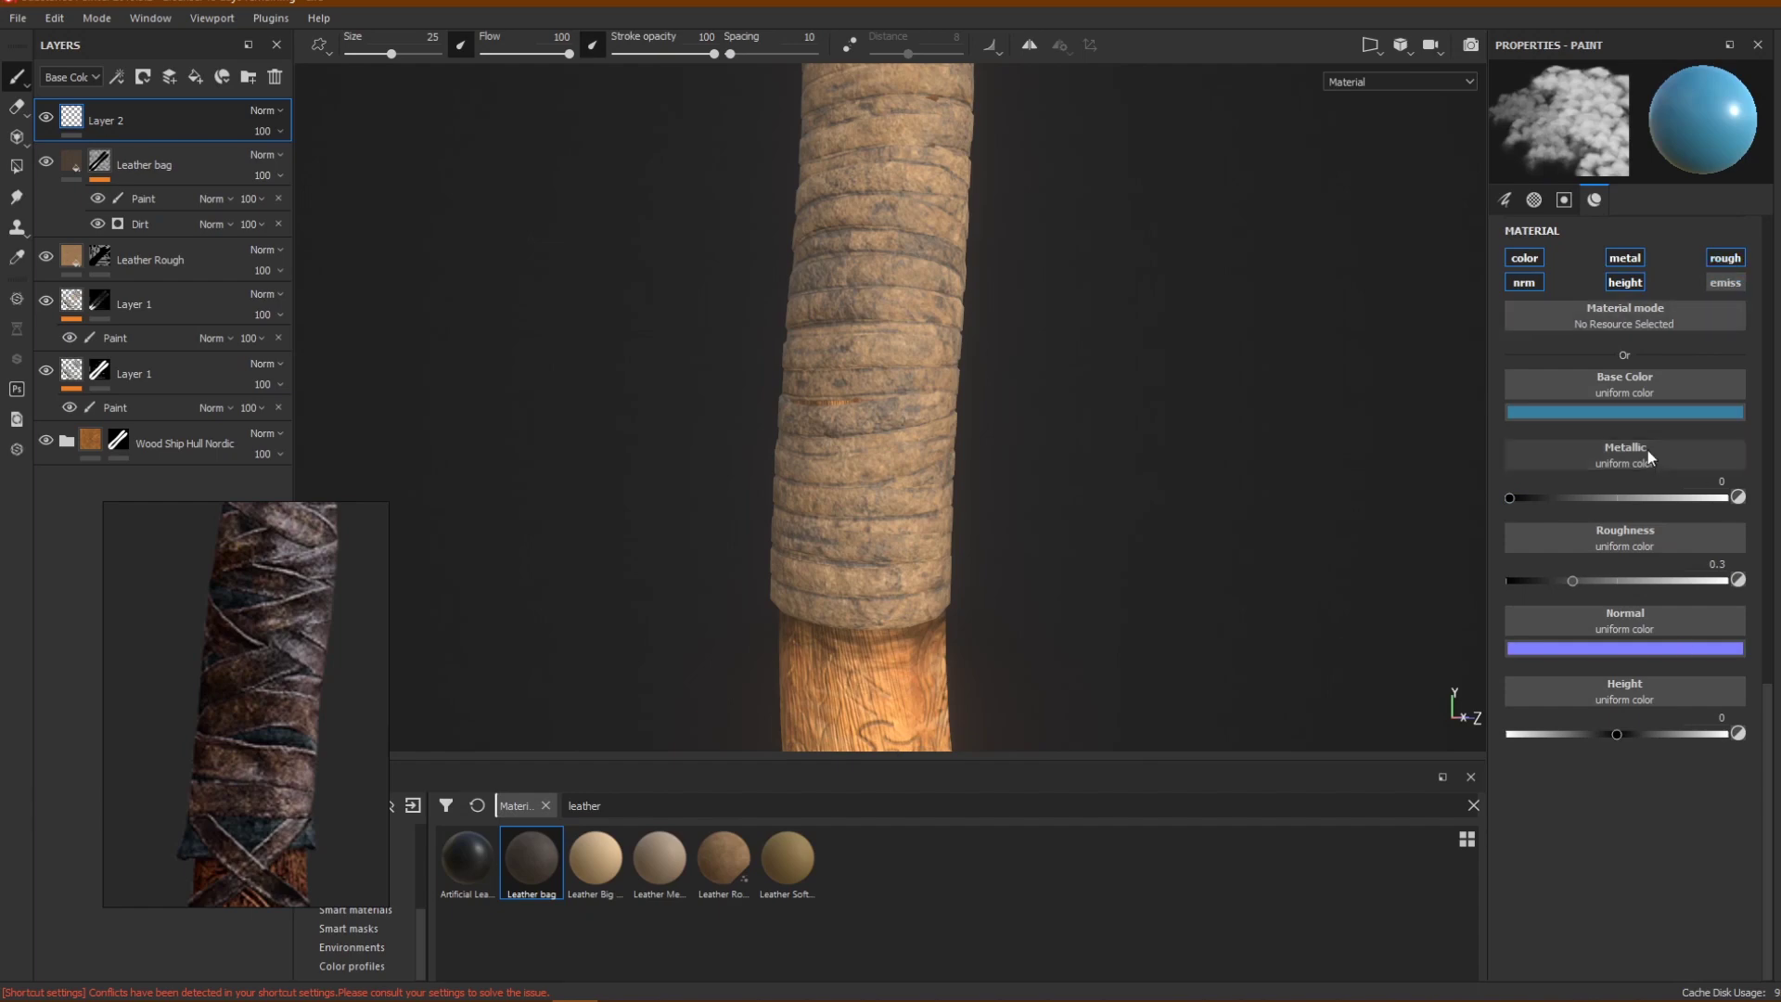
left_click(1655, 414)
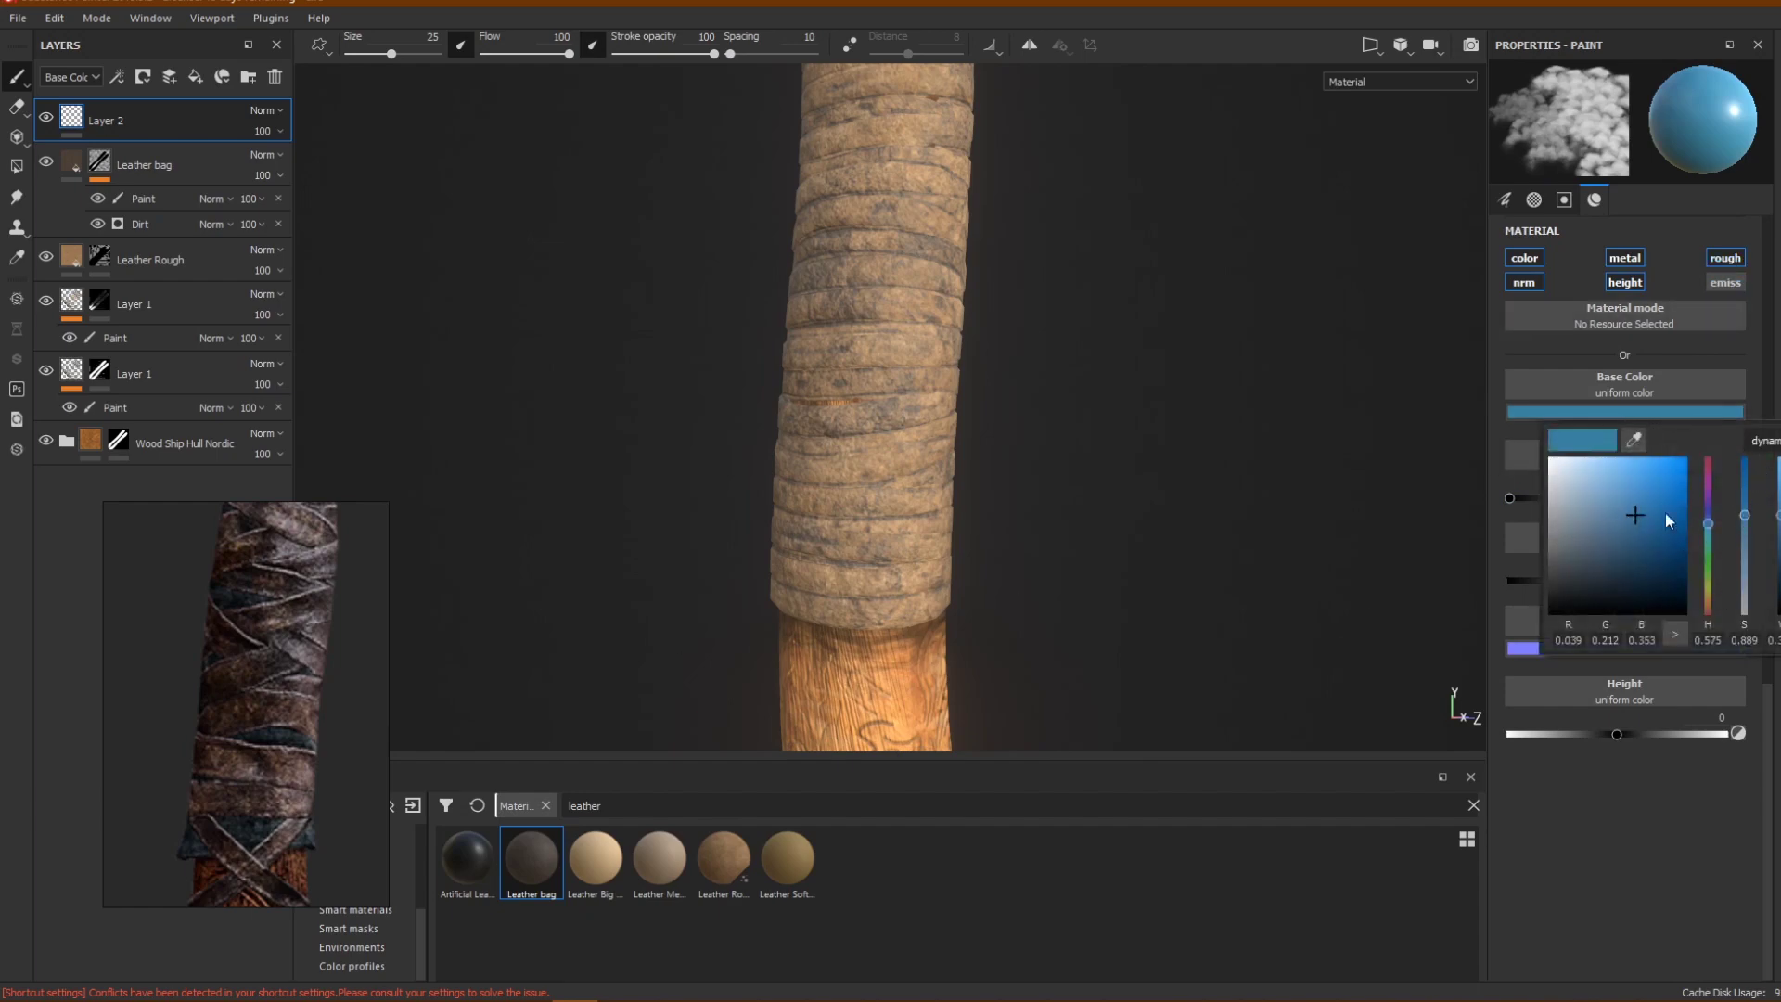
left_click(1634, 449)
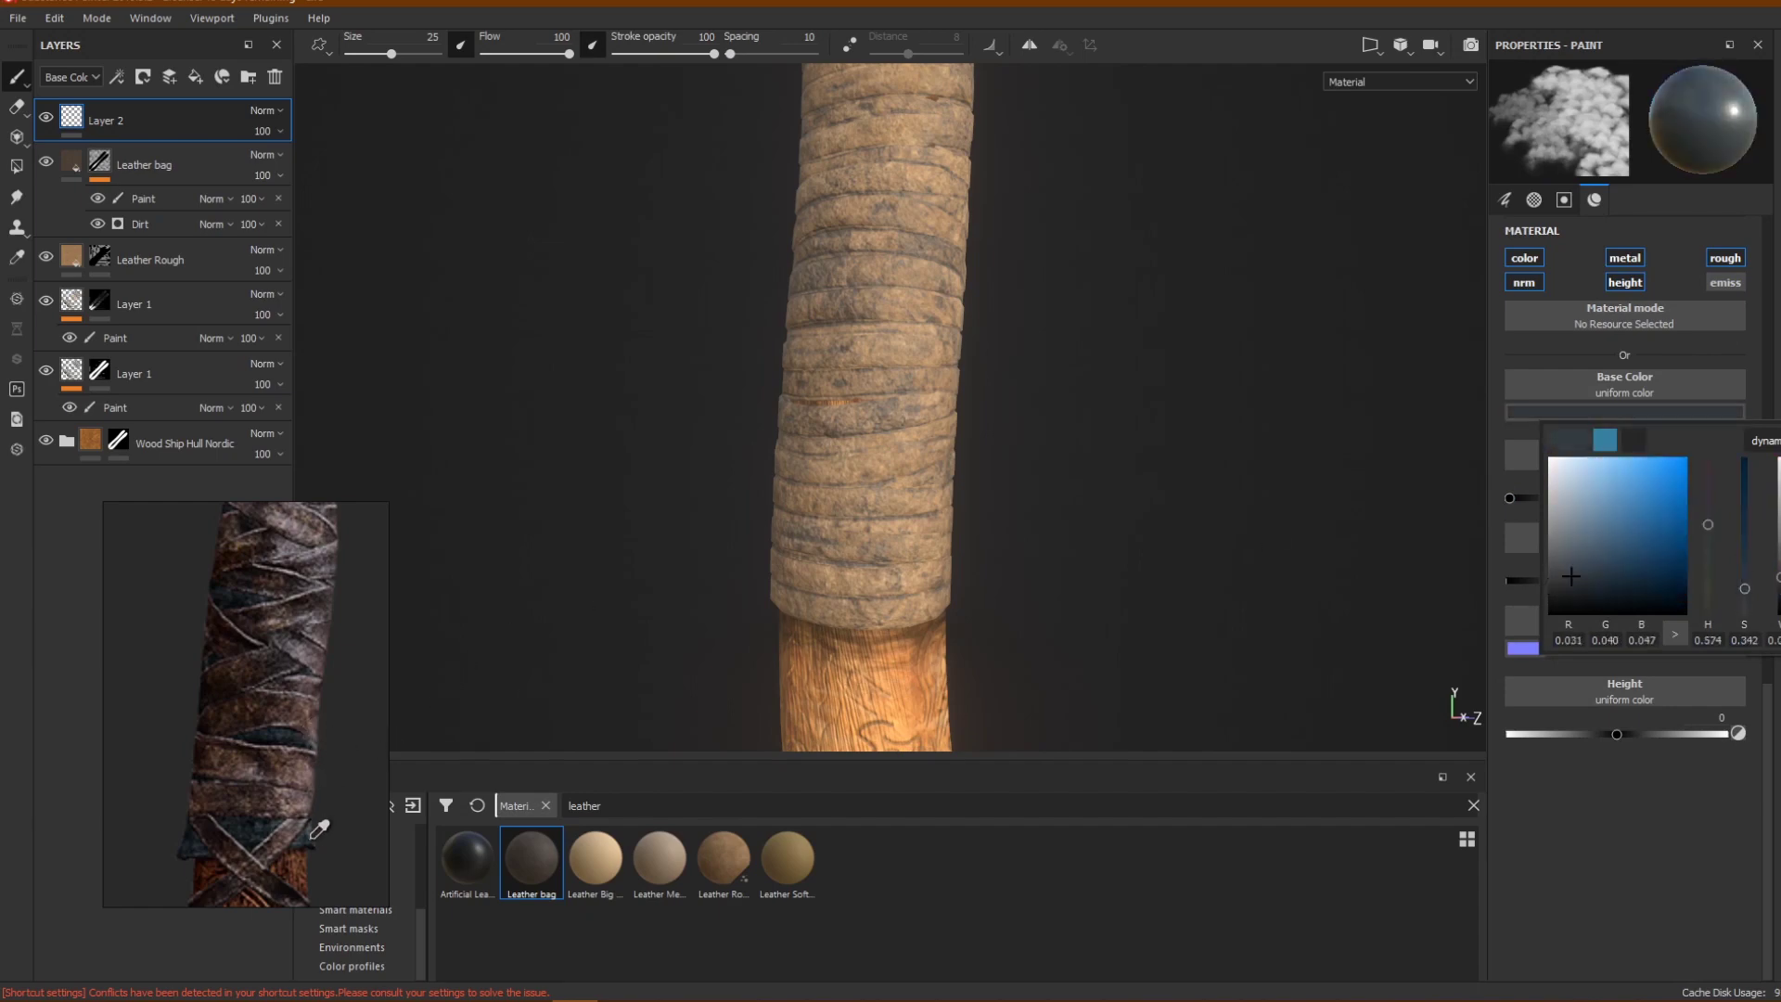
left_click(312, 837)
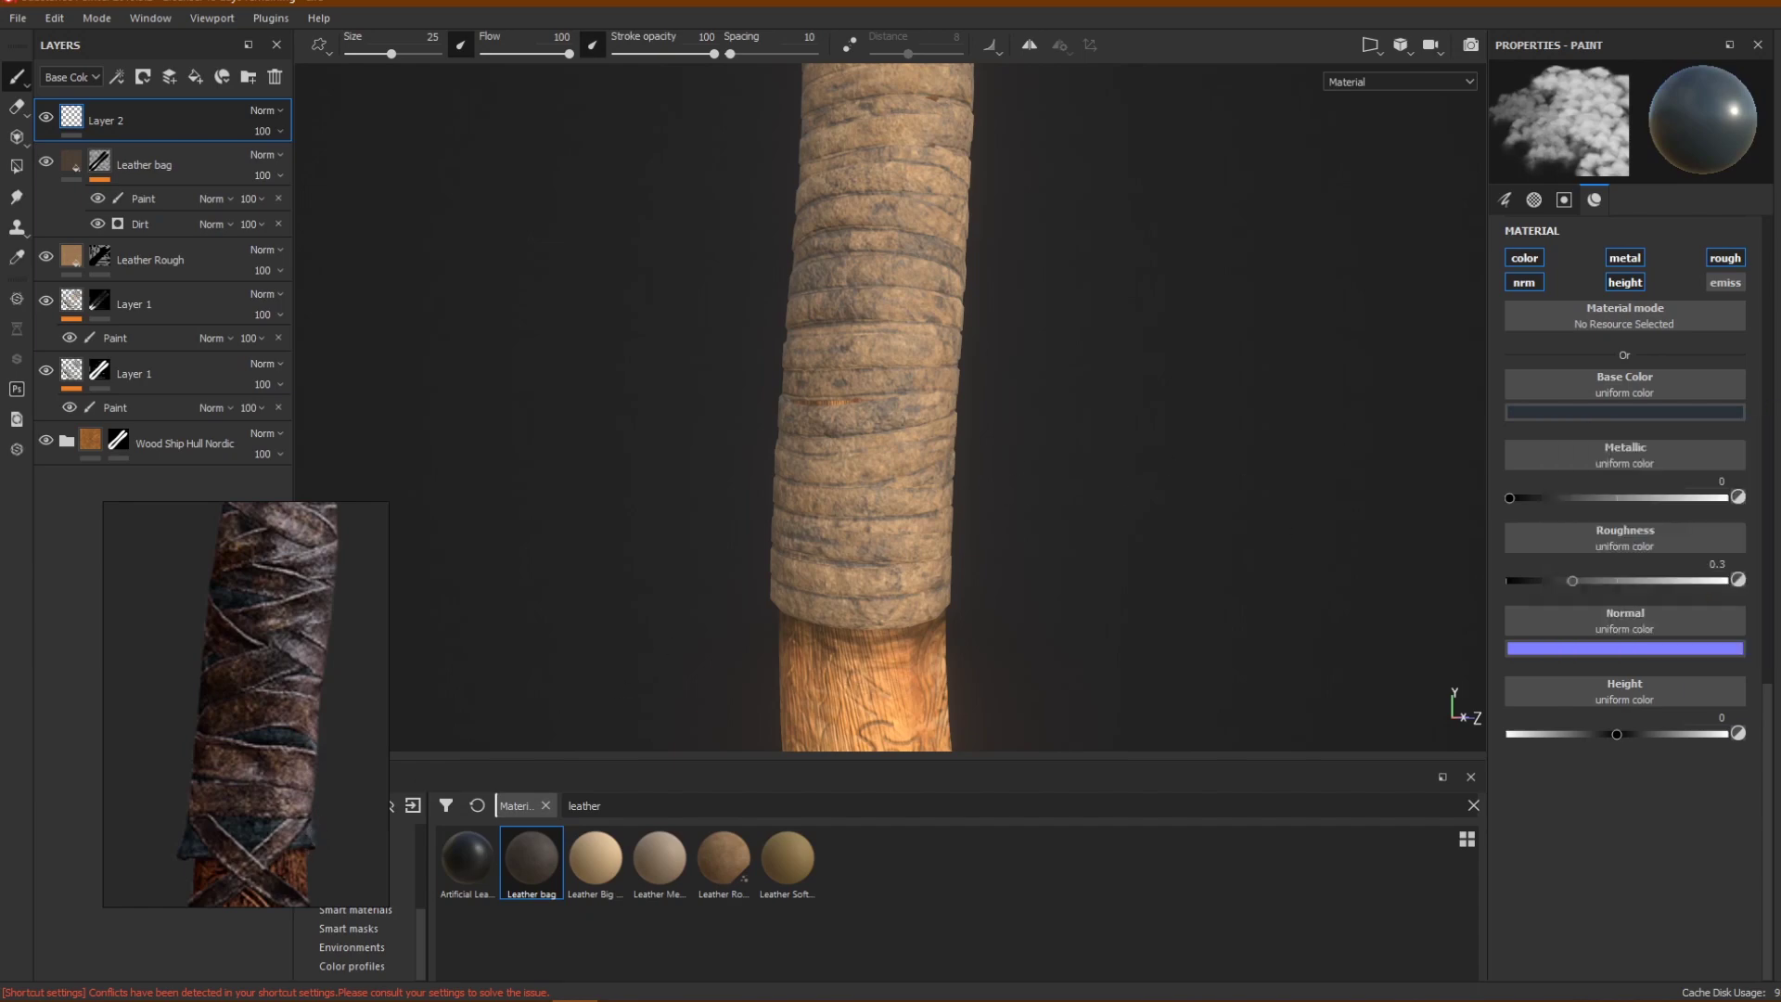
Try painting the sampled dark color across the lower part of the handle wrap.
left_click(890, 473)
mouse_move(669, 412)
left_mouse_down()
mouse_move(775, 476)
mouse_move(793, 386)
left_mouse_up()
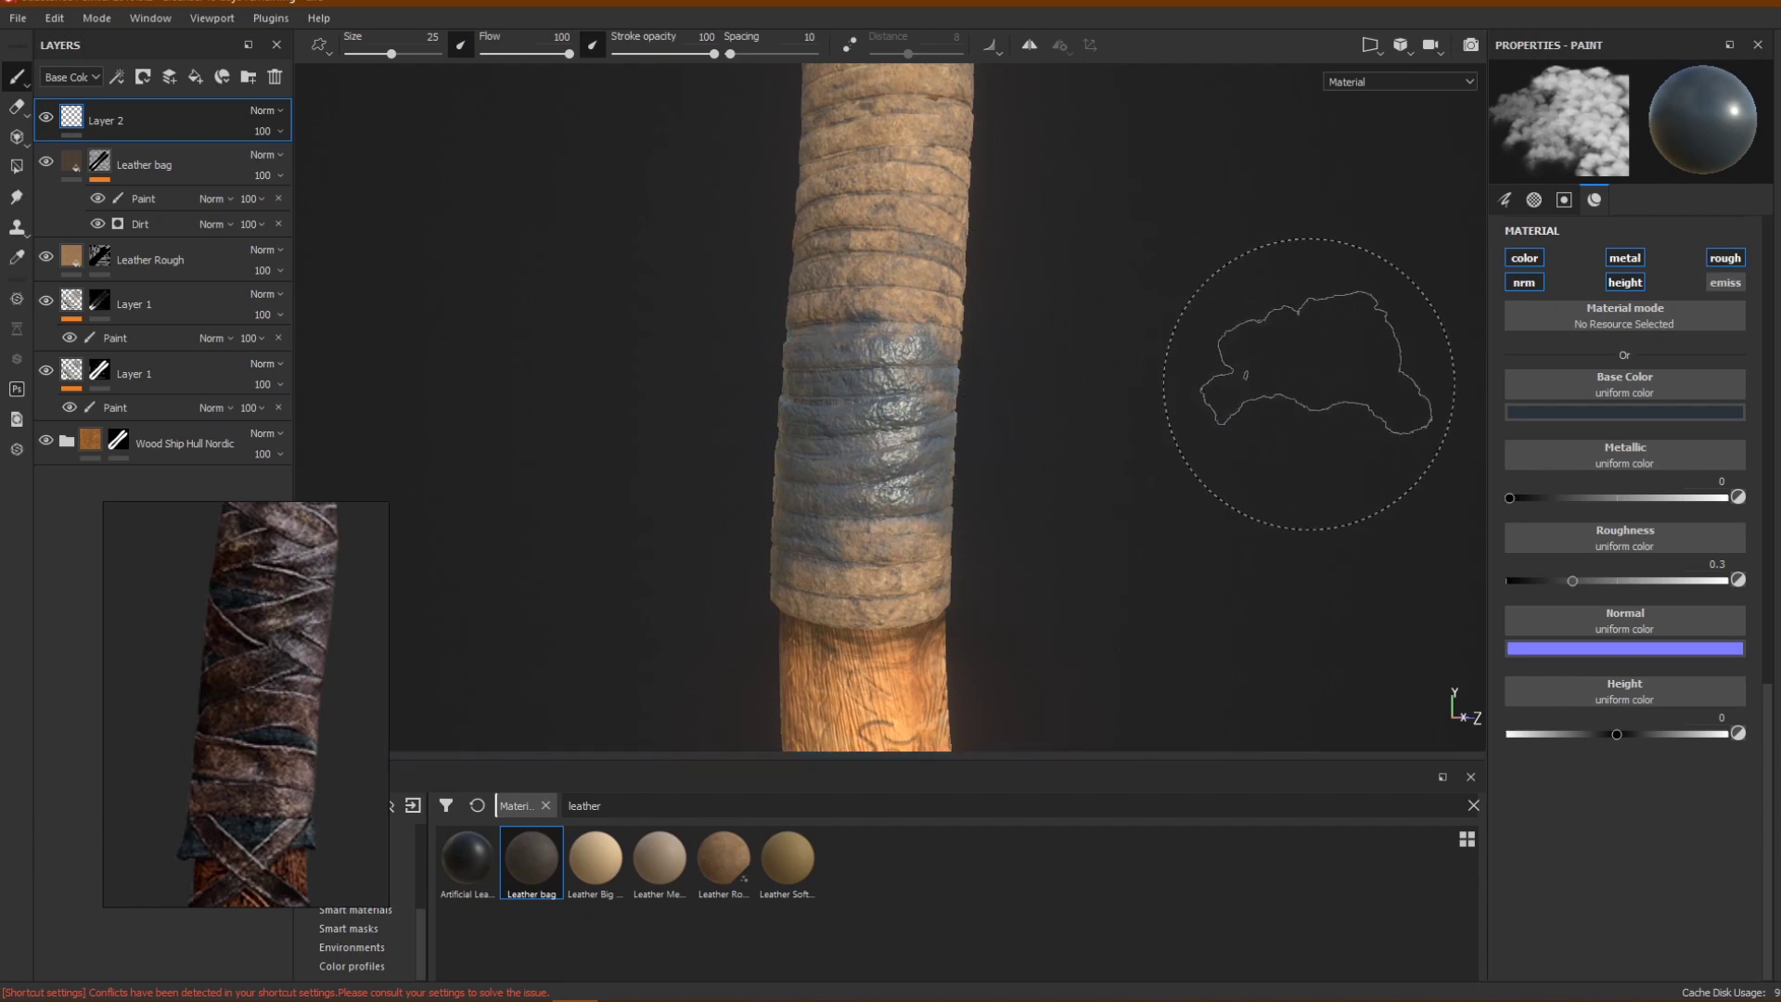
key("ctrl+z")
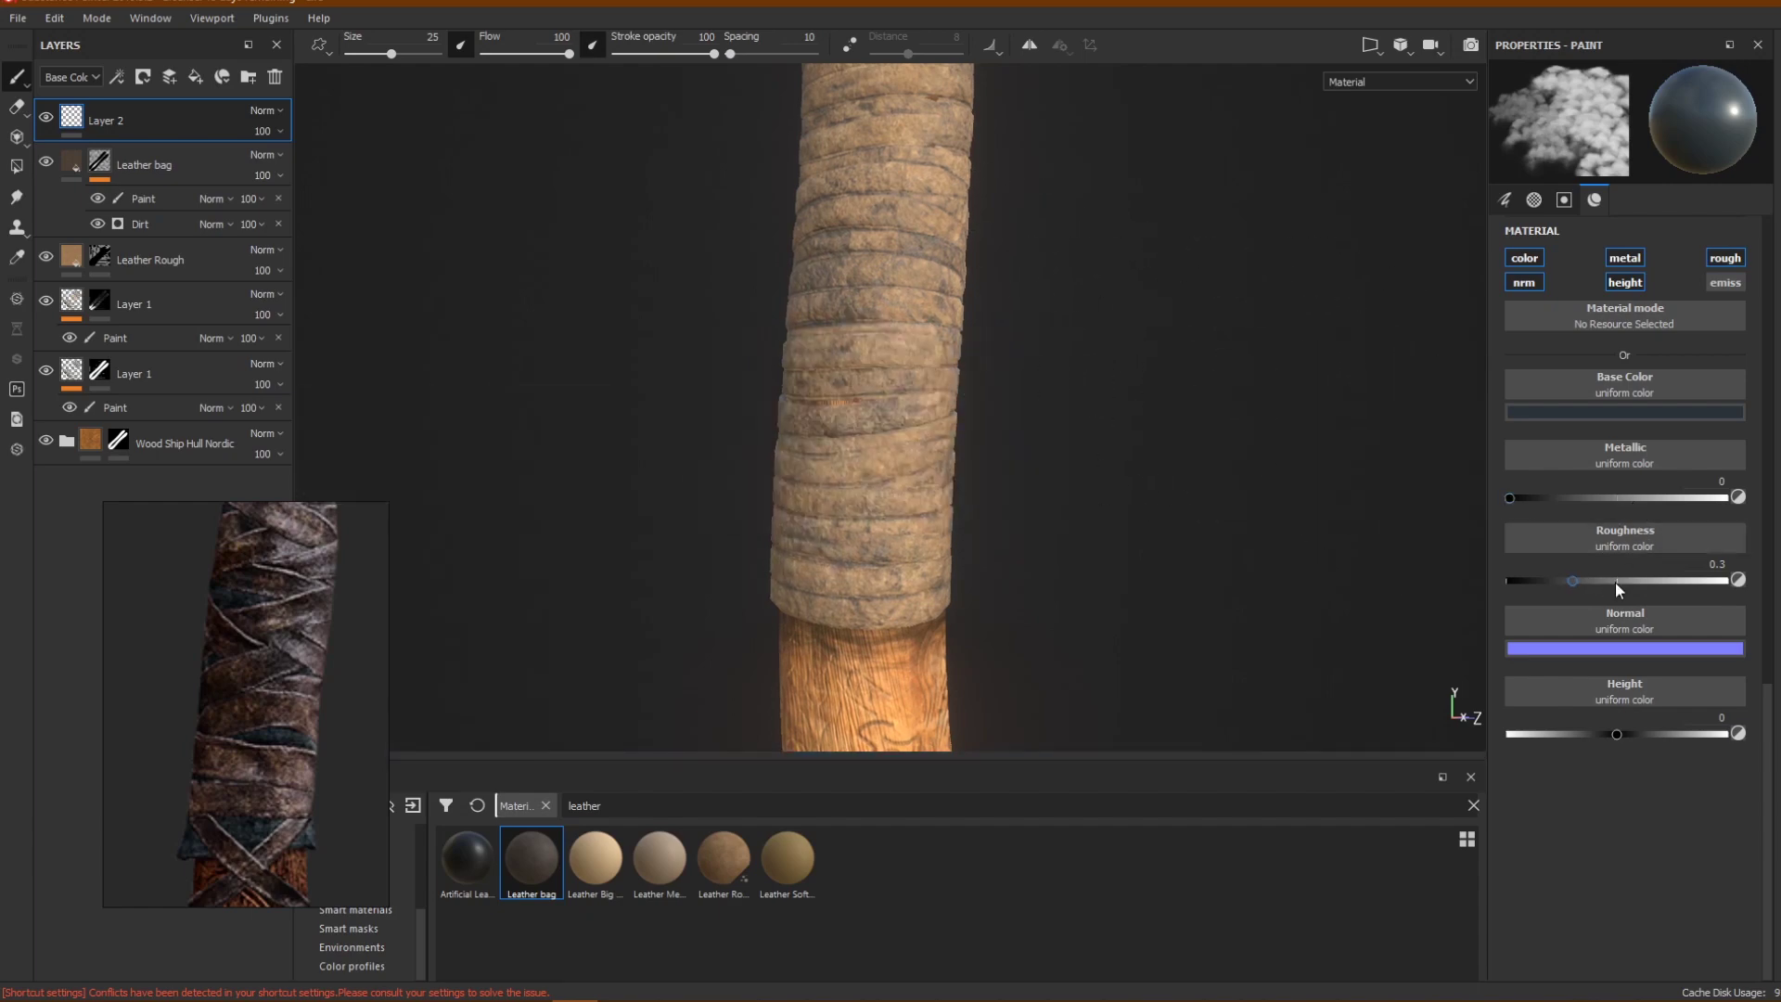
Set the brush's roughness to 0.6170 and metallic to 0.4809, undoing the test strokes made on the wrap.
left_click_drag(1616, 582, 1655, 581)
mouse_move(854, 477)
left_mouse_down()
mouse_move(849, 446)
mouse_move(875, 497)
mouse_move(872, 470)
left_mouse_up()
key("ctrl+z")
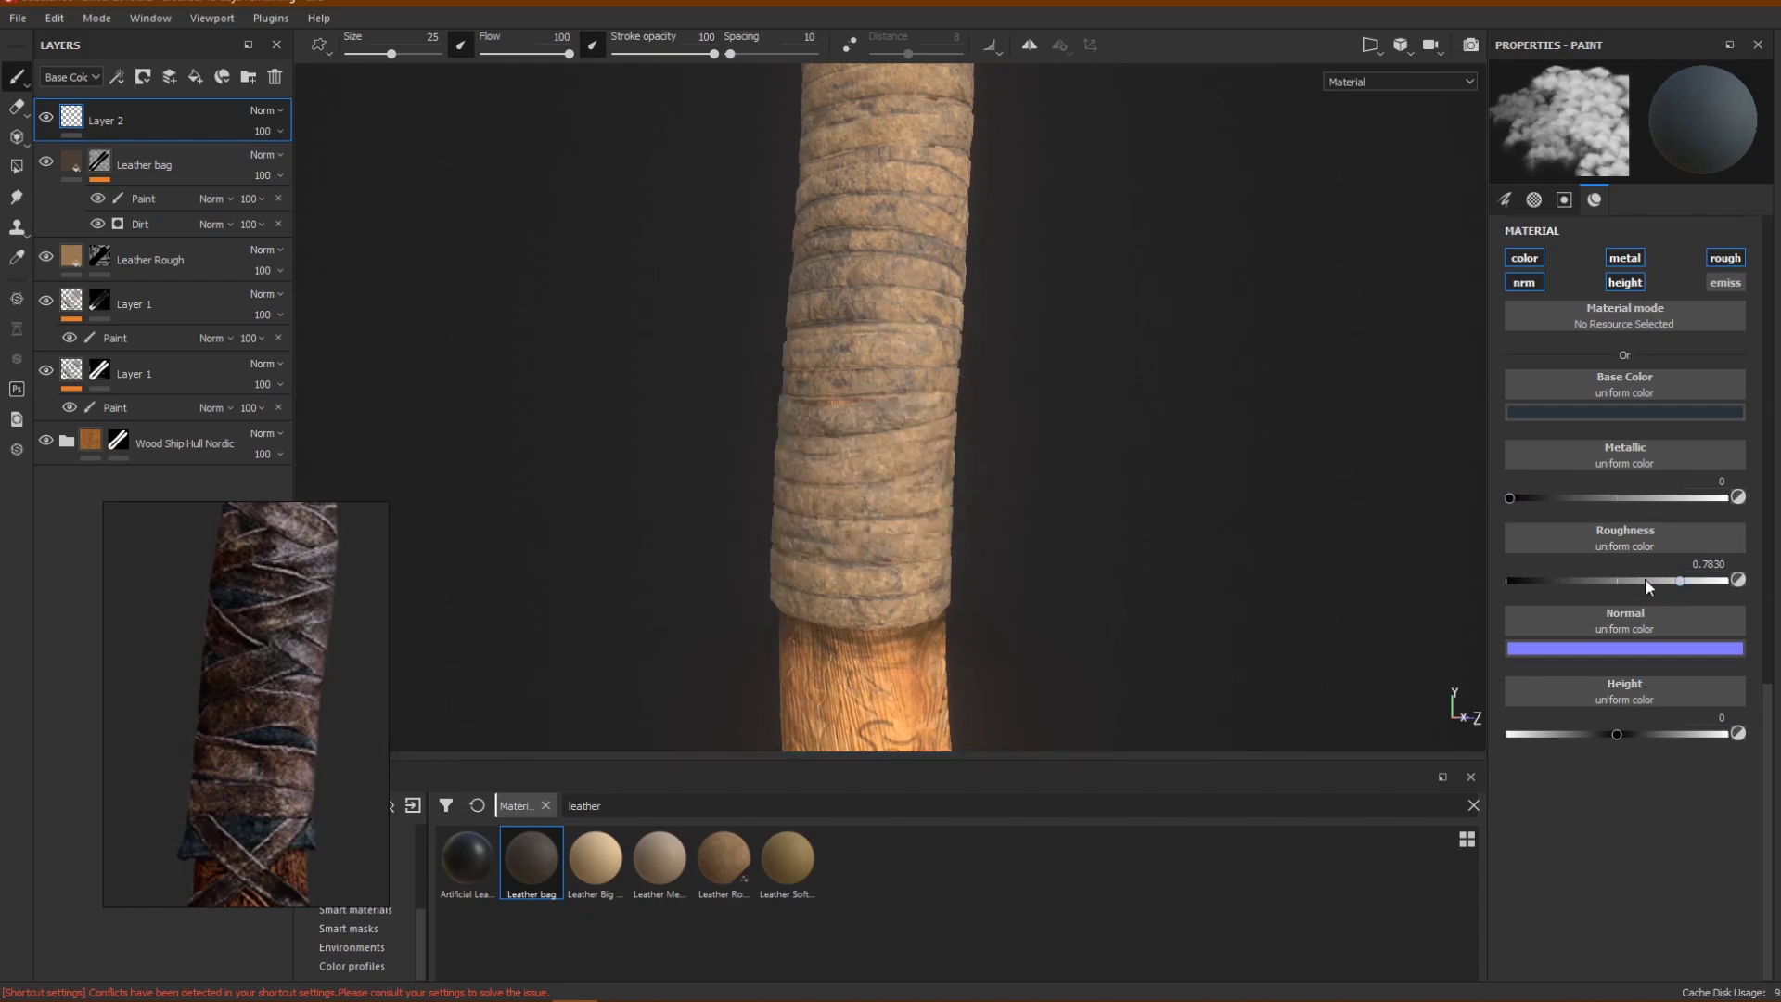
left_click(1643, 580)
left_click_drag(1625, 501, 1612, 499)
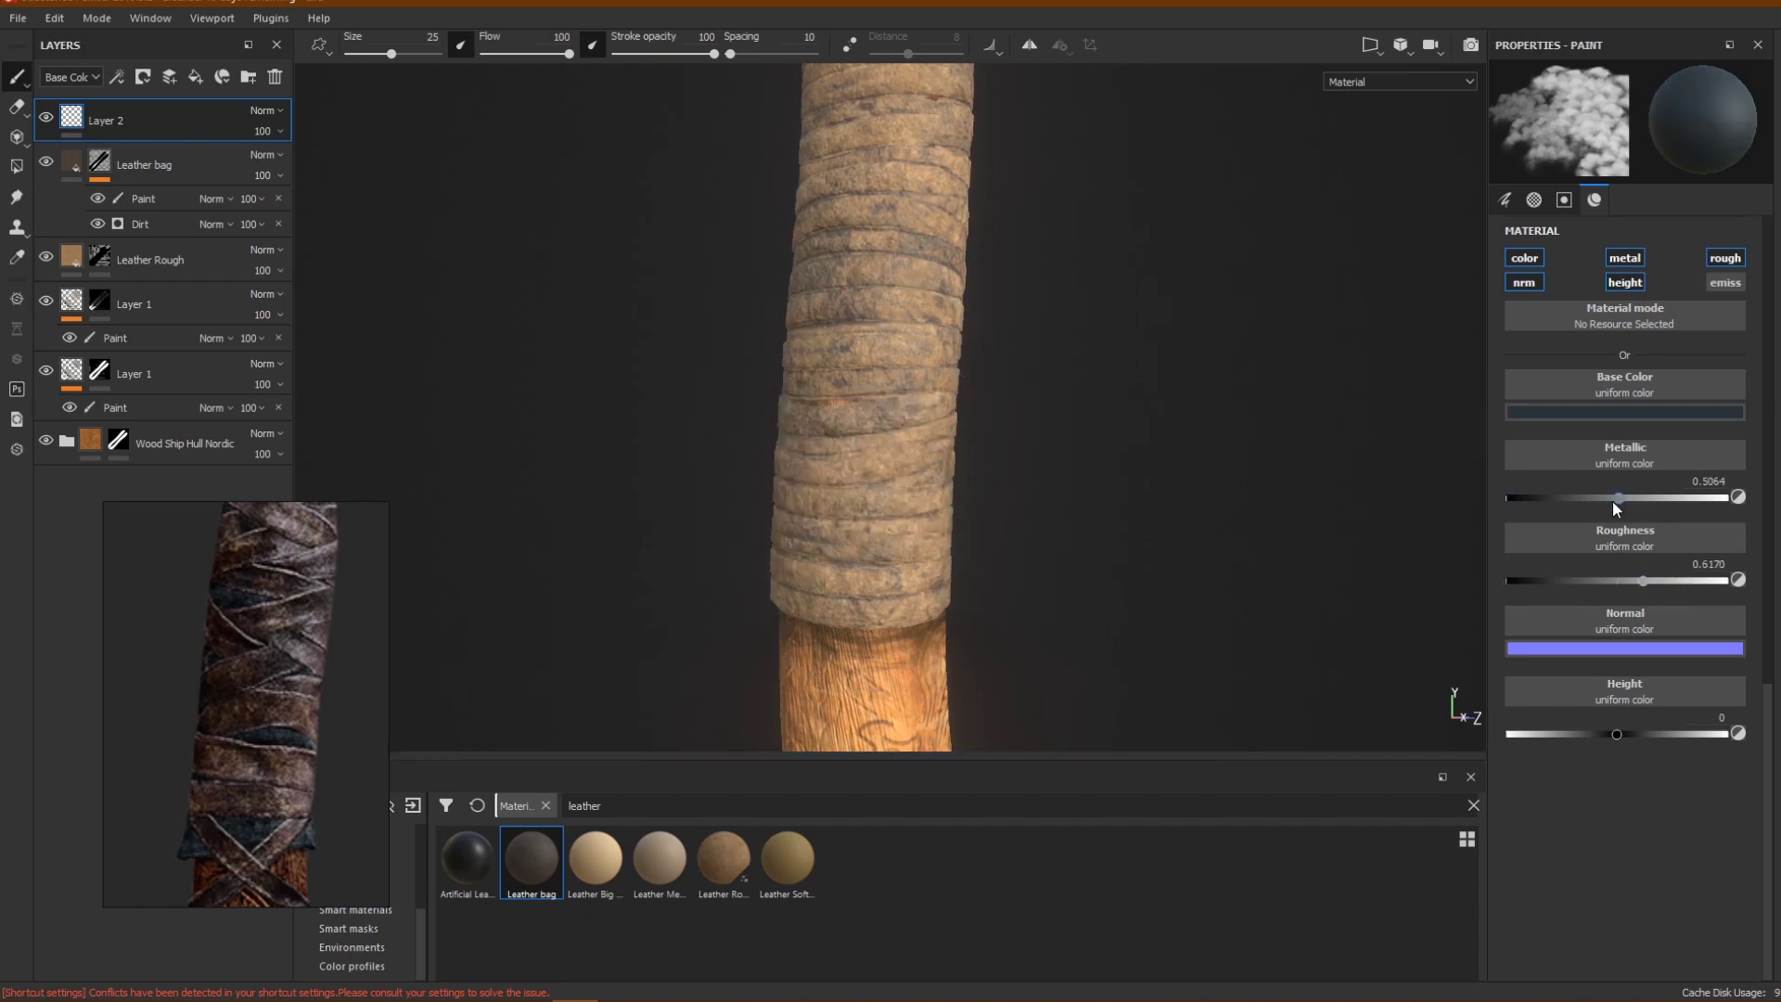
left_click_drag(879, 530, 884, 451)
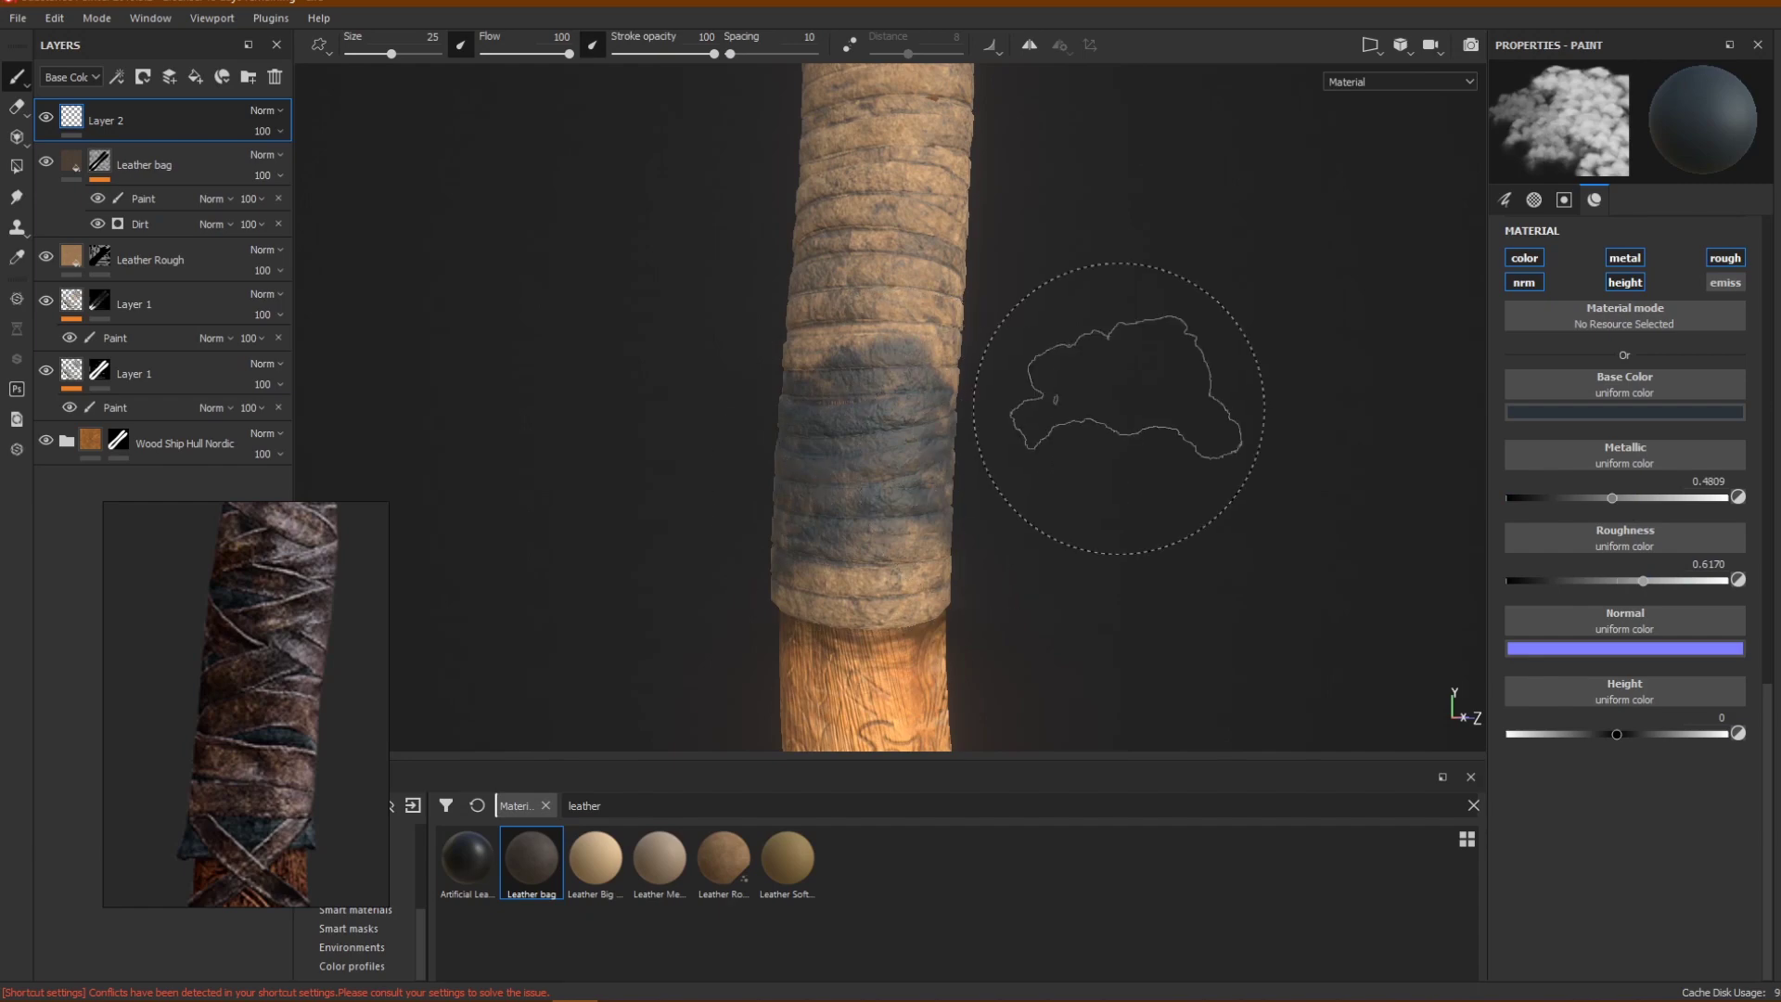
key("ctrl+z")
mouse_move(1083, 369)
left_mouse_down("alt")
mouse_move(973, 429)
mouse_move(1054, 342)
left_mouse_up("alt")
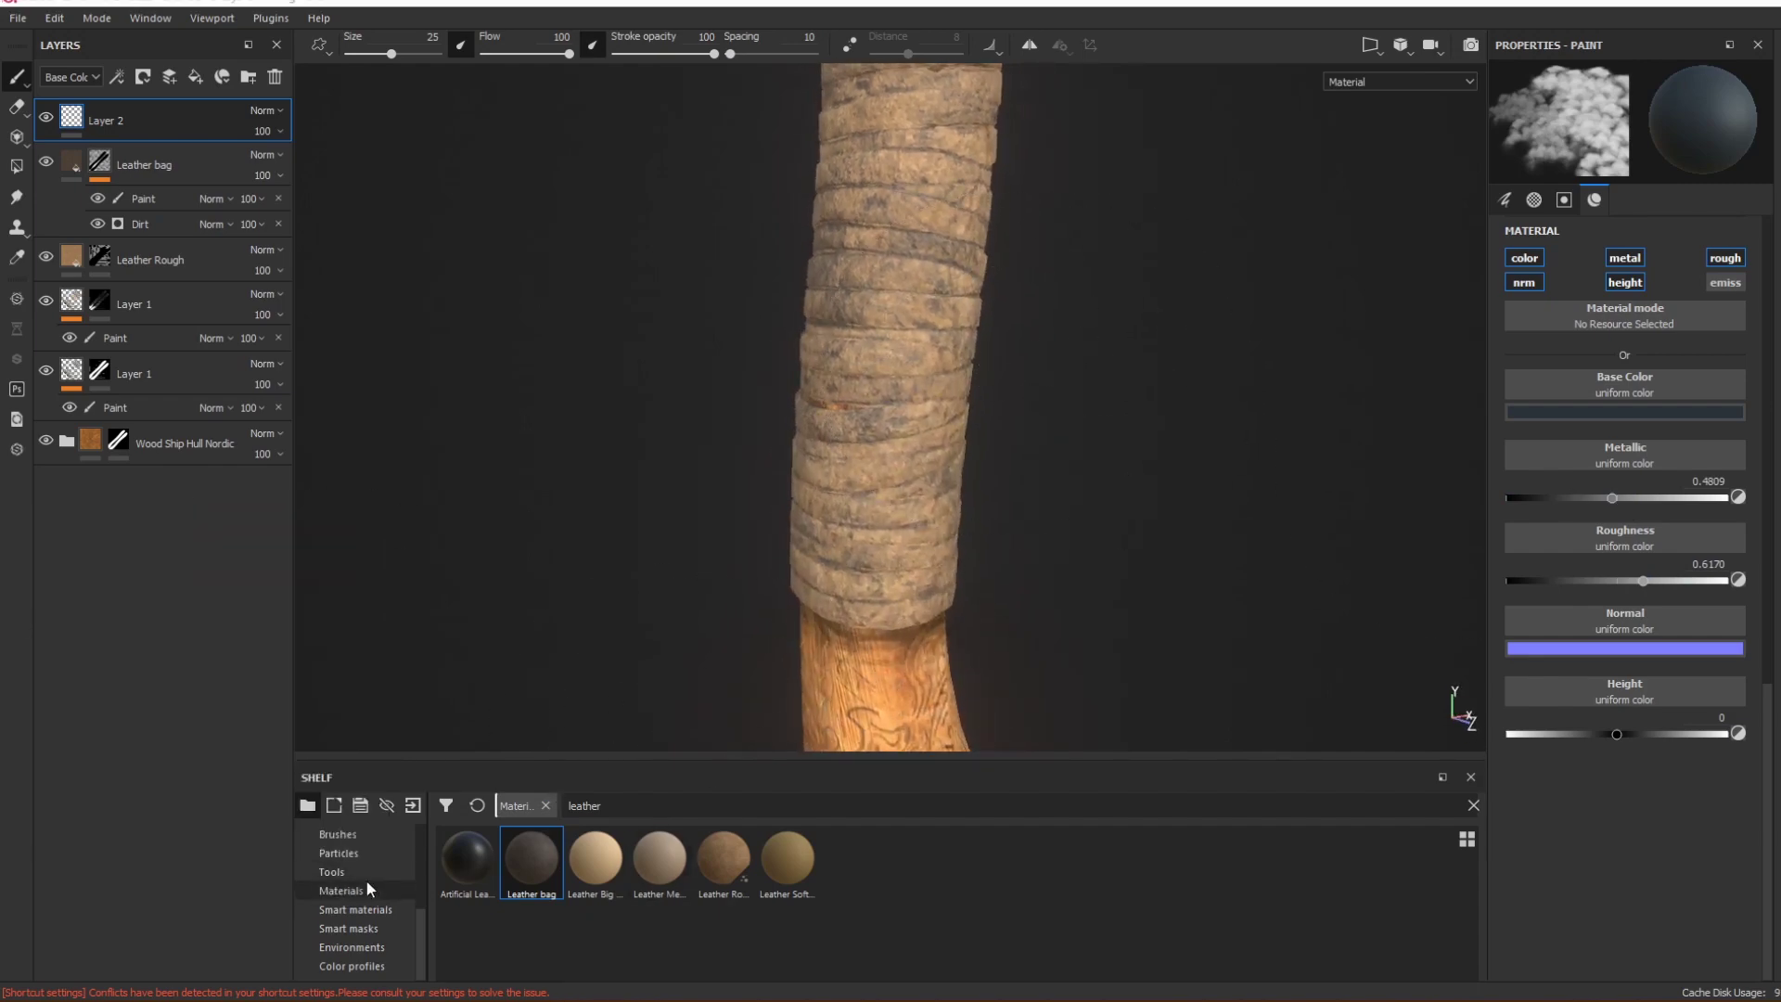
Choose the mottled Kyle's Paint brush from the brush library and undo its test stamp on the wrap.
left_click(353, 830)
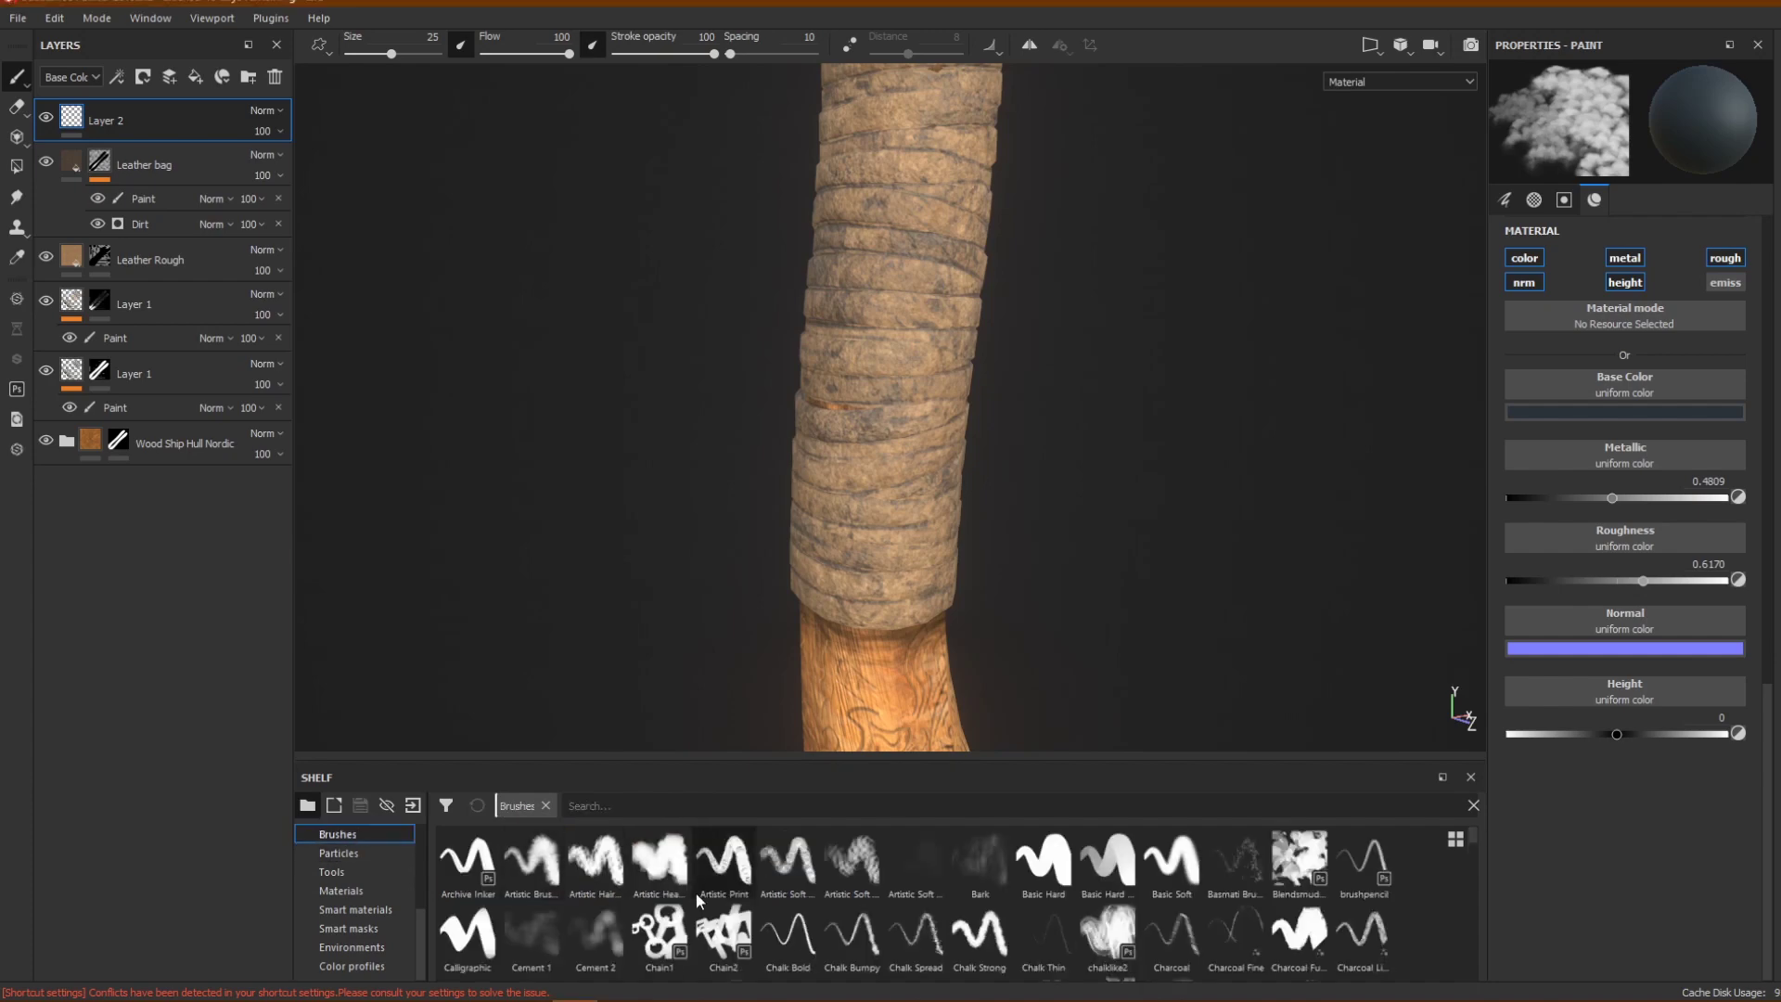
left_click_drag(1469, 838, 1478, 912)
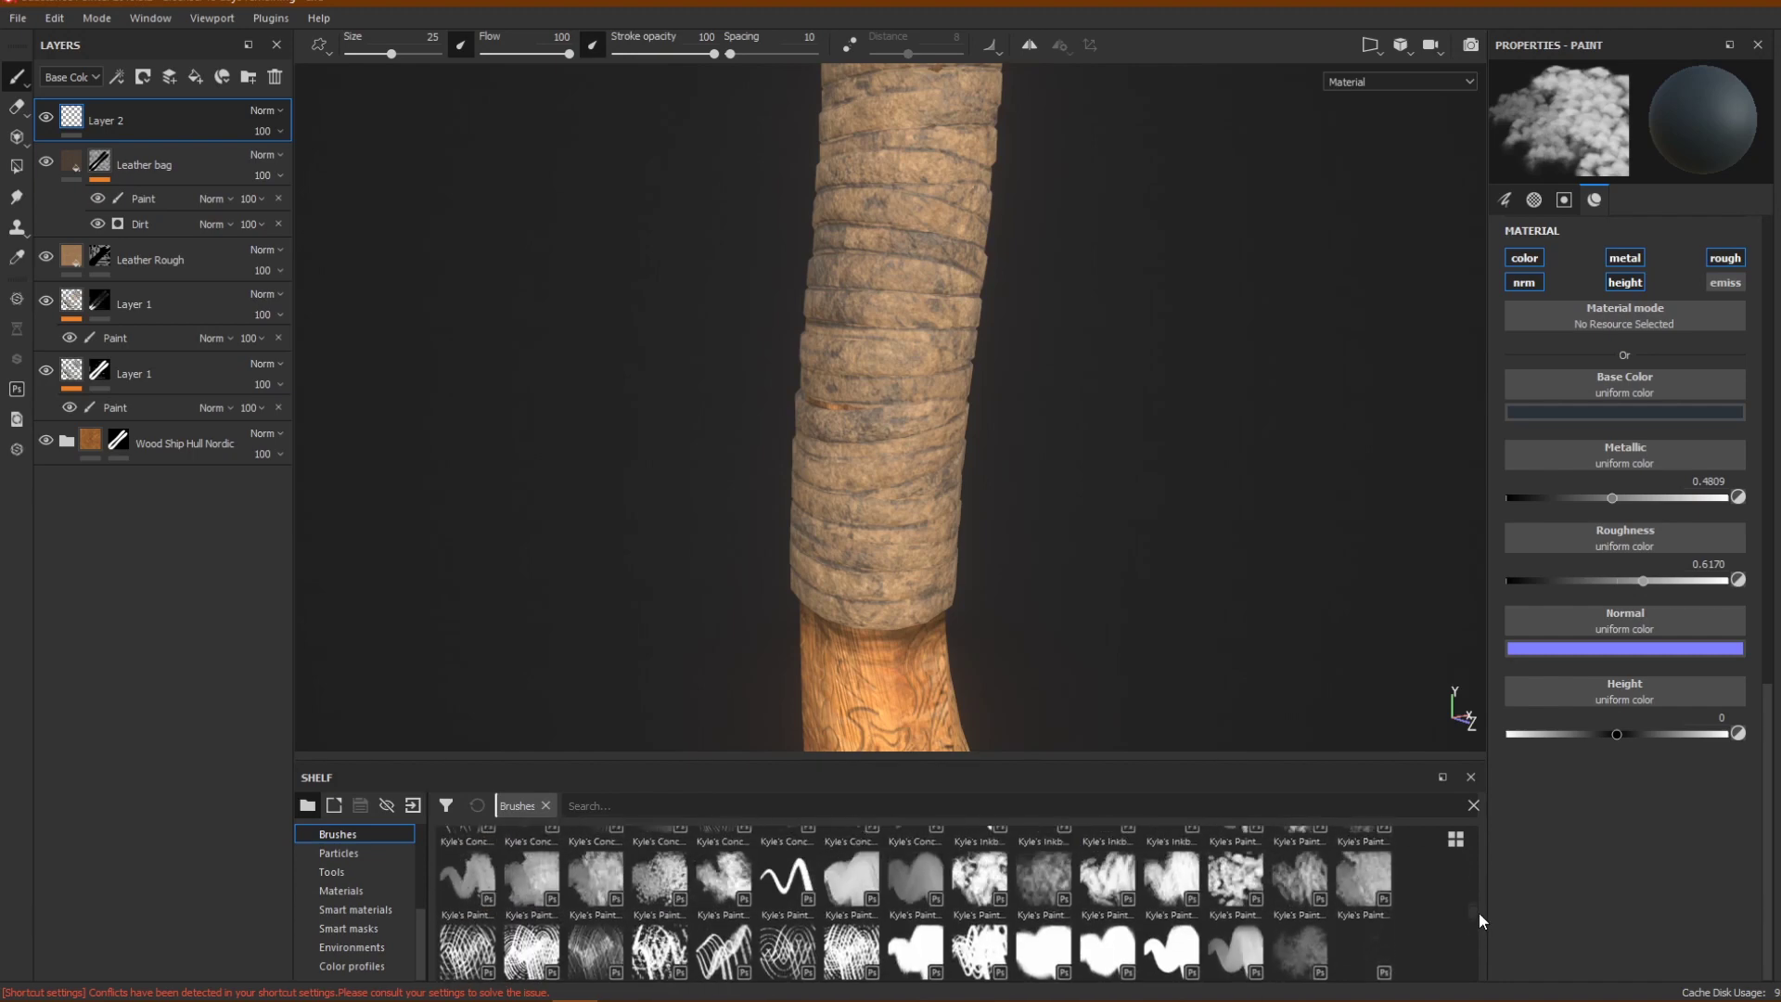
left_click(979, 881)
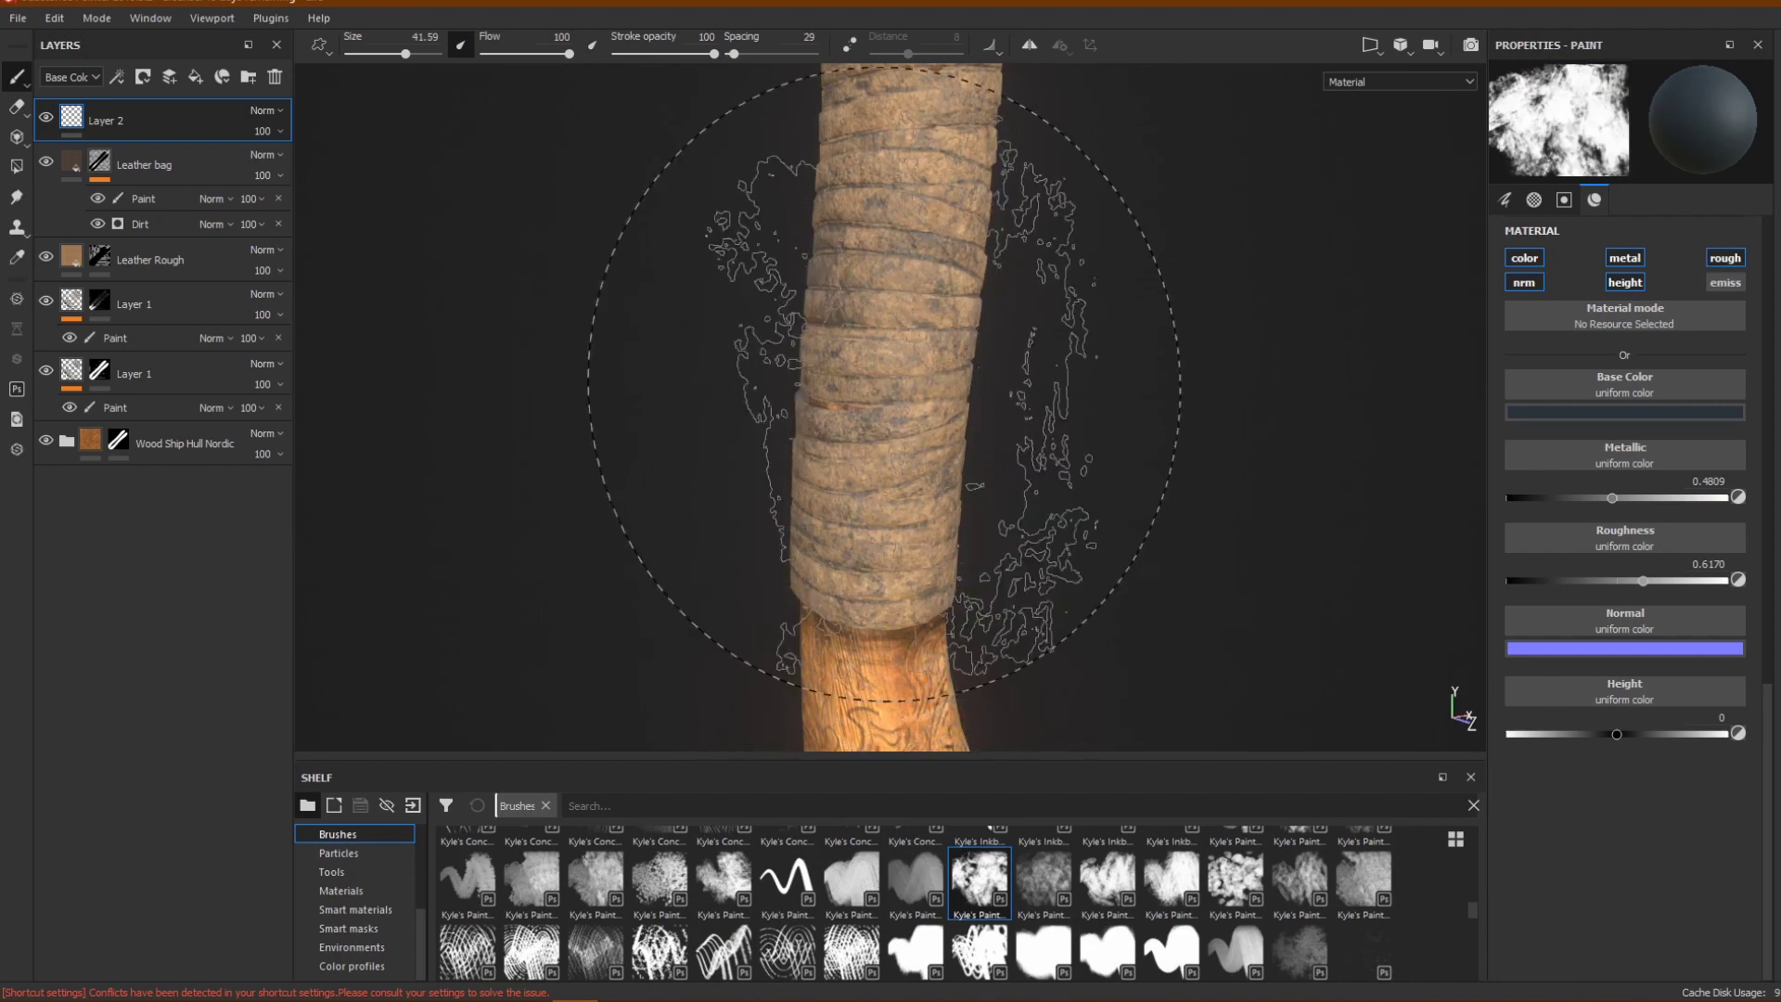
left_click(894, 352)
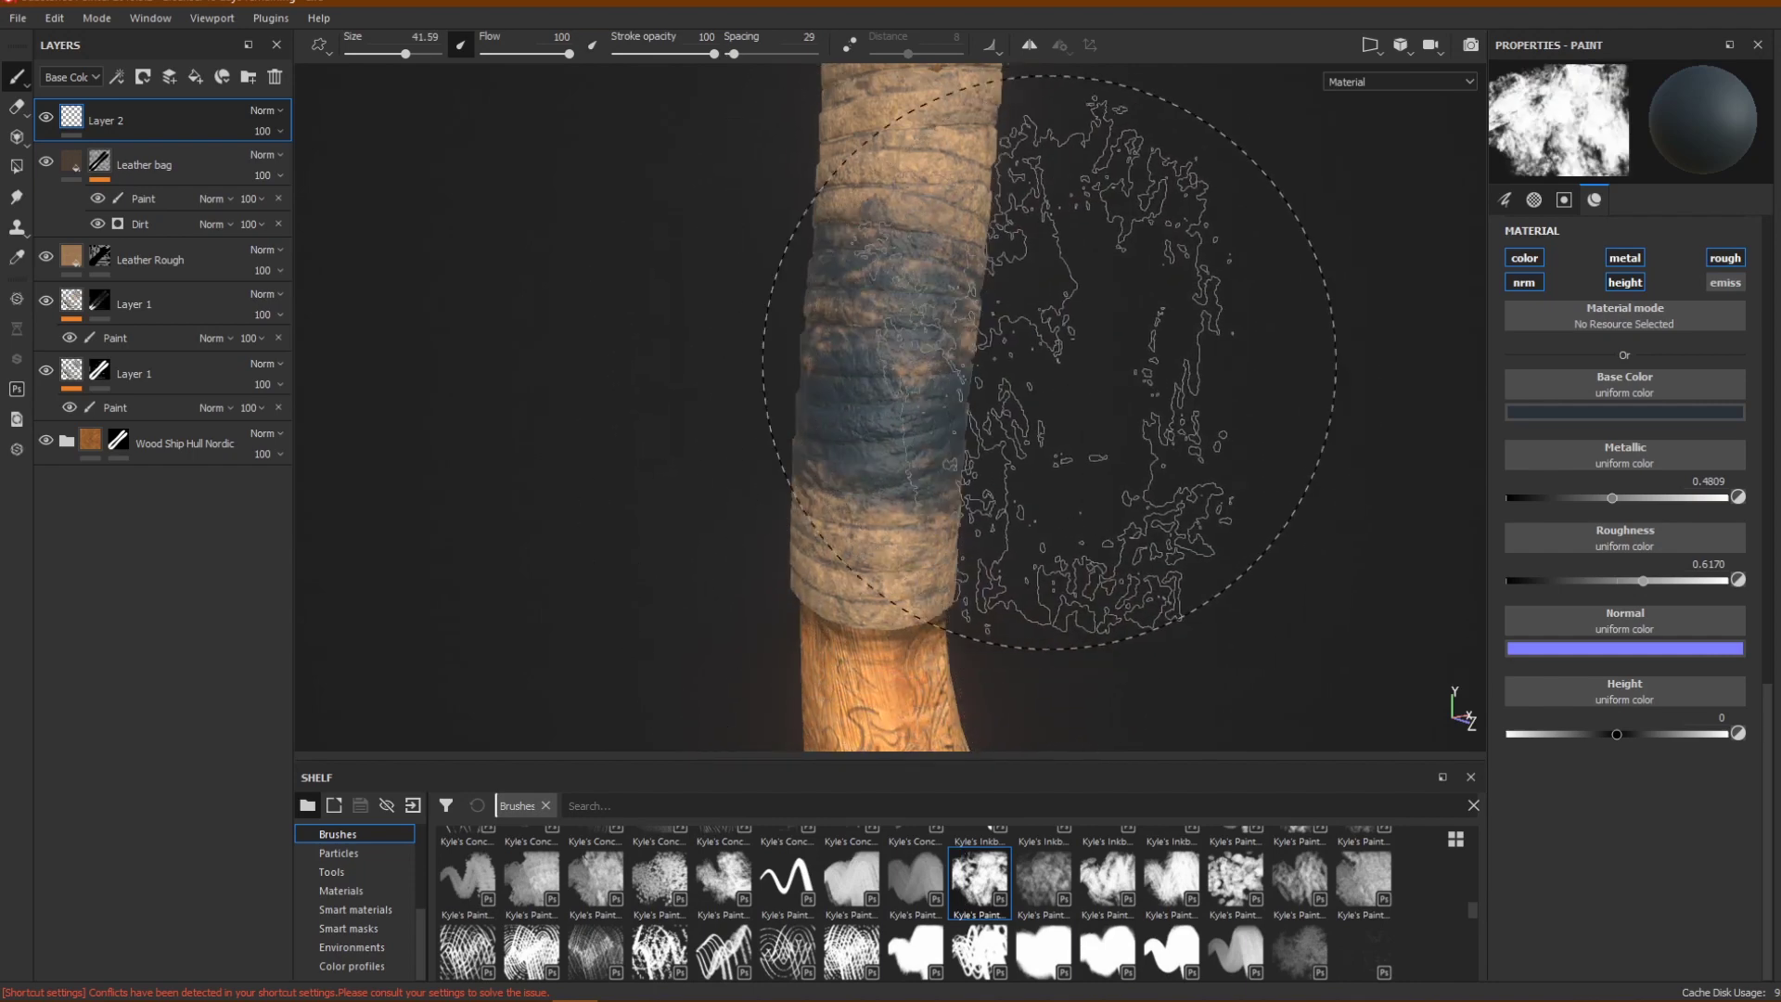
key("ctrl+z")
Reduce the brush size to 5.05 to fit a single leather strip and undo the test strokes.
key("[")
key("[")
key("[")
key("[")
key("[")
key("[")
key("[")
key("[")
key("[")
key("[")
key("[")
key("[")
key("[")
key("[")
key("[")
key("[")
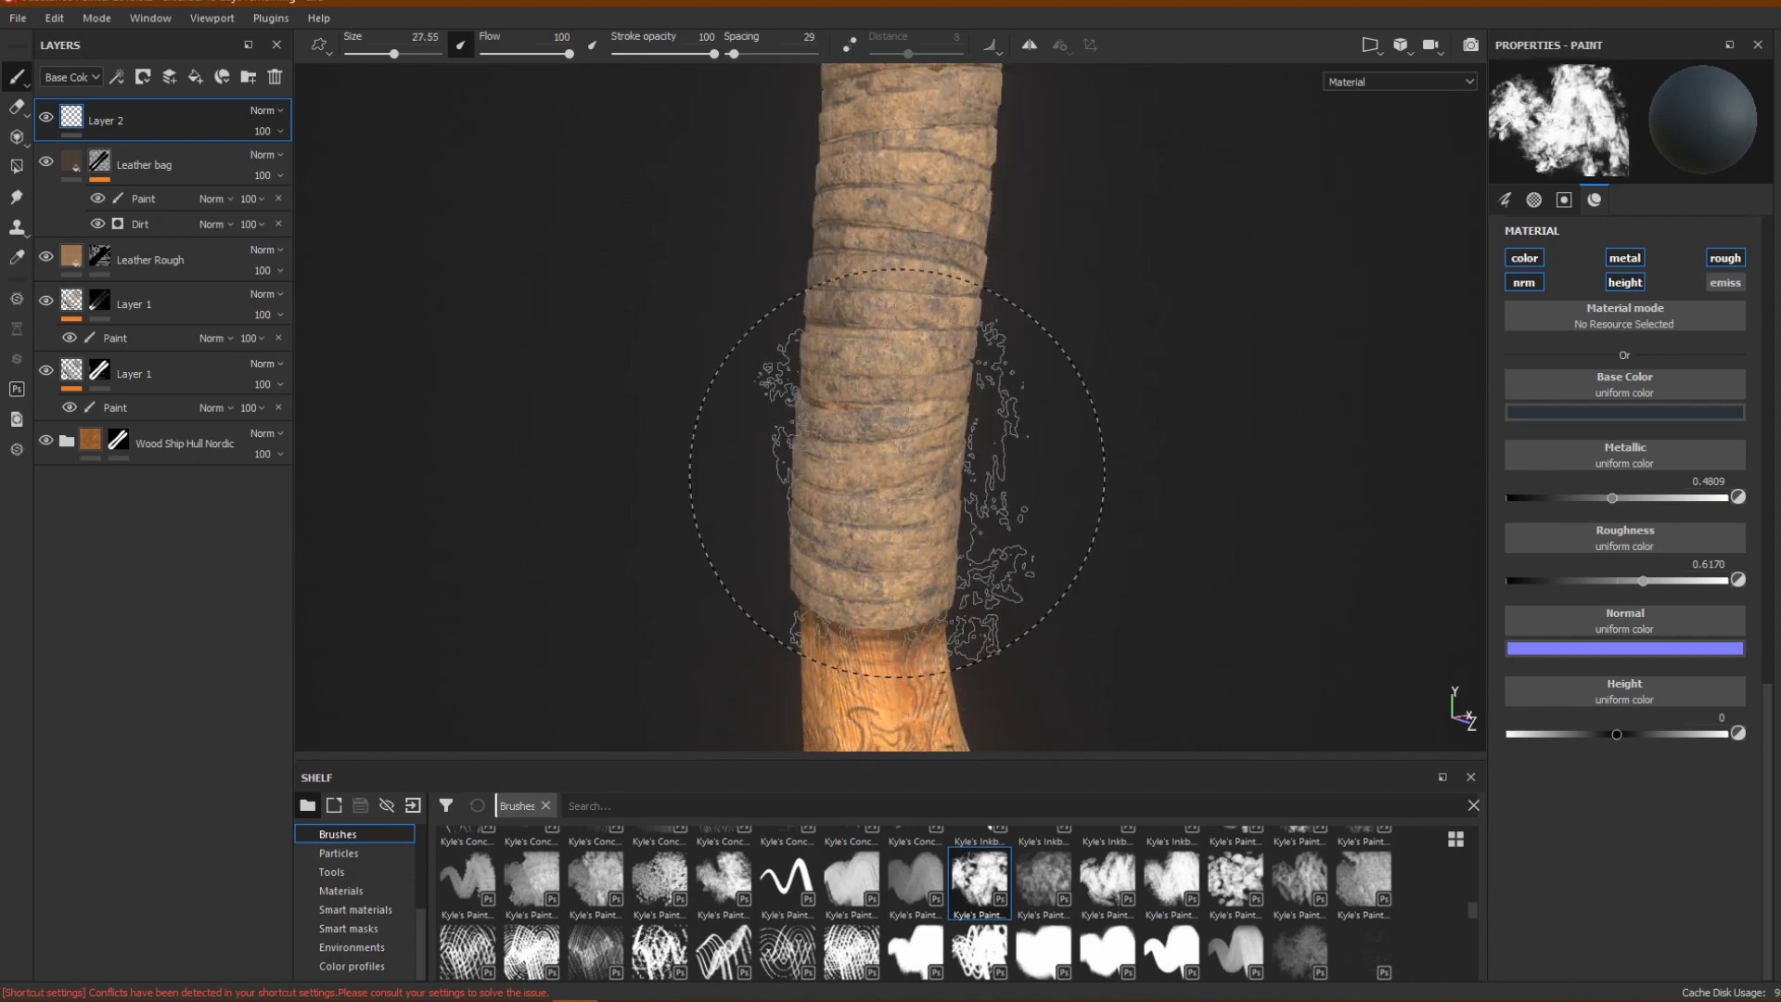
key("[")
key("[")
key("[")
key("[")
key("[")
mouse_move(918, 459)
left_mouse_down()
mouse_move(844, 459)
mouse_move(875, 508)
mouse_move(819, 482)
left_mouse_up()
key("ctrl+z")
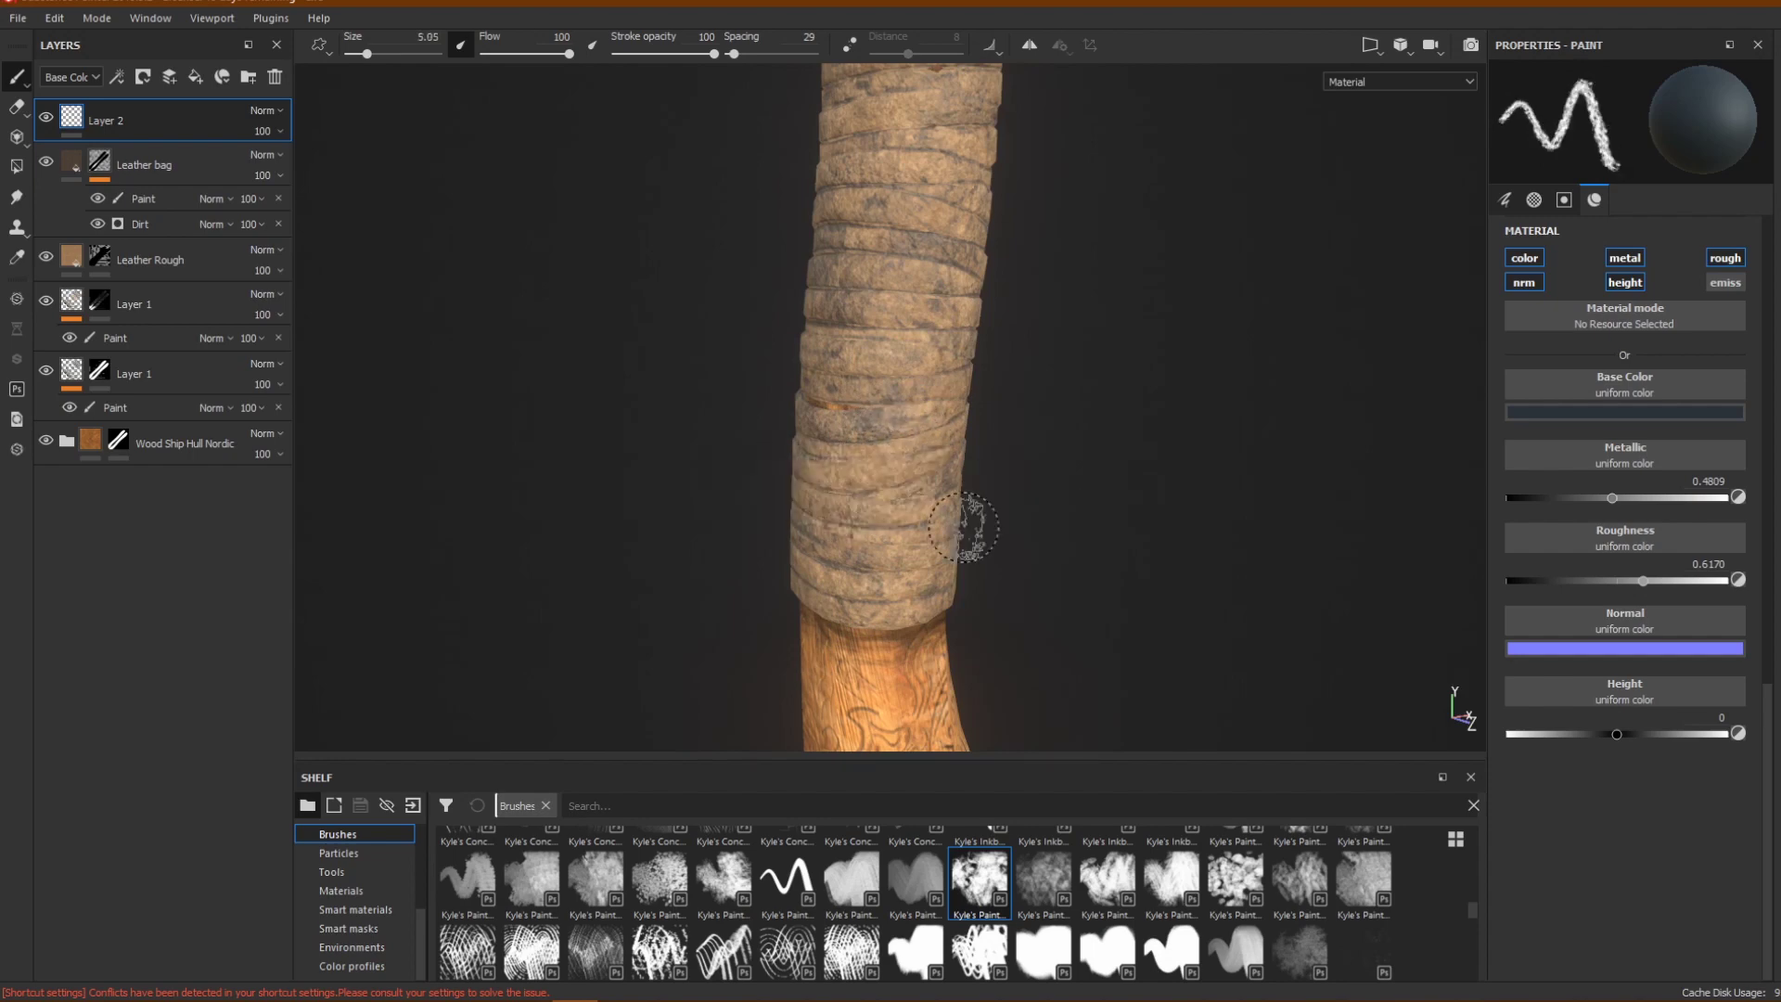
mouse_move(1054, 488)
left_mouse_down("alt")
mouse_move(800, 359)
mouse_move(825, 417)
mouse_move(986, 426)
mouse_move(842, 475)
mouse_move(1045, 449)
mouse_move(951, 470)
mouse_move(1053, 516)
mouse_move(1010, 425)
mouse_move(936, 467)
left_mouse_up("alt")
key("ctrl+z")
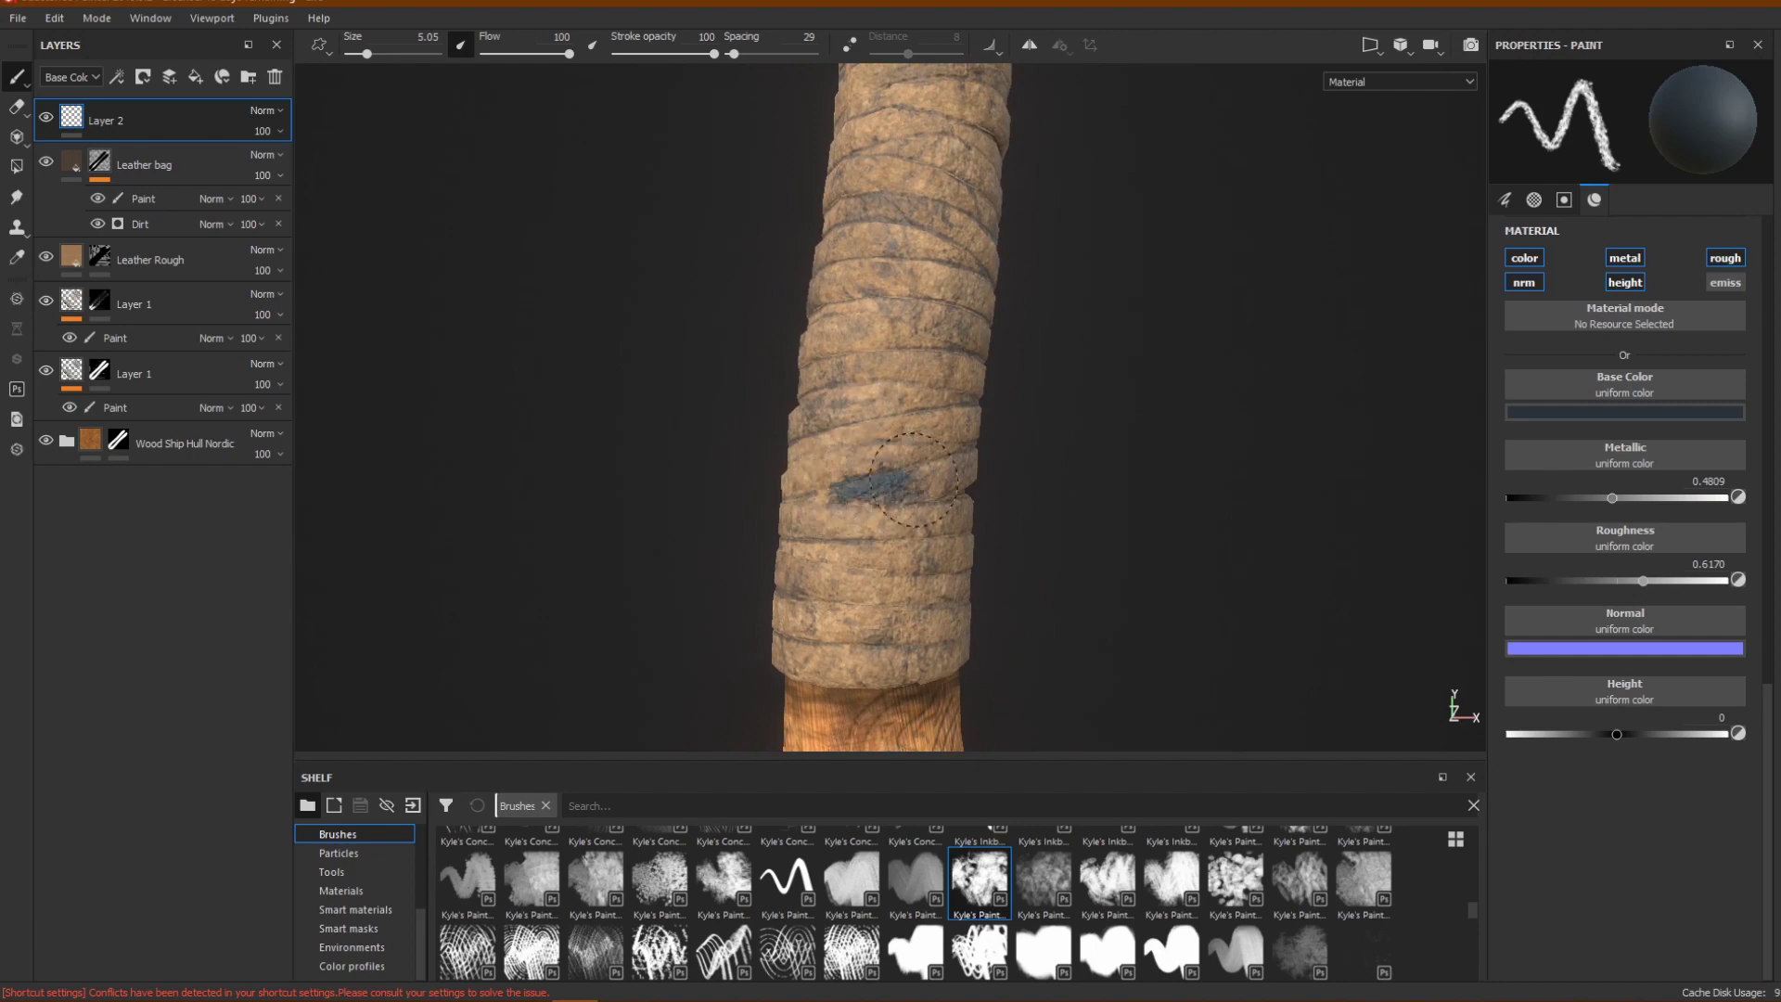
Set the brush's Stamps Blending to Lighten (Maximum) and undo the trial stripe painted on the lower wrap.
left_click_drag(914, 479, 971, 471)
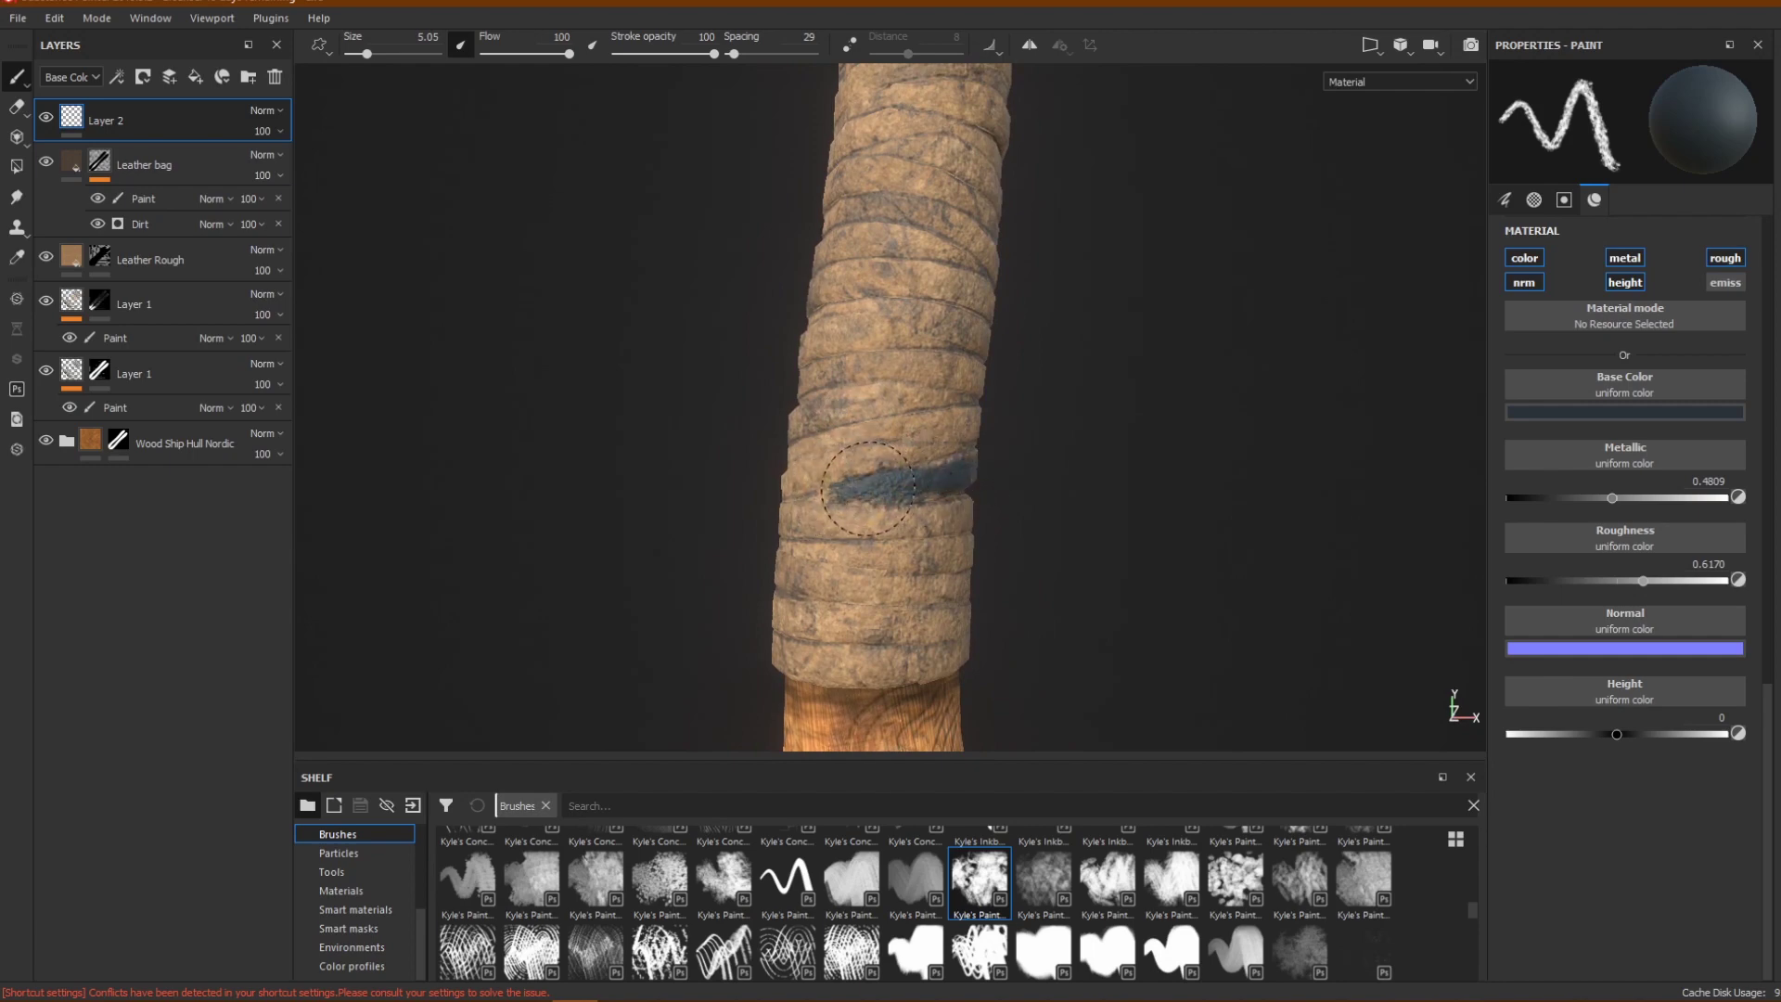
left_click_drag(867, 489, 805, 487)
scroll(1766, 721, "up", 3)
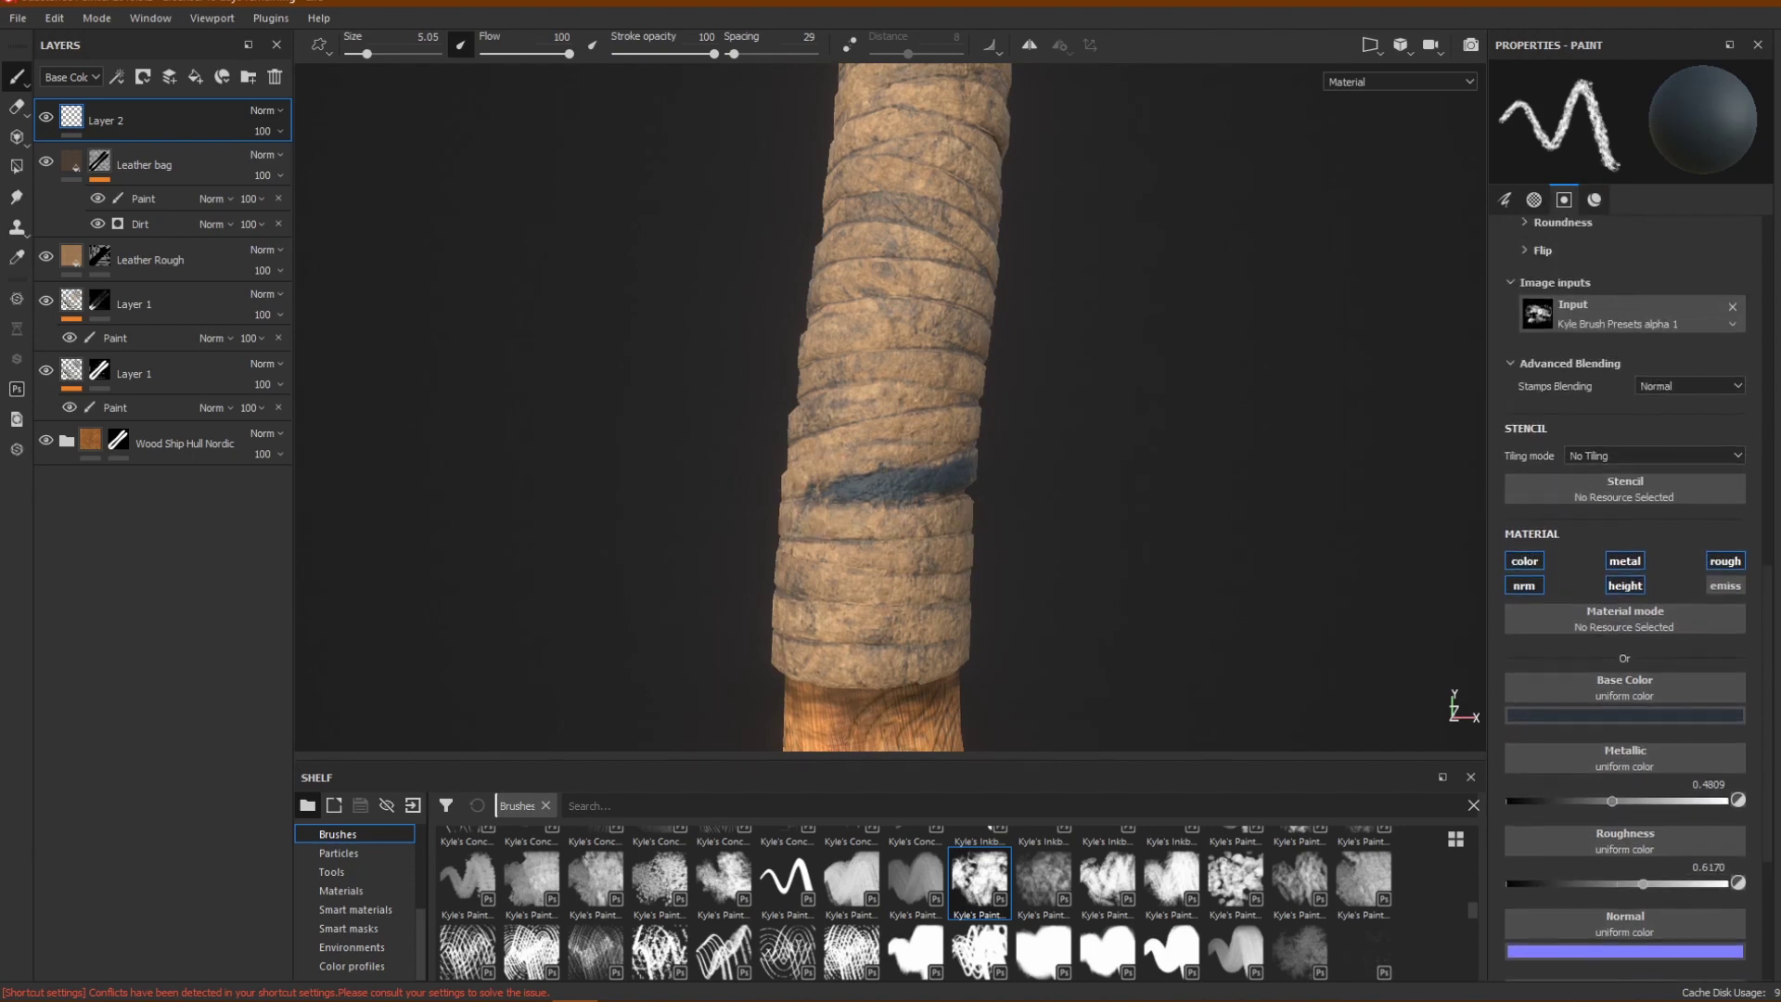
scroll(1637, 585, "up", 3)
scroll(1632, 594, "down", 1)
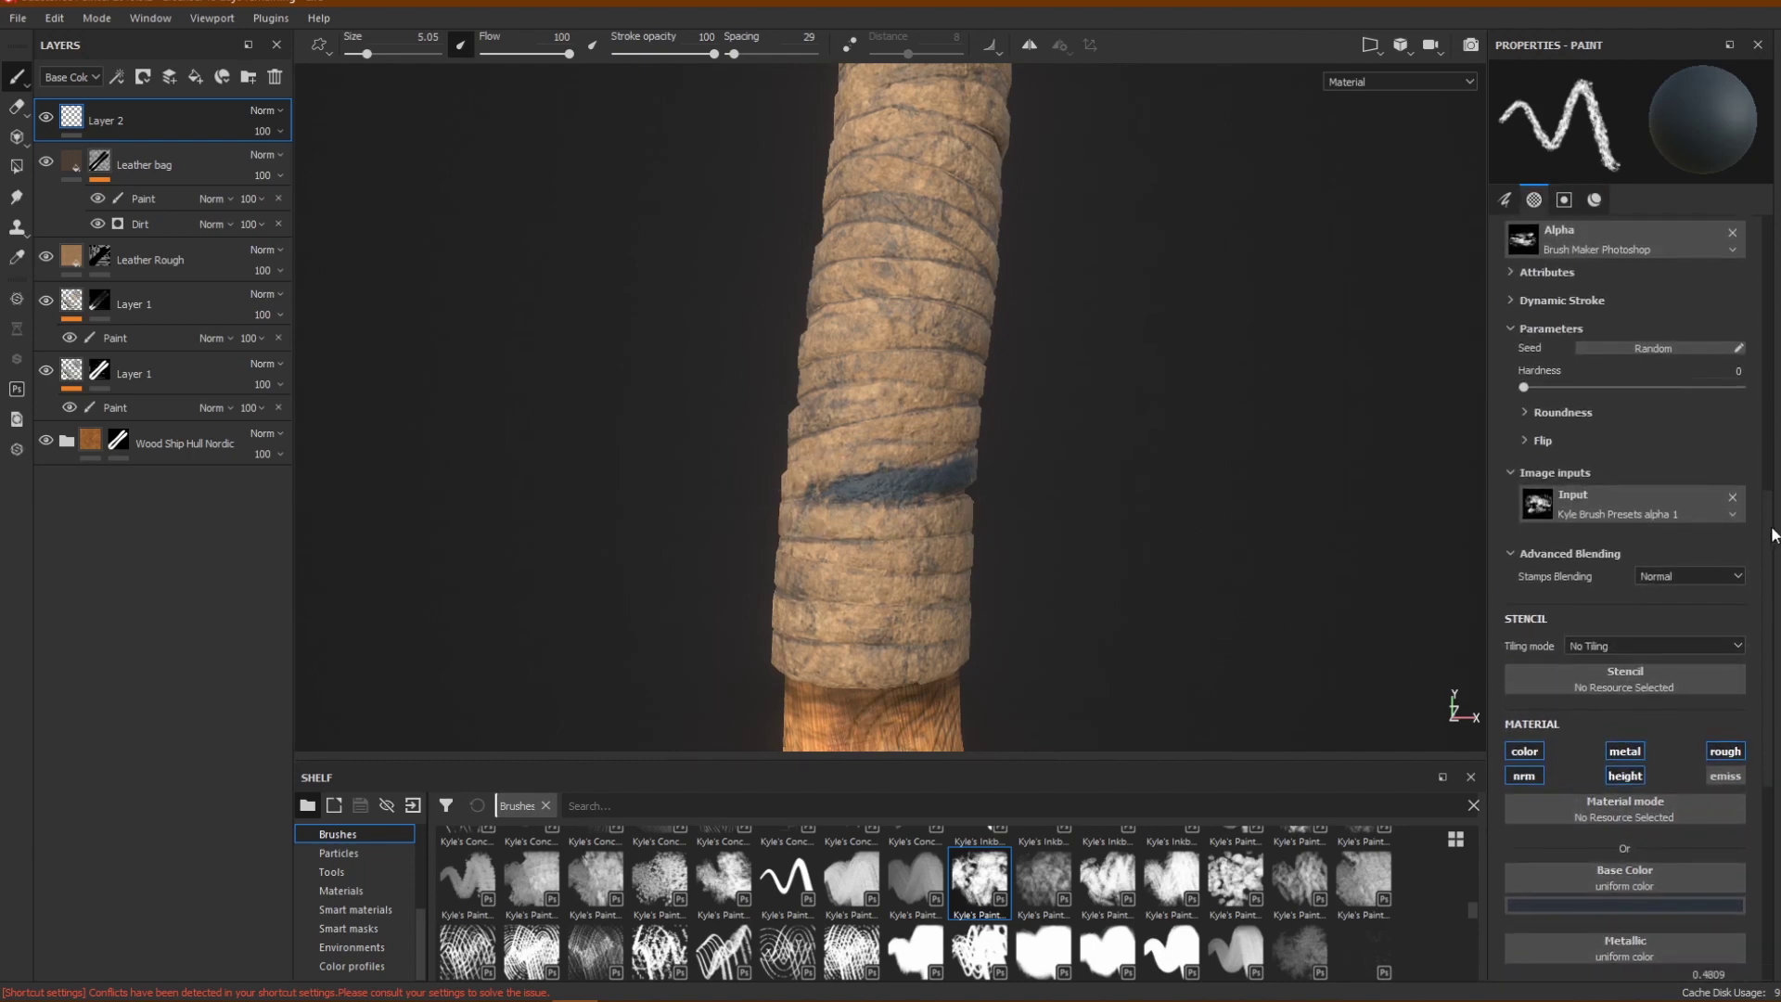
left_click(1665, 577)
left_click(1645, 608)
mouse_move(941, 408)
left_mouse_down()
mouse_move(881, 390)
mouse_move(839, 408)
mouse_move(948, 420)
left_mouse_up()
key("ctrl+z")
key("ctrl+z")
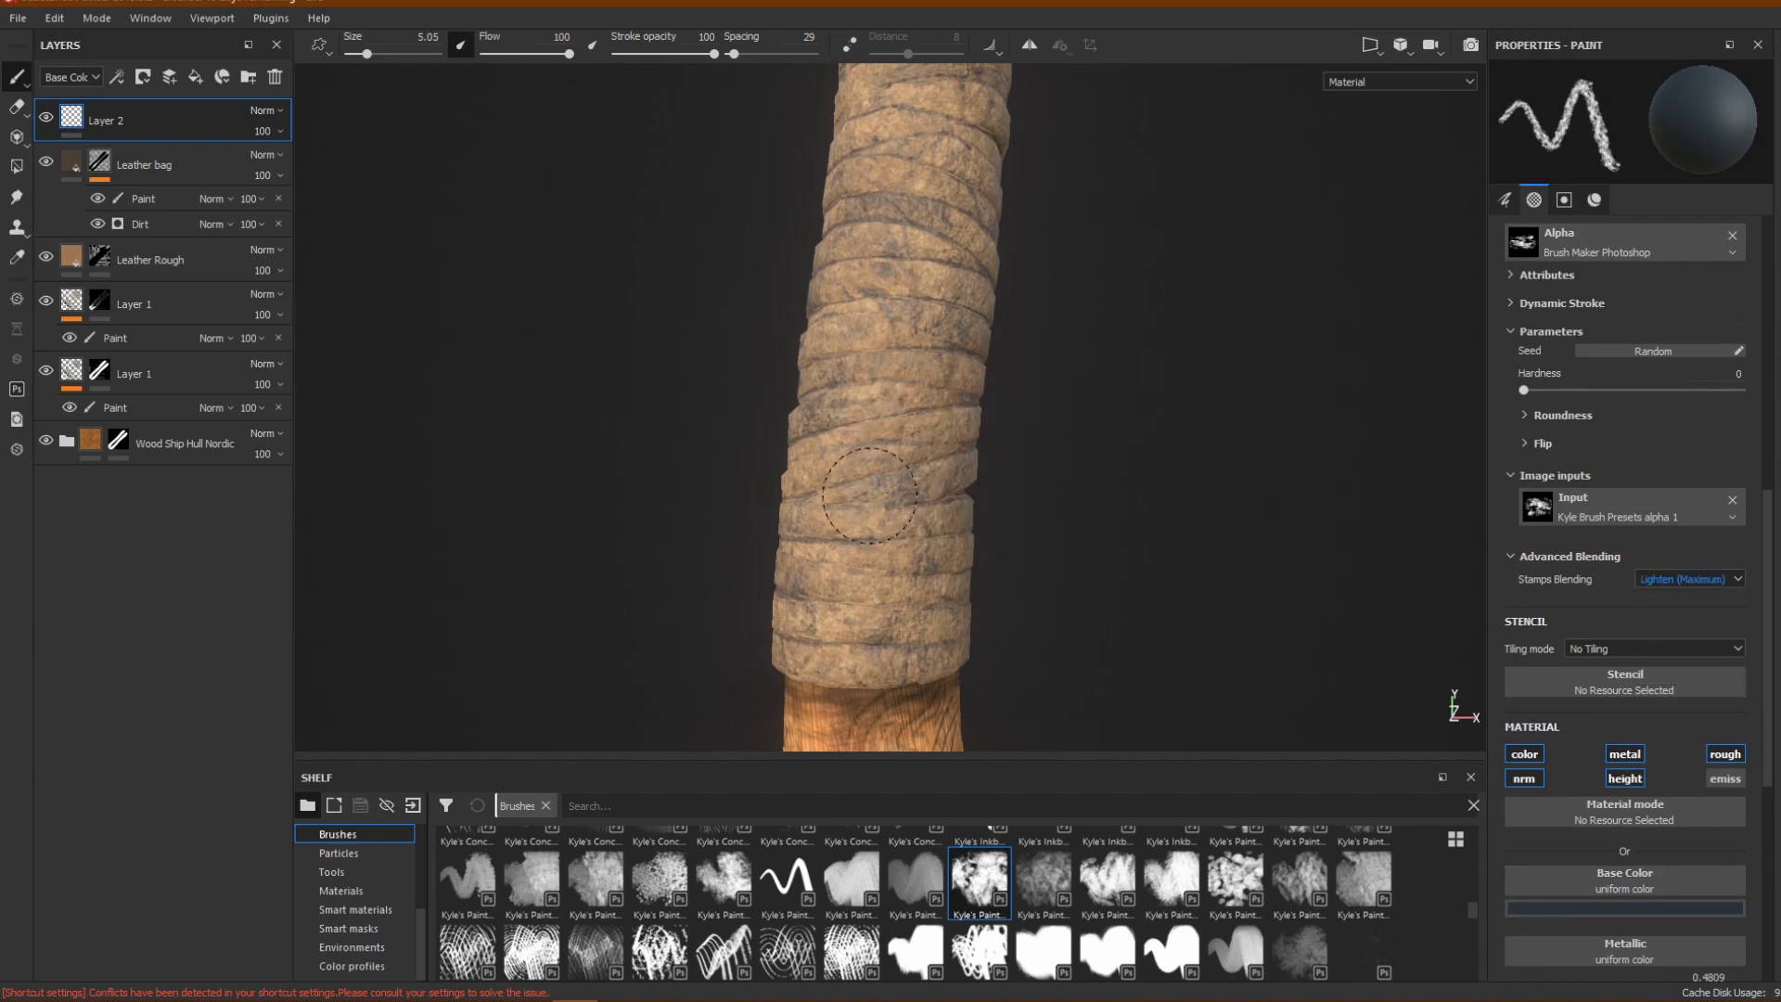
Paint a dark blue-grey band along one strip of the lower leather wrap, with symmetry turned on.
mouse_move(904, 487)
left_mouse_down()
mouse_move(835, 494)
mouse_move(998, 475)
mouse_move(795, 498)
mouse_move(1042, 497)
left_mouse_up()
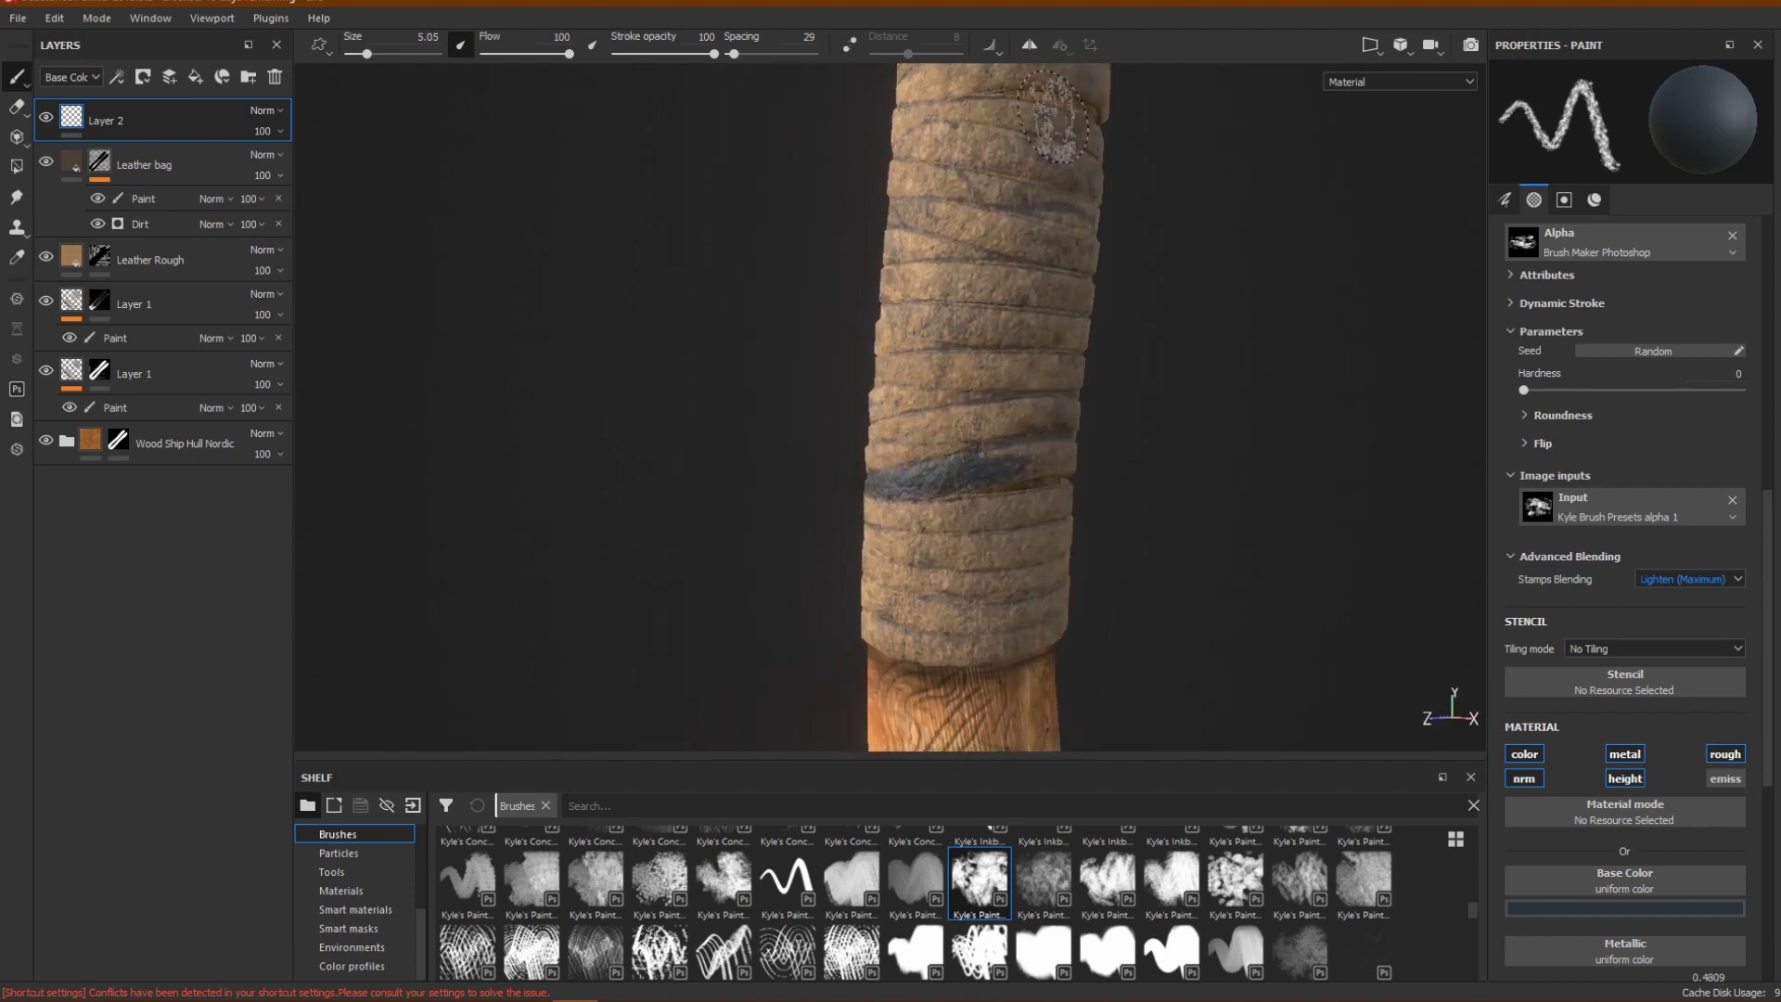
left_click(1029, 46)
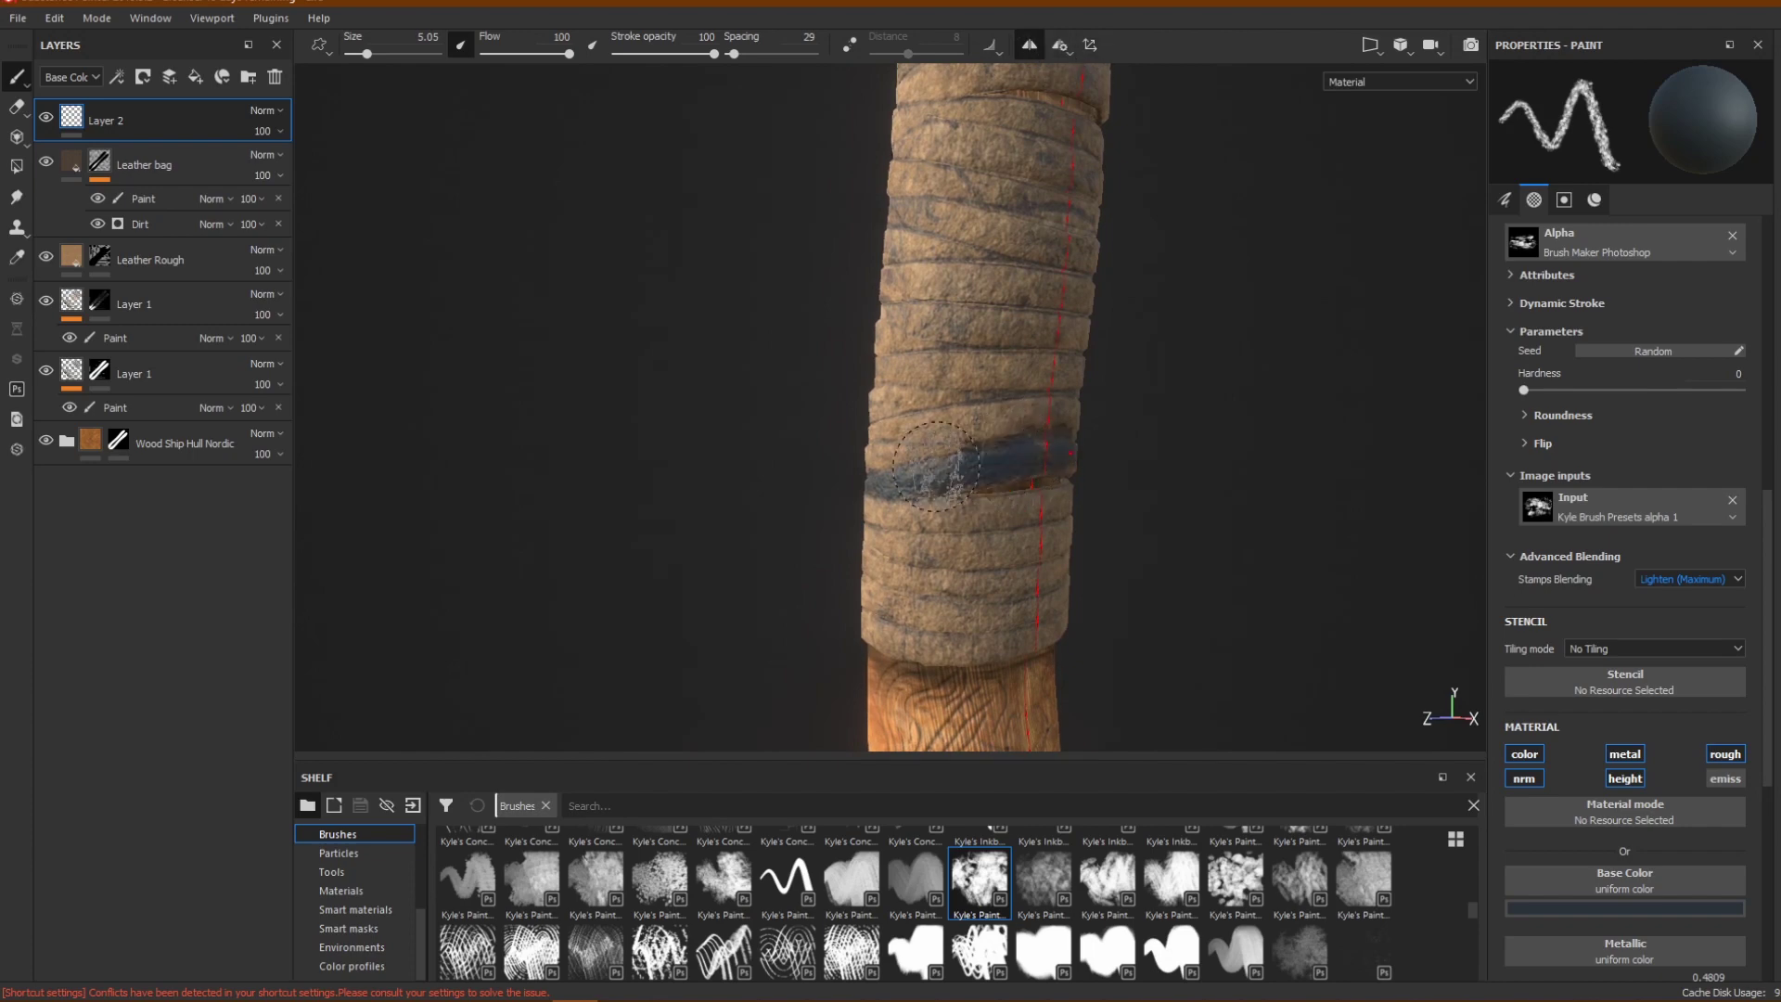
left_click_drag(935, 466, 935, 505, "alt")
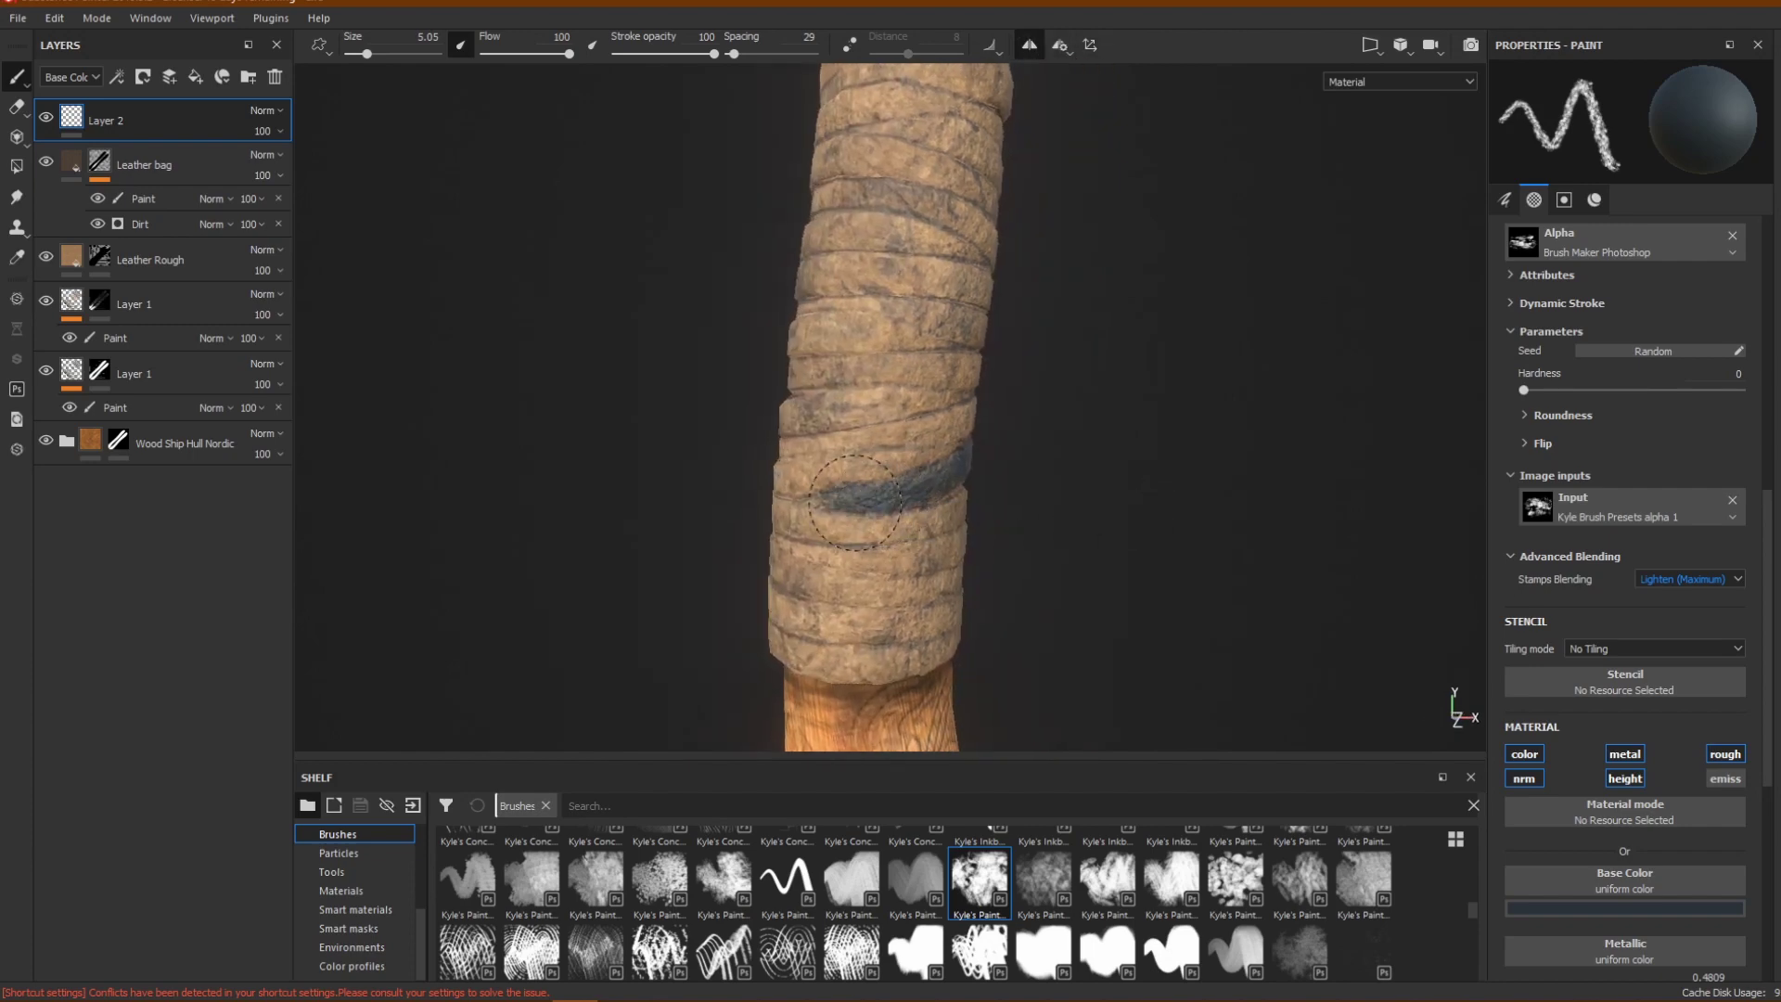
mouse_move(939, 479)
left_mouse_down("alt")
mouse_move(954, 501)
mouse_move(899, 501)
mouse_move(954, 520)
mouse_move(904, 500)
mouse_move(773, 516)
mouse_move(971, 487)
mouse_move(830, 471)
left_mouse_up("alt")
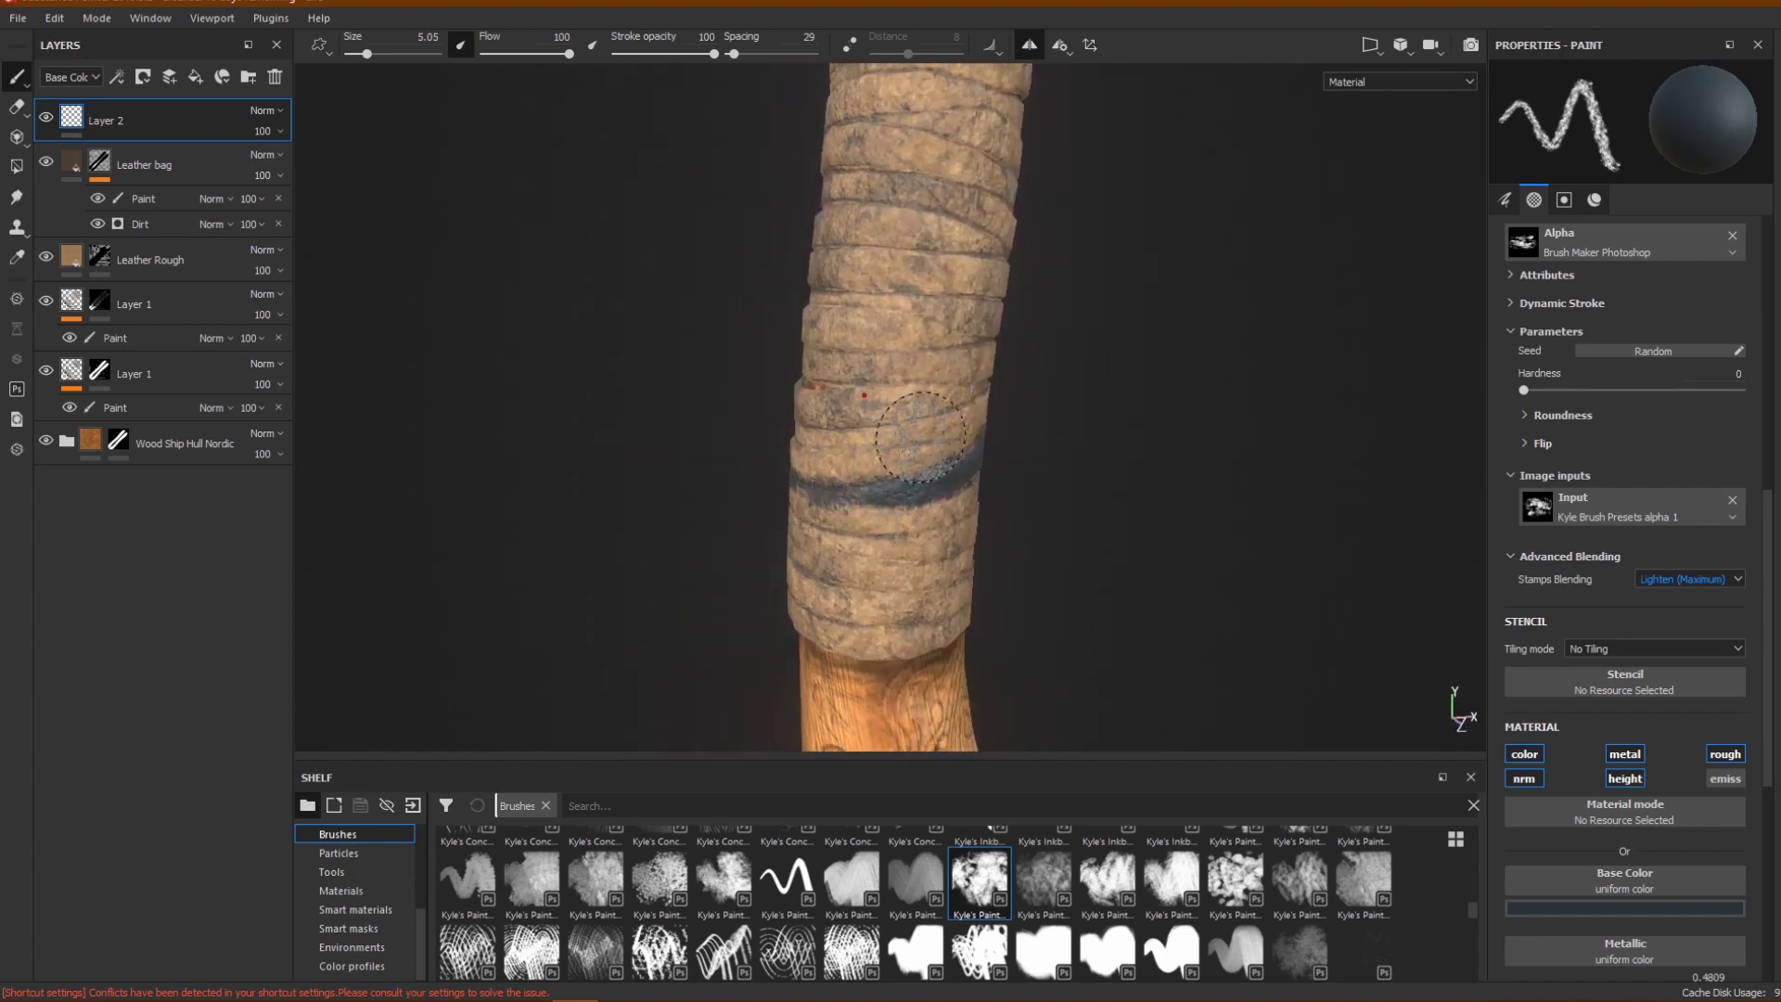
Paint two more dark blue-grey bands on the leather strips above the first, following the wrap around the handle.
left_click_drag(969, 381, 925, 402, "alt")
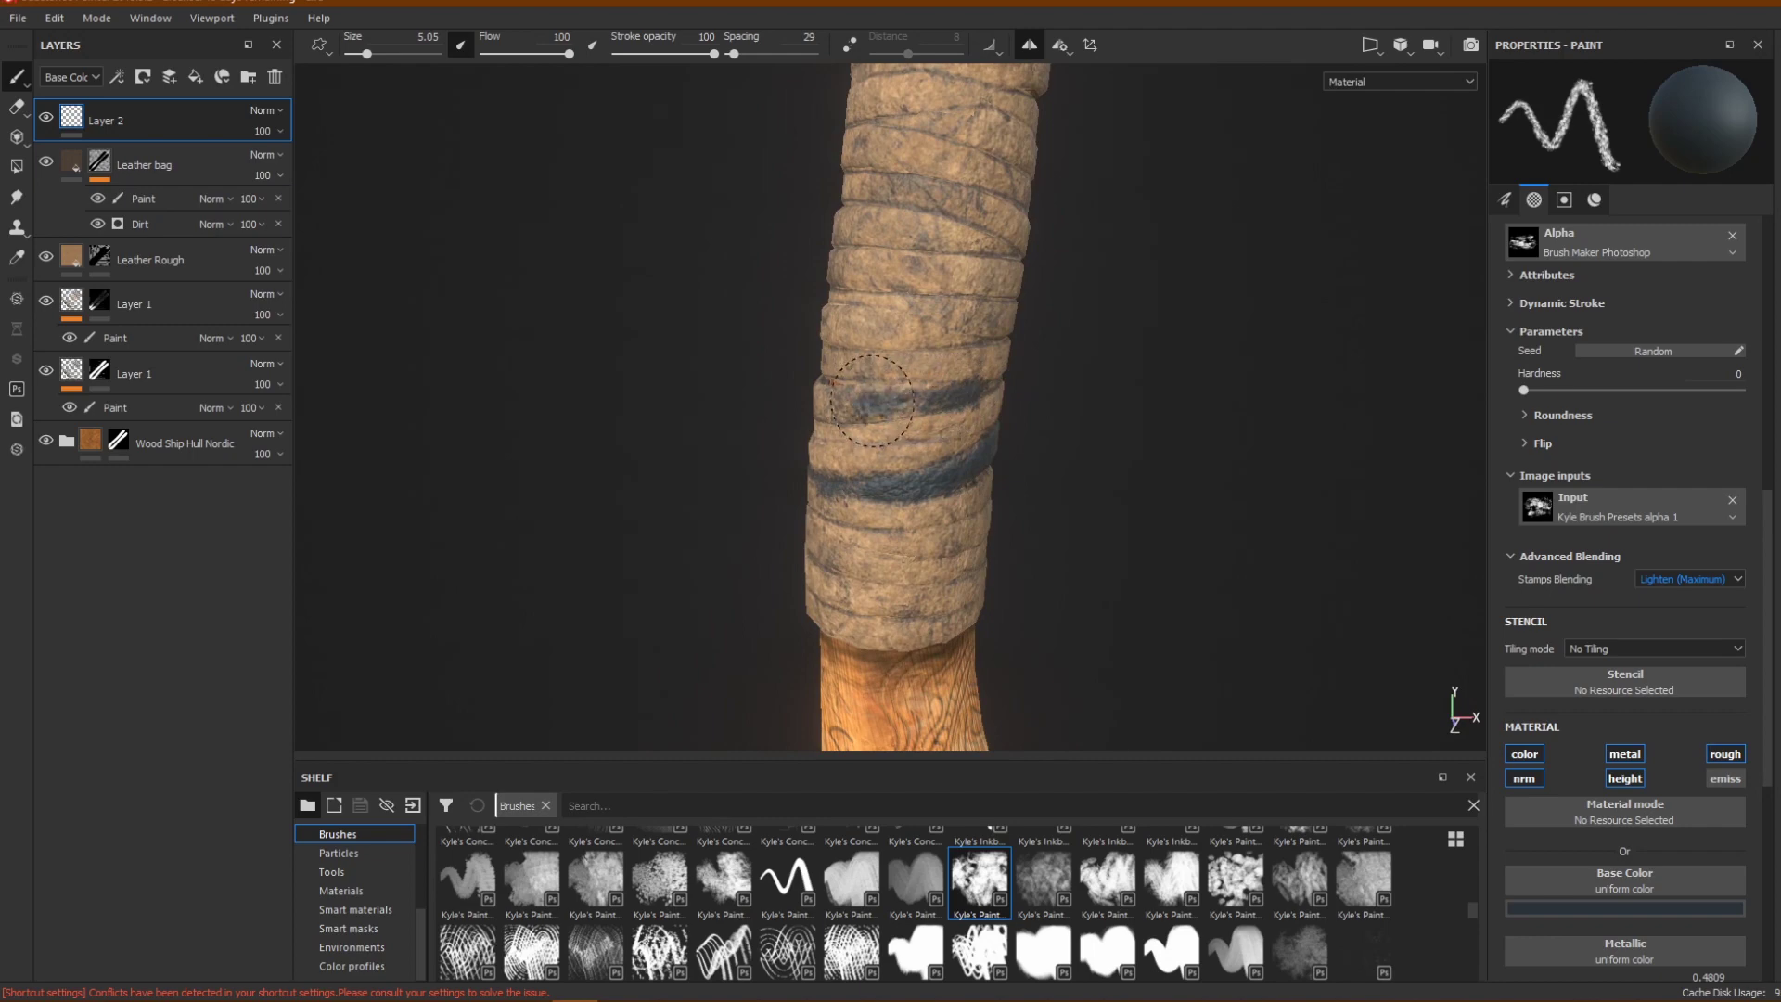
left_click_drag(803, 407, 897, 410, "alt")
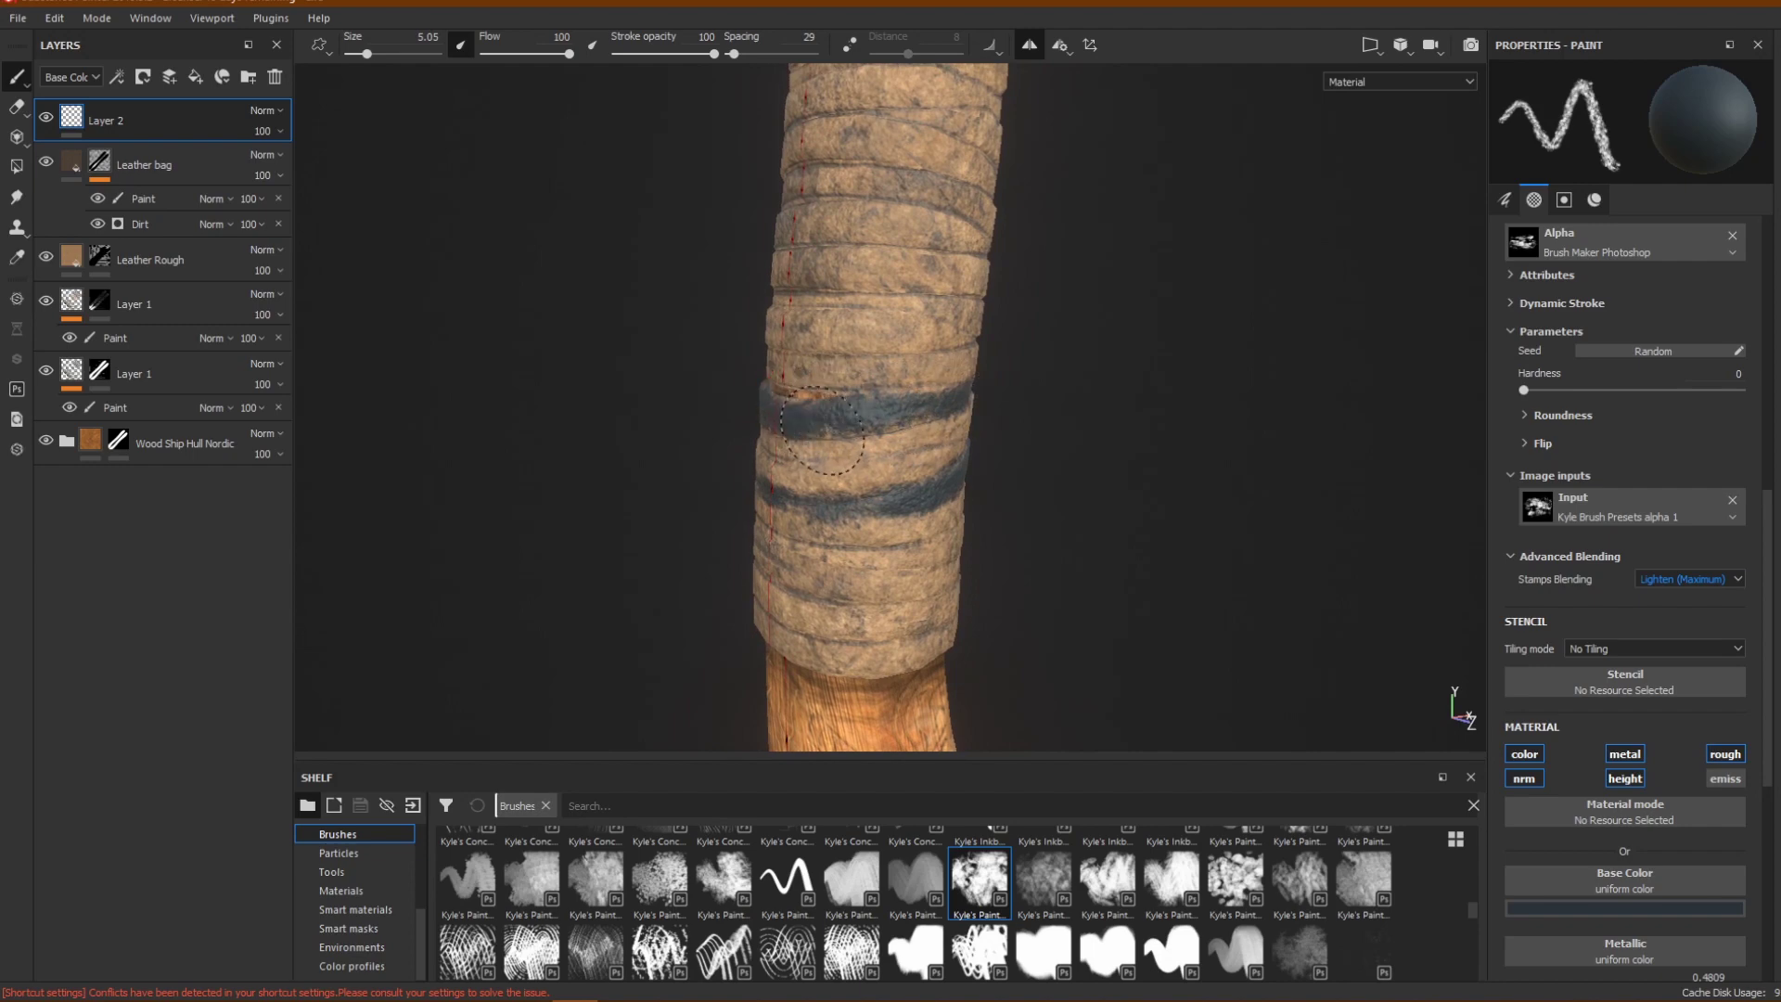
mouse_move(760, 412)
left_mouse_down("alt")
mouse_move(828, 396)
mouse_move(752, 464)
mouse_move(856, 441)
mouse_move(852, 414)
mouse_move(816, 422)
left_mouse_up("alt")
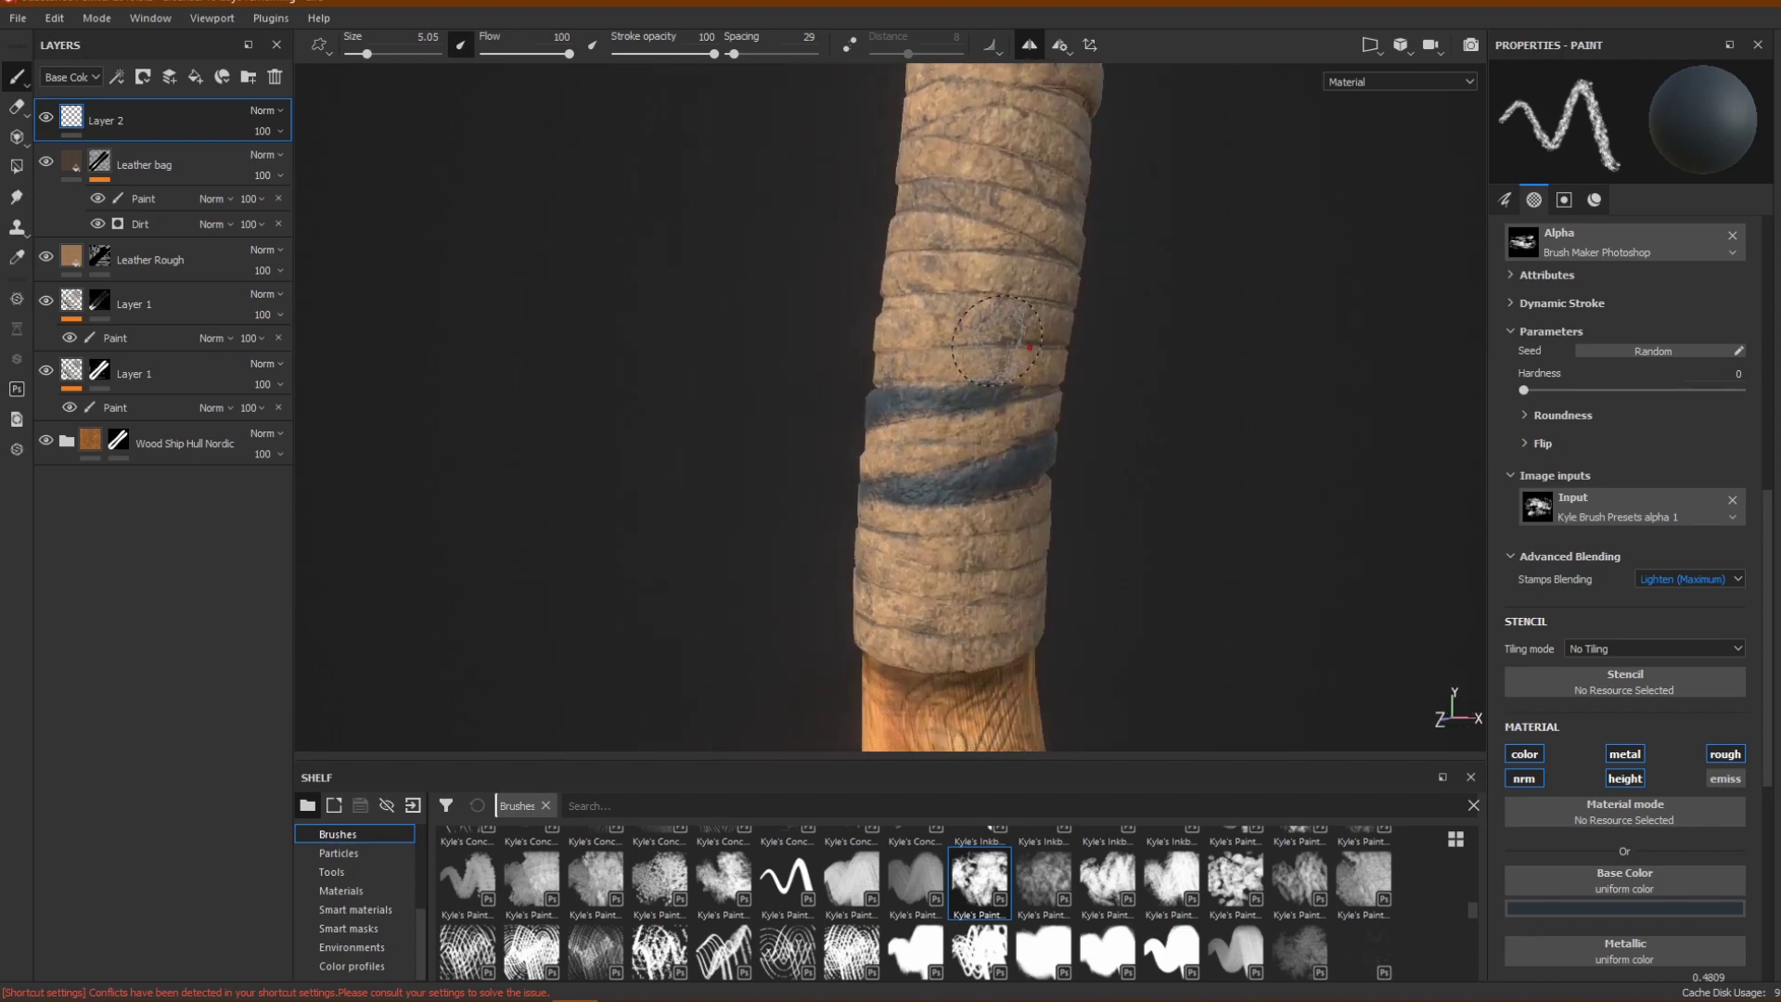
mouse_move(892, 330)
left_mouse_down("alt")
mouse_move(904, 408)
mouse_move(925, 354)
left_mouse_up("alt")
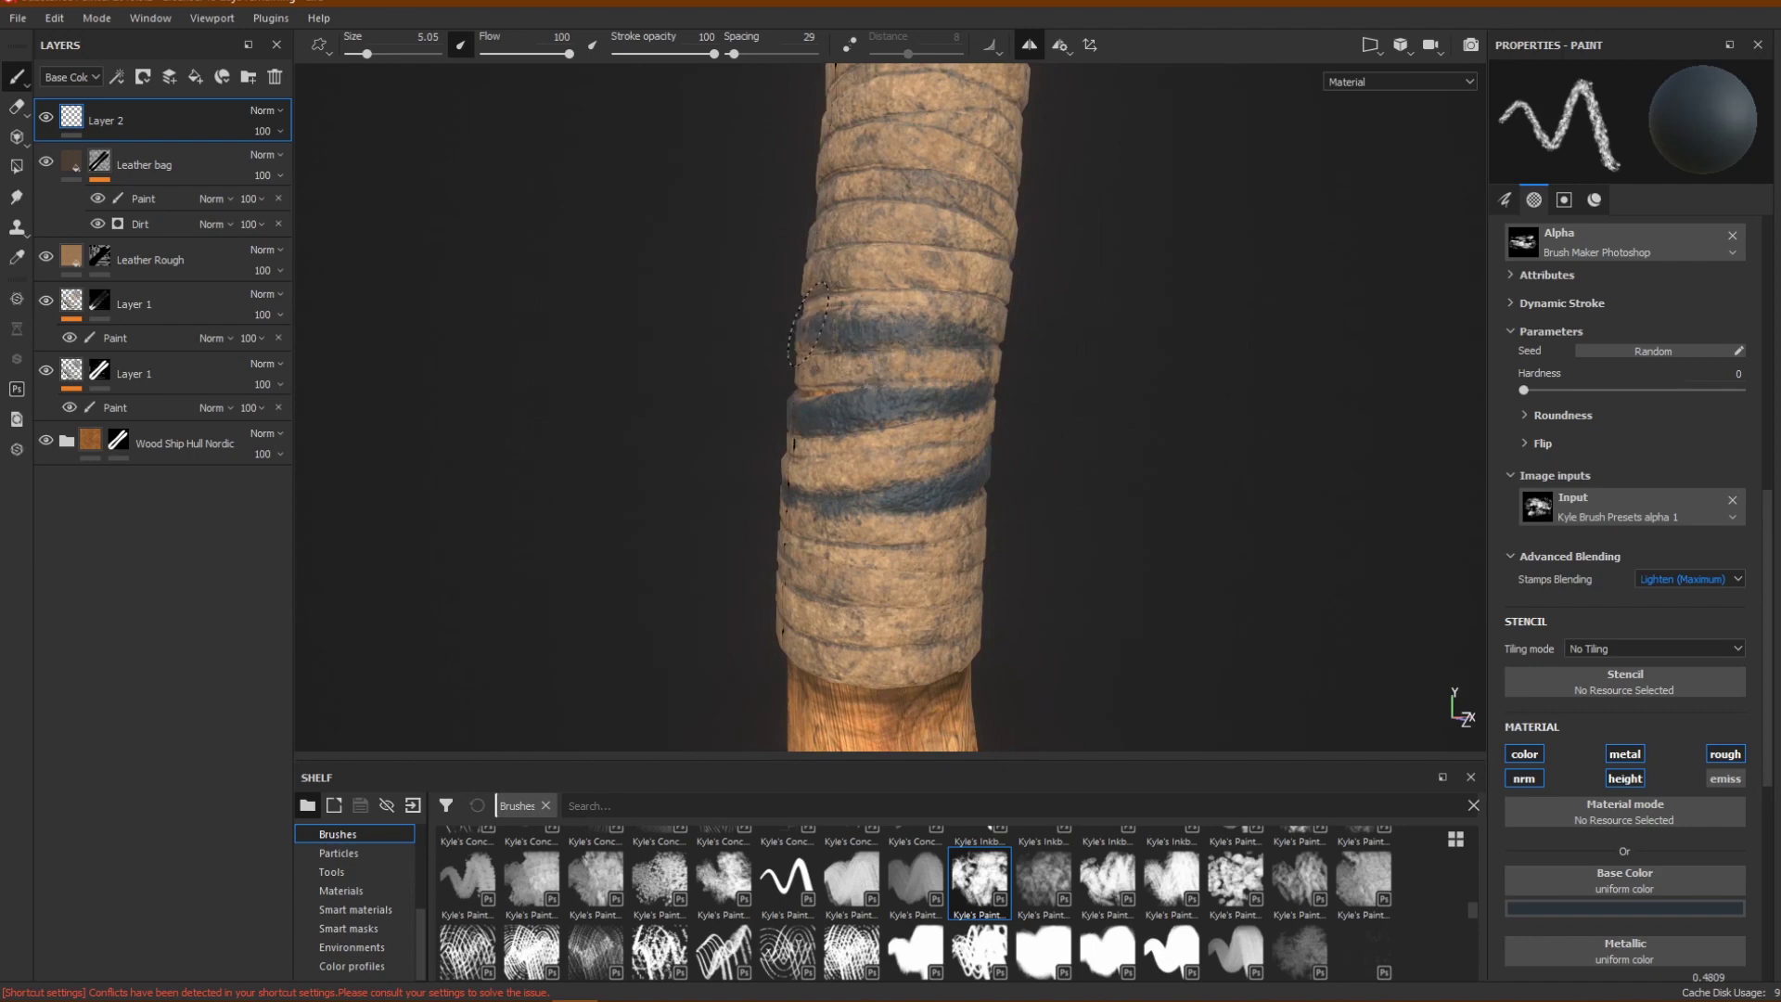
left_click_drag(1105, 386, 1002, 481, "alt")
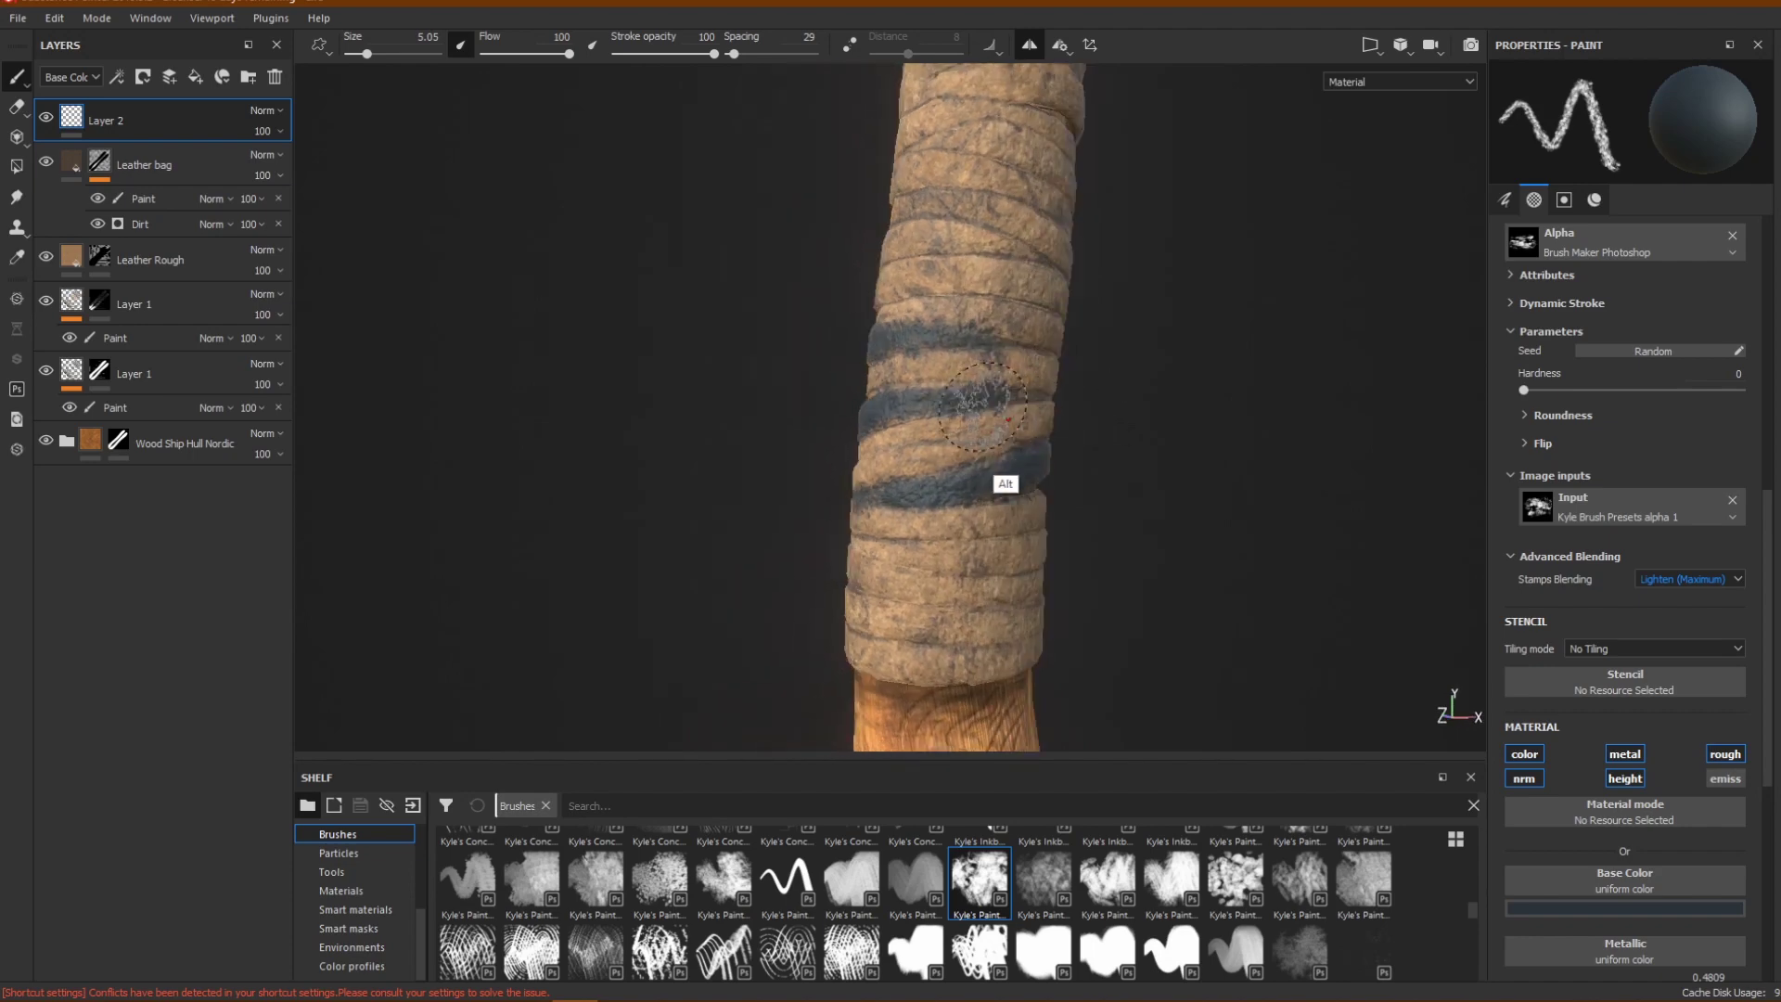
left_click_drag(1150, 320, 994, 537, "alt")
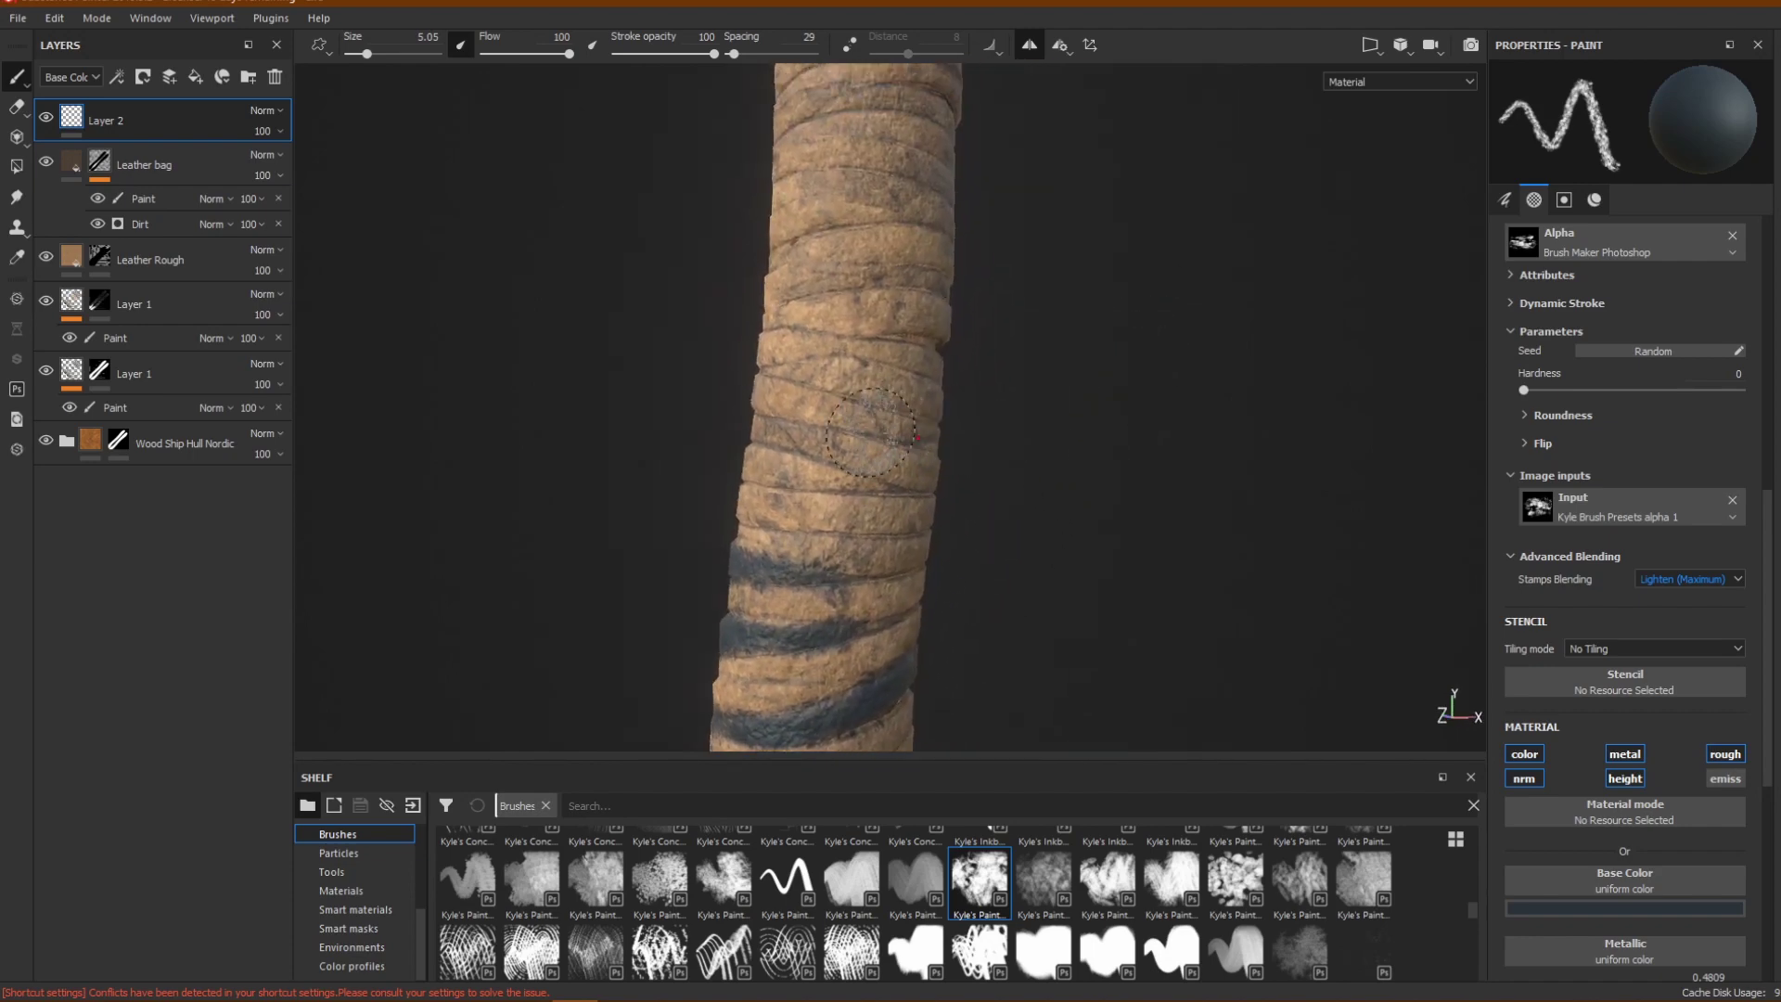
Paint a dark blue-grey band around the leather strip above the three existing bands, covering its front and side.
left_click_drag(866, 458, 845, 451)
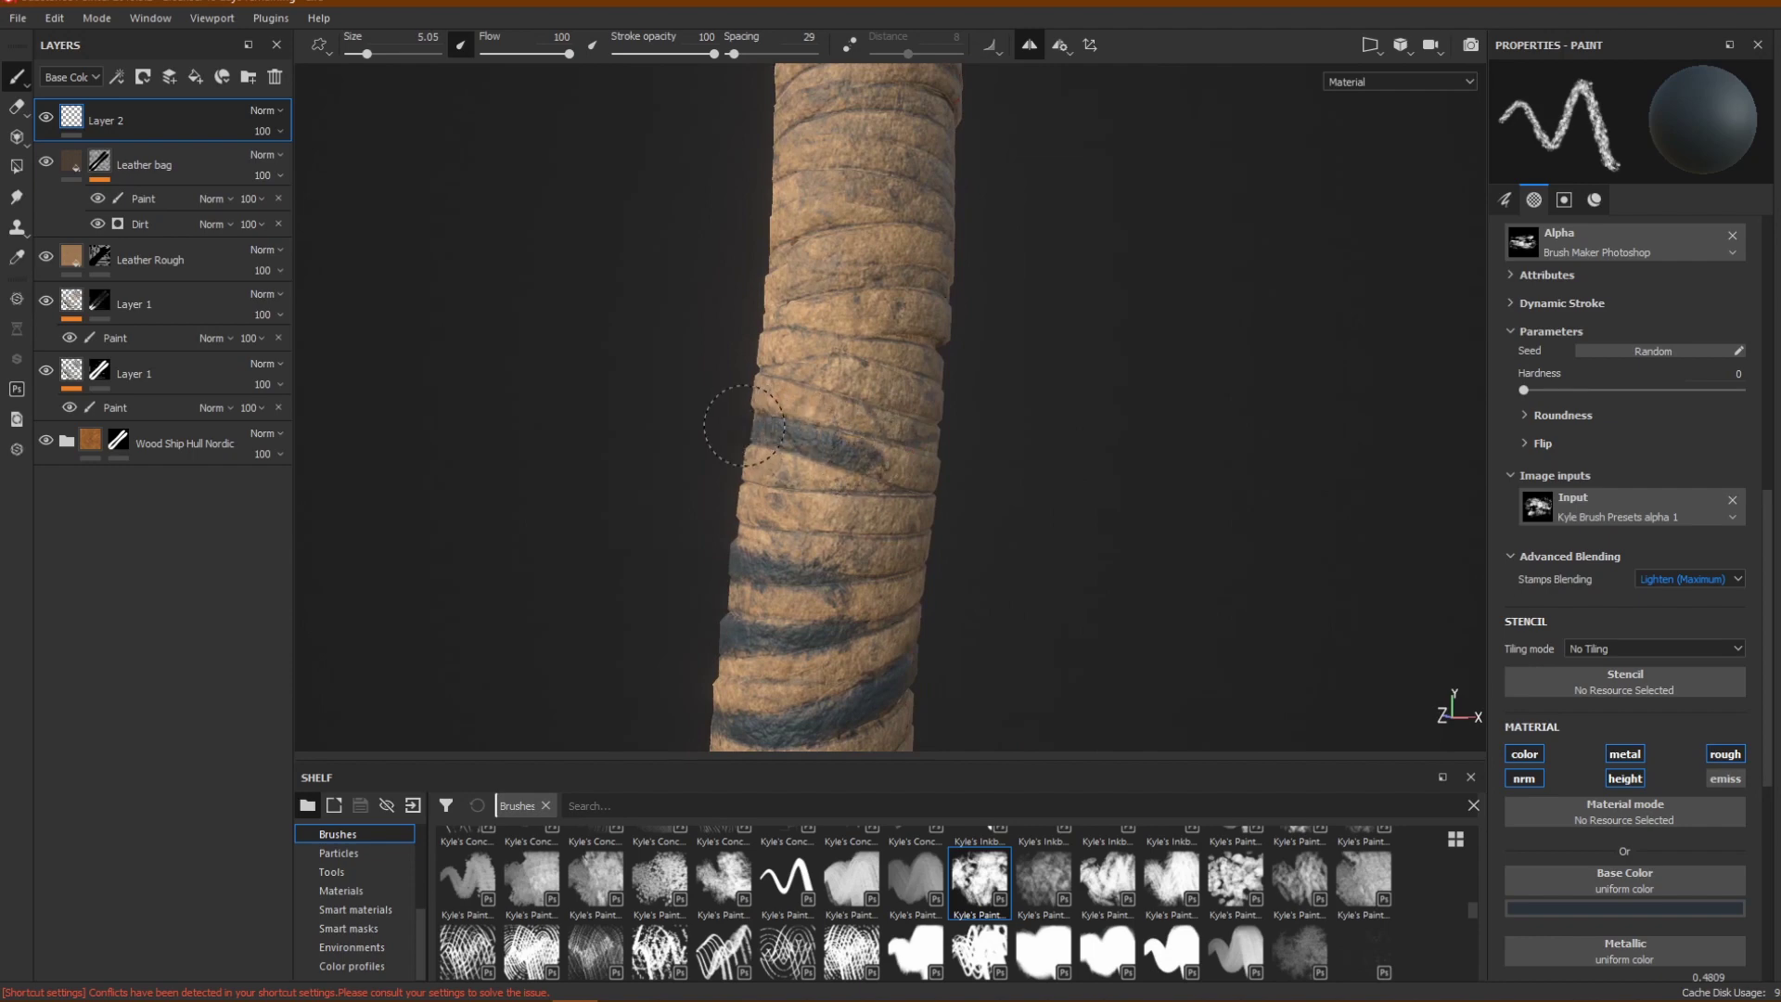
mouse_move(1030, 469)
left_mouse_down("alt")
mouse_move(722, 471)
mouse_move(882, 462)
mouse_move(938, 487)
mouse_move(877, 635)
mouse_move(955, 643)
left_mouse_up("alt")
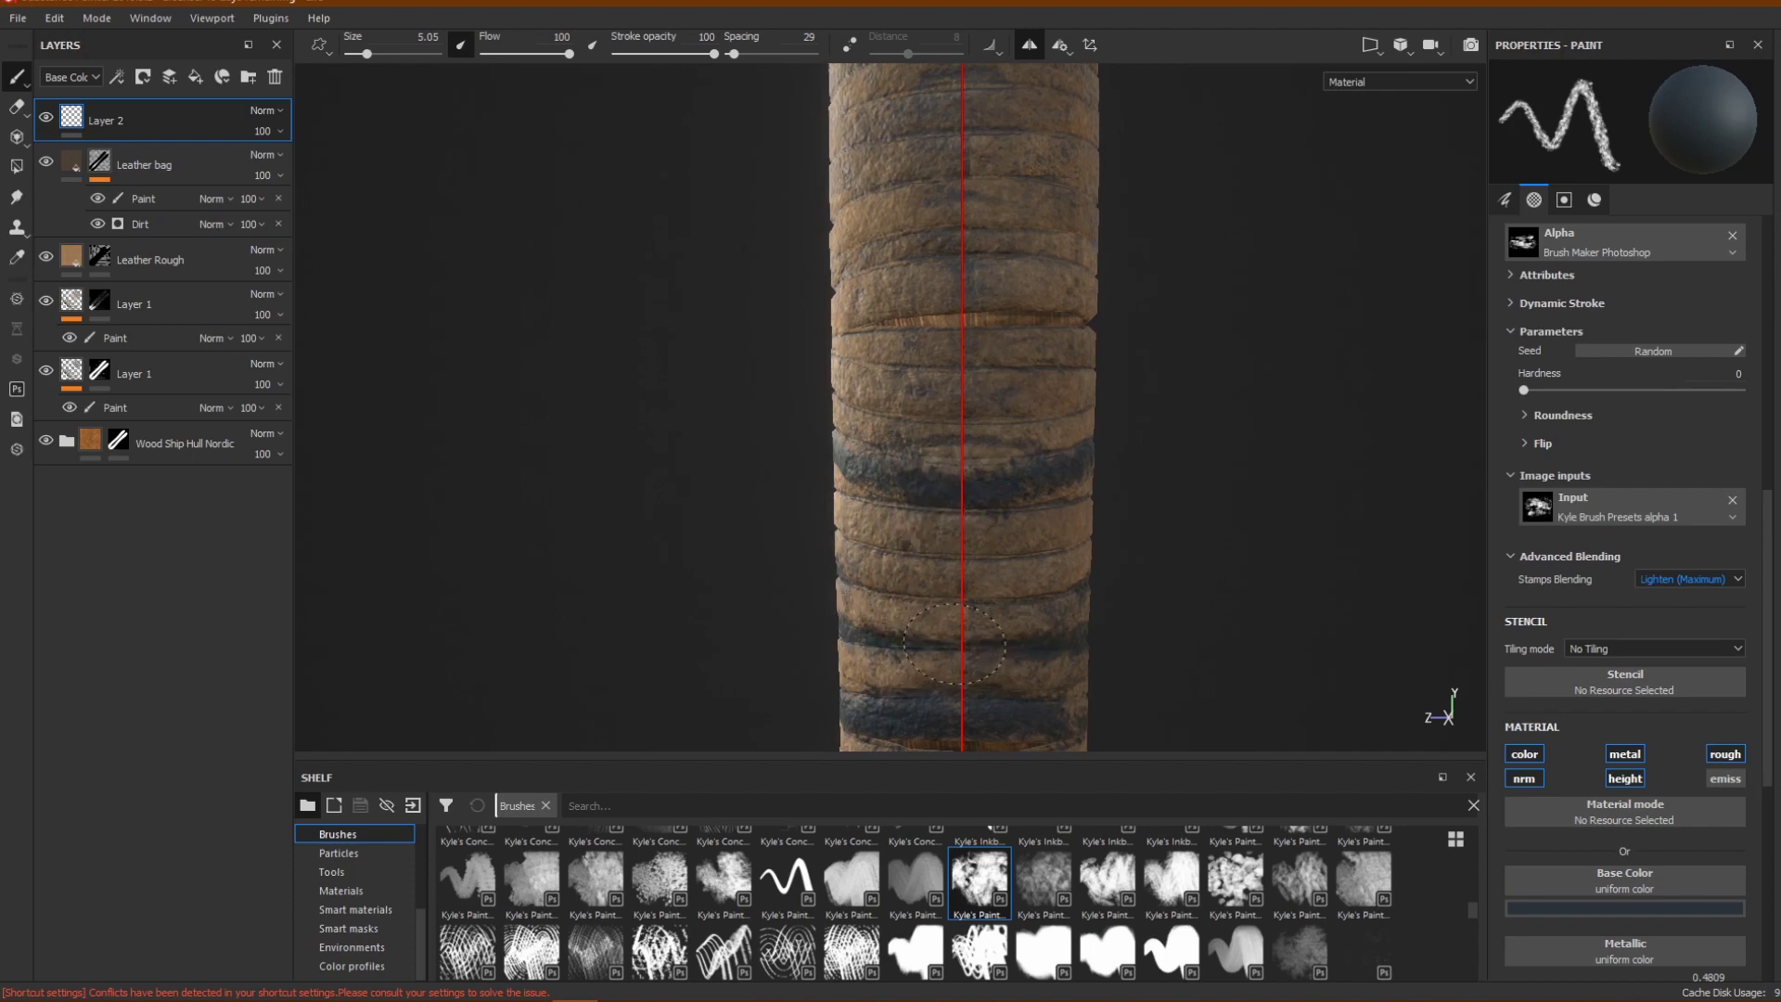
left_click_drag(1124, 629, 861, 491, "alt")
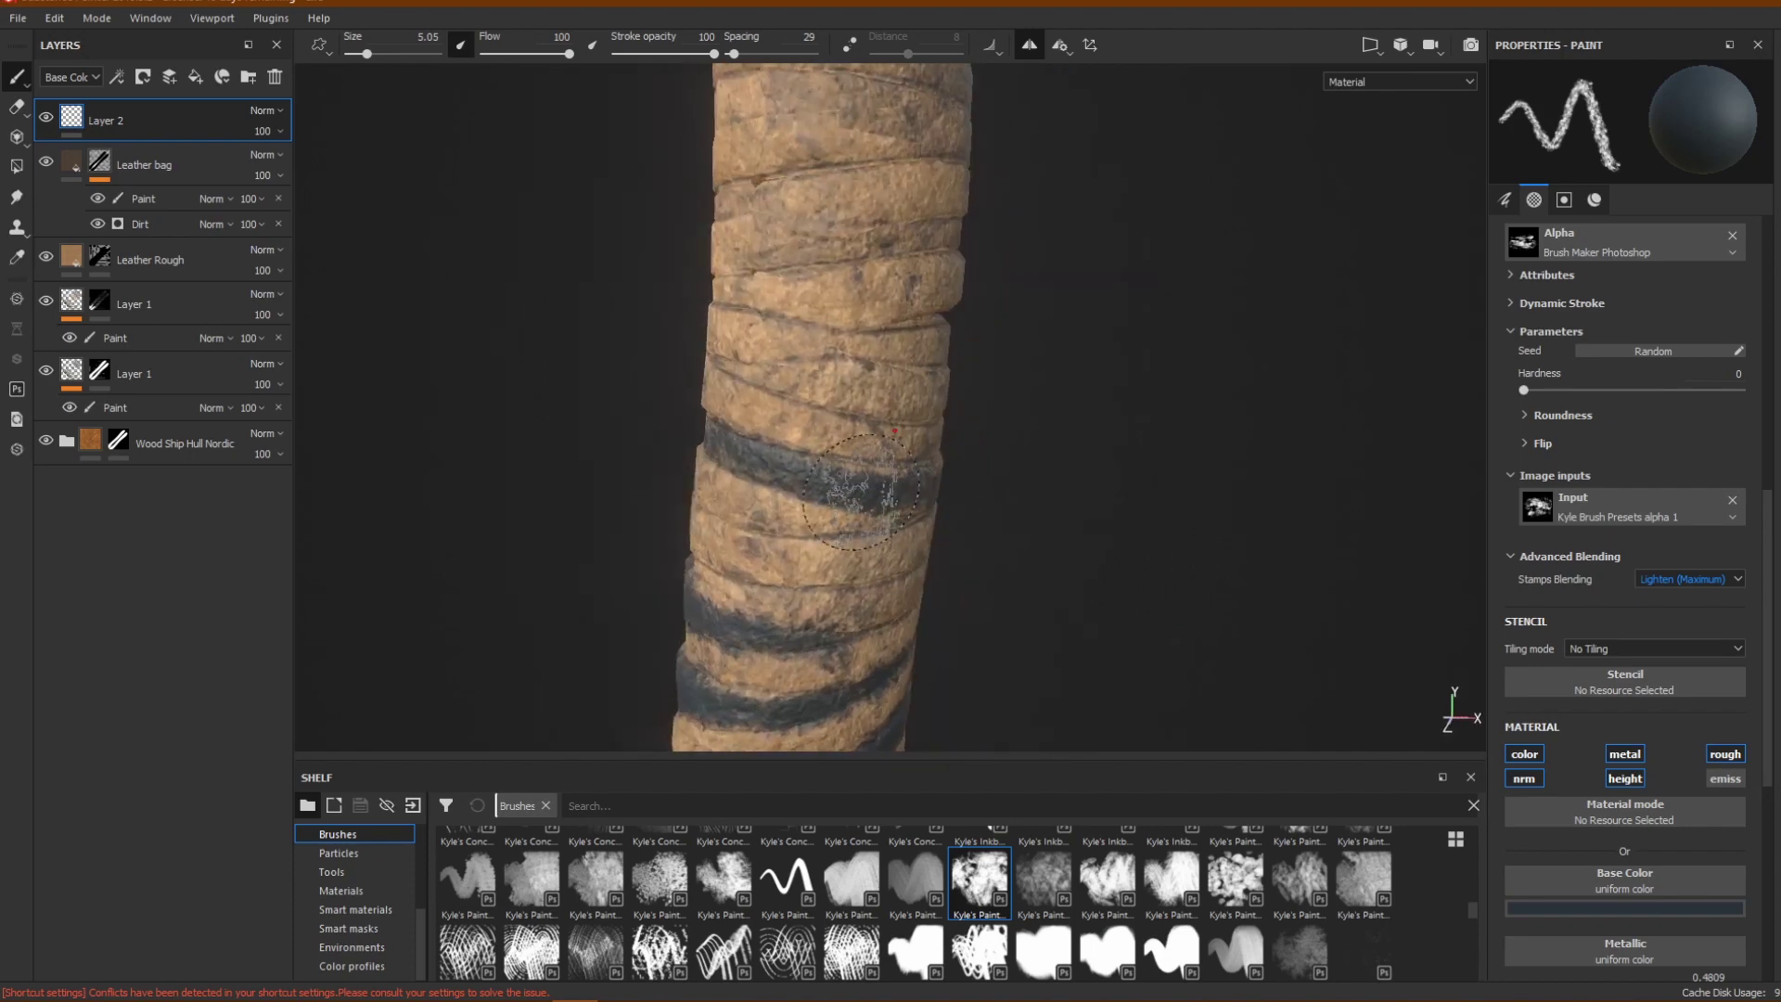
mouse_move(636, 457)
left_mouse_down("alt")
mouse_move(859, 458)
mouse_move(835, 390)
left_mouse_up("alt")
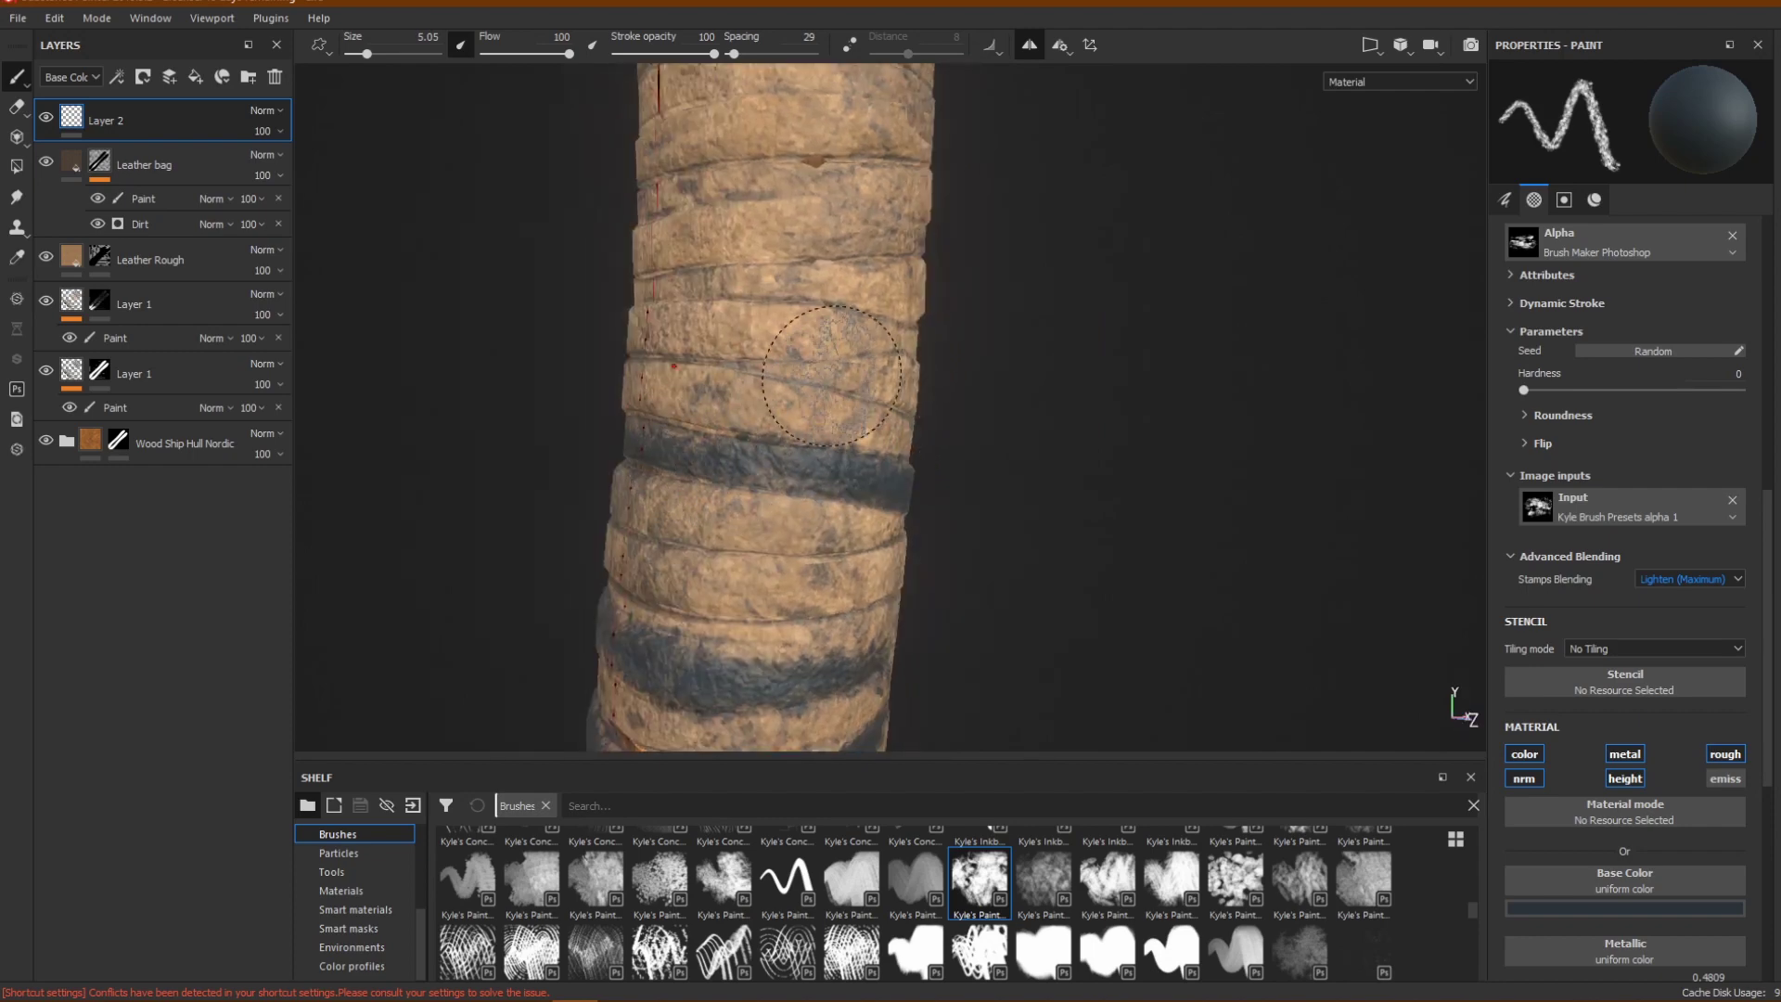
Undo the trial stroke and paint a fifth dark blue-grey band on the leather strip just above the fourth.
mouse_move(784, 385)
left_mouse_down()
mouse_move(774, 366)
mouse_move(851, 374)
left_mouse_up()
key("ctrl+z")
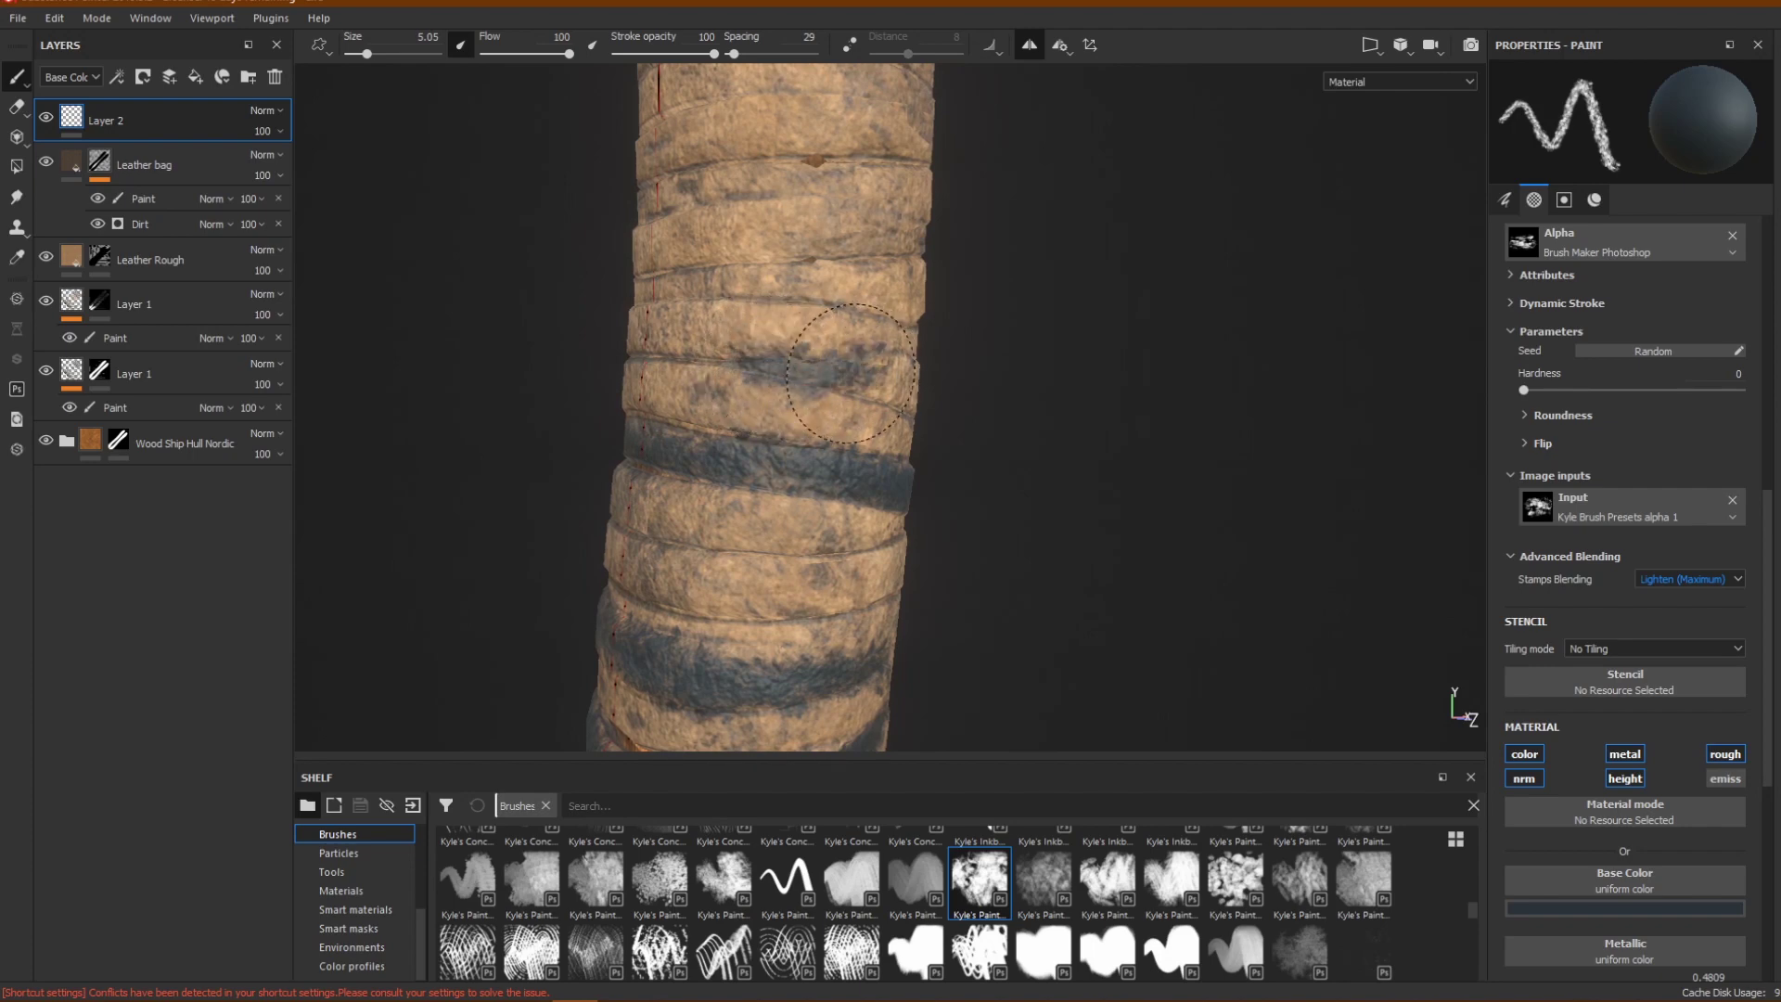
mouse_move(1021, 437)
left_mouse_down("alt")
mouse_move(720, 430)
mouse_move(890, 437)
mouse_move(865, 374)
mouse_move(839, 370)
left_mouse_up("alt")
mouse_move(1025, 376)
left_mouse_down("alt")
mouse_move(888, 388)
mouse_move(937, 399)
left_mouse_up("alt")
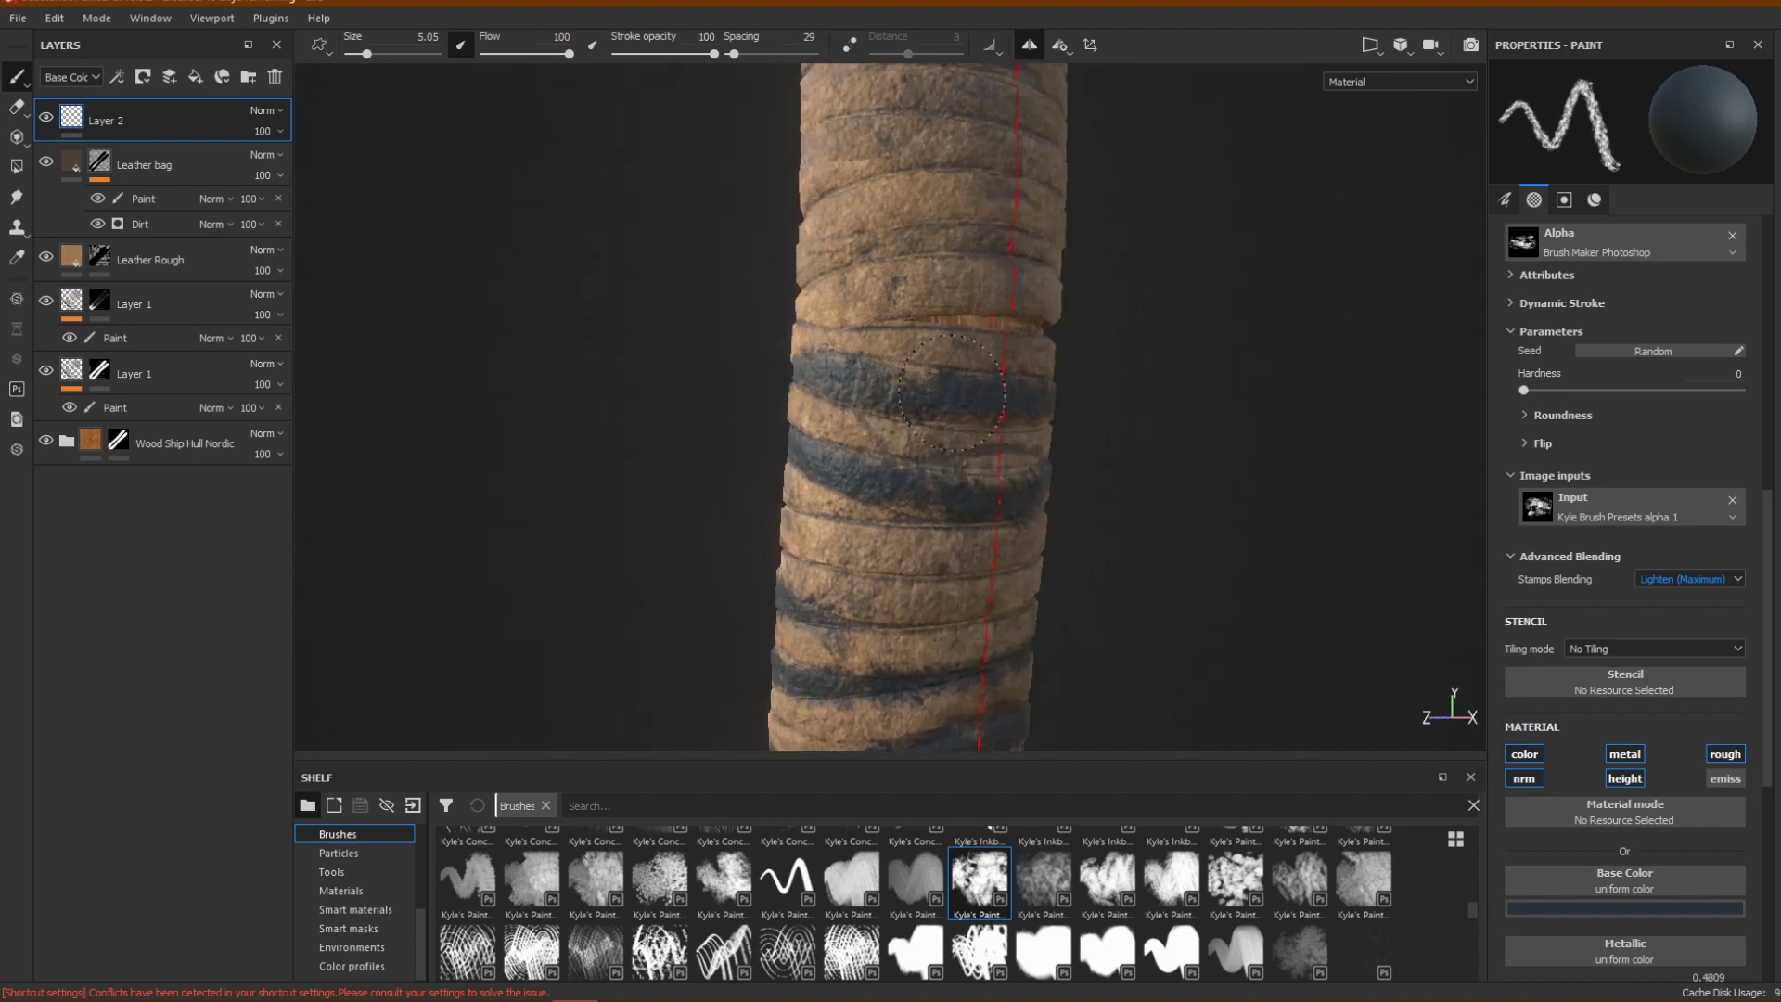
Paint a sixth dark blue-grey band further up the leather wrap, a few strips above the previous pair.
left_click_drag(1033, 398, 1076, 482, "alt")
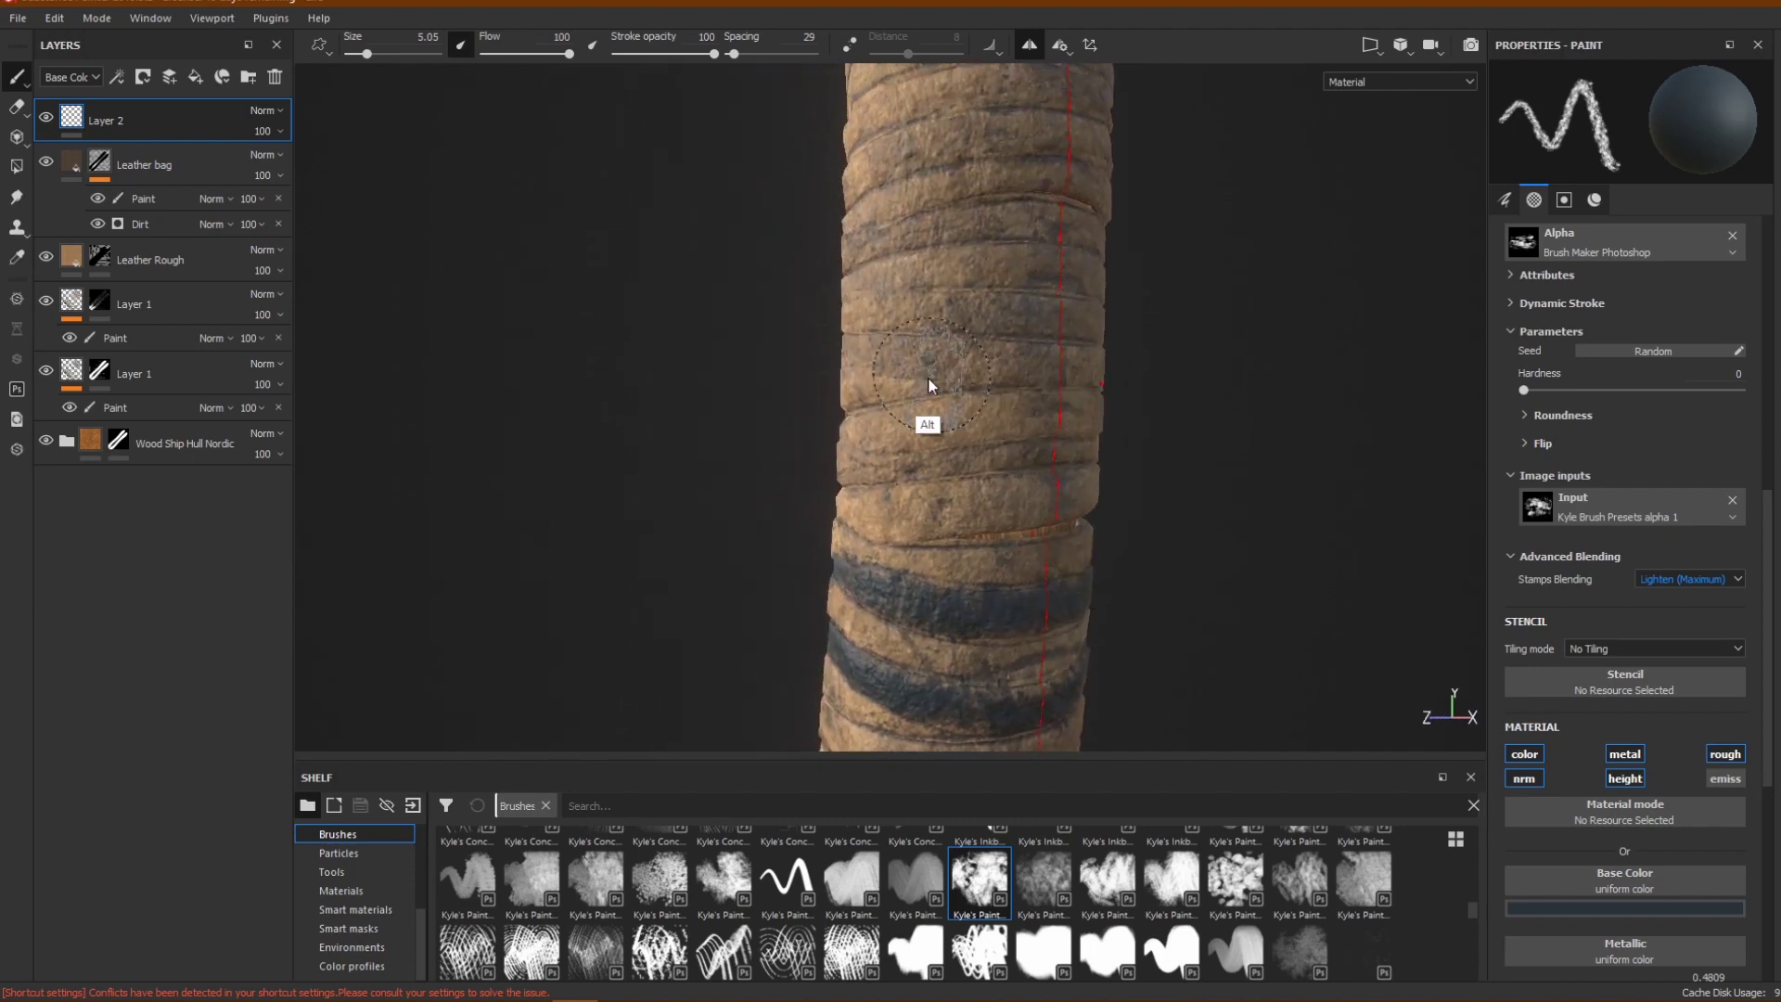
left_click_drag(927, 376, 1173, 402, "alt")
mouse_move(855, 390)
left_mouse_down()
mouse_move(742, 394)
mouse_move(887, 413)
mouse_move(705, 371)
left_mouse_up()
mouse_move(837, 401)
left_mouse_down()
mouse_move(904, 395)
mouse_move(829, 405)
left_mouse_up()
mouse_move(1020, 465)
left_mouse_down("alt")
mouse_move(952, 583)
mouse_move(1046, 390)
mouse_move(1010, 473)
mouse_move(871, 482)
mouse_move(351, 378)
mouse_move(1067, 631)
mouse_move(705, 498)
left_mouse_up("alt")
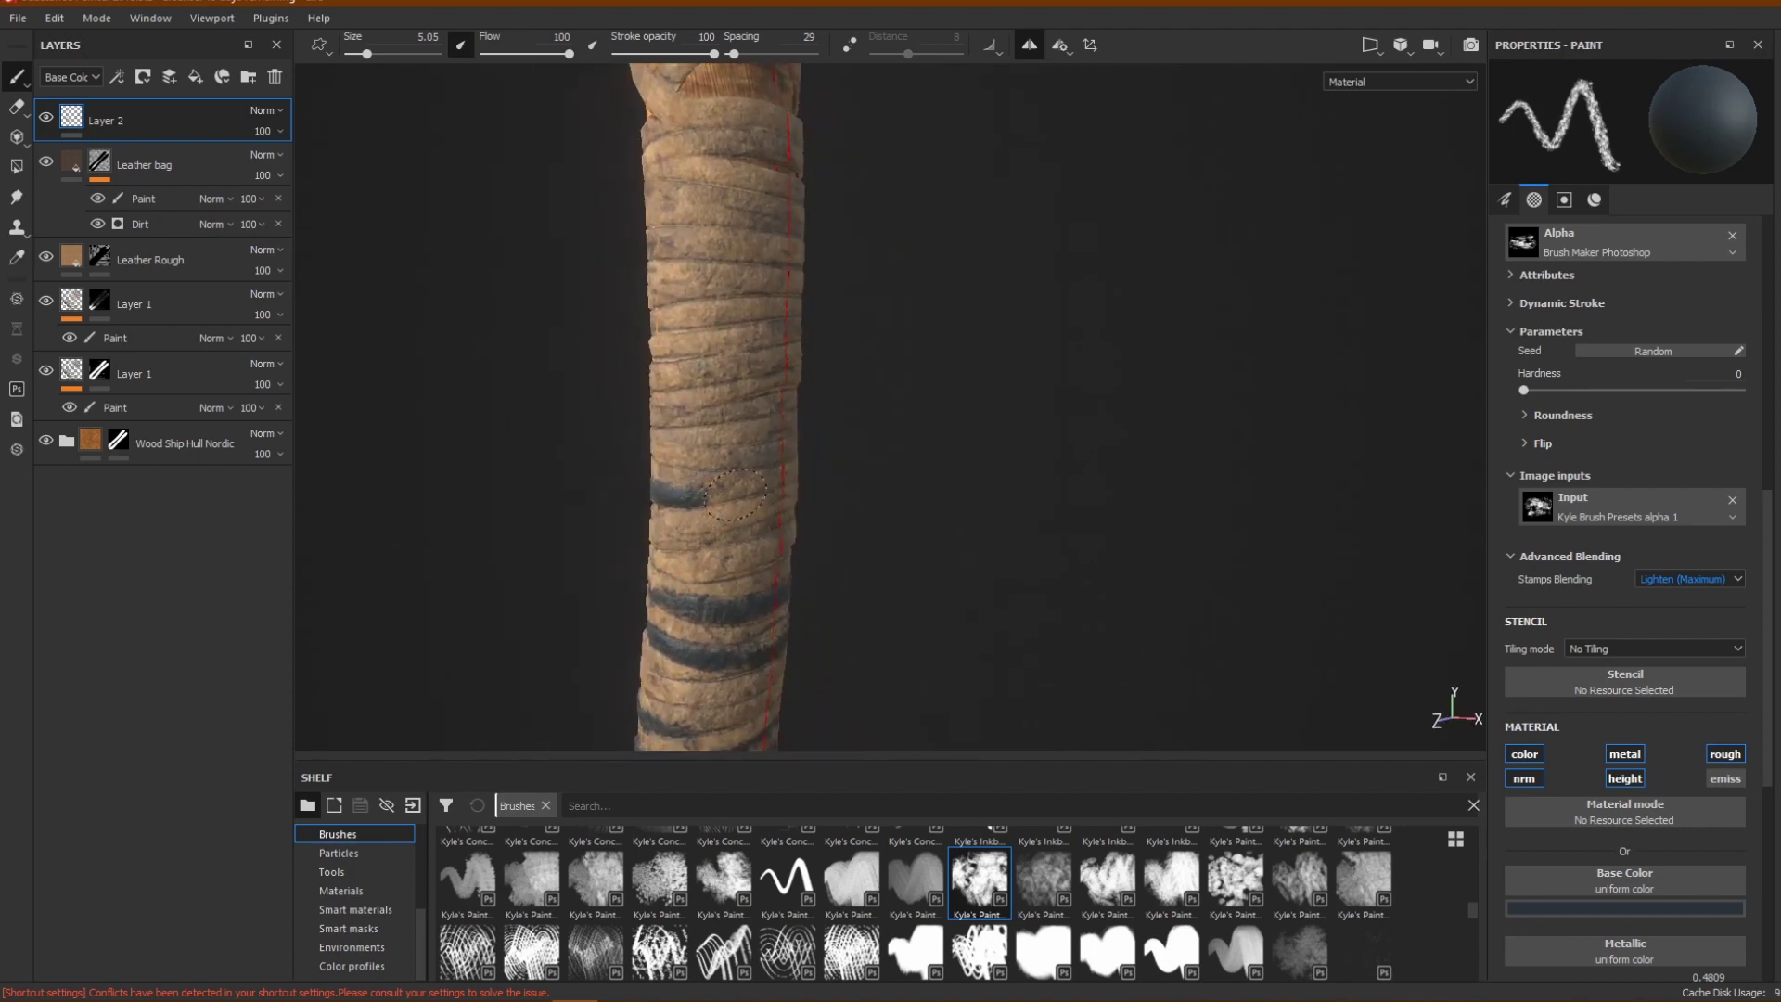
Examine the painted bands on the leather wrap from several sides and check how they look on the whole axe.
left_click_drag(921, 529, 1257, 440, "alt")
left_click_drag(1149, 485, 835, 463, "alt")
right_click_drag(835, 464, 654, 371, "alt")
middle_click_drag(652, 231, 657, 287, "alt")
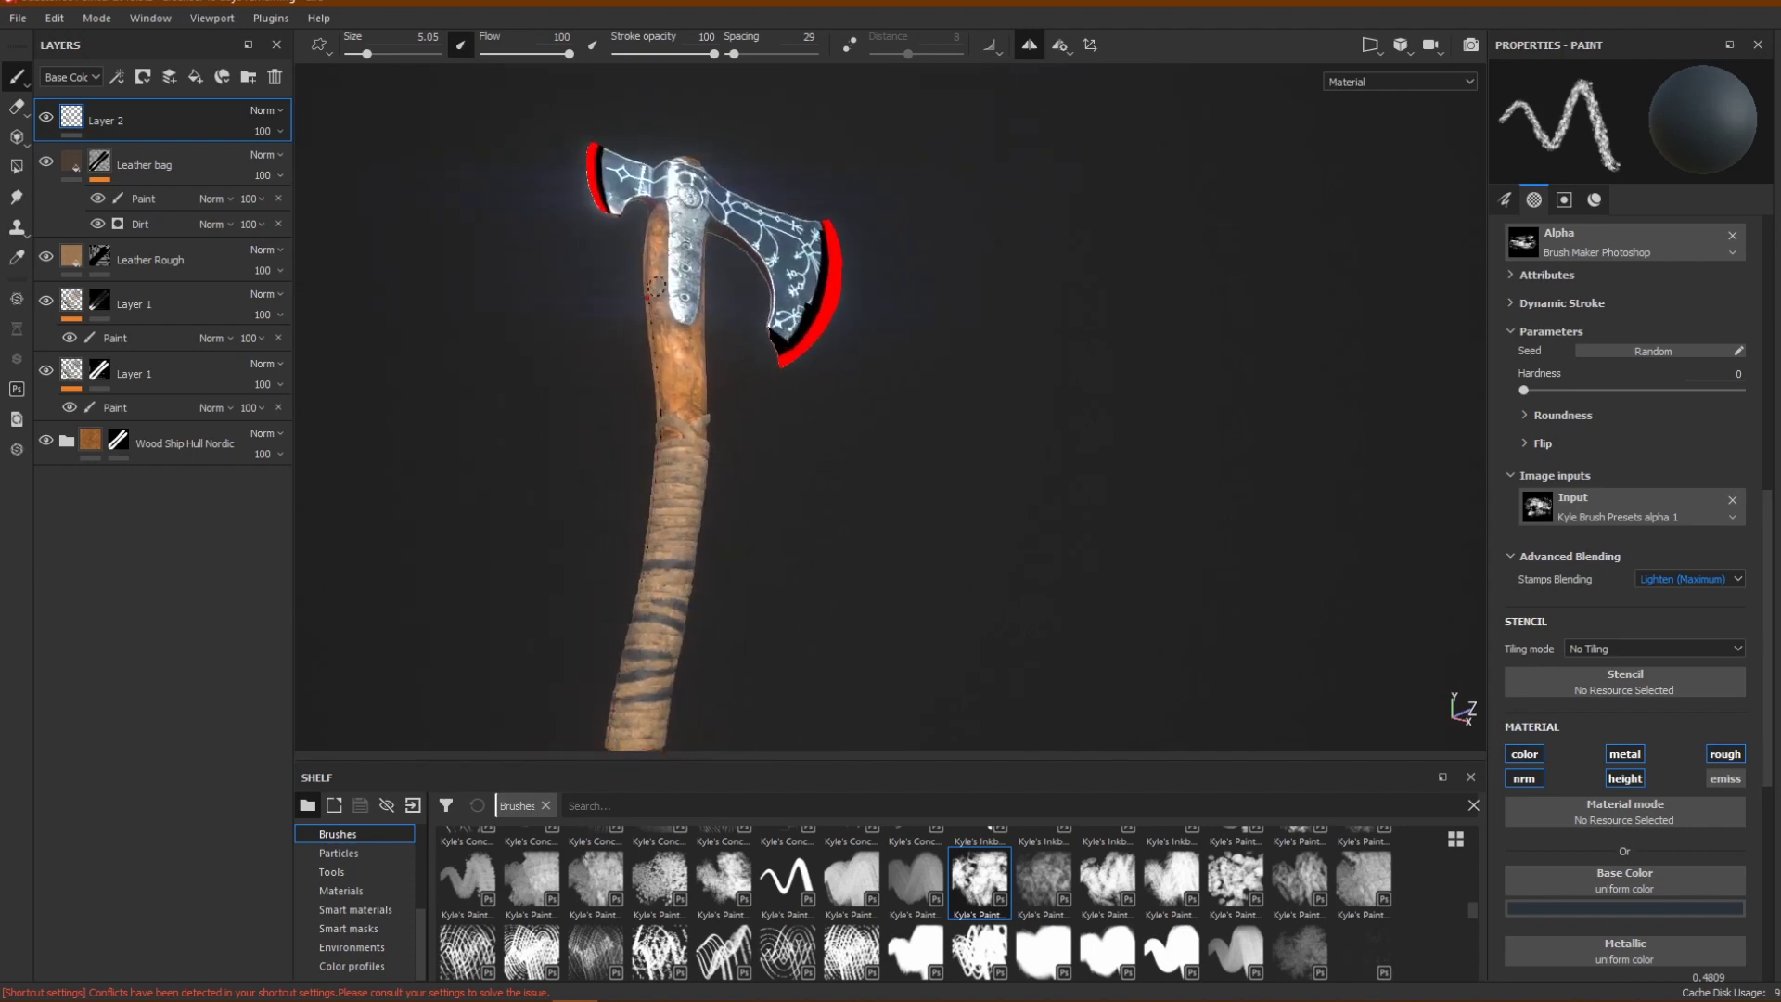
left_click_drag(656, 287, 576, 457, "alt")
middle_click_drag(576, 458, 576, 222, "alt")
left_click_drag(576, 222, 612, 466, "alt")
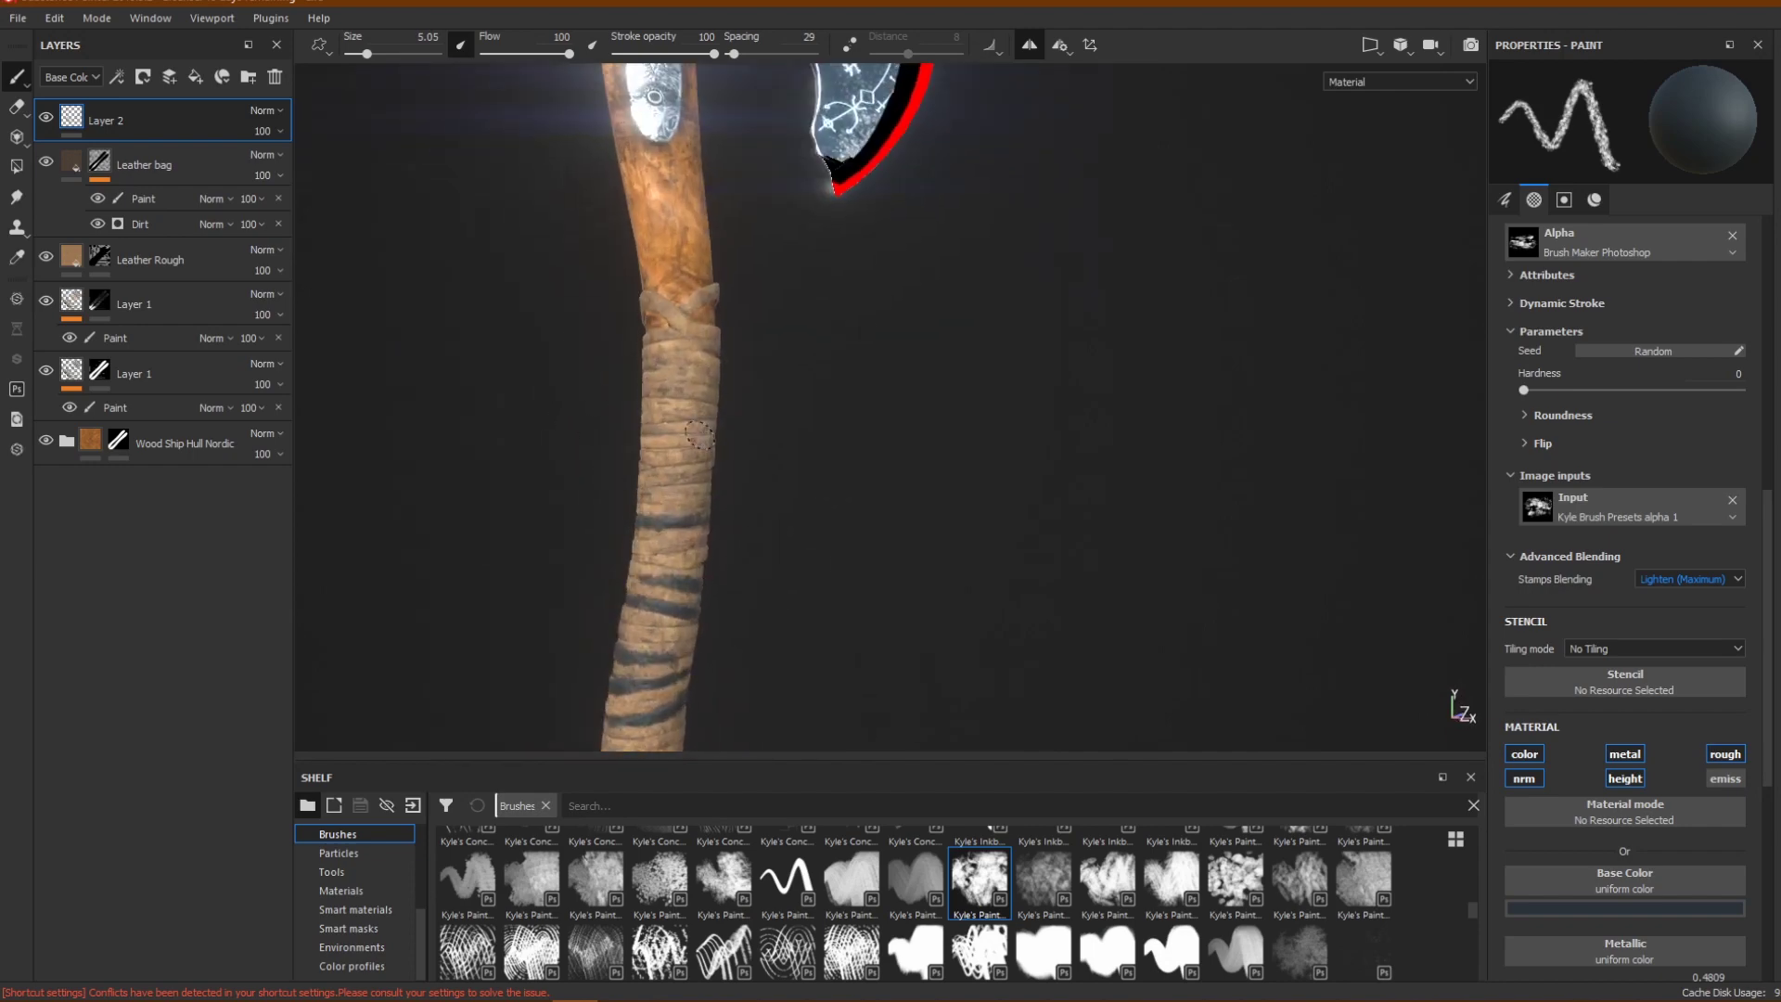
middle_click_drag(725, 538, 743, 268, "alt")
right_click_drag(743, 267, 733, 354, "alt")
mouse_move(690, 428)
left_mouse_down("alt")
mouse_move(664, 299)
mouse_move(715, 532)
mouse_move(686, 512)
left_mouse_up("alt")
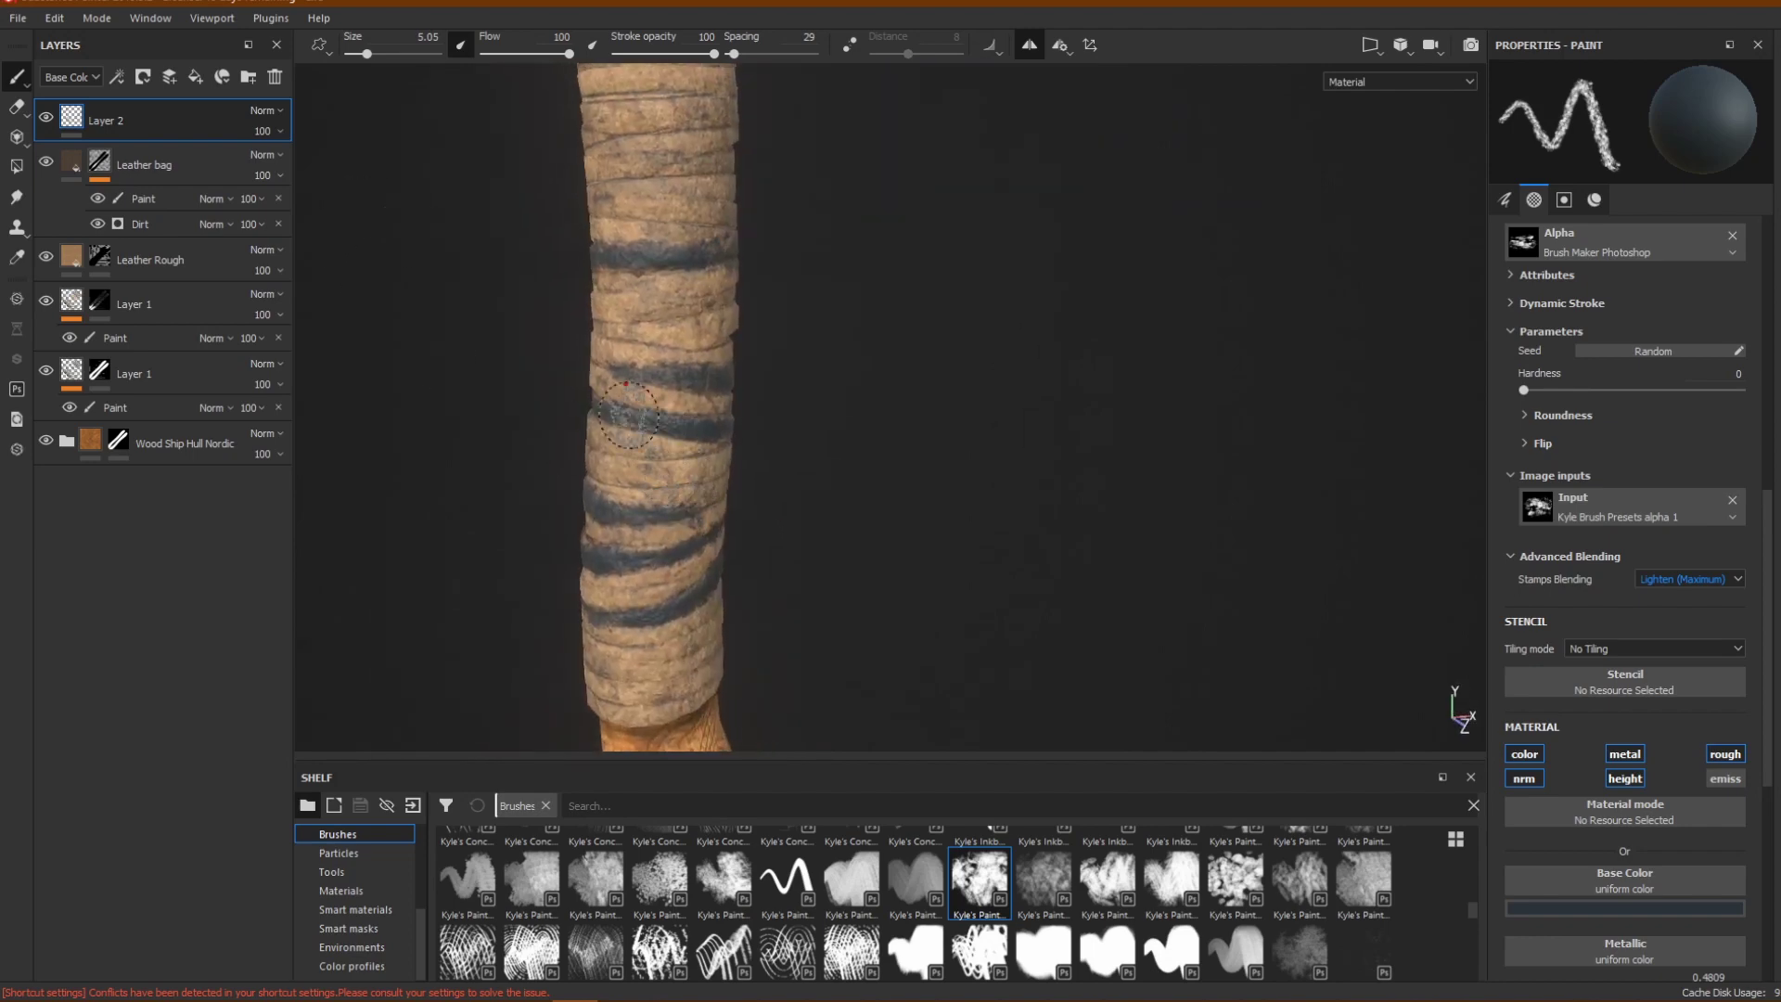
mouse_move(770, 584)
left_mouse_down("alt")
mouse_move(1007, 498)
mouse_move(978, 581)
mouse_move(930, 575)
left_mouse_up("alt")
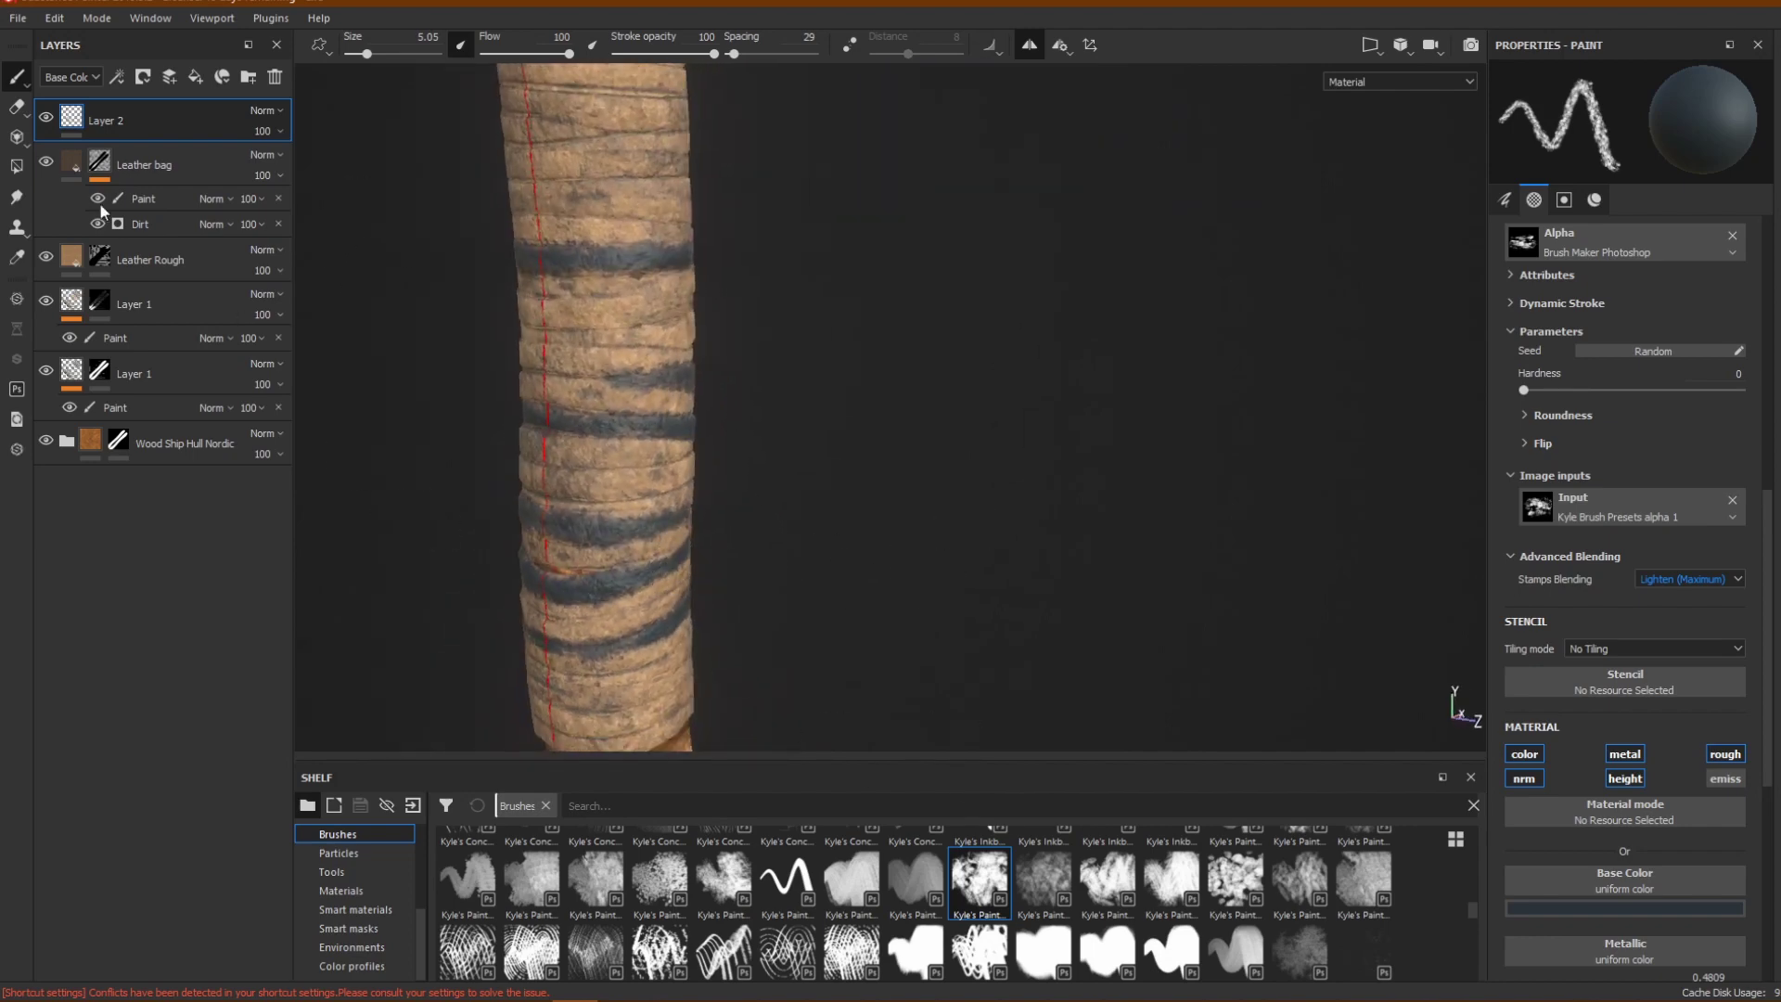
left_click(165, 205)
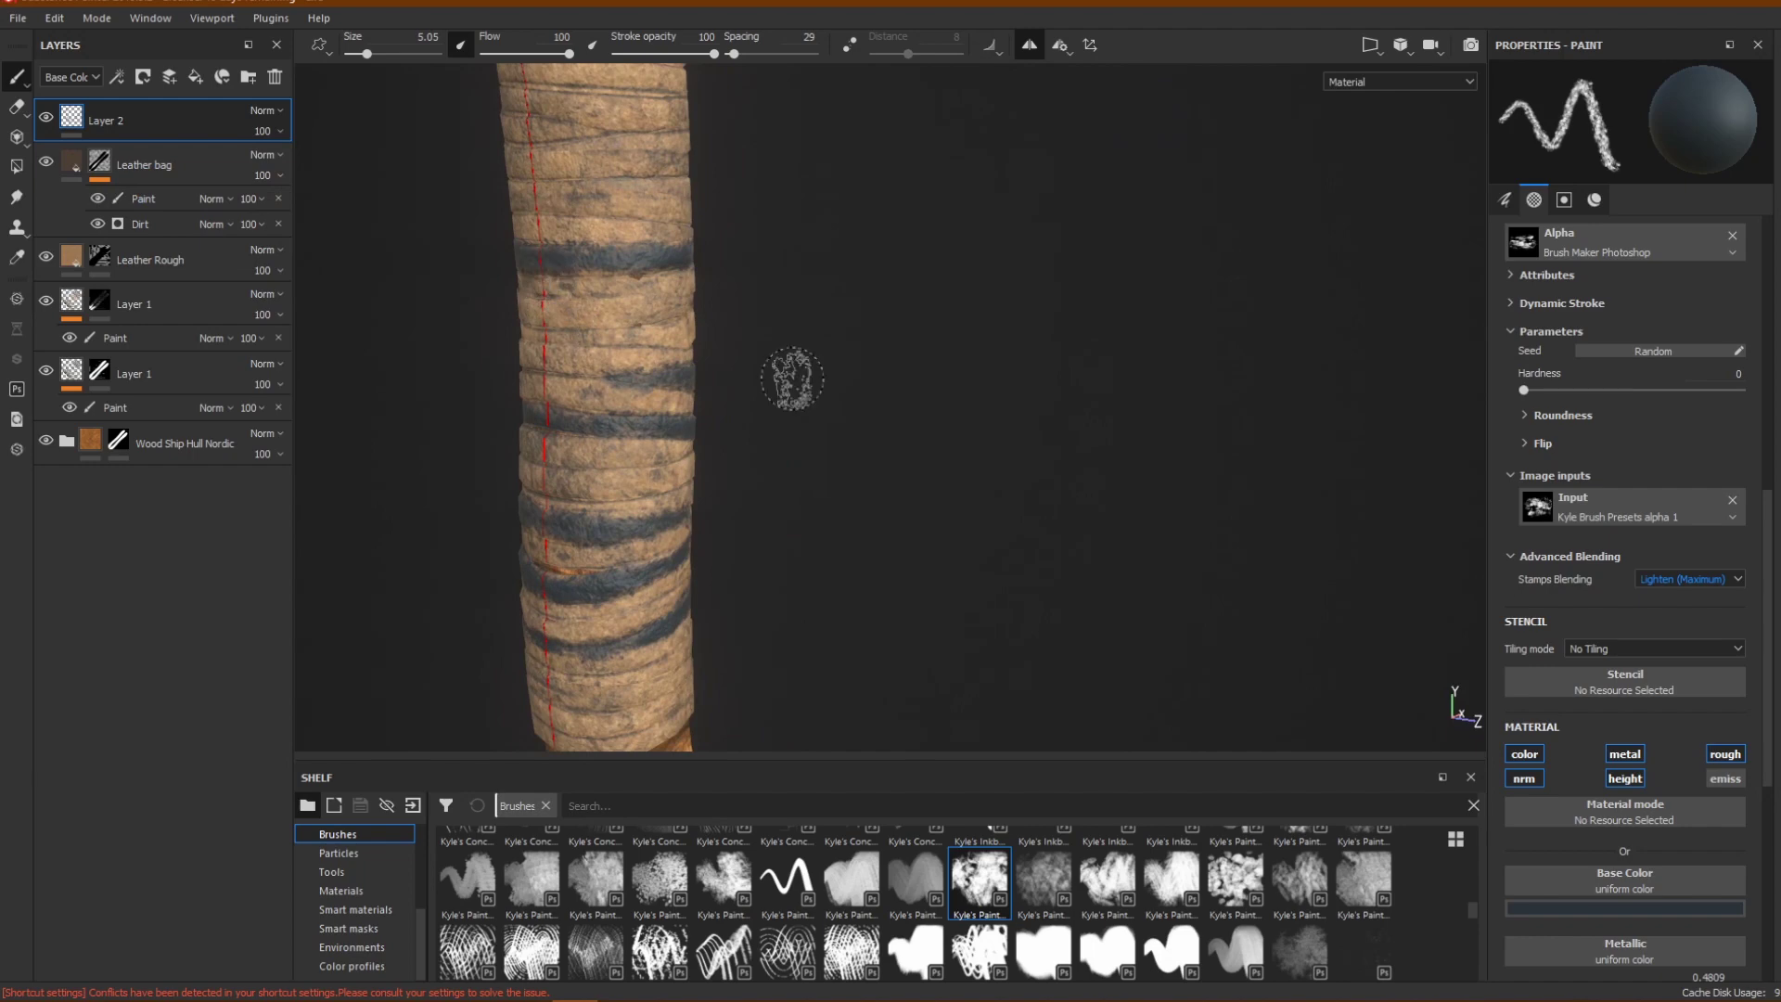
left_click_drag(801, 446, 708, 554, "alt")
middle_click_drag(706, 557, 680, 245, "alt")
mouse_move(654, 393)
left_mouse_down("alt")
mouse_move(594, 408)
mouse_move(617, 404)
left_mouse_up("alt")
middle_click_drag(652, 398, 759, 203, "alt")
Expand the Wood Ship Hull Nordic group and set the Wood Rough layer's Roughness to 0.32.
left_click(65, 444)
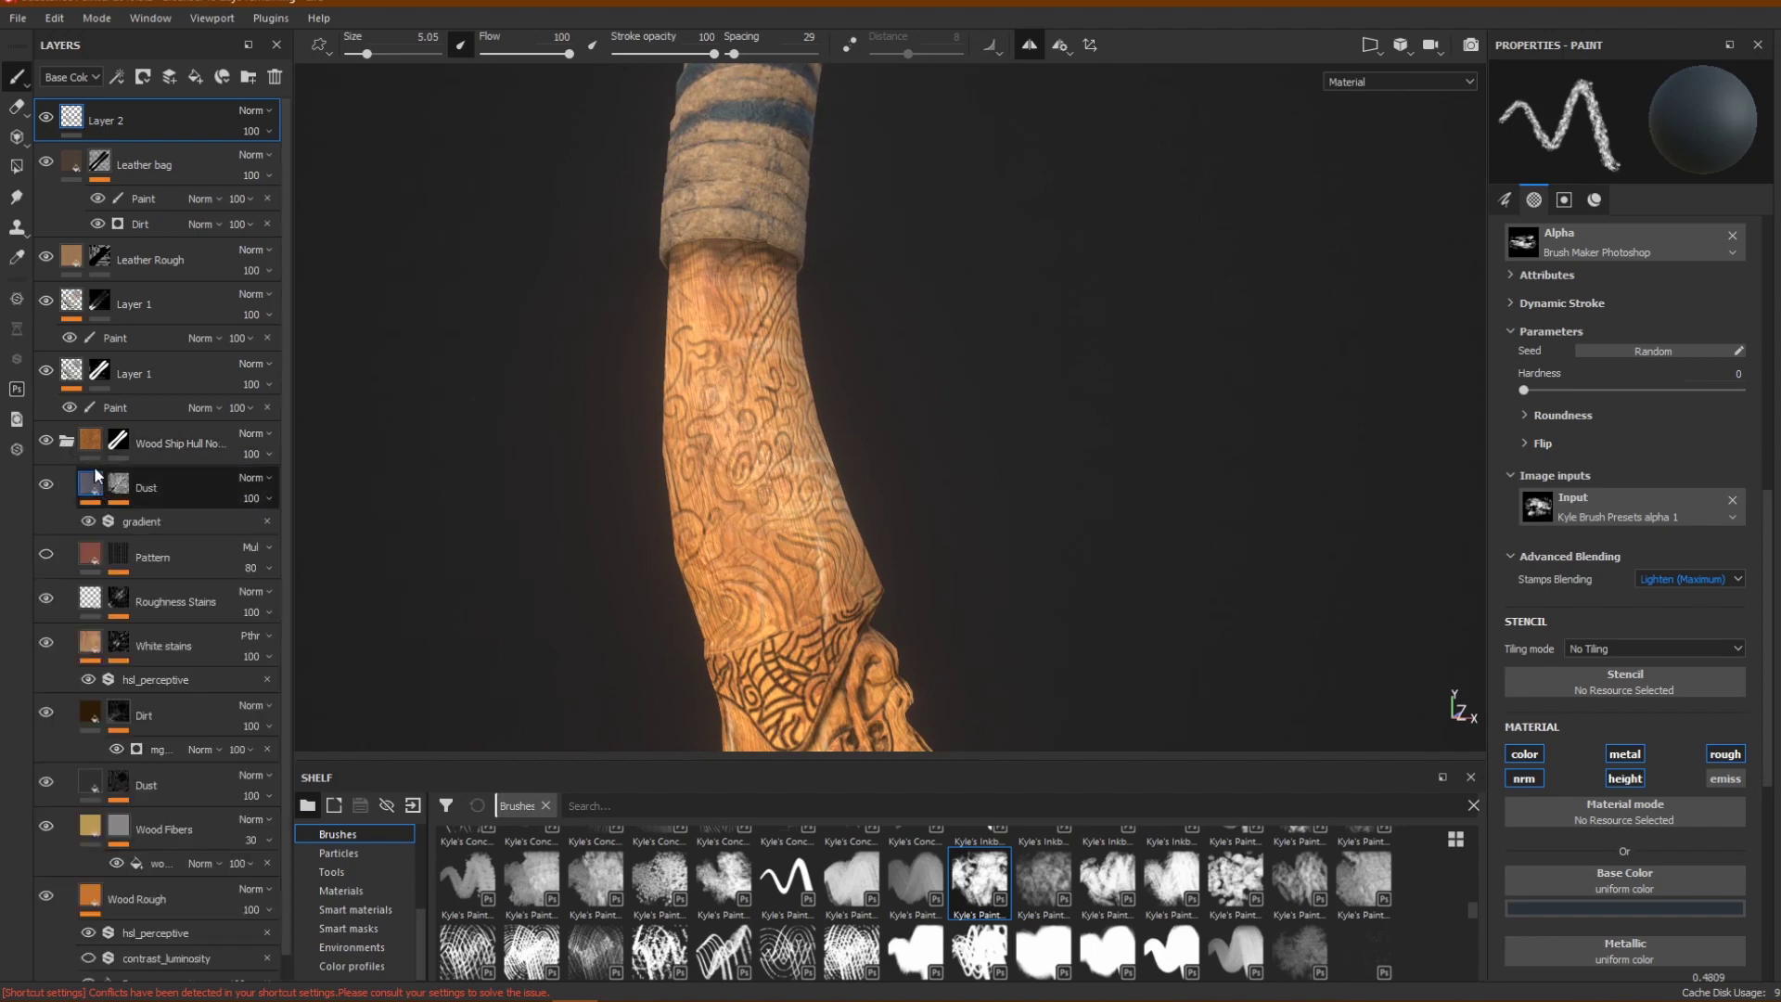
middle_click_drag(833, 519, 822, 350, "alt")
left_click_drag(815, 482, 881, 475, "alt")
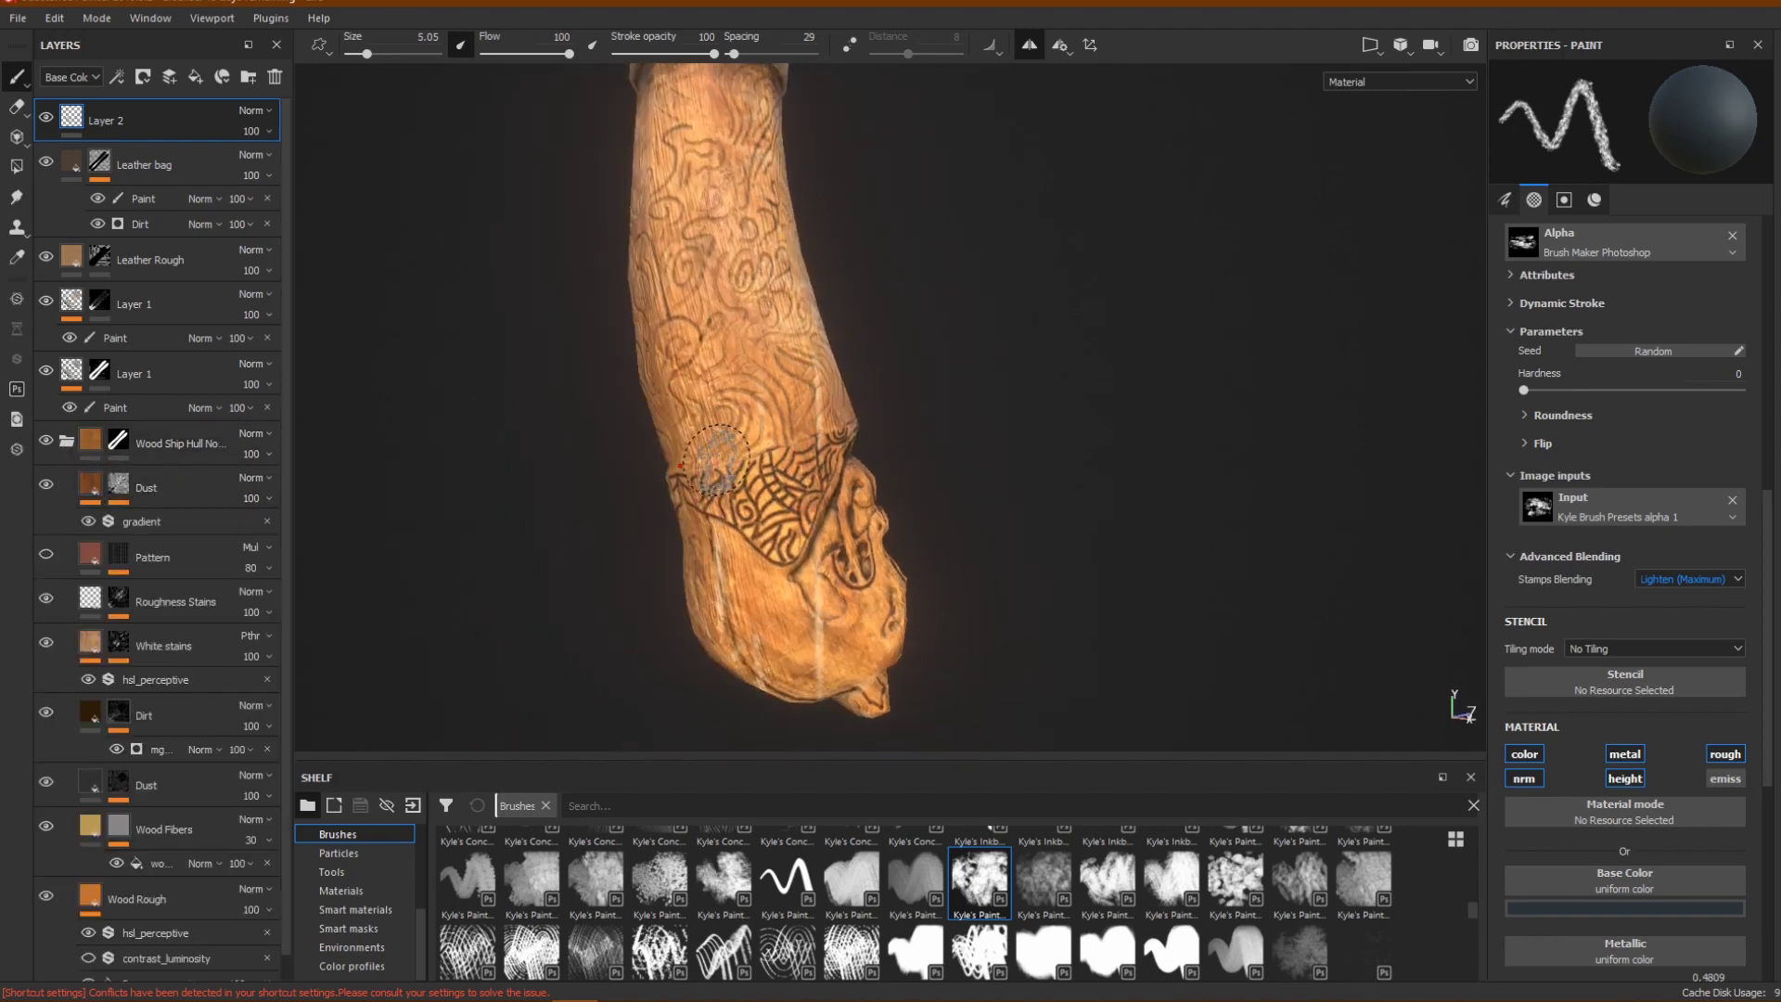
scroll(130, 627, "down", 2)
left_click(114, 885)
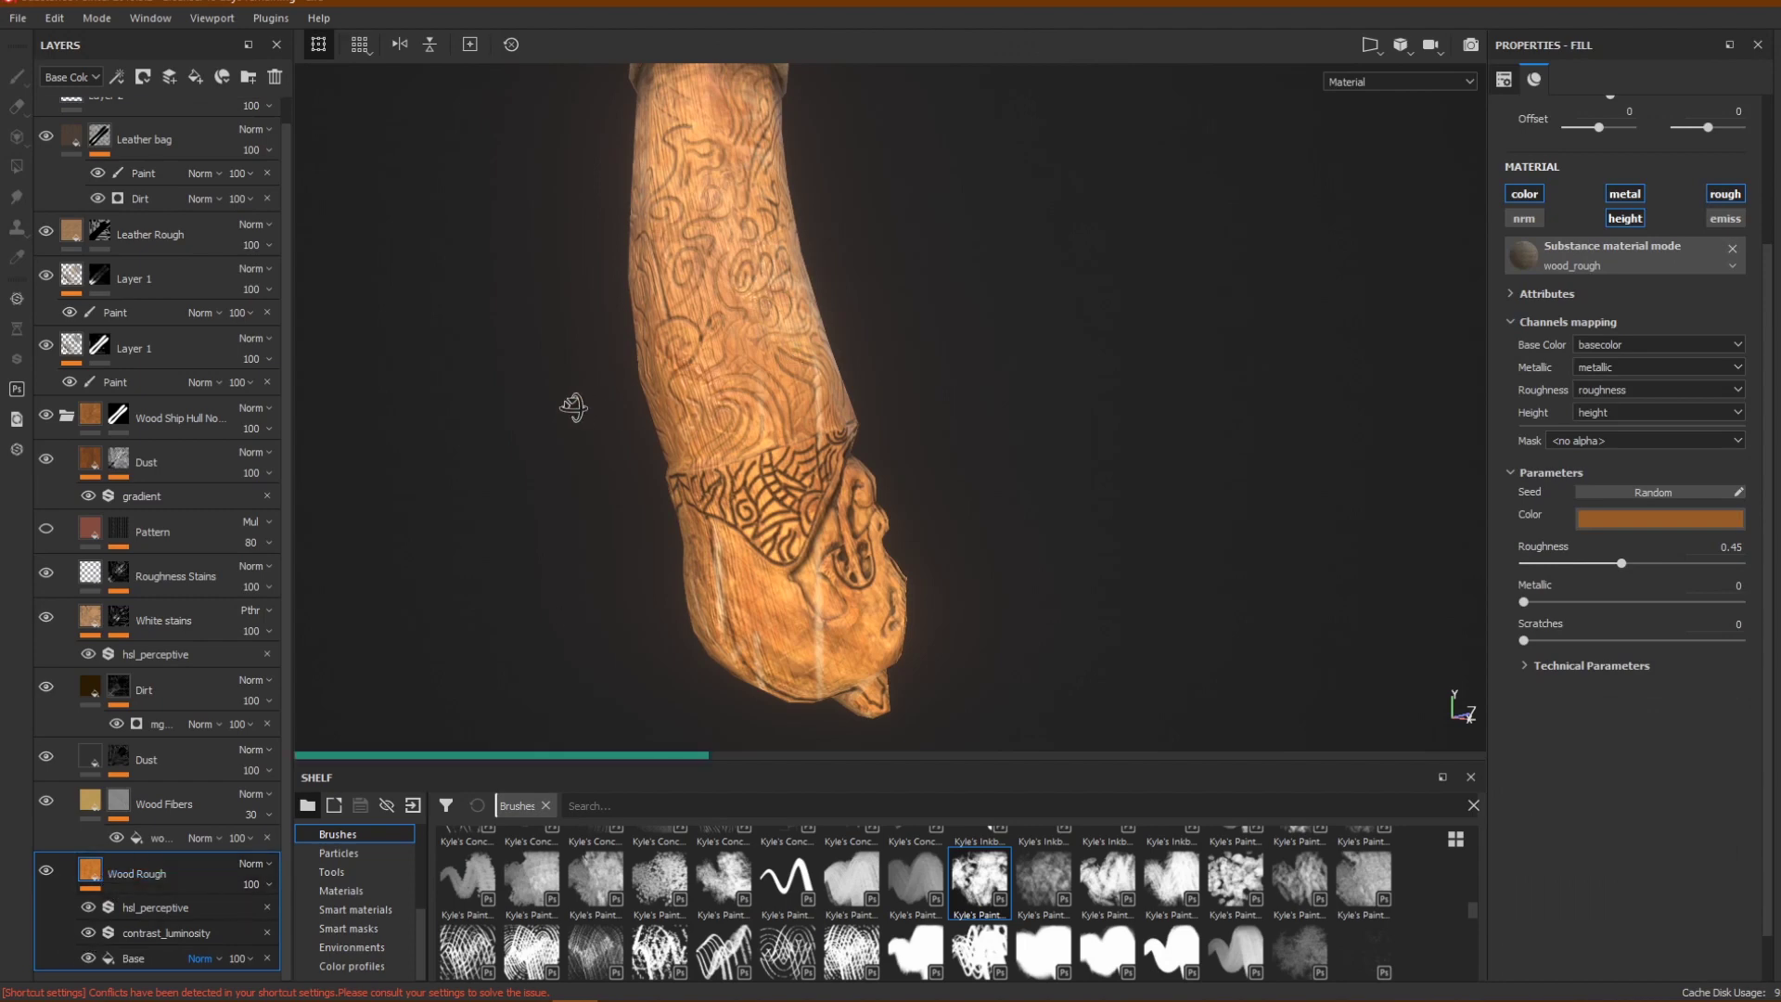
left_click_drag(572, 406, 572, 409, "alt")
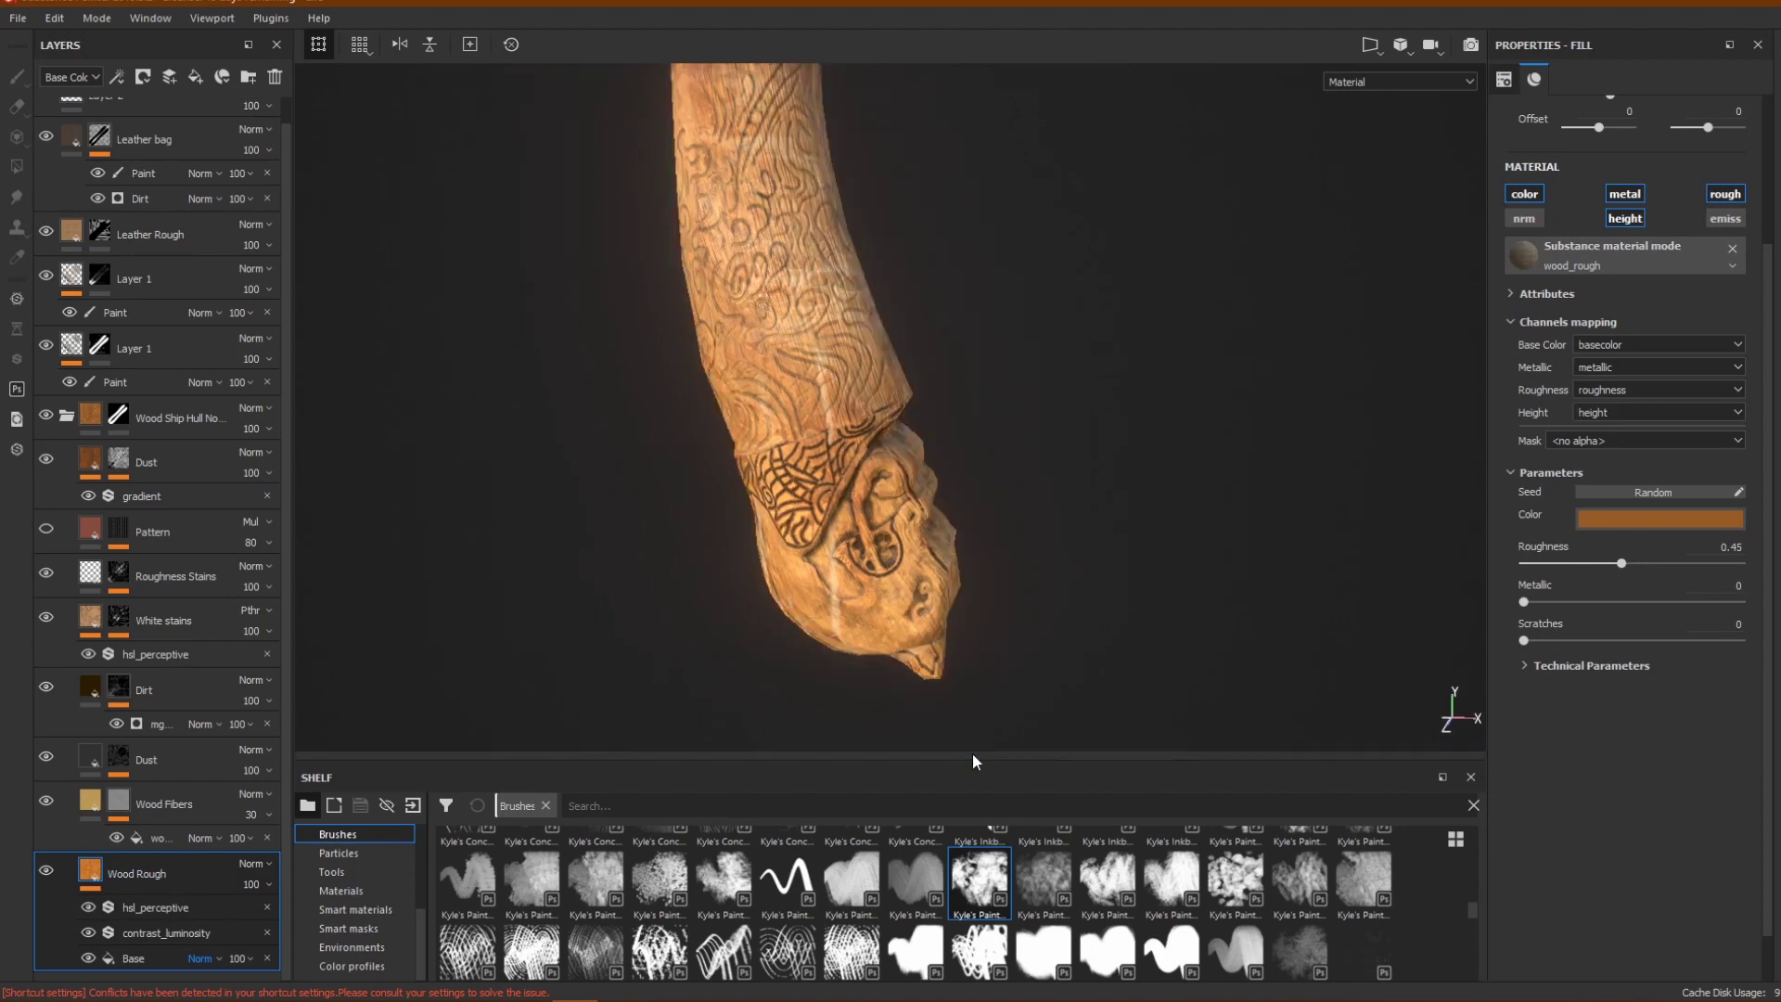
left_click_drag(902, 520, 1067, 514, "alt")
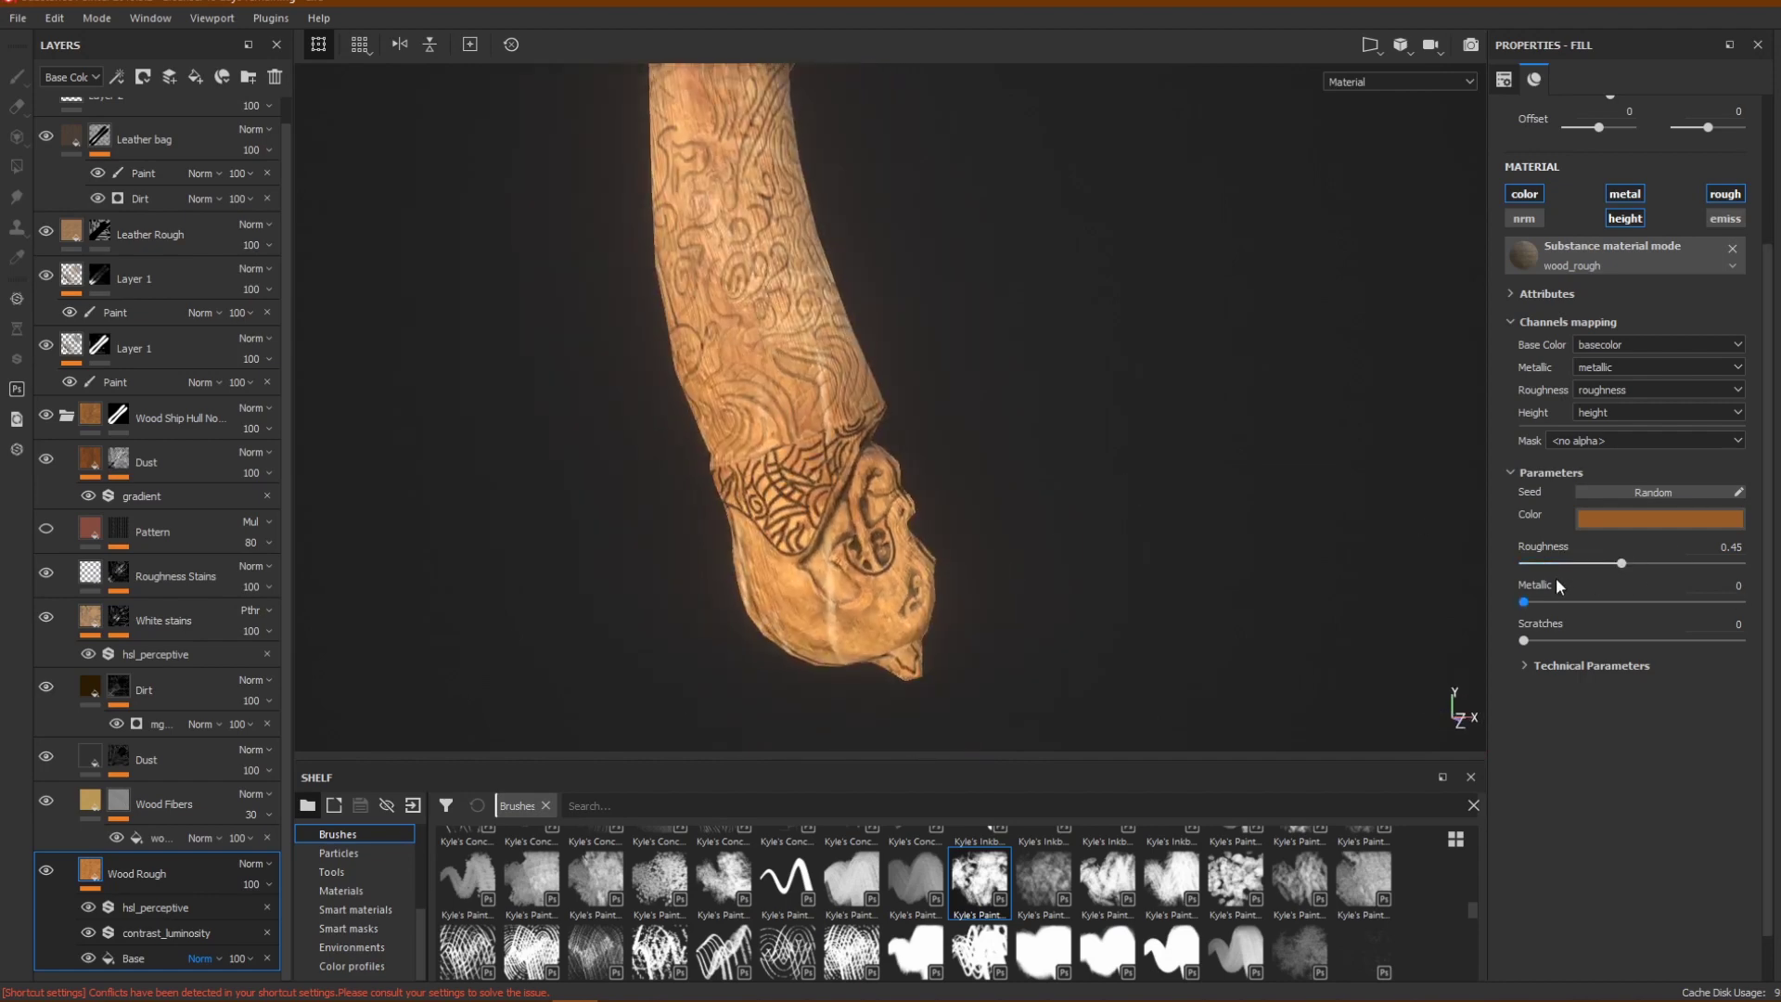
left_click_drag(1620, 564, 1717, 565)
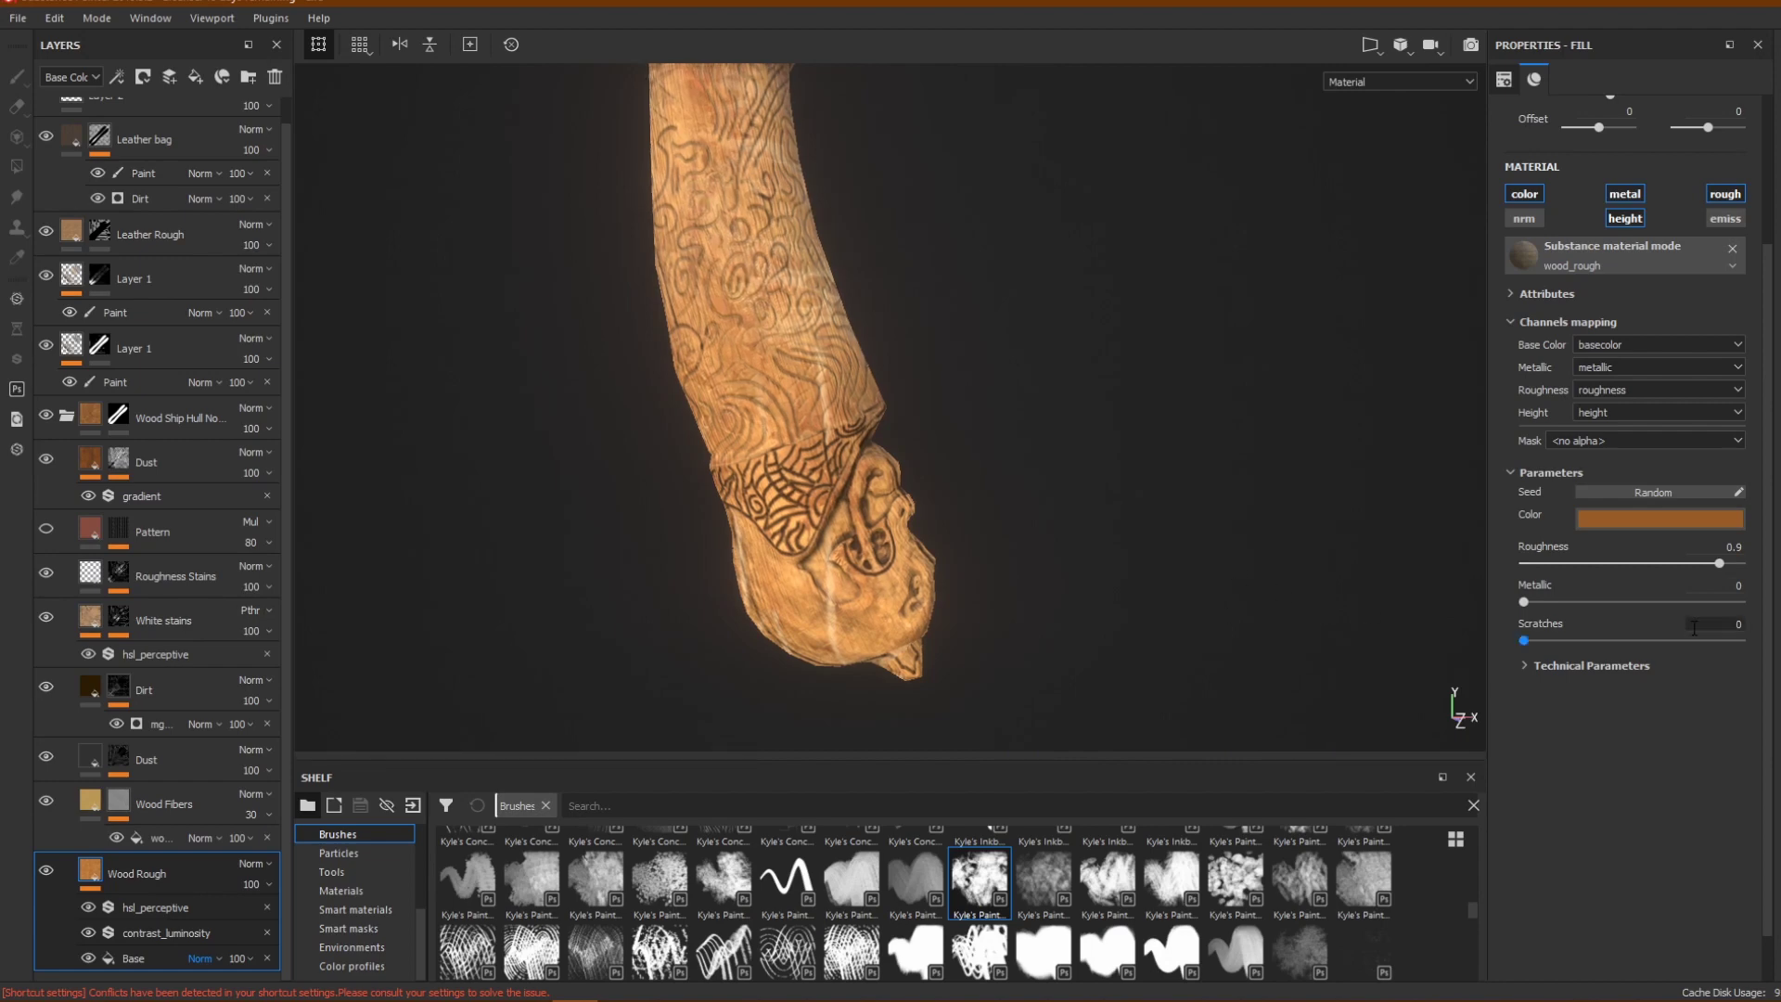
left_click(1593, 563)
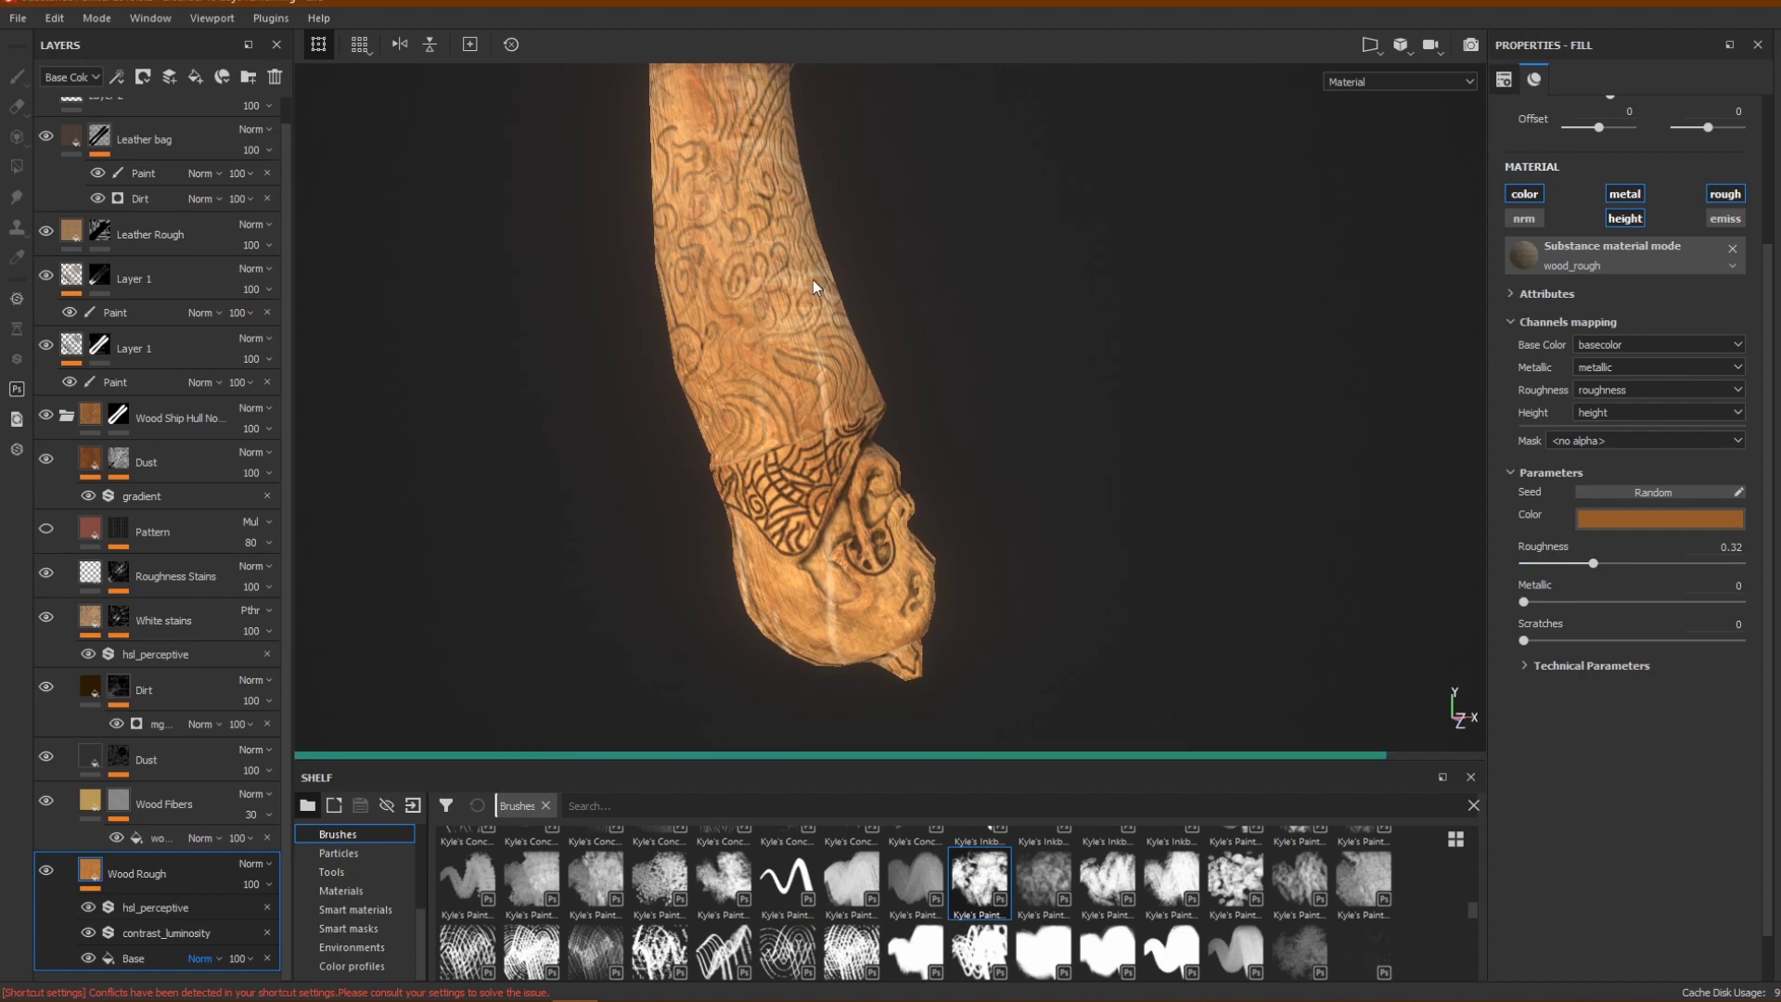
Examine the wood finish on the carved grip, the banded leather wrap and the axe head from several sides.
left_click_drag(890, 334, 489, 314, "alt")
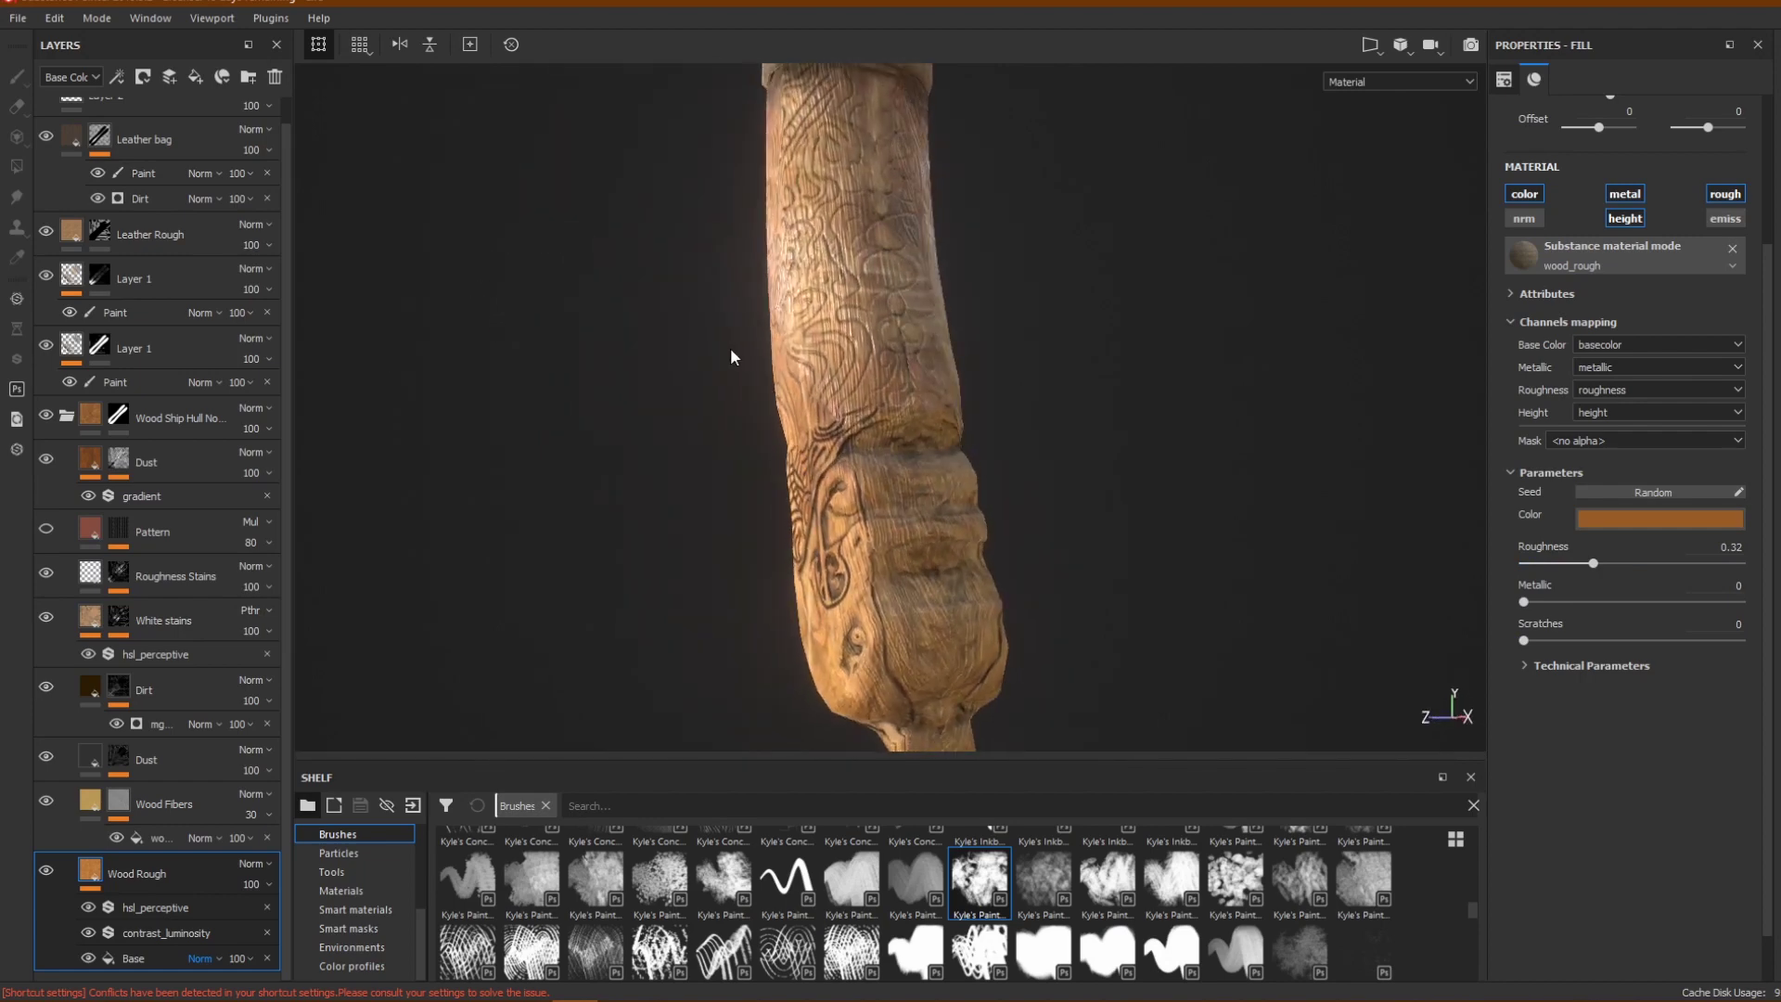
scroll(733, 354, "down", 3)
left_click_drag(620, 277, 914, 290, "alt")
middle_click_drag(939, 454, 968, 623, "alt")
middle_click_drag(858, 325, 895, 807, "alt")
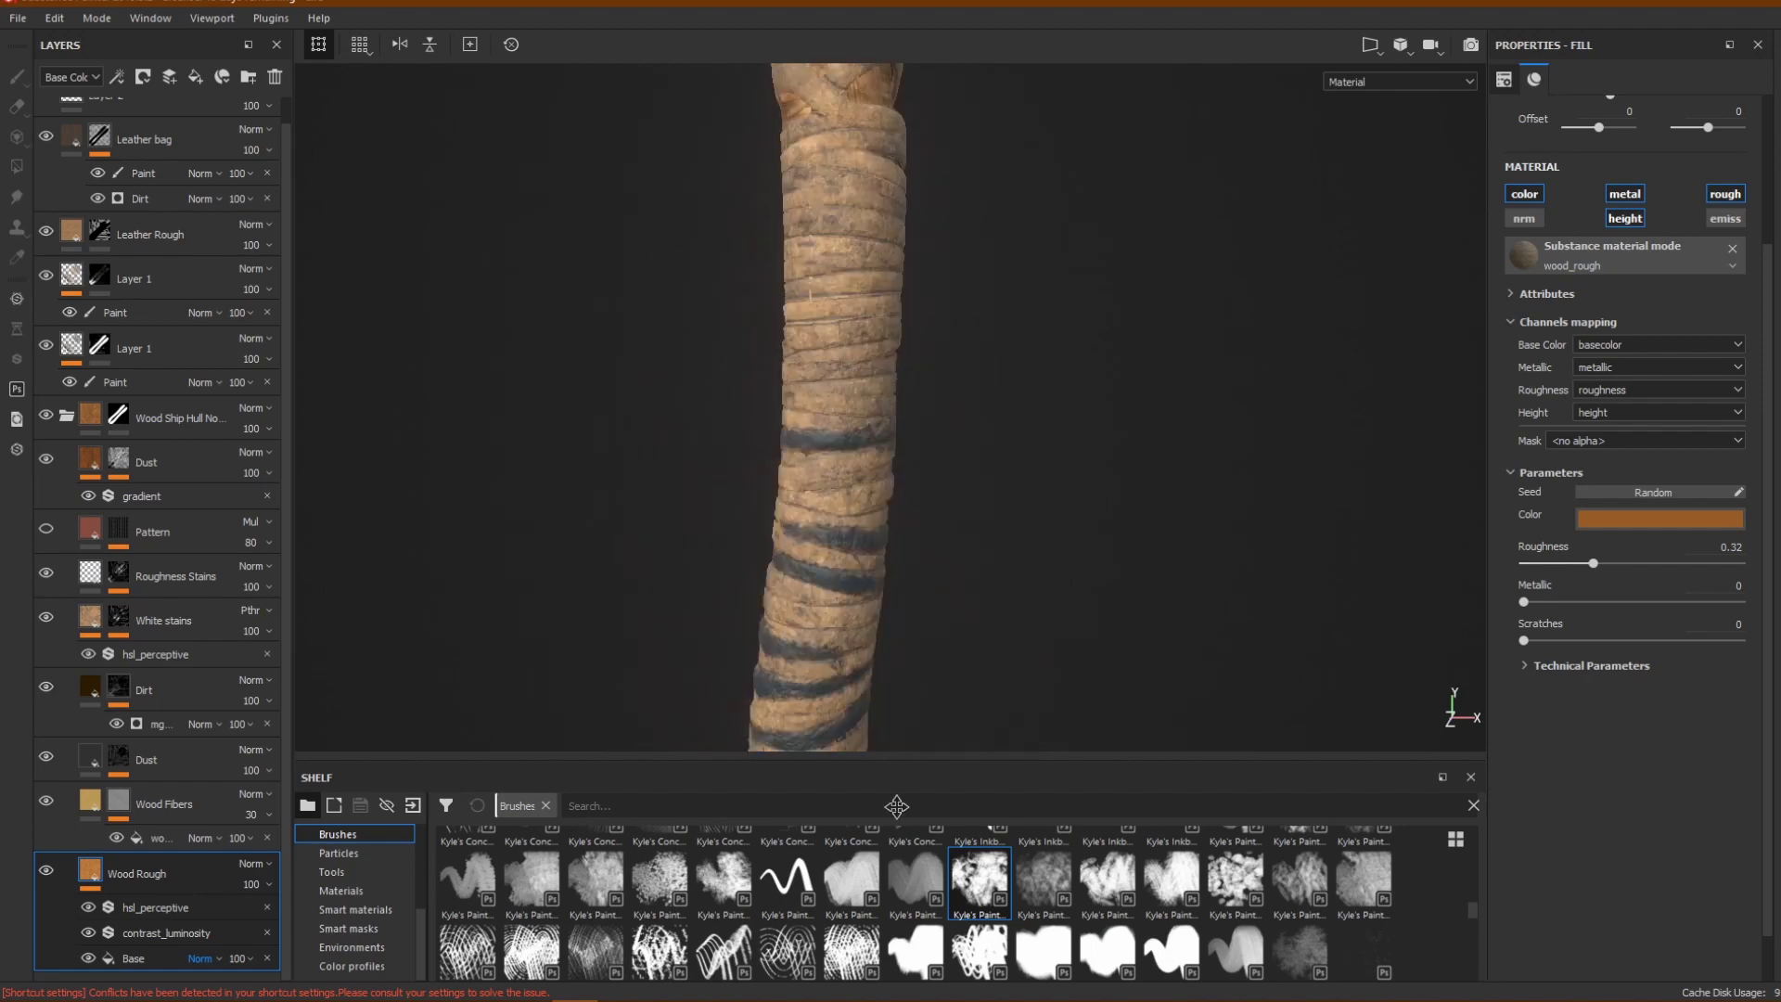
middle_click_drag(913, 149, 960, 684, "alt")
mouse_move(807, 445)
left_mouse_down("alt")
mouse_move(1299, 341)
mouse_move(699, 326)
mouse_move(473, 369)
mouse_move(782, 448)
left_mouse_up("alt")
middle_click_drag(805, 482, 906, 179, "alt")
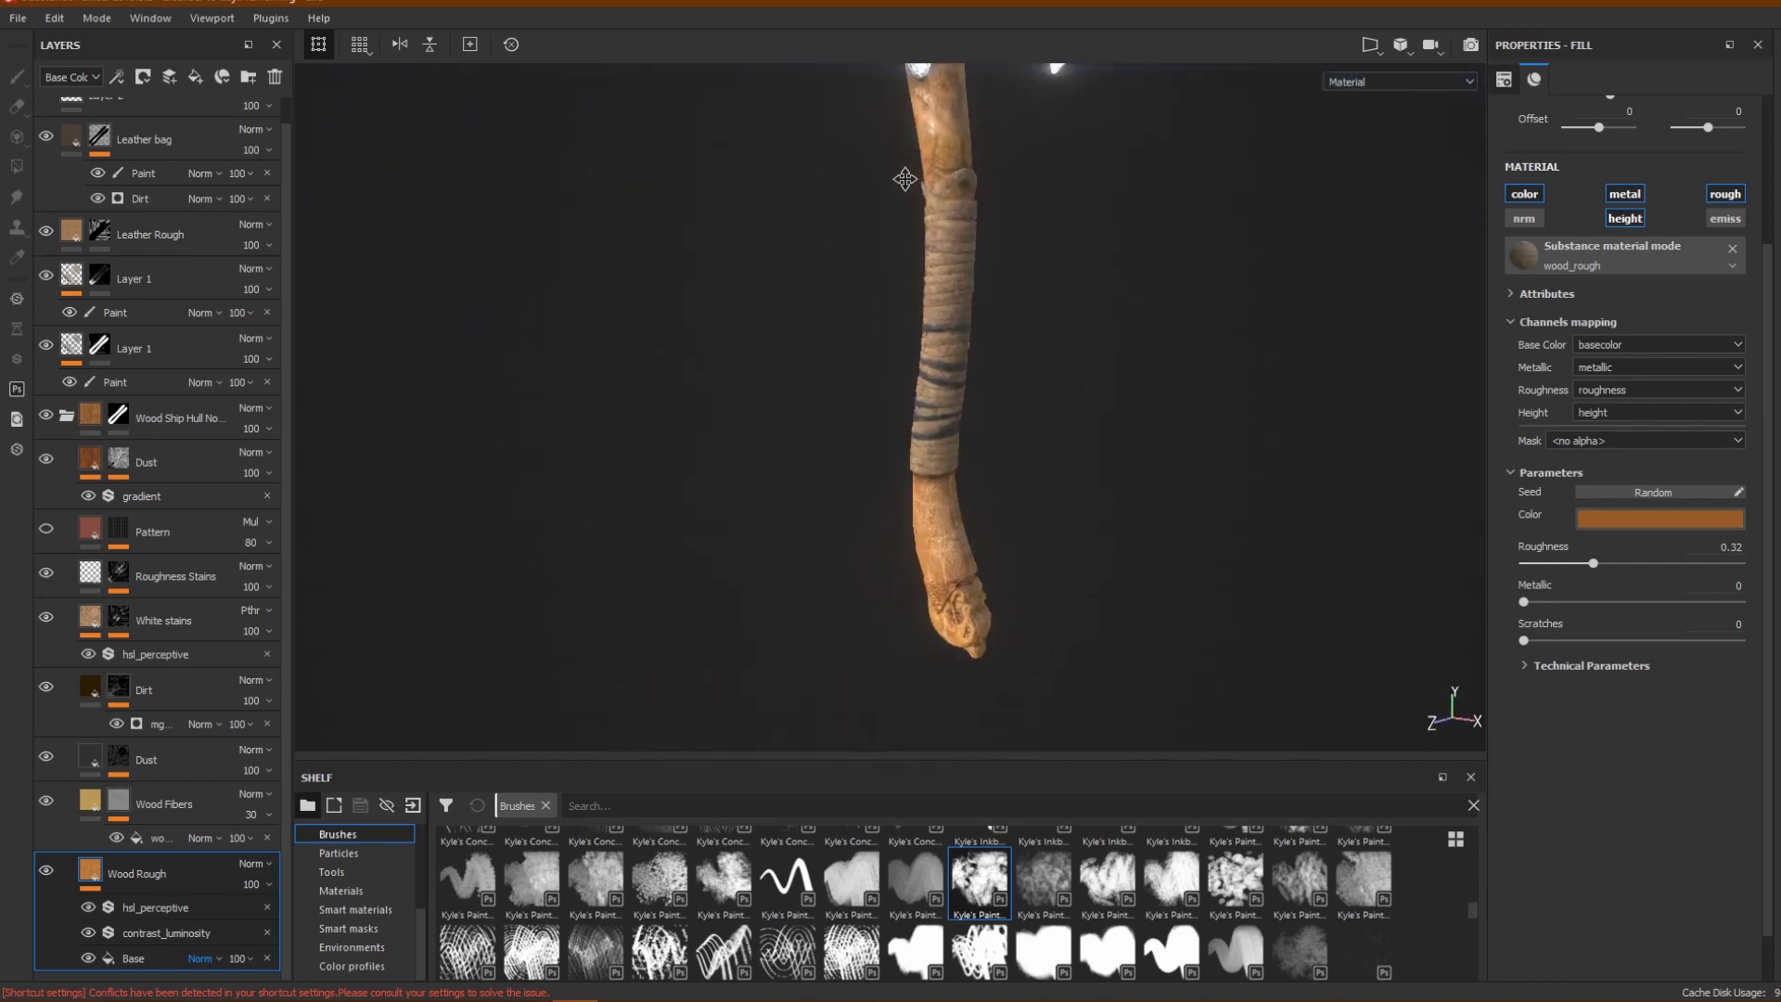
middle_click_drag(957, 628, 956, 411, "alt")
scroll(960, 406, "up", 5)
left_click_drag(960, 360, 702, 311, "alt")
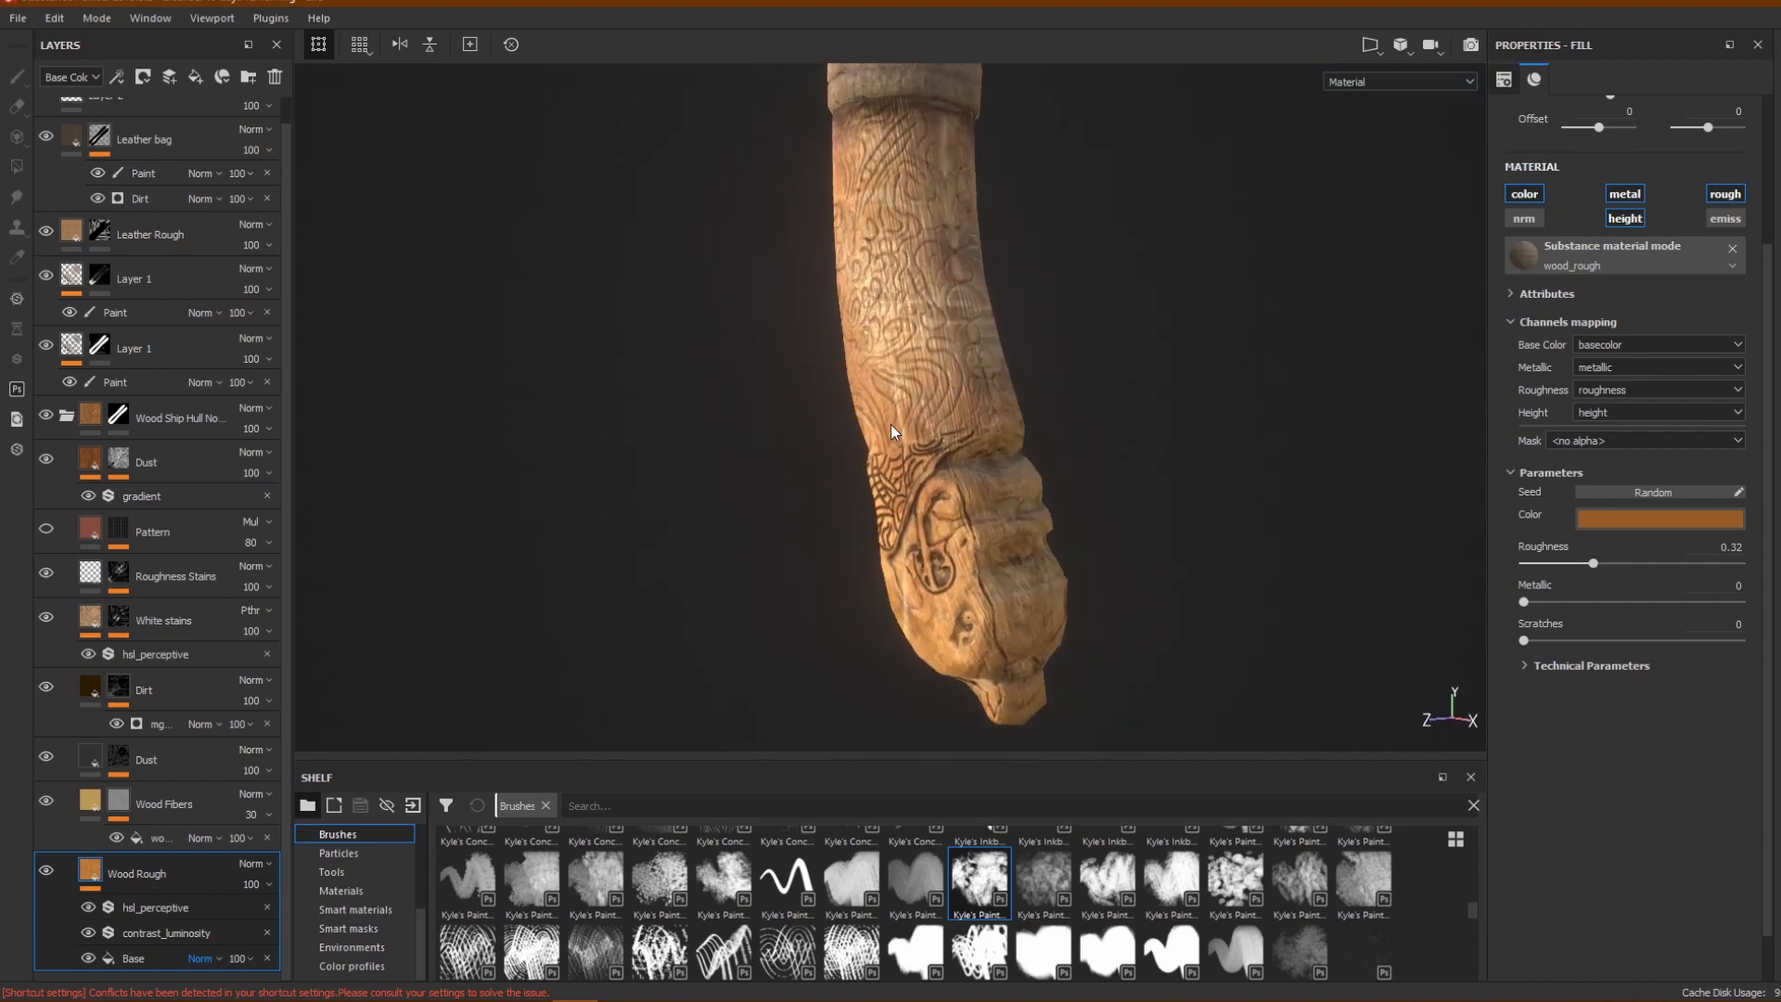
middle_click_drag(909, 285, 951, 452, "alt")
left_click_drag(956, 268, 1078, 322, "alt")
middle_click_drag(1077, 324, 1009, 664, "alt")
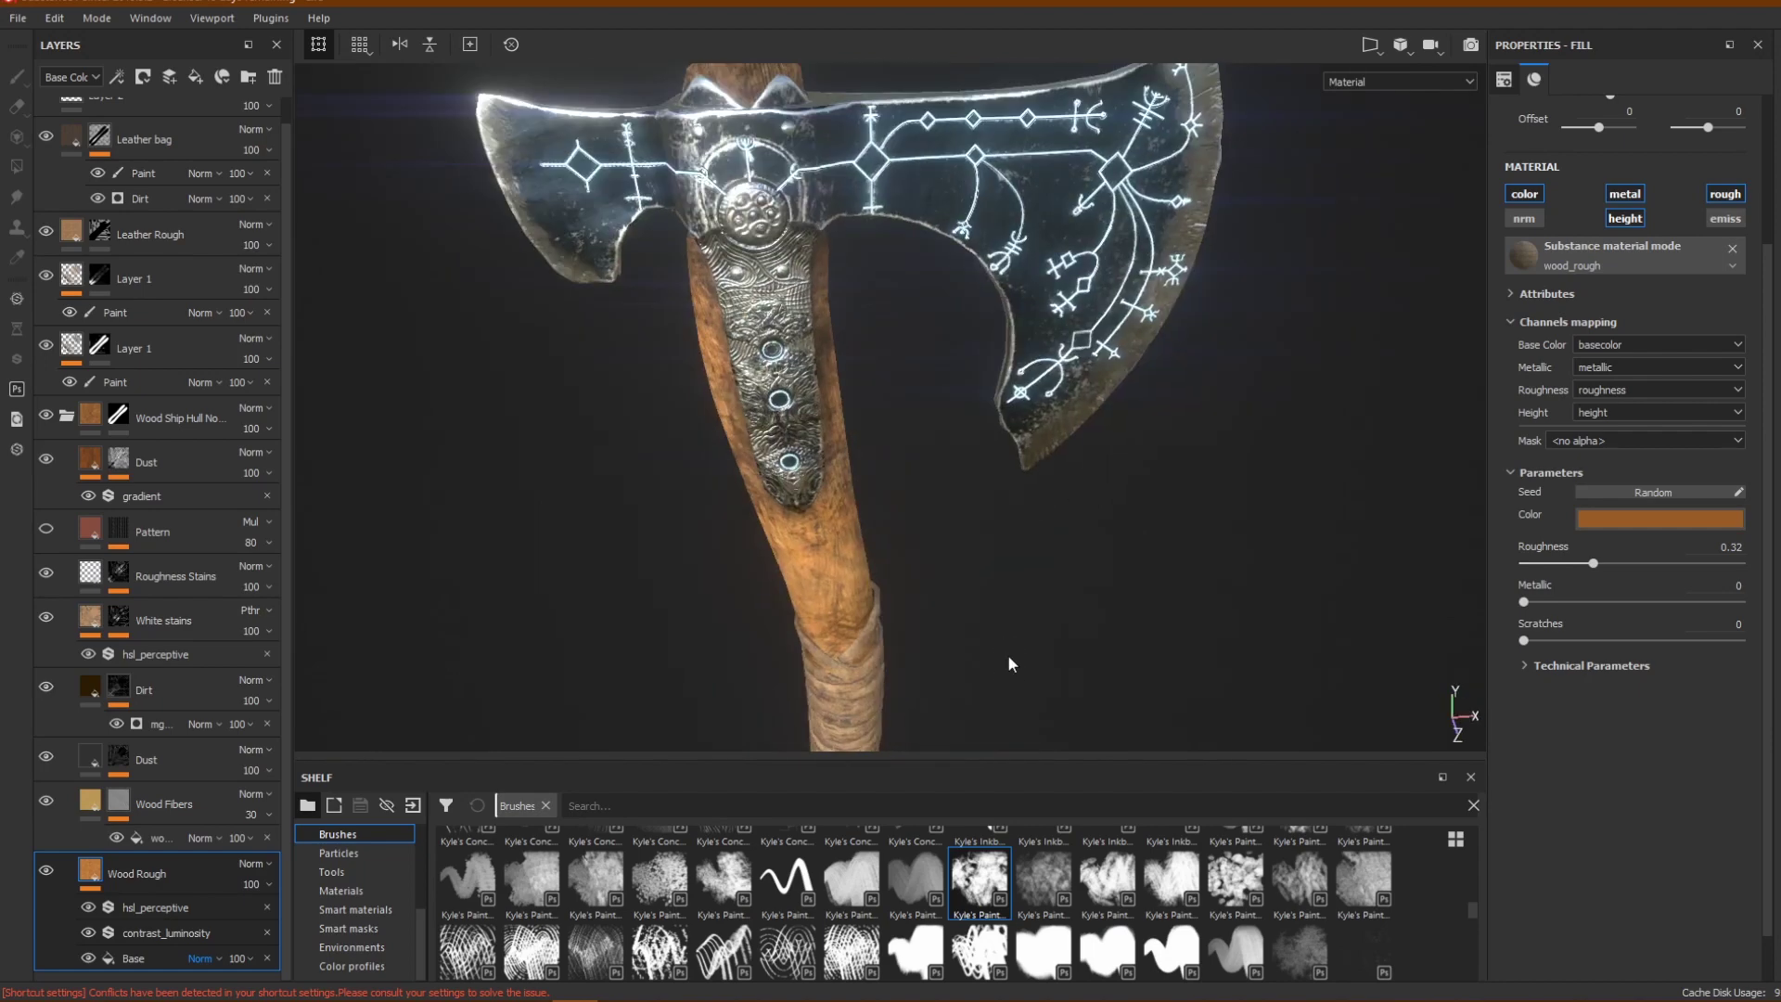
left_click_drag(1009, 664, 942, 382, "alt")
middle_click_drag(943, 381, 980, 576, "alt")
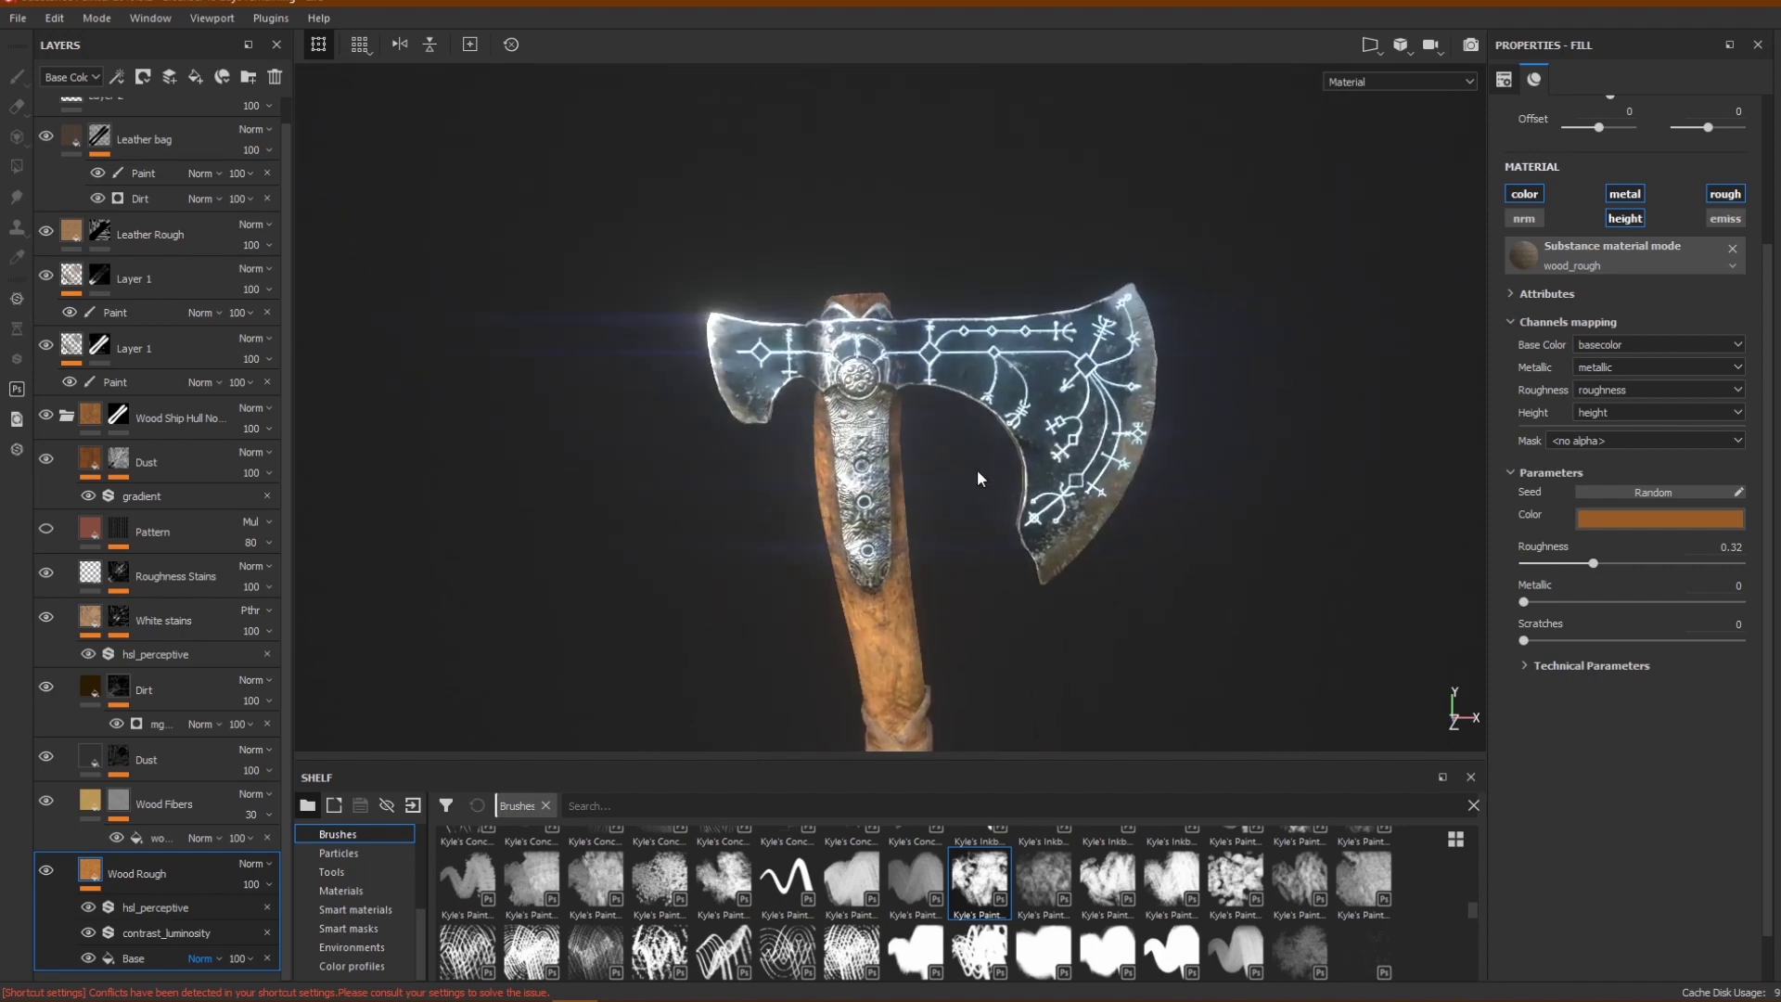
left_click_drag(977, 474, 967, 499, "alt")
middle_click_drag(956, 560, 915, 386, "alt")
Preview the axe in the Iray renderer, show the Environment Settings, and return to painting mode.
scroll(914, 387, "up", 3)
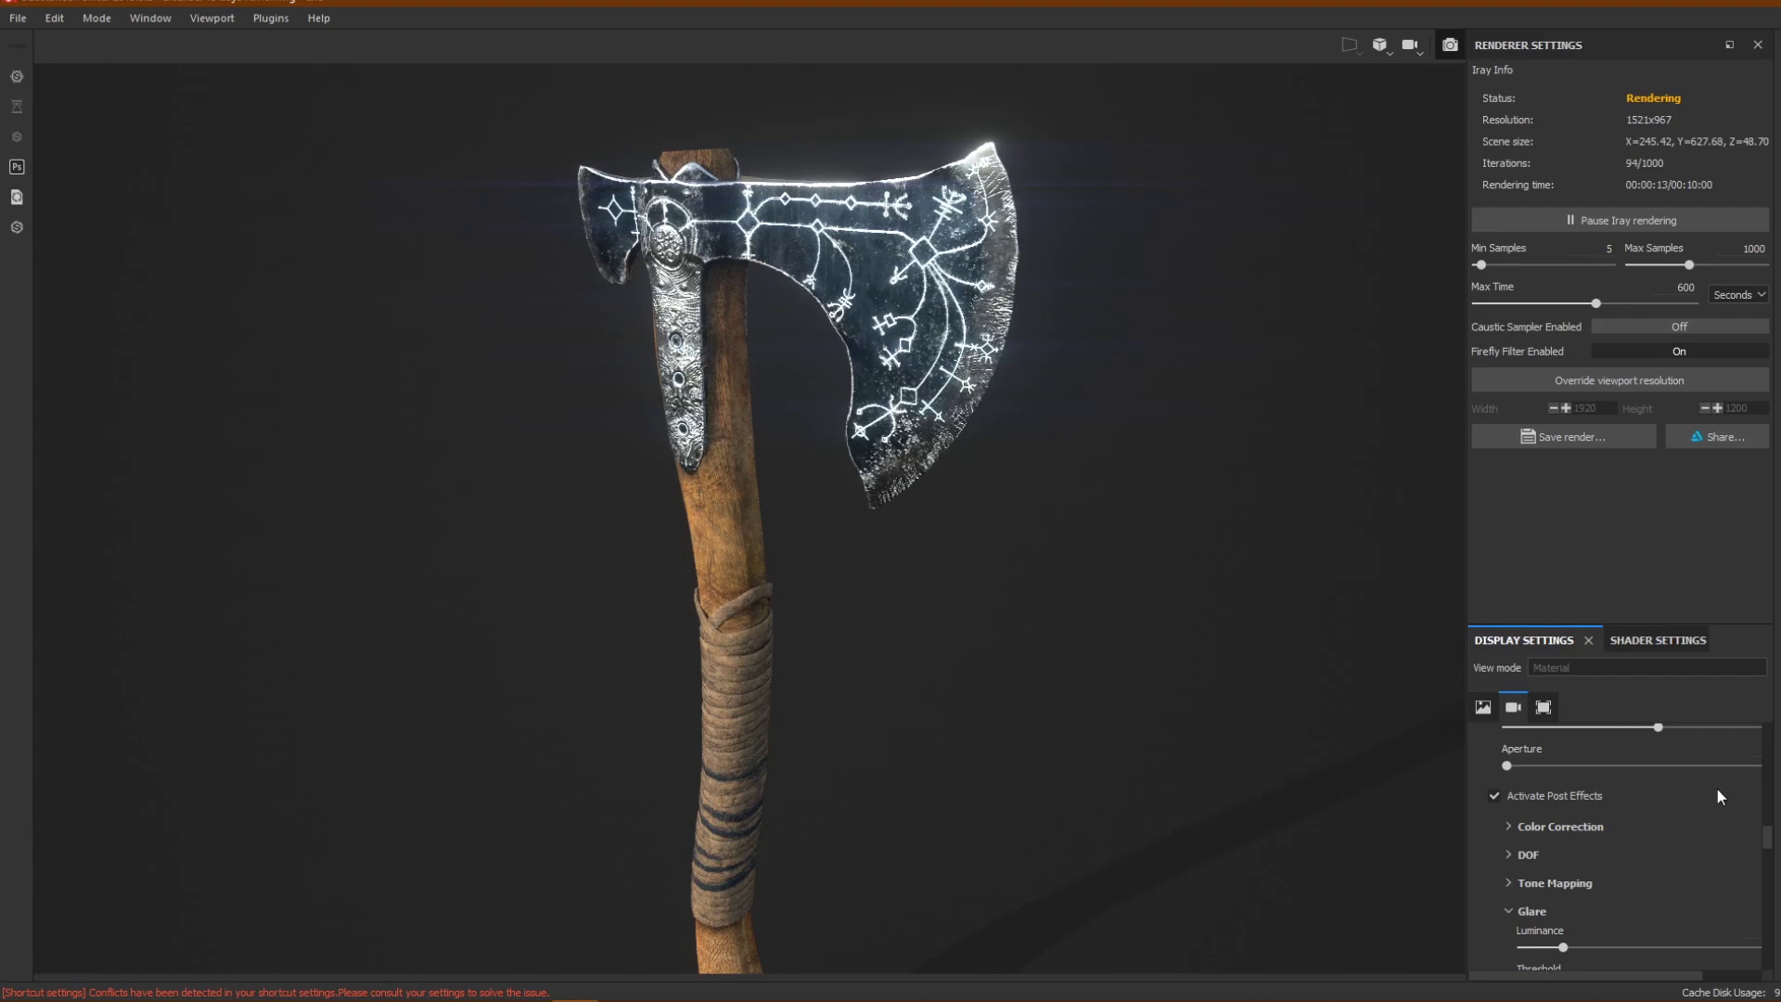
left_click_drag(1768, 844, 1771, 742)
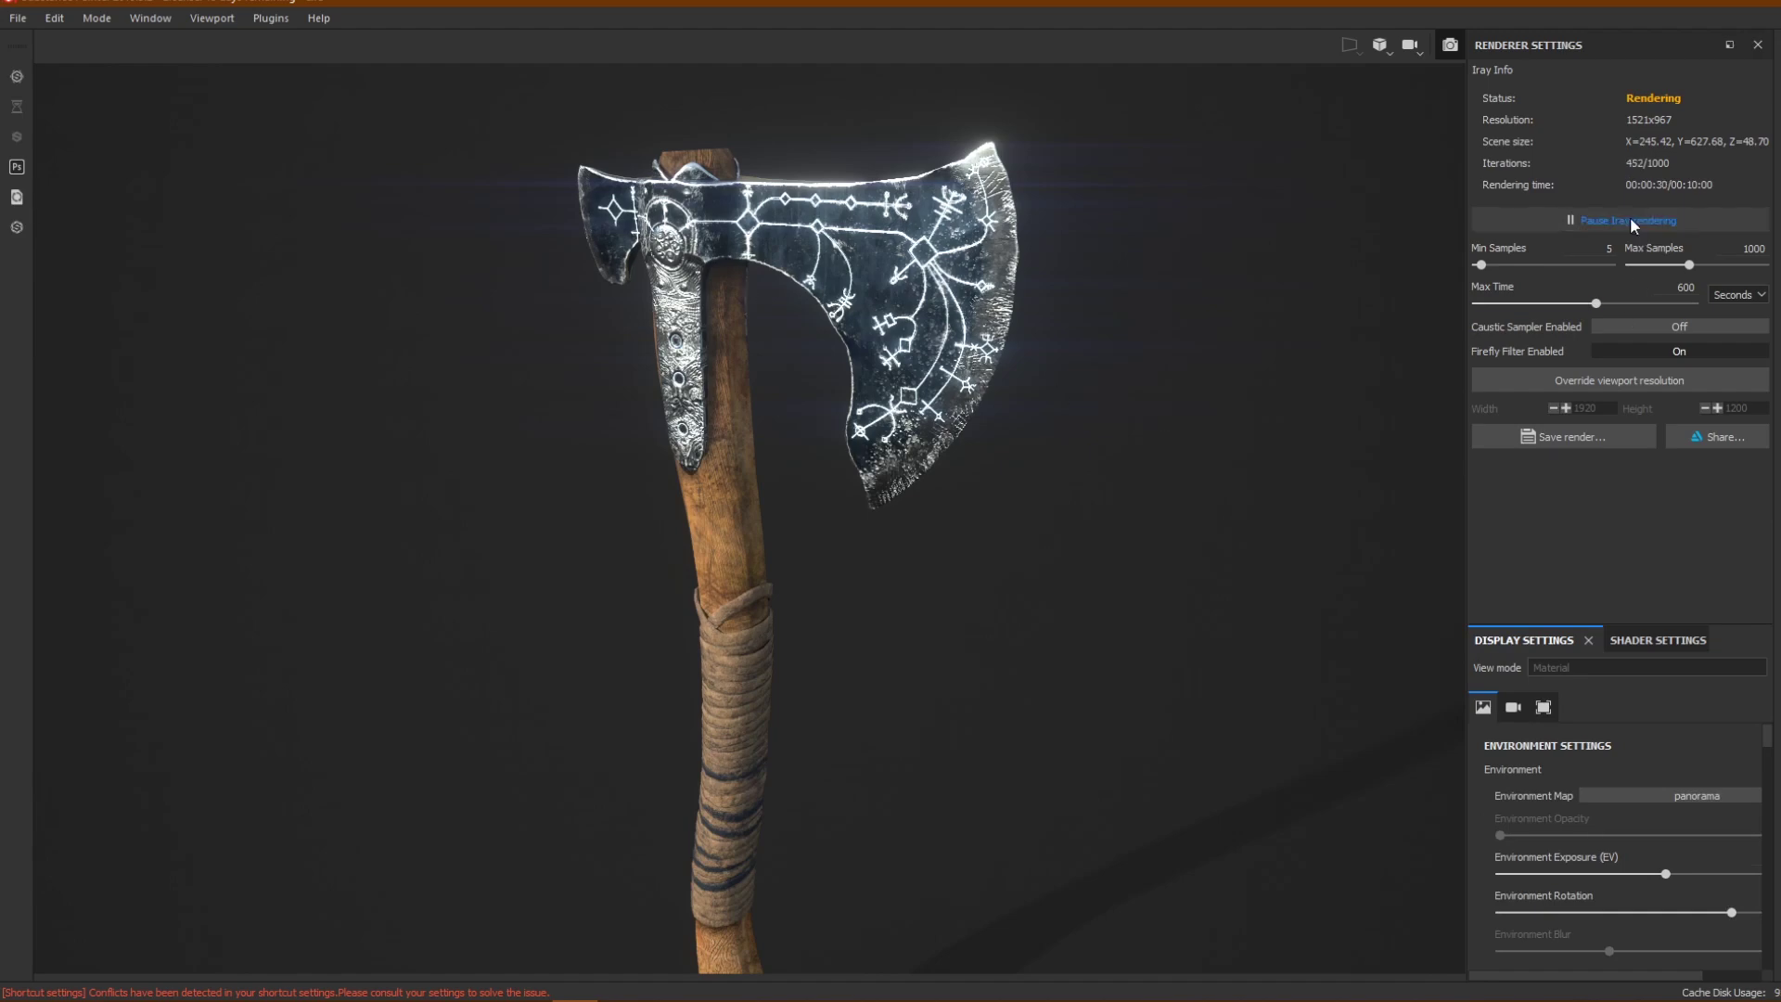
left_click(1458, 47)
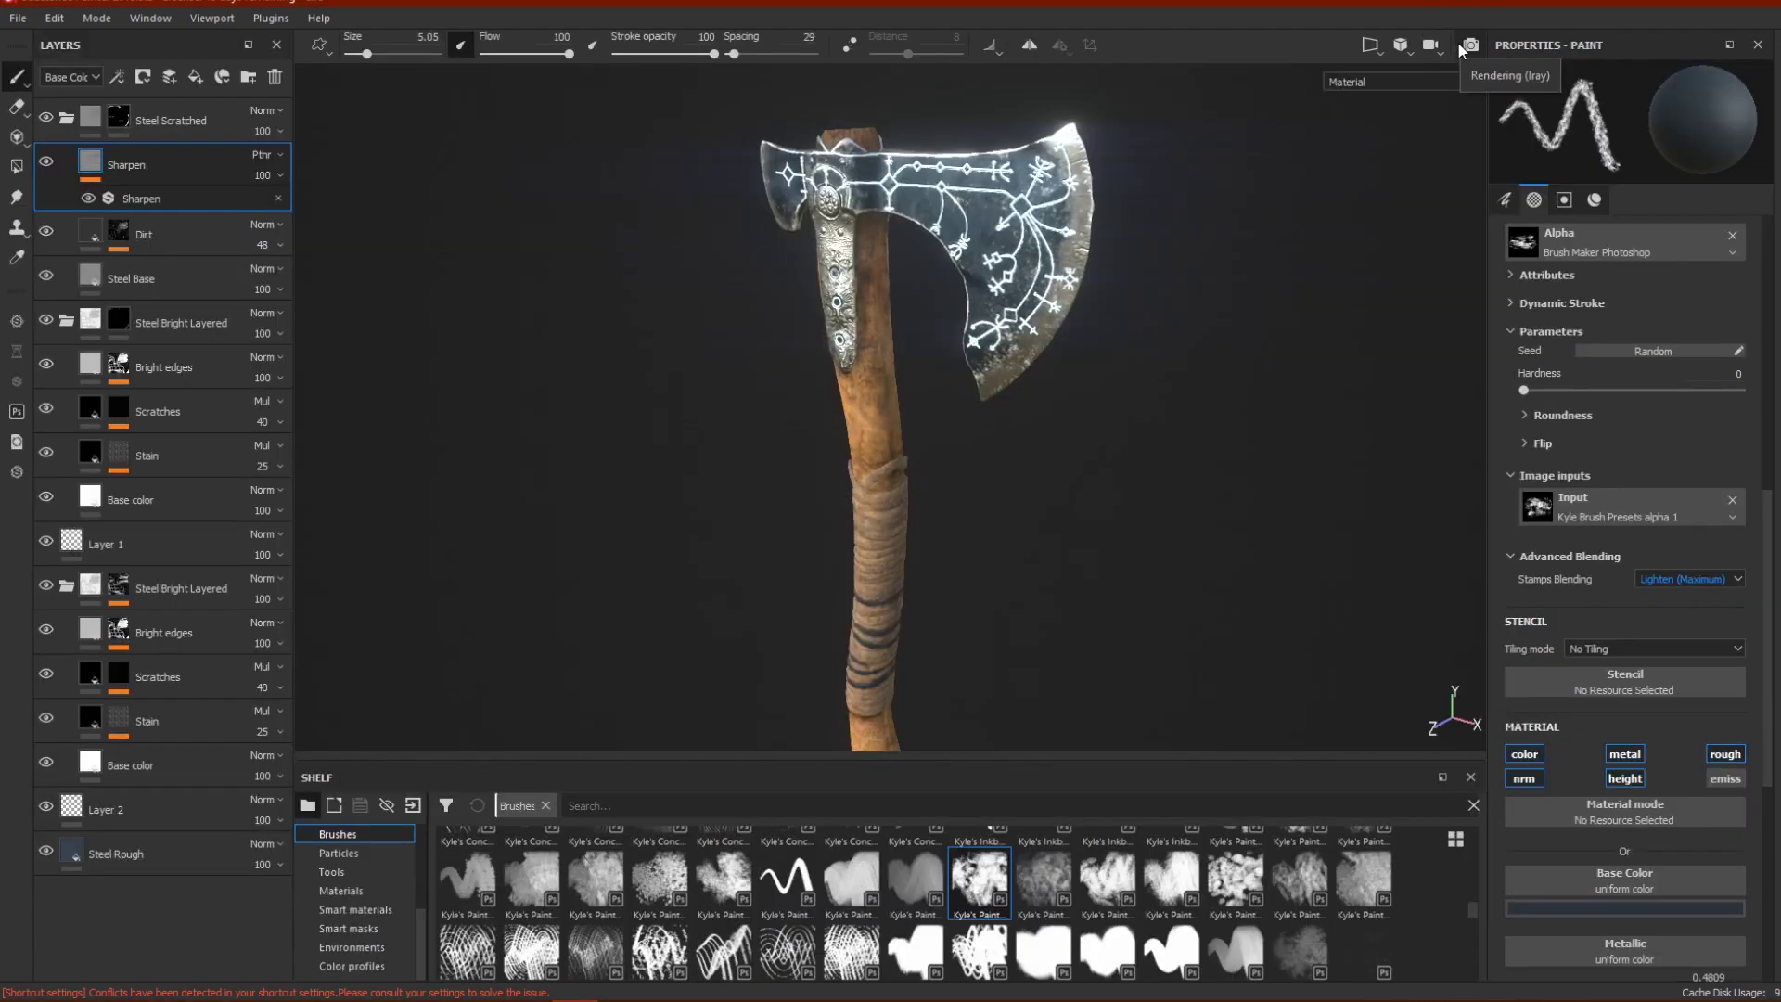
Inspect the axe head's glowing runes and steel, the carved grip and the banded leather wrap up close.
left_click_drag(907, 206, 1002, 223, "alt")
scroll(1002, 225, "up", 10)
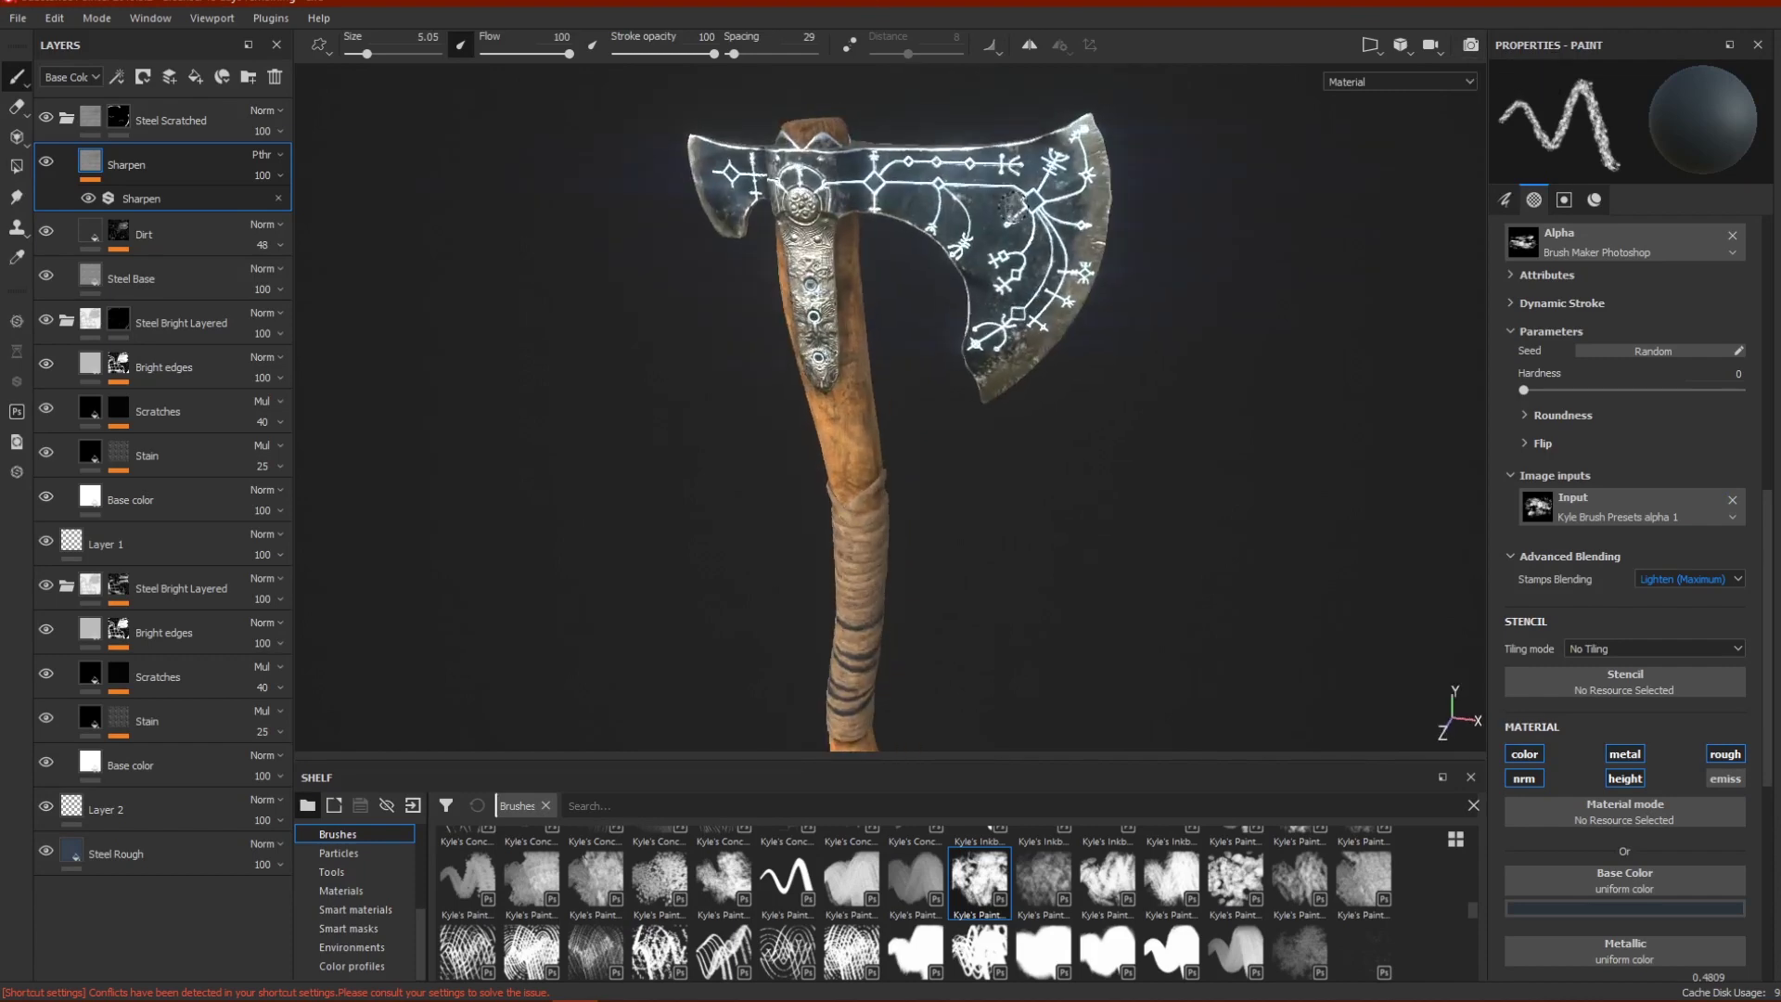
scroll(904, 212, "down", 6)
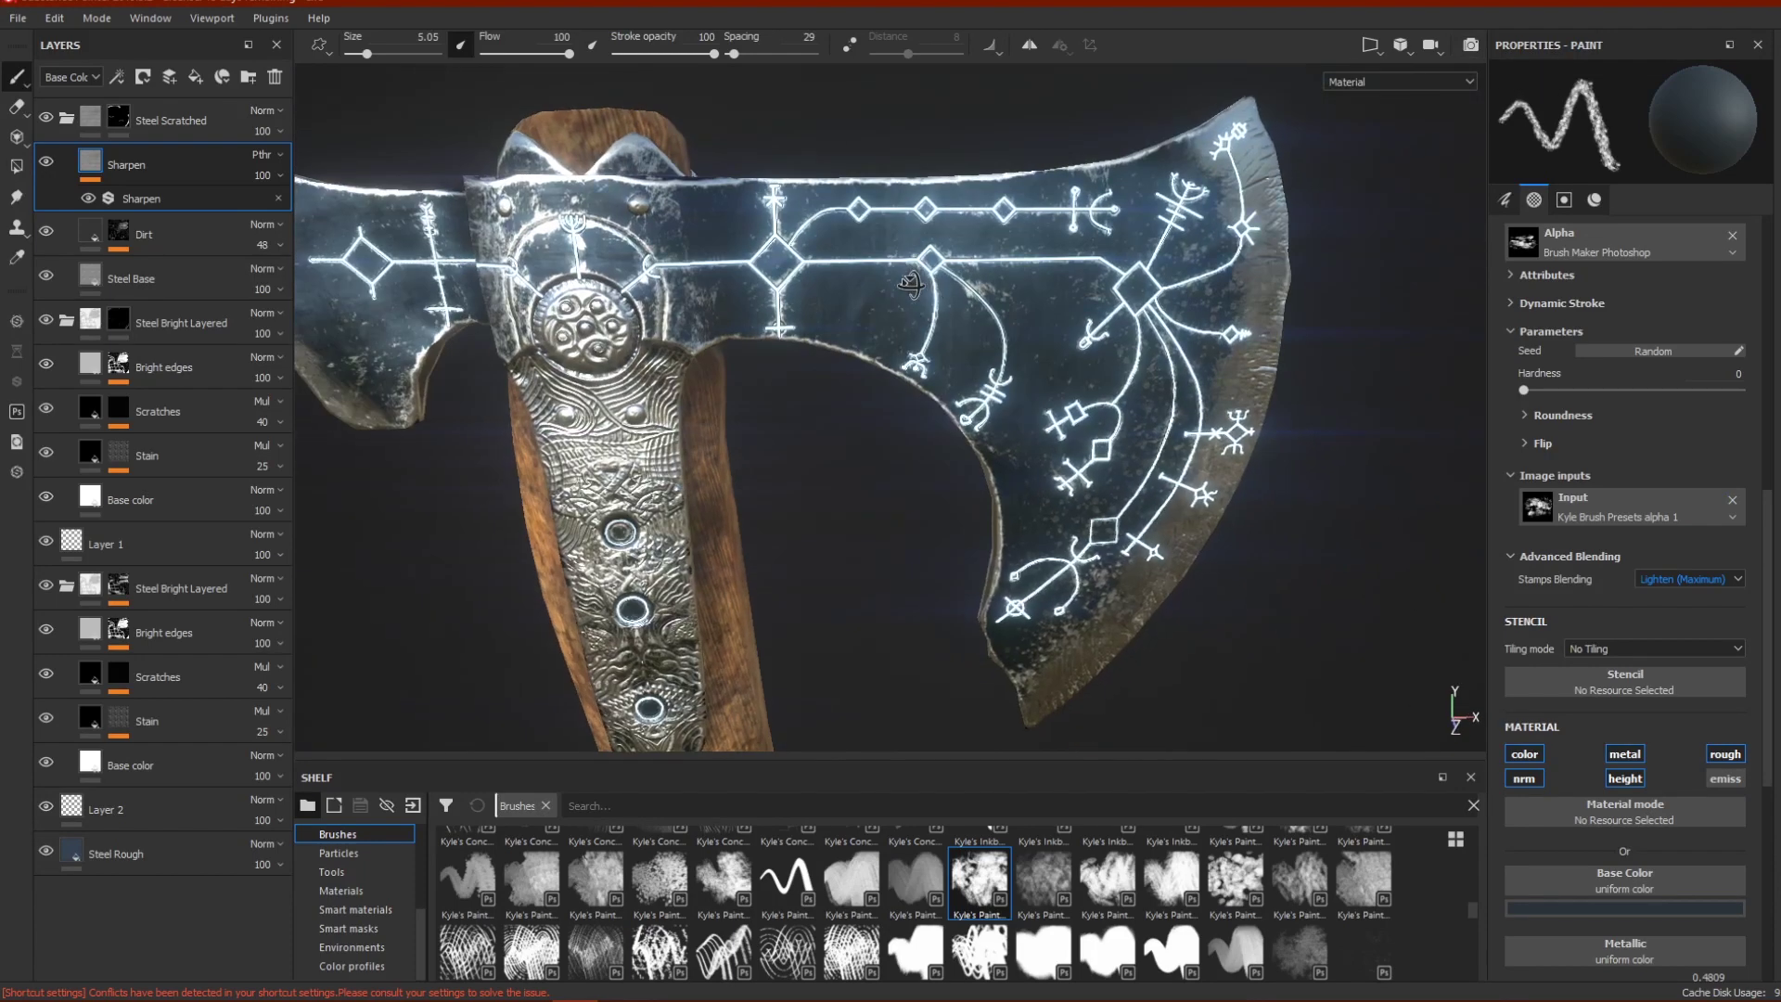
left_click_drag(988, 345, 783, 371, "alt")
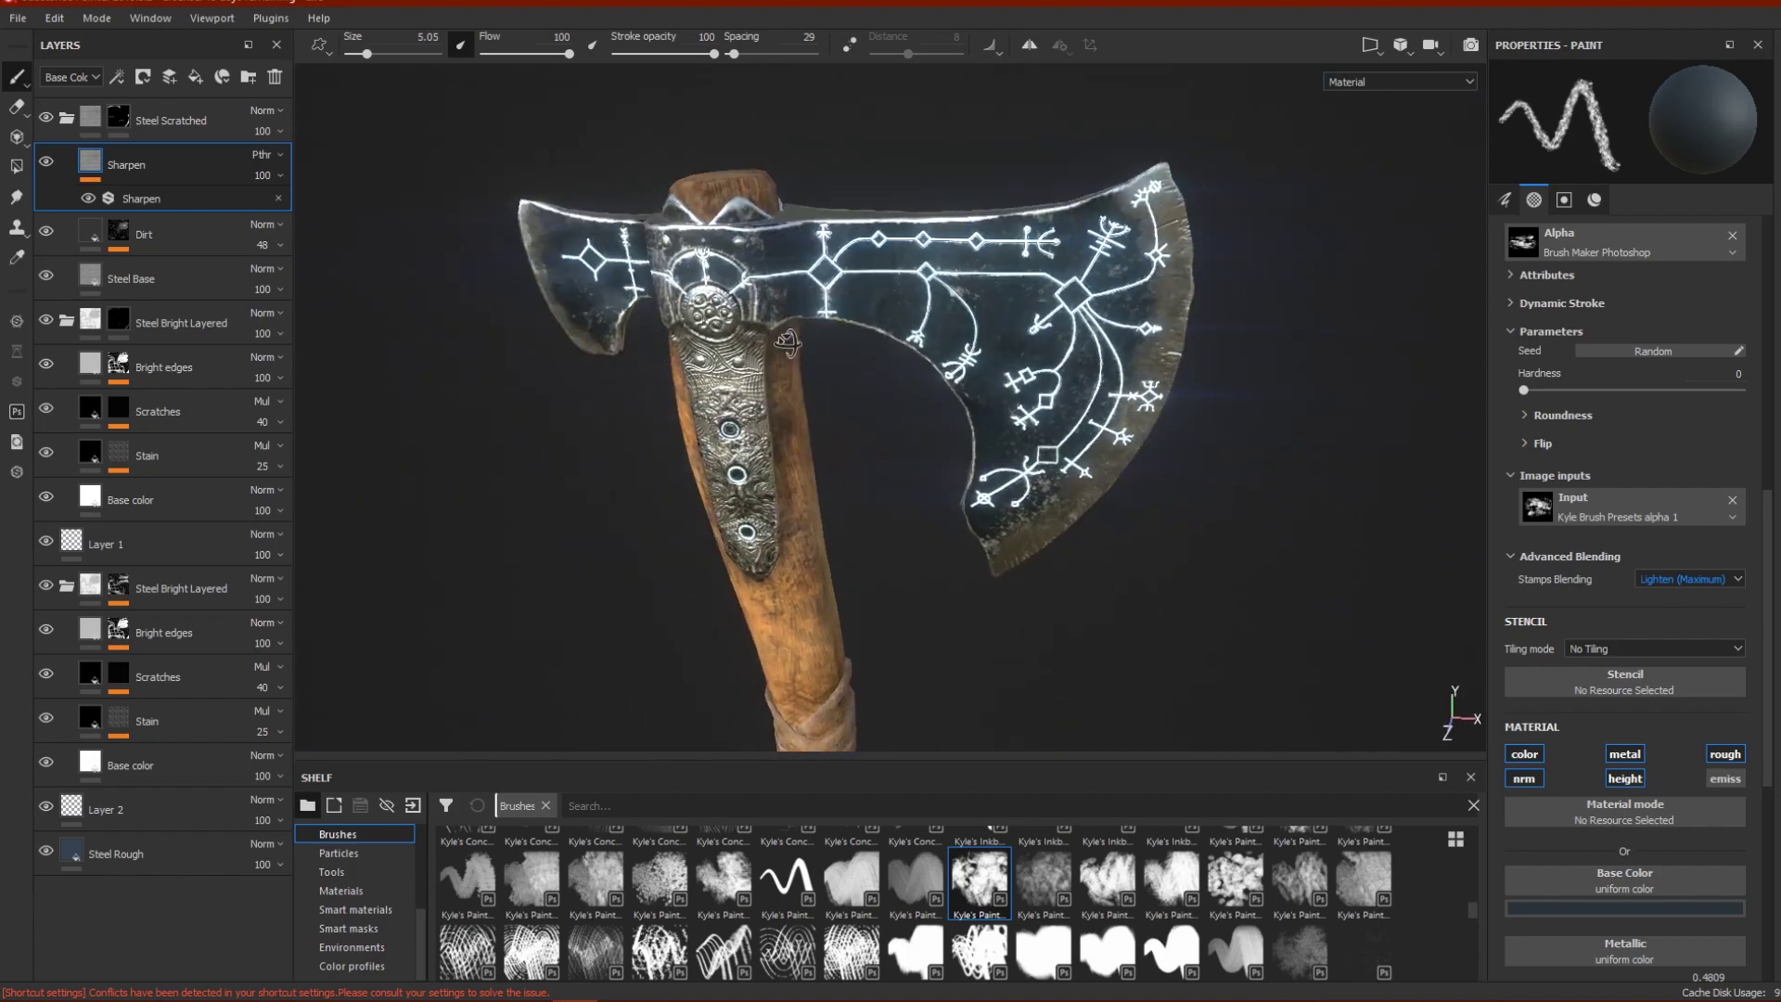
middle_click_drag(825, 664, 891, 136, "alt")
left_click_drag(889, 136, 1012, 398, "alt")
middle_click_drag(1037, 558, 1013, 245, "alt")
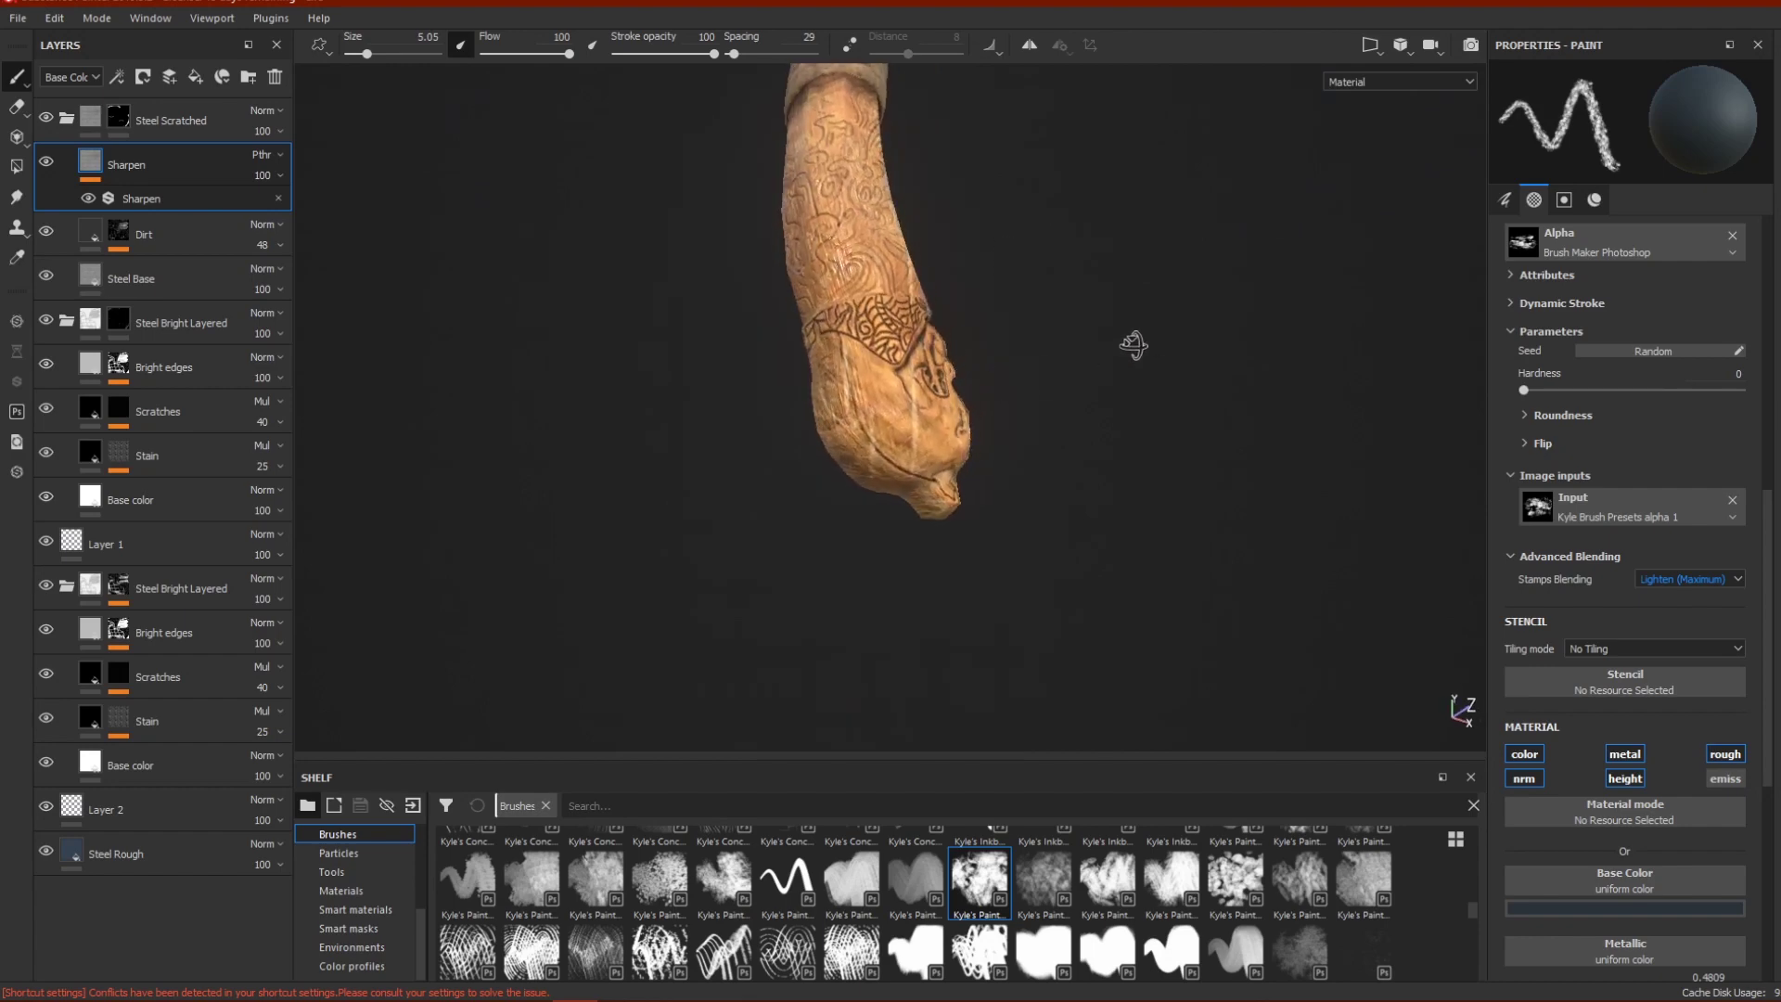
left_click_drag(1134, 345, 1274, 376, "alt")
left_click_drag(969, 396, 682, 408, "alt")
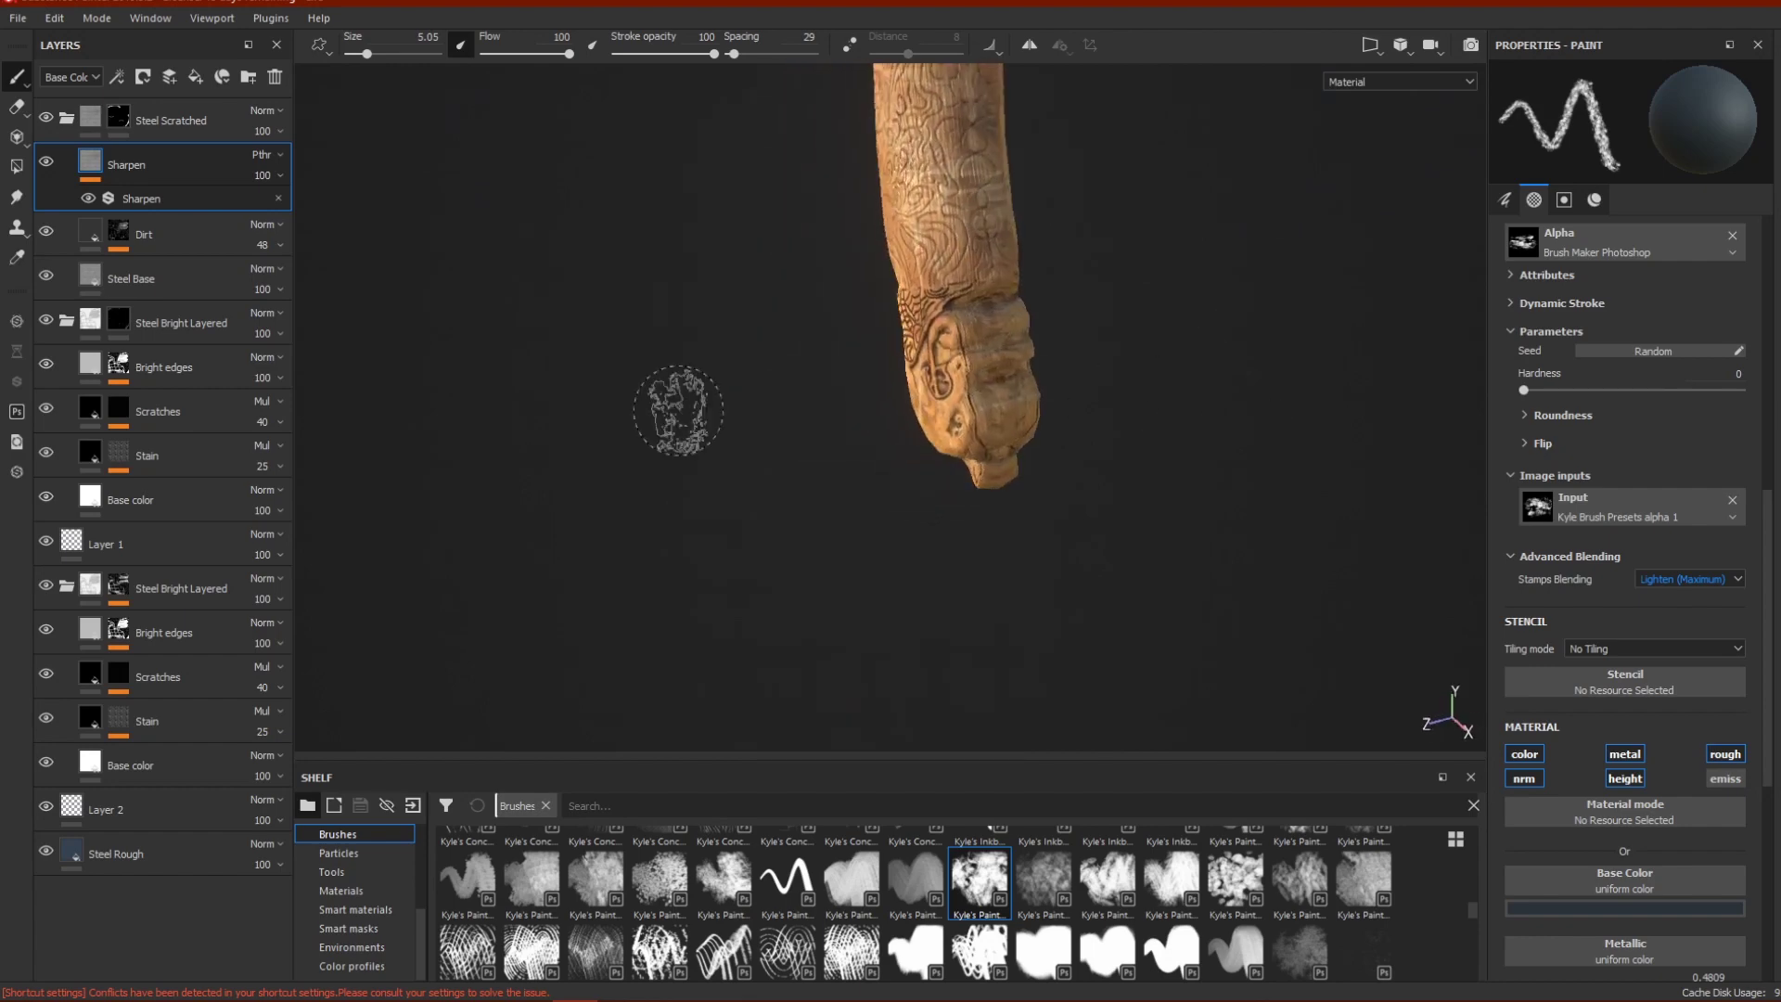
middle_click_drag(818, 273, 788, 507, "alt")
middle_click_drag(816, 408, 812, 623, "alt")
left_click_drag(816, 417, 918, 318, "alt")
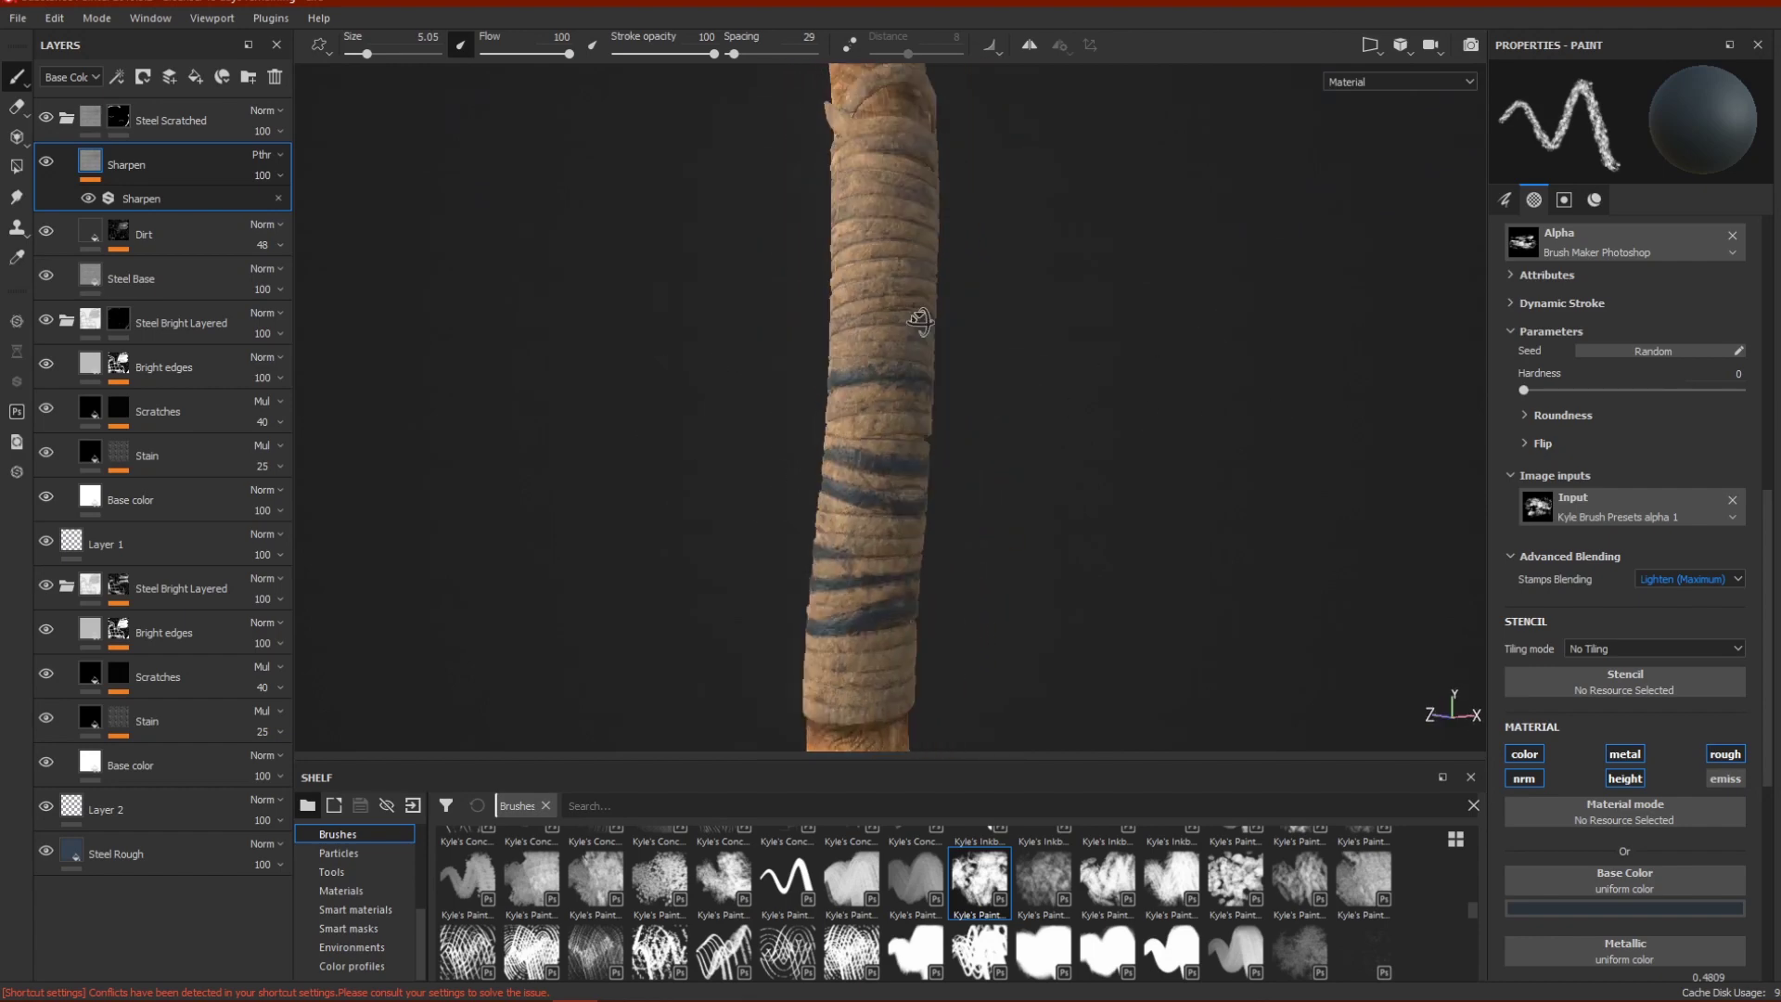
Examine the axe head's glowing runes, rusted blade edge and ornamented metal strip from both faces.
scroll(920, 314, "down", 4)
middle_click_drag(922, 297, 927, 573, "alt")
left_click_drag(933, 418, 1080, 406, "alt")
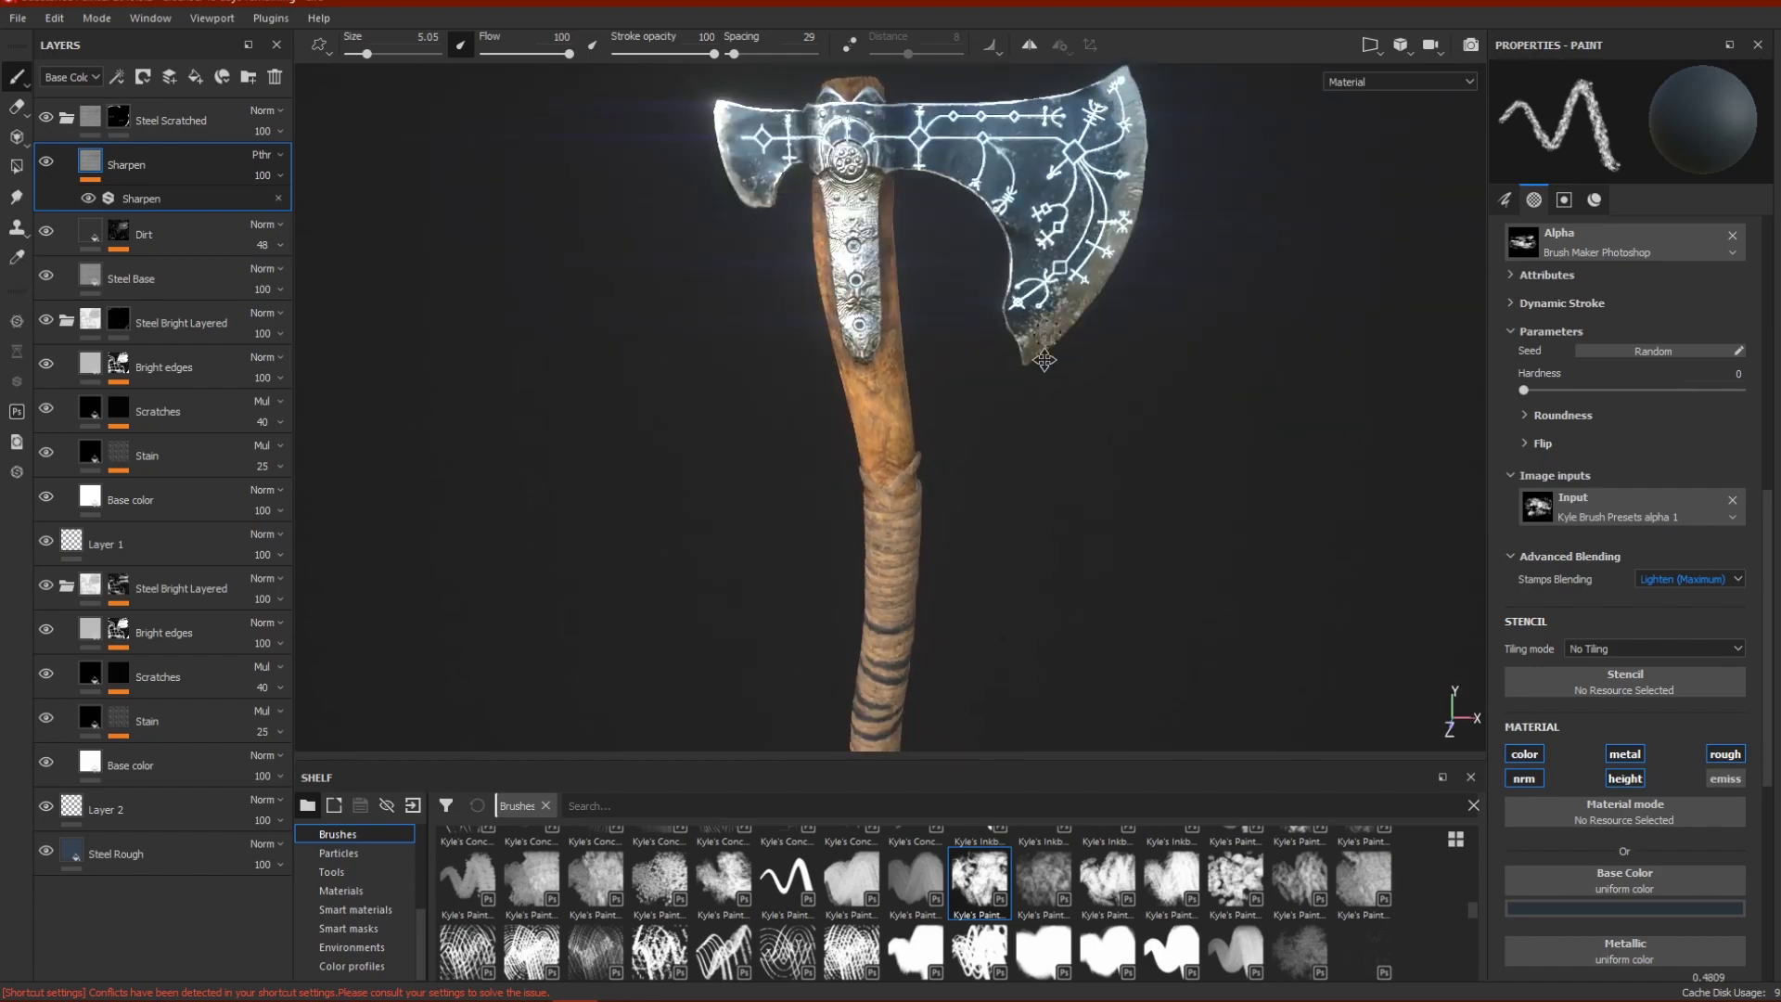
middle_click_drag(896, 222, 840, 414, "alt")
scroll(840, 413, "up", 4)
mouse_move(840, 413)
left_mouse_down("alt")
mouse_move(1157, 309)
mouse_move(1185, 270)
mouse_move(983, 315)
mouse_move(835, 380)
left_mouse_up("alt")
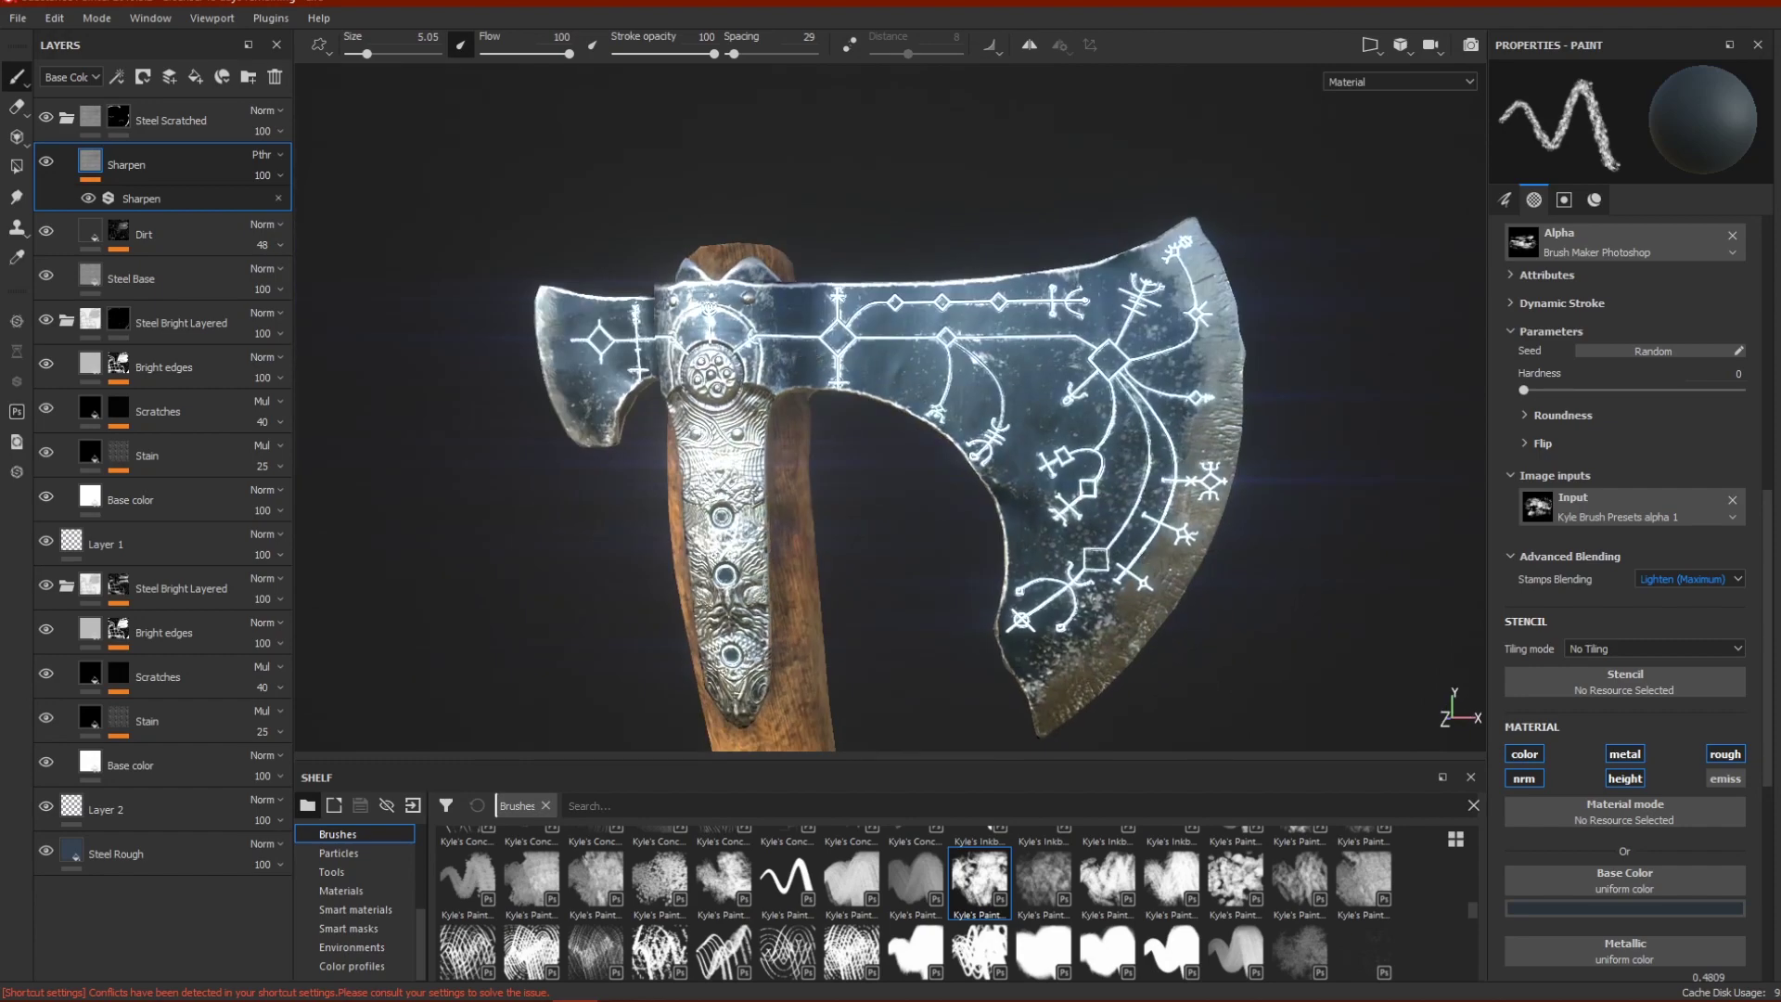
left_click_drag(783, 468, 789, 571, "alt")
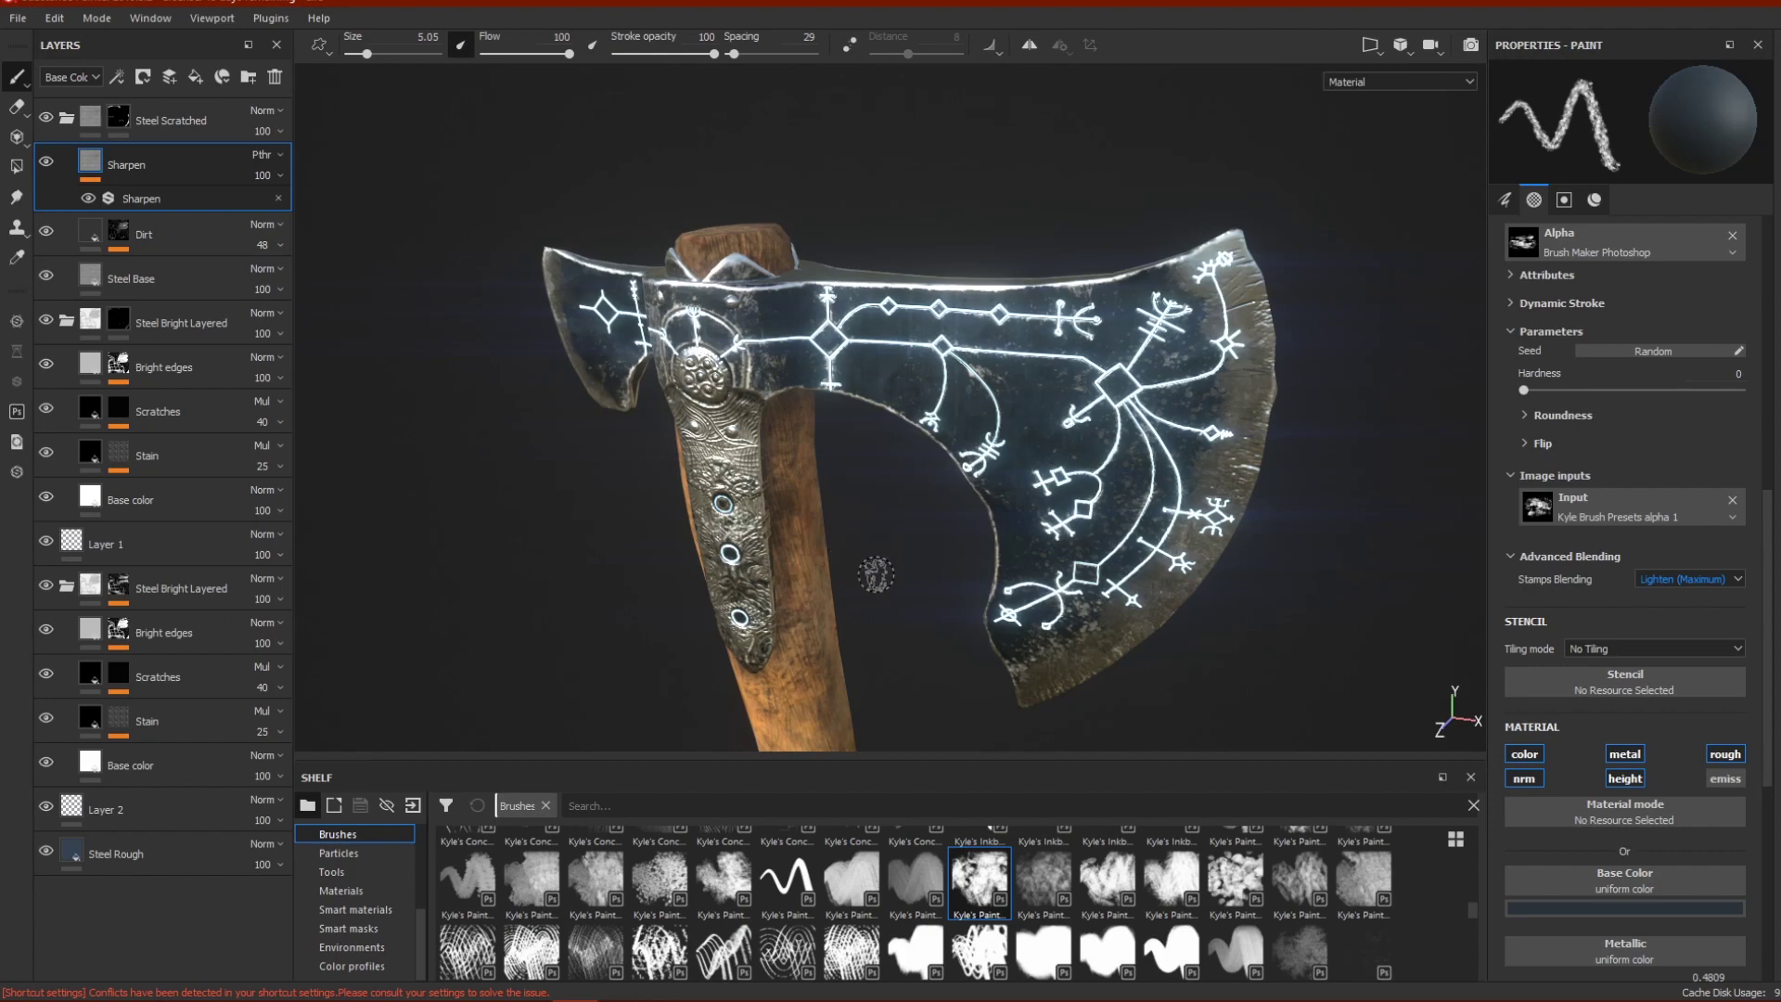
mouse_move(876, 574)
left_mouse_down("alt")
mouse_move(756, 520)
mouse_move(862, 544)
left_mouse_up("alt")
middle_click_drag(862, 545, 866, 425, "alt")
left_click_drag(866, 425, 774, 392, "alt")
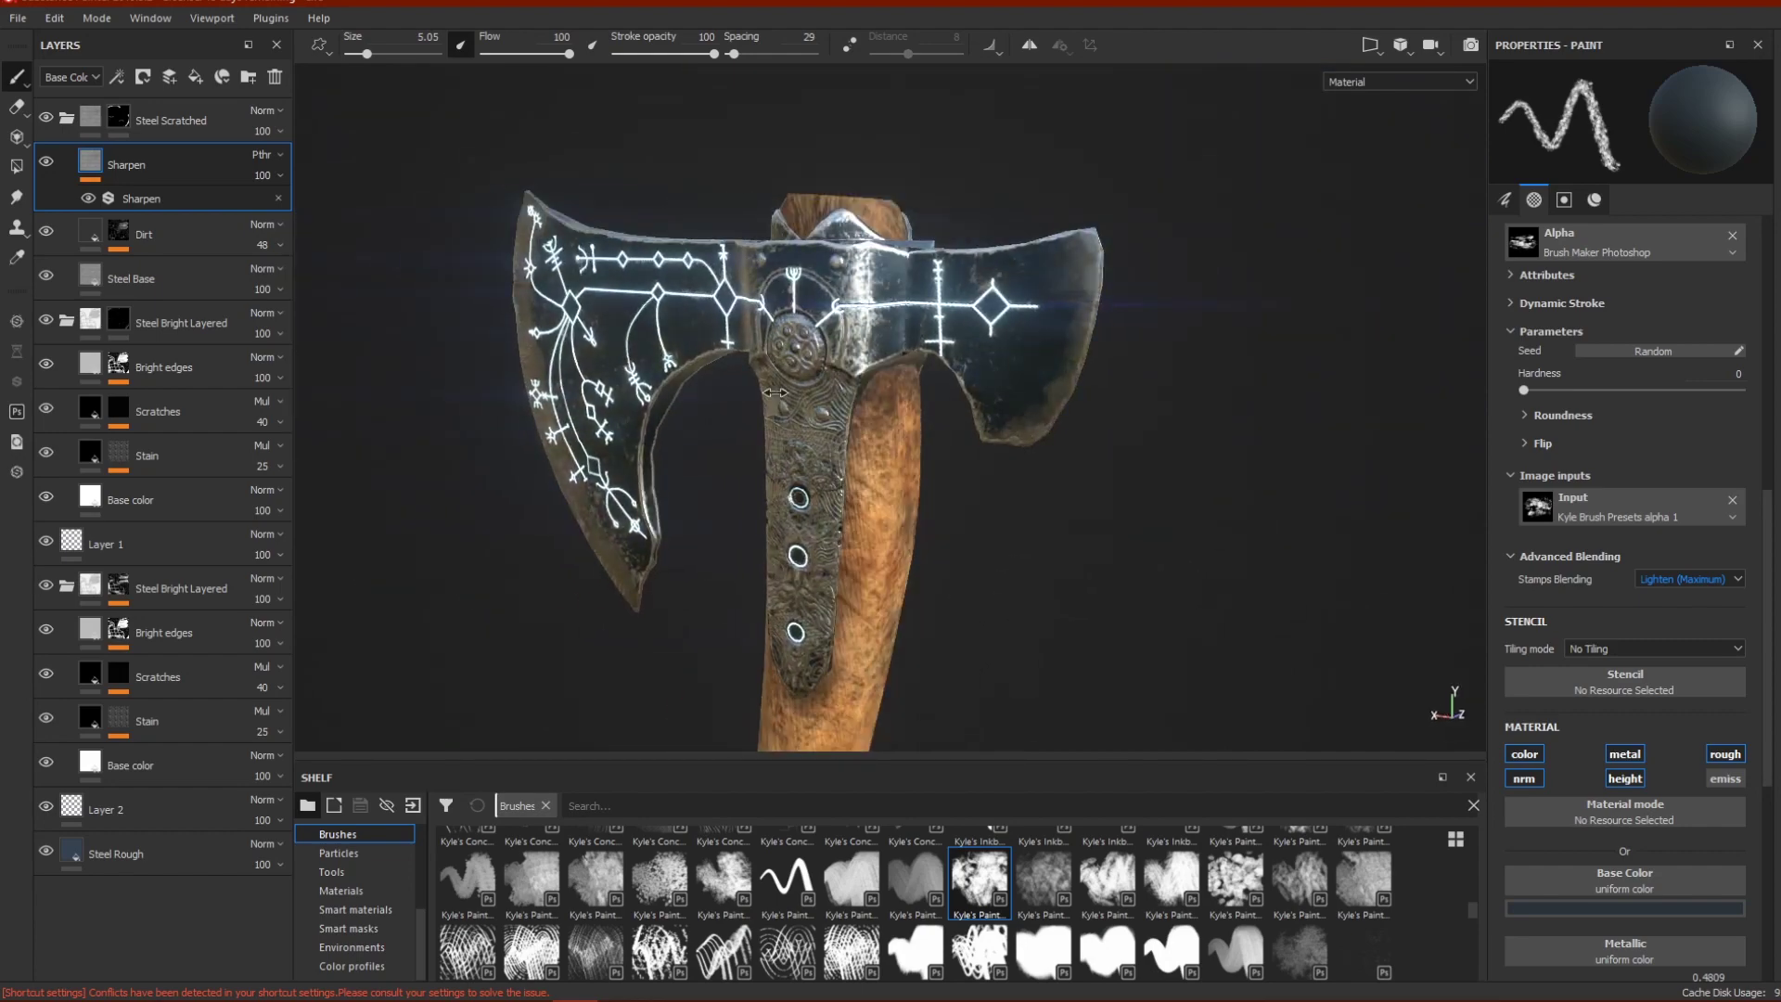
Rotate the environment lighting and review the axe head, wooden handle and leather wrap under it.
right_click_drag(776, 393, 715, 390, "shift")
left_click_drag(715, 391, 798, 410, "alt")
middle_click_drag(904, 552, 881, 401, "alt")
left_click_drag(880, 400, 1125, 505, "alt")
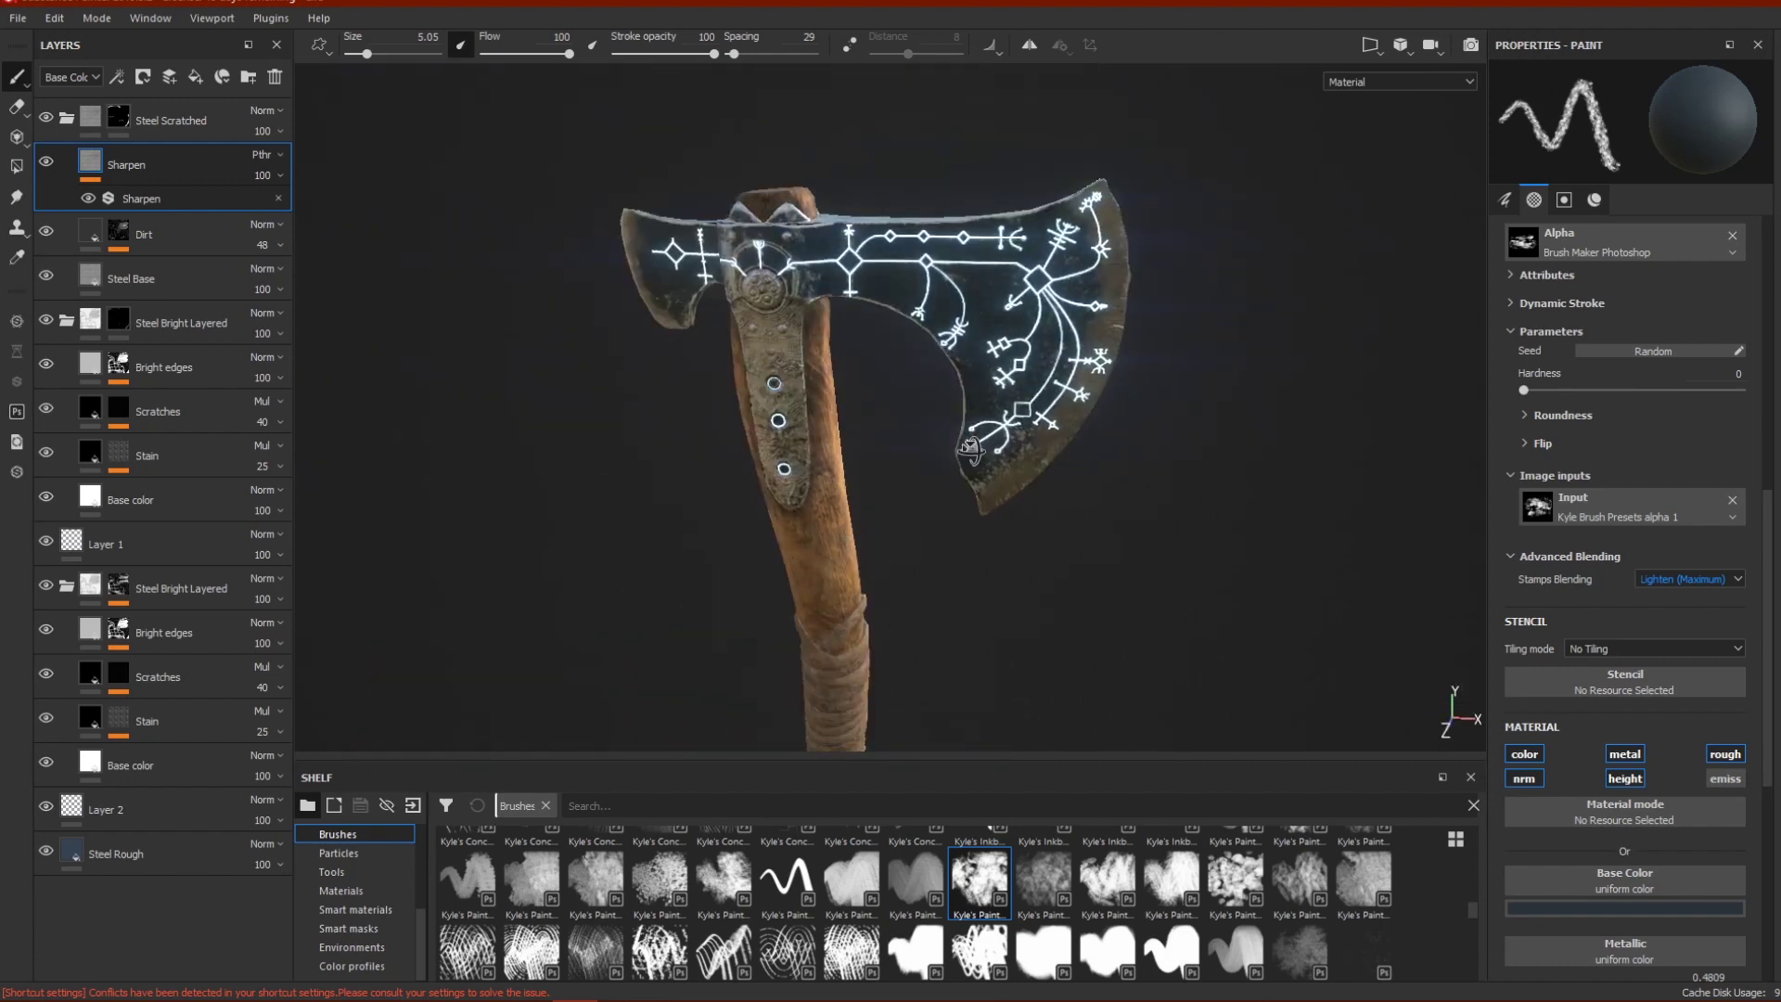
middle_click_drag(935, 728, 944, 533, "alt")
scroll(944, 533, "down", 1)
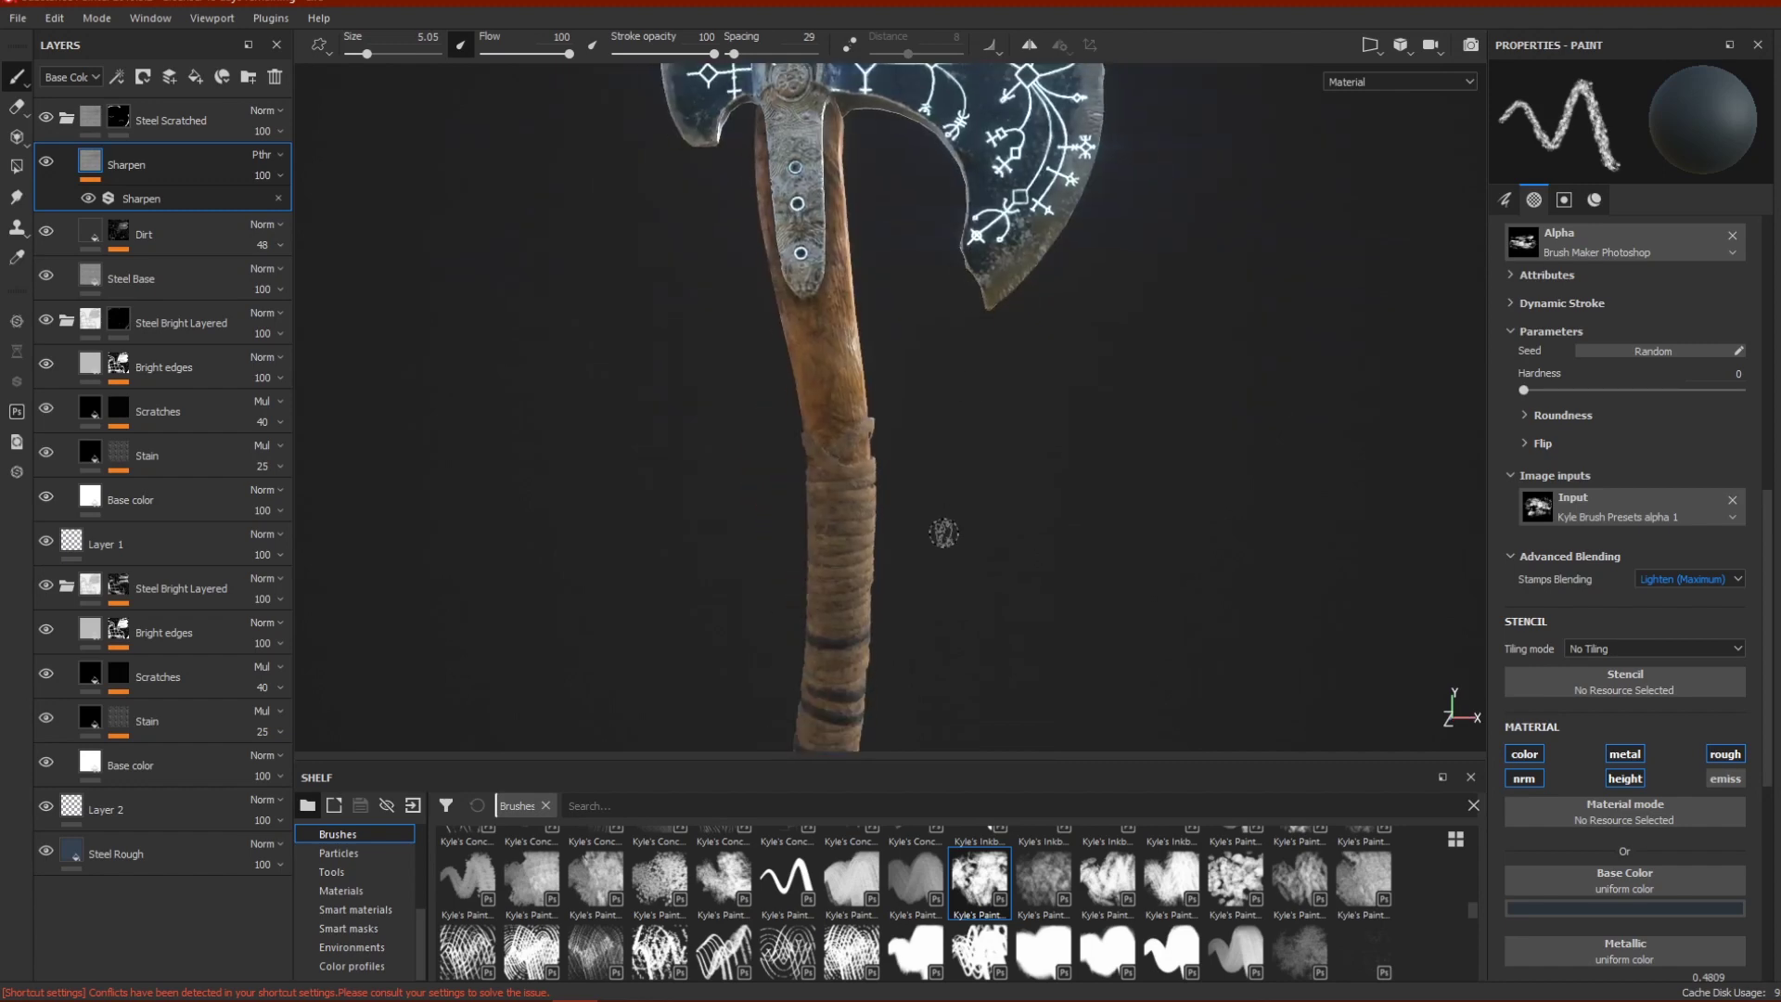
middle_click_drag(917, 372, 951, 589, "alt")
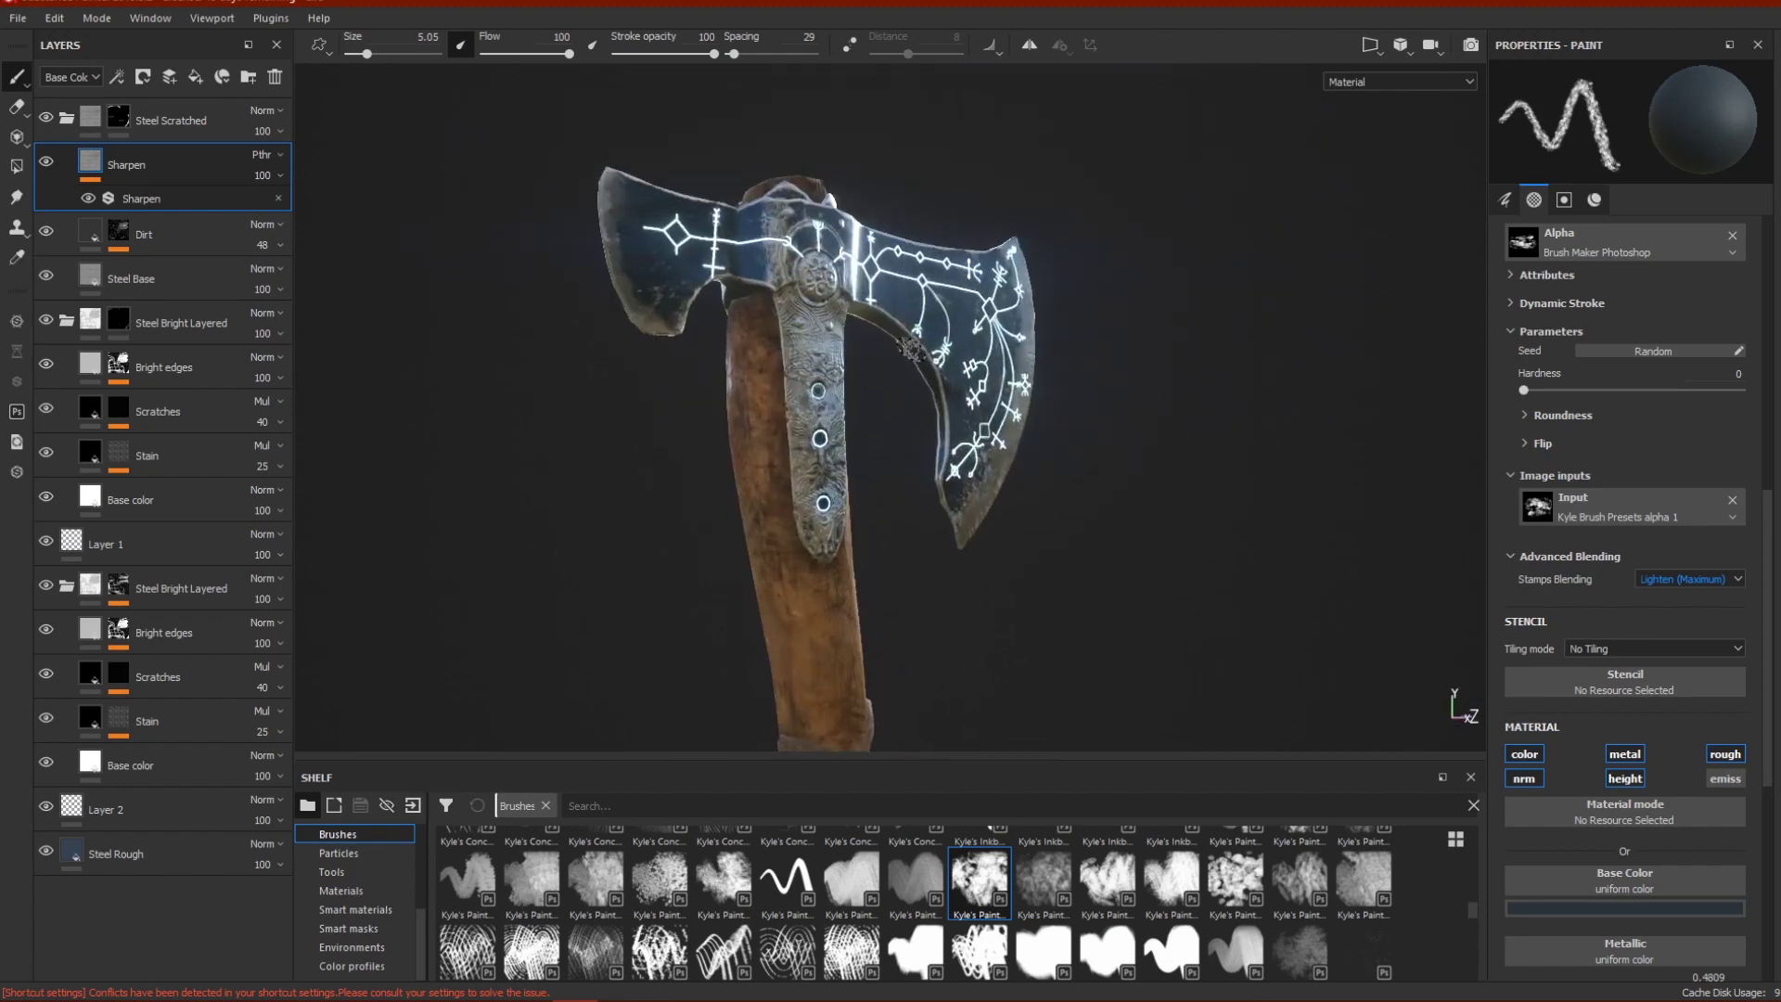